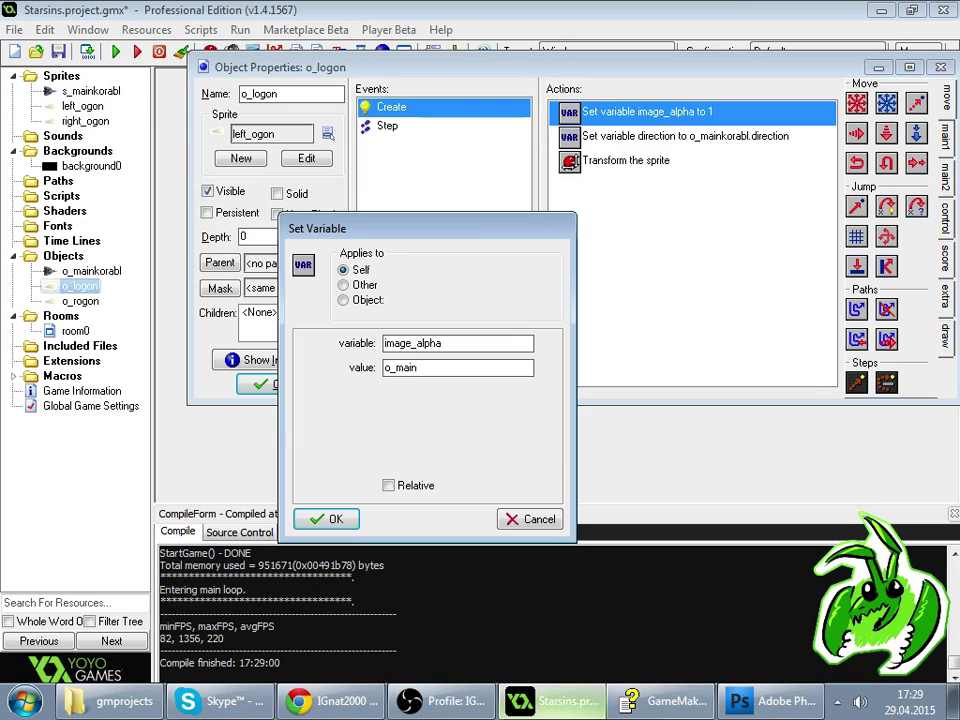
- Check the Twitch channel page in Chrome, closing its viewer list and reloading the page
left_click(320, 701)
left_click(668, 127)
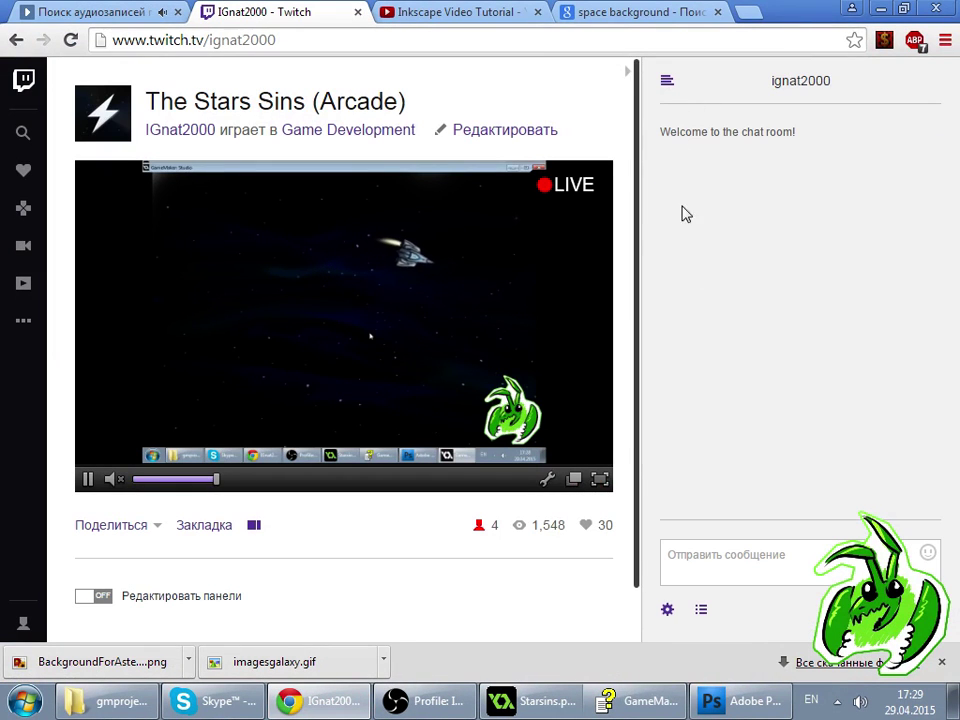
left_click(550, 704)
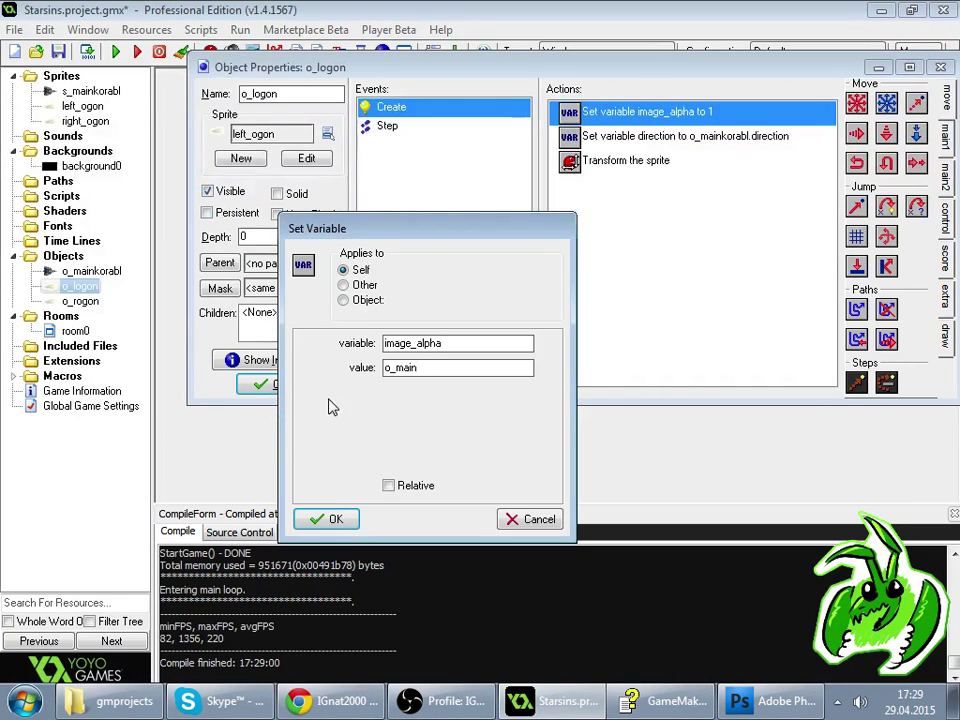
key("alt+Tab")
key("alt+Tab")
left_click(381, 706)
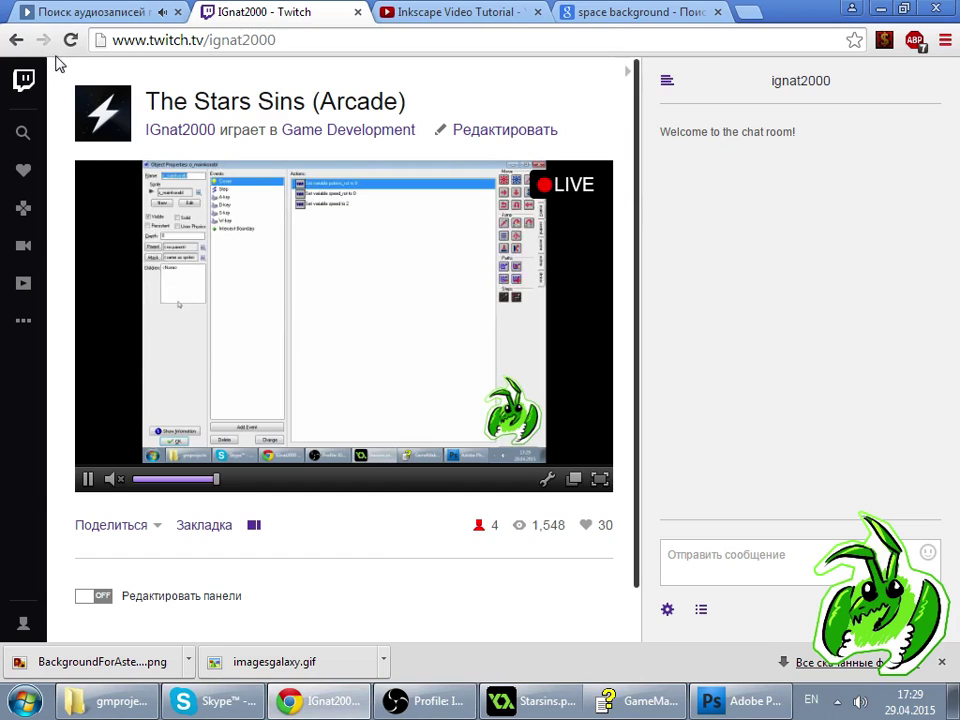
left_click(68, 40)
- Switch back to GameMaker and extend the image_alpha value of o_logon to o_mainkprabl
key("alt+Tab")
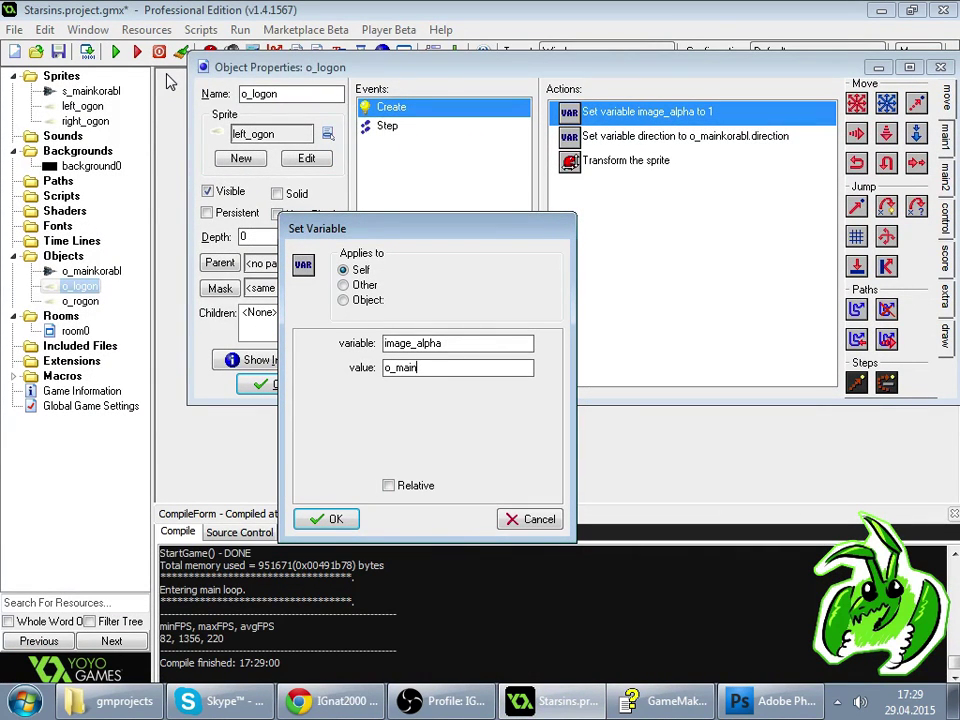
type("korabl")
- Switch to Chrome and show the viewer list of the Twitch channel
left_click(343, 697)
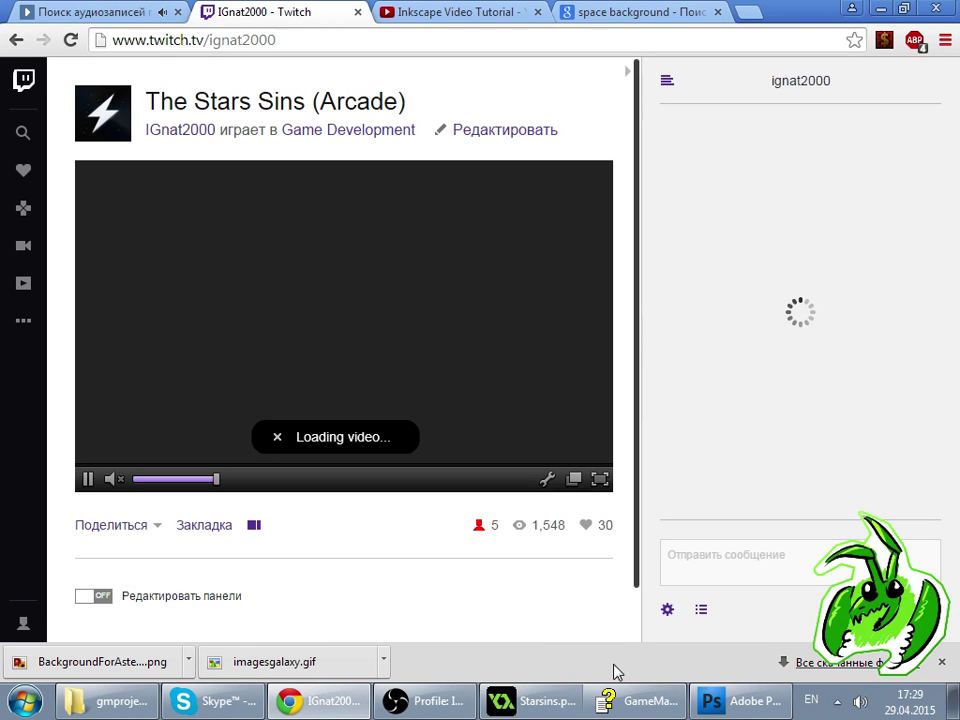
left_click(703, 612)
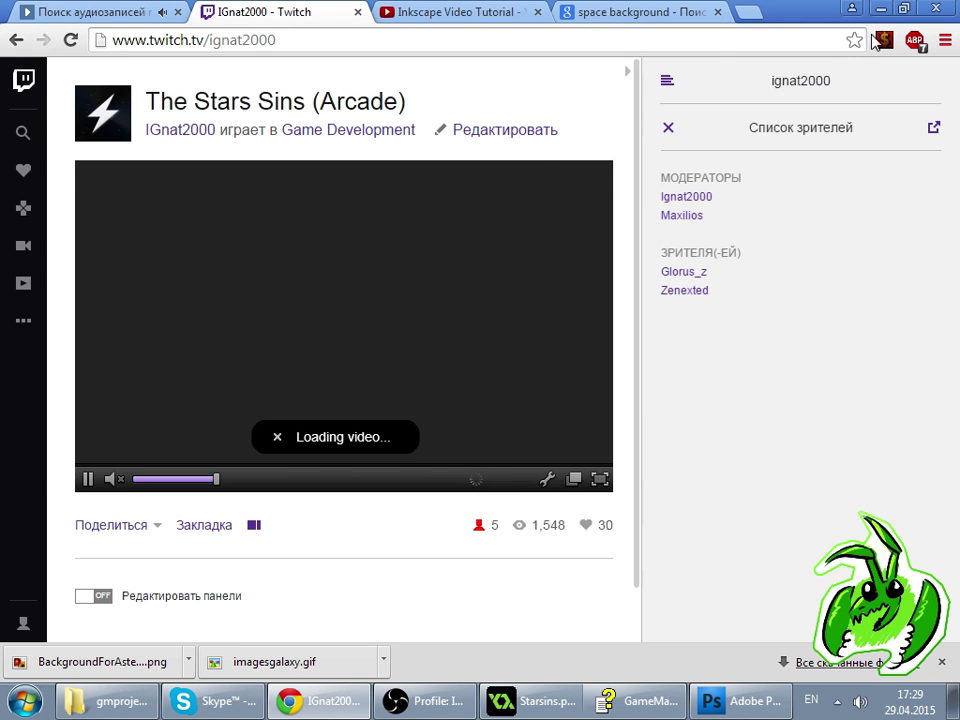
- Open mail.ru in a new tab, read the newest Twitch follower notification, and return to the inbox
left_click(729, 12)
type("mail")
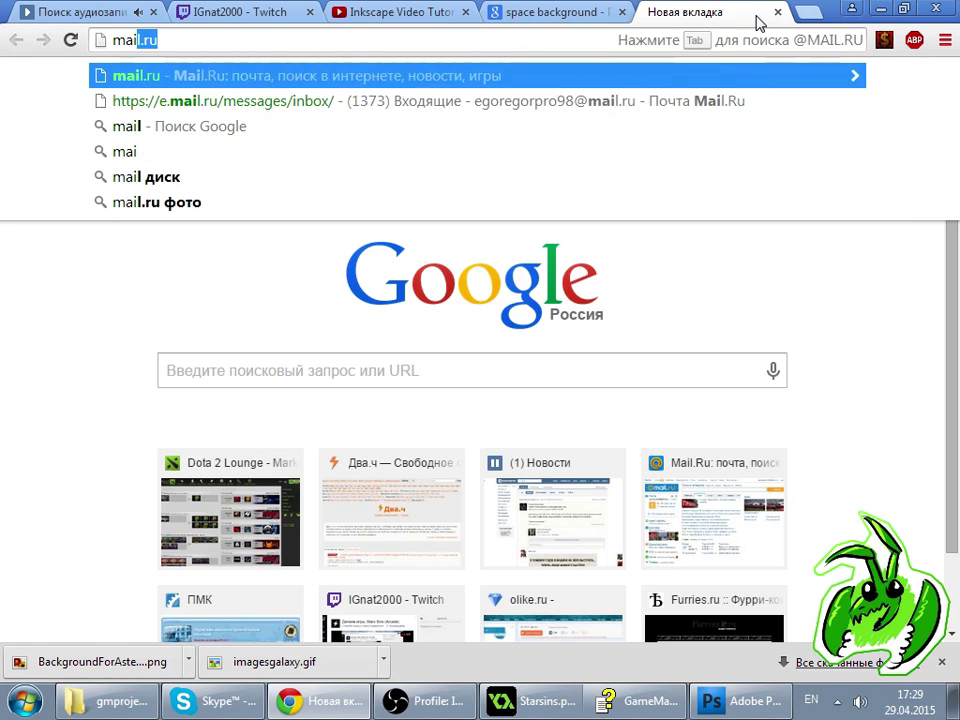
key("Return")
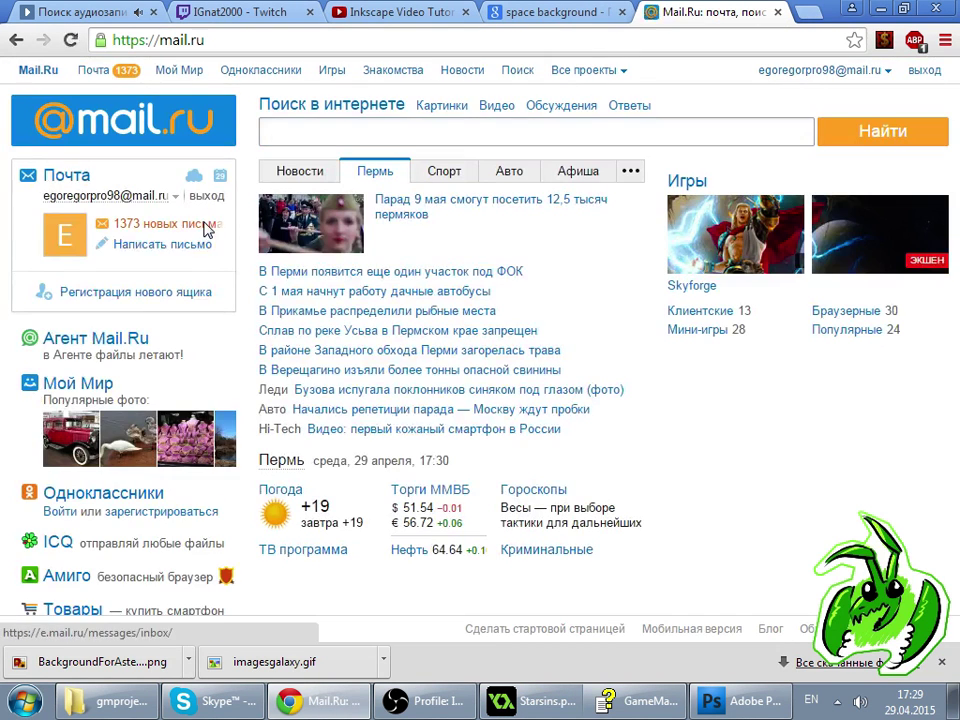
left_click(205, 222)
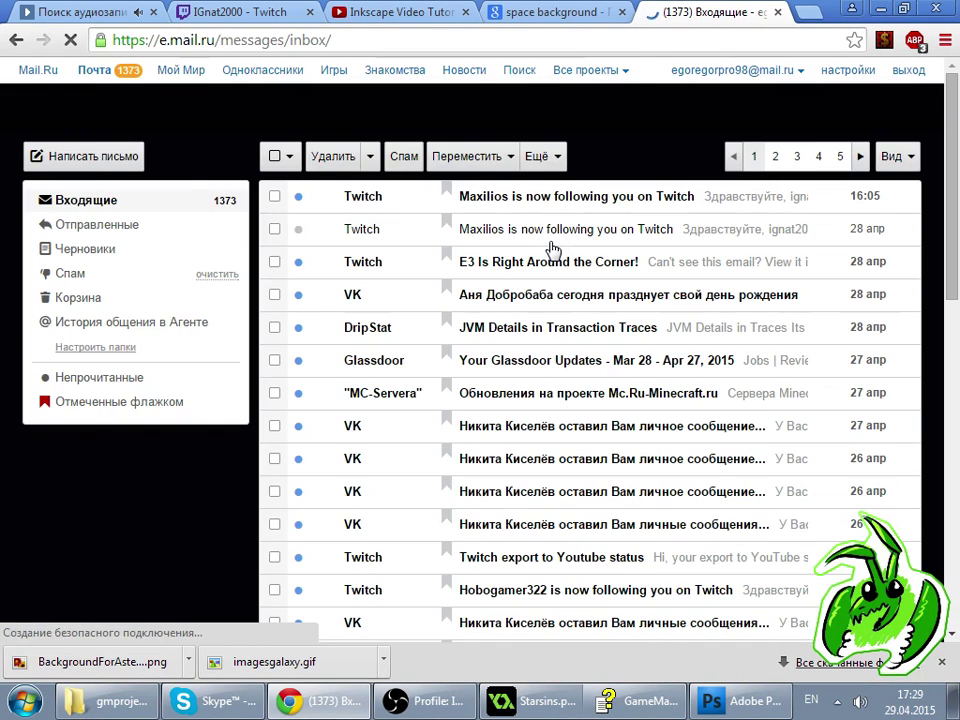
left_click(385, 197)
scroll(450, 228, "down", 5)
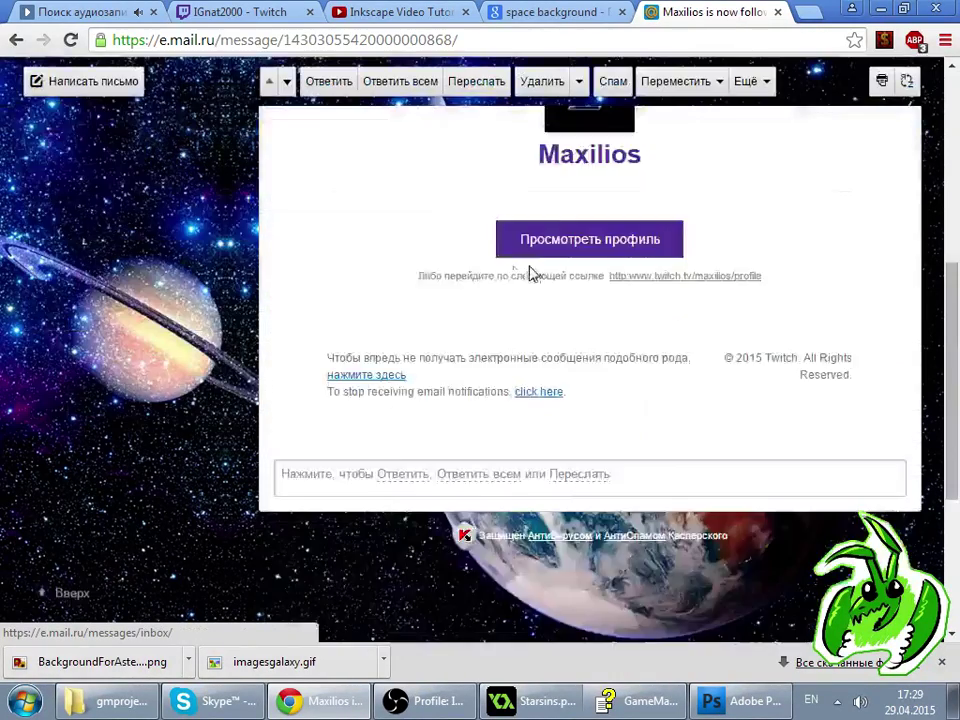
scroll(171, 227, "up", 5)
key("alt+Left")
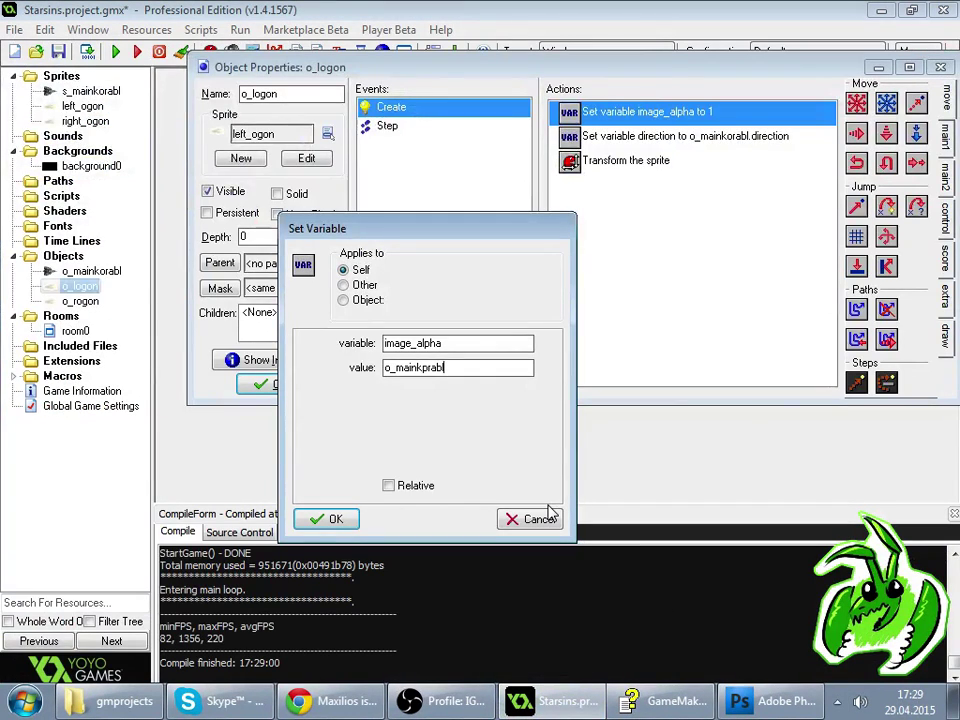
- In GameMaker, complete o_logon's image_alpha value as o_mainkprabl.speed/10 and close the object's properties
type(".s")
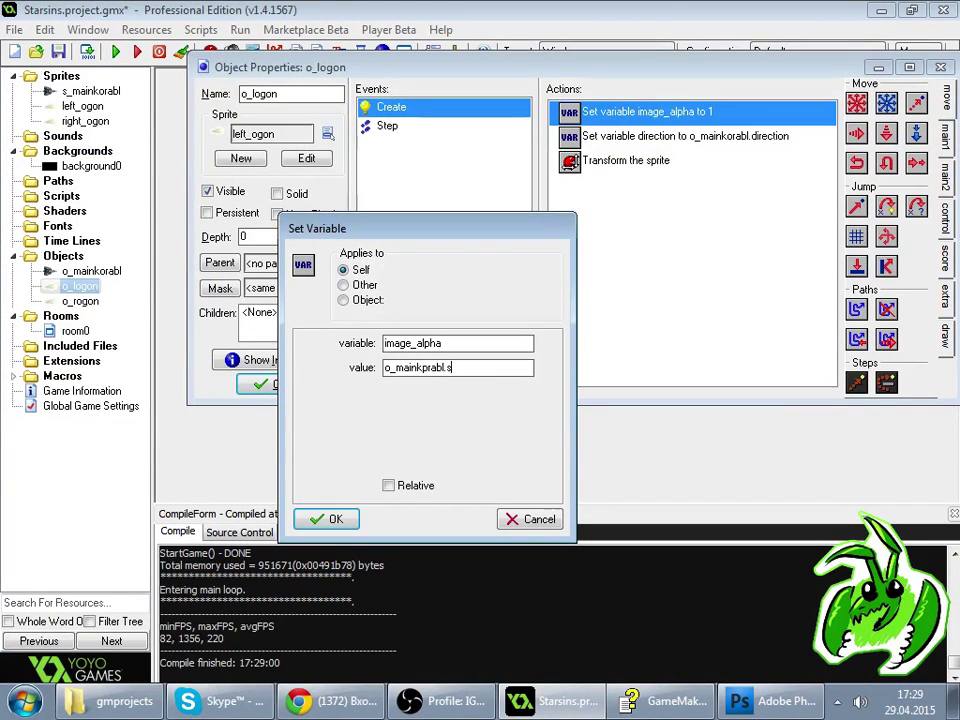
type("peed/8")
key("BackSpace")
type("10")
key("Return")
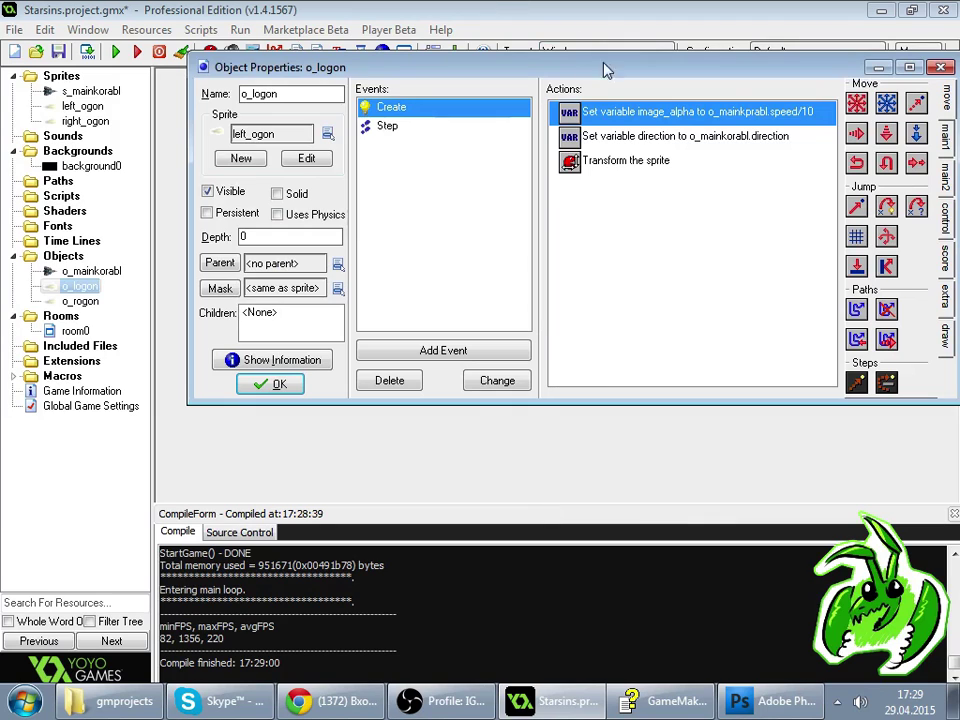
left_click(278, 384)
- Set image_alpha in the Create event of o_rogon to o_mainkprabl.speed/10 and close the object's properties
double_click(78, 301)
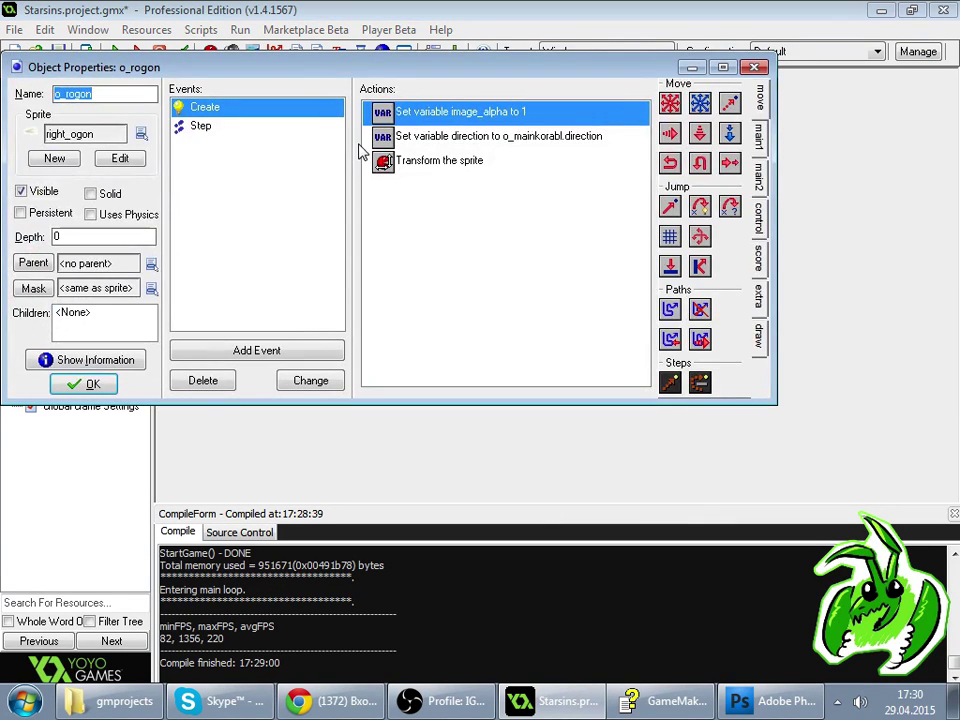
key("BackSpace")
key("ctrl+z")
left_click(433, 118)
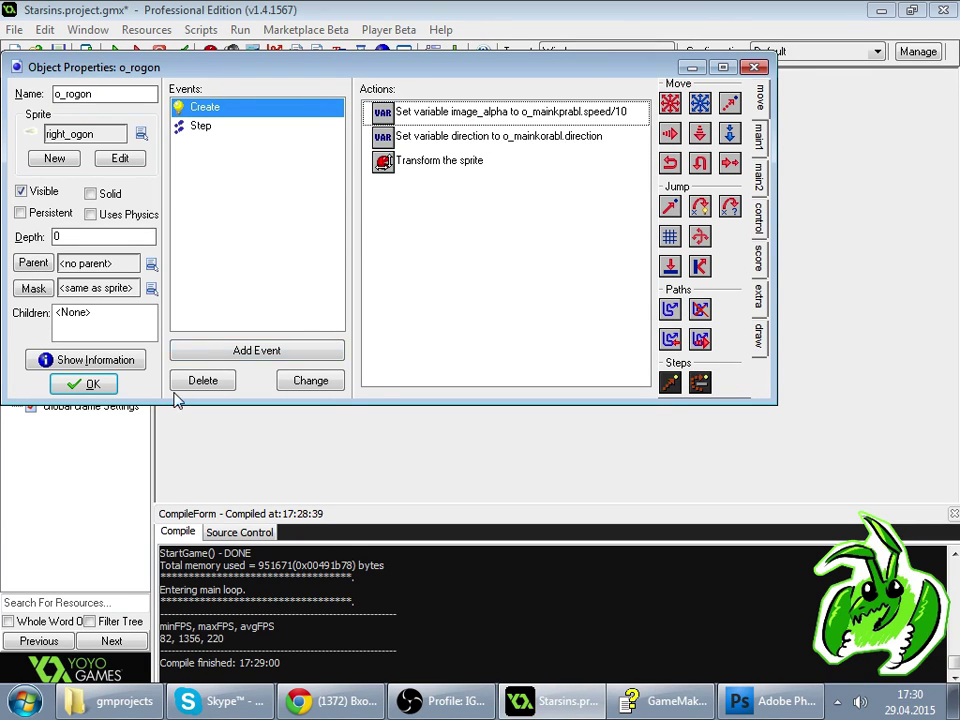
left_click(108, 388)
- Test-run the game and abort it from the code error dialog
key("F5")
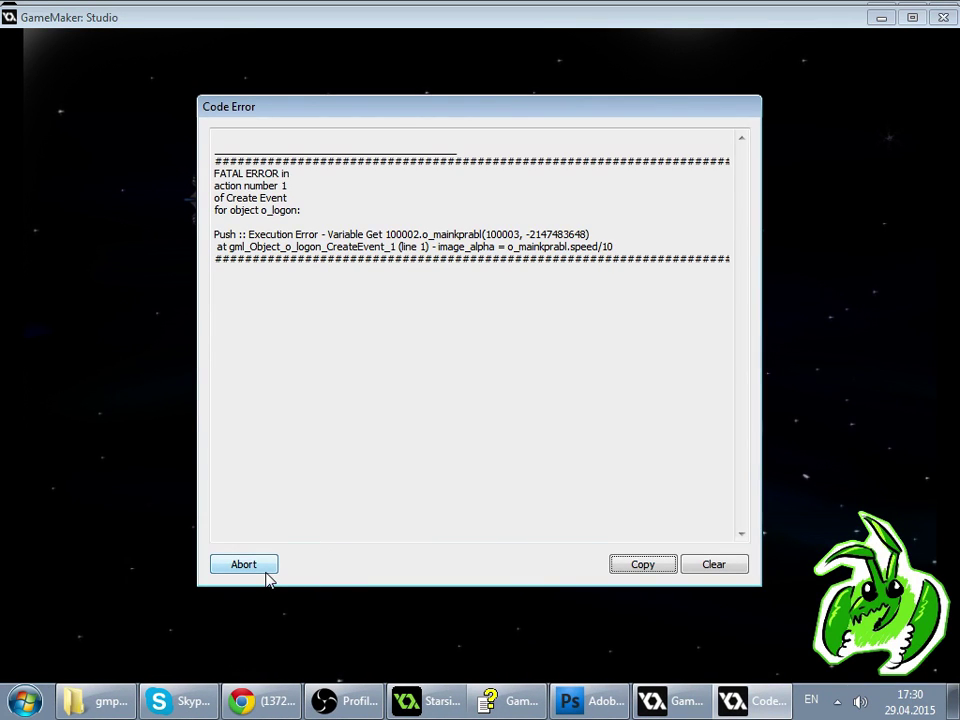
left_click(265, 566)
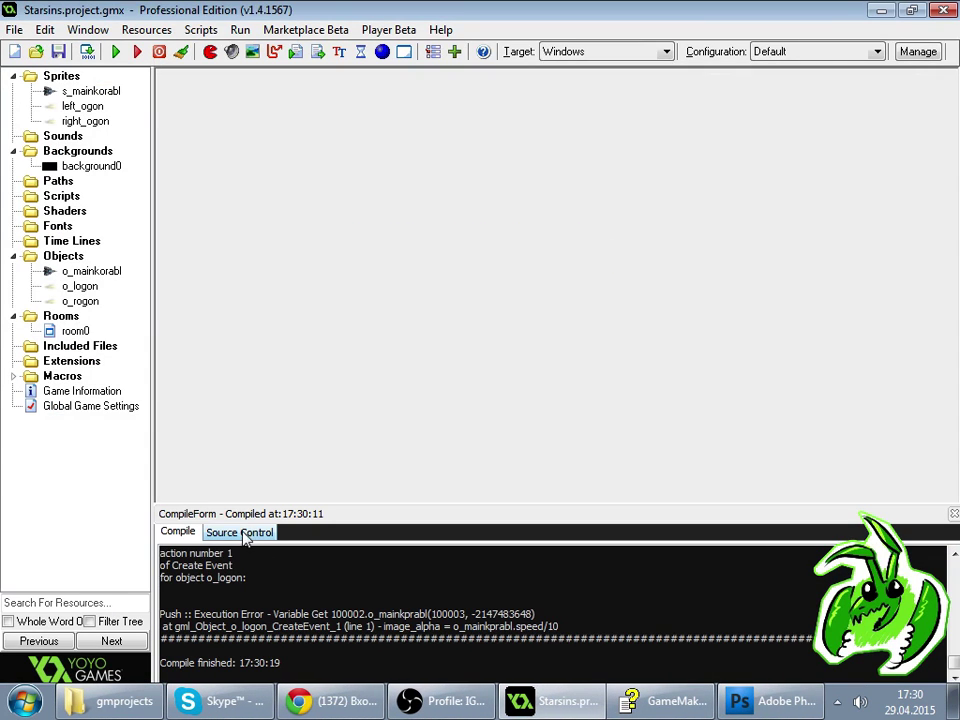
- Correct image_alpha in o_logon's Create event to o_mainkorabl.speed/10, close the object, and open the o_rogon properties
left_click(80, 301)
double_click(78, 287)
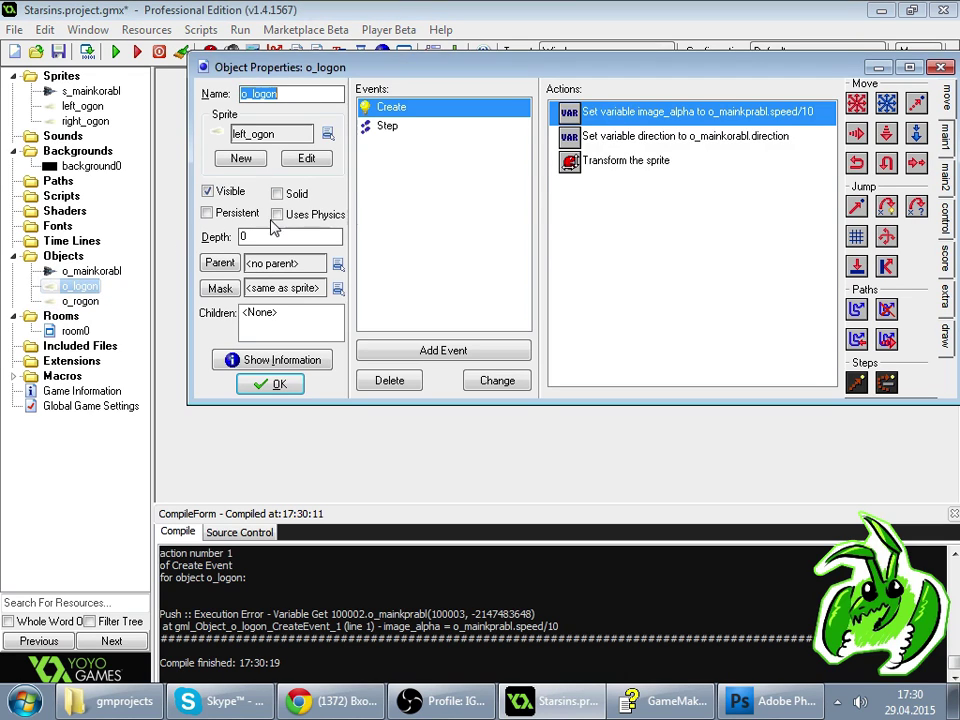
double_click(636, 112)
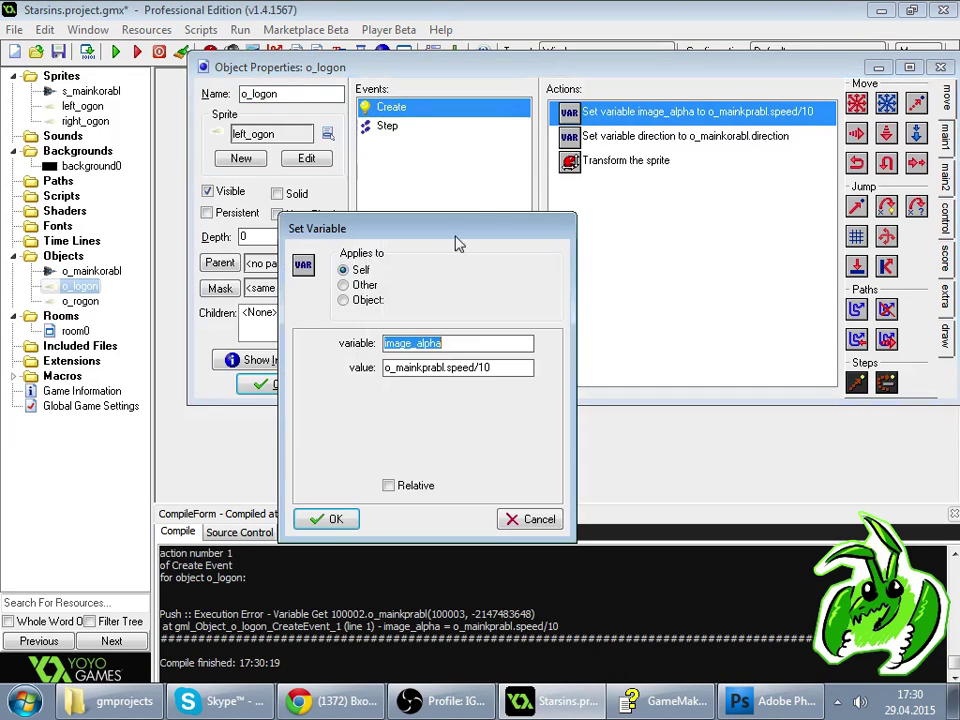
left_click(396, 367)
key("BackSpace")
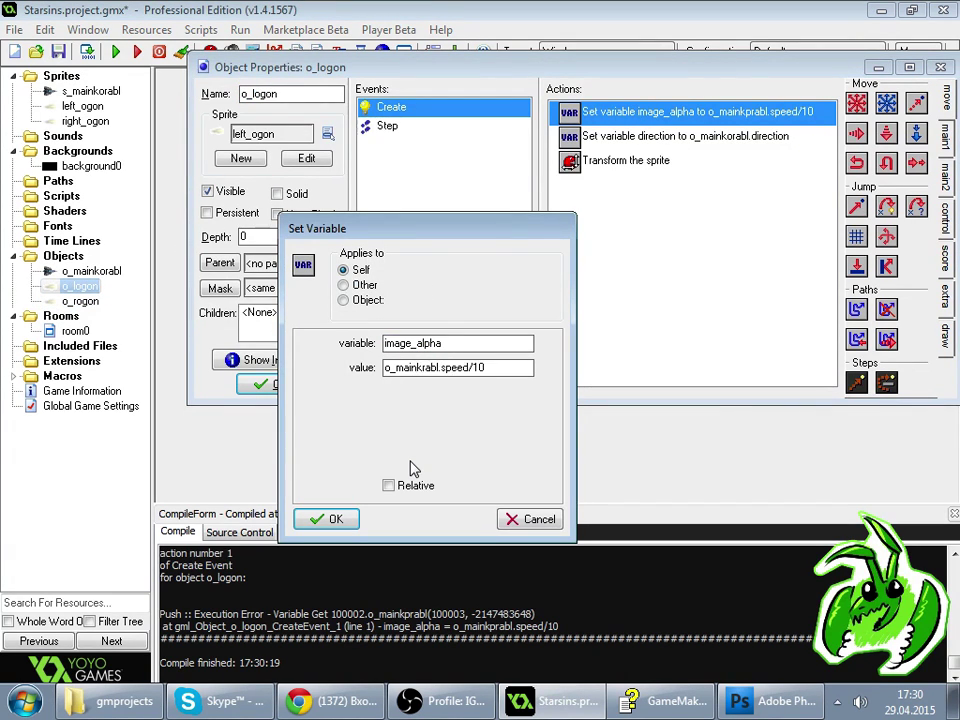
type("o")
key("Return")
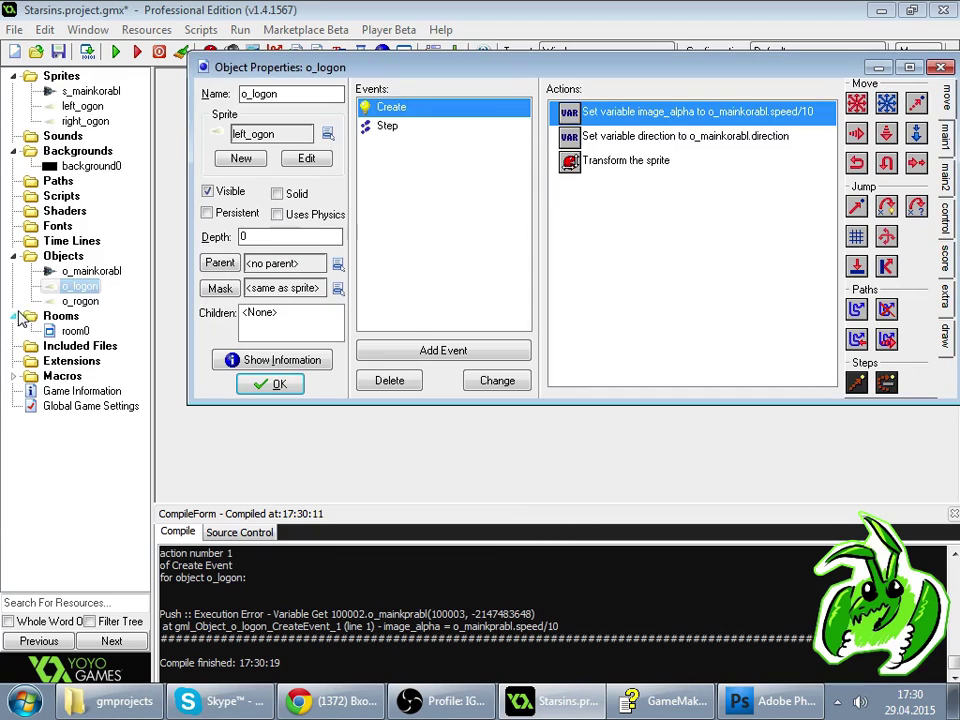
key("Return")
double_click(66, 301)
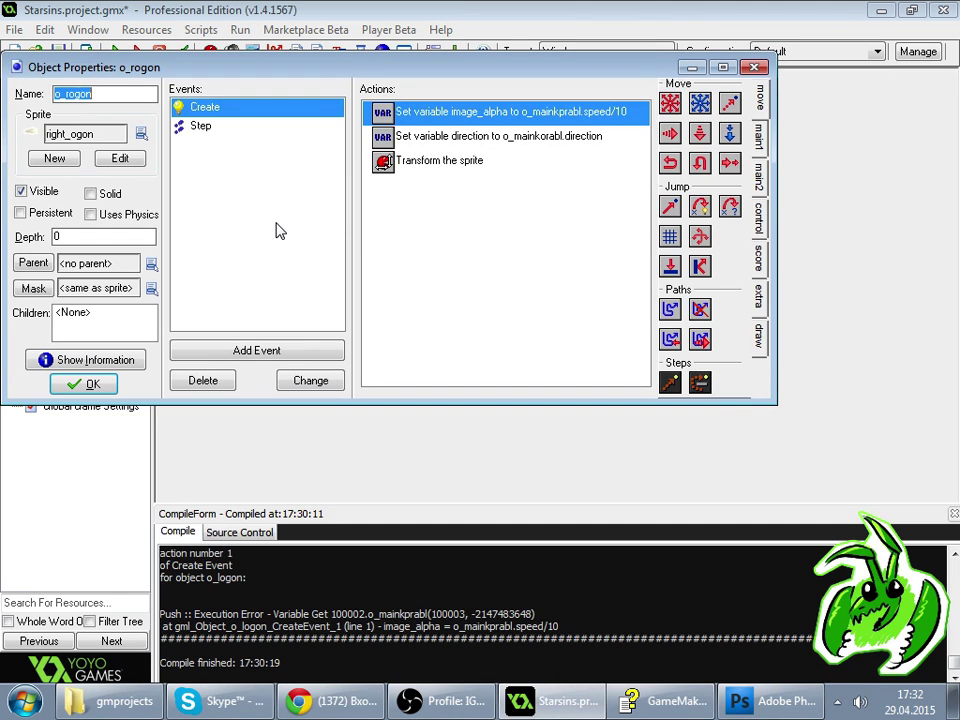
- Check the live Twitch stream in Chrome, close its viewer list, and return to GameMaker
left_click(312, 703)
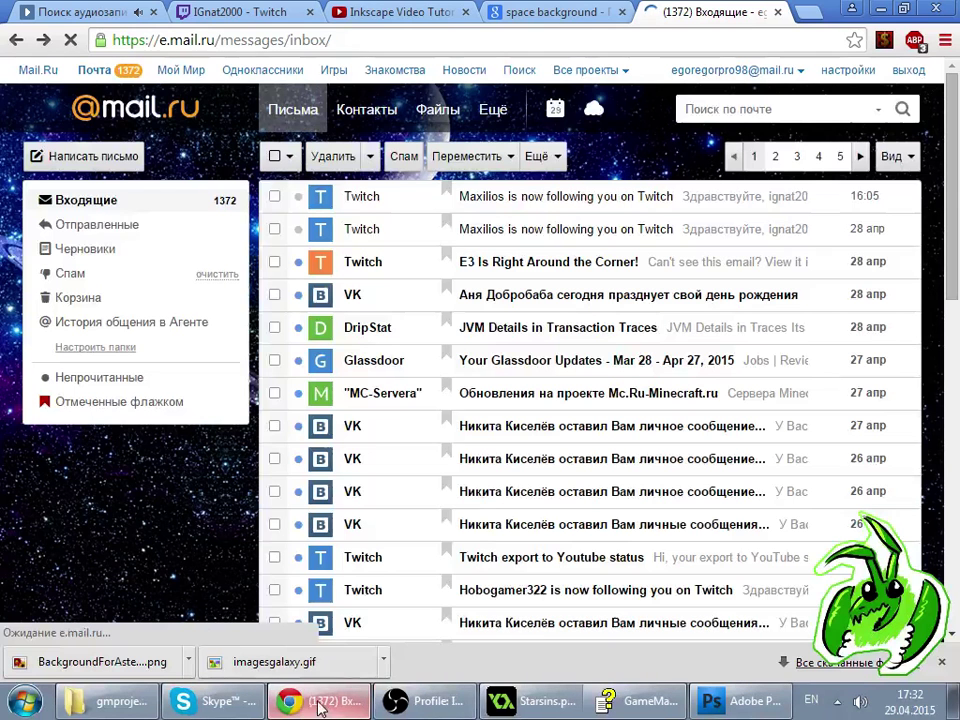
left_click(238, 12)
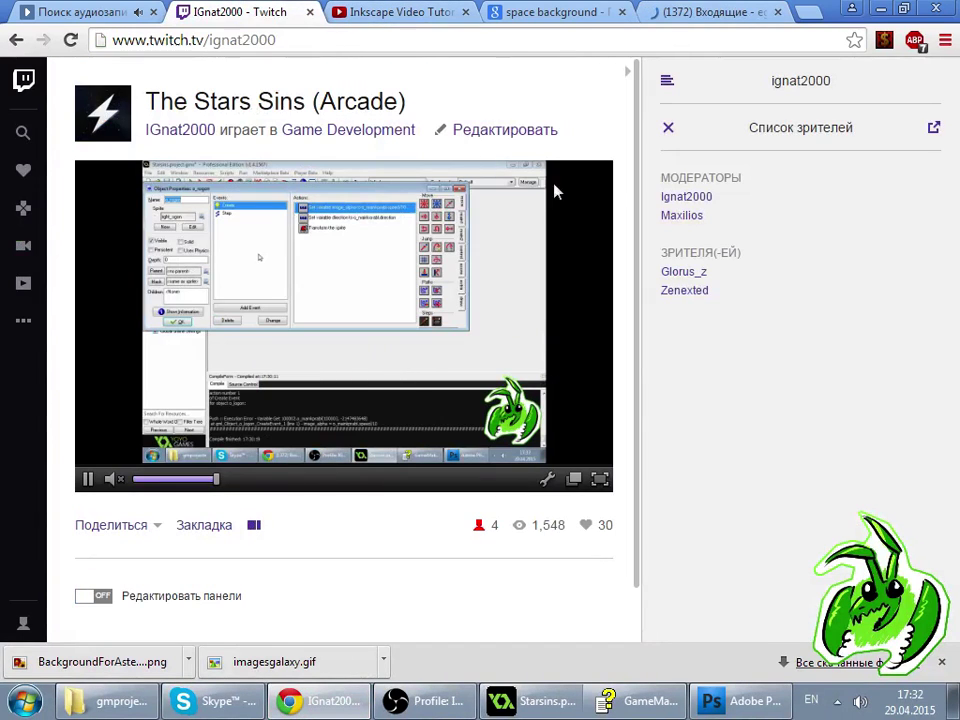
left_click(668, 128)
left_click(690, 12)
left_click(238, 12)
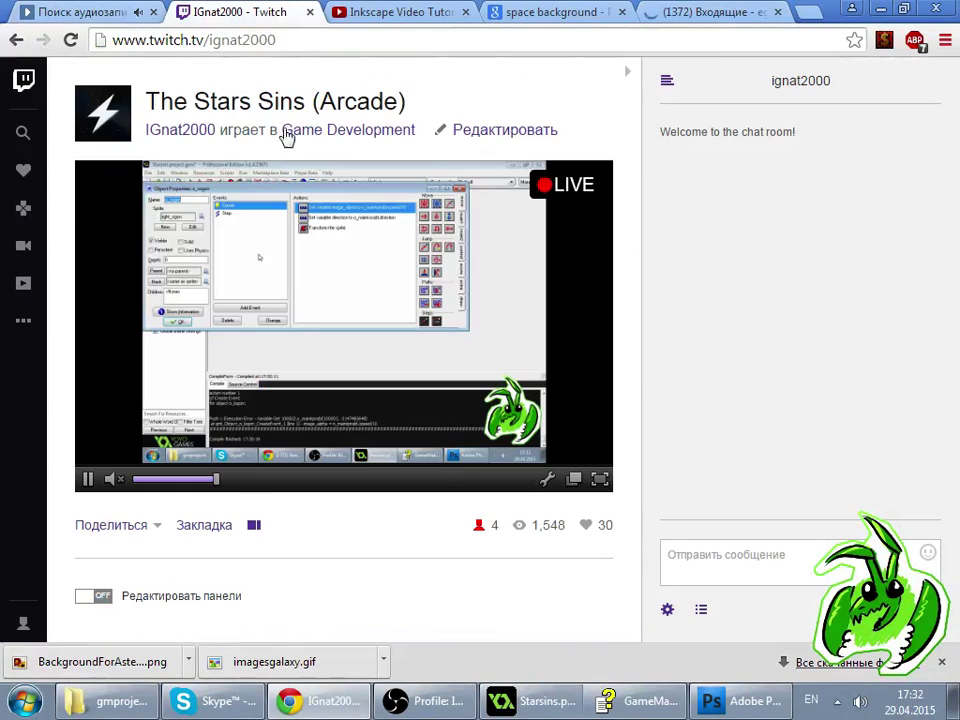
left_click(545, 701)
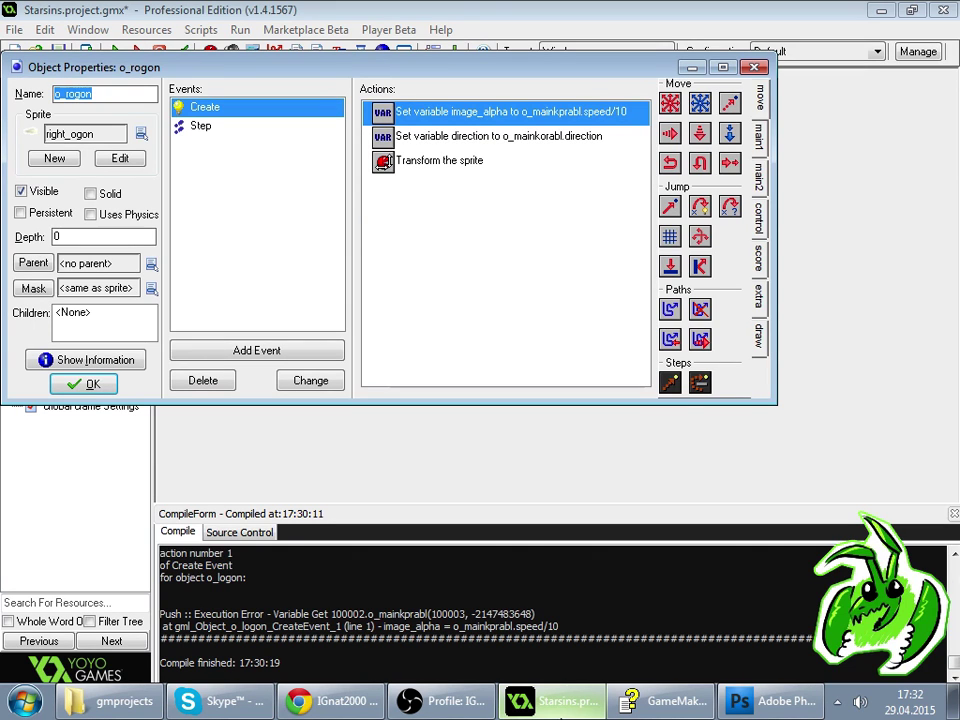
- Reopen the viewer list on the Twitch channel page in Chrome and return to GameMaker
left_click(300, 701)
left_click(701, 613)
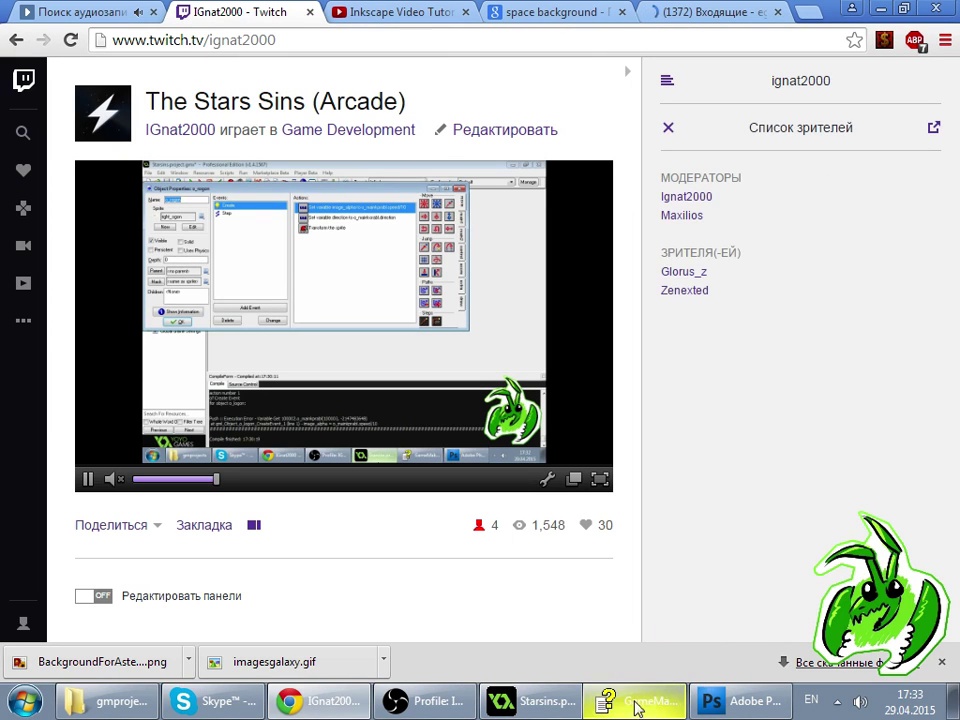
left_click(555, 701)
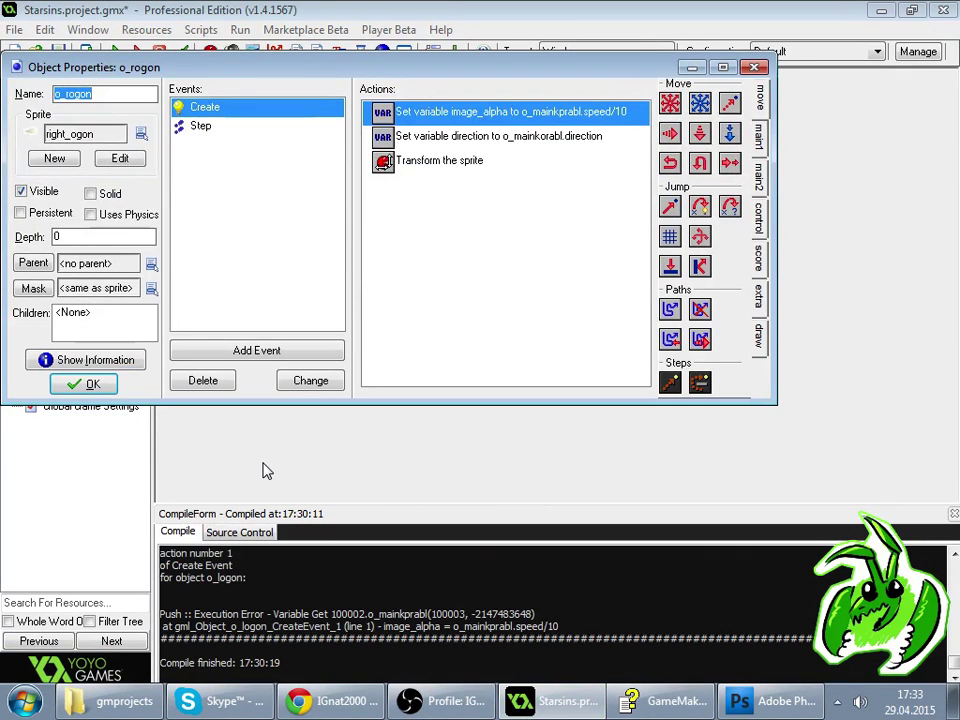
- Correct image_alpha in o_rogon's Create event to o_mainkorabl.speed/10 and close the object's properties
double_click(525, 118)
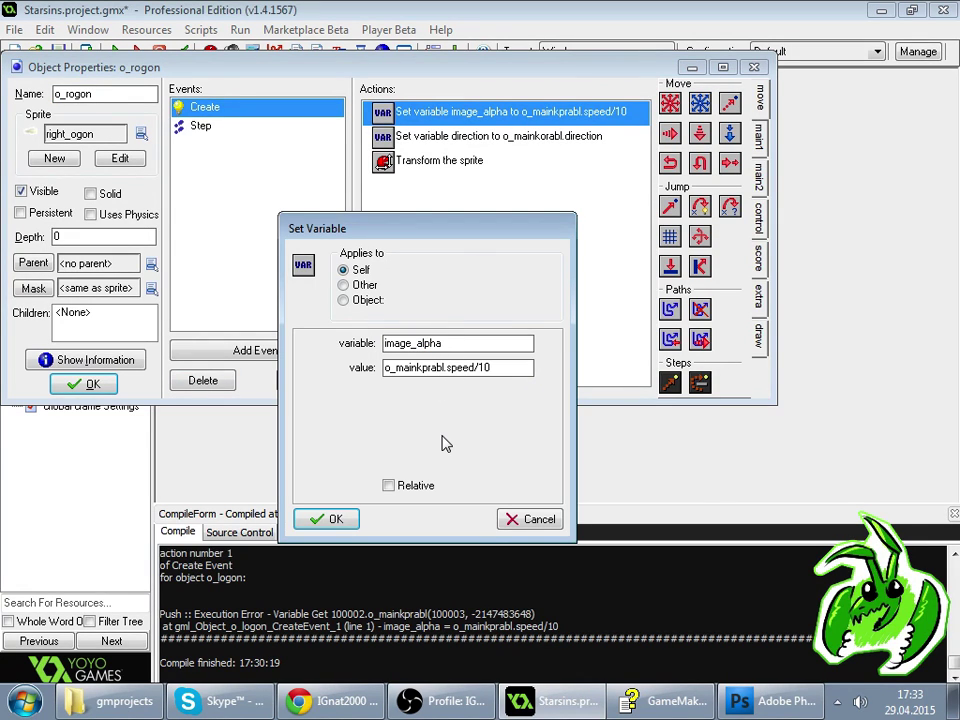
key("Escape")
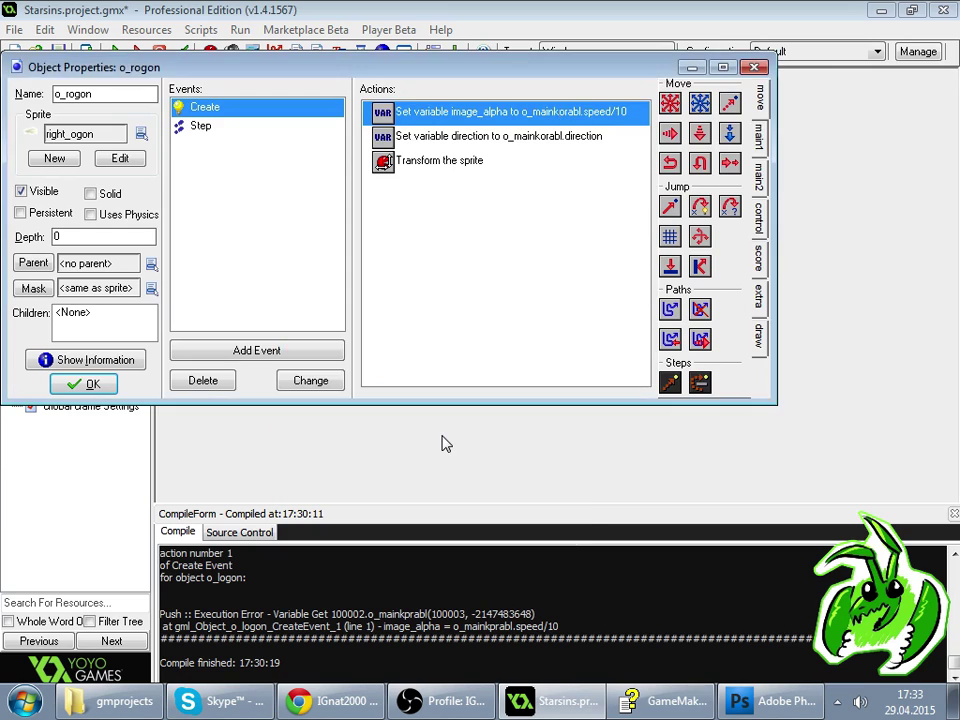
key("Escape")
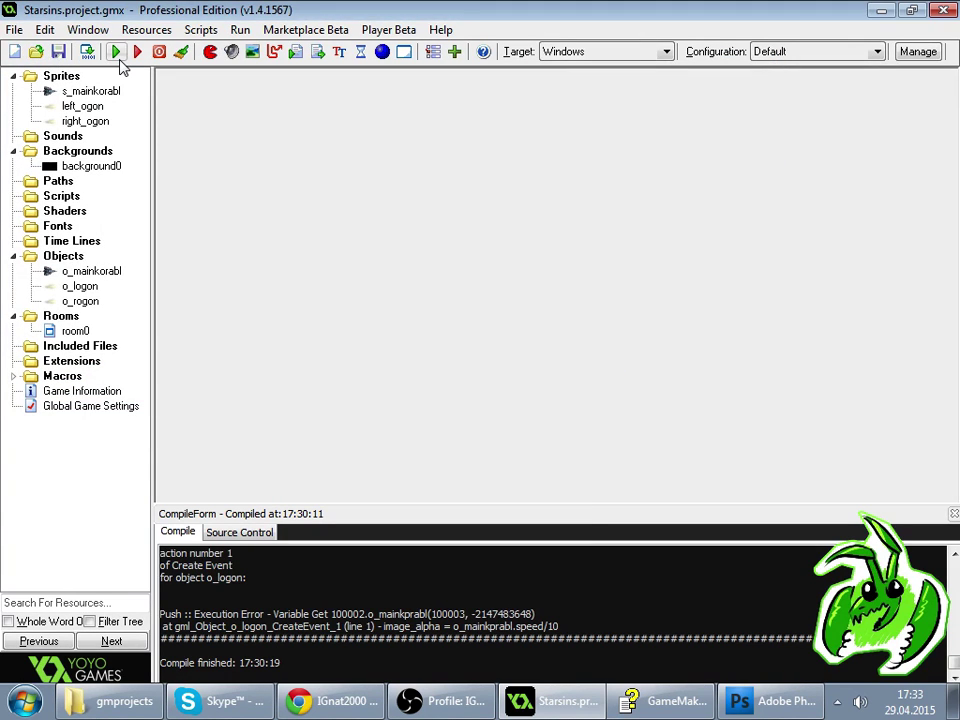
- Run the game to test the ship's engine flames, and close the game window
left_click(116, 53)
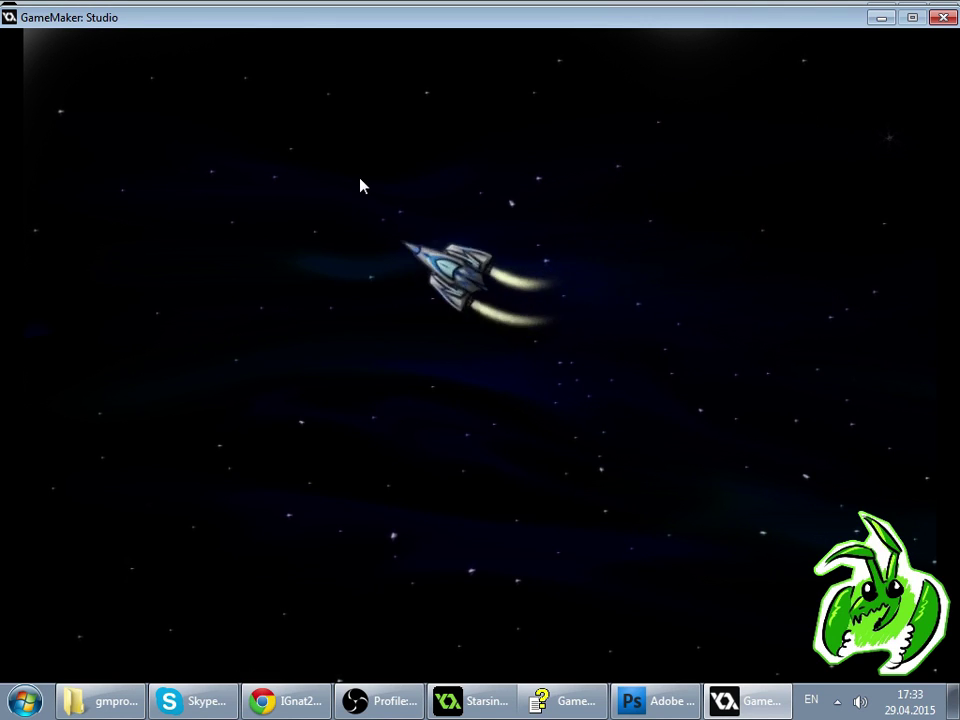
left_click(944, 20)
- Review the Create event actions of o_mainkorabl and close its properties
double_click(87, 271)
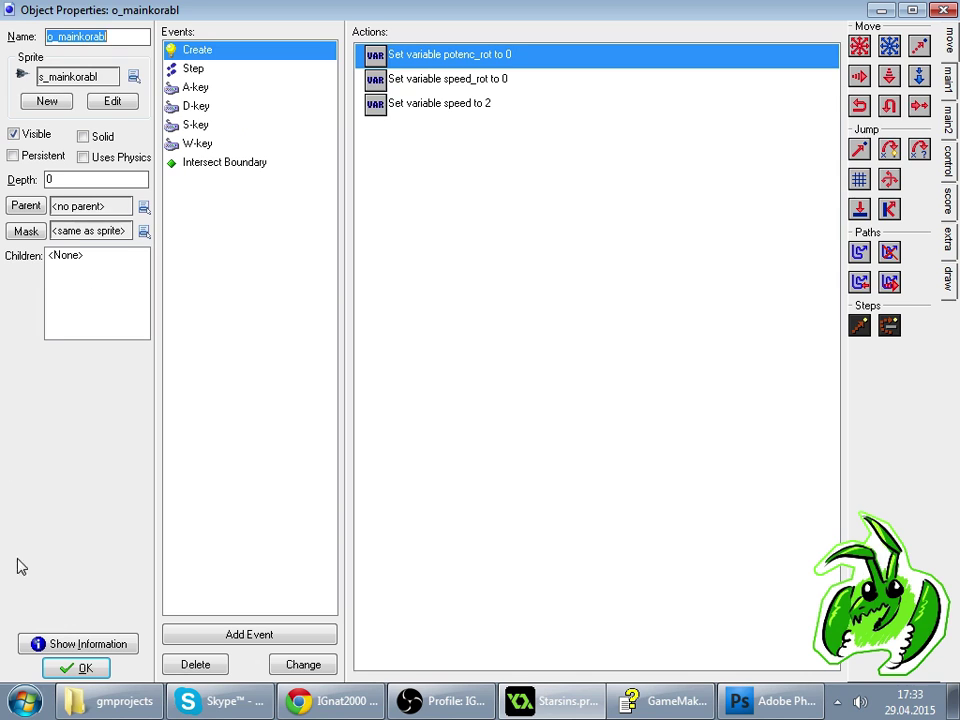
left_click(56, 672)
- Set image_alpha in the Create event of o_logon to o_mainkorabl.speed/10+0.4
double_click(80, 286)
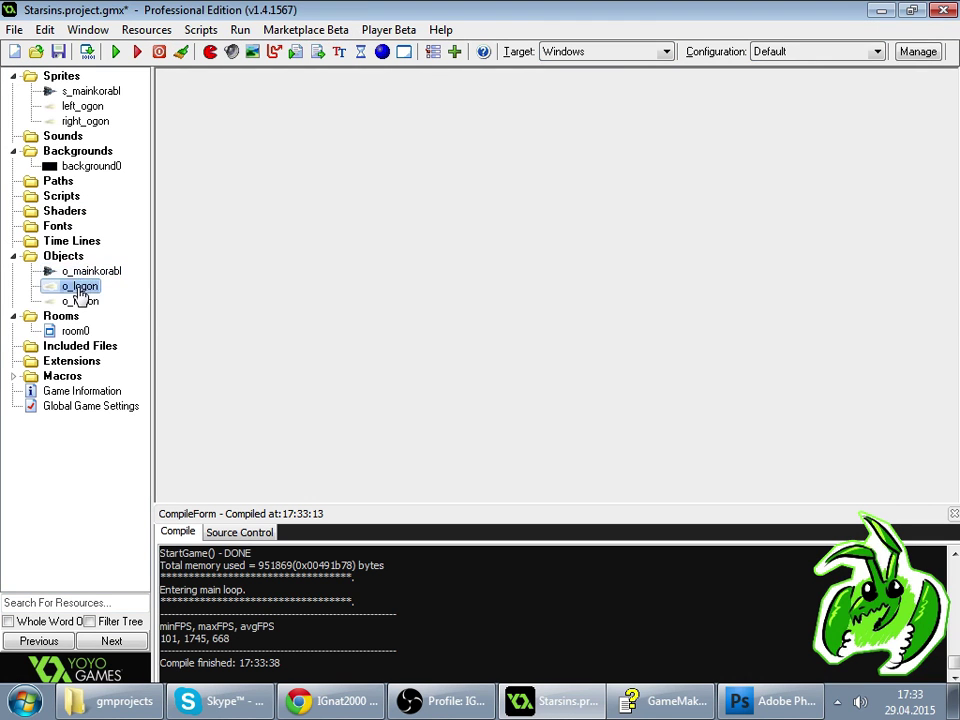
double_click(640, 112)
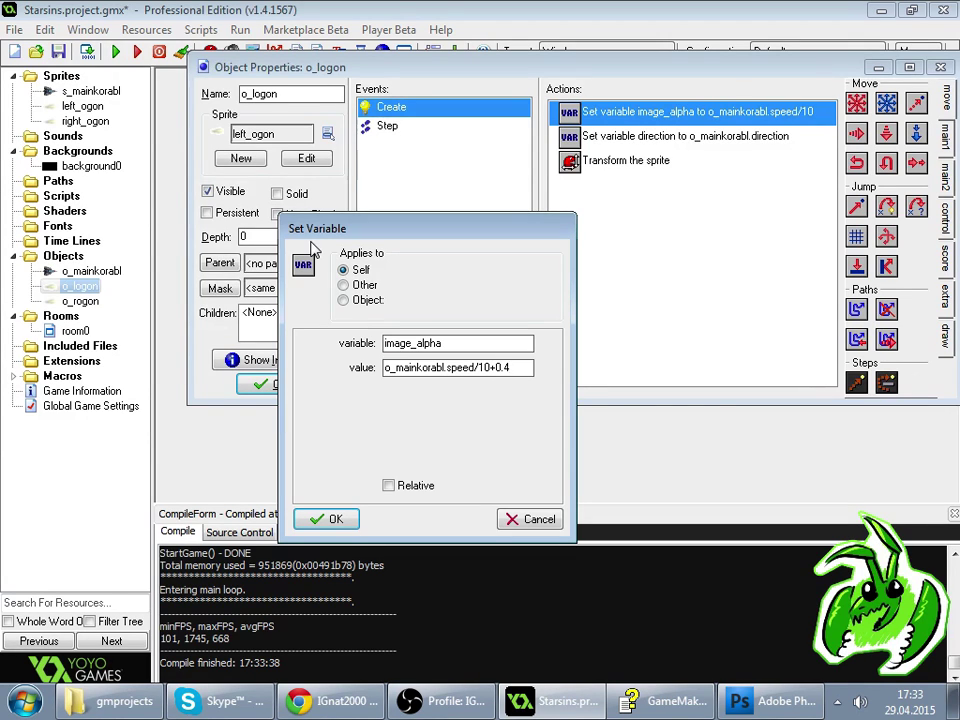
key("Return")
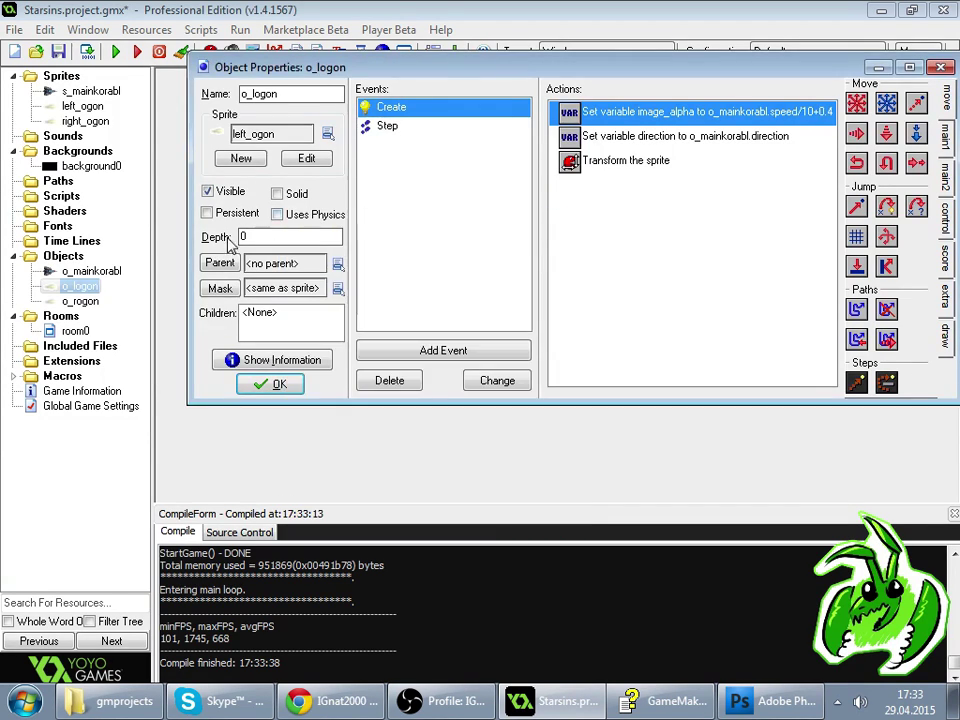
- Set image_alpha in o_rogon's Create event to o_mainkorabl.speed/10+0.4 and close the properties of both flame objects
double_click(80, 301)
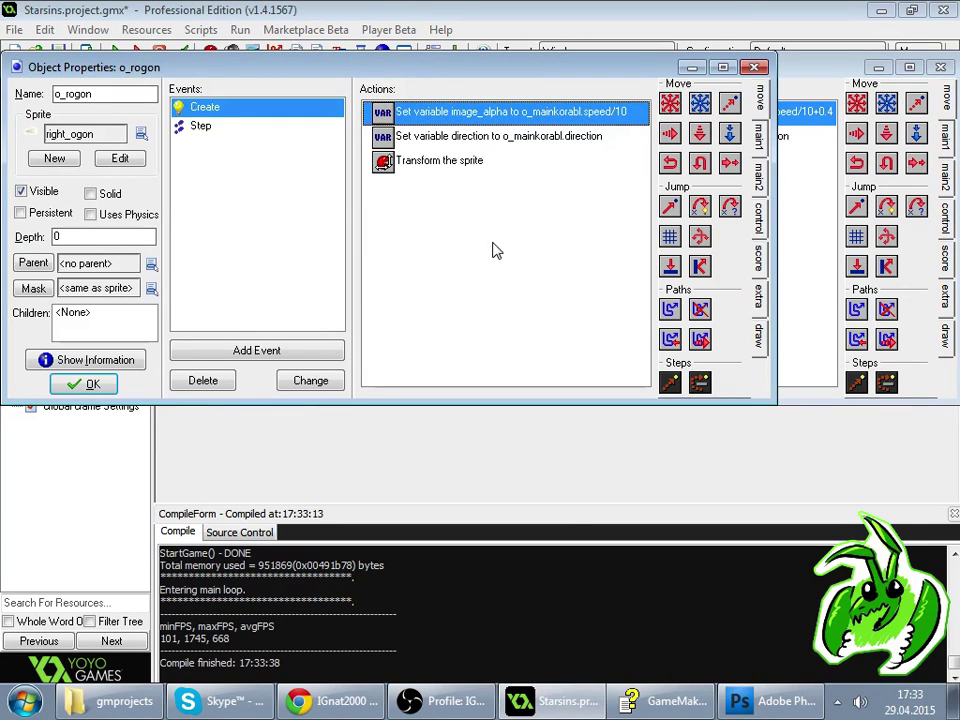
double_click(499, 113)
key("Return")
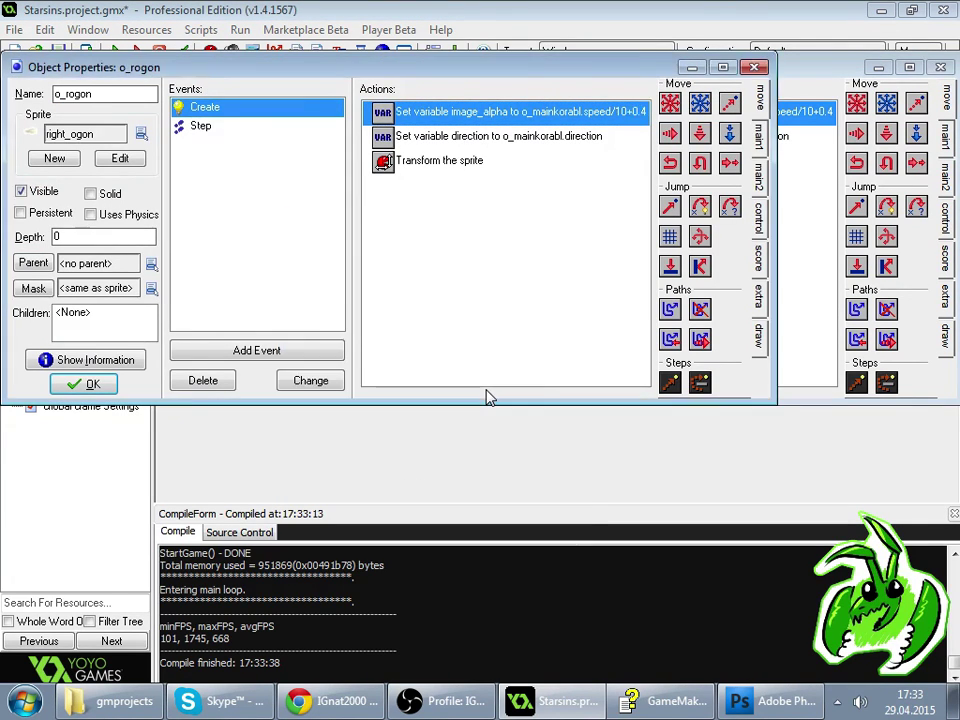
key("Return")
key("Return")
- Start the game and reload the Twitch channel page in Chrome while it compiles
left_click(116, 51)
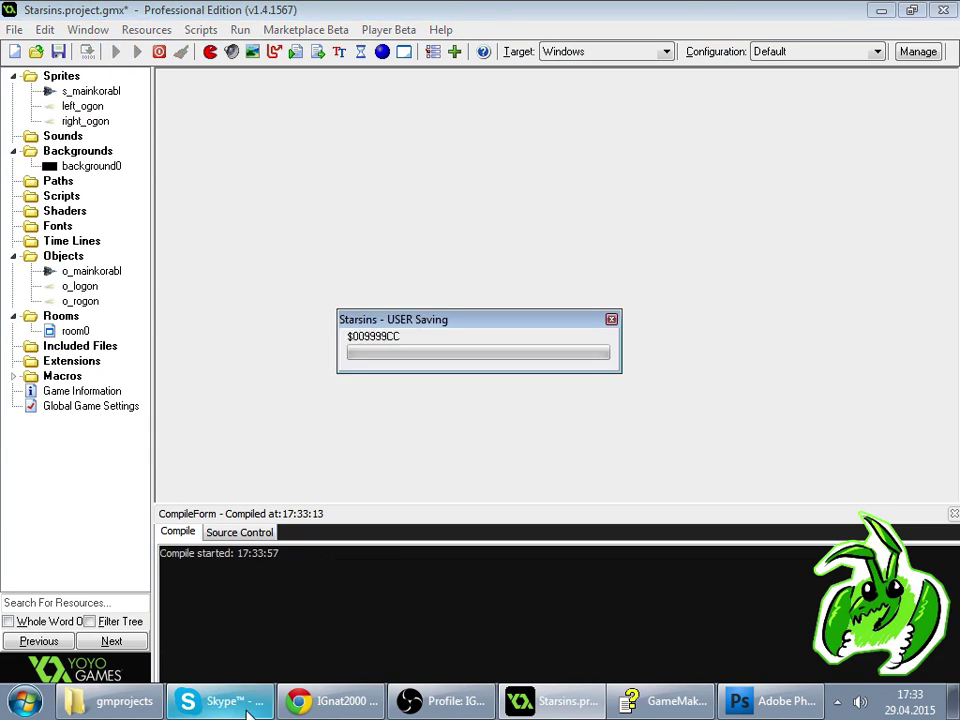
left_click(330, 700)
left_click(668, 128)
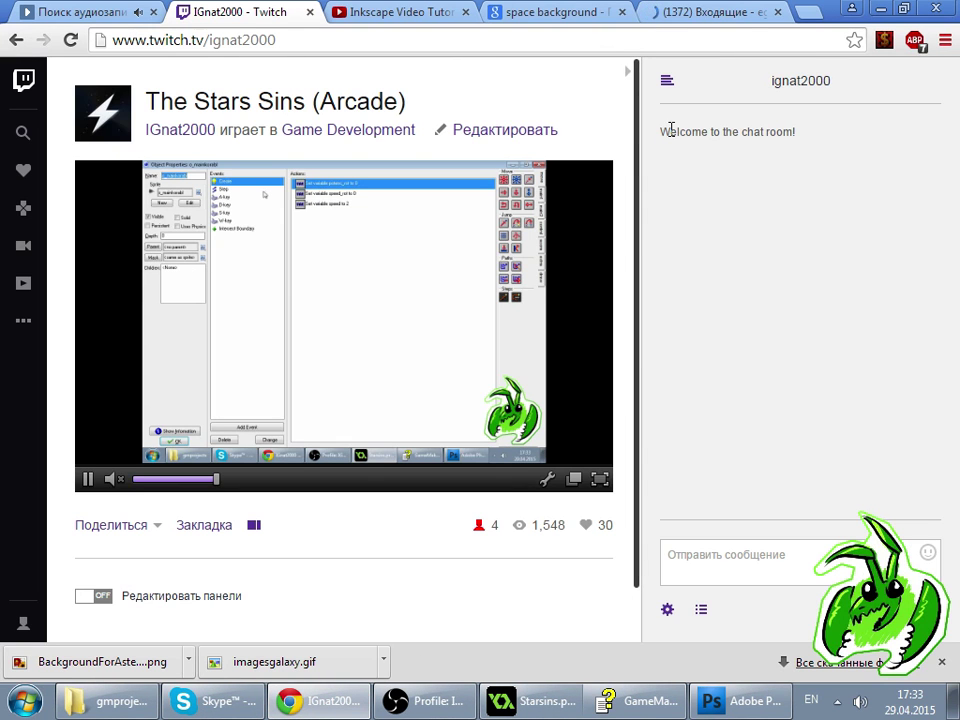
left_click(71, 42)
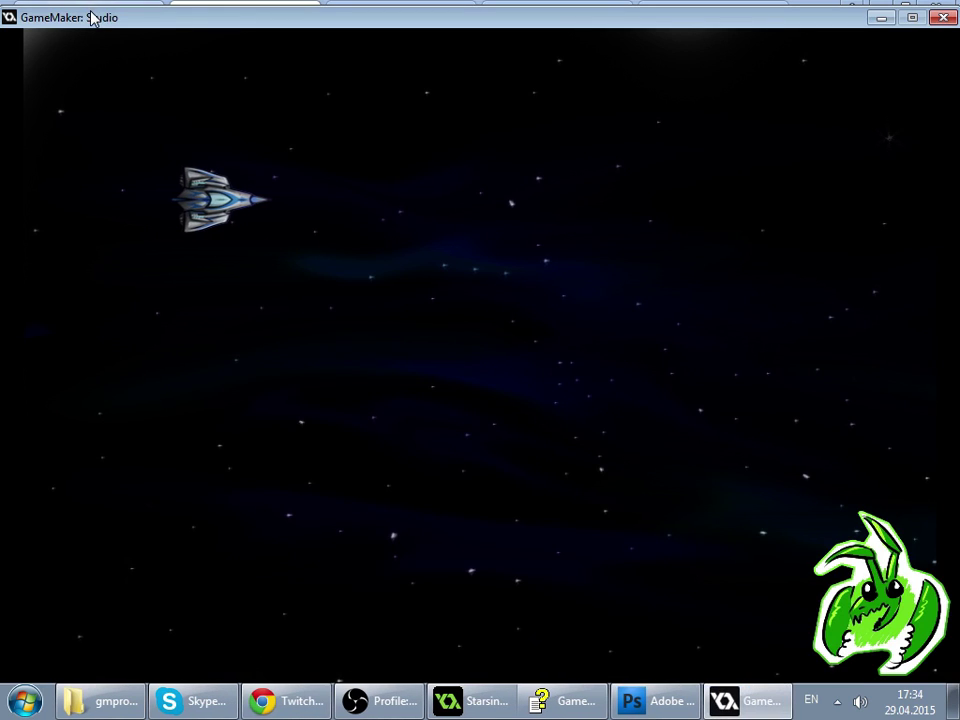
key("alt+Tab")
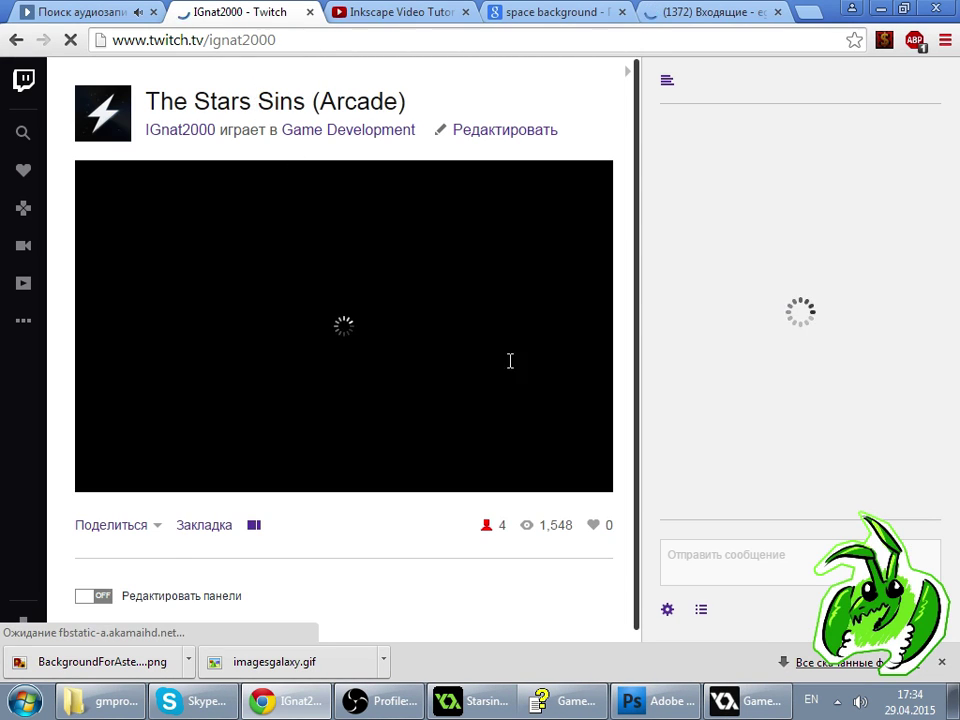
- Switch to the running game to test the engine flames, close it and return to GameMaker
left_click(757, 698)
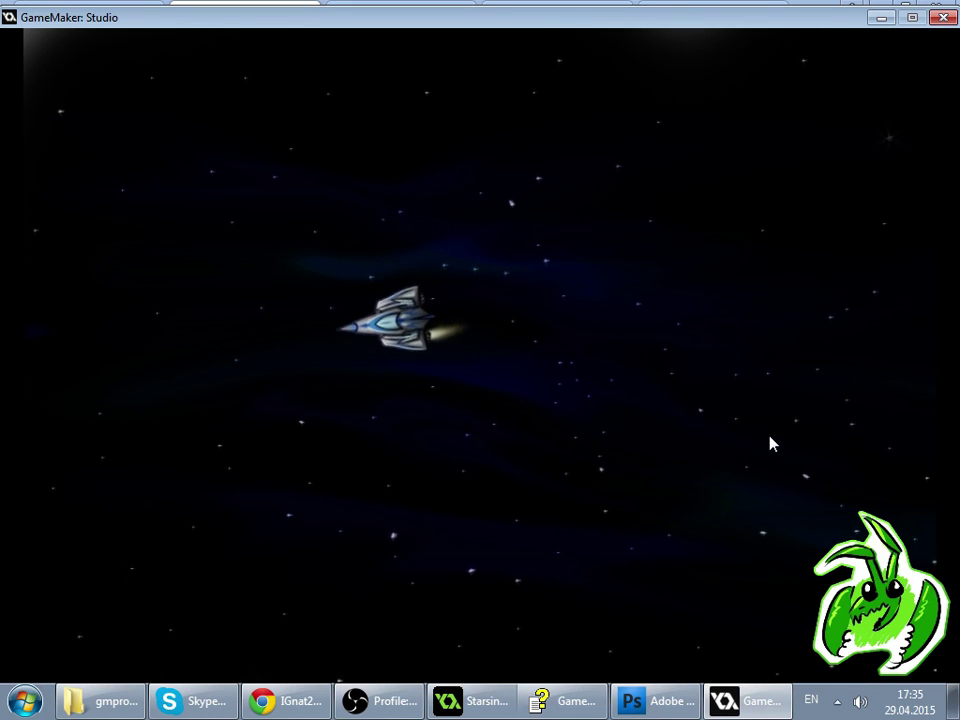
left_click(943, 17)
left_click(535, 700)
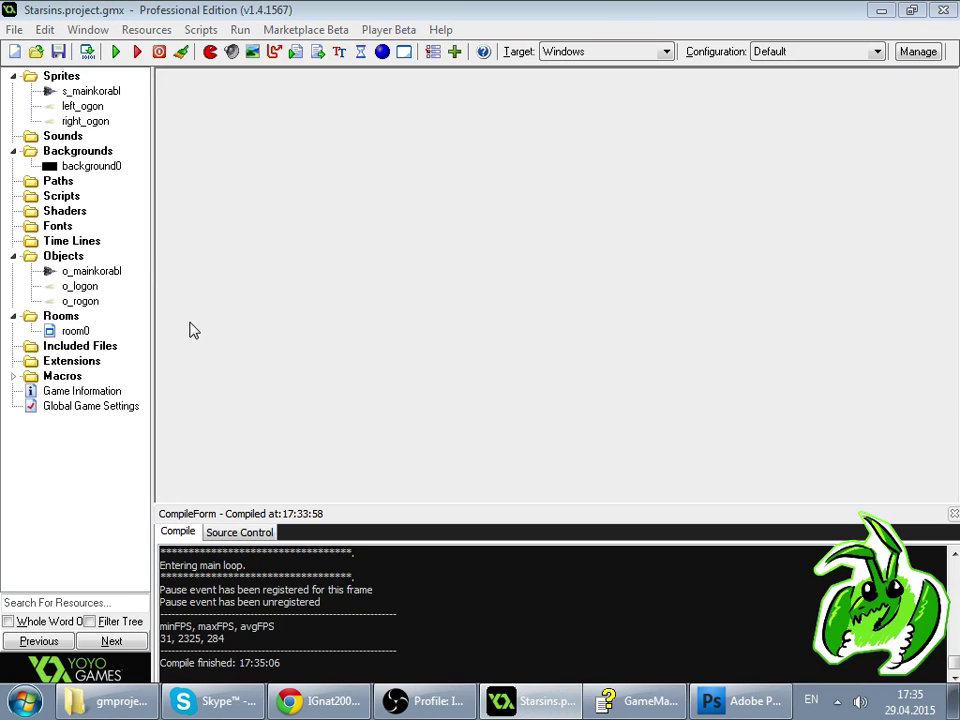
- Review the A-key event actions of o_mainkorabl and close its properties
left_click(78, 287)
double_click(82, 273)
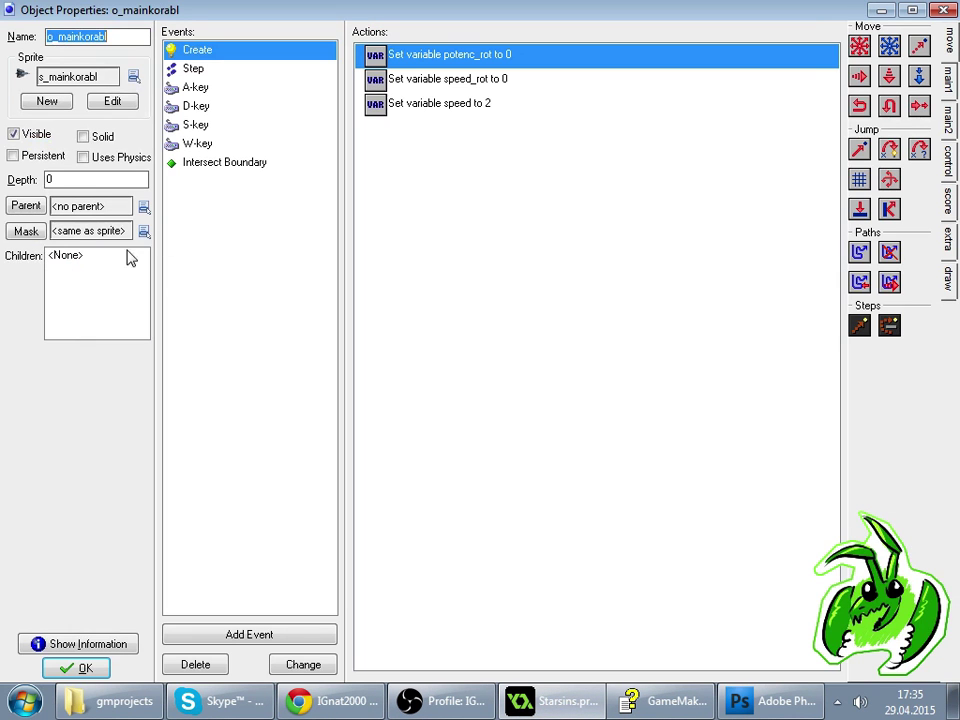
left_click(280, 89)
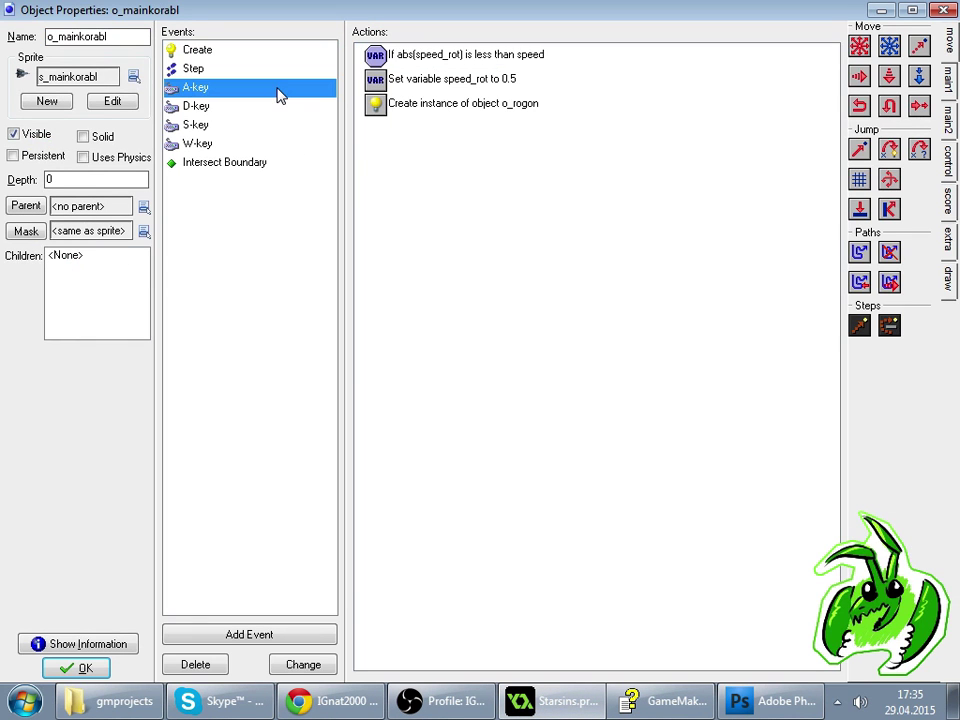
left_click(85, 669)
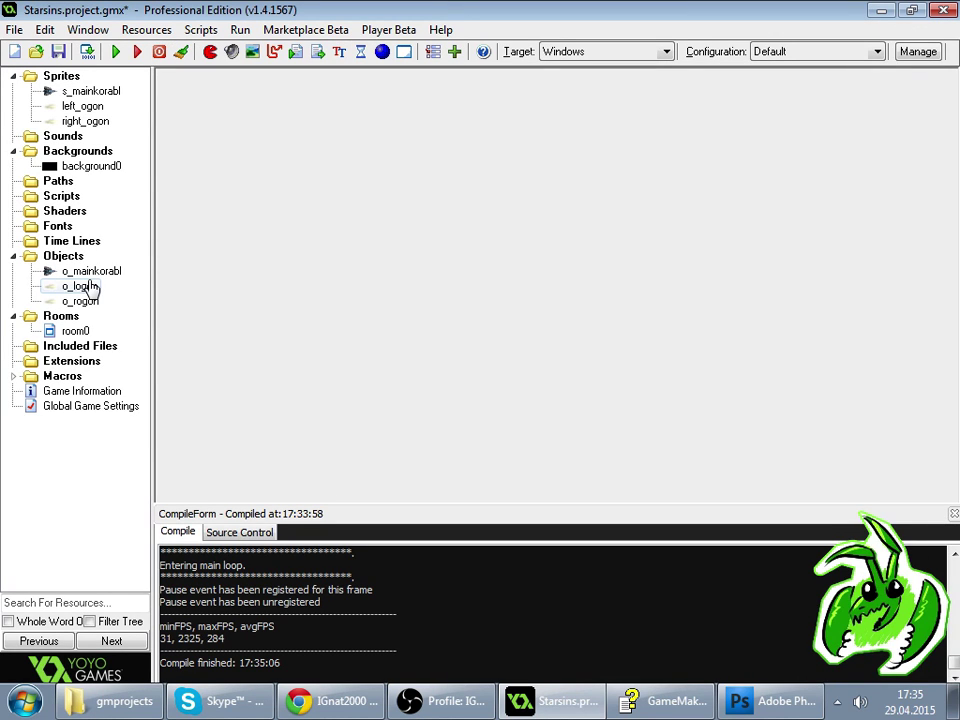
- Add a Jump to Position action to o_logon's Create event with x and y both (random(20)-10)/10, and close the object's properties
double_click(82, 287)
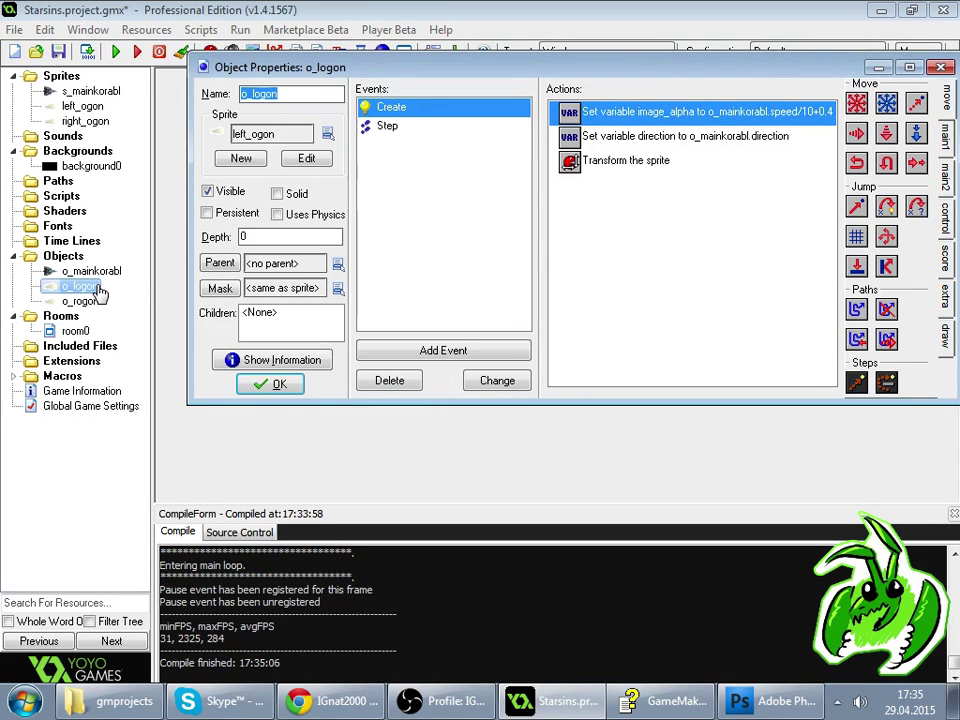
left_click(909, 67)
left_click(859, 150)
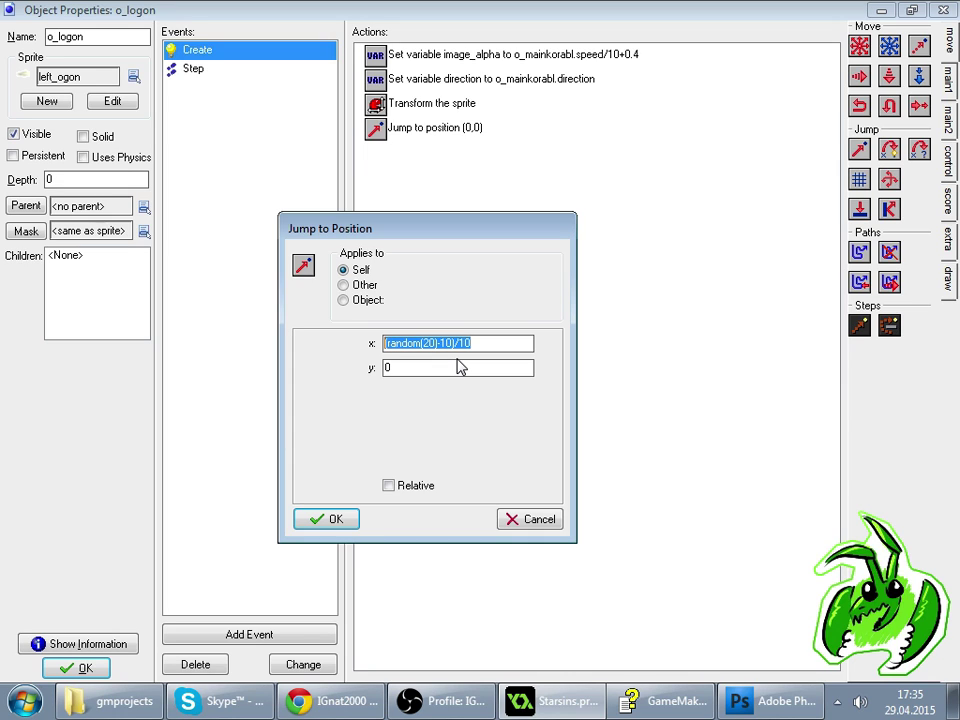
left_click(323, 522)
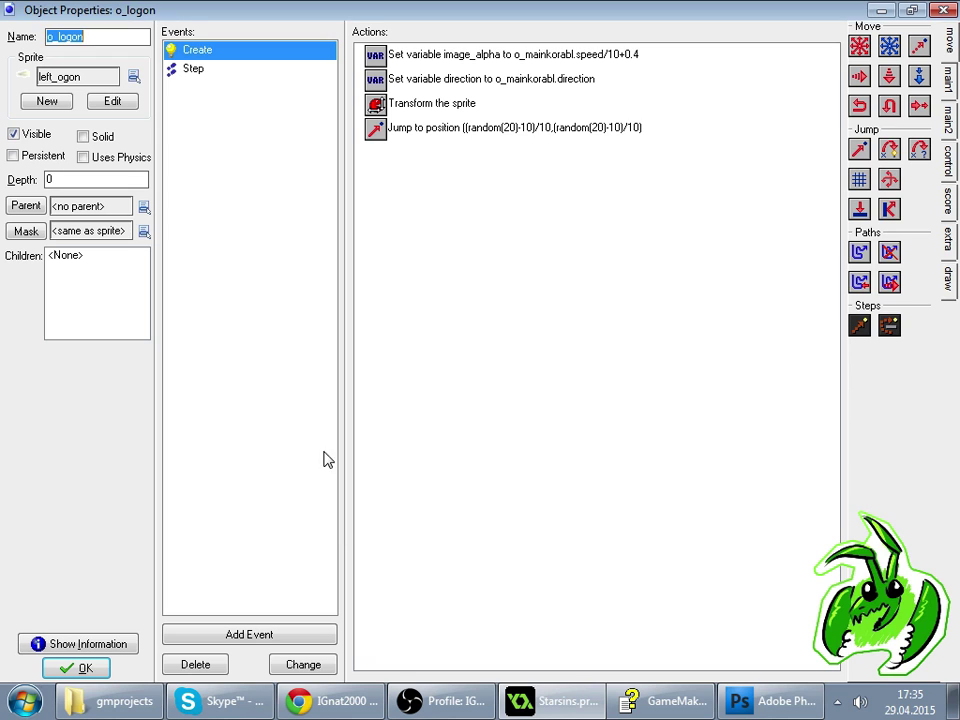
left_click(421, 135)
left_click(77, 665)
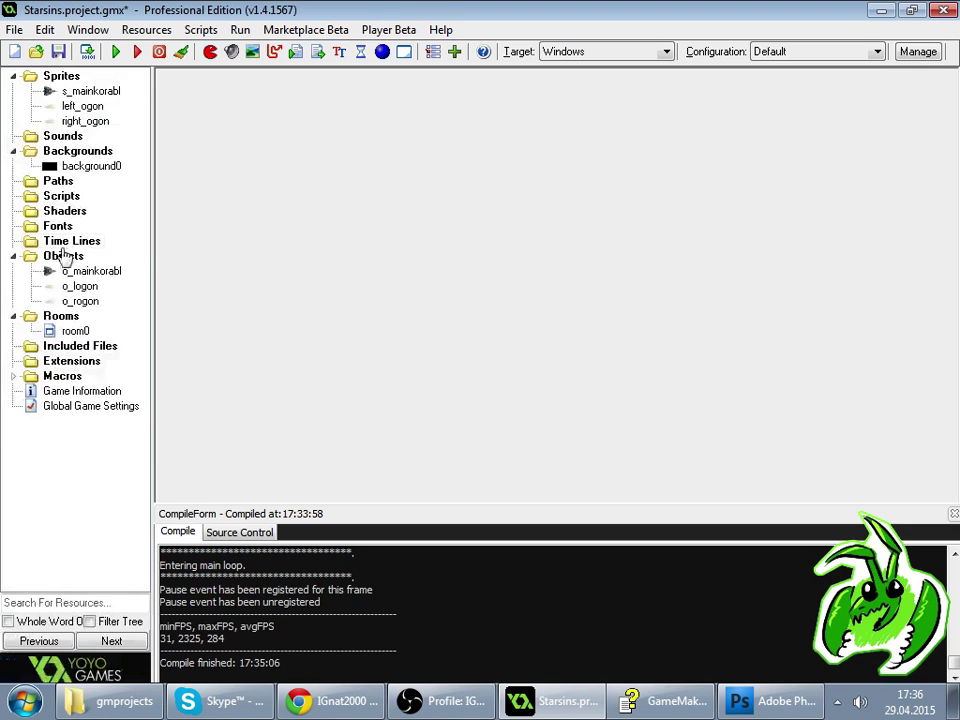
- Paste the Jump to Position action with x and y of (random(20)-10)/10 into o_rogon's Create event and close its properties
double_click(78, 300)
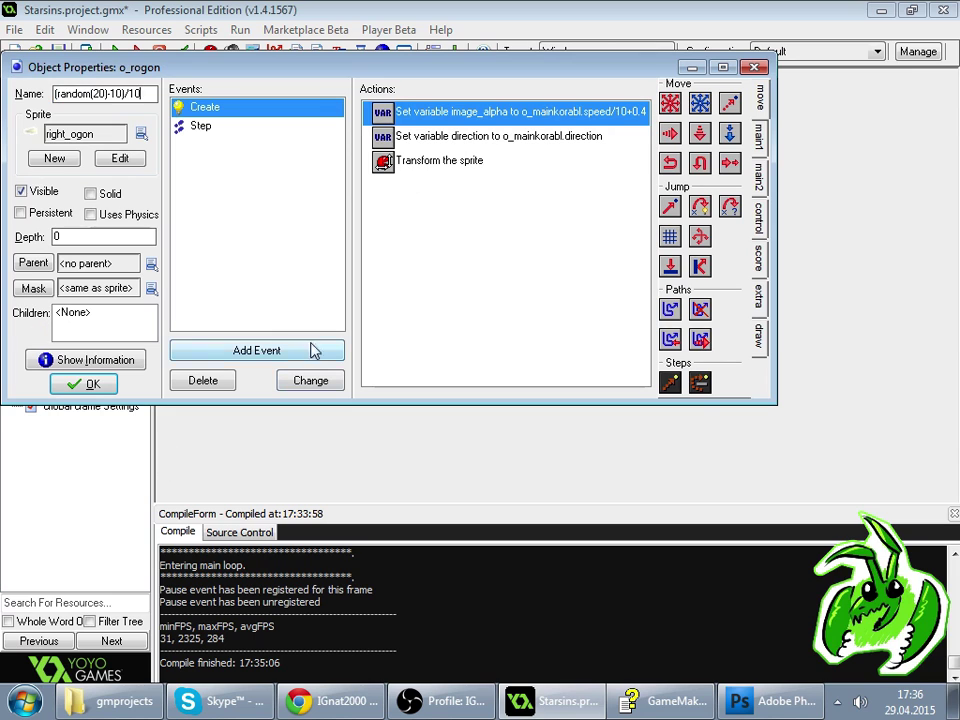
left_click(465, 160)
key("ctrl+v")
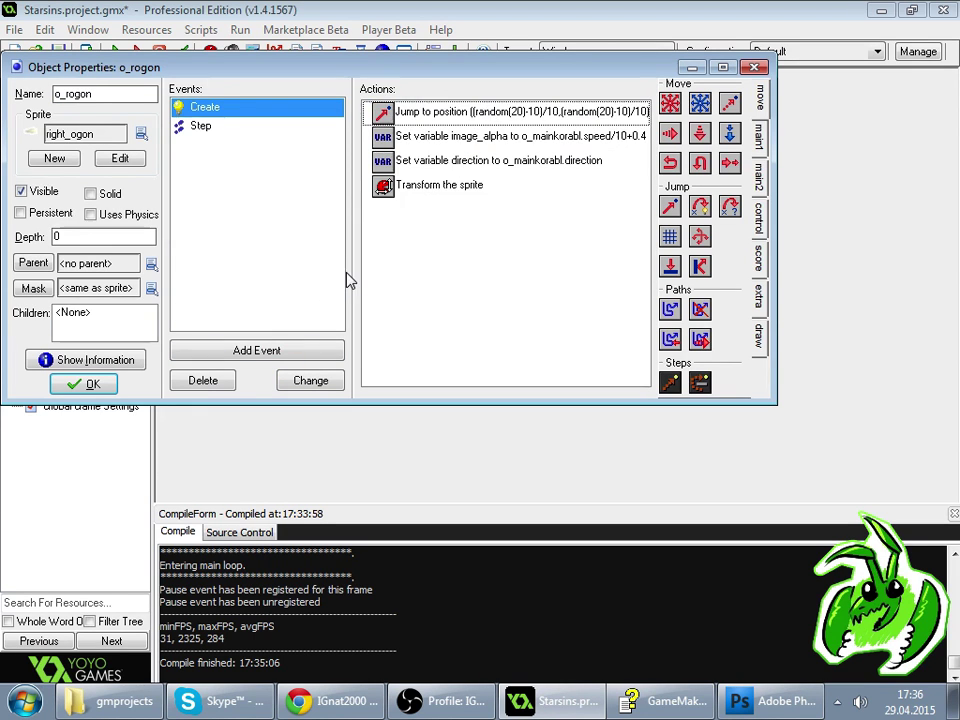
key("Return")
- Run the game to test the flames, browsing the VK audio list in Chrome while it compiles, and return to GameMaker
key("F5")
left_click(318, 700)
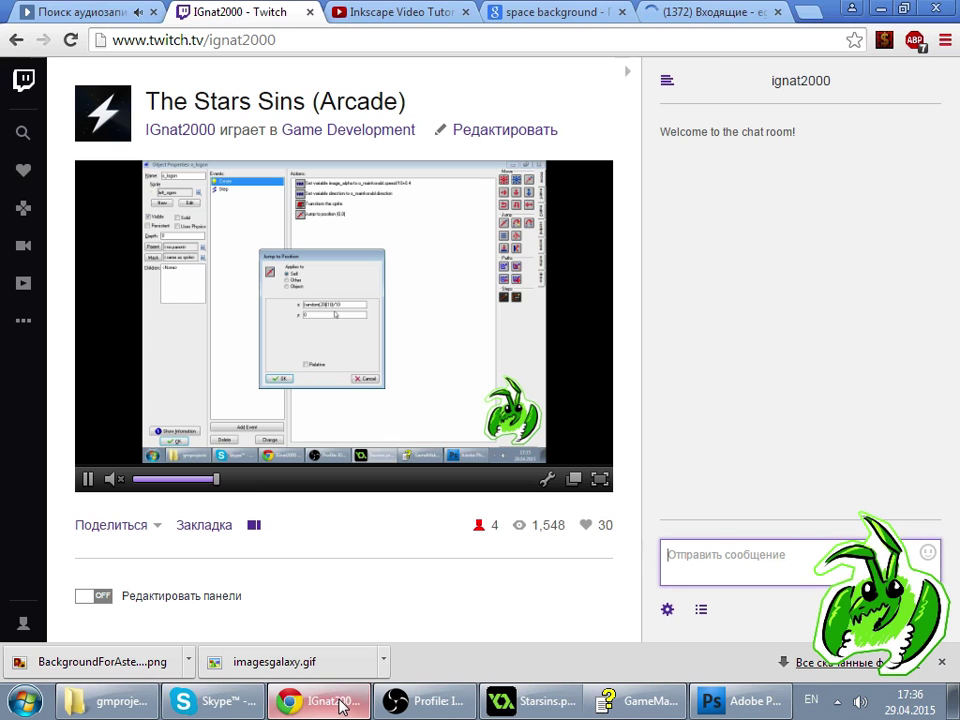
left_click(75, 11)
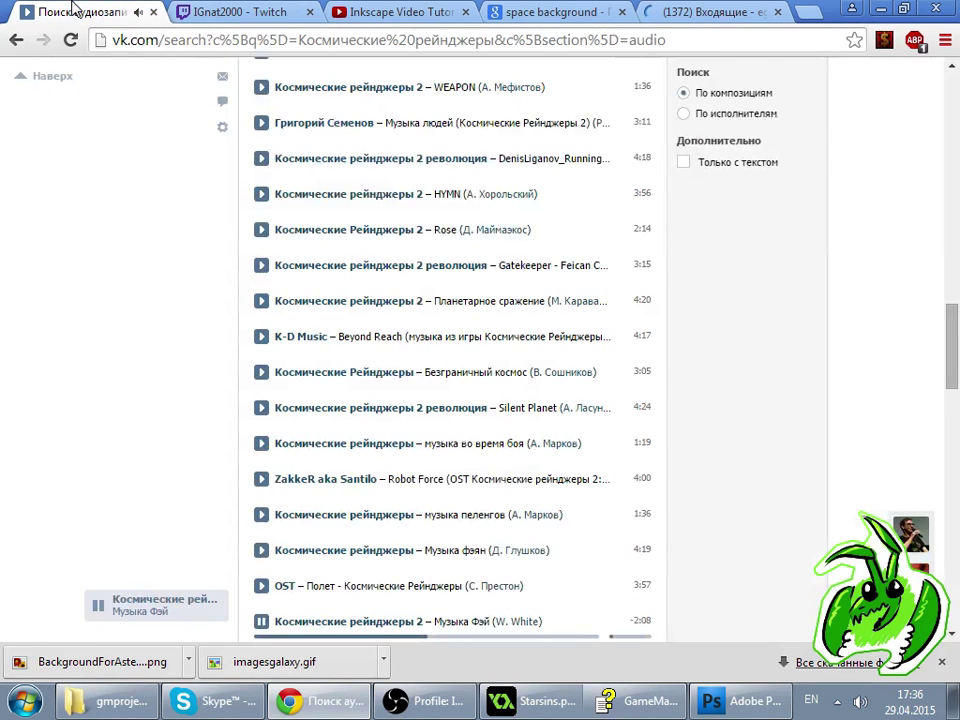
scroll(445, 265, "down", 3)
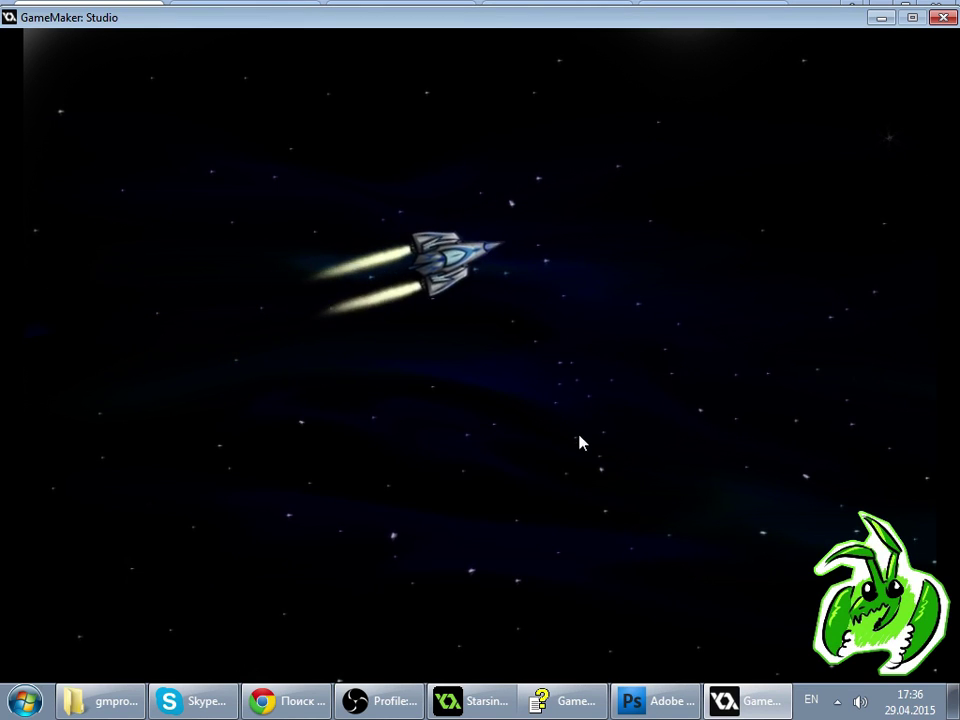
left_click(942, 17)
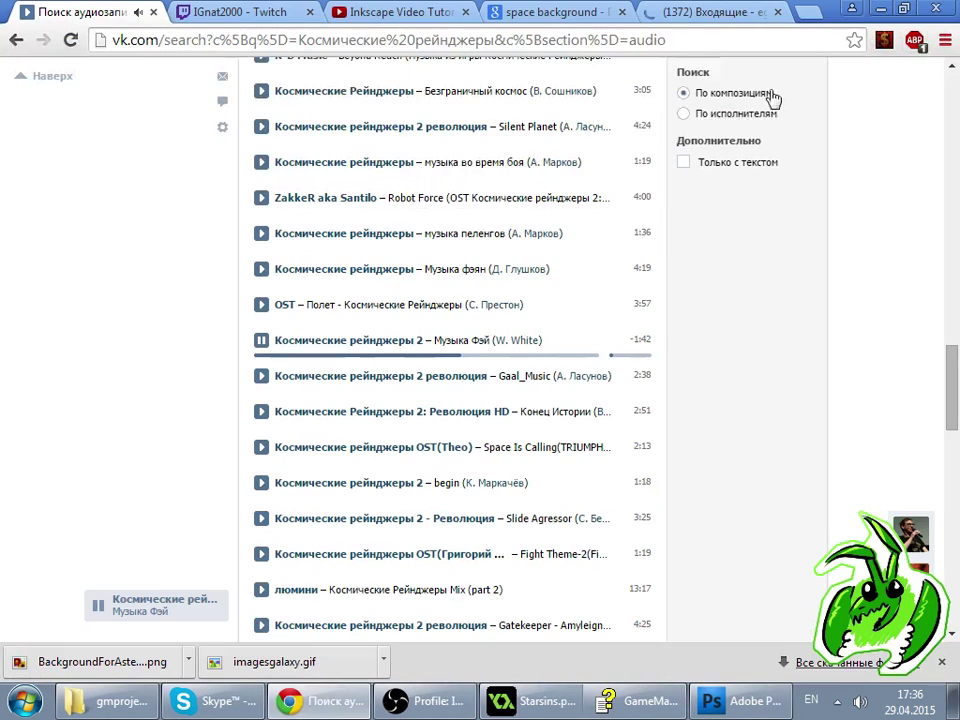
left_click(538, 706)
- Check o_logon's Transform Sprite action, set direction in its Create event to o_mainkorabl.direction+((random(20)-10)/10), and close its properties
double_click(78, 287)
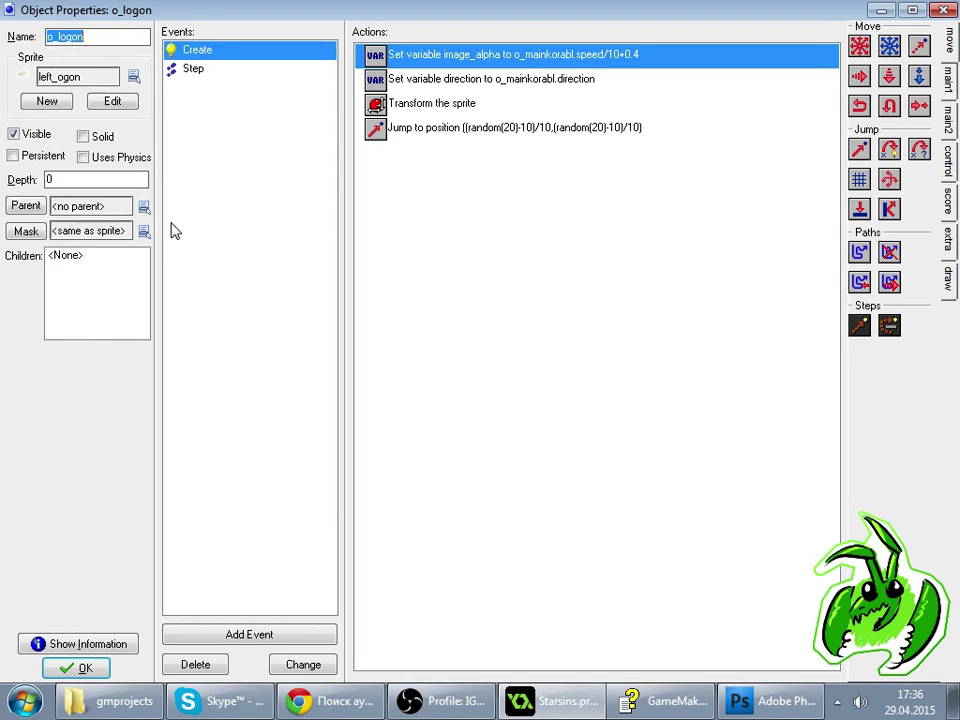
double_click(414, 106)
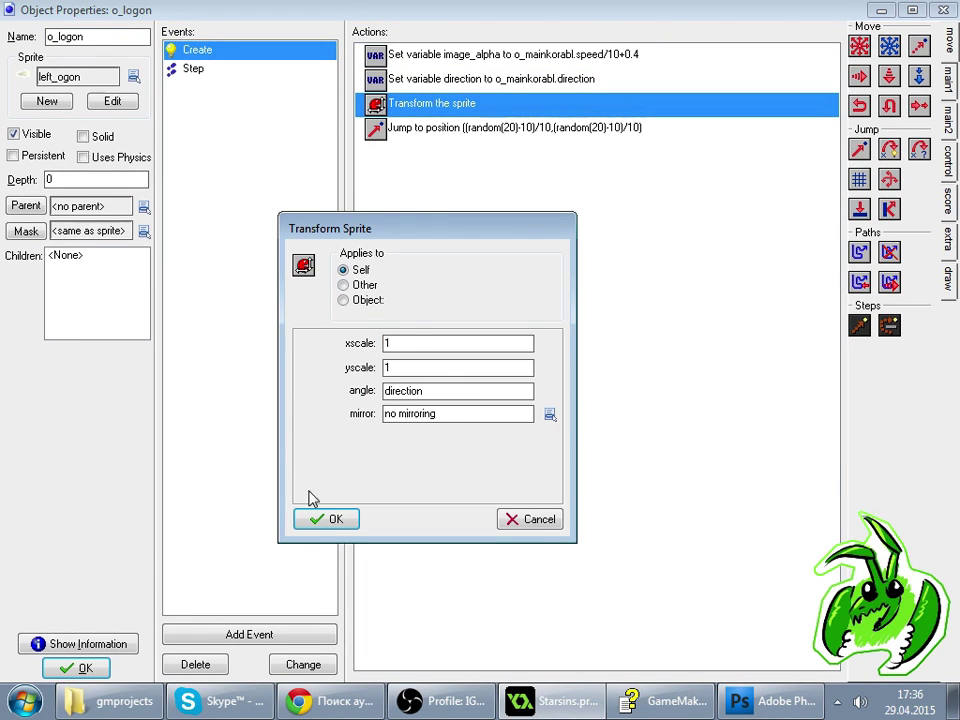
left_click(340, 521)
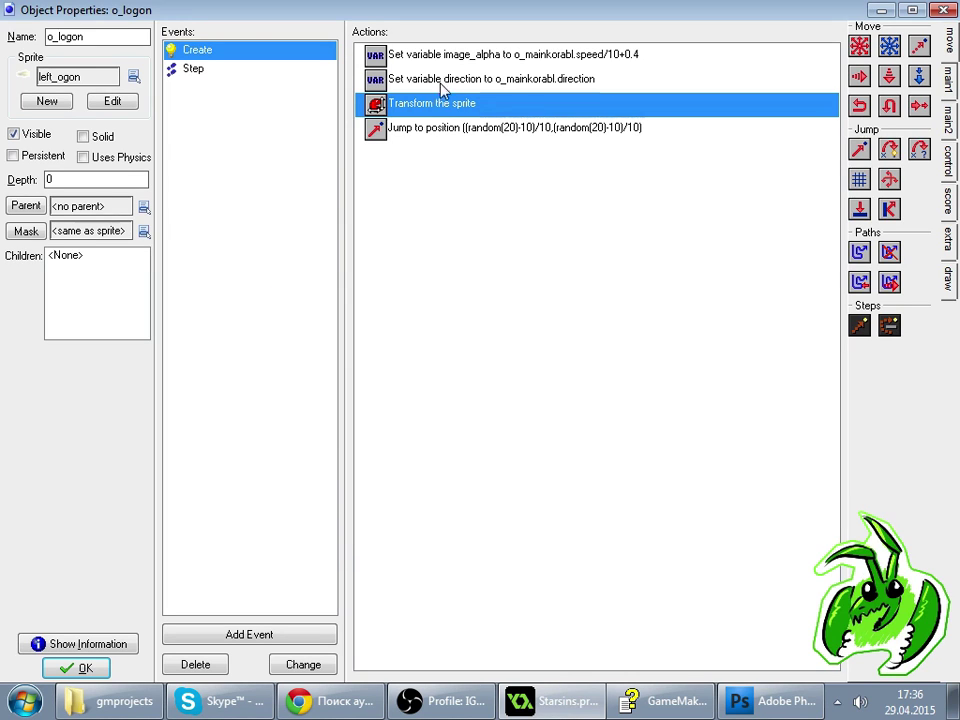
left_click(477, 80)
double_click(477, 80)
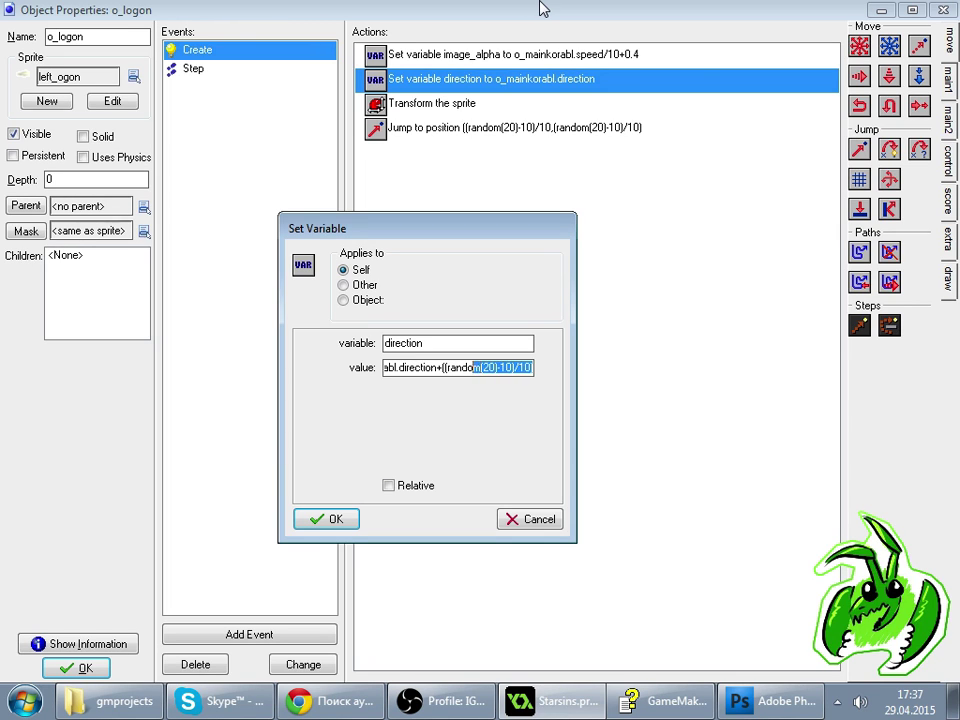
key("Return")
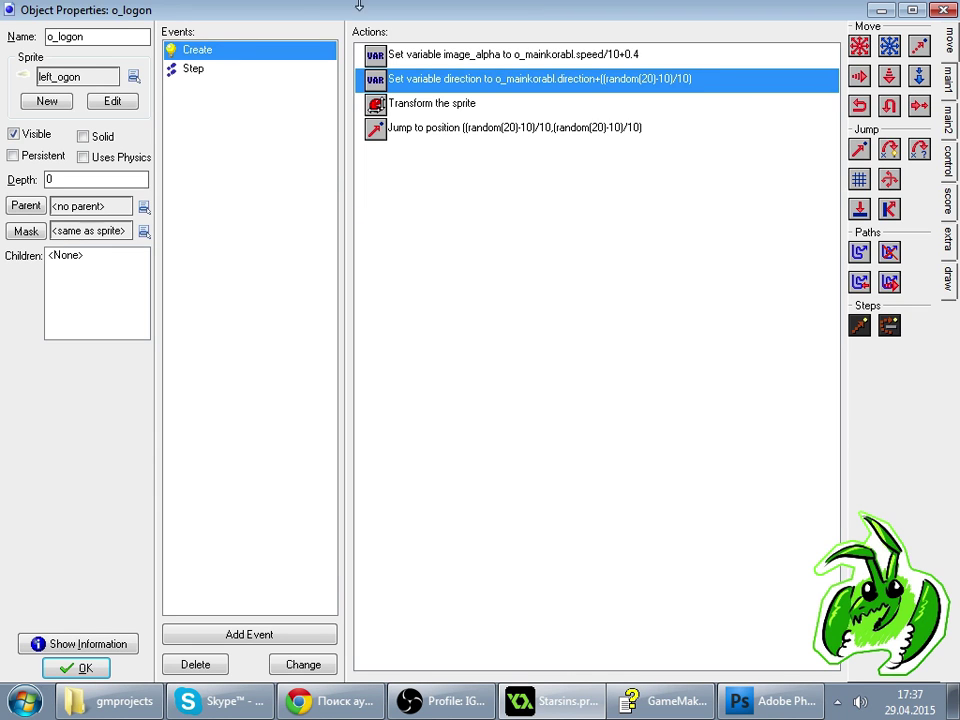
left_click(68, 668)
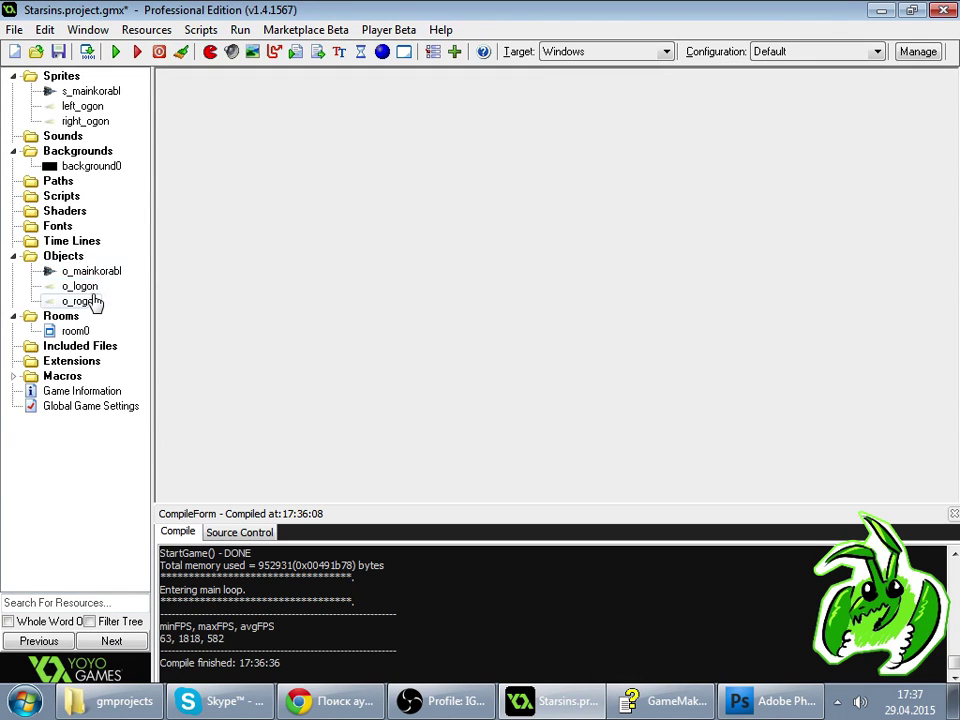
- Set direction in o_rogon's Create event to o_mainkorabl.direction+((random(20)-10)/10) and close the object's properties
double_click(80, 301)
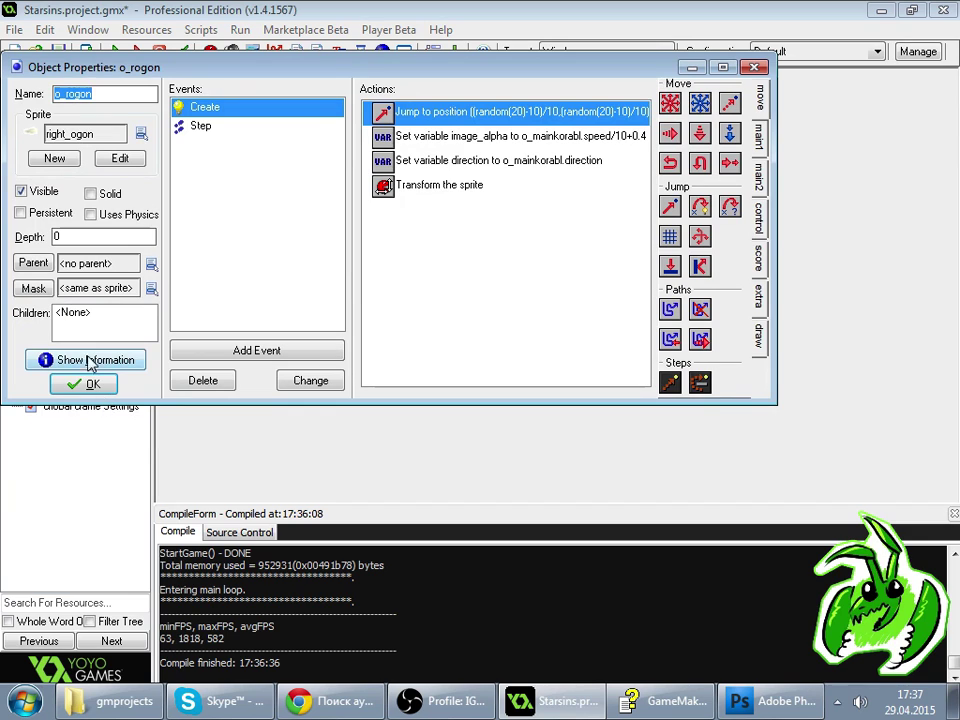
double_click(462, 160)
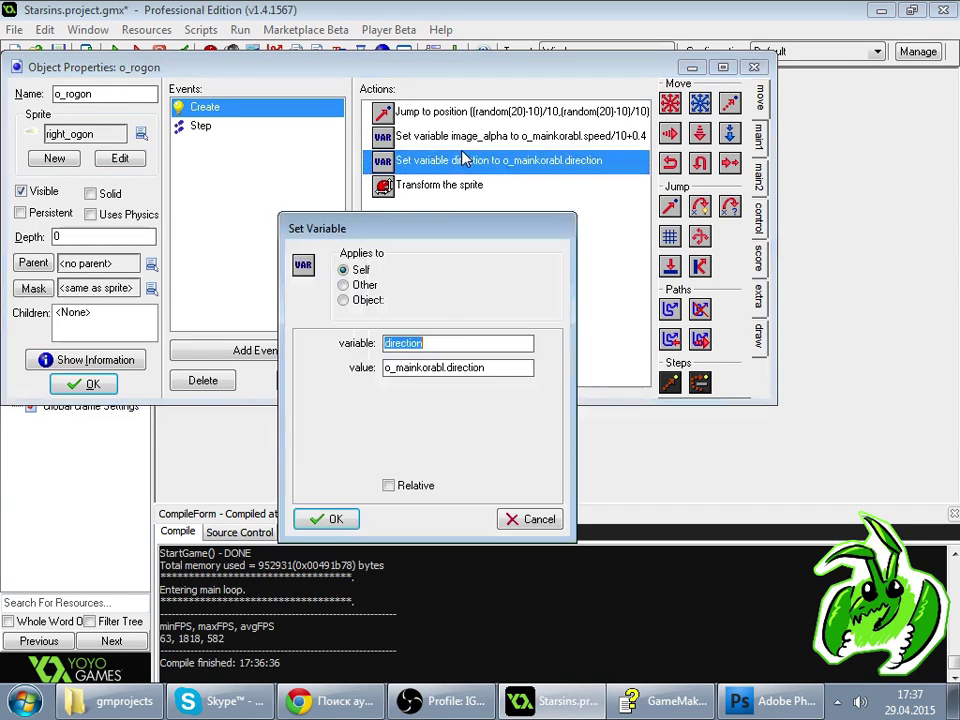
left_click(350, 516)
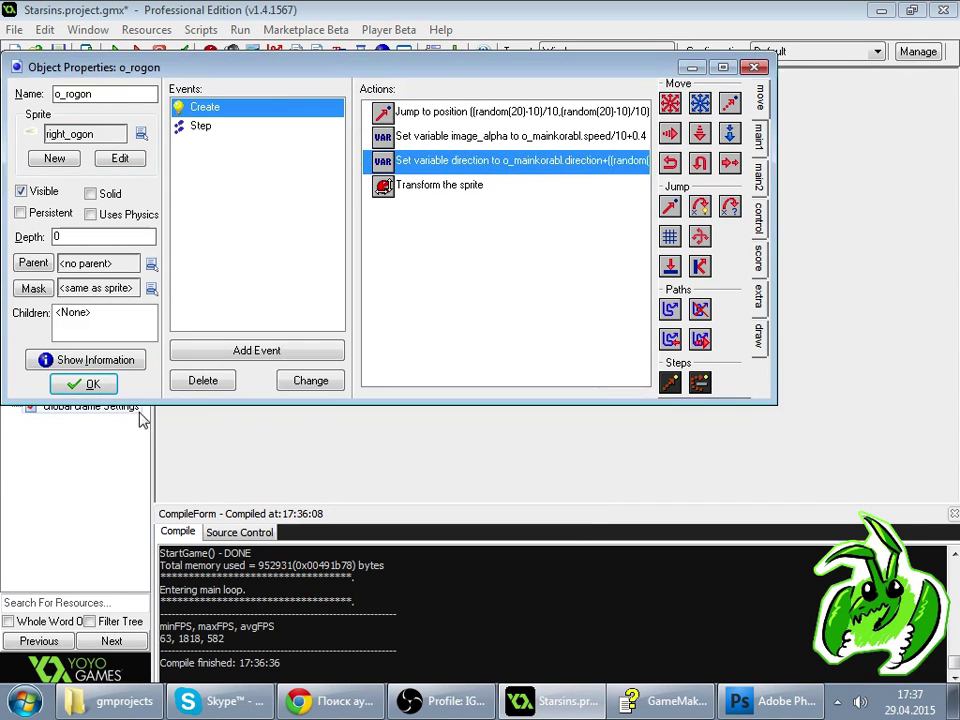
left_click(88, 386)
- Run the game and show the Twitch channel page in Chrome while it compiles
left_click(116, 54)
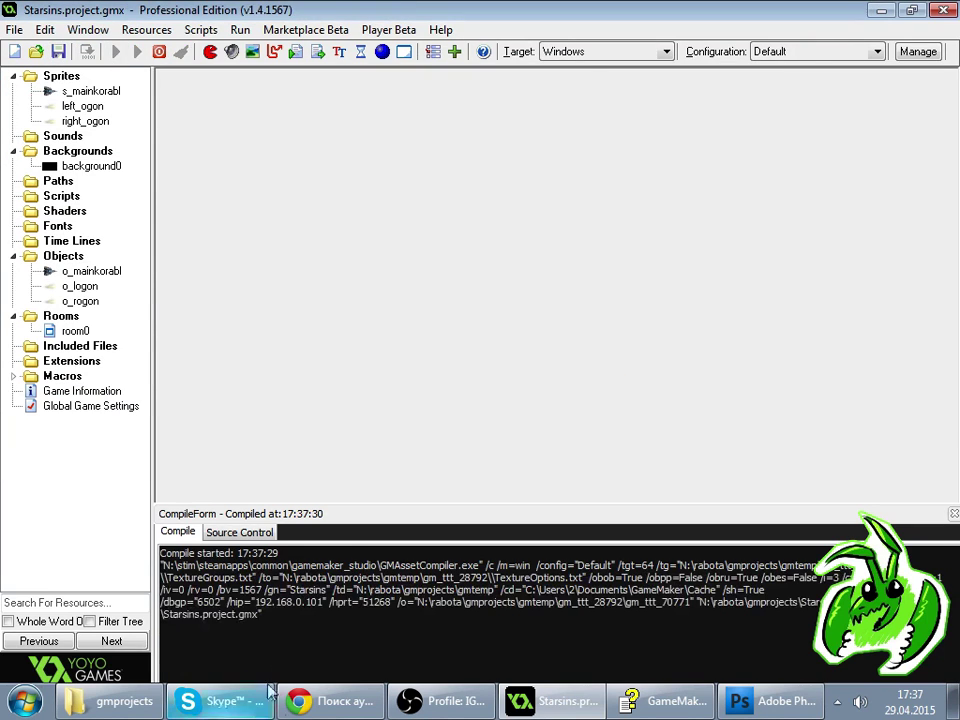
left_click(330, 701)
left_click(259, 11)
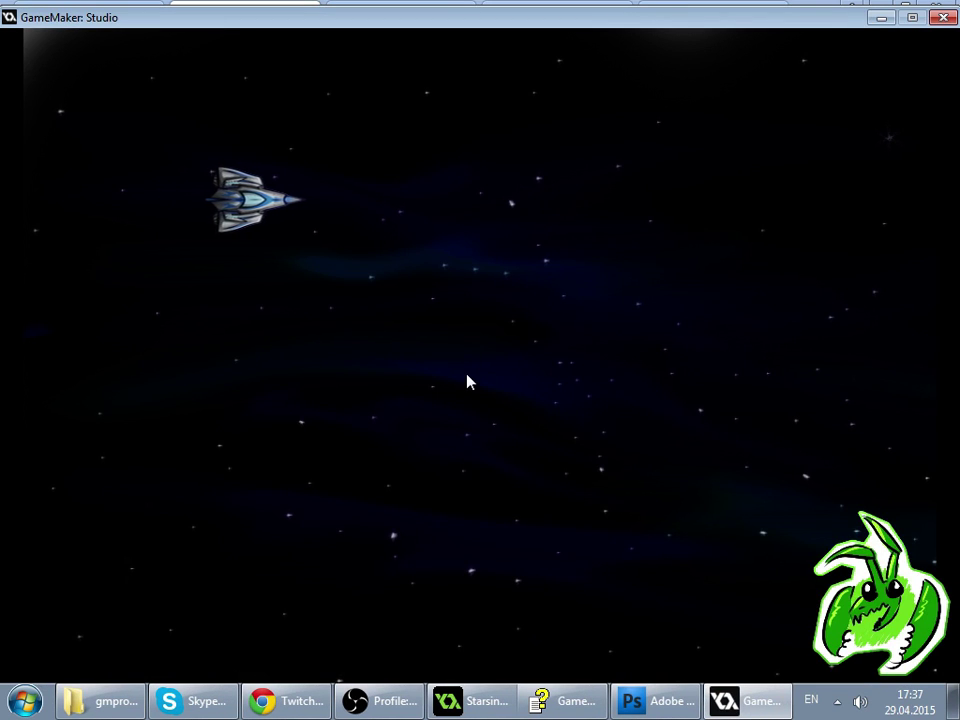
- Fly the ship around in the running game with turns and thrust to test both engine flames, and quit the game
key("Right")
key("Up")
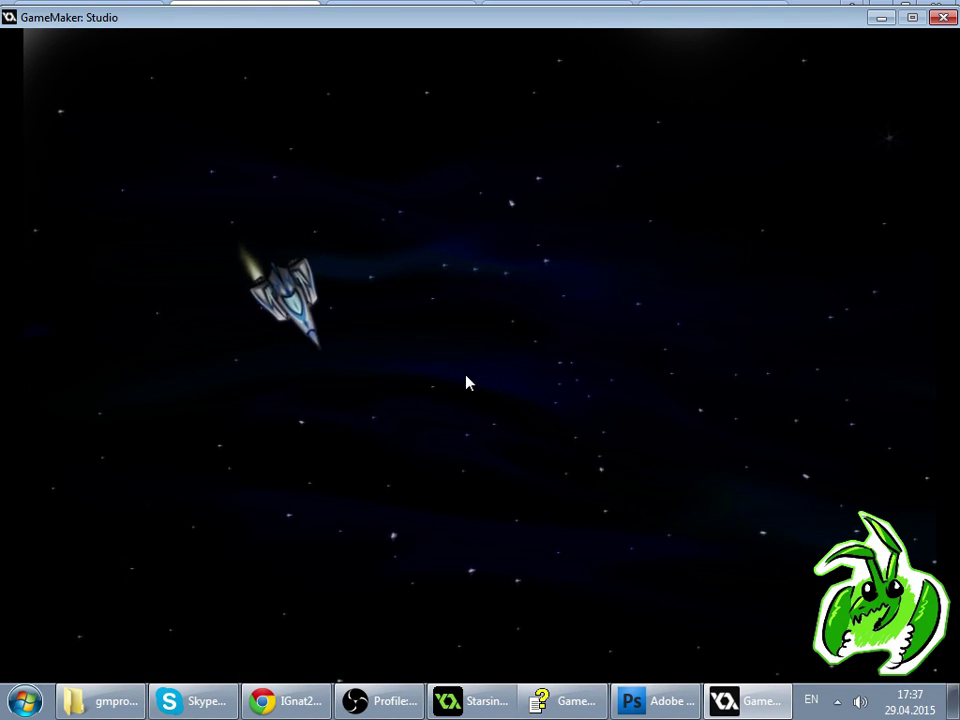
key("Left")
key("Up")
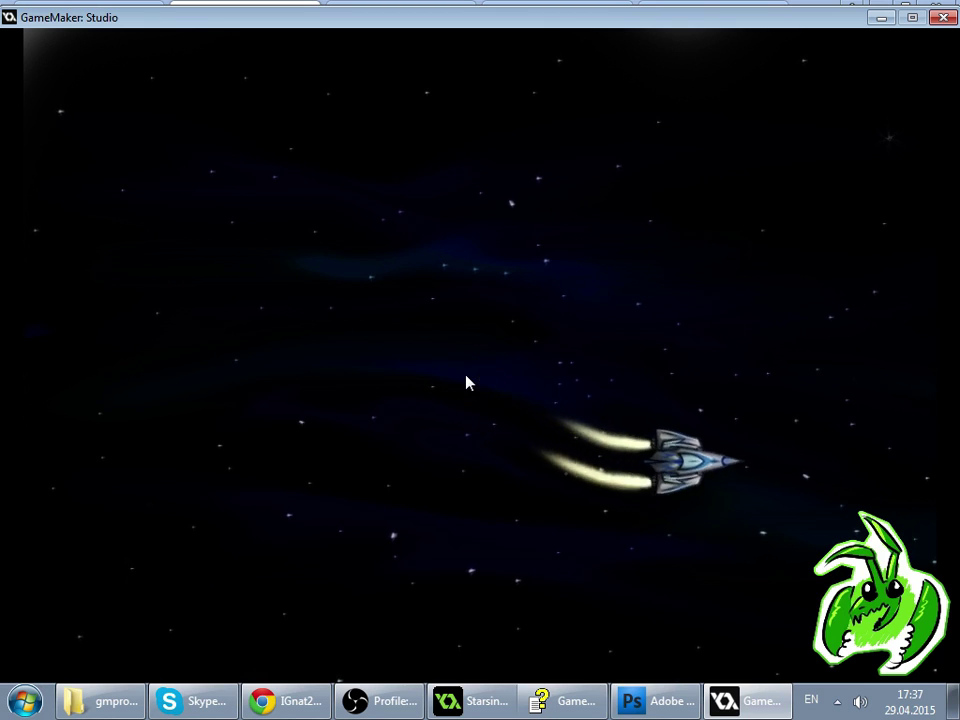
key("Left")
key("Right")
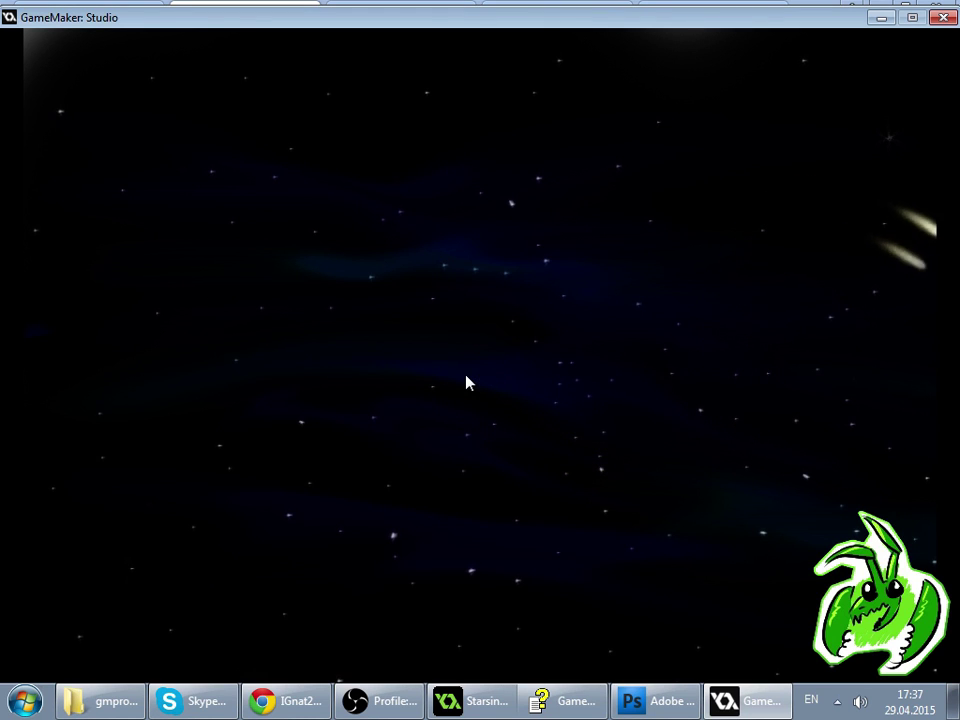
key("Left")
key("Up")
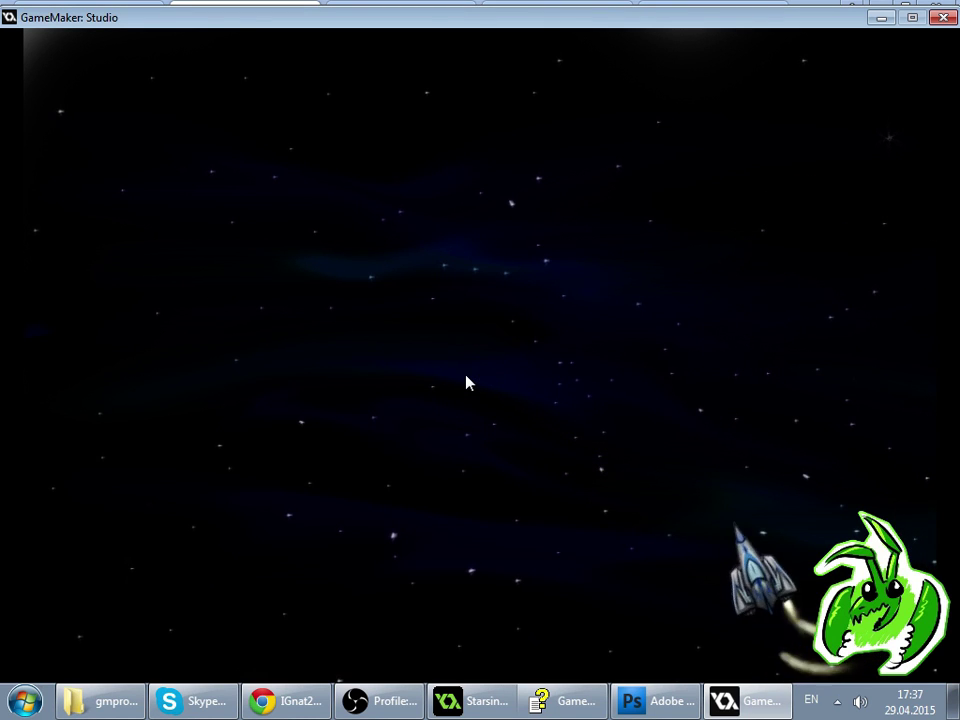
key("Left")
key("Right")
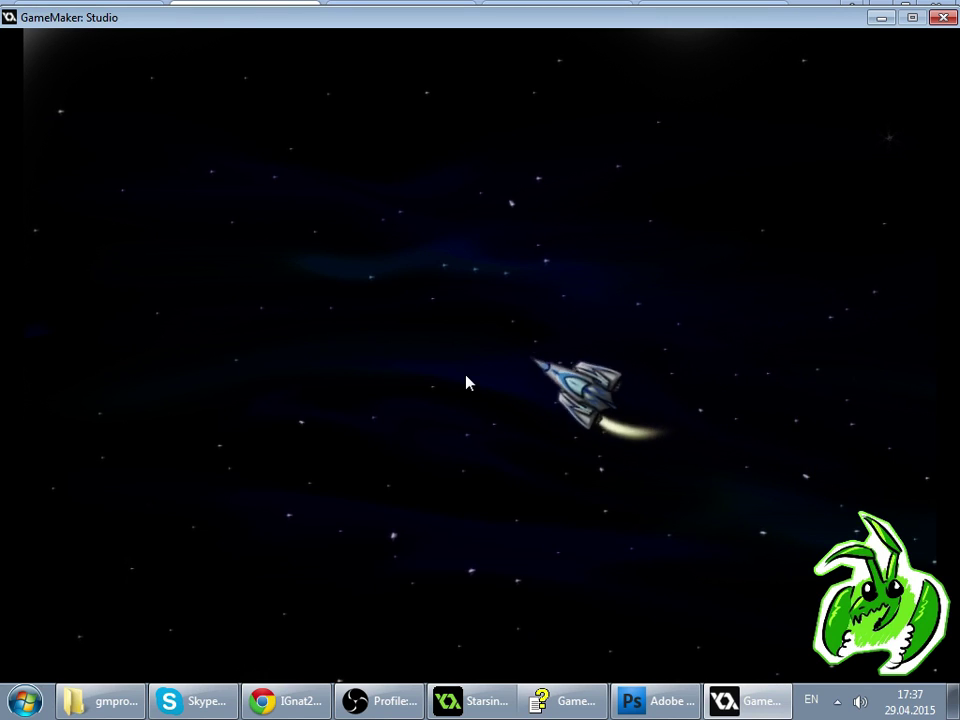
key("Left")
key("Right")
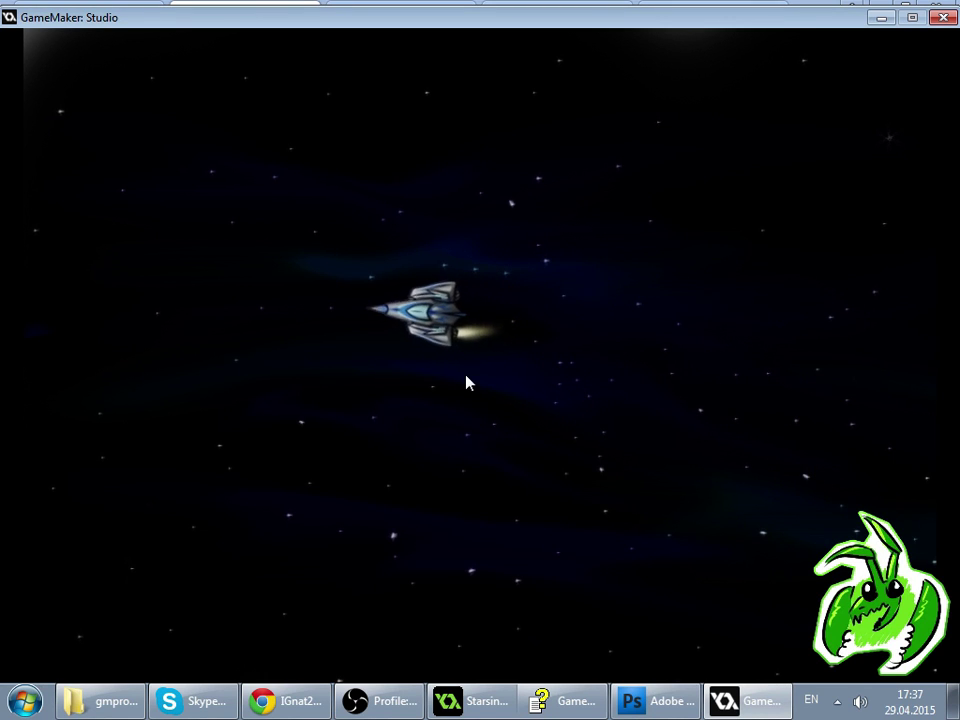
key("Right")
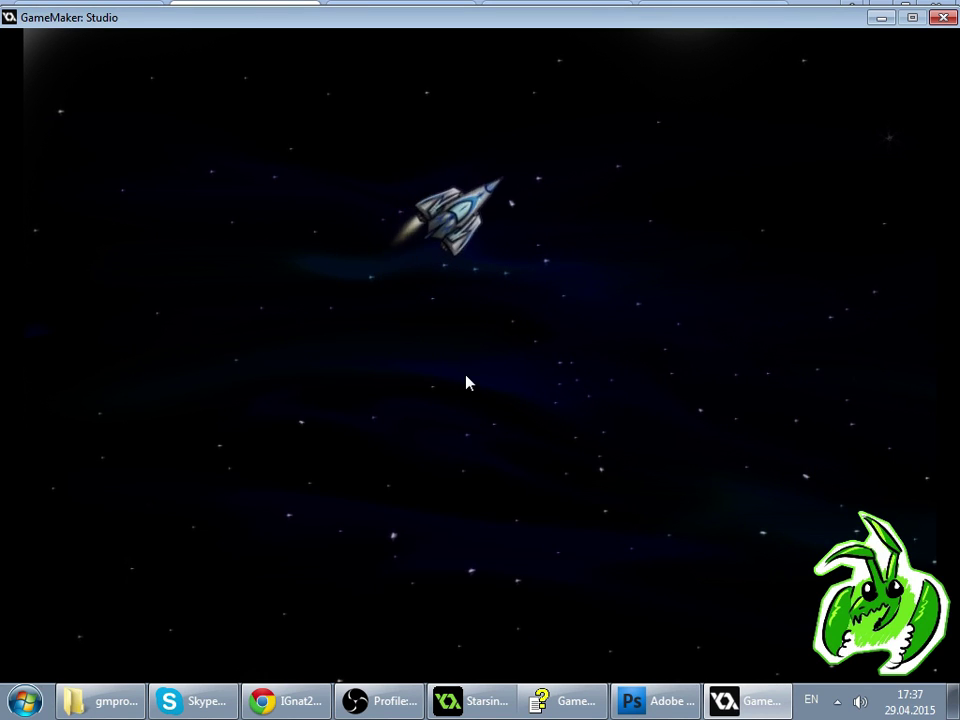
key("Right")
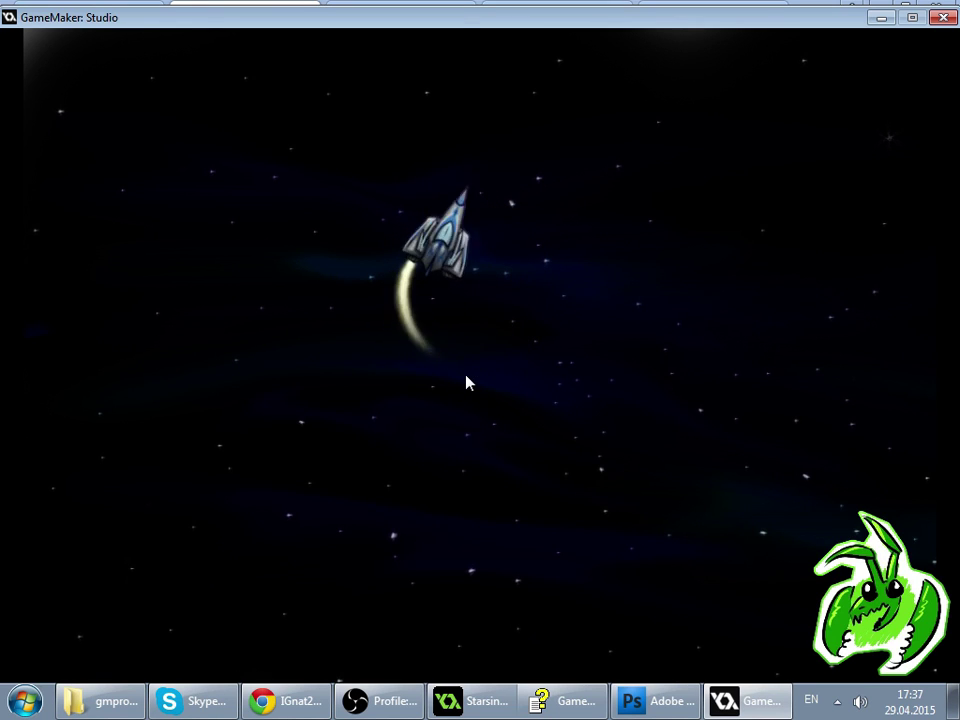
key("Right")
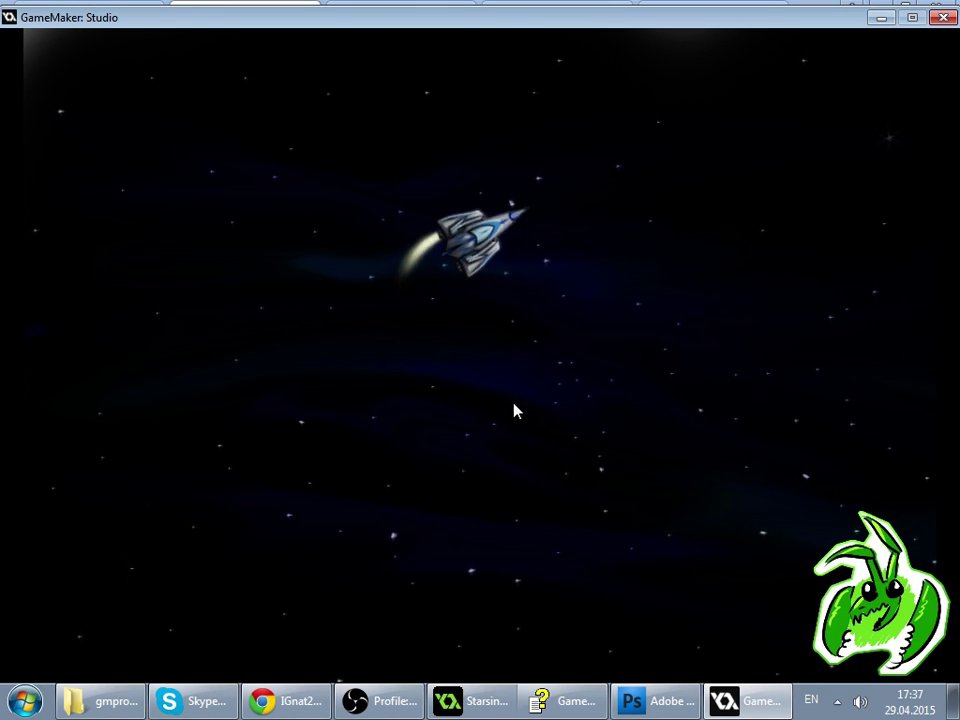
key("Right")
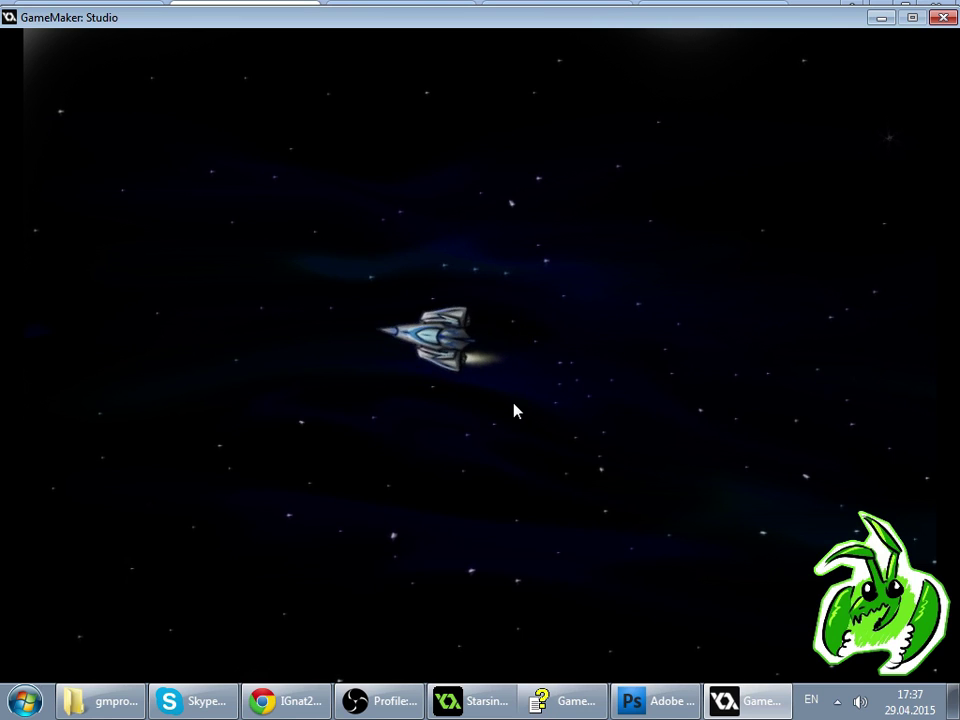
key("Right")
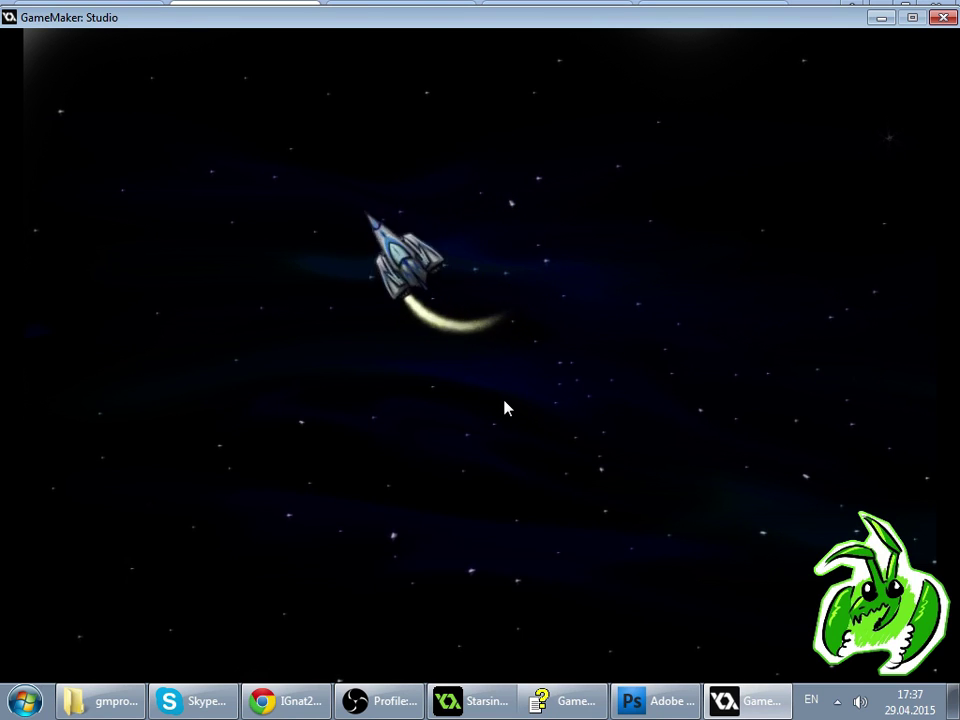
key("Right")
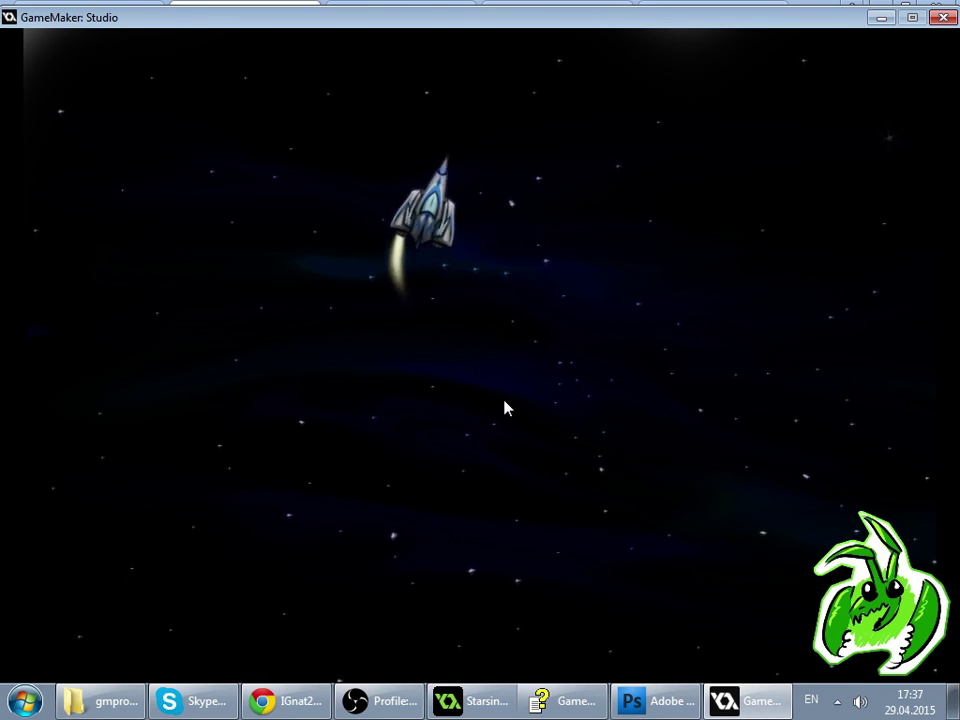
key("Left")
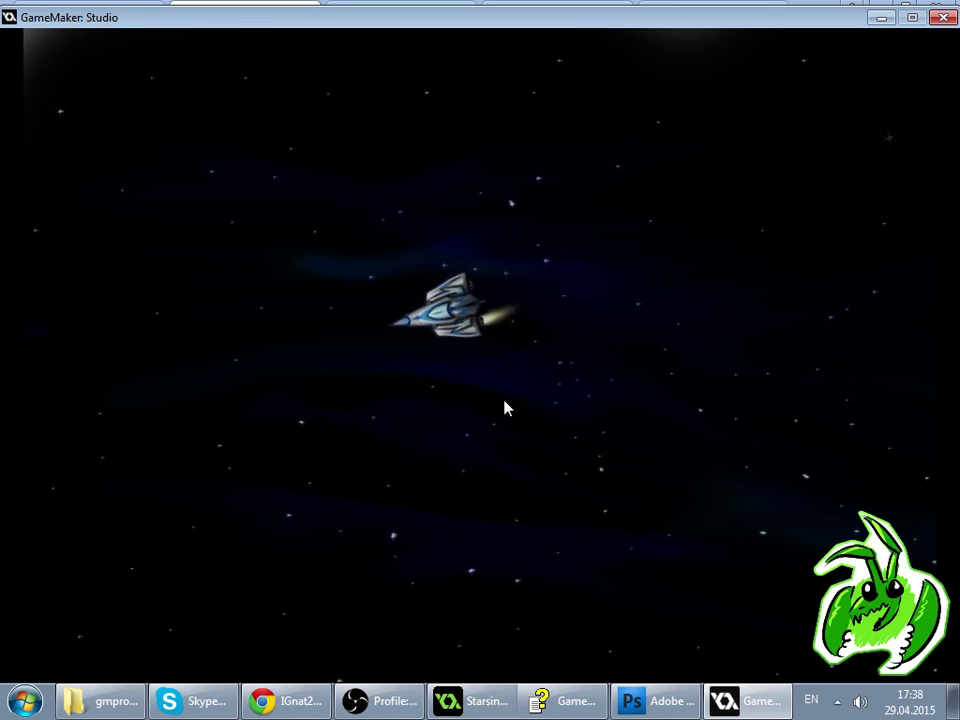
key("Escape")
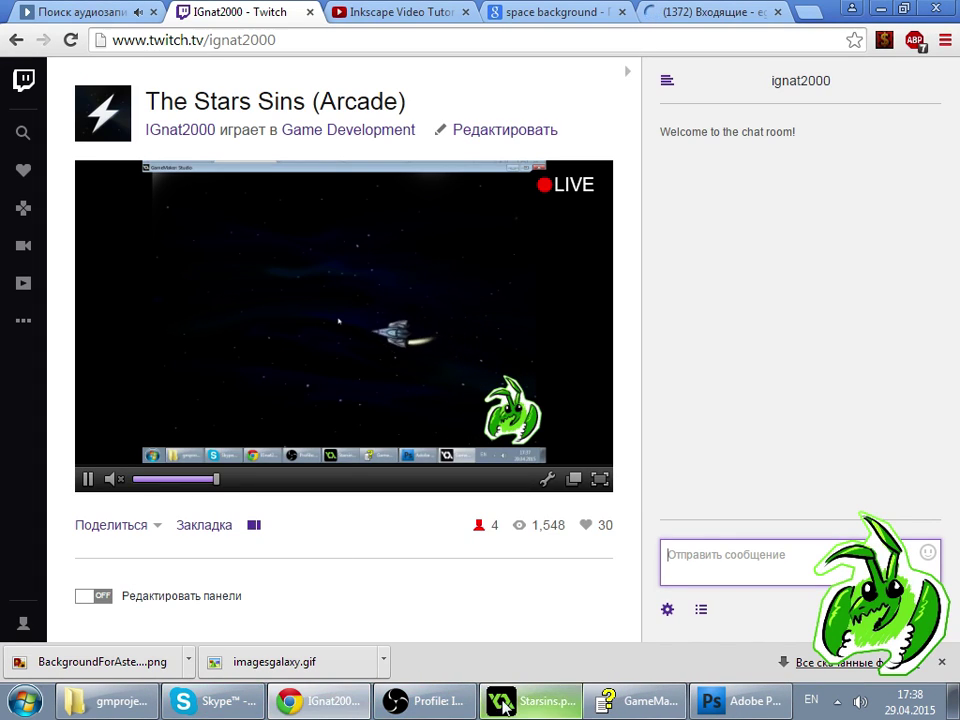
- Add a Color Sprite action to o_rogon's Step event with a dark red color and alpha 1-image_alpha, and close the object's properties
left_click(535, 700)
double_click(80, 301)
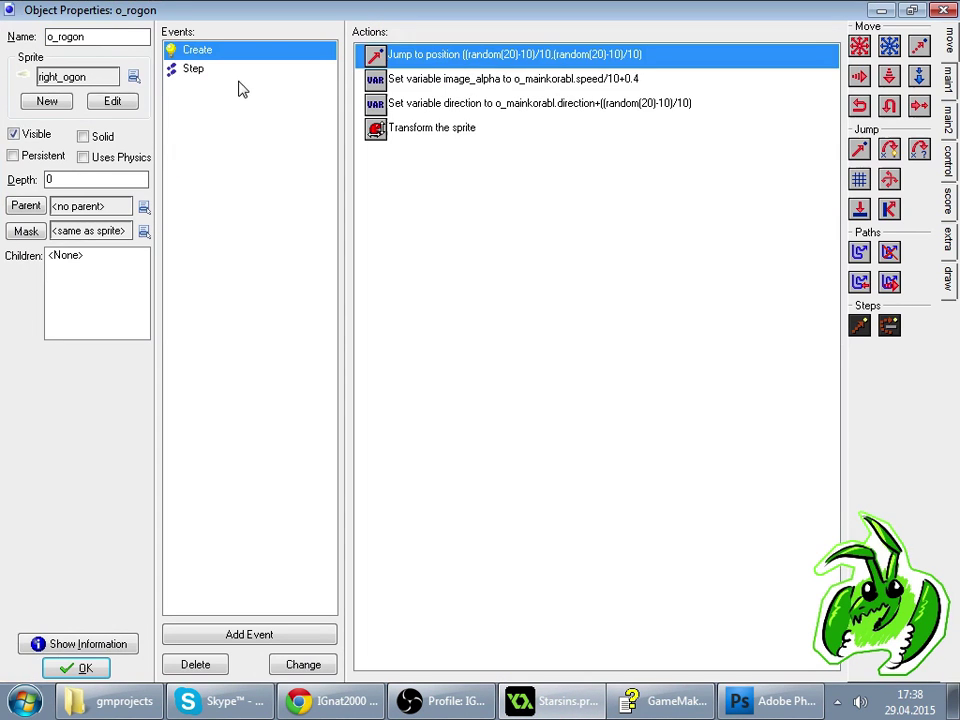
left_click(266, 72)
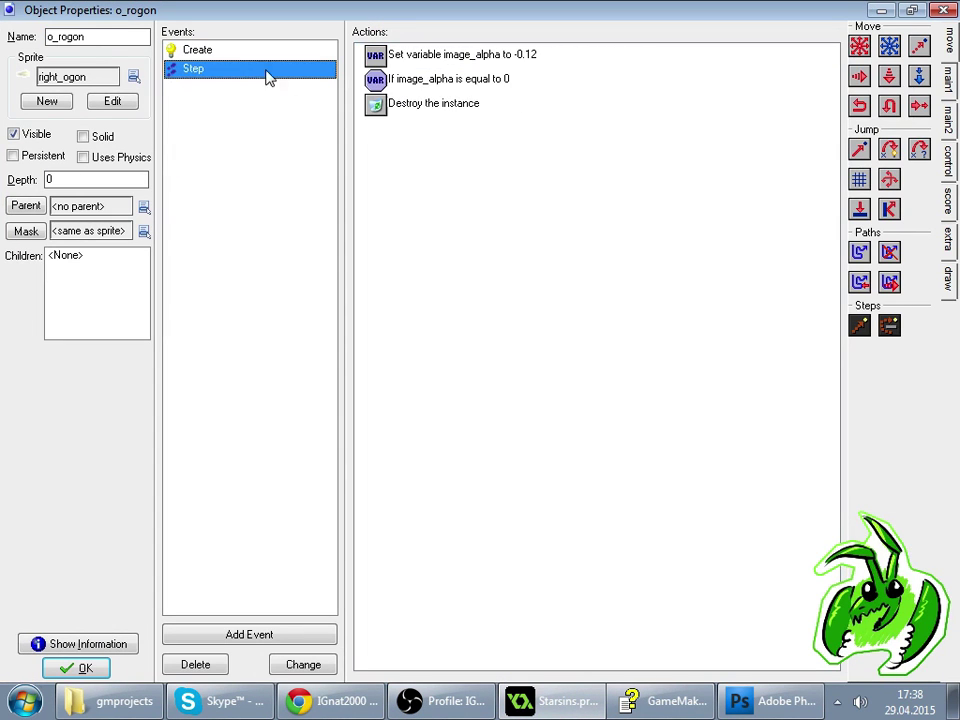
left_click(945, 78)
left_click(950, 125)
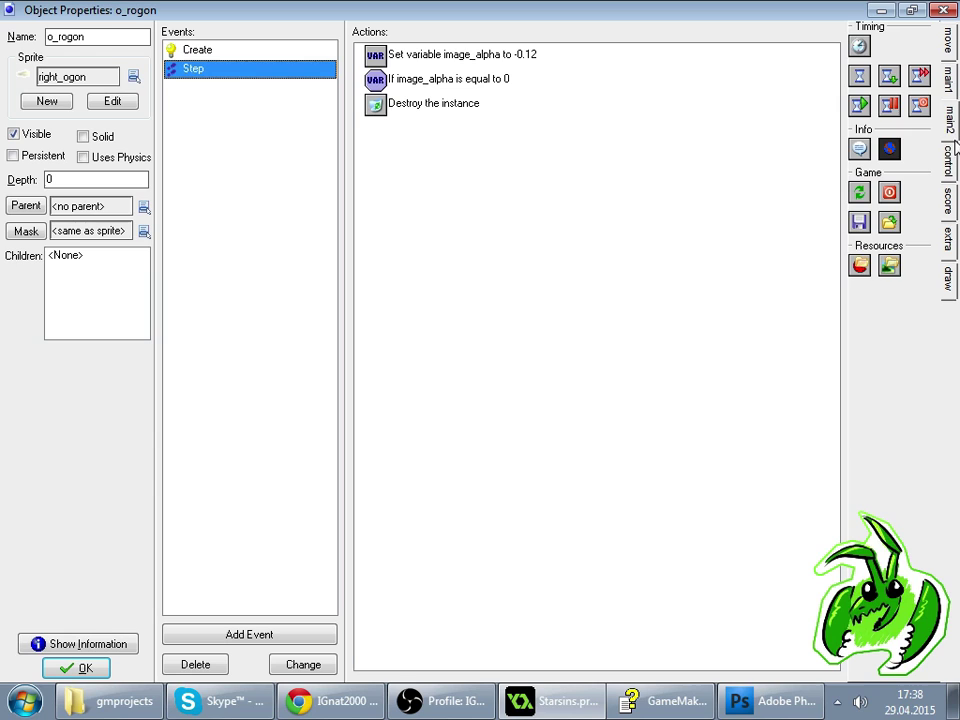
left_click(953, 84)
left_click(920, 119)
left_click(469, 345)
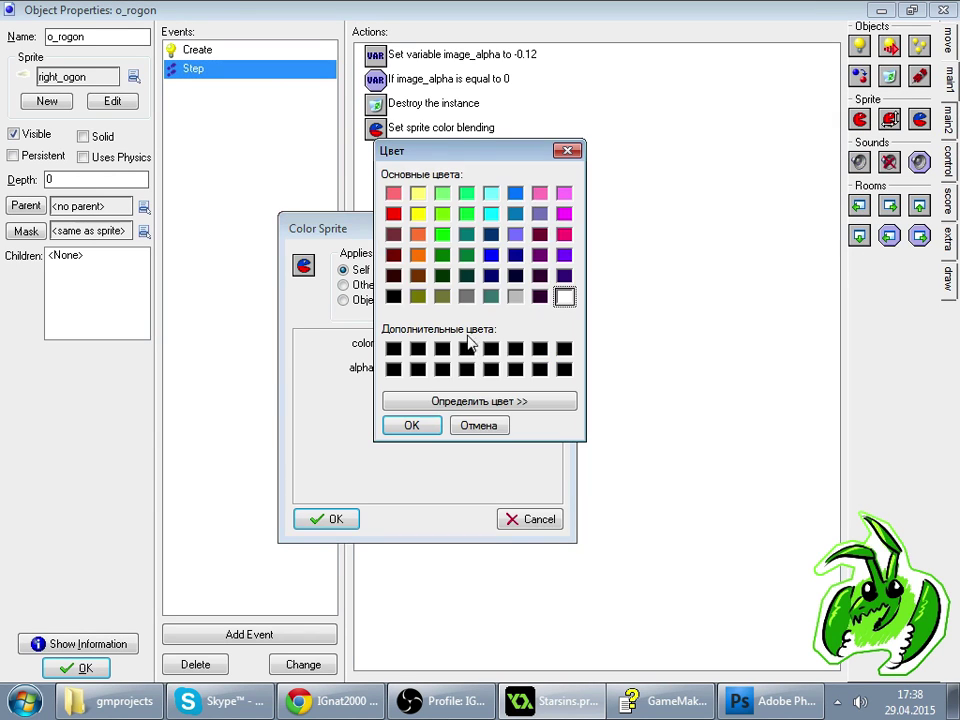
left_click(409, 426)
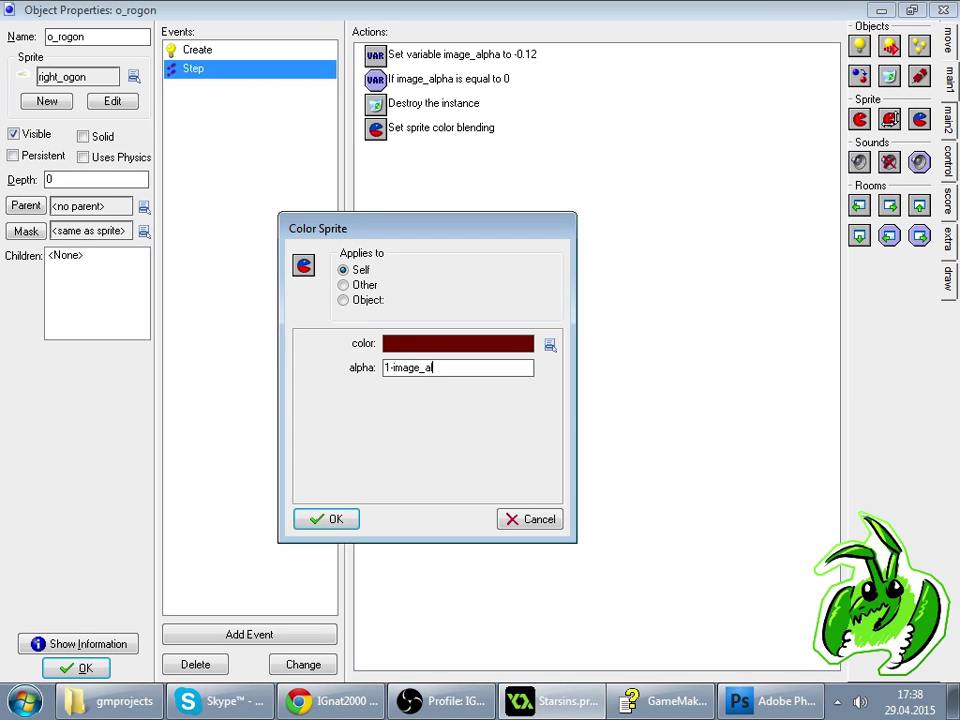
key("Return")
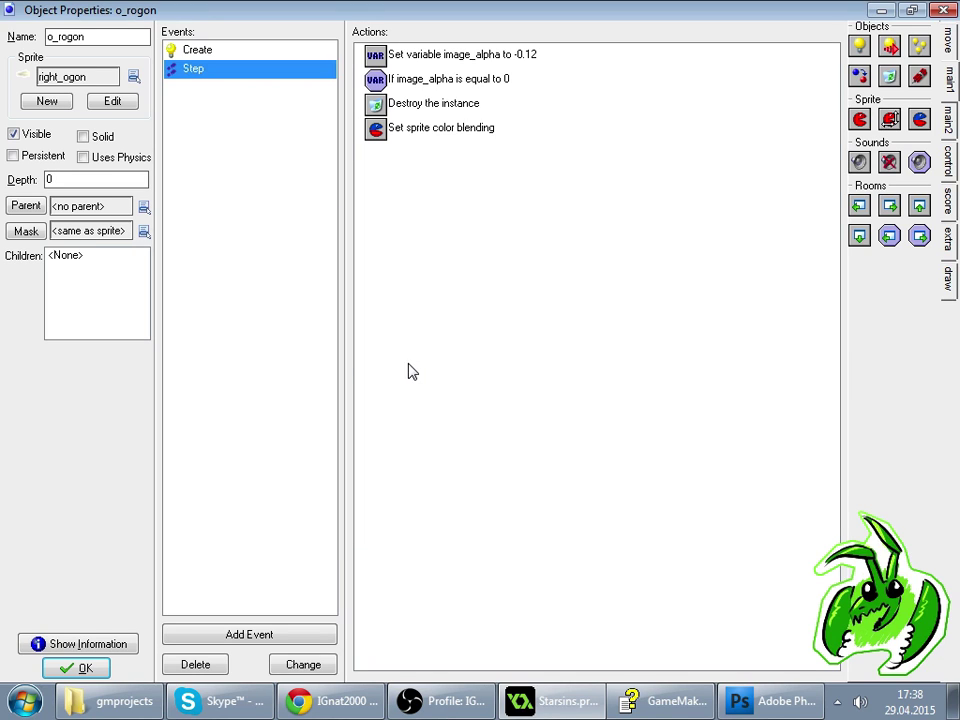
left_click(68, 673)
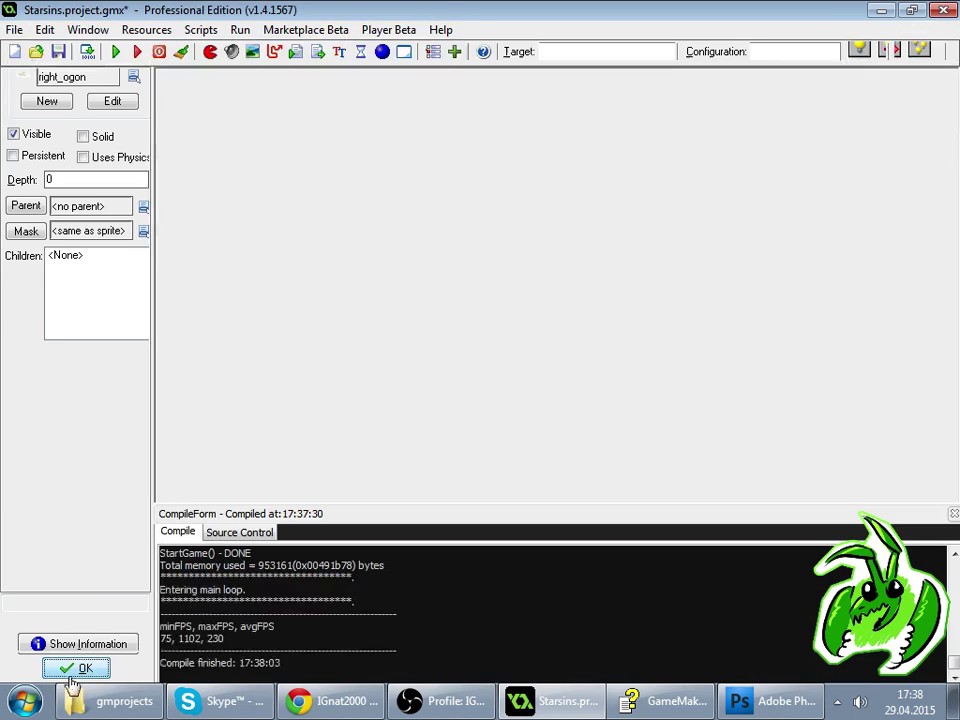
- Check the order of the actions in o_logon's Step event
double_click(81, 287)
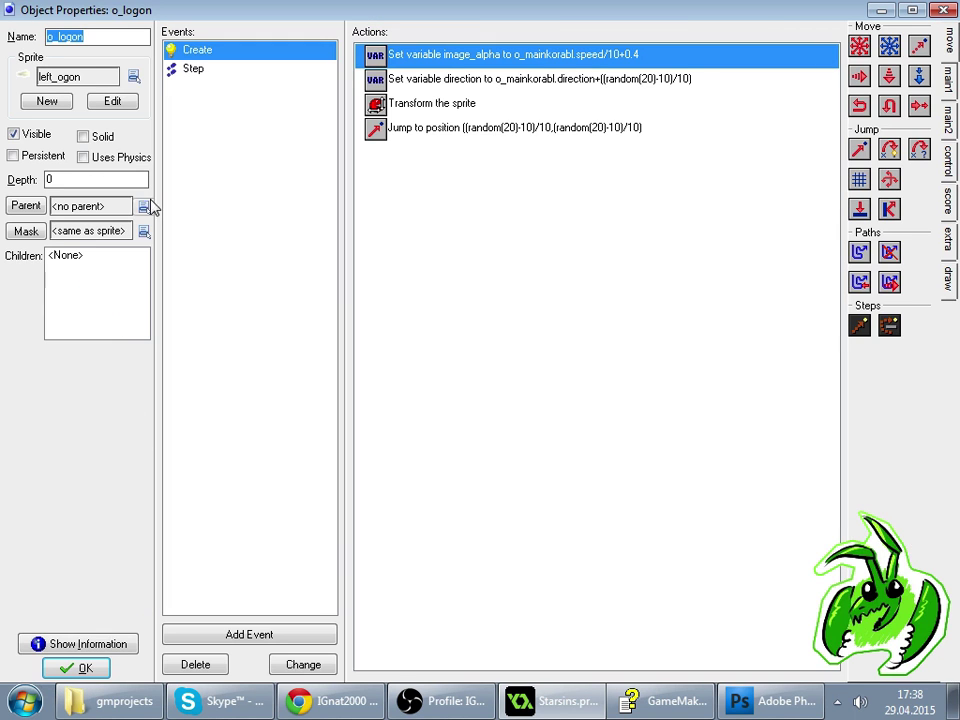
left_click(207, 72)
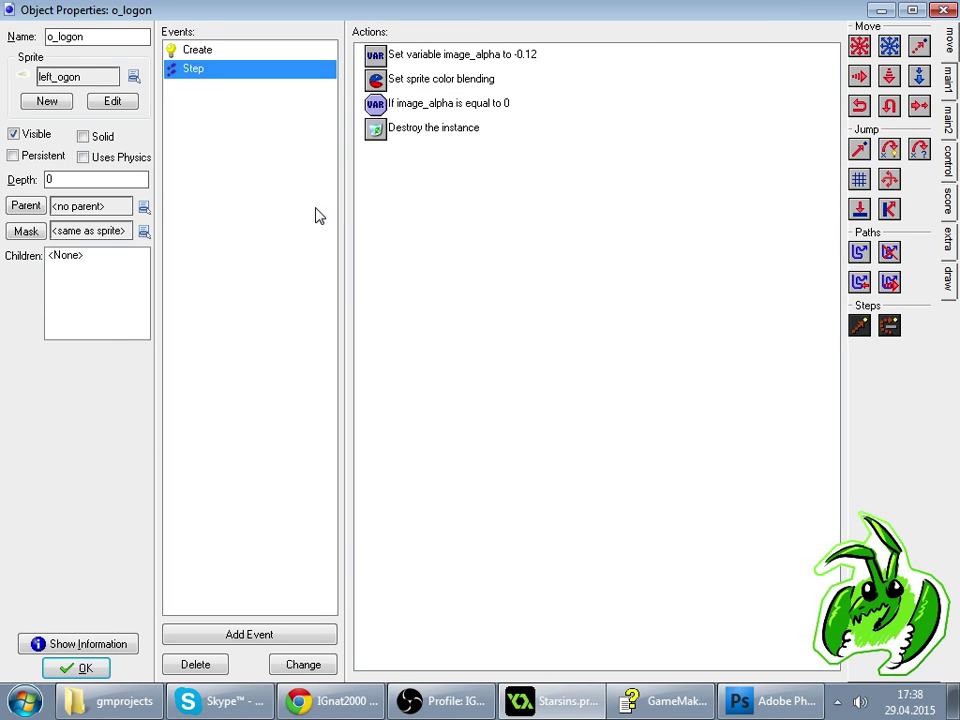
left_click_drag(380, 80, 372, 106)
- Run the game to test the dark red flame blending, viewing the Twitch channel page in Chrome while it compiles, and close the game
key("F5")
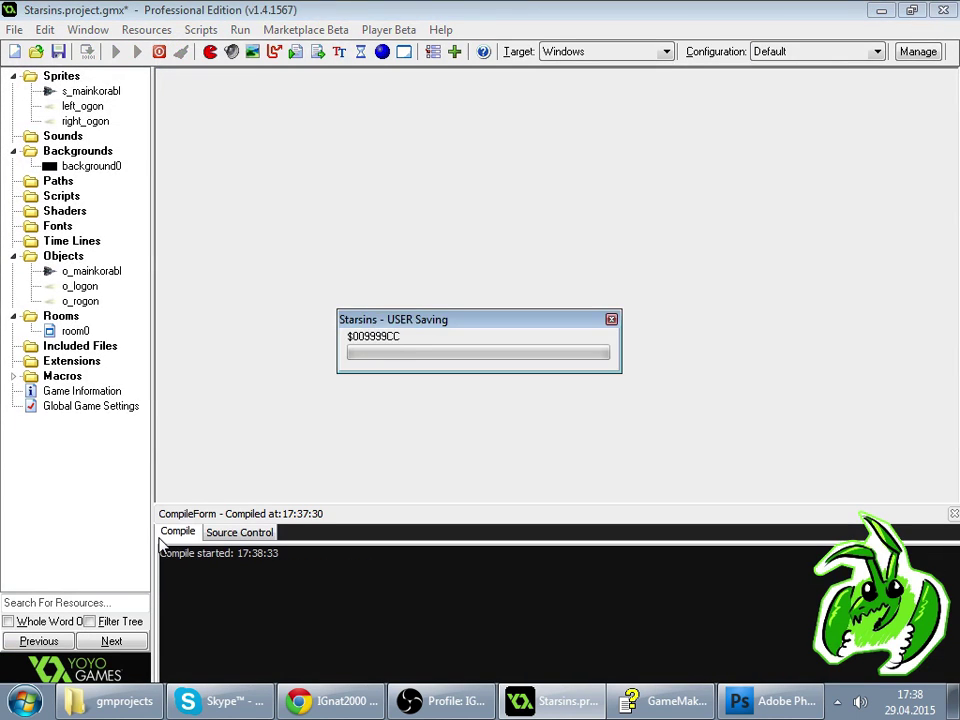
left_click(327, 701)
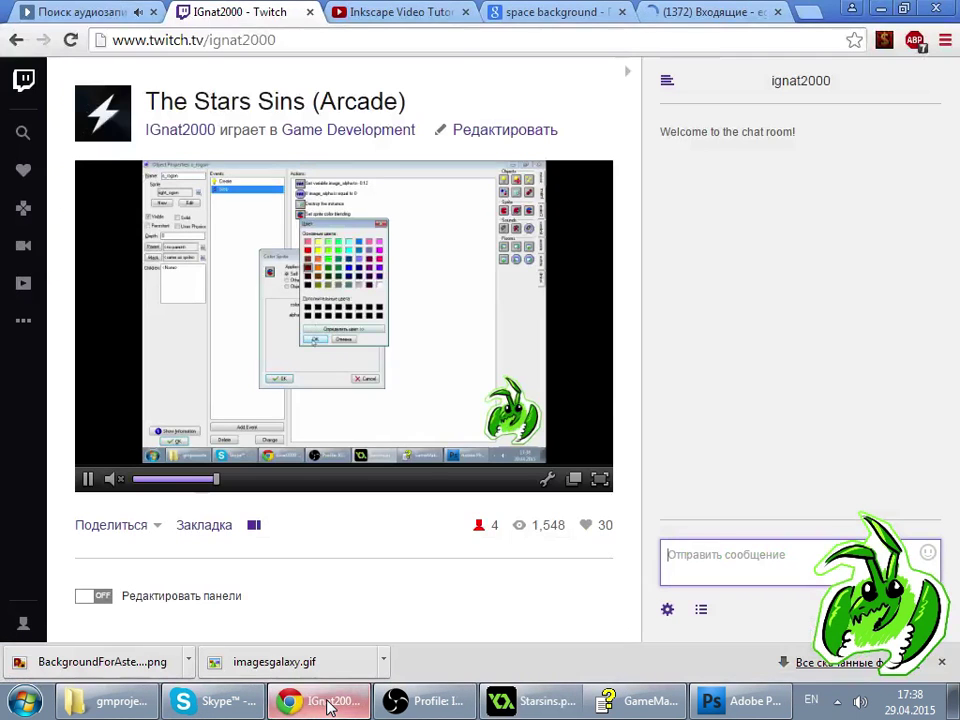
key("alt+Tab")
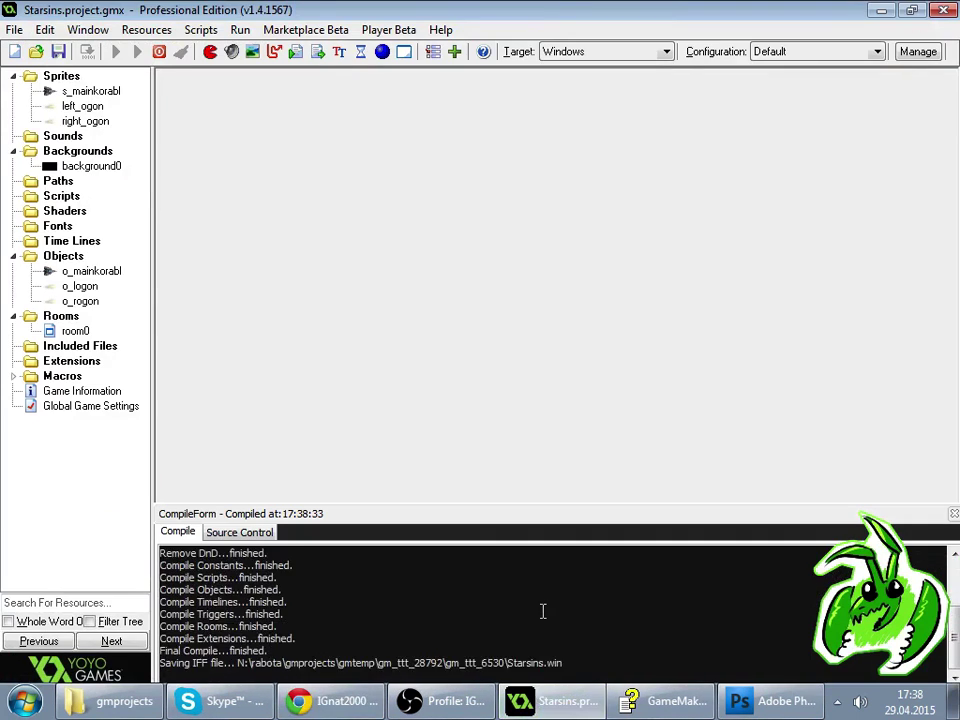
key("alt+Tab")
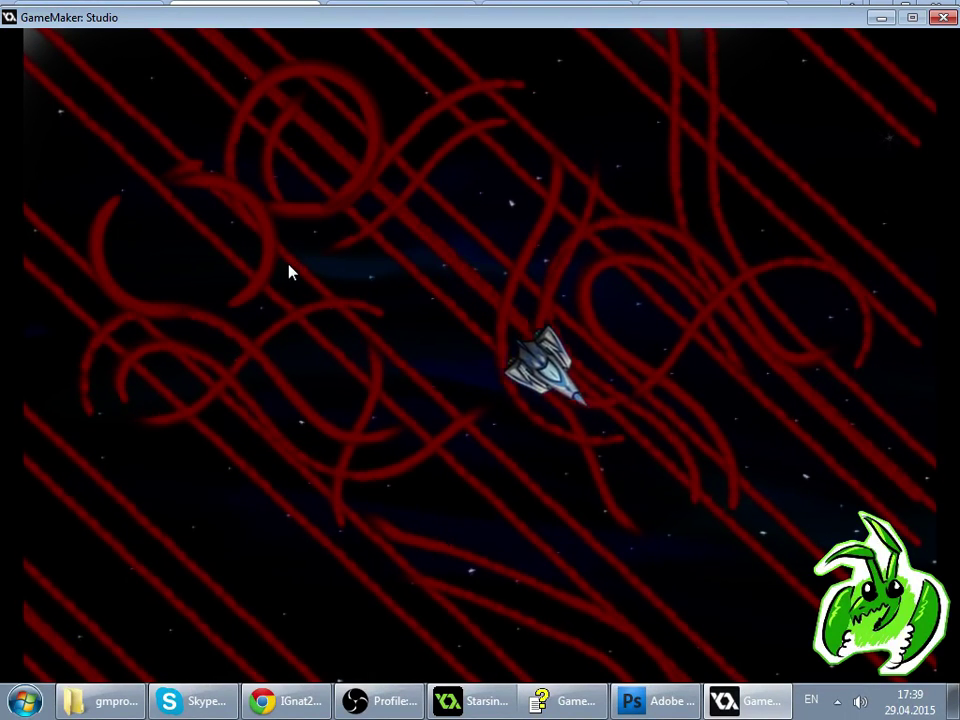
left_click(943, 17)
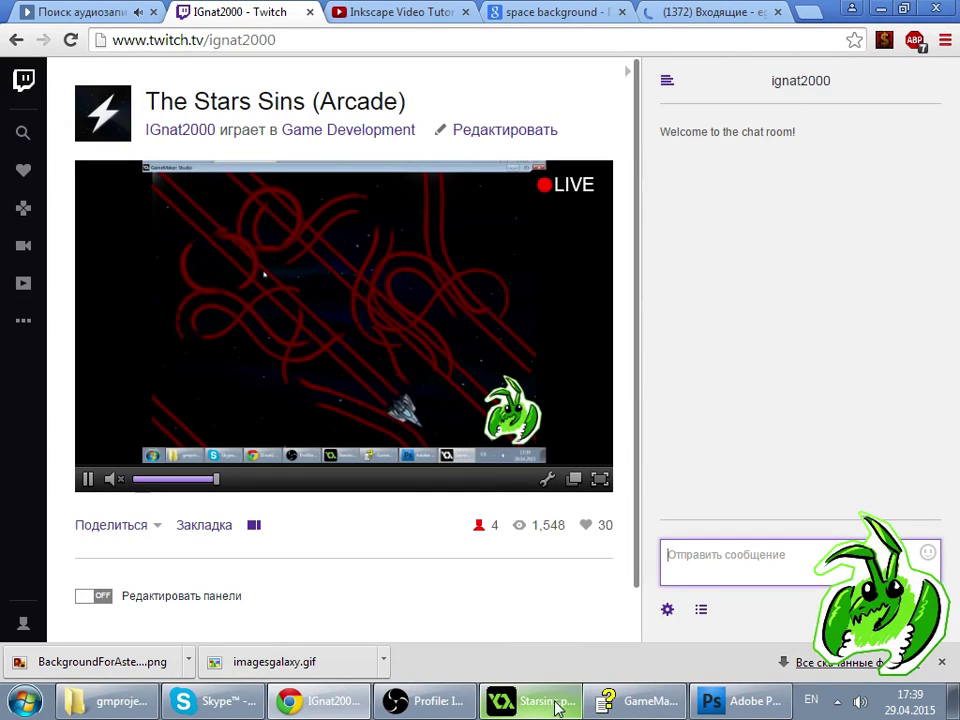
- Return to GameMaker and move the sprite color blending action above the image_alpha action in o_logon's Step event
left_click(553, 703)
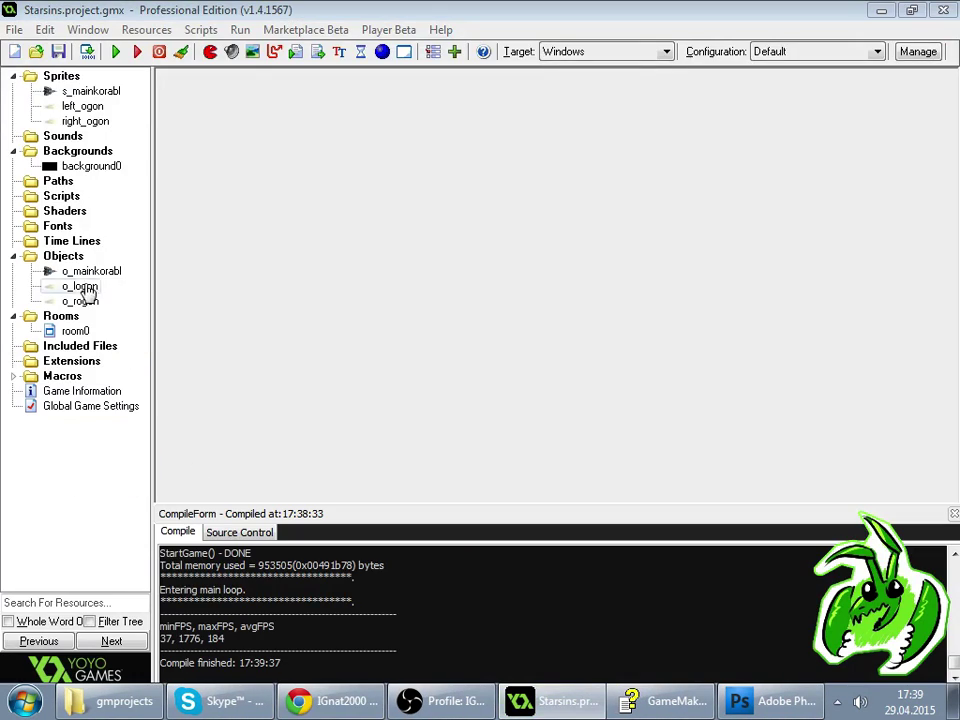
double_click(86, 271)
left_click(80, 666)
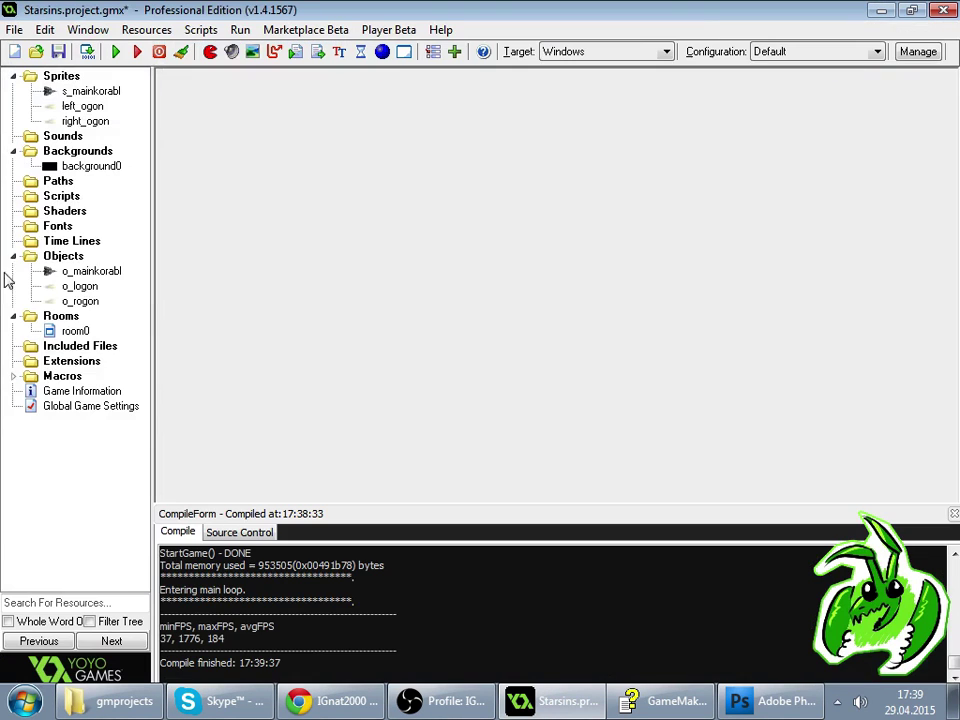
double_click(60, 286)
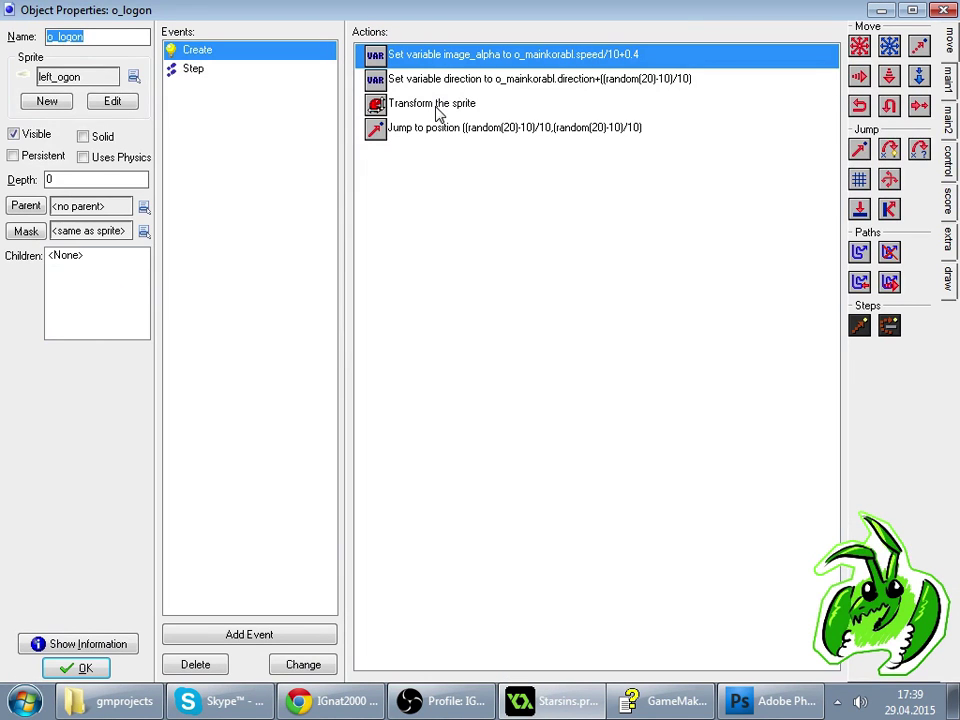
left_click(192, 68)
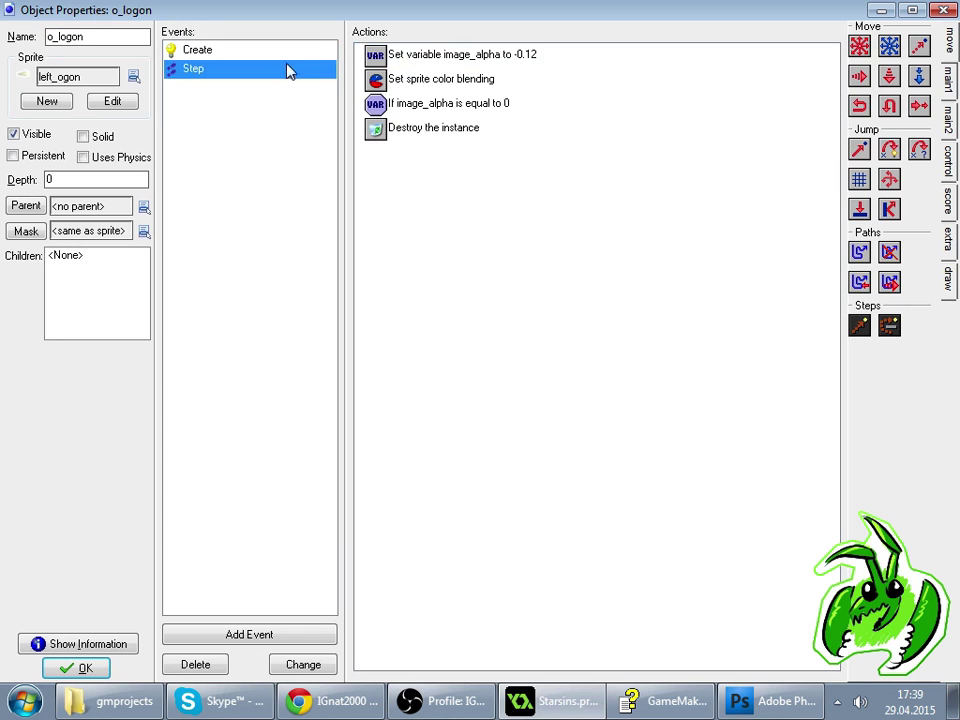
left_click_drag(408, 80, 415, 62)
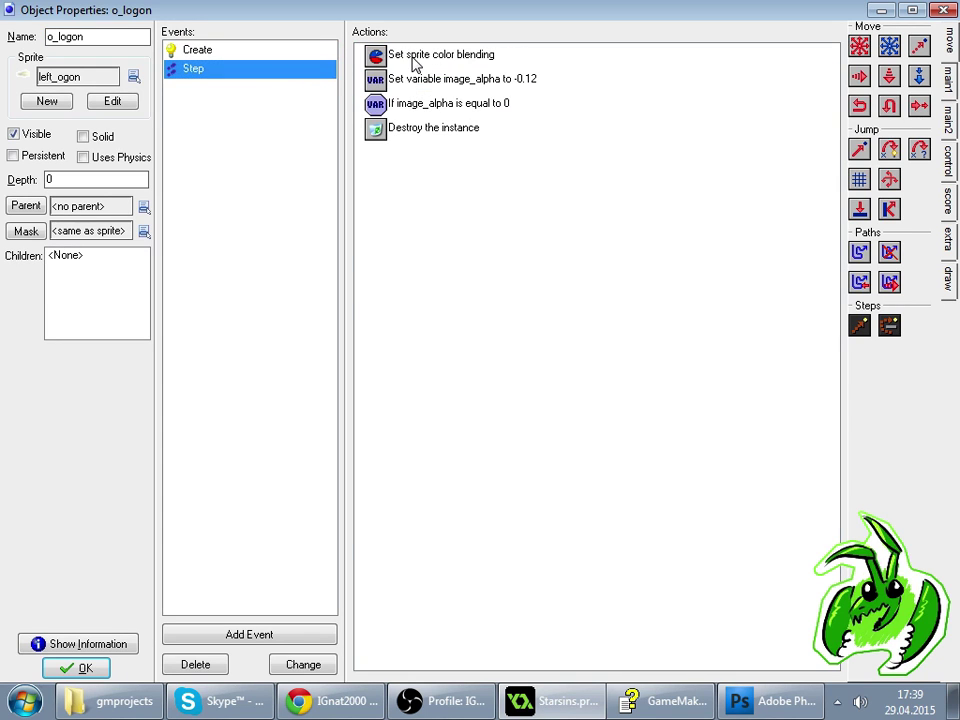
- Check the Color Sprite settings in o_logon's Step event, then delete that sprite color blending action and close the object's properties
double_click(415, 60)
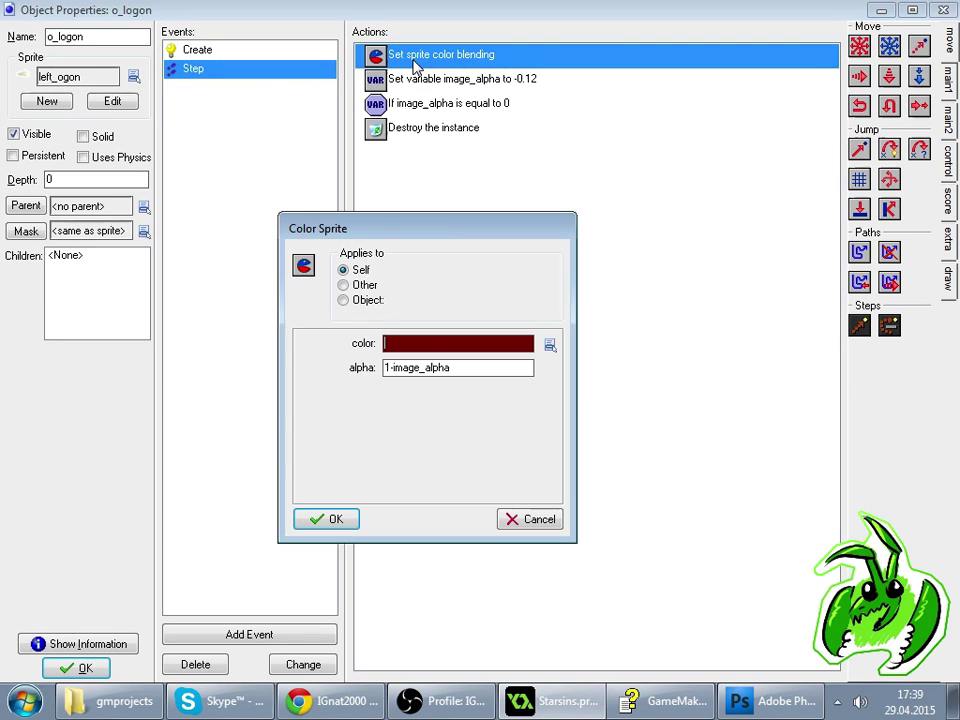
left_click(431, 369)
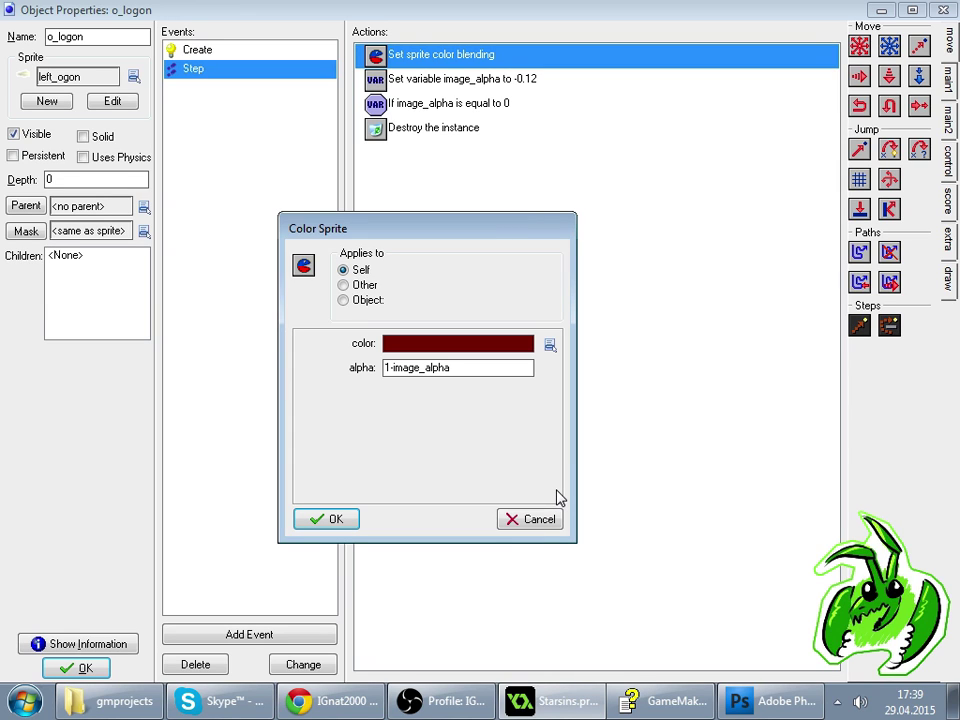
left_click(556, 518)
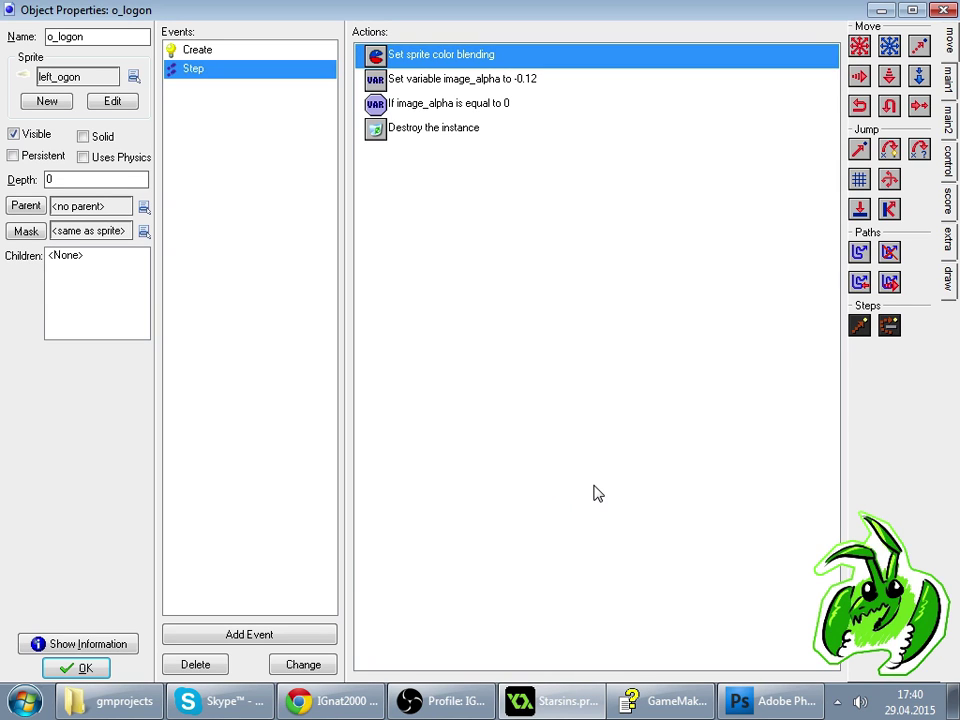
key("Delete")
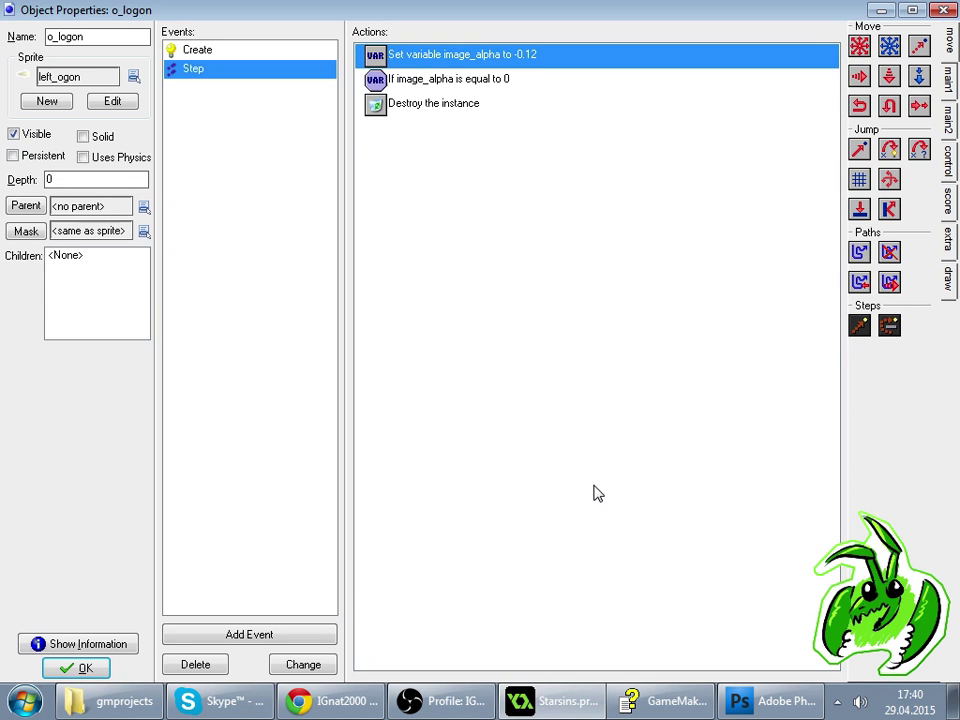
left_click(84, 667)
- Run the game and open the viewer list on the Twitch channel page in Chrome while it compiles
left_click(117, 51)
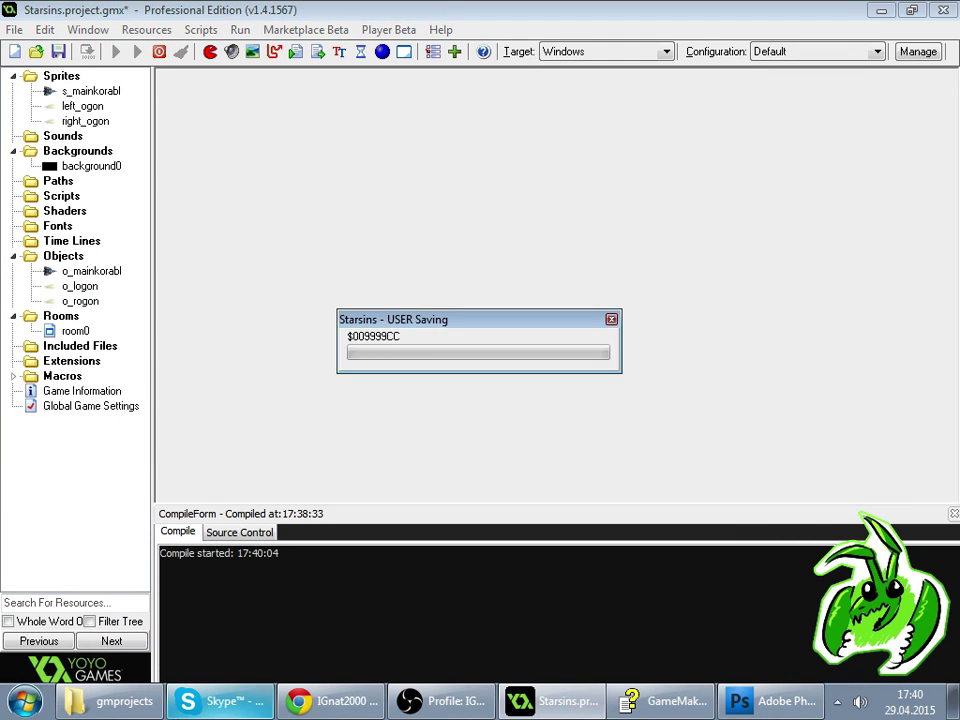
left_click(330, 700)
left_click(698, 610)
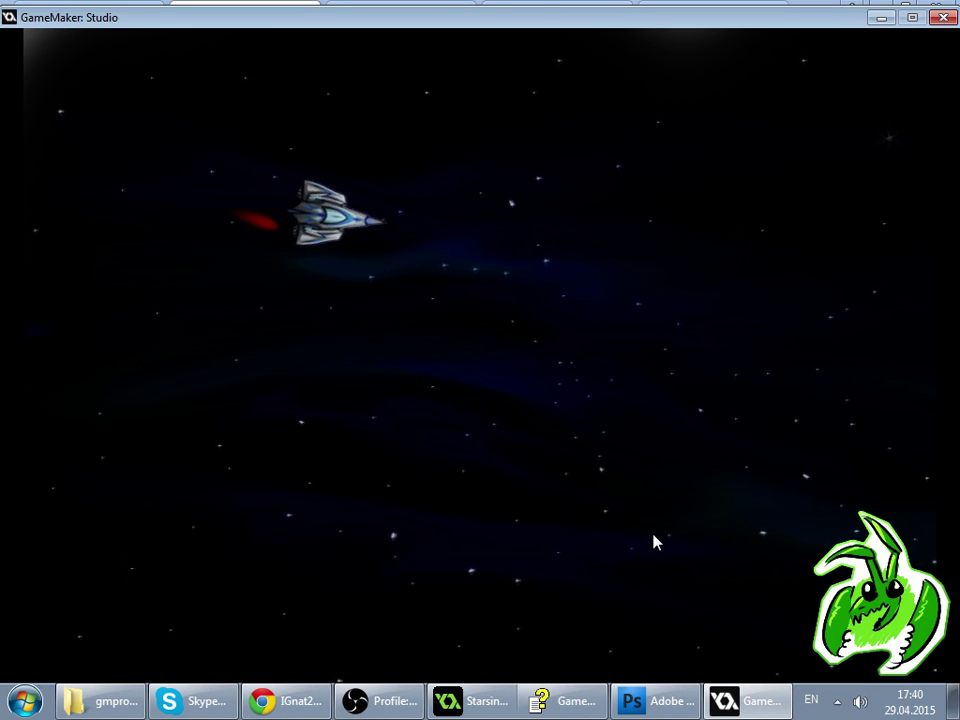
- Fly the spaceship in turns and loops to compare the flame trails of both engines, and close the game
key("Right")
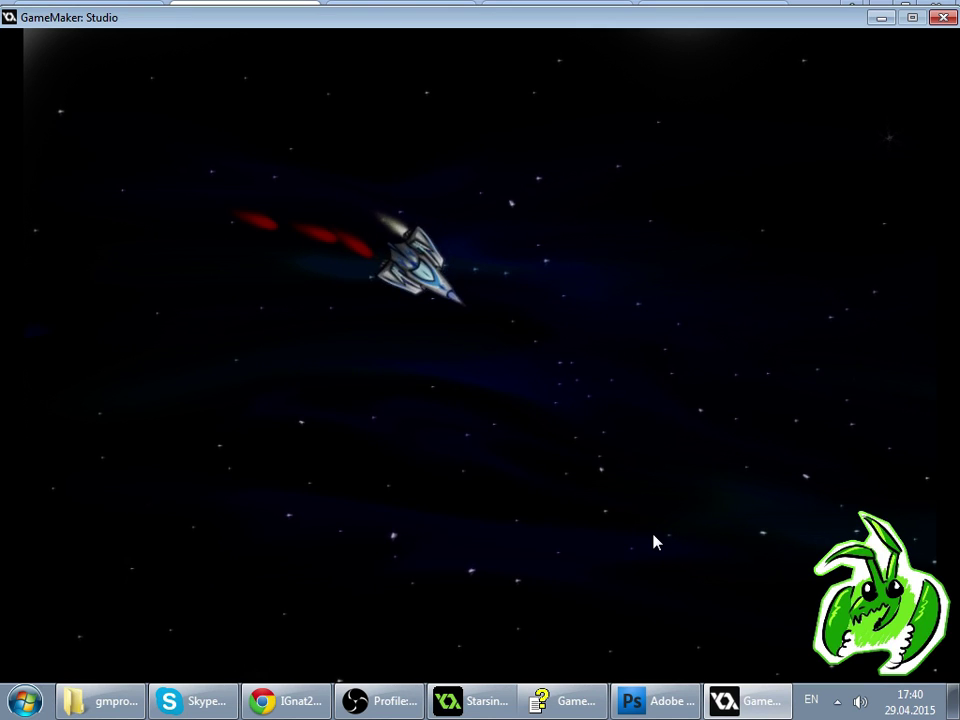
key("Up")
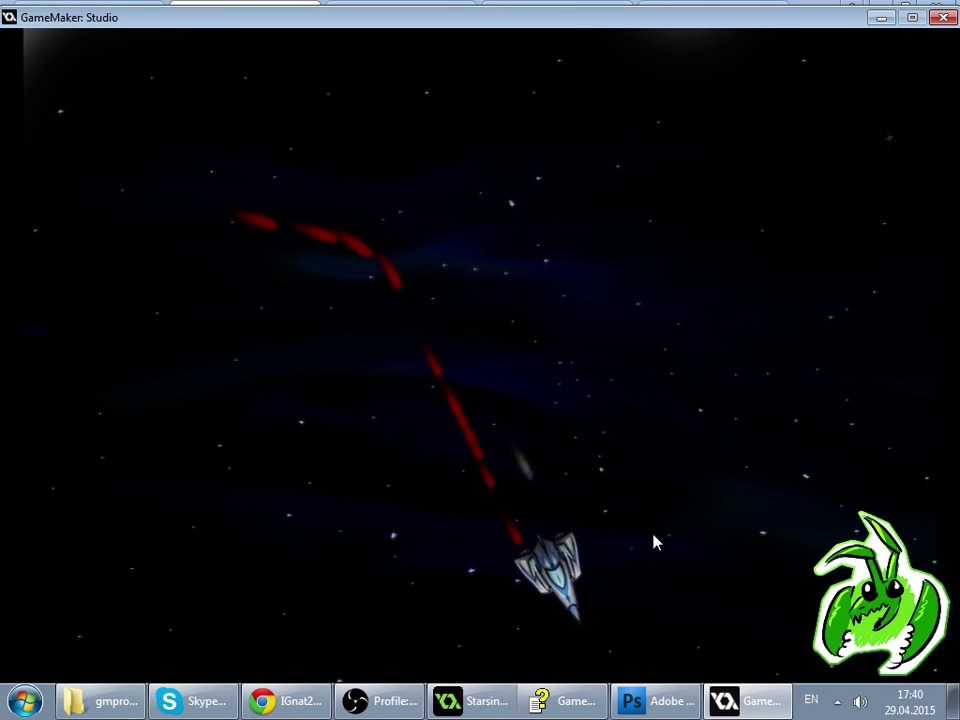
key("Left")
key("Left")
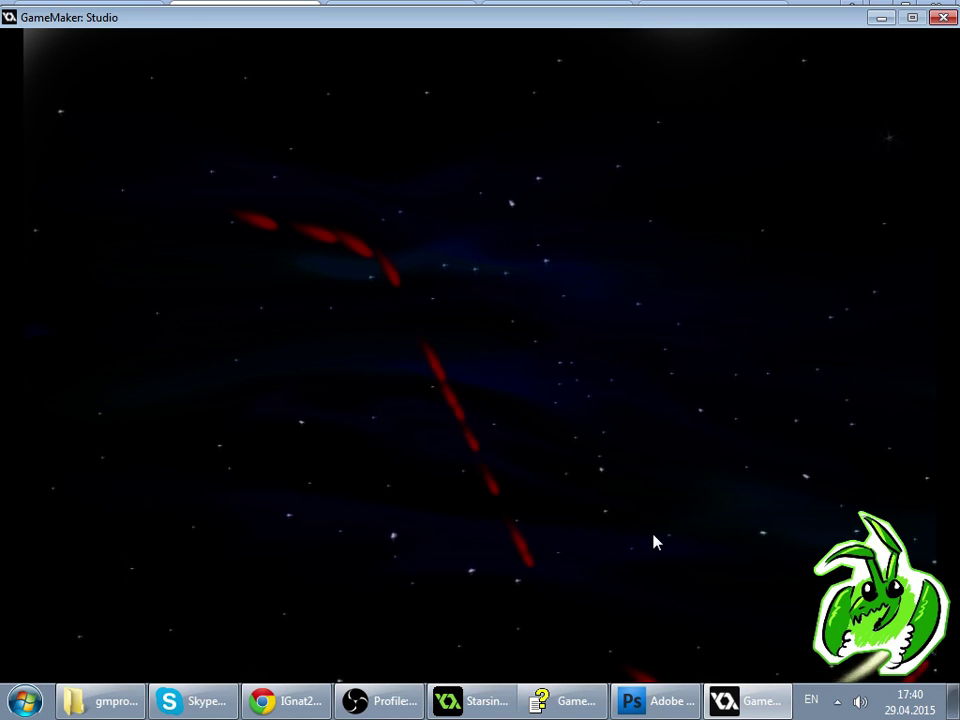
key("Right")
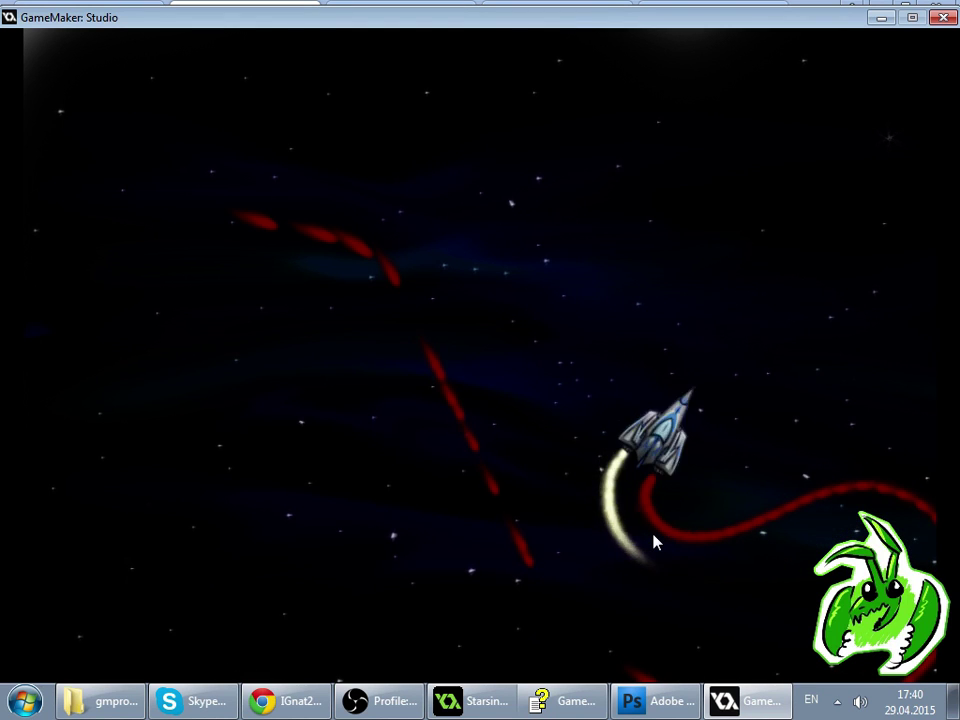
key("Left")
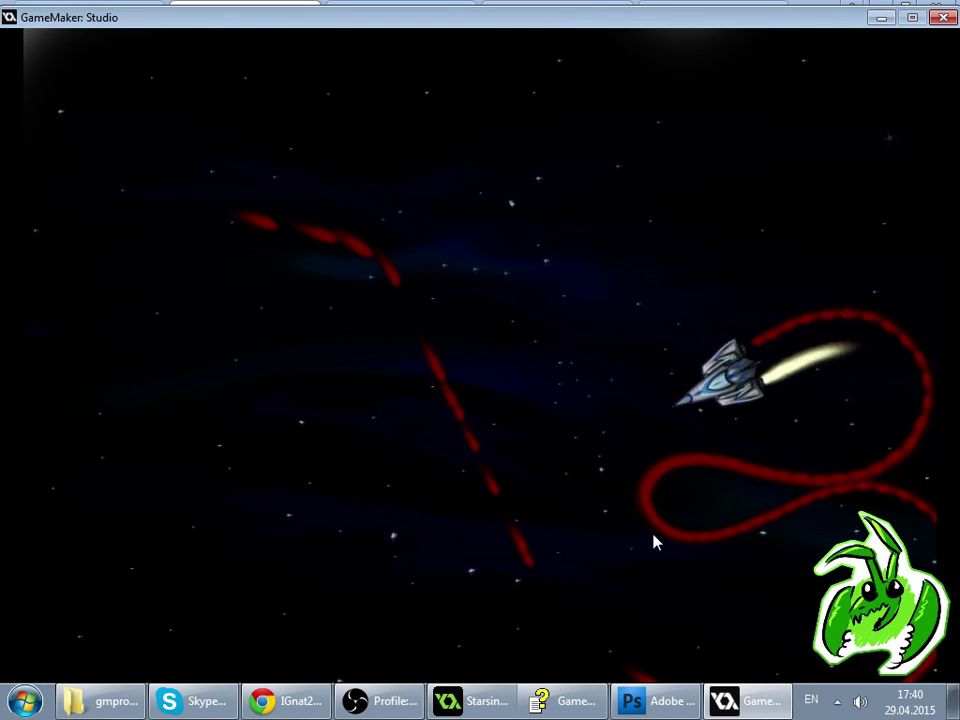
key("Right")
key("Right")
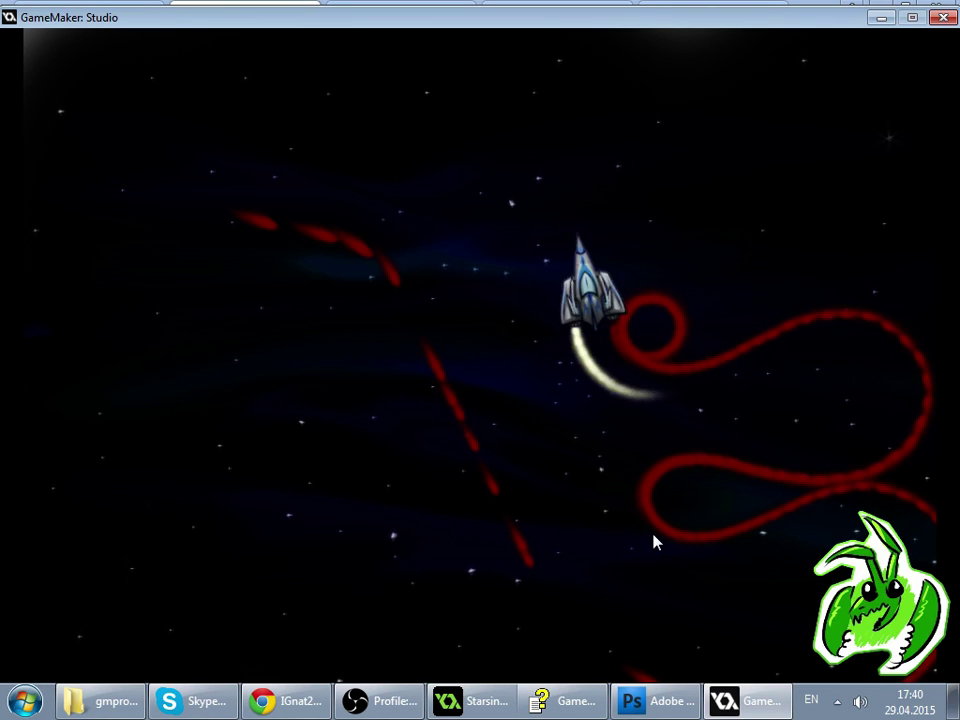
key("Left")
key("Left")
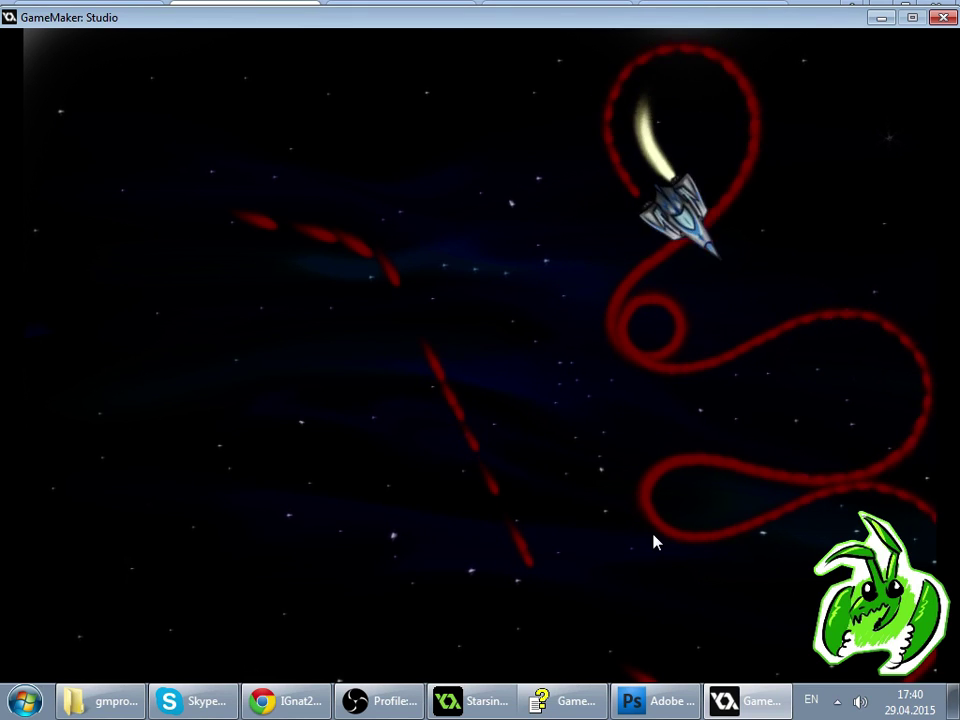
key("Right")
key("Right")
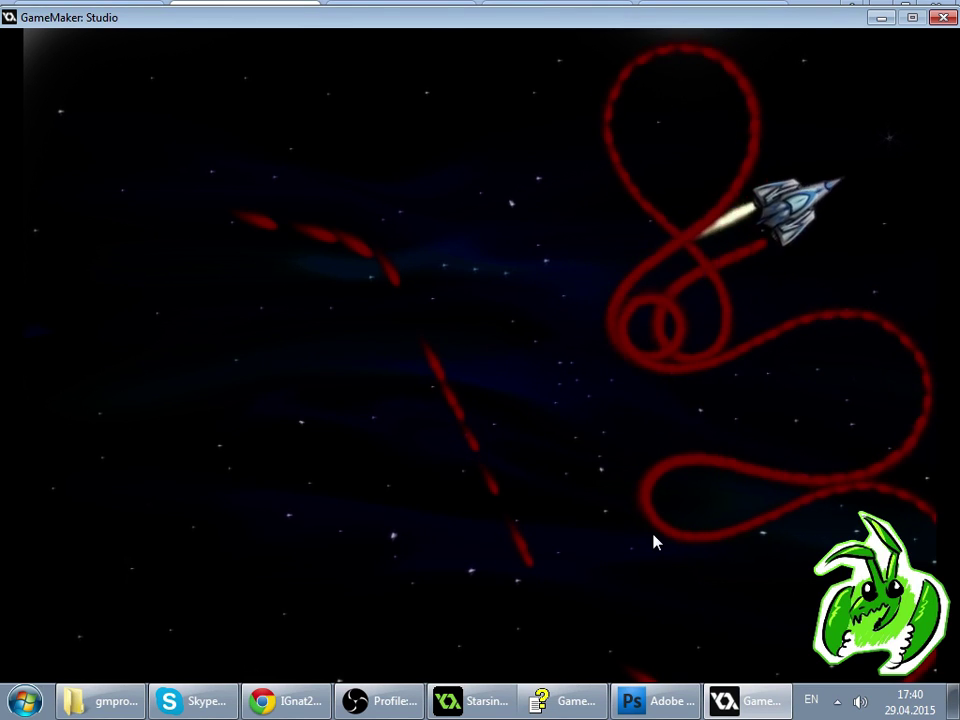
key("Left")
key("Right")
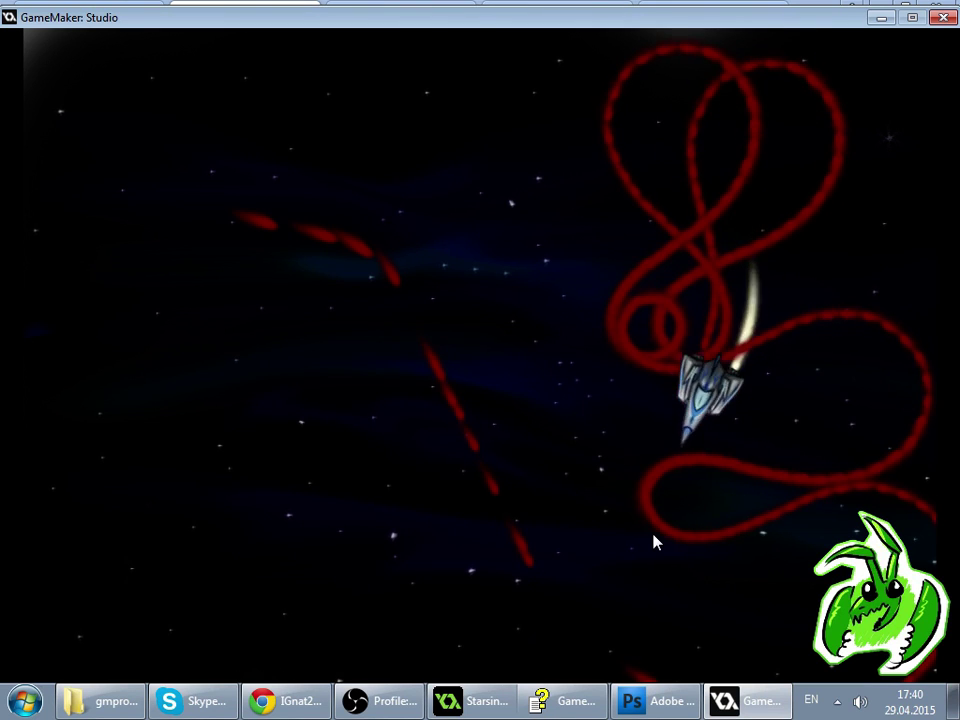
left_click(938, 17)
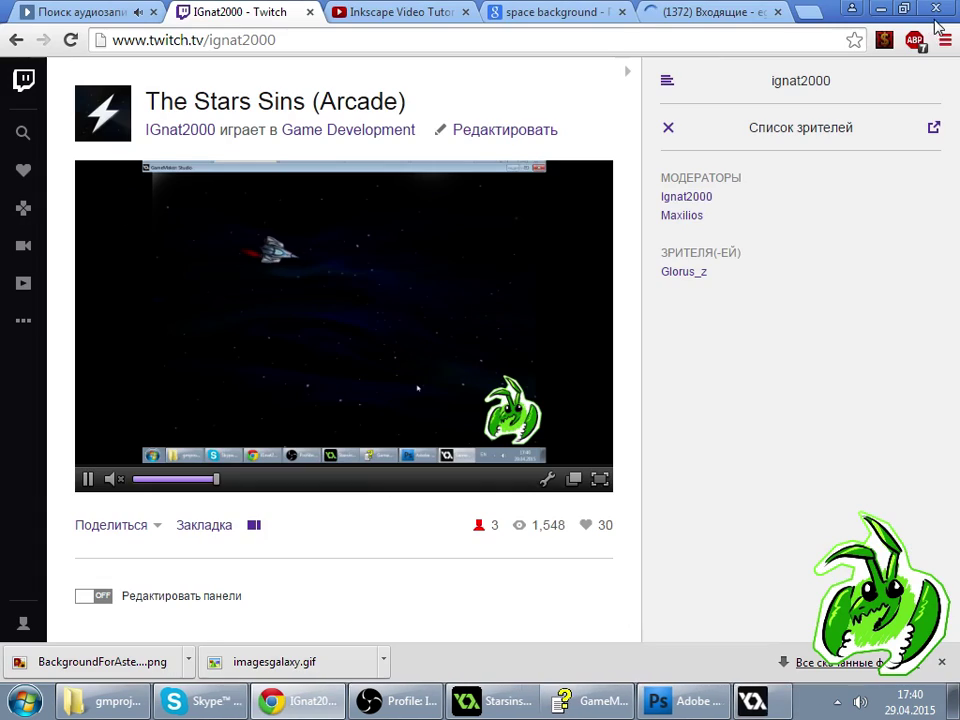
- Return to GameMaker and change the Color Sprite action in o_rogon's Step event to a darker, near-black red with alpha image_alpha
left_click(530, 700)
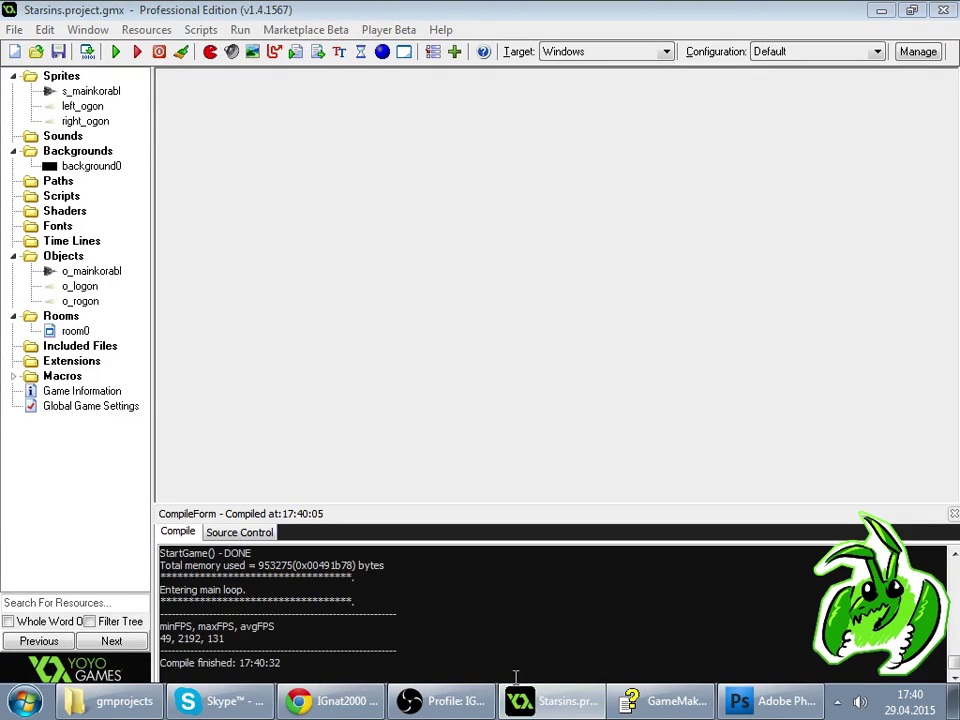
double_click(82, 302)
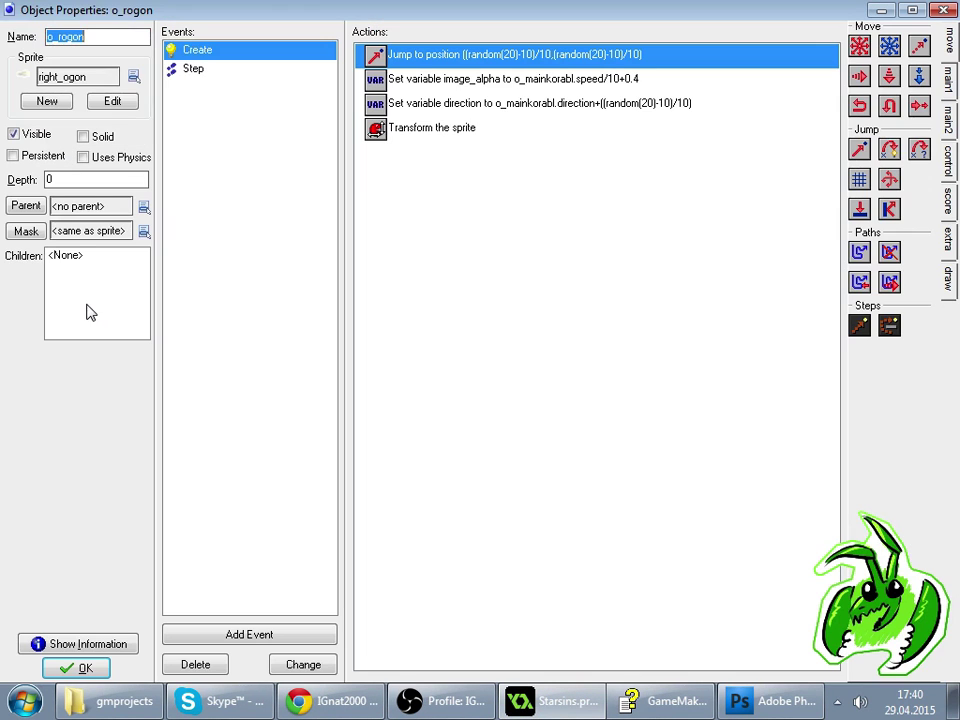
left_click(193, 68)
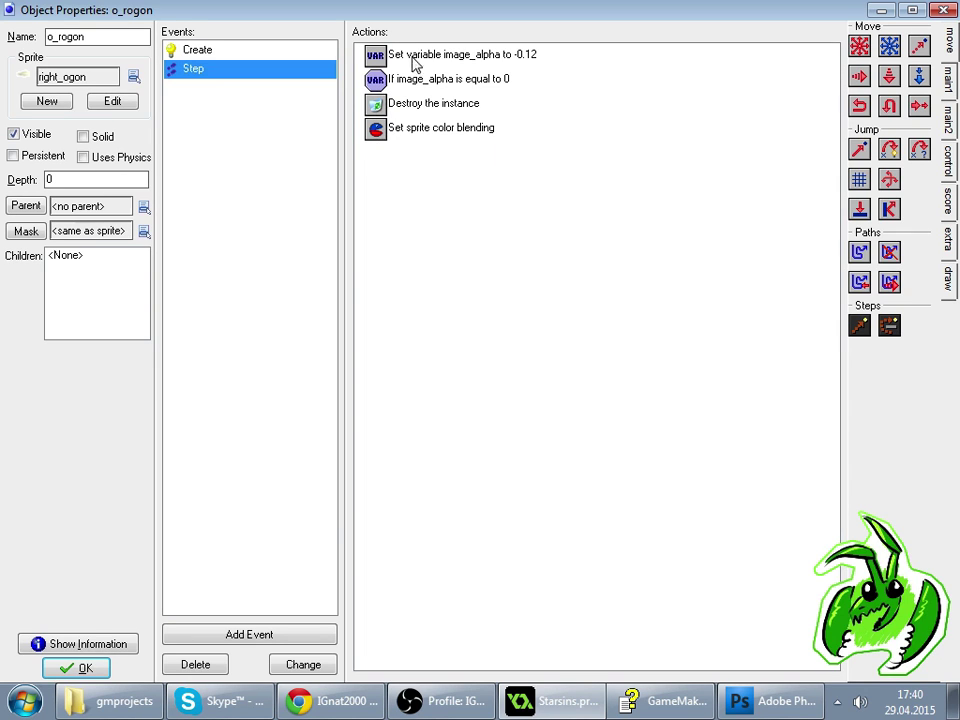
double_click(405, 129)
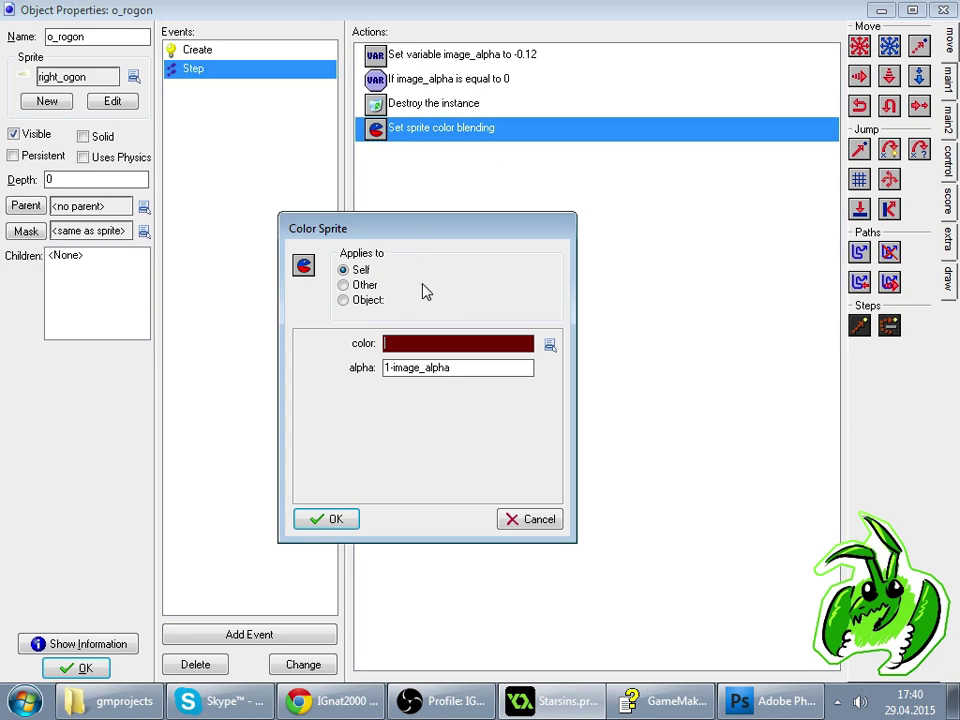
left_click_drag(466, 370, 371, 381)
left_click(549, 346)
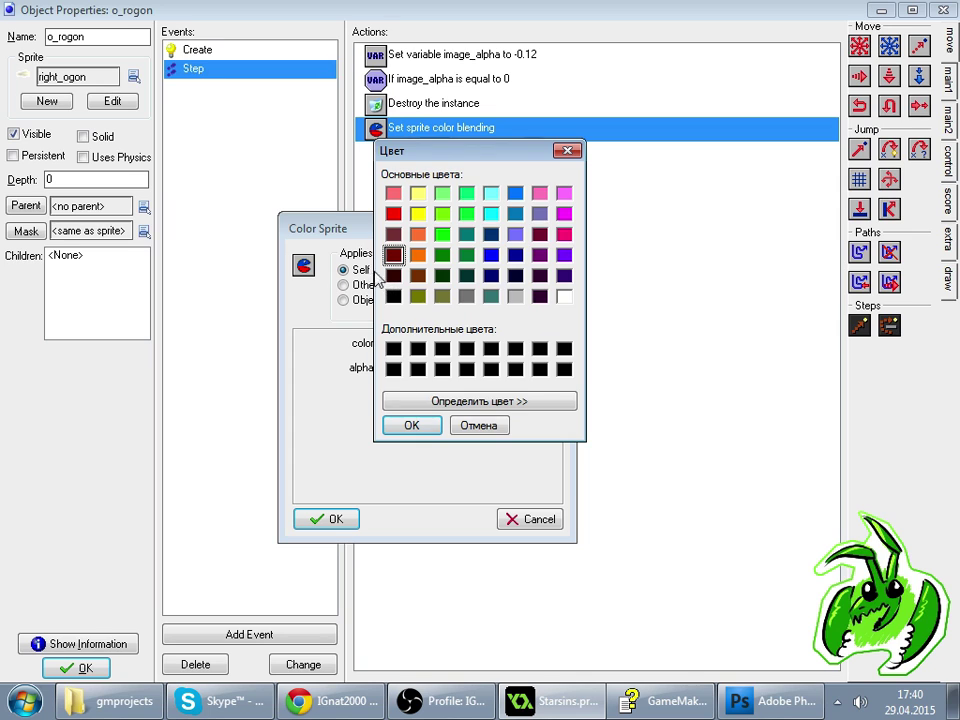
left_click(435, 427)
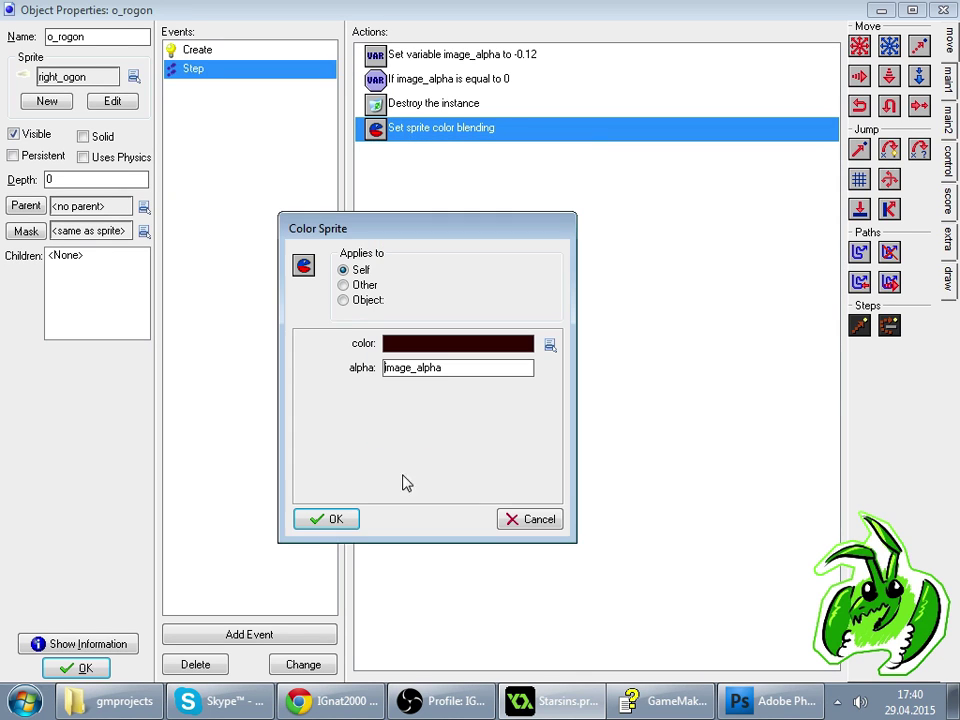
left_click(321, 520)
left_click(84, 669)
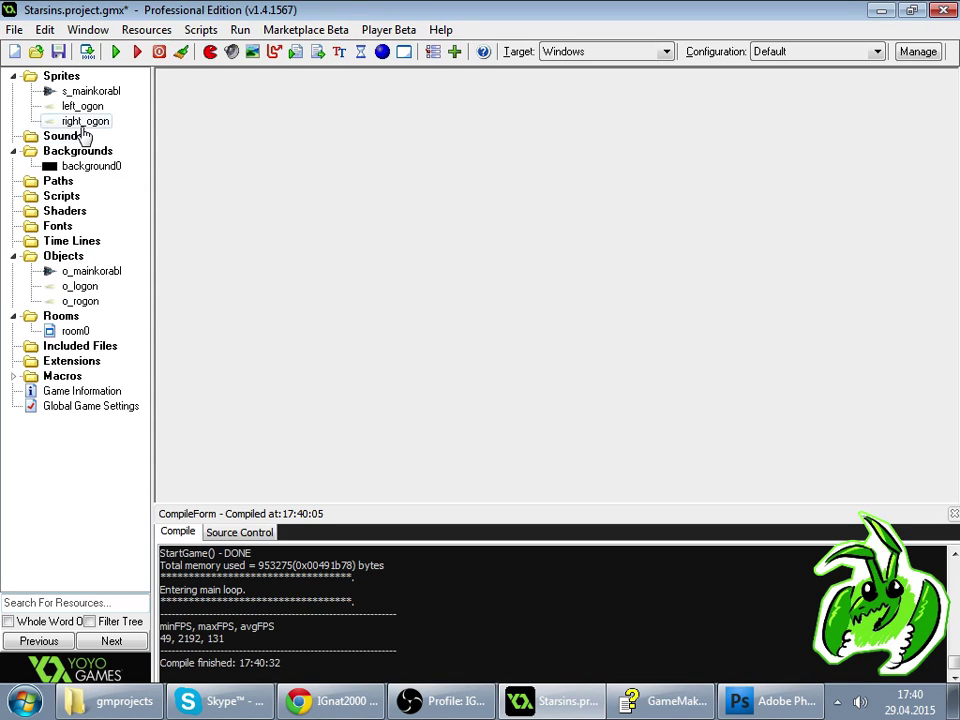
- Run the game to test o_rogon's changed flame color, switching to the Twitch chat in Chrome while it compiles, and close the game
left_click(88, 29)
left_click(122, 9)
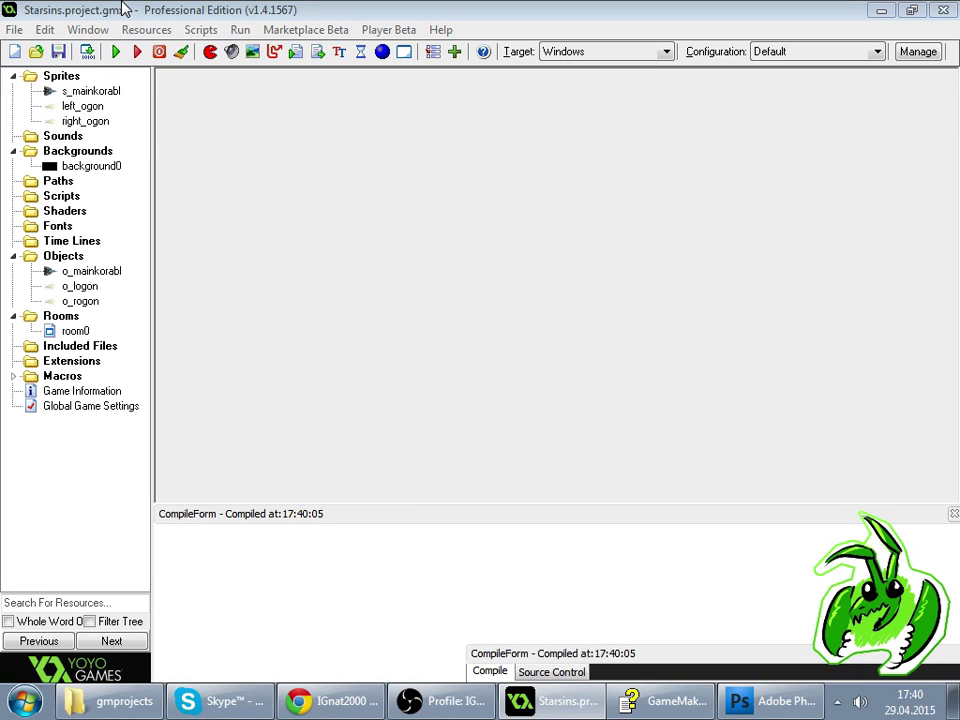
left_click(117, 51)
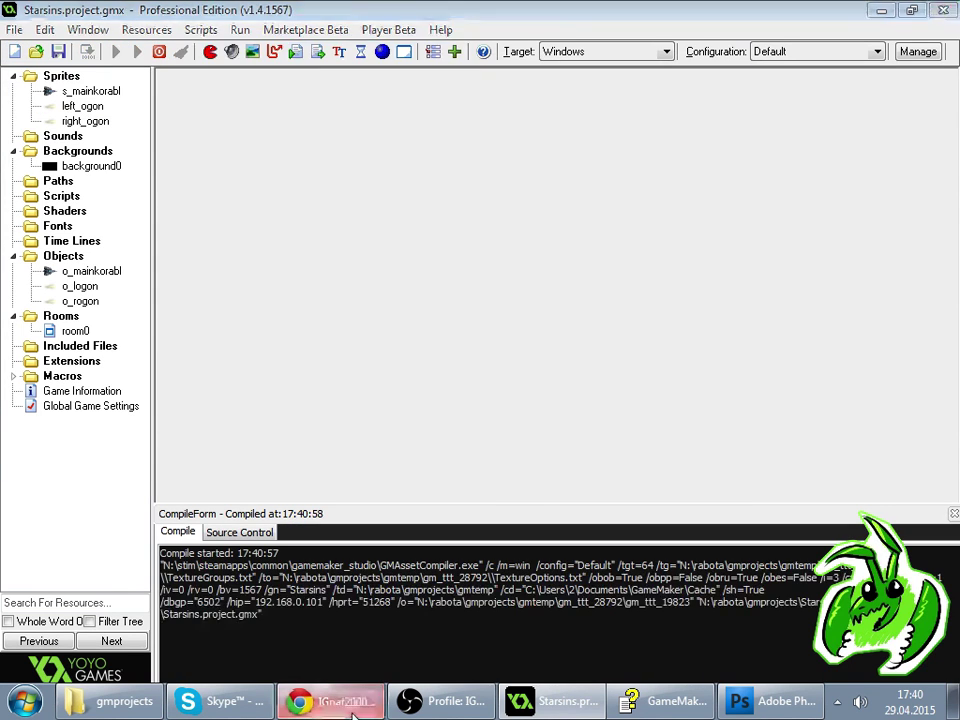
left_click(372, 703)
left_click(669, 130)
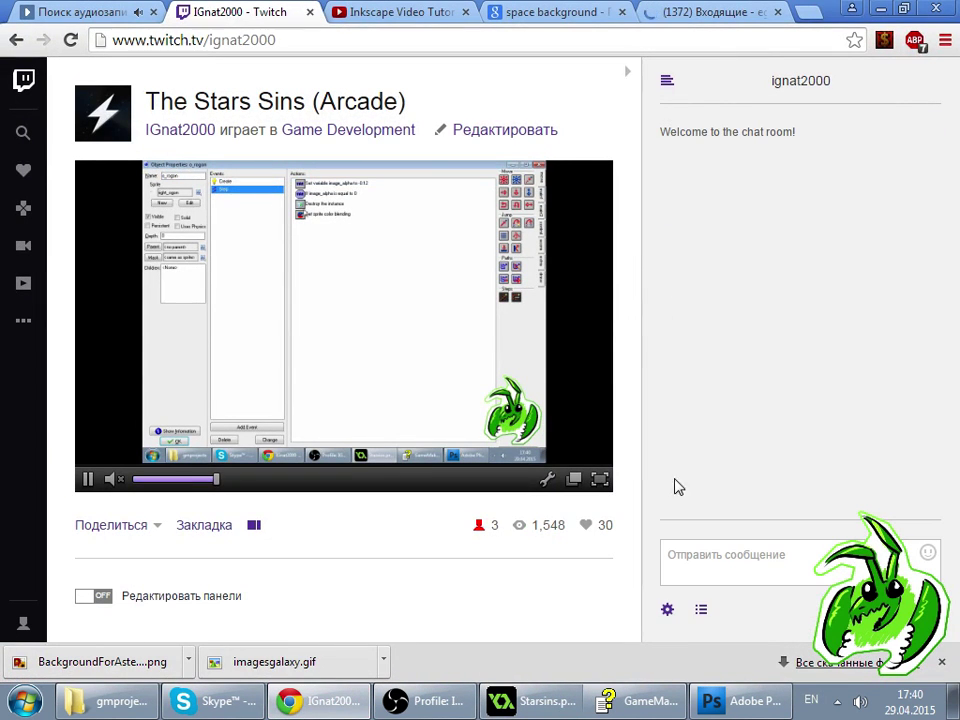
left_click(550, 708)
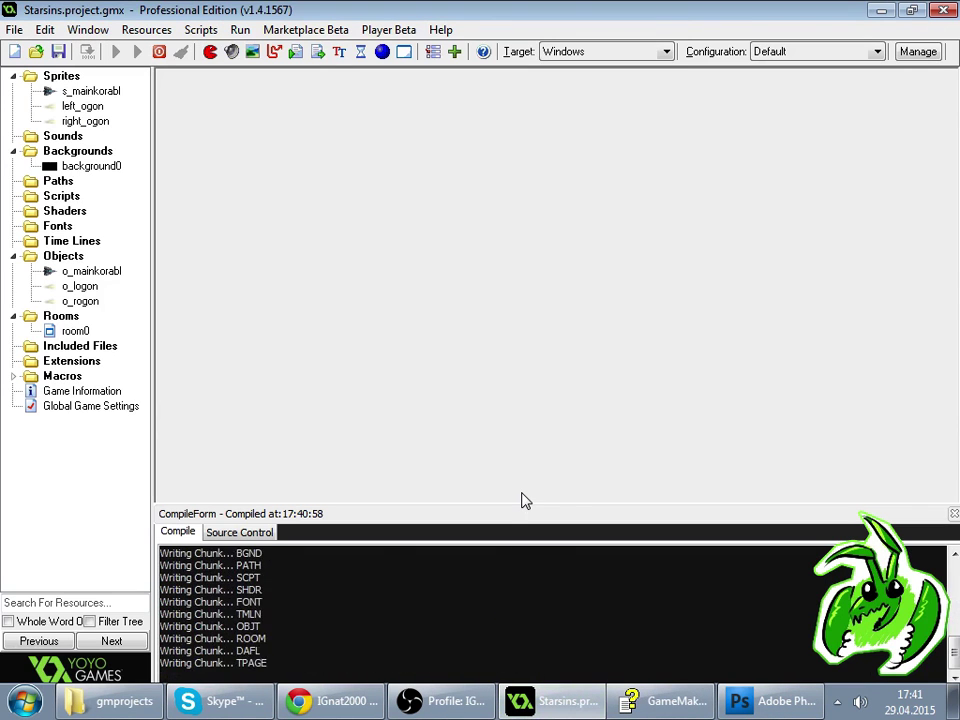
key("Right")
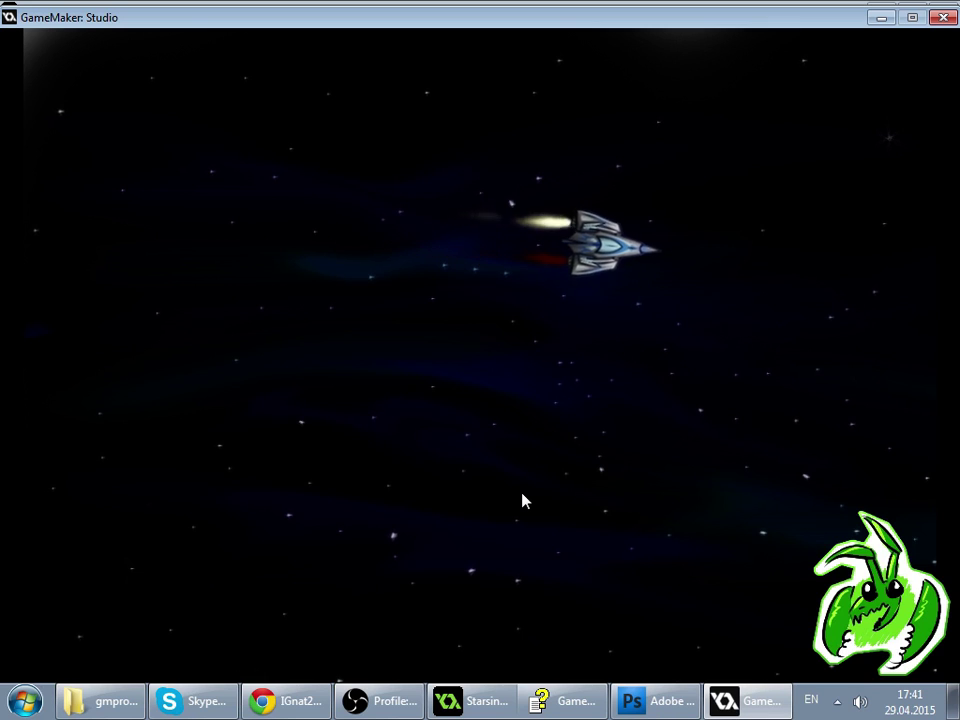
left_click(943, 20)
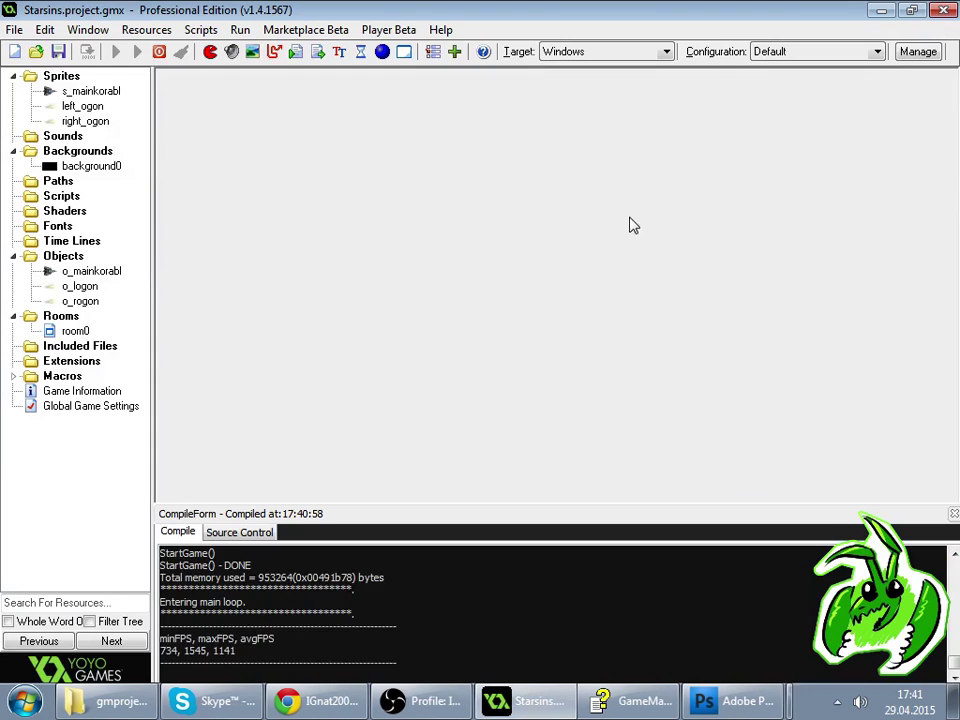
- Delete the sprite color blending action from o_rogon's Step event and close the object's properties
double_click(80, 301)
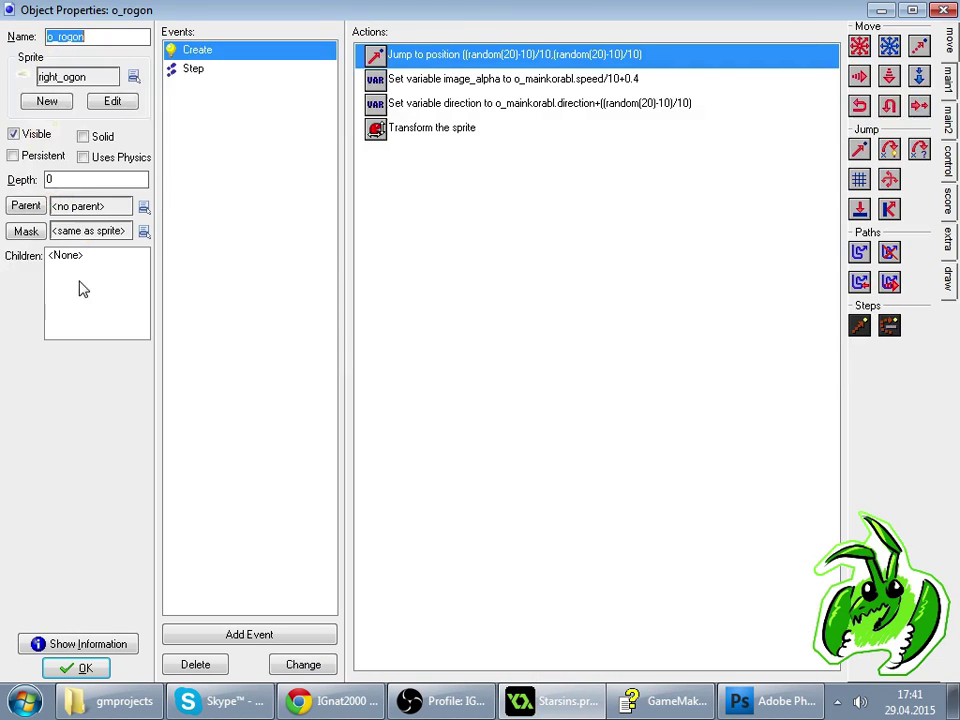
left_click(191, 69)
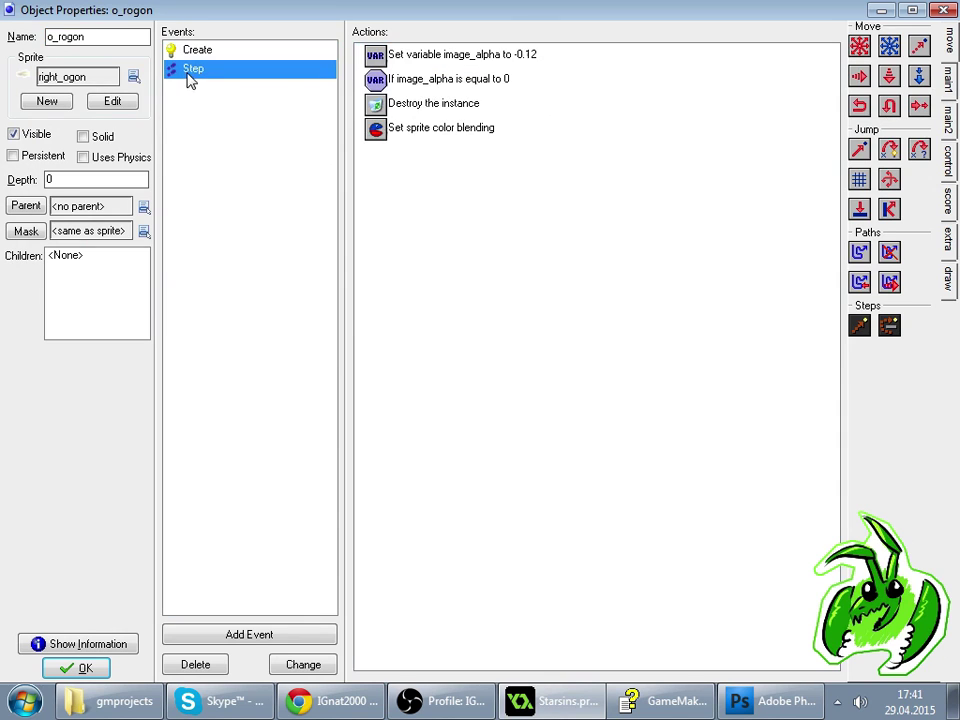
left_click(398, 134)
key("Delete")
key("Return")
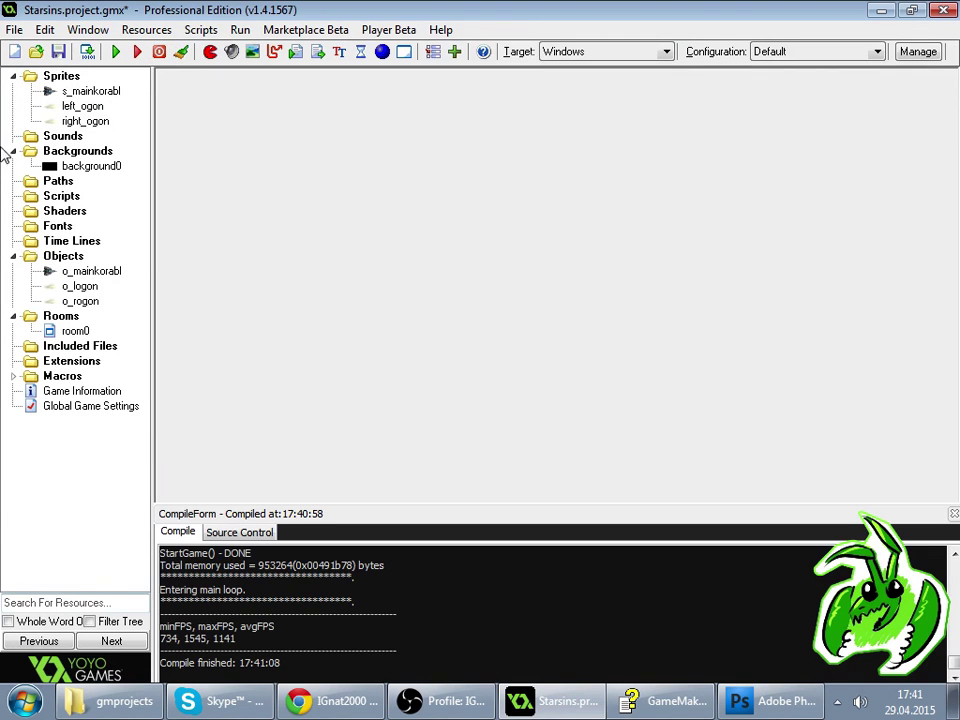
- Save the project, run the game to test both engine flames without color blending, and close the game
left_click(58, 51)
left_click(116, 51)
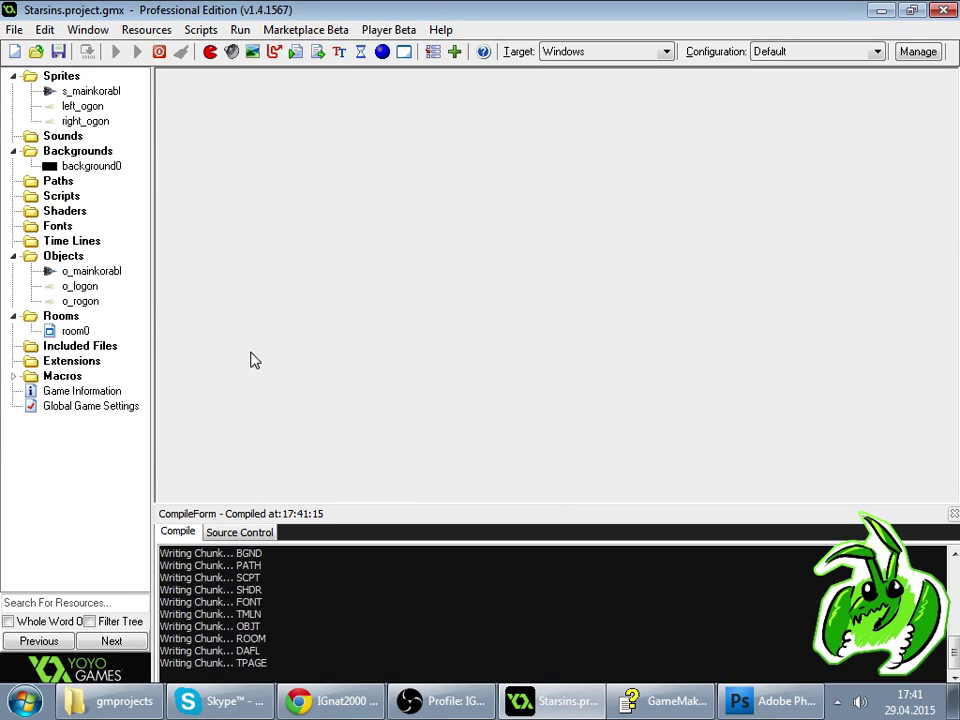
key("Up")
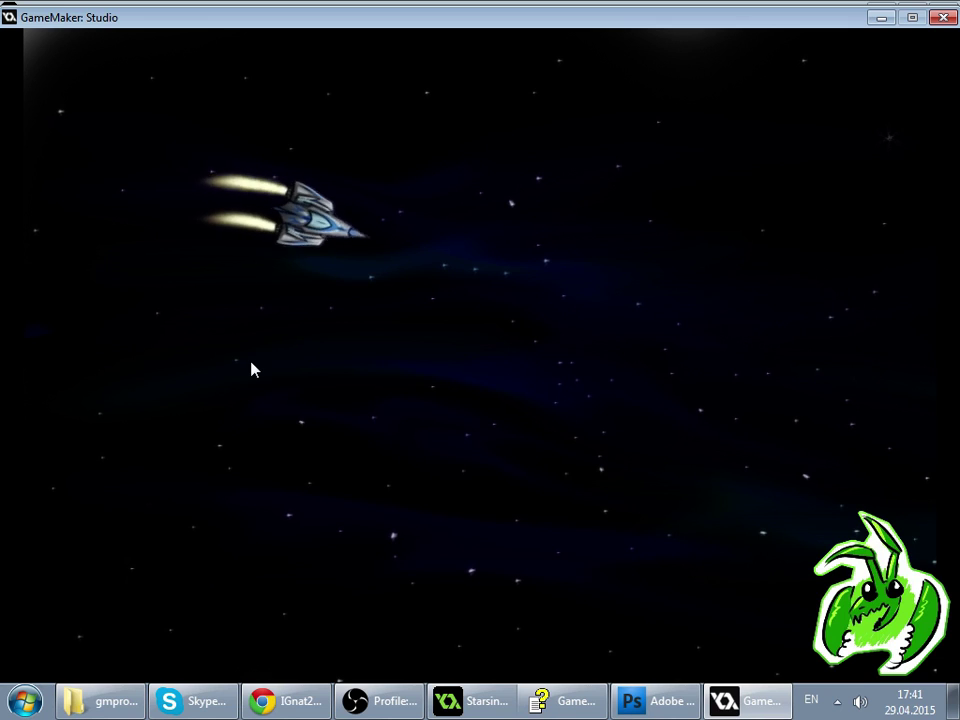
key("Escape")
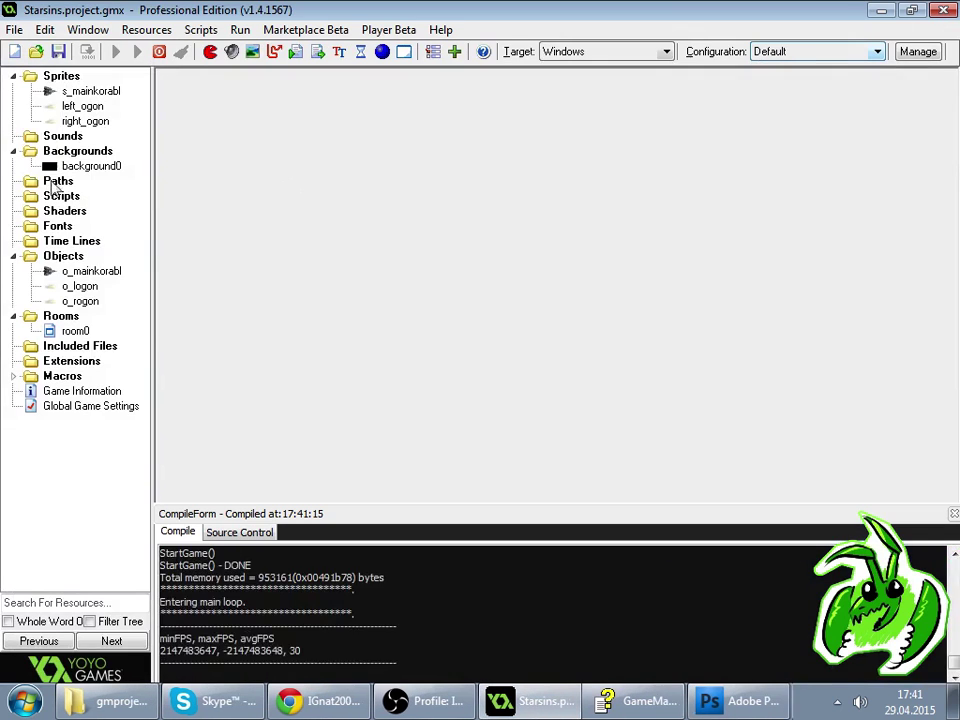
- Open the right_ogon sprite for editing and fade its image to a near-black red over 10 frames
double_click(82, 121)
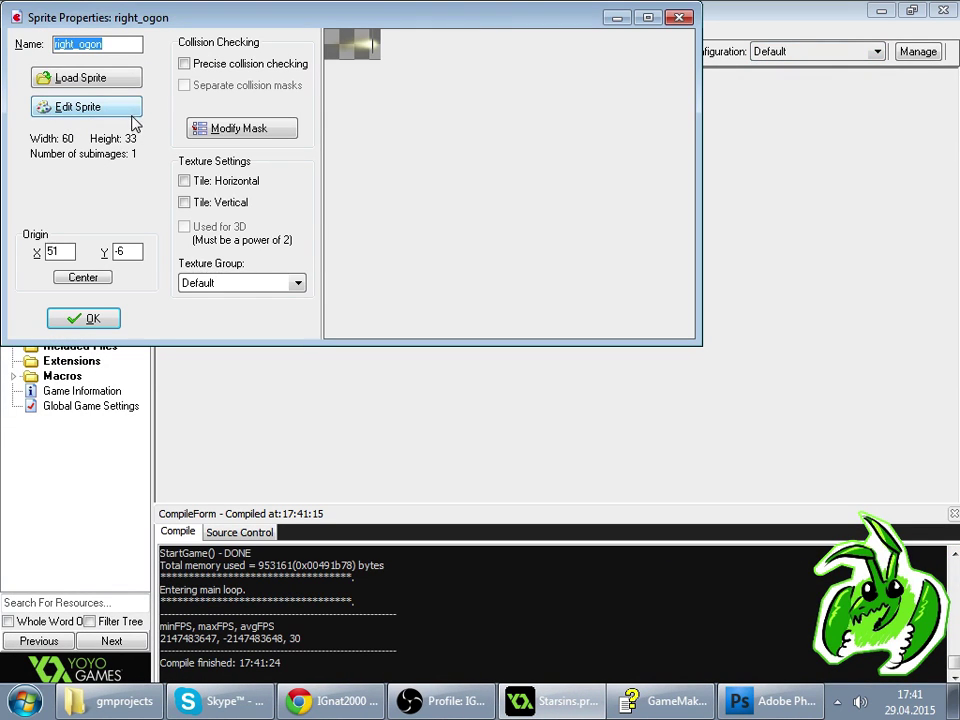
left_click(85, 107)
left_click(186, 33)
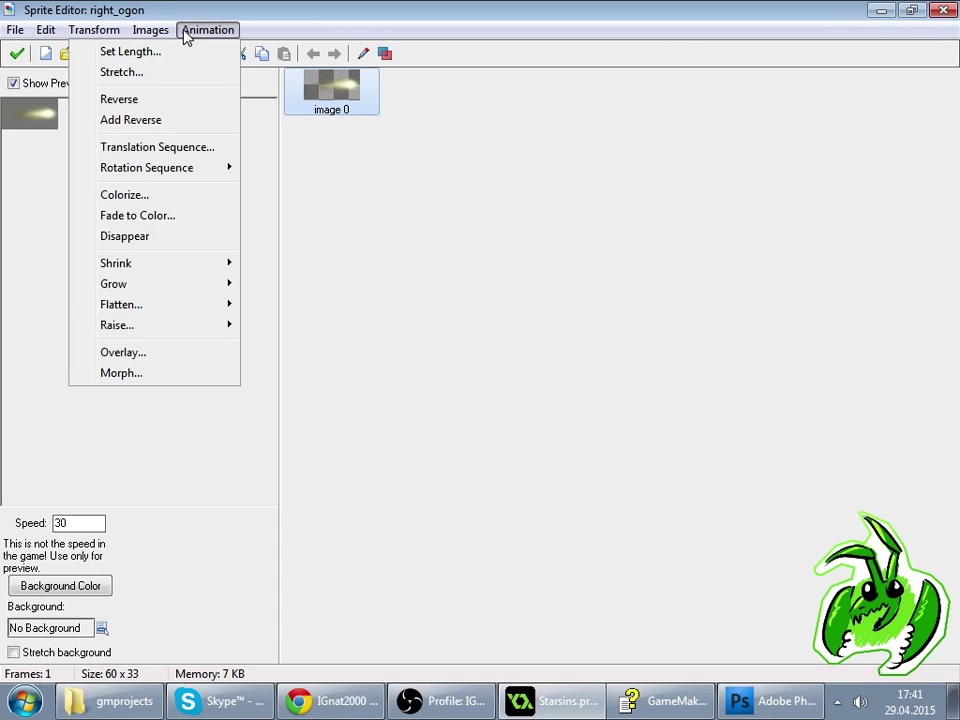
mouse_move(163, 37)
left_click(180, 215)
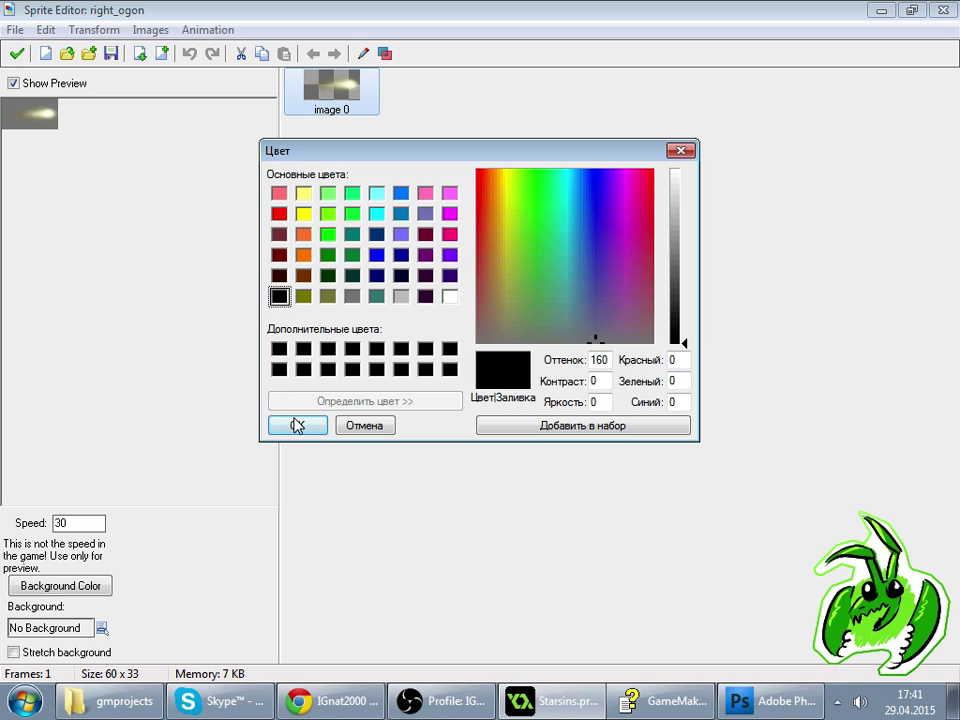
key("Up")
left_click(686, 335)
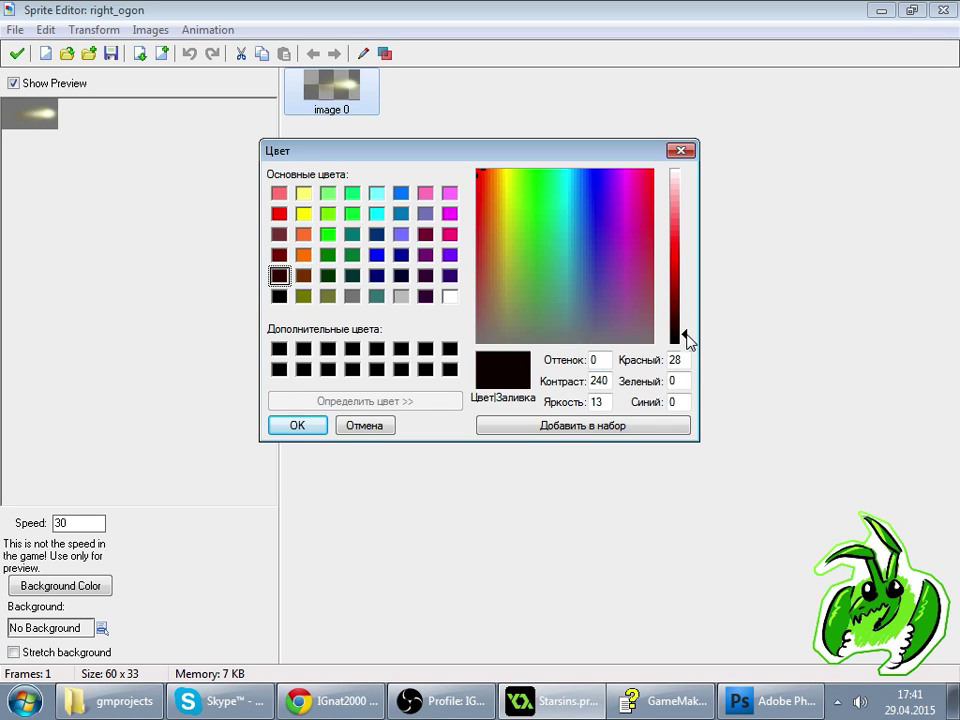
left_click(318, 428)
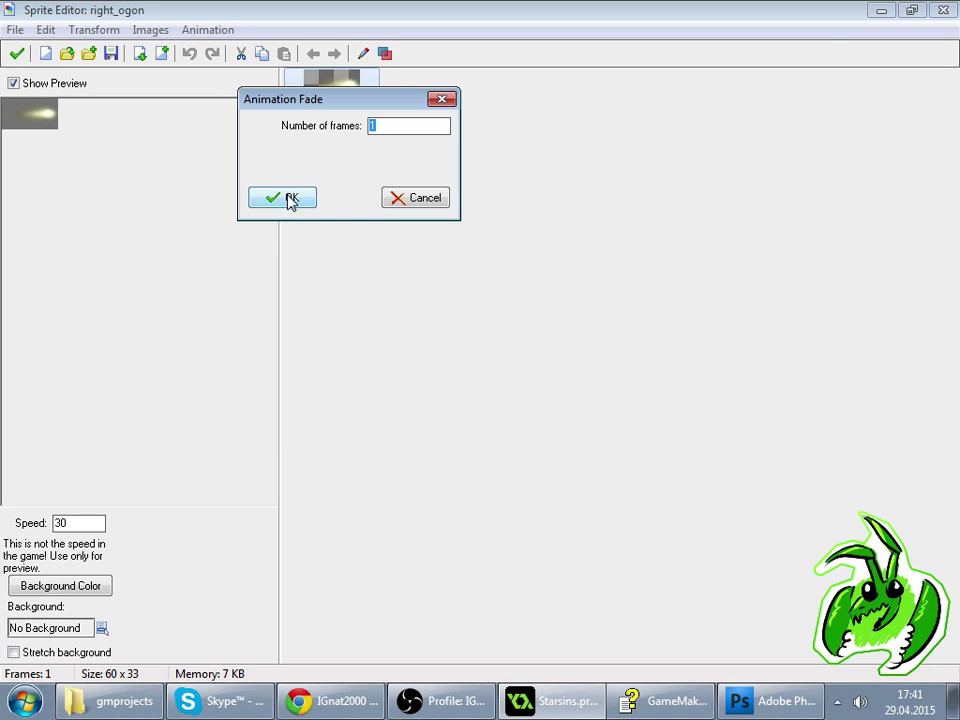
type("10")
key("Return")
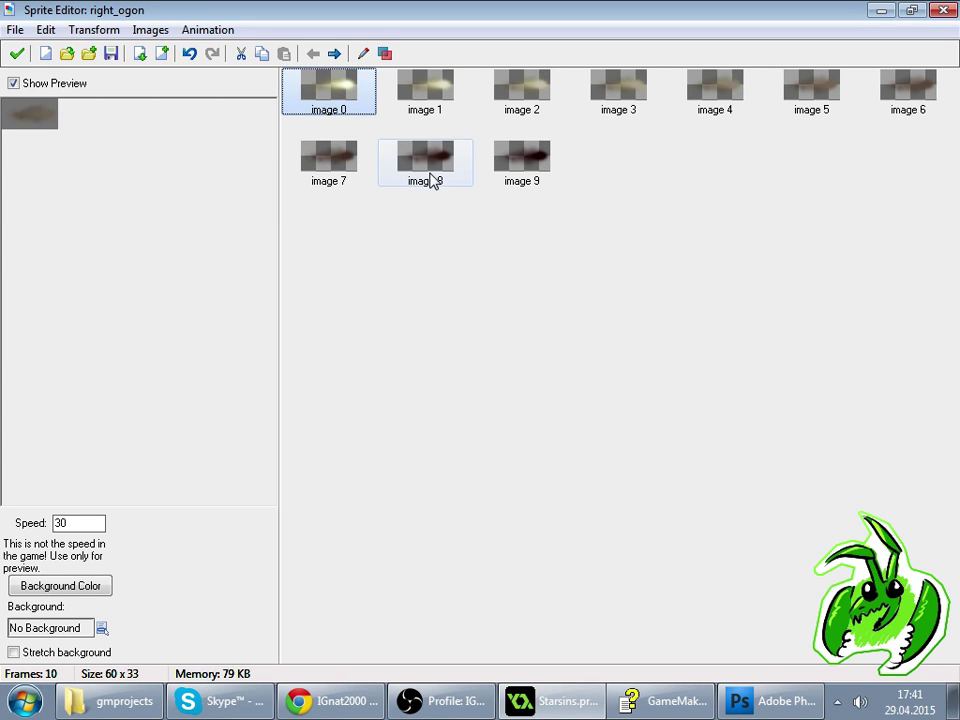
- Delete the three darkest frames at the end of the right_ogon animation, images 7 to 9
left_click(354, 170)
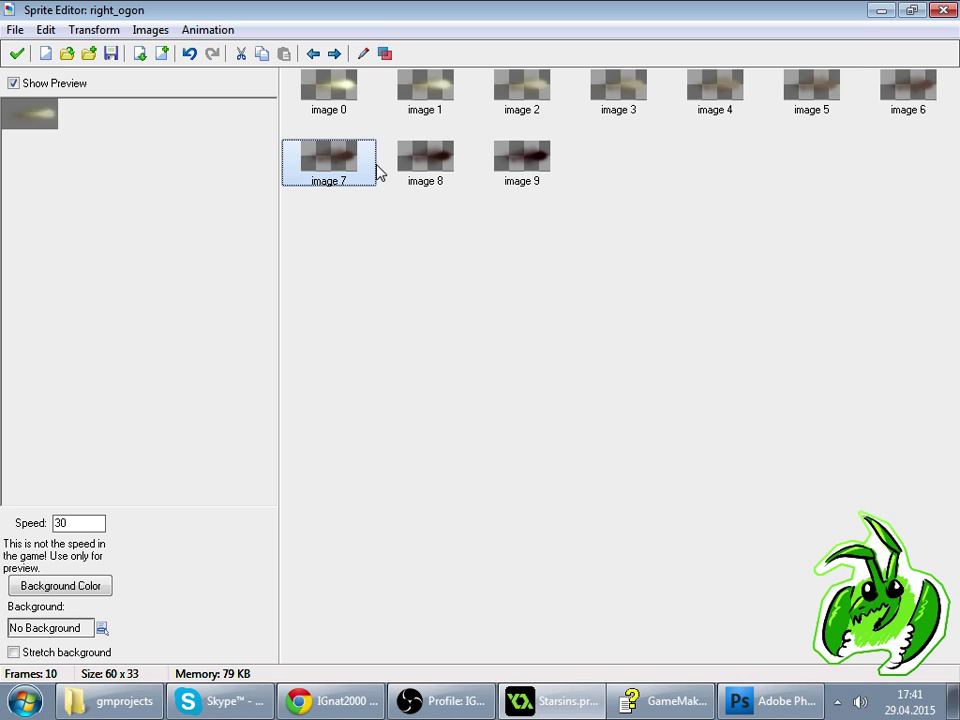
key("Delete")
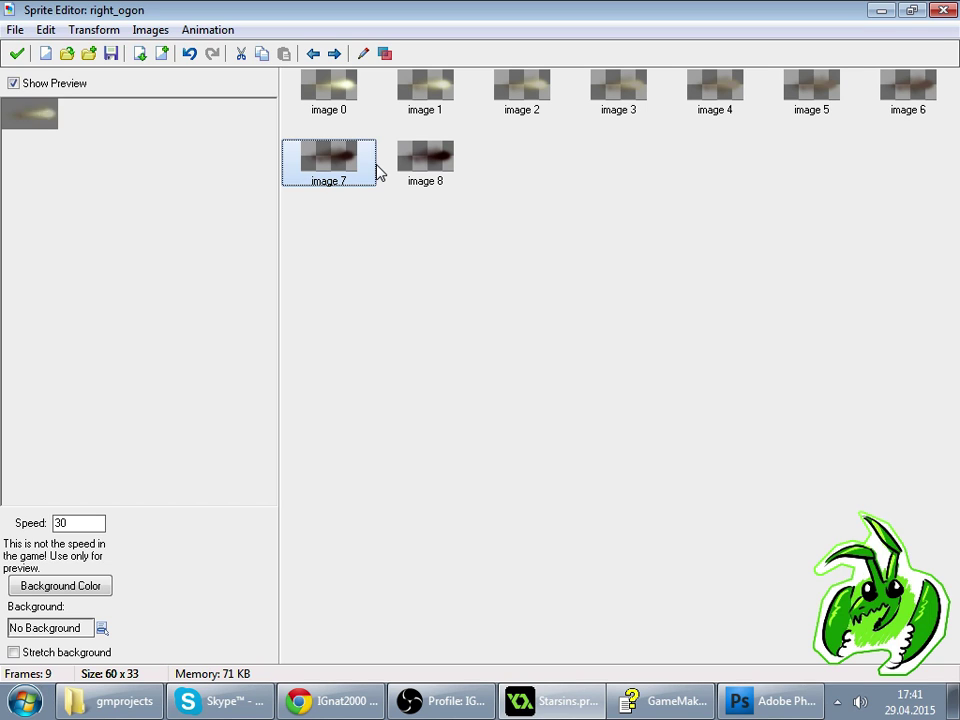
key("Delete")
key("Delete")
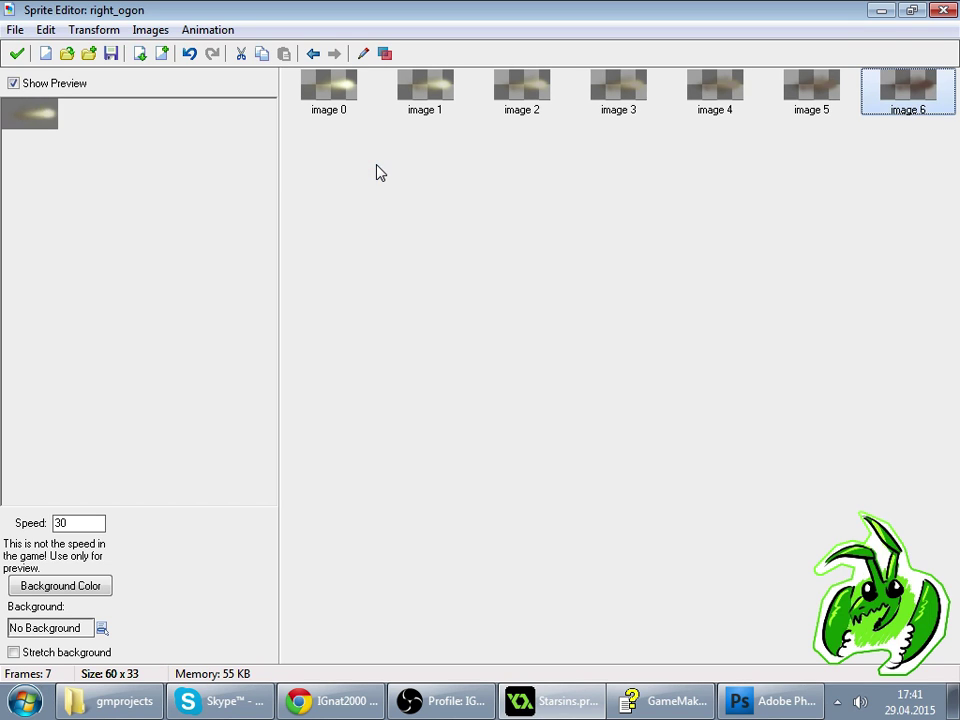
- Duplicate the last frame, image 6, repeatedly until the right_ogon animation has 21 frames
left_click(208, 30)
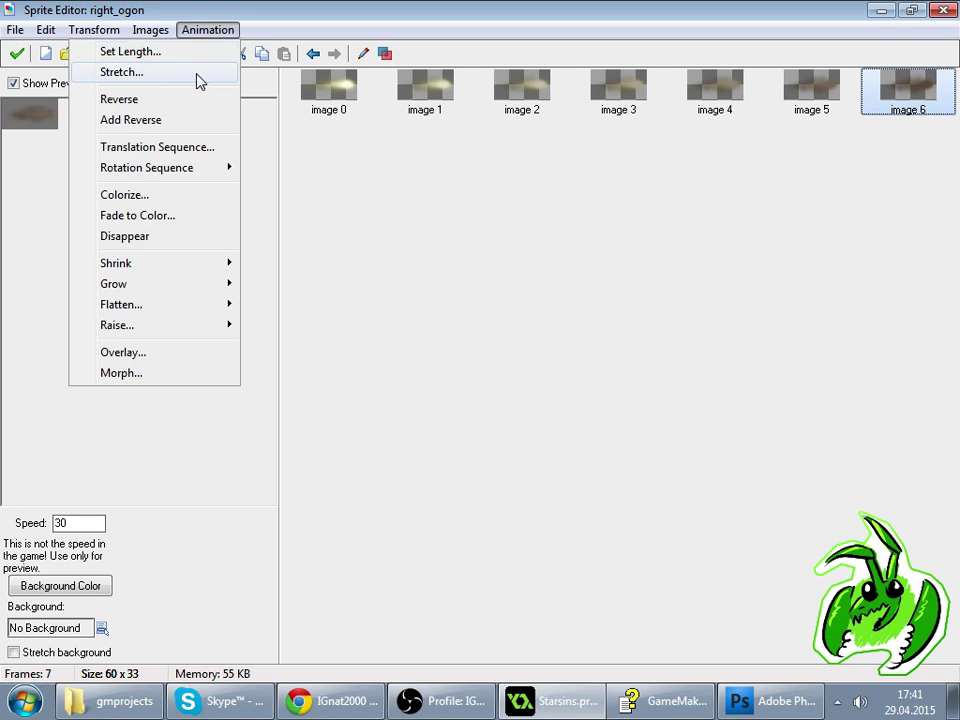
left_click(924, 105)
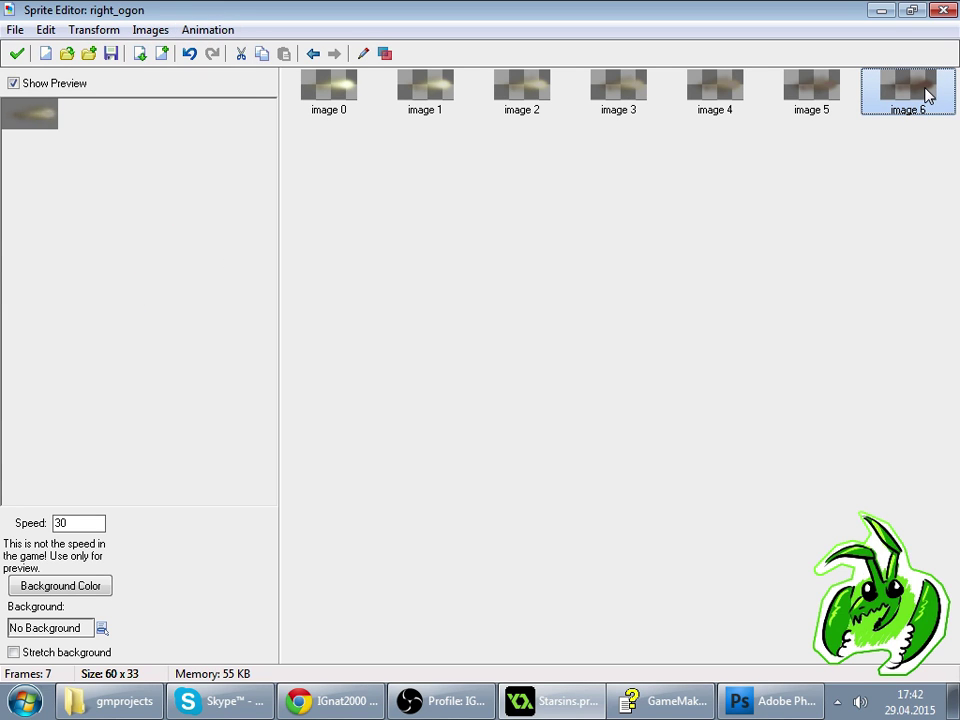
key("ctrl+v")
key("ctrl+v")
key("ctrl+v")
key("ctrl+v")
key("ctrl+v")
key("ctrl+v")
key("ctrl+v")
key("ctrl+v")
key("ctrl+v")
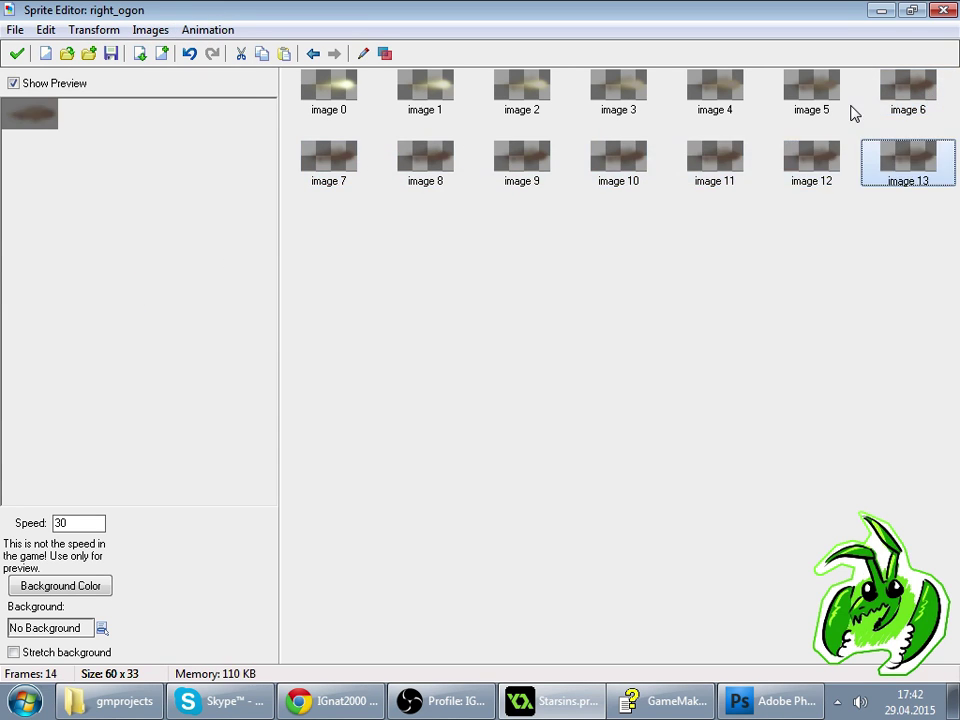
key("ctrl+v")
key("ctrl+v")
key("ctrl+v")
key("ctrl+v")
key("ctrl+v")
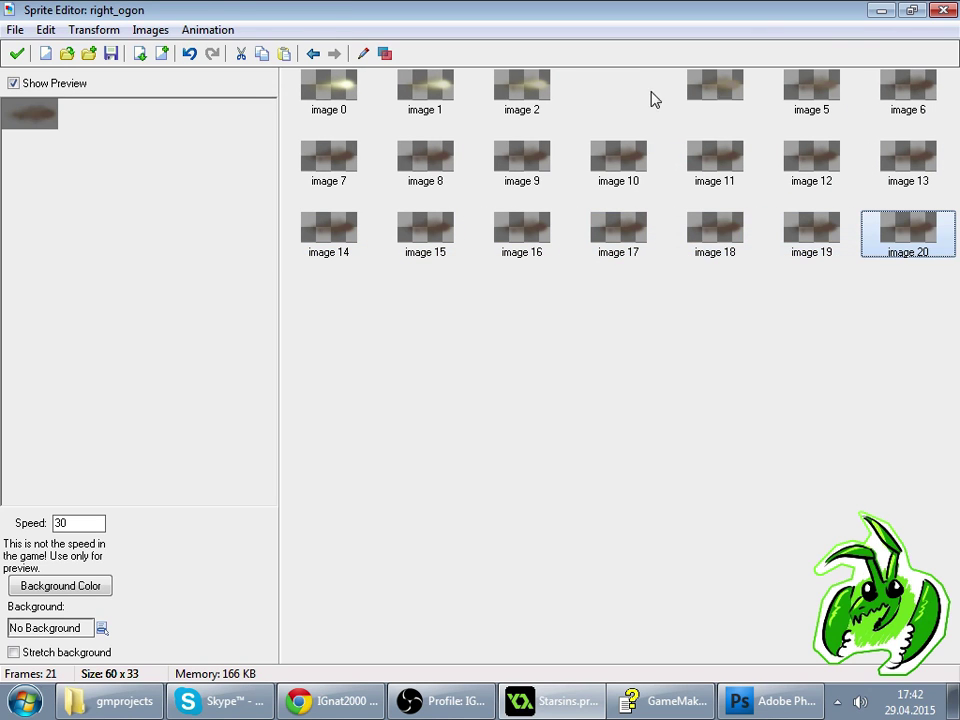
- Fade the right_ogon animation to light gray (192, 192, 192) over 21 frames
left_click(198, 30)
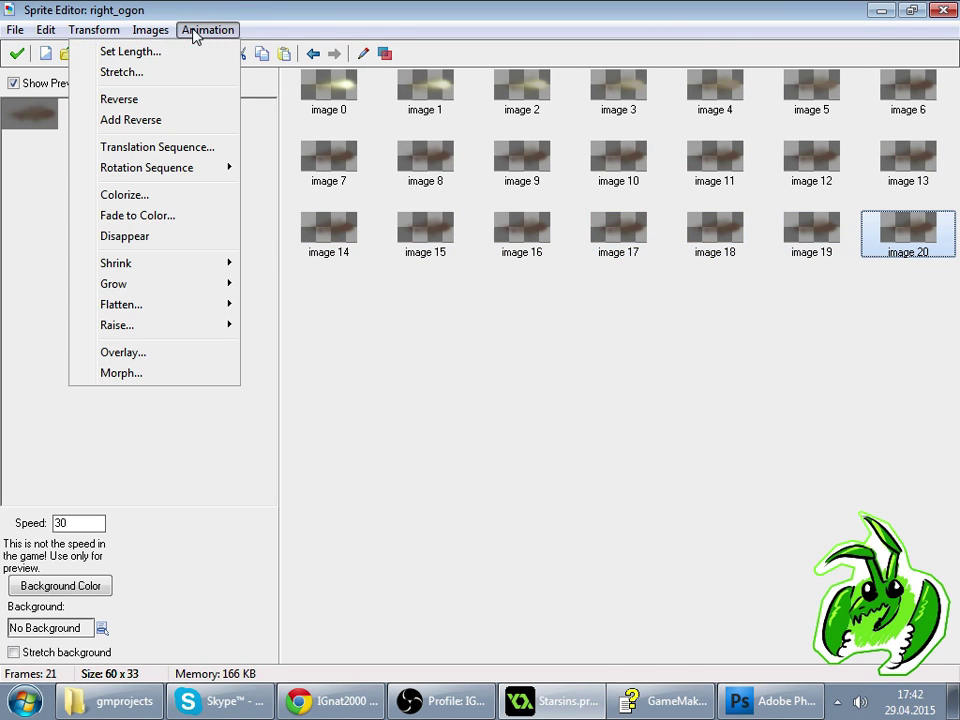
left_click(167, 197)
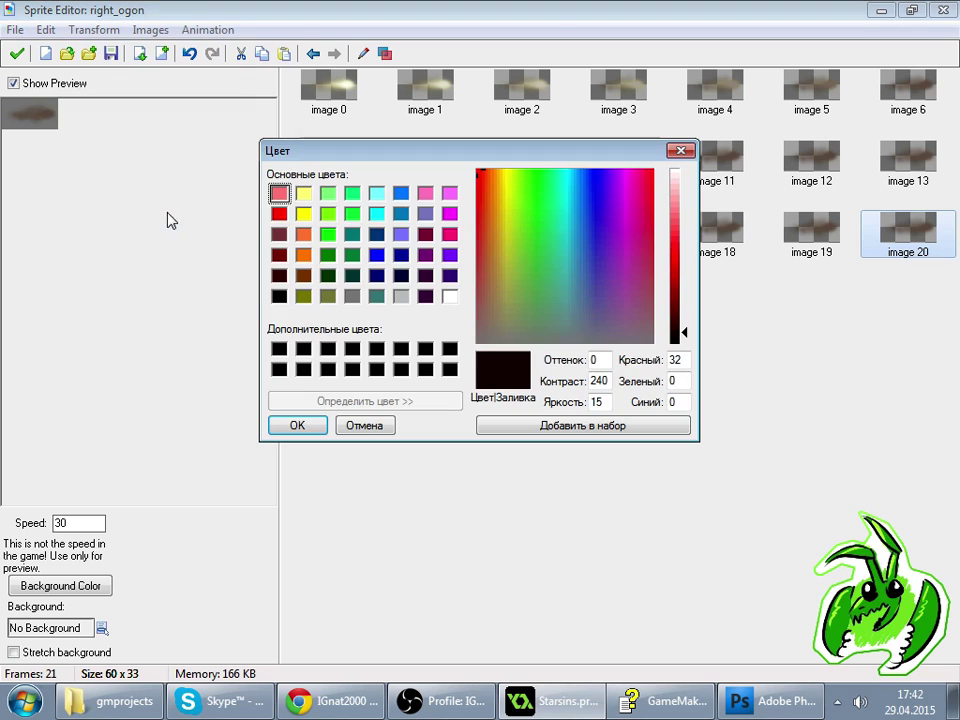
left_click(401, 296)
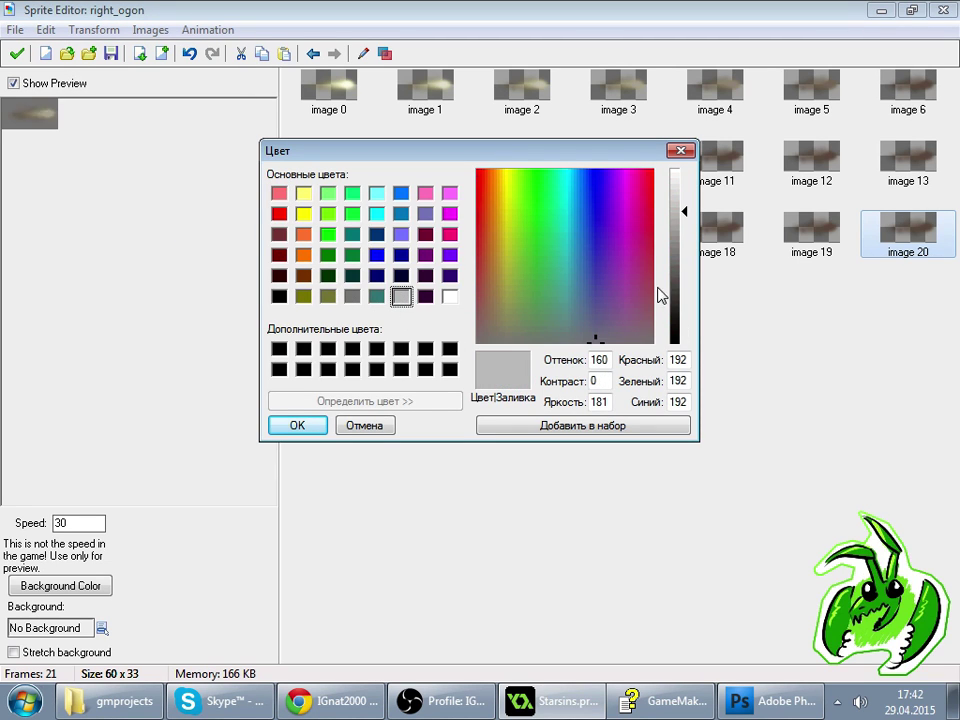
left_click(292, 426)
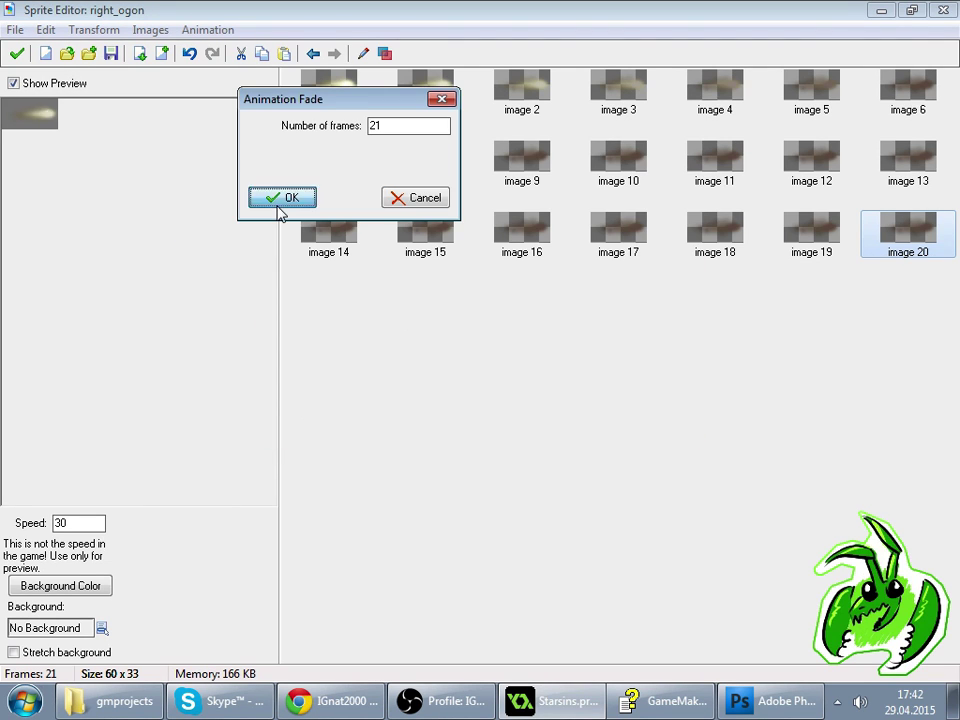
left_click(278, 203)
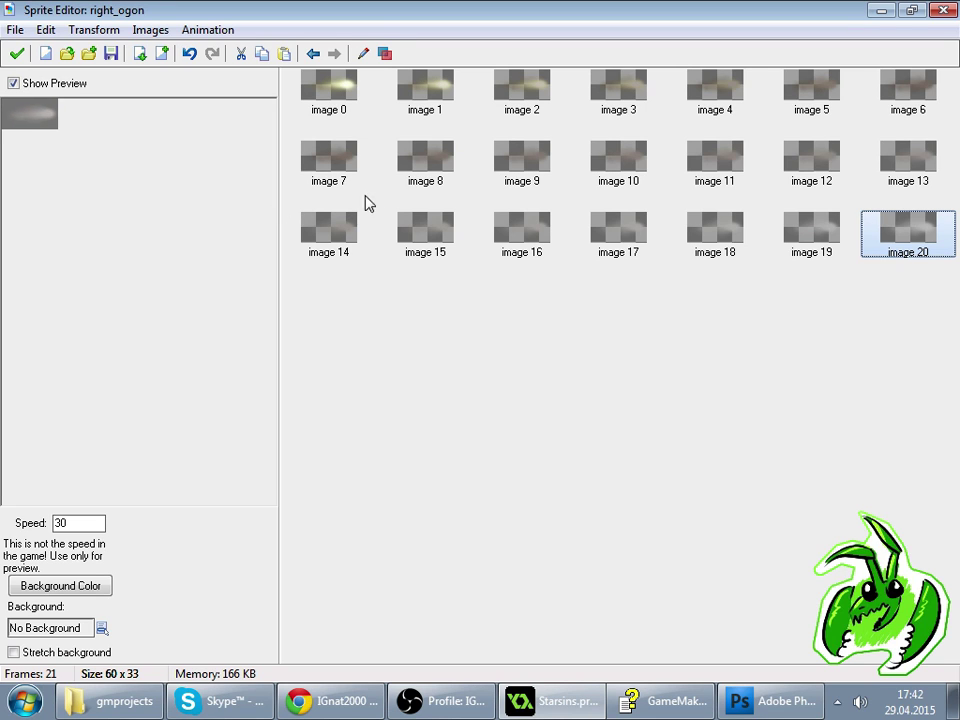
- Thin out the frames from image 8 onward until 15 remain, and accept the changes to the right_ogon sprite
left_click(432, 165)
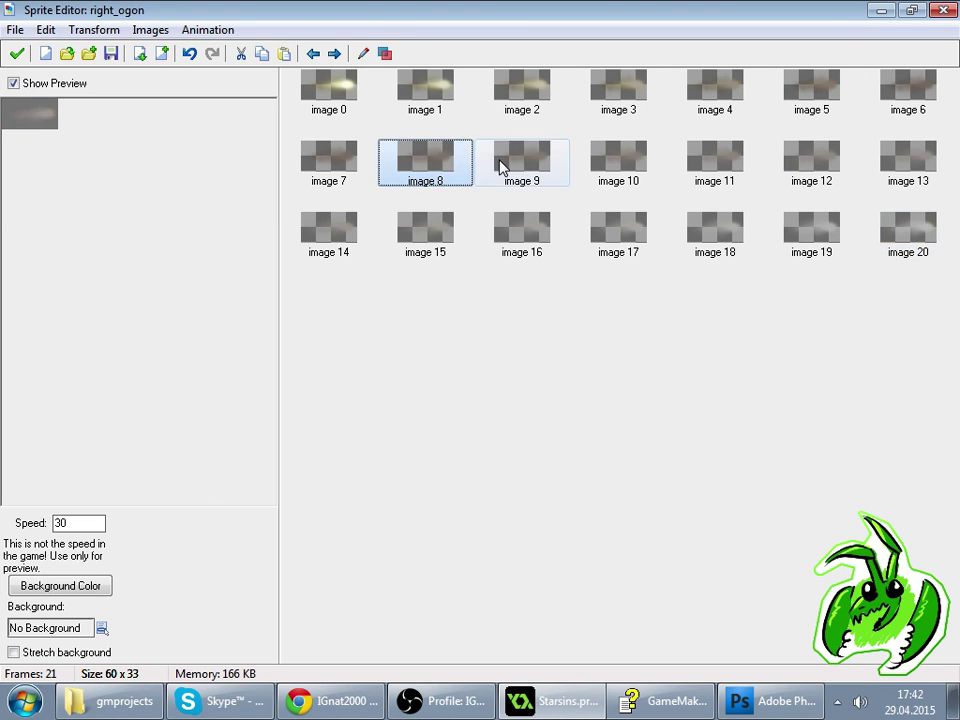
key("Delete")
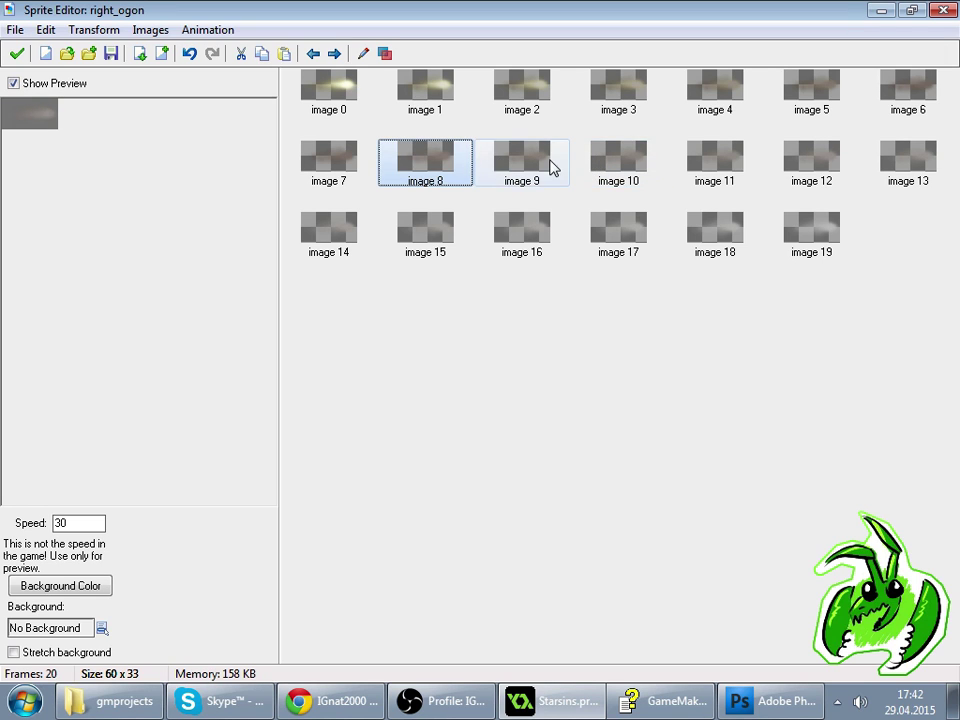
left_click(553, 167)
key("Delete")
left_click(621, 158)
key("Delete")
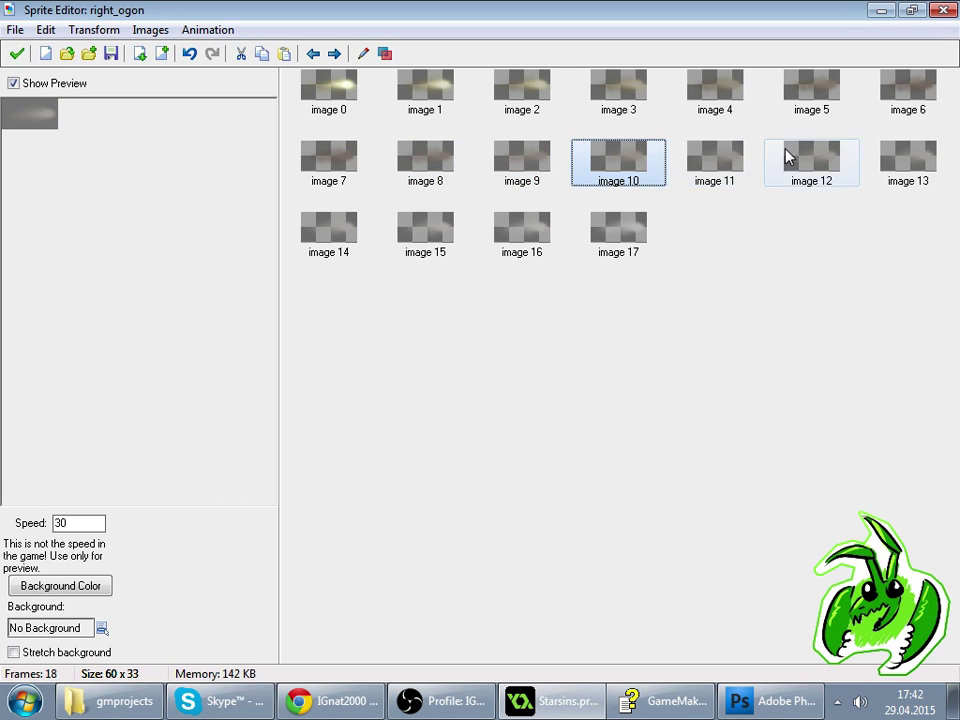
left_click(729, 153)
key("Delete")
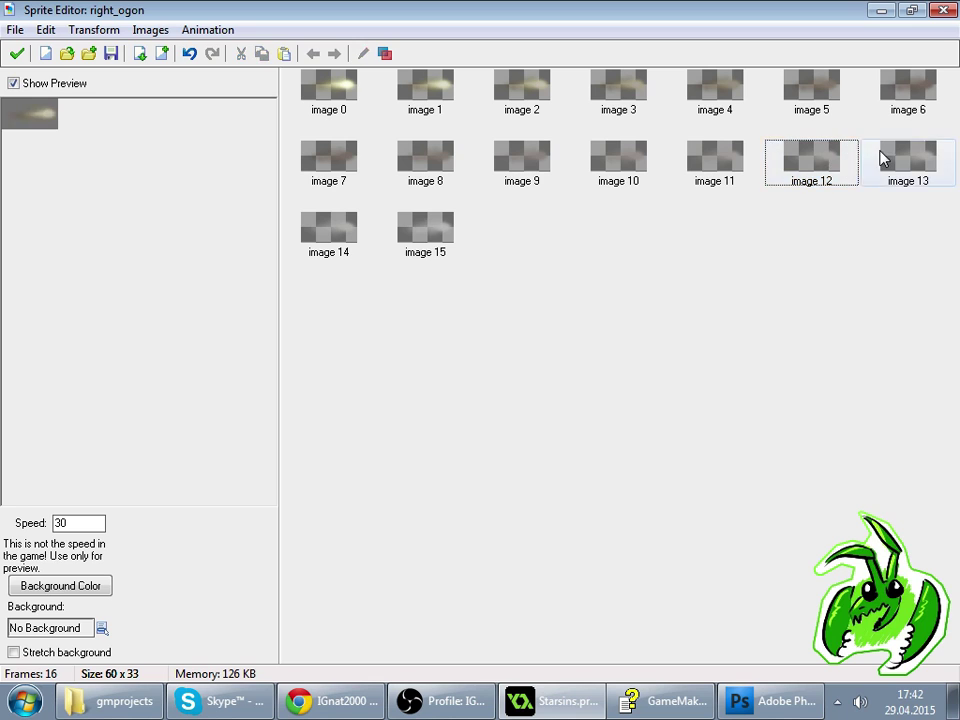
left_click(883, 154)
key("Delete")
left_click(362, 230)
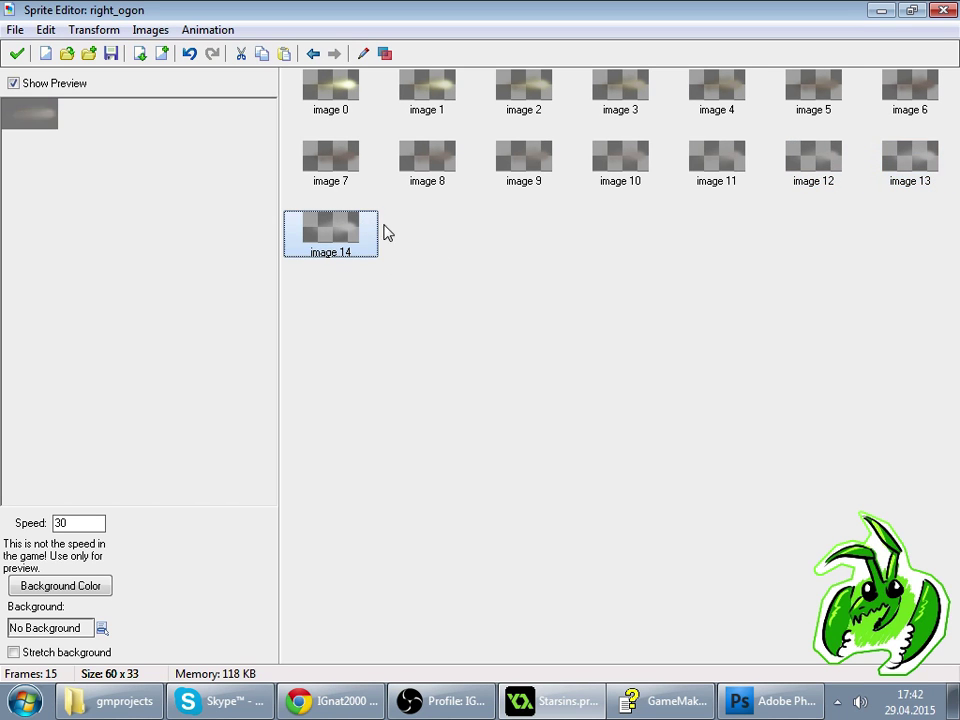
left_click(16, 54)
left_click(83, 318)
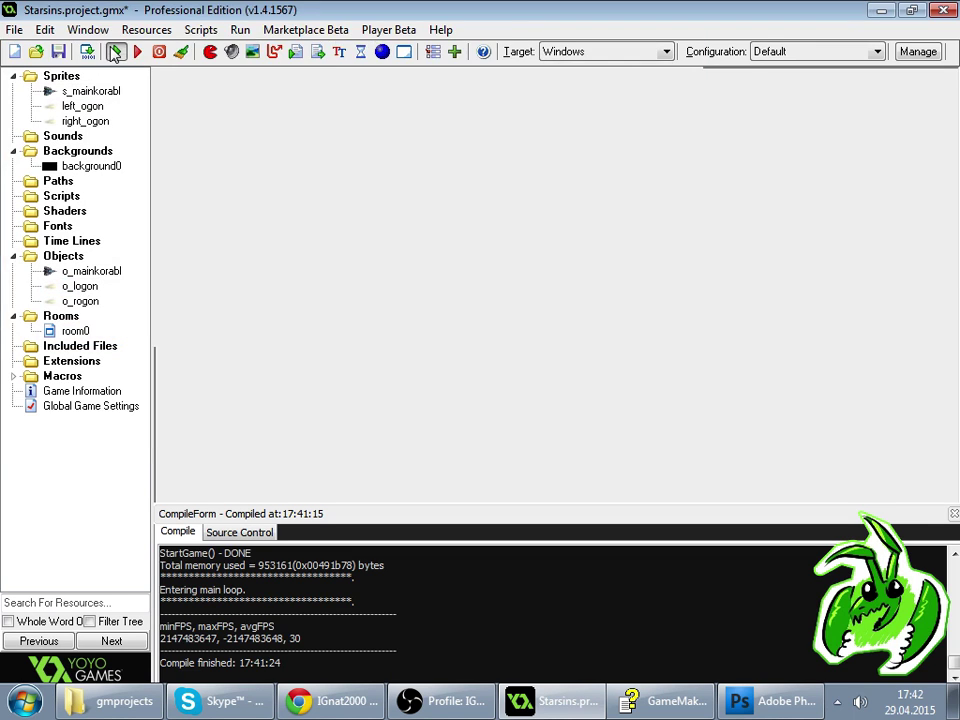
- Run the game and check the viewer list on the Twitch page in Chrome while it compiles
left_click(115, 53)
left_click(332, 700)
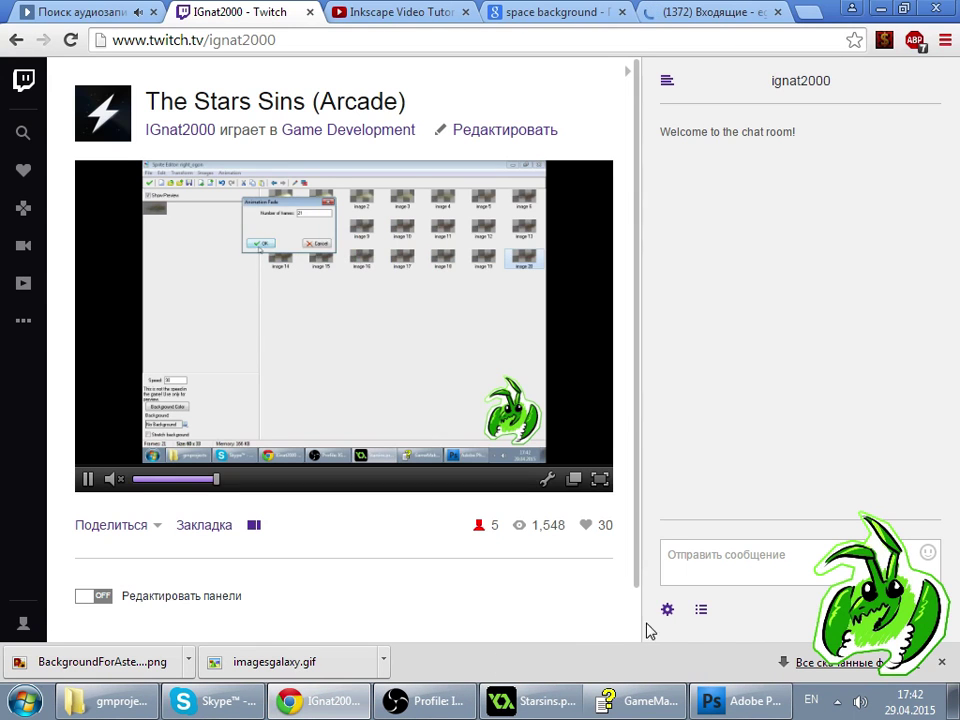
left_click(703, 612)
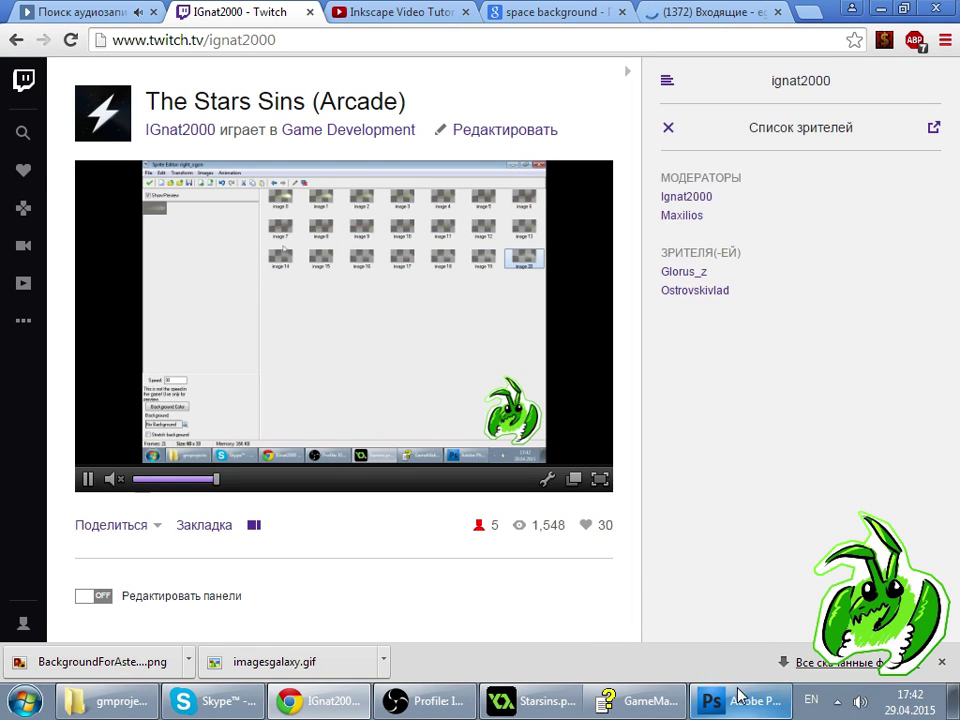
left_click(522, 701)
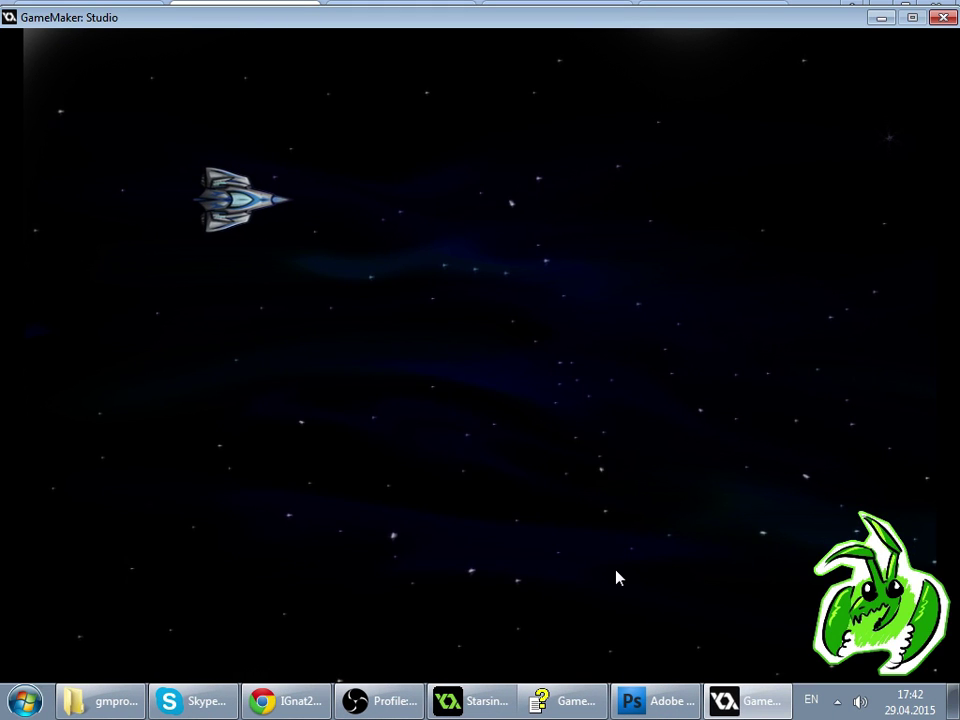
- Fly the ship with turns in both directions to compare the faded right flame with the left one, and close the game
key("Right")
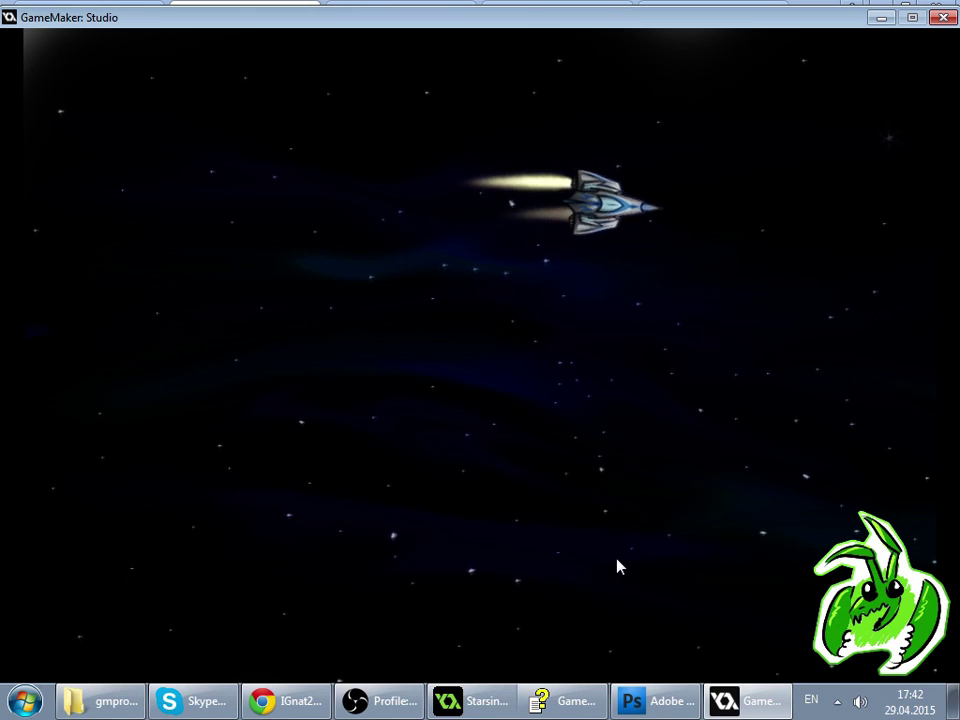
key("Right")
key("Left")
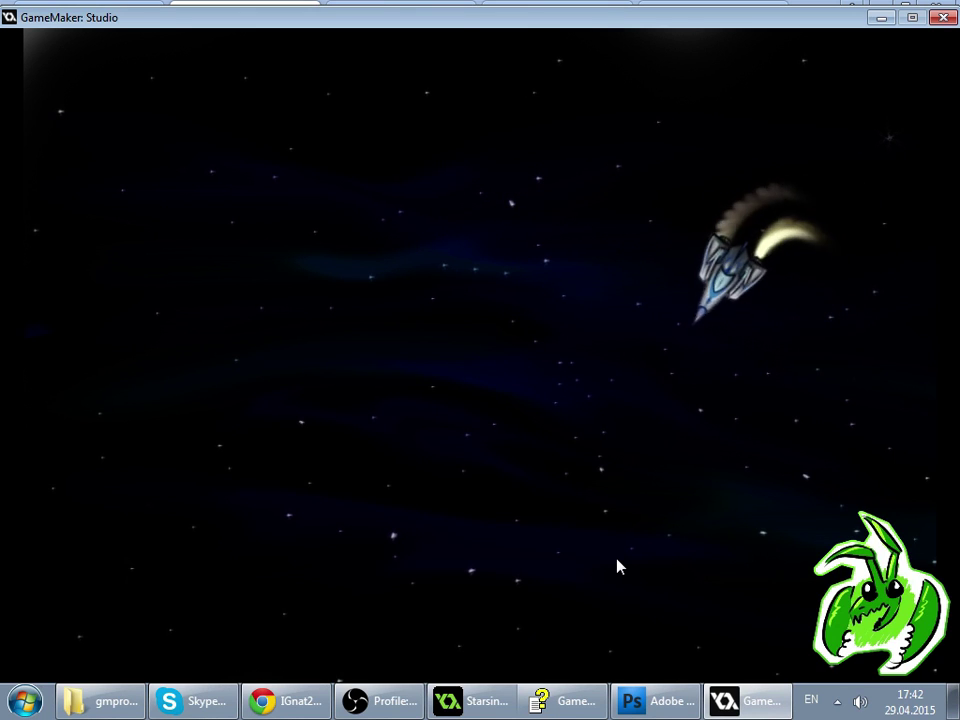
key("Right")
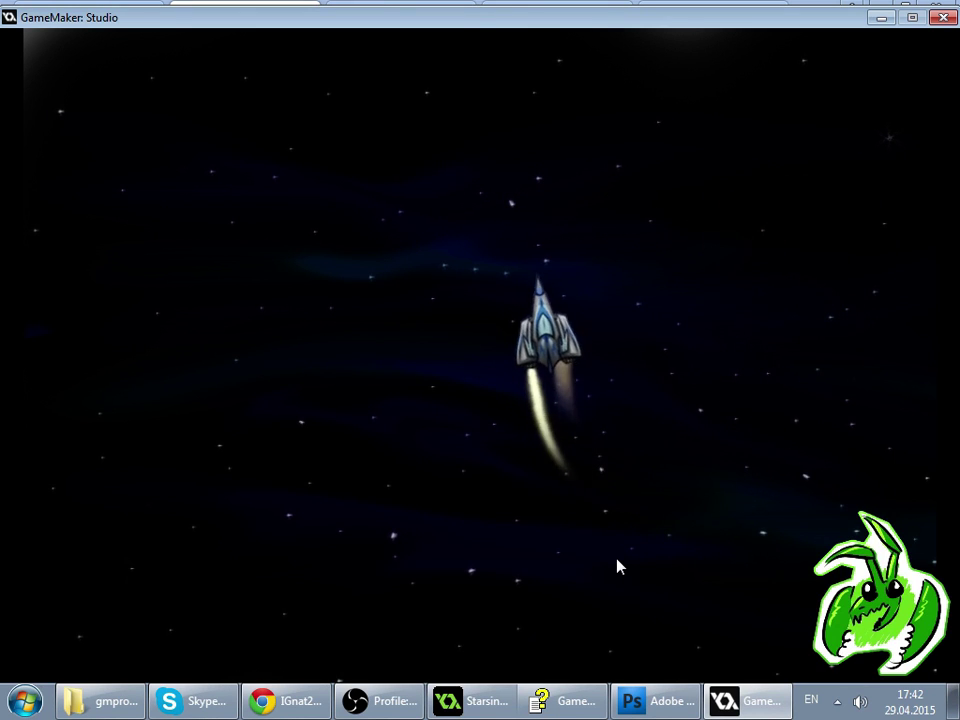
key("Left")
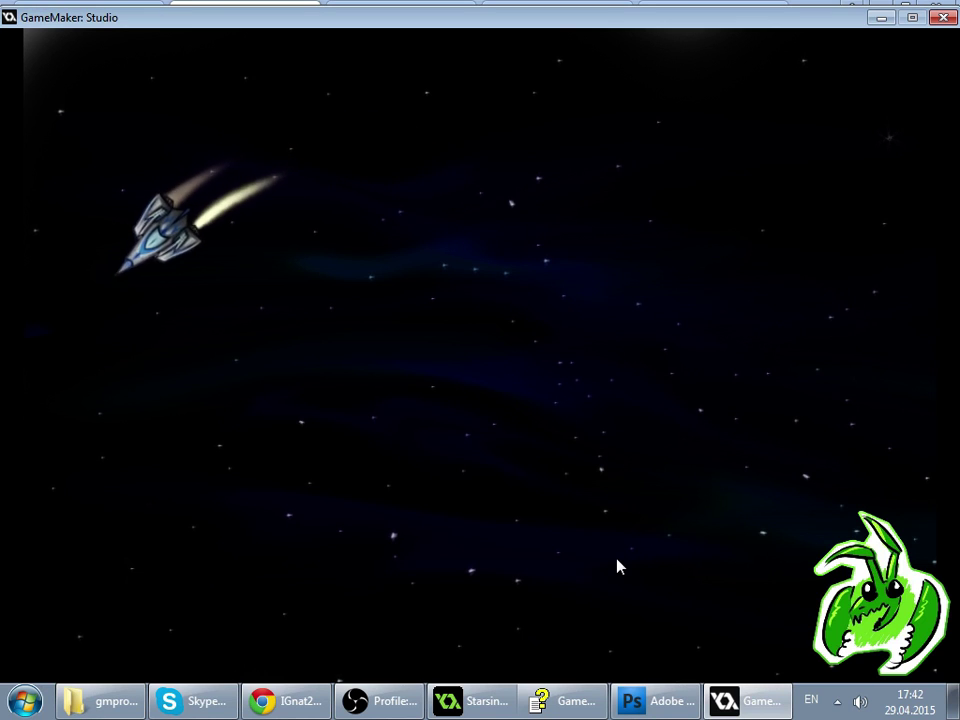
key("Right")
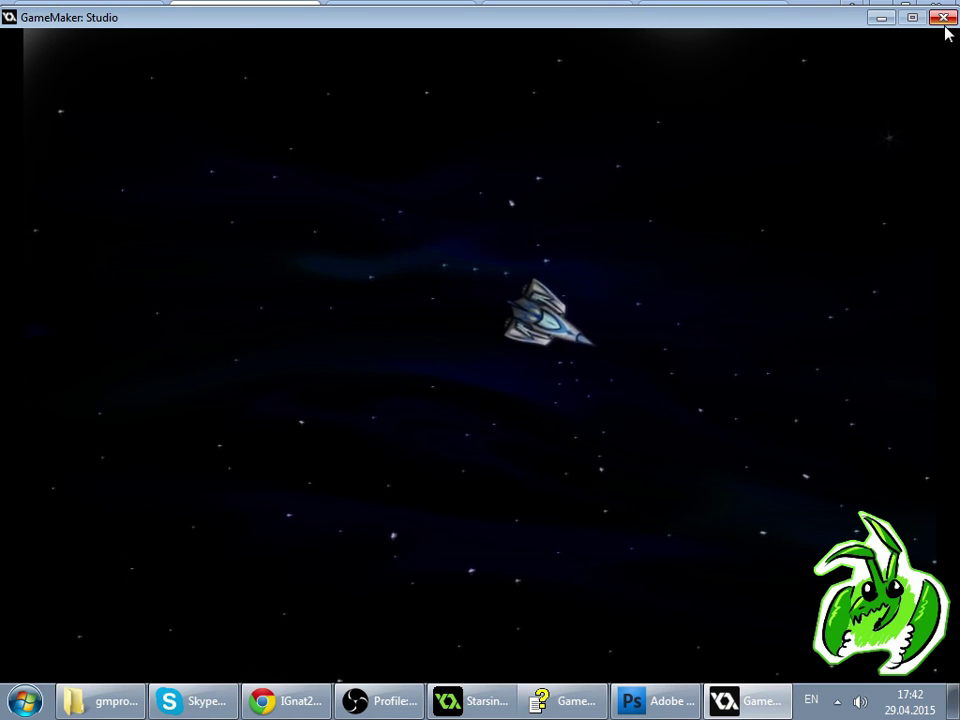
left_click(943, 18)
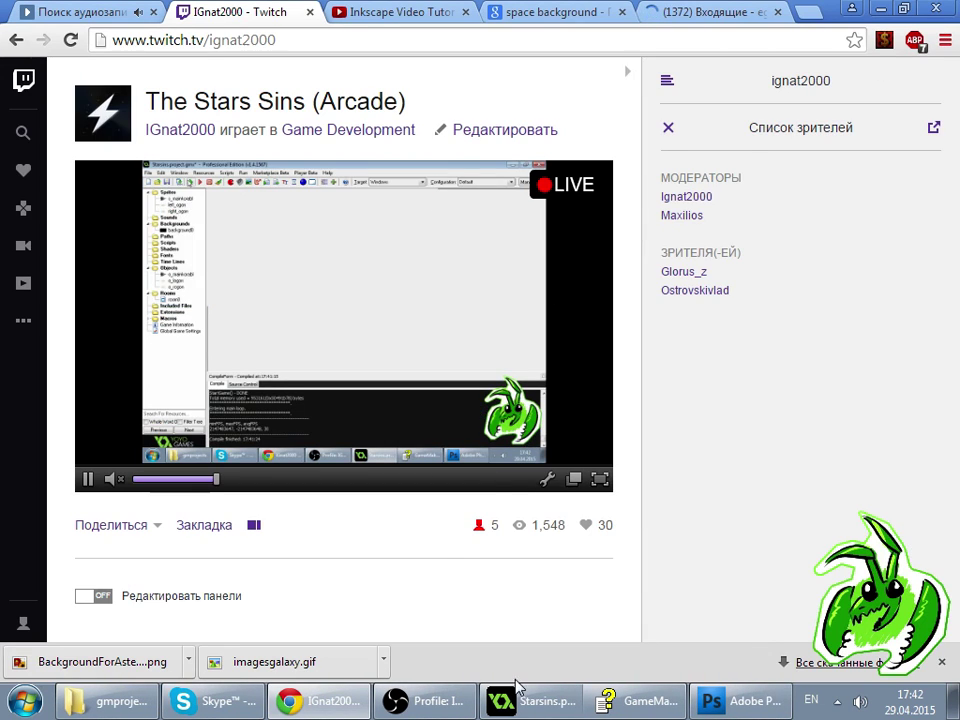
- Return to GameMaker, check the left_ogon sprite's properties and close them
left_click(529, 700)
left_click(82, 108)
double_click(84, 110)
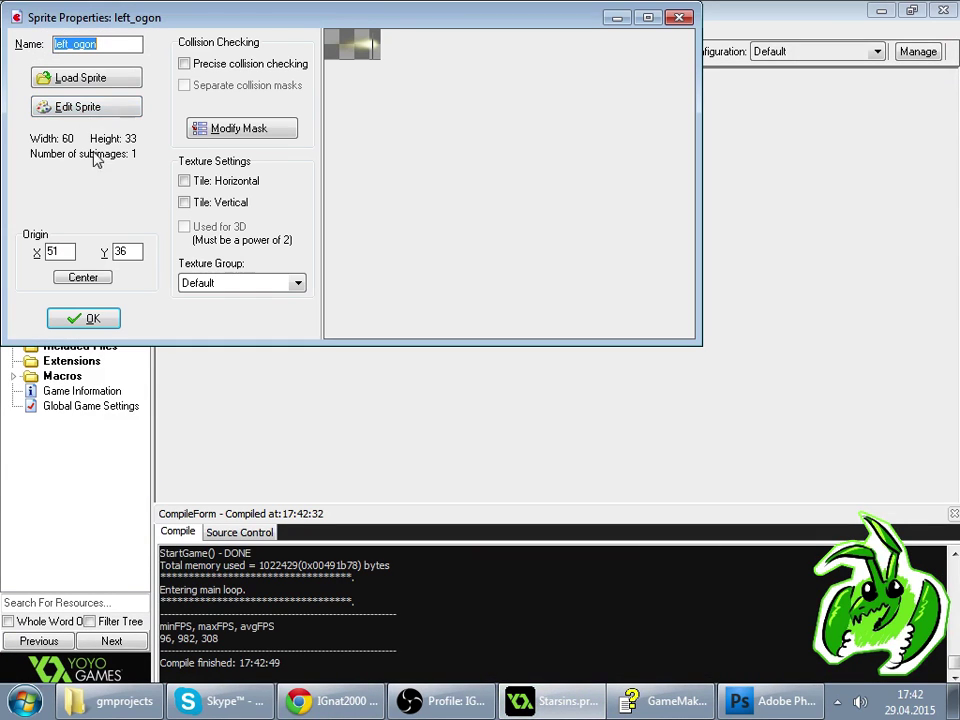
left_click(92, 320)
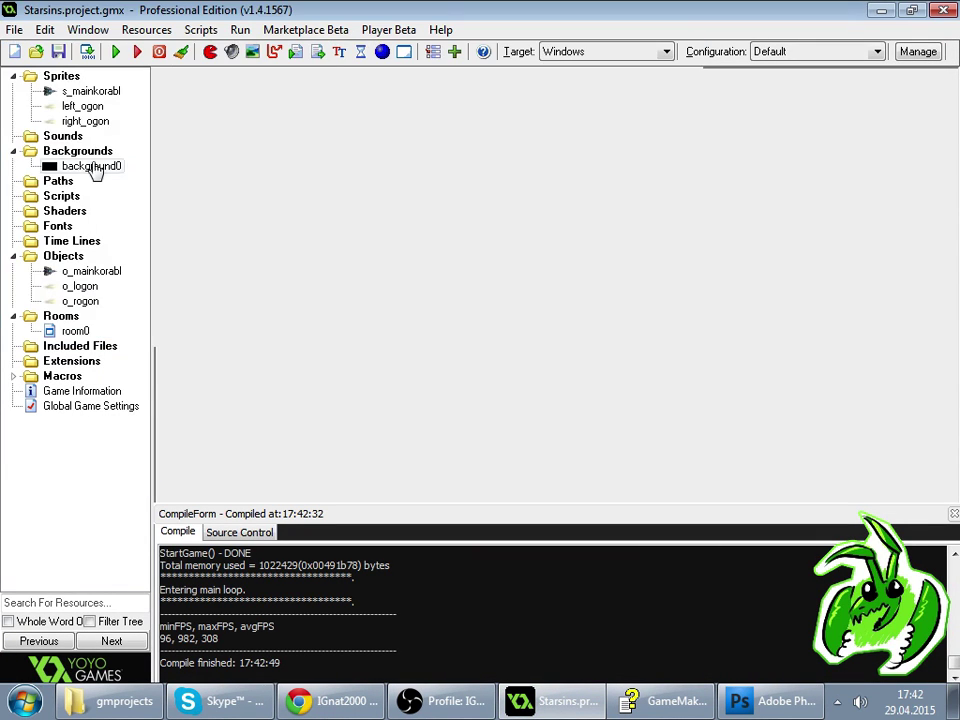
- Add eight more copies of the first bright flame frame to the start of the right_ogon sprite and accept the changes
double_click(88, 121)
left_click(107, 103)
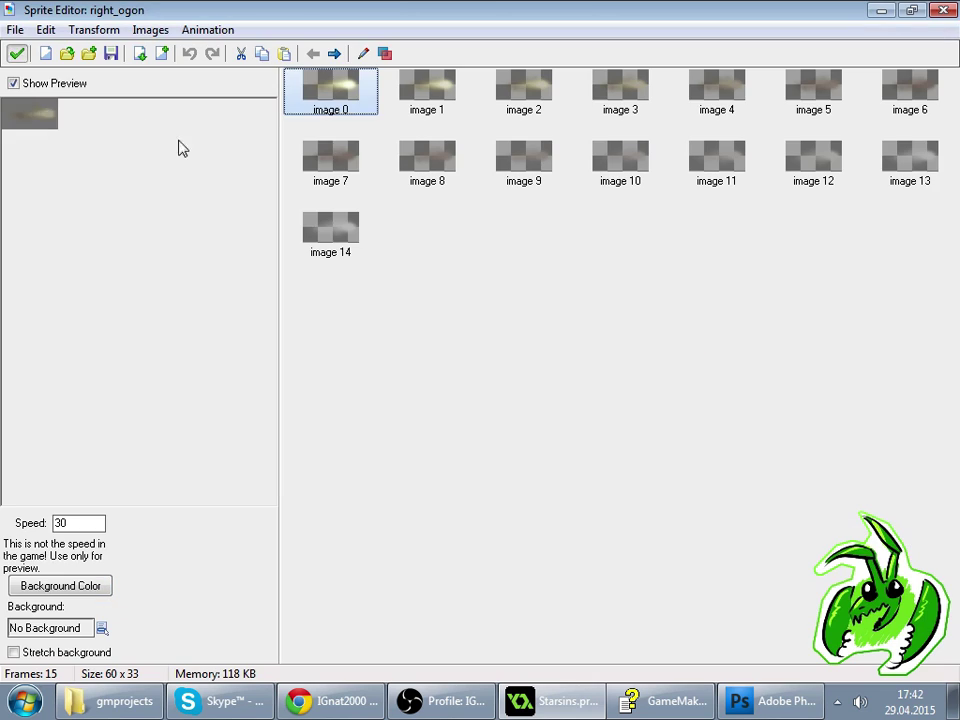
left_click(340, 92)
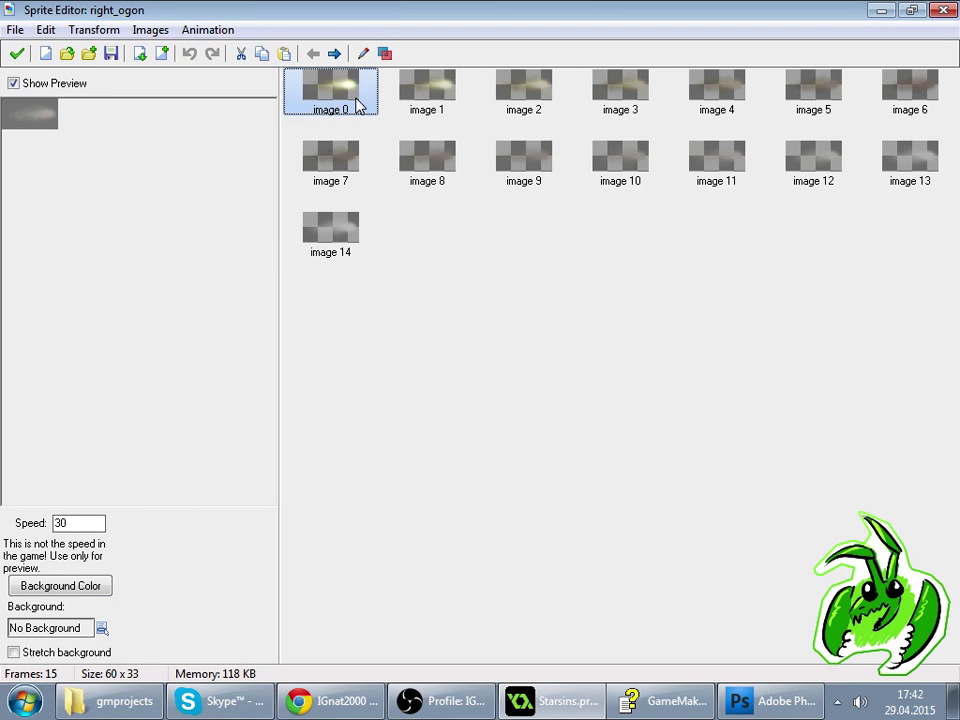
key("ctrl+v")
key("ctrl+v")
key("ctrl+v")
key("ctrl+v")
key("ctrl+v")
key("ctrl+v")
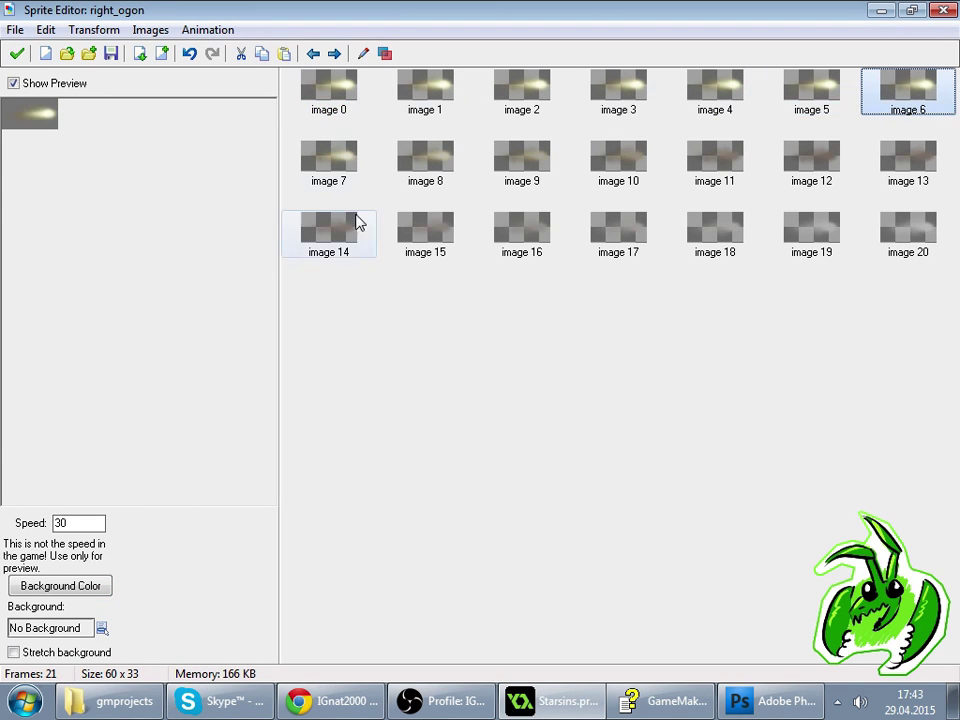
key("ctrl+v")
key("ctrl+v")
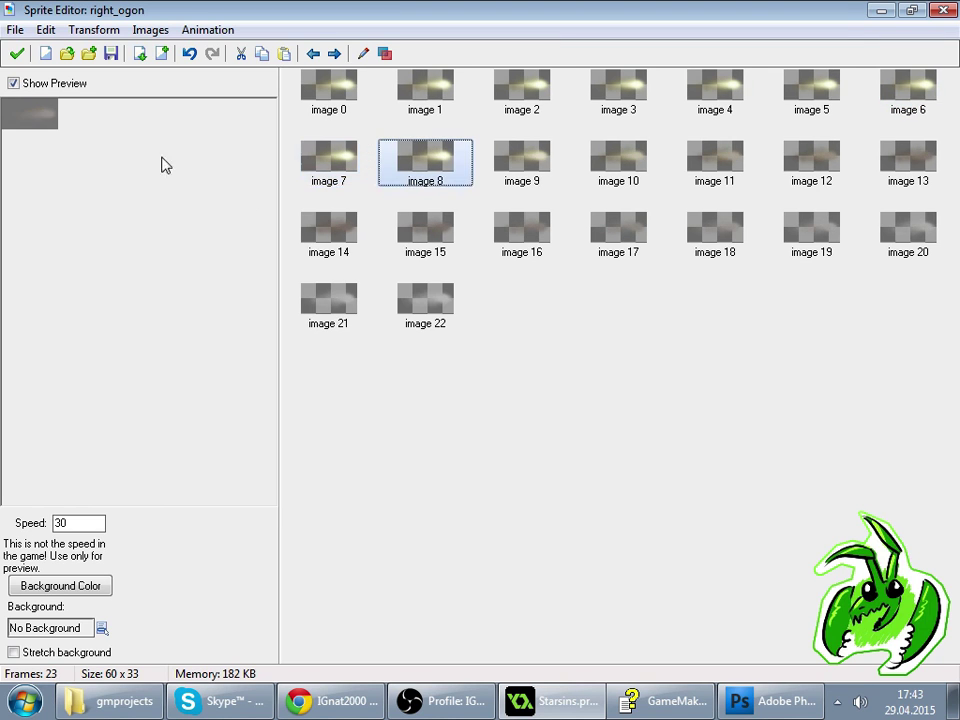
left_click(15, 54)
left_click(92, 318)
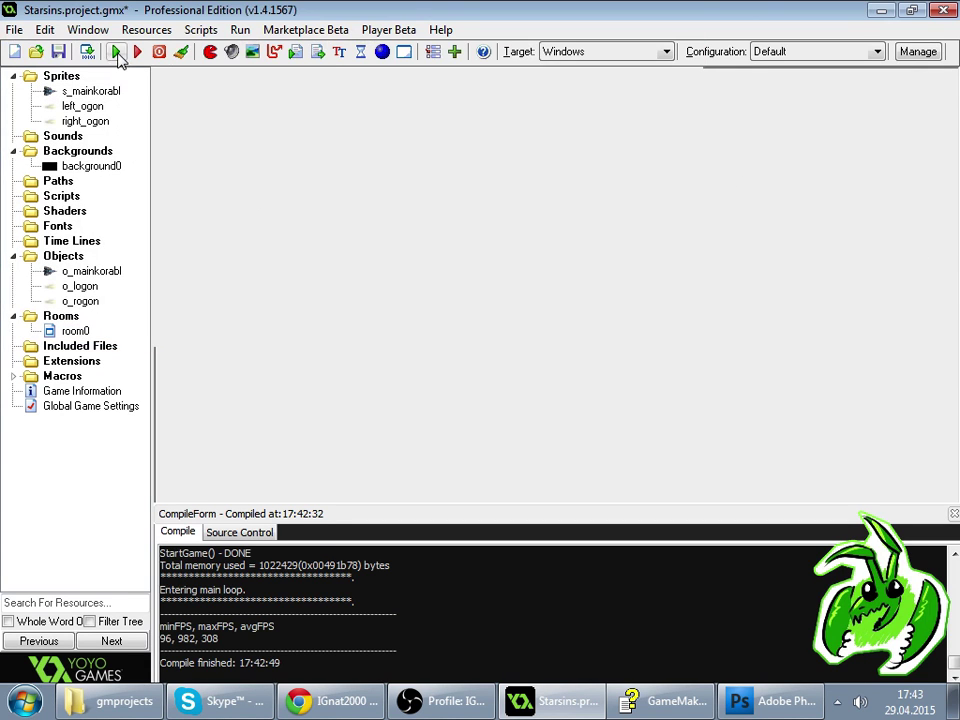
- Run the game, fly the ship to compare the two engine flames, and close the game
left_click(117, 52)
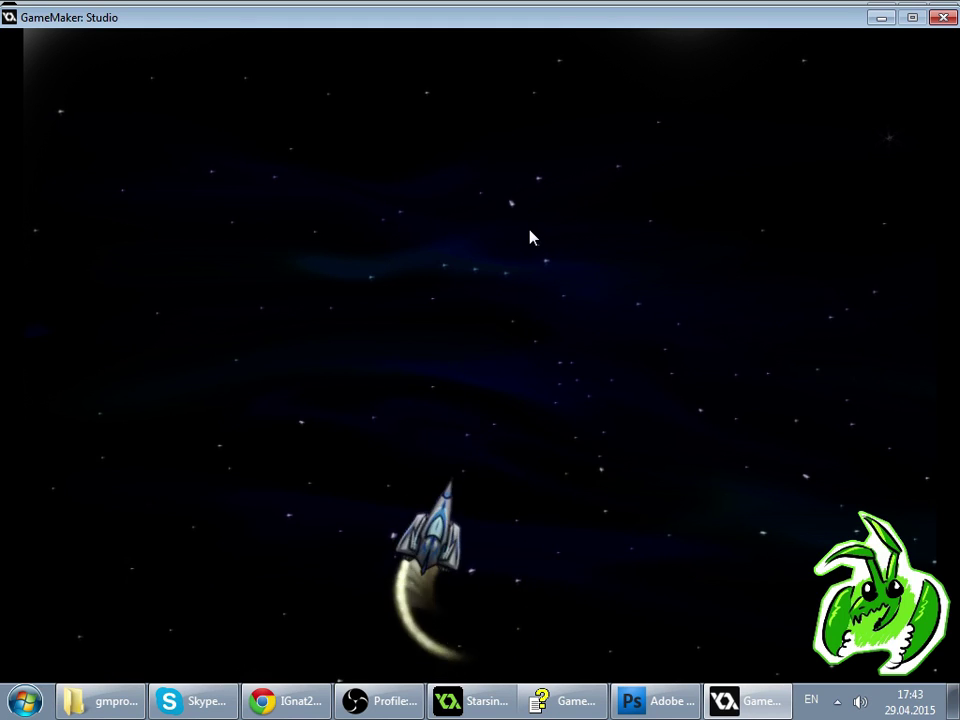
left_click(943, 17)
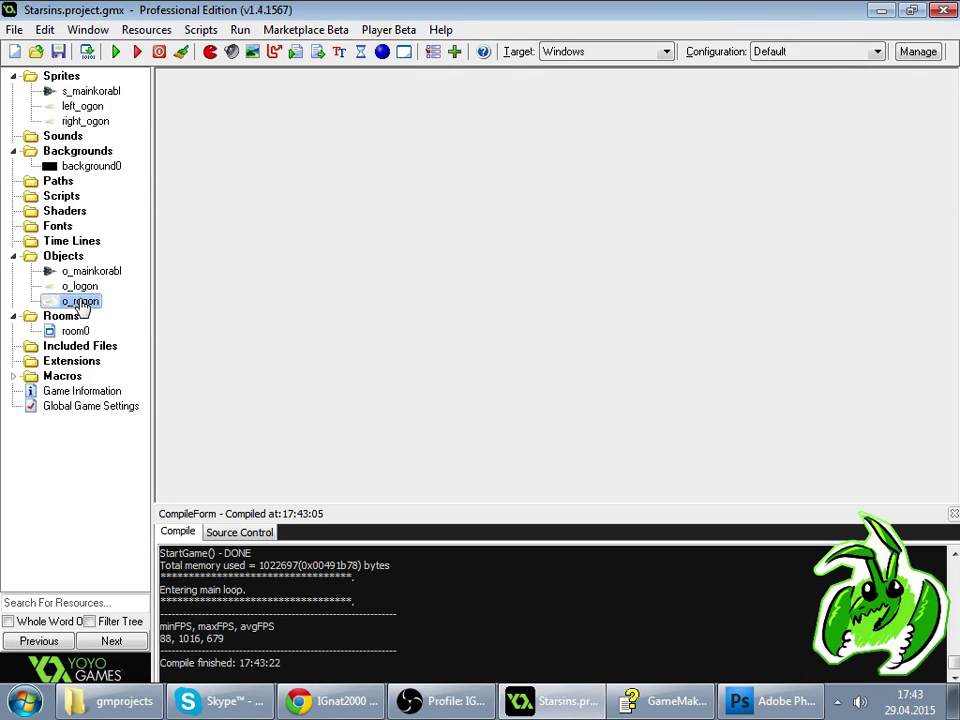
- Review the o_rogon object's Create and Step actions, including its Transform Sprite settings, and compare them with o_logon's Create actions
double_click(80, 302)
double_click(412, 128)
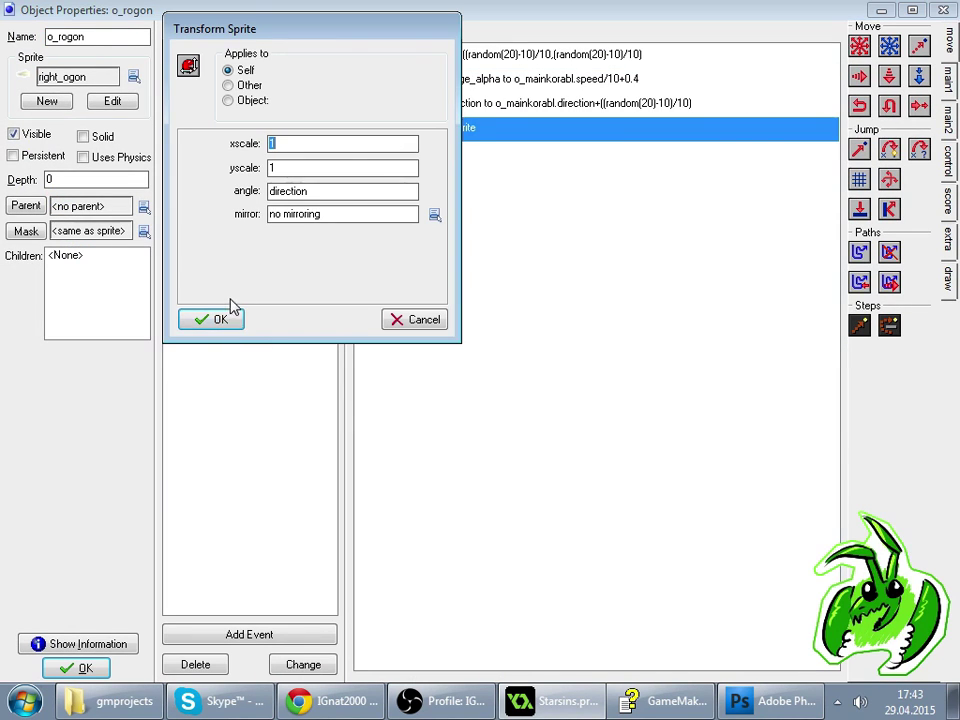
left_click(226, 317)
left_click(230, 70)
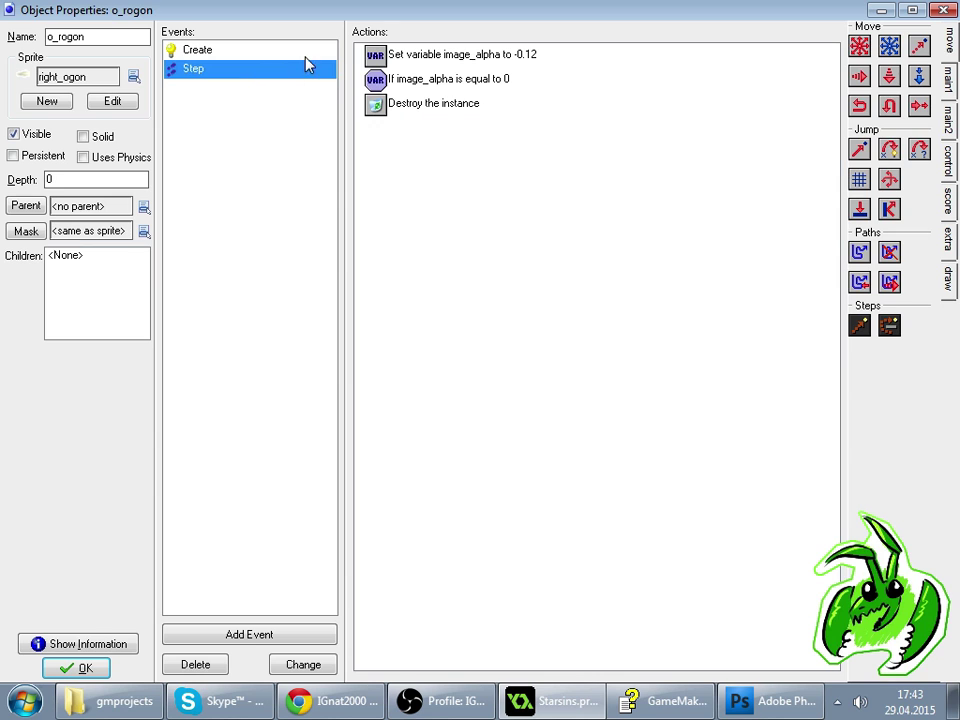
key("Up")
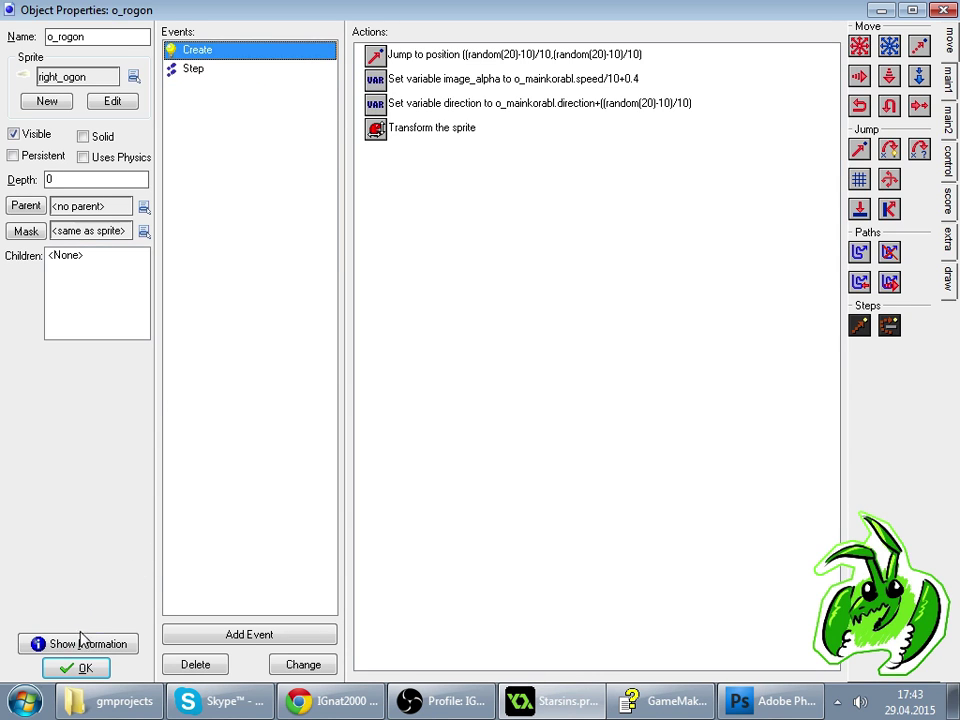
left_click(68, 667)
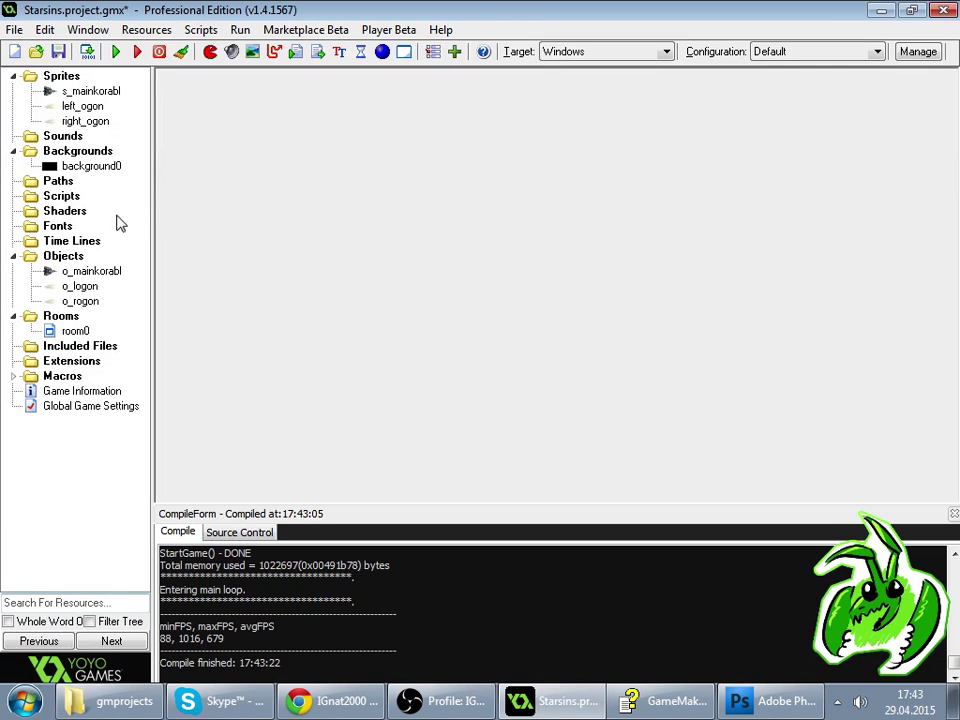
double_click(80, 286)
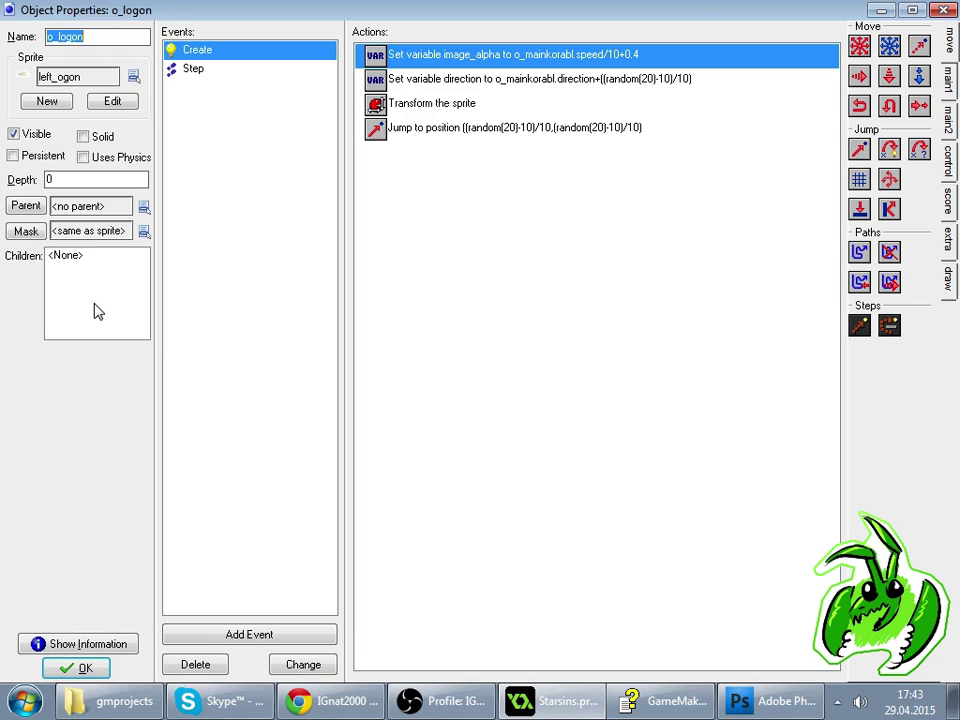
left_click(70, 668)
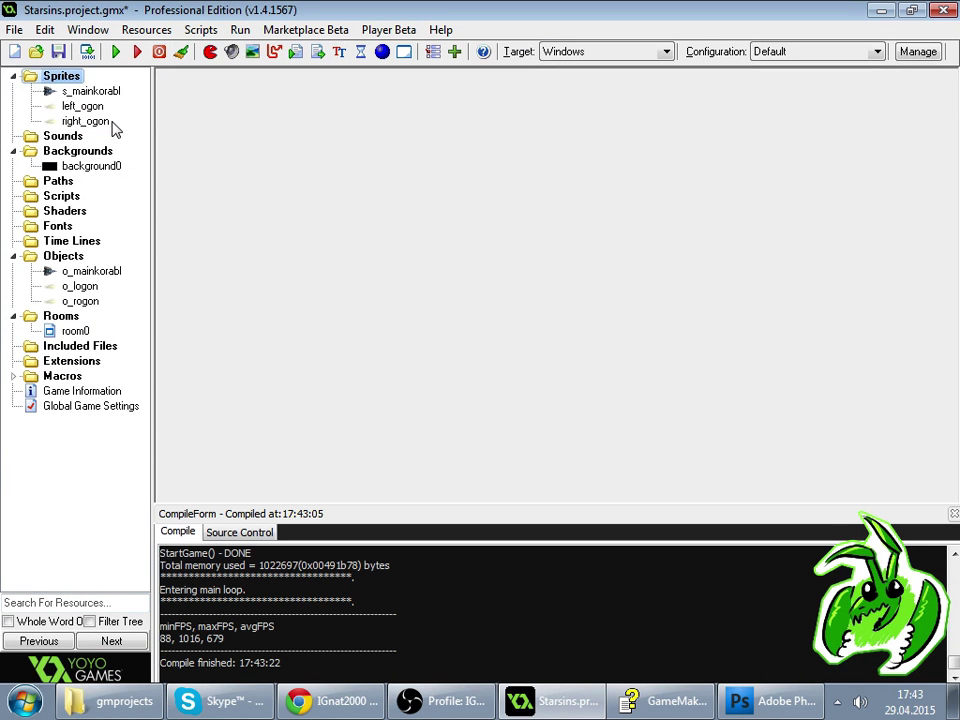
- Check the right_ogon and left_ogon sprites, view left_ogon's frame in the sprite editor, and close both sprites
double_click(106, 122)
key("Escape")
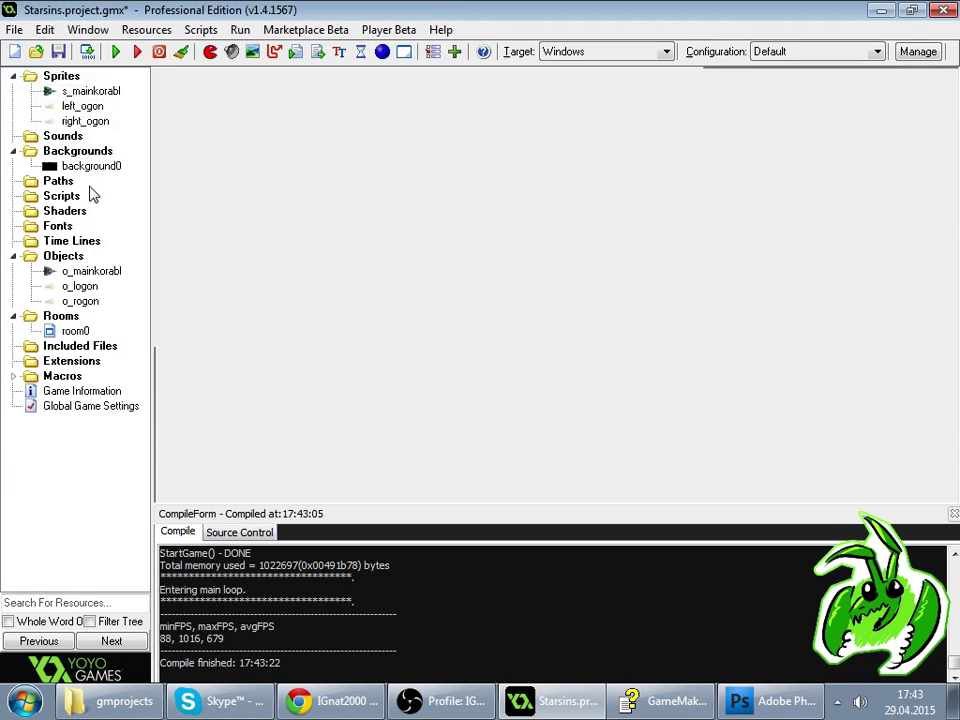
double_click(90, 106)
left_click(124, 112)
key("ctrl+o")
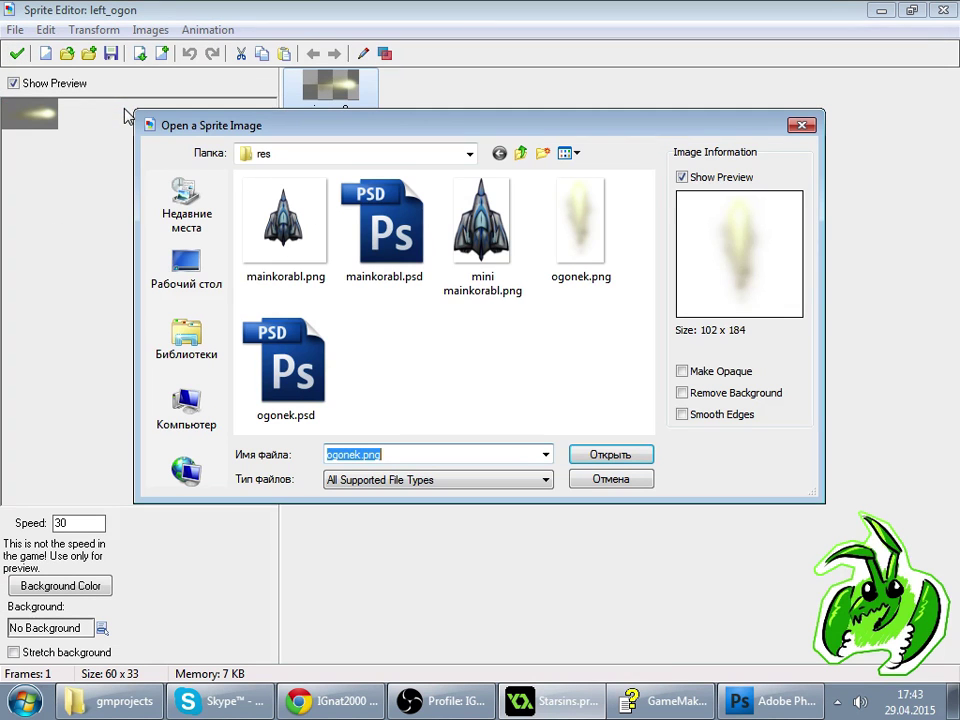
left_click(609, 480)
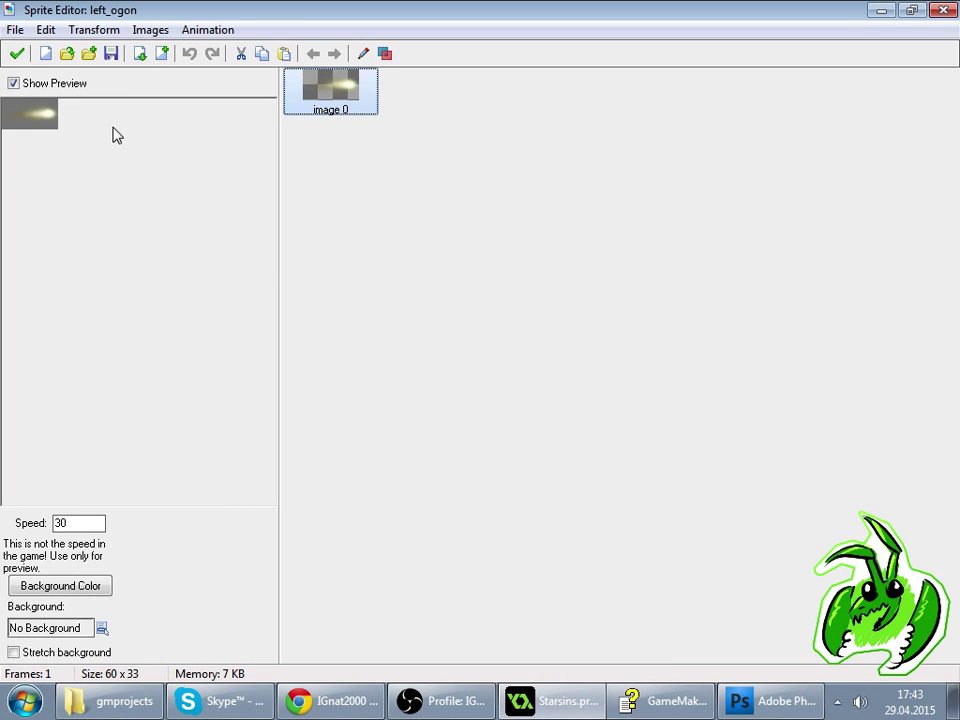
left_click(18, 55)
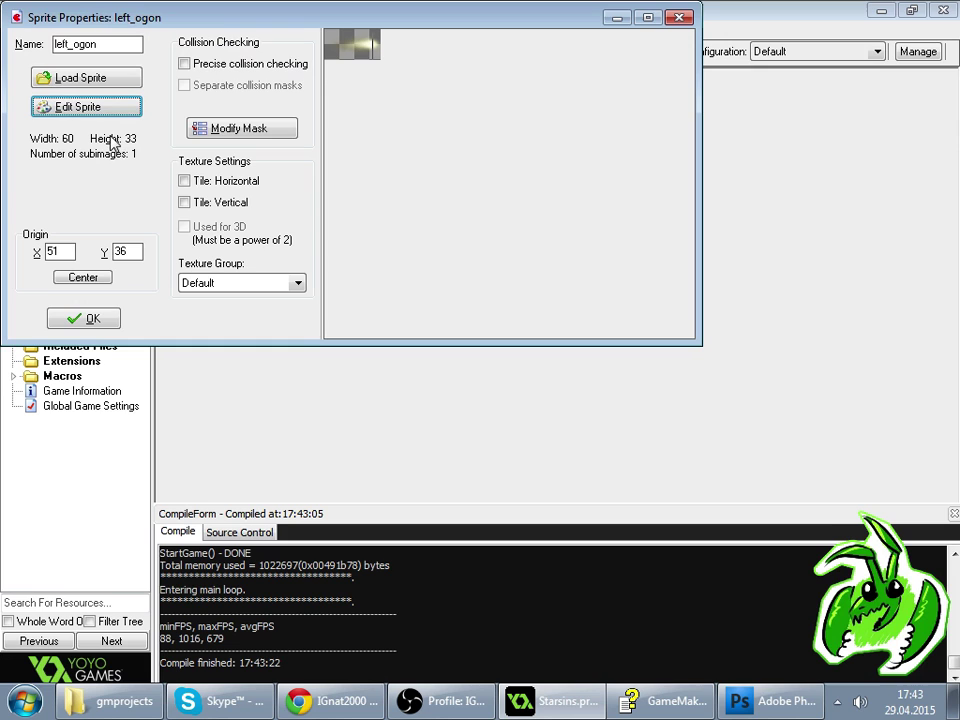
left_click(103, 313)
- Delete all frames of the right_ogon sprite, paste the bright flame as its only frame, and accept the sprite changes
double_click(84, 120)
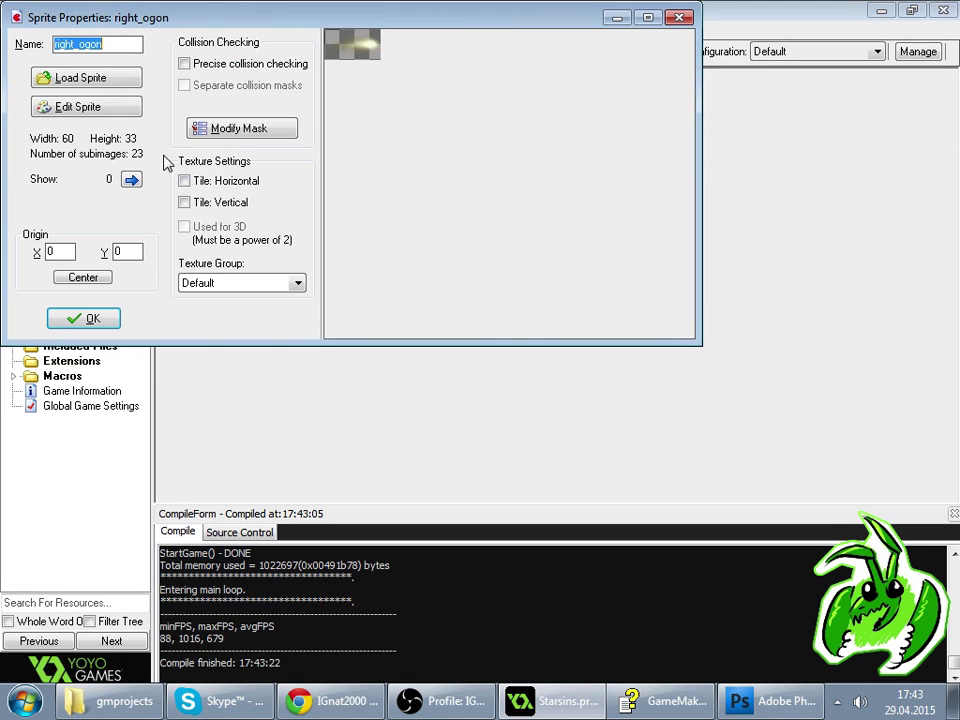
left_click(80, 106)
key("Delete")
key("Delete")
key("Delete")
key("Delete")
key("Delete")
key("Delete")
key("Delete")
key("Delete")
key("Delete")
key("Delete")
key("Delete")
key("Delete")
key("Delete")
key("Delete")
key("Delete")
key("Delete")
key("Delete")
key("Delete")
key("Delete")
key("Delete")
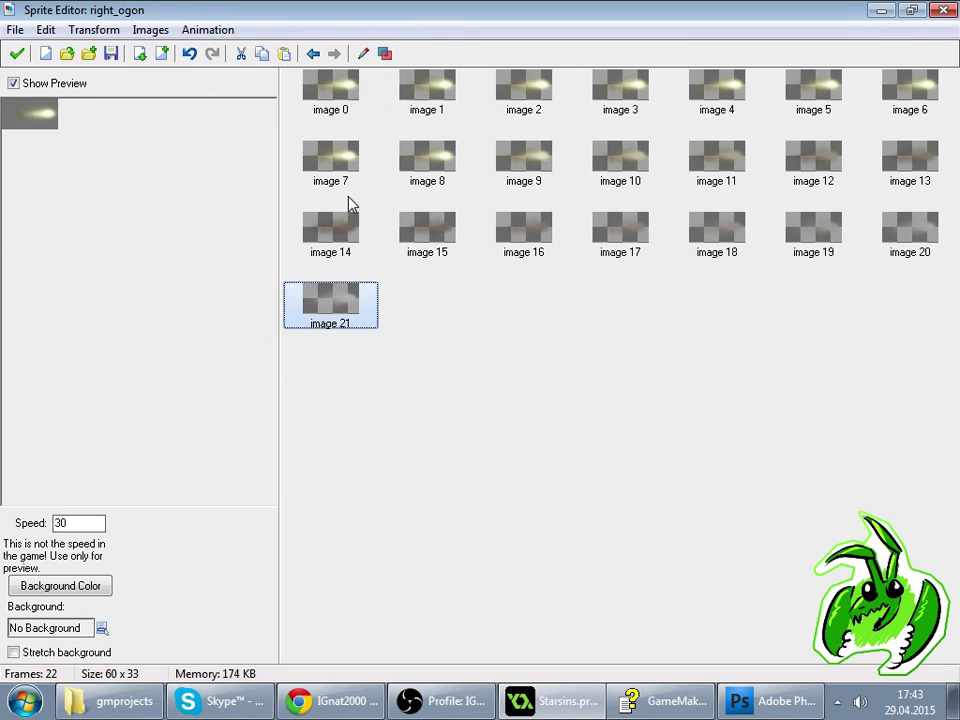
key("ctrl+v")
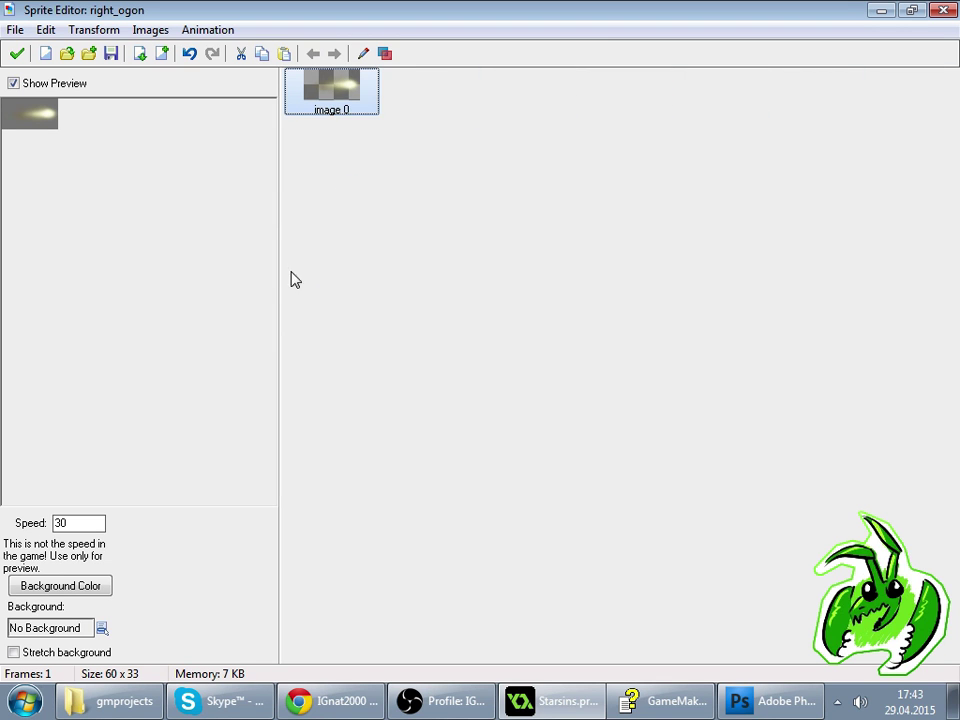
left_click_drag(276, 249, 97, 250)
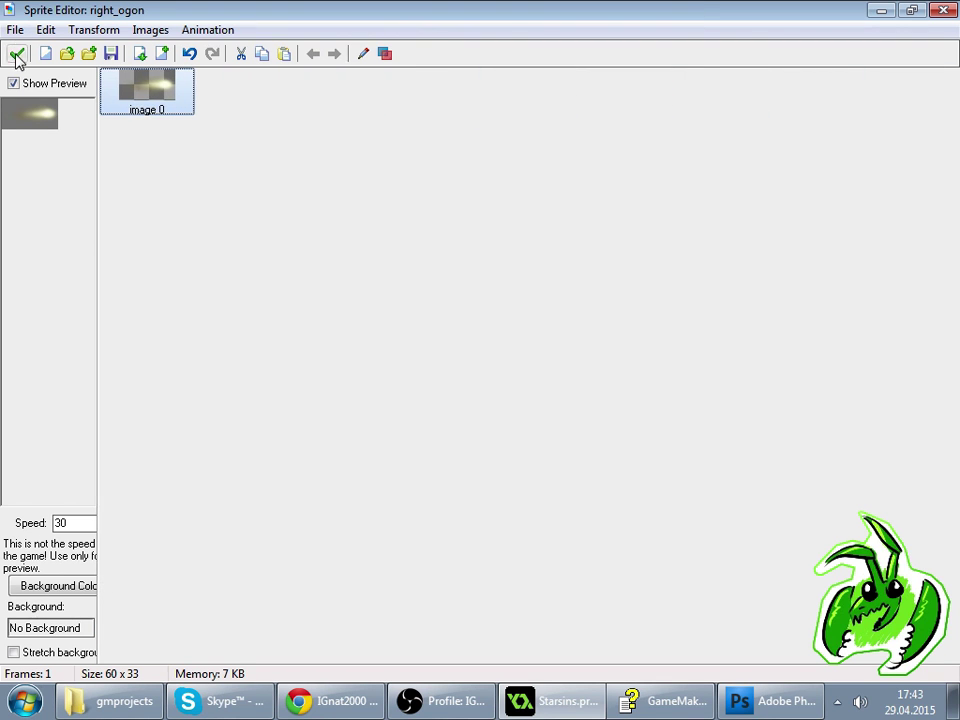
left_click(17, 58)
left_click(103, 306)
- Switch to Chrome, refresh the viewer list on the Twitch page by closing and reopening it, and return to GameMaker
key("alt+Tab")
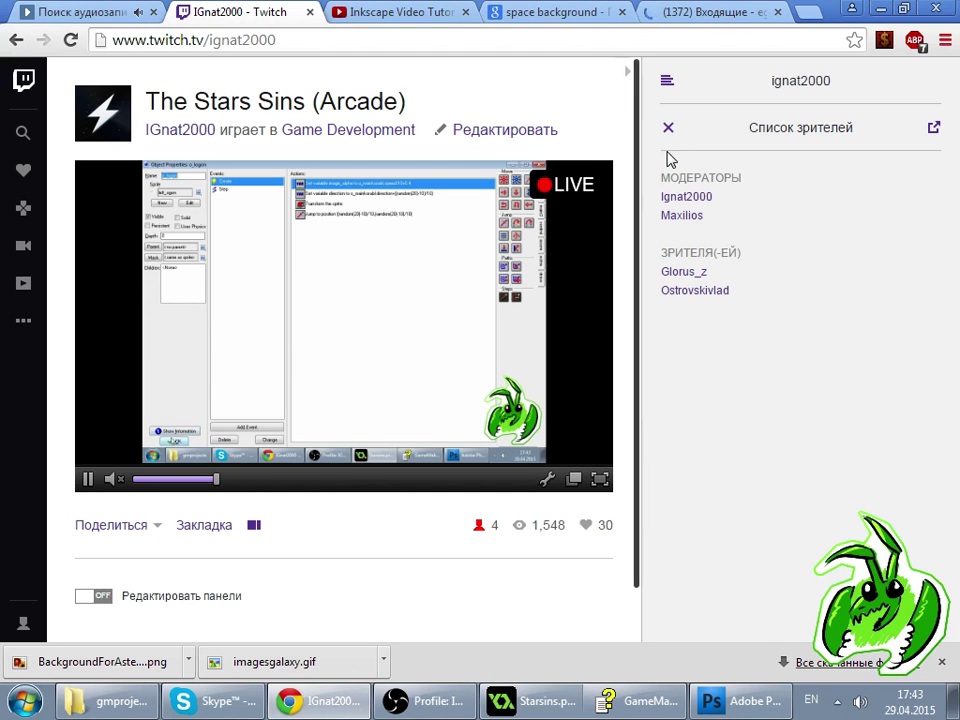
left_click(668, 128)
left_click(699, 606)
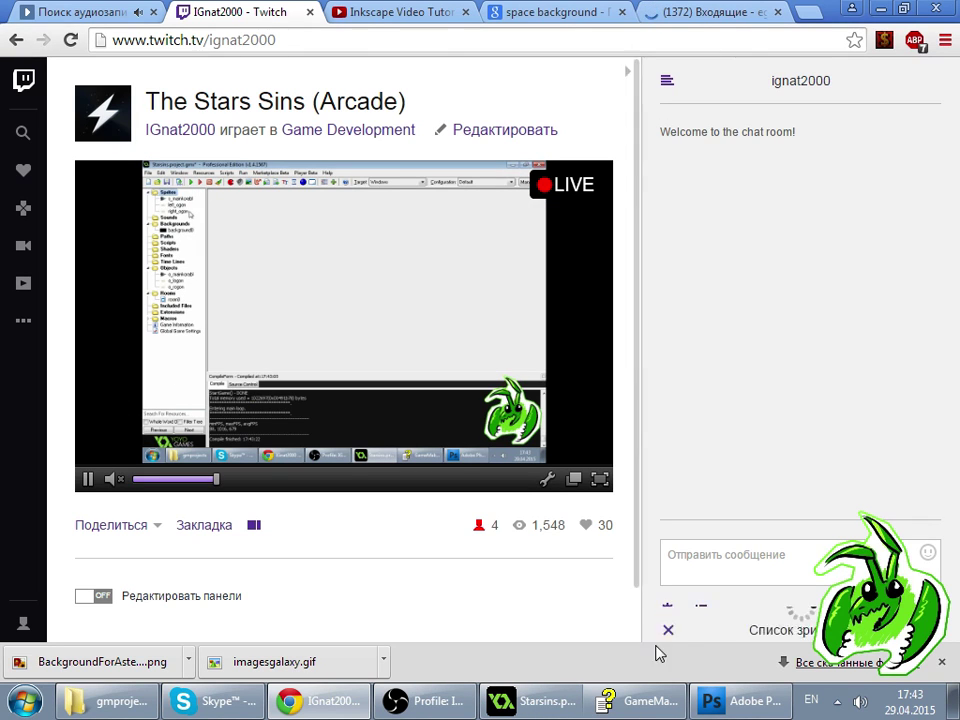
key("alt+Tab")
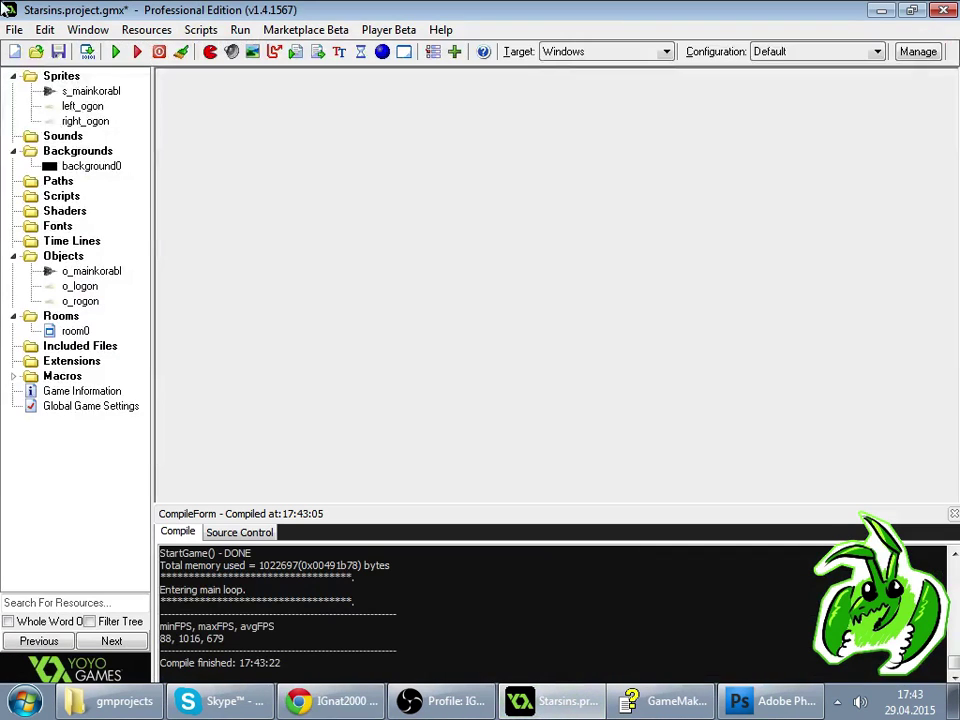
- Run the game again to test the single-frame right flame in flight, and close the game
left_click(115, 51)
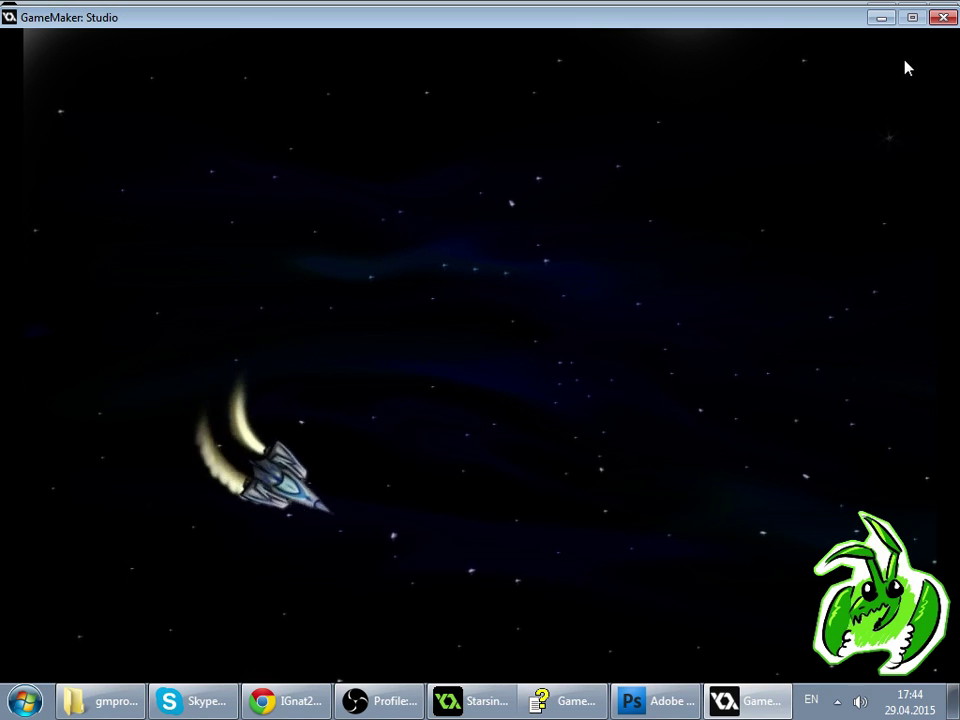
left_click(945, 16)
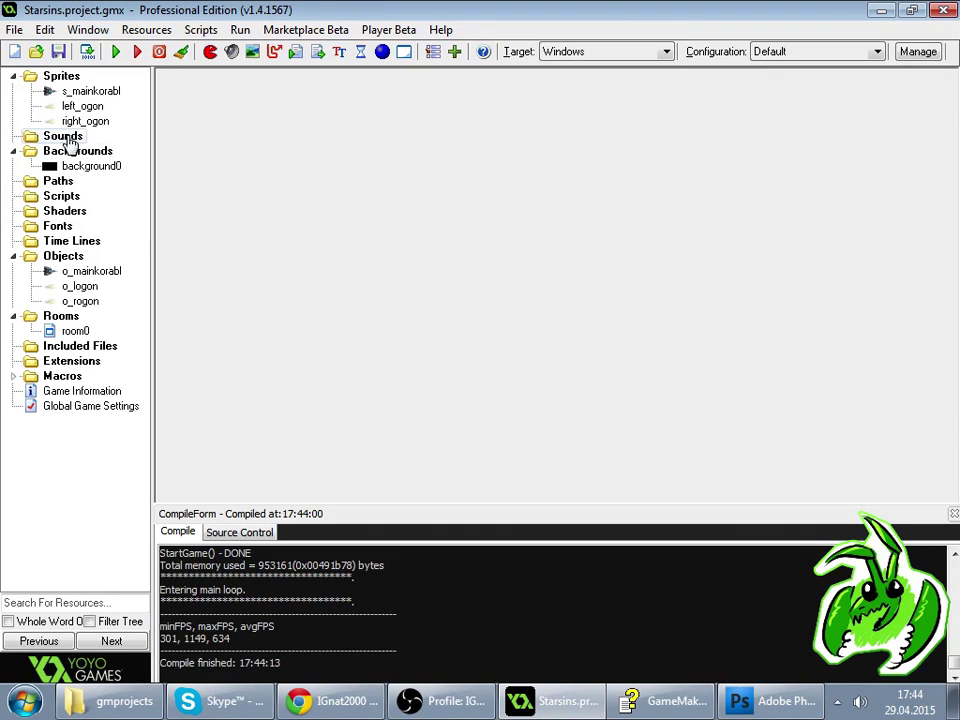
- Review the Create and Step events of o_logon and o_rogon, including o_rogon's Transform Sprite action, without changing them
double_click(82, 288)
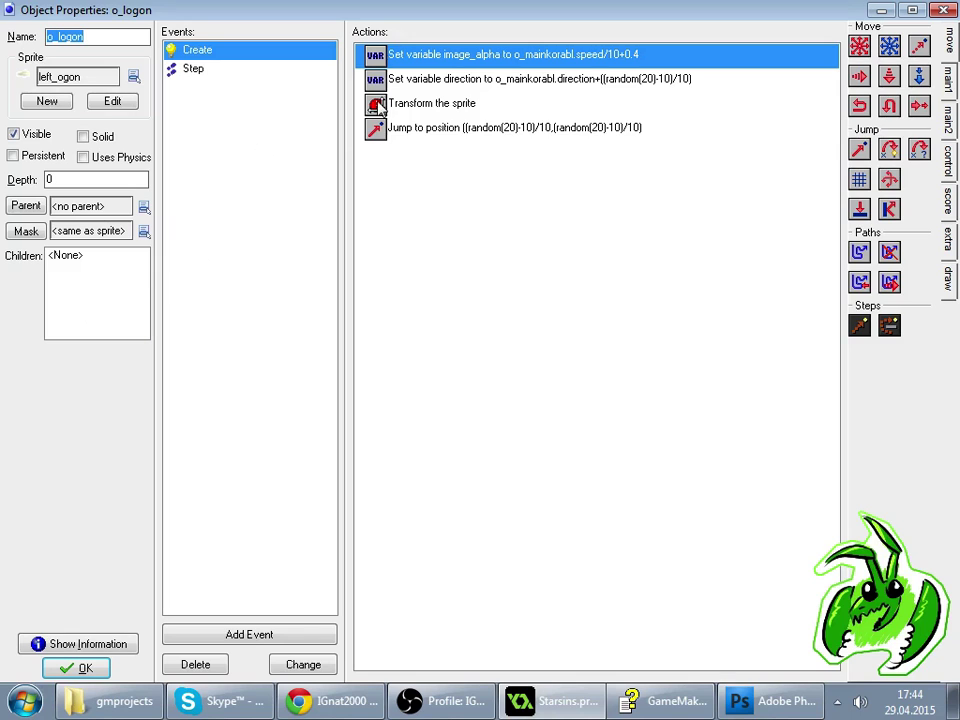
left_click(260, 71)
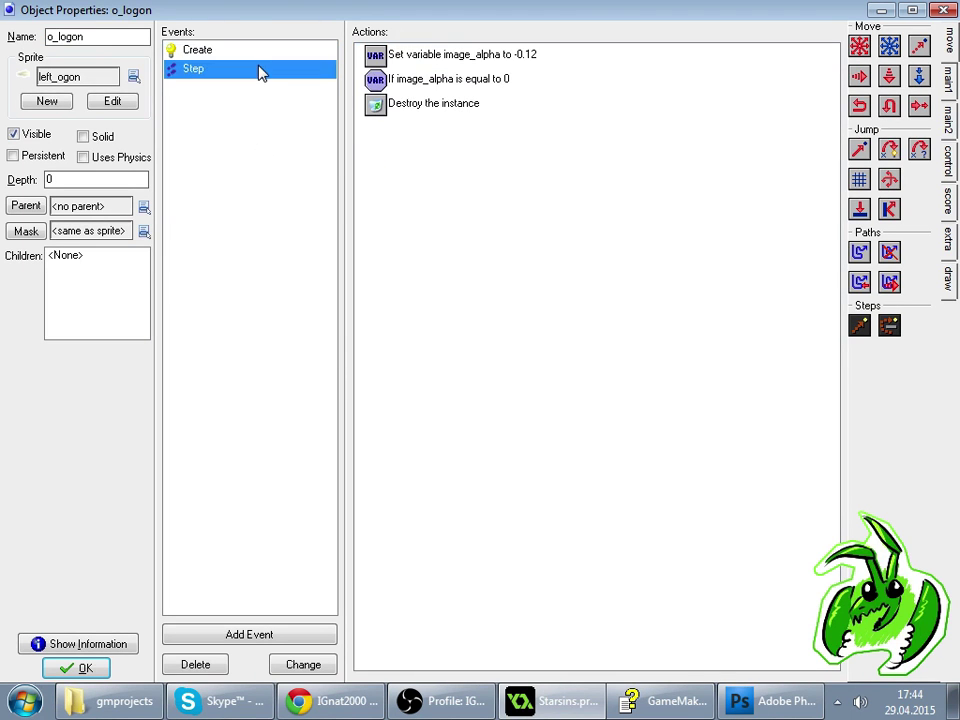
left_click(80, 669)
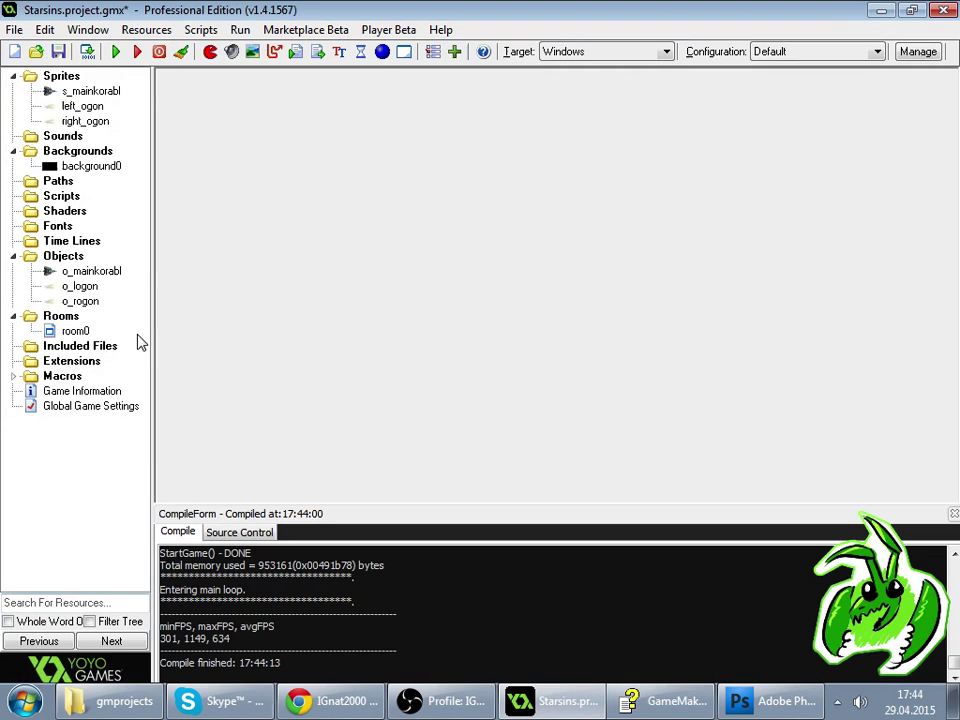
double_click(82, 301)
left_click(312, 70)
left_click(318, 56)
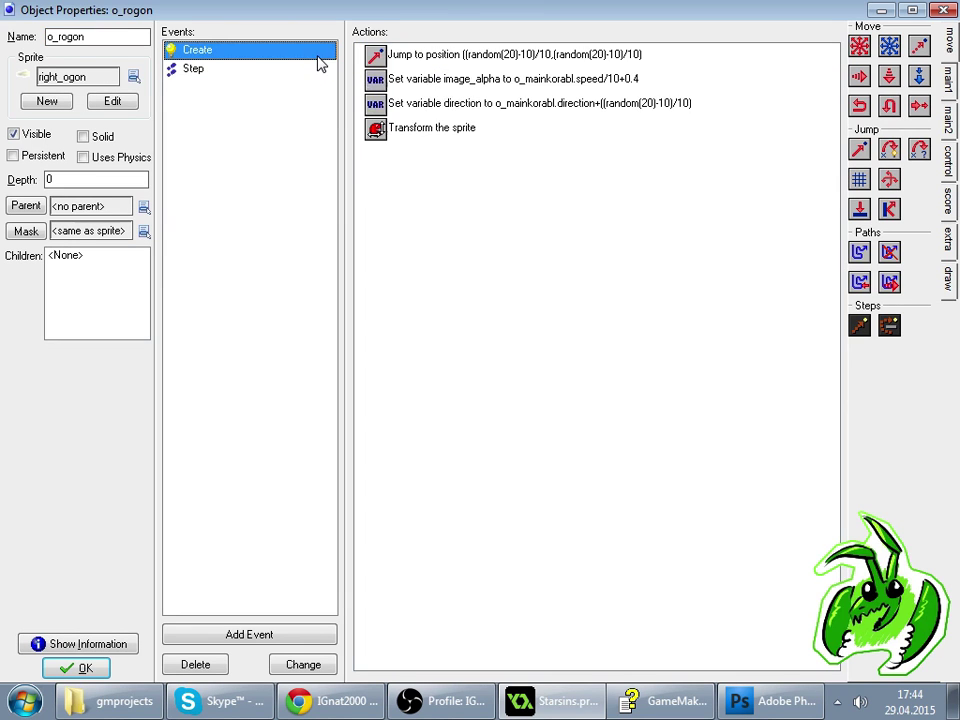
double_click(406, 128)
key("Escape")
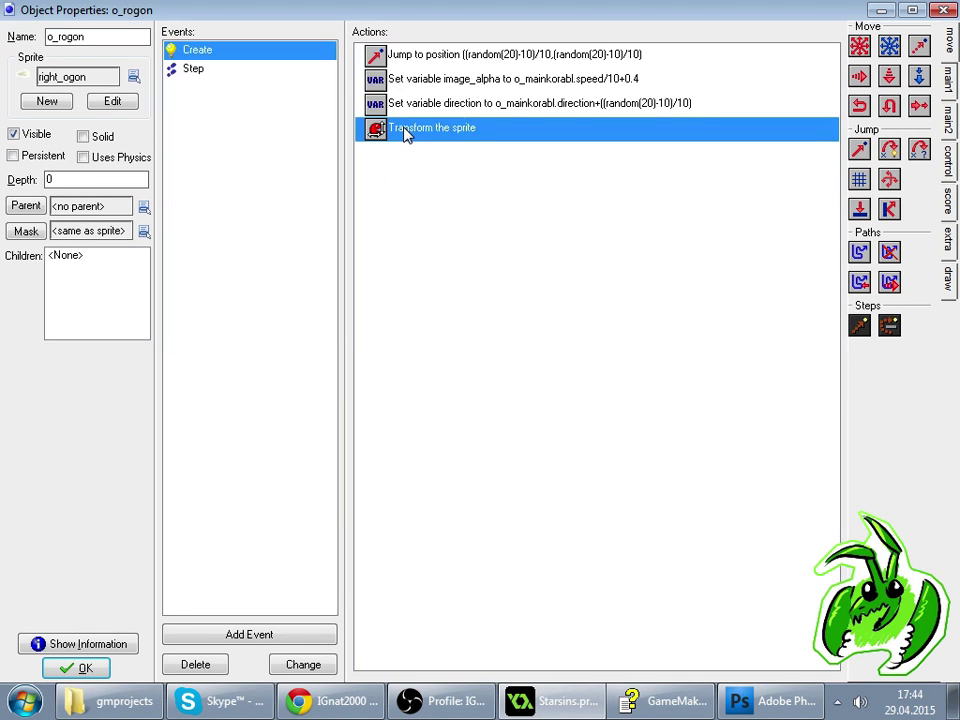
key("Escape")
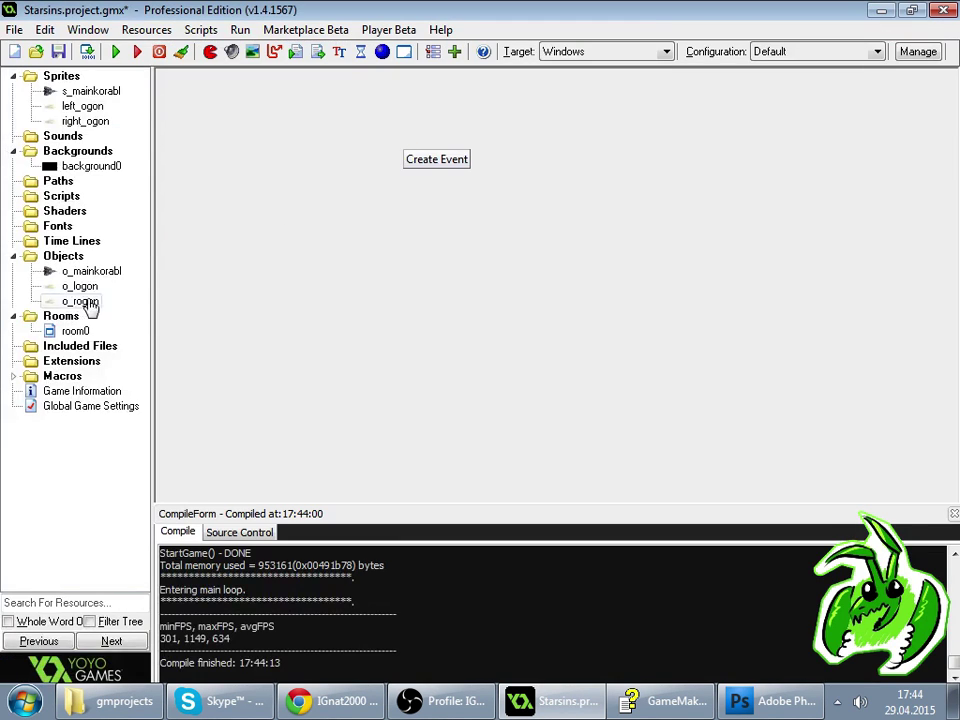
- Compare the order of the Create actions in o_logon and o_rogon, and view o_rogon's Step event
double_click(72, 286)
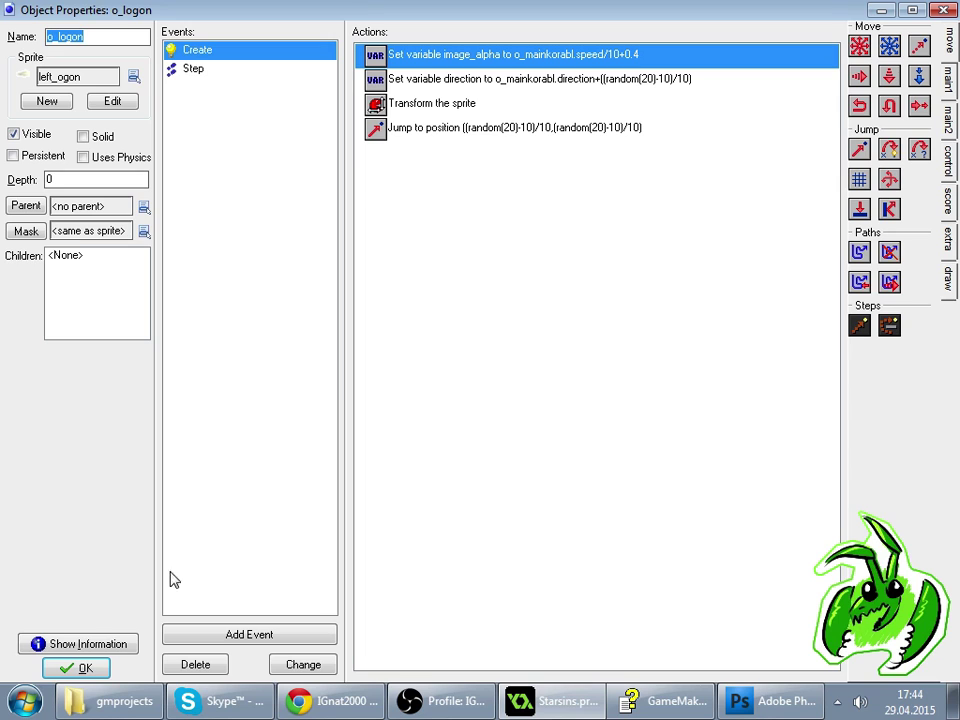
left_click(60, 670)
double_click(72, 303)
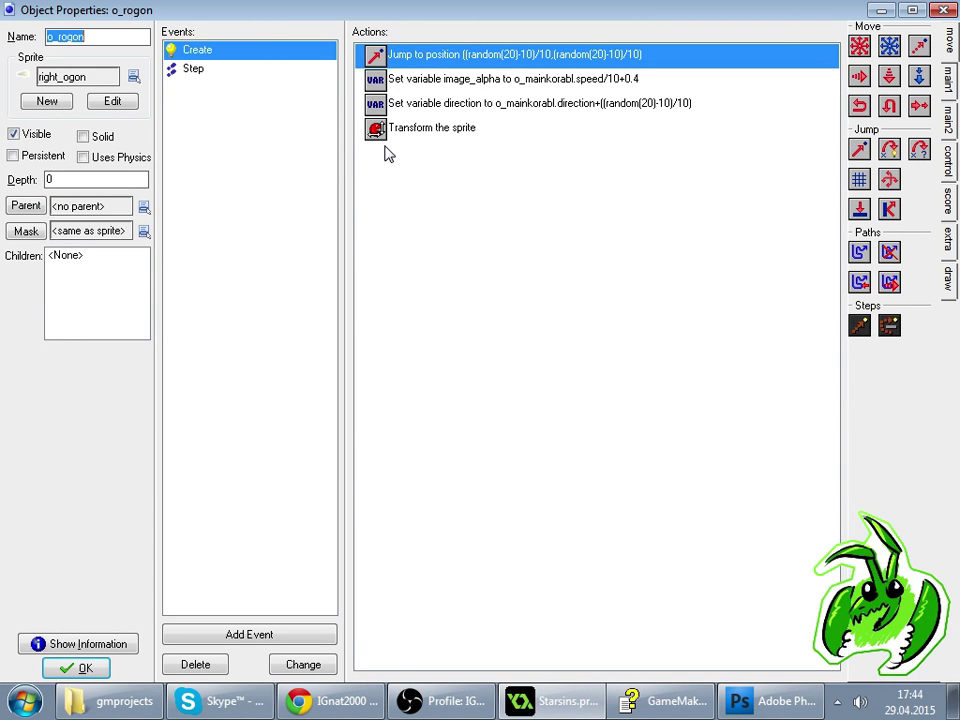
left_click(228, 69)
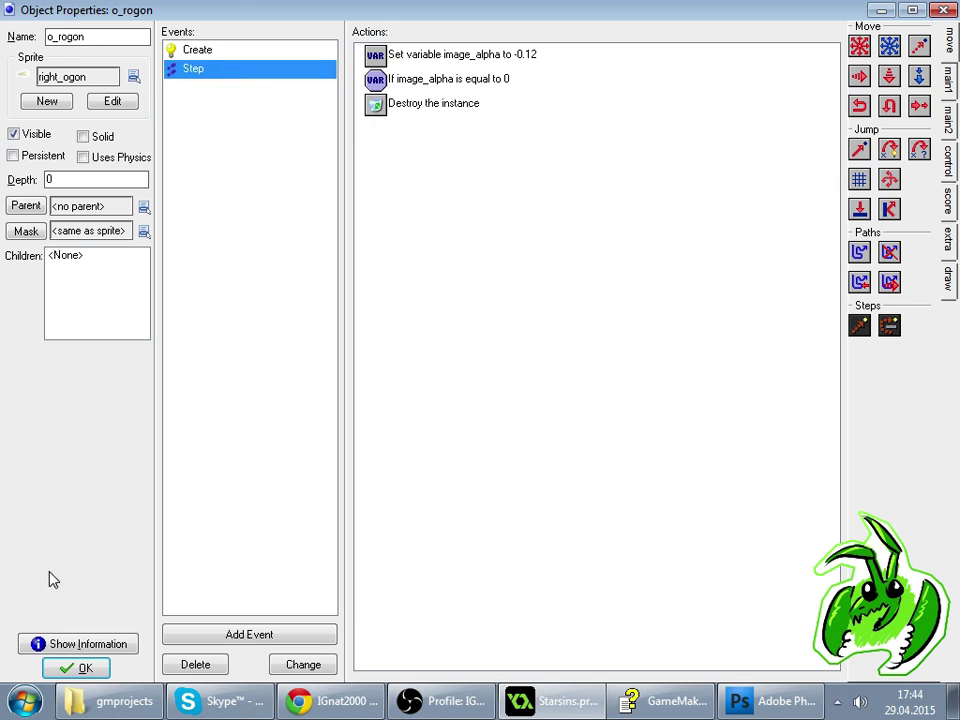
- Close o_rogon's properties and run the game, checking the Twitch page in Chrome before returning to GameMaker
left_click(81, 668)
left_click(116, 51)
key("alt+Tab")
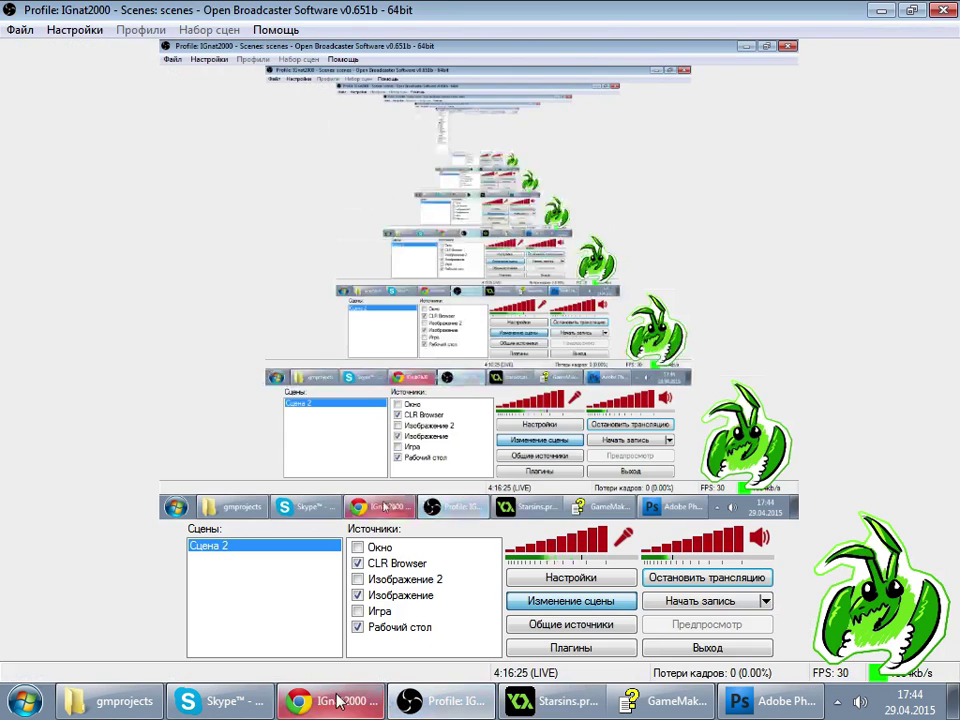
left_click(669, 127)
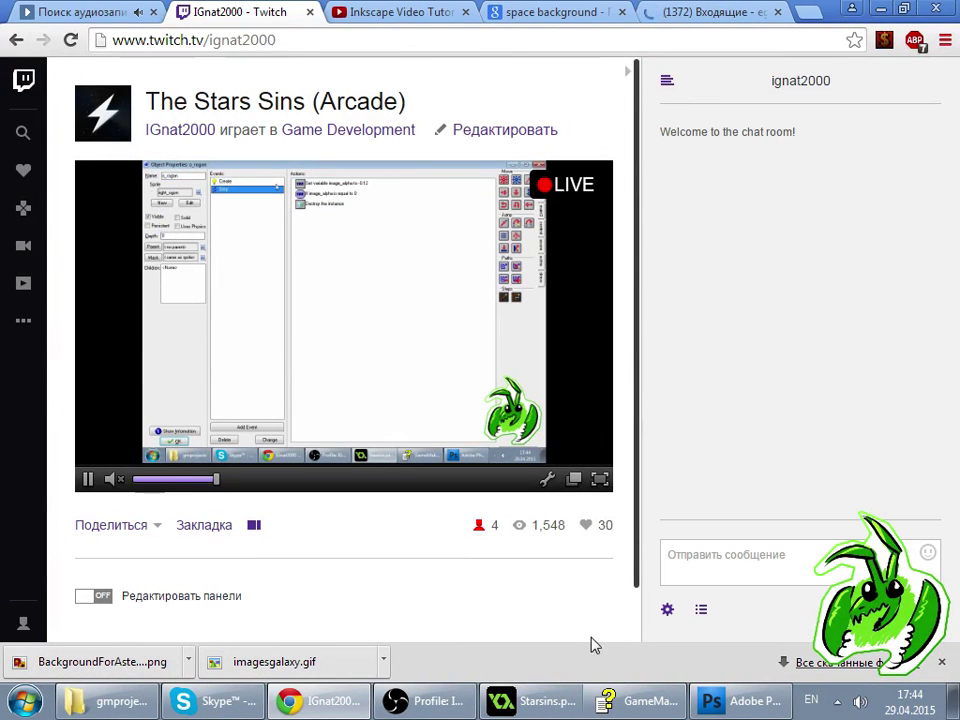
left_click(535, 701)
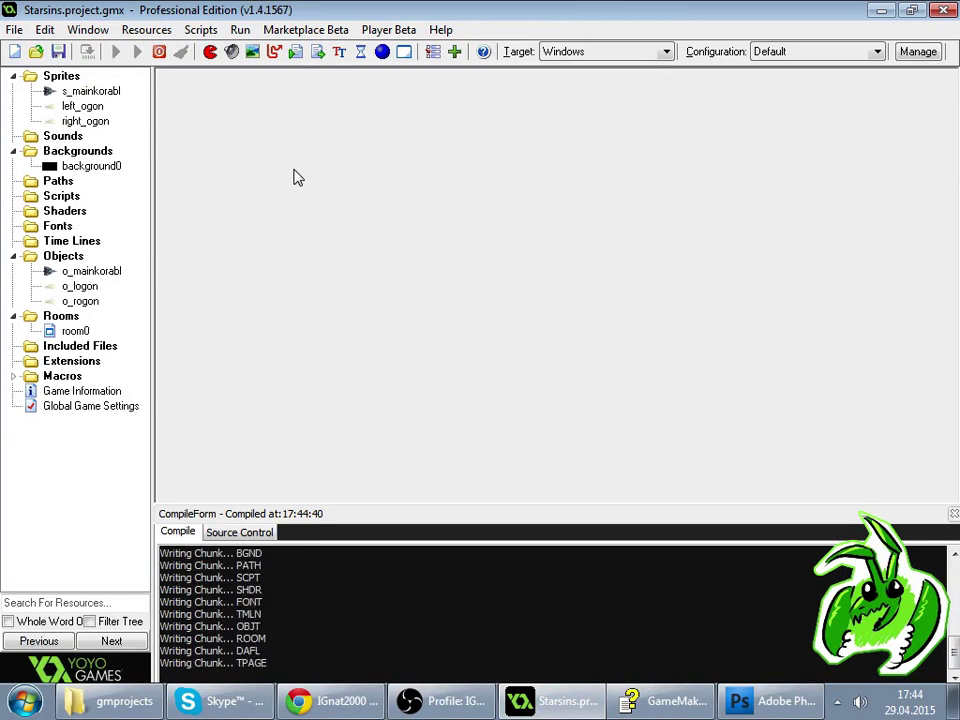
- Fly the spaceship through turns both ways to compare the two engine flames, and close the game
key("Up")
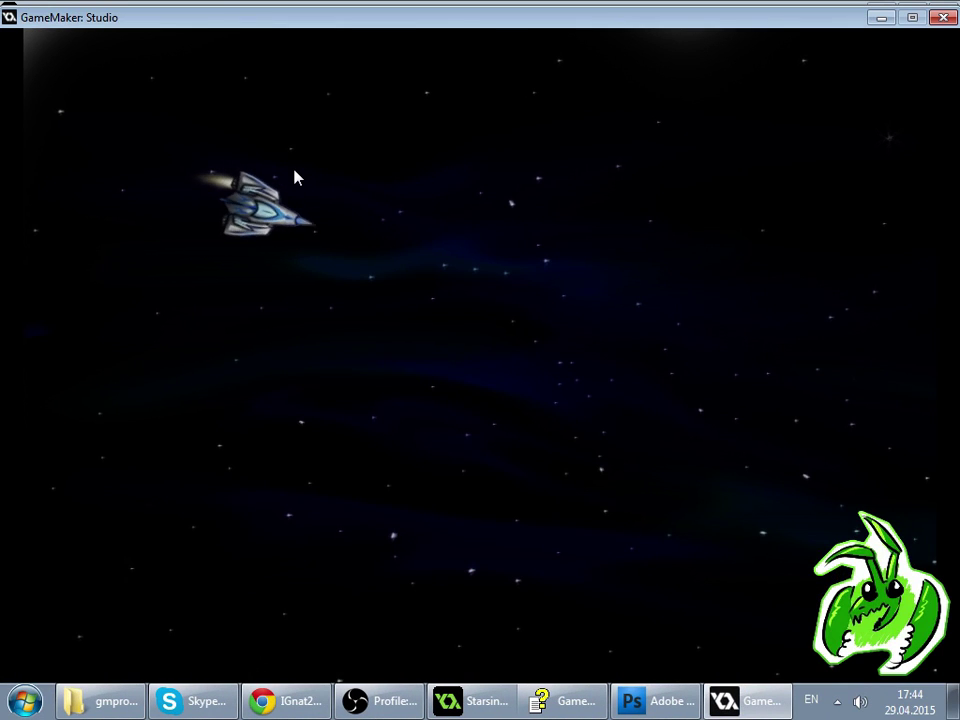
key("Right")
key("Right")
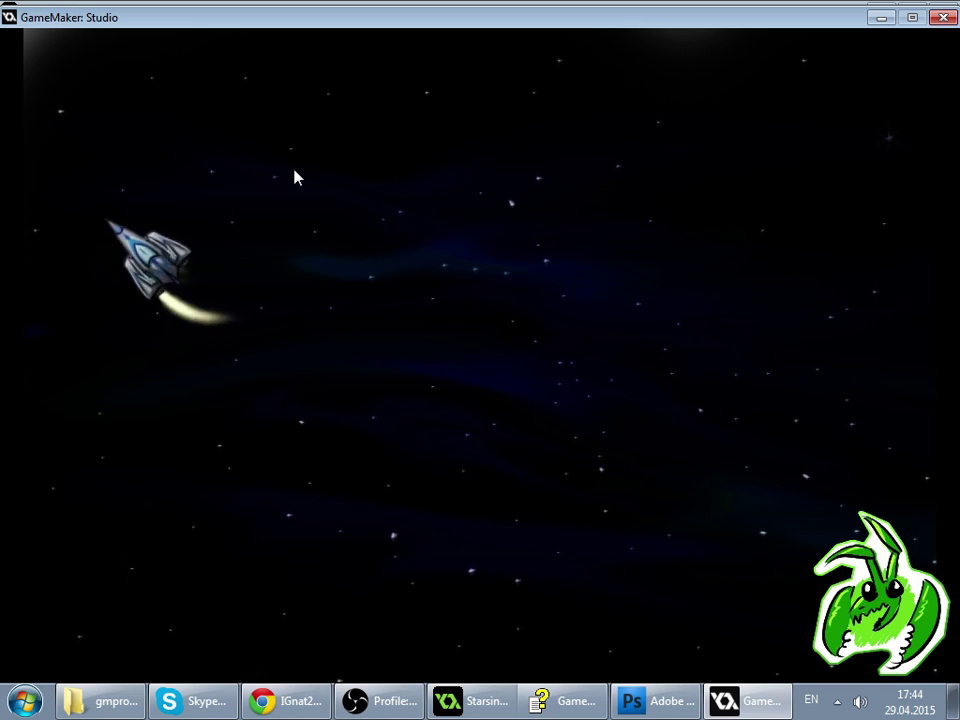
key("Right")
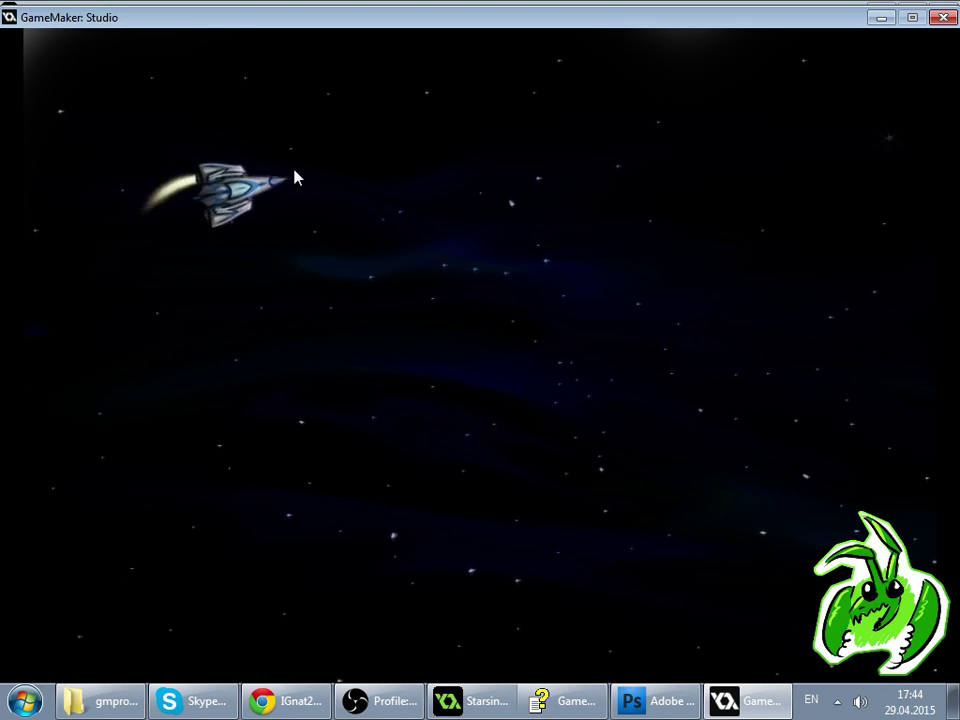
key("Right")
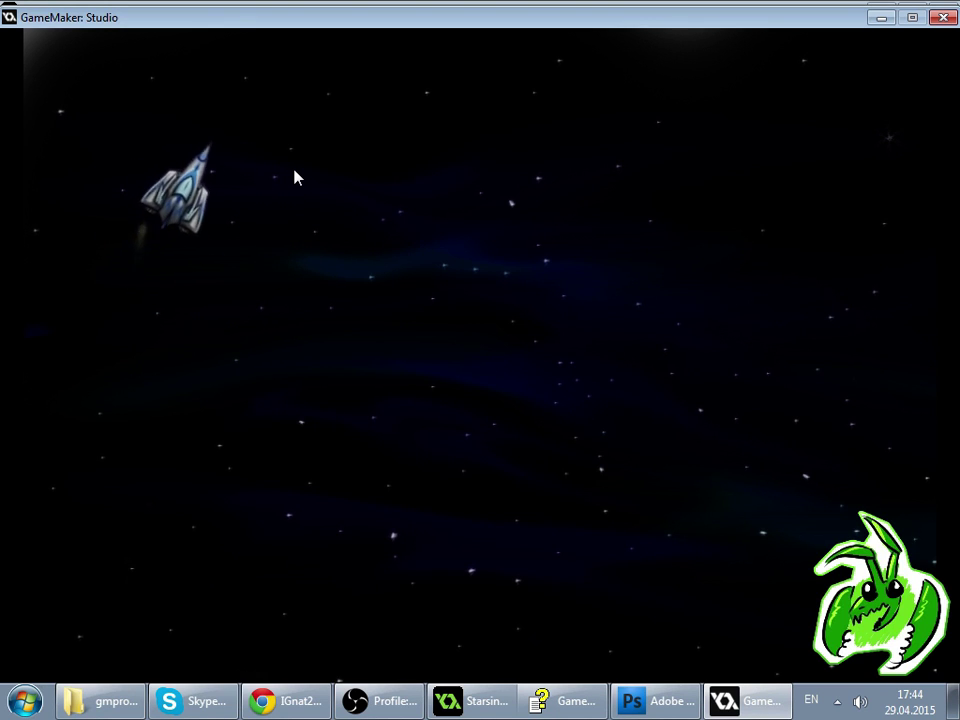
key("Right")
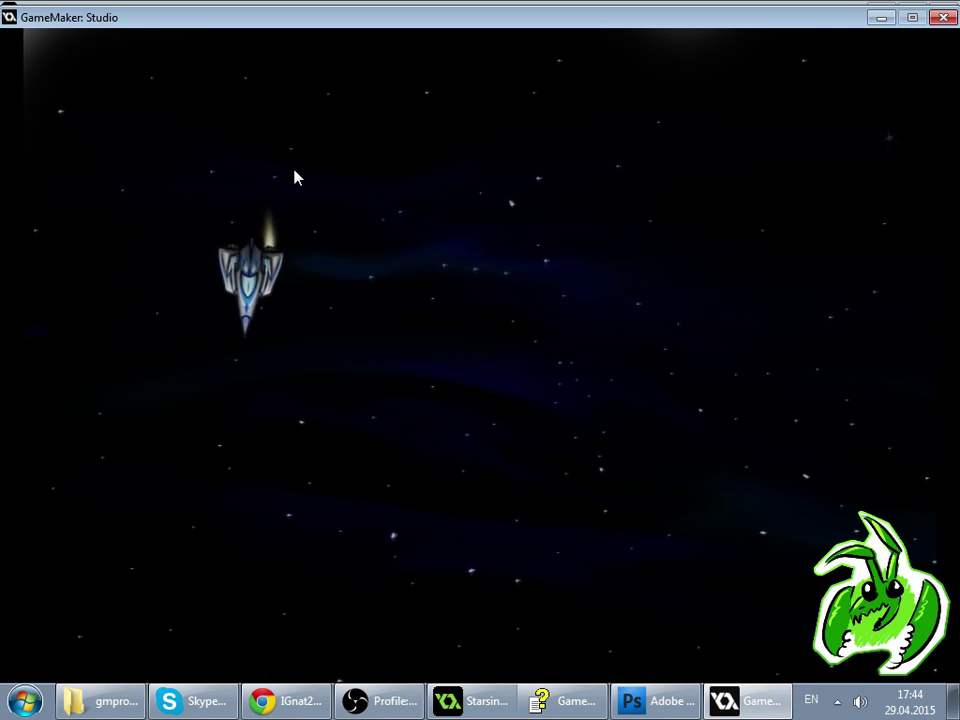
key("Right")
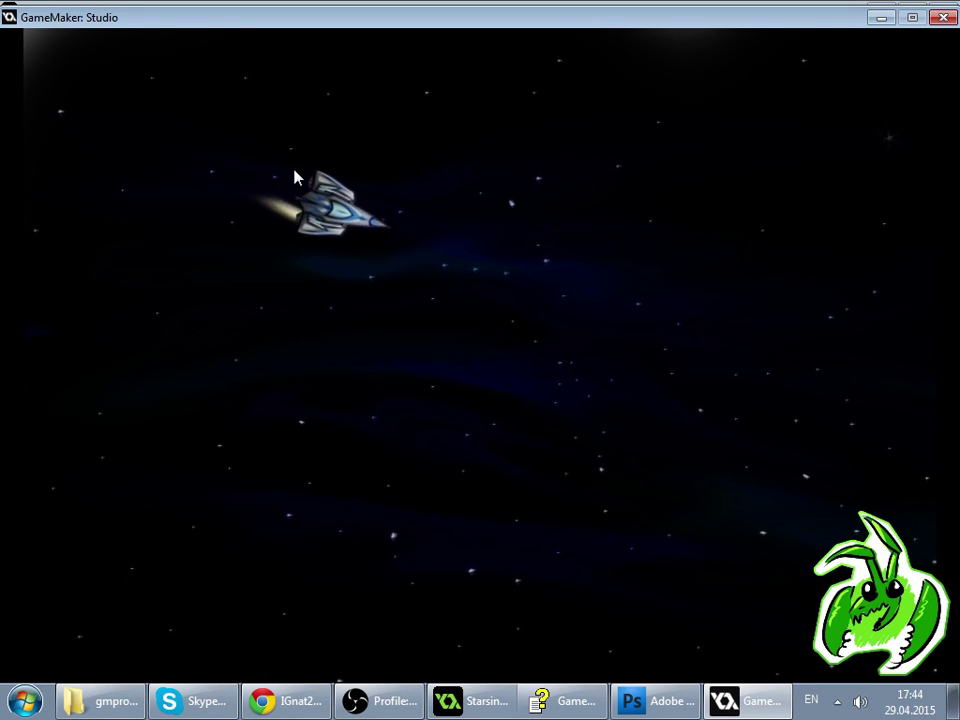
key("Left")
key("Left")
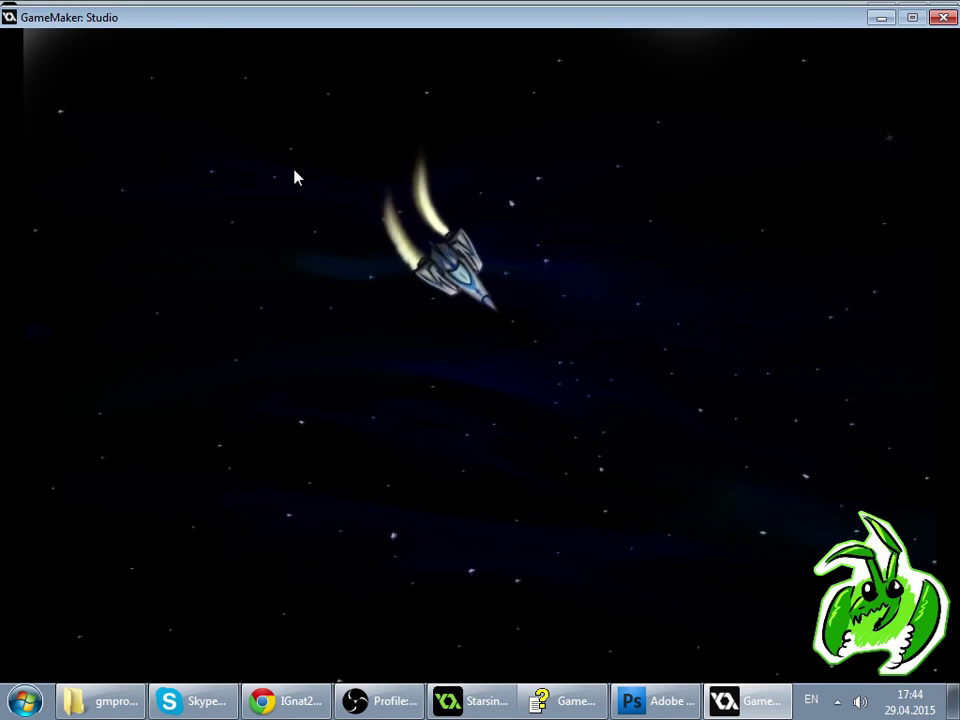
key("Left")
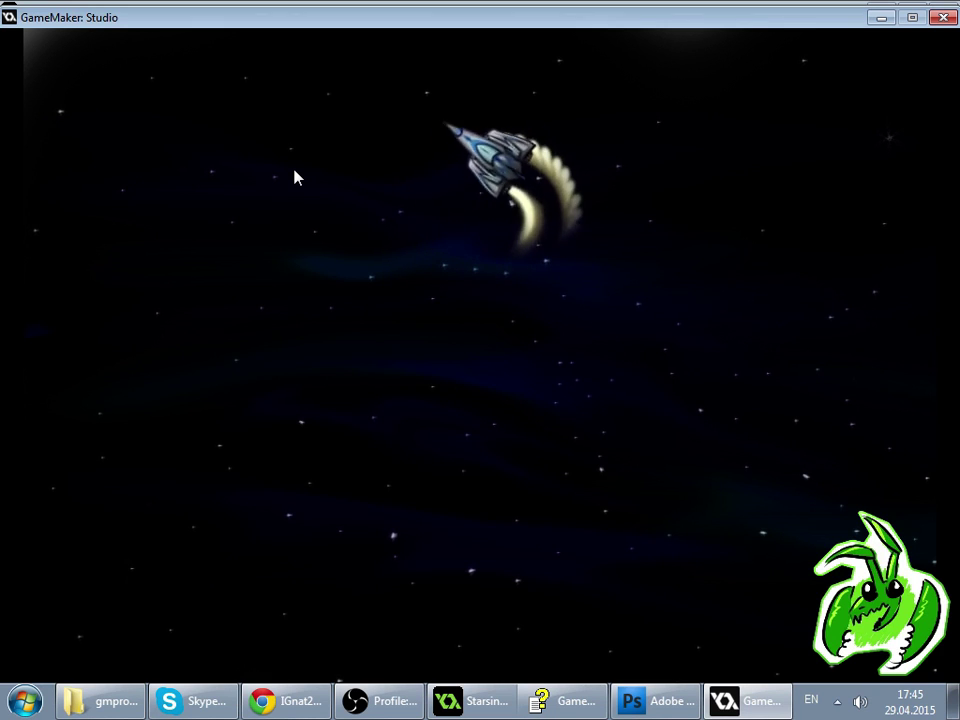
key("Left")
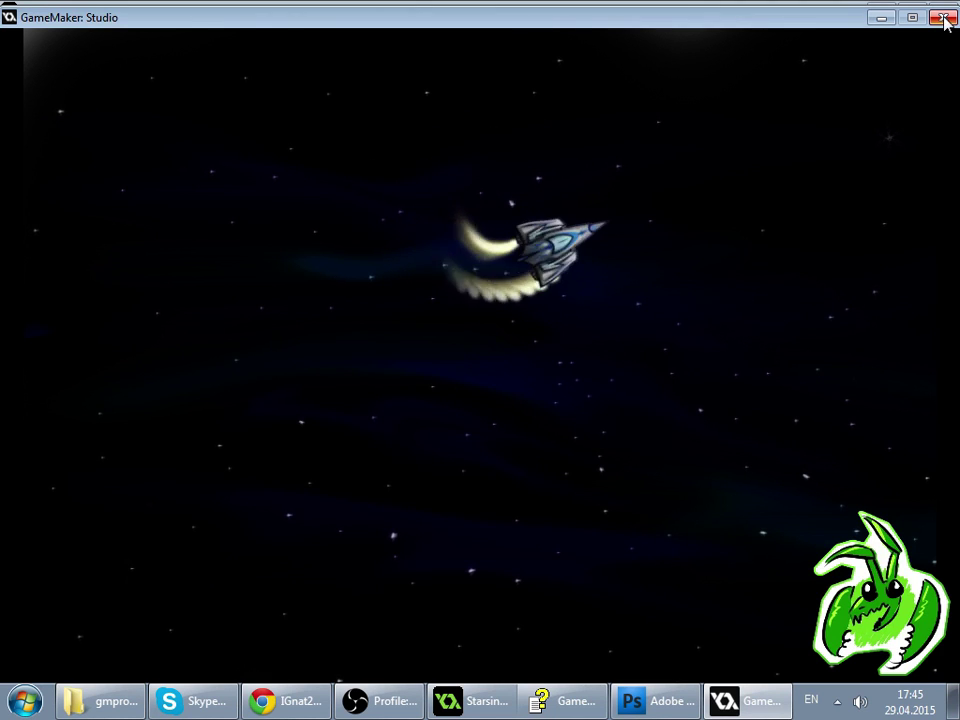
key("Left")
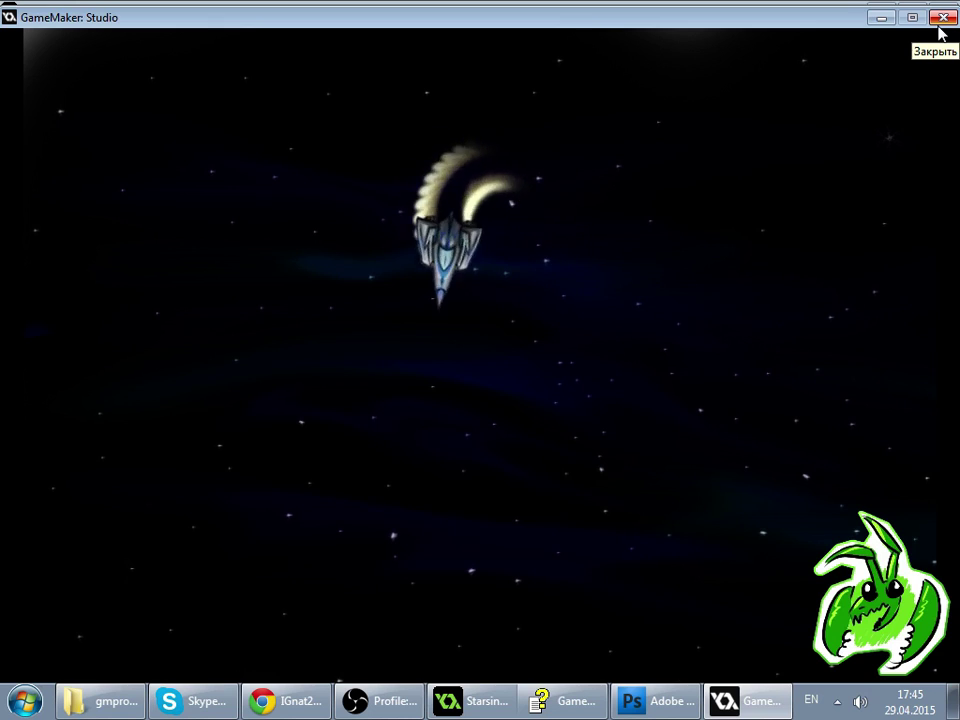
key("Left")
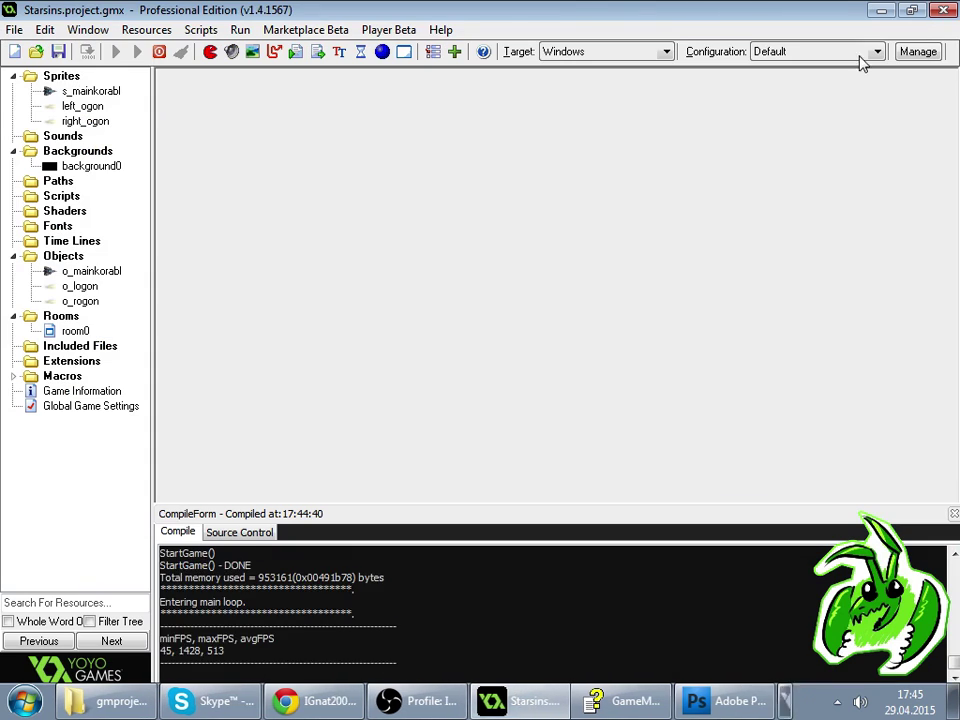
left_click(941, 20)
- Review o_logon's Create actions and o_mainkorabl's A-key actions without changing them
double_click(58, 288)
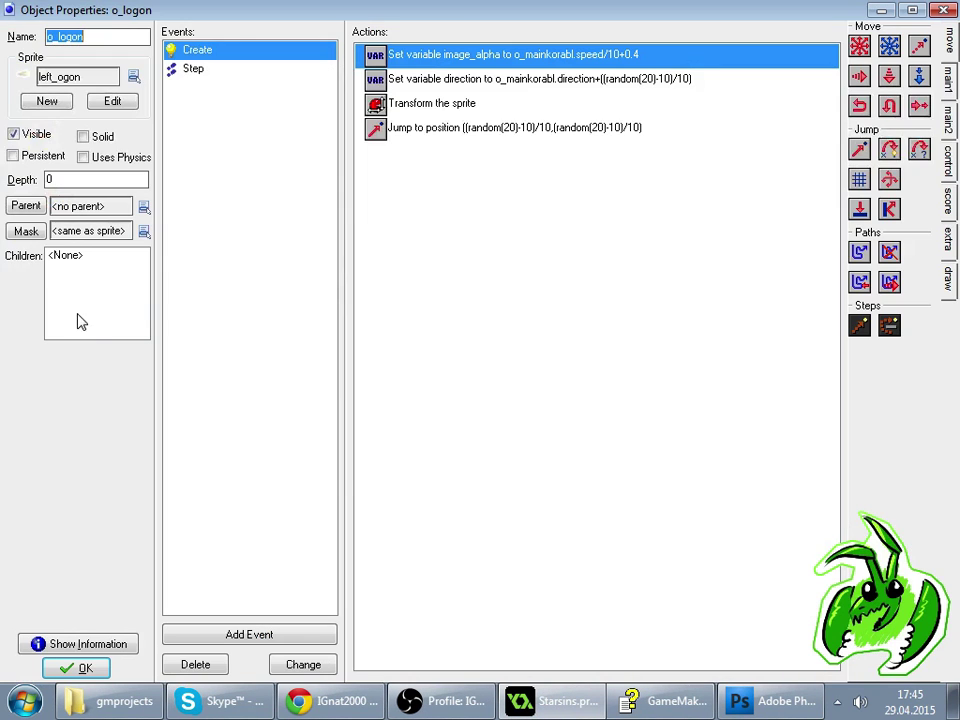
left_click(74, 667)
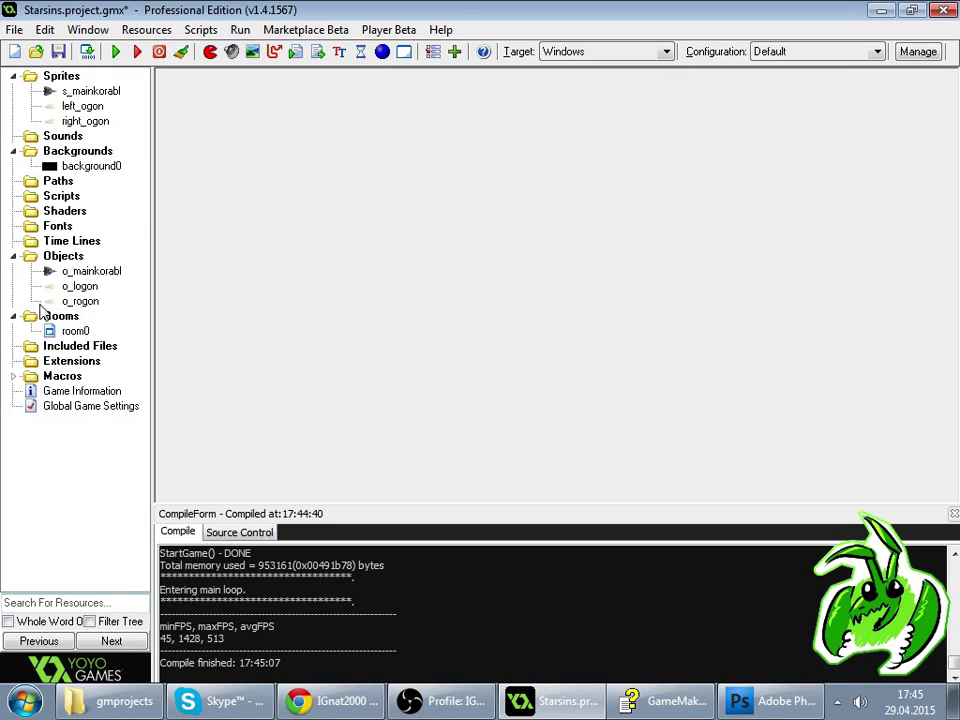
double_click(63, 274)
left_click(248, 90)
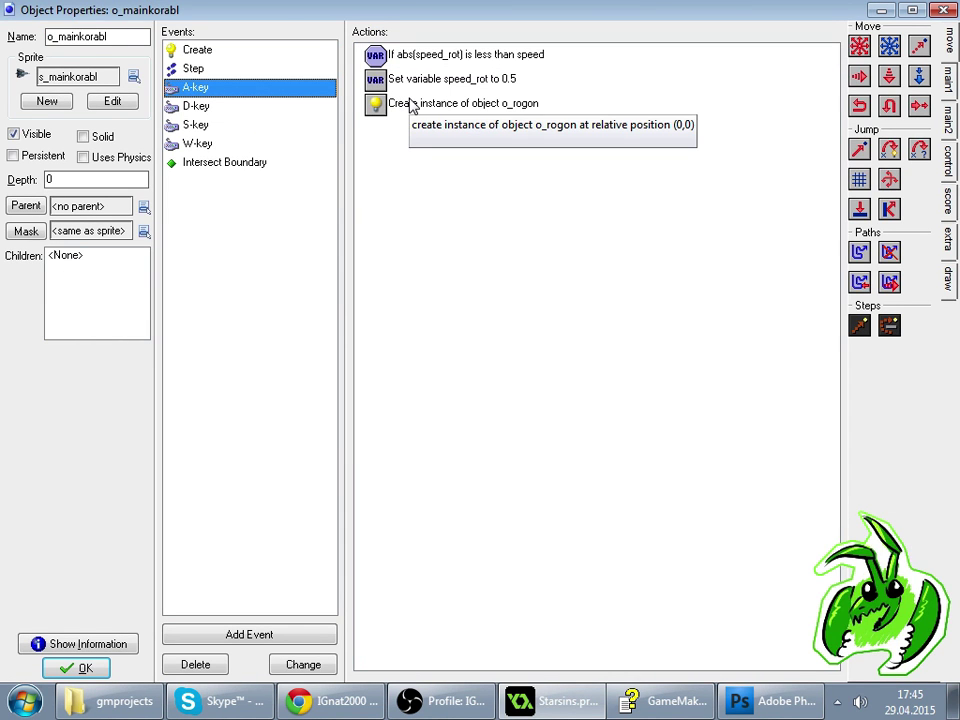
left_click(78, 668)
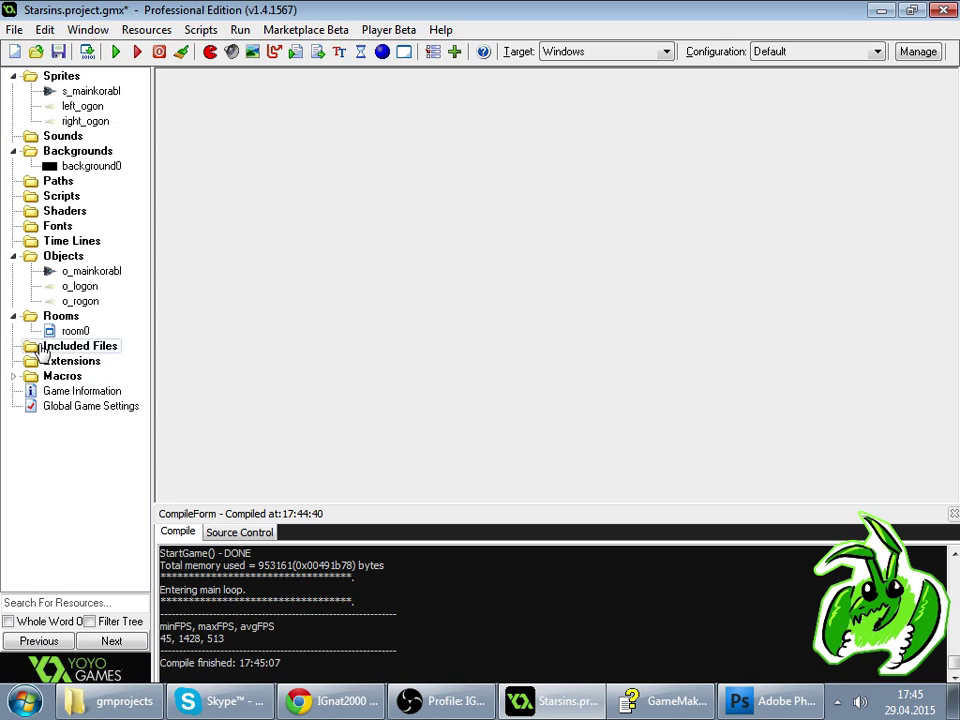
- Inspect o_rogon's direction variable and Transform Sprite actions, and the properties of its right_ogon sprite
double_click(84, 301)
double_click(425, 103)
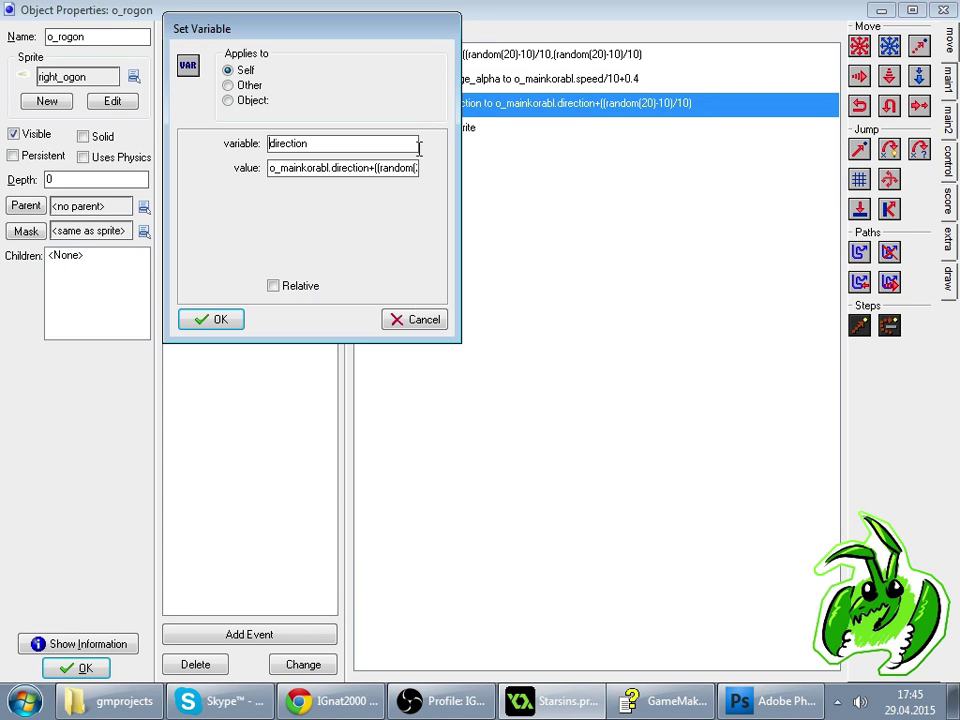
left_click_drag(357, 170, 460, 163)
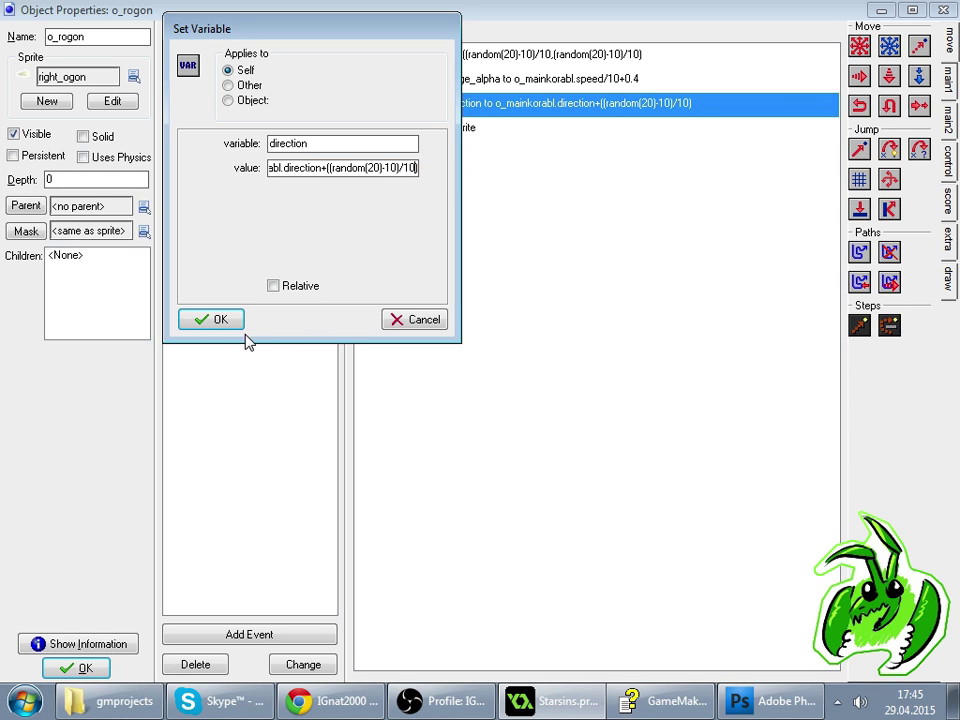
left_click(218, 319)
double_click(440, 128)
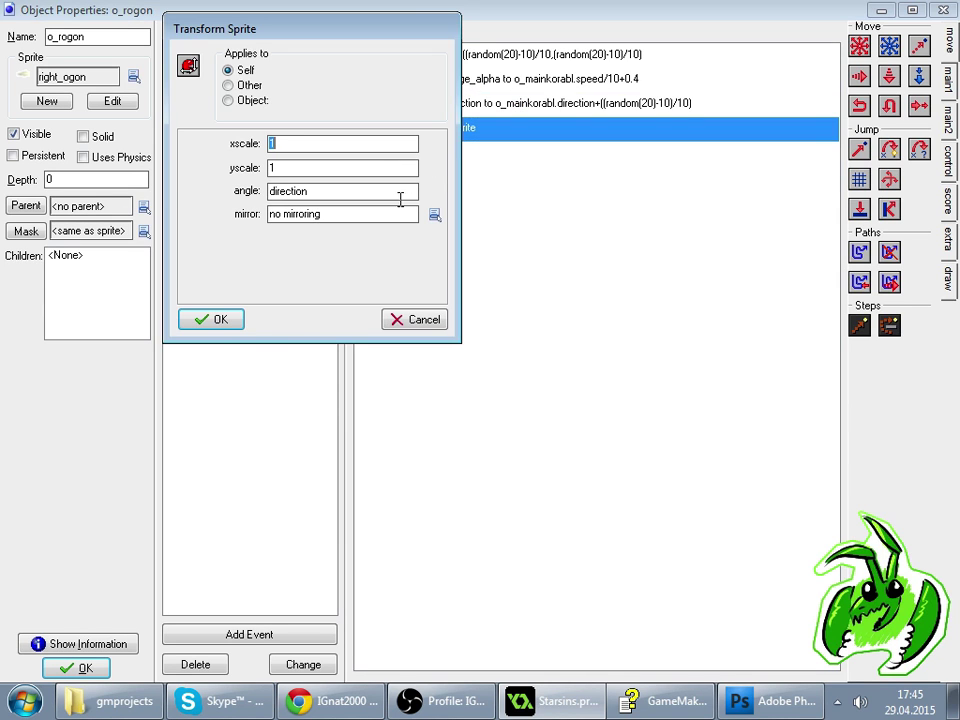
left_click(218, 319)
left_click(108, 102)
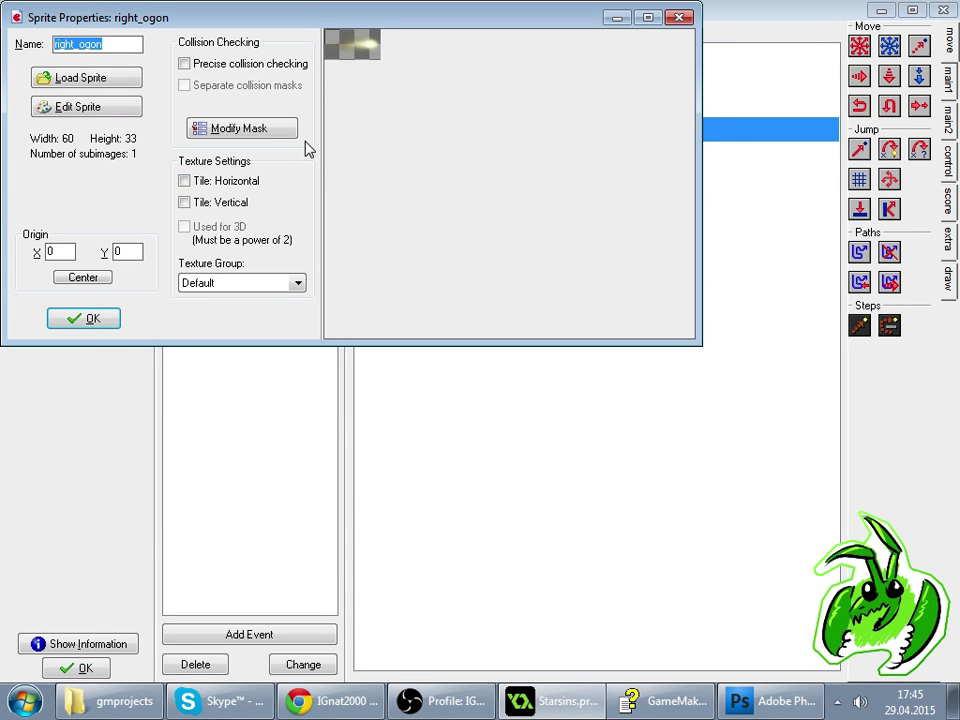
left_click(86, 318)
left_click(70, 667)
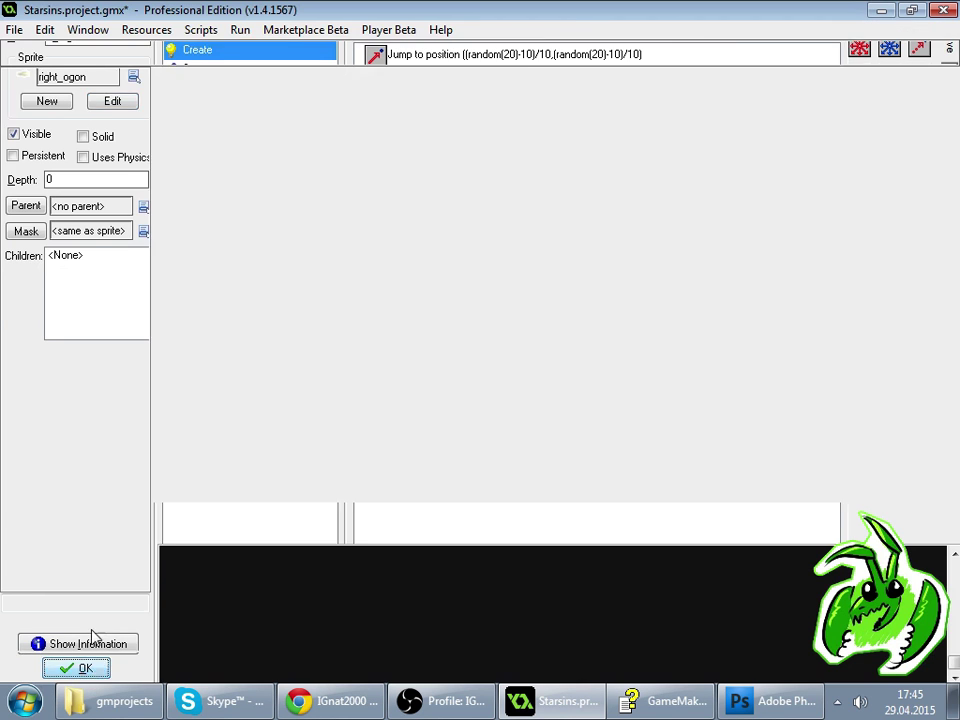
- Set the right_ogon sprite's origin to X 51 and a negative Y, using left_ogon's origin as reference
double_click(87, 108)
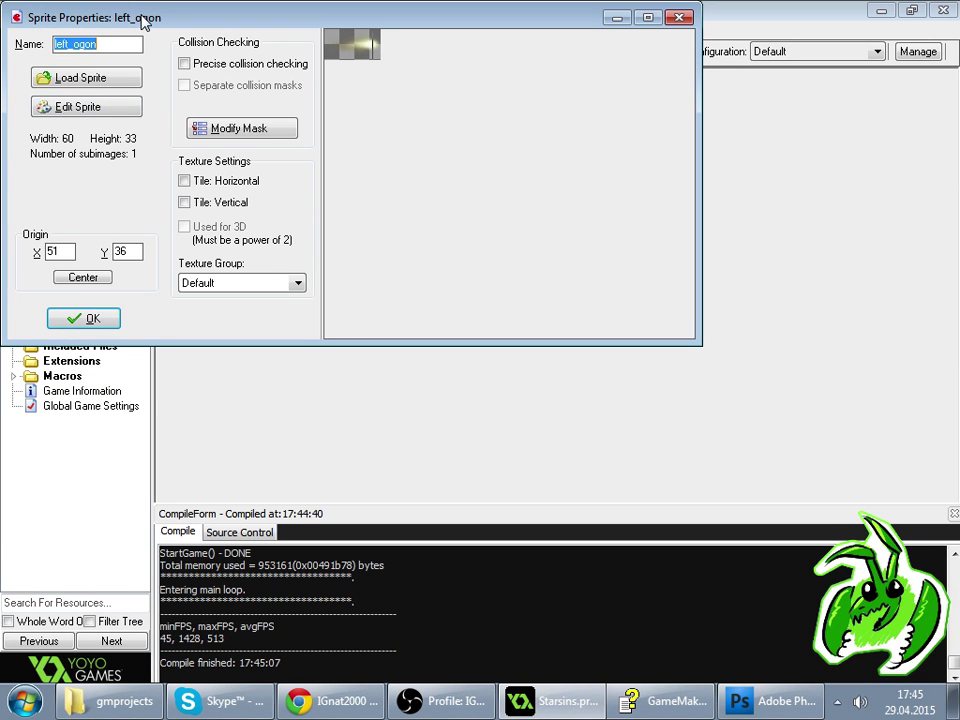
left_click_drag(143, 22, 235, 22)
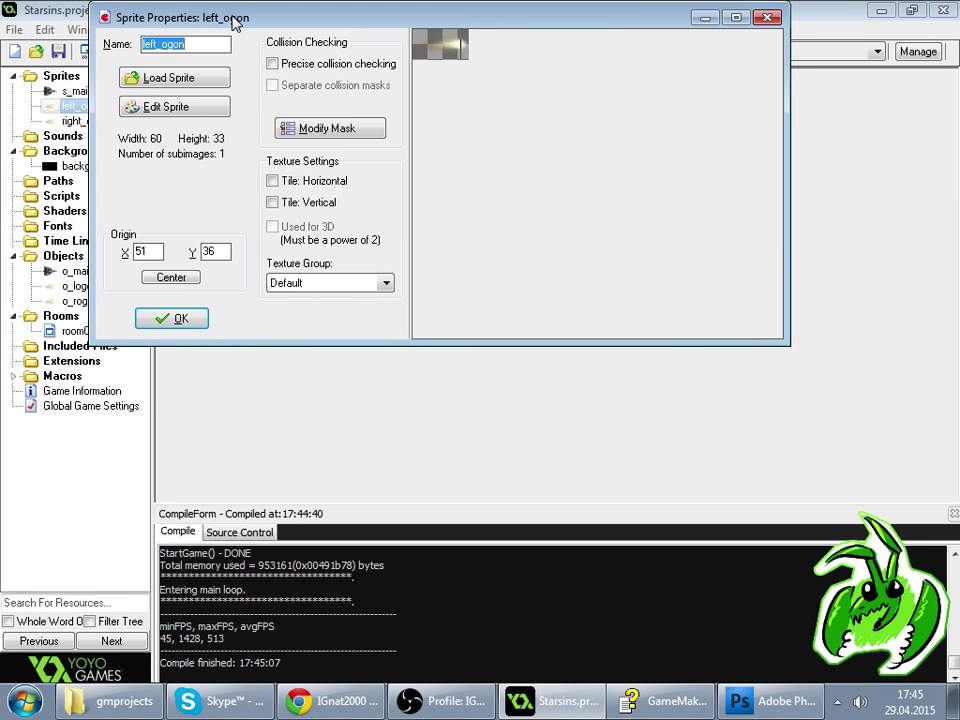
double_click(68, 121)
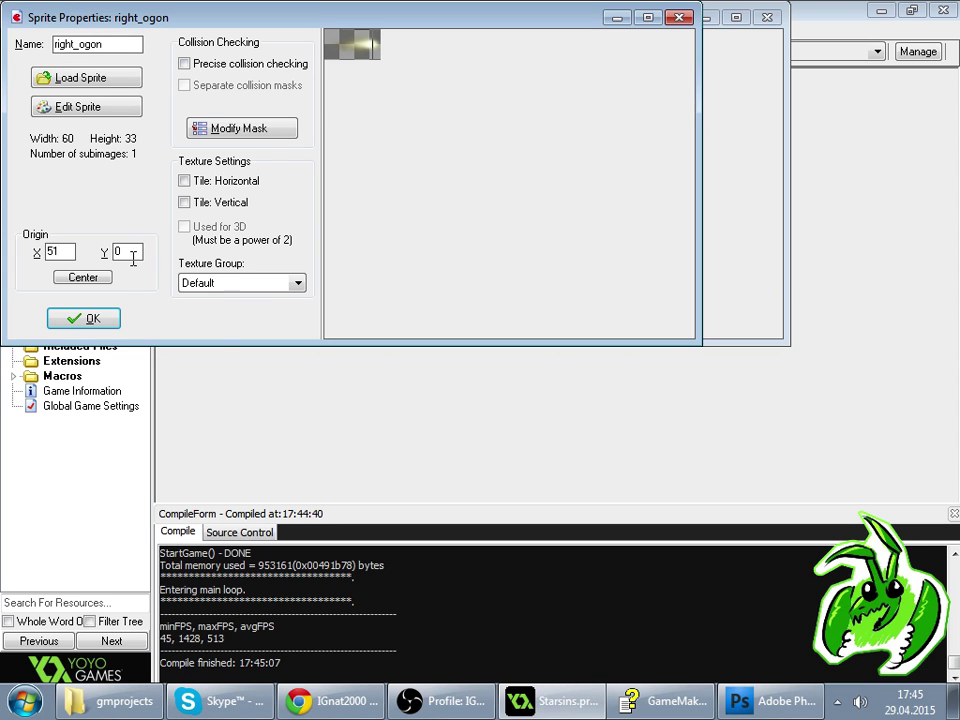
left_click_drag(253, 278, 303, 313)
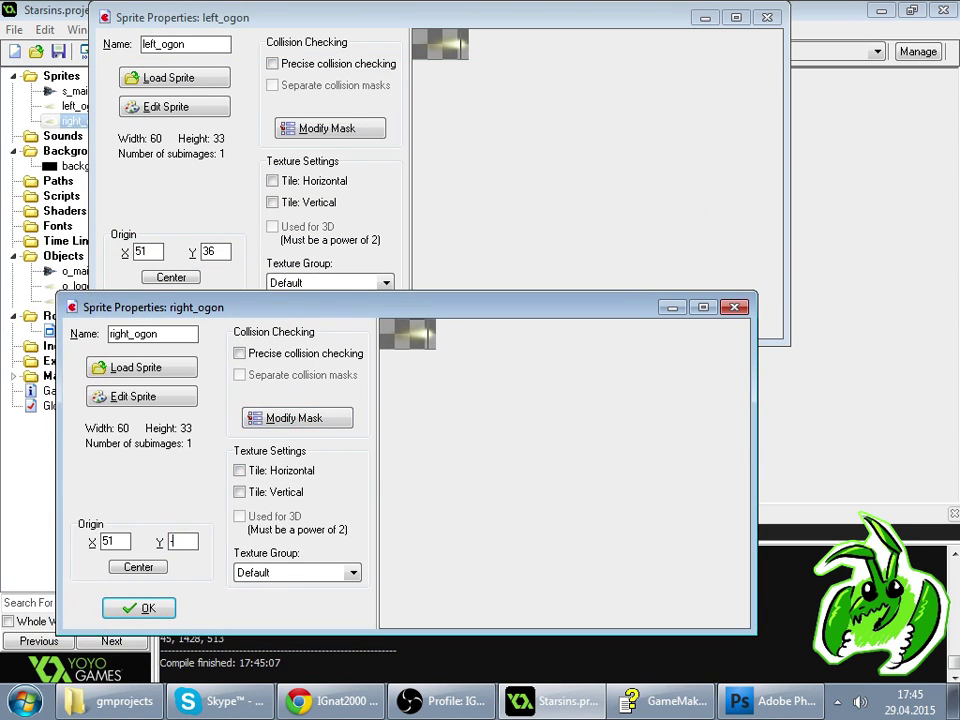
key("Return")
key("Return")
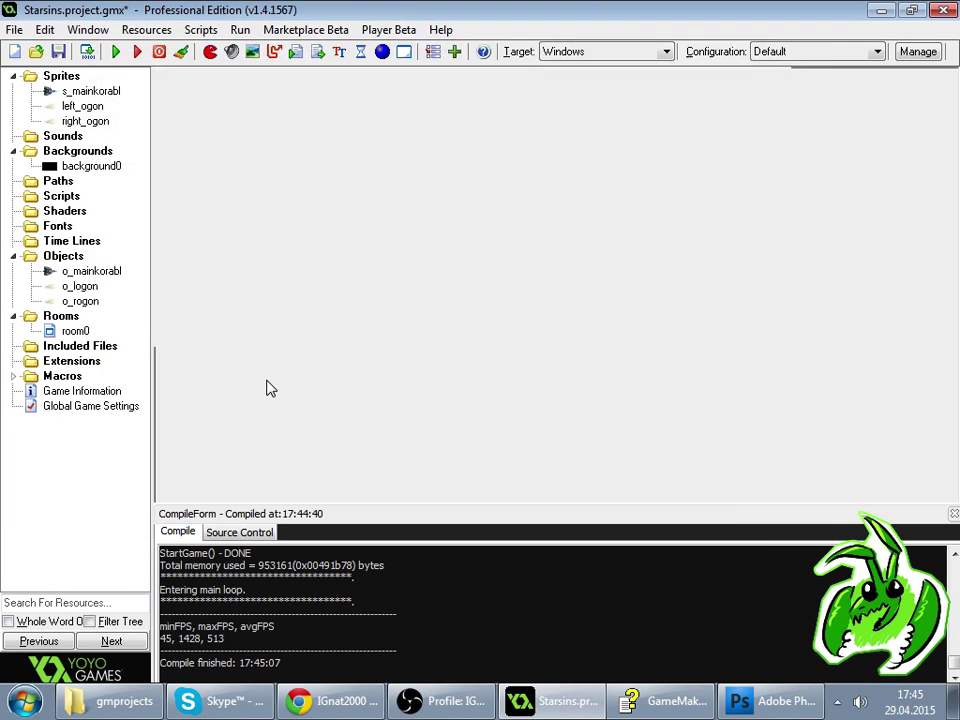
- Switch to Chrome, open the viewer list on the Twitch page, and return to GameMaker
left_click(215, 700)
left_click(330, 700)
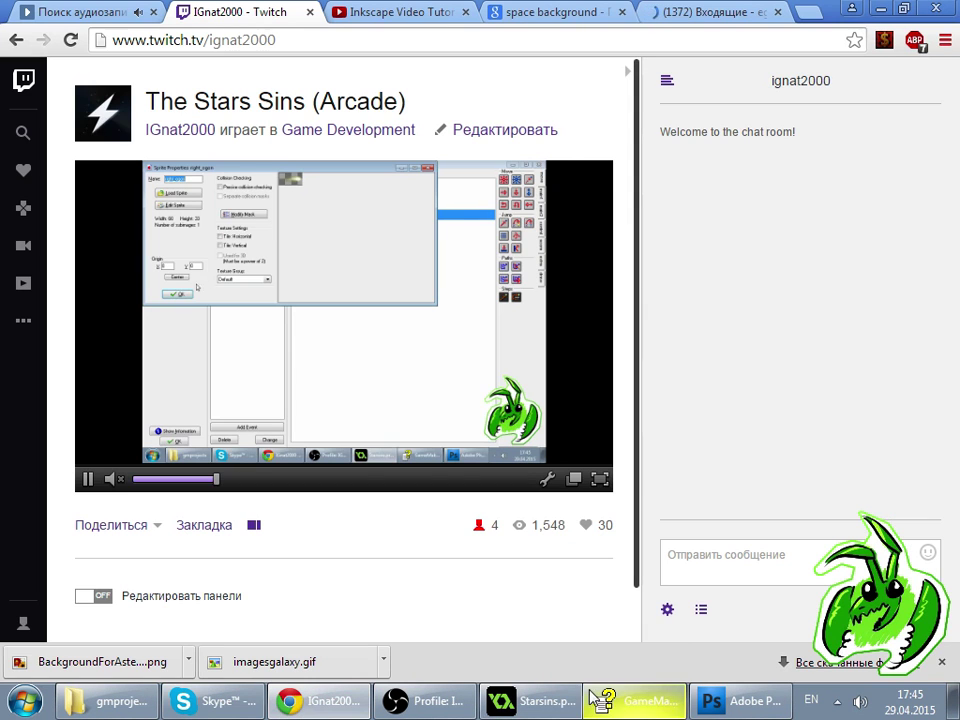
left_click(701, 609)
left_click(535, 701)
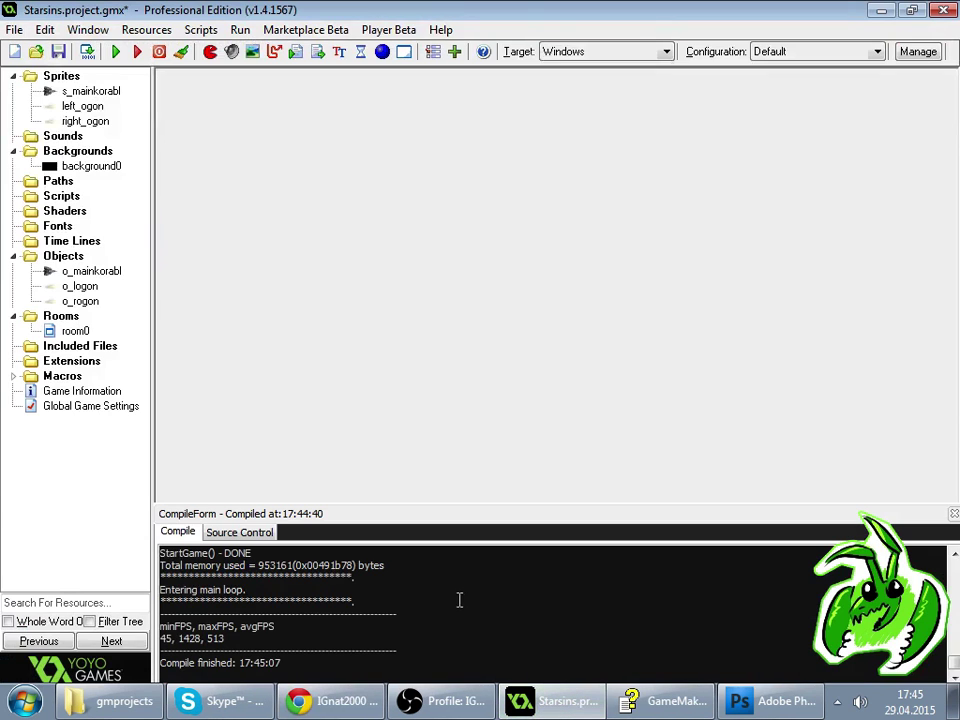
- Run the game and steer the spaceship both ways to test the right flame with its new sprite origin
left_click(117, 50)
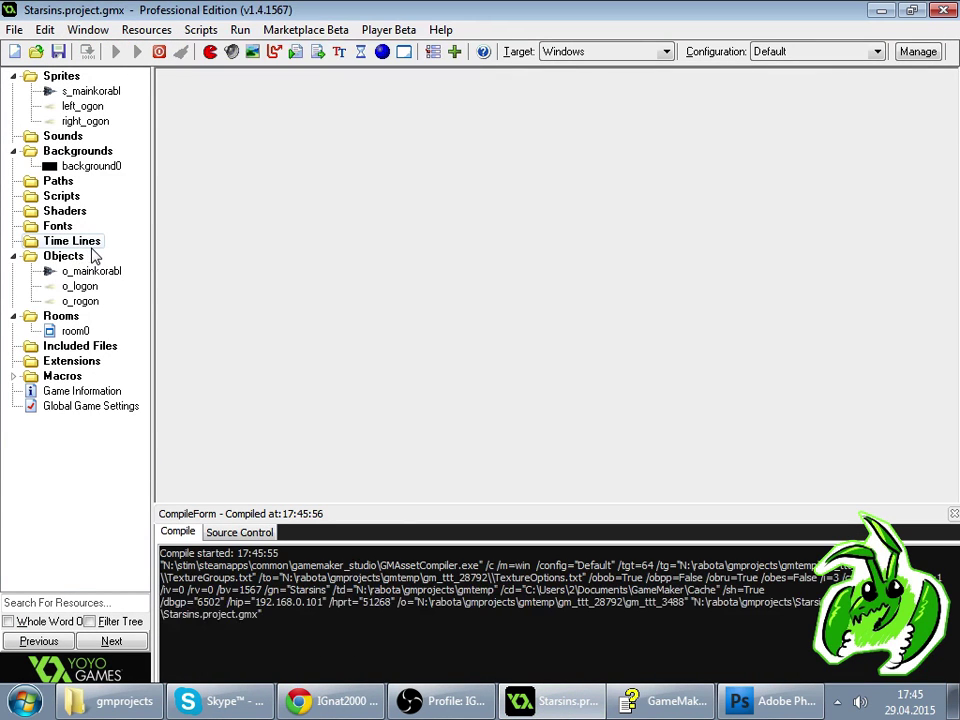
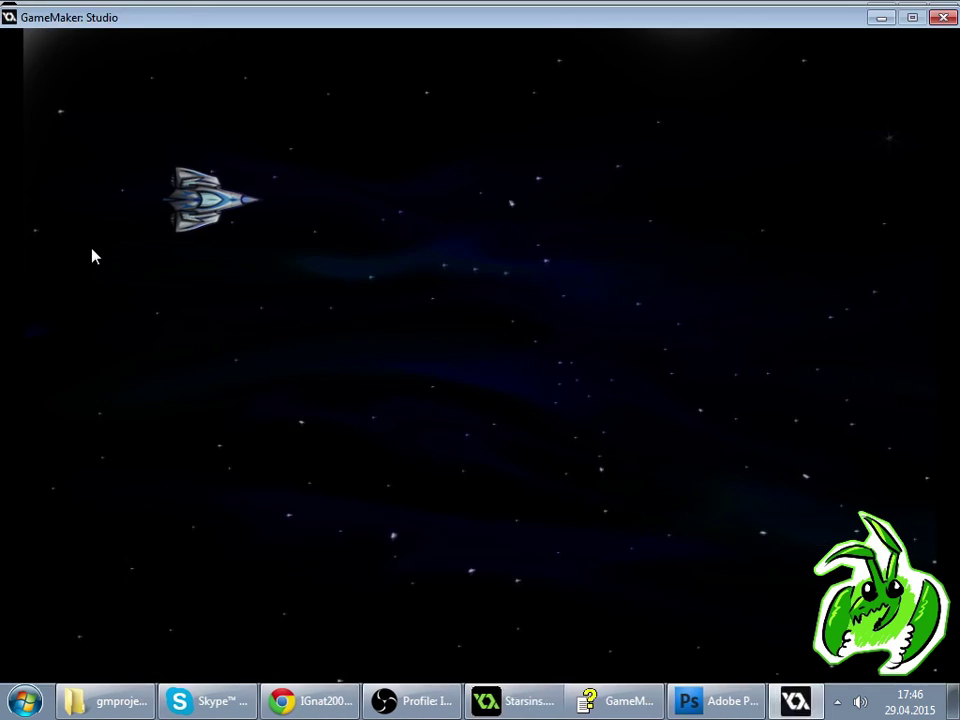
key("Up")
key("Right")
key("Left")
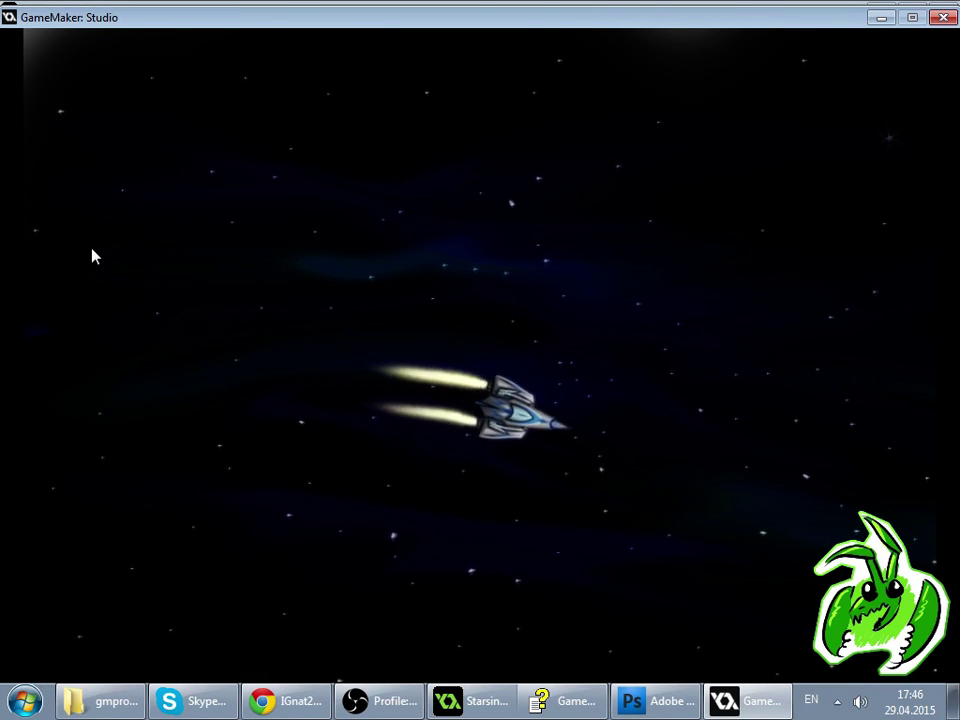
key("Right")
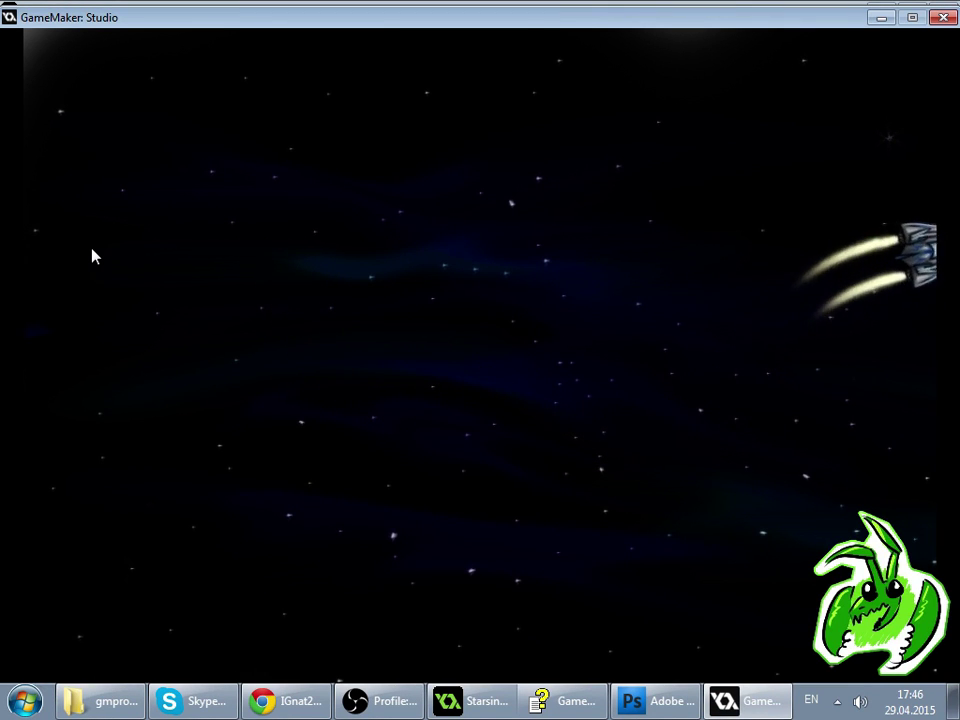
key("Left")
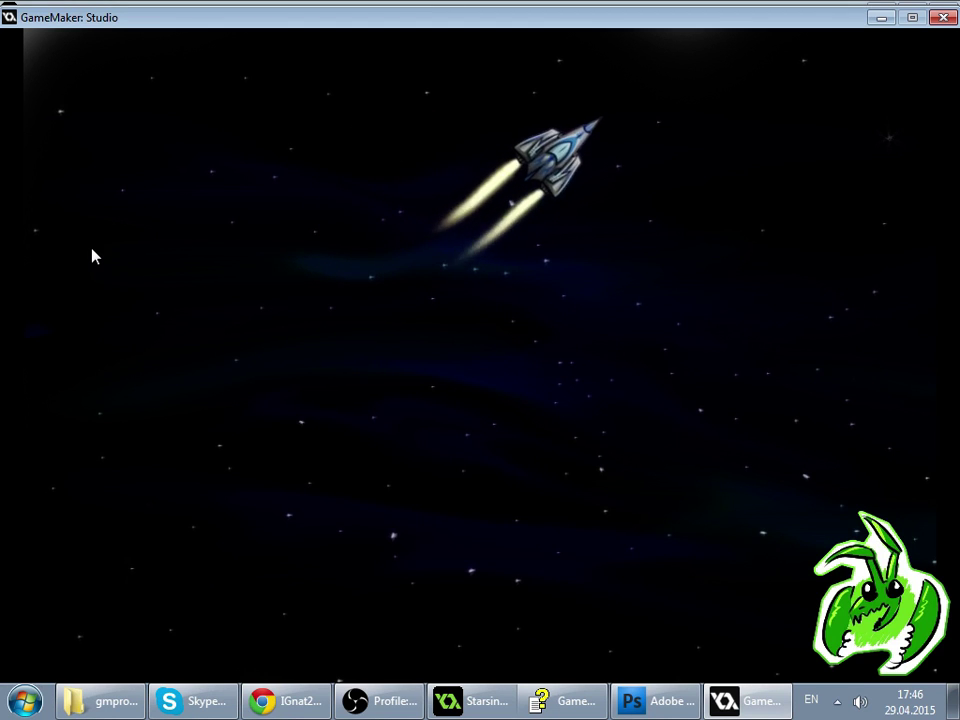
- Steer the spaceship in both directions to check that both engine flames follow the turns, and close the game
key("Right")
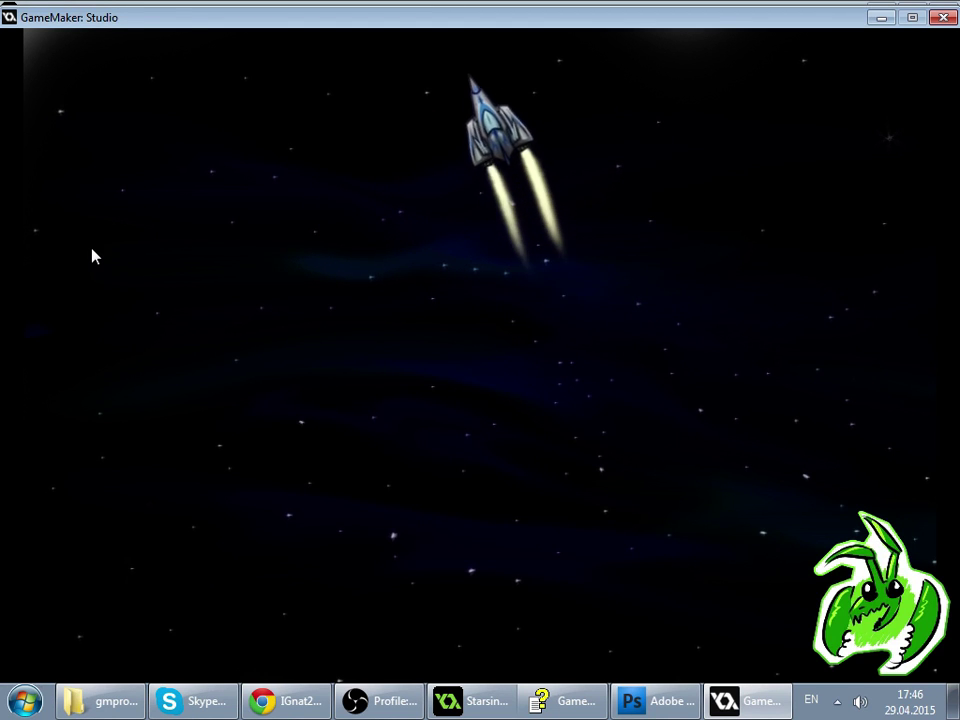
key("Left")
key("Left")
key("Right")
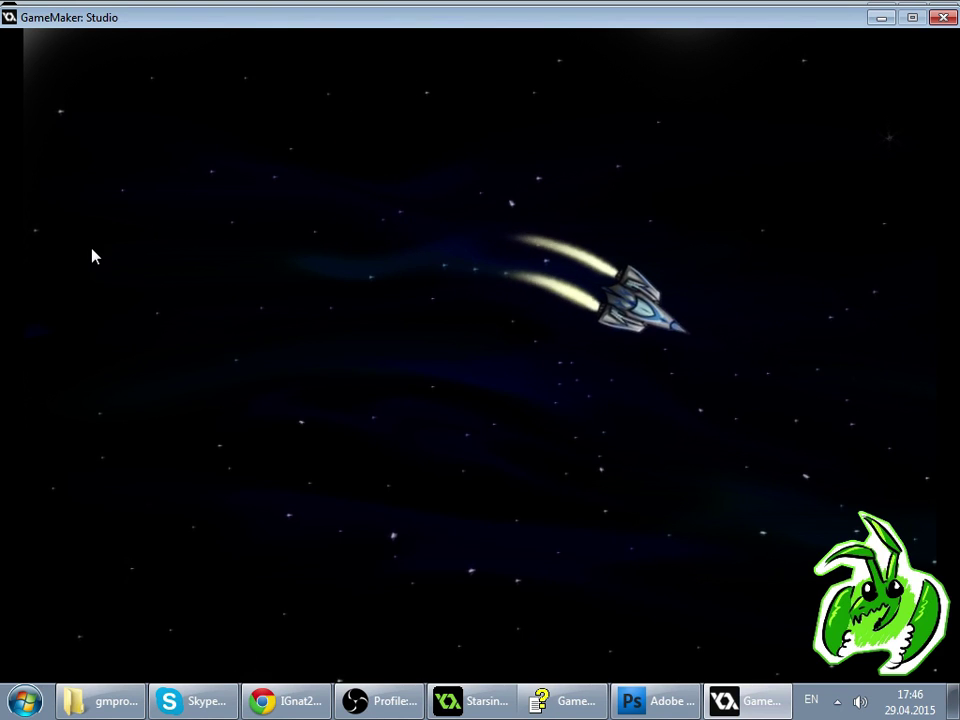
key("Left")
key("Right")
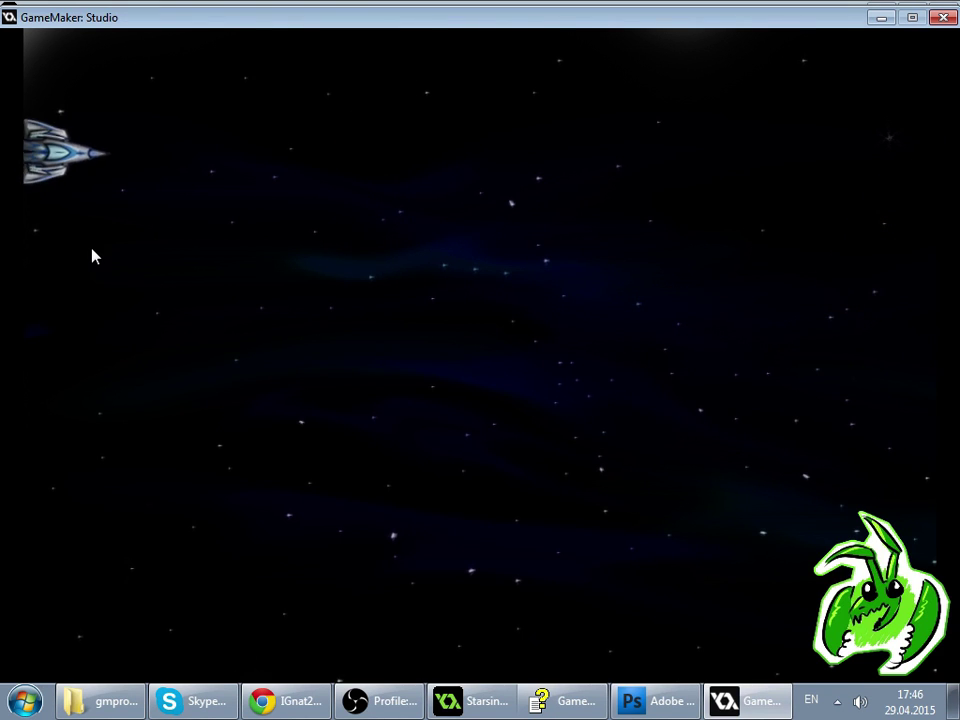
key("Right")
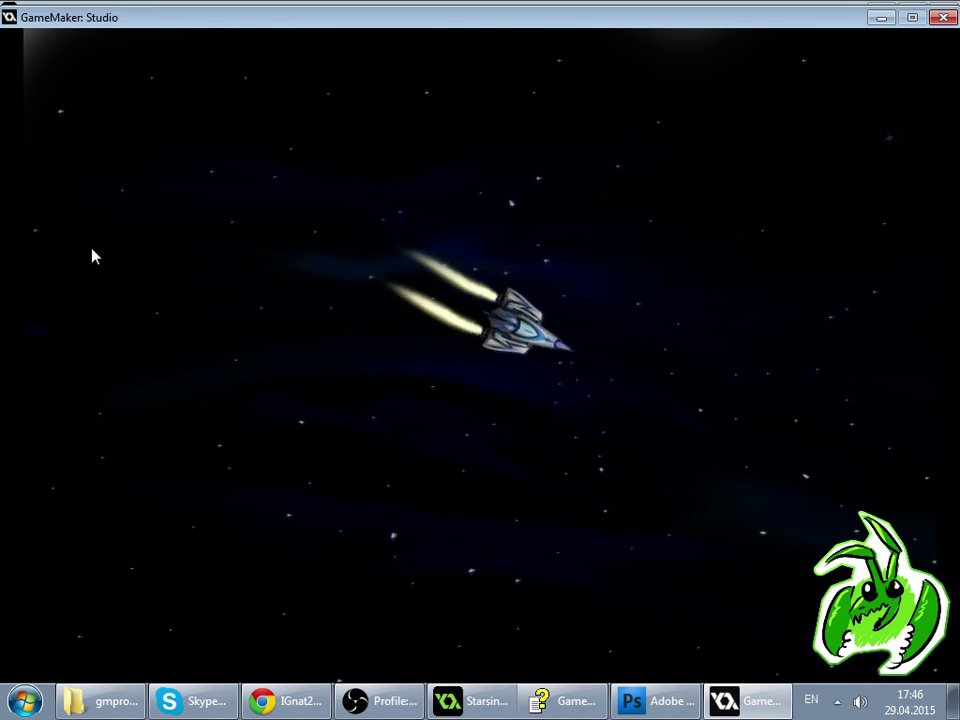
key("Left")
key("Left")
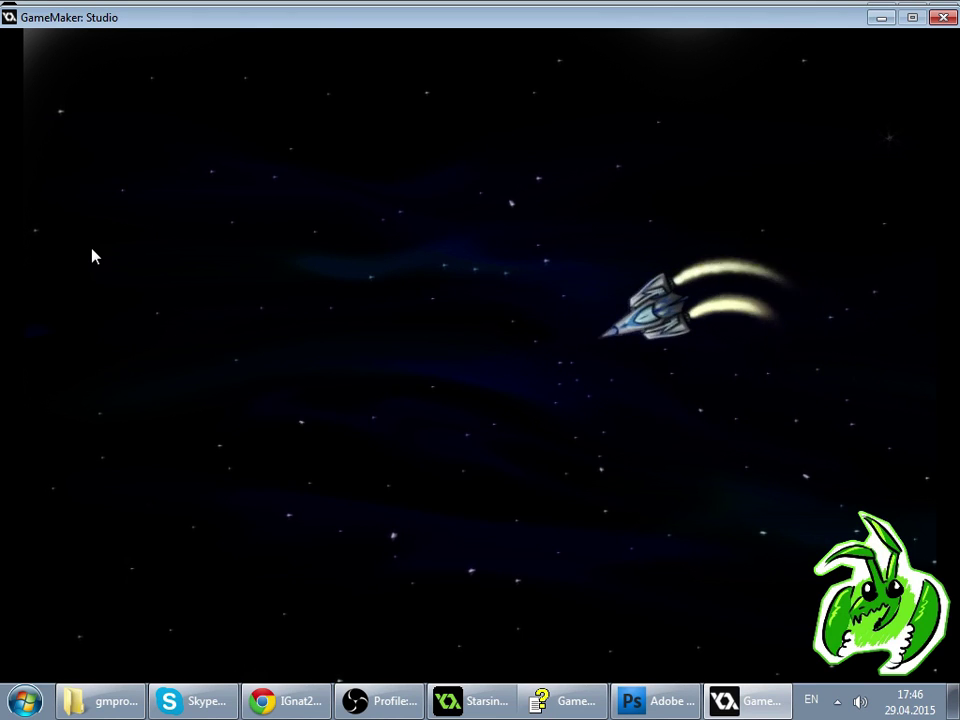
key("Right")
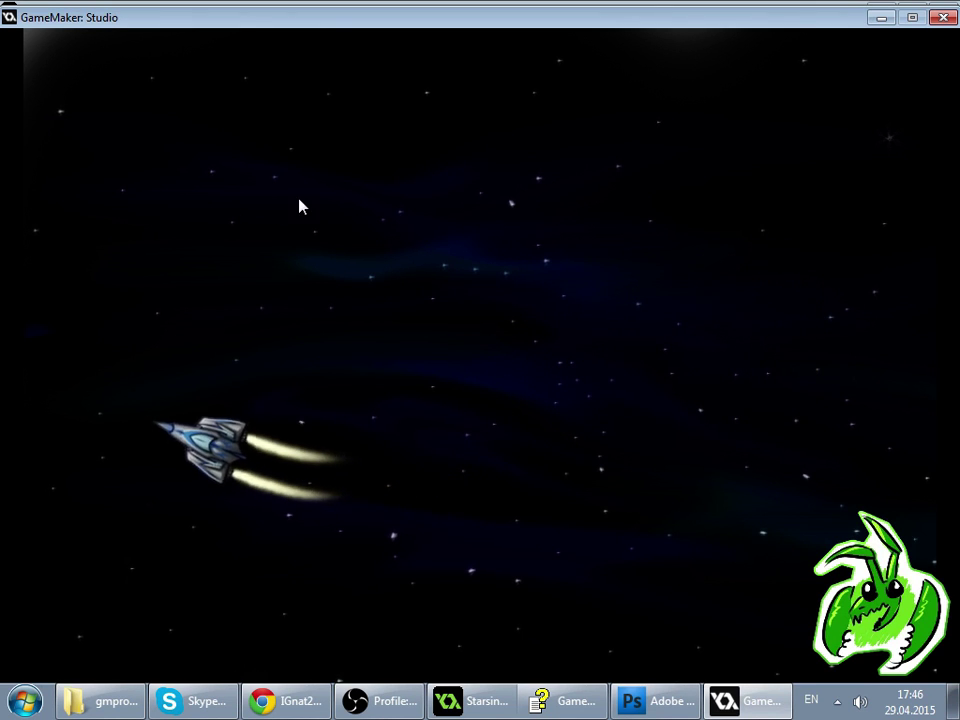
key("Right")
key("Left")
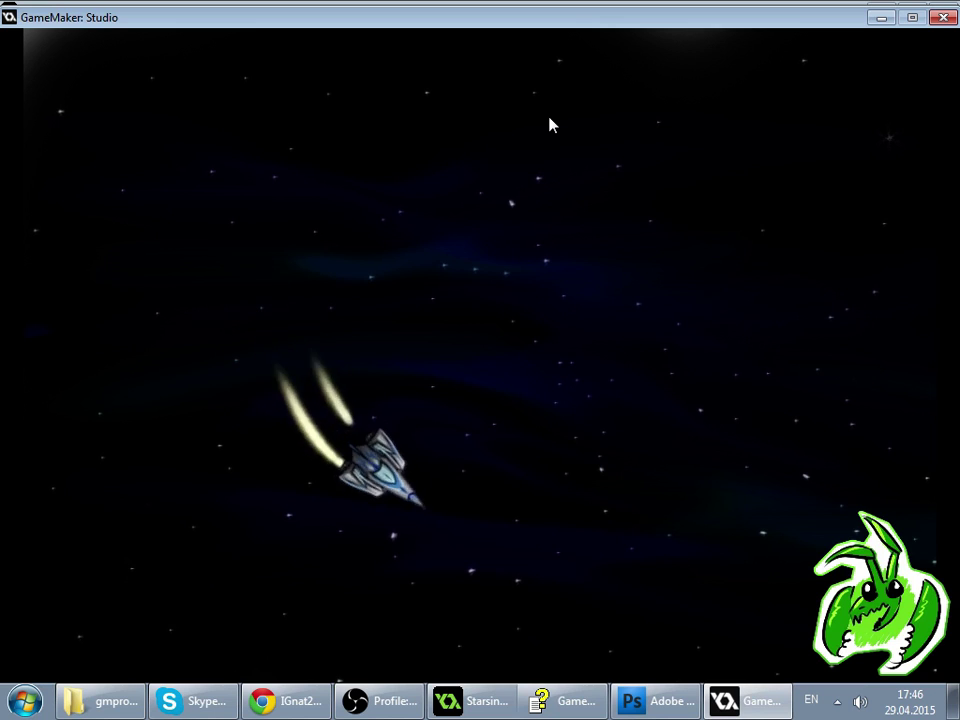
left_click(944, 17)
- Switch to Chrome to check the Twitch page and the audio tab, and return to GameMaker
left_click(330, 701)
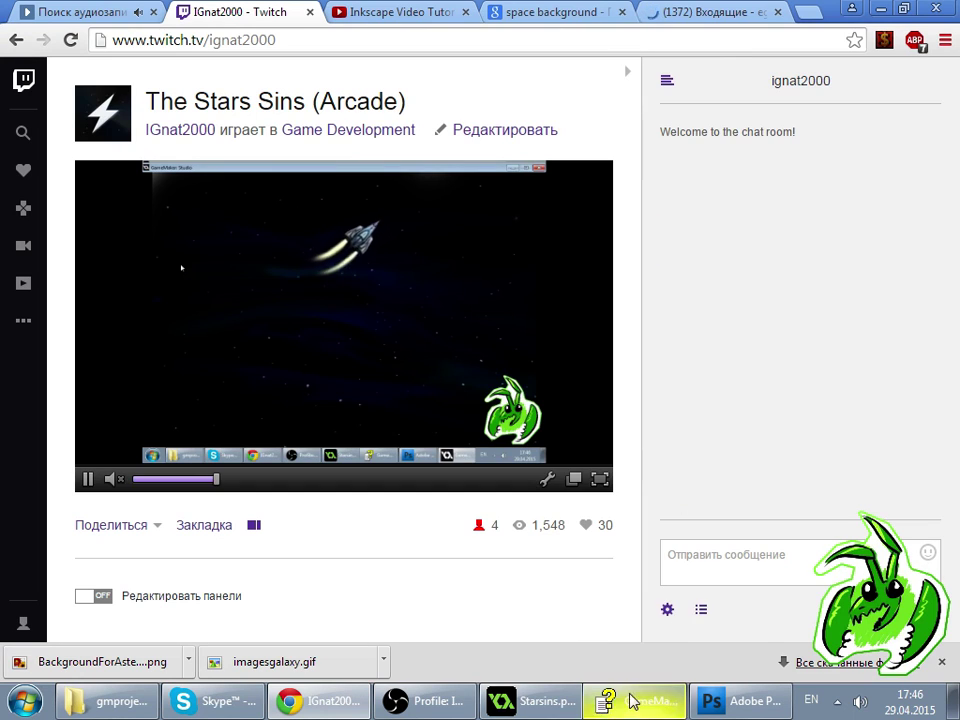
left_click(523, 701)
left_click(300, 701)
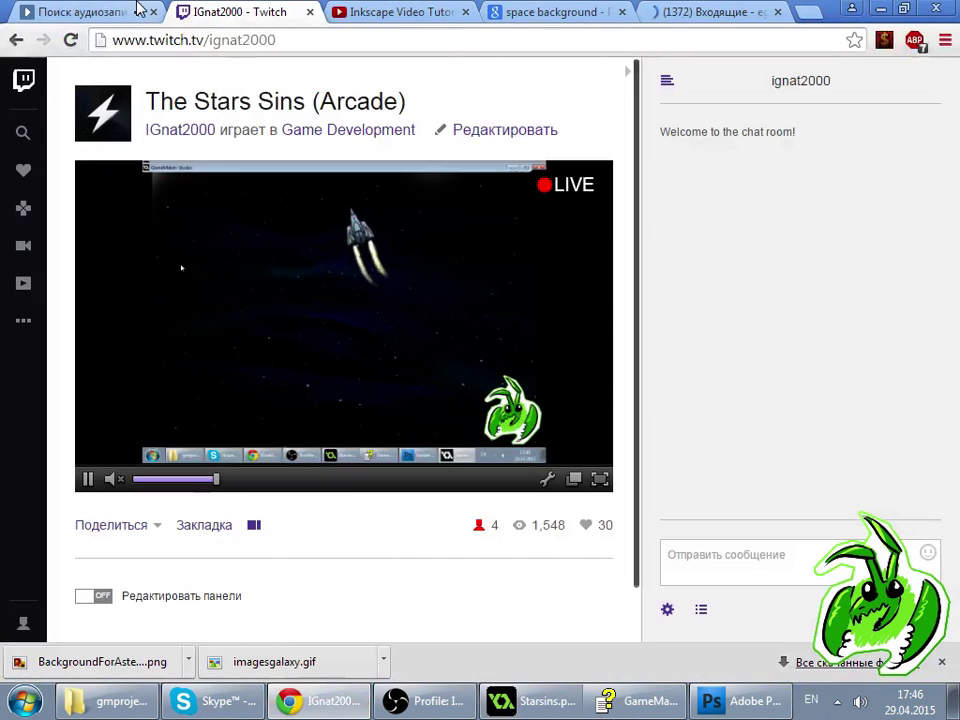
left_click(139, 11)
left_click(600, 703)
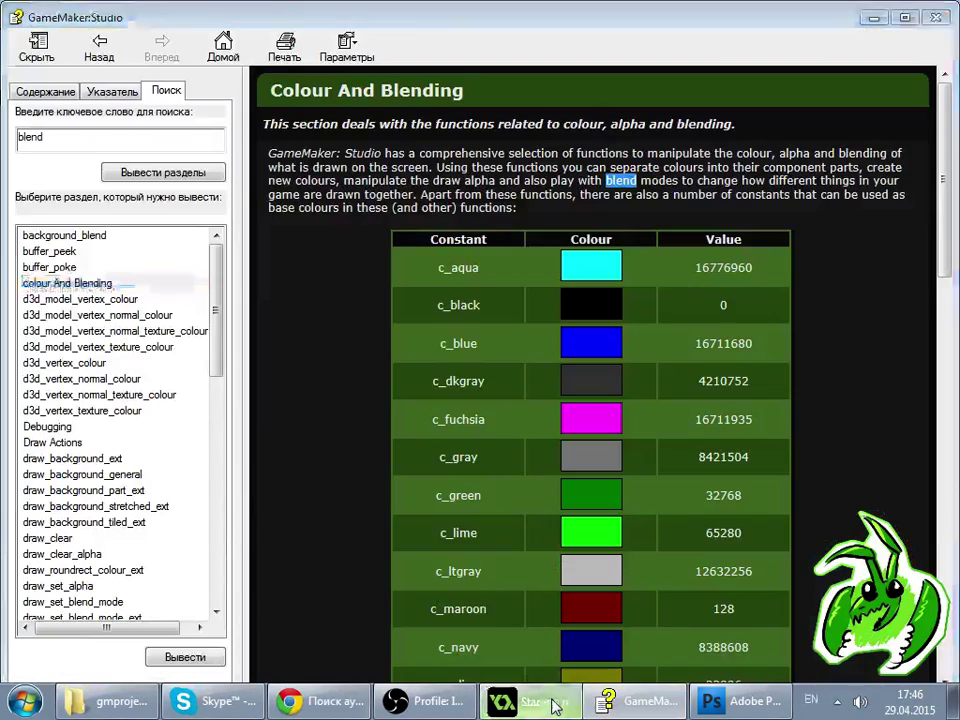
left_click(606, 700)
left_click(635, 706)
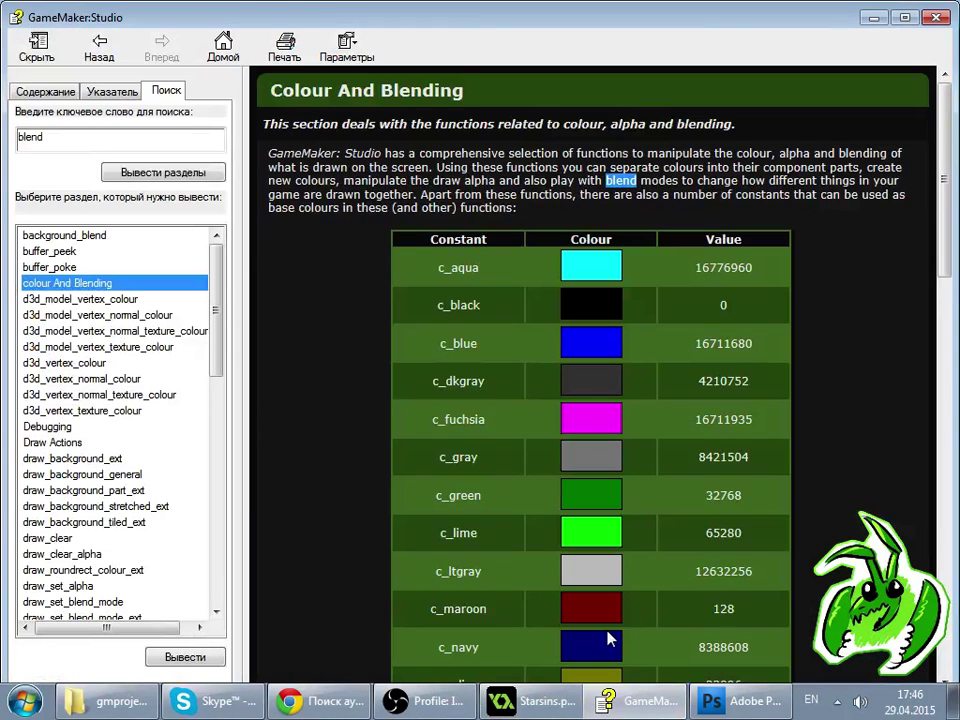
left_click(635, 706)
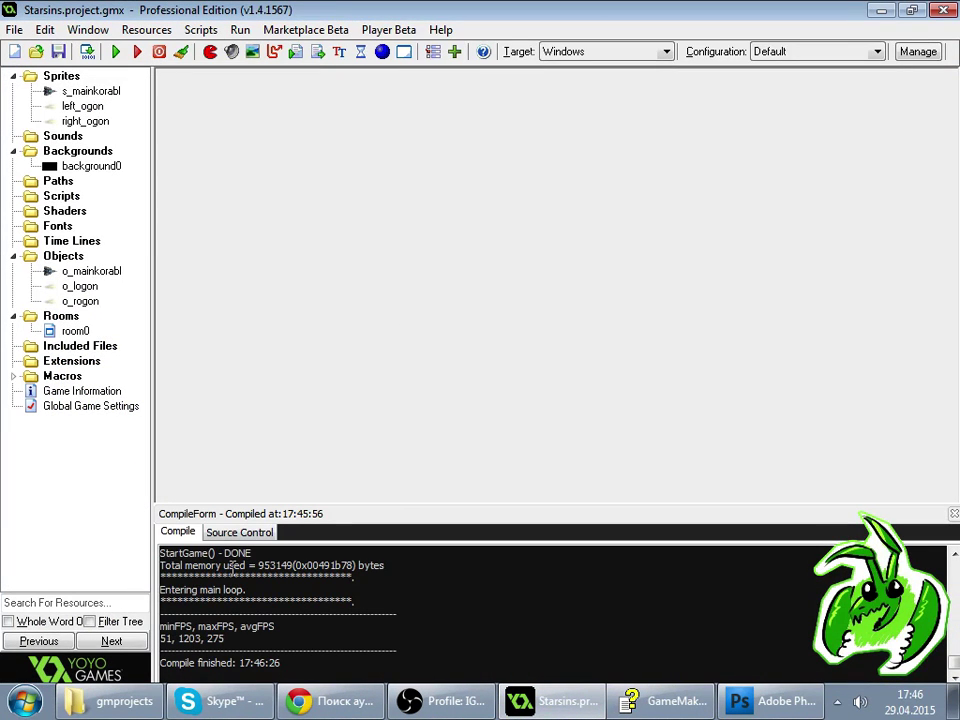
- Switch to Photoshop, show the black Фон layer in ogonek.psd, and add a new layer above Слой 1
left_click(752, 700)
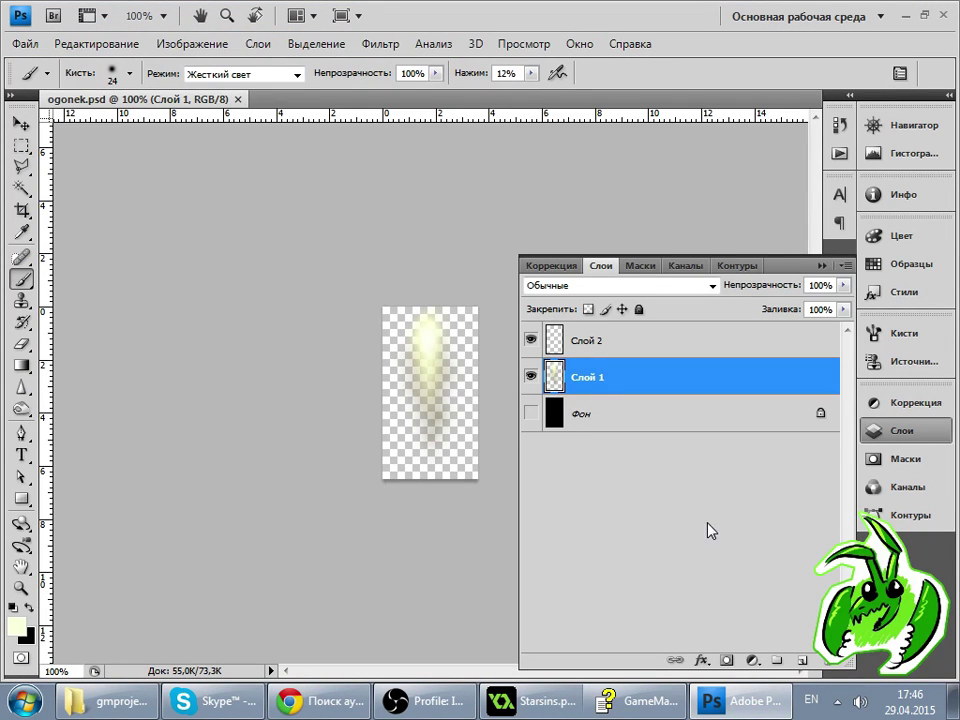
left_click(532, 418)
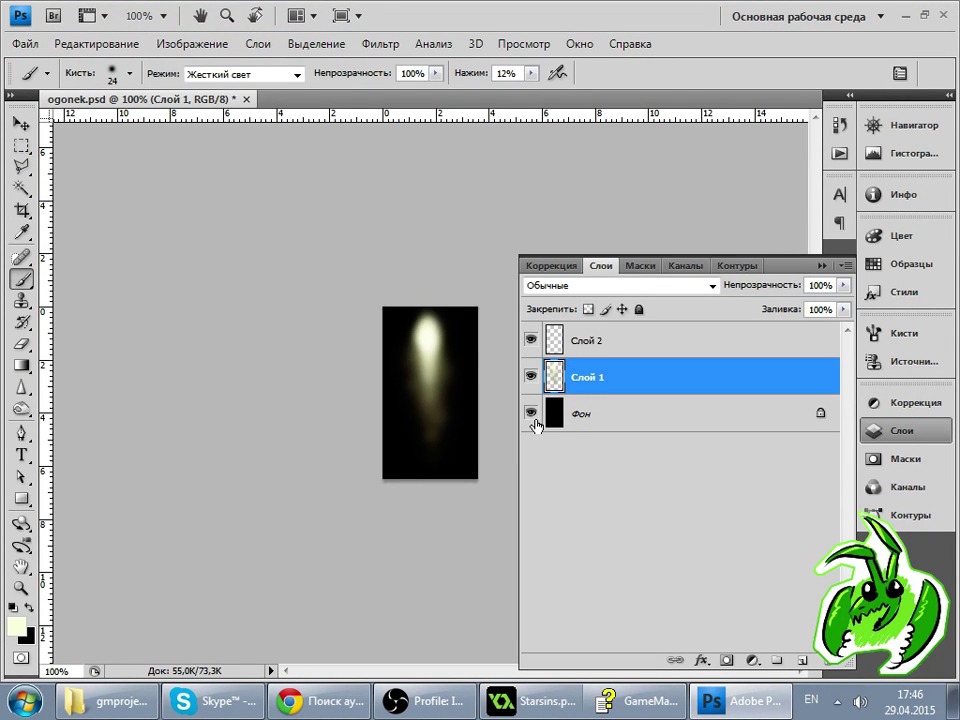
key("ctrl+shift+alt+n")
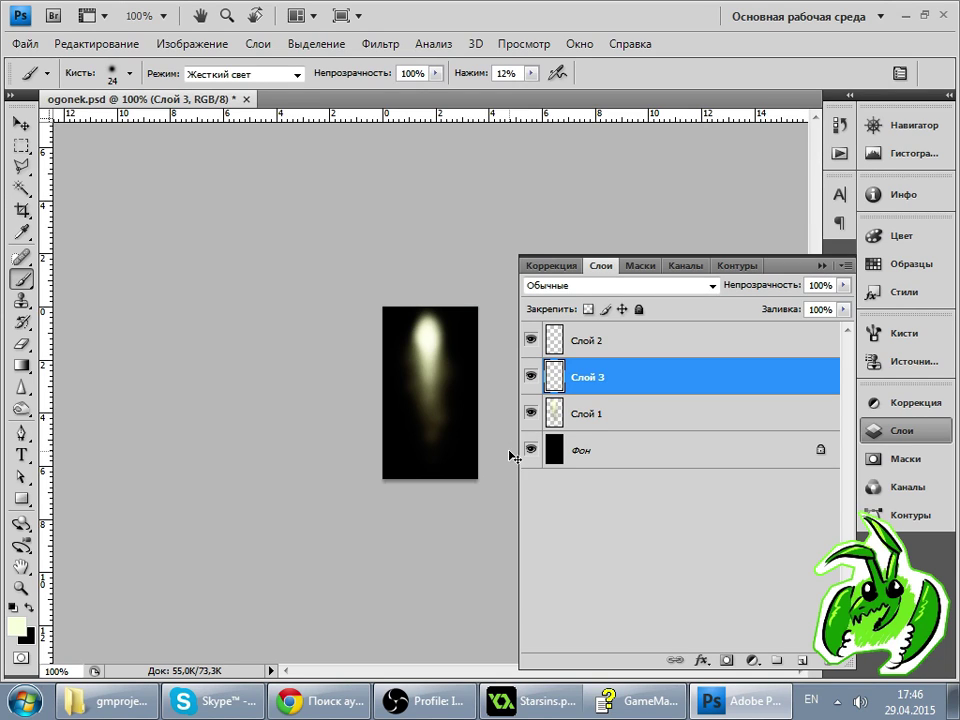
key("ctrl+plus")
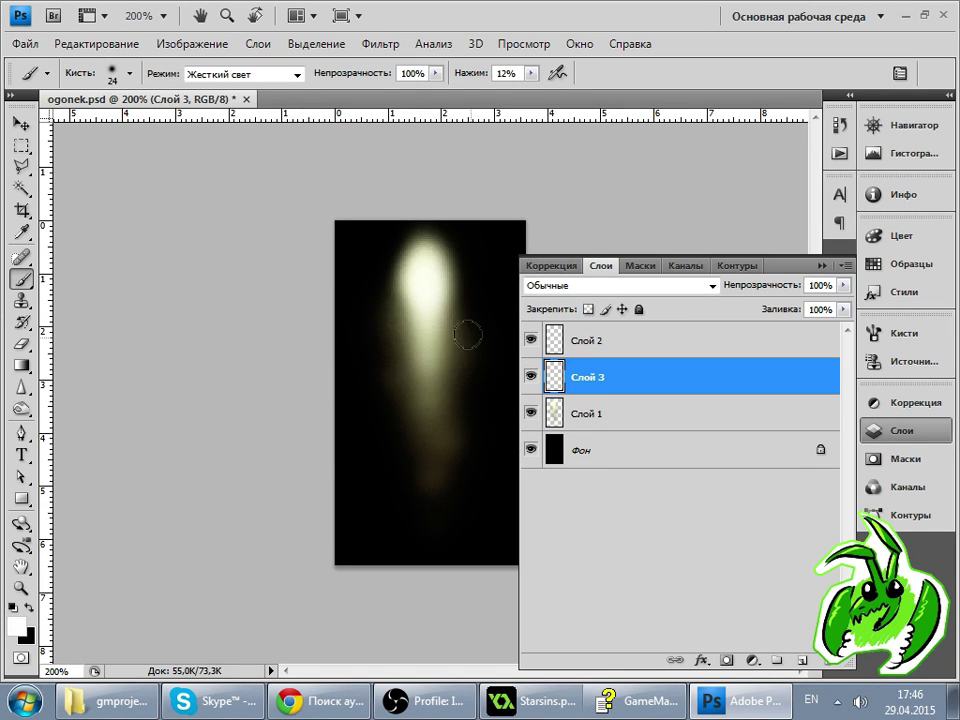
- Toggle the new layer's visibility to compare the flame, and merge it down into Слой 1
left_click(530, 377)
left_click(532, 374)
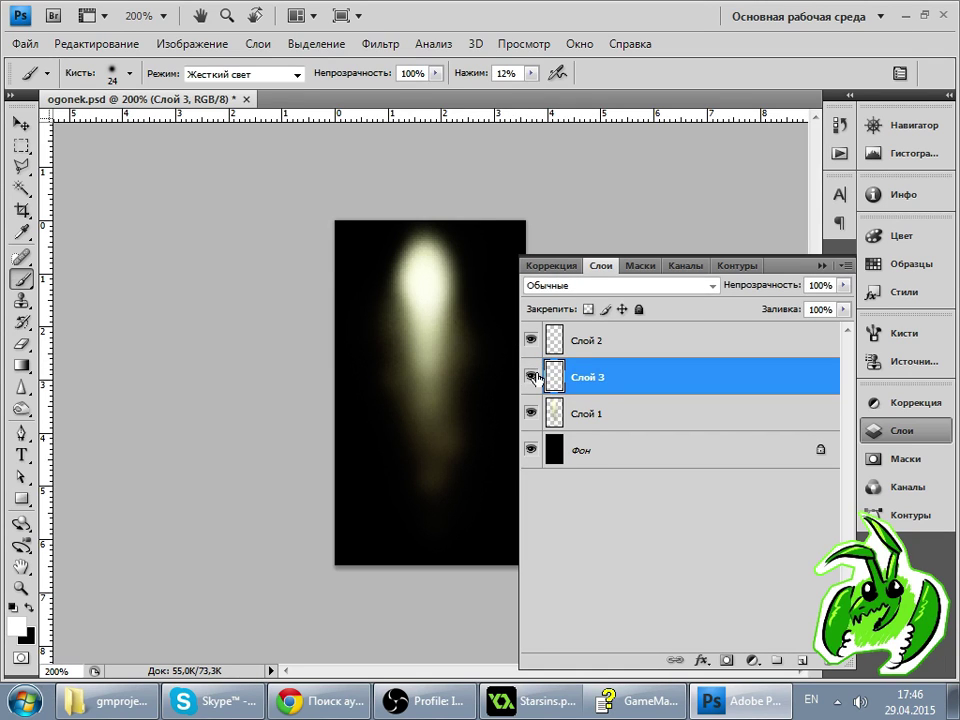
key("v")
key("ctrl+e")
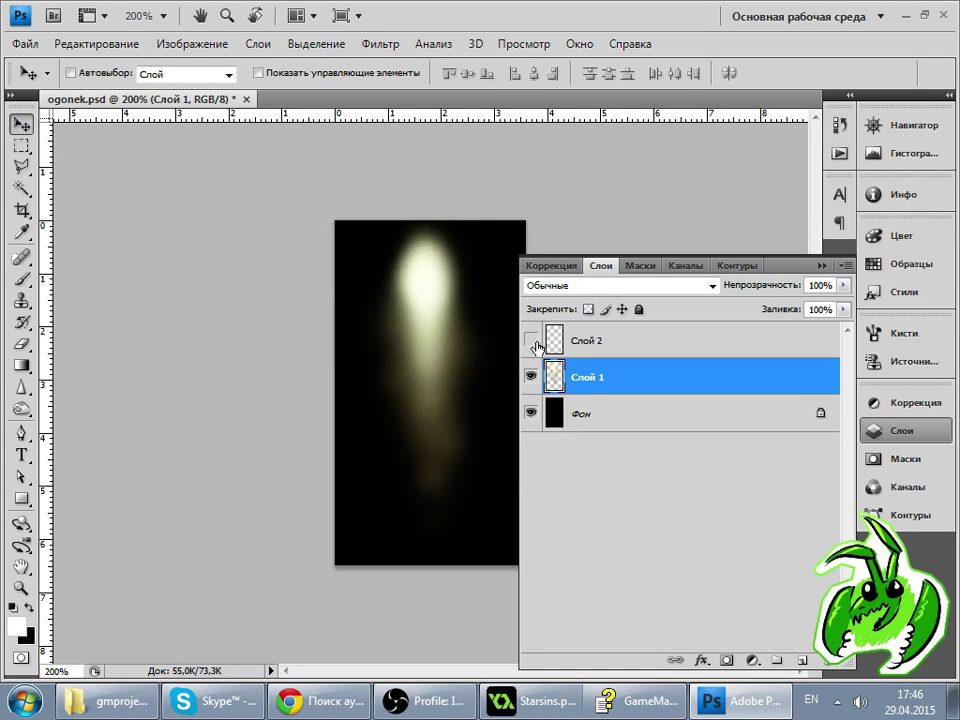
- Select Слой 2, hide Слой 1, and set the Brush flow to 100%
left_click(548, 348)
left_click(530, 377)
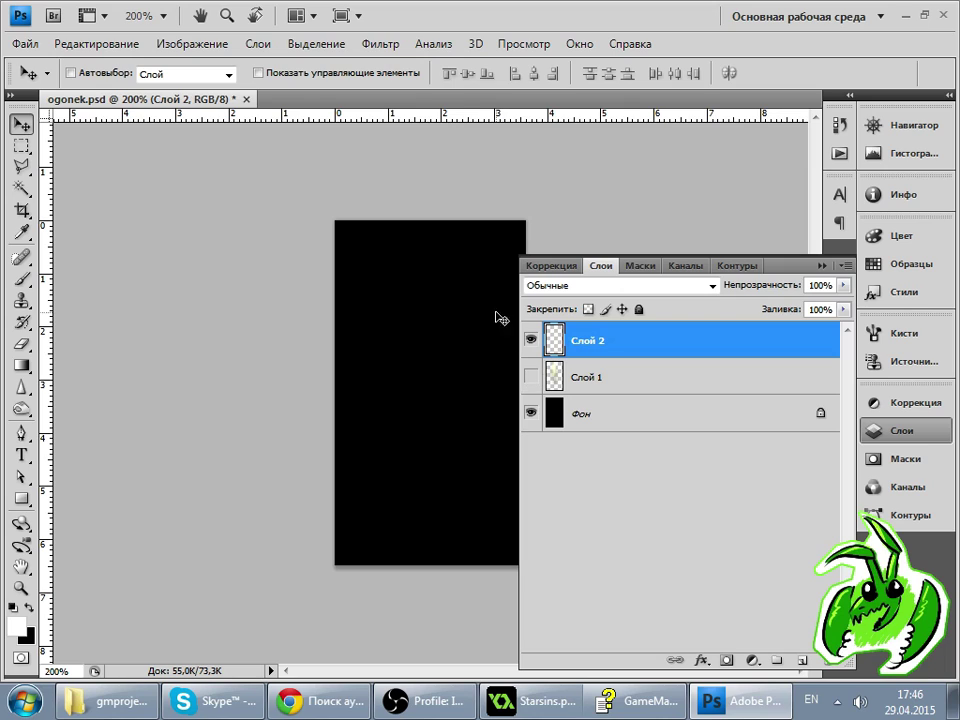
key("b")
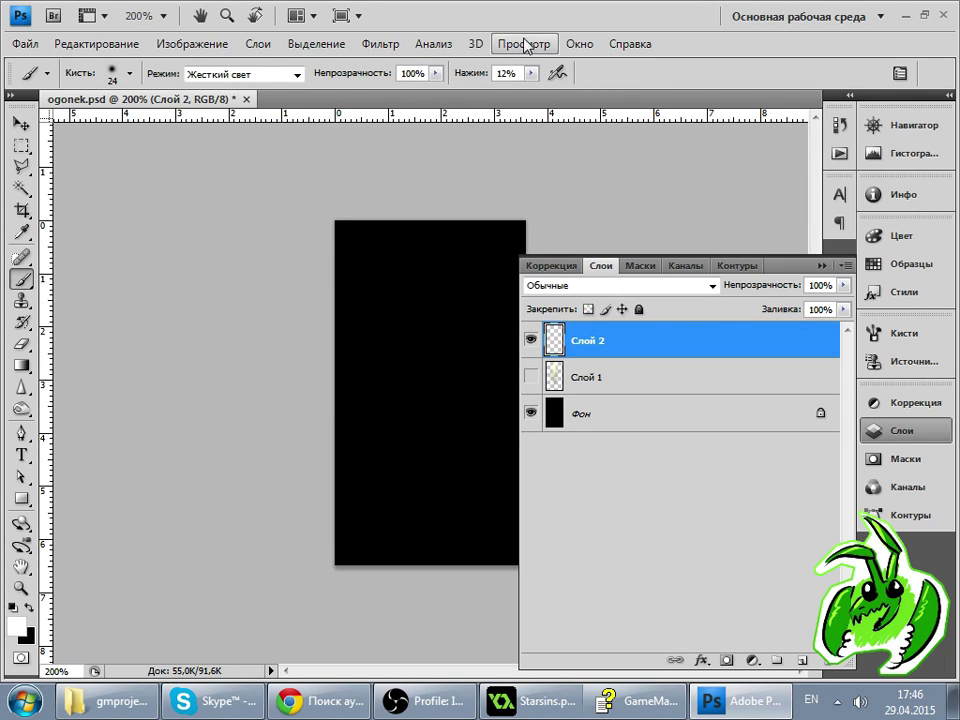
left_click(531, 74)
left_click_drag(566, 93, 676, 108)
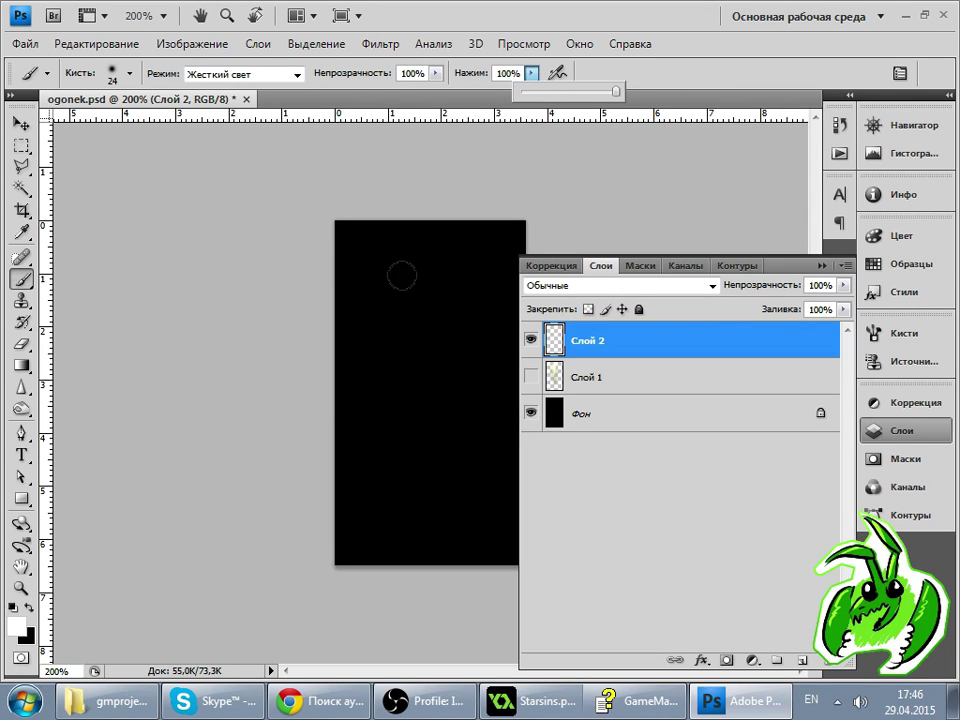
- Paint a soft white dot in the upper part of Слой 2 and load its outline as a selection
left_click(435, 281)
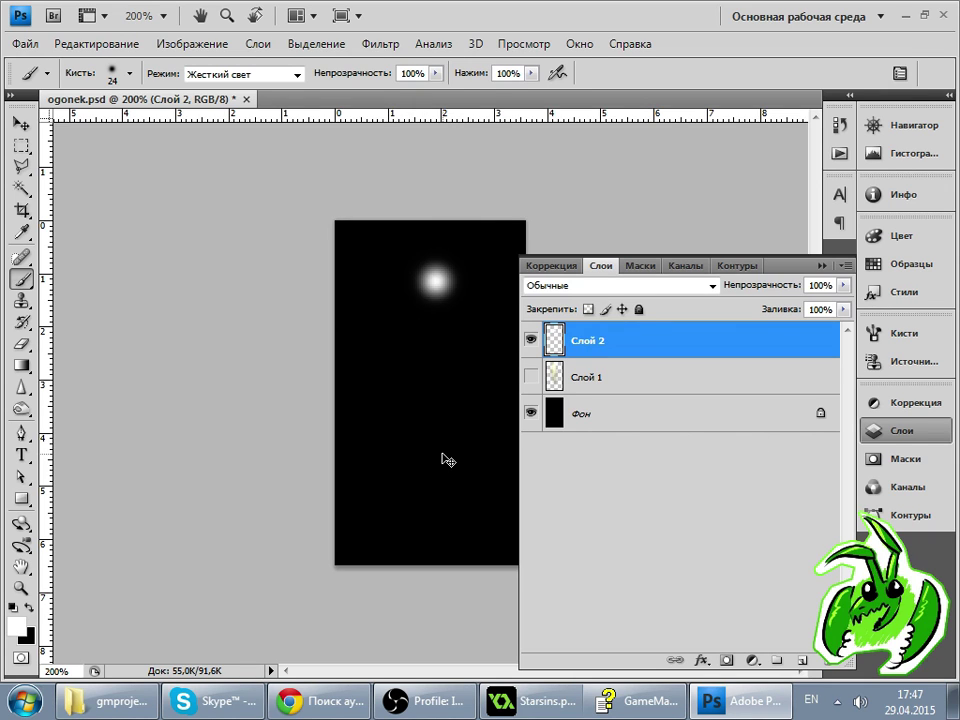
key("ctrl+z")
left_click(15, 625)
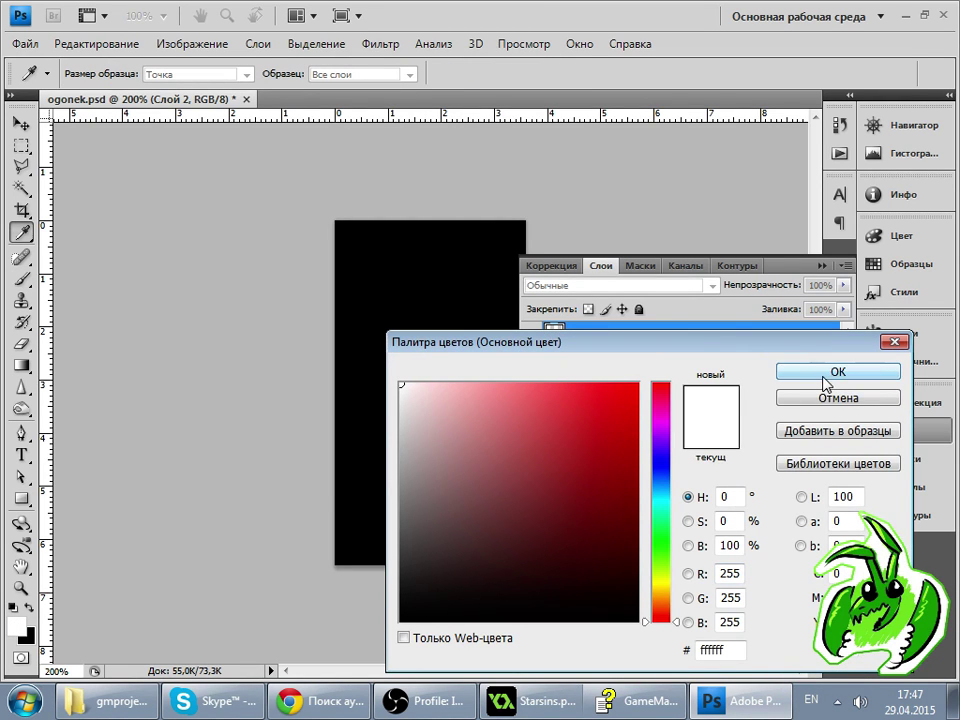
left_click(838, 371)
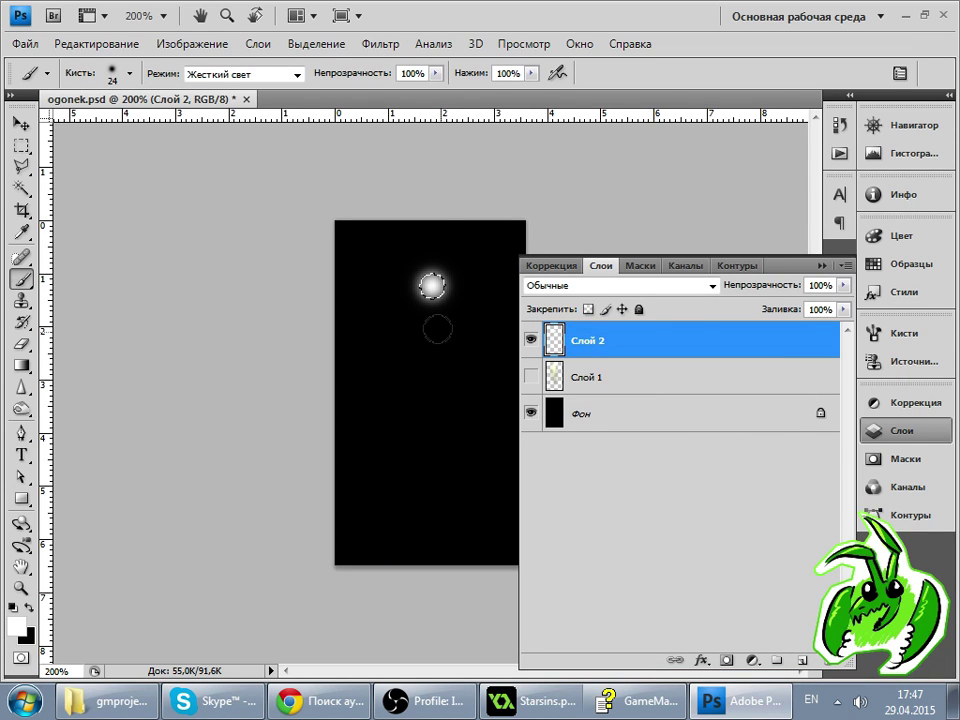
- Set the foreground colour to dark red and enlarge the soft brush to 52 px
left_click(16, 628)
left_click_drag(610, 470, 637, 488)
left_click(838, 371)
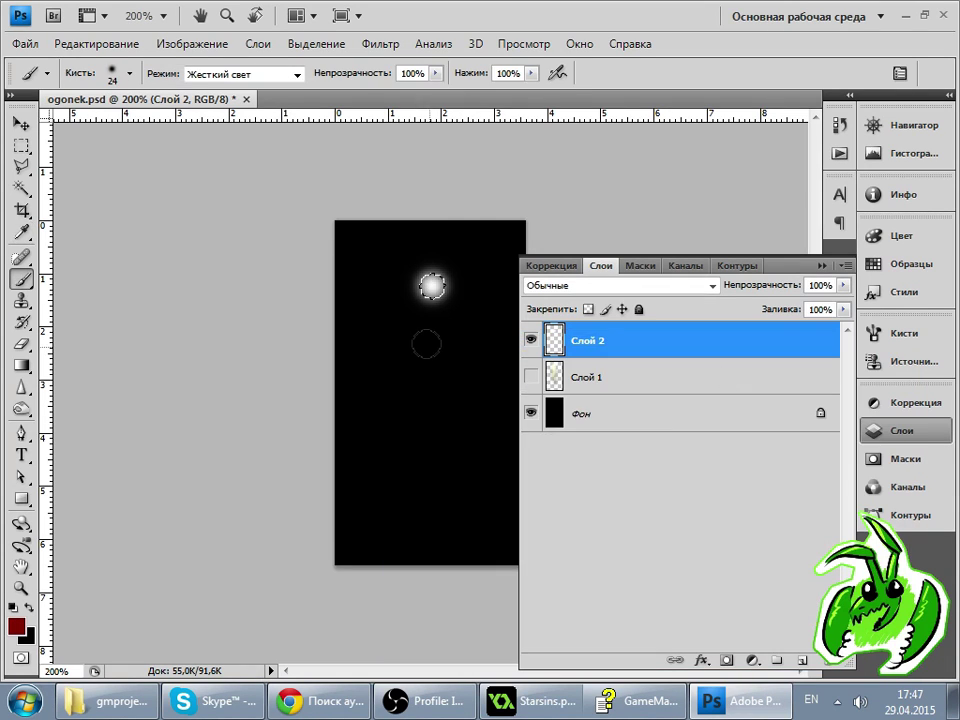
right_click(441, 378)
left_click_drag(523, 422, 506, 413)
key("Return")
- Try painting dark red over the white dot, and around it with the selection inverted, and undo the strokes
left_click_drag(400, 259, 420, 320)
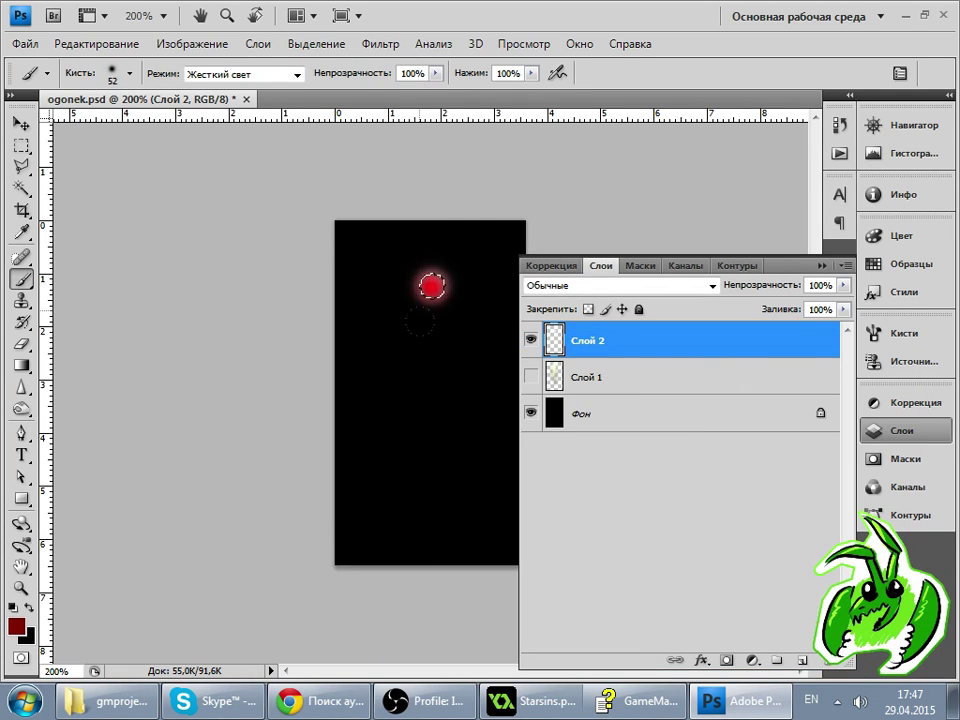
key("ctrl+shift+i")
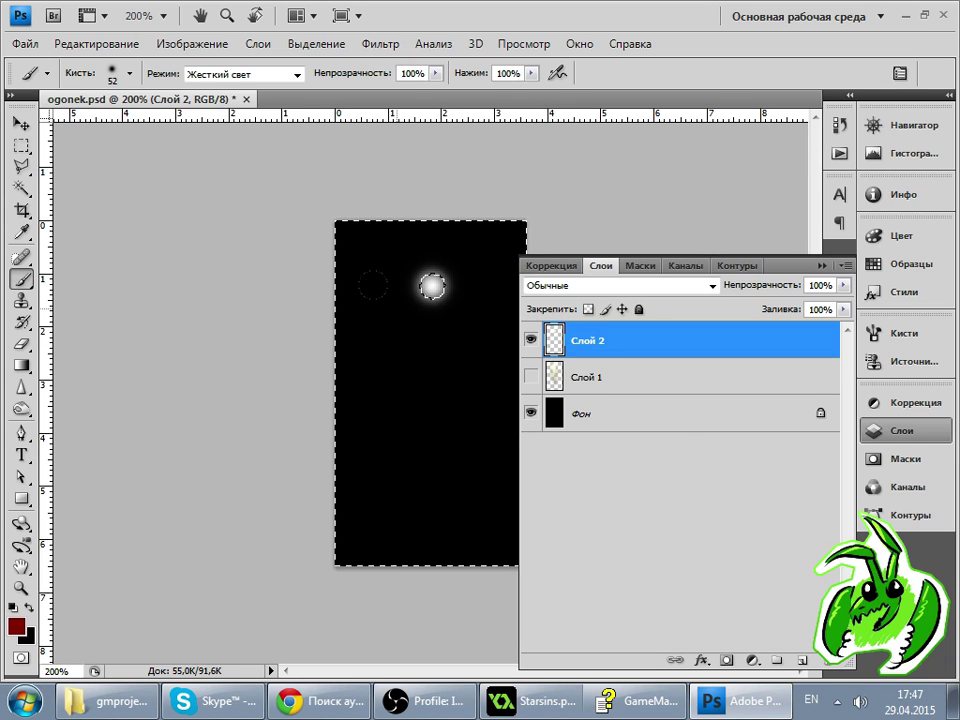
mouse_move(371, 283)
left_mouse_down()
mouse_move(438, 255)
mouse_move(400, 305)
mouse_move(430, 287)
left_mouse_up()
key("ctrl+z")
key("ctrl+z")
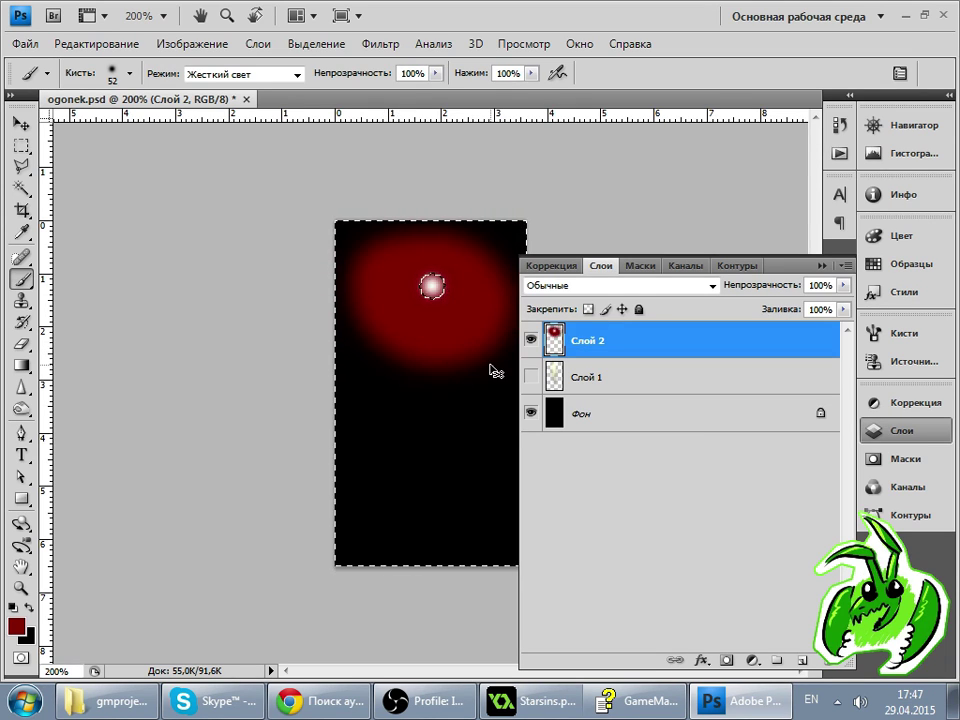
key("ctrl+z")
- Load the selection of Слой 2 and test dark red paint over the dot in the Яркий свет brush mode
left_click(557, 341, "ctrl")
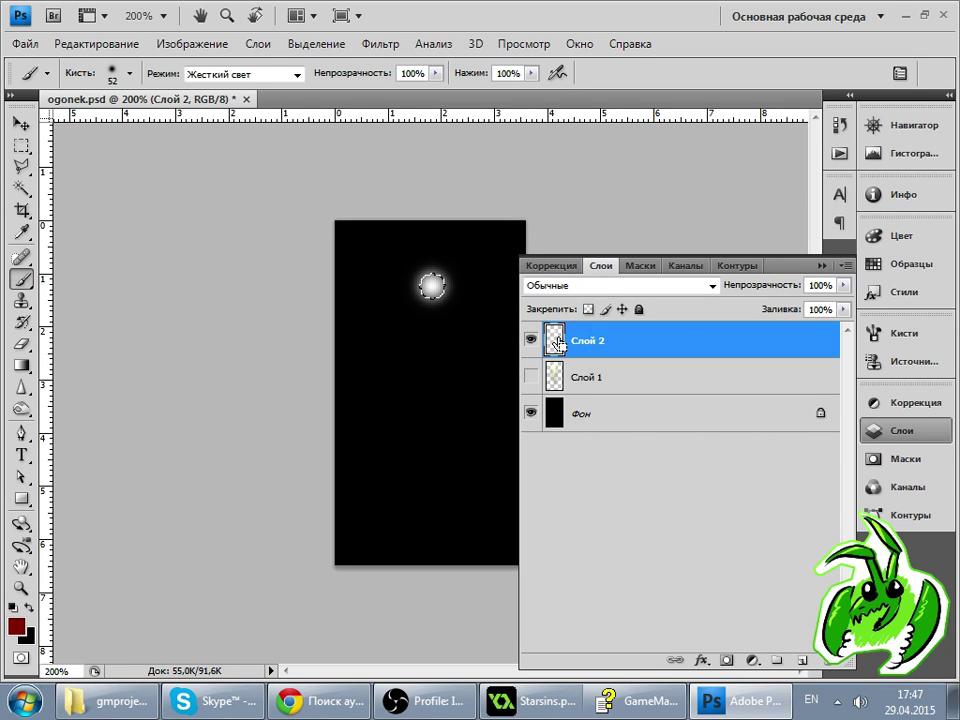
left_click(240, 74)
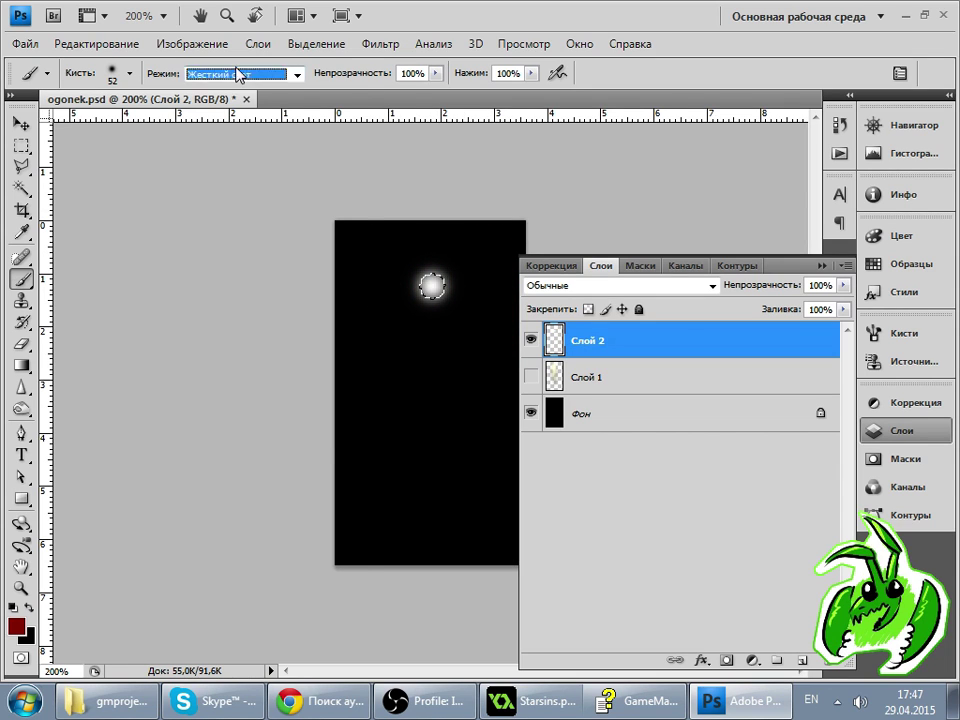
left_click(261, 392)
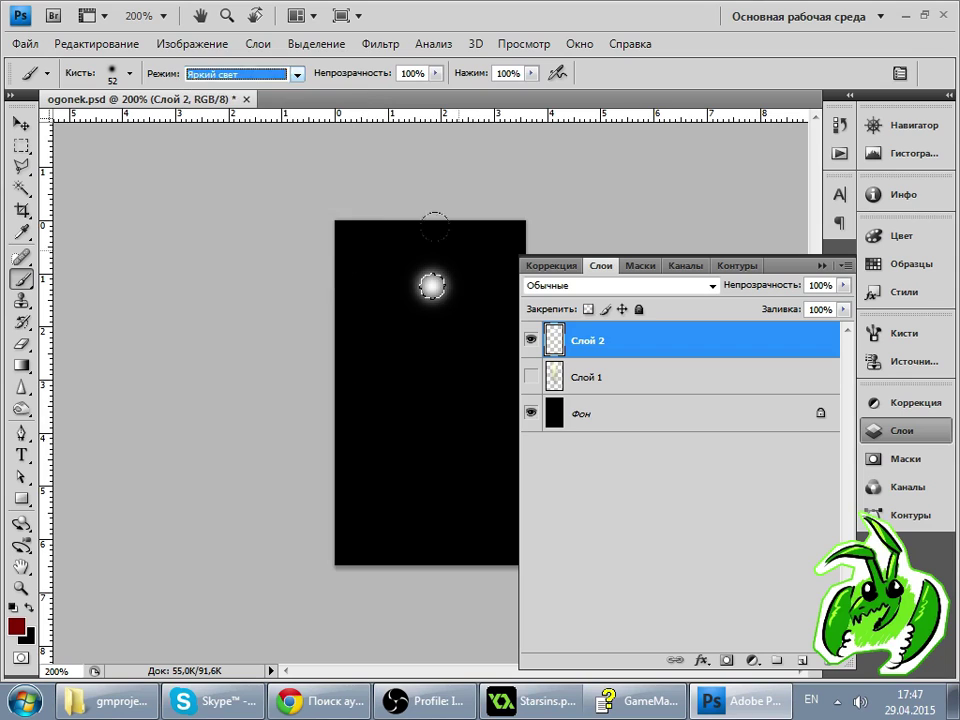
left_click(221, 79)
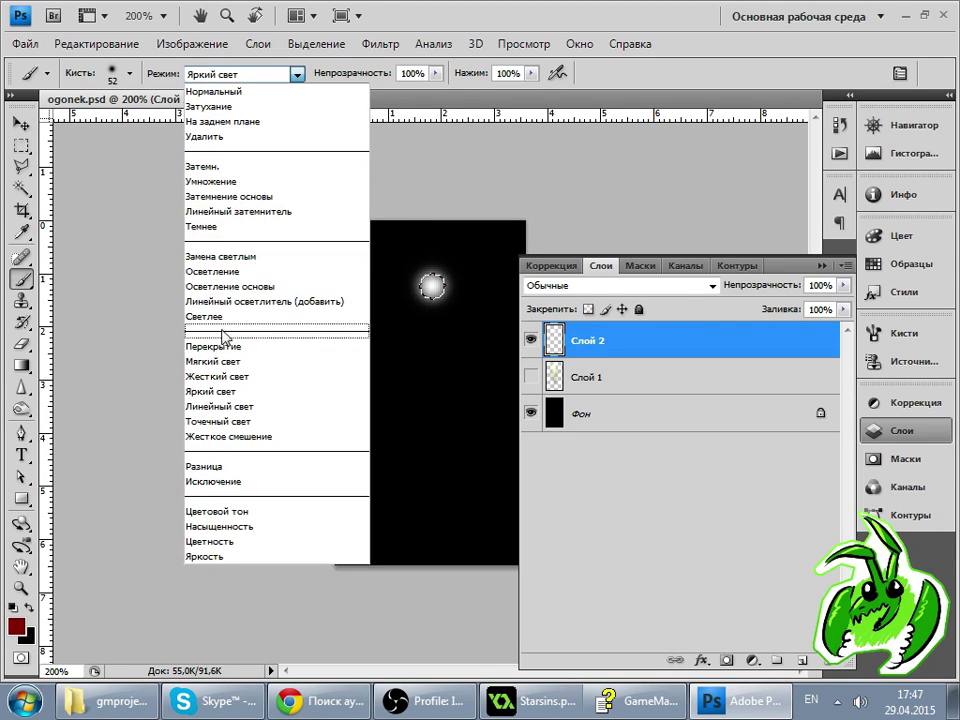
left_click(228, 393)
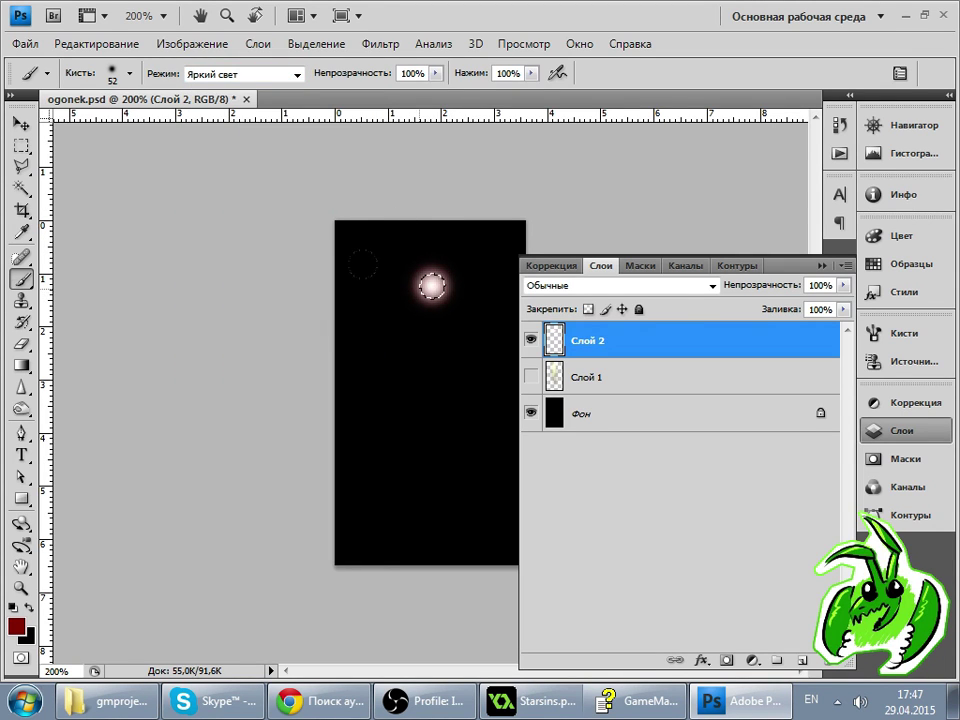
- Try the Точечный свет brush mode on the dot, and set the mode to Жесткое смешение
left_click(285, 79)
left_click(225, 417)
left_click(285, 79)
left_click(259, 441)
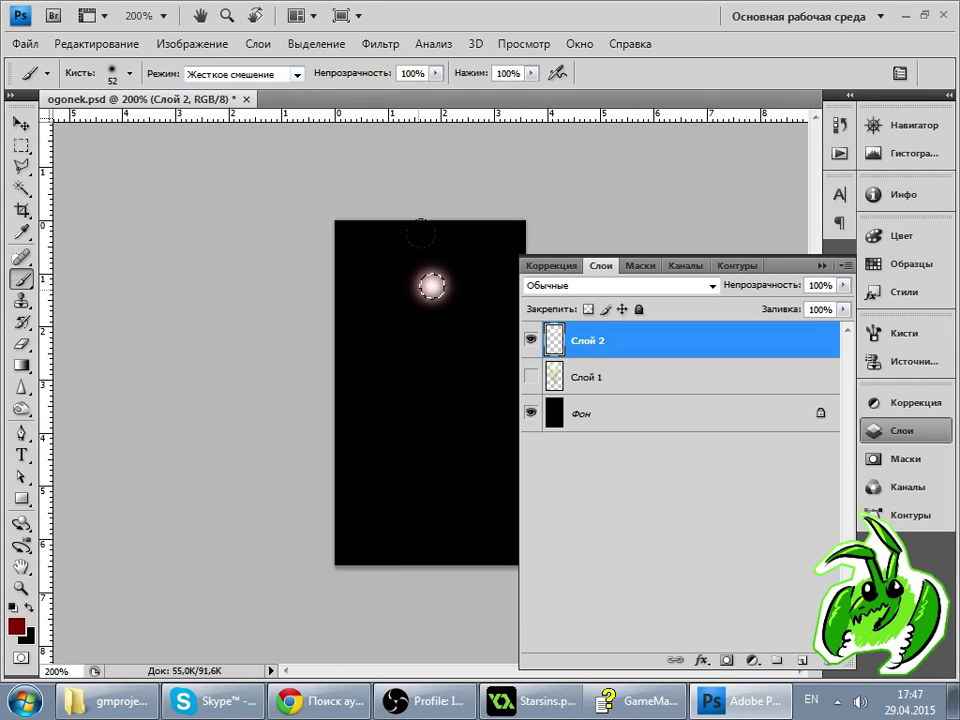
- Change the foreground colour to a very dark red, much darker than the current shade
left_click(15, 627)
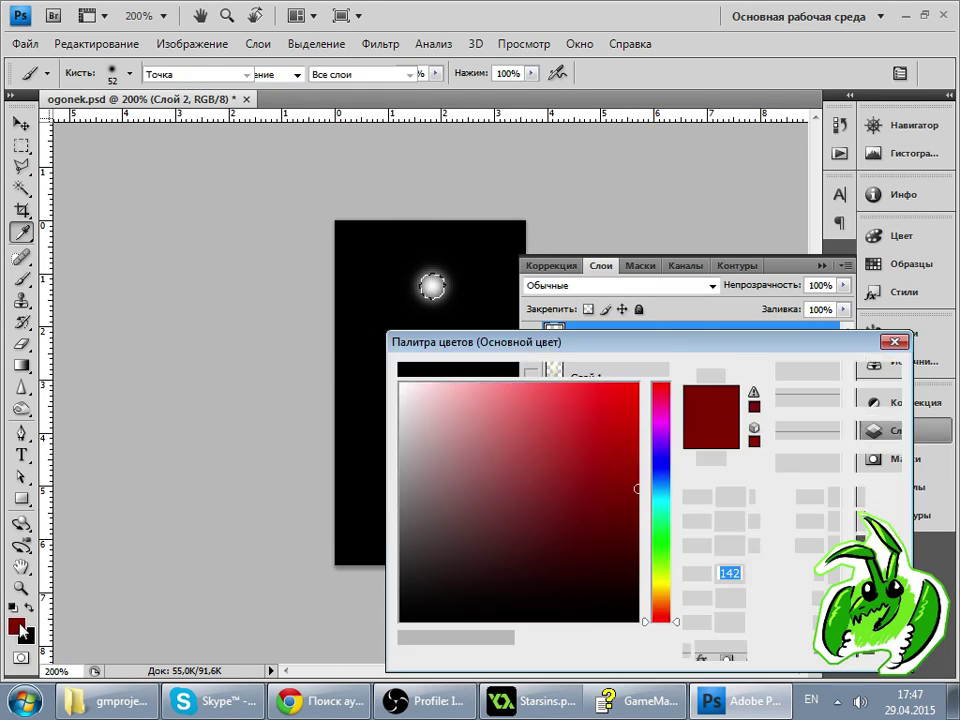
left_click_drag(636, 500, 640, 572)
left_click(800, 373)
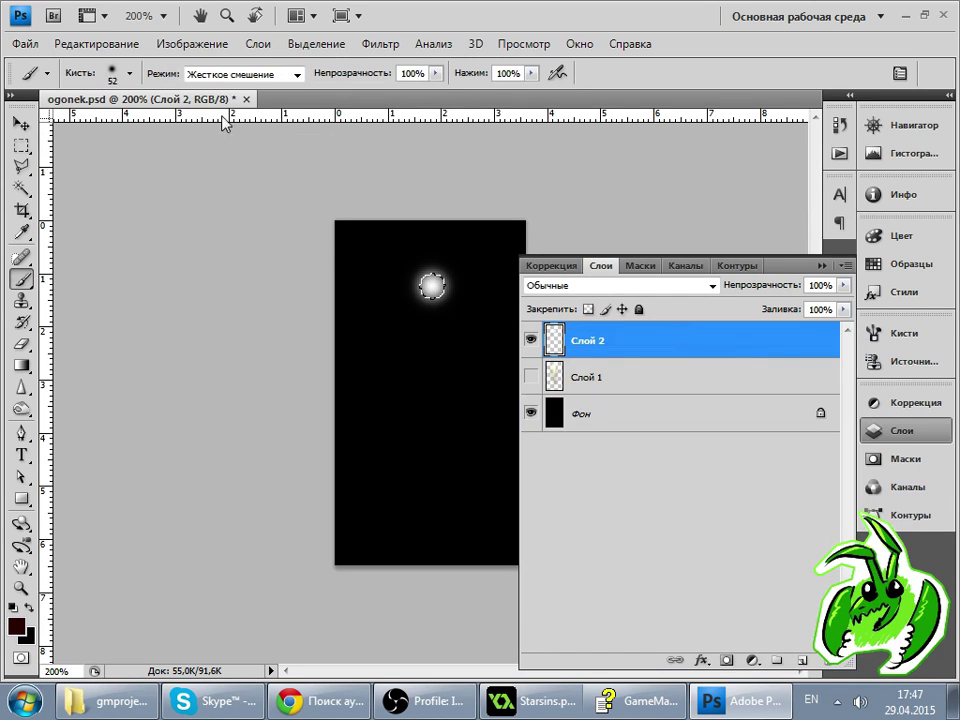
- Test the dark red brush on the dot in the Линейный затемнитель and Затемнение основы modes
left_click(240, 73)
left_click(249, 213)
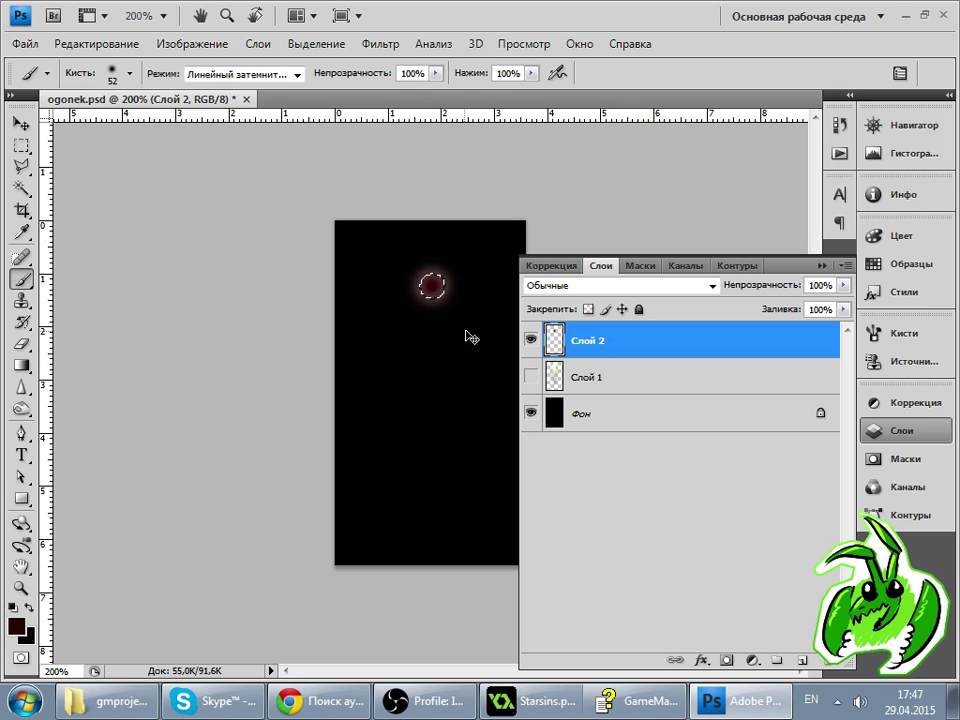
left_click(240, 73)
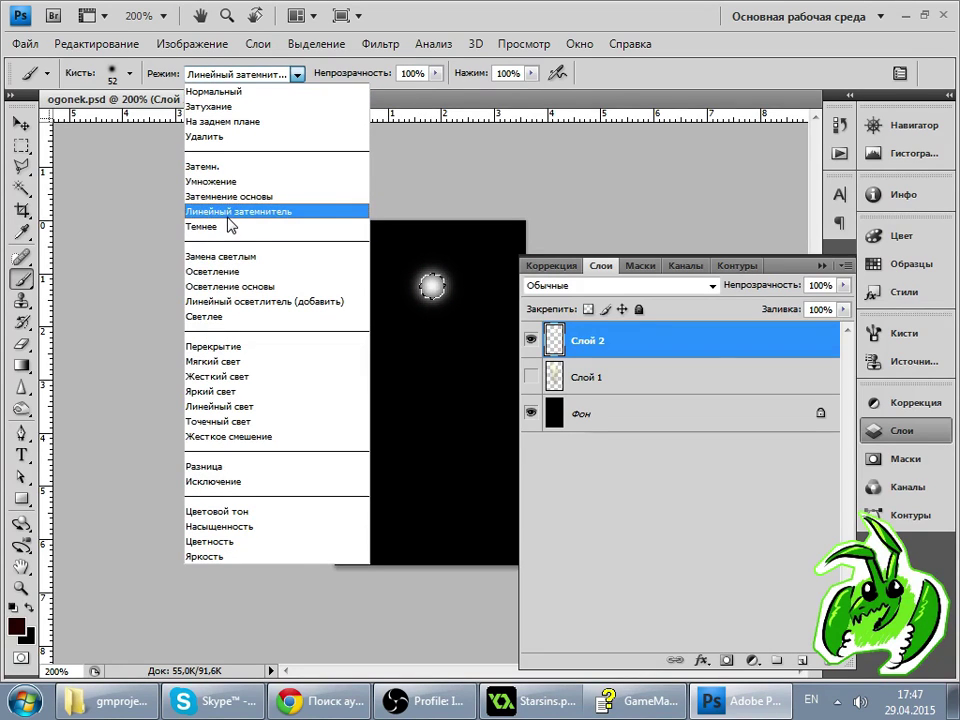
left_click(245, 196)
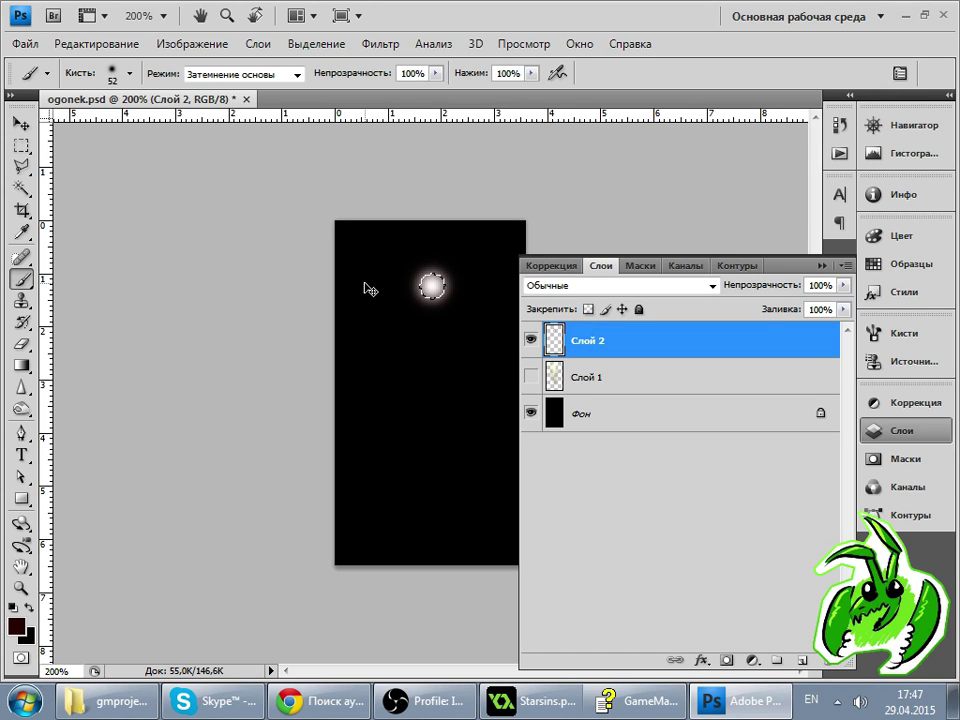
- Check the viewer list of the Twitch stream in Chrome, glance at the GameMaker project, and return to Photoshop
left_click(315, 701)
left_click(295, 10)
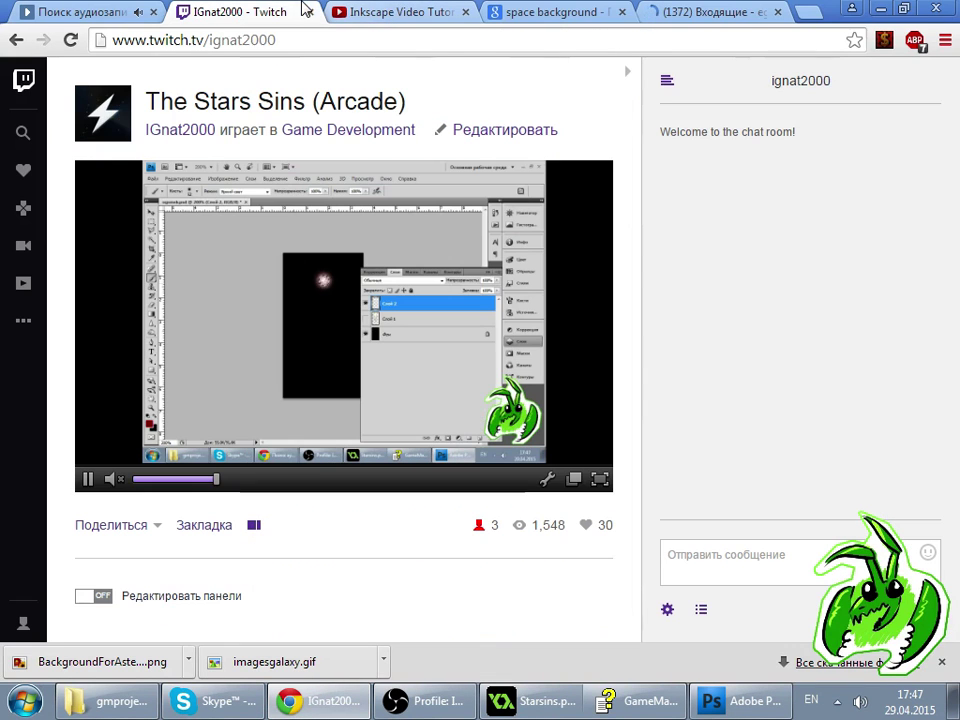
left_click(716, 610)
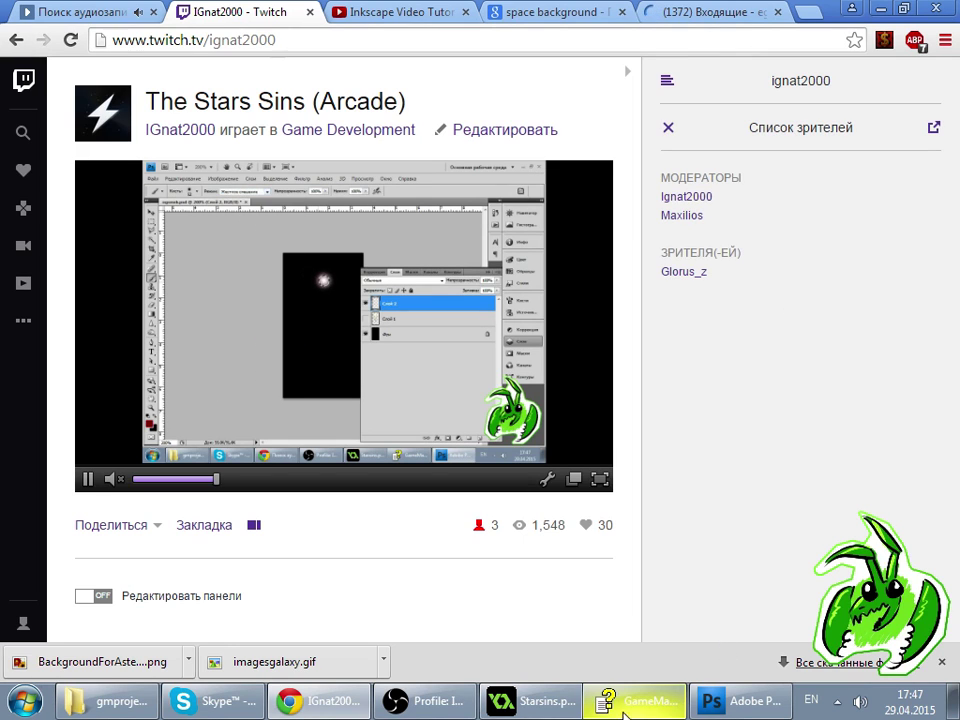
left_click(543, 700)
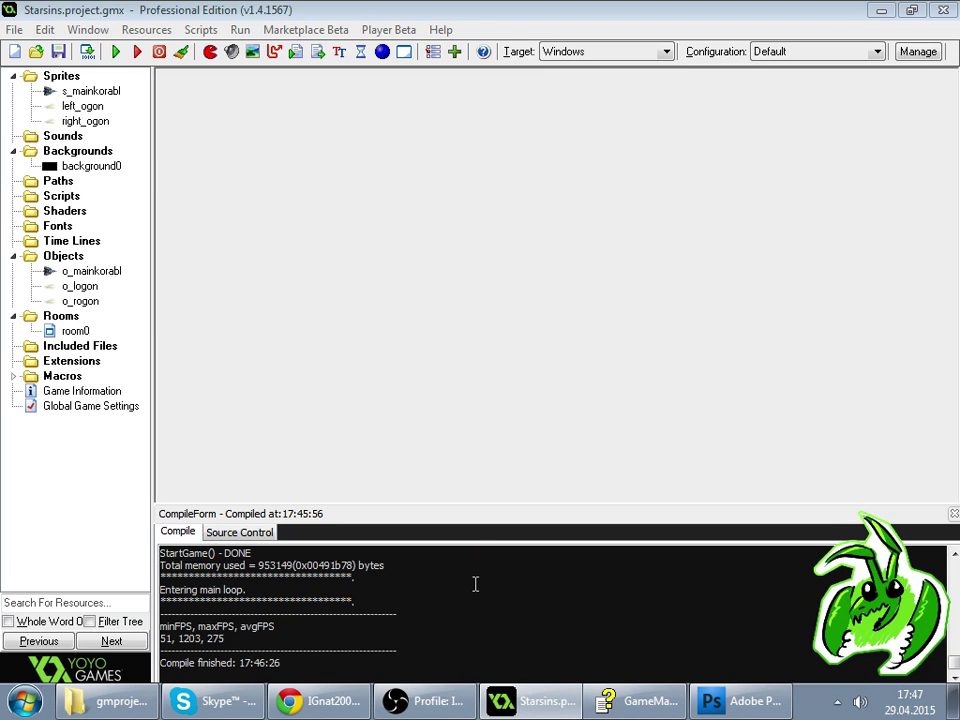
left_click(719, 702)
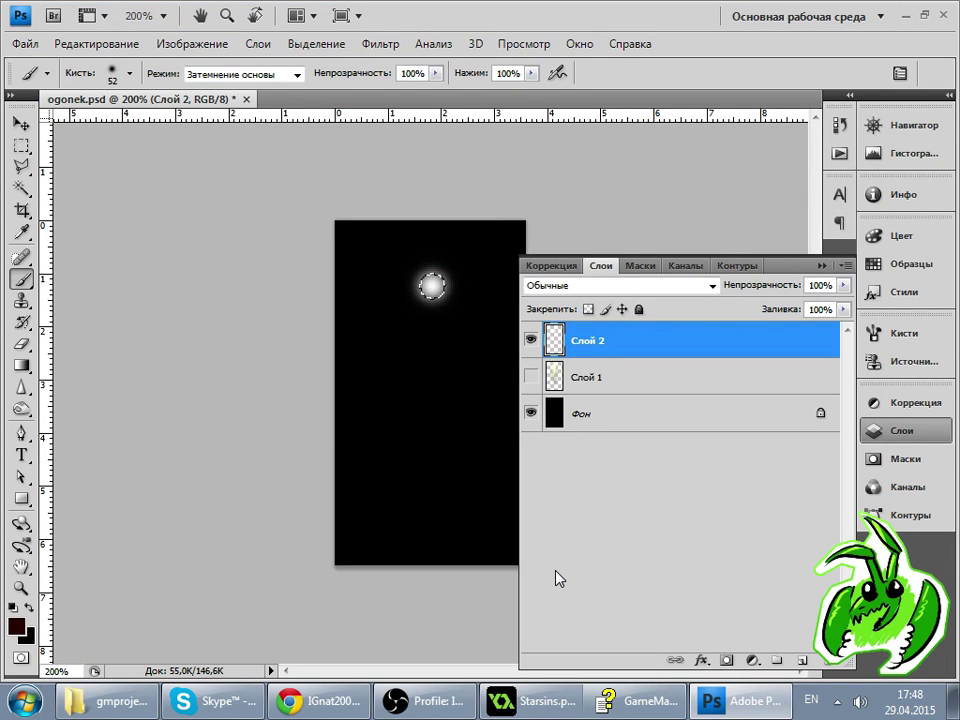
- Select the canvas area from the dot's centre down to the lower edge with a rectangular marquee on Слой 2
key("alt+bracketleft")
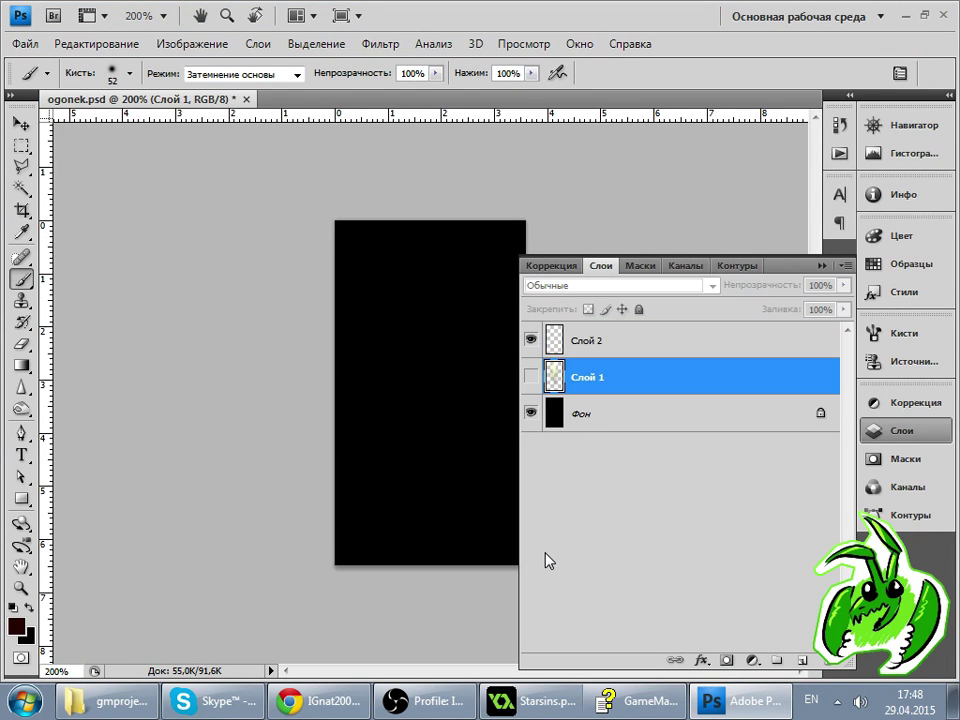
key("alt+bracketright")
left_click(21, 145)
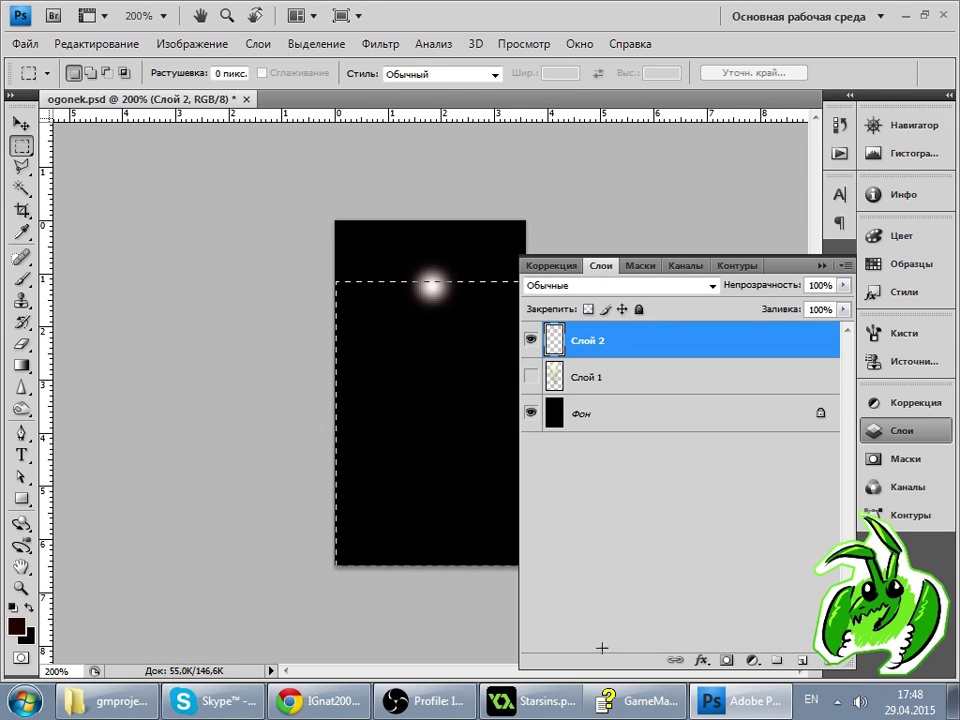
- Draw a straight vertical Pen path from the dot's centre down into the lower half of the canvas
key("p")
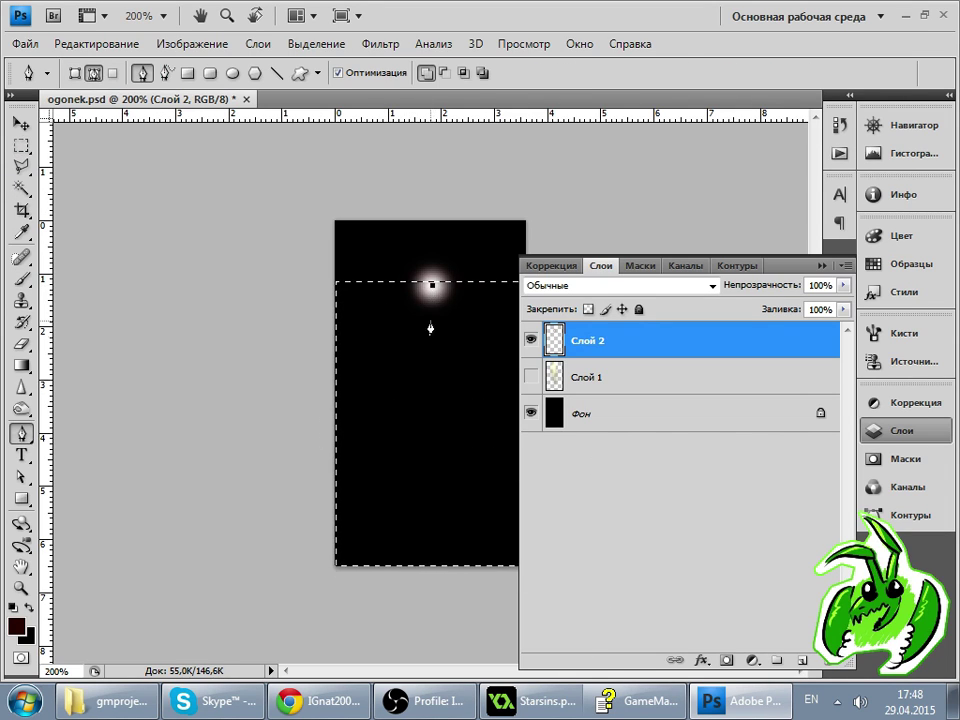
right_click(442, 350)
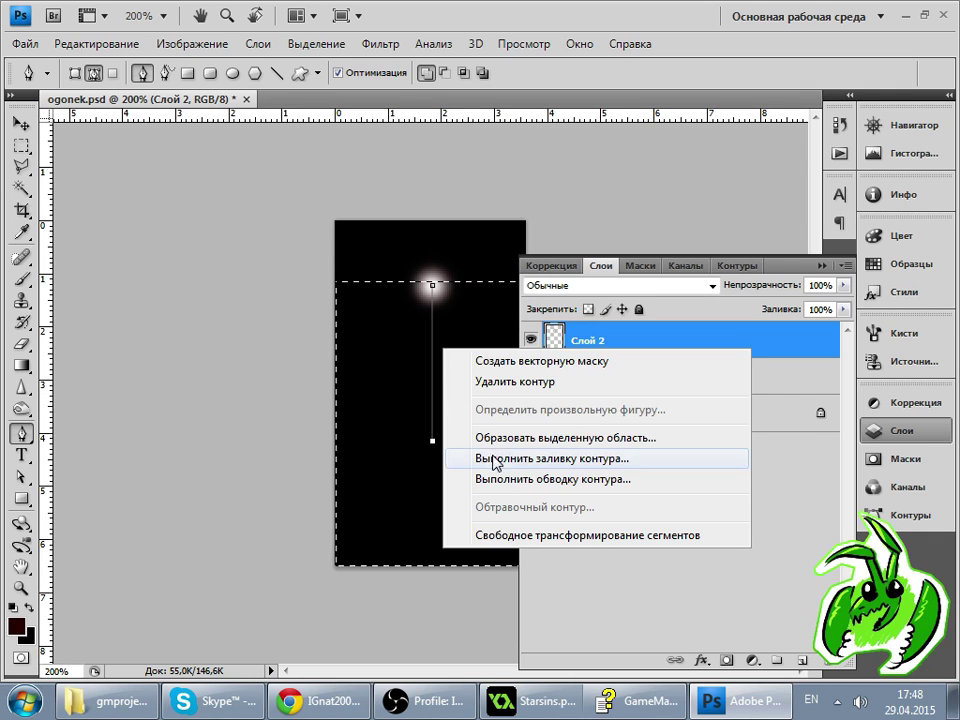
key("Escape")
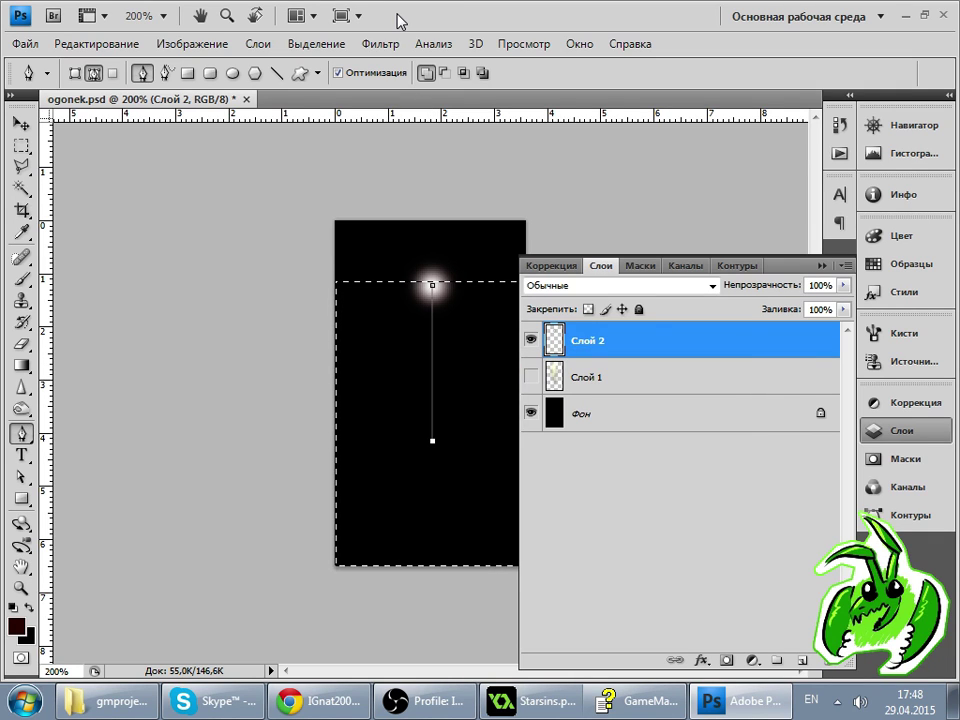
- Set the foreground colour to white and try stroking the path, undoing the stroke
key("x")
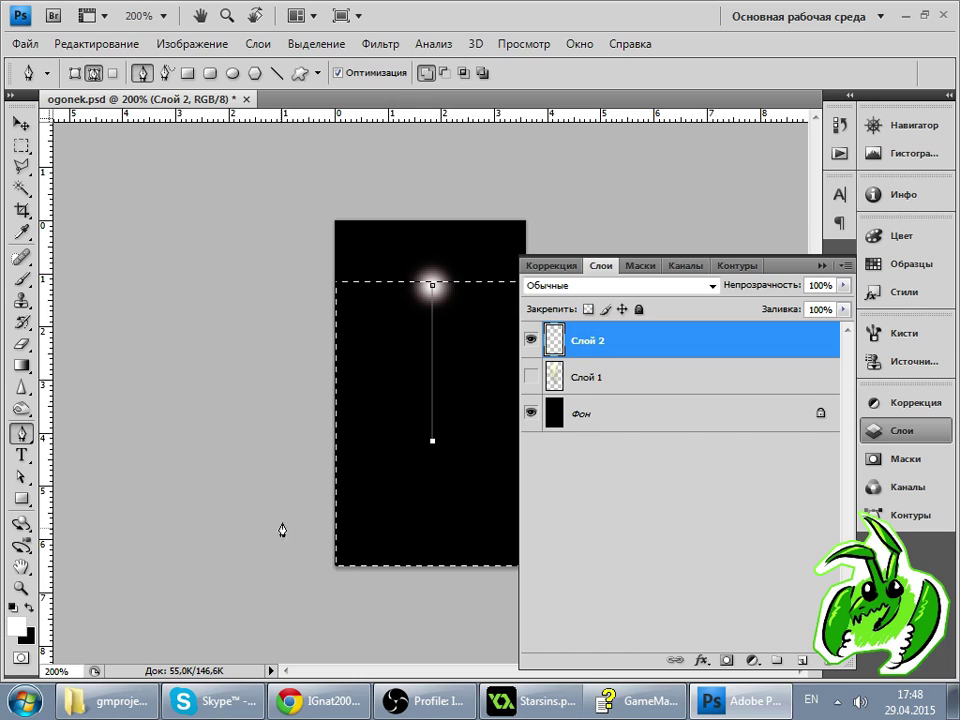
right_click(330, 447)
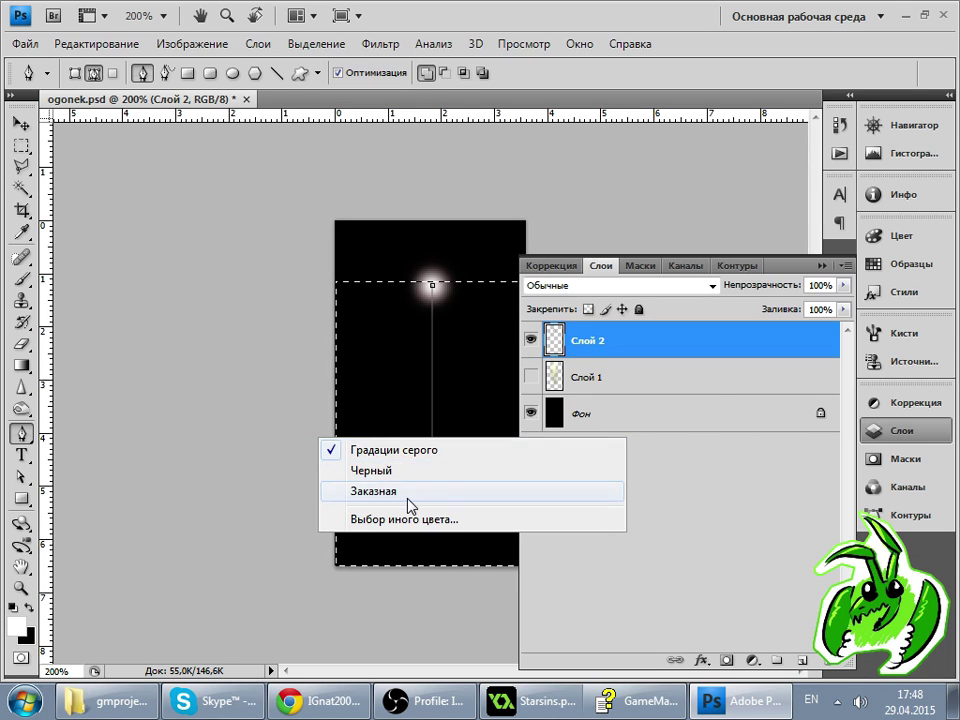
right_click(408, 346)
left_click(459, 476)
key("Return")
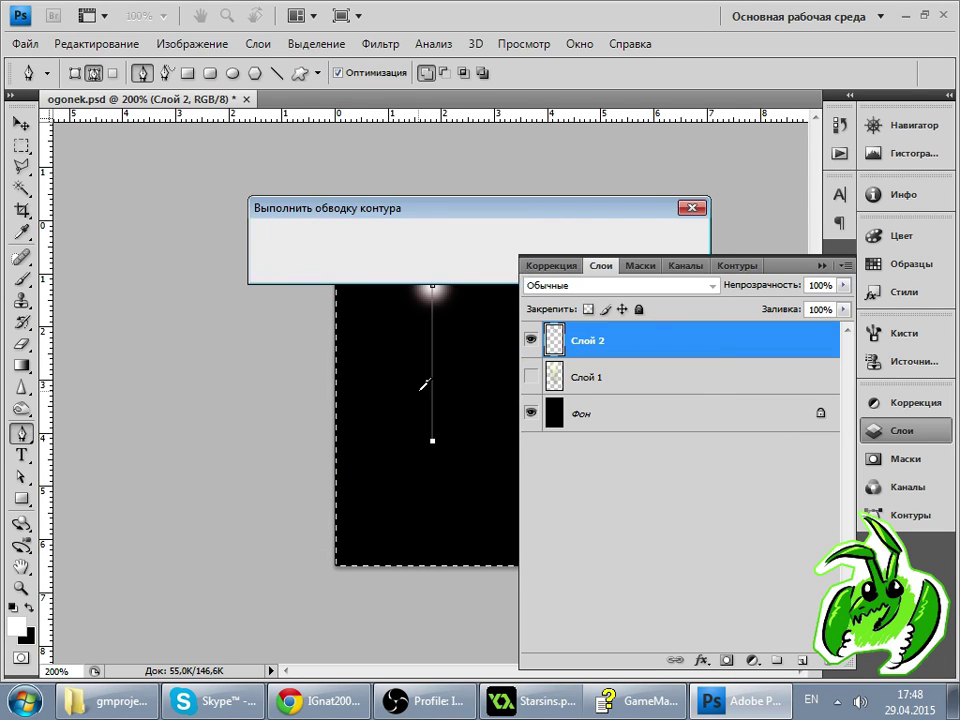
key("ctrl+z")
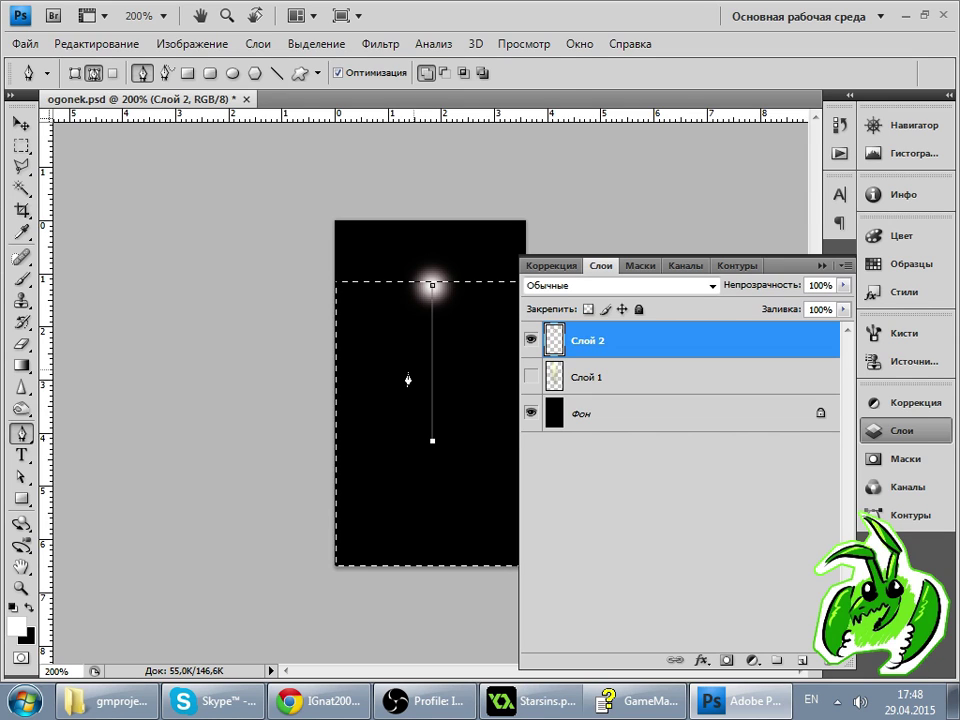
- Replace the path with a straight vertical one from above the canvas down through the dot
key("b")
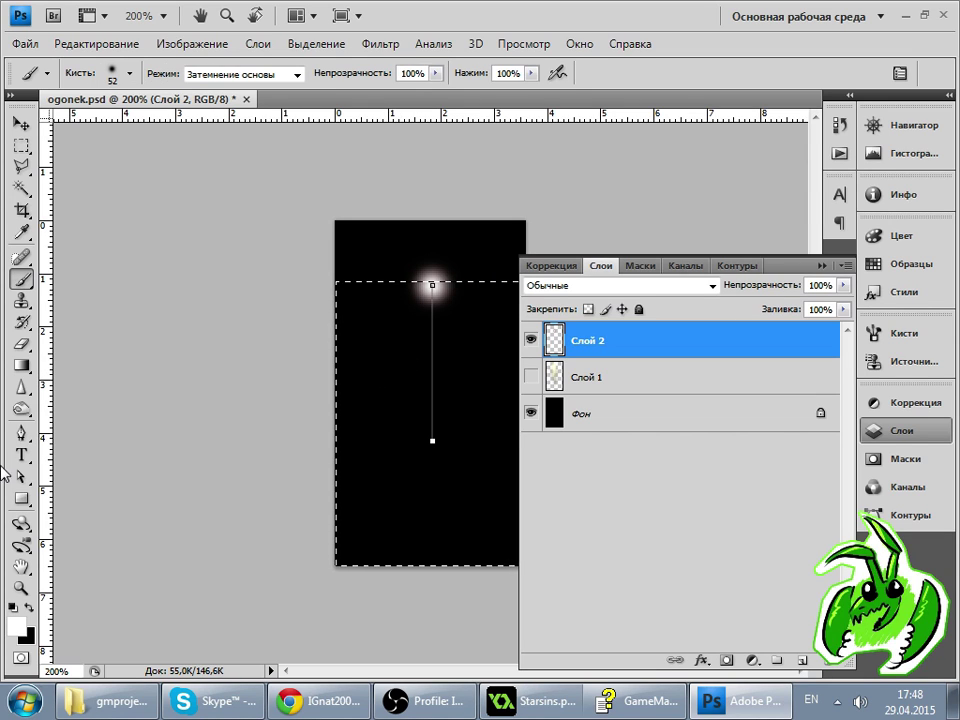
key("ctrl+z")
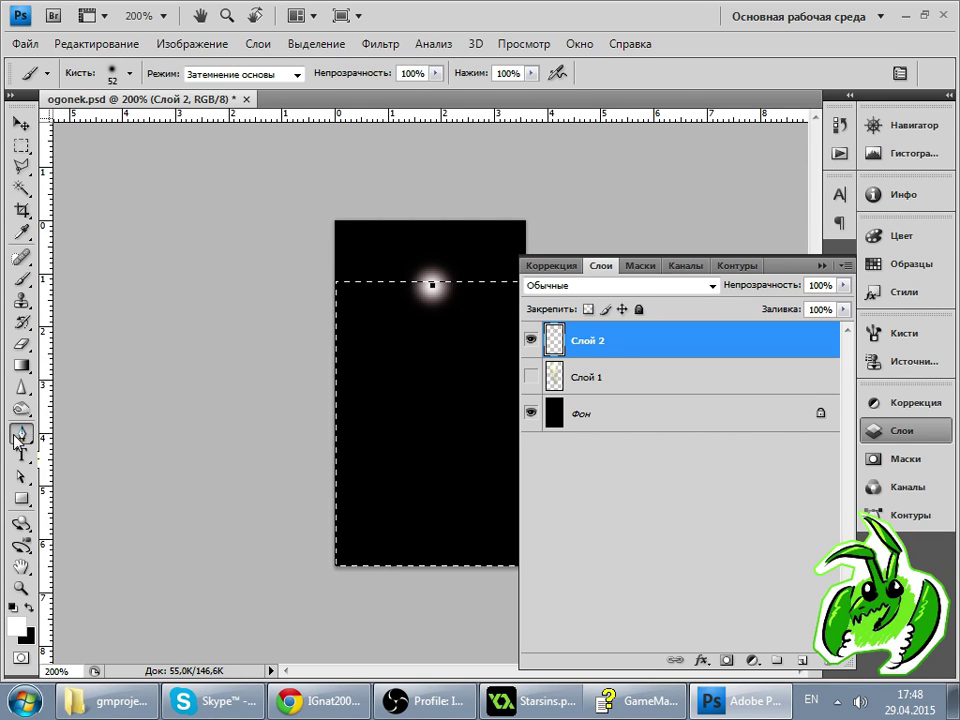
left_click(20, 434)
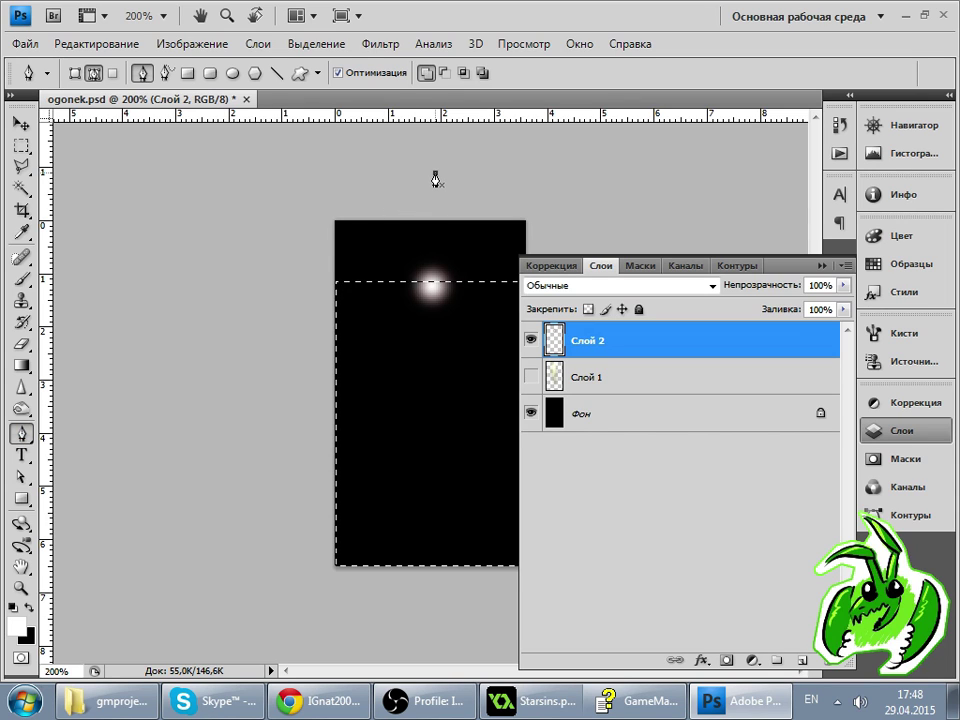
left_click(427, 467, "shift")
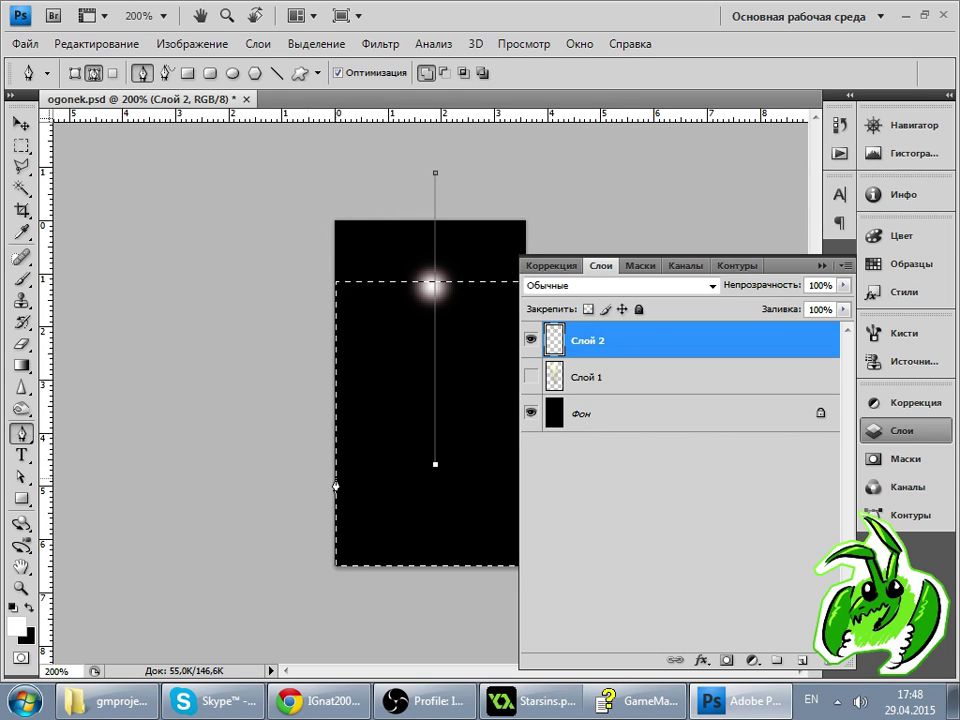
- Try stroking the path with Кисть and simulated pressure, and undo the stroke
right_click(383, 409)
left_click(410, 532)
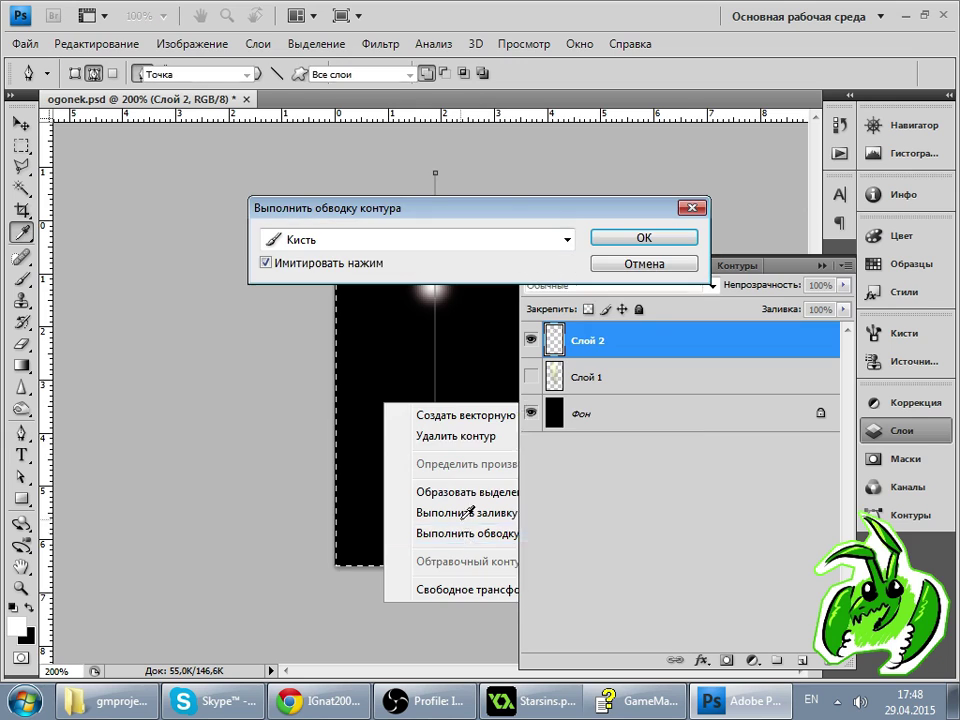
left_click(648, 243)
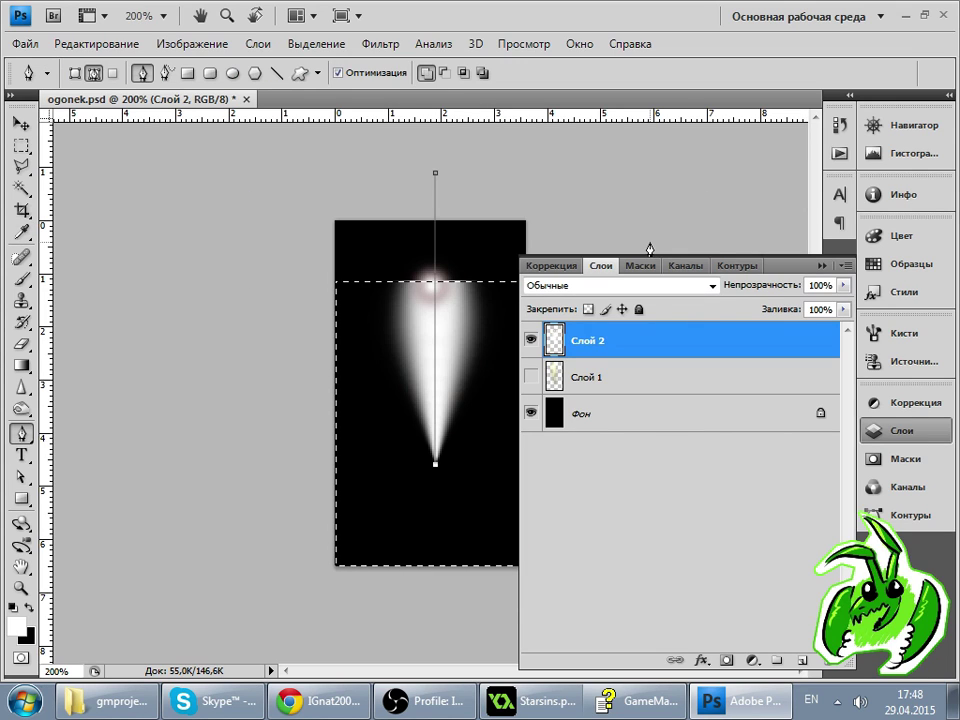
key("ctrl+z")
- Reduce the brush diameter to 17 px and try stroking the path with it, undoing the stroke
key("b")
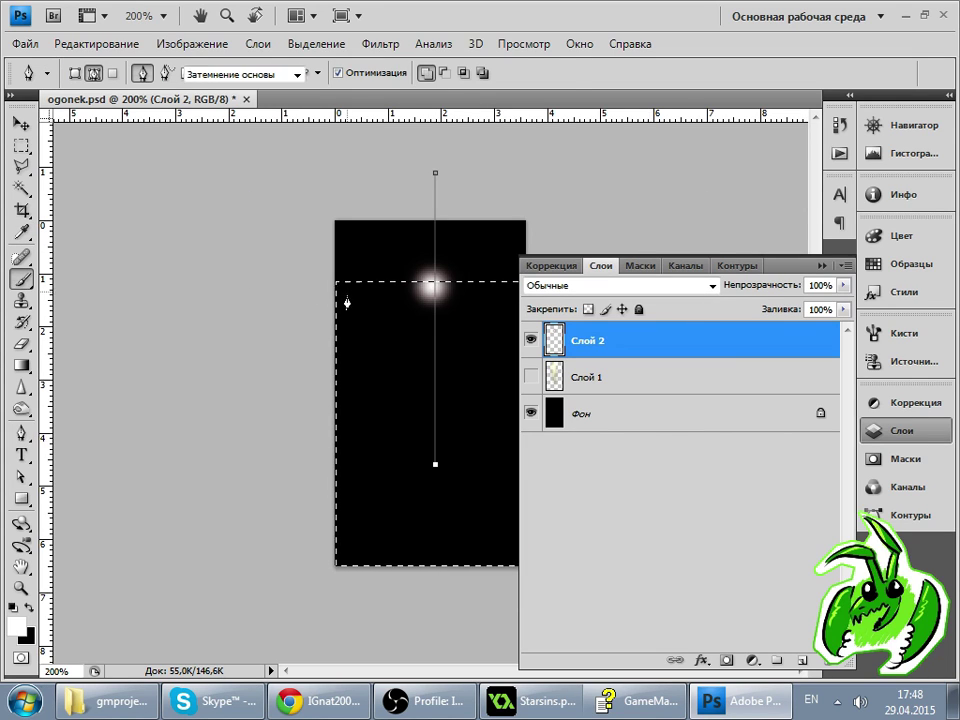
right_click(369, 347)
key("bracketleft")
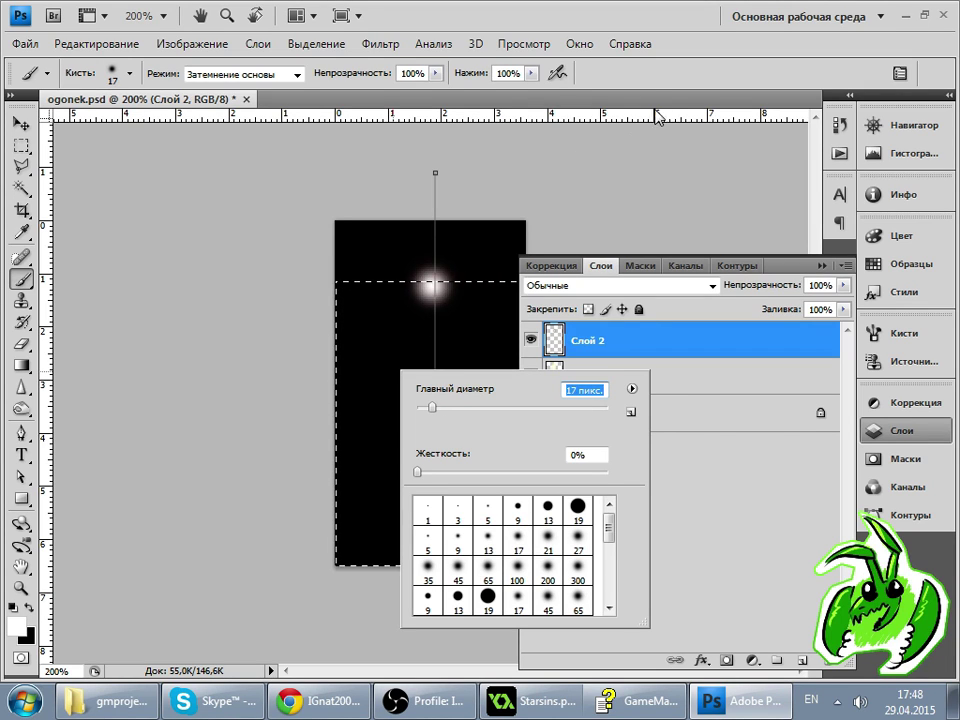
key("Return")
key("Return")
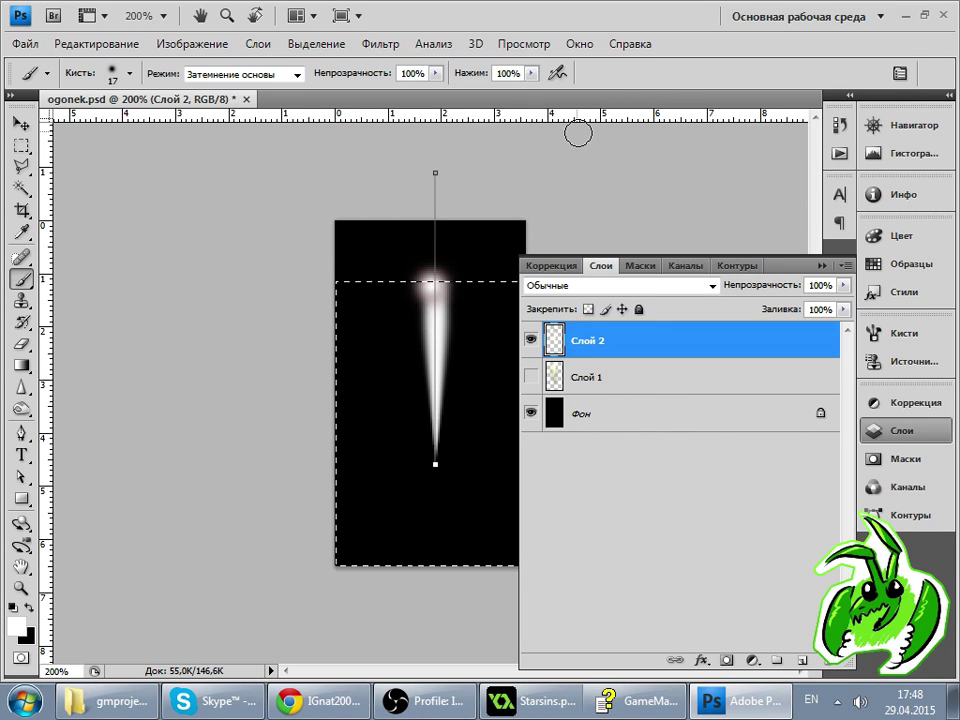
key("ctrl+z")
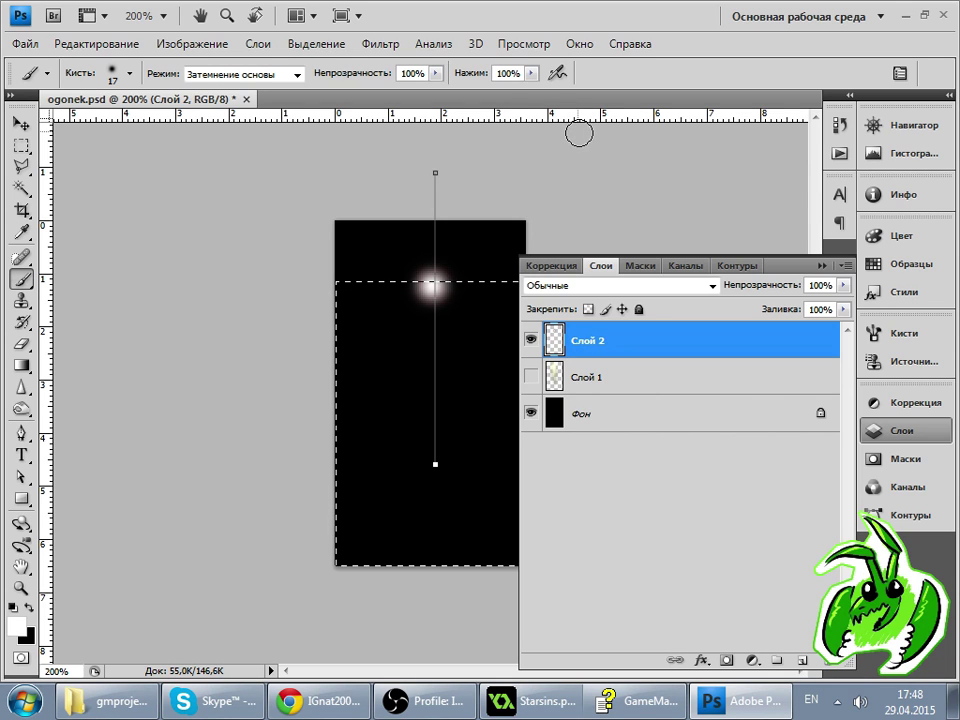
- Stroke the path with the white brush on a new layer above Слой 2 and clear the selection
key("ctrl+shift+n")
key("Return")
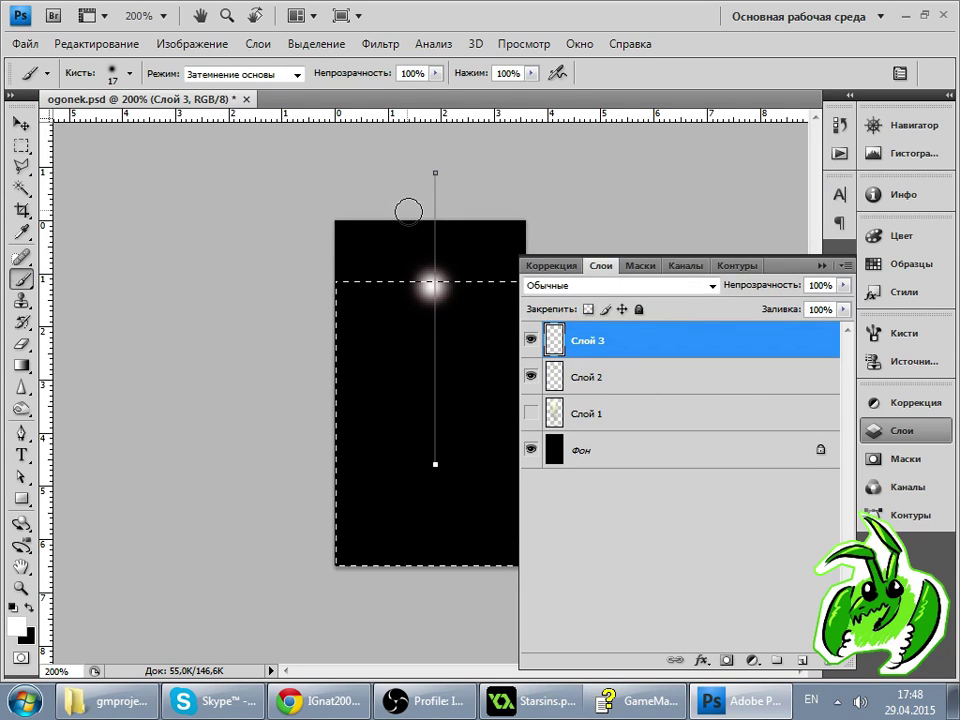
key("Return")
left_click(20, 122)
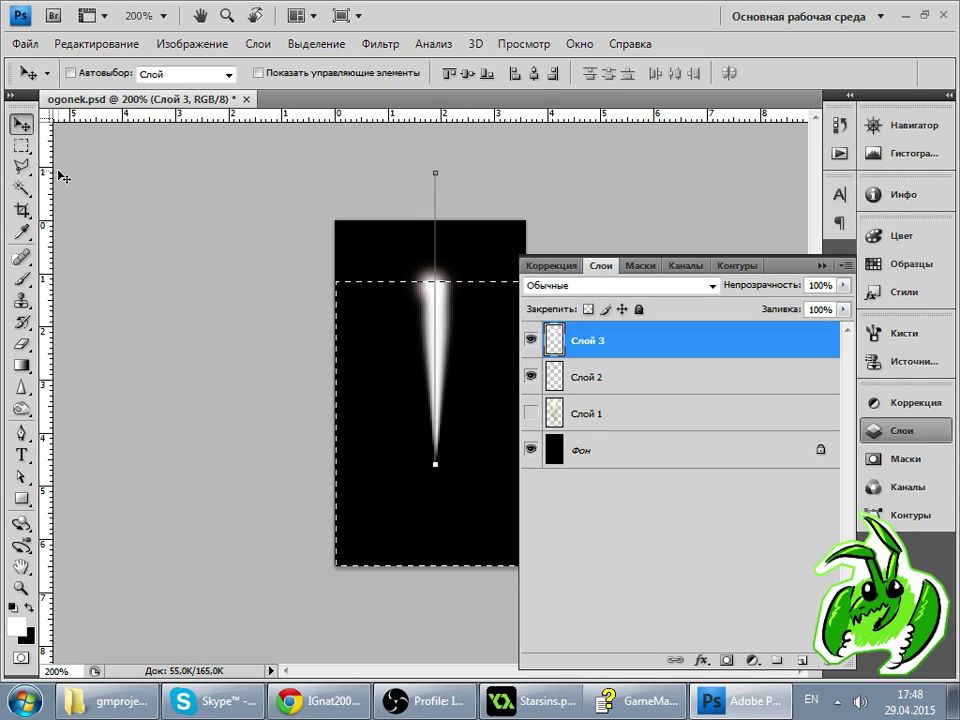
key("ctrl+d")
left_click(20, 122)
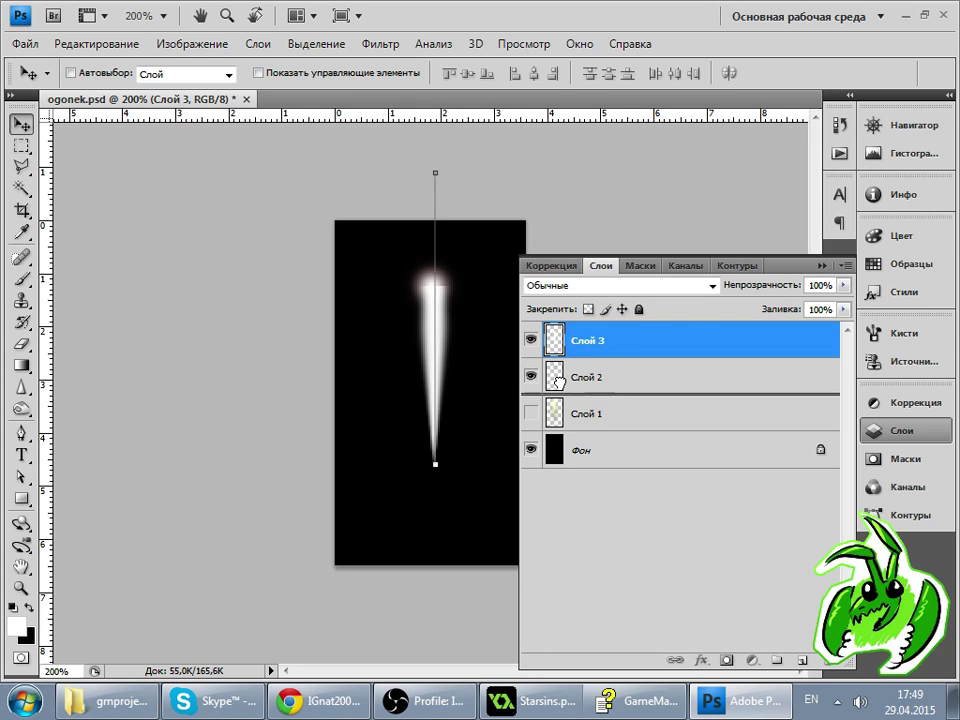
- Try Слой 3 beneath Слой 2 in the layer order and put it back above
left_click_drag(538, 348, 549, 418)
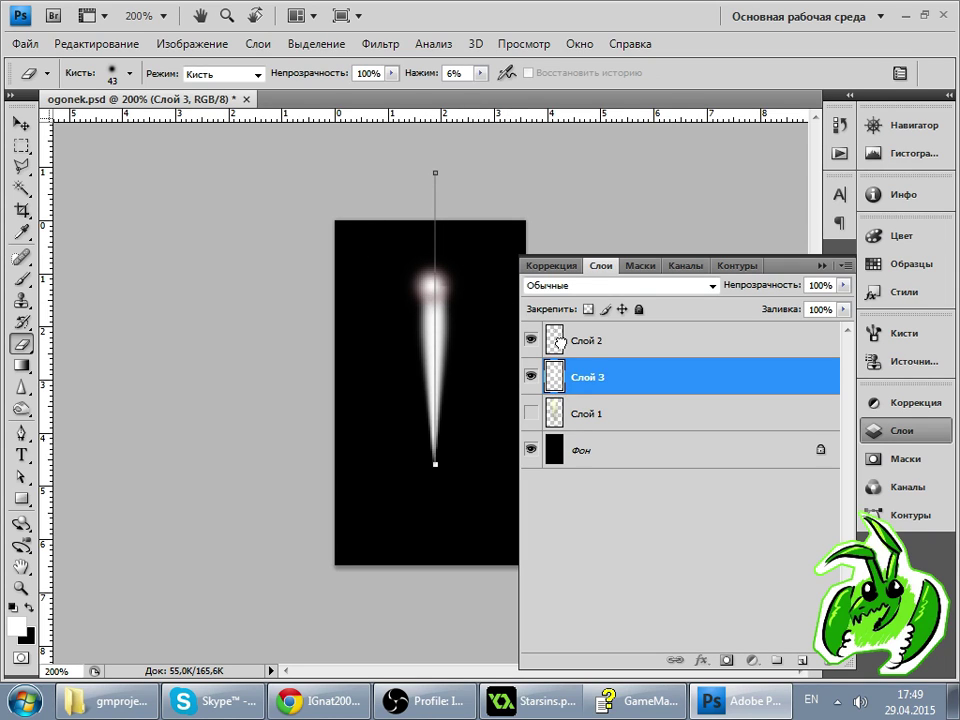
left_click_drag(559, 343, 560, 338)
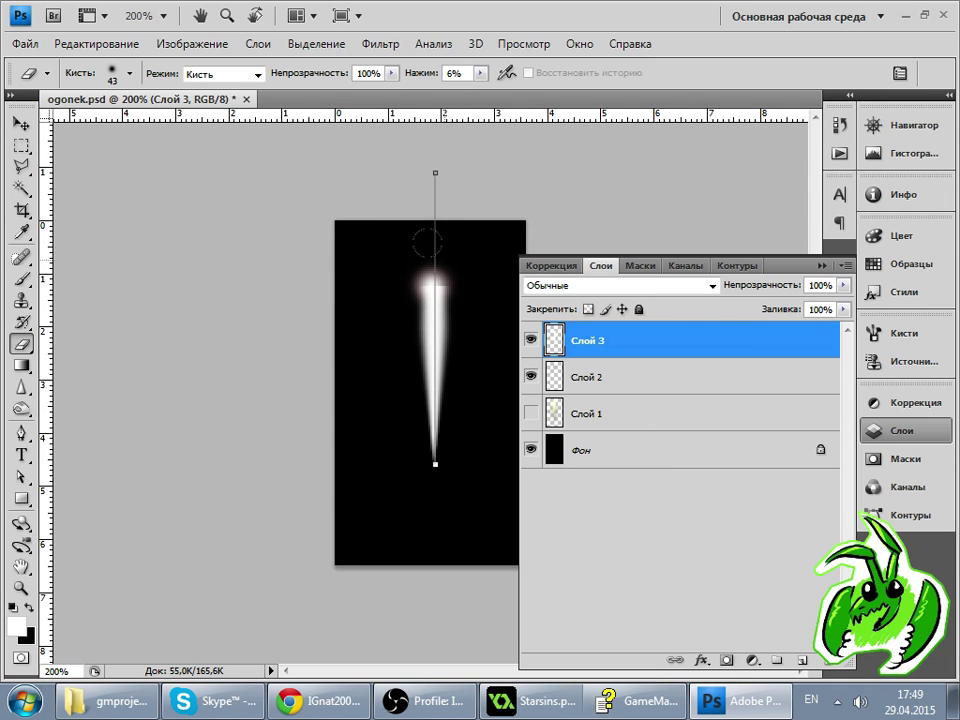
- Set the Eraser's diameter to 40 px and its flow to 25%
right_click(476, 280)
double_click(648, 297)
type("40")
key("Return")
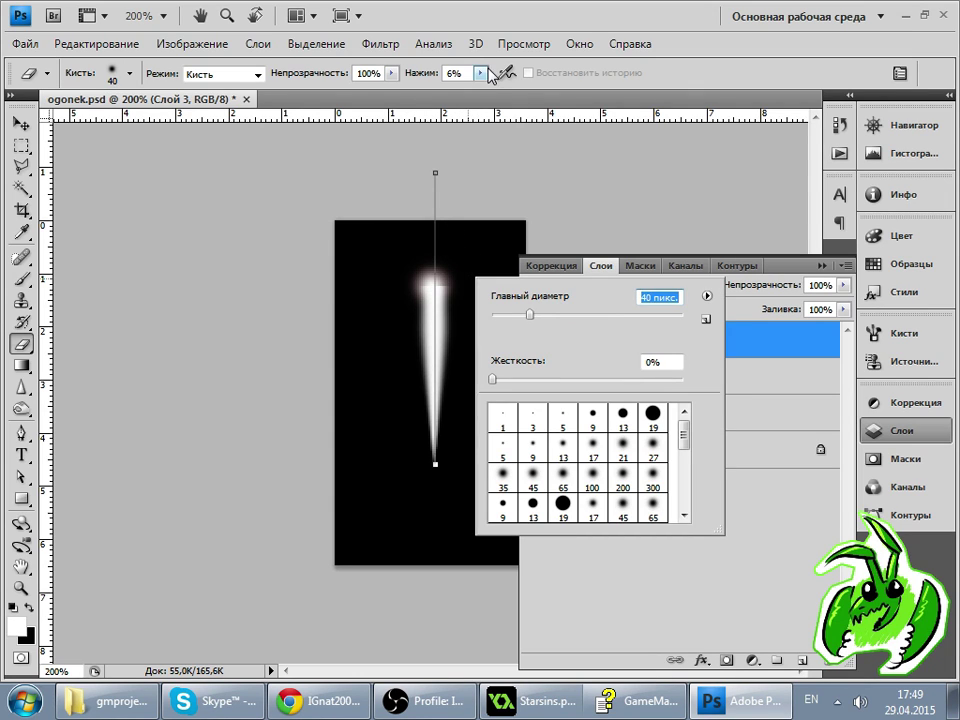
left_click(481, 73)
left_click_drag(484, 92, 497, 92)
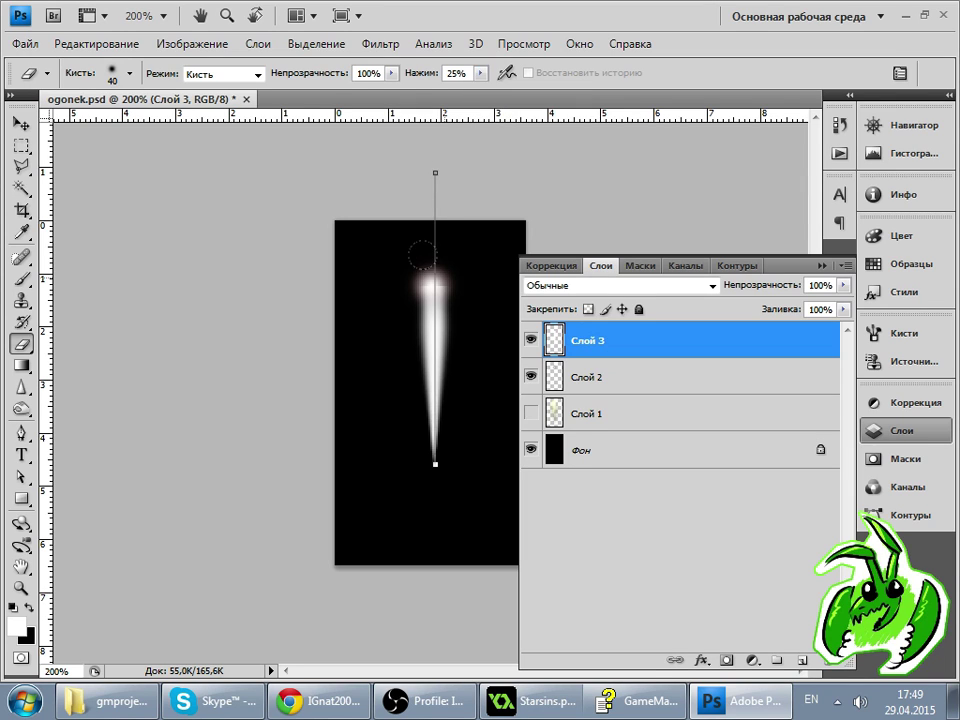
- Erase the white tail where it overlaps the glowing dot on Слой 3 and reduce the Eraser's diameter to 28 px
left_click_drag(424, 267, 432, 300)
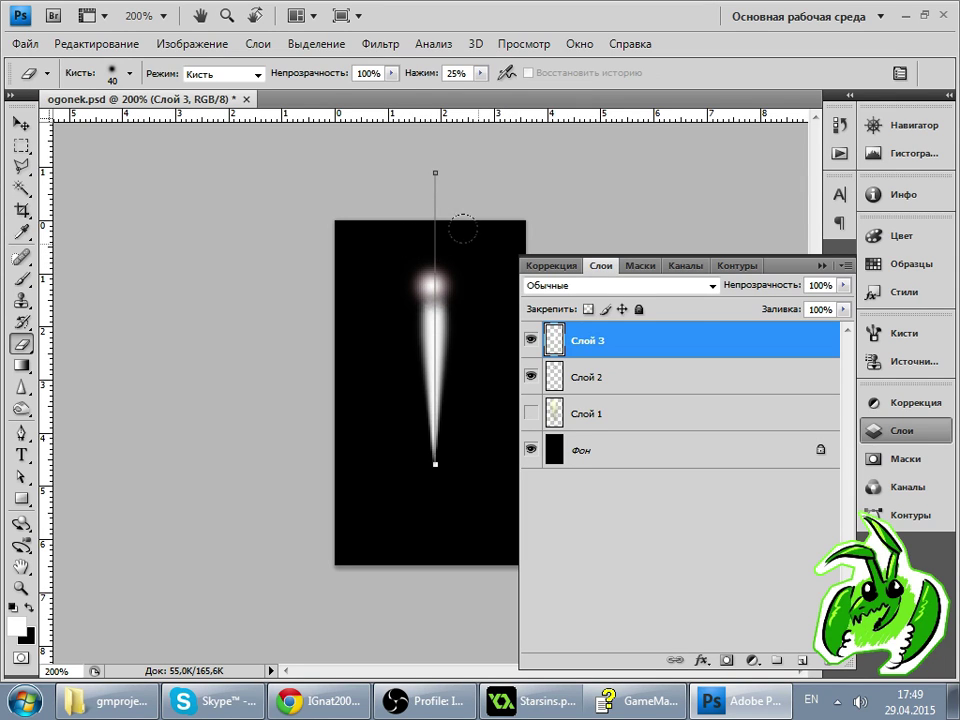
key("ctrl+plus")
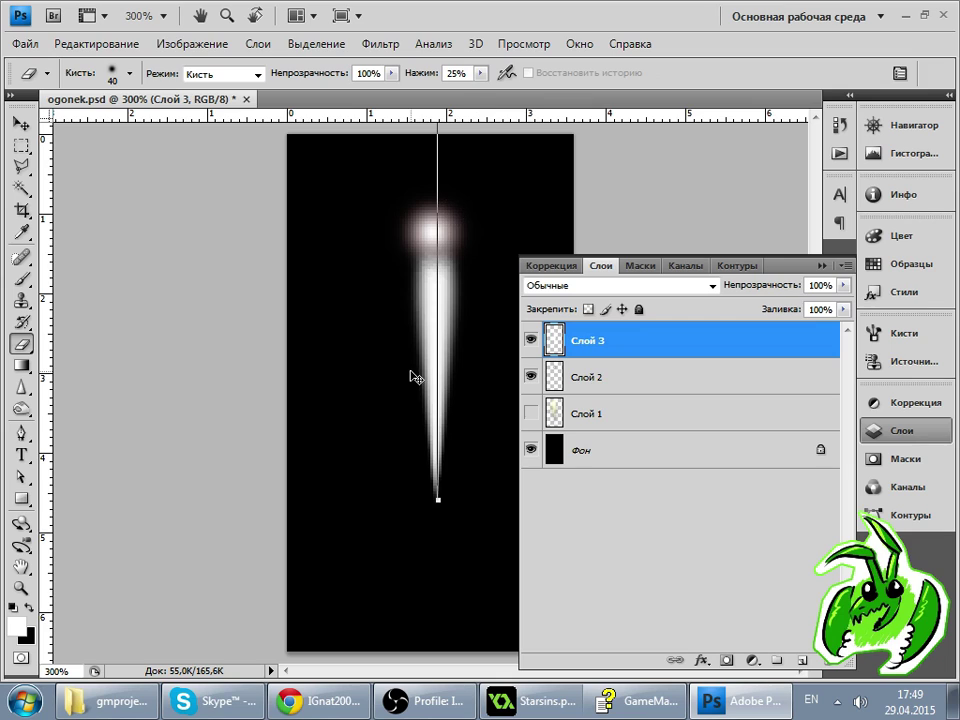
left_click_drag(455, 249, 411, 190)
right_click(440, 208)
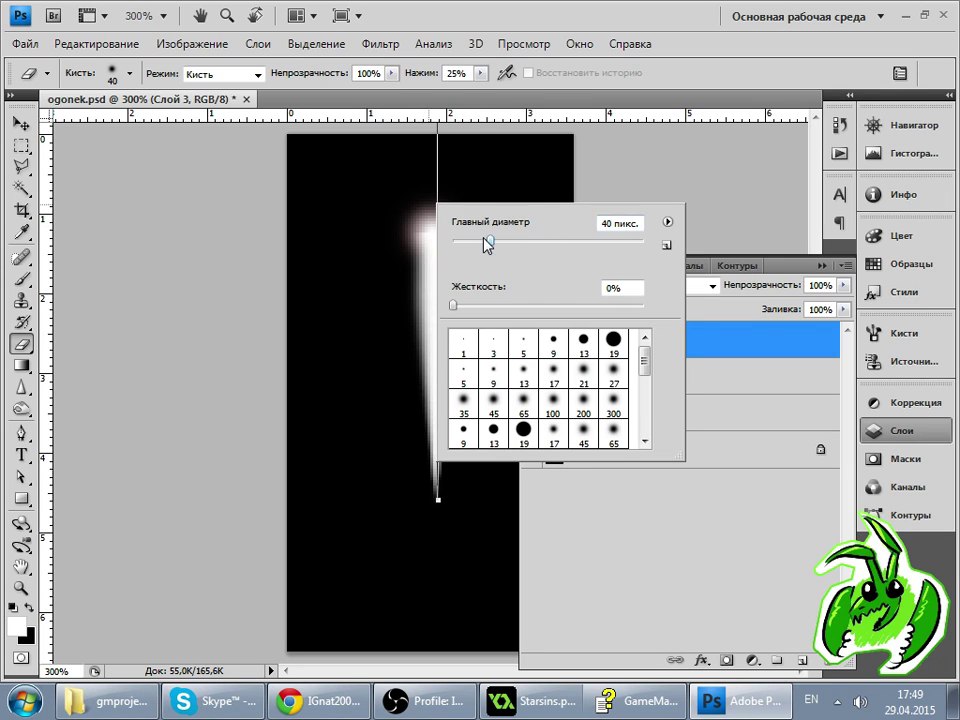
mouse_move(461, 242)
left_mouse_down()
mouse_move(452, 242)
mouse_move(459, 195)
left_mouse_up()
key("Return")
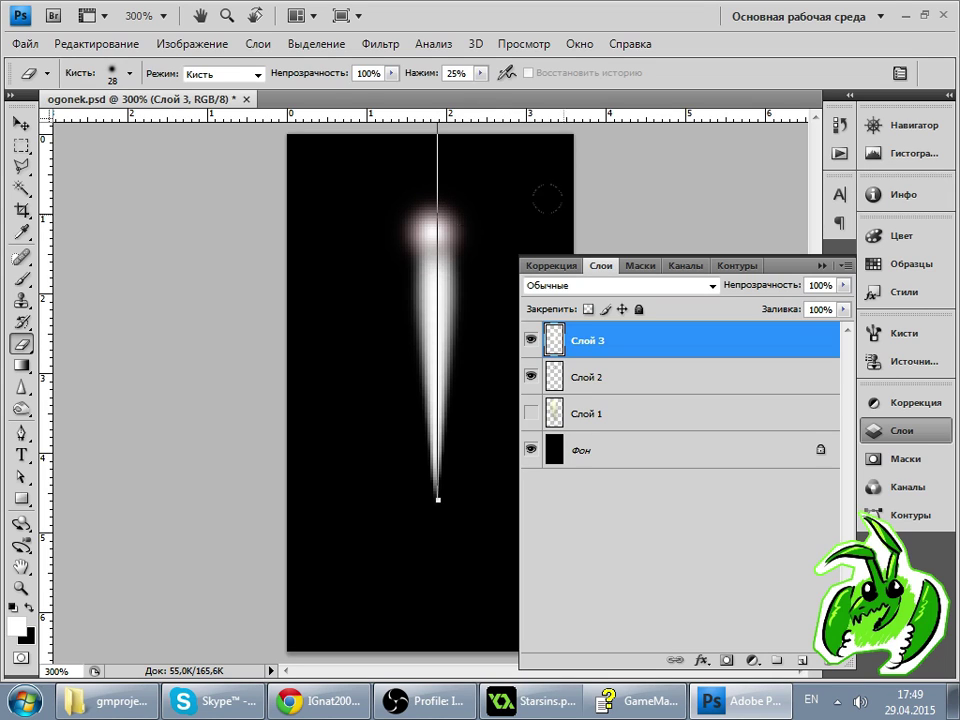
- Shift the tail slightly to centre it under the glowing dot and fade out its lower end with the Eraser at 168 px
left_click(20, 121)
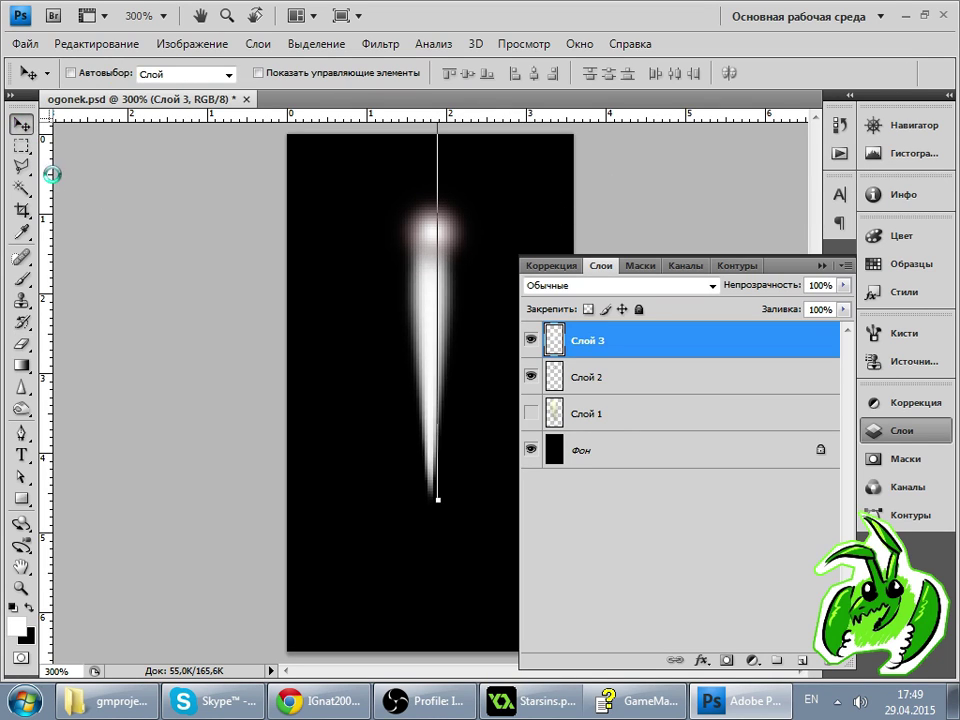
key("e")
right_click(366, 418)
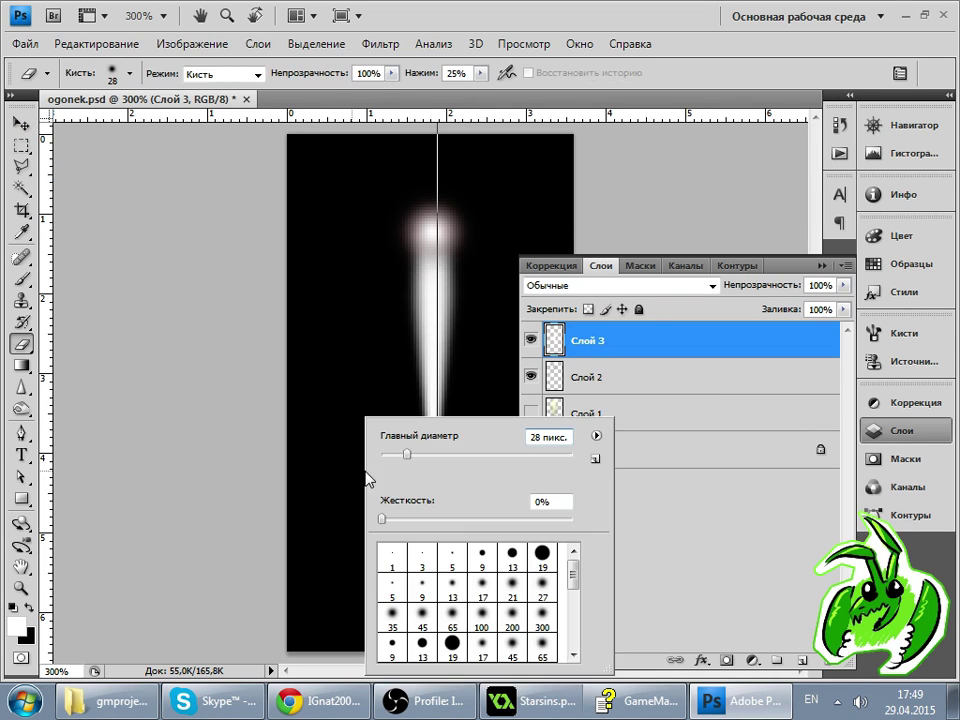
left_click(511, 457)
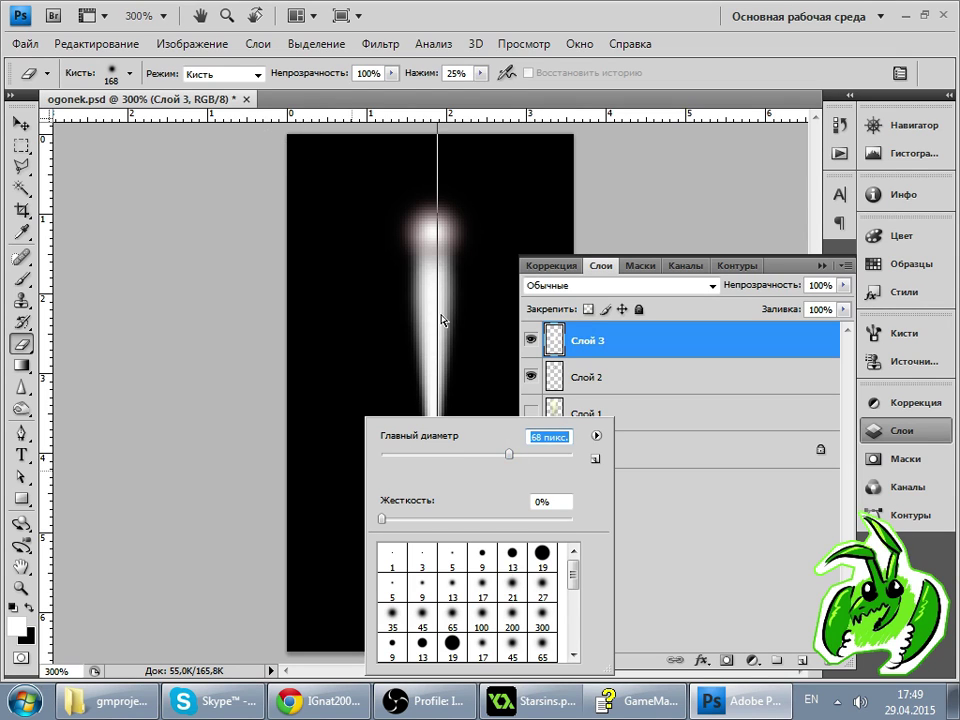
key("Return")
key("ctrl+minus")
key("ctrl+minus")
key("ctrl+minus")
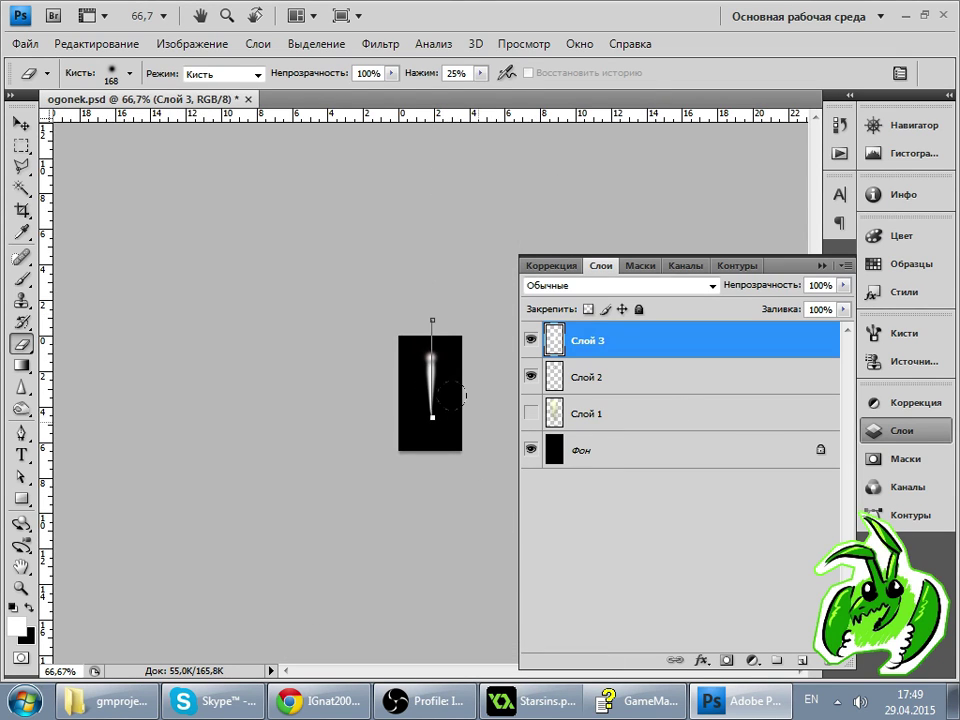
key("ctrl+z")
key("ctrl+z")
key("ctrl+z")
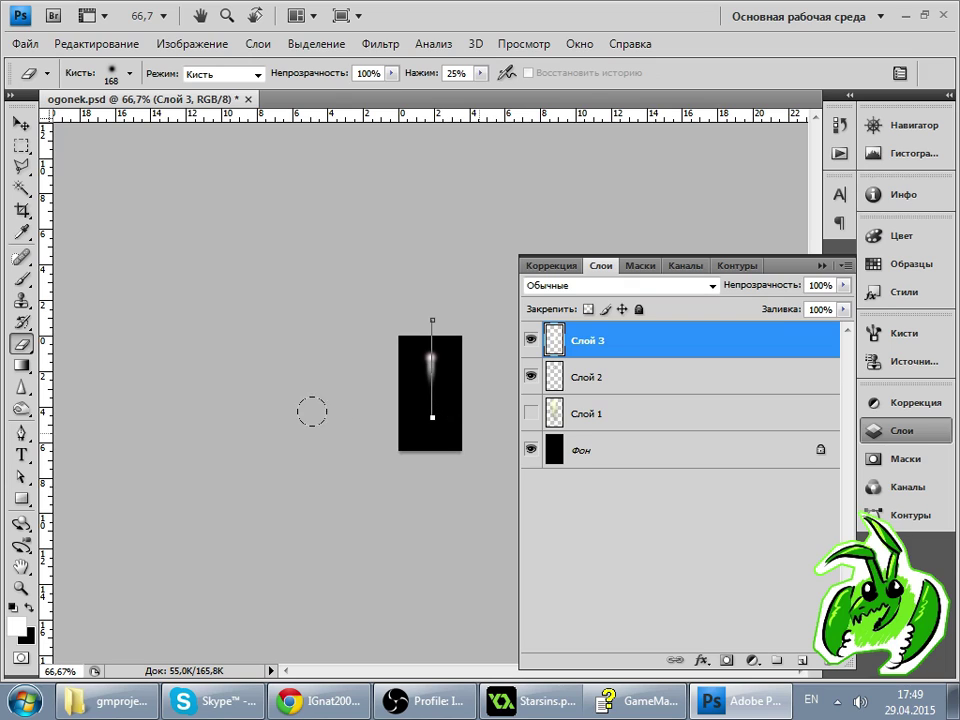
key("ctrl+plus")
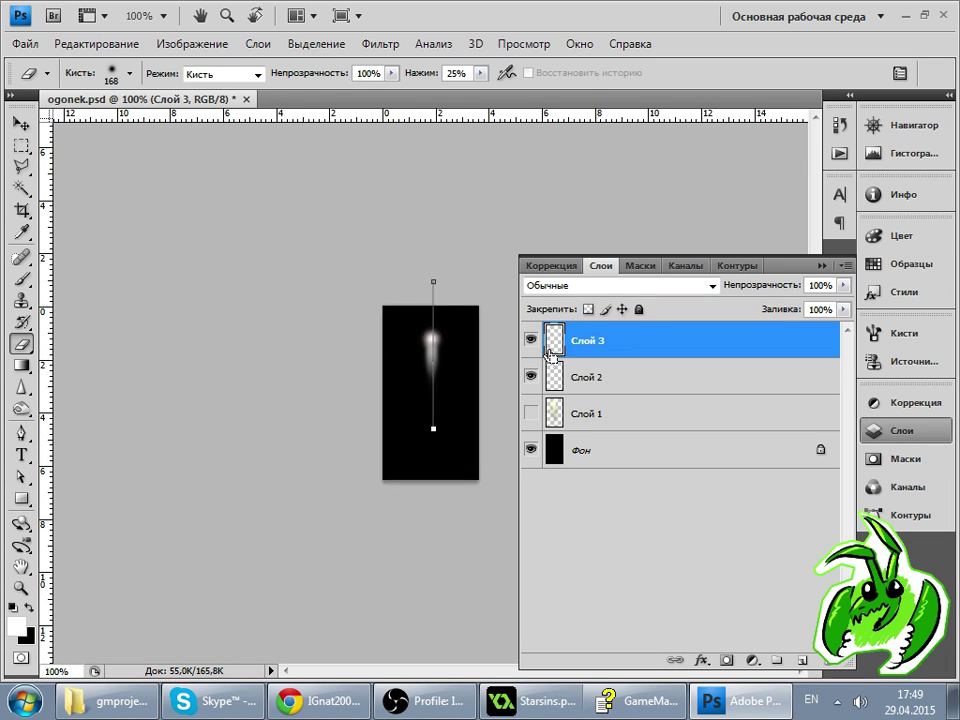
key("ctrl+plus")
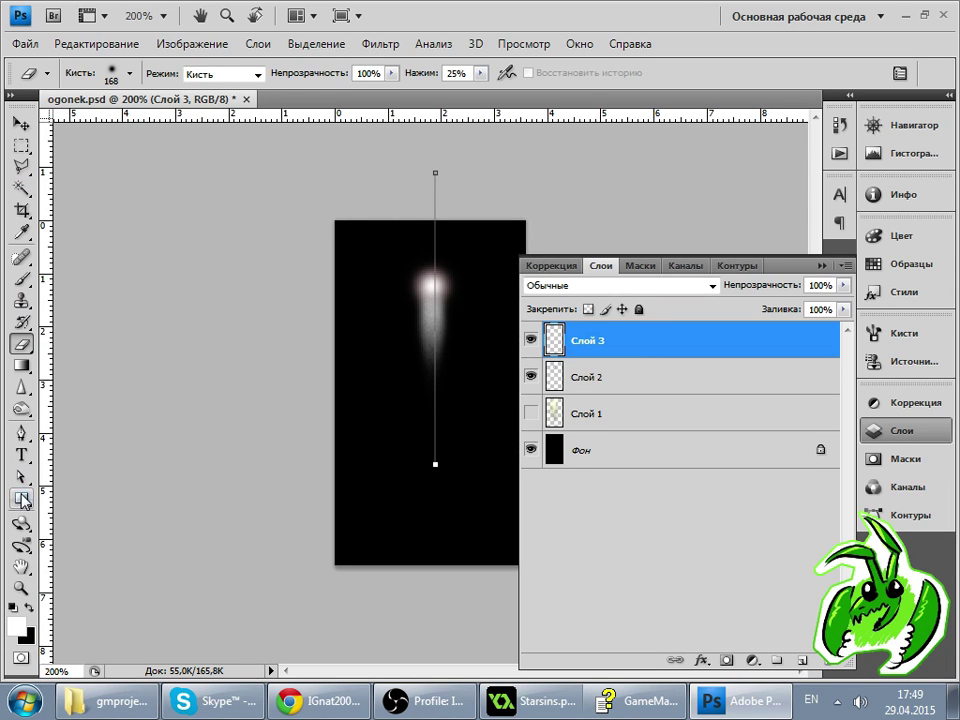
- Merge Слой 2 and Слой 3 into one layer and hide the black Фон layer
left_click(19, 434)
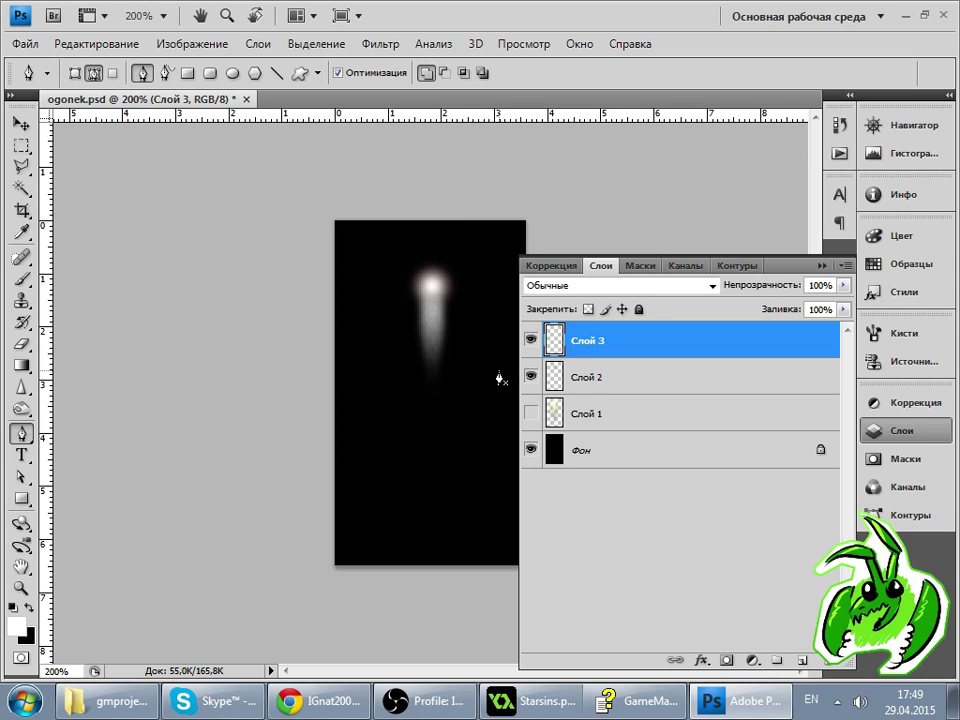
left_click(571, 377, "shift")
key("ctrl+e")
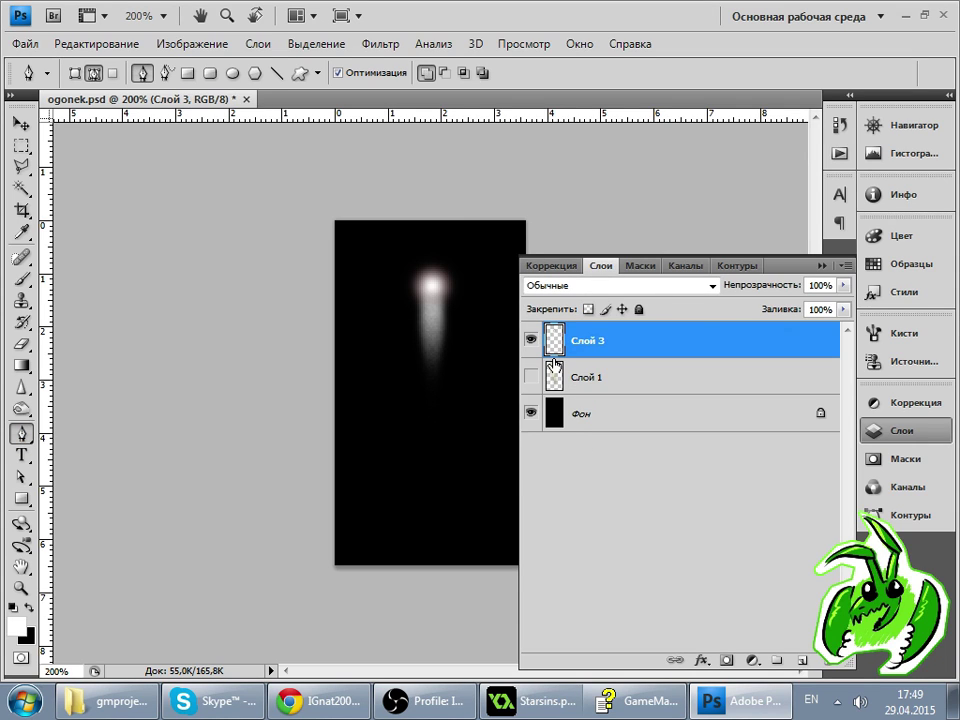
key("ctrl+minus")
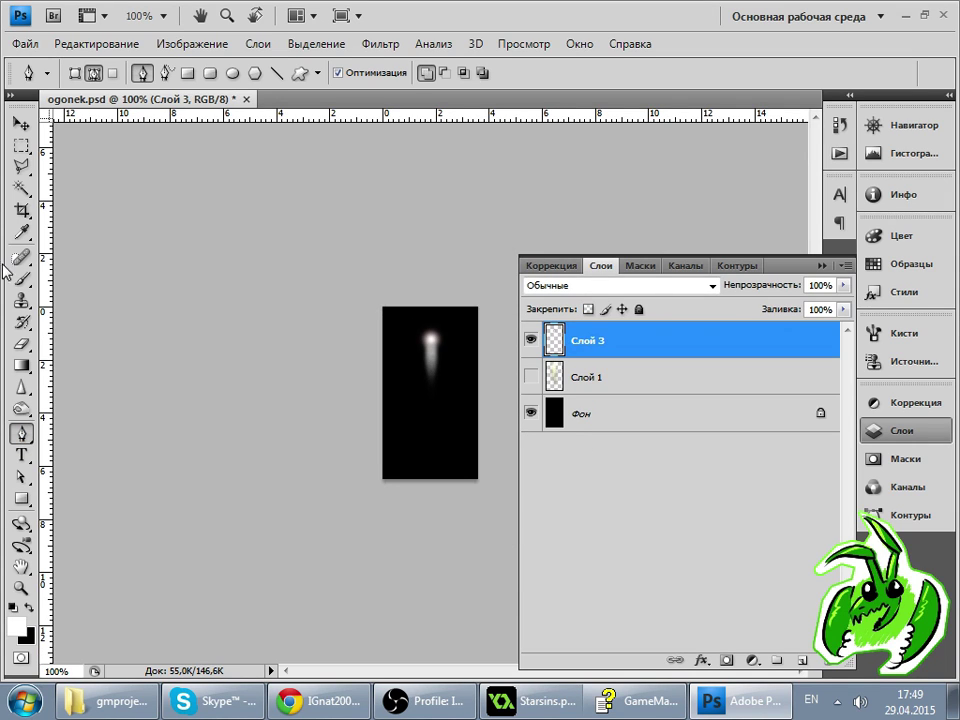
left_click(530, 413)
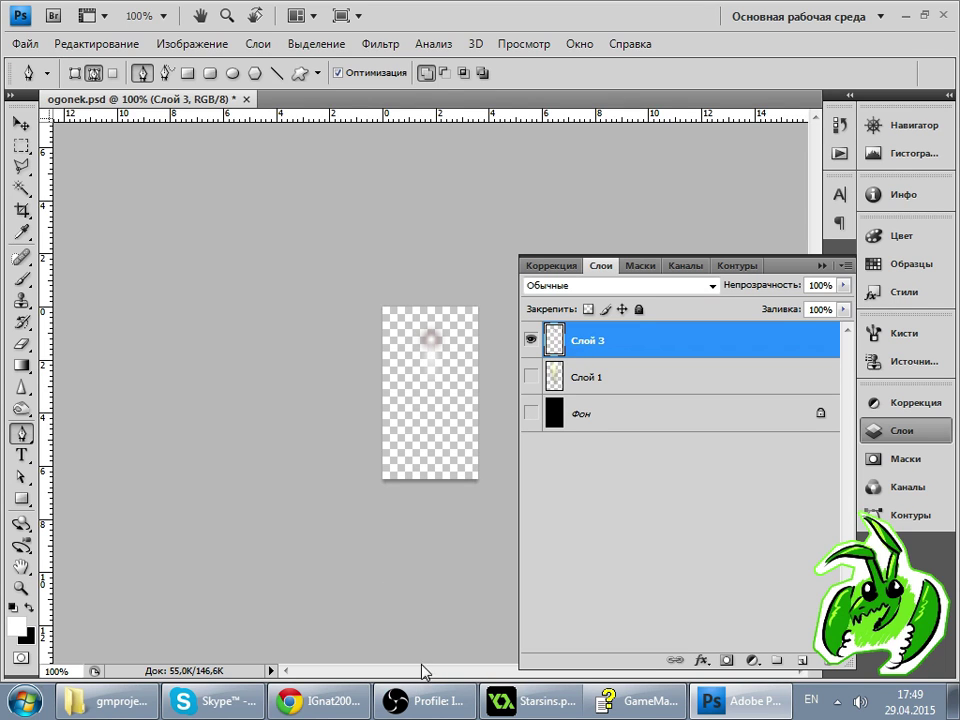
- Switch to Chrome, close the viewer list to check the Twitch chat, and return to Photoshop
left_click(290, 700)
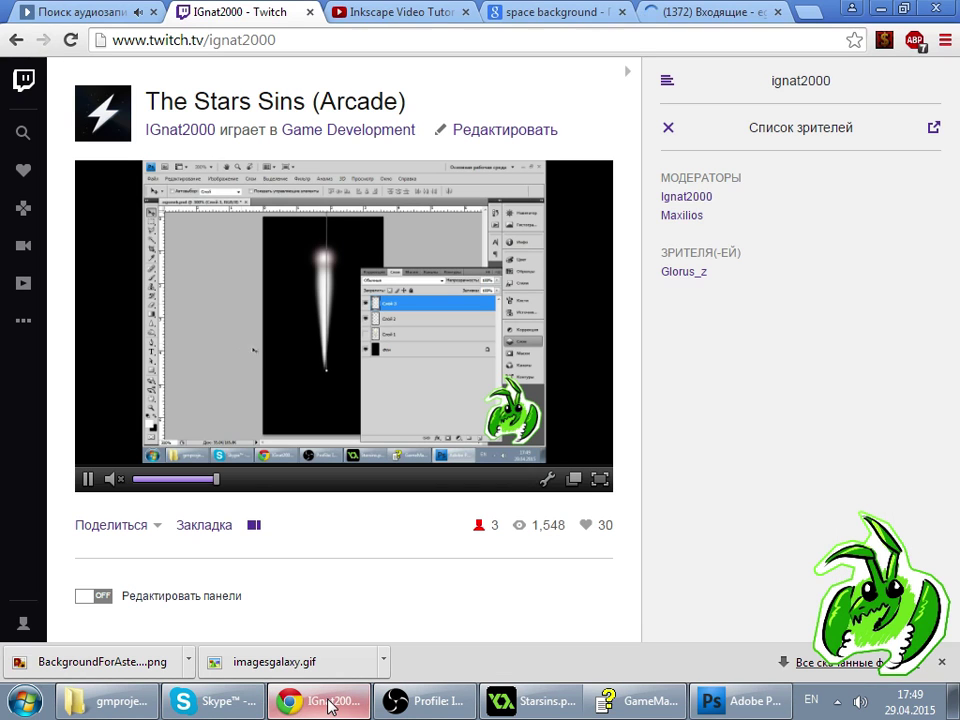
left_click(670, 129)
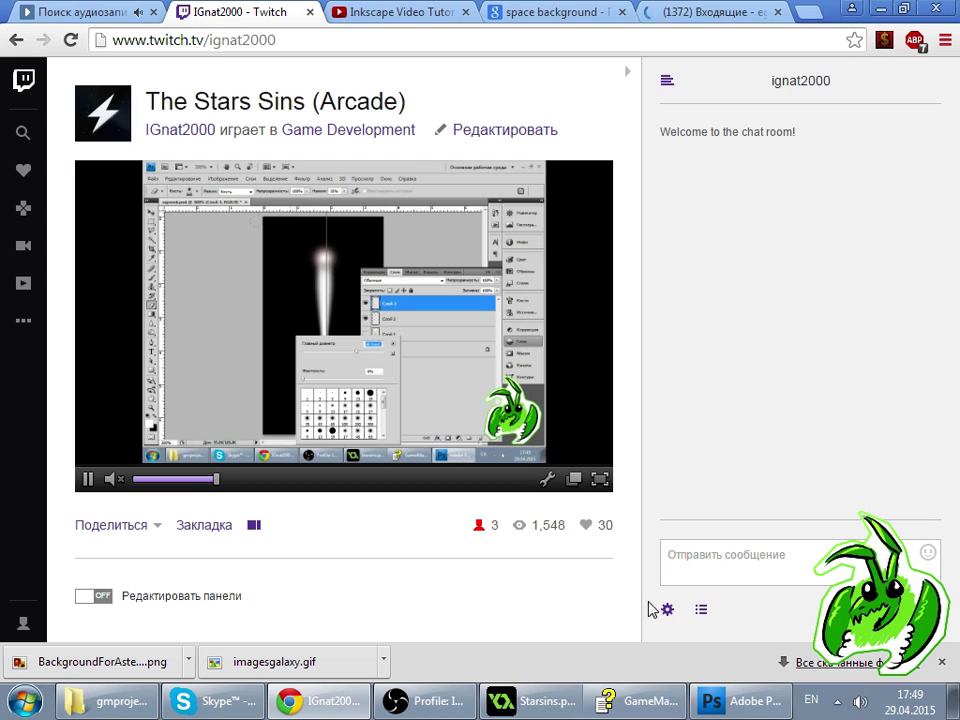
left_click(738, 700)
- Save a copy of the image in the res folder as pulka.png in PNG format with no interlacing
left_click(25, 44)
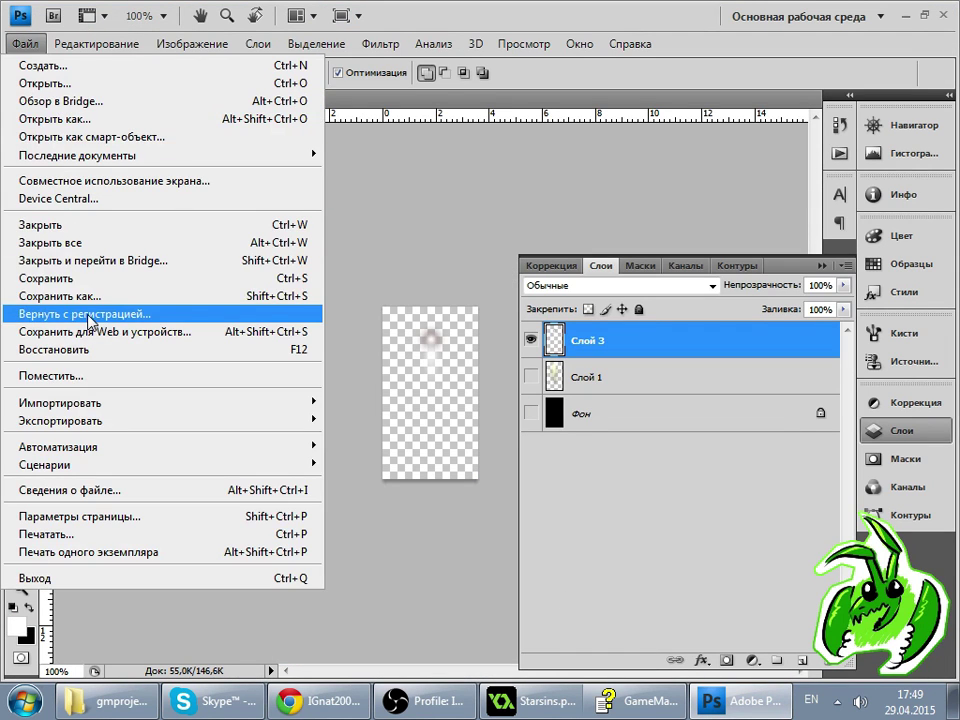
left_click(115, 296)
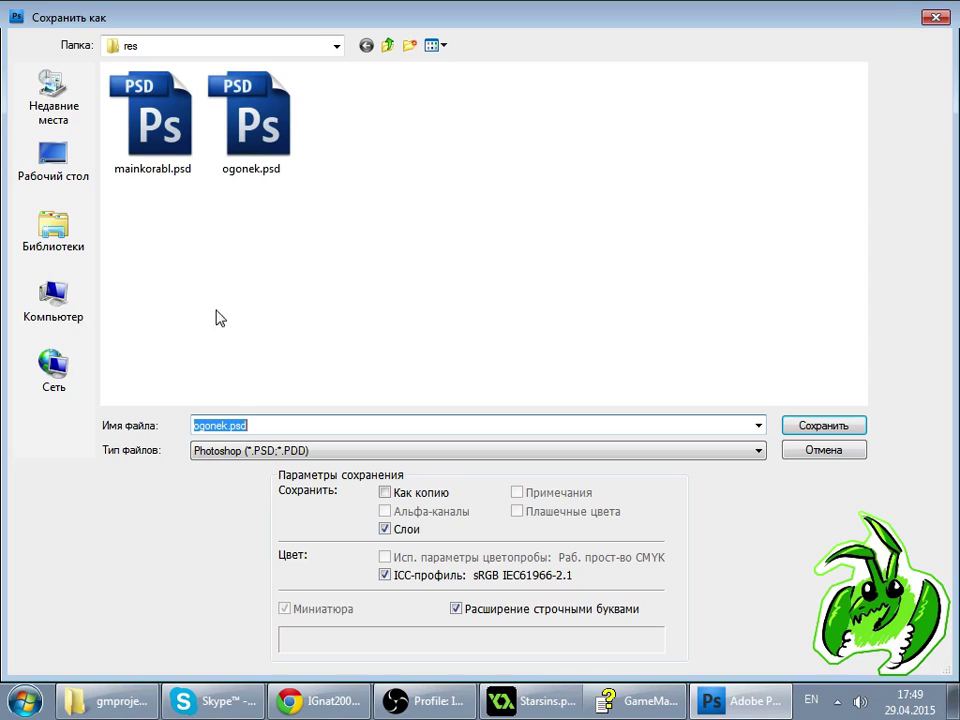
left_click(237, 452)
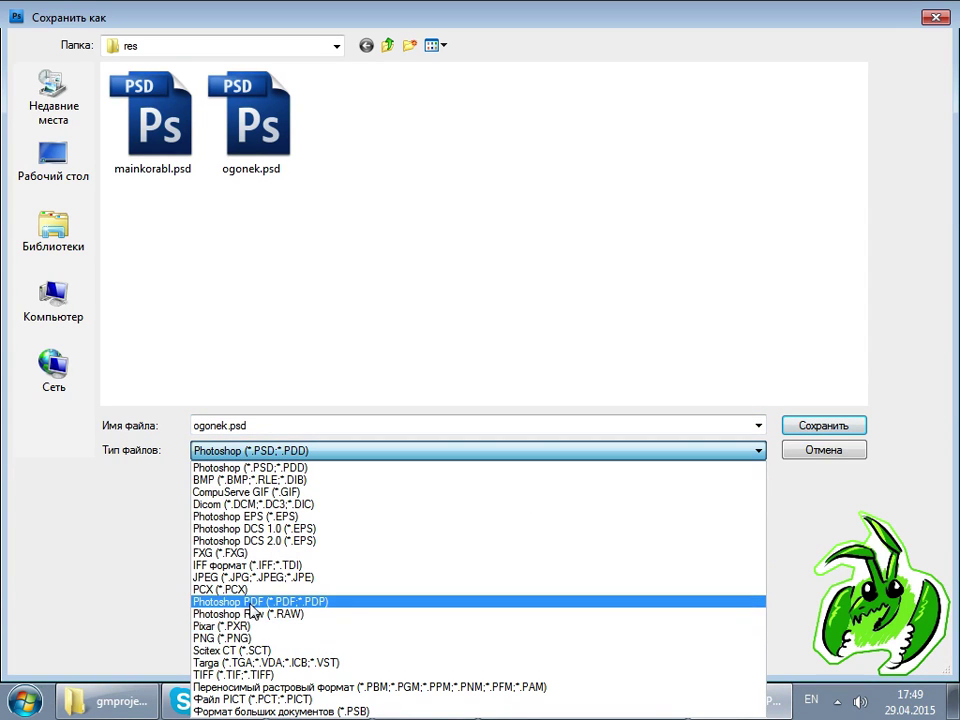
left_click(240, 637)
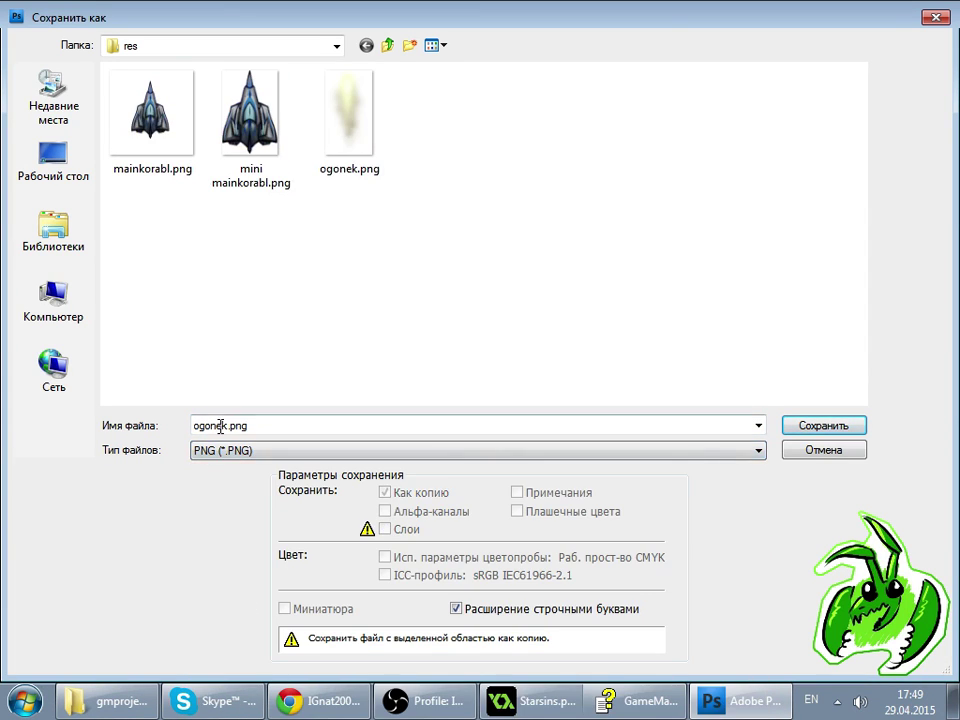
left_click_drag(220, 426, 3, 432)
key("BackSpace")
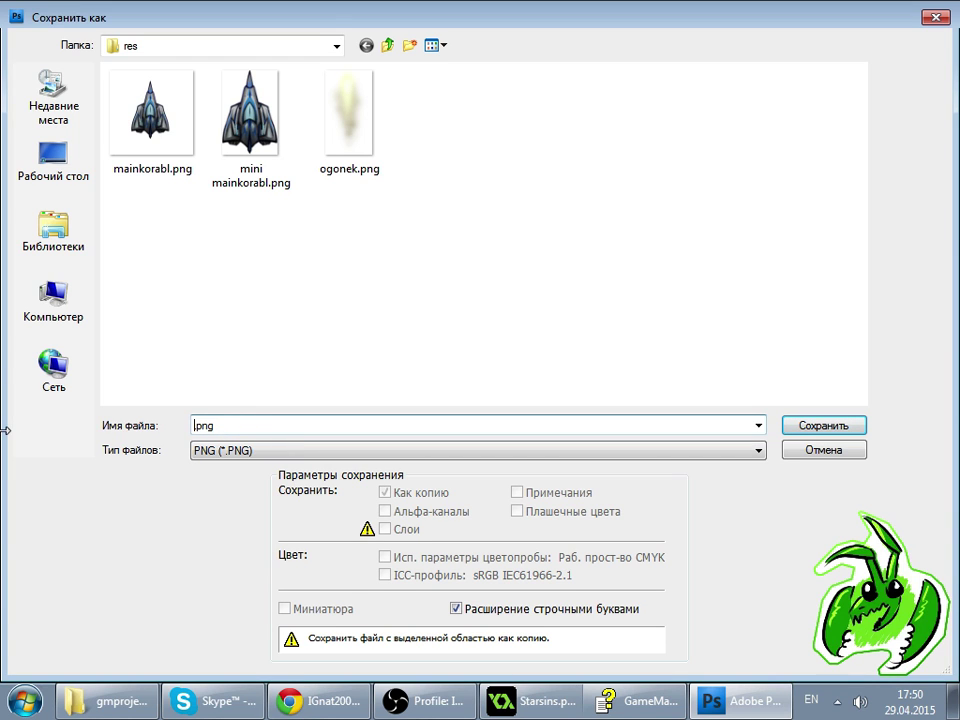
type("pulka")
key("Return")
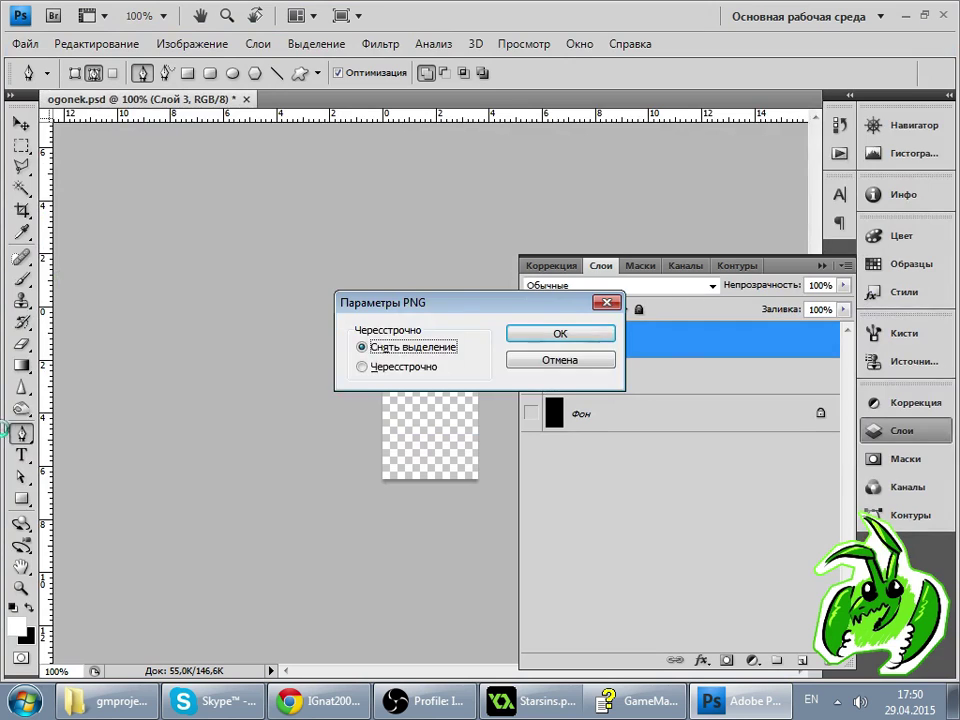
key("Return")
- Switch to GameMaker, create a new sprite and load pulka.png into it
left_click(560, 700)
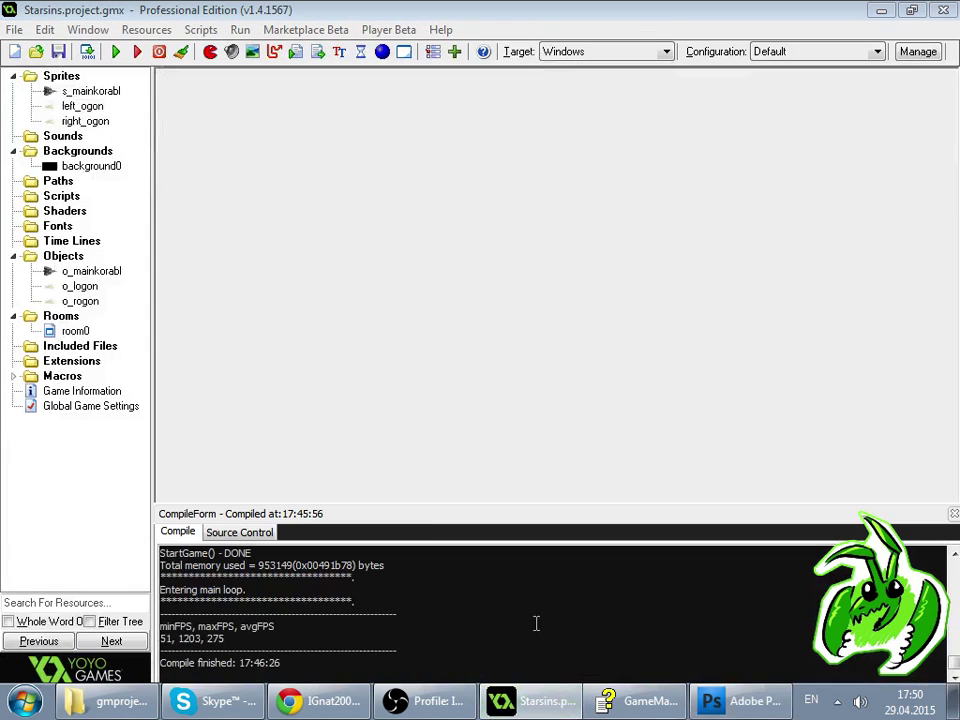
left_click(218, 52)
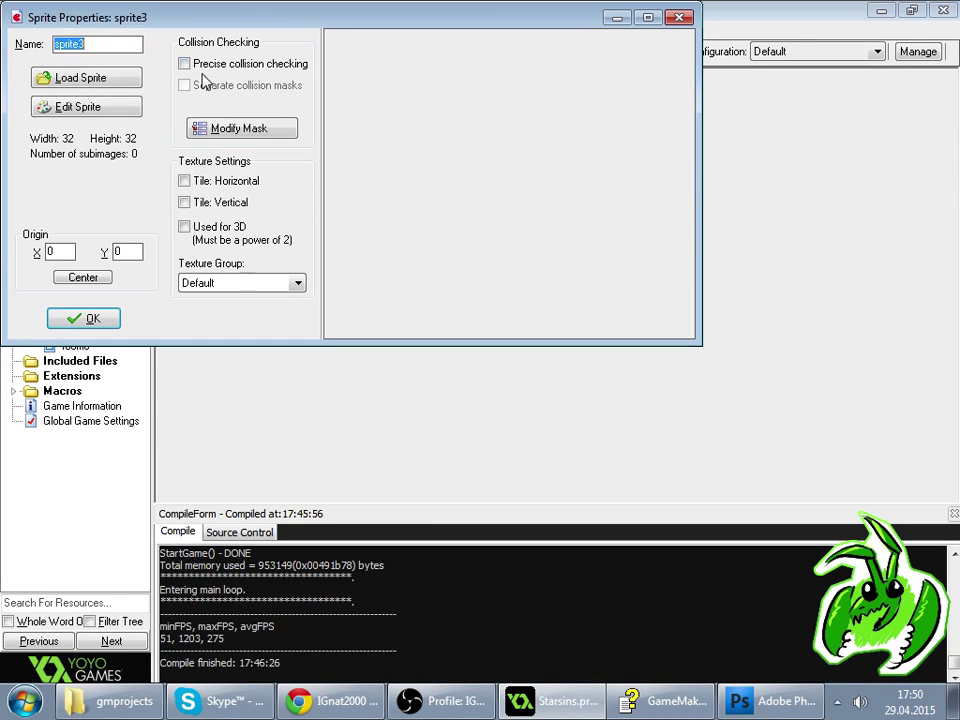
left_click(105, 113)
left_click(102, 109)
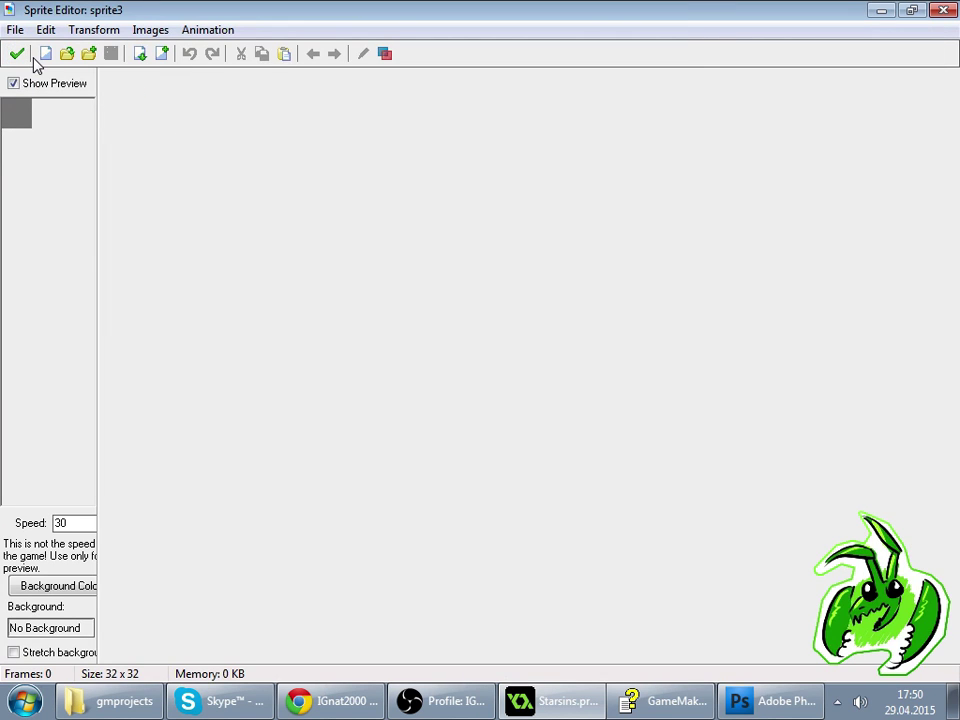
left_click(17, 54)
left_click(70, 82)
key("Return")
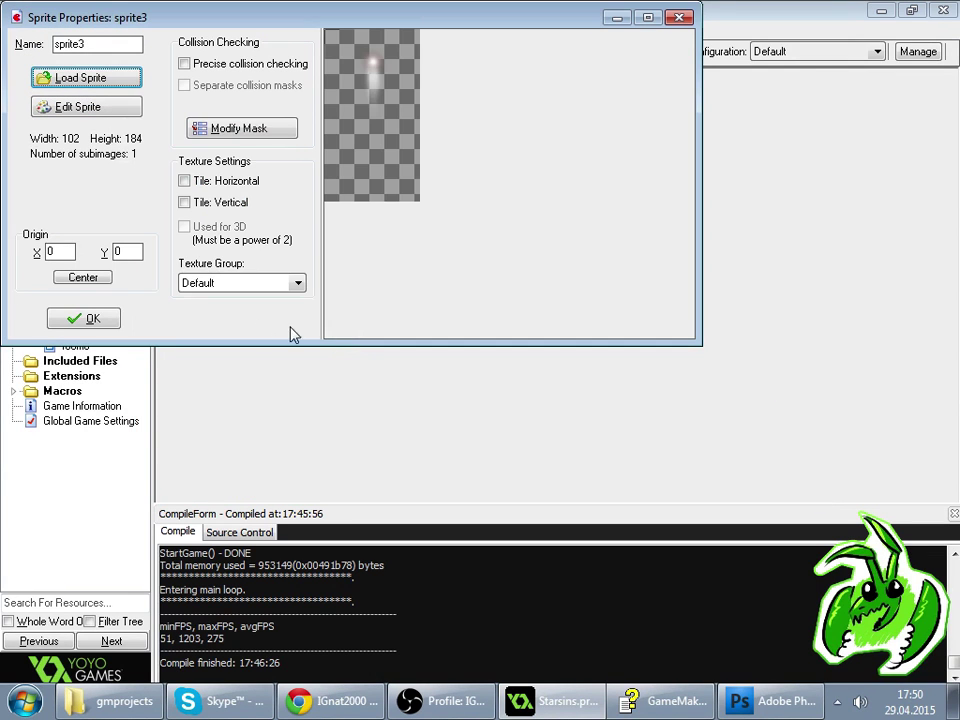
left_click(83, 318)
- Crop the empty transparent margins from the image of sprite3 using the default crop settings
double_click(96, 139)
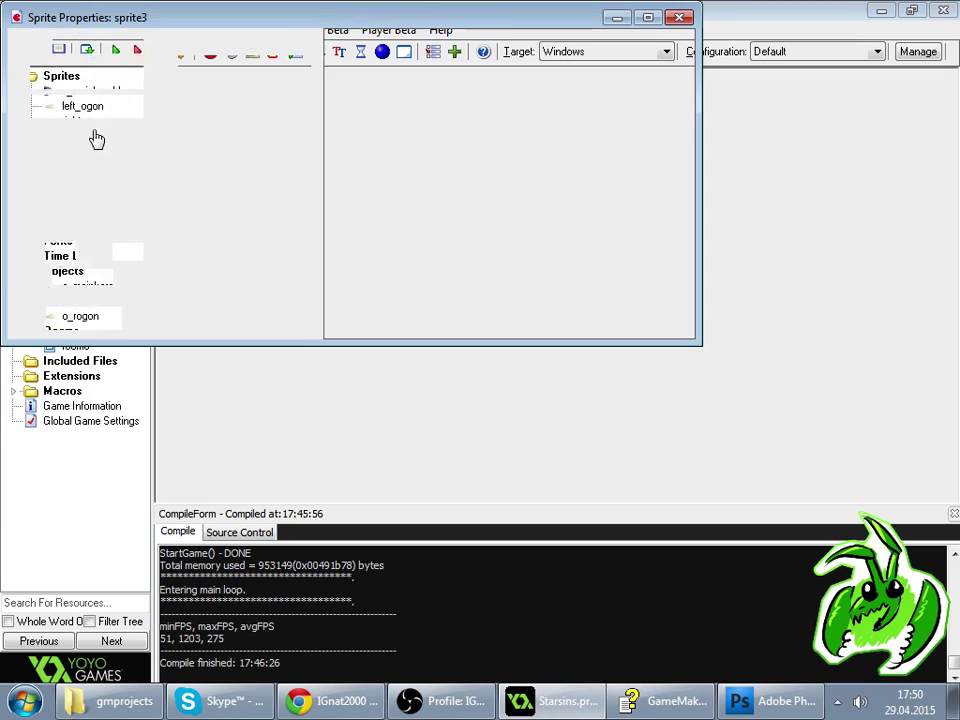
left_click(98, 104)
left_click(93, 29)
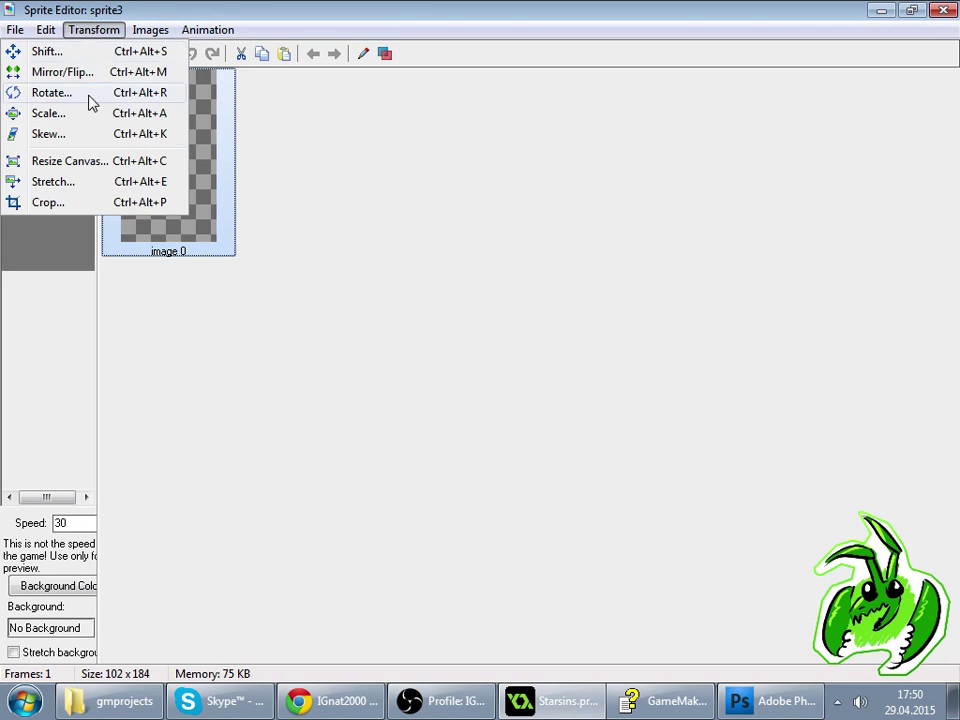
left_click(50, 201)
key("Return")
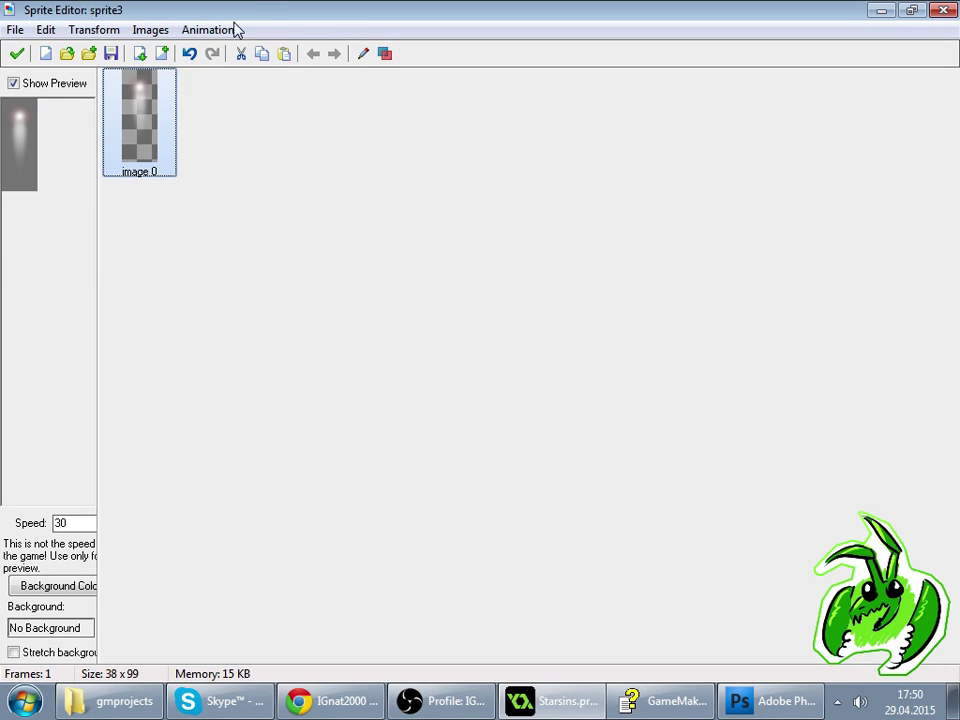
- Stretch the sprite image to 30% with the aspect ratio kept, place its origin on the image and accept the sprite
left_click(93, 29)
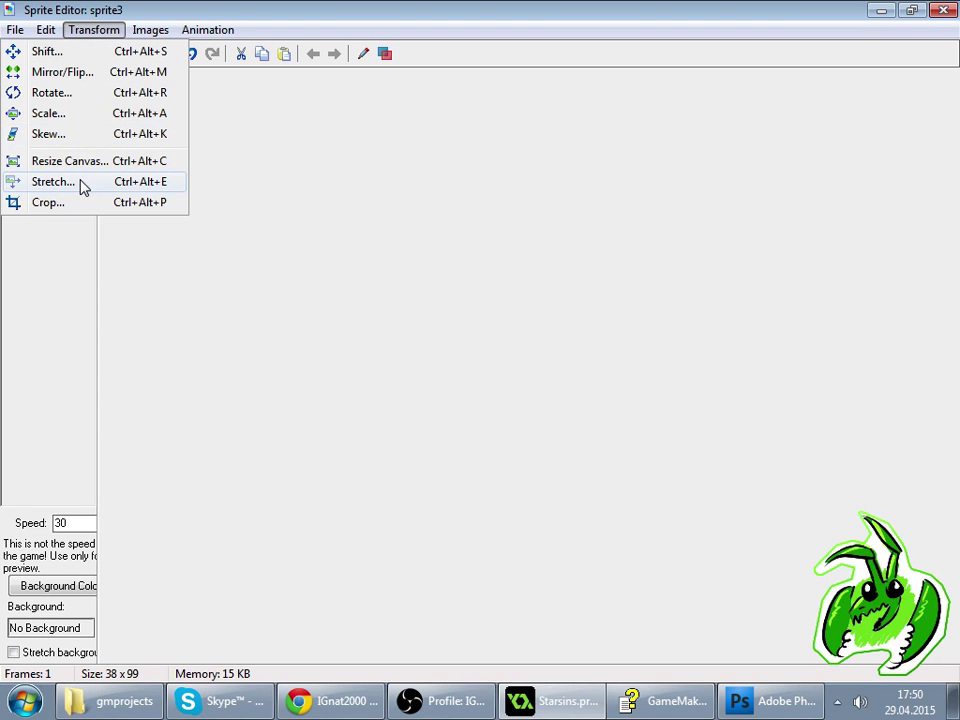
left_click(81, 182)
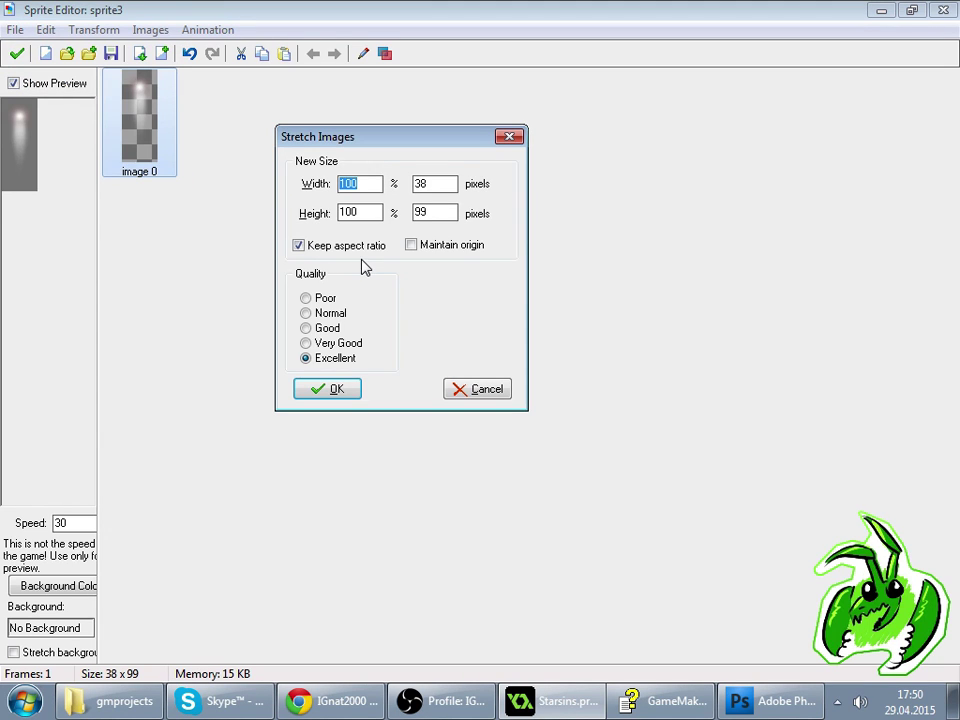
type("30")
key("Return")
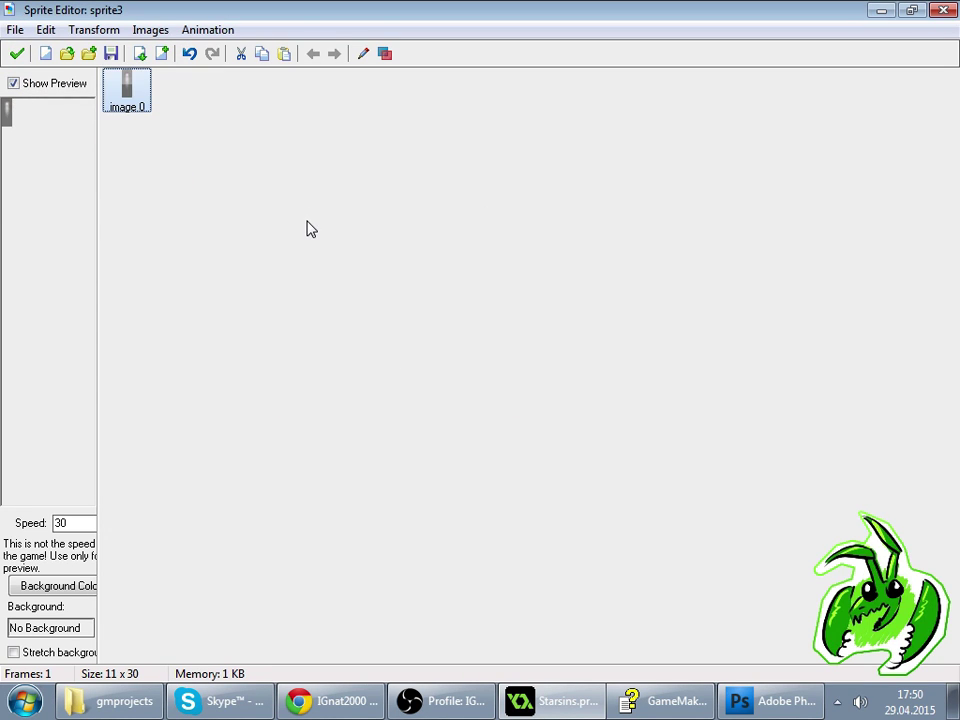
left_click(16, 53)
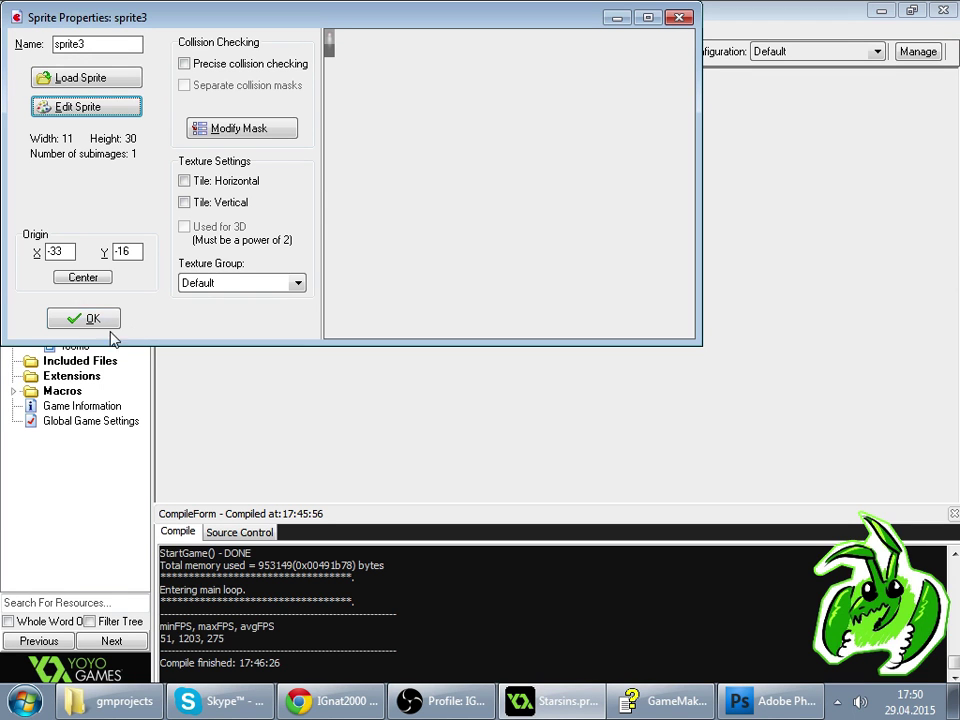
left_click(333, 42)
left_click(90, 319)
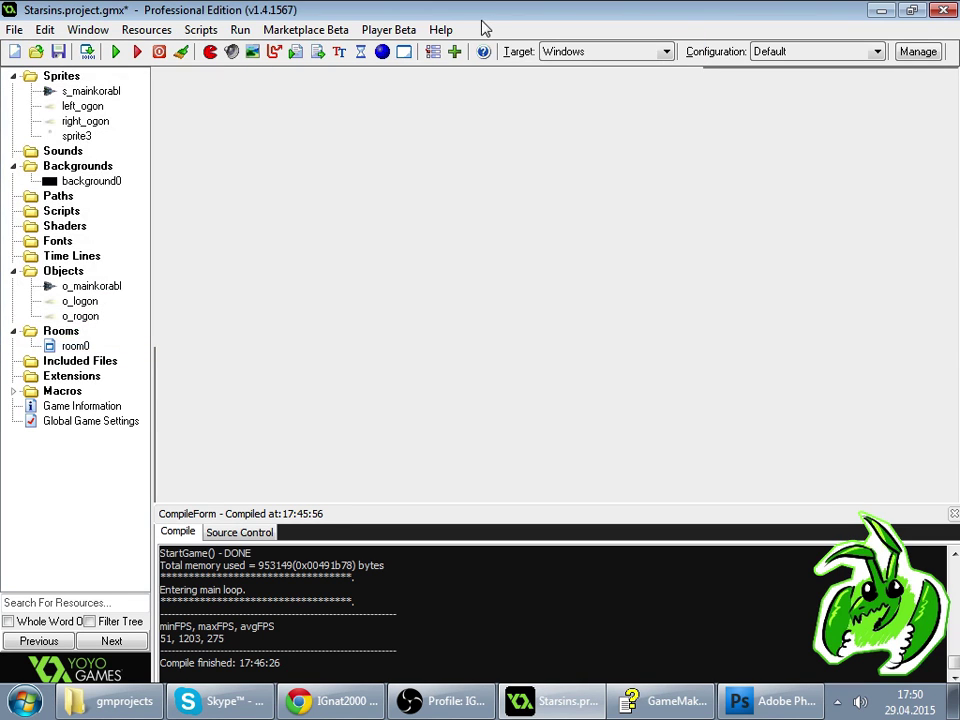
- Create a new object named o_pulka without a sprite and accept it
left_click(379, 51)
type("o")
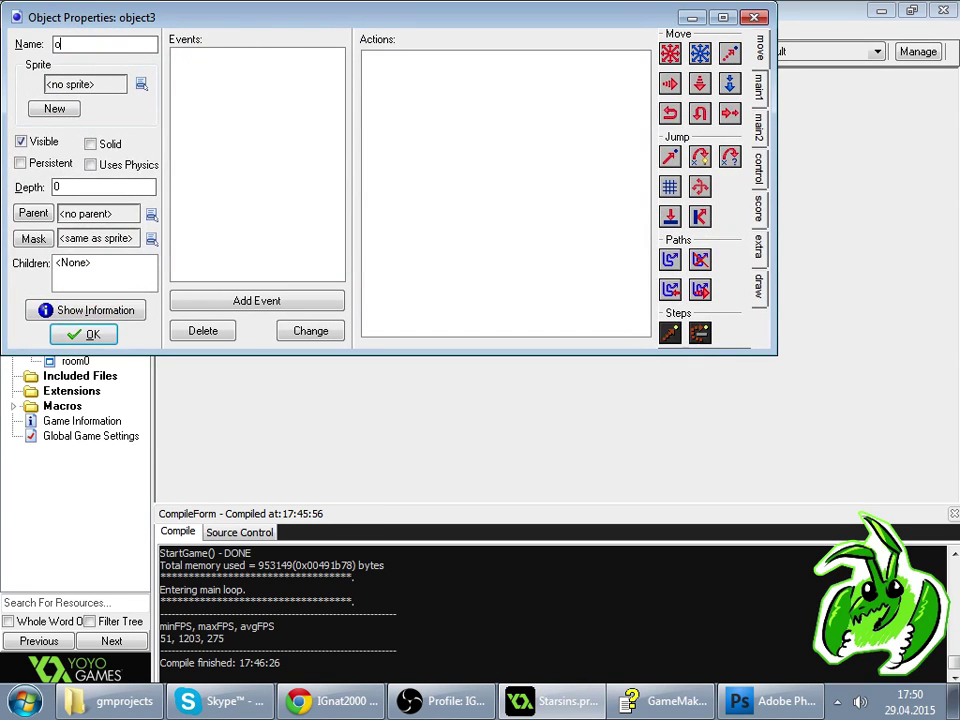
type("_pulka")
key("Return")
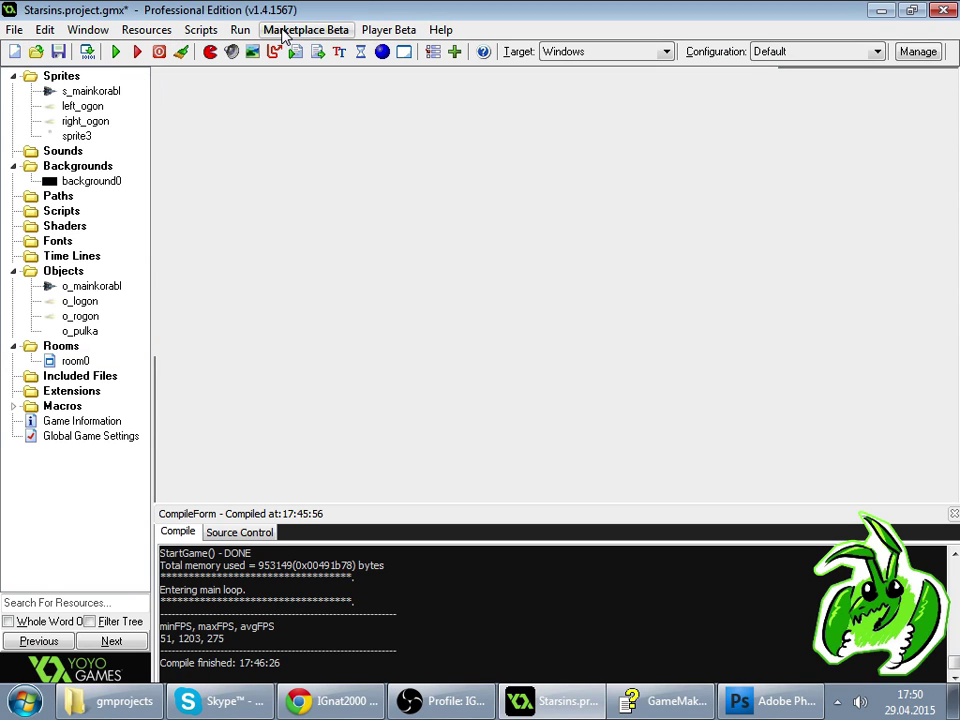
- Rename the bullet sprite sprite3 as s_pulka and accept it
double_click(84, 134)
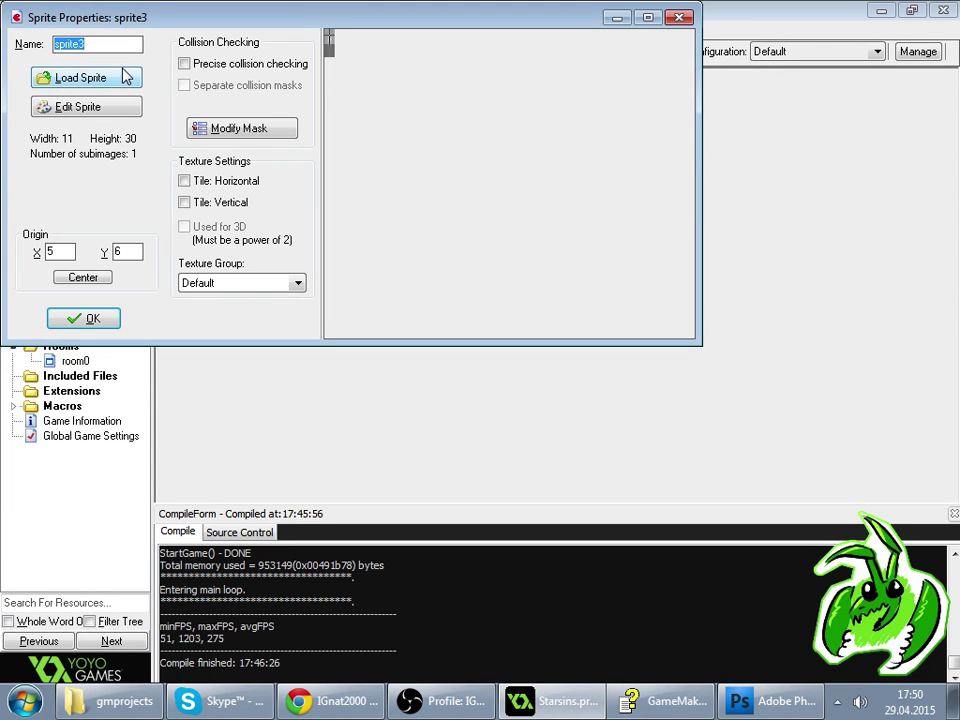
type("s_pulka")
key("Return")
- Resize the canvas of the s_pulka sprite to 30 pixels wide, keeping the aspect ratio and the image centred
double_click(84, 137)
left_click(84, 108)
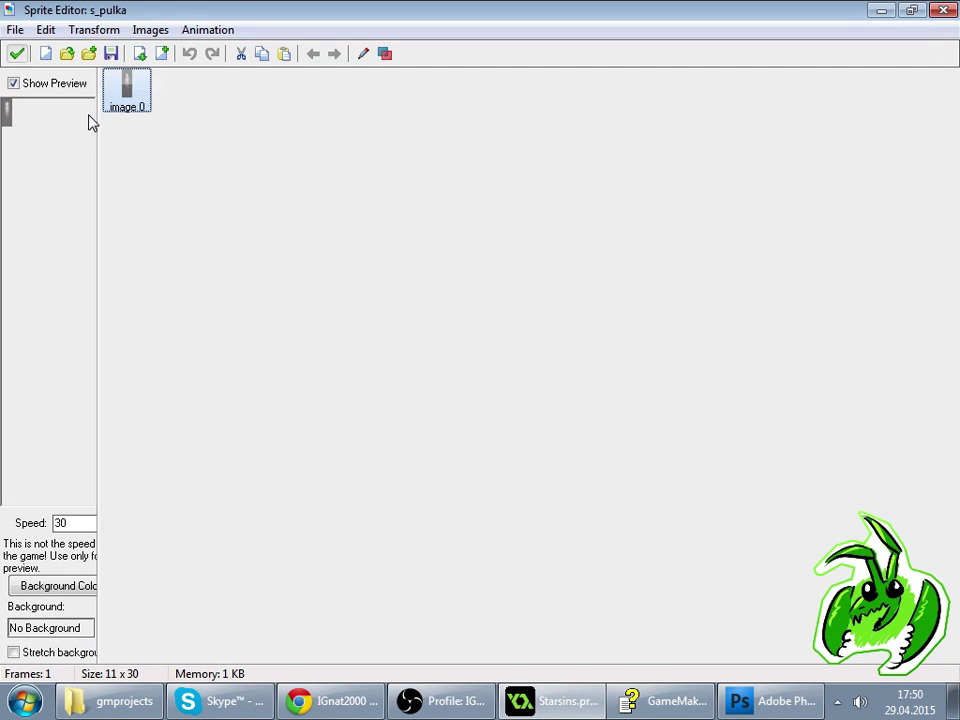
left_click(106, 30)
left_click(113, 159)
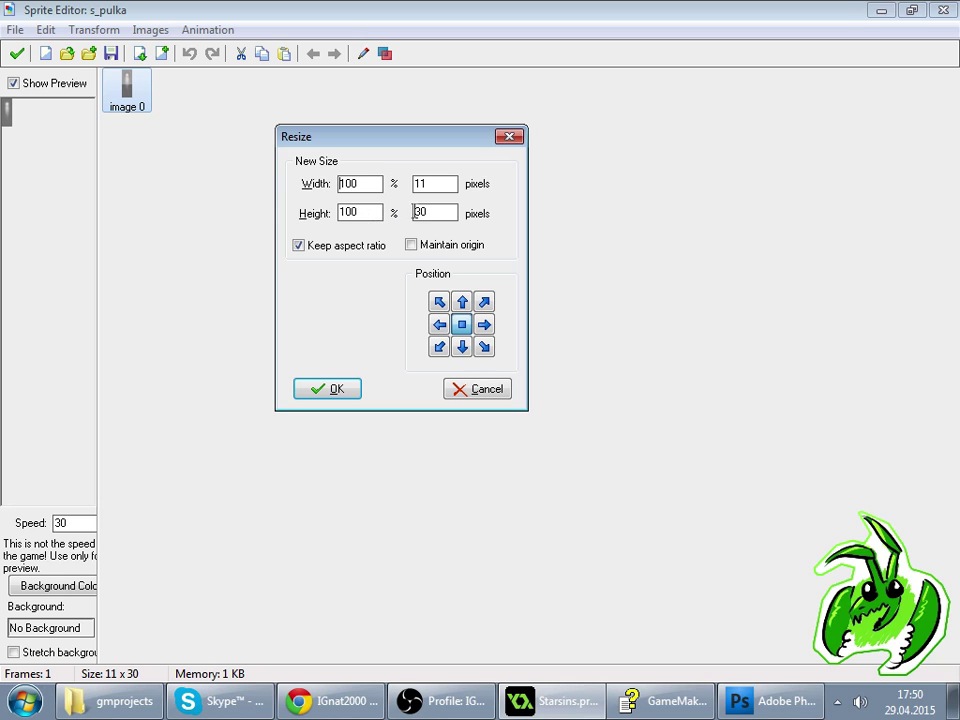
key("Tab")
type("30")
key("Return")
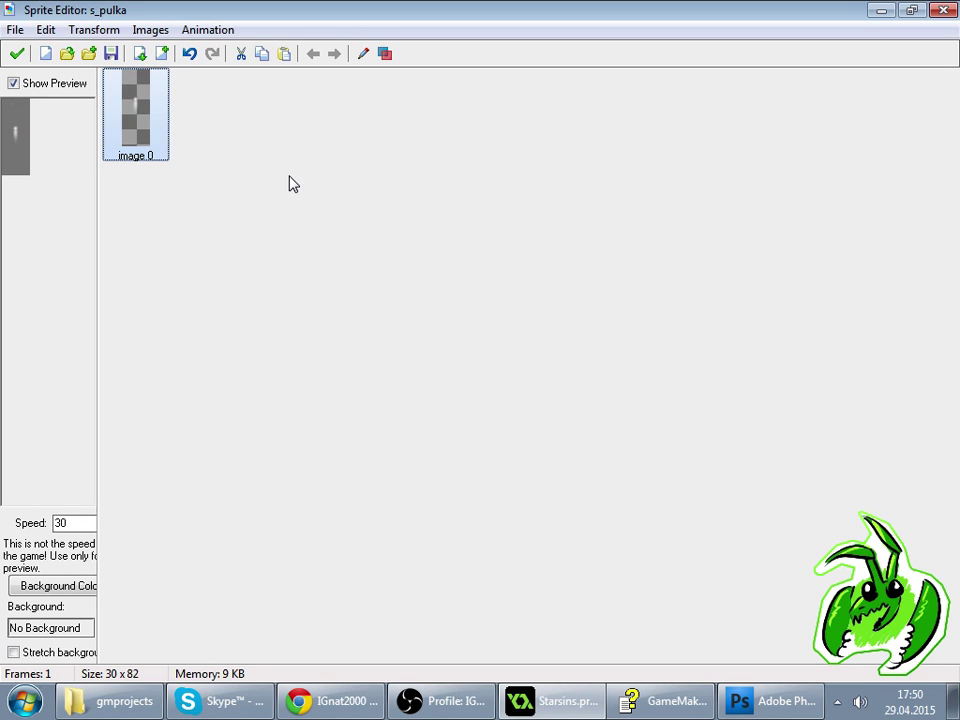
- Rotate the s_pulka sprite image 90 degrees clockwise, applied to all images in the sprite
left_click(70, 34)
left_click(55, 92)
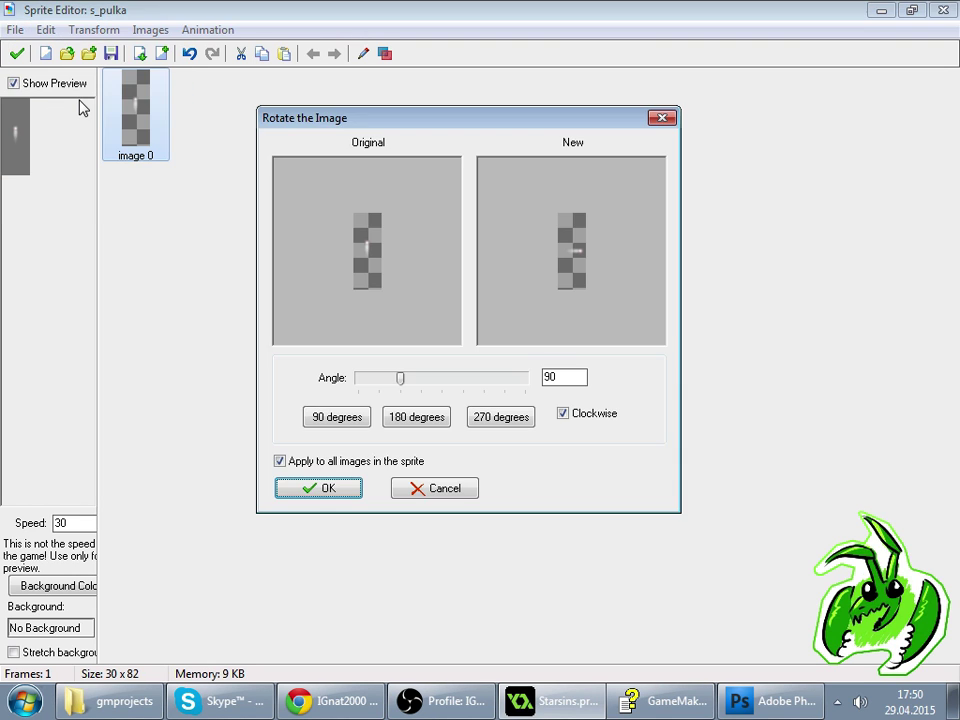
- Rotate the s_pulka sprite image 90 degrees clockwise and crop it with a border size of 0, keeping the changes
key("Return")
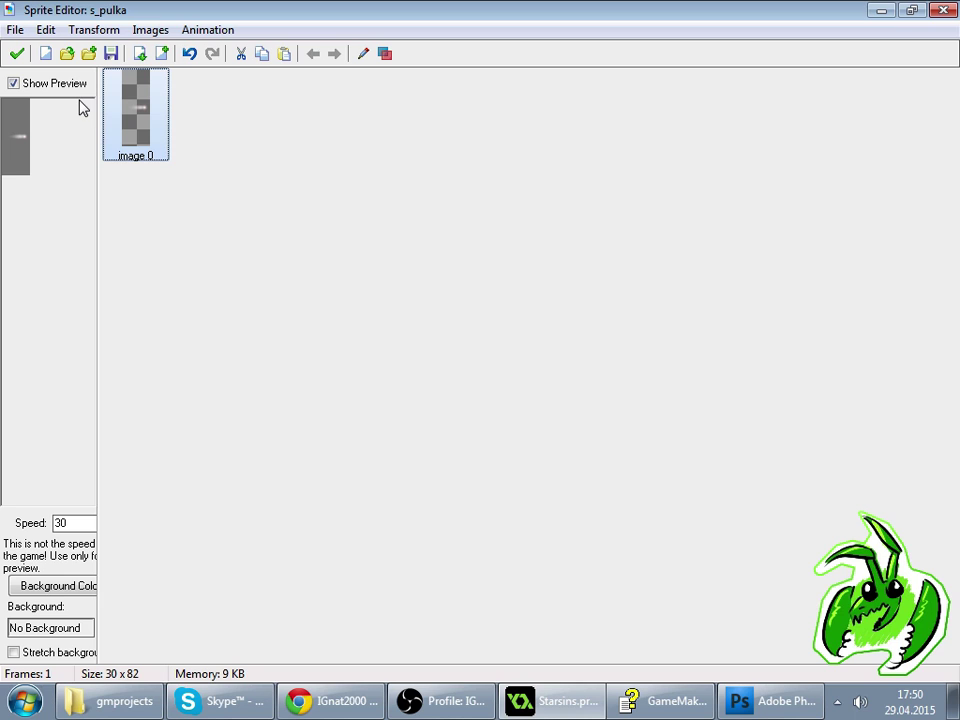
left_click(80, 31)
left_click(50, 203)
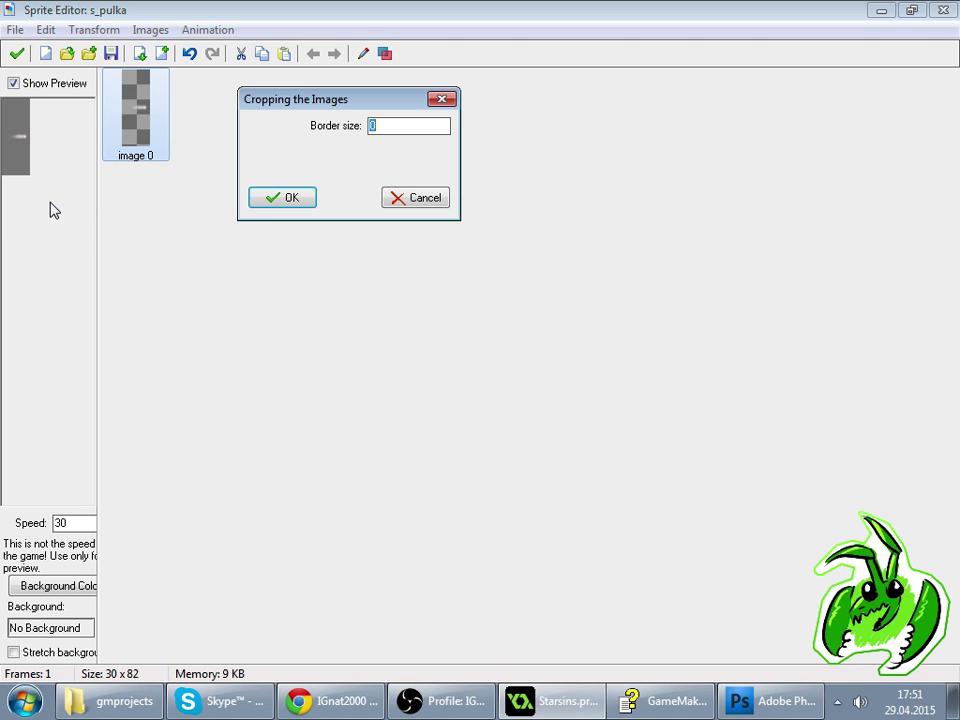
key("Return")
left_click(16, 53)
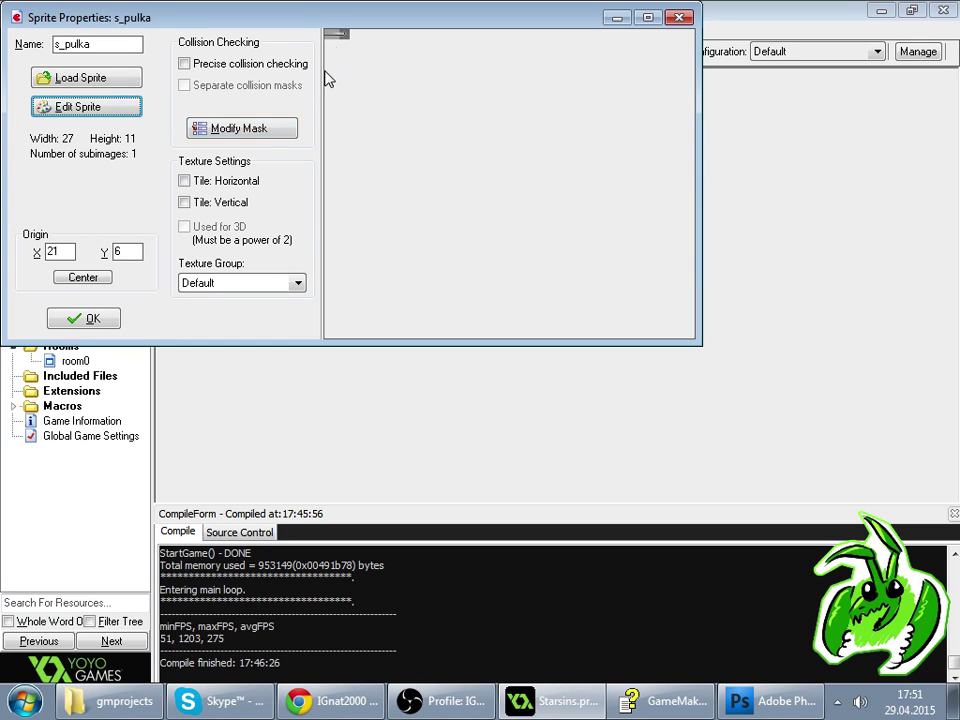
left_click(82, 318)
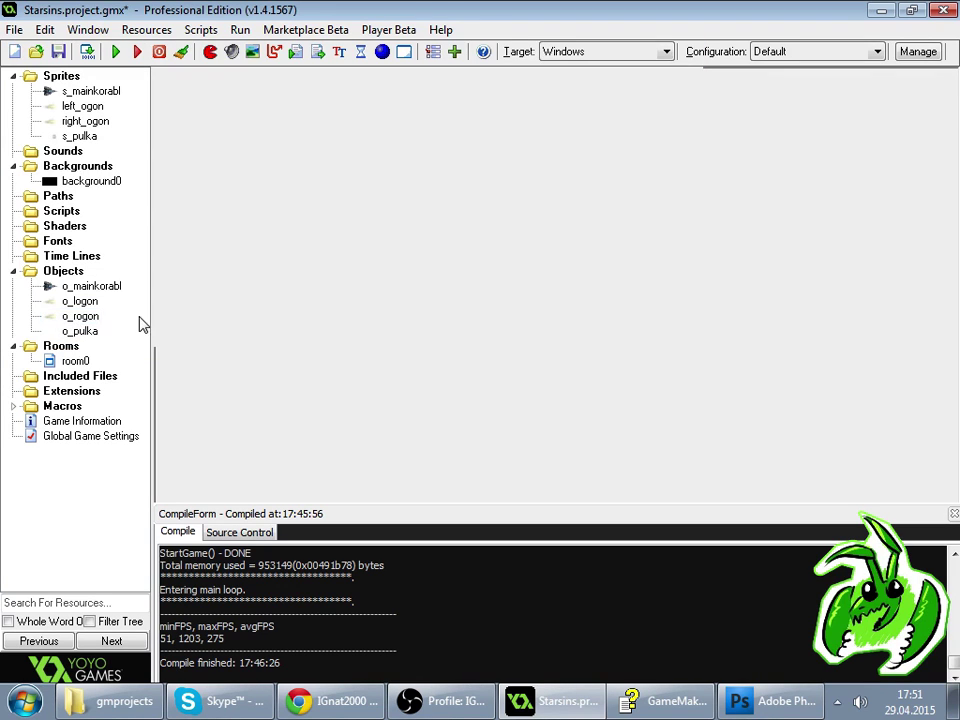
- Assign the s_pulka sprite to the o_pulka object
double_click(78, 331)
left_click(141, 84)
left_click(187, 184)
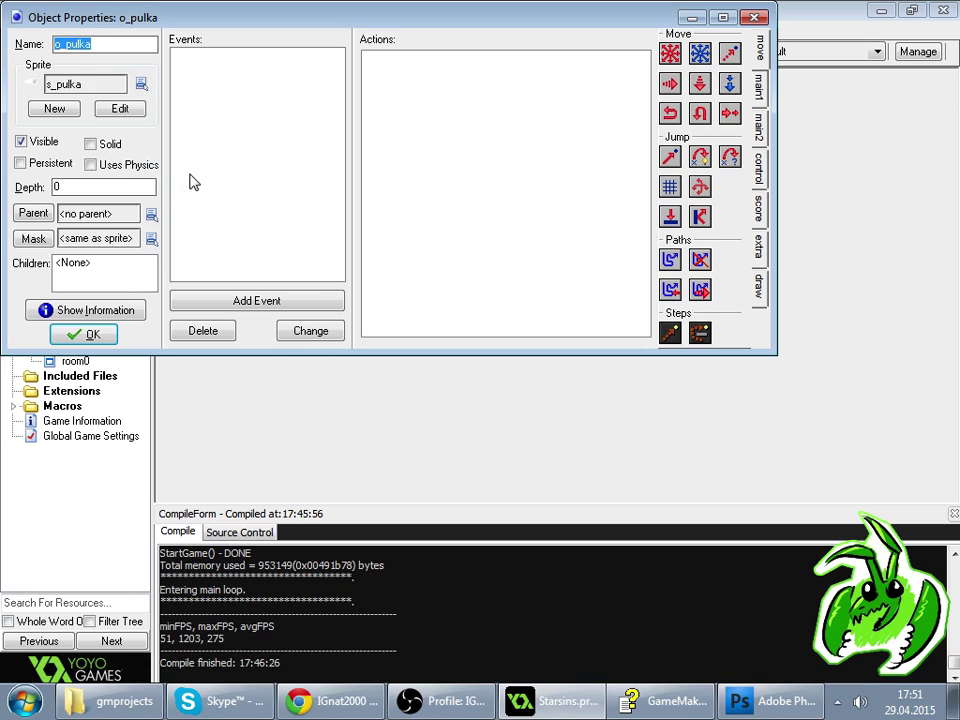
- Switch to the browser to check the Twitch stream's viewer list, and return to GameMaker
key("alt+Tab")
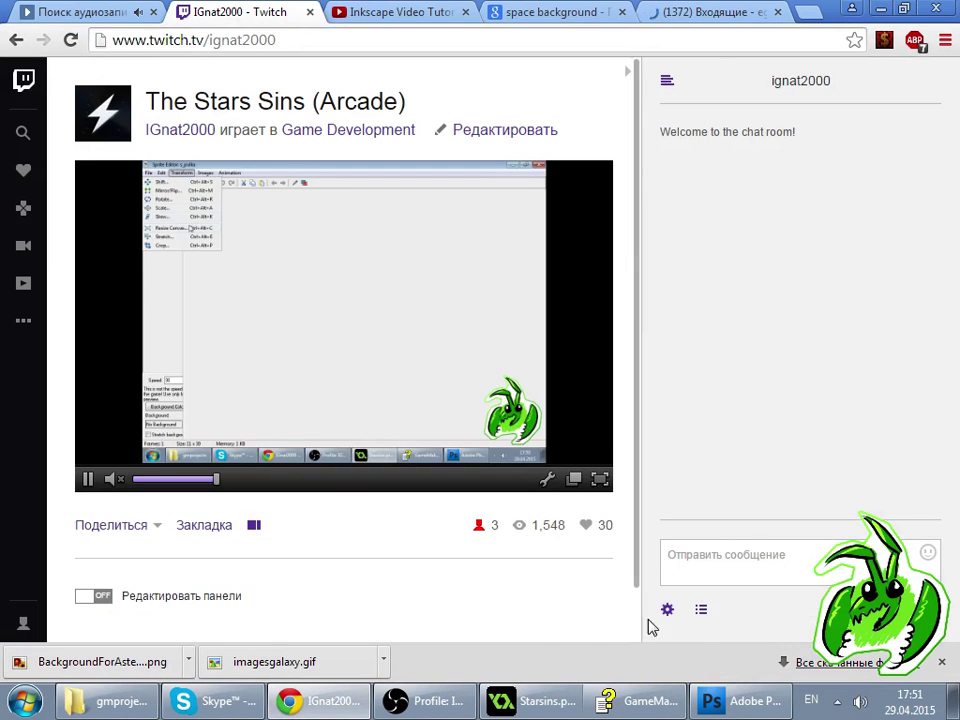
left_click(701, 609)
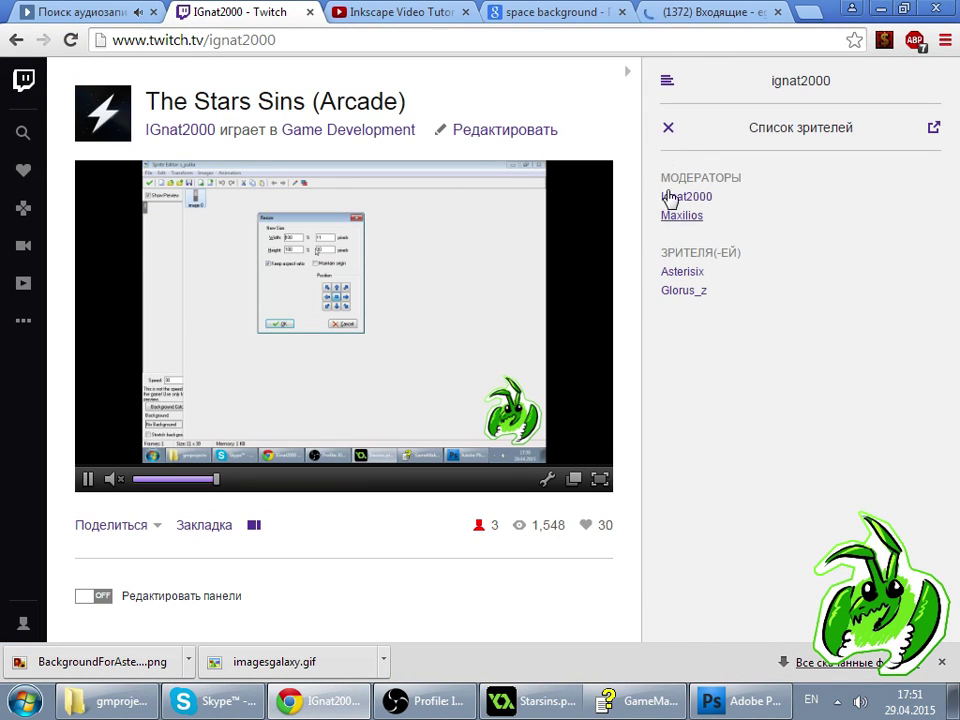
left_click(668, 128)
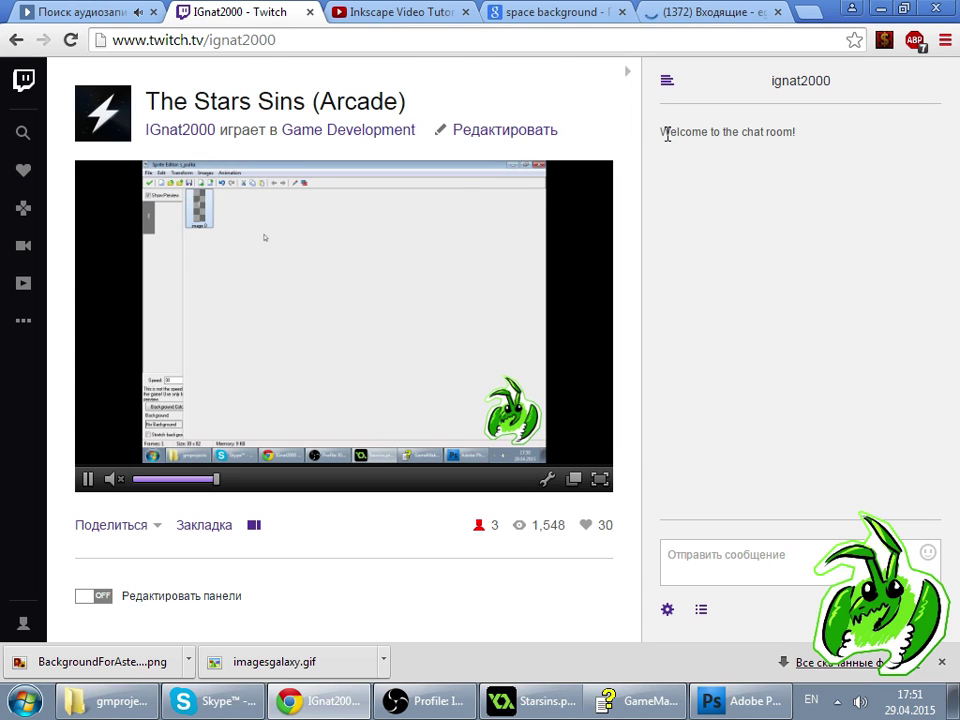
left_click(530, 700)
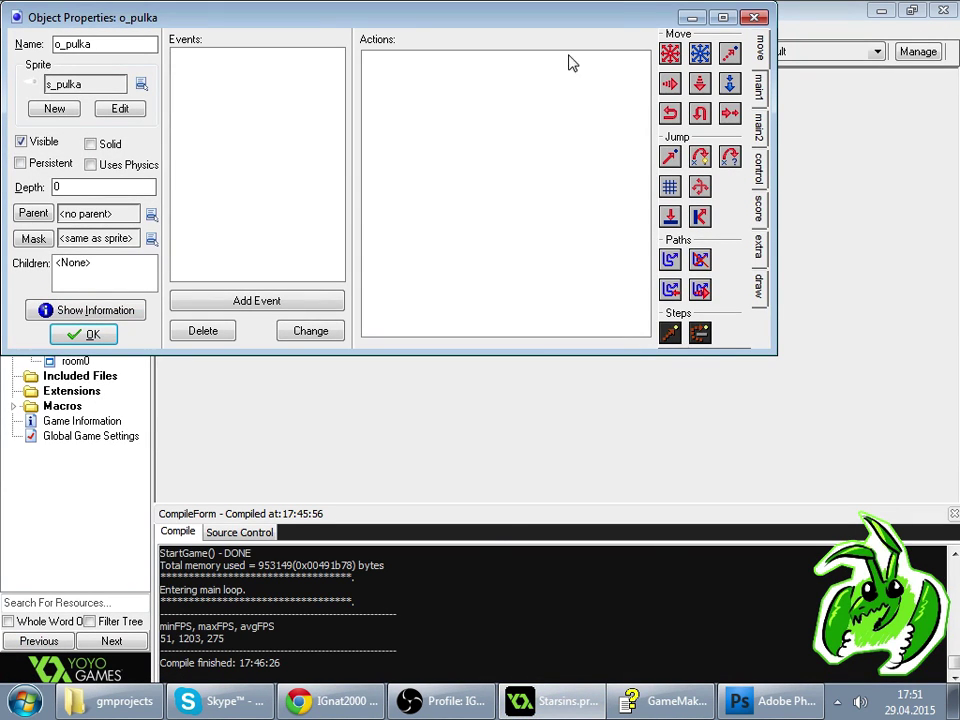
- Add a Create event to the o_pulka object
right_click(304, 196)
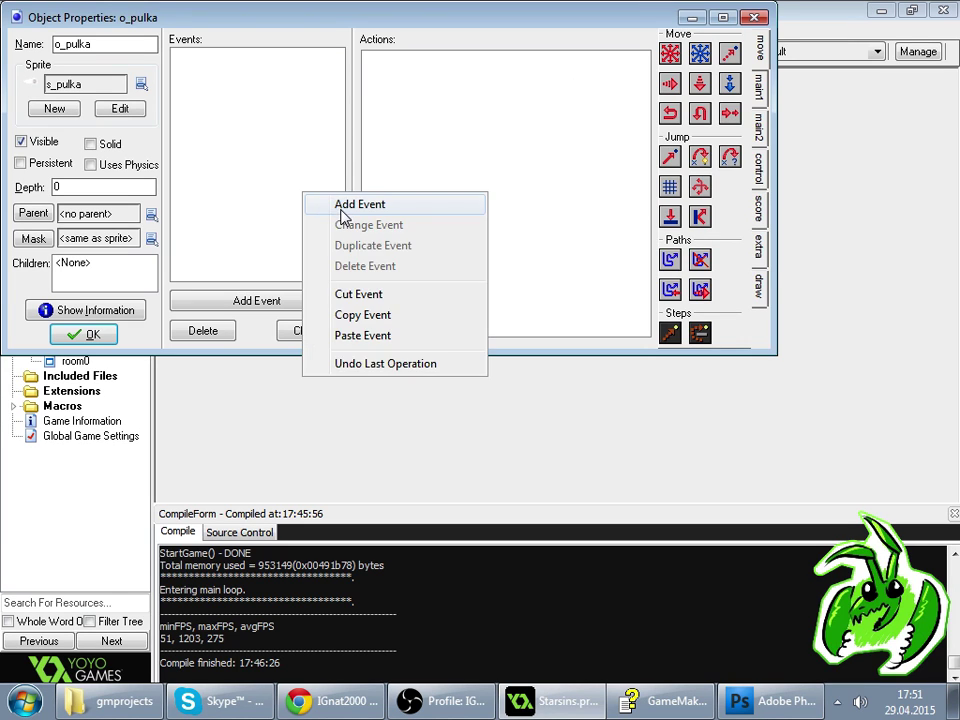
left_click(340, 205)
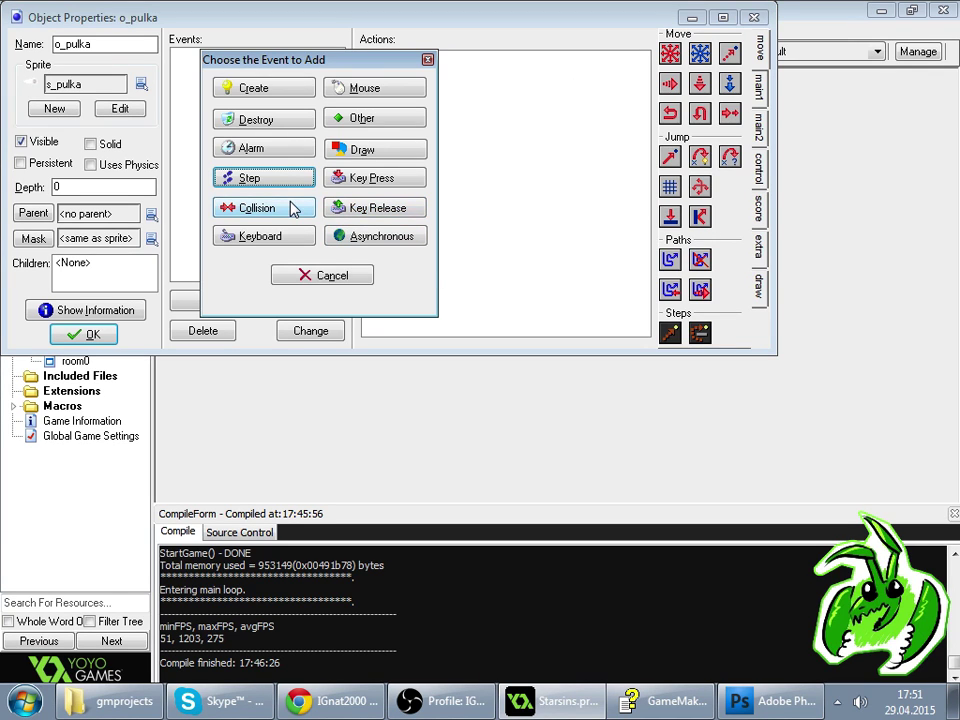
left_click(285, 86)
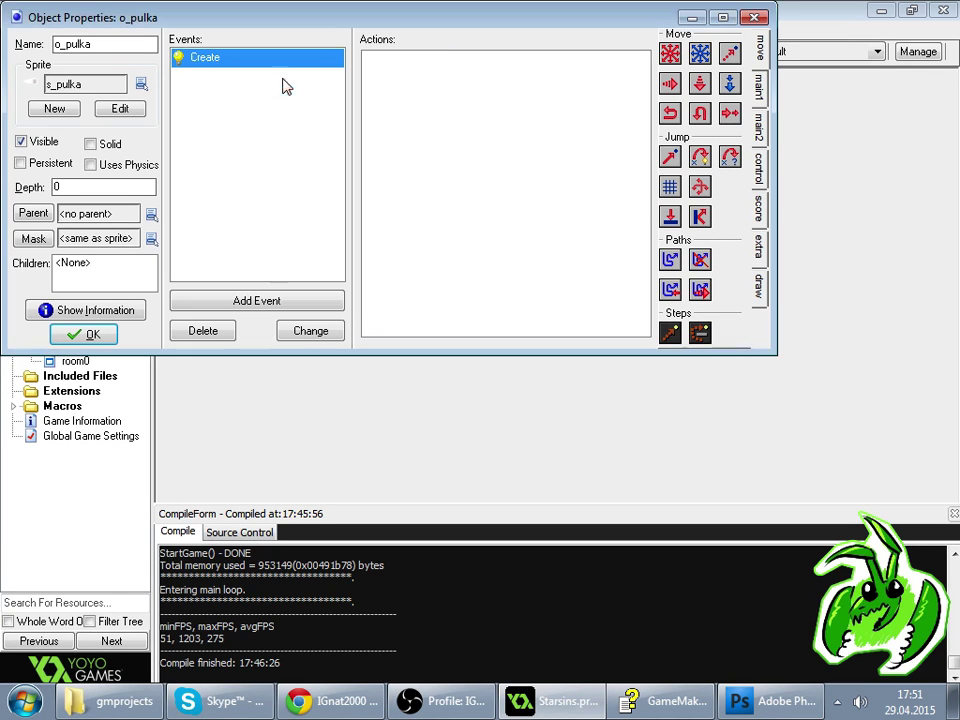
- In o_pulka's Create event, set the variable direction to o_mainkorabl.direction and the variable speed to 15
left_click(757, 95)
left_click(761, 122)
left_click_drag(582, 22, 727, 64)
left_click(910, 226)
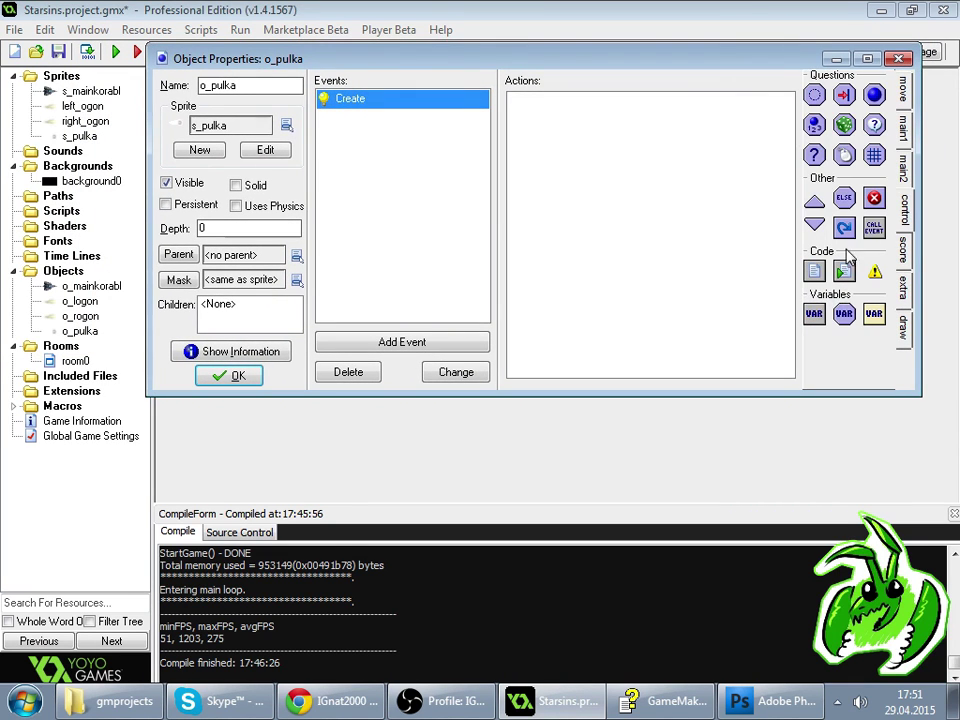
left_click(814, 313)
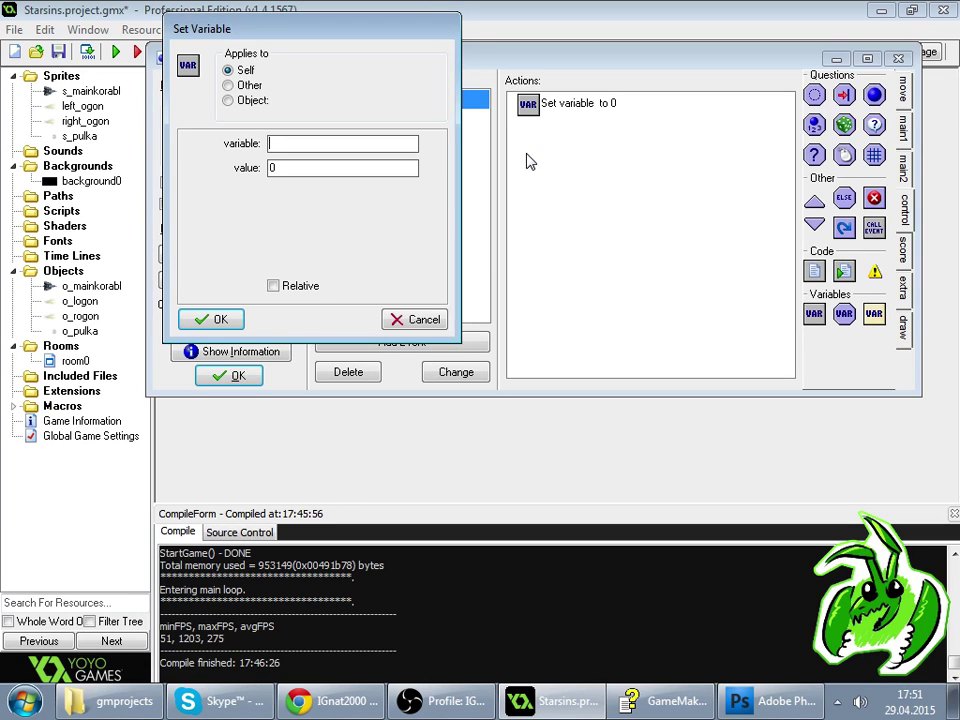
type("direction")
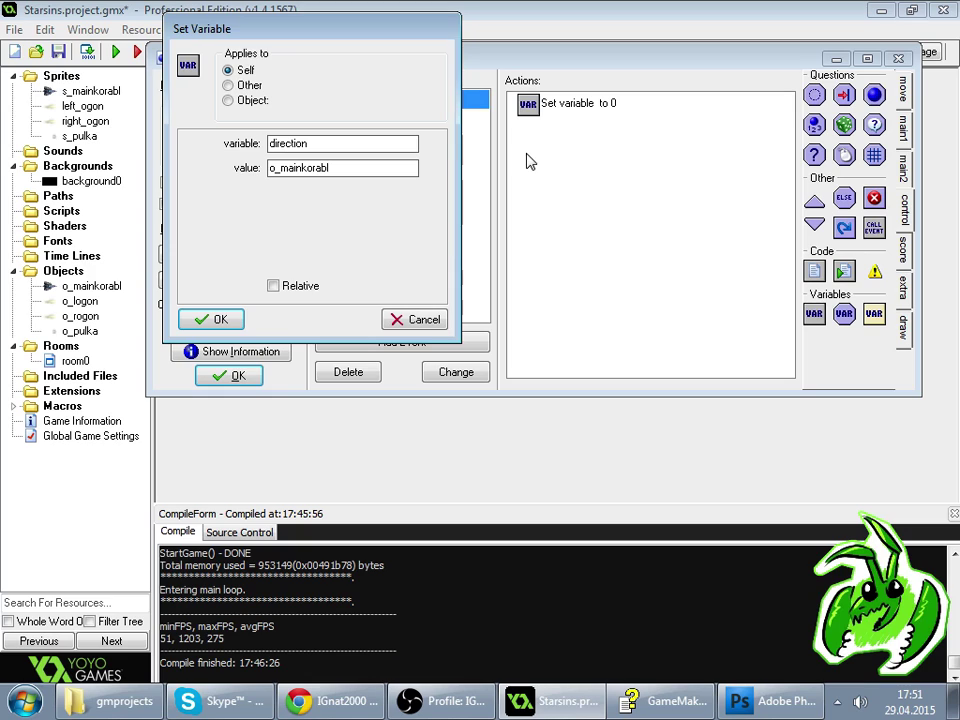
type(".direction")
key("Return")
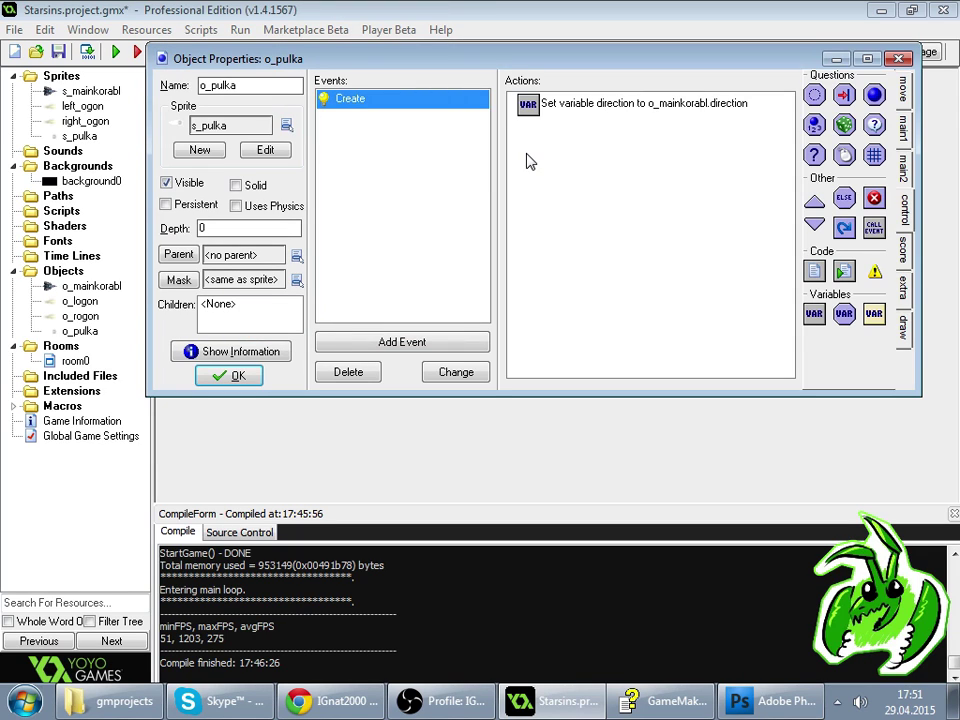
left_click(814, 314)
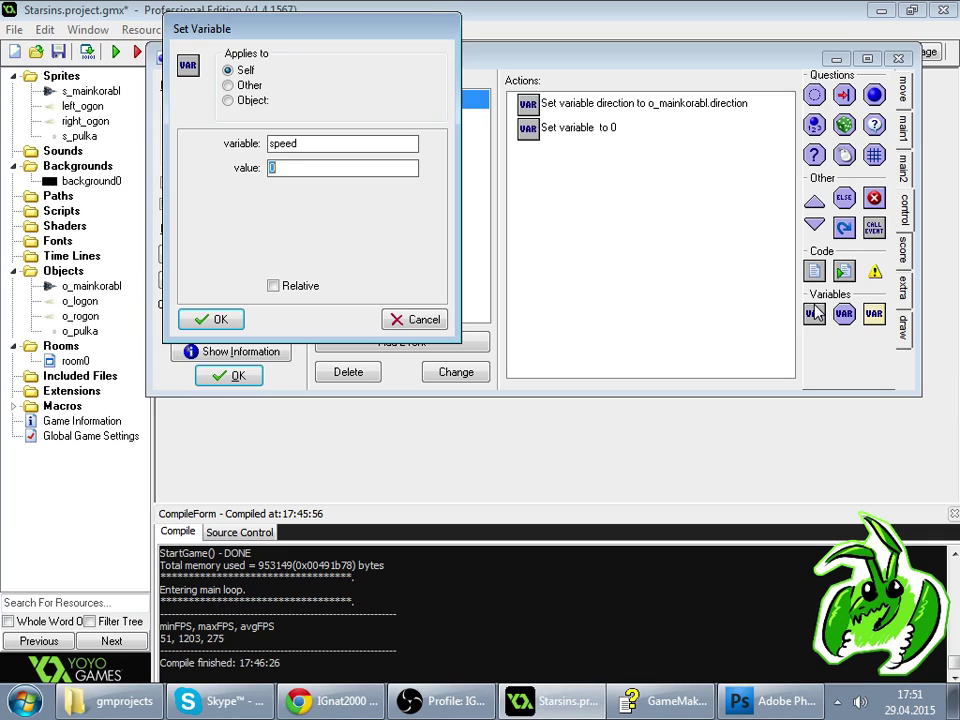
key("Return")
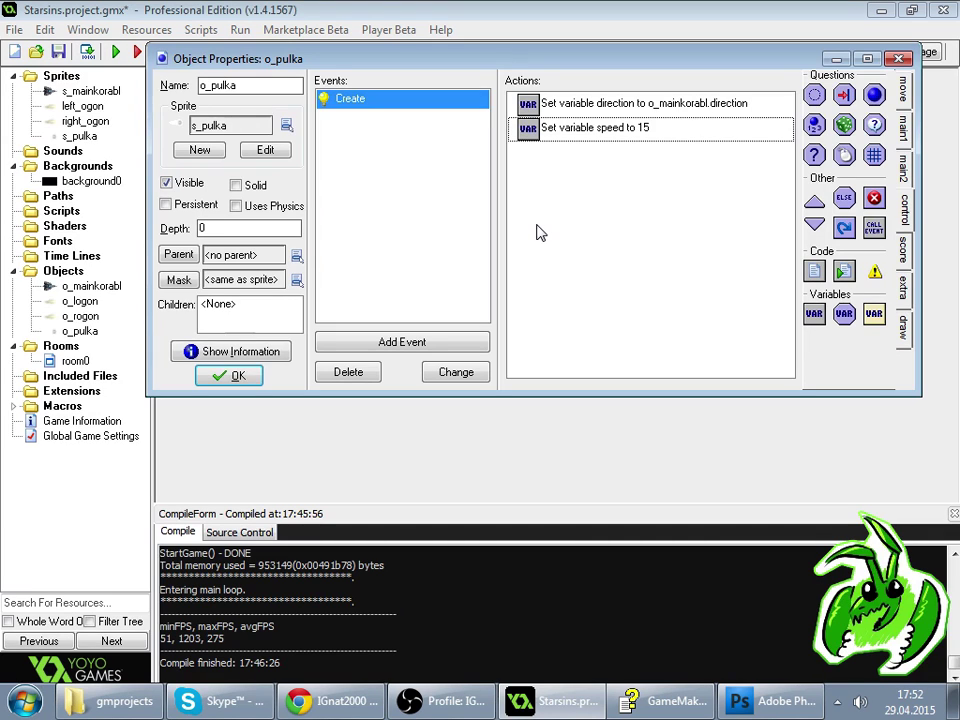
- Add an Intersect boundary event to o_pulka with a Destroy Instance action applied to Self
double_click(435, 253)
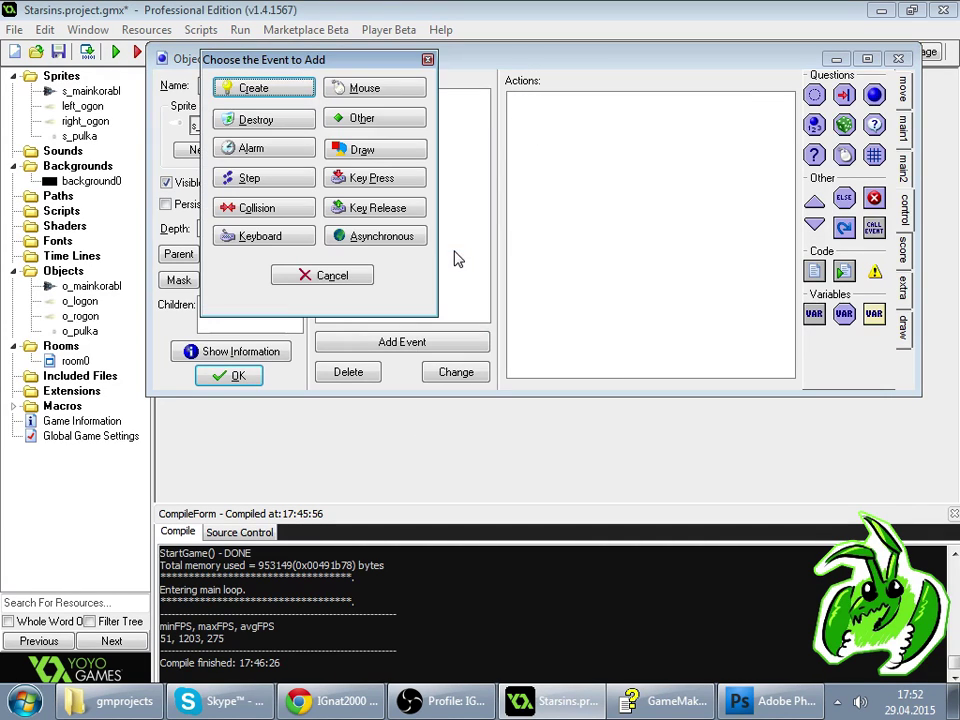
left_click(390, 127)
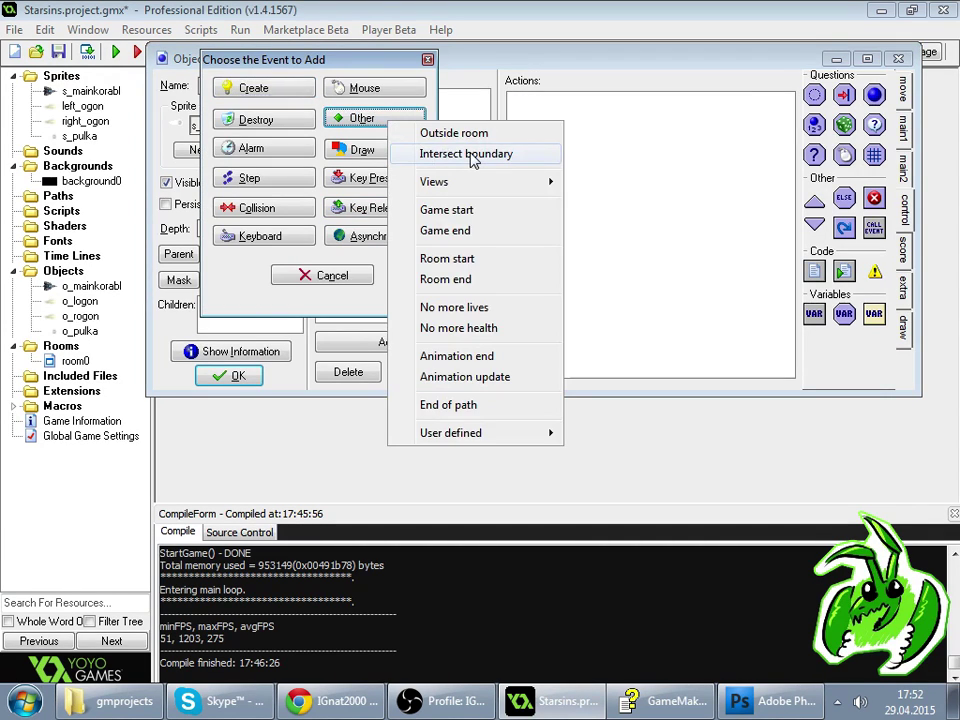
left_click(462, 154)
left_click(908, 132)
left_click_drag(845, 124, 635, 103)
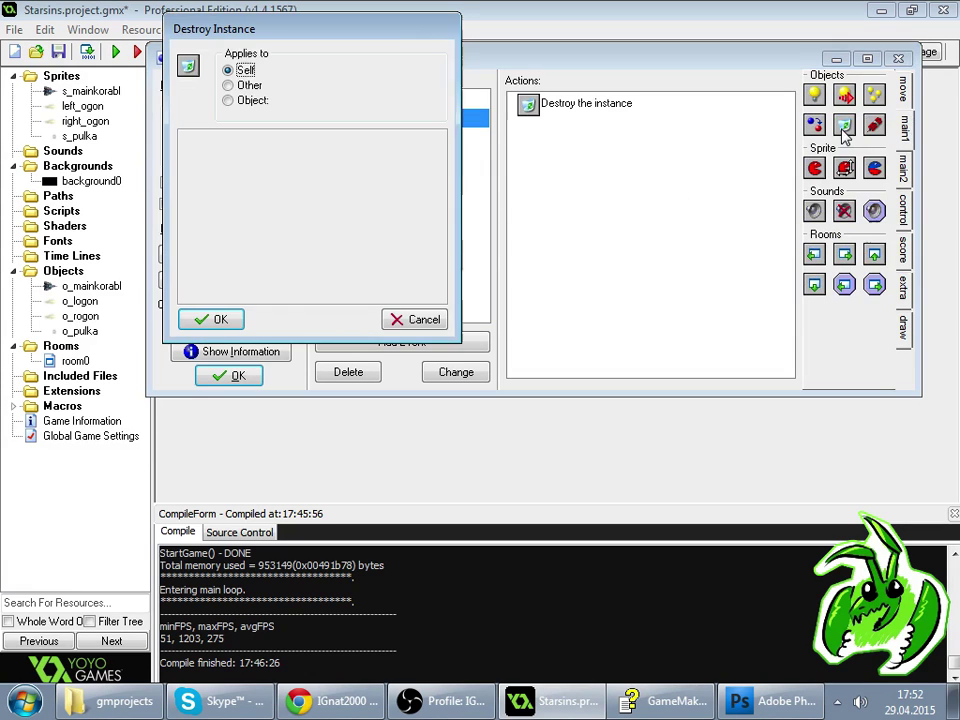
left_click(210, 317)
- Add a Transform Sprite action with angle direction to o_pulka's Create event and accept the object's properties
left_click(360, 98)
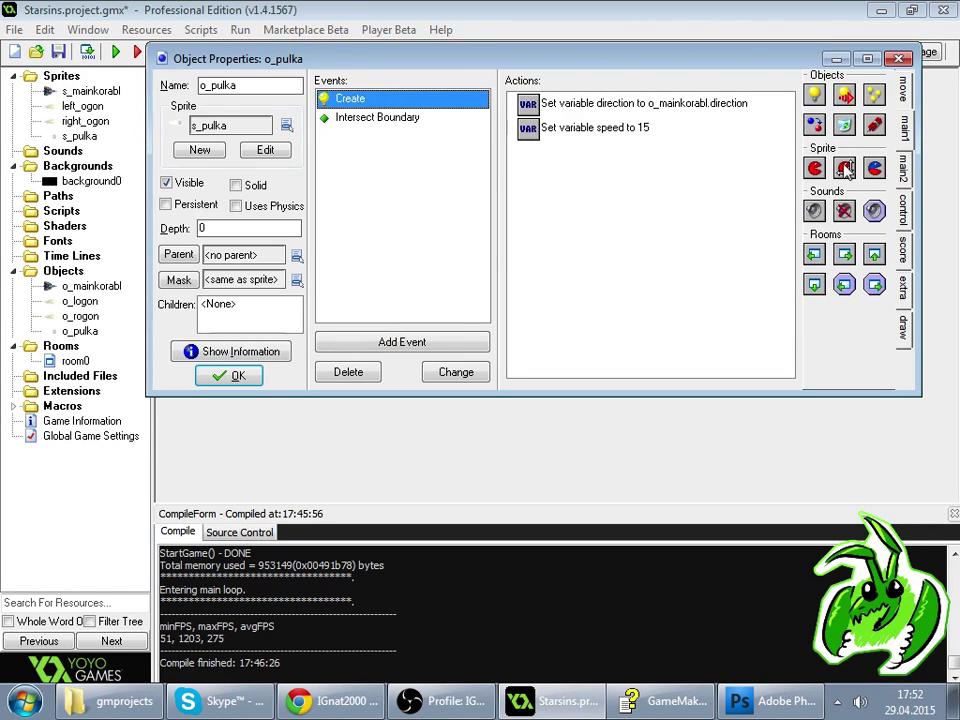
left_click_drag(845, 168, 688, 242)
key("Tab")
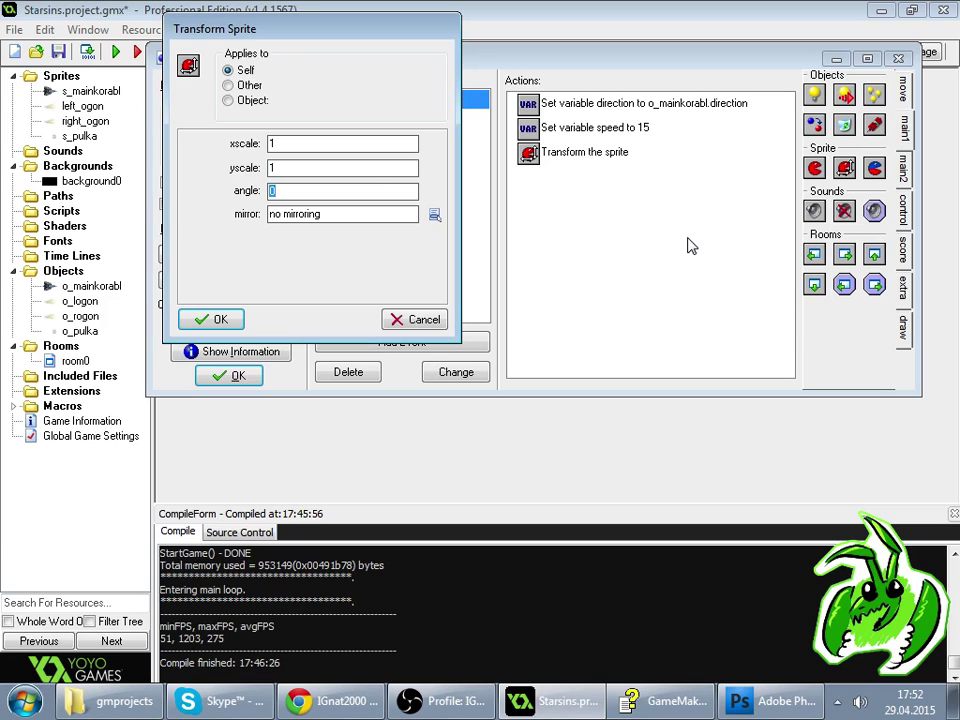
type("direction")
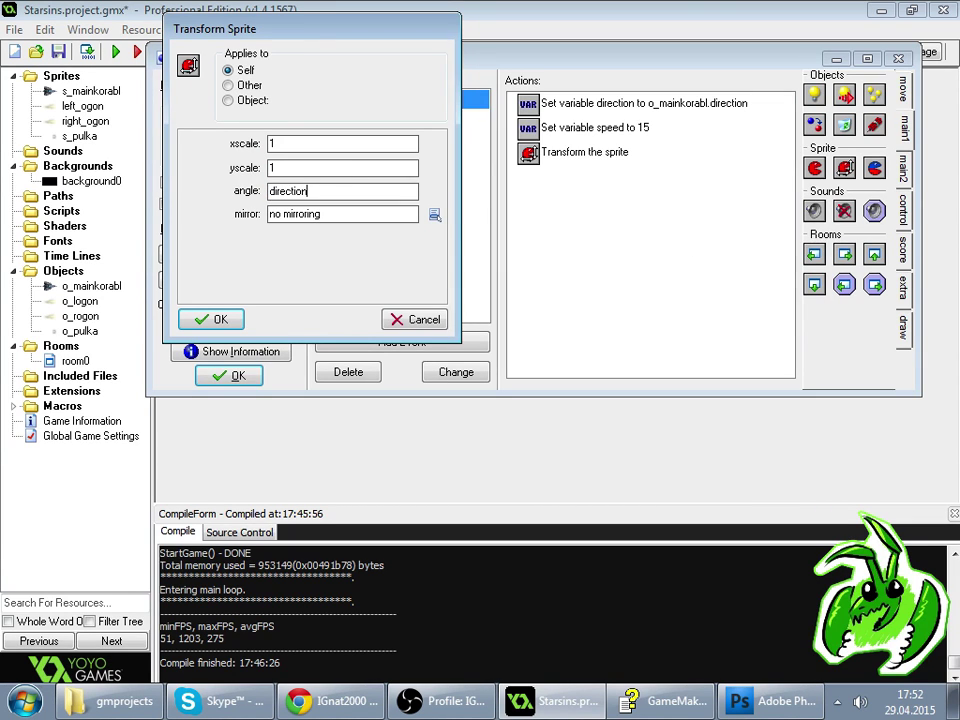
key("Return")
left_click(228, 375)
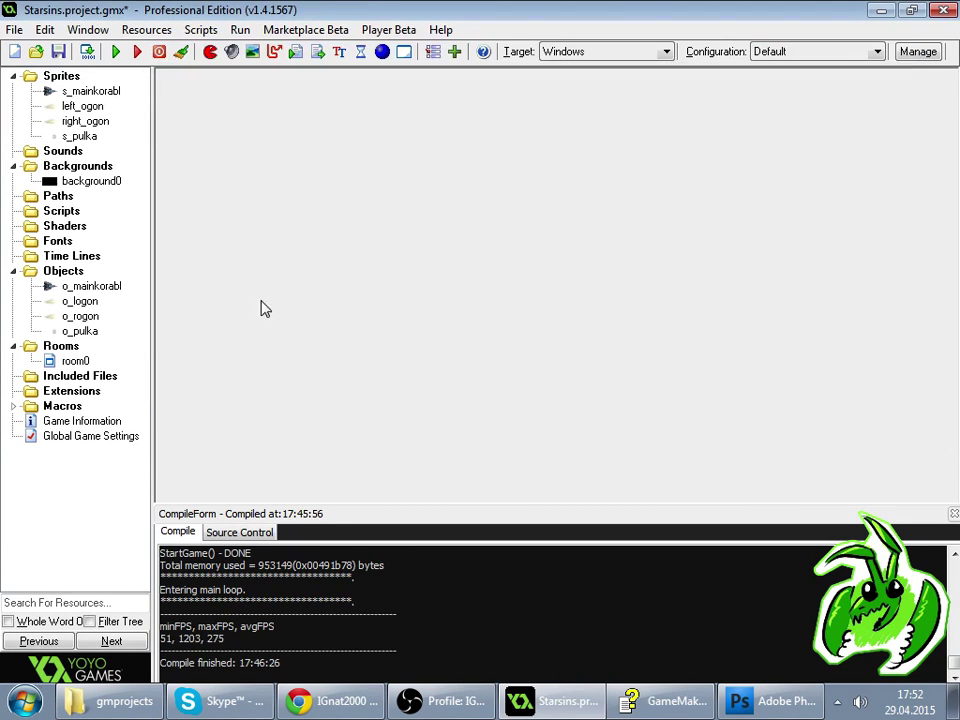
- Add a Space keyboard event to the o_mainkorabl object
double_click(100, 288)
right_click(287, 256)
left_click(344, 266)
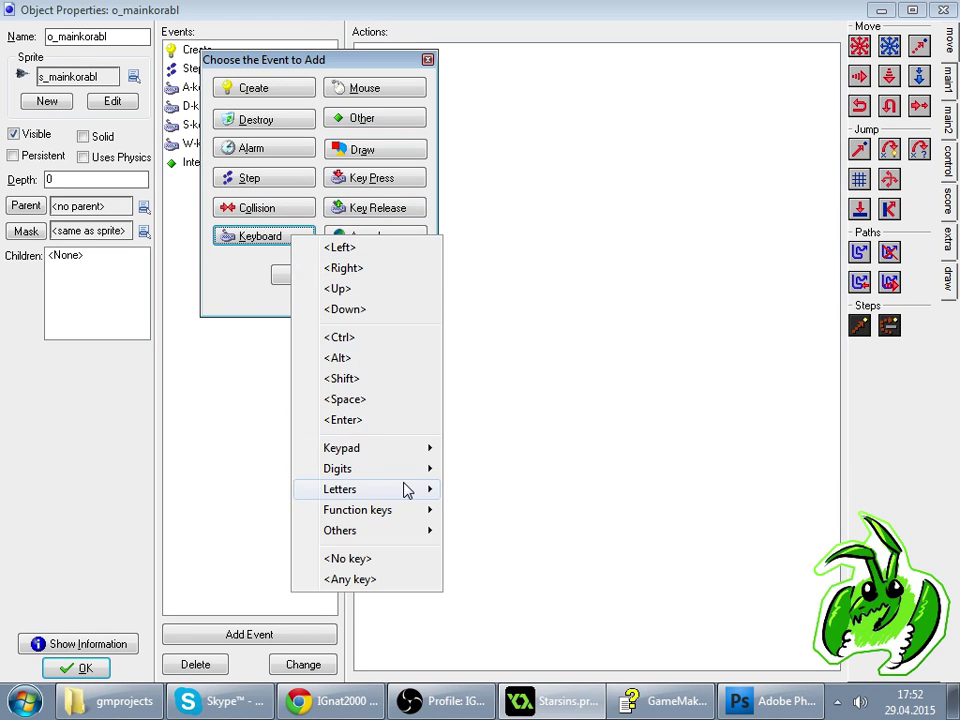
left_click(405, 399)
- Give the Space event a Create Instance action for o_pulka and accept the o_mainkorabl properties
left_click(948, 80)
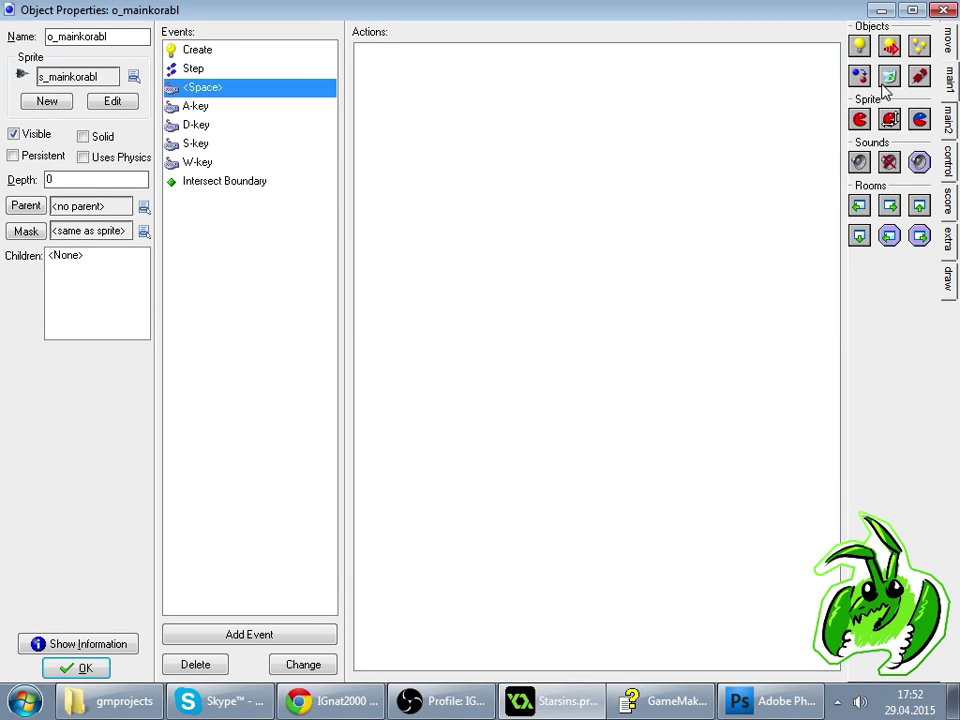
left_click_drag(860, 48, 480, 186)
left_click(361, 148)
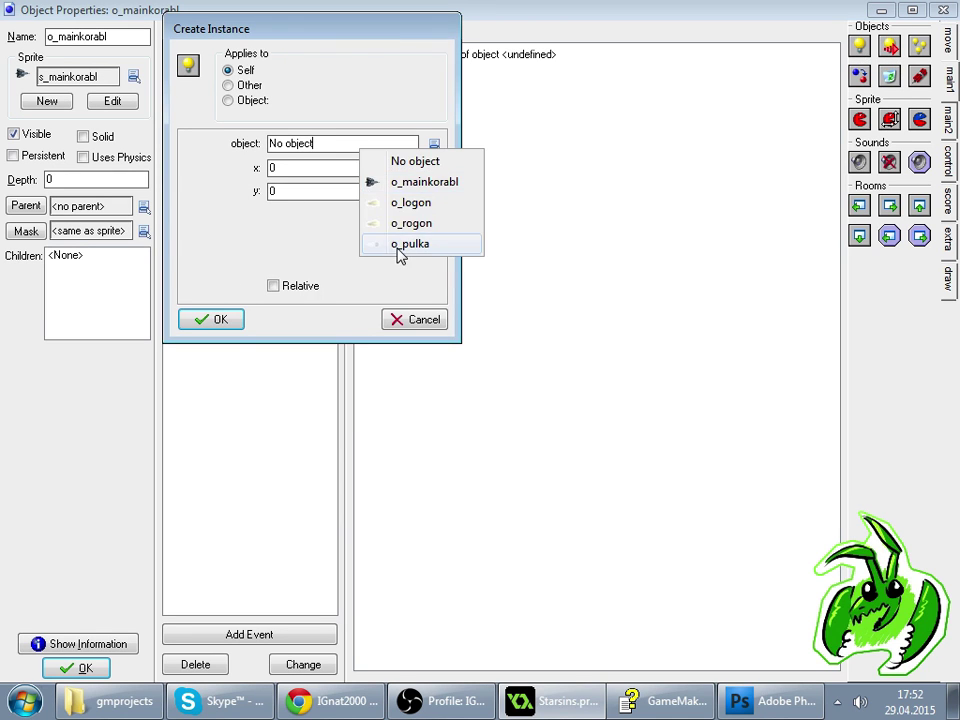
left_click(395, 245)
left_click(218, 320)
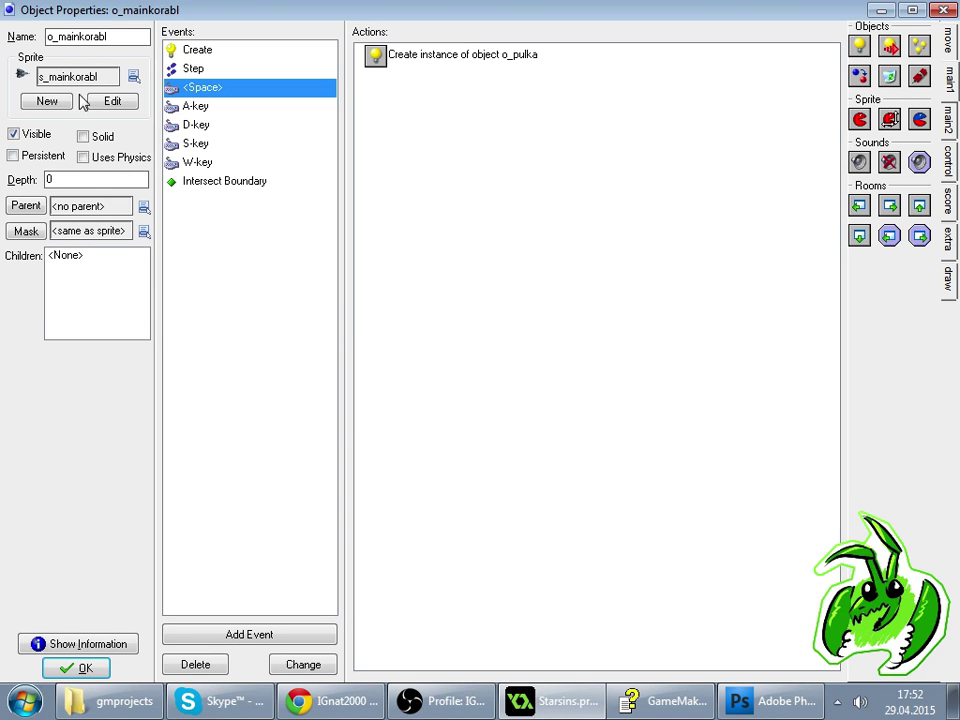
left_click(84, 668)
- Run the game and check the Twitch stream's viewer list in the browser while it compiles
left_click(115, 51)
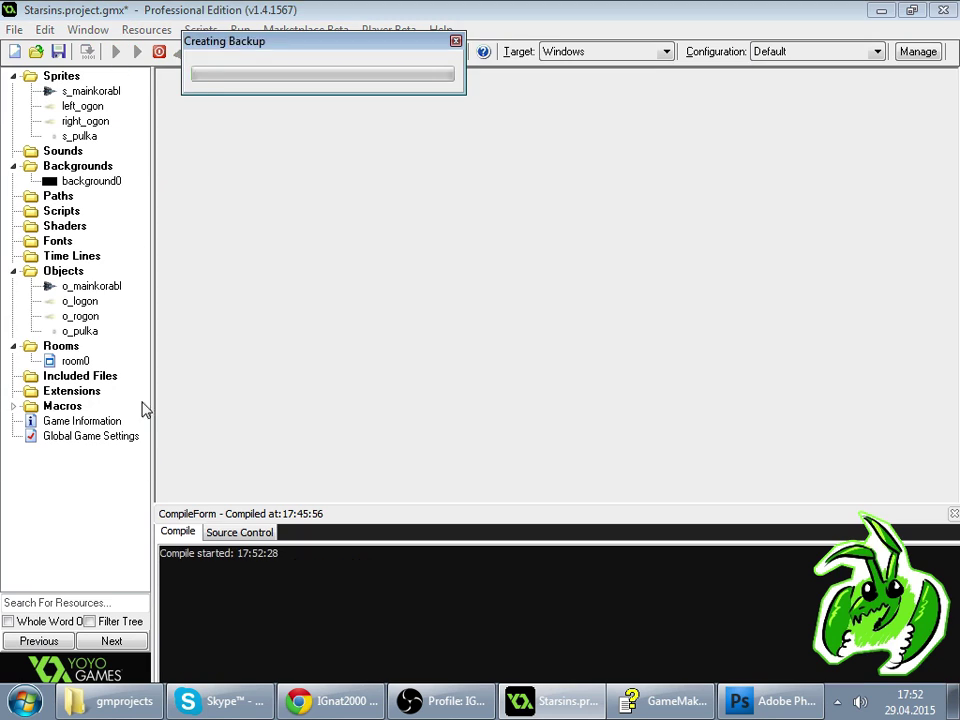
left_click(308, 705)
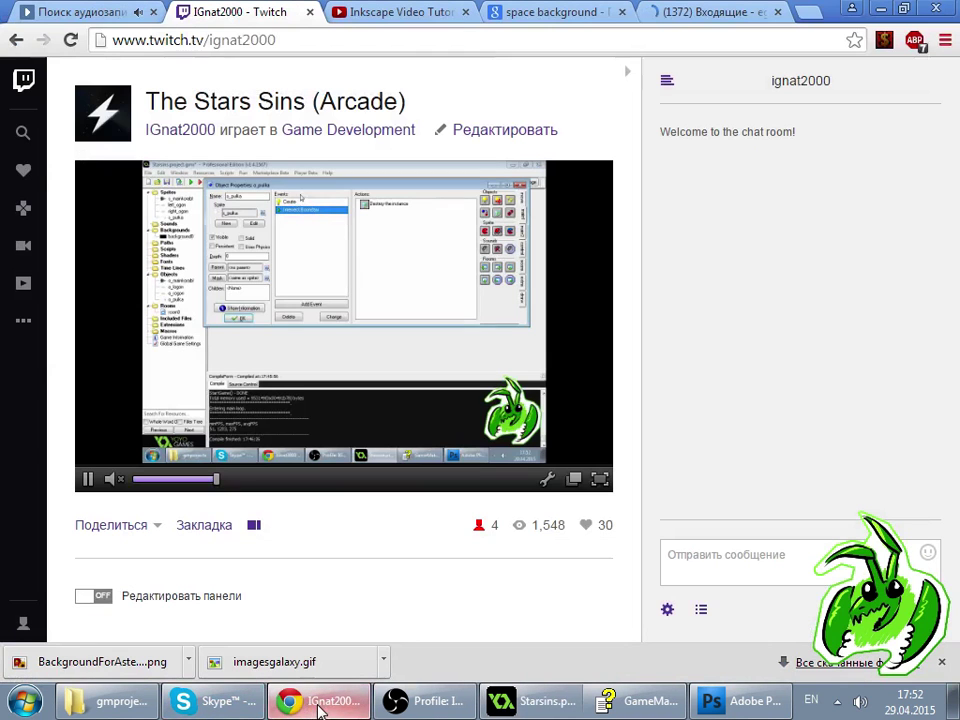
left_click(703, 612)
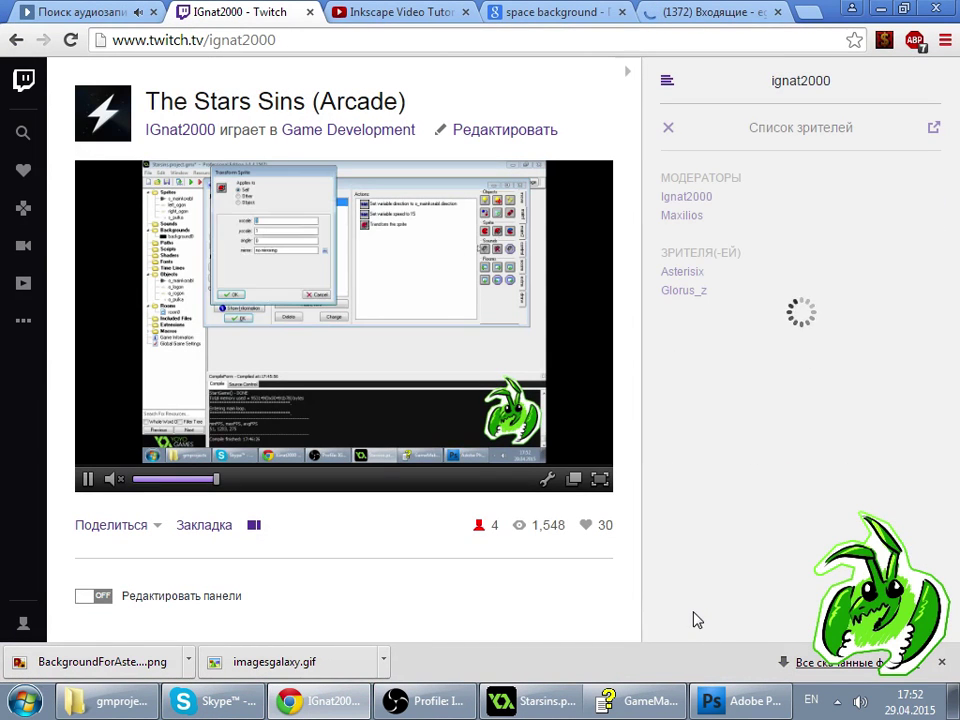
left_click(668, 128)
- Switch back to GameMaker and test the running game by steering the ship and firing bullets
left_click(530, 701)
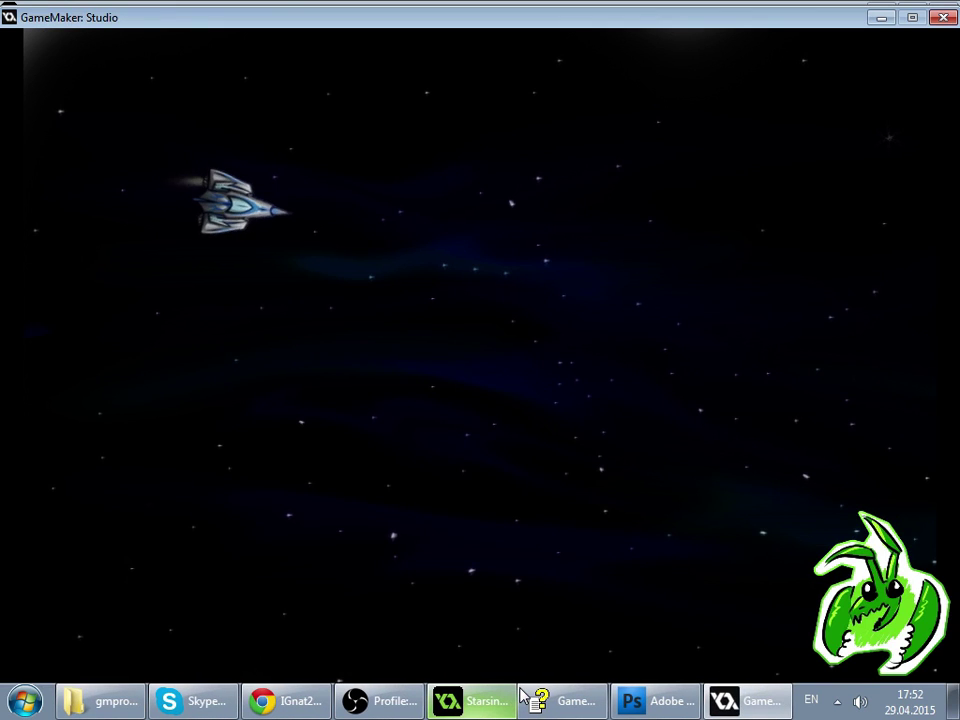
key("Left")
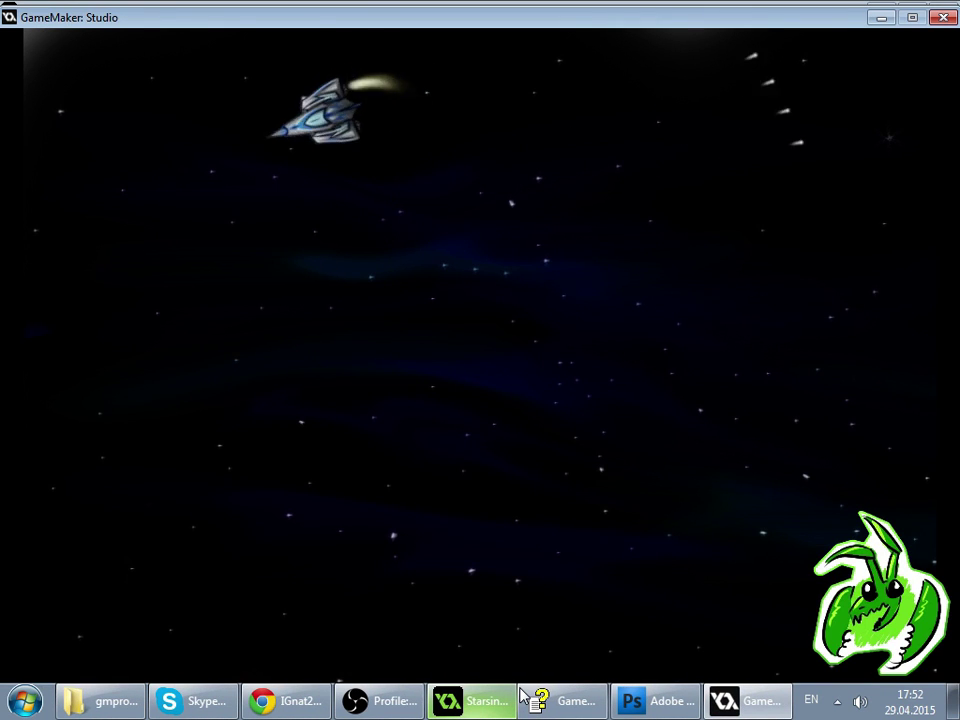
key("Left")
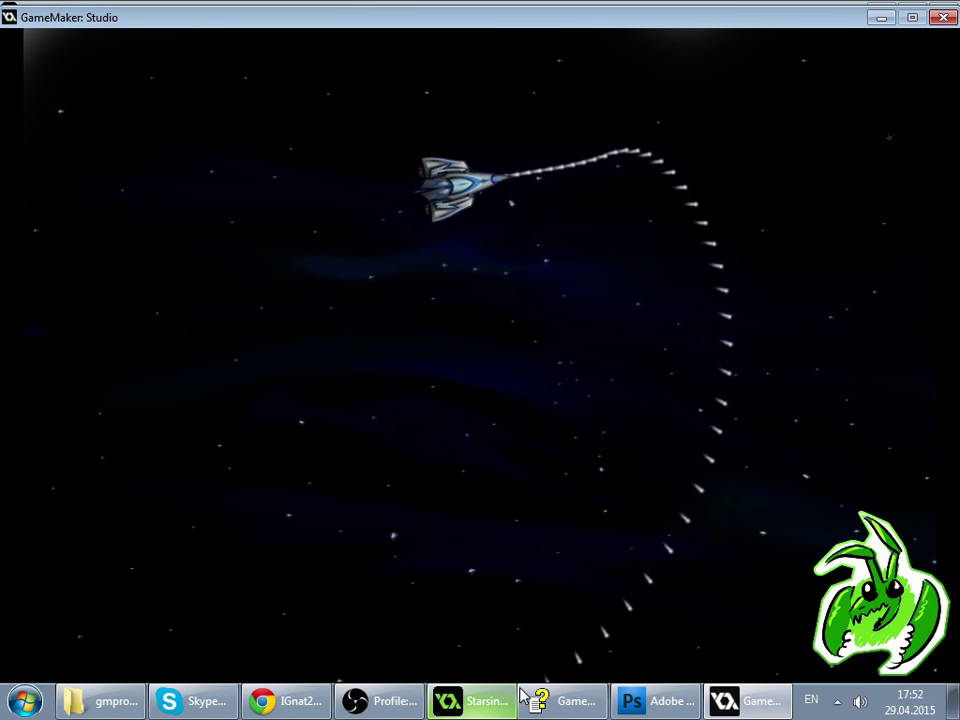
- Test the bullets in the running game by steering the ship both ways, mostly counterclockwise, while firing
key("Left")
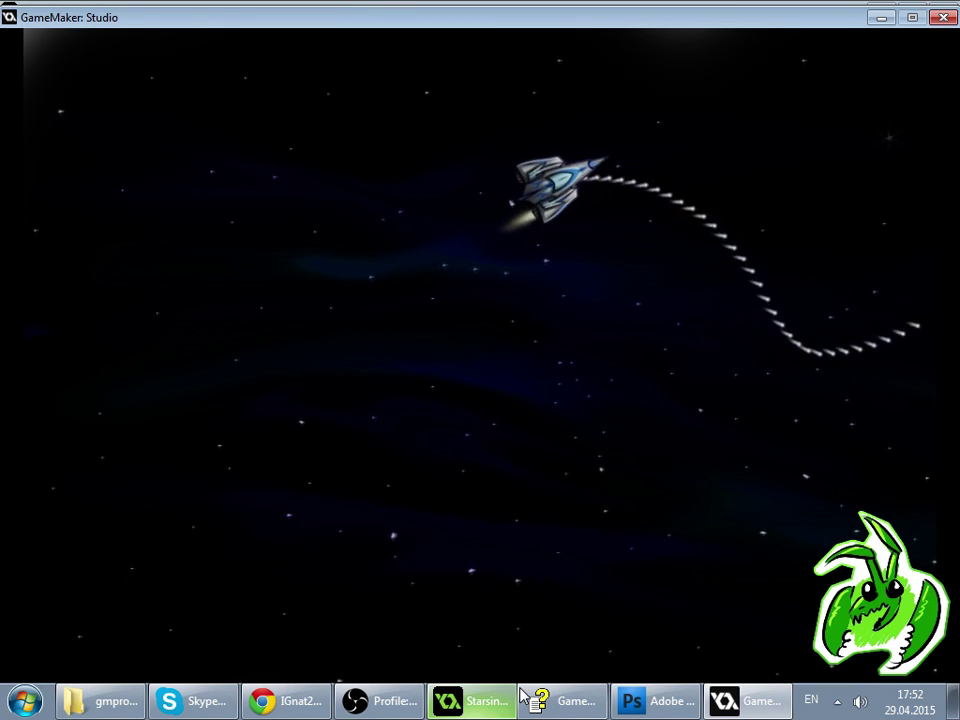
key("Left")
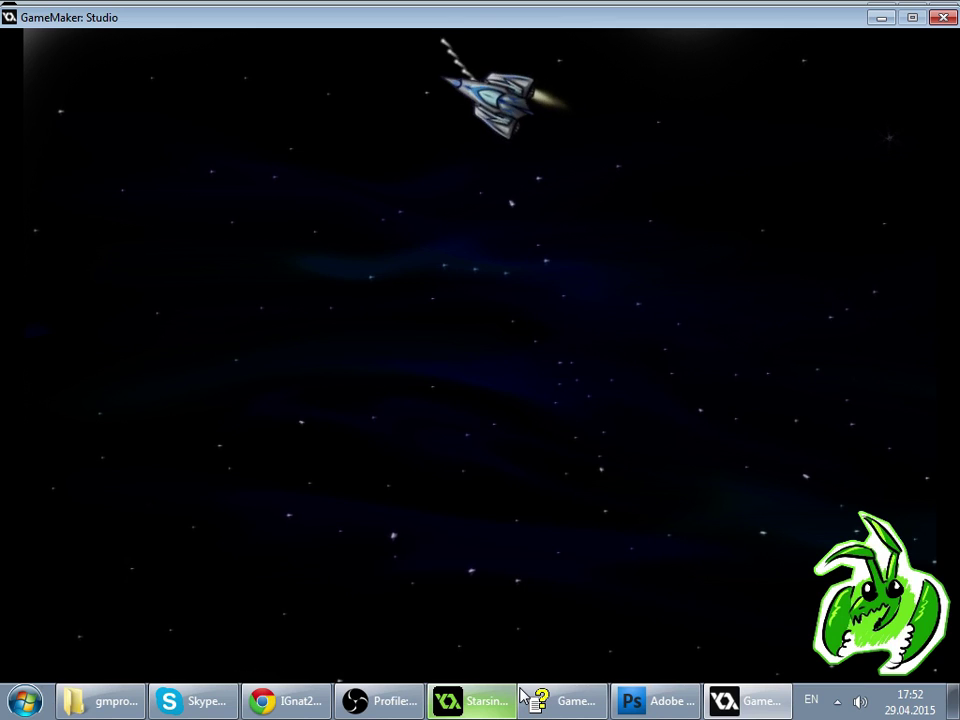
key("Left")
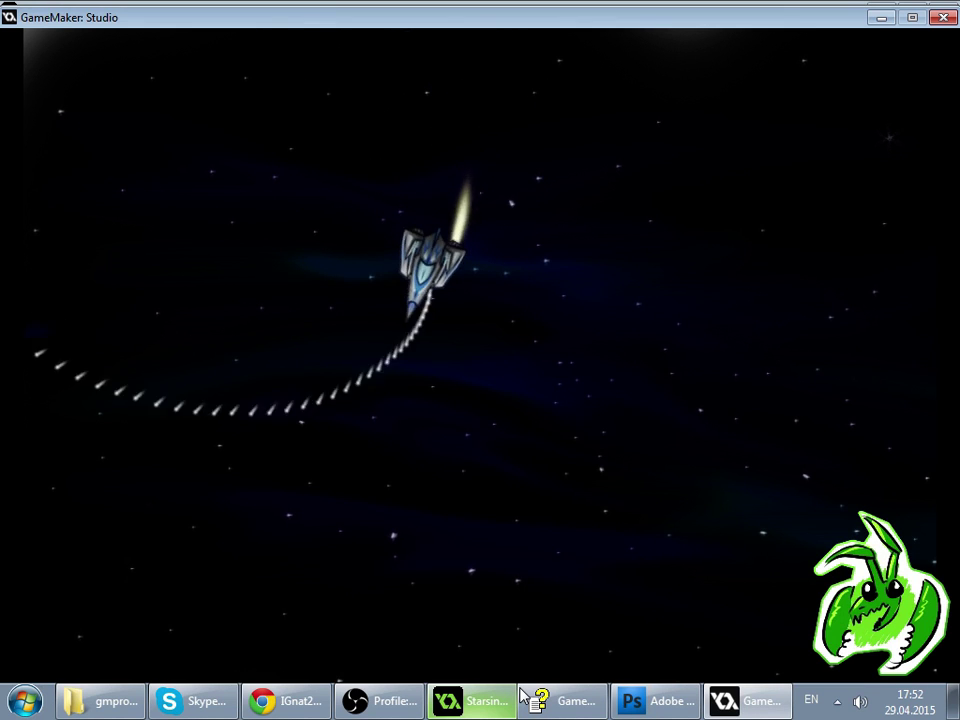
key("Right")
key("Right")
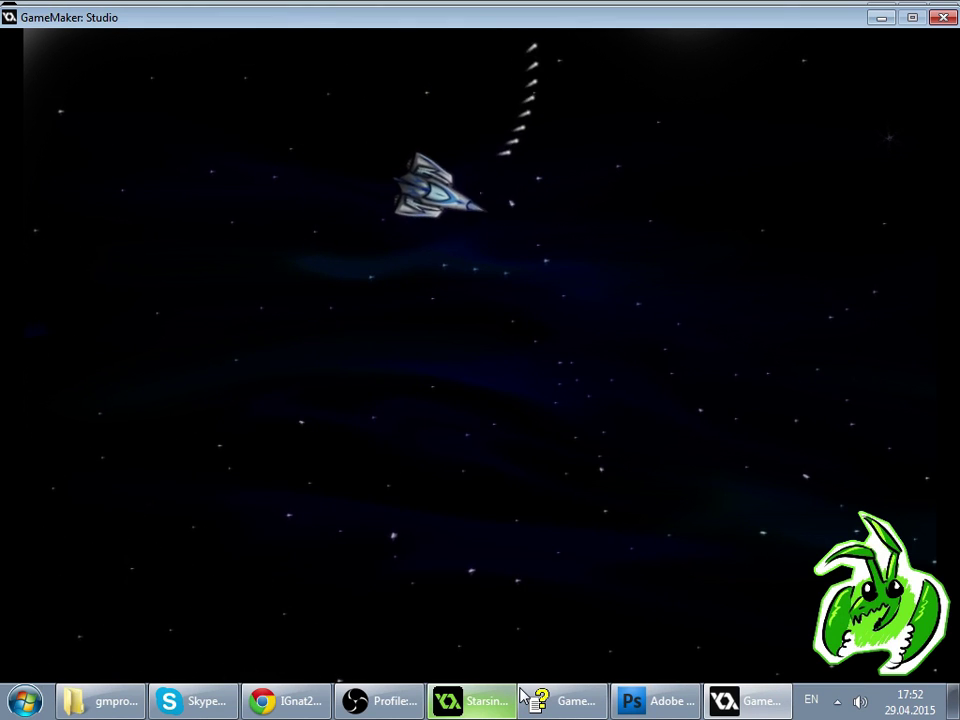
key("Left")
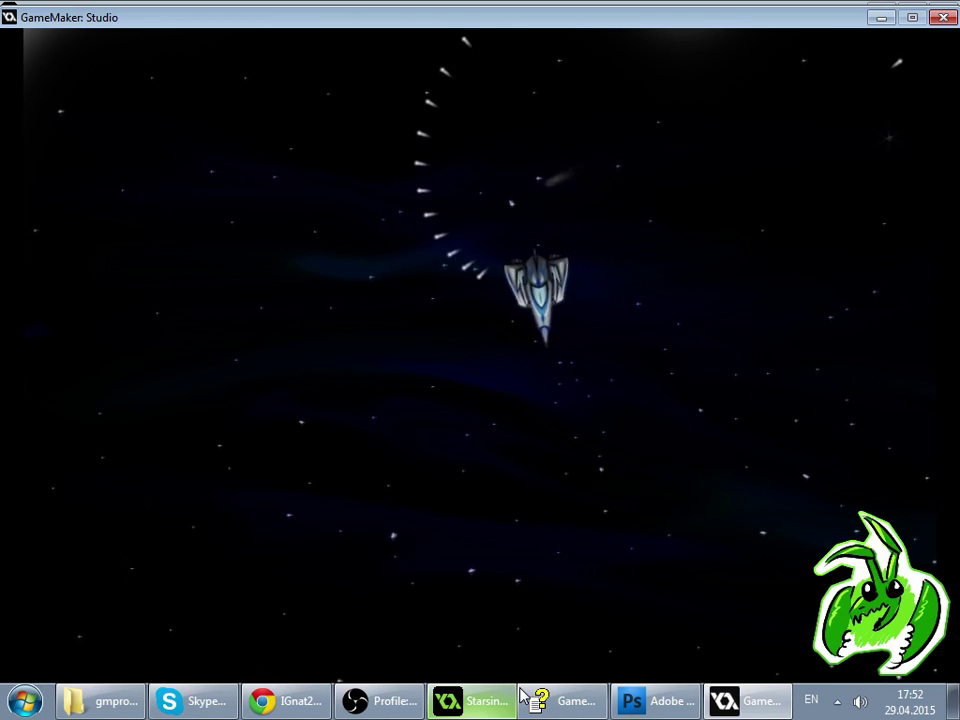
key("Left")
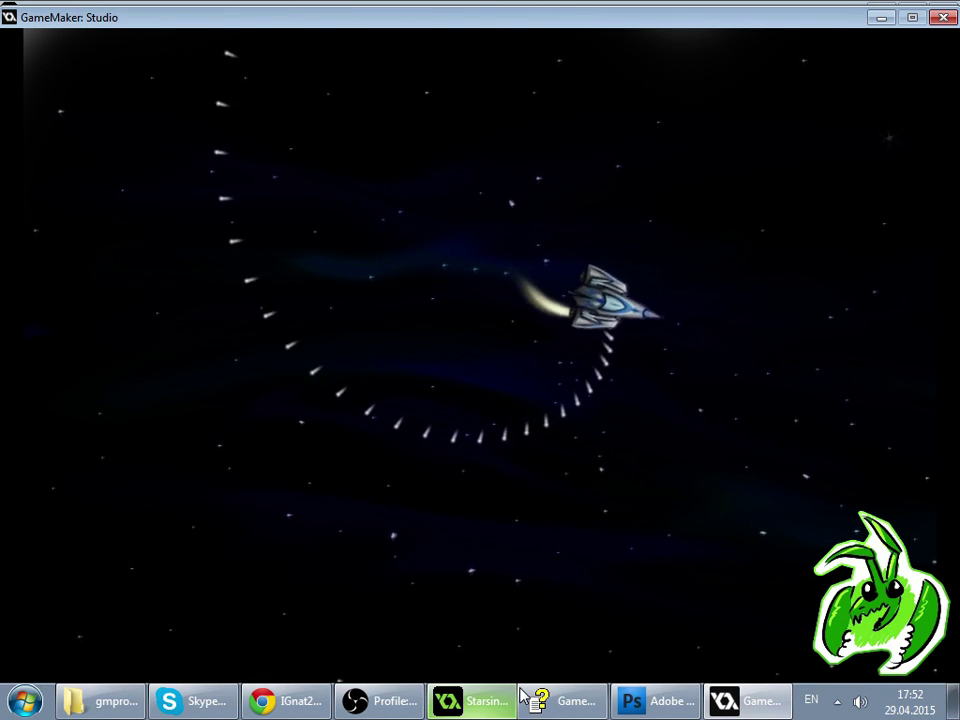
key("Left")
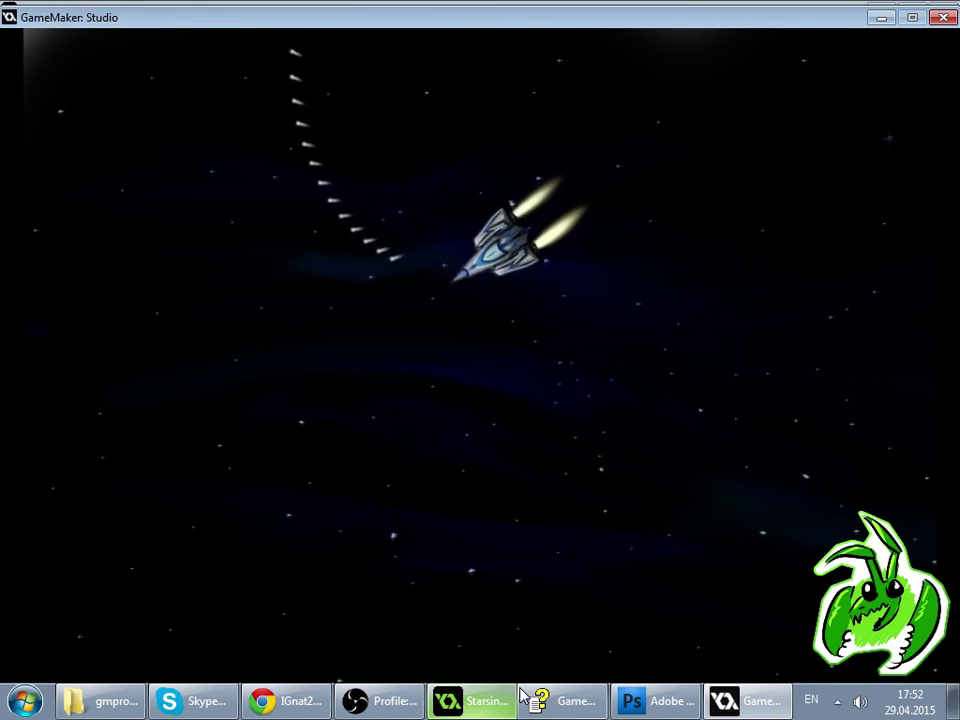
- Turn the ship clockwise in repeated circles while firing to test that bullets follow its facing direction
key("Right")
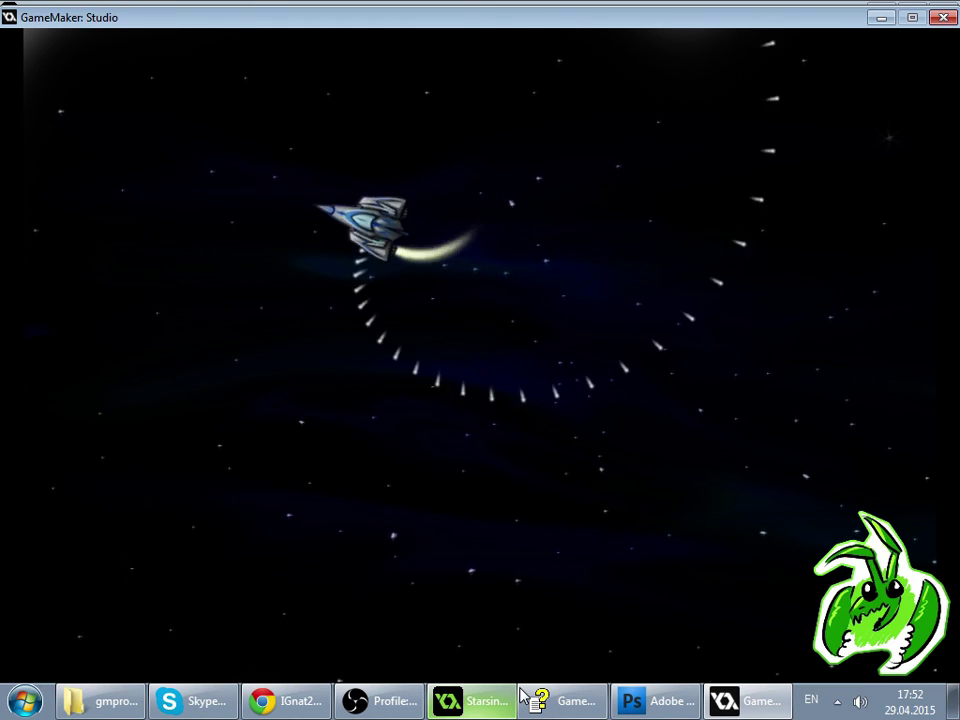
key("Right")
key("Right")
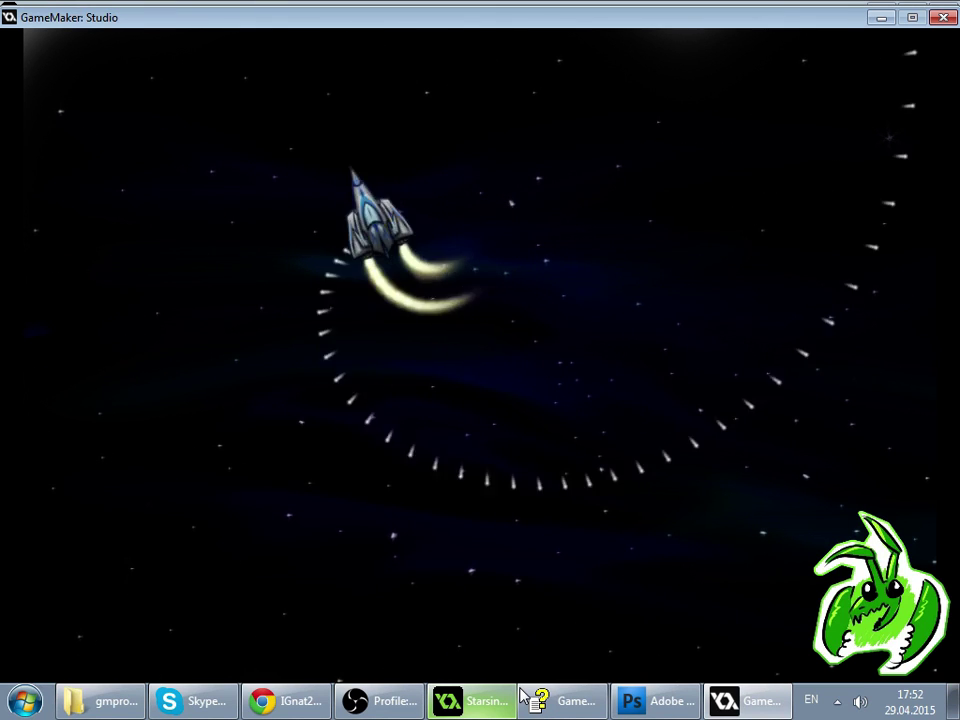
key("Right")
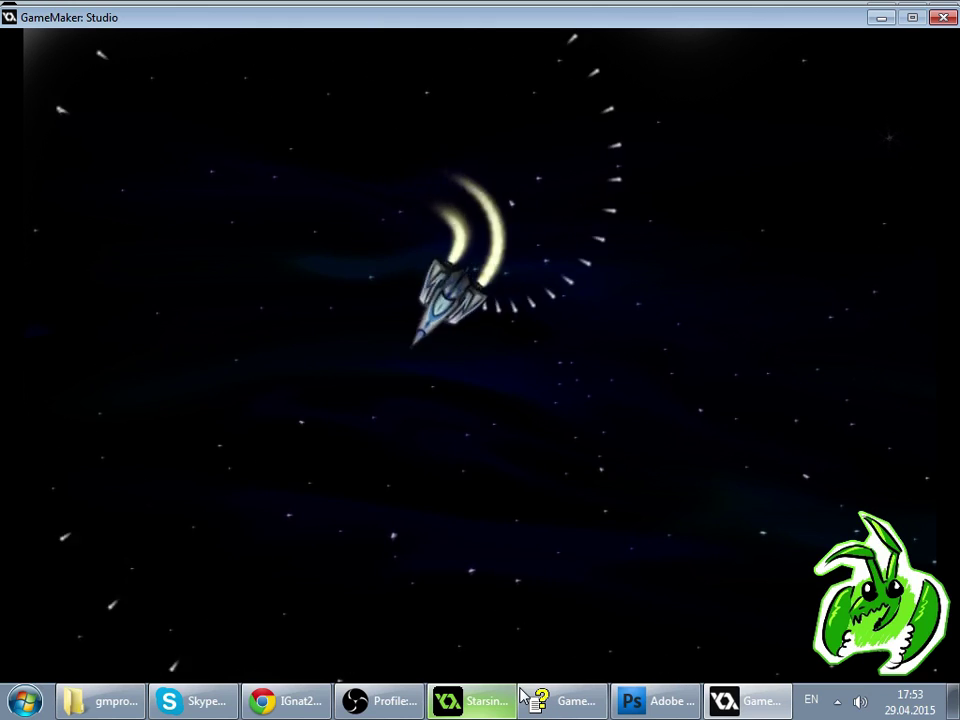
key("Right")
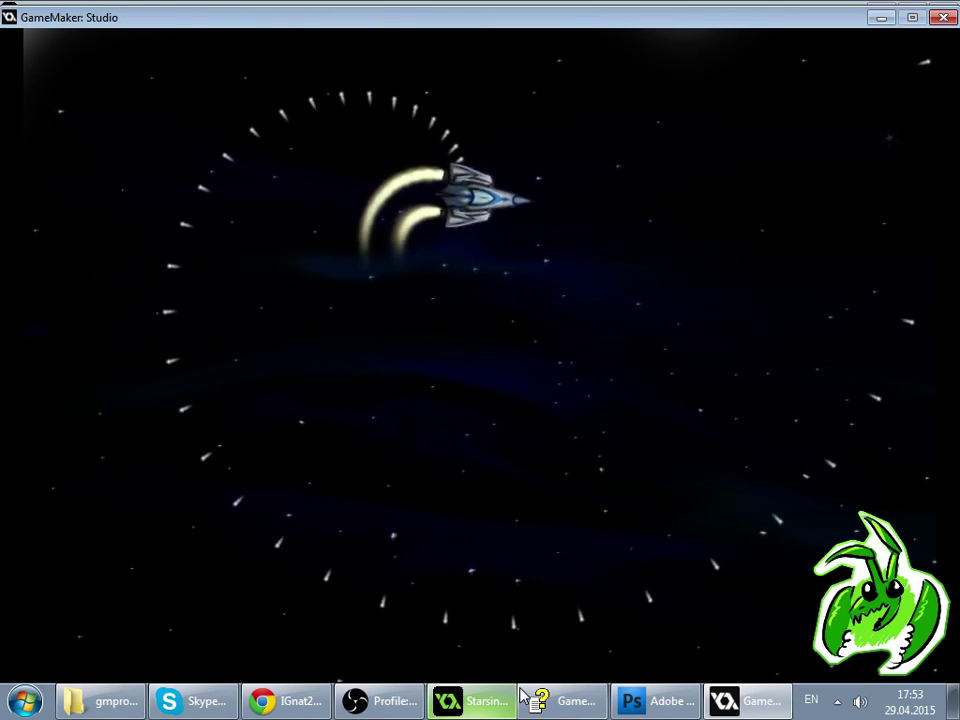
key("Right")
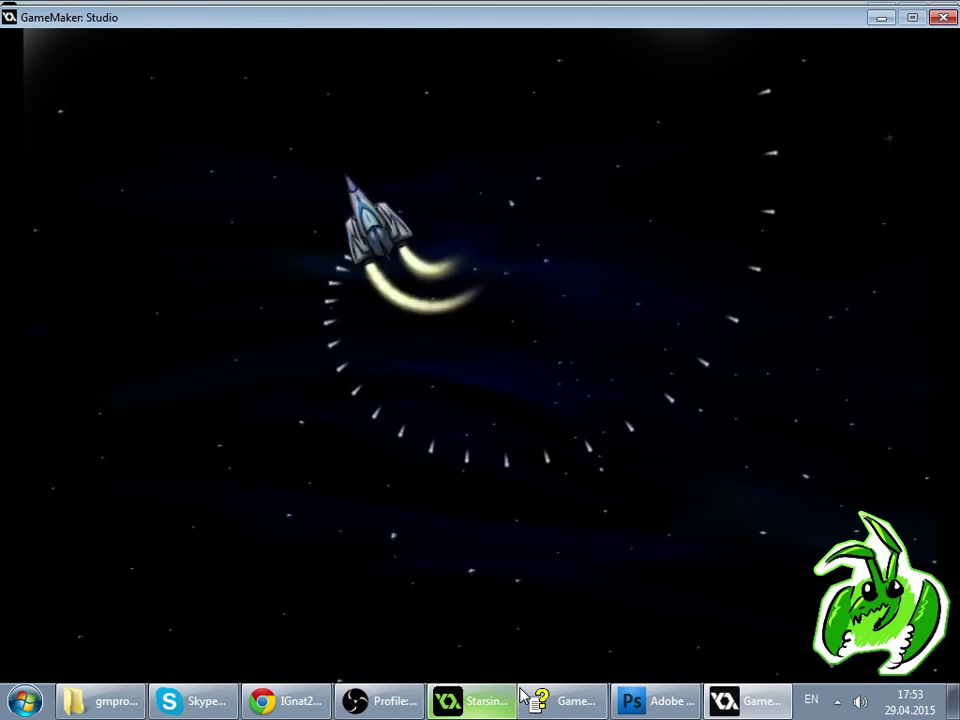
key("Right")
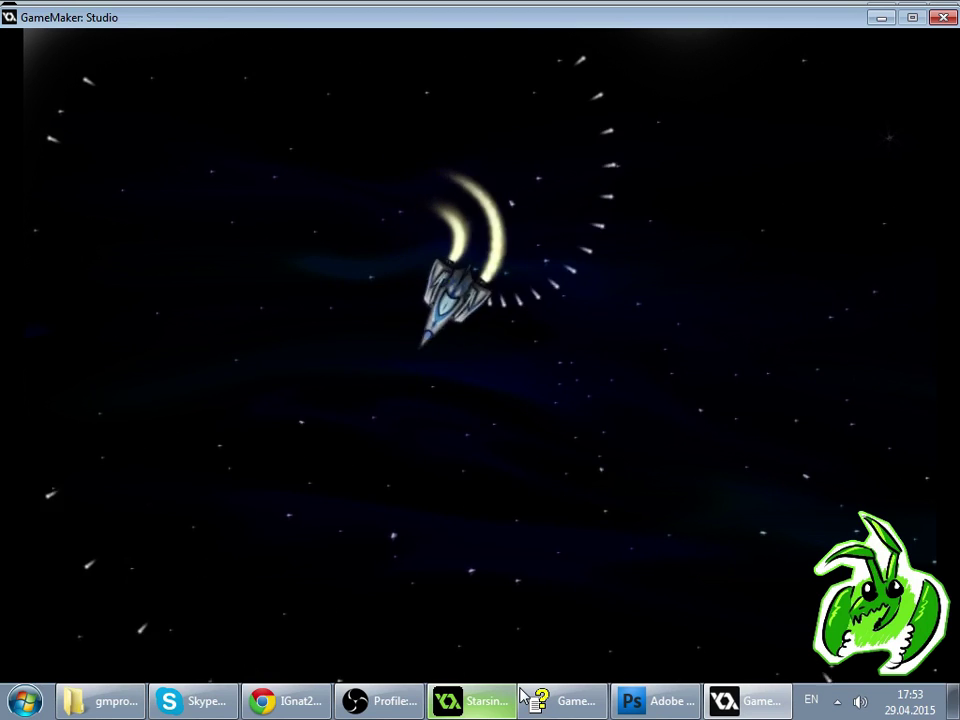
key("Right")
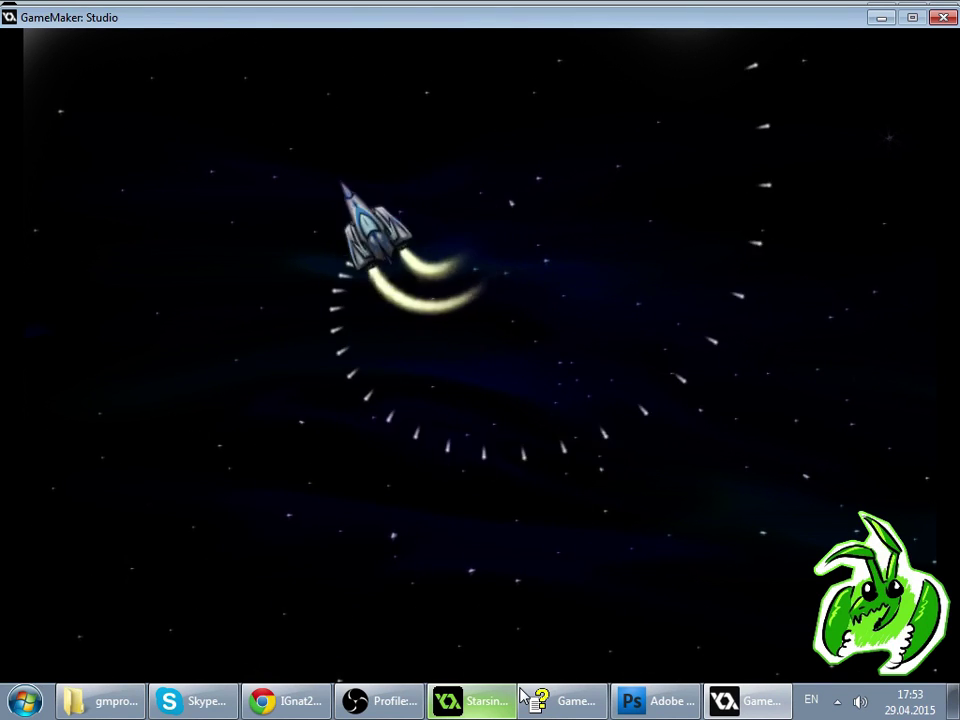
key("Right")
key("Right")
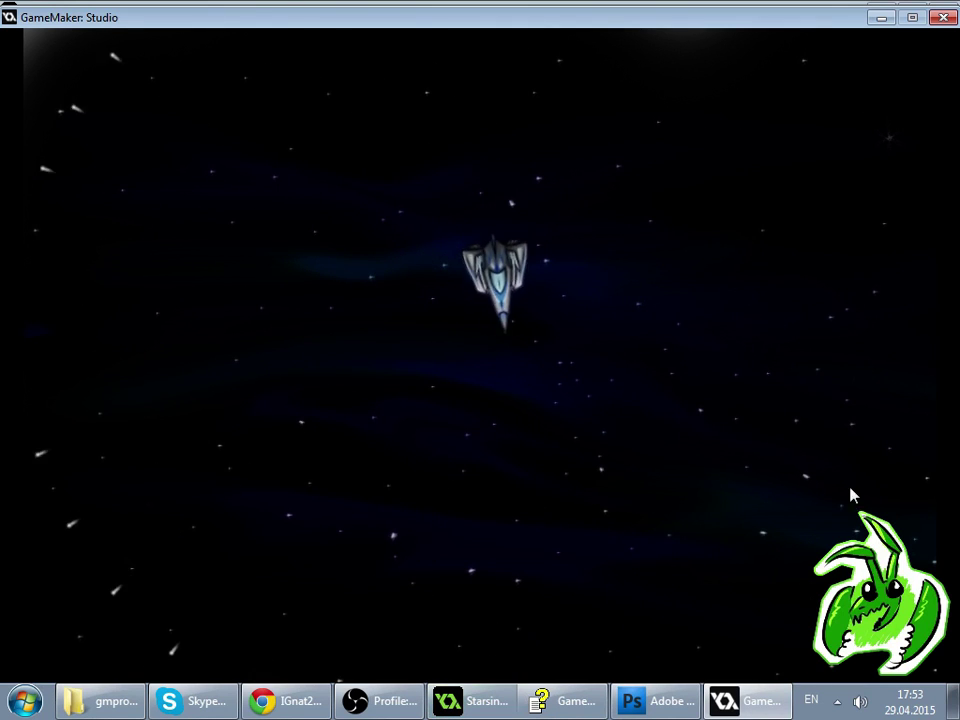
key("Right")
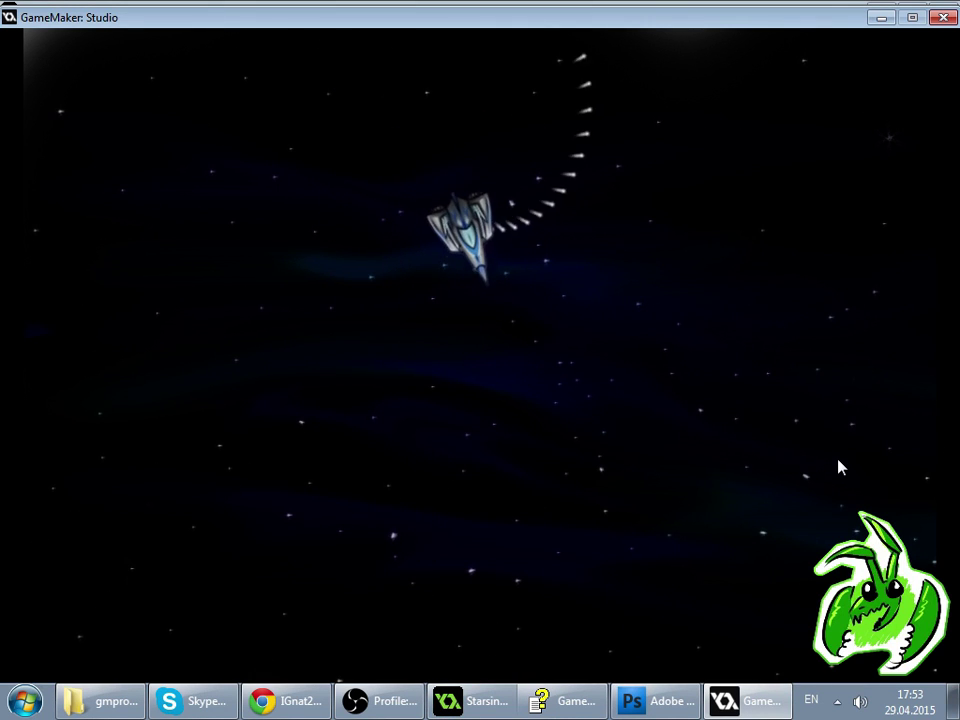
key("Right")
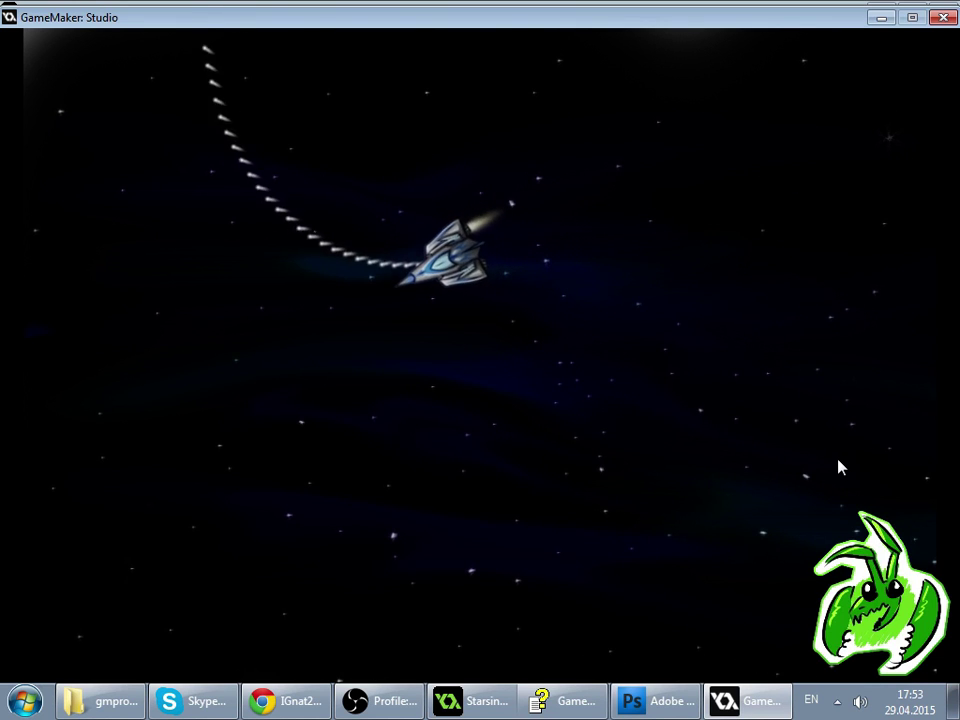
- Fly the ship in counterclockwise circles while firing continuous streams of bullets
key("Left")
key("Left")
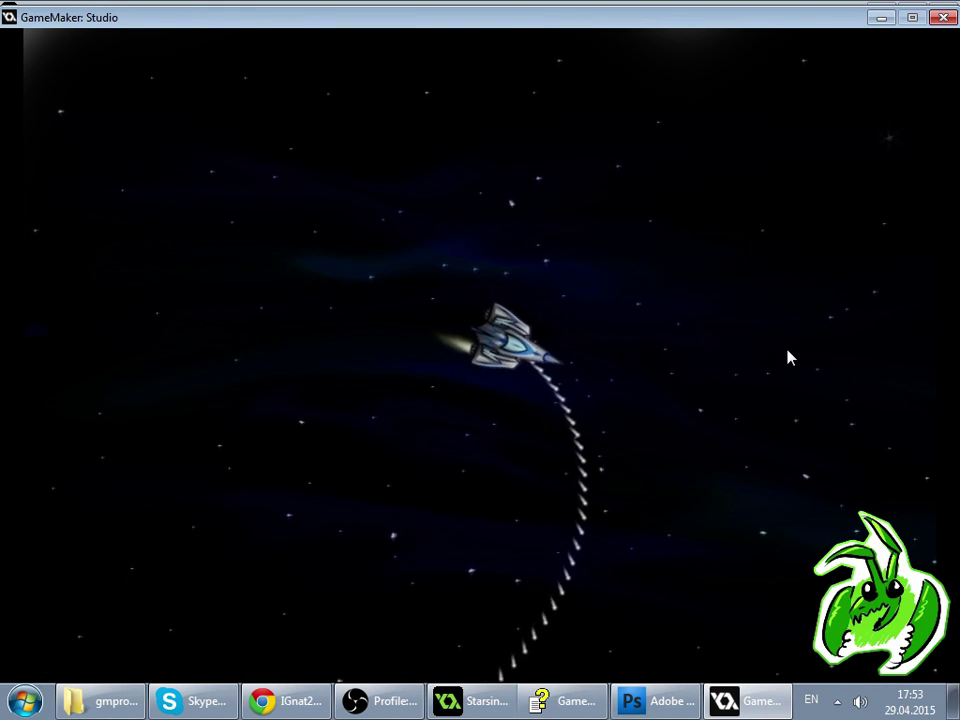
key("Left")
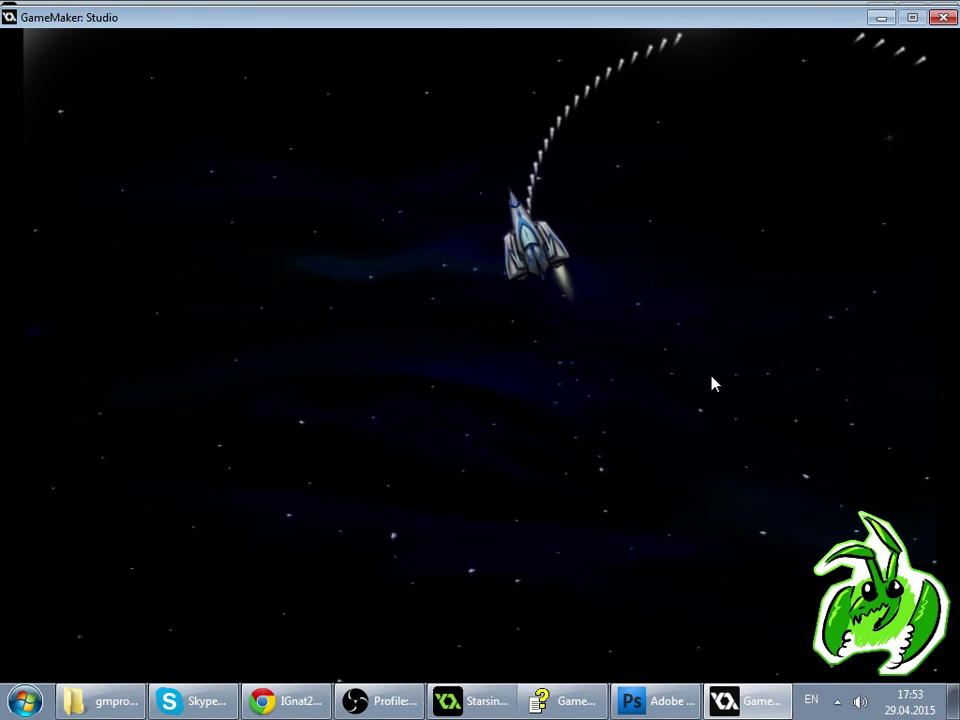
key("Left")
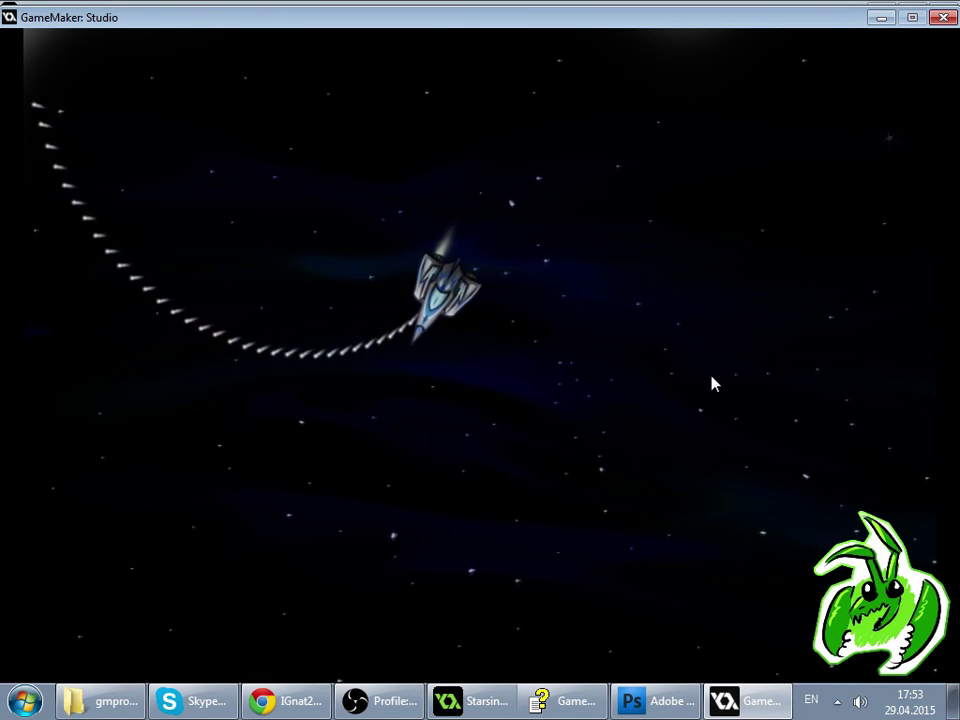
key("Left")
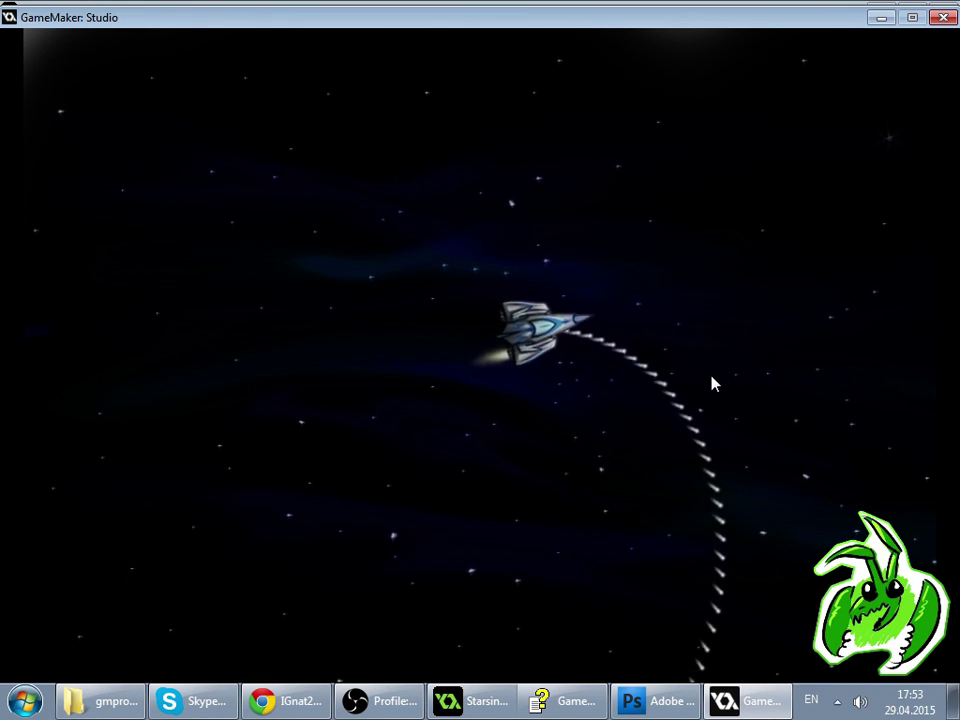
key("Left")
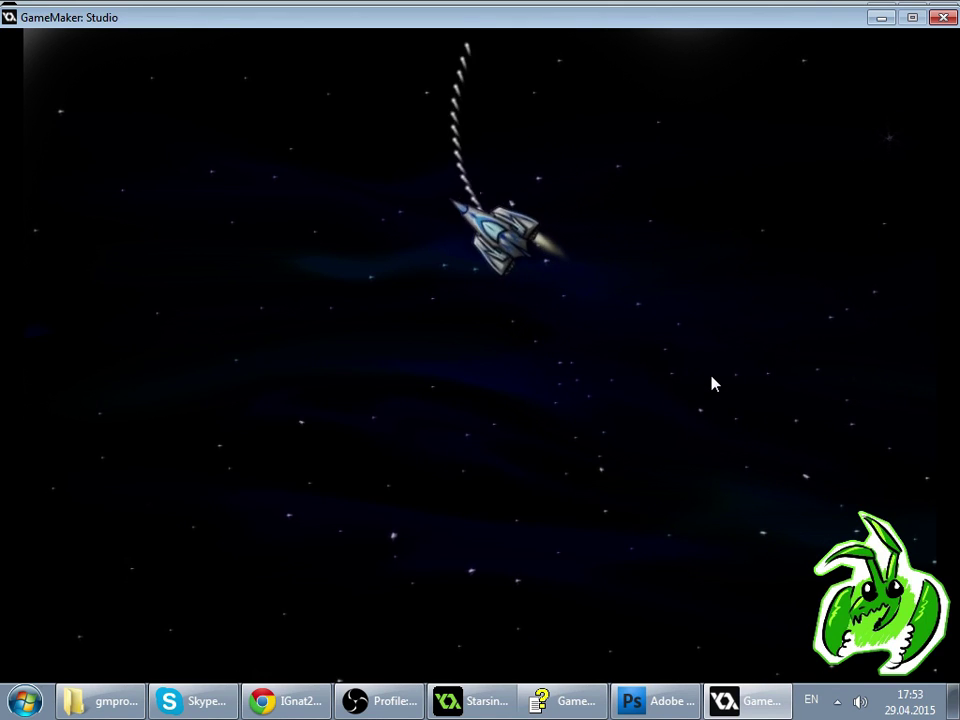
key("Left")
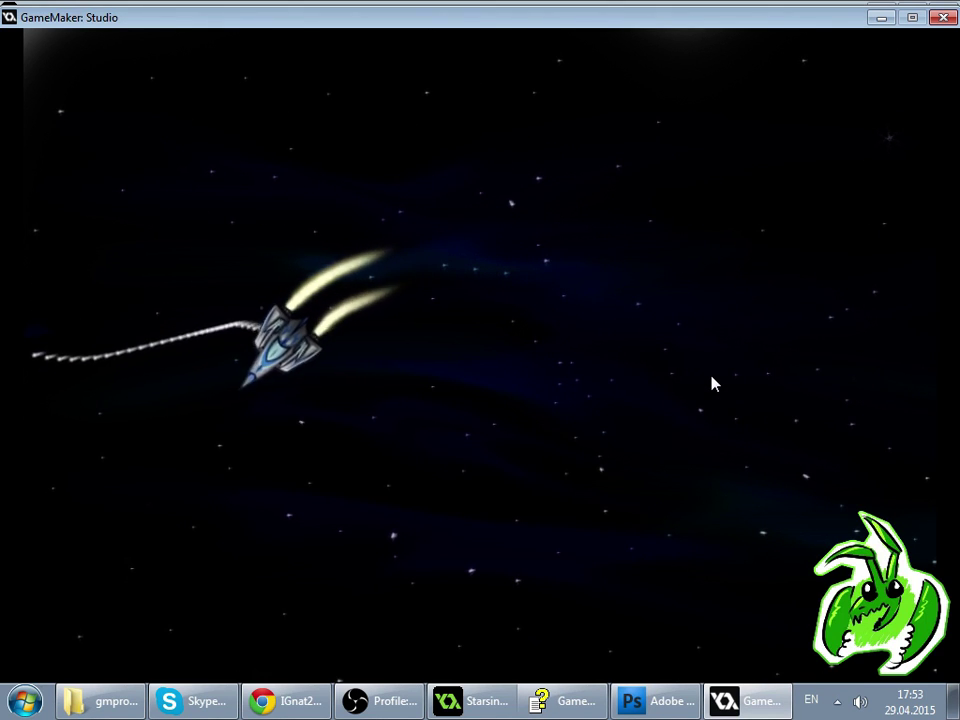
key("Left")
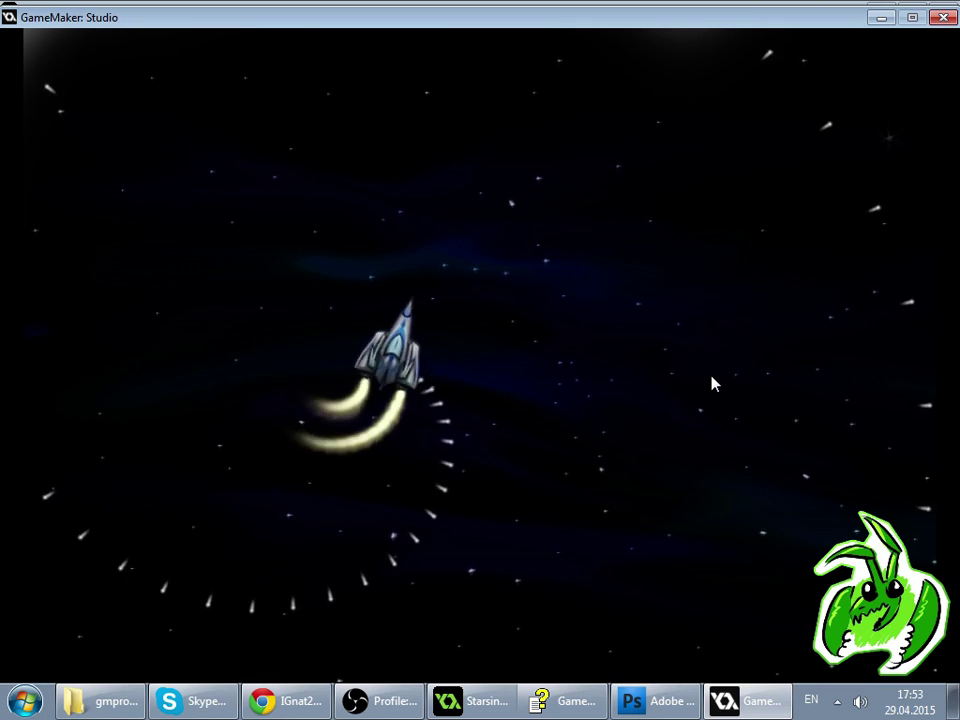
key("Left")
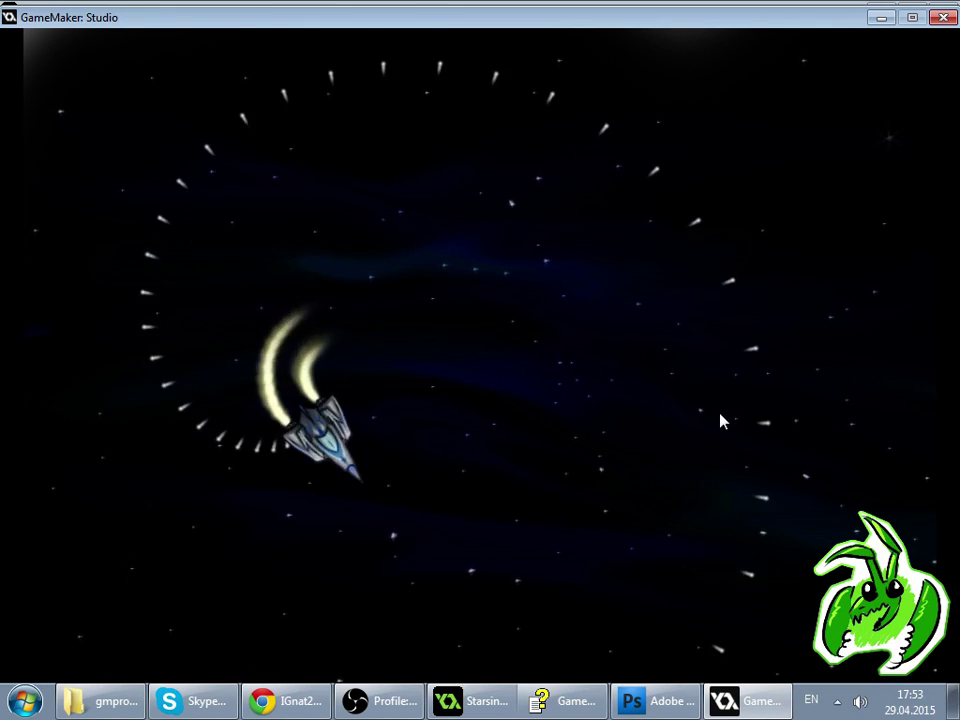
key("Left")
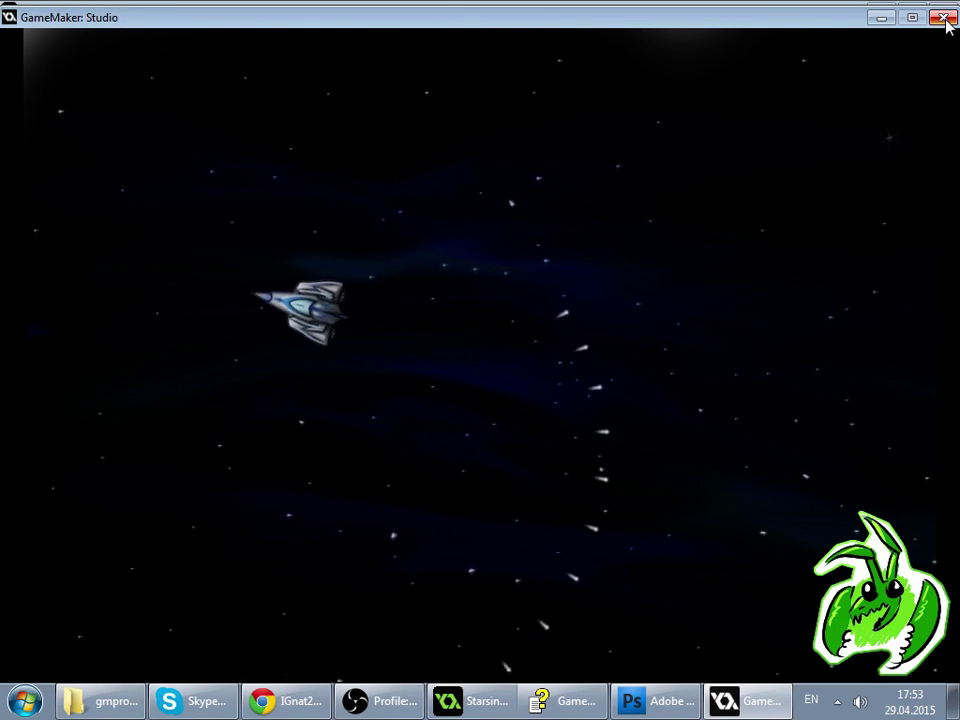
key("Left")
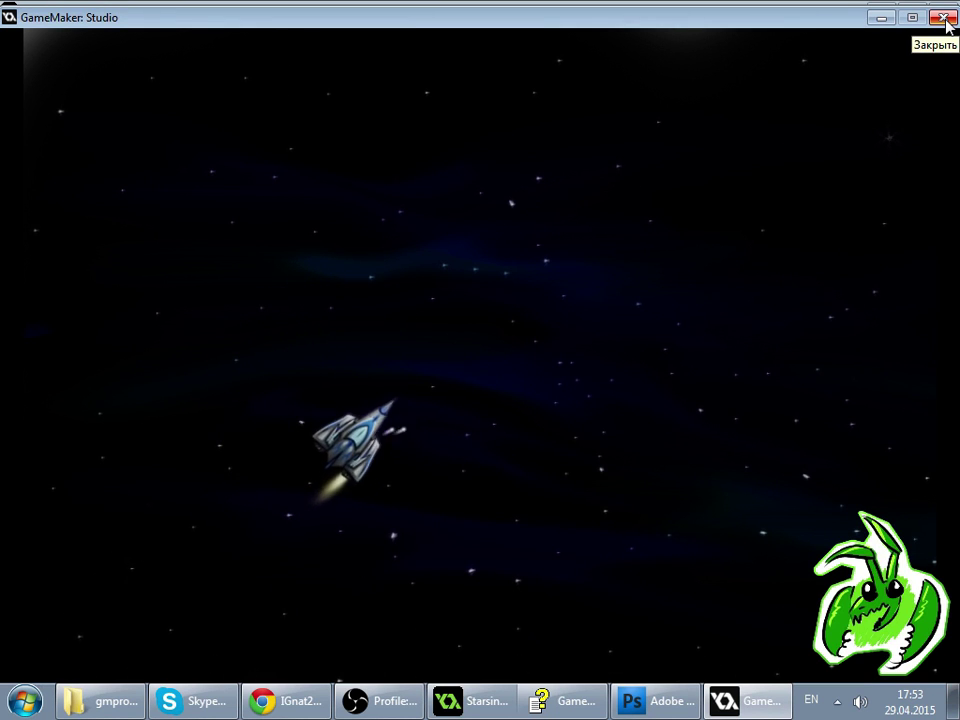
- Test short bursts of fire while thrusting the ship forward and turning it counterclockwise
key("Left")
key("Up")
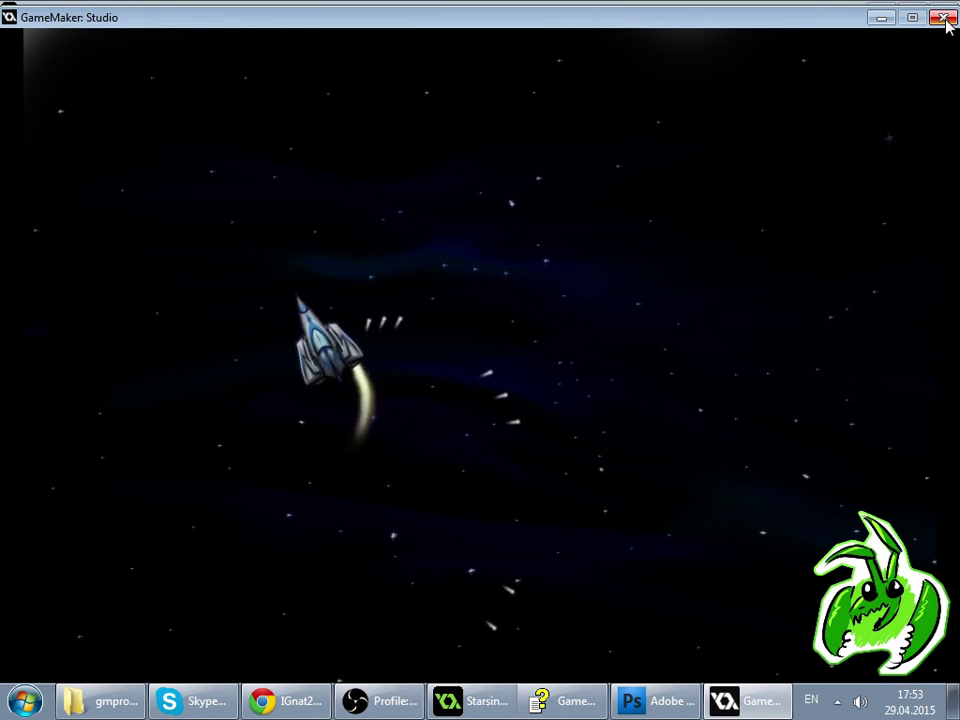
key("Left")
key("Up")
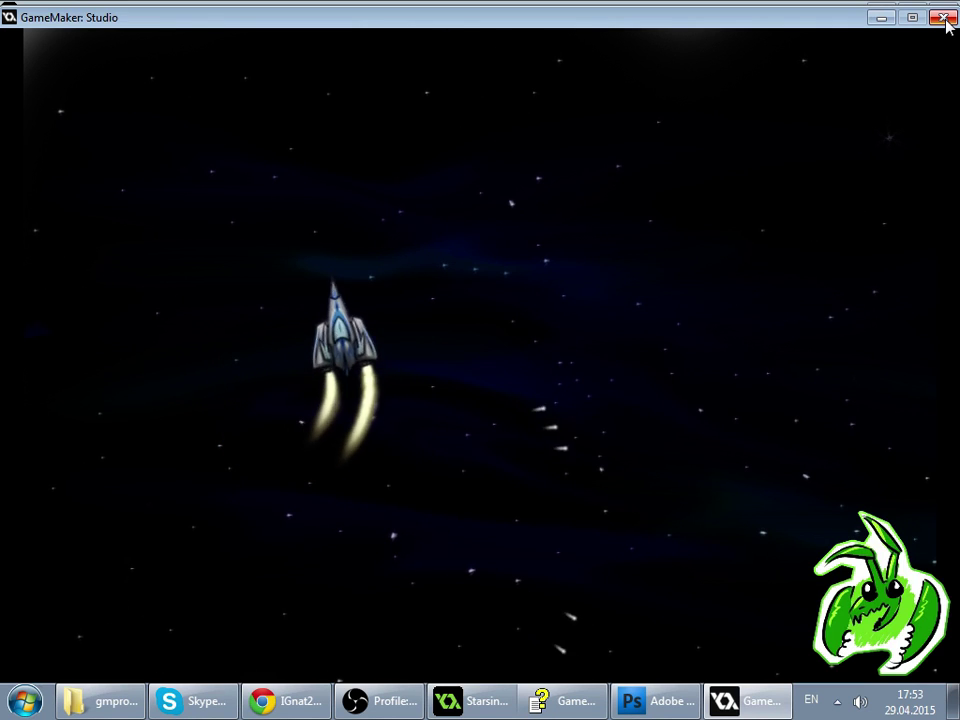
key("Left")
key("Up")
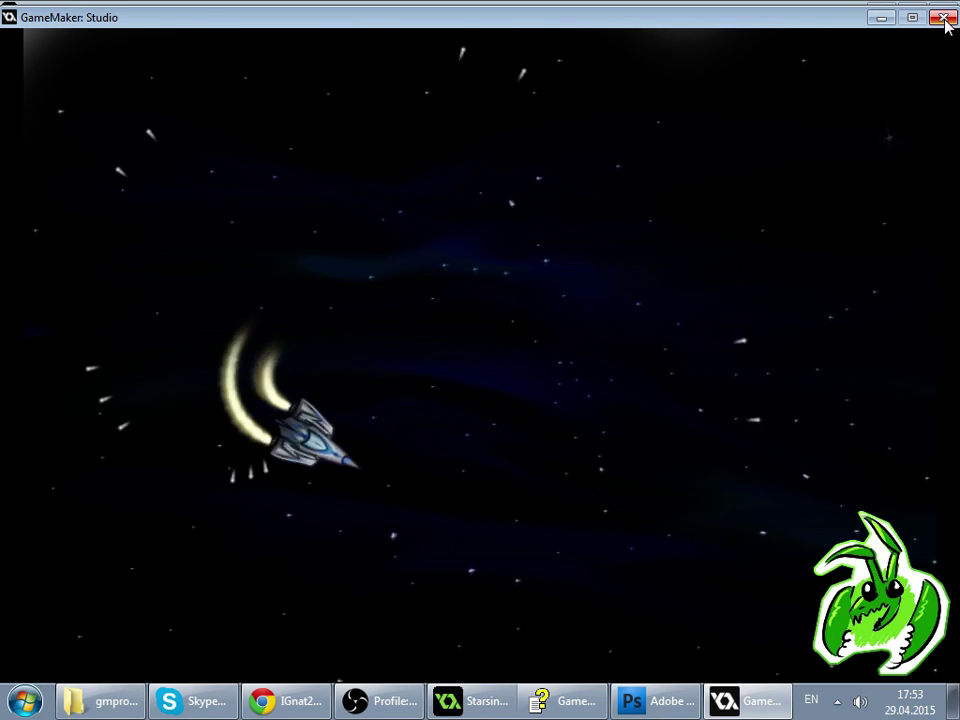
key("Left")
key("Up")
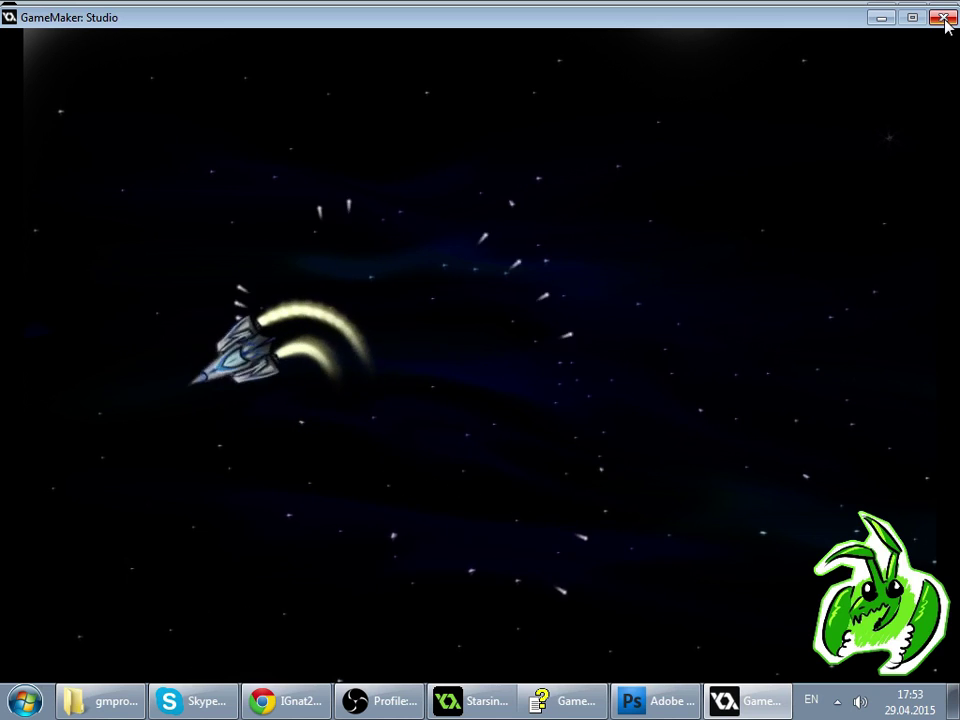
key("Left")
key("Up")
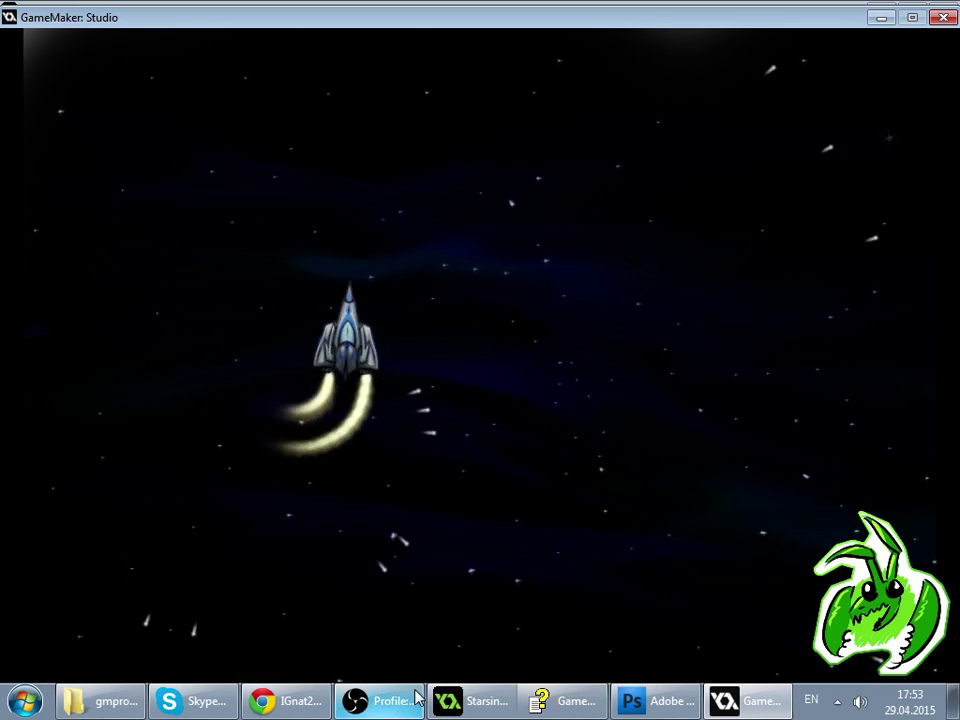
- Check the Twitch stream's viewer list in the browser, reload the page and switch back to the running game
left_click(287, 701)
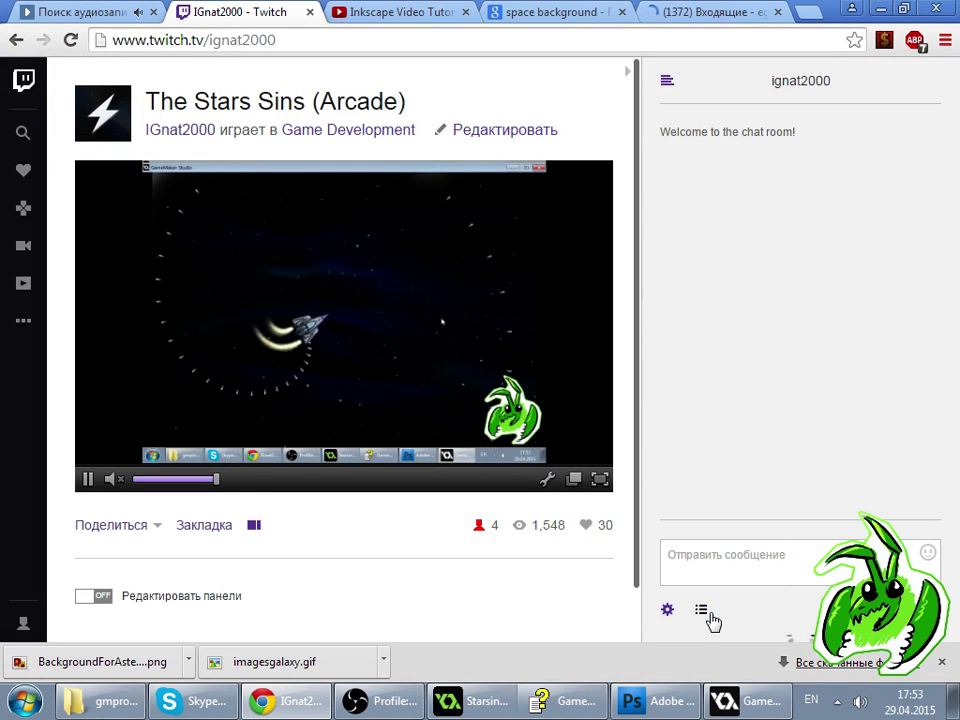
left_click(703, 610)
left_click(70, 41)
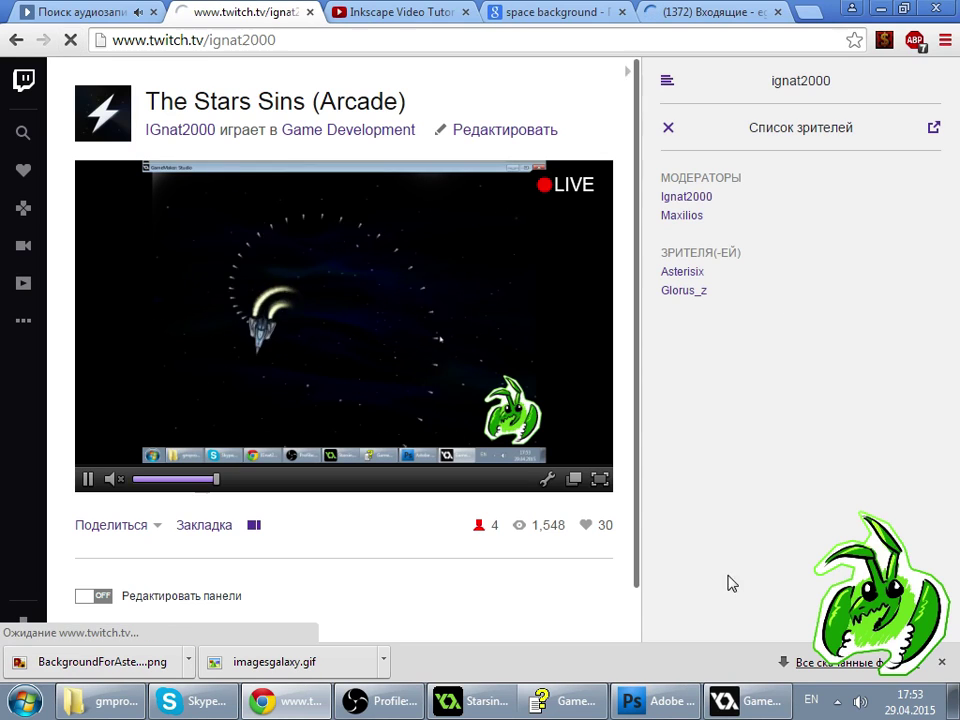
left_click(760, 702)
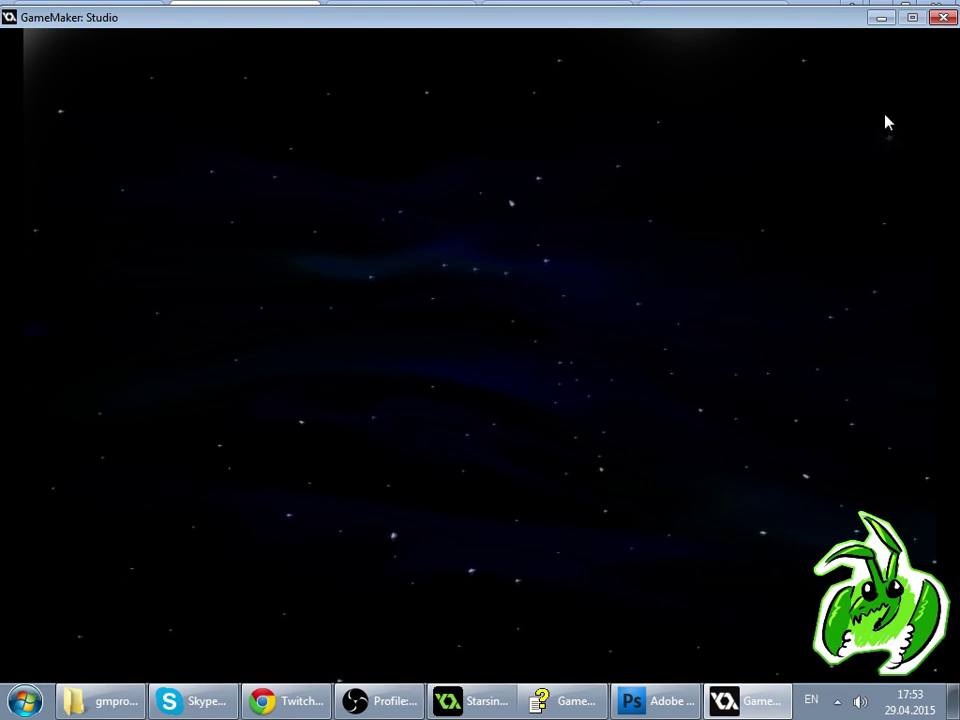
- Fly the ship forward, turn it both ways while firing bullets, and close the running game
key("Up")
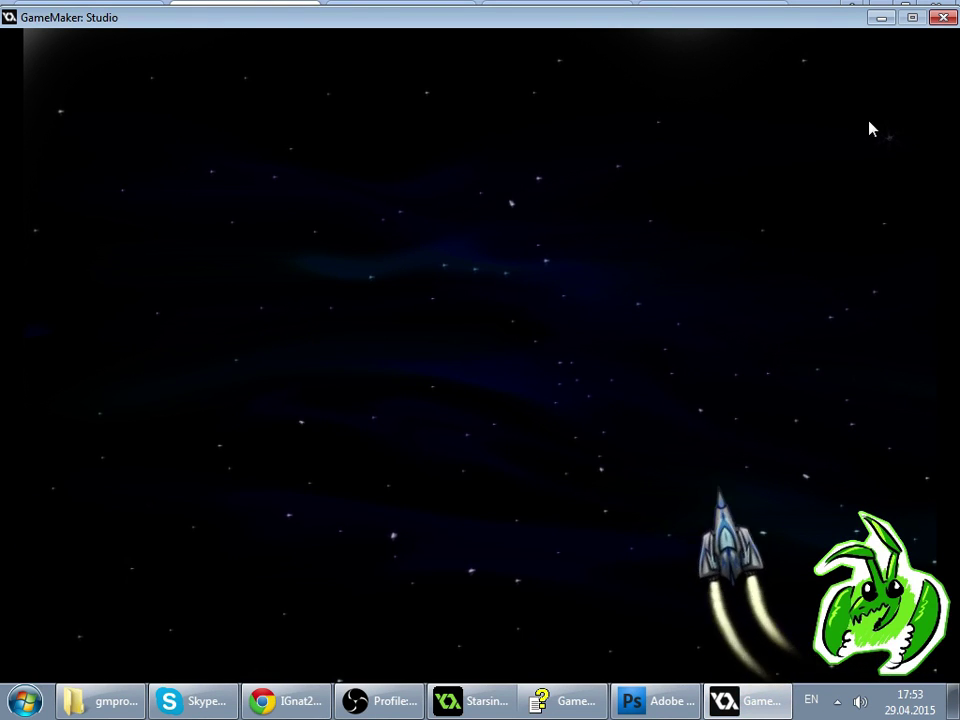
key("Left")
key("Right")
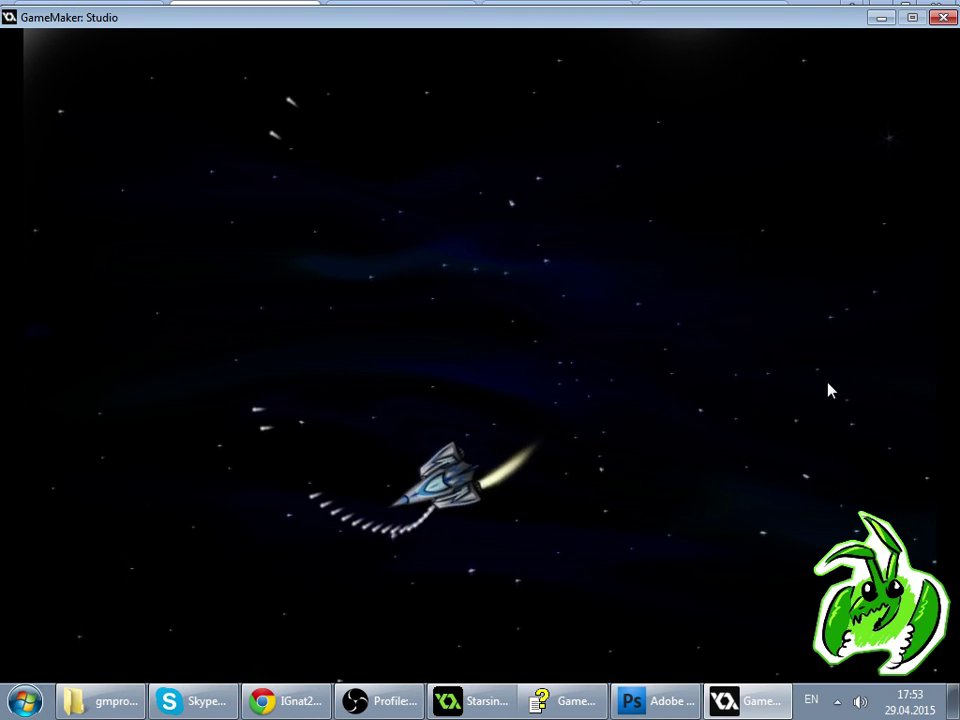
left_click(943, 17)
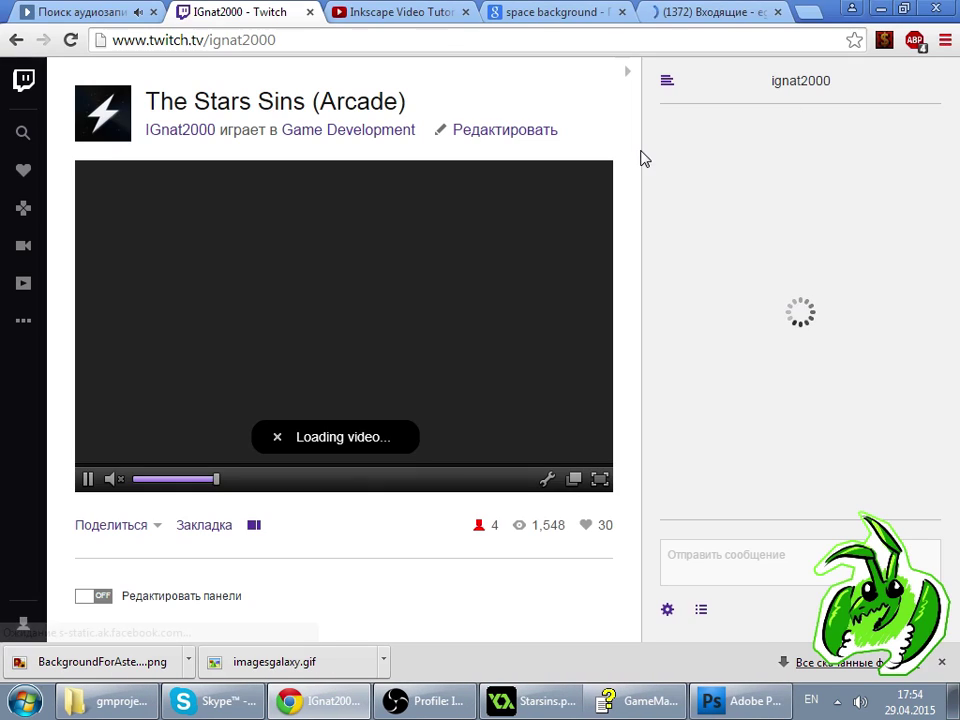
- Switch to the GameMaker project, inspect the events and actions of the o_rogon object, and close its properties
left_click(497, 706)
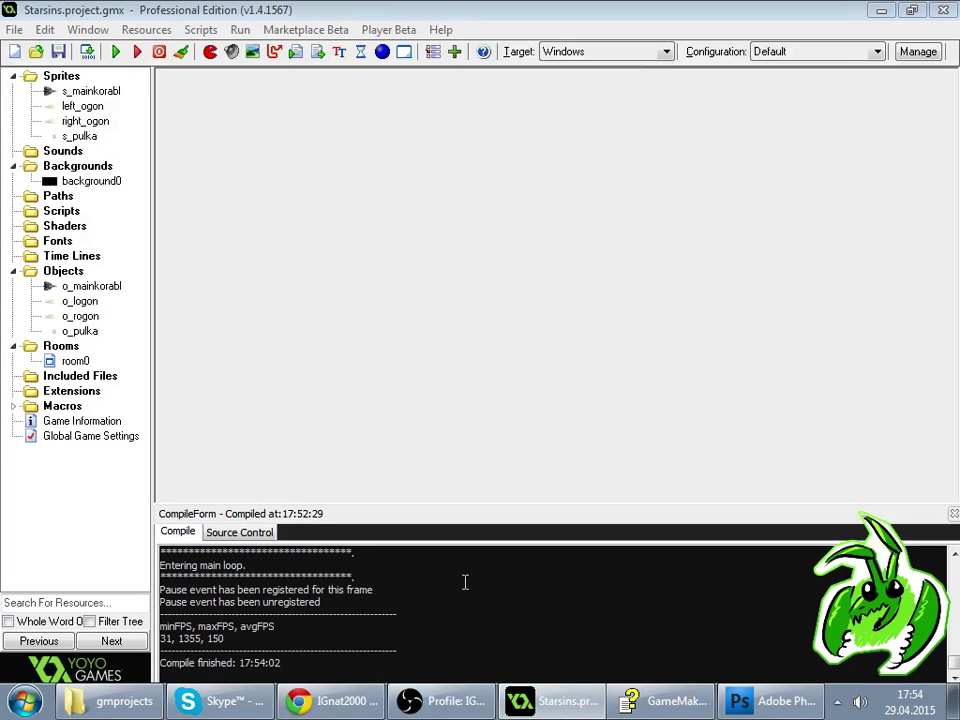
double_click(78, 317)
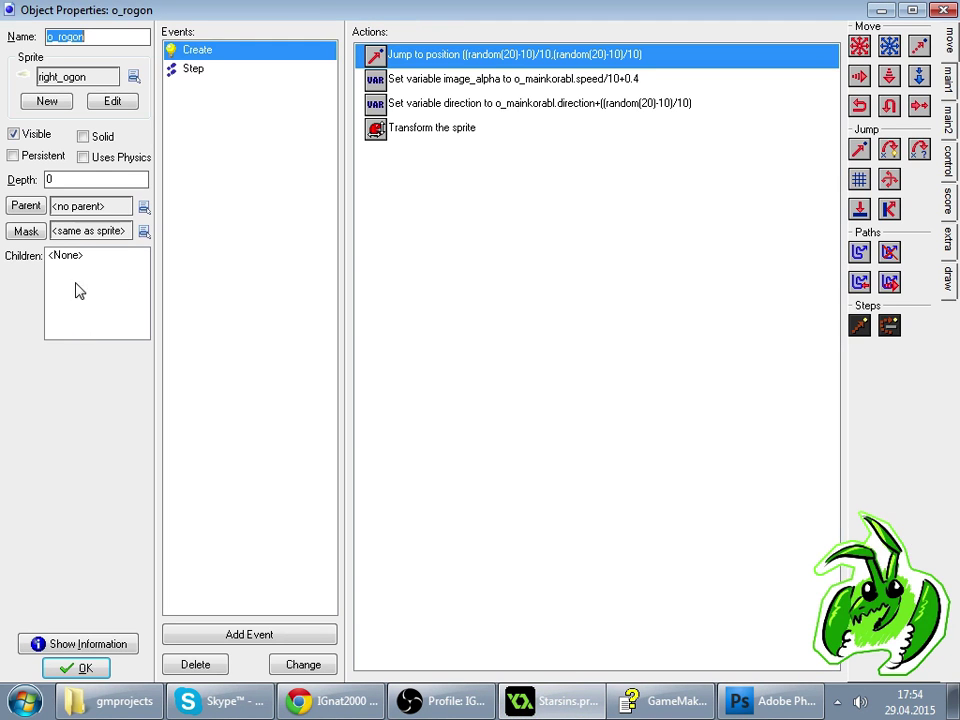
left_click(80, 668)
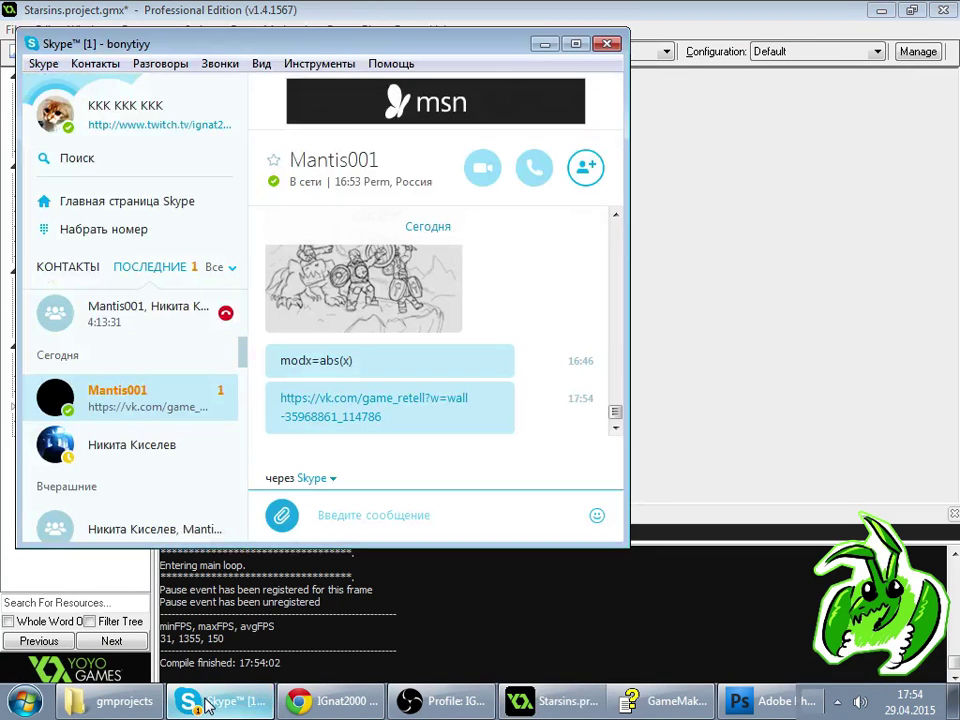
- Open the VK post link shared in the Skype chat, view the I-Play game-summary post and close it
left_click(285, 417)
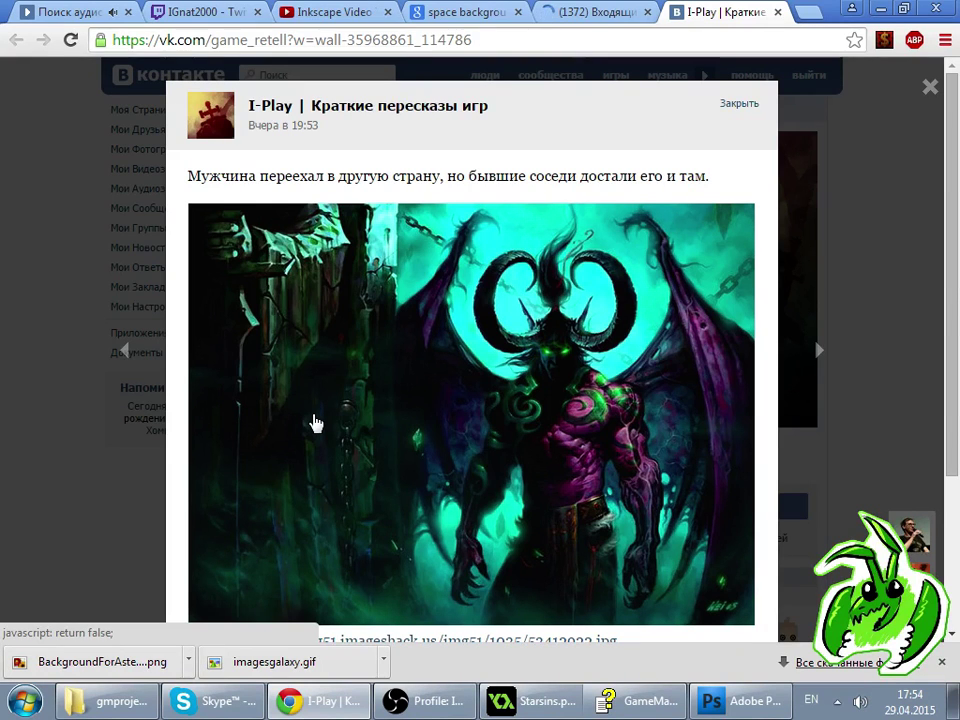
scroll(416, 415, "down", 3)
scroll(596, 460, "up", 3)
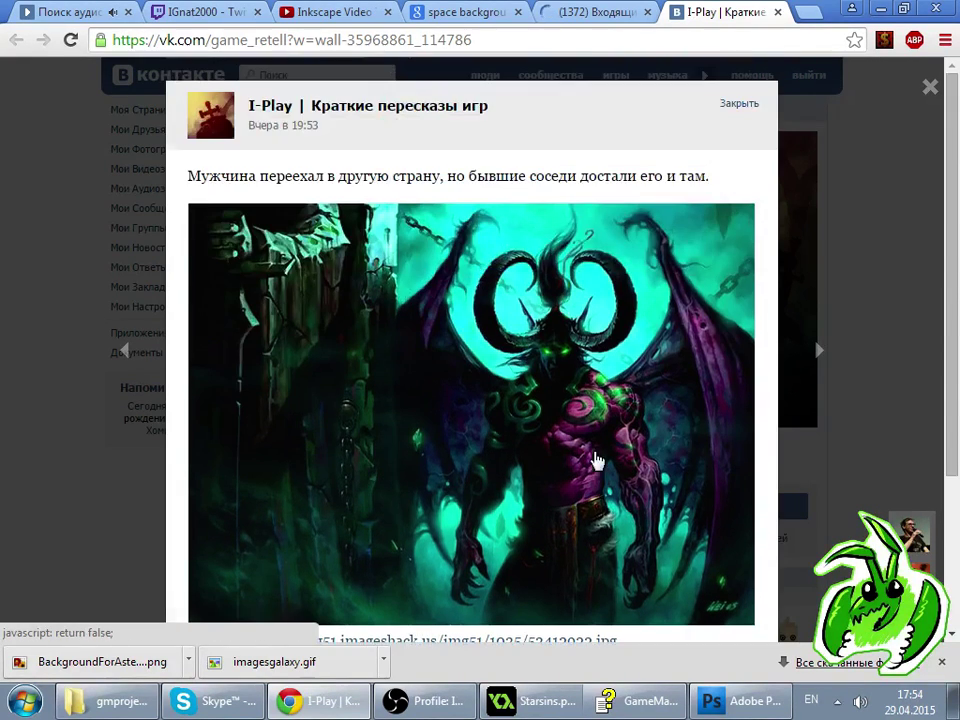
left_click(910, 202)
- Look down through the I-Play community's game-summary posts in VK, with a brief check of the Twitch stream
scroll(905, 215, "down", 10)
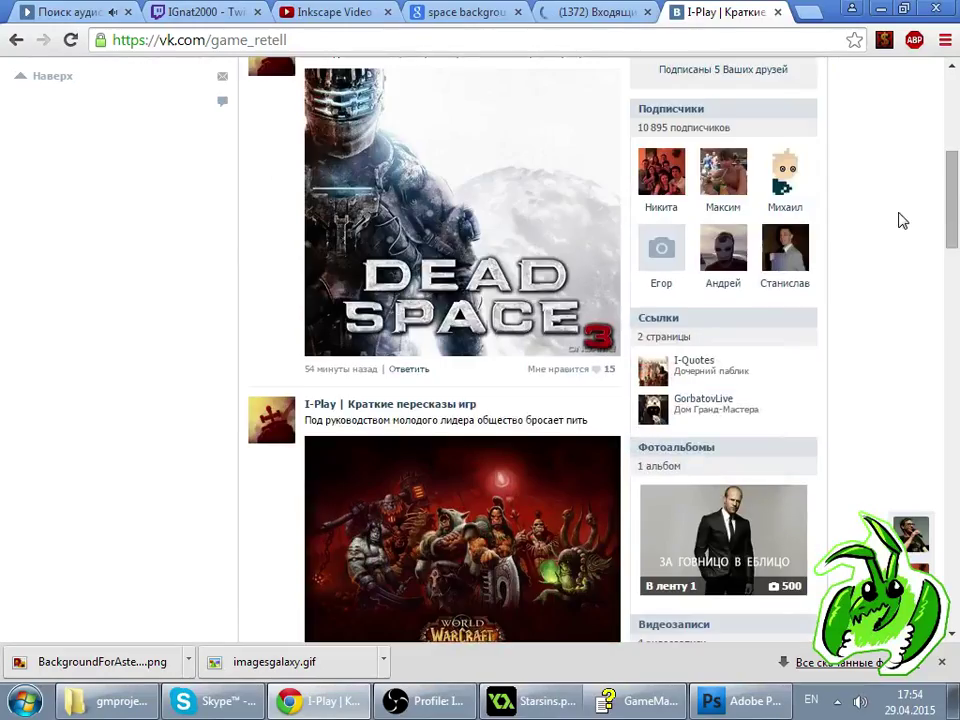
scroll(849, 150, "down", 5)
scroll(836, 214, "up", 4)
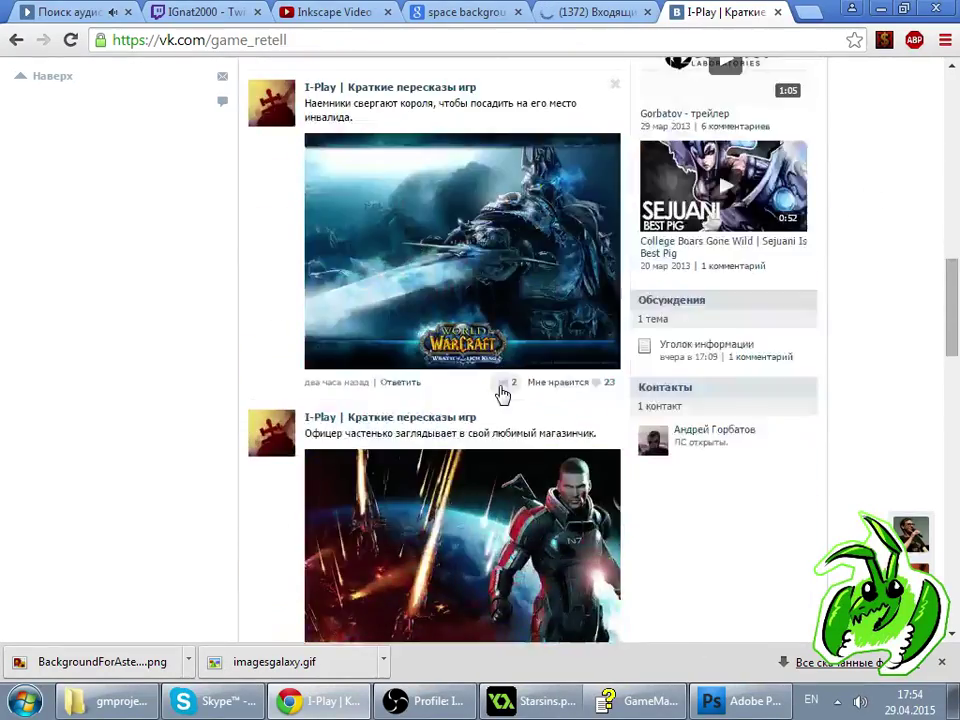
scroll(503, 403, "down", 4)
scroll(505, 410, "up", 4)
scroll(505, 424, "up", 3)
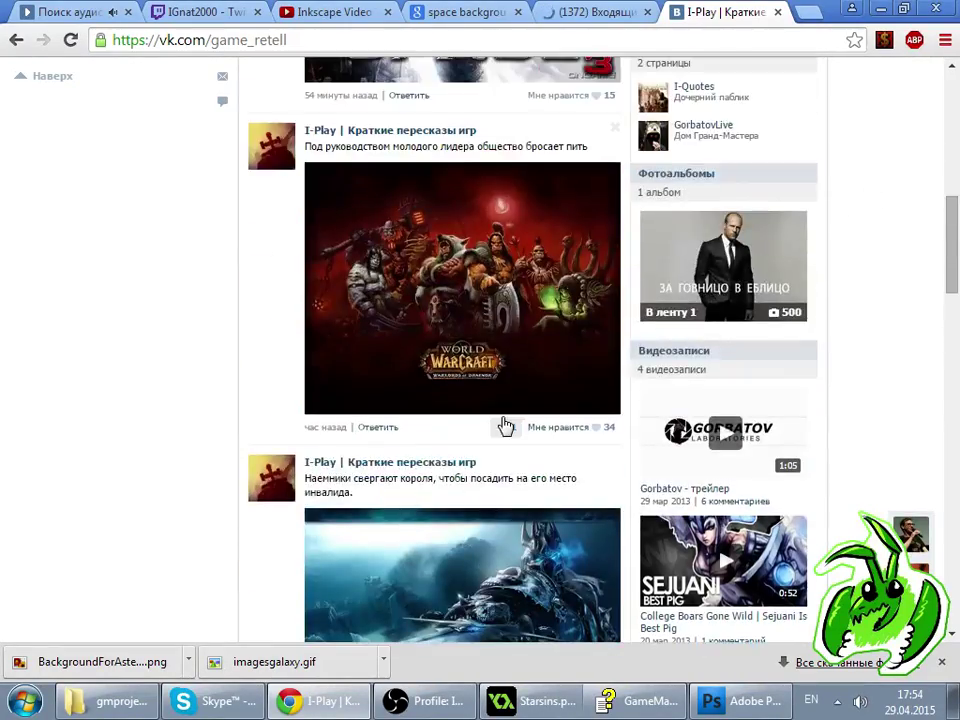
scroll(505, 428, "up", 6)
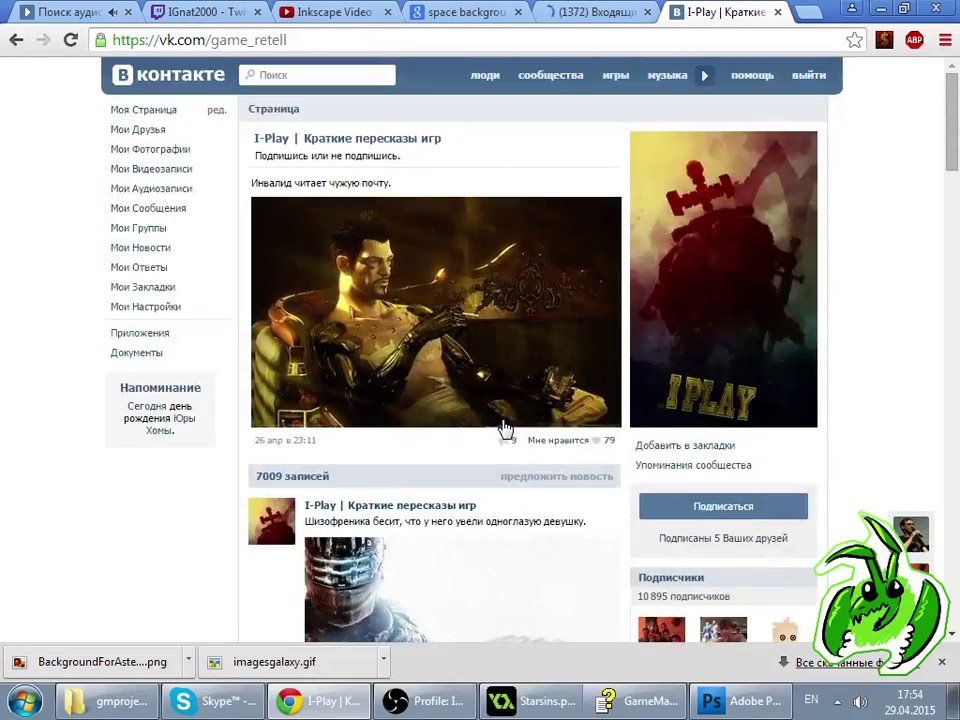
scroll(505, 428, "down", 15)
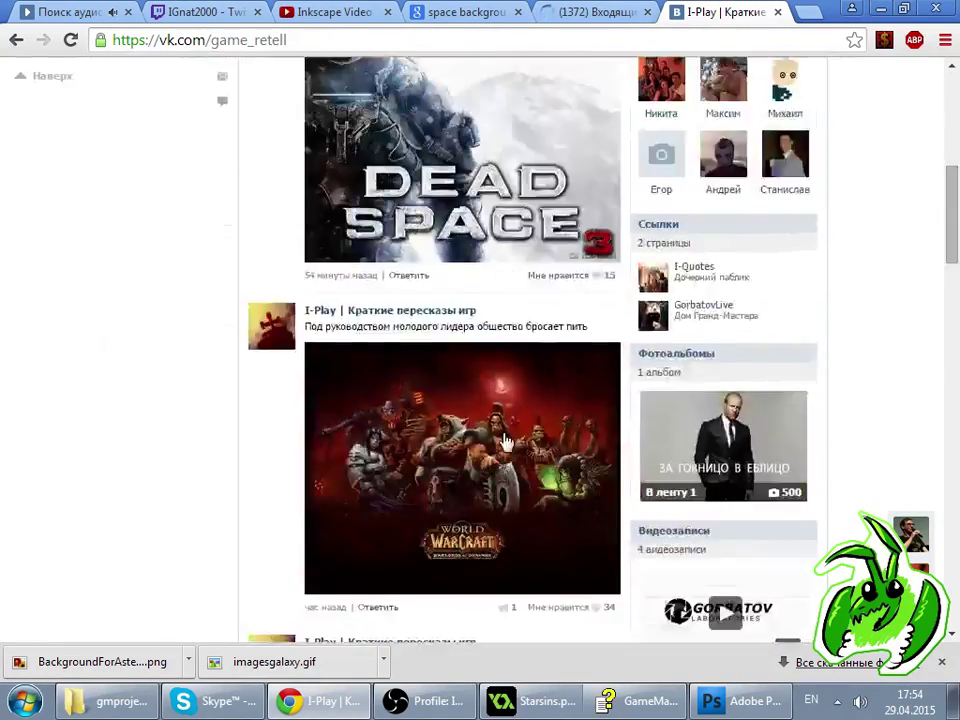
scroll(504, 452, "down", 20)
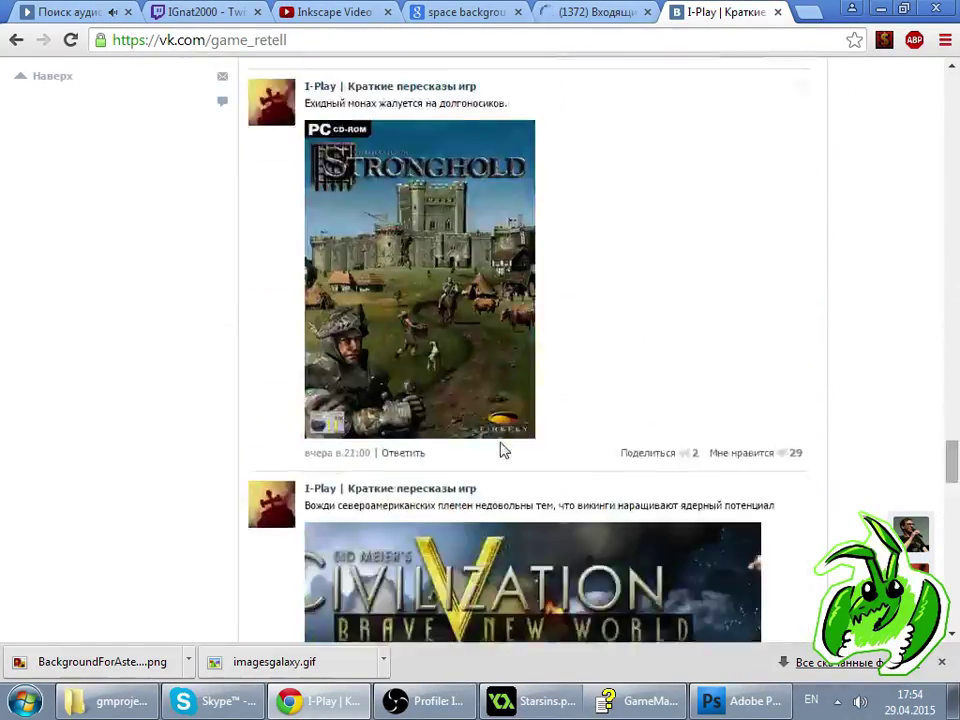
scroll(504, 452, "down", 15)
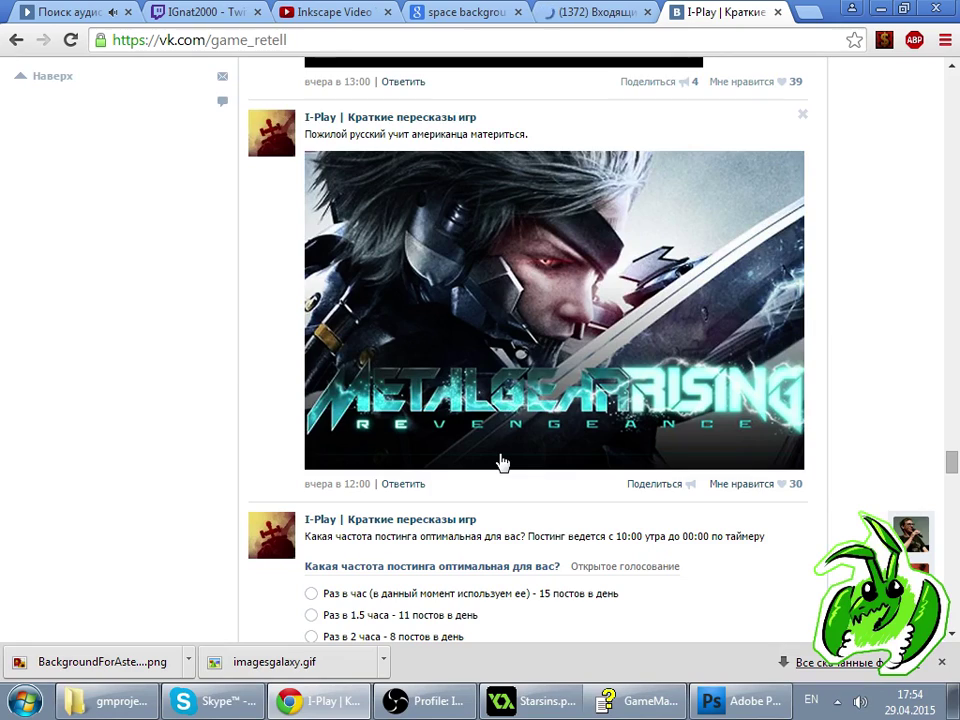
scroll(502, 462, "down", 20)
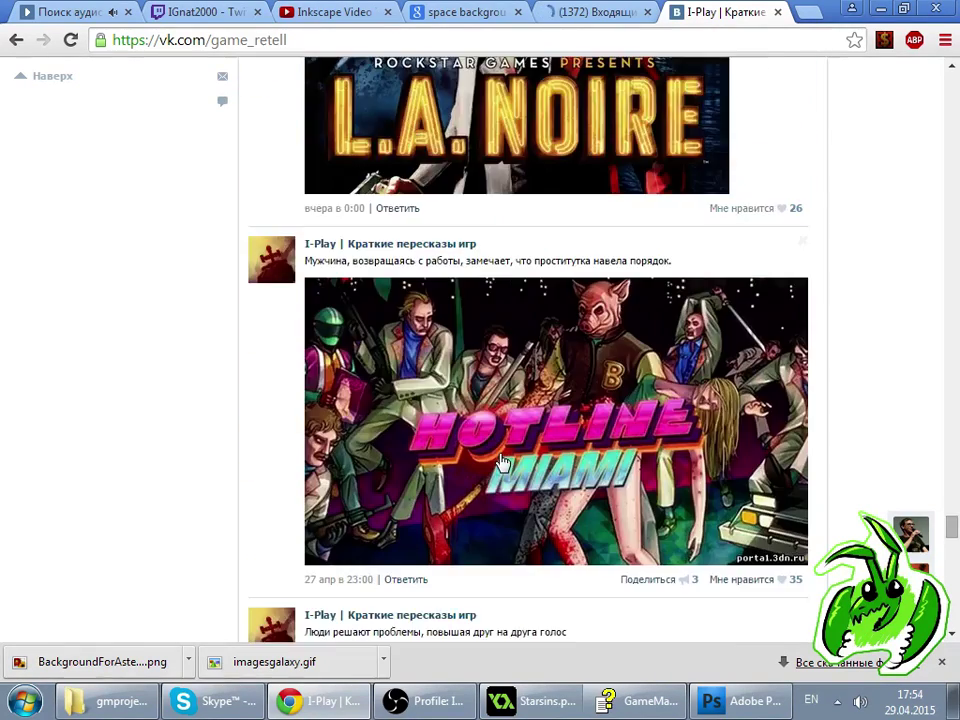
scroll(502, 462, "down", 12)
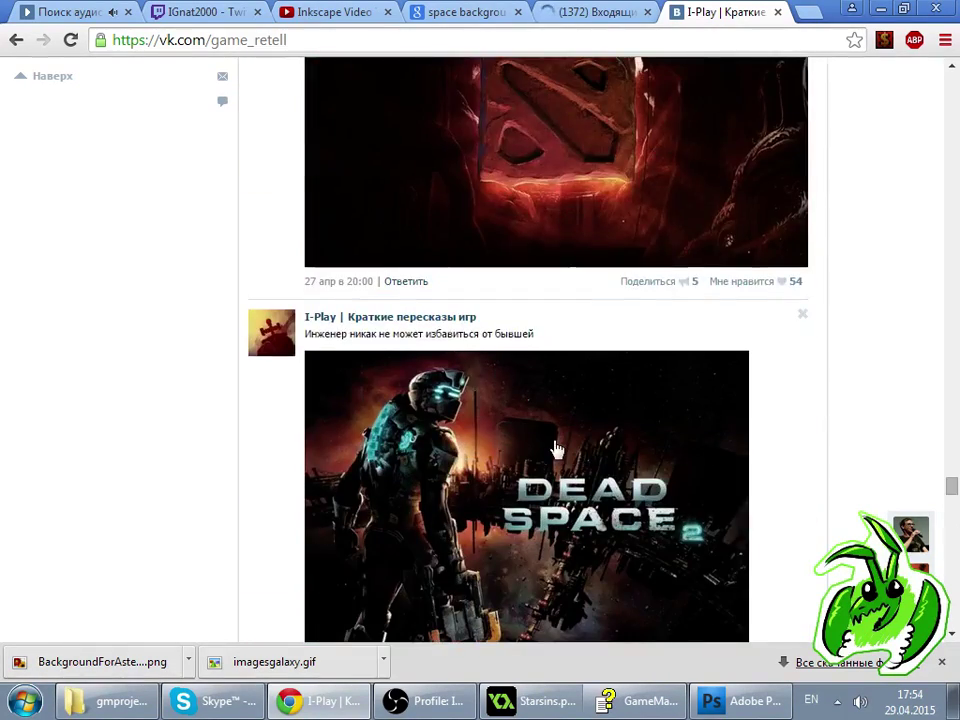
scroll(557, 449, "down", 20)
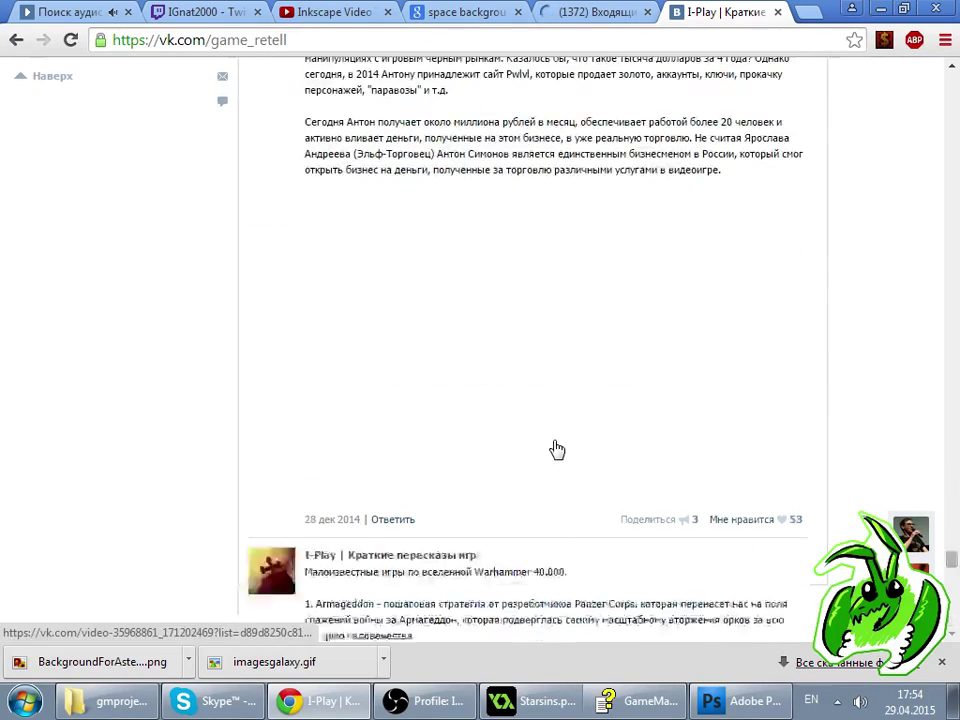
scroll(674, 407, "down", 10)
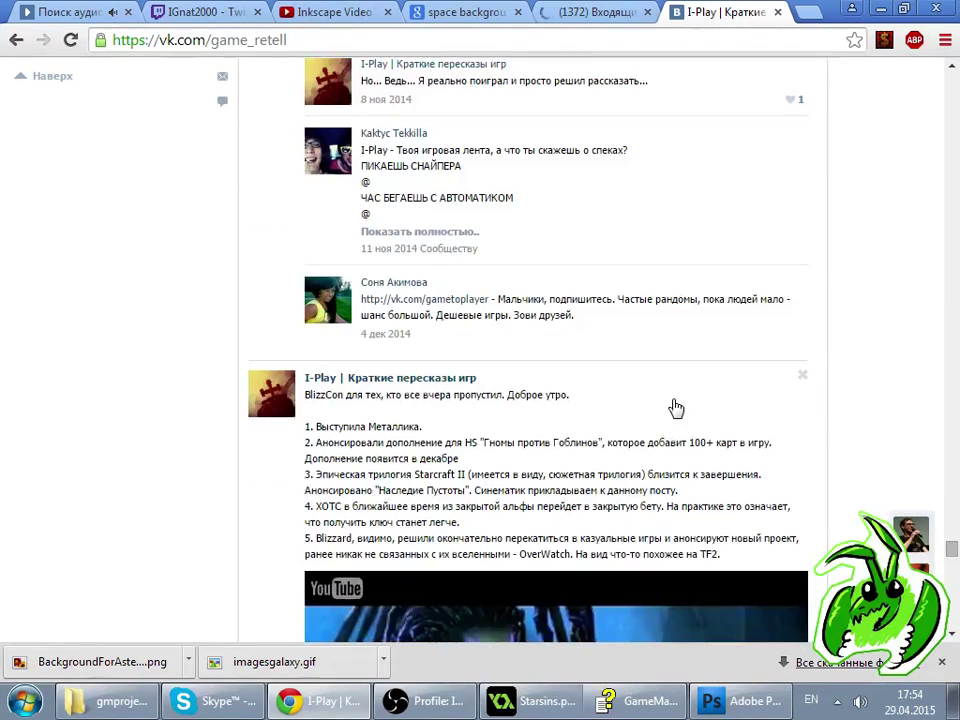
scroll(683, 401, "up", 8)
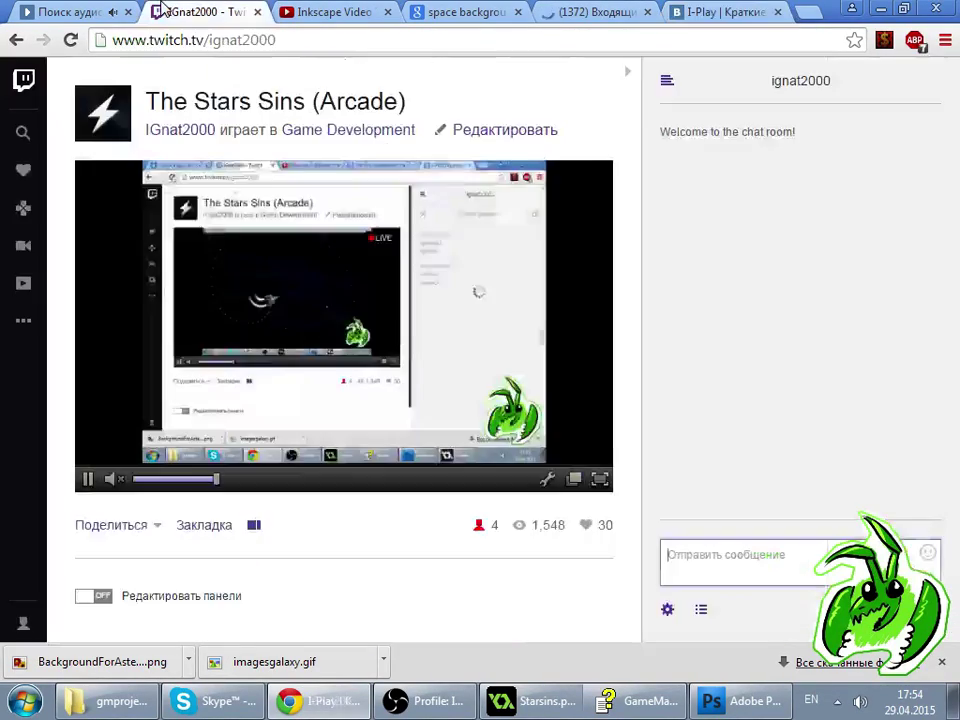
left_click(200, 11)
left_click(720, 11)
scroll(679, 200, "up", 4)
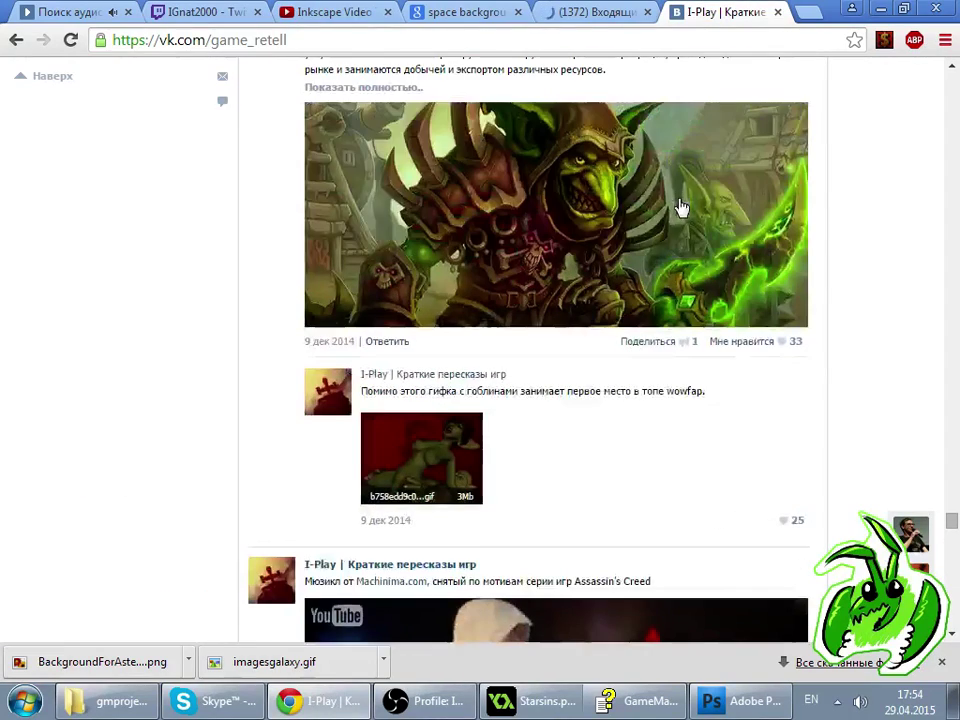
- Look back up through the community's December 2014 posts and open the Esquire article linked in the Tetris creator post
scroll(681, 208, "up", 1)
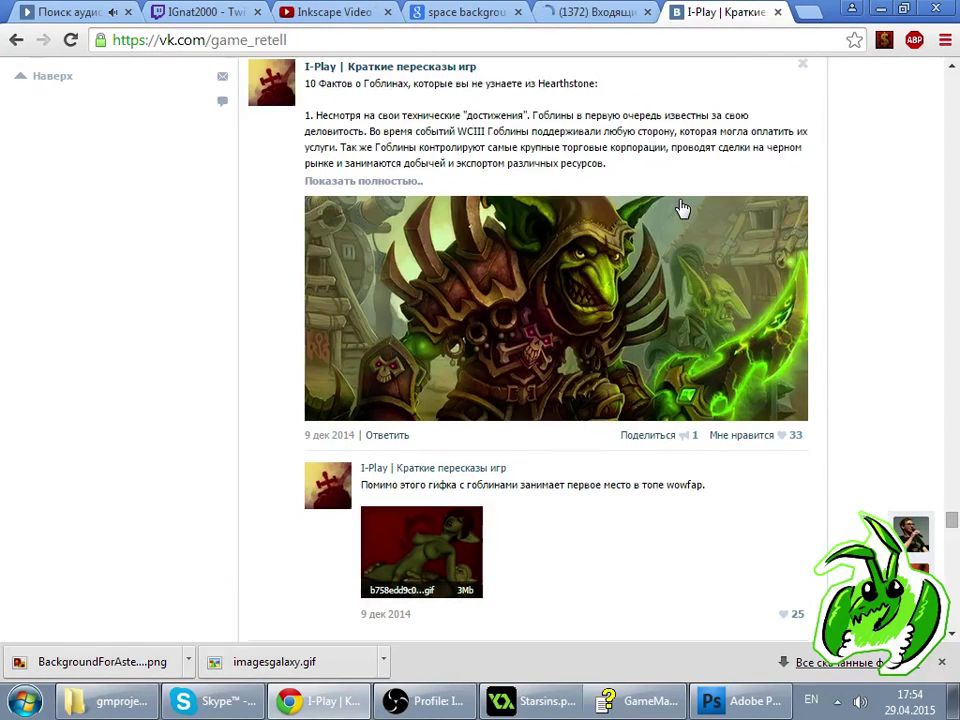
scroll(681, 208, "up", 10)
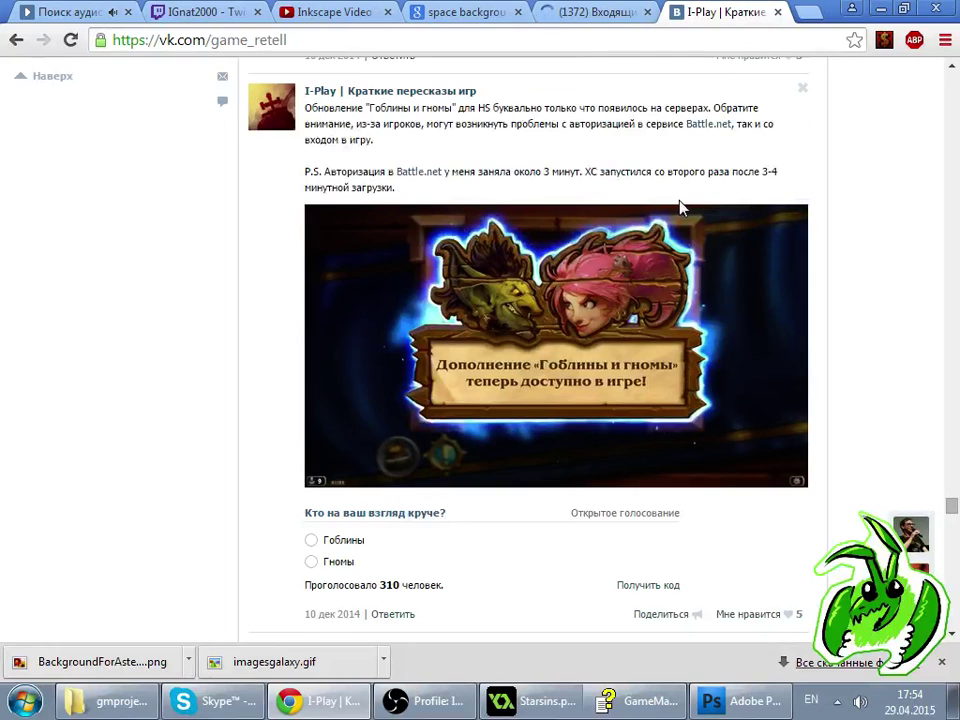
scroll(679, 207, "down", 1)
scroll(679, 208, "up", 15)
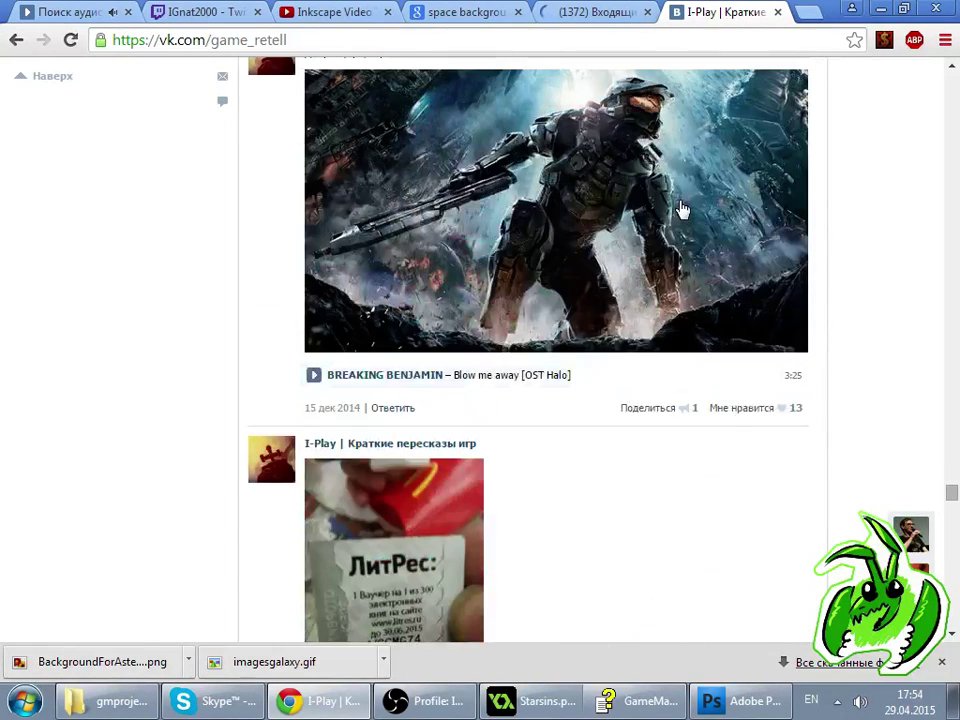
scroll(681, 210, "down", 4)
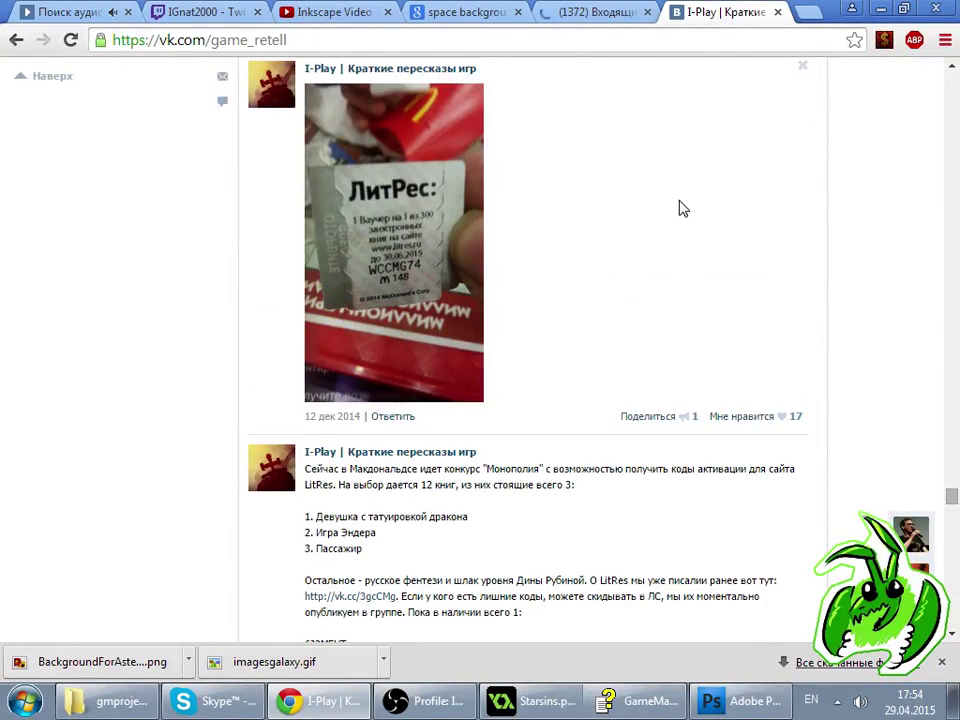
scroll(681, 208, "up", 5)
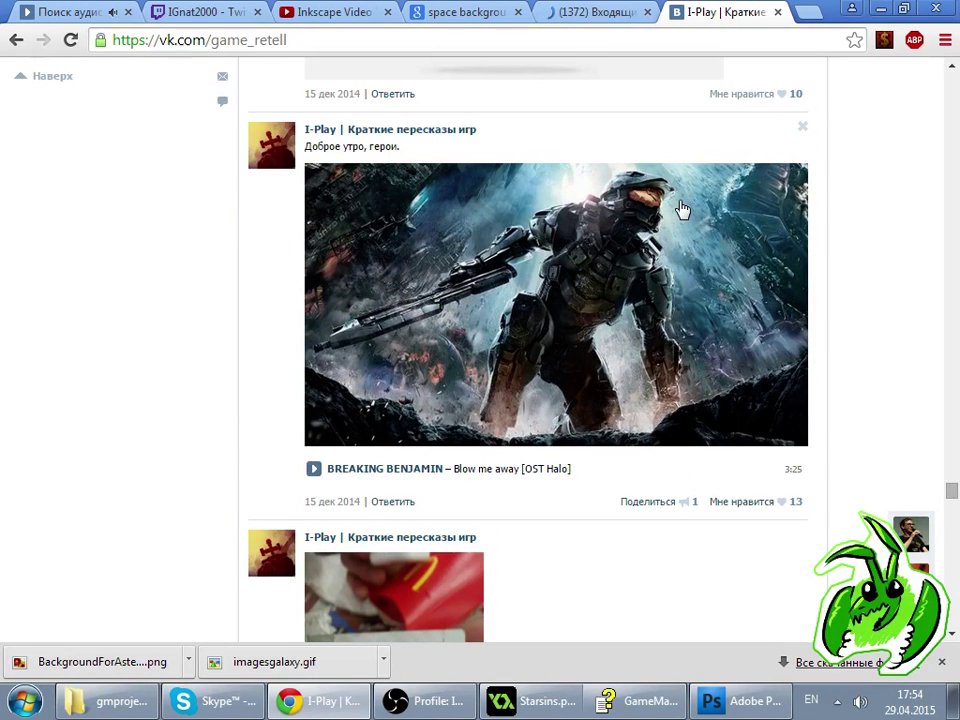
scroll(682, 209, "up", 5)
scroll(683, 208, "up", 5)
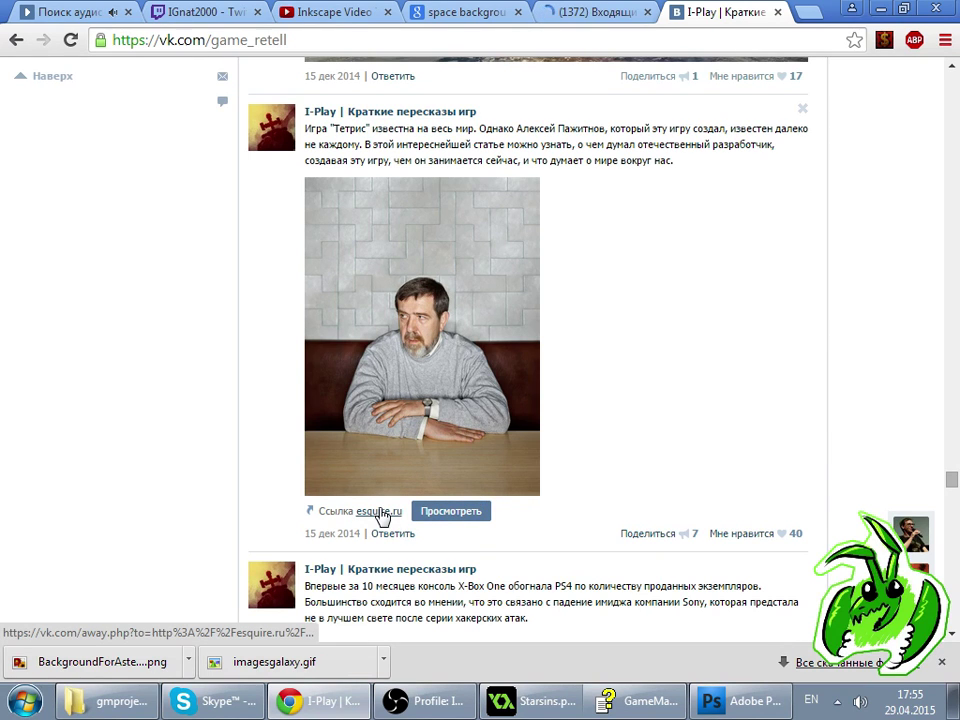
mouse_move(380, 514)
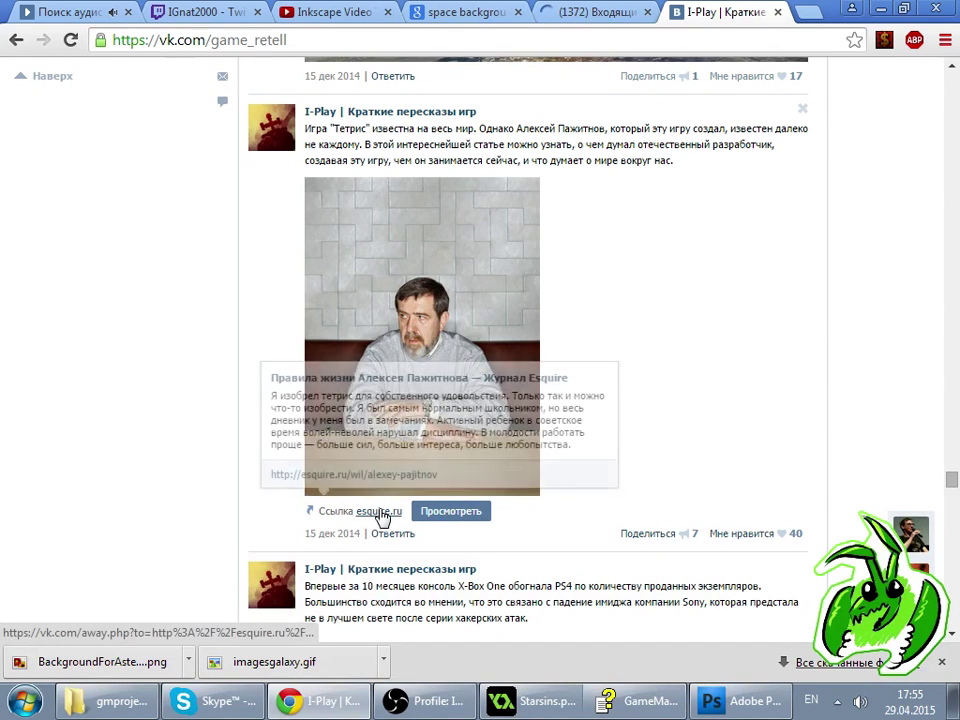
left_click(373, 486)
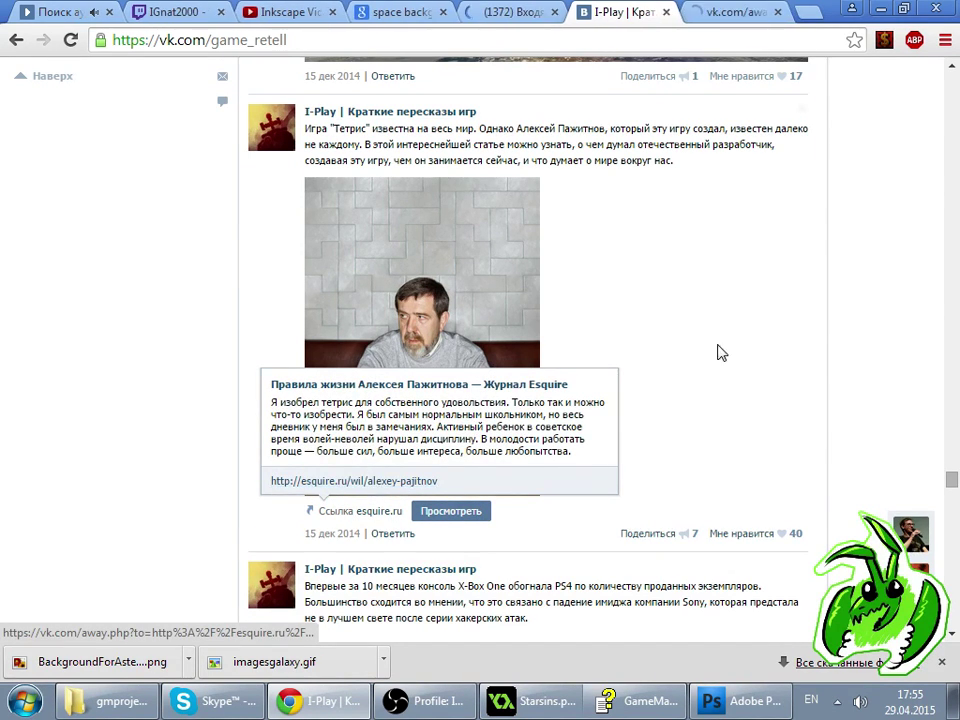
- Look through newer posts, close the I-Play and VK inbox tabs, and check the Twitch stream
scroll(720, 352, "up", 10)
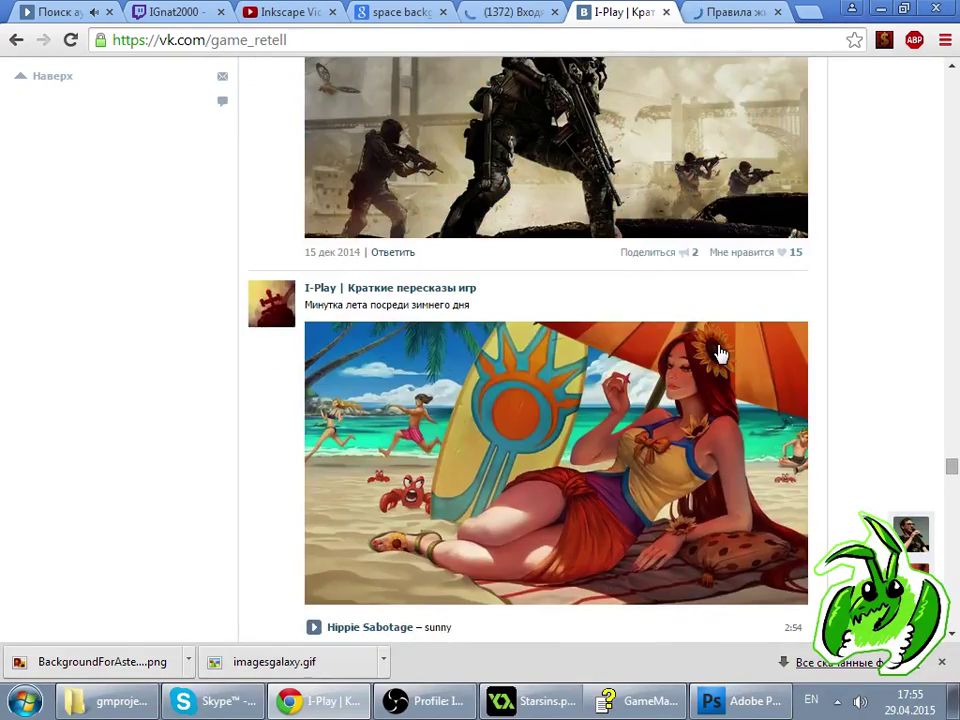
scroll(720, 352, "up", 12)
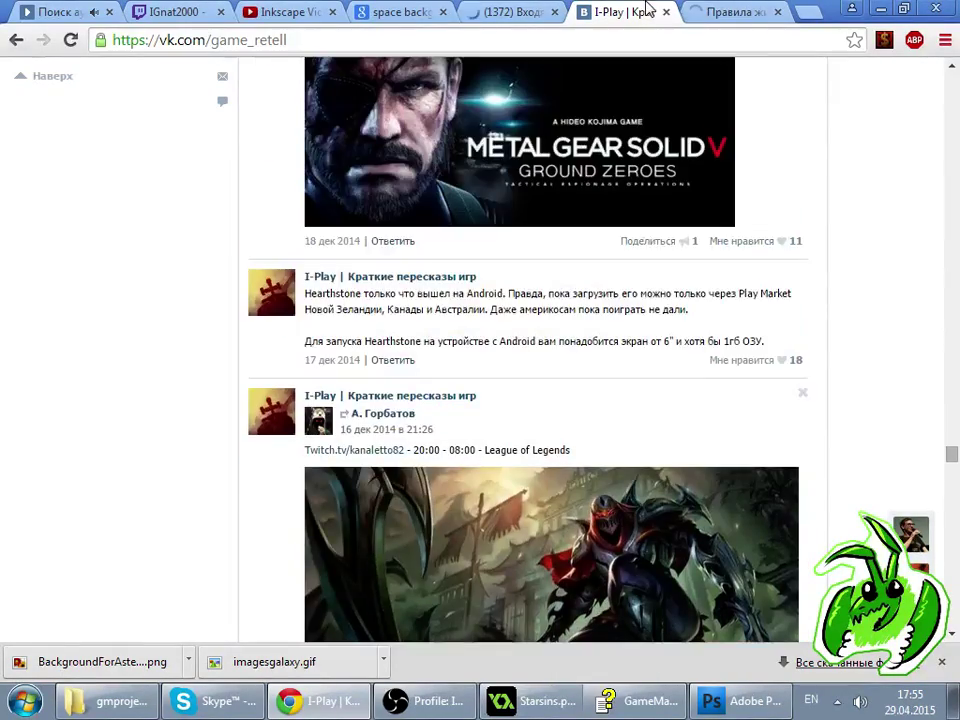
left_click(622, 12)
left_click(510, 12)
left_click(175, 12)
left_click(555, 12)
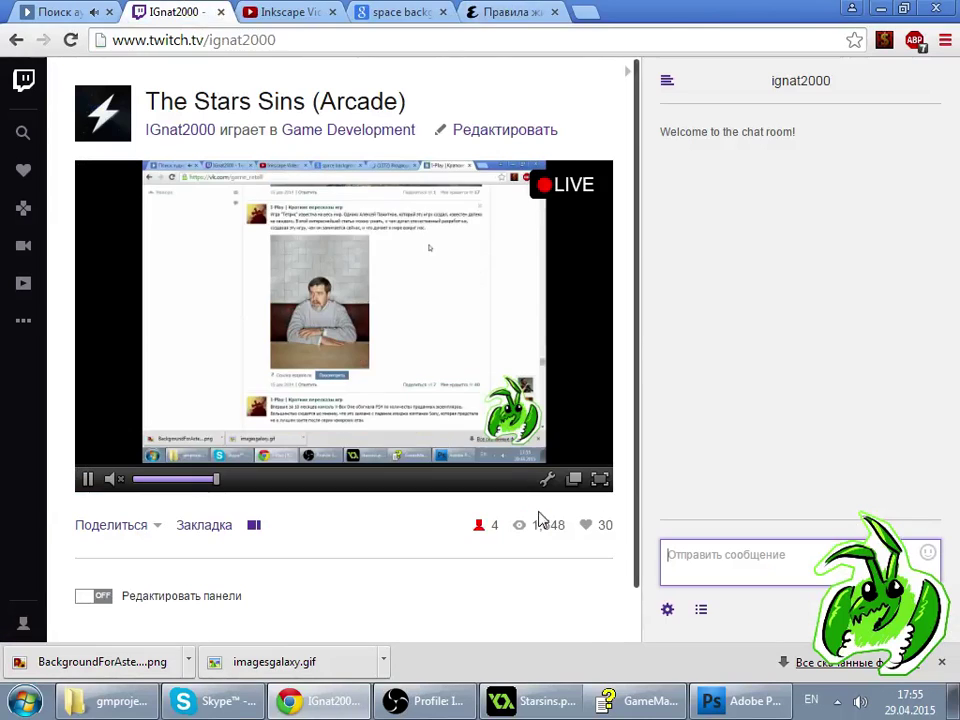
- Switch back to GameMaker and save the Starsins project
left_click(527, 705)
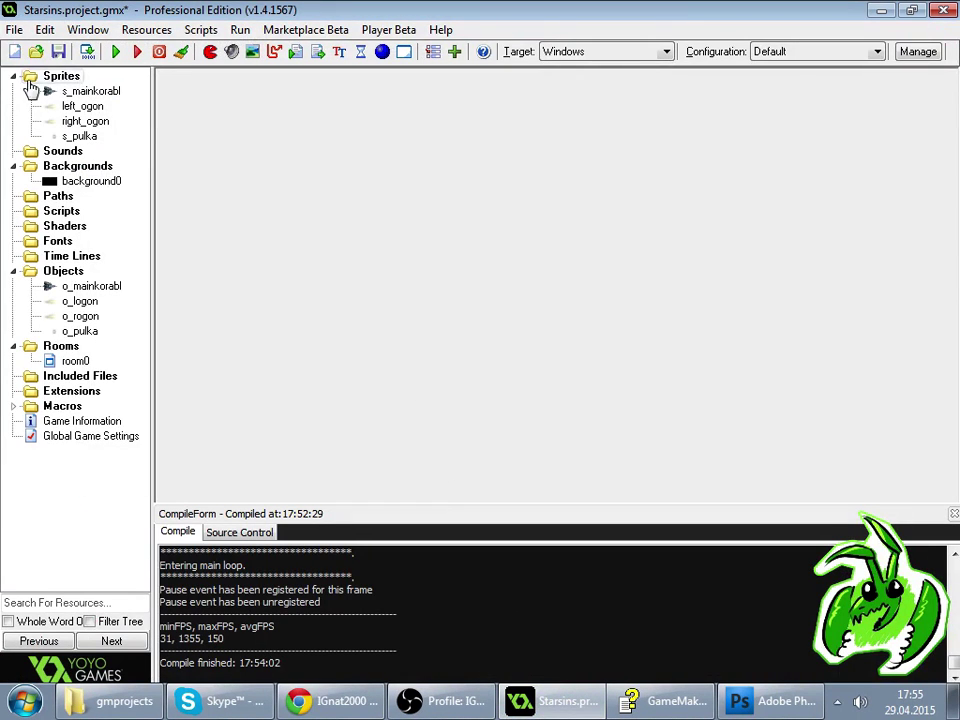
left_click(57, 52)
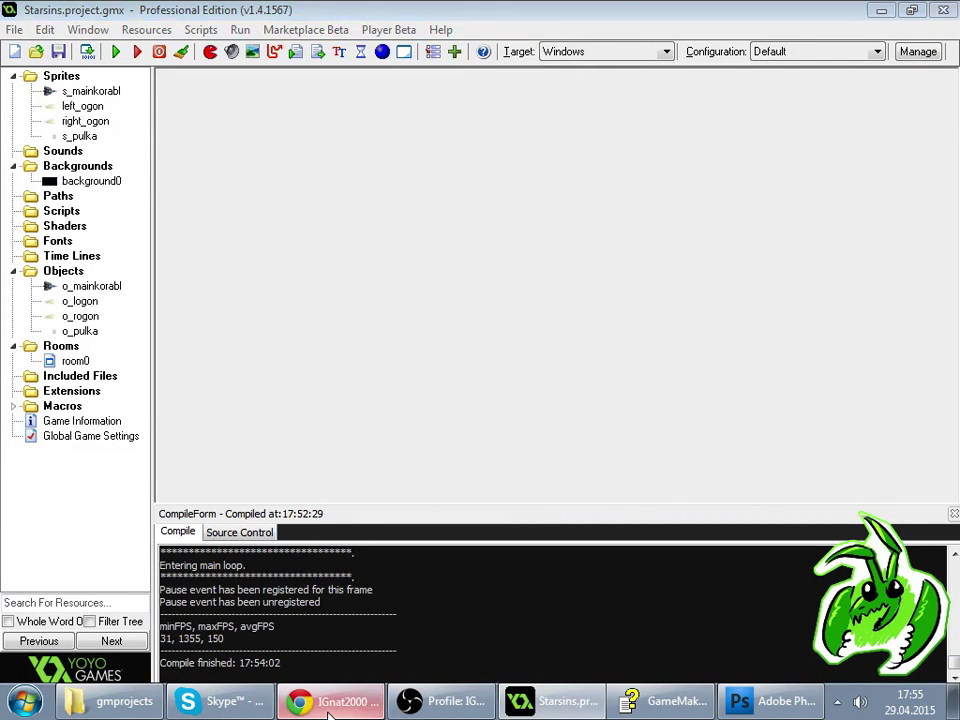
- Switch to Chrome and skim through the Esquire article by the Tetris creator
left_click(299, 701)
left_click(668, 11)
scroll(654, 199, "down", 6)
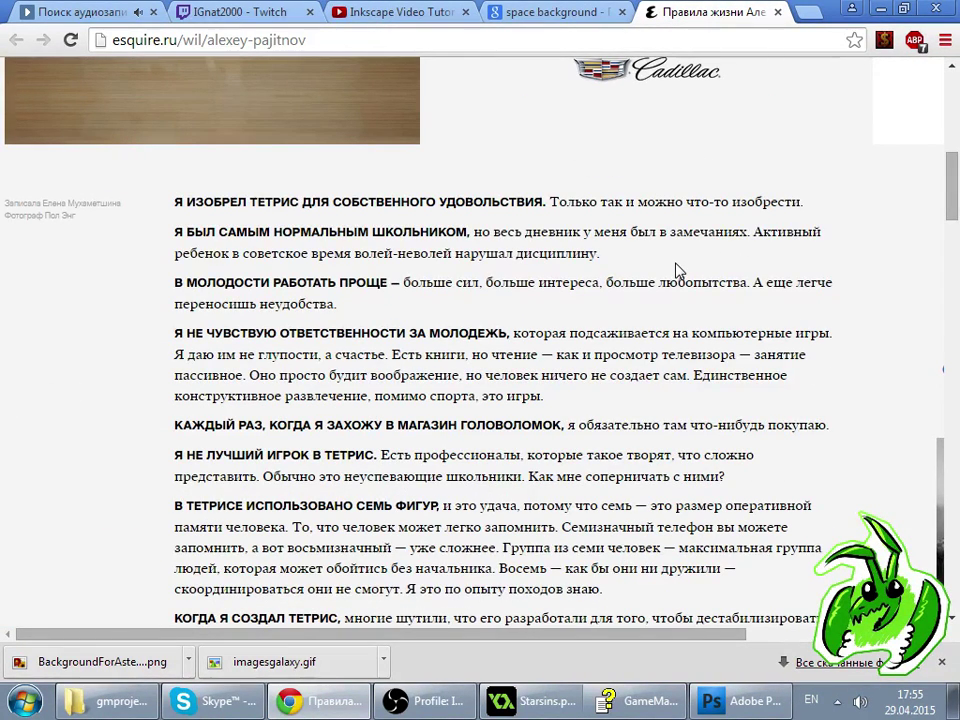
scroll(677, 270, "down", 5)
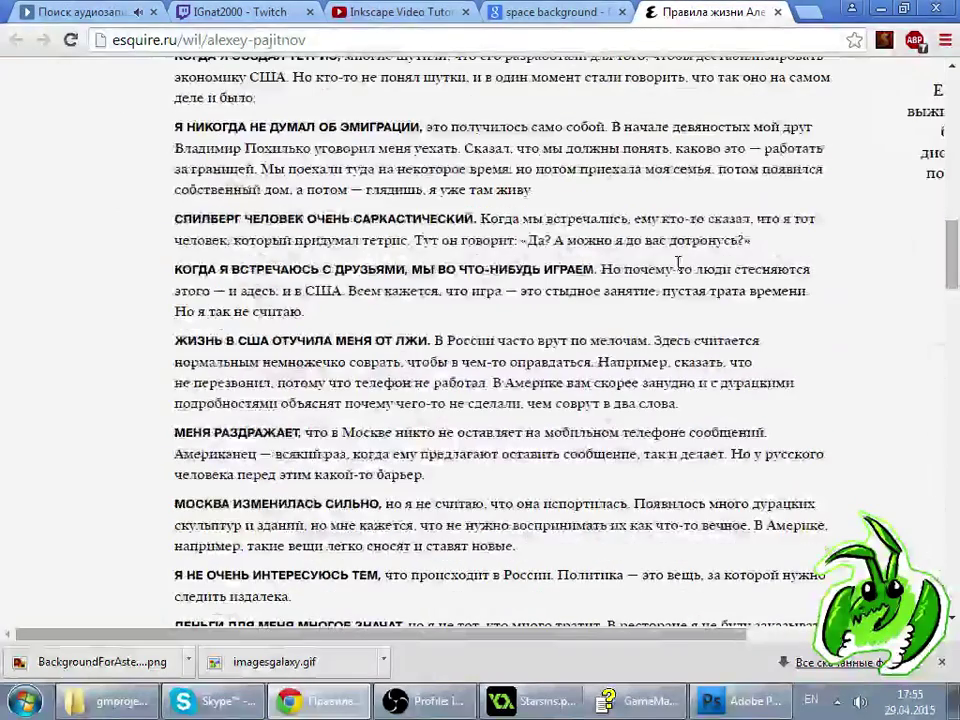
- Close the Esquire article, space background and Inkscape video tabs, and show the Twitch channel's viewer list
middle_click(737, 9)
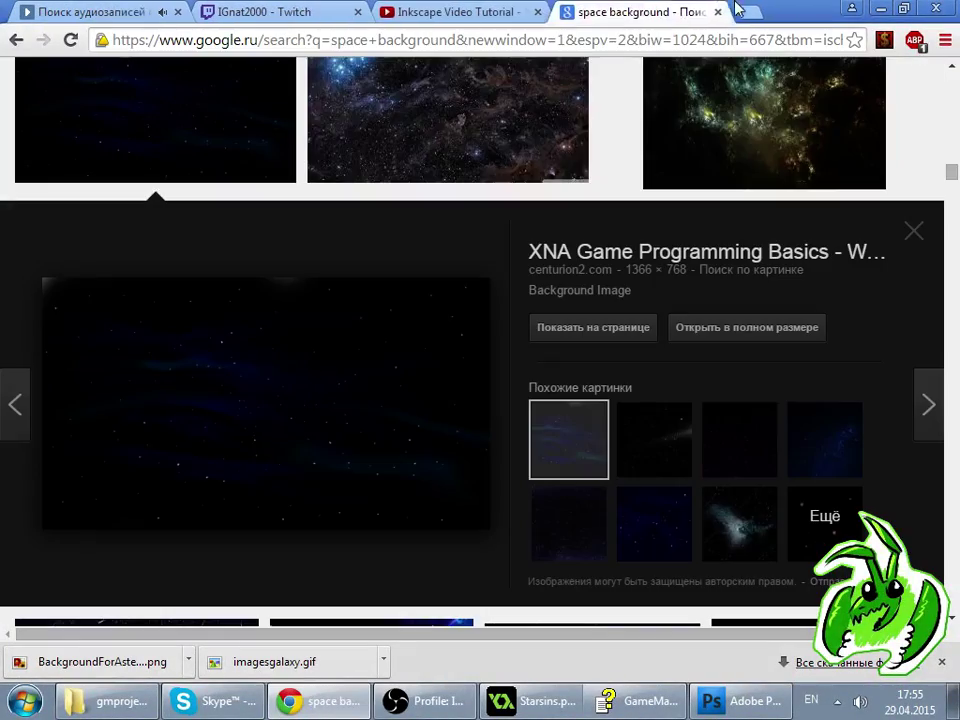
middle_click(683, 9)
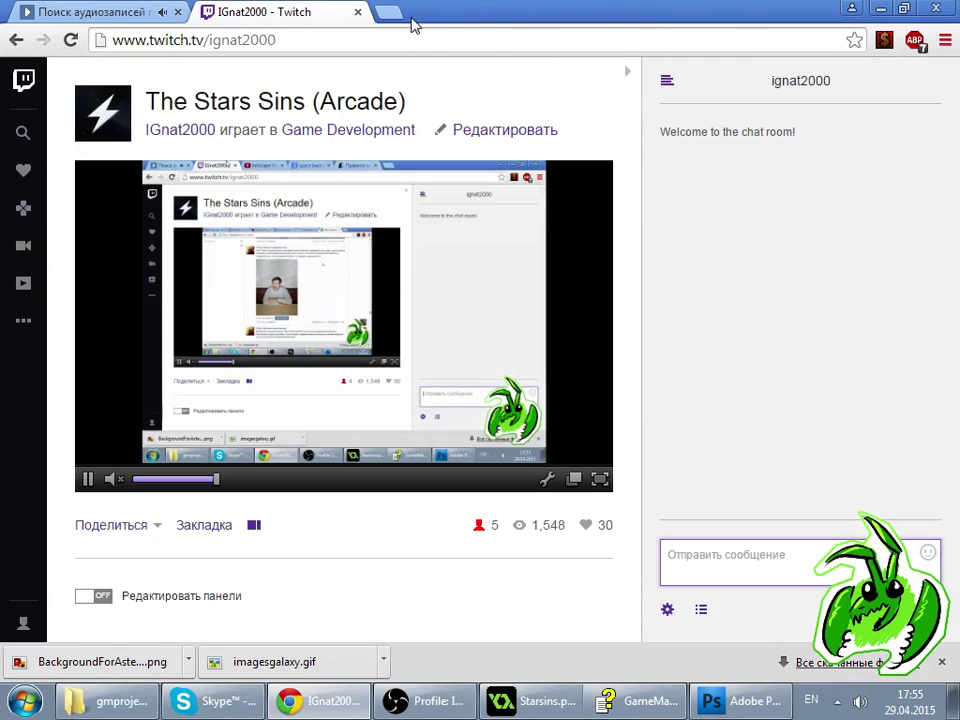
left_click(701, 609)
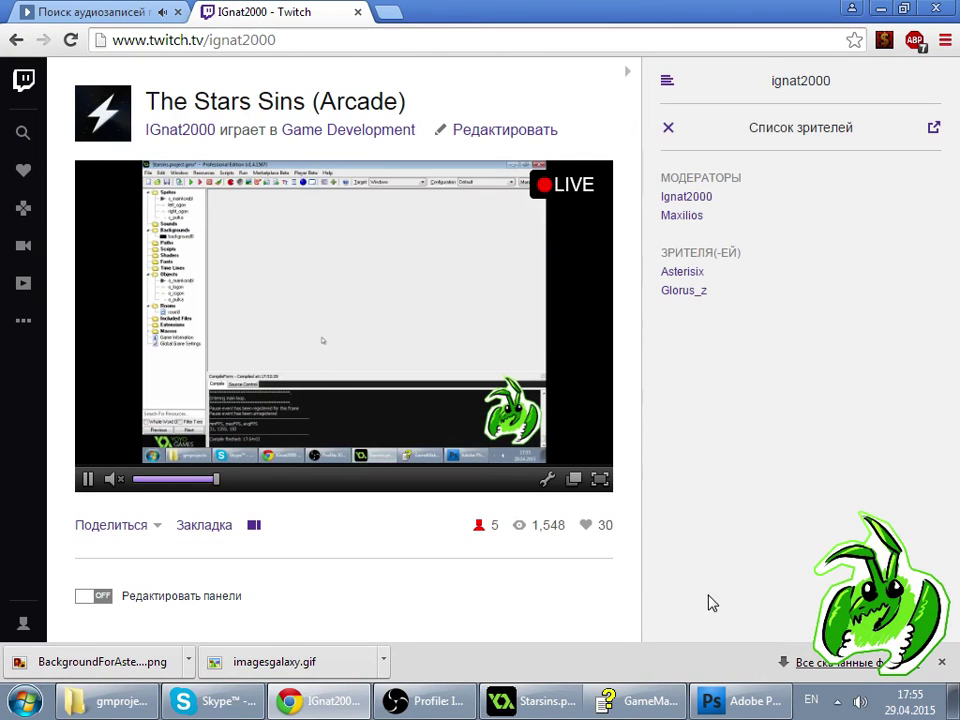
- Switch back to GameMaker and open the properties of the o_pulka object in a maximized window
left_click(487, 706)
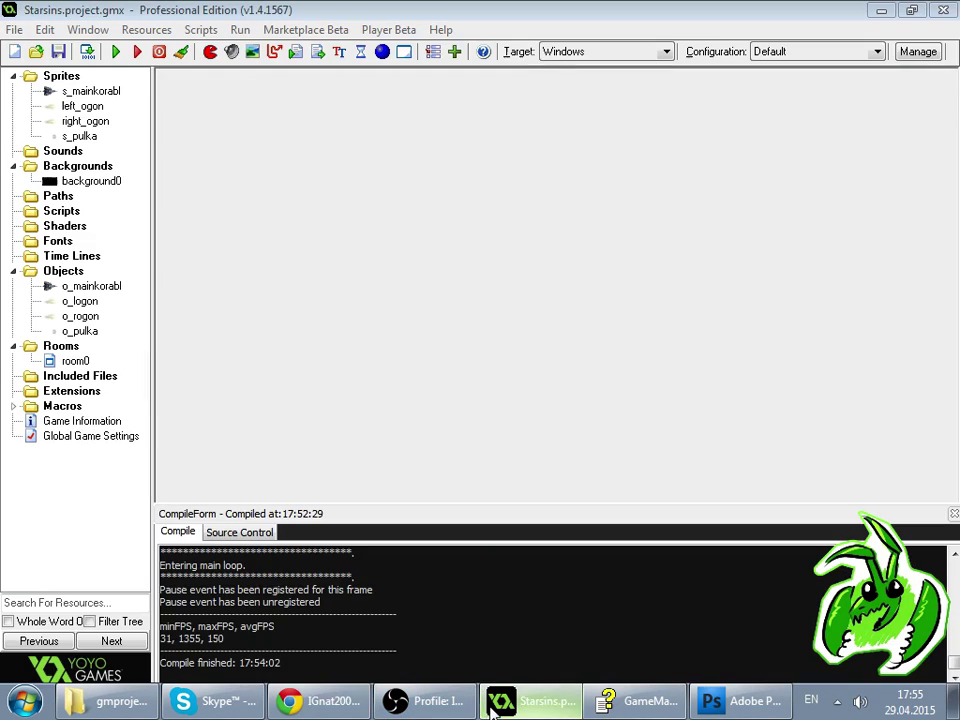
double_click(80, 331)
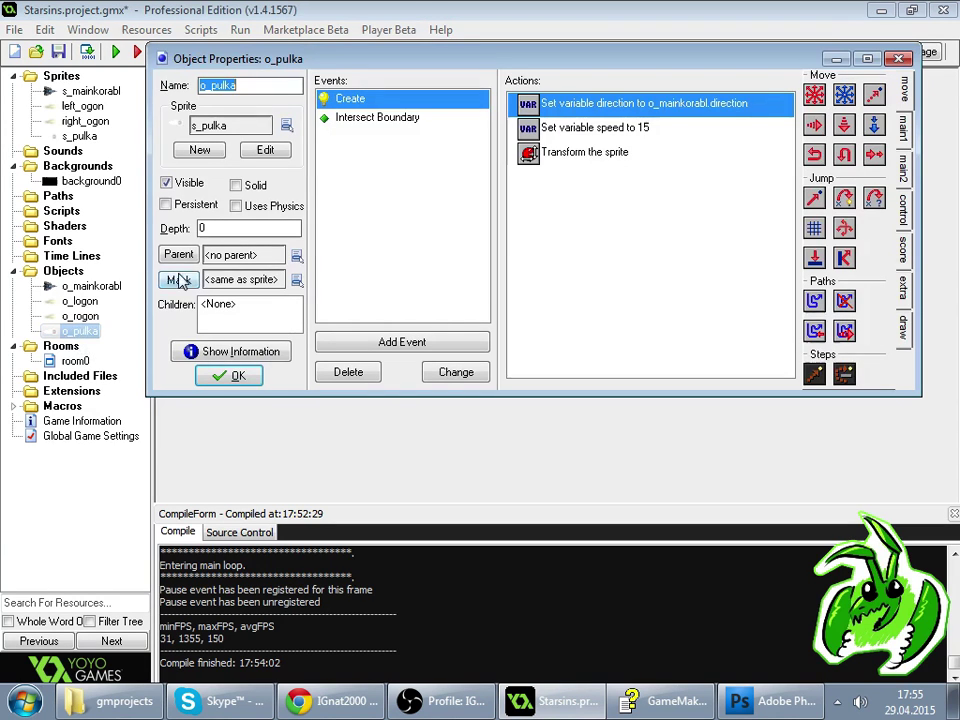
left_click(868, 59)
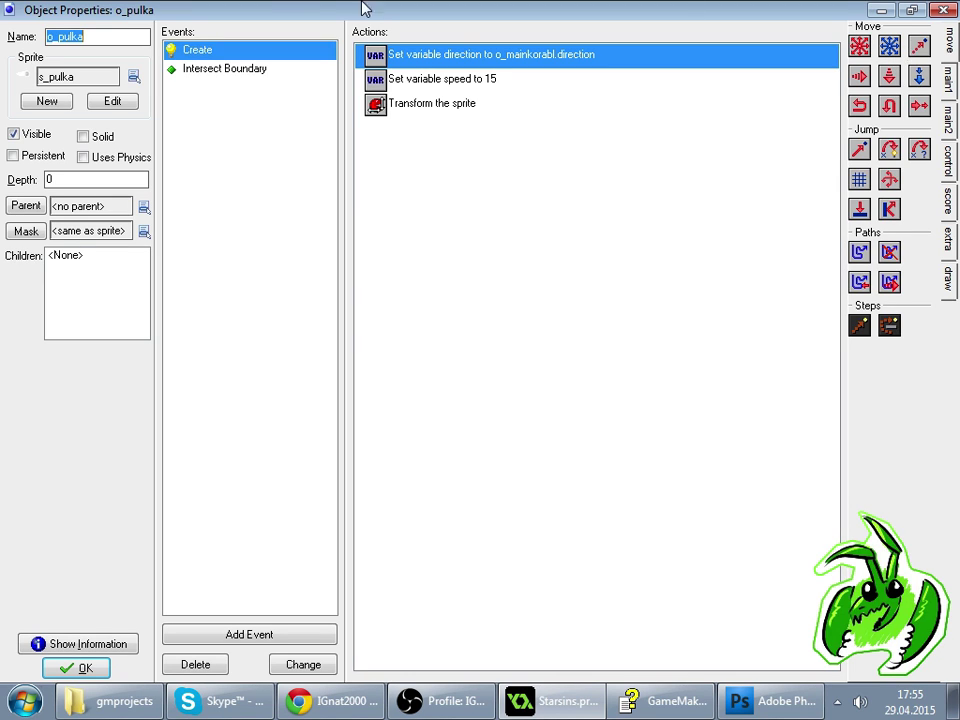
- Try adding a Set Friction action to the Create event of o_pulka
left_click(401, 88)
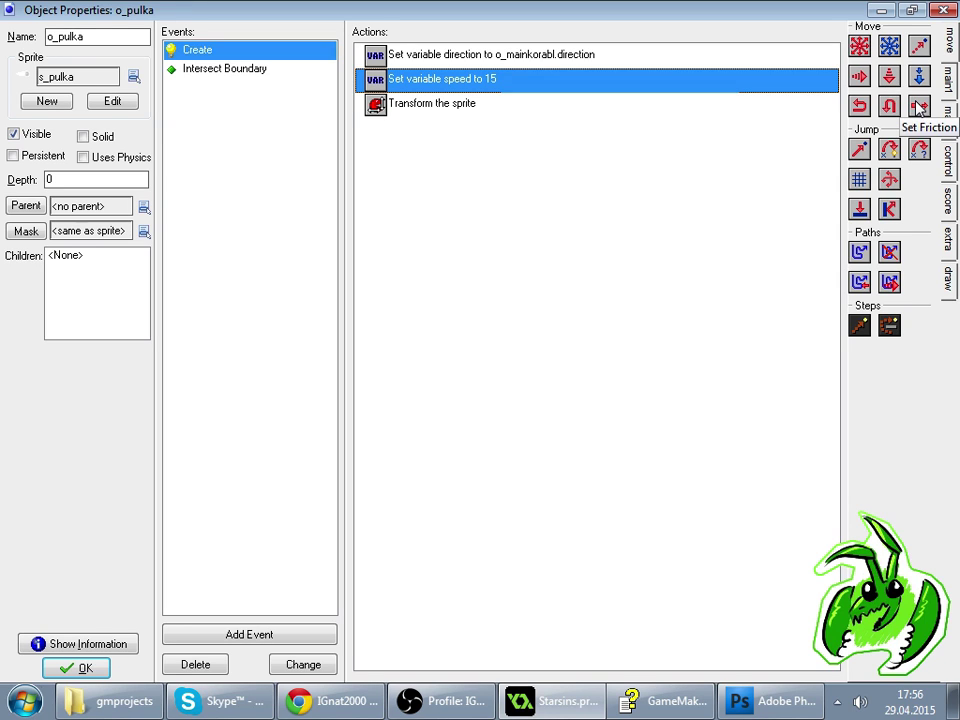
left_click(917, 107)
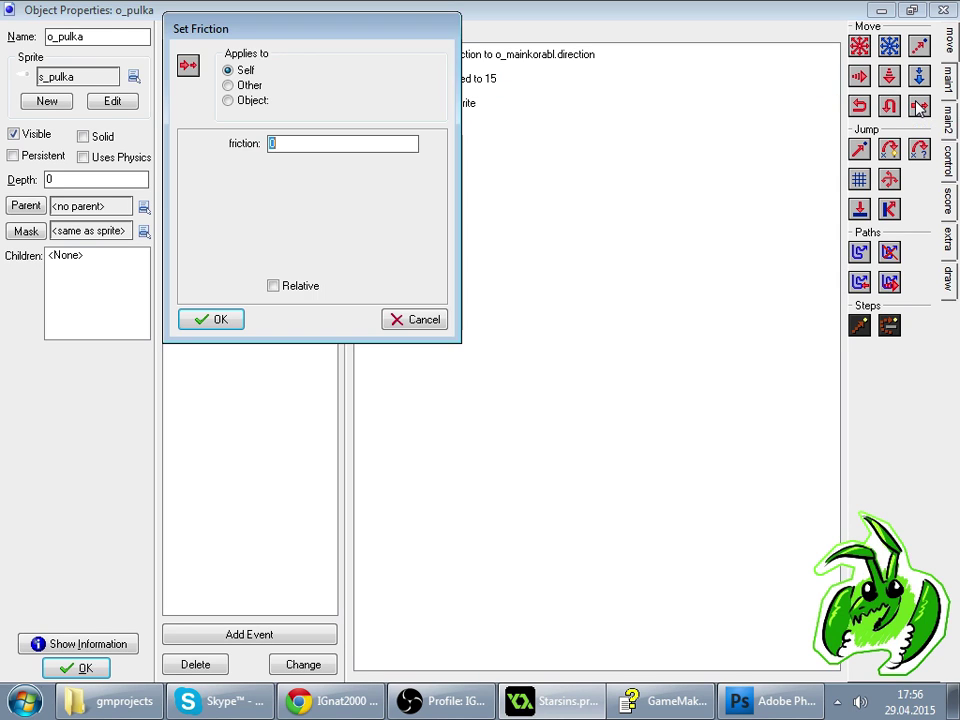
left_click(418, 319)
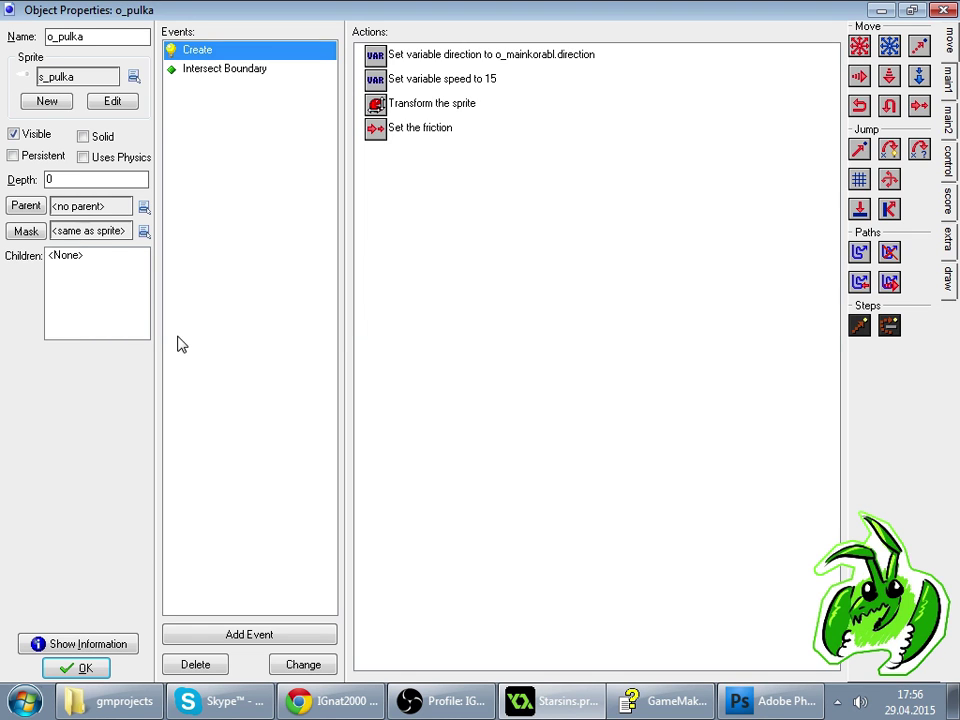
- Check the Twitch stream, hiding its viewer list, and glance at the open Photoshop document before returning to GameMaker
left_click(330, 700)
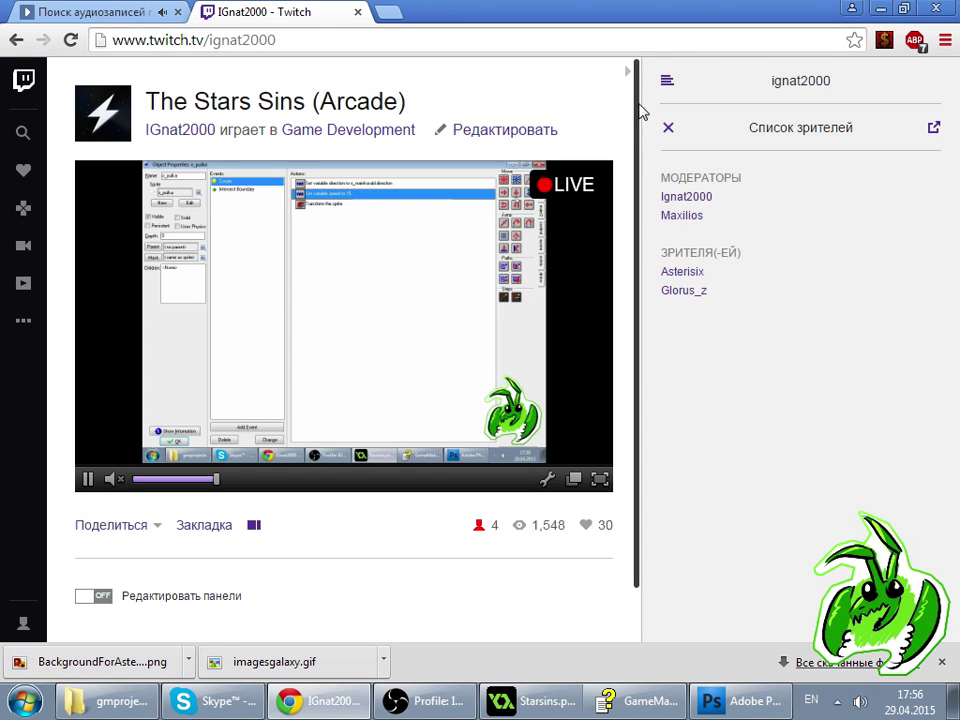
left_click(670, 128)
left_click(715, 700)
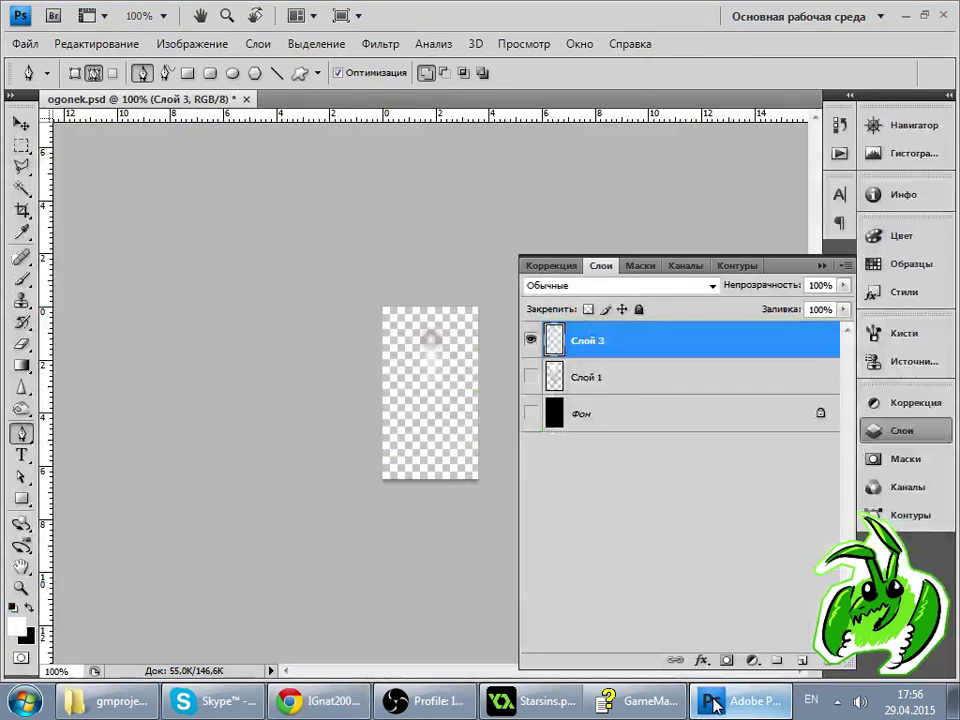
left_click(715, 700)
left_click(527, 700)
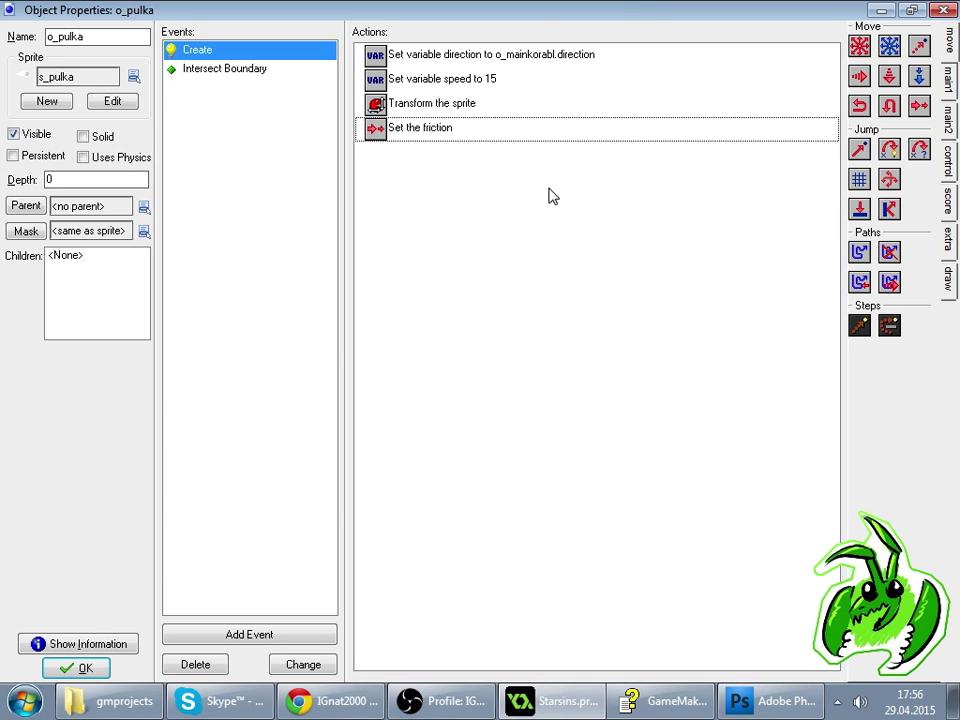
- Replace the friction action in o_pulka's Create event with a Speed Horizontal action set to 100
left_click(694, 128)
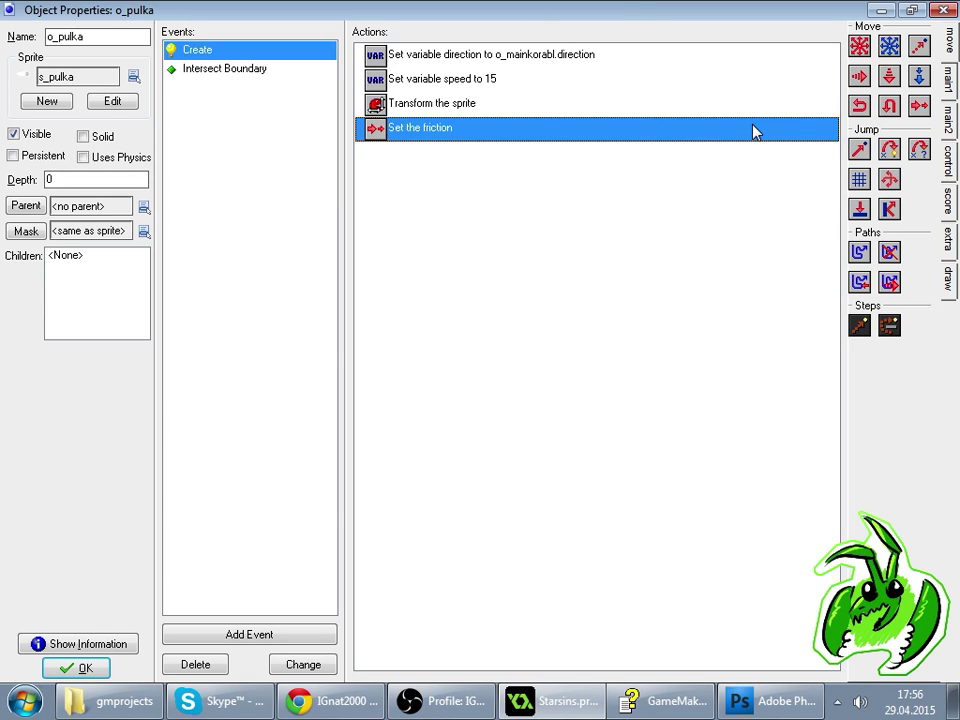
key("Delete")
left_click(859, 77)
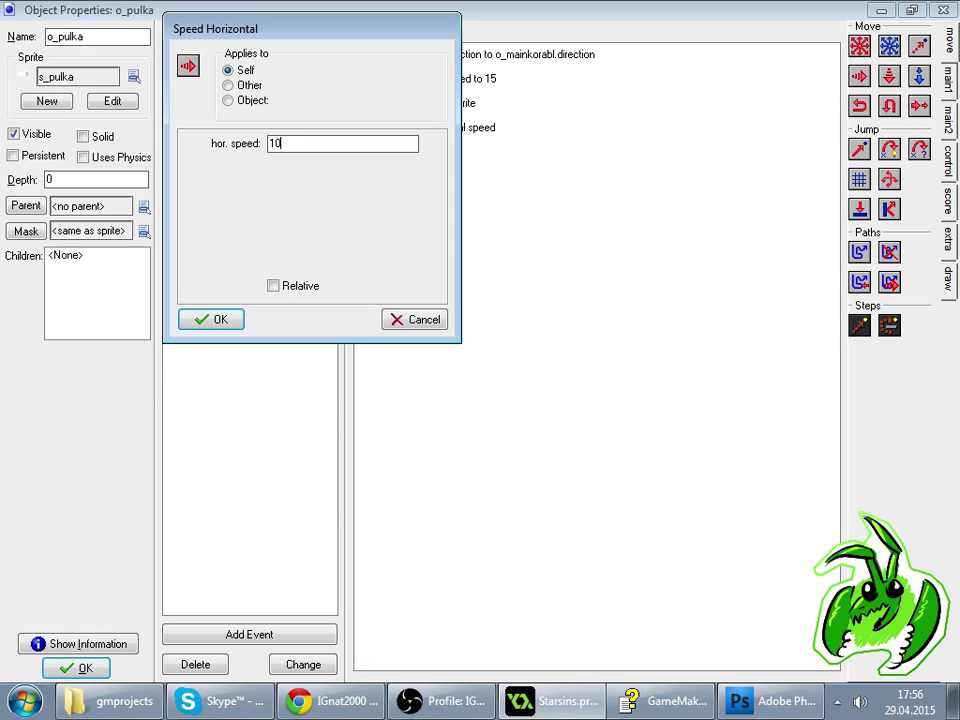
type("100")
key("Return")
- Duplicate the action setting variable speed to 15 and place the copy after the horizontal speed action
left_click(595, 127)
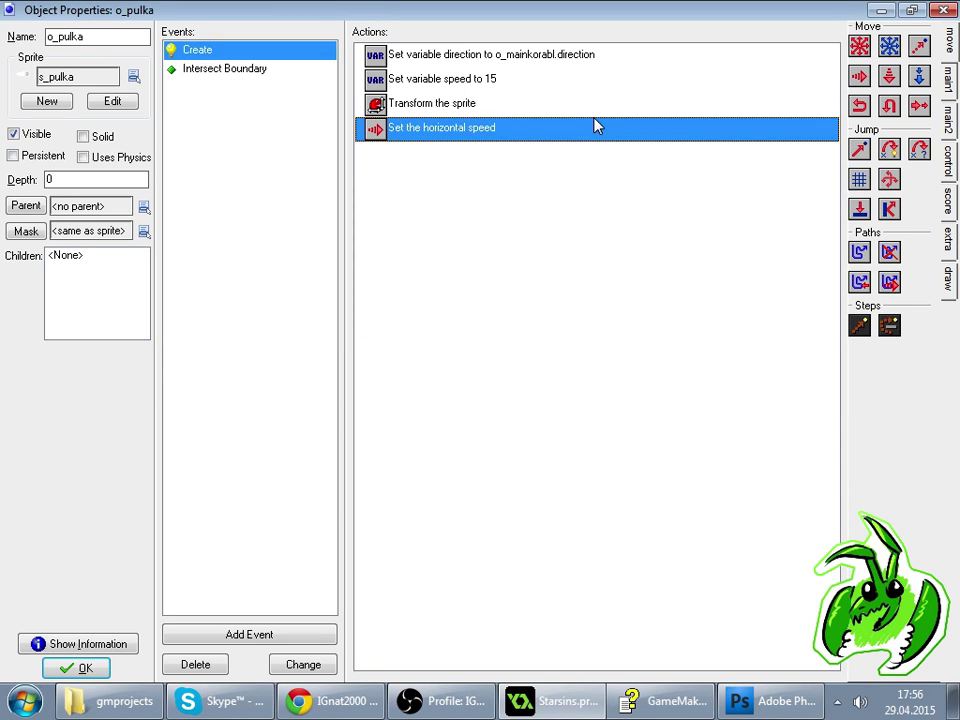
left_click(572, 82)
left_click(548, 133)
left_click(536, 81)
left_click_drag(536, 81, 493, 149, "ctrl")
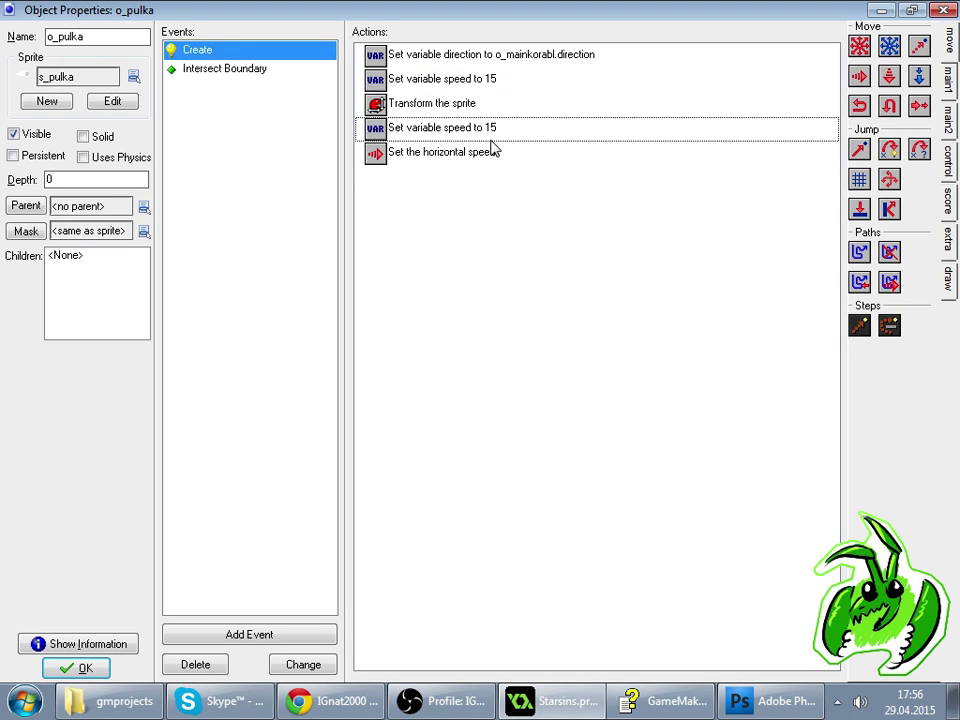
left_click_drag(424, 152, 420, 127)
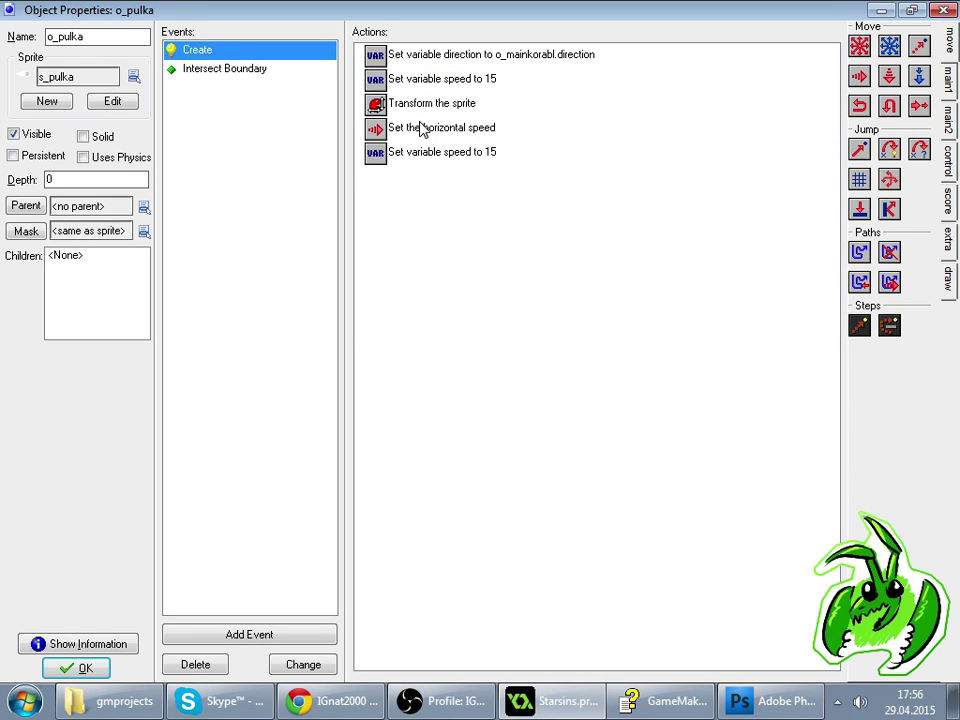
- Add an End Step event to o_pulka, paste the copied speed action into it, and close the object's properties
left_click(412, 155)
double_click(225, 210)
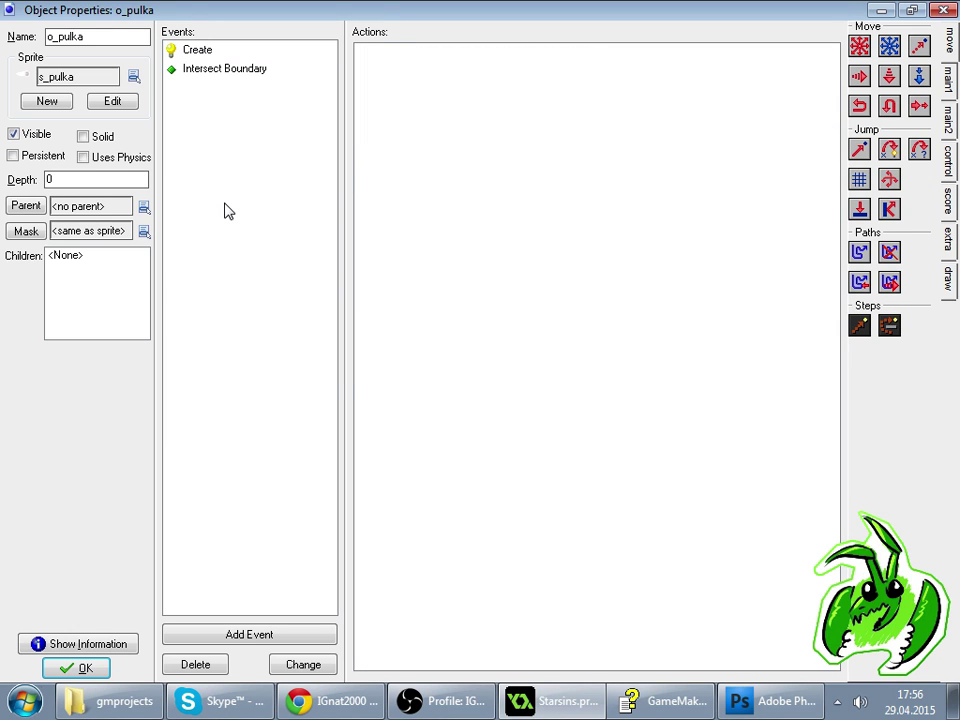
left_click(397, 121)
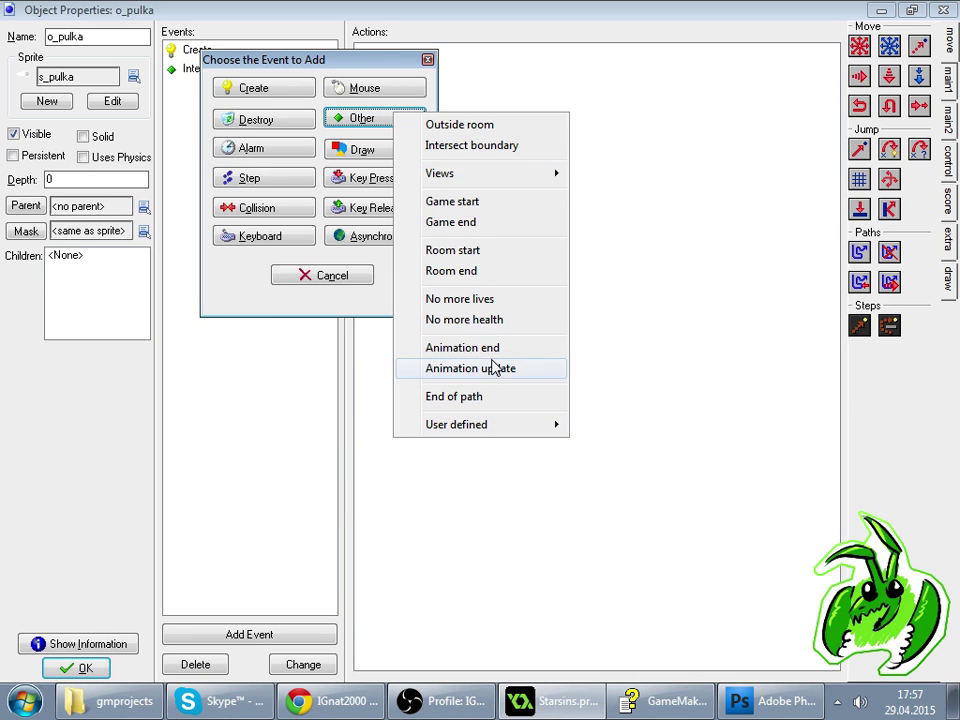
left_click(256, 178)
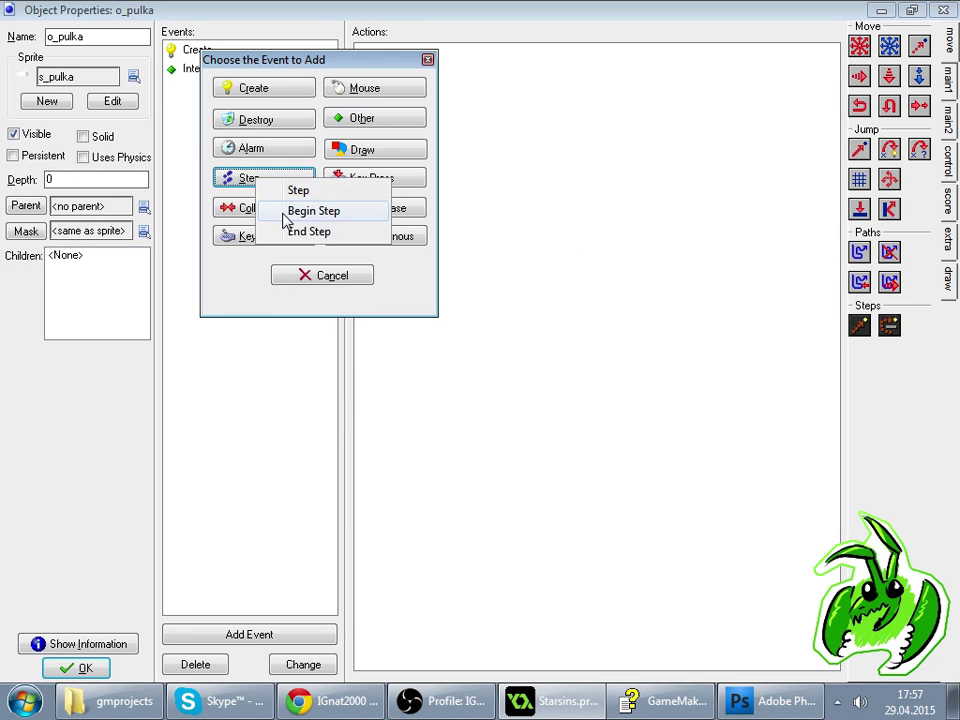
left_click(320, 228)
key("ctrl+v")
key("Escape")
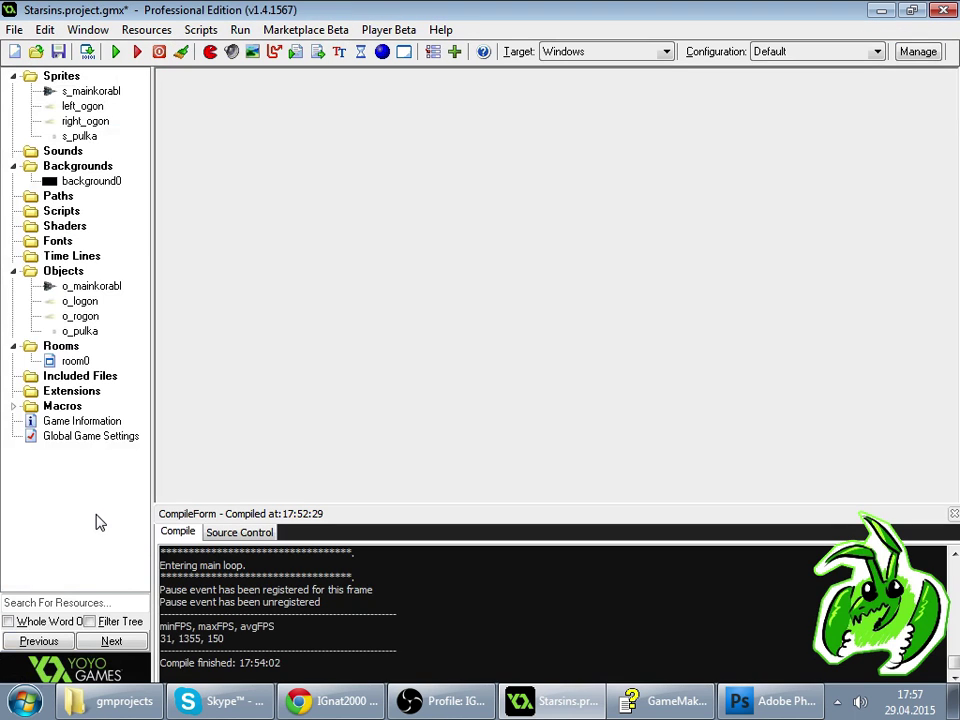
- Run the game and fly the ship around while turning and firing to test the bullets' motion, and close the game
left_click(129, 48)
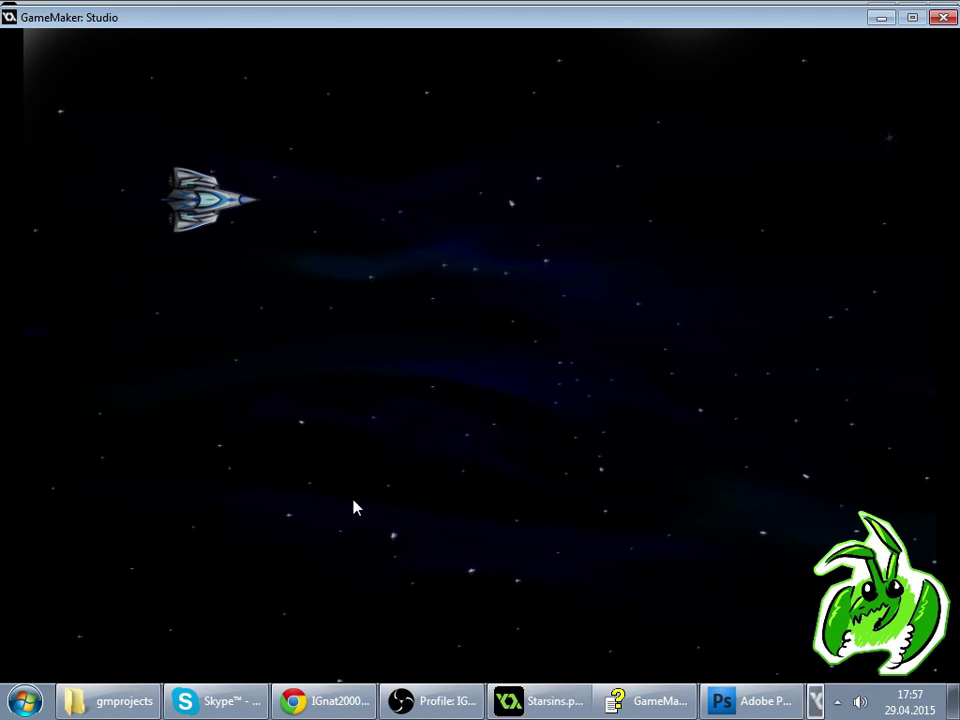
key("Right")
key("space")
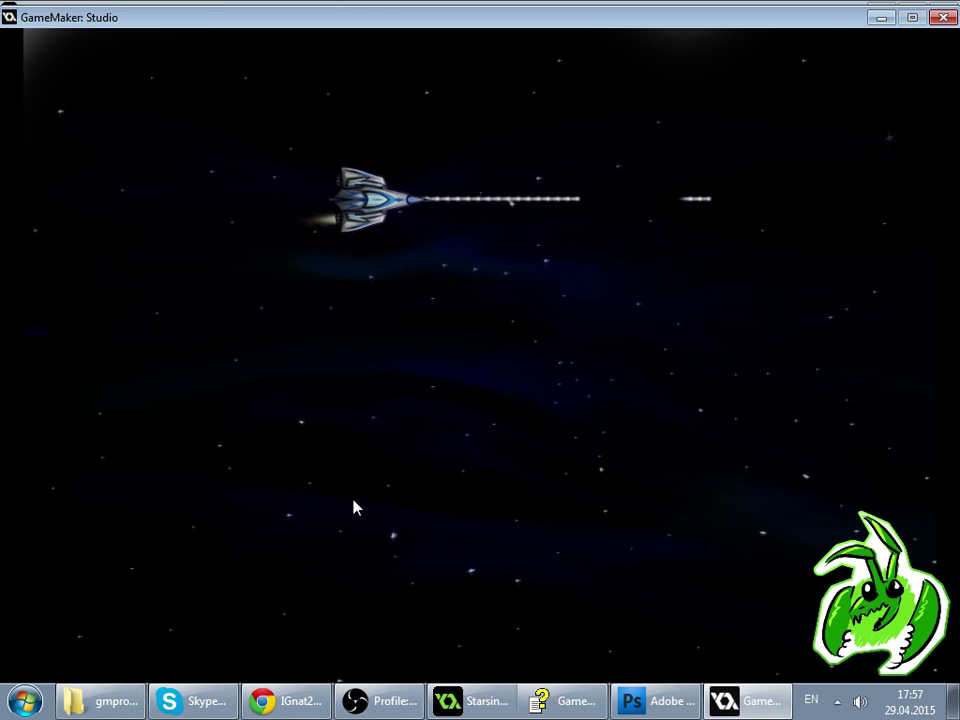
key("Left")
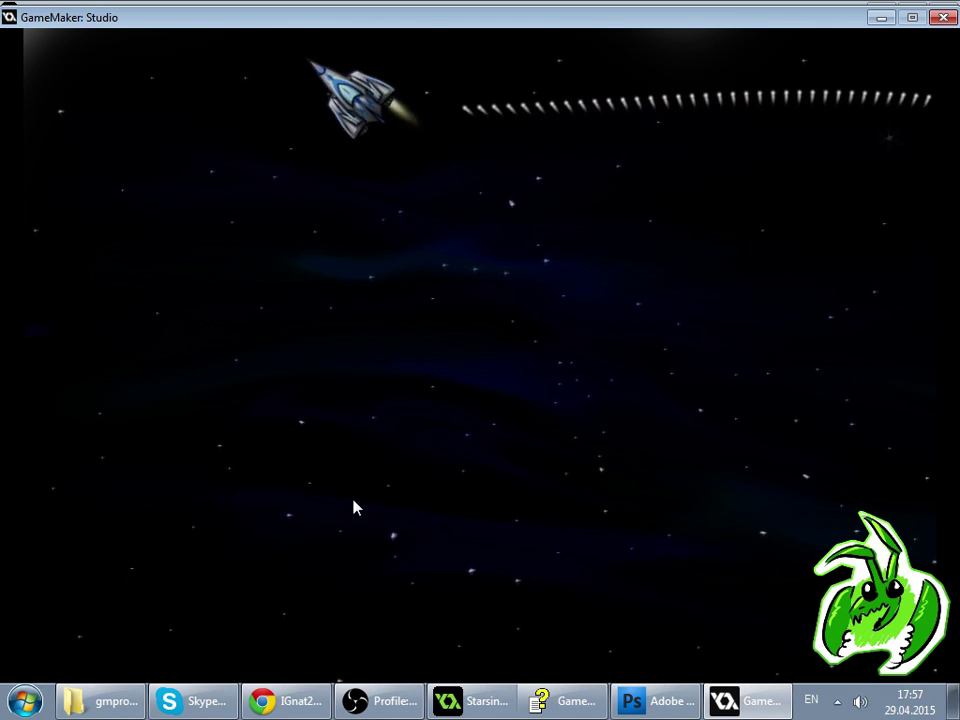
key("Left")
key("space")
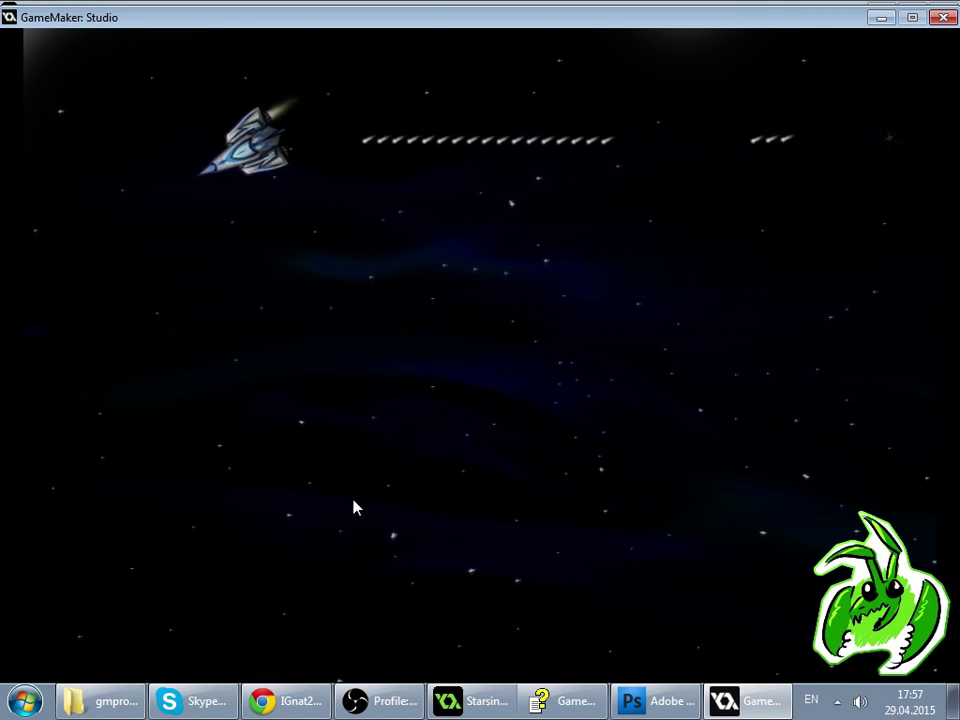
key("Left")
key("space")
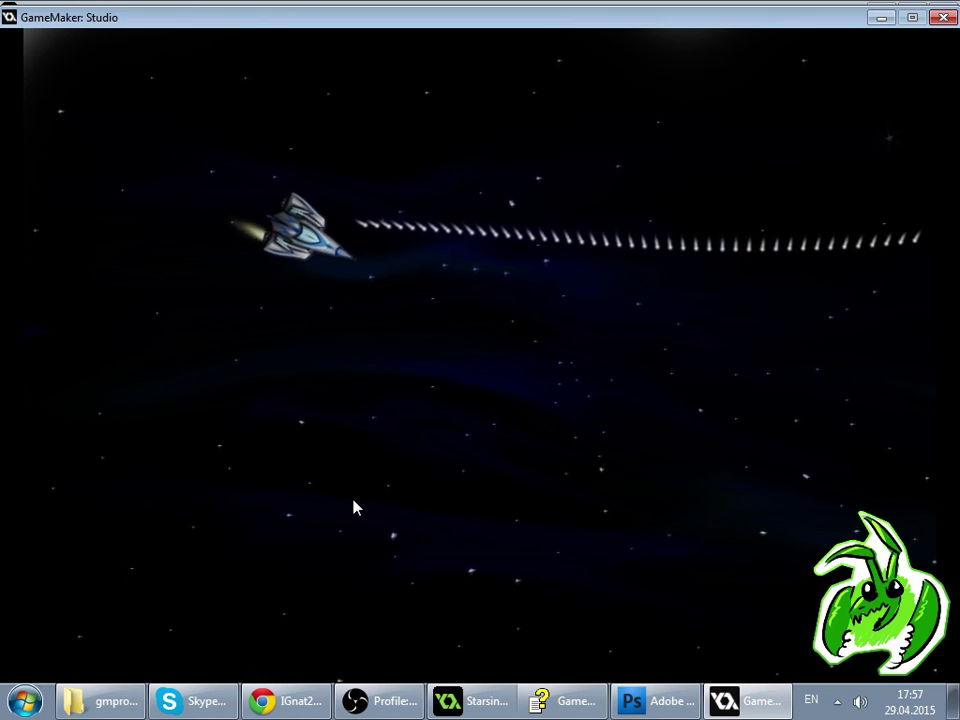
key("space")
key("Left")
key("Up")
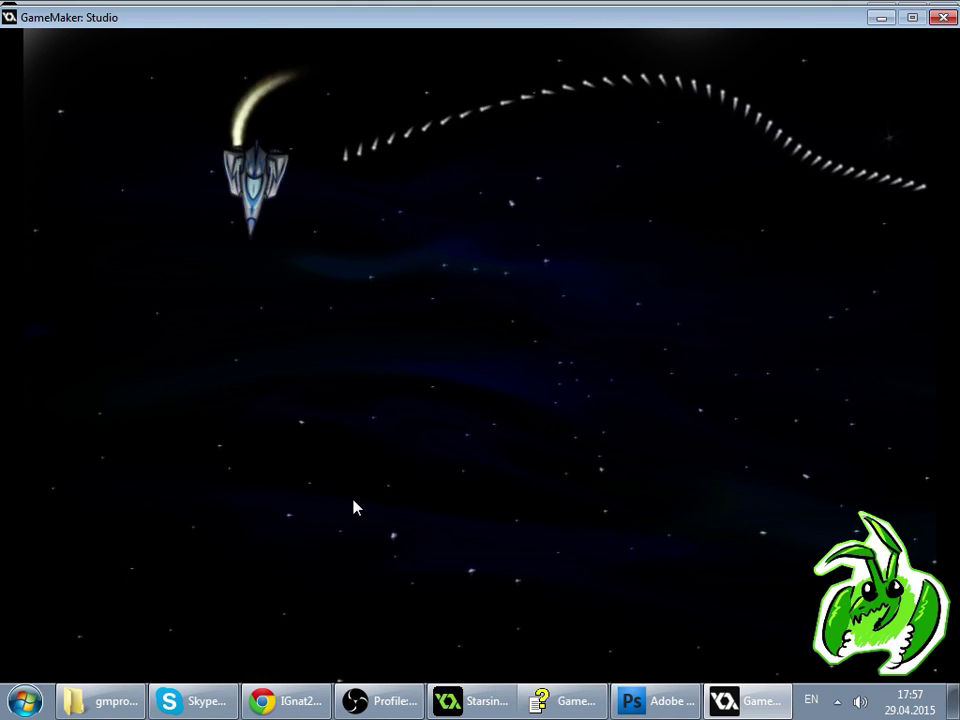
key("Right")
key("Left")
key("Right")
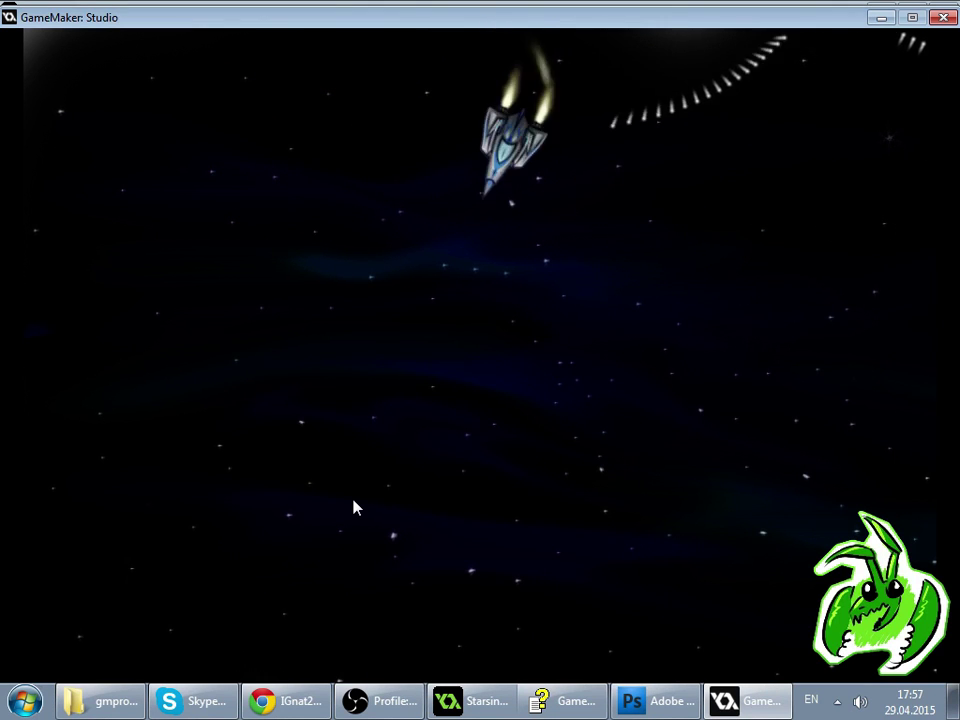
key("Right")
key("space")
key("Left")
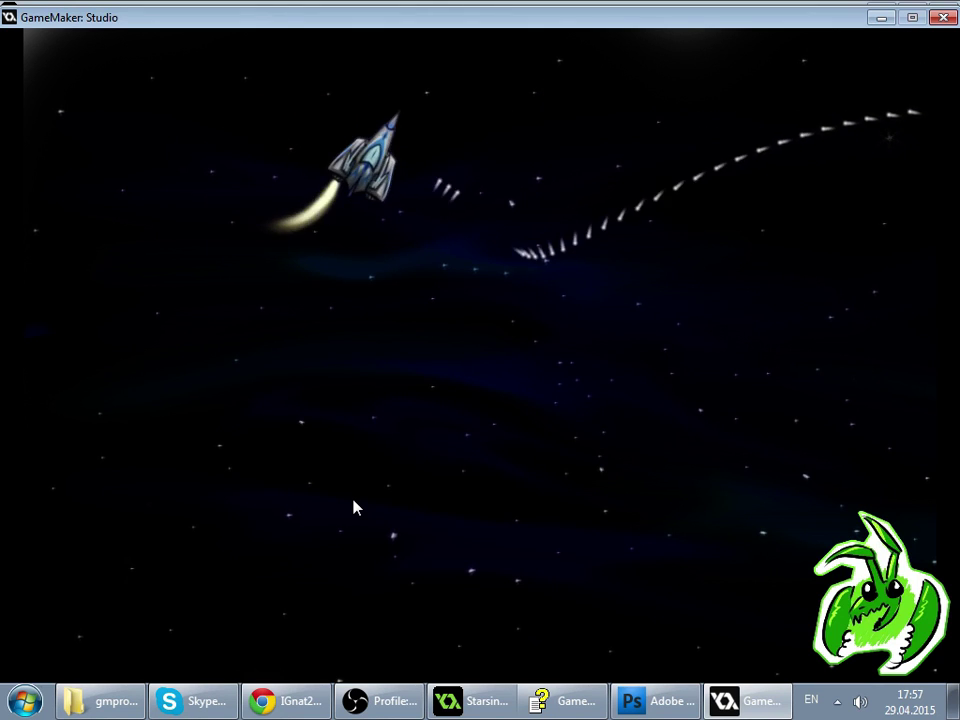
key("Right")
key("Left")
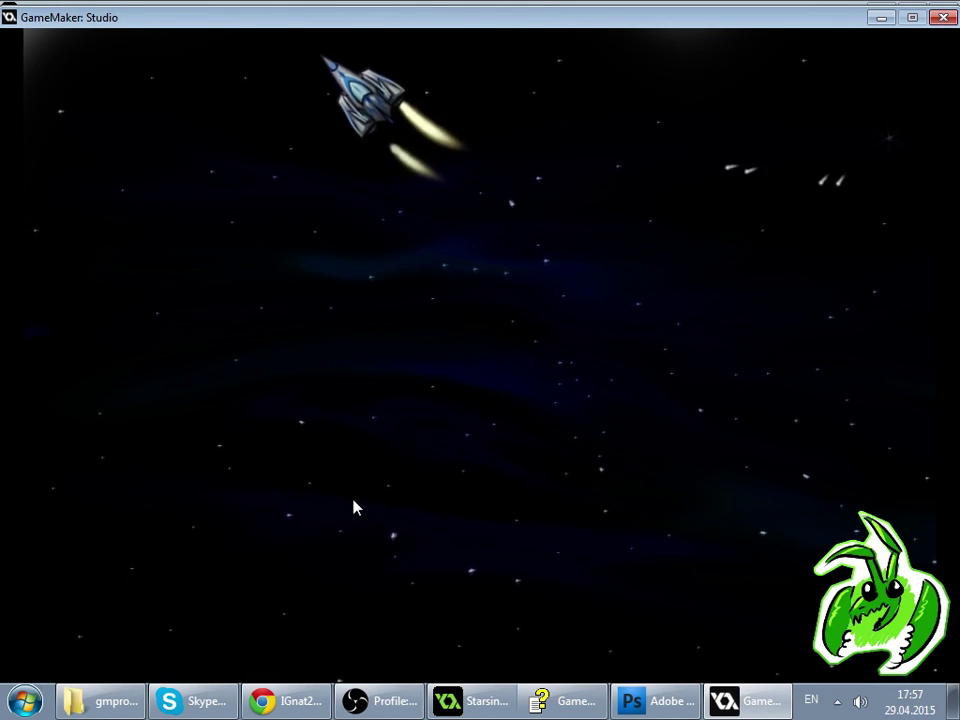
key("Left")
key("space")
key("Right")
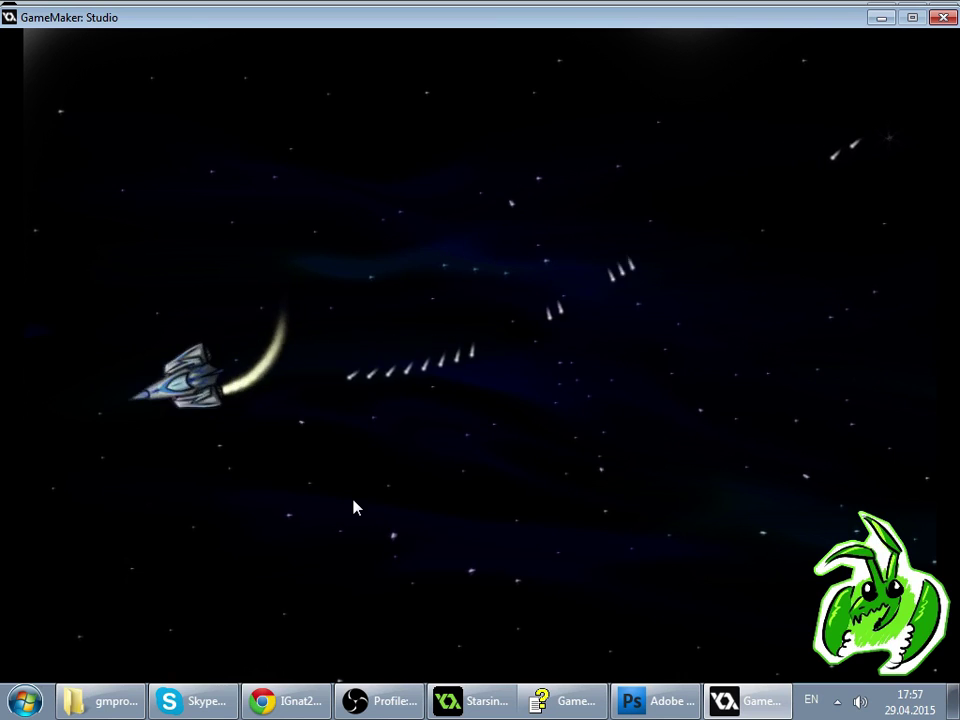
key("Right")
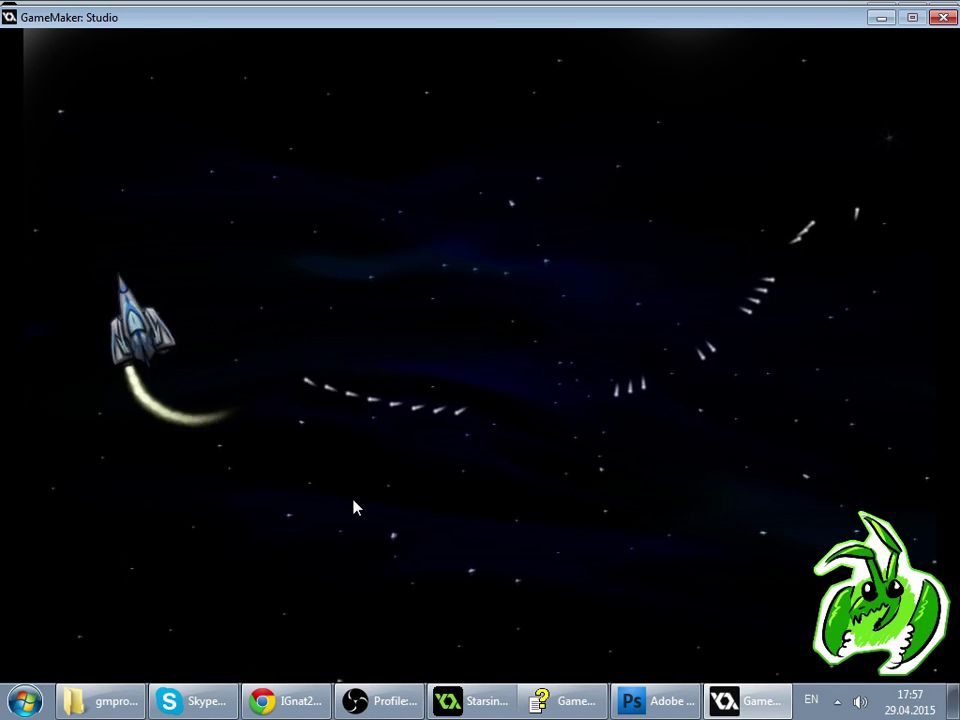
key("Right")
key("space")
key("Left")
key("Right")
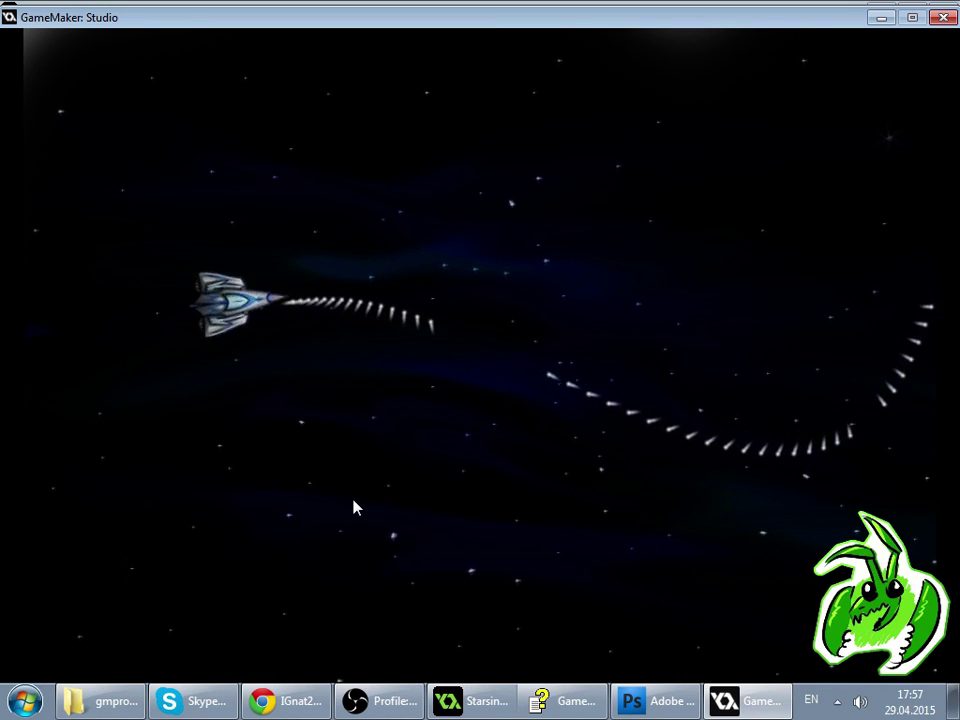
key("Right")
key("space")
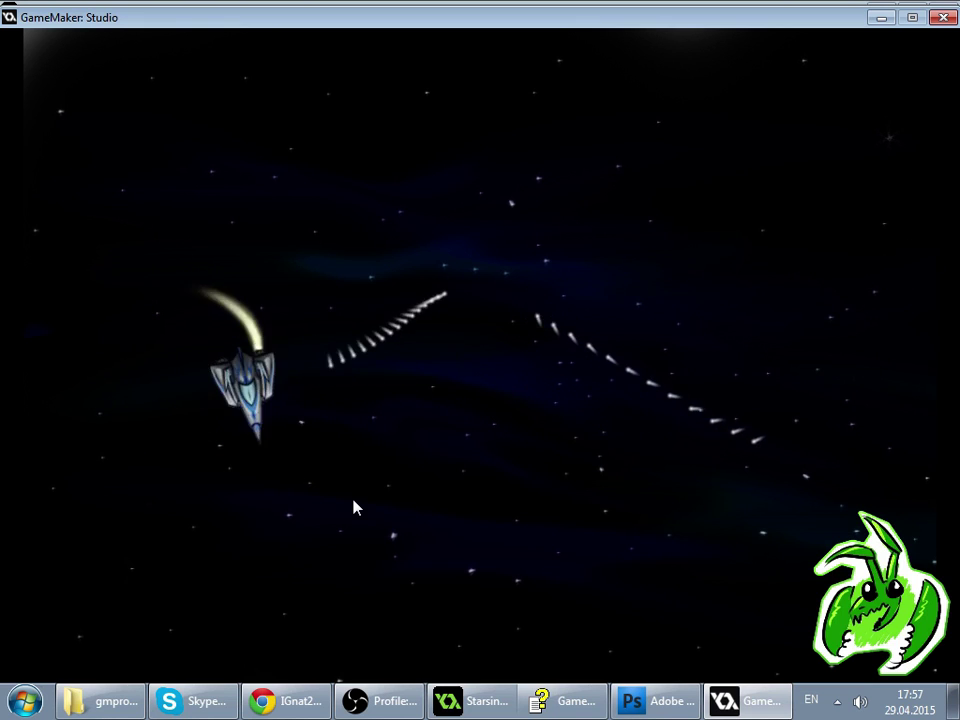
key("Right")
key("Up")
key("space")
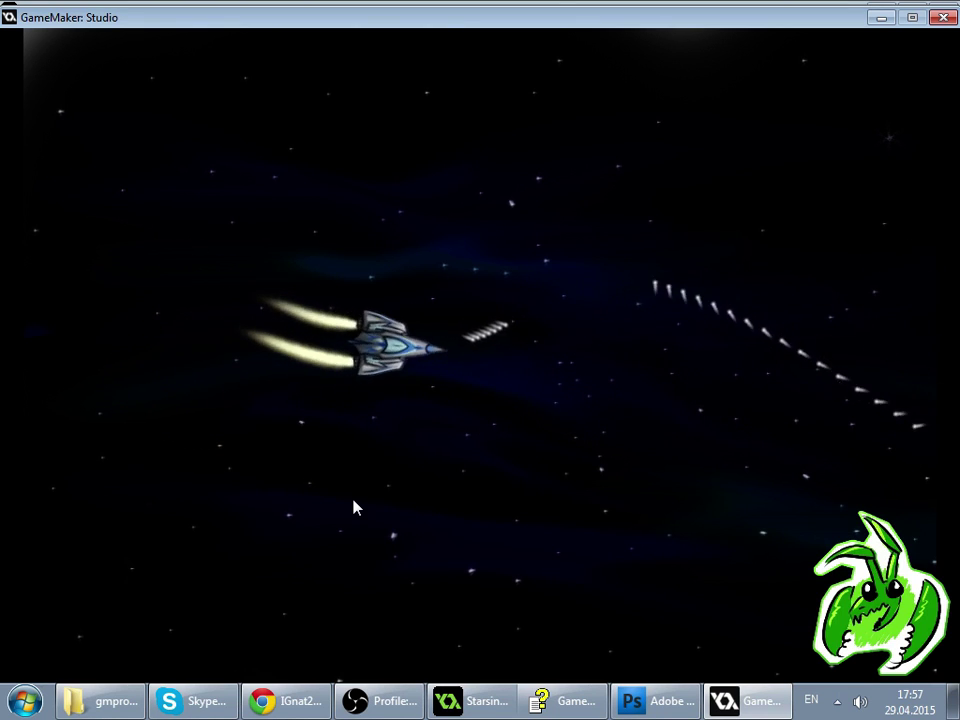
key("Left")
key("Up")
key("space")
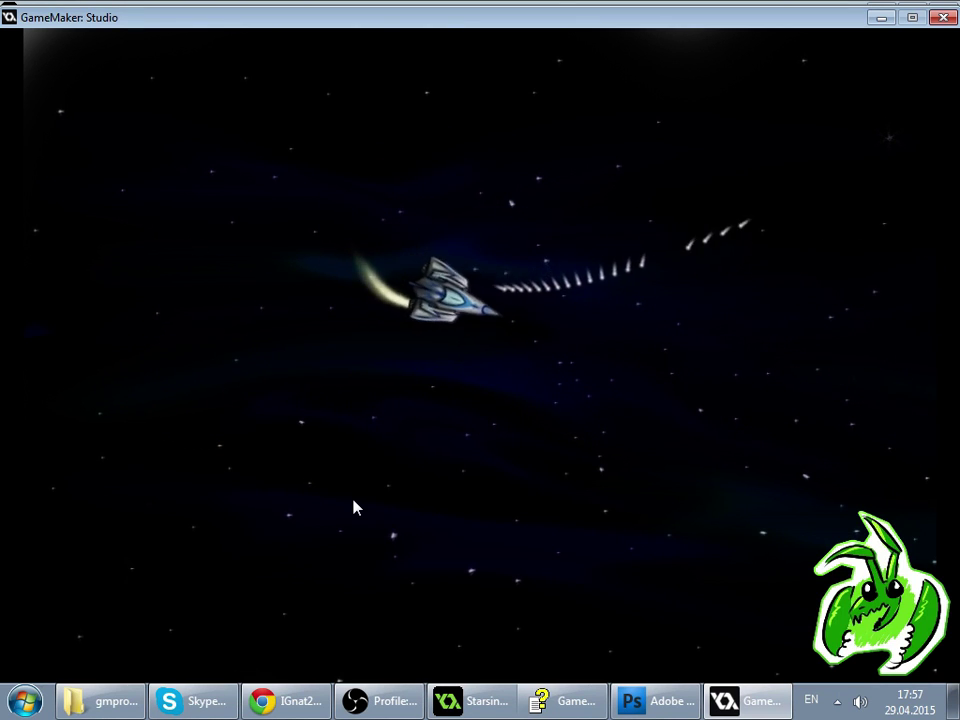
key("Left")
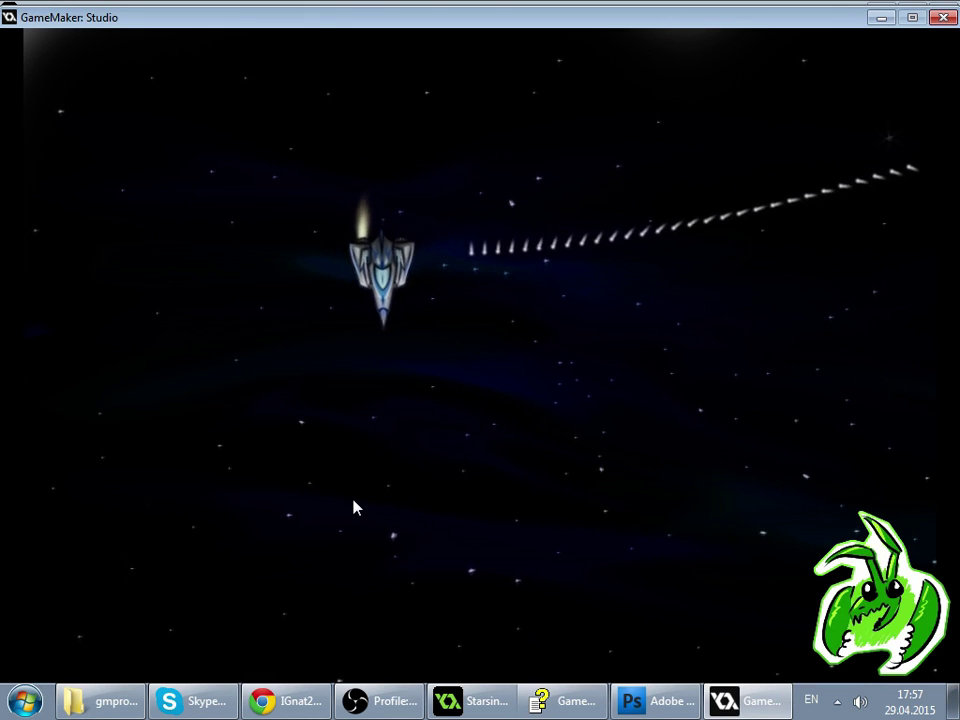
key("Left")
key("Up")
key("space")
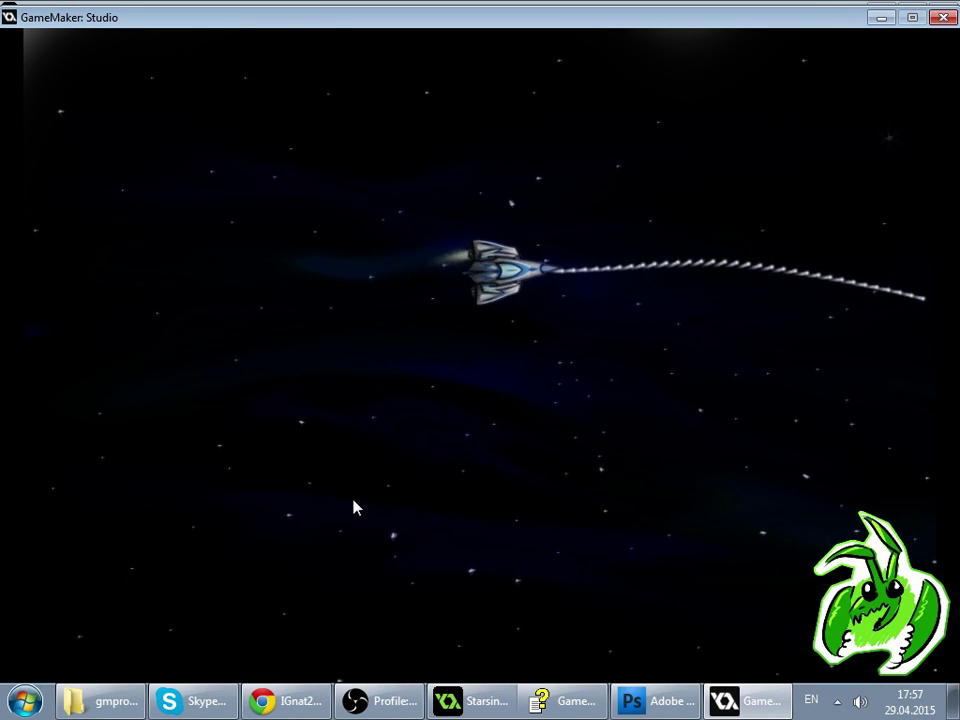
key("Up")
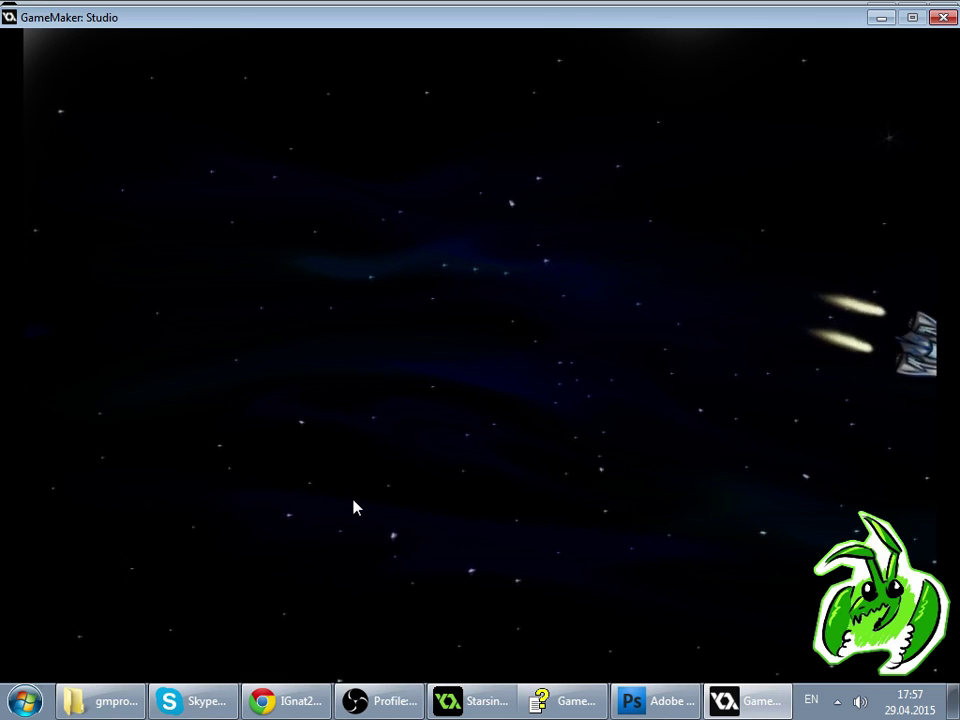
key("space")
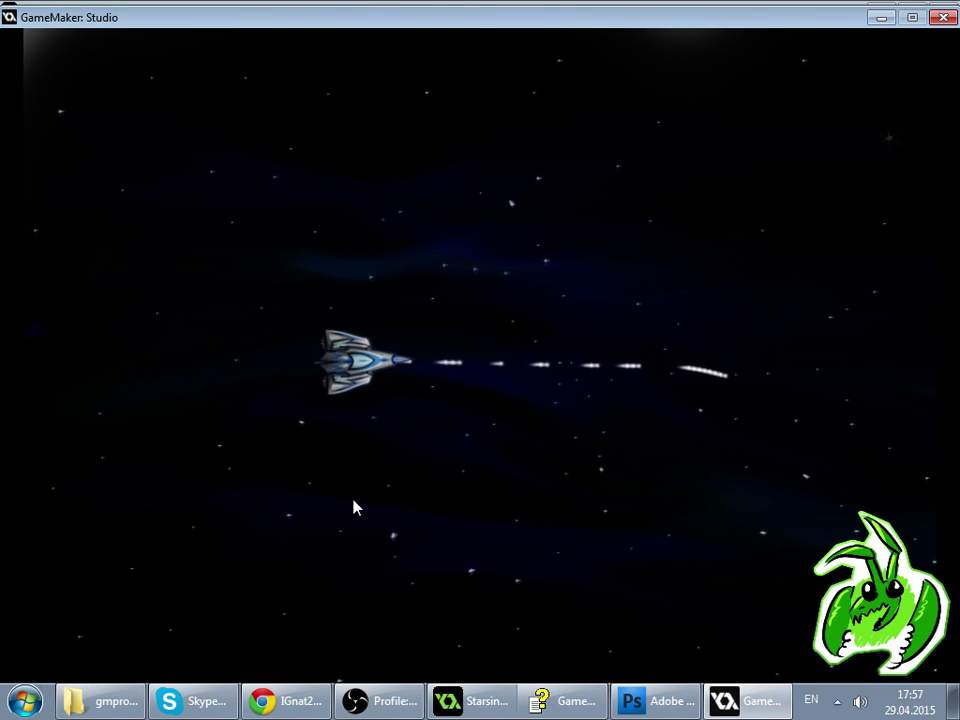
key("Left")
key("Up")
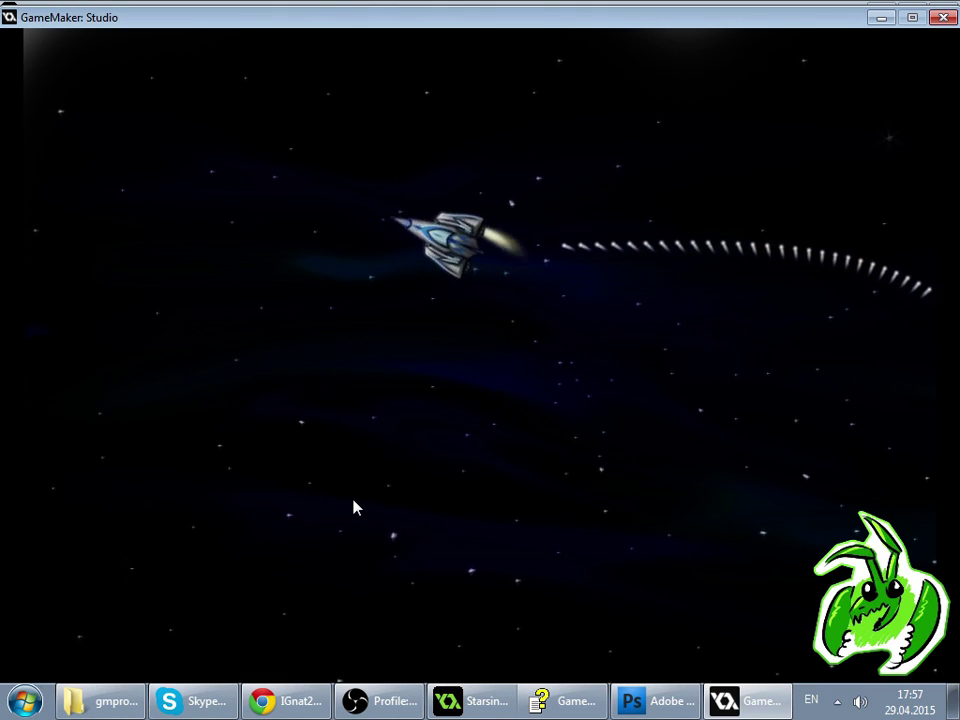
key("Left")
key("Up")
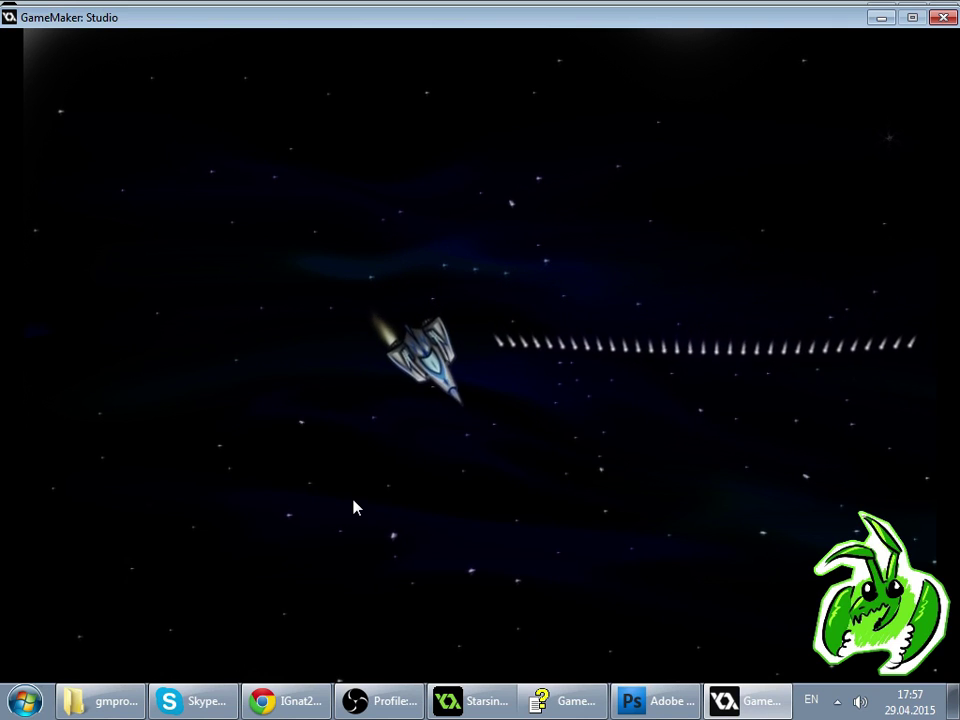
key("Left")
key("Up")
key("Left")
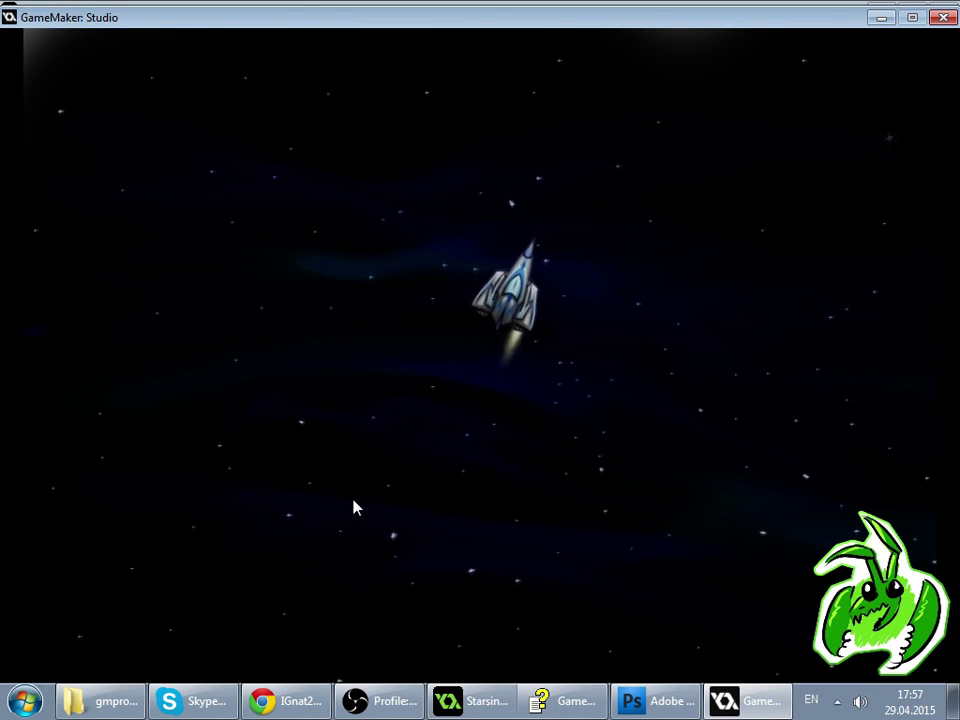
key("Right")
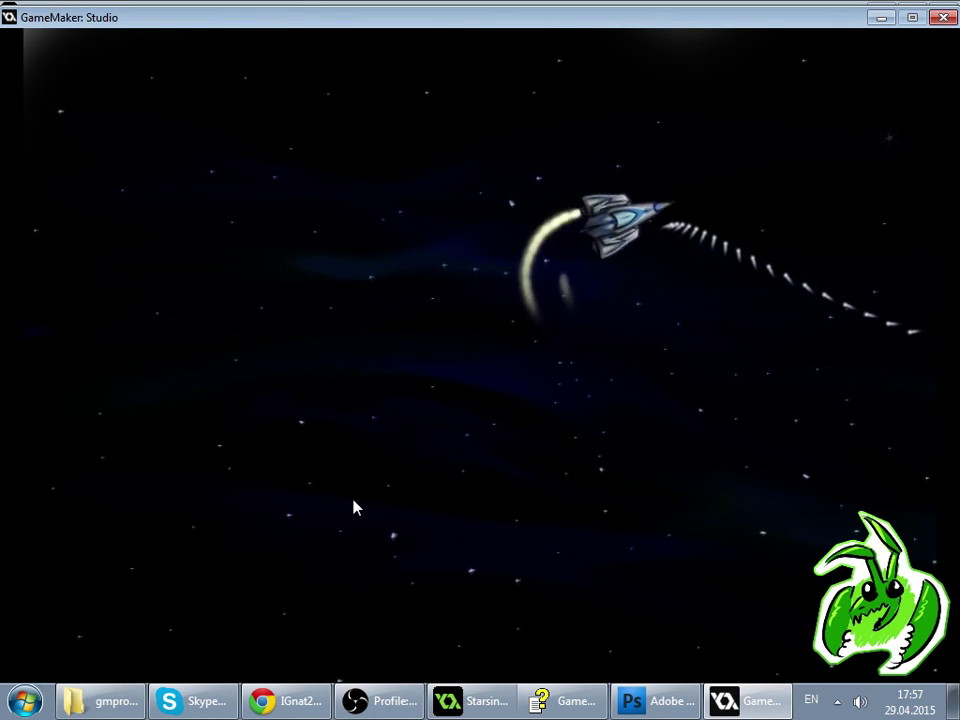
key("Right")
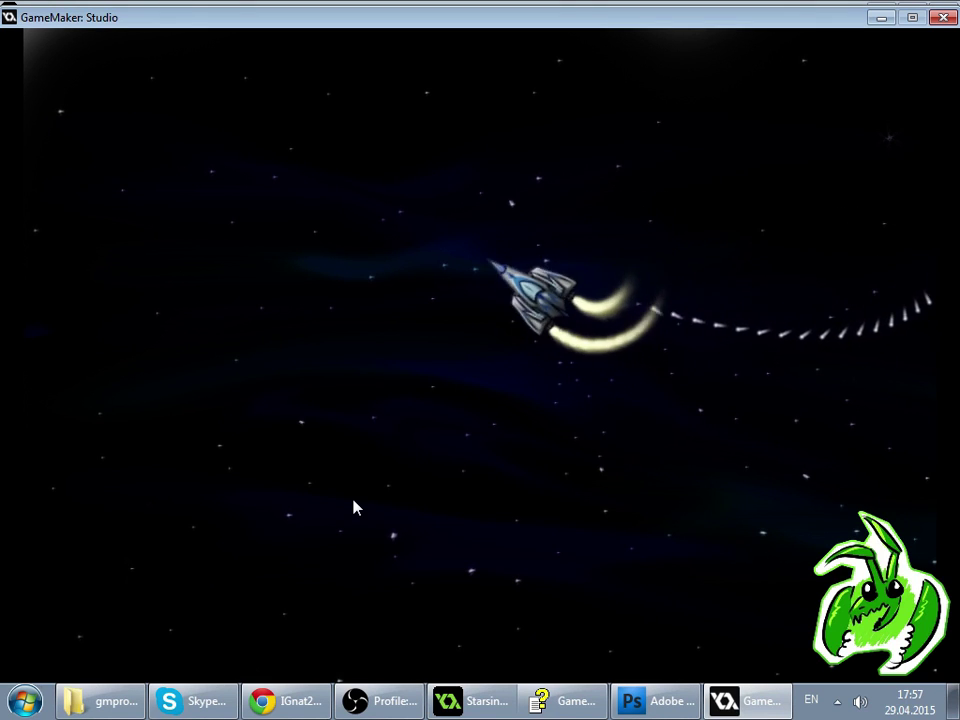
key("Right")
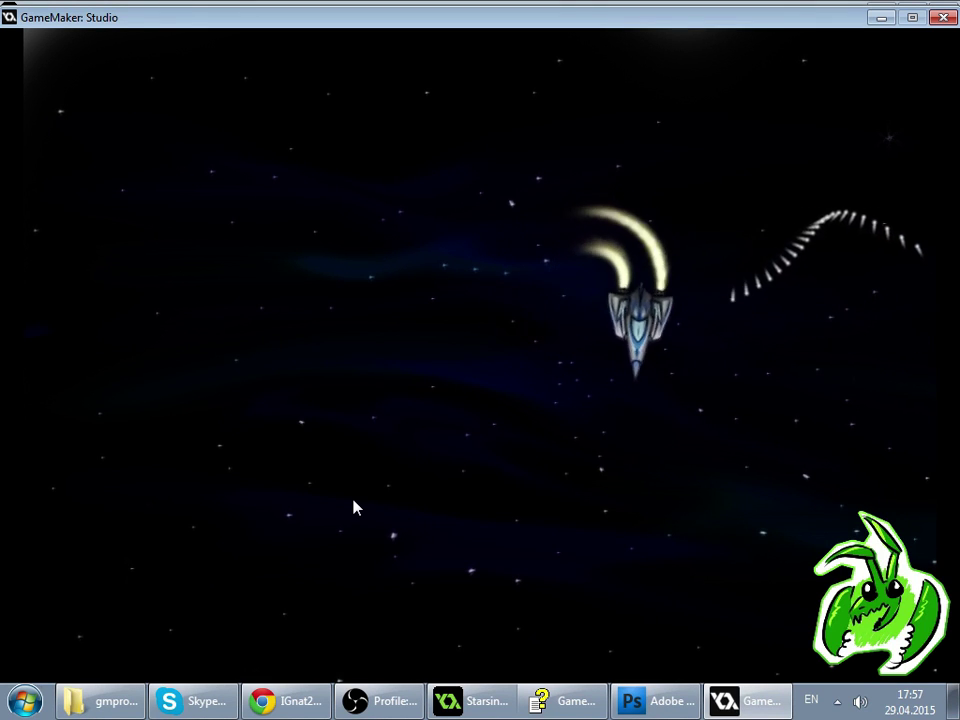
key("Right")
key("Escape")
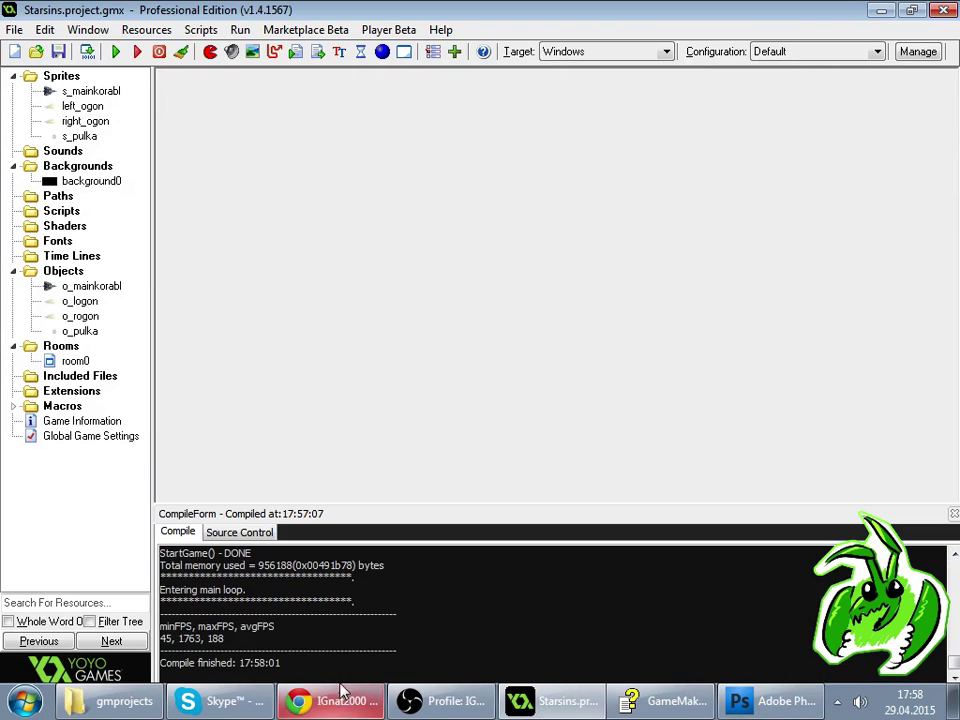
- Check the viewer list of the Twitch stream in Chrome and return to GameMaker
left_click(335, 700)
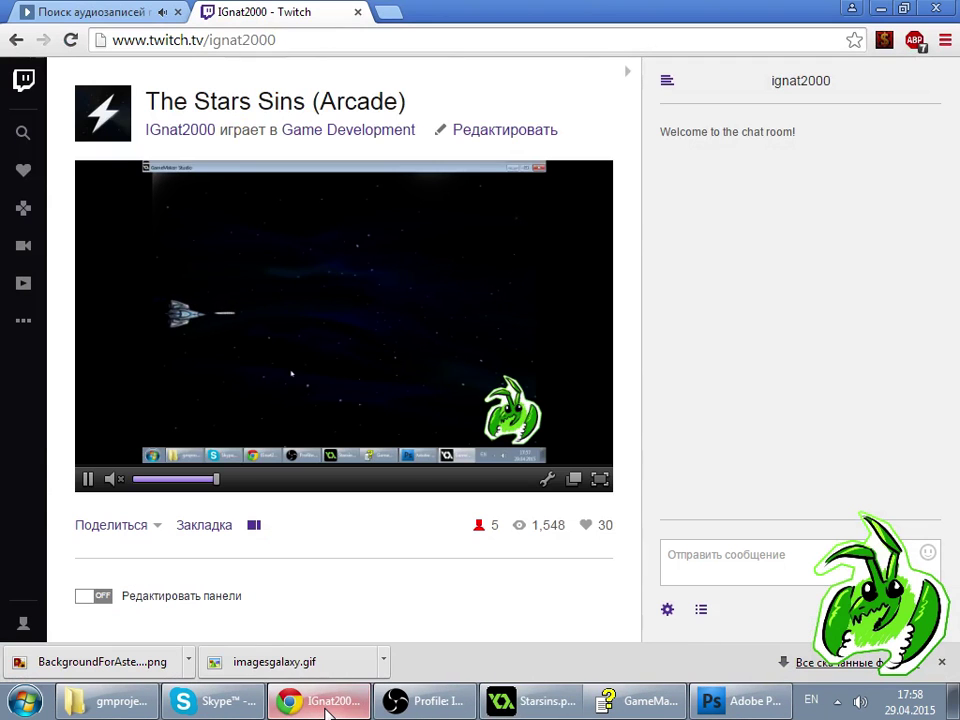
left_click(703, 612)
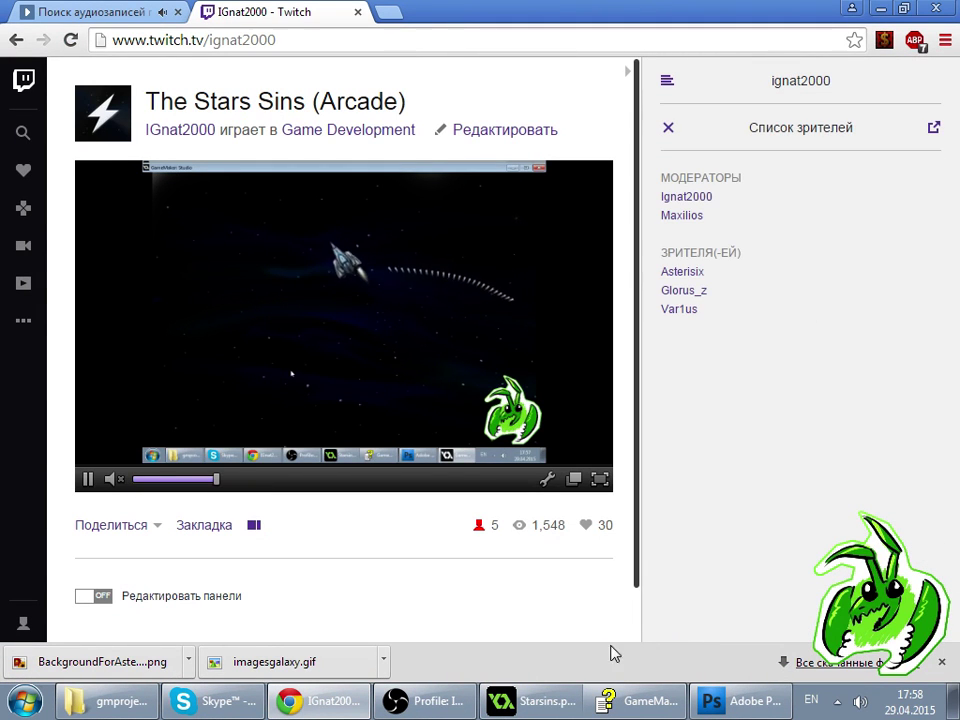
left_click(549, 699)
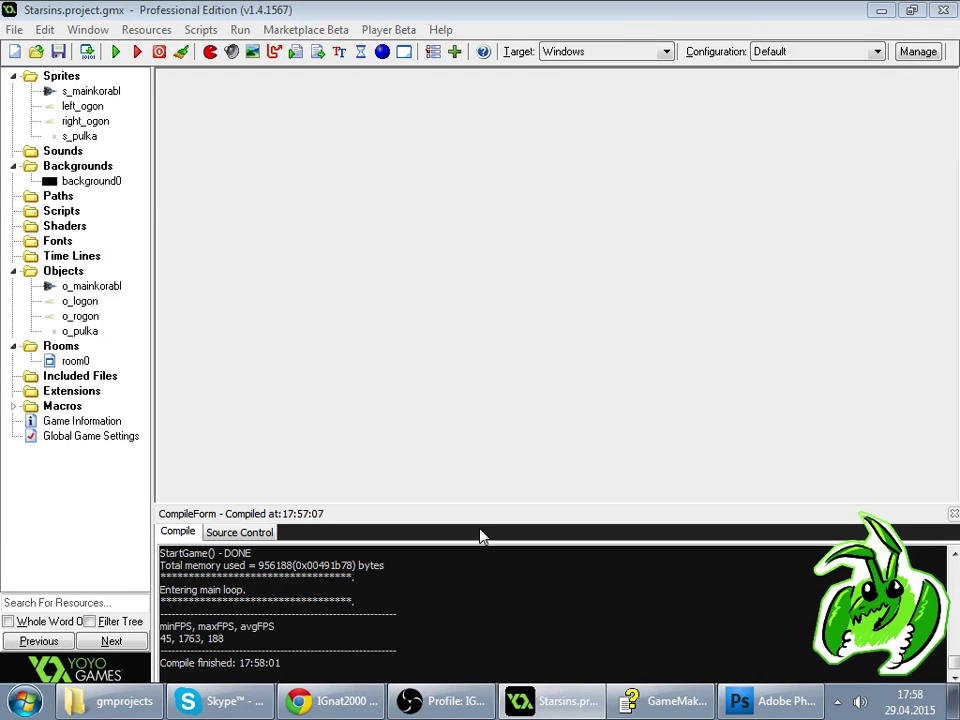
- Delete the horizontal speed action from the Create event of o_pulka
double_click(86, 334)
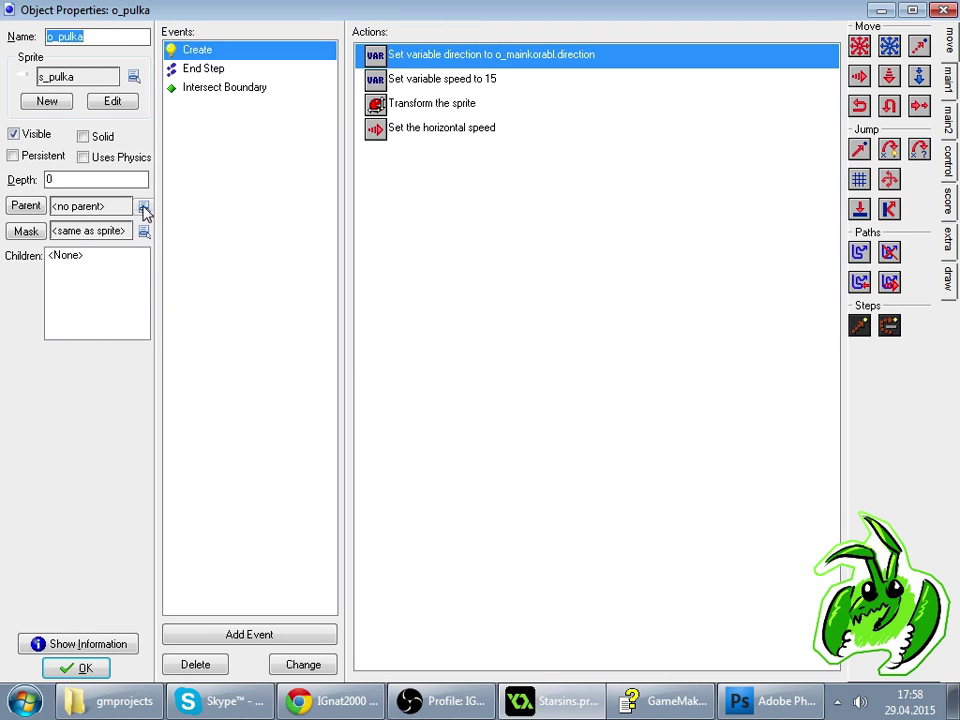
left_click(484, 134)
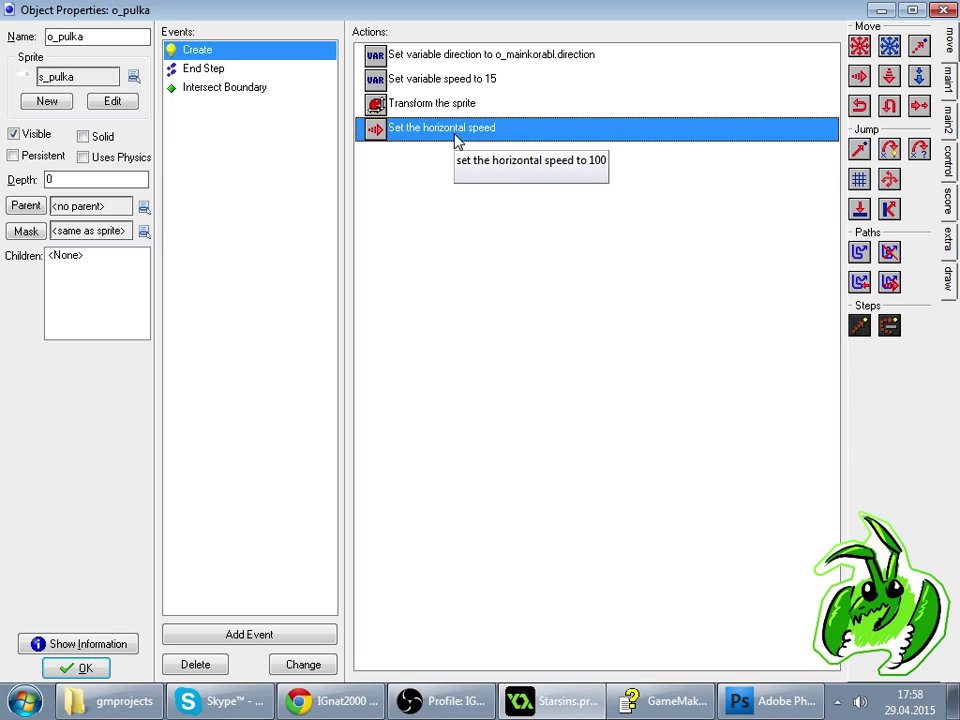
key("Delete")
- Set the speed variable in o_pulka's Create event to 100, close the object's properties and run the game
double_click(482, 80)
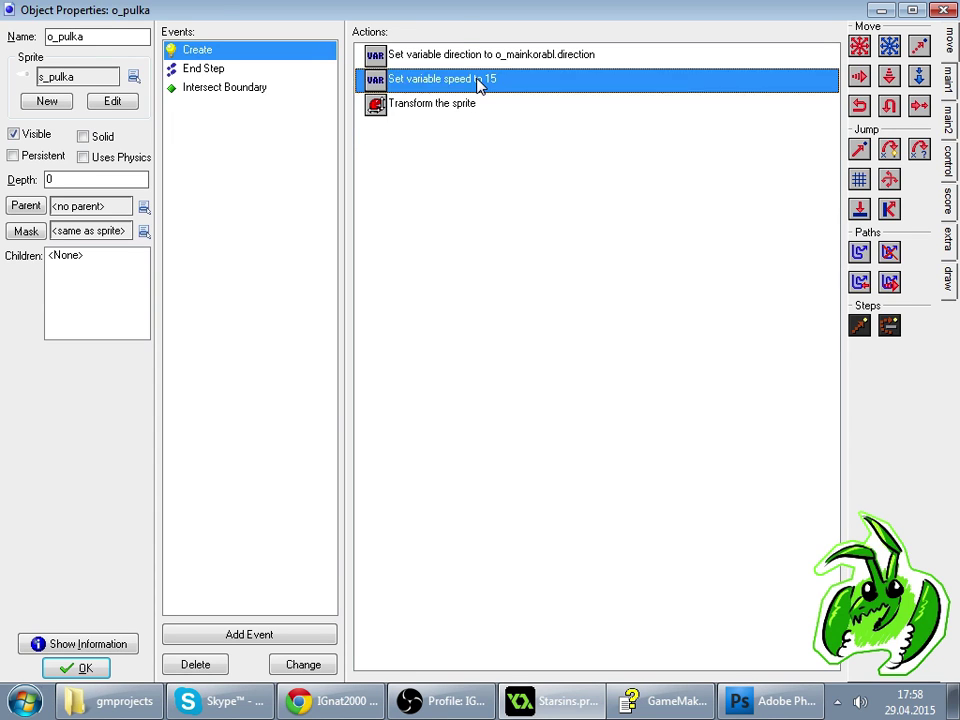
type("10")
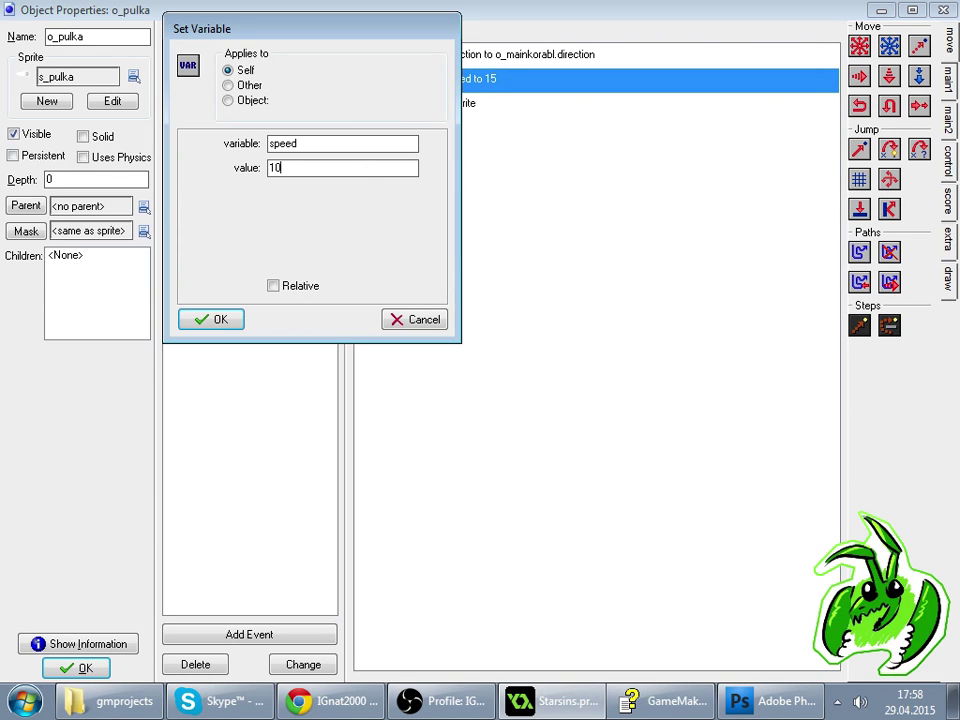
type("0")
key("Return")
key("Return")
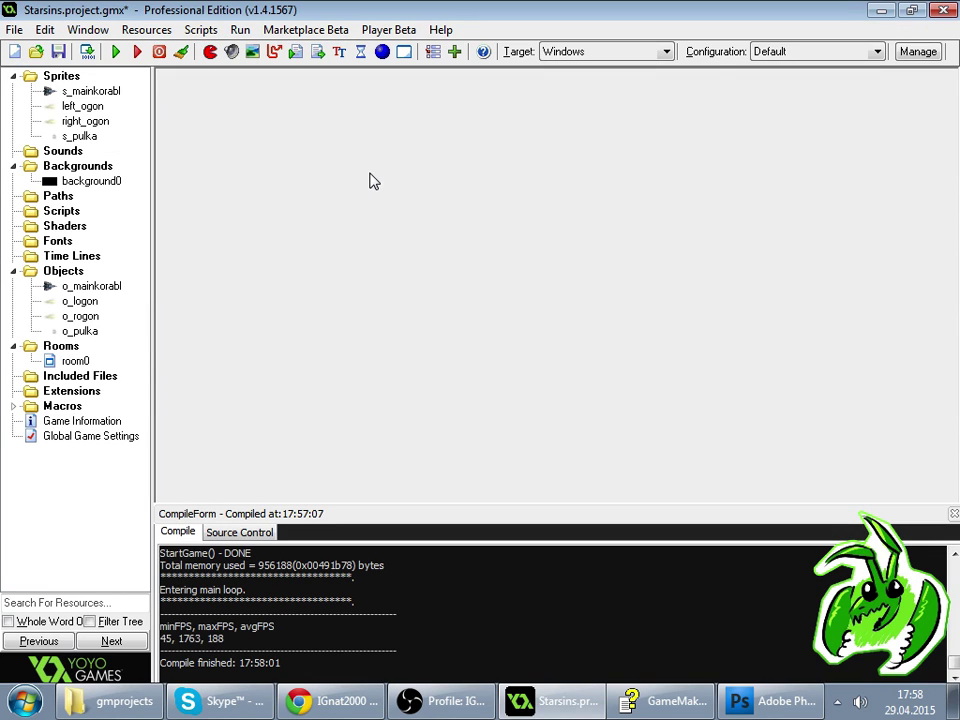
left_click(116, 53)
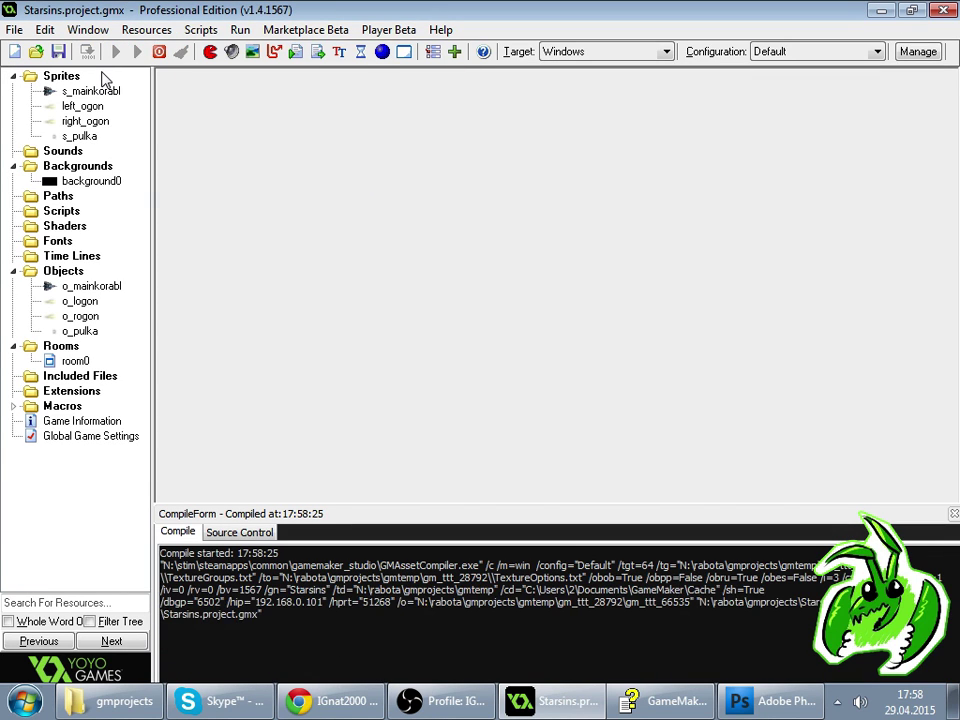
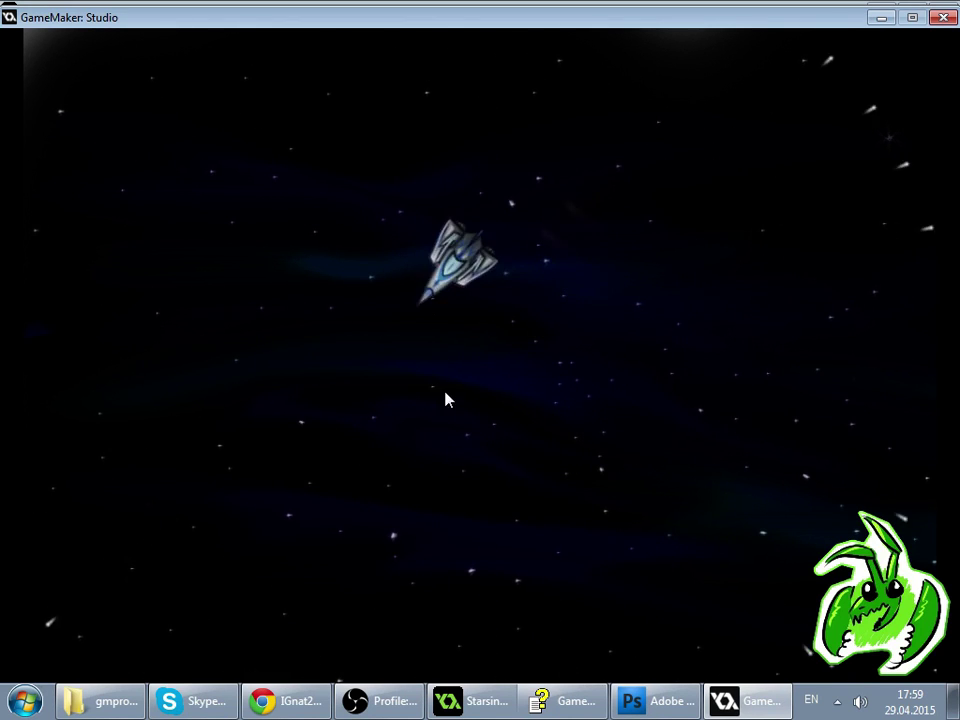
- Open mainkorabl.png from the res folder of the Starsins project in Windows Explorer
left_click(127, 709)
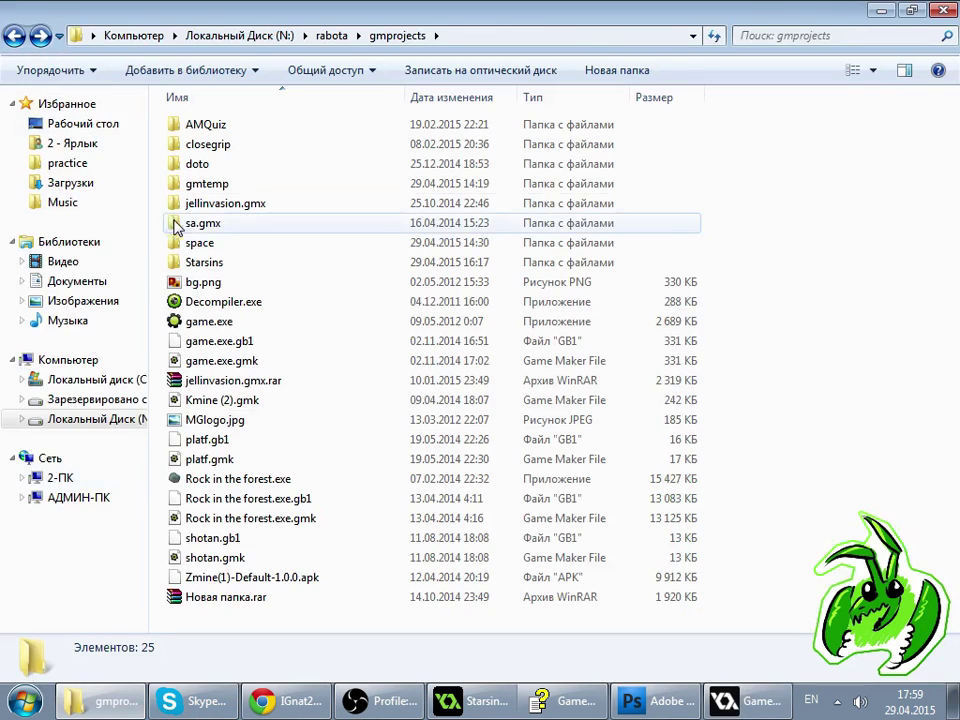
left_click(210, 243)
left_click(222, 262)
double_click(222, 262)
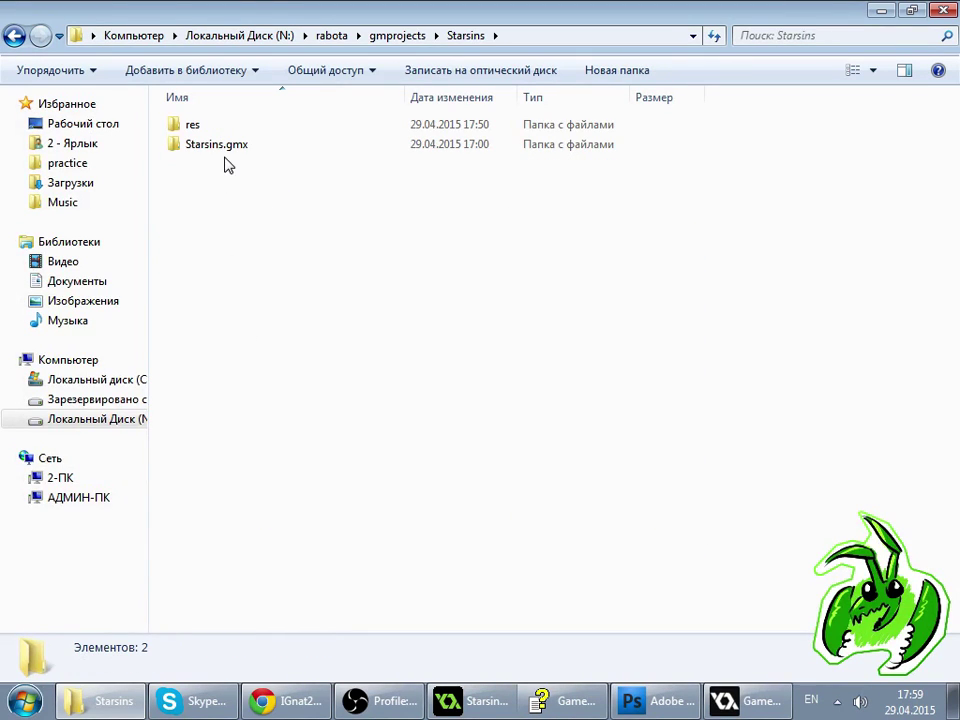
double_click(226, 122)
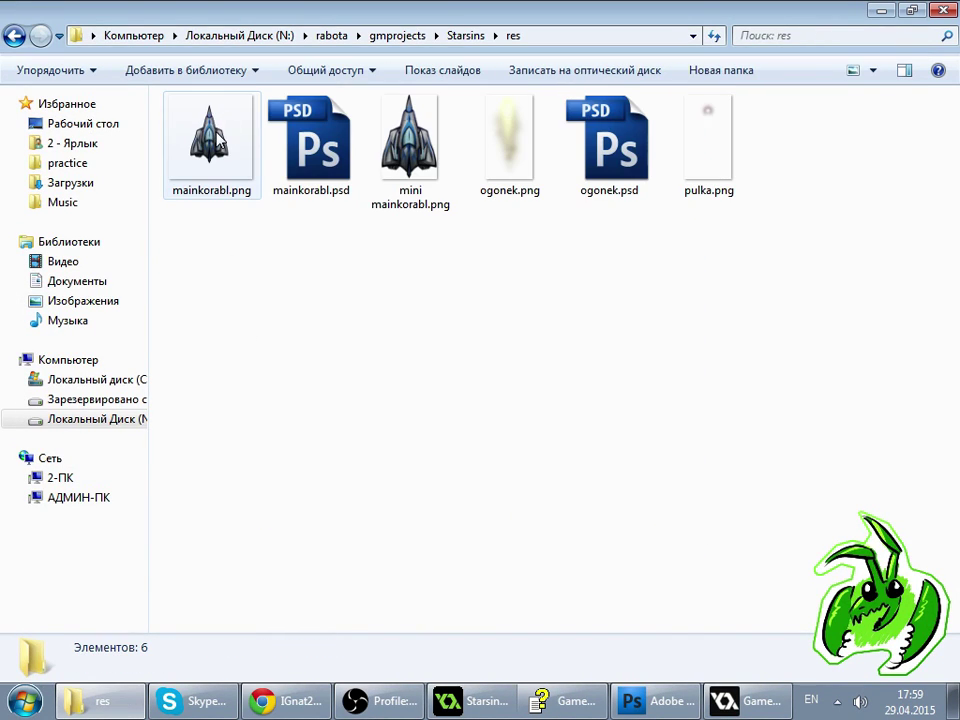
double_click(228, 116)
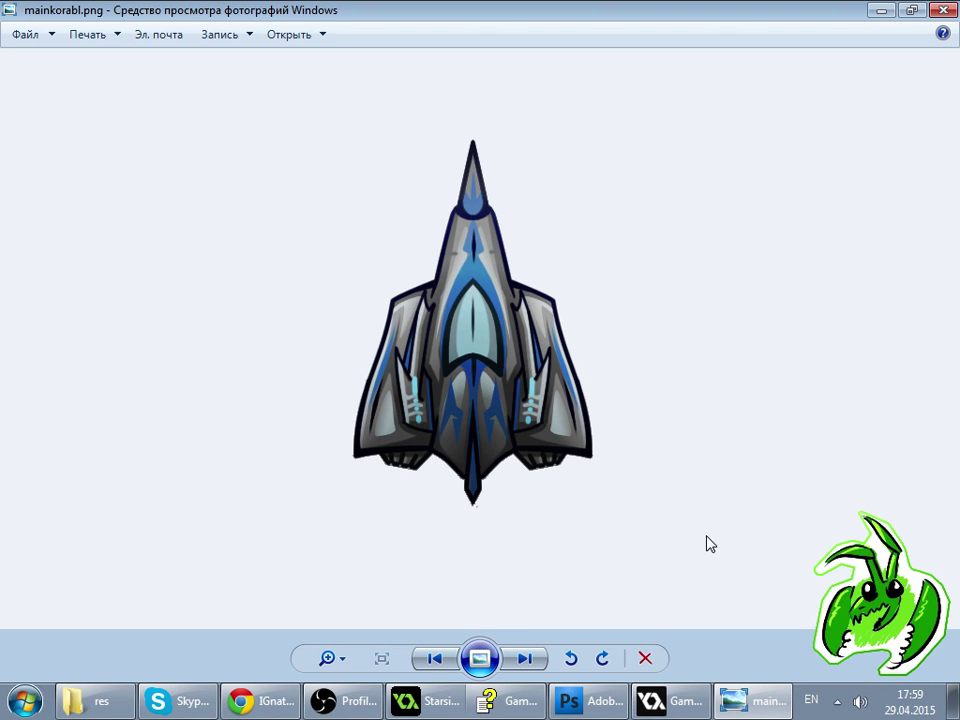
- Check the Twitch stream's viewer list in Chrome, close it, and return to the mainkorabl.png image to examine the ship up close
left_click(258, 697)
left_click(670, 128)
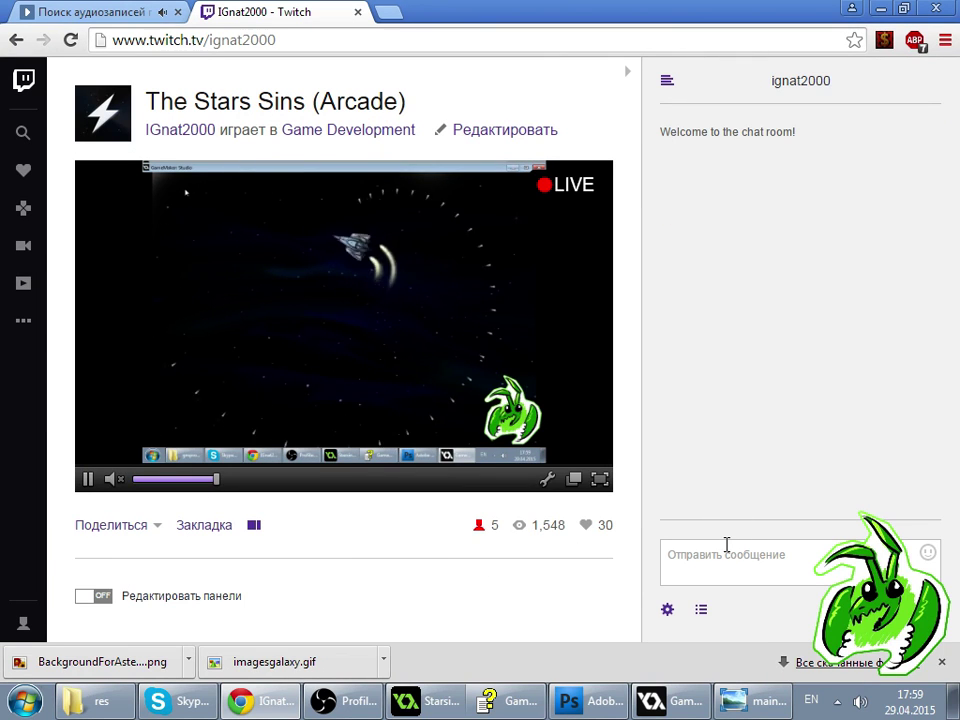
left_click(733, 690)
scroll(497, 424, "up", 4)
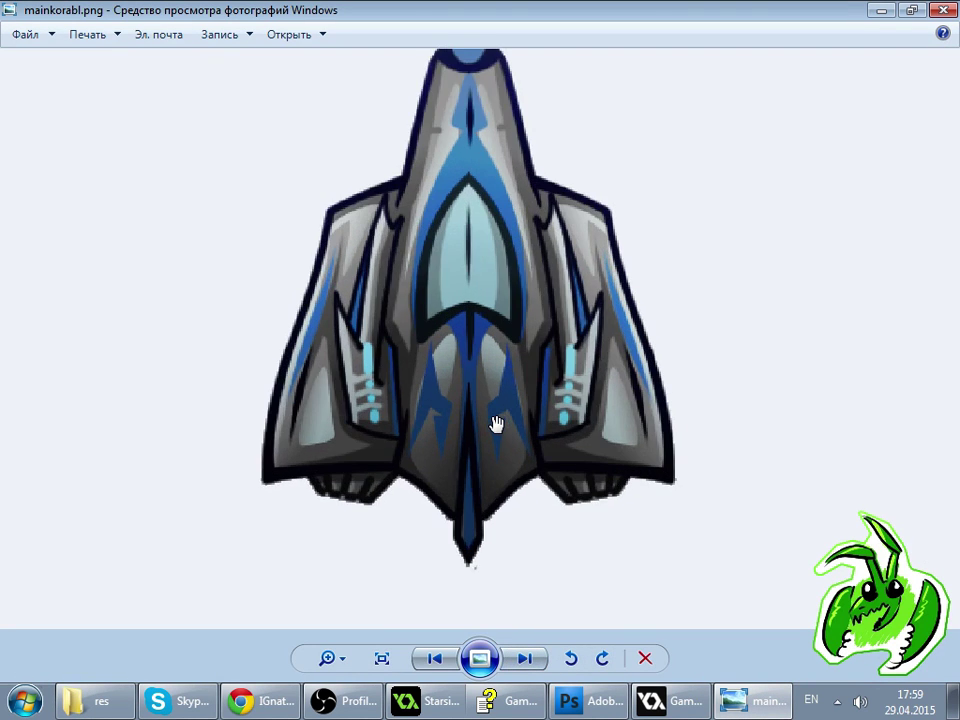
scroll(500, 432, "down", 4)
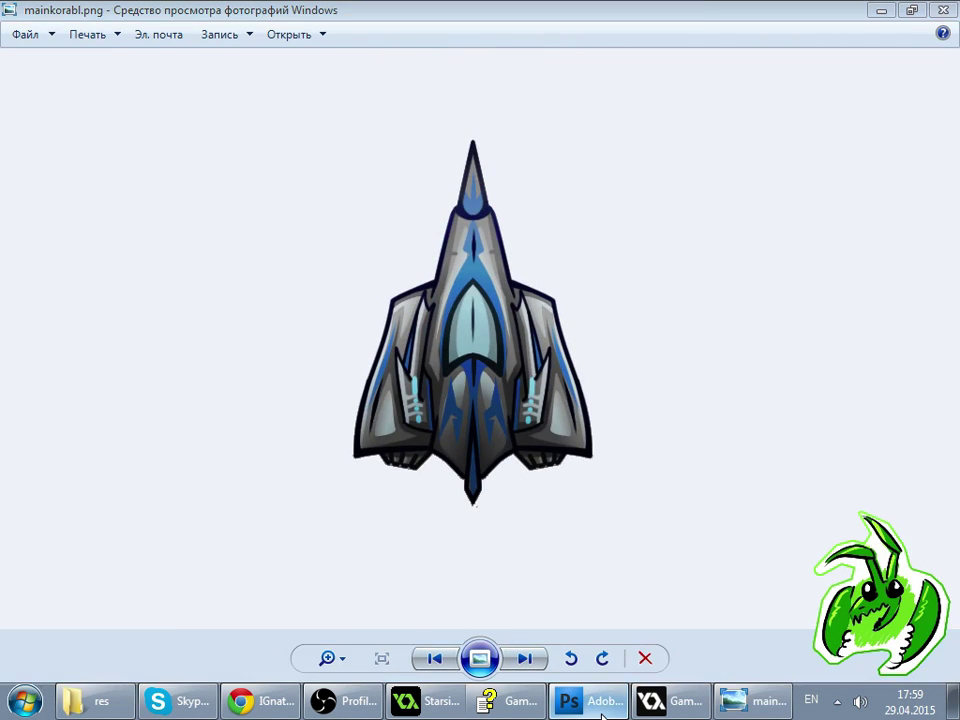
- Return to the running game, fly the ship around while turning and firing to test the bullets, and close the game
left_click(600, 705)
left_click(598, 705)
left_click(445, 705)
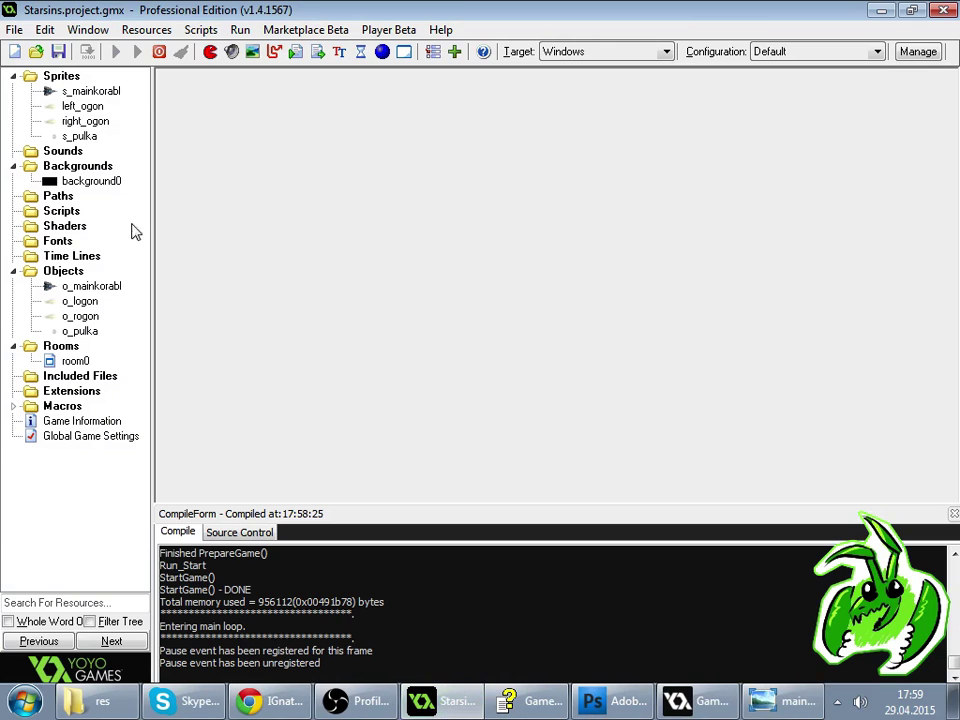
left_click(640, 705)
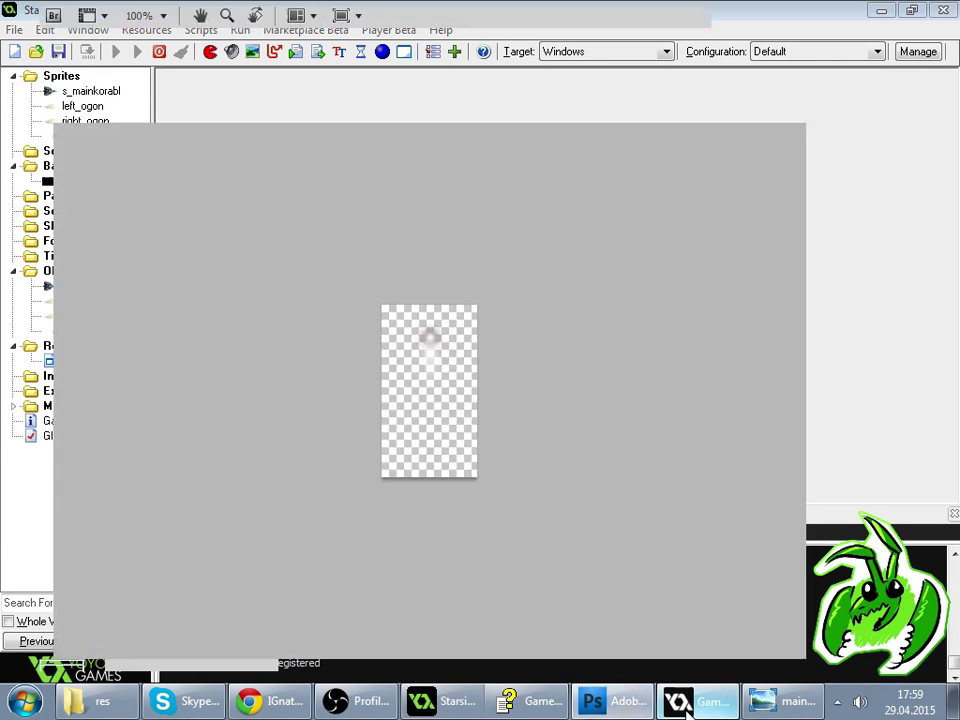
left_click(683, 705)
key("space")
key("Down")
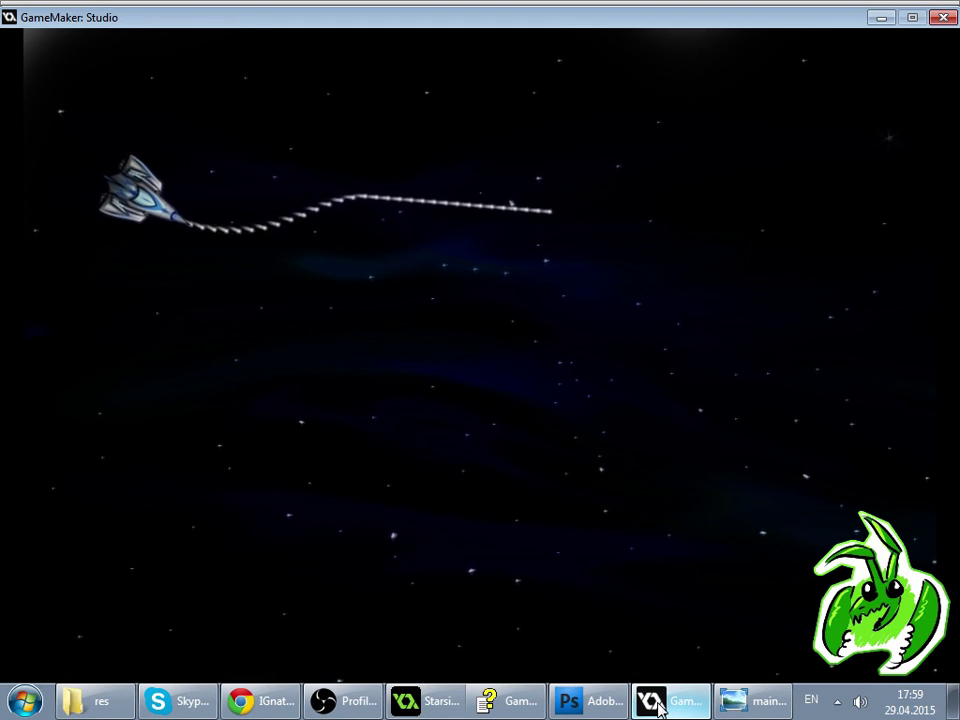
key("Right")
key("Left")
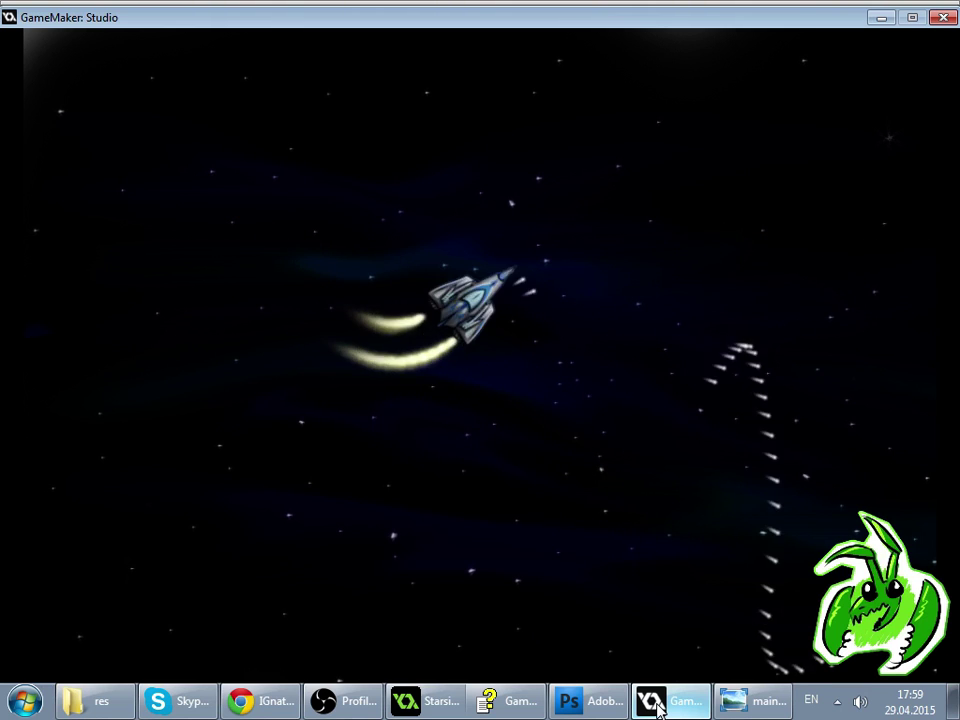
key("Right")
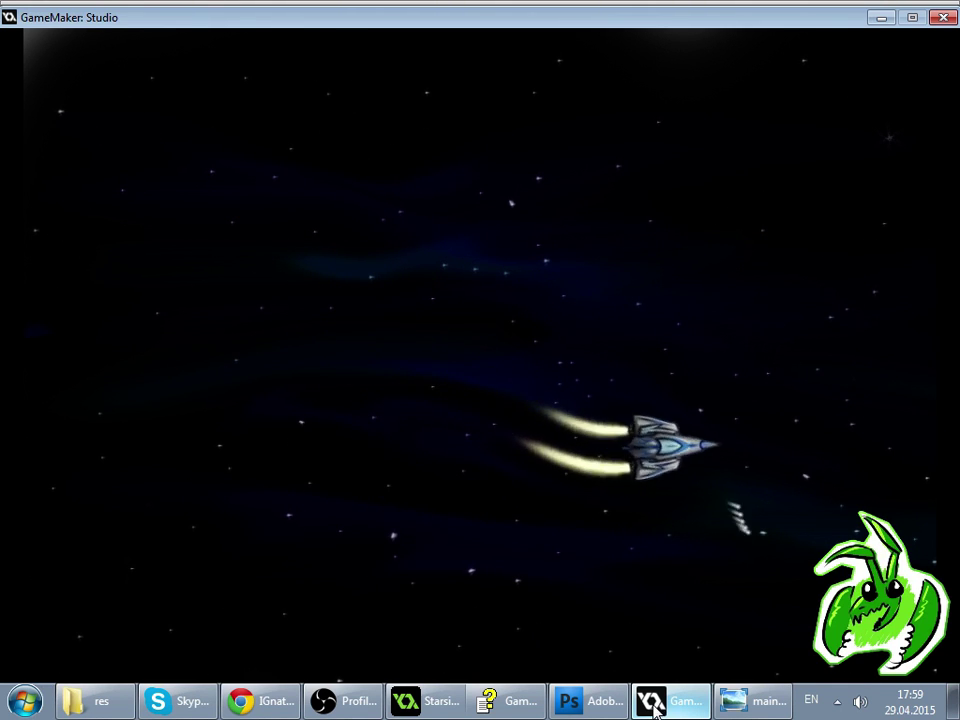
key("Left")
key("Right")
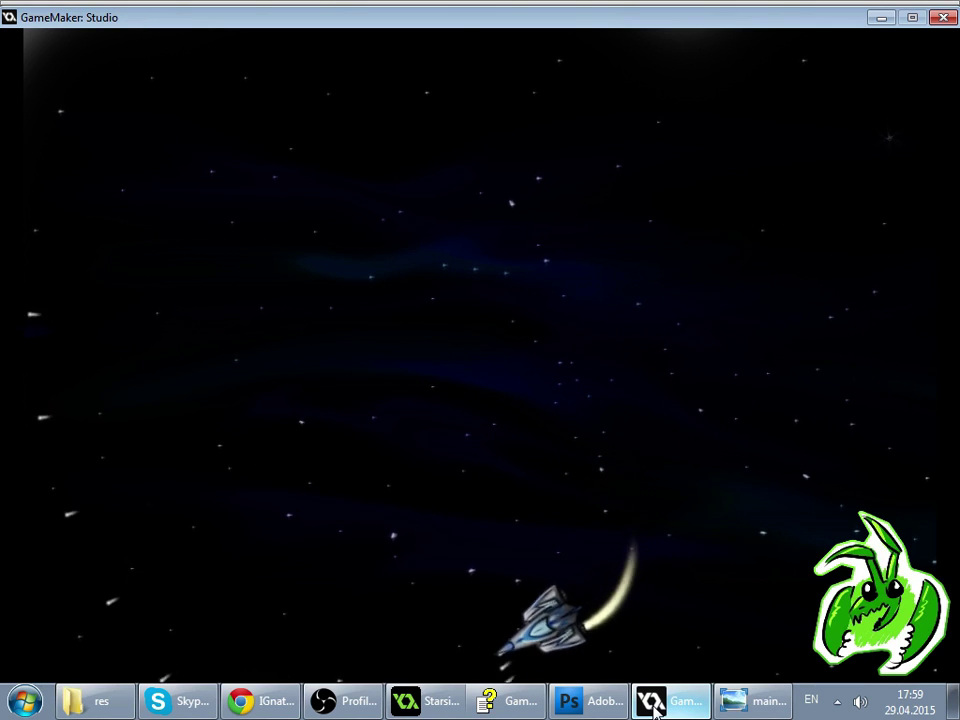
key("Left")
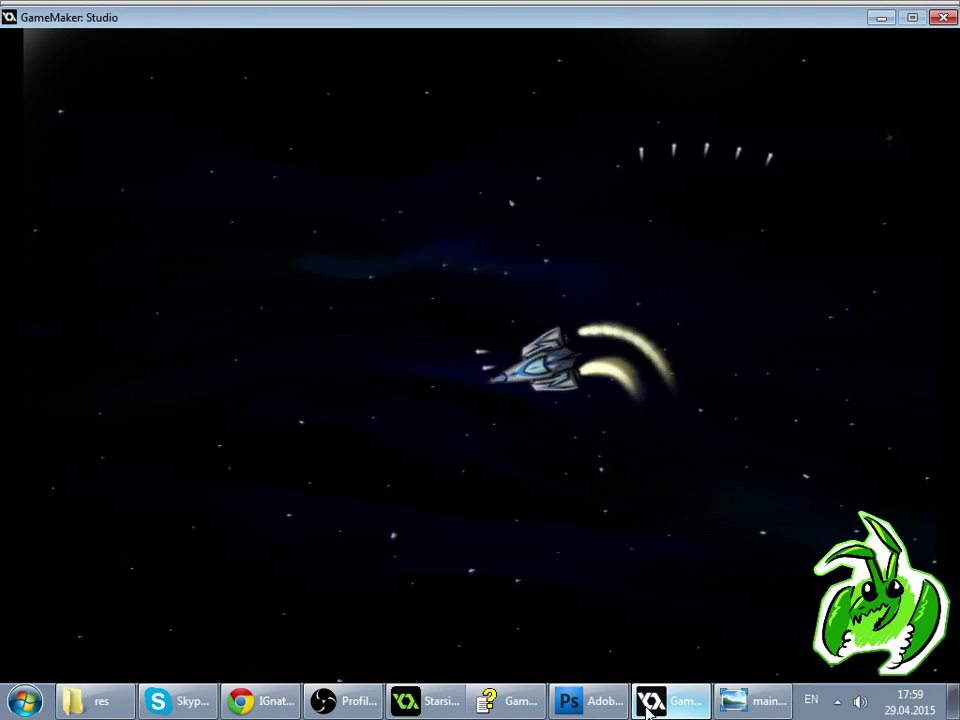
key("Right")
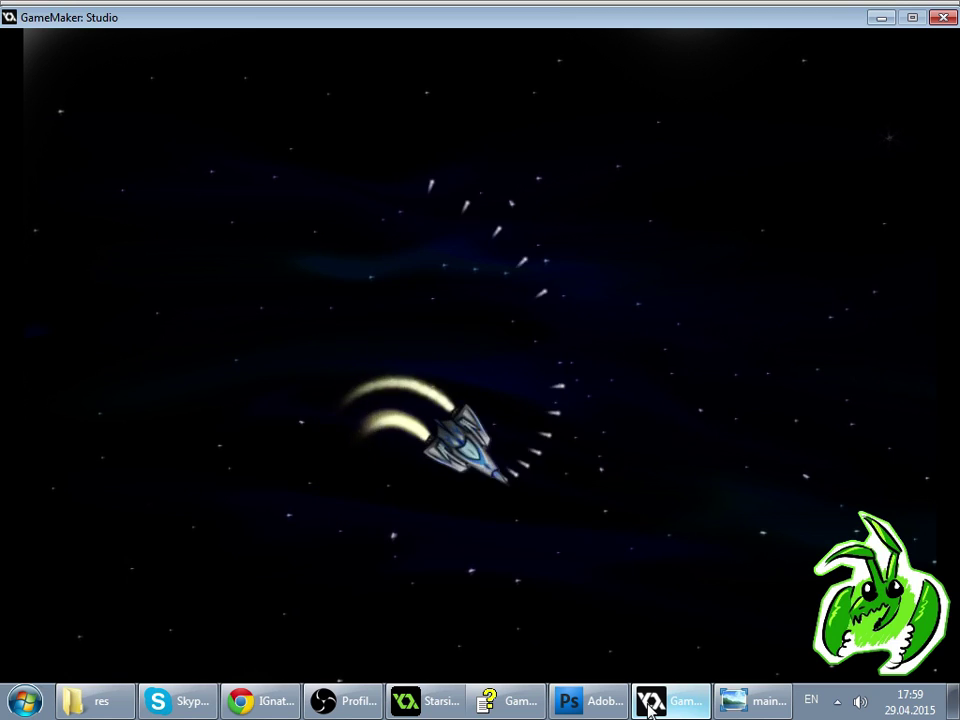
key("Left")
key("Left")
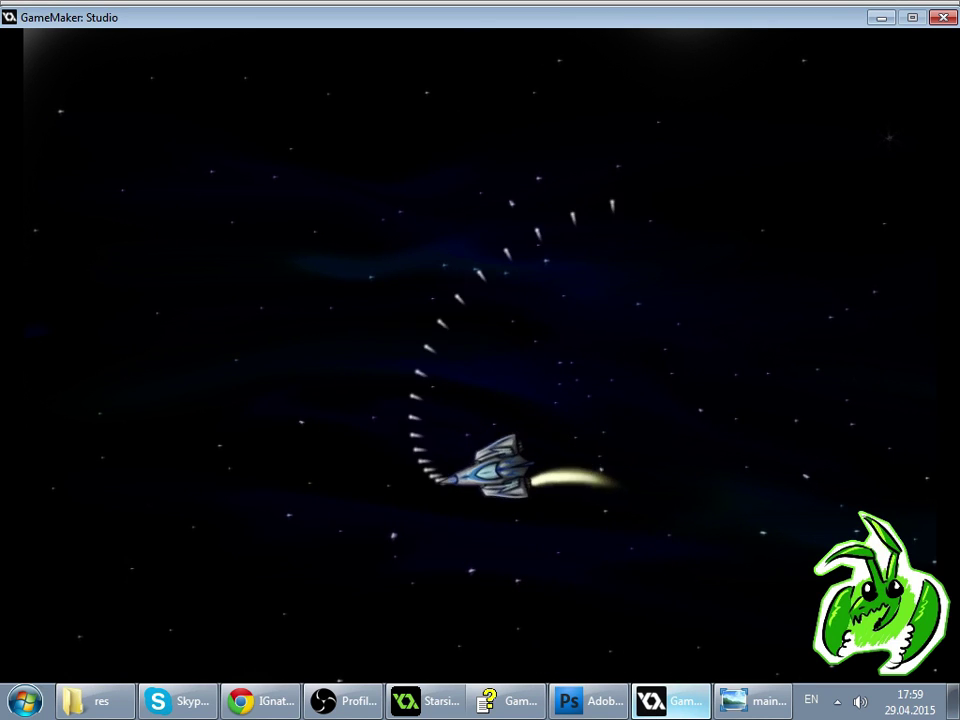
key("Right")
key("Right")
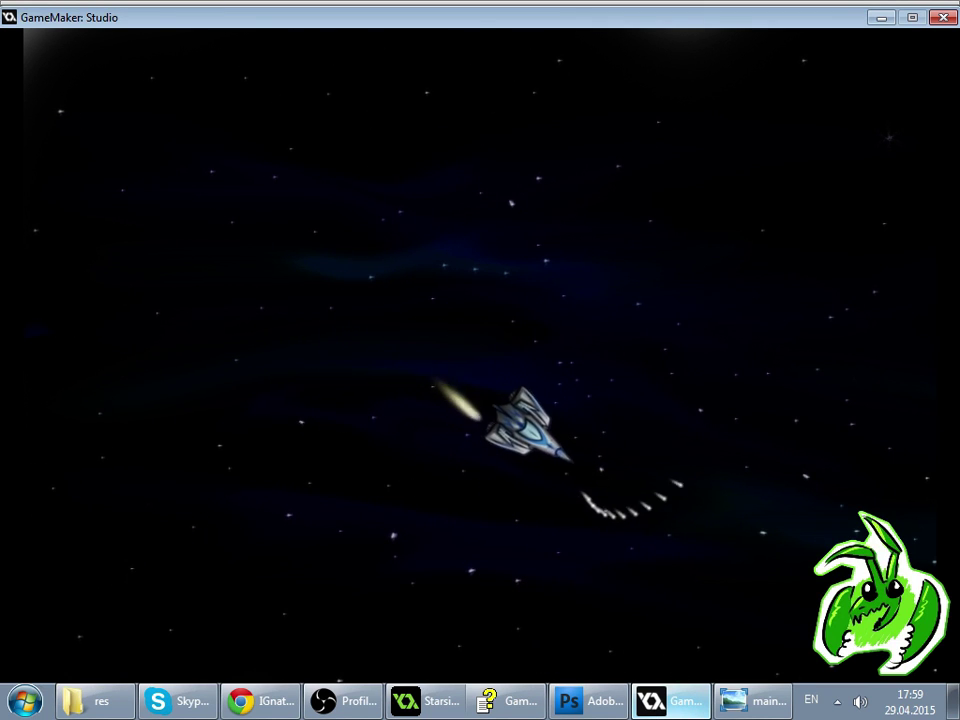
left_click(943, 17)
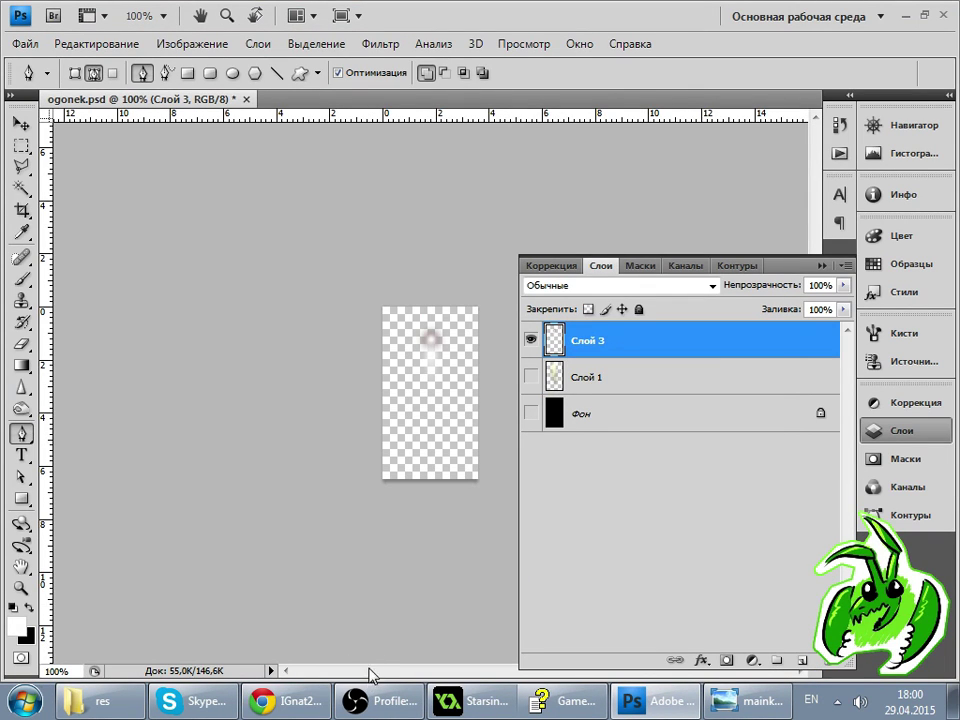
- Look at the Twitch stream in Chrome, viewing its viewer list and returning to the chat
left_click(474, 708)
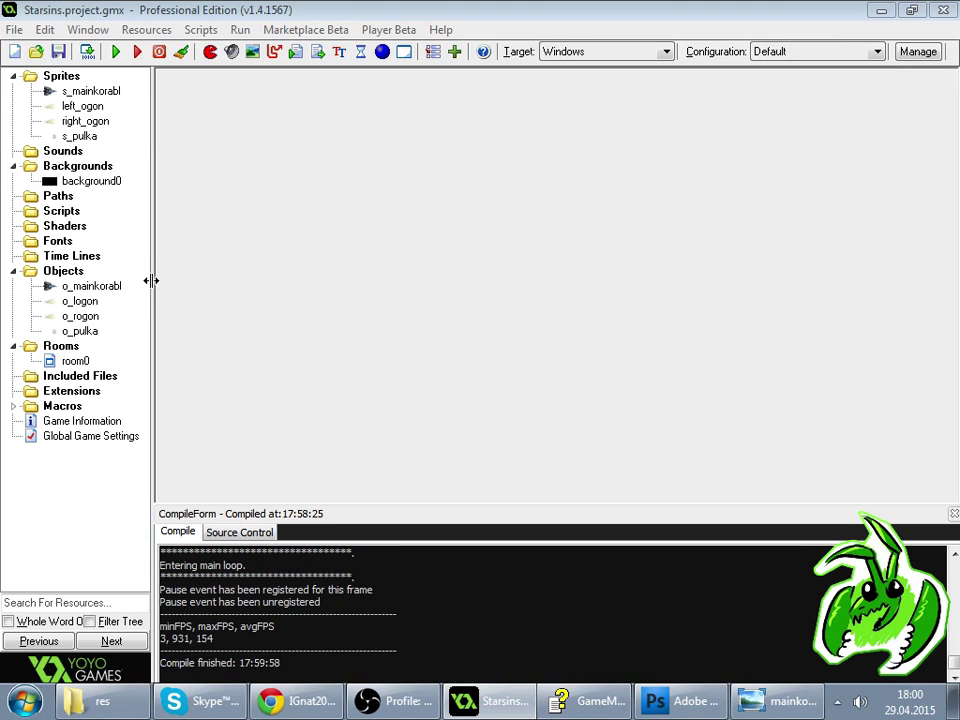
left_click(340, 705)
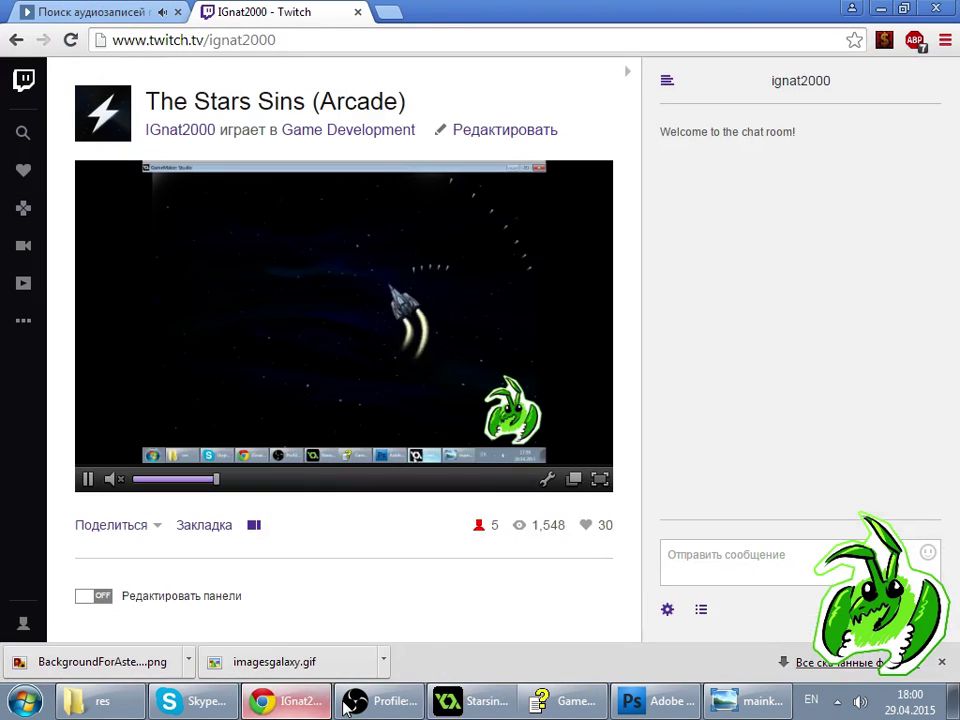
left_click(706, 611)
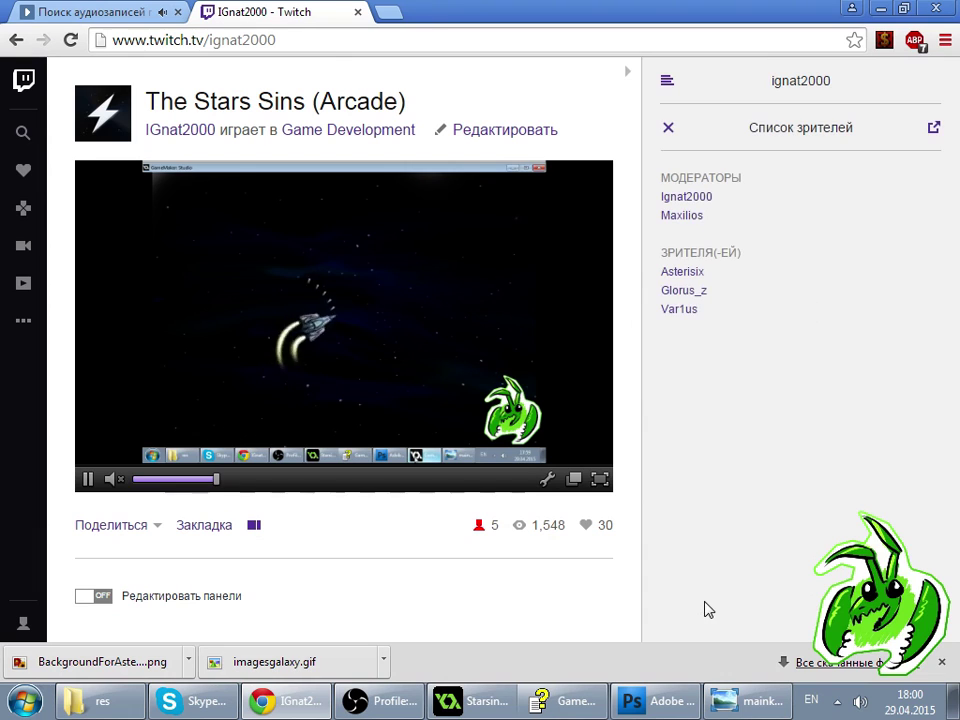
left_click(668, 129)
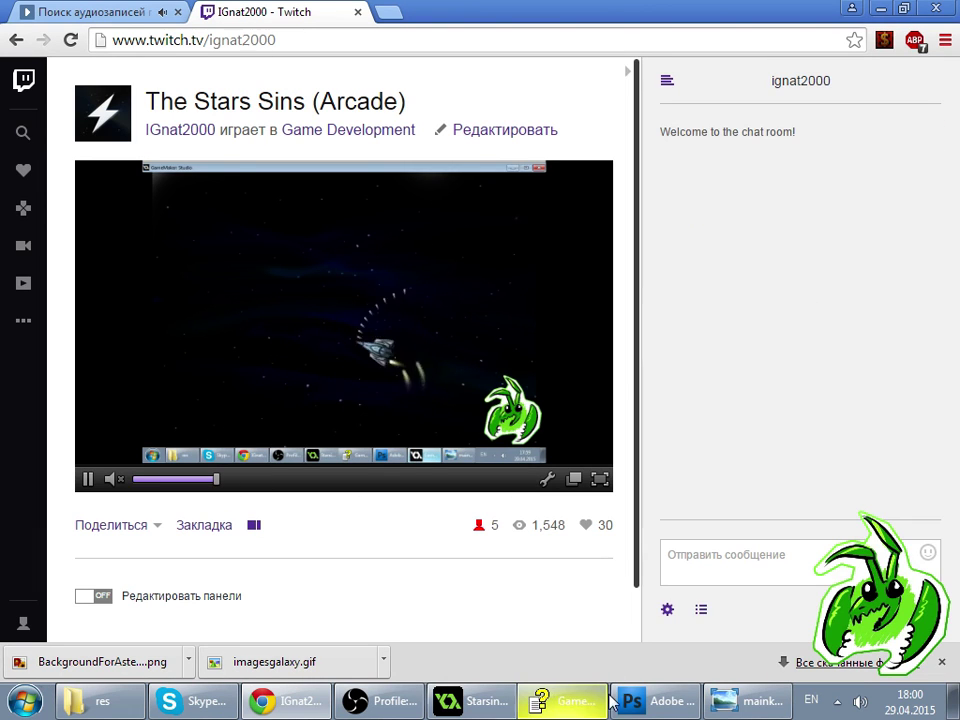
- Switch back to GameMaker and open the End Step event of o_pulka
left_click(478, 701)
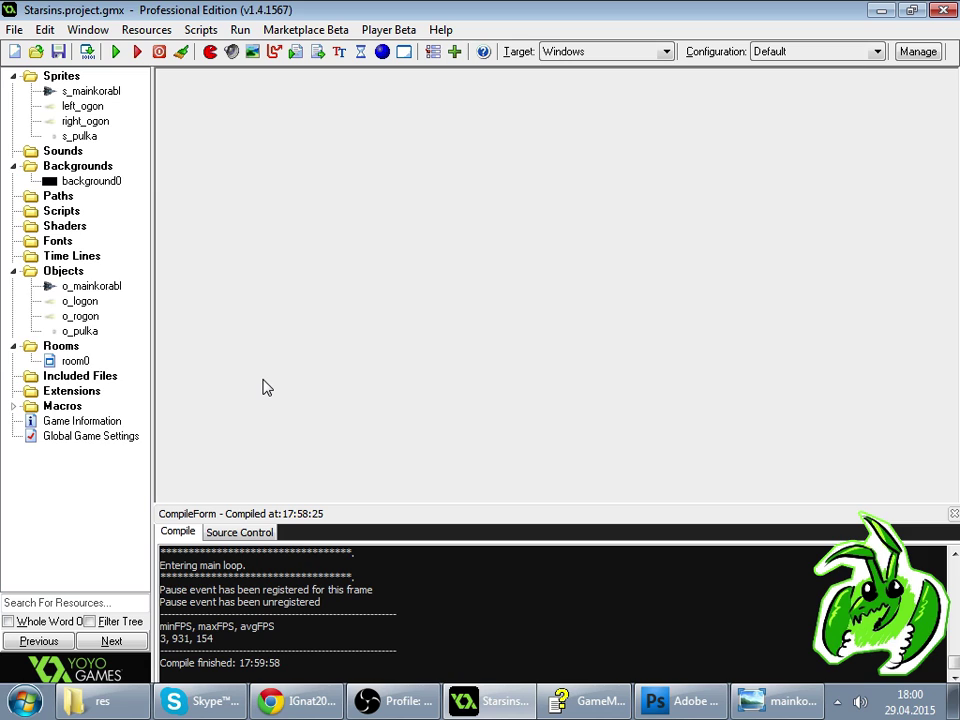
double_click(72, 335)
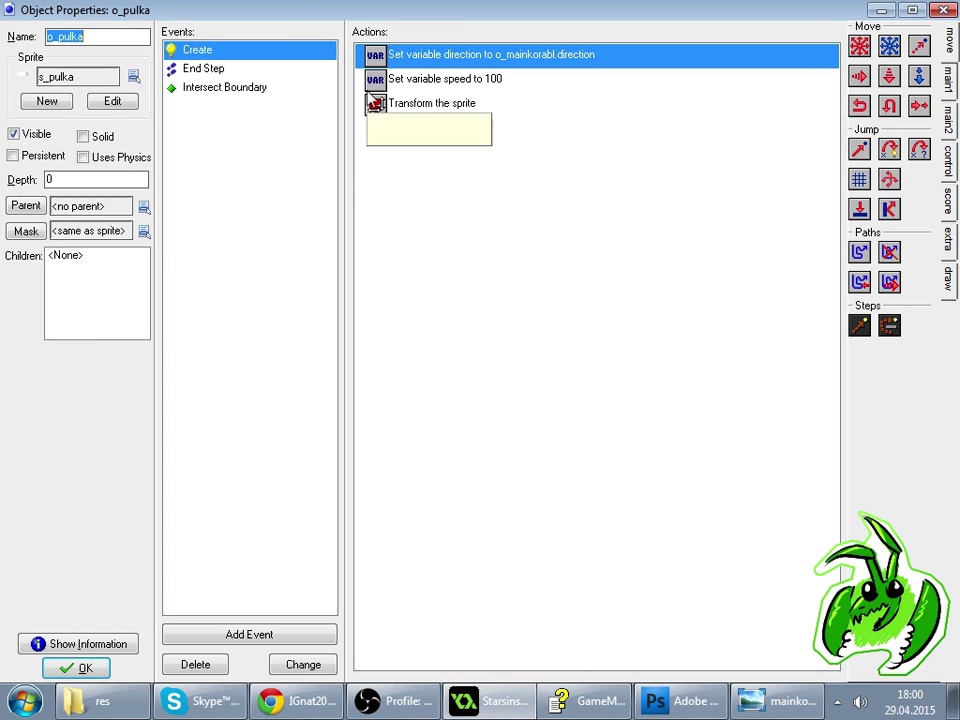
left_click(316, 75)
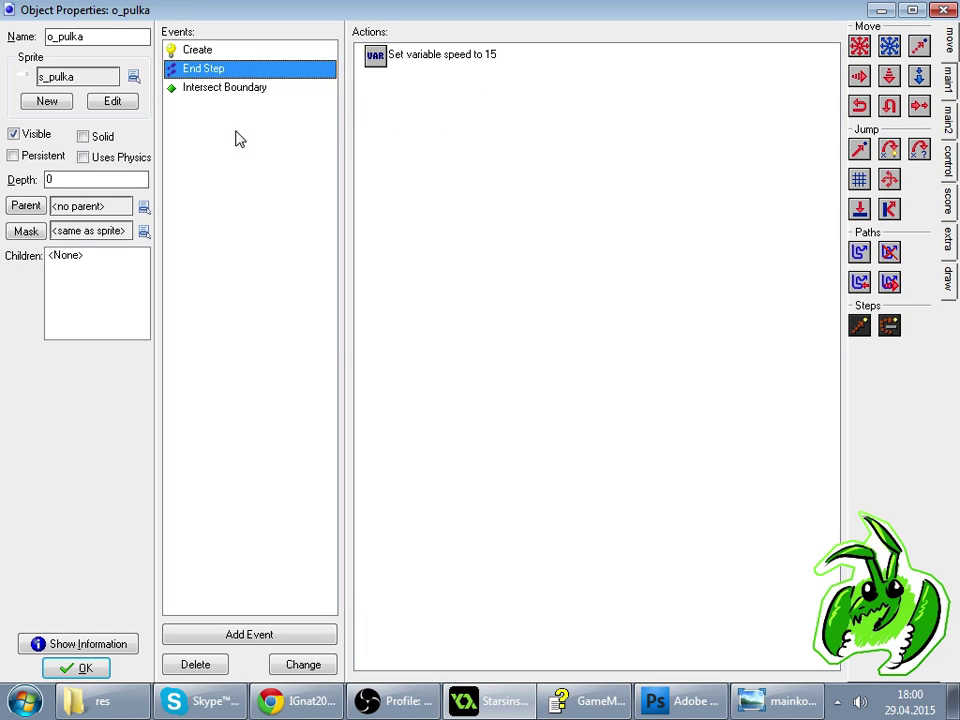
left_click(597, 60)
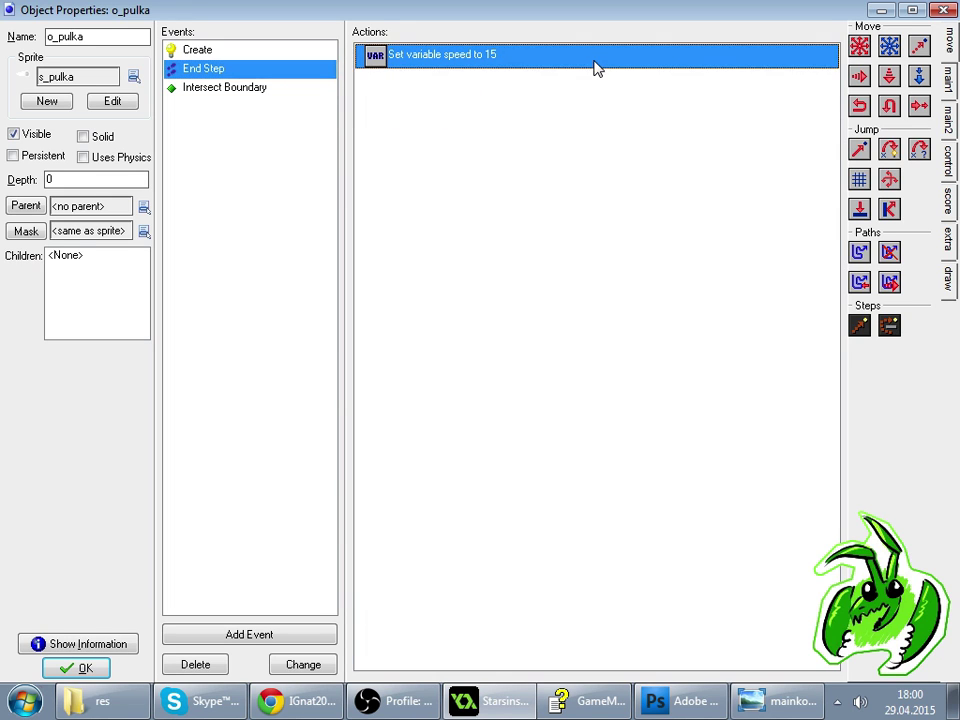
left_click_drag(597, 68, 557, 79, "ctrl")
double_click(557, 79)
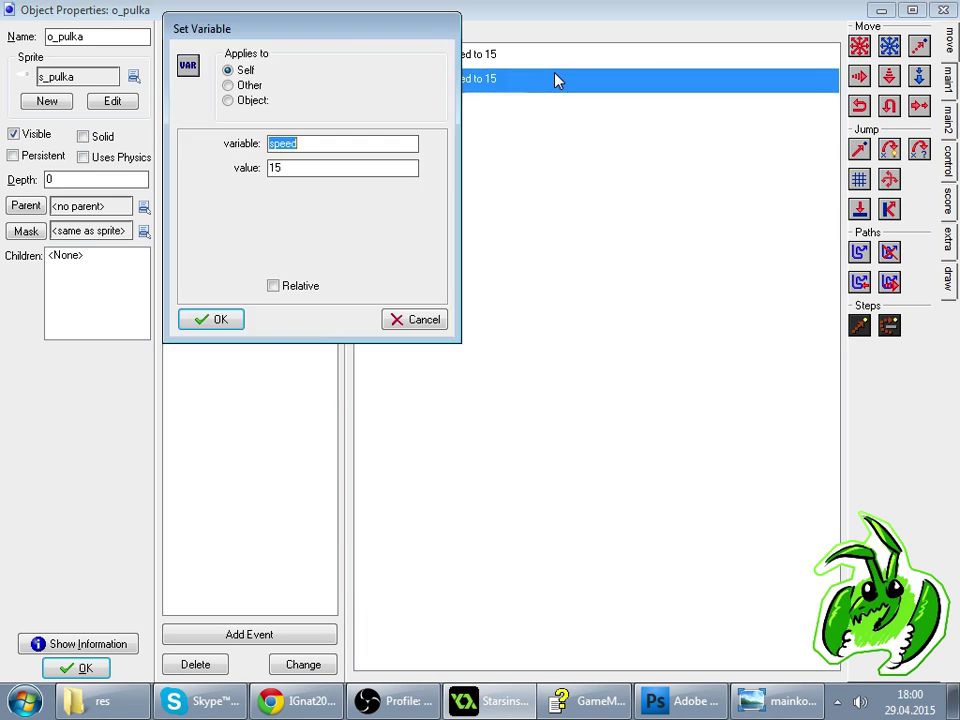
left_click(405, 319)
key("Delete")
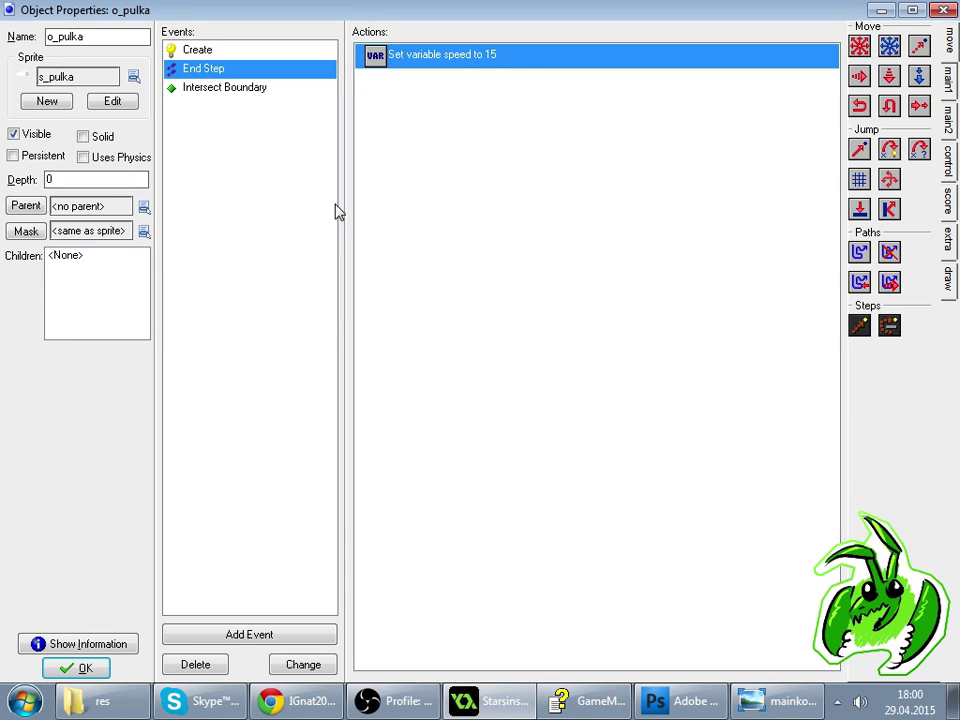
- Edit the value of the speed variable action in o_pulka's End Step event and close the object's properties
double_click(455, 58)
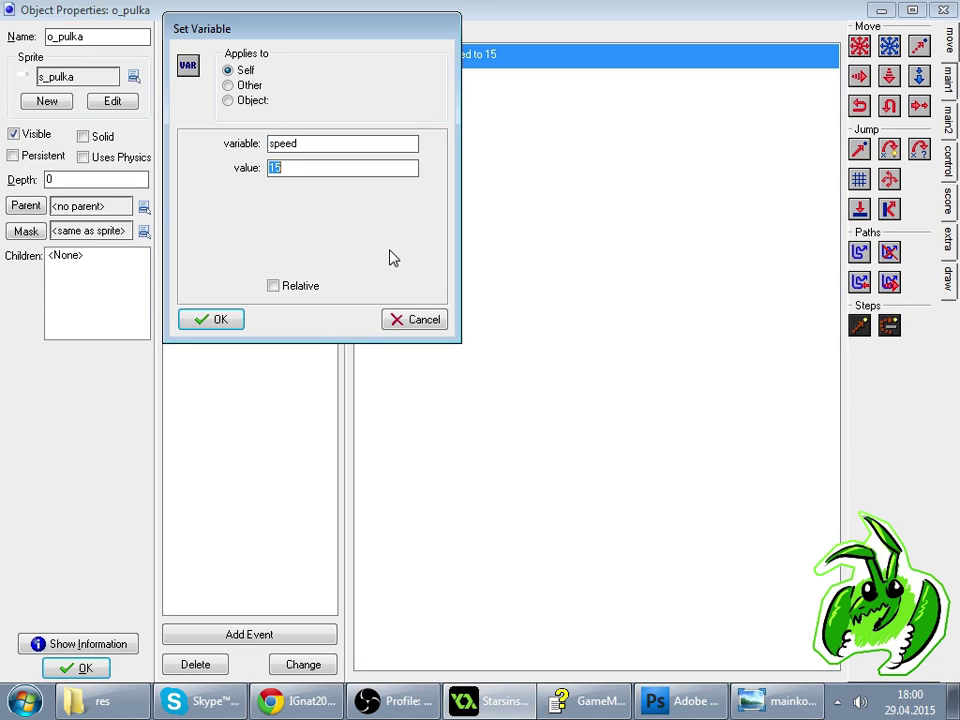
key("Return")
key("Return")
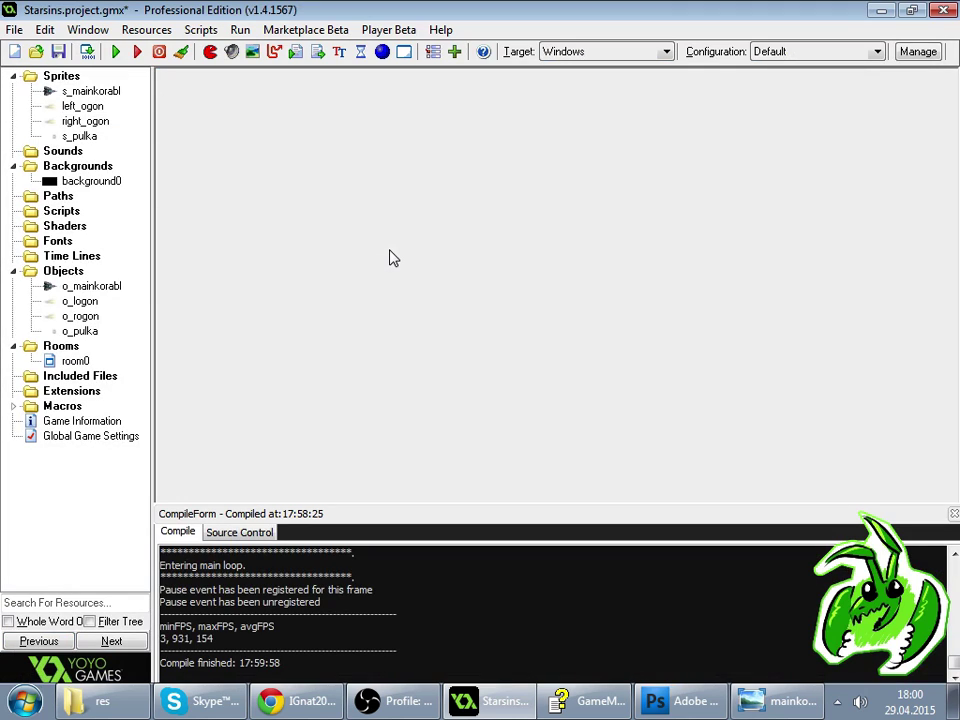
- Run the game and test the bullets by flying, turning and firing in different directions, closing the game when done
left_click(117, 50)
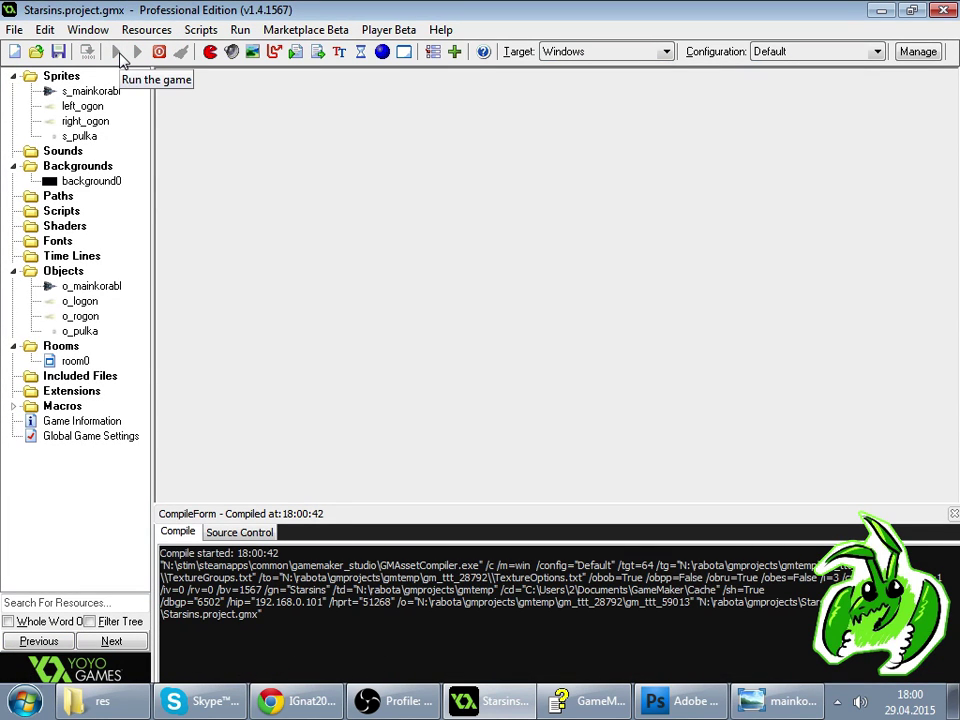
left_click(316, 706)
key("Up")
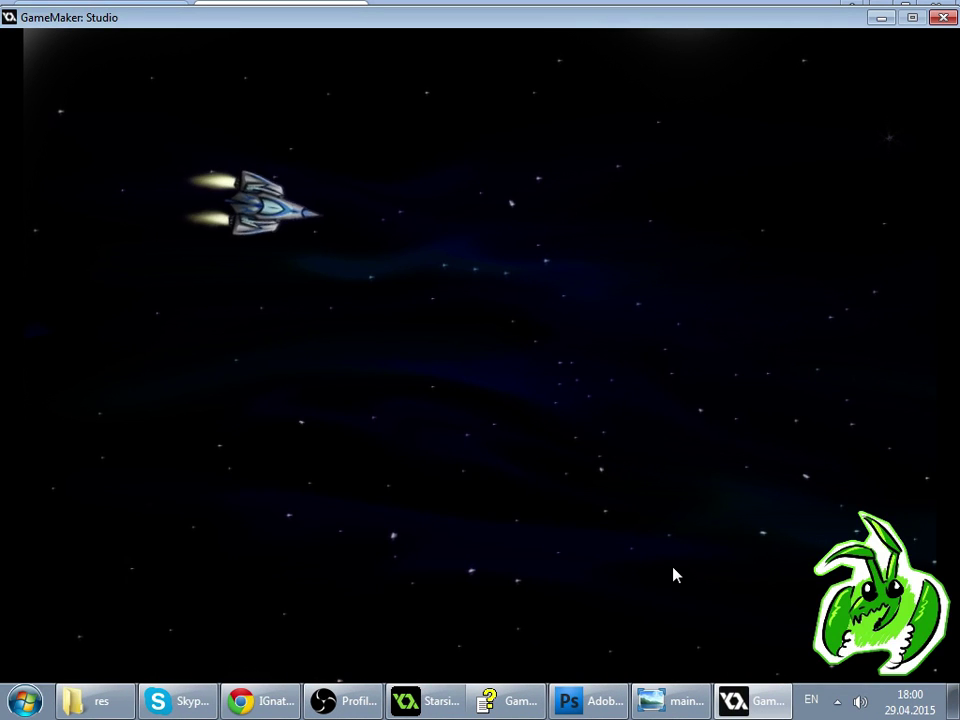
key("space")
key("Left")
key("space")
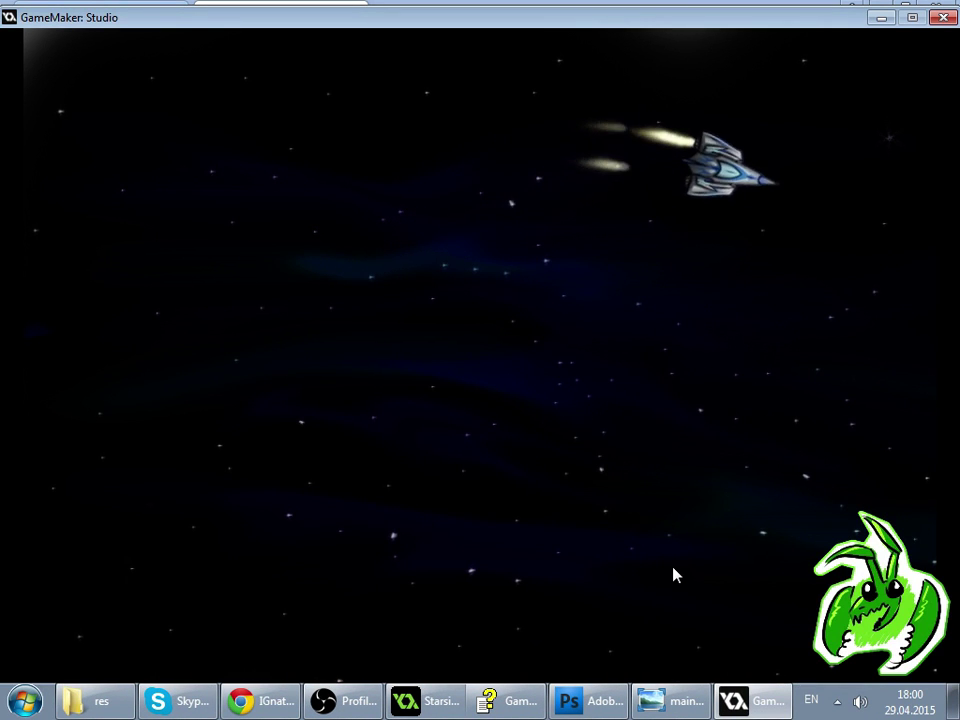
key("Right")
key("space")
key("space")
key("Left")
key("Up")
key("space")
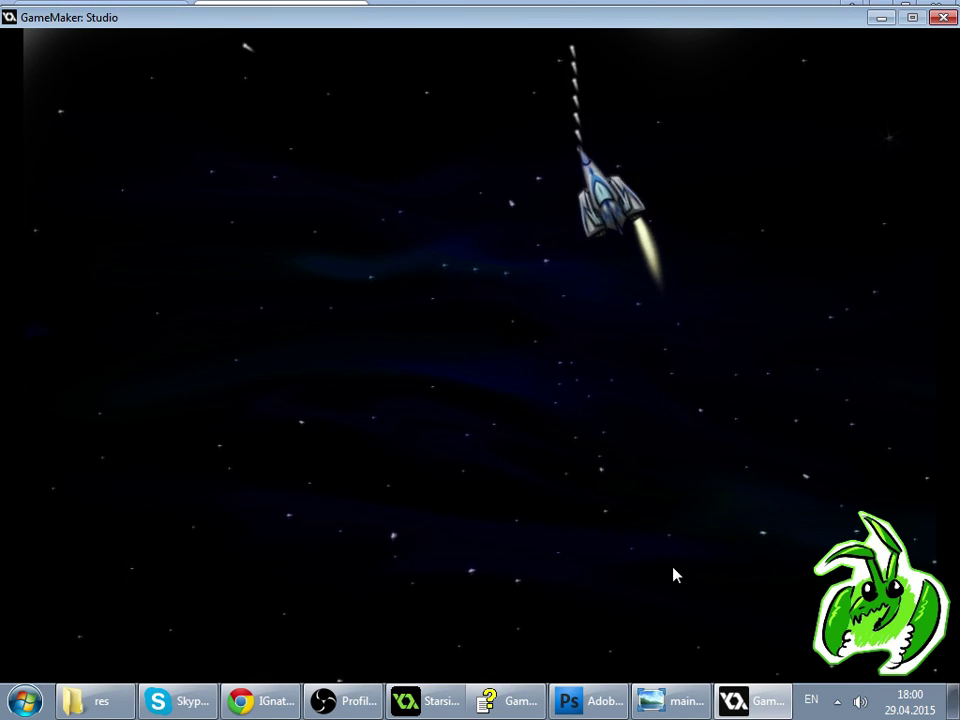
key("Left")
key("space")
key("Right")
key("Left")
key("Right")
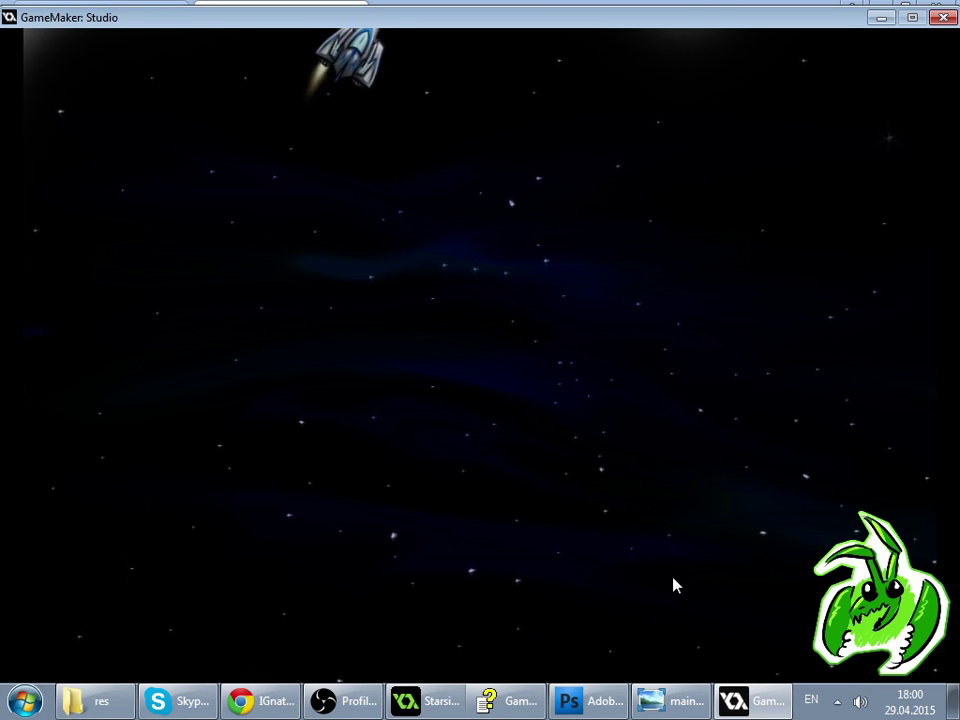
key("space")
key("Left")
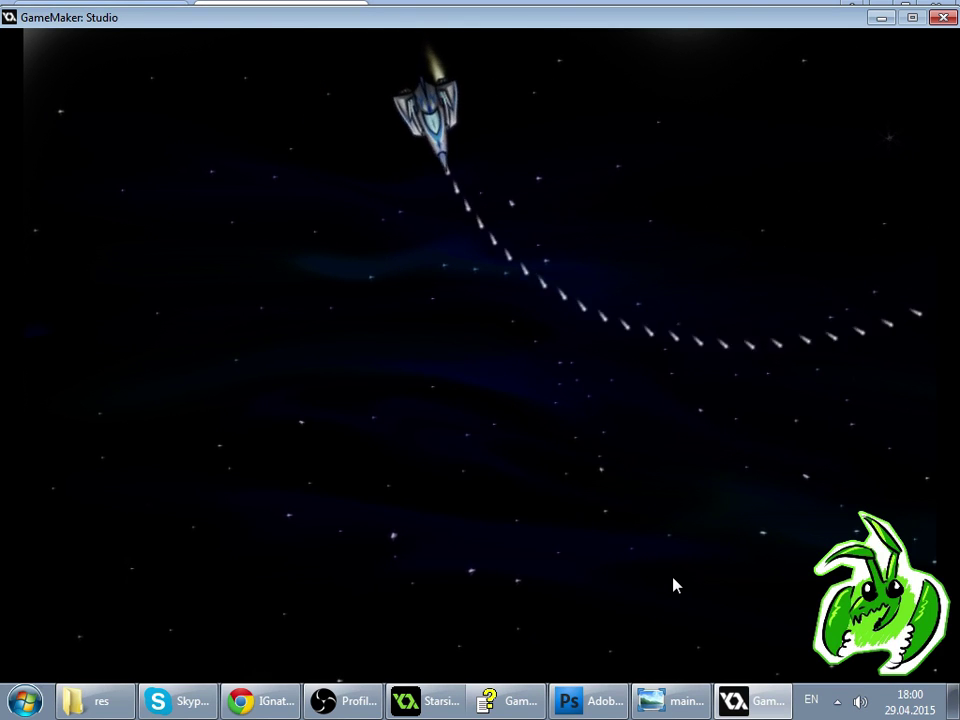
key("Up")
key("space")
key("Left")
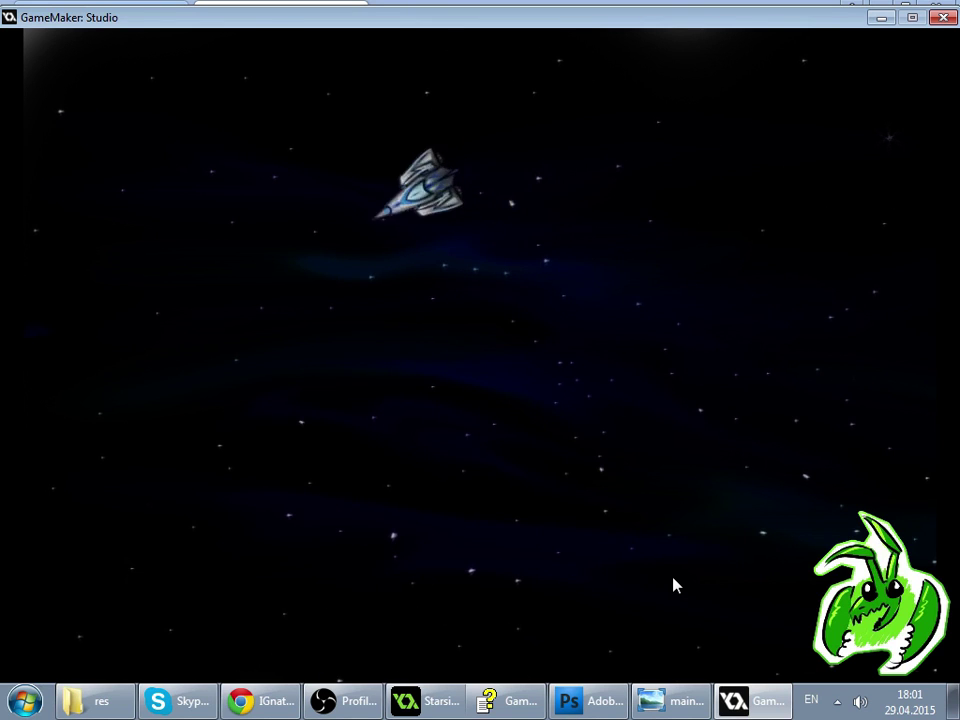
key("Right")
key("Up")
key("Left")
key("Up")
key("Right")
key("space")
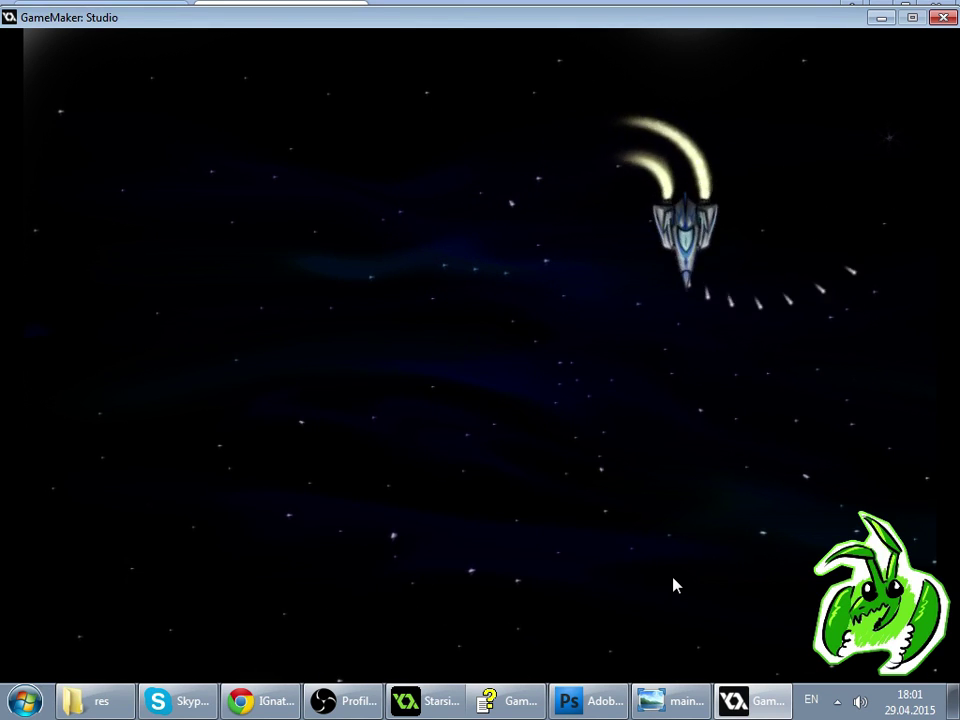
key("Right")
key("Up")
key("space")
key("Left")
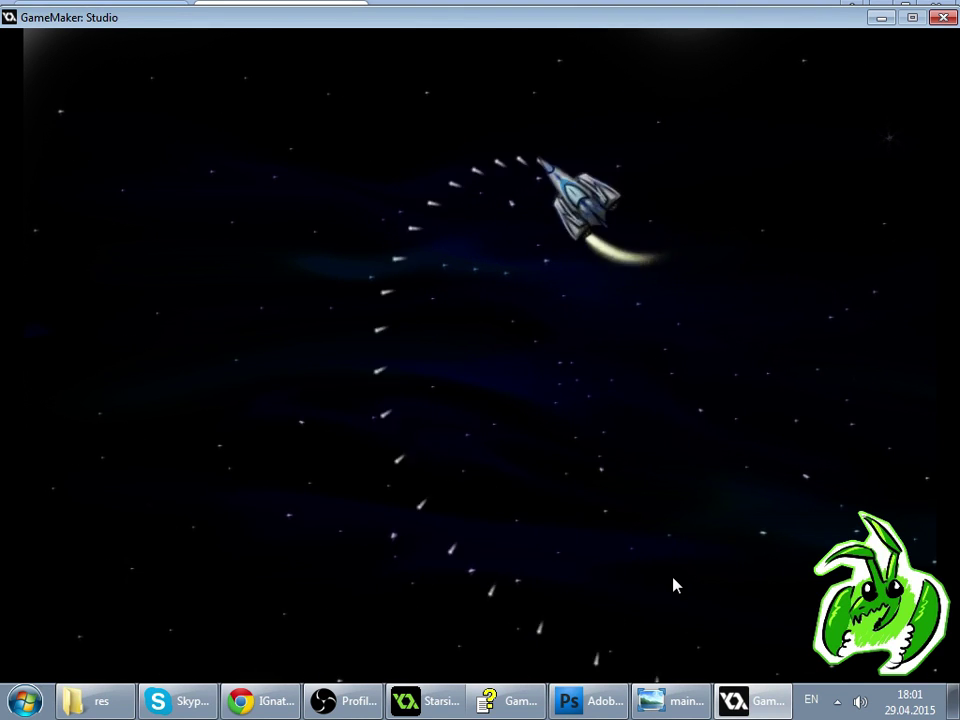
key("Up")
key("Right")
key("space")
key("Up")
key("Left")
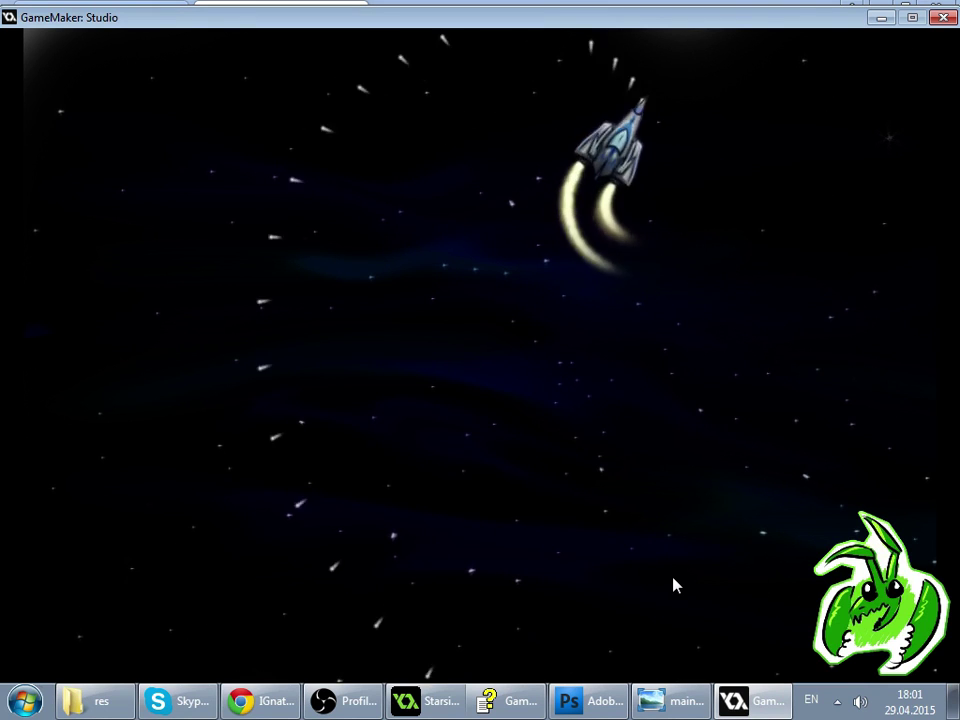
key("Right")
key("space")
key("Right")
key("Up")
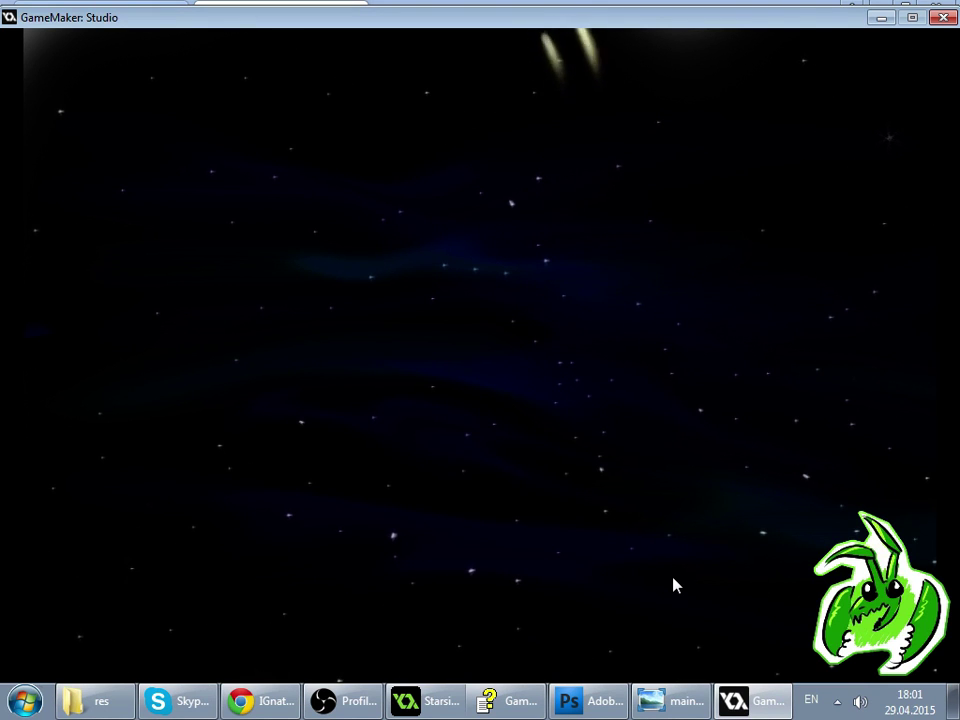
key("Right")
key("Left")
key("Up")
key("Right")
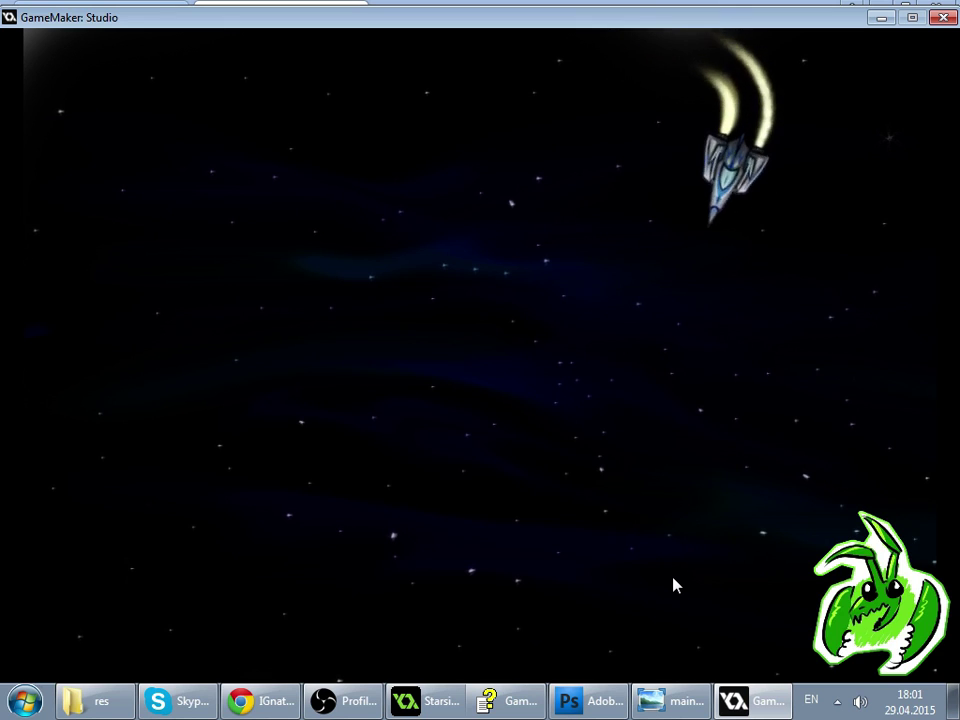
key("space")
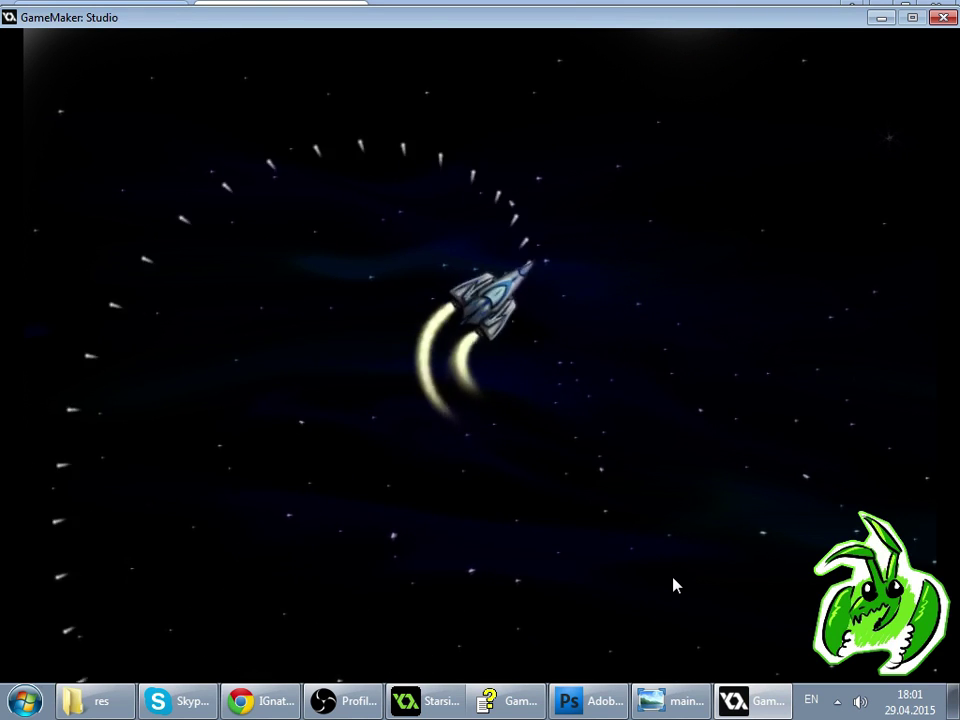
key("Right")
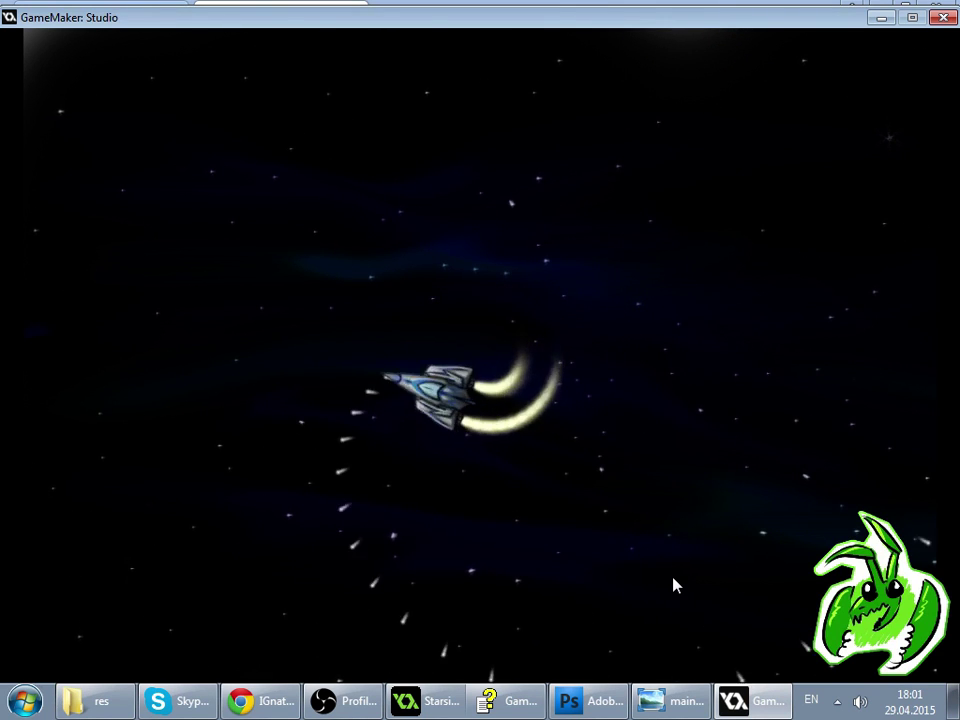
key("Left")
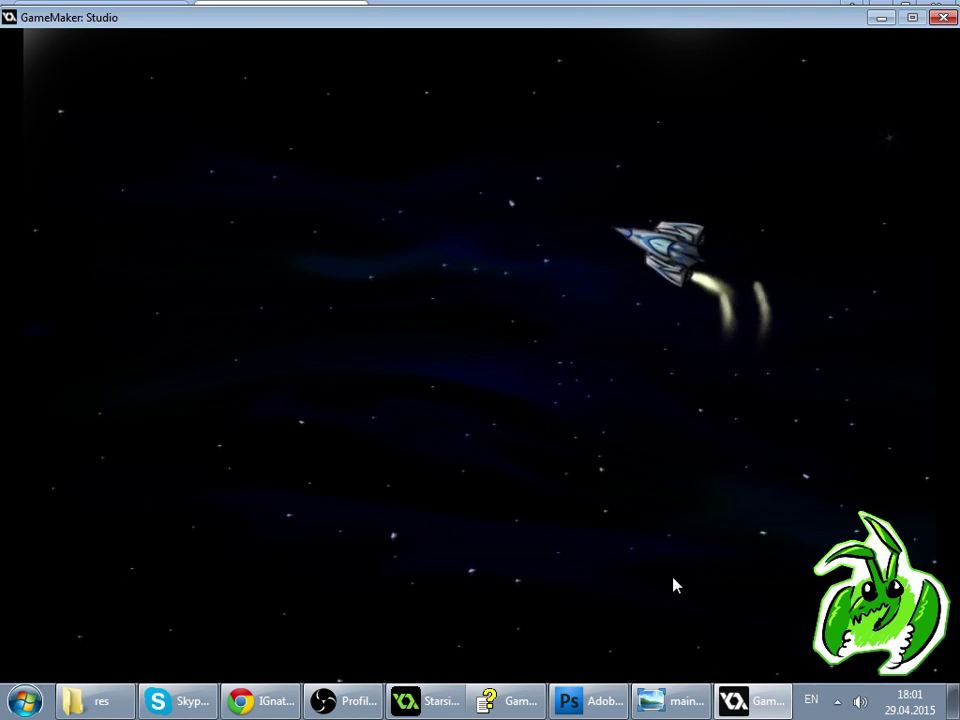
key("Right")
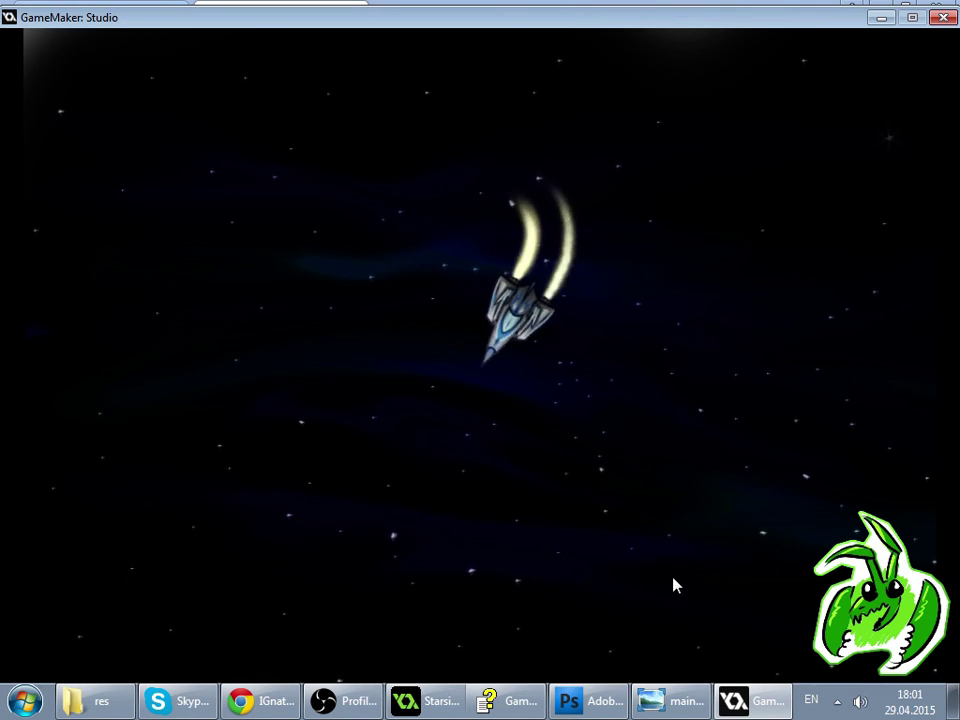
key("Left")
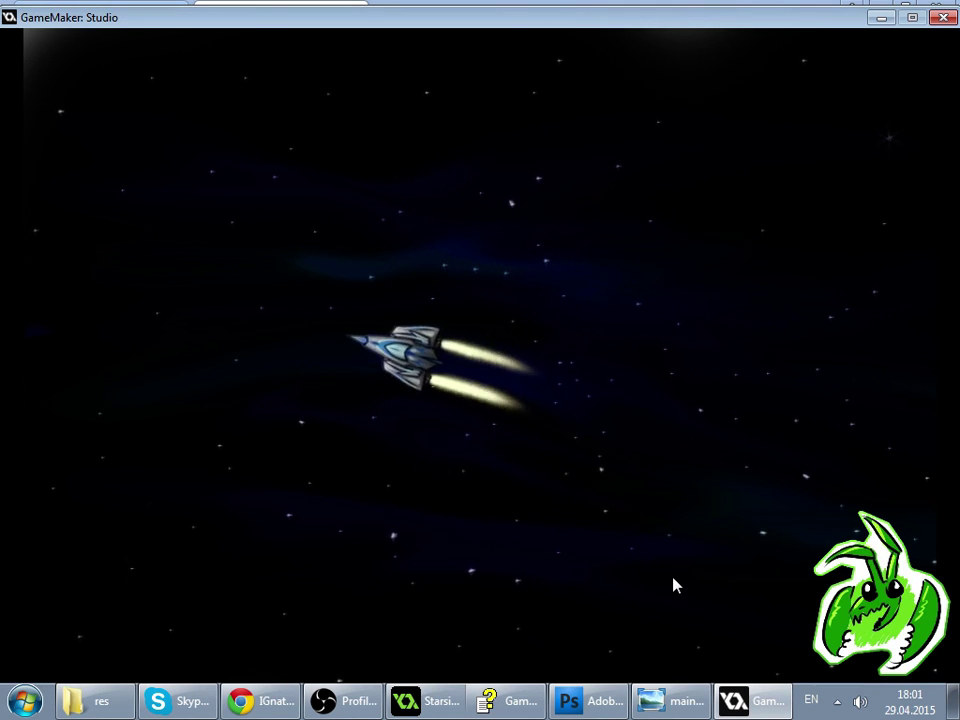
key("Right")
key("Right")
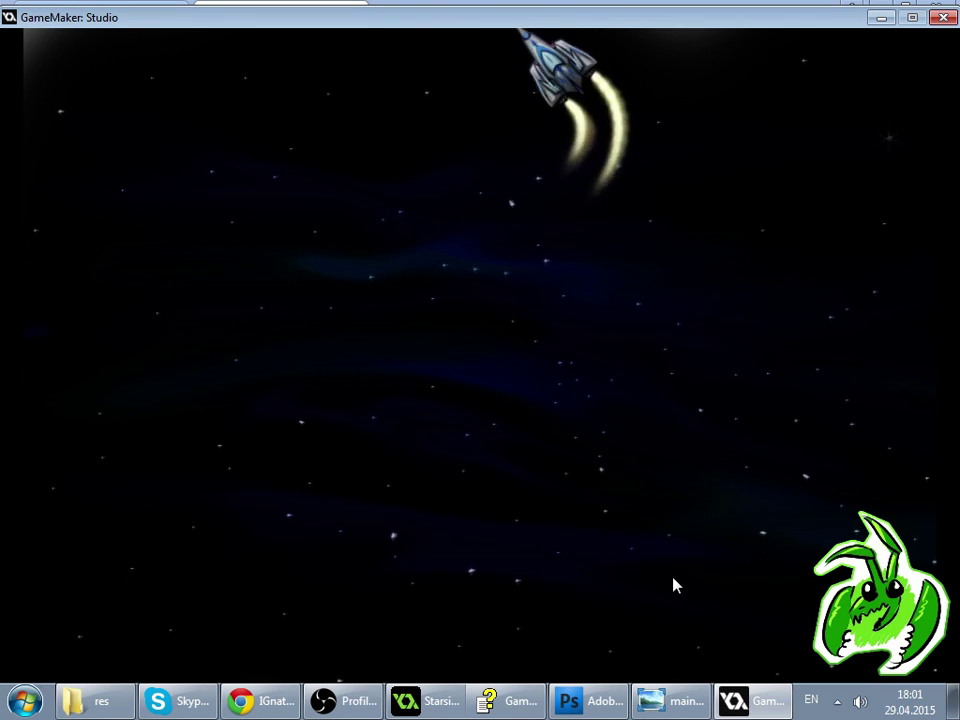
key("space")
key("Left")
key("Right")
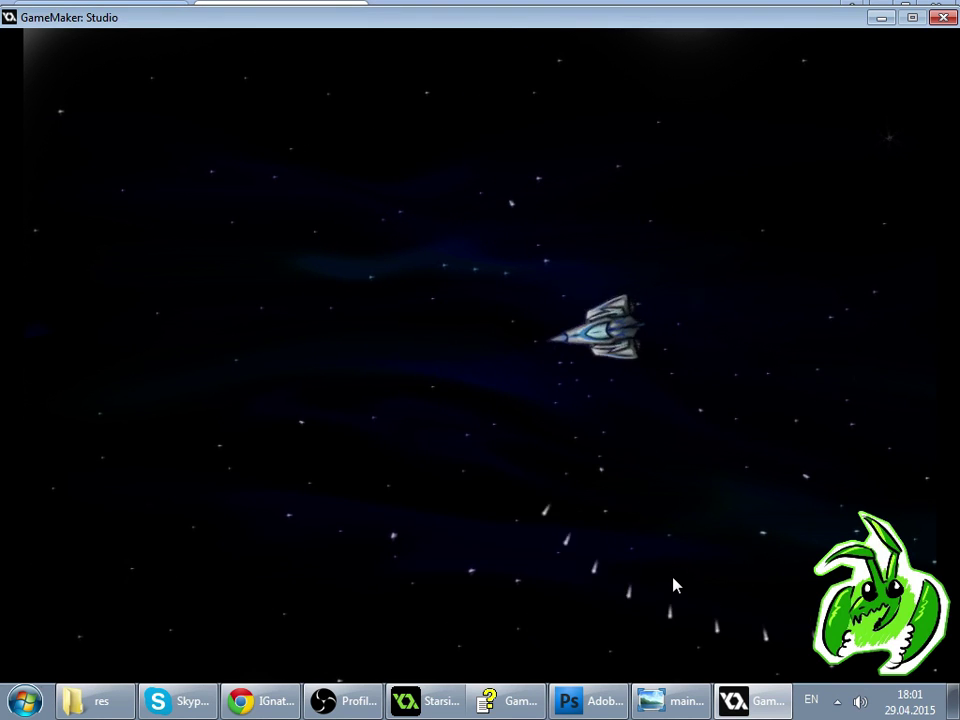
key("Up")
key("Left")
key("space")
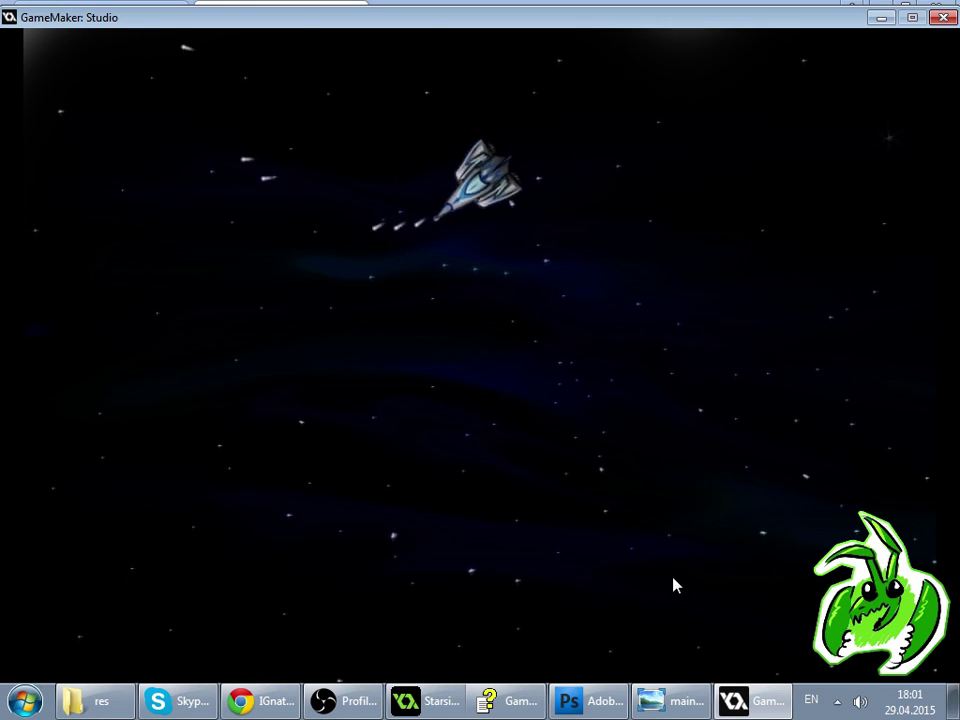
key("Up")
key("Left")
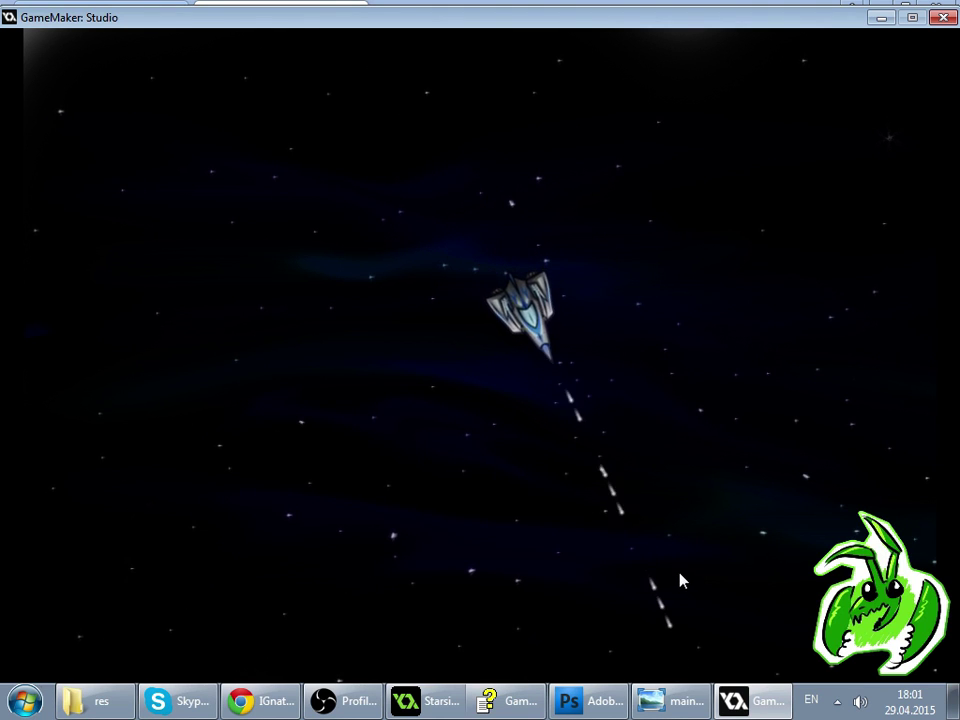
key("Left")
key("Up")
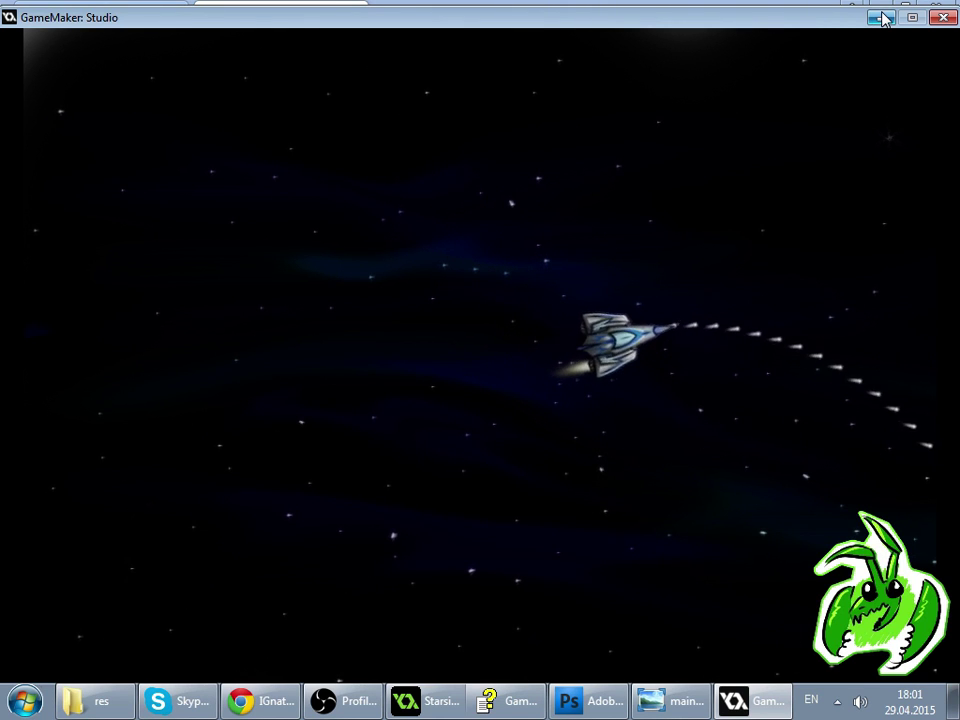
key("Left")
key("Up")
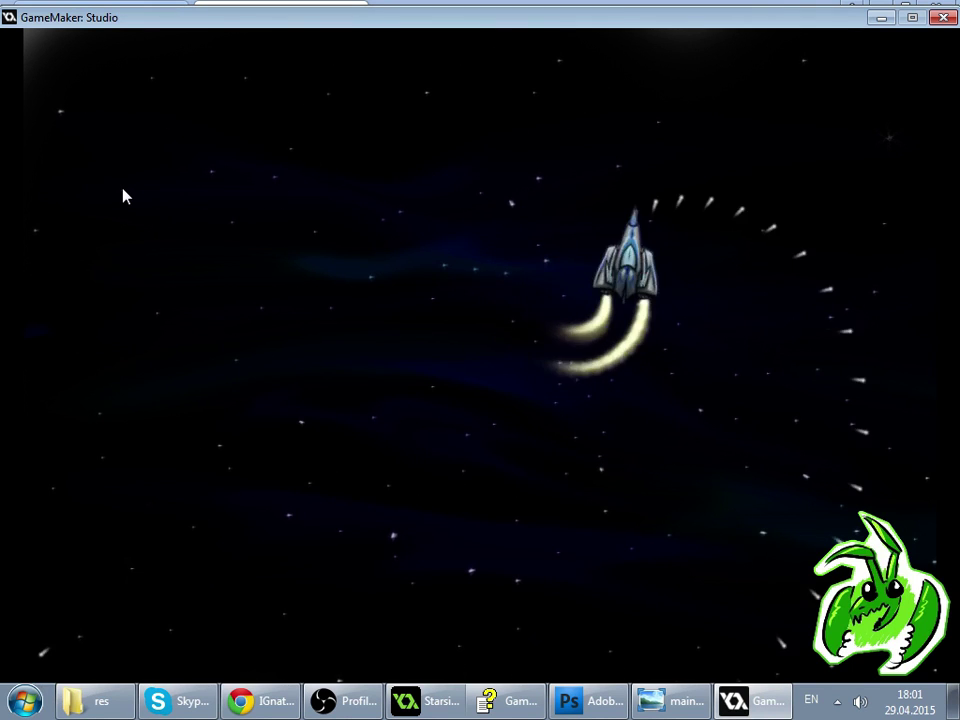
key("Left")
key("Up")
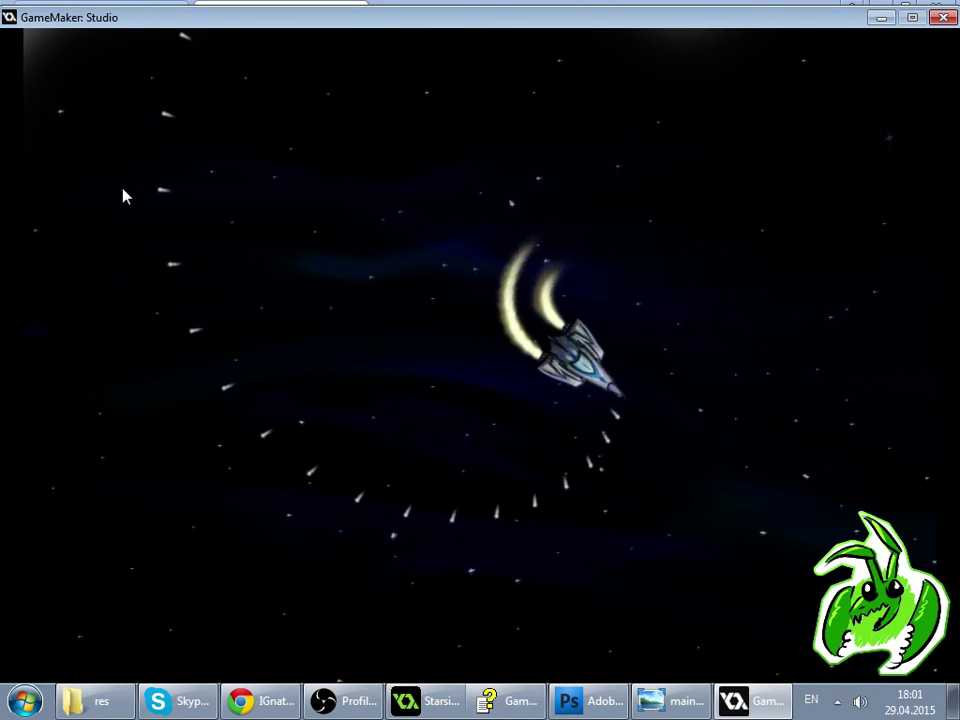
key("Left")
left_click(940, 18)
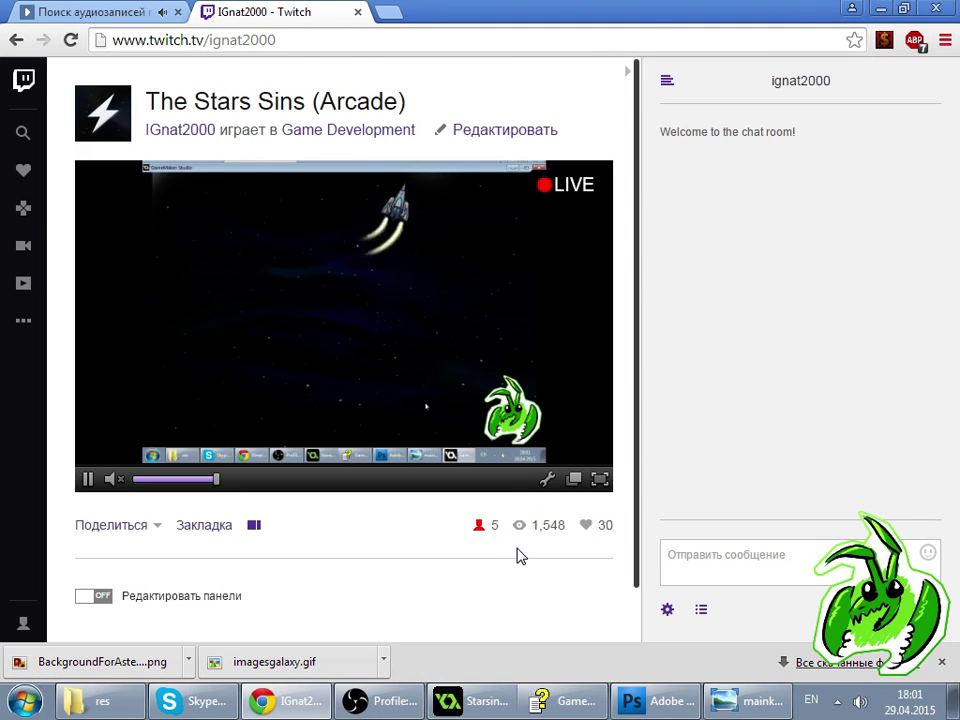
- Post "ребята" in the Twitch stream's chat in Chrome and write the follow-up message "есть тут кто"
left_click(671, 553)
type("ht")
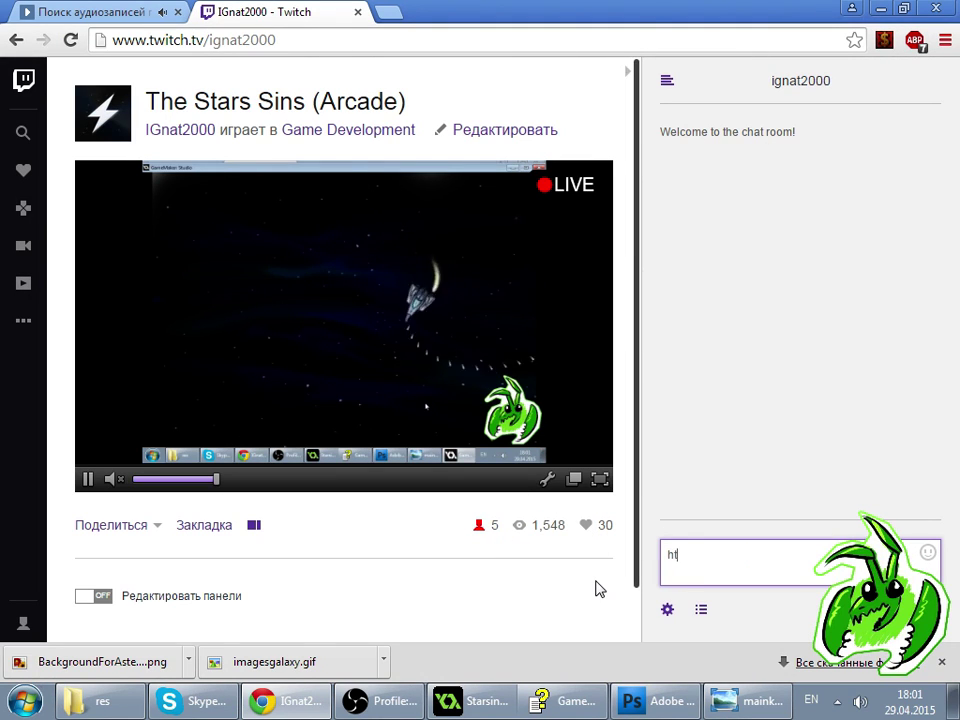
type(",z")
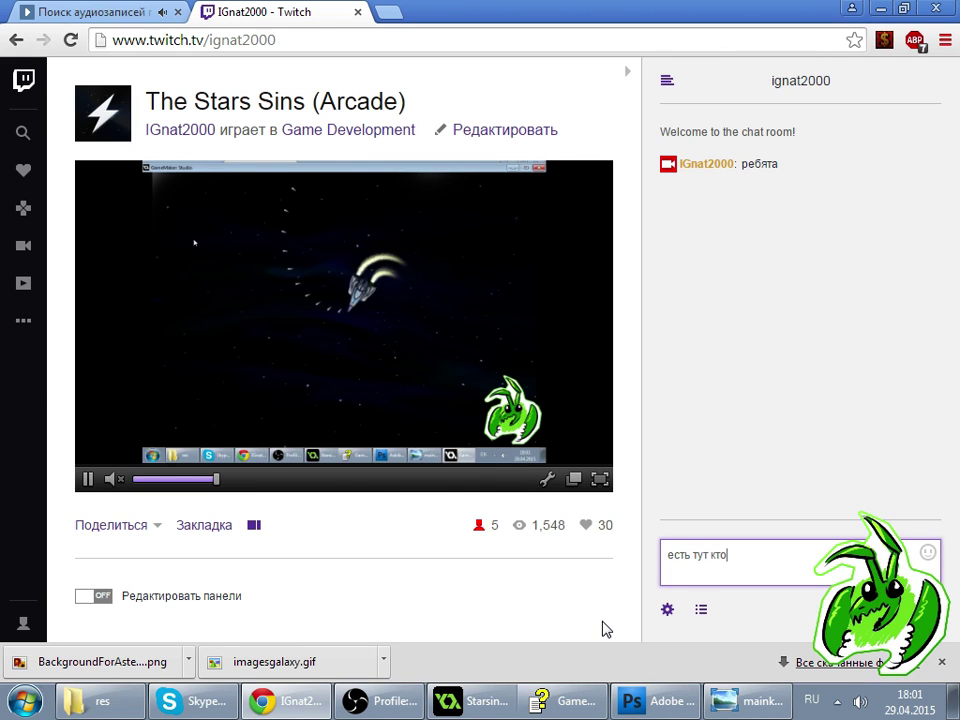
- Switch back to GameMaker and open the s_mainkorabl sprite in the Sprite Editor
left_click(474, 700)
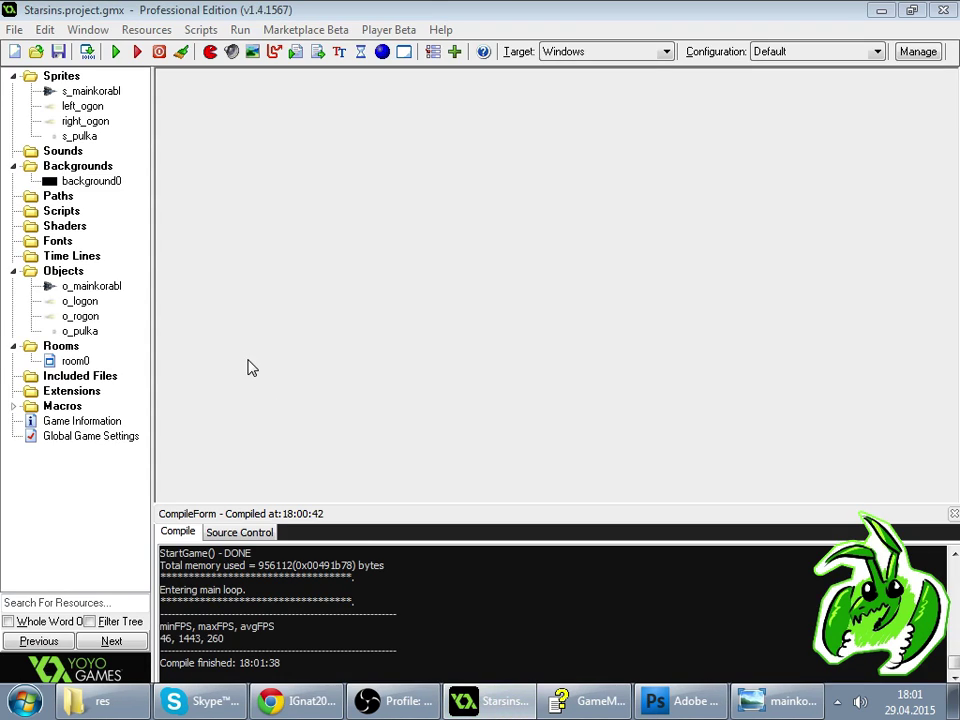
double_click(97, 92)
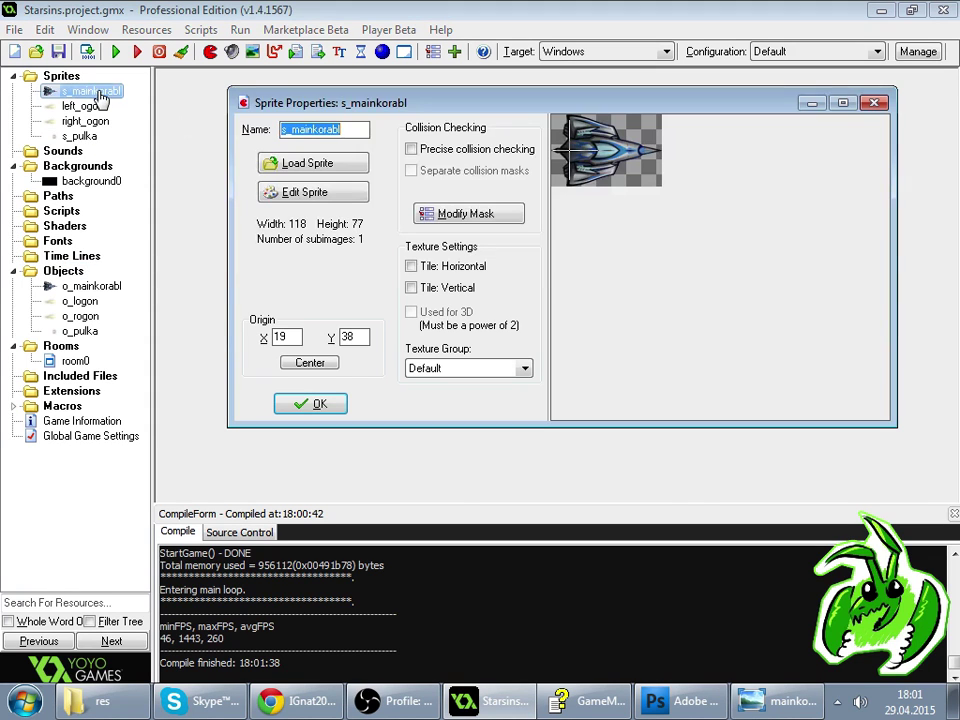
left_click(313, 192)
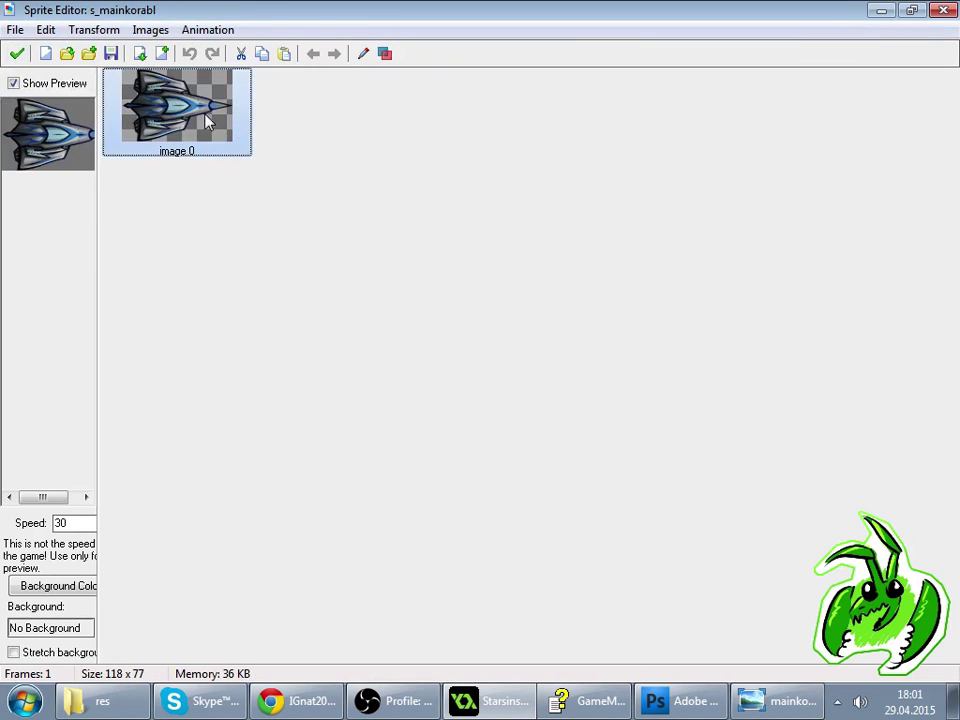
left_click(105, 30)
left_click(117, 162)
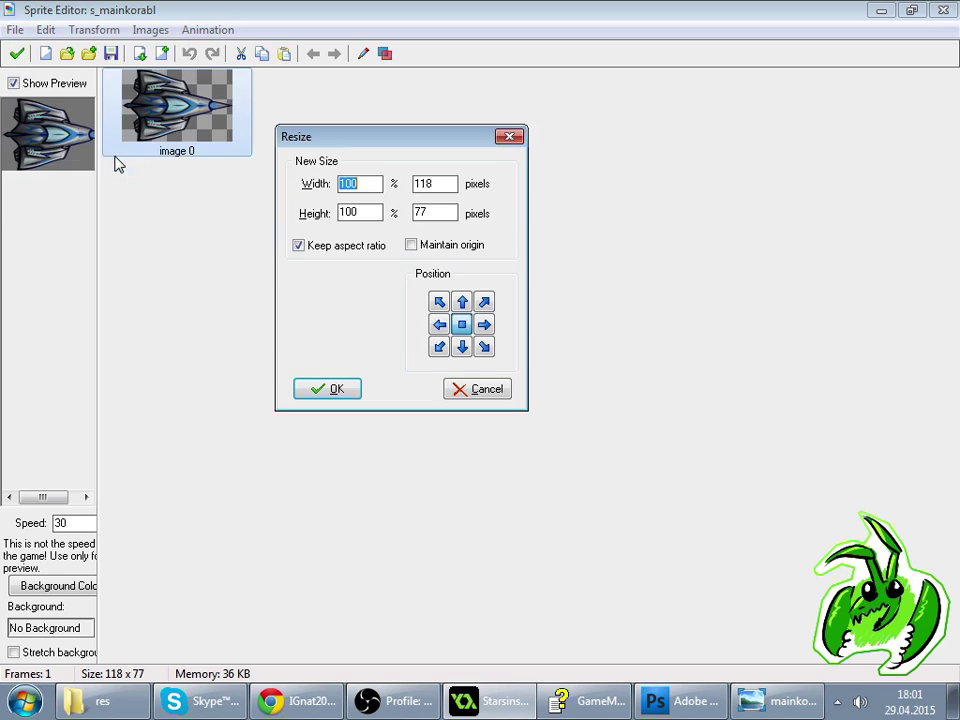
left_click(468, 392)
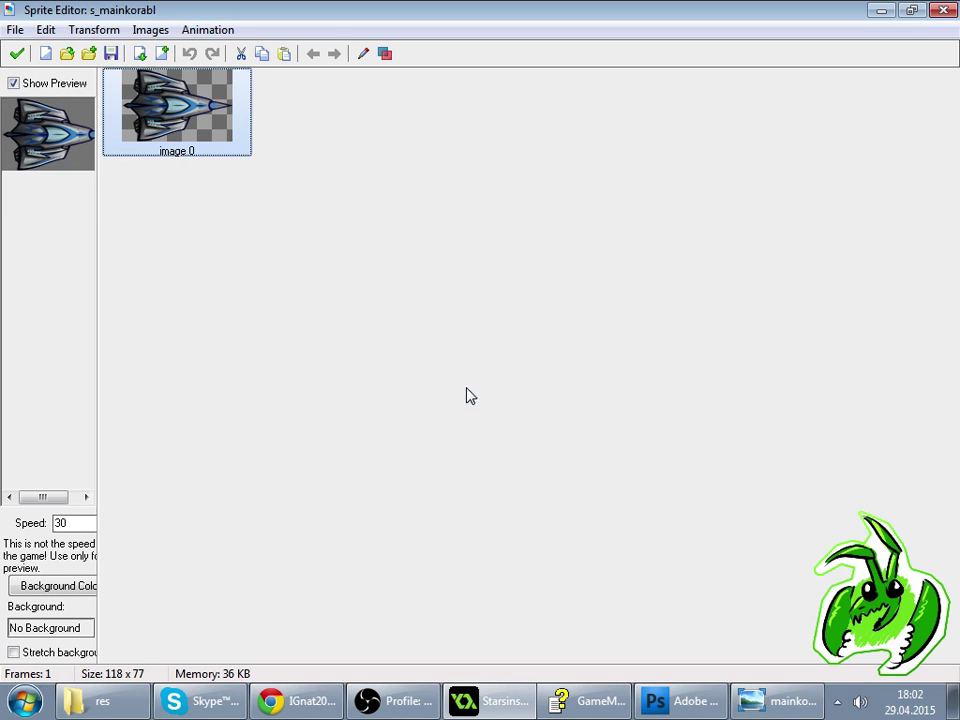
- Stretch the s_mainkorabl sprite to 50% width and height with Excellent quality, keeping the aspect ratio
left_click(76, 31)
left_click(113, 181)
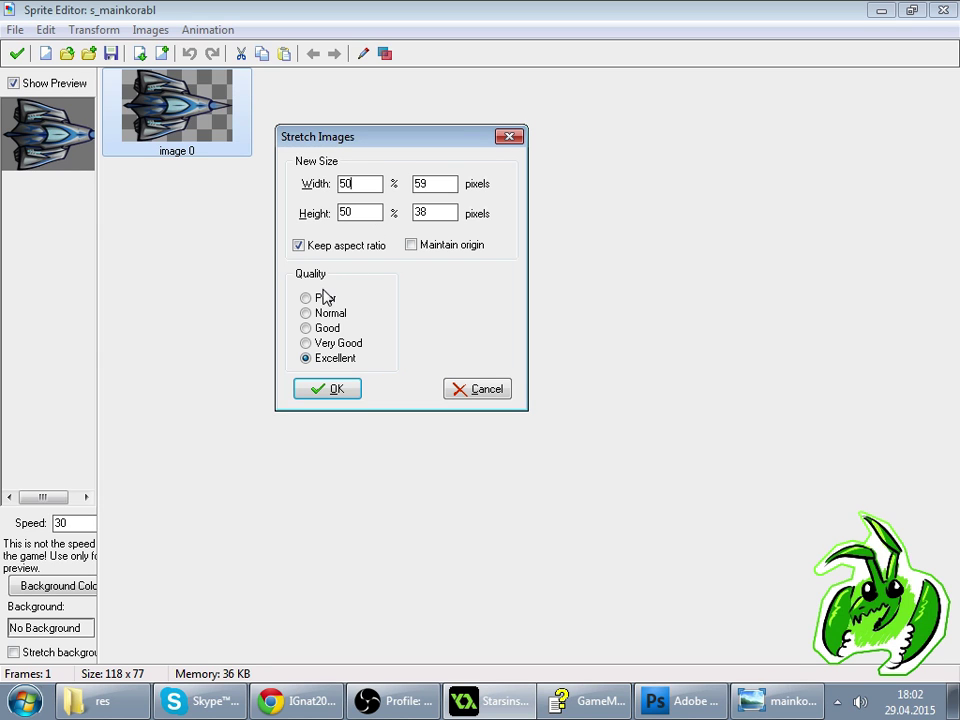
left_click(336, 389)
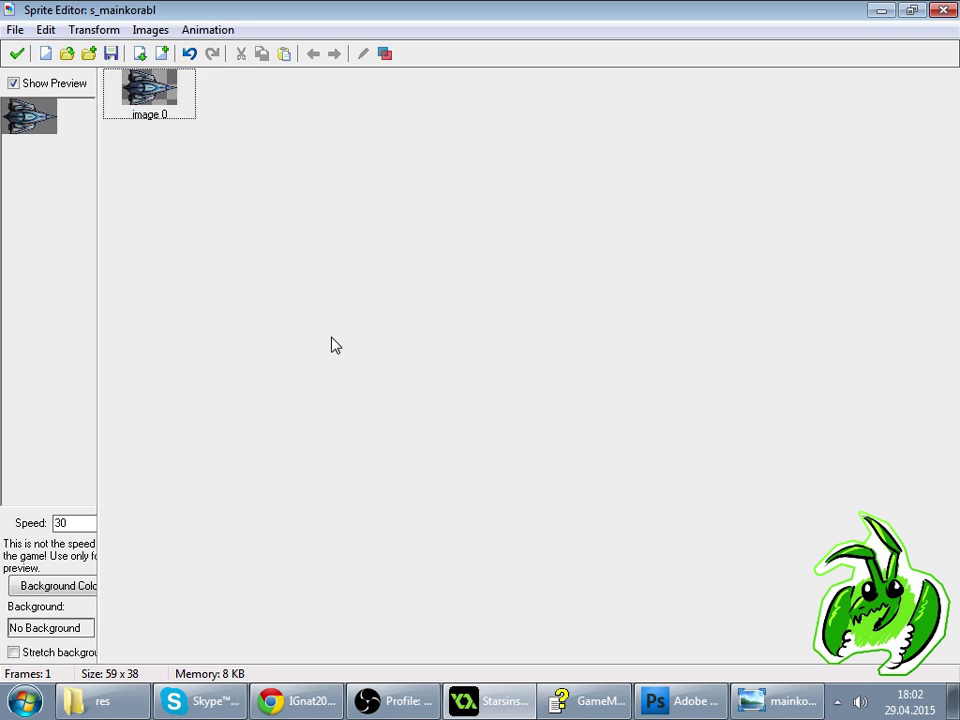
- Open the stretched ship frame in the Image Editor and examine it at 300% zoom
double_click(141, 87)
left_click(301, 49)
left_click(301, 49)
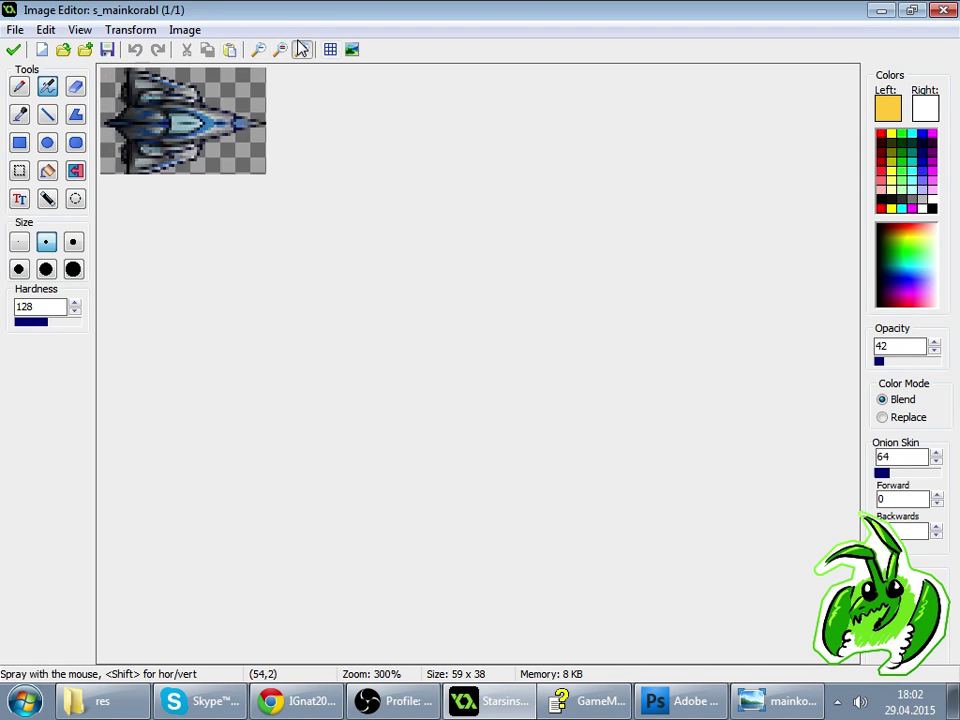
- Examine the stretched ship frame at 100% zoom
left_click(301, 49)
left_click(301, 49)
left_click(281, 50)
left_click(281, 50)
left_click(281, 50)
left_click(281, 50)
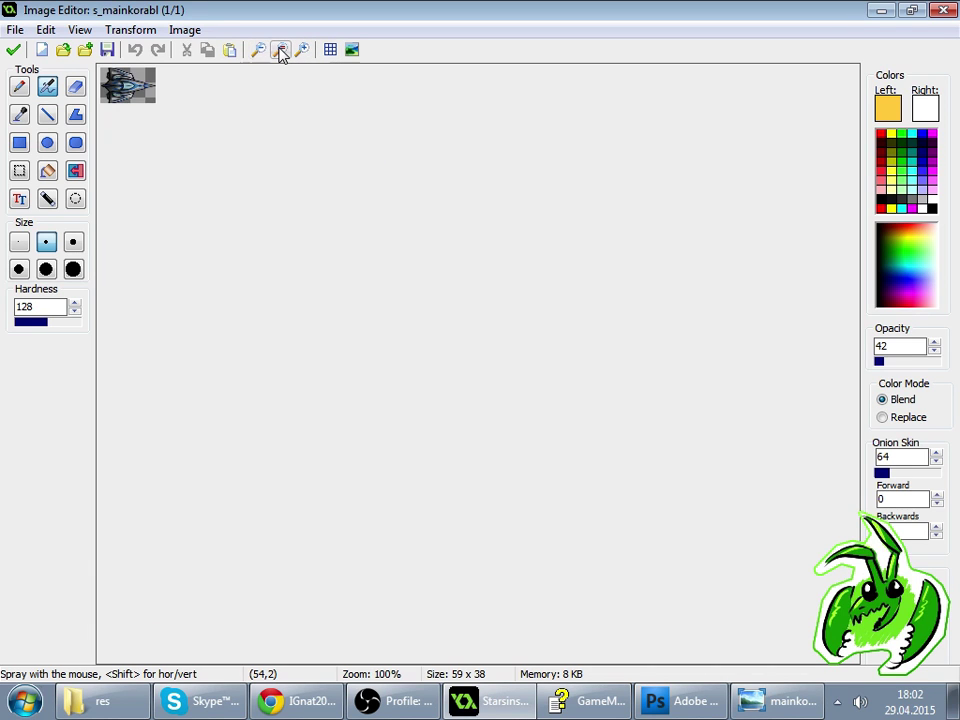
- Trace the upper wing's outer edge with the smallest pencil in the outline's near-black colour at 1200% zoom, and keep the frame changes
left_click(301, 49)
left_click(301, 49)
left_click(301, 49)
left_click(301, 49)
left_click(301, 49)
left_click(301, 49)
left_click(301, 49)
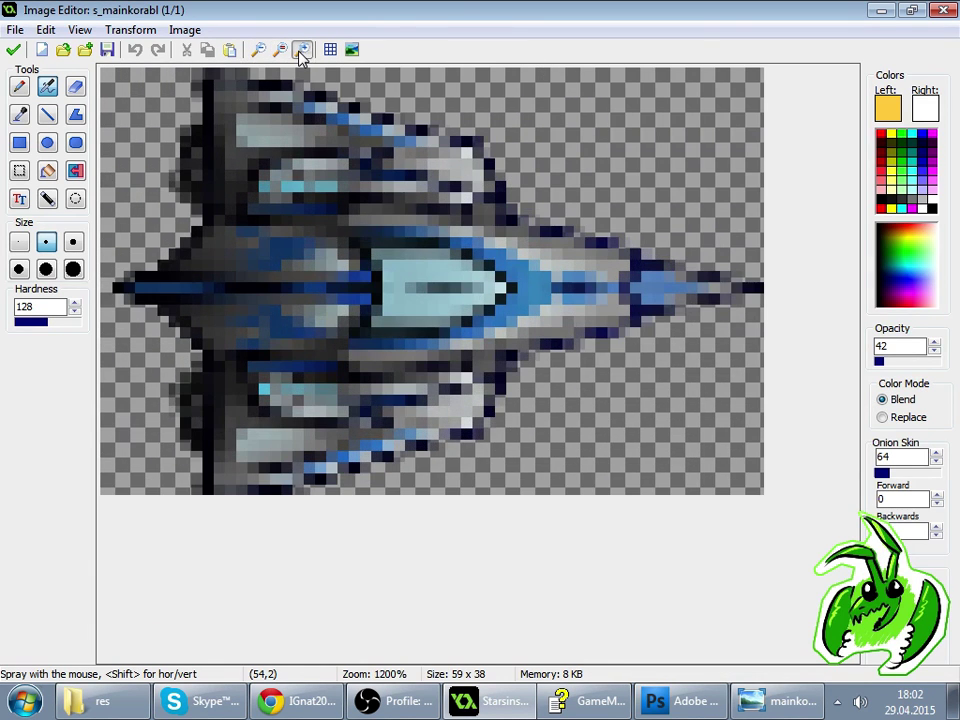
left_click(322, 96)
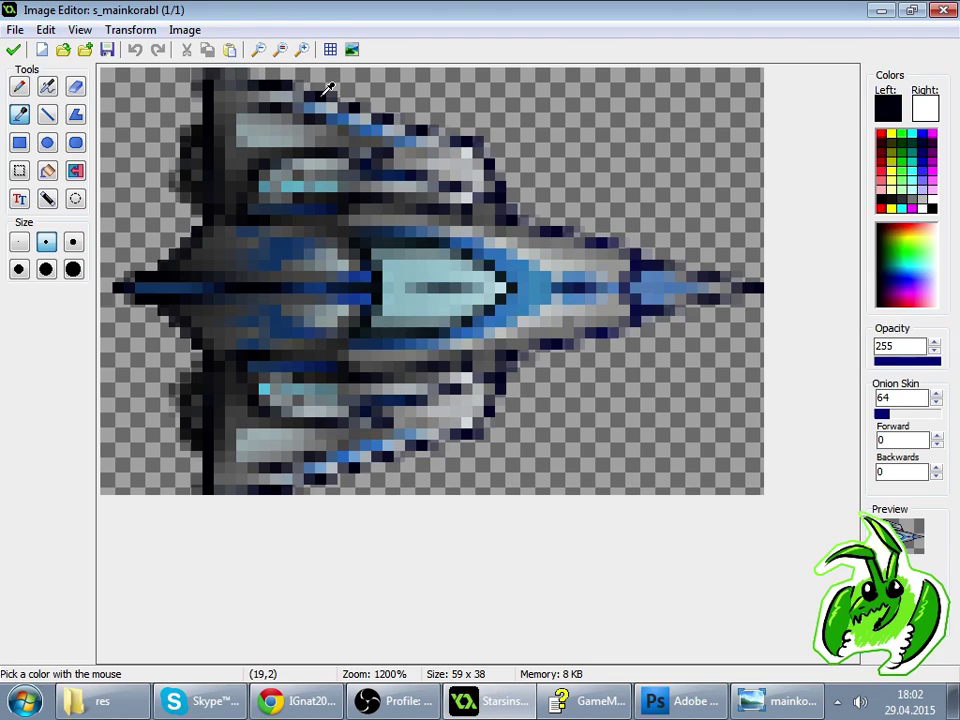
left_click(19, 86)
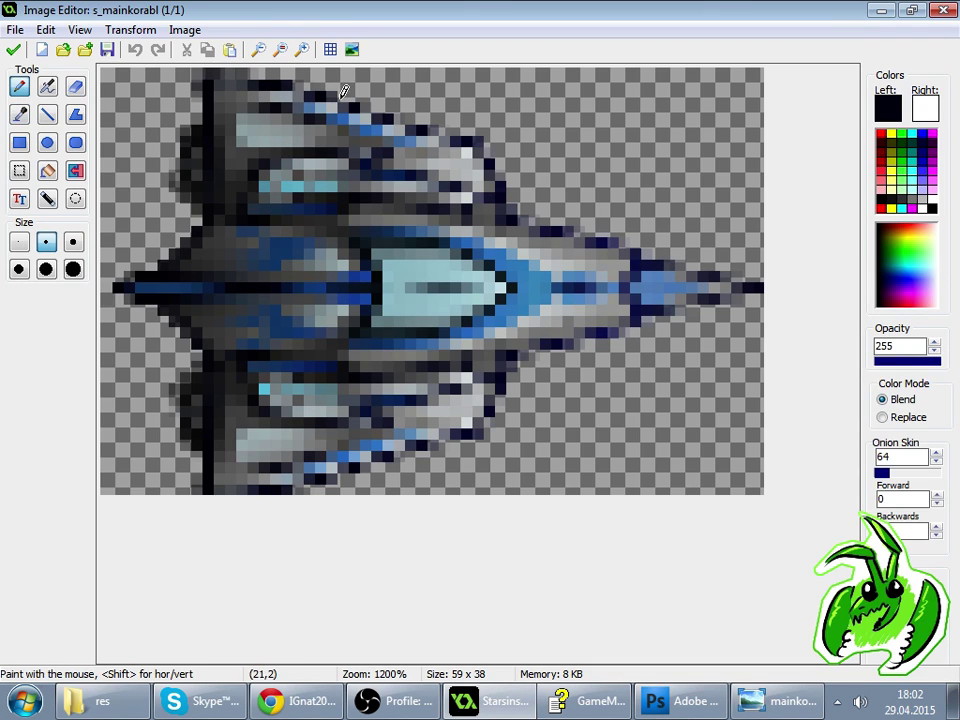
left_click(19, 242)
mouse_move(301, 92)
left_mouse_down()
mouse_move(297, 84)
mouse_move(379, 112)
mouse_move(407, 110)
mouse_move(458, 134)
mouse_move(447, 134)
mouse_move(481, 134)
left_mouse_up()
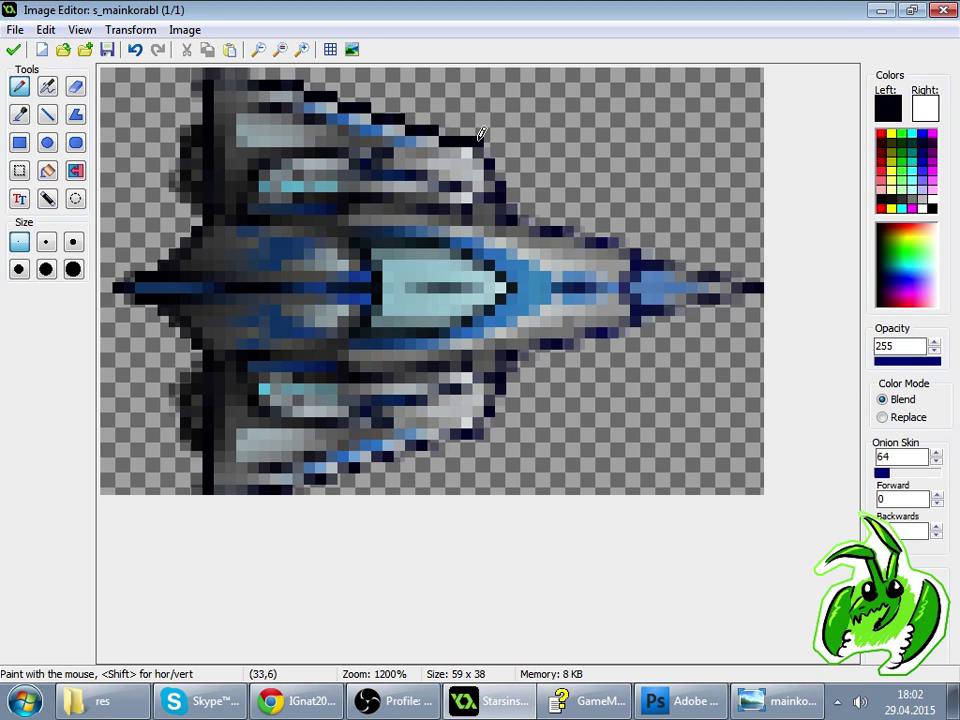
left_click(13, 50)
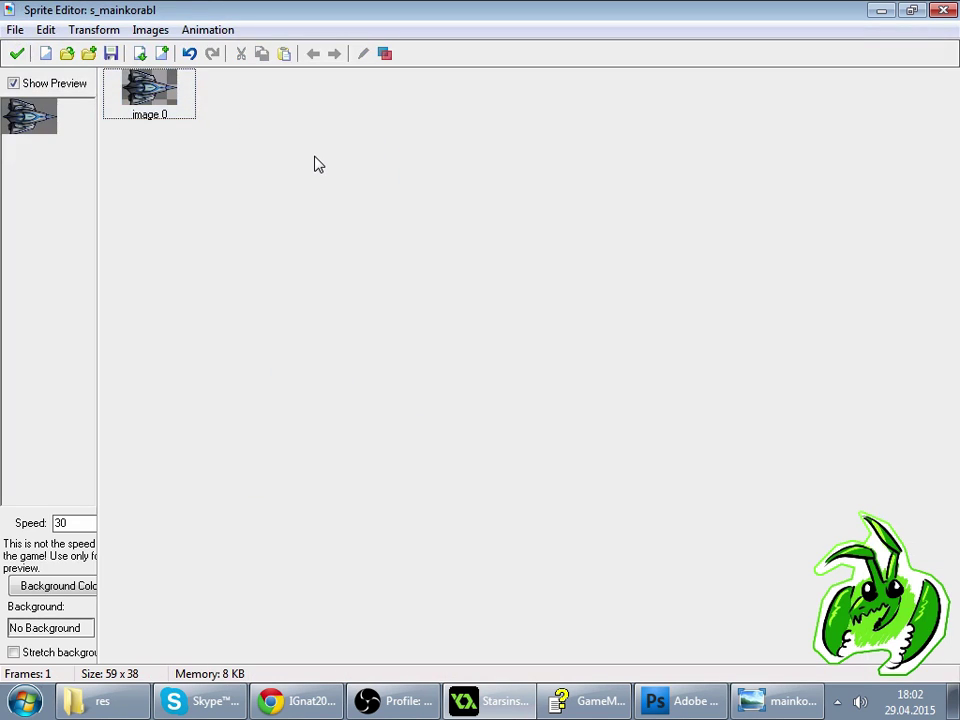
- Switch to Chrome, check the Twitch stream's viewer list and chat, and return to GameMaker
left_click(300, 700)
left_click(687, 611)
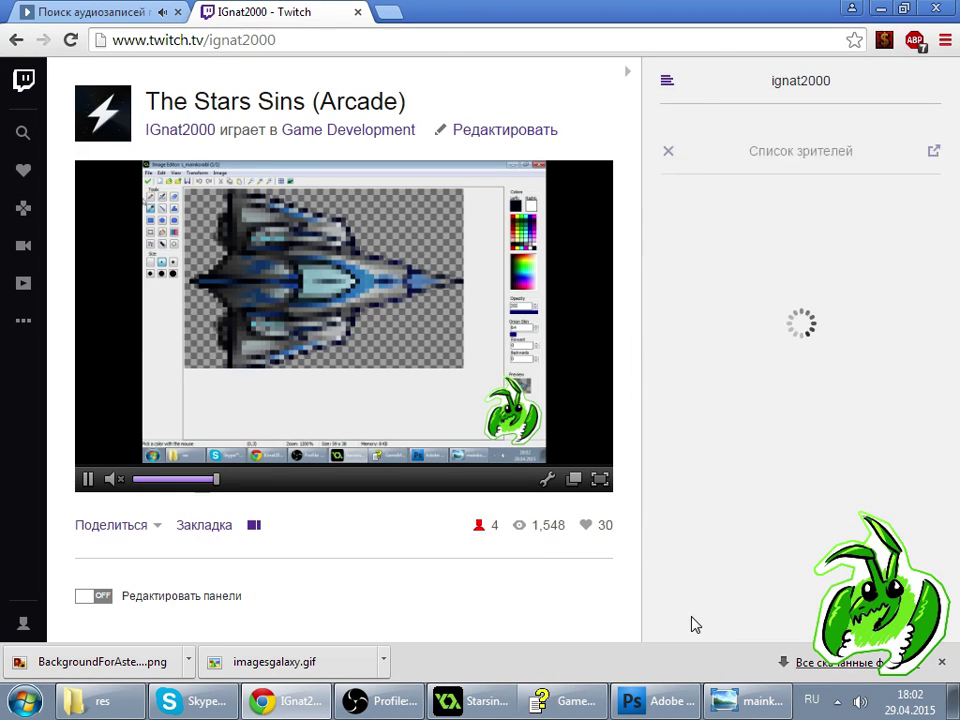
left_click(668, 127)
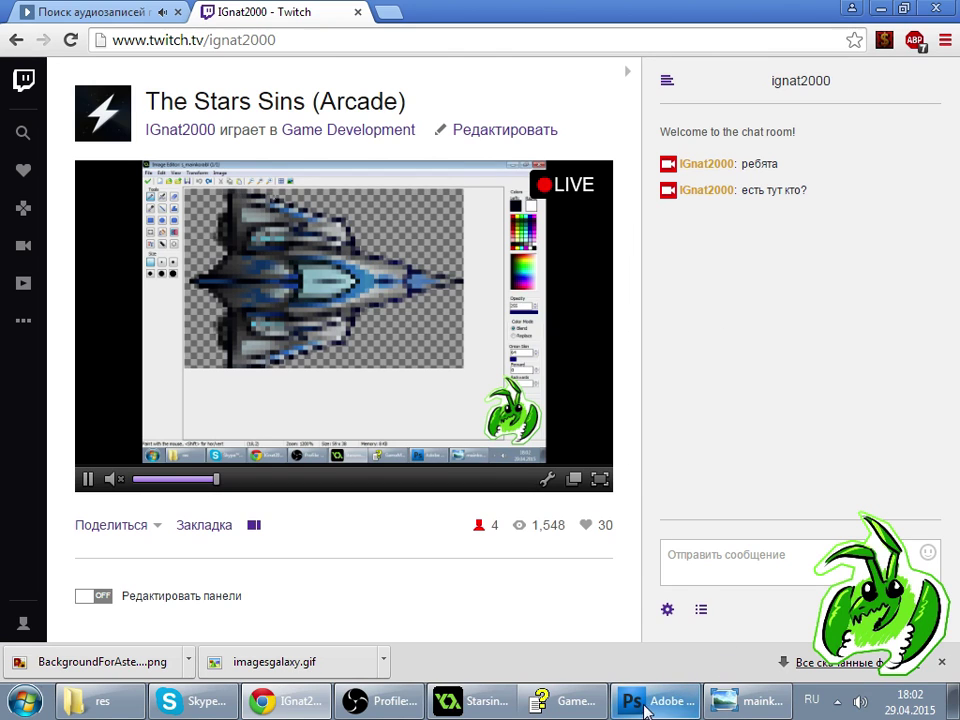
left_click(752, 700)
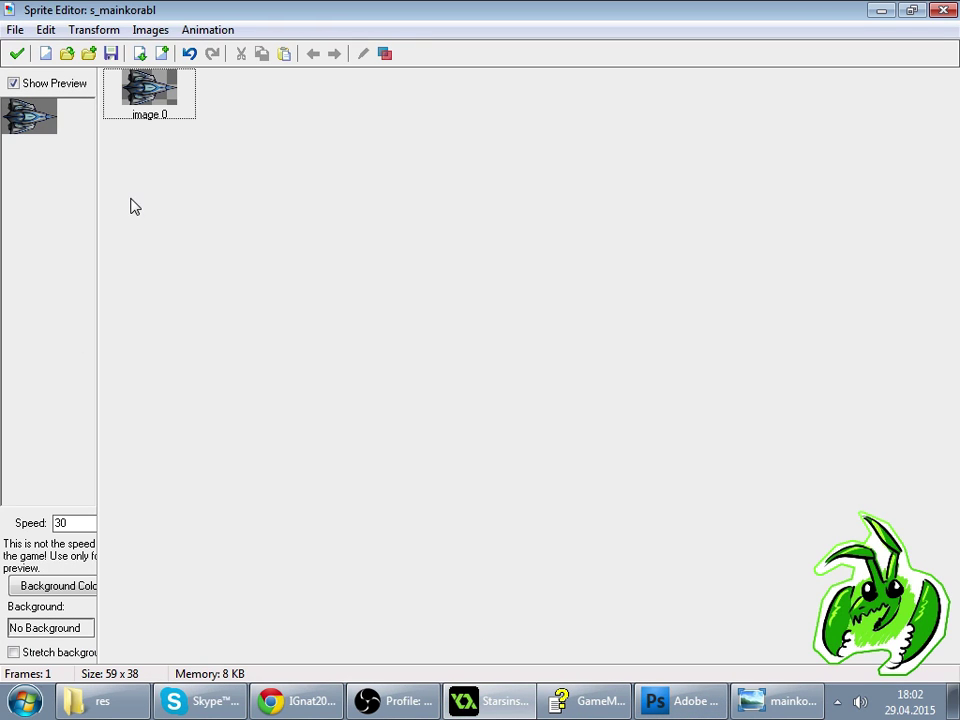
- Reopen the ship frame and trace the outline in near-black from the upper wing tip around the nose to the lower hull edge
double_click(149, 88)
left_click(303, 49)
left_click(303, 49)
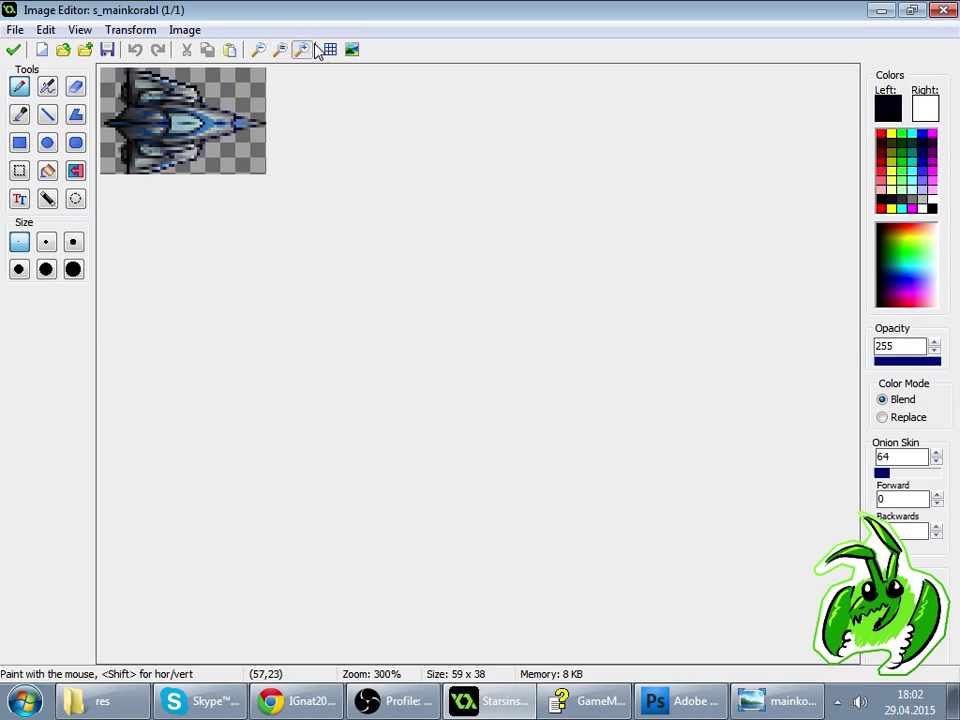
left_click(309, 49)
left_click(309, 49)
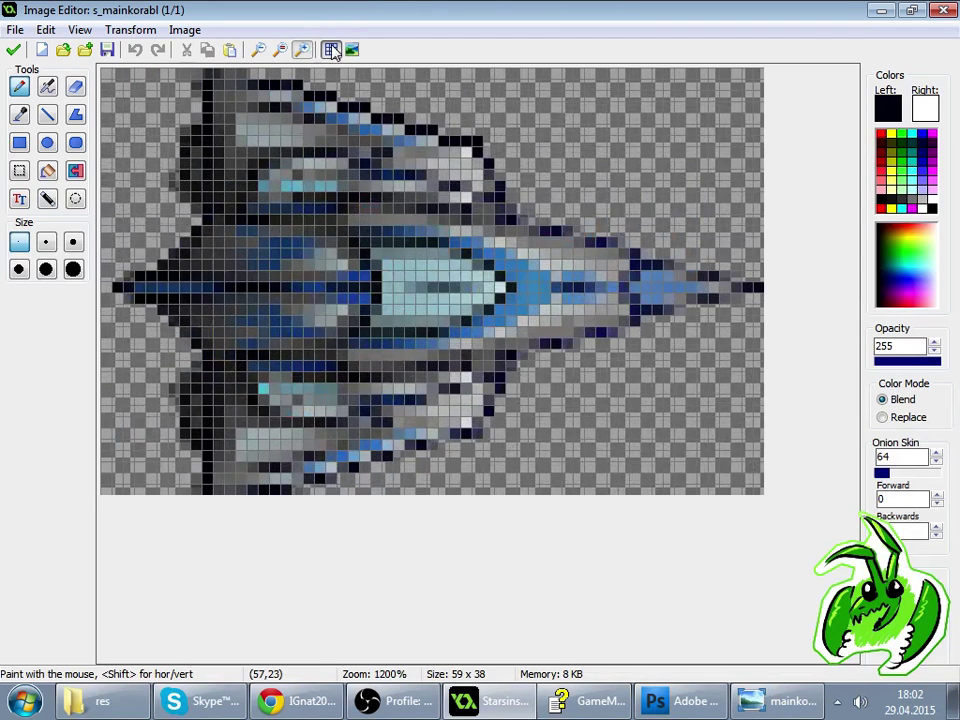
left_click(332, 50)
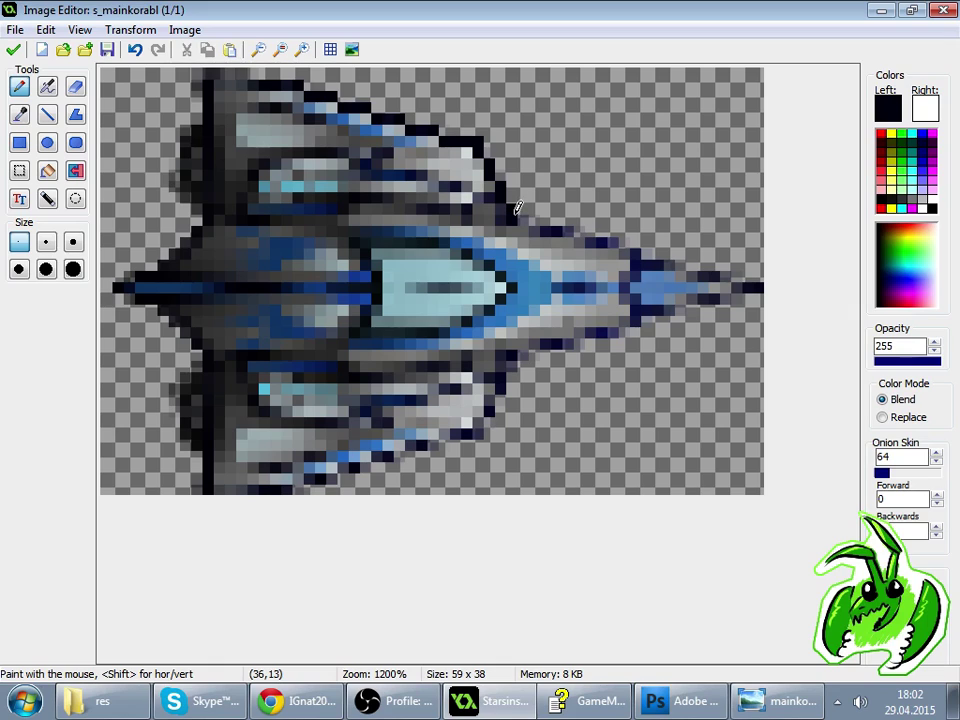
mouse_move(547, 218)
left_mouse_down()
mouse_move(599, 238)
mouse_move(592, 242)
mouse_move(619, 237)
mouse_move(629, 258)
mouse_move(645, 252)
mouse_move(739, 281)
left_mouse_up()
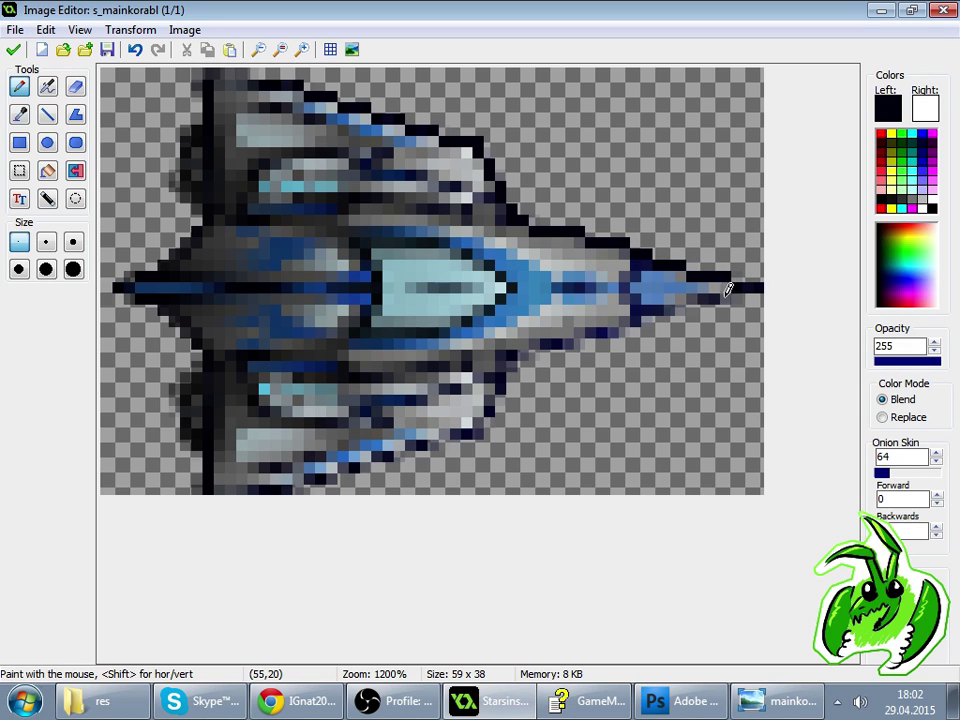
left_click(701, 298)
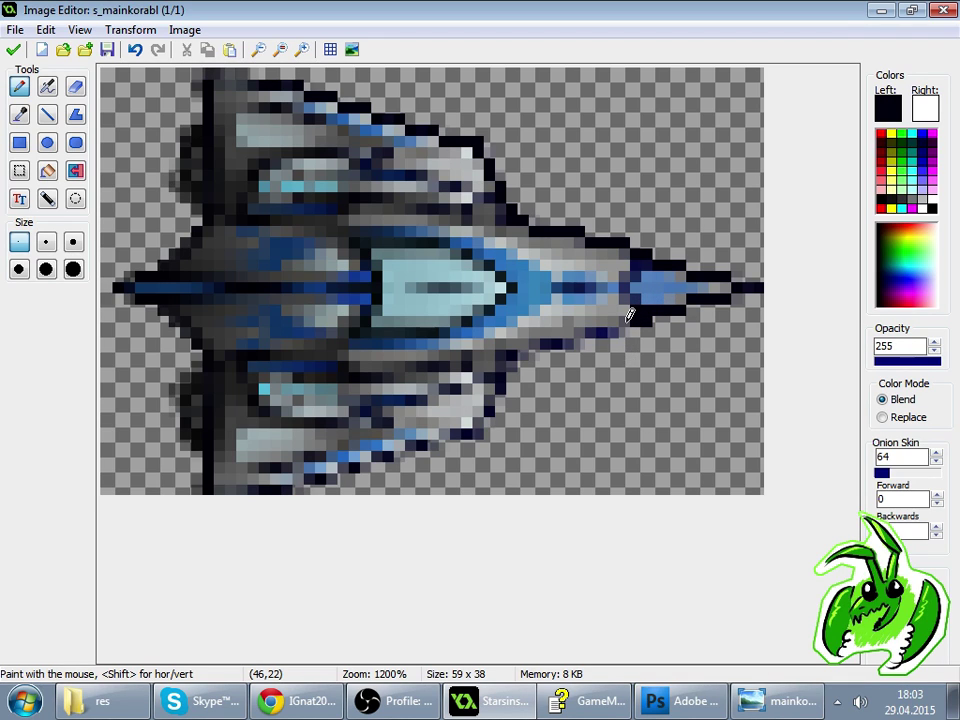
mouse_move(601, 321)
left_mouse_down()
mouse_move(601, 332)
mouse_move(549, 340)
left_mouse_up()
left_click(517, 347)
- Switch to Chrome, read the new Twitch chat messages and the viewer list, and switch back to GameMaker
left_click(300, 701)
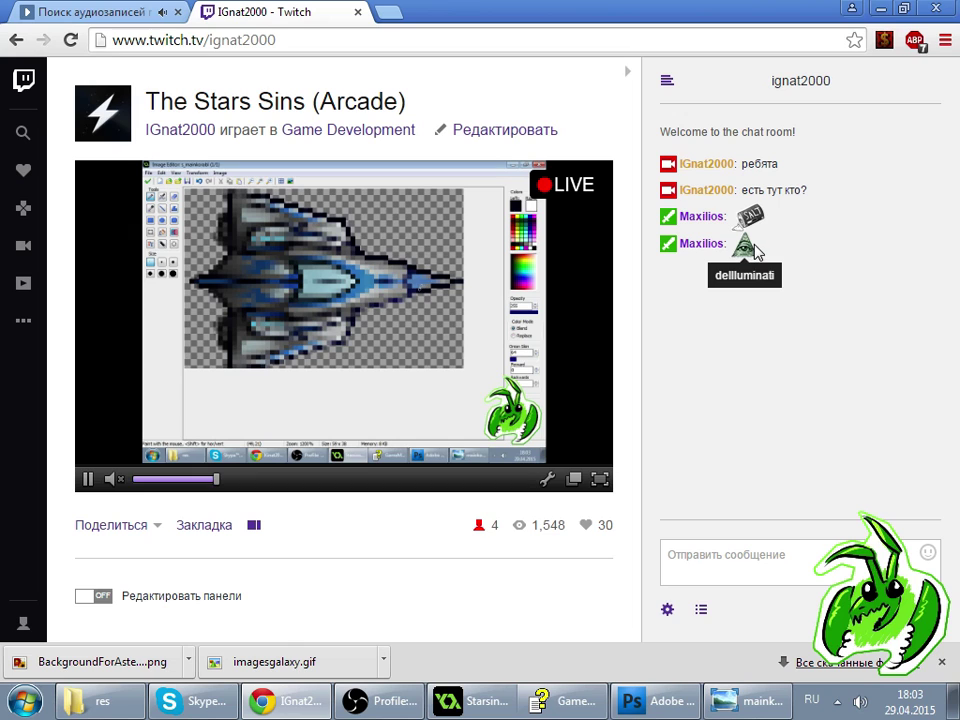
left_click(702, 608)
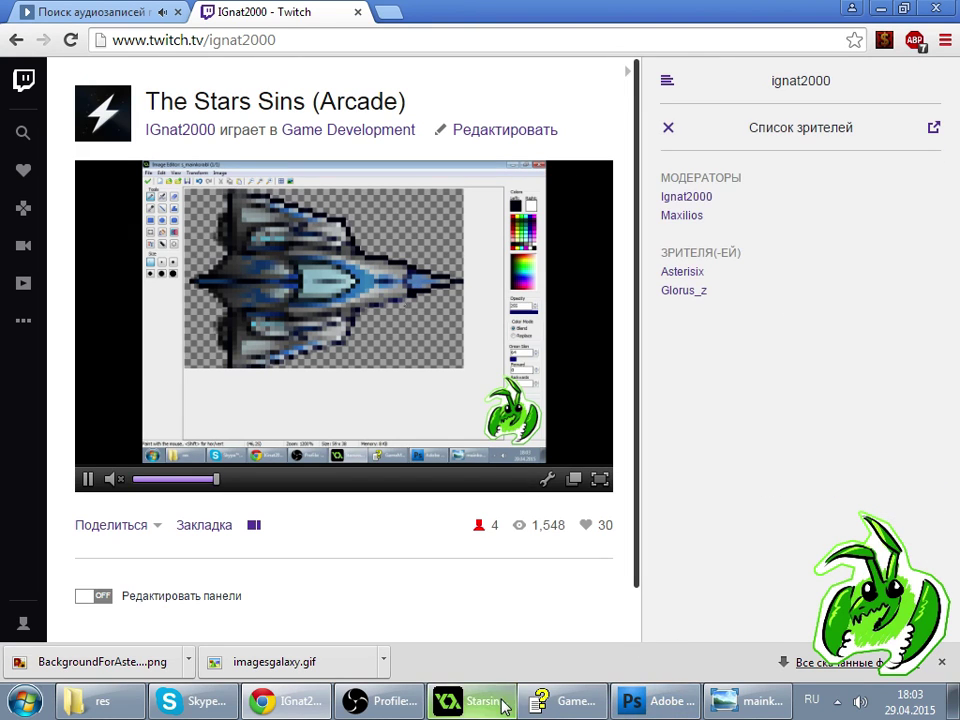
left_click(503, 703)
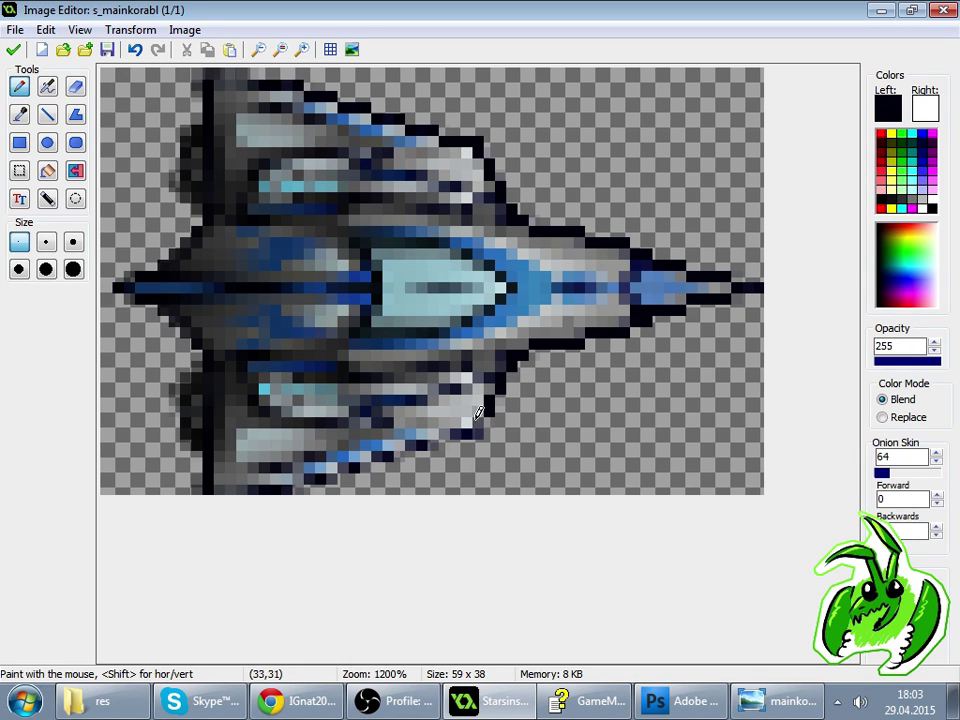
- Trace the lower wing's edge and the rear end of the upper wing in near-black, and accept the sprite changes
mouse_move(483, 420)
left_mouse_down()
mouse_move(414, 437)
mouse_move(396, 453)
mouse_move(364, 452)
mouse_move(364, 466)
mouse_move(298, 486)
mouse_move(217, 479)
left_mouse_up()
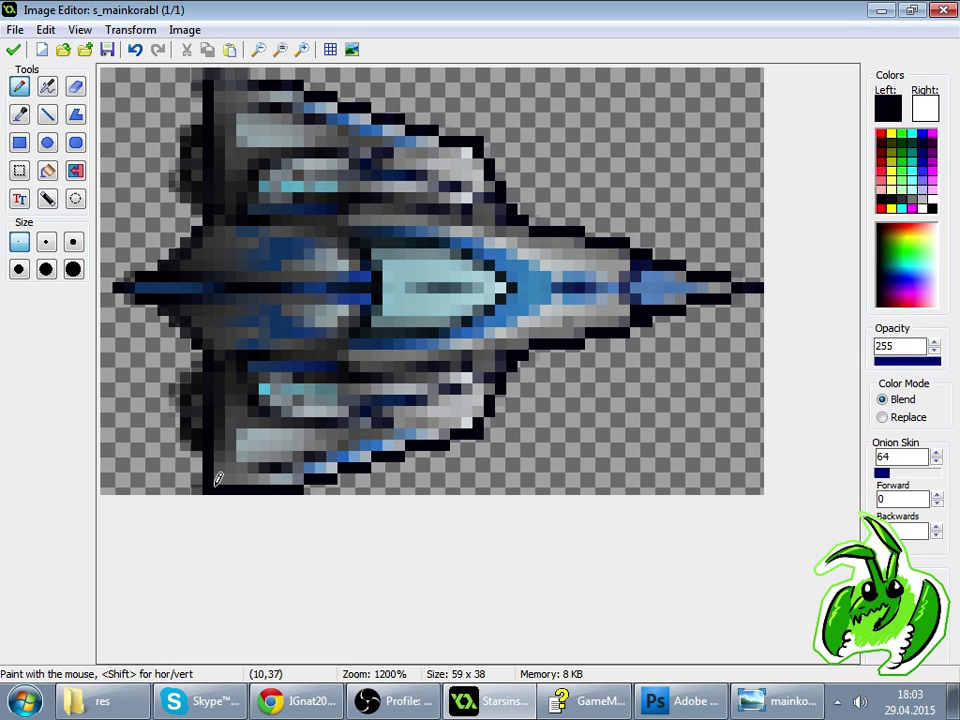
left_click_drag(265, 75, 214, 79)
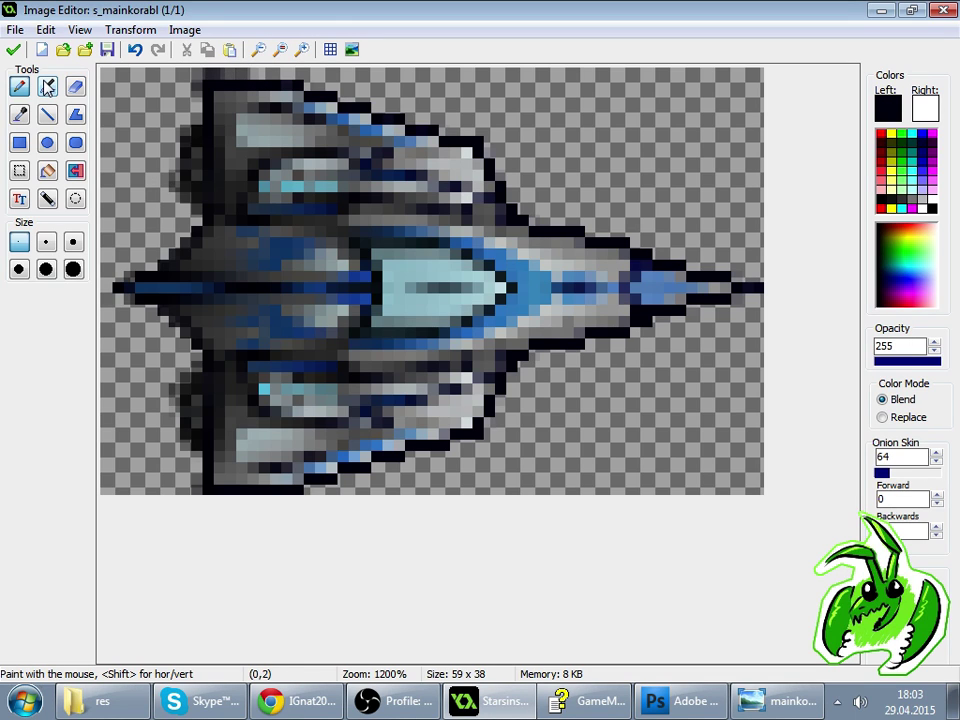
left_click(14, 48)
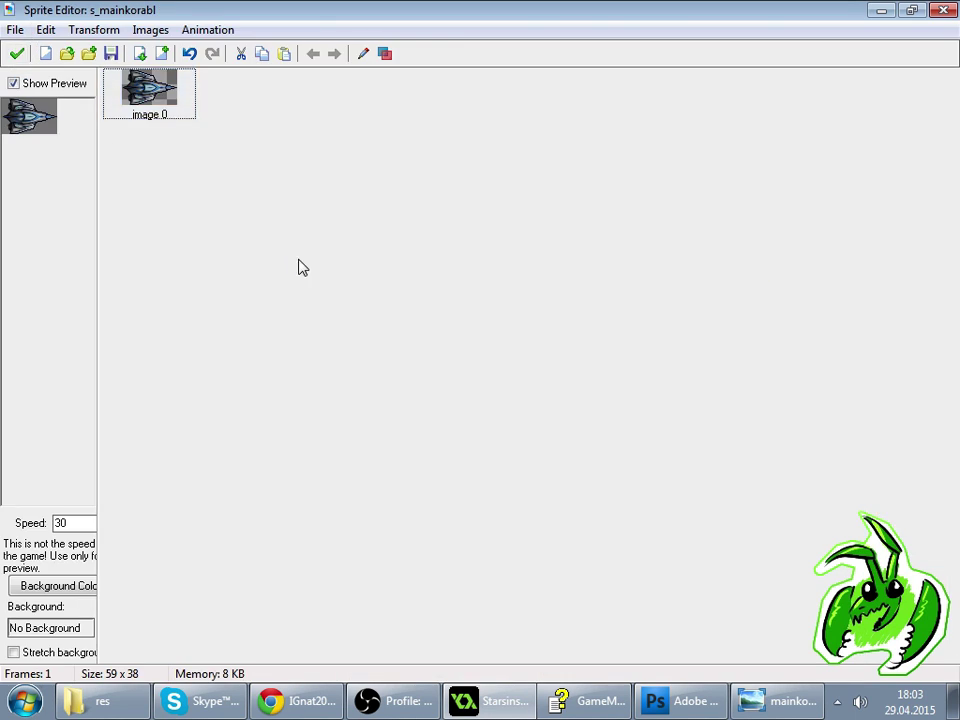
left_click(17, 53)
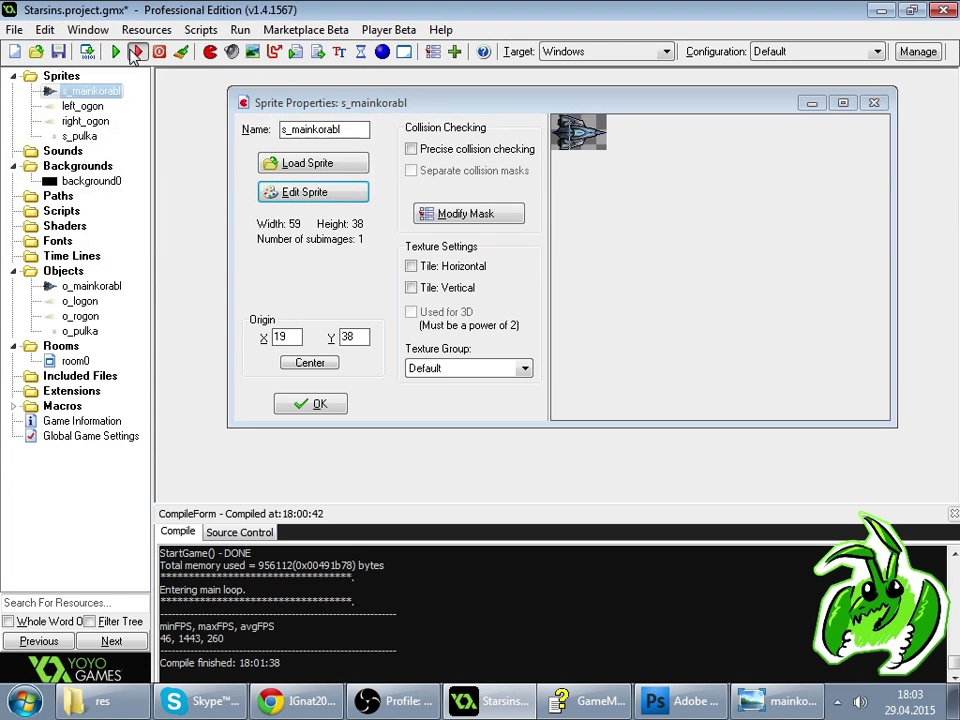
- Run the game to test the scaled ship and its shots, close it, and check the Twitch chat in Chrome
left_click(128, 45)
key("alt+Tab")
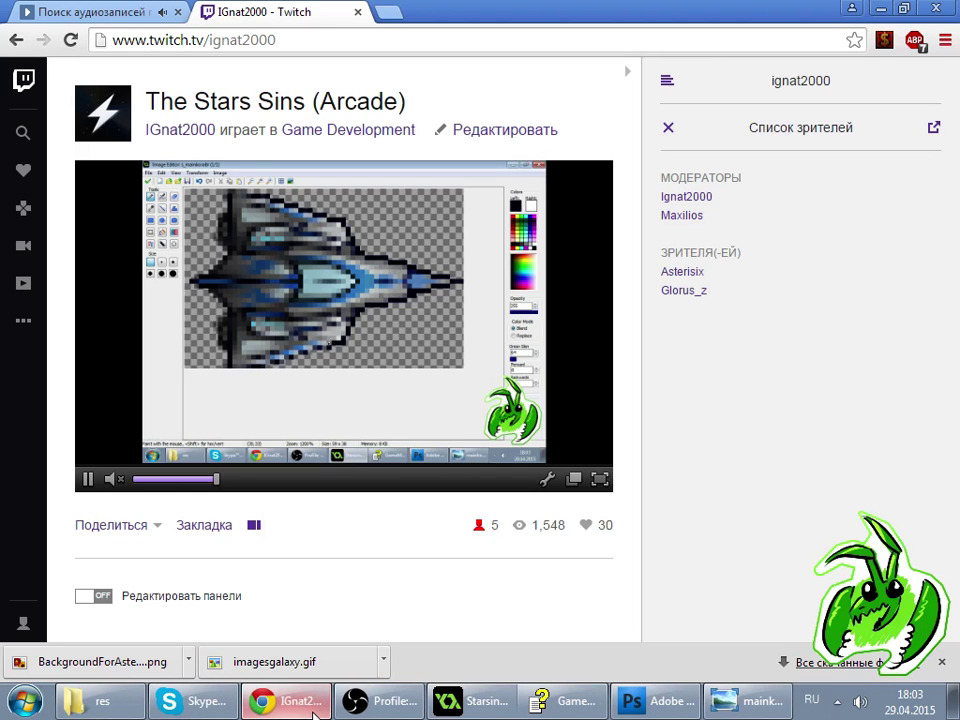
left_click(668, 128)
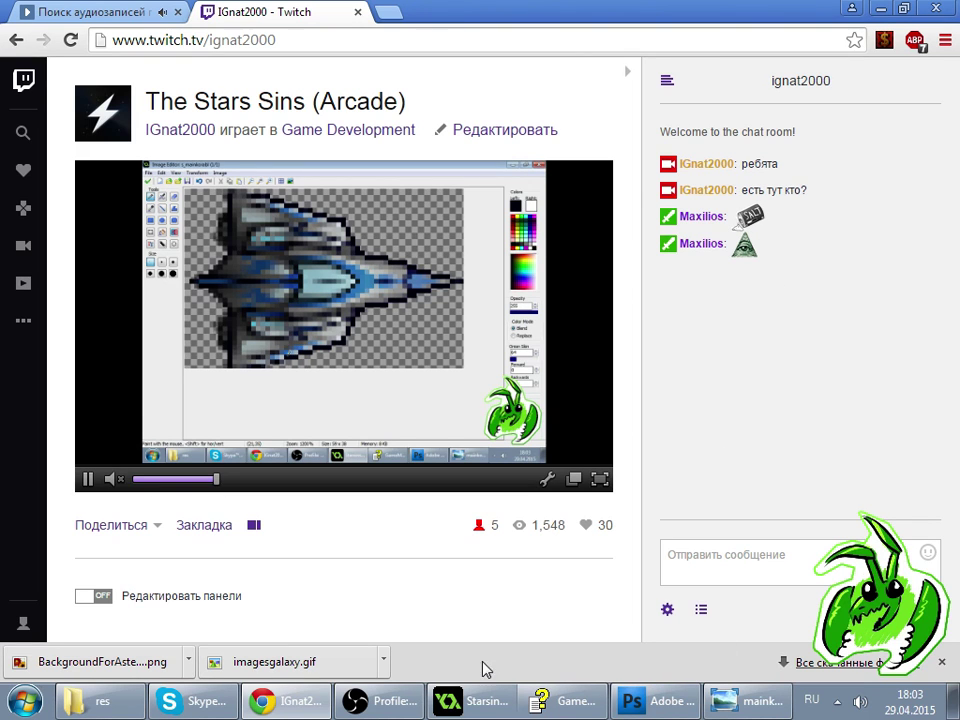
left_click(478, 702)
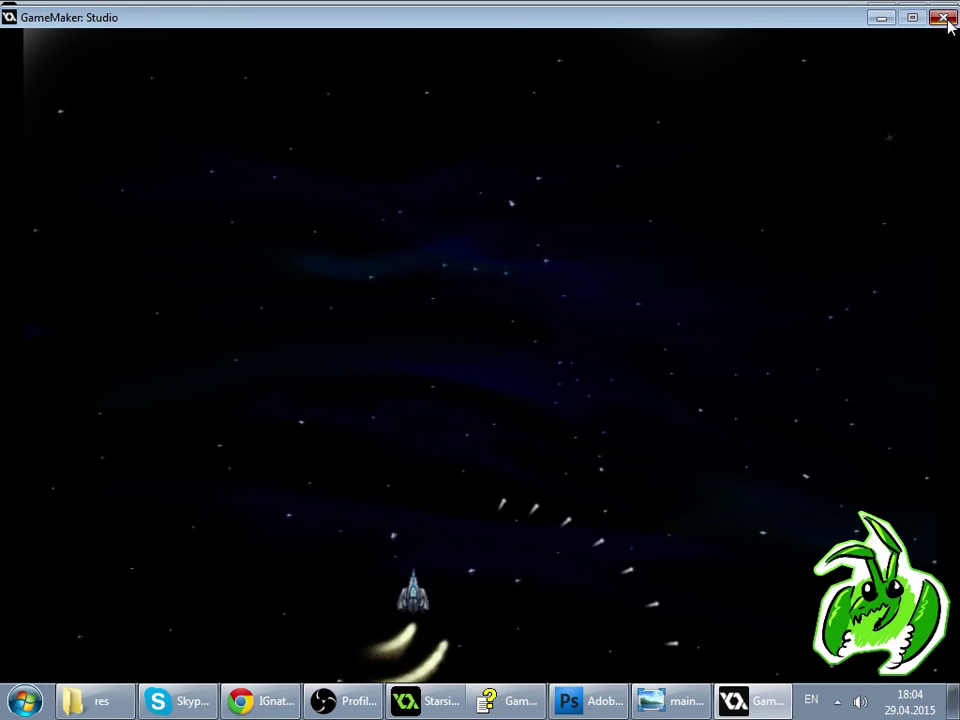
left_click(944, 18)
left_click(285, 701)
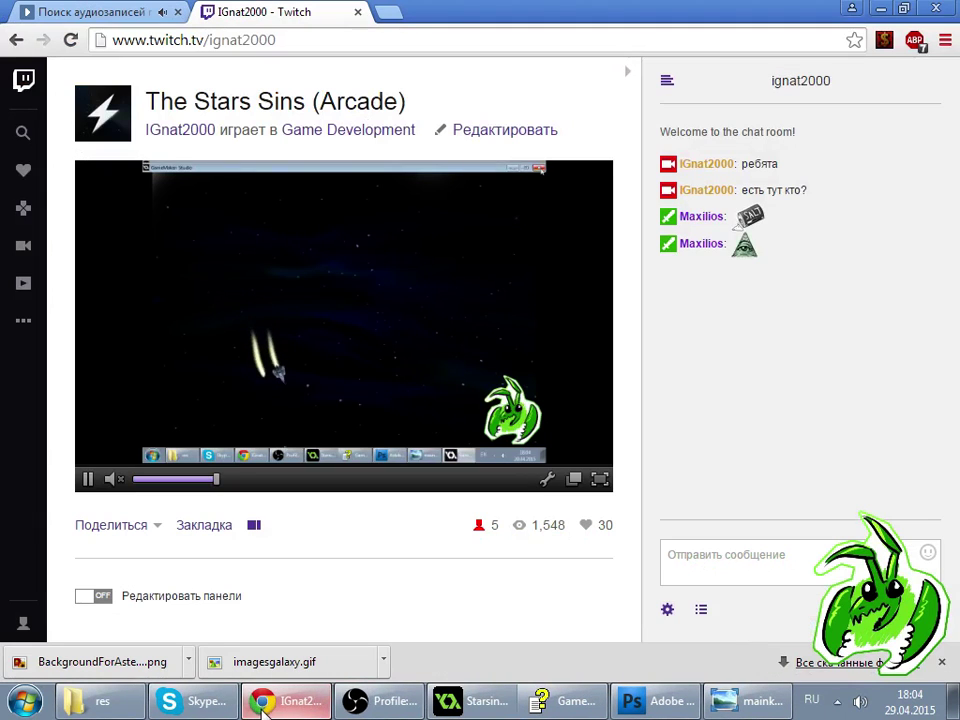
left_click(490, 702)
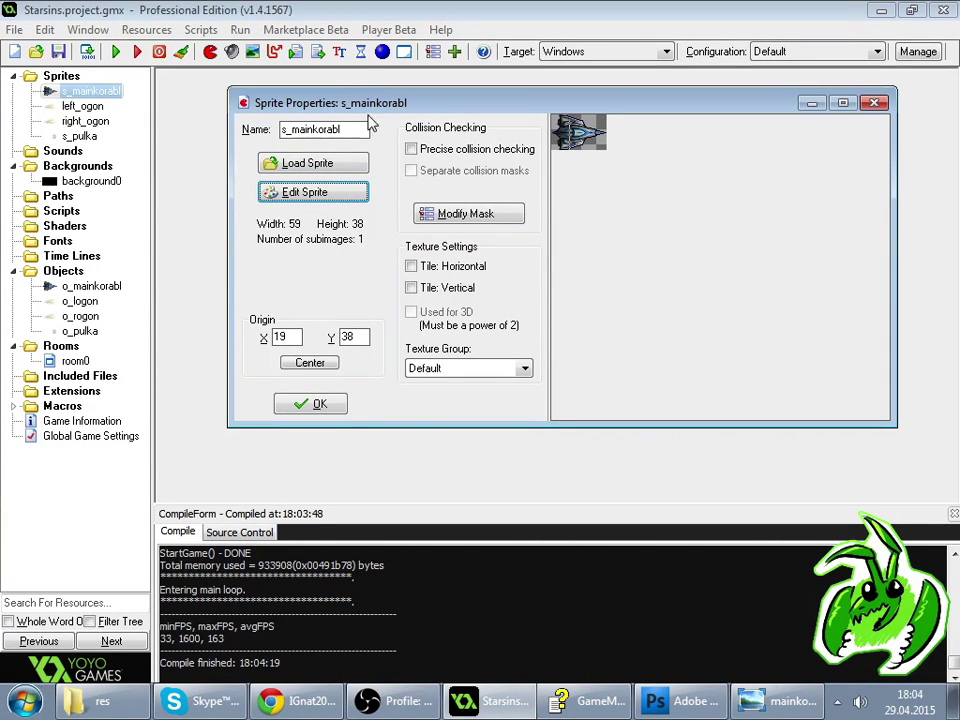
- Load mini mainkorabl.png as the s_mainkorabl sprite image and open it in the Sprite Editor
left_click(345, 175)
left_click(480, 228)
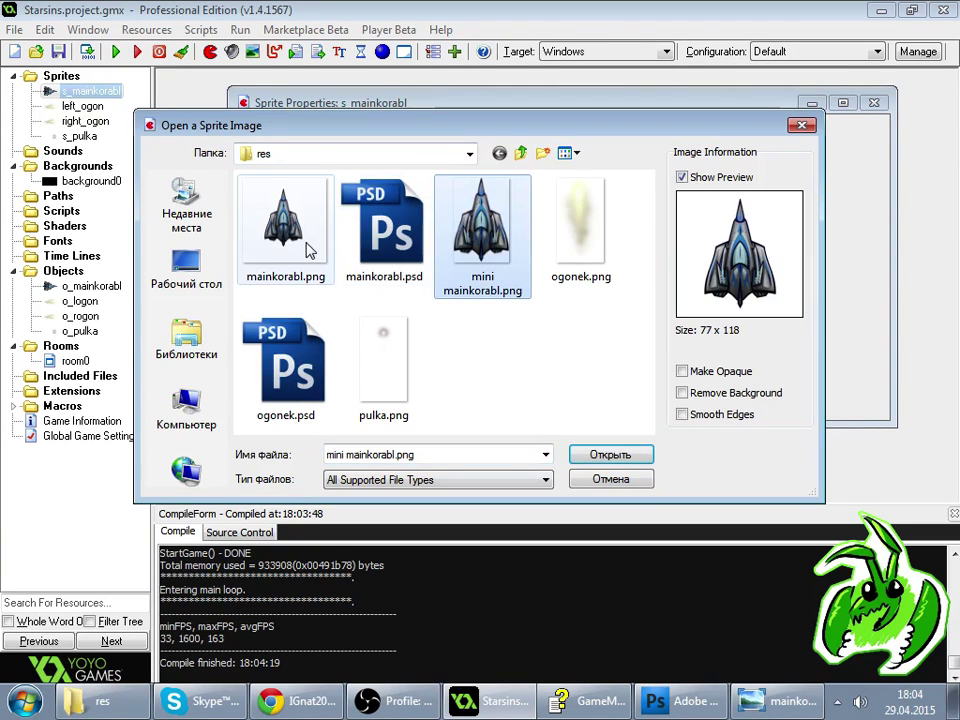
double_click(488, 240)
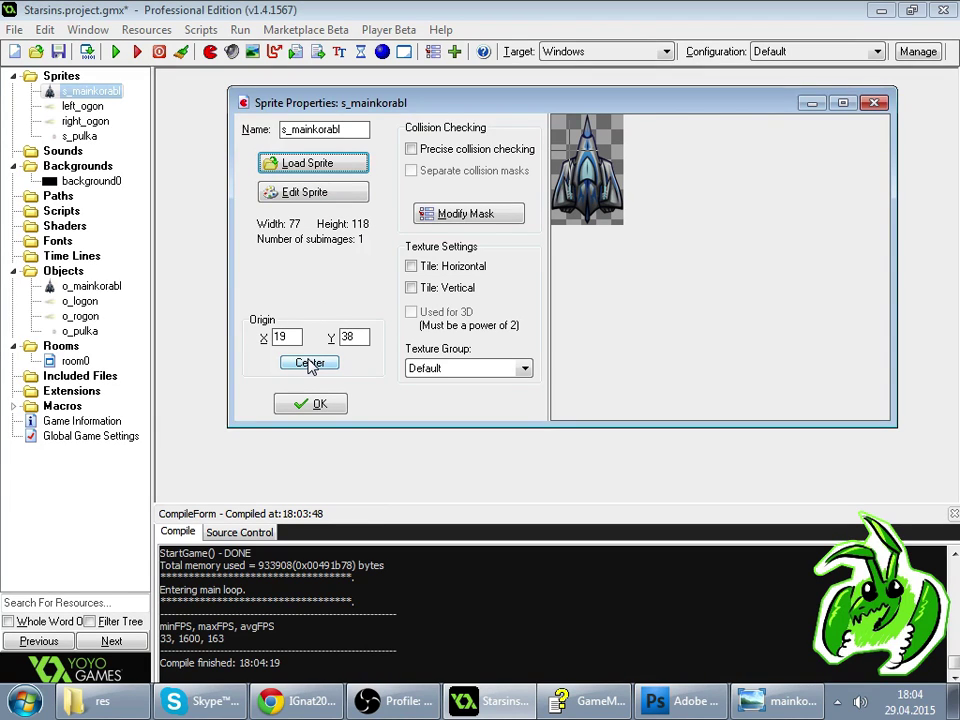
left_click(350, 191)
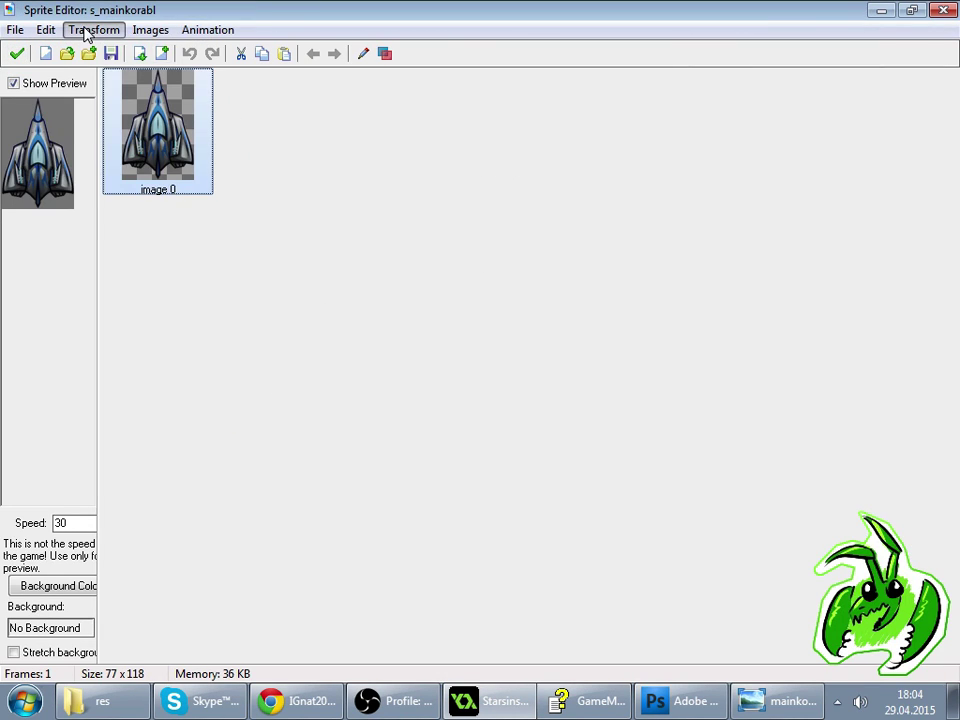
- Resize the sprite's canvas to 118 x 181 pixels, keeping the aspect ratio and the ship centred
left_click(93, 30)
left_click(326, 171)
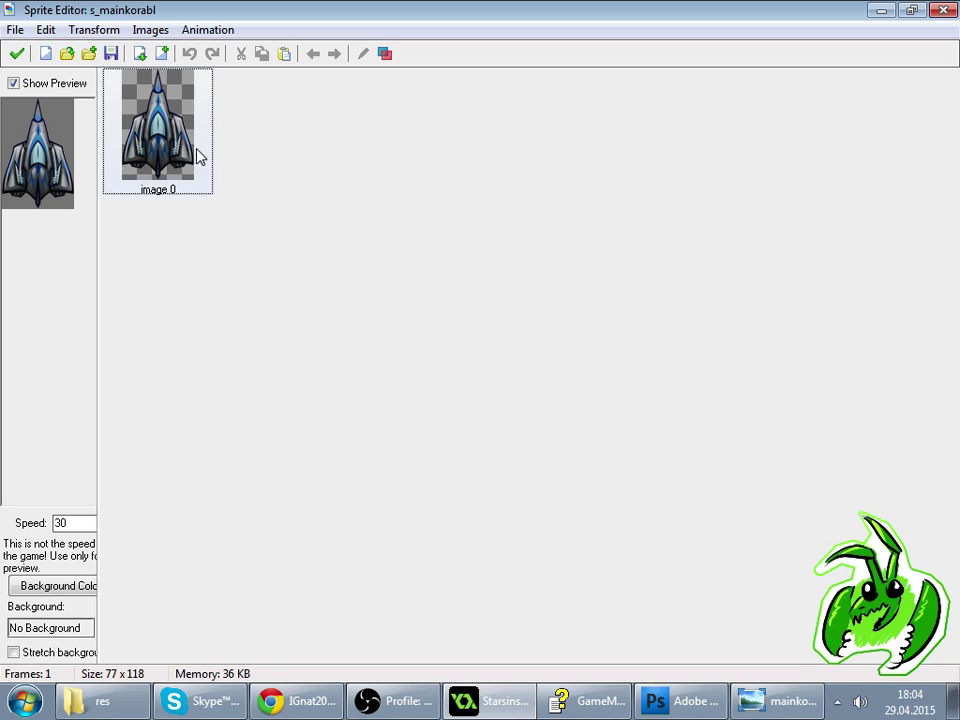
left_click(108, 30)
left_click(100, 160)
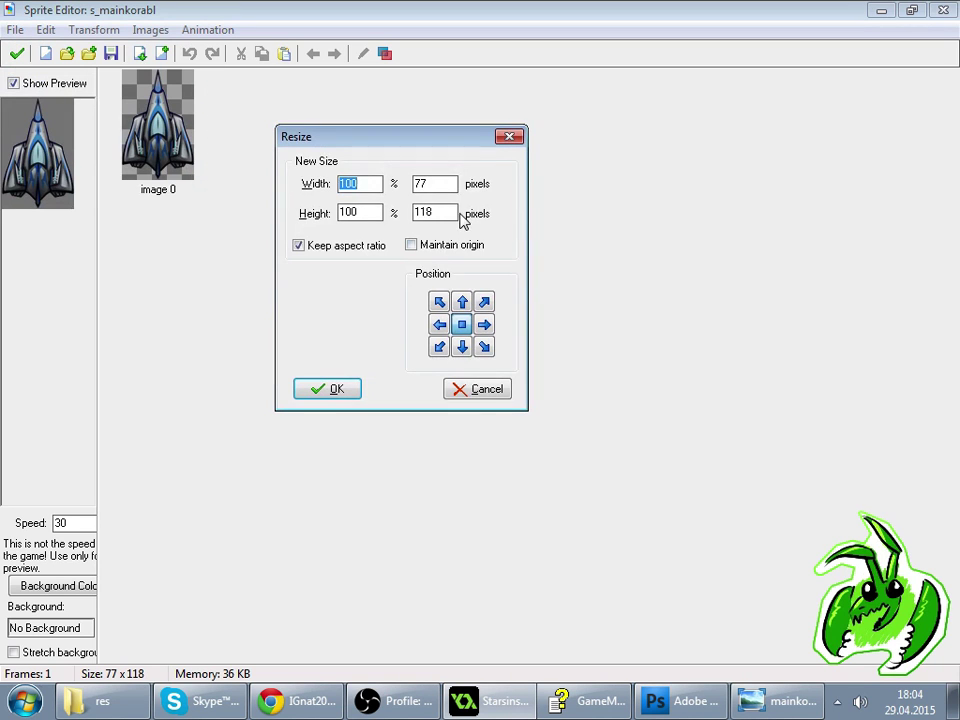
double_click(431, 183)
type("11")
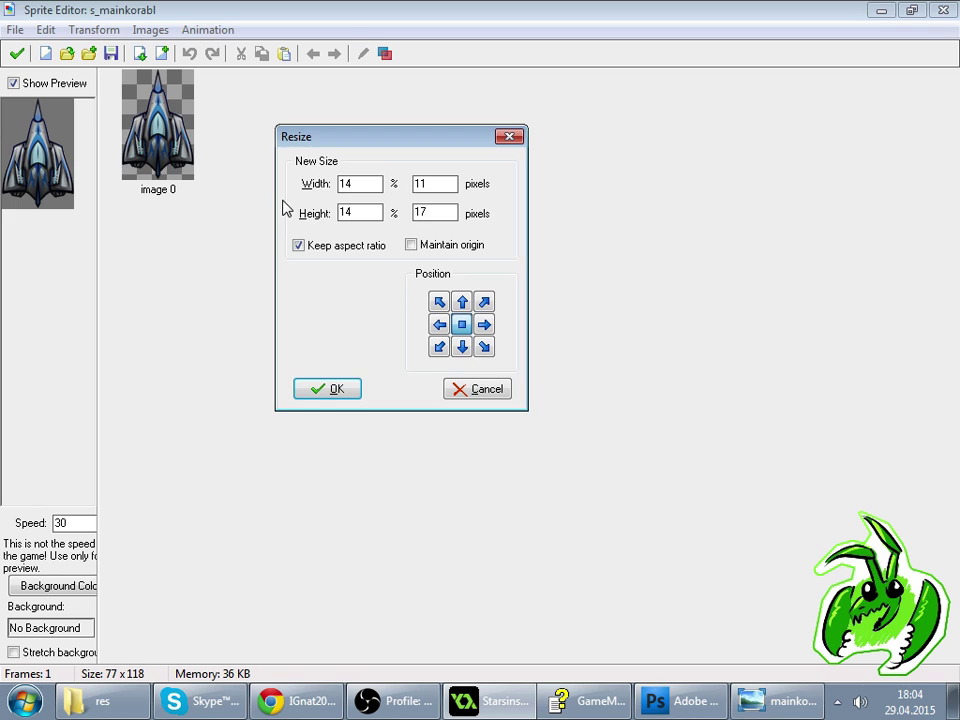
key("Return")
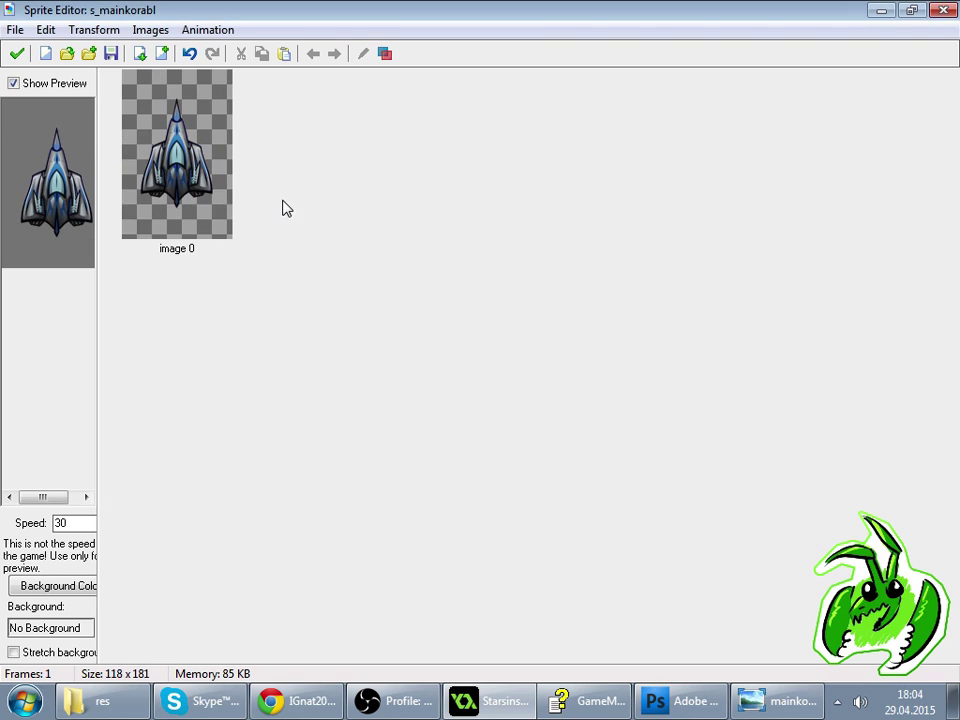
- Rotate the ship image 90 degrees clockwise, applied to all images in the sprite
left_click(92, 29)
left_click(93, 97)
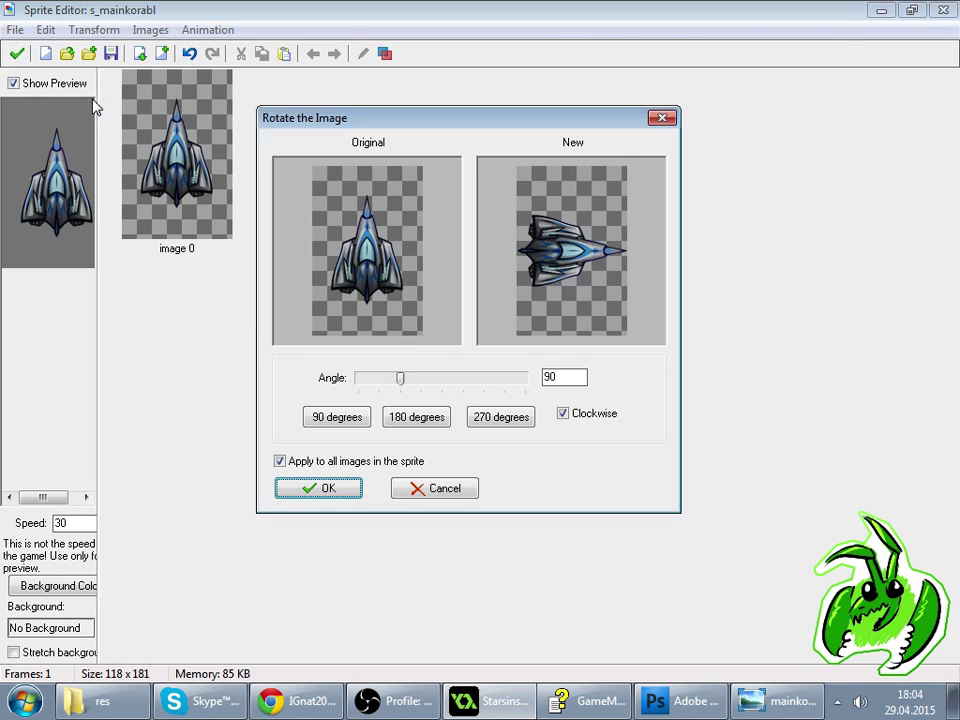
key("Return")
- Crop the rotated ship image to remove its empty margins and keep the edited sprite
left_click(88, 29)
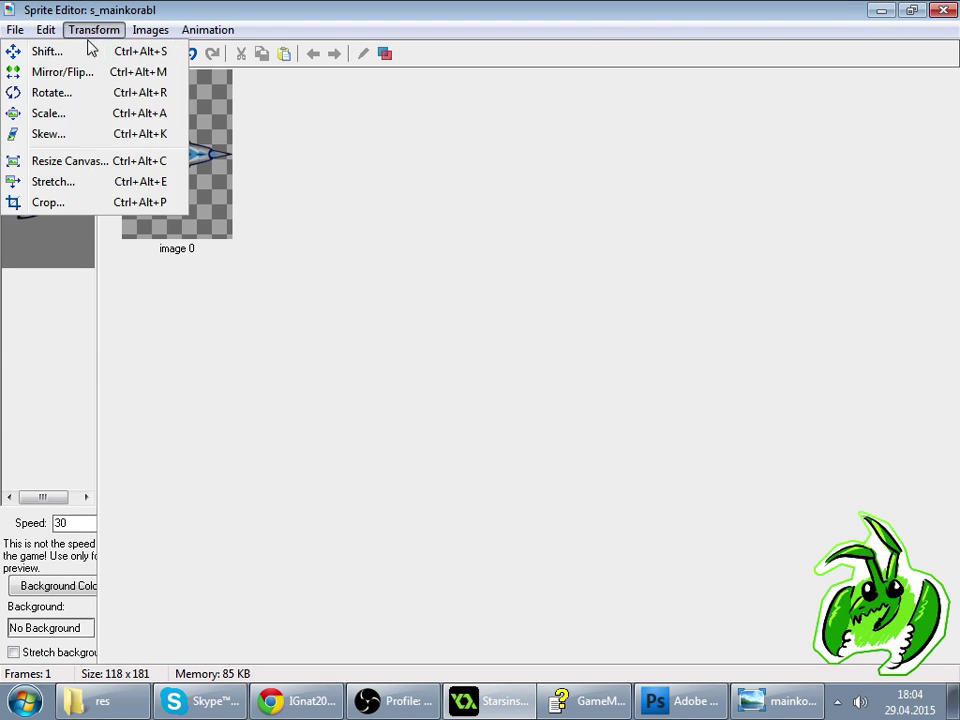
left_click(76, 202)
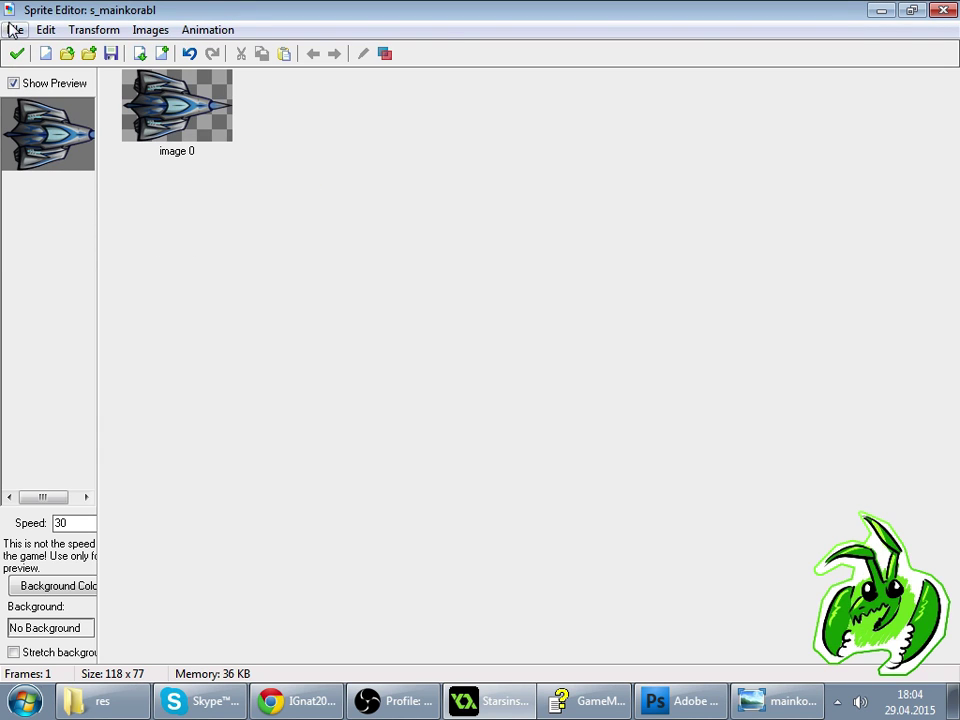
left_click(16, 53)
- Centre the s_mainkorabl sprite's origin, set its X to 39, and accept the sprite properties
left_click(312, 363)
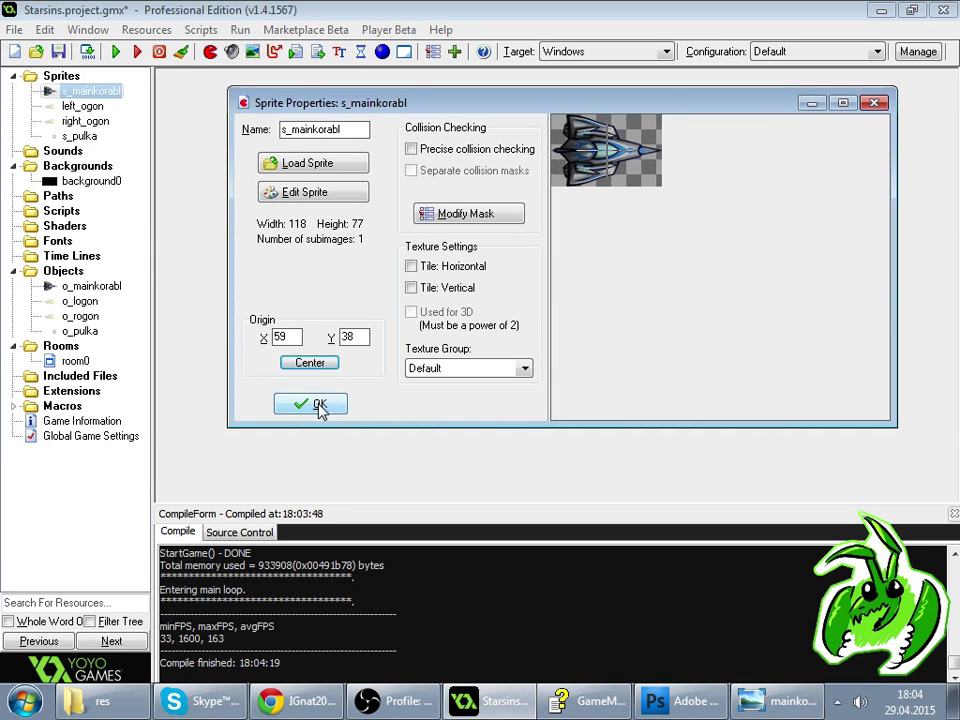
left_click(288, 337)
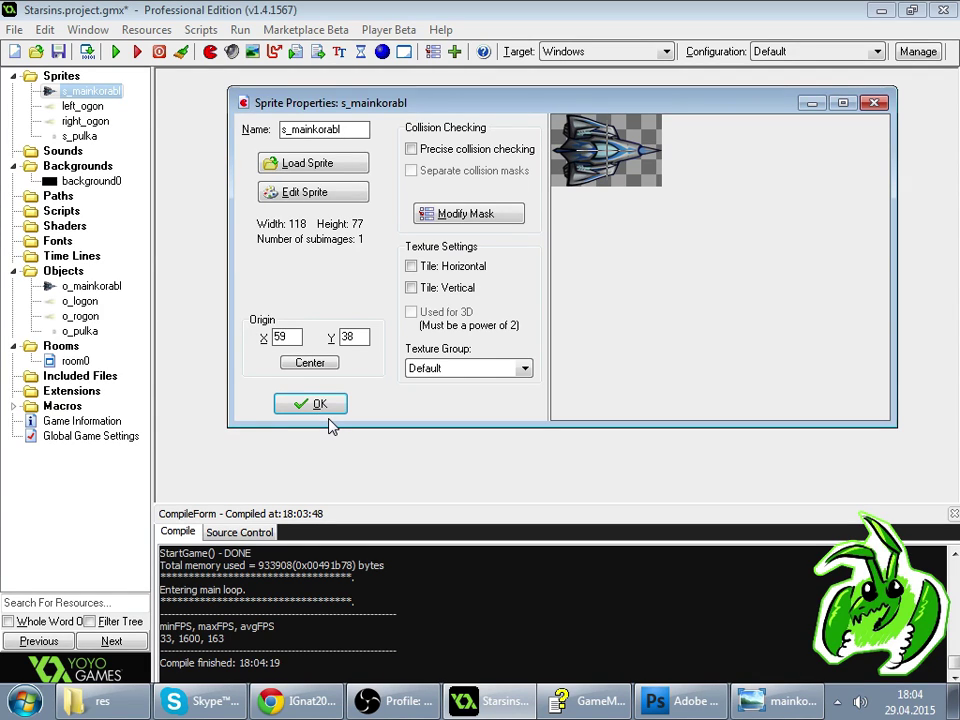
double_click(280, 337)
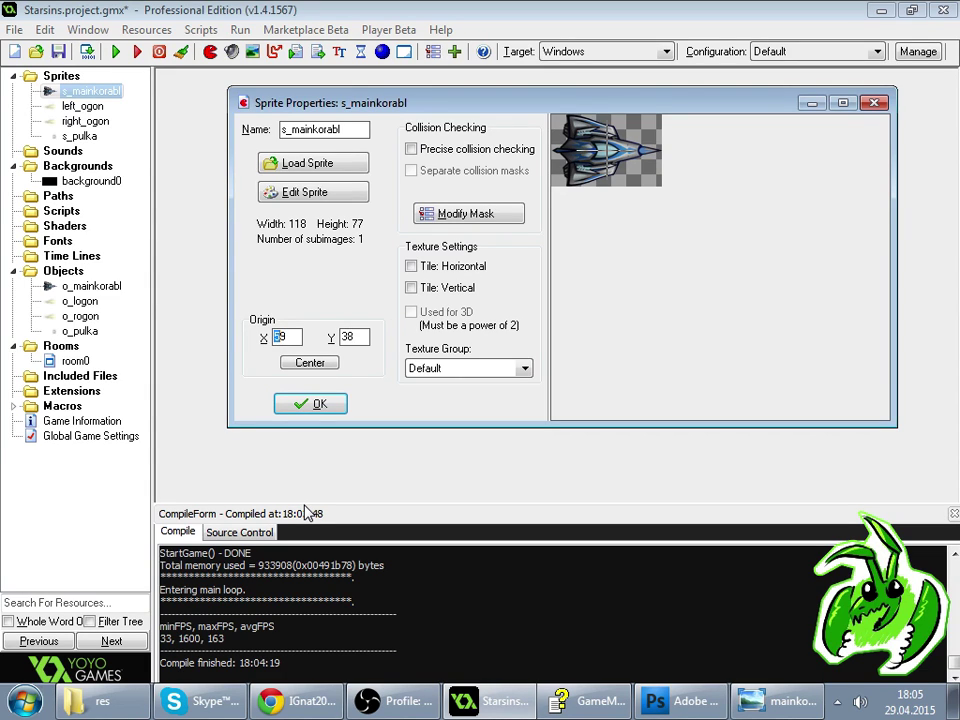
type("38")
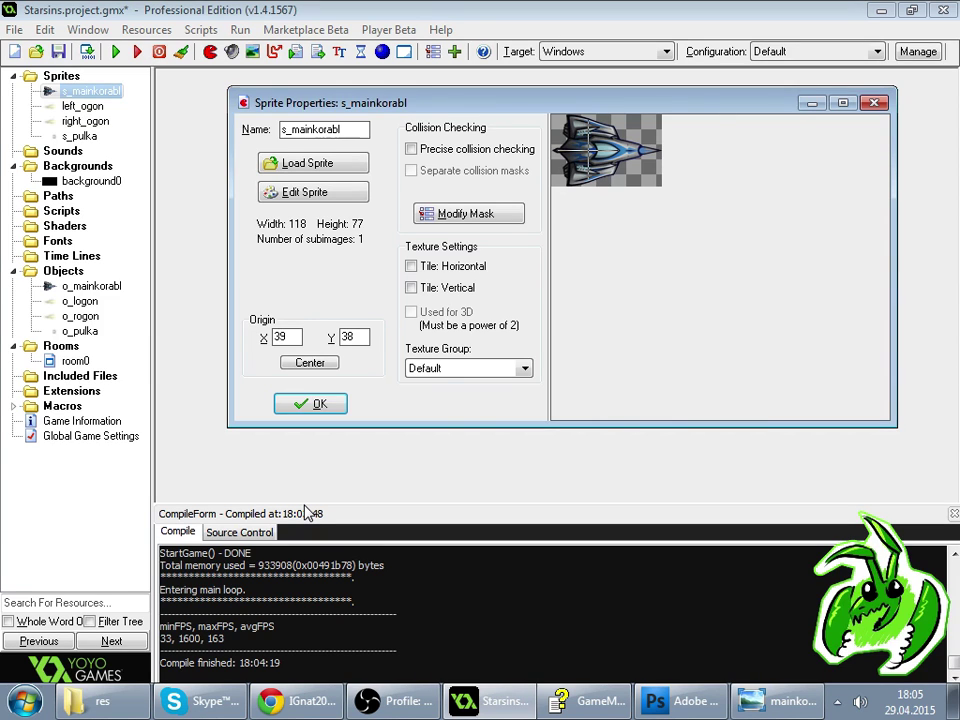
key("Return")
- Check the Twitch stream's viewer list in Chrome and return to GameMaker
left_click(290, 700)
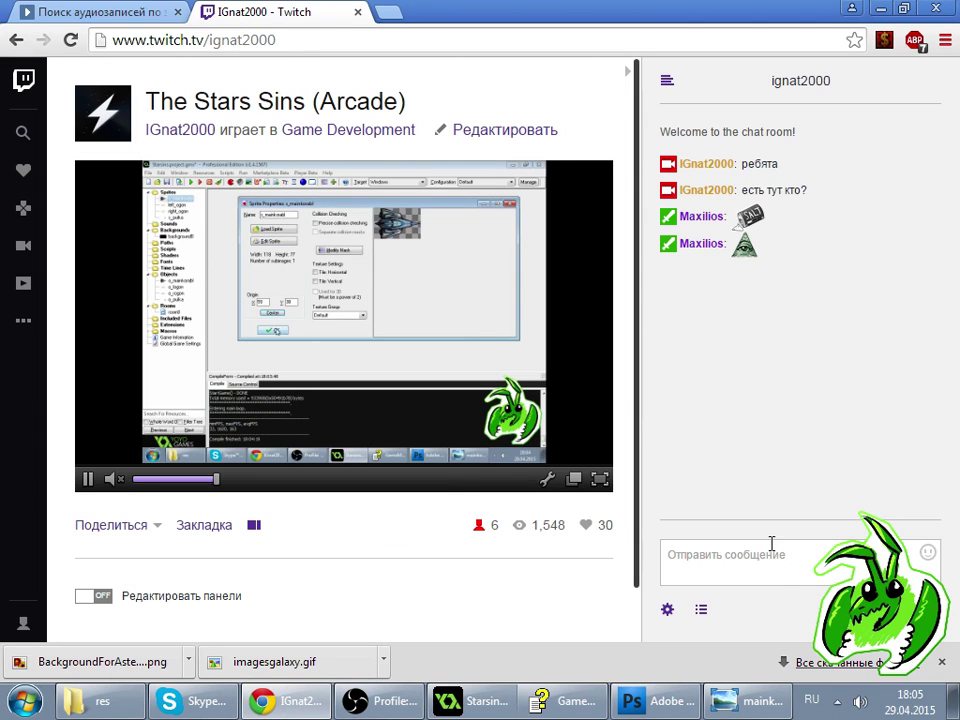
left_click(701, 609)
left_click(505, 705)
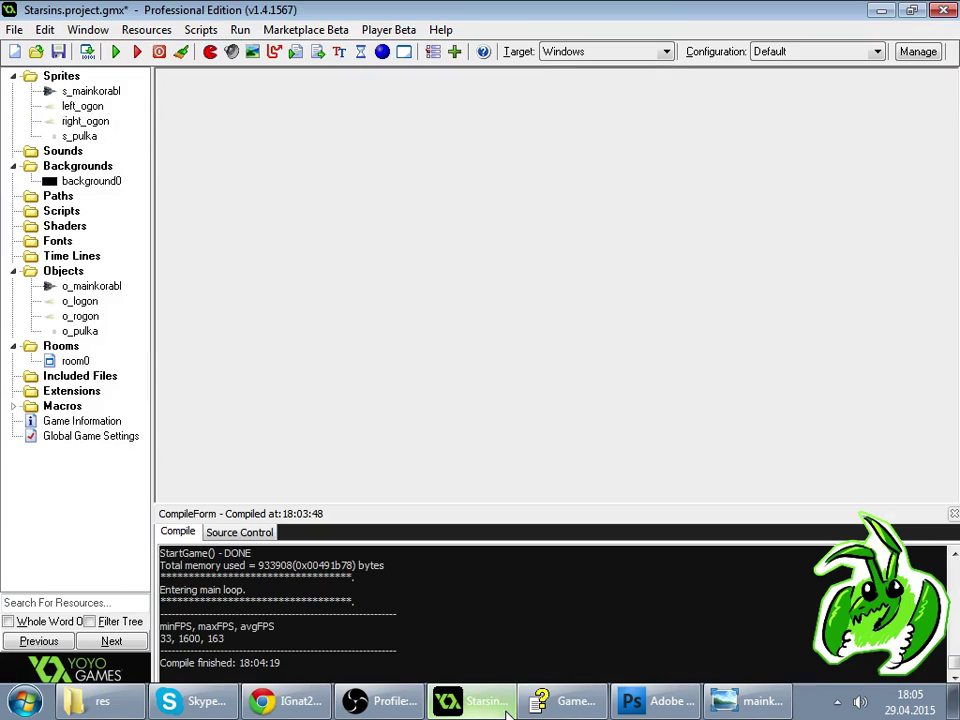
- Open room0, hide its grid, and set the room's width to 2048 and height to 1536
double_click(76, 361)
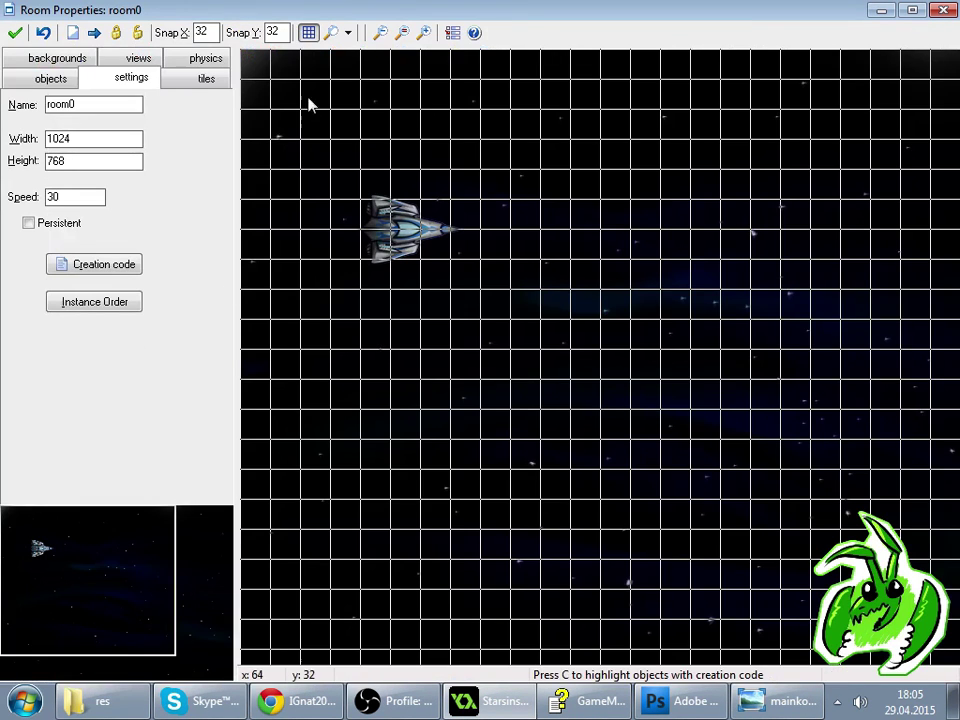
left_click(308, 32)
scroll(98, 580, "down", 2)
scroll(104, 578, "down", 1)
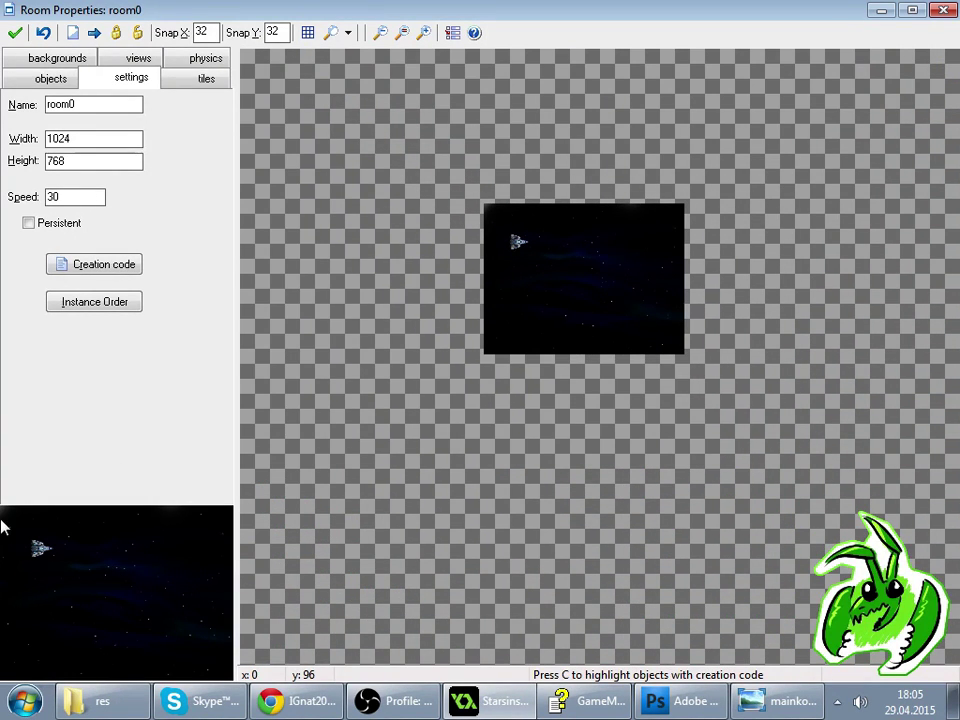
double_click(67, 141)
type("2048")
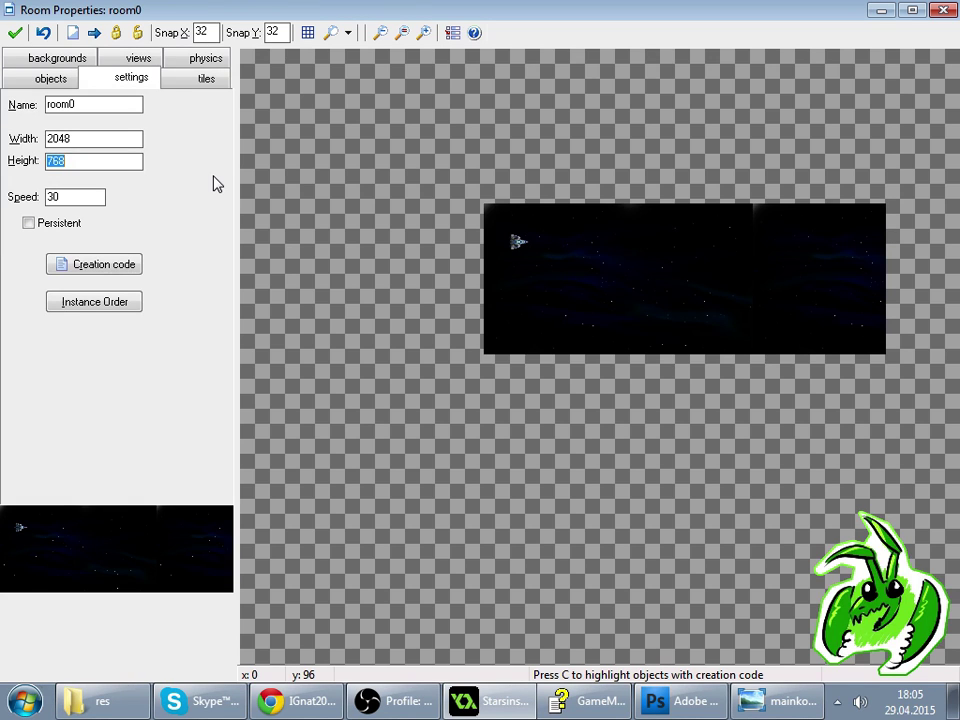
type("1536")
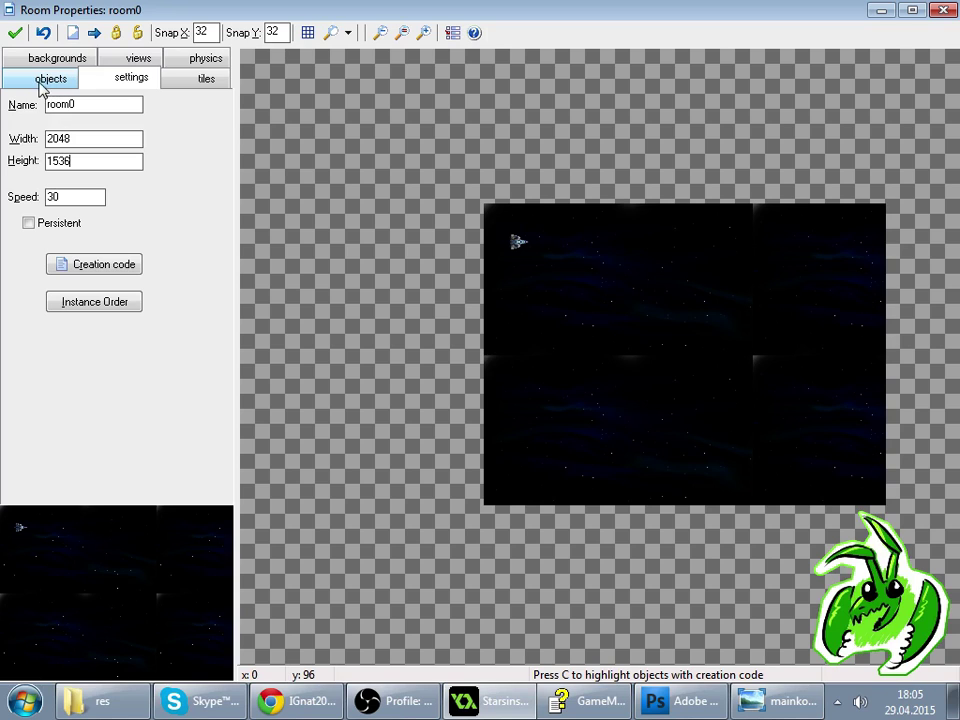
- Set View 0's view in room and port on screen to 2048 x 1536, and accept the room changes
left_click(135, 59)
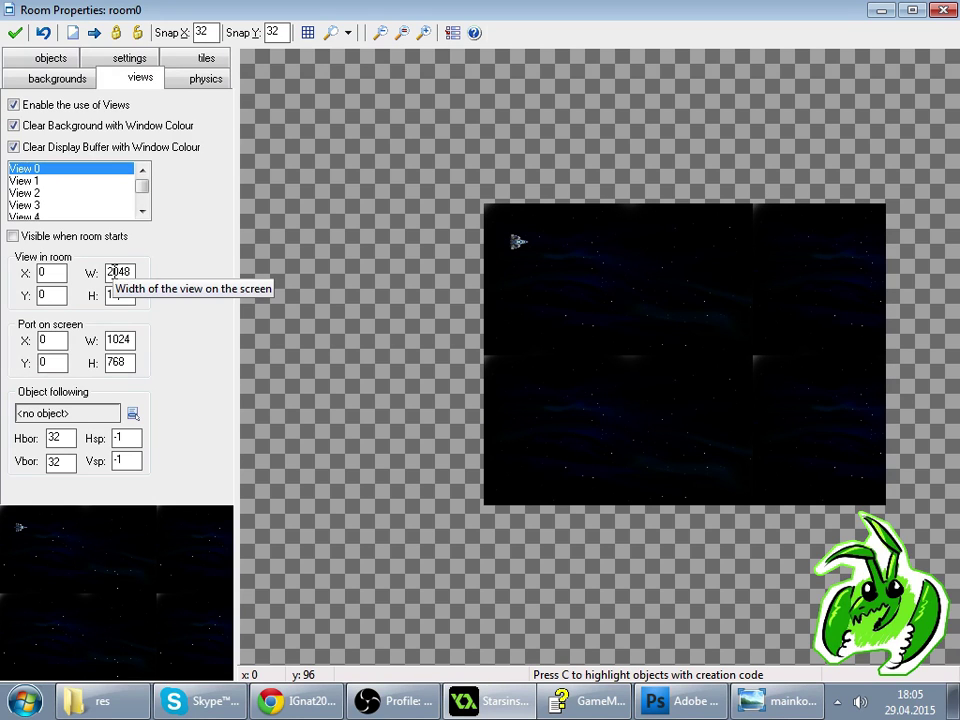
type("536")
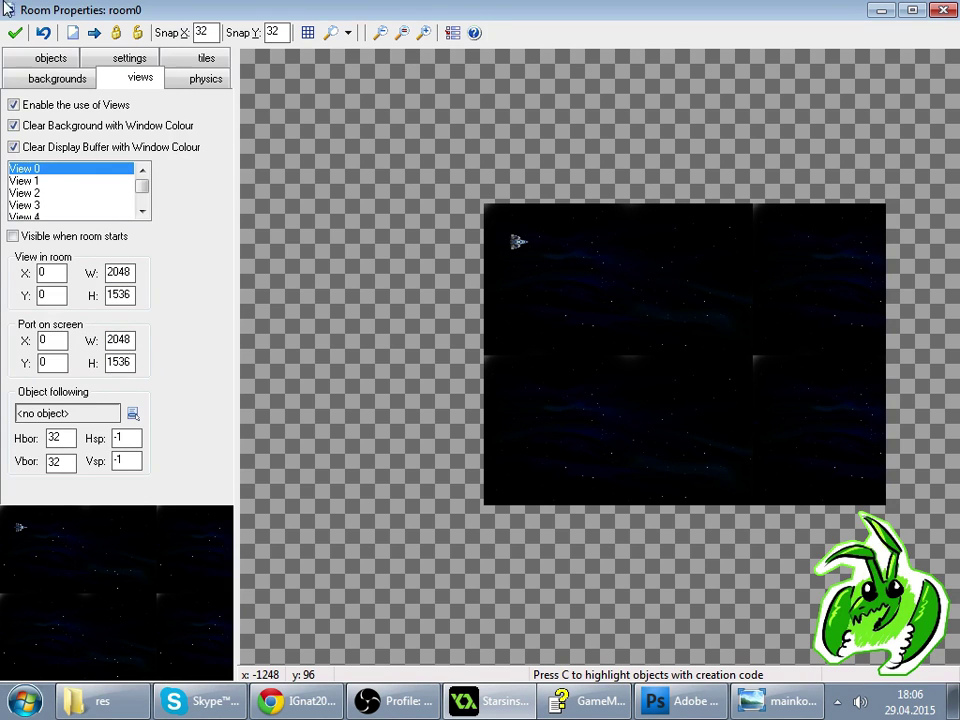
left_click(16, 33)
- Run the game to test the enlarged room, check the Twitch chat in Chrome while it compiles, and close the game
left_click(115, 51)
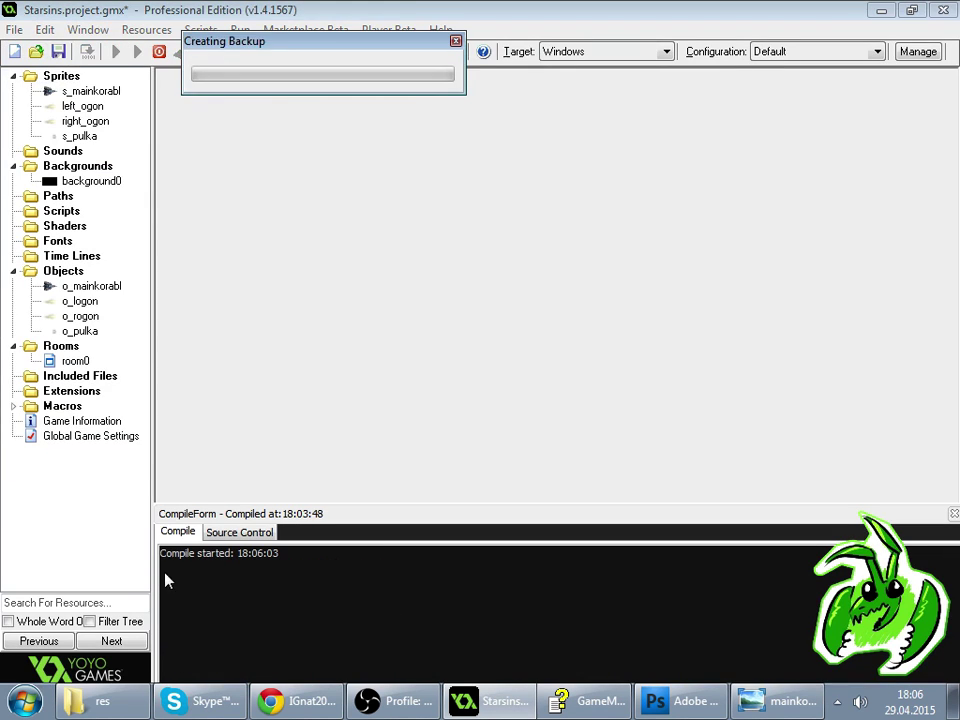
left_click(298, 701)
left_click(668, 127)
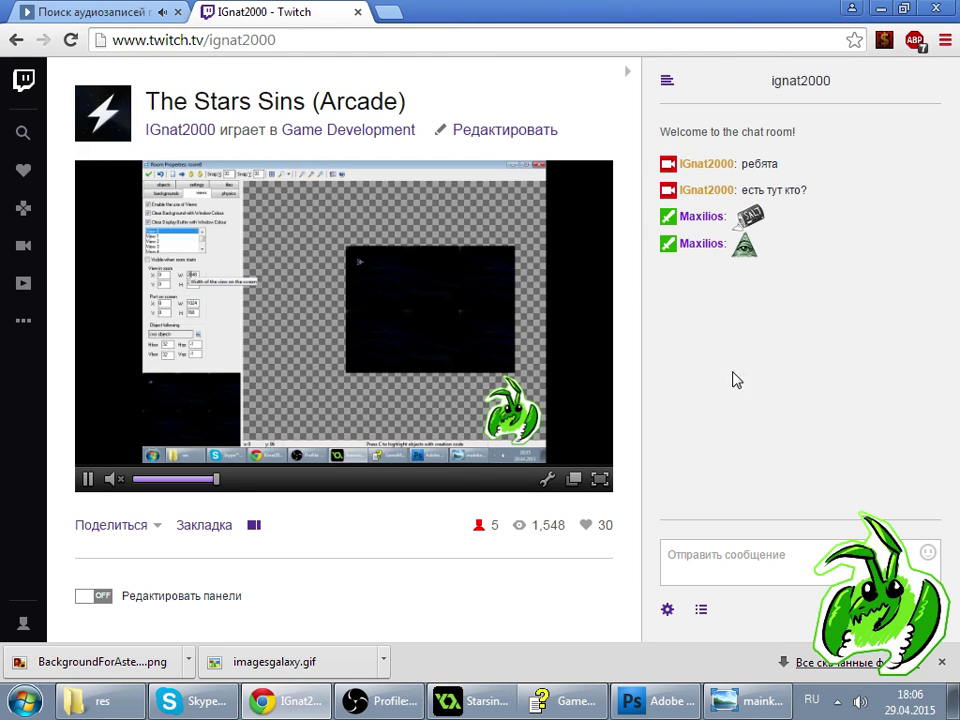
left_click(462, 701)
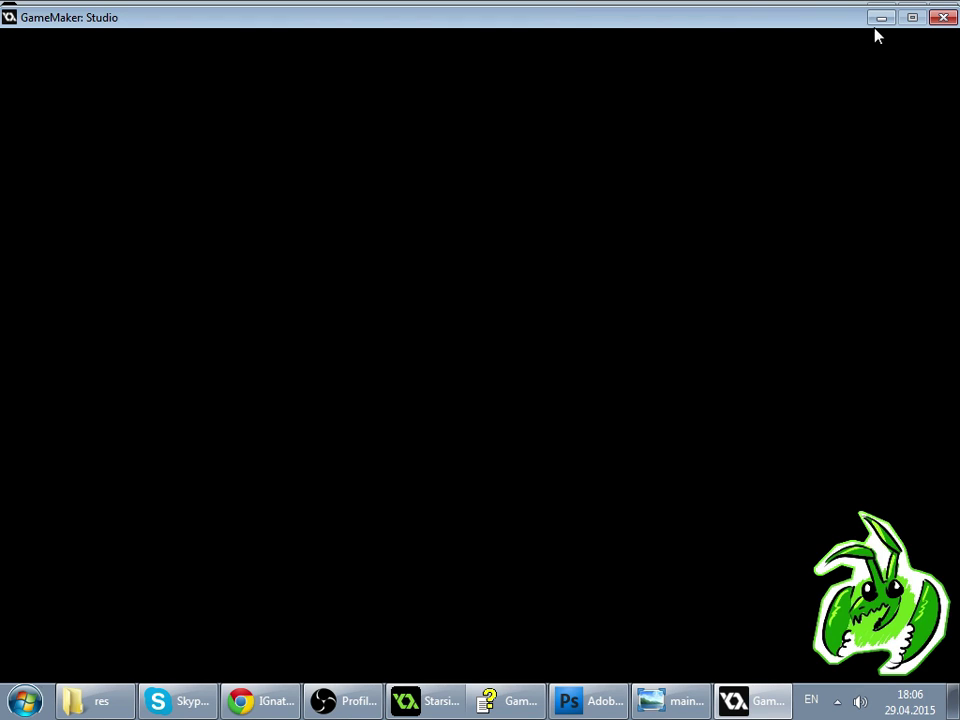
left_click(941, 19)
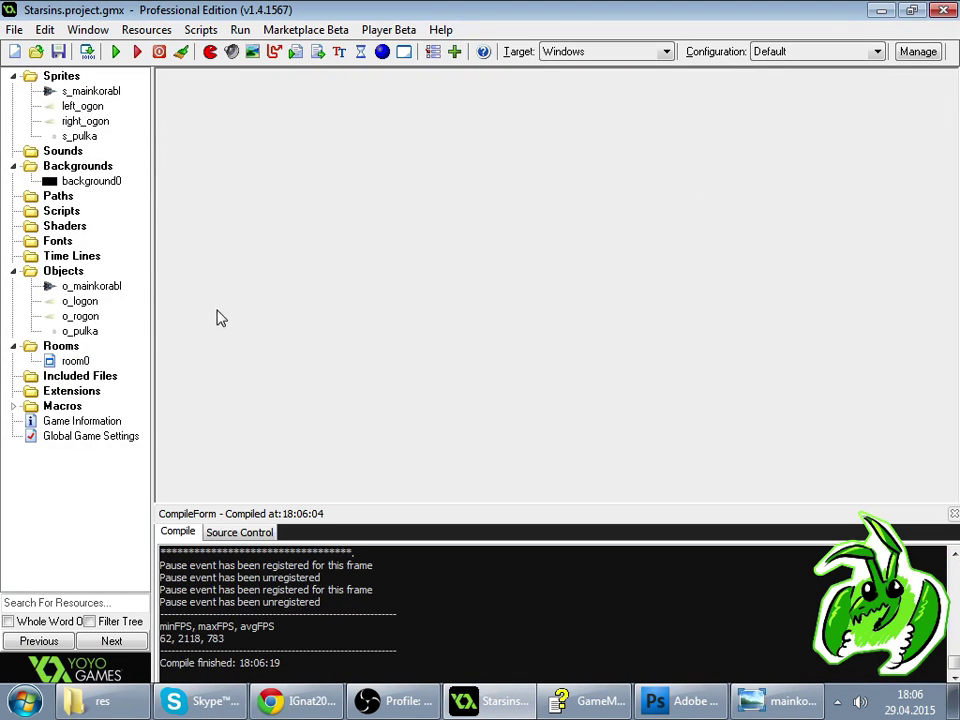
- Set View 0's port on screen in room0 to 1024 x 768 and accept the room changes
double_click(72, 361)
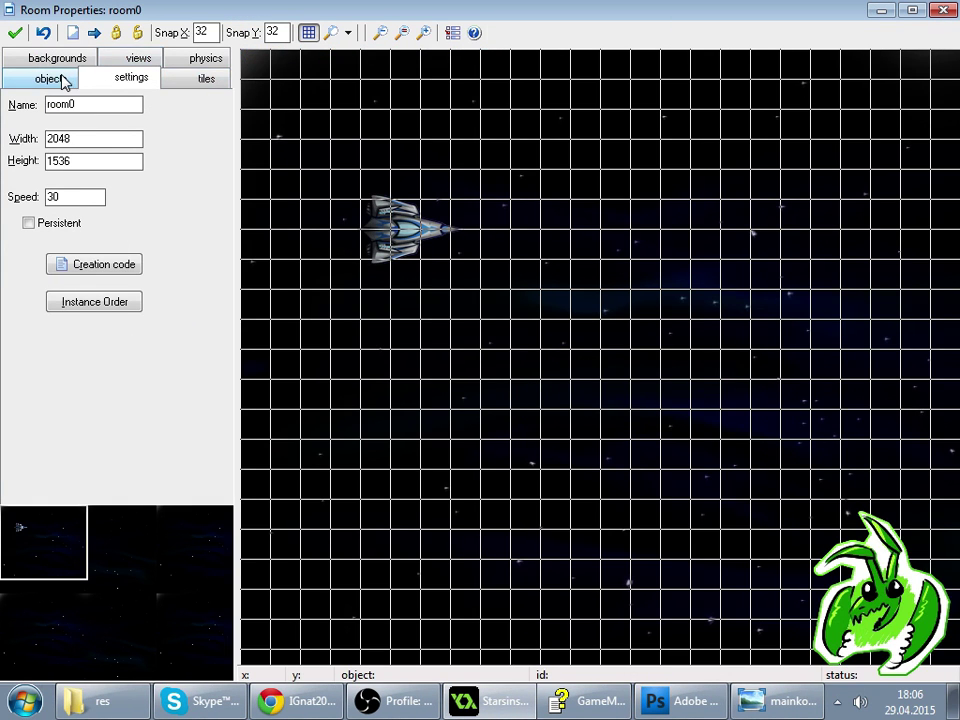
left_click(137, 60)
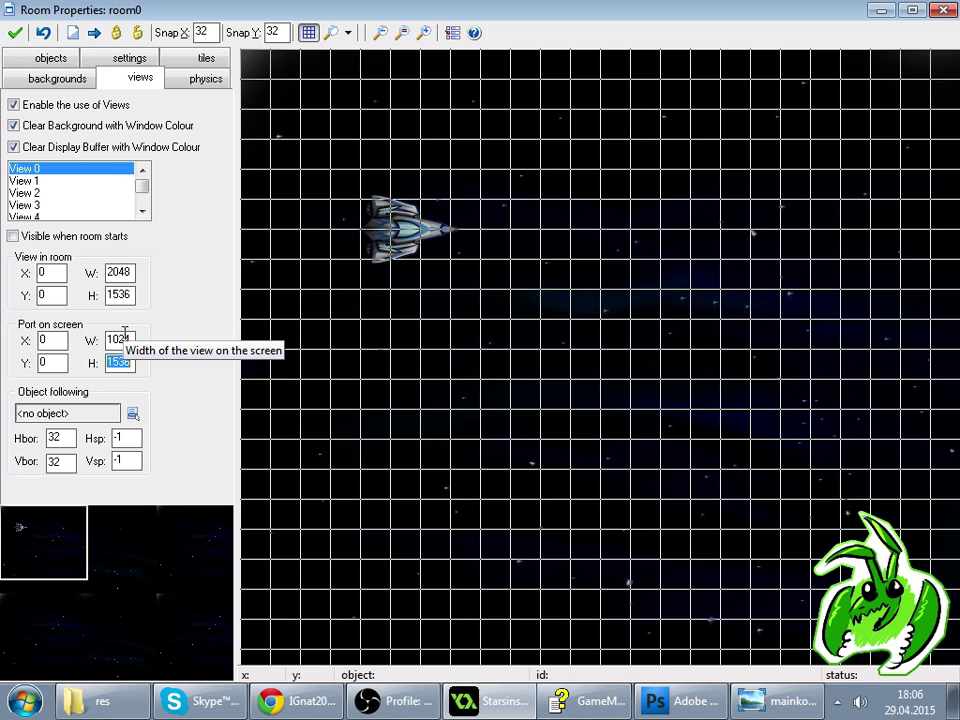
type("78")
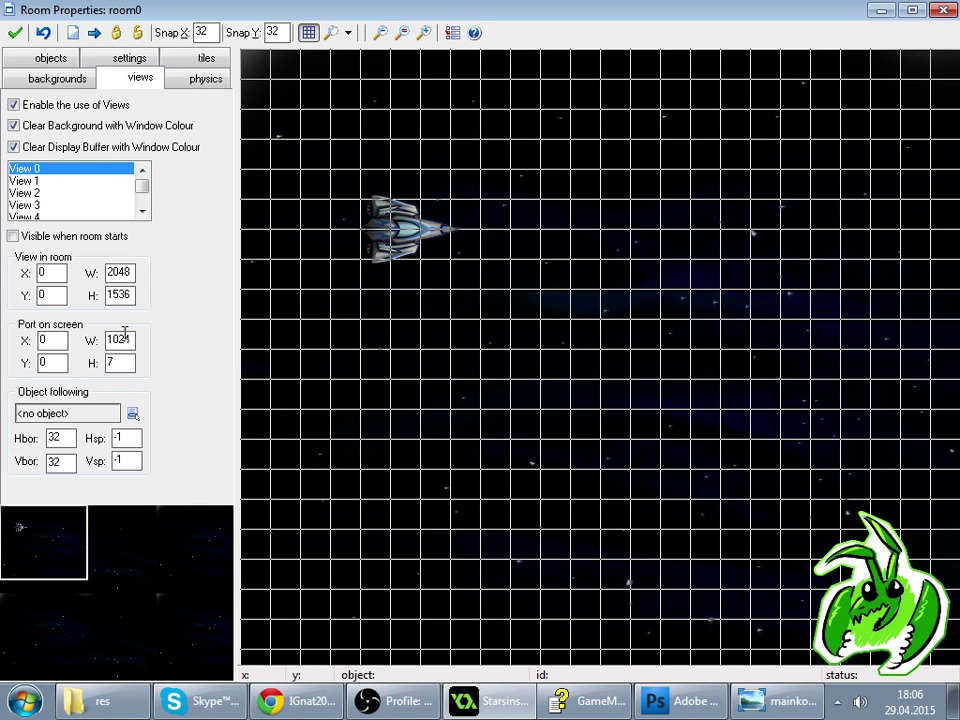
left_click(14, 32)
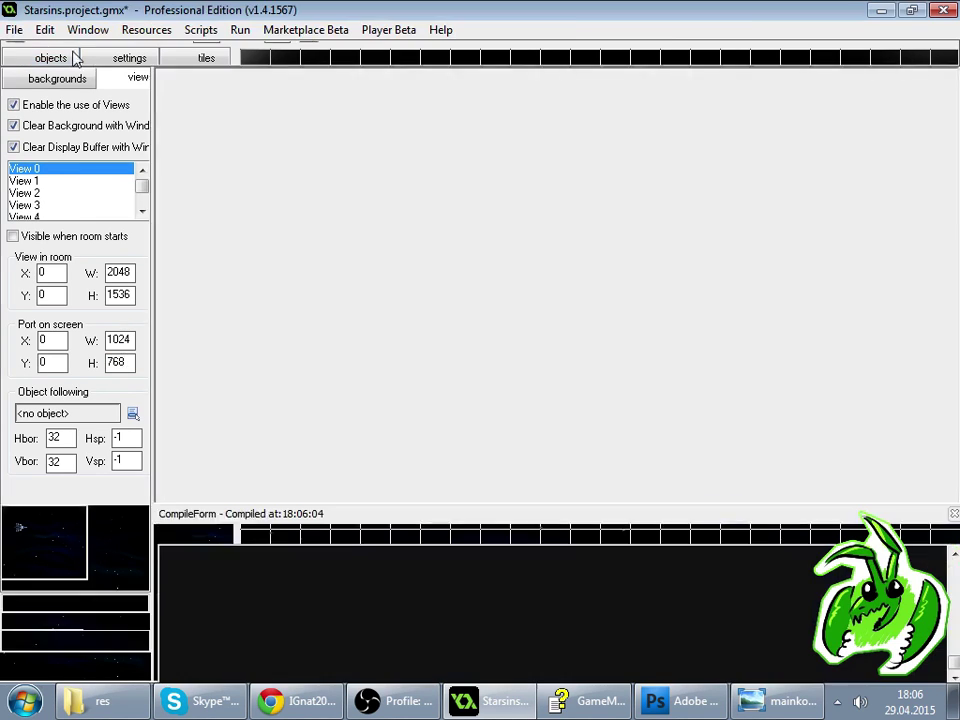
- Run the game with the smaller screen port, look at the Twitch viewer list in Chrome meanwhile, and close the game
left_click(92, 45)
left_click(297, 700)
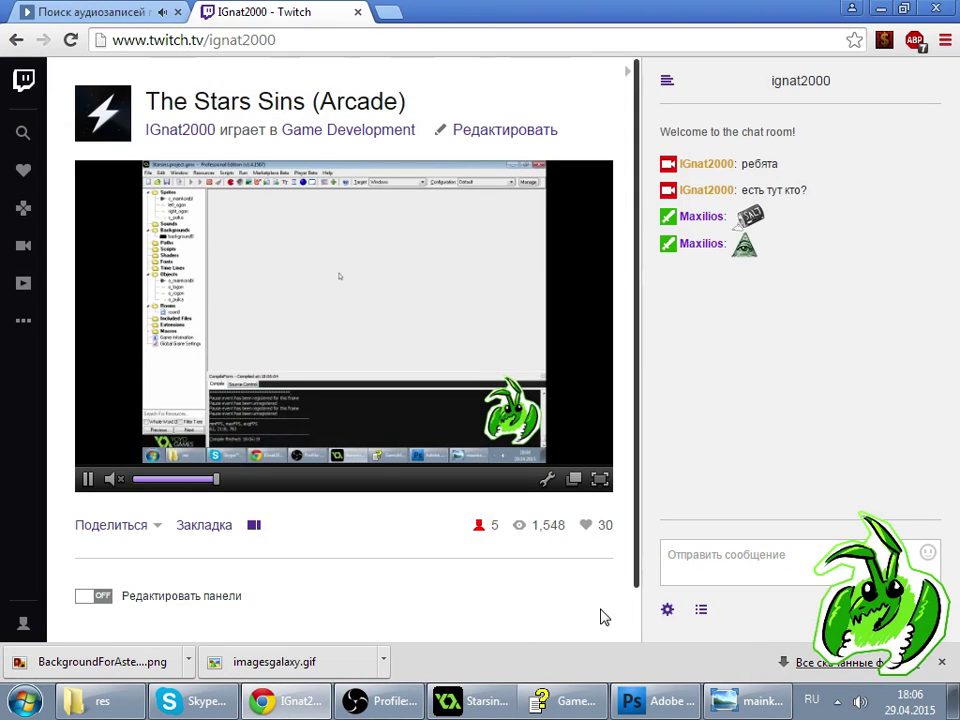
left_click(701, 610)
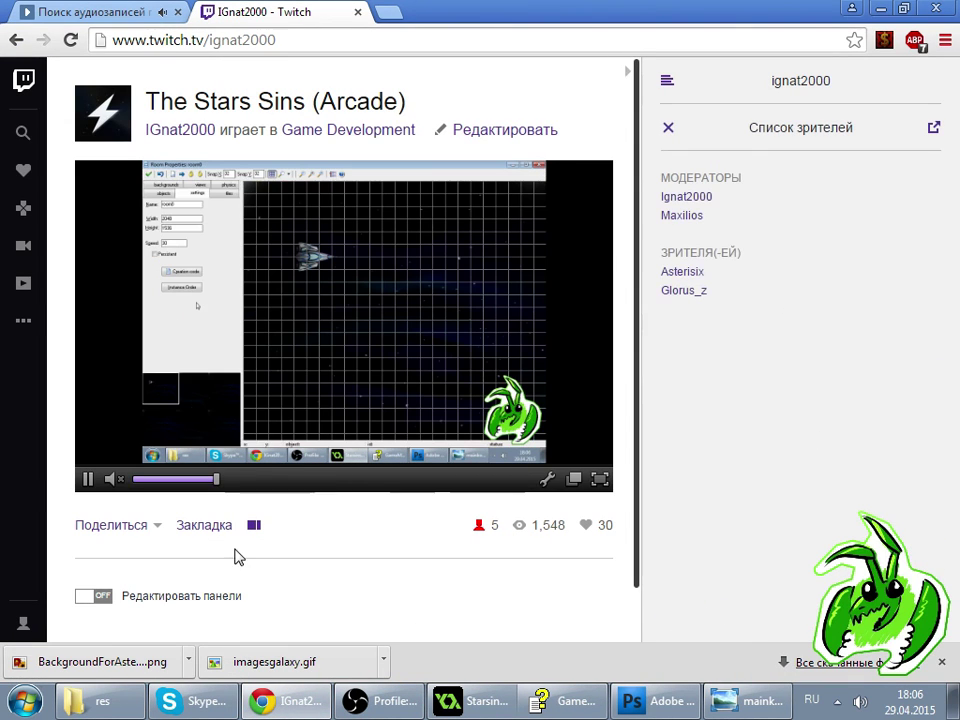
left_click(669, 128)
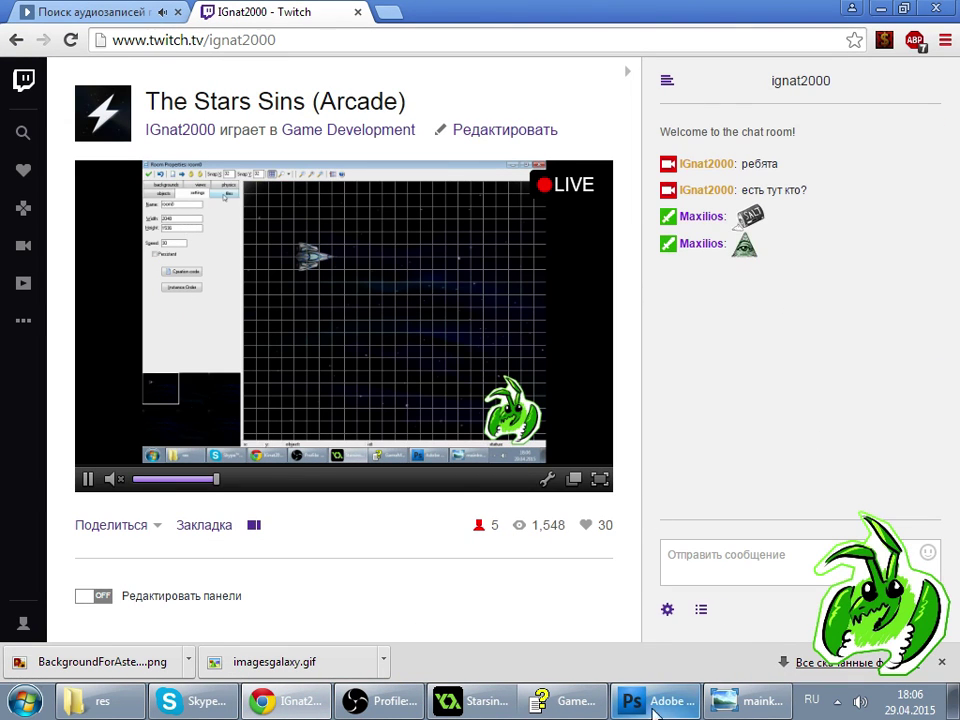
left_click(548, 700)
left_click(790, 702)
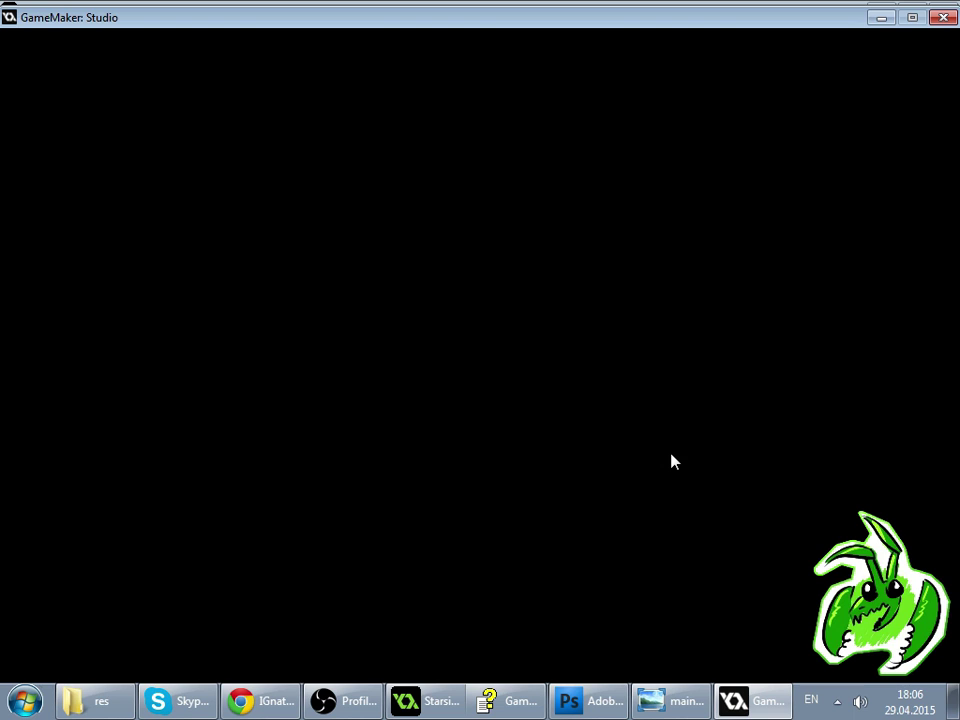
left_click(943, 18)
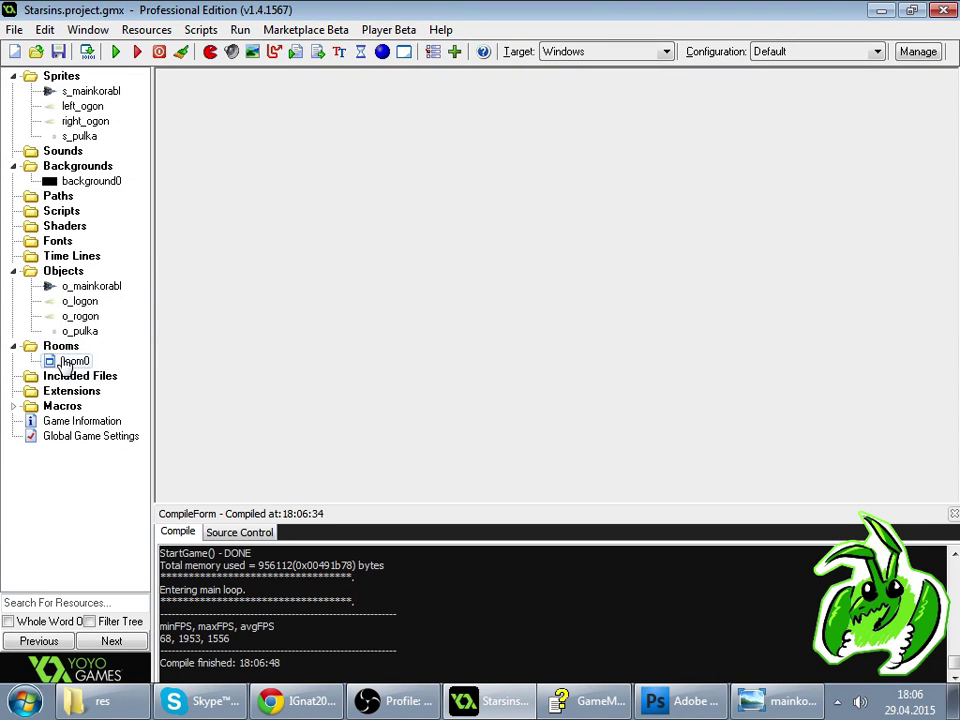
- Reopen room0 and set View 0's view in room to 1024 wide and 768 high
double_click(64, 360)
left_click(140, 60)
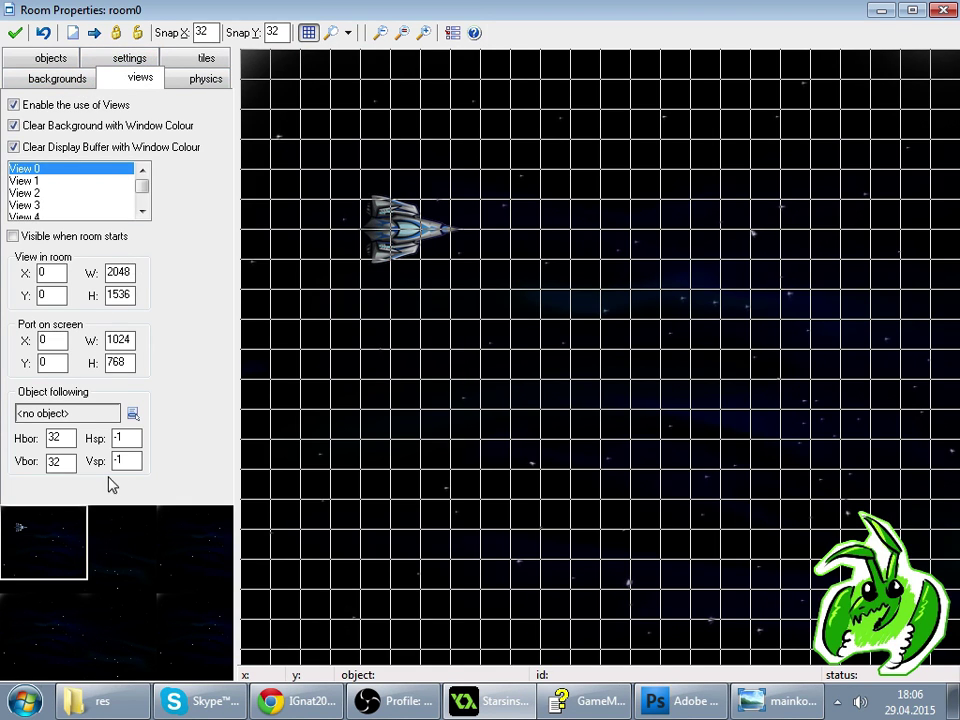
scroll(47, 574, "down", 1, "ctrl")
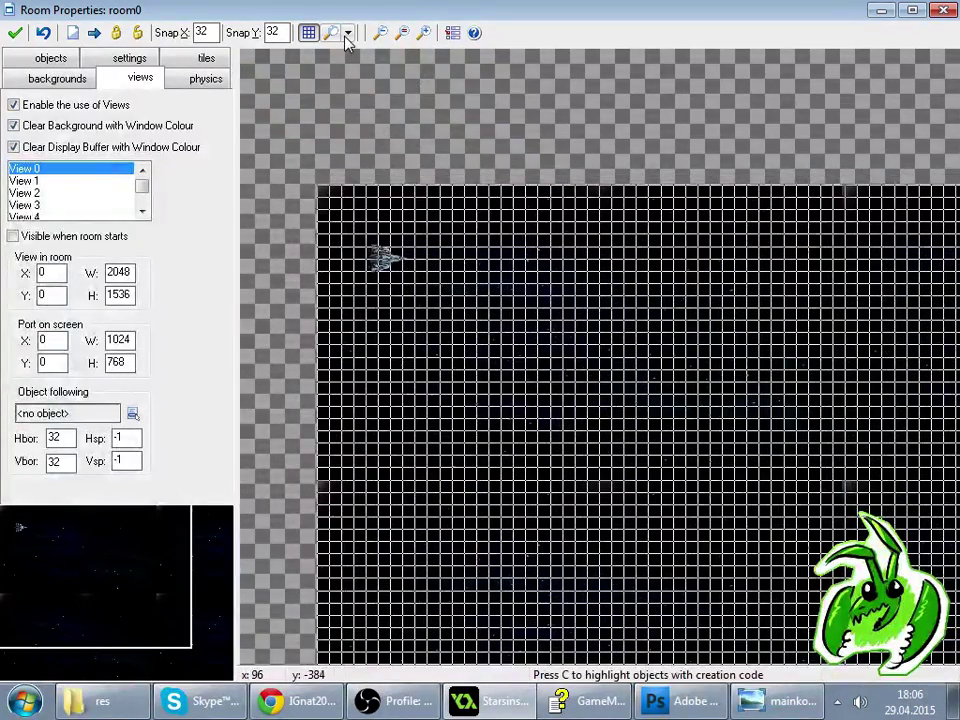
left_click(347, 33)
left_click(369, 145)
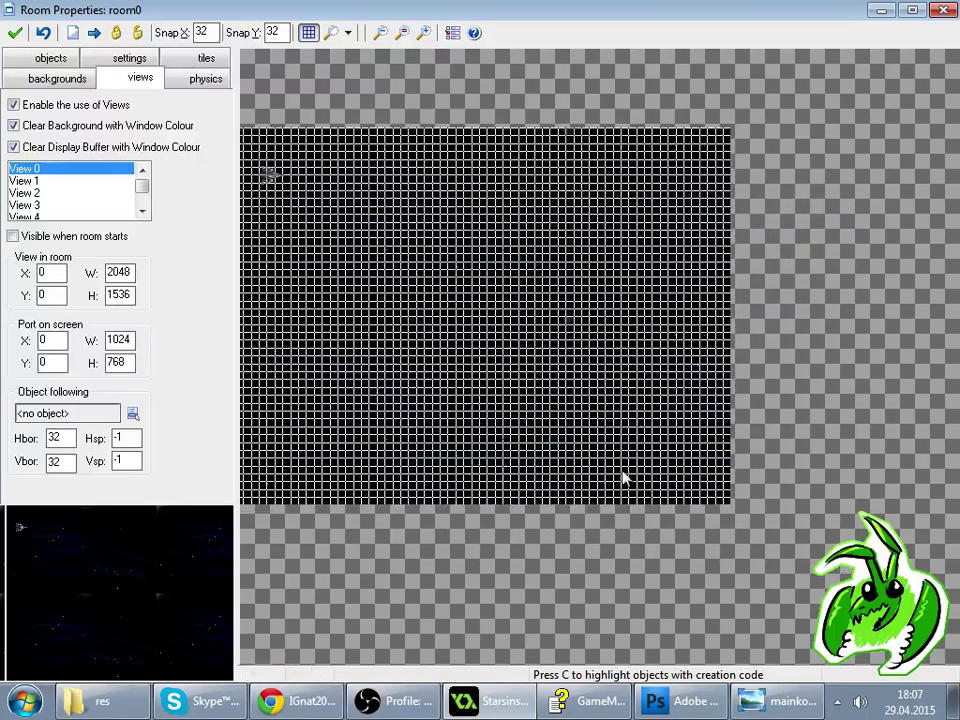
left_click(178, 579)
left_click(131, 537)
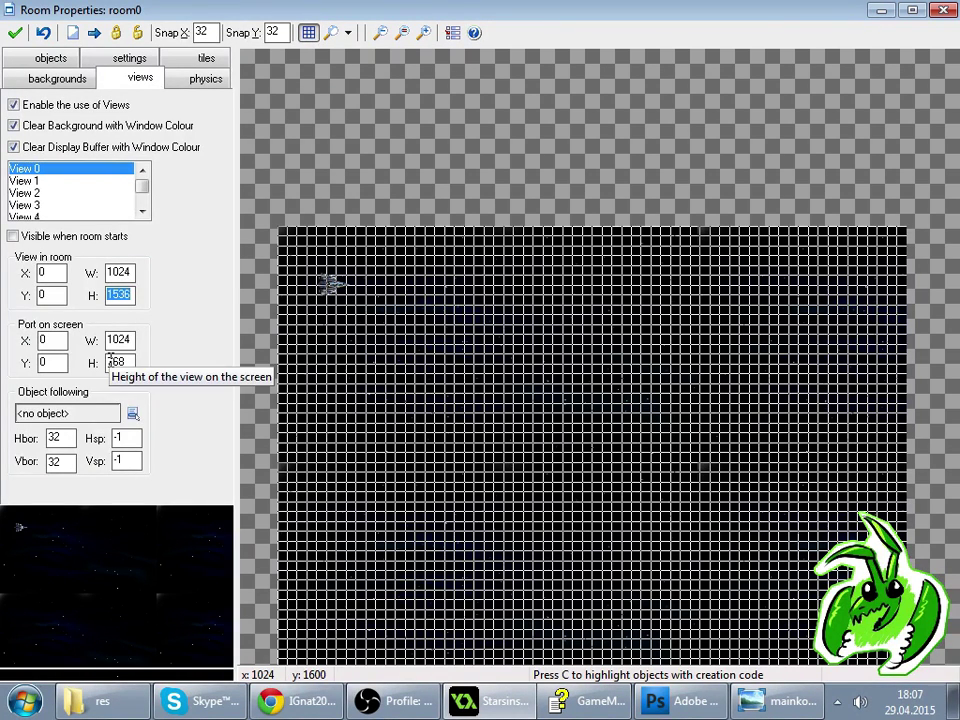
type("768")
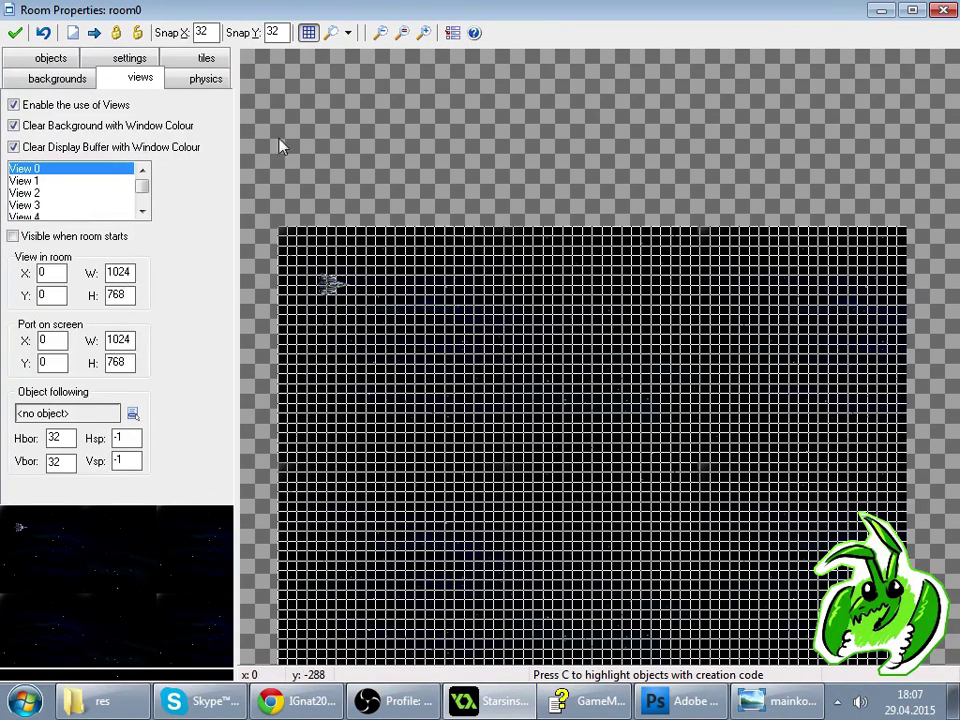
- Hide the room grid and make View 0 visible when the room starts
left_click(308, 32)
scroll(318, 387, "up", 1)
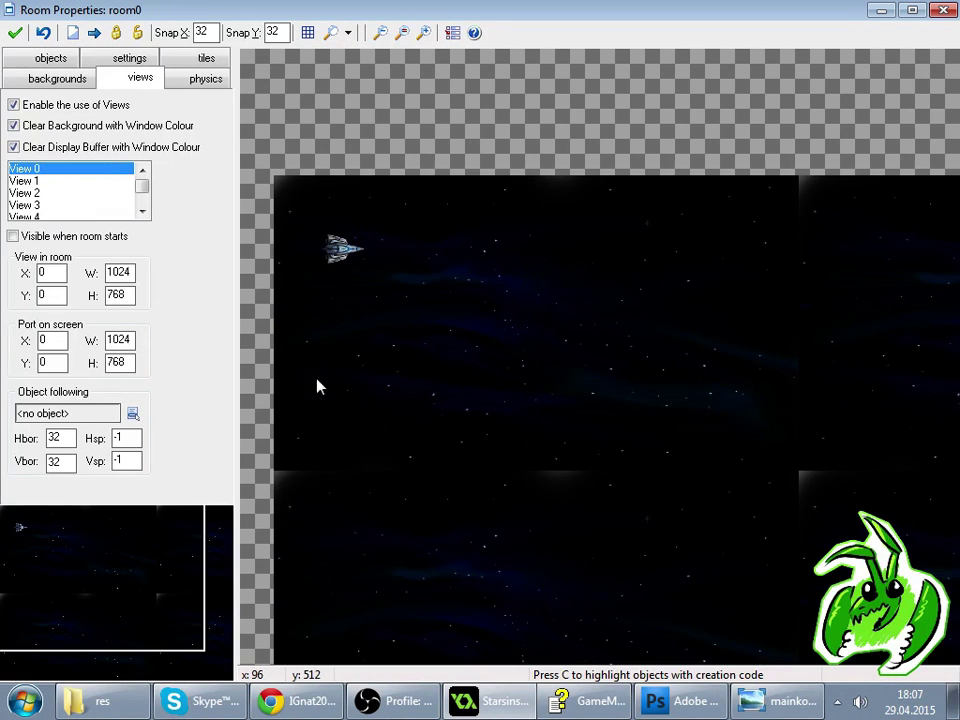
left_click_drag(128, 521, 110, 590)
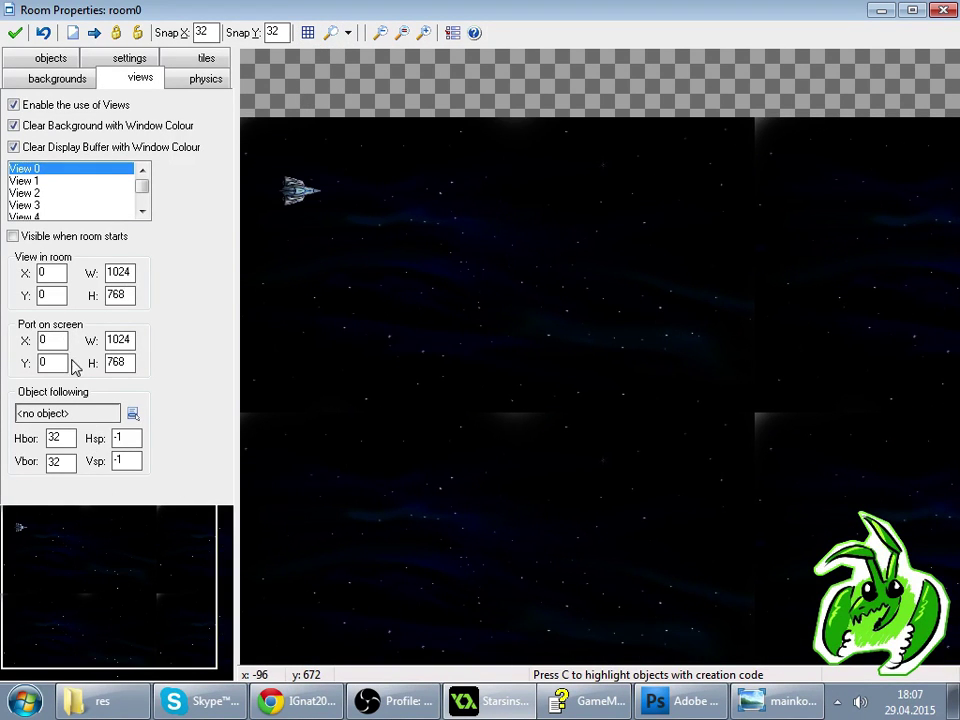
left_click(13, 236)
scroll(104, 612, "down", 1)
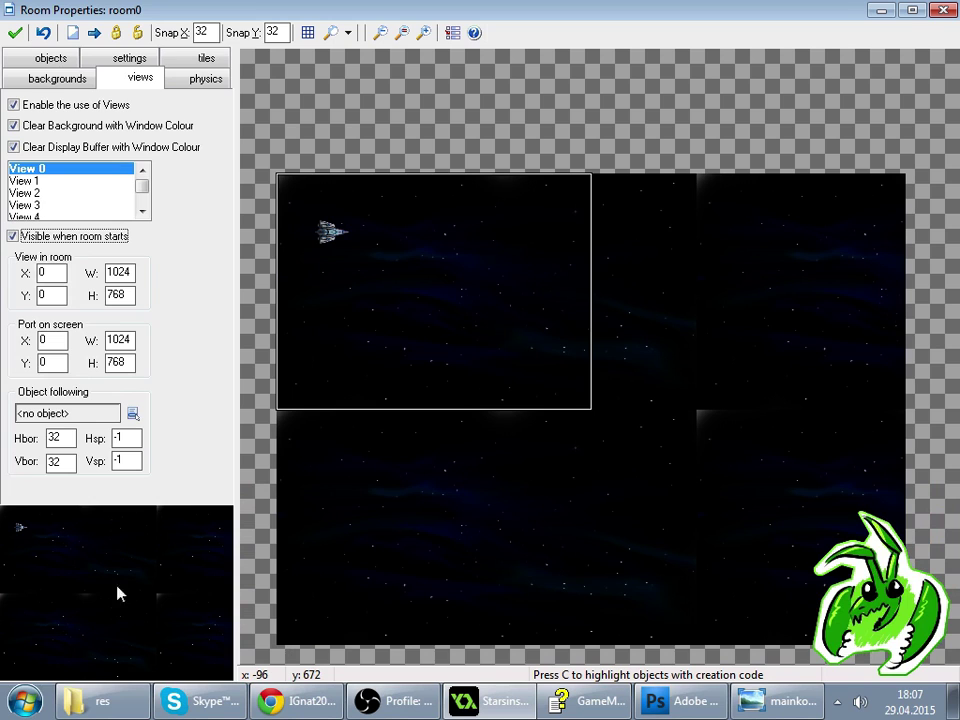
- Accept the room0 changes, run the game, and open the stream's viewer list on Twitch in Chrome while it compiles
left_click(17, 33)
left_click(113, 50)
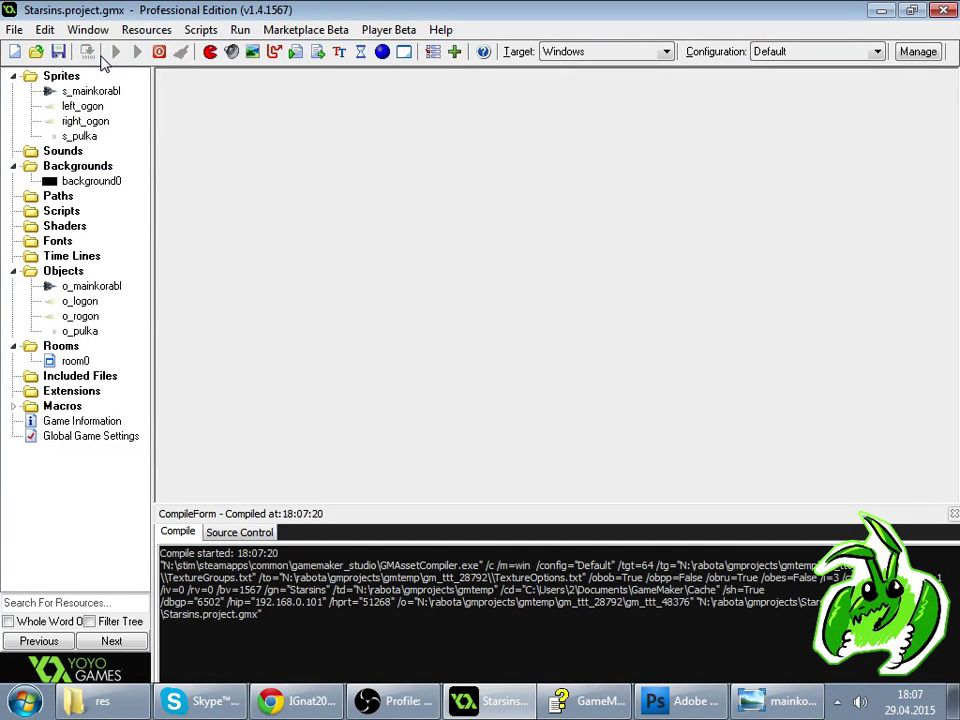
left_click(270, 700)
left_click(702, 613)
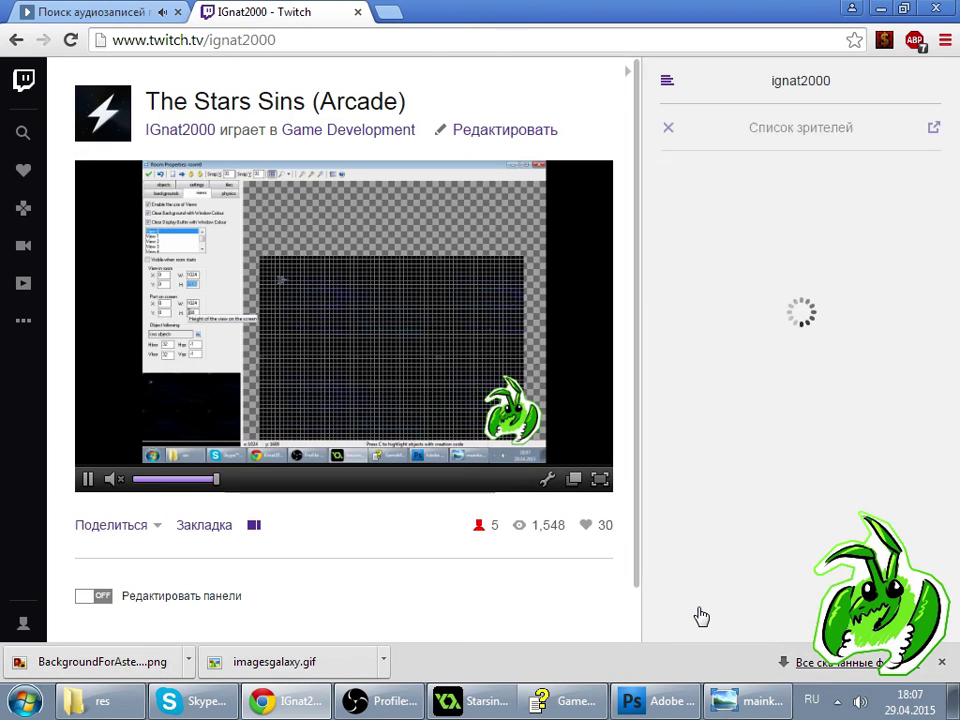
- Test flying, turning and shooting with the ship in the 1024 x 768 view, and close the game
key("Up")
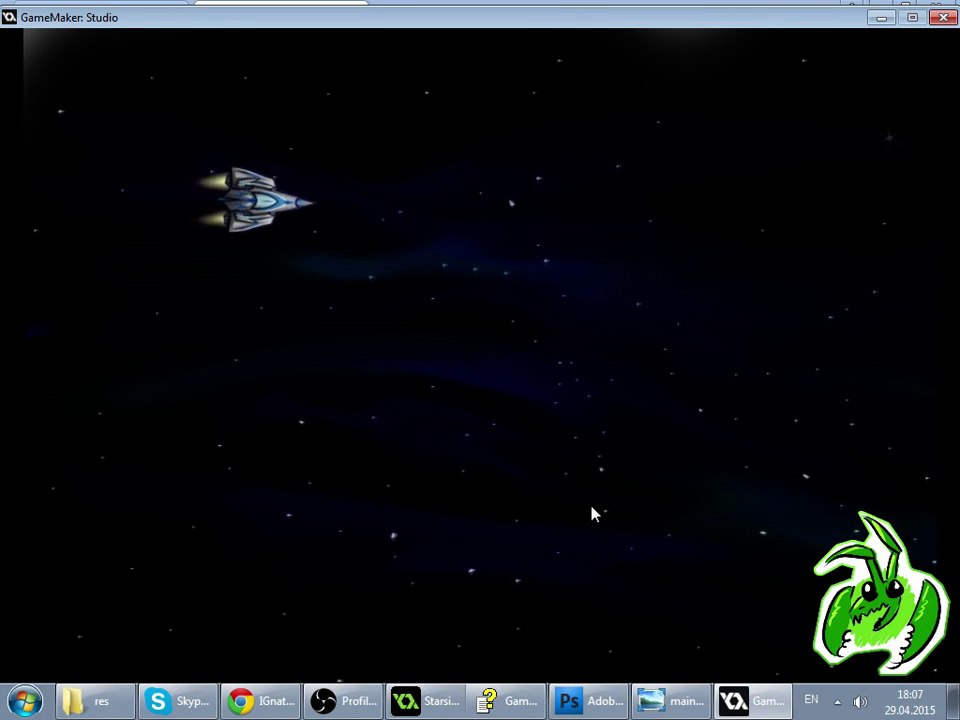
key("Right")
key("space")
key("Left")
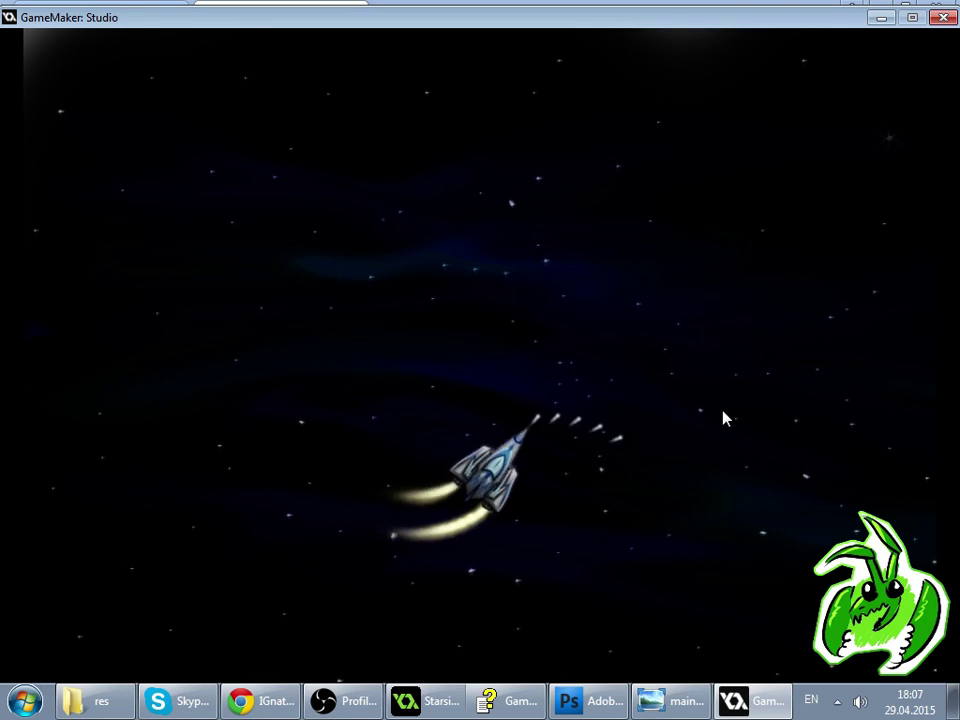
left_click(944, 17)
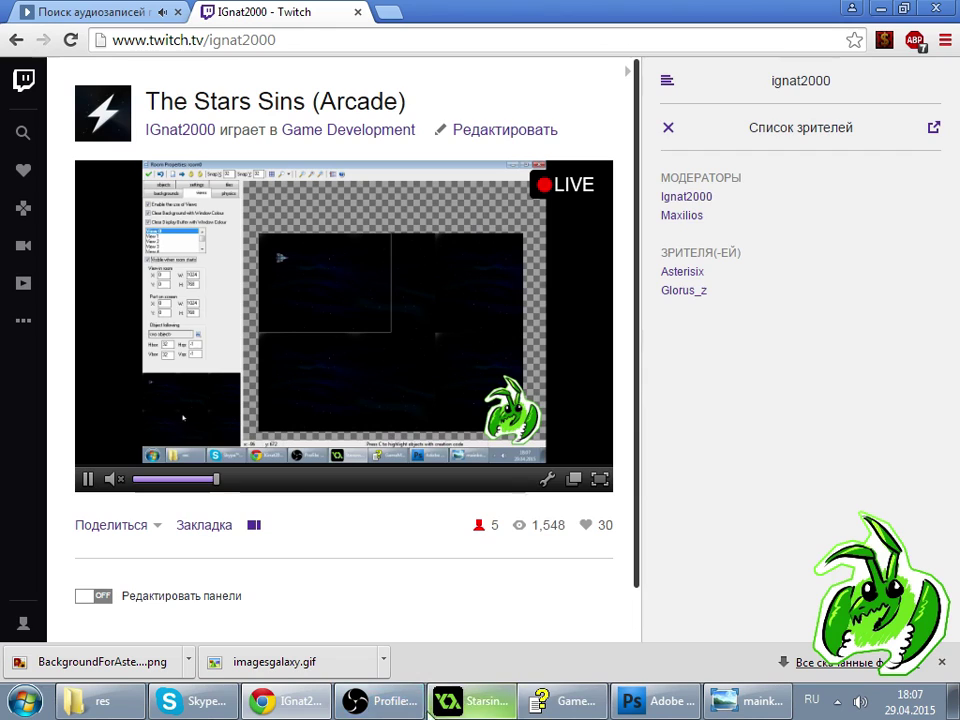
- Return to GameMaker, set View 0's view in room0 to 2048 x 1536, hide the room grid, and accept the room changes
left_click(470, 701)
double_click(60, 361)
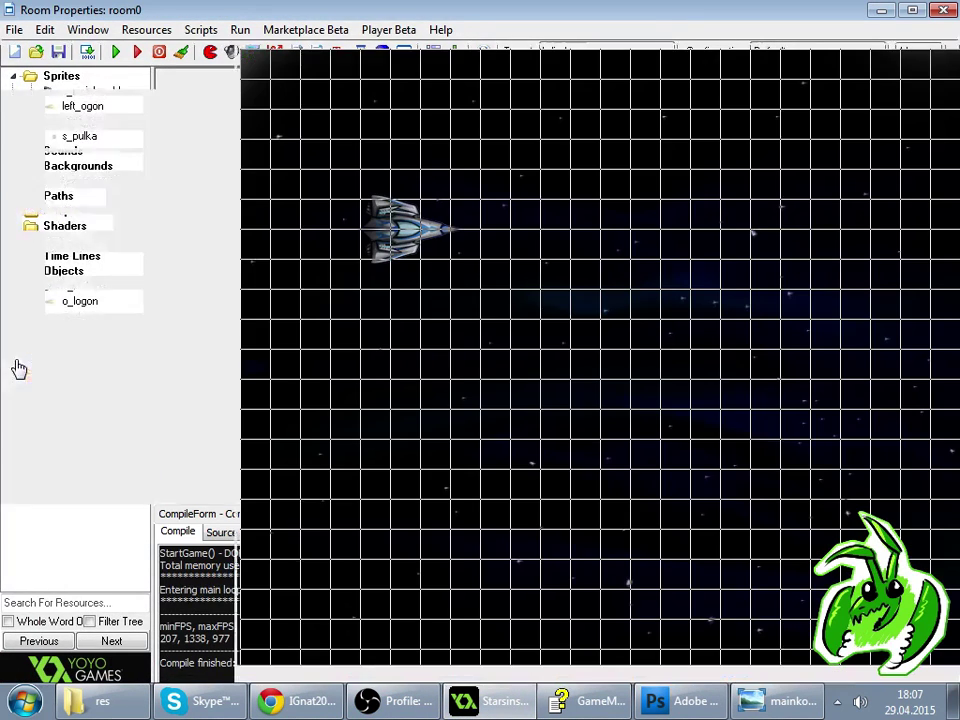
left_click(142, 58)
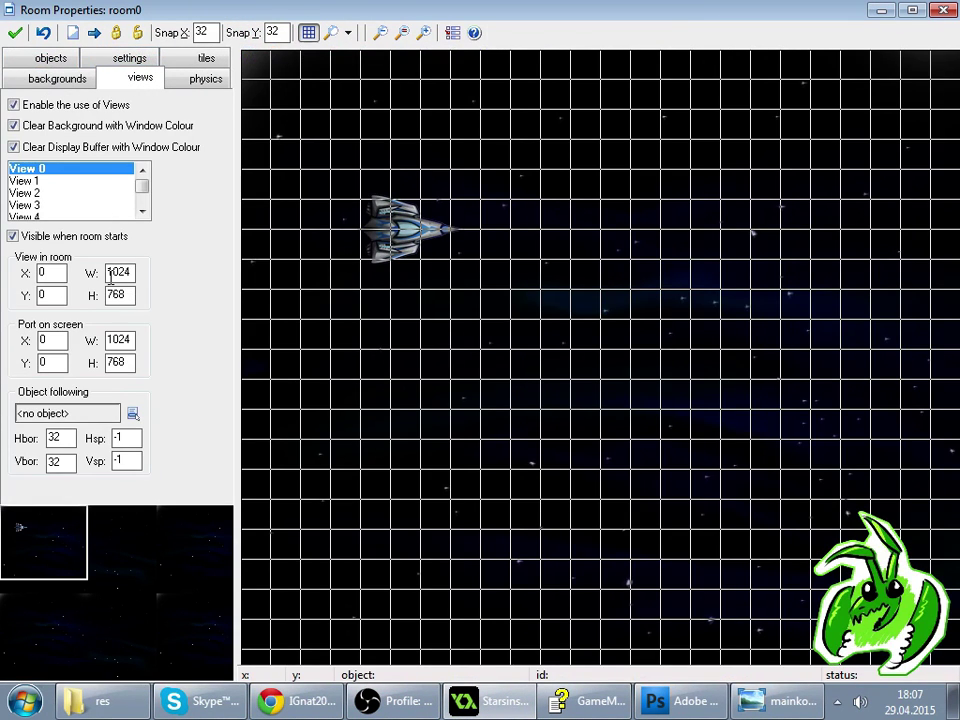
key("BackSpace")
type("2")
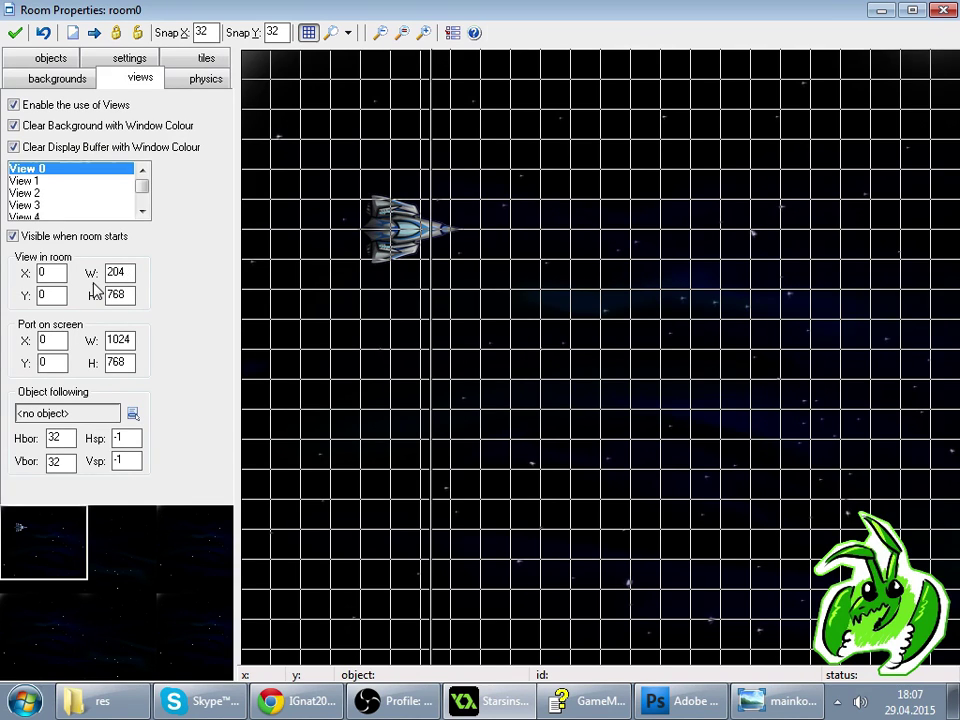
type("8")
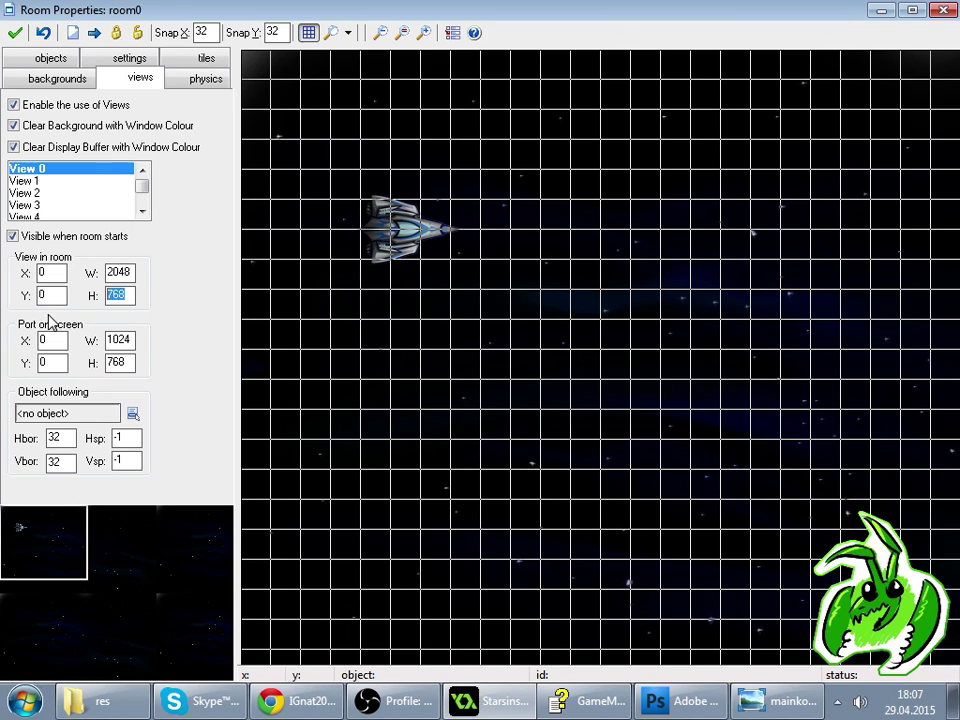
type("1536")
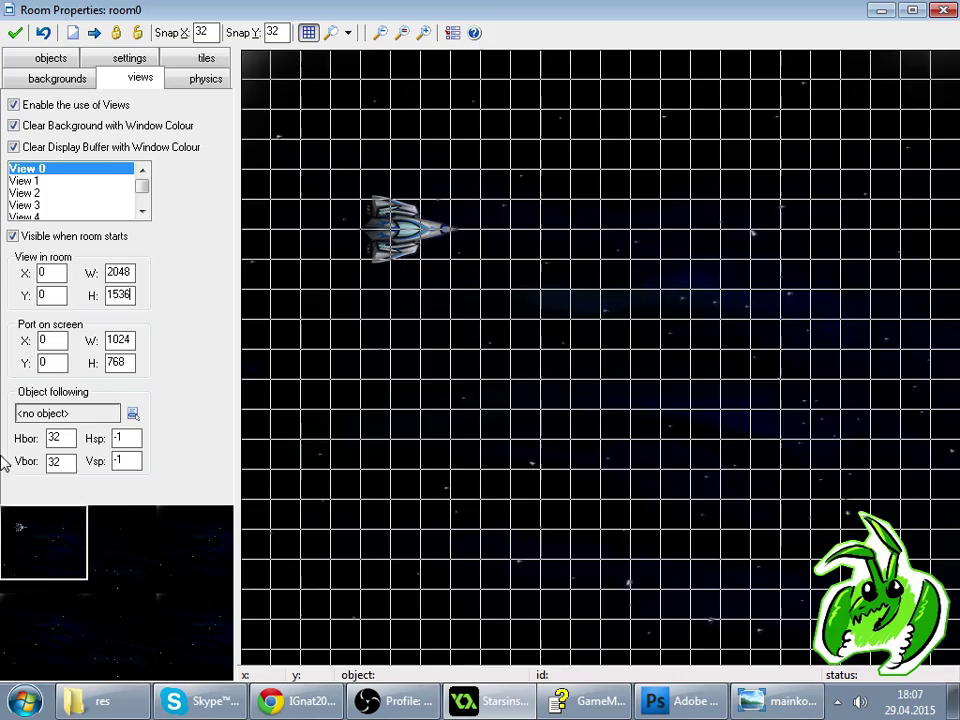
scroll(56, 549, "down", 3)
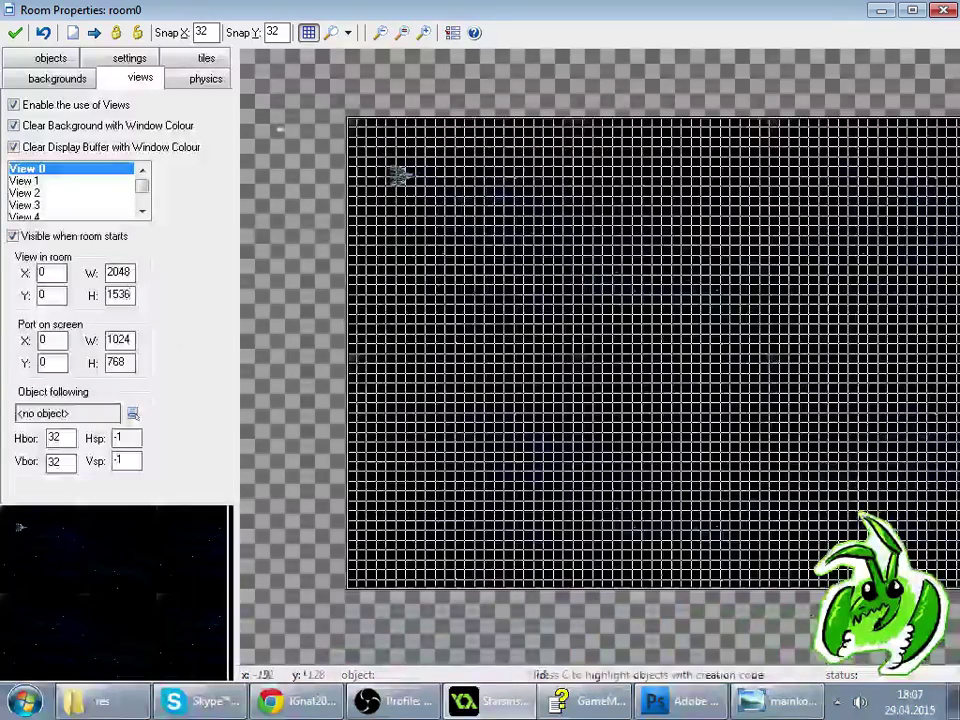
left_click(308, 32)
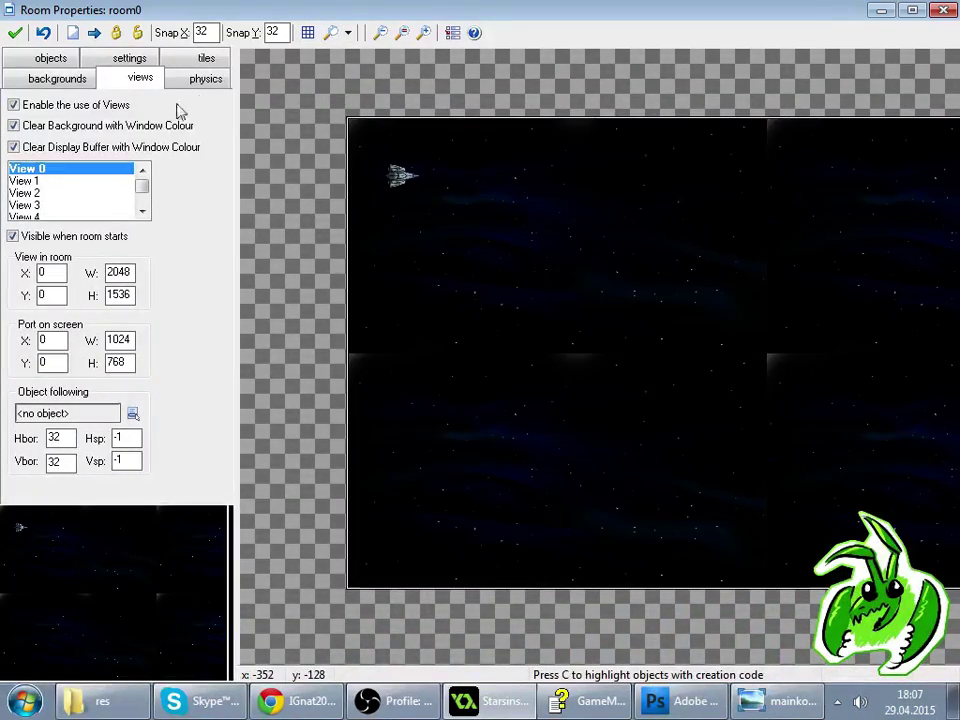
left_click(14, 33)
- Run the game, switch the Twitch page in Chrome from the viewer list back to the chat, and return to GameMaker
key("F5")
left_click(290, 700)
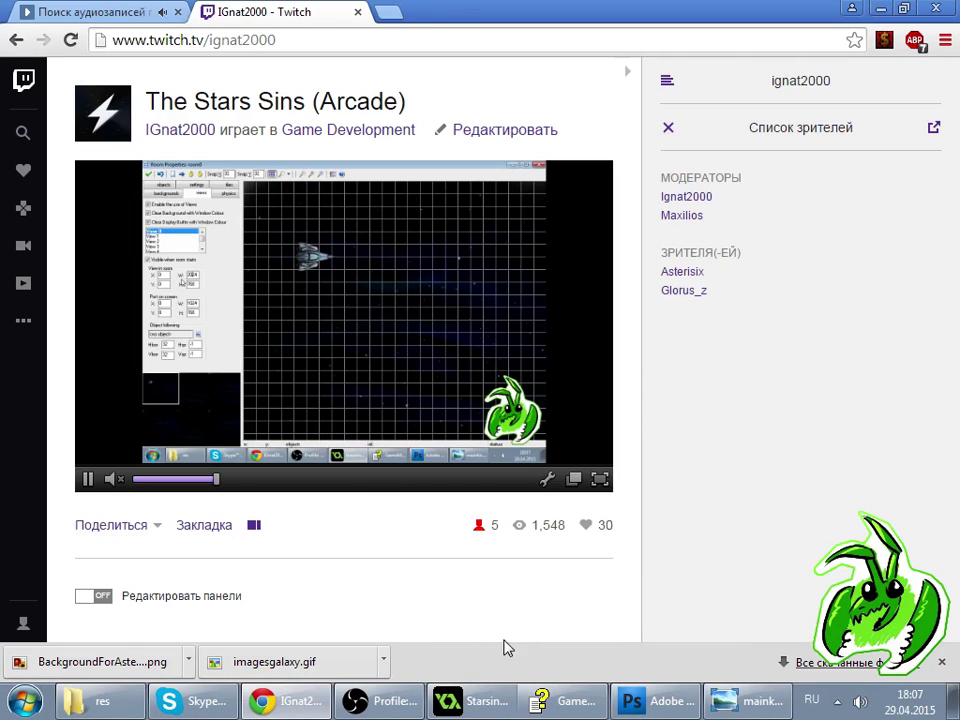
left_click(668, 128)
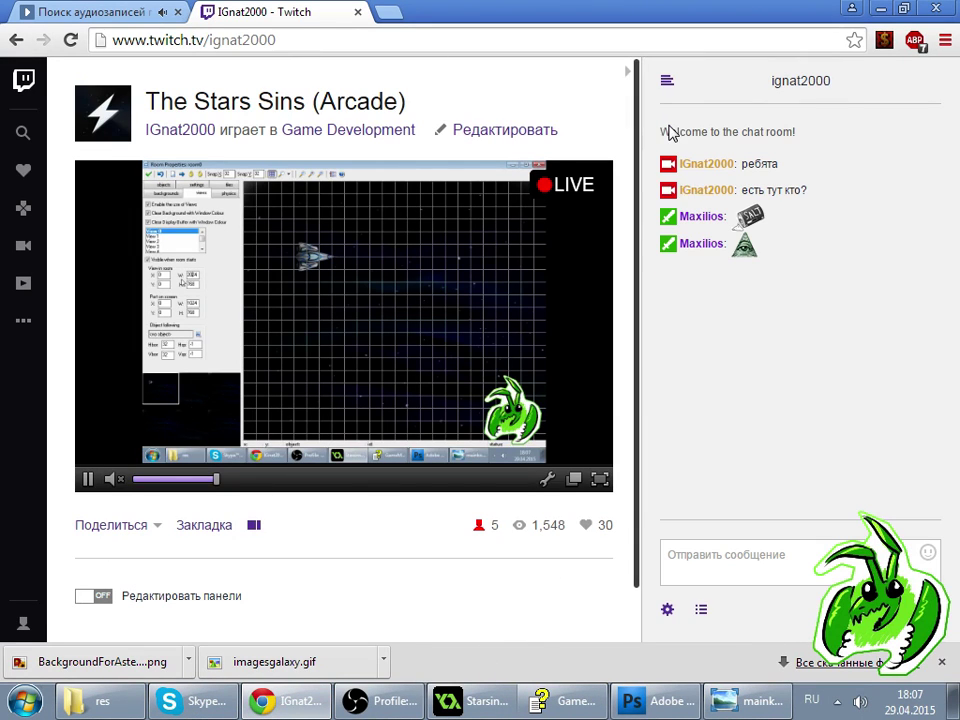
left_click(503, 715)
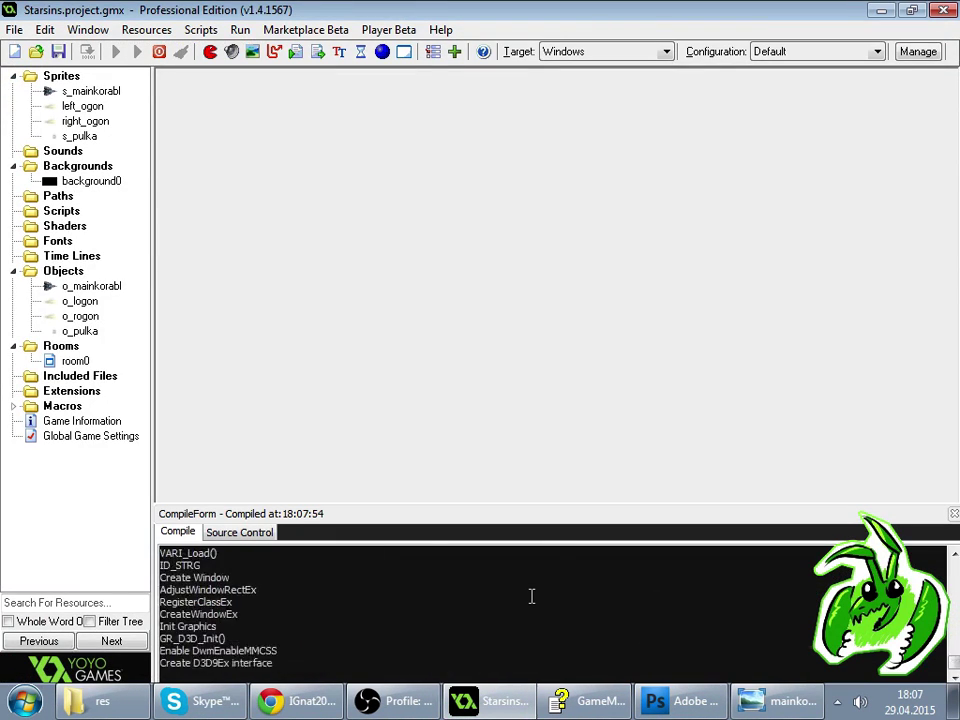
- Test the ship in the 2048 x 1536 view by flying across the whole room, passing its edges, and firing while turning
key("Up")
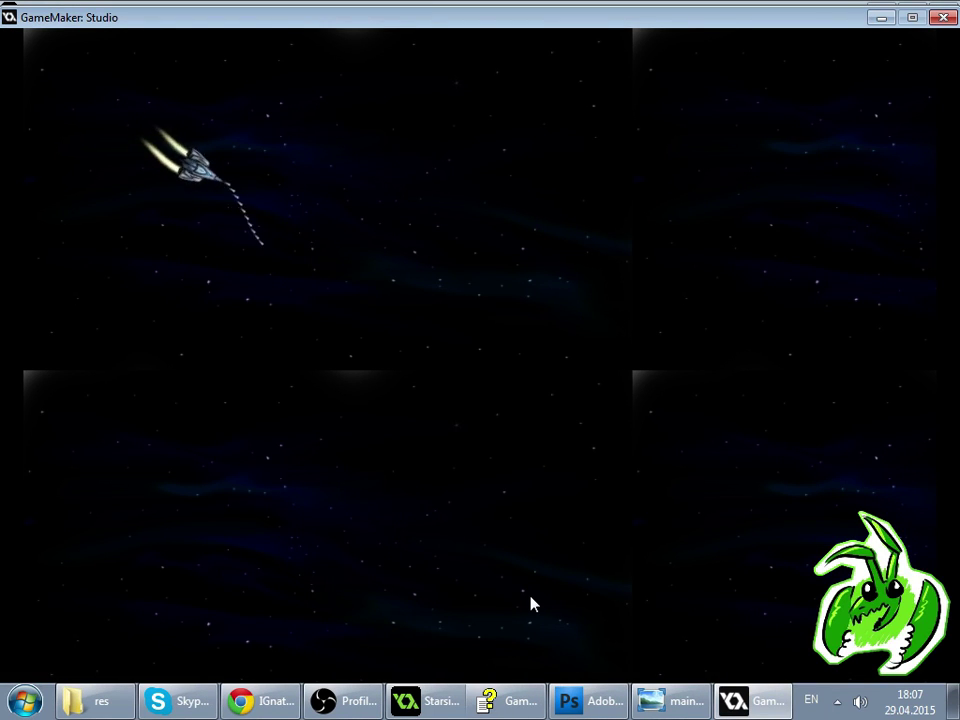
key("Up")
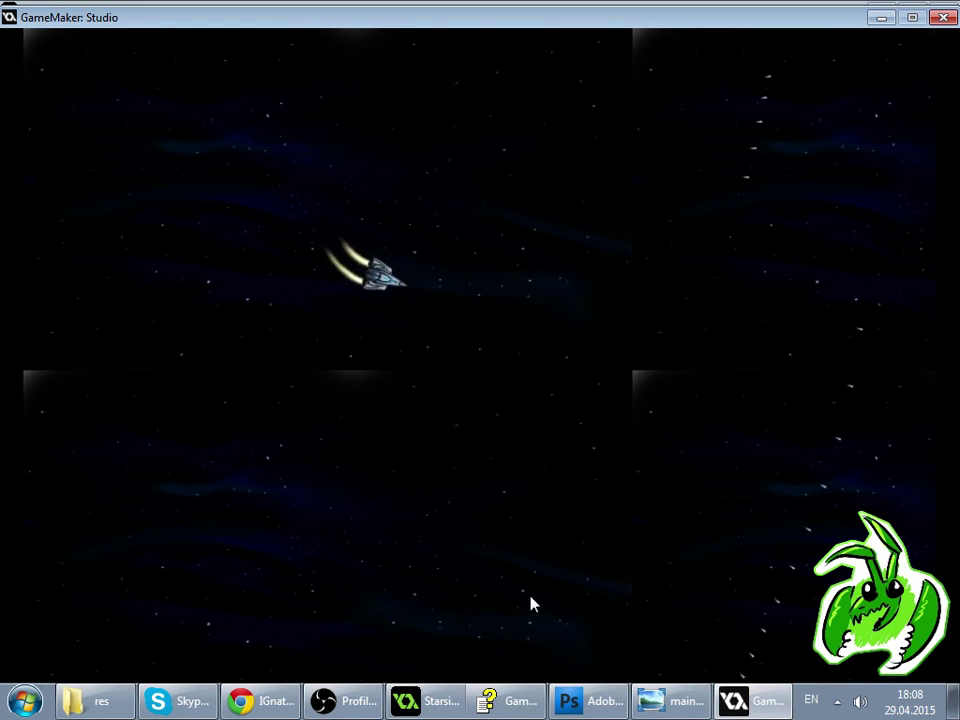
key("Up")
key("Left")
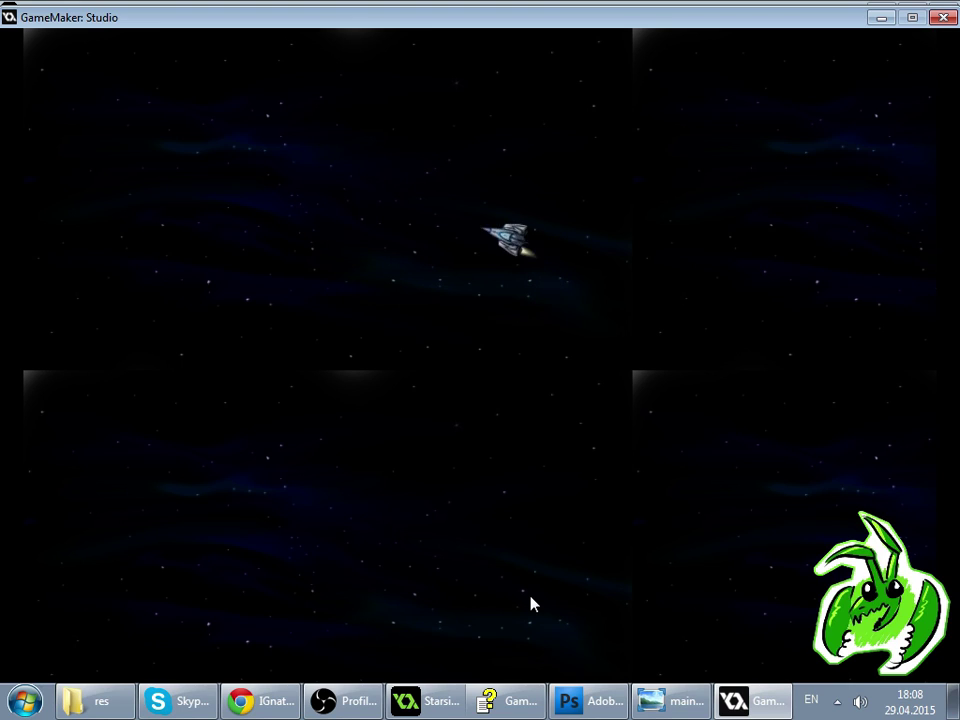
key("Right")
key("Up")
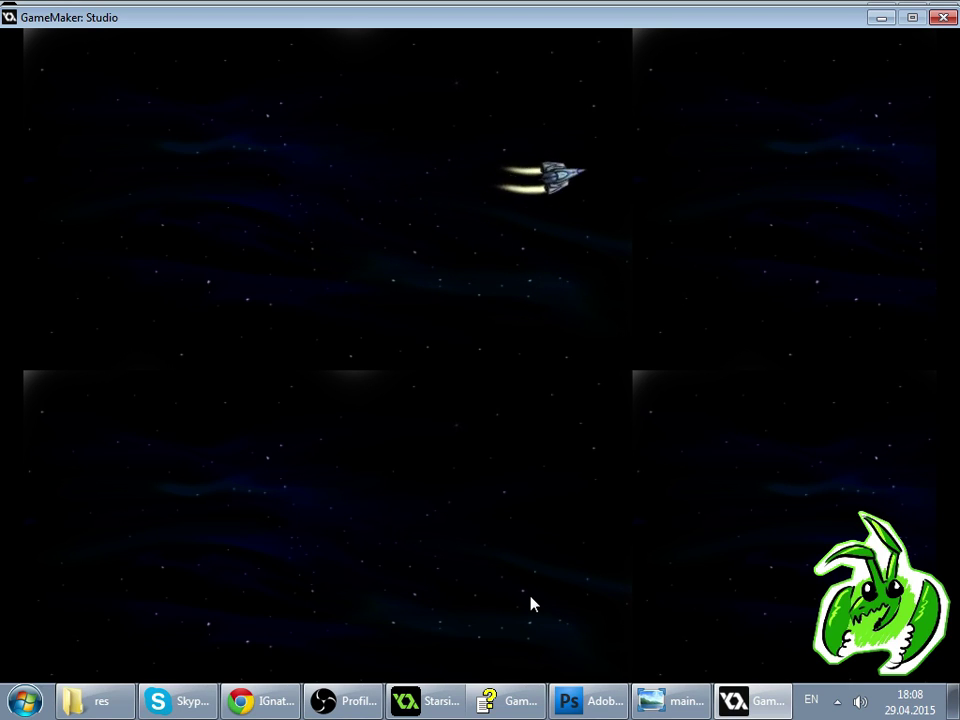
key("Left")
key("Up")
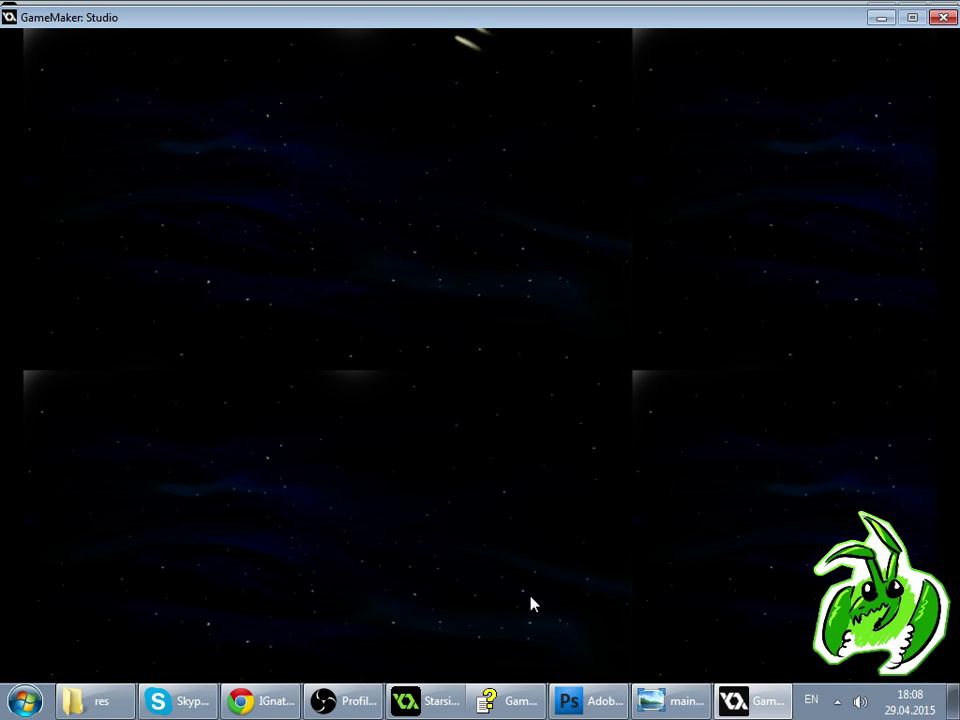
key("Right")
key("Up")
key("space")
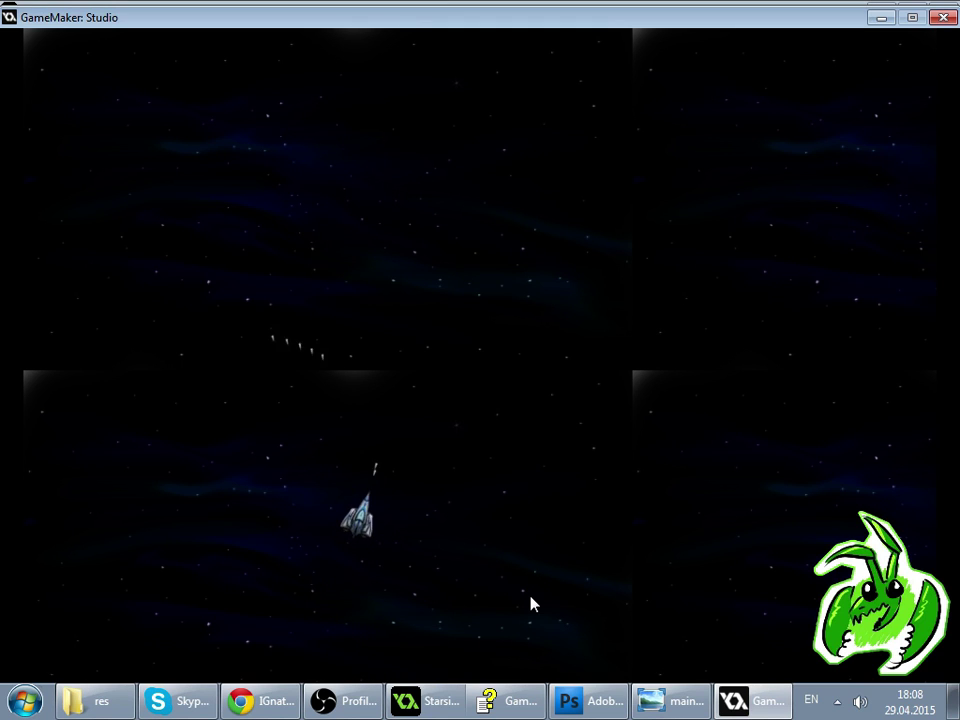
key("Right")
key("Up")
key("space")
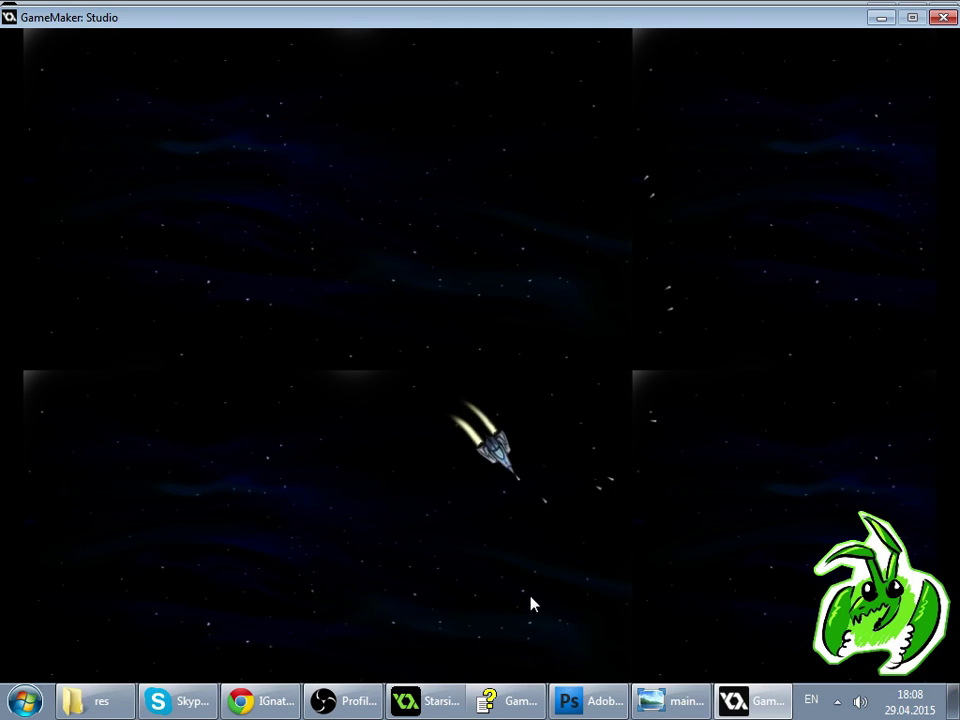
key("Left")
key("Up")
key("Right")
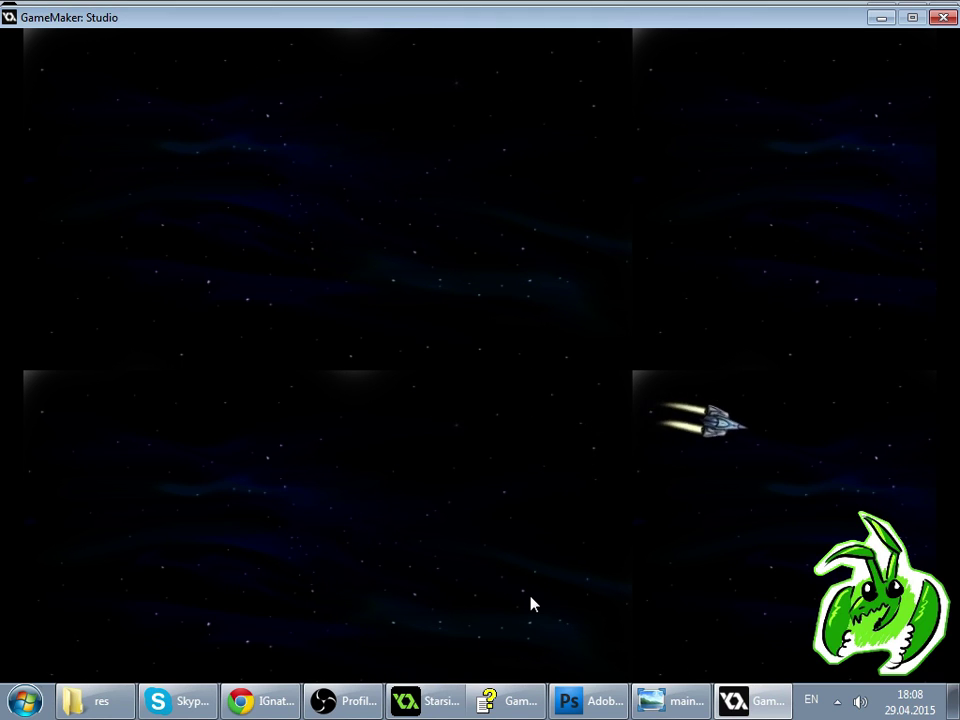
key("Left")
key("Up")
key("Right")
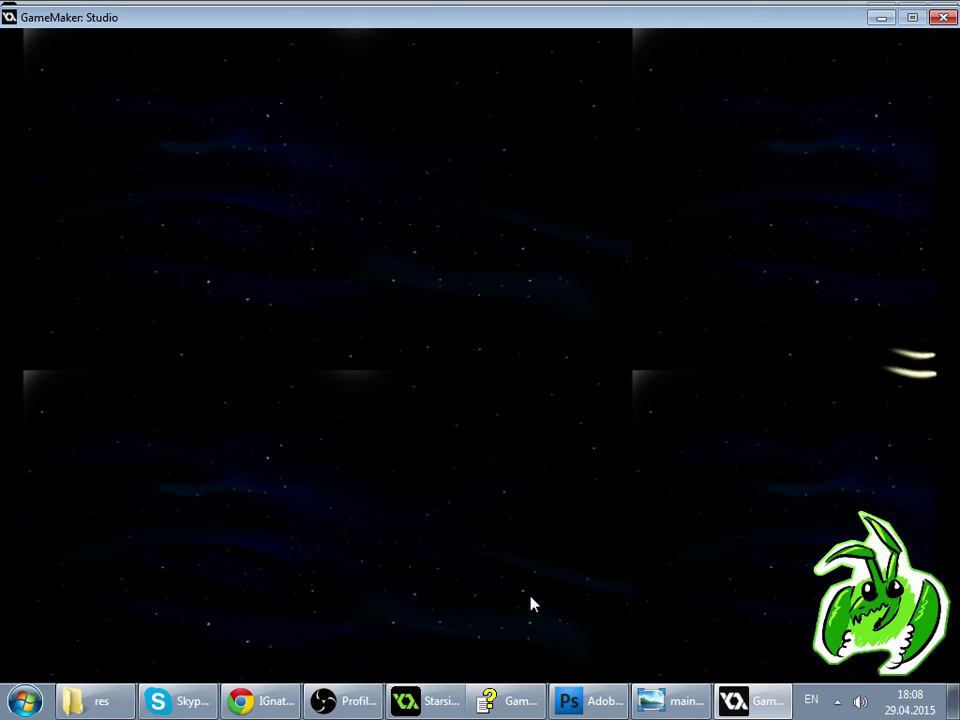
key("Left")
key("Right")
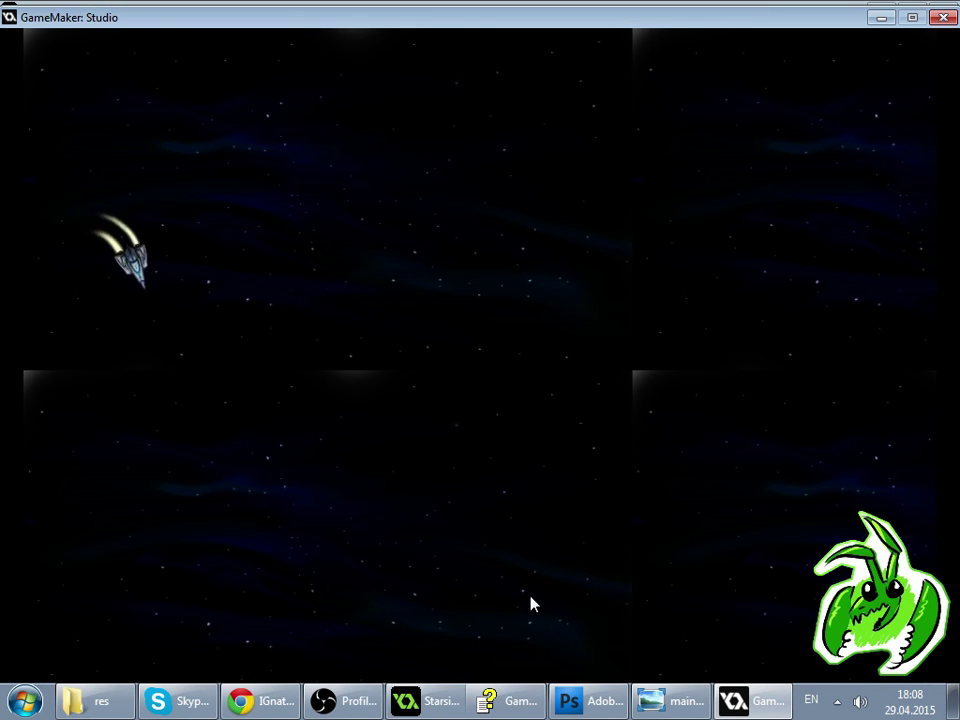
key("Left")
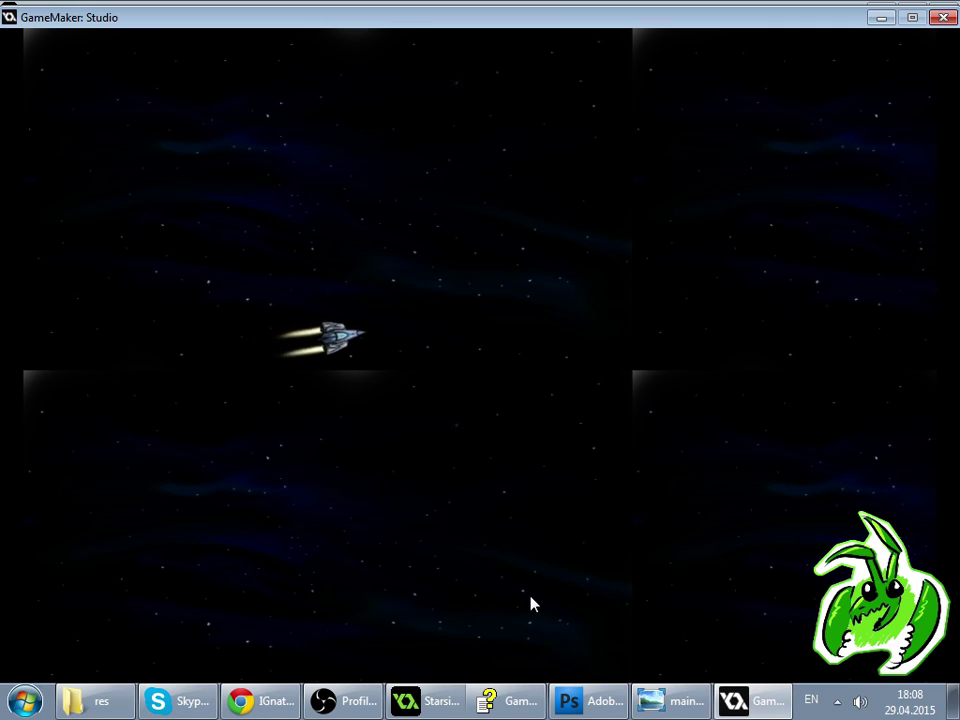
key("Left")
key("Right")
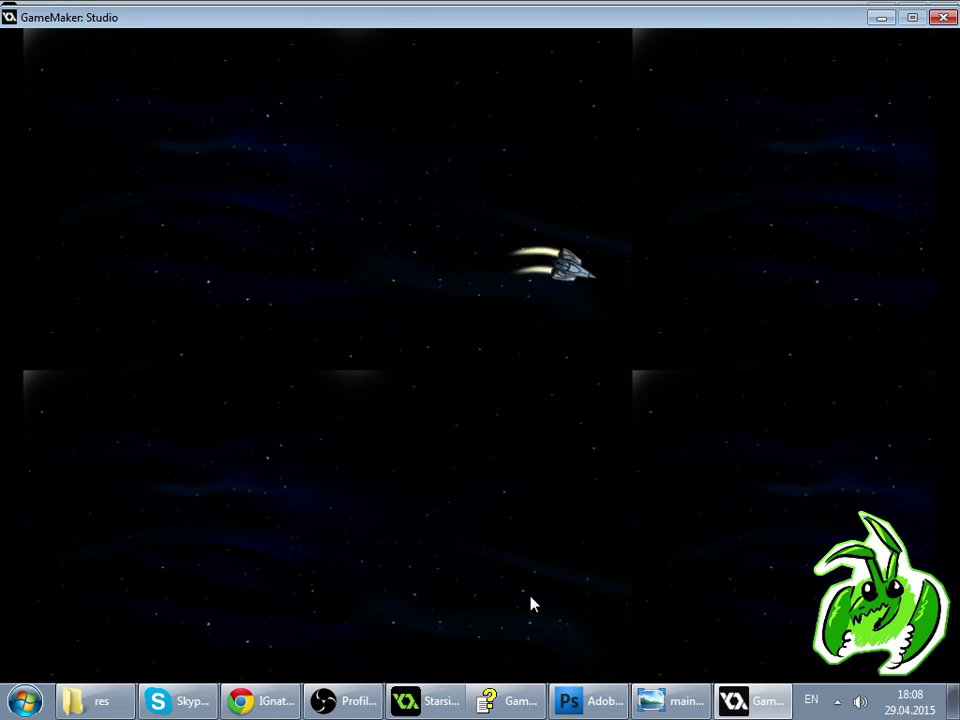
key("Right")
key("Left")
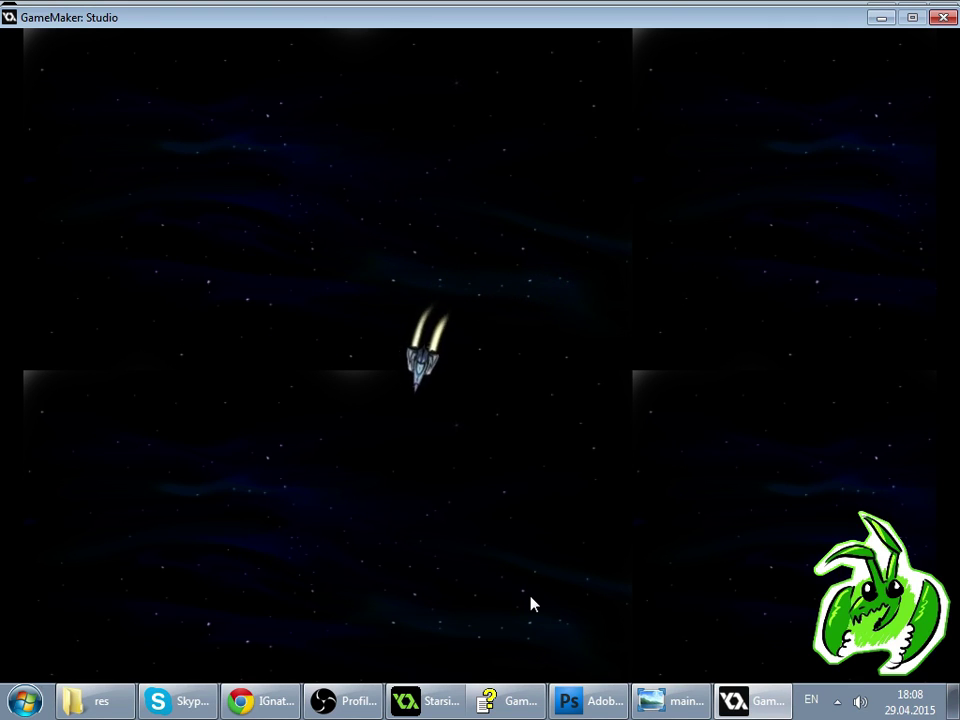
key("Right")
key("space")
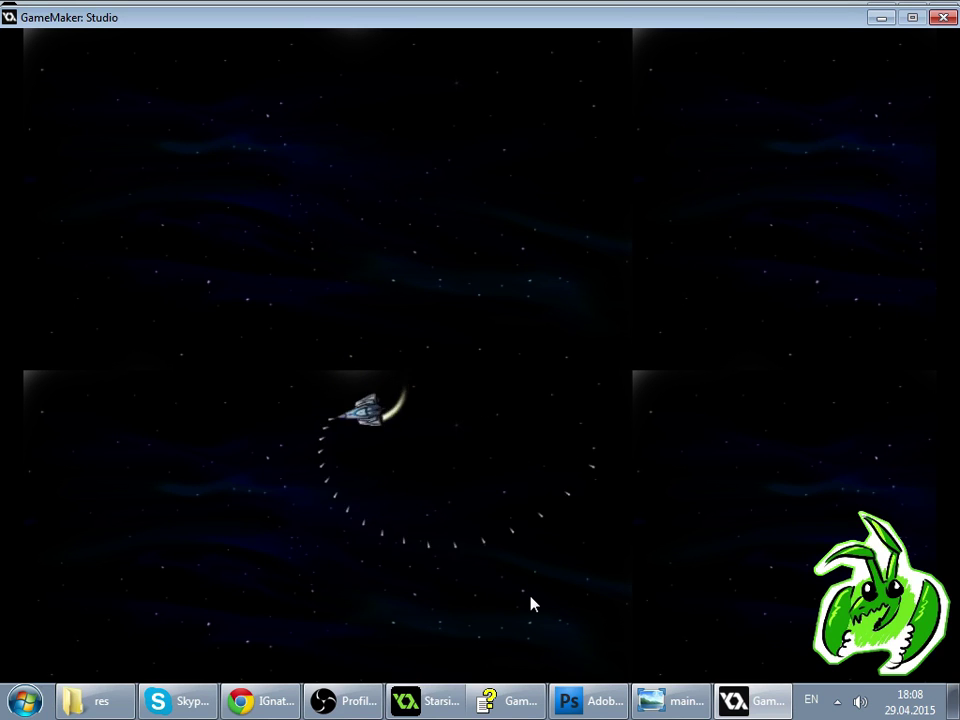
key("Right")
key("space")
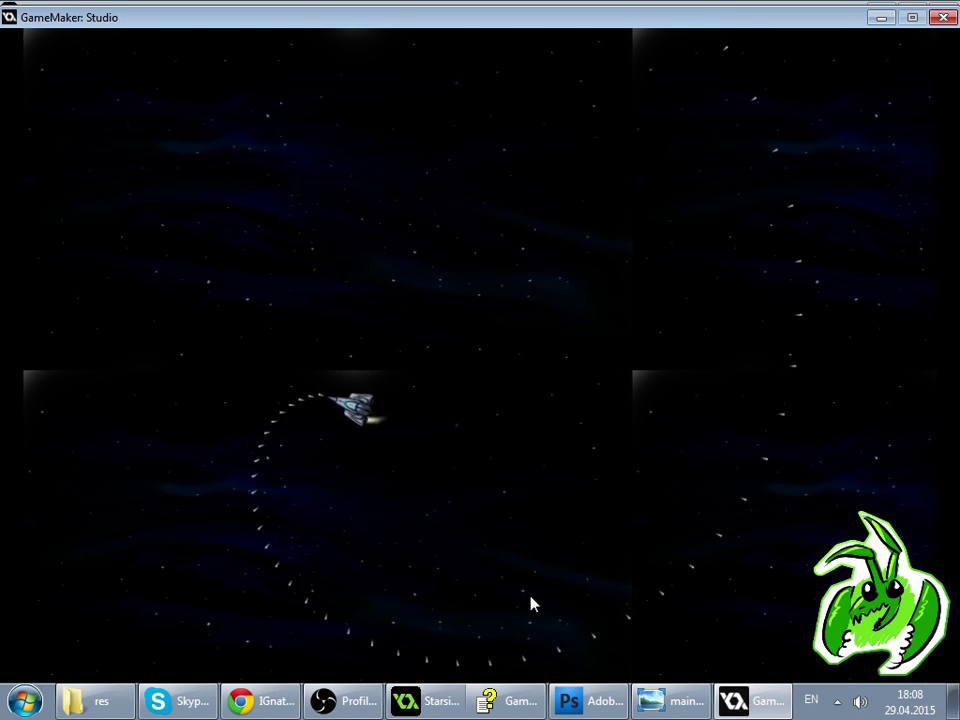
key("Right")
key("space")
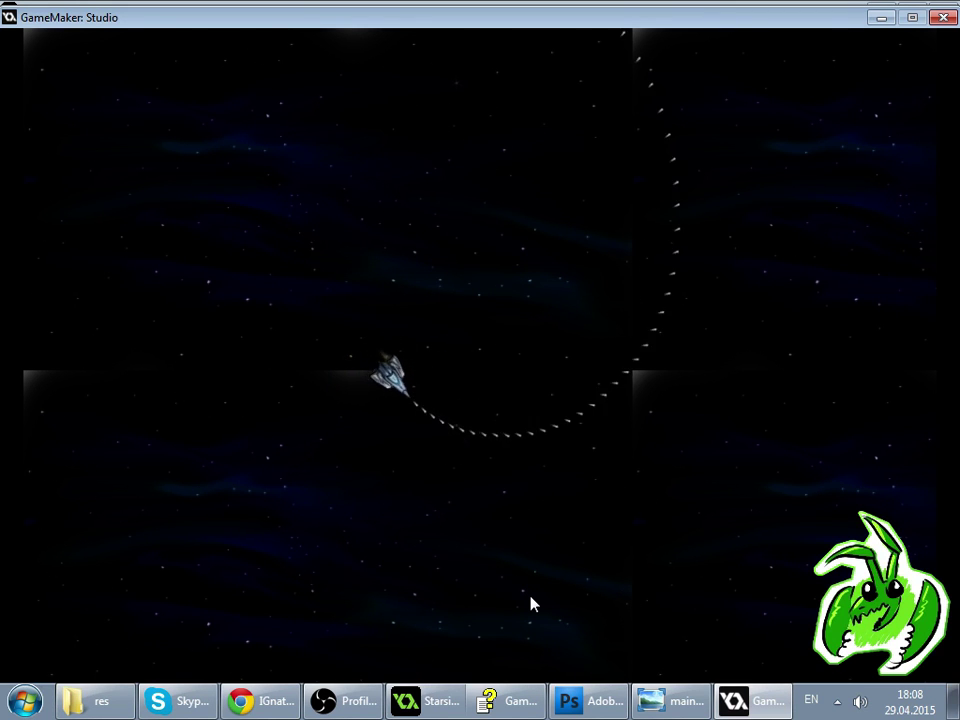
key("Right")
key("space")
key("Up")
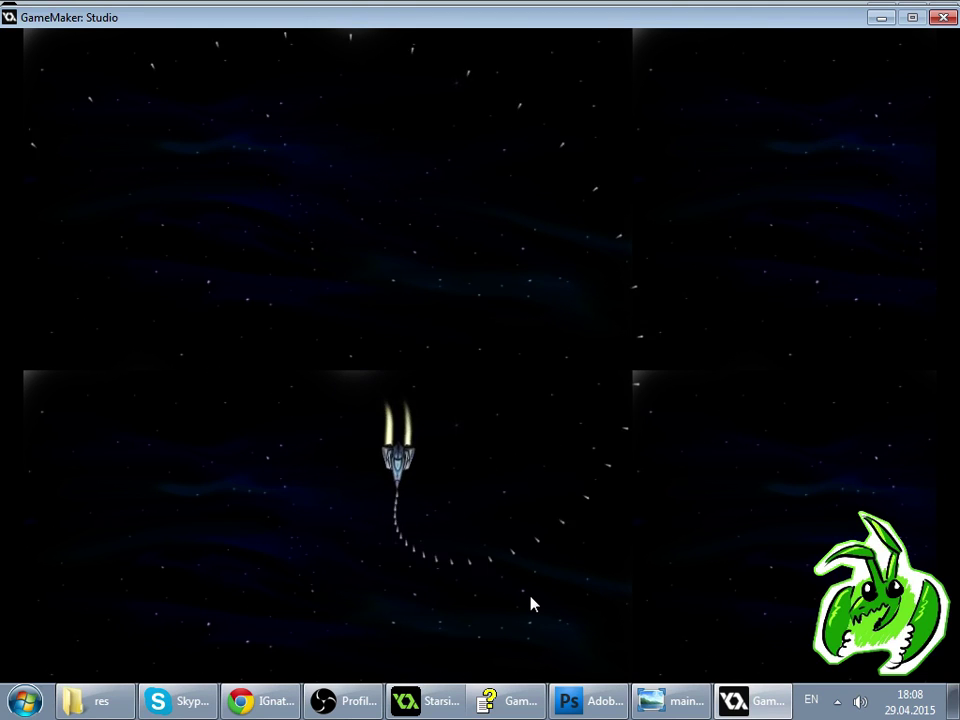
key("Left")
key("space")
key("Up")
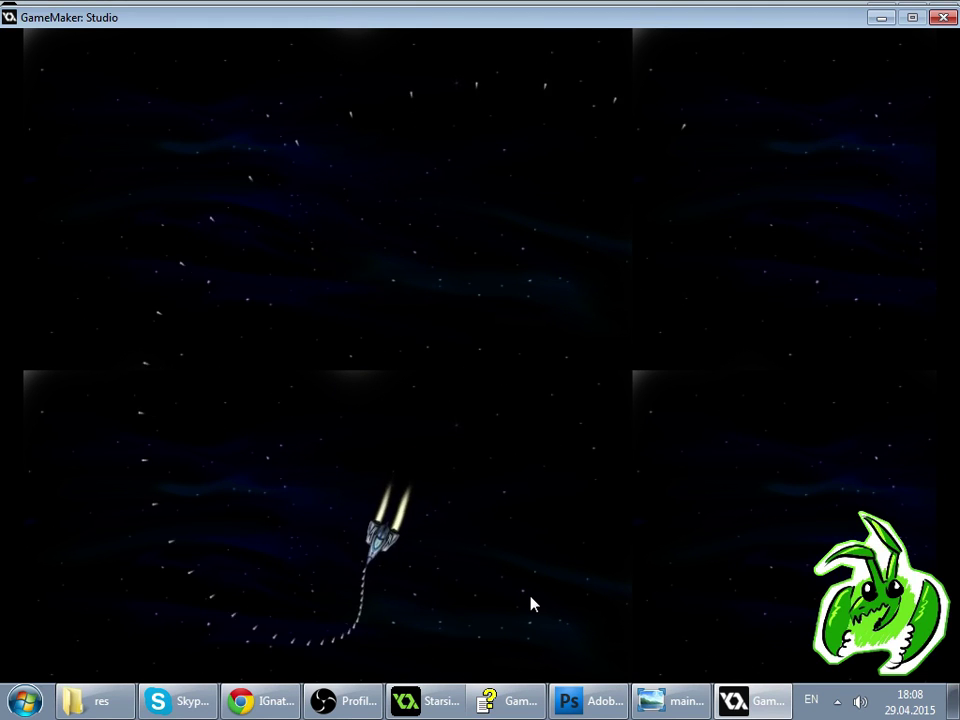
key("Right")
key("space")
key("Up")
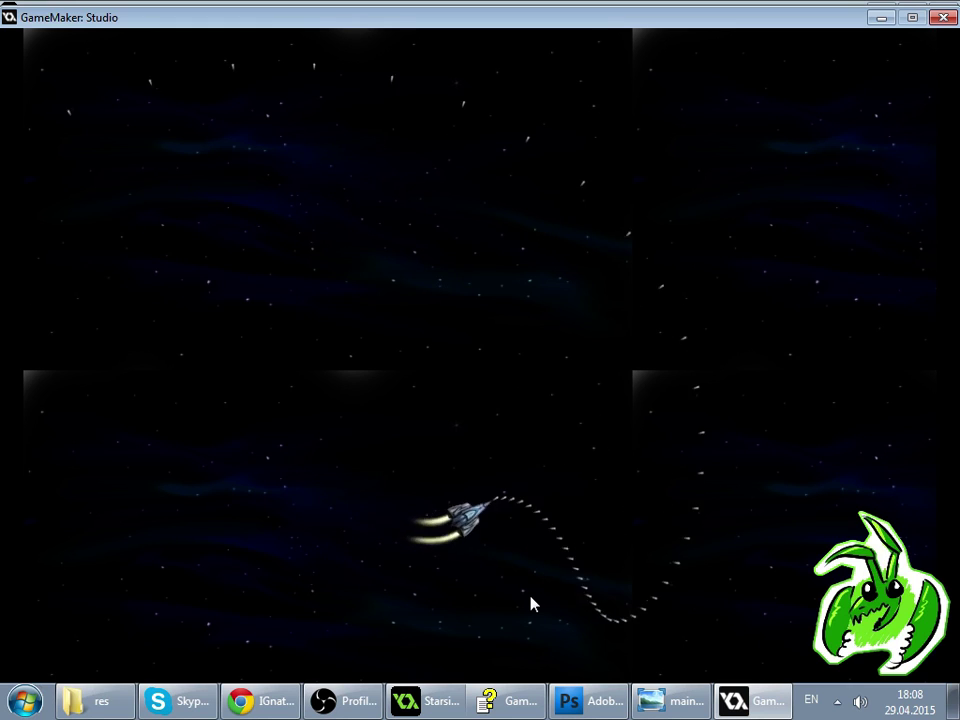
key("Left")
key("space")
key("Up")
key("Right")
key("Left")
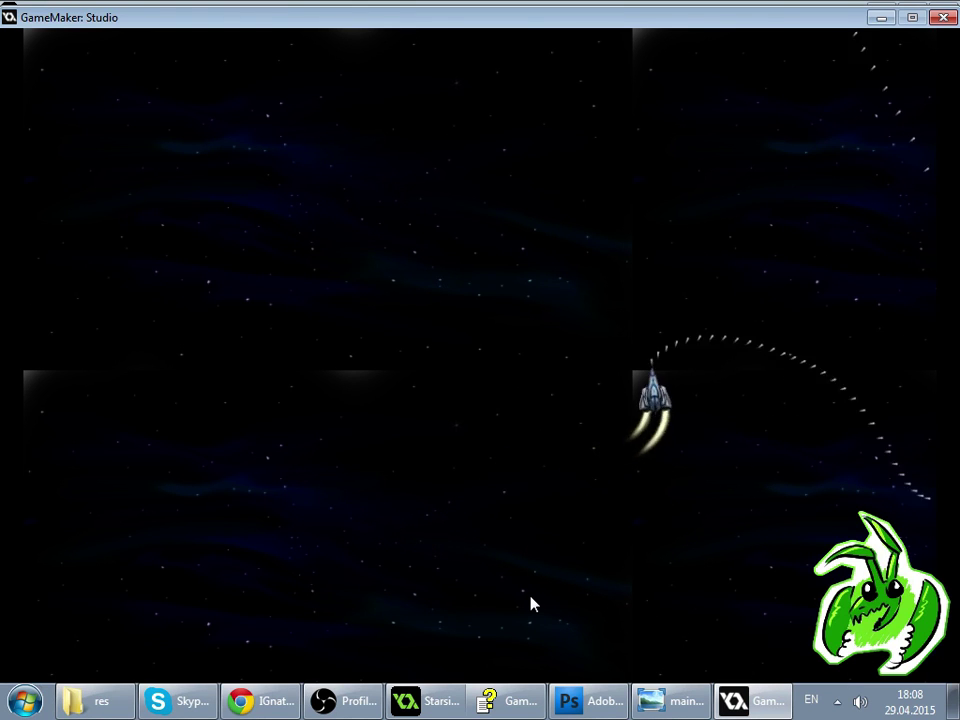
- Test the ship by flying in circles while firing and turning left across the room, and close the game
key("Left")
key("space")
key("Up")
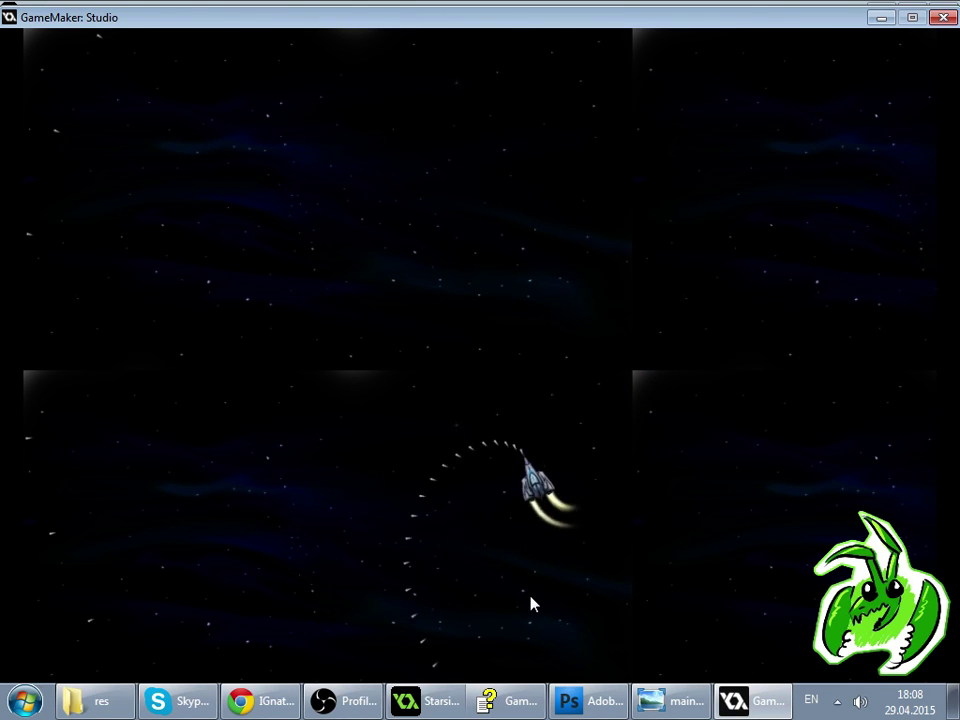
key("Left")
key("space")
key("Up")
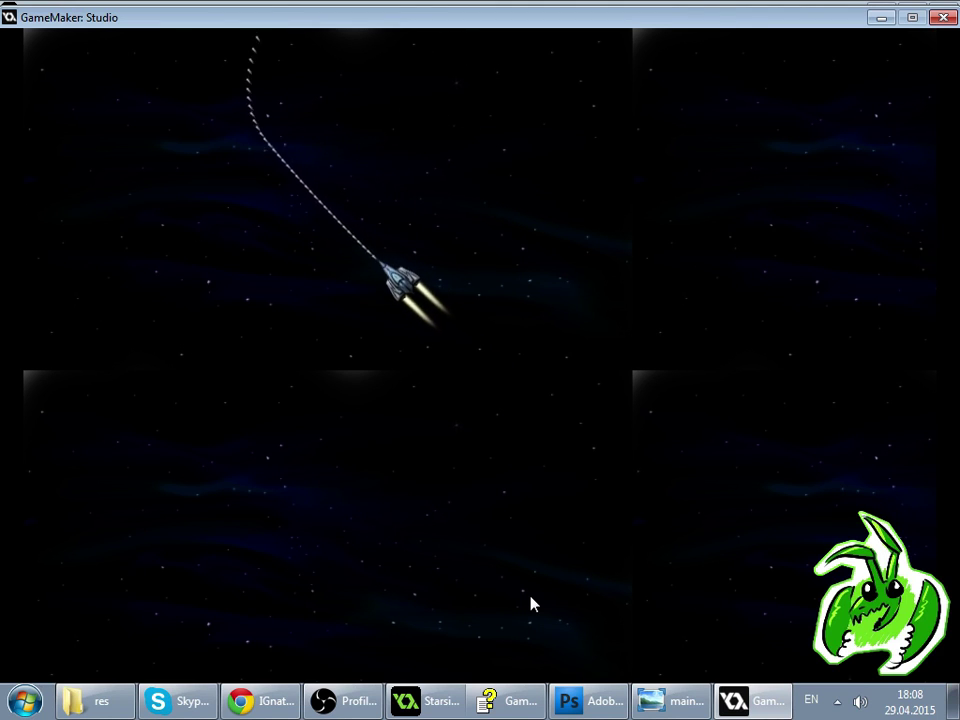
key("Left")
key("space")
key("Up")
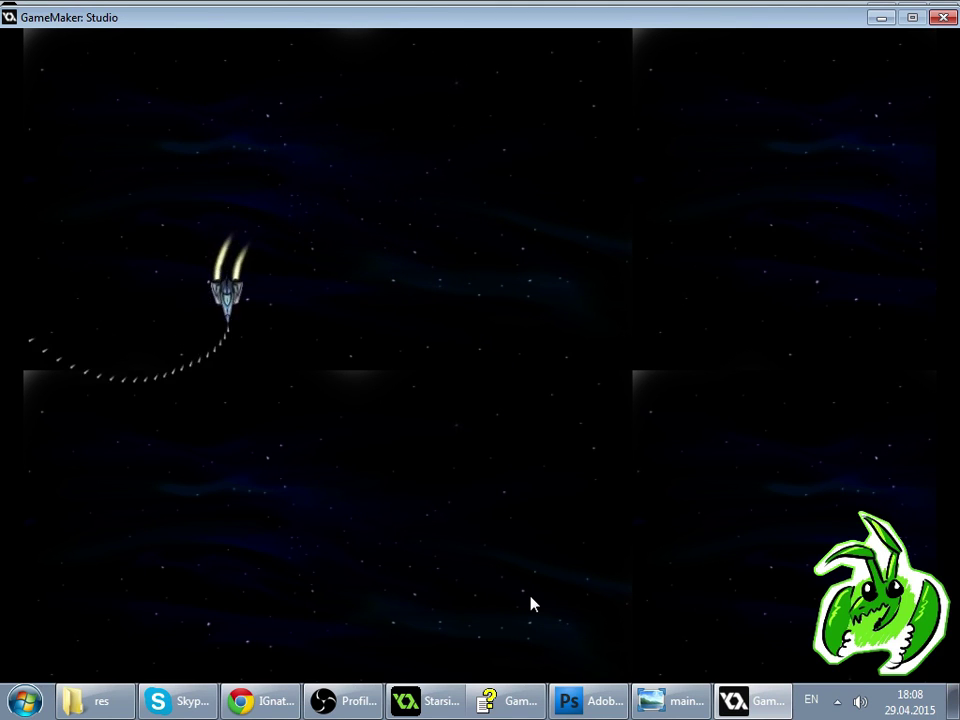
key("Left")
key("space")
key("Up")
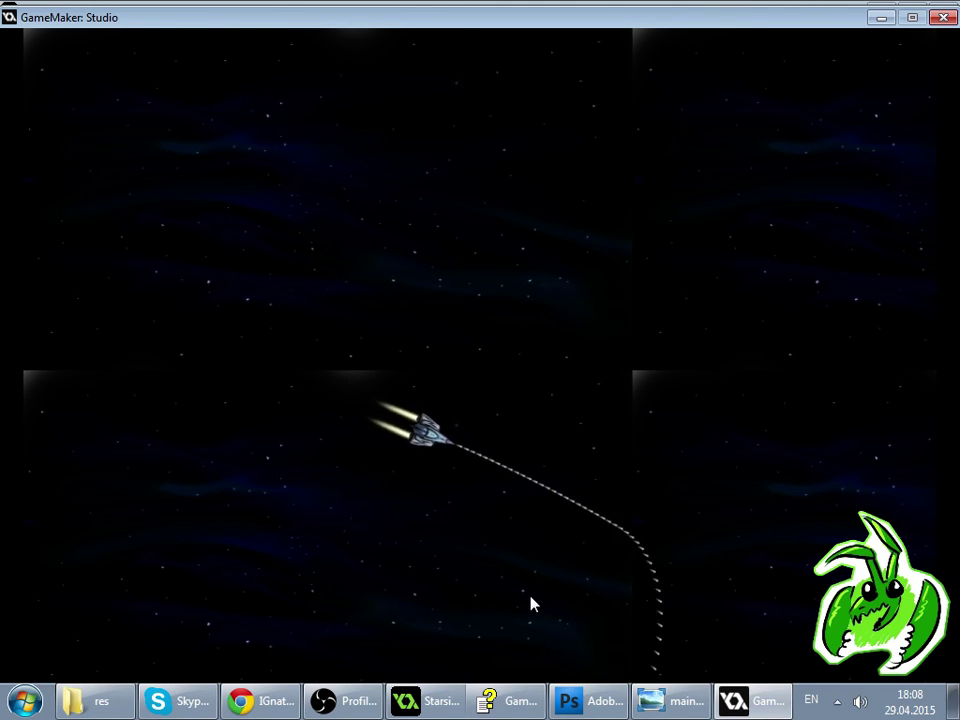
key("Left")
key("Up")
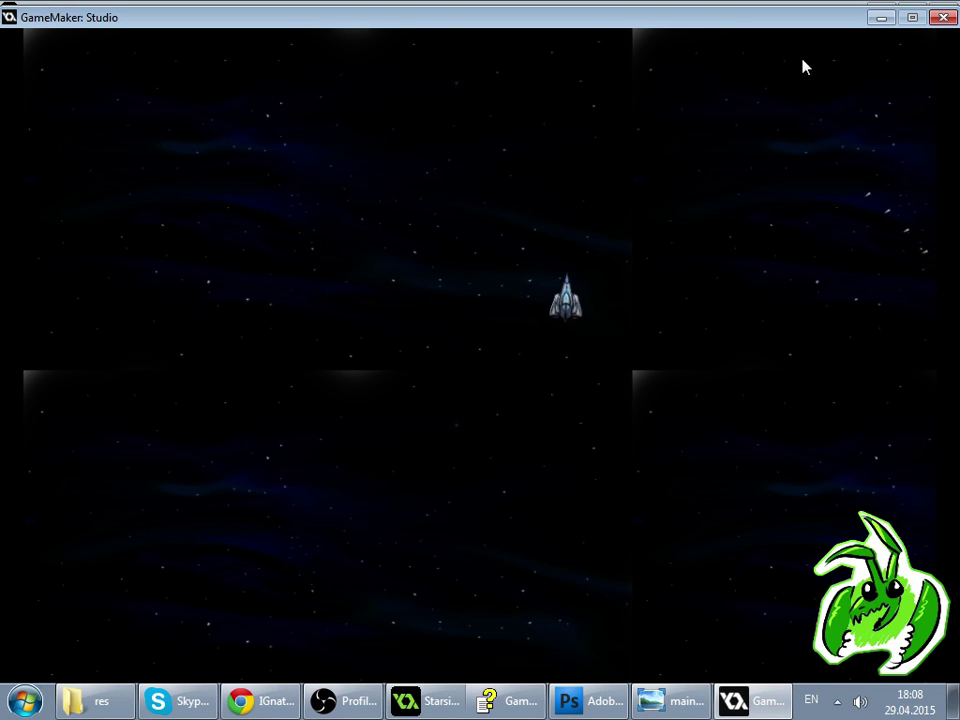
key("Escape")
- Check the Twitch chat in Chrome, and return to GameMaker to open room0's properties
left_click(283, 700)
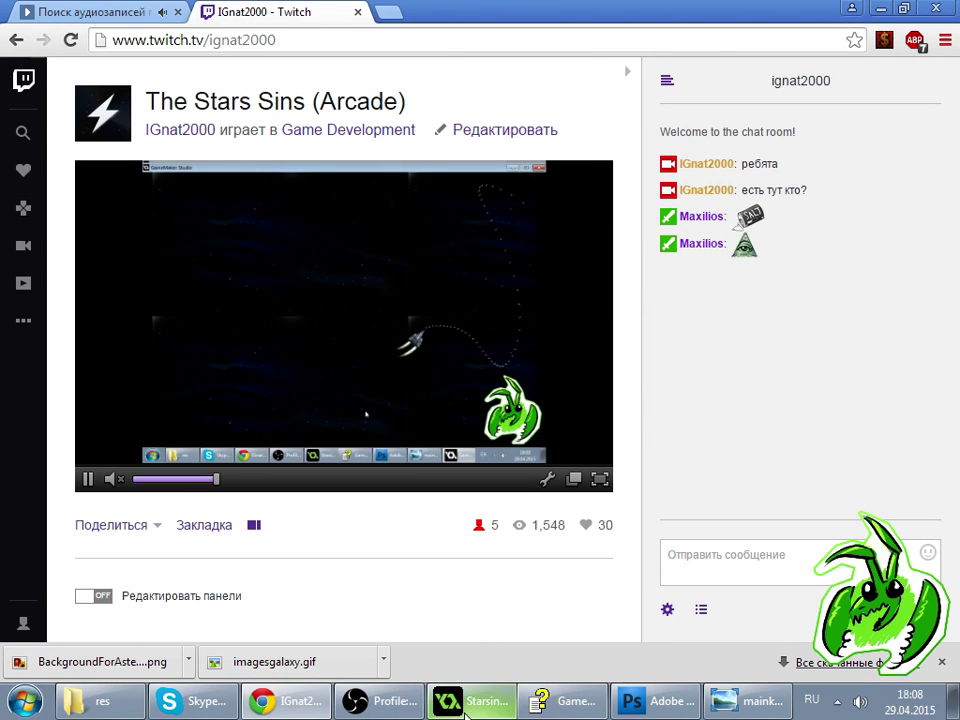
key("alt+Tab")
left_click(76, 365)
double_click(76, 365)
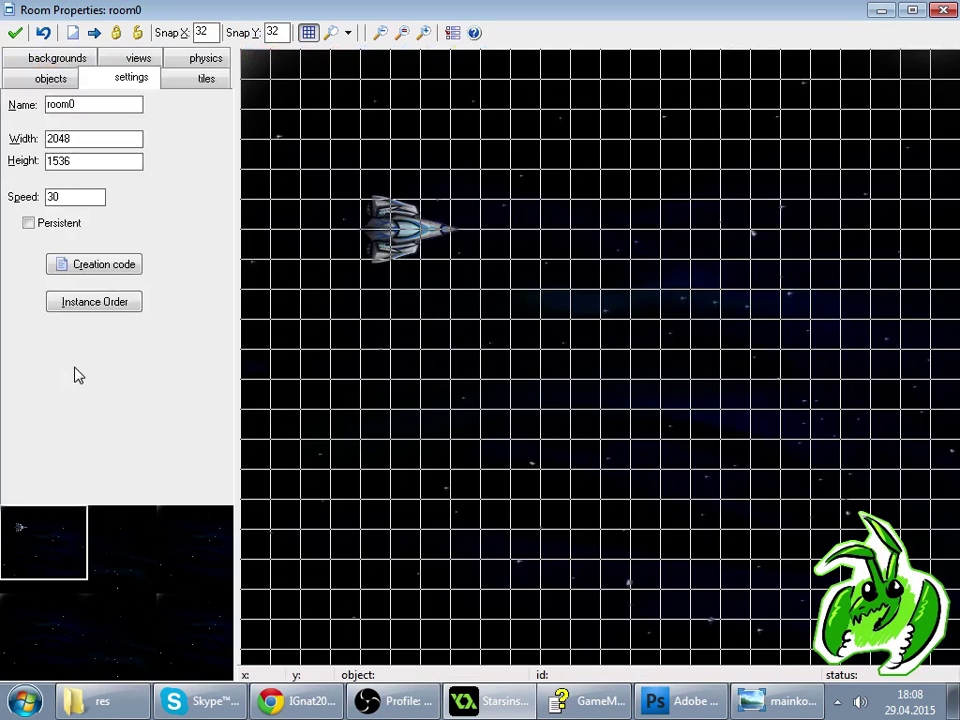
- Hide room0's grid, set Background 0 to a stretched background0 without horizontal or vertical tiling, and accept the room changes
left_click(308, 33)
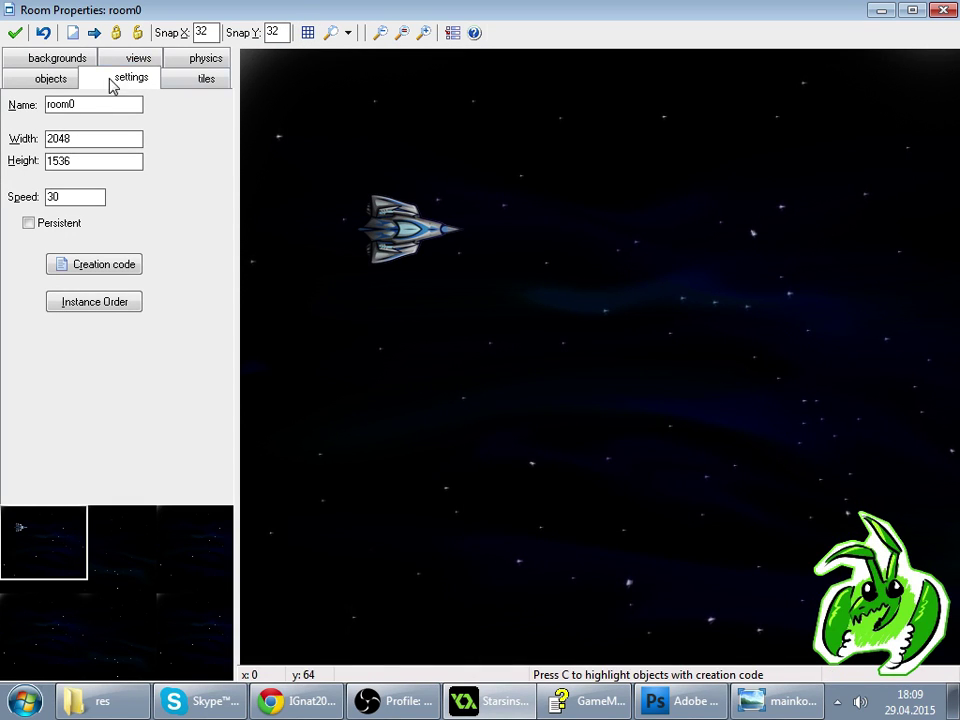
left_click(60, 58)
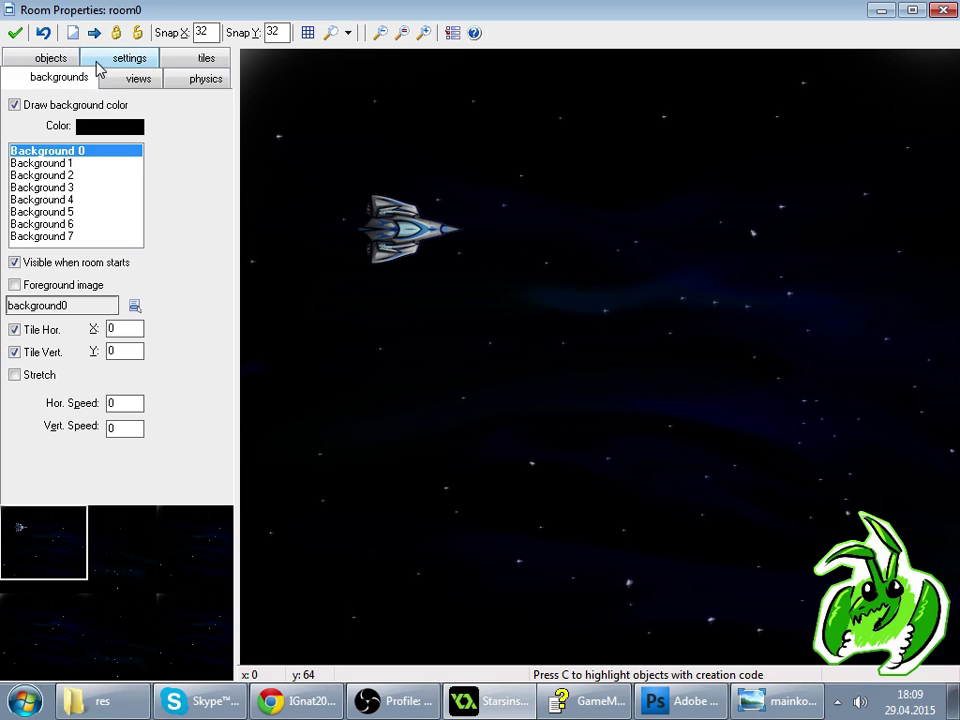
left_click(137, 306)
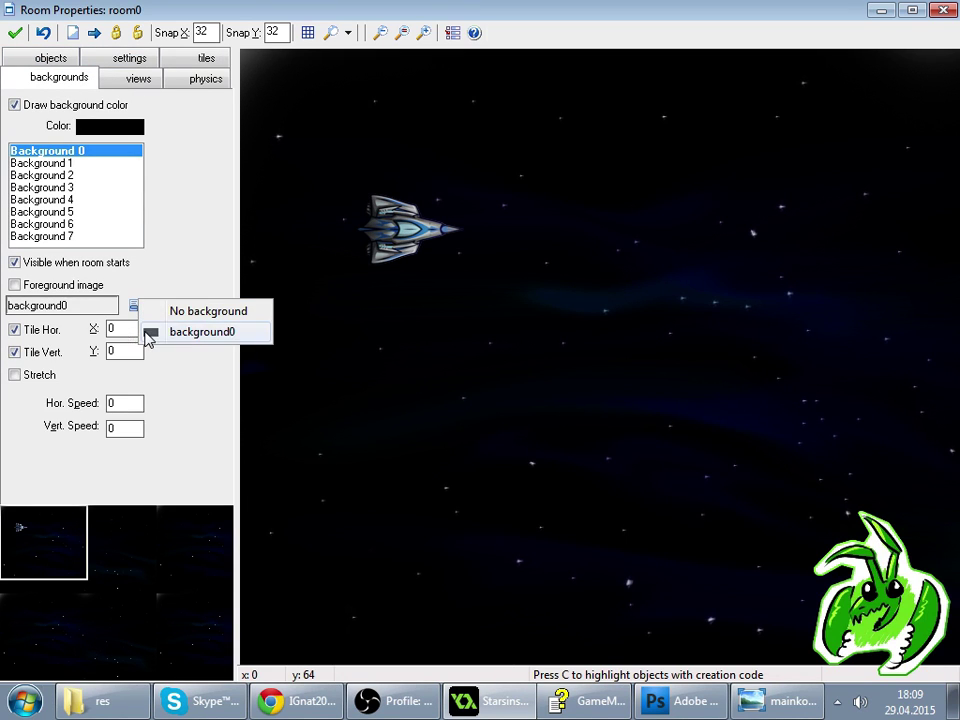
left_click(152, 332)
left_click(14, 375)
left_click_drag(57, 523, 148, 576)
scroll(587, 369, "down", 3, "ctrl")
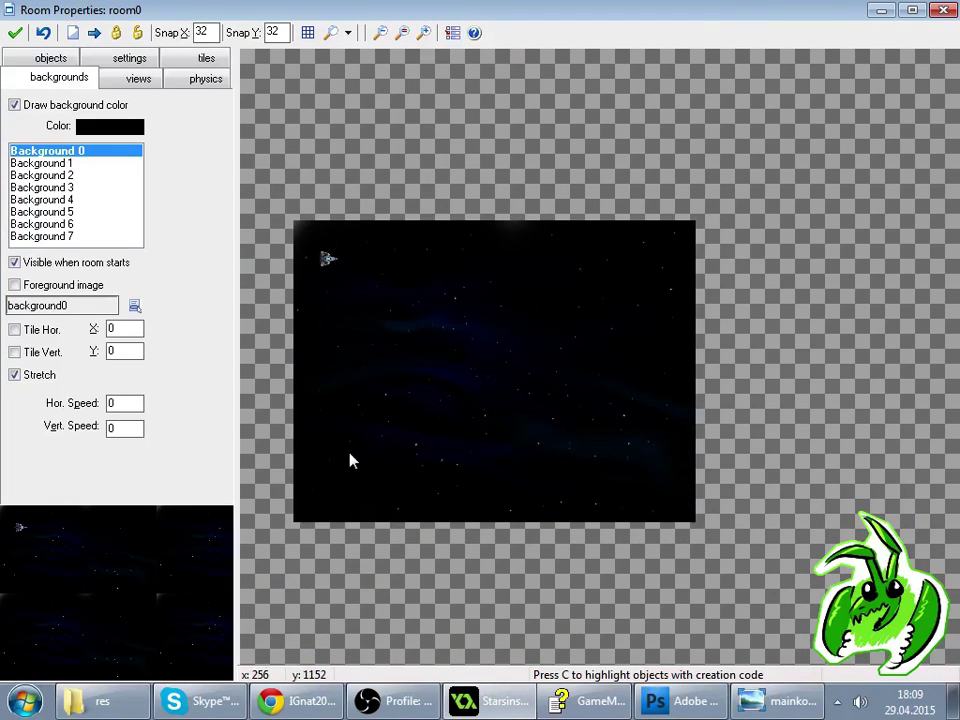
scroll(351, 461, "up", 1, "ctrl")
left_click(16, 33)
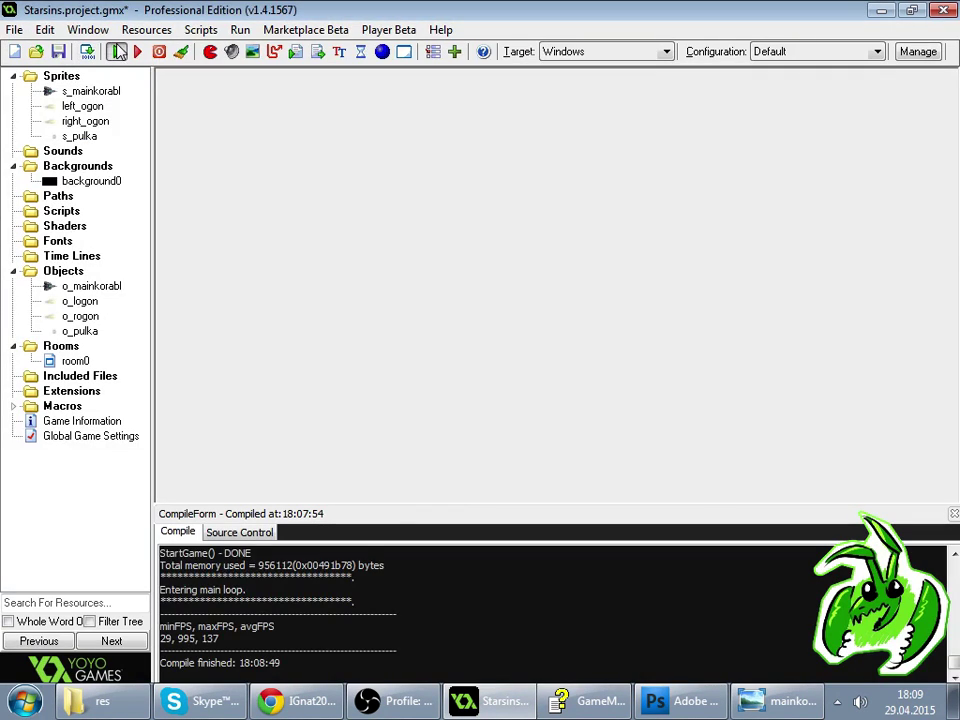
- Run the game and test flying the ship over the stretched background, turning it left and right
left_click(117, 51)
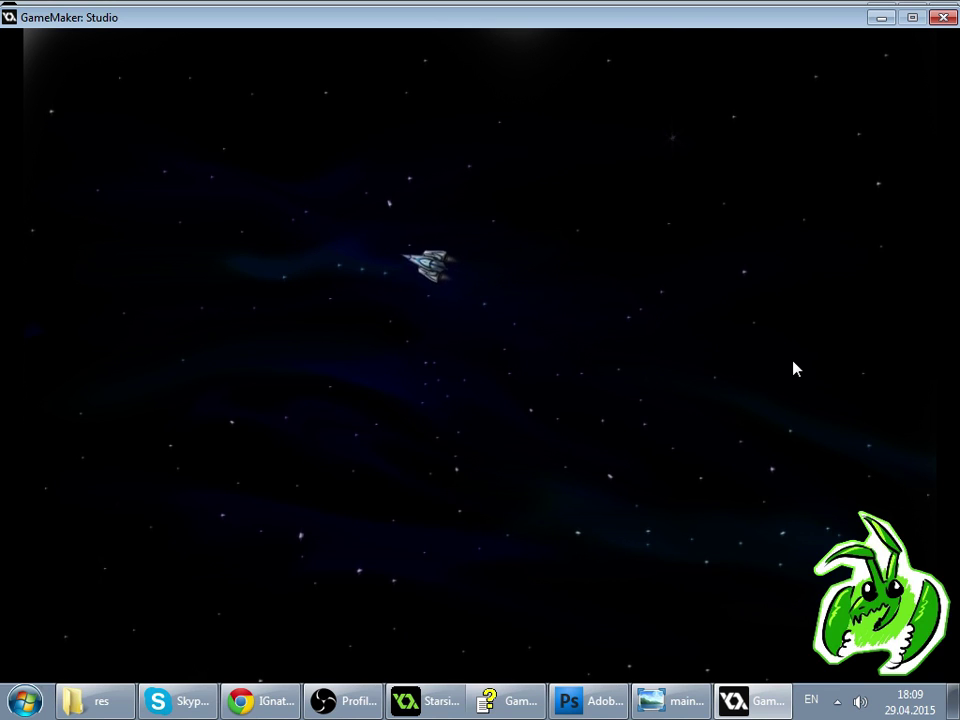
key("Up")
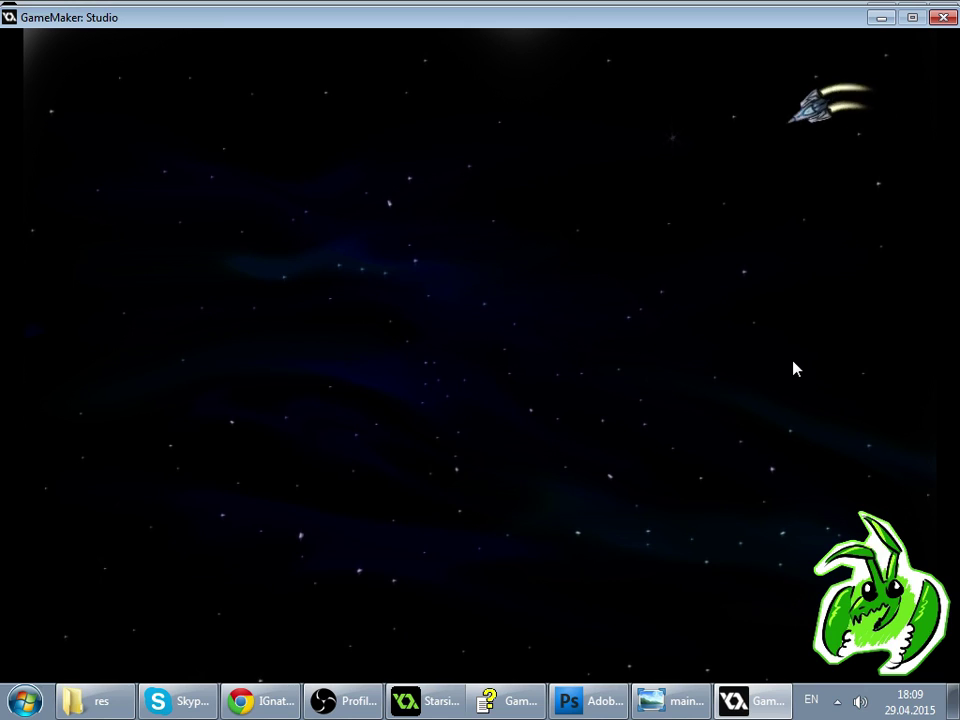
key("Left")
key("Left")
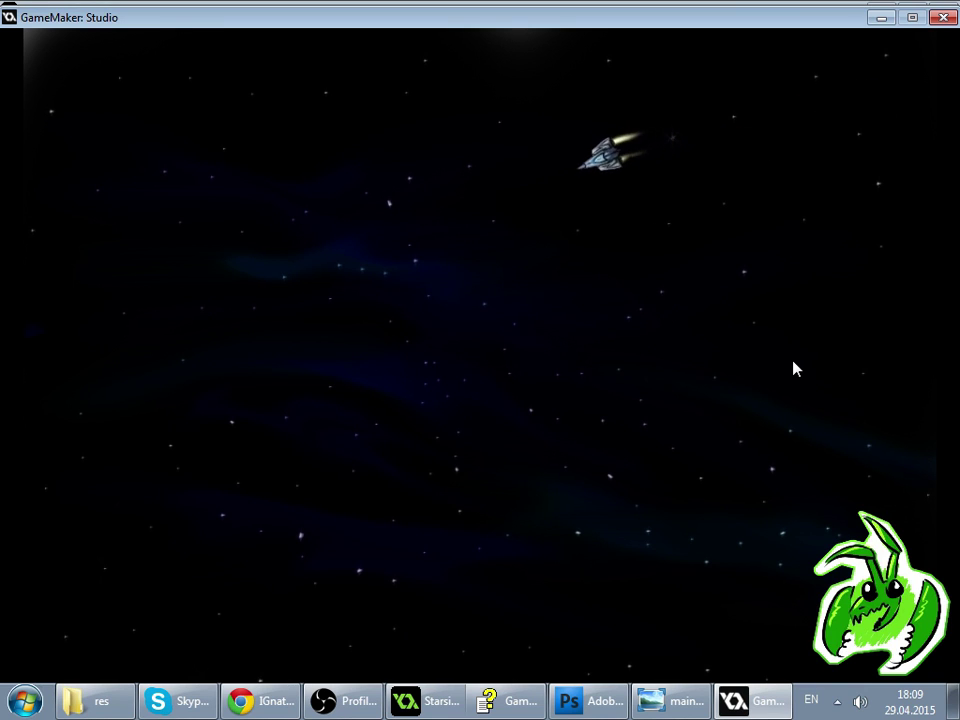
key("Left")
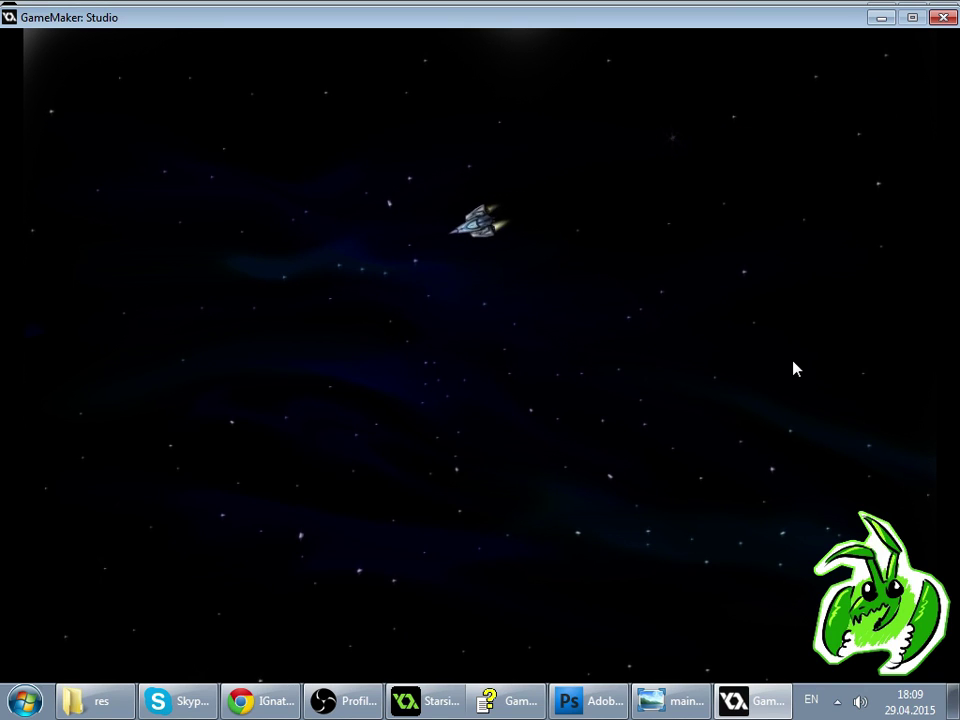
key("Left")
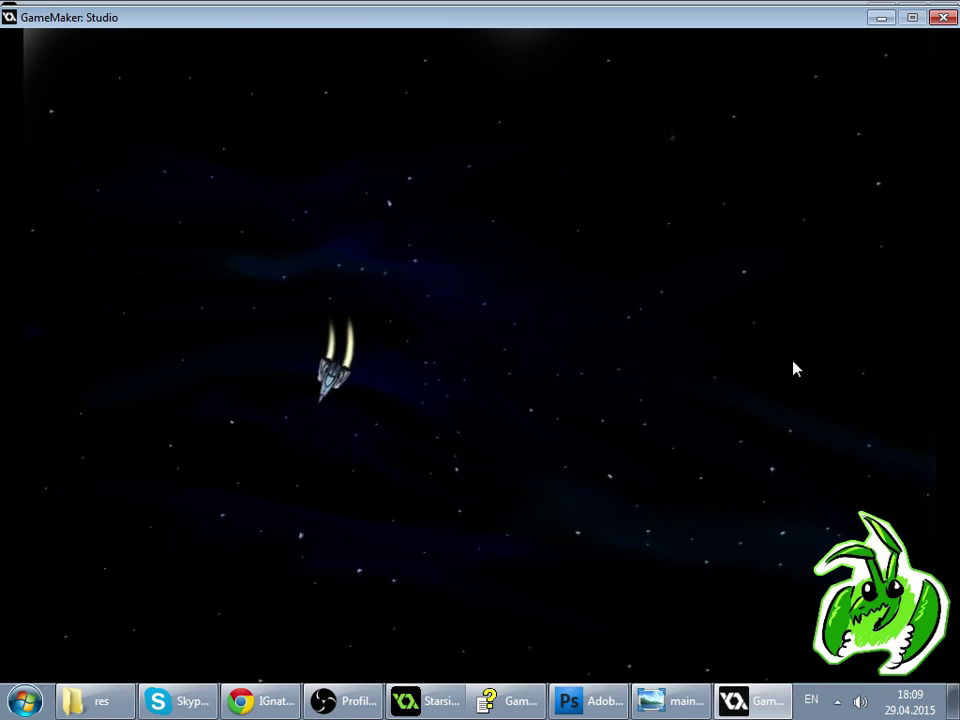
key("Right")
key("Right")
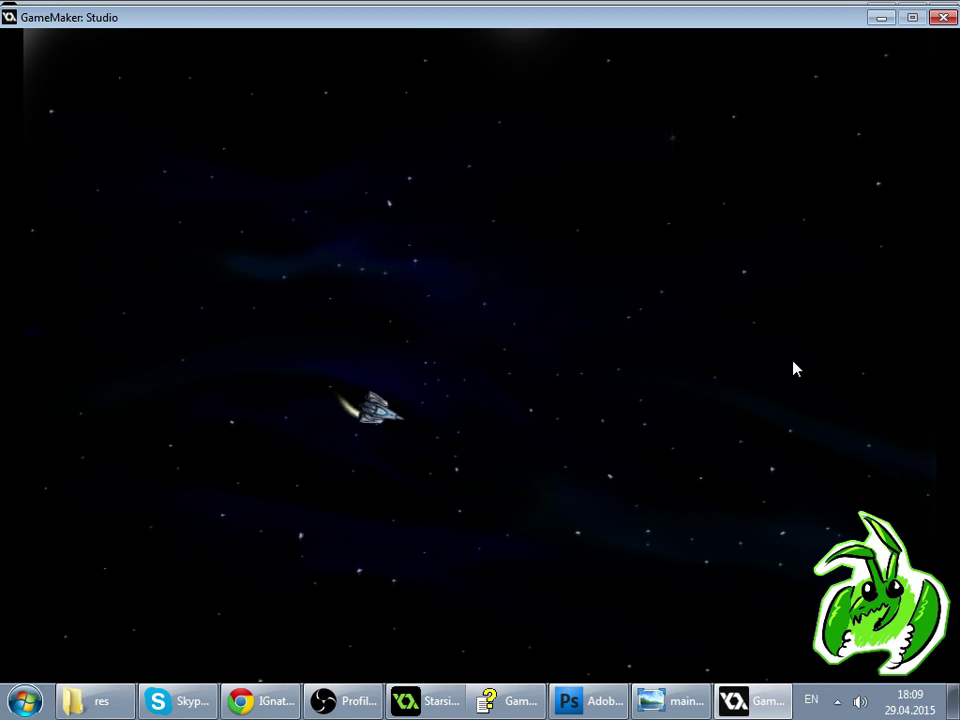
key("Left")
key("Right")
key("Left")
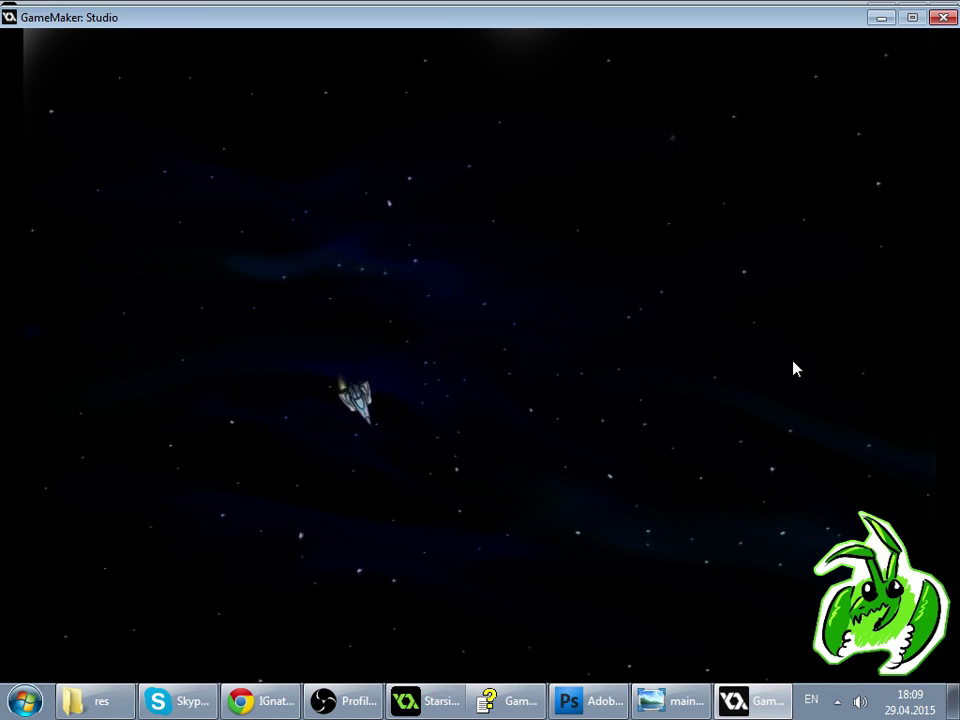
key("Right")
key("Left")
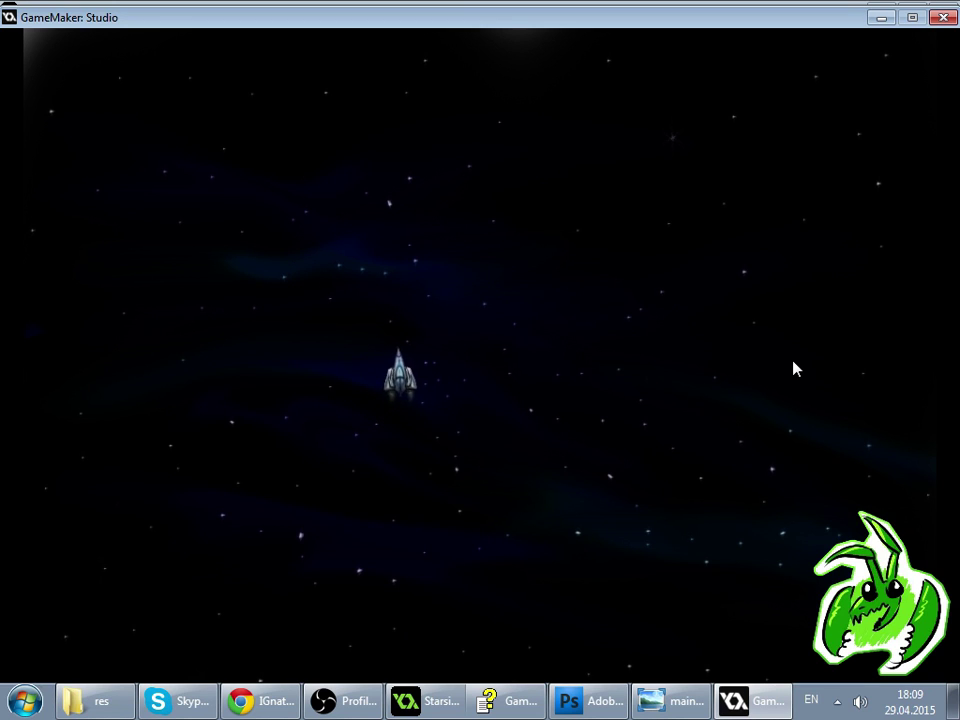
key("Left")
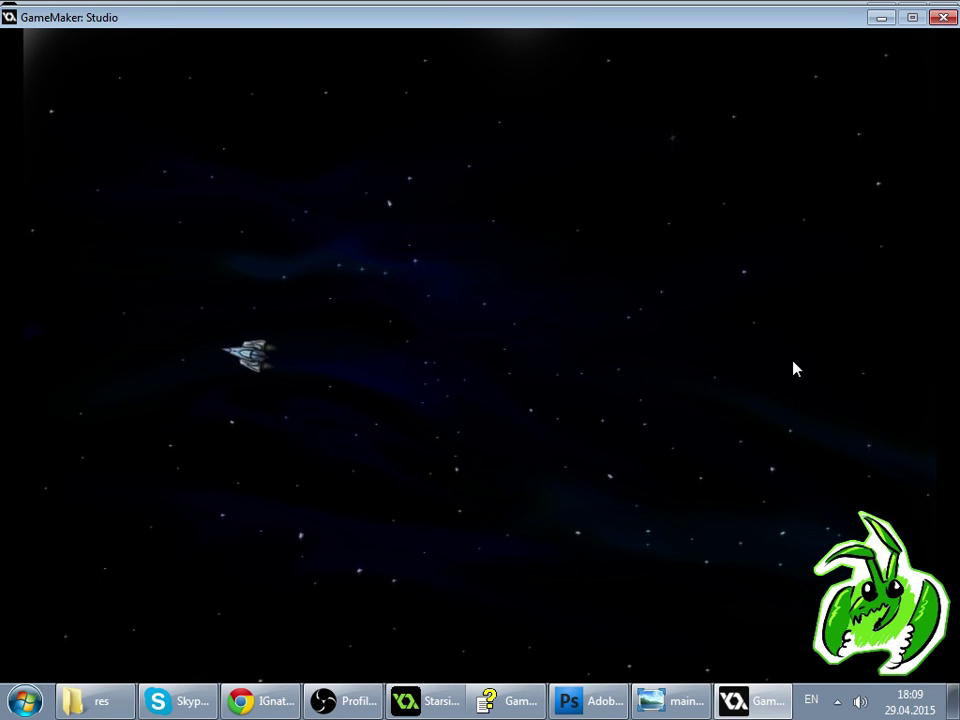
- Fly the ship around the running test room to check its steering and thrust, and close the game
key("Right")
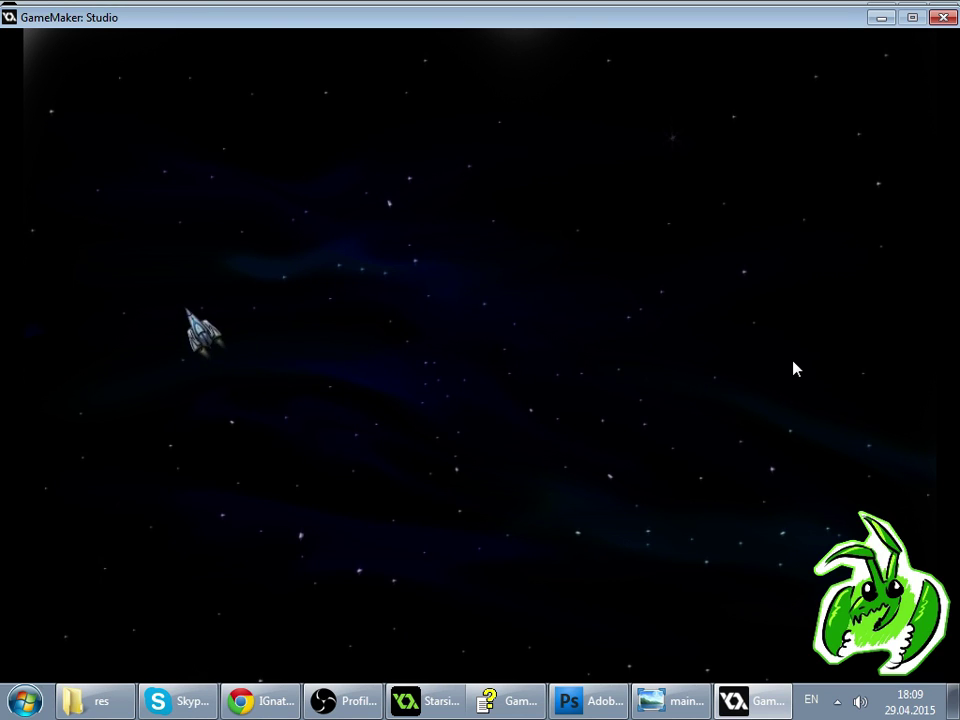
key("Up")
key("Right")
key("Up")
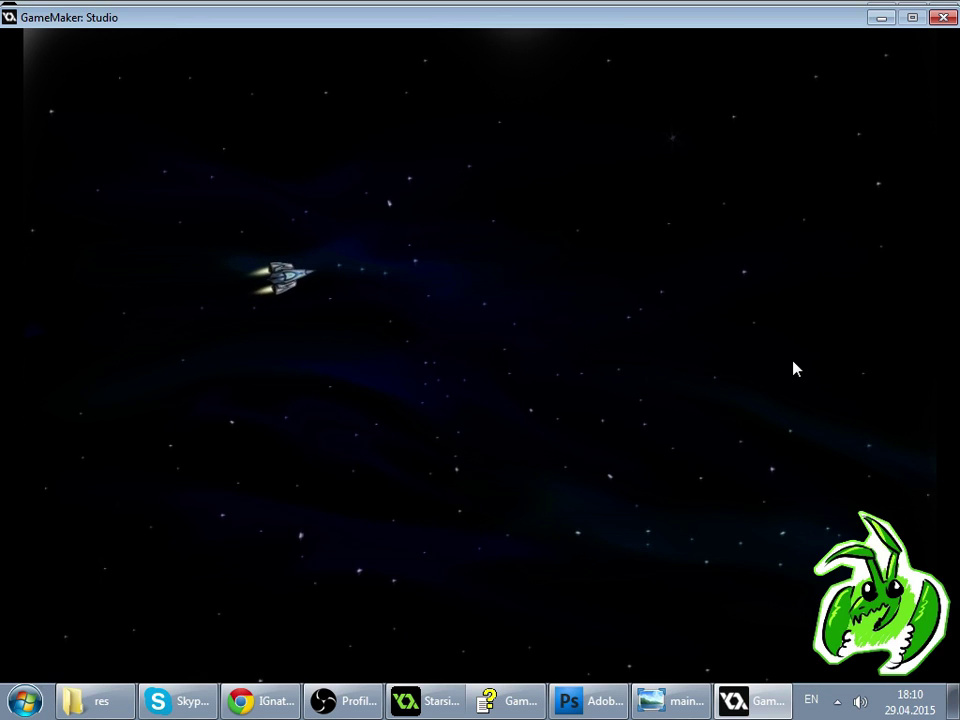
key("Up")
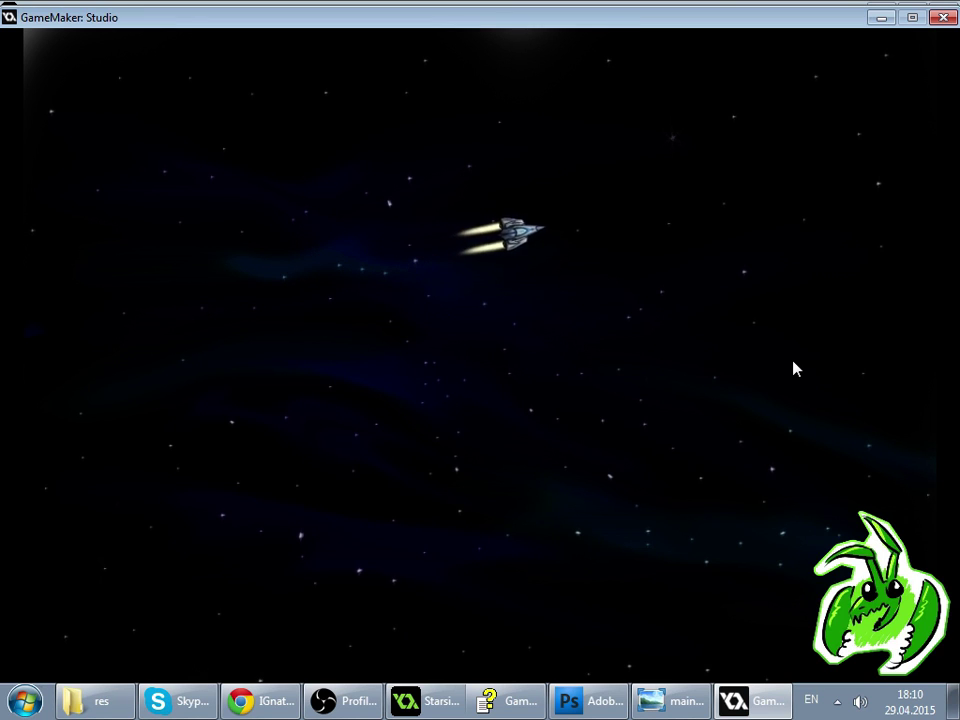
key("Up")
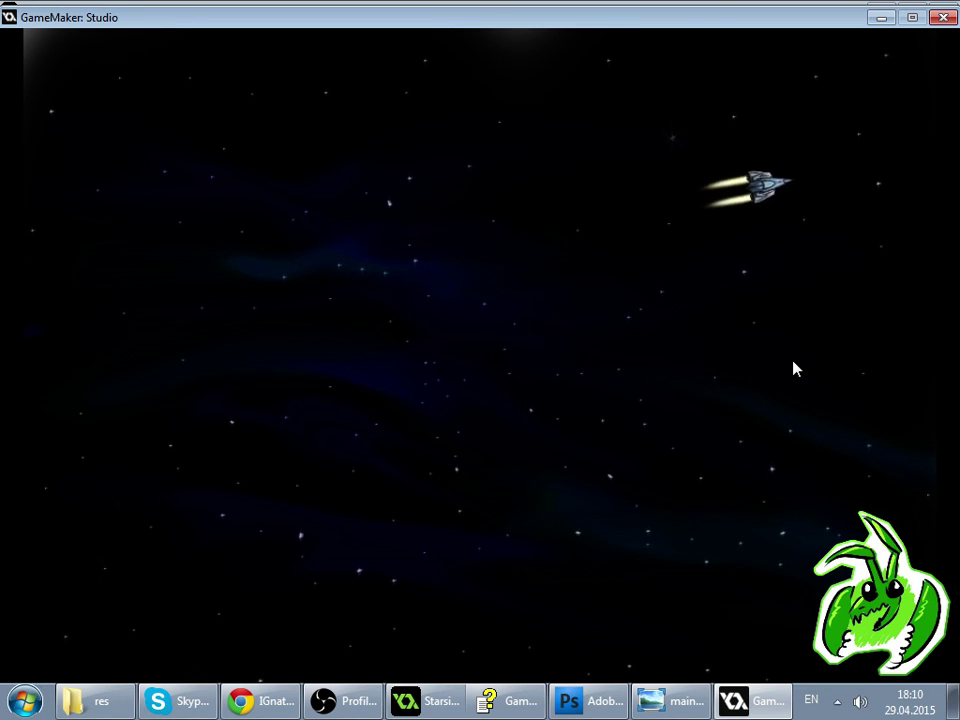
key("Right")
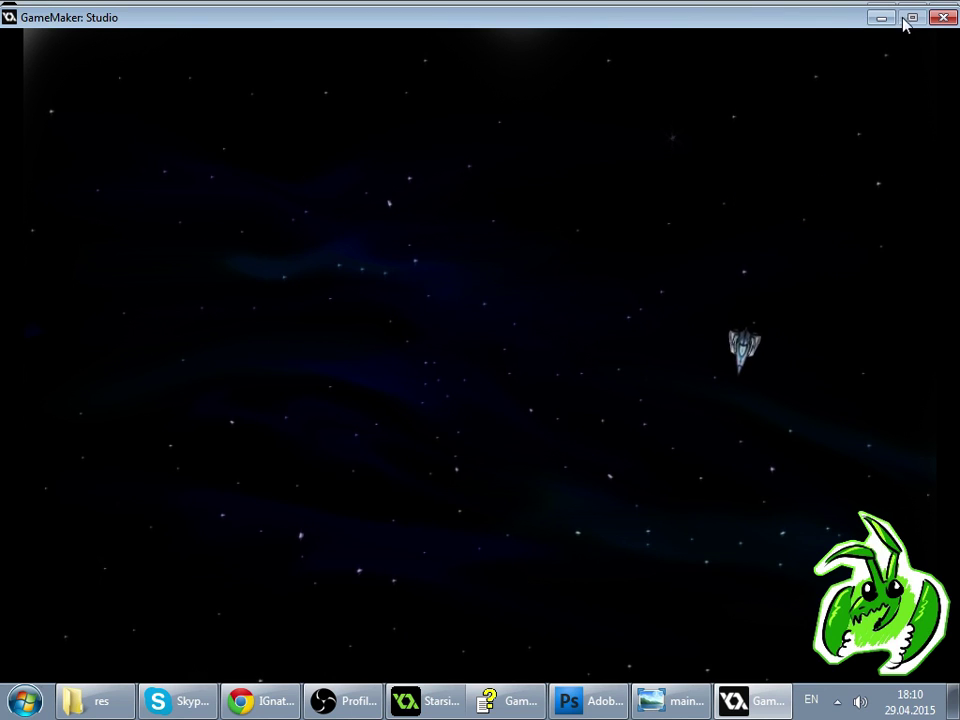
left_click(940, 18)
- Switch to Chrome, look through the VK audio results for Космические рейнджеры, and return to the Twitch channel page
left_click(295, 701)
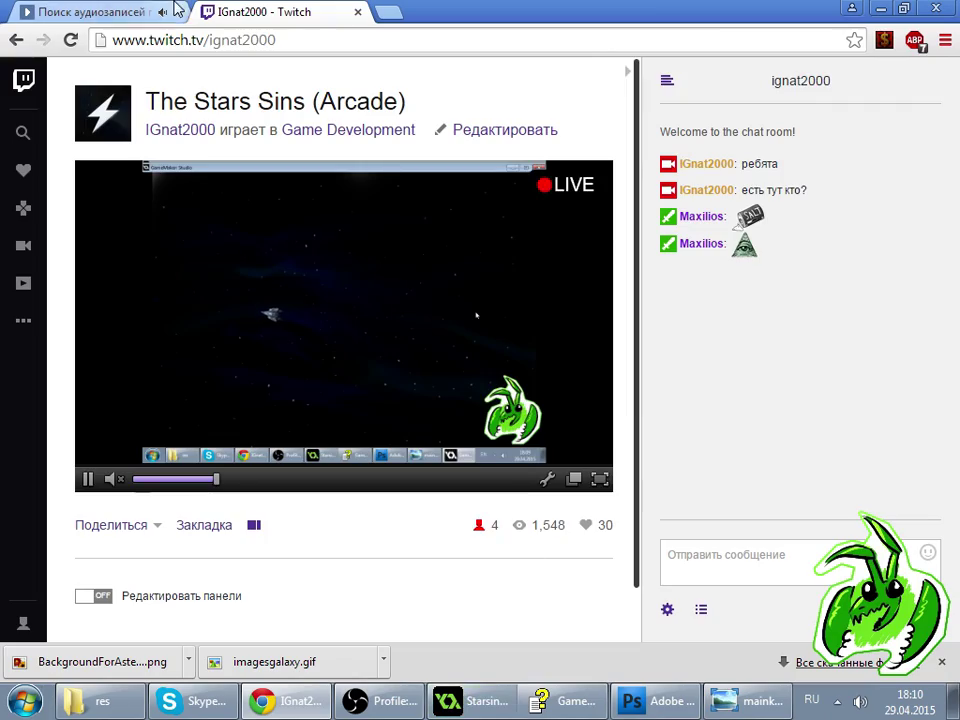
left_click(110, 12)
scroll(420, 500, "down", 20)
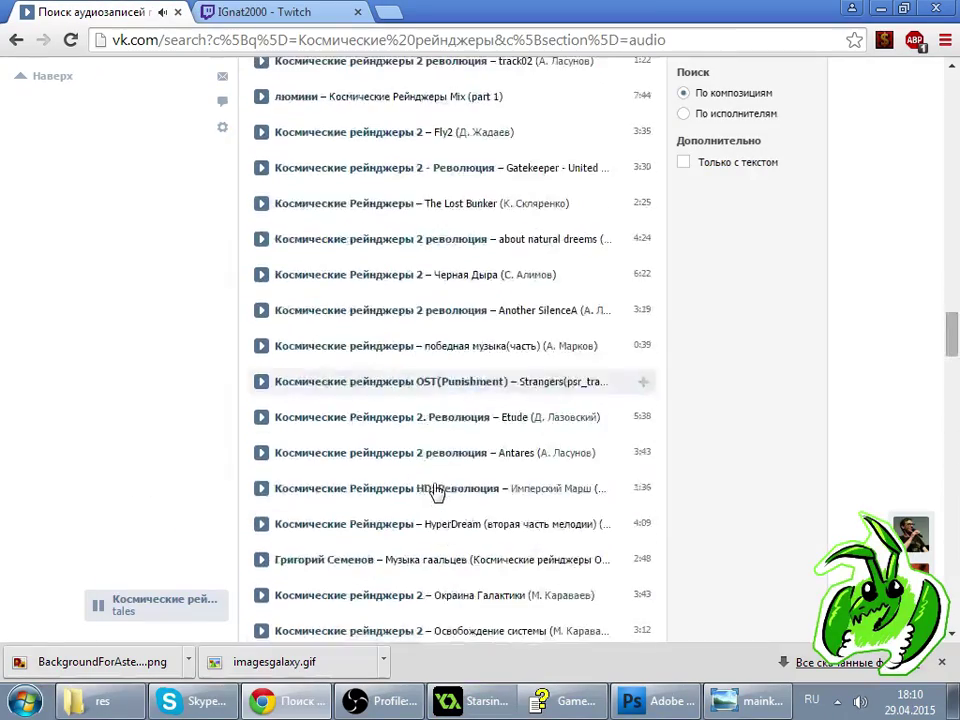
scroll(435, 487, "down", 15)
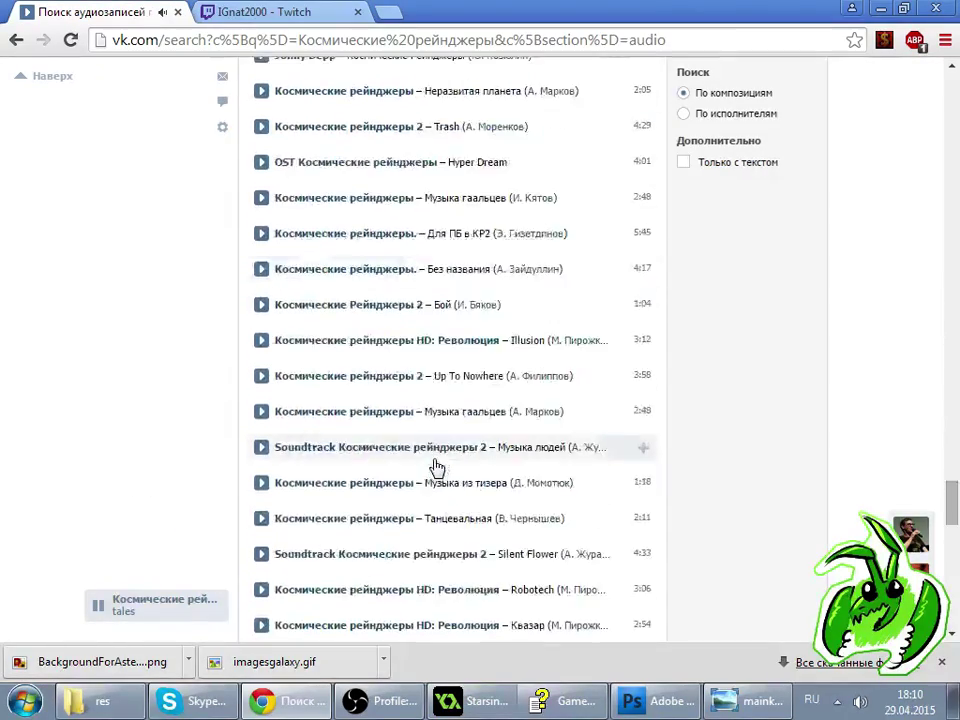
scroll(435, 467, "up", 20)
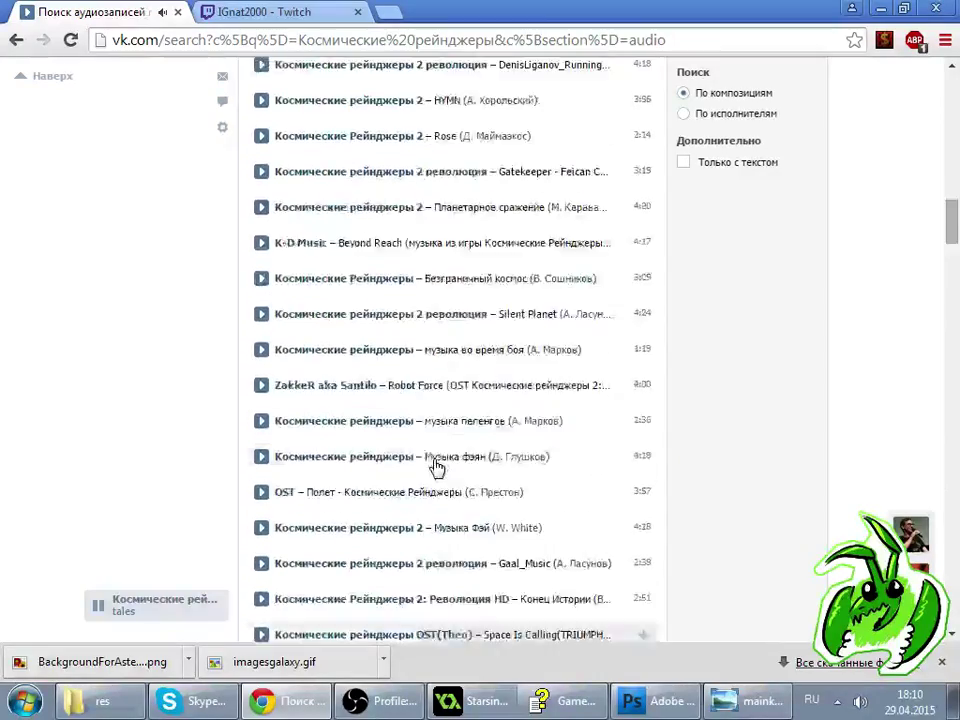
scroll(435, 467, "up", 5)
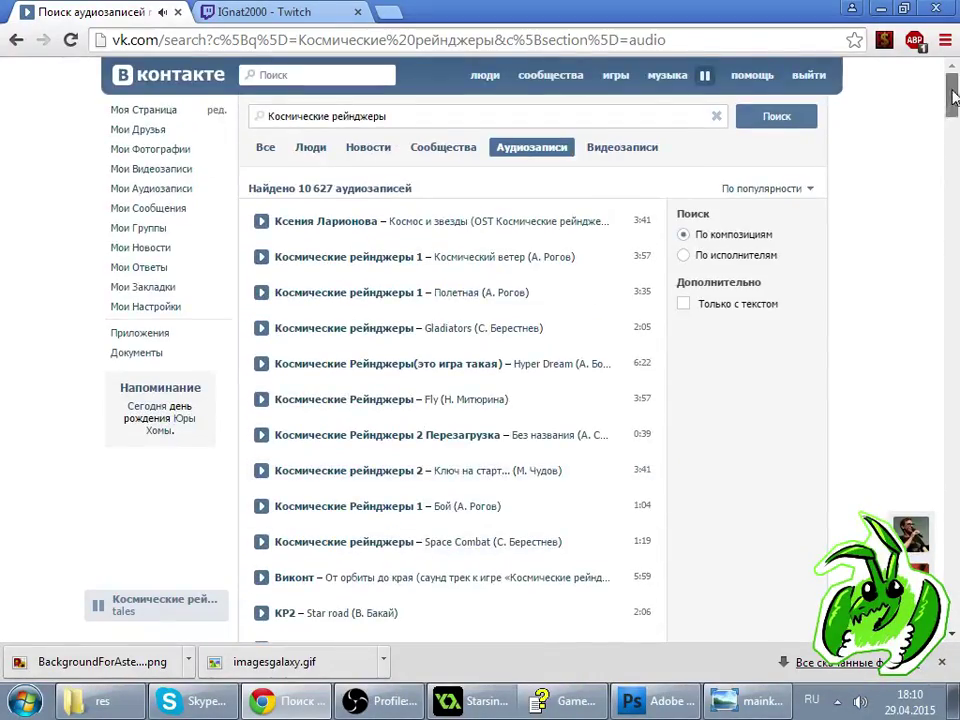
left_click_drag(953, 97, 911, 275)
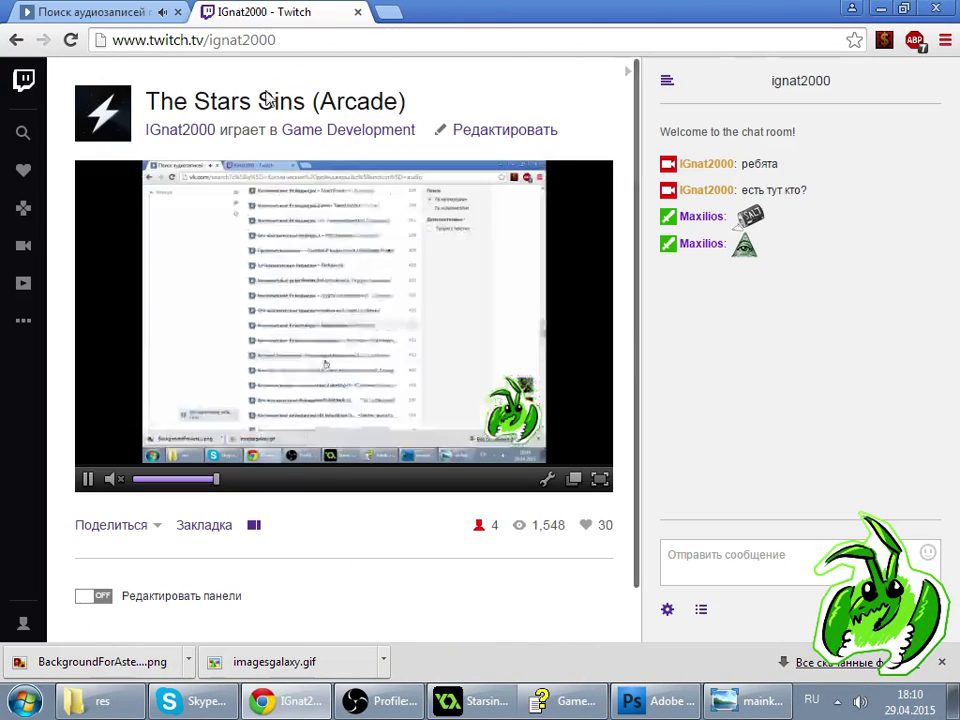
left_click(230, 11)
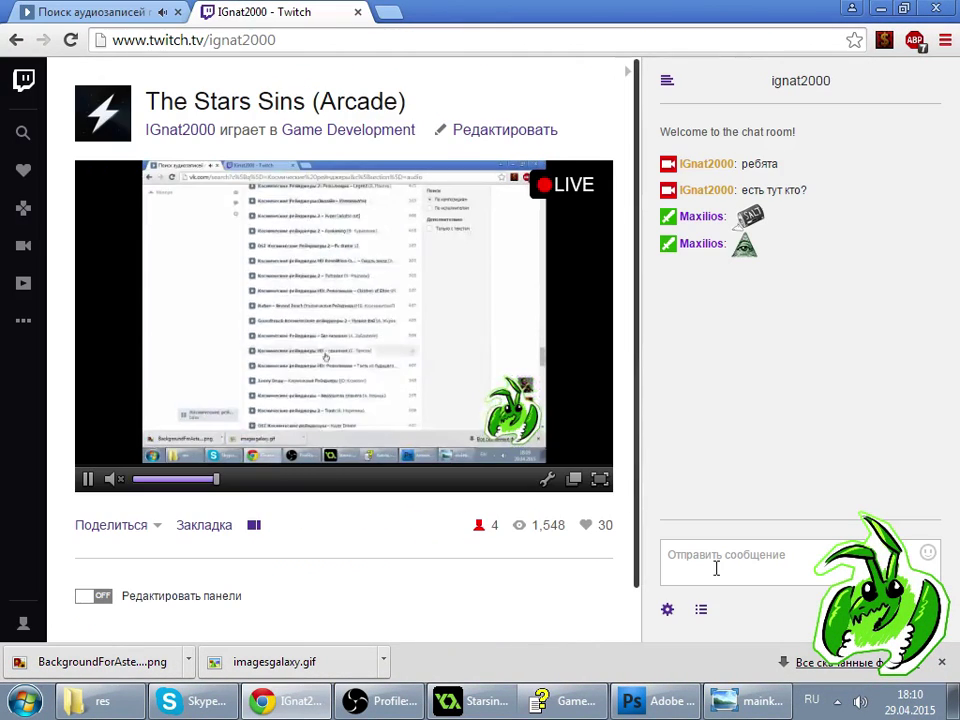
- Switch to GameMaker and, in o_mainkorabl's Create event, duplicate the speed variable action and rename the copy's variable to puleft
key("alt+Tab")
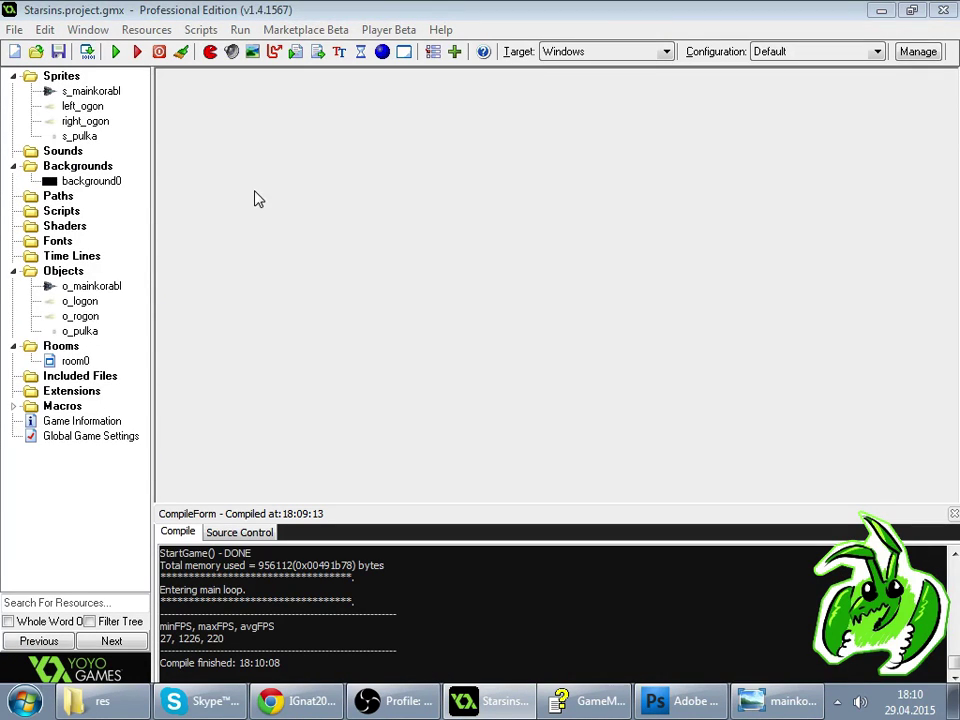
double_click(82, 287)
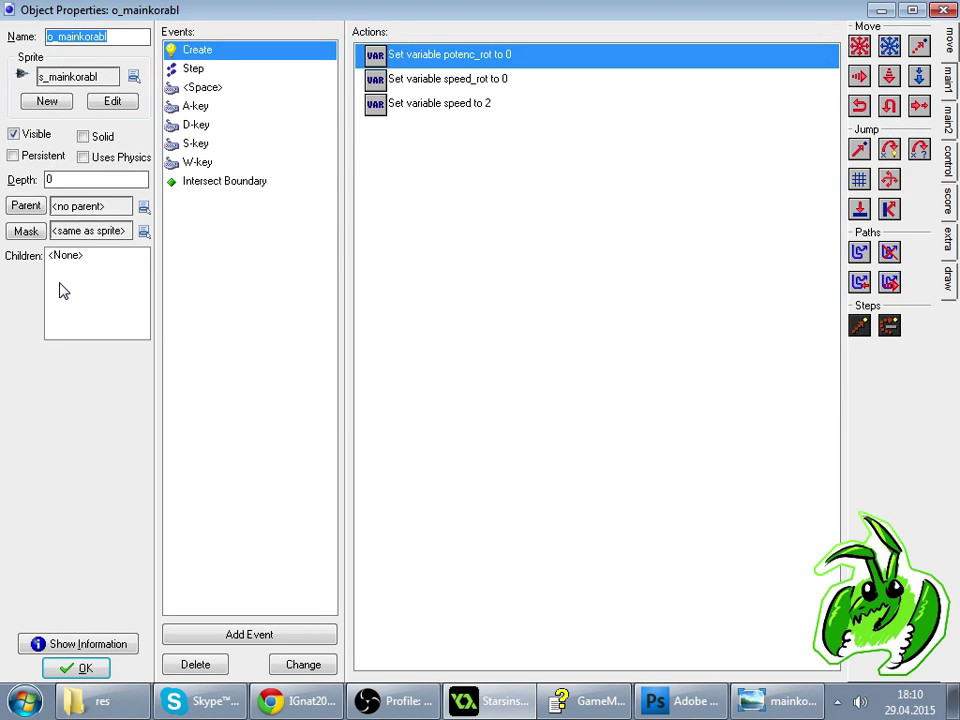
left_click(566, 106)
key("ctrl+c")
key("ctrl+v")
double_click(546, 133)
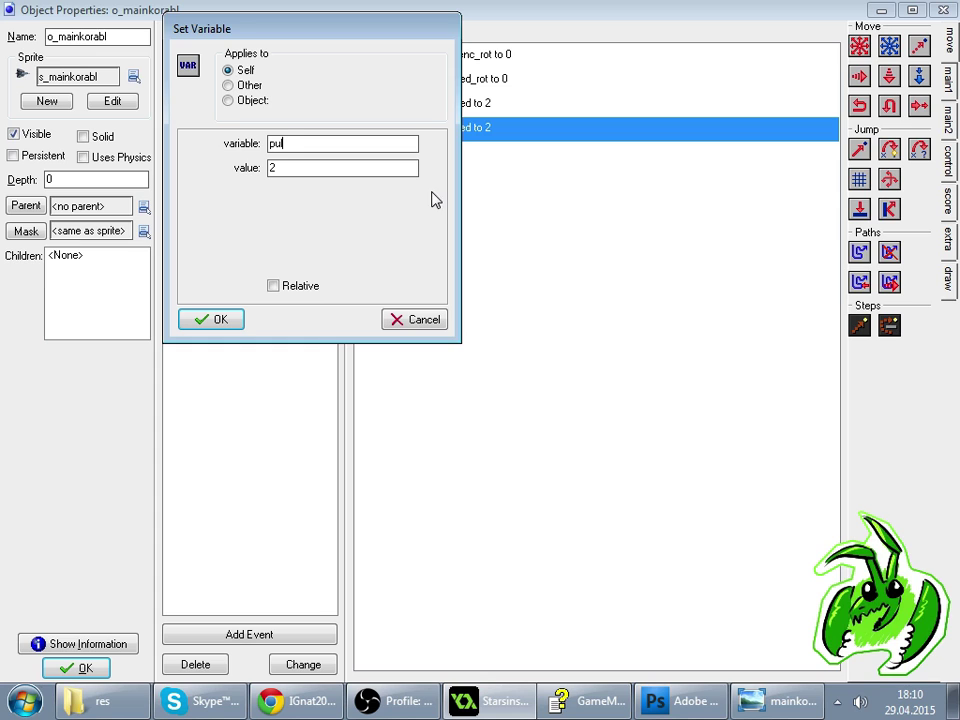
type("puleft")
key("Return")
- Duplicate the puleft action in the Create event and set the value of the first puleft action to 0
key("ctrl+c")
key("ctrl+v")
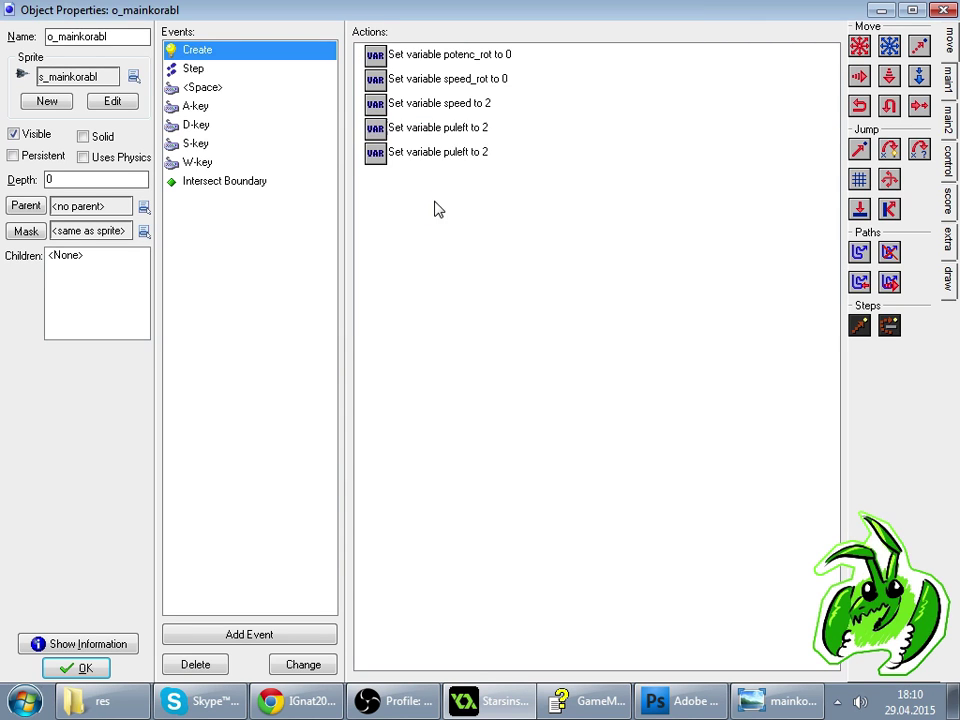
double_click(465, 130)
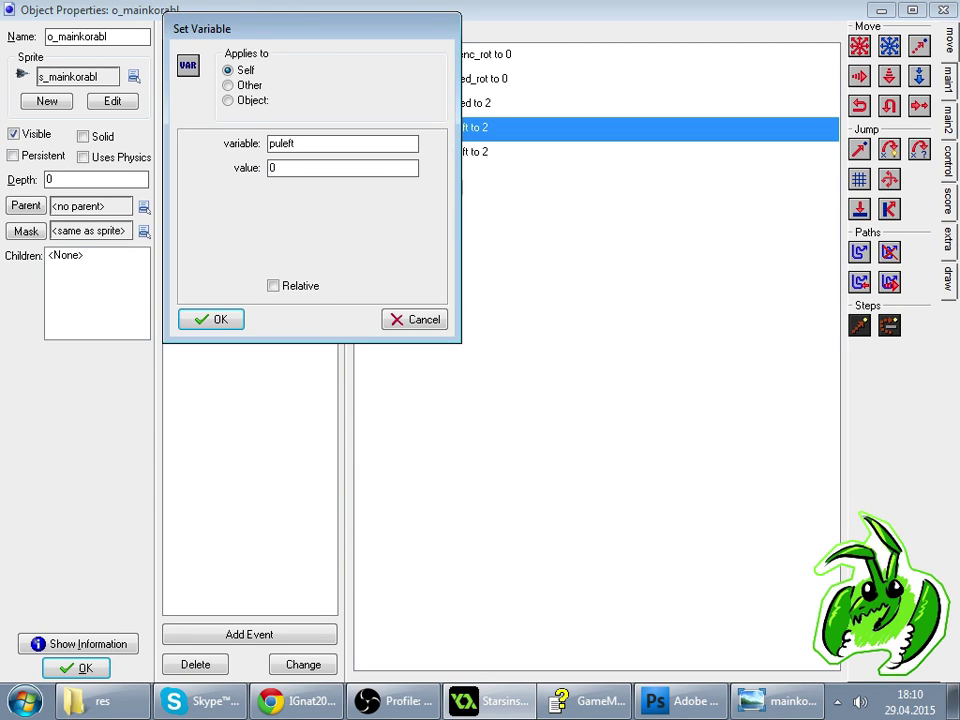
type("0")
key("Return")
- Discard the duplicate puleft action and rename the variable in the remaining one to puside
double_click(450, 155)
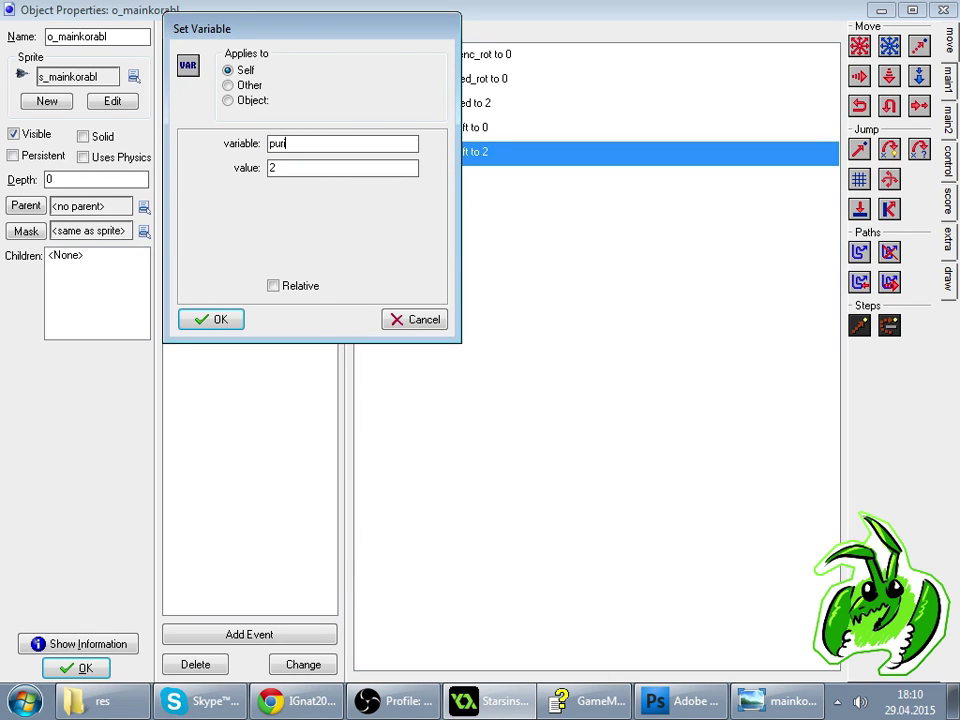
left_click(414, 319)
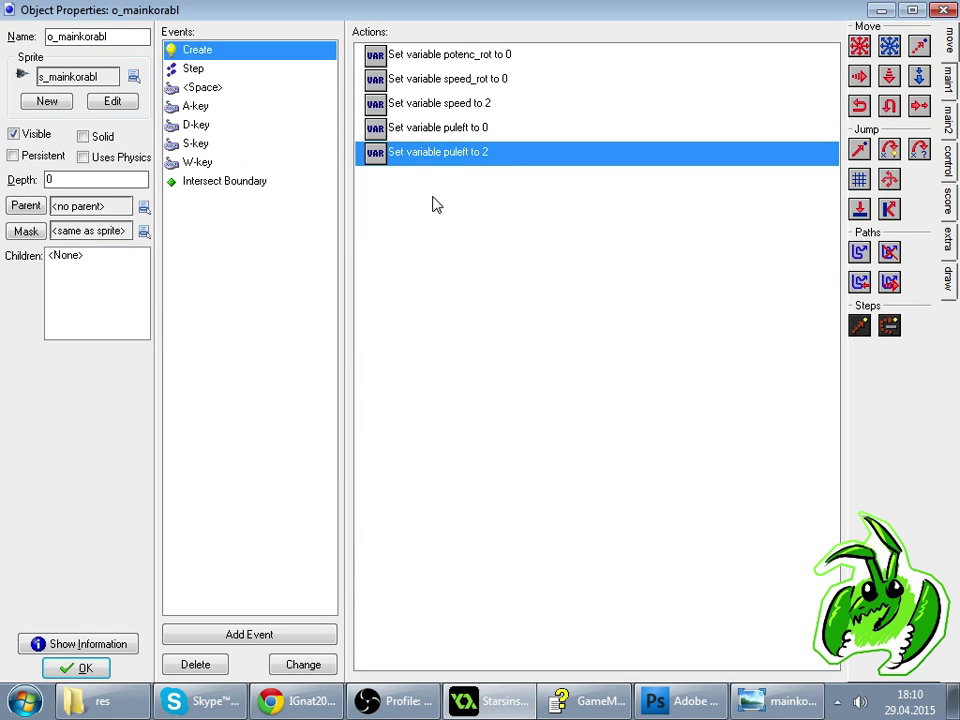
double_click(469, 130)
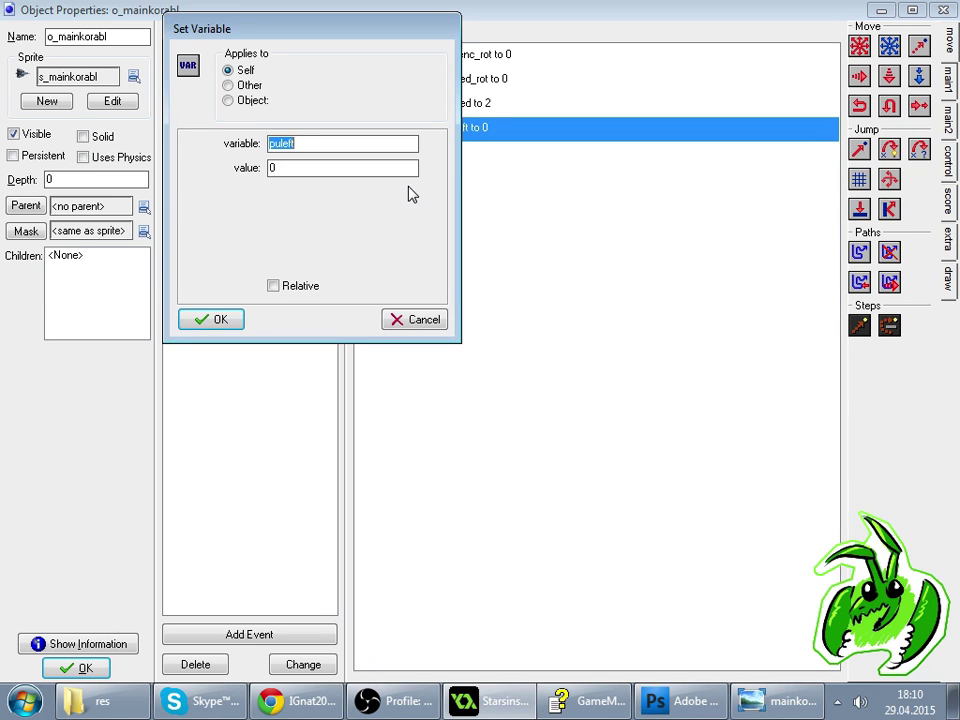
type("pusid")
key("Return")
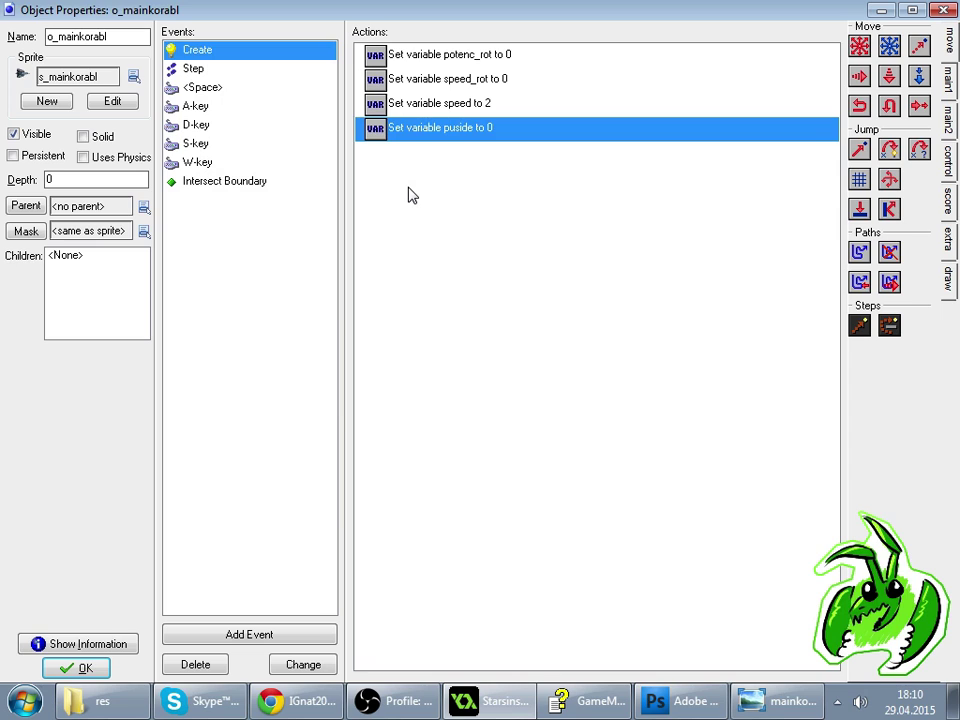
- Duplicate the puside action in the Create event and rename the copy's variable to pukd, keeping value 0
key("ctrl+v")
double_click(455, 156)
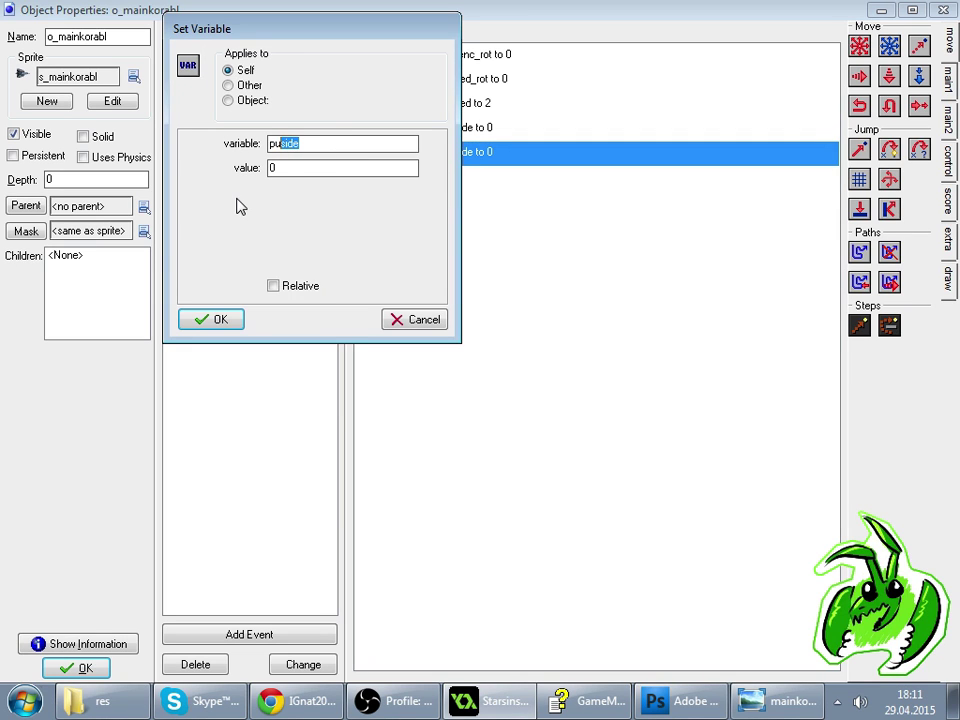
type("pukd")
key("Return")
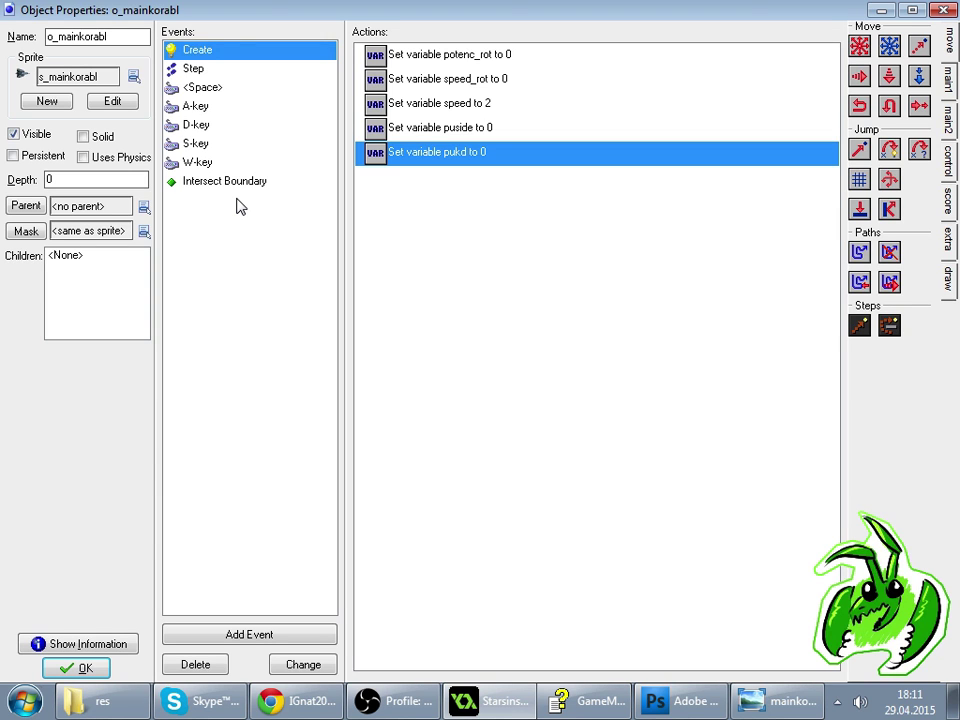
- Switch to Chrome, reload the Twitch channel page, and return to GameMaker
left_click(318, 700)
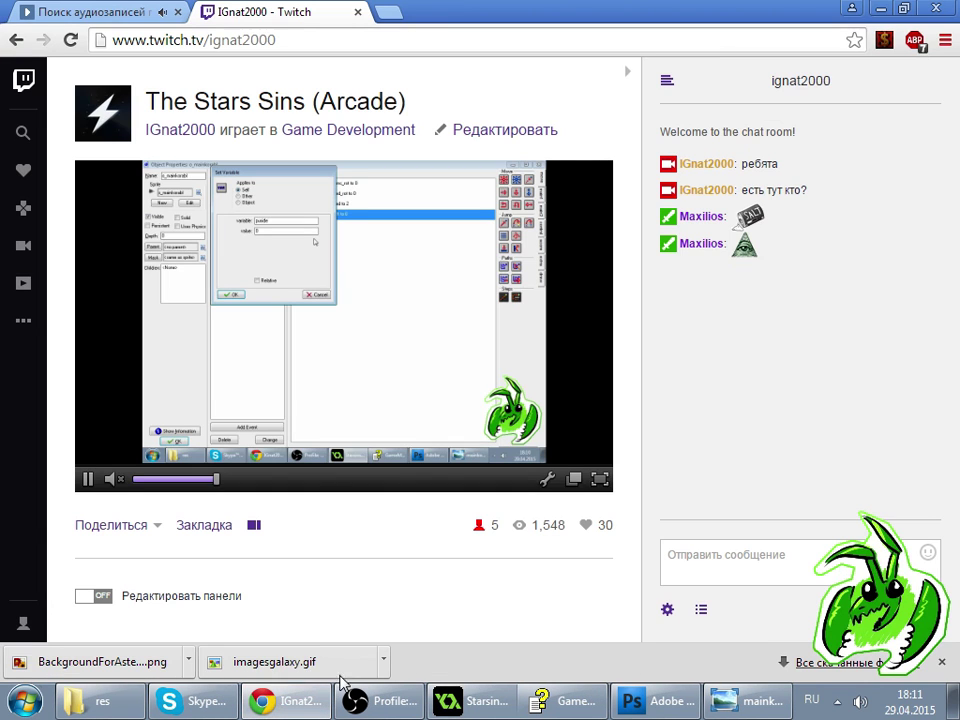
left_click(701, 609)
left_click(78, 42)
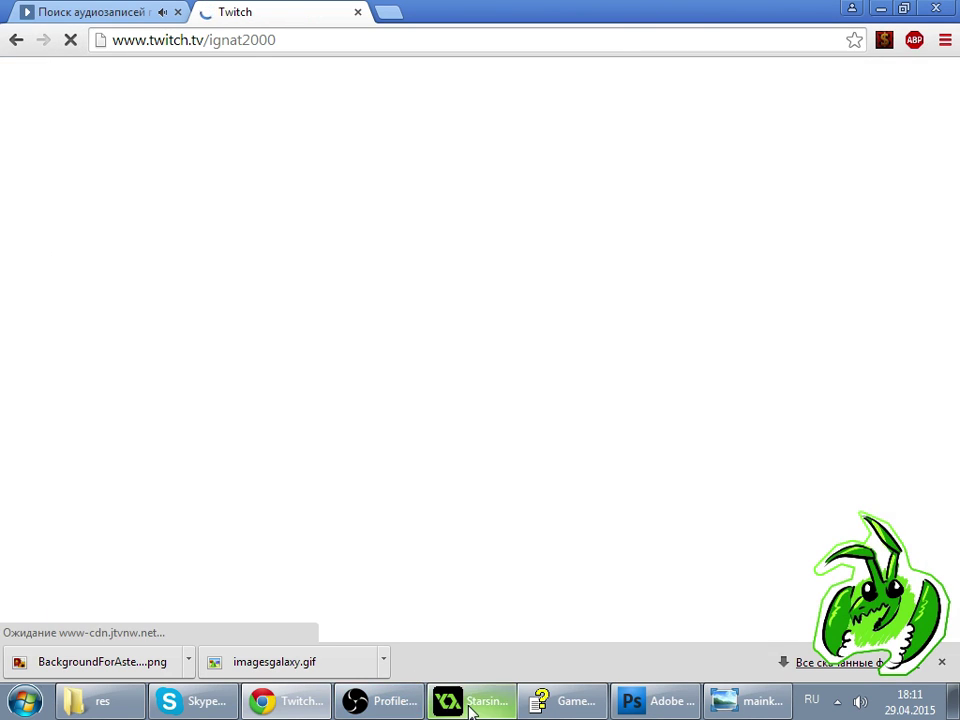
left_click(466, 705)
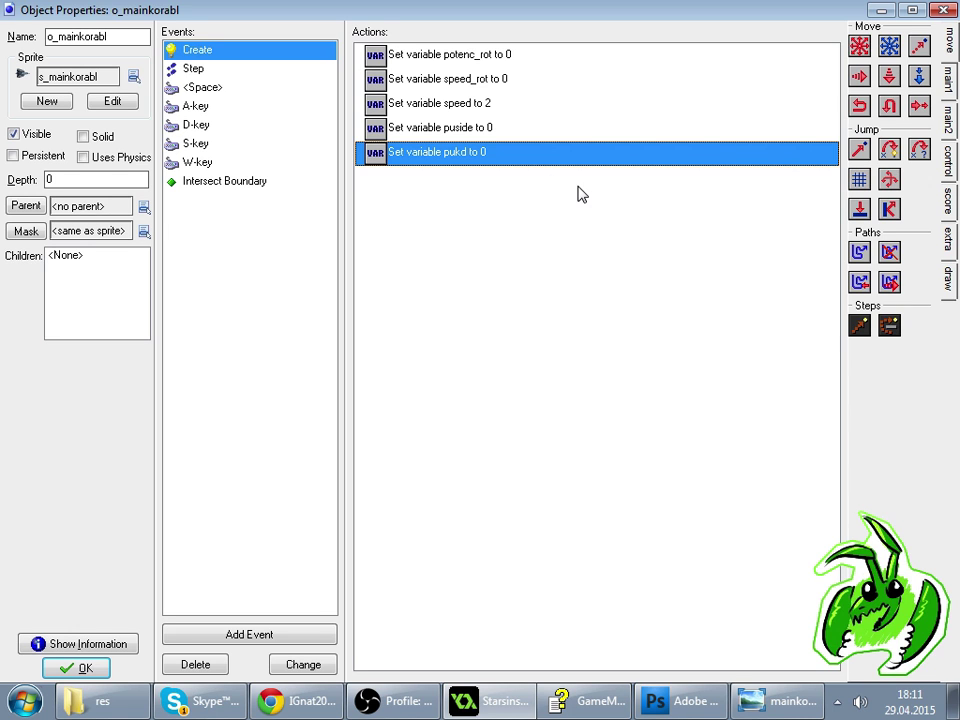
- Copy the Twitch channel address from Chrome and send it to the group call chat in Skype
left_click(290, 701)
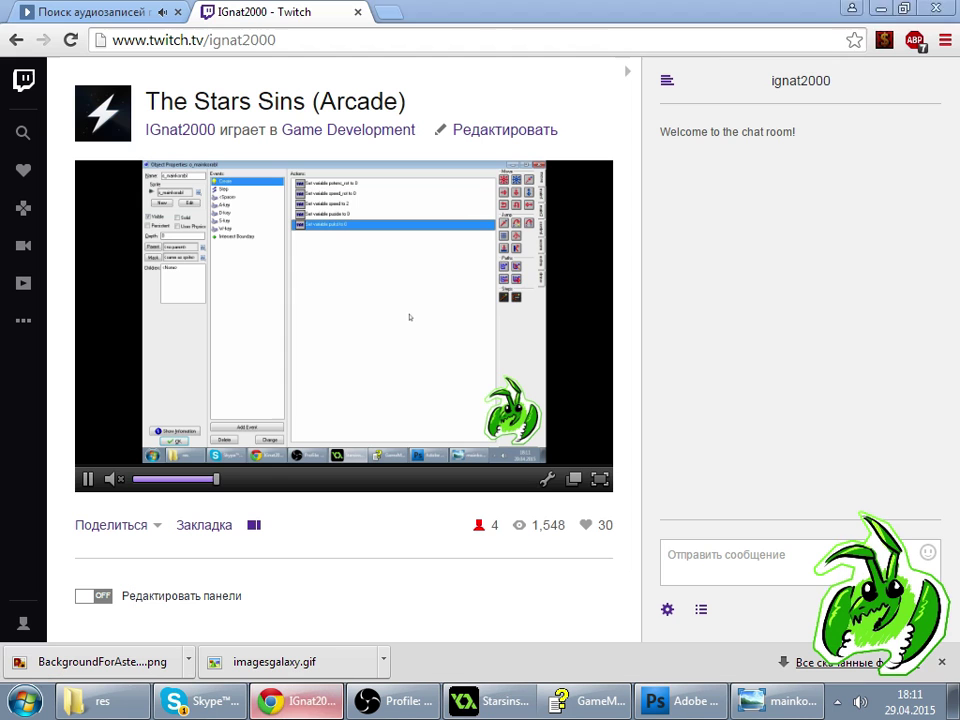
left_click(300, 41)
left_click(205, 701)
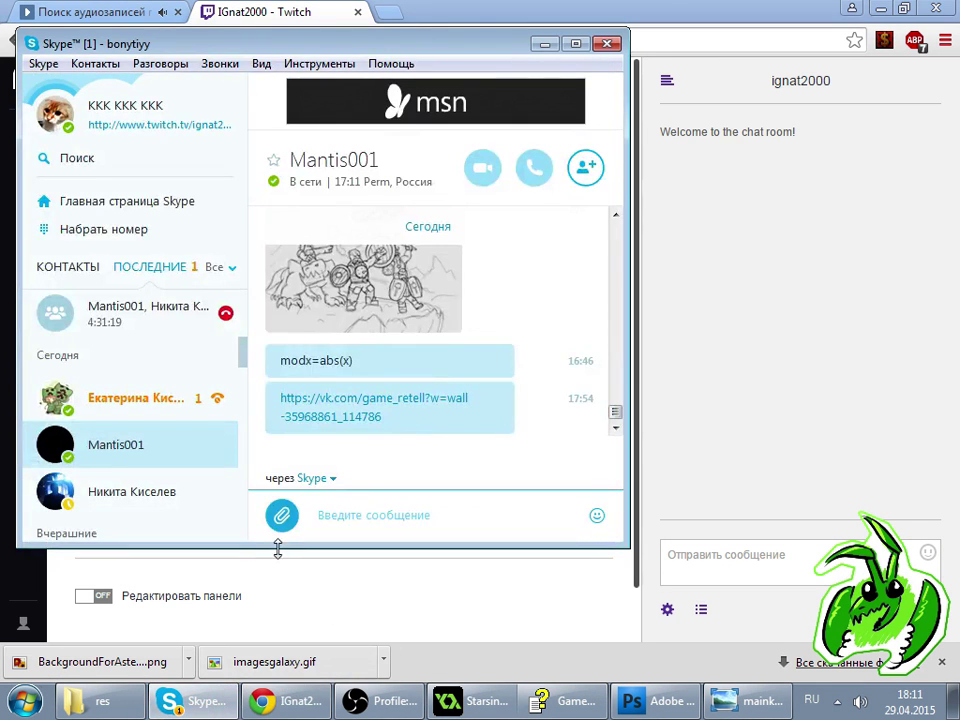
left_click(205, 412)
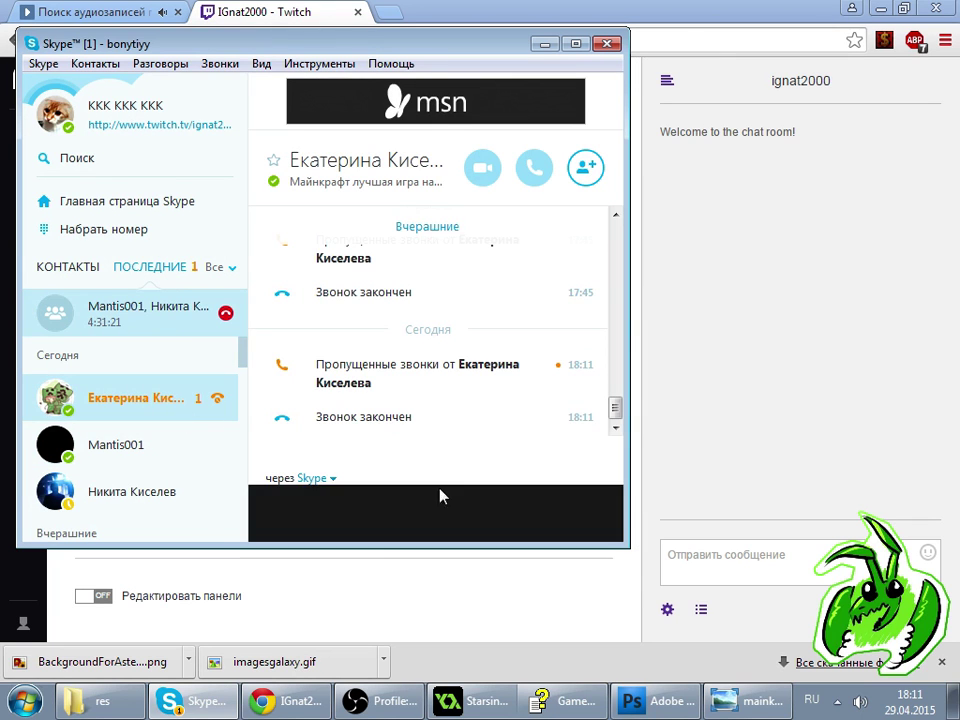
left_click(441, 495)
key("ctrl+v")
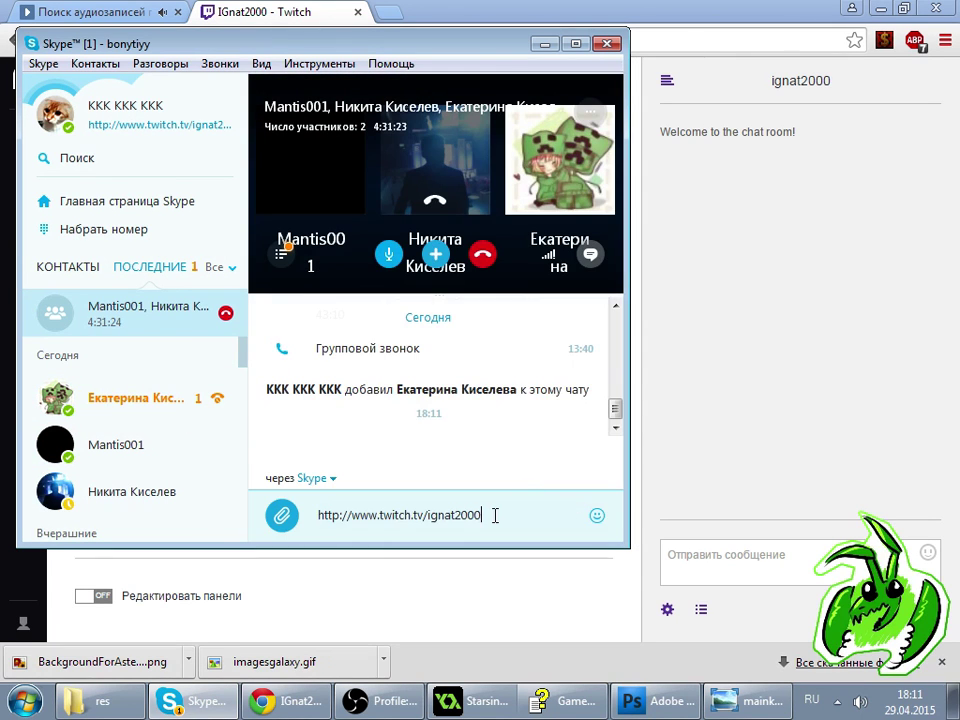
key("Return")
left_click(446, 581)
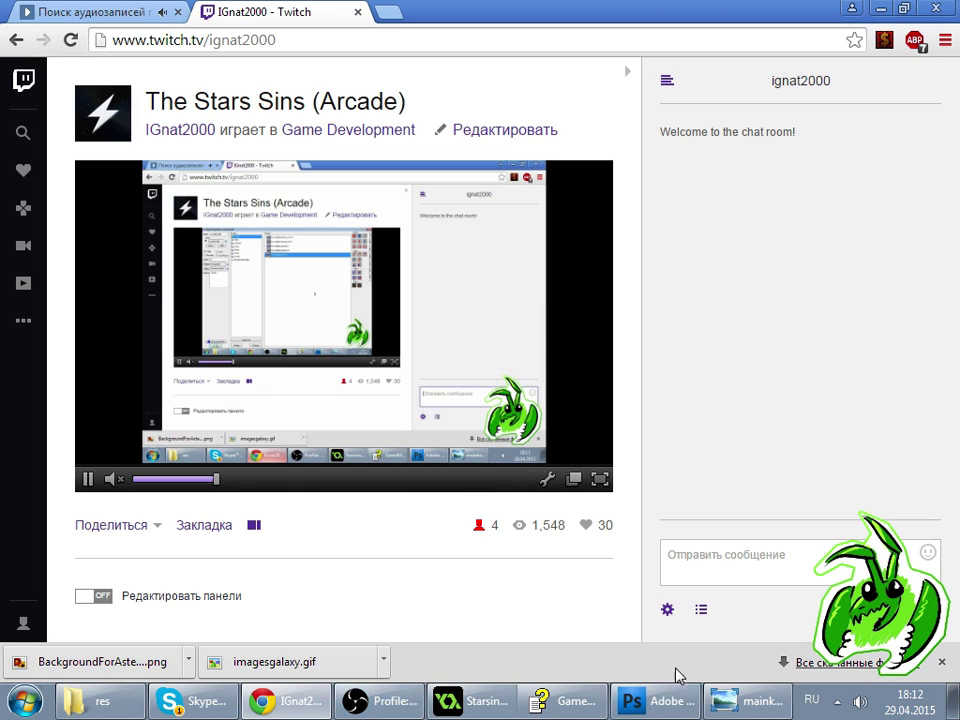
- Switch to GameMaker and add a variable check to the ship's Step event testing whether pukd is equal to 10
key("alt+Tab")
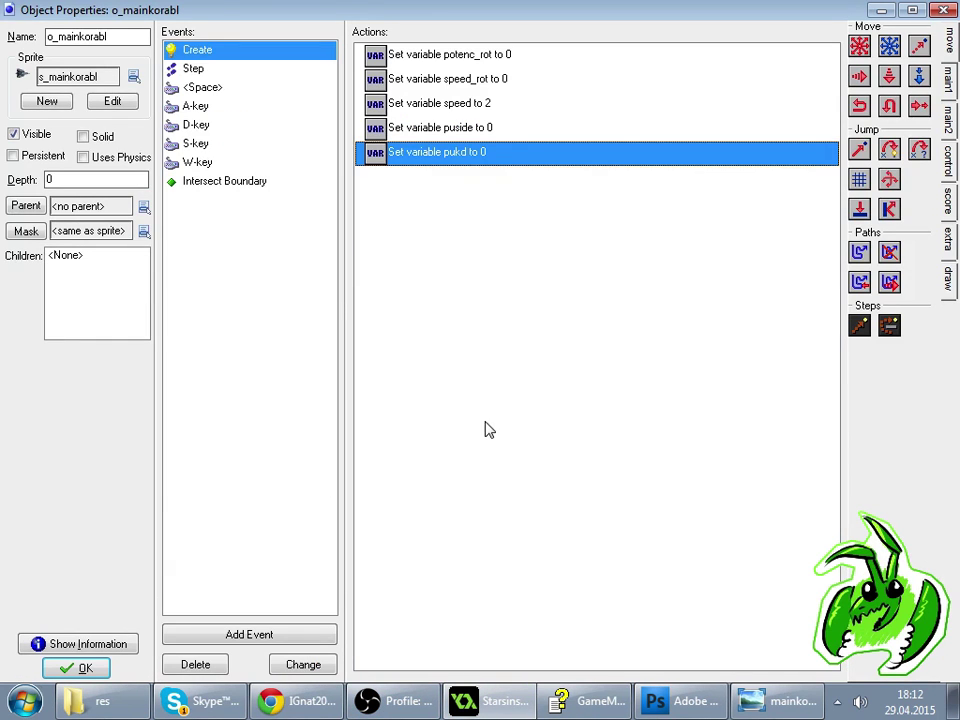
left_click(548, 130)
left_click(545, 160)
left_click(320, 106)
left_click(325, 70)
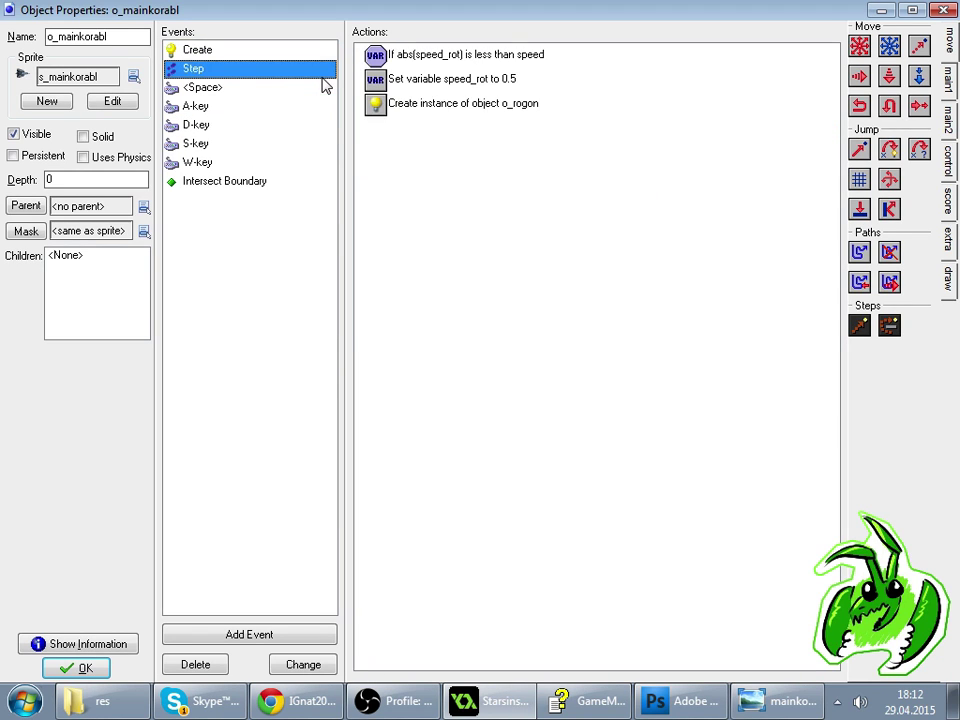
left_click(947, 80)
left_click(947, 120)
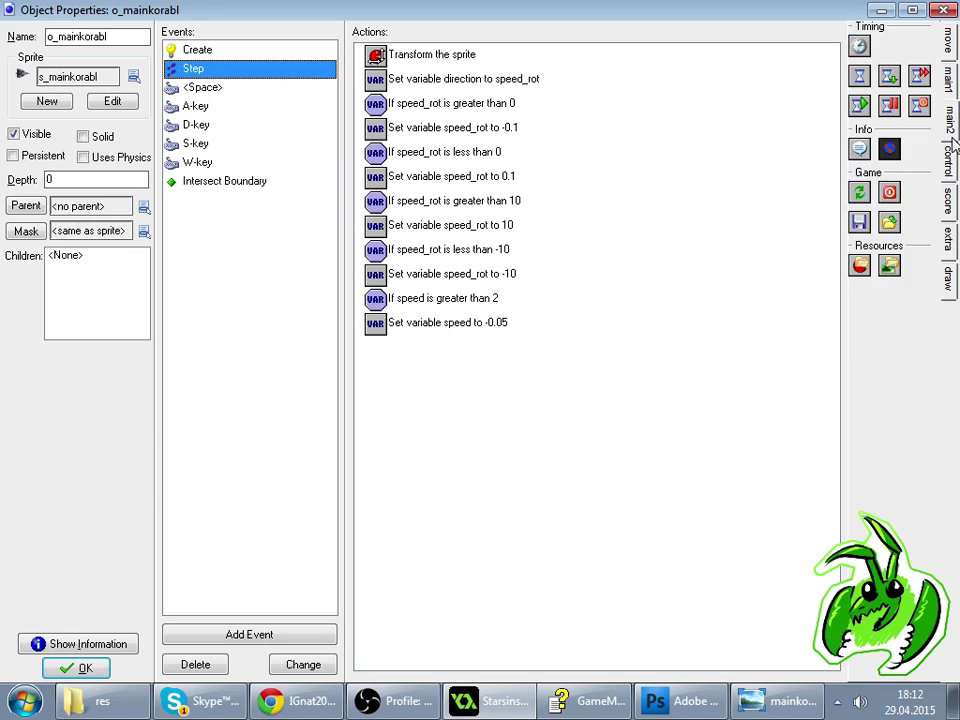
left_click(950, 160)
left_click(890, 266)
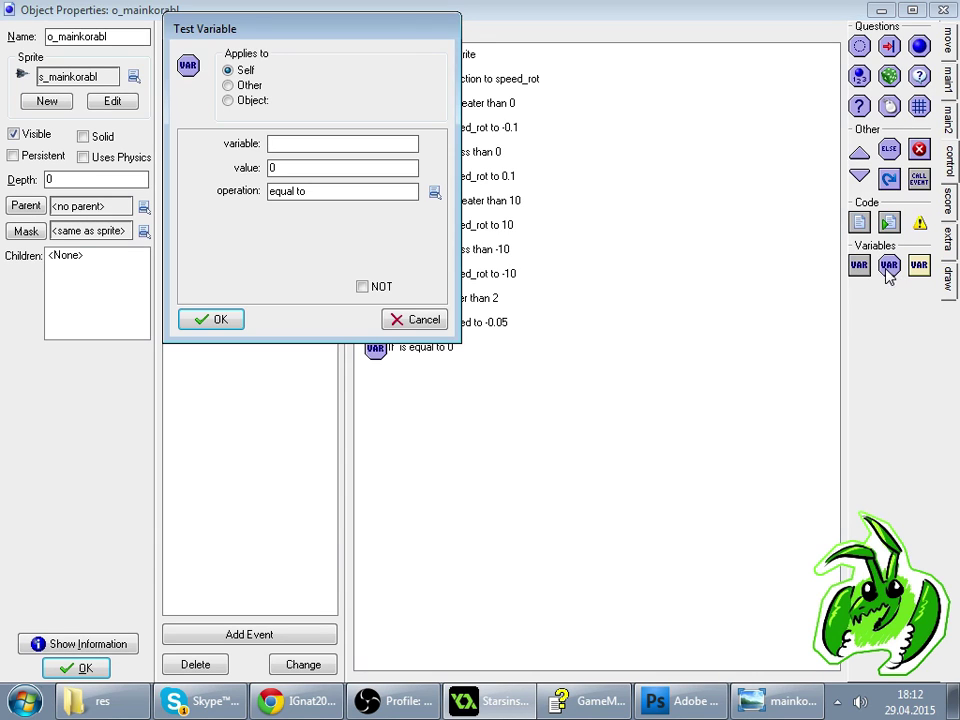
type("p")
type("10")
left_click(306, 197)
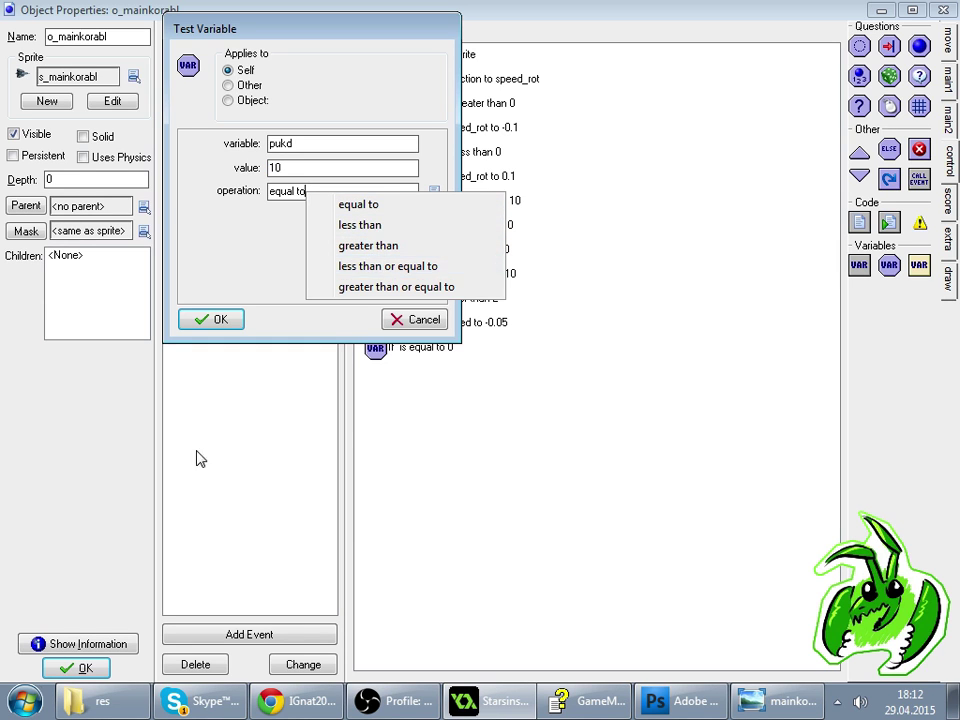
left_click(203, 316)
left_click(208, 318)
- Switch to Skype, find the Indiegogo link to The Star Sins in the earlier chat with a contact, and open it
left_click(295, 701)
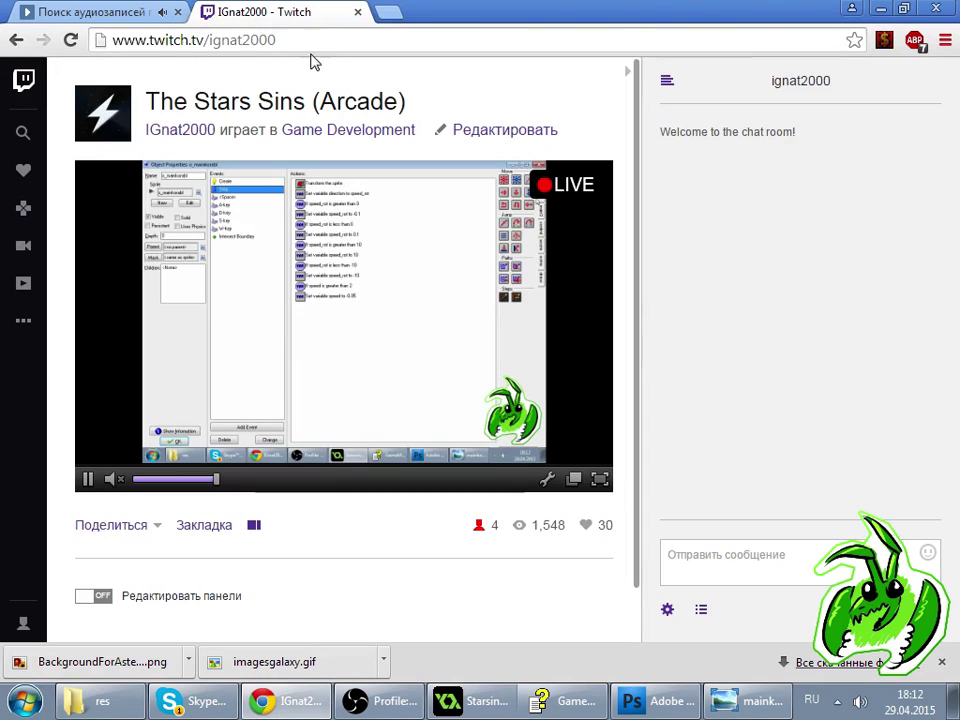
left_click(204, 710)
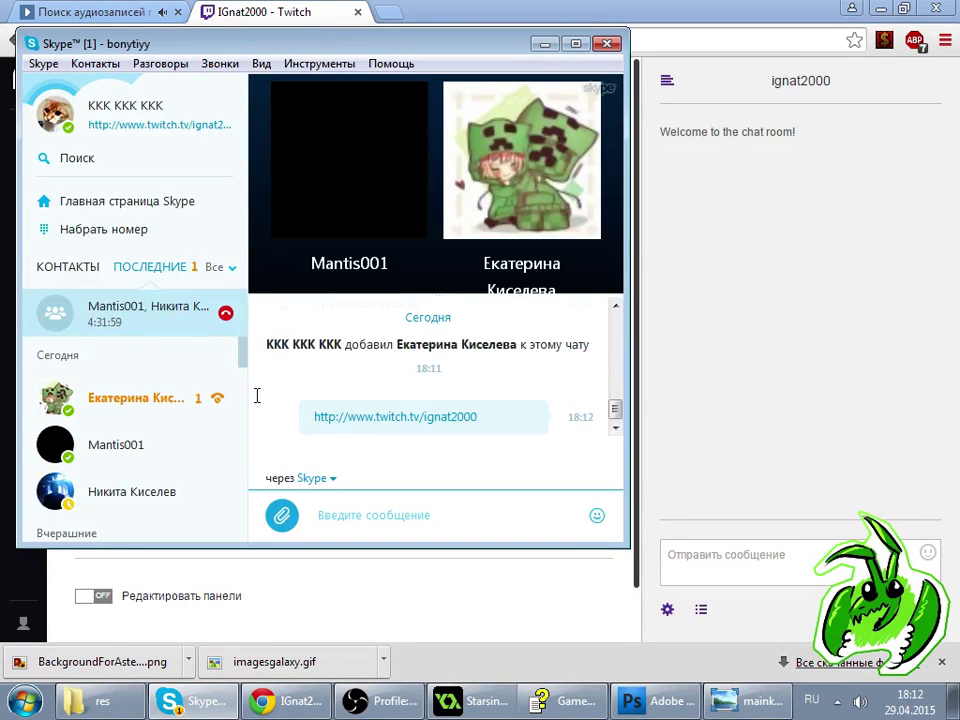
left_click(130, 445)
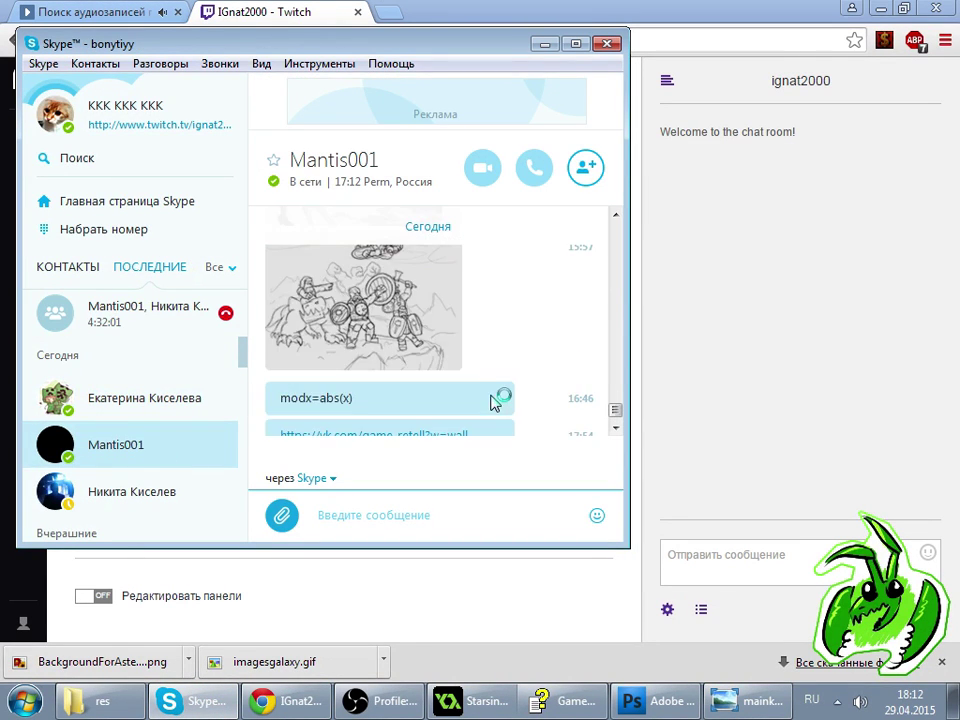
scroll(490, 400, "up", 10)
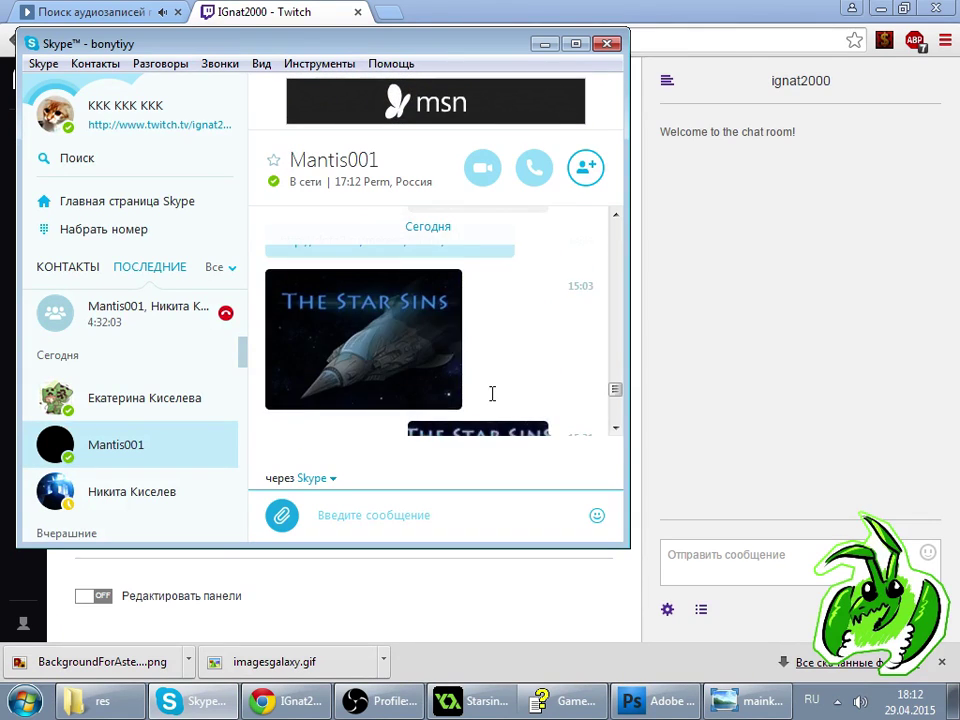
scroll(492, 400, "up", 5)
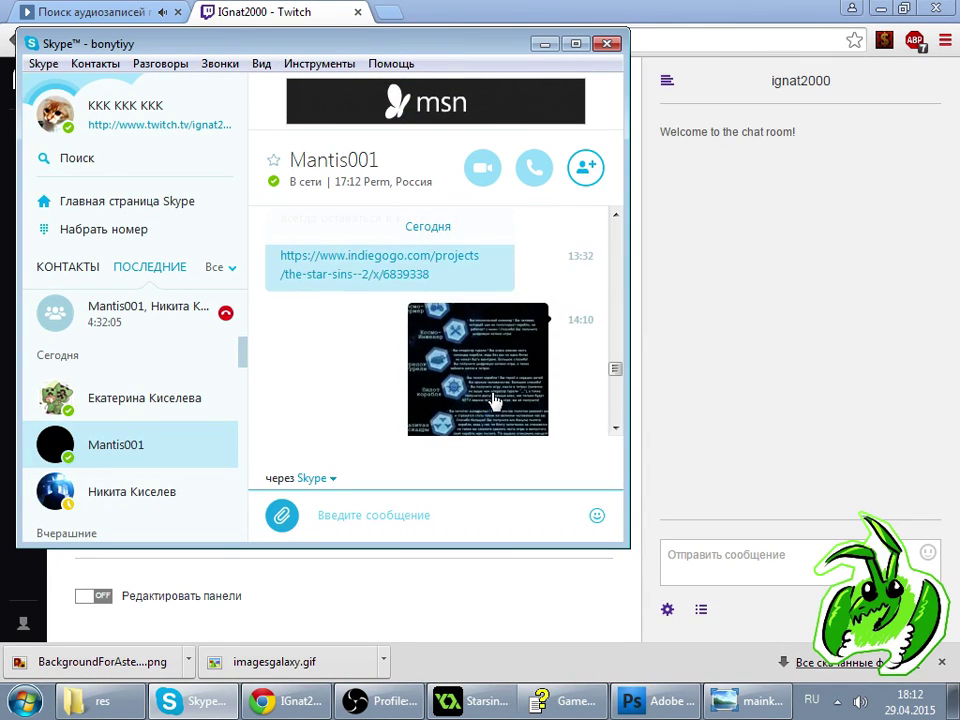
scroll(470, 368, "up", 1)
left_click(390, 318)
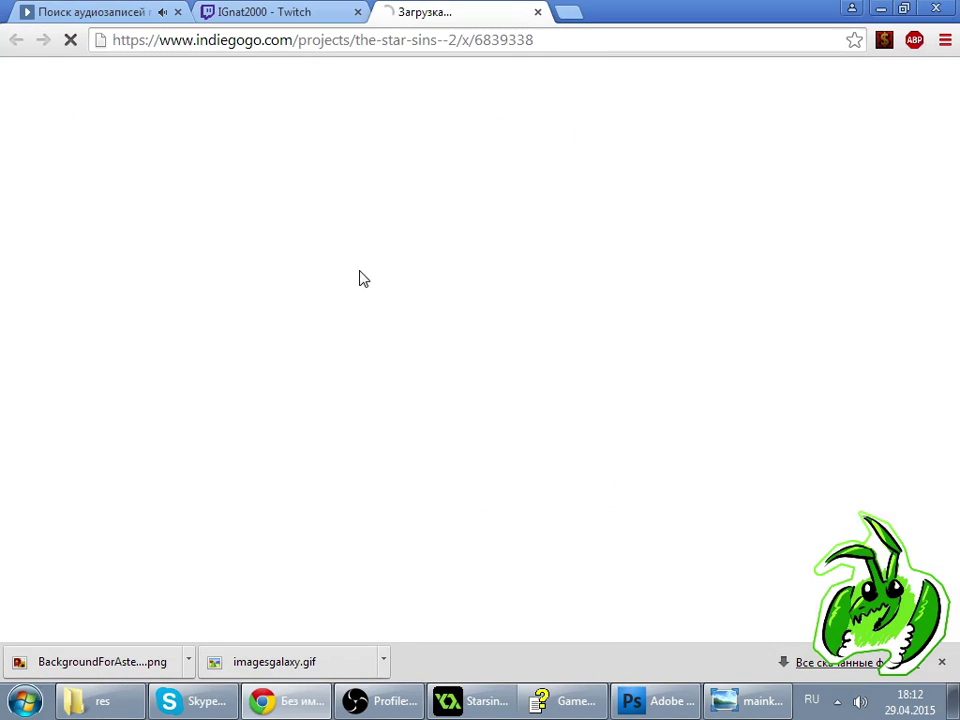
- Copy The Star Sins campaign address from Chrome and send it to the group call chat in Skype
left_click(287, 43)
key("ctrl+c")
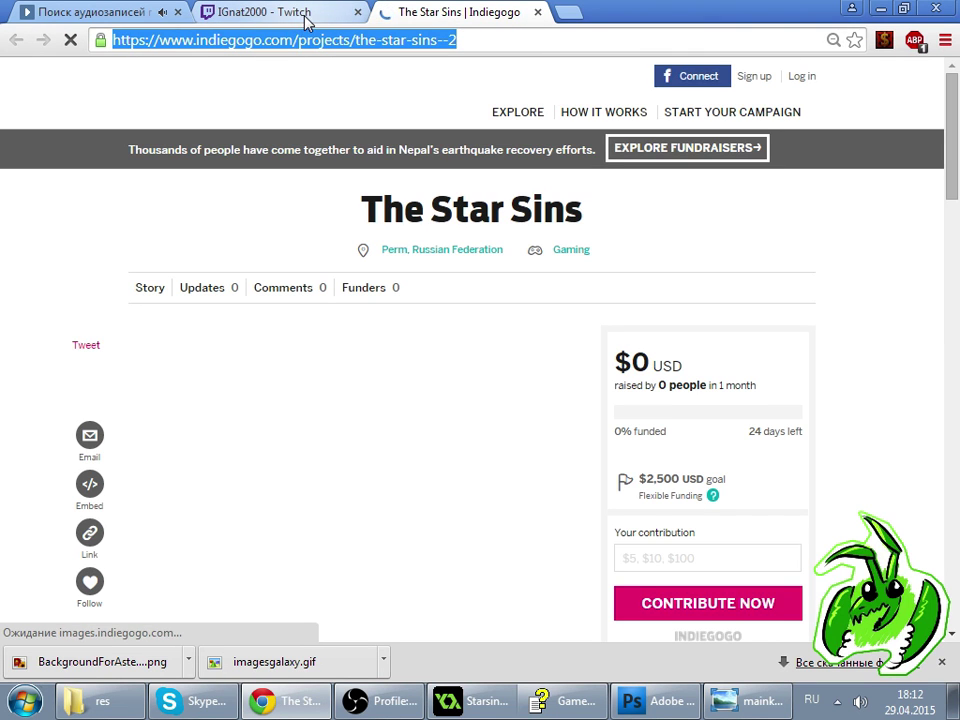
left_click(195, 700)
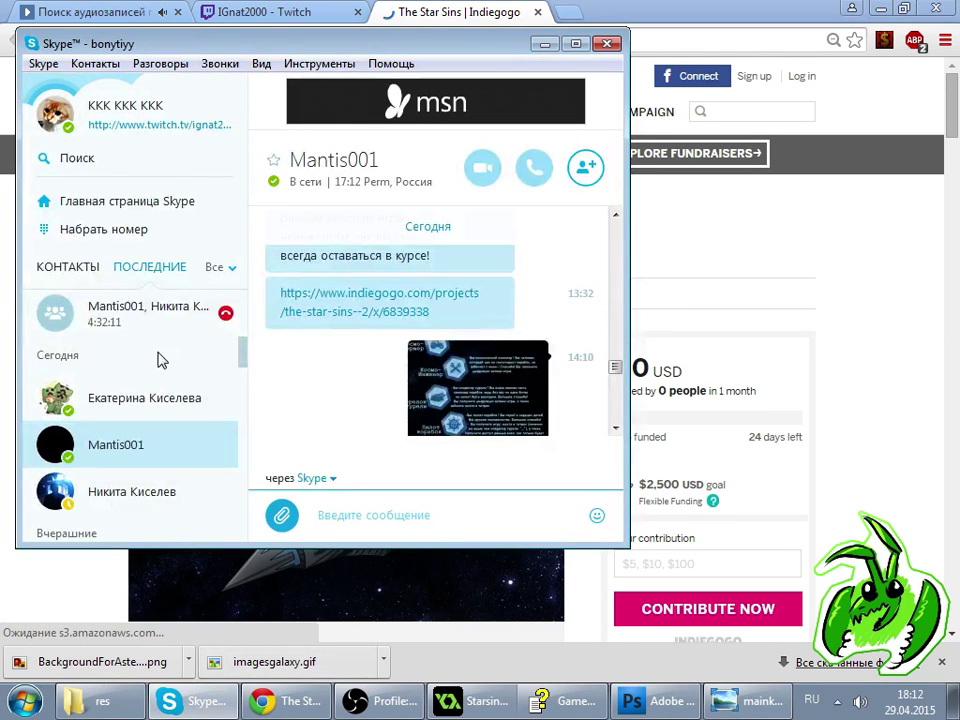
left_click(138, 400)
left_click(150, 313)
left_click(456, 524)
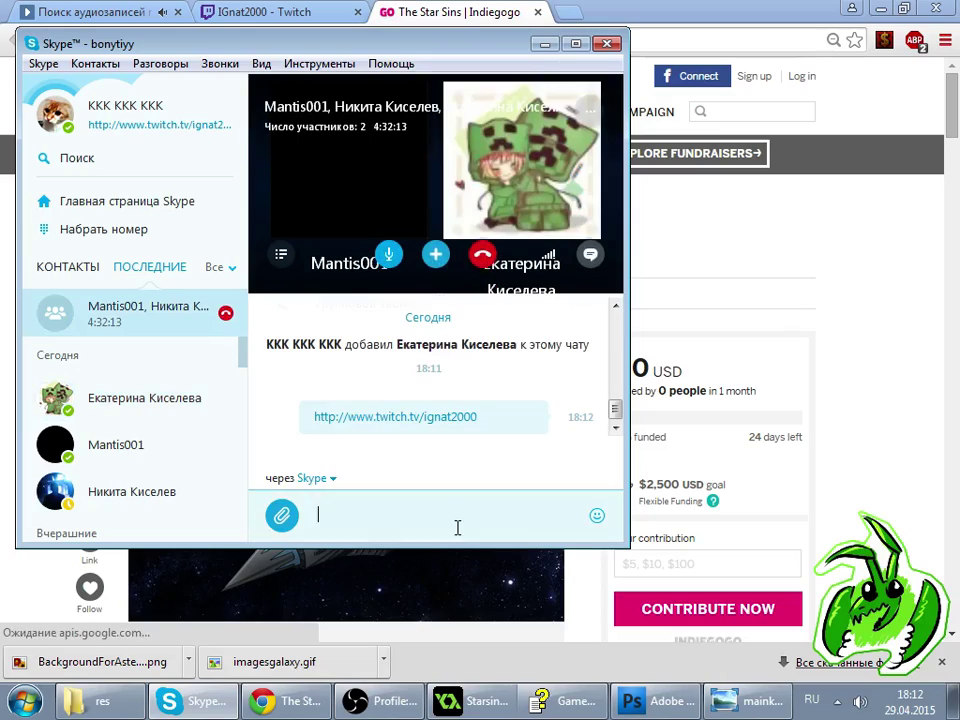
key("ctrl+v")
key("Return")
- Switch to Chrome and look through The Star Sins campaign page, including its perks and budget breakdown
left_click(911, 343)
scroll(879, 392, "down", 15)
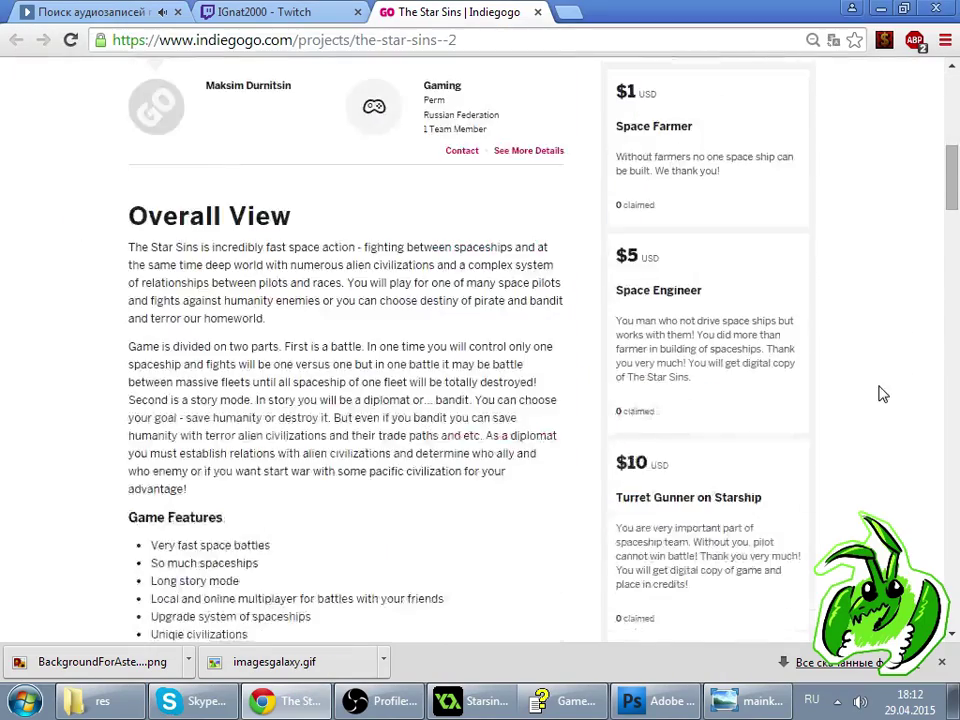
scroll(870, 397, "down", 20)
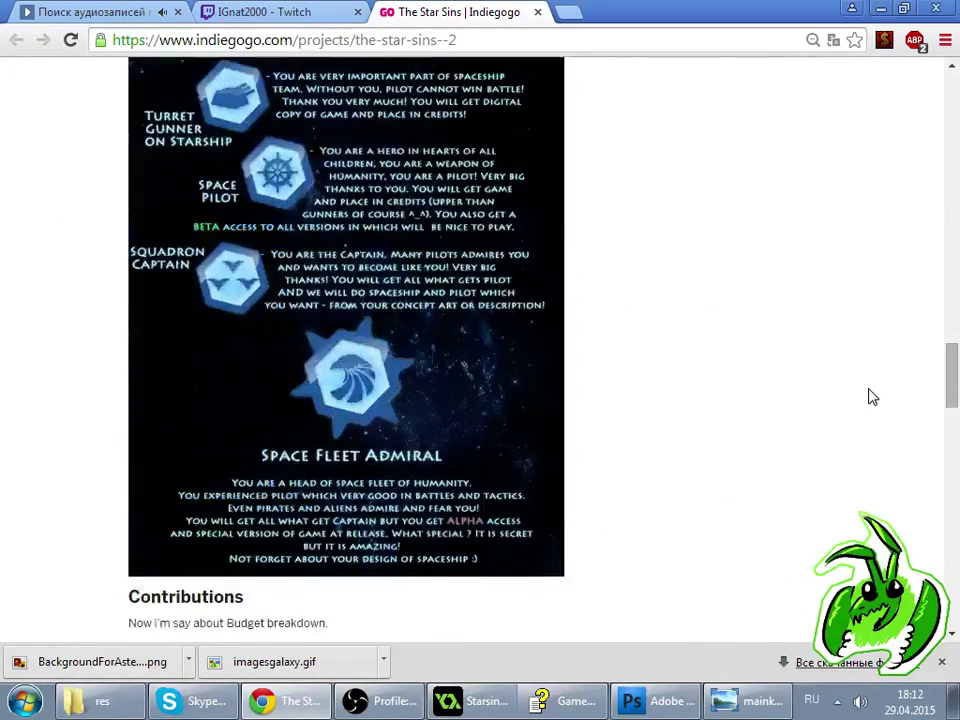
scroll(868, 396, "down", 1)
scroll(868, 396, "up", 3)
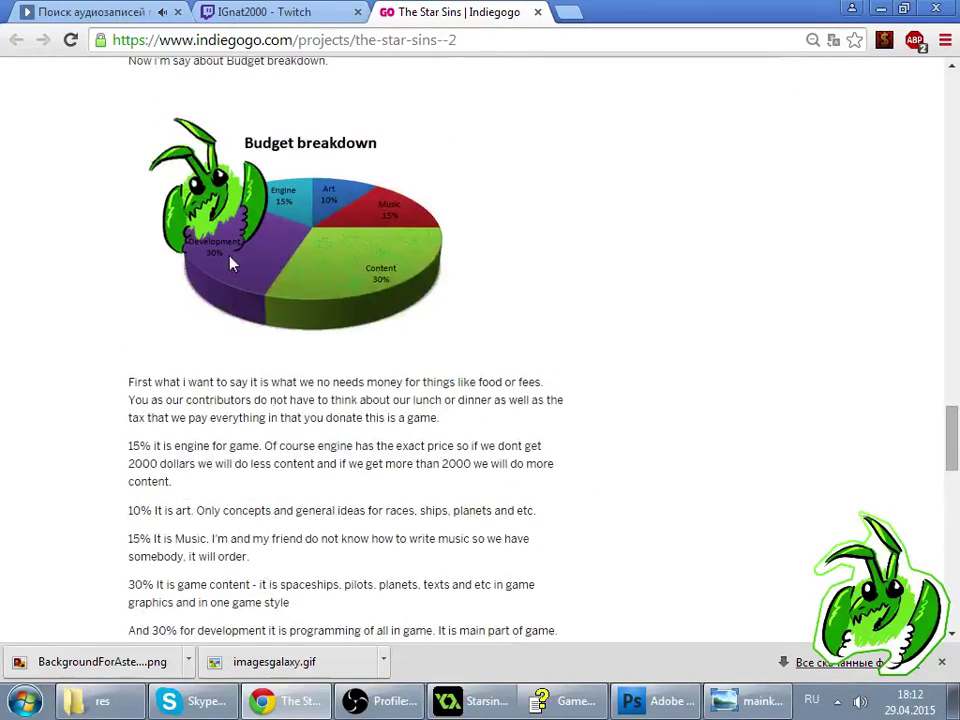
scroll(231, 261, "down", 6)
scroll(328, 221, "down", 8)
scroll(328, 221, "up", 5)
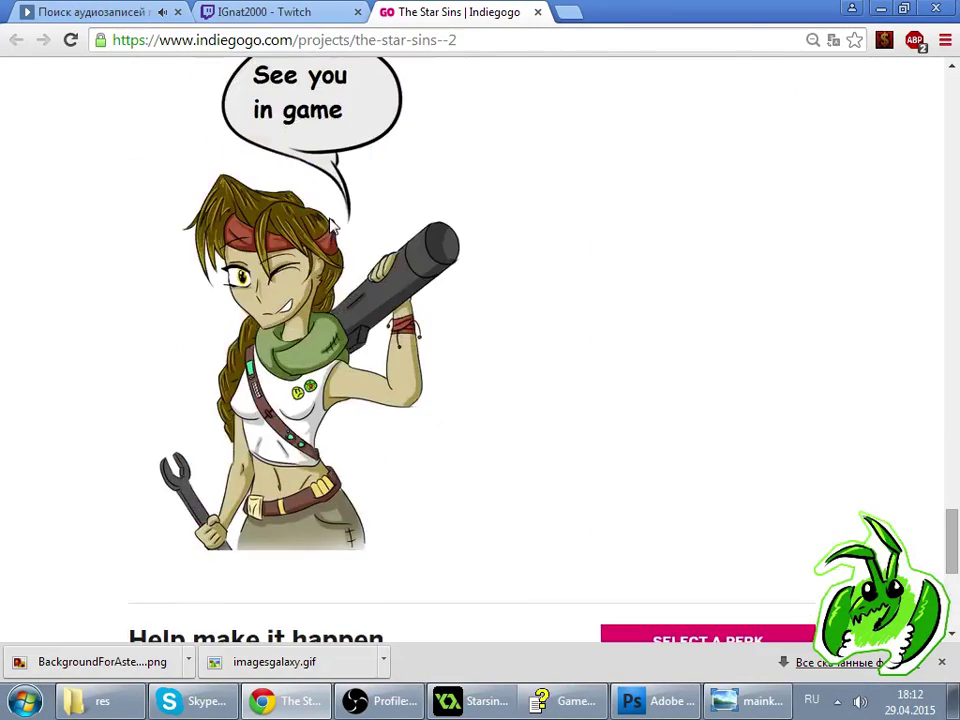
- Check the viewer list on the Twitch channel page and look at the VK audio search page
left_click(322, 10)
left_click(702, 610)
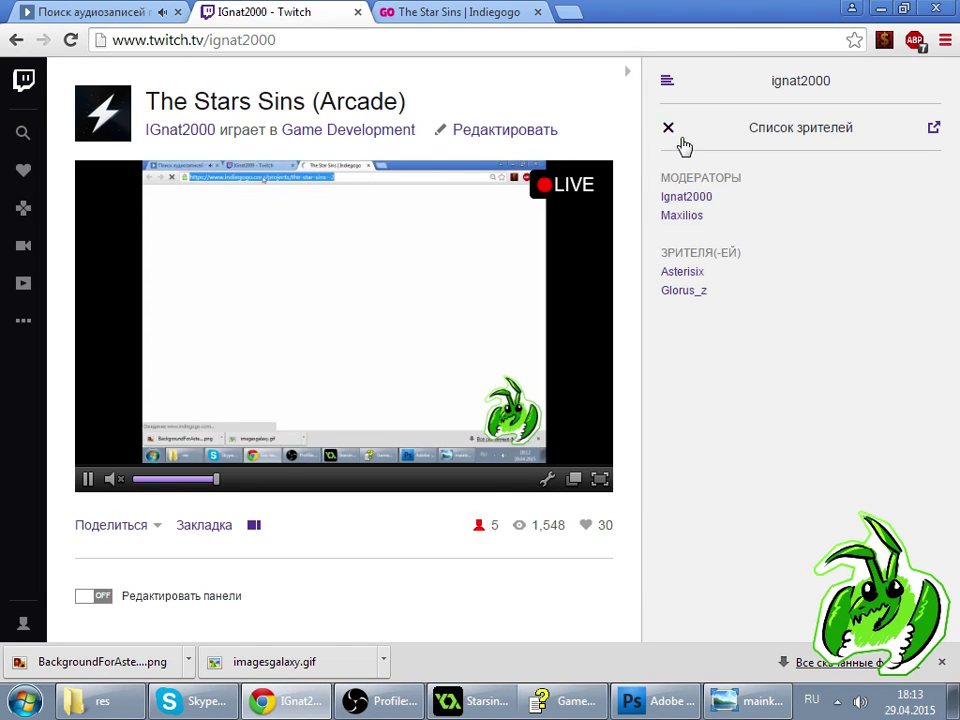
left_click(668, 127)
left_click(513, 10)
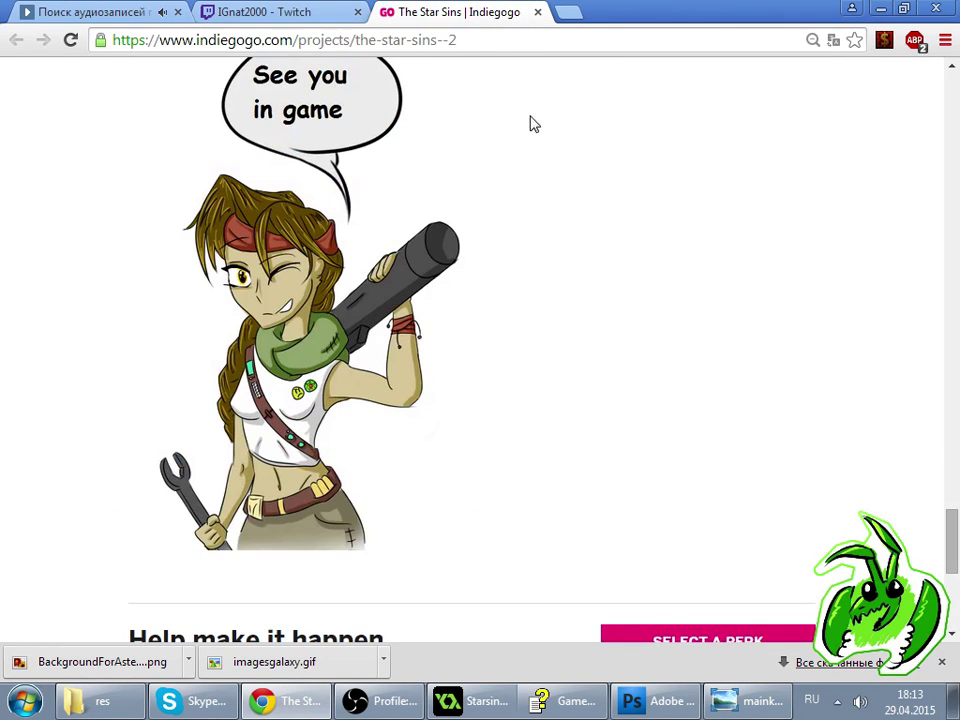
left_click(122, 10)
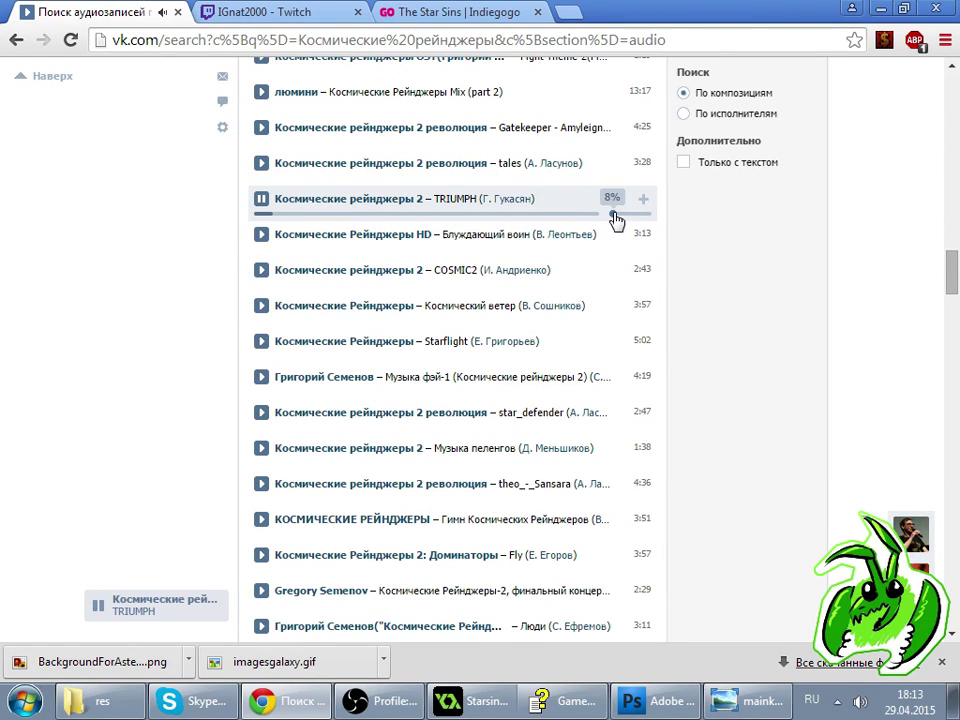
- Return to GameMaker and change the pukd check in the Step event to test for less than 10
left_click(712, 706)
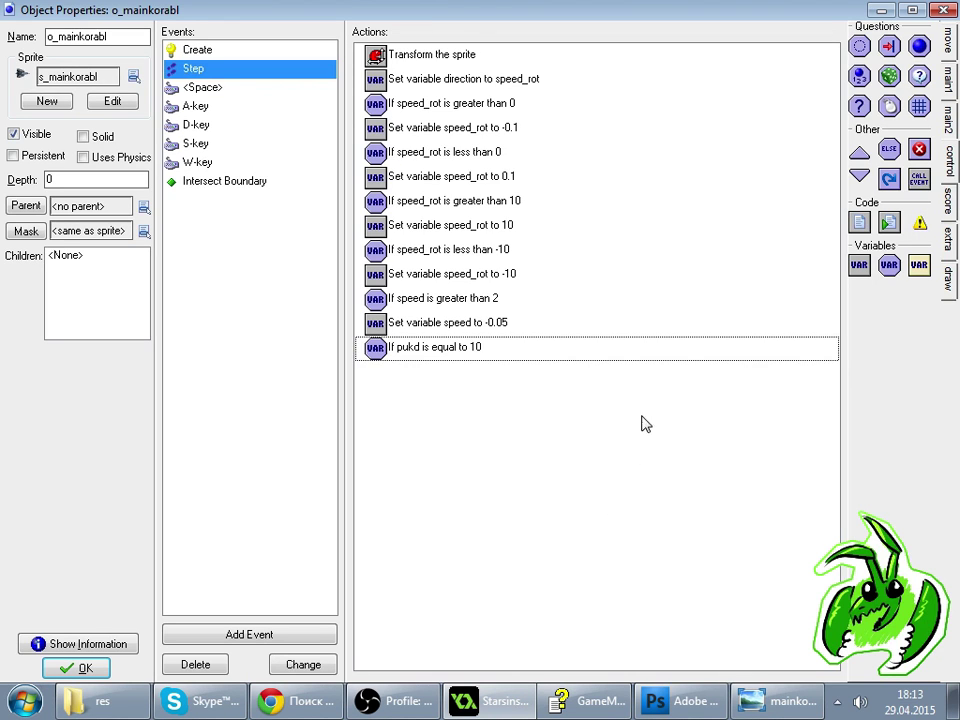
double_click(709, 350)
left_click(420, 191)
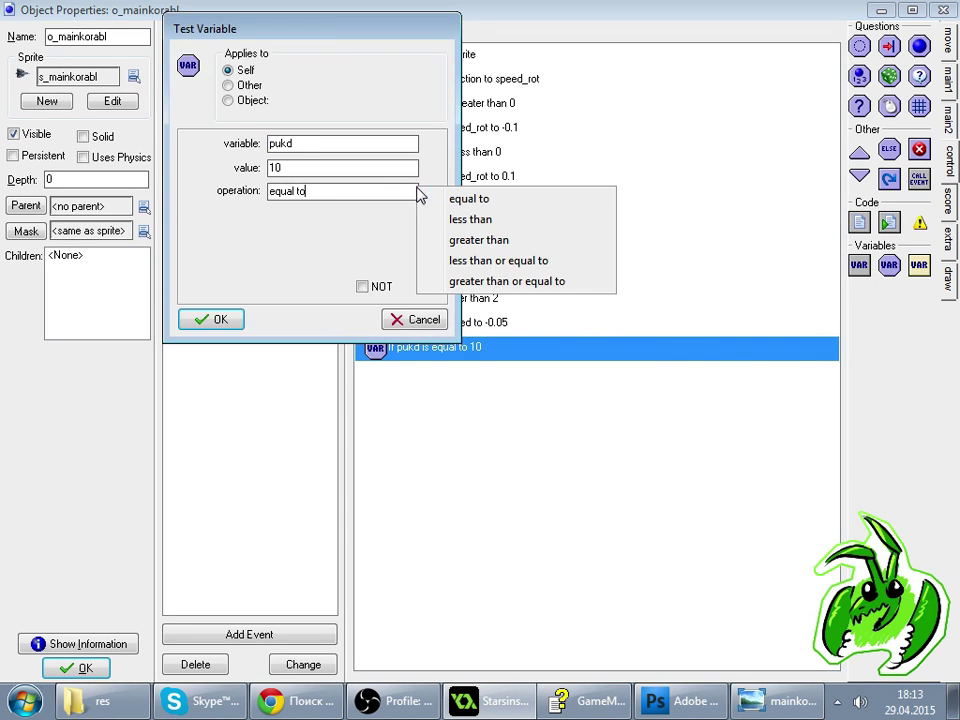
left_click(470, 219)
left_click(234, 319)
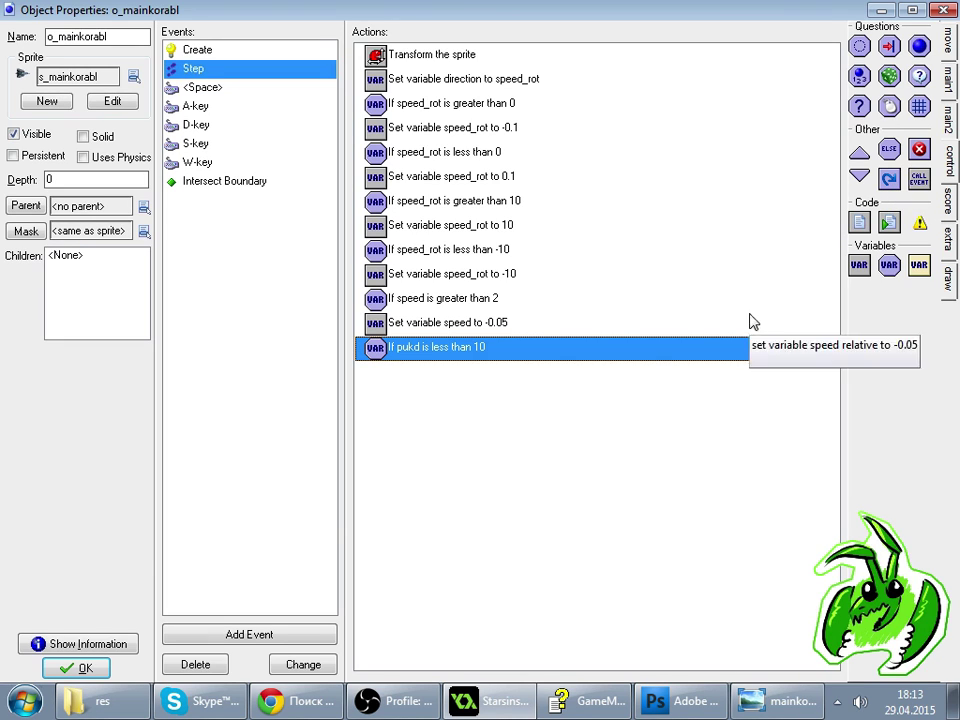
- Add an action below the pukd check in the Step event that sets variable pukd to 1
left_click(866, 266)
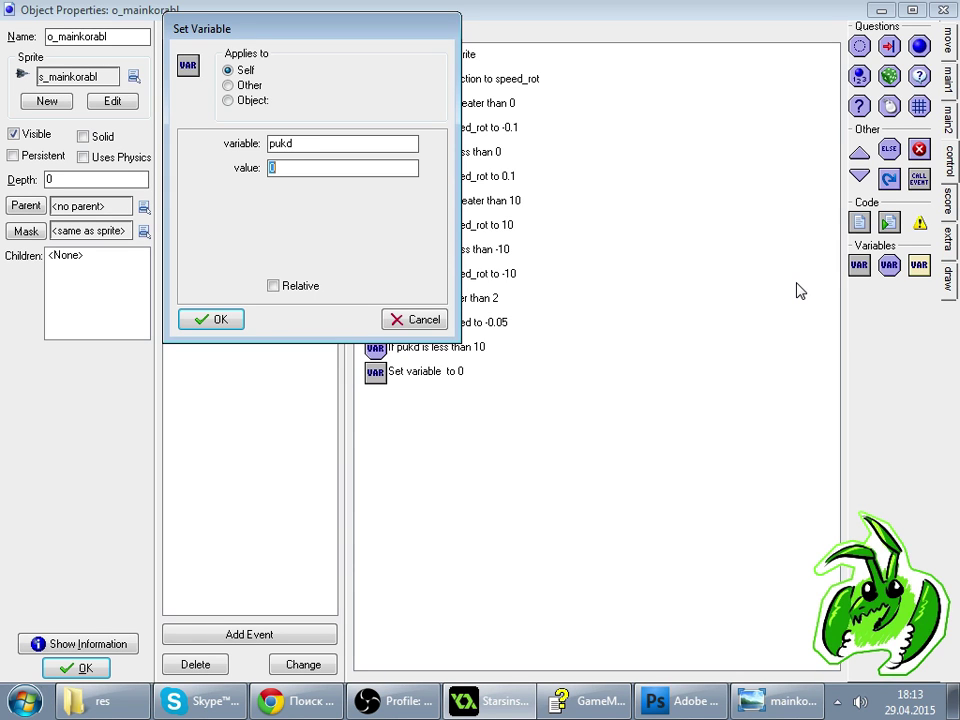
type("1")
left_click(214, 319)
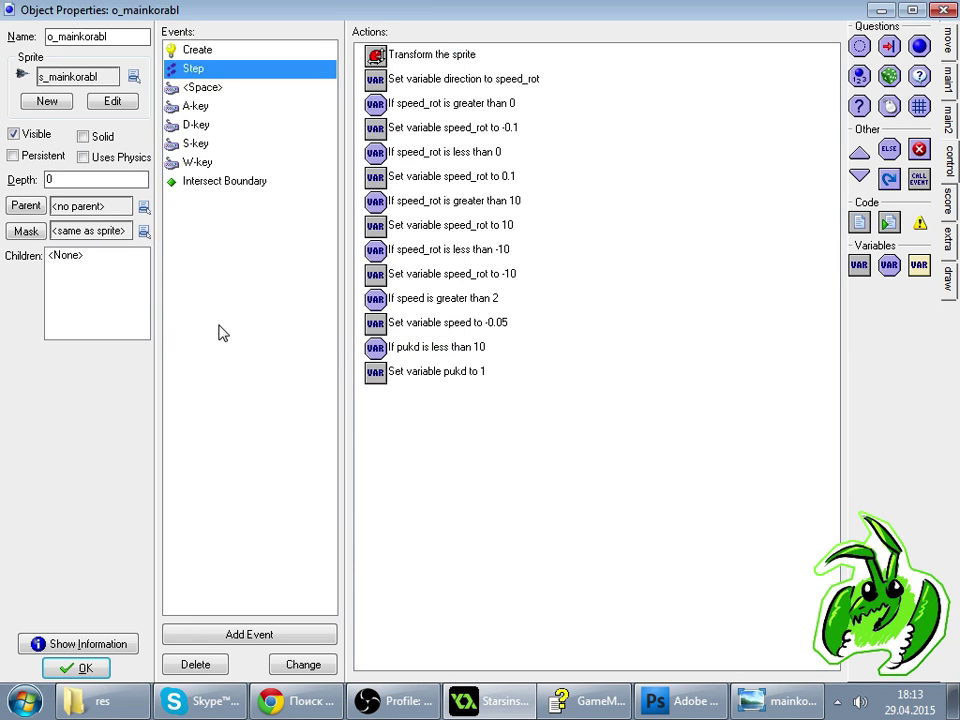
- Switch to Chrome, look over The Star Sins campaign page, and check the Twitch channel's viewer list
left_click(311, 705)
left_click(455, 12)
scroll(482, 208, "up", 5)
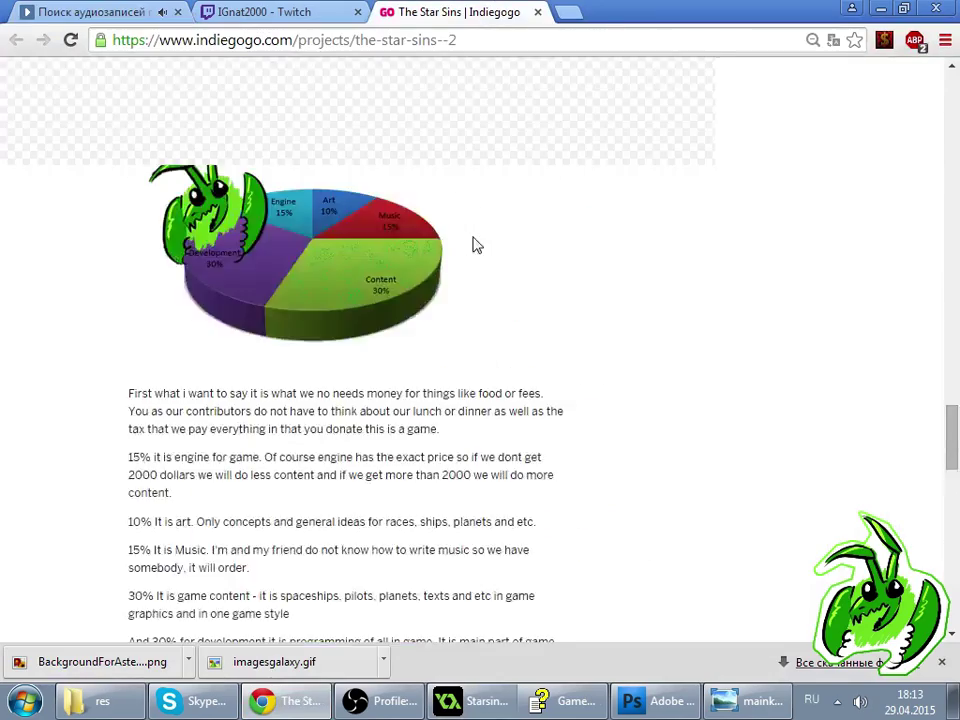
scroll(476, 245, "up", 20)
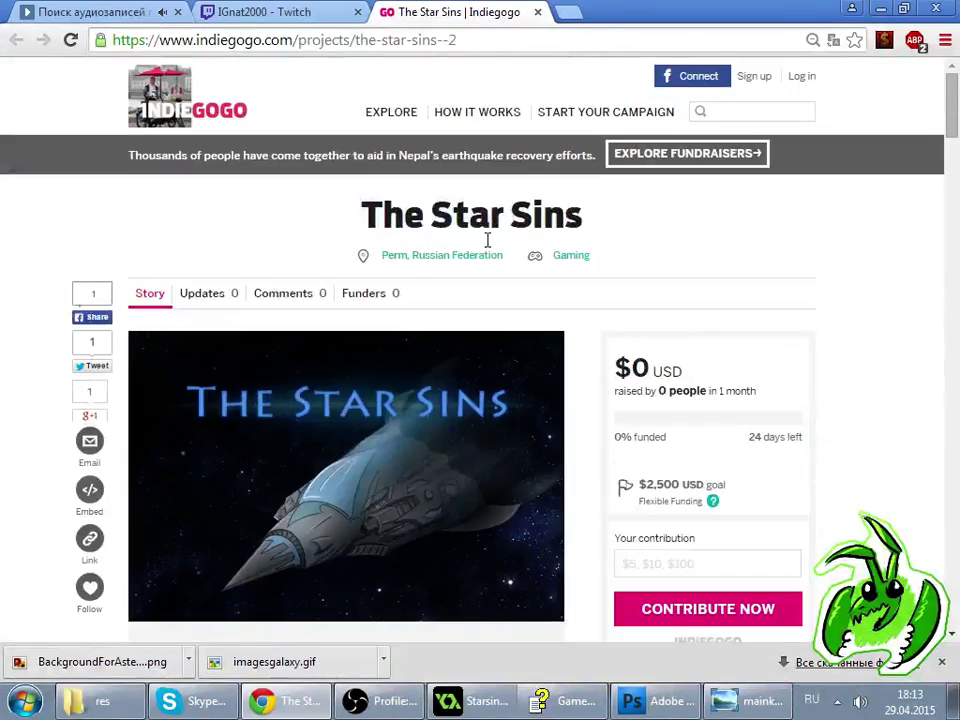
left_click(250, 12)
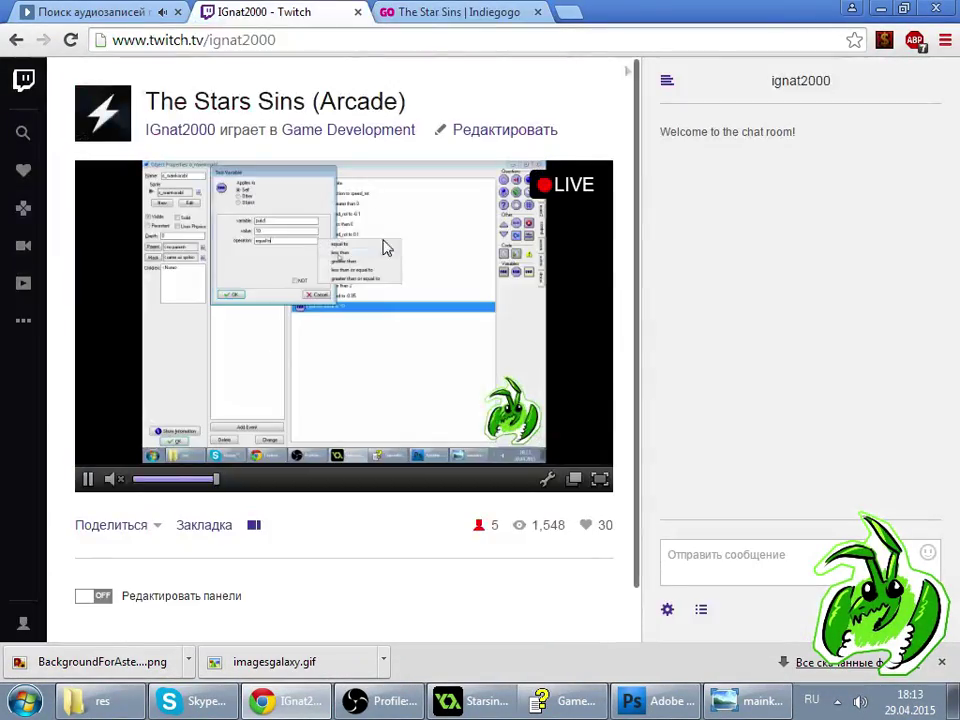
left_click(701, 612)
- Return to GameMaker and enclose the Space event's o_pulka creation in a block under a check that pukd is equal to 10
left_click(475, 701)
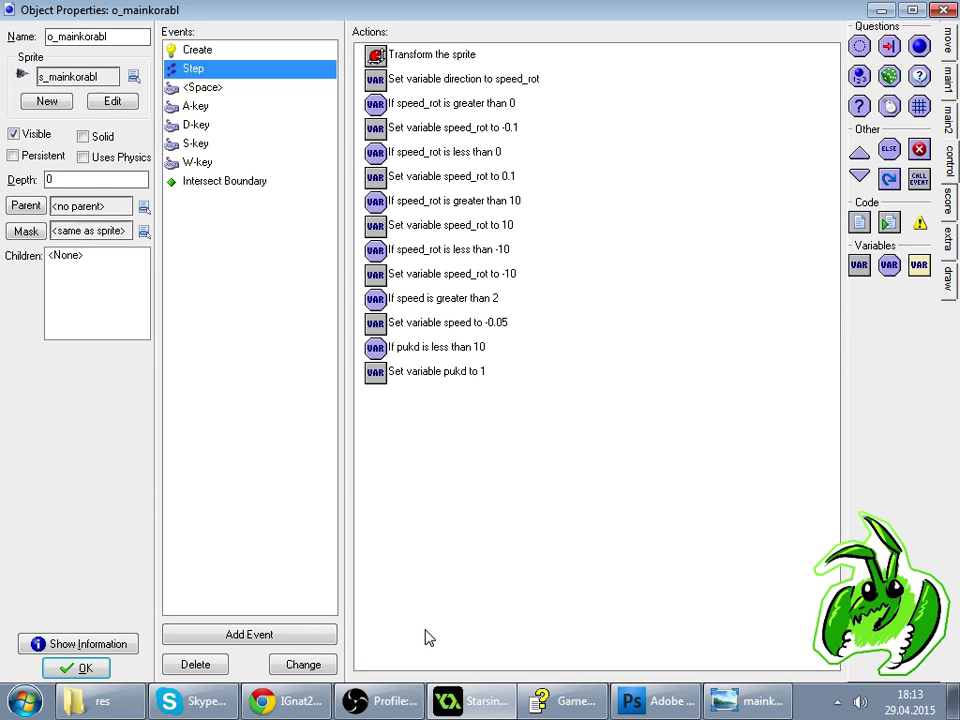
left_click(563, 539)
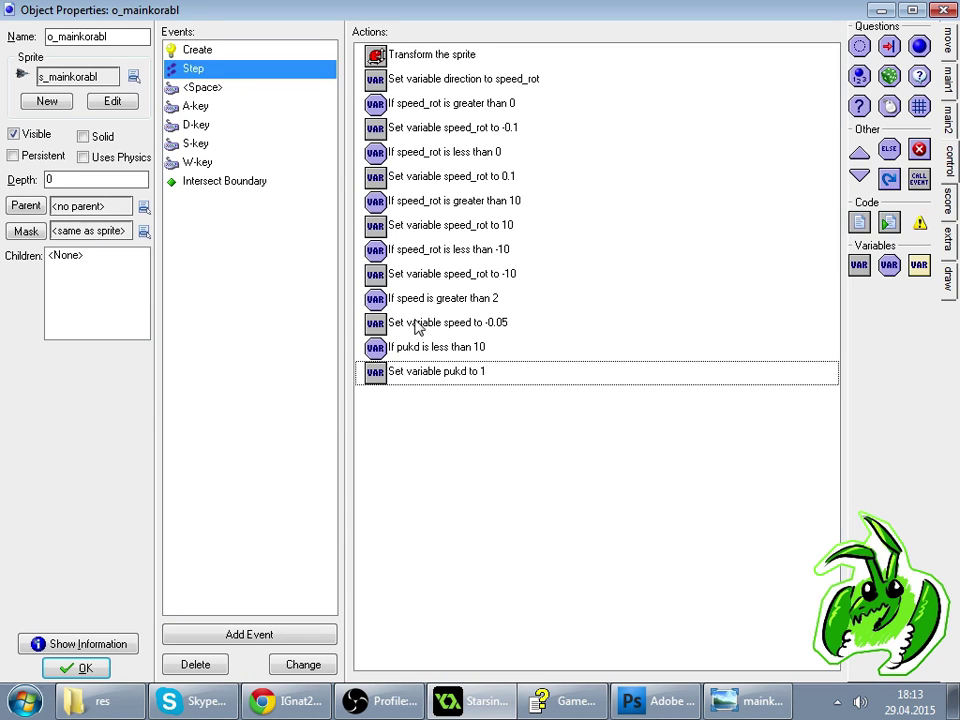
left_click(212, 90)
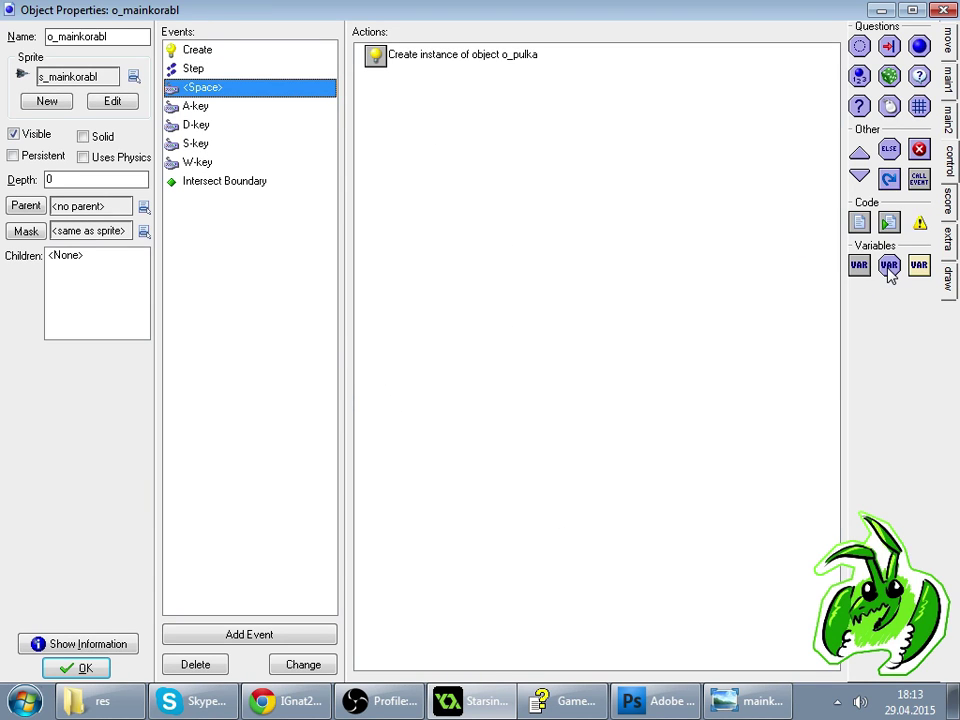
left_click_drag(593, 160, 540, 88)
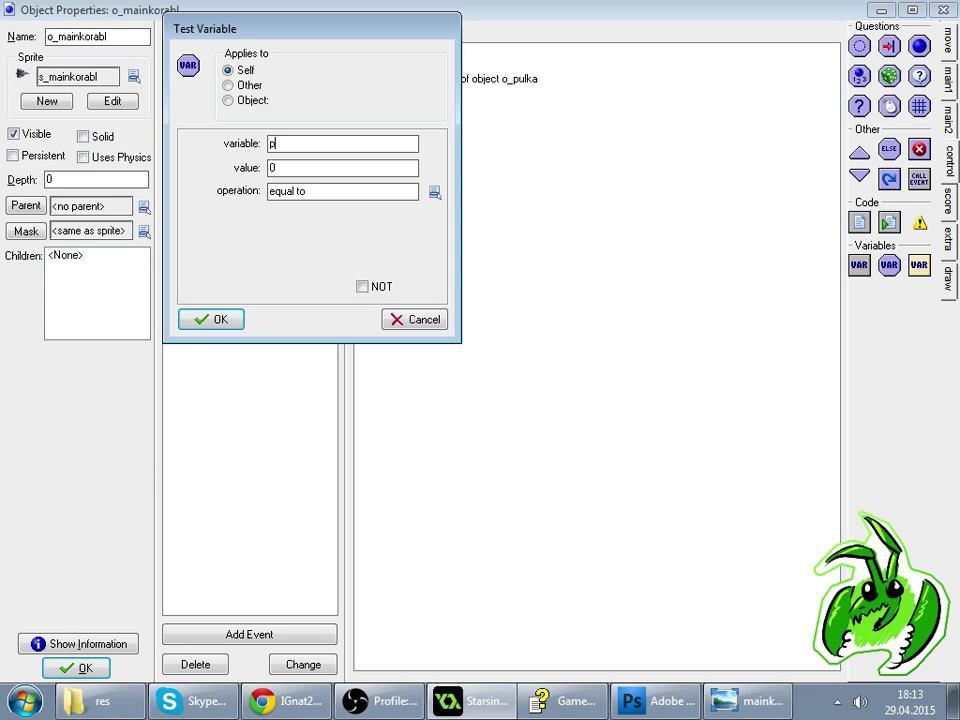
key("Tab")
type("10")
key("Return")
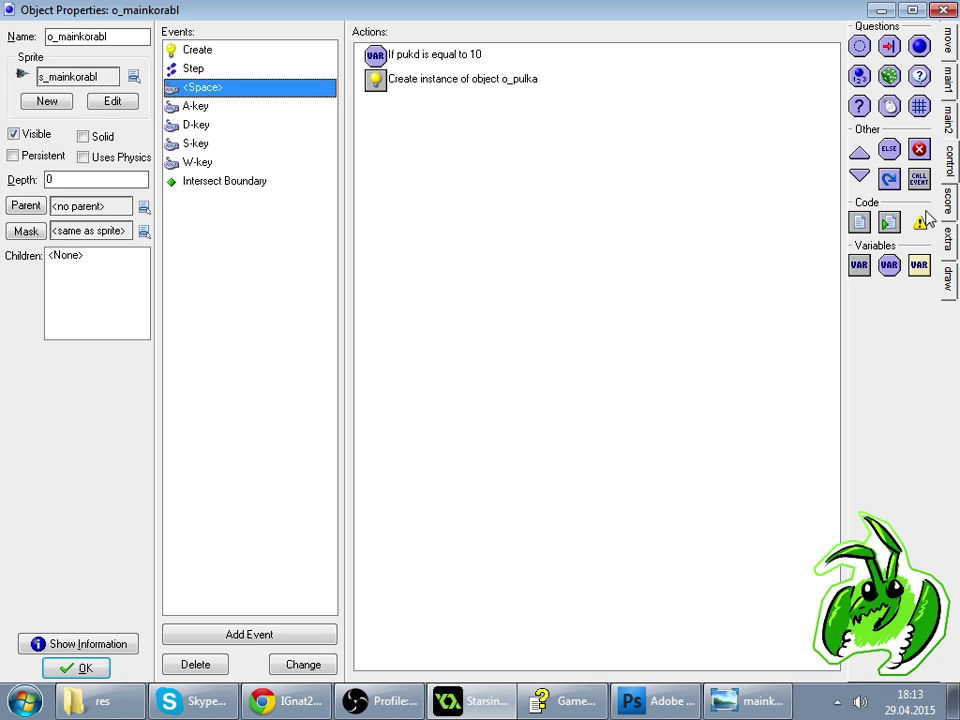
left_click_drag(859, 152, 450, 80)
left_click_drag(859, 176, 600, 140)
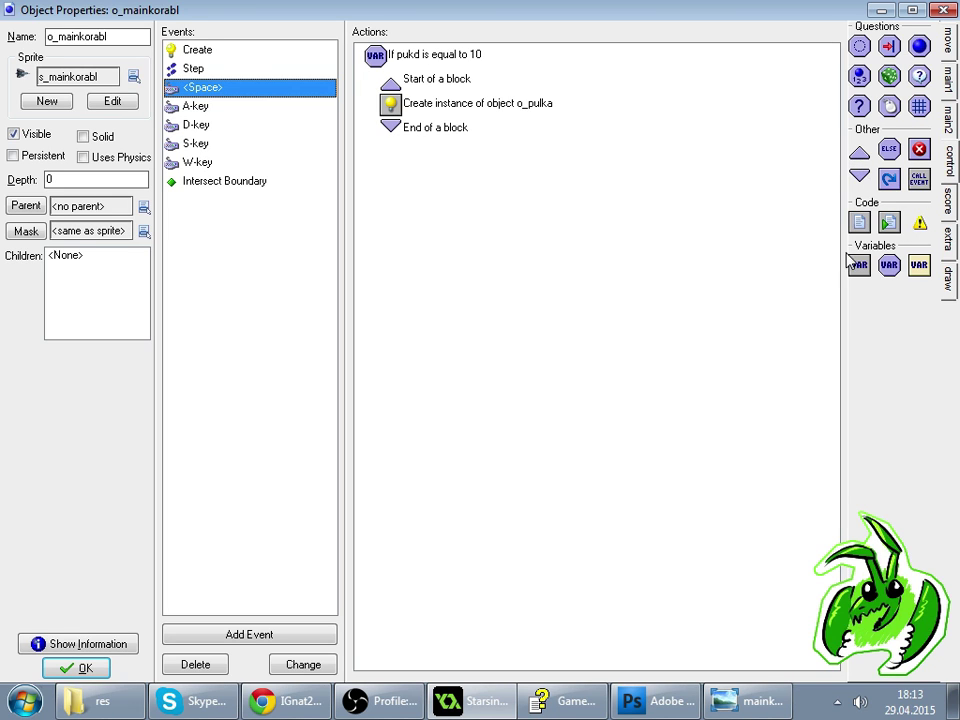
- Add an action setting variable pukd to 0 after the o_pulka creation, inside the Space event's block
left_click_drag(492, 125, 466, 142)
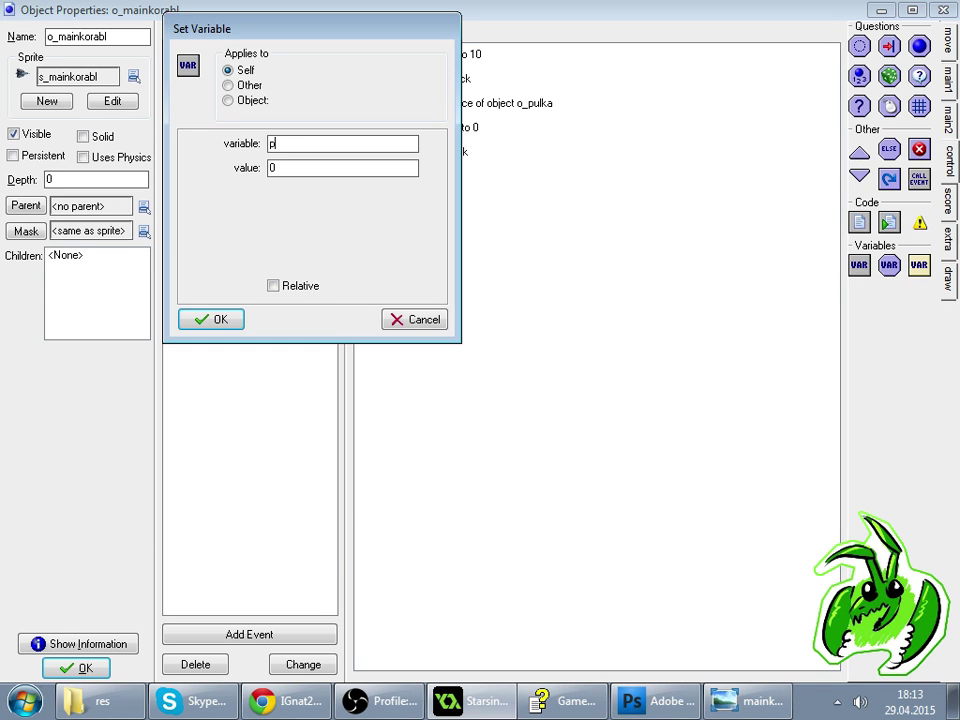
key("Return")
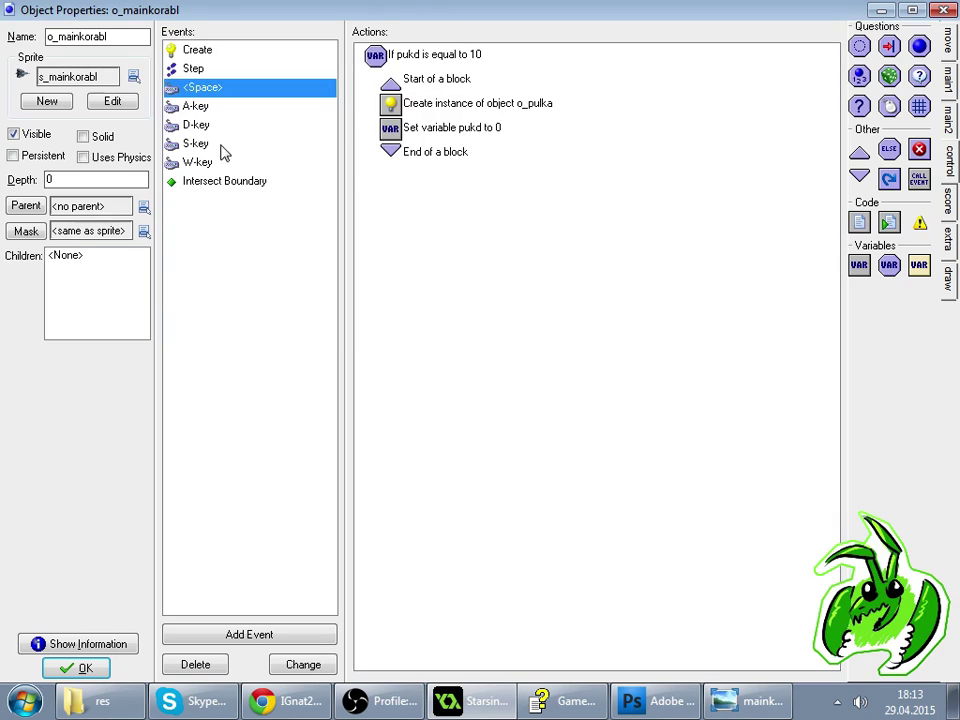
- Switch to Chrome to skim The Star Sins campaign page and check the Twitch channel's chat, and return to GameMaker
left_click(290, 700)
left_click(405, 11)
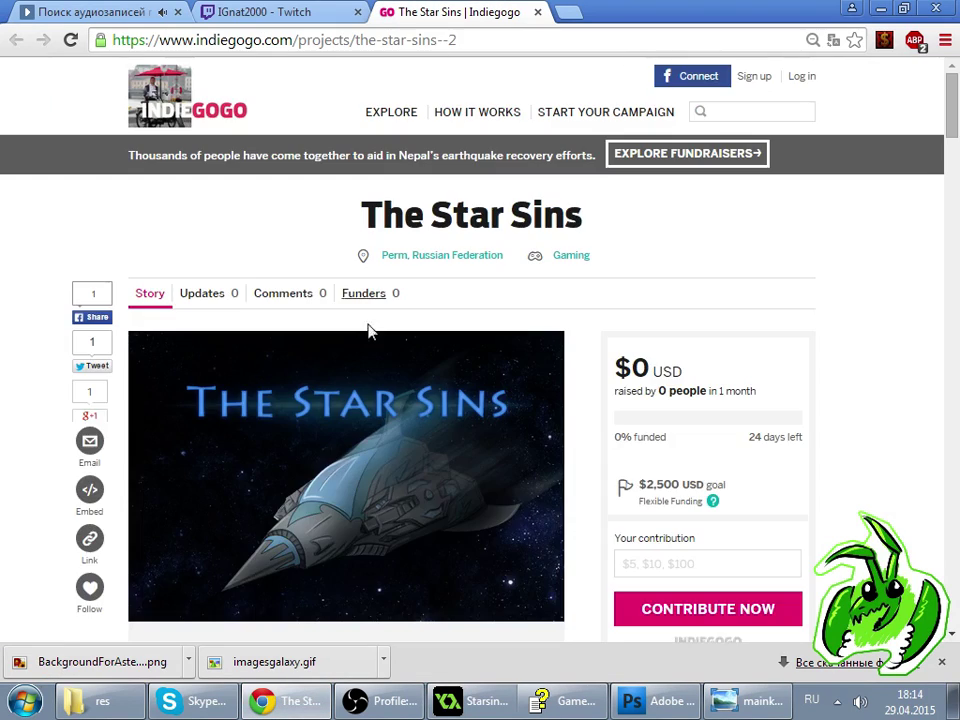
scroll(372, 333, "down", 10)
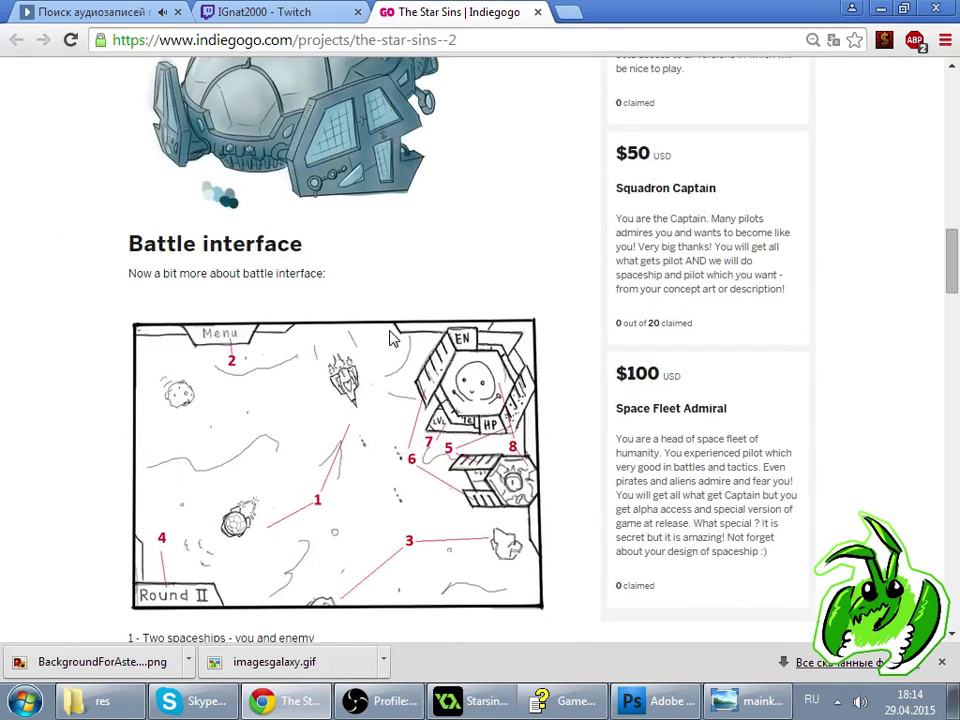
scroll(391, 334, "down", 12)
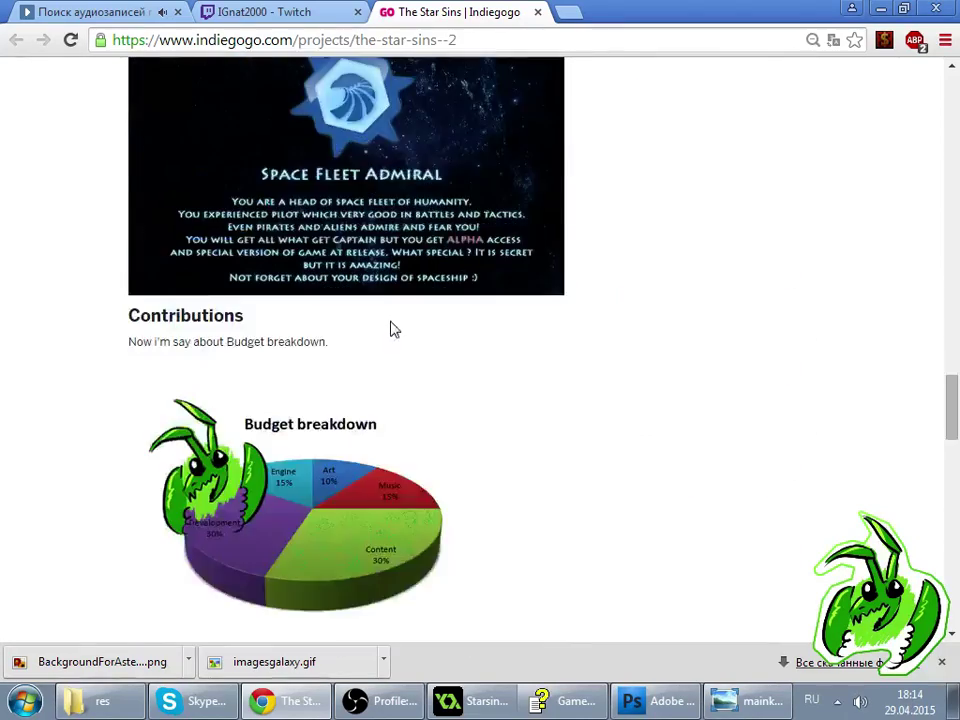
scroll(393, 330, "down", 15)
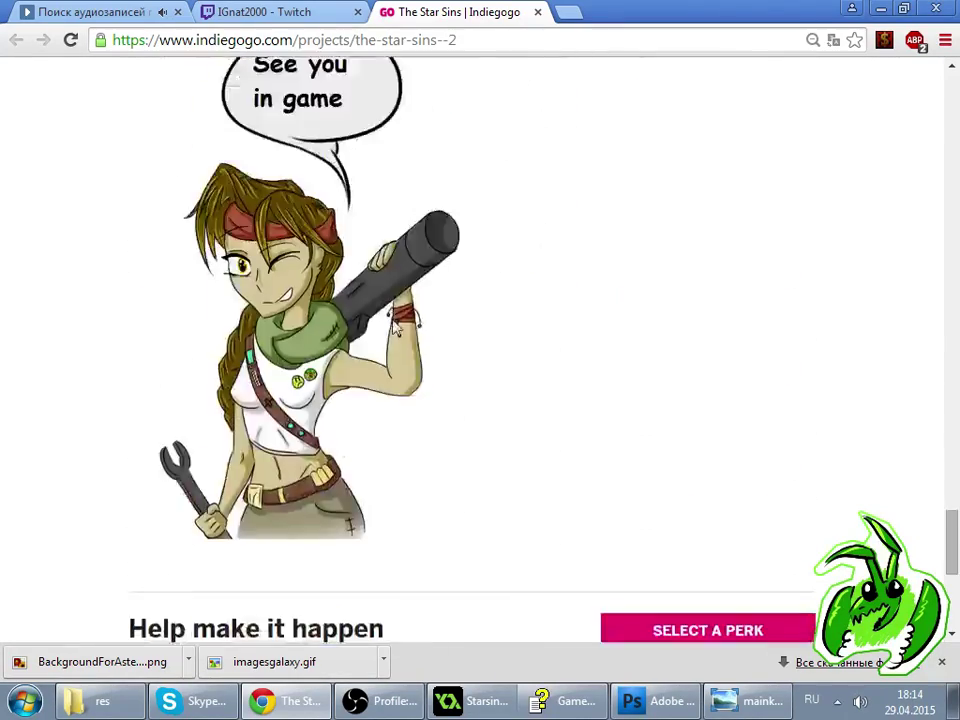
scroll(395, 330, "down", 1)
scroll(395, 327, "up", 1)
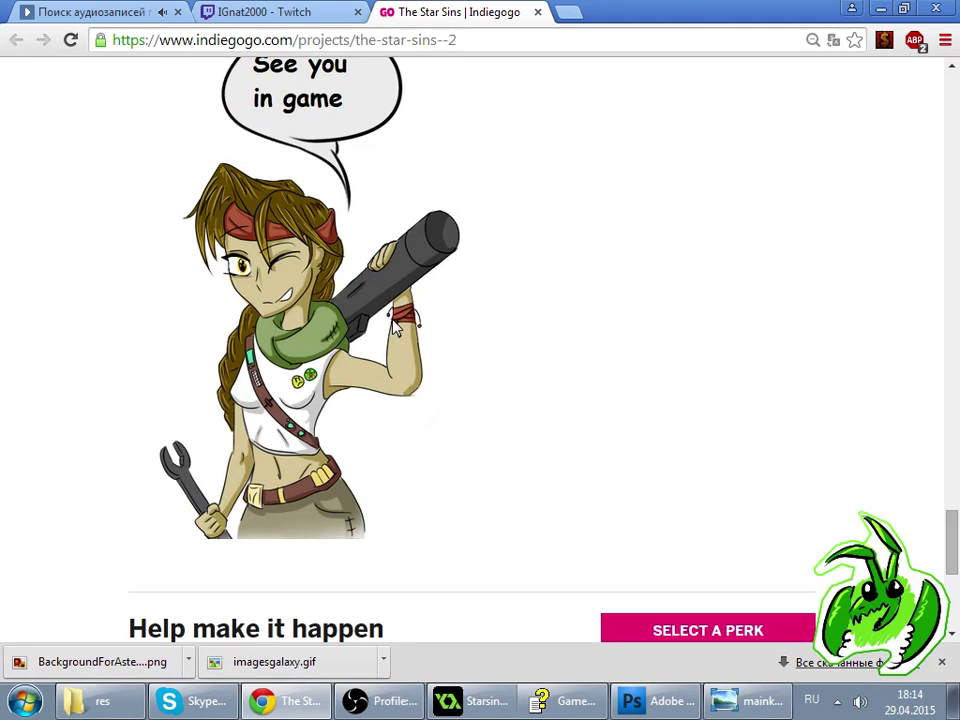
scroll(395, 325, "up", 1)
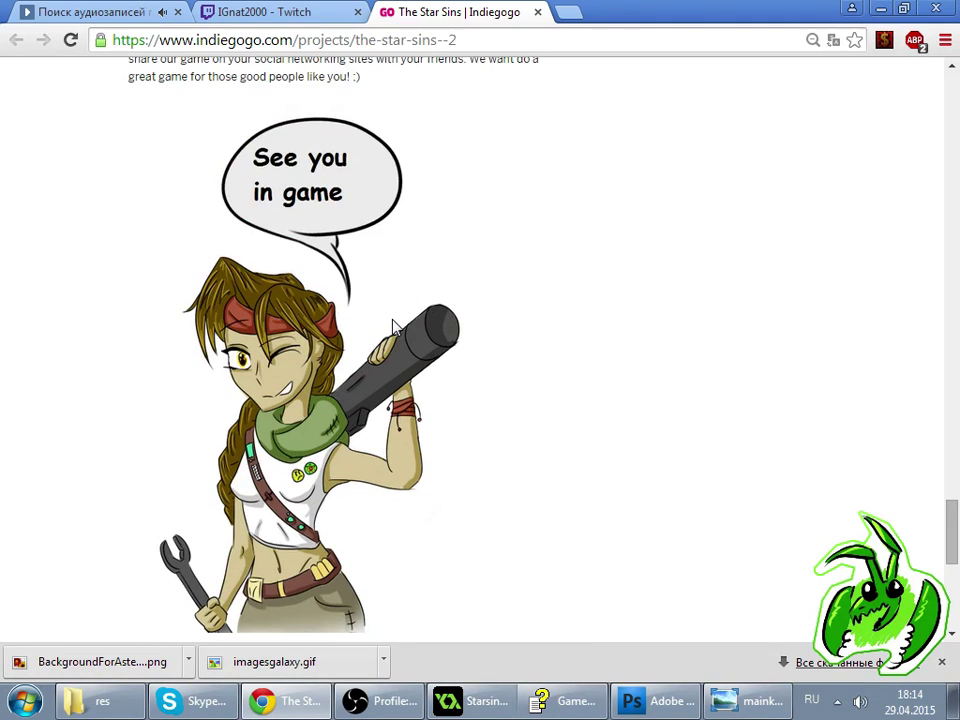
left_click(285, 10)
left_click(666, 126)
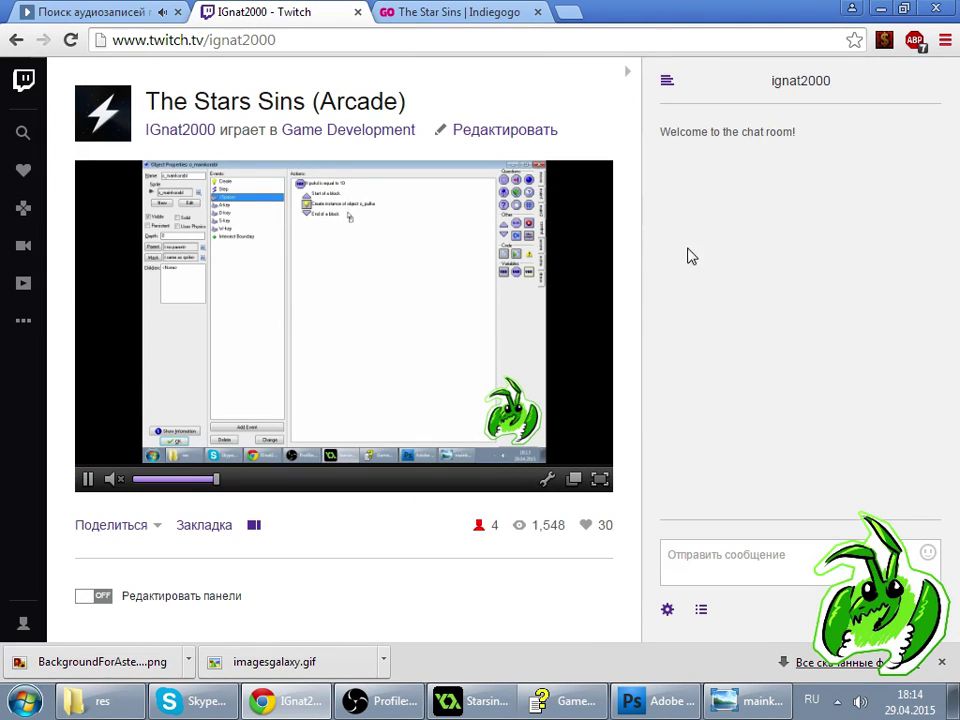
left_click(560, 700)
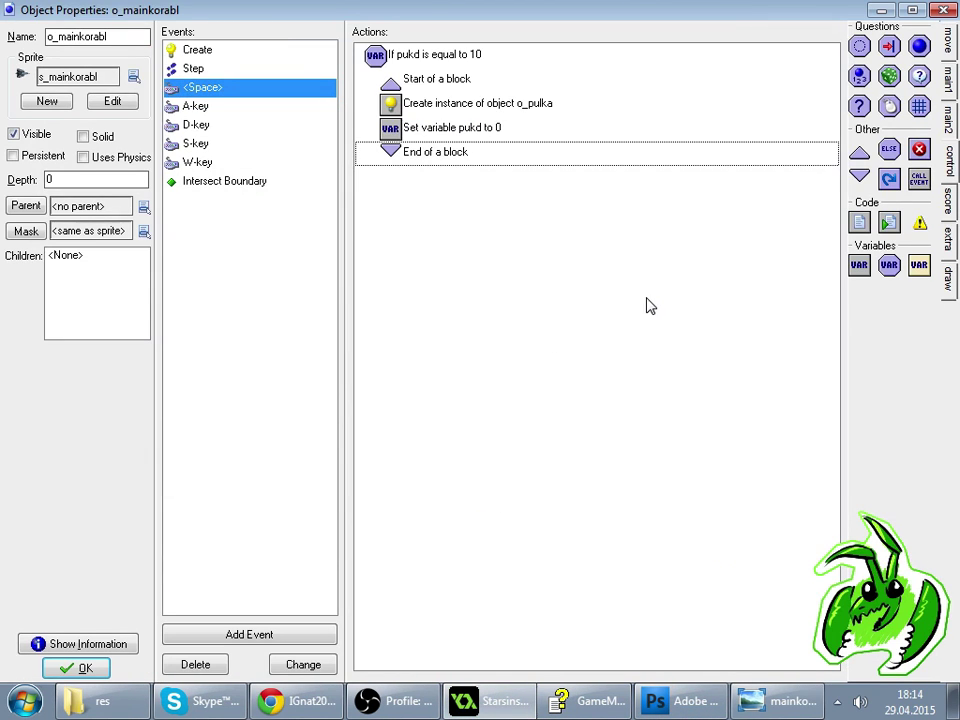
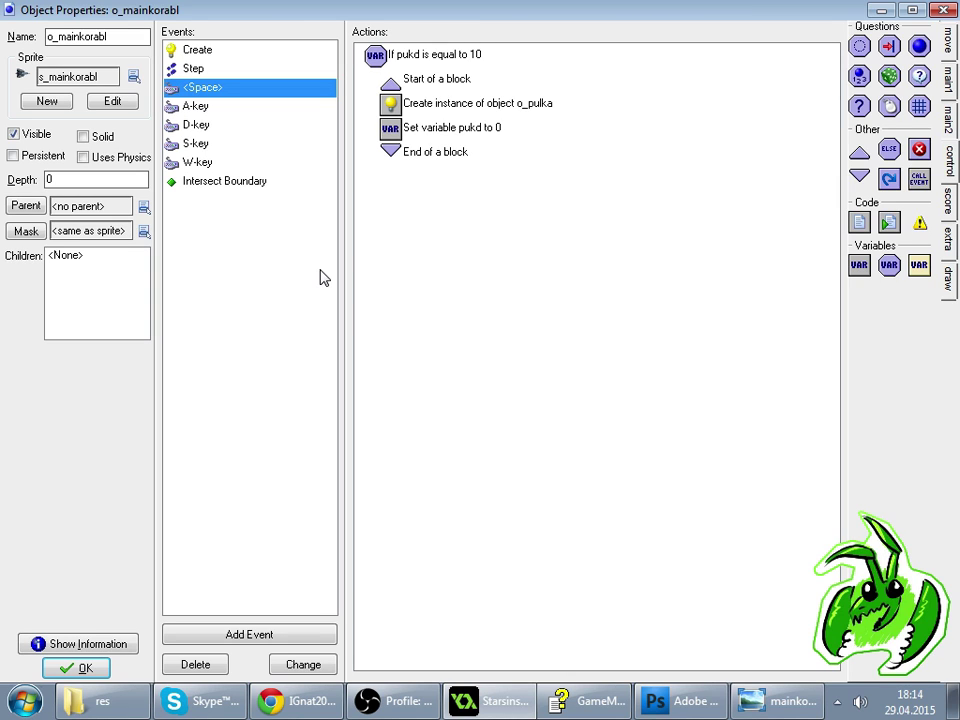
left_click(525, 360)
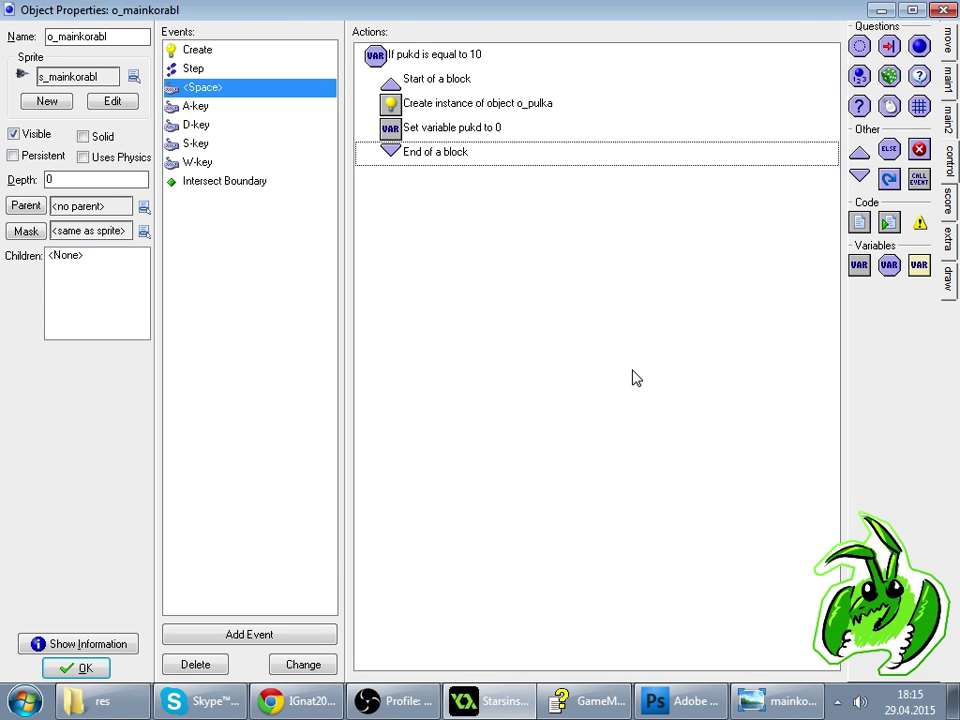
- Switch to Chrome and search Google in a new tab for "слоган марс"
left_click(298, 700)
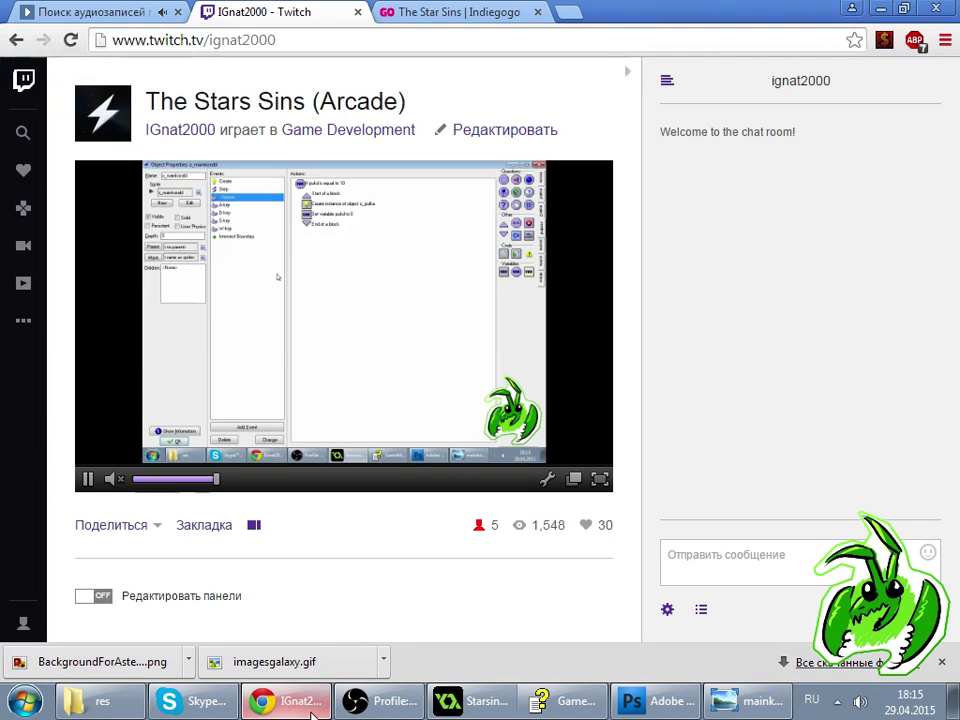
left_click(569, 13)
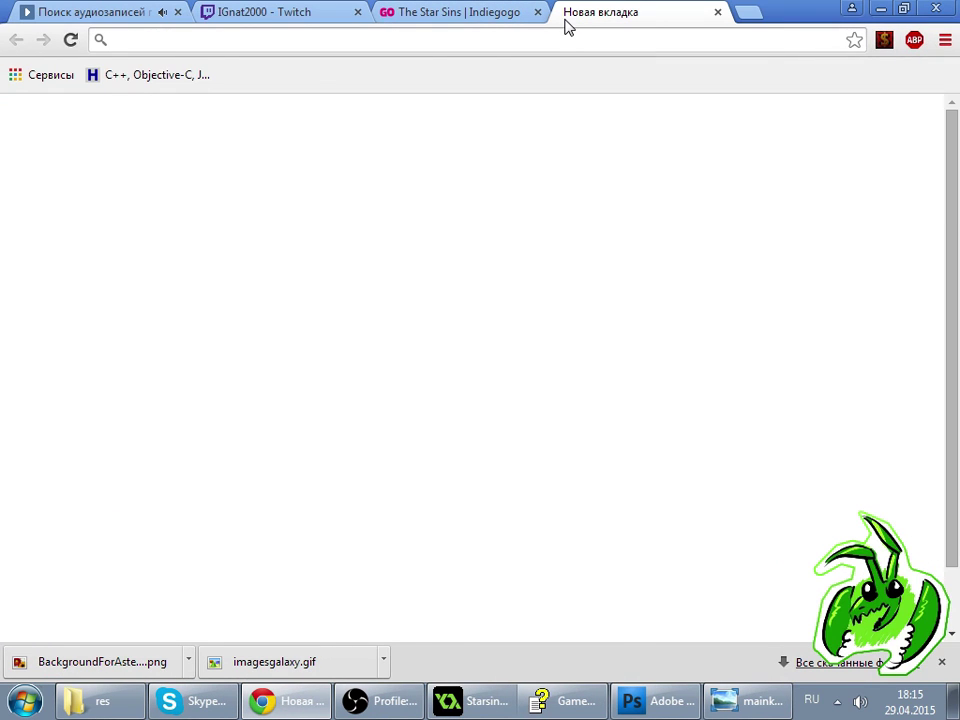
type("д")
key("BackSpace")
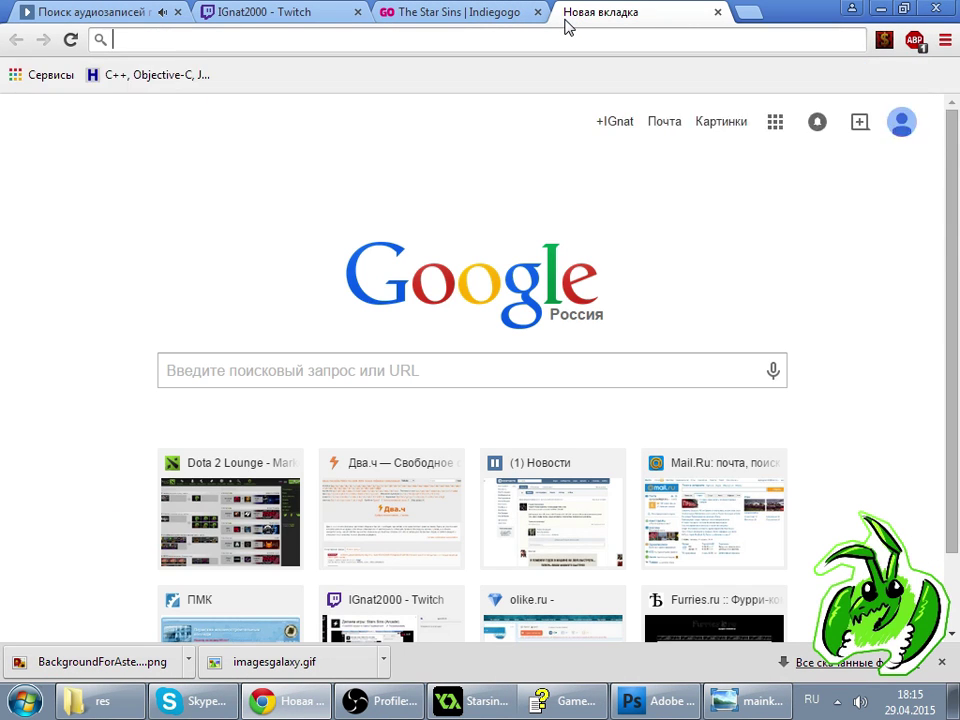
type("слоган ")
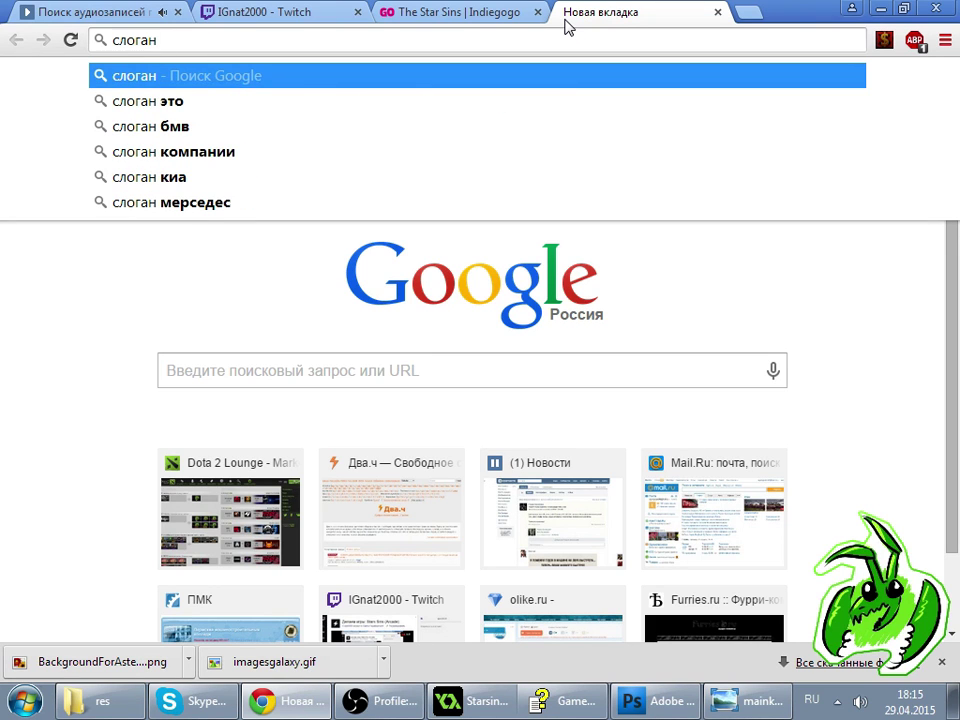
type("марсъ")
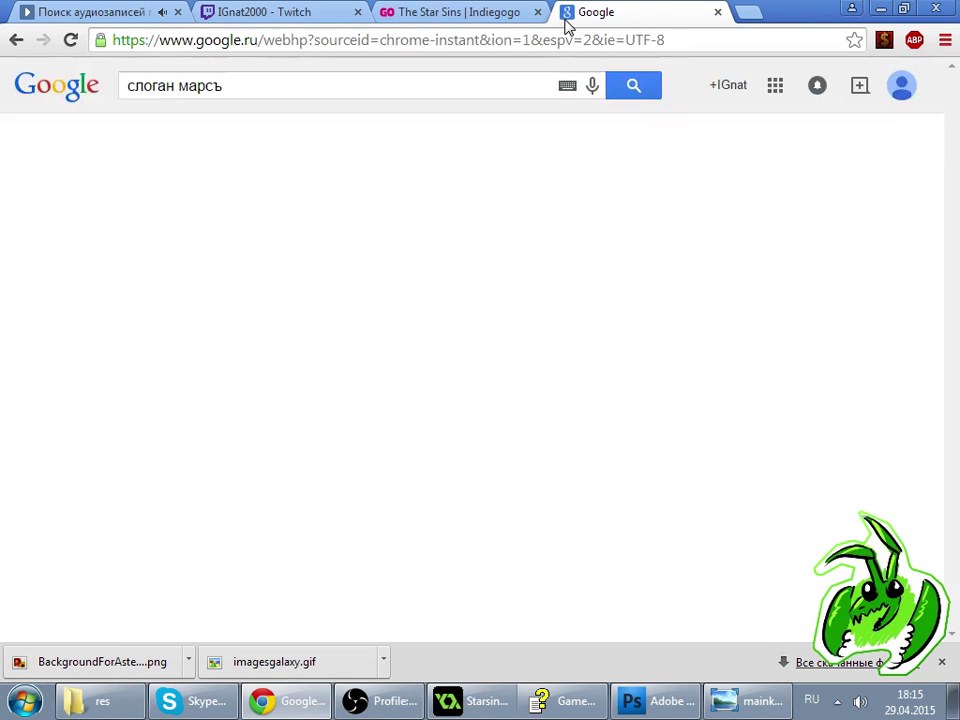
left_click(238, 86)
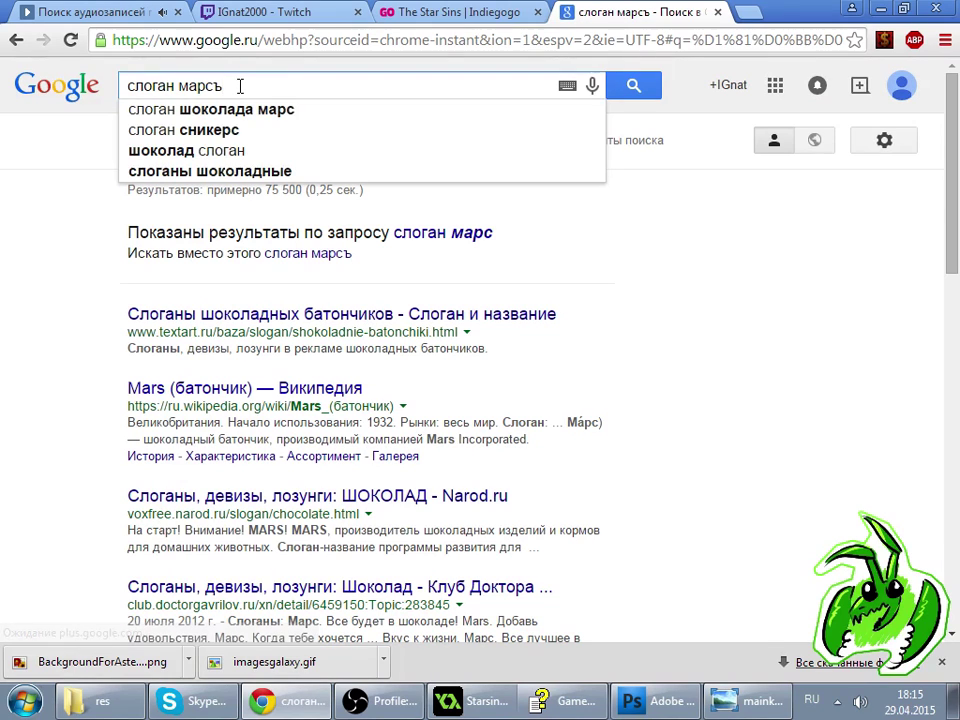
key("BackSpace")
key("Return")
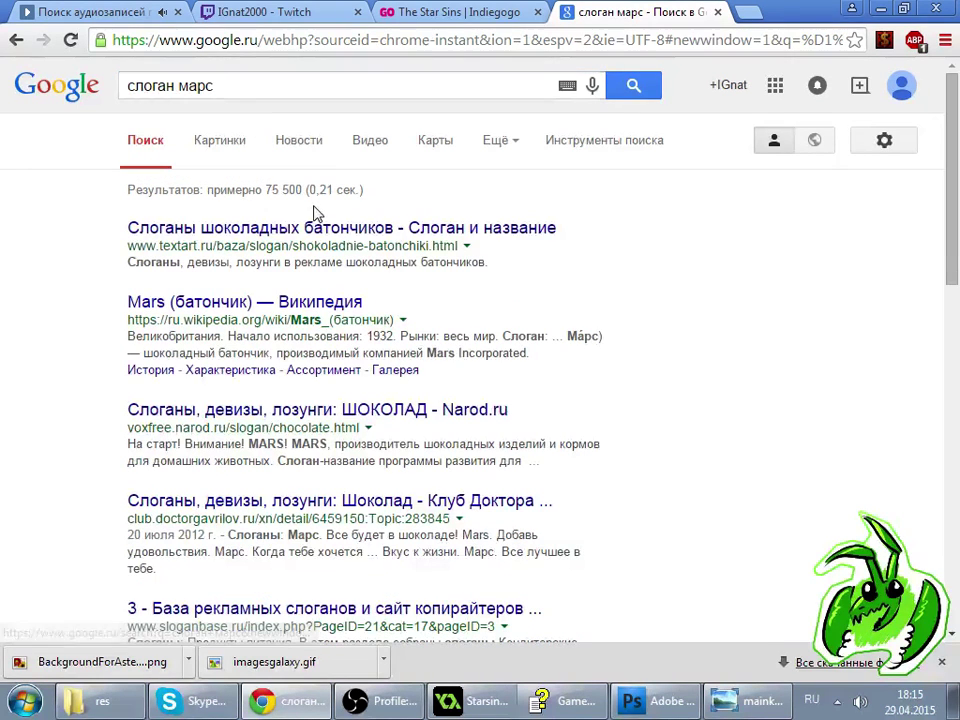
- Open the textart.ru slogan and Wikipedia Mars results in separate tabs and read the first page of chocolate bar slogans
middle_click(371, 231)
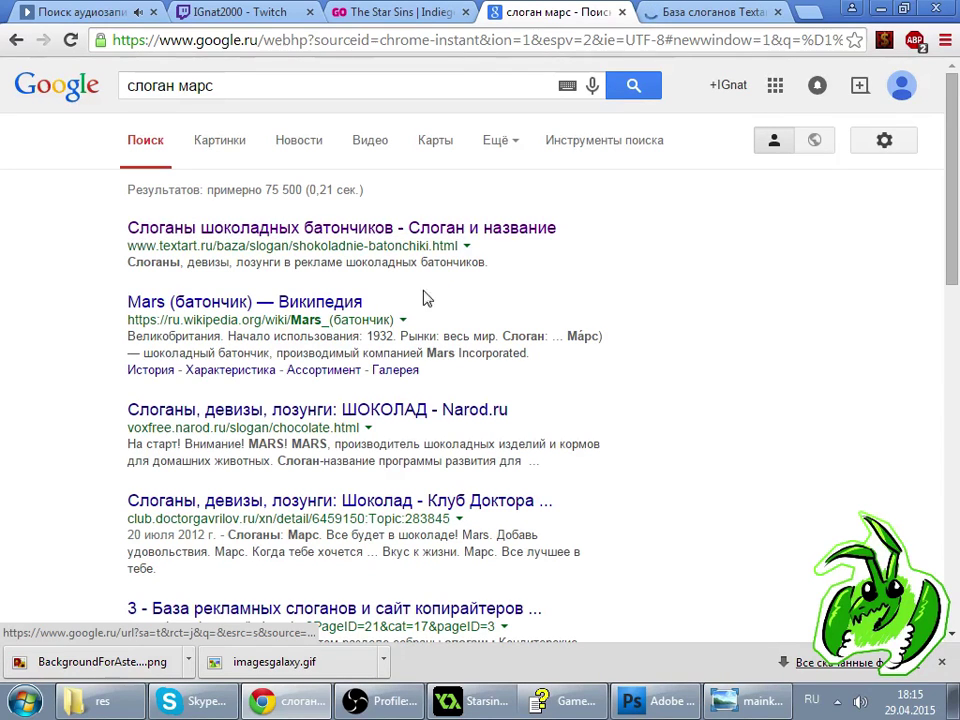
middle_click(342, 311)
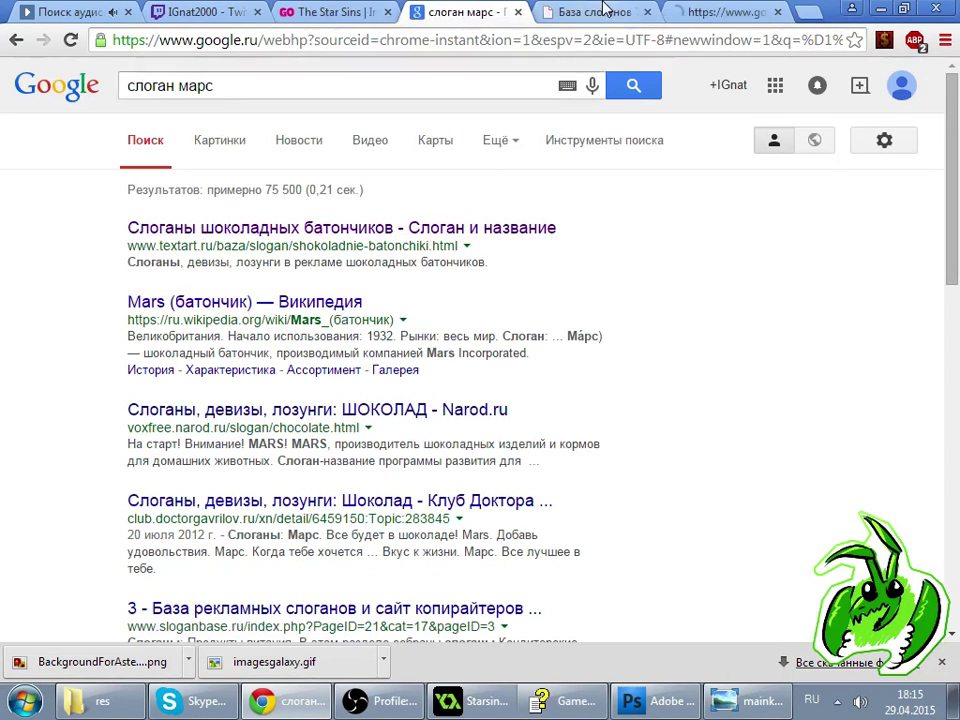
left_click(590, 12)
middle_click(709, 272)
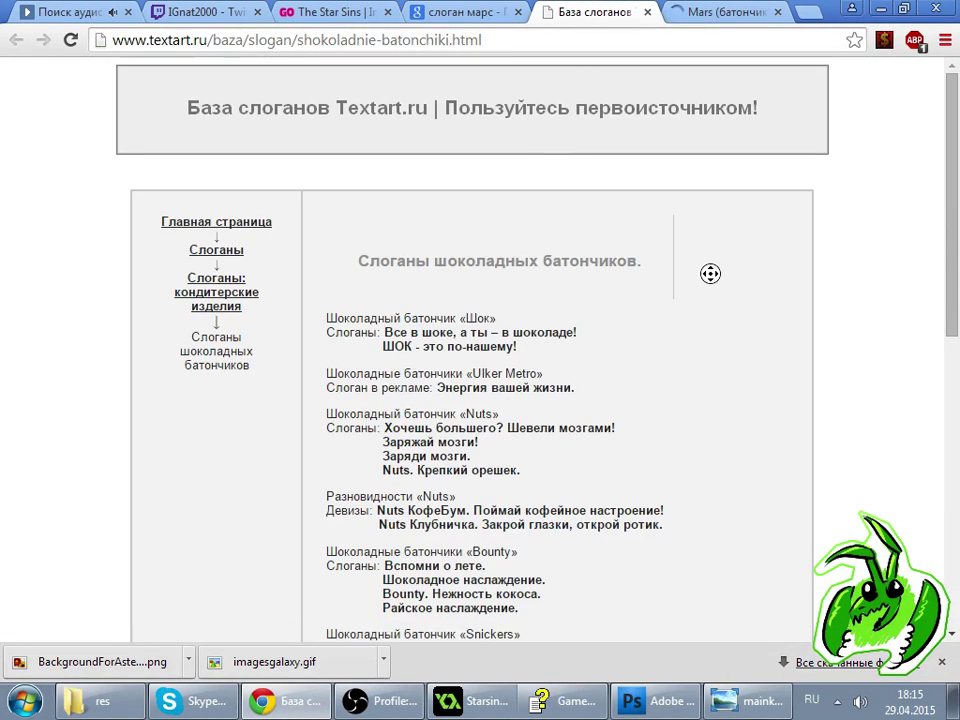
middle_click(715, 302)
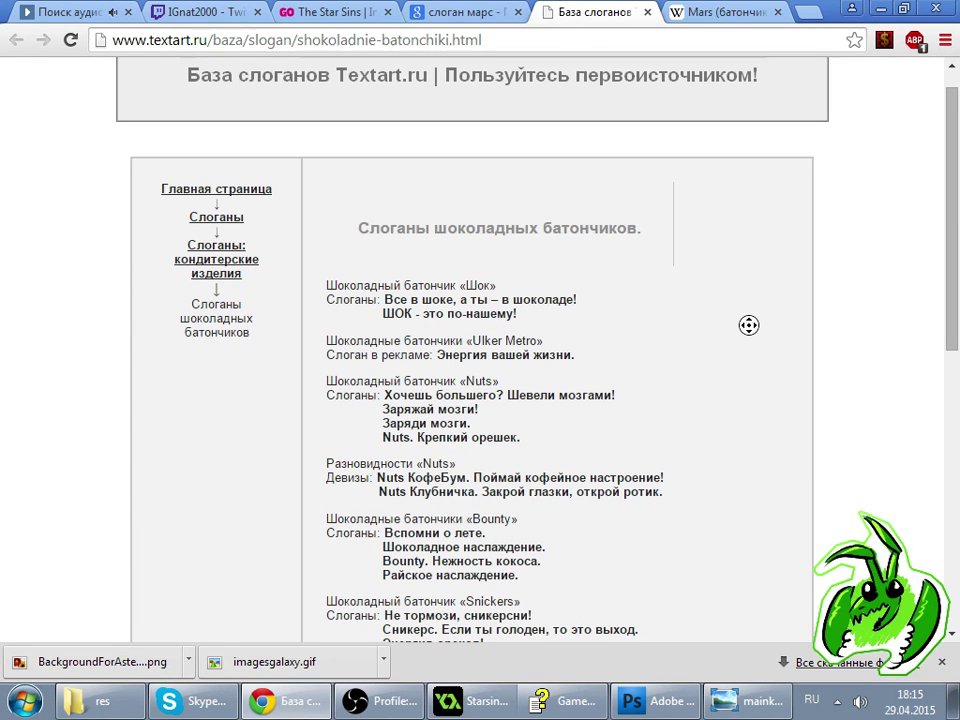
middle_click_drag(749, 328, 753, 343)
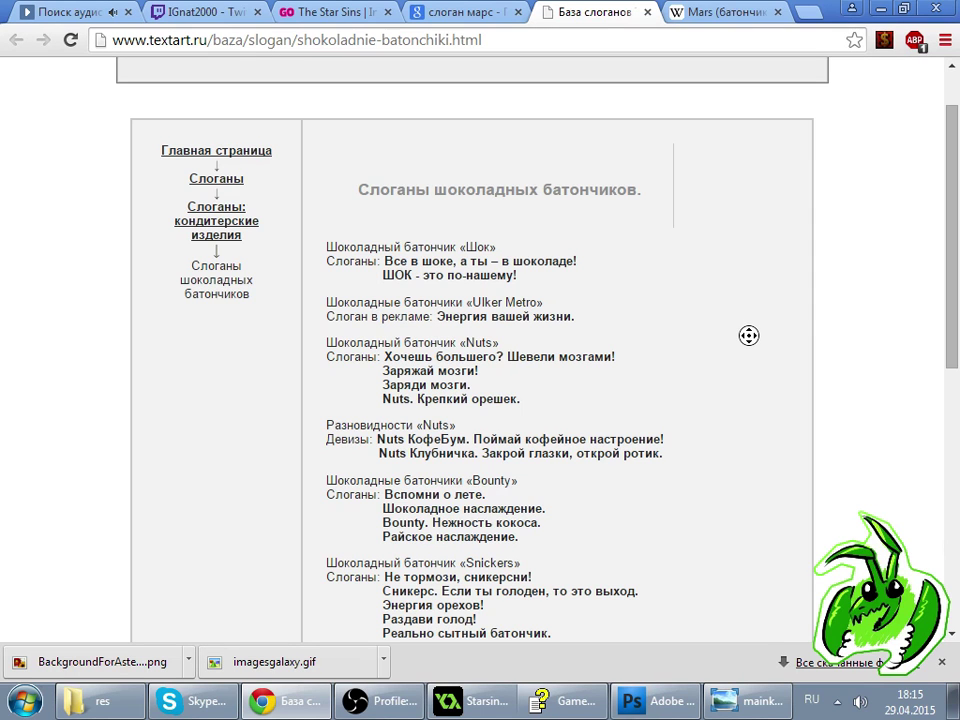
middle_click_drag(750, 342, 754, 368)
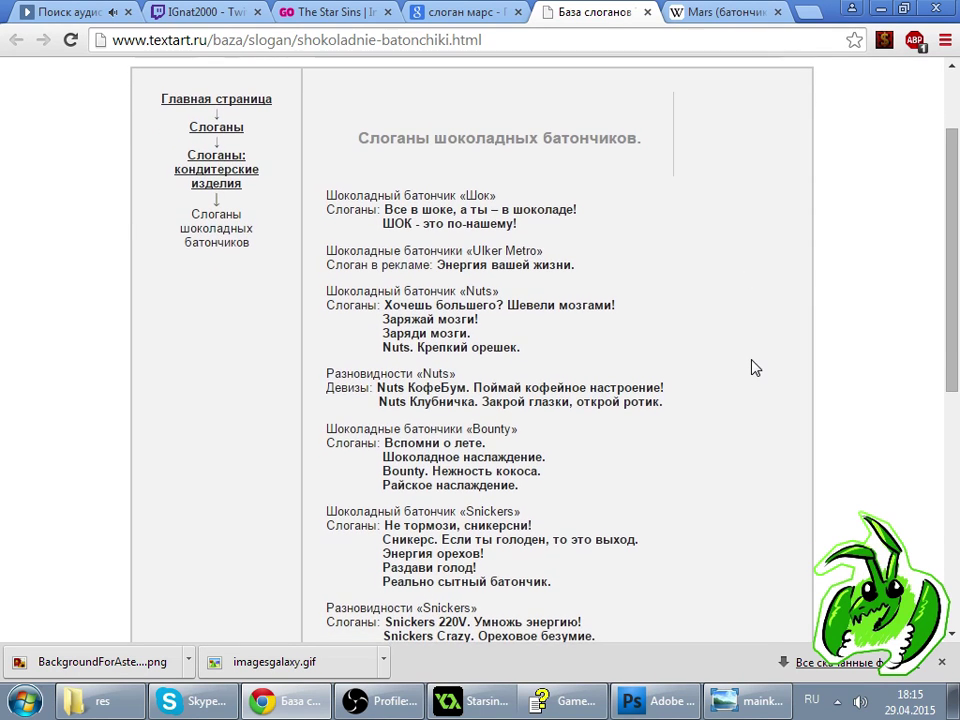
middle_click(751, 362)
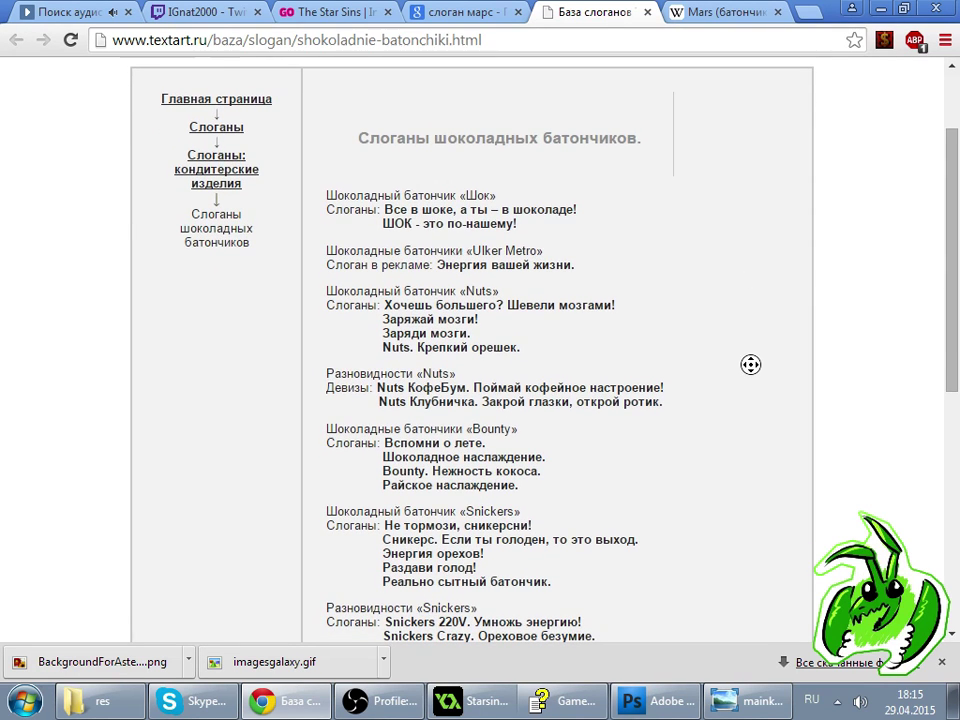
middle_click_drag(750, 370, 750, 392)
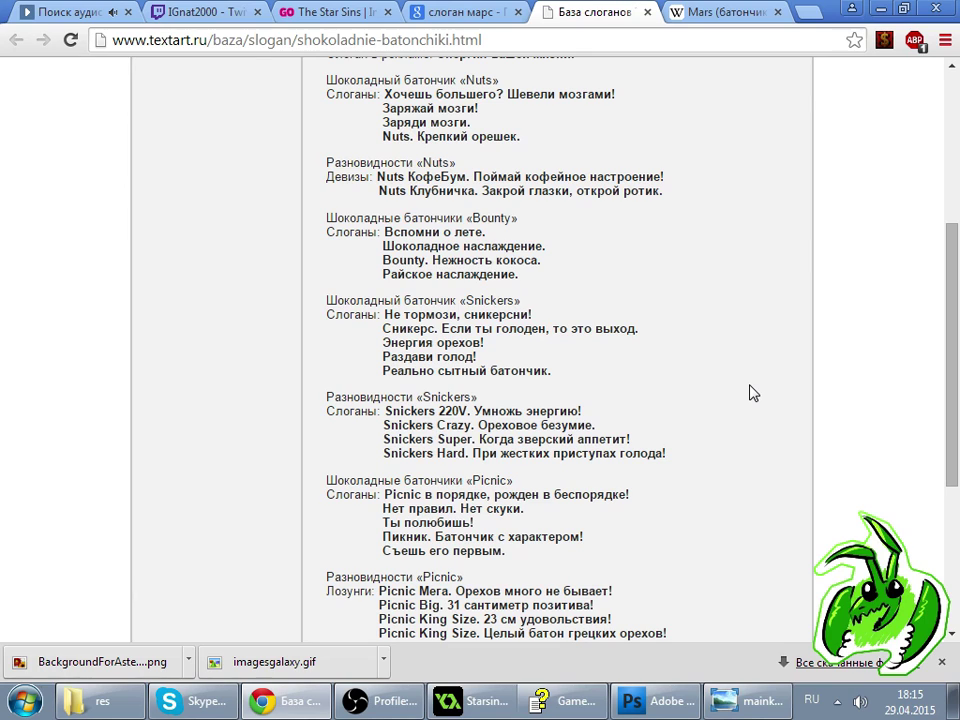
scroll(753, 393, "down", 3)
scroll(753, 393, "up", 5)
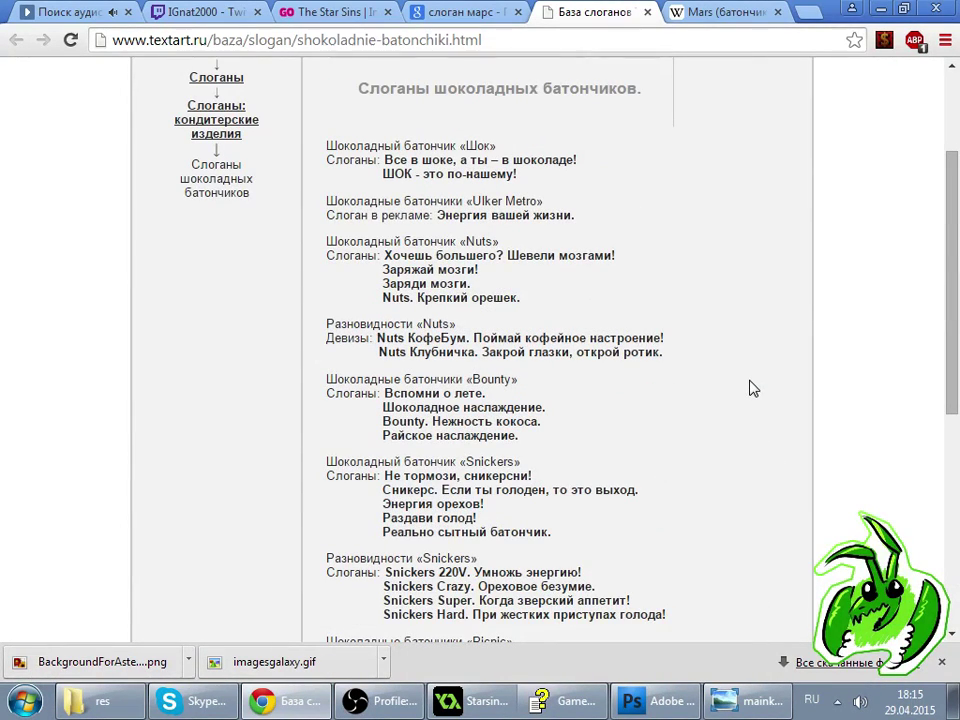
scroll(753, 388, "down", 5)
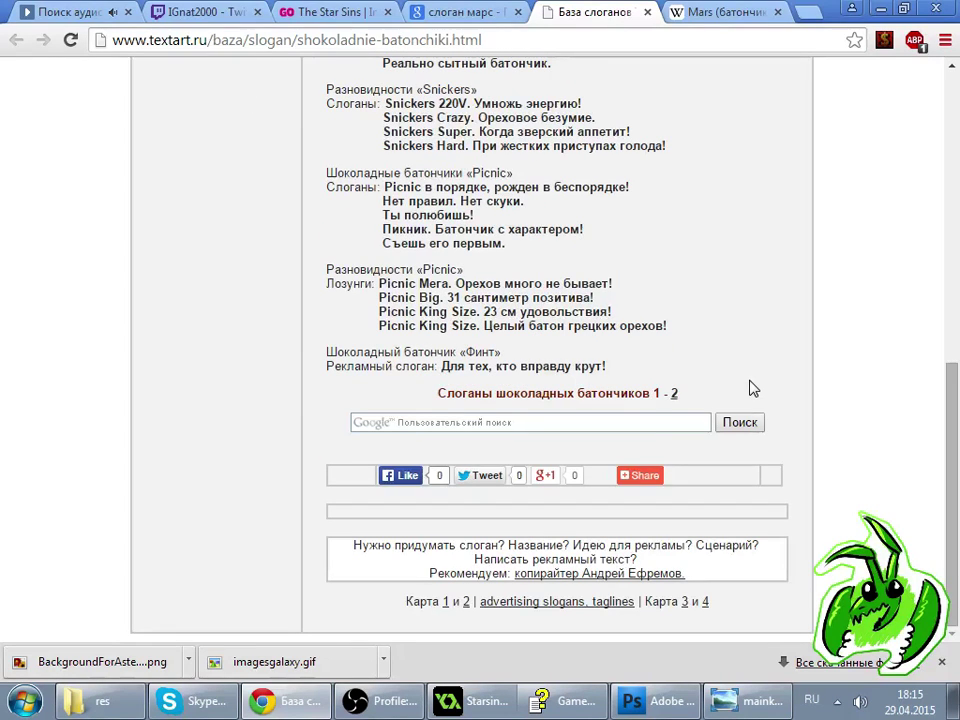
- Open page 2 of the chocolate bar slogans and read through the Mars entries and those below
left_click(675, 396)
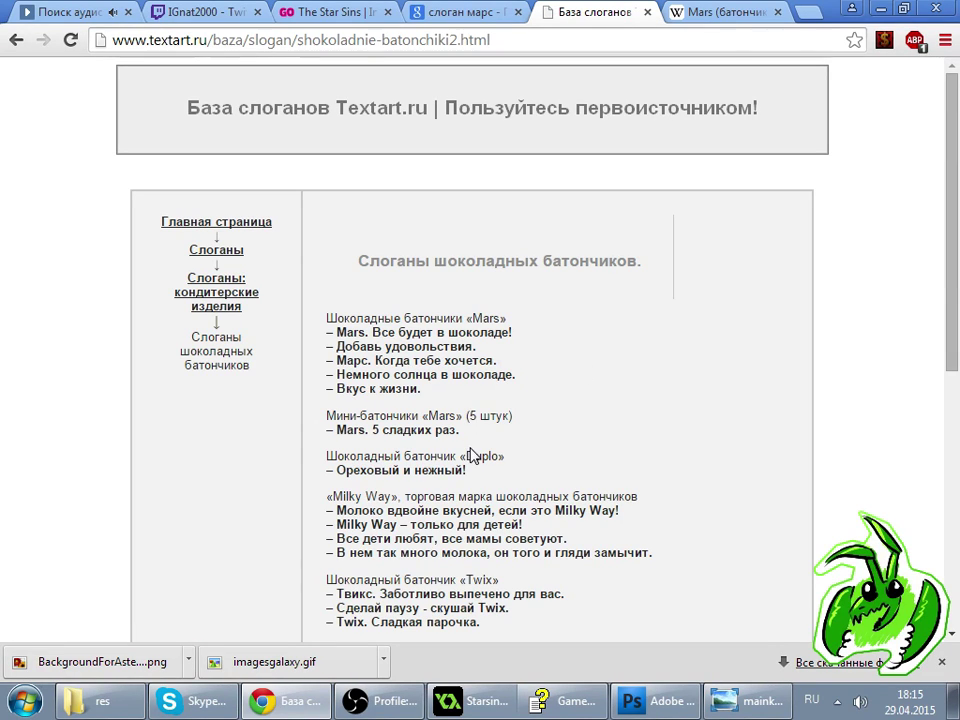
middle_click(650, 402)
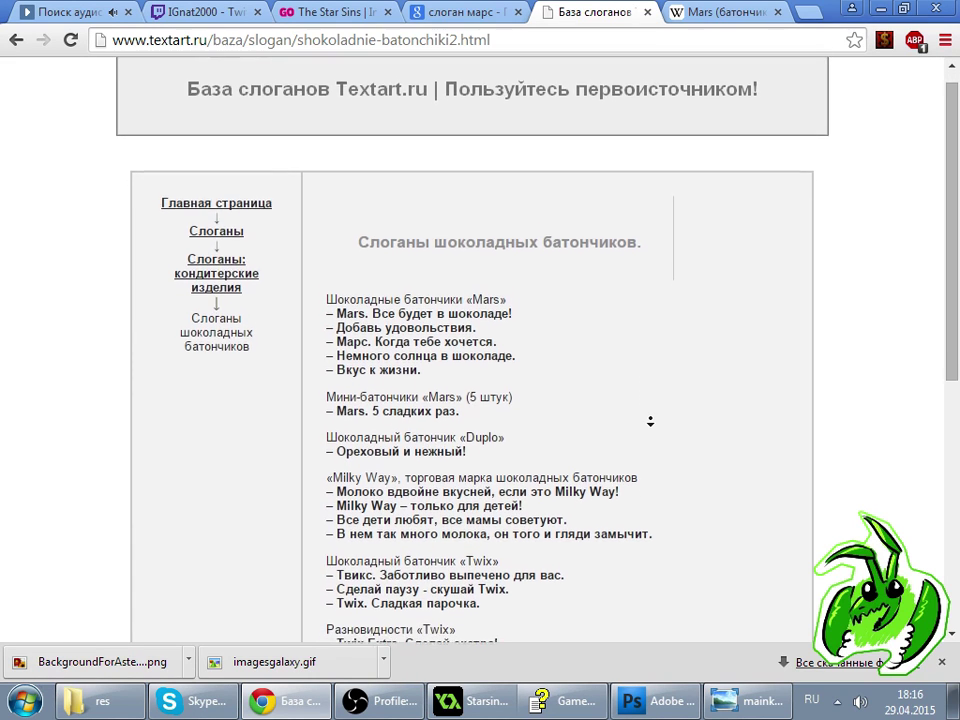
left_click(681, 542)
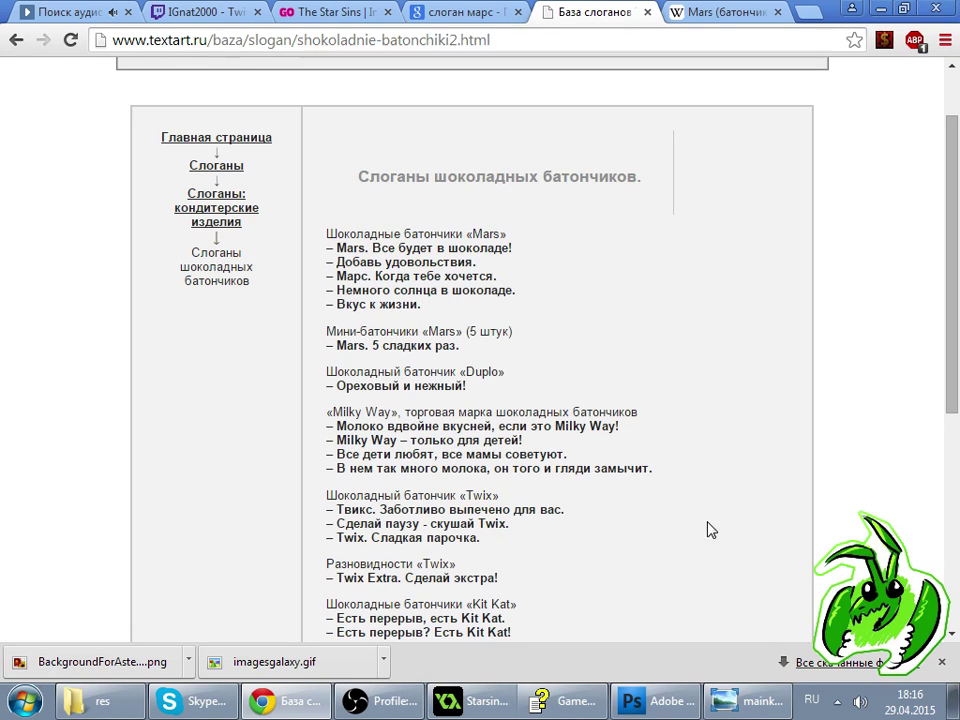
scroll(743, 545, "down", 1)
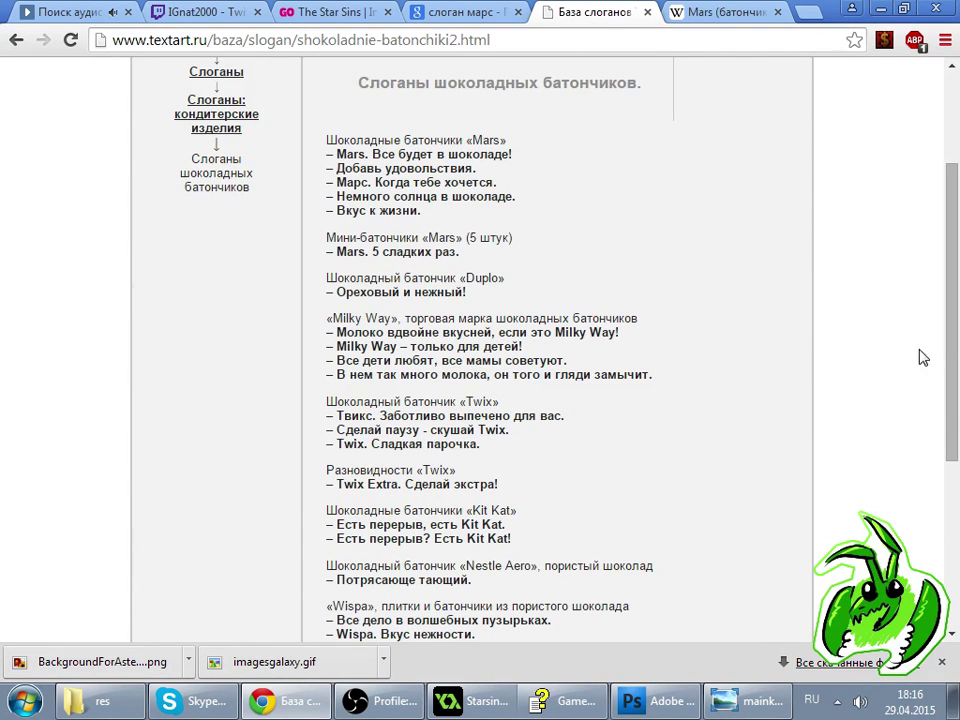
- Close the textart.ru slogan page and look up the slogan in Wikipedia's Mars article
middle_click(612, 5)
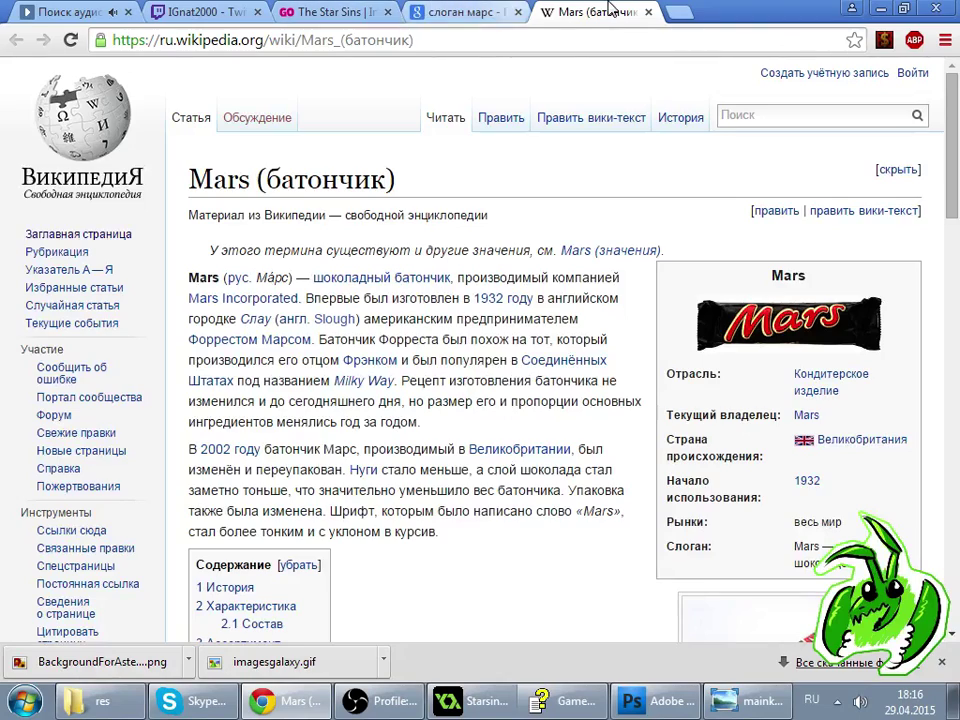
scroll(516, 381, "down", 2)
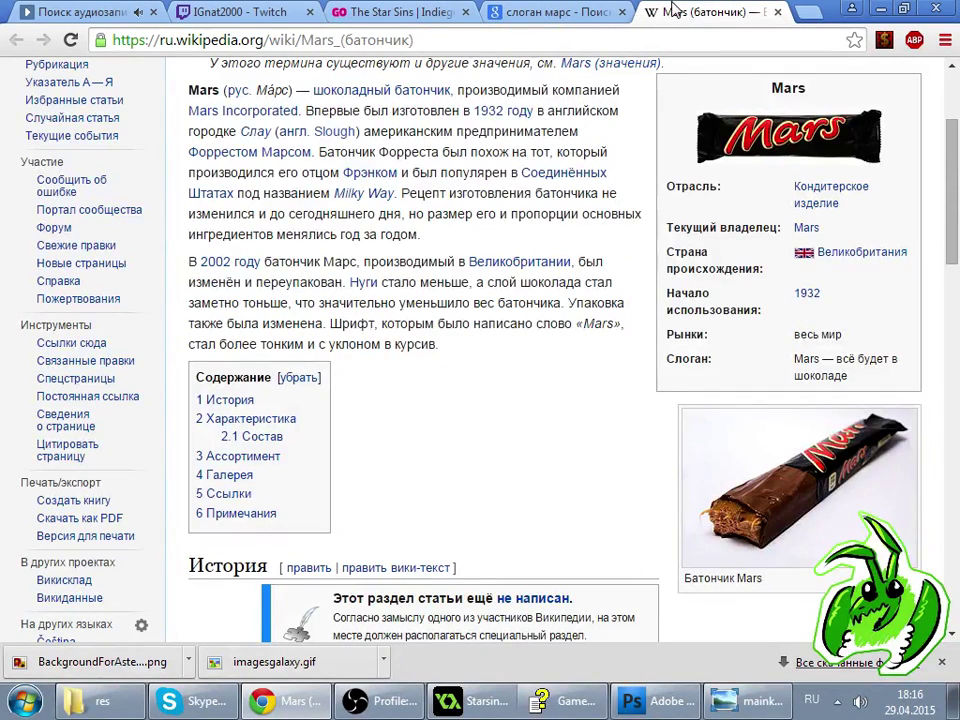
- Reopen the closed textart.ru slogan page, read the remaining chocolate bar entries down to Hershey's, and close it again
key("ctrl+shift+t")
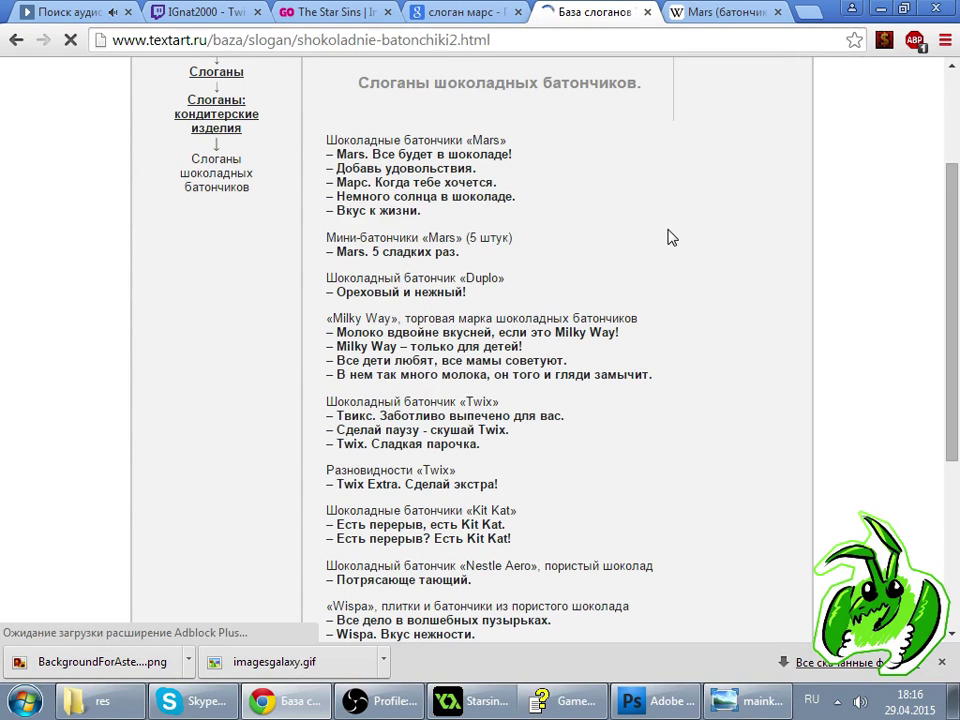
left_click_drag(542, 566, 513, 540)
left_click(513, 527)
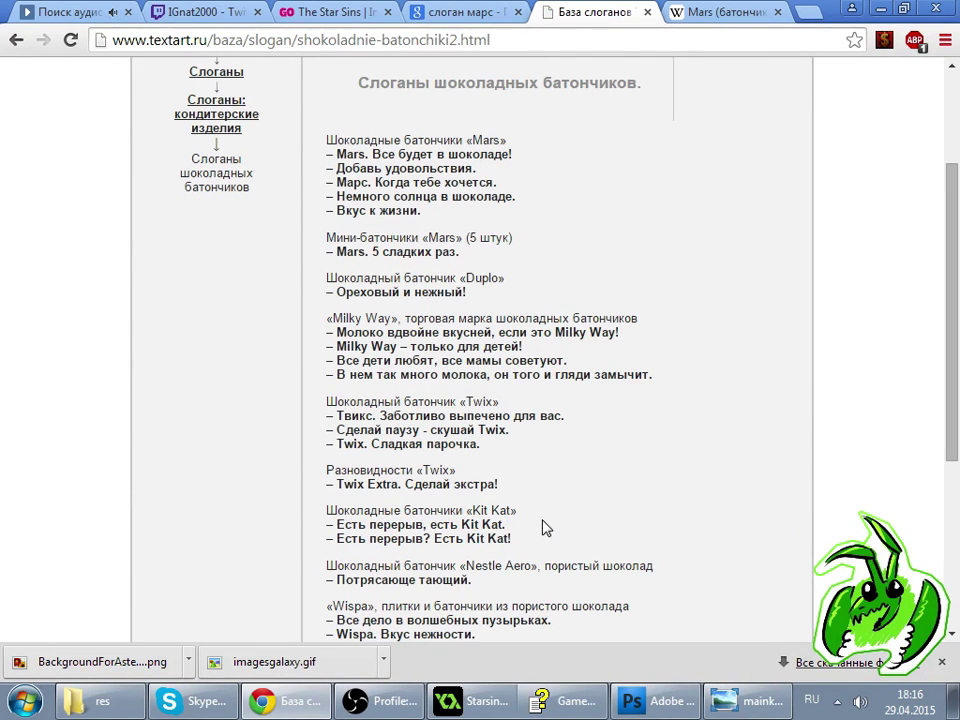
scroll(545, 527, "down", 3)
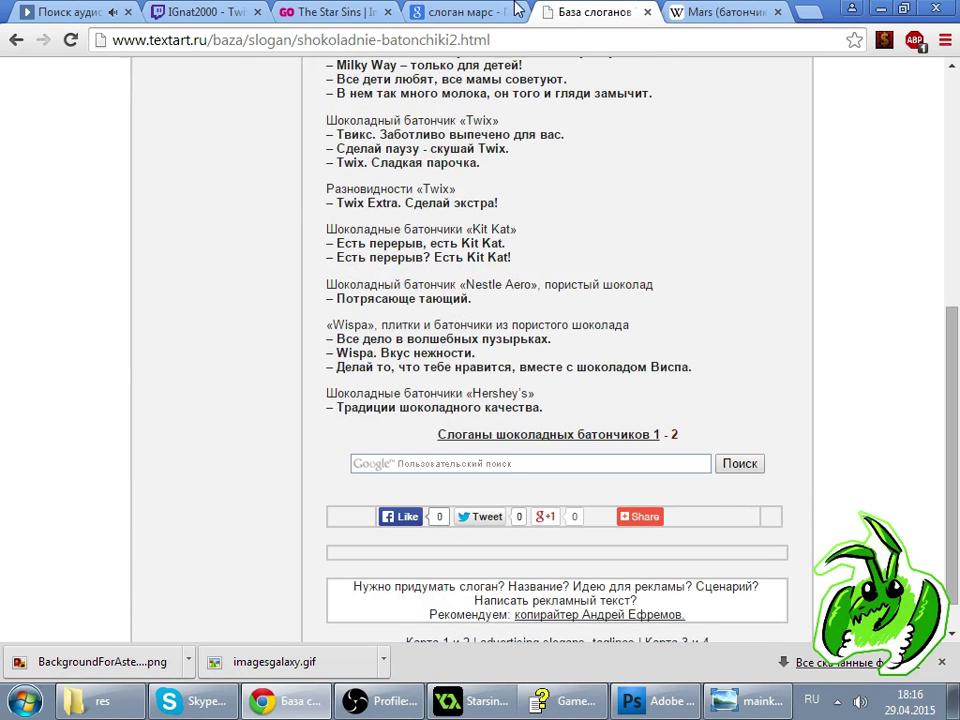
key("ctrl+Tab")
- Check the viewer list on the Twitch channel page and glance at The Star Sins campaign on Indiegogo
left_click(230, 12)
left_click(707, 608)
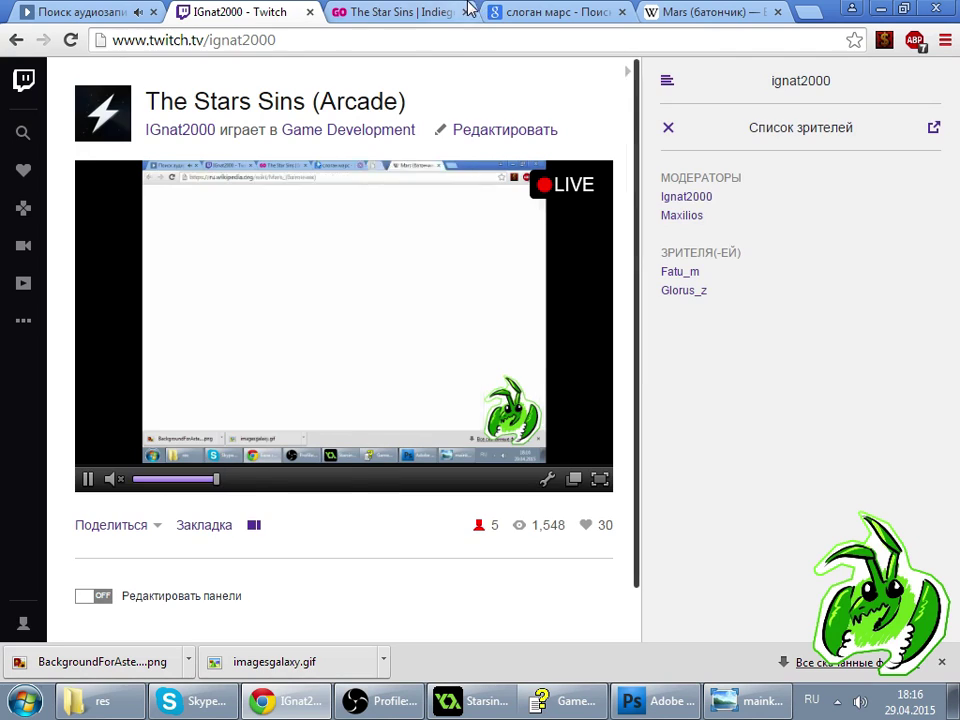
left_click(466, 8)
left_click(205, 698)
left_click(698, 650)
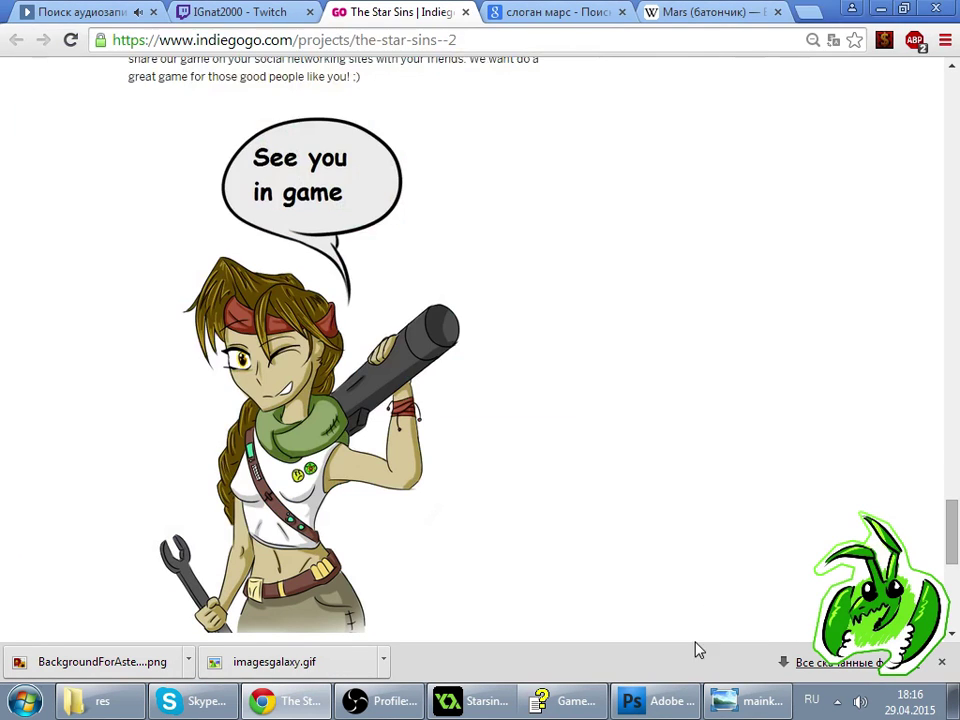
- Switch to GameMaker, confirm the o_mainkorabl object's properties, and run the game
left_click(660, 700)
left_click(484, 700)
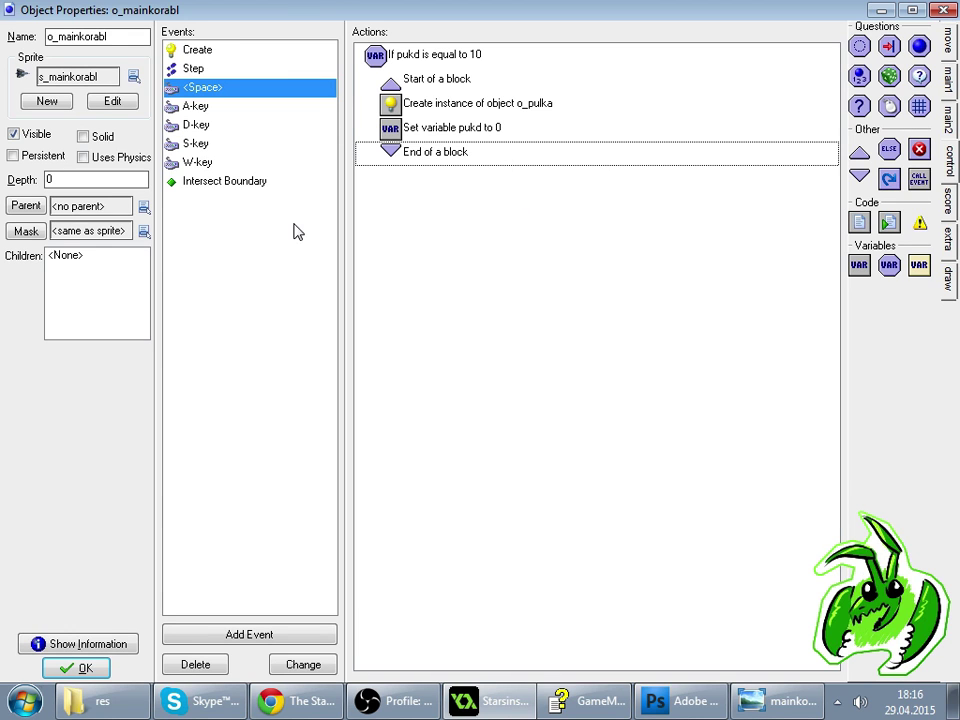
left_click(80, 667)
left_click(116, 52)
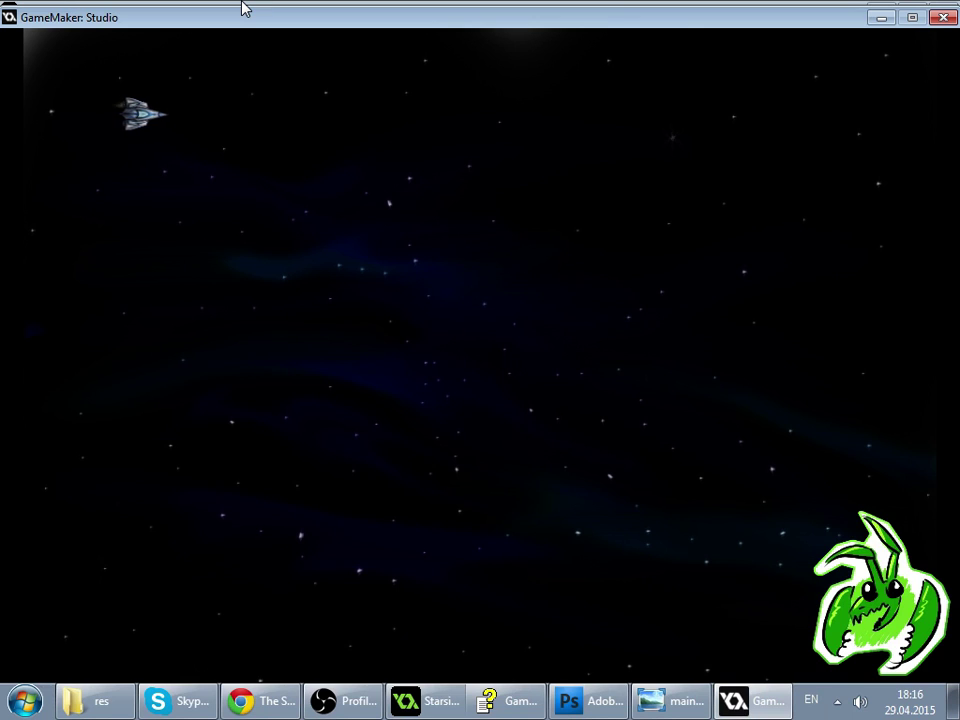
- Fly the ship around the room, turning both ways to test its movement and firing, and close the game
key("Right")
key("Up")
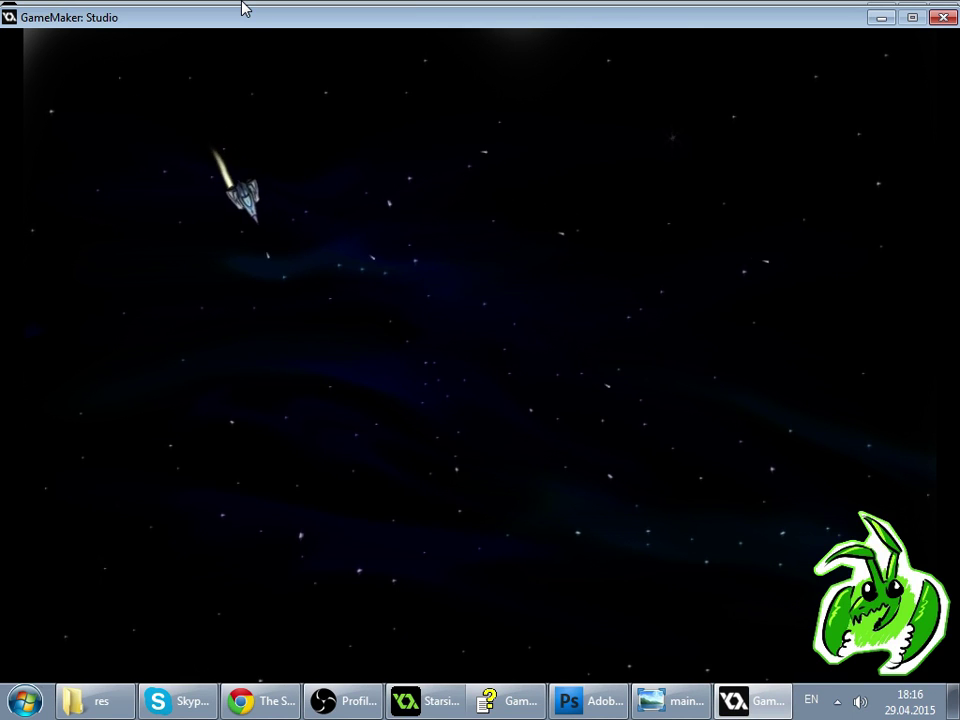
key("Left")
key("Right")
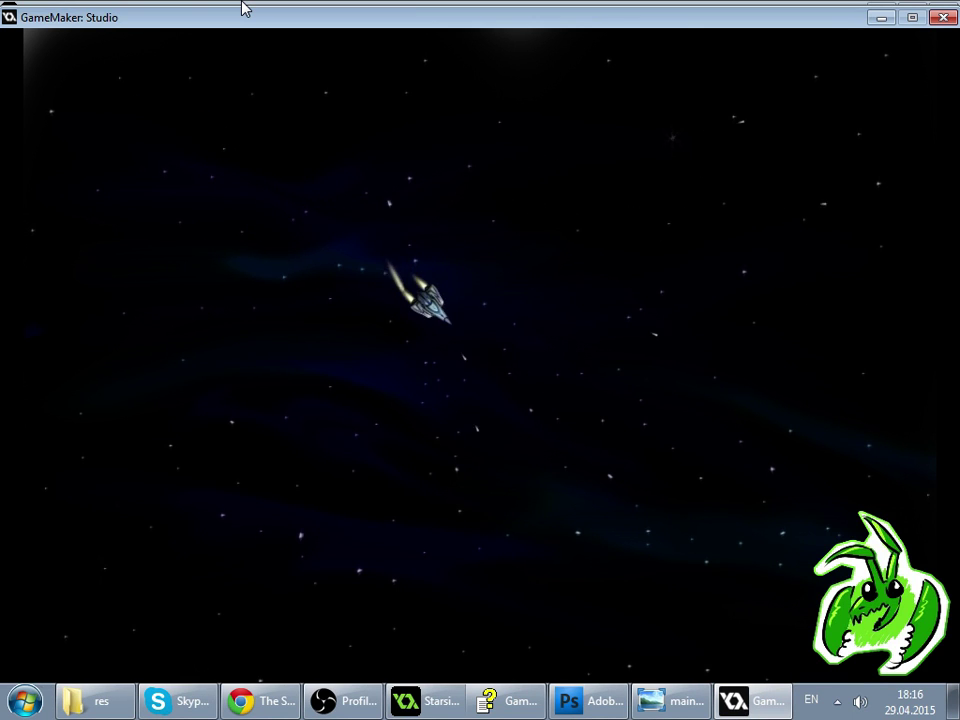
key("Left")
key("Right")
key("Left")
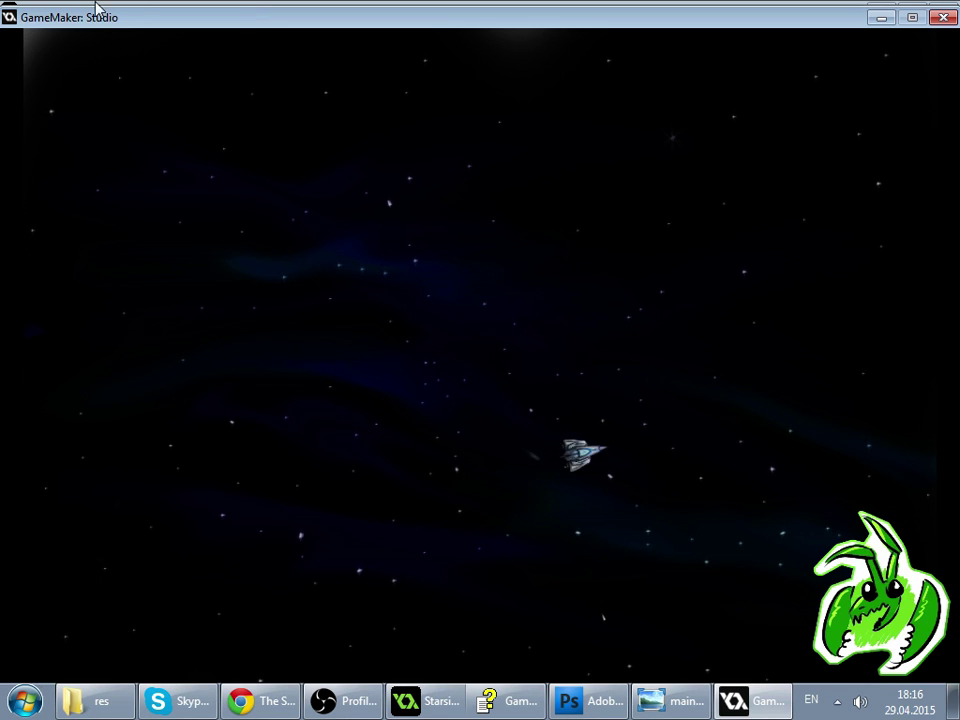
key("Left")
key("Up")
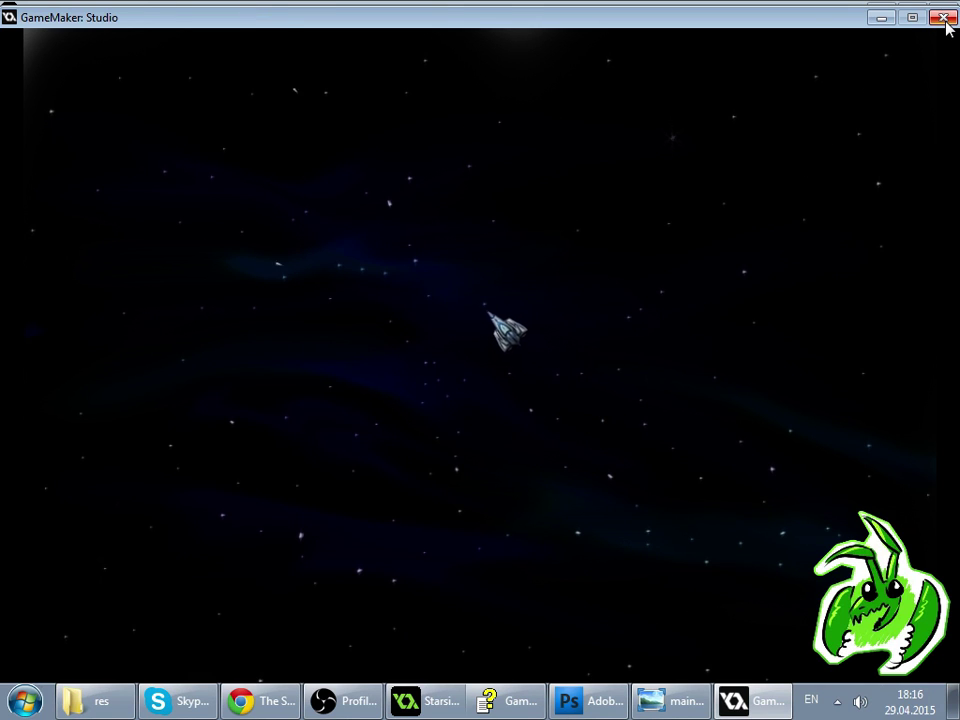
left_click(945, 19)
- Change the pukd test in o_mainkorabl's Step event to less than 5, confirm the object, and test-run the game
double_click(113, 287)
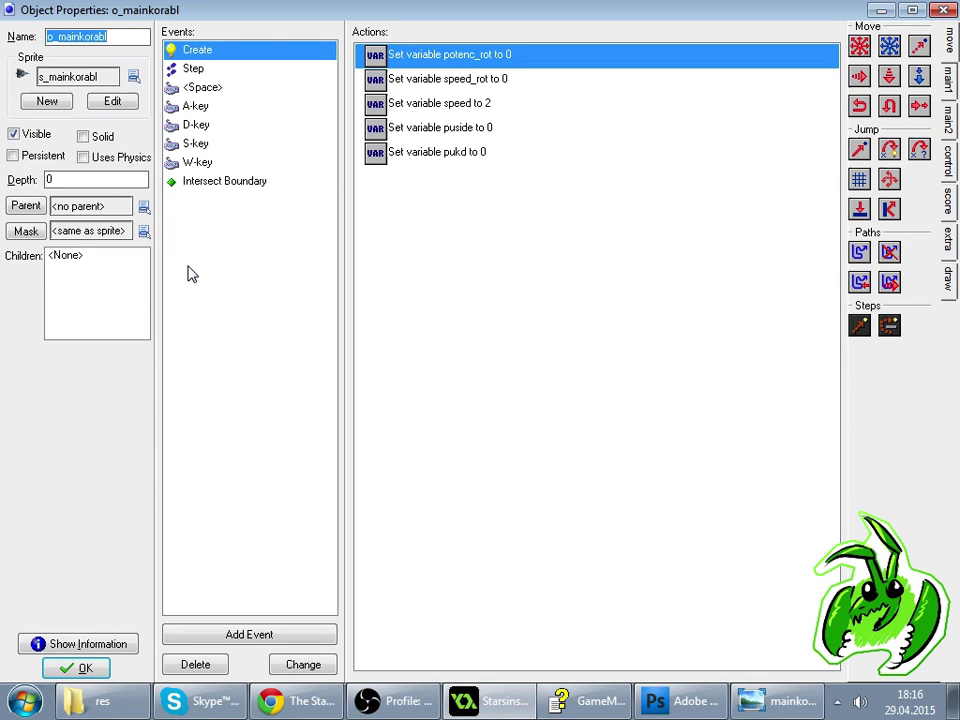
left_click(311, 444)
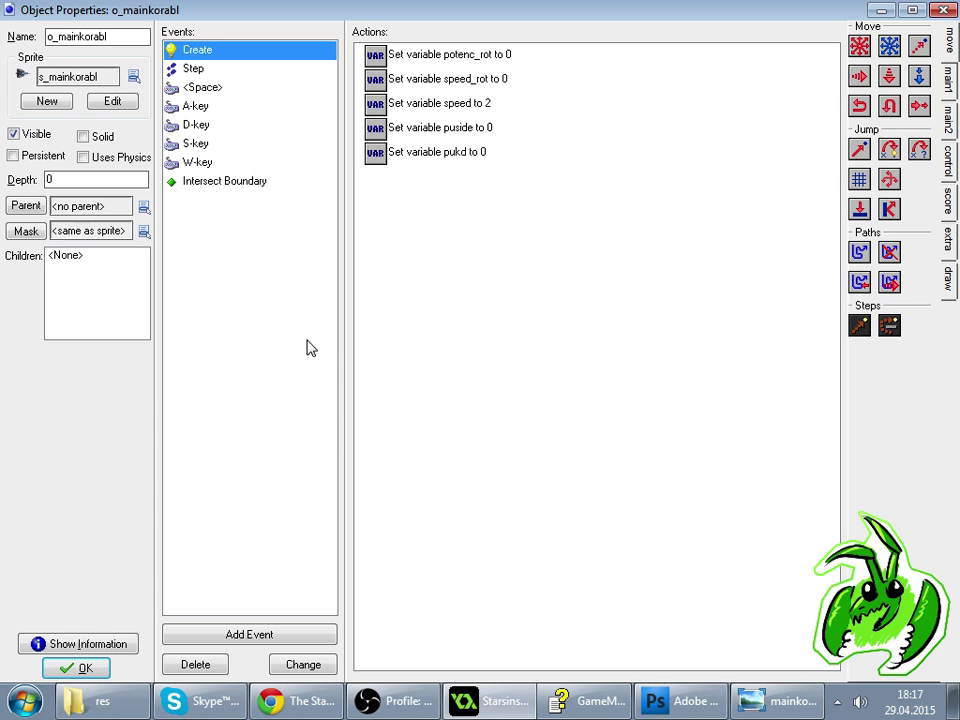
left_click(418, 313)
left_click(240, 69)
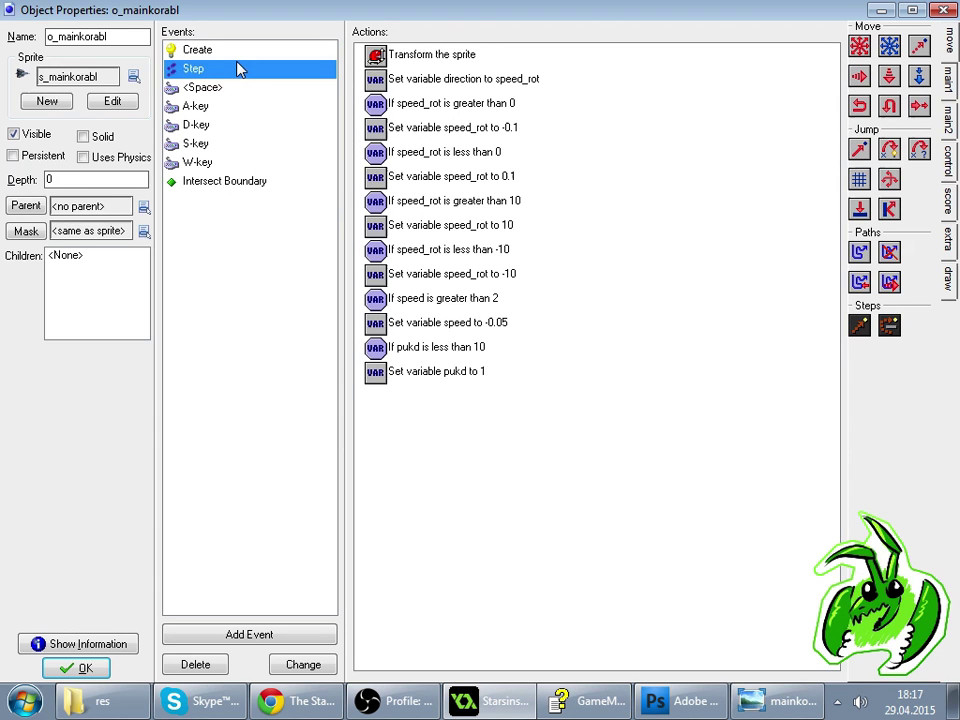
double_click(465, 347)
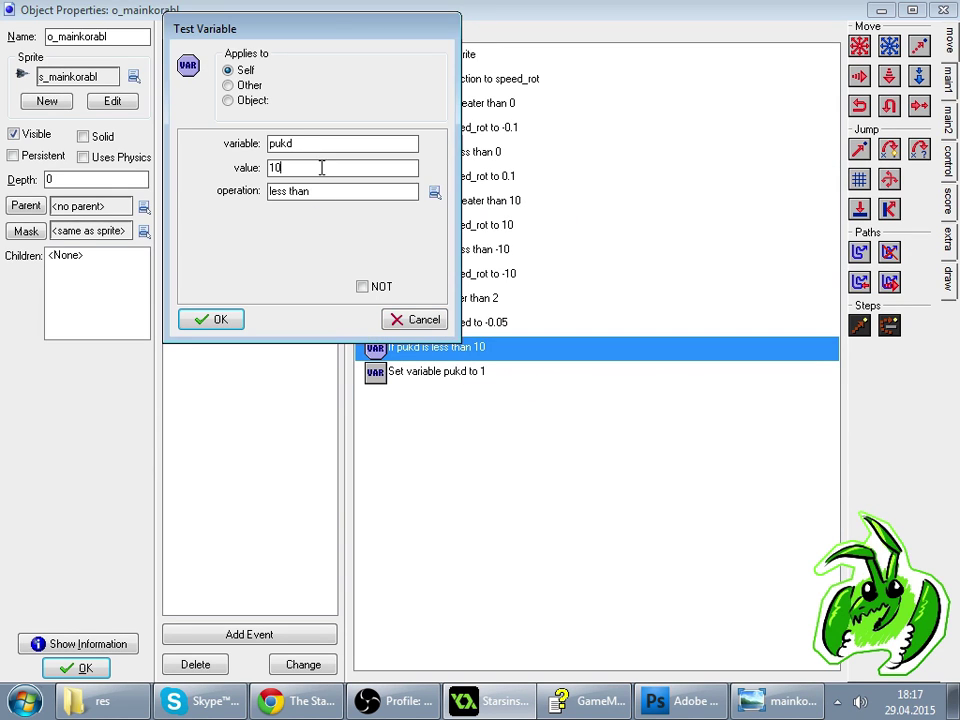
type("5")
key("Return")
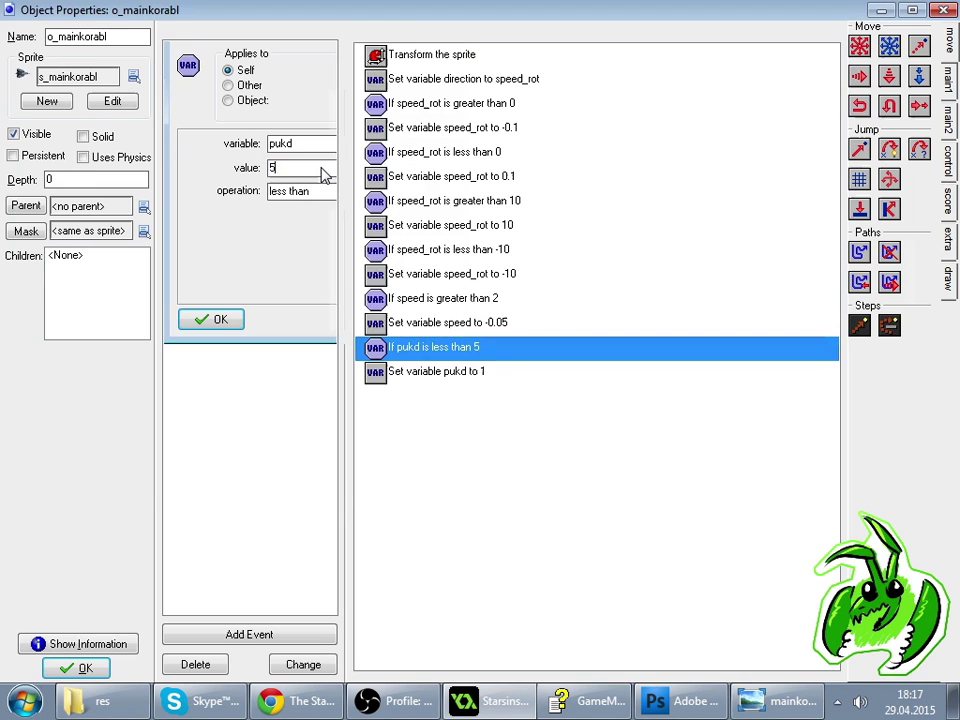
key("Return")
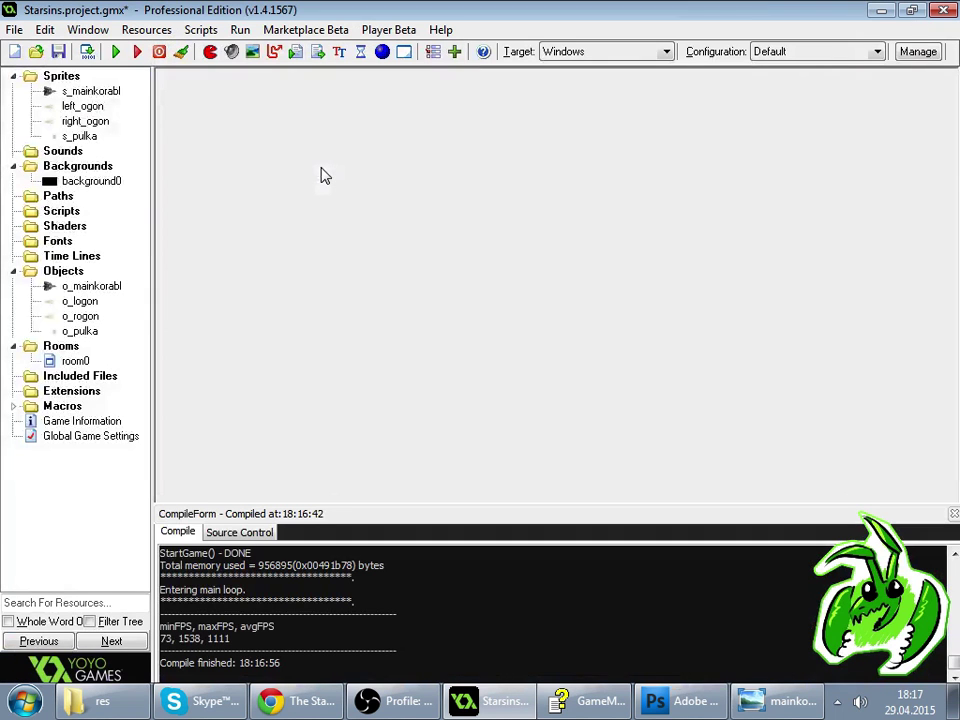
left_click(114, 54)
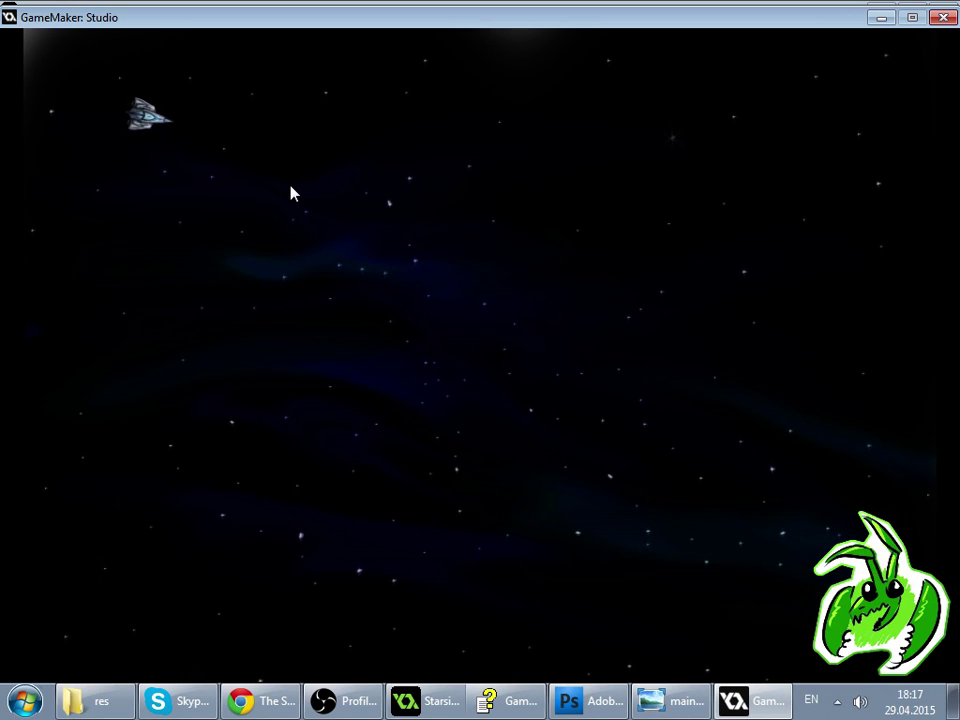
left_click(945, 17)
- Edit the pukd test that gates bullet creation in o_mainkorabl's Space event and confirm the object
left_click(93, 288)
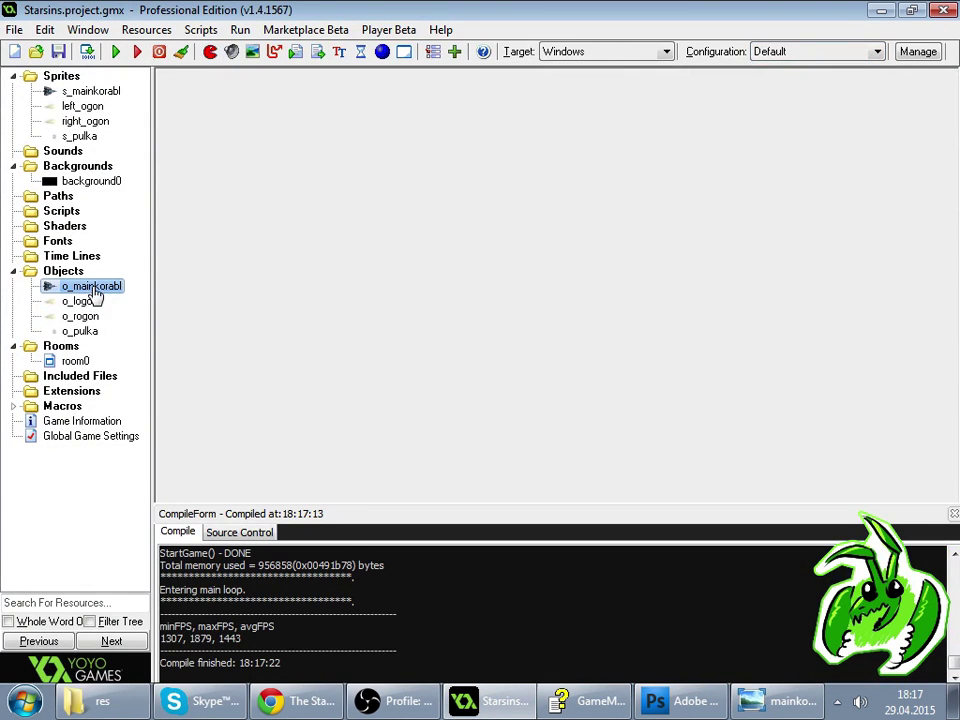
double_click(93, 288)
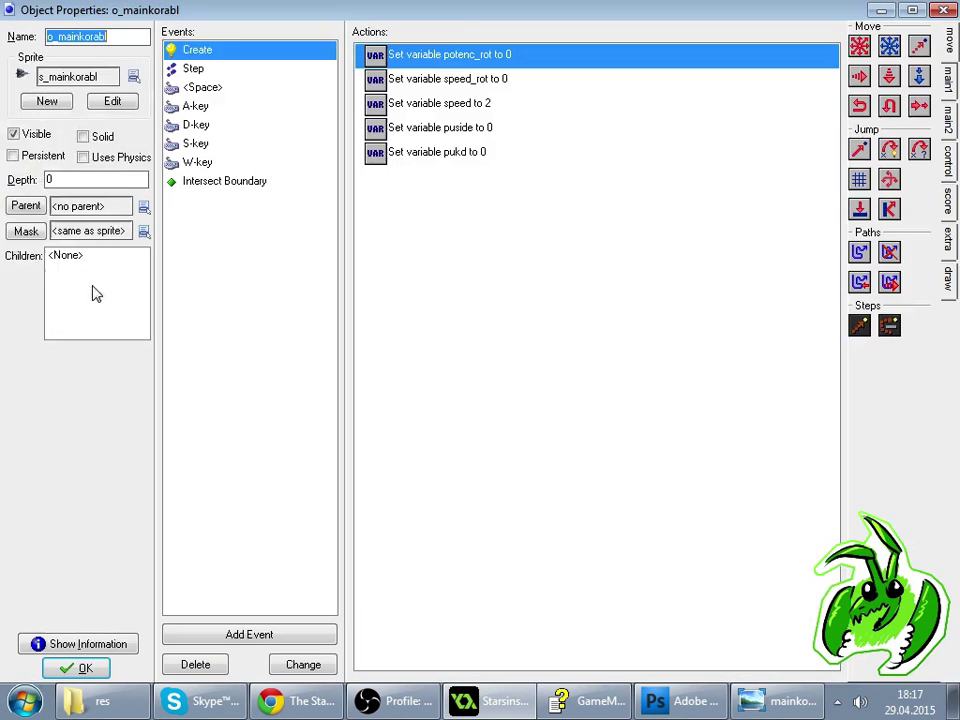
left_click(230, 88)
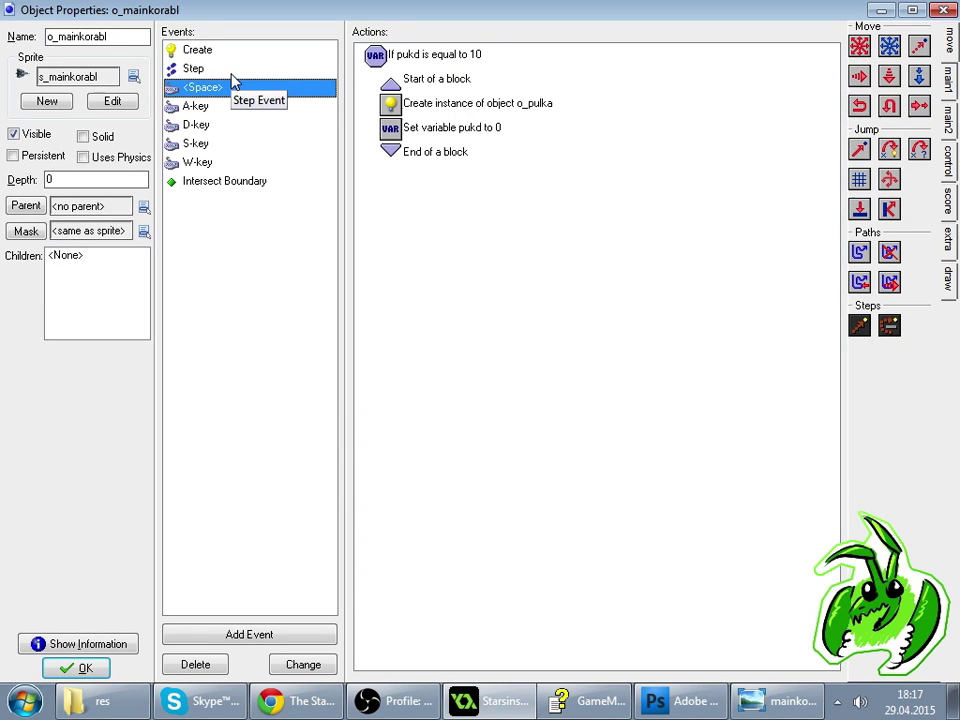
left_click(229, 124)
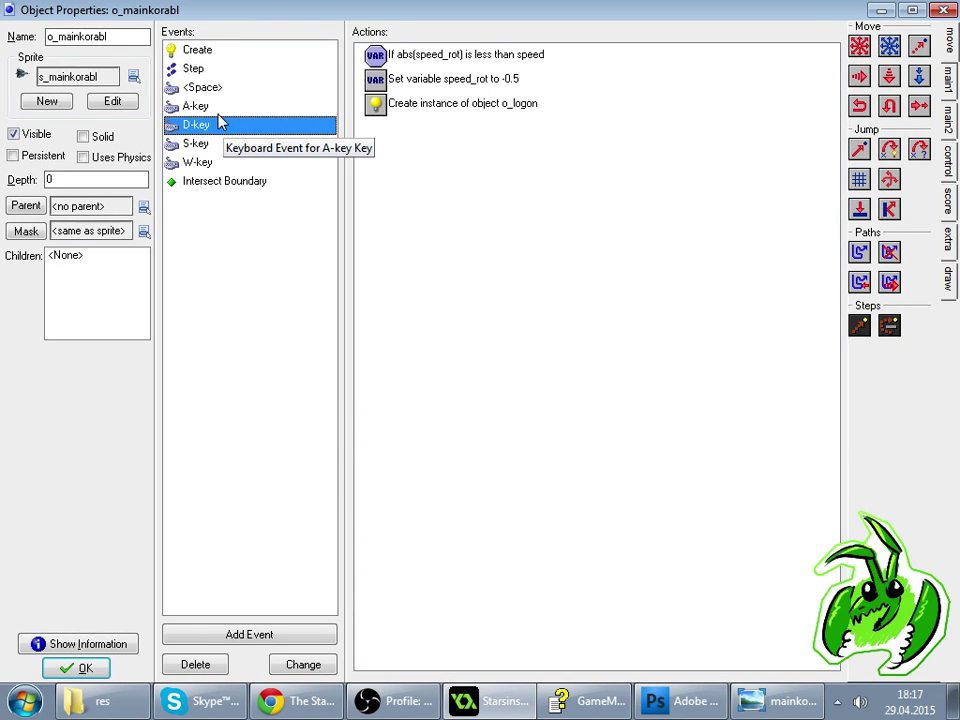
left_click(228, 107)
left_click(205, 88)
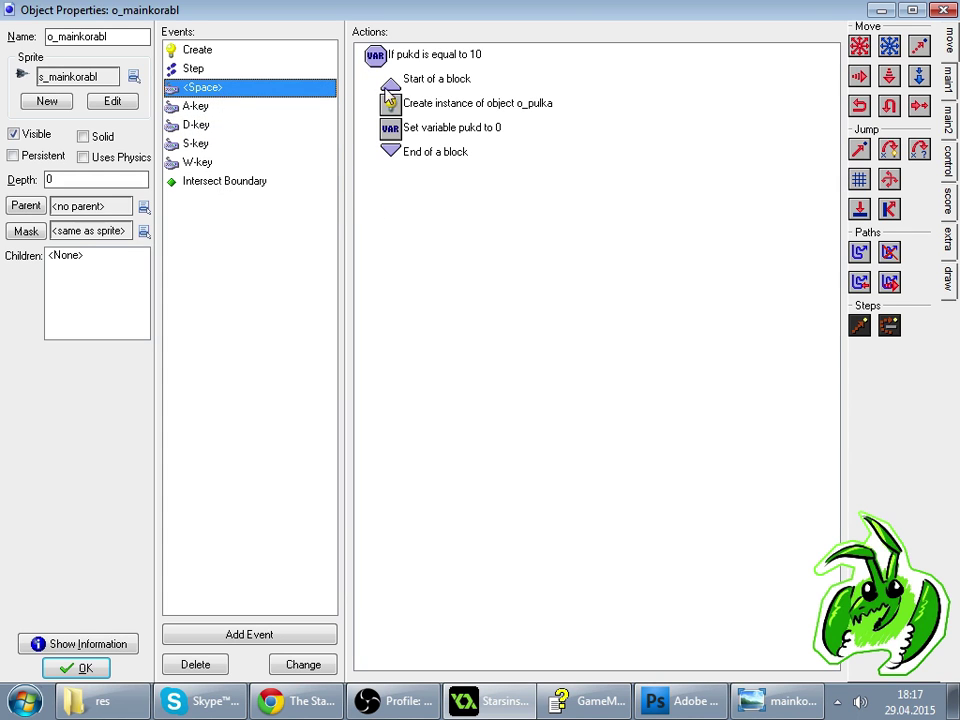
double_click(424, 56)
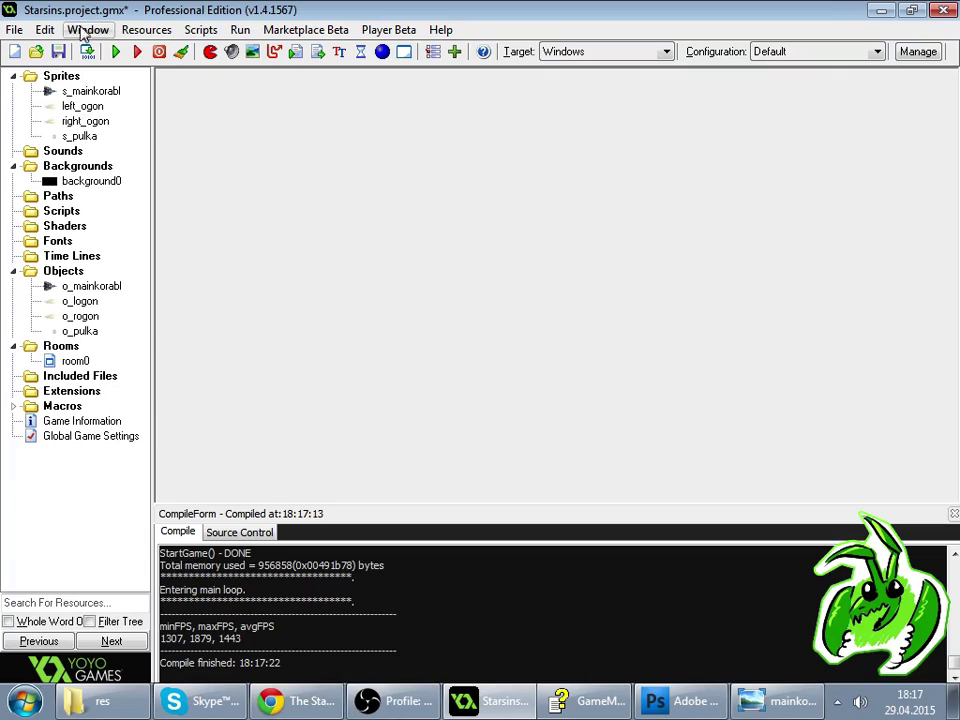
- Run the game with the new firing check, skim the Indiegogo campaign in Chrome while it compiles, and close the game
left_click(117, 51)
left_click(283, 705)
scroll(484, 390, "up", 15)
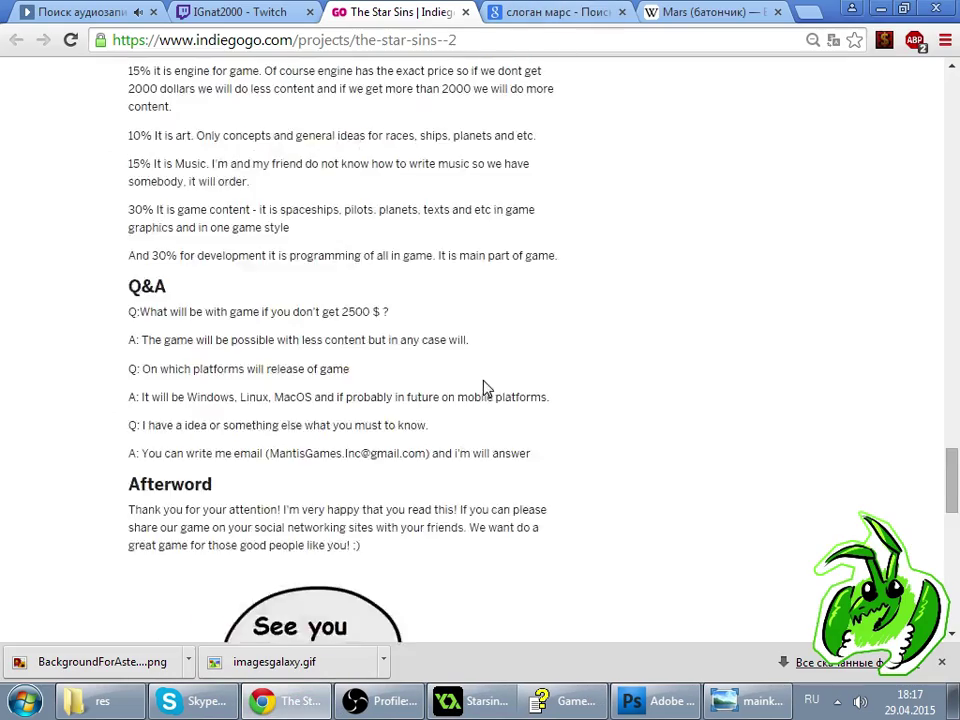
scroll(608, 508, "up", 15)
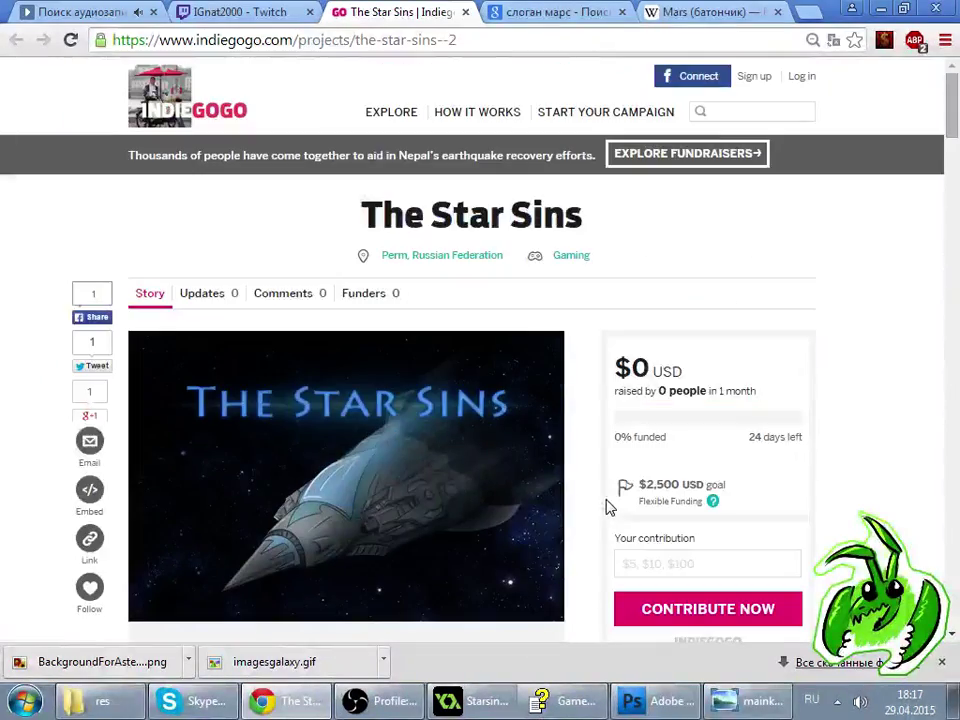
scroll(364, 251, "down", 2)
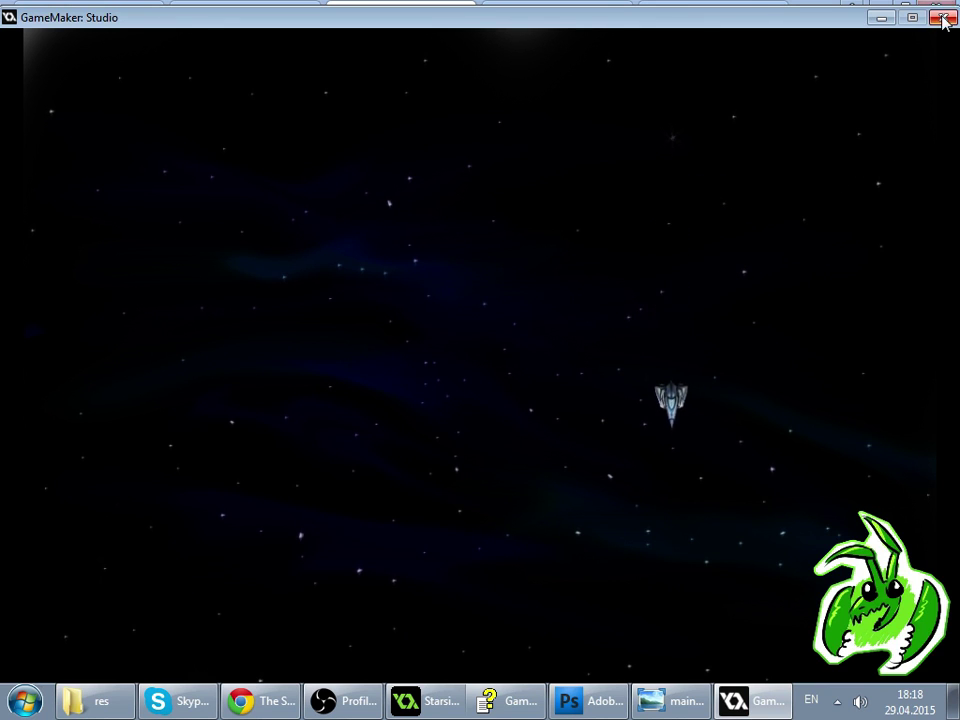
key("Escape")
- Close the viewer list on the Twitch channel page and reload the page
left_click(268, 11)
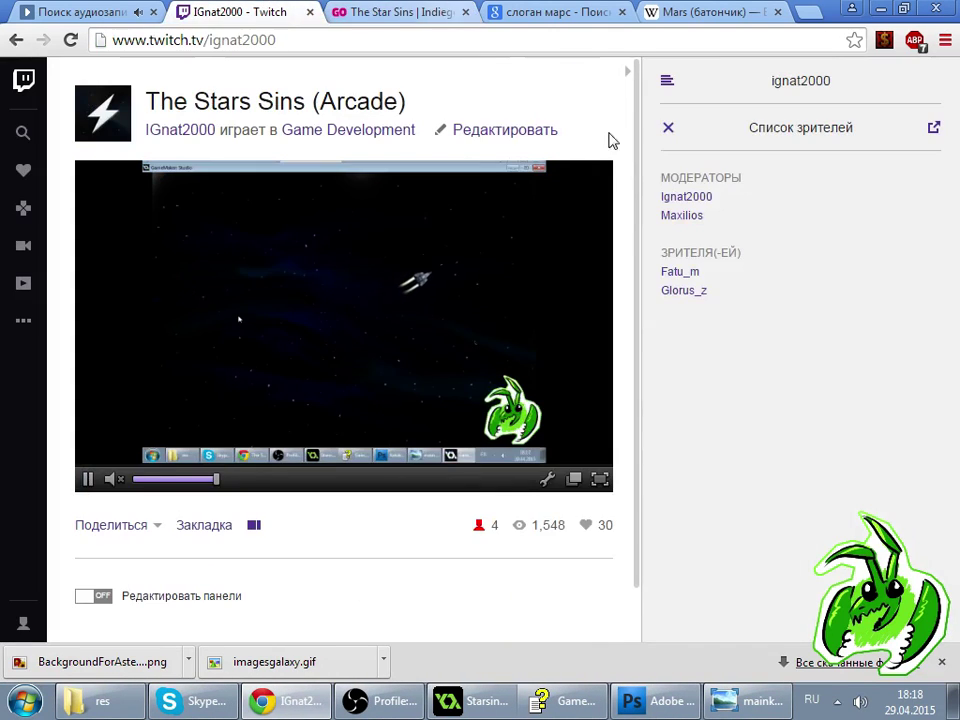
left_click(670, 131)
left_click(70, 40)
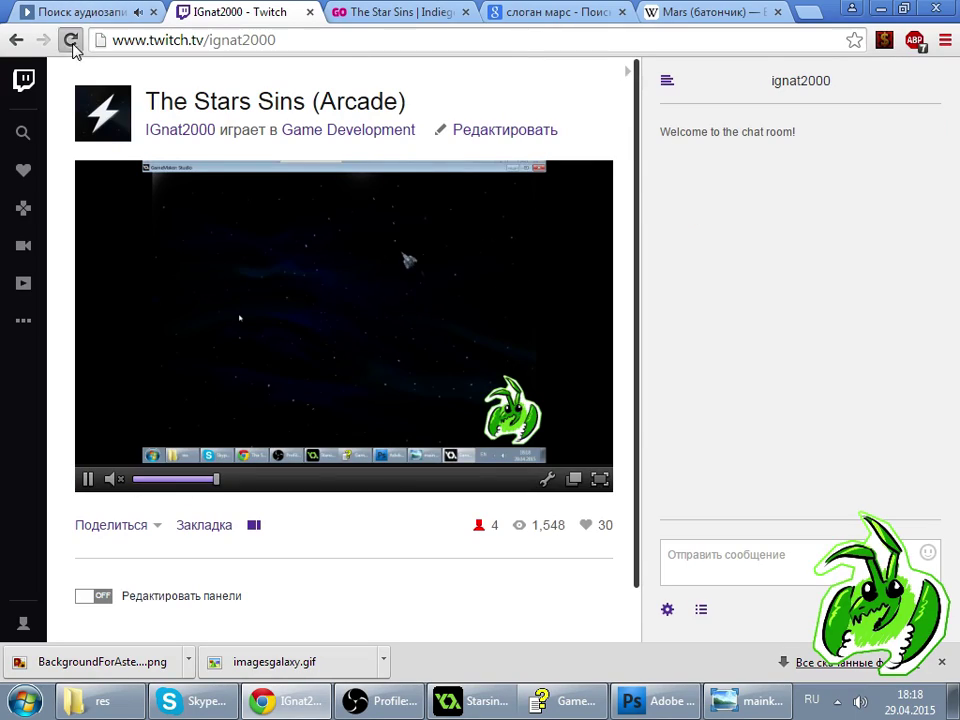
- Read through The Star Sins campaign on Indiegogo, covering the overall view, game features, battle interface and perks
left_click(400, 11)
scroll(592, 418, "down", 5)
scroll(590, 414, "down", 6)
scroll(589, 412, "down", 3)
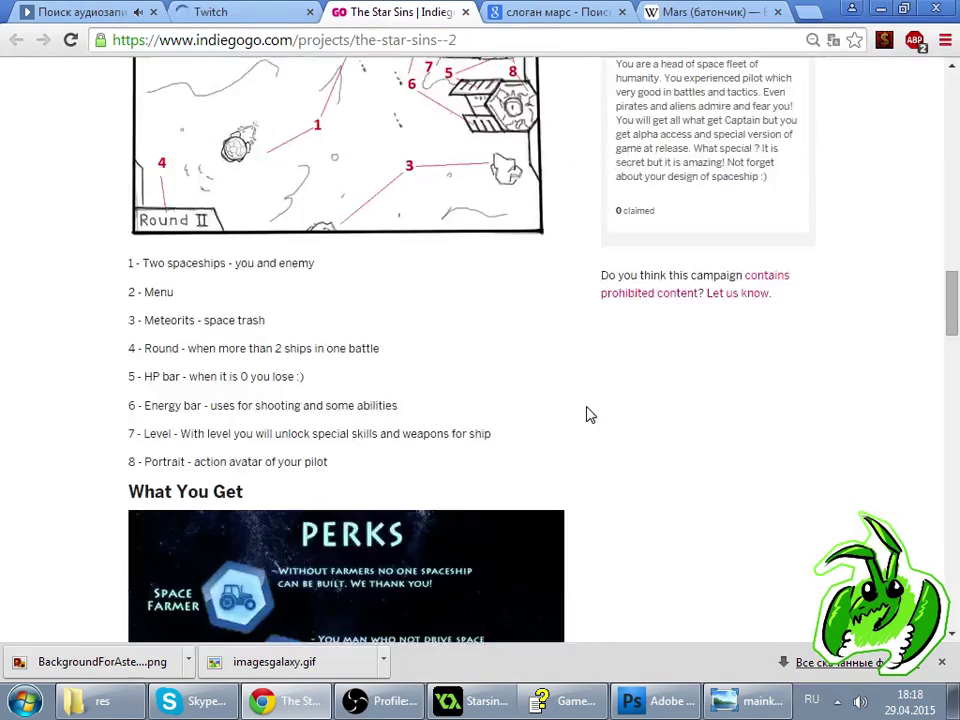
scroll(589, 411, "up", 2)
scroll(557, 450, "up", 6)
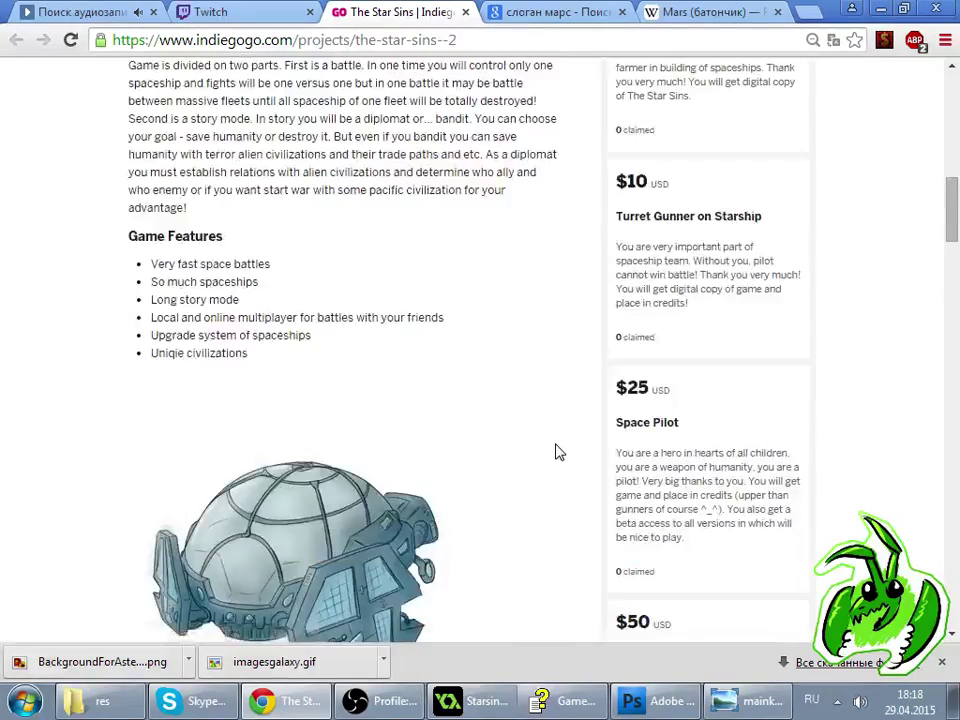
scroll(560, 454, "down", 6)
scroll(560, 428, "up", 10)
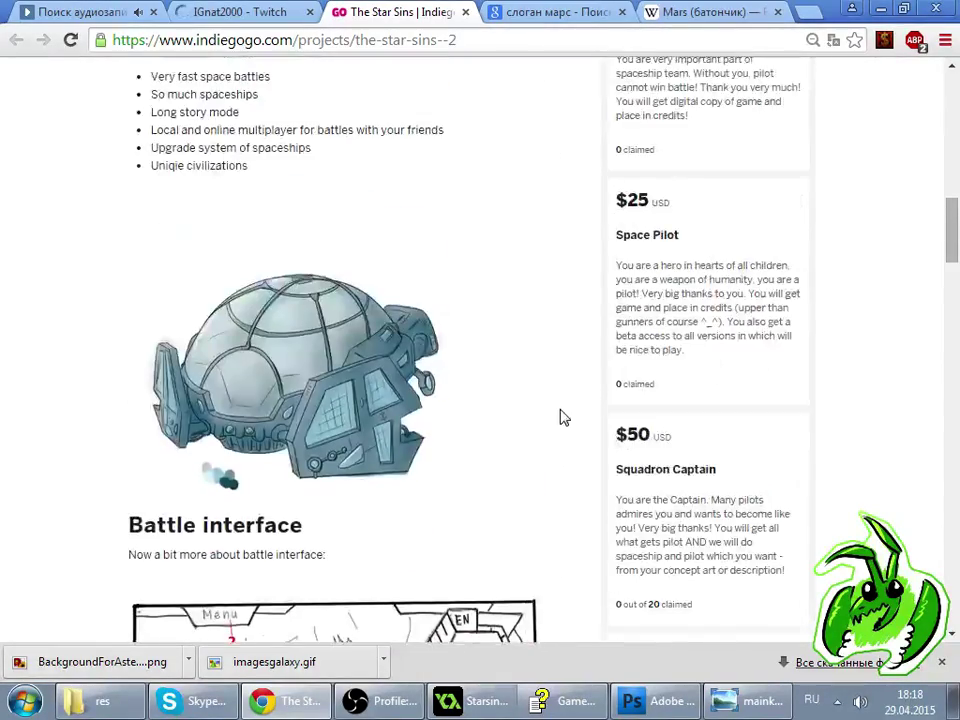
scroll(306, 296, "up", 2)
scroll(306, 295, "down", 10)
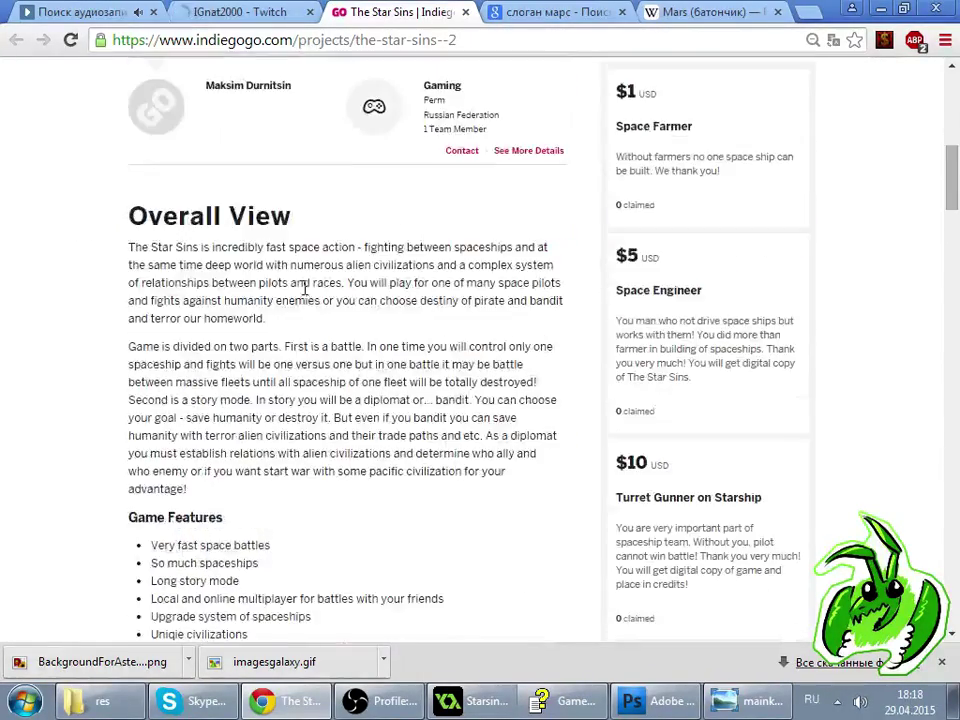
- Check the group conversation in Skype and return to the Twitch channel page in Chrome
left_click(195, 701)
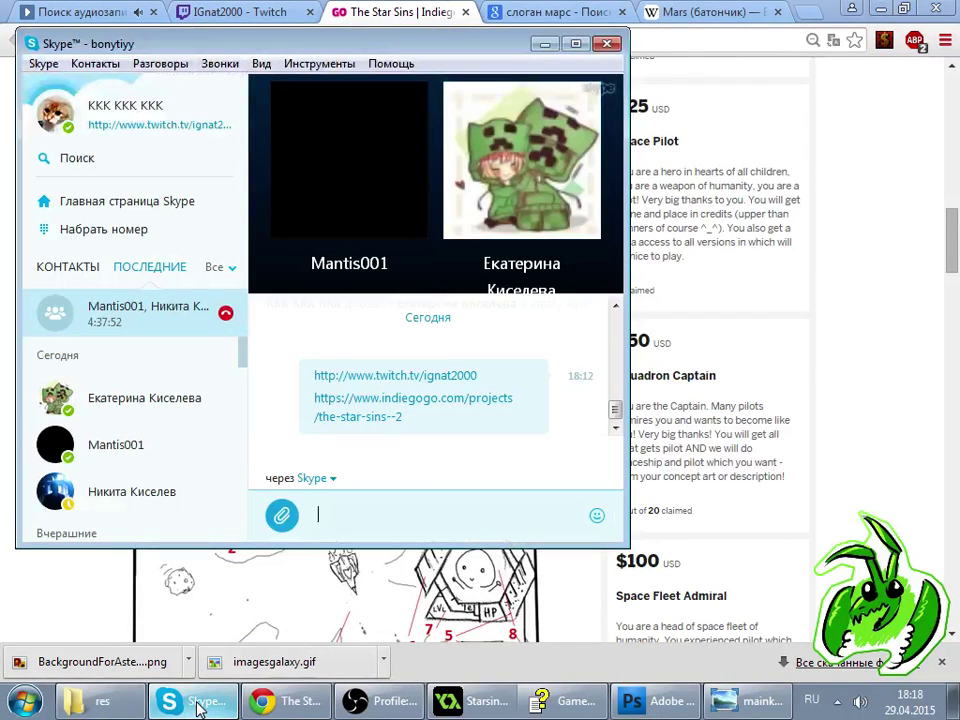
left_click(305, 578)
left_click(272, 10)
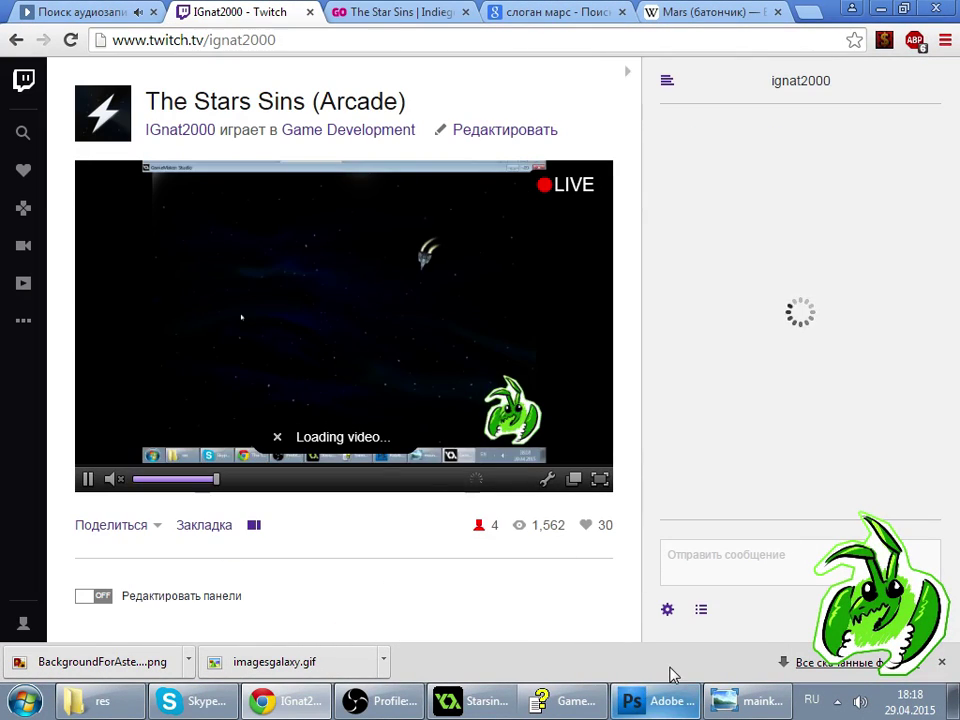
- Switch to Skype, enlarge its window and show the shared screen of the group call in full screen
left_click(643, 701)
left_click(630, 700)
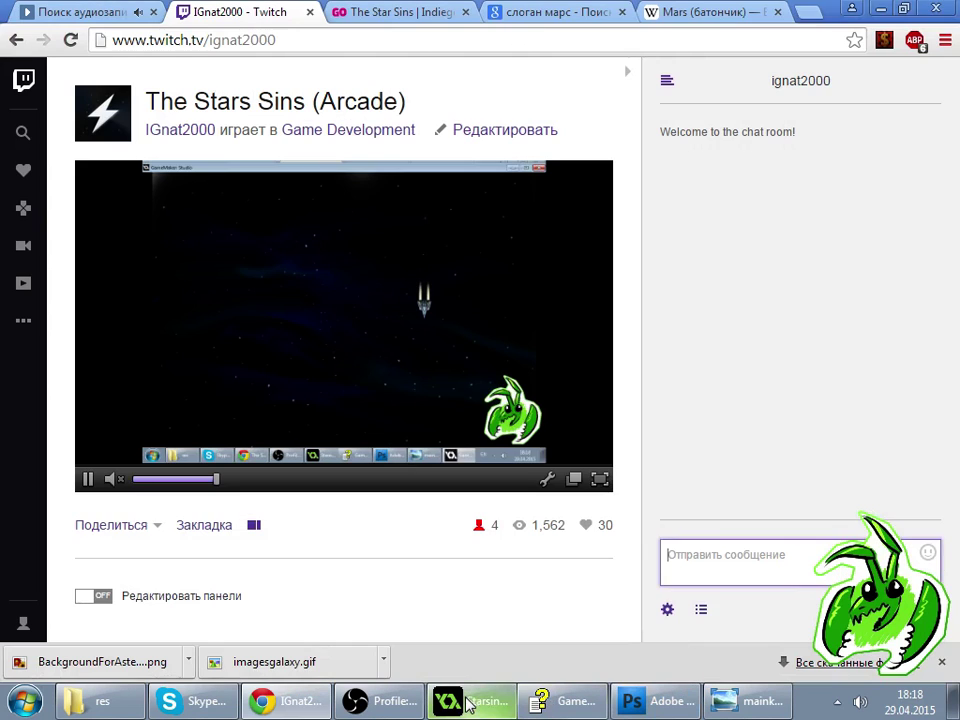
left_click(470, 701)
left_click(200, 702)
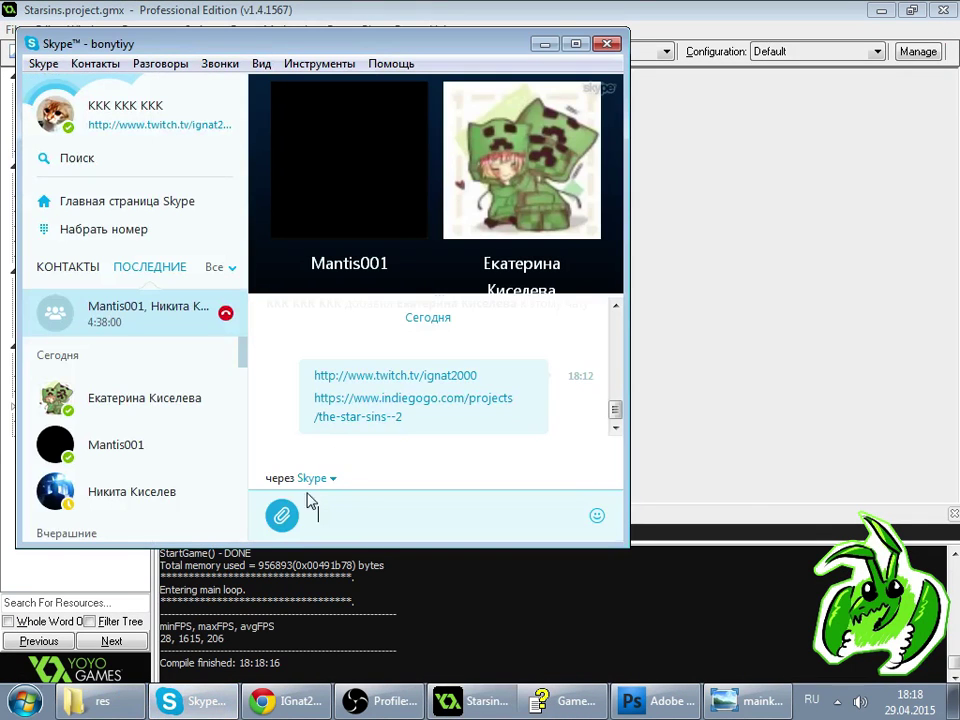
left_click(575, 44)
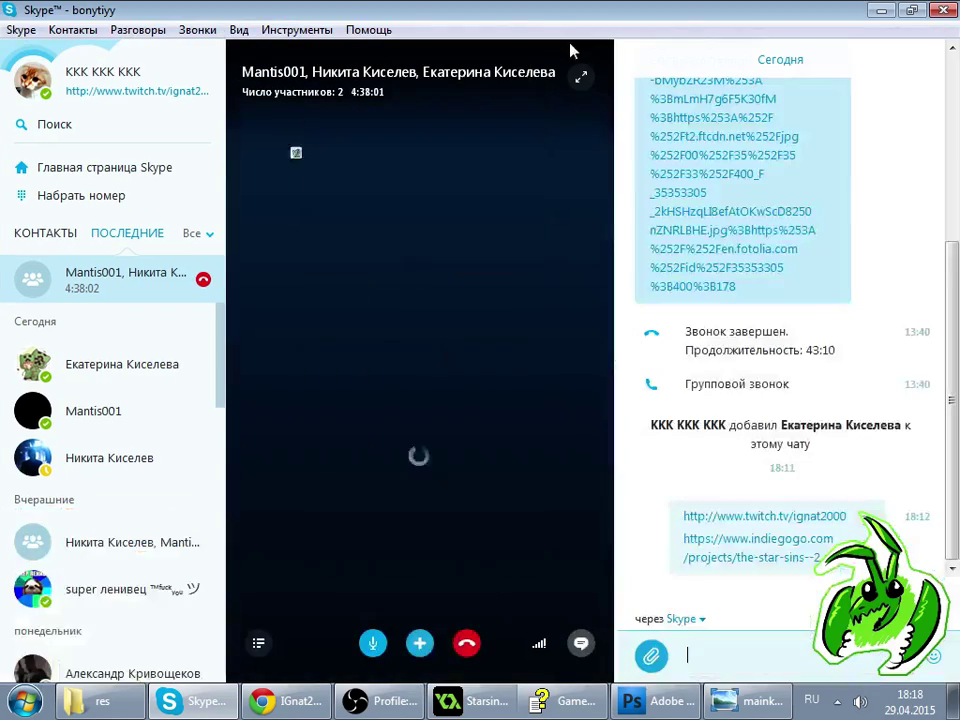
double_click(503, 307)
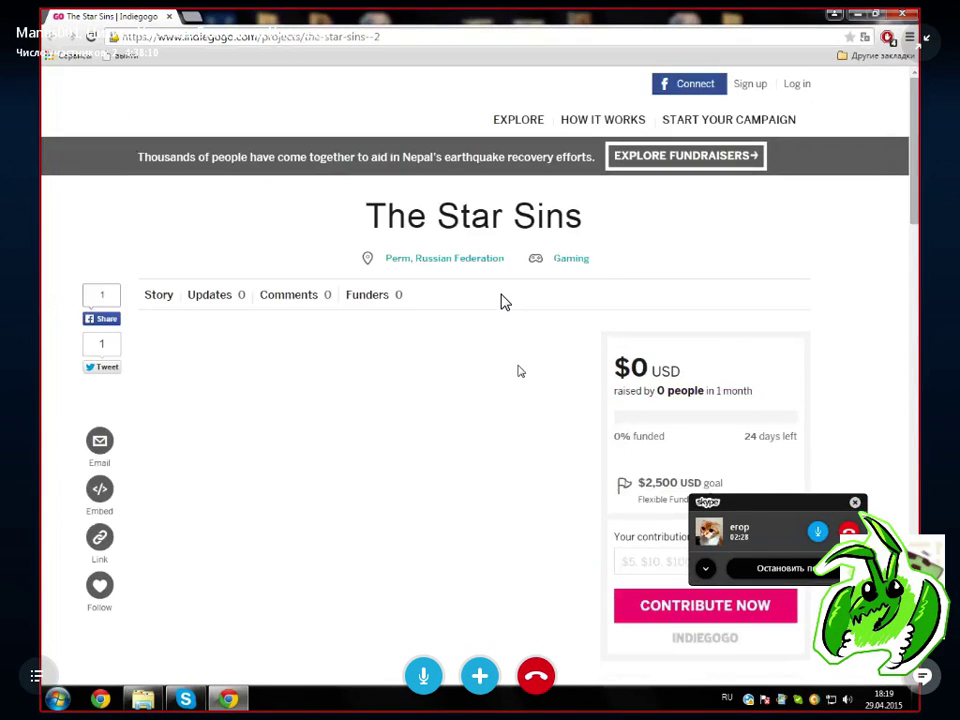
- Watch the call participant's shared view of The Star Sins campaign page and leave the full-screen call view
scroll(505, 302, "down", 10)
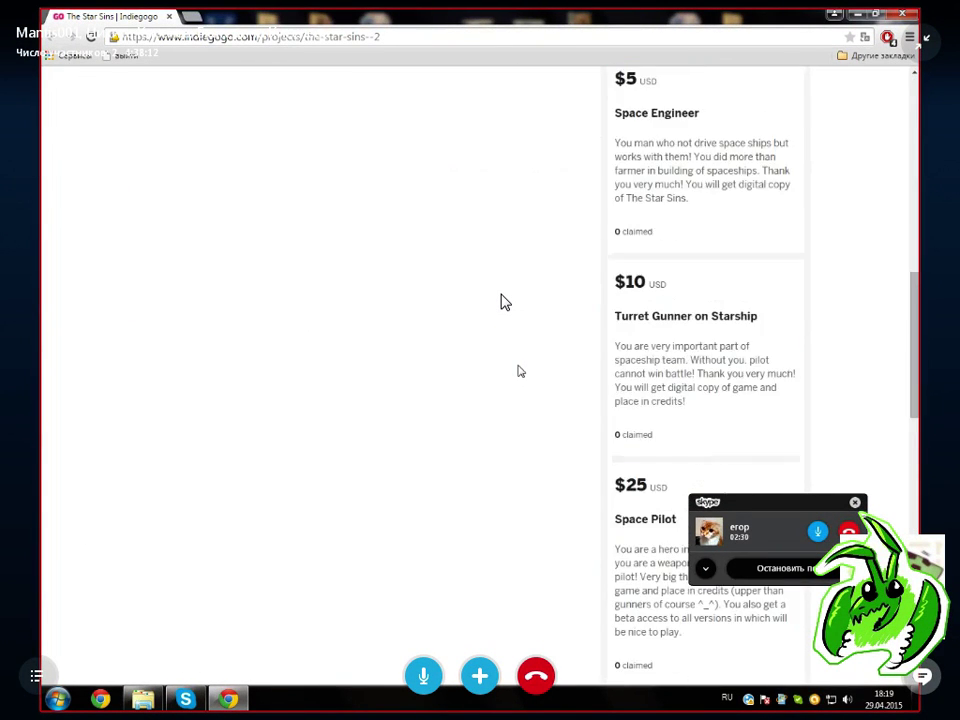
scroll(519, 371, "up", 10)
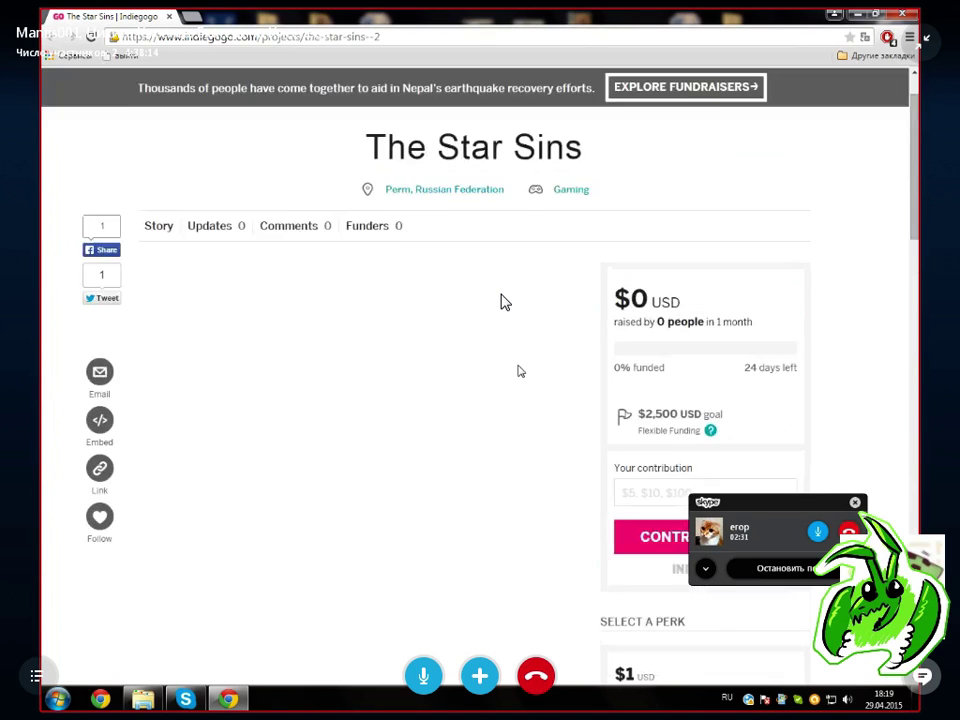
scroll(519, 371, "down", 2)
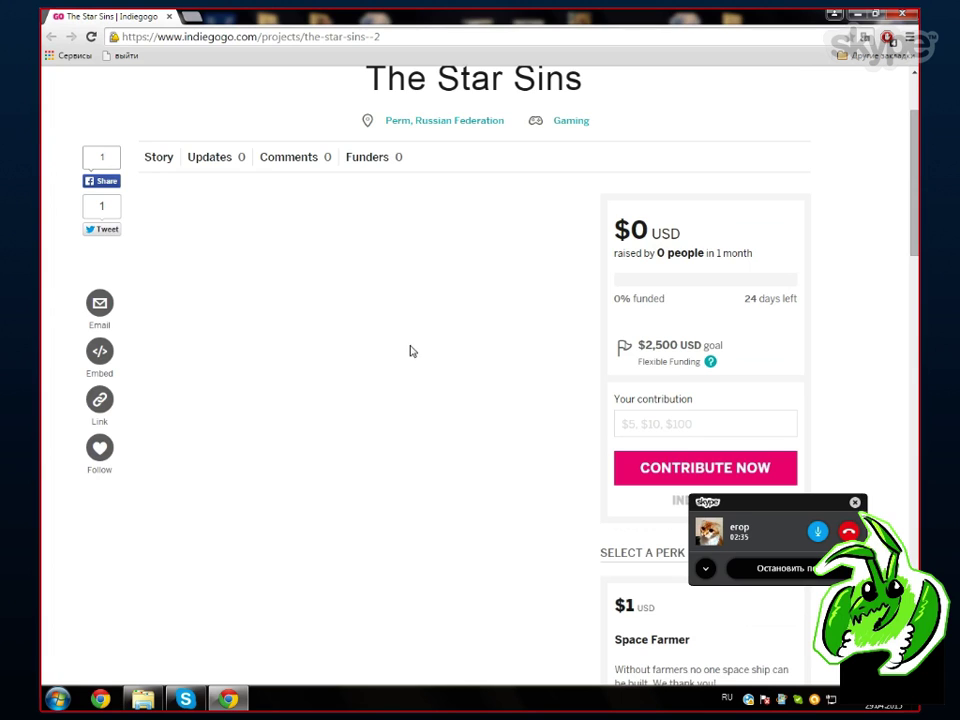
scroll(396, 347, "up", 2)
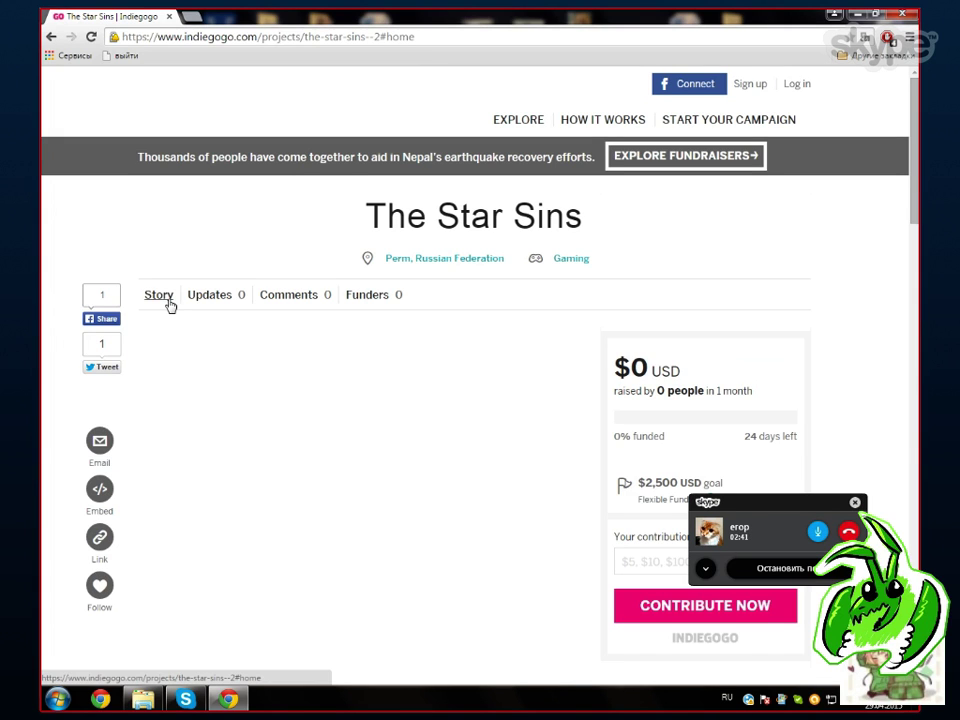
scroll(321, 375, "down", 5)
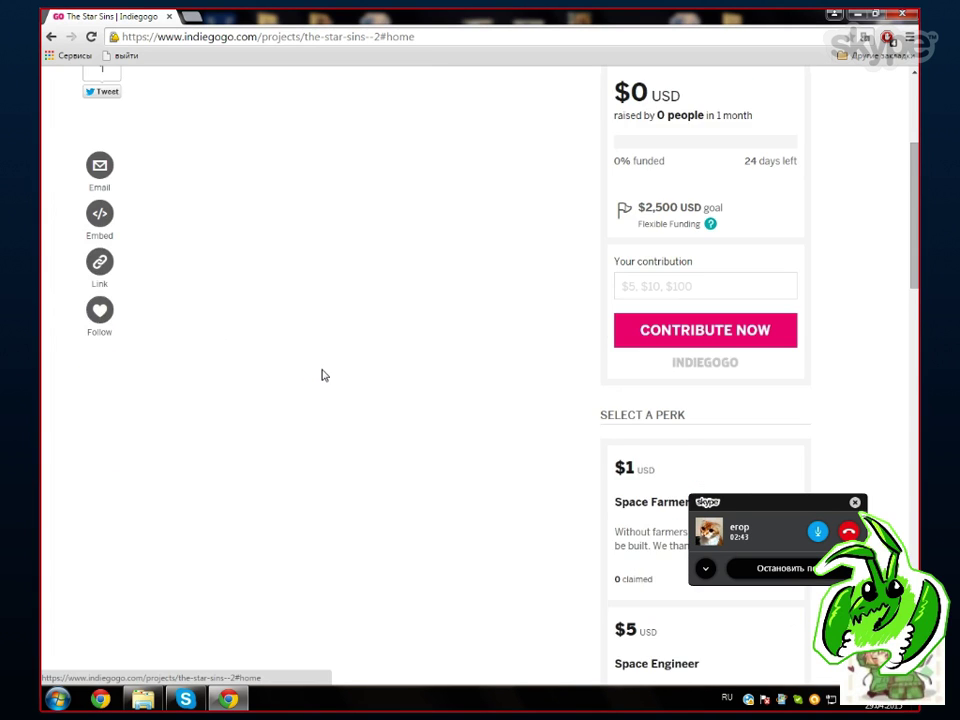
scroll(322, 375, "up", 4)
mouse_move(546, 160)
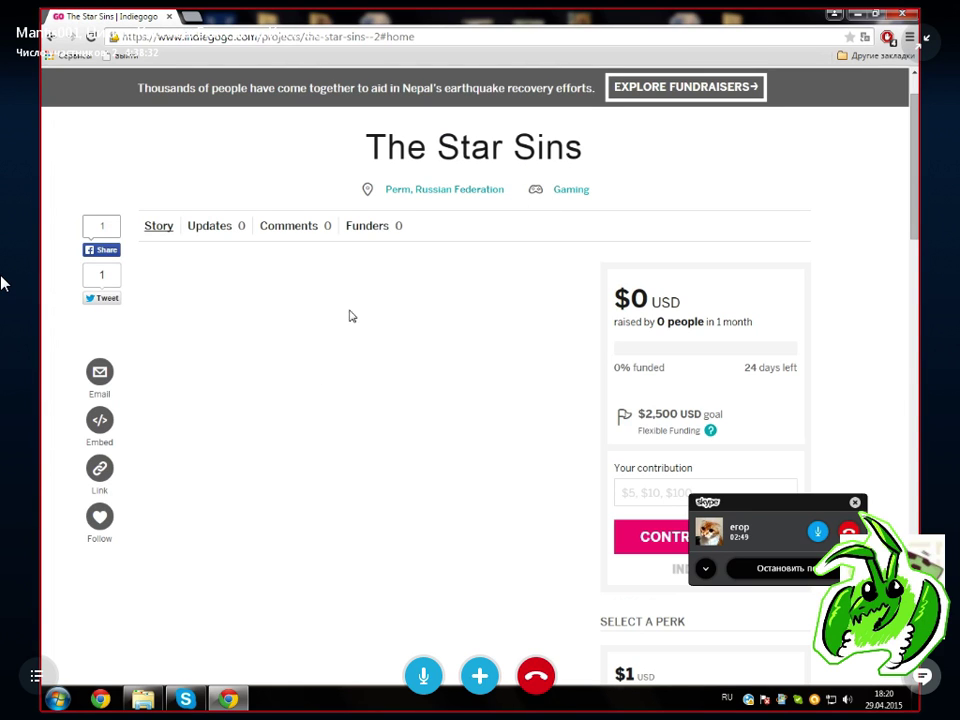
scroll(463, 396, "down", 6)
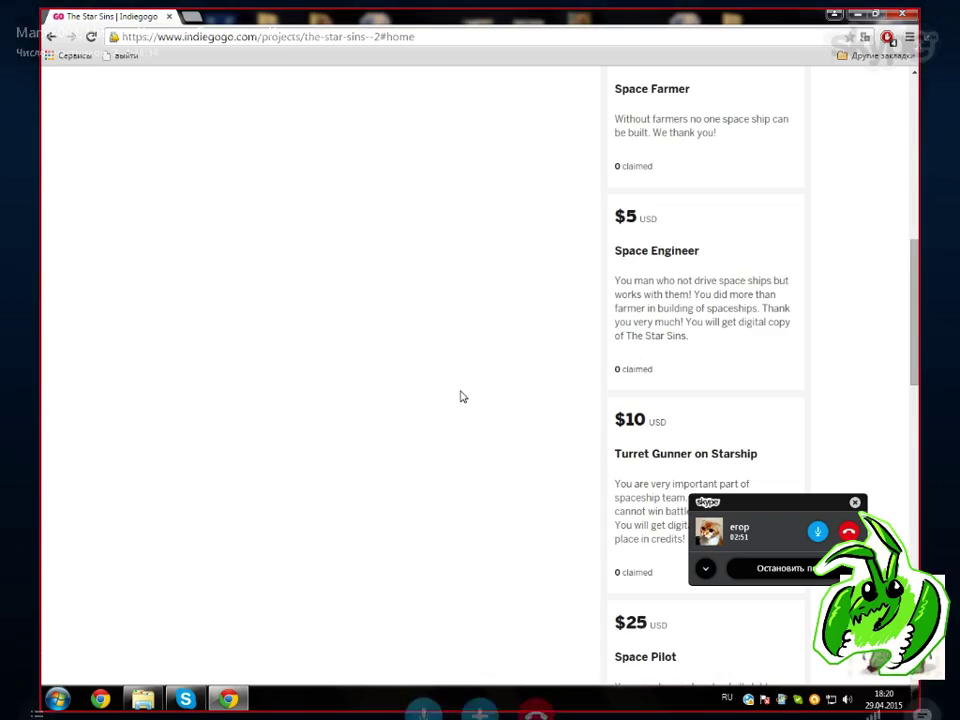
scroll(462, 397, "down", 3)
key("Escape")
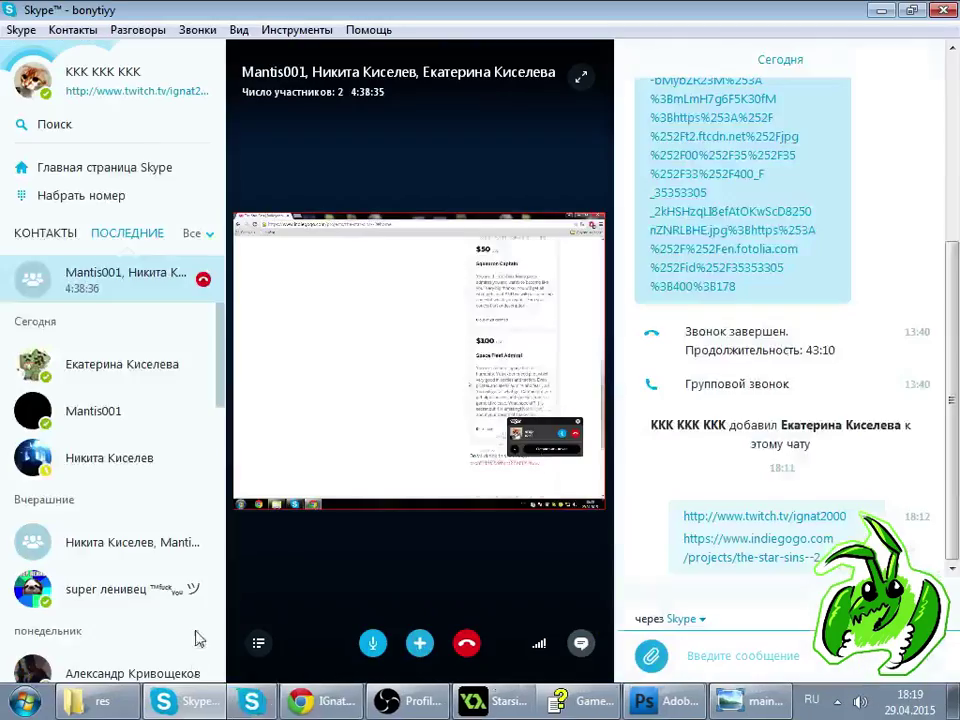
- Switch to Chrome and open the cover image of The Star Sins Indiegogo campaign in a new tab
left_click(285, 701)
left_click(428, 11)
scroll(392, 261, "up", 10)
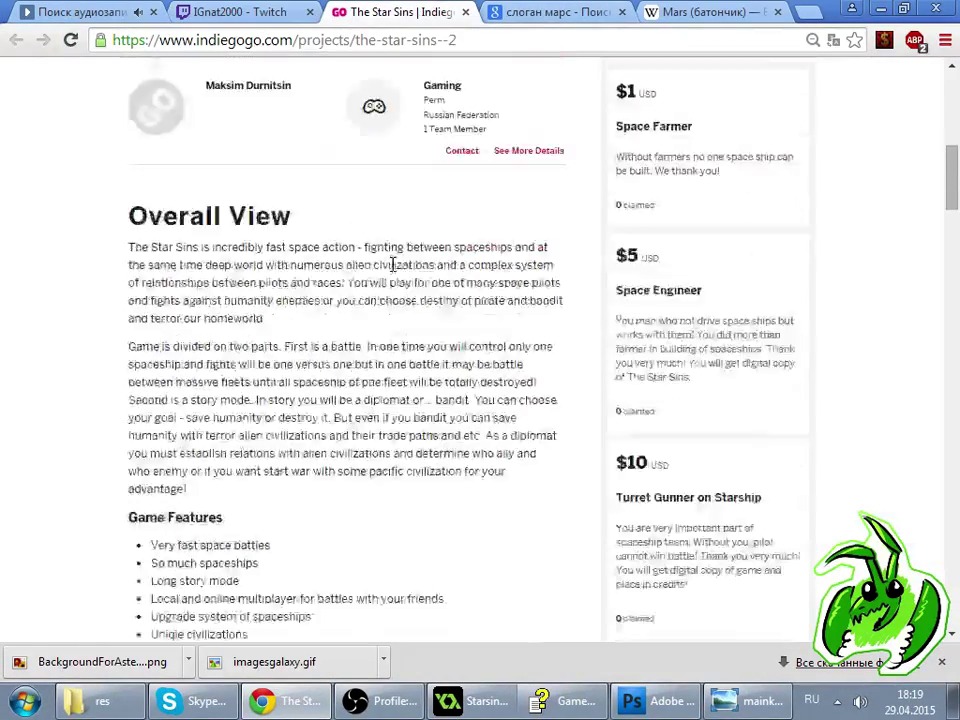
right_click(392, 282)
left_click(489, 349)
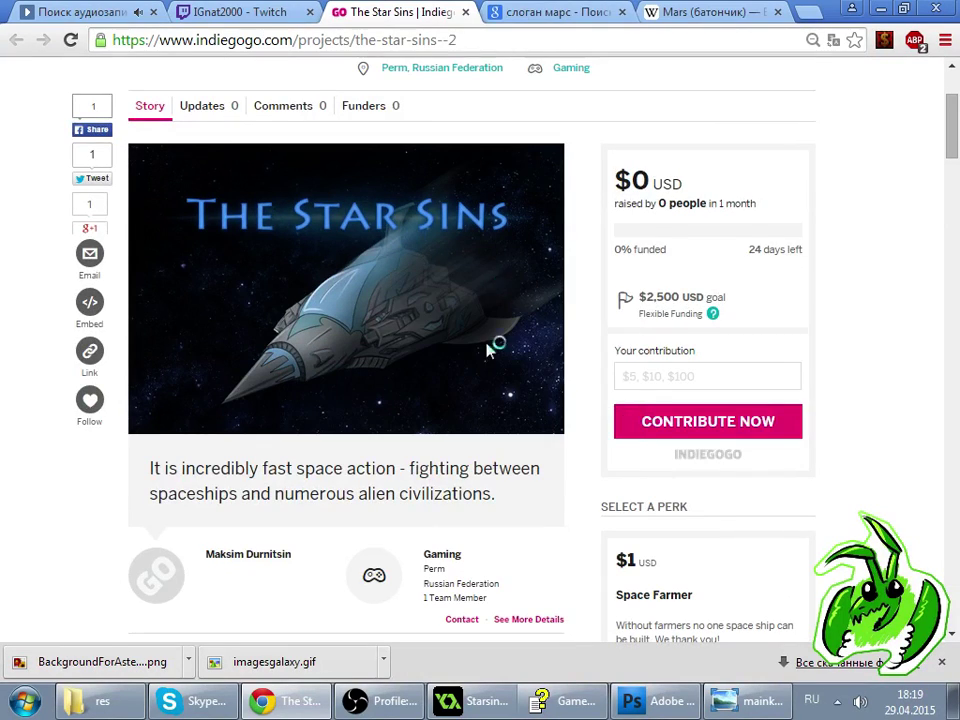
- Copy the cover image's address and send it to the group chat in Skype
left_click(449, 14)
left_click(195, 701)
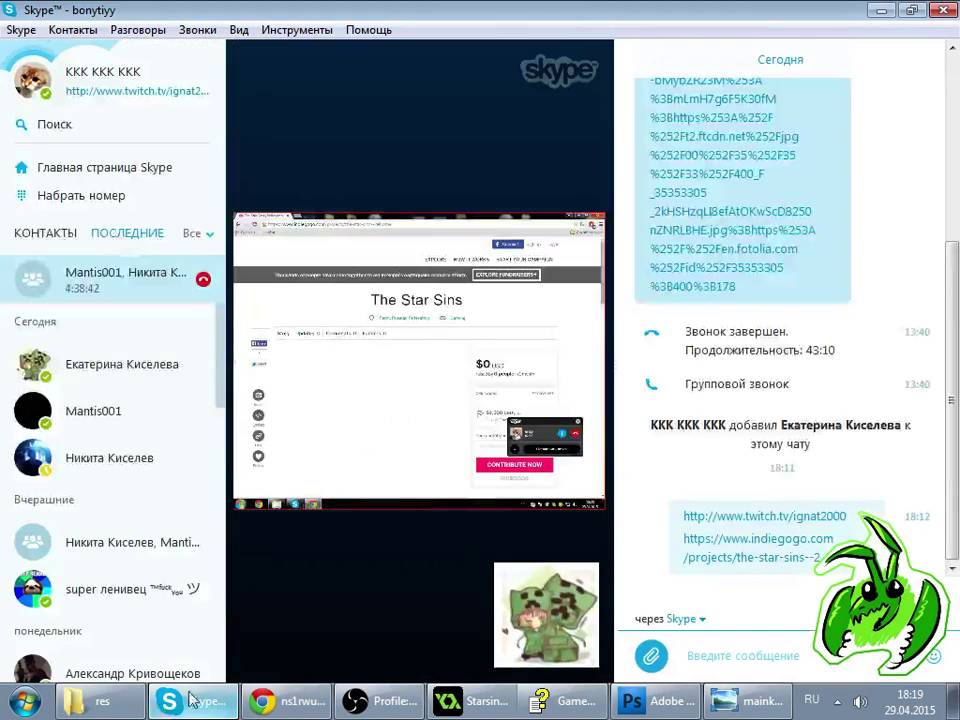
left_click(680, 651)
key("ctrl+v")
key("Return")
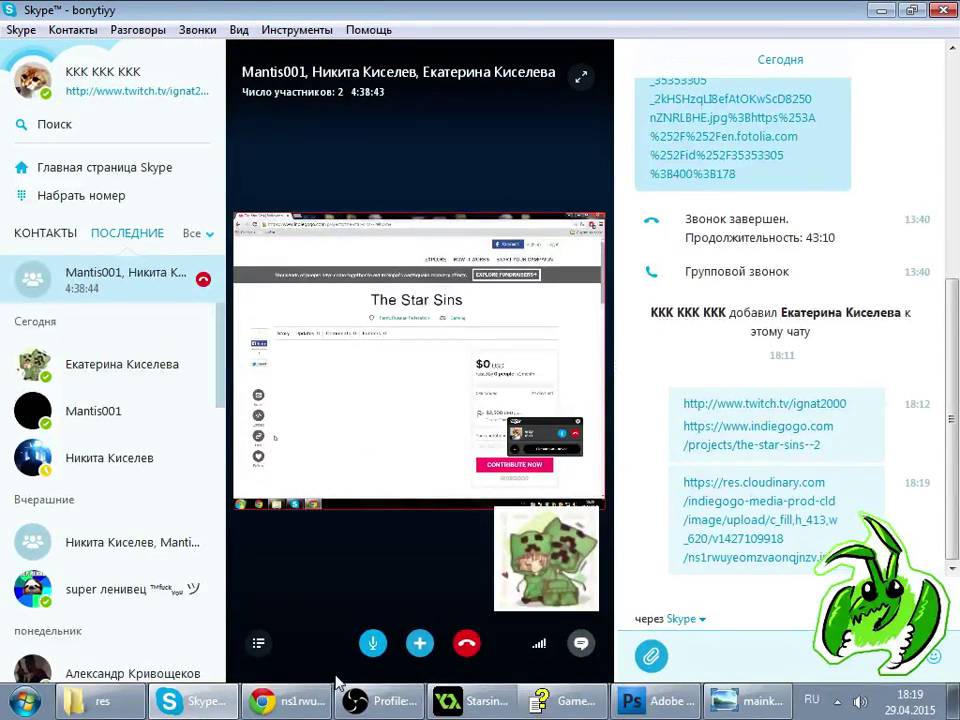
- Watch the participant's shared screen in full screen as the cover image link is opened
double_click(443, 428)
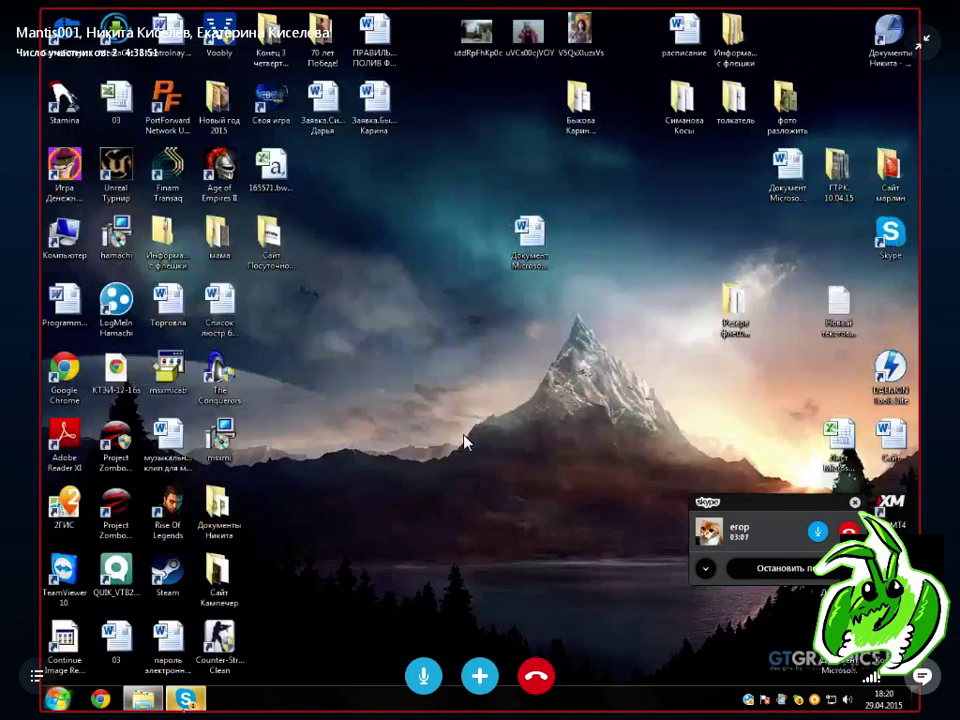
double_click(400, 540)
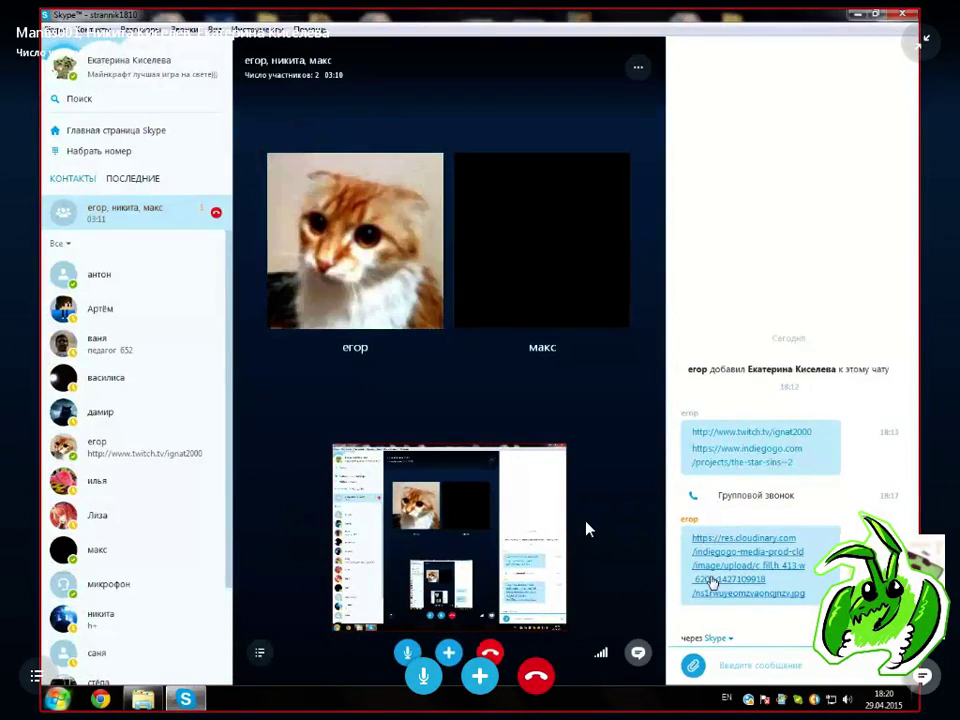
left_click(712, 581)
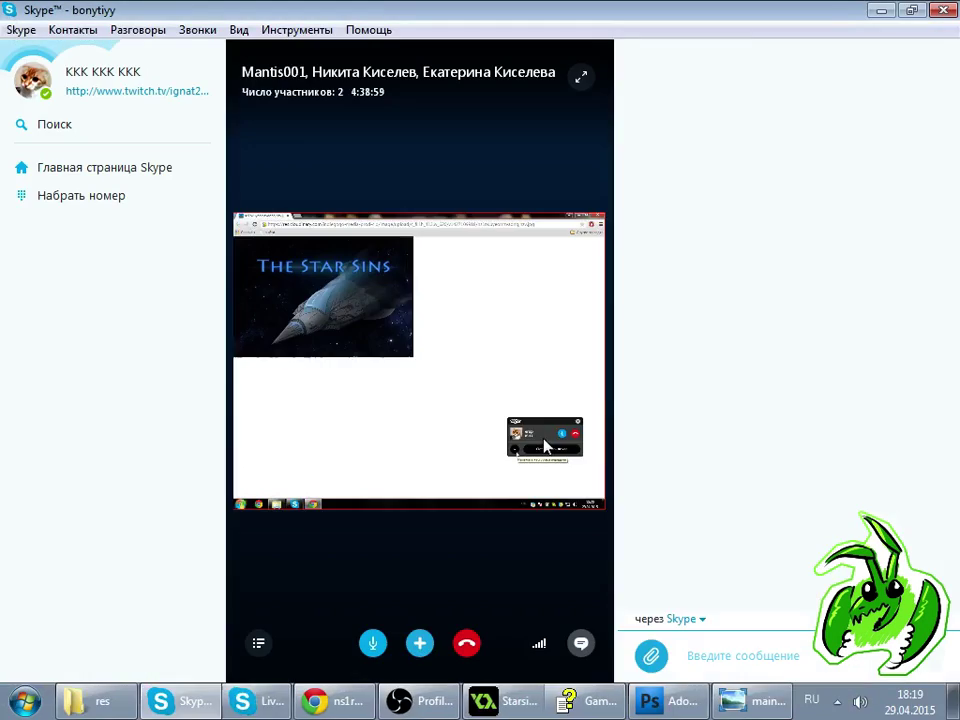
double_click(541, 452)
- Return to the Indiegogo campaign in Chrome and open the domed ship concept image above Battle interface in a new tab
left_click(262, 704)
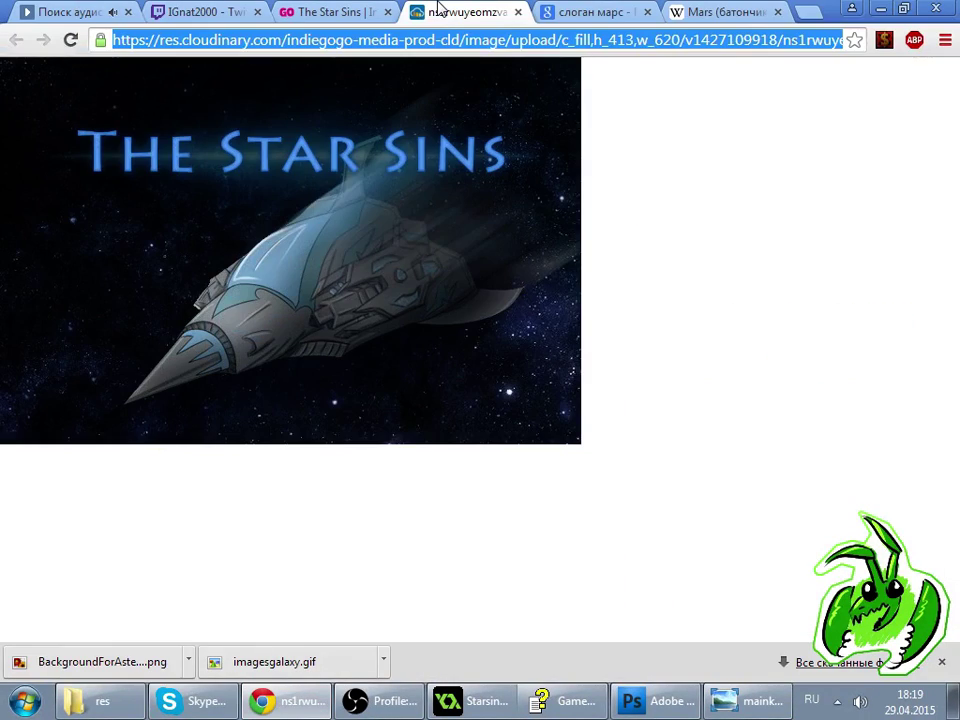
left_click(373, 10)
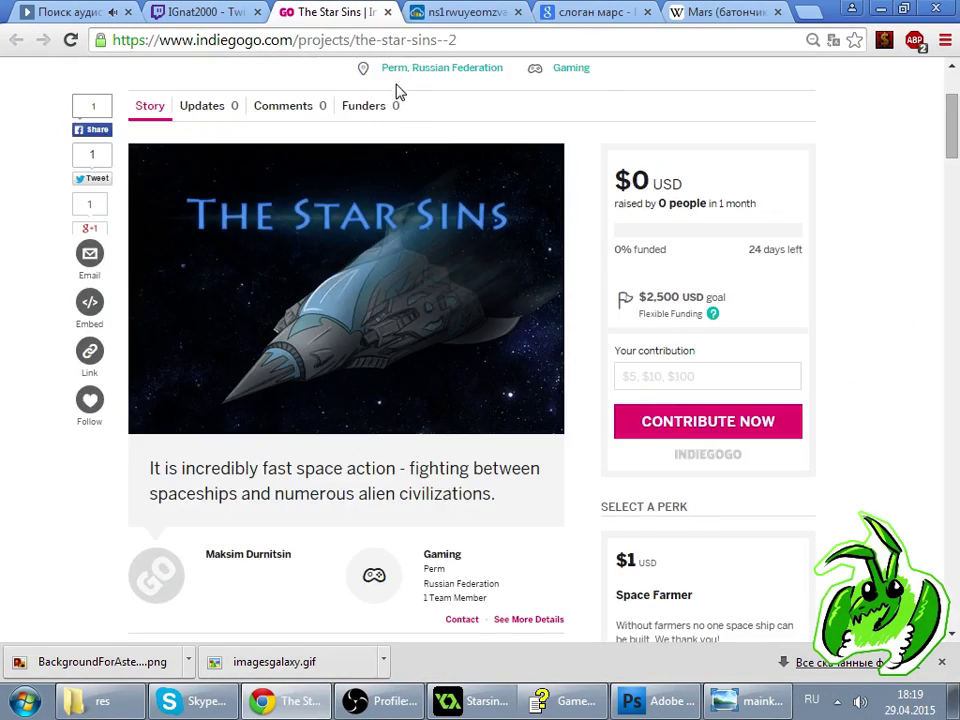
scroll(397, 120, "down", 5)
scroll(397, 140, "down", 10)
right_click(362, 238)
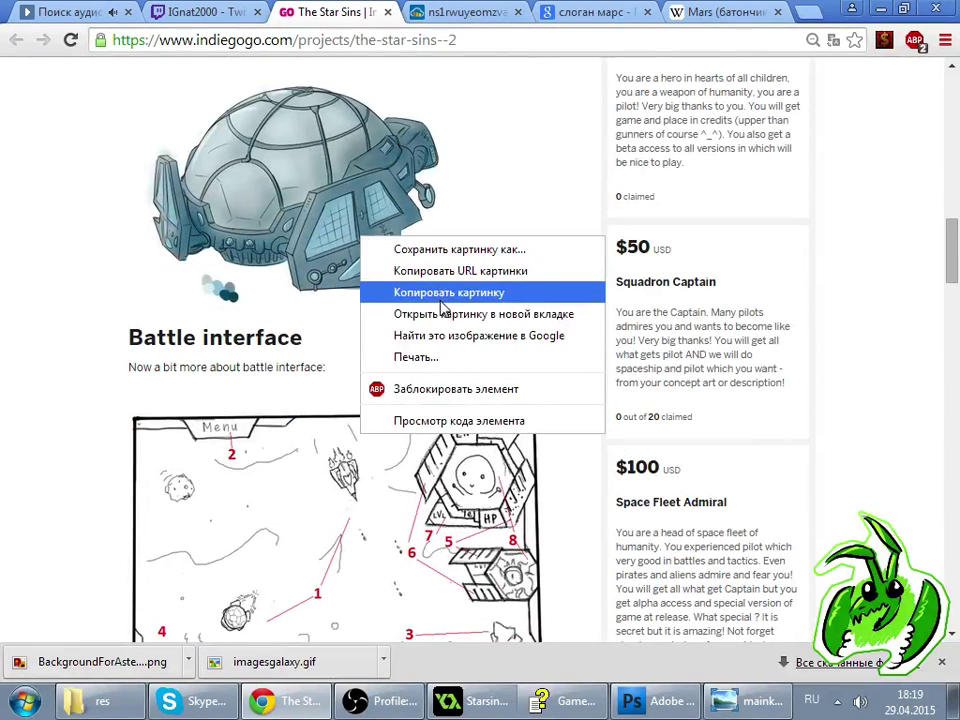
left_click(443, 314)
- Copy the domed ship concept image's address and send it to the Skype group chat
left_click(505, 11)
left_click(477, 42)
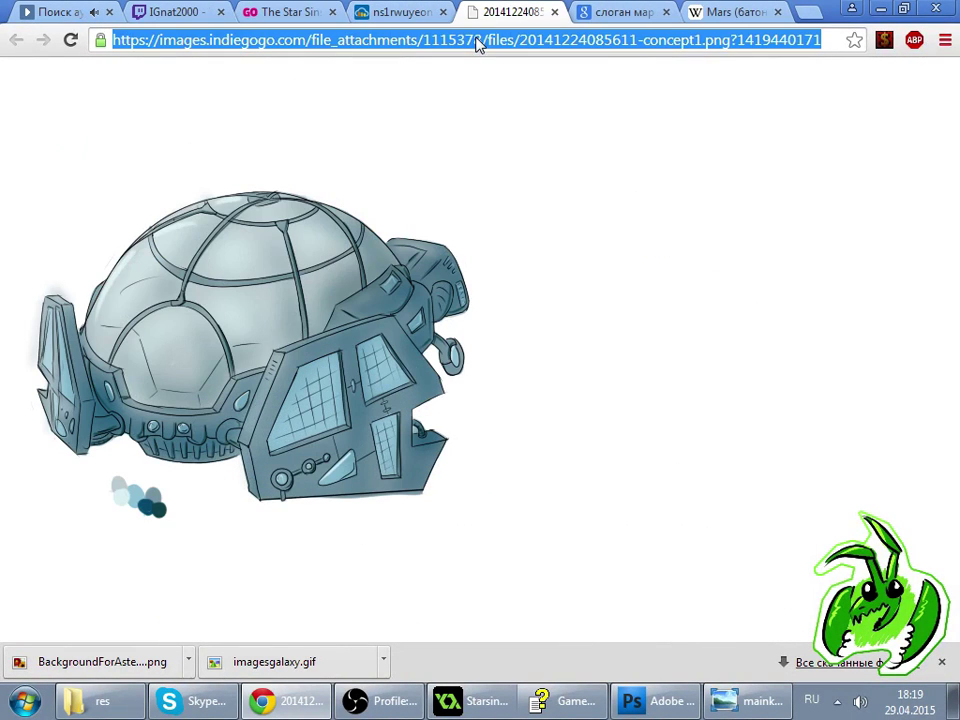
key("ctrl+c")
left_click(195, 700)
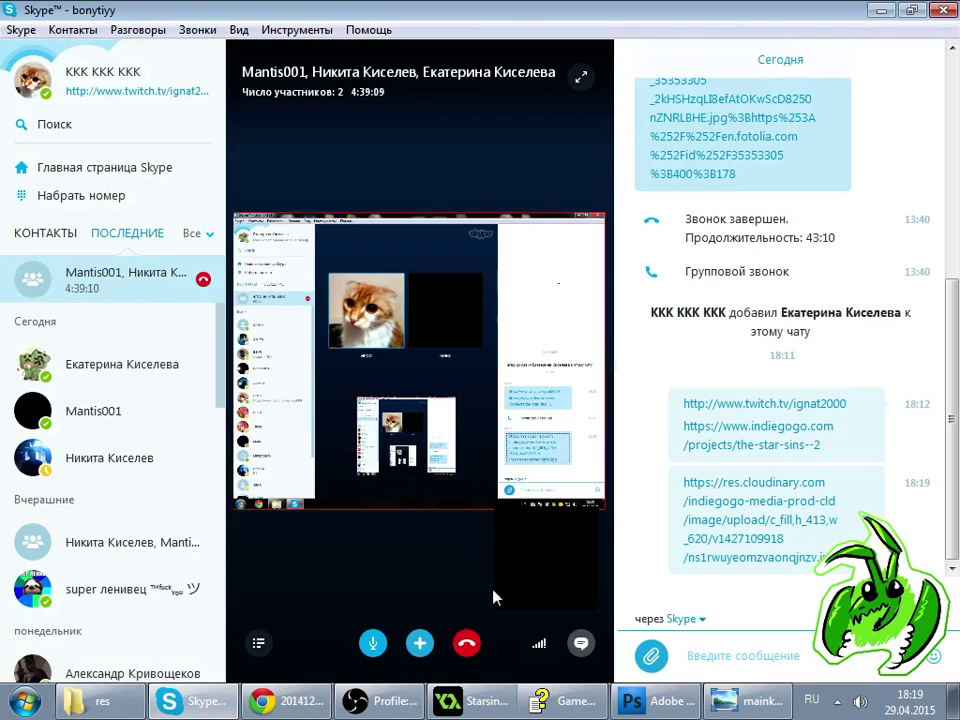
left_click(720, 651)
key("ctrl+v")
key("Return")
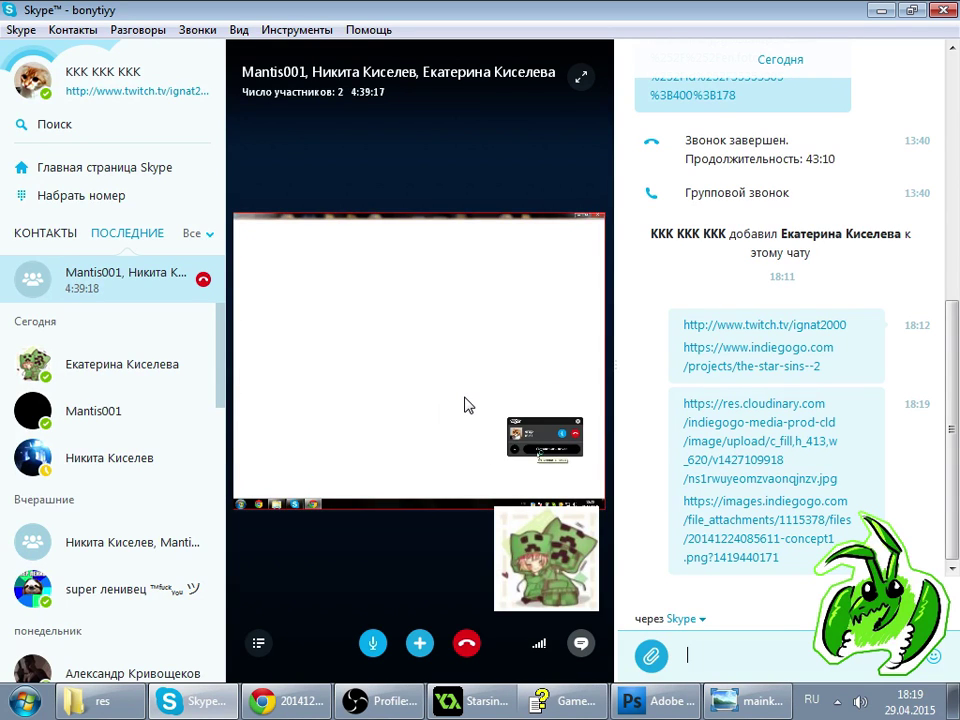
- Return to the campaign page in Chrome and open the "See you in game" character image in a new tab
left_click(313, 697)
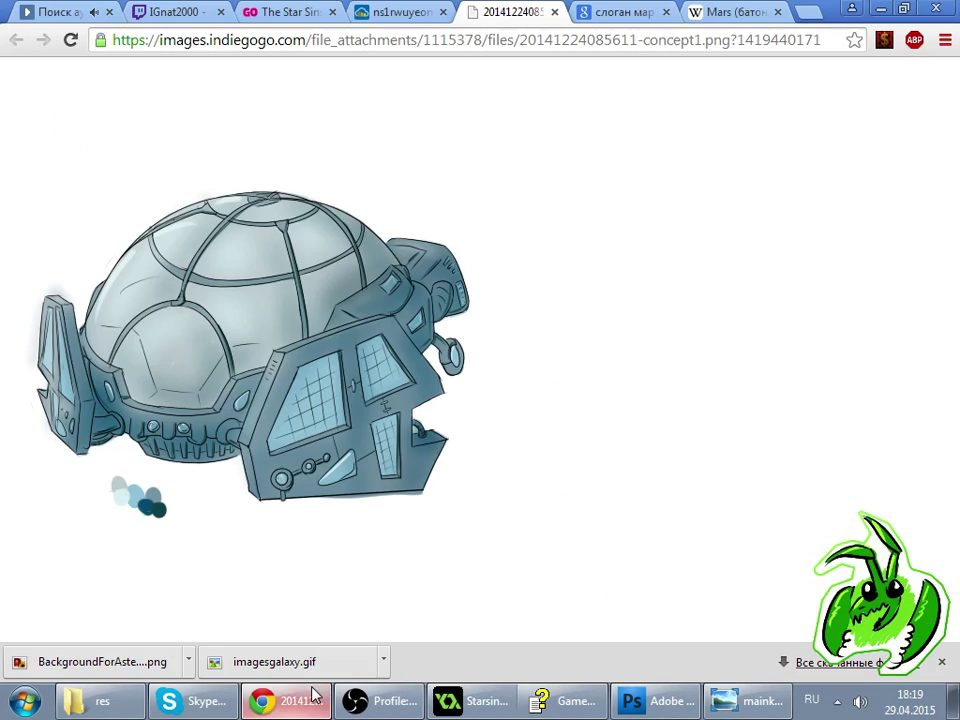
left_click(400, 12)
left_click(295, 12)
scroll(343, 252, "down", 7)
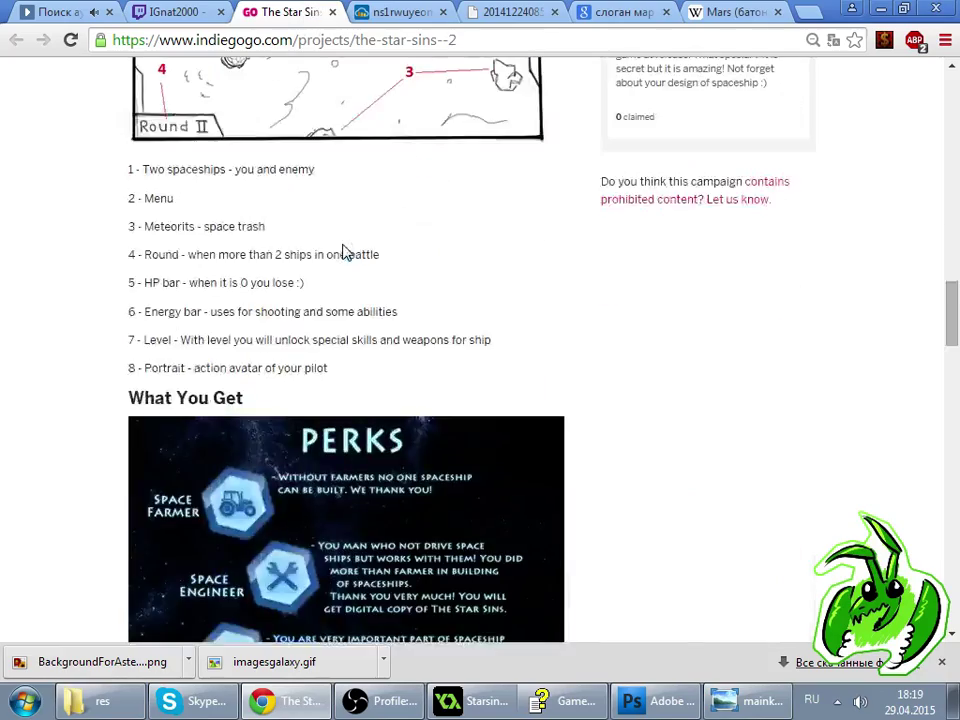
scroll(343, 252, "down", 10)
scroll(343, 252, "up", 1)
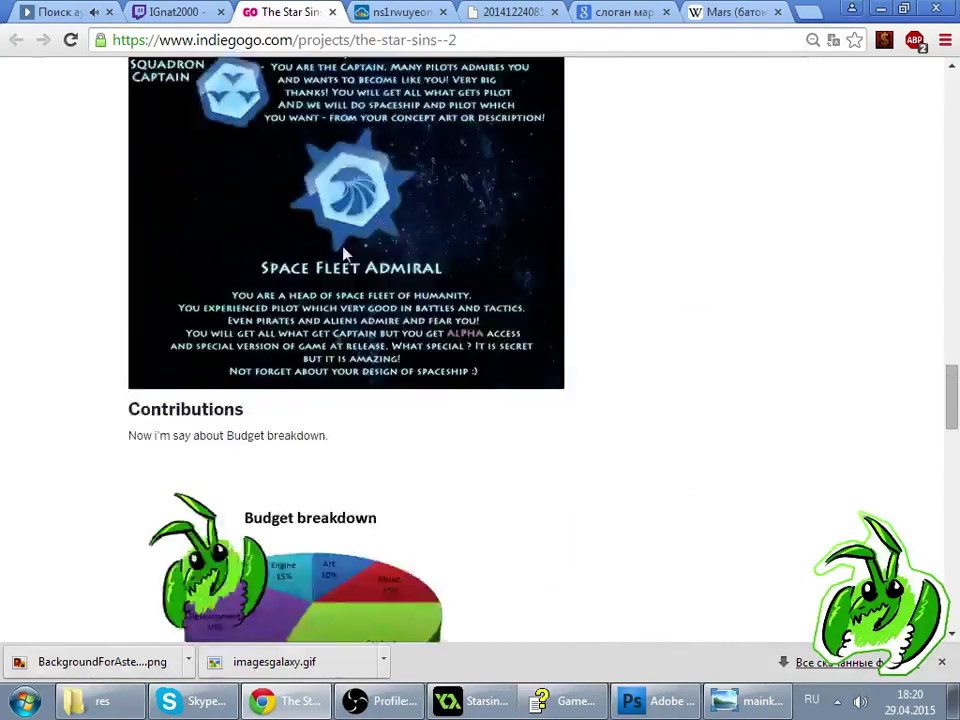
scroll(344, 253, "down", 10)
right_click(344, 248)
left_click(407, 302)
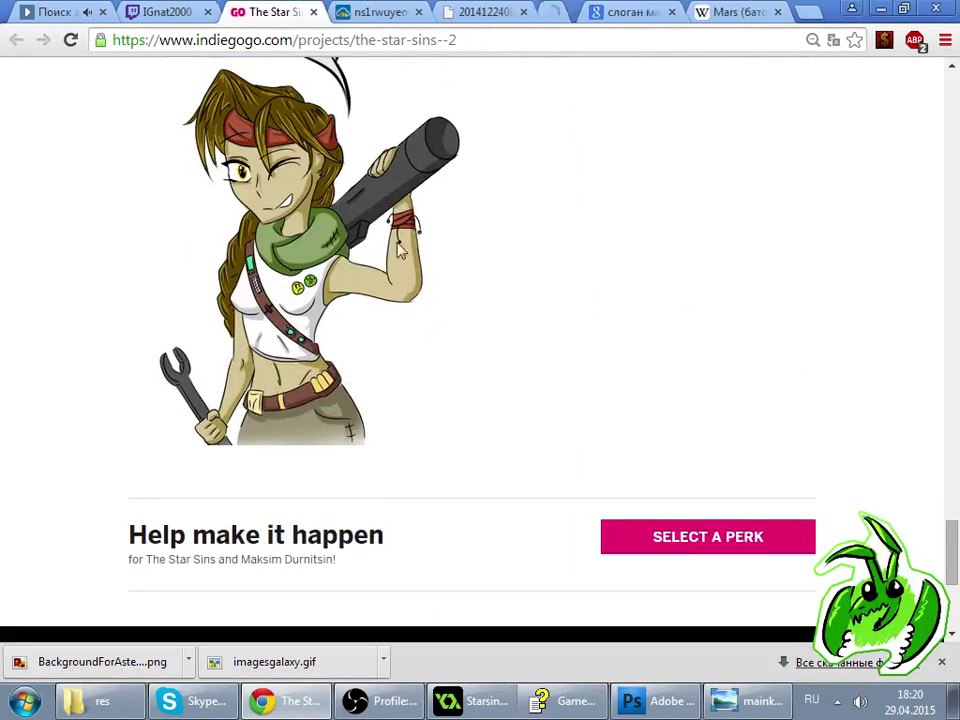
- Copy the "See you in game" image's address and send it to the Skype group chat
left_click(550, 12)
left_click(527, 39)
key("alt+Tab")
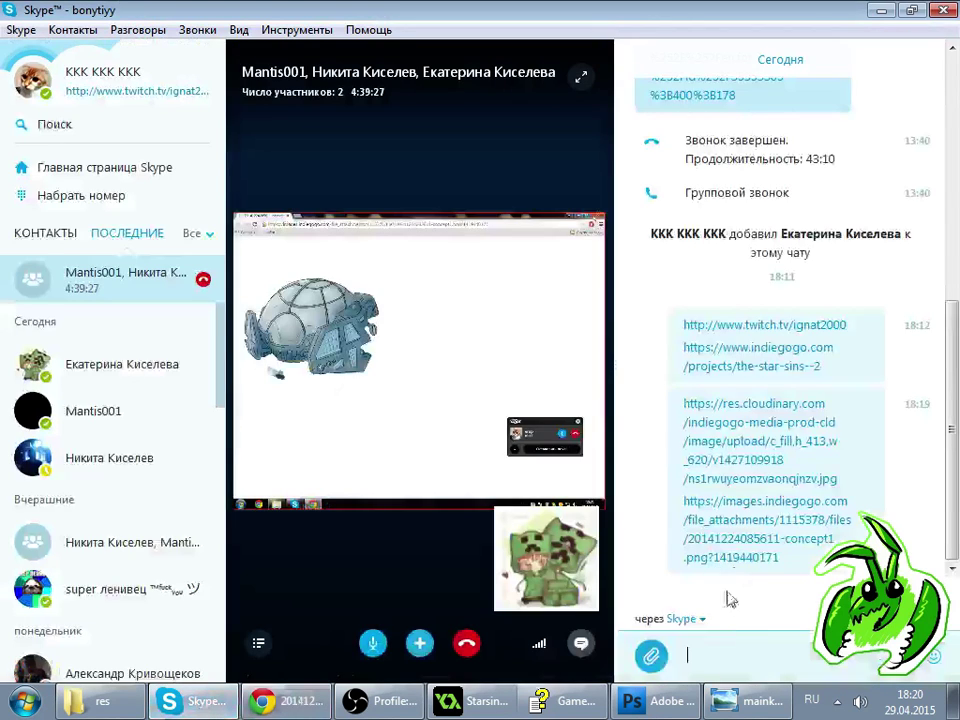
key("ctrl+v")
key("Return")
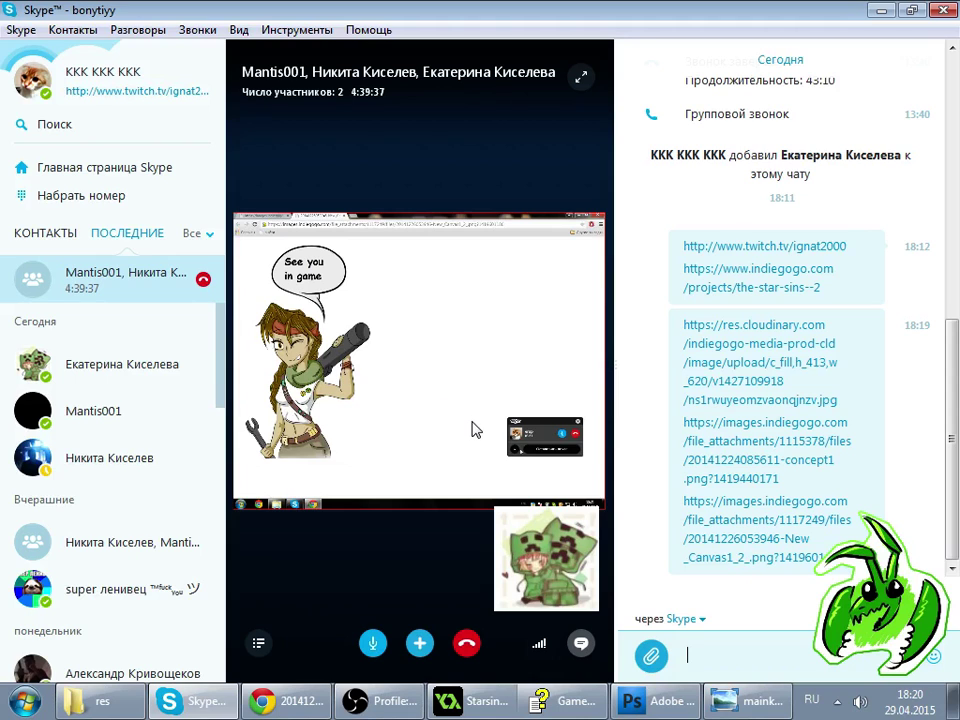
- Return to Chrome and close the three campaign image tabs
left_click(262, 699)
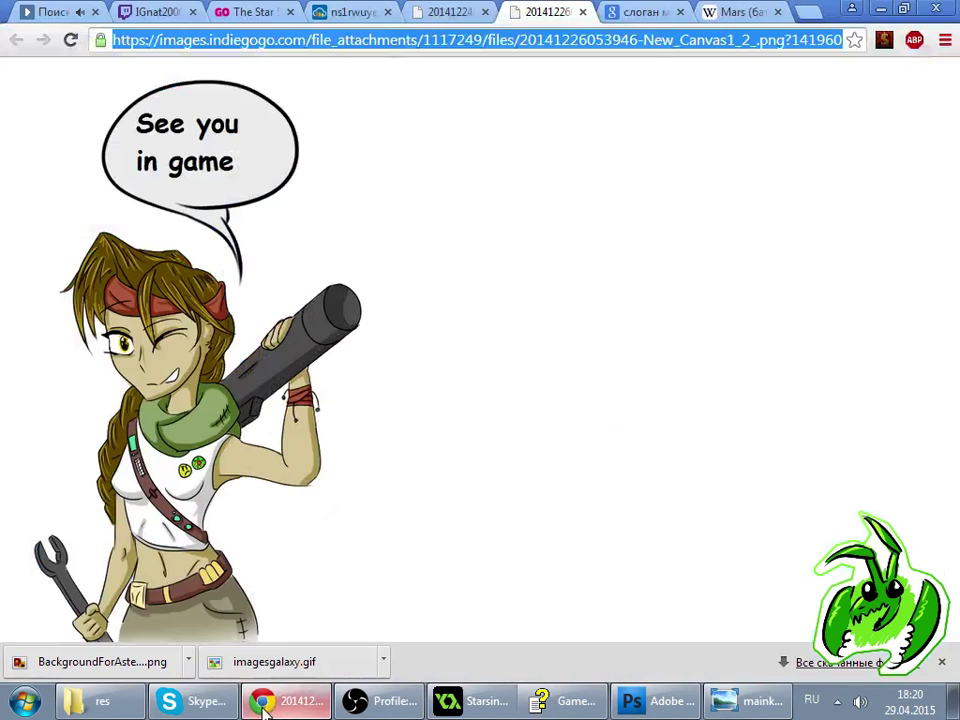
key("ctrl+w")
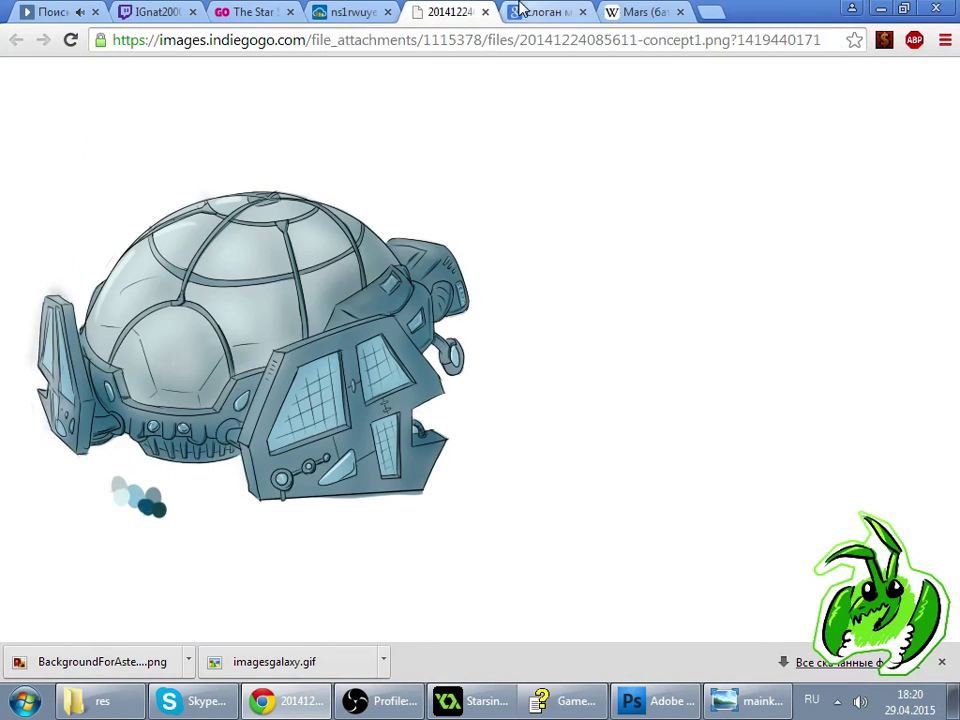
key("ctrl+w")
key("ctrl+w")
- Open the perks image from The Star Sins campaign page in a new tab and switch to it
scroll(354, 321, "up", 15)
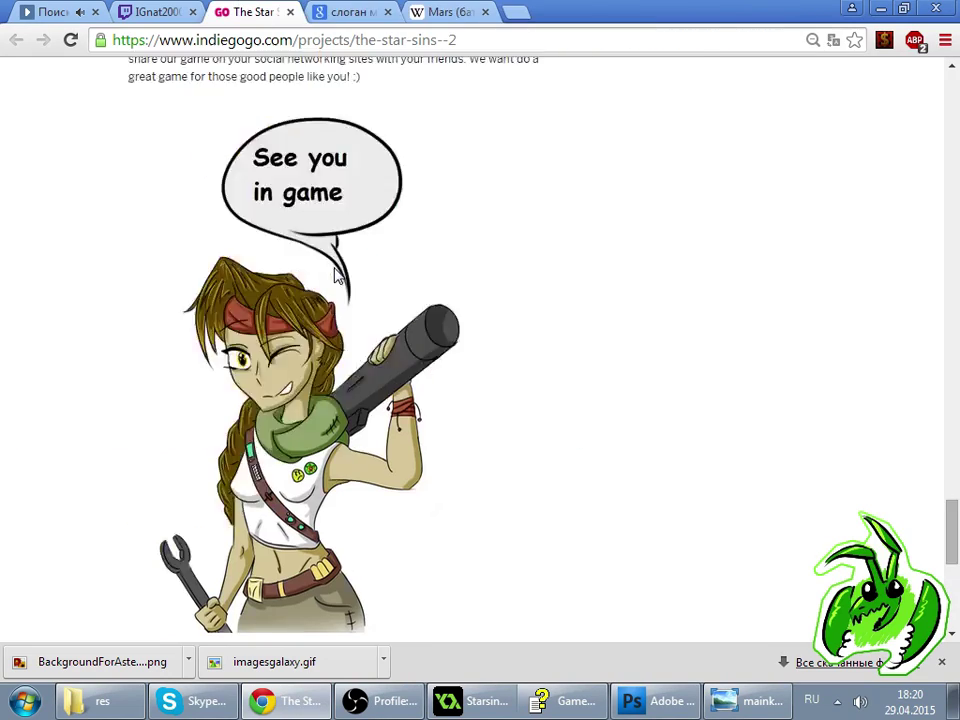
right_click(355, 323)
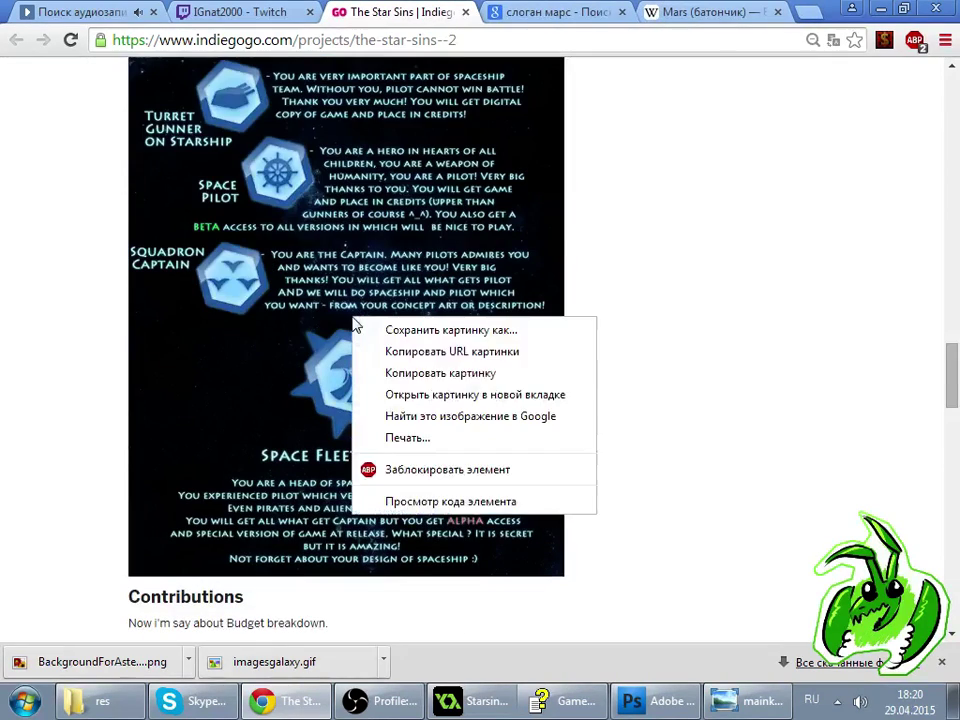
left_click(456, 394)
left_click(497, 19)
- Copy the perks image's address and send it to the Skype group chat
left_click(456, 40)
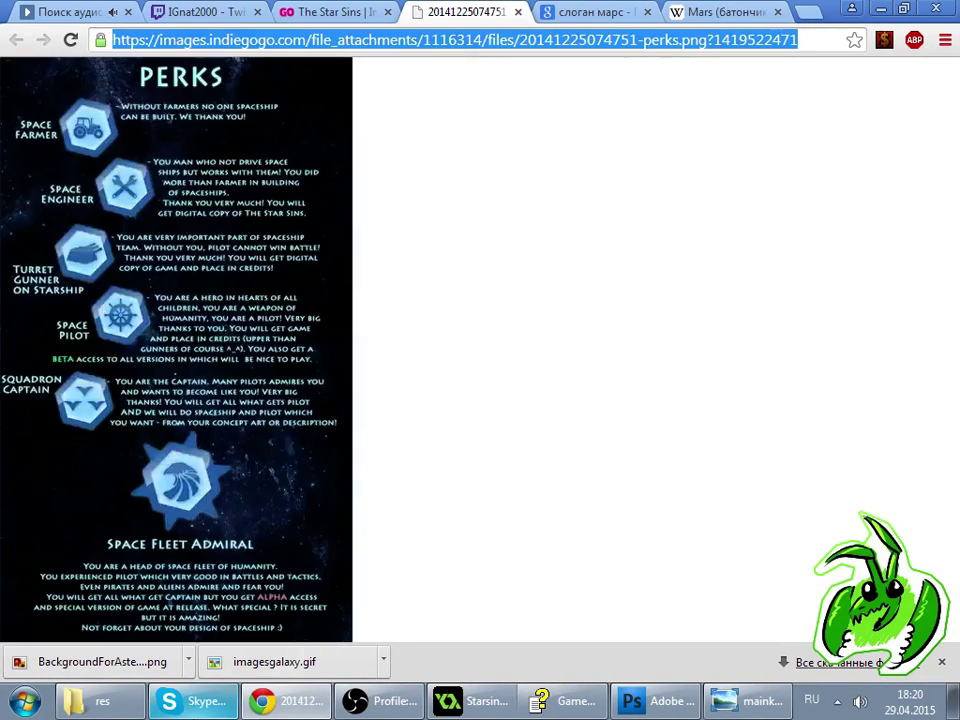
key("alt+Tab")
key("ctrl+v")
key("Return")
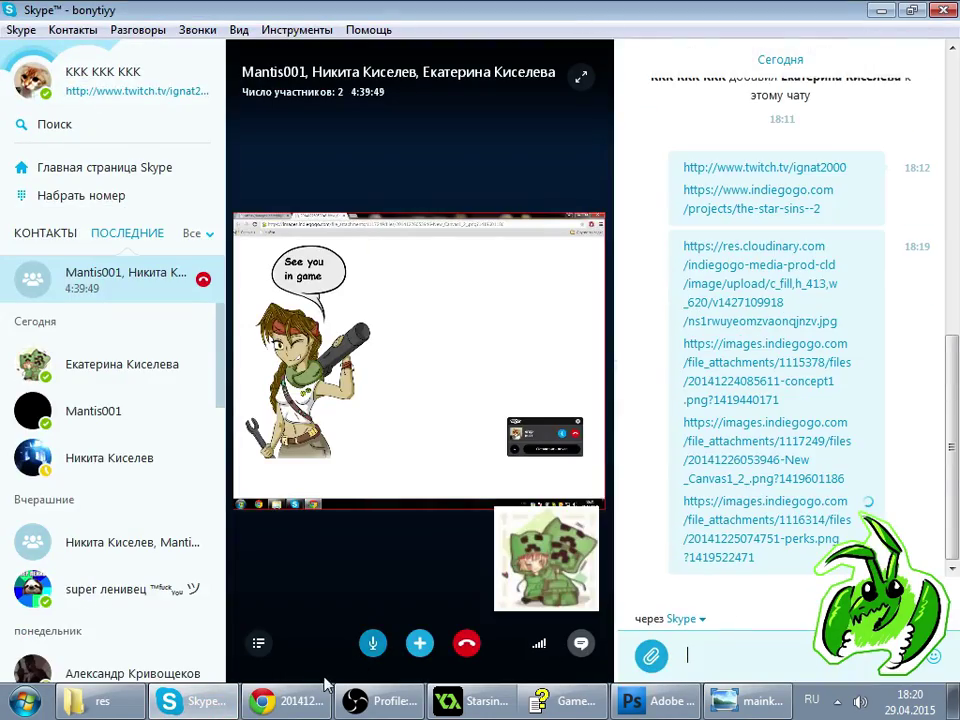
- Return to Chrome and close the perks image tab
key("alt+Tab")
middle_click(447, 10)
scroll(376, 241, "up", 9)
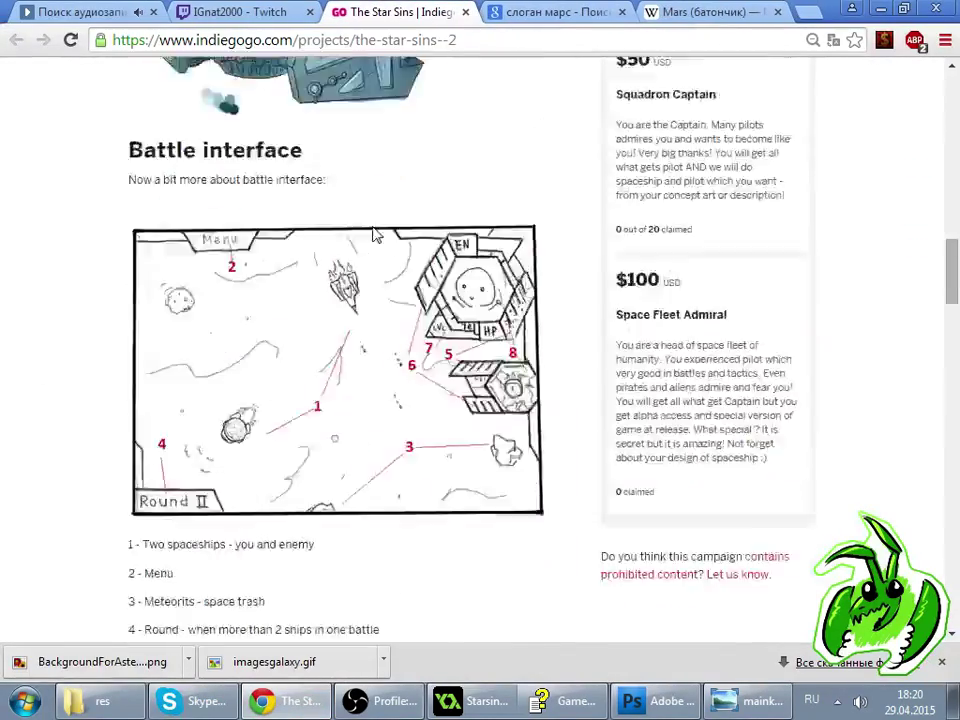
scroll(376, 241, "down", 2)
scroll(376, 241, "up", 3)
- Open the viewer list in the Twitch channel's chat
left_click(262, 14)
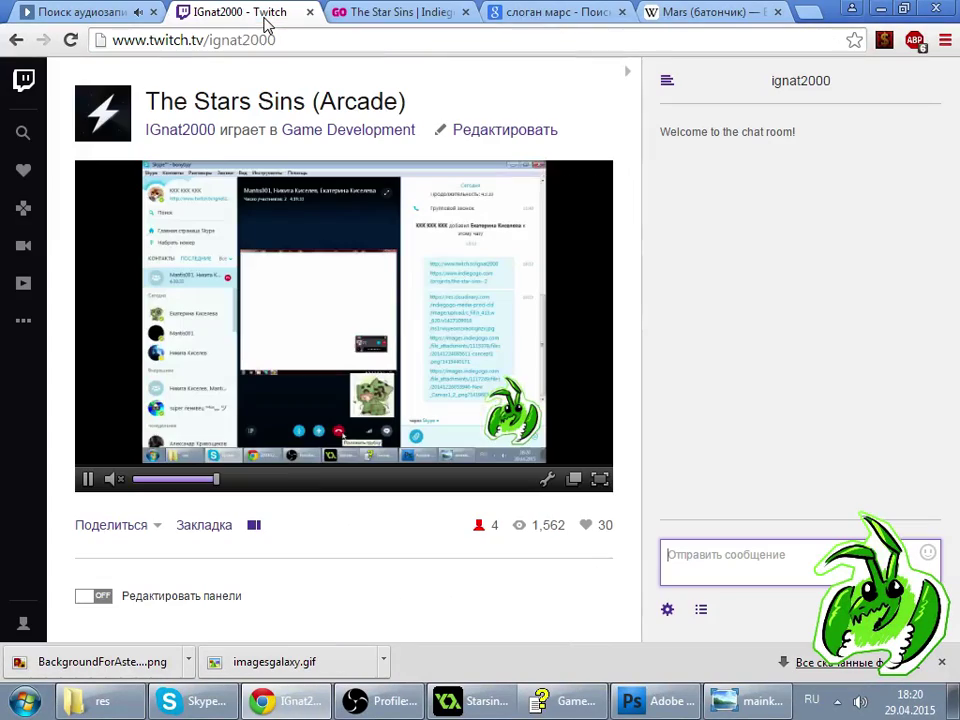
left_click(705, 610)
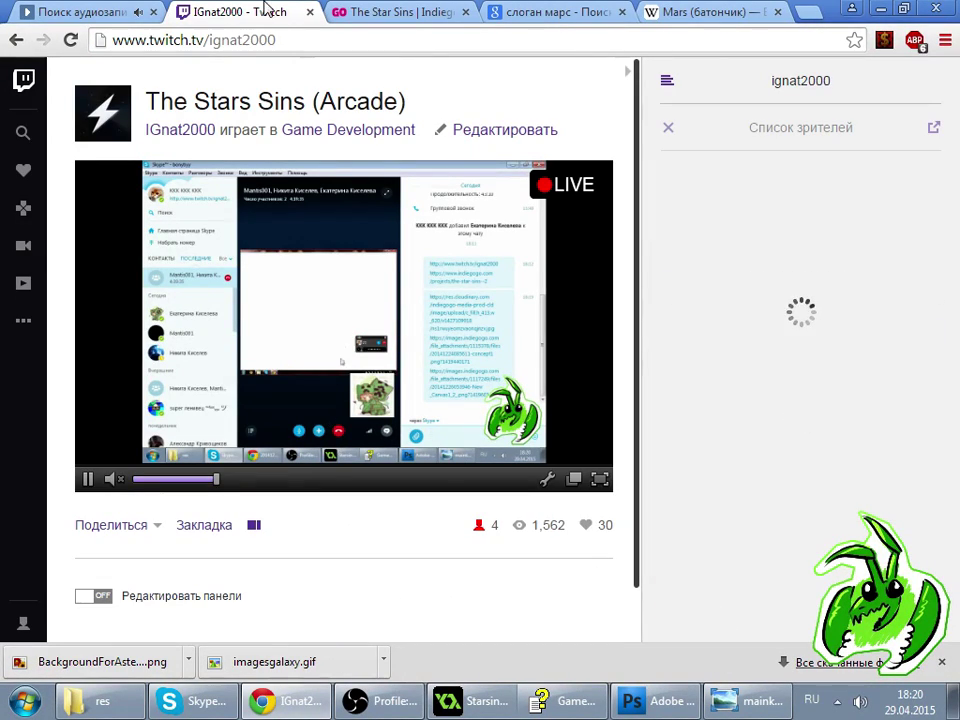
- Look over the campaign page's game features, domed ship concept and battle interface sections
left_click(385, 11)
scroll(390, 212, "up", 4)
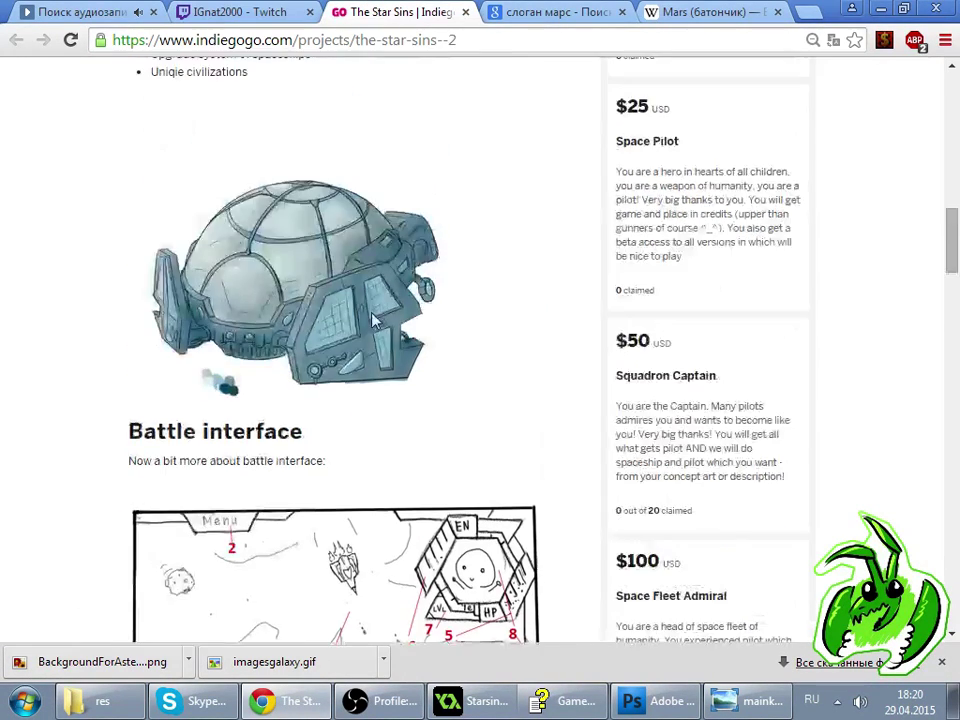
scroll(375, 318, "down", 5)
scroll(377, 316, "up", 2)
scroll(378, 316, "down", 8)
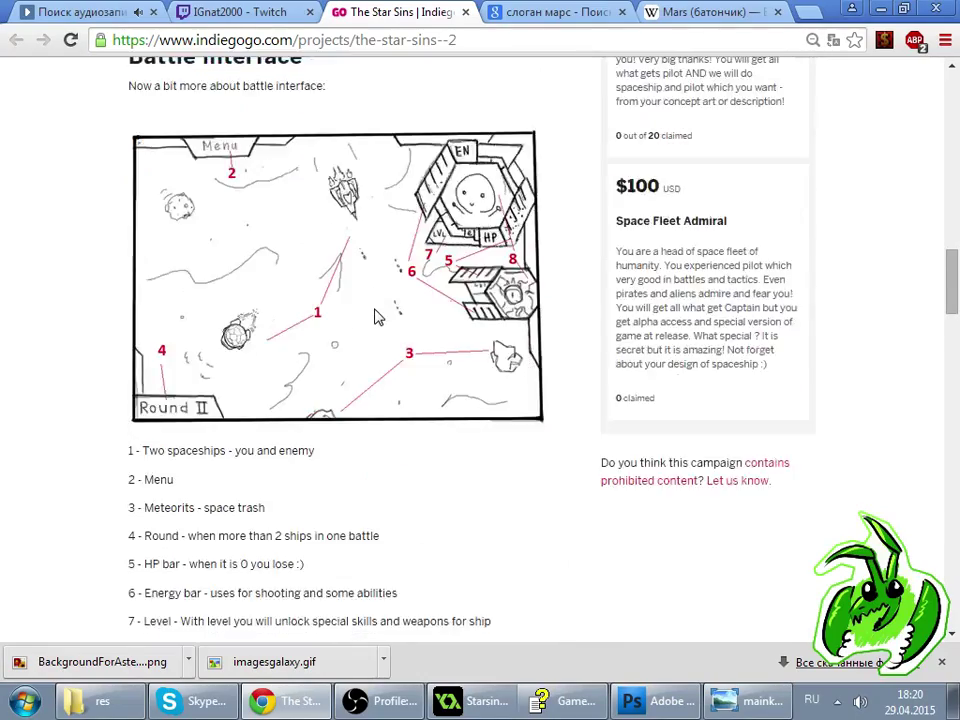
scroll(377, 285, "up", 6)
scroll(377, 289, "up", 12)
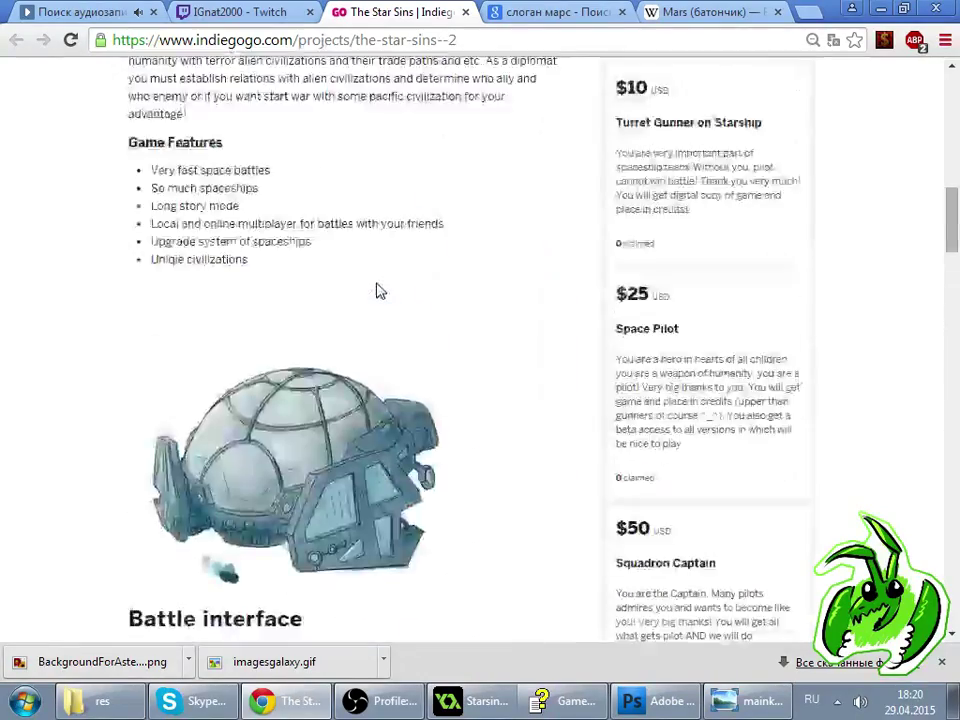
scroll(377, 289, "down", 4)
- Minimize Chrome and Skype, and open the space folder inside gmprojects in Windows Explorer
left_click(881, 8)
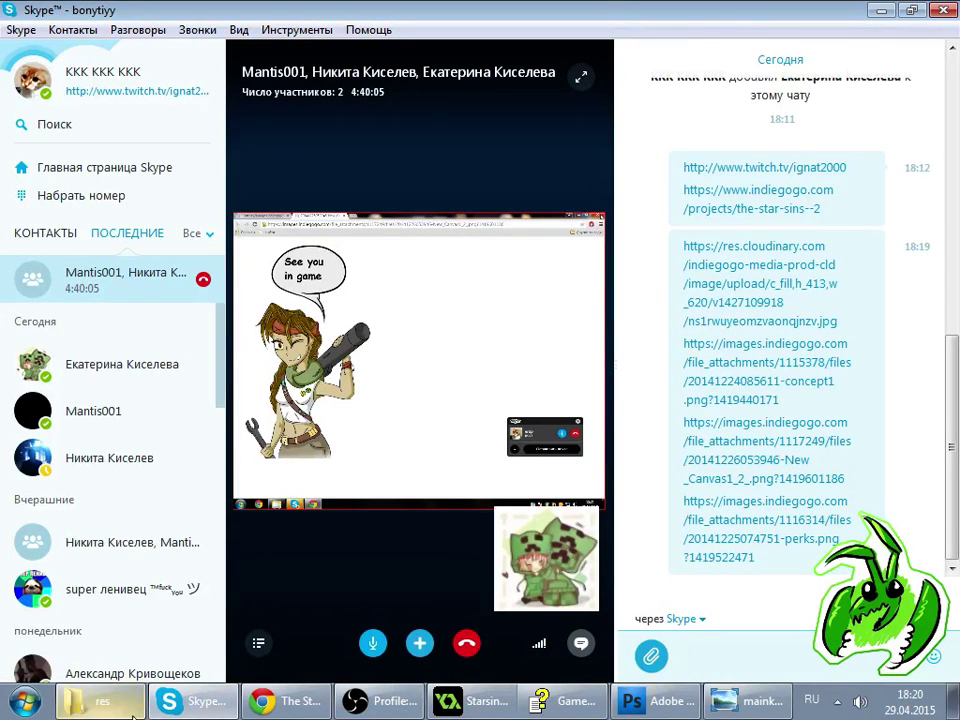
left_click(881, 10)
left_click(358, 392)
left_click(16, 37)
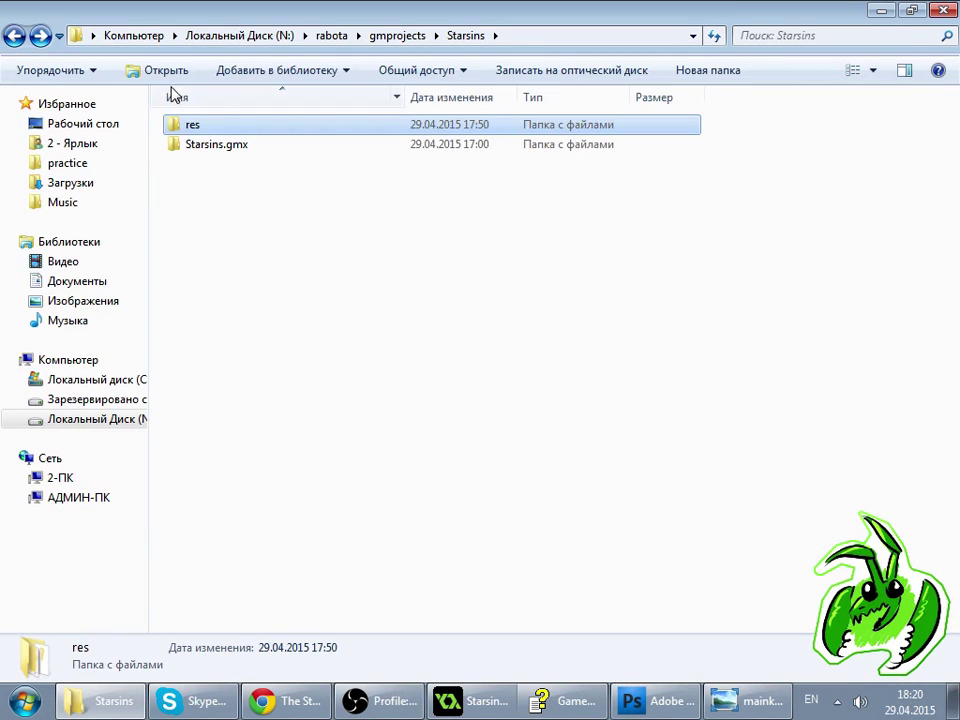
left_click(16, 37)
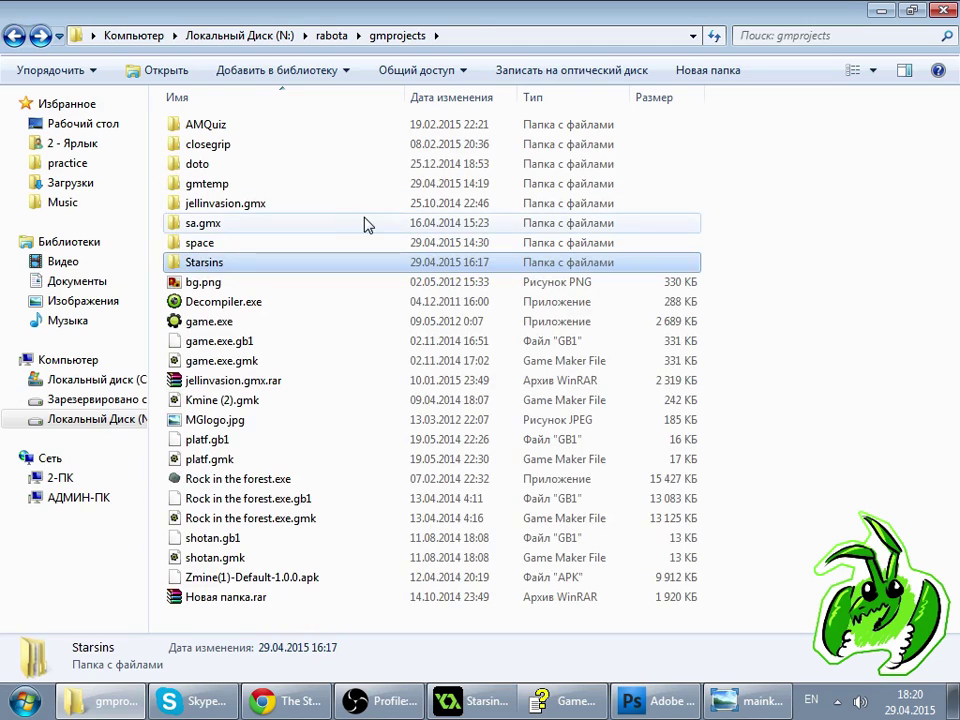
double_click(340, 243)
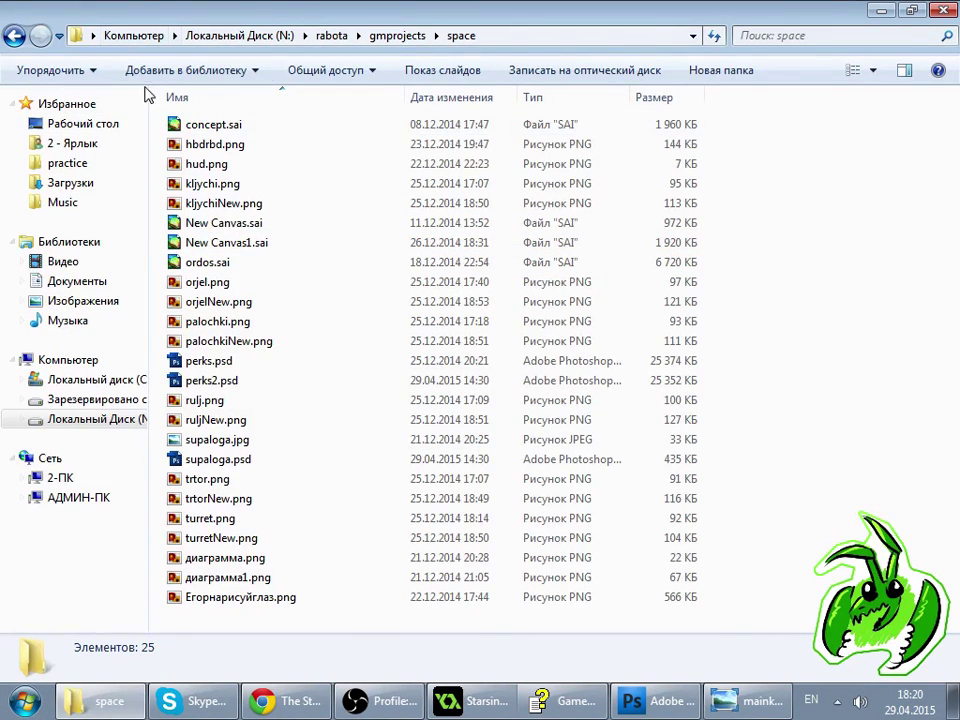
- Look through the space folder's images and project files for The Star Sins artwork to share
left_click(246, 303)
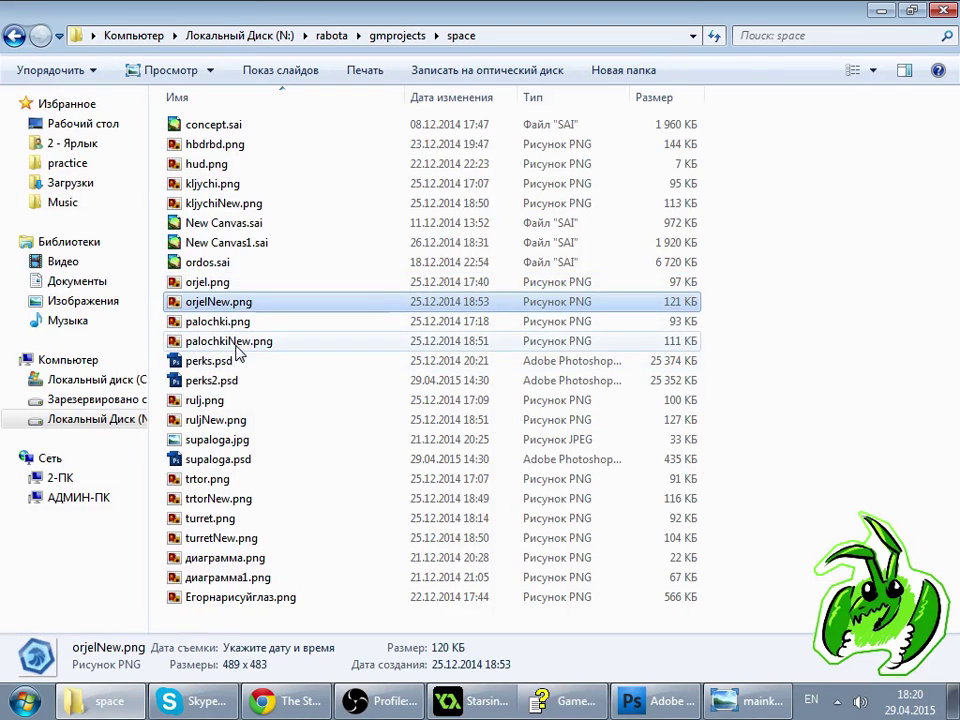
left_click(240, 362)
key("Down")
key("Down")
key("Down")
key("Down")
key("Down")
key("Down")
key("Down")
key("Down")
key("Down")
key("Down")
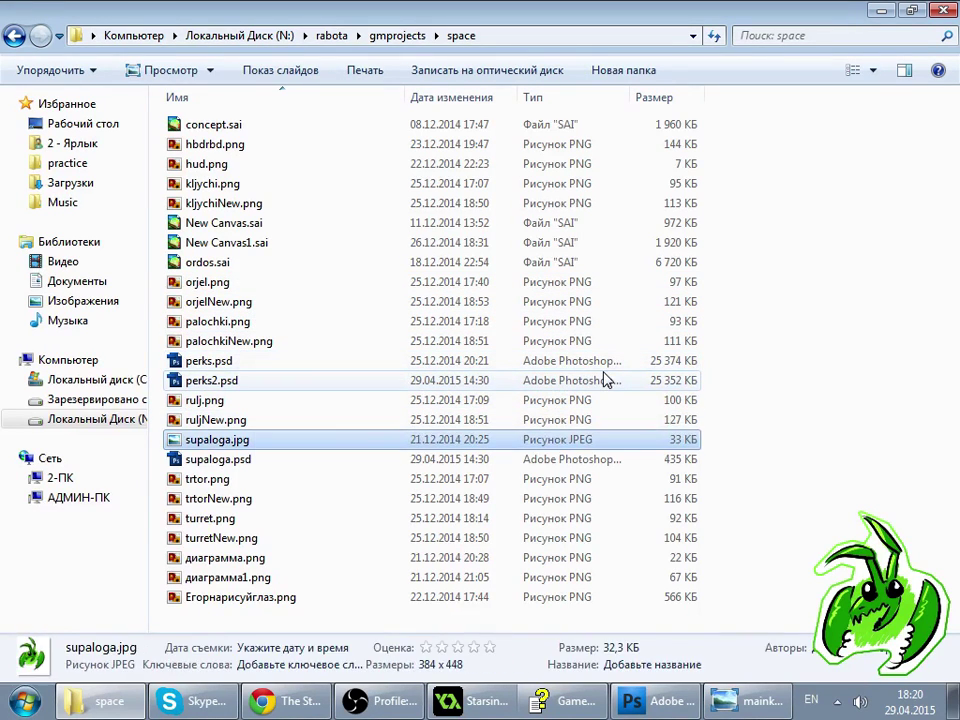
key("Down")
key("Down")
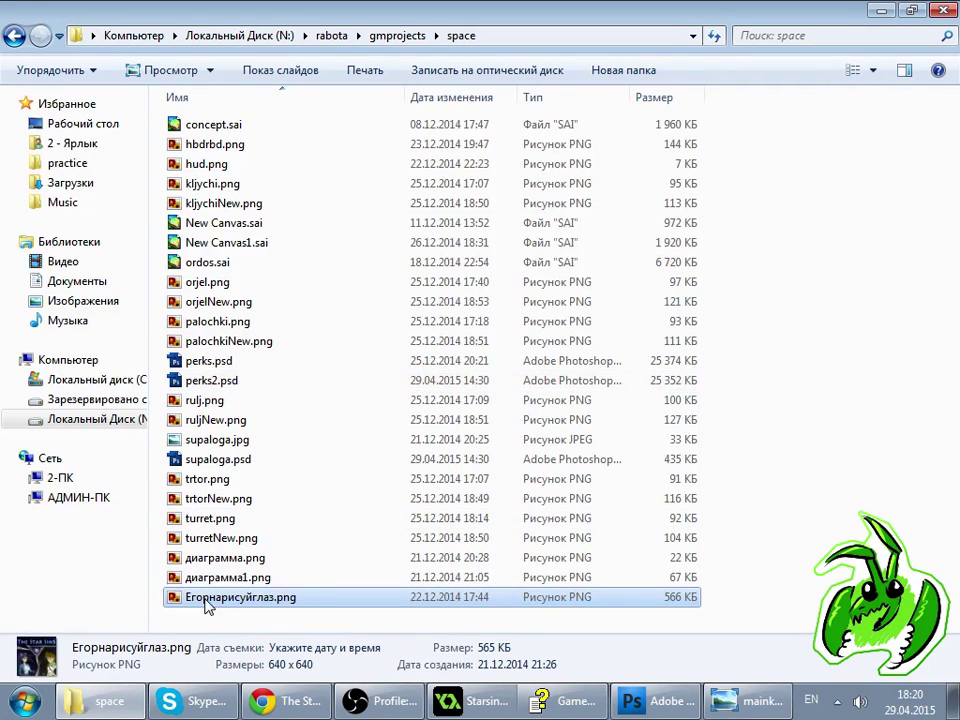
left_click(214, 150)
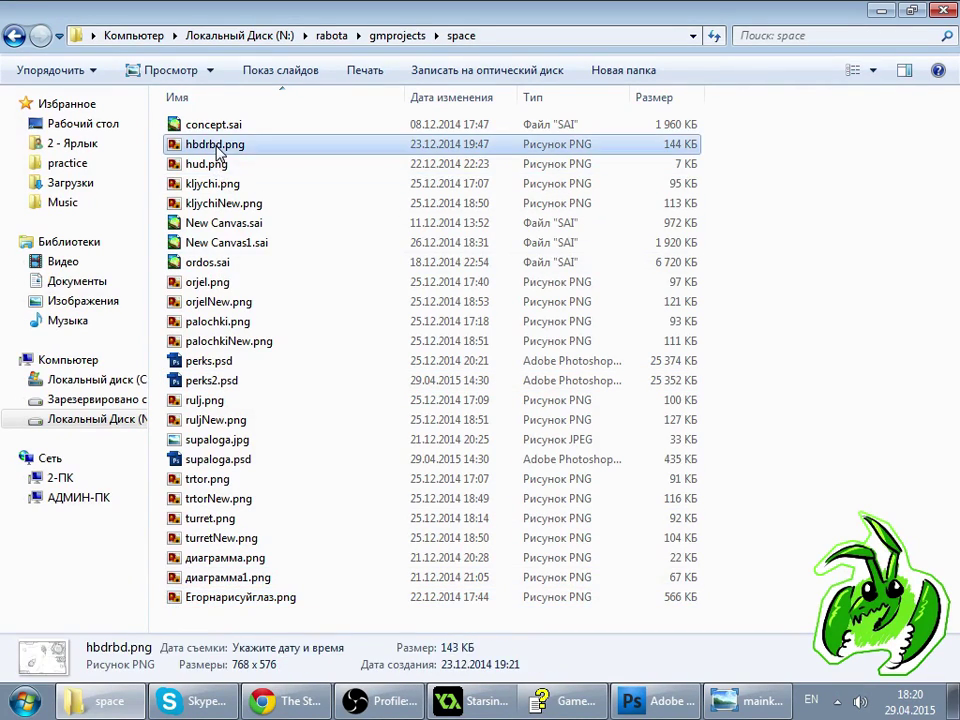
key("Down")
key("Down")
key("Down")
key("Down")
key("Down")
key("Down")
key("Down")
key("Down")
key("Down")
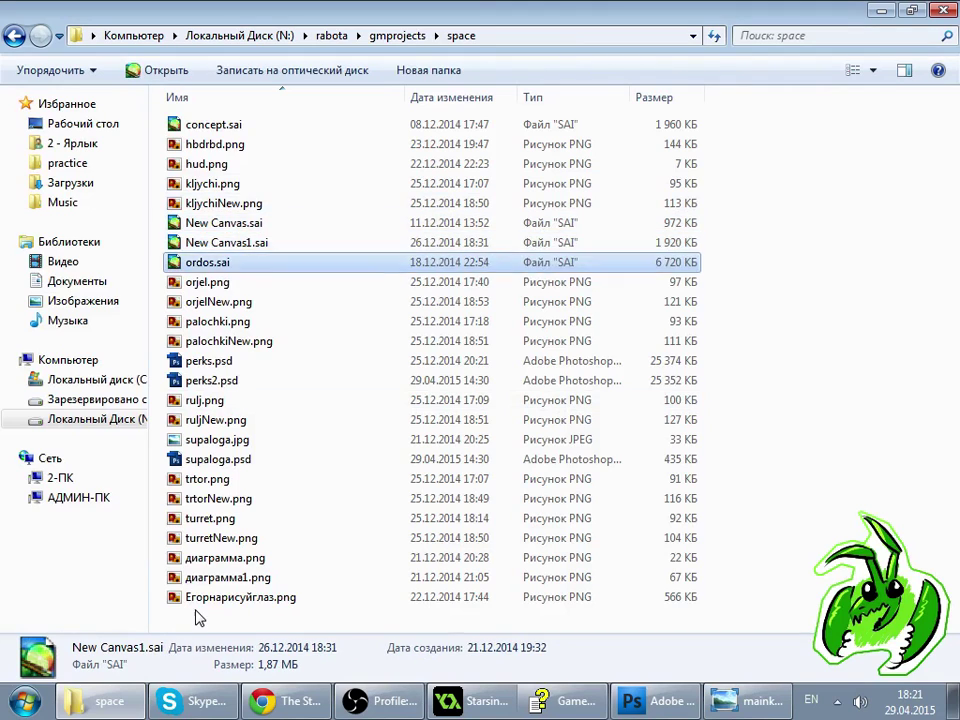
key("Down")
key("Down")
key("Down")
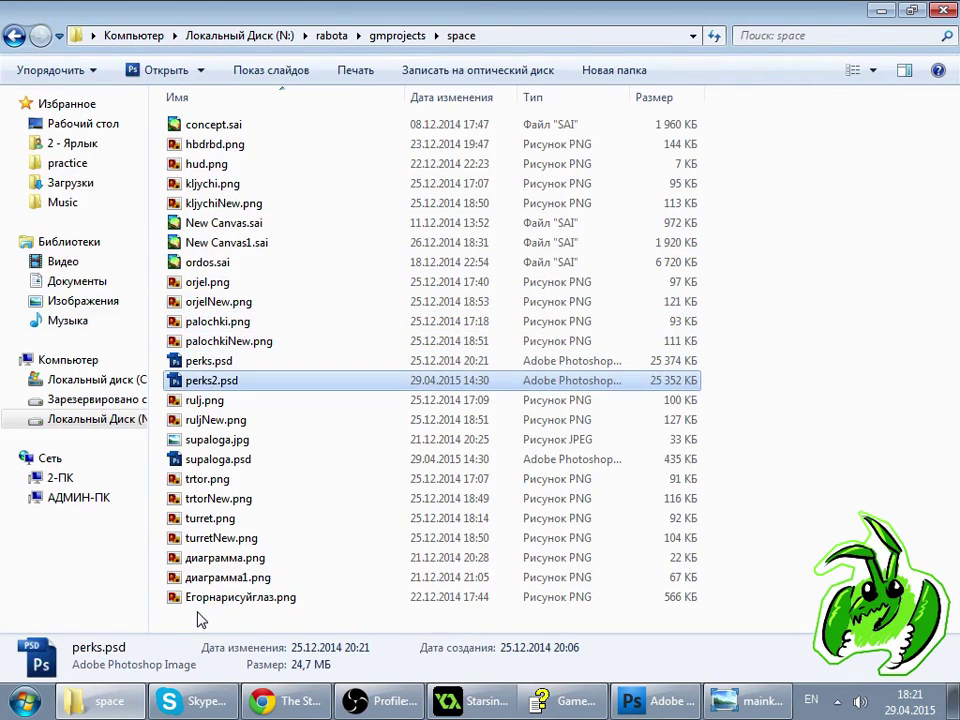
key("Down")
- Preview The Star Sins poster PNG at the end of the space folder and send it to the Skype group chat
left_click(197, 602)
double_click(197, 600)
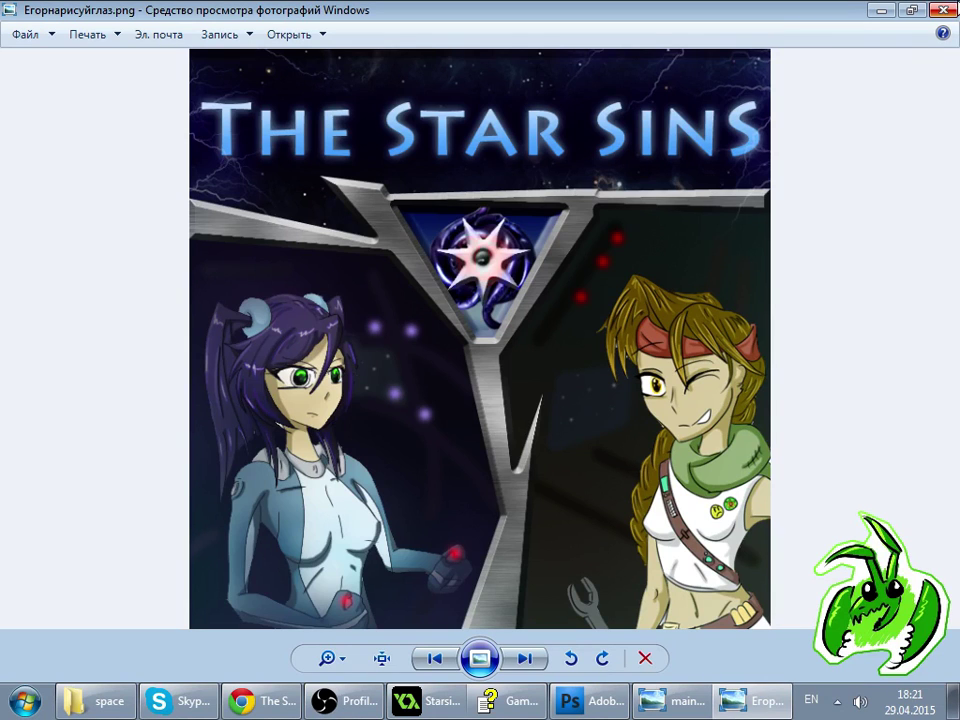
left_click(944, 10)
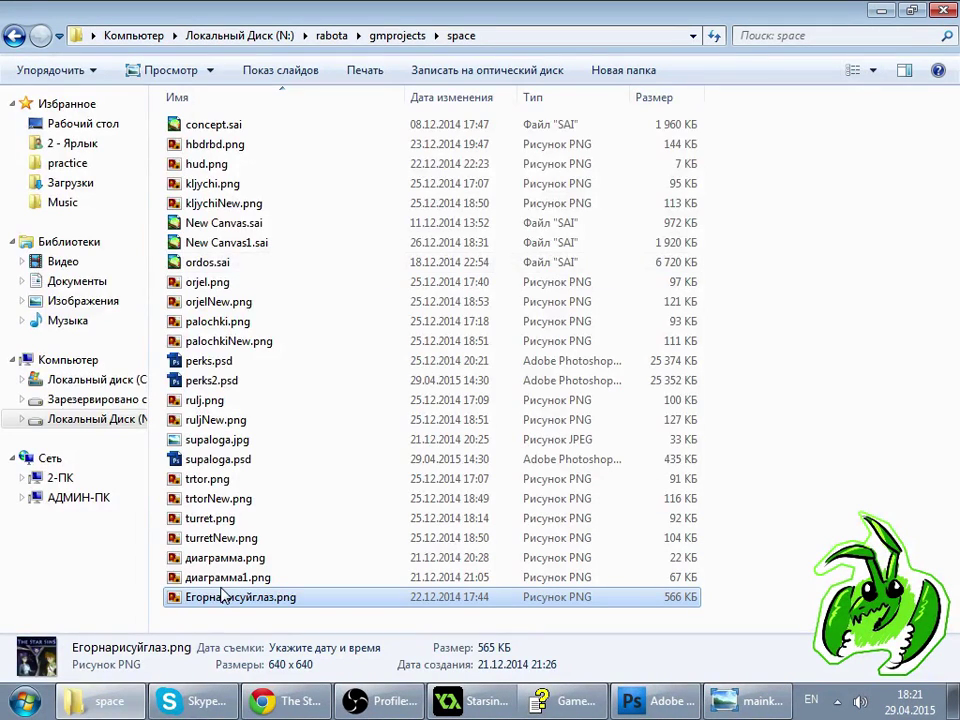
key("alt+Tab")
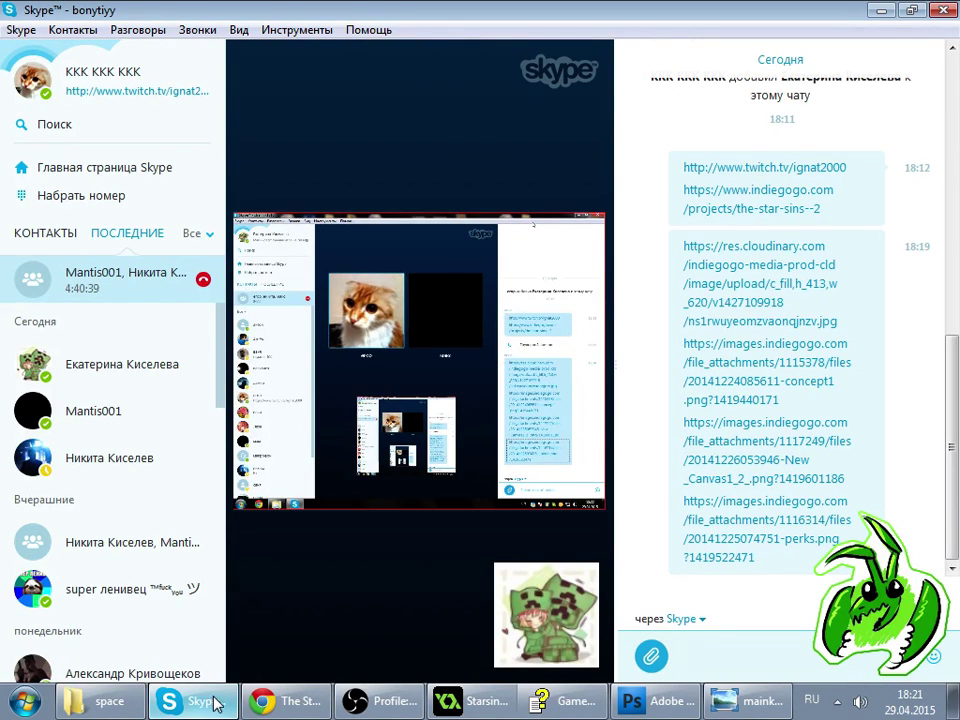
- Switch to the Twitch channel page in Chrome, check the viewer list and return to the chat
left_click(310, 702)
left_click(245, 12)
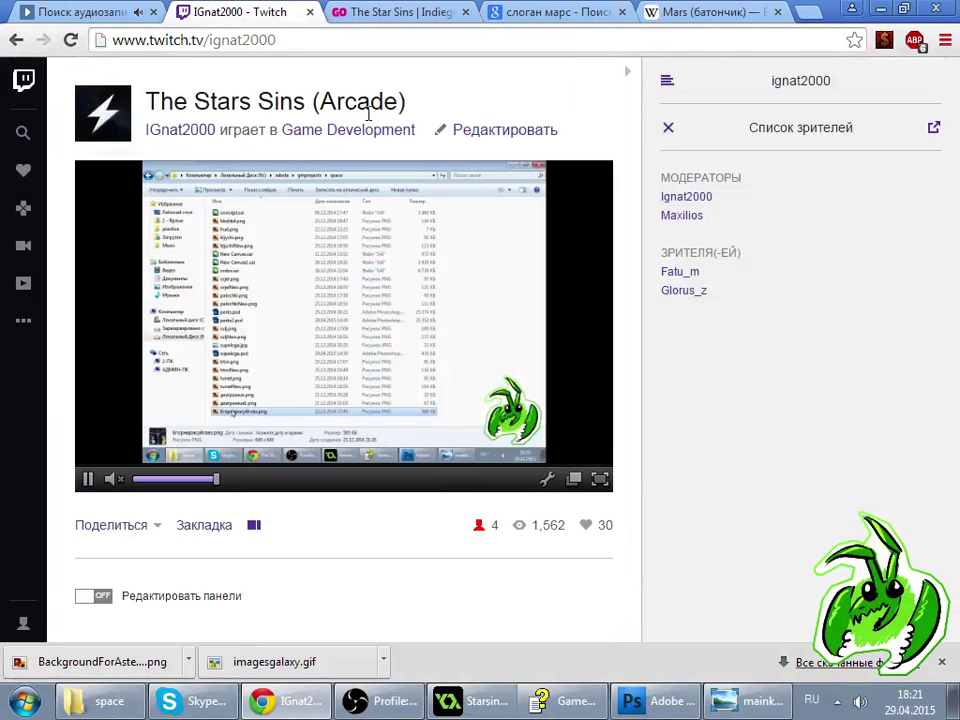
left_click(668, 127)
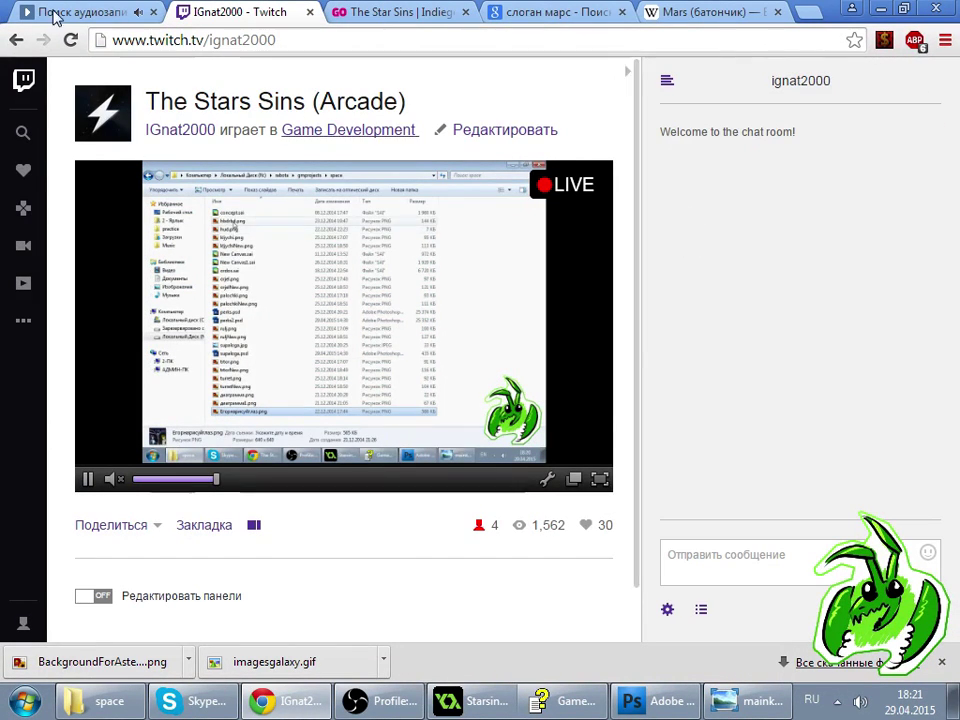
- Open the Mantis Games community from the list of joined groups on VK
left_click(55, 14)
left_click(39, 246)
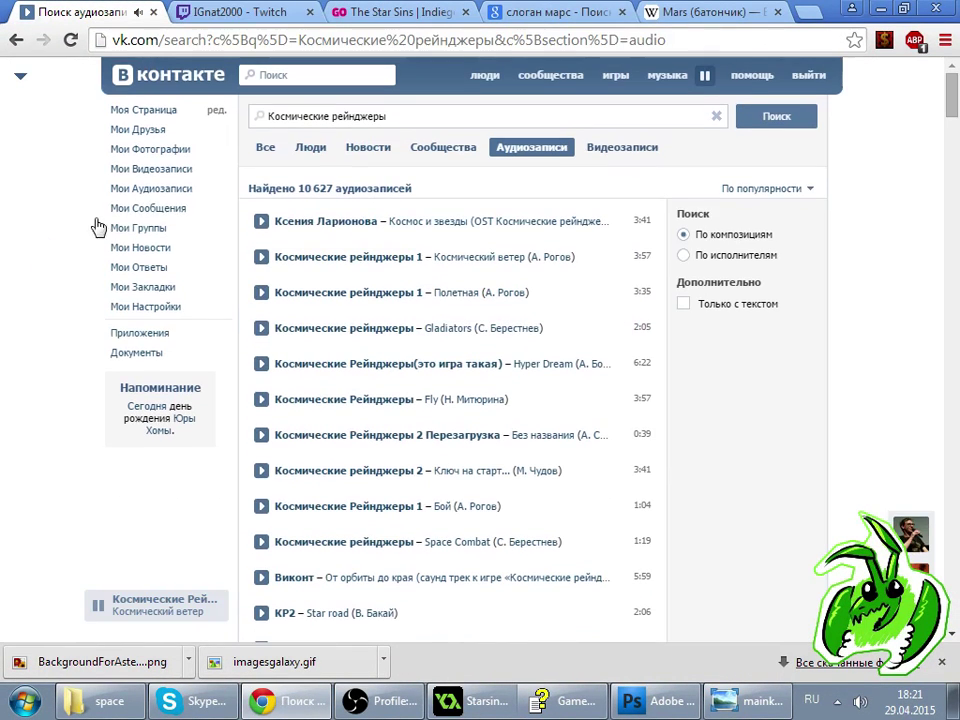
left_click(153, 230)
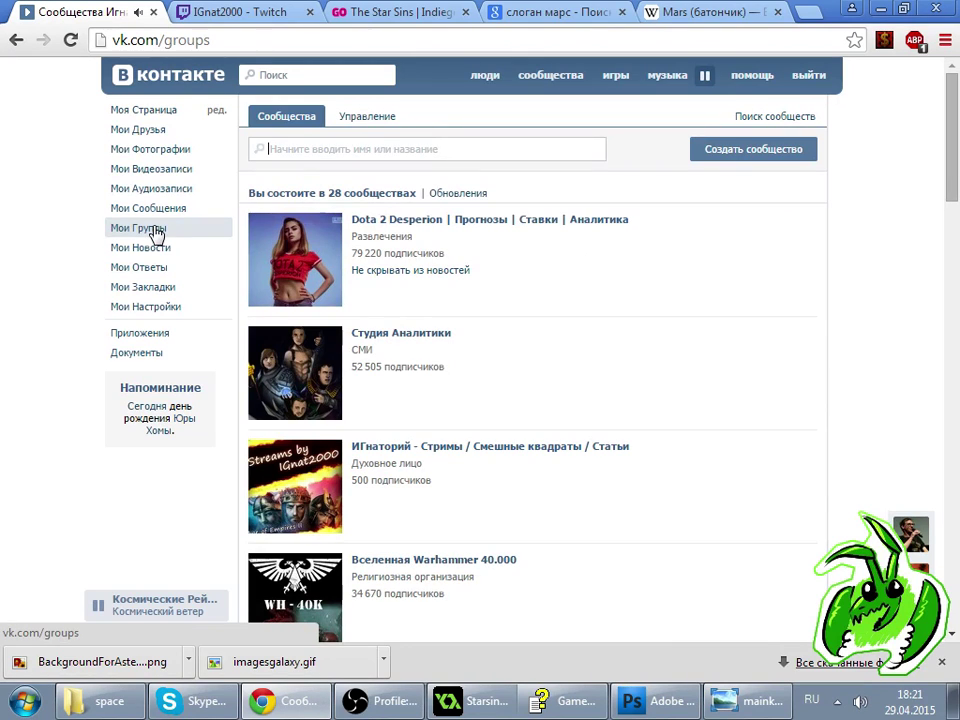
scroll(399, 400, "down", 15)
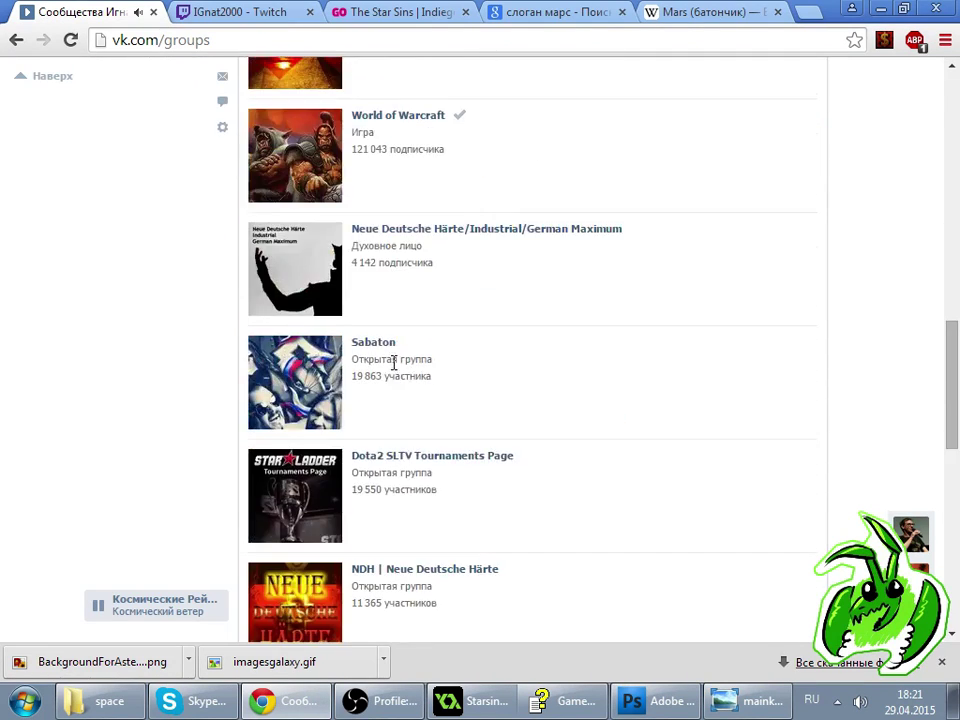
scroll(395, 362, "down", 13)
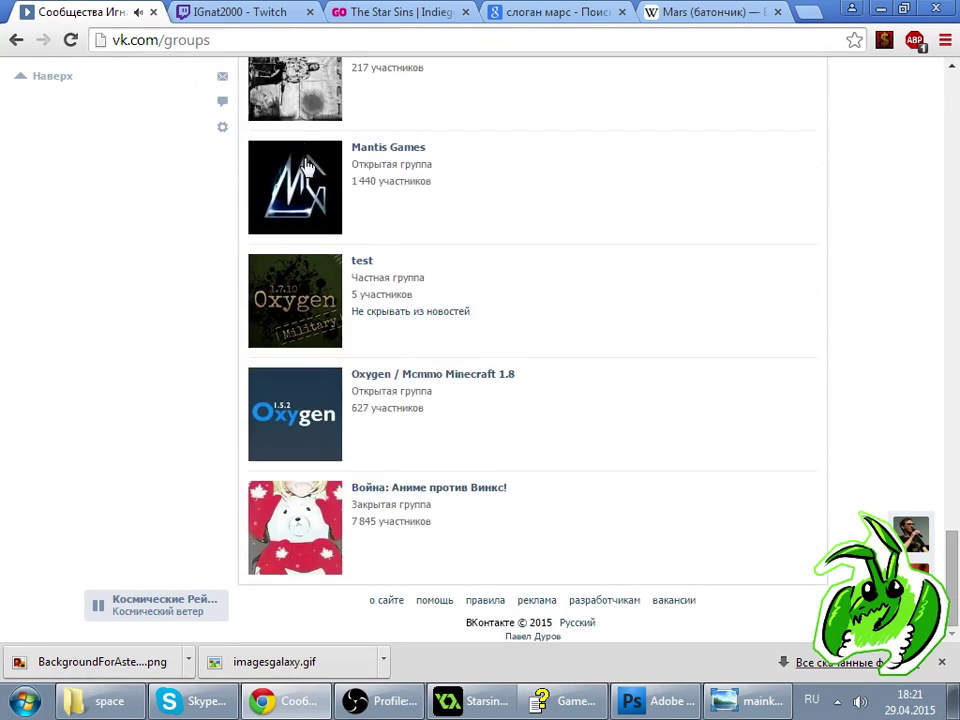
left_click(292, 190)
- Find the blue-haired character drawing on the Mantis Games wall and open its original image in a new tab
scroll(311, 219, "down", 5)
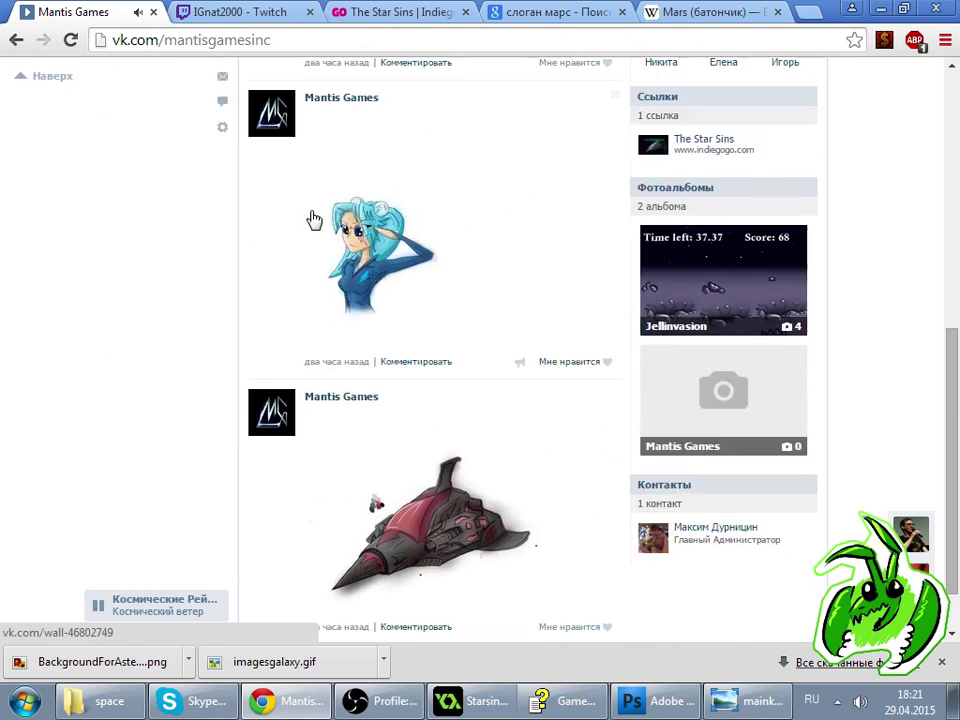
scroll(402, 256, "down", 1)
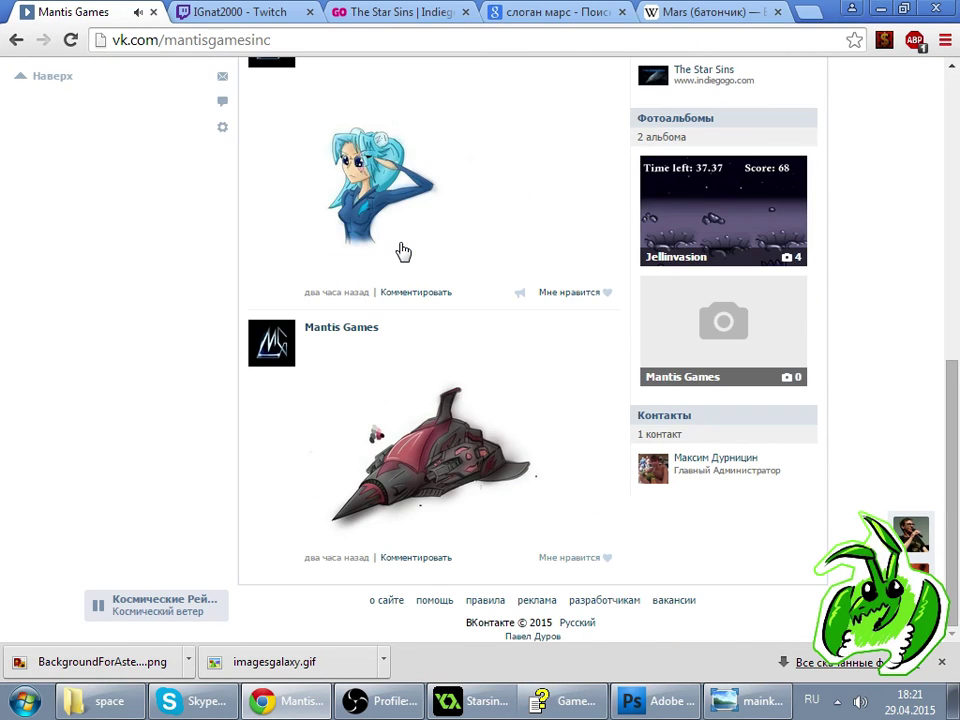
left_click(370, 174)
scroll(535, 422, "down", 2)
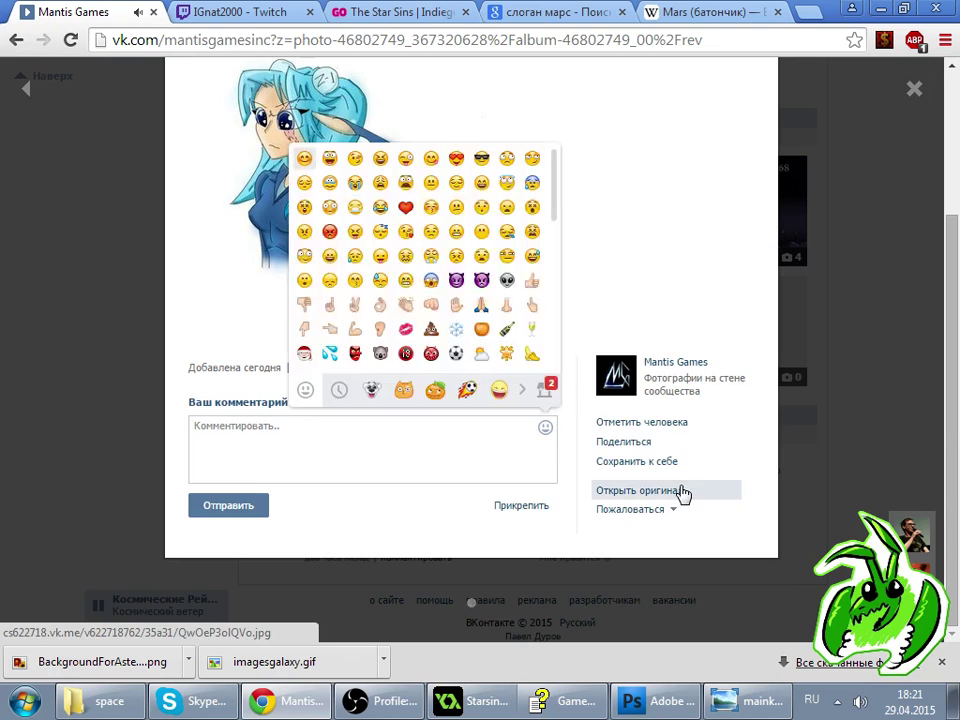
left_click(683, 491)
- Copy the blue-haired character image's address and send it to the Skype group chat
left_click(274, 40)
key("ctrl+c")
left_click(80, 237)
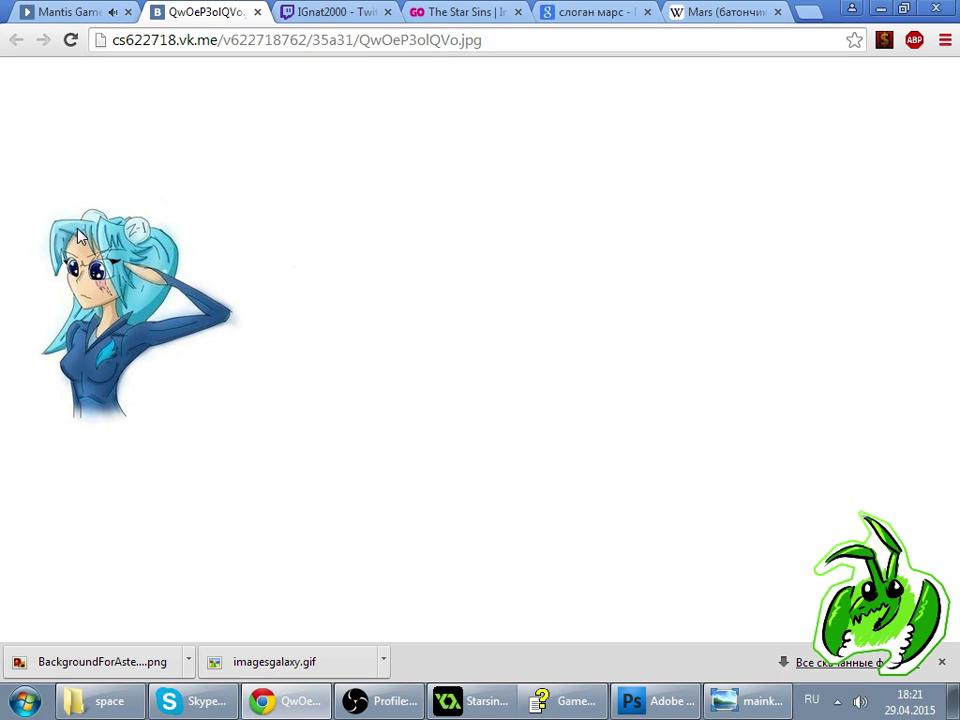
left_click(196, 700)
key("ctrl+v")
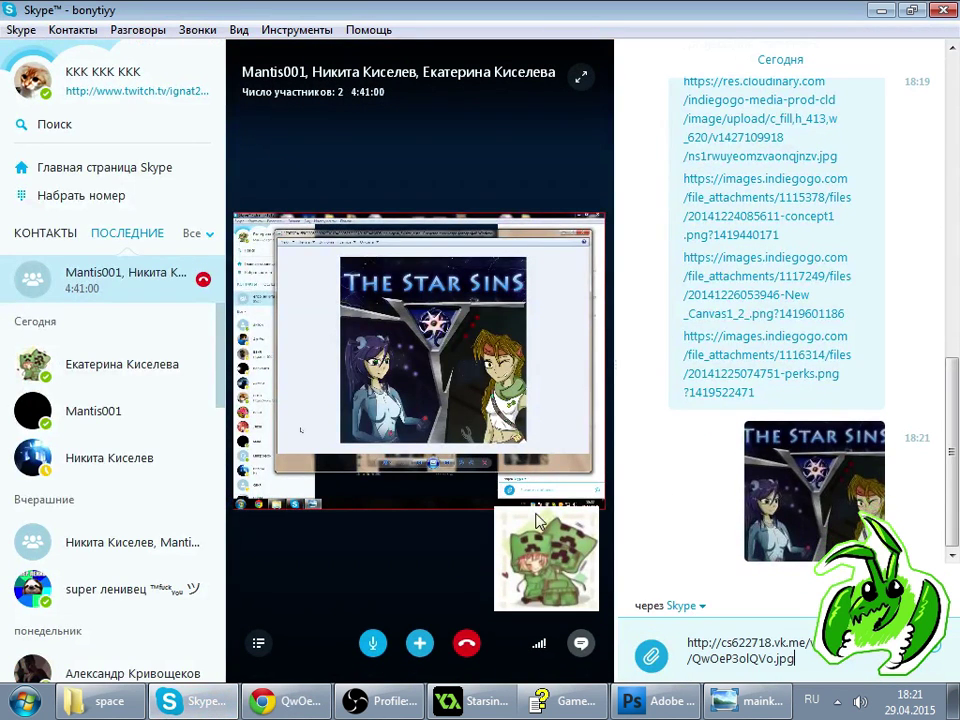
key("Return")
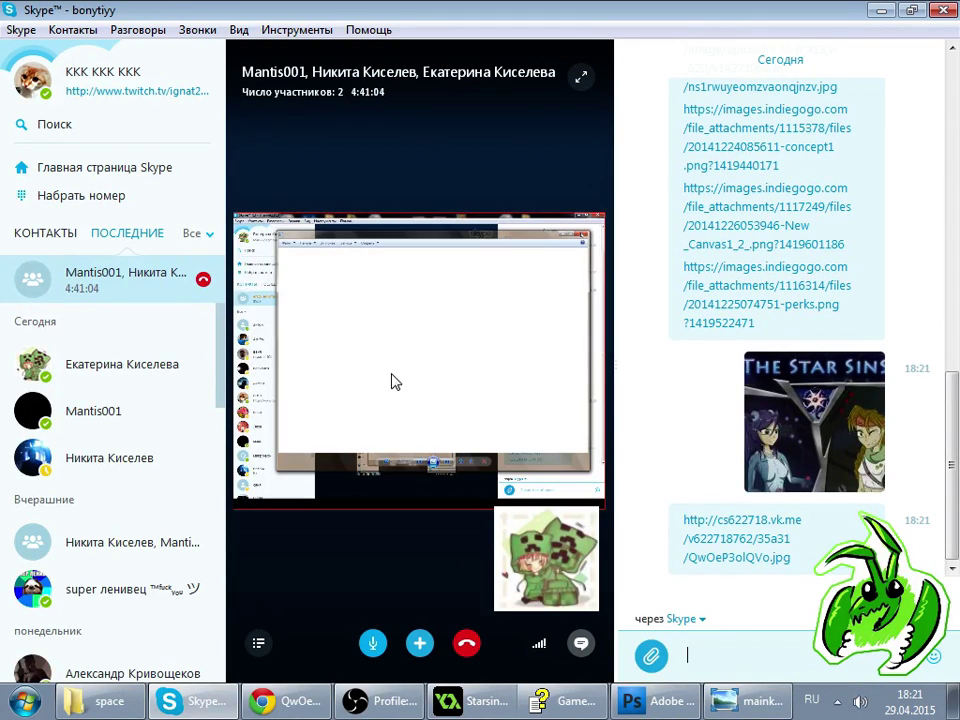
- Close the blue-haired character's image tab and photo viewer in Chrome and return to the Mantis Games wall
key("alt+Tab")
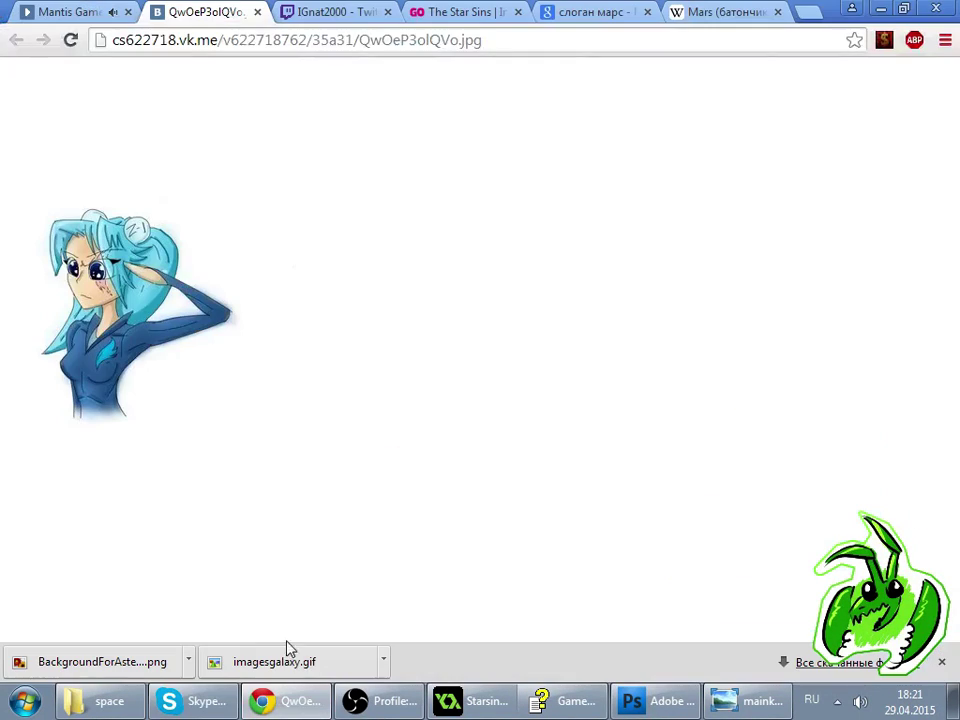
middle_click(180, 10)
left_click(879, 358)
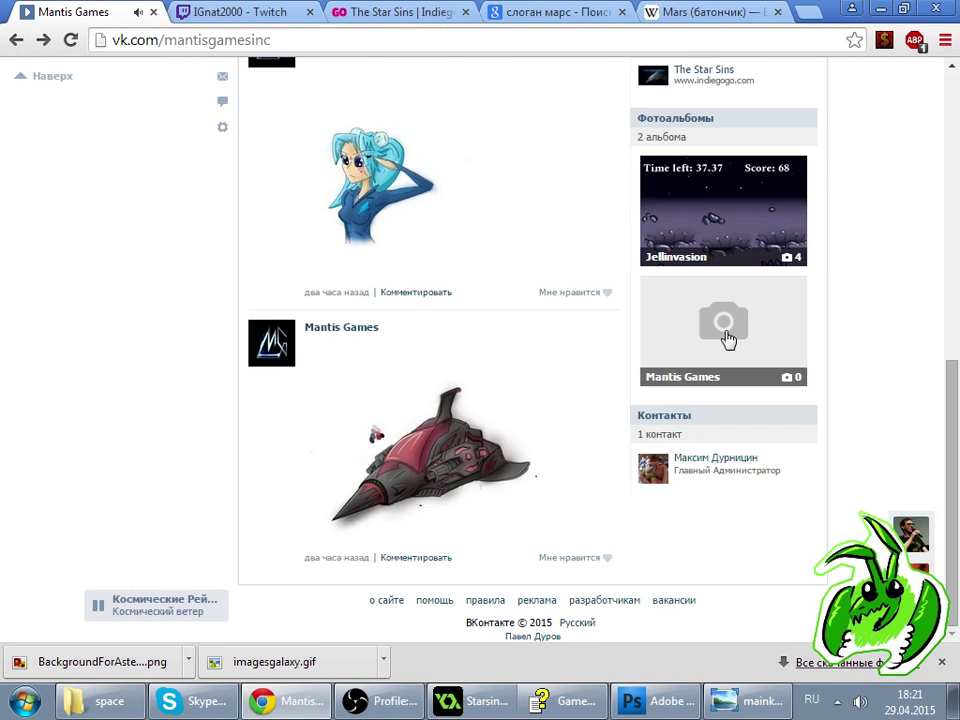
scroll(566, 367, "up", 4)
scroll(566, 367, "down", 4)
left_click(300, 10)
left_click(71, 14)
- Switch to Skype, view the participant's shared screen at full size, restore it and return to Chrome
key("alt+Tab")
double_click(367, 472)
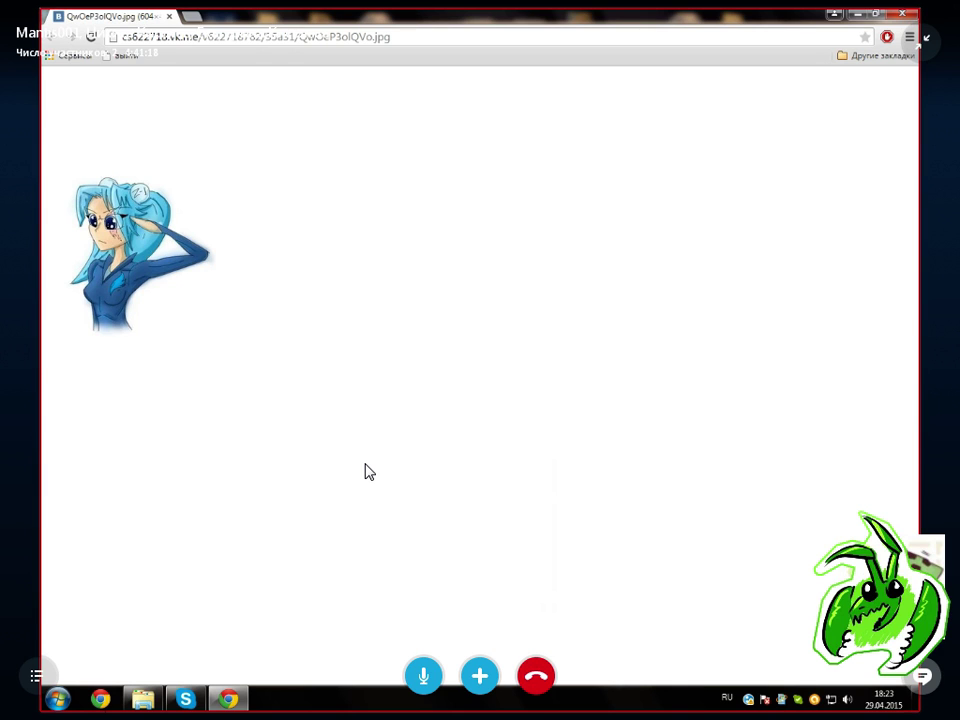
double_click(367, 472)
key("alt+Tab")
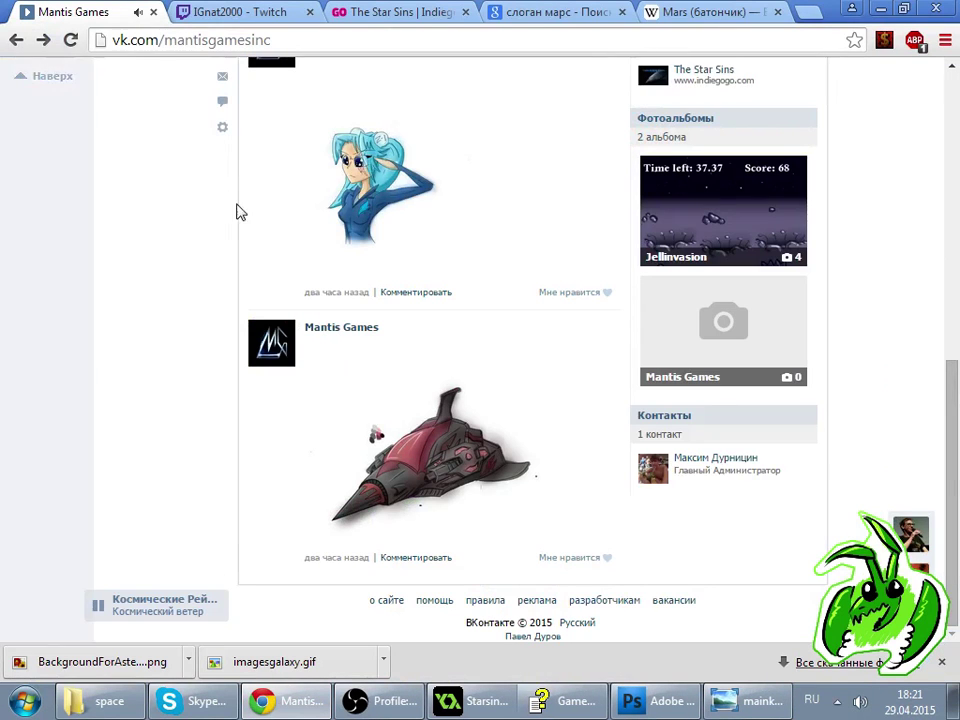
- Open the black and red spaceship drawing from the Mantis Games wall and show its original image in a new tab
left_click(391, 468)
scroll(460, 450, "down", 2)
left_click(598, 483)
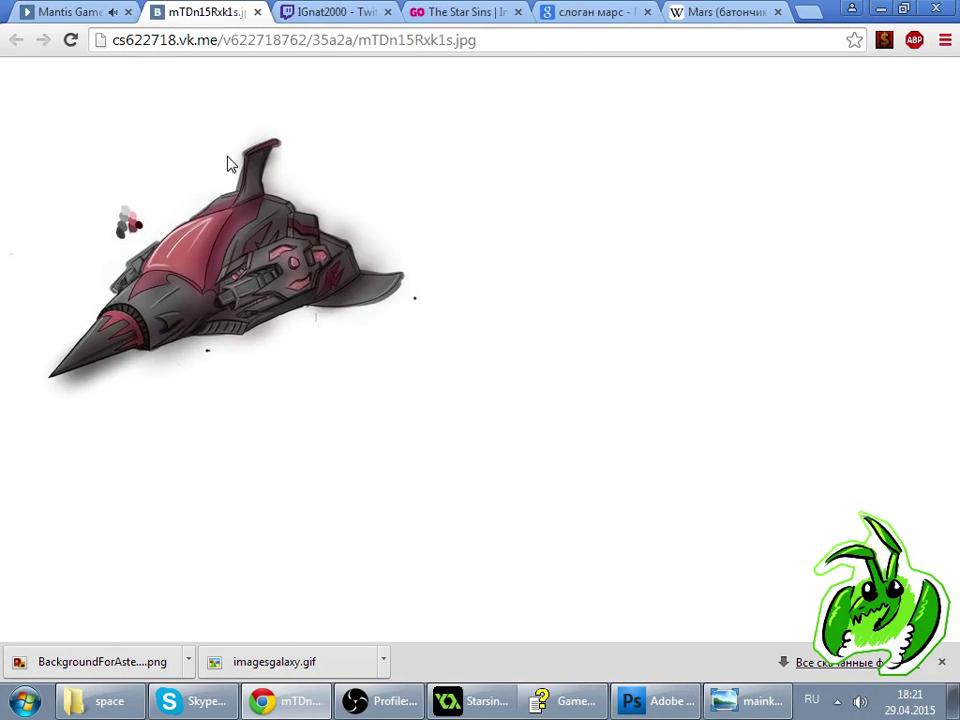
- Copy the spaceship image's address and send it to the Skype group chat
left_click(229, 38)
key("ctrl+c")
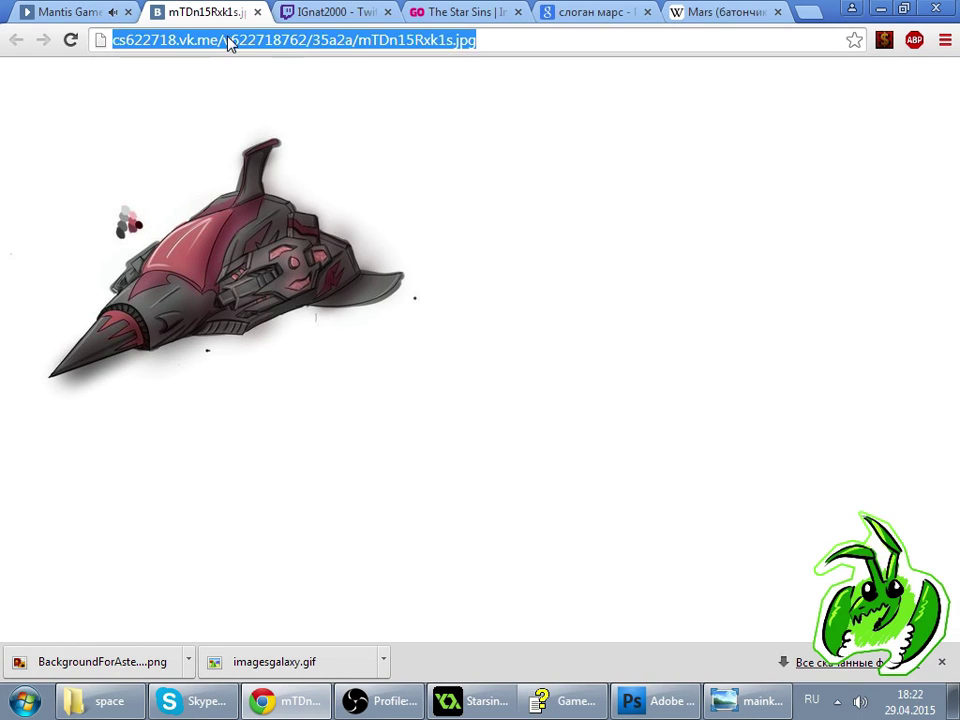
left_click(216, 692)
left_click(737, 663)
key("ctrl+v")
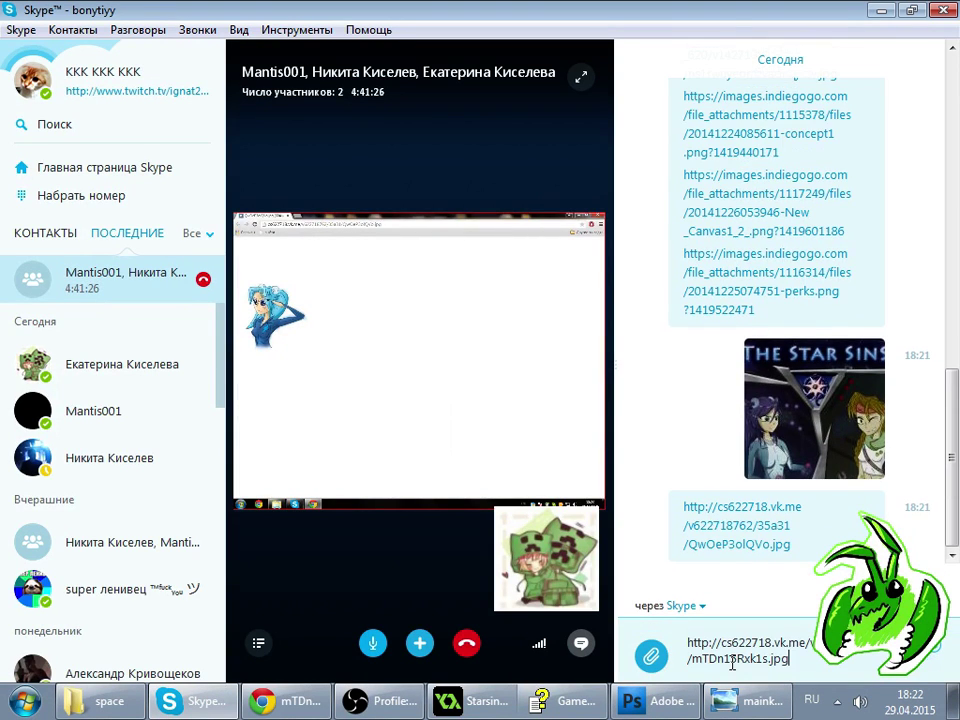
key("Return")
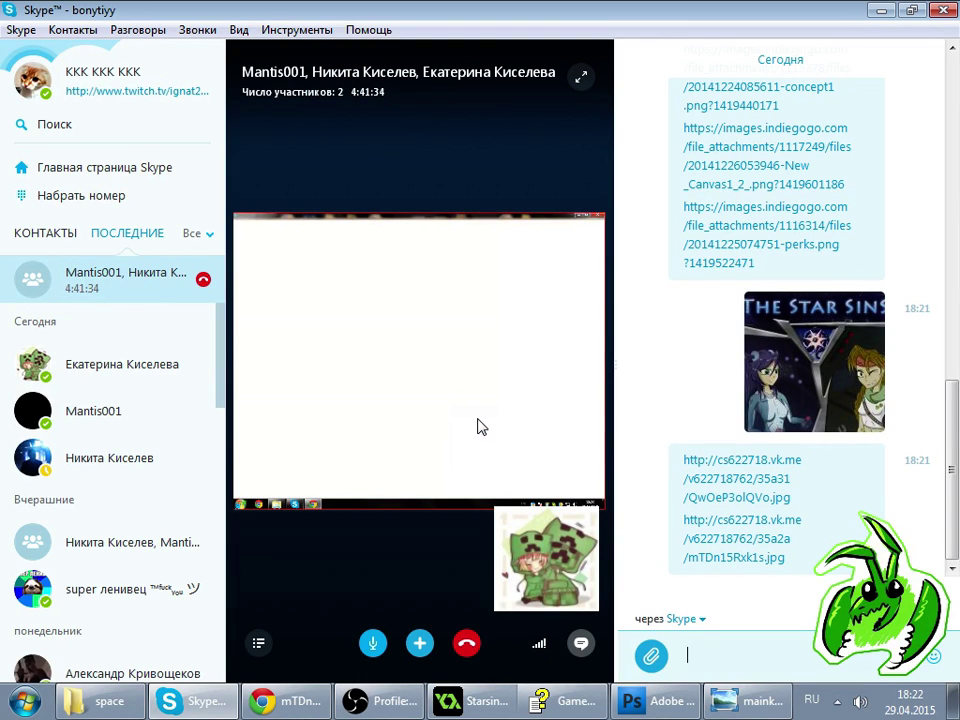
- Enlarge the call's shared screen to check the spaceship image there, restore it and switch back to Chrome
double_click(481, 427)
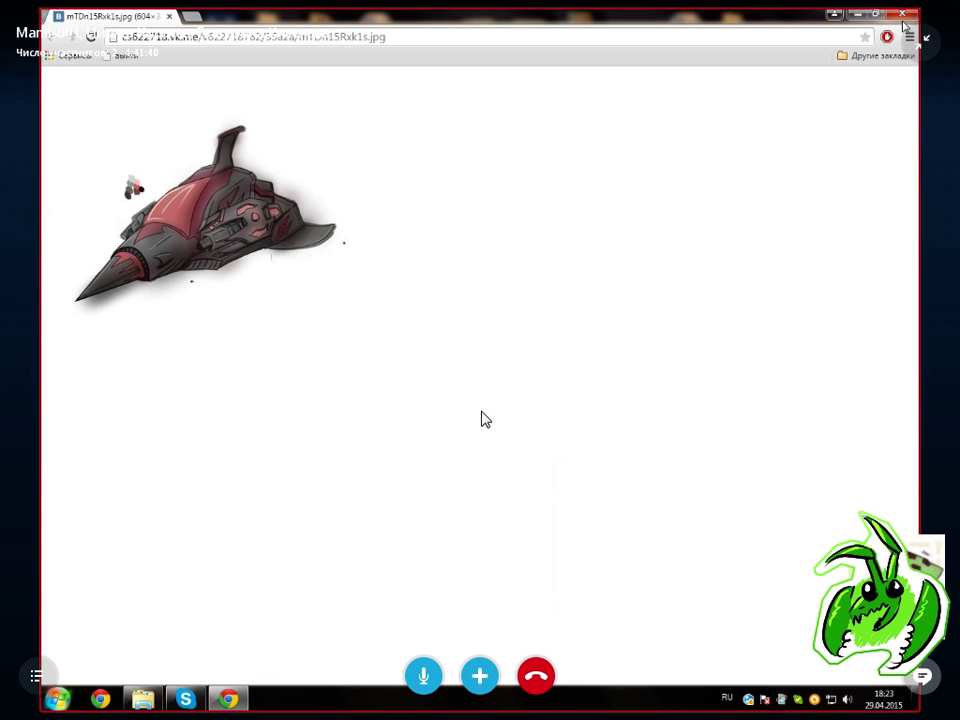
double_click(486, 419)
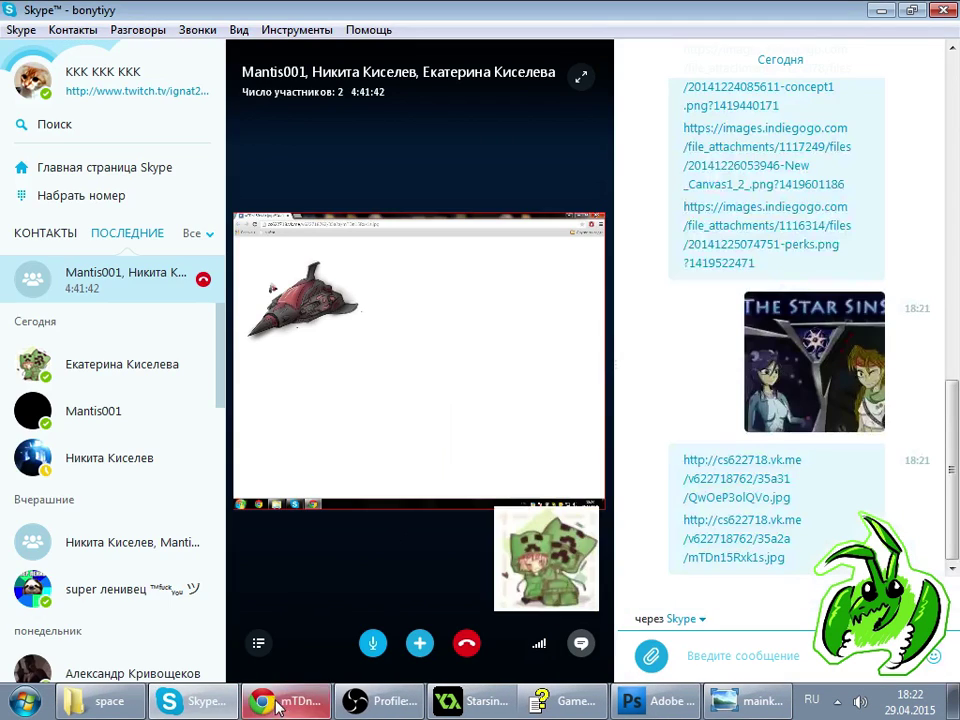
key("alt+Tab")
- Close the spaceship's image tab and its photo viewer on the Mantis Games page
left_click(297, 40)
middle_click(210, 12)
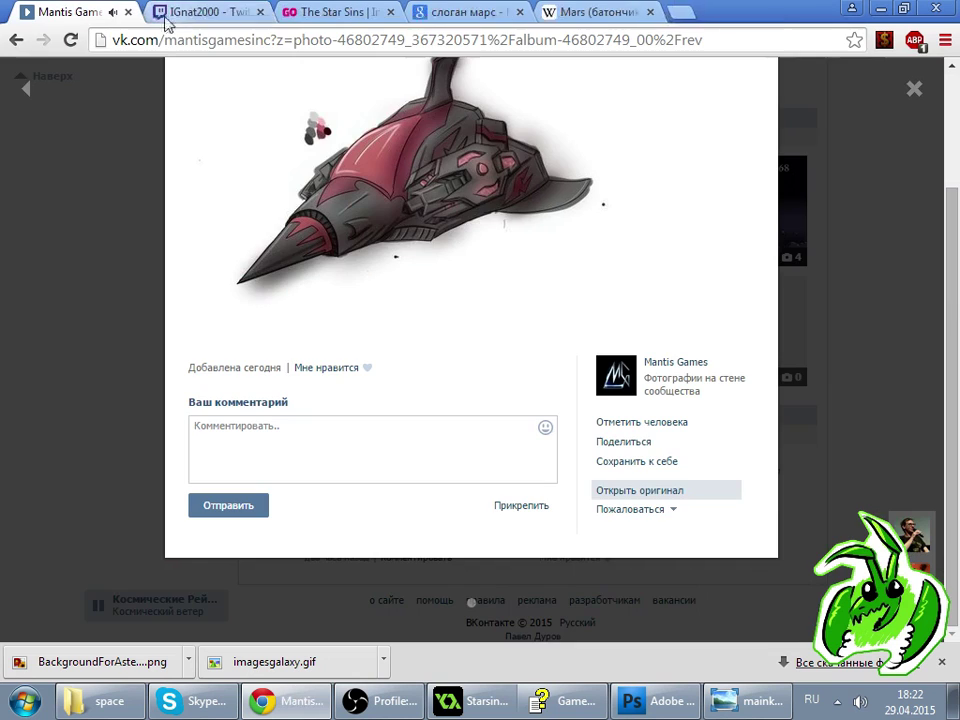
left_click(866, 342)
scroll(815, 338, "up", 2)
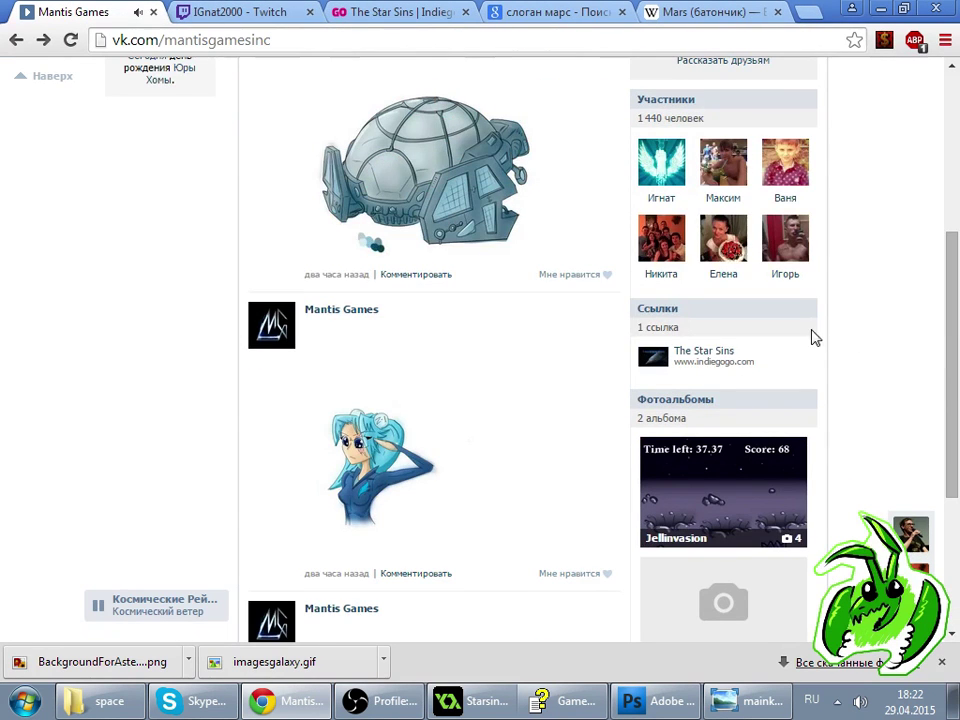
- Check the viewer list on the Twitch channel page and return to the chat
left_click(207, 10)
left_click(703, 612)
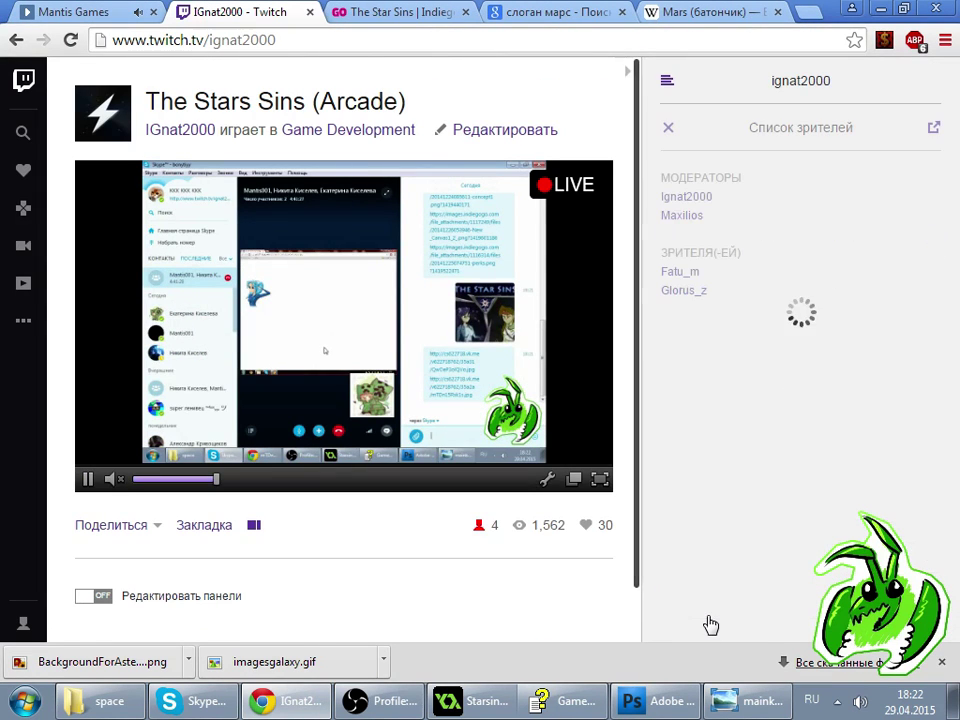
left_click(668, 129)
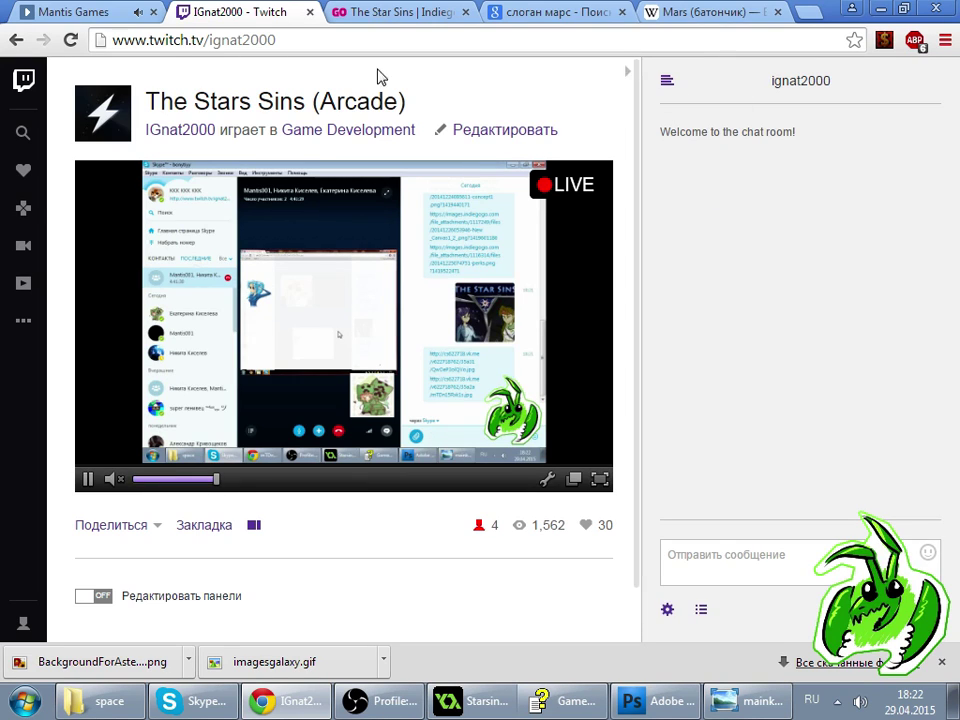
- Open the Jellinvasion album on the Mantis Games page and show the second screenshot's original image in a new tab
left_click(128, 11)
scroll(360, 220, "down", 3)
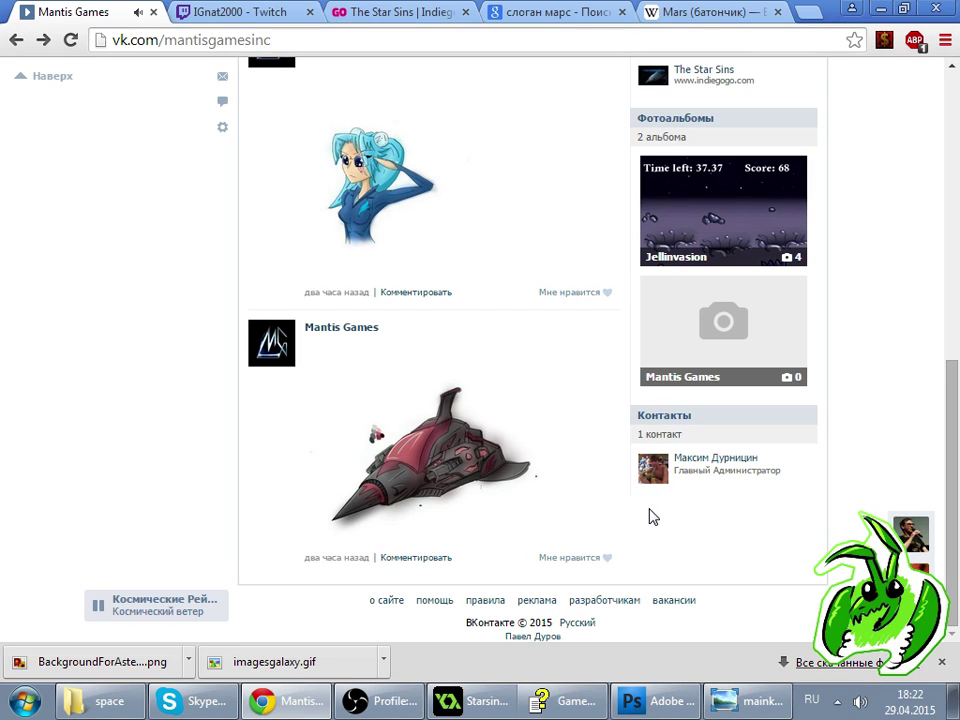
scroll(640, 460, "up", 8)
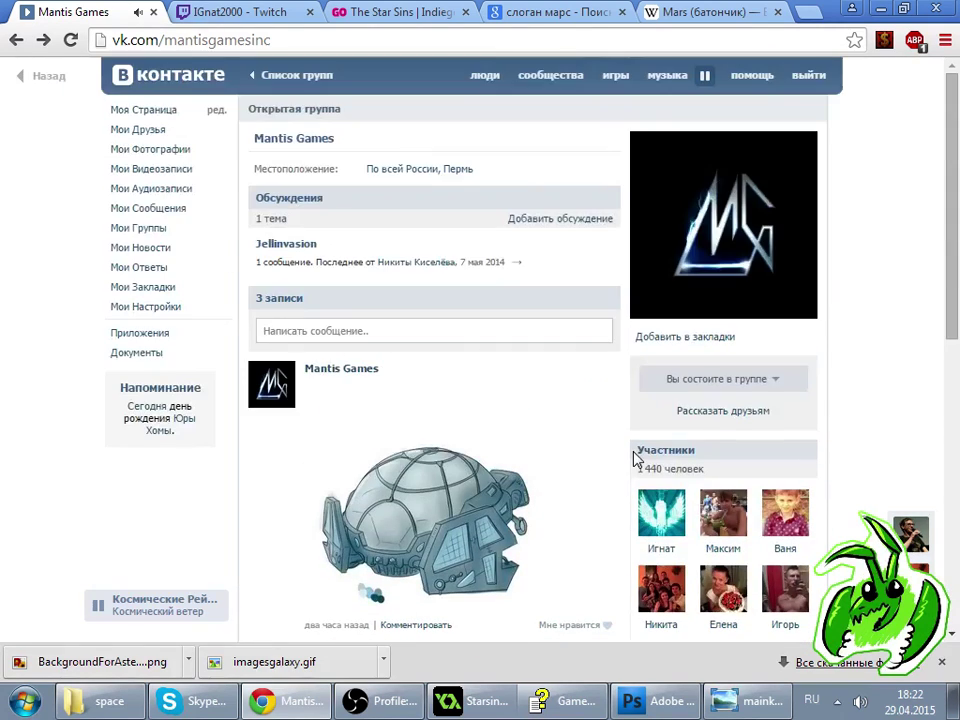
scroll(660, 430, "down", 8)
left_click(713, 217)
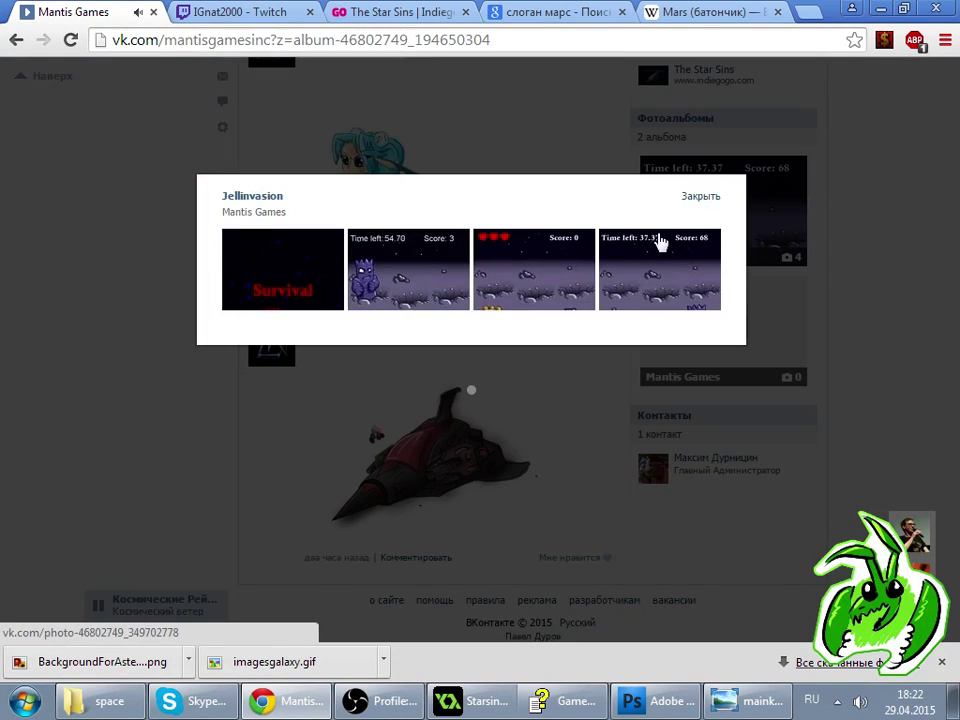
left_click(402, 273)
scroll(497, 315, "down", 3)
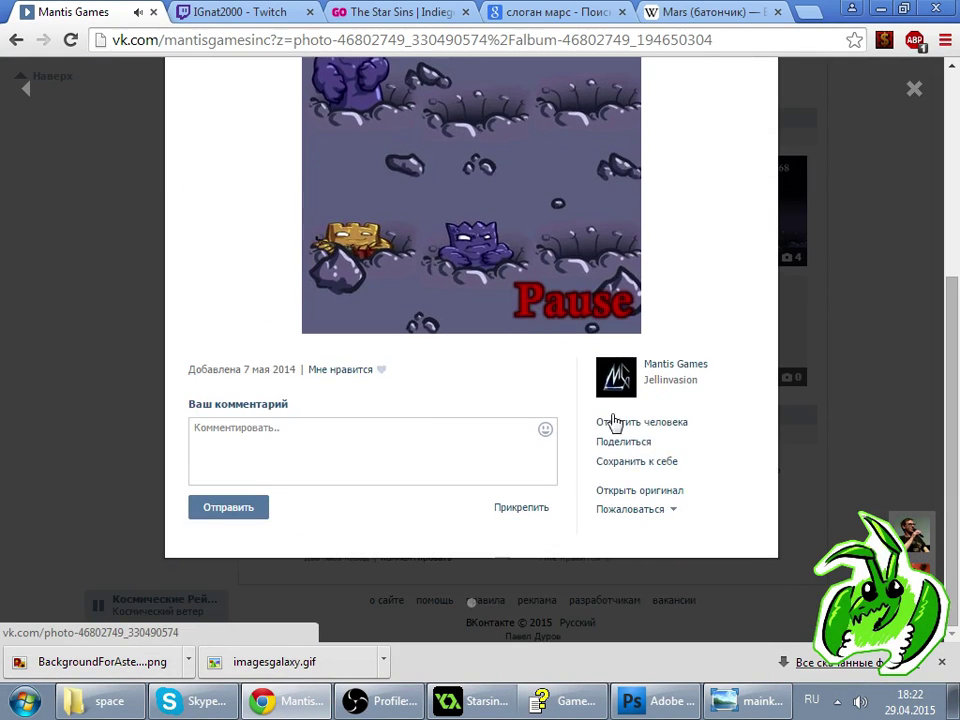
left_click(628, 491)
- Copy the Jellinvasion screenshot's address and send it to the Skype group chat
left_click(222, 40)
key("ctrl+c")
left_click(195, 701)
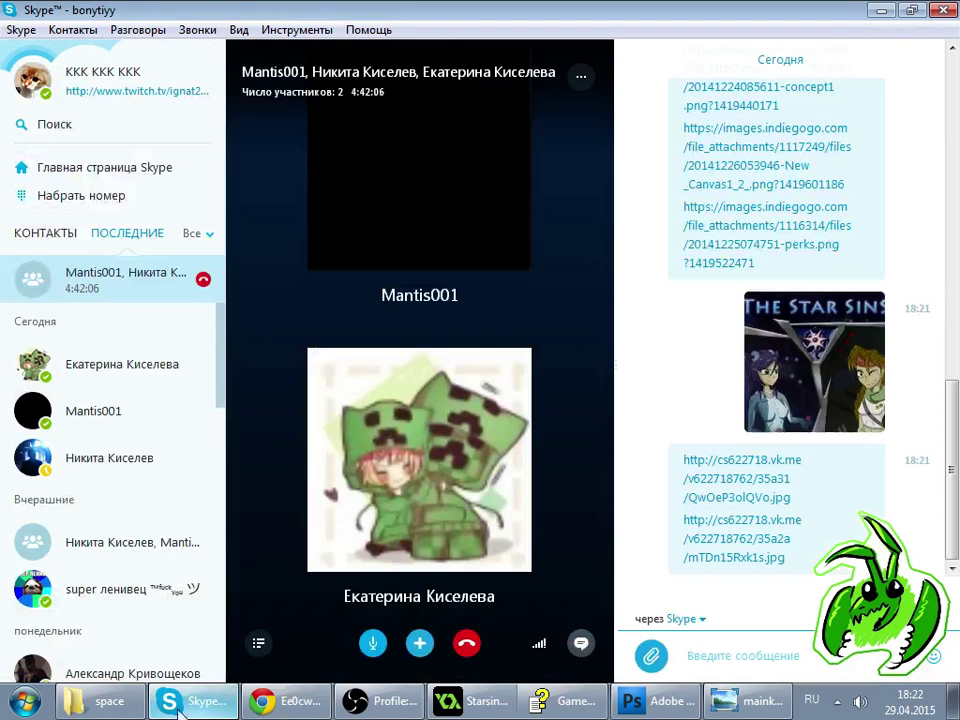
left_click(688, 657)
key("ctrl+v")
key("Return")
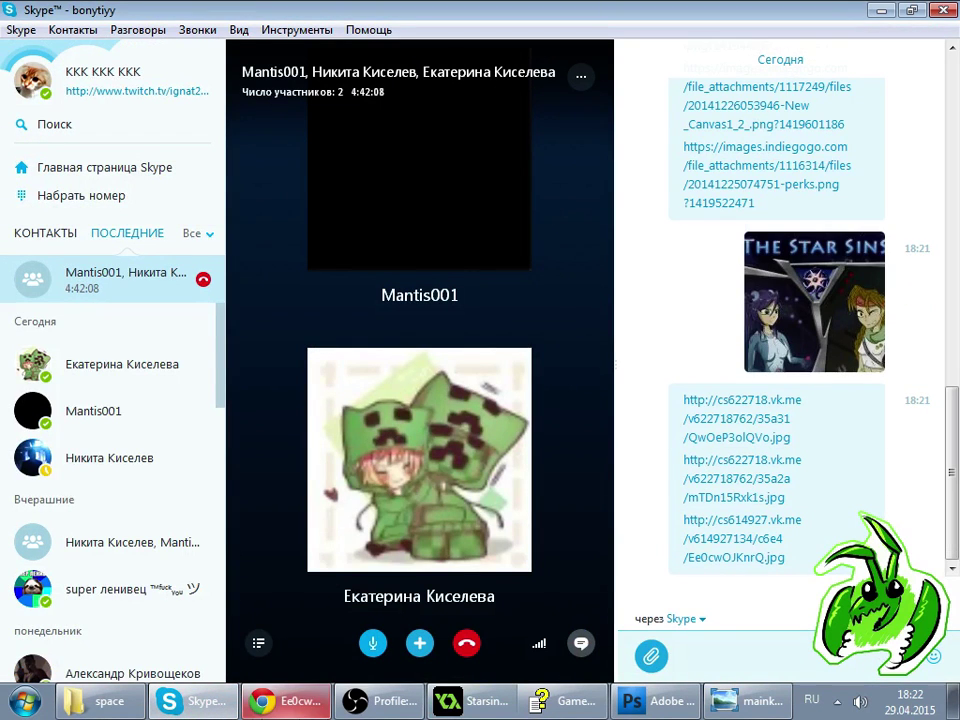
- Close the Jellinvasion image tab in Chrome and bring up the viewer list on the Twitch channel page
left_click(290, 703)
left_click(266, 315)
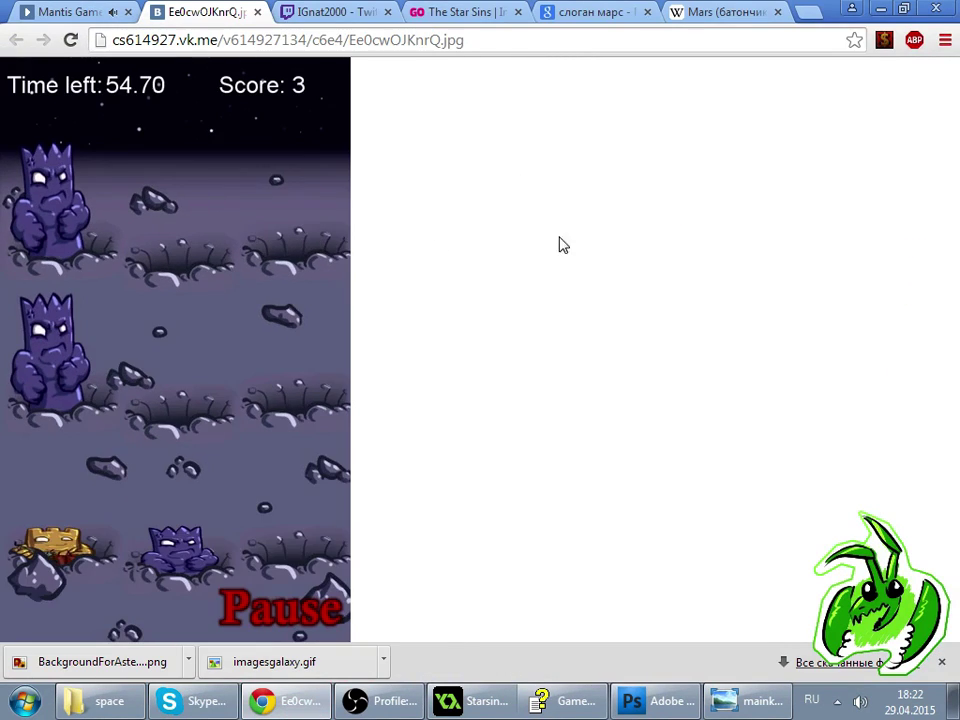
middle_click(235, 10)
left_click(235, 11)
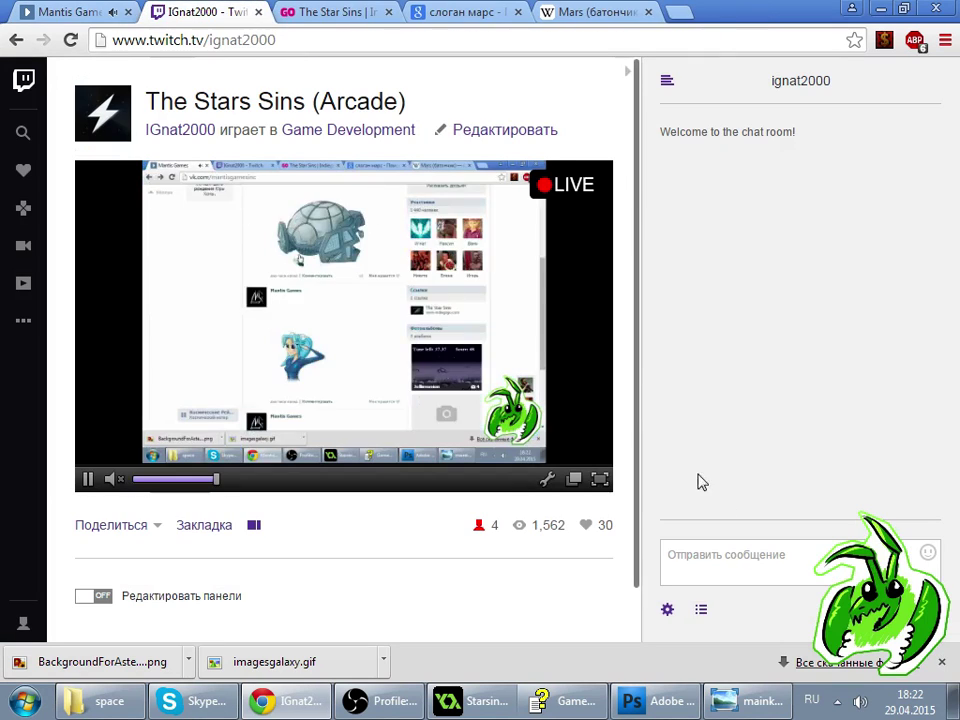
left_click(704, 611)
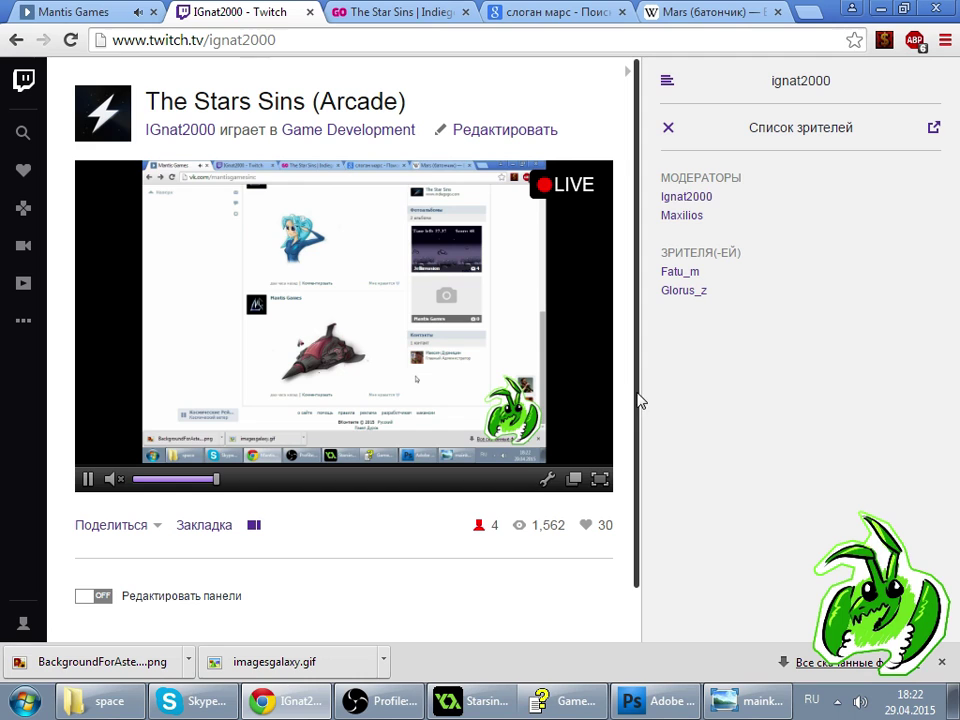
- Switch to the Starsins project in GameMaker and run the game
left_click(671, 701)
left_click(490, 700)
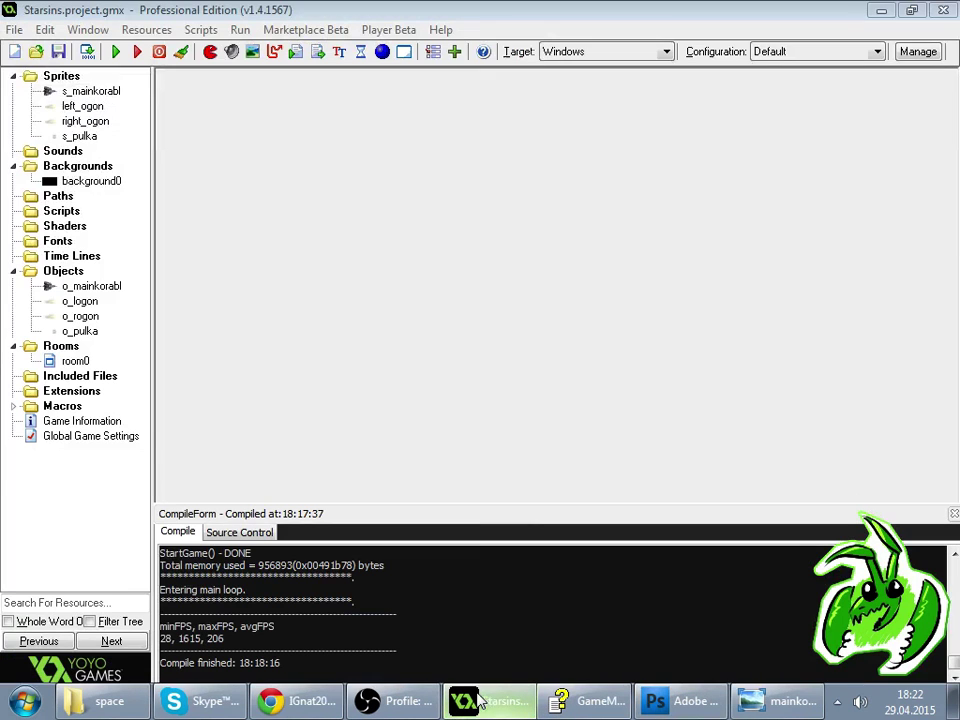
left_click(115, 52)
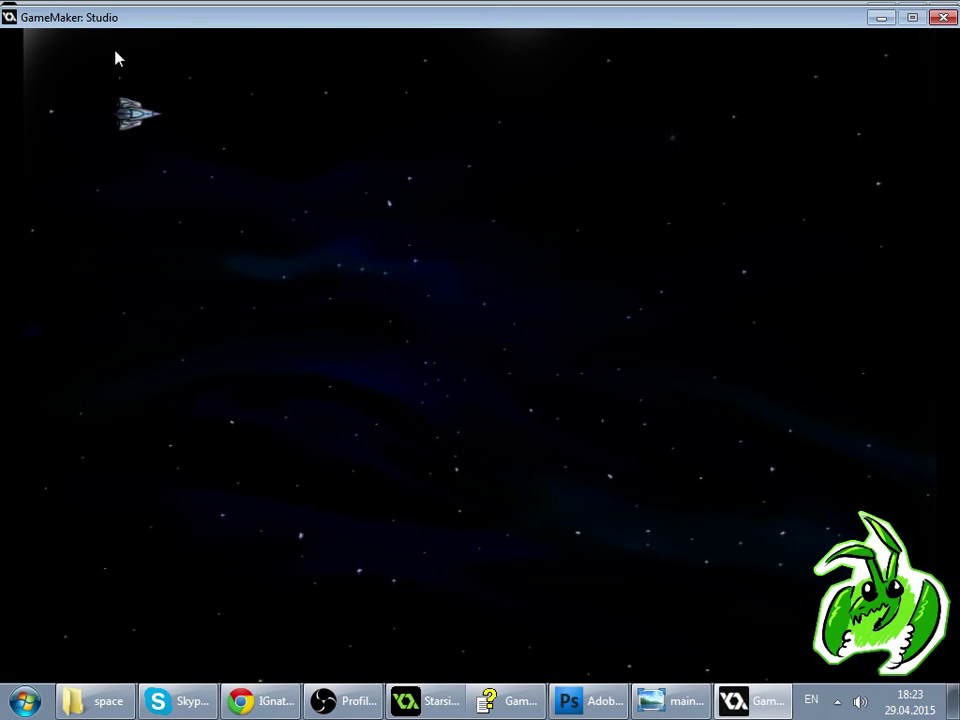
- Fly the ship around the space room, turning both ways and shooting, to test its steering, engine flames and bullets
key("Right")
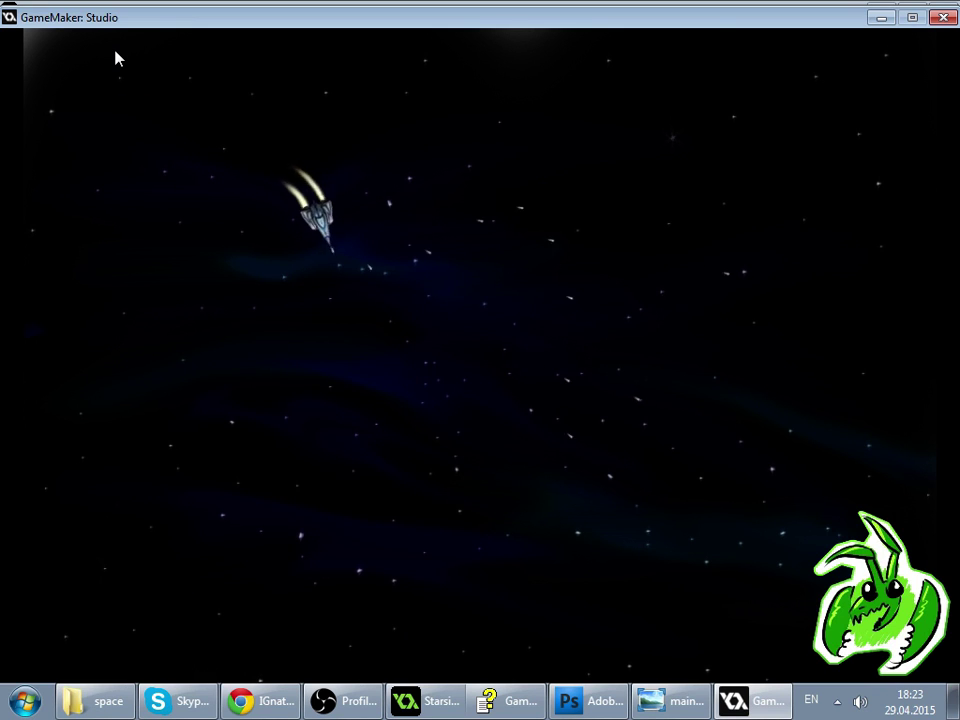
key("Left")
key("Right")
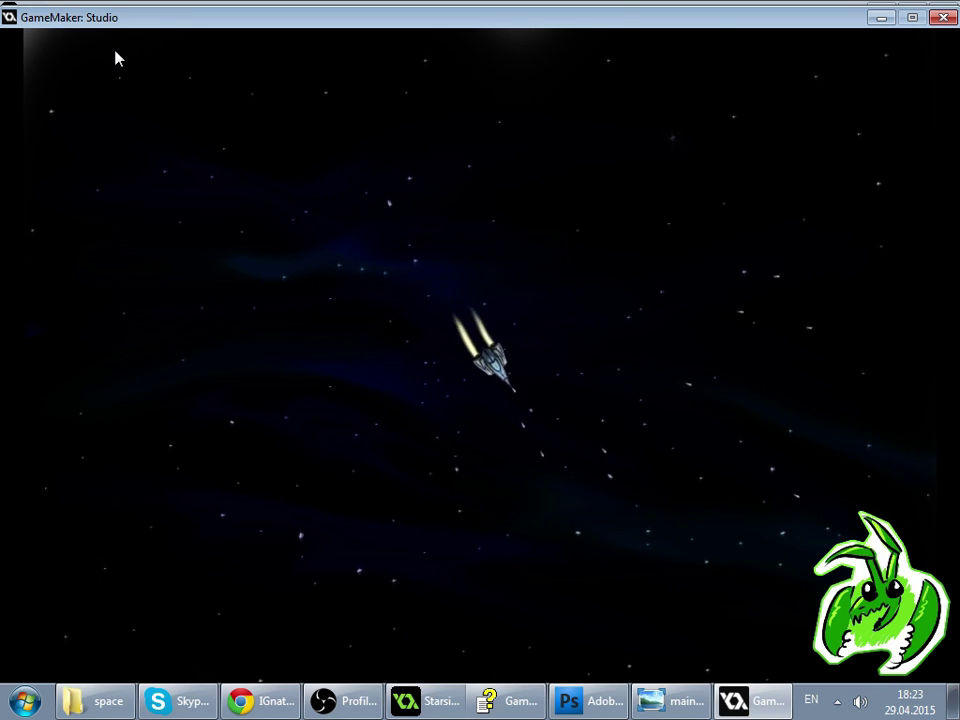
key("Left")
key("Left")
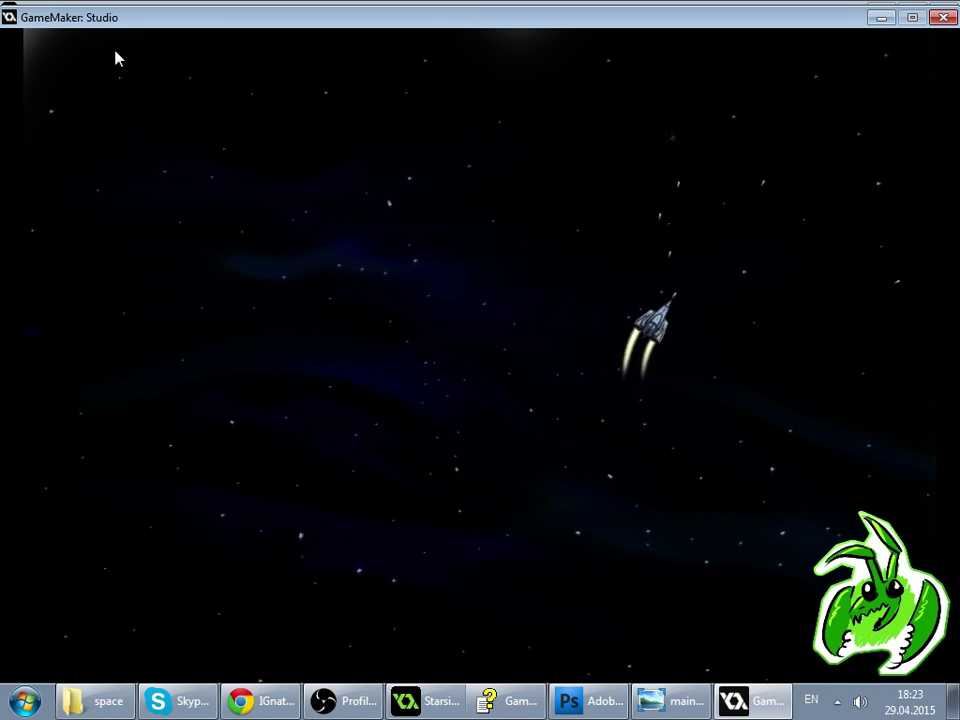
key("Right")
key("Right")
key("Left")
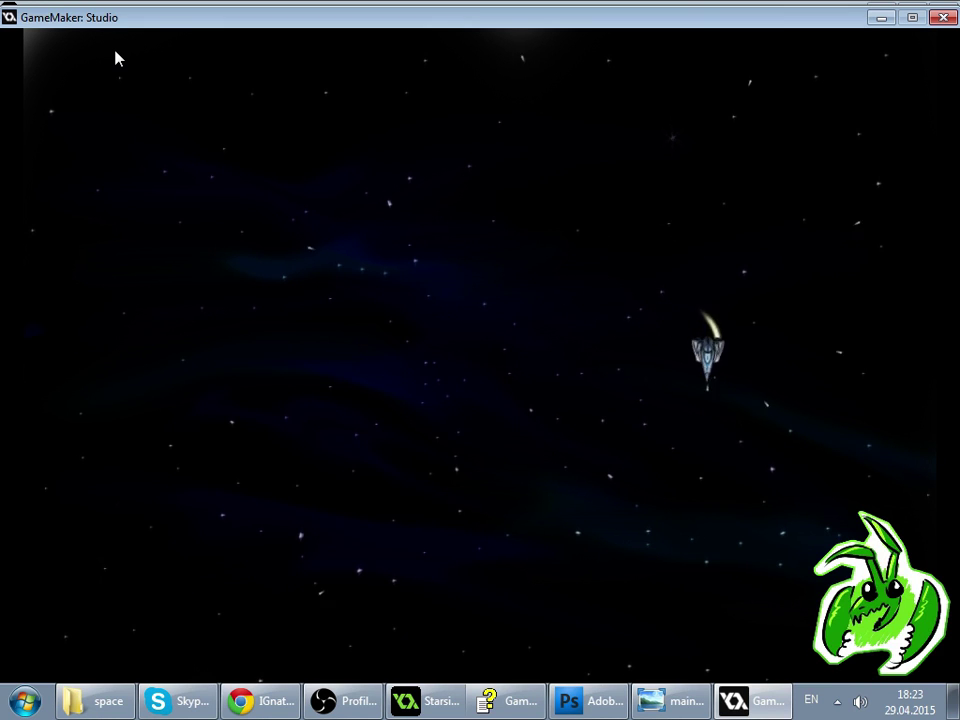
key("Right")
key("Up")
key("Right")
key("Left")
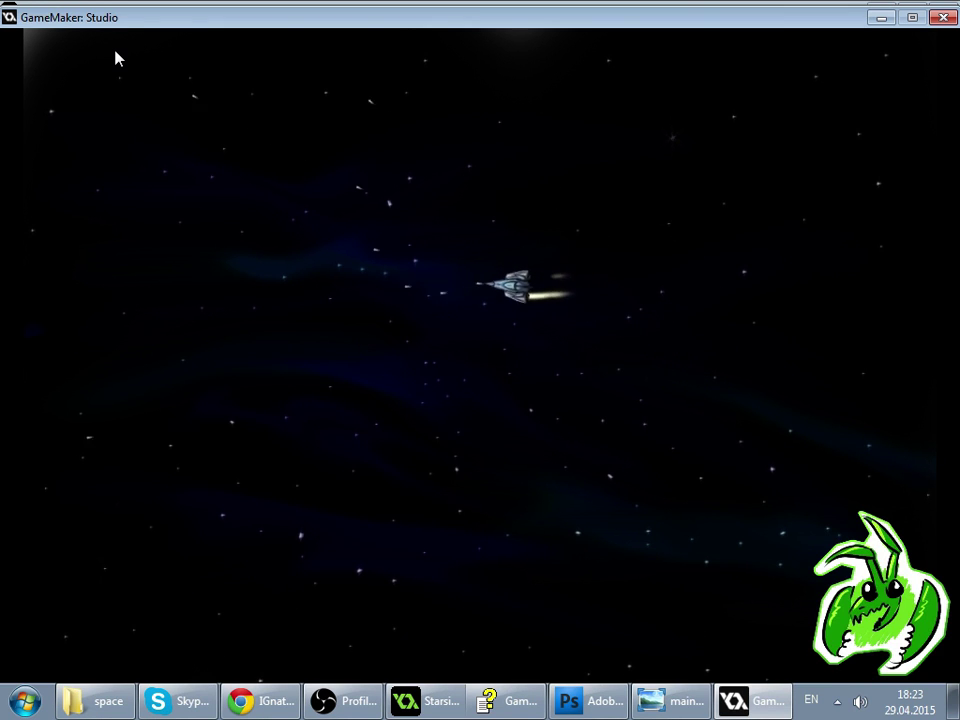
key("Left")
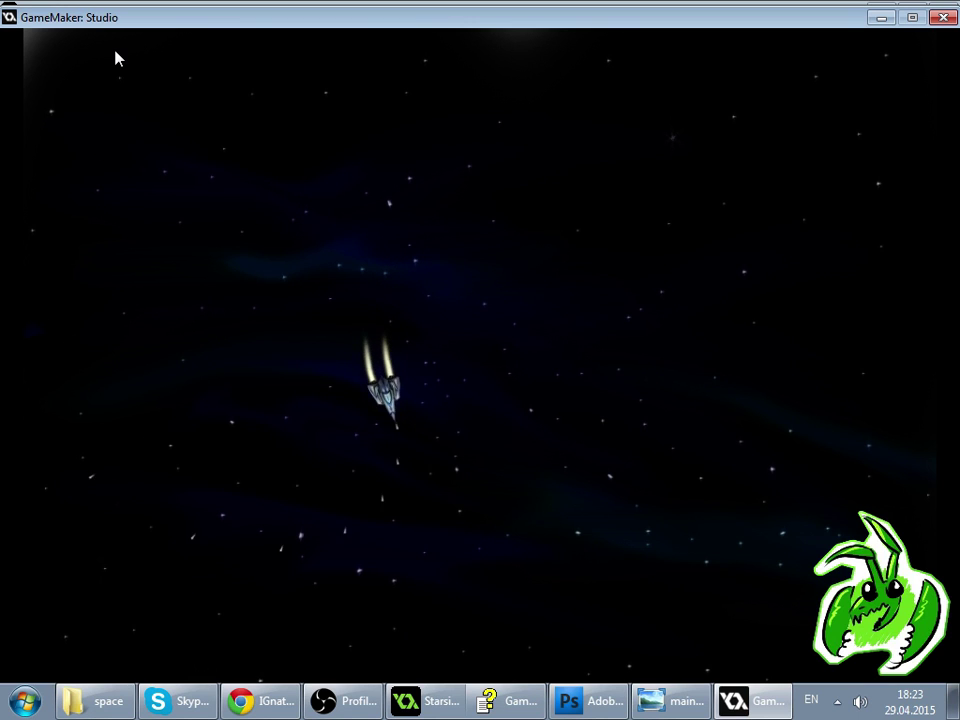
- Switch to Chrome and load deviantart.com in a new tab
left_click(255, 701)
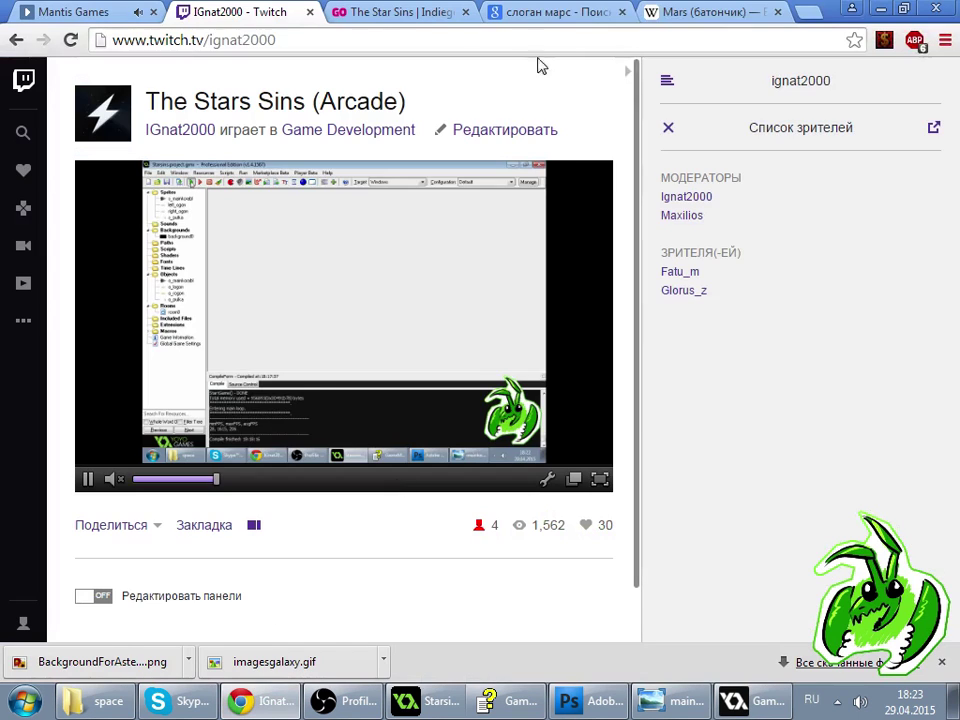
left_click(800, 10)
left_click(797, 10)
left_click(781, 11)
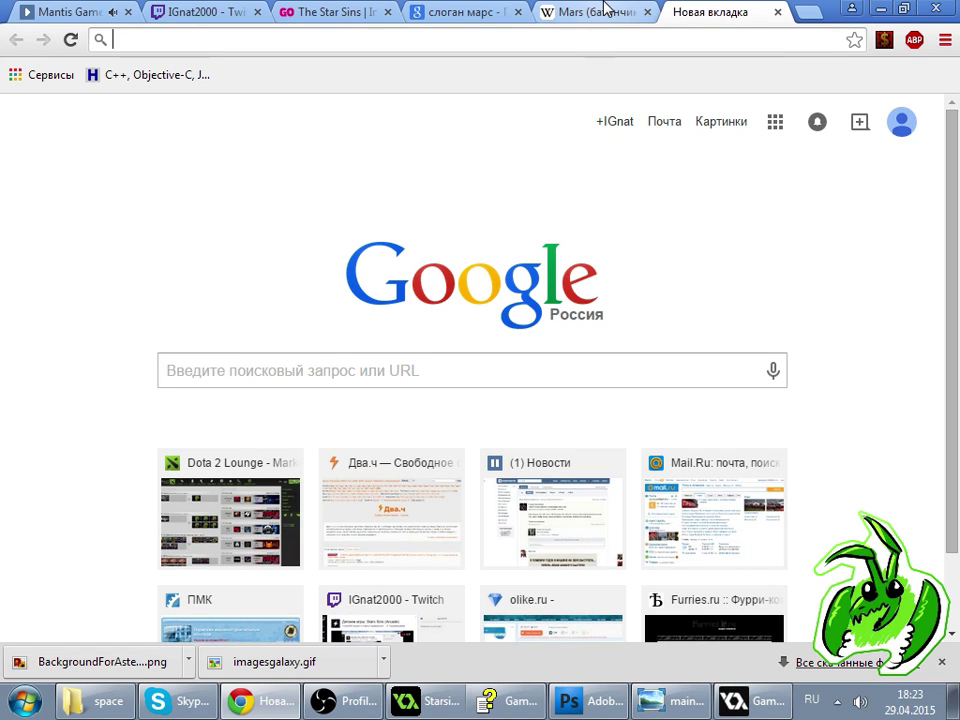
type("Deviantart.com")
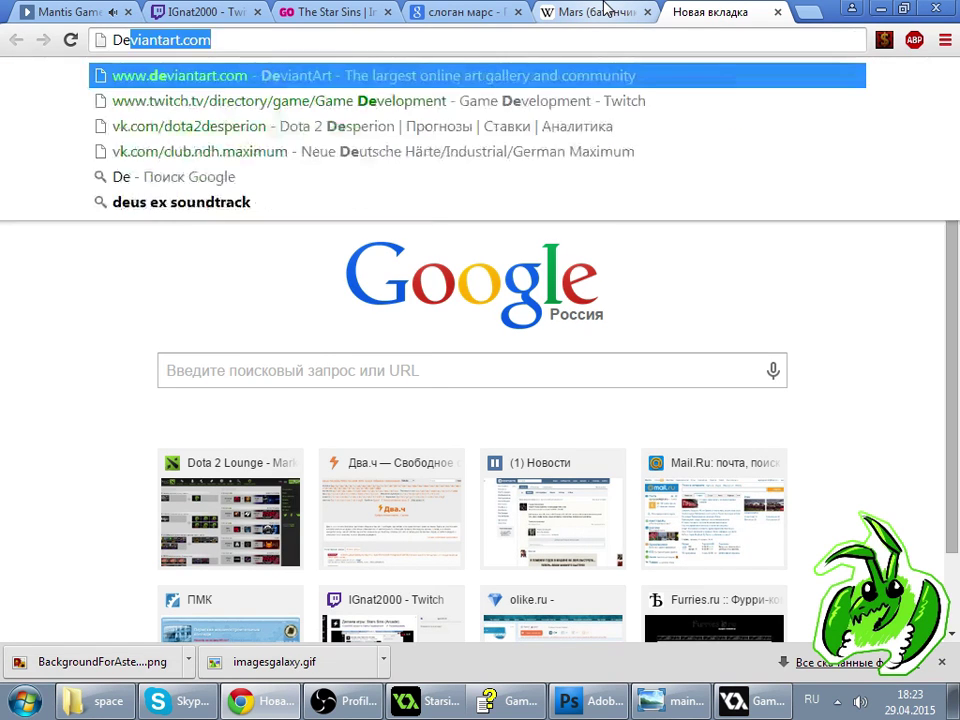
key("Return")
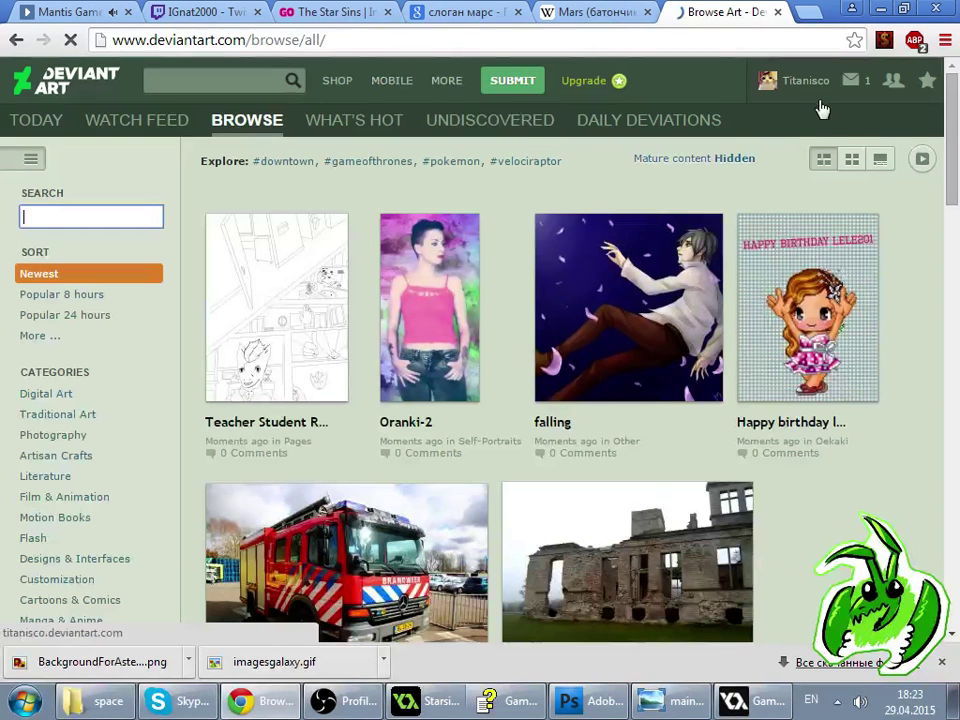
- Open the account's own DeviantArt profile page and share its link in the Skype group chat
left_click(815, 90)
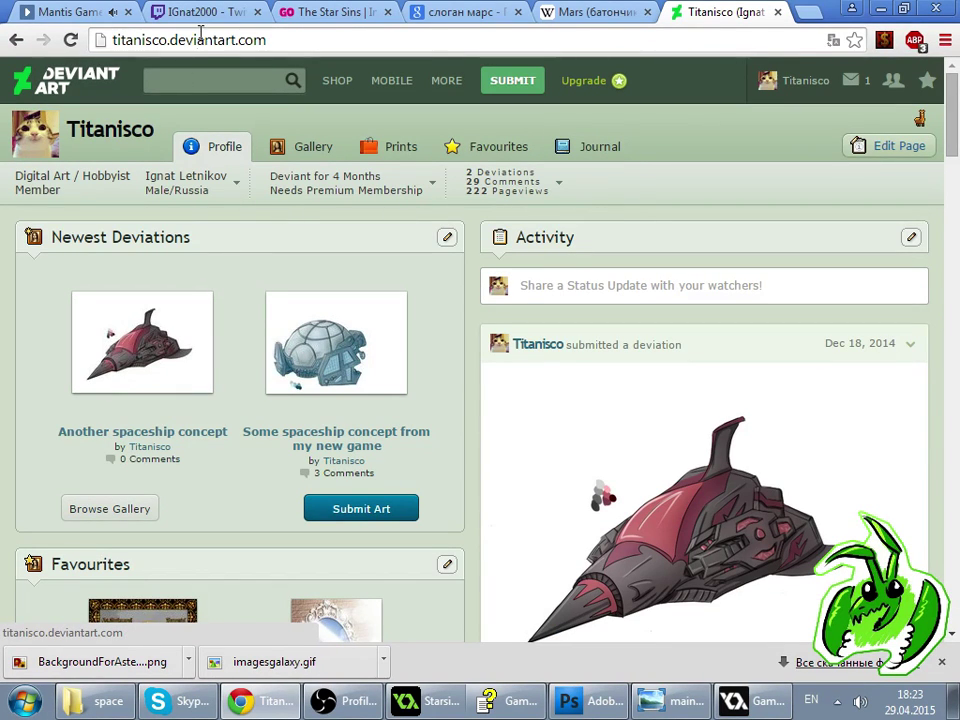
left_click(181, 701)
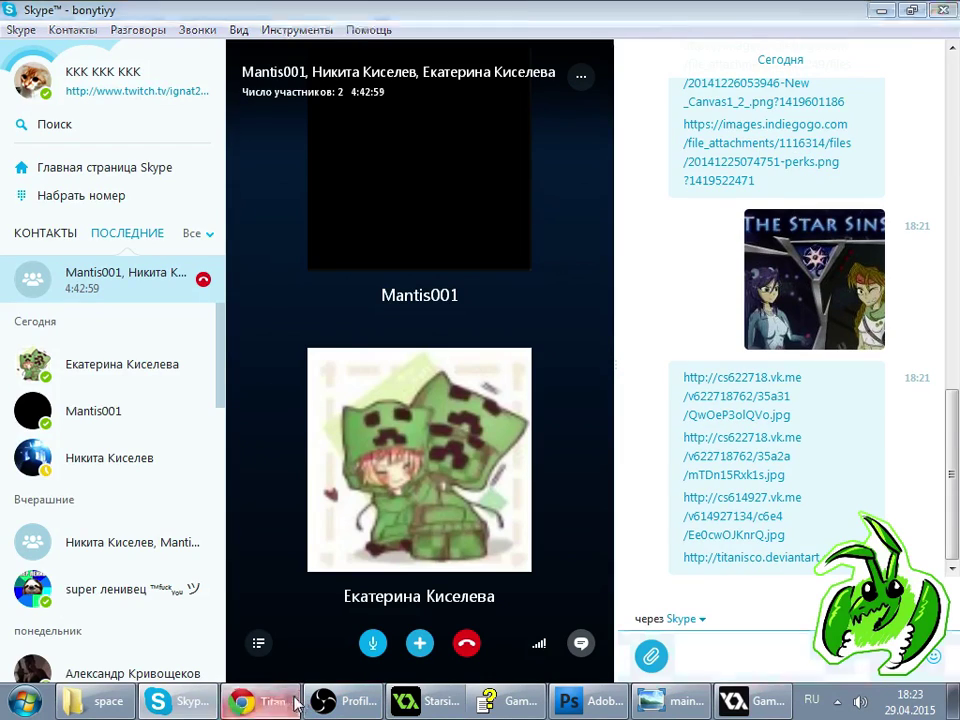
- Return to Chrome and look through the DeviantArt profile's favourites, submitted artwork, deviantID and comments
left_click(255, 701)
left_click(439, 369)
scroll(450, 377, "down", 15)
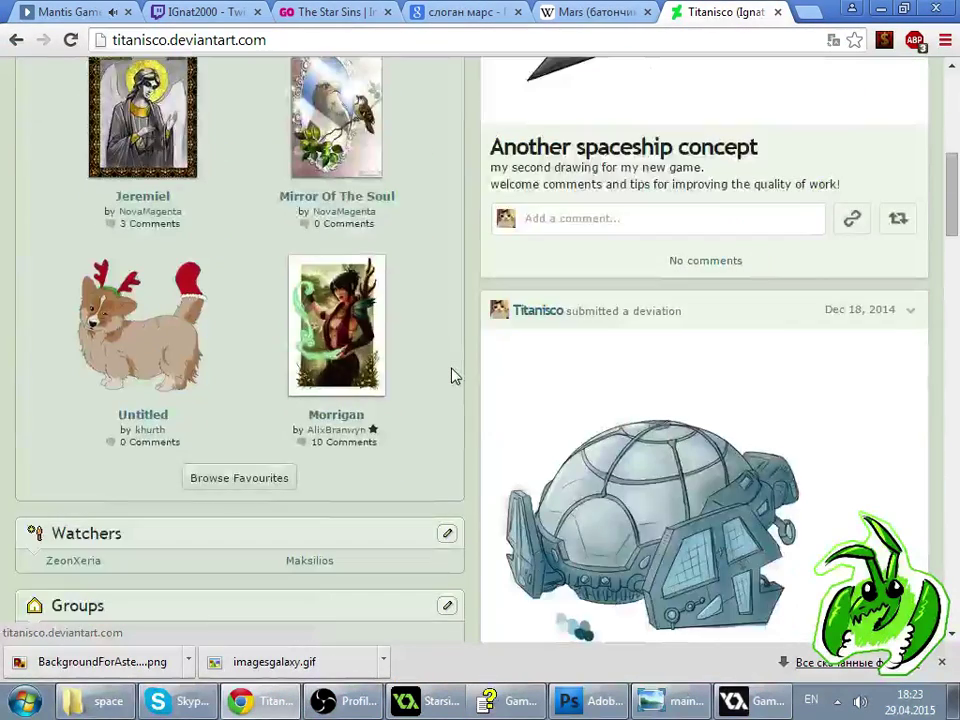
scroll(451, 376, "down", 6)
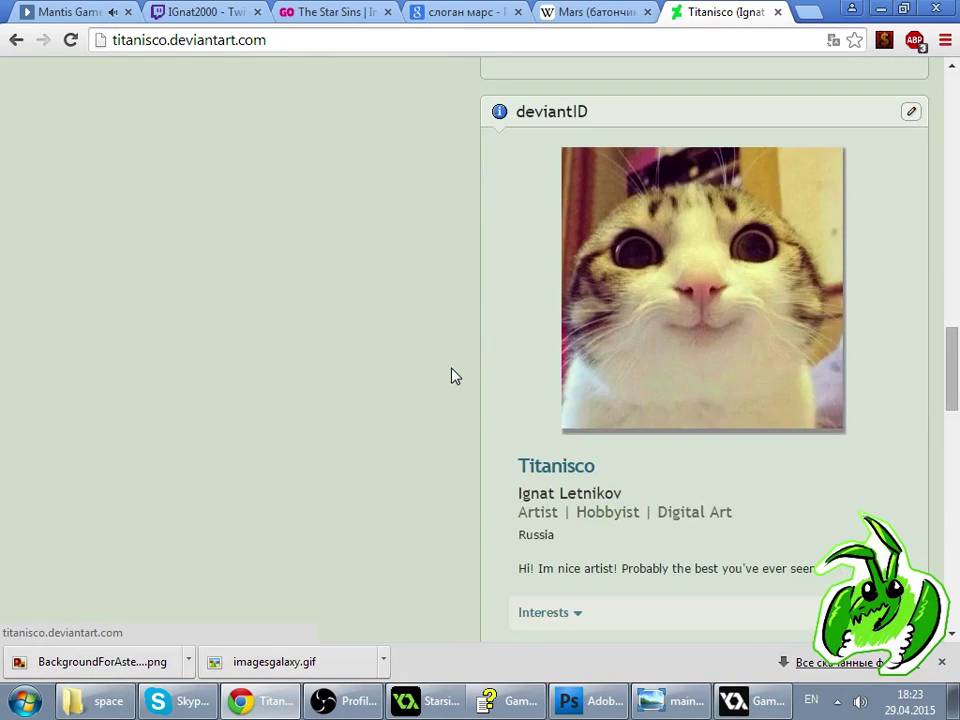
scroll(451, 376, "down", 2)
scroll(451, 376, "down", 15)
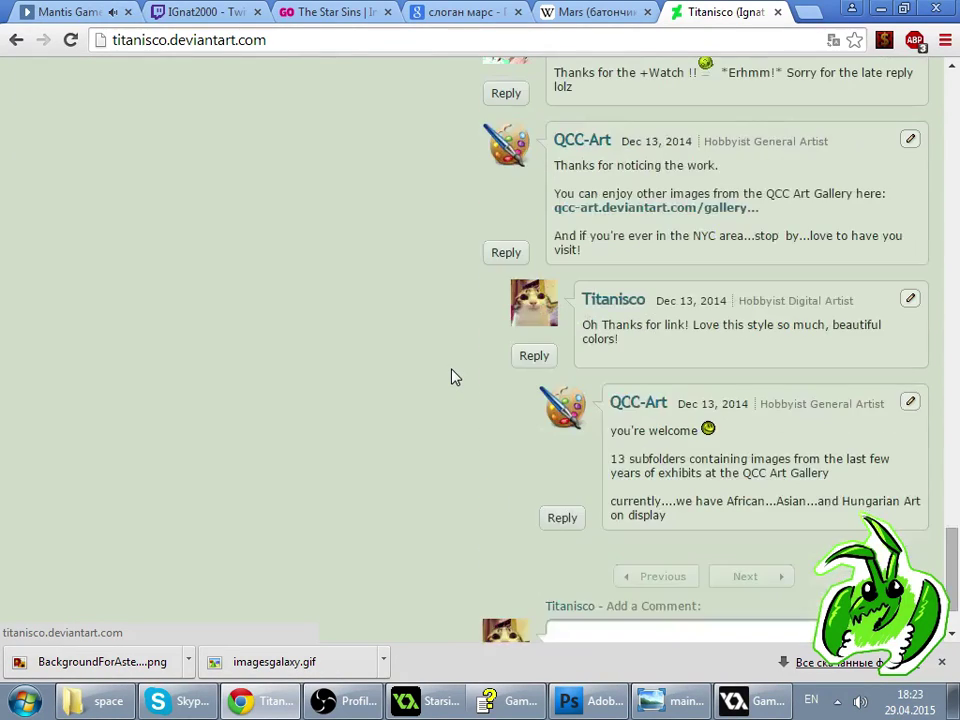
scroll(451, 376, "up", 5)
scroll(451, 376, "down", 5)
scroll(451, 376, "up", 7)
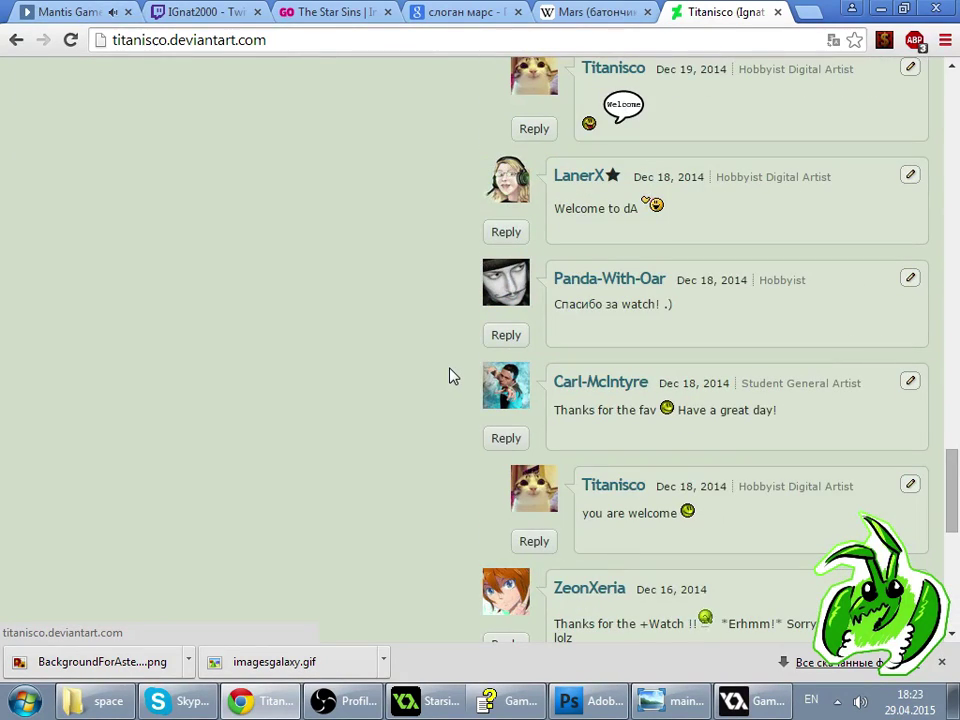
scroll(451, 376, "up", 10)
- Switch to the Twitch channel page and close the viewer list to bring back the chat
left_click(205, 11)
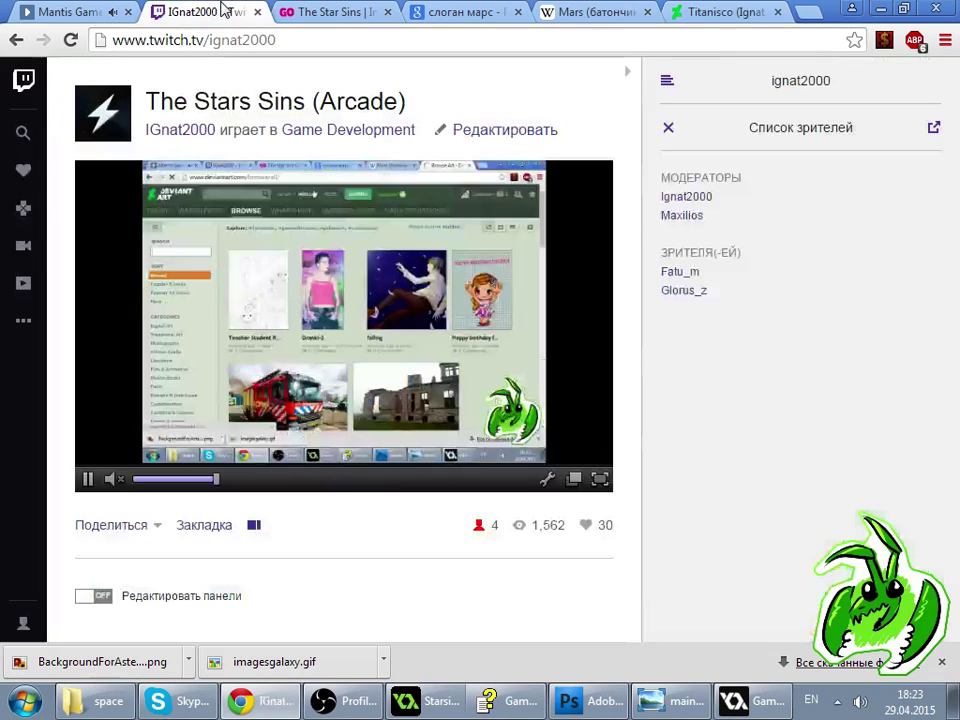
left_click(668, 128)
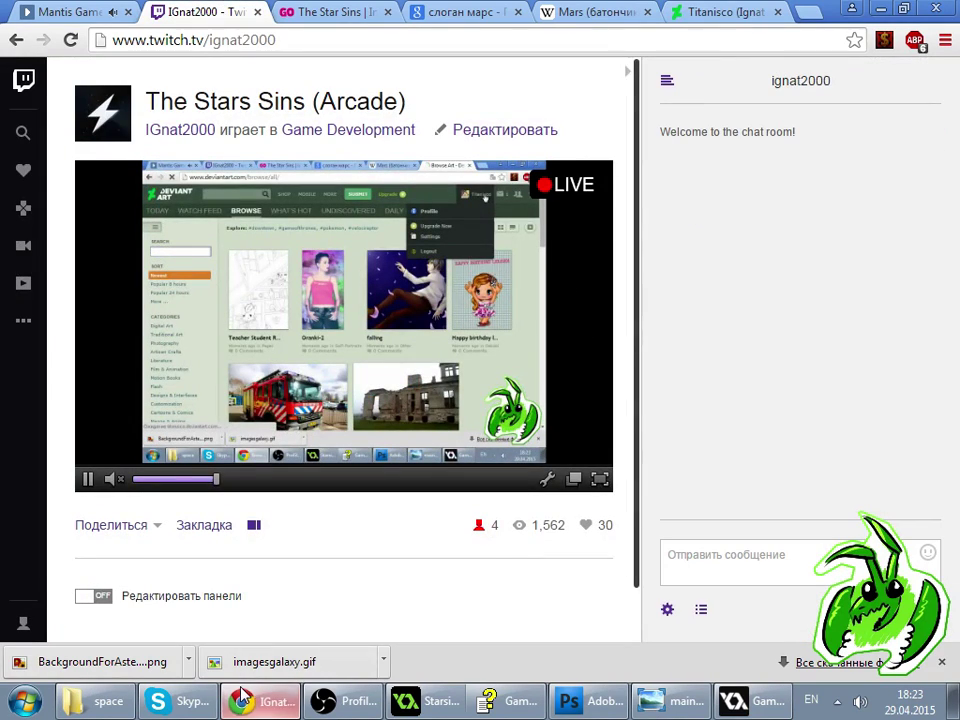
- Switch to the running game and fly the ship around the room, turning both ways and shooting, to test its speed
left_click(192, 703)
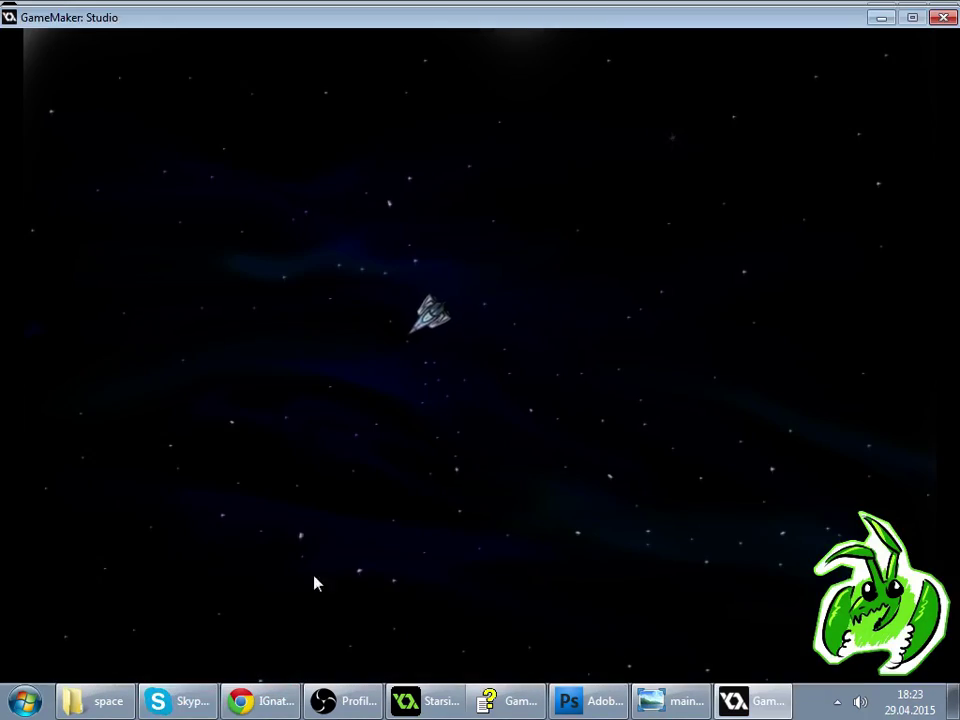
left_click(192, 703)
key("Left")
key("Up")
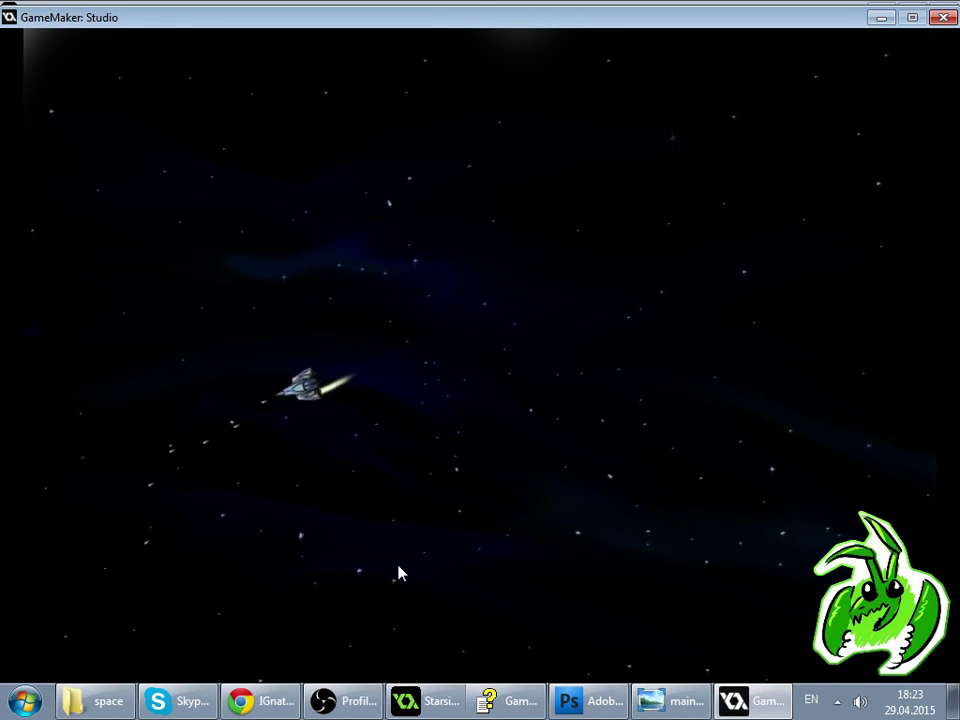
key("Right")
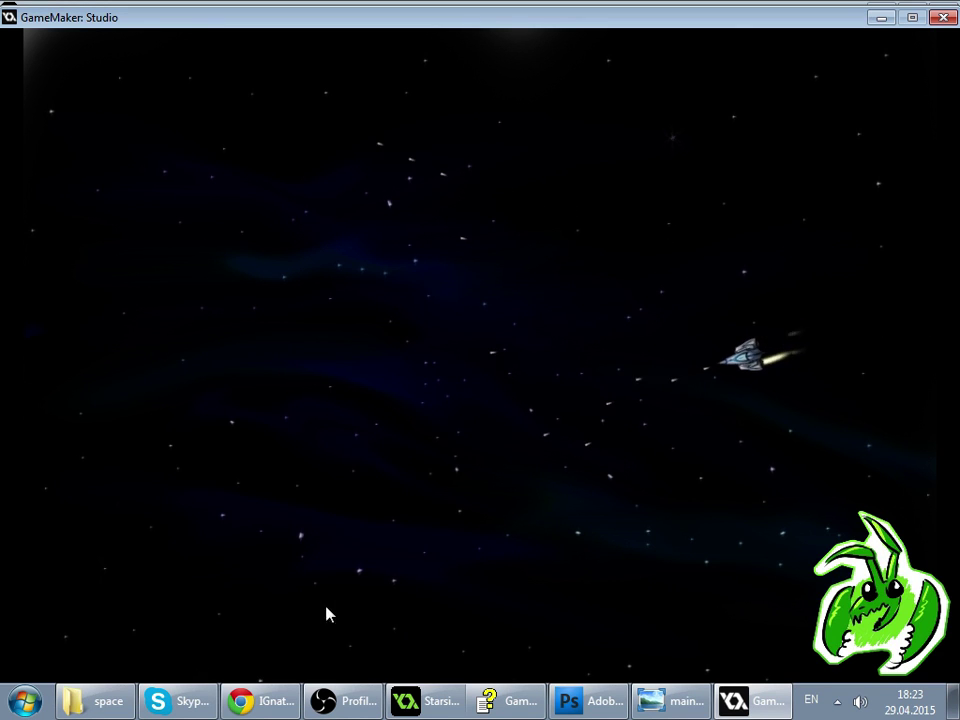
key("Right")
key("alt+Tab")
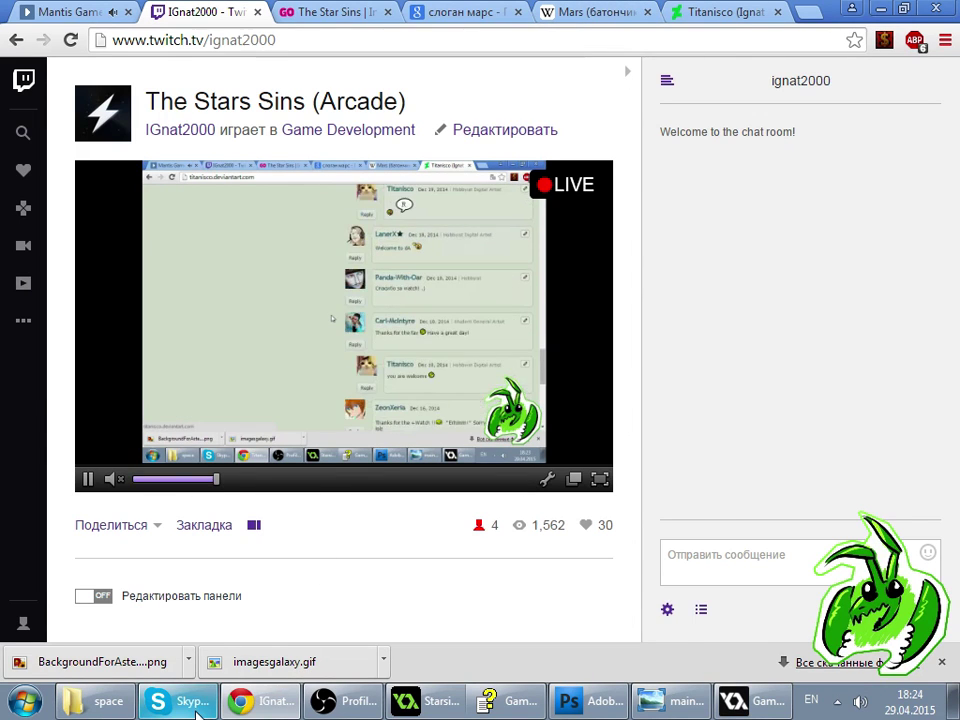
- Resume the running game from Twitch, test the ship's thrust, turning and shooting again, and quit the game
left_click(768, 701)
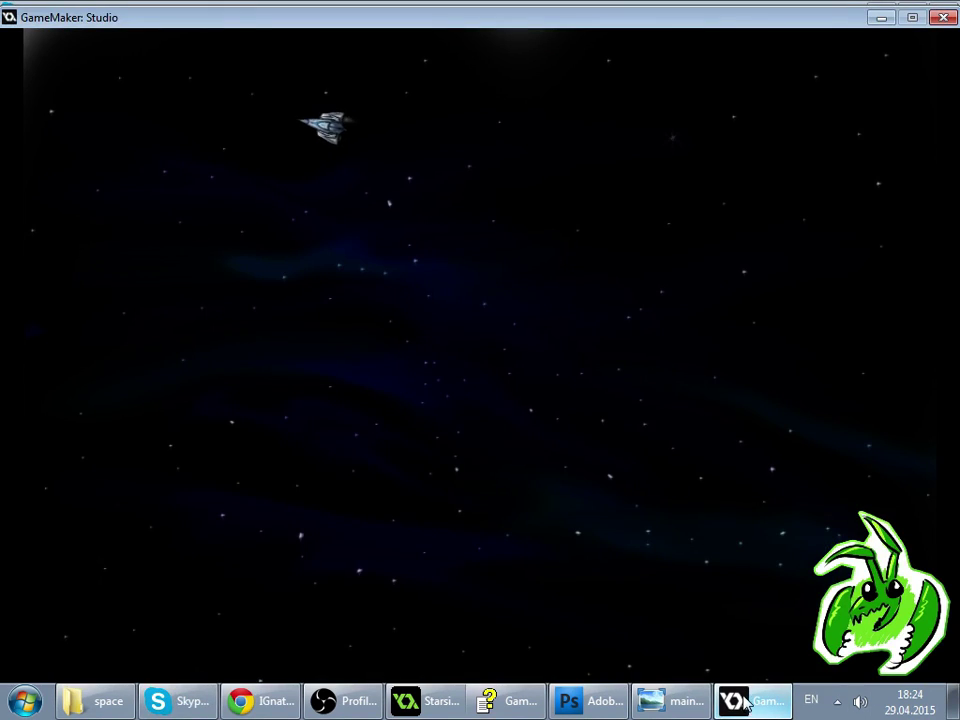
key("Up")
key("Left")
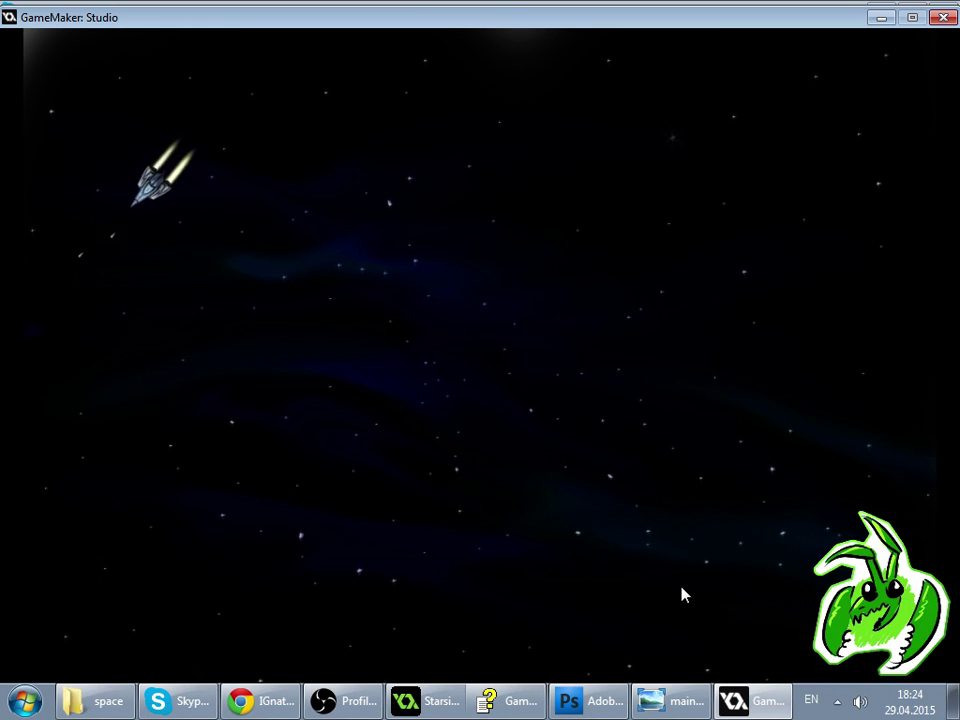
key("Right")
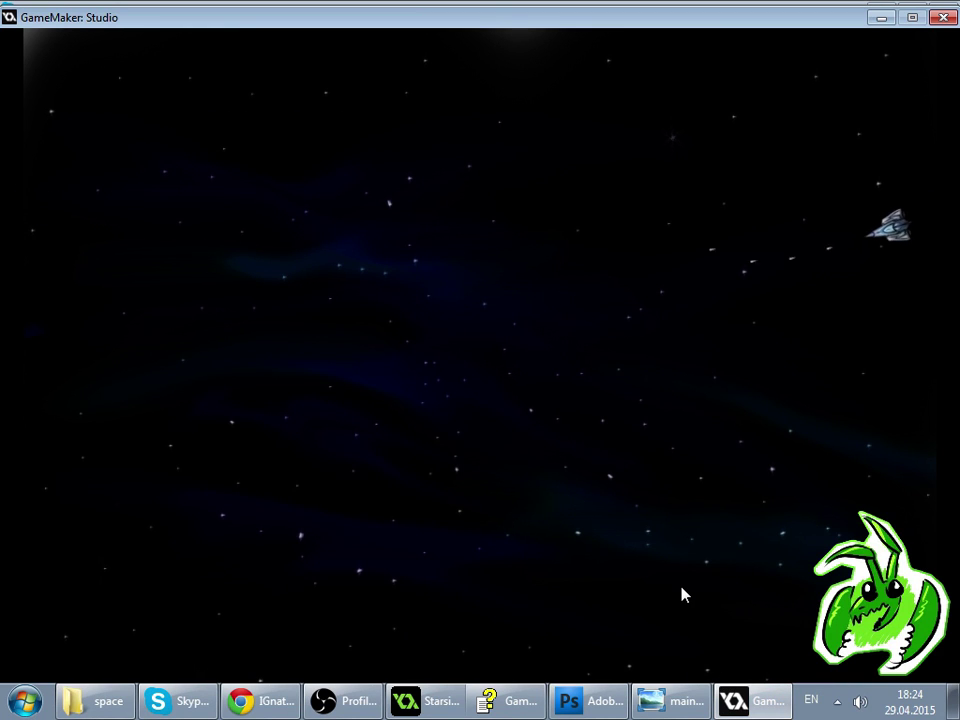
key("Up")
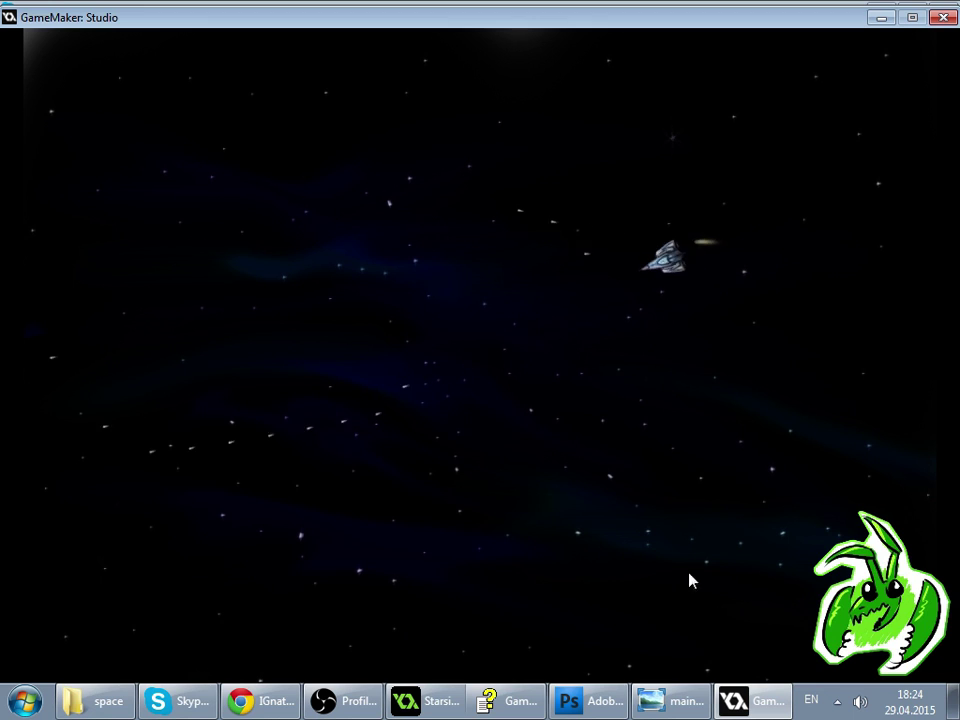
key("Escape")
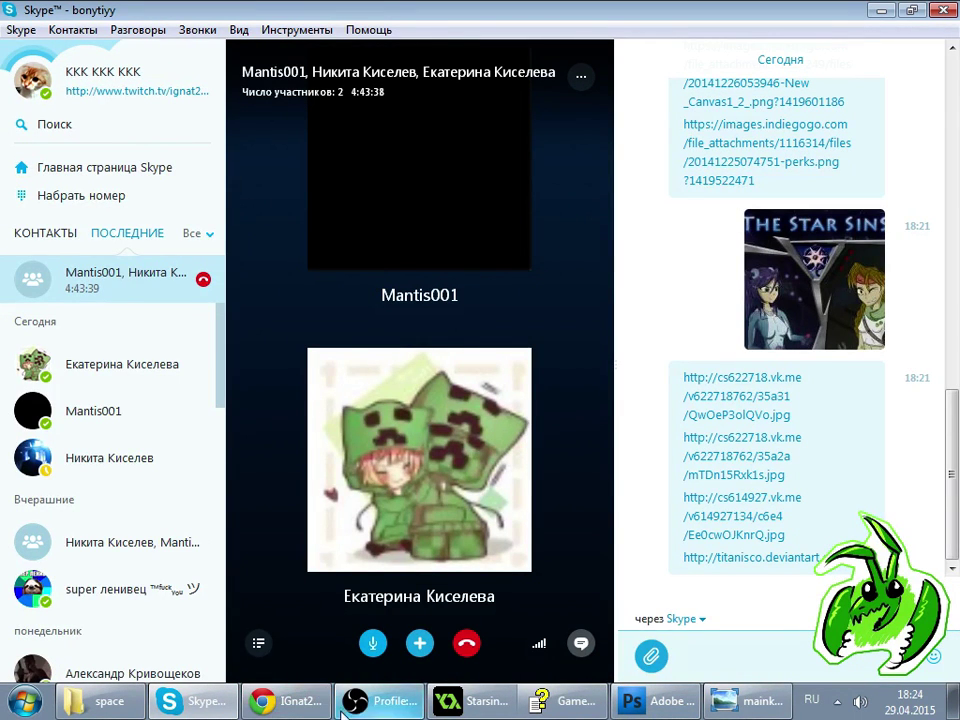
- In the W-key event of o_mainkorabl in GameMaker, set both the speed test's greater-than value and the assigned speed cap to 12
left_click(472, 701)
double_click(106, 287)
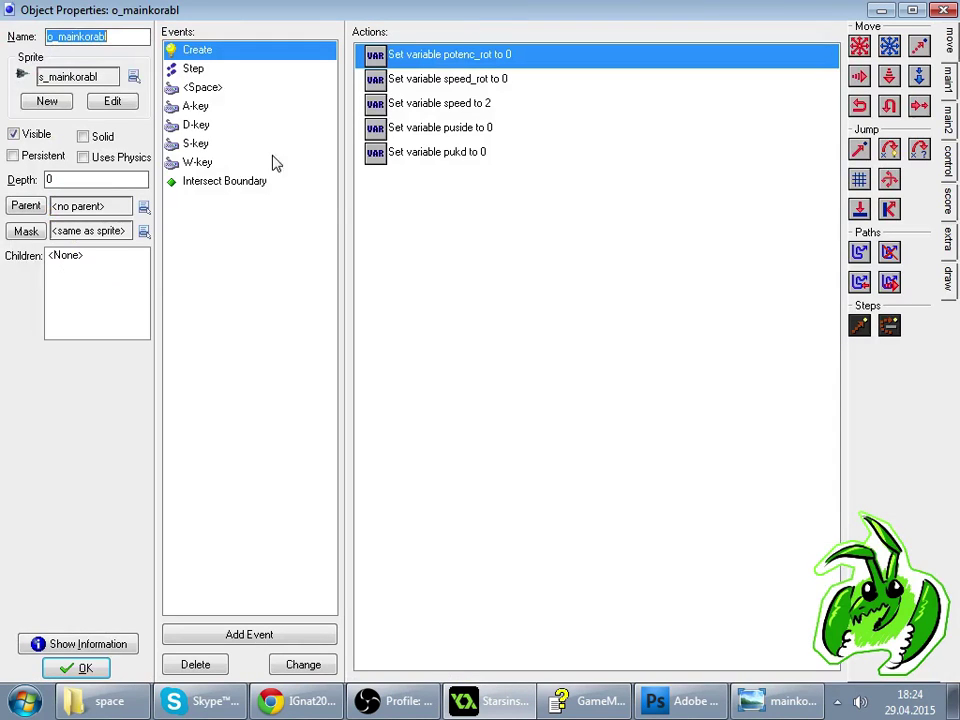
left_click(208, 143)
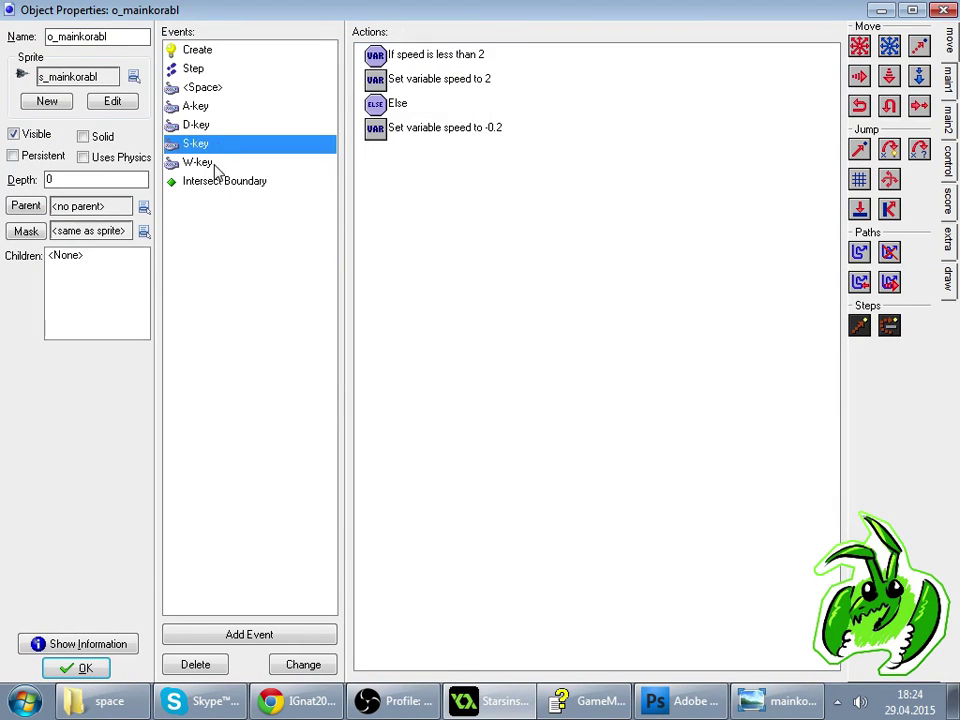
left_click(215, 163)
double_click(424, 56)
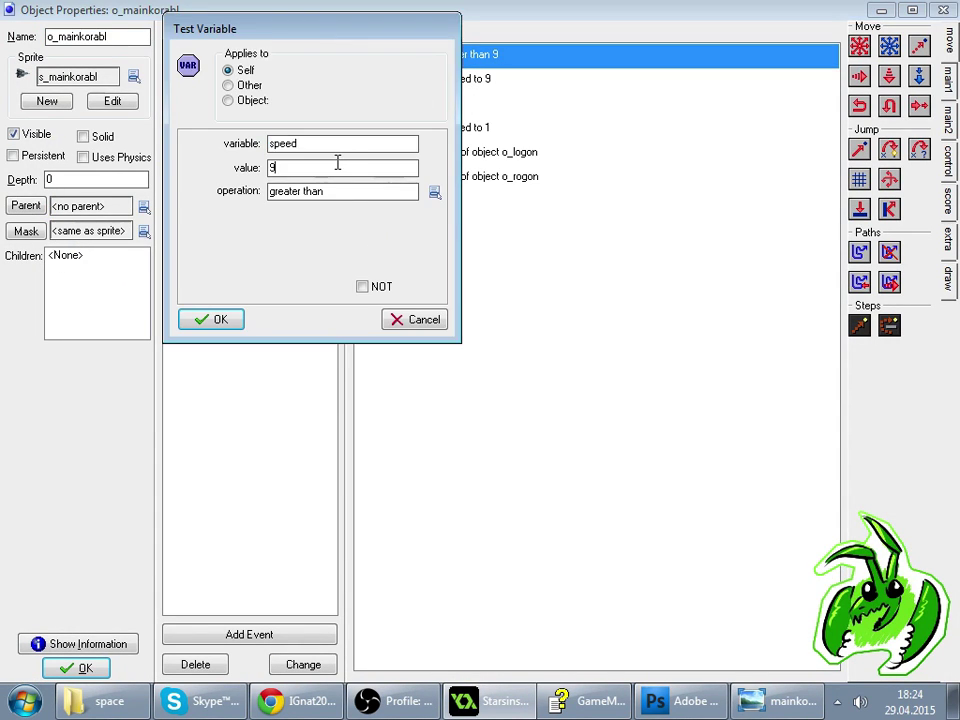
key("Return")
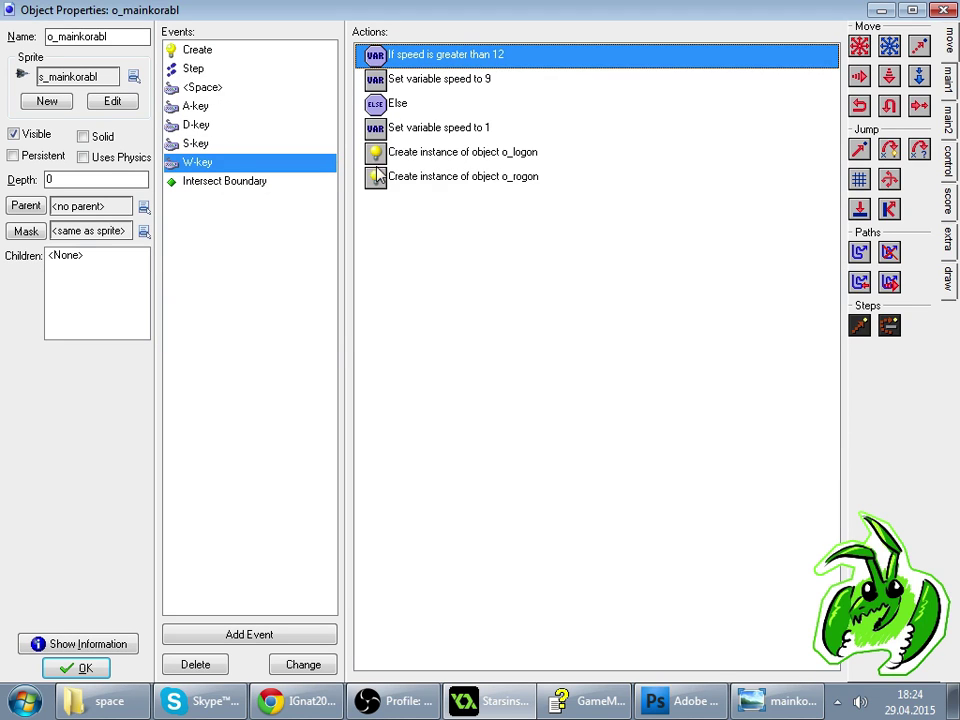
double_click(482, 80)
type("12")
key("Return")
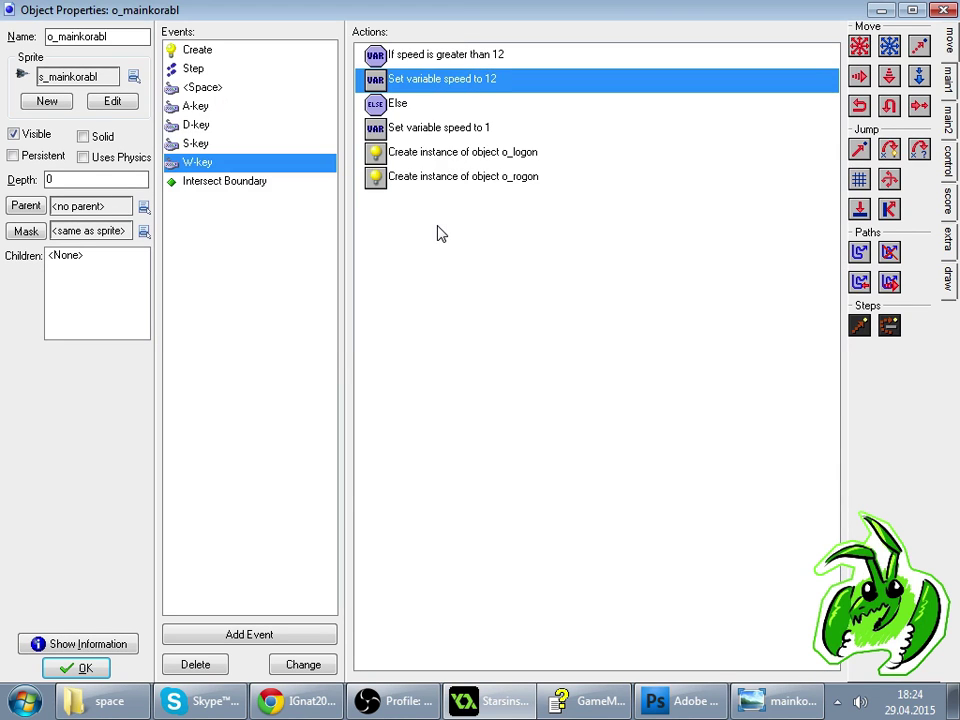
- Examine the Step event actions of o_mainkorabl, including the settings of the action that sets speed_rot to -10
left_click(224, 86)
left_click(226, 70)
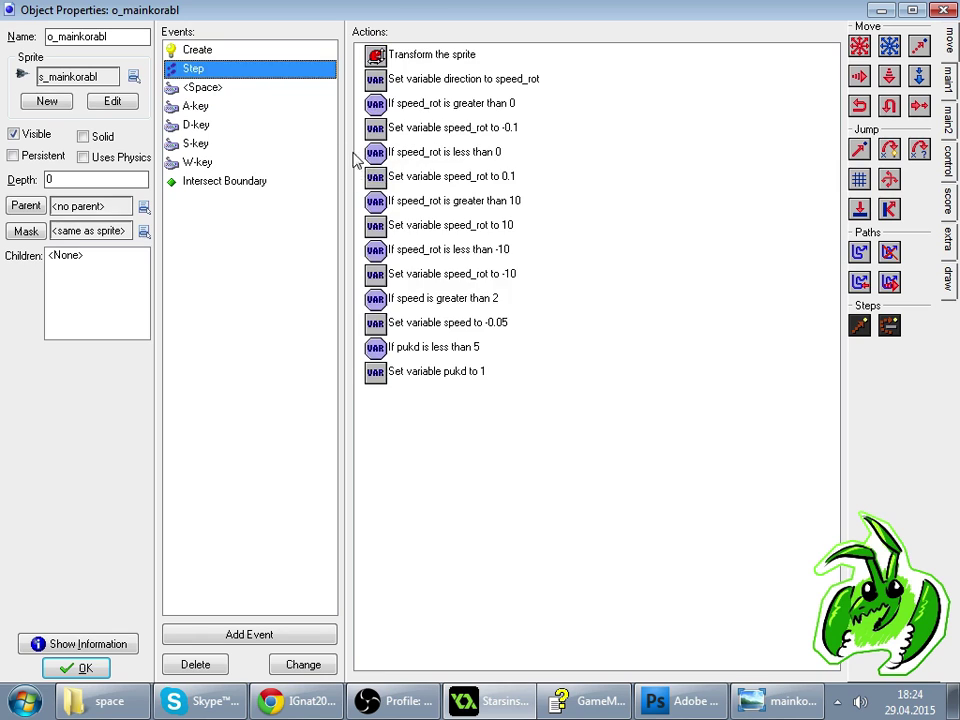
double_click(500, 285)
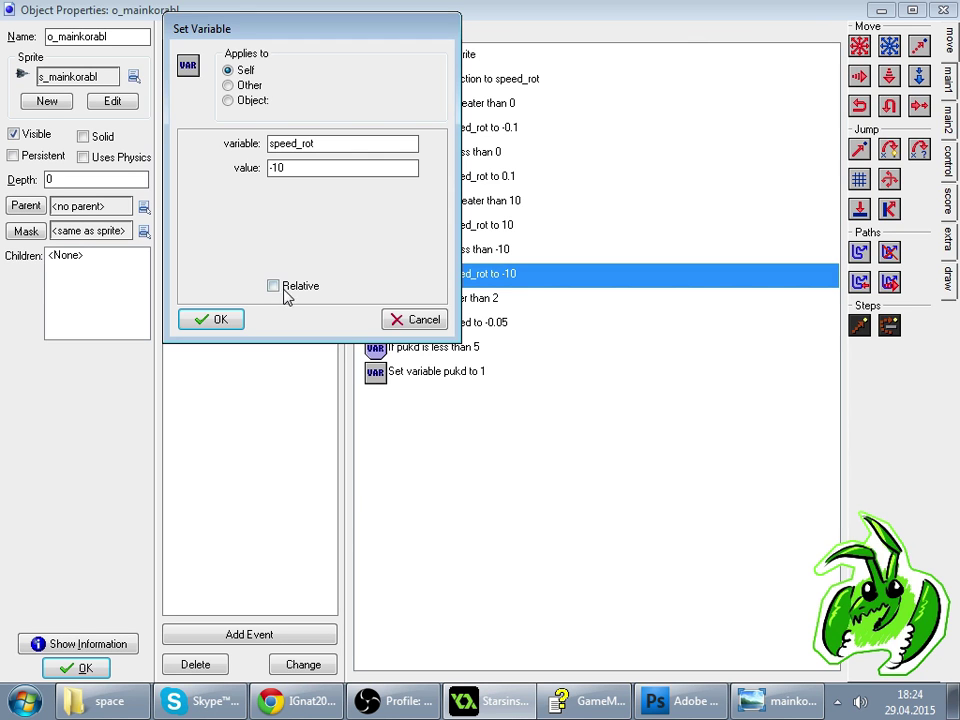
left_click(412, 318)
left_click(236, 705)
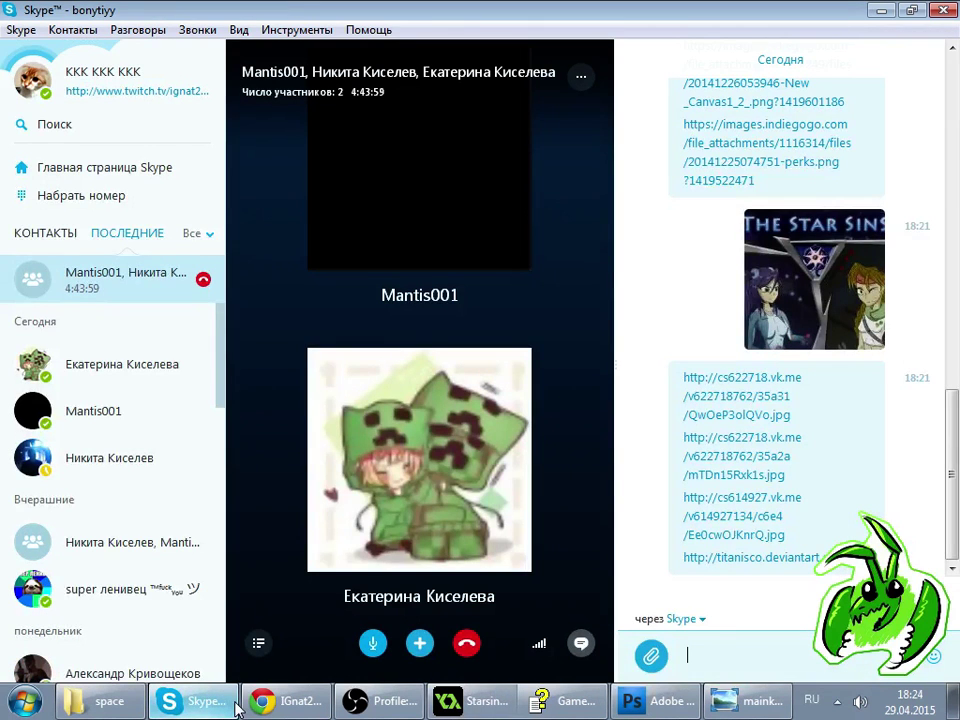
left_click(236, 705)
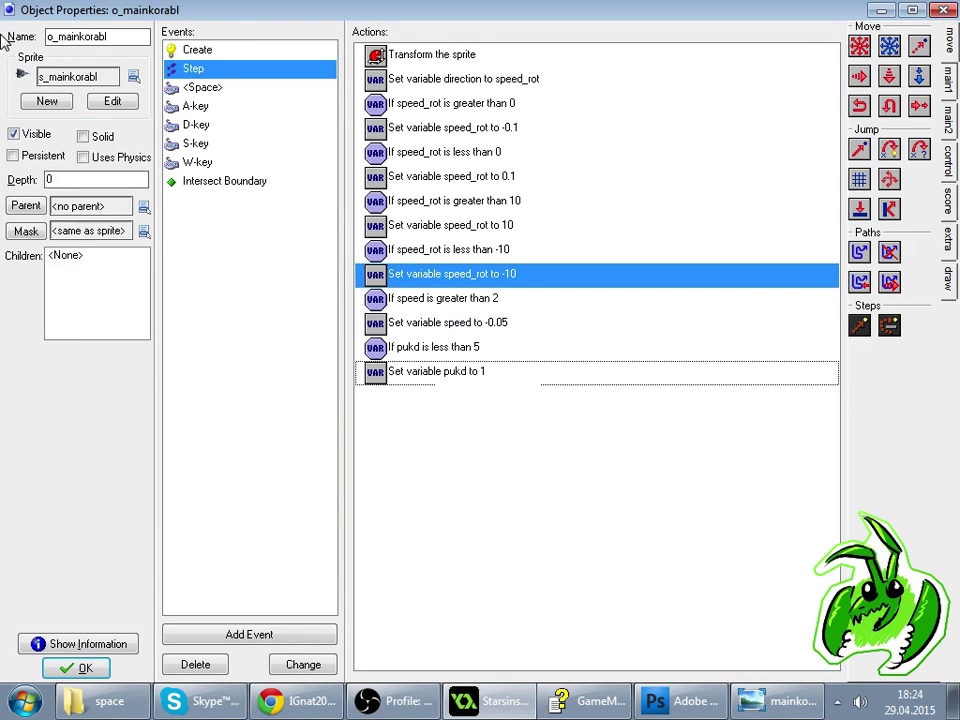
- Accept the changes to o_mainkorabl and run the game
left_click(72, 668)
left_click(114, 54)
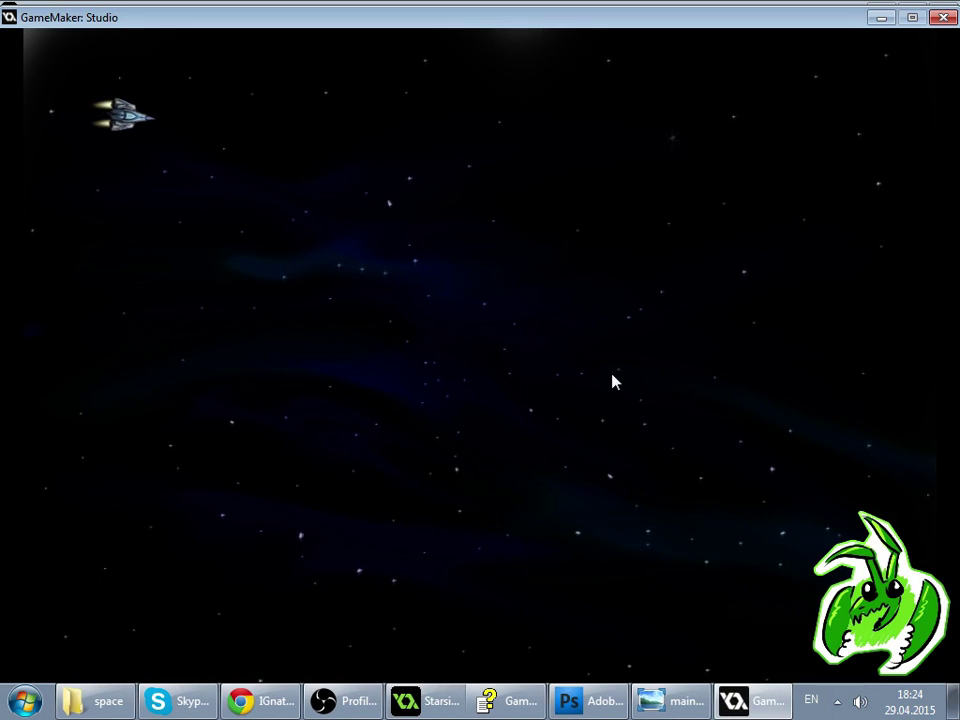
- Fly the ship at the raised top speed, making tight turns both ways and shooting, and close the game window
key("Right")
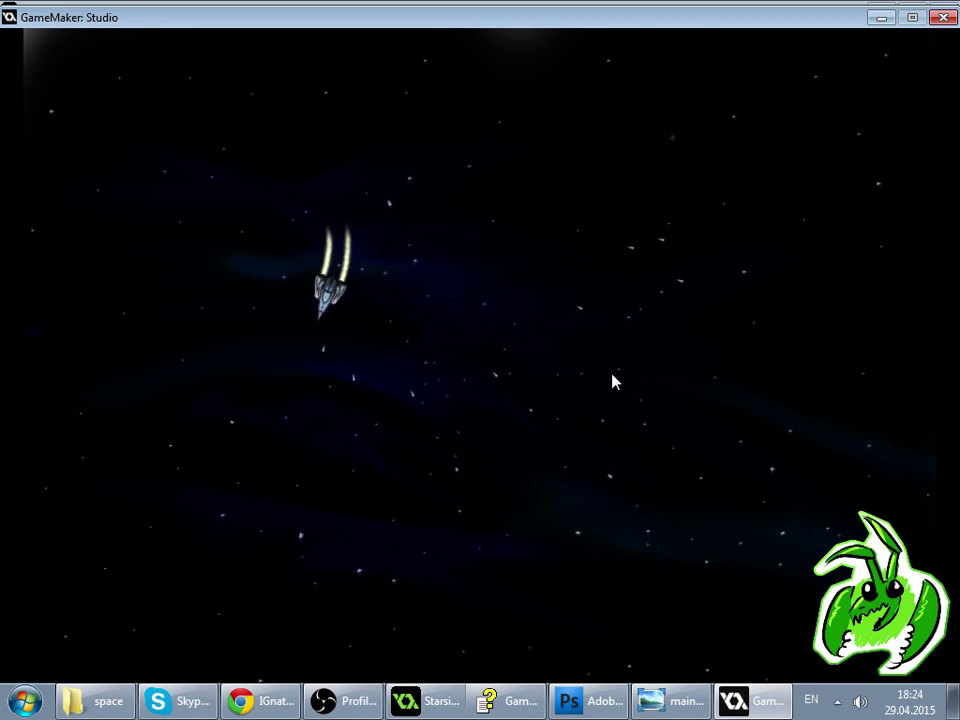
key("Left")
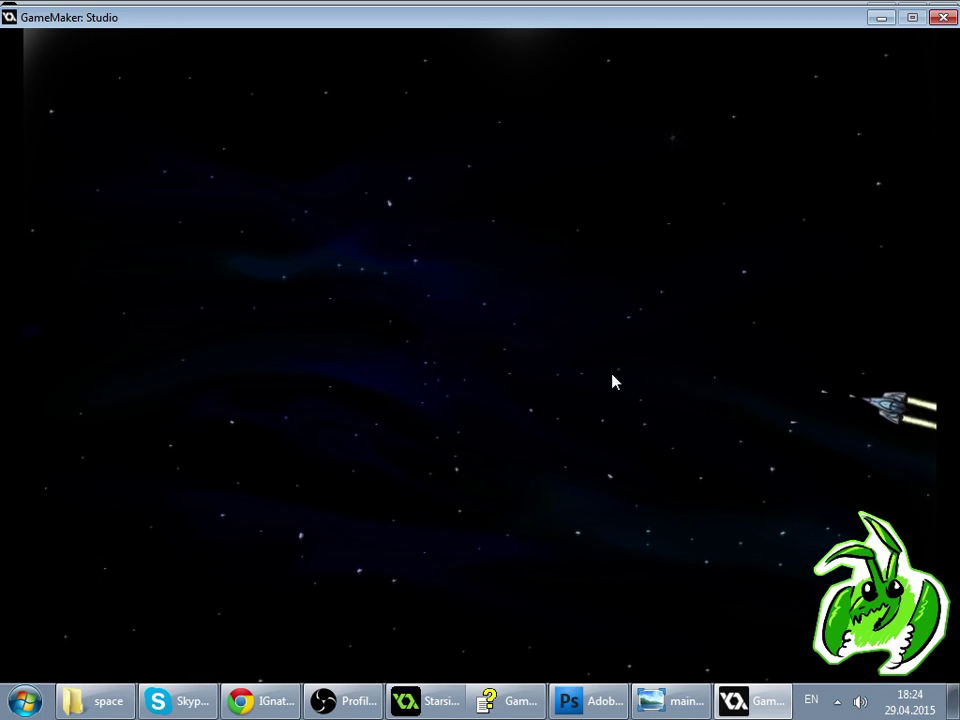
key("space")
key("Left")
key("Right")
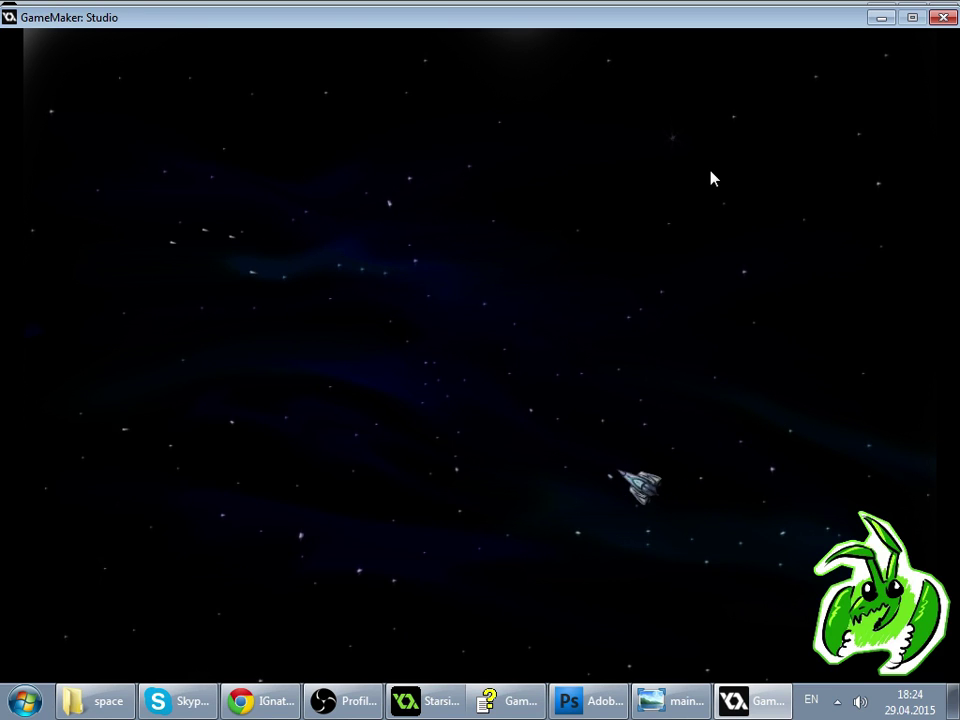
key("Right")
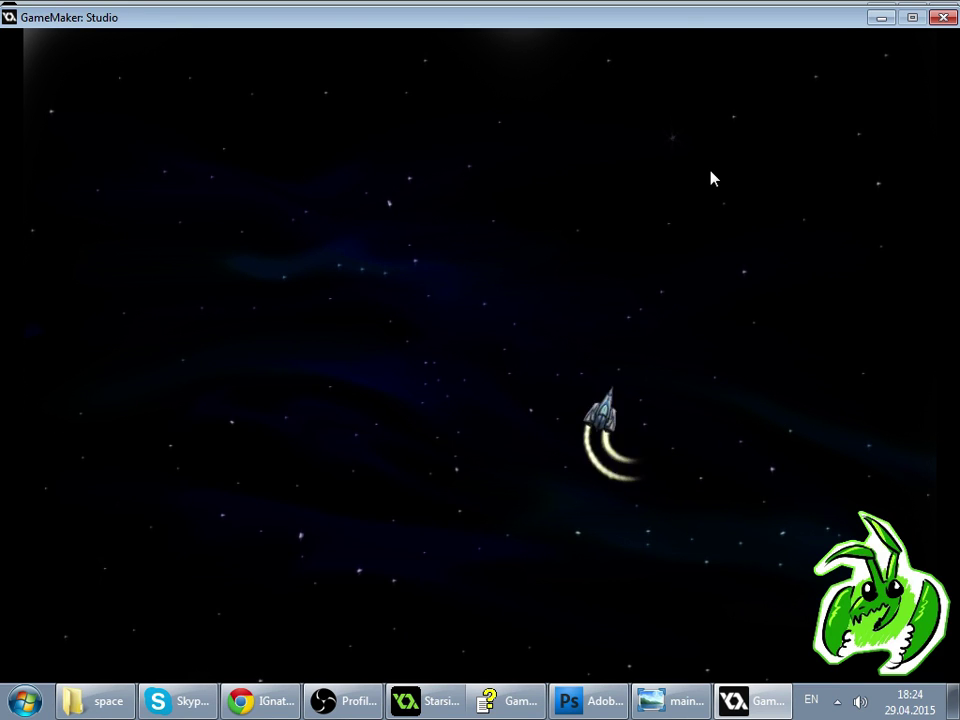
key("Left")
key("Left")
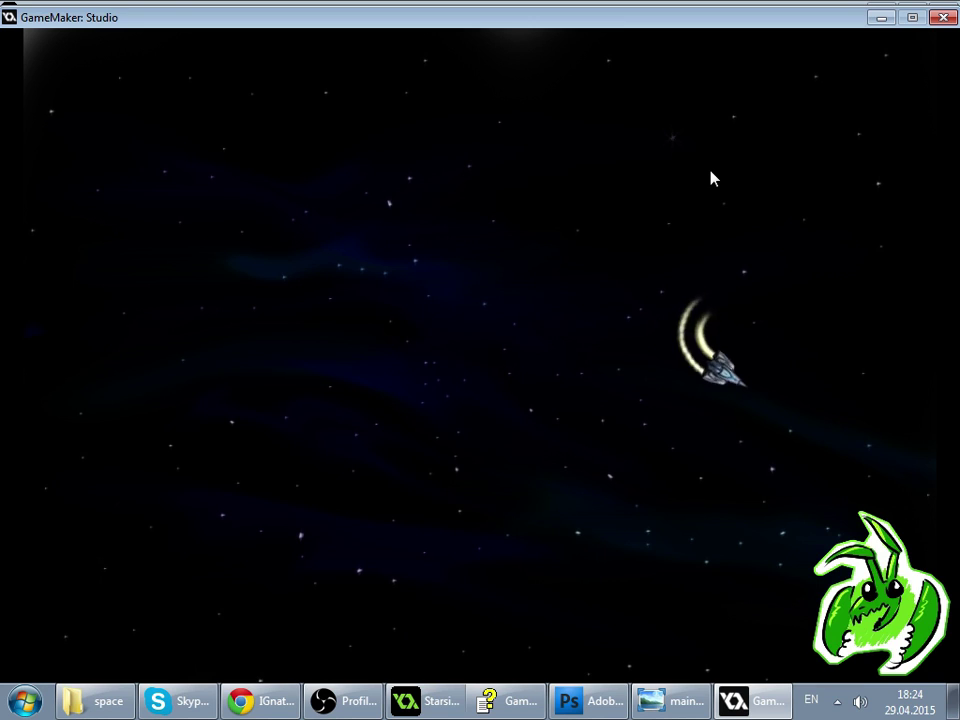
key("Right")
key("Right")
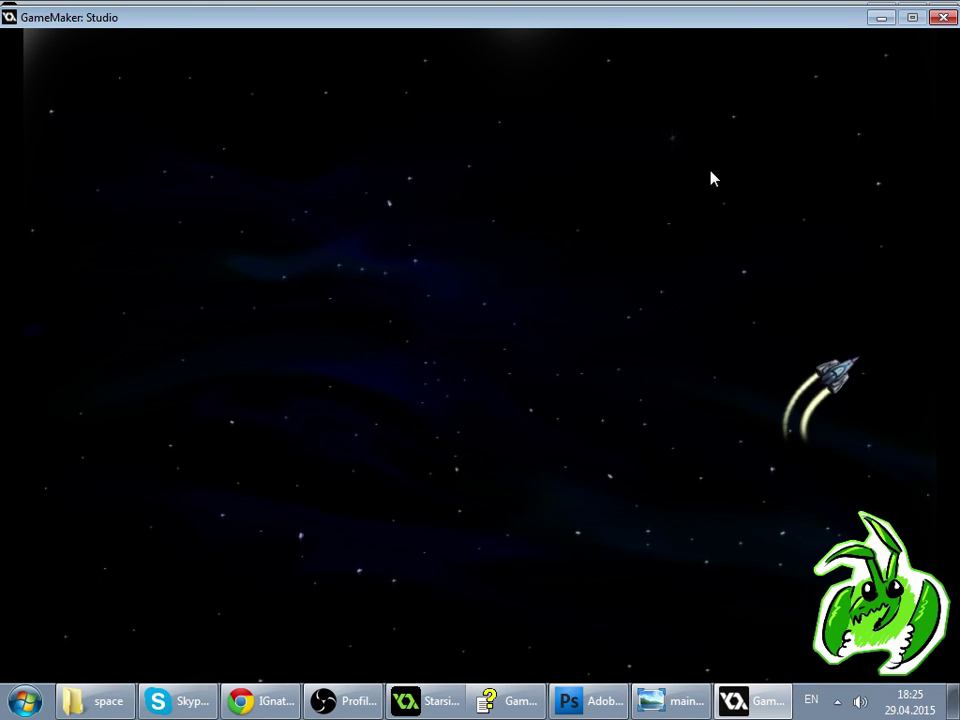
key("Left")
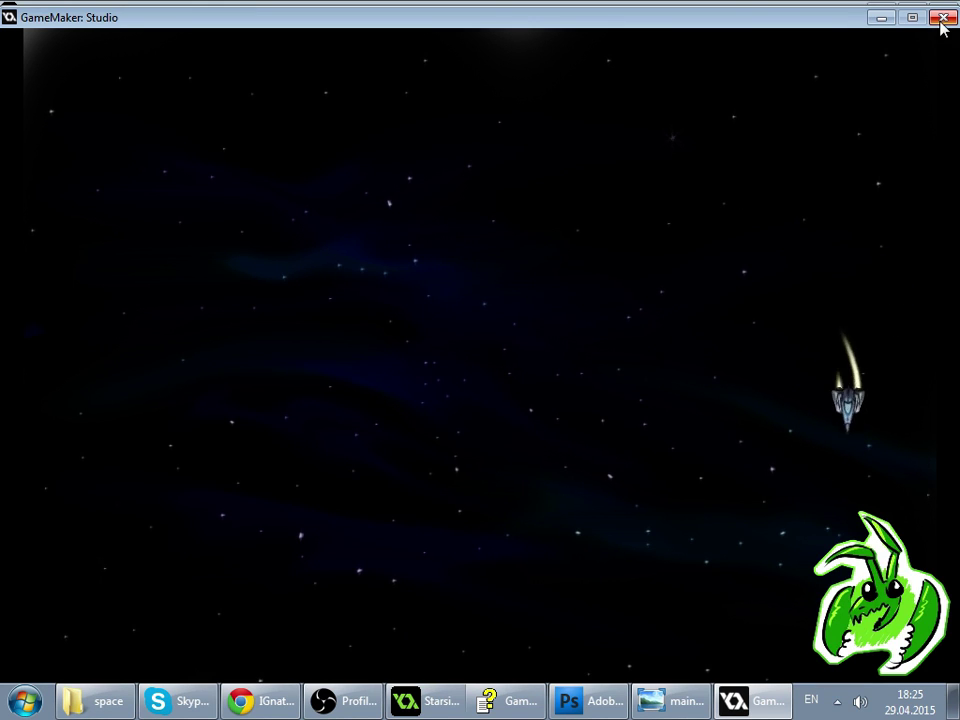
left_click(943, 17)
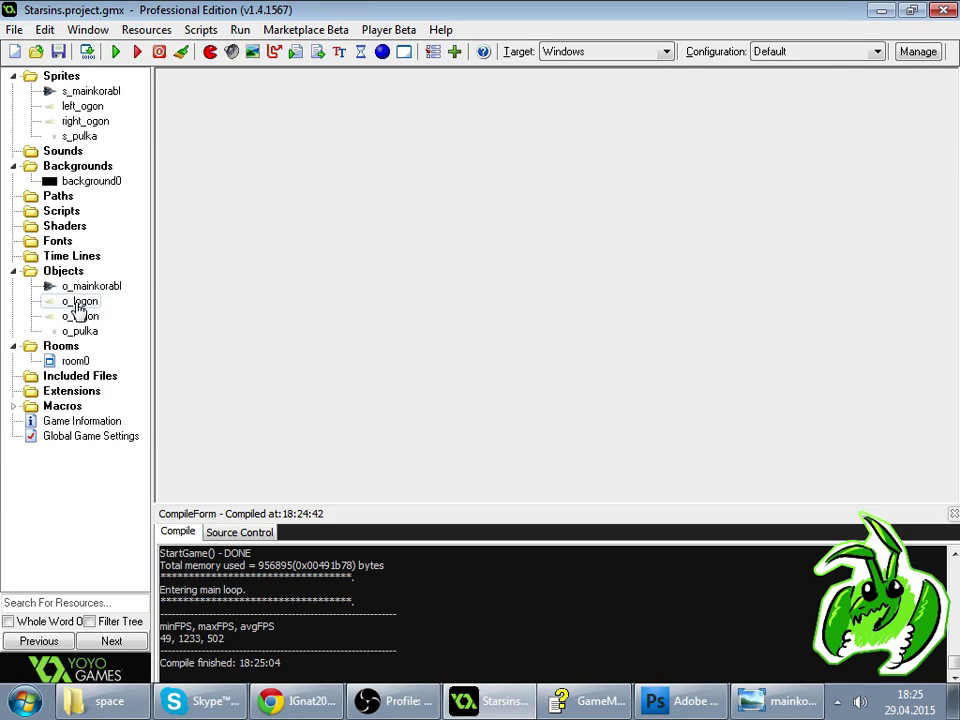
- In the Step event of o_logon, set the relative image_alpha change to -0.15 and accept the object
double_click(78, 302)
left_click(287, 72)
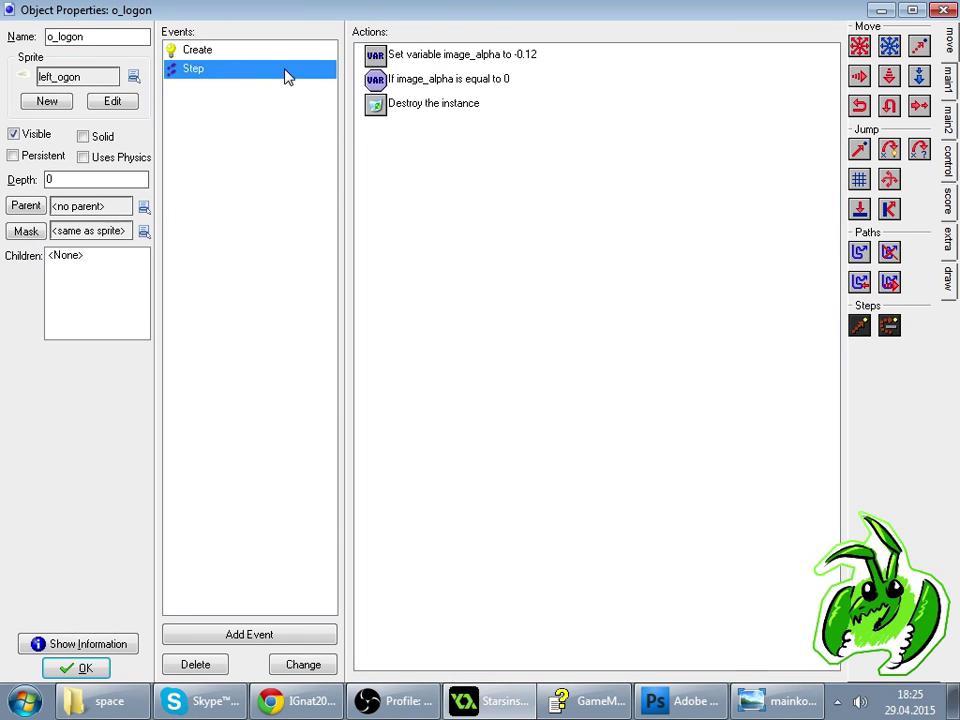
double_click(420, 58)
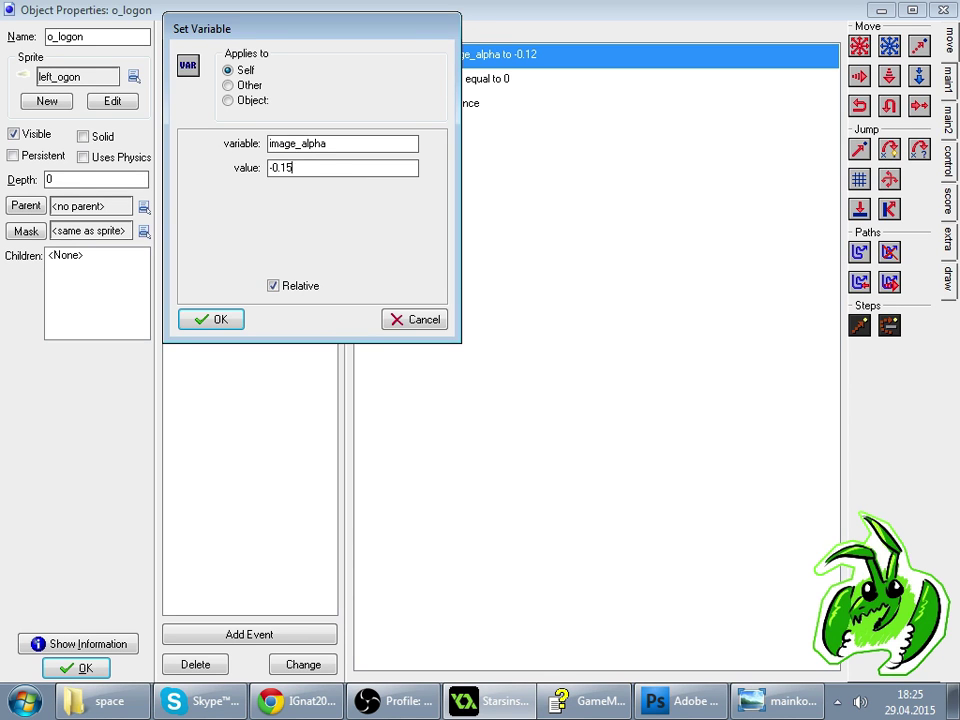
key("Return")
left_click(83, 668)
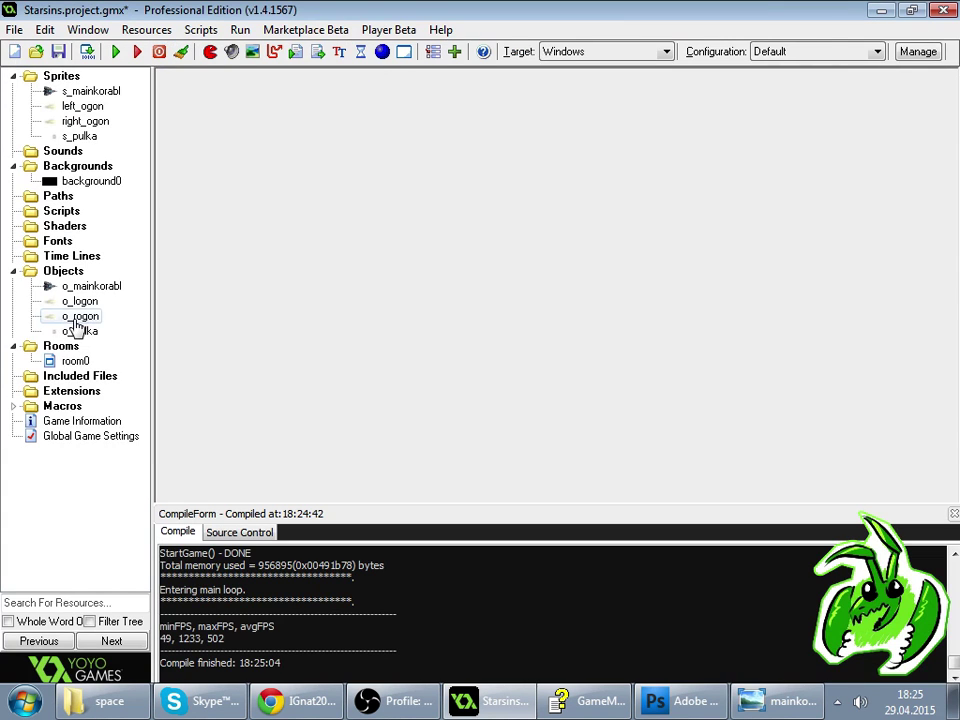
- Set the image_alpha change in o_rogon's Step event to -0.15 and accept the object
double_click(80, 318)
left_click(300, 70)
double_click(422, 60)
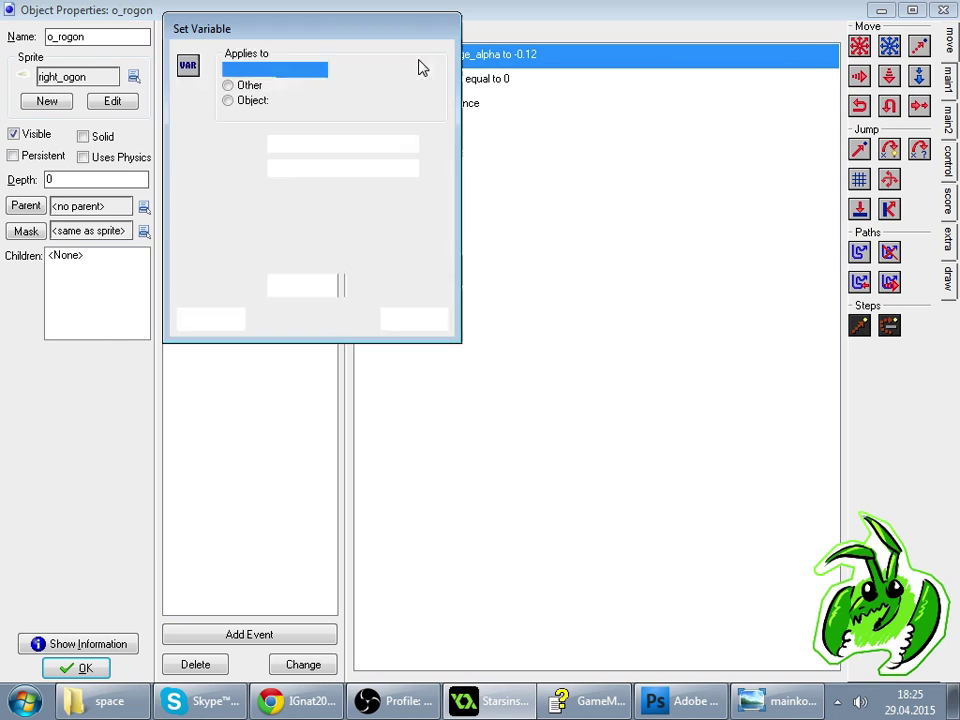
key("Return")
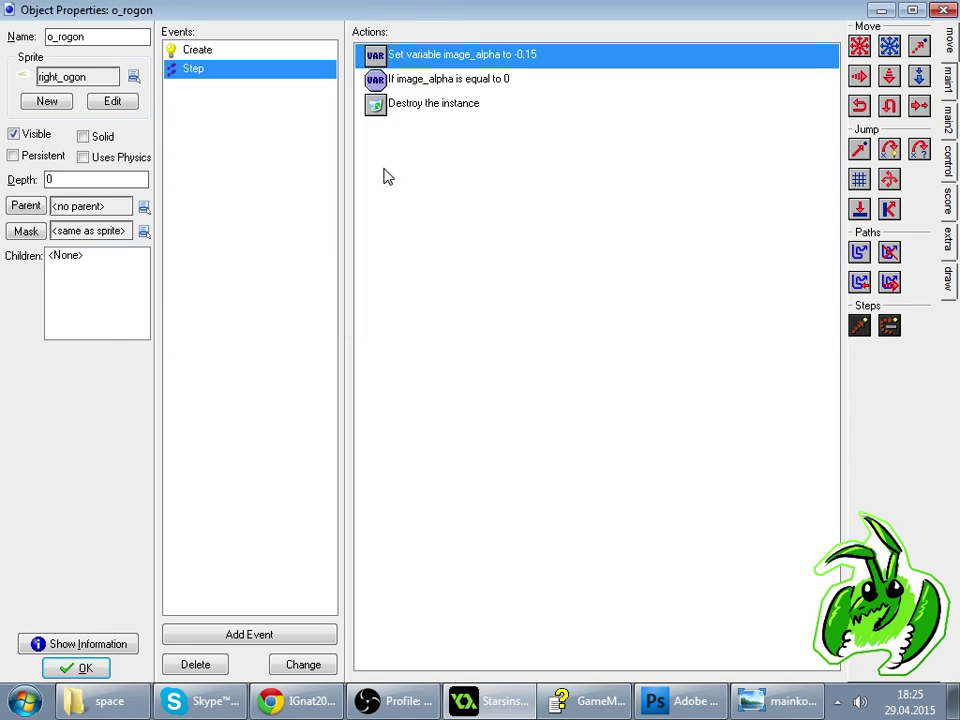
key("Return")
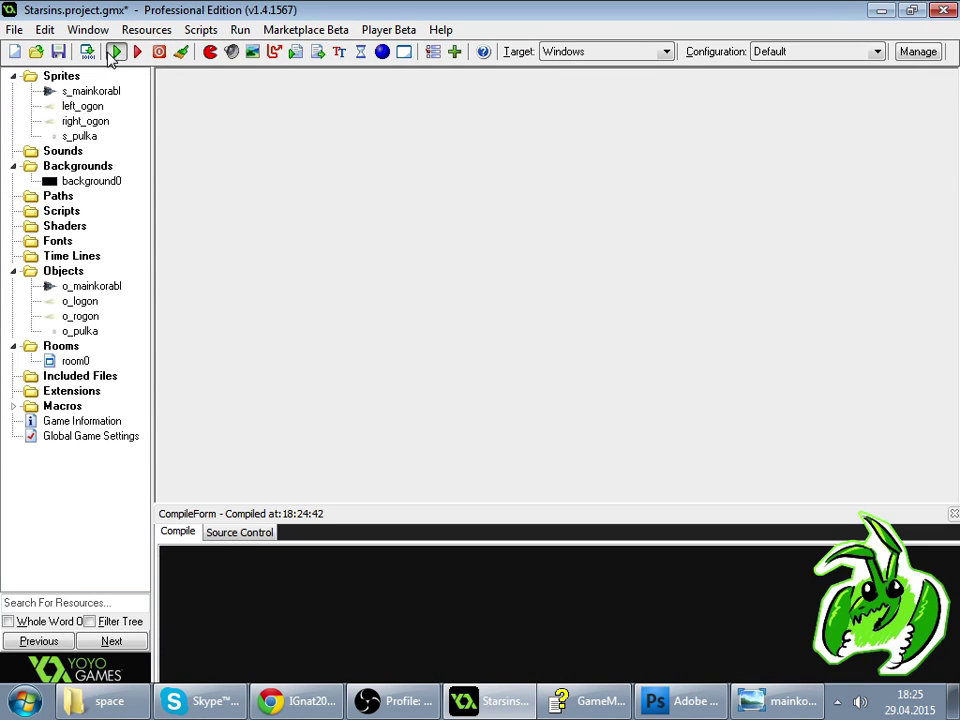
- Save and run the game, checking the Twitch channel page in Chrome while it compiles, and return to GameMaker
left_click(58, 51)
key("alt+Tab")
left_click(702, 612)
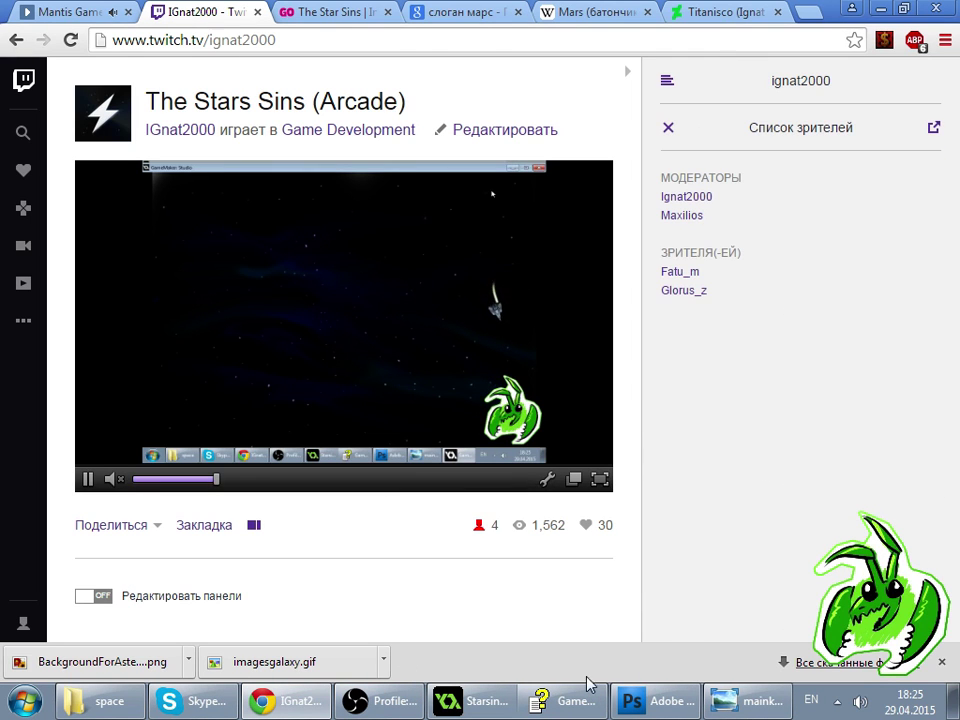
left_click(487, 700)
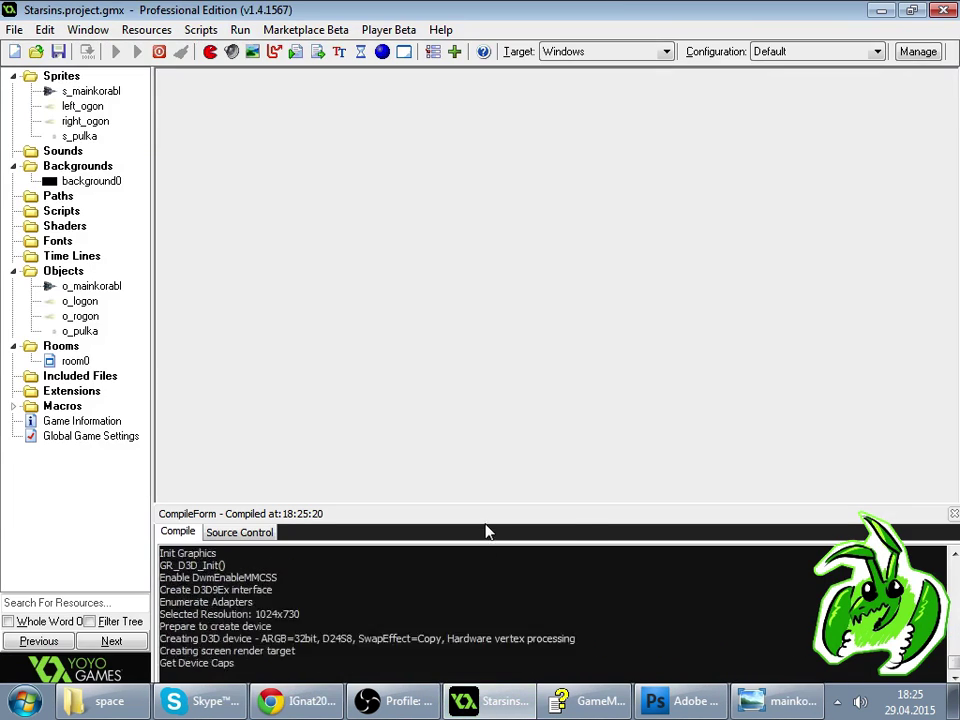
- Test the shortened engine flames by flying the ship through turns both ways while shooting
key("Up")
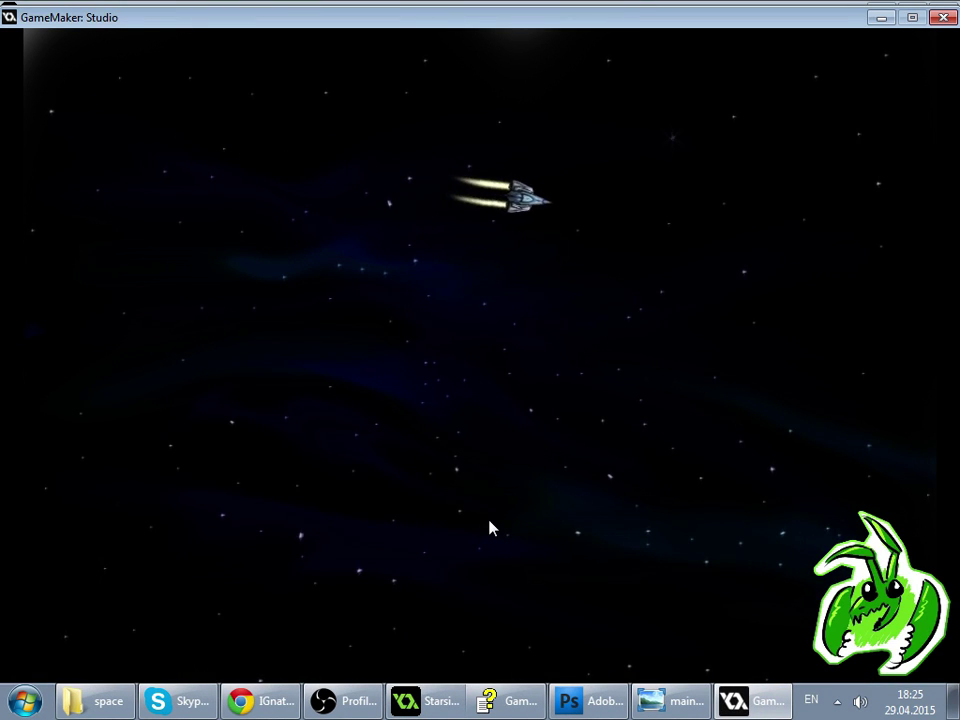
key("Right")
key("space")
key("Right")
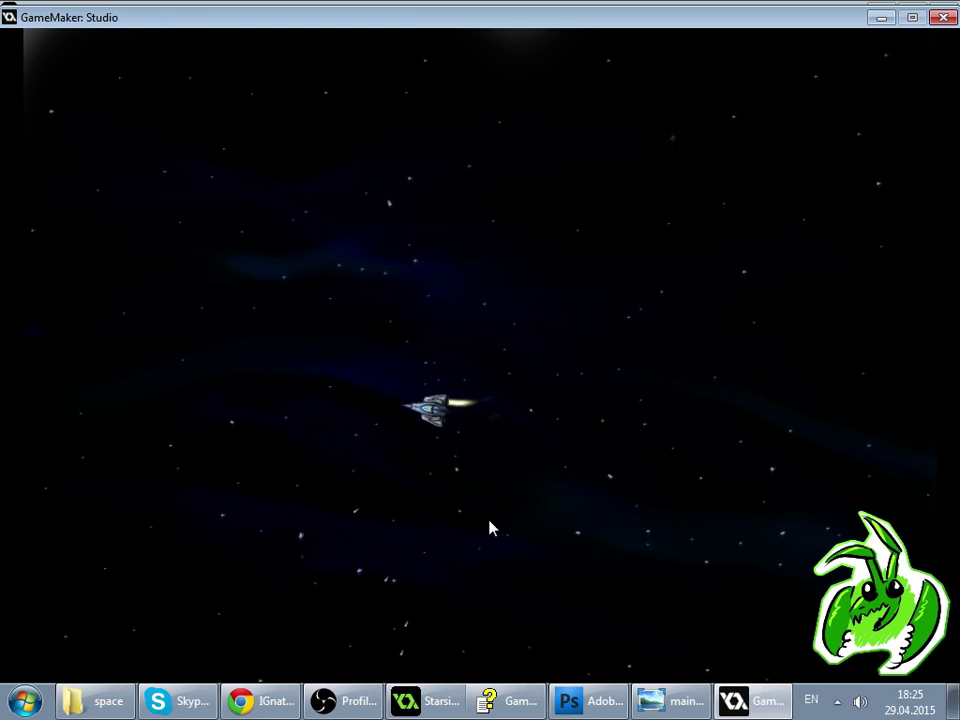
key("Right")
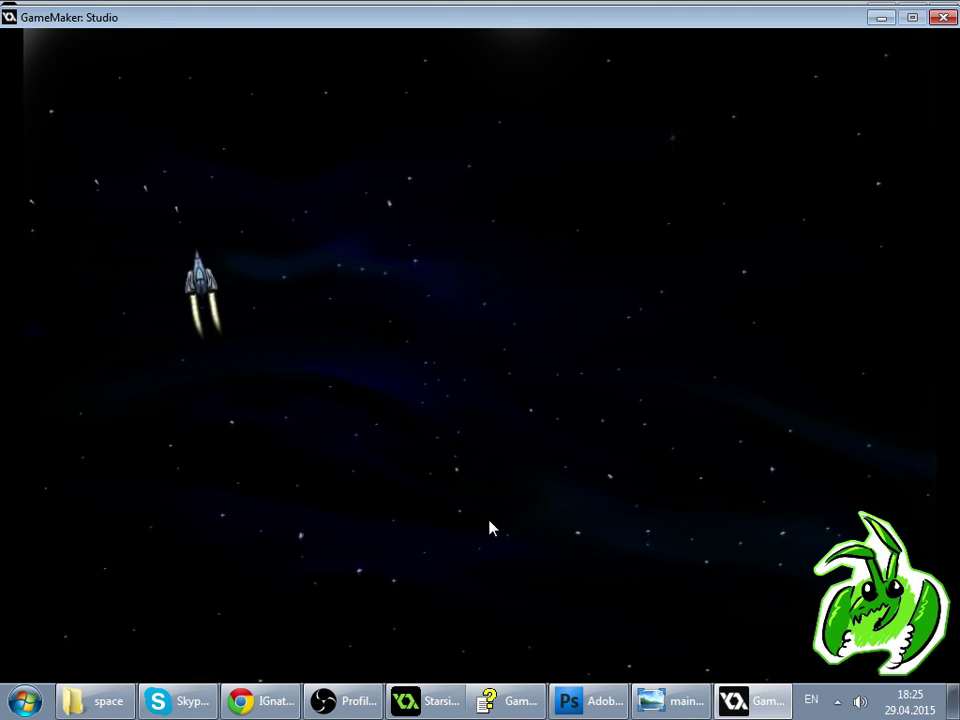
key("Left")
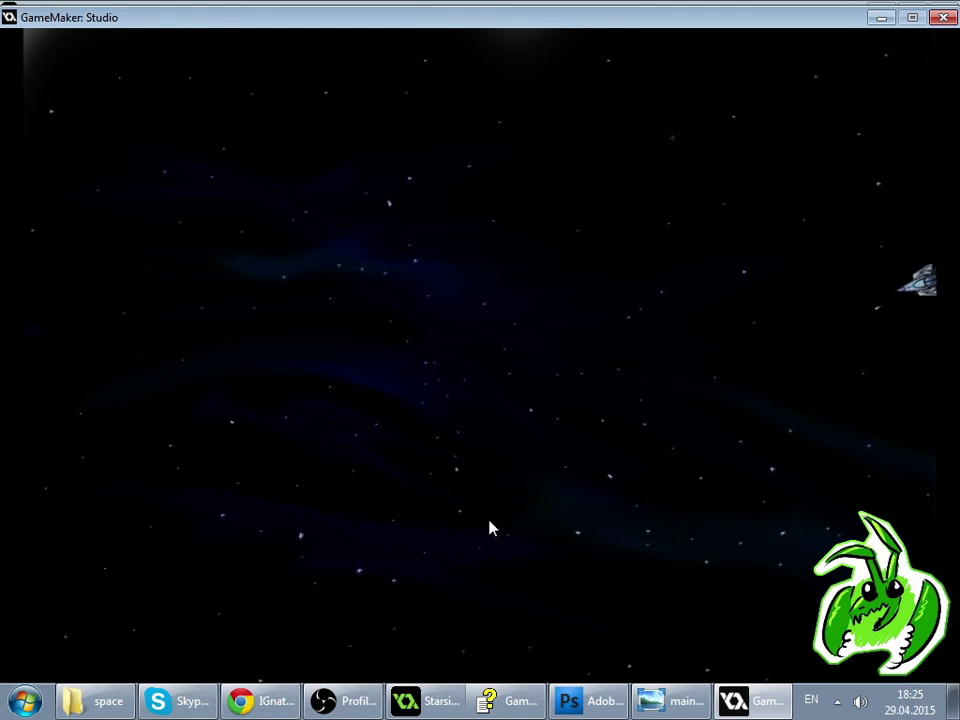
key("space")
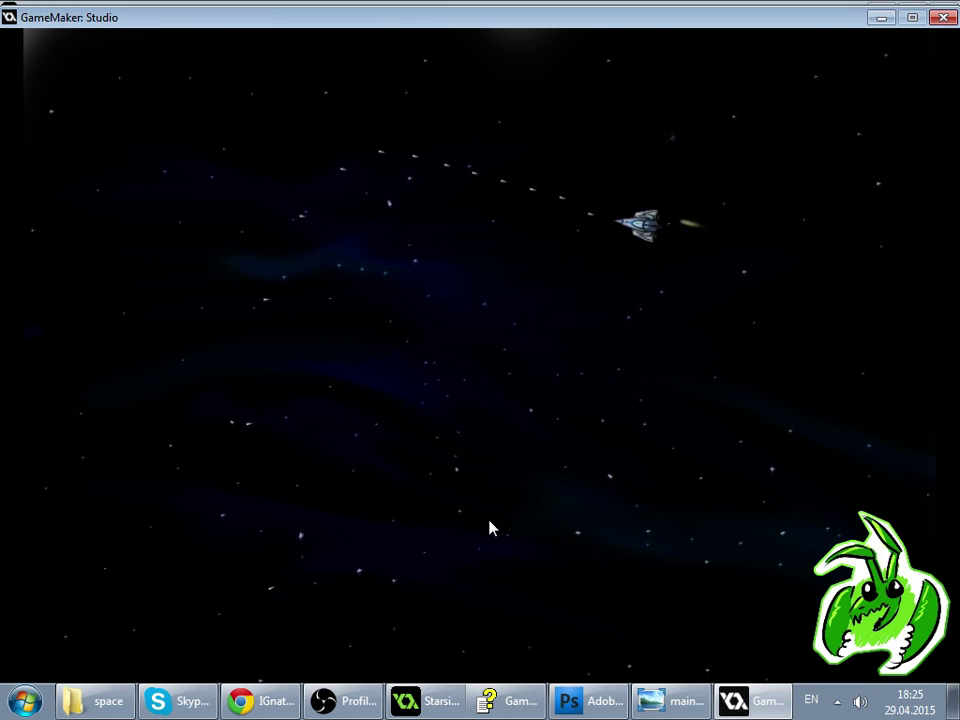
key("Left")
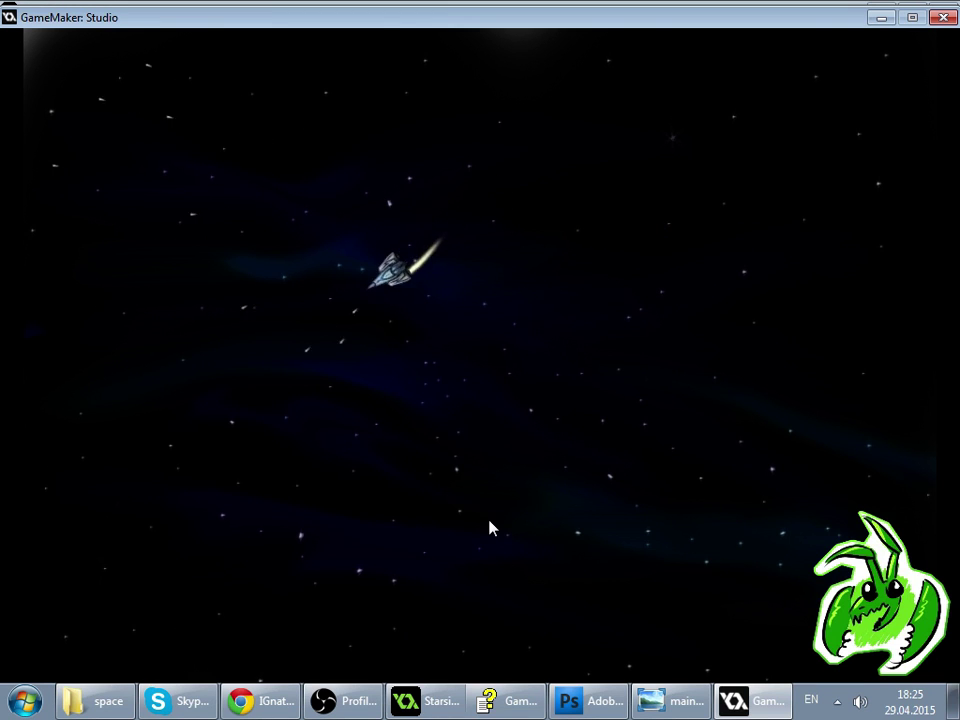
key("Right")
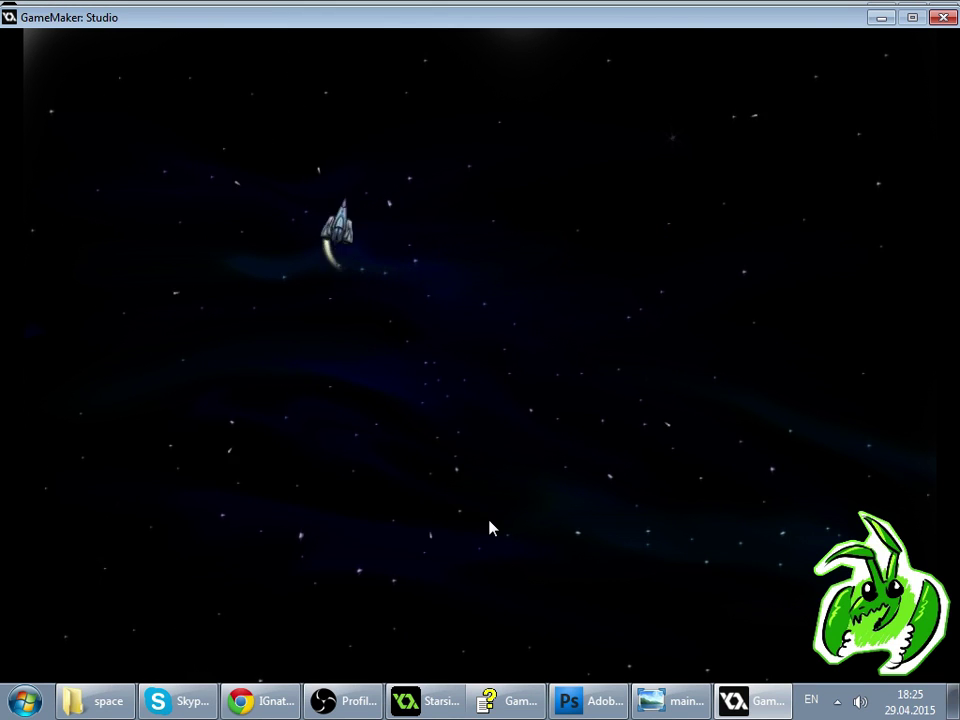
key("Right")
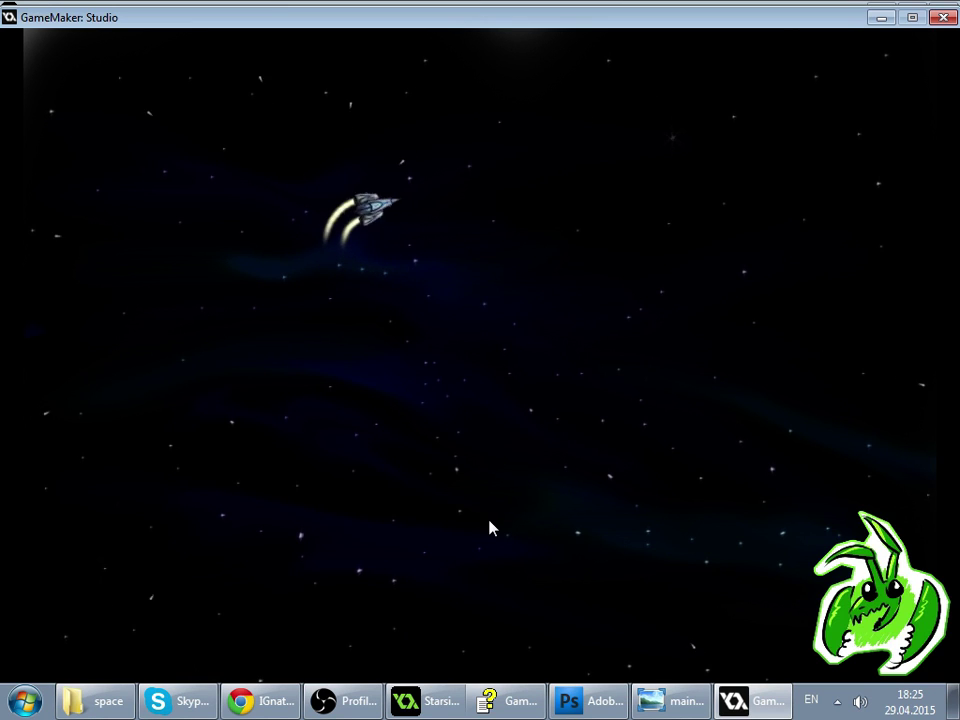
key("Right")
key("Left")
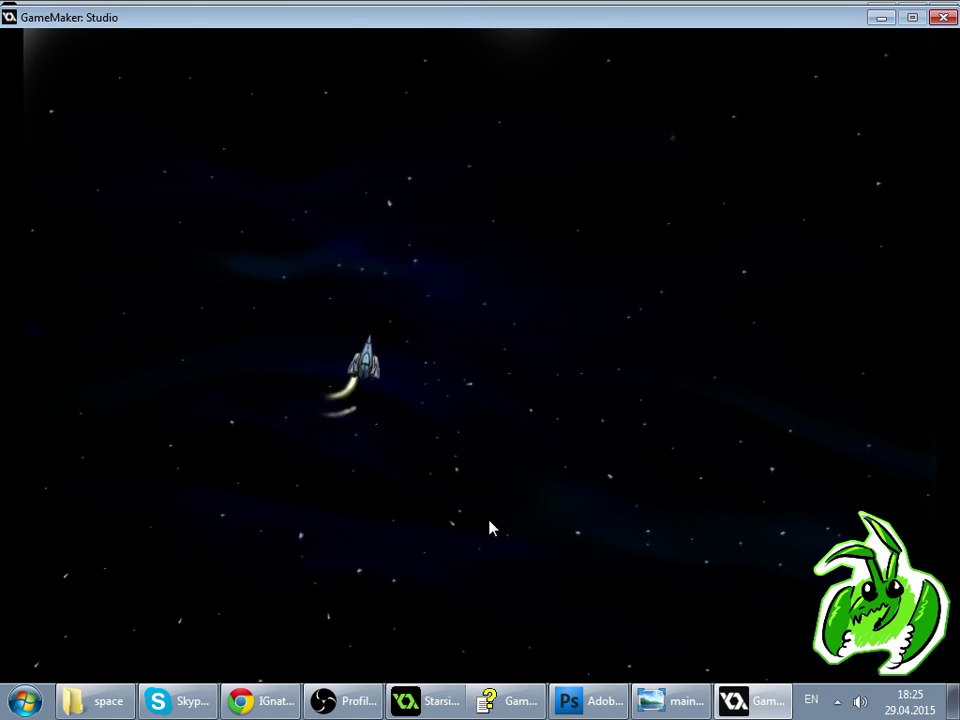
key("Right")
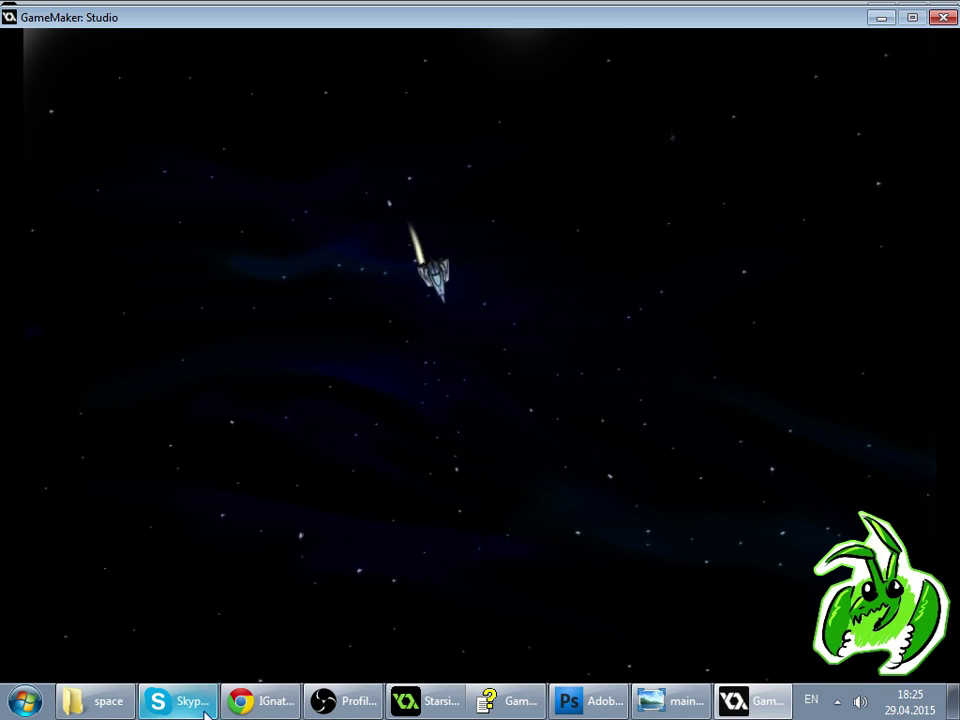
- In Windows Explorer, open the res folder of the Starsins project and select mainkorabl.png
left_click(96, 701)
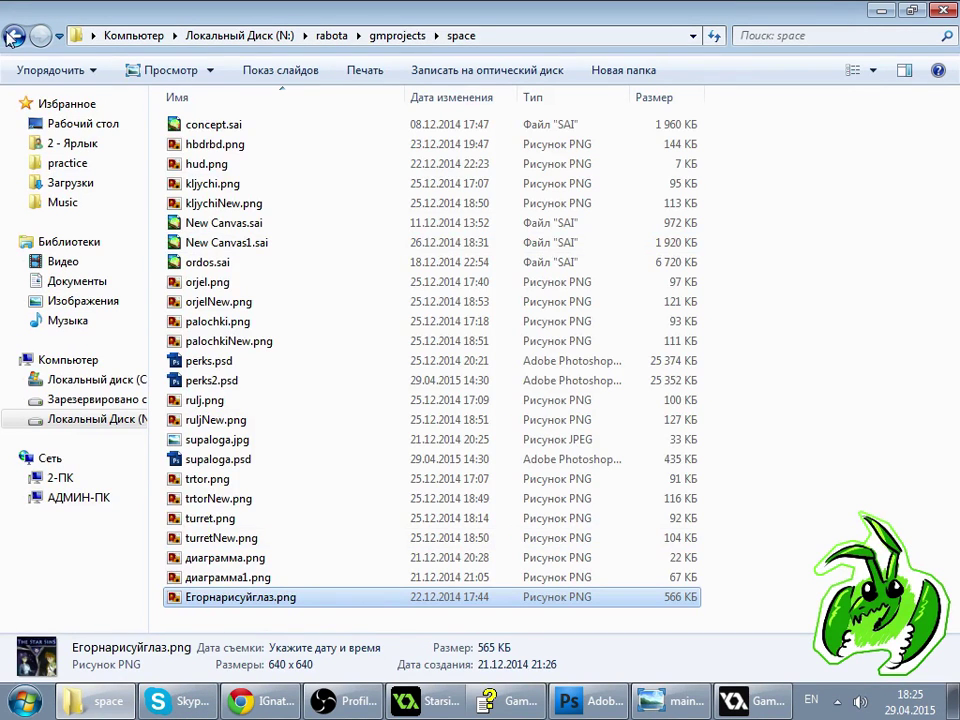
left_click(12, 37)
double_click(245, 256)
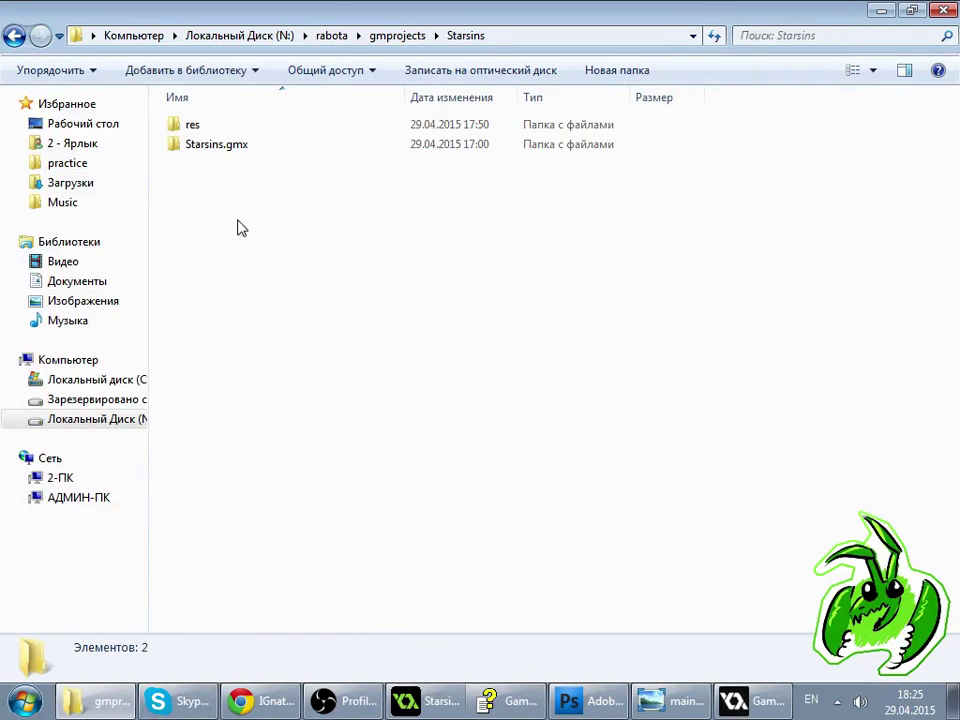
double_click(192, 126)
left_click(213, 138)
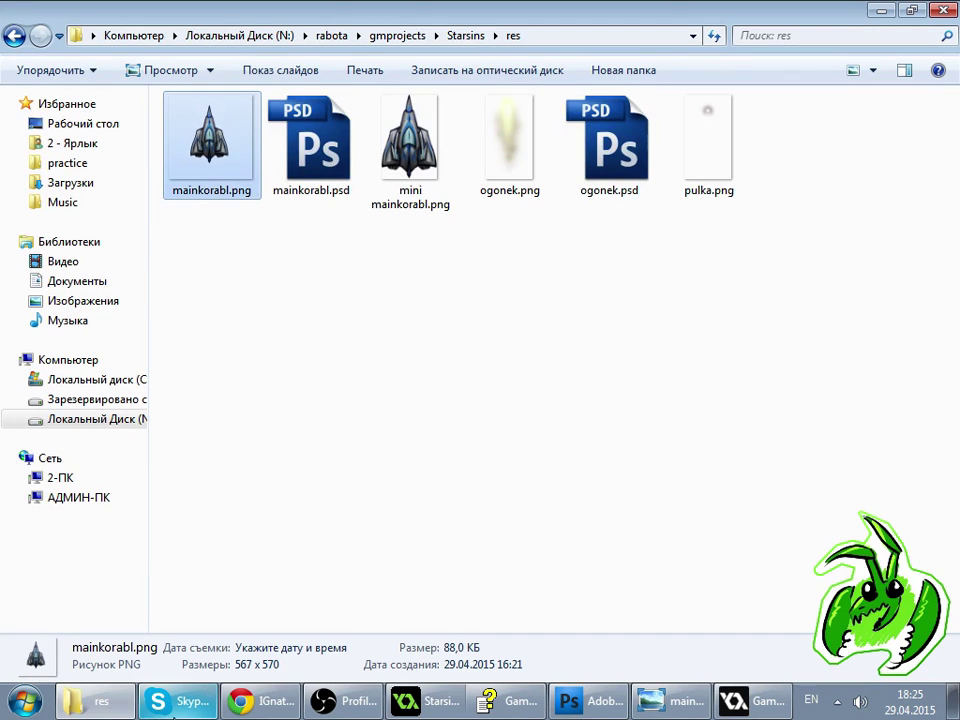
- Check the group conversation in Skype and return to the res folder in Explorer
left_click(183, 712)
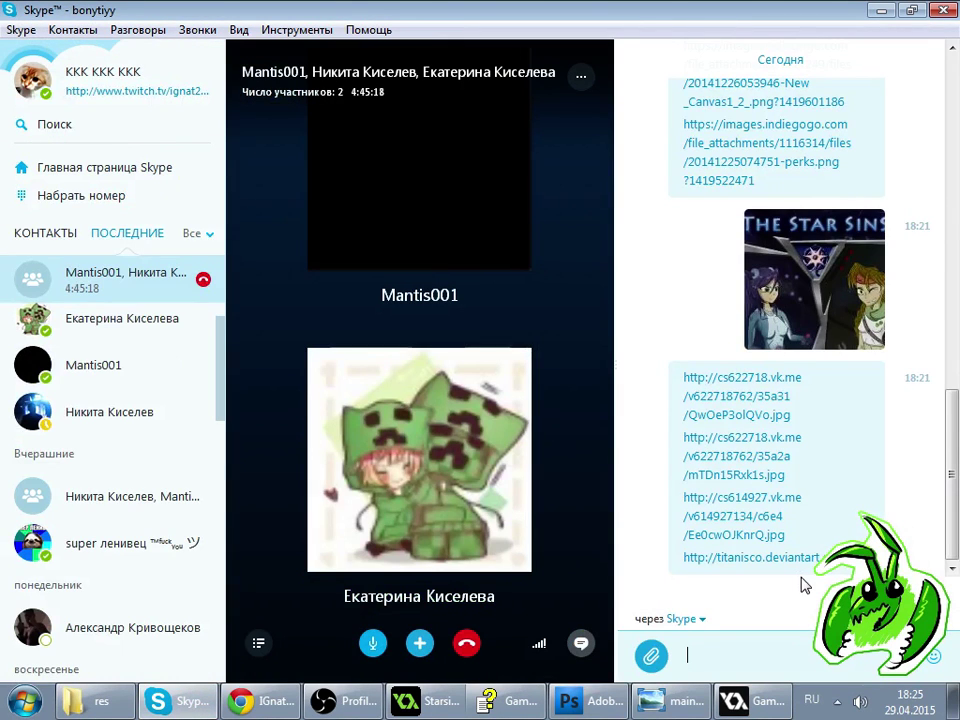
left_click(208, 710)
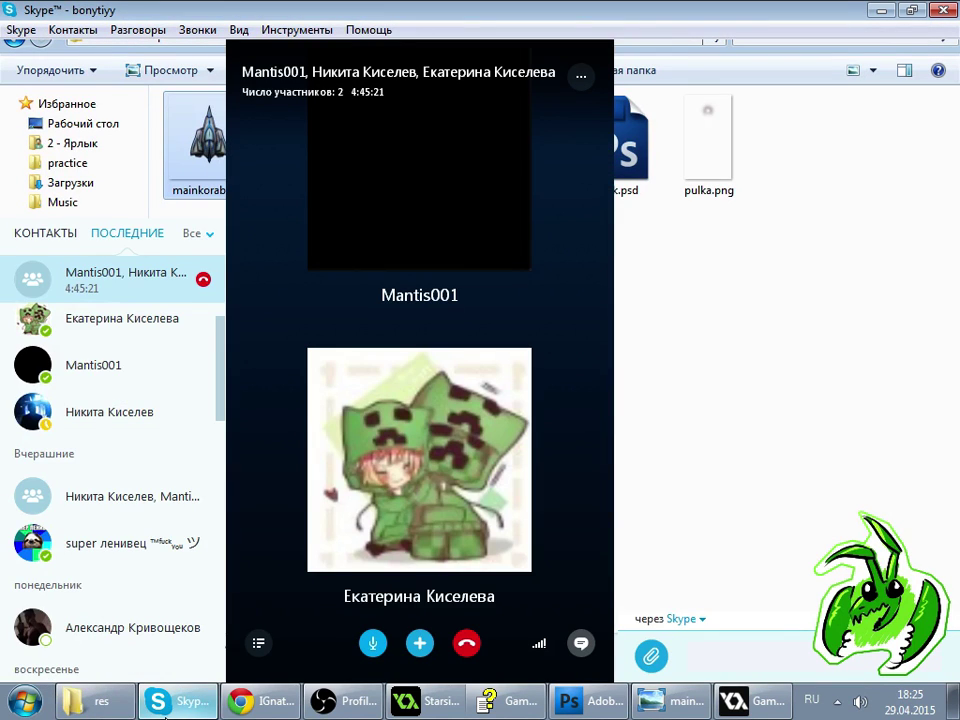
left_click(104, 703)
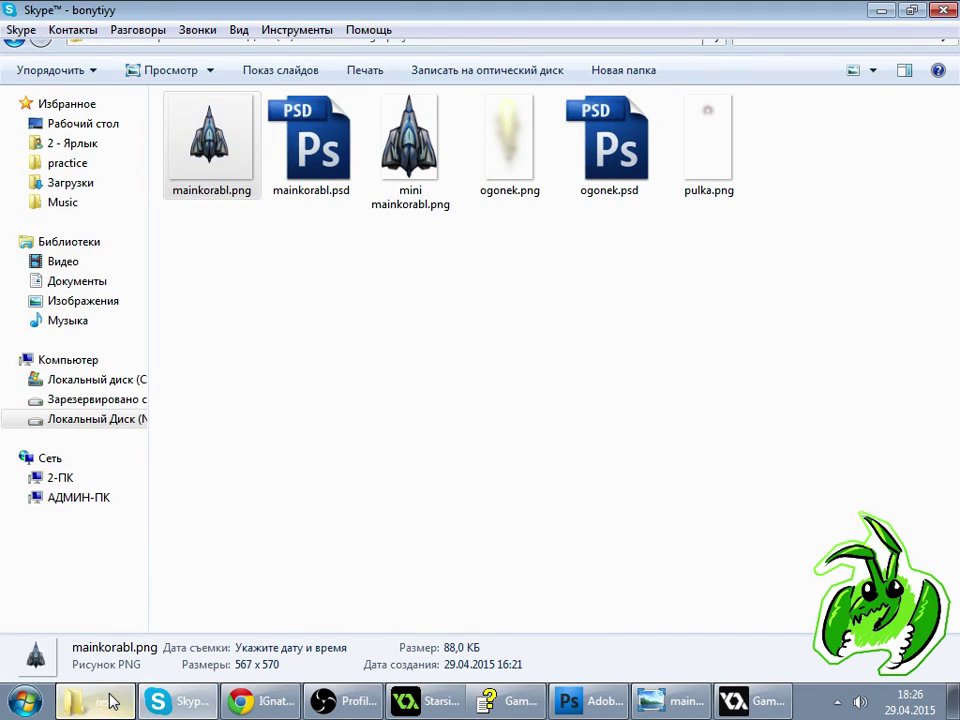
- Open mainkorabl.png in Windows Photo Viewer and examine the ship artwork both close up and as a whole
double_click(211, 140)
scroll(503, 252, "up", 1)
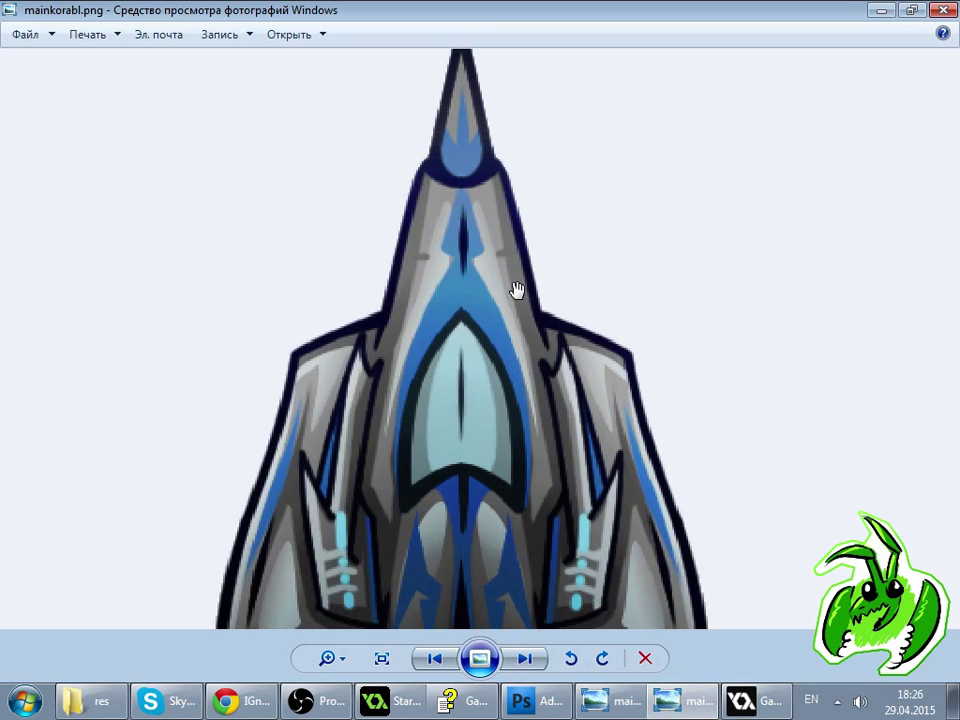
scroll(514, 289, "down", 3)
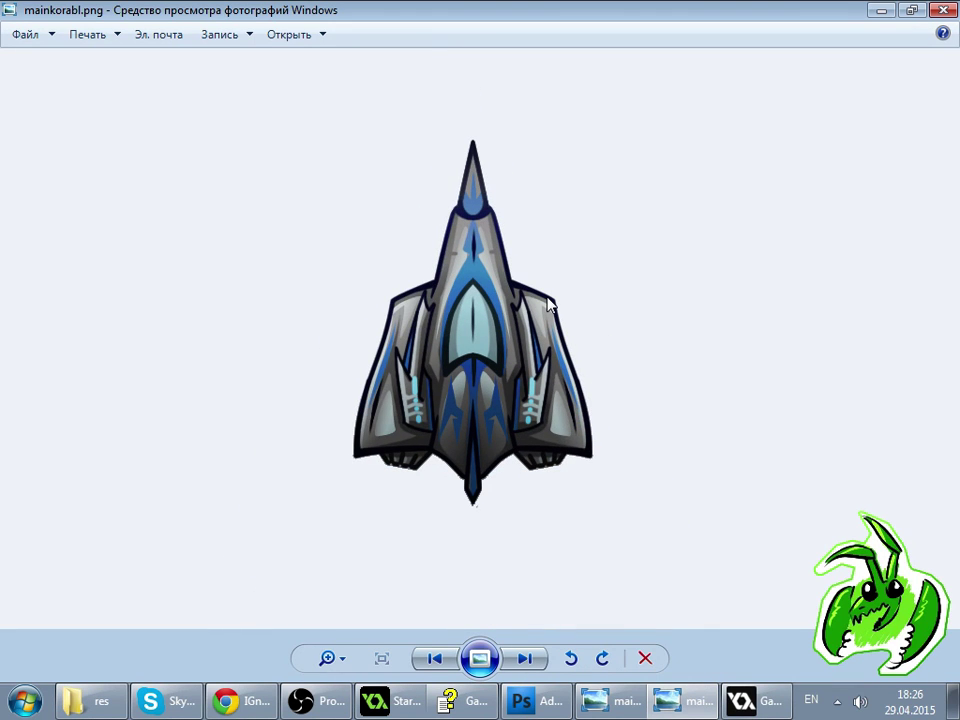
scroll(548, 303, "up", 2)
left_click_drag(542, 293, 546, 223)
scroll(548, 235, "down", 2)
scroll(674, 66, "up", 2)
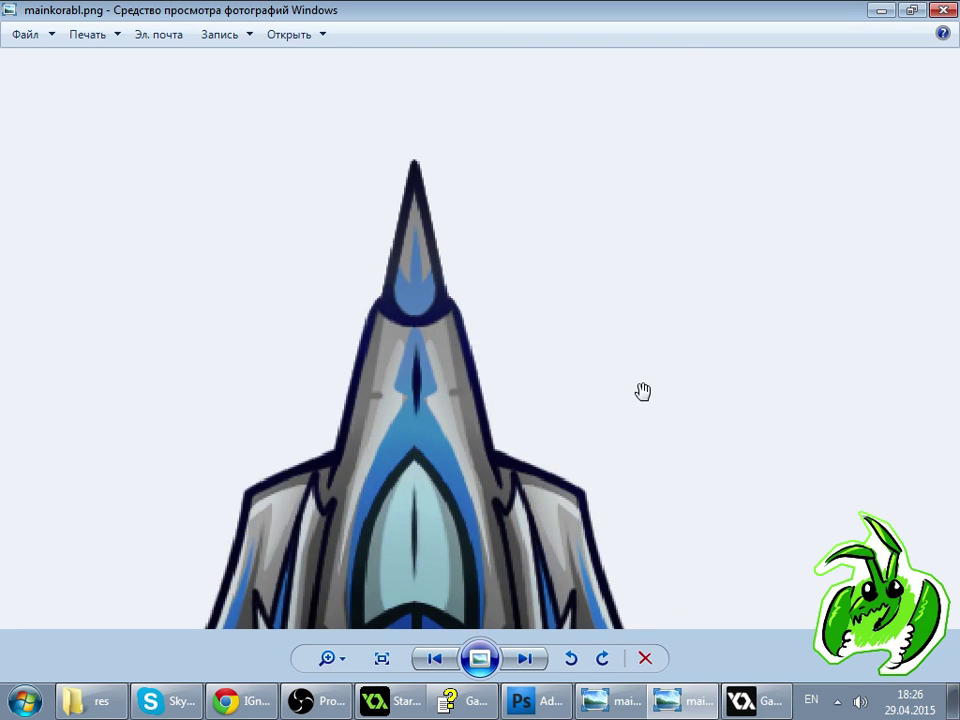
scroll(643, 391, "down", 2)
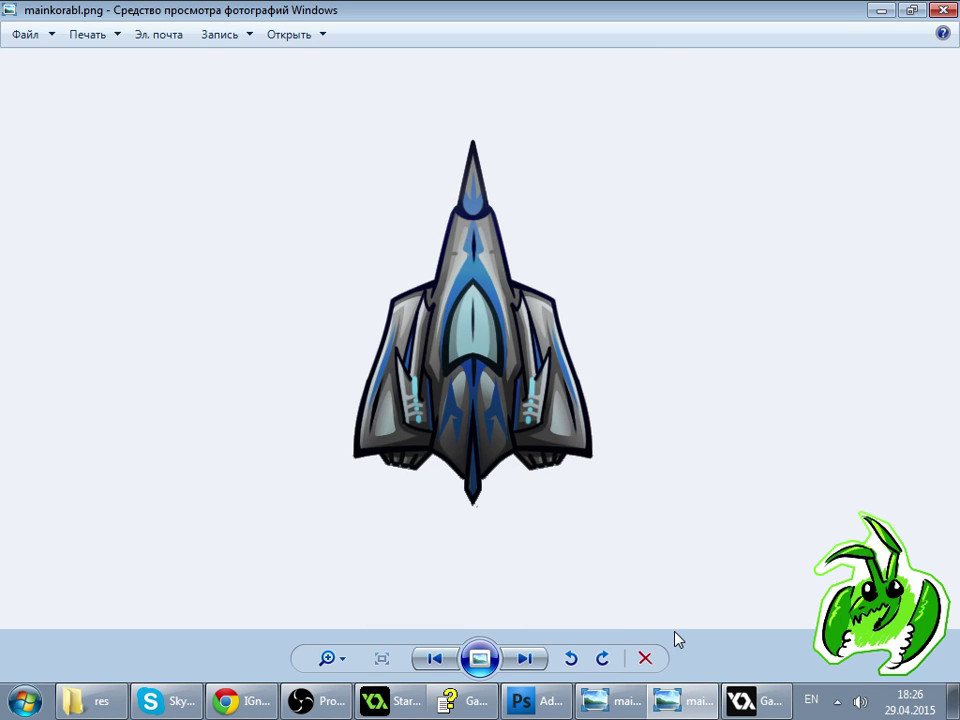
- Return to the running game, fly the ship through repeated turns both ways while shooting, and close the game window
left_click(765, 701)
key("Up")
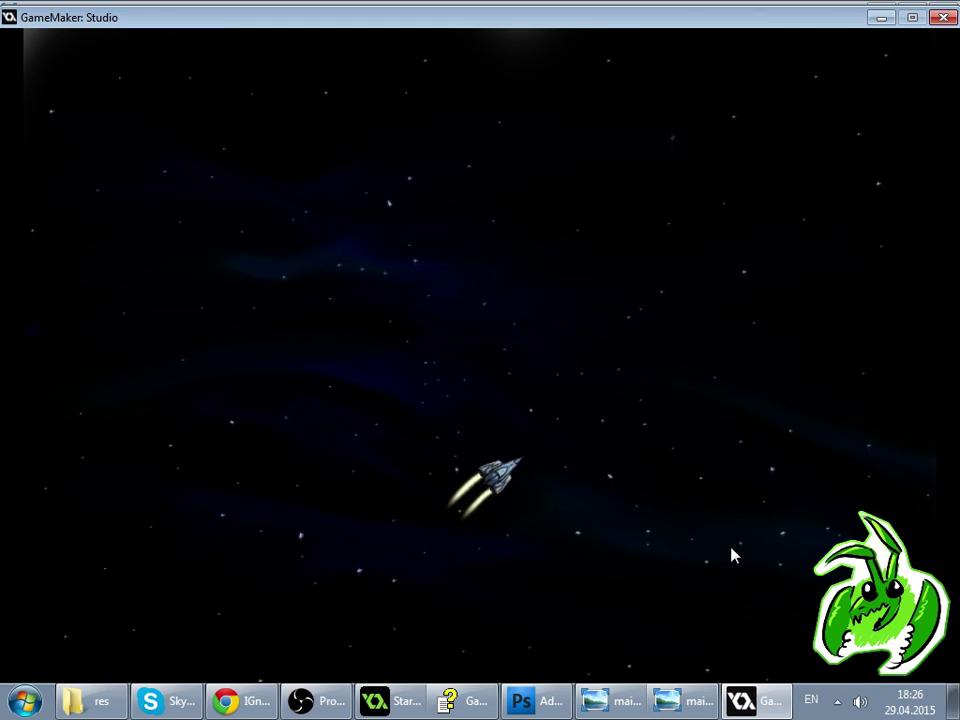
key("Right")
key("Left")
key("Up")
key("Left")
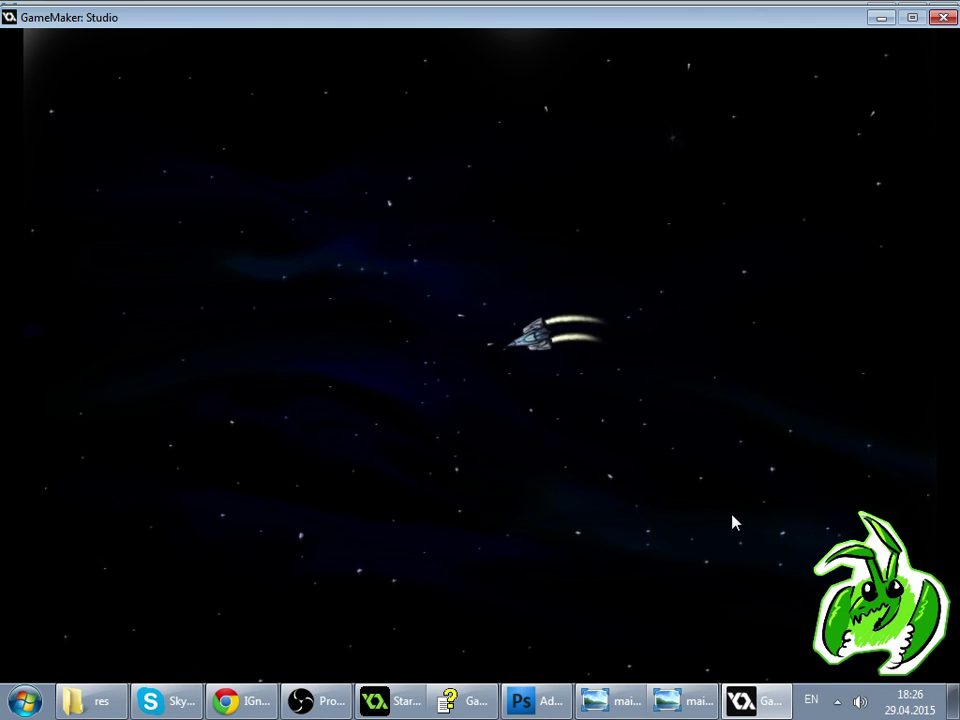
key("Right")
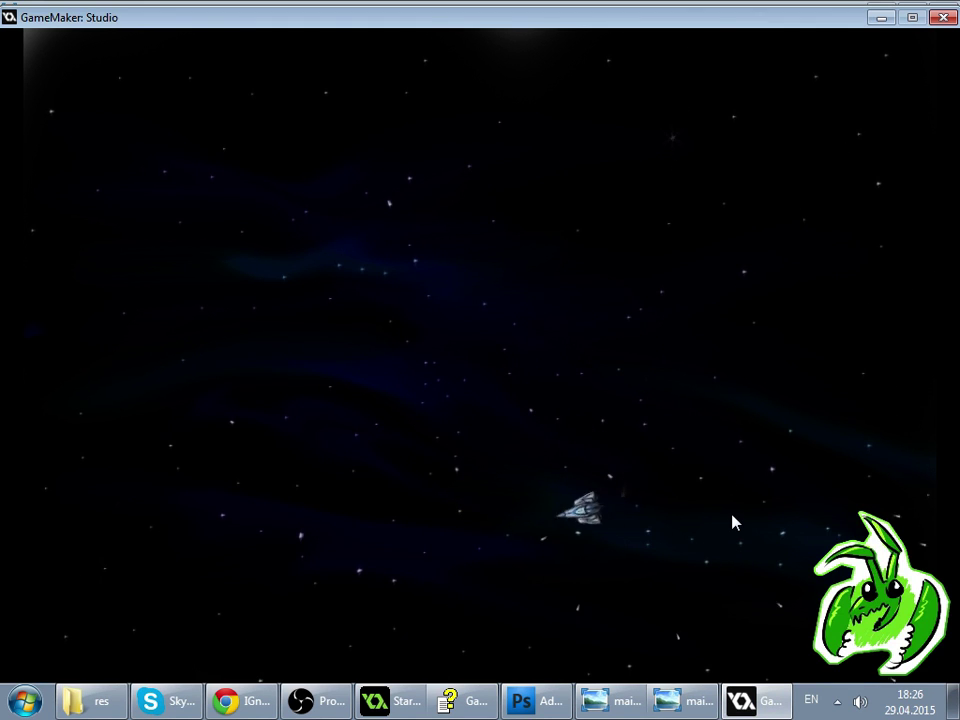
key("Up")
key("Left")
key("Up")
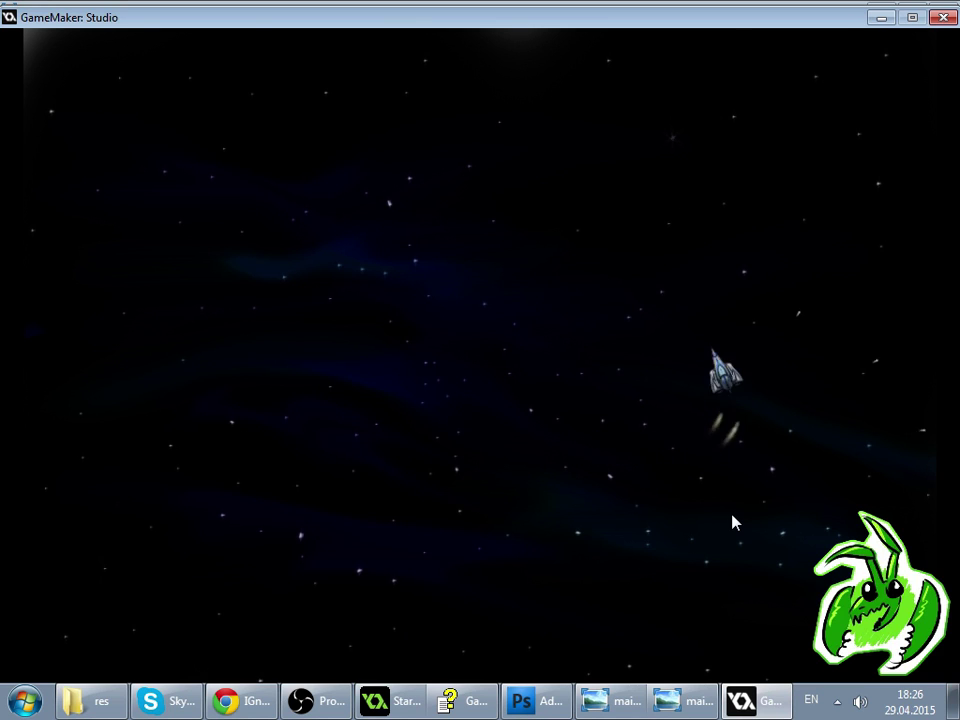
key("Right")
key("Up")
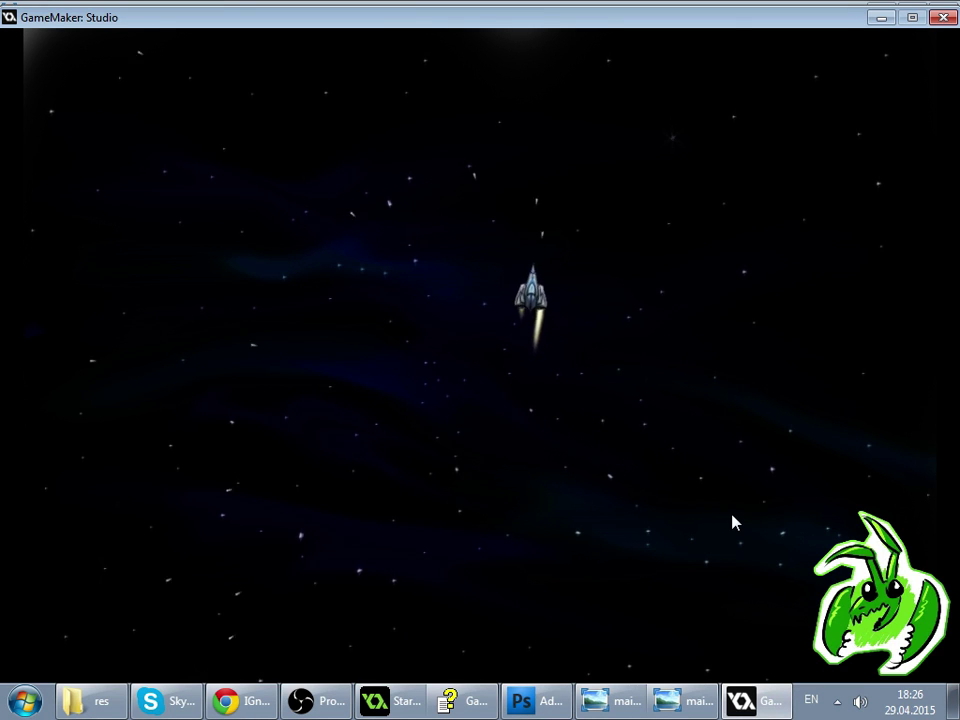
key("Left")
key("Right")
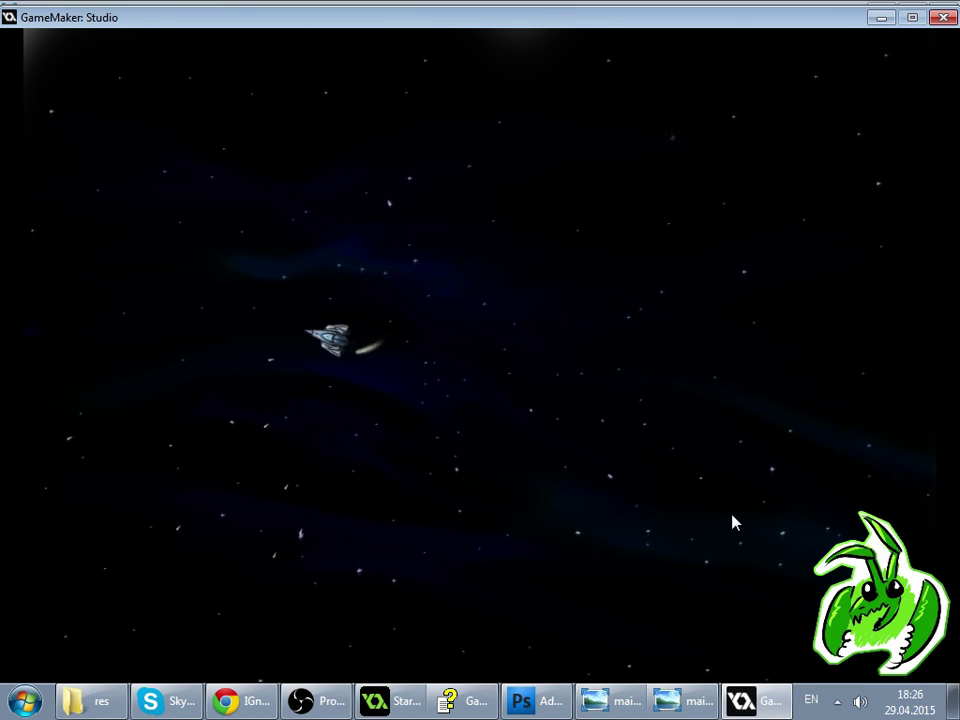
key("Up")
key("Left")
key("Left")
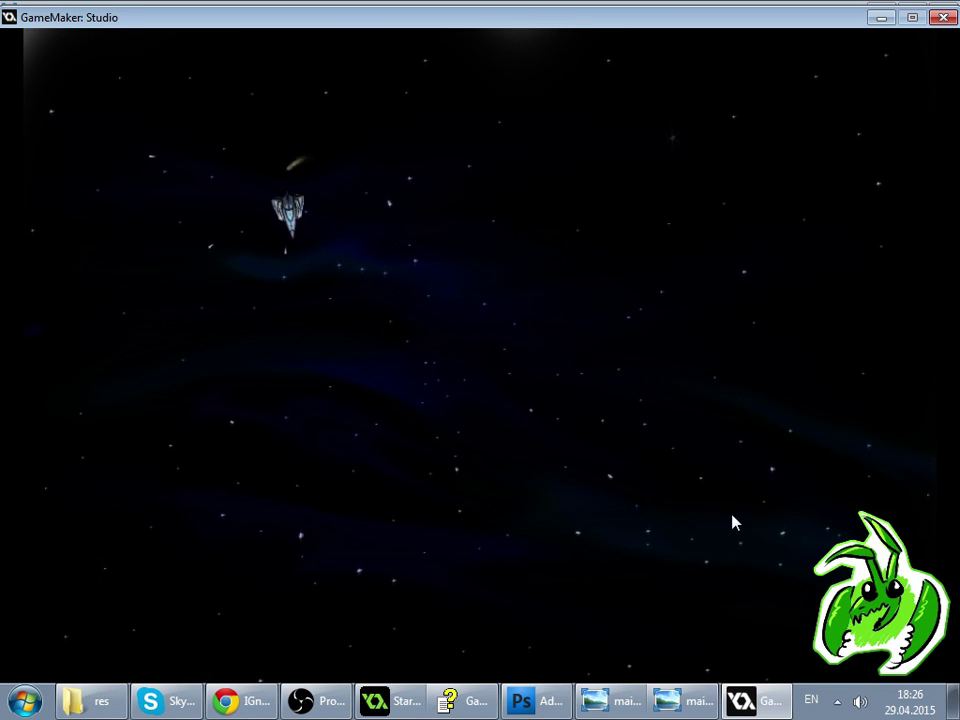
key("Right")
key("Up")
key("Right")
key("Right")
key("Up")
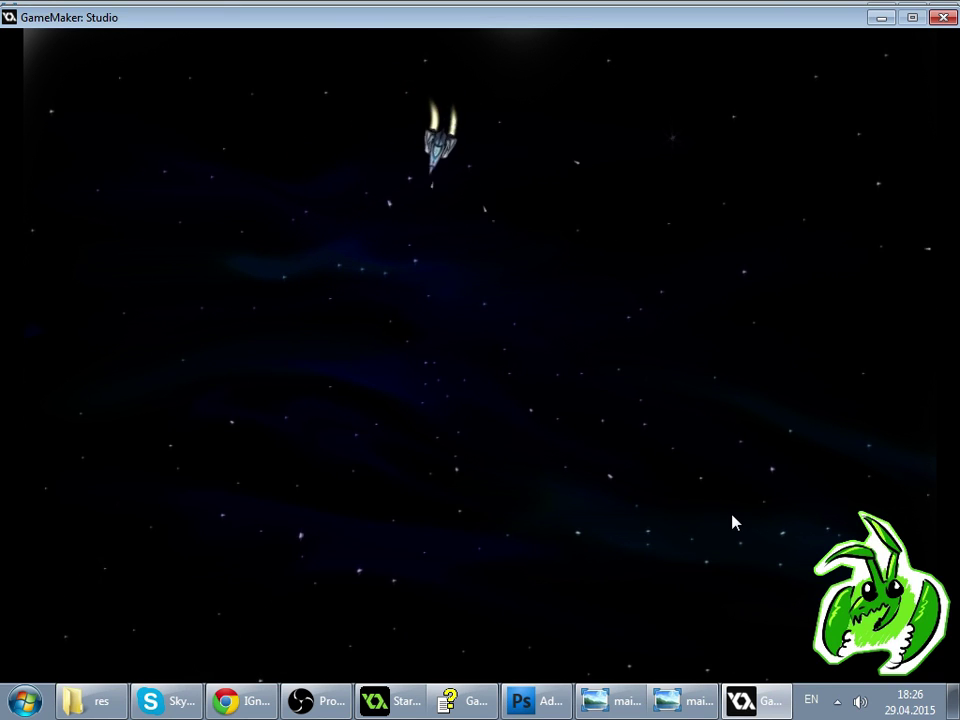
key("Left")
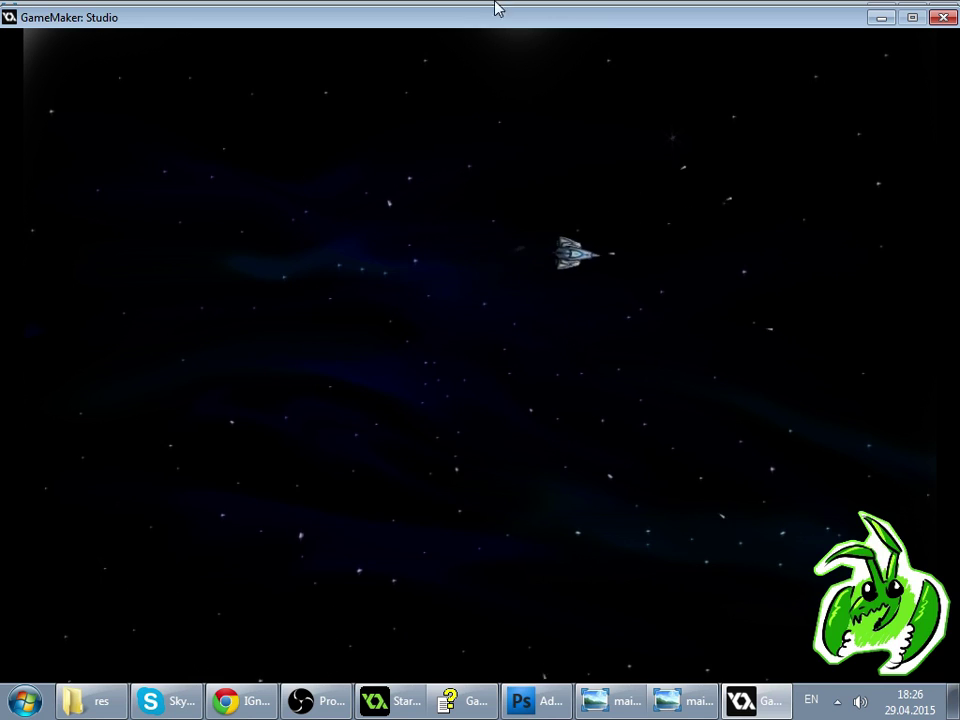
key("Up")
key("Left")
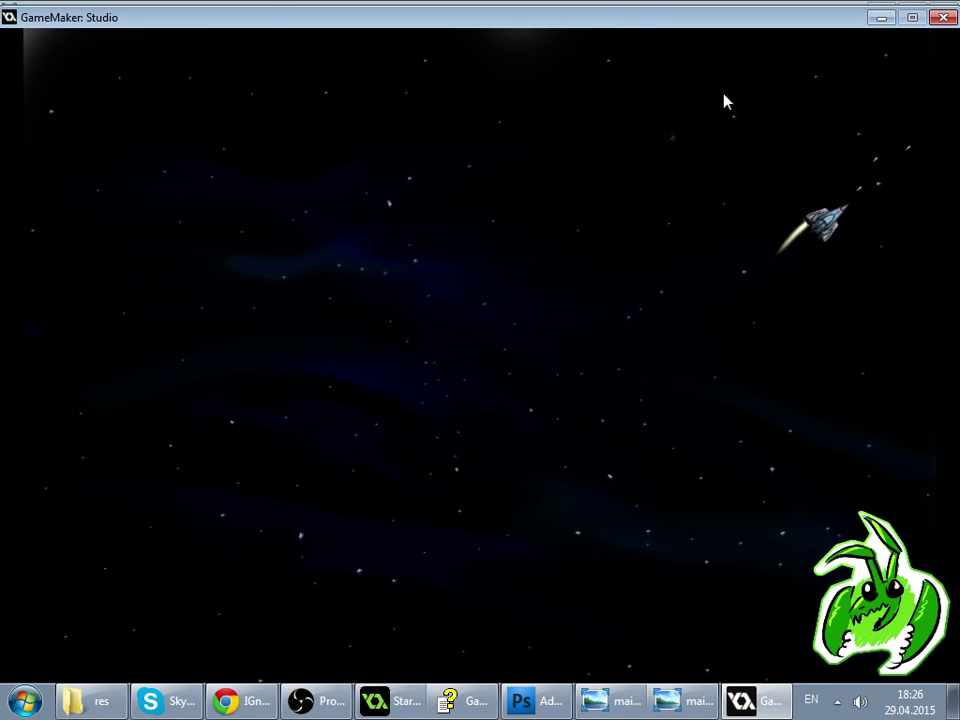
left_click(943, 17)
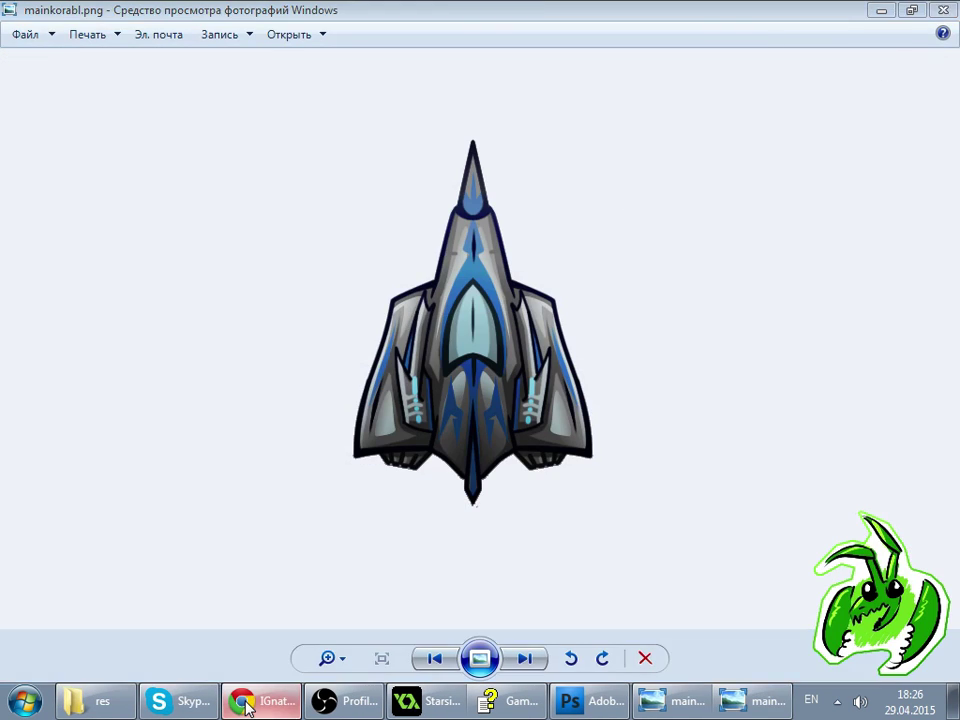
- In Chrome, hide the viewer list on the Twitch channel and look over the artist's DeviantArt profile page
left_click(262, 700)
left_click(668, 128)
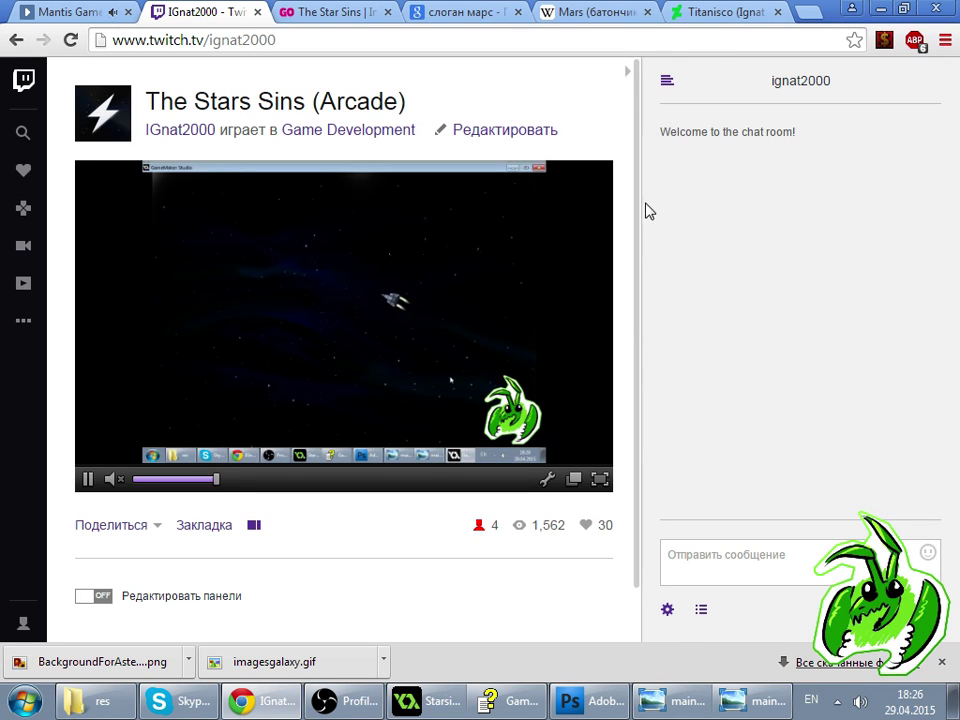
left_click(720, 12)
scroll(608, 381, "down", 8)
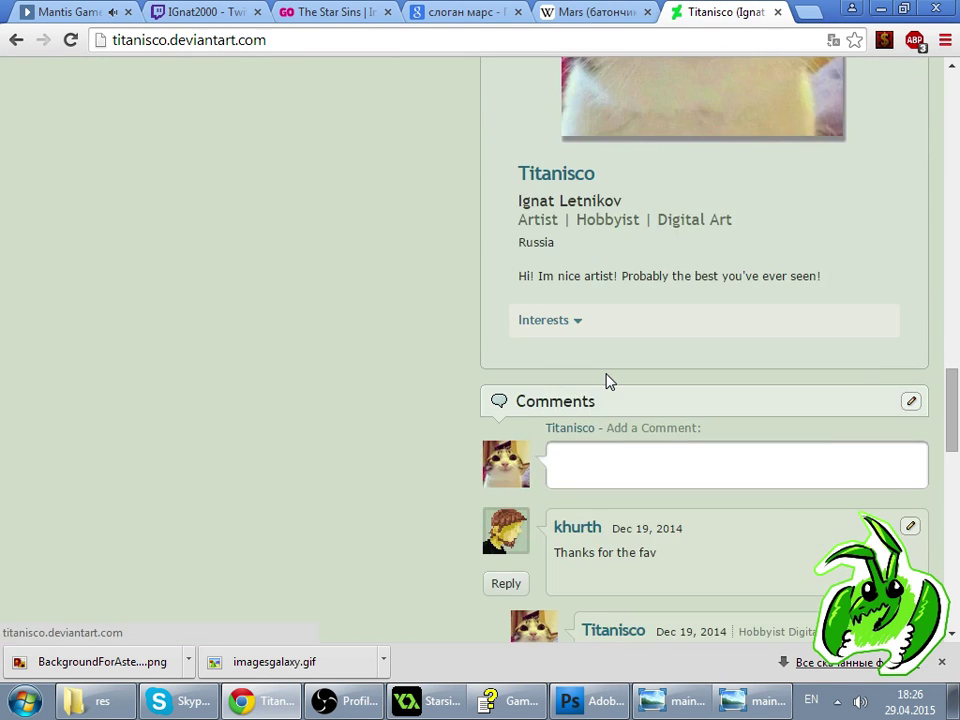
scroll(857, 205, "up", 15)
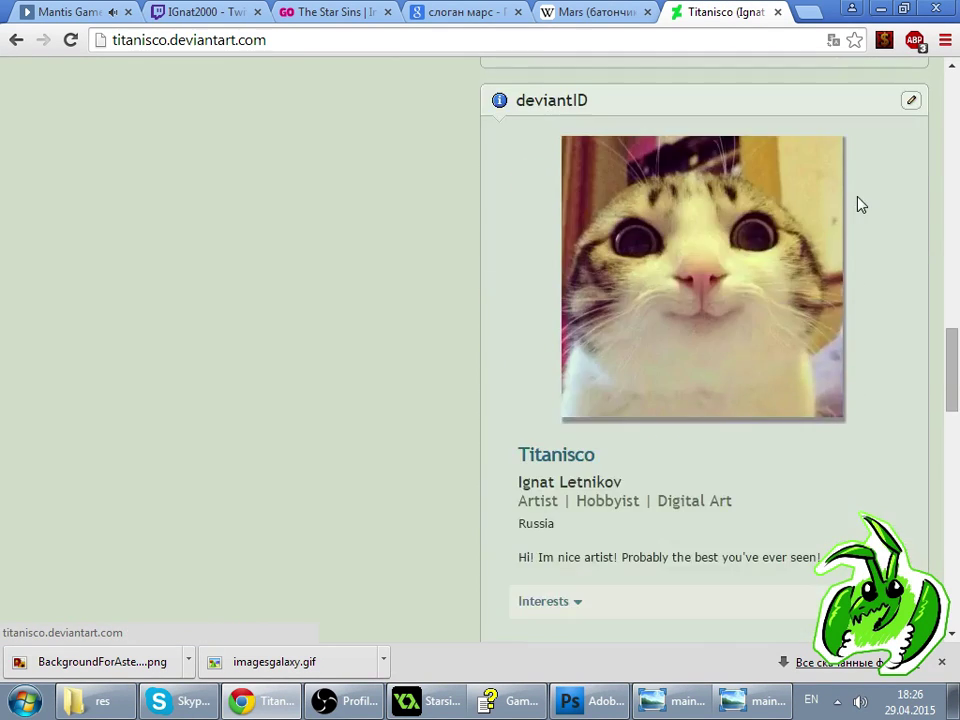
scroll(861, 212, "up", 10)
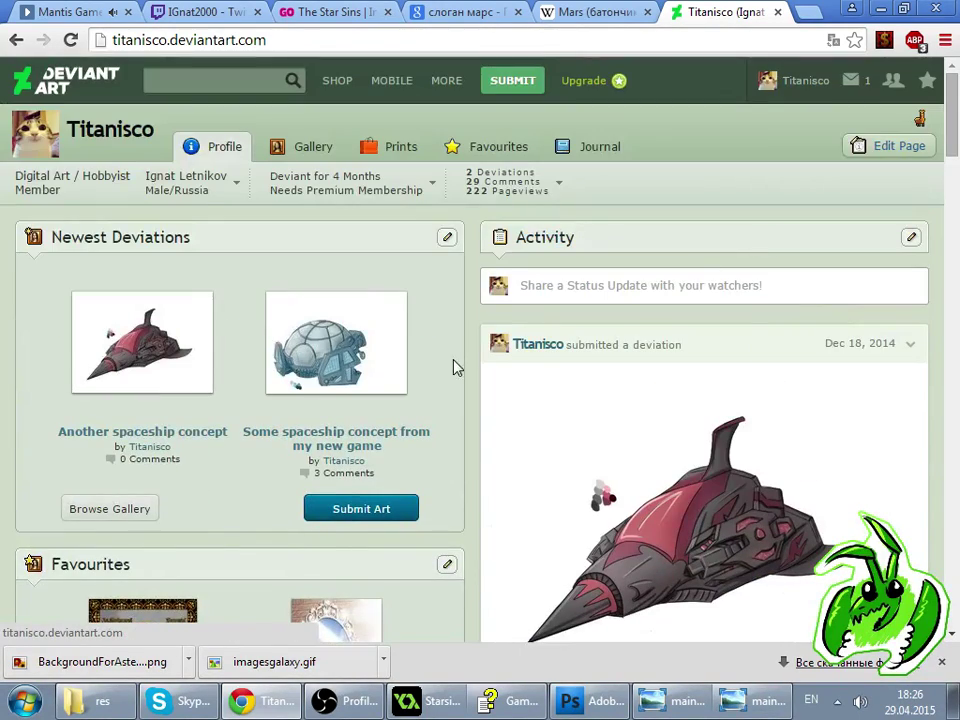
- Examine the "Some spaceship concept from my new game" artwork with its comments and a commenter's DeviantArt profile
left_click(364, 360)
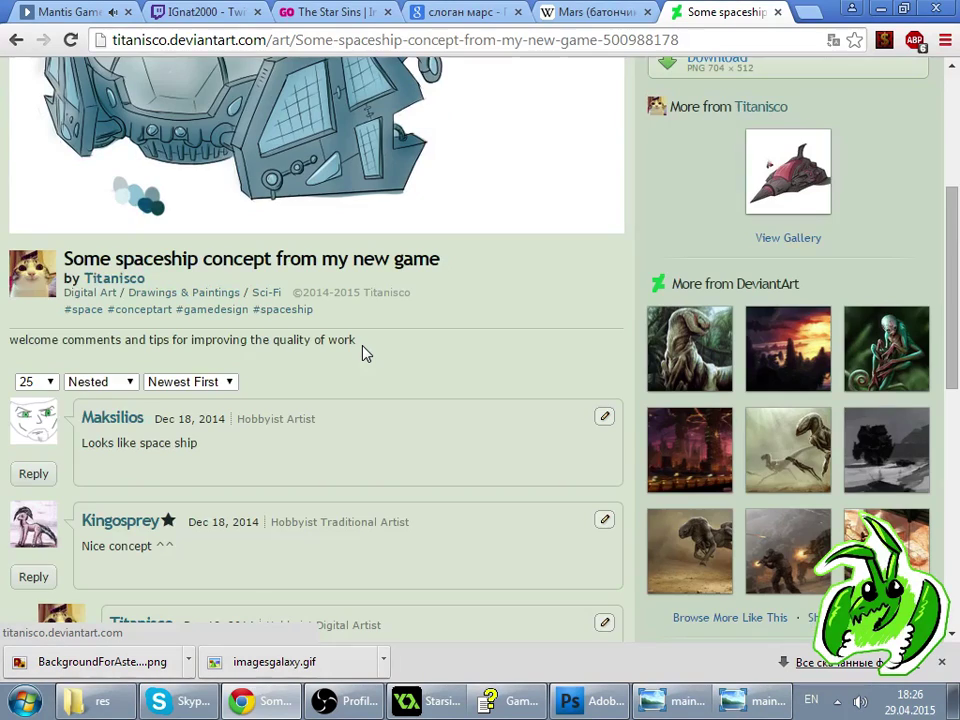
scroll(417, 357, "down", 2)
scroll(417, 357, "down", 3)
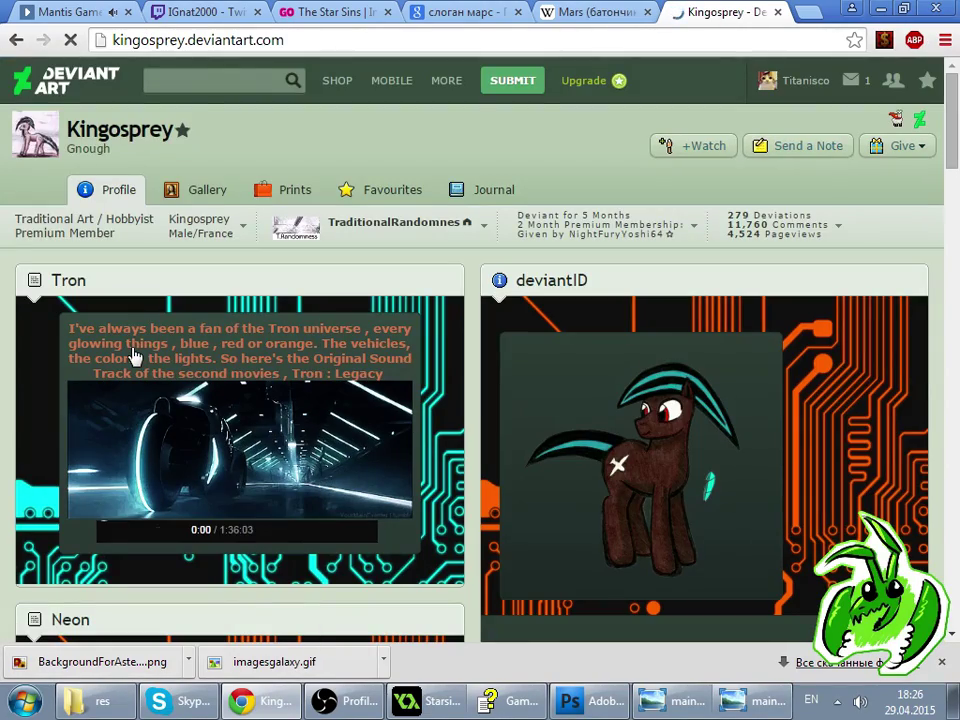
scroll(221, 360, "down", 11)
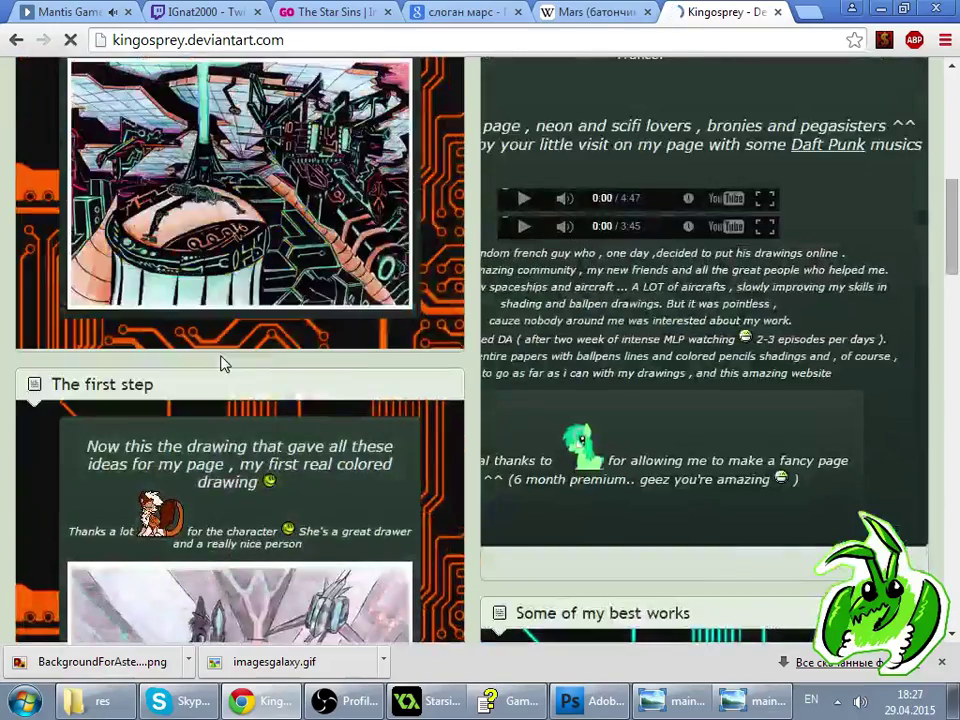
- Close the DeviantArt, Wikipedia, Google search and Indiegogo tabs, and reload the Twitch channel page with its viewer list shown
key("ctrl+w")
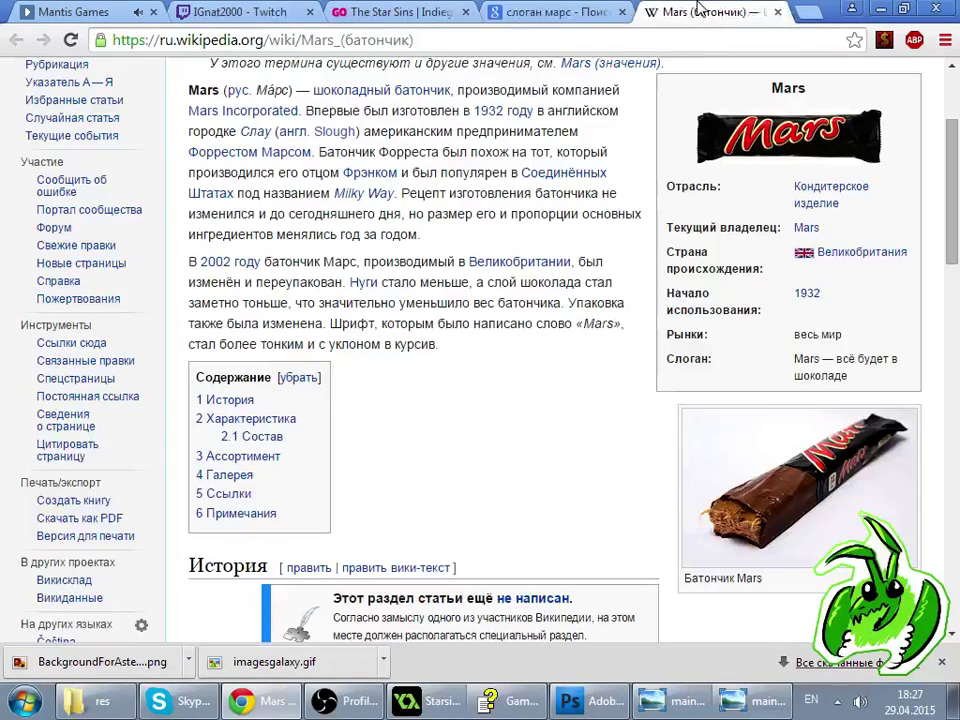
key("ctrl+w")
key("ctrl+w")
key("ctrl+w")
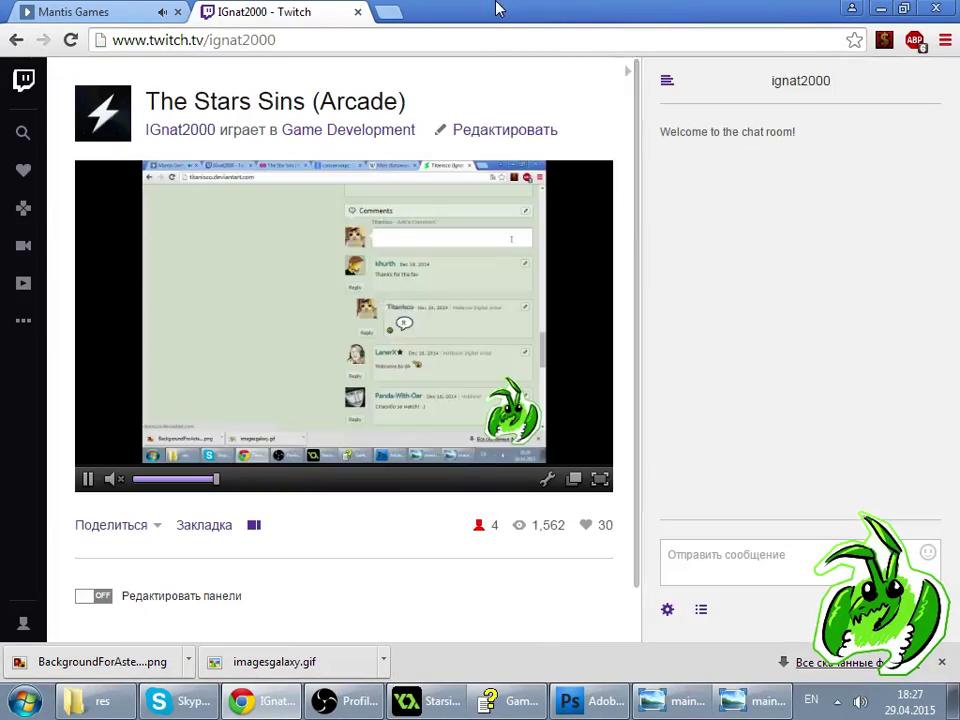
left_click(71, 39)
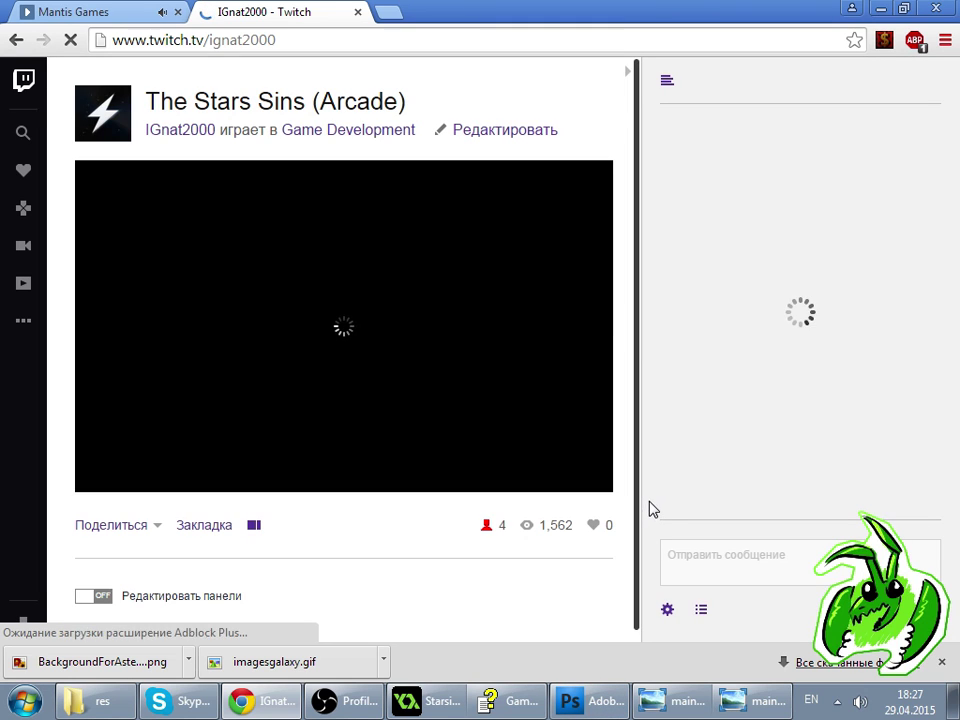
left_click(700, 614)
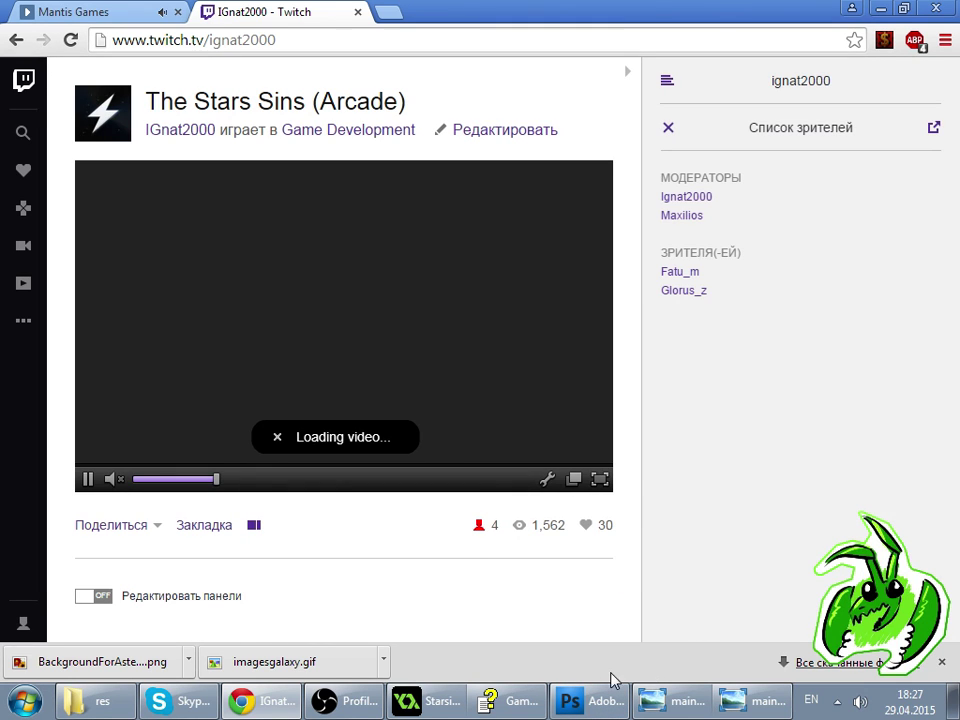
- In GameMaker, open the o_pulka object and inspect the scale and angle settings of its Transform Sprite action
left_click(422, 701)
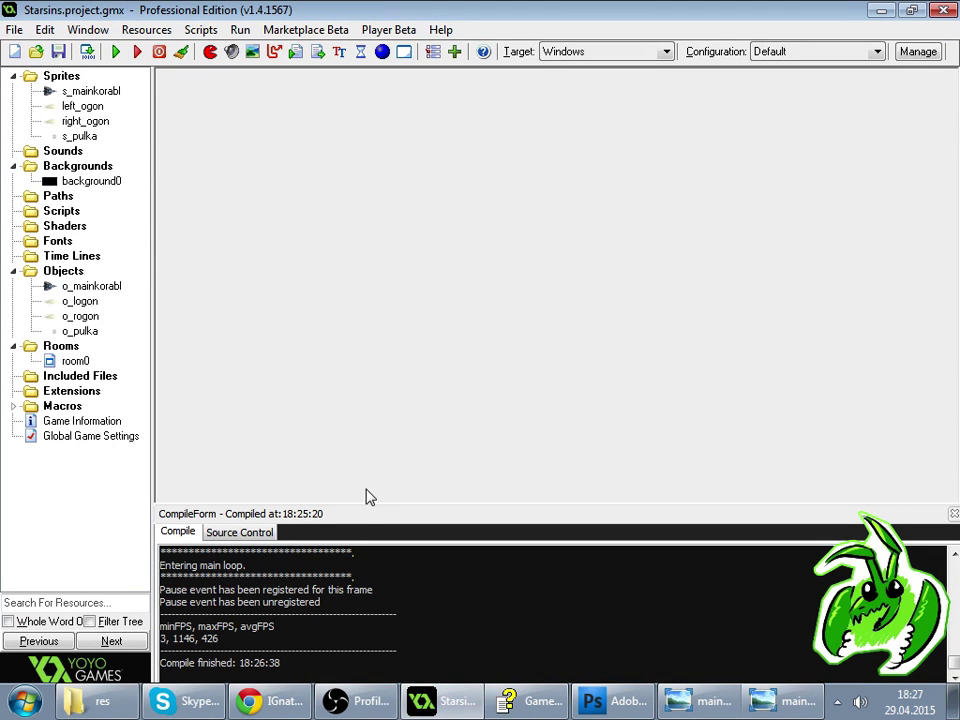
double_click(54, 337)
double_click(443, 113)
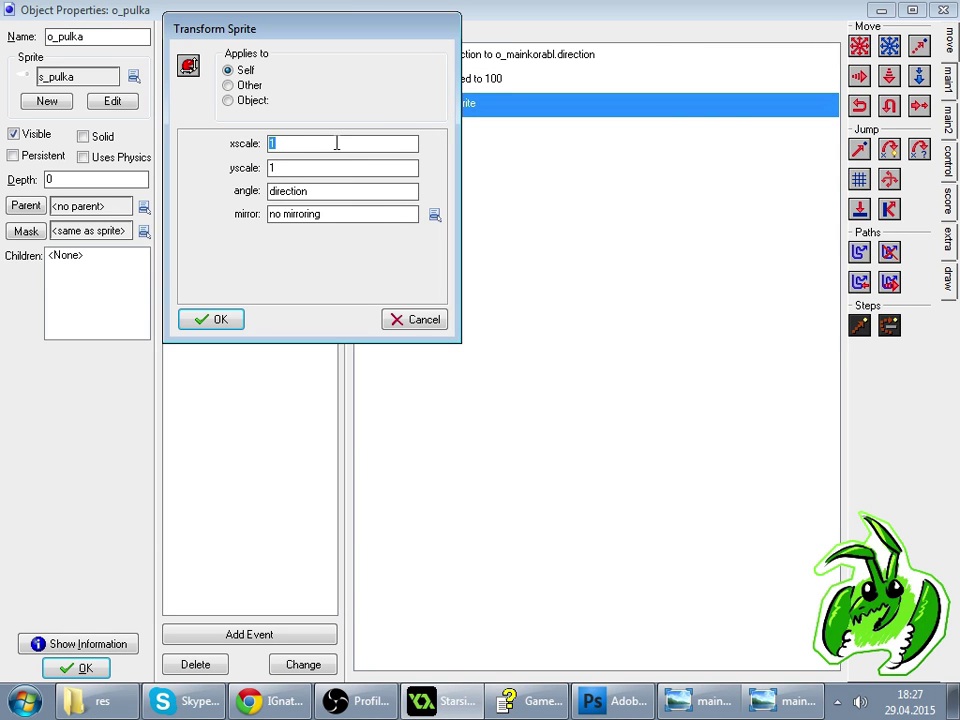
key("Escape")
key("Escape")
- Test-run the game by flying the ship and firing bullets, checking the Twitch channel before and after the run
left_click(262, 701)
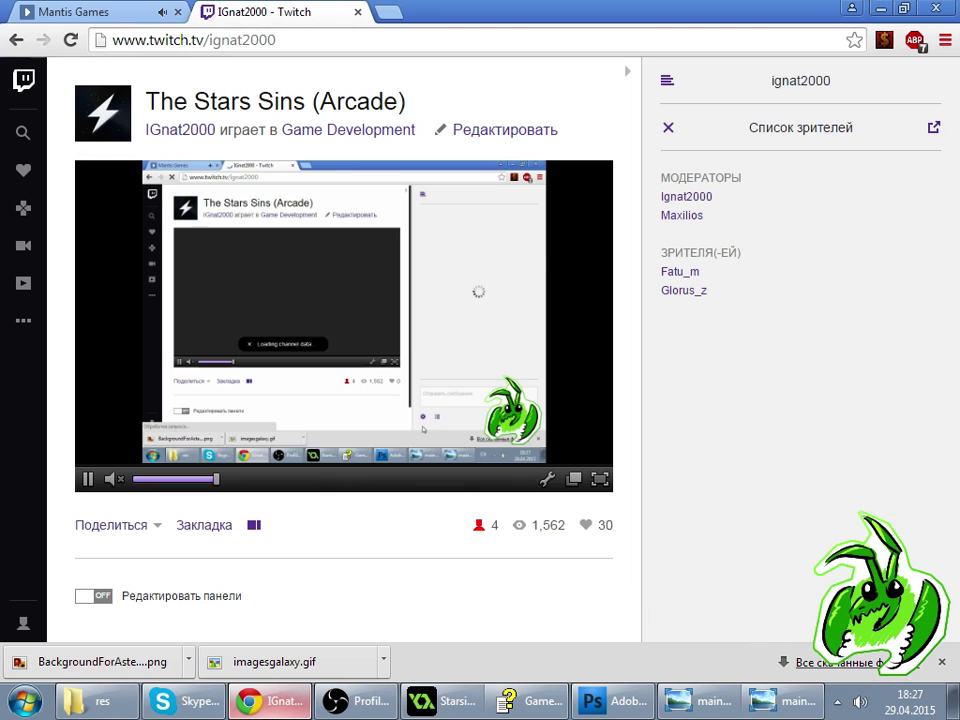
left_click(430, 701)
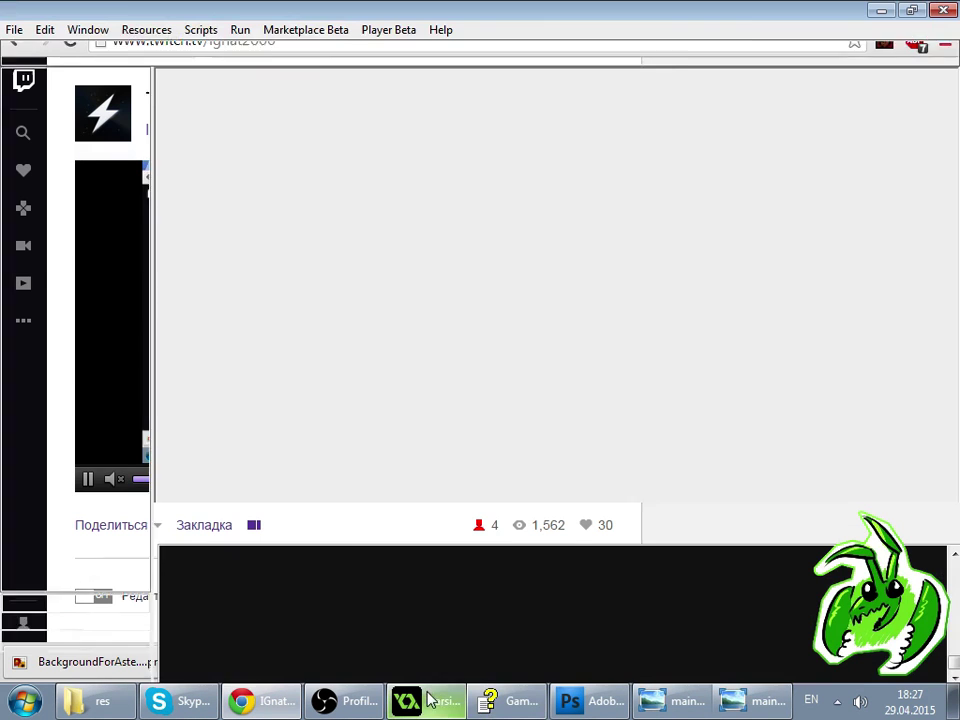
left_click(118, 52)
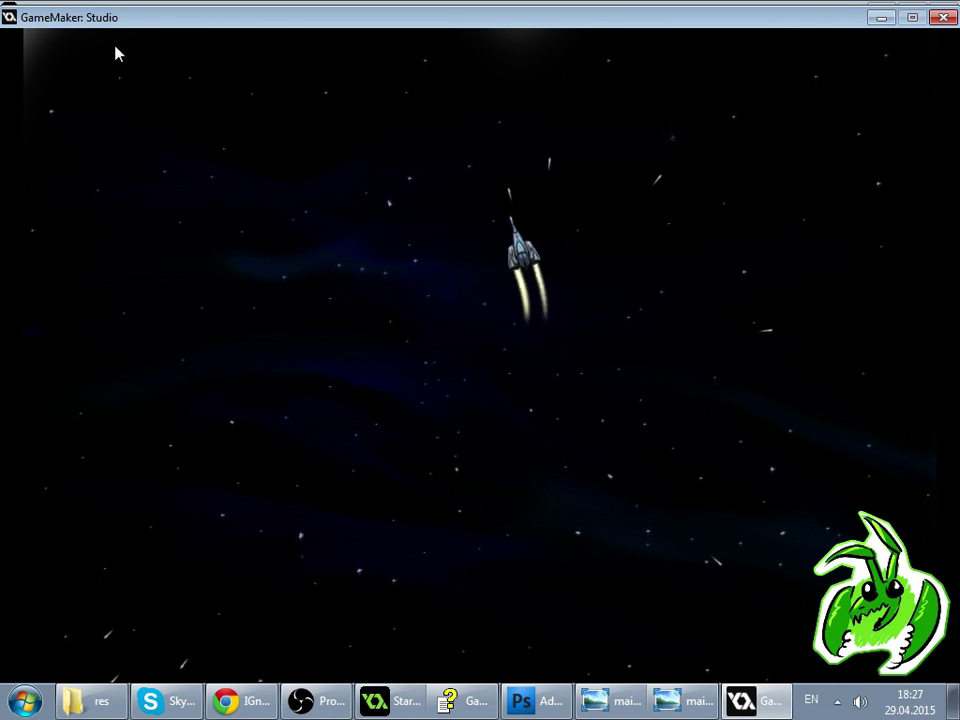
left_click(943, 18)
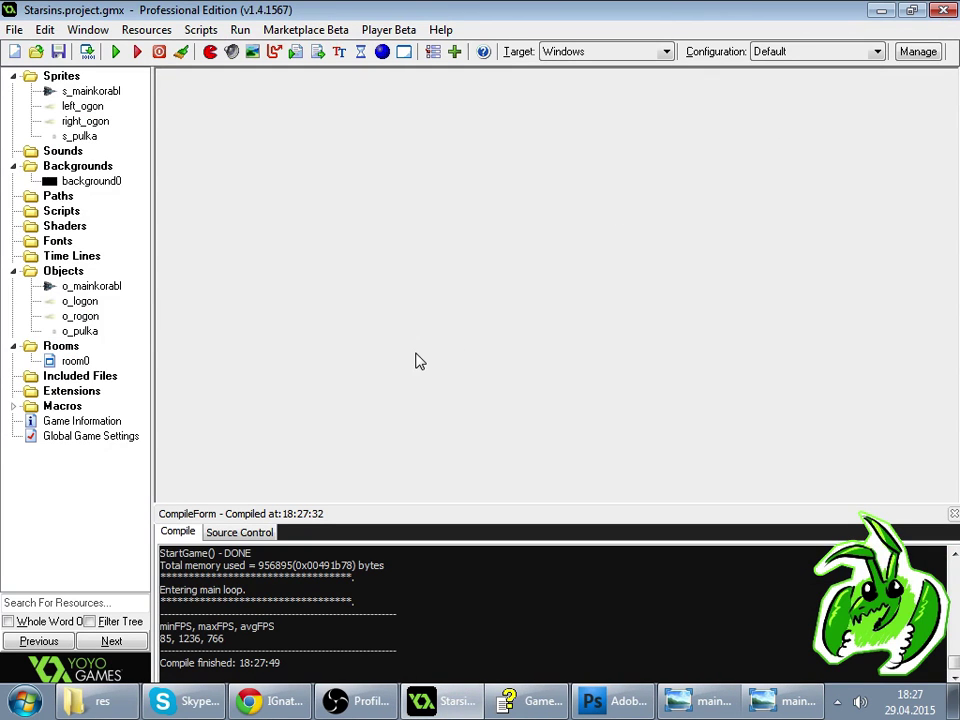
left_click(268, 701)
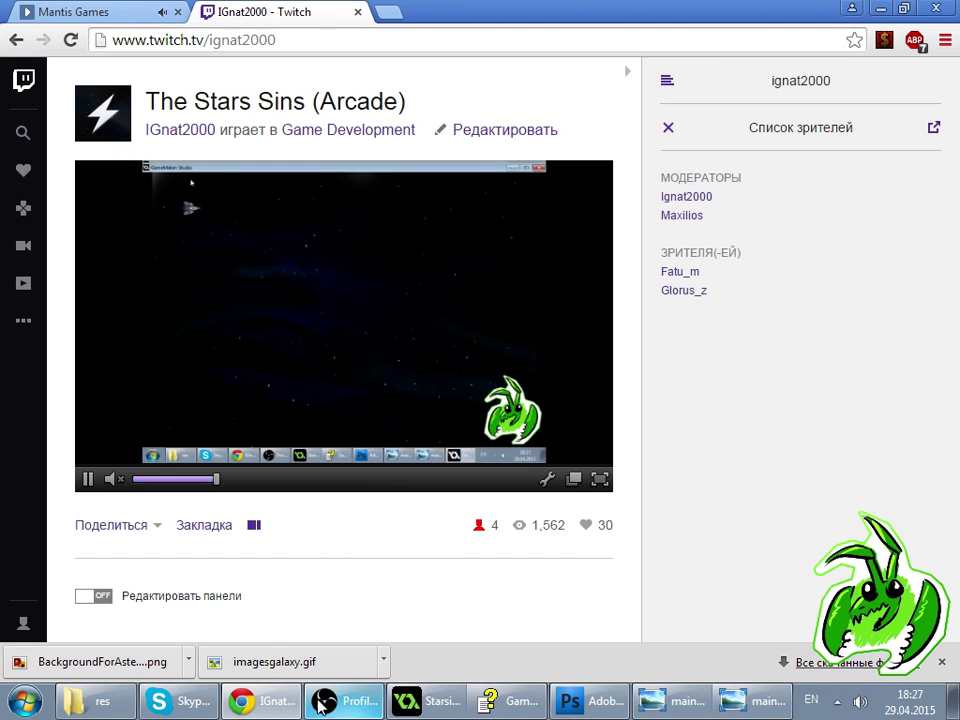
left_click(449, 695)
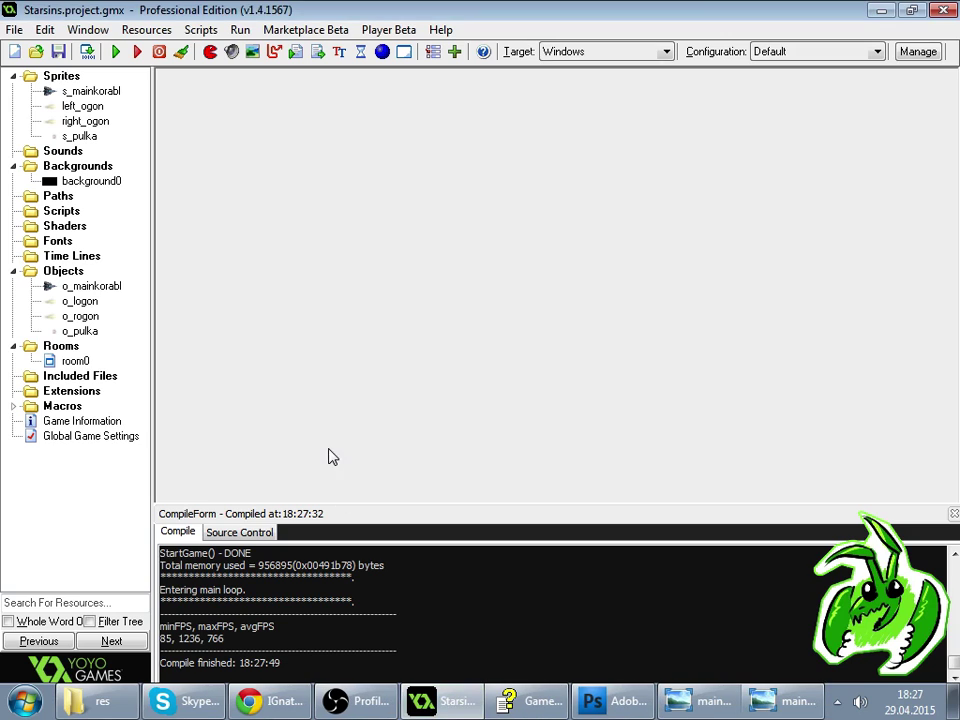
- Review the Create event actions of o_mainkorabl, check the Twitch channel once more, and close the object's properties
double_click(80, 287)
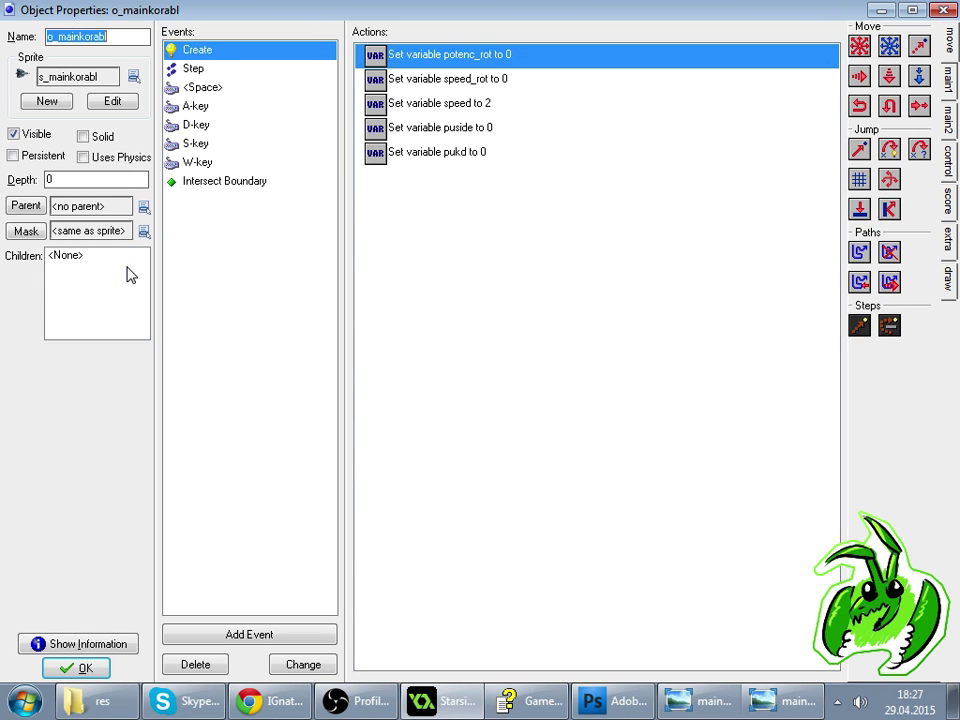
left_click(226, 217)
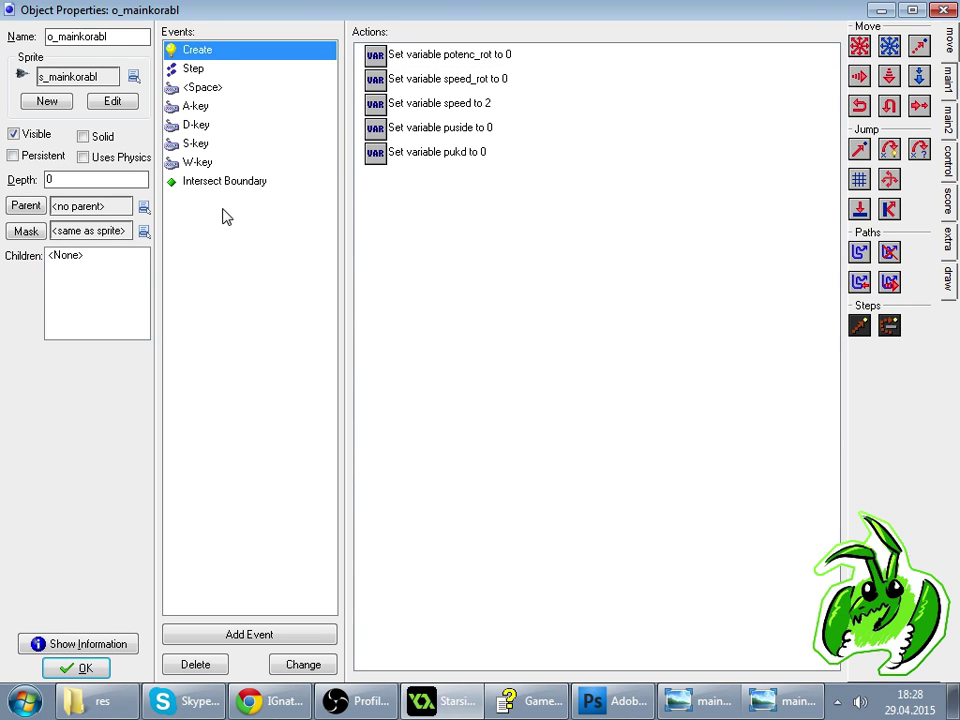
left_click(255, 701)
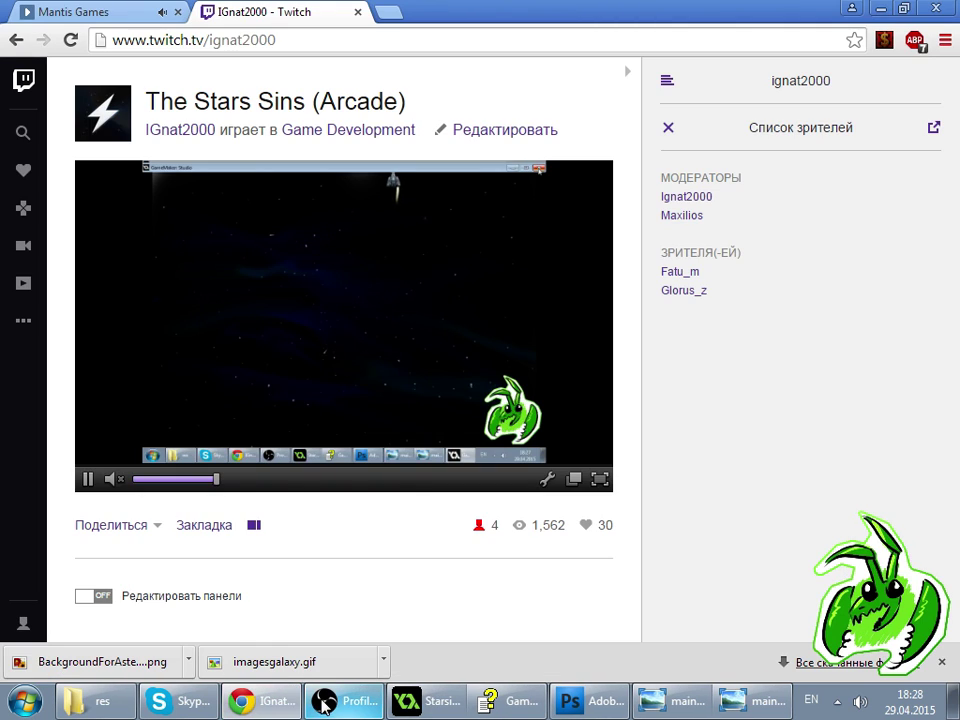
left_click(435, 701)
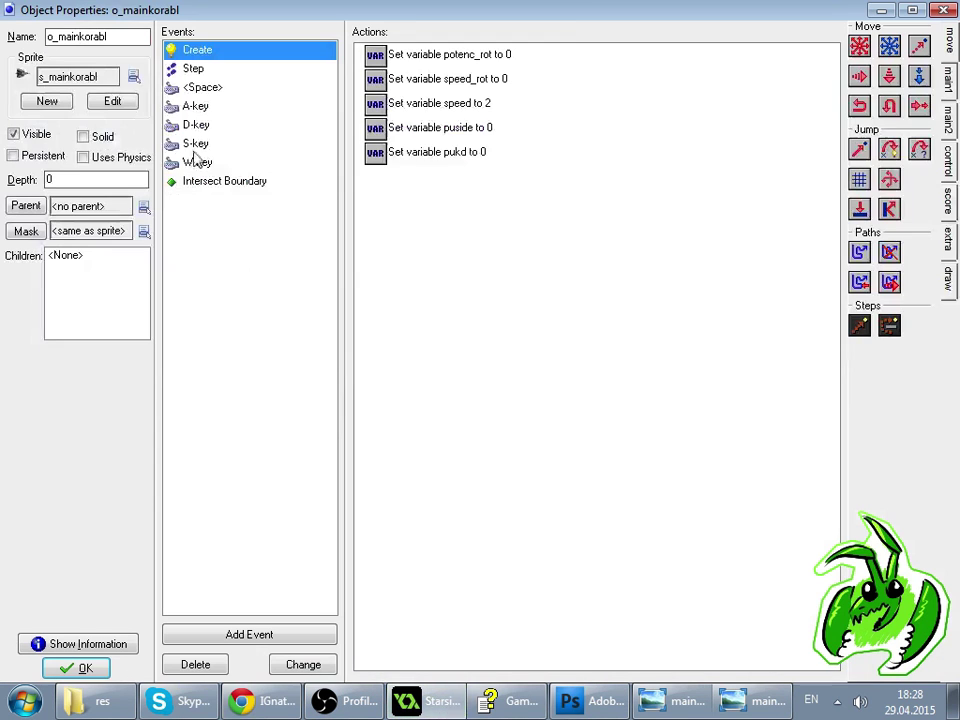
left_click(75, 668)
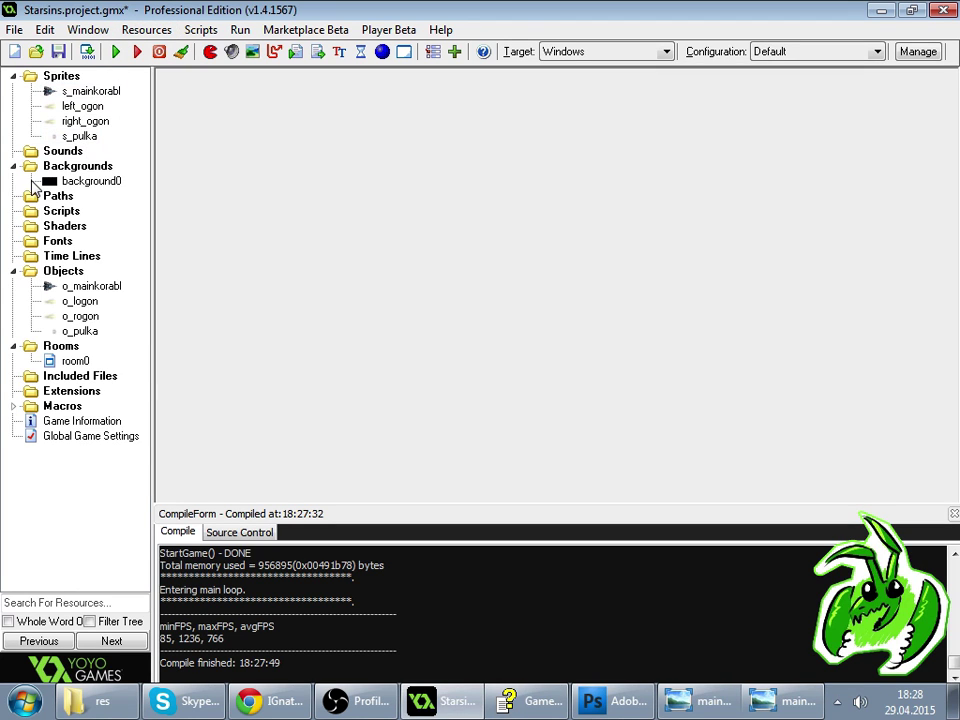
- Open the properties of the o_mainkorabl object and check the Twitch channel page in Chrome
double_click(82, 287)
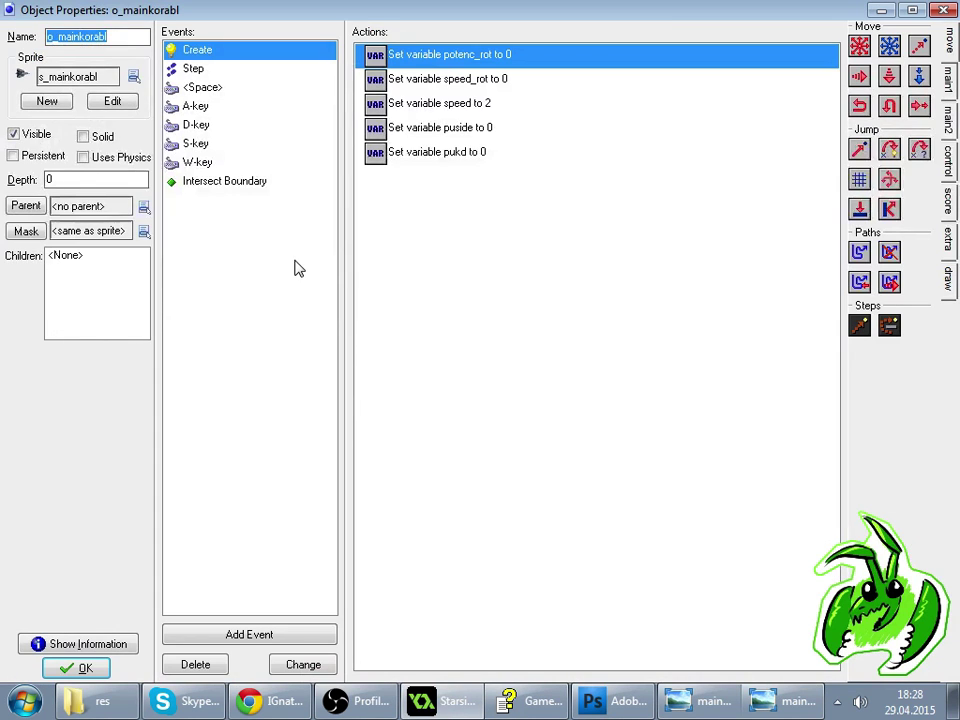
left_click(262, 700)
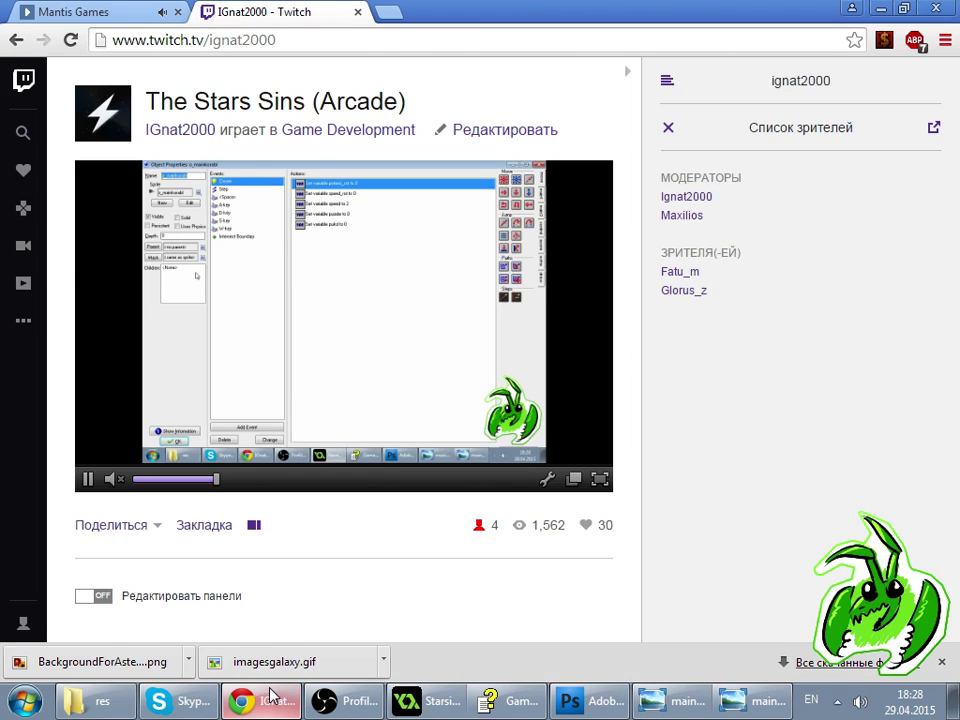
left_click(270, 690)
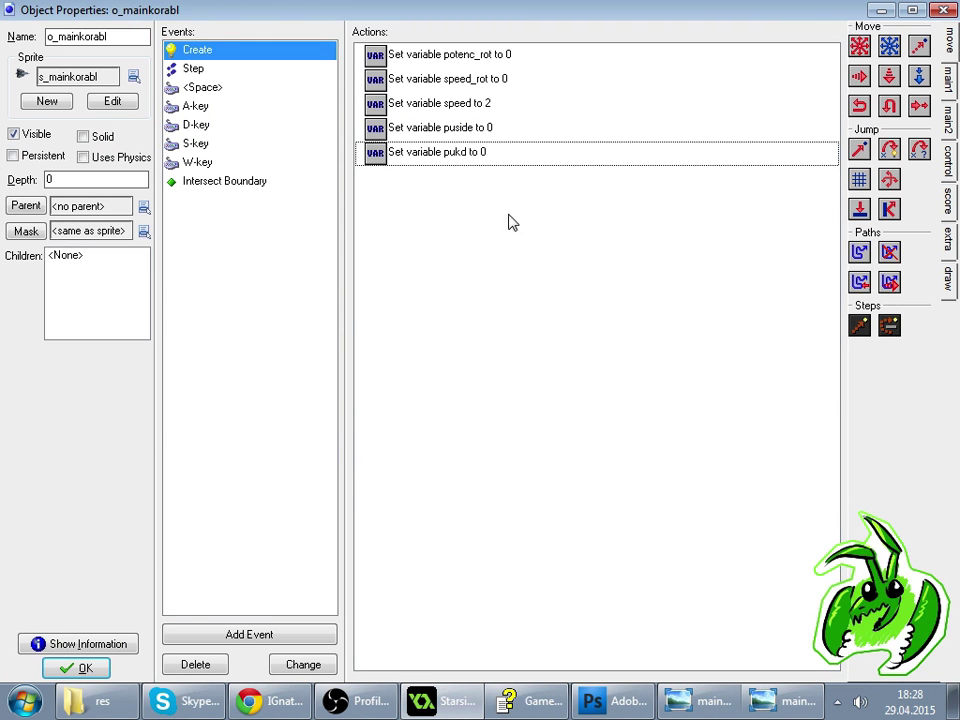
- Review the actions in the Create, Step and Space events of o_mainkorabl
left_click(508, 154)
left_click(458, 134)
left_click(331, 145)
left_click(294, 72)
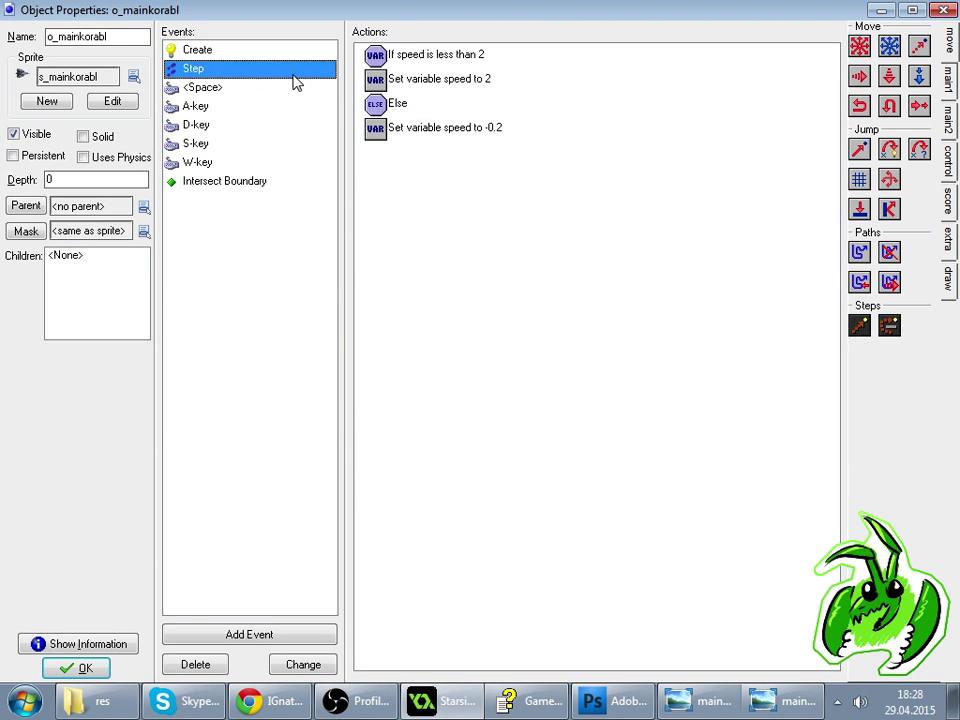
left_click(291, 90)
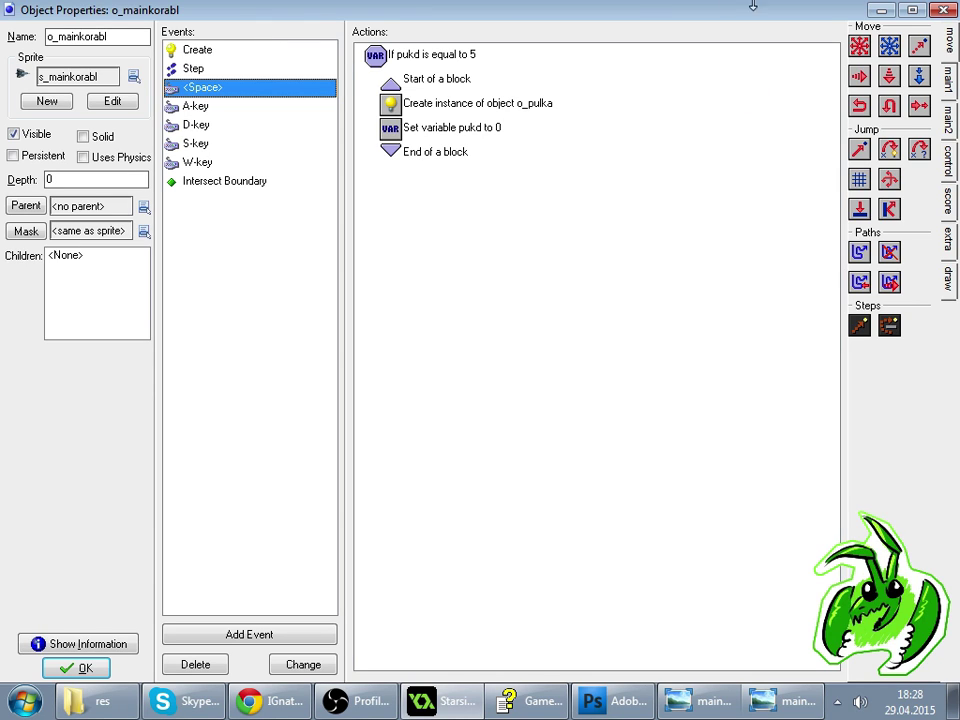
left_click(617, 420)
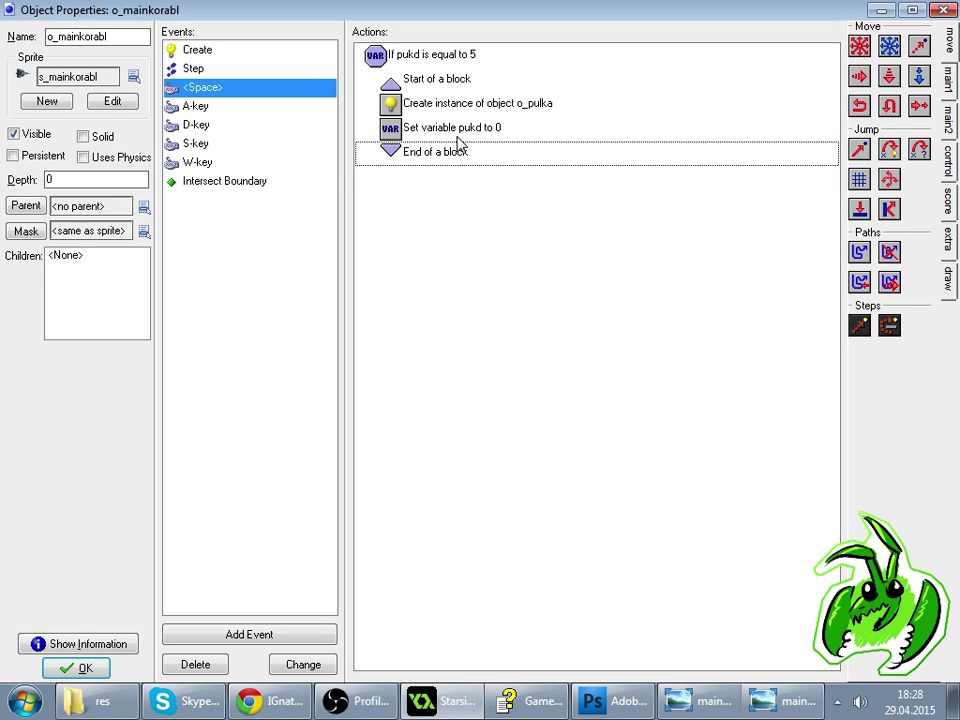
- Insert a Test Variable action before the end of the block in the Space event of o_mainkorabl
left_click(458, 160)
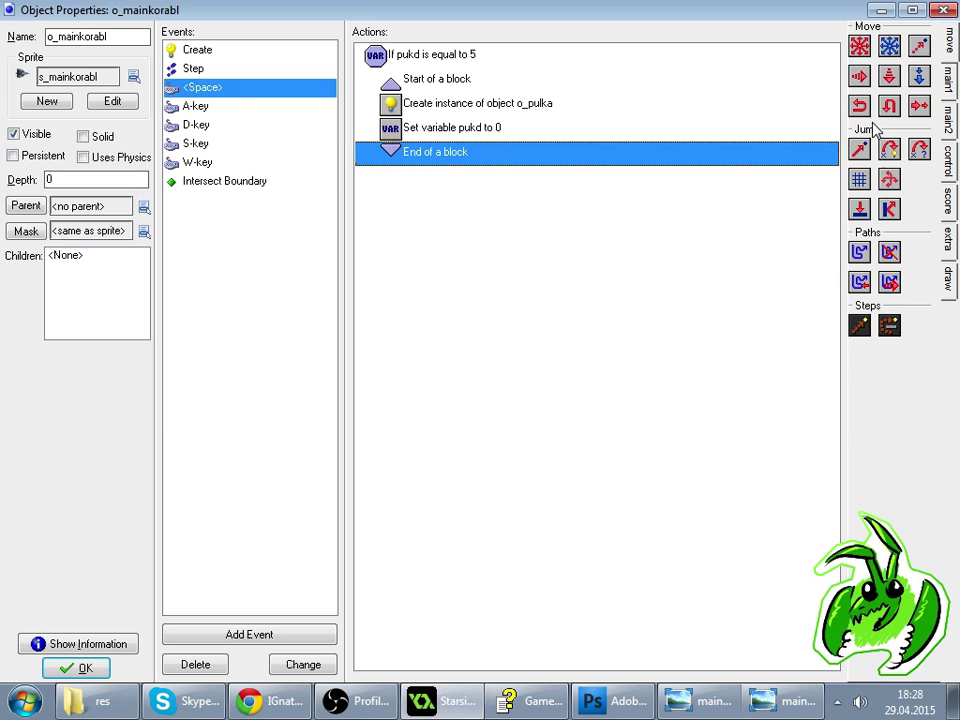
left_click(947, 80)
left_click(947, 117)
left_click(947, 160)
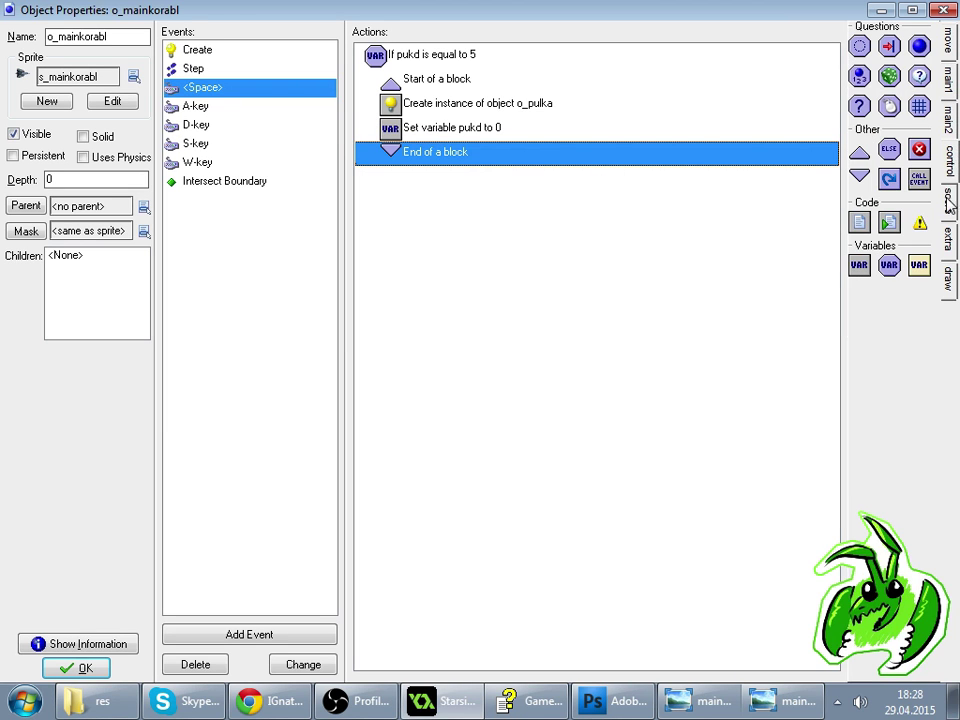
left_click_drag(508, 150, 508, 152)
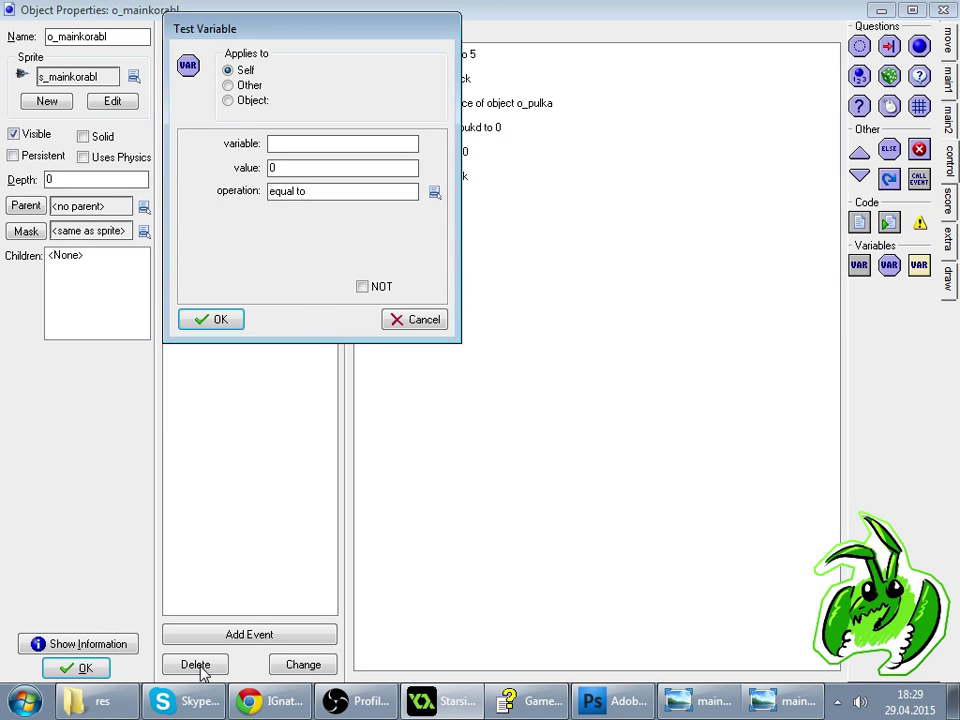
- Check the Twitch channel in Chrome, toggle its viewer list, and return to GameMaker
left_click(265, 701)
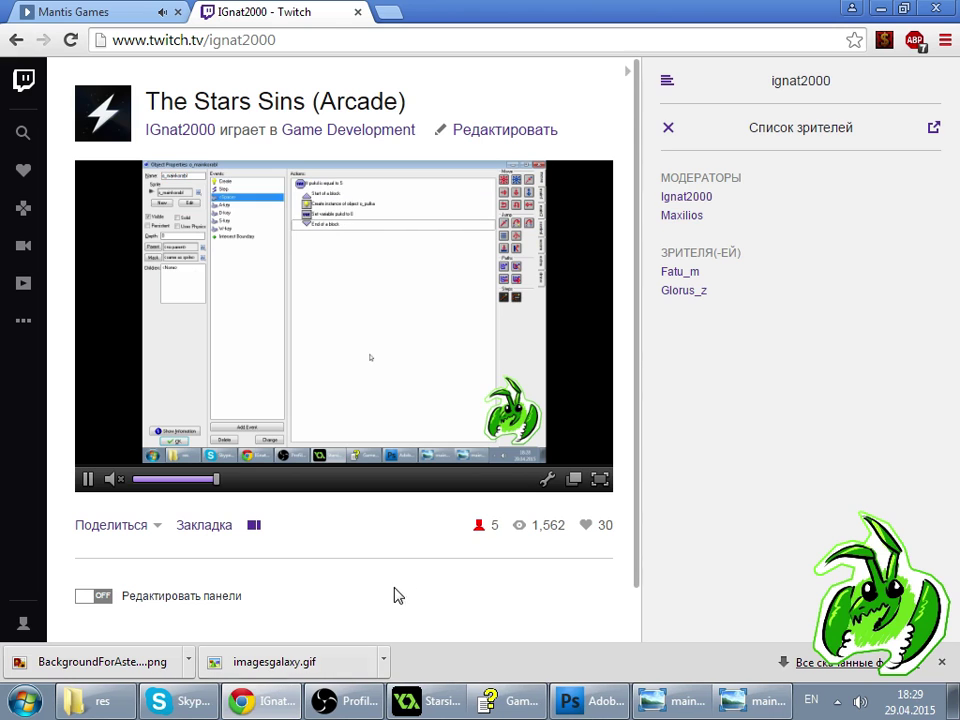
left_click(668, 80)
left_click(446, 703)
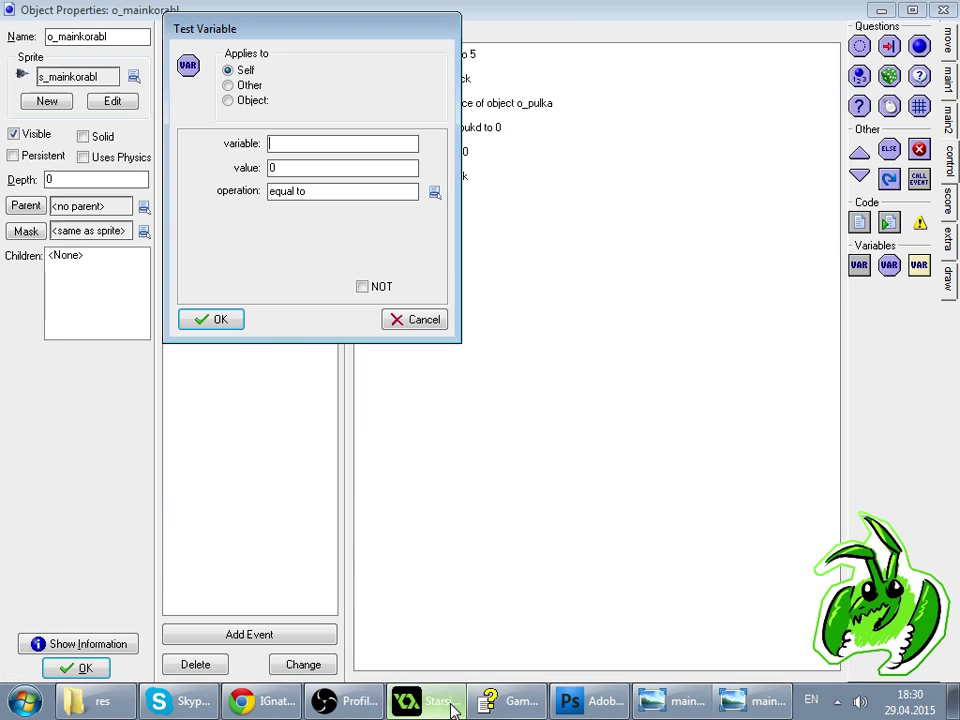
- Set the new Test Variable action to check whether puside is equal to 0
left_click_drag(283, 35, 319, 192)
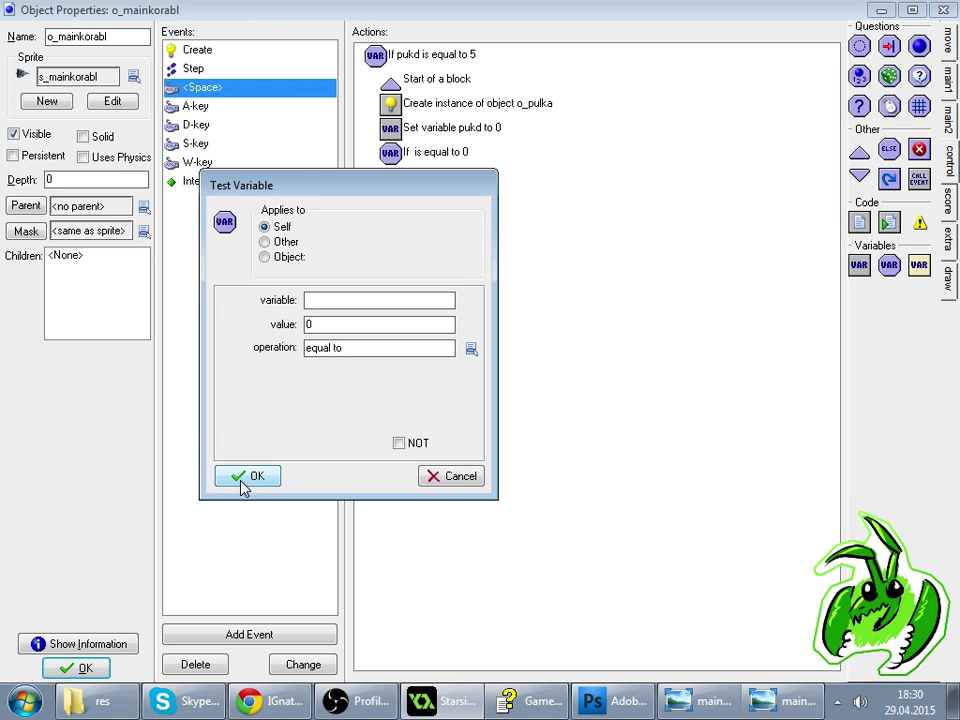
type("puside")
key("Tab")
left_click(243, 482)
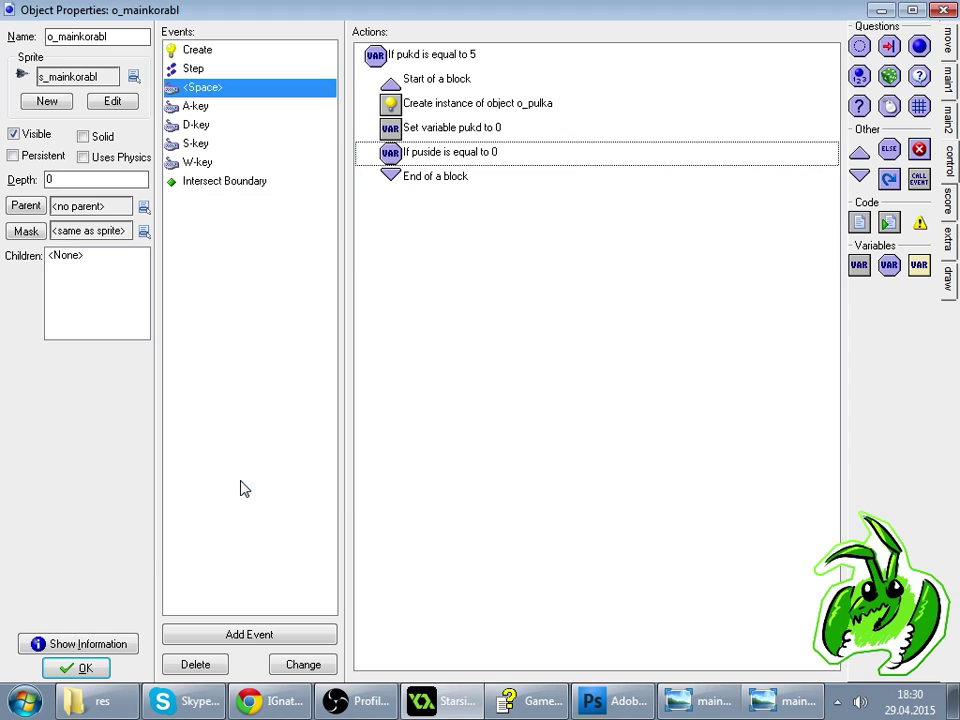
- Add a Set Variable action below the puside check that sets puside to 1
left_click_drag(889, 266, 495, 184)
type("puside")
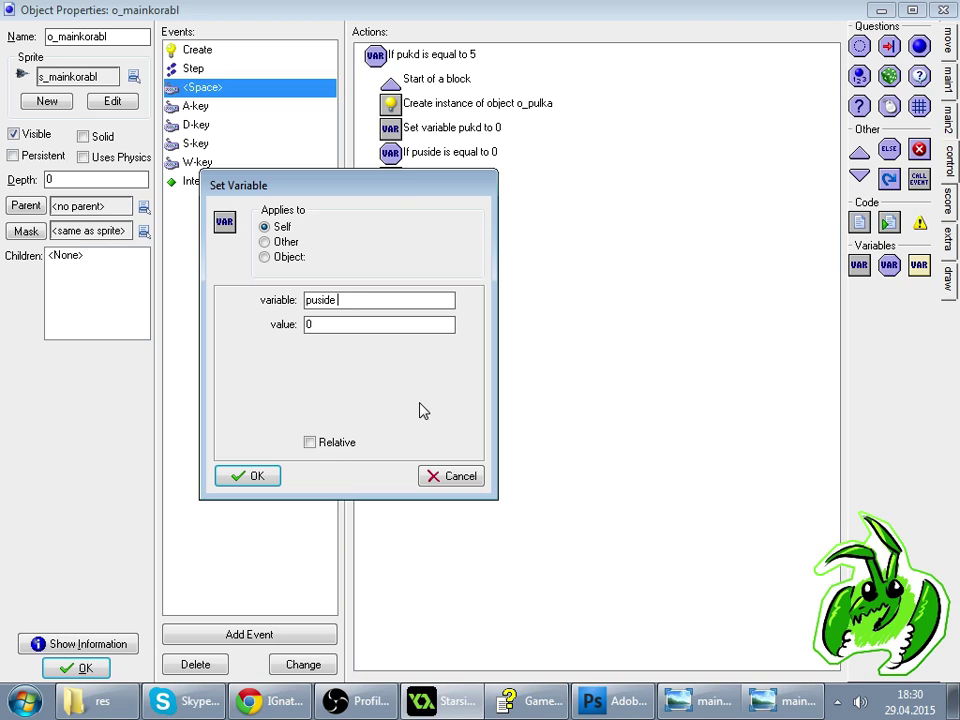
key("Tab")
type("1")
key("Return")
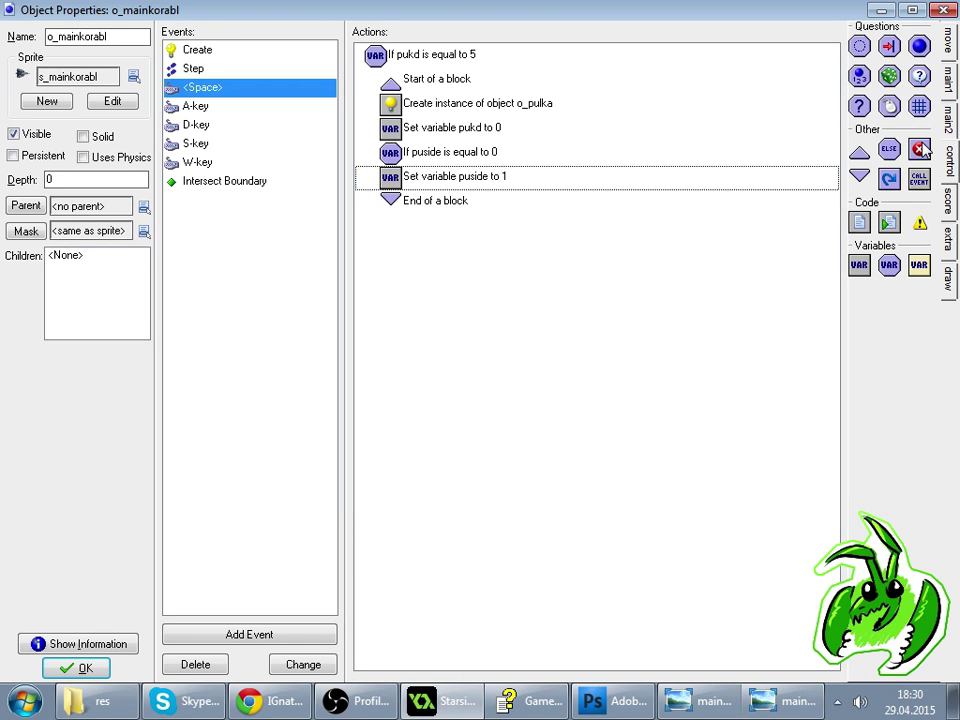
- Add an Exit Event action after the puside assignment in the Space event and wrap both actions in a block
left_click_drag(919, 149, 426, 199)
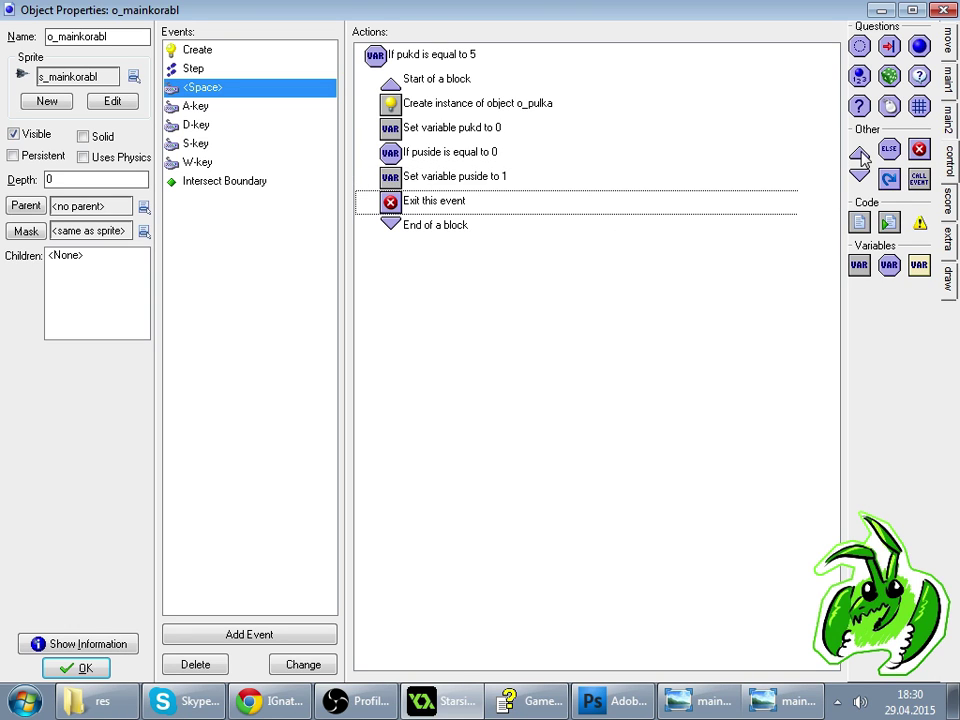
left_click_drag(863, 160, 410, 247)
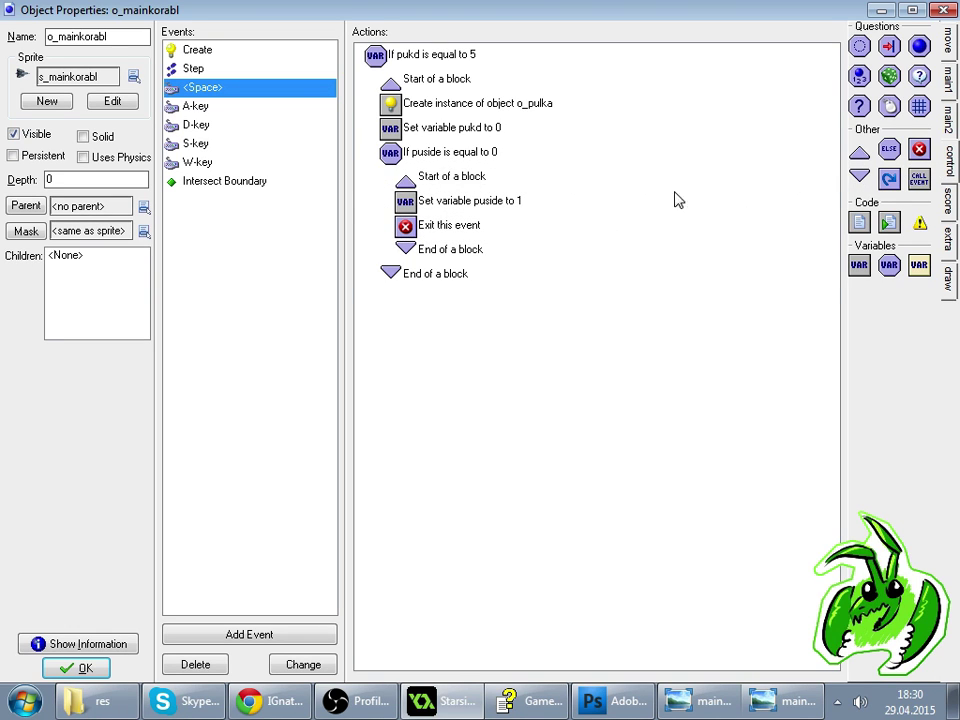
- Duplicate the whole "If puside is equal to 0" condition with its block directly beneath the original
left_click(568, 152)
left_click(489, 249, "shift")
left_click_drag(489, 249, 476, 285)
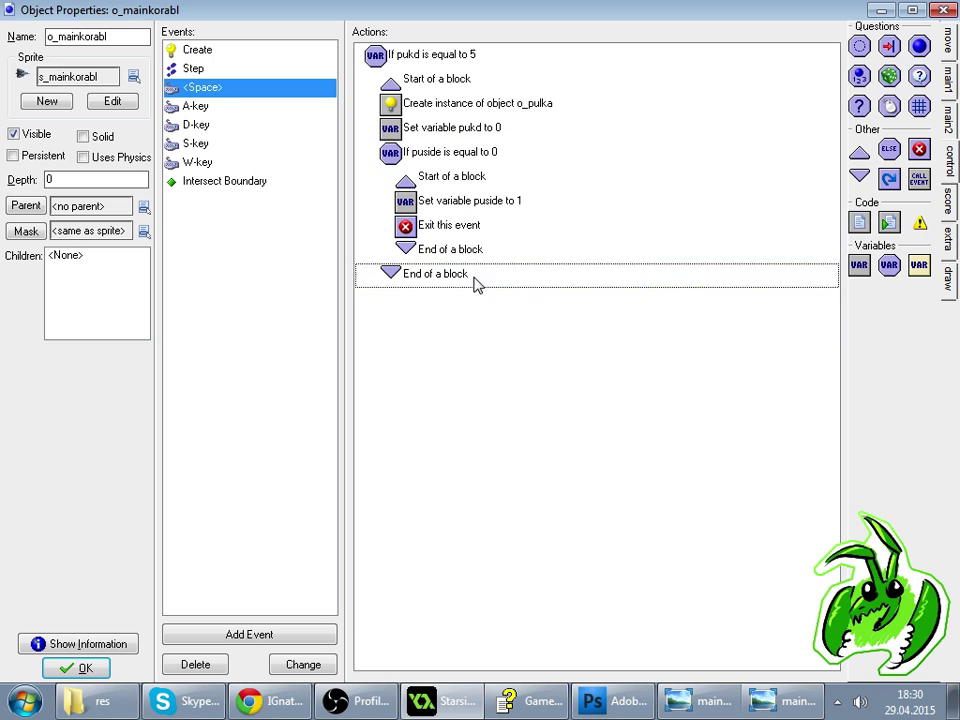
key("ctrl+v")
- Make the duplicated condition check puside for 1 and assign puside the value 0, and confirm the object's properties
double_click(482, 278)
key("Tab")
type("1")
key("Return")
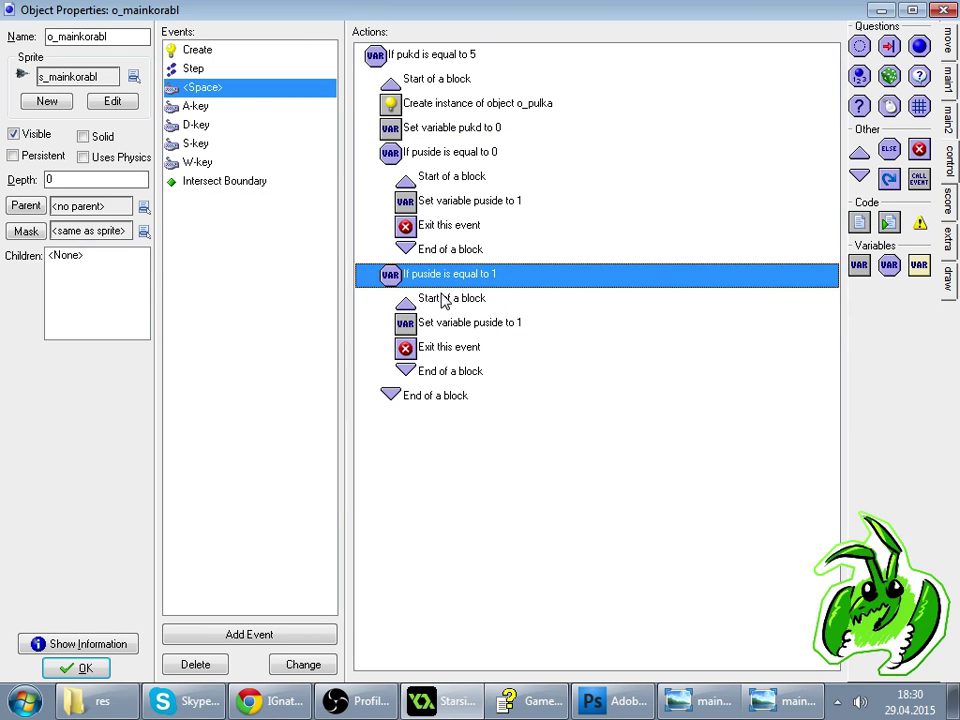
double_click(420, 322)
key("Tab")
type("0")
key("Return")
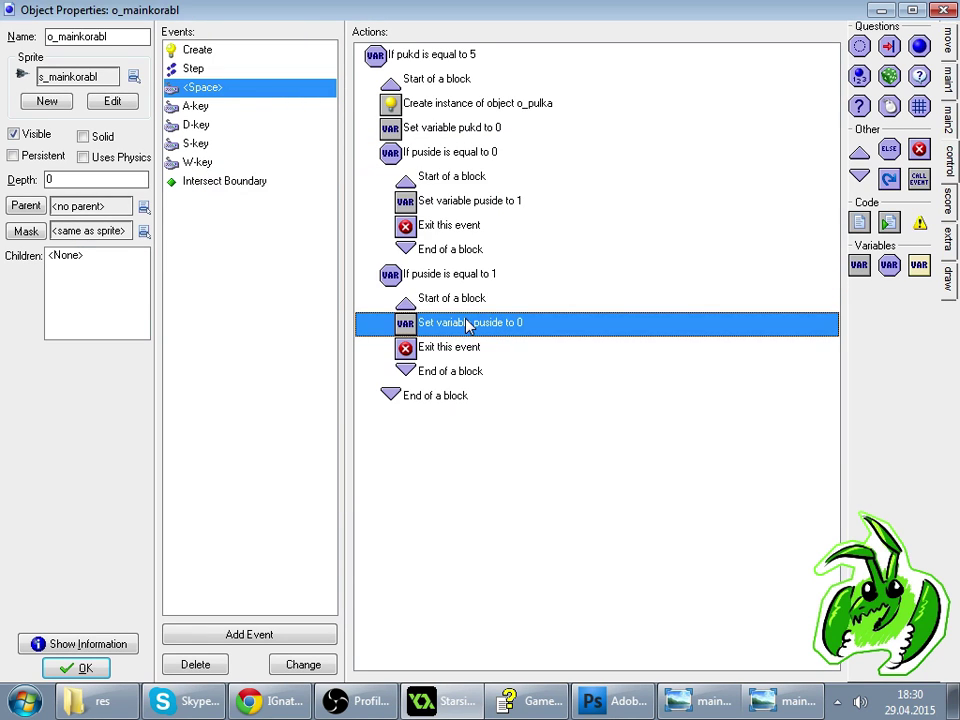
left_click(74, 668)
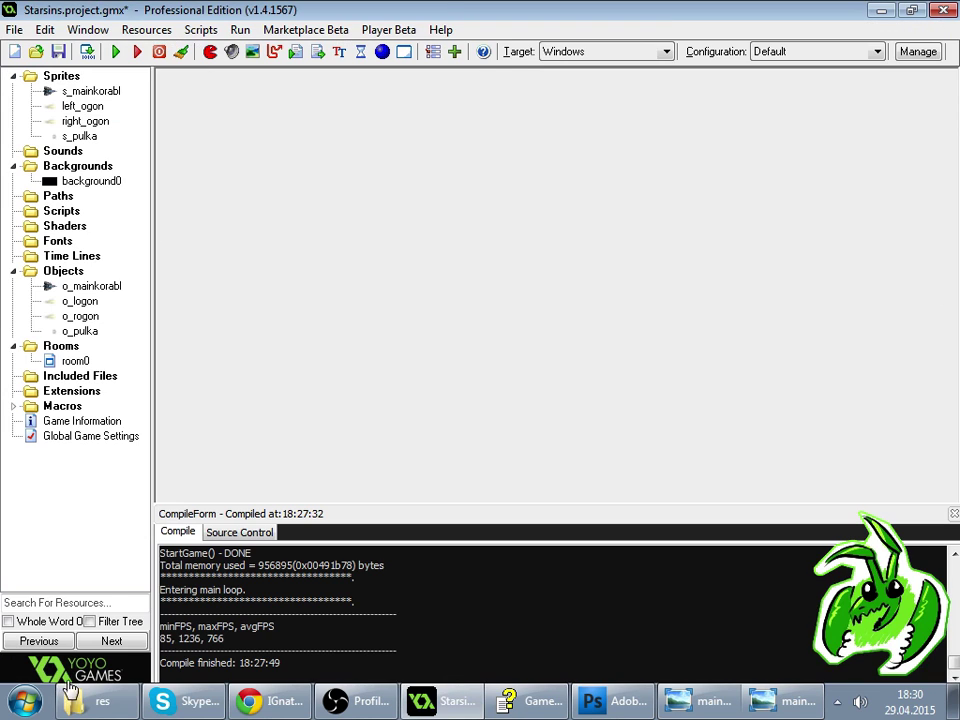
- Check the live Twitch channel page in Chrome and return to the GameMaker project
left_click(260, 701)
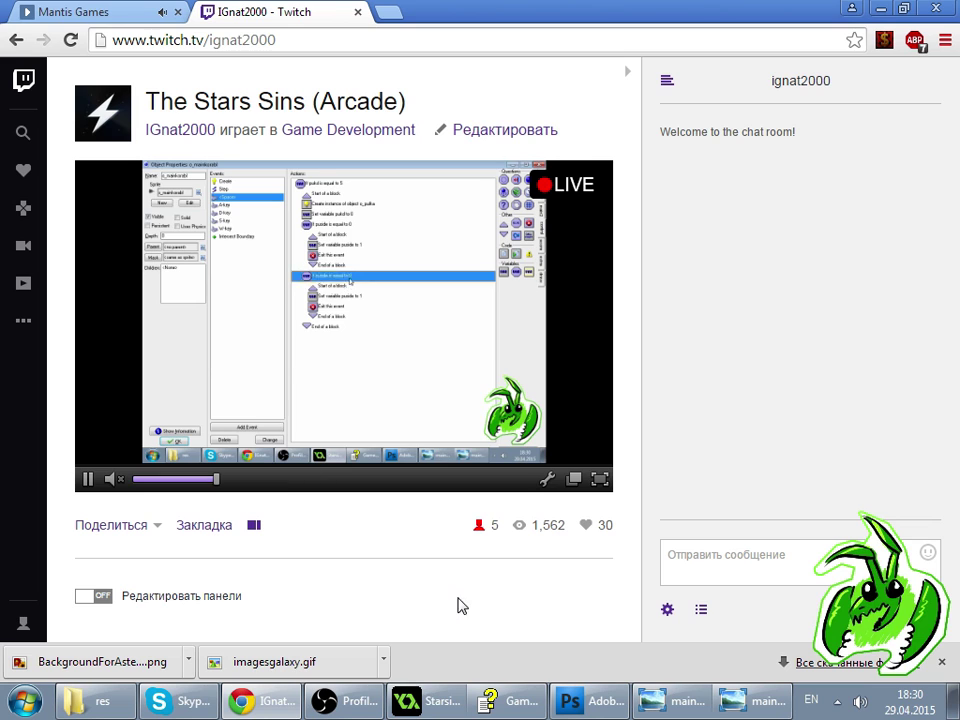
left_click(425, 703)
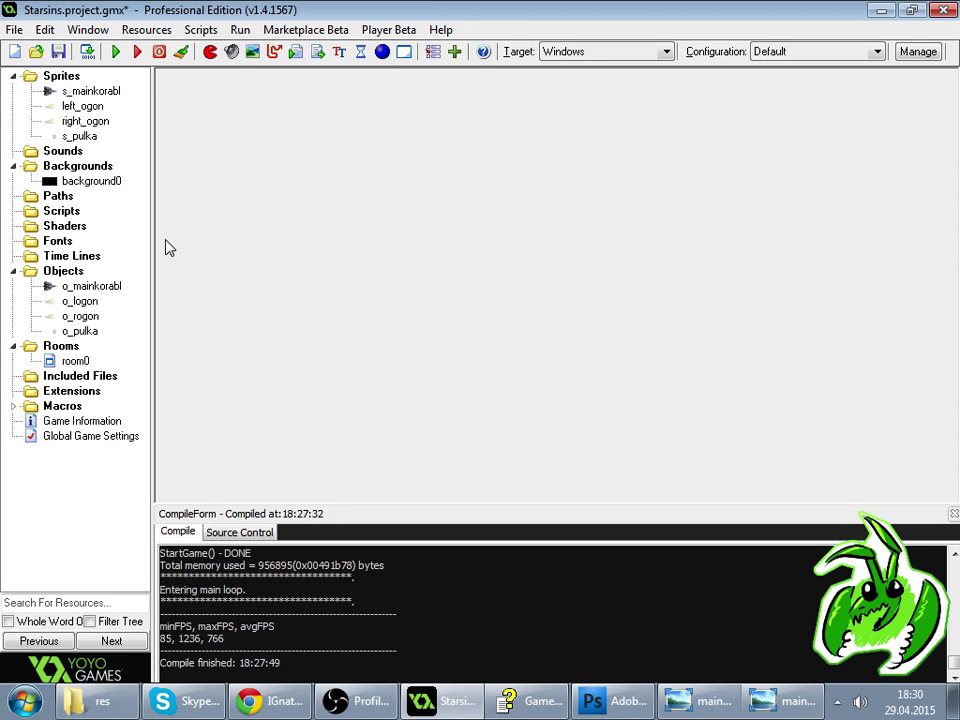
- Open the properties of the o_pulka object
double_click(108, 286)
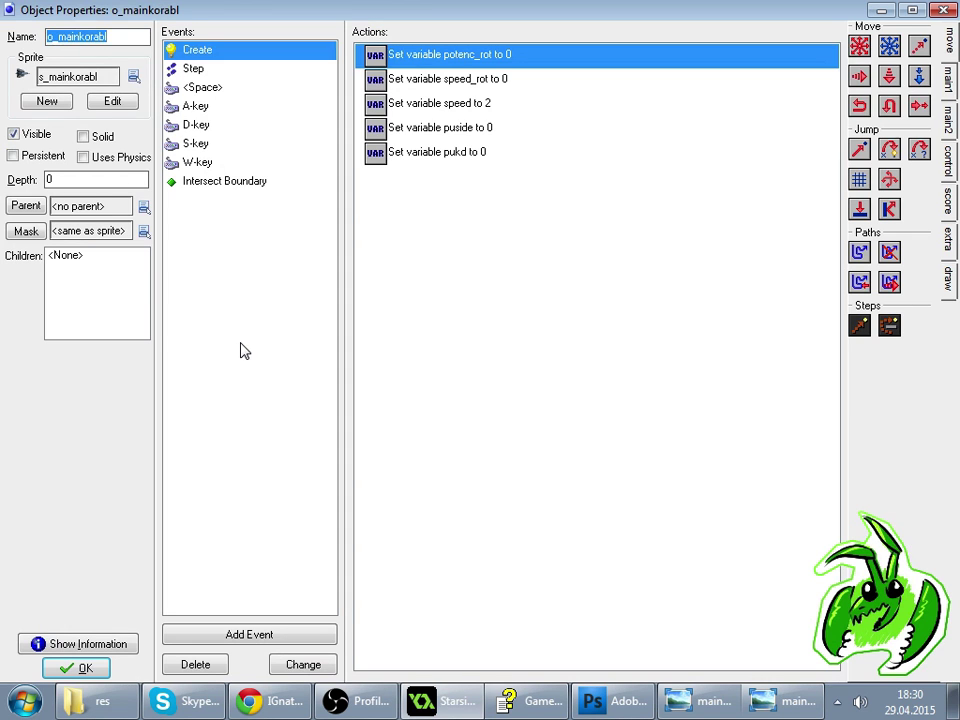
left_click(78, 668)
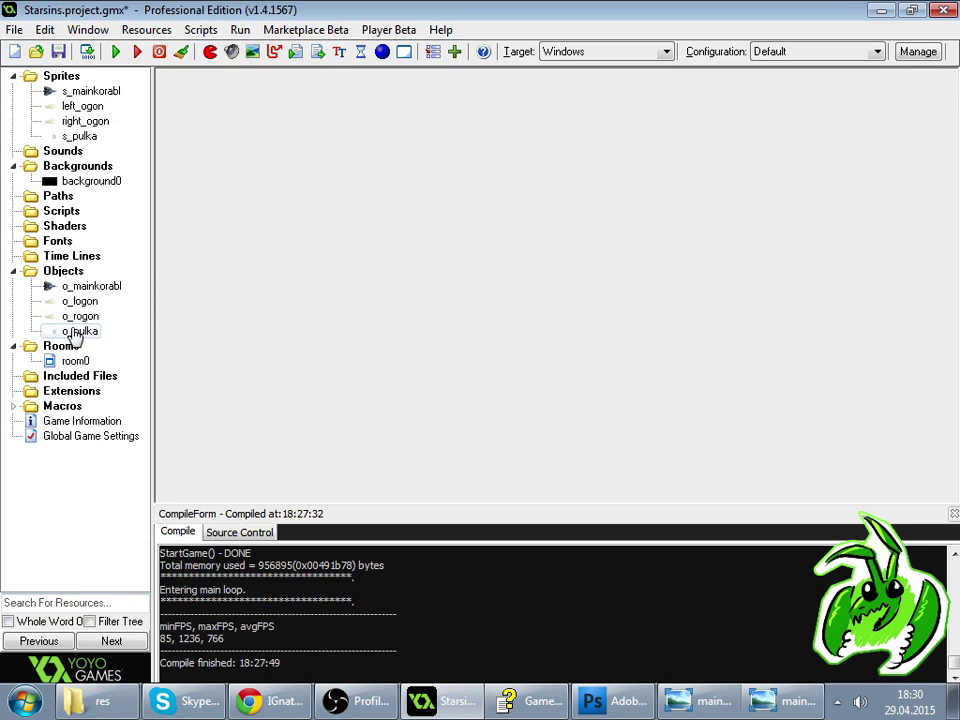
double_click(78, 331)
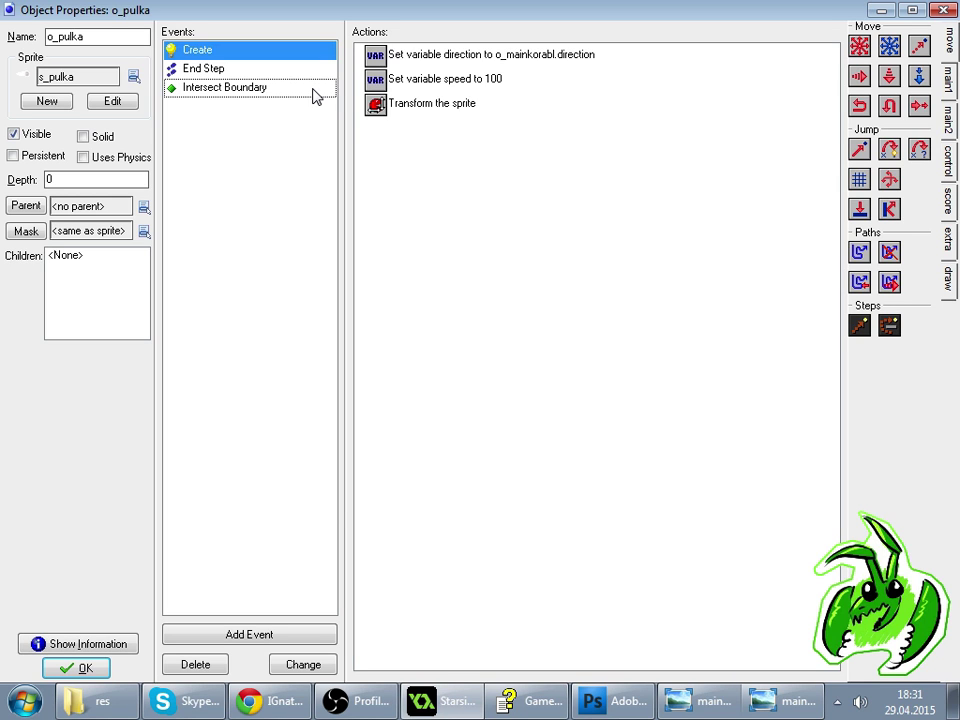
- Switch to the Twitch channel page in Chrome, open the Game Development directory in a new tab and show the channel's viewer list
left_click(262, 701)
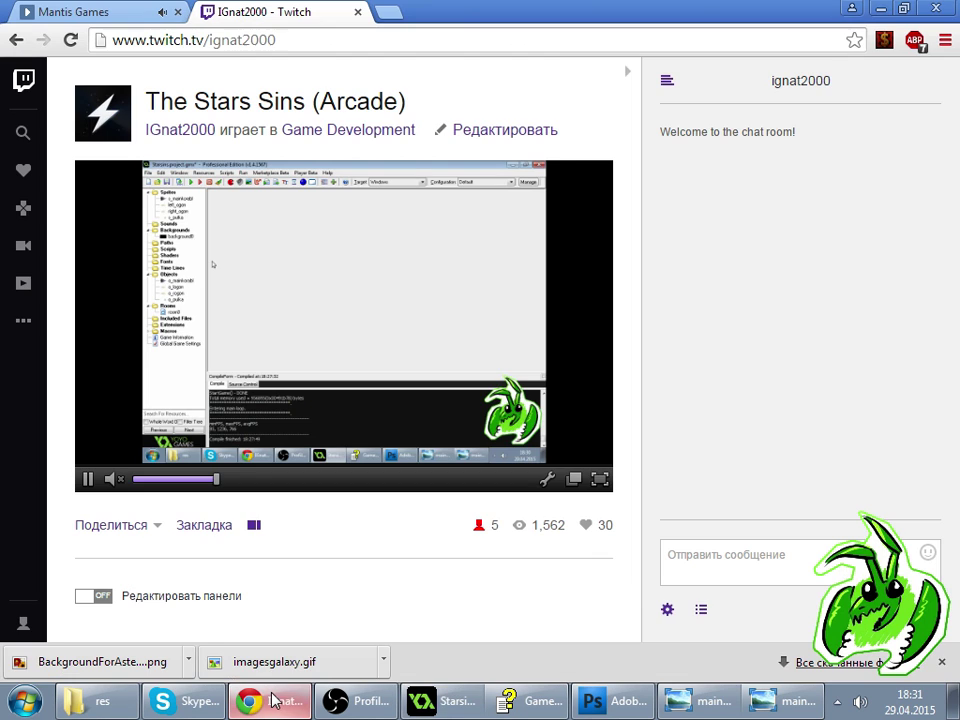
middle_click(334, 132)
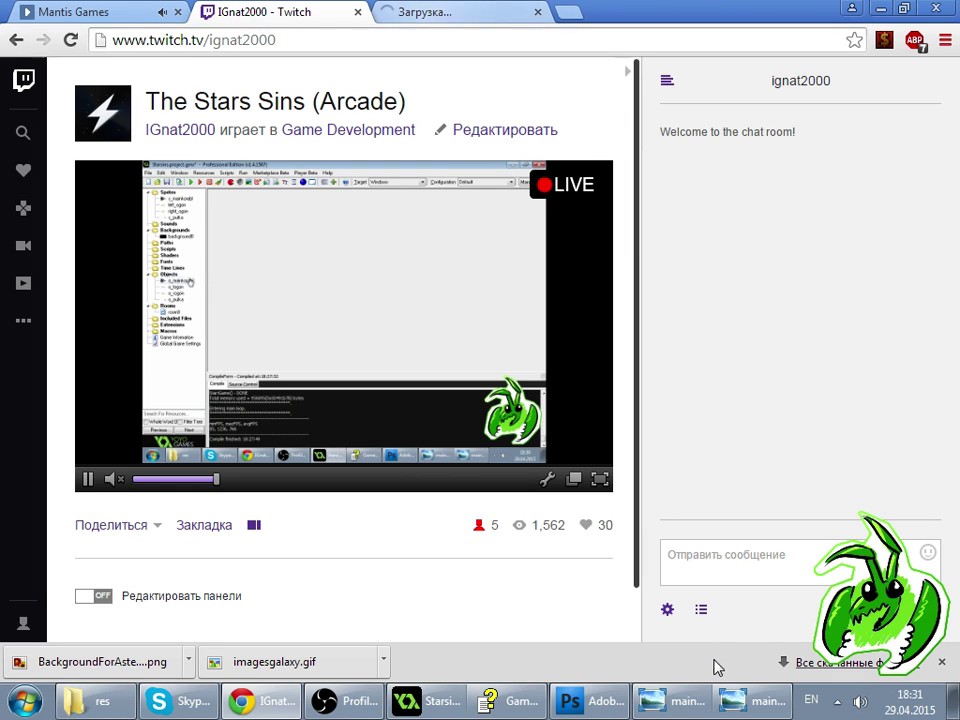
left_click(703, 611)
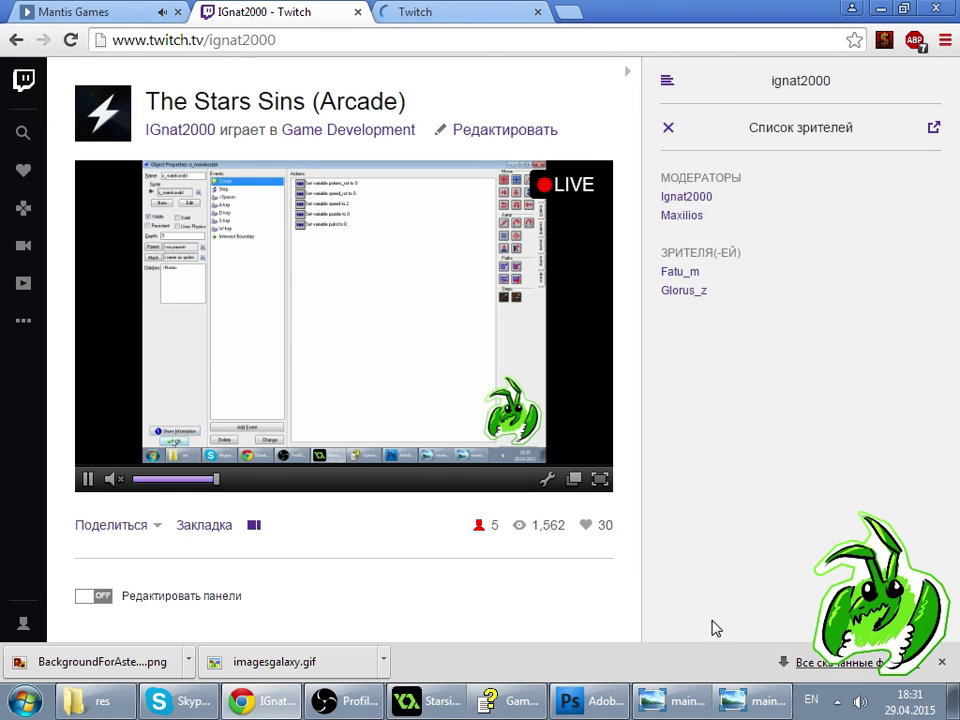
- Browse the live channels listed in Twitch's Game Development directory
left_click(388, 11)
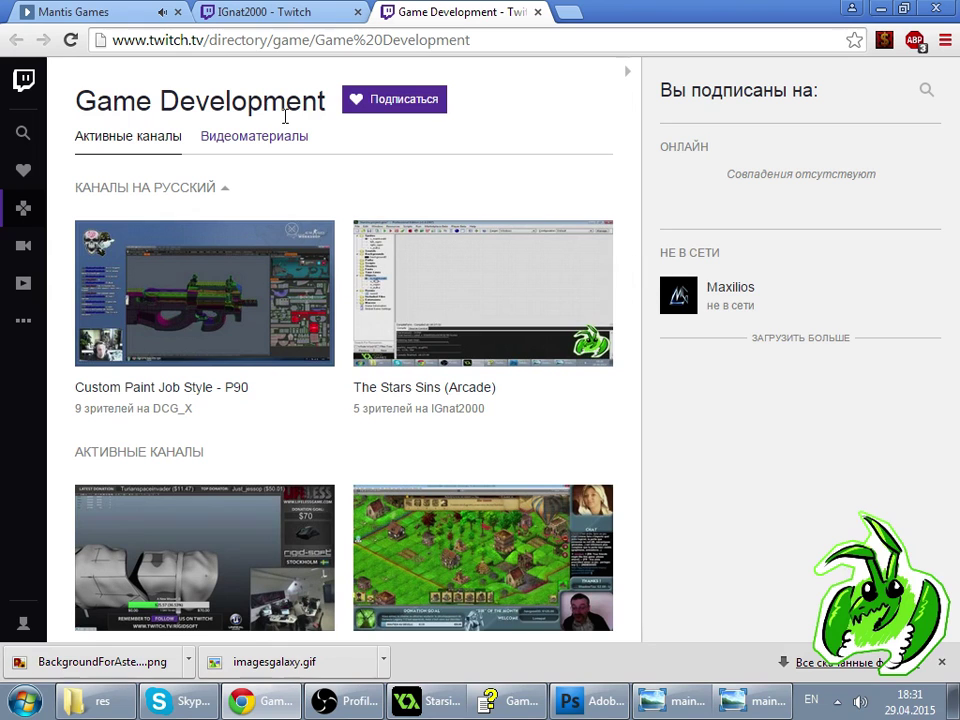
scroll(420, 410, "down", 1)
scroll(420, 410, "down", 3)
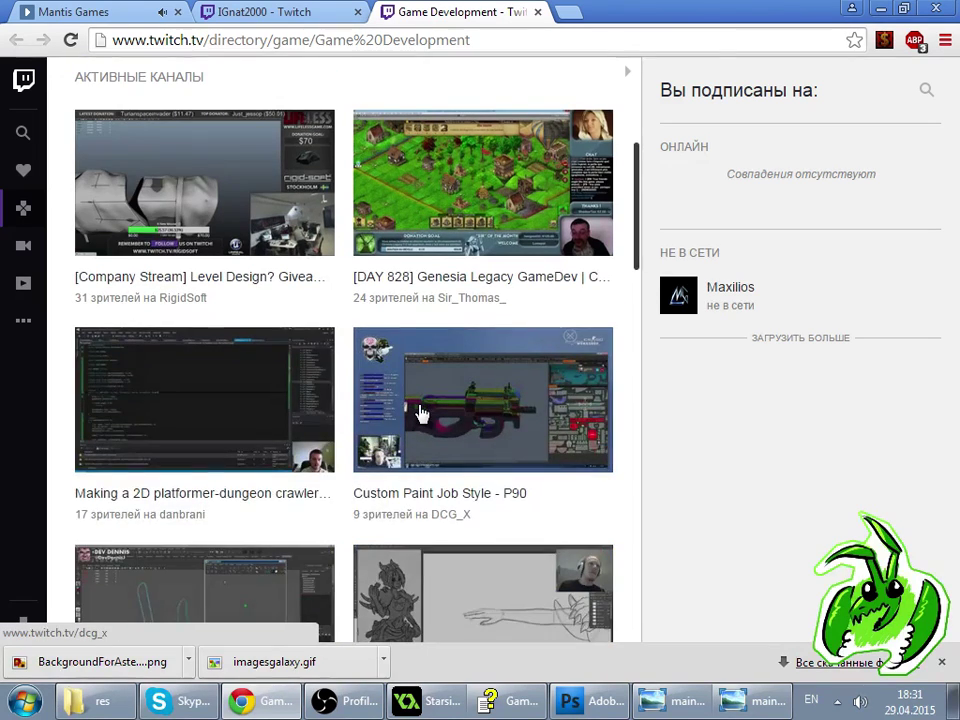
scroll(420, 410, "up", 2)
scroll(420, 410, "up", 1)
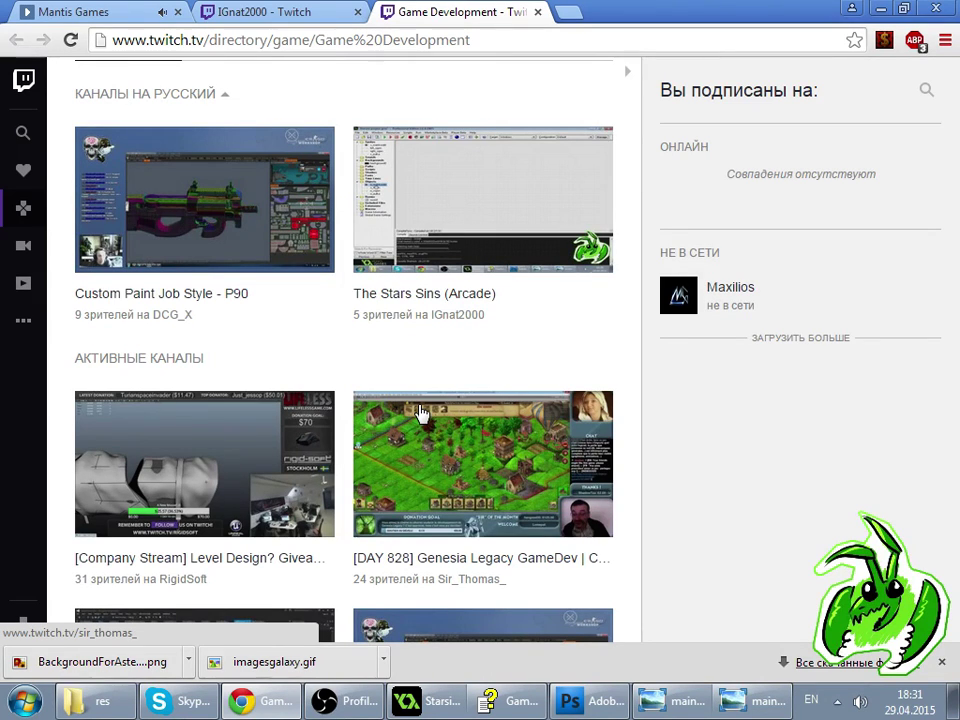
scroll(420, 412, "down", 1)
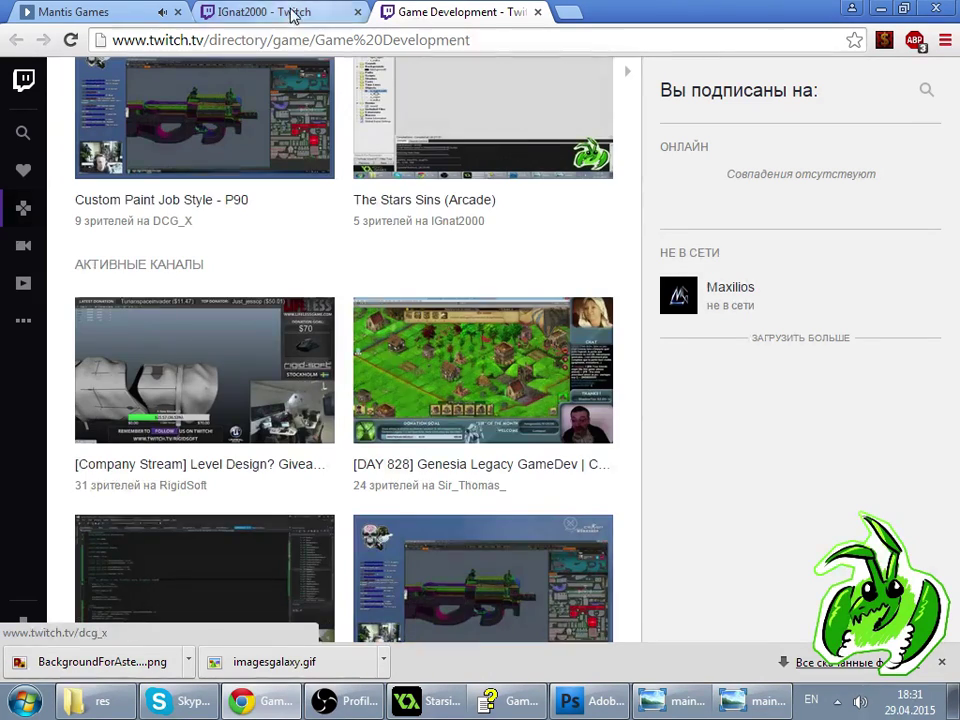
left_click(293, 12)
left_click(668, 128)
left_click(398, 12)
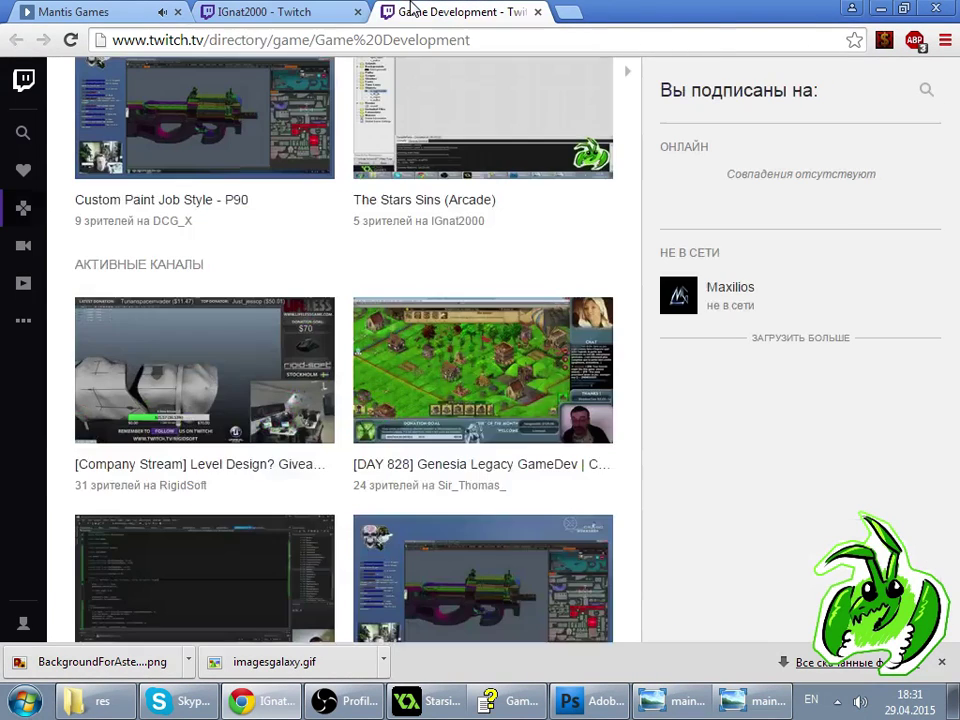
scroll(546, 333, "down", 4)
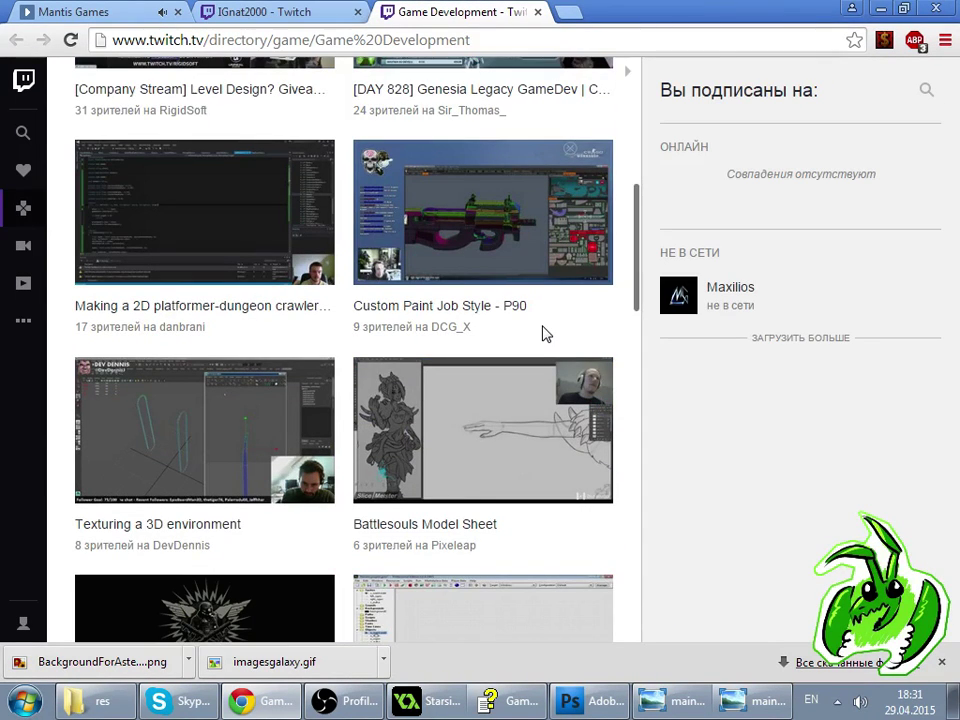
scroll(546, 333, "down", 3)
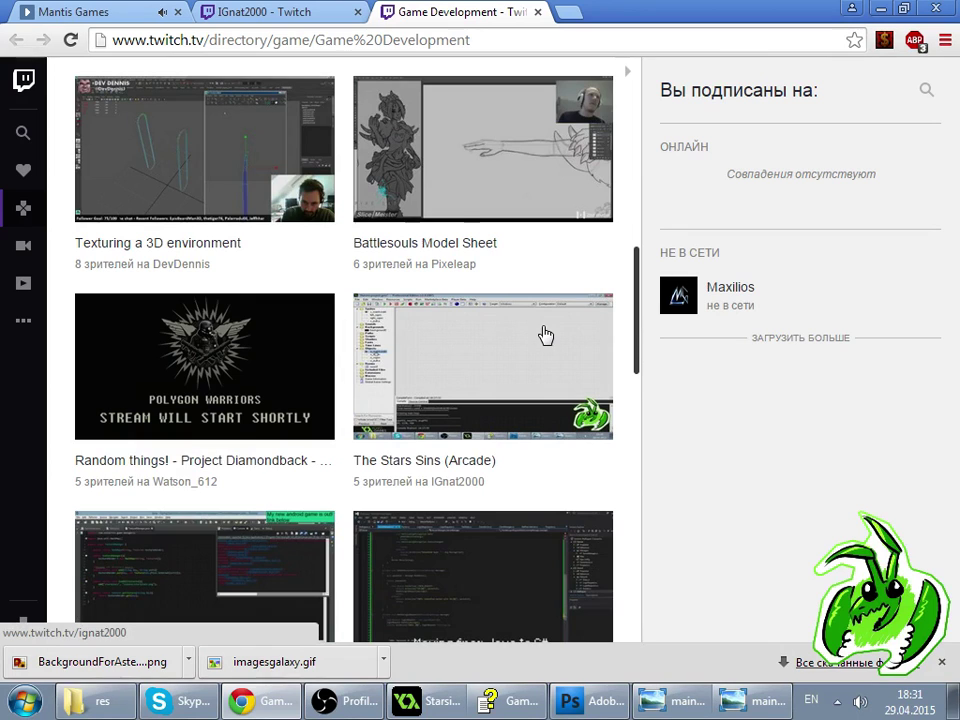
scroll(546, 333, "up", 6)
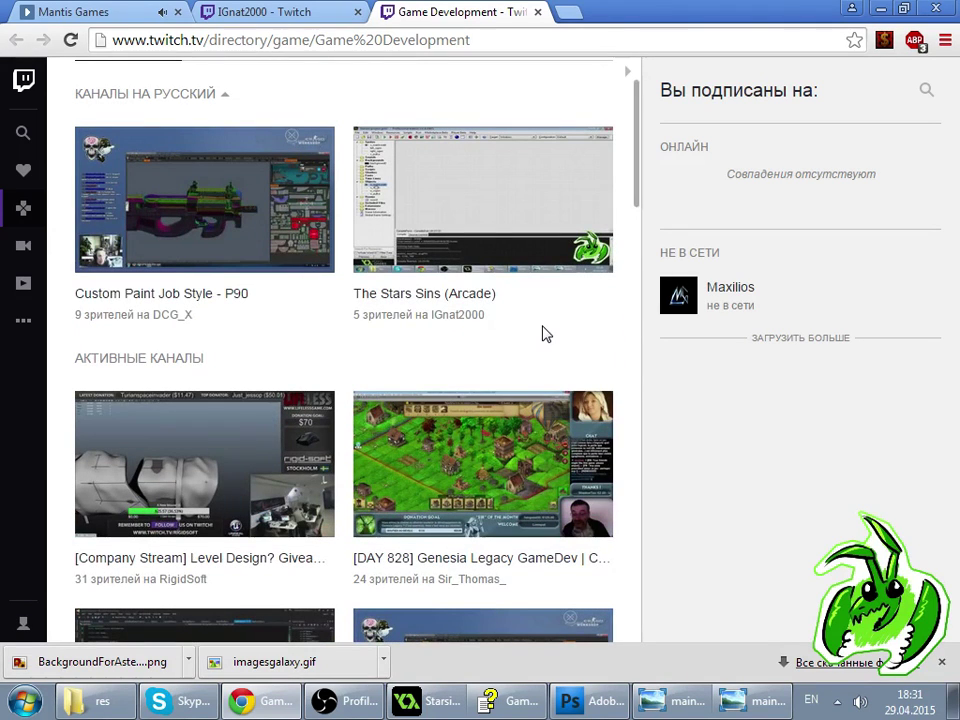
scroll(546, 333, "down", 3)
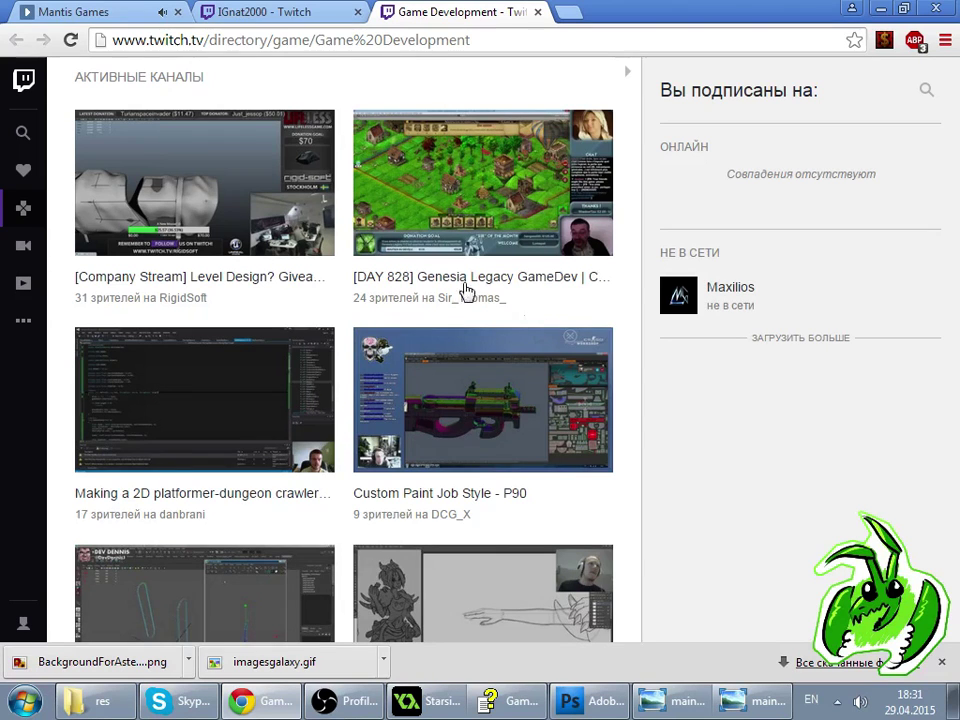
- Show the viewer list on the Twitch channel page and return to o_pulka's properties in GameMaker
left_click(262, 11)
left_click(701, 610)
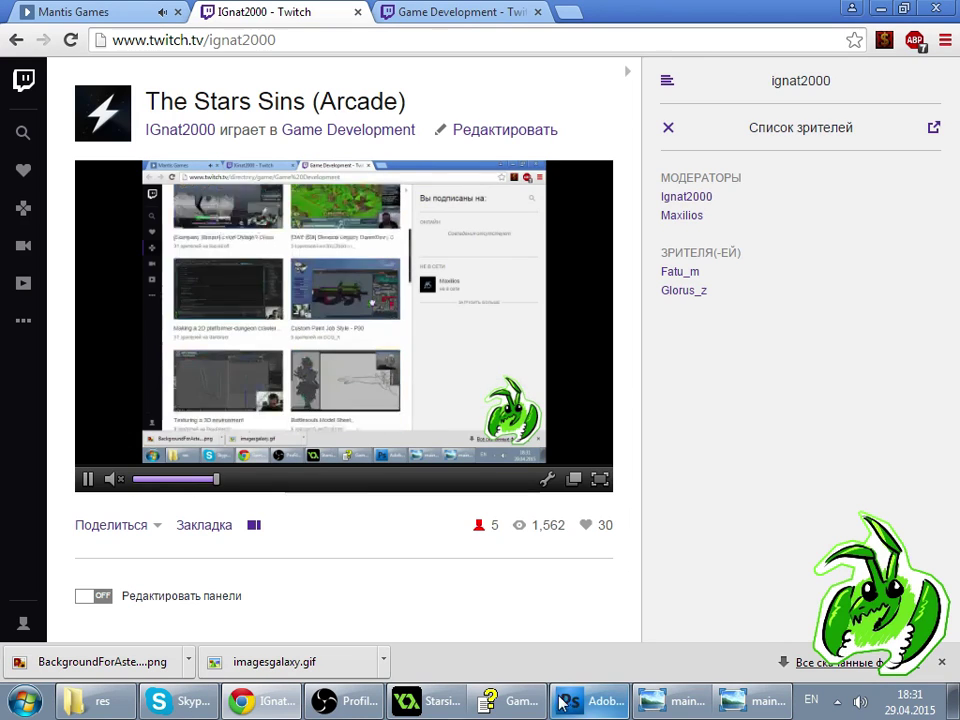
left_click(437, 700)
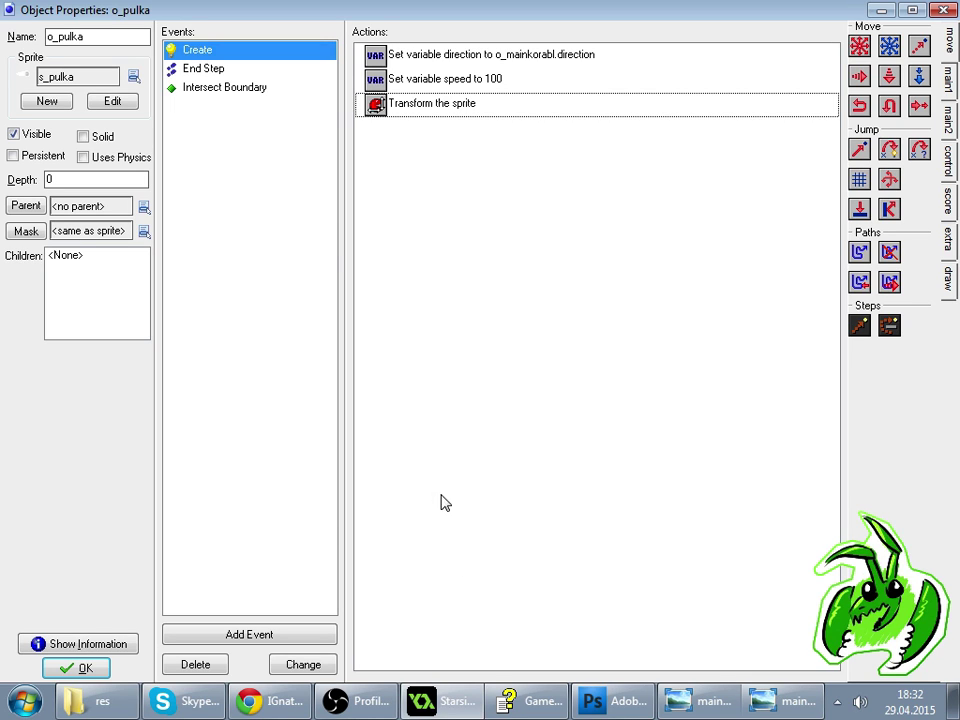
- Check the live stream page in Chrome again and switch back to the o_pulka object in GameMaker
left_click(216, 461)
left_click(389, 414)
left_click(265, 702)
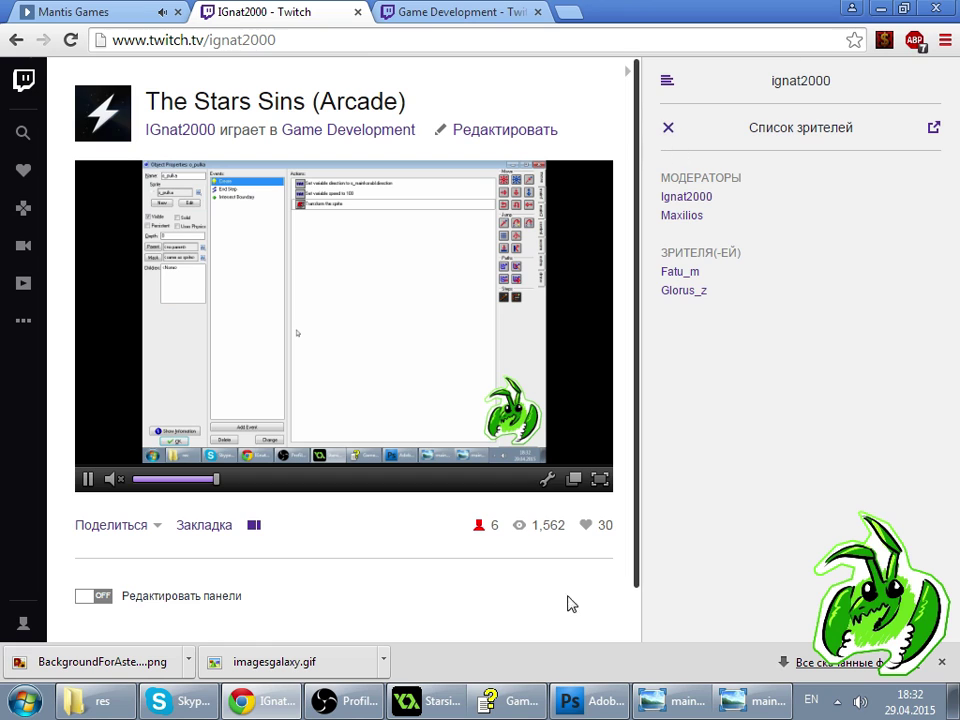
left_click(432, 701)
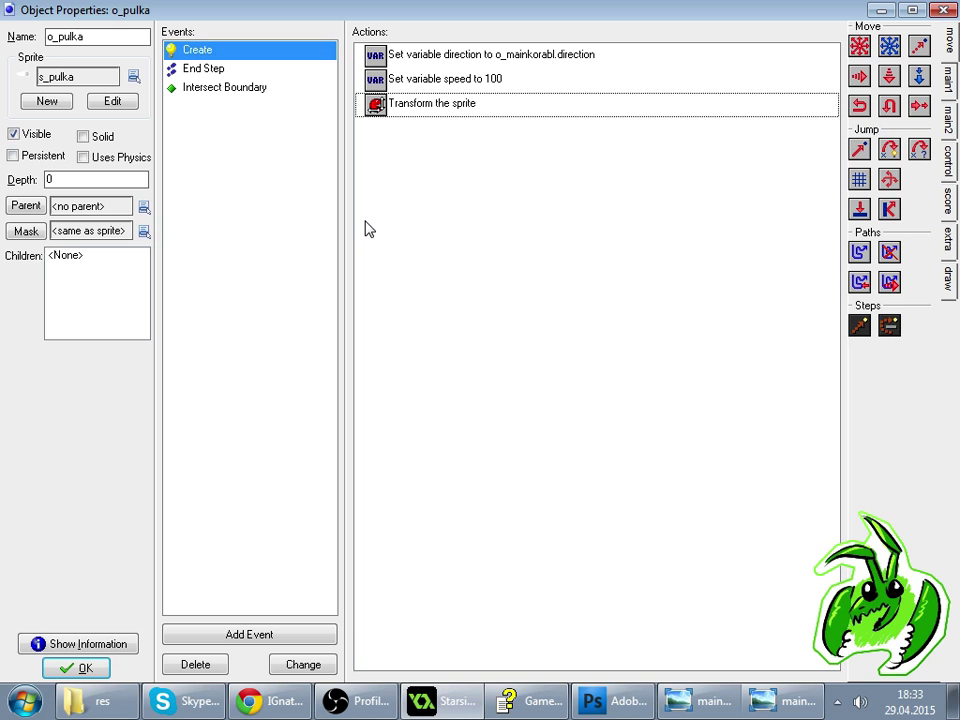
- Switch to the Twitch channel page in Chrome and close and reopen its viewer list
left_click(168, 697)
left_click(168, 697)
left_click(262, 701)
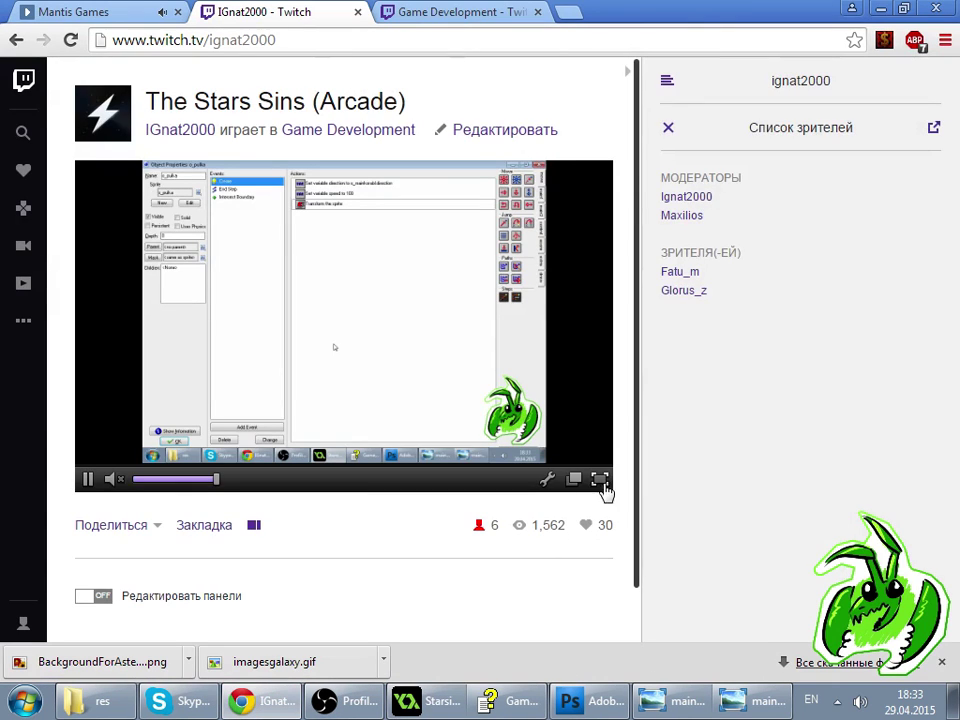
left_click(670, 129)
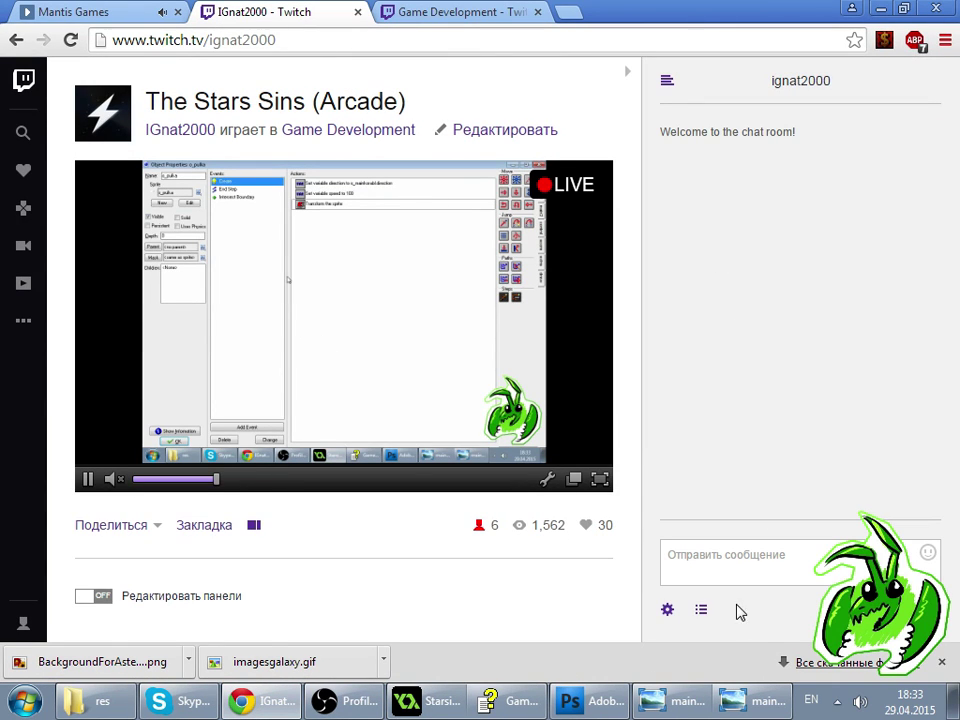
left_click(700, 612)
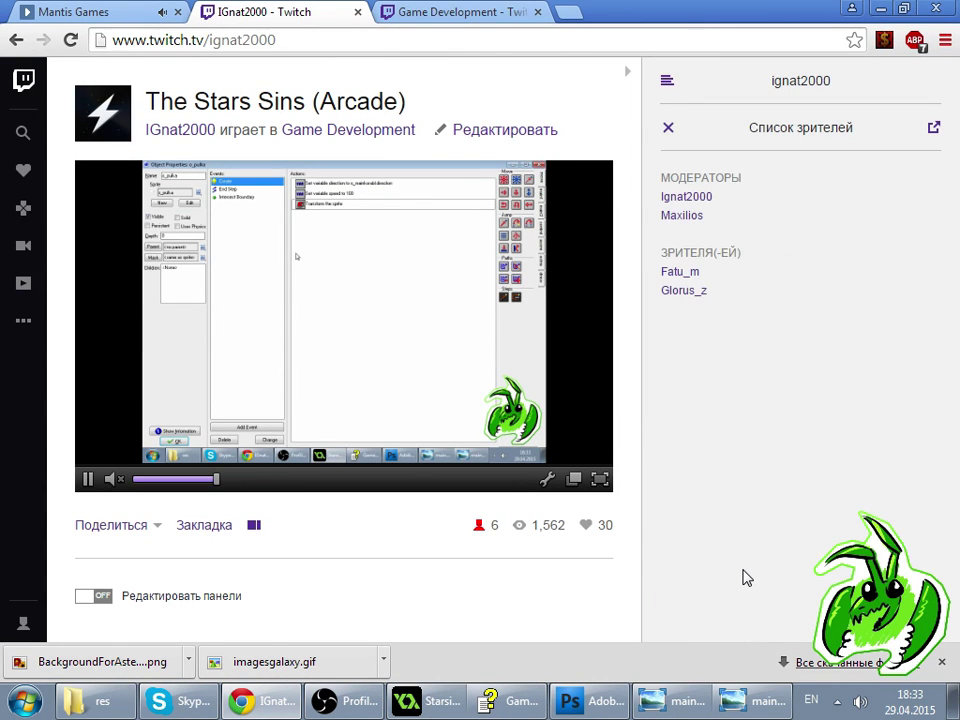
- Close the separate help window and return to o_pulka's properties in GameMaker
left_click(509, 702)
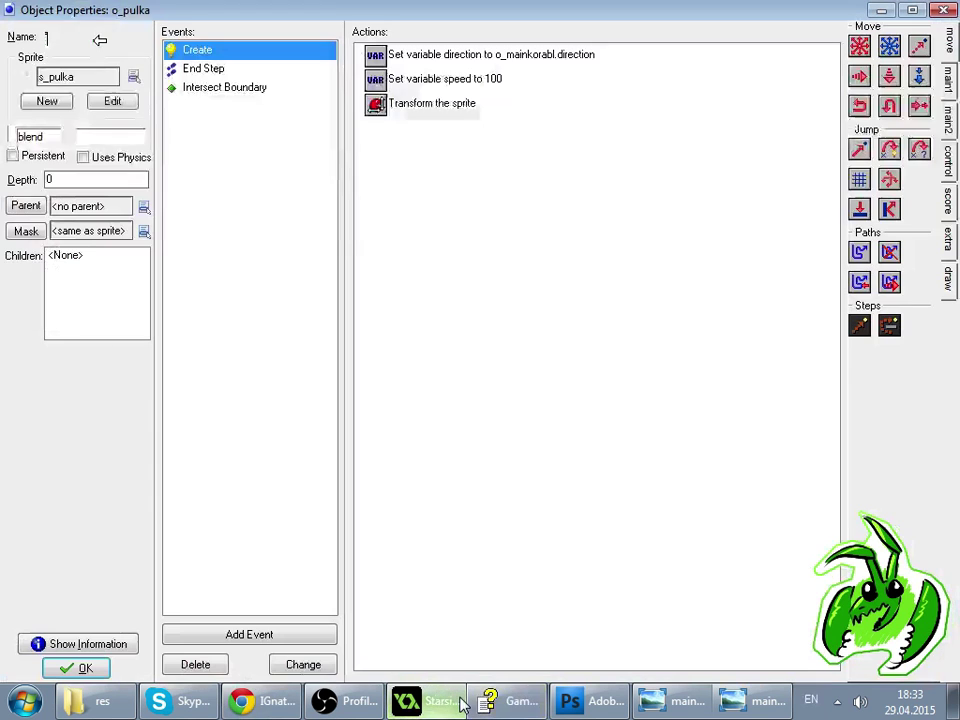
left_click(509, 702)
left_click(940, 18)
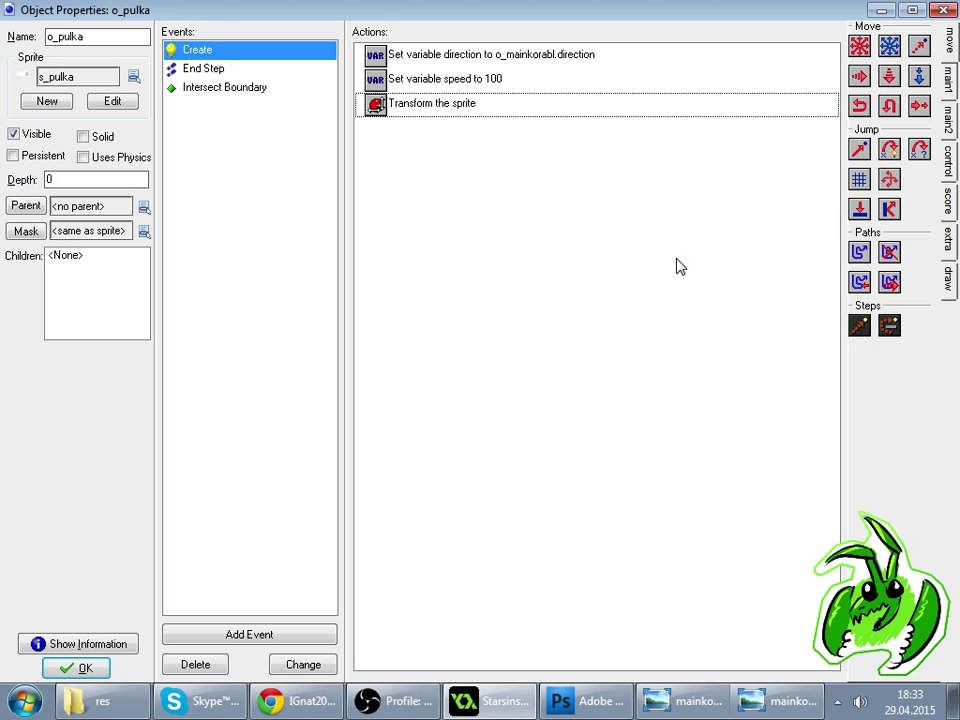
- Display the actions of o_pulka's Create event
left_click(290, 158)
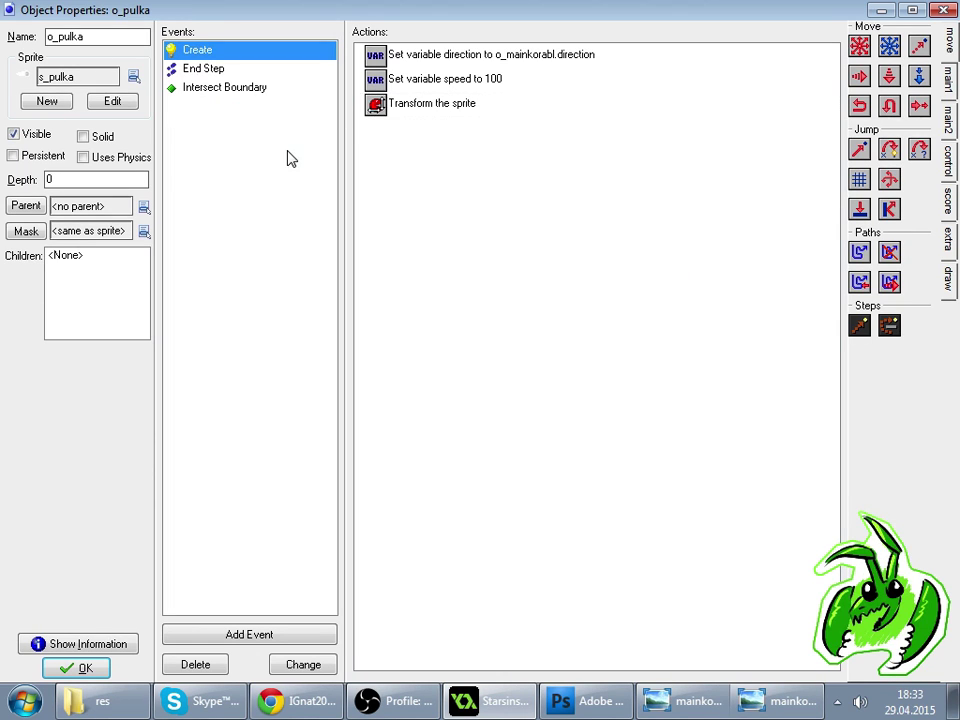
left_click(269, 70)
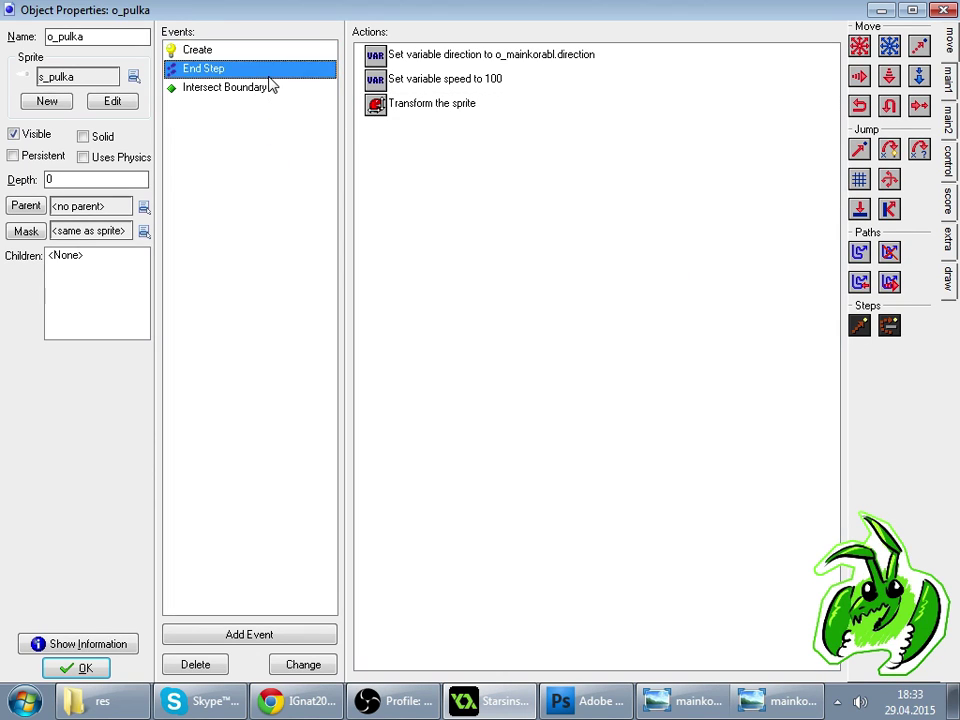
left_click(281, 55)
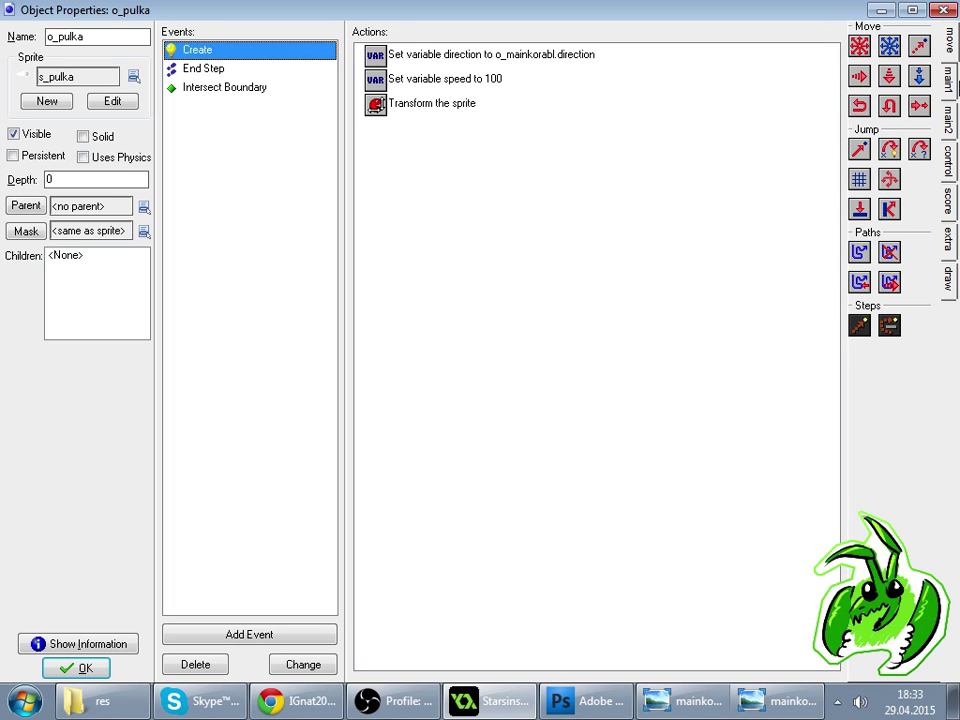
- Add a Test Variable action to o_pulka's Create event, applied to object o_mainkorabl, testing that puside is equal to 0
left_click(952, 95)
left_click(952, 120)
left_click(953, 165)
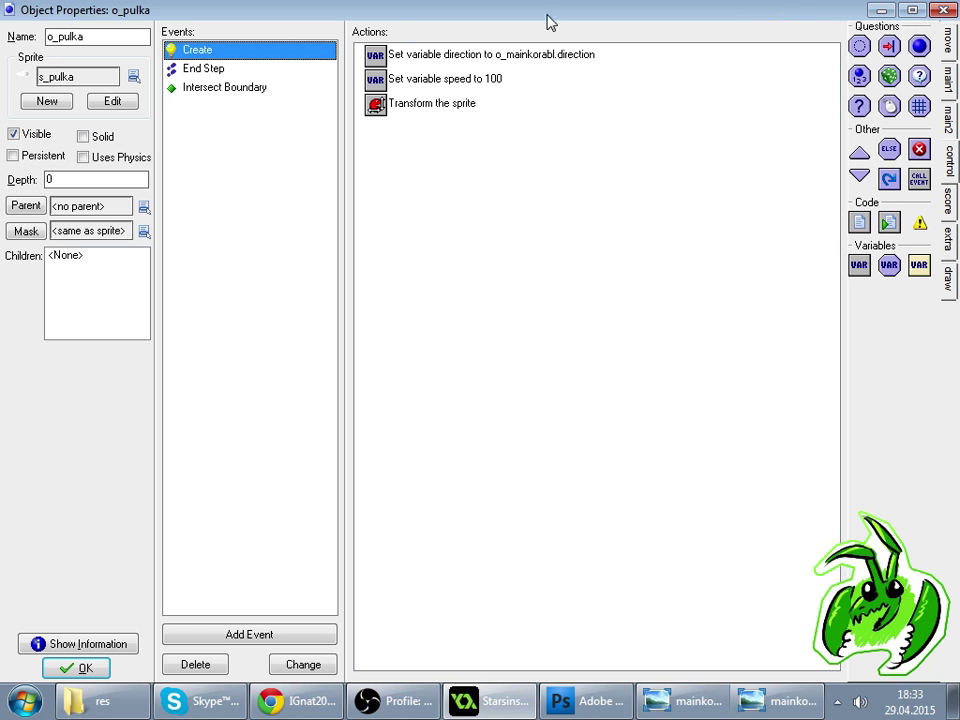
left_click_drag(326, 26, 358, 25)
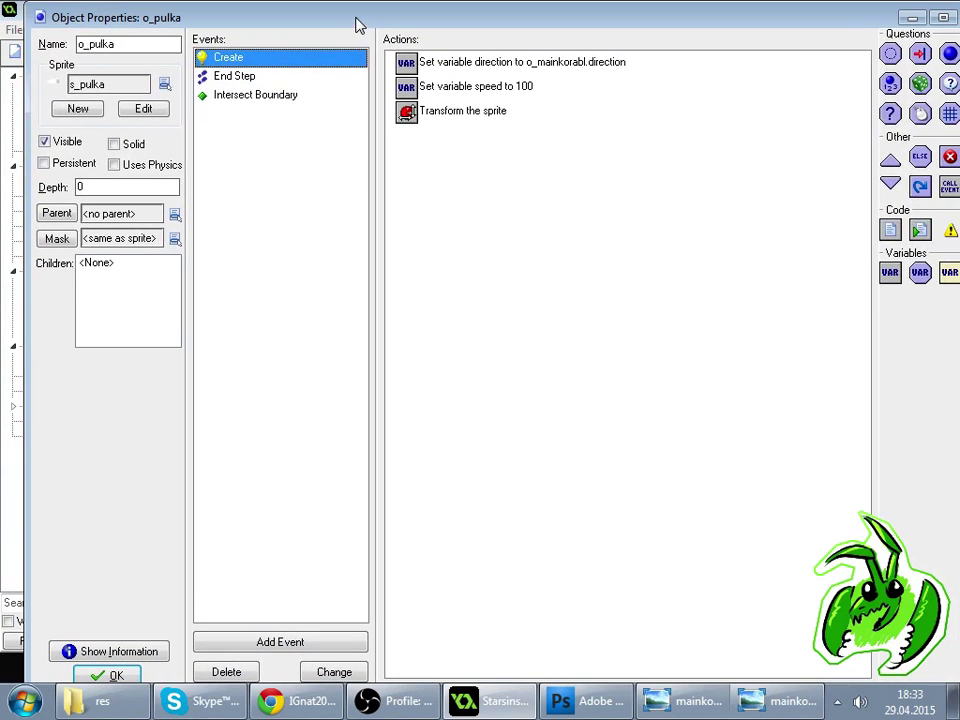
double_click(358, 25)
left_click(889, 265)
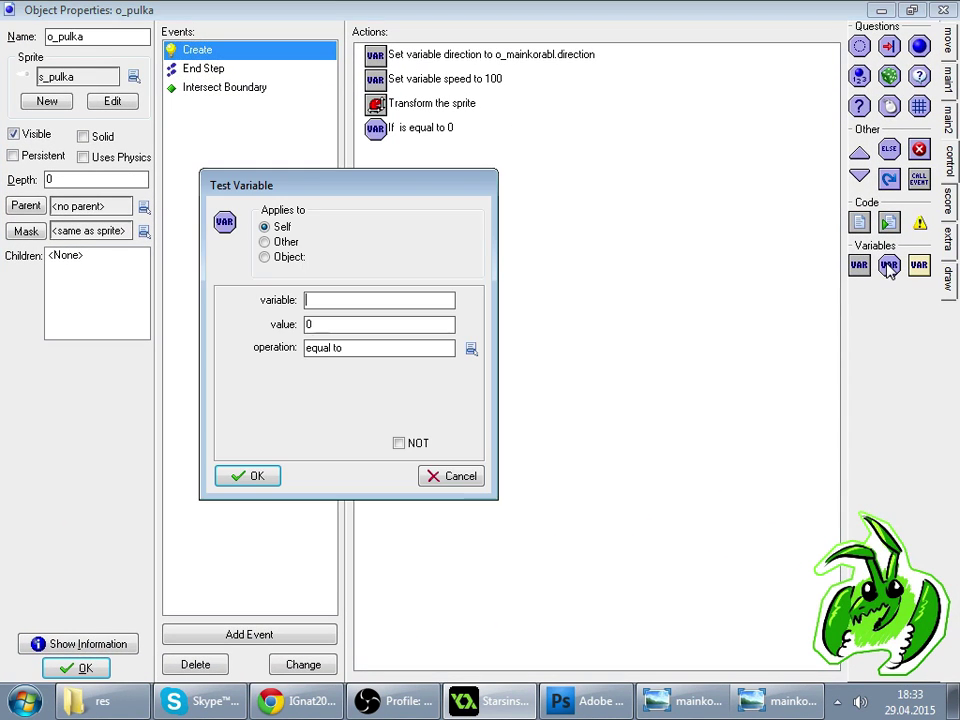
left_click(265, 257)
left_click(400, 273)
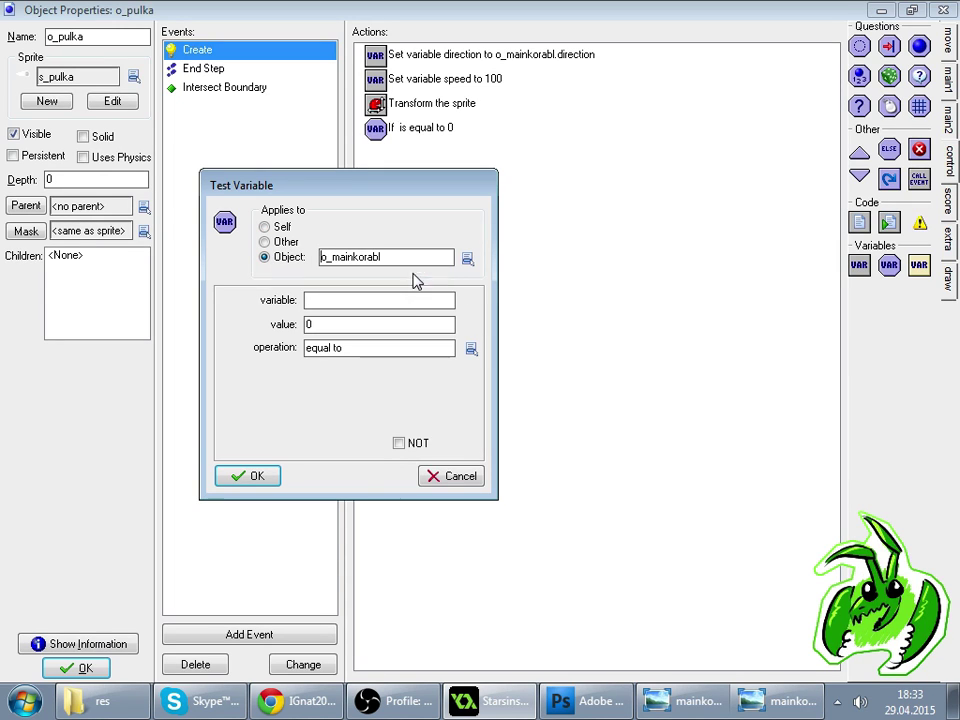
left_click(410, 302)
key("Return")
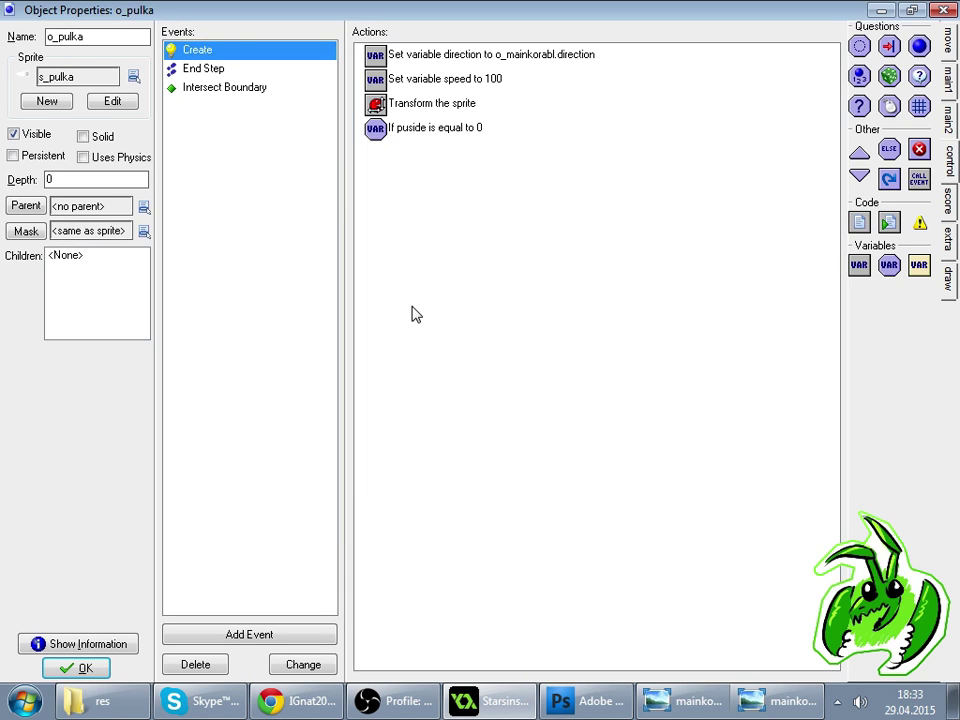
- Add a relative Set Variable action that sets direction to 90 after the puside test
left_click(859, 267)
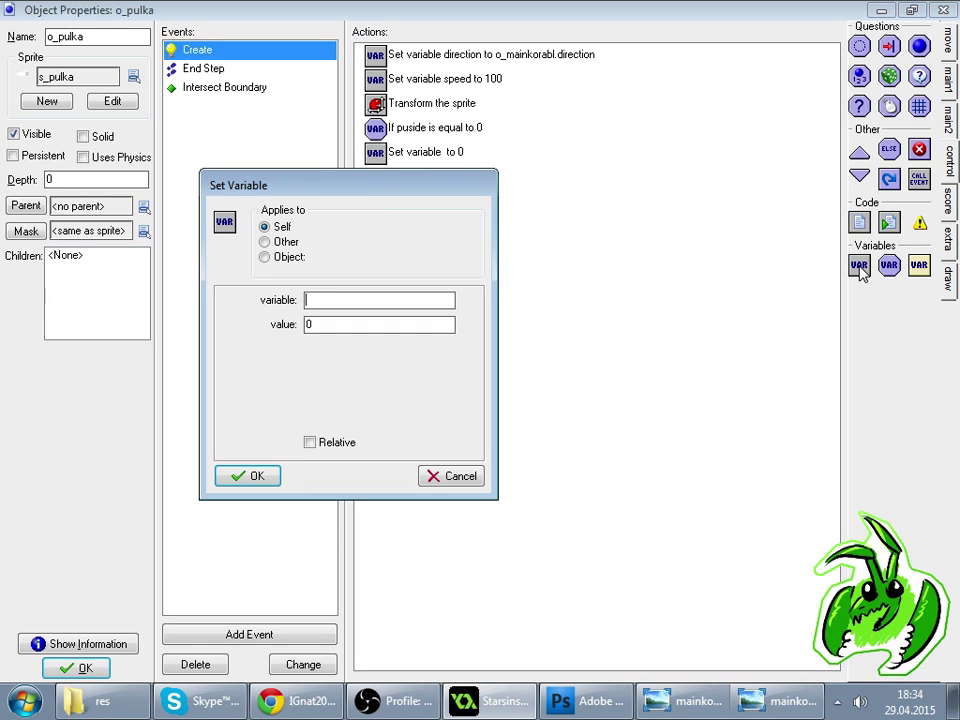
type("direction")
left_click(310, 442)
left_click(249, 476)
- Check the Twitch page in Chrome and the group call in Skype, and return to o_pulka in GameMaker
key("alt+Tab")
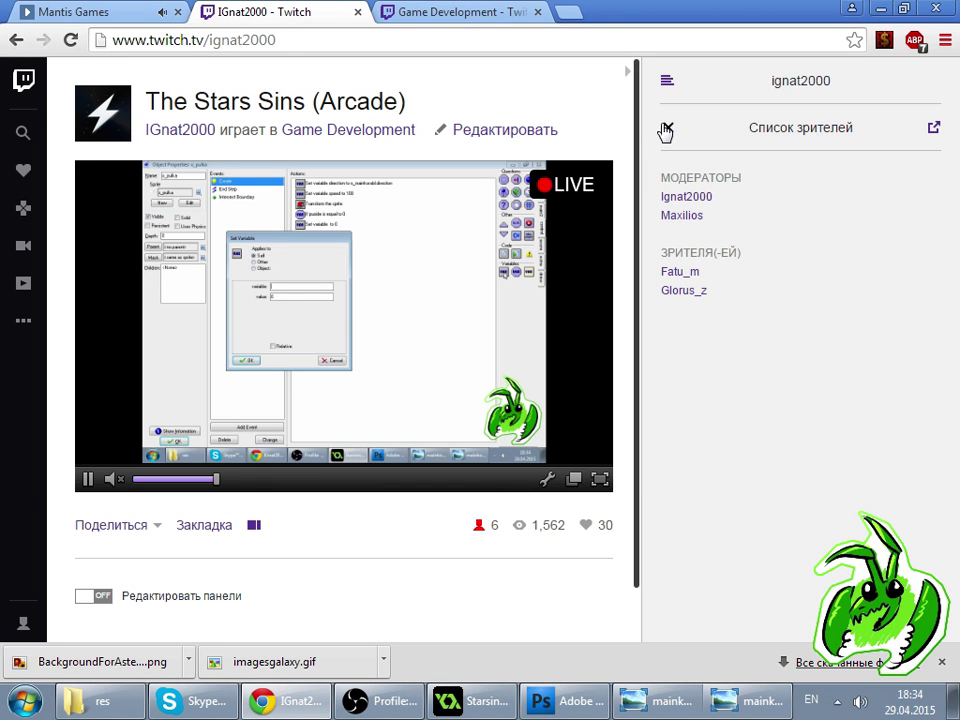
left_click(667, 126)
left_click(212, 705)
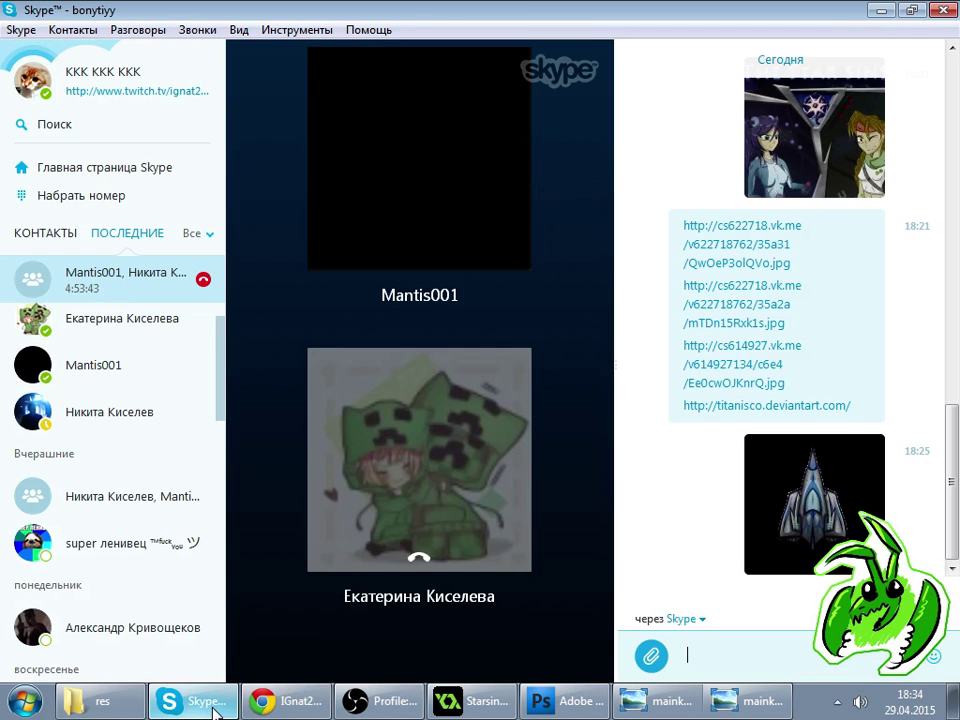
left_click(325, 601)
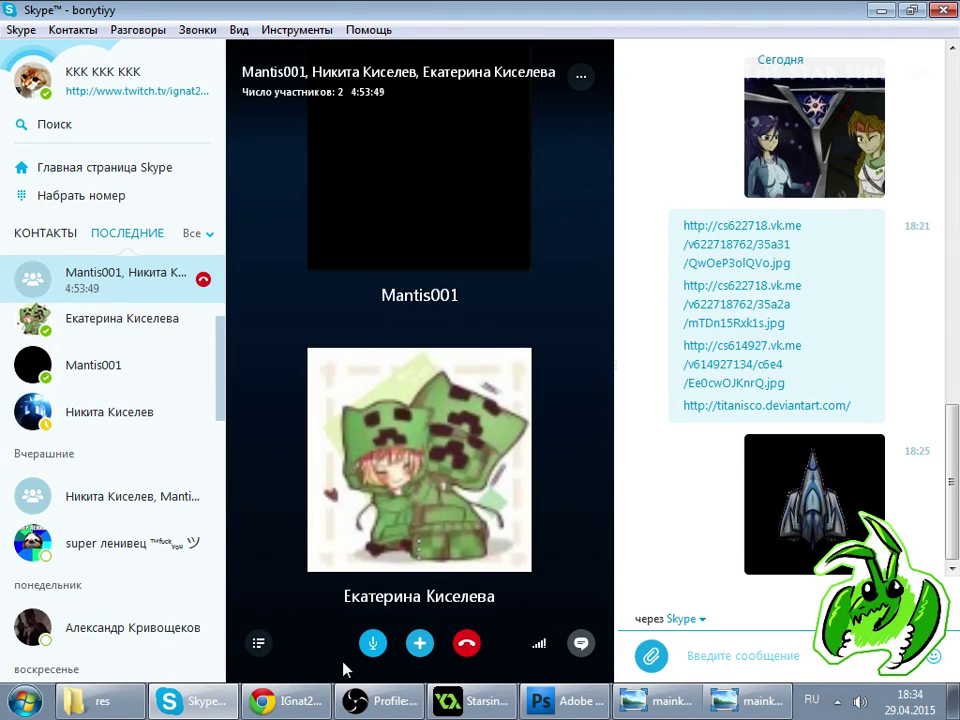
left_click(486, 702)
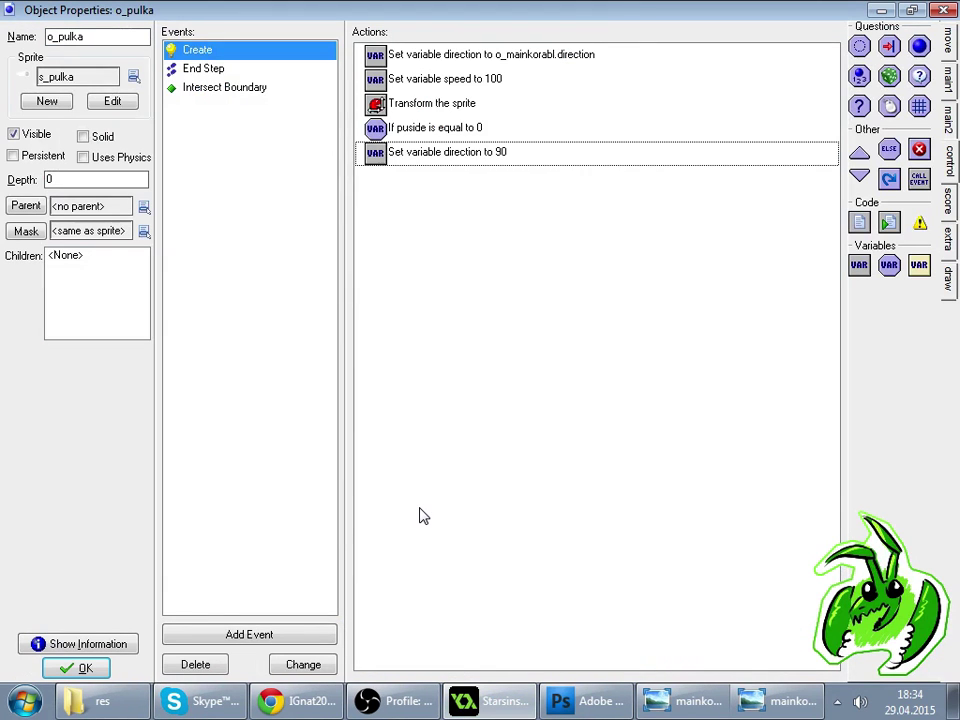
left_click(208, 700)
left_click(482, 701)
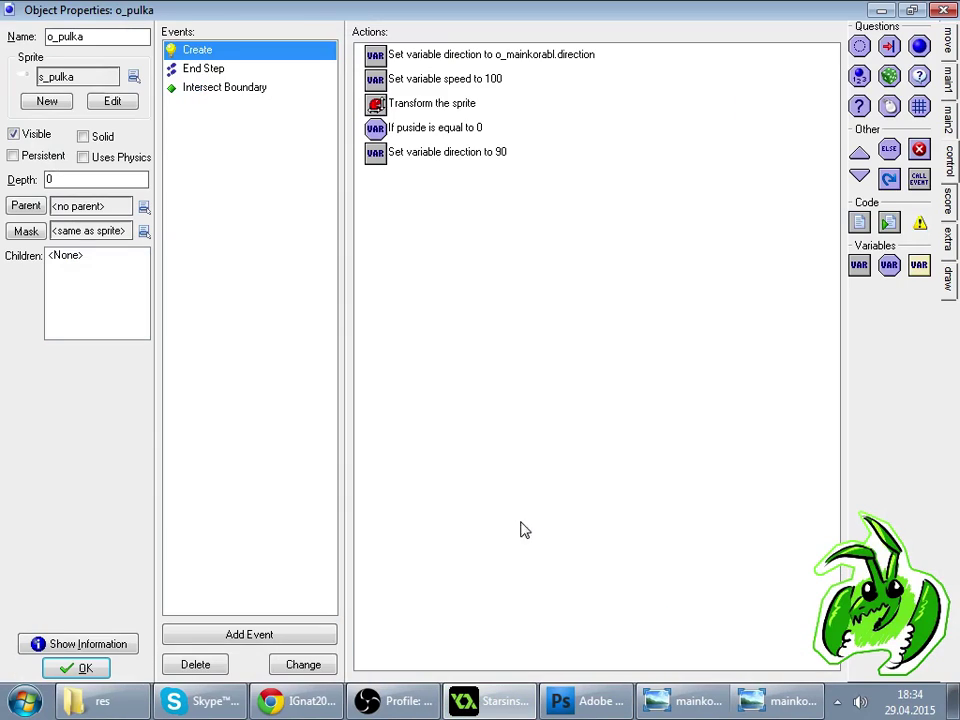
- Switch to Skype briefly and to the Twitch stream page in Chrome, and open its viewer list
left_click(206, 700)
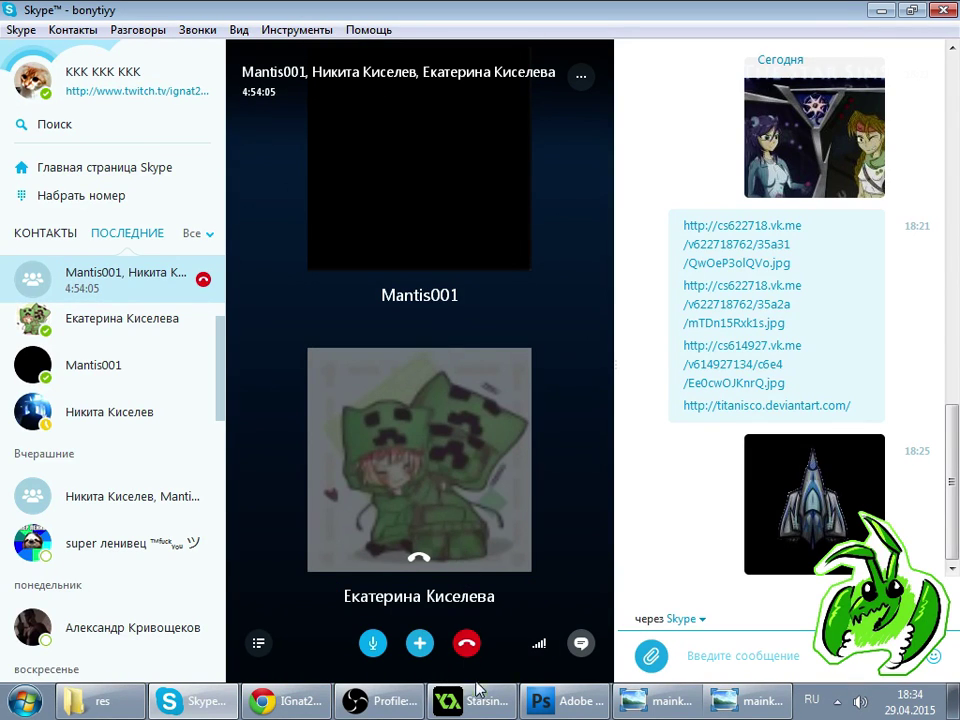
left_click(300, 701)
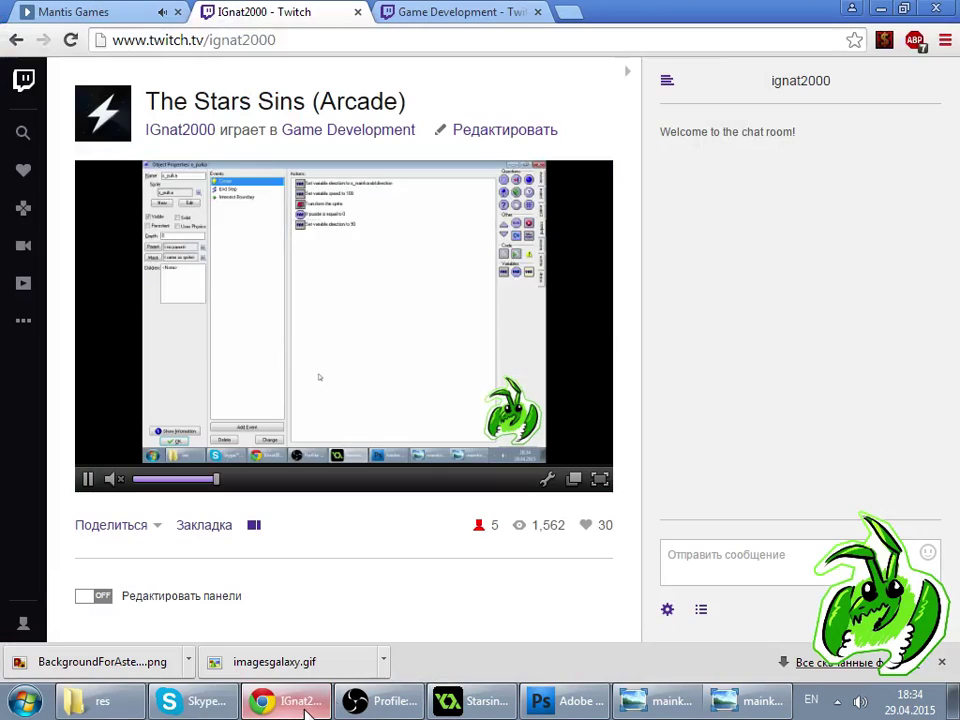
left_click(703, 609)
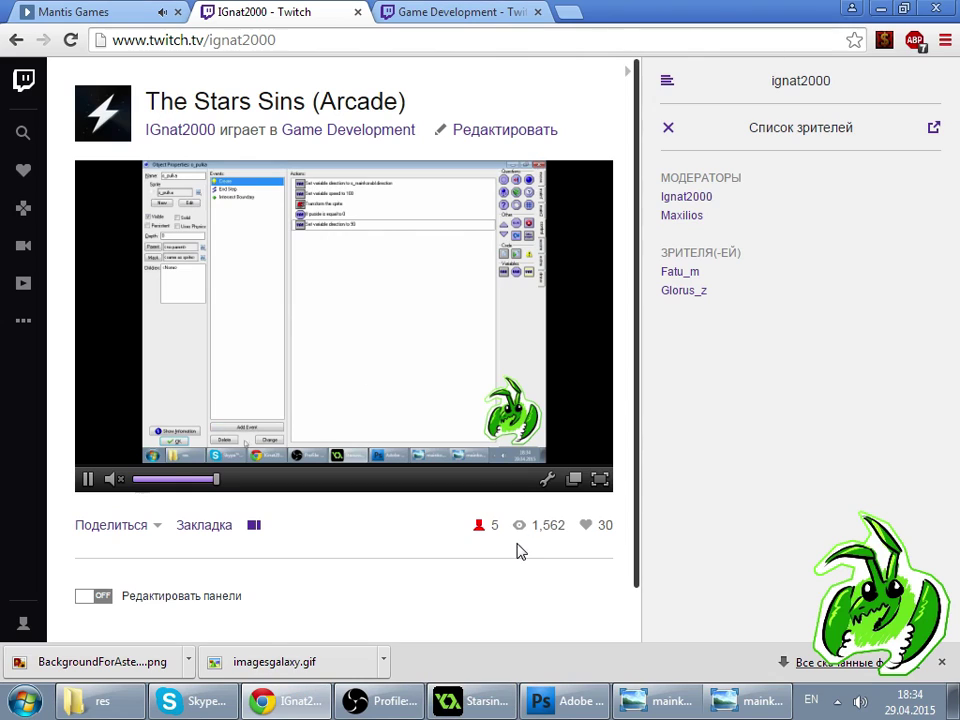
- Open the channel's profile in a new tab and play its past broadcast "Делаем игры"
middle_click(213, 140)
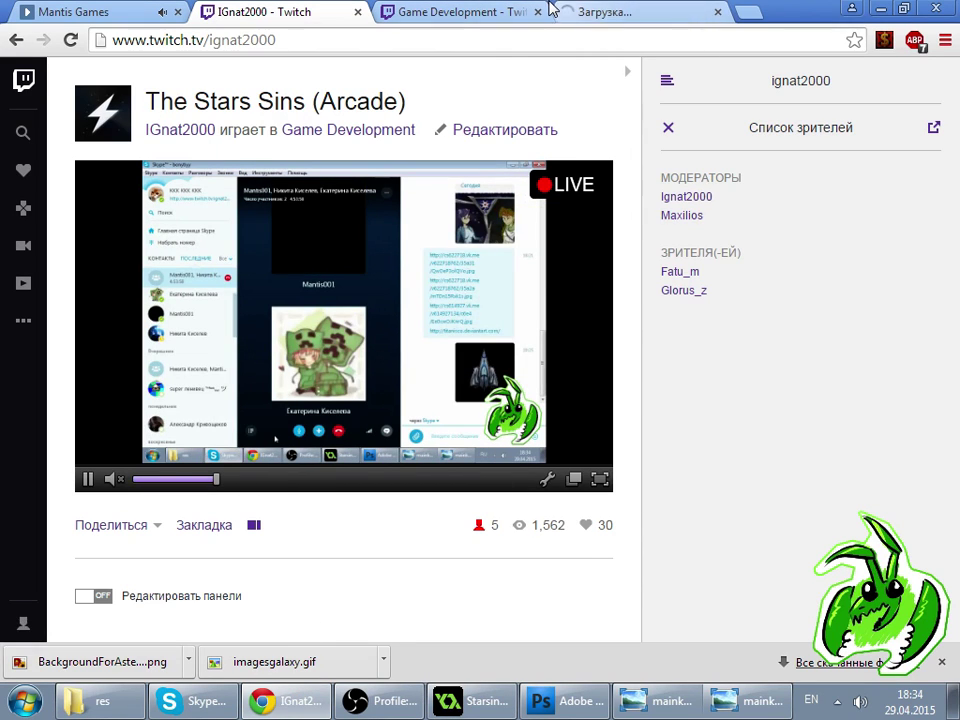
left_click(613, 10)
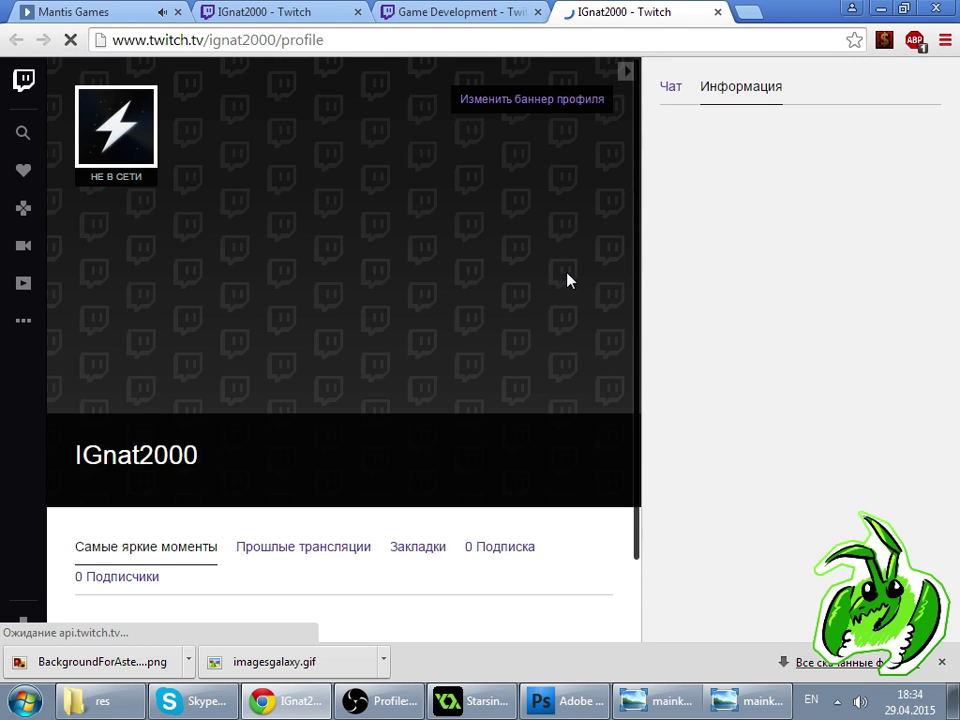
scroll(370, 415, "down", 3)
left_click(356, 364)
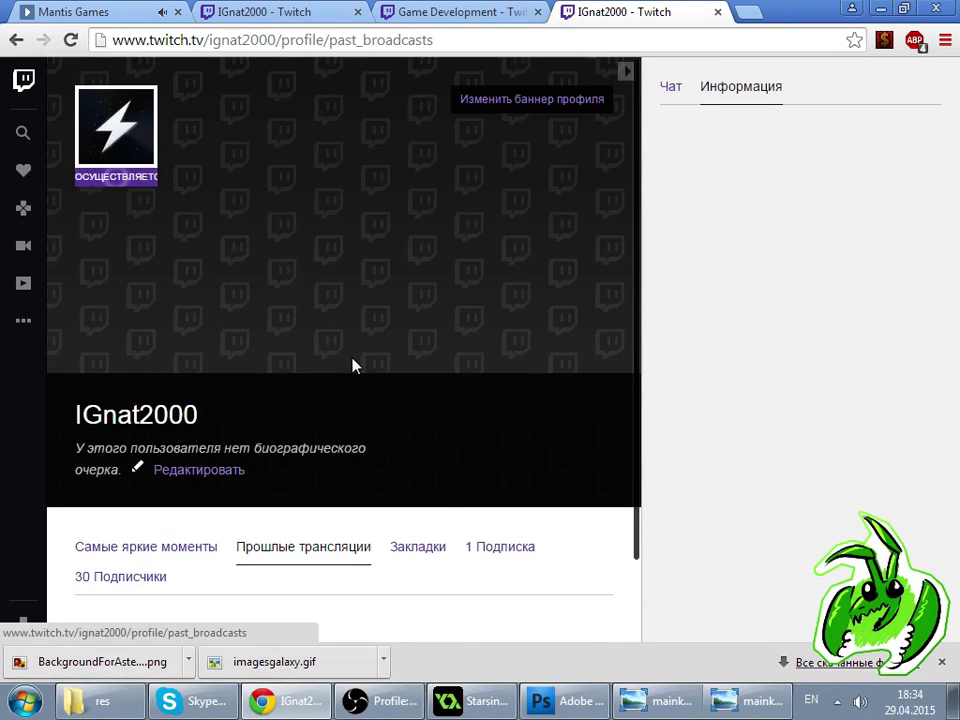
scroll(369, 384, "down", 5)
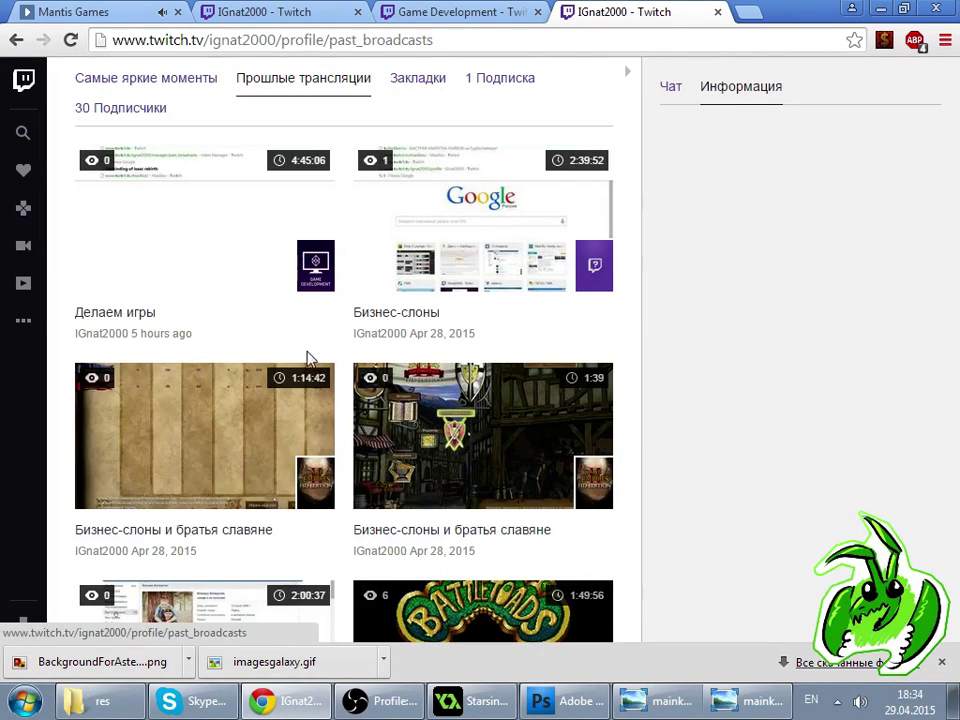
left_click(270, 274)
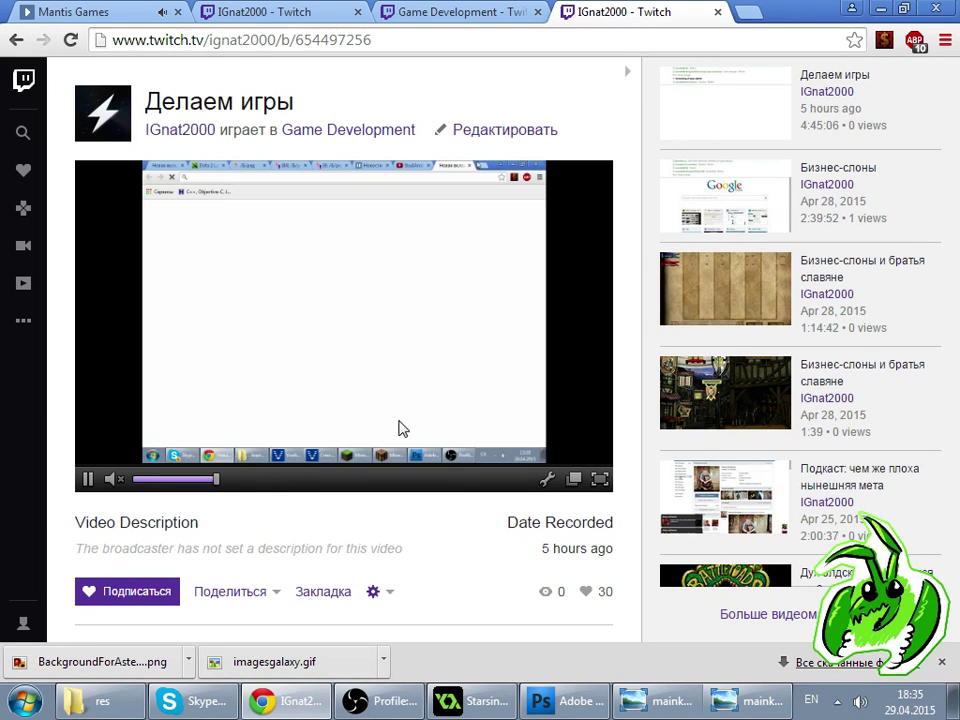
- Close the past broadcast's tab and the stream page's viewer list, and return to o_pulka in GameMaker
left_click(497, 10)
left_click(610, 11)
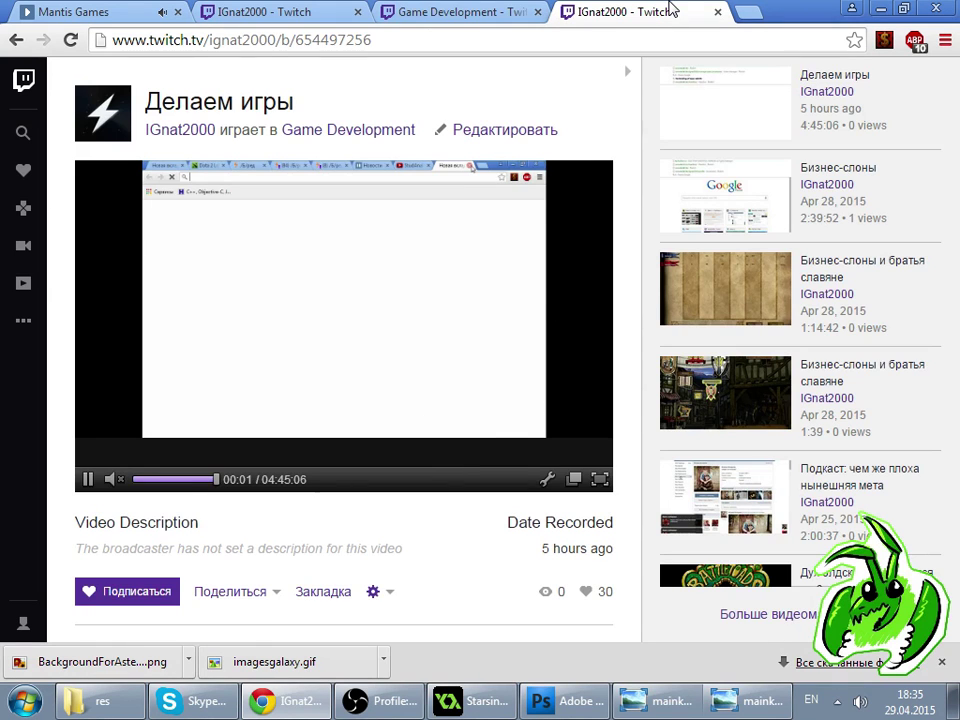
key("ctrl+w")
left_click(326, 14)
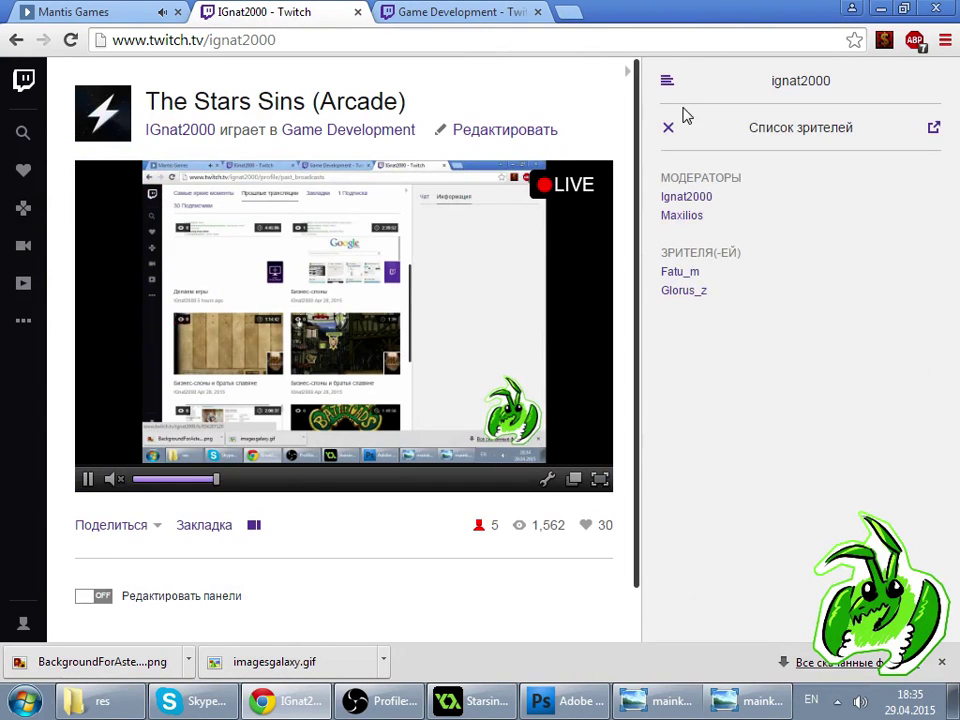
left_click(668, 127)
left_click(480, 701)
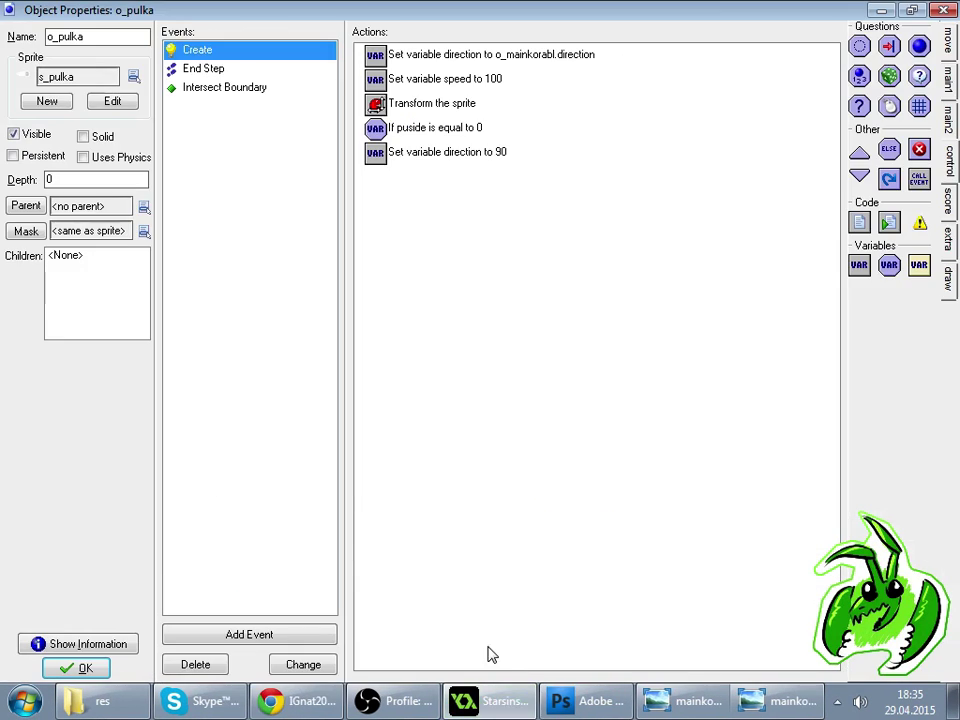
- Add an Else action to the Create event, followed by a copy of the relative direction action with its value set to -90
left_click(664, 130)
left_click_drag(889, 149, 467, 199)
left_click(480, 155)
double_click(467, 200)
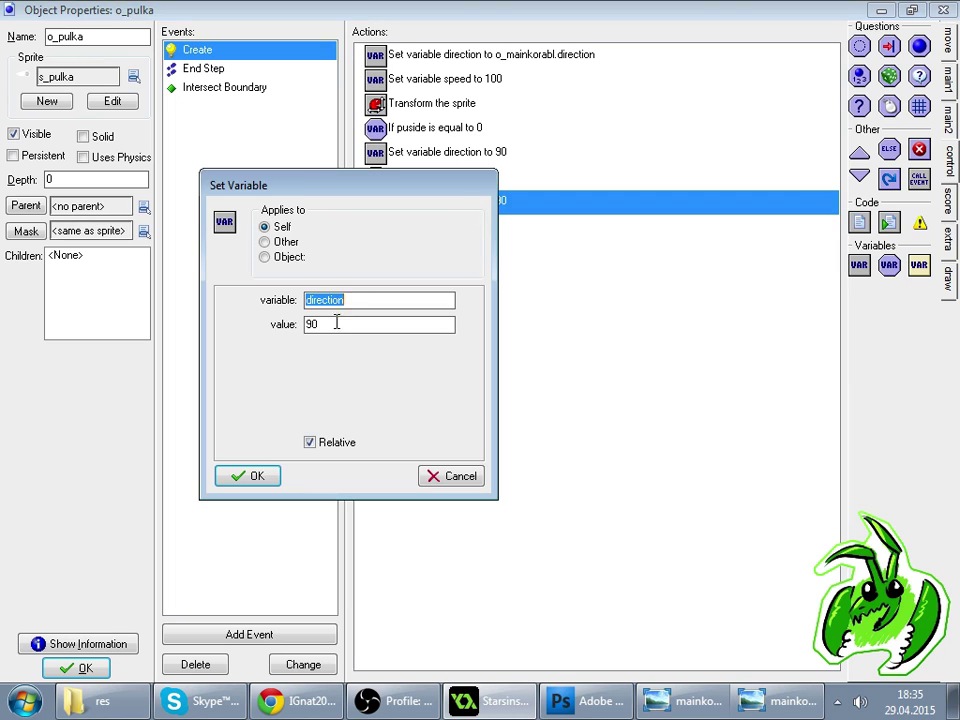
left_click(308, 323)
type("-")
key("Return")
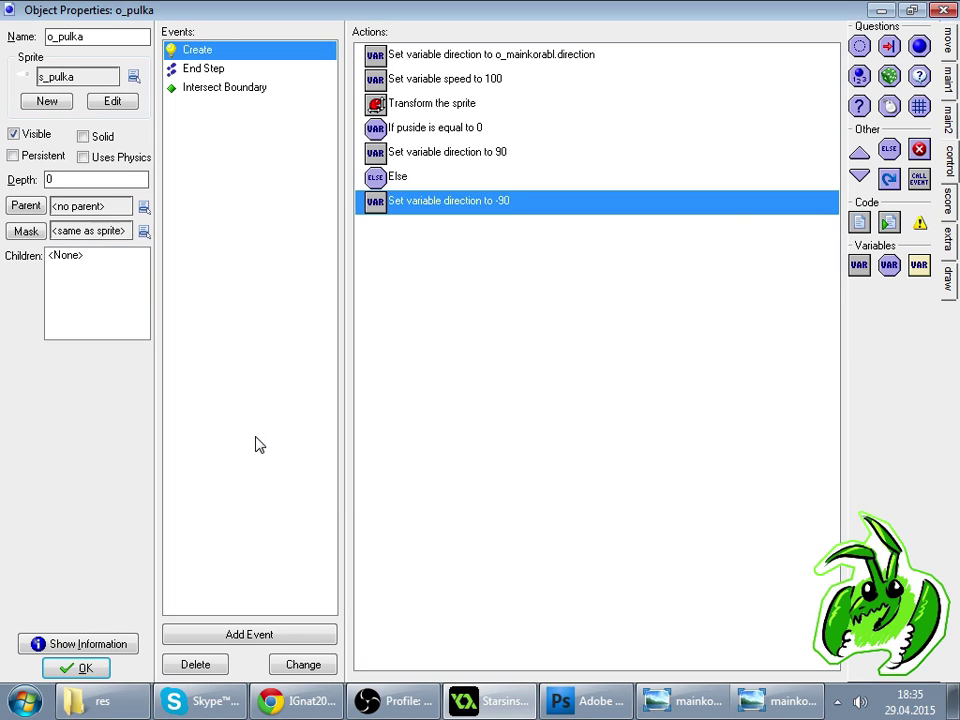
- Copy the puside test, Else and both direction actions from the Create event into End Step, above the speed action
left_click(496, 128)
left_click(462, 205, "shift")
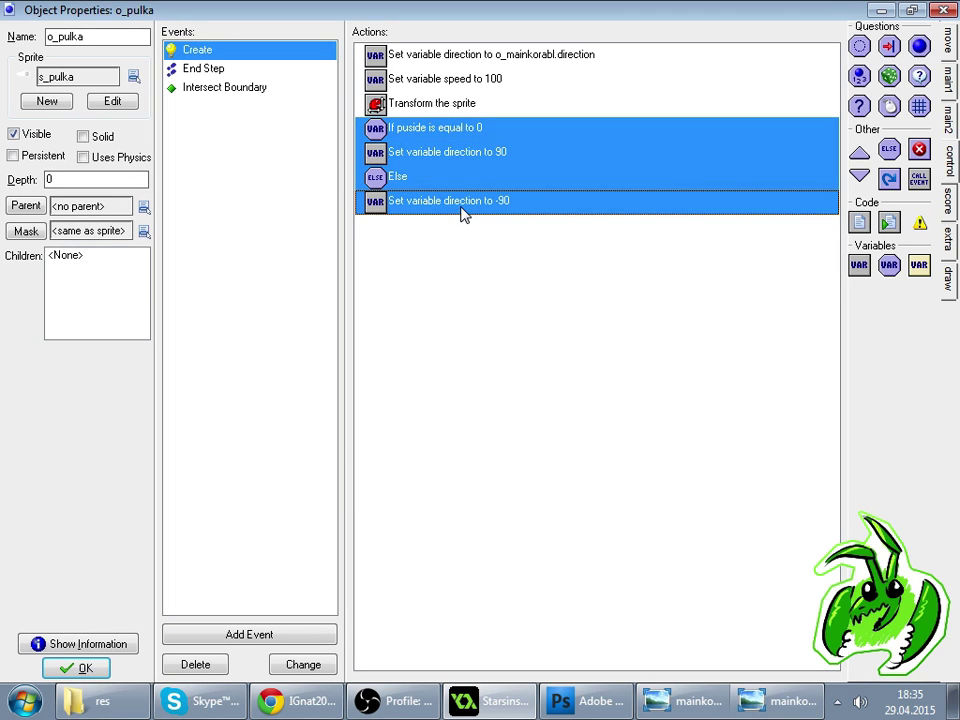
left_click(308, 70)
left_click(447, 150)
key("ctrl+v")
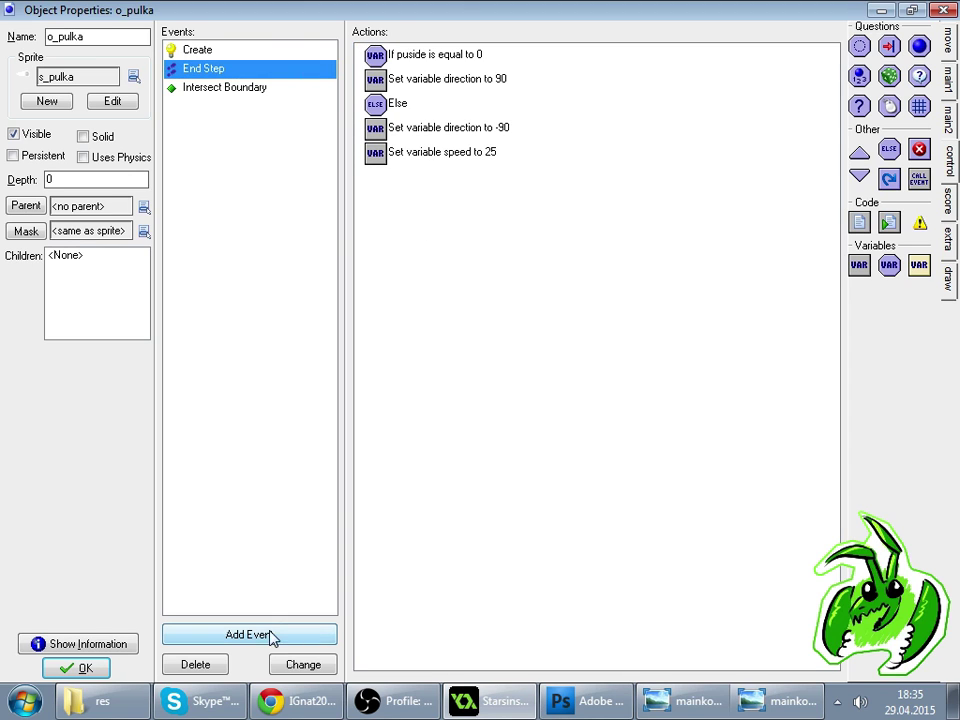
- In End Step, set the direction after the puside test to -90 and after Else to 90, and return to the Create event
double_click(443, 82)
left_click(311, 330)
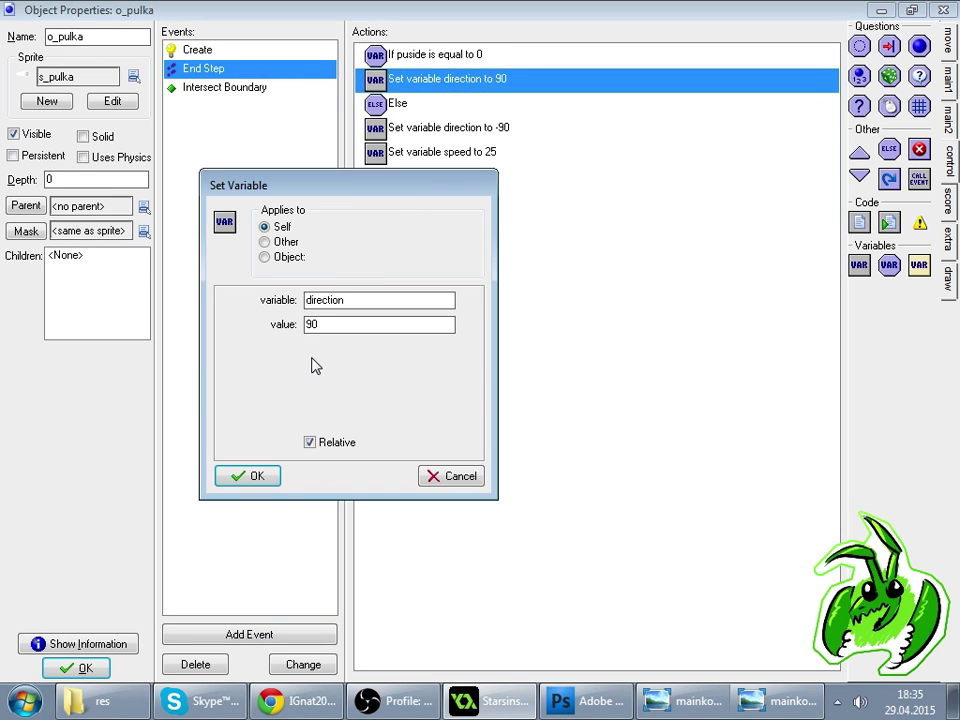
type("-")
key("Return")
double_click(474, 129)
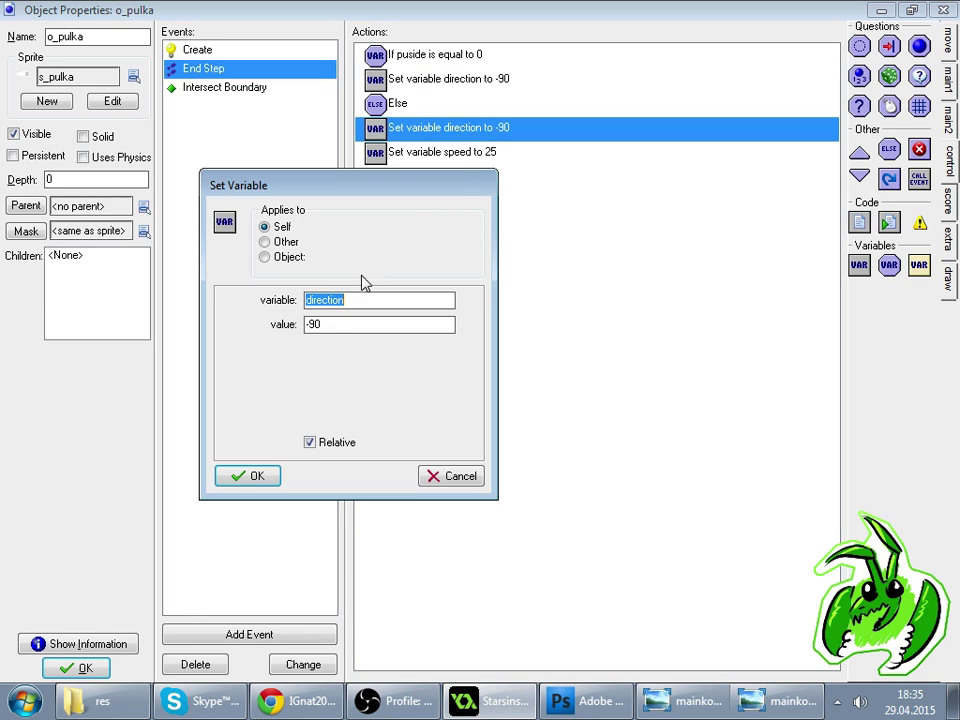
left_click(310, 325)
key("Delete")
key("Return")
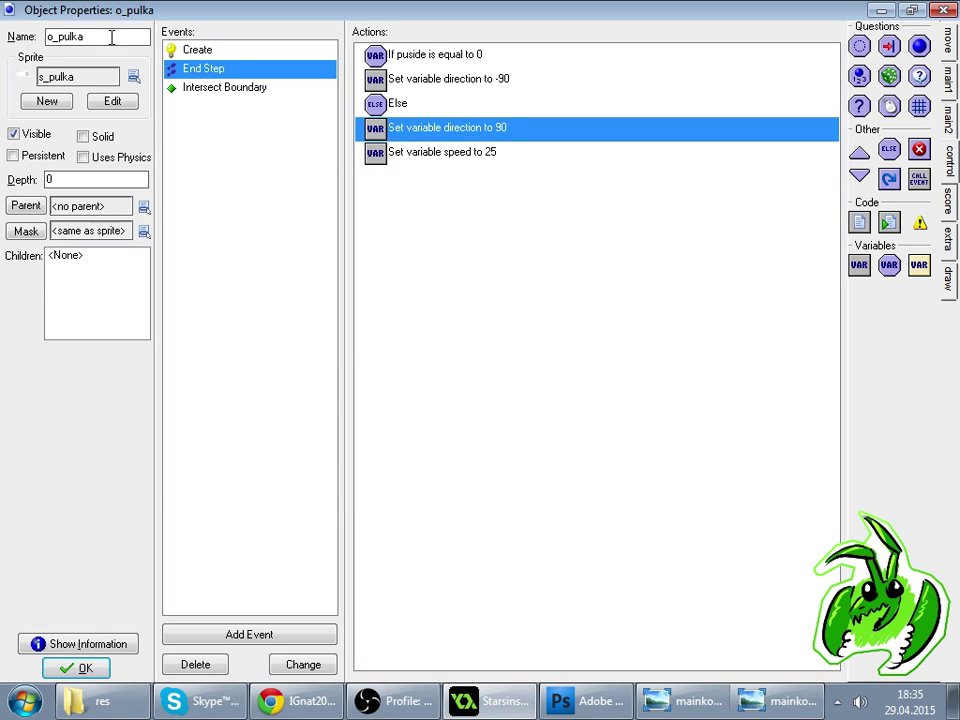
left_click(180, 50)
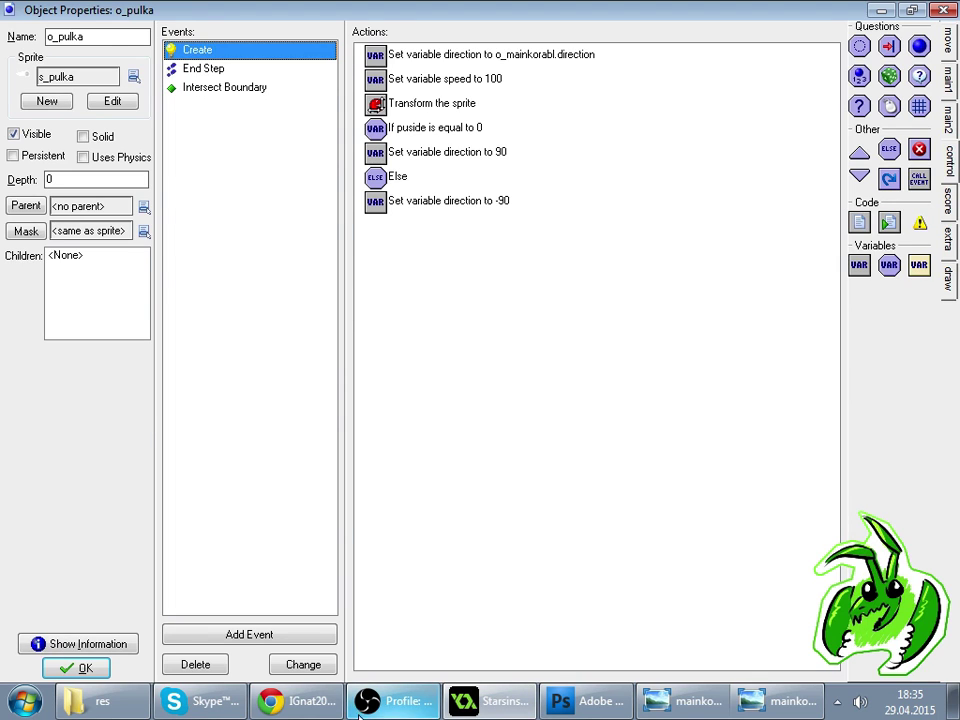
- Check the Twitch stream's viewer list and chat in Chrome, and return to o_pulka's Create event in GameMaker
left_click(325, 704)
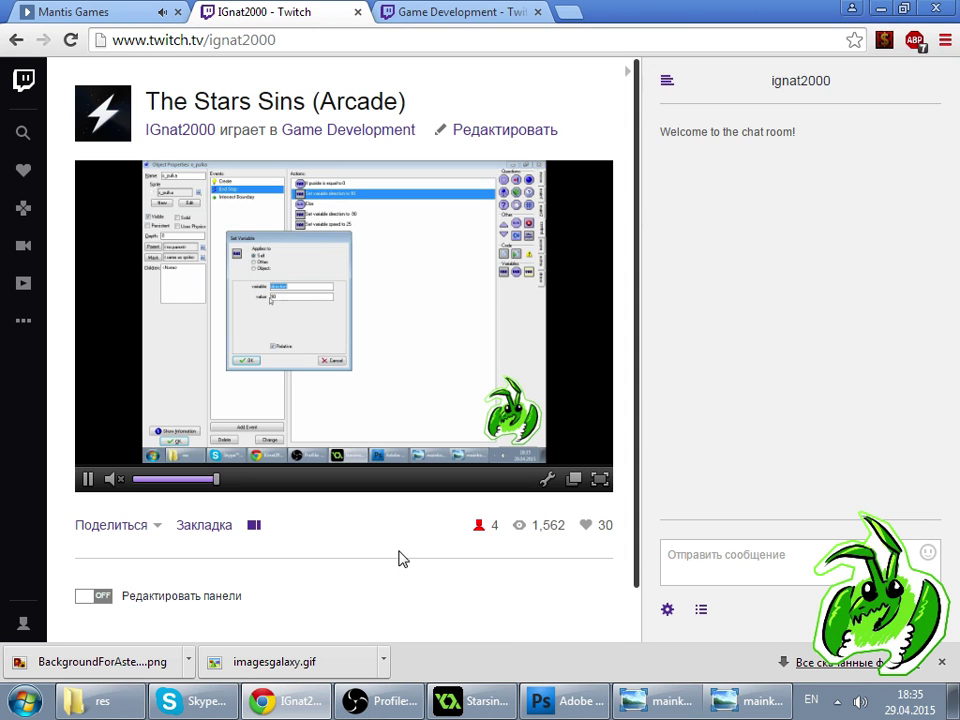
left_click(703, 612)
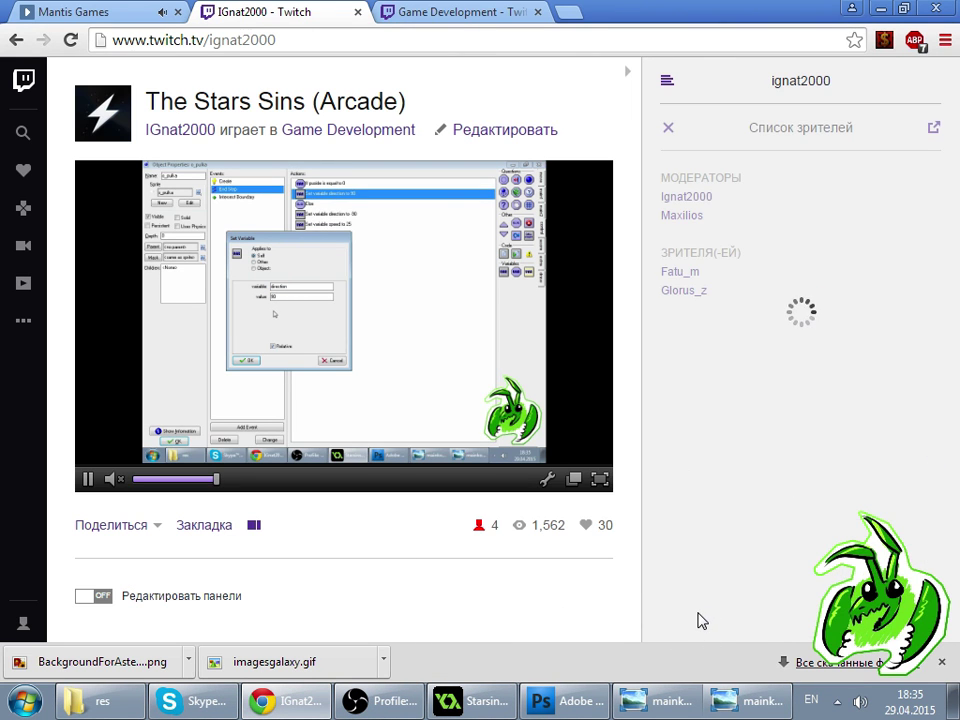
left_click(669, 130)
left_click_drag(692, 131, 700, 131)
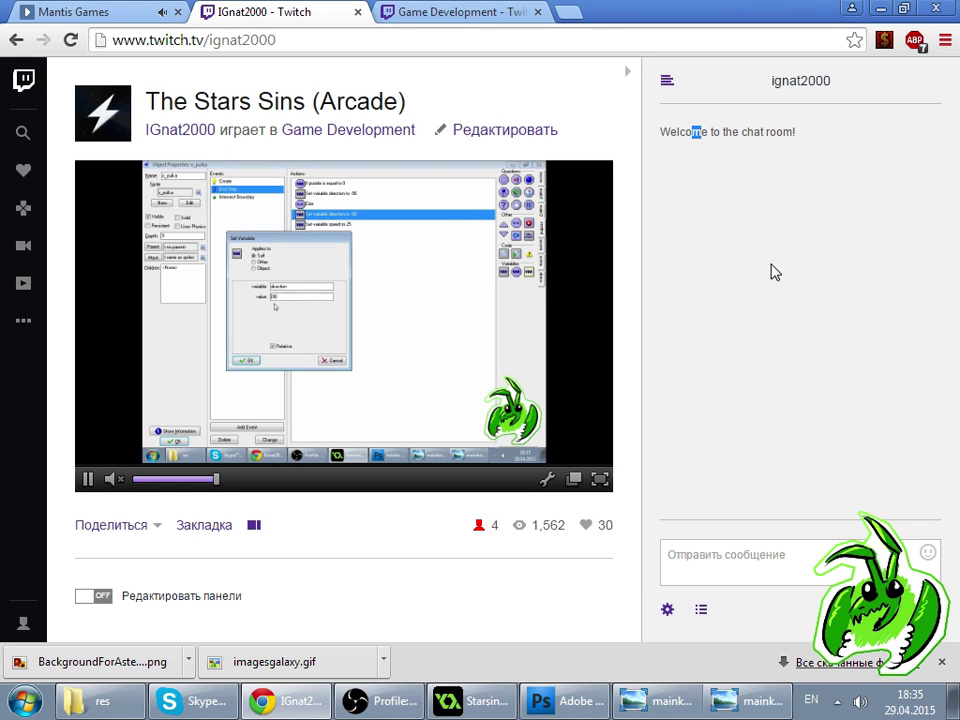
left_click(775, 271)
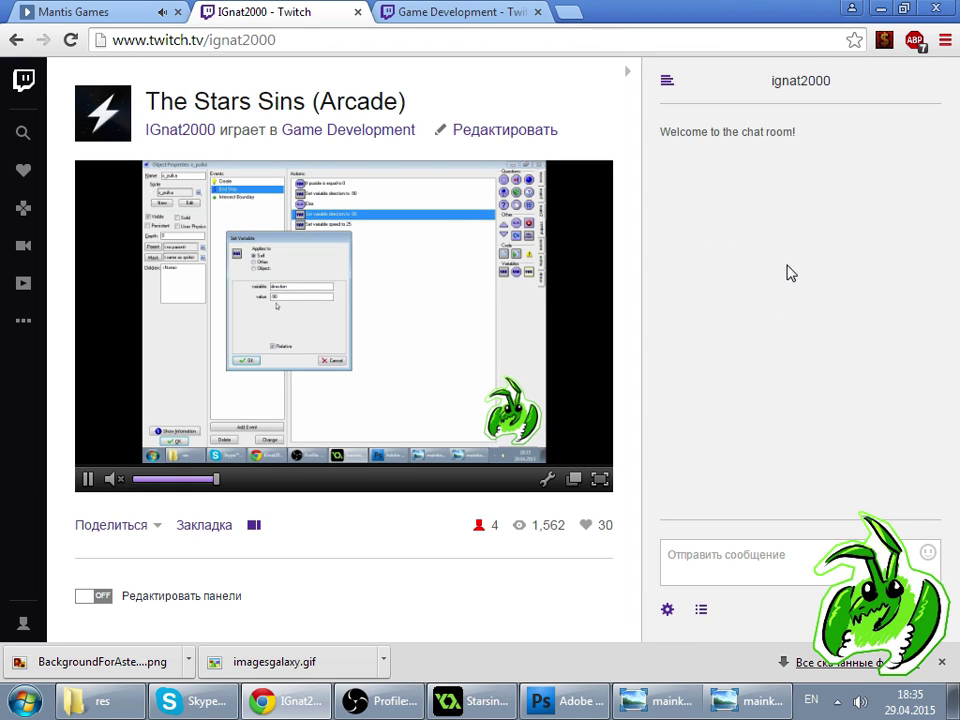
left_click(753, 566)
left_click(470, 701)
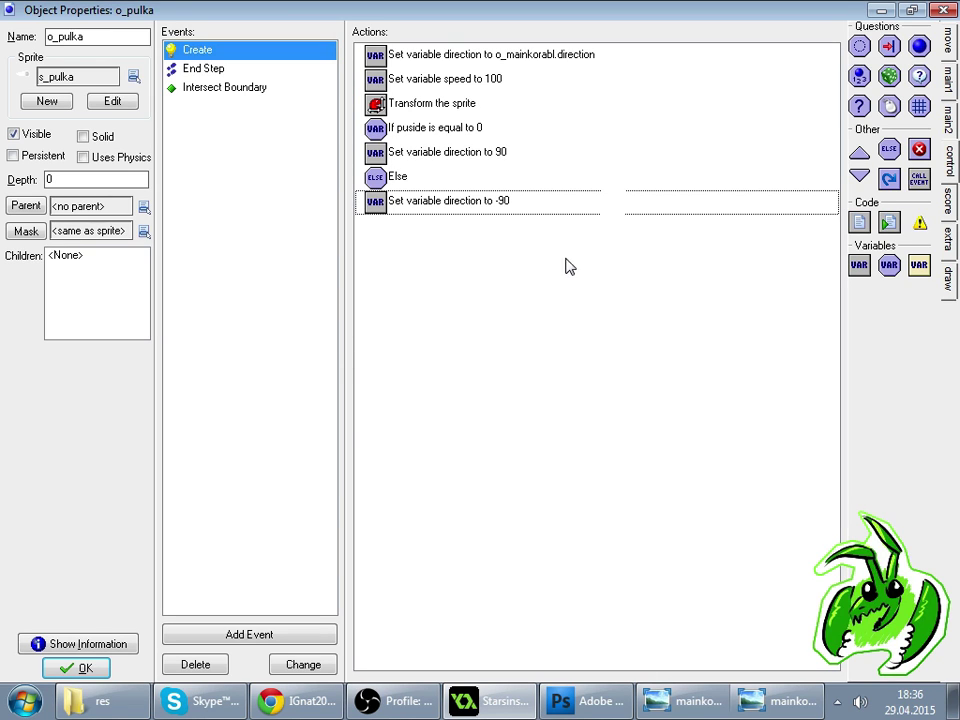
- Confirm the bullet object, run the game, fly the ship around while firing to test the bullets' paths, and close the game
left_click(76, 668)
left_click(117, 51)
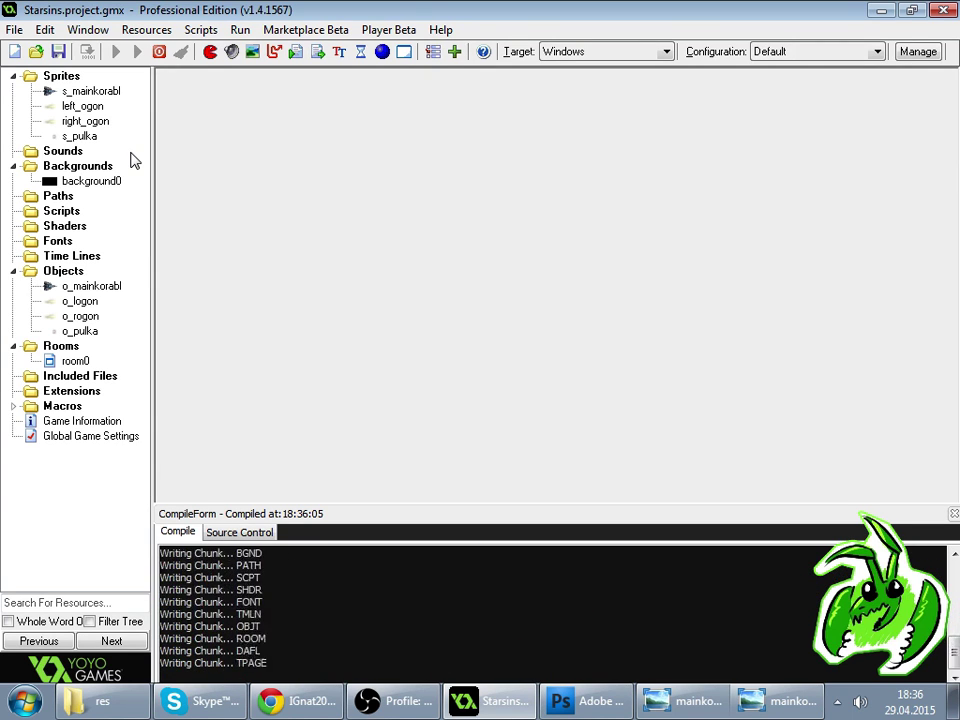
key("Up")
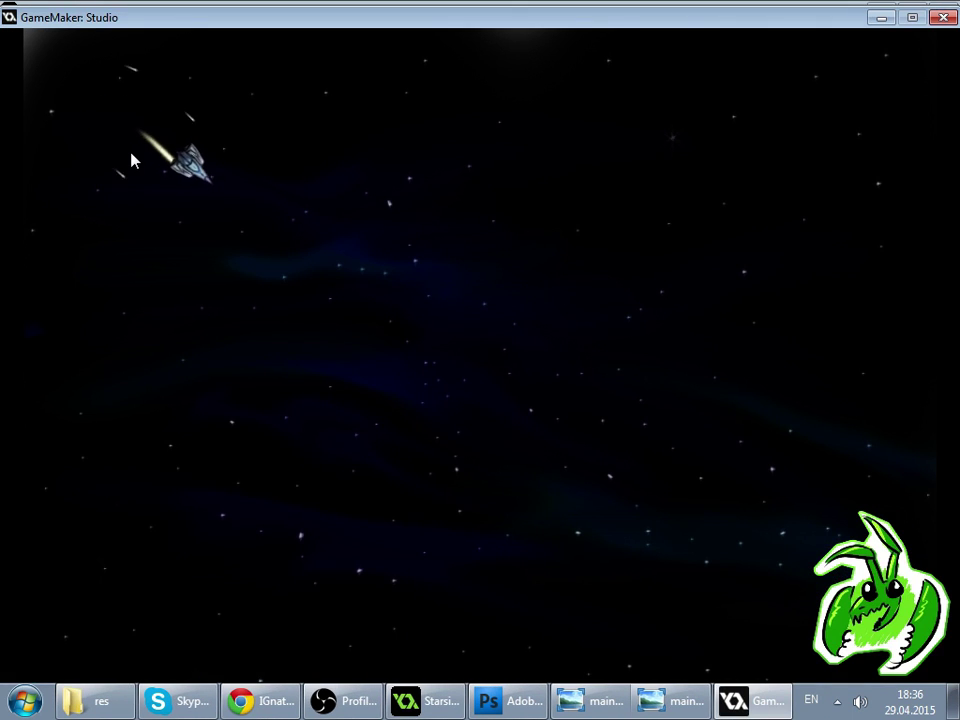
key("Right")
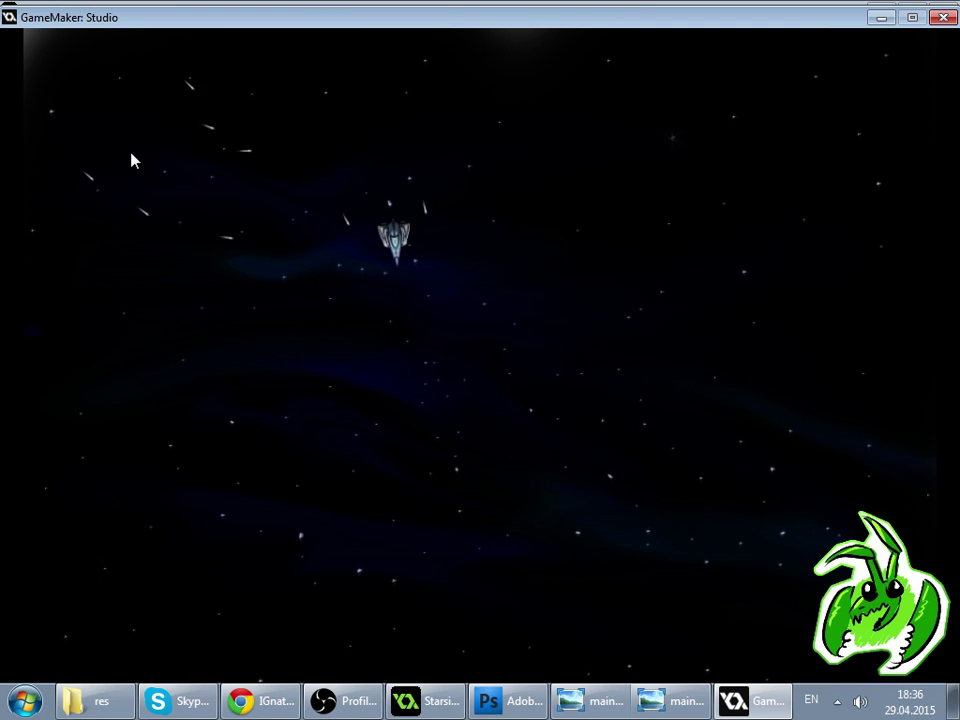
key("Left")
key("Up")
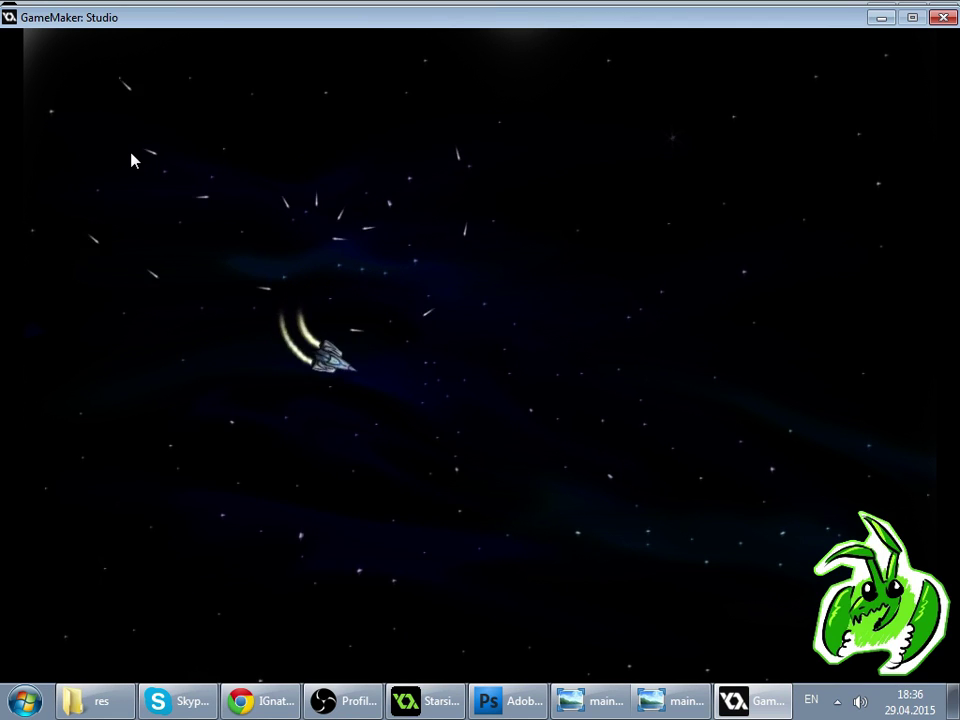
key("Right")
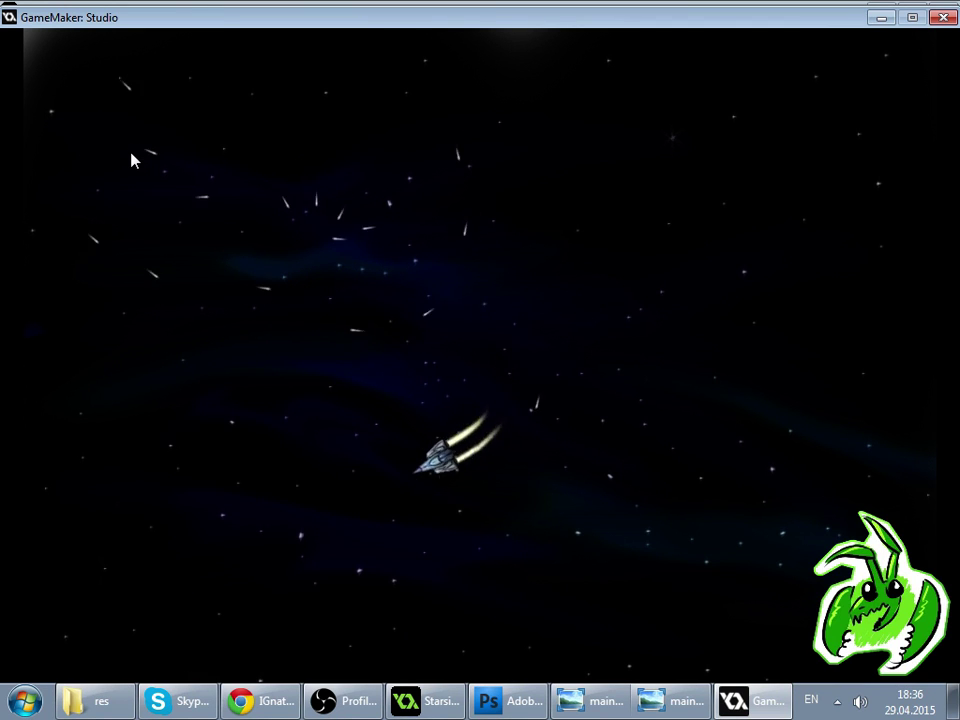
key("Right")
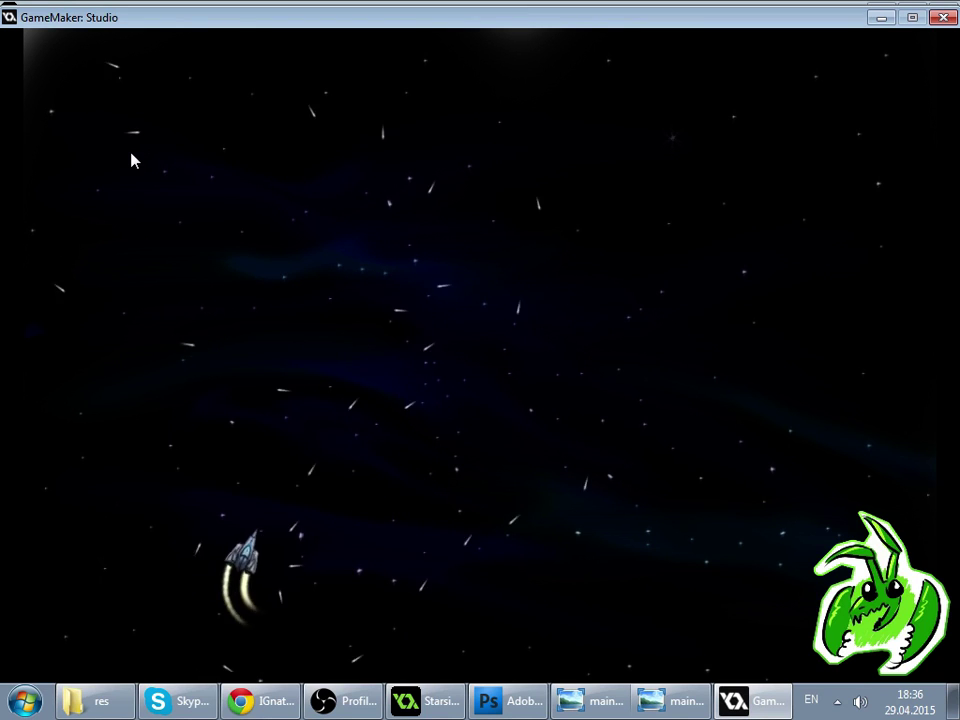
key("Left")
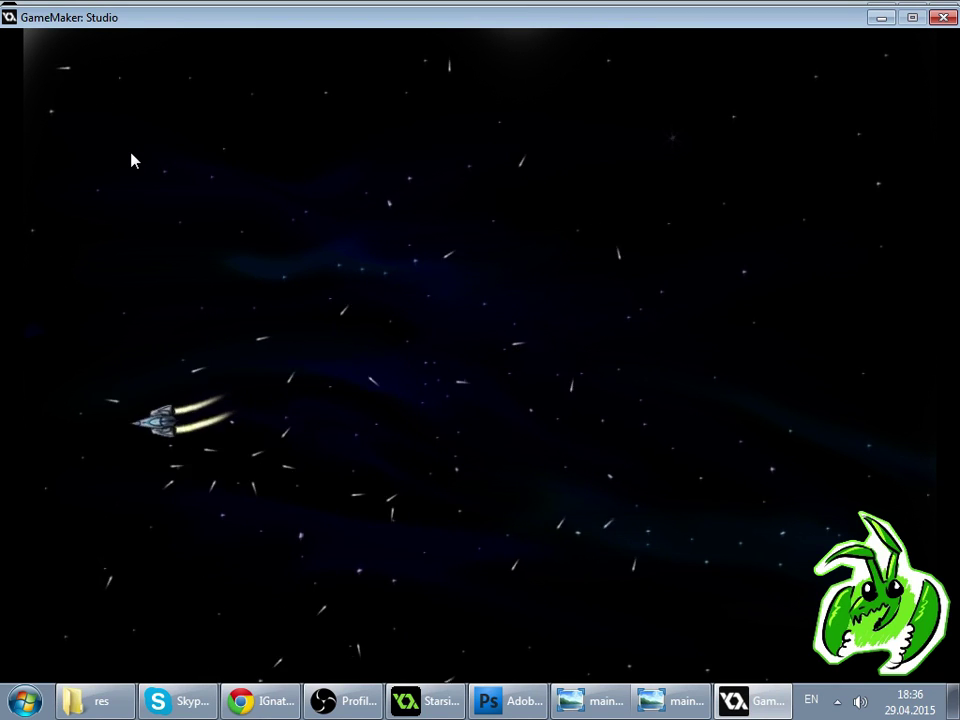
key("Right")
key("Right")
key("Left")
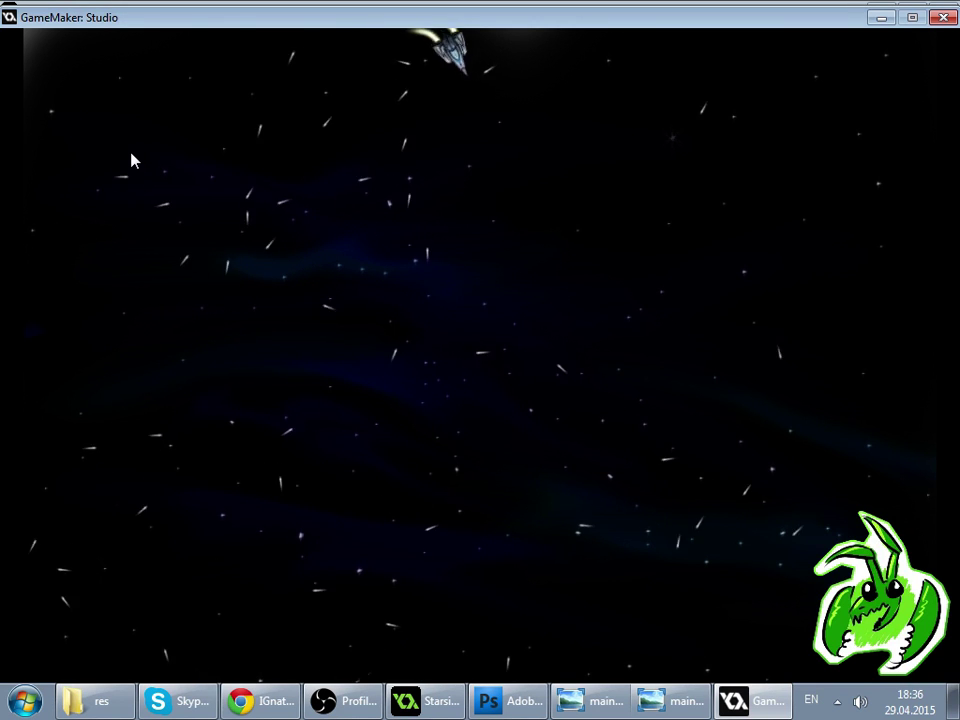
key("Left")
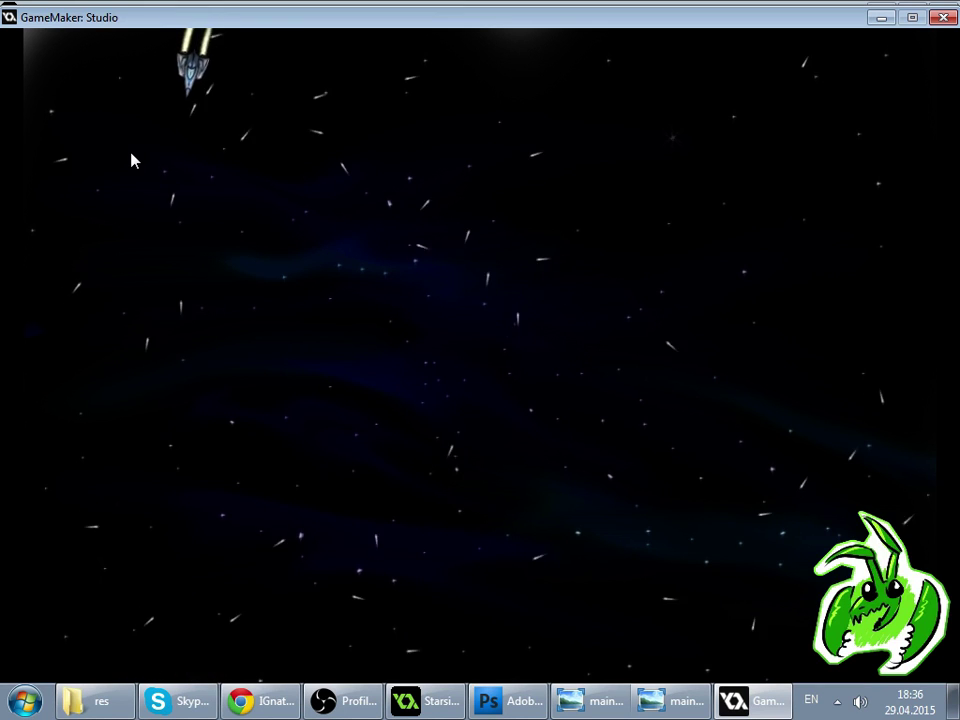
key("Left")
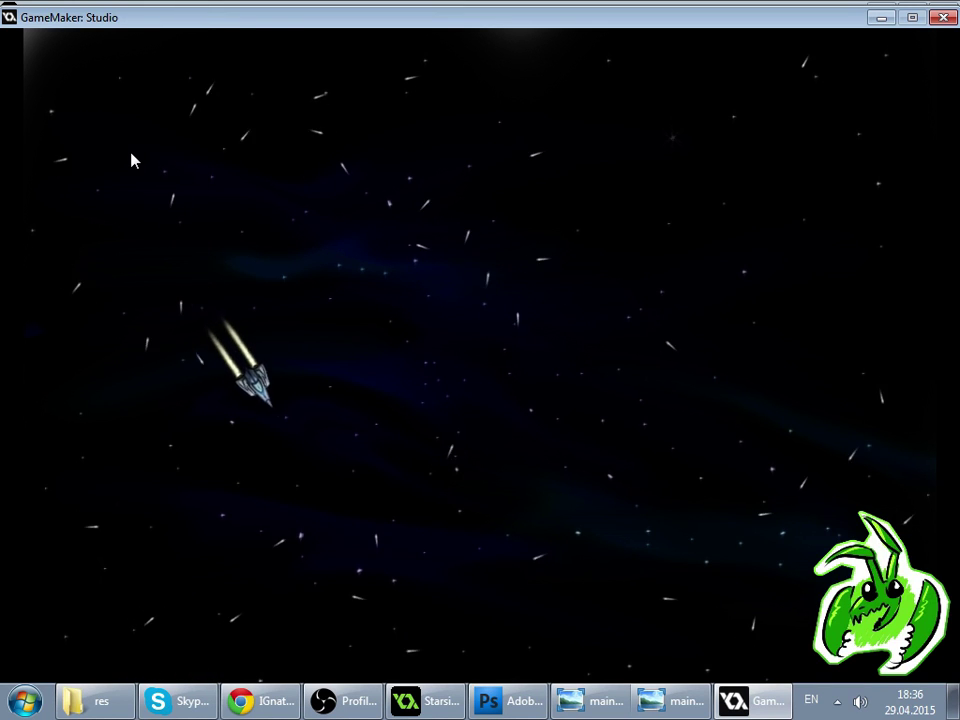
key("Right")
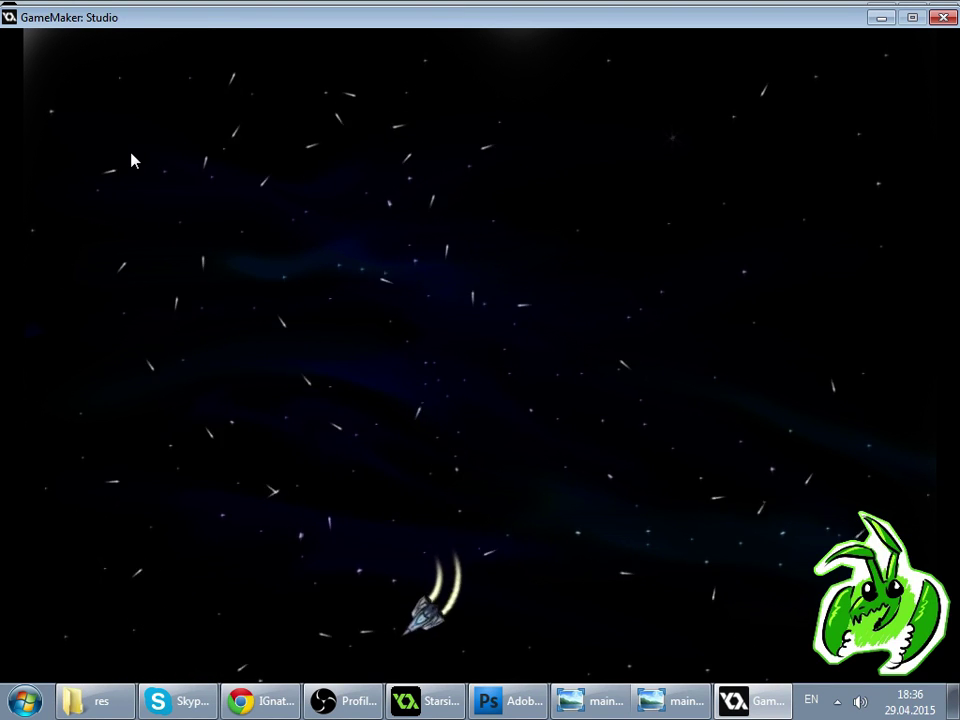
left_click(943, 17)
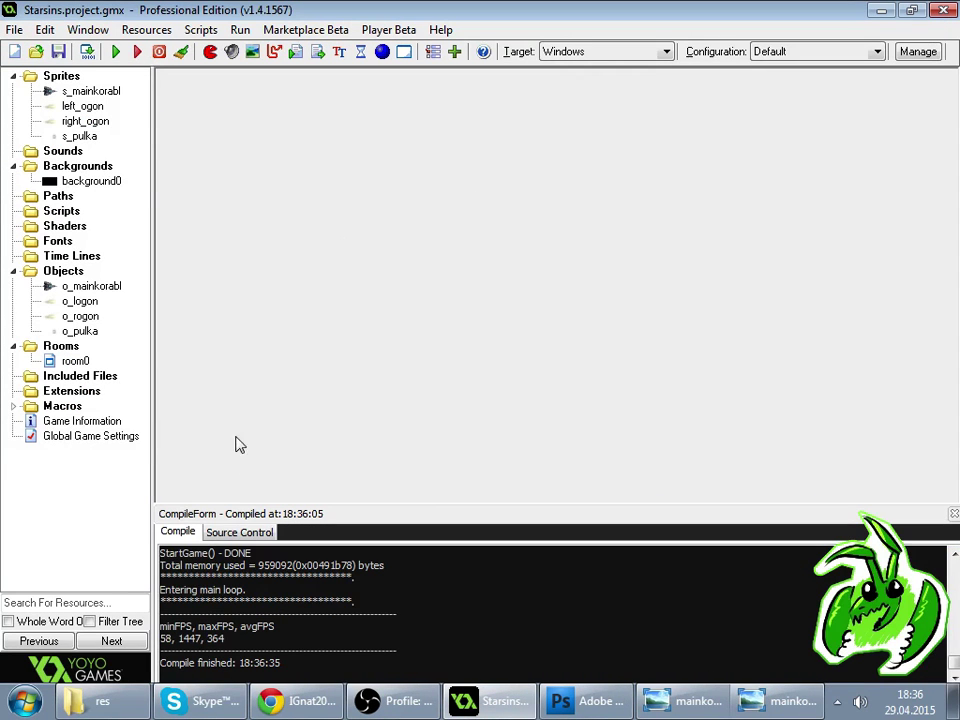
- Inspect the ship object o_mainkorabl's Create actions and Step event, and close its properties
double_click(95, 287)
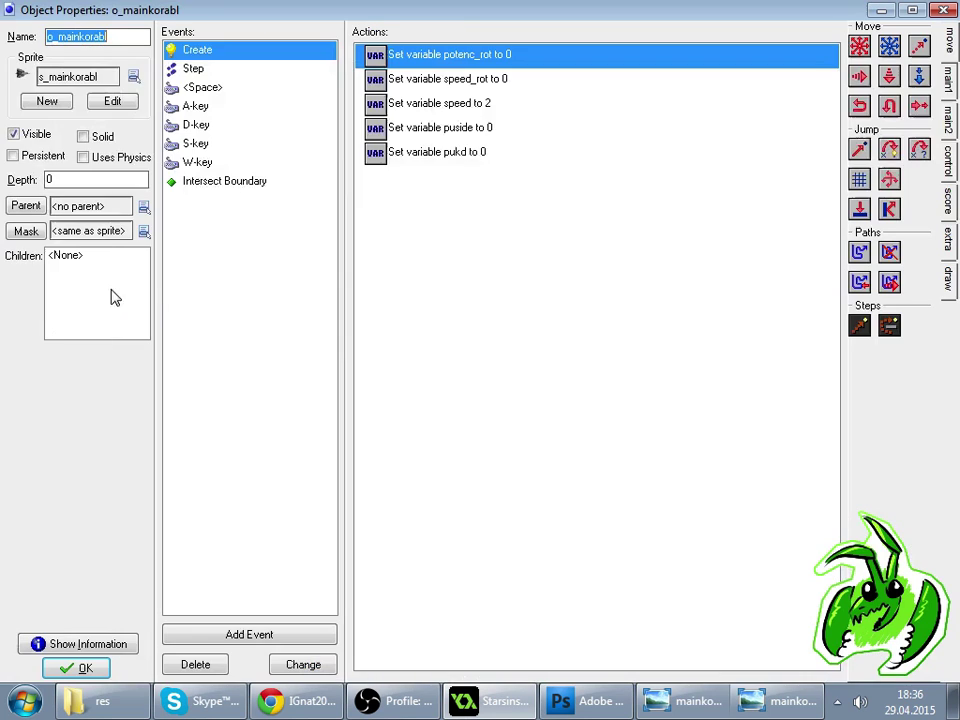
left_click(251, 70)
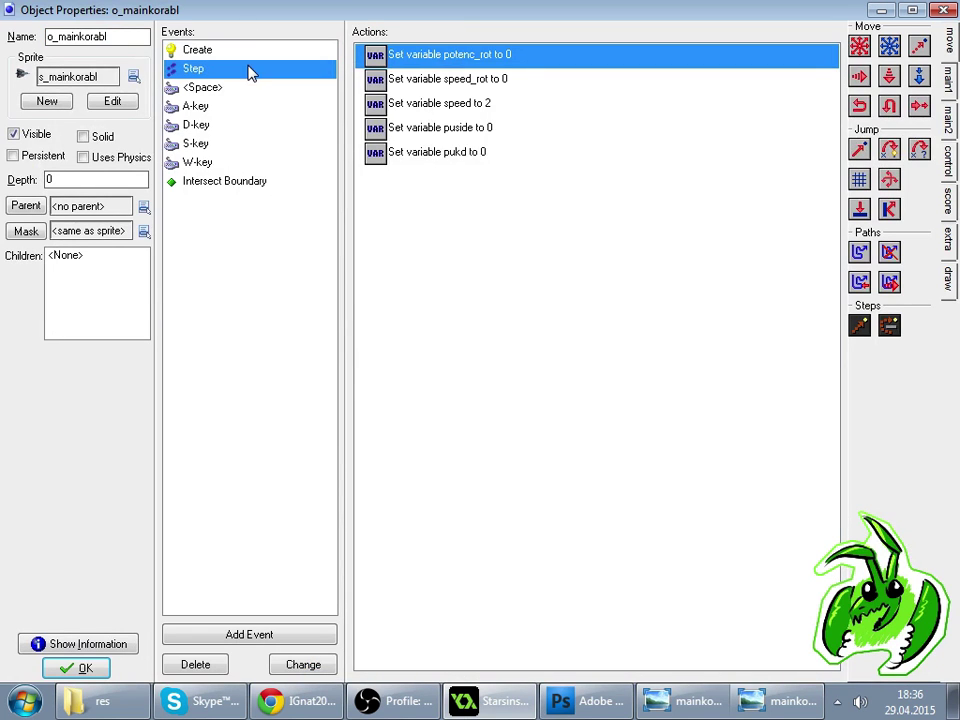
left_click(68, 668)
- Check the Twitch viewer list in Chrome and the live scene preview in Open Broadcaster Software, and return to GameMaker
left_click(295, 701)
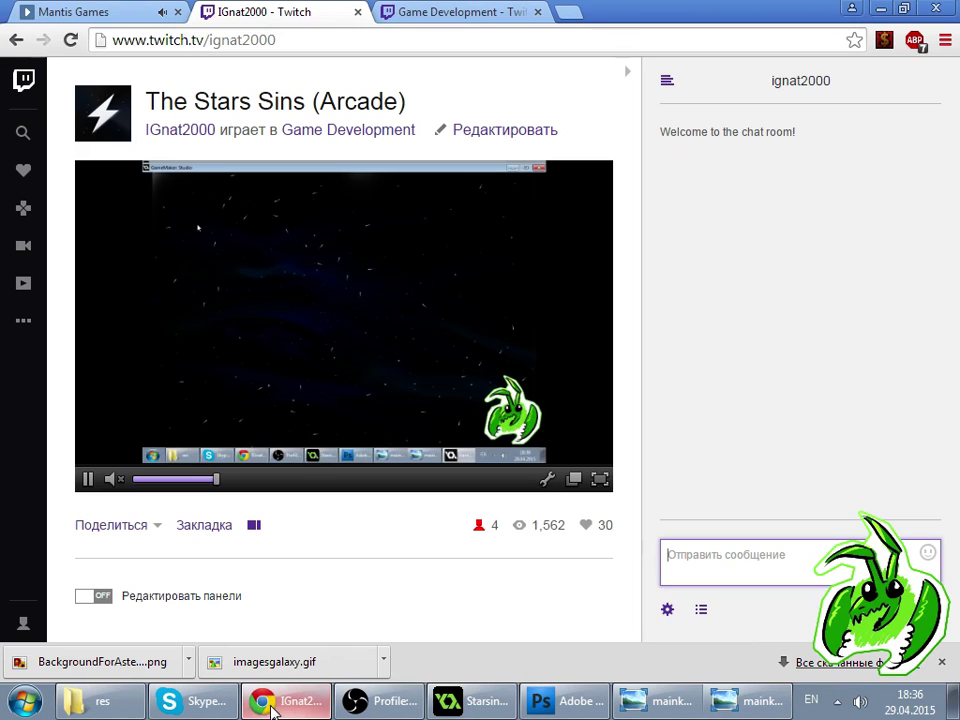
left_click(698, 614)
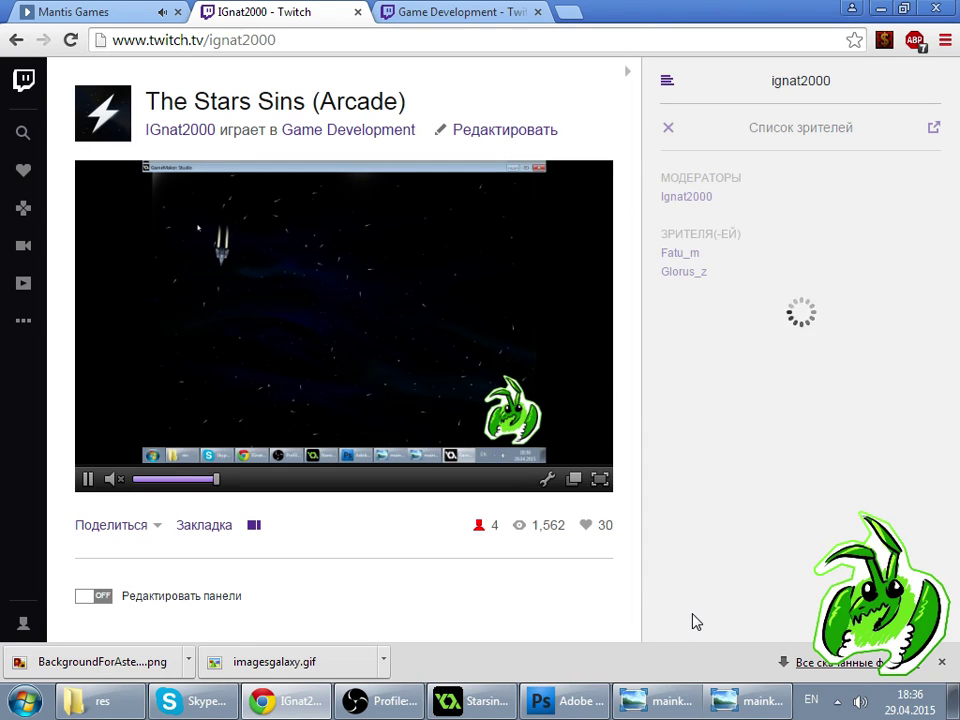
left_click(472, 700)
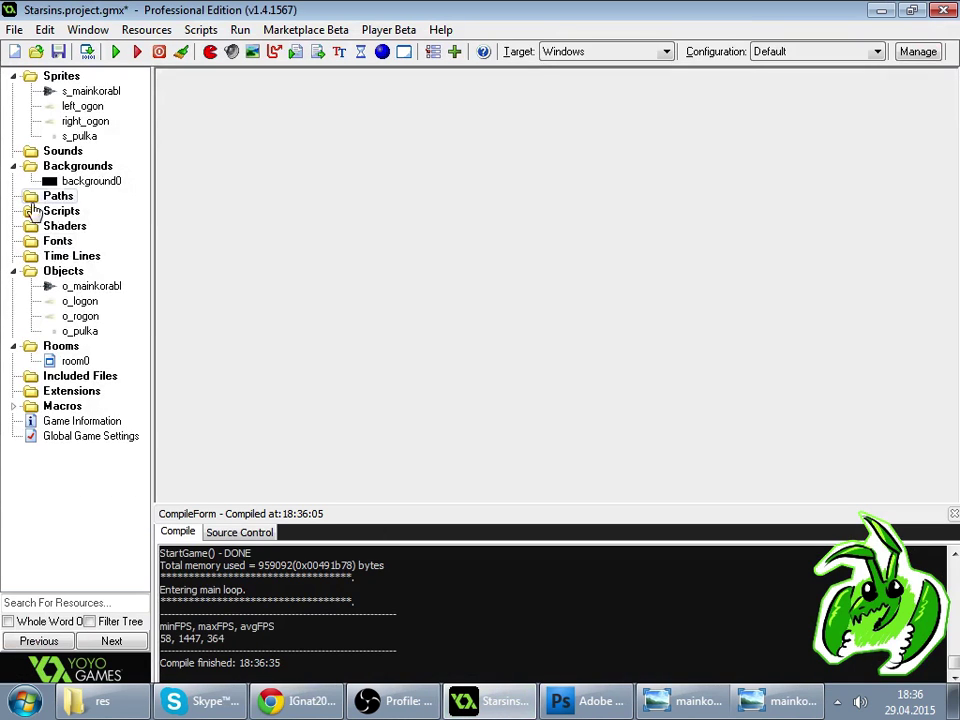
left_click(400, 701)
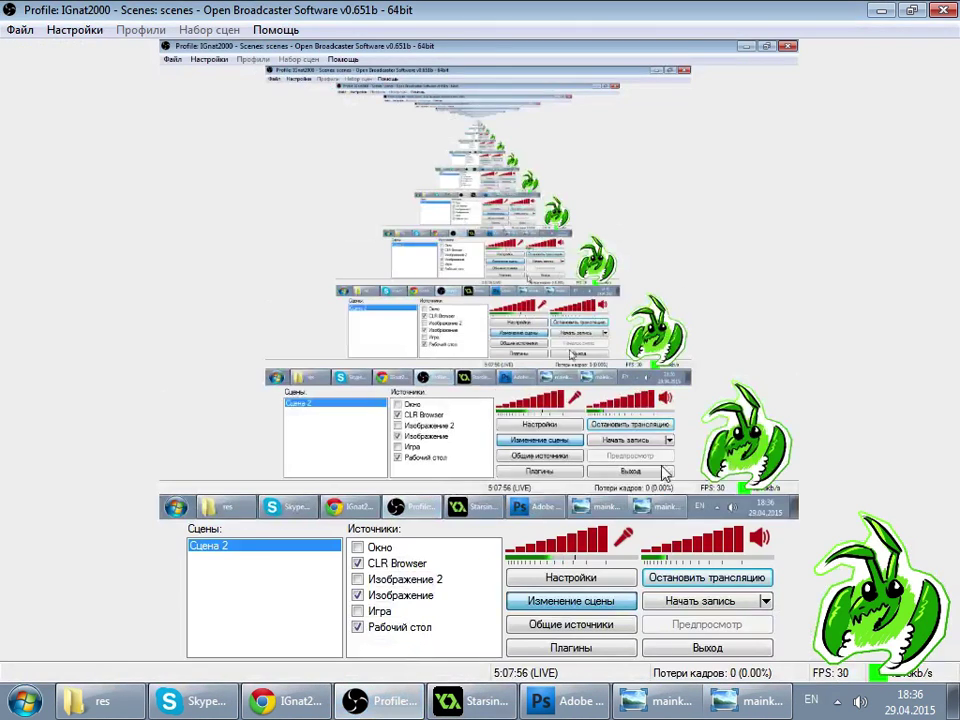
left_click(733, 450)
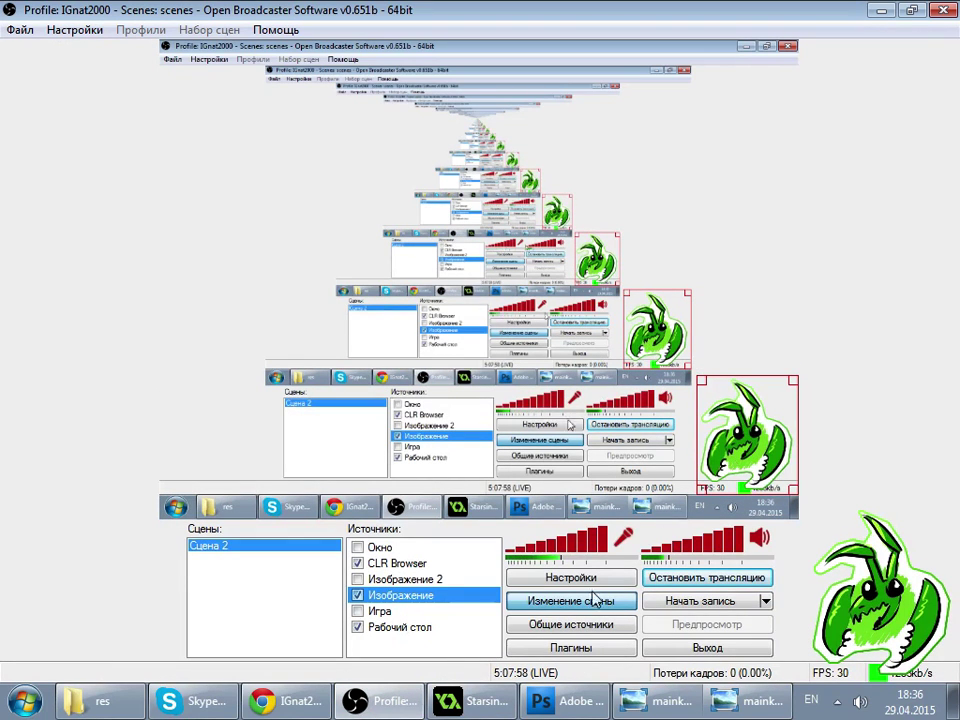
left_click(255, 702)
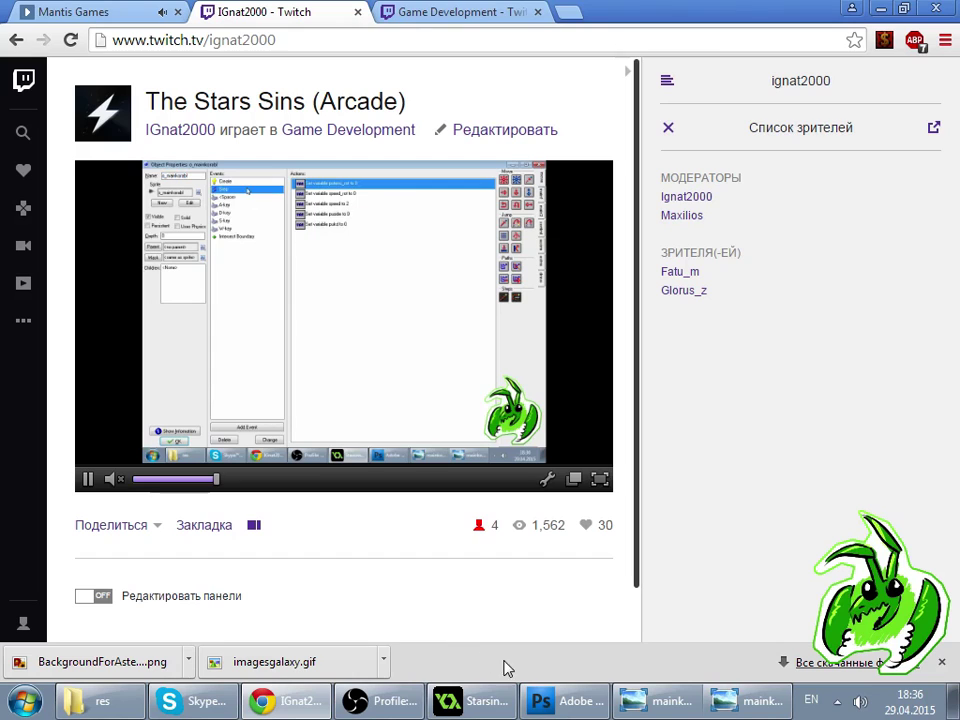
left_click(488, 706)
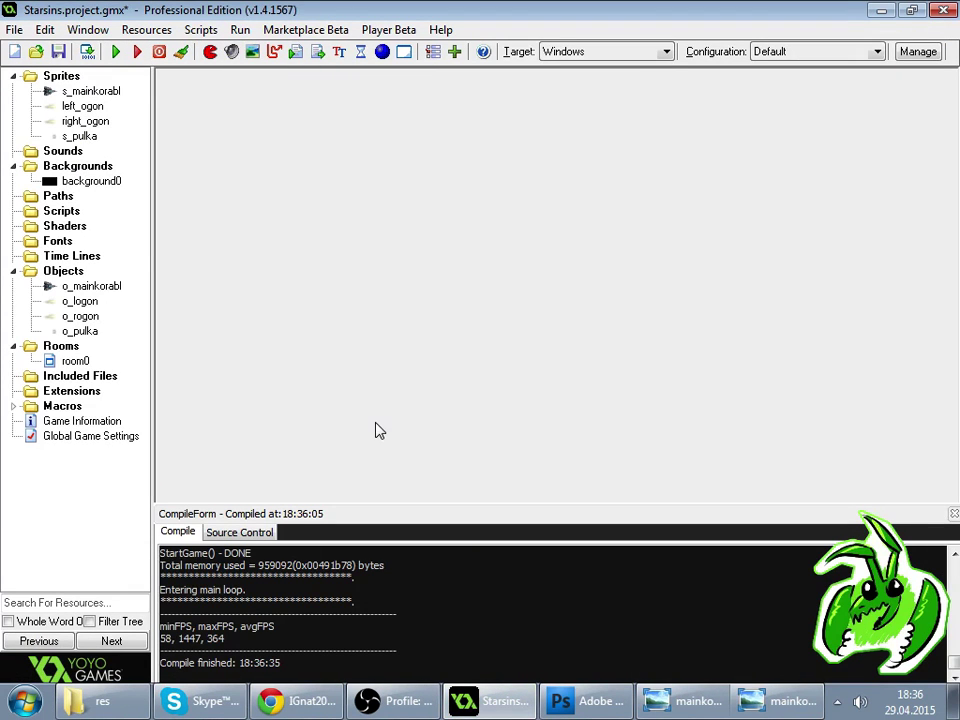
- Save the project and add an action at the end of o_pulka's Create event that sets the variable ayay to 0
left_click(60, 51)
double_click(78, 331)
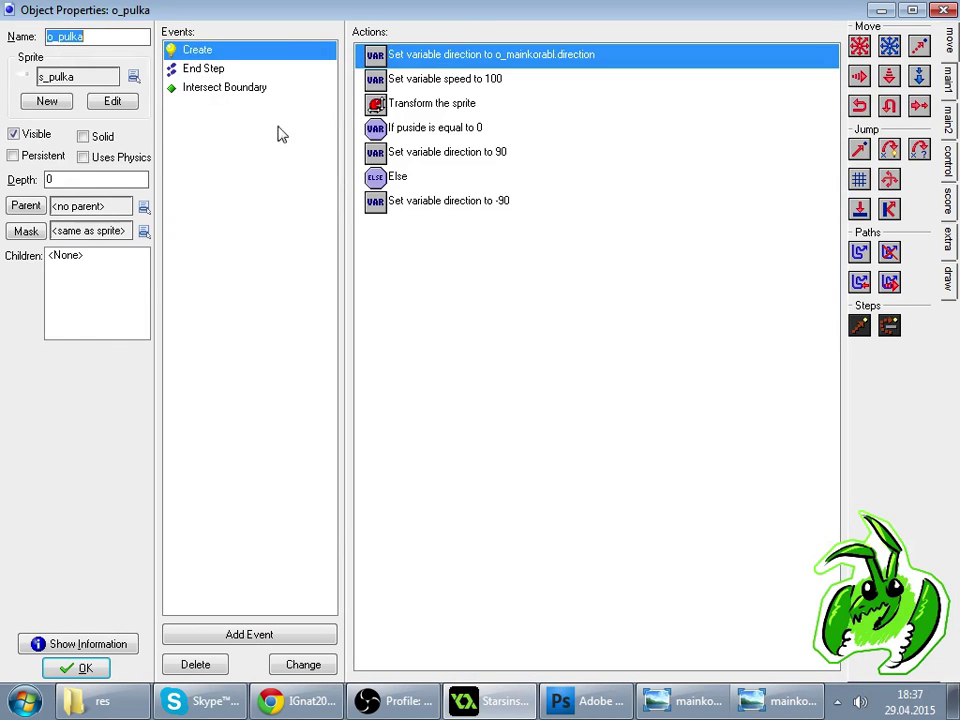
left_click(298, 70)
left_click(305, 52)
left_click(948, 80)
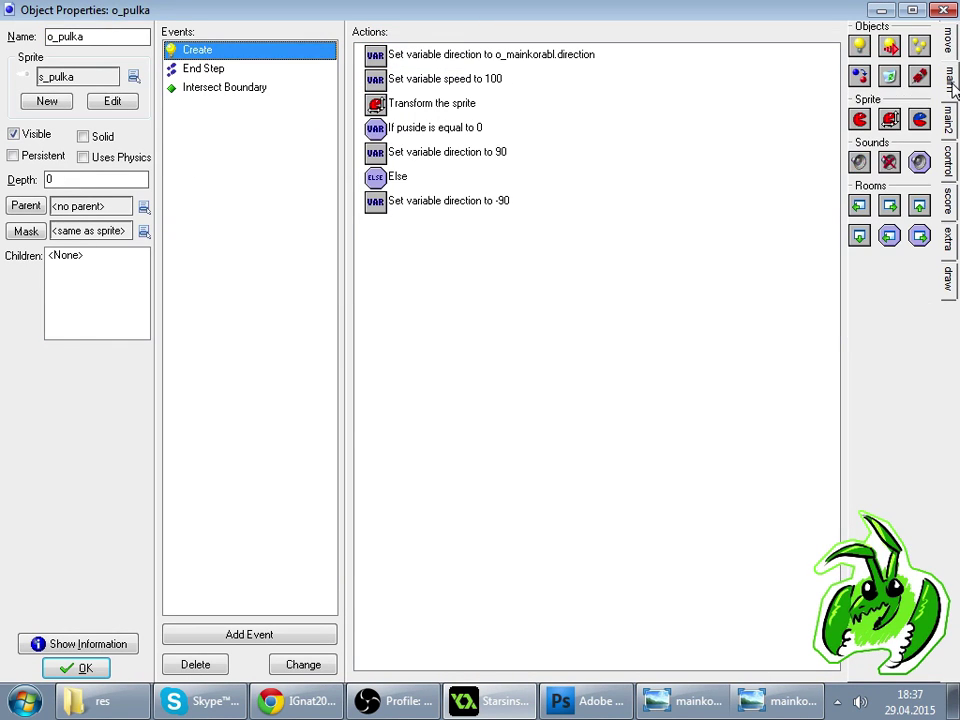
left_click(952, 116)
left_click(949, 162)
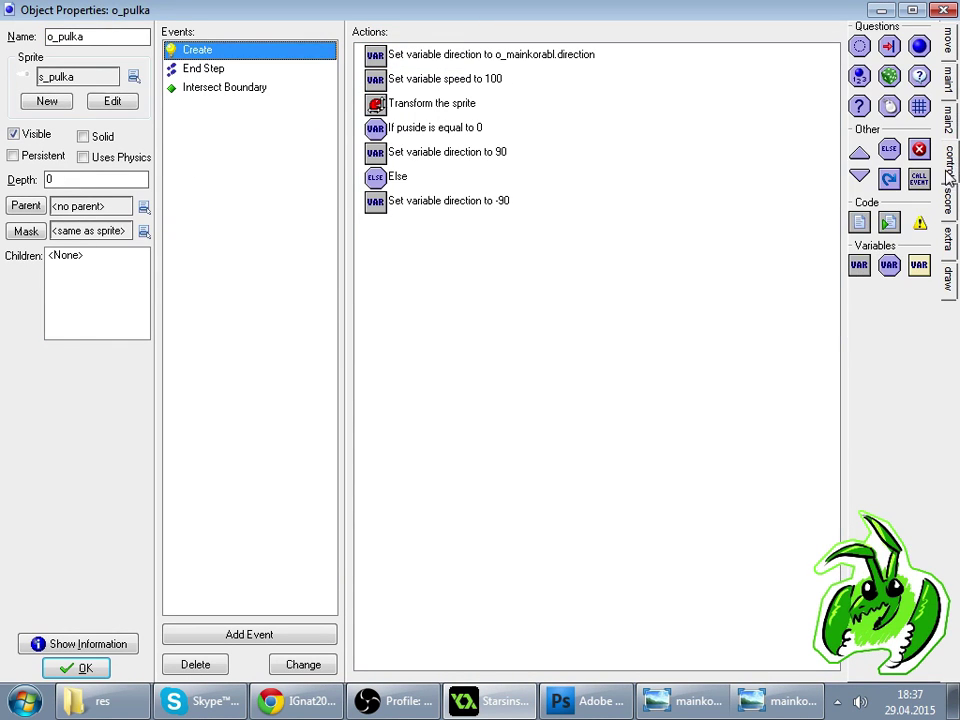
double_click(858, 266)
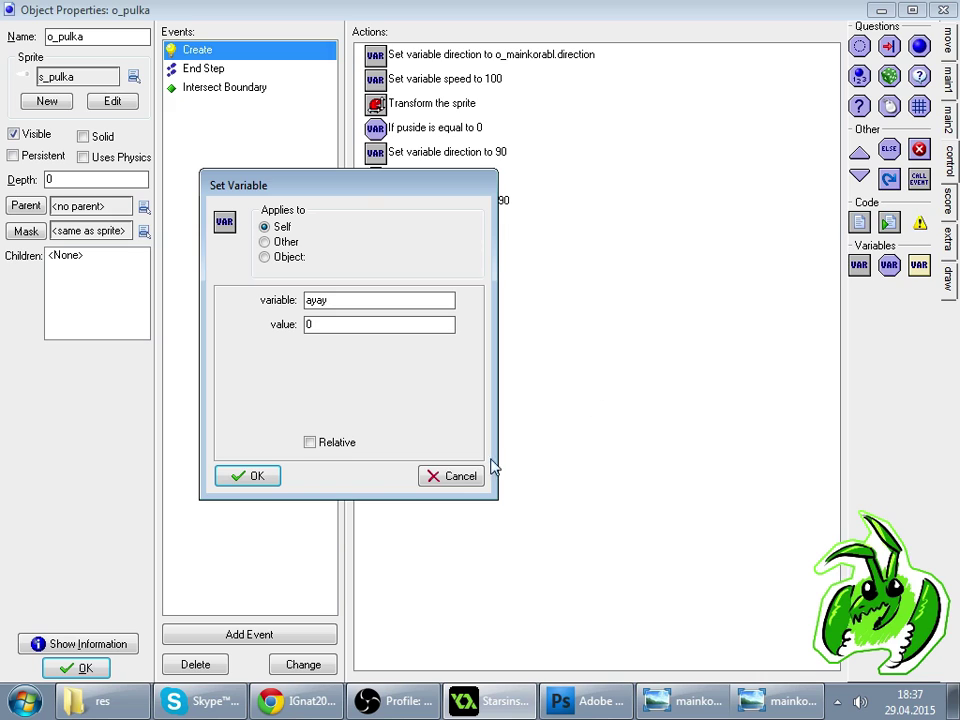
left_click(272, 476)
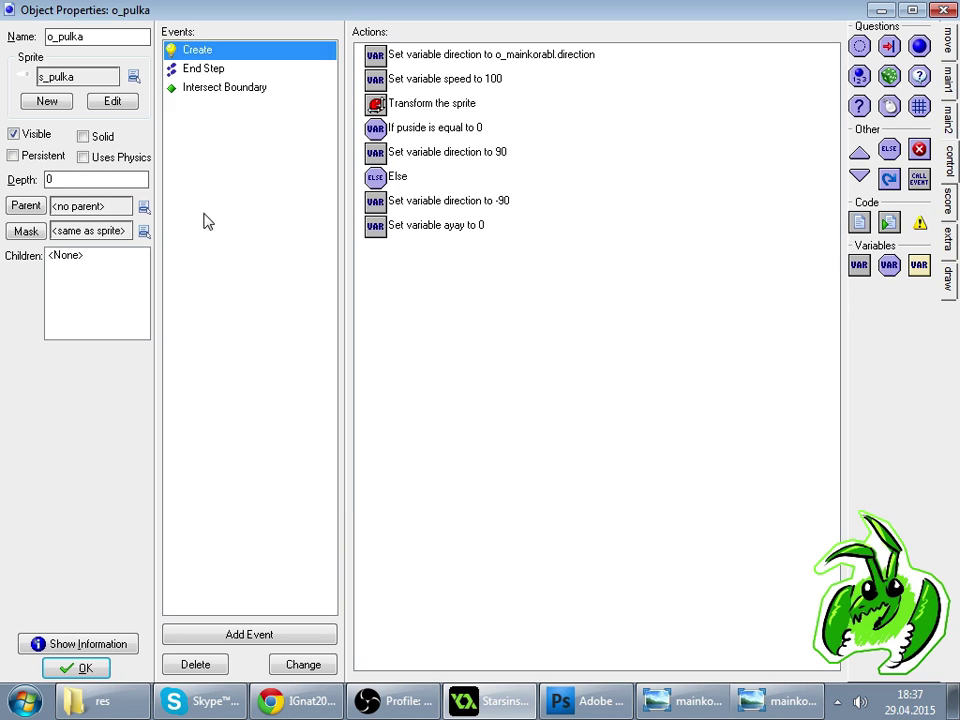
- Add a variable test at the start of o_pulka's End Step event checking whether ayay is equal to 0
left_click(280, 75)
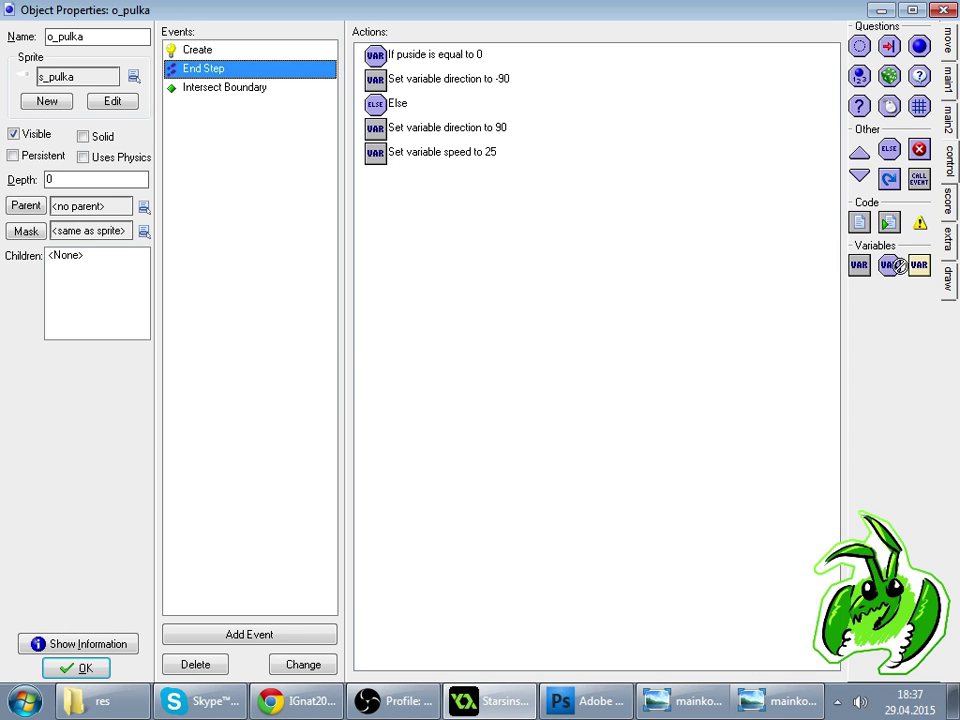
left_click_drag(415, 65, 408, 62)
type("a")
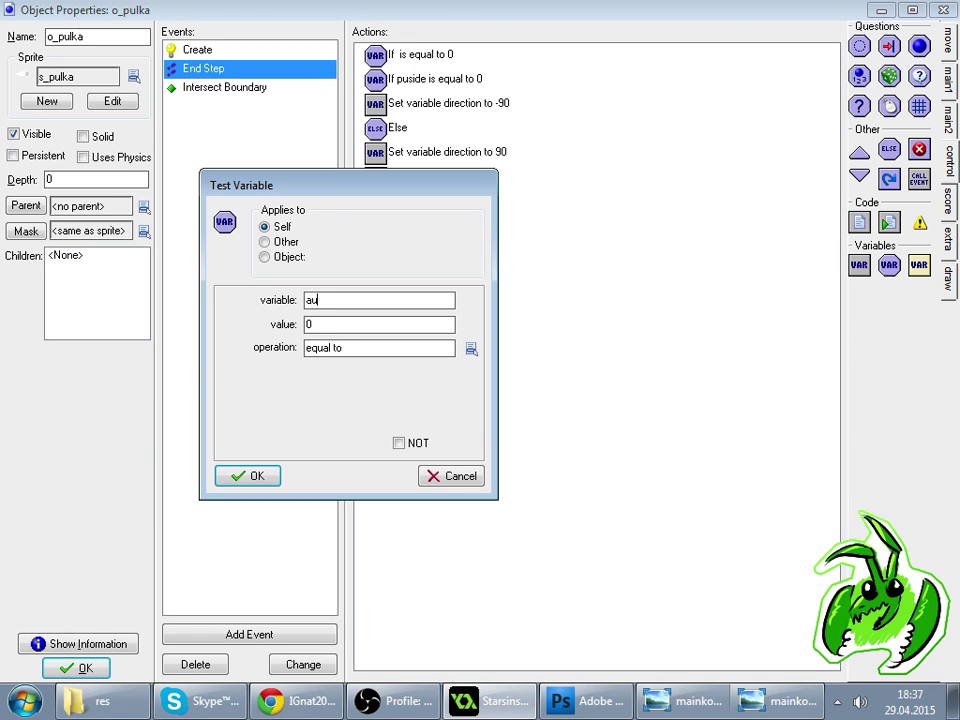
type("yay")
key("Return")
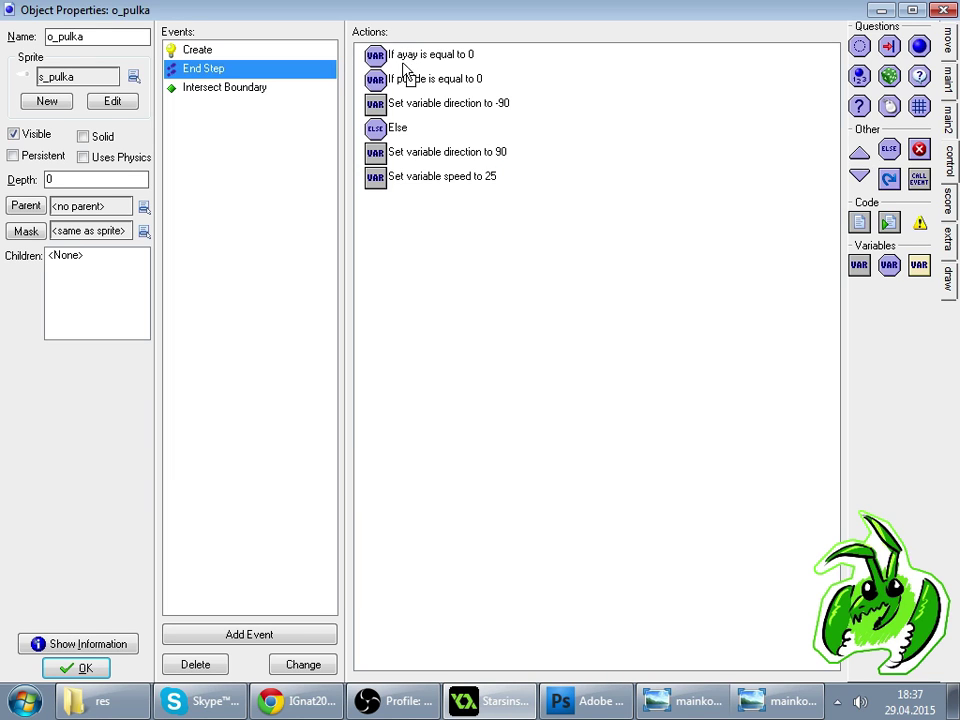
- Enclose the puside direction actions in a block under the ayay test, ending with ayay set to 1, and confirm the object
left_click_drag(405, 70, 405, 72)
left_click_drag(535, 203, 478, 220)
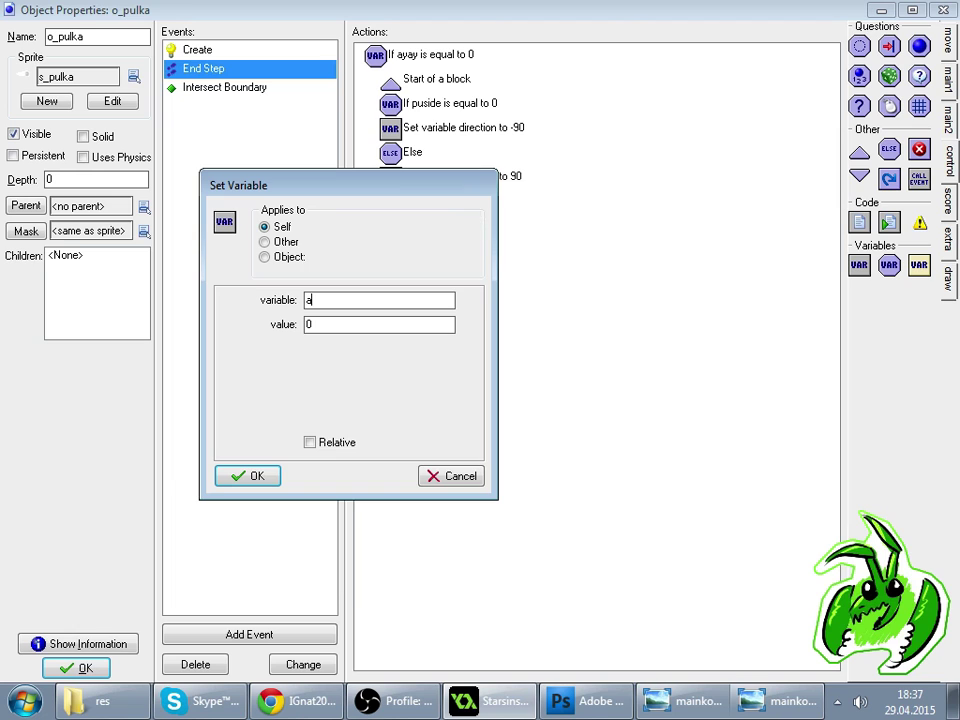
key("Return")
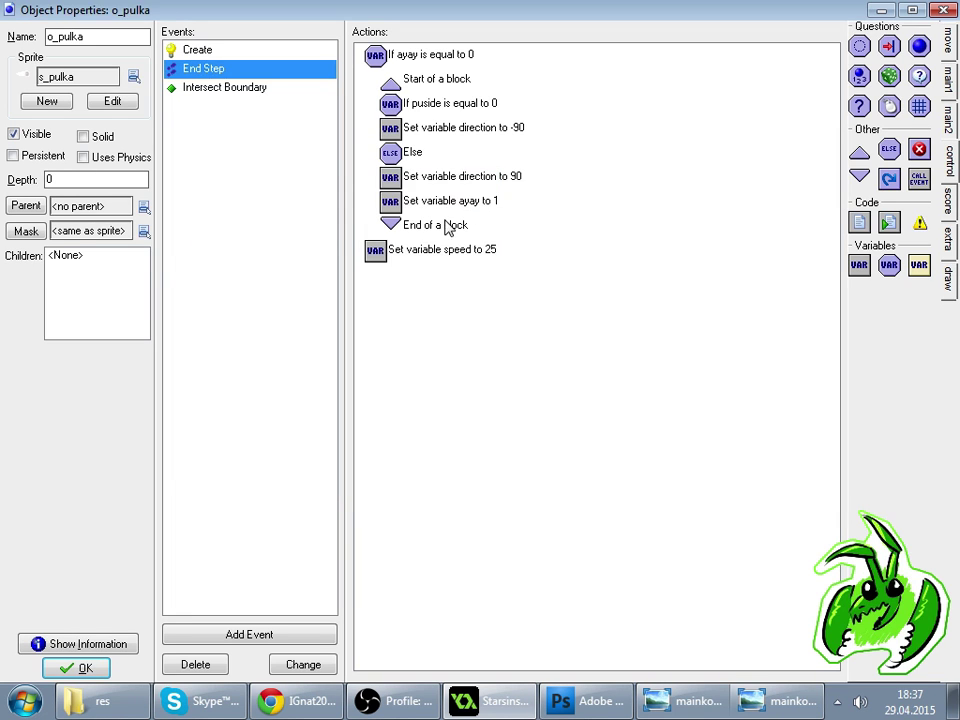
key("Return")
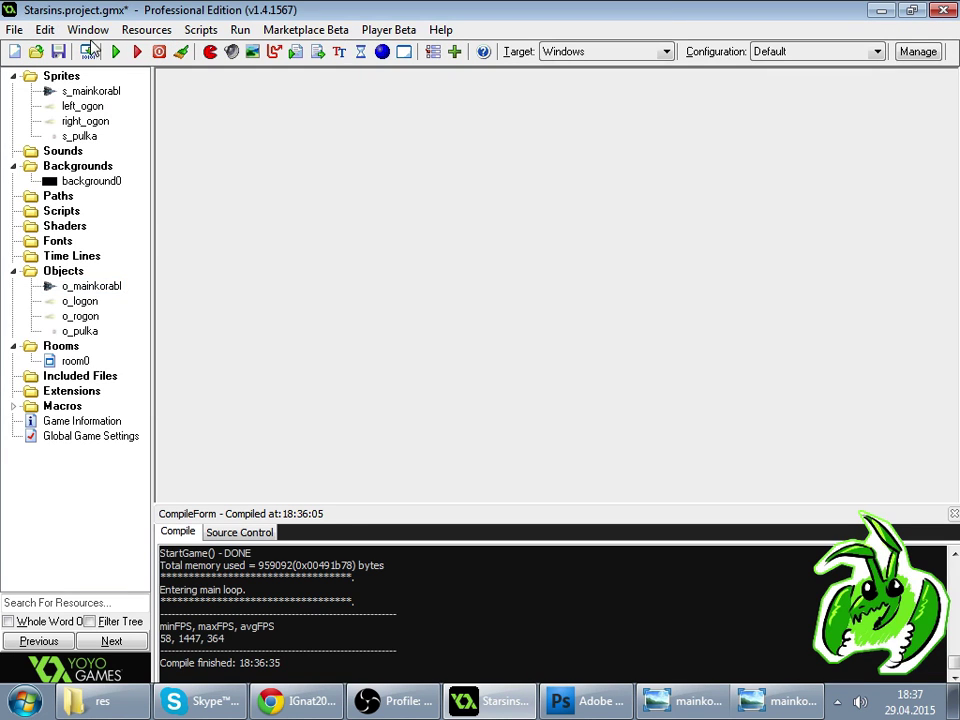
- Run the game, steer the ship in both directions while firing to test the bullets, and close the game window
left_click(116, 52)
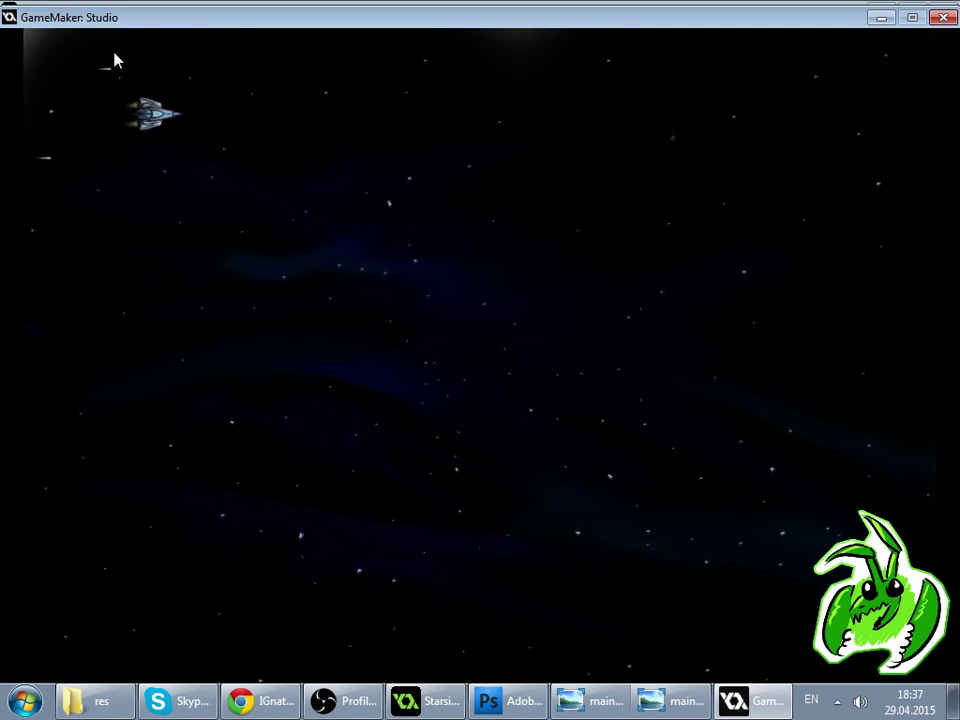
key("Right")
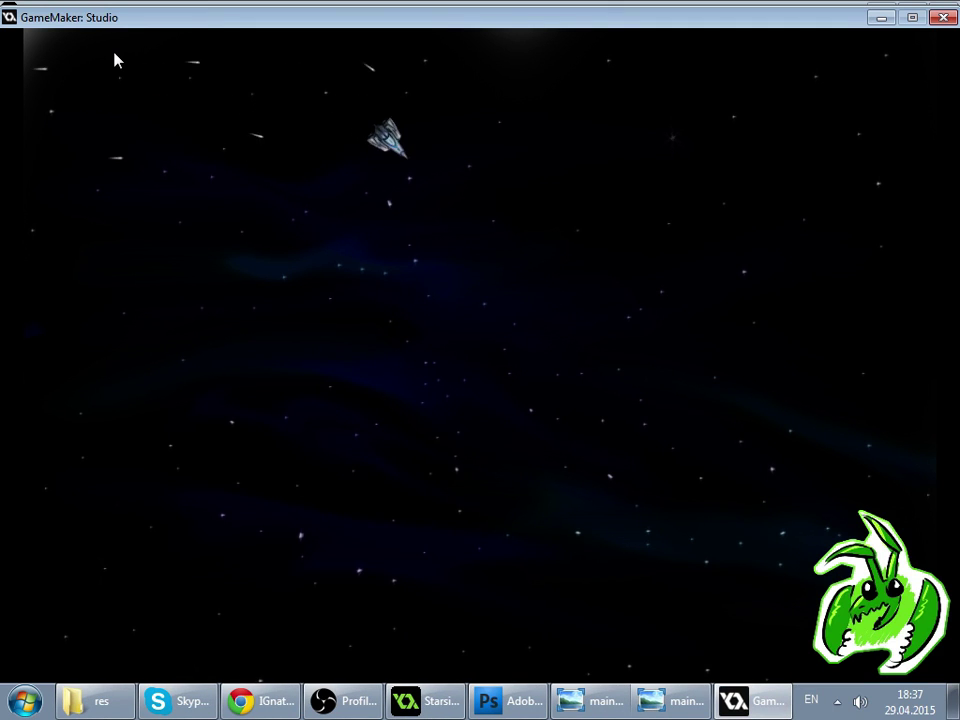
key("Left")
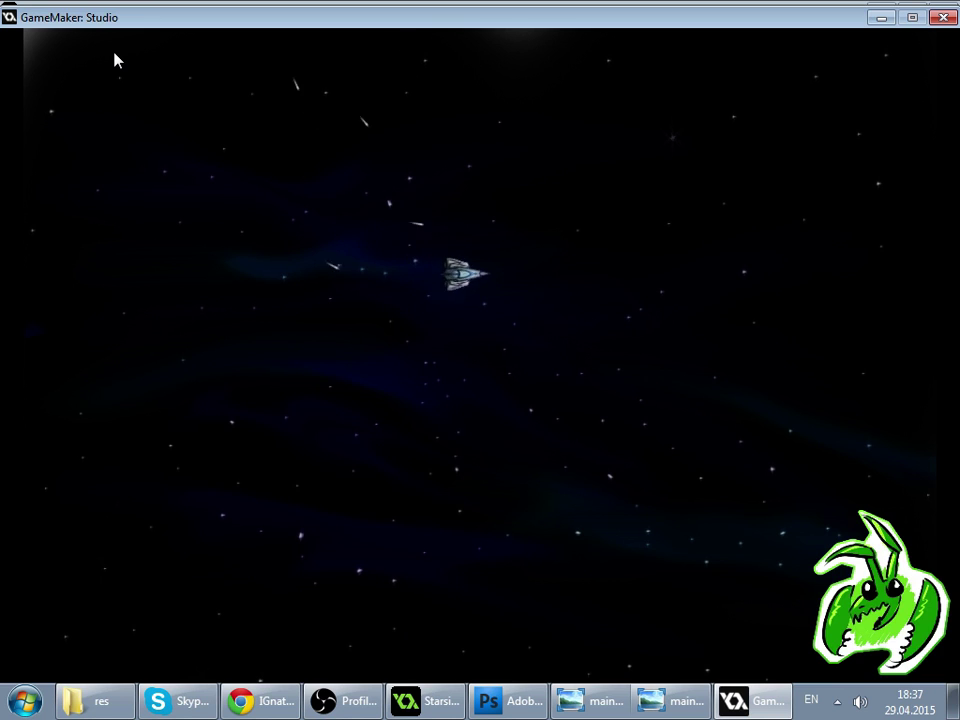
key("Right")
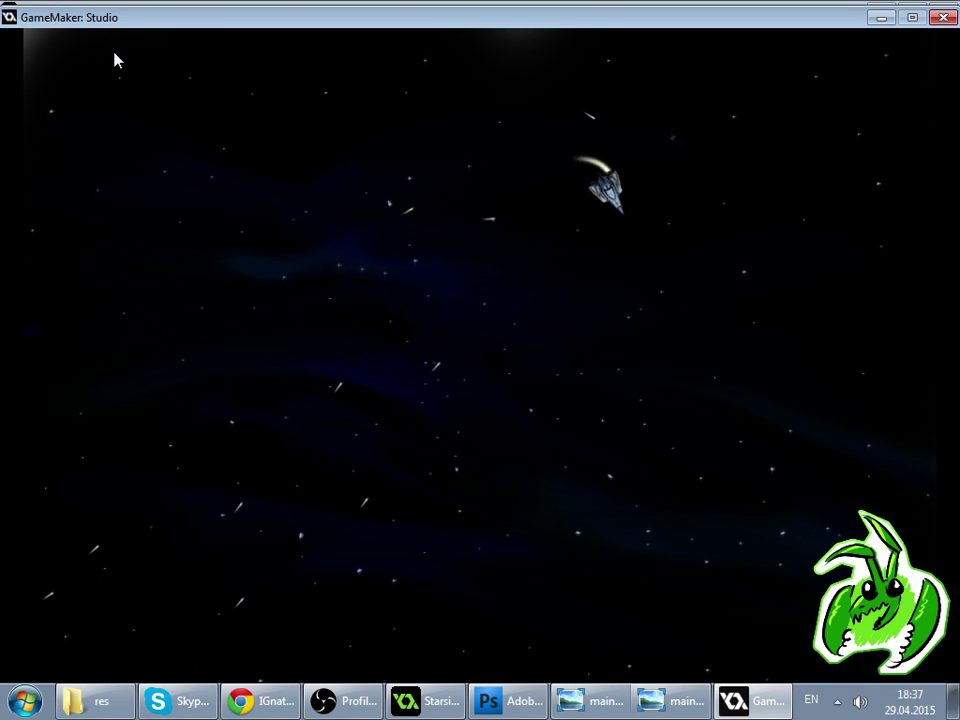
key("Left")
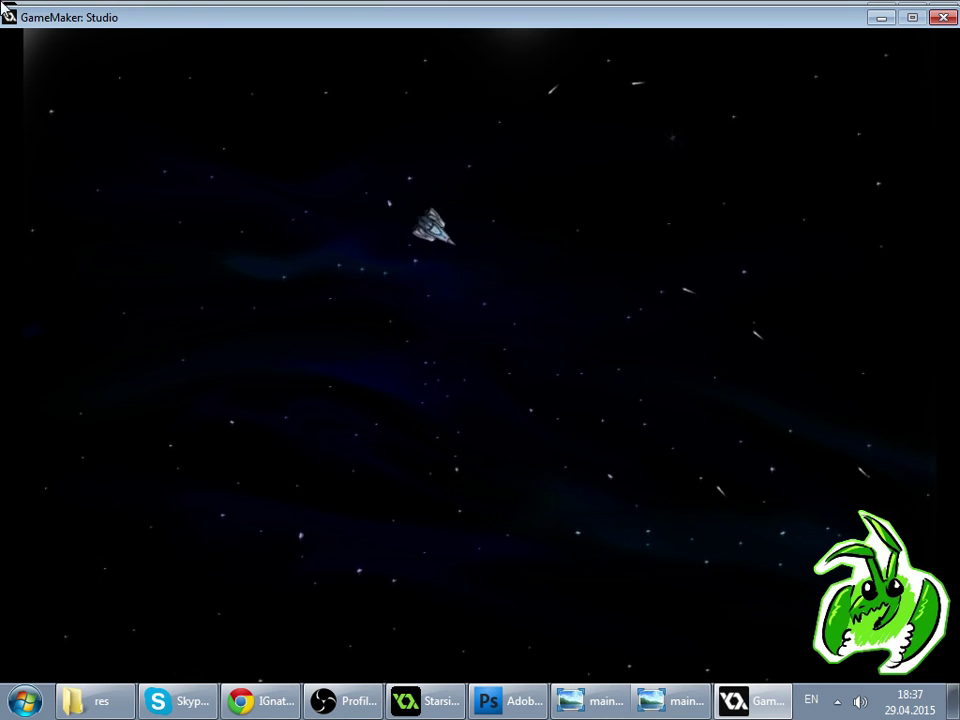
left_click(942, 18)
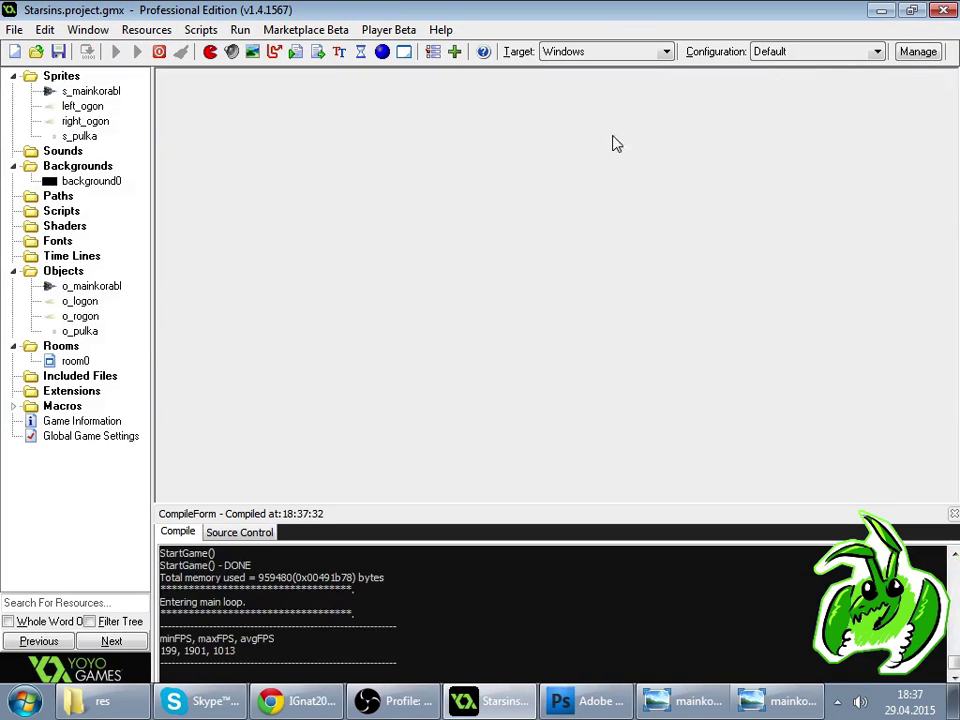
- Add an action setting the variable act to 0 before the speed action in o_pulka's Create event
double_click(92, 337)
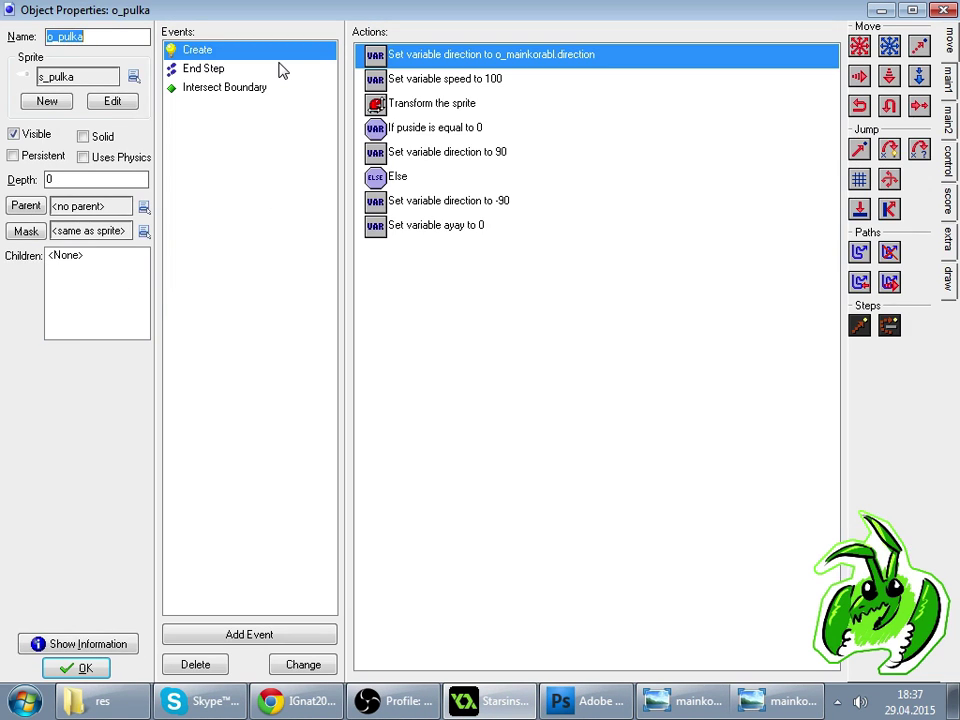
left_click(413, 130)
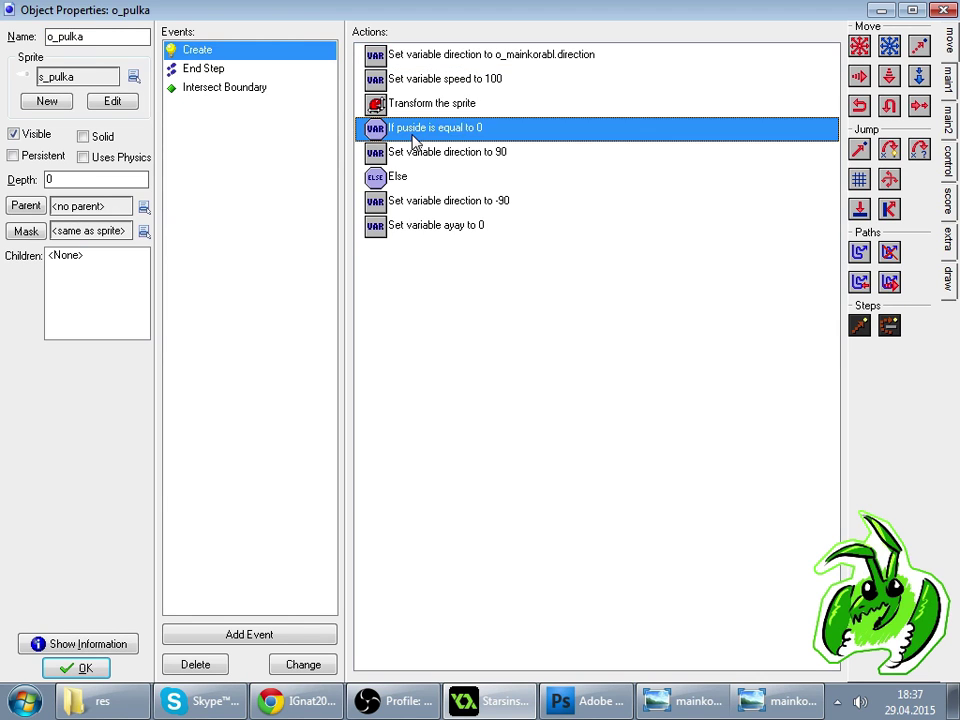
left_click(415, 153)
key("Up")
left_click(510, 80)
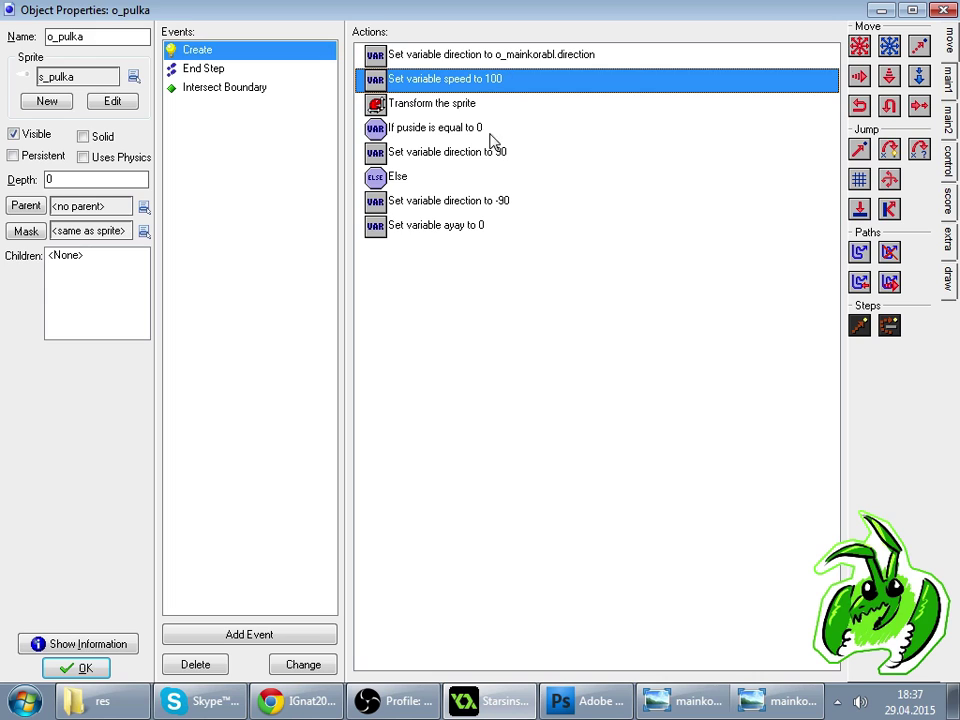
key("ctrl+v")
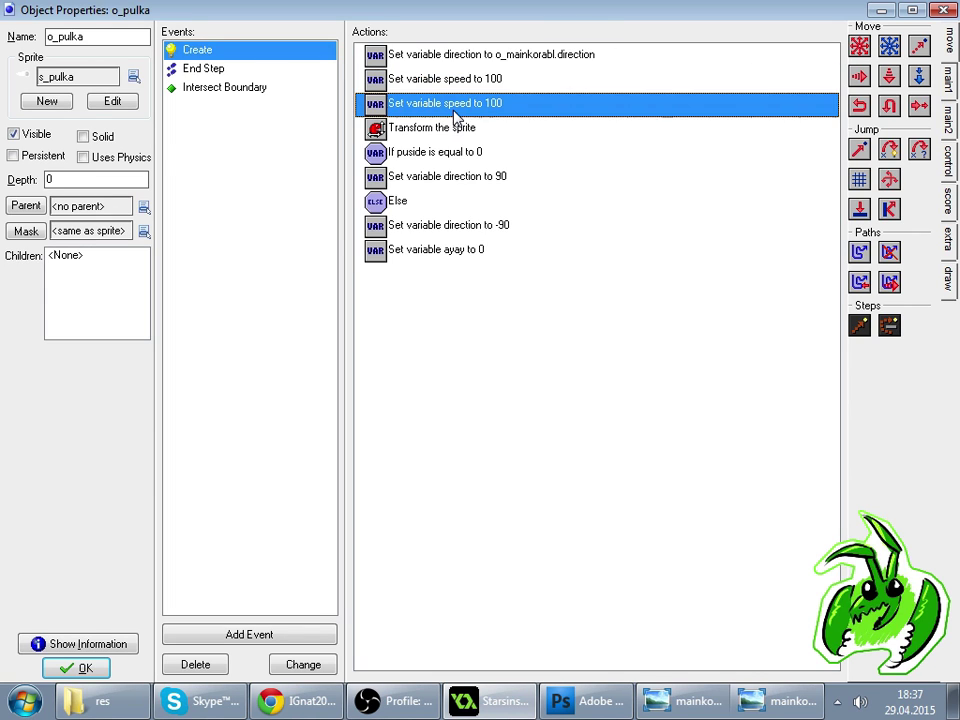
double_click(463, 81)
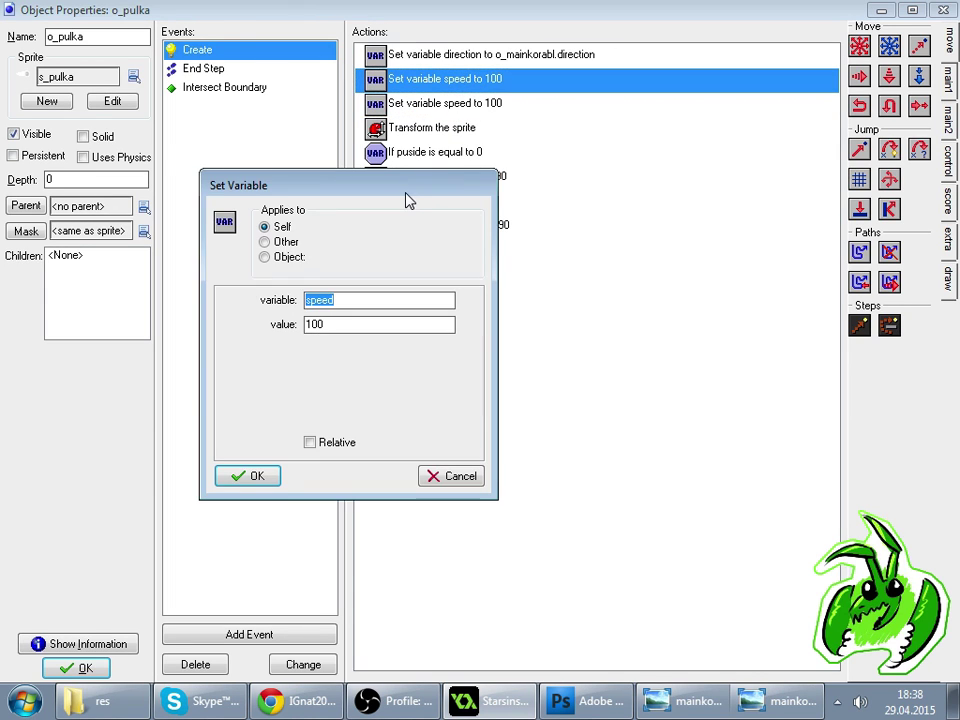
type("act")
key("Tab")
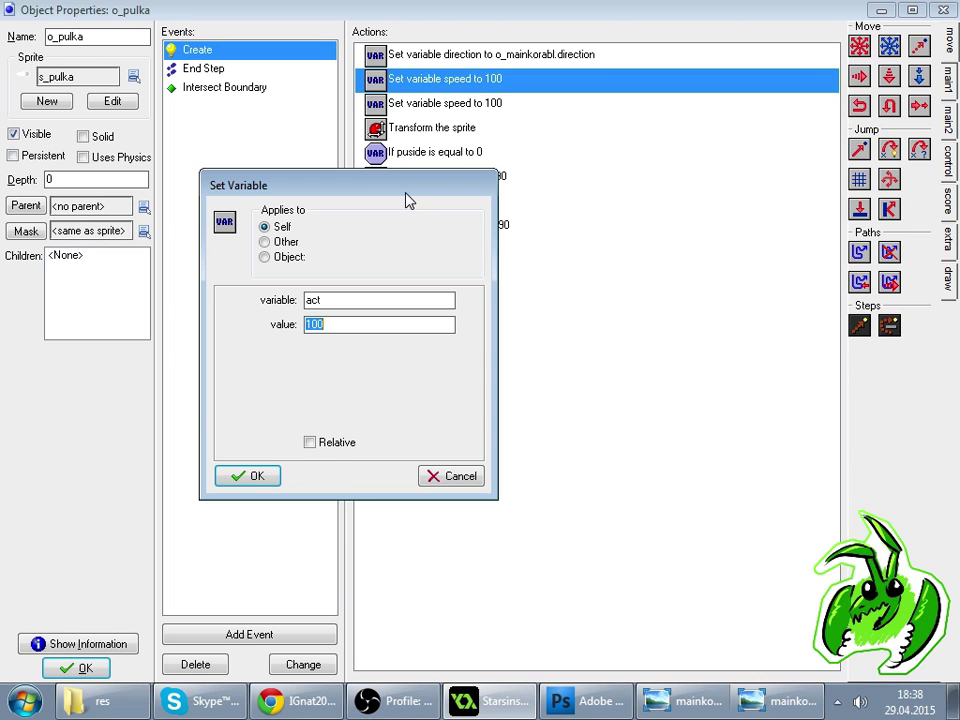
type("0")
key("Return")
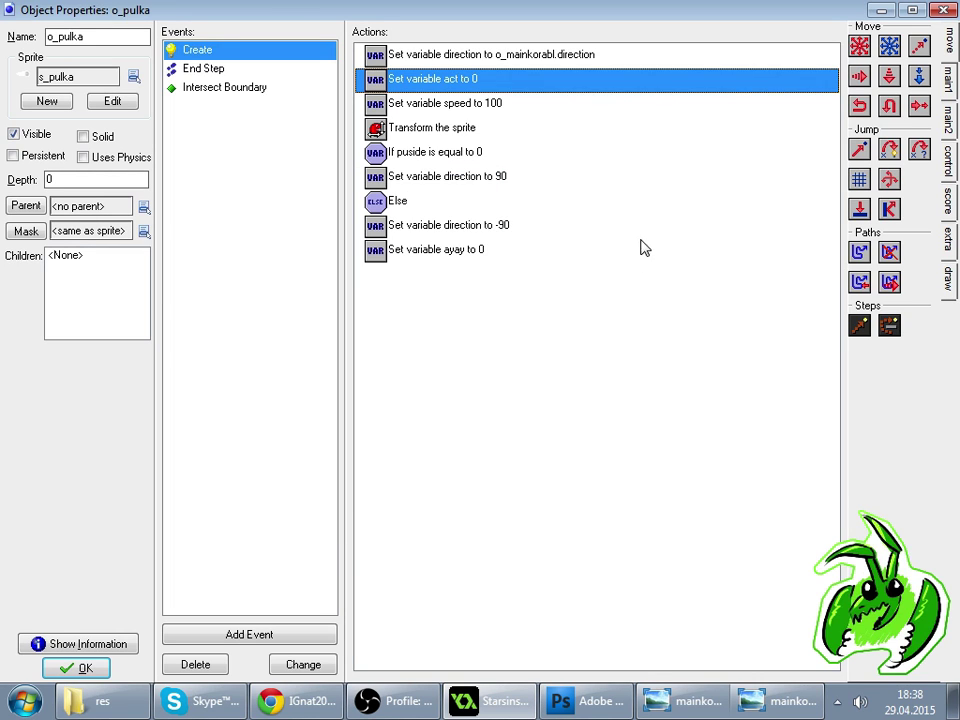
- Enclose the direction 90 and direction -90 actions of the Create event's puside test in separate start and end blocks
left_click(953, 117)
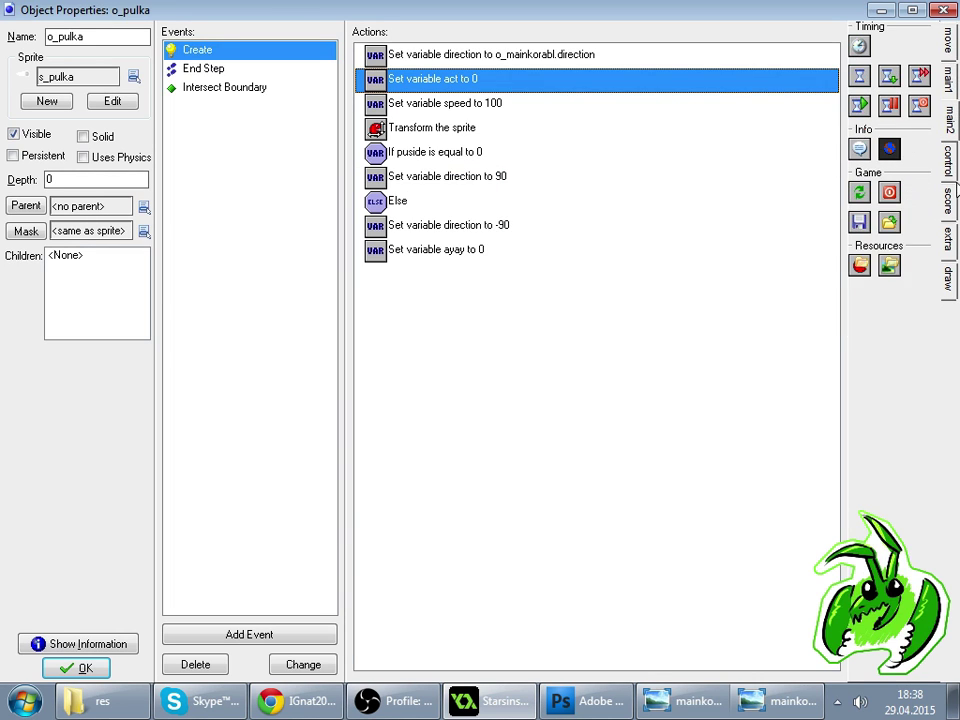
left_click(951, 170)
left_click_drag(859, 152, 604, 184)
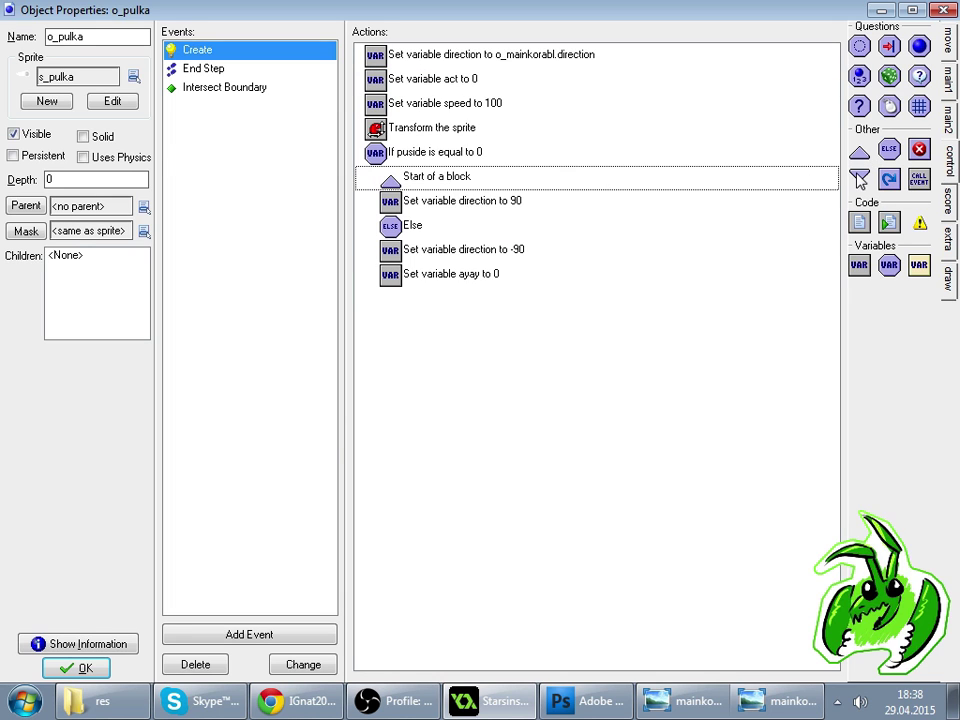
left_click_drag(452, 207, 455, 216)
left_click_drag(688, 228, 457, 273)
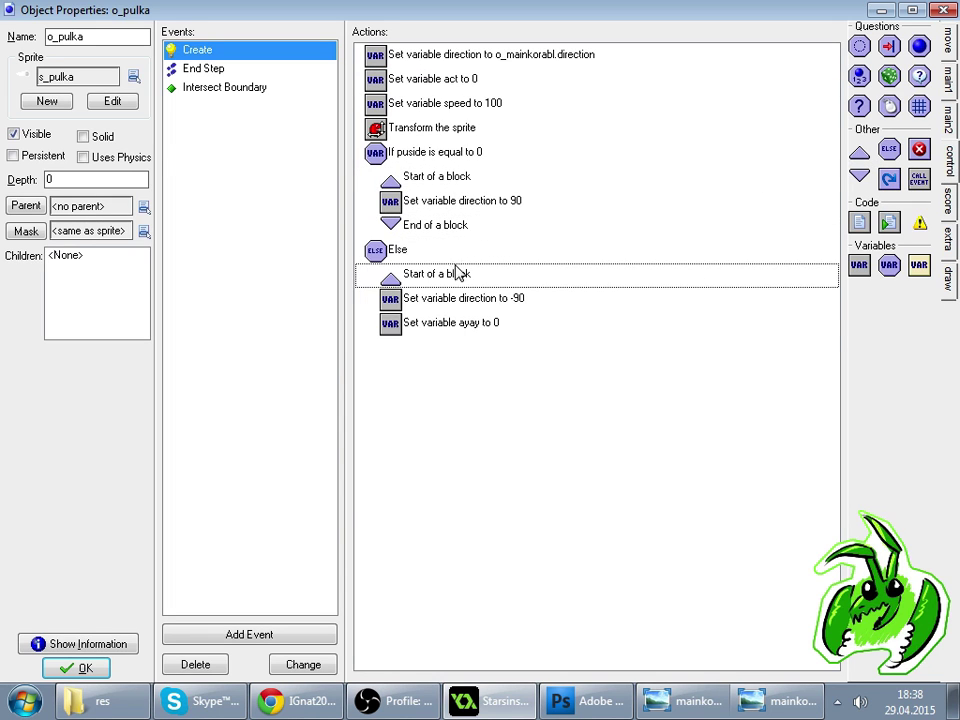
left_click_drag(428, 330, 428, 328)
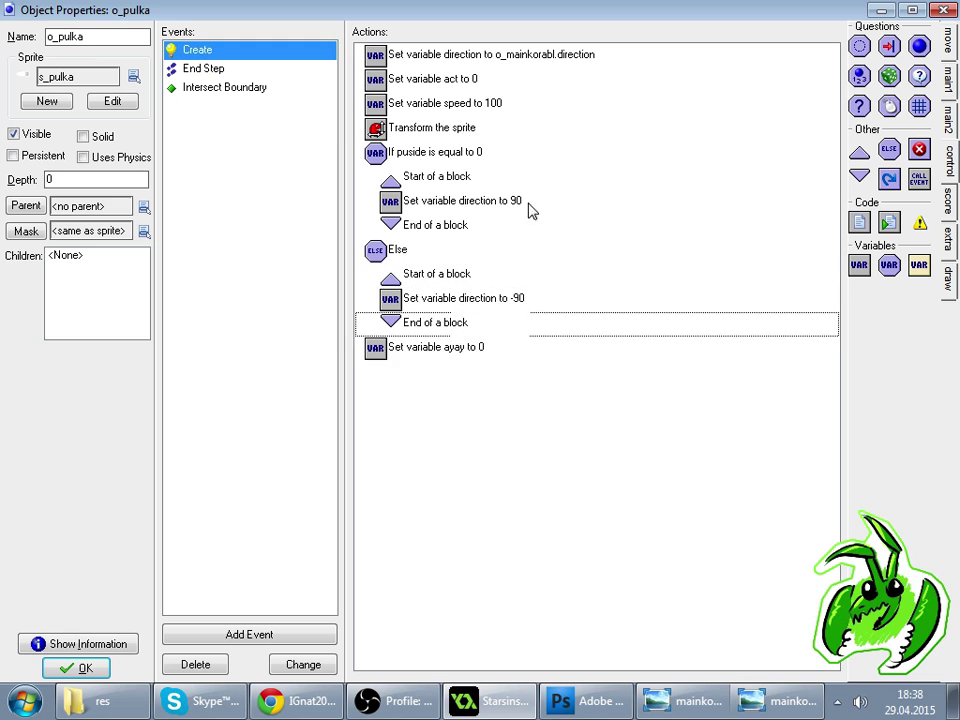
- Switch to Chrome to check the Twitch viewer list and chat, and return to GameMaker
left_click(290, 701)
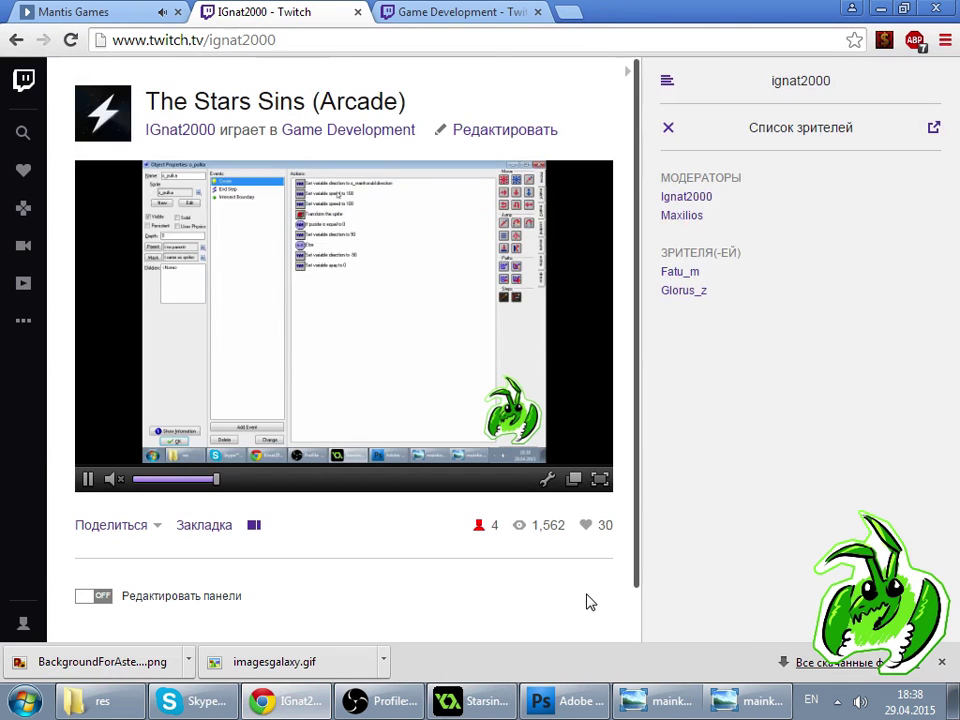
left_click(669, 129)
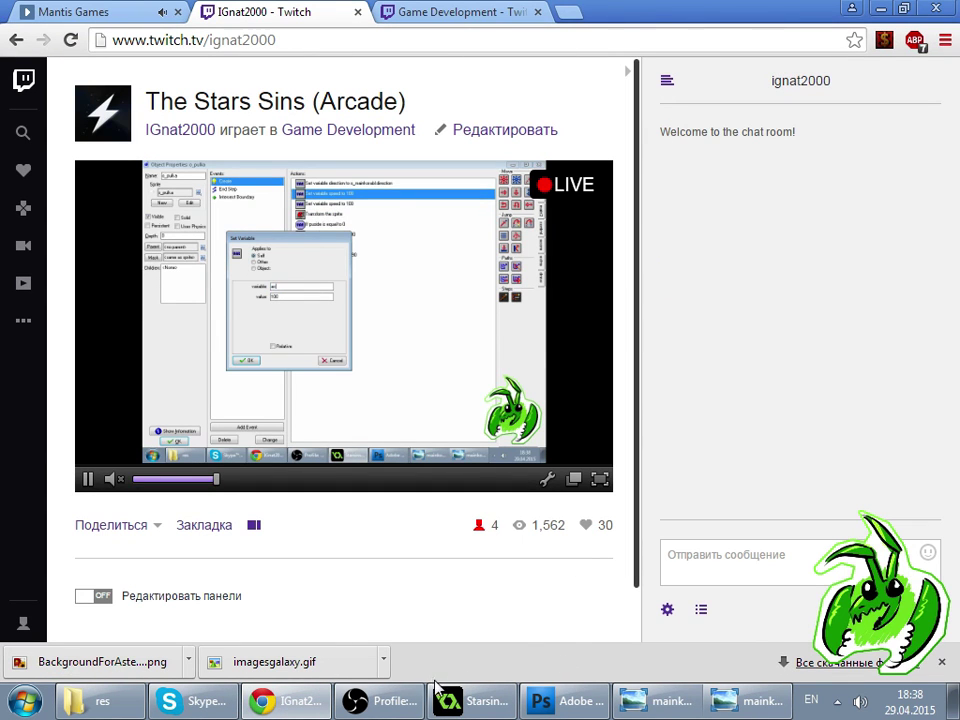
left_click(470, 700)
- Copy the act action into both direction blocks, keeping 0 in the puside block and setting 1 in the Else block
left_click(455, 80)
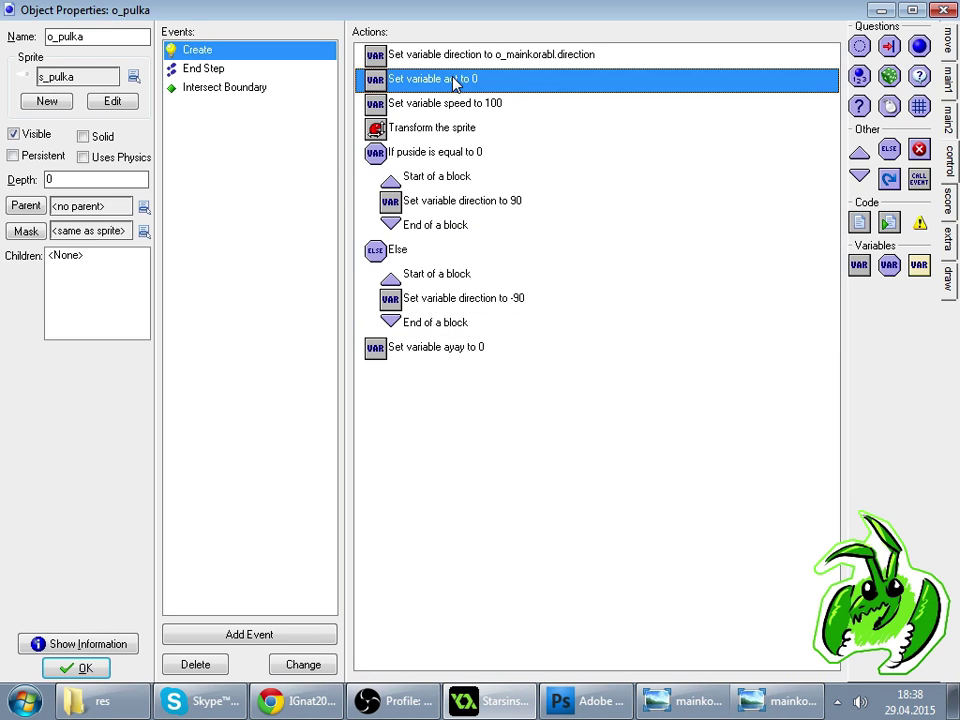
left_click(436, 226)
key("ctrl+v")
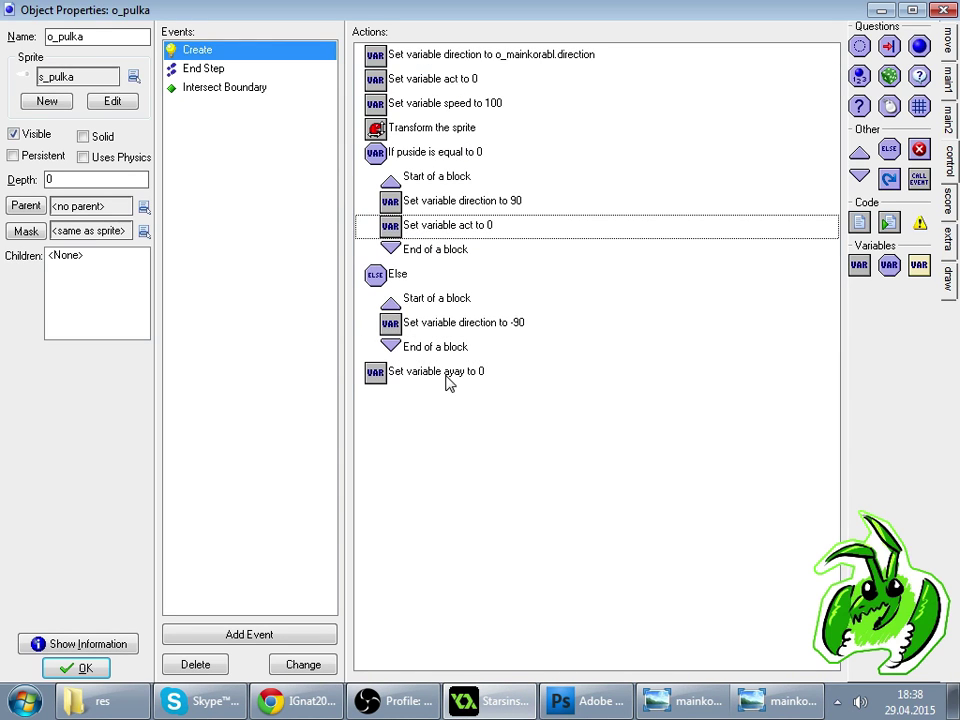
left_click(455, 347)
key("ctrl+v")
double_click(455, 347)
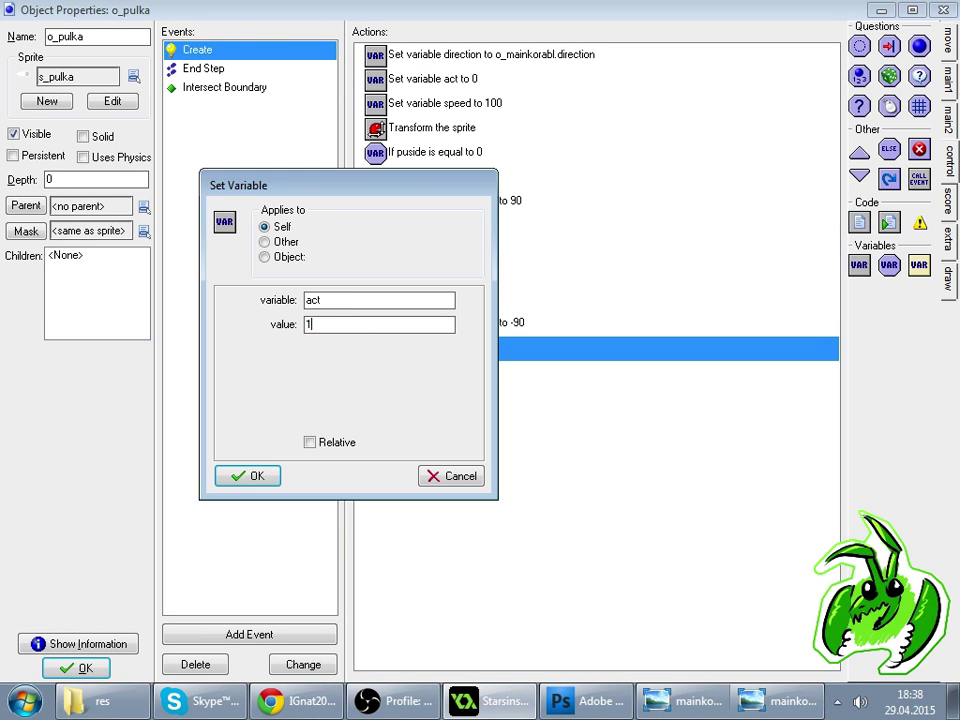
type("1")
key("Return")
- Change the puside test in o_pulka's End Step event to check whether its own variable act equals 0, and confirm the object
left_click(298, 90)
left_click(290, 71)
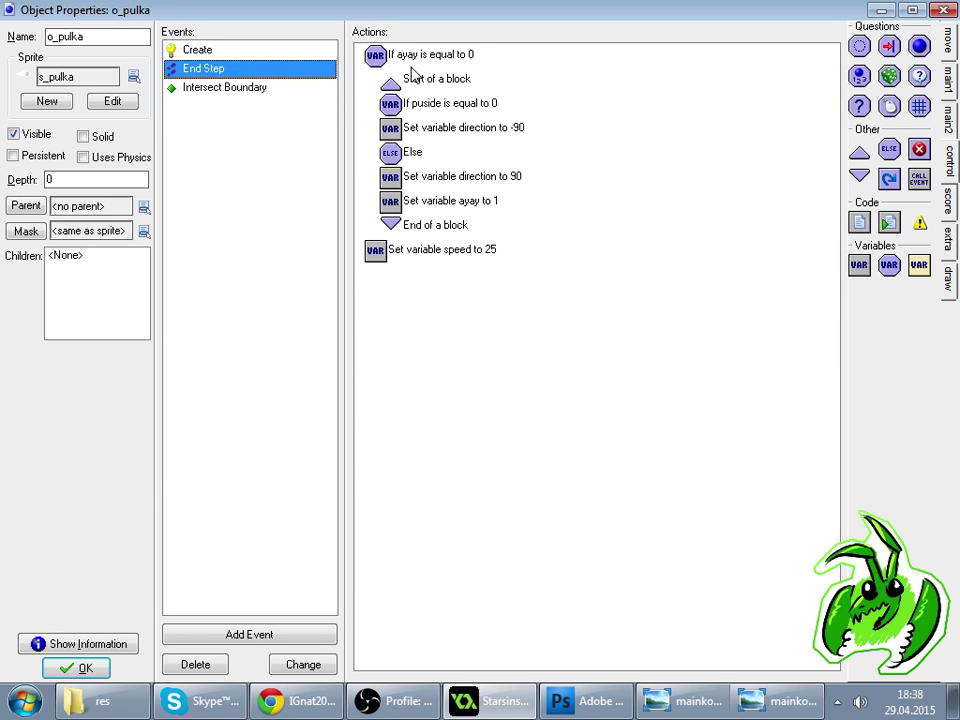
double_click(466, 104)
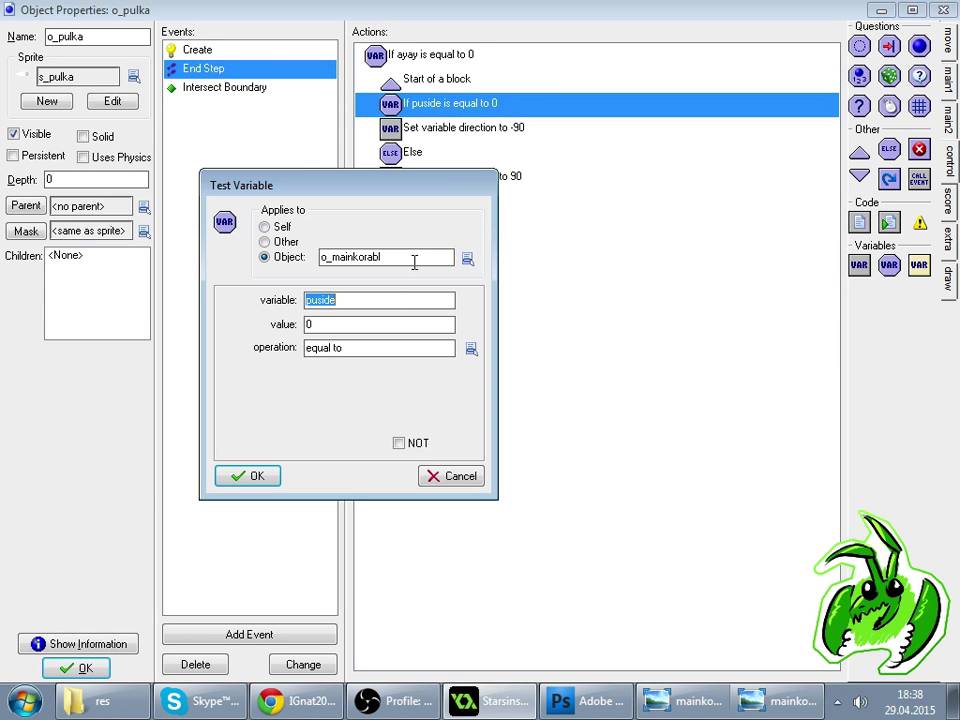
left_click(278, 227)
key("Tab")
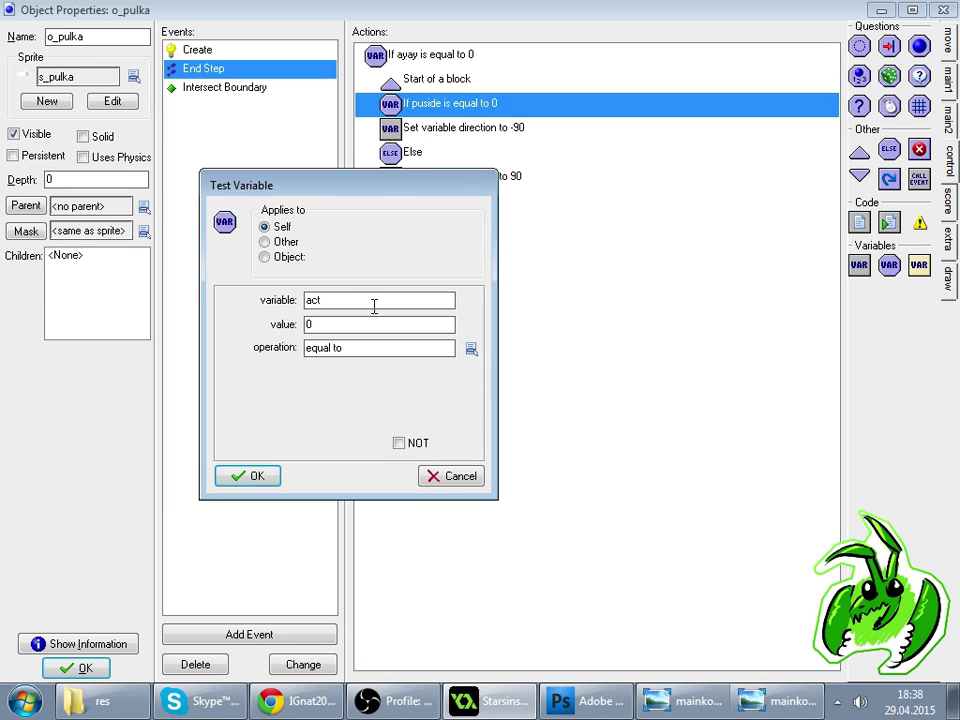
key("Return")
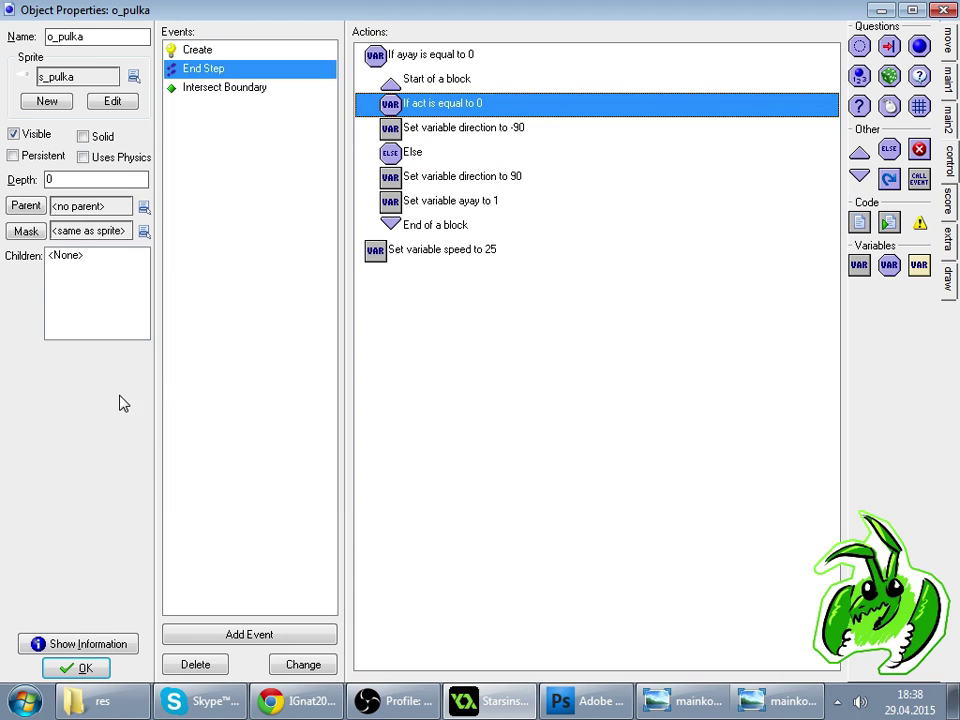
left_click(76, 667)
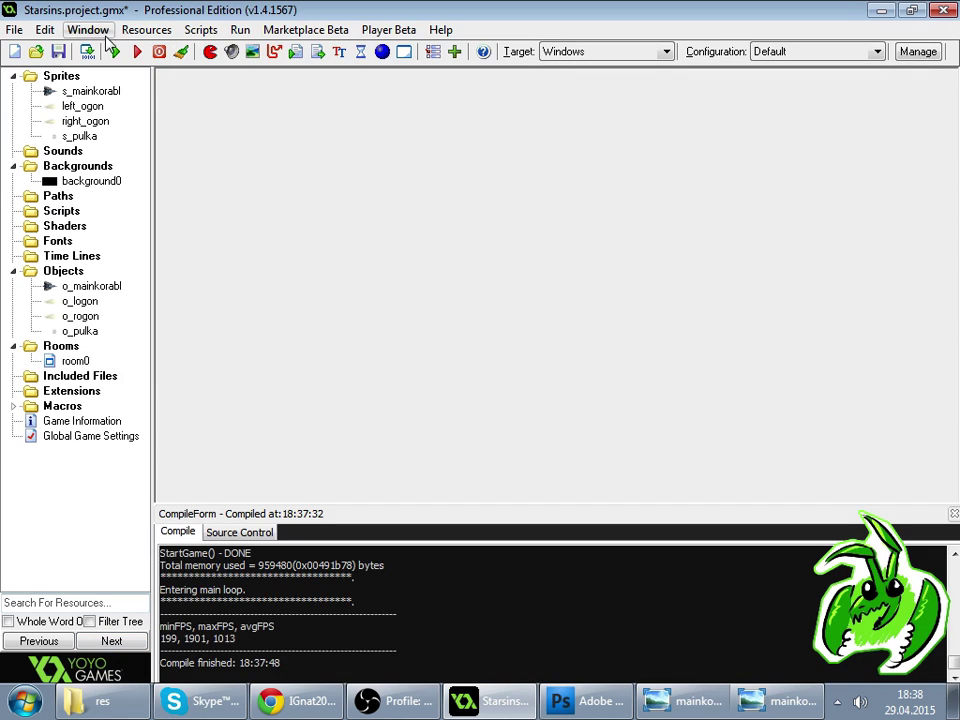
- Run the game, look at the Skype call, and return to the game window to test the ship's firing
left_click(205, 701)
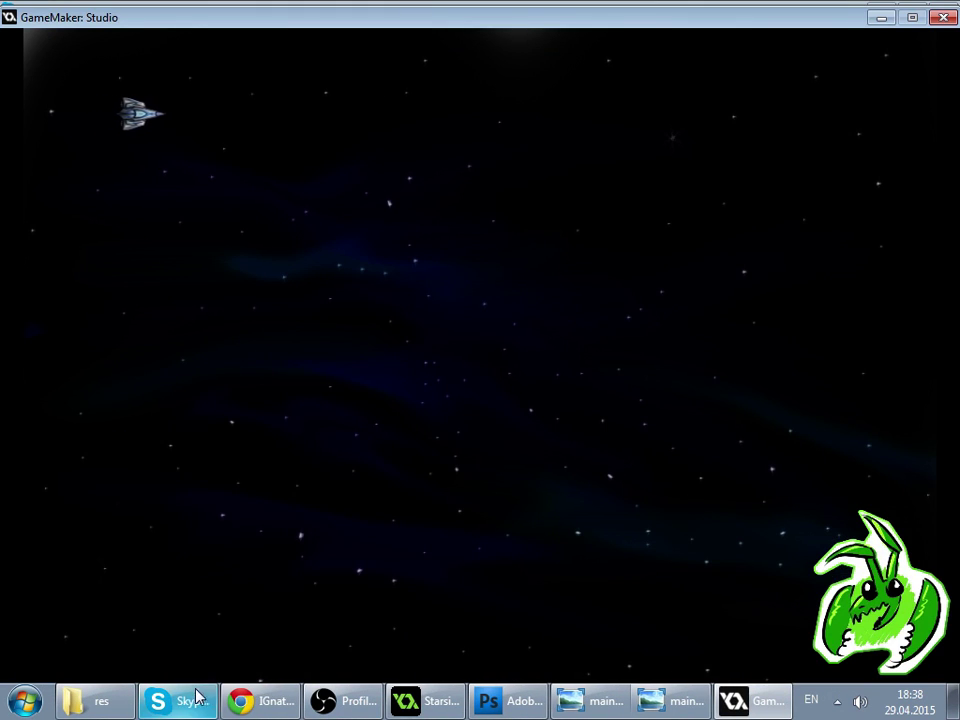
left_click(197, 699)
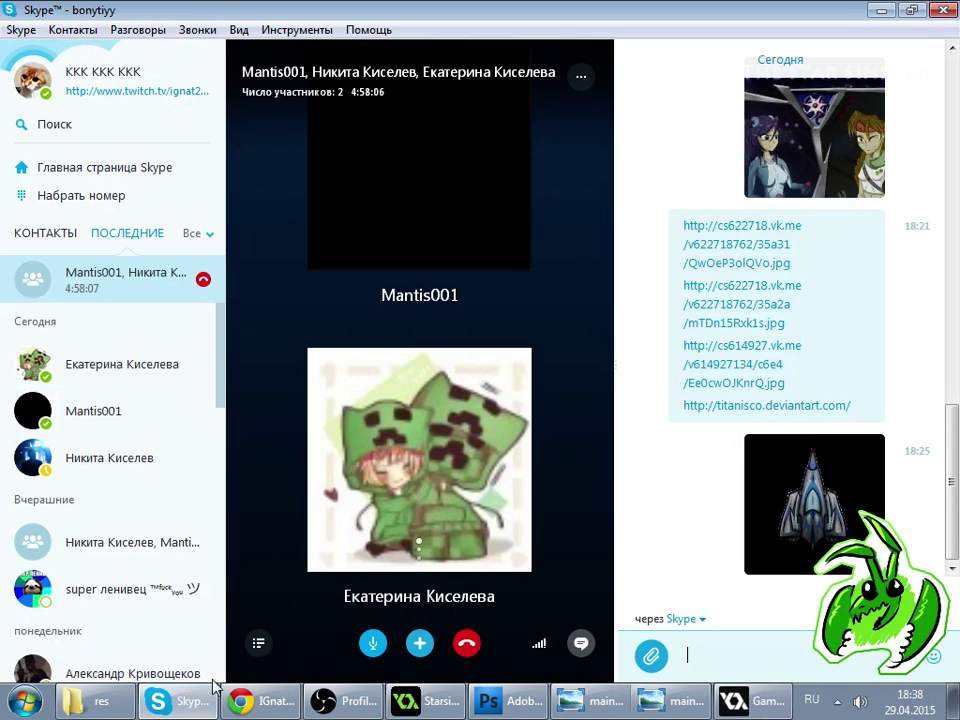
left_click(752, 702)
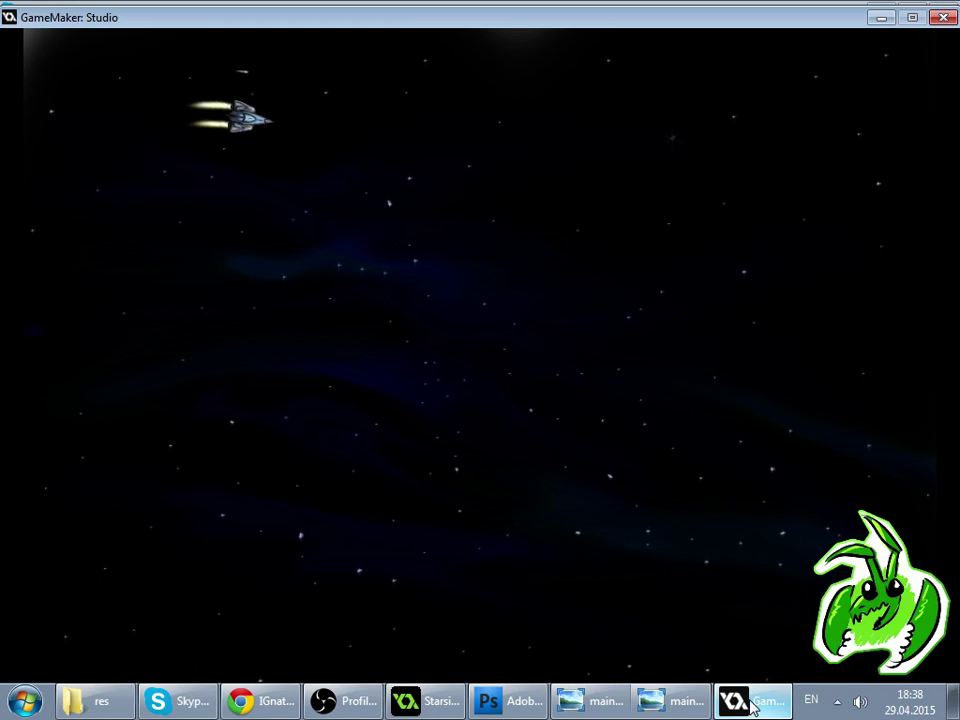
- Check the Skype call, and look through the Twitch chat and viewer list in Chrome
left_click(189, 700)
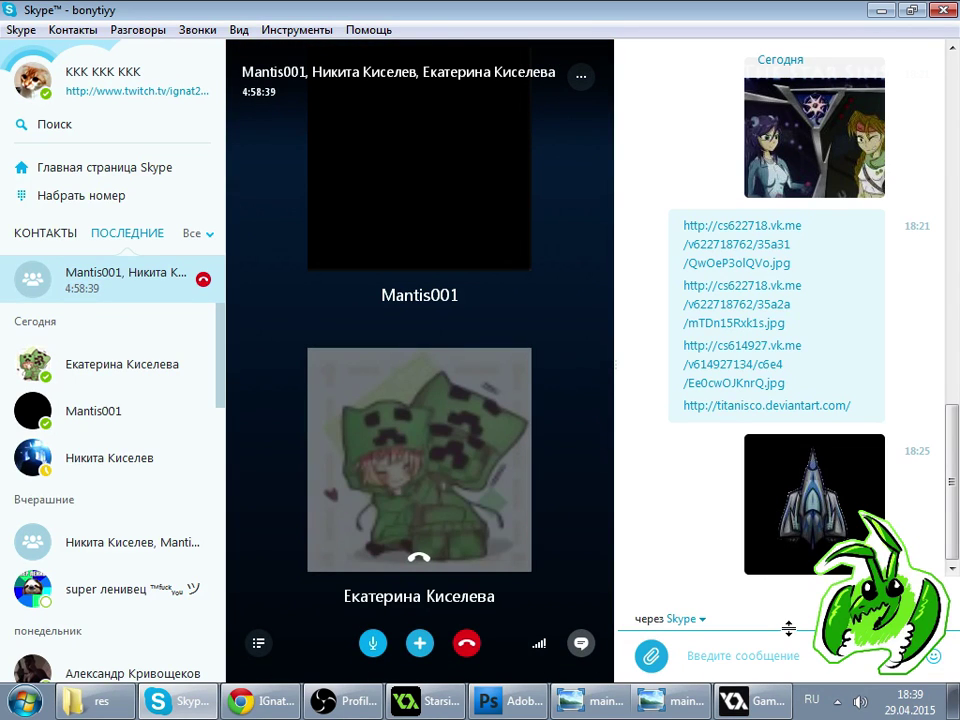
left_click(262, 701)
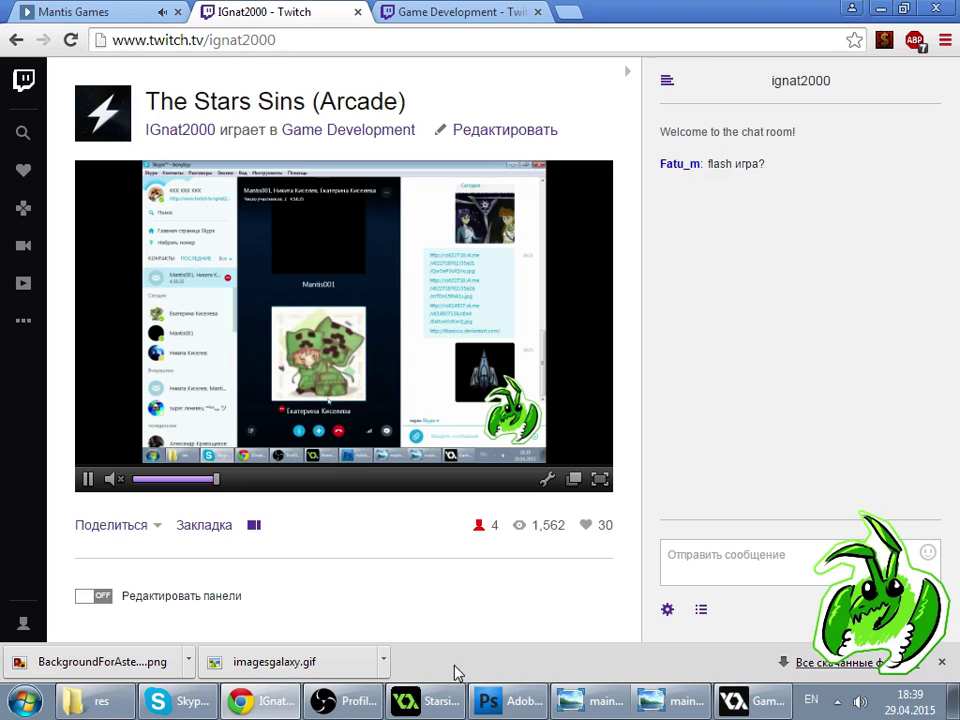
left_click(746, 557)
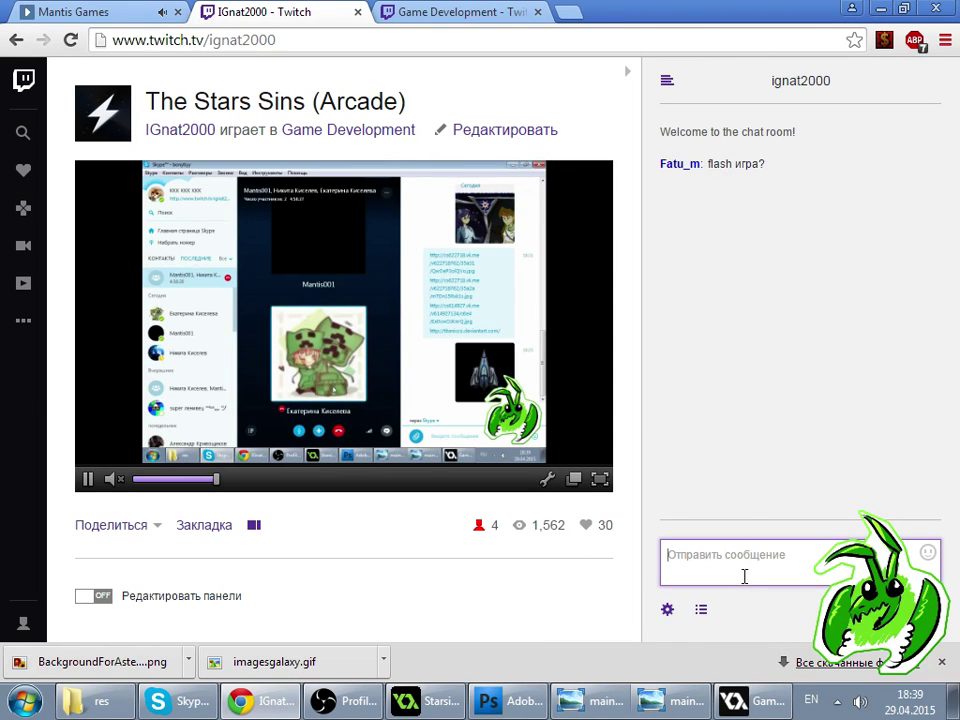
left_click(703, 609)
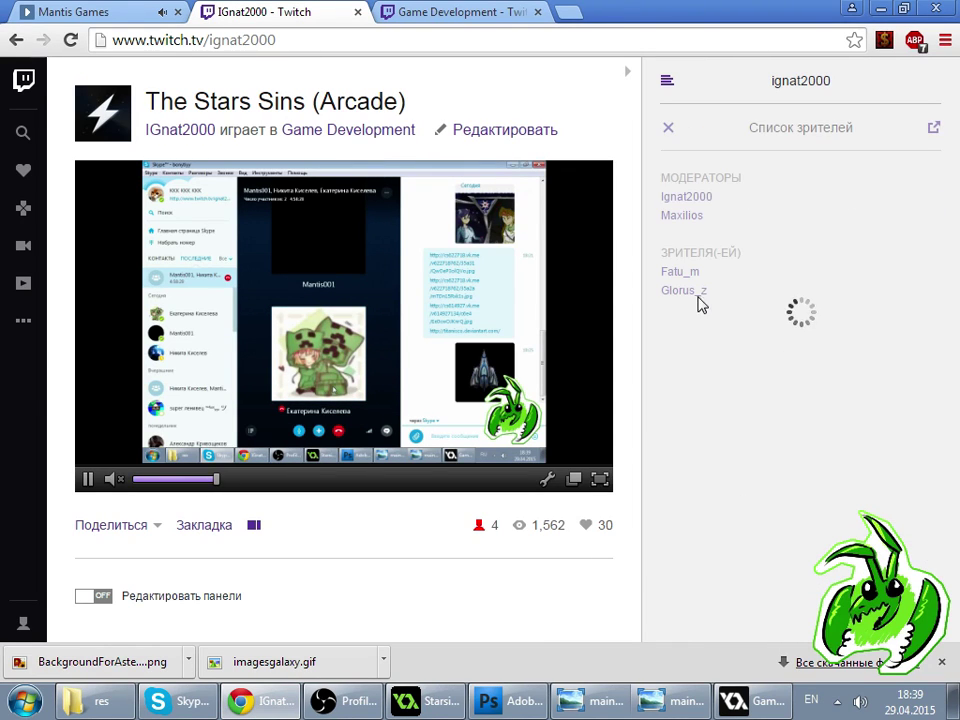
left_click(669, 131)
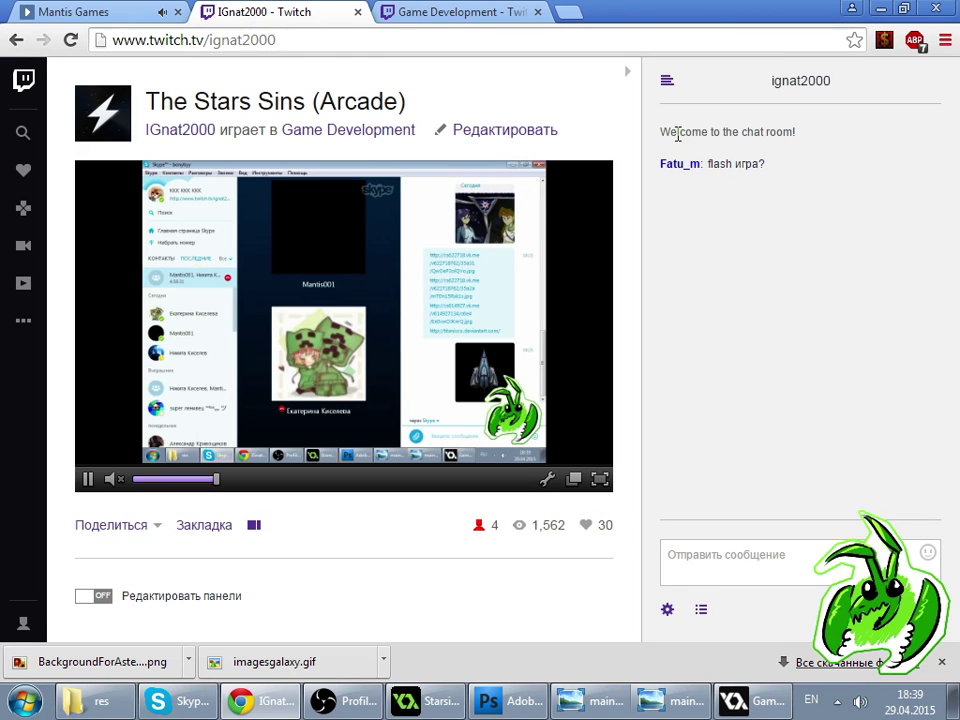
- Return to the running game window, fly the ship around in all directions while firing to check the bullets, and close the game
left_click(752, 701)
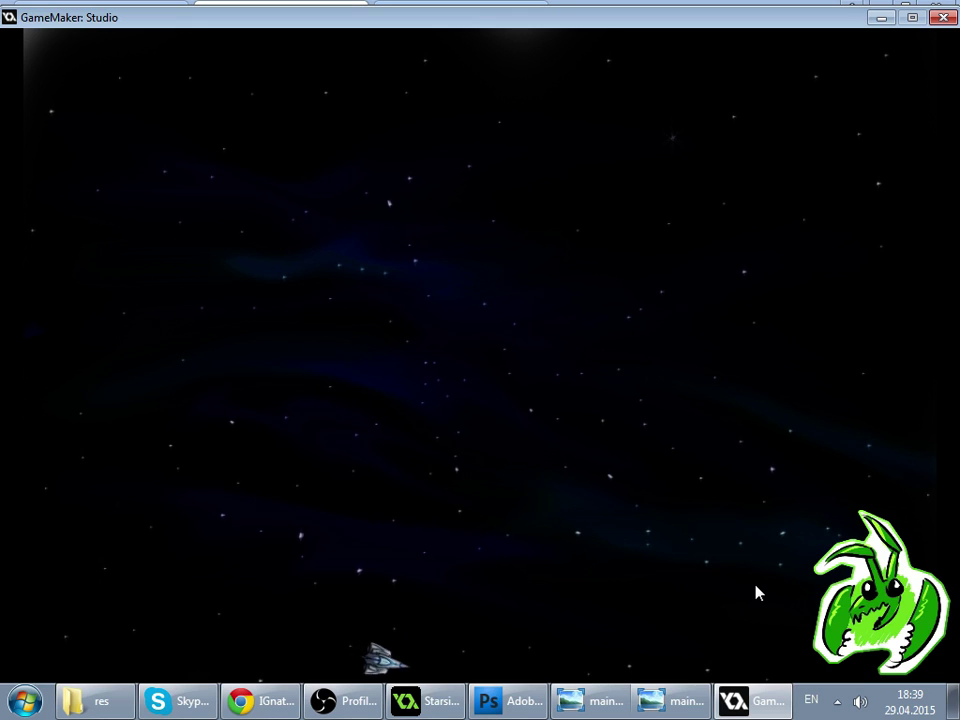
key("Up")
key("Left")
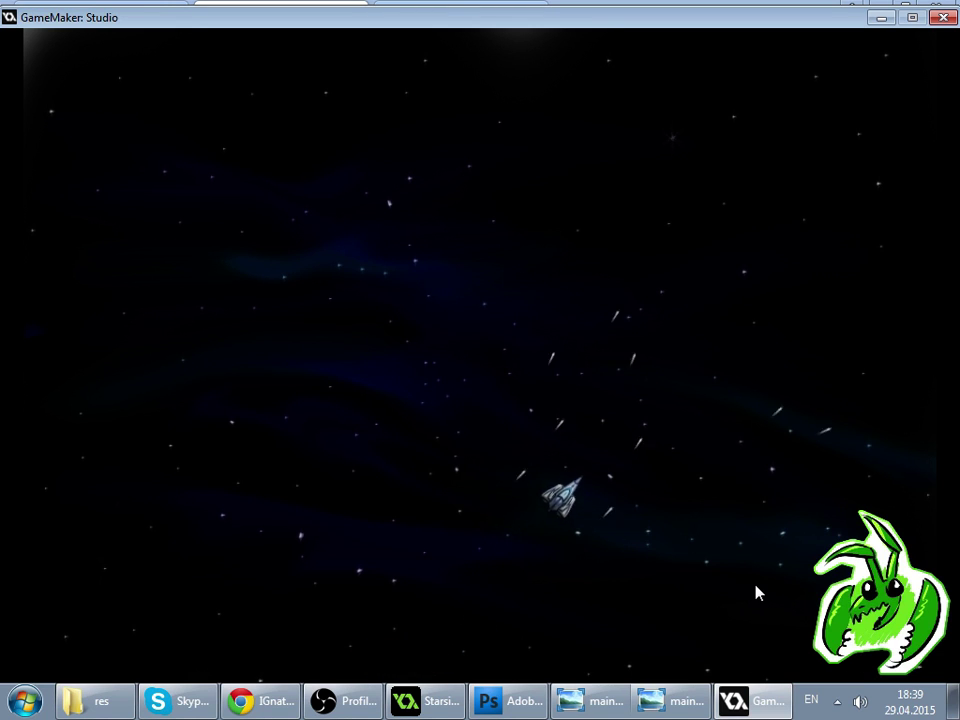
key("Left")
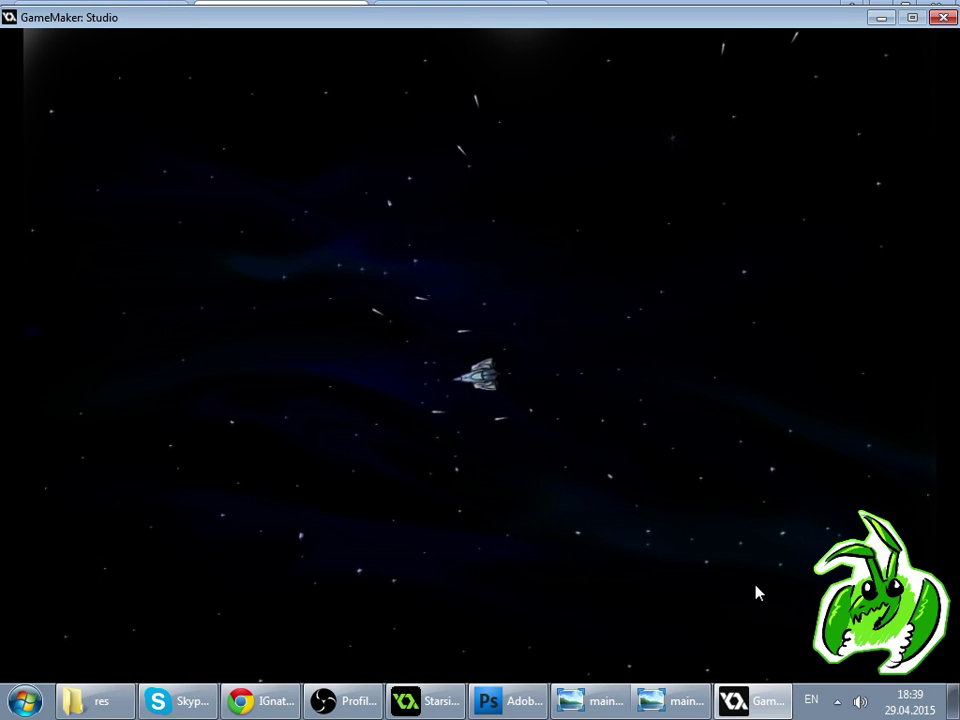
key("Right")
key("Up")
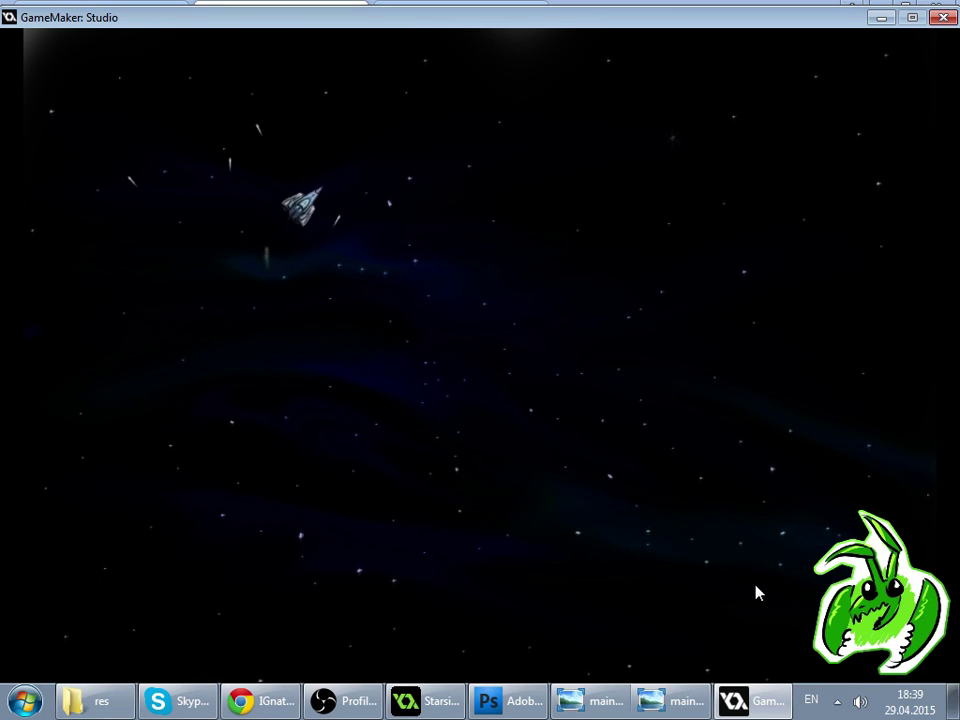
key("Right")
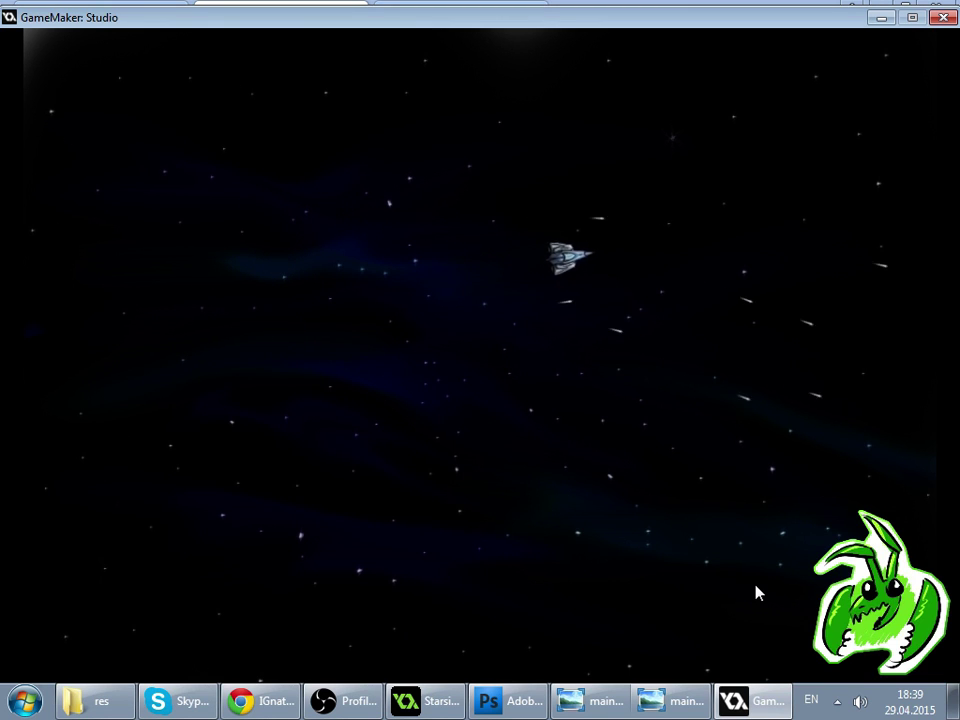
key("Right")
key("Right")
key("Up")
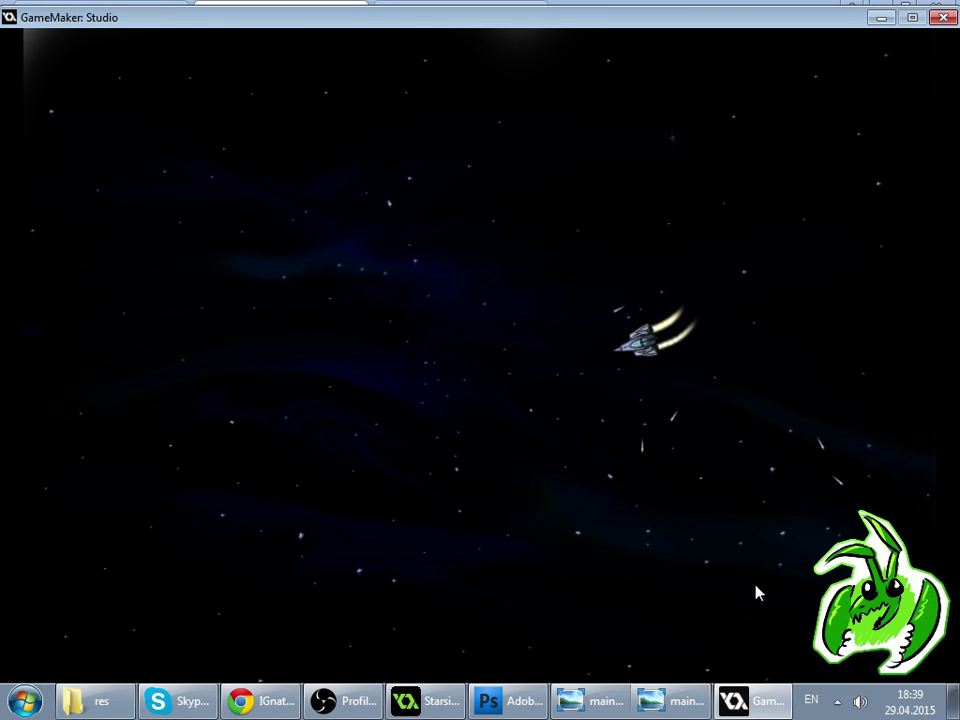
key("Right")
key("Up")
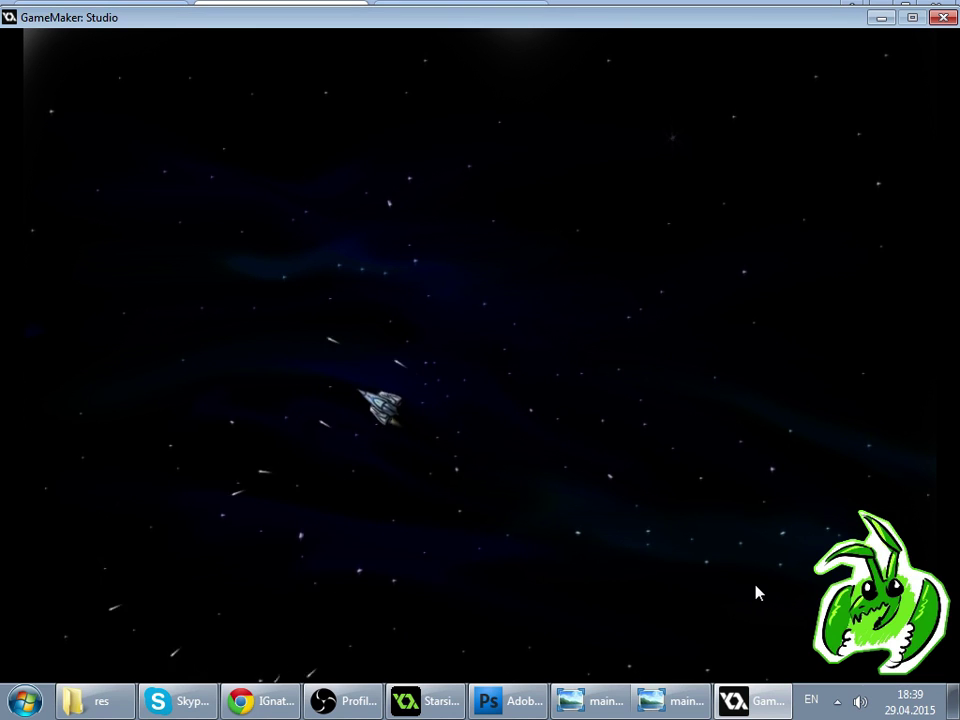
key("Right")
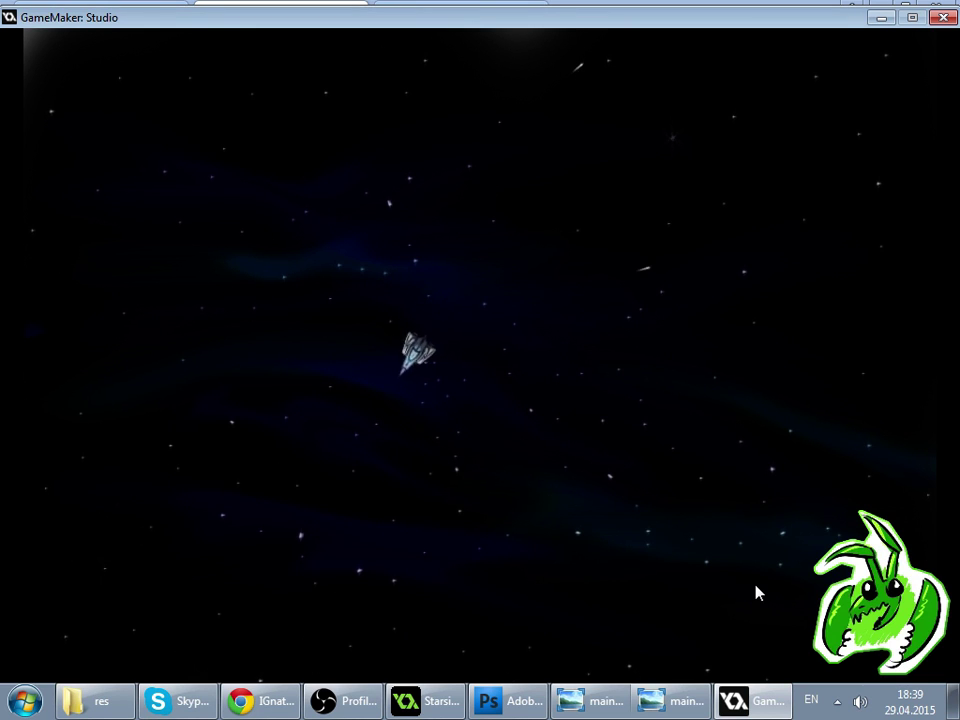
key("Up")
key("Up")
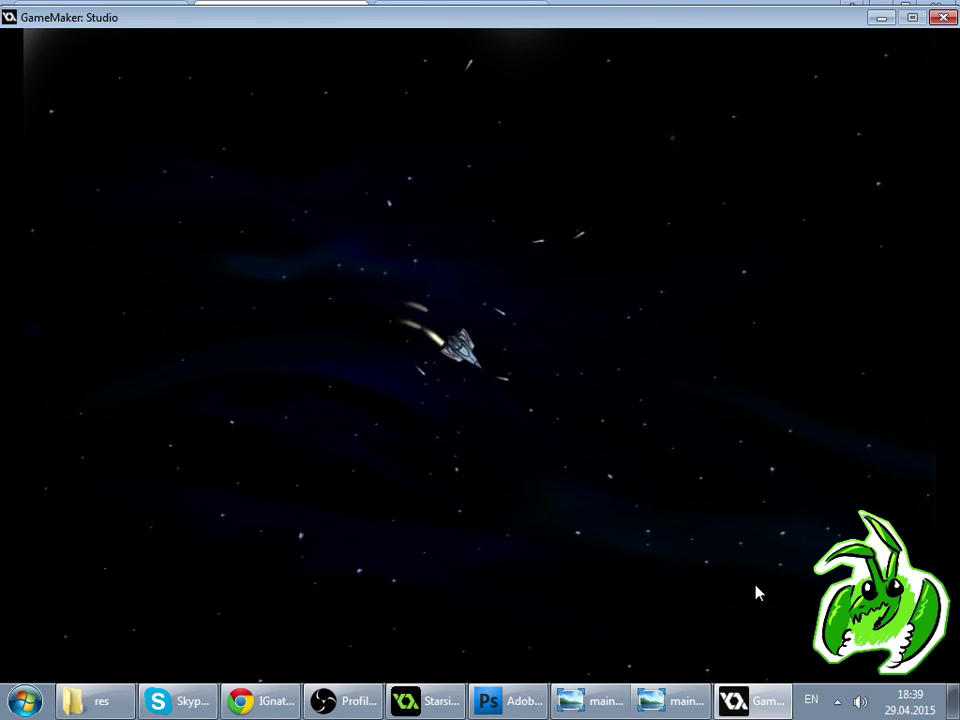
key("Left")
key("Left")
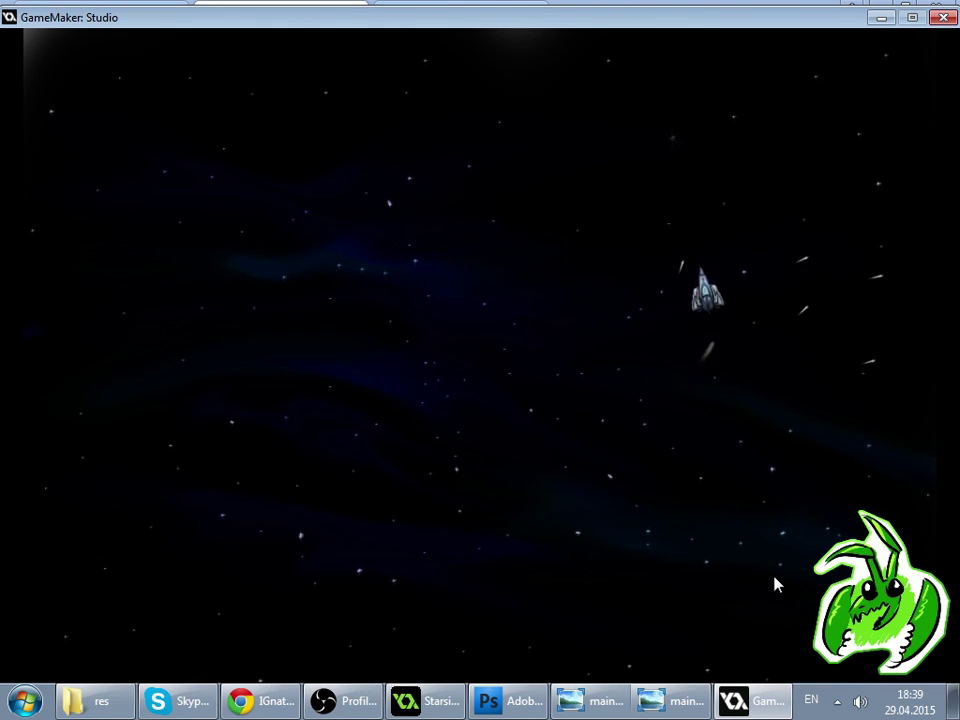
key("Up")
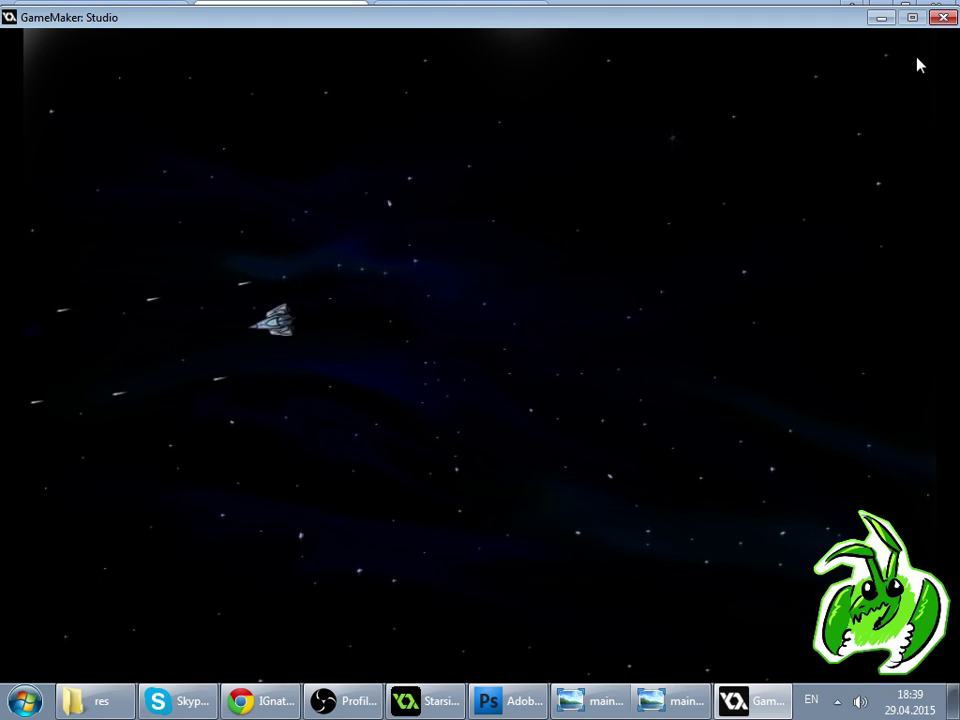
left_click(942, 17)
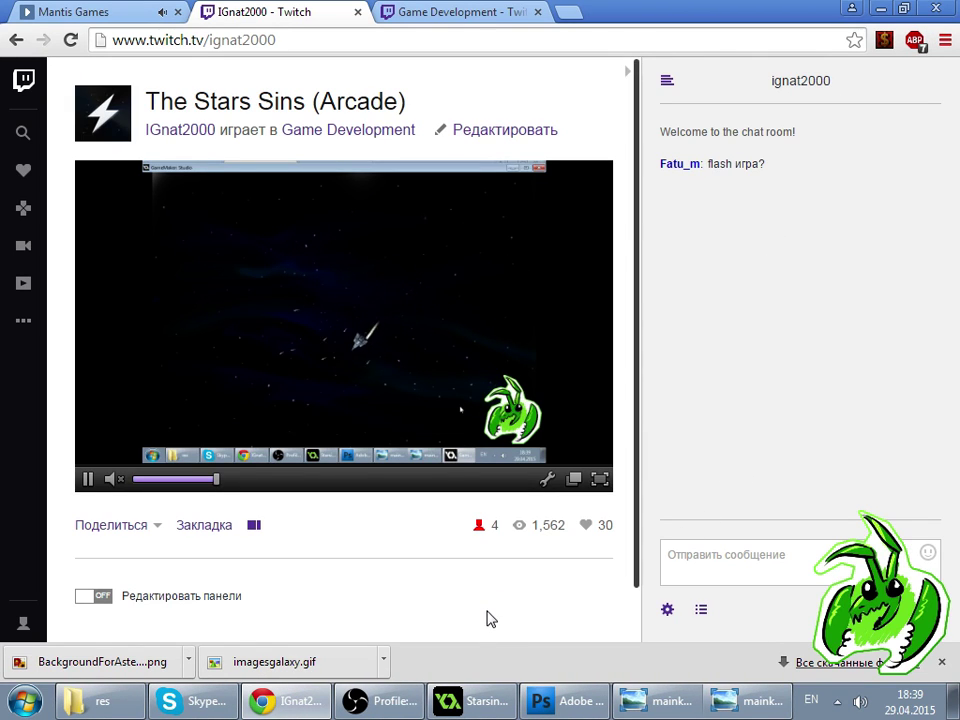
- Switch to the GameMaker project, set the speed variable in o_pulka's Create event to 20, and confirm the object
key("alt+Tab")
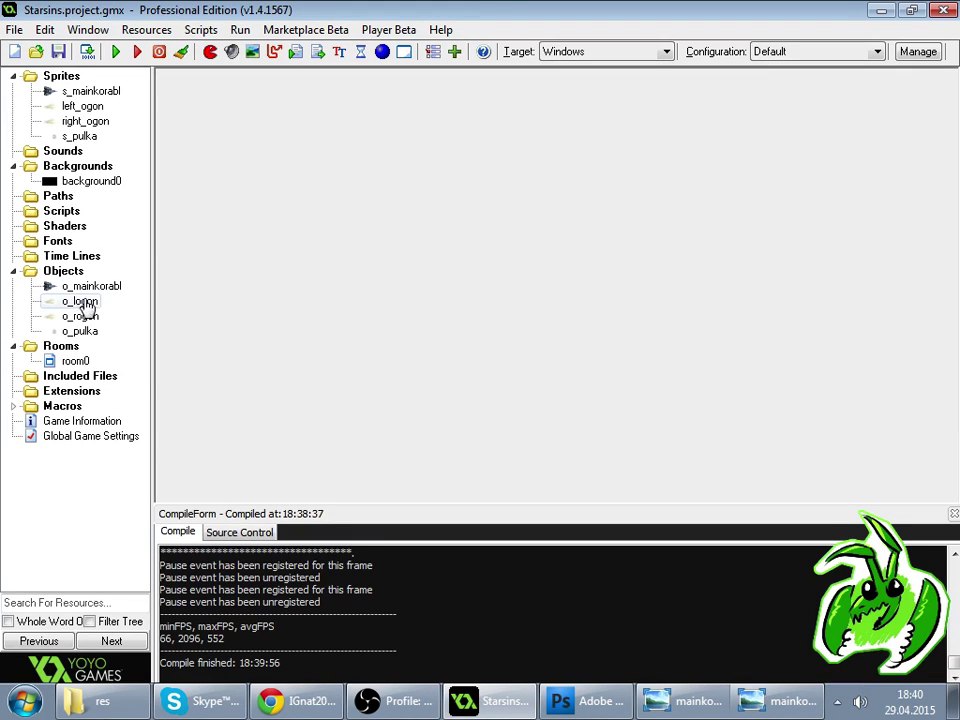
double_click(85, 332)
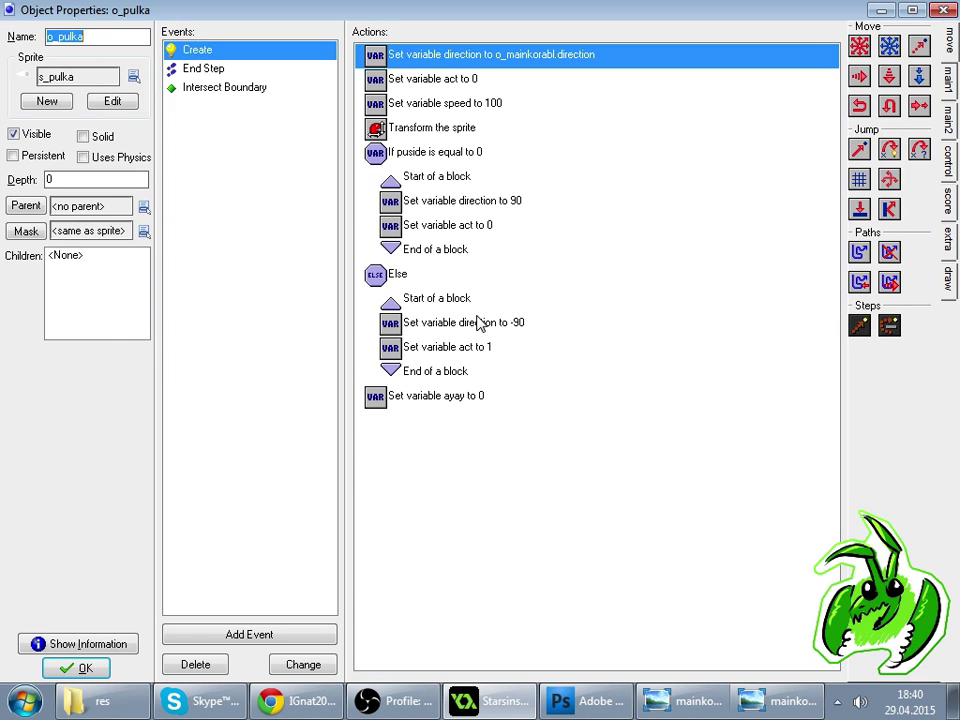
double_click(527, 110)
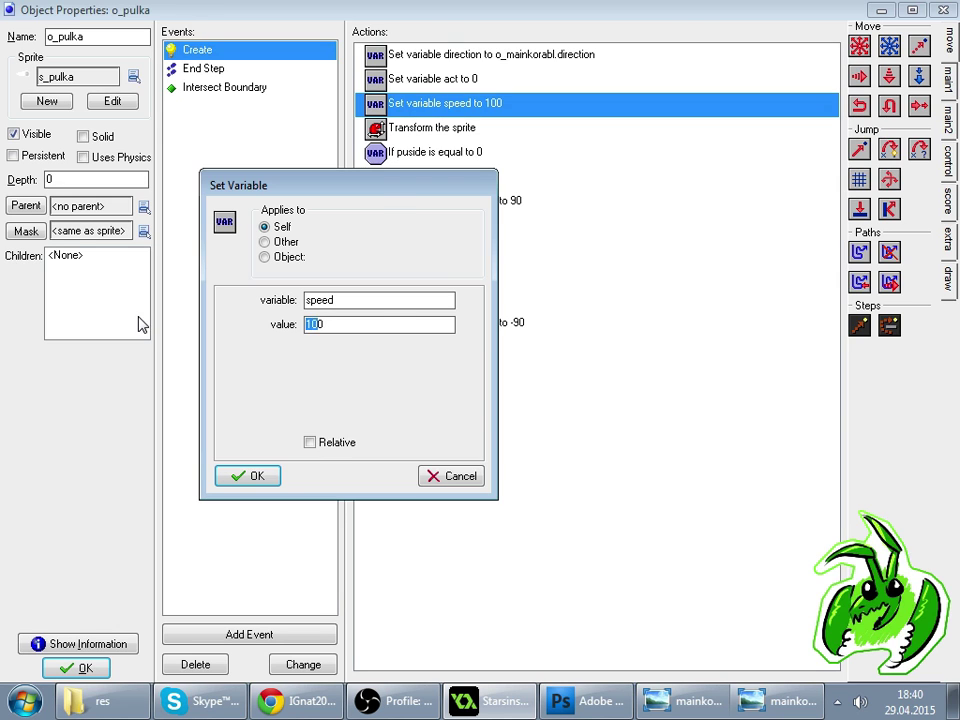
type("2")
key("Return")
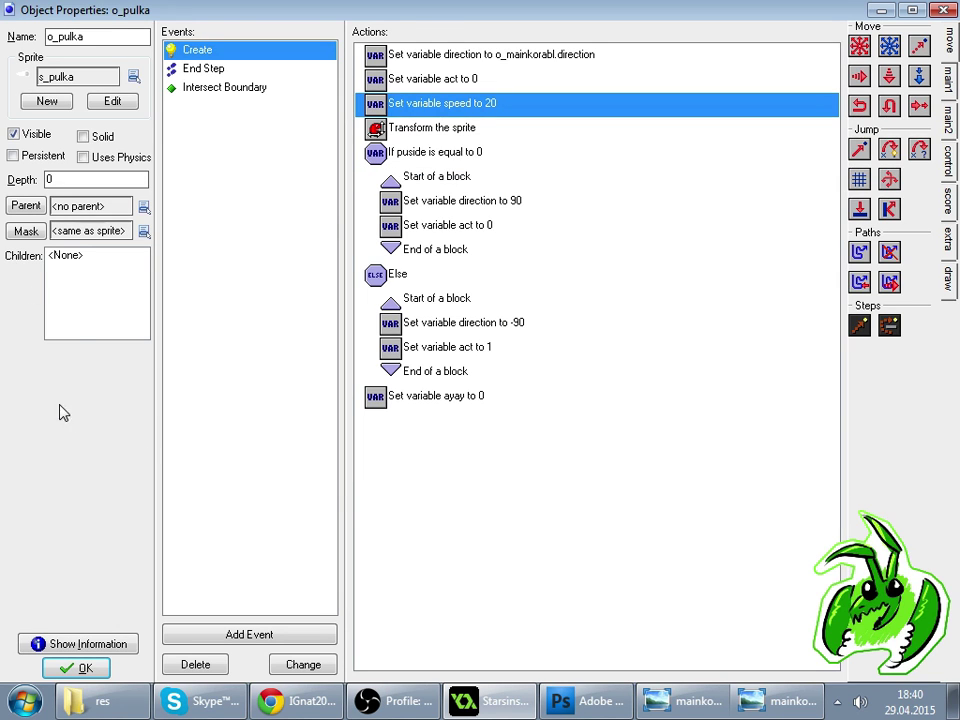
key("Return")
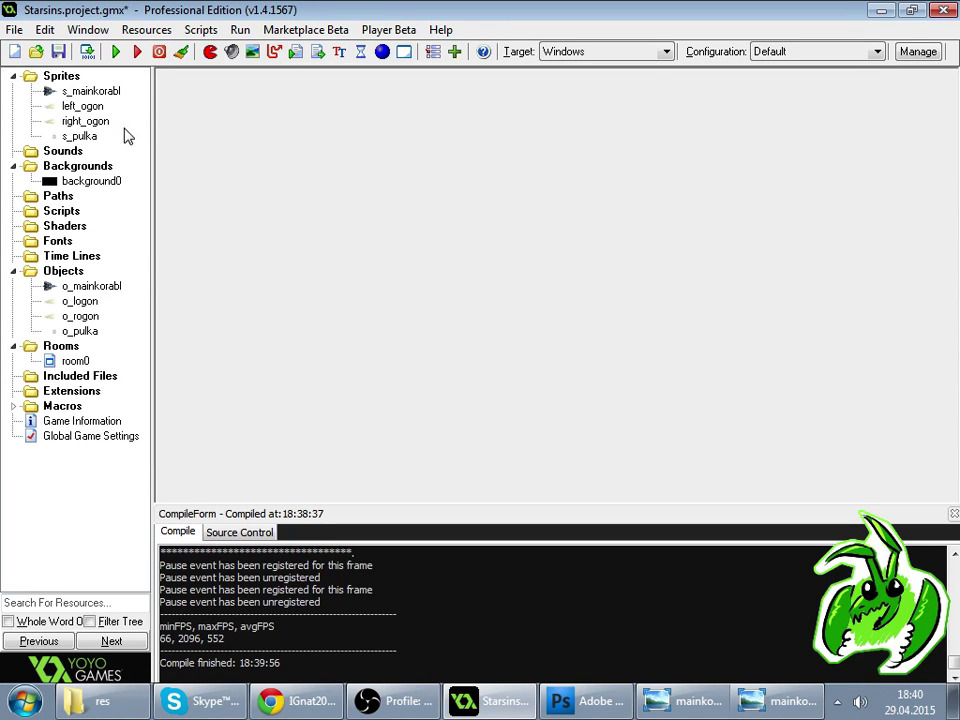
- Run the game, and check the stream's viewer list on the Twitch page in Chrome while it compiles
left_click(116, 51)
key("alt+Tab")
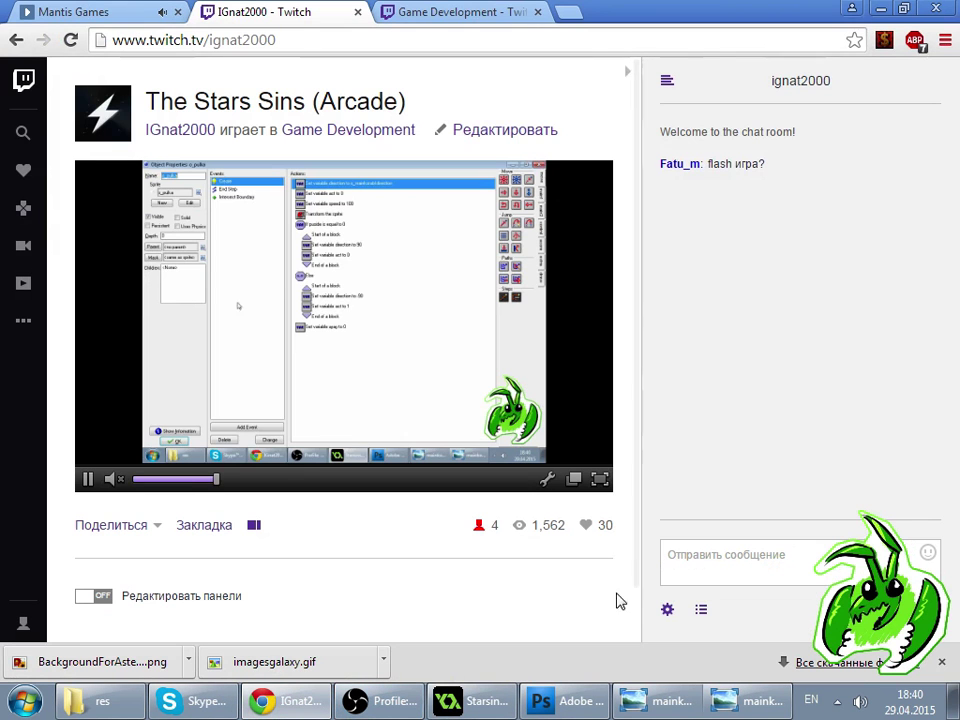
left_click(701, 609)
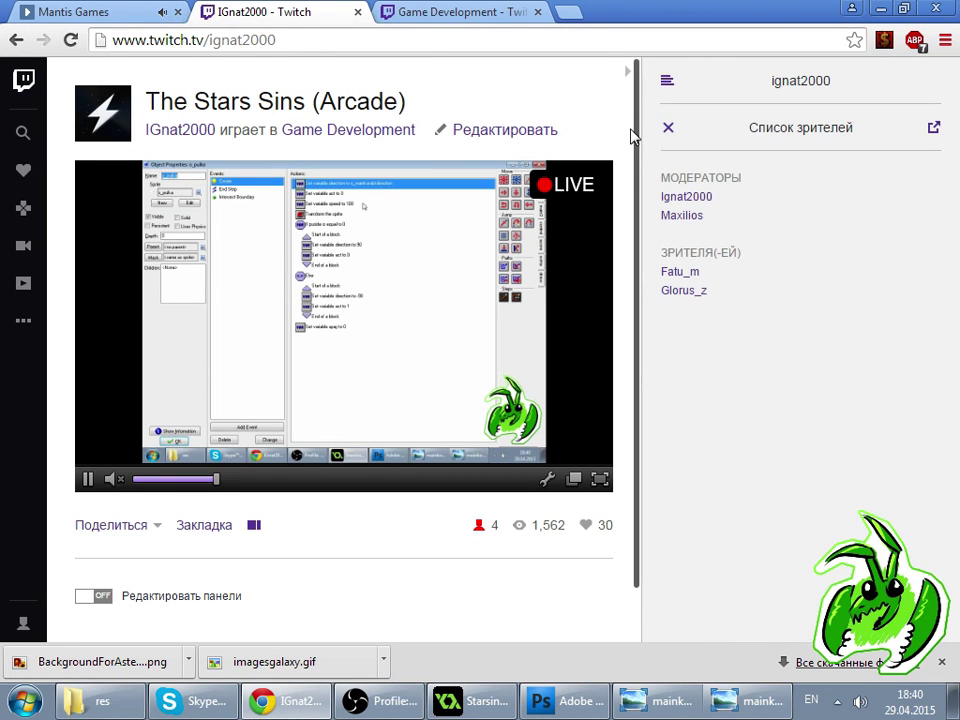
left_click(668, 128)
- Test the slower bullets by steering and firing in the game window, close the game, and return to the GameMaker project
left_click(468, 701)
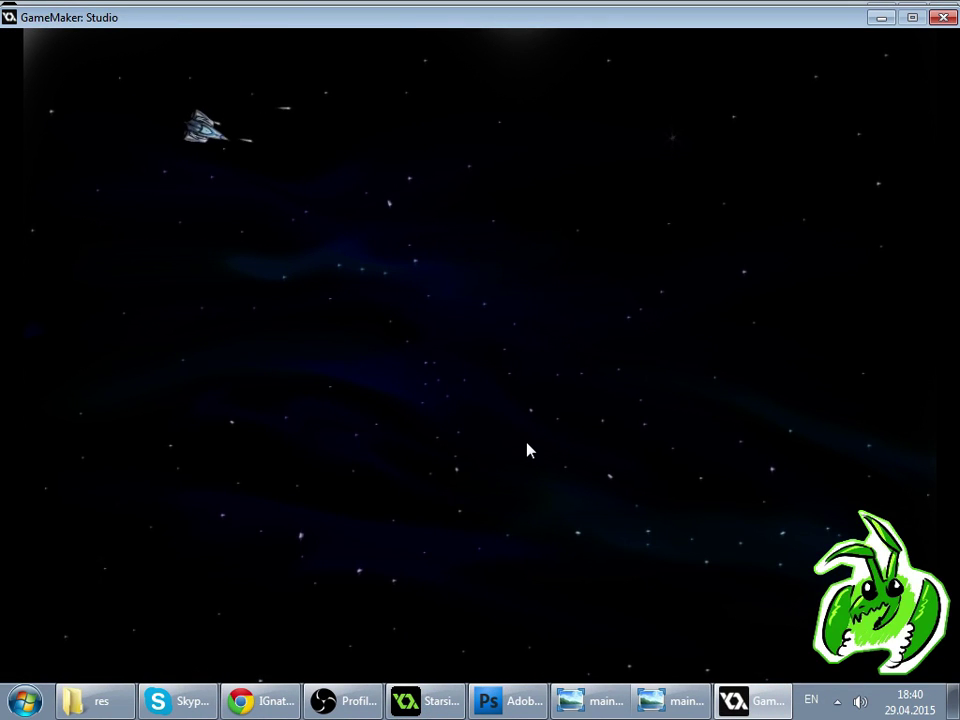
key("Up")
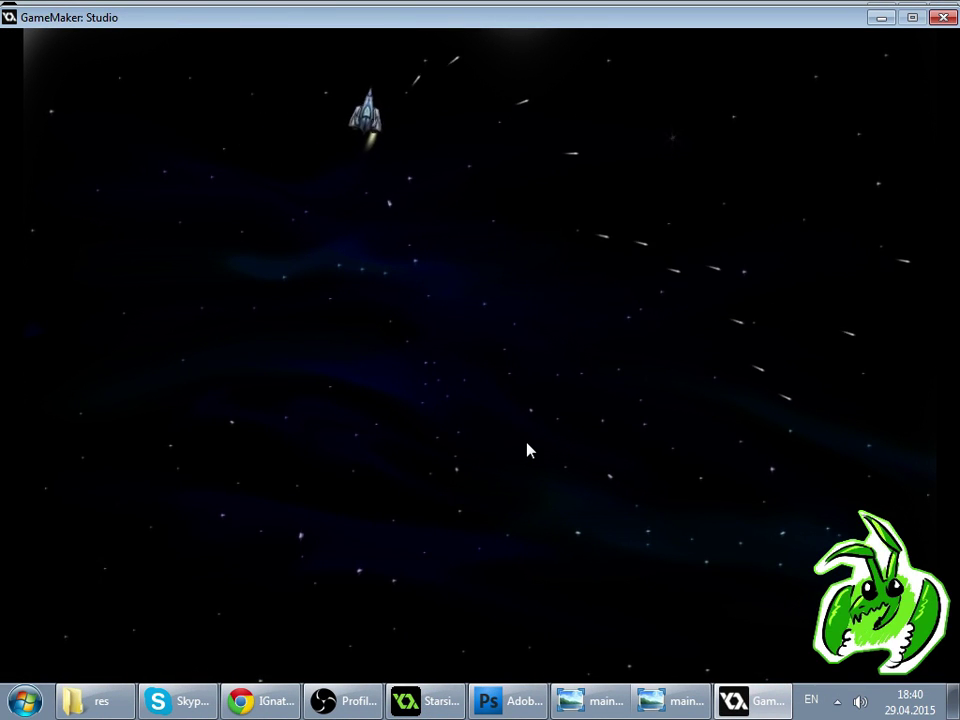
key("Down")
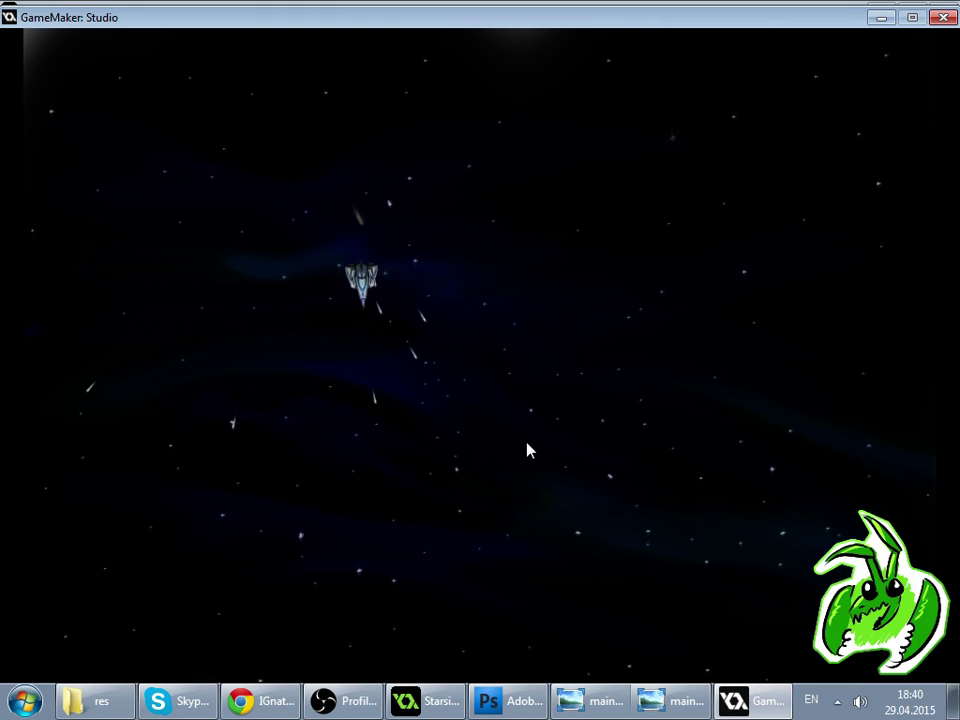
key("Down")
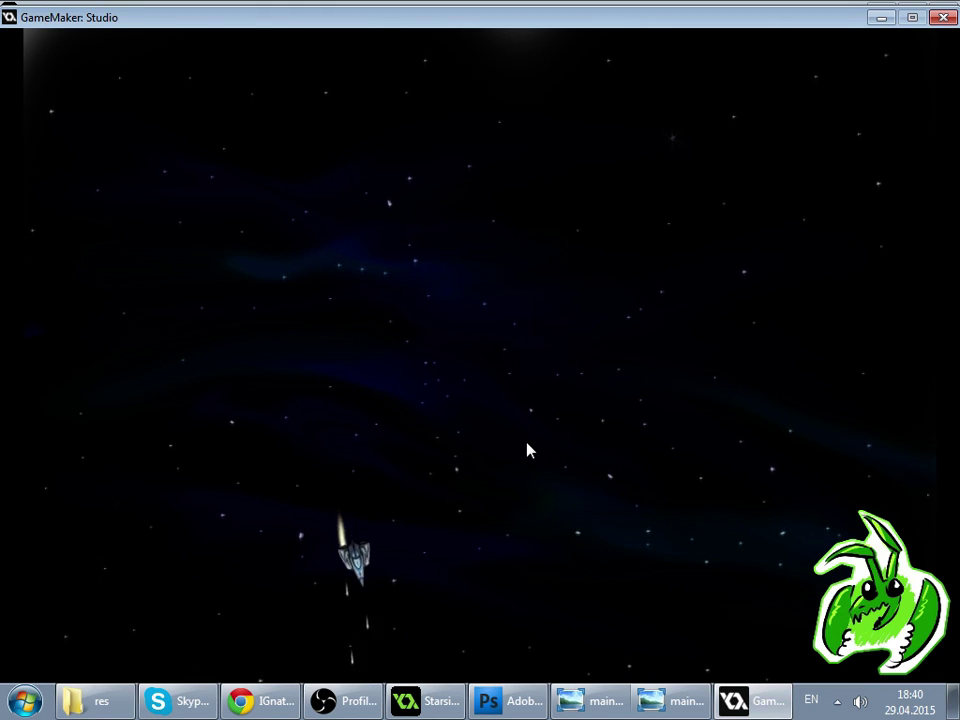
key("Right")
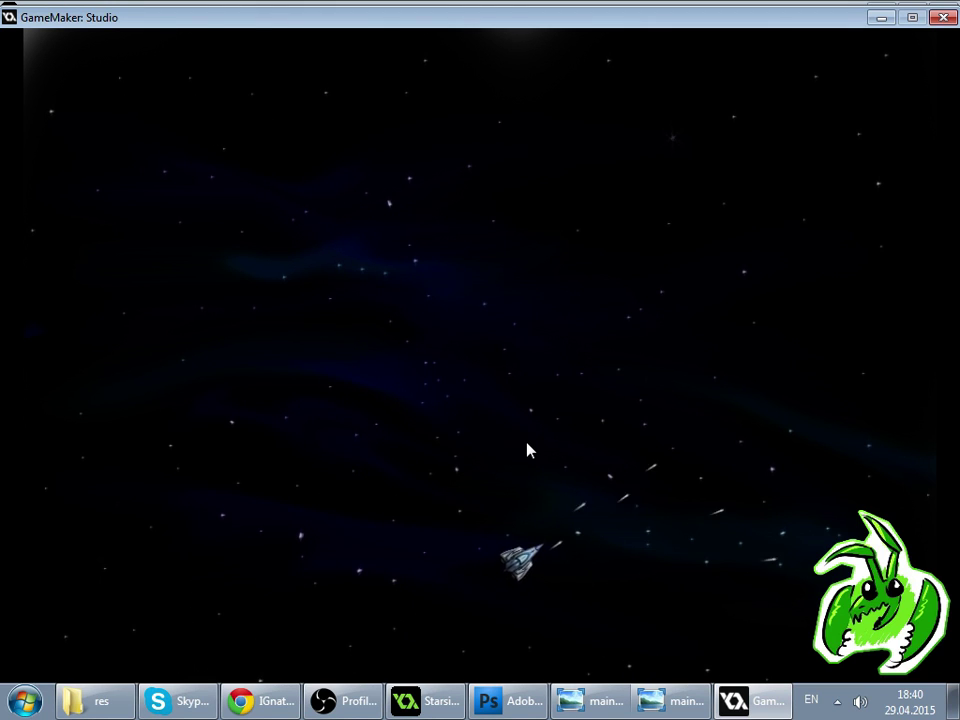
key("Right")
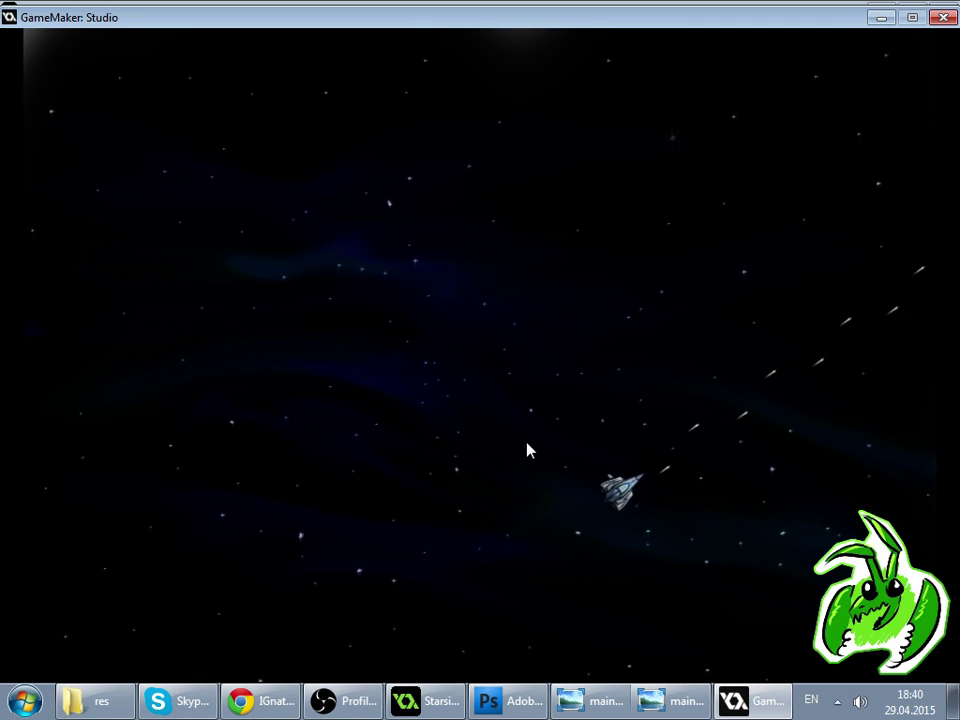
key("Right")
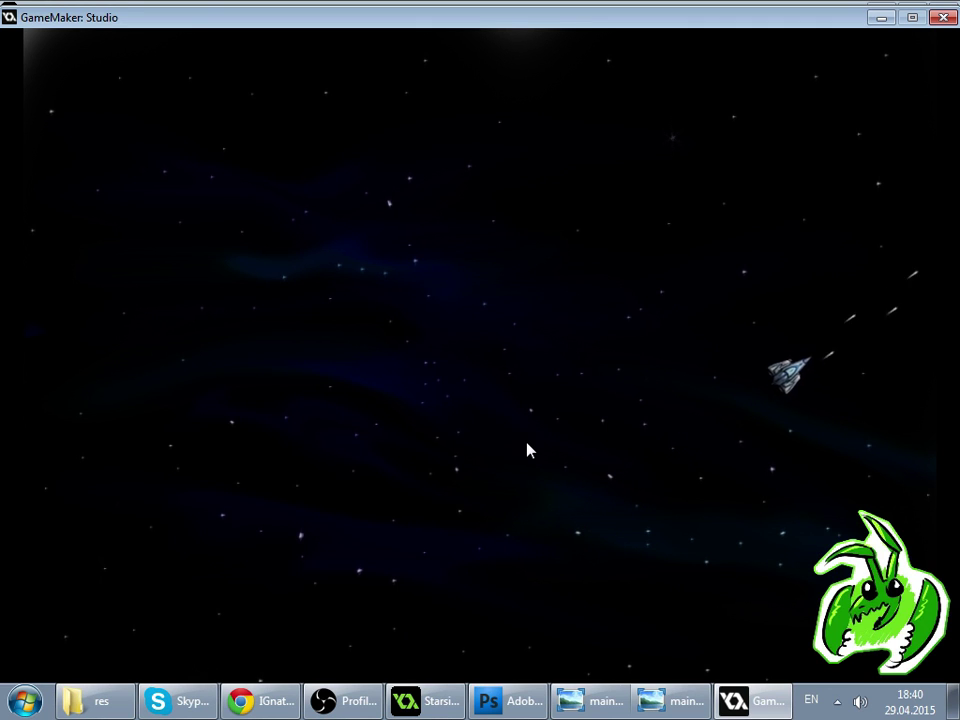
key("Left")
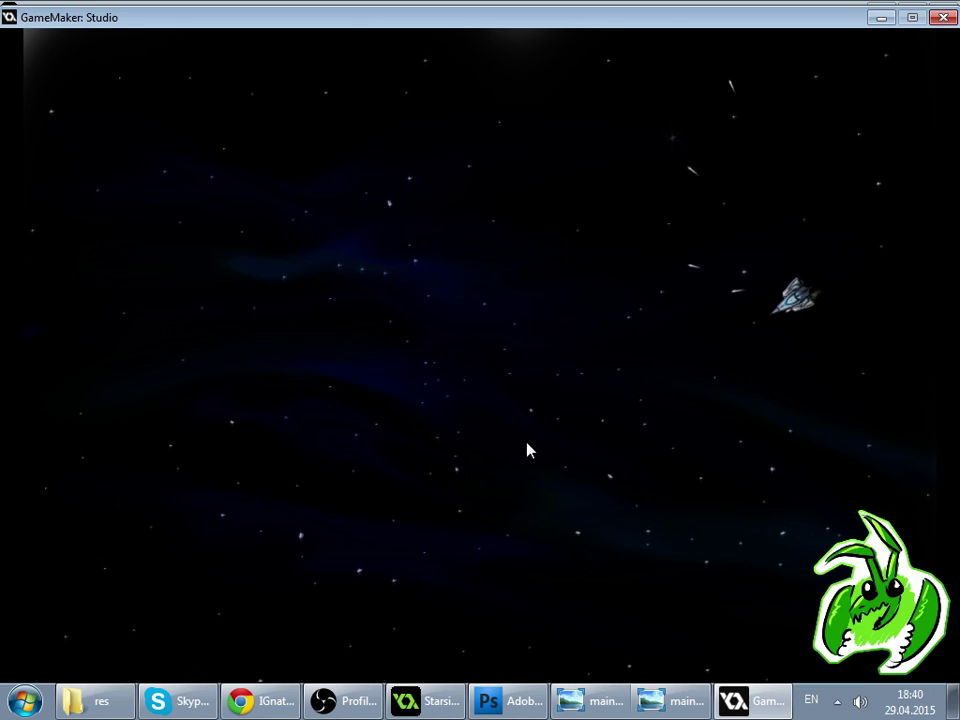
key("Left")
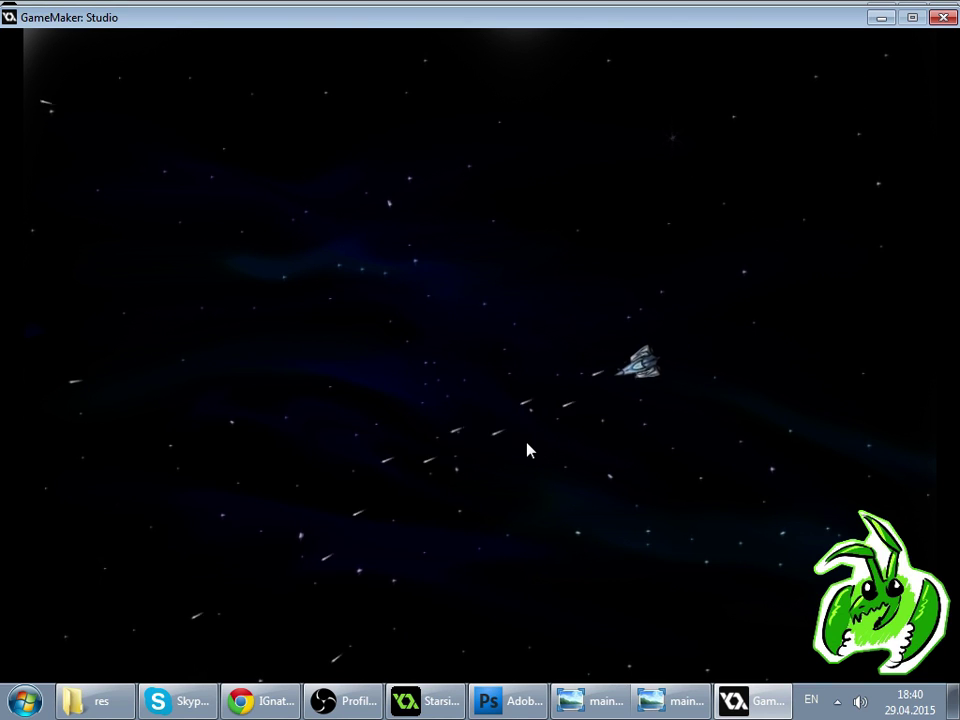
key("space")
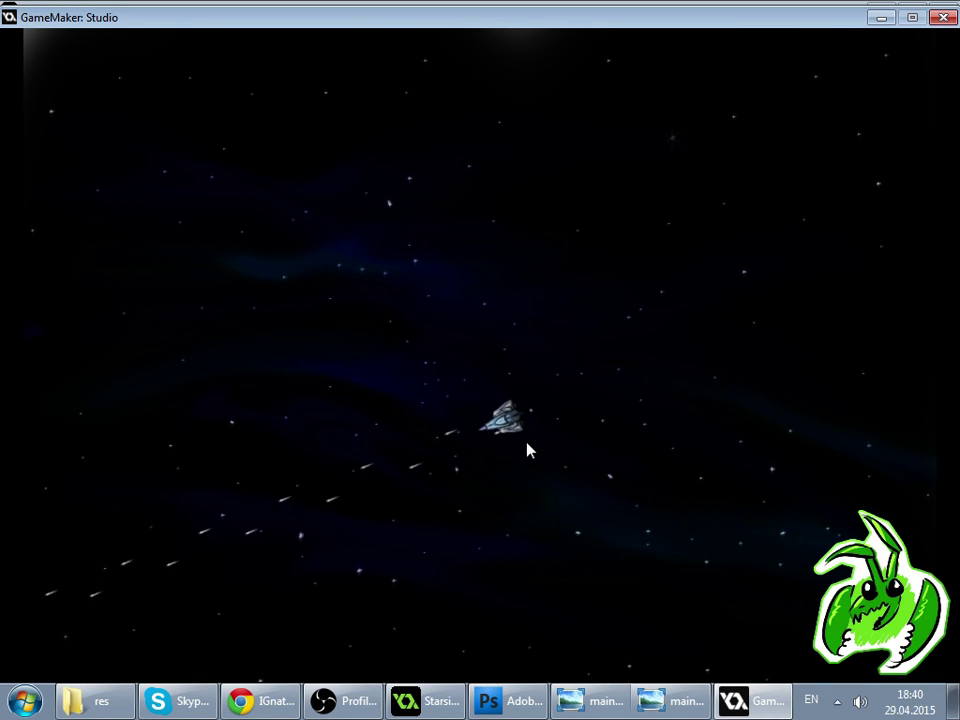
key("Up")
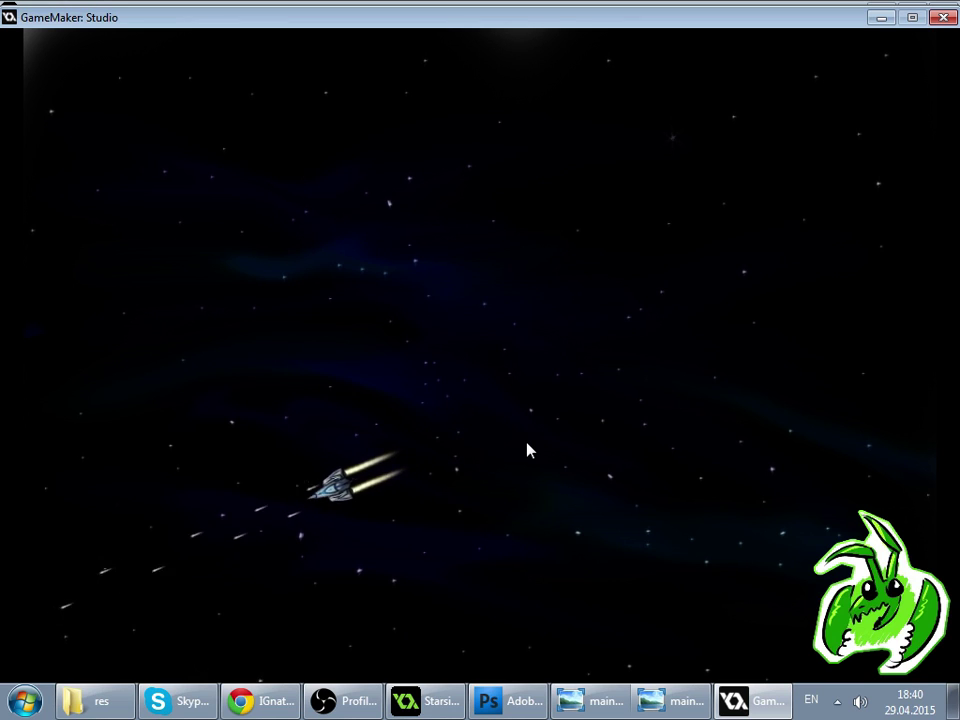
key("Up")
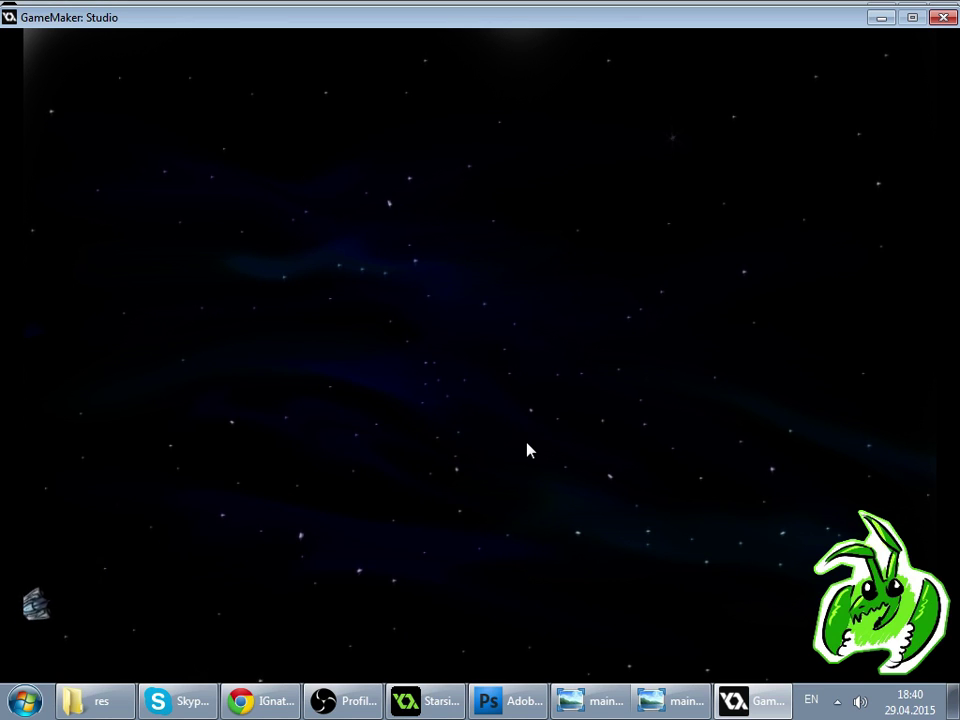
key("Up")
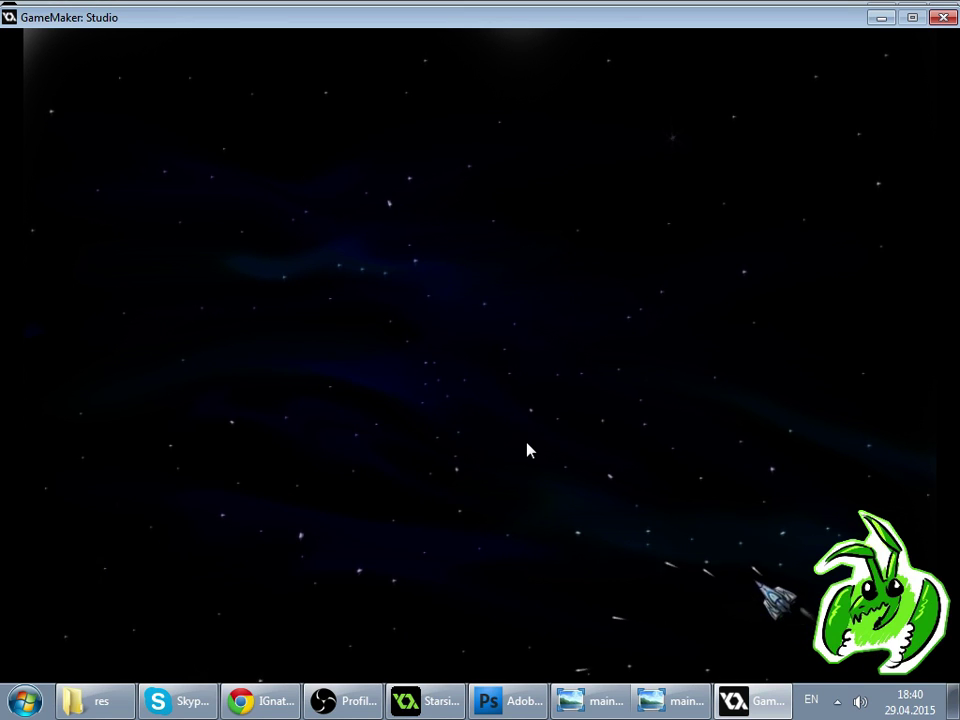
key("Up")
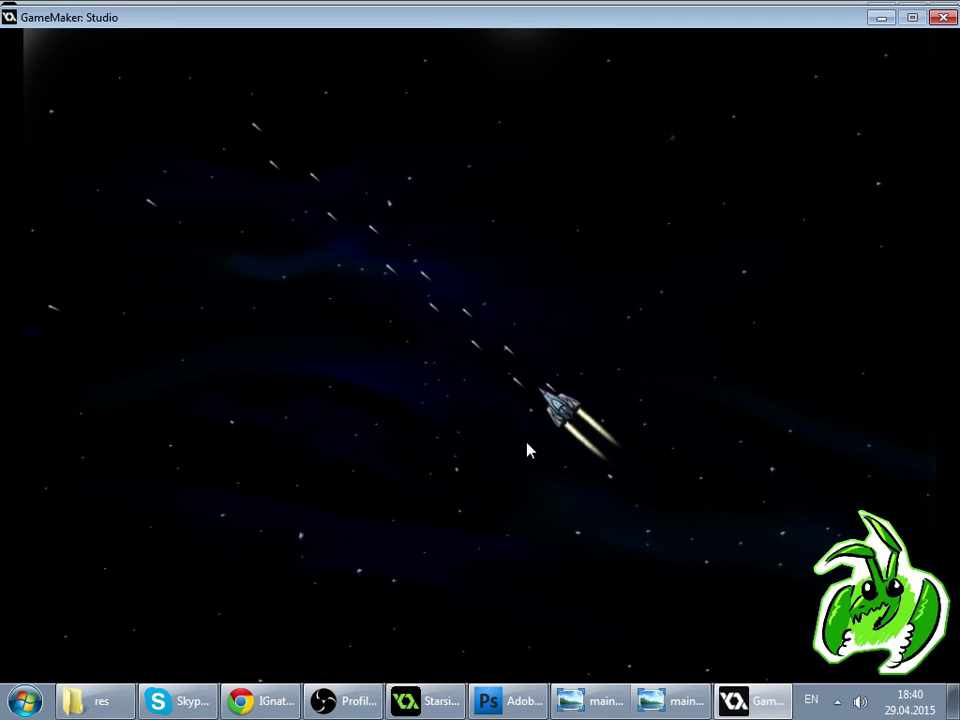
left_click(943, 17)
key("alt+Tab")
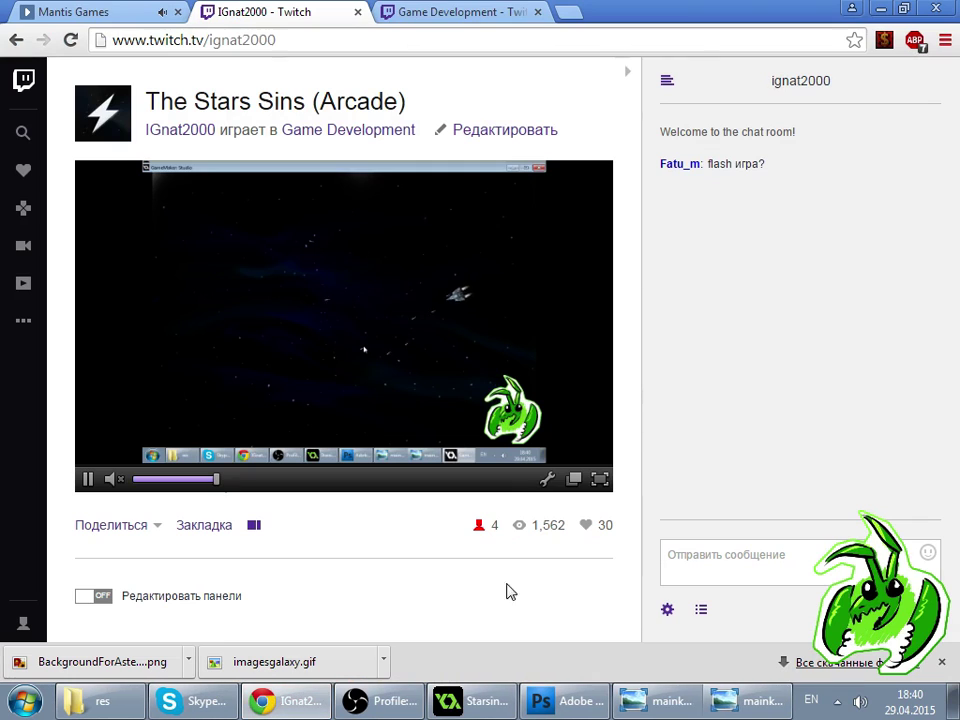
left_click(489, 706)
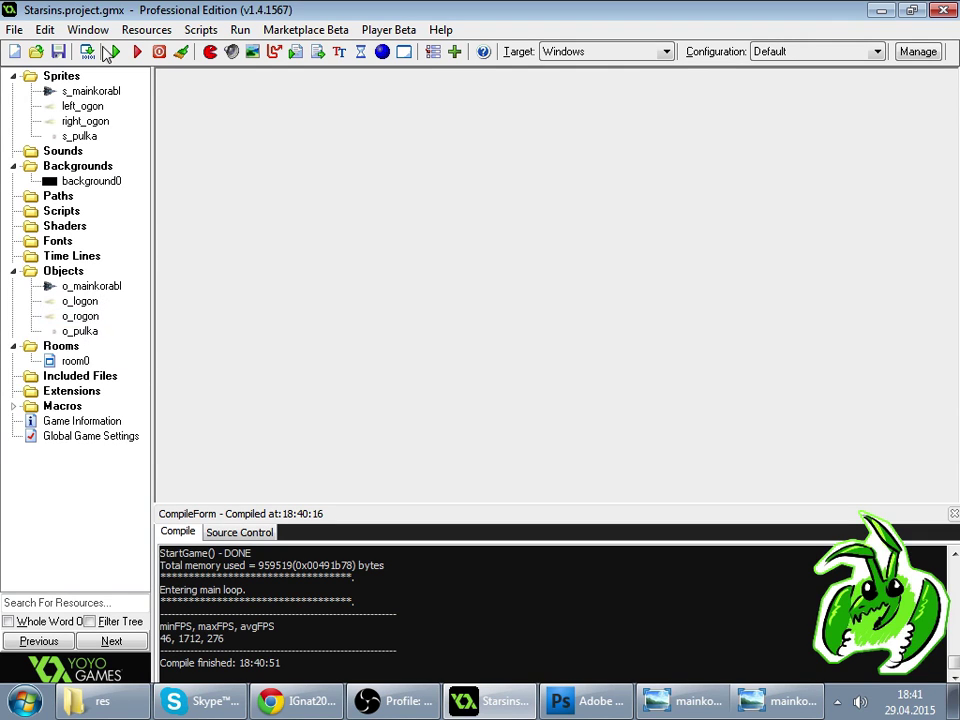
- Create a new sprite and open its blank 32 x 32 image for editing
left_click(210, 51)
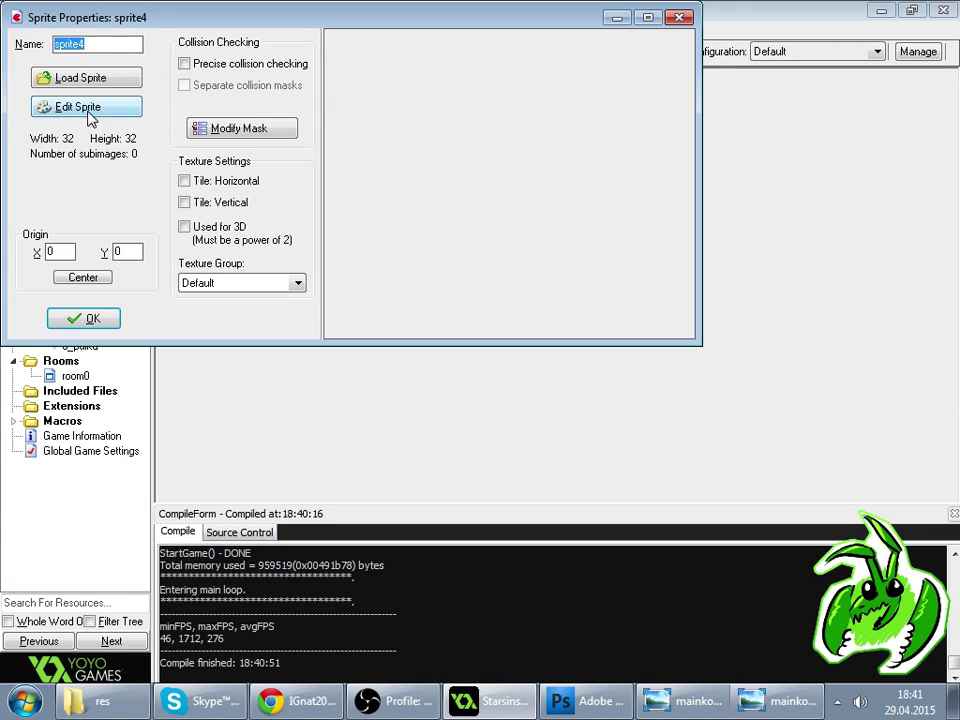
left_click(88, 107)
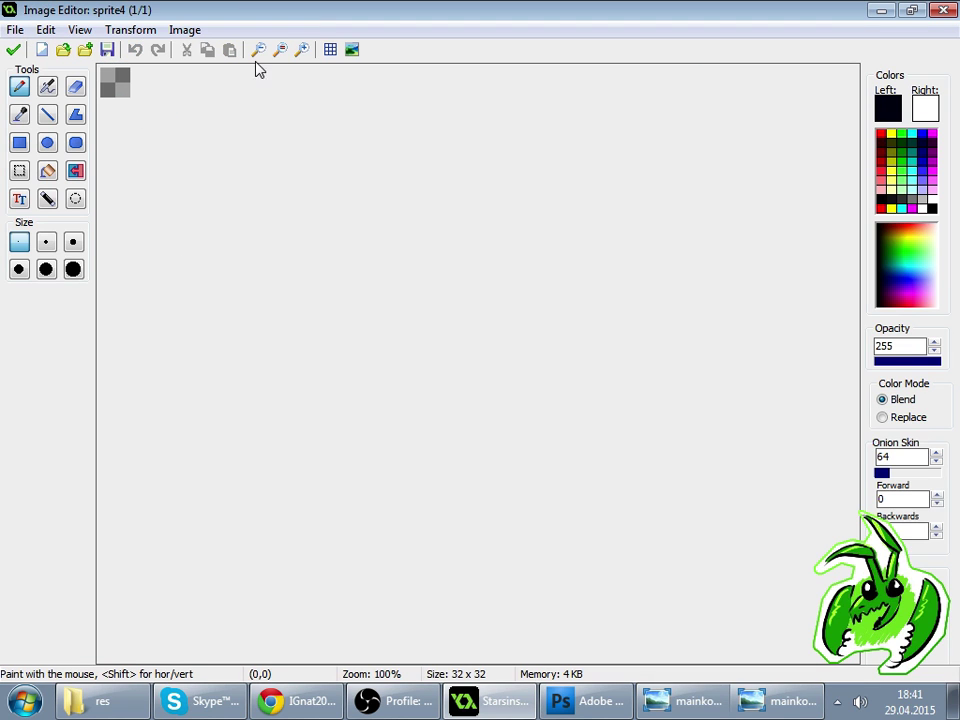
left_click(302, 49)
left_click(302, 49)
left_click(302, 49)
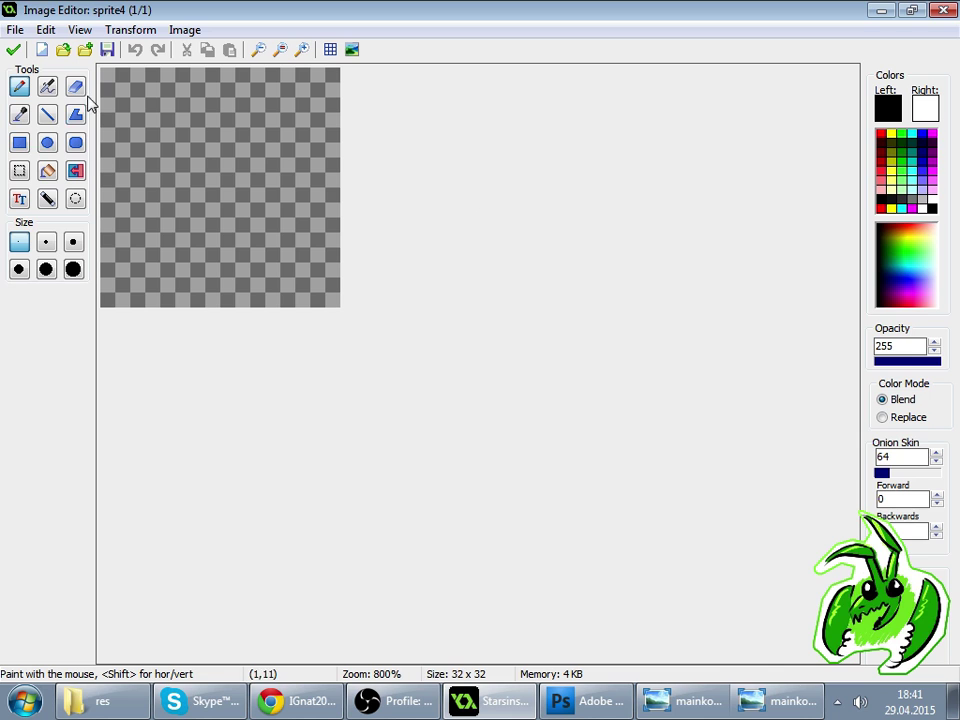
- Spray a soft pale-yellow glow at the centre of the image using the third brush size
left_click(47, 86)
left_click(898, 182)
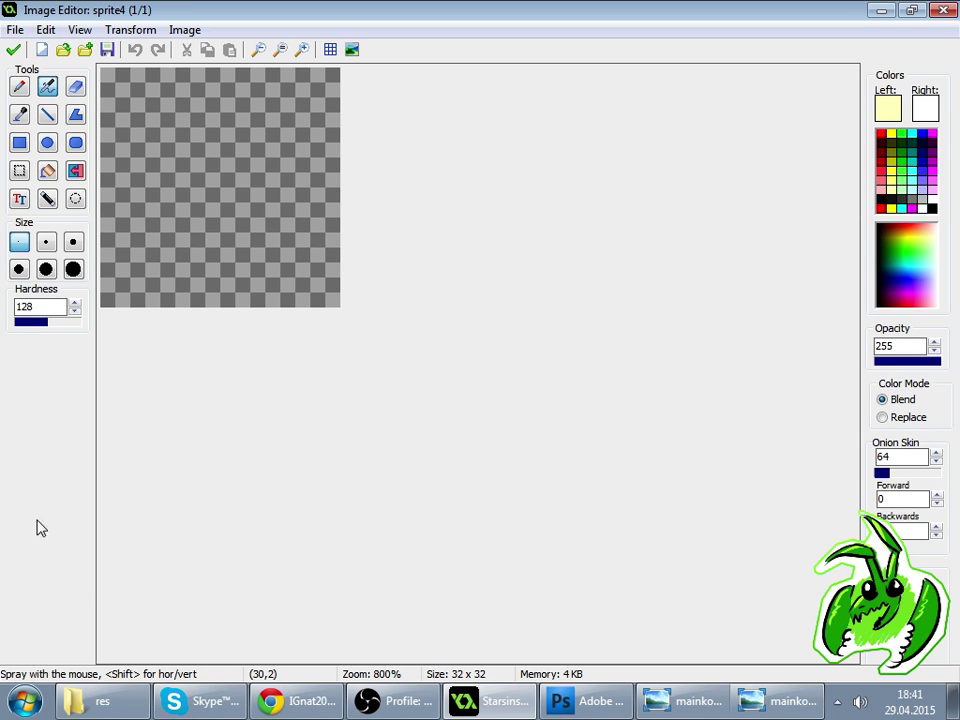
left_click(200, 703)
left_click(204, 703)
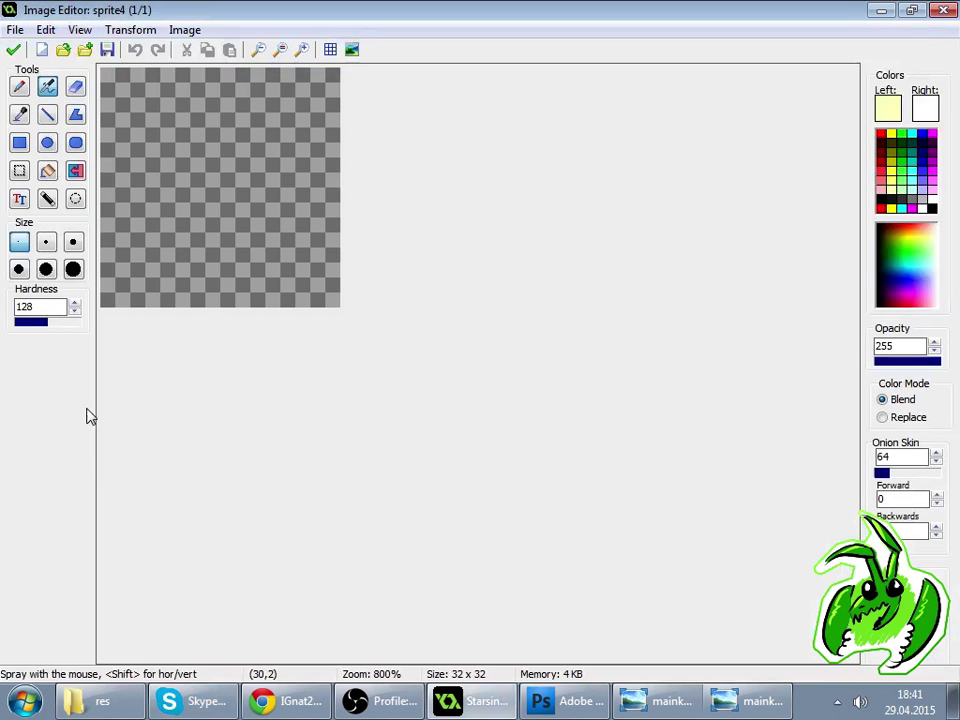
left_click(72, 242)
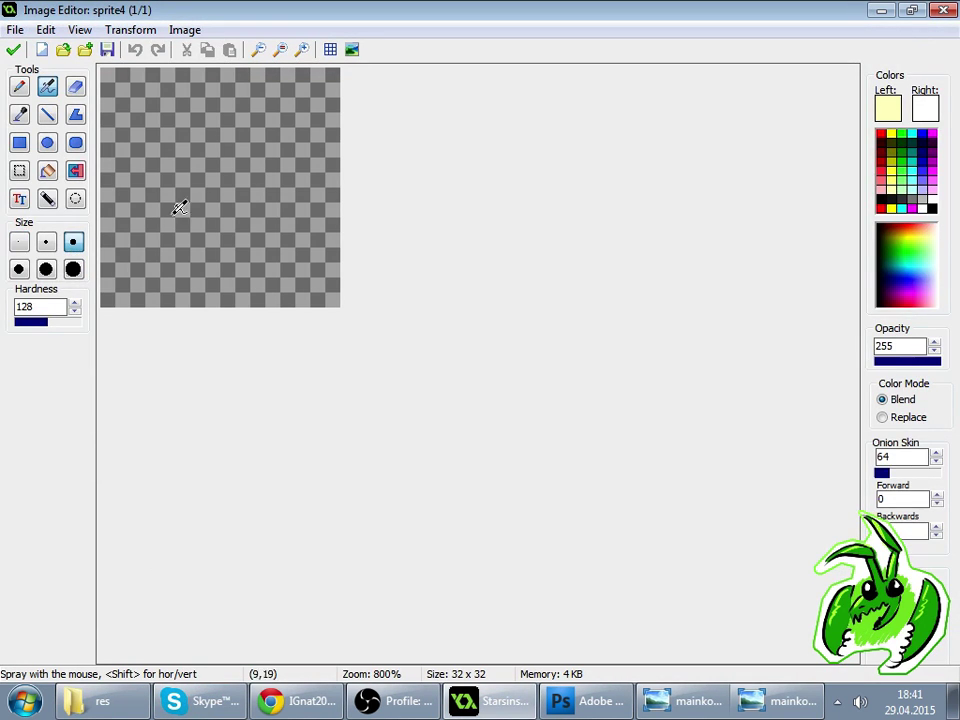
left_click(227, 179)
key("ctrl+z")
left_click(227, 179)
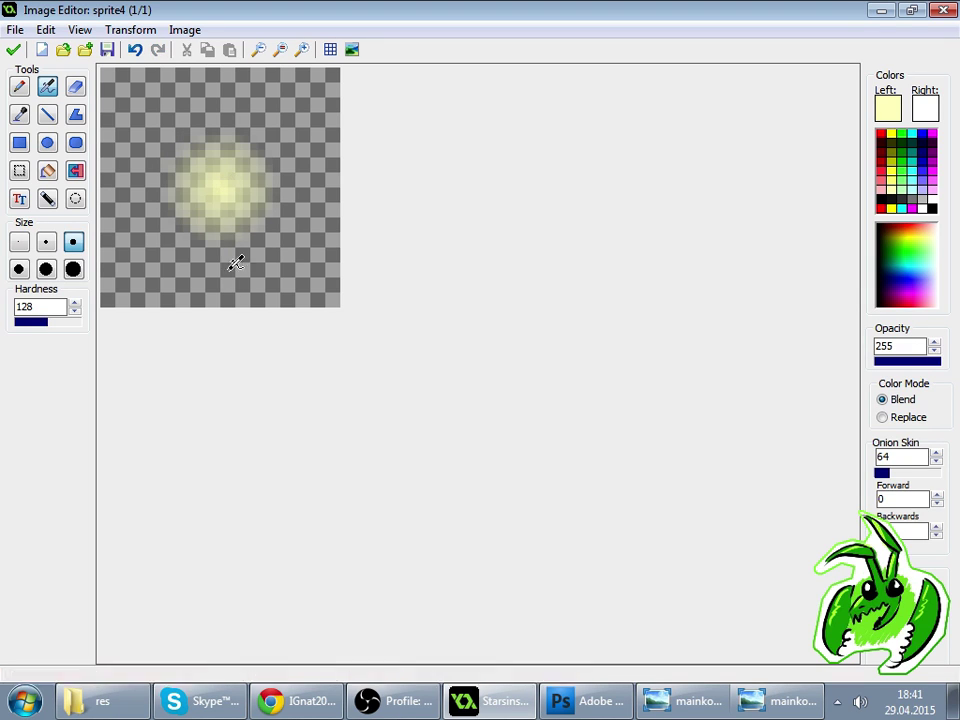
- Spray a smaller white highlight in the middle of the yellow glow using the second brush size
left_click(46, 242)
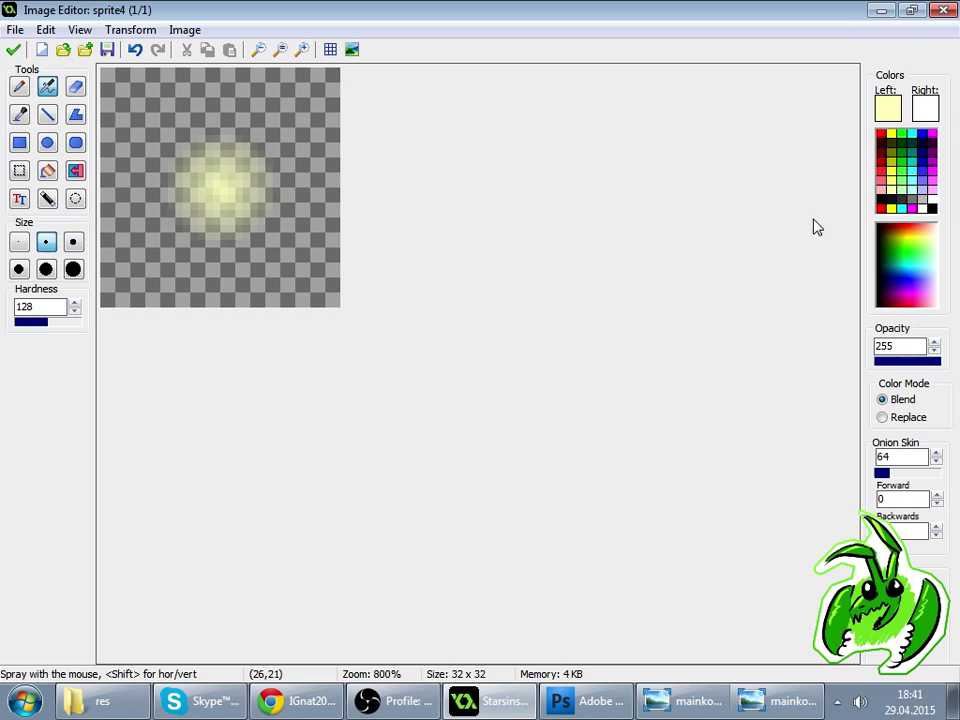
left_click(229, 180)
key("ctrl+z")
left_click(232, 183)
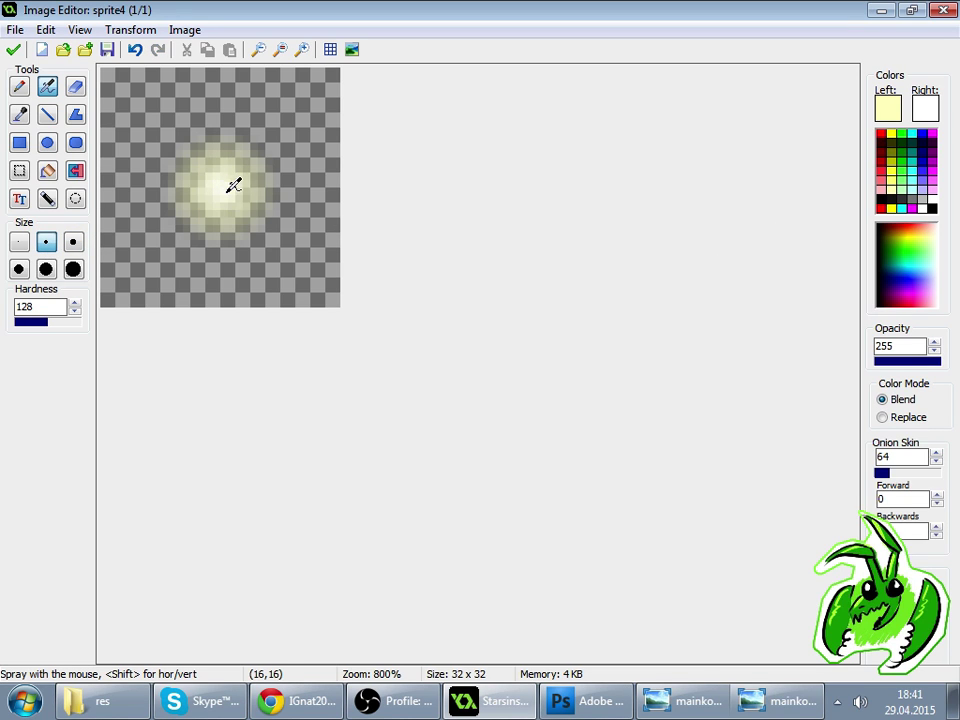
- Accept the drawn image, centre the sprite's origin at 16, 16, and confirm the sprite
left_click(13, 50)
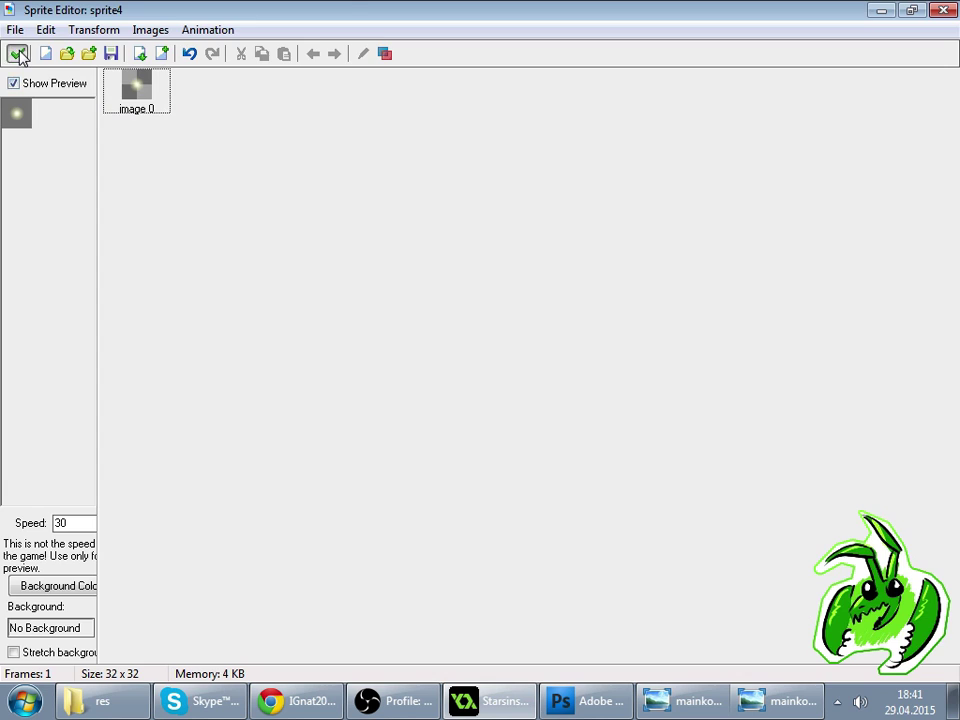
left_click(18, 54)
left_click(83, 278)
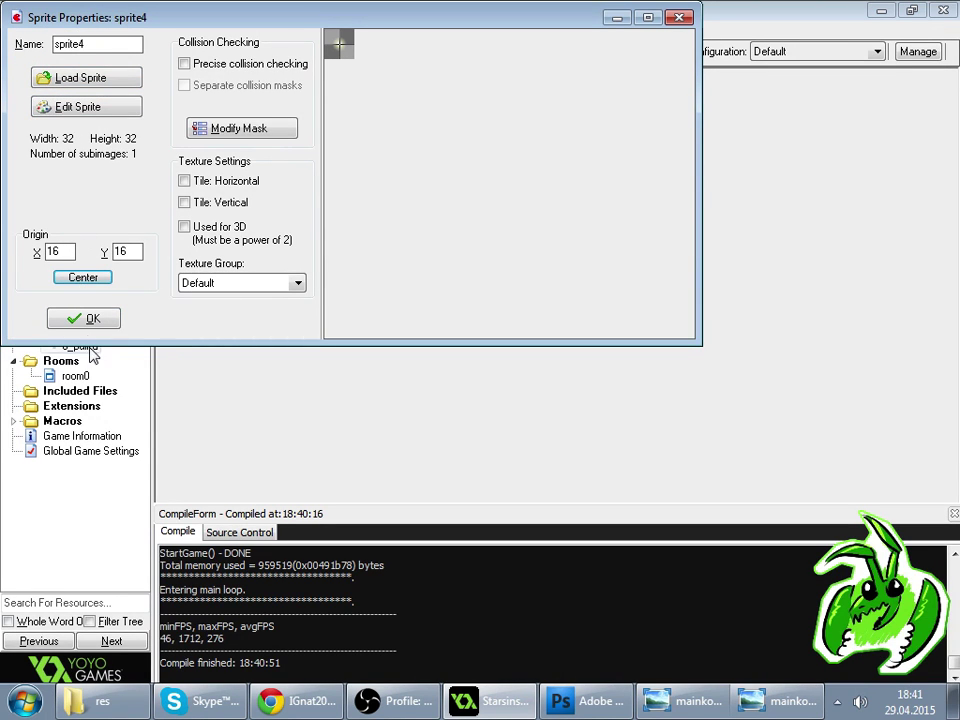
left_click(83, 318)
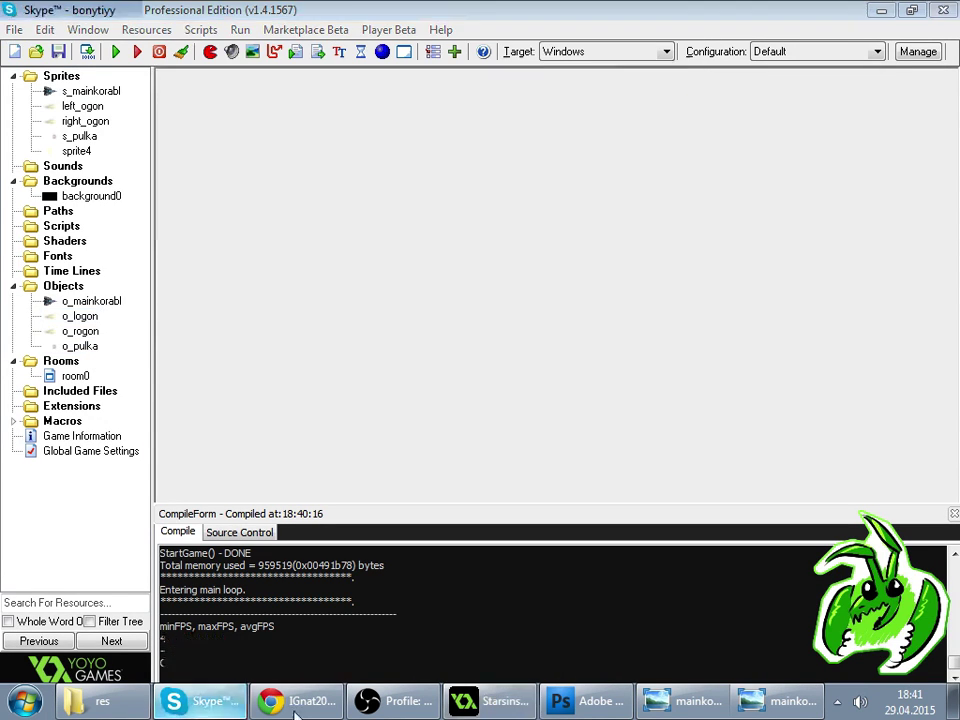
- Check the stream's viewer list on the Twitch page in Chrome and return to the GameMaker project
left_click(296, 705)
left_click(694, 611)
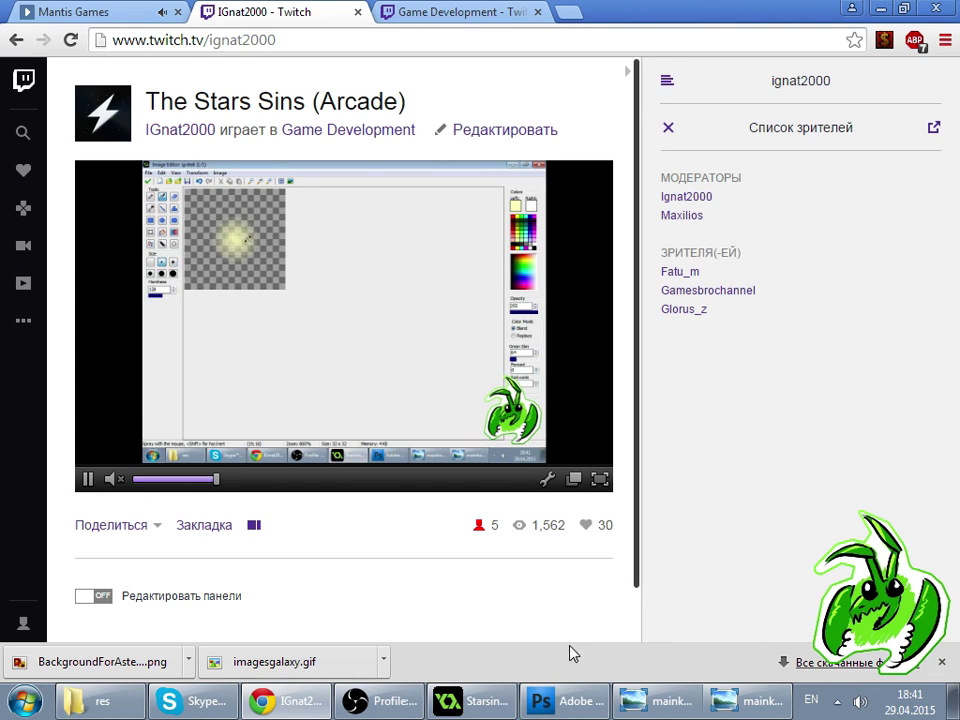
left_click(475, 700)
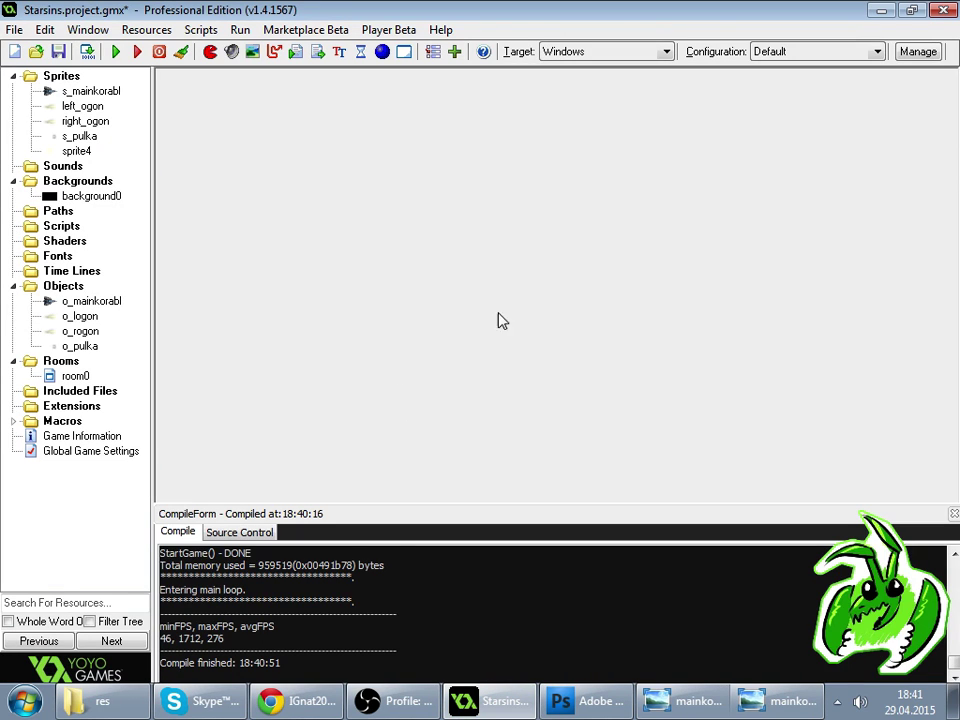
- Create a new object named o_flash and assign sprite4 to it
left_click(382, 51)
left_click(140, 84)
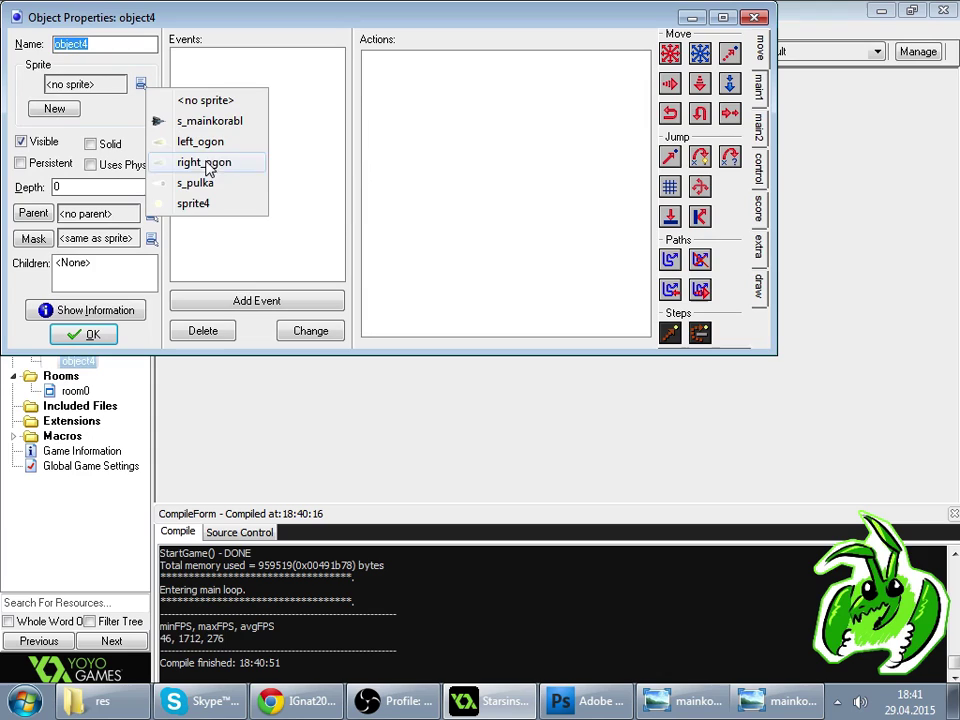
left_click(216, 204)
type("o_flash")
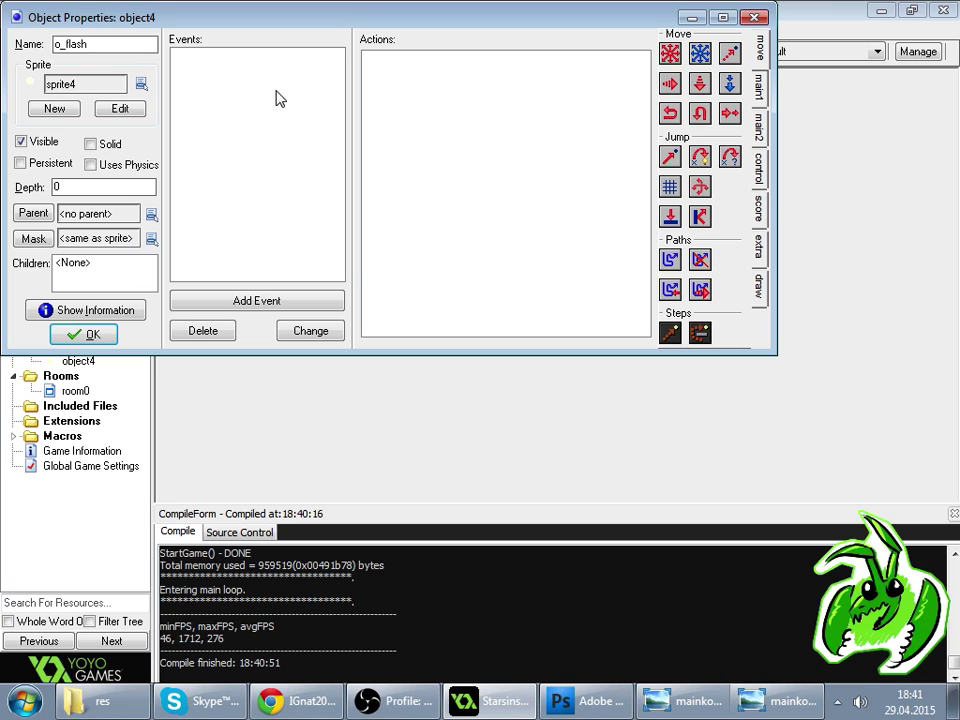
right_click(280, 99)
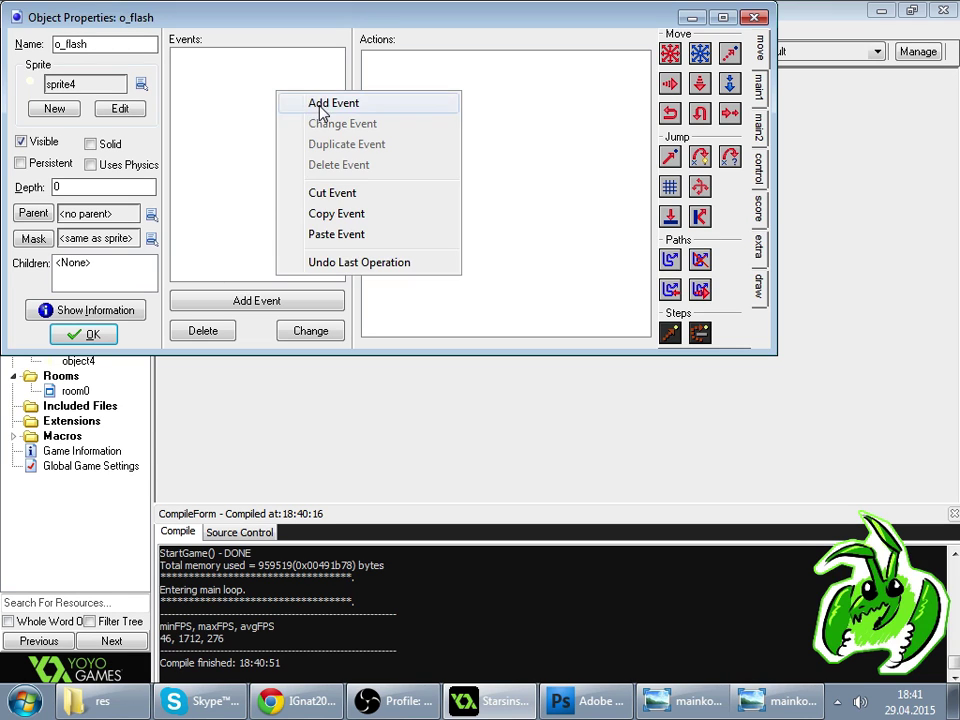
left_click(318, 101)
left_click(258, 90)
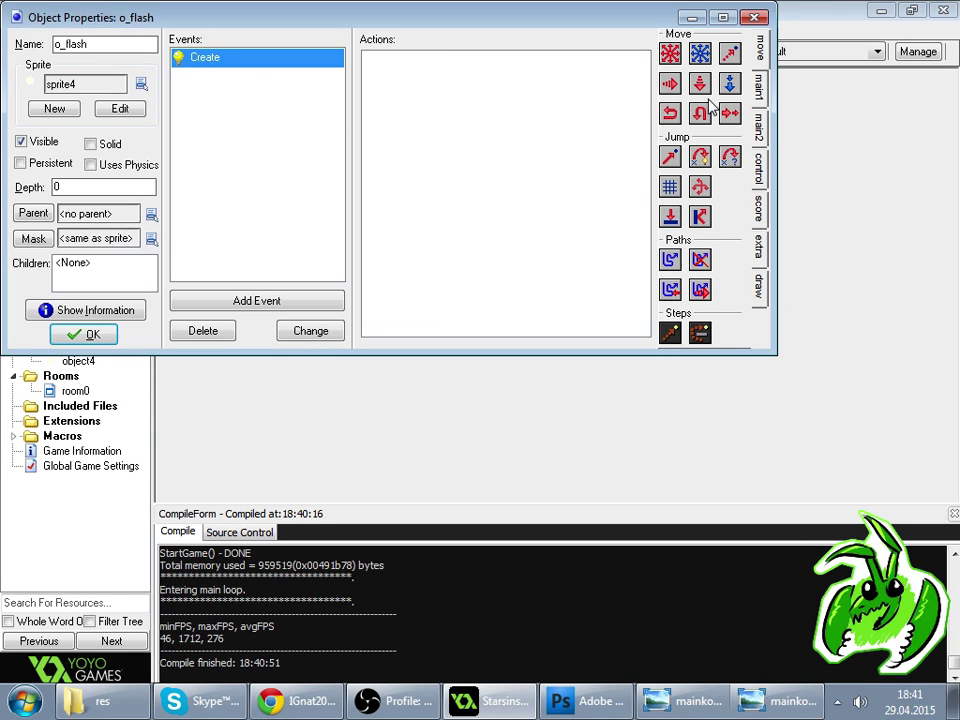
left_click(759, 89)
left_click_drag(700, 84, 470, 110)
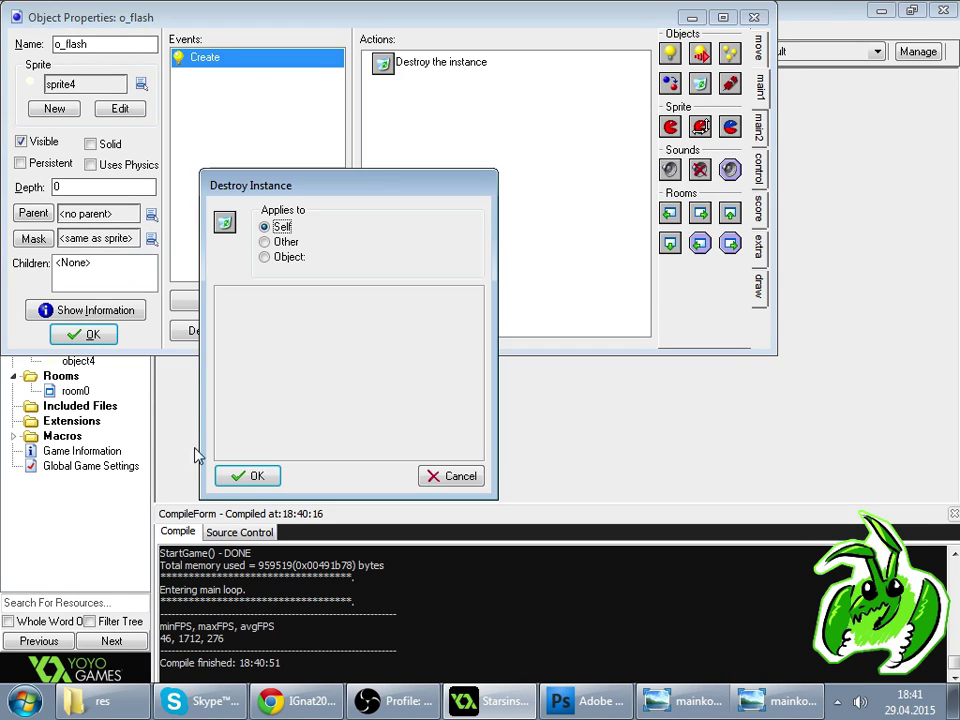
left_click(479, 477)
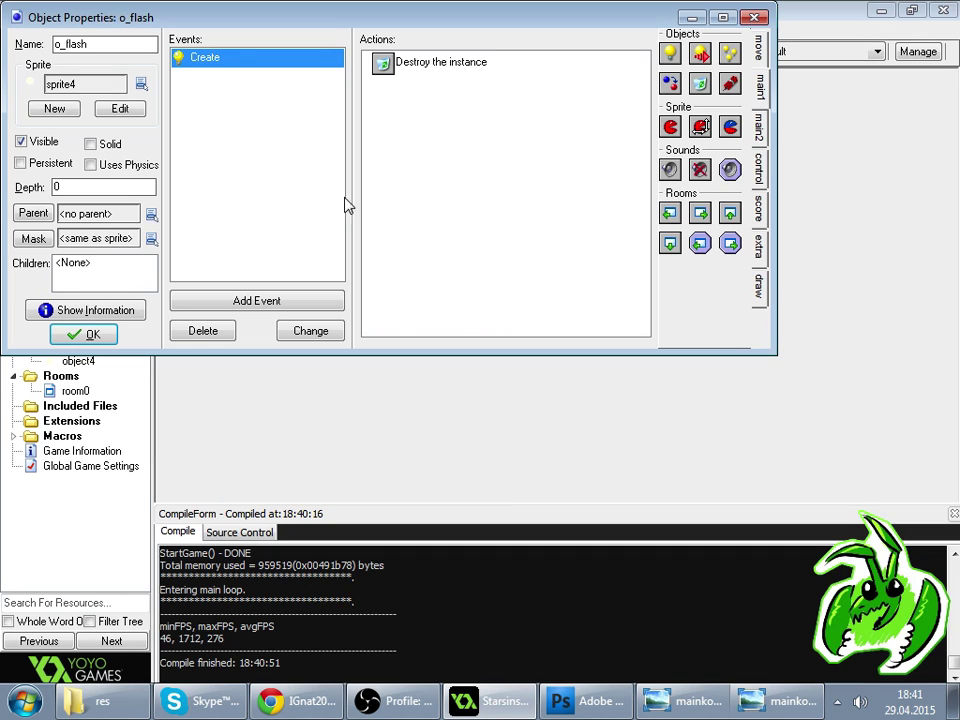
left_click(405, 65)
right_click(294, 63)
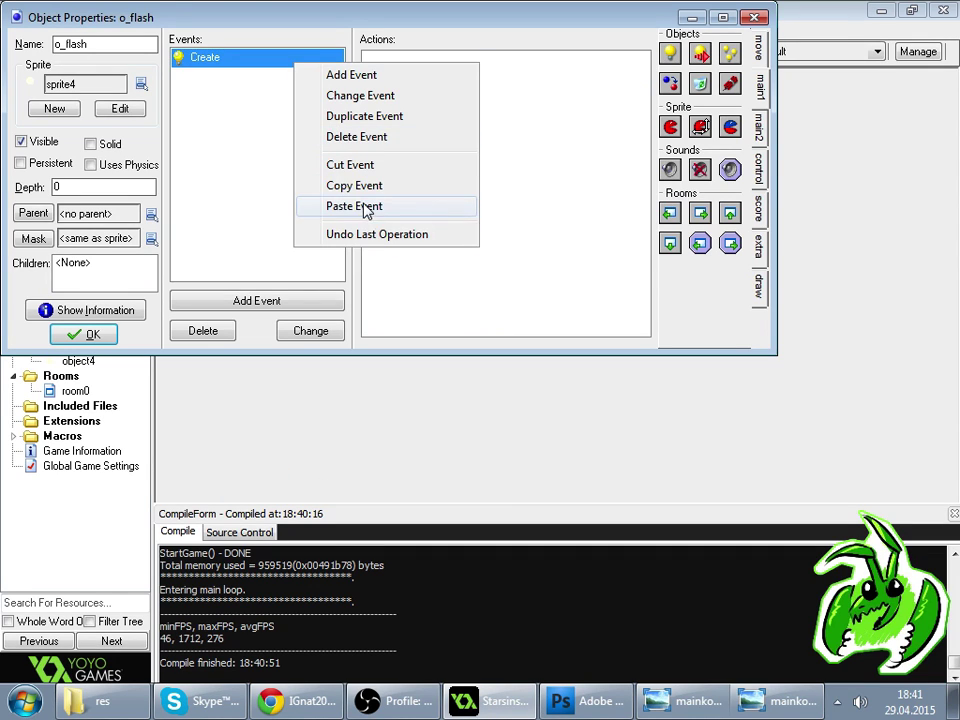
left_click(386, 141)
key("Return")
- Add an Animation End event with a Destroy Instance action applied to Self in o_flash, and confirm the object
double_click(70, 362)
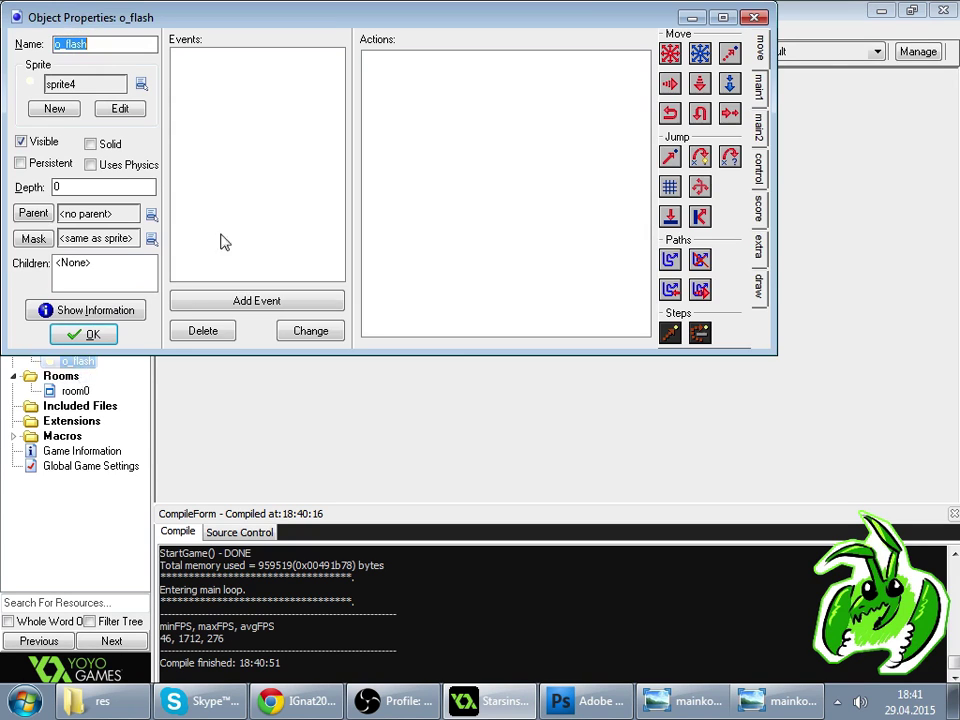
right_click(272, 189)
left_click(315, 199)
left_click(372, 119)
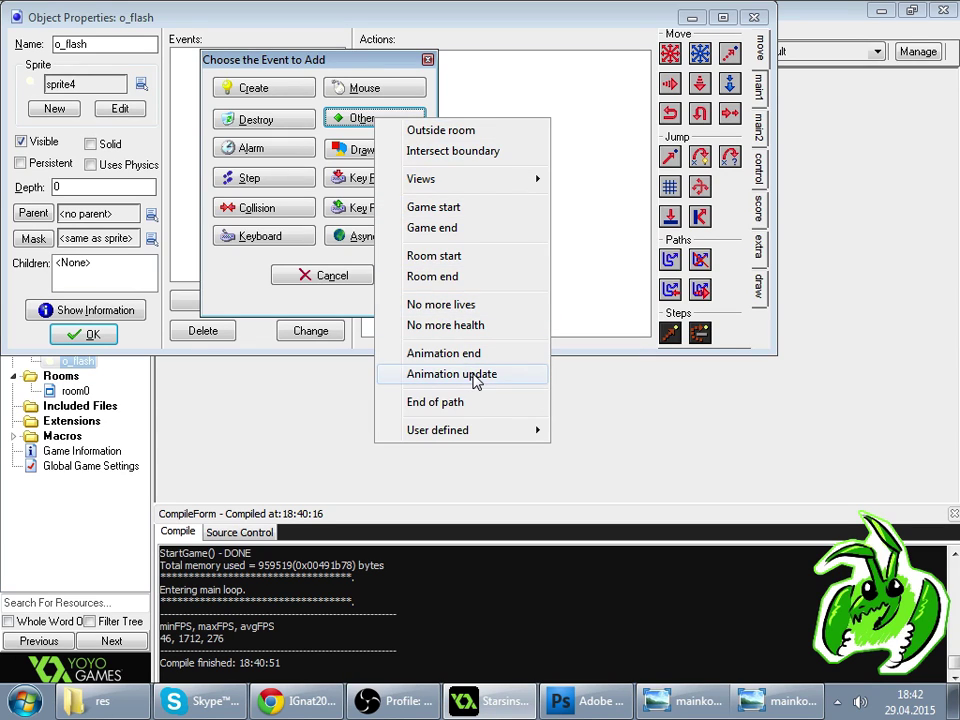
left_click(476, 356)
left_click(758, 88)
left_click_drag(730, 86, 638, 124)
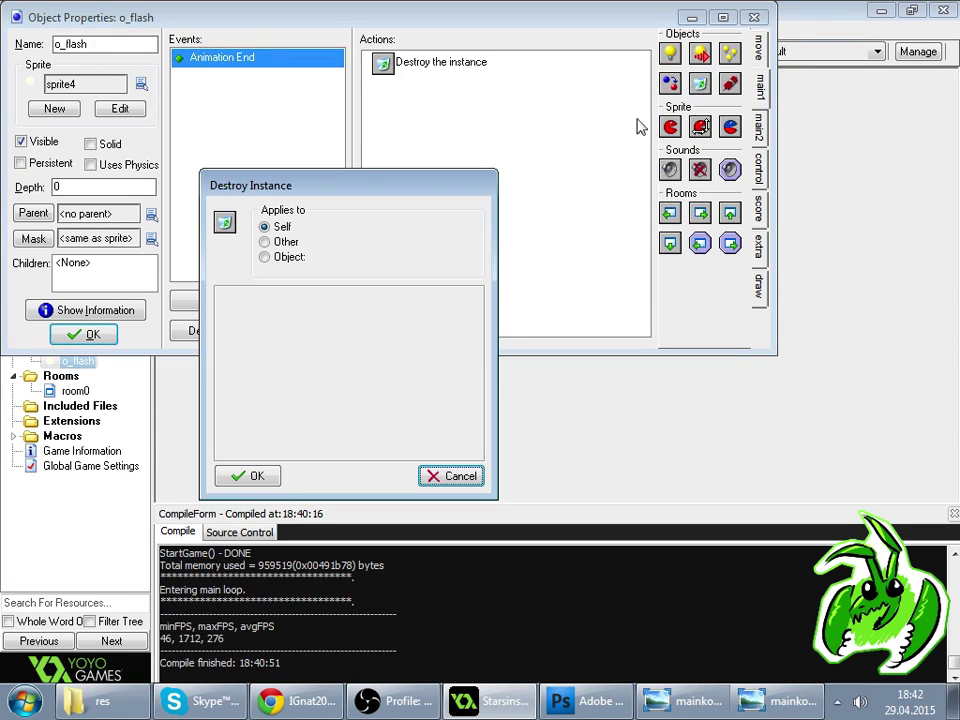
key("Return")
key("Return")
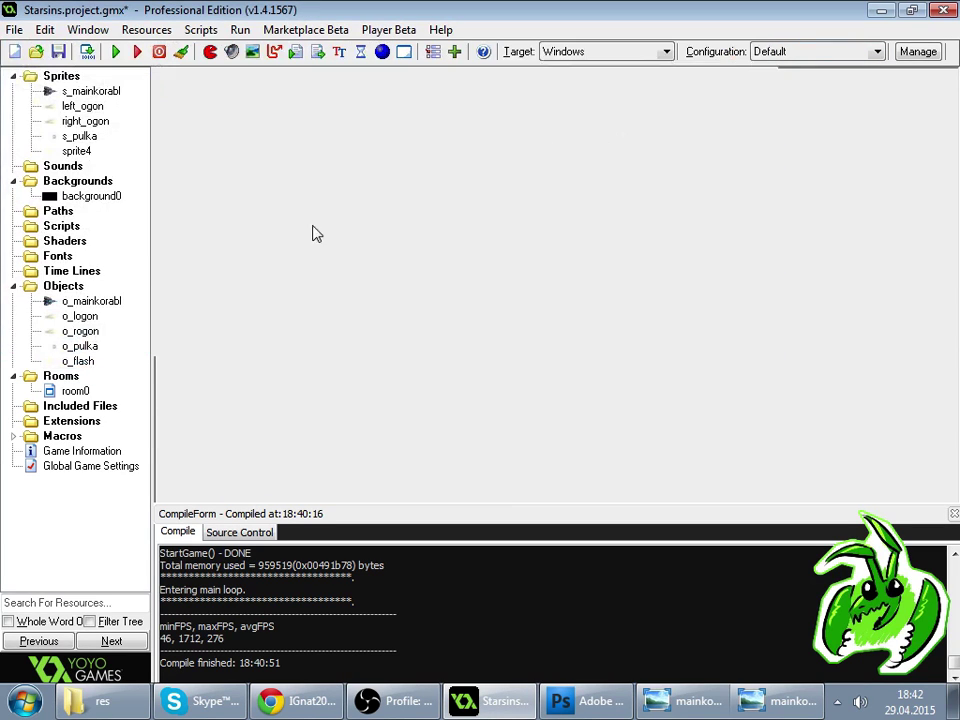
- Add a Create Instance action for o_flash to o_pulka's End Step event and confirm the object
left_click(88, 364)
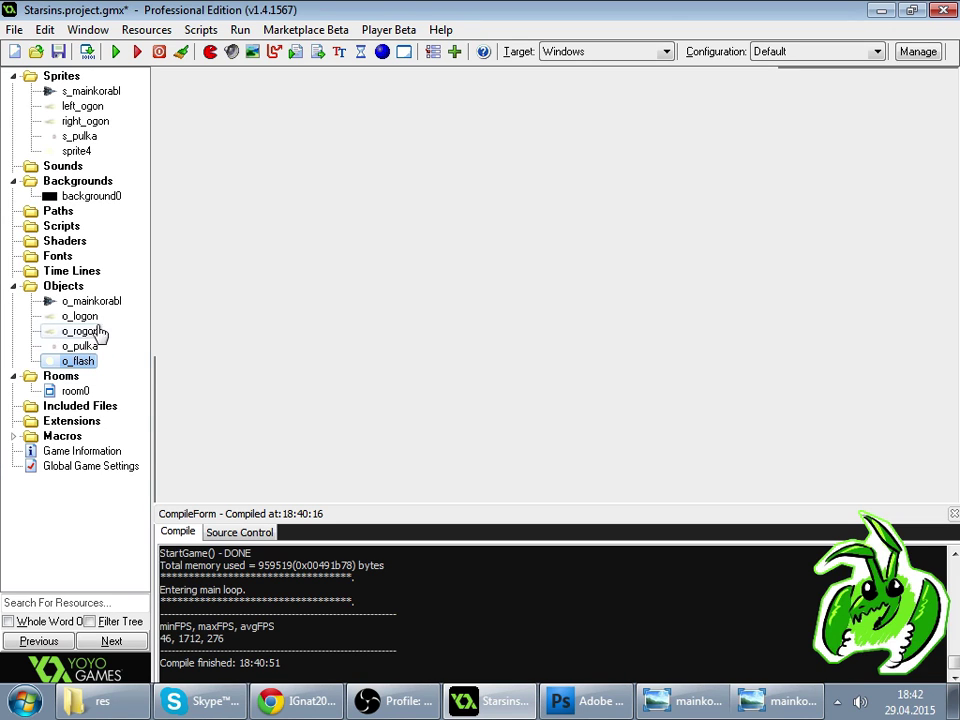
left_click(97, 349)
double_click(97, 349)
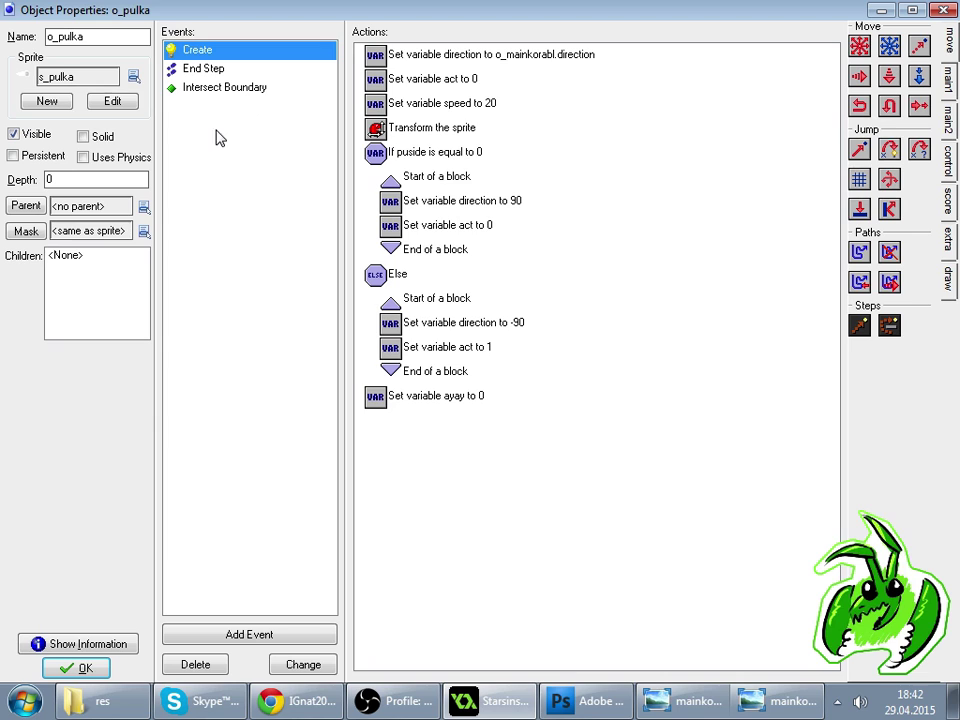
left_click(948, 80)
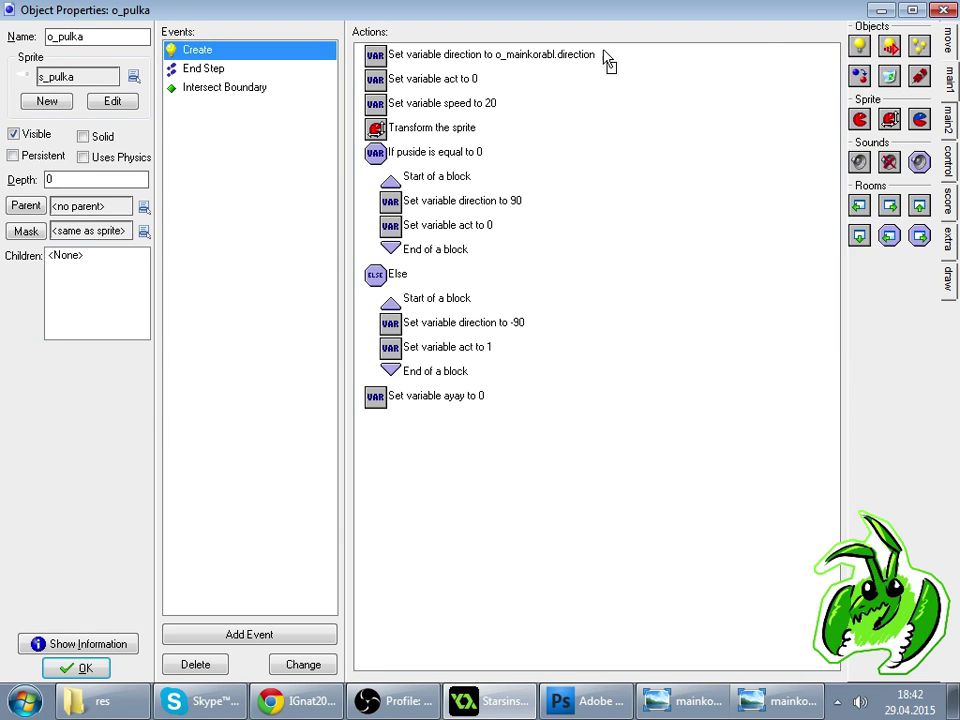
left_click(270, 67)
left_click_drag(860, 48, 465, 230)
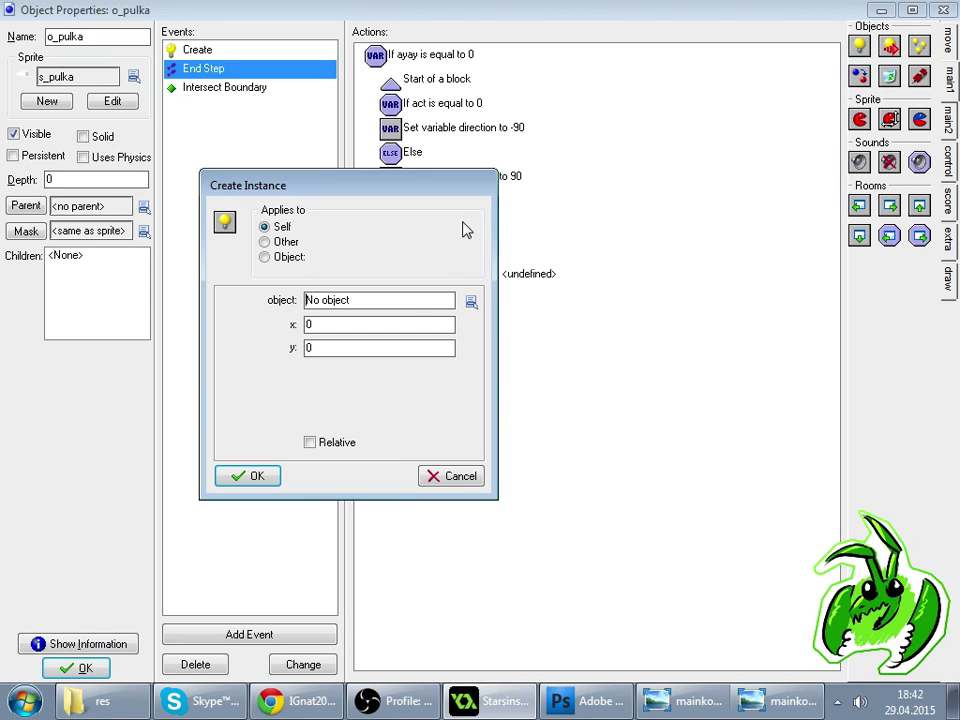
left_click(447, 305)
left_click(487, 415)
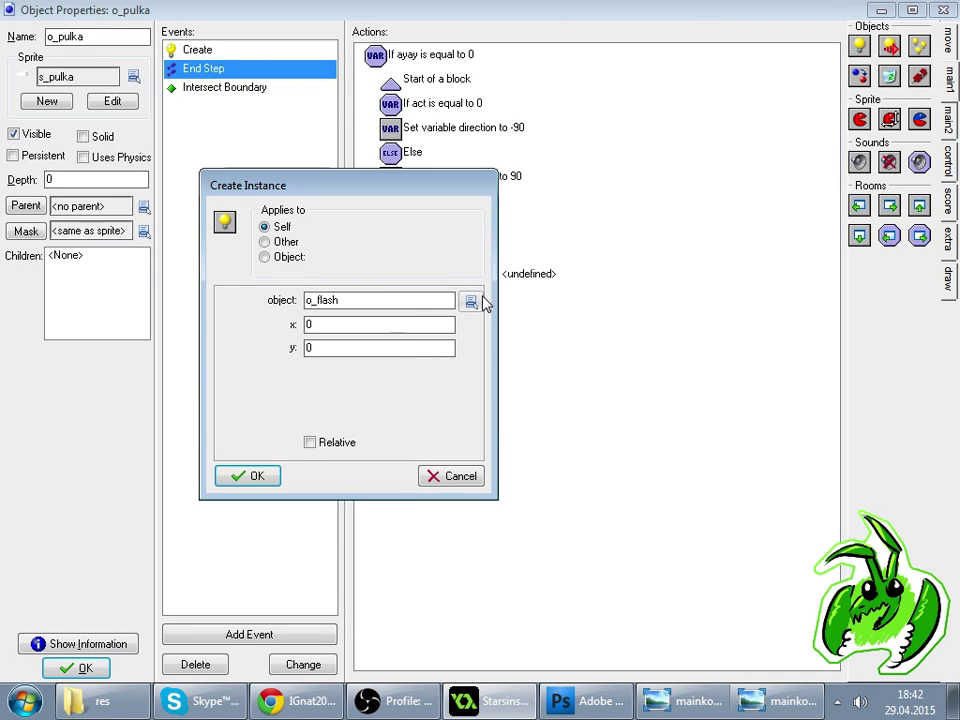
key("Return")
key("Return")
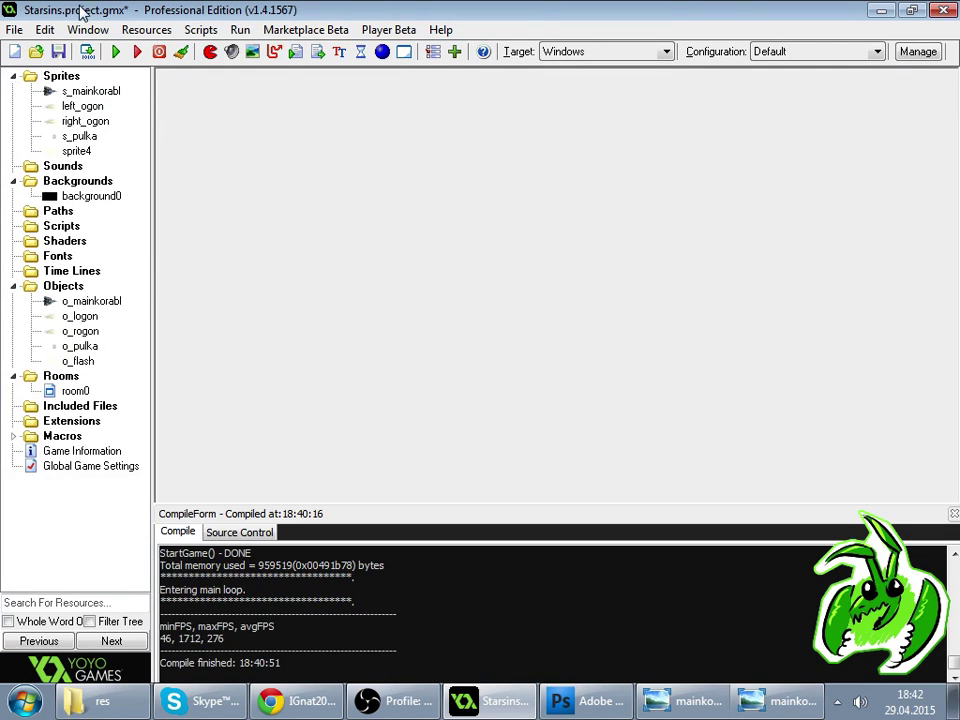
- Run the game, and close the viewer list on the Twitch page in Chrome to read the stream chat
left_click(115, 53)
key("alt+Tab")
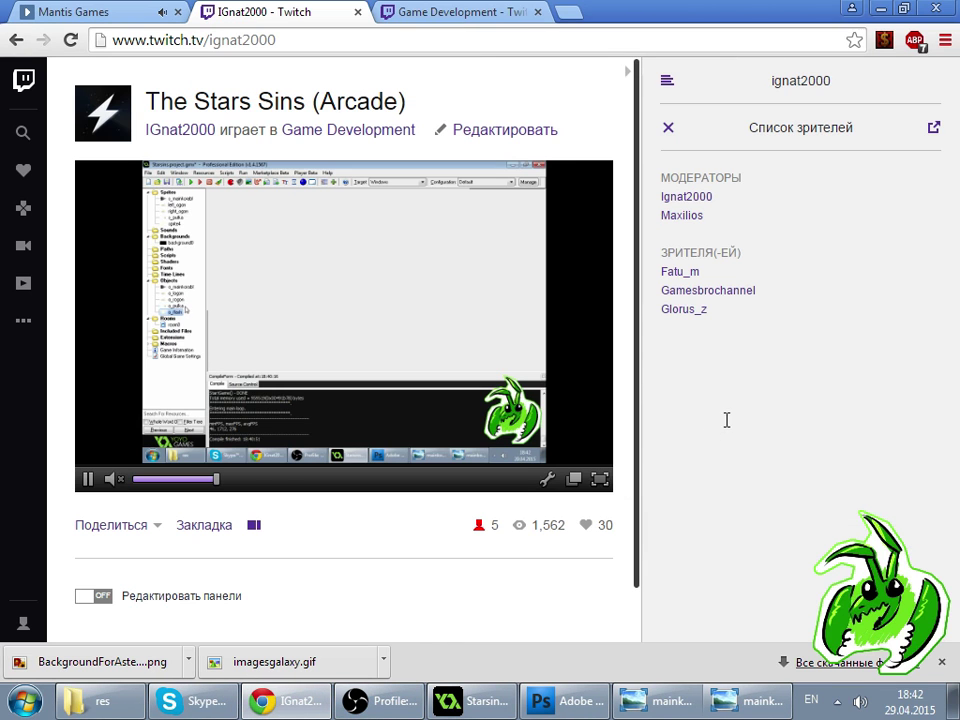
left_click(669, 130)
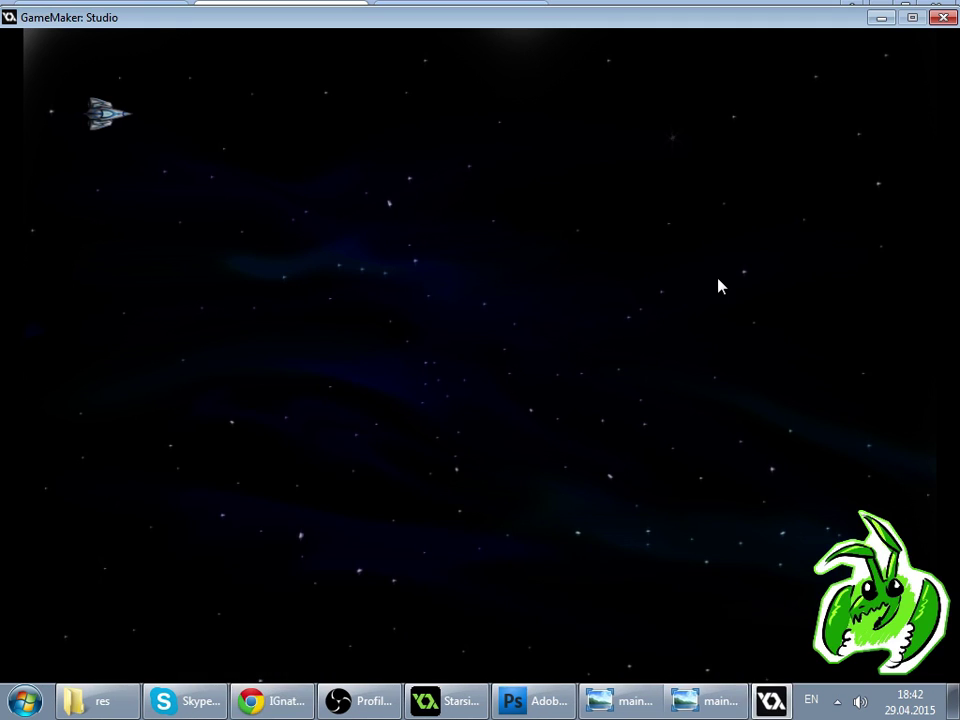
left_click(255, 701)
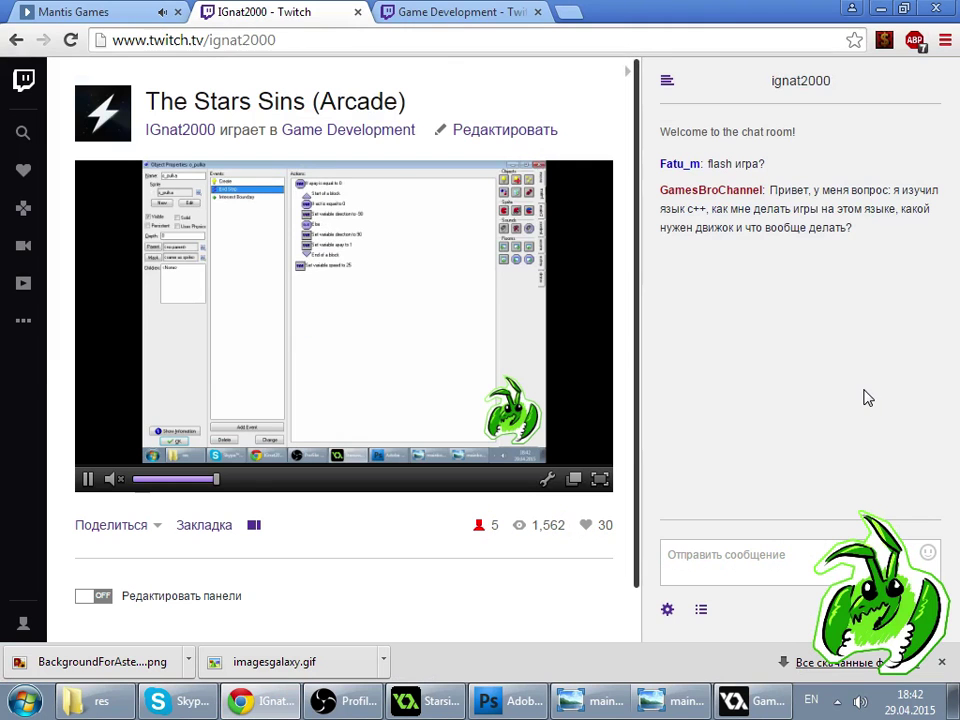
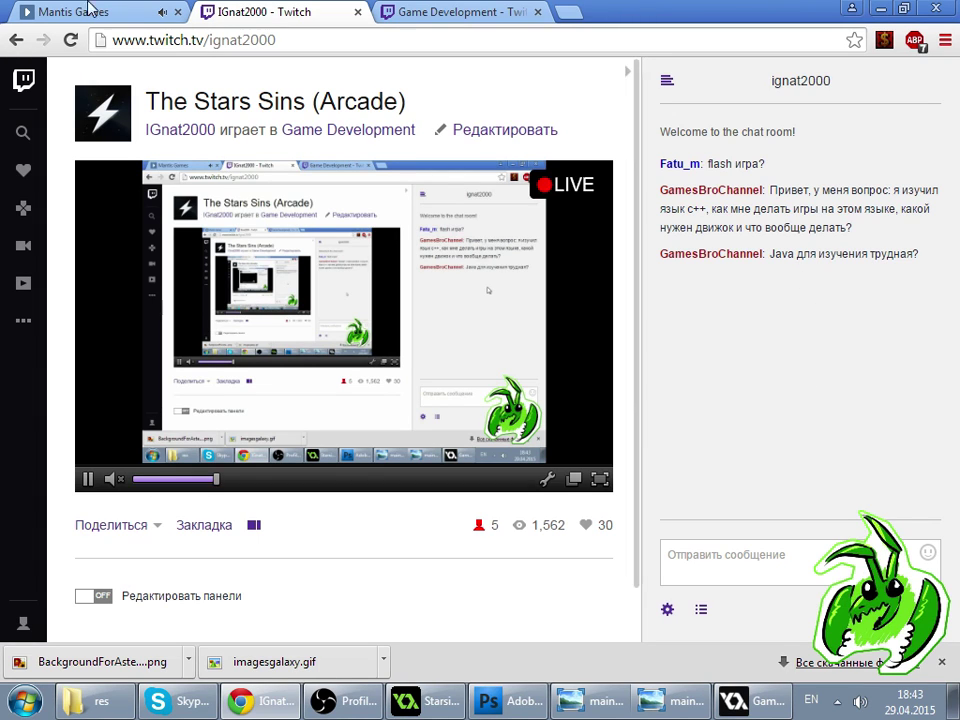
- Skip to the next track on the VK audio recordings page and return to the Twitch channel page
left_click(30, 11)
left_click(793, 249)
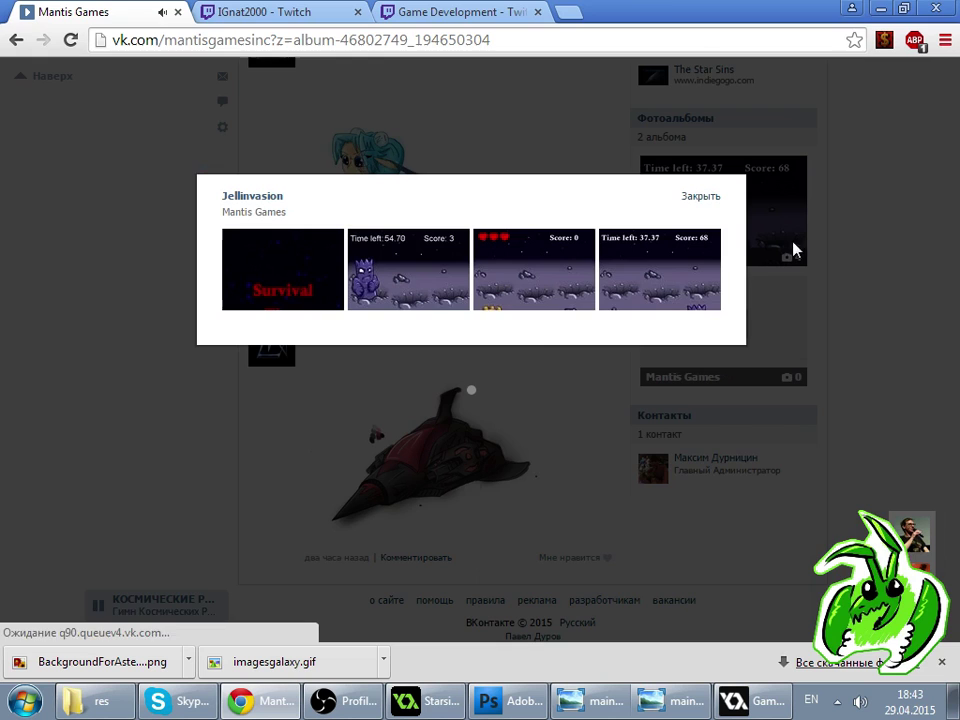
left_click(623, 383)
left_click(32, 246)
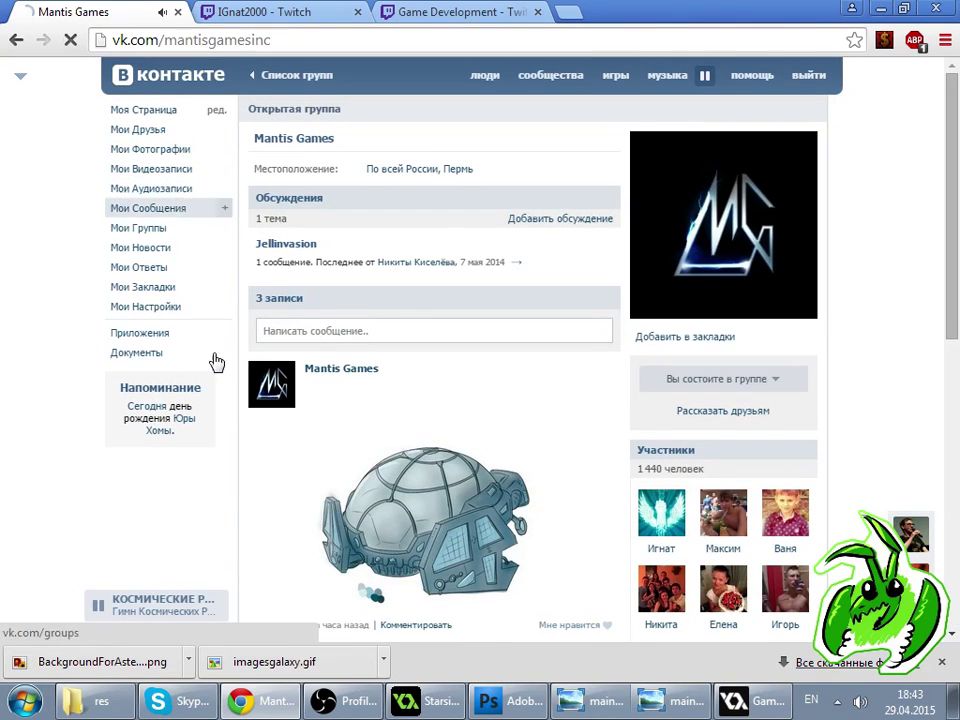
left_click(180, 600)
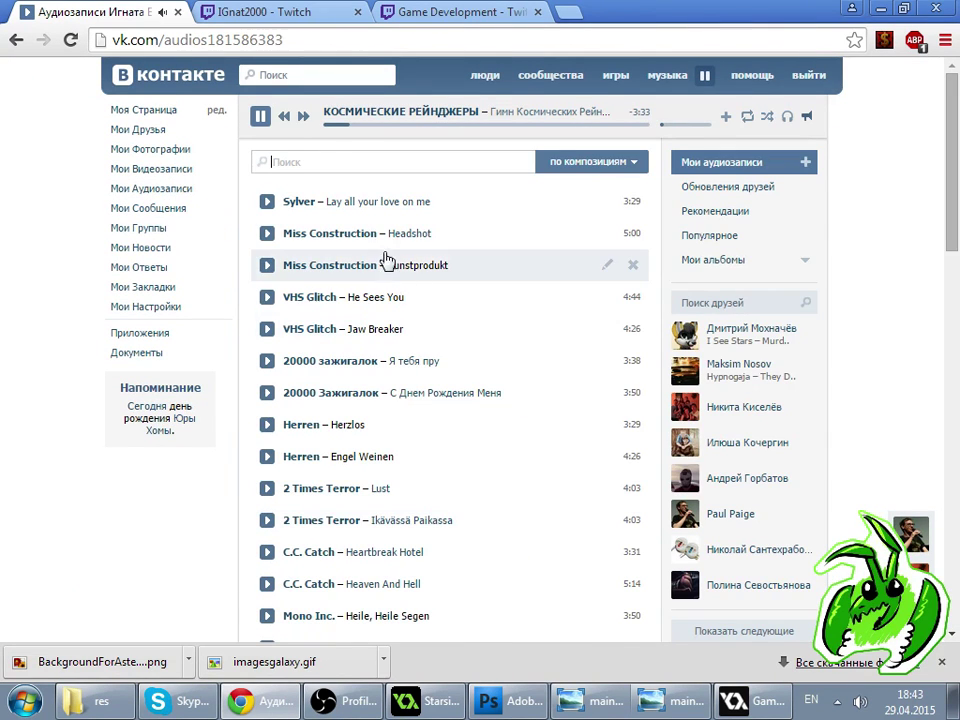
left_click(300, 118)
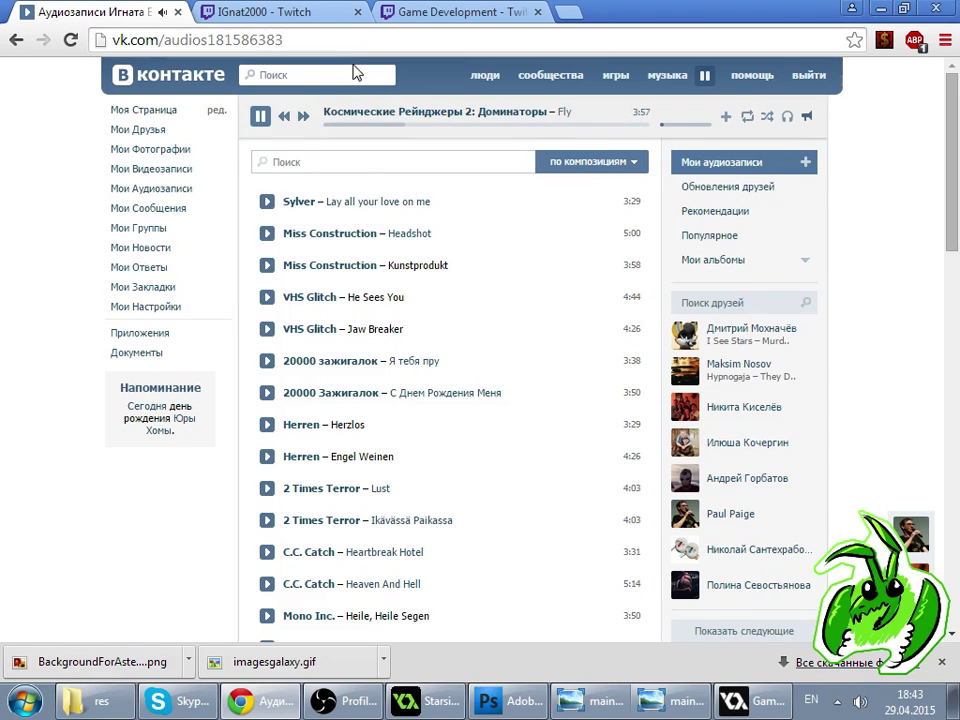
left_click(345, 10)
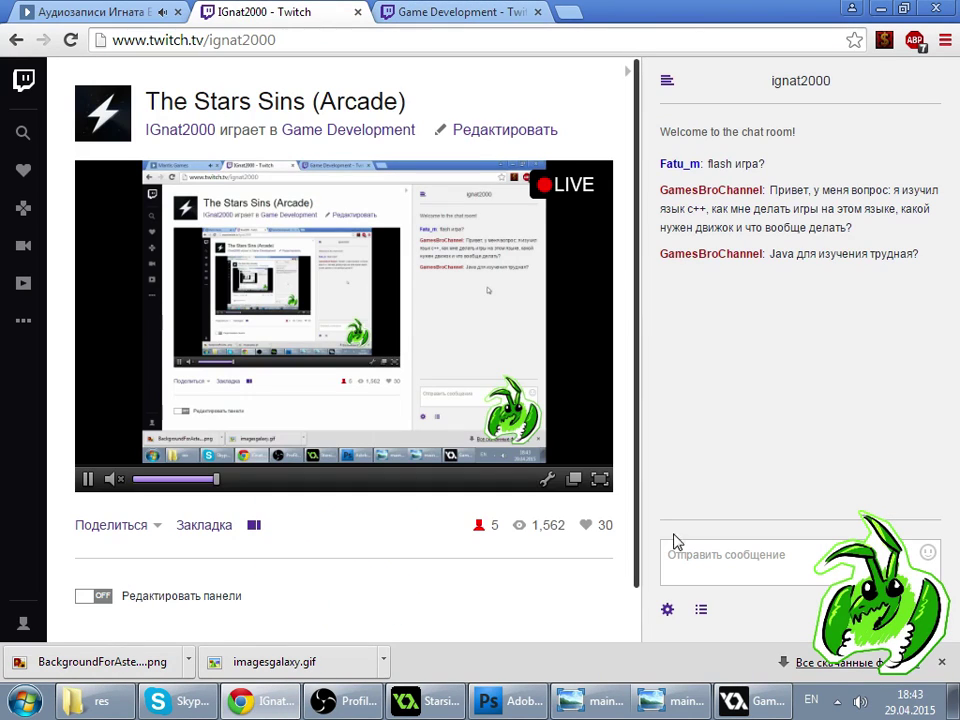
- Switch to the running game, fly the ship around while shooting to test the bullets, and close the game
left_click(763, 712)
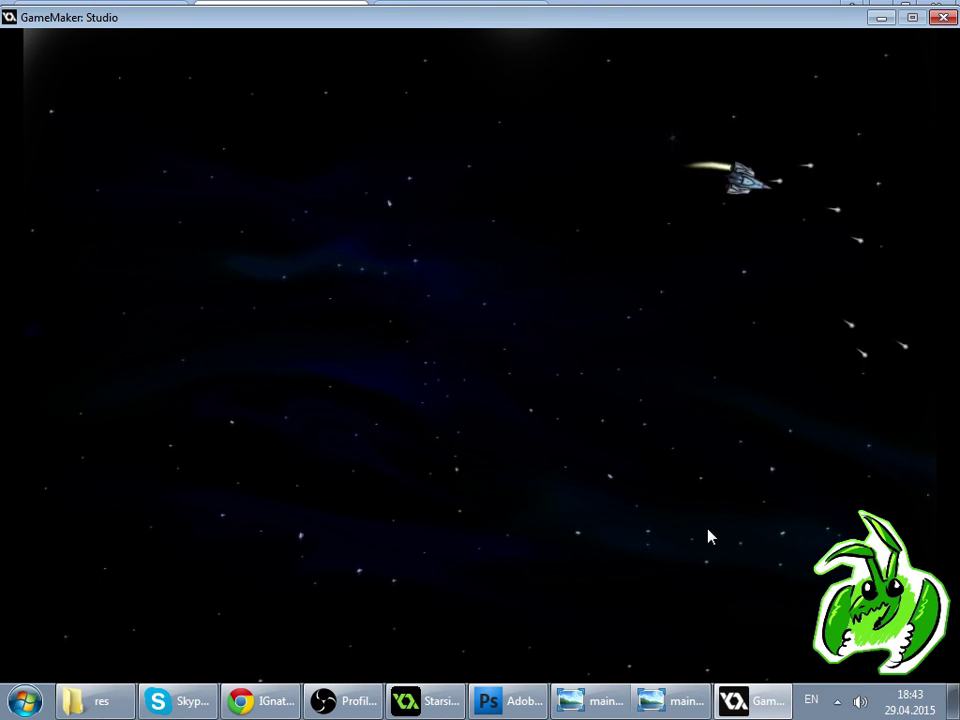
key("Up")
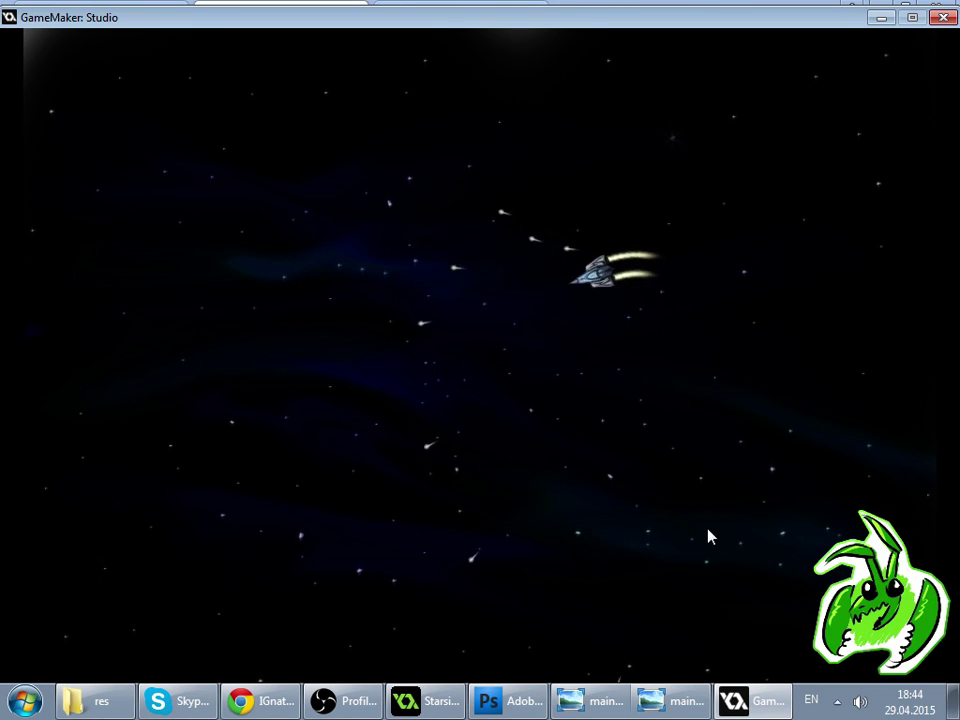
key("Right")
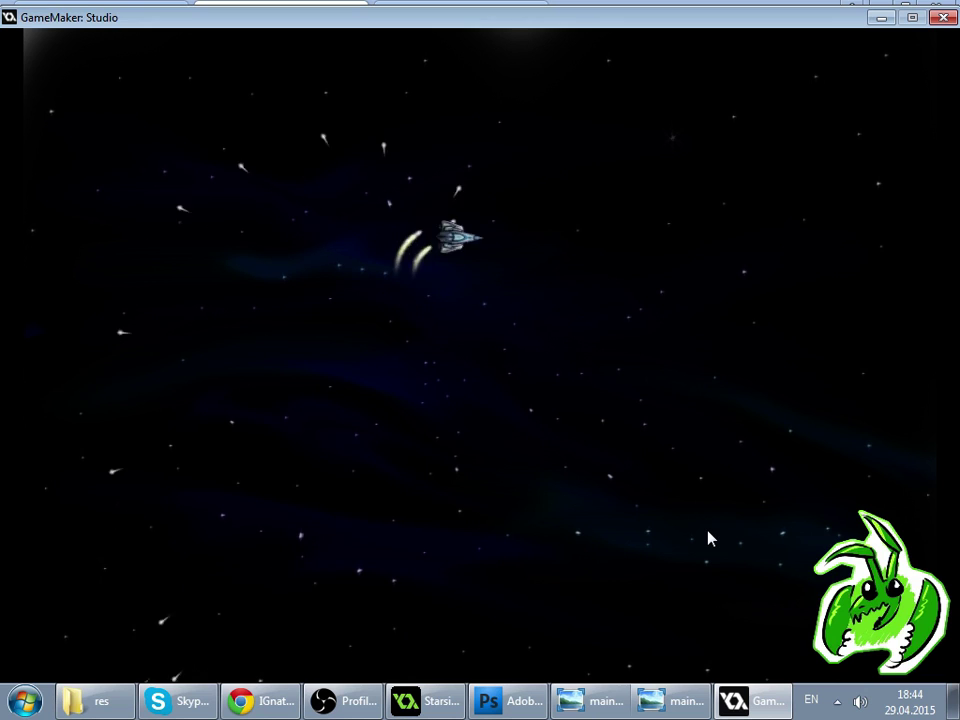
key("Left")
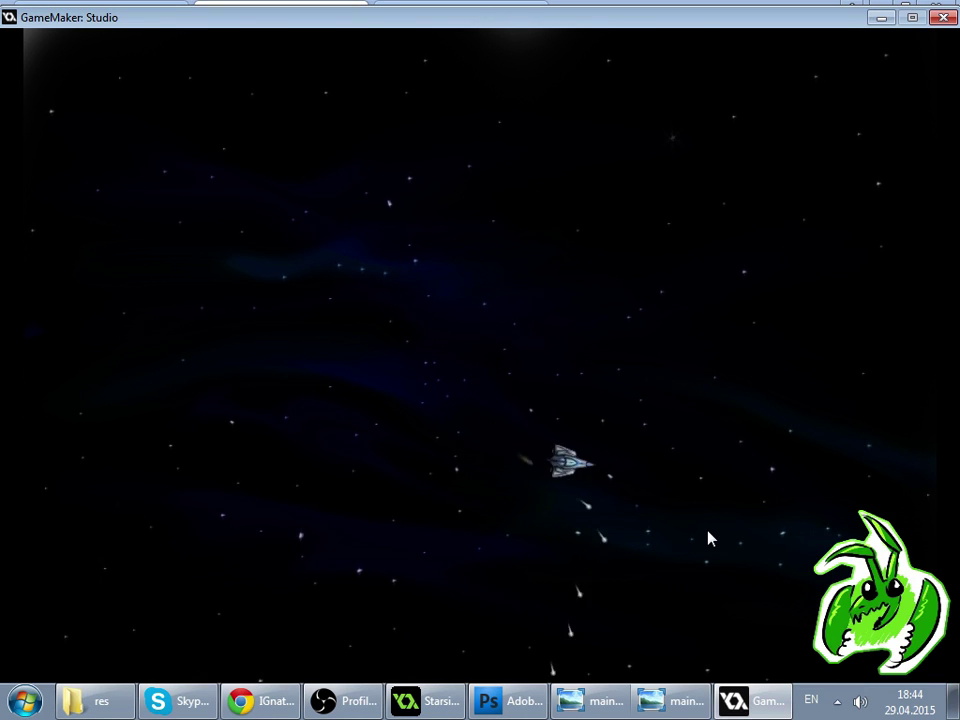
key("Left")
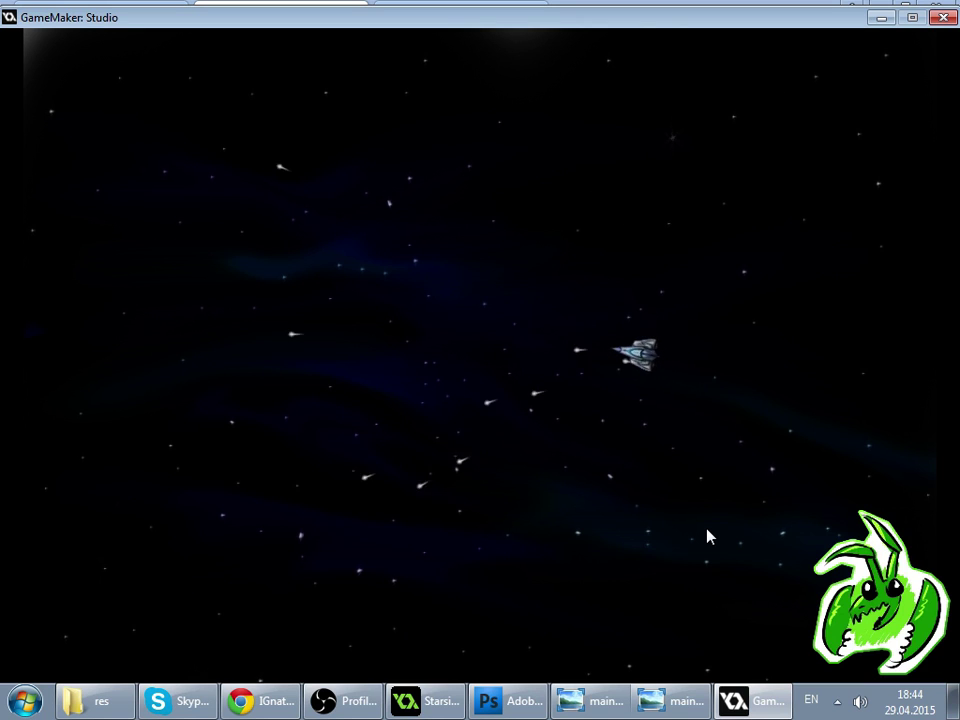
key("Up")
key("Up")
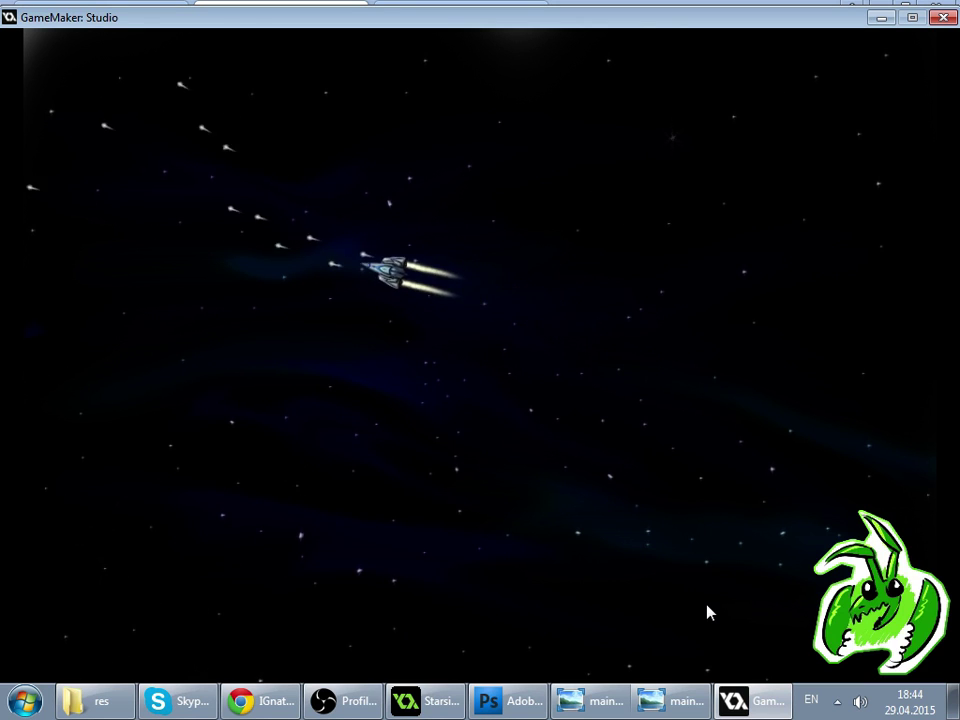
key("Up")
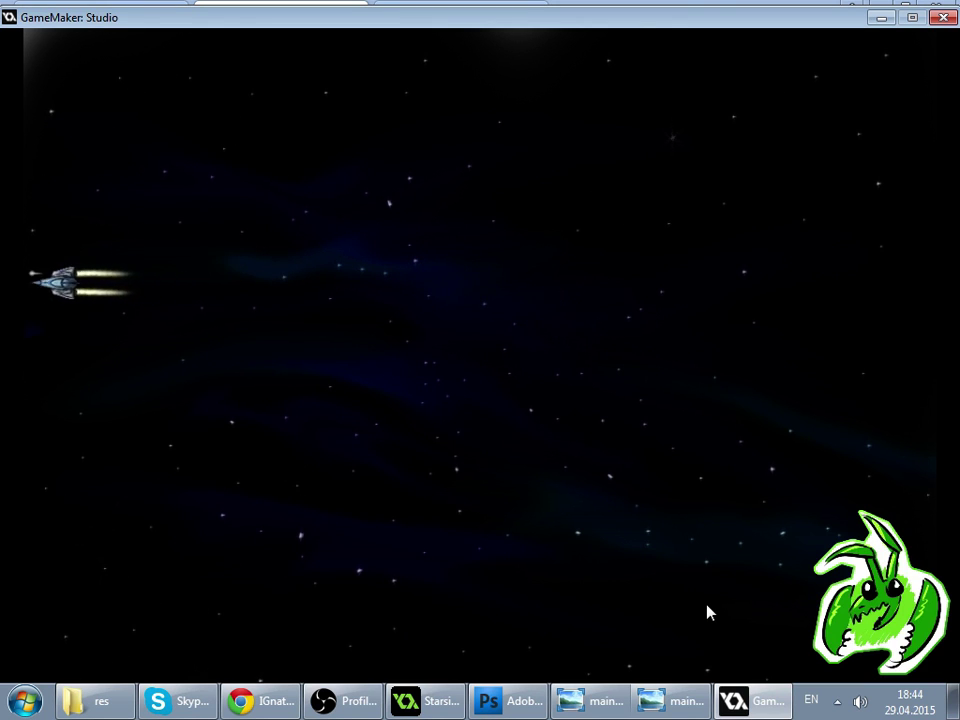
key("Up")
key("space")
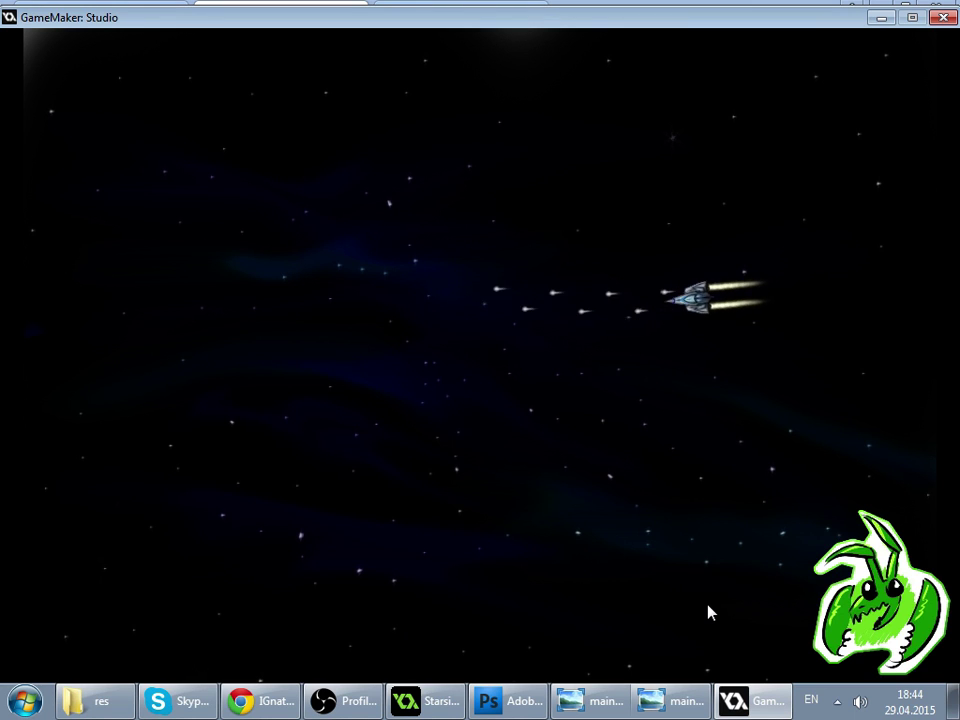
key("Up")
key("space")
key("Left")
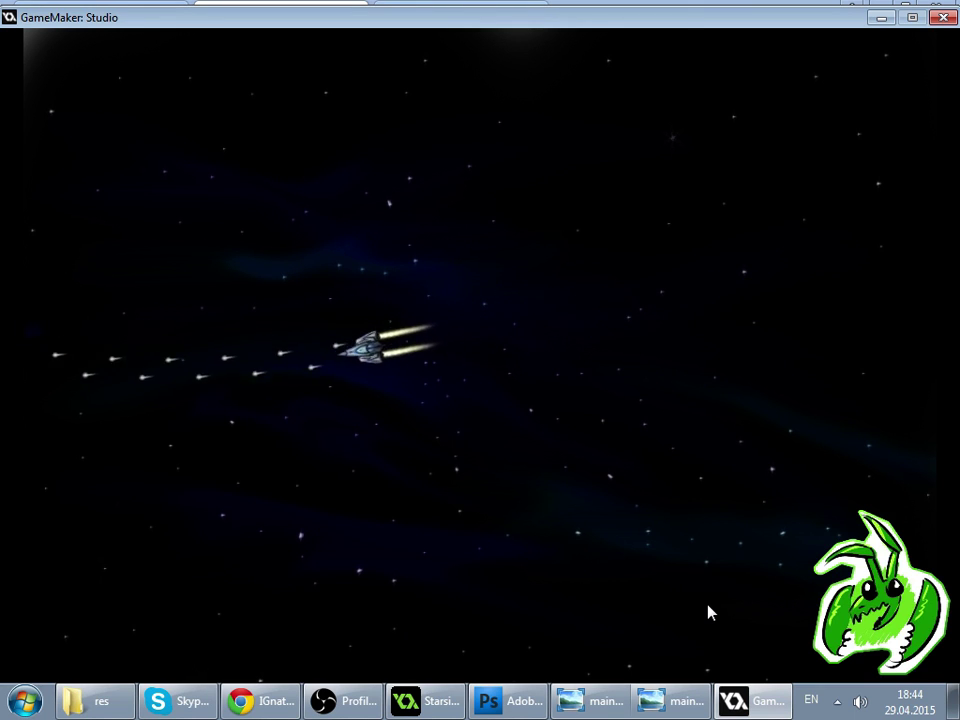
key("Right")
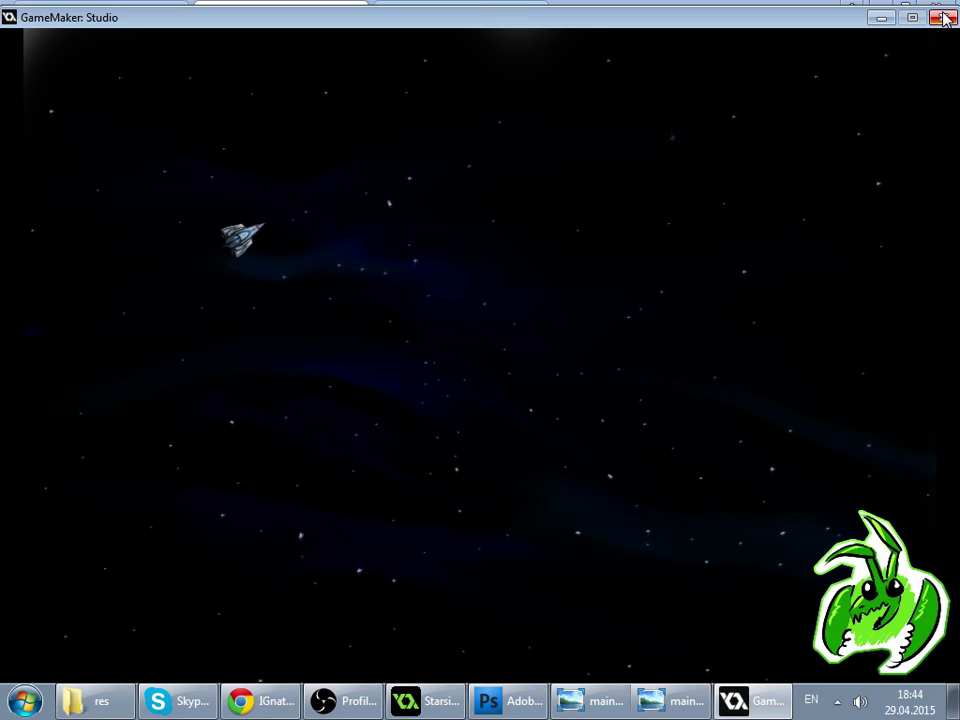
key("alt+Tab")
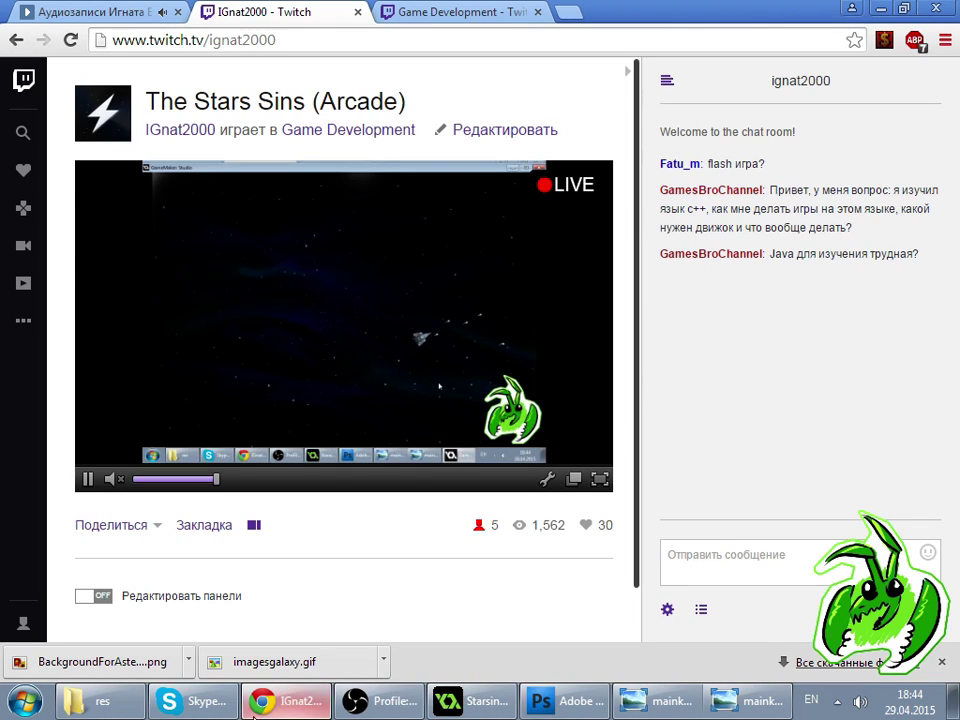
- Switch to GameMaker and examine o_mainkorabl's Create event and the available action libraries, and confirm the object
key("alt+Tab")
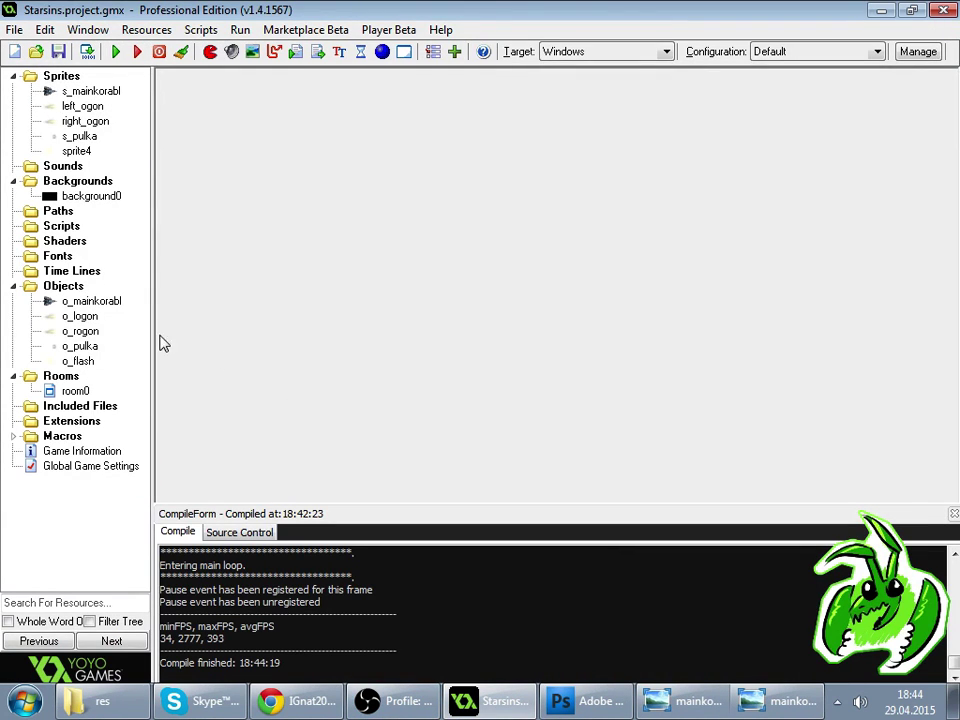
double_click(110, 302)
left_click(948, 85)
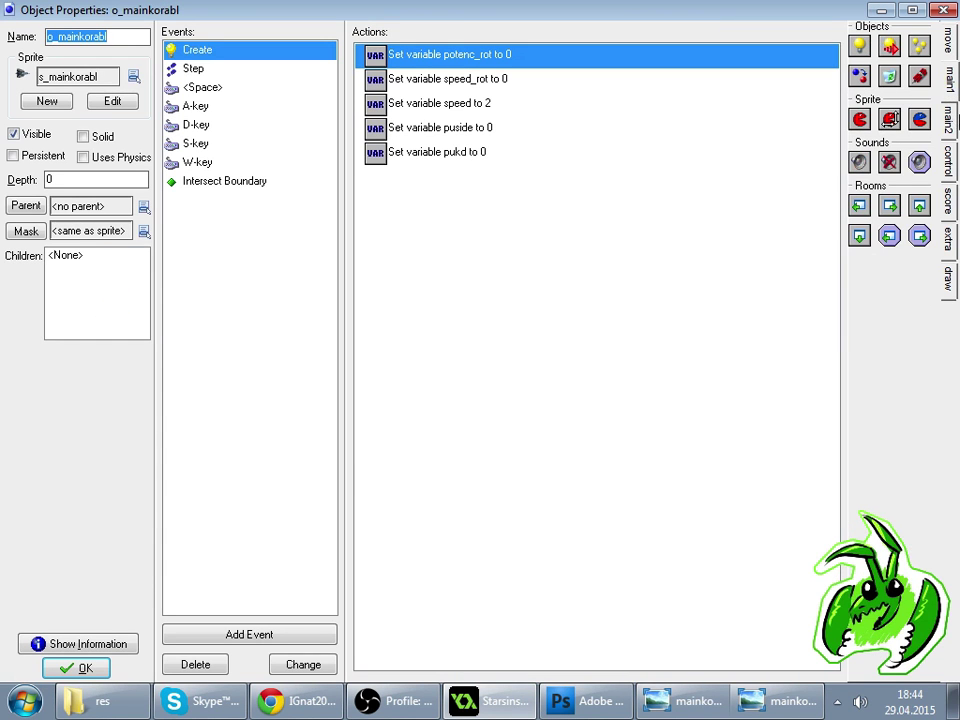
left_click(951, 118)
left_click(943, 165)
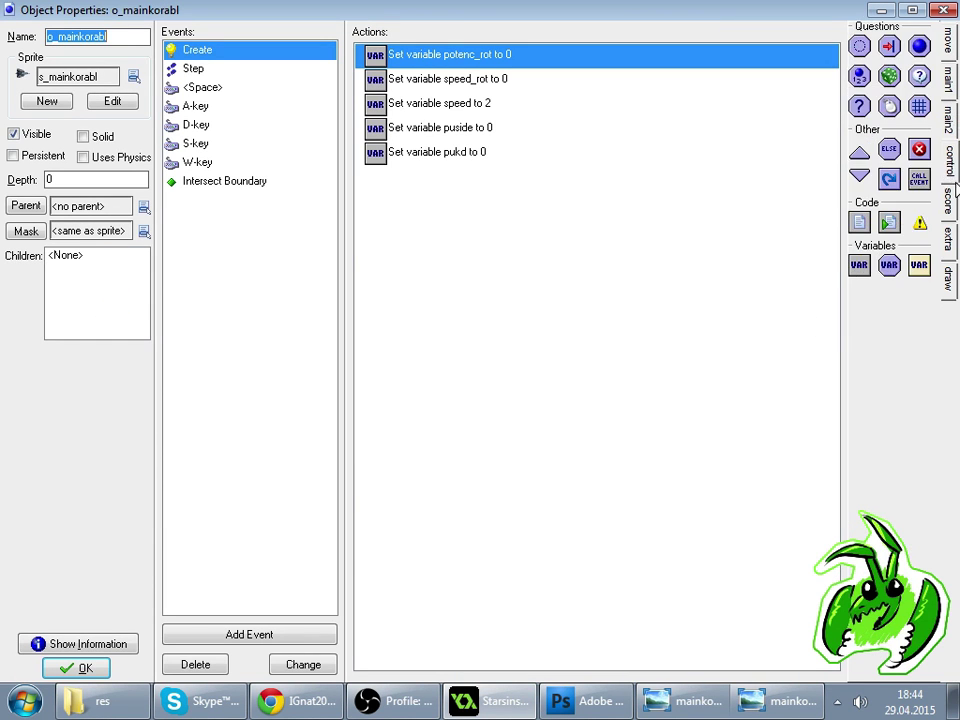
left_click(947, 200)
left_click(948, 238)
left_click(76, 668)
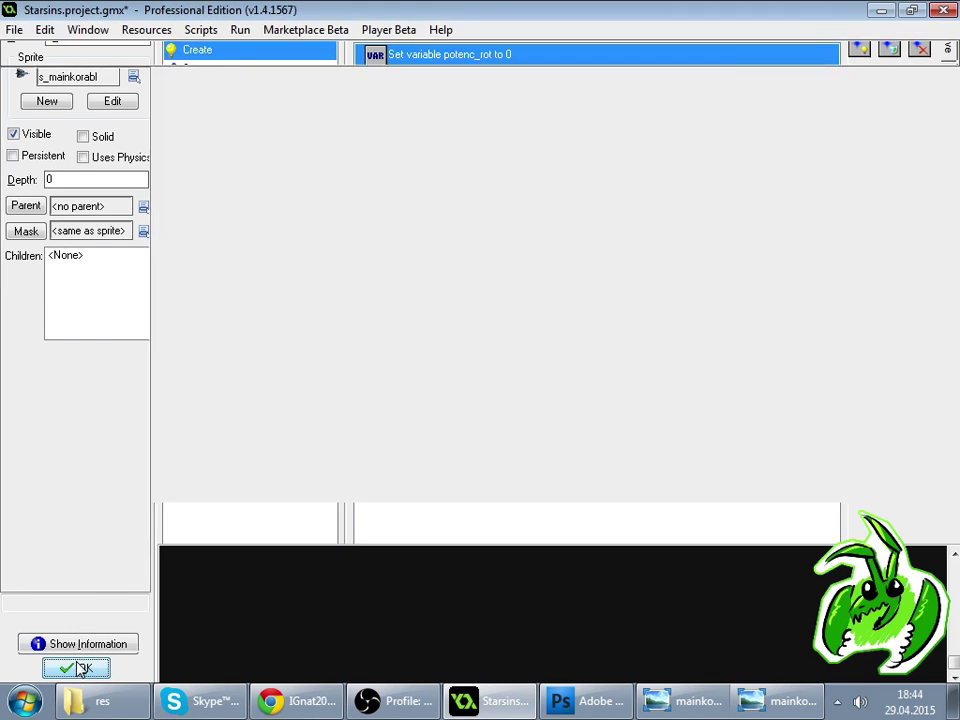
- Switch to Chrome and read the Twitch stream chat
left_click(295, 701)
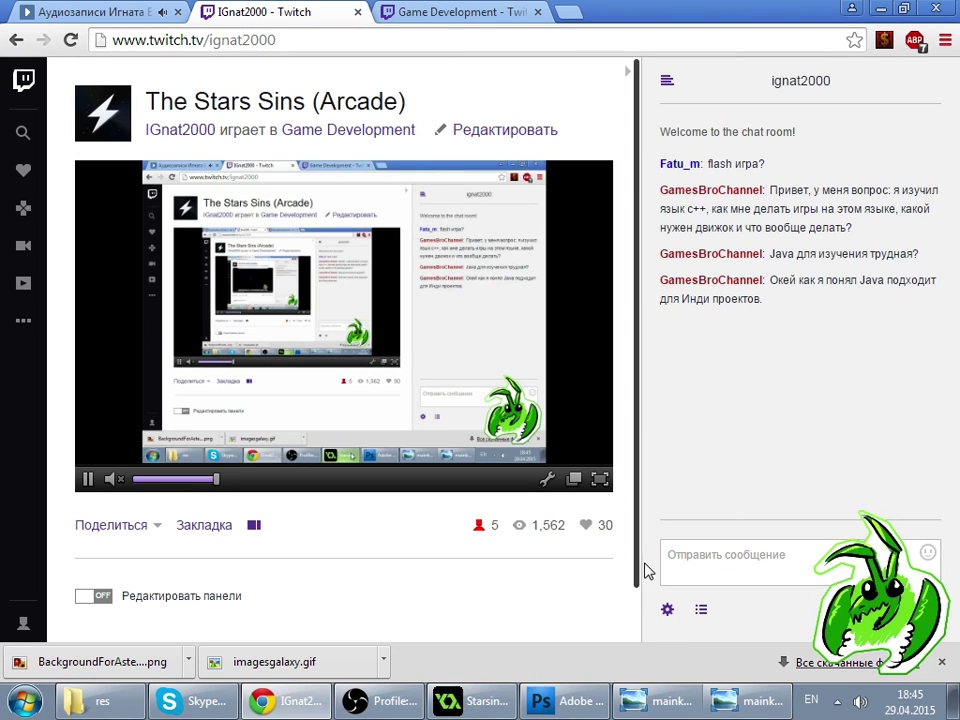
left_click_drag(636, 567, 636, 540)
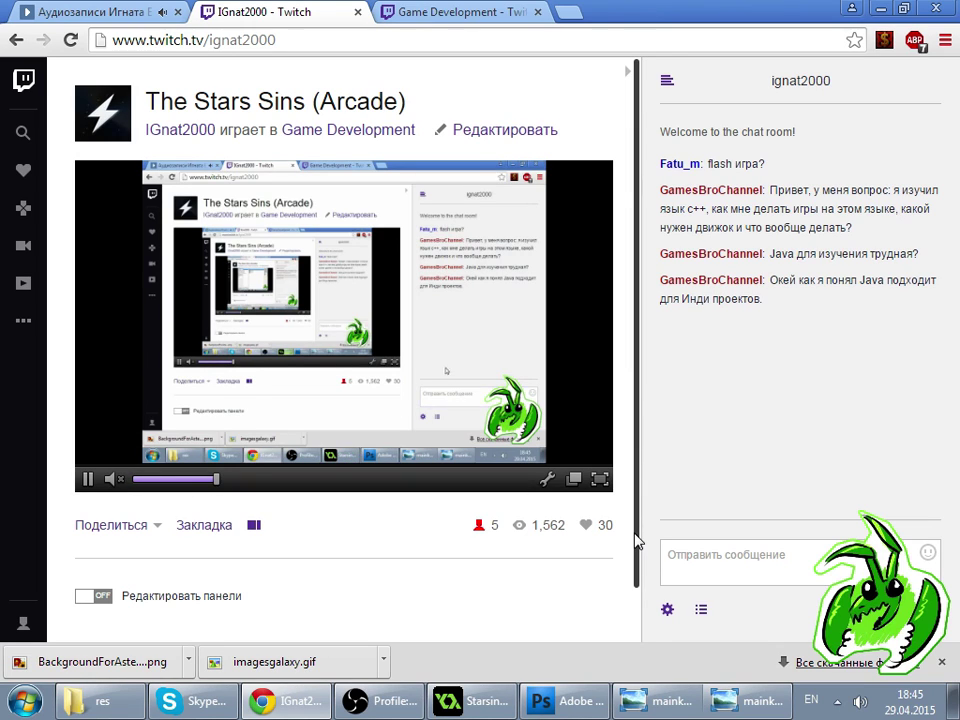
left_click(715, 572)
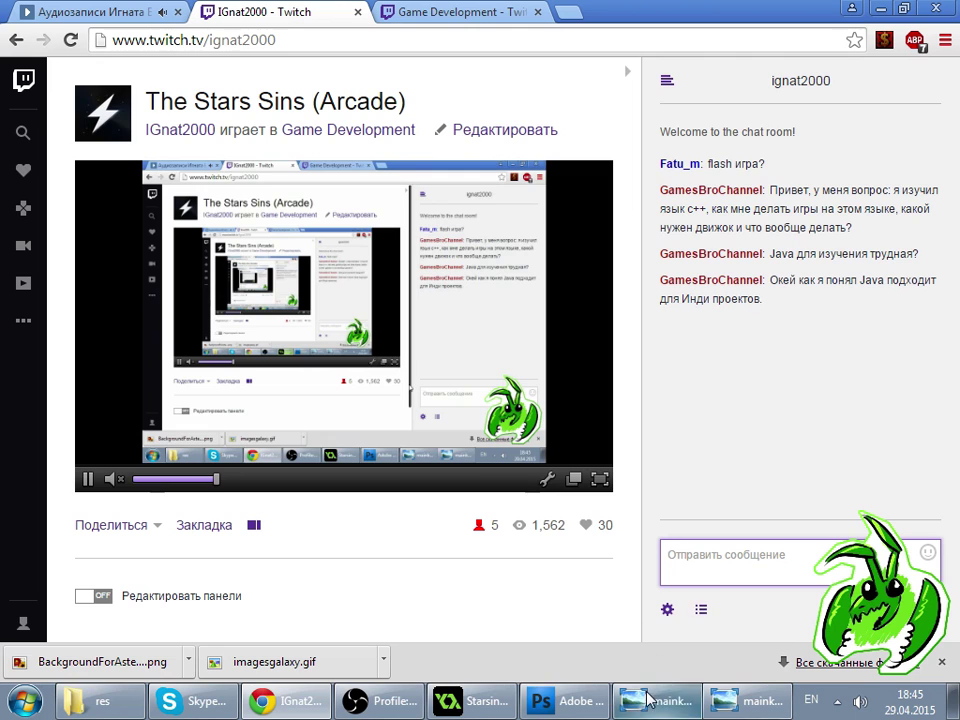
- Switch to GameMaker, run the game to test the ship's shooting again, and close the game
left_click(473, 701)
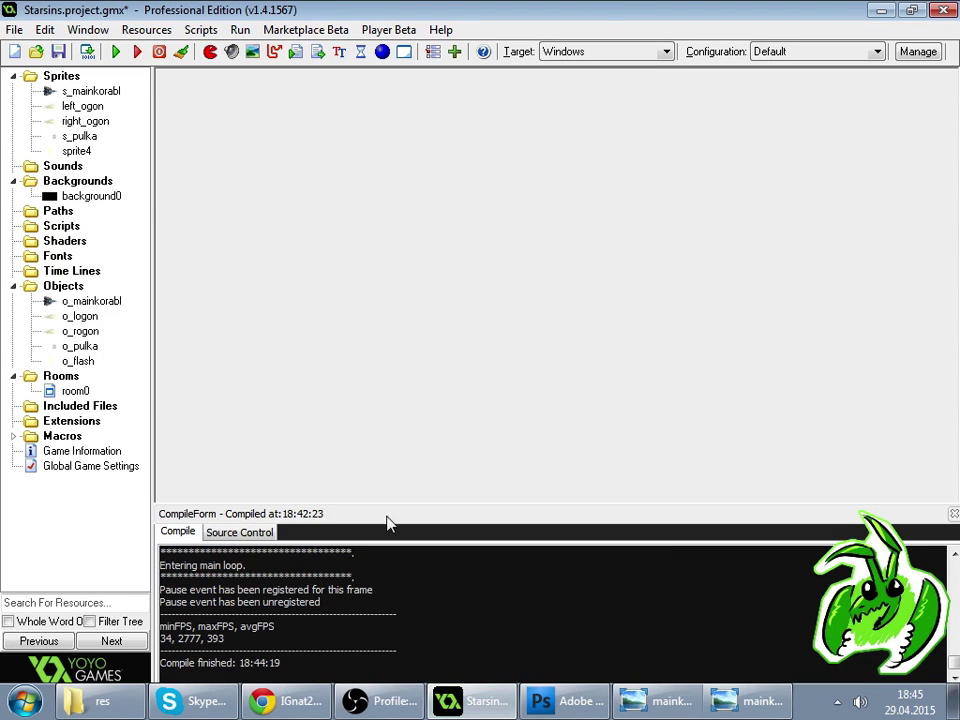
left_click(115, 52)
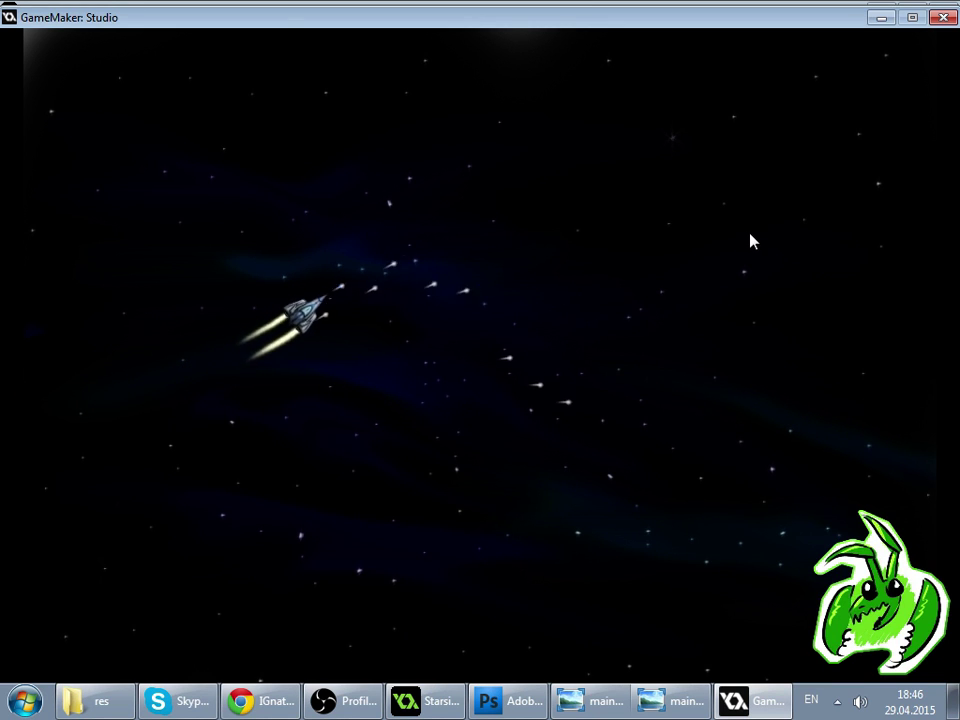
left_click(943, 17)
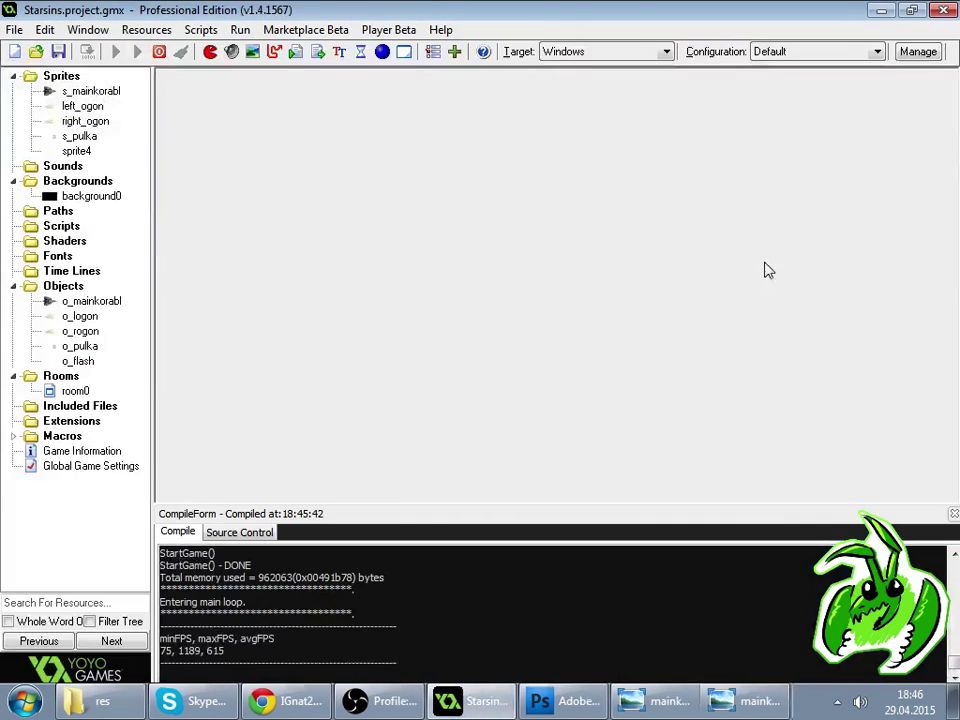
- Check the Twitch chat in Chrome for new viewer messages and return to GameMaker
left_click(310, 697)
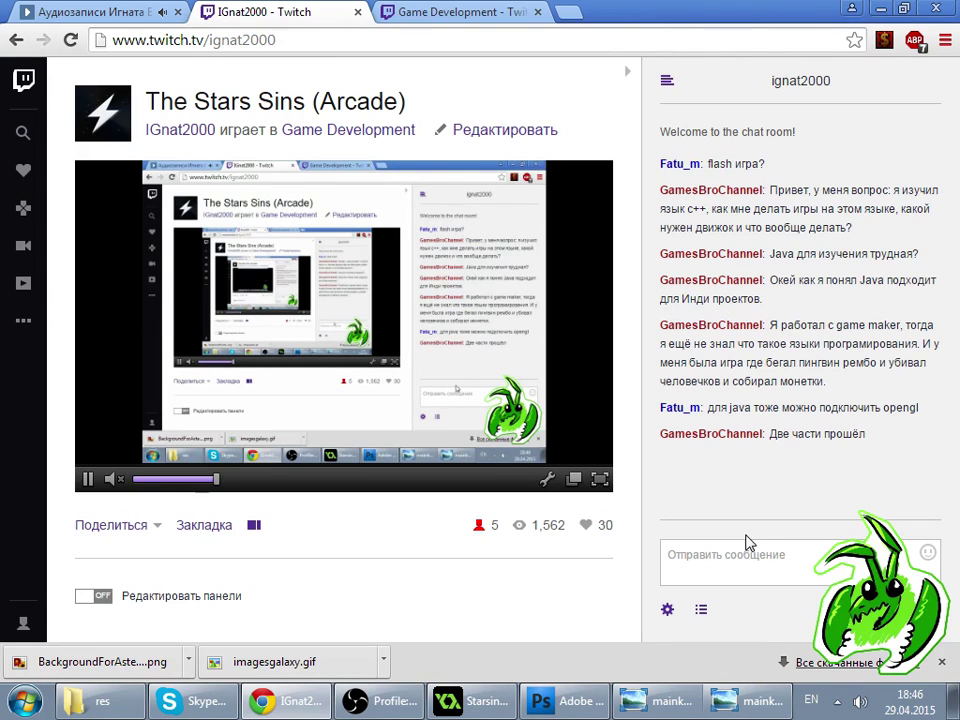
key("alt+Tab")
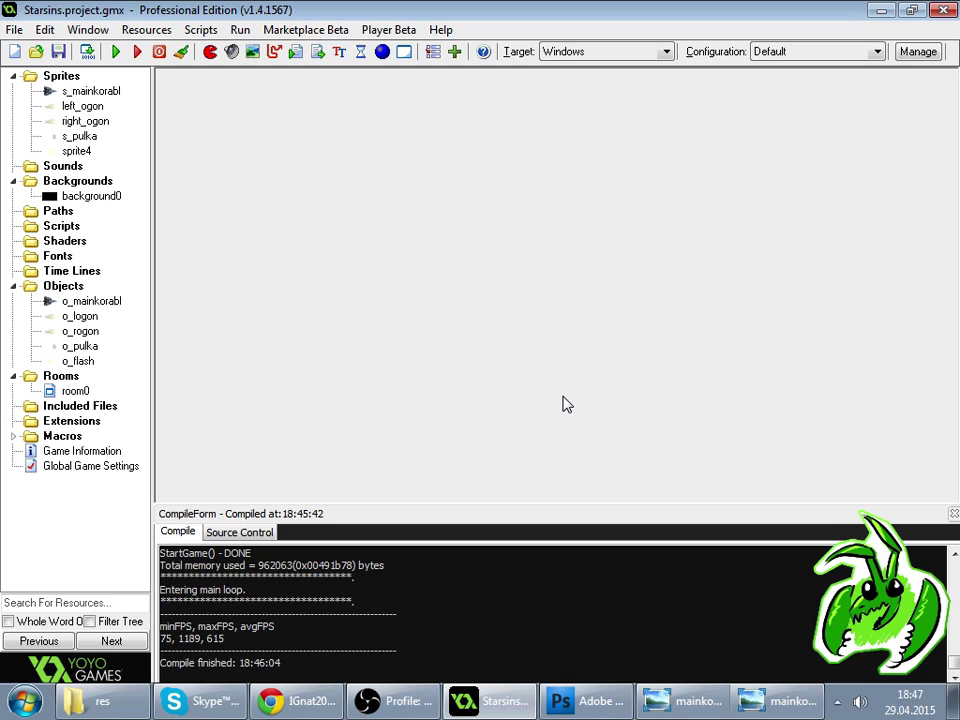
left_click(298, 701)
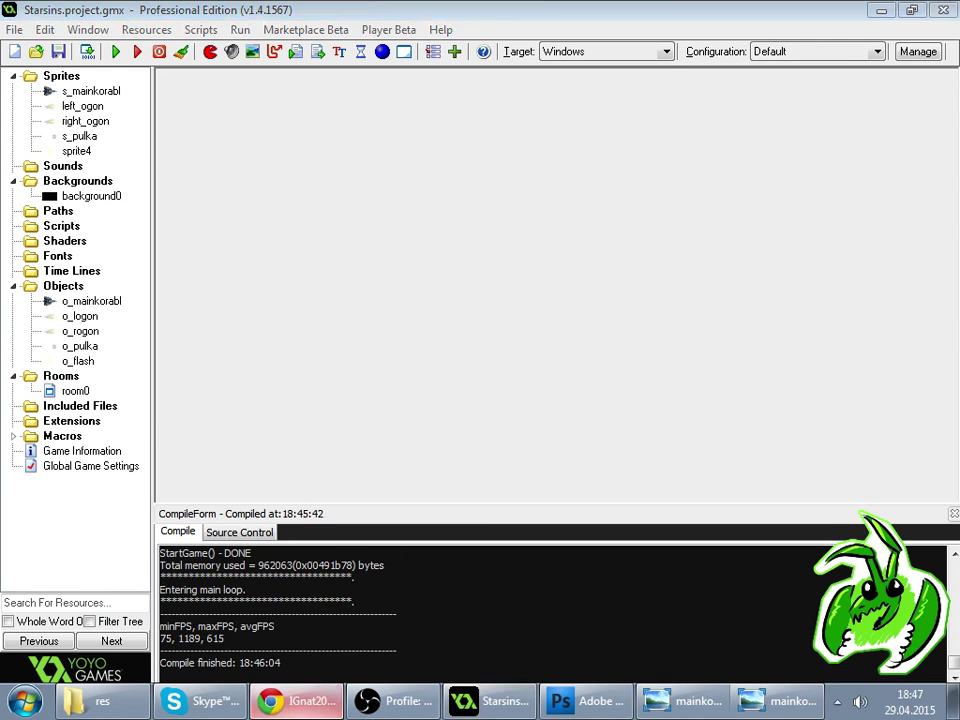
left_click(489, 699)
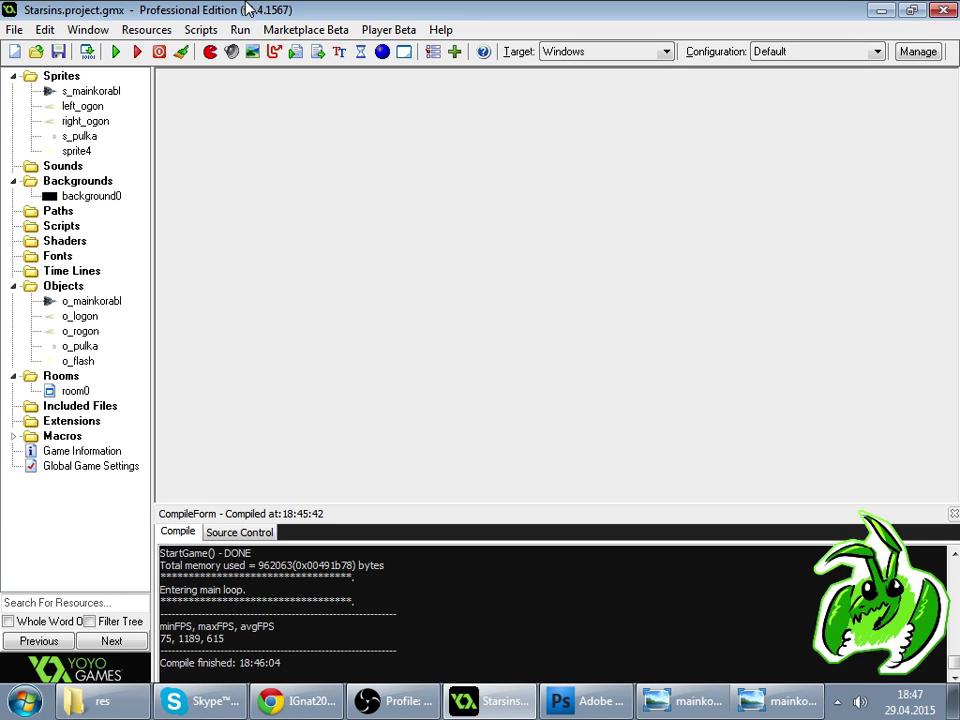
left_click(295, 700)
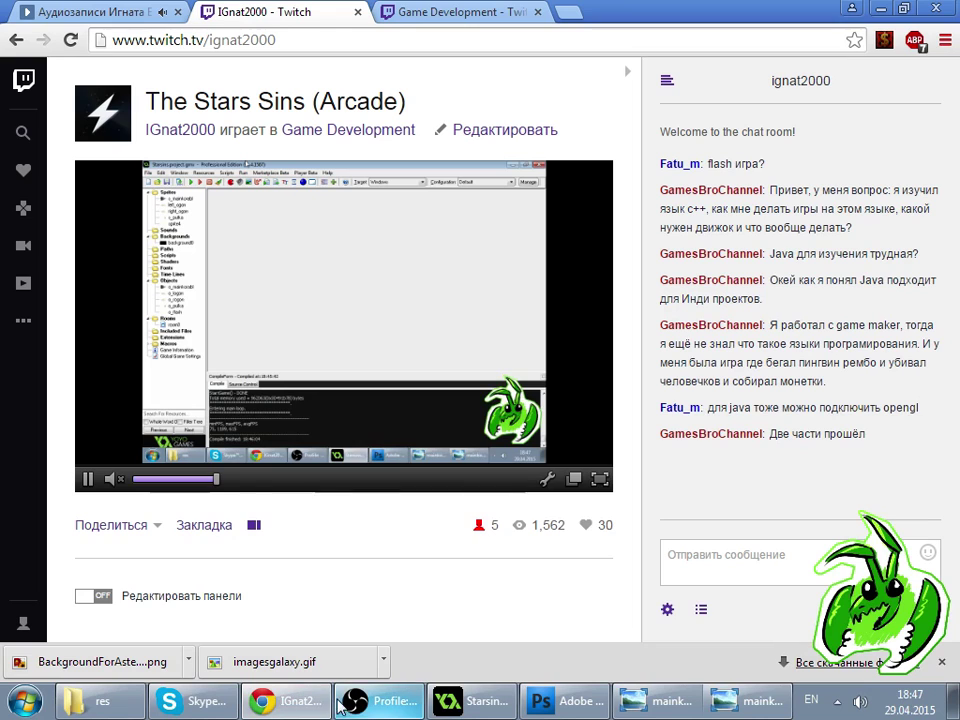
left_click(479, 708)
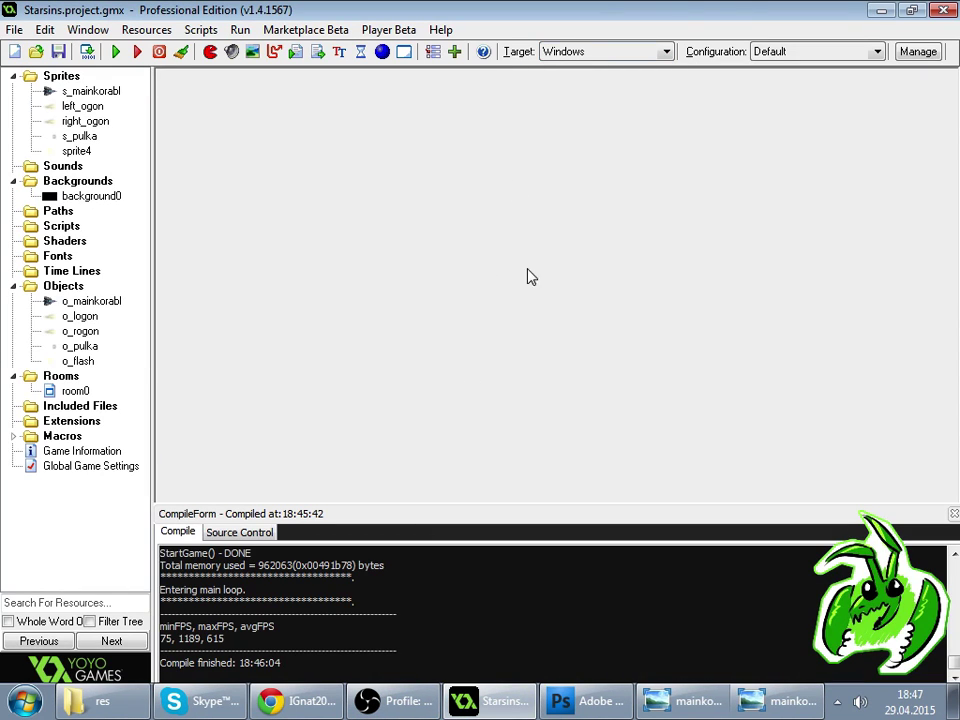
- Open o_flash briefly, and inspect the settings of the o_flash Create Instance action in o_pulka's End Step event
double_click(75, 362)
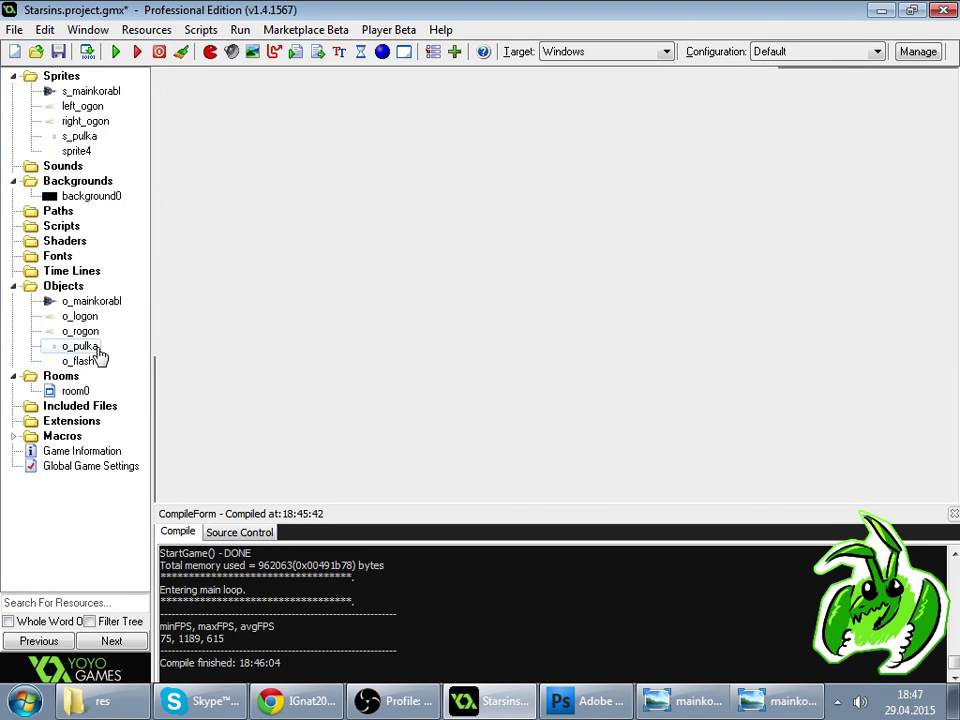
double_click(92, 346)
left_click(224, 87)
left_click(203, 68)
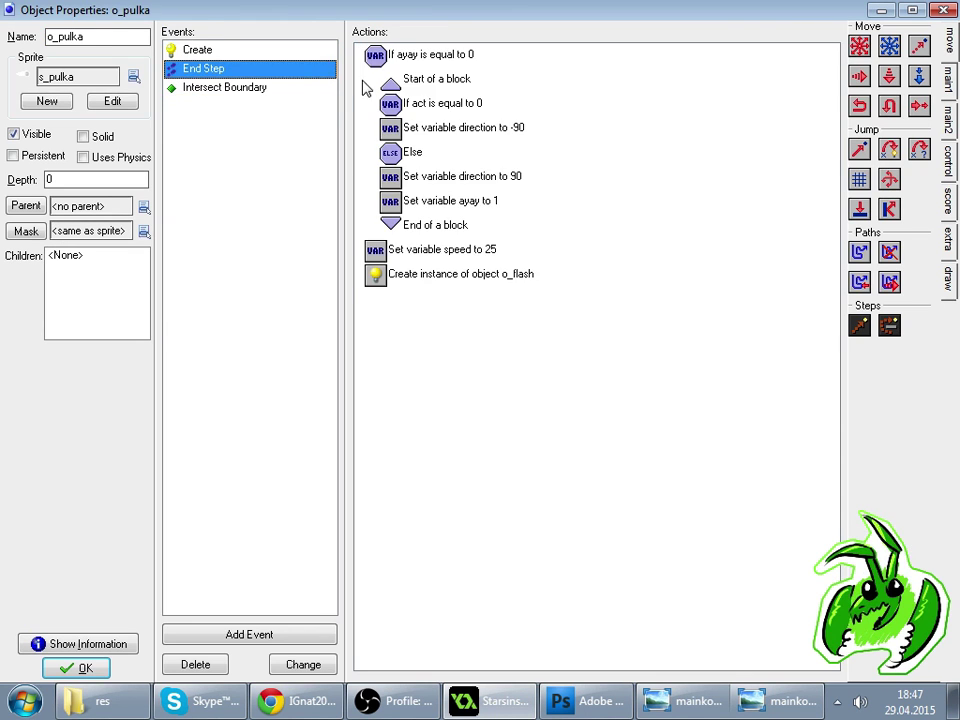
double_click(440, 274)
left_click(253, 476)
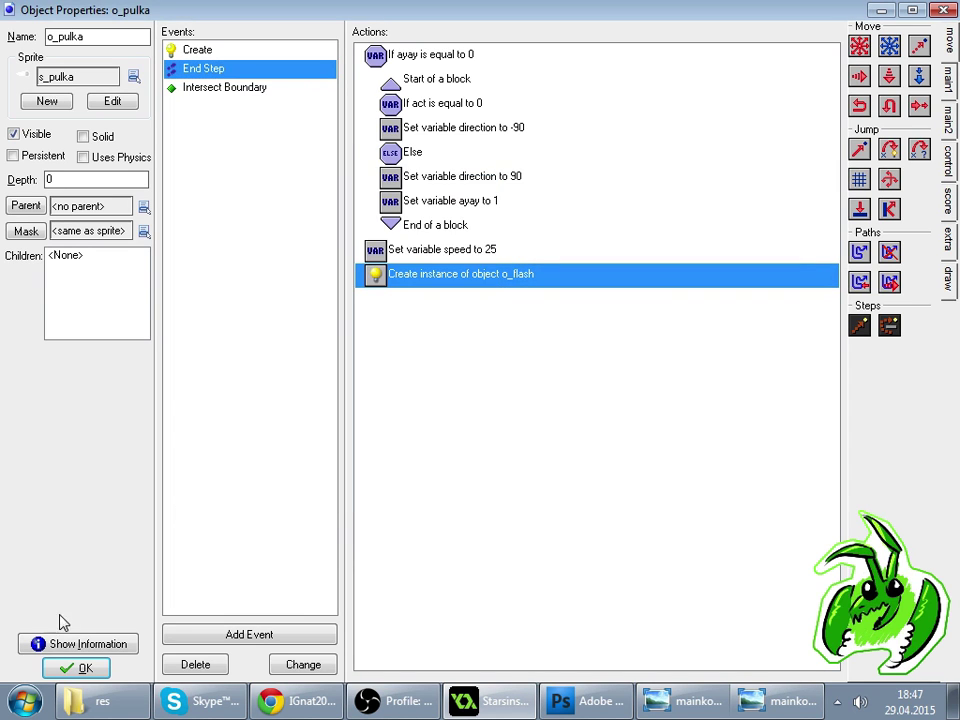
- Close o_pulka and add two copies of the existing frame to sprite4
left_click(75, 668)
double_click(78, 152)
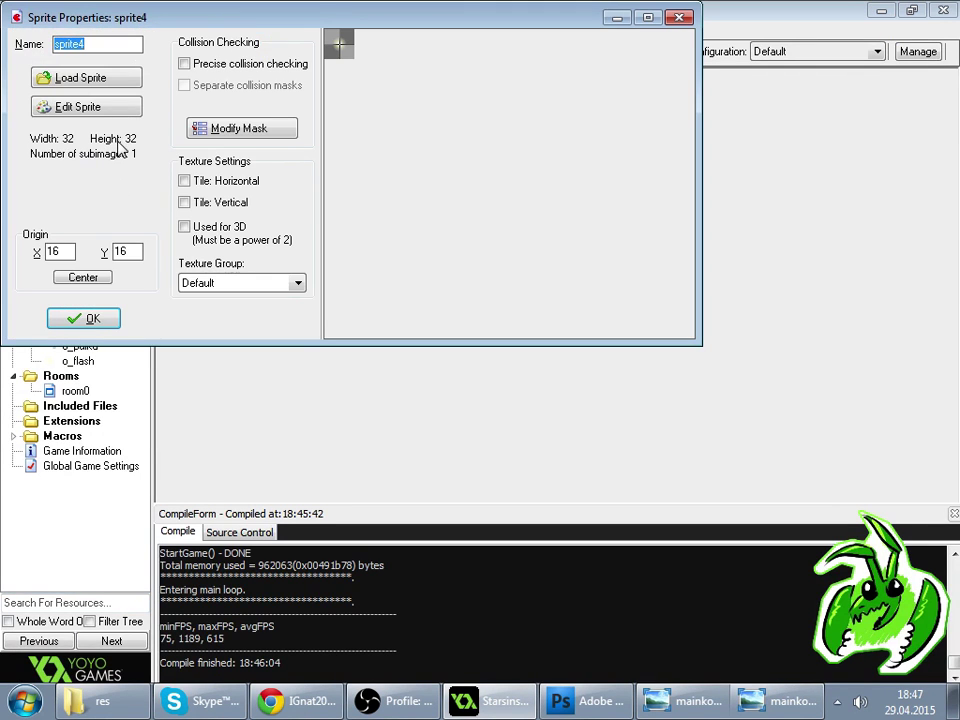
left_click(86, 107)
key("ctrl+c")
key("ctrl+v")
key("ctrl+v")
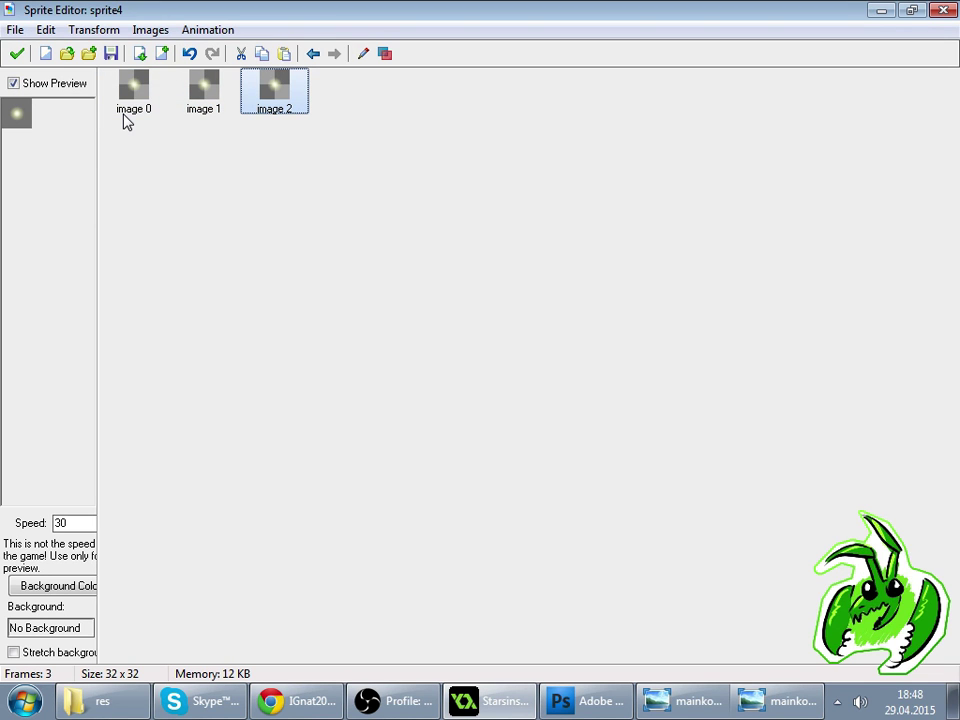
- Switch to Photoshop and close it together with the open ogonek.psd document
left_click(588, 701)
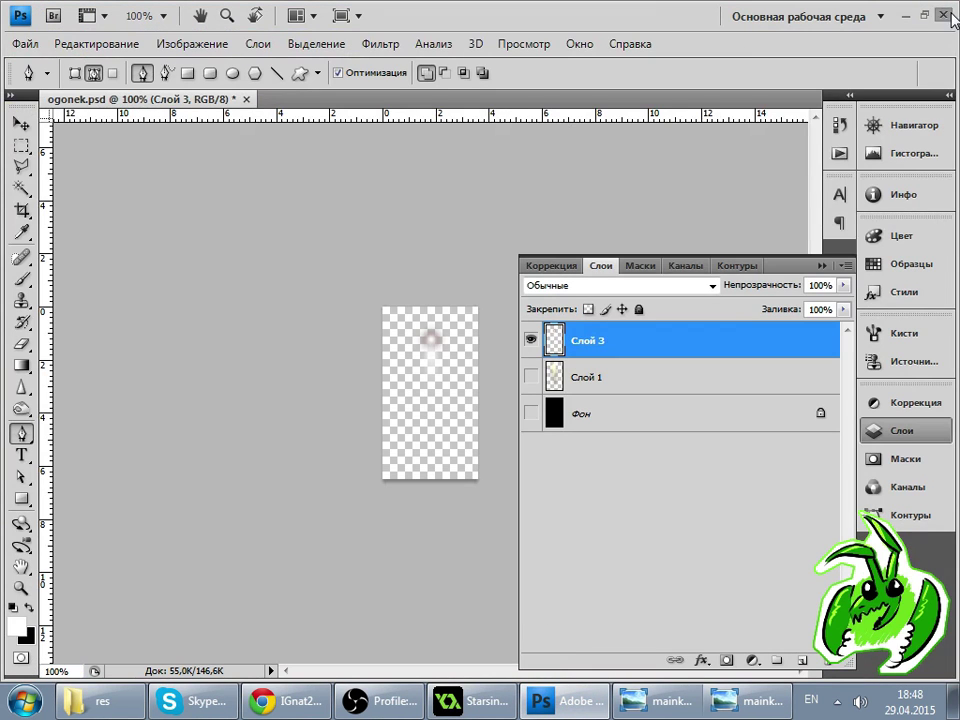
left_click(944, 14)
left_click(440, 249)
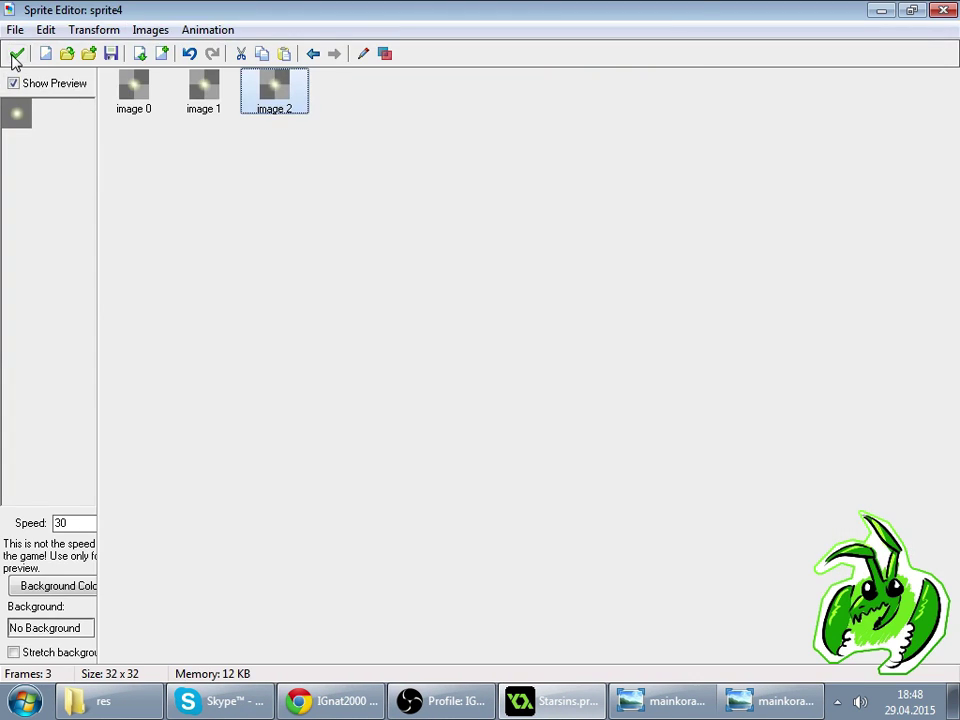
- Accept the edited frames and properties of sprite4 and run the game
left_click(15, 60)
left_click(75, 318)
key("F5")
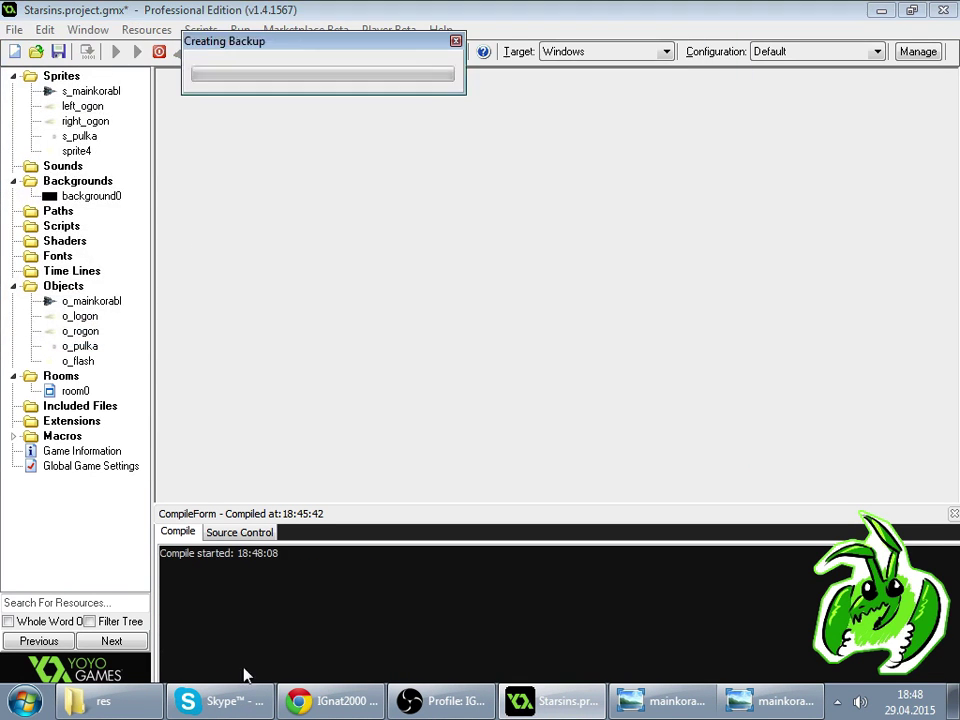
- Check the Twitch chat in Chrome, switch to Skype and open the Star Sins Indiegogo link from the contact's conversation
left_click(300, 701)
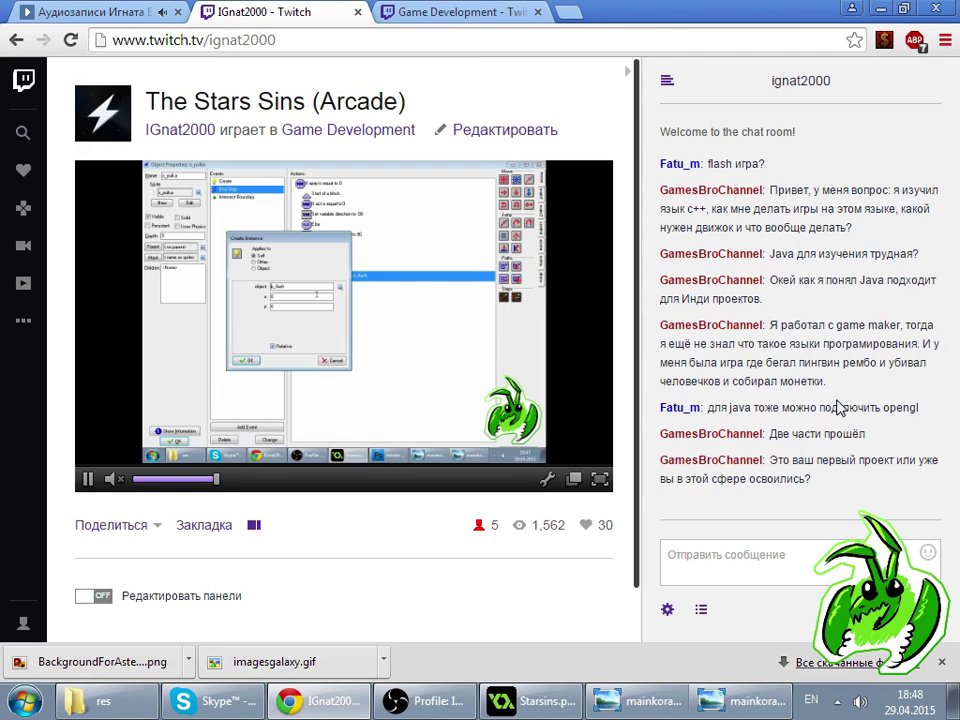
left_click(800, 558)
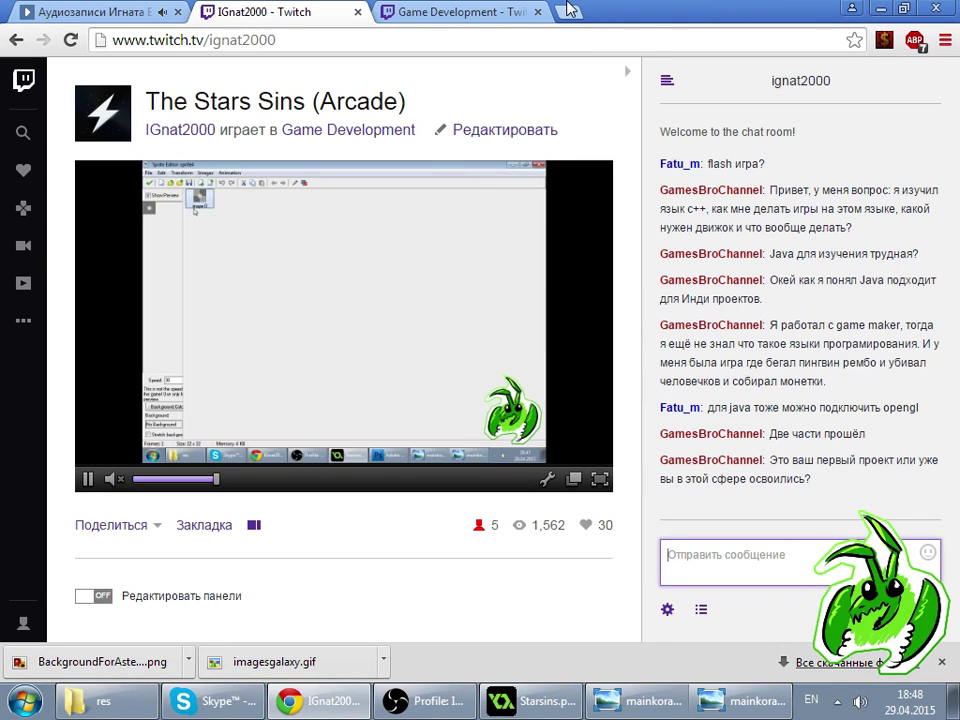
left_click(215, 701)
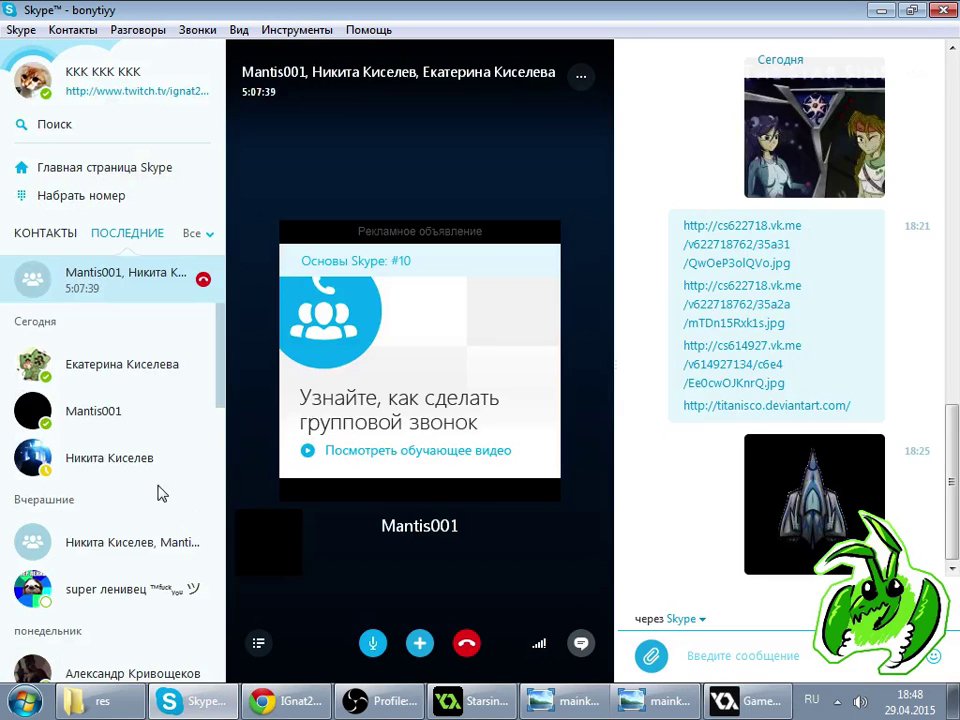
left_click(131, 424)
scroll(490, 343, "up", 10)
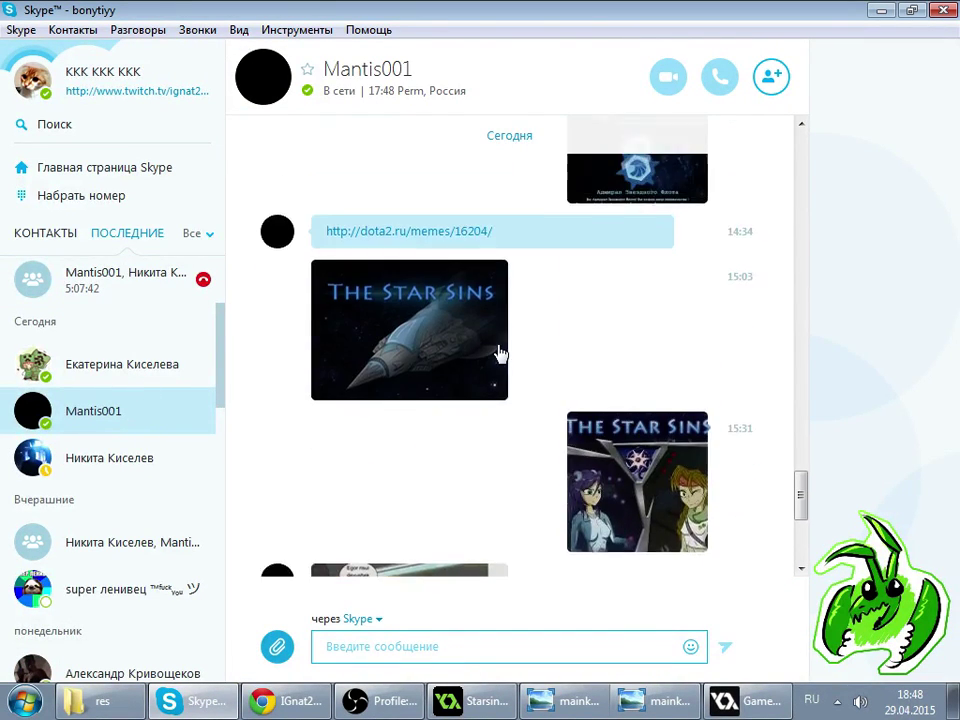
scroll(500, 346, "up", 2)
left_click(499, 345)
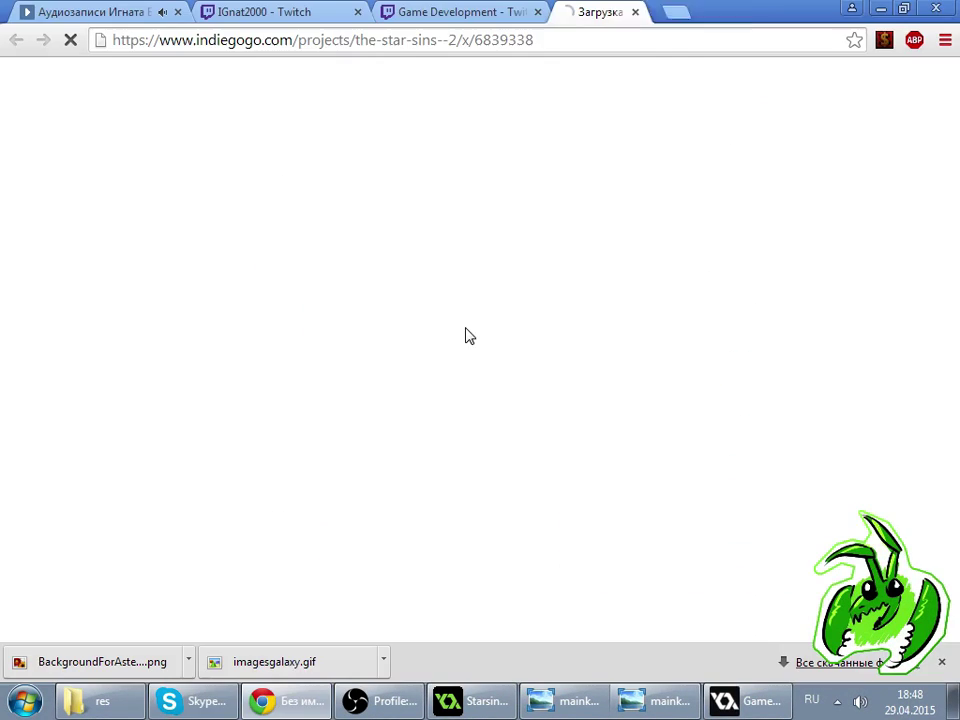
- Copy the address of the Star Sins Indiegogo campaign and post it in the Twitch chat
left_click(506, 41)
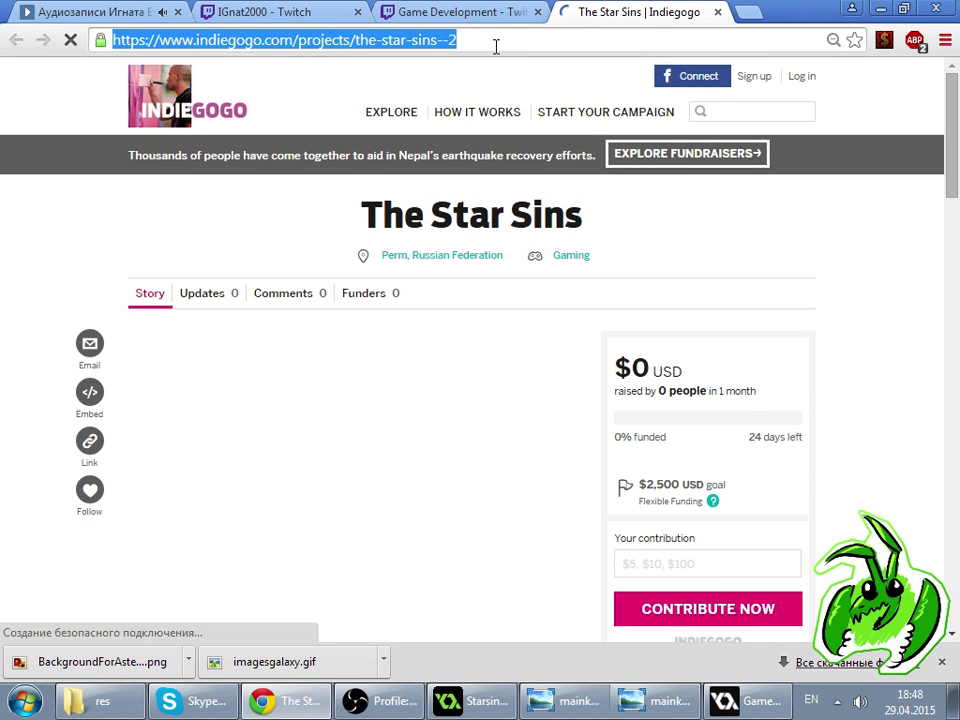
left_click(230, 10)
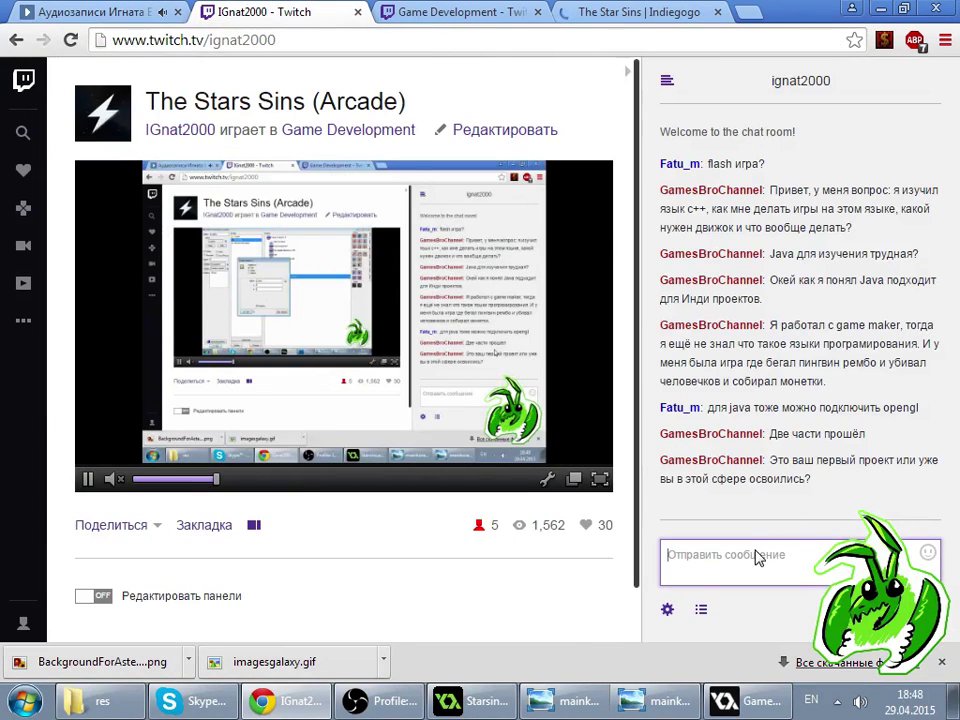
left_click(756, 558)
key("ctrl+v")
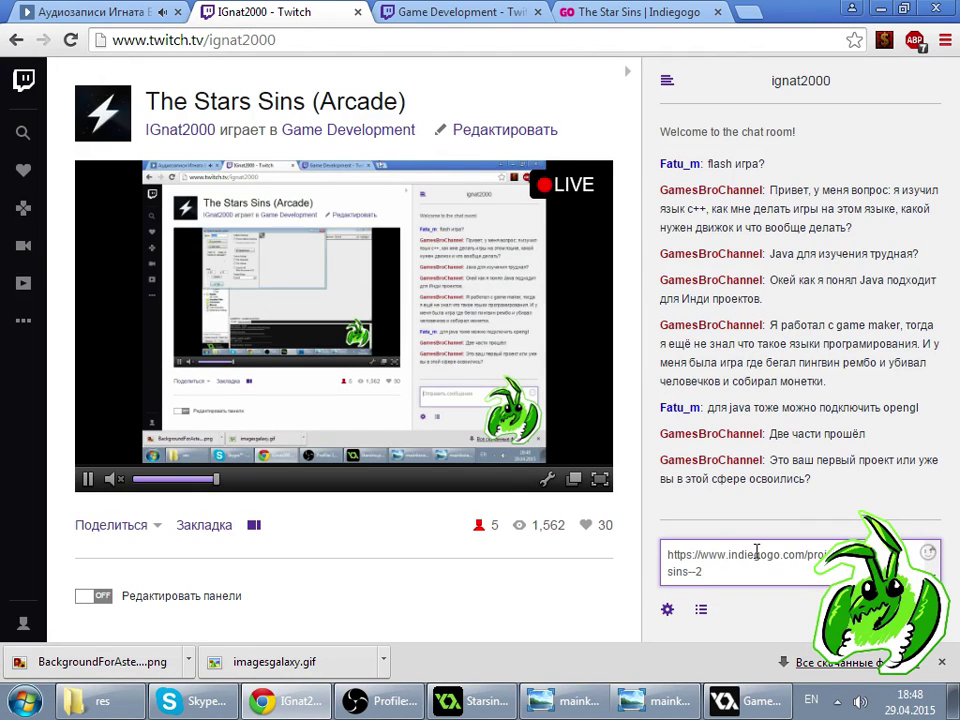
key("Return")
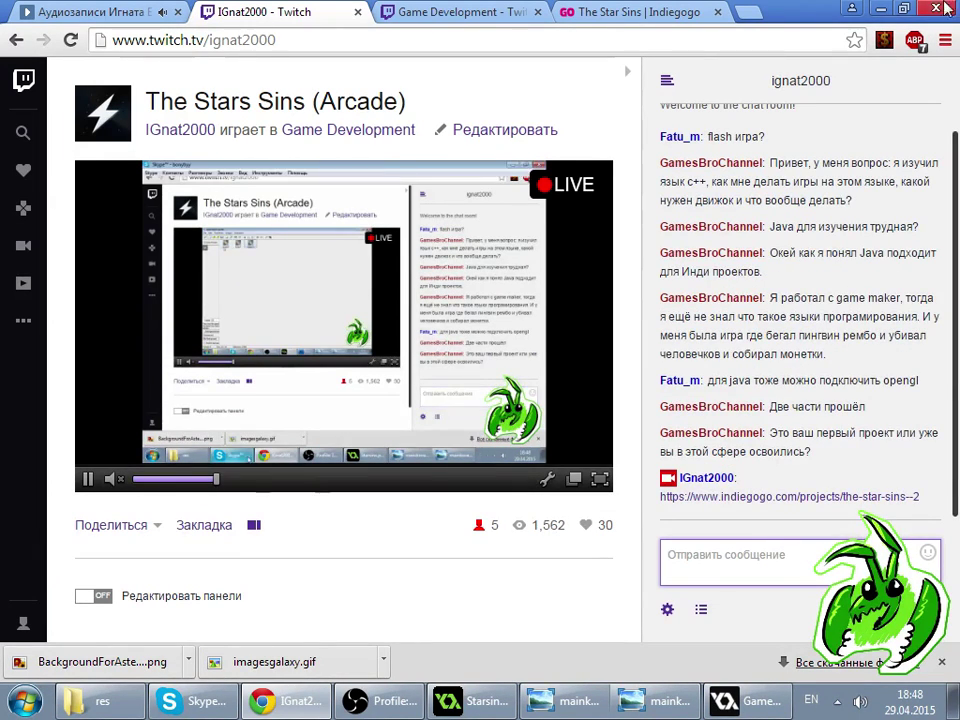
- Look through the Star Sins campaign page on Indiegogo, from the story and perks down to the footer
left_click(620, 12)
scroll(579, 280, "down", 20)
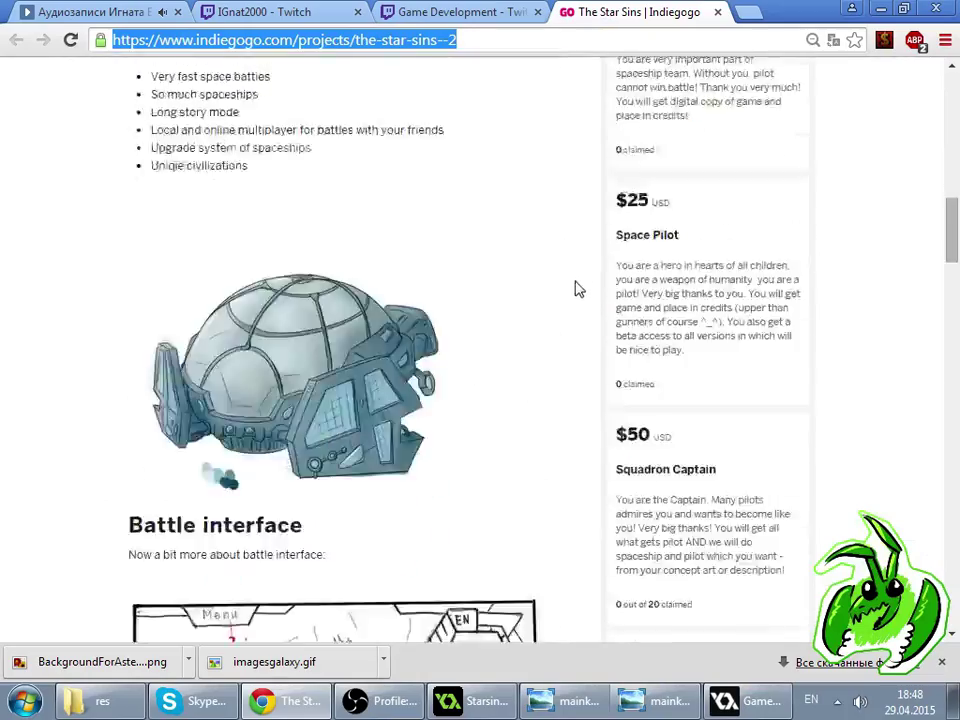
scroll(600, 316, "down", 14)
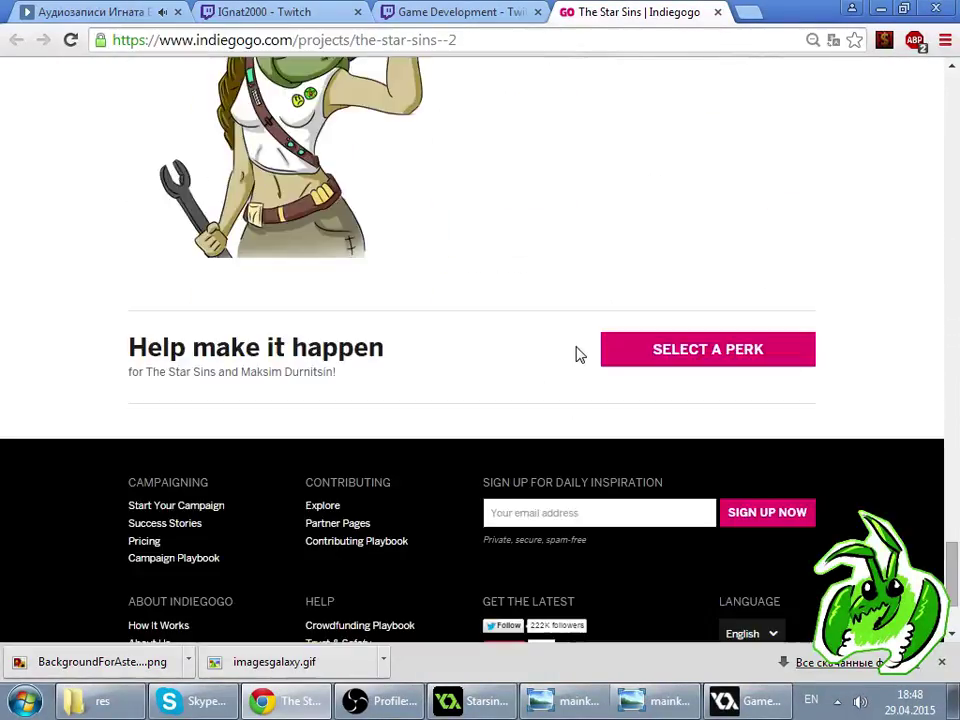
scroll(574, 354, "up", 7)
- Return to the Twitch channel, view the list of viewers and close it again
left_click(290, 12)
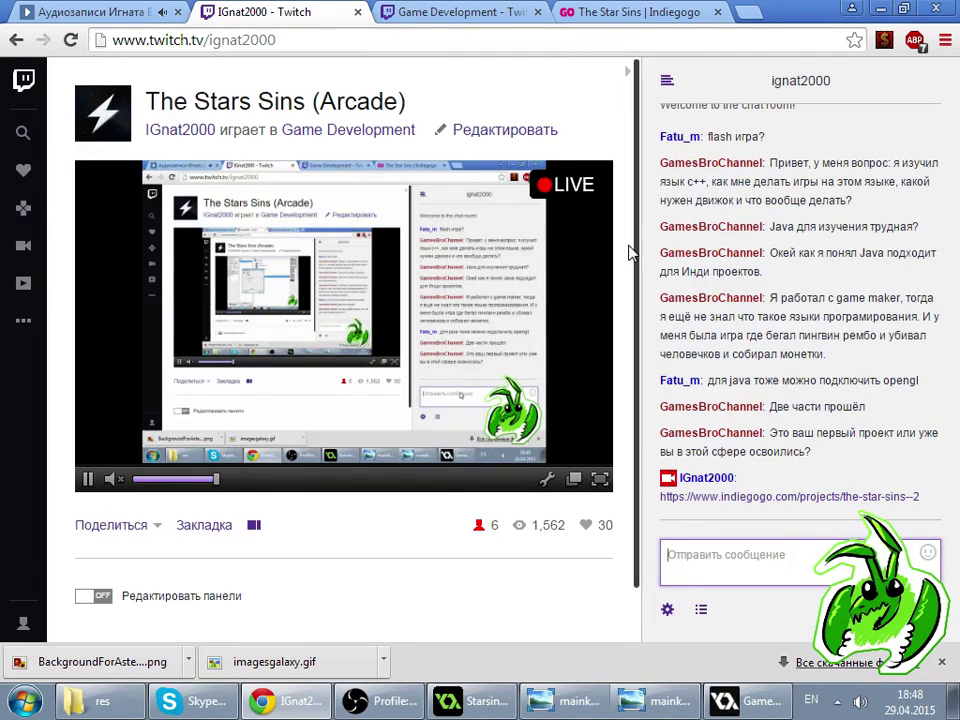
left_click(703, 610)
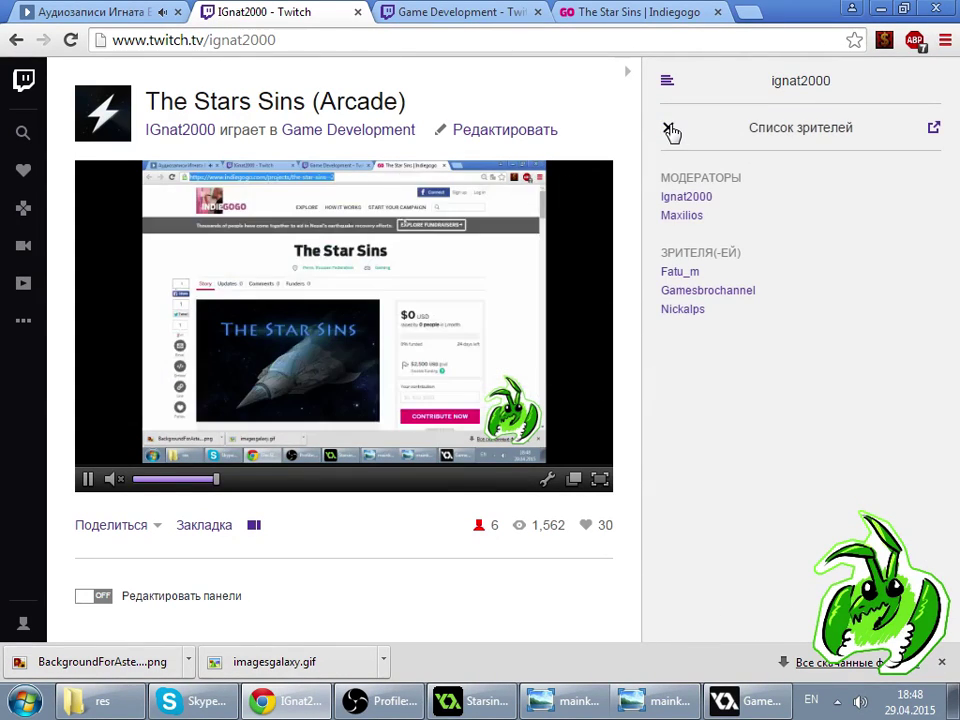
left_click(670, 129)
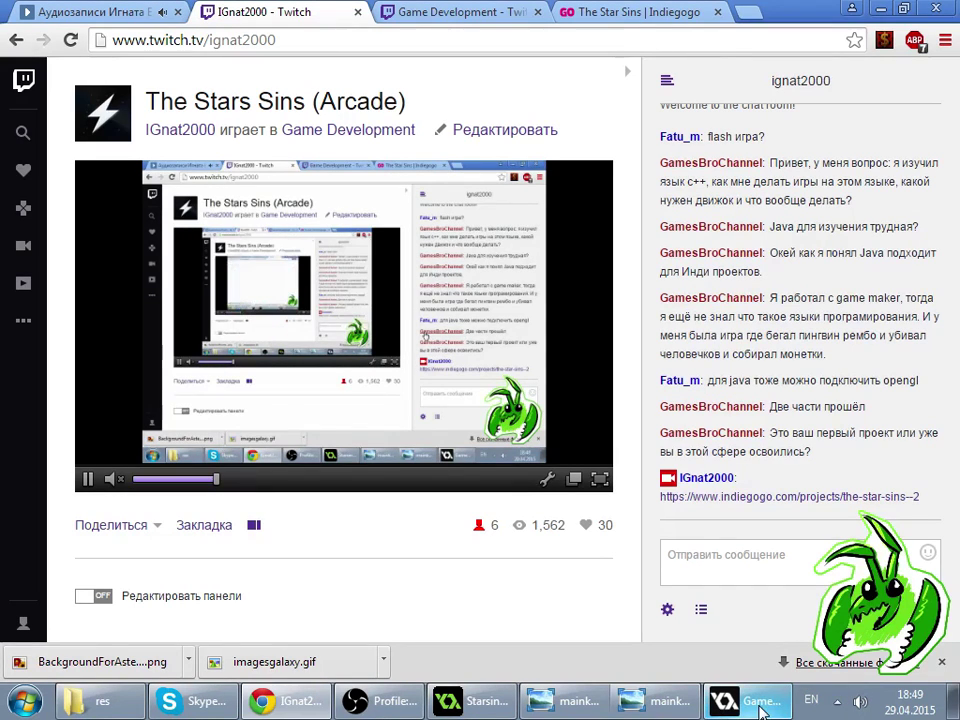
- Search Google for "nyanest battle" in a new tab and open the YouTube result for Nyanest Battle (Trailer 2)
left_click(757, 13)
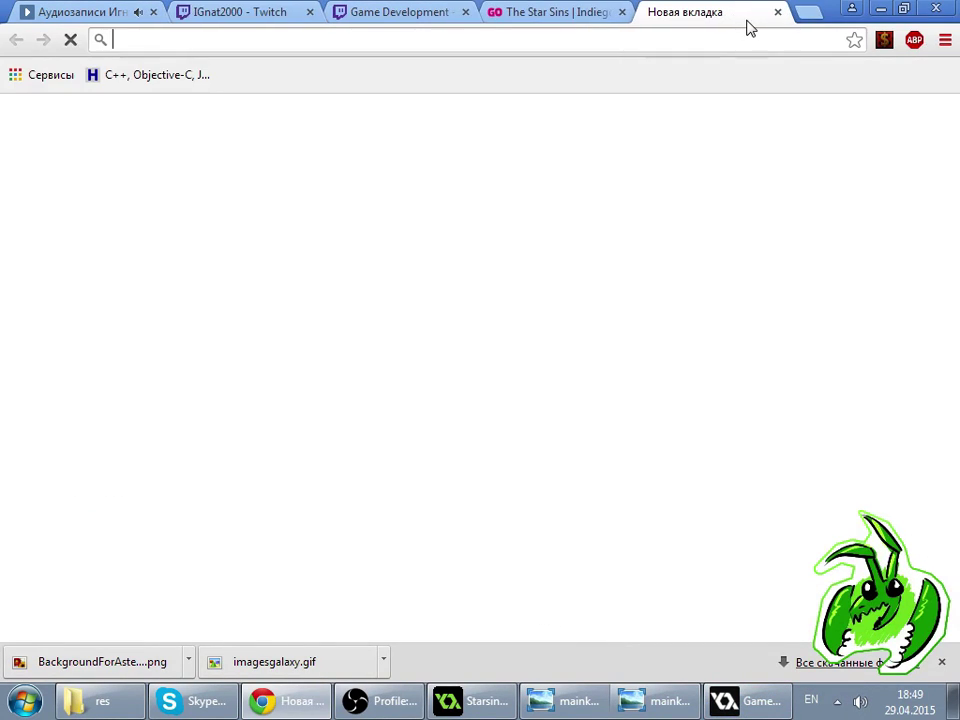
type("nyan")
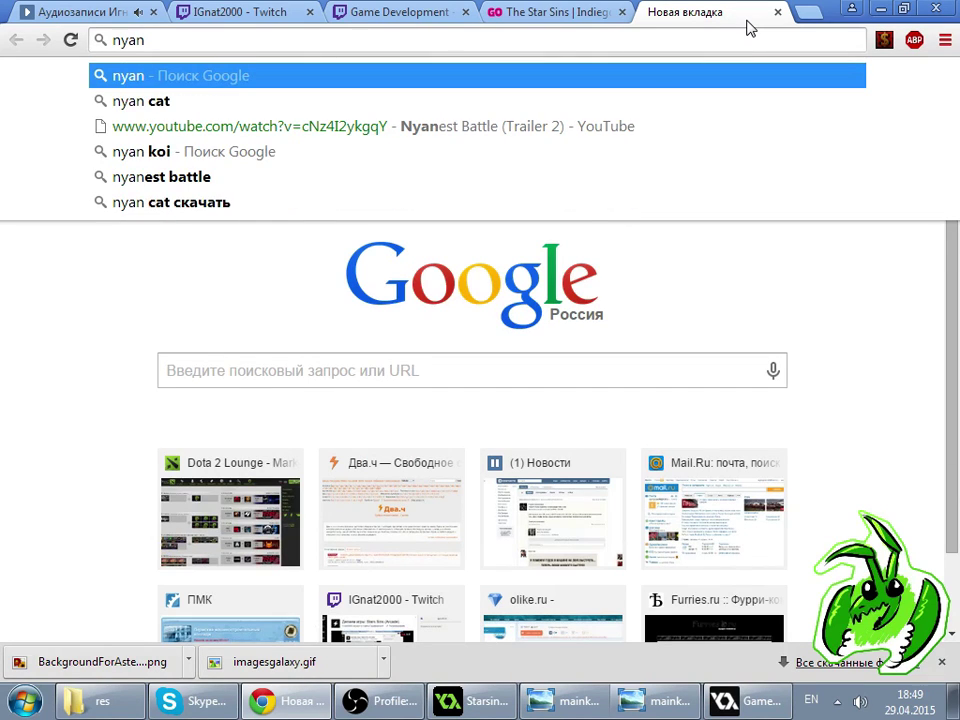
type("est")
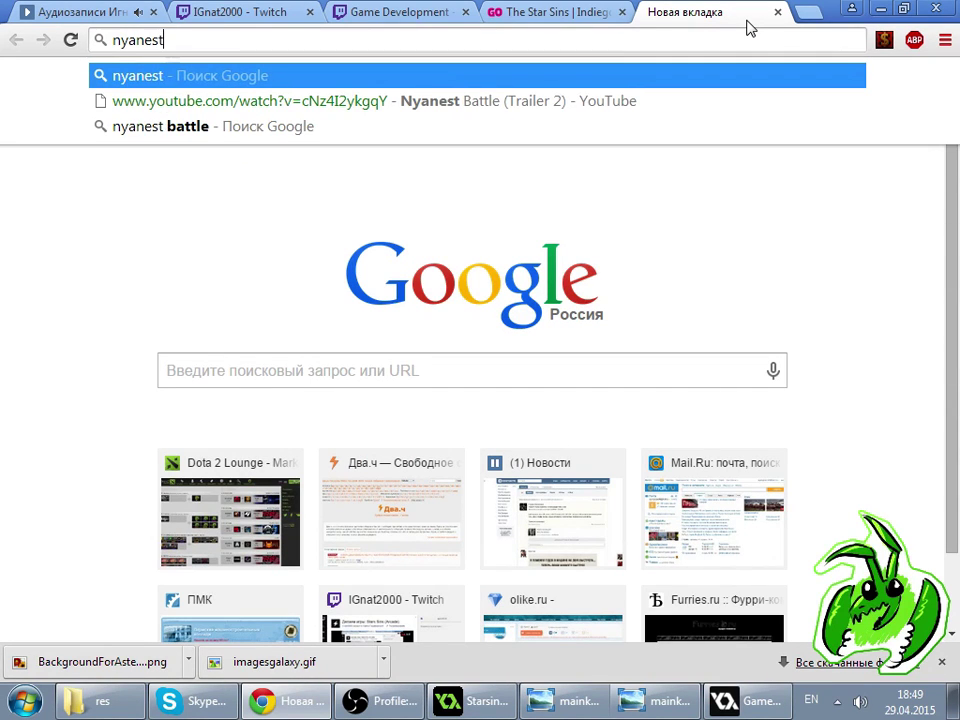
key("Down")
key("Down")
key("Return")
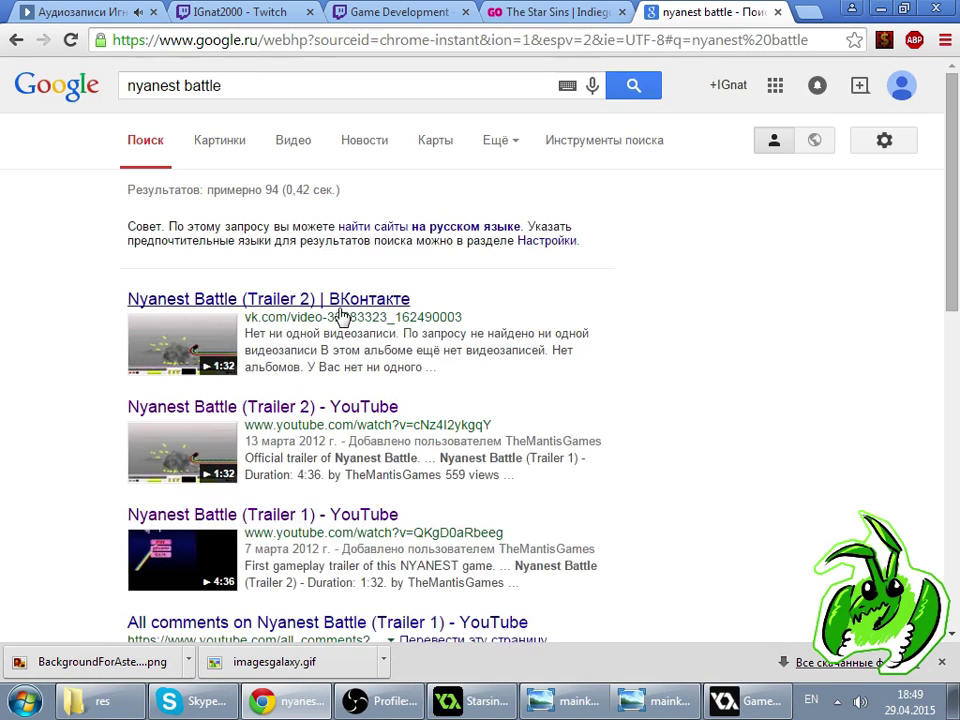
left_click(310, 409)
- Copy the address of the Nyanest Battle (Trailer 2) video and post it in the Twitch chat
left_click(577, 45)
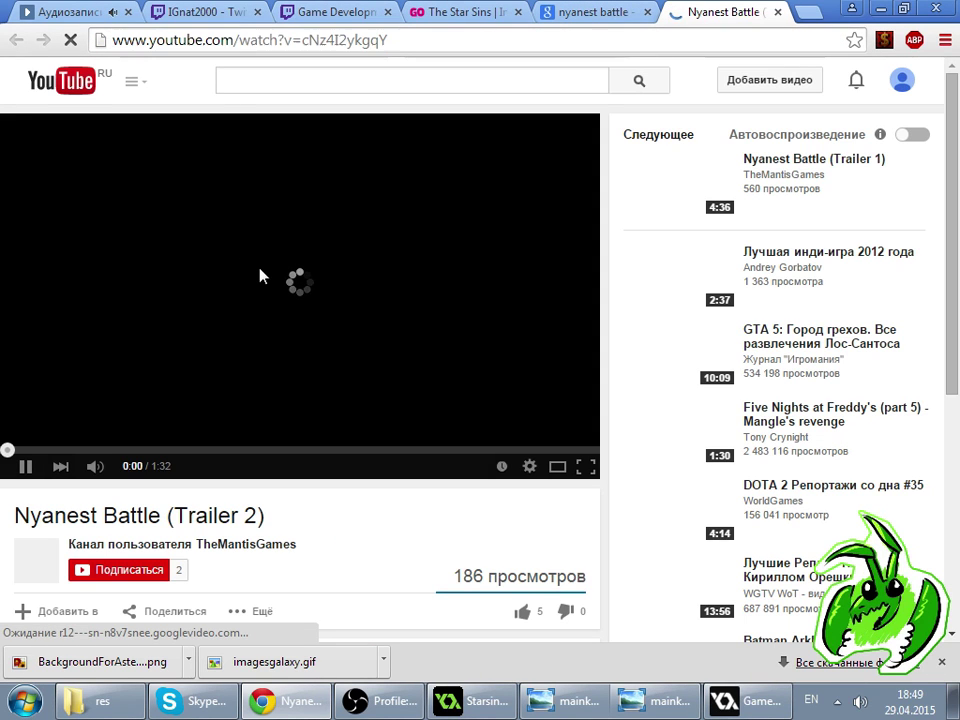
left_click(111, 11)
left_click(335, 11)
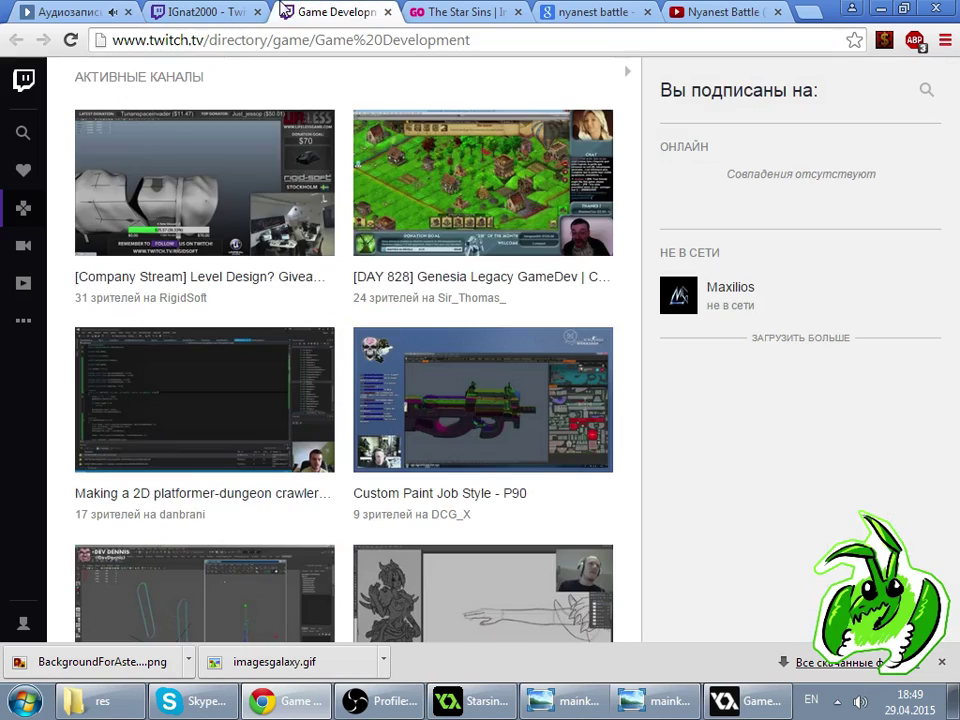
left_click(195, 11)
left_click(713, 577)
key("ctrl+v")
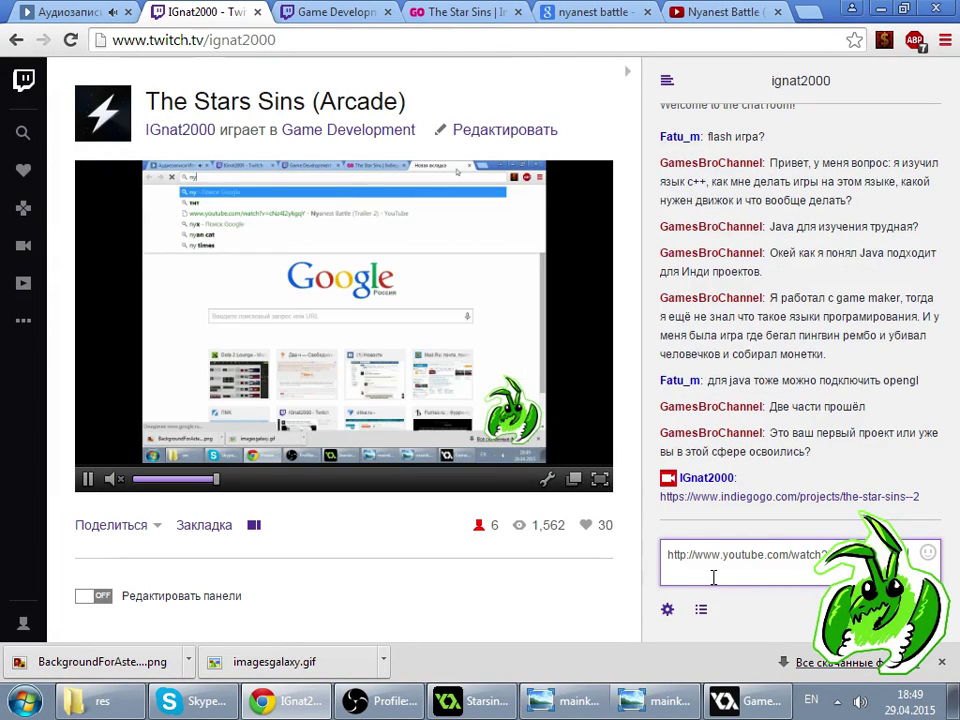
key("Return")
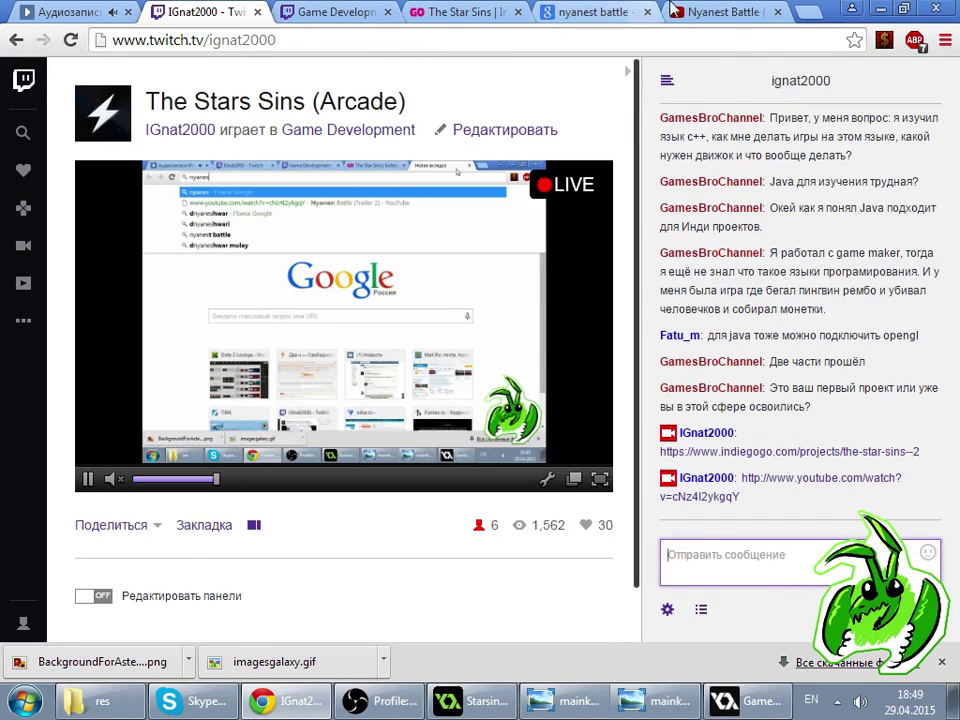
- Preview the Nyanest Battle trailer and the suggested video "Лучшая инди-игра 2012 года" on YouTube, and close the video tab
left_click(720, 11)
scroll(330, 330, "down", 3)
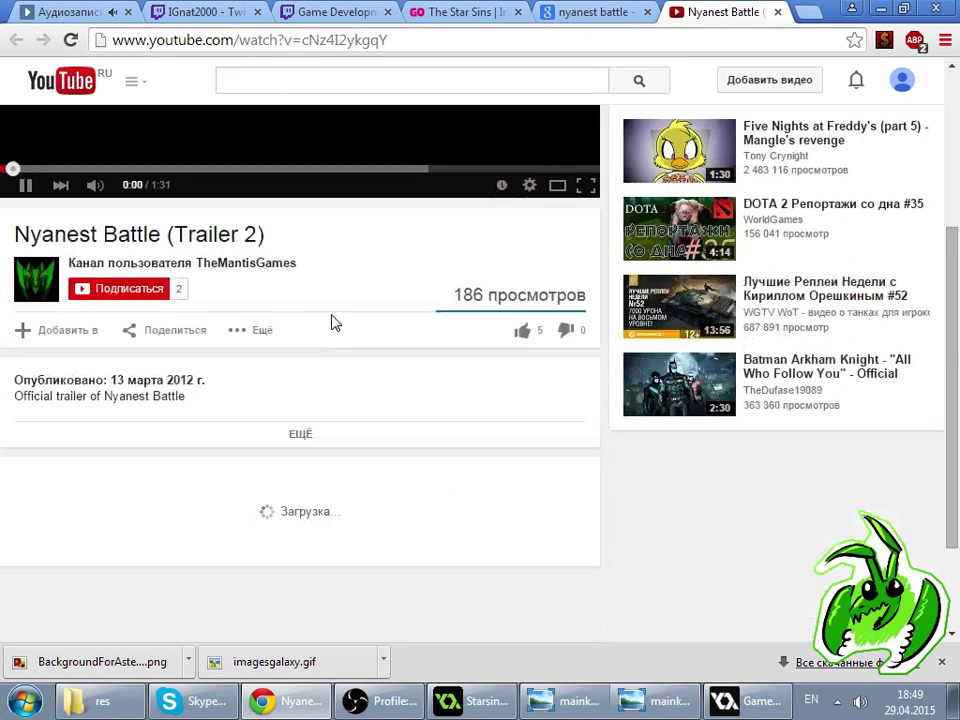
scroll(333, 321, "up", 3)
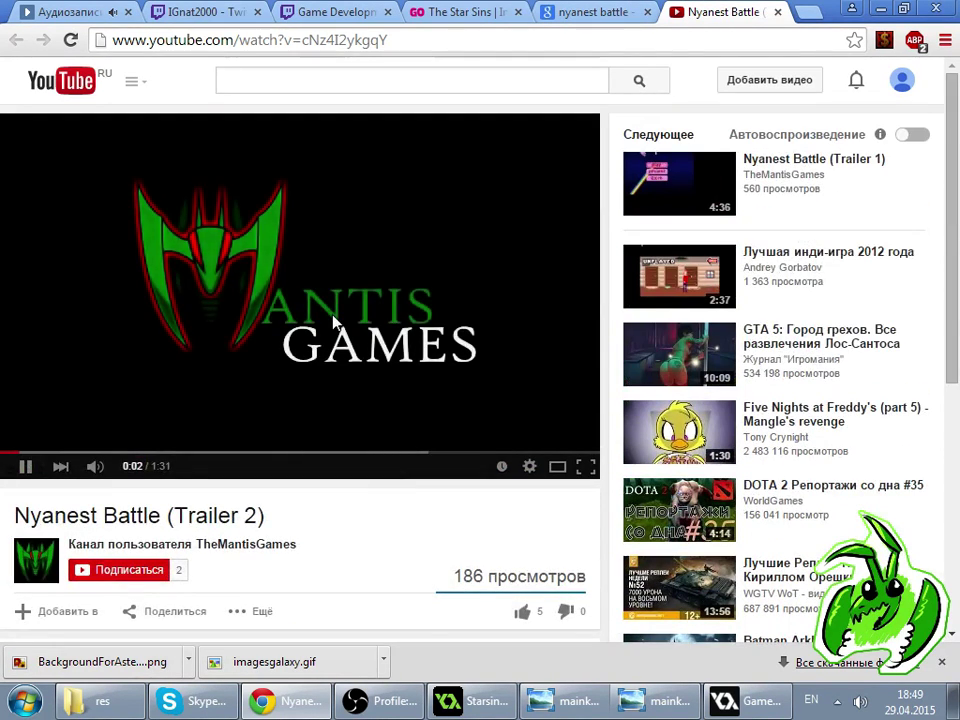
left_click(335, 320)
left_click(652, 278)
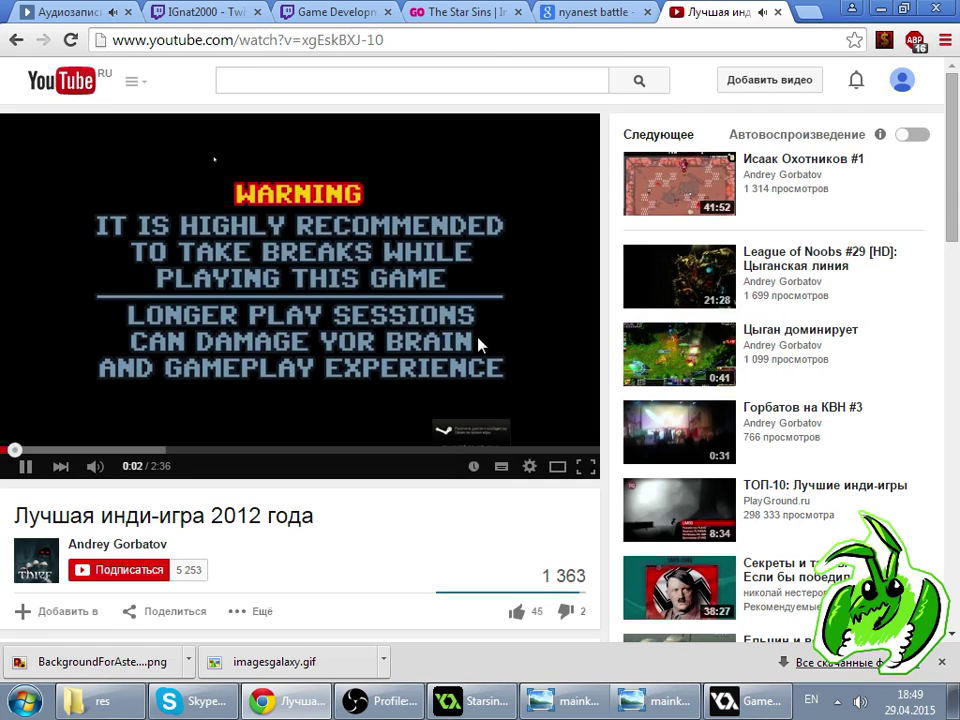
key("Right")
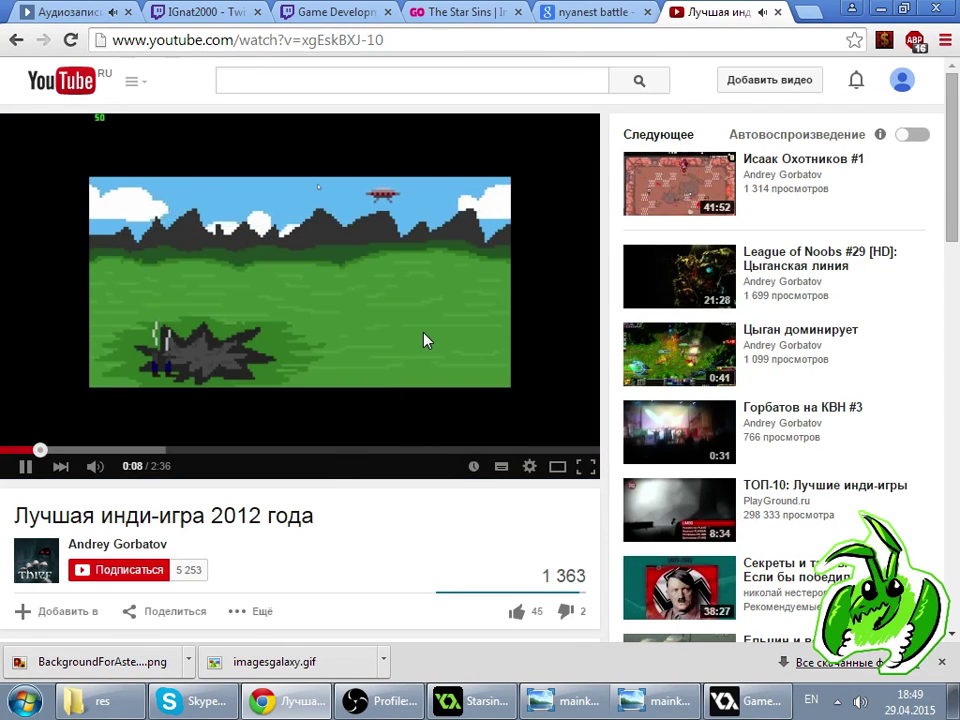
key("space")
key("ctrl+w")
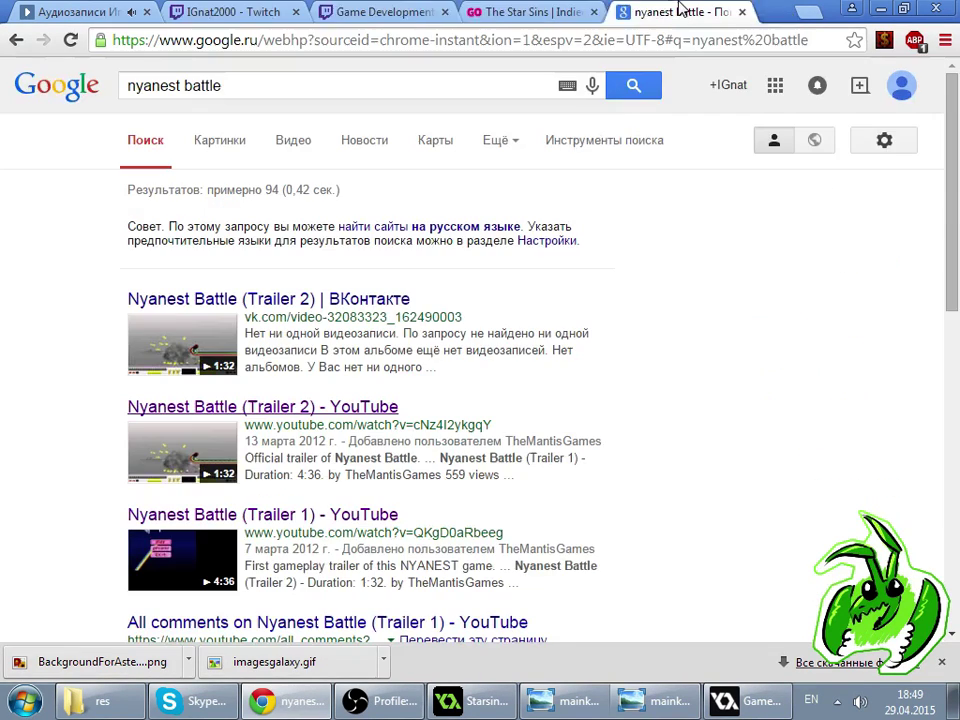
- Check the Twitch chat, switch to the running game, and fly the ship while firing to test the flash
left_click(360, 11)
left_click(270, 10)
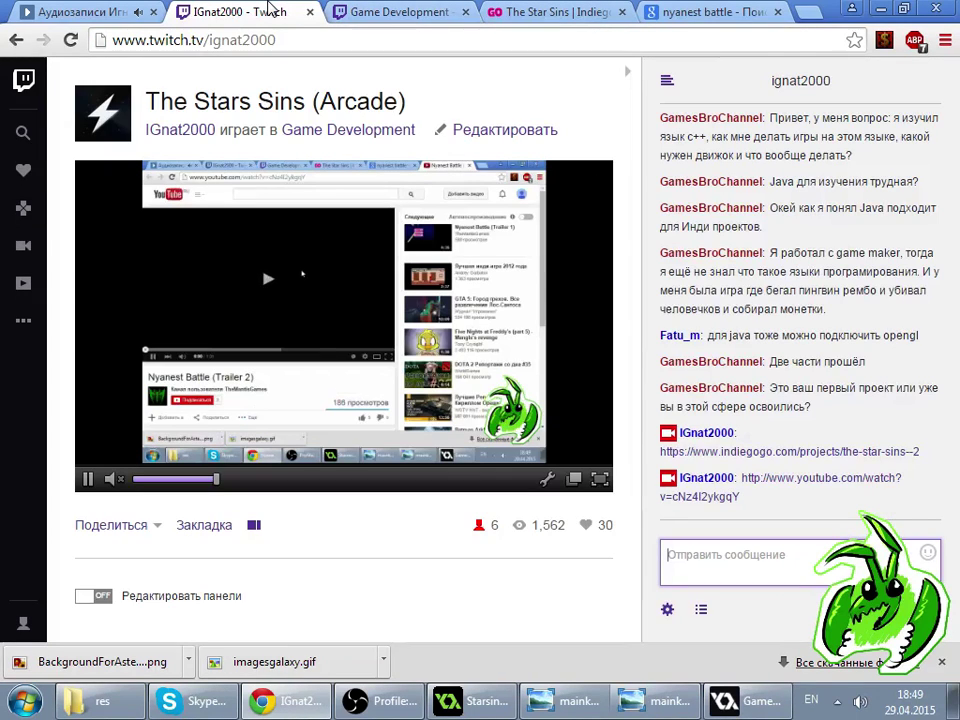
left_click(755, 703)
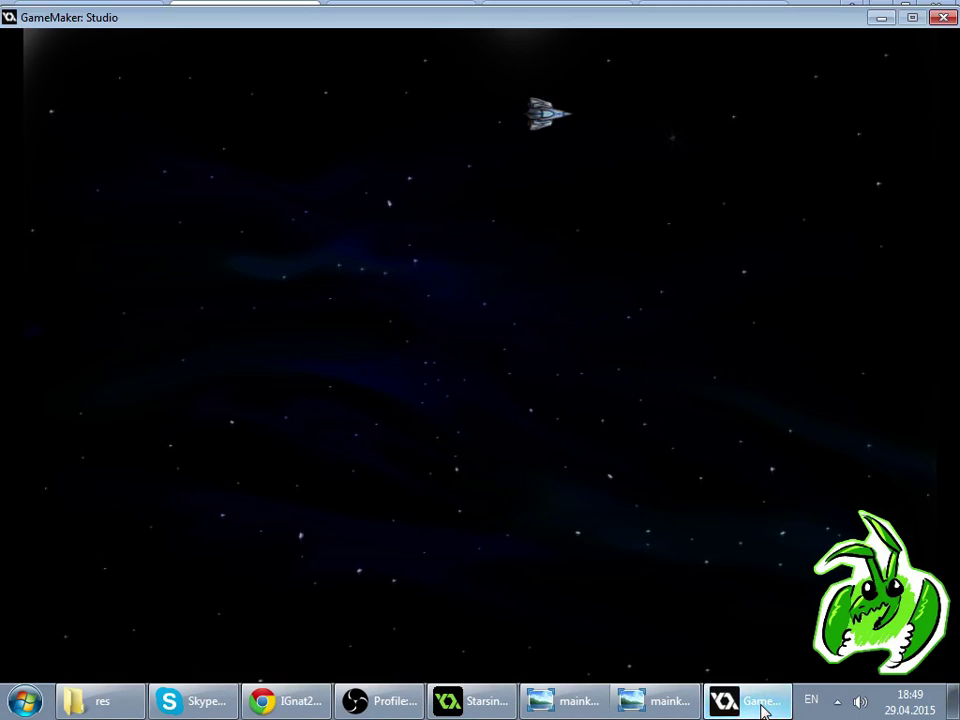
key("Up")
key("space")
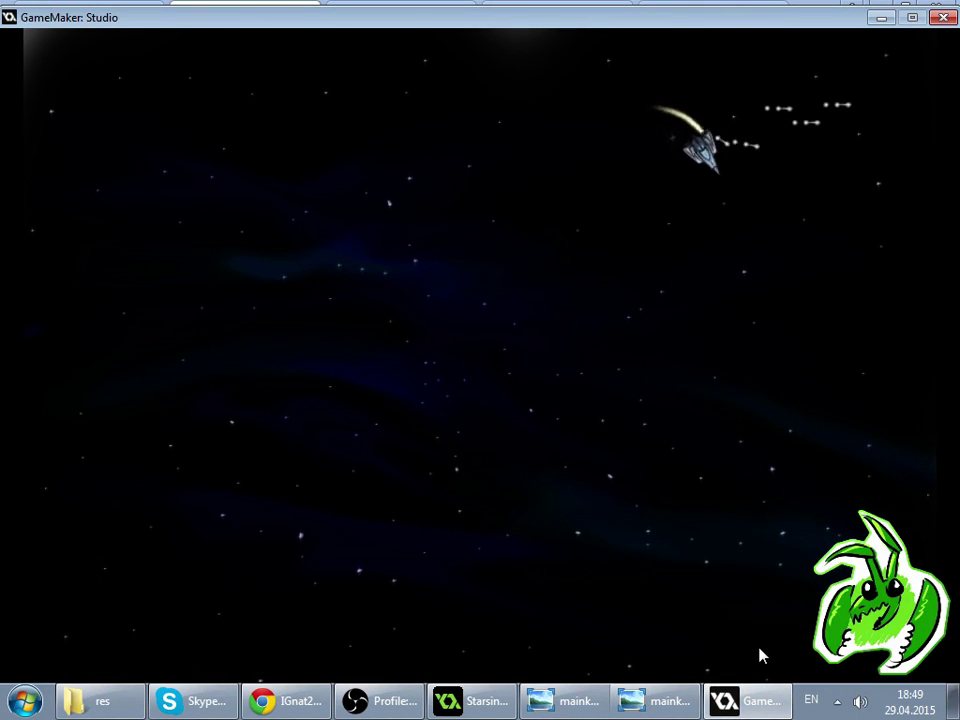
- Fly the ship around the arena while firing to check the flash on the bullets, and close the game
key("space")
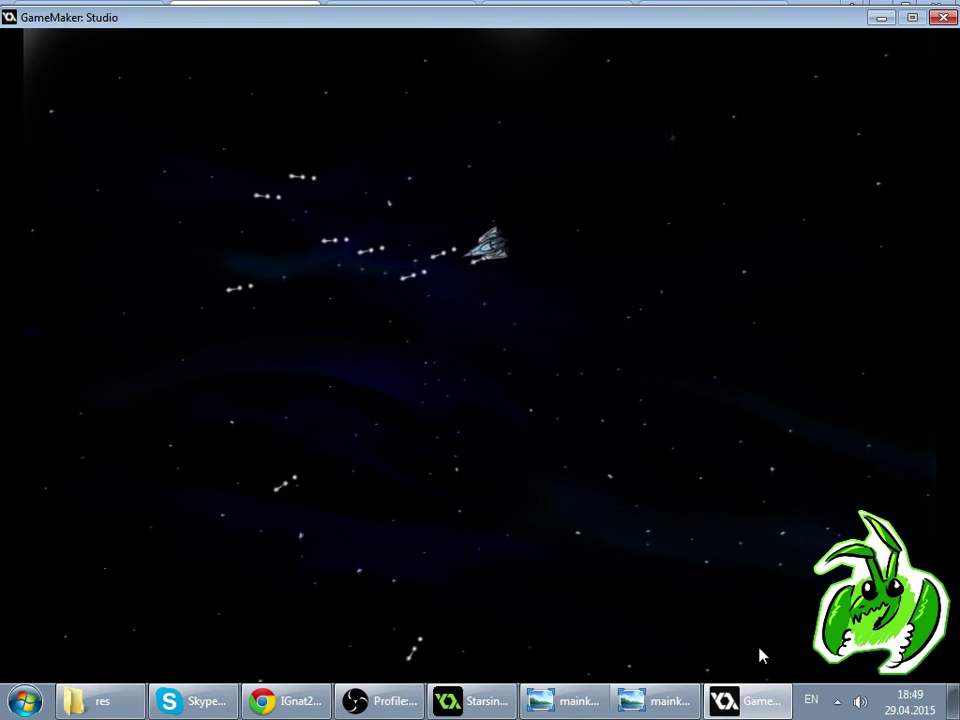
key("space")
key("Left")
key("Up")
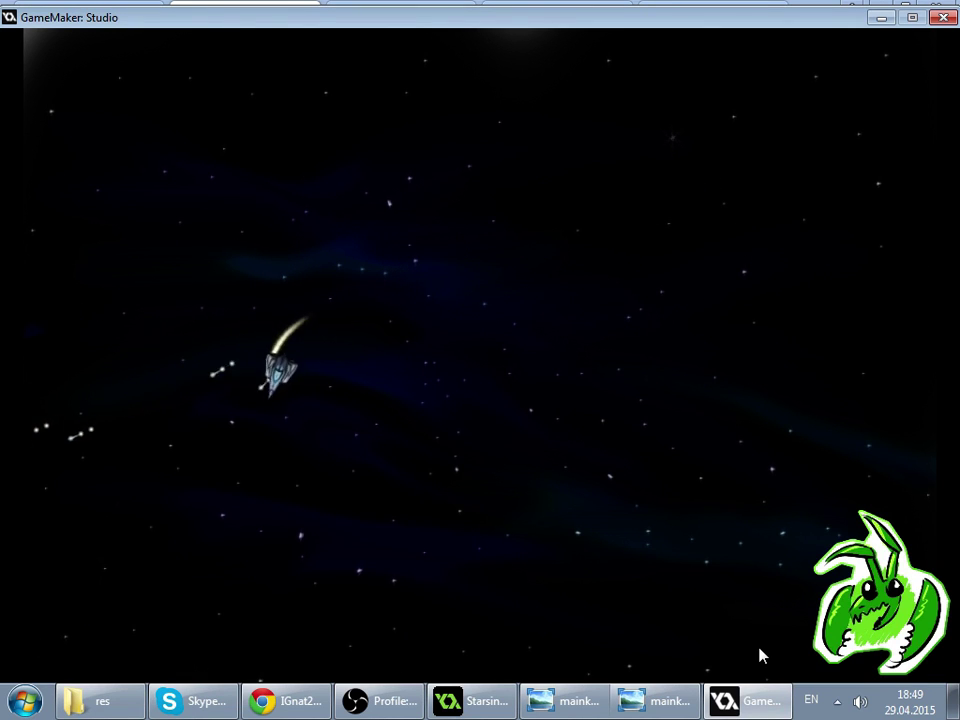
key("space")
key("Right")
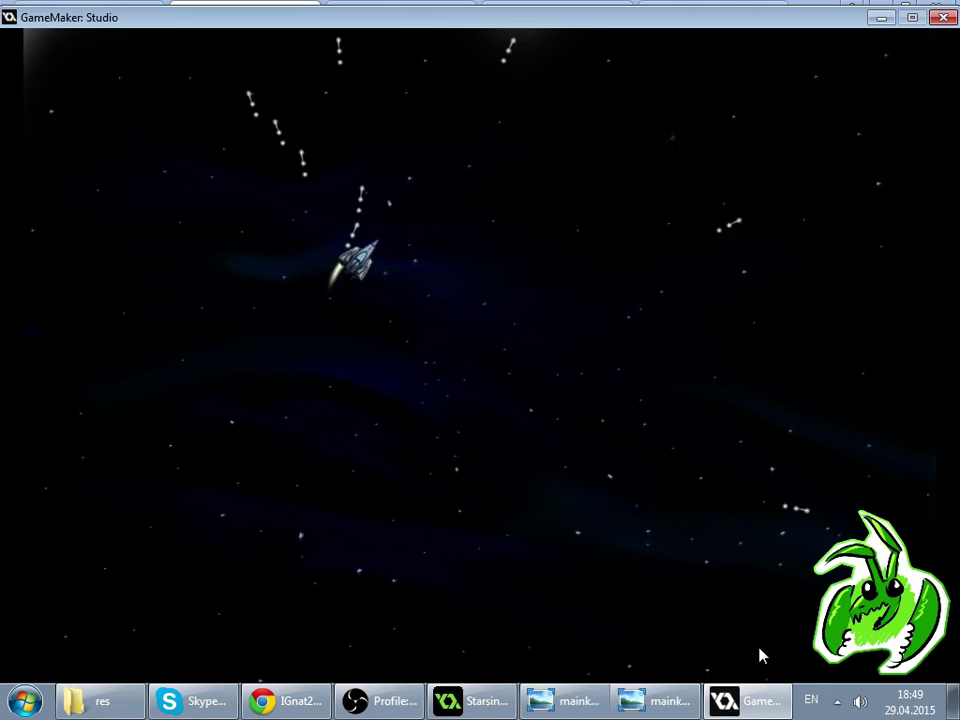
key("Up")
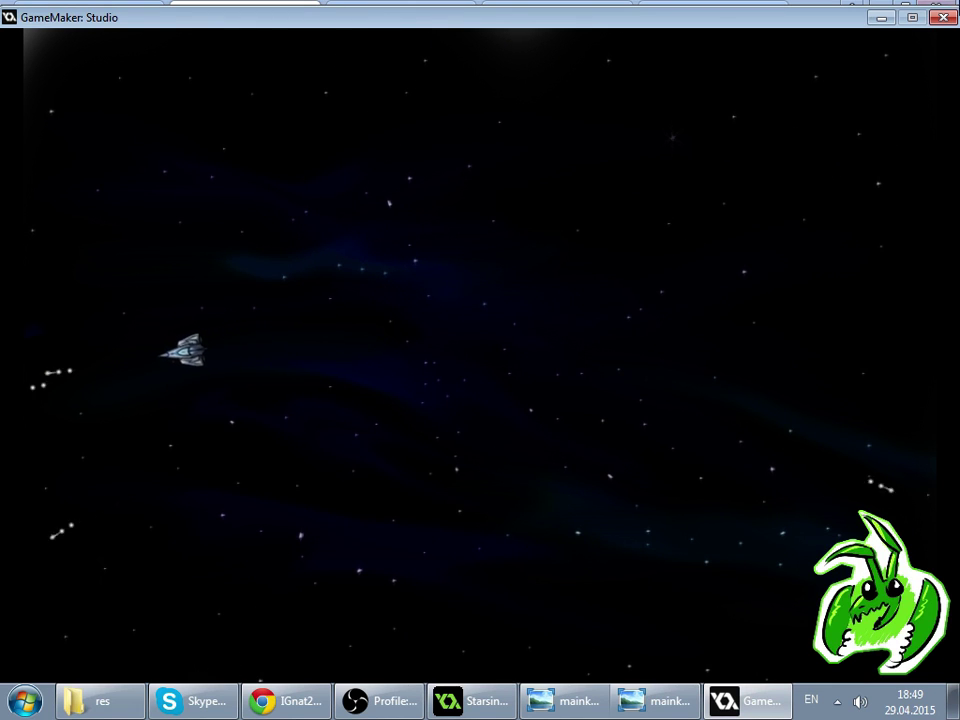
key("Escape")
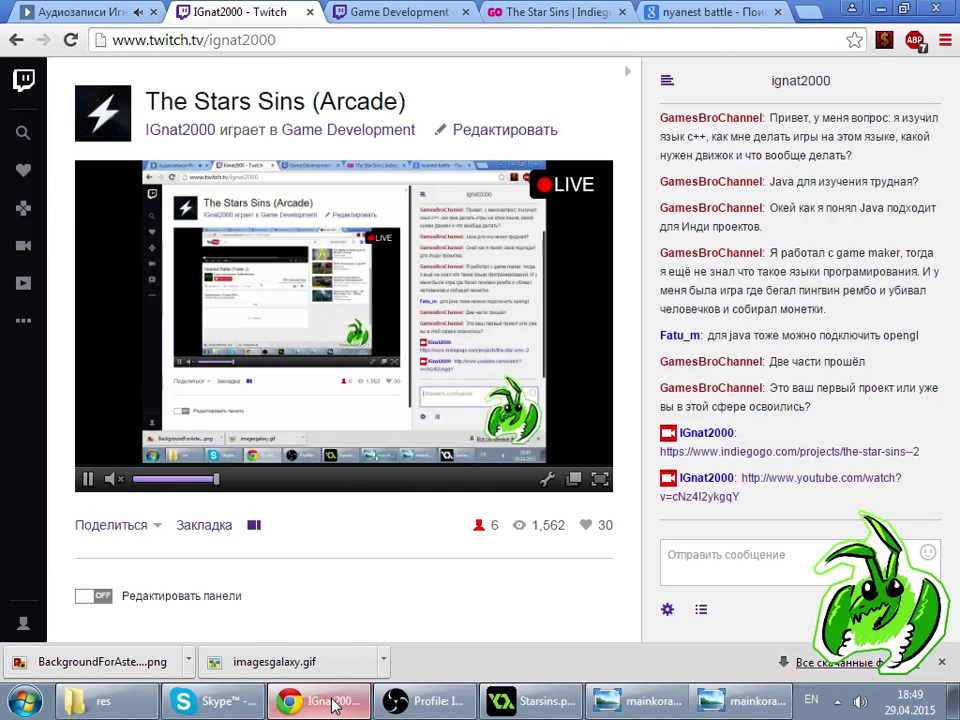
- In o_pulka's End Step event, move the o_flash instance creation inside the ayay block, after setting ayay to 1, and accept the object
left_click(525, 703)
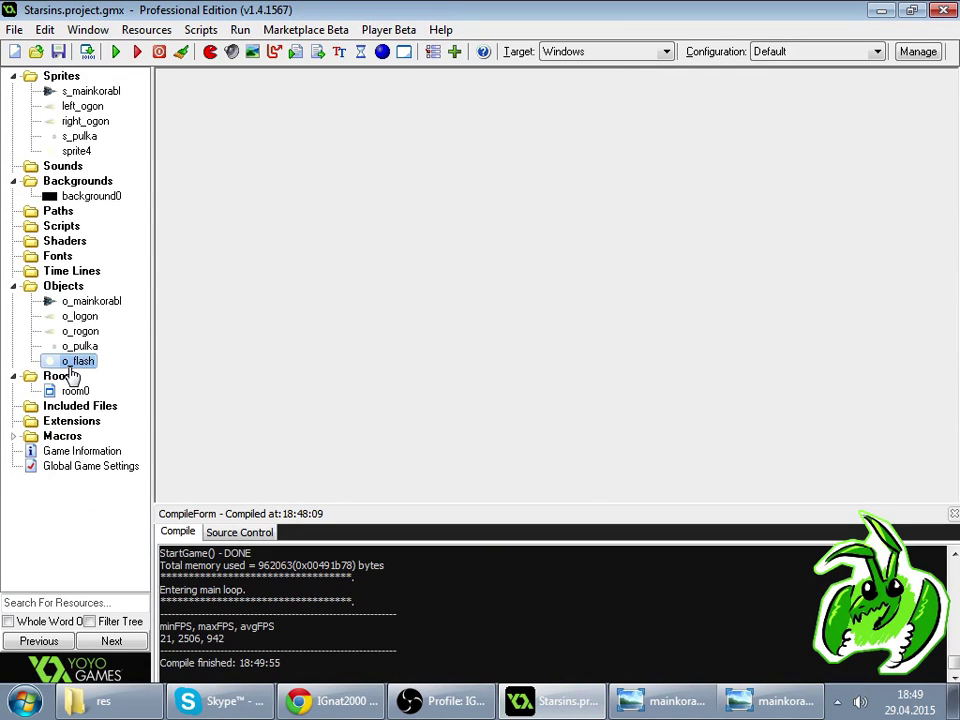
left_click(94, 338)
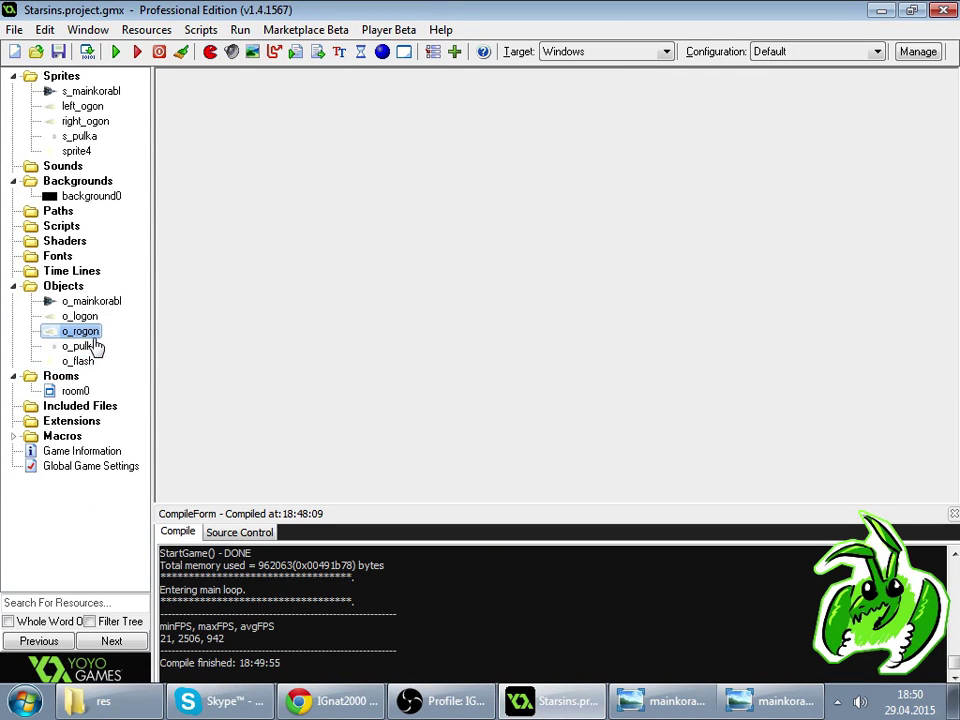
double_click(80, 346)
left_click(249, 68)
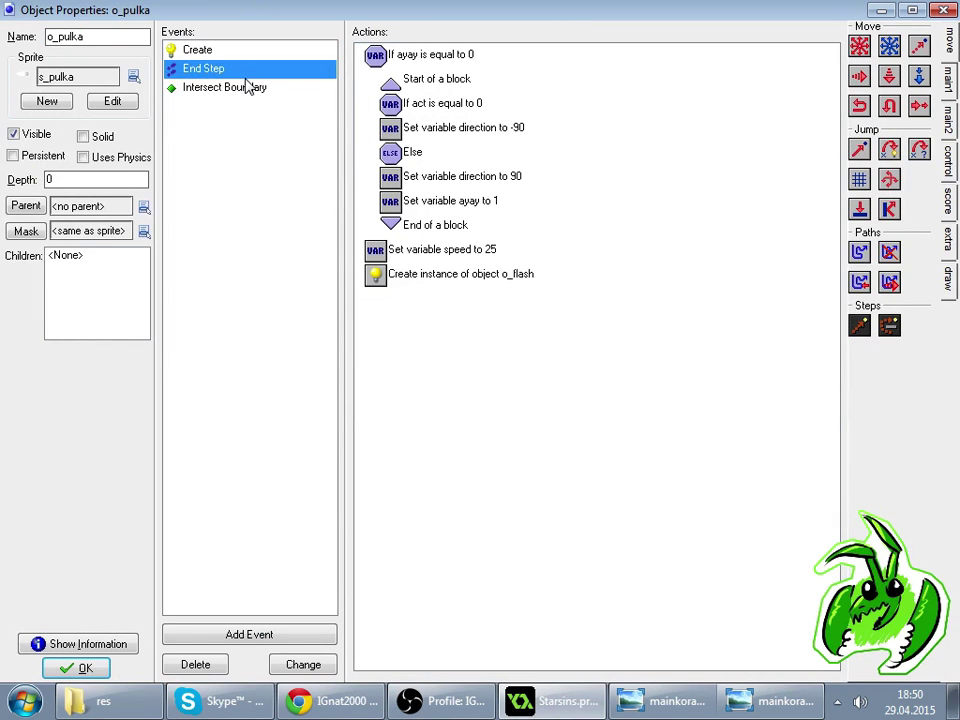
left_click_drag(420, 273, 400, 224)
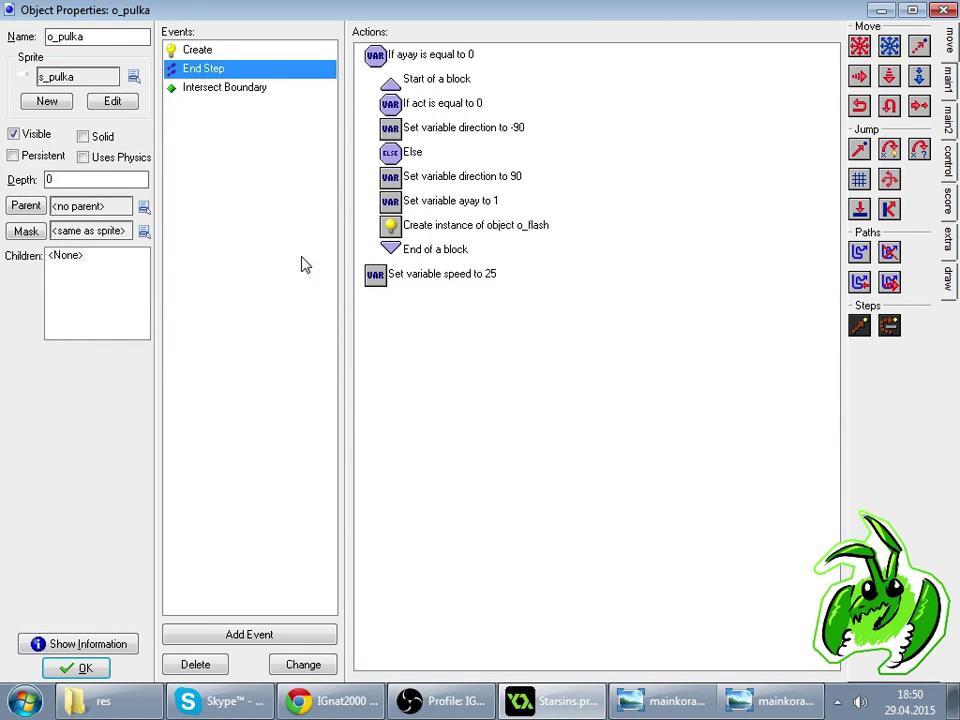
left_click(60, 643)
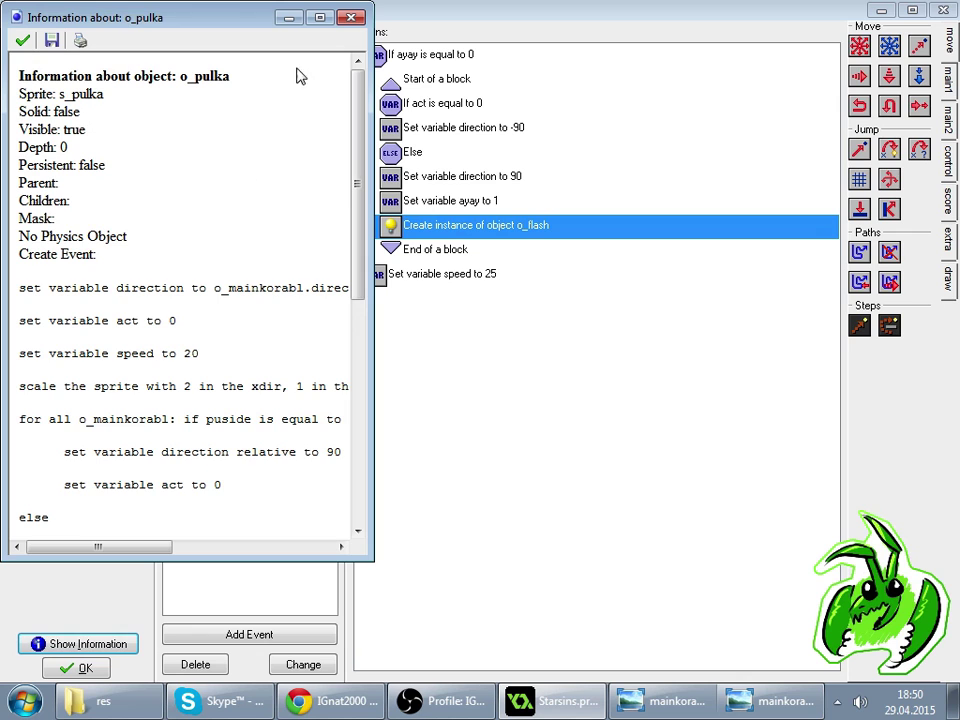
left_click(351, 17)
left_click(80, 667)
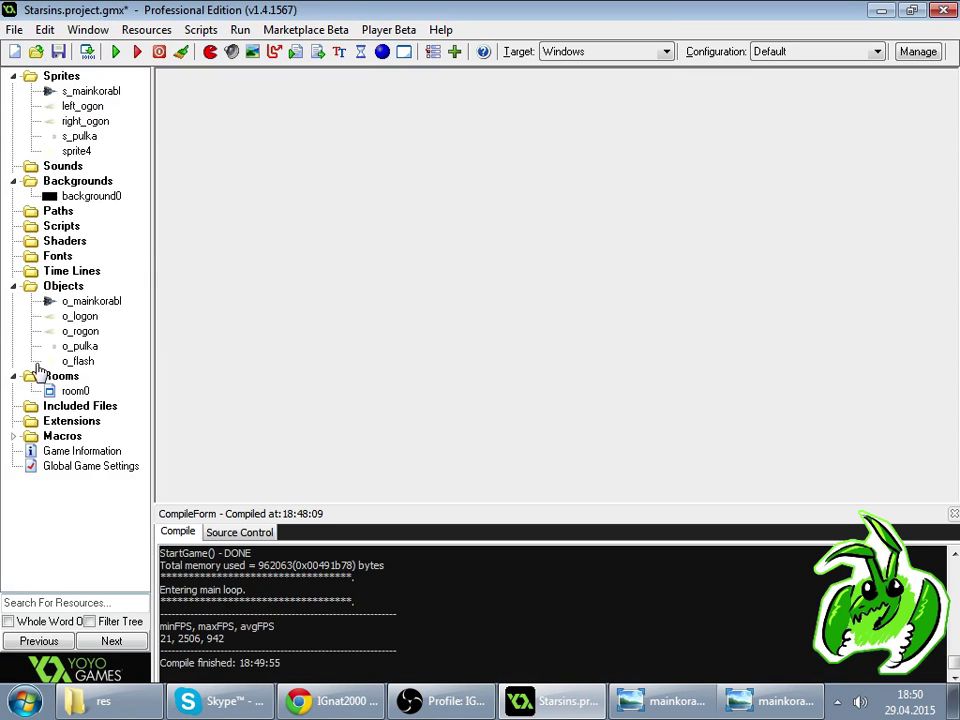
- Run the game to test the shooting with the moved flash action, close it, and return to the Twitch chat
left_click(114, 52)
key("alt+Tab")
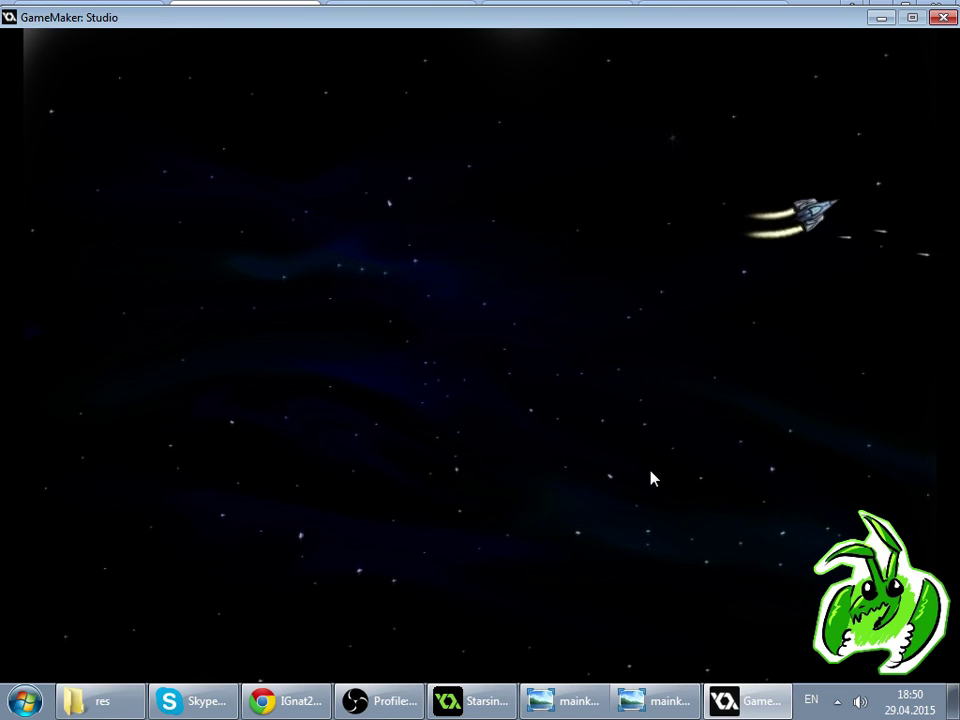
key("Escape")
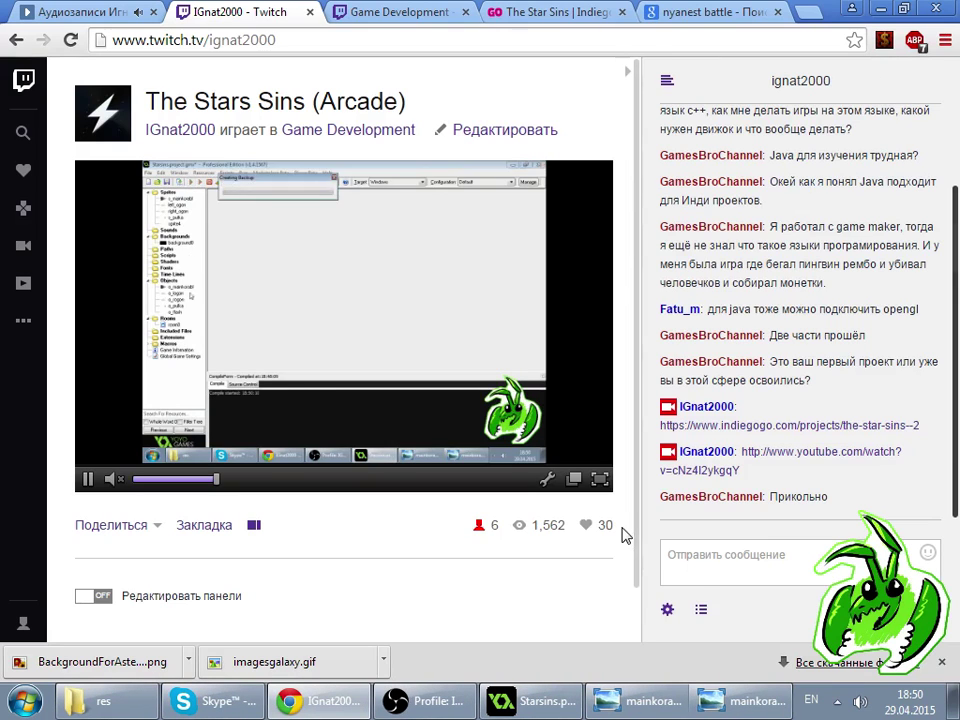
left_click(680, 556)
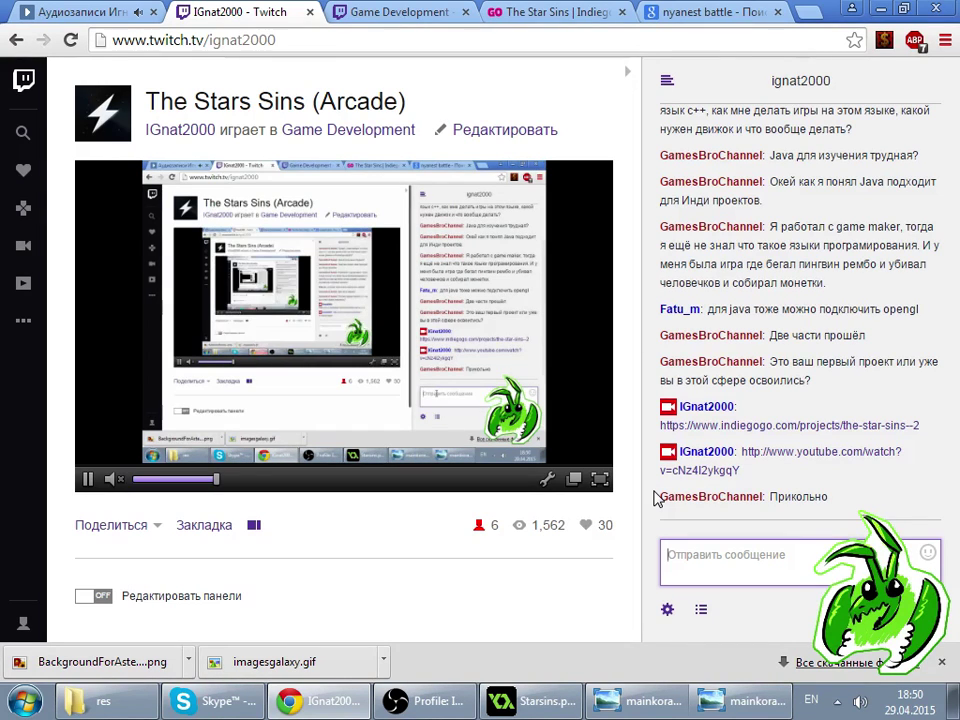
- Switch to the file explorer and look through the gmprojects folder and its parent folder rabota
left_click(95, 700)
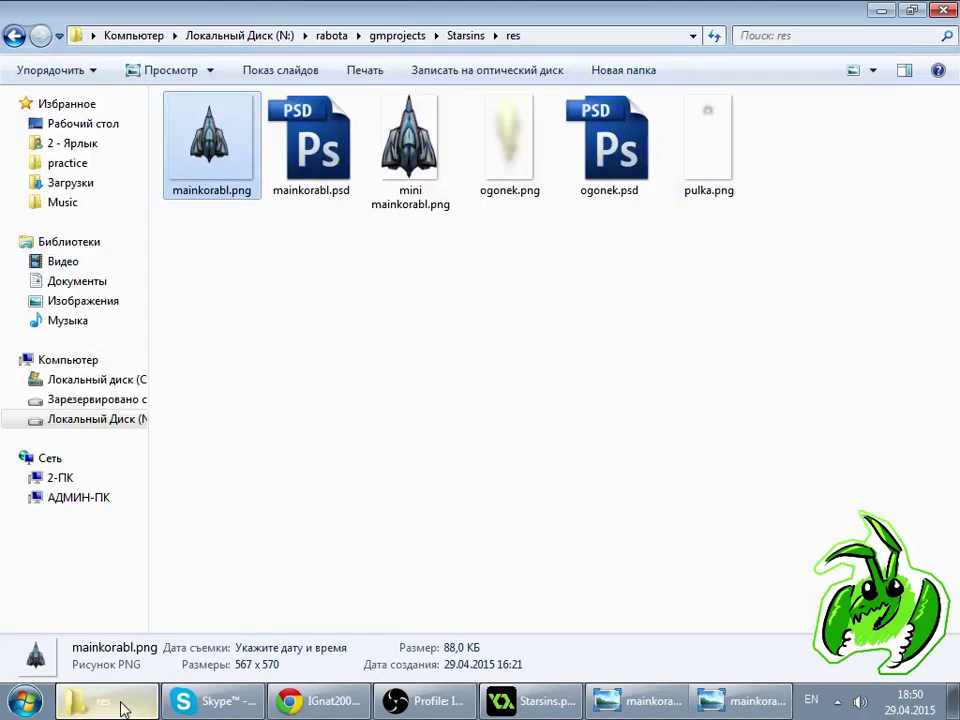
left_click(15, 35)
left_click(15, 35)
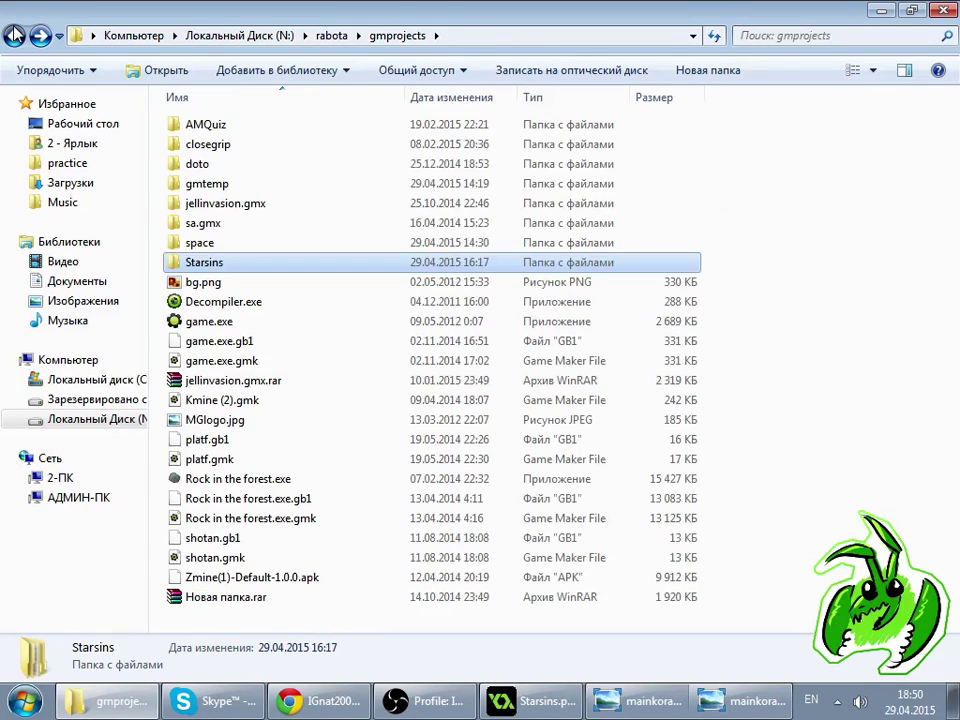
left_click(15, 35)
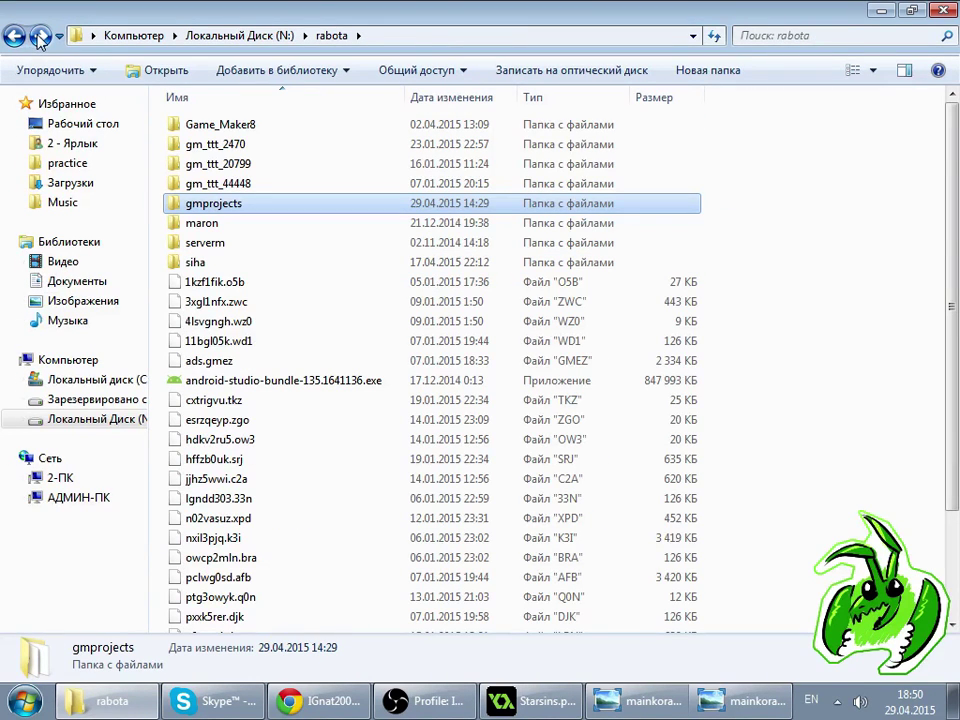
left_click(40, 35)
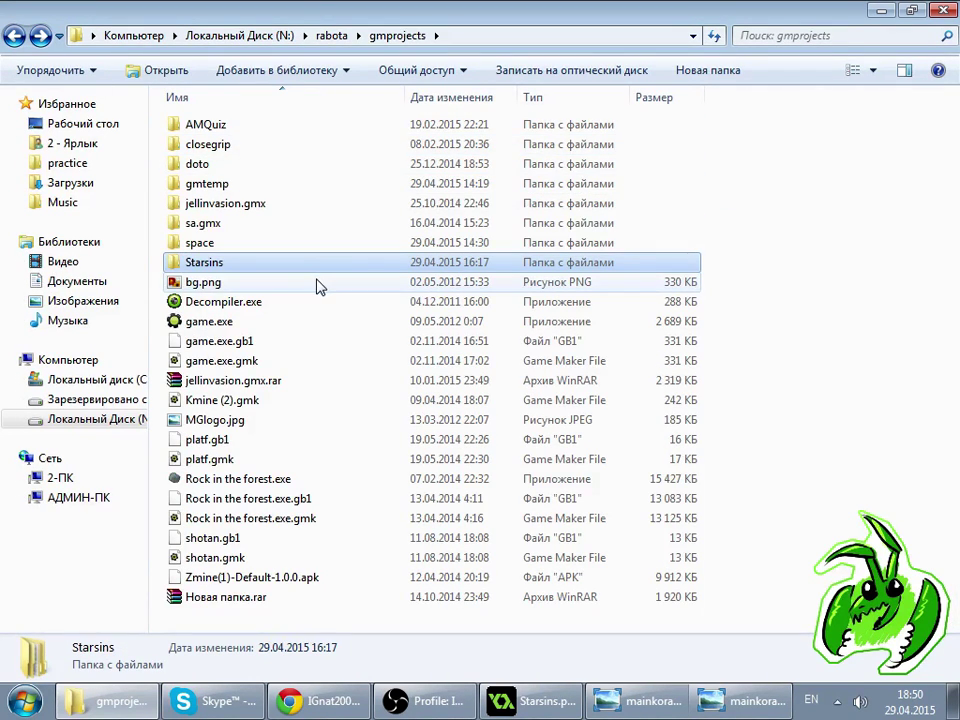
left_click(15, 35)
scroll(317, 500, "down", 2)
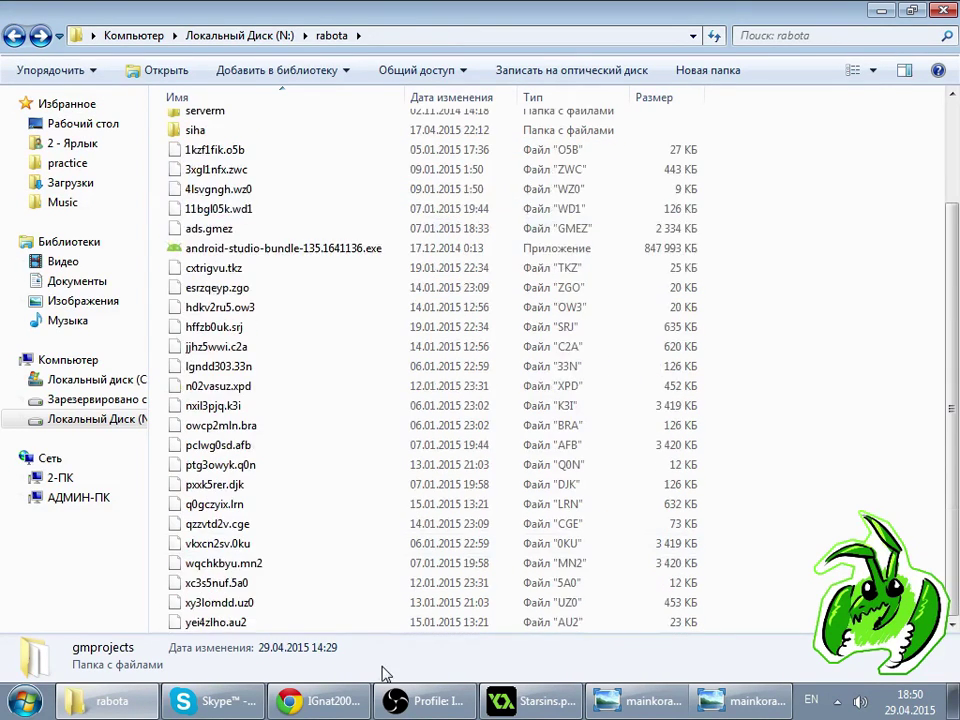
scroll(250, 420, "up", 2)
- Look inside the siha and serverm folders in rabota
double_click(197, 264)
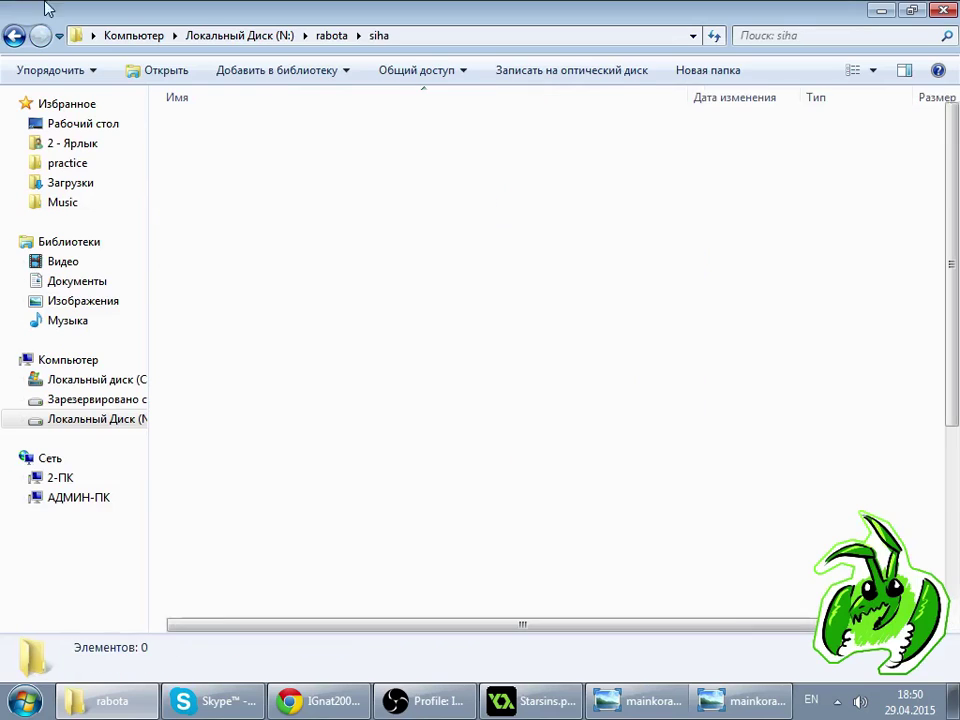
left_click(15, 35)
left_click(205, 245)
double_click(205, 248)
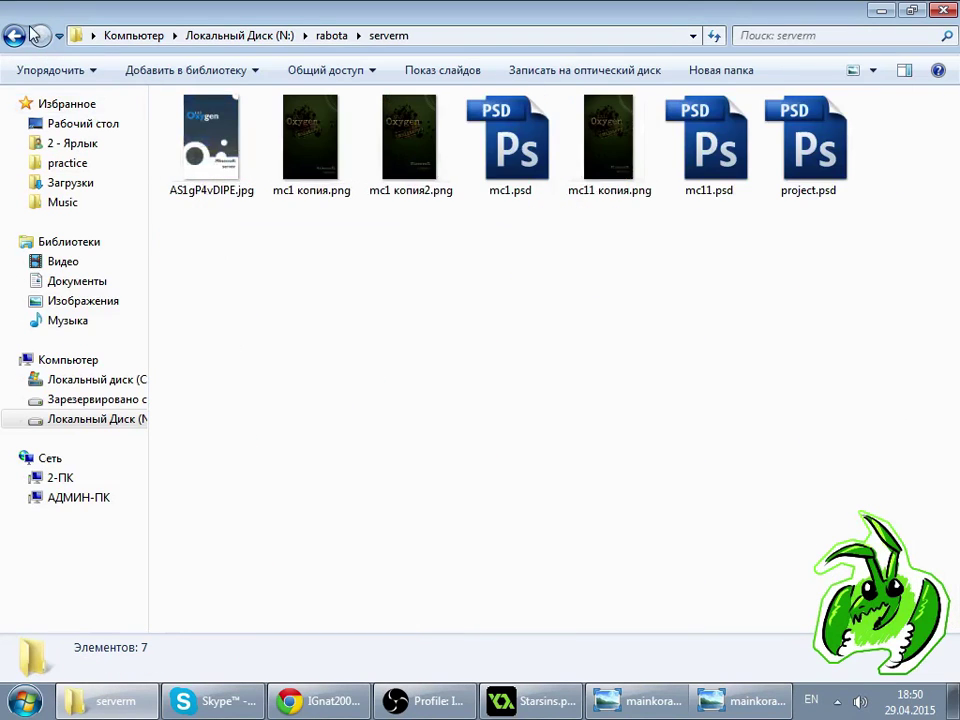
left_click(14, 38)
left_click(222, 145)
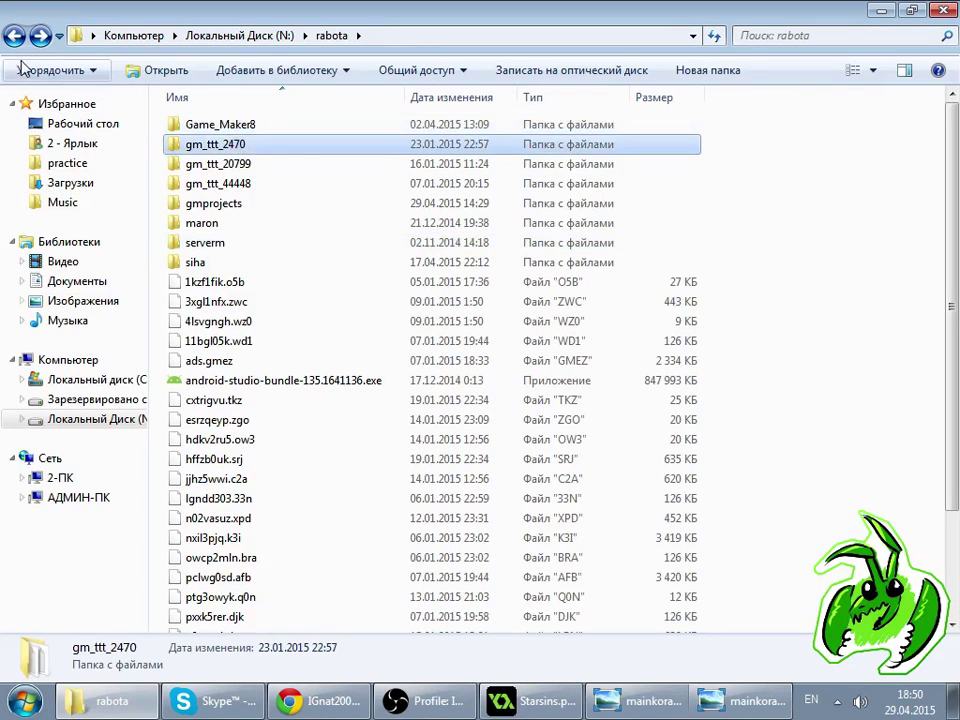
- Look through the extensions and Examples folders inside Game_Maker8
left_click(210, 126)
double_click(210, 126)
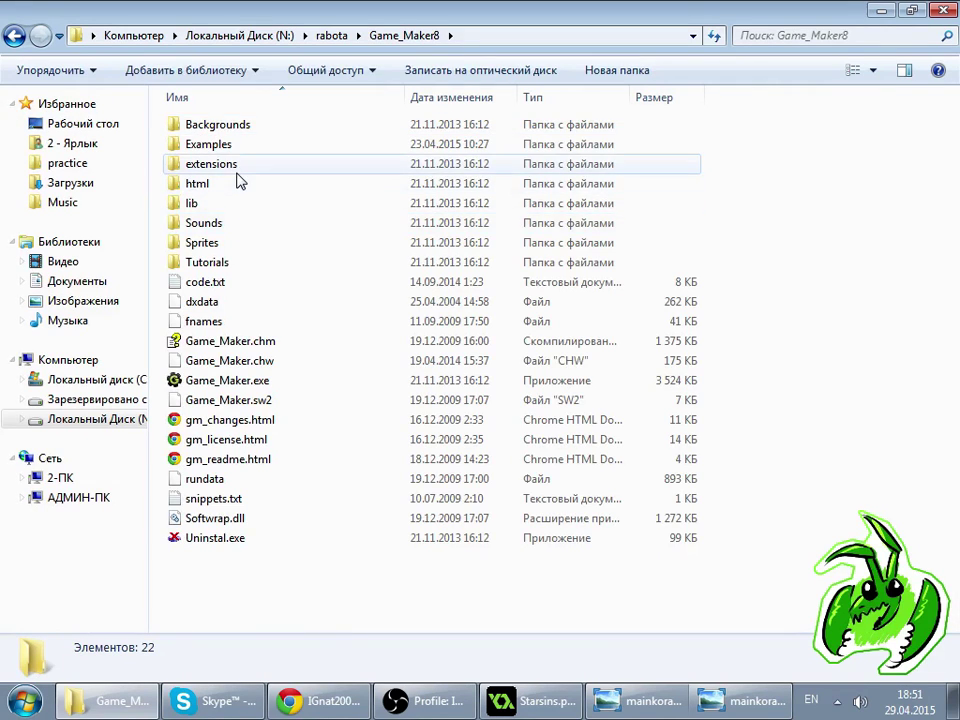
double_click(237, 164)
left_click(14, 37)
double_click(205, 144)
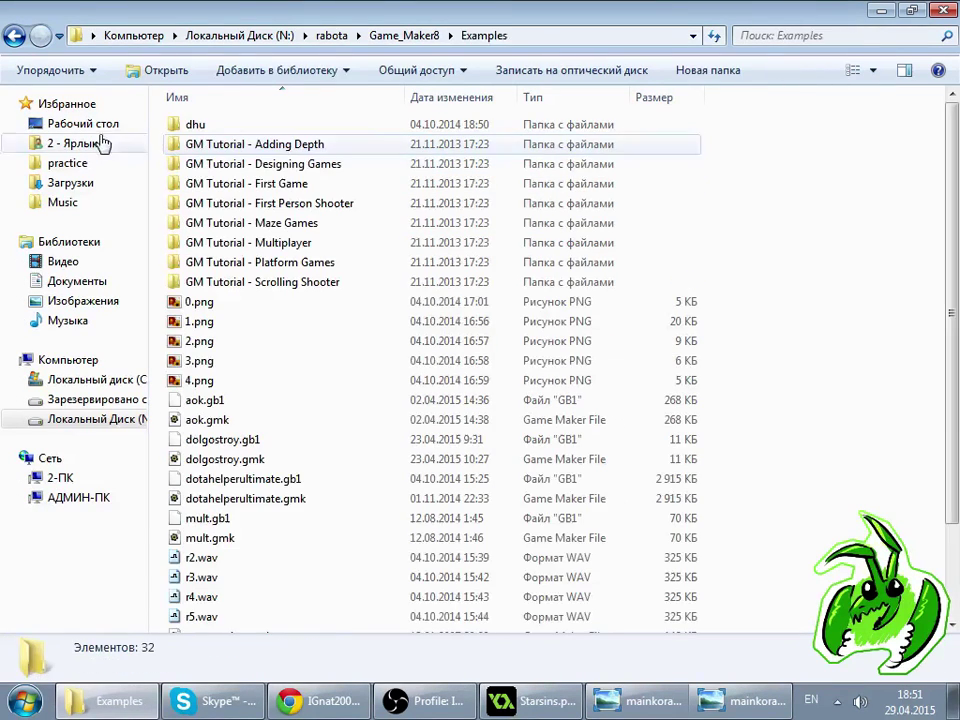
scroll(129, 182, "down", 2)
scroll(133, 184, "up", 2)
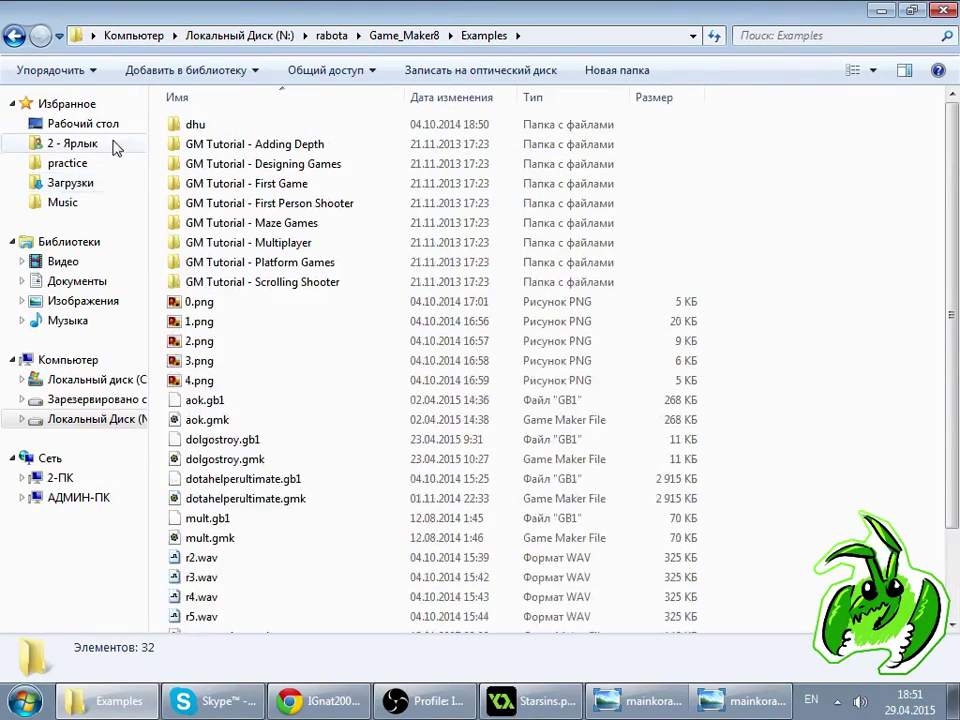
- Go up to drive N:, open the Gaems folder, and switch back to the Twitch page
left_click(14, 36)
left_click(14, 36)
left_click(14, 36)
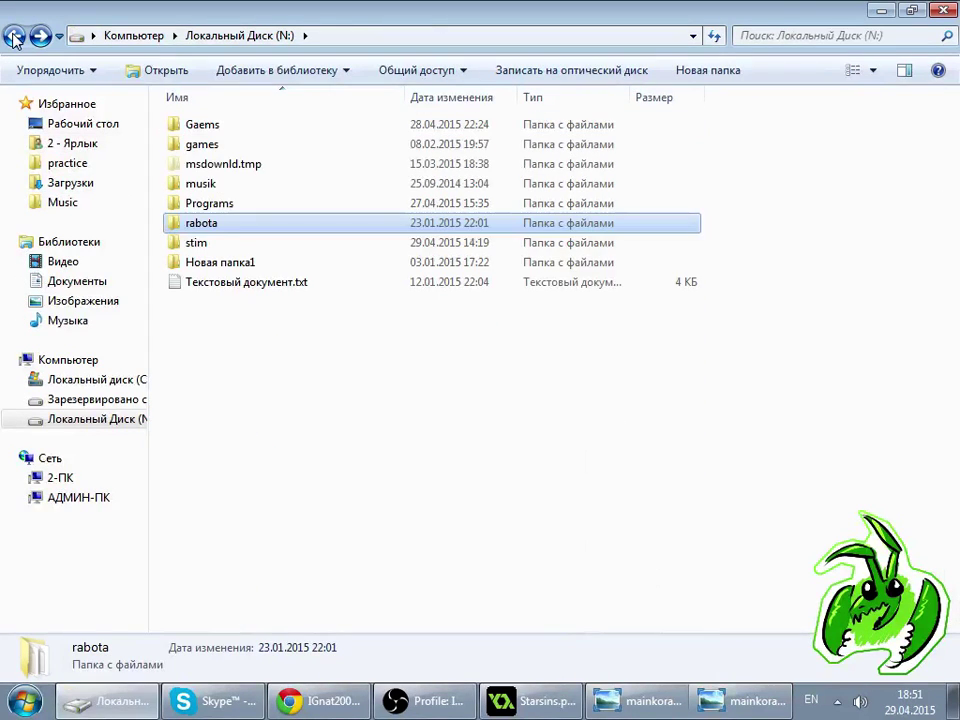
double_click(268, 125)
key("alt+Tab")
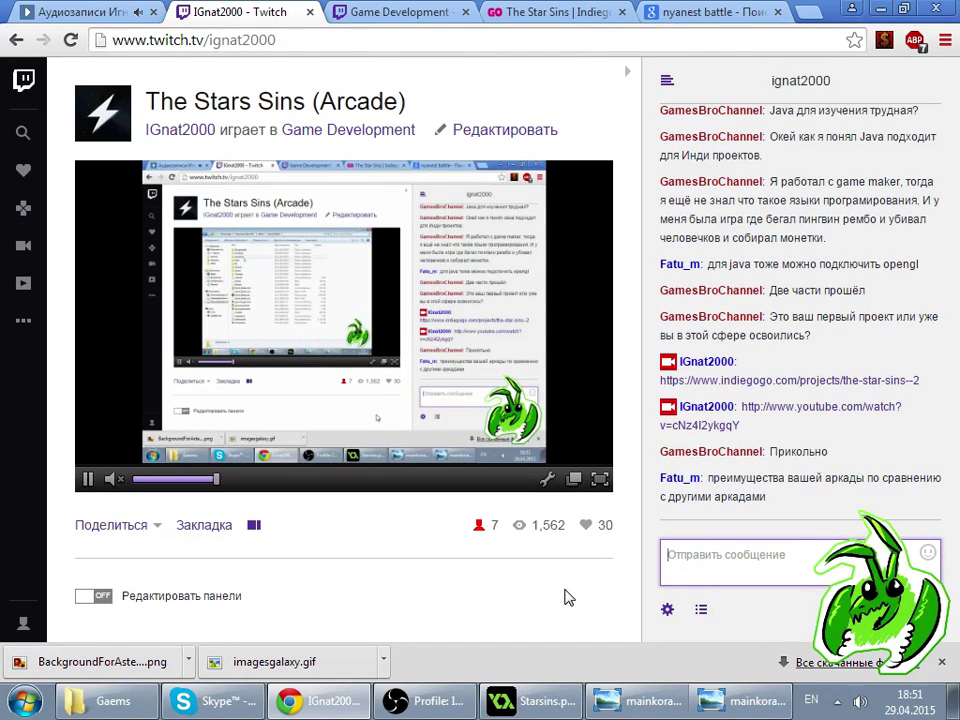
- Check the list of viewers of the Twitch channel and return to the chat
left_click(566, 597)
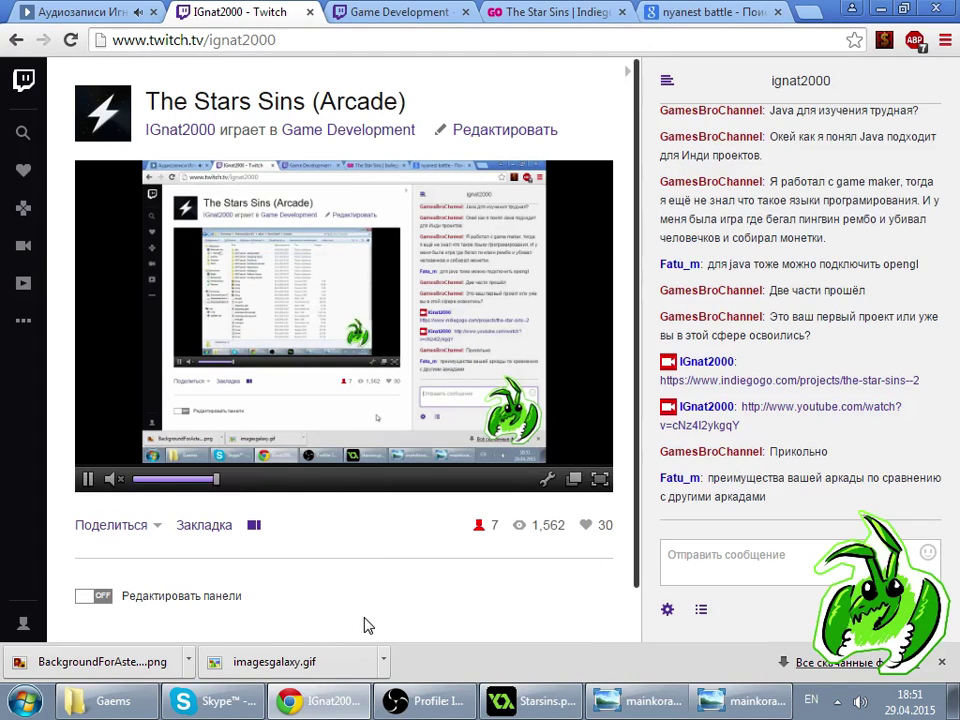
right_click(266, 641)
right_click(268, 656)
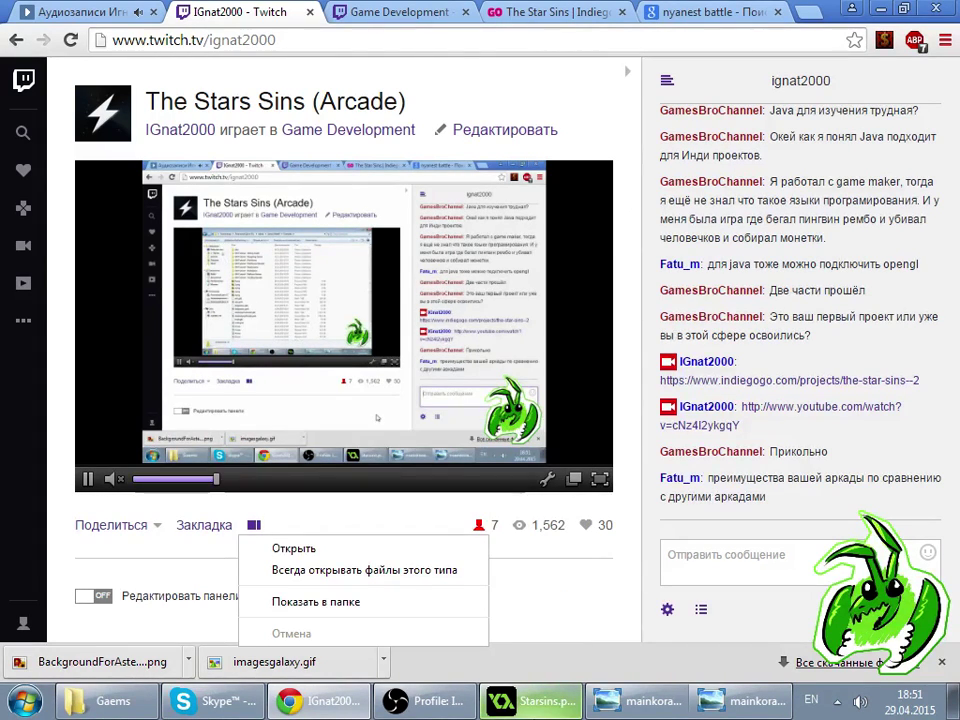
left_click(692, 553)
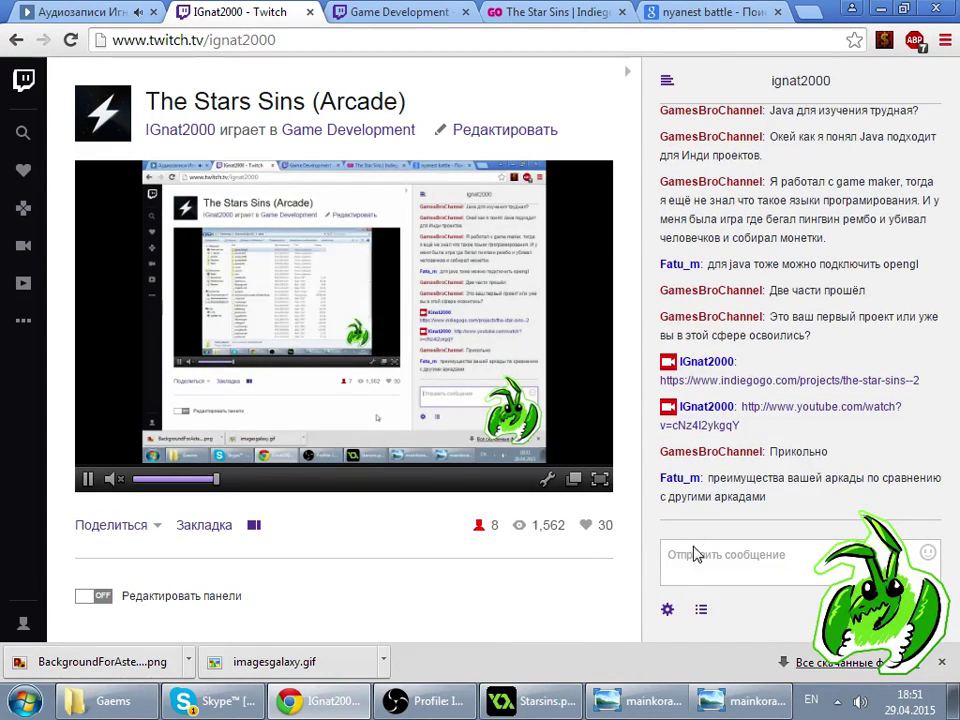
left_click(701, 609)
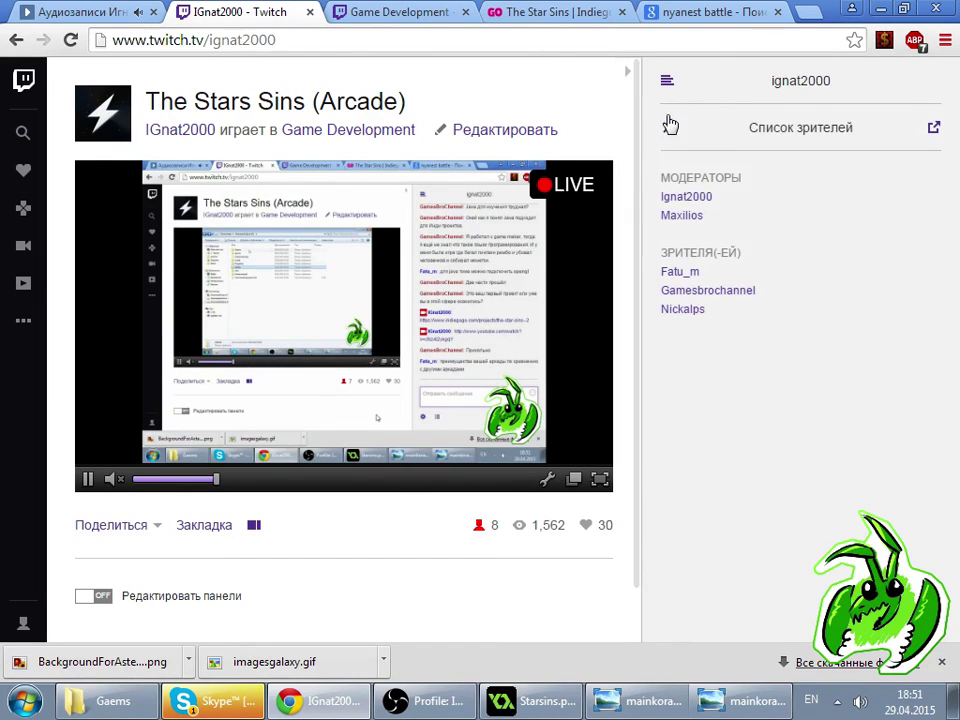
left_click(669, 128)
- Switch to Skype, read the newest message in the conversation, and highlight the line "Upgrade system of spaceships"
left_click(100, 701)
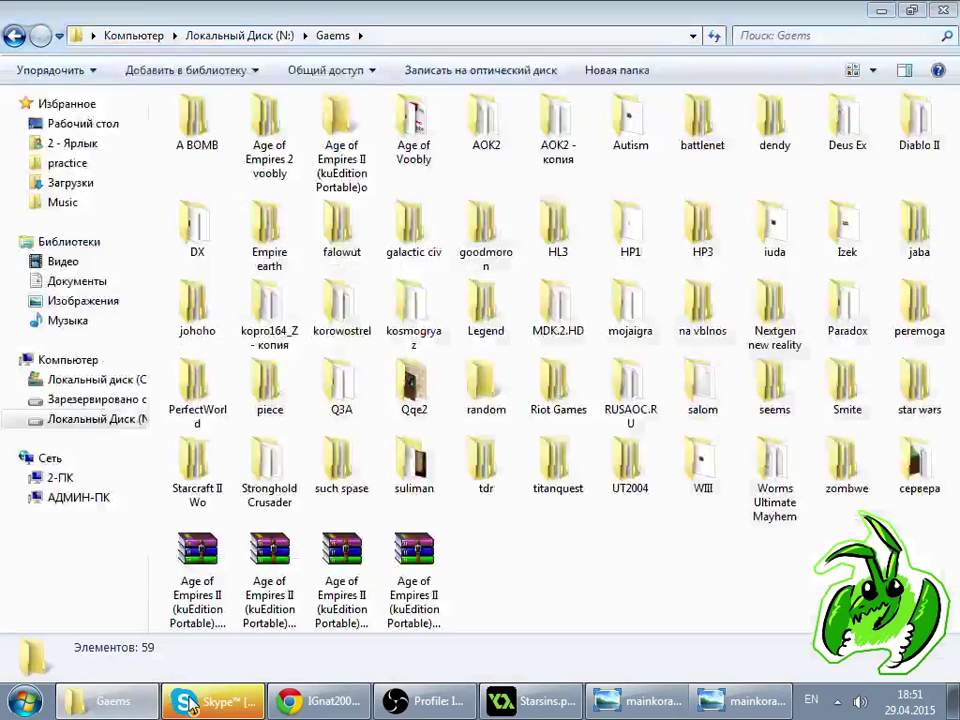
left_click(210, 701)
scroll(330, 430, "down", 15)
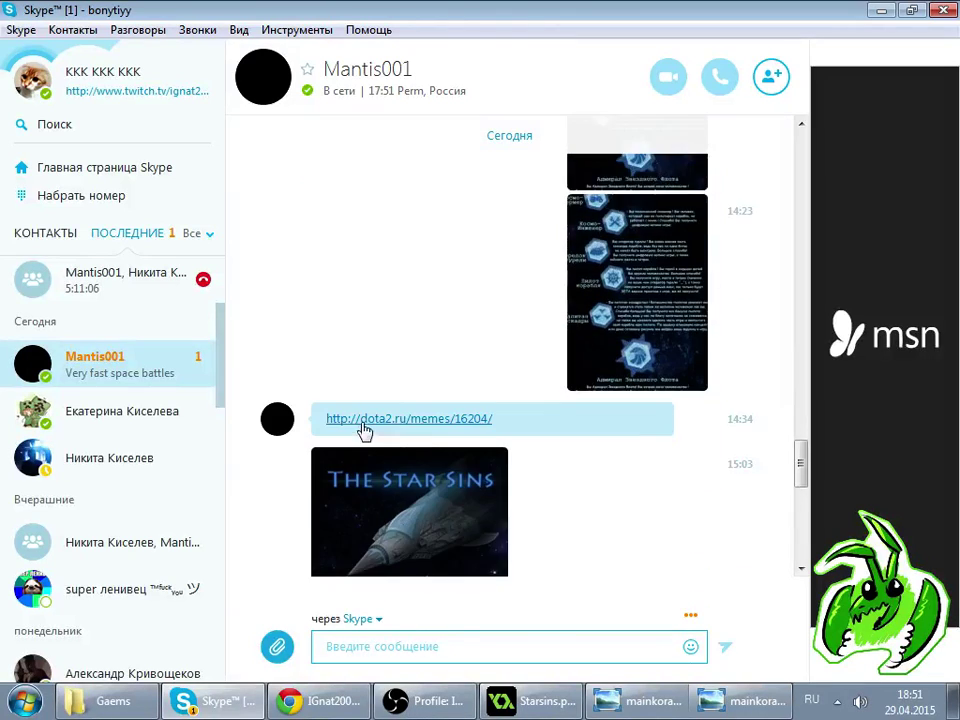
left_click_drag(808, 515, 813, 547)
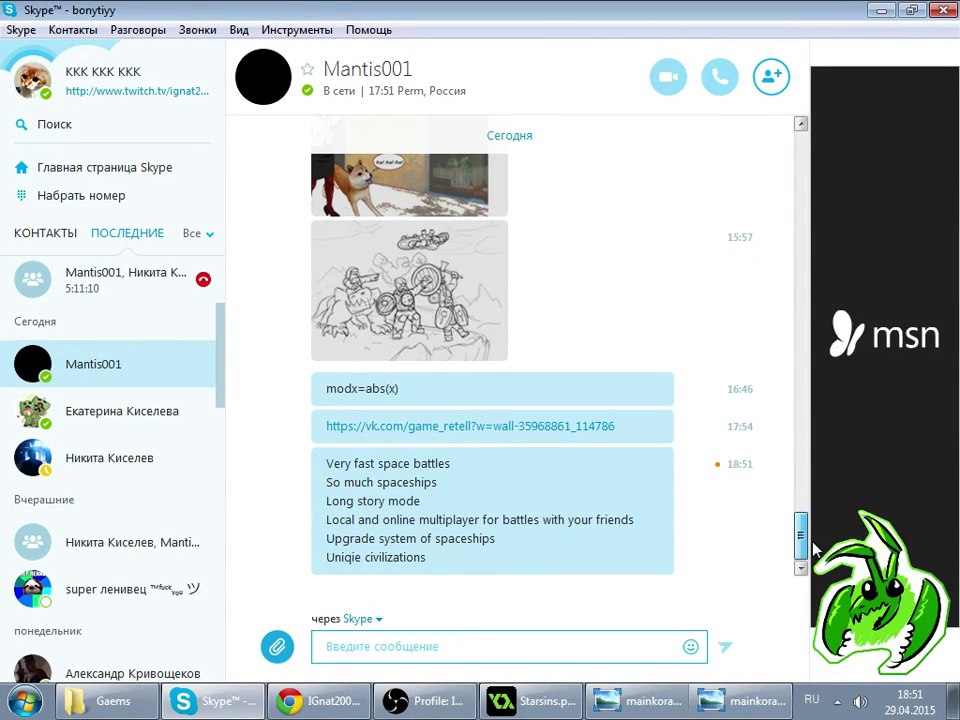
left_click_drag(326, 538, 680, 544)
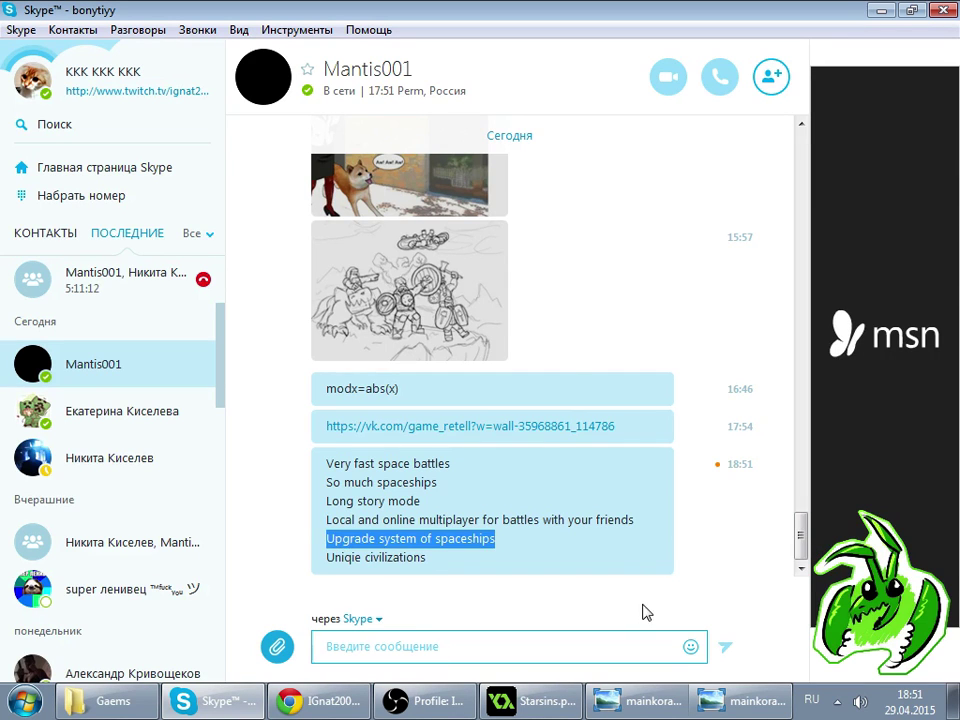
- Copy the whole game feature list from the newest Skype message and send it in the Twitch chat
left_click(606, 589)
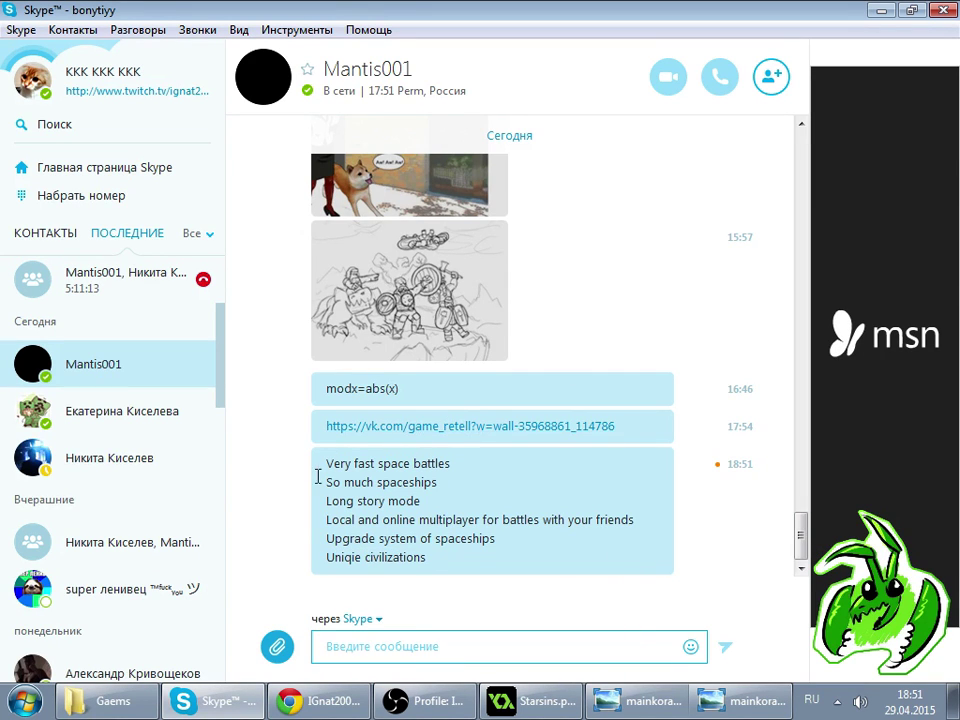
left_click_drag(318, 477, 487, 573)
key("alt+Tab")
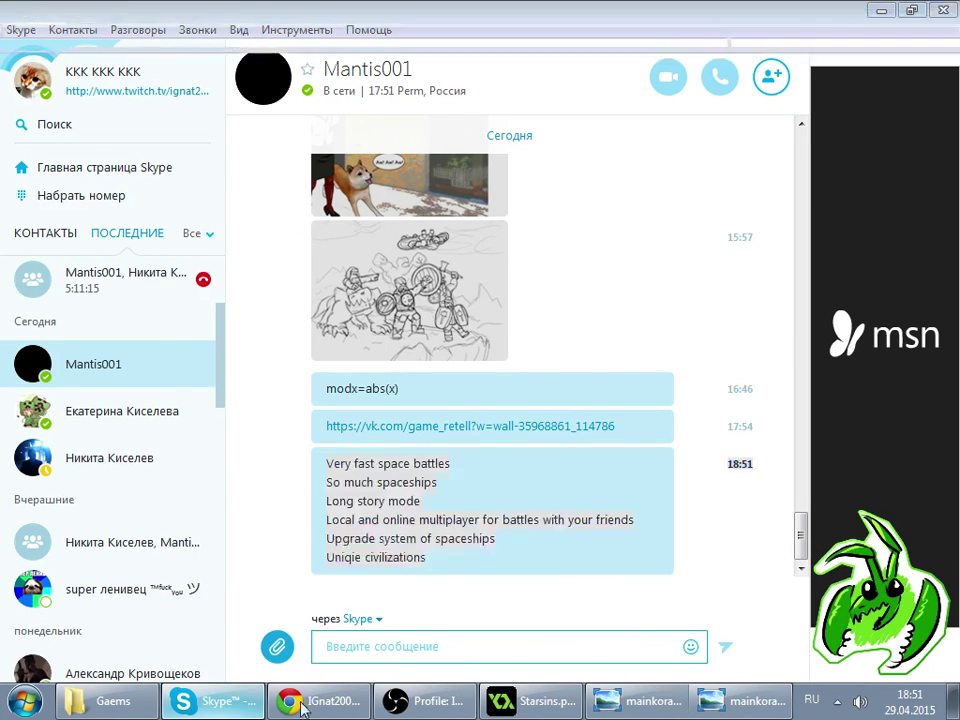
left_click(735, 565)
key("ctrl+v")
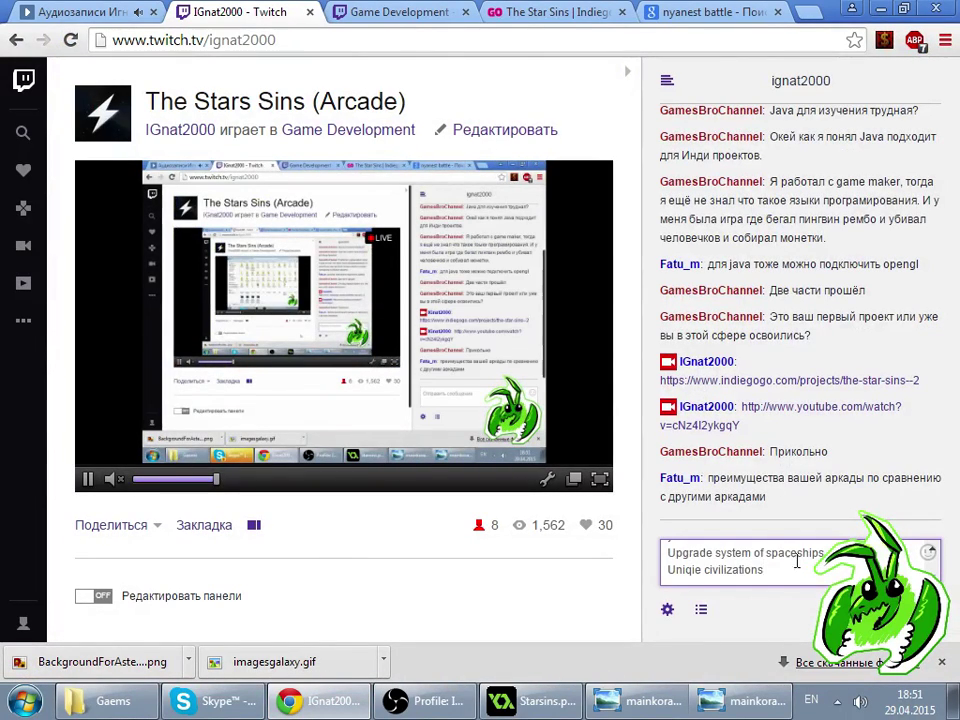
key("Return")
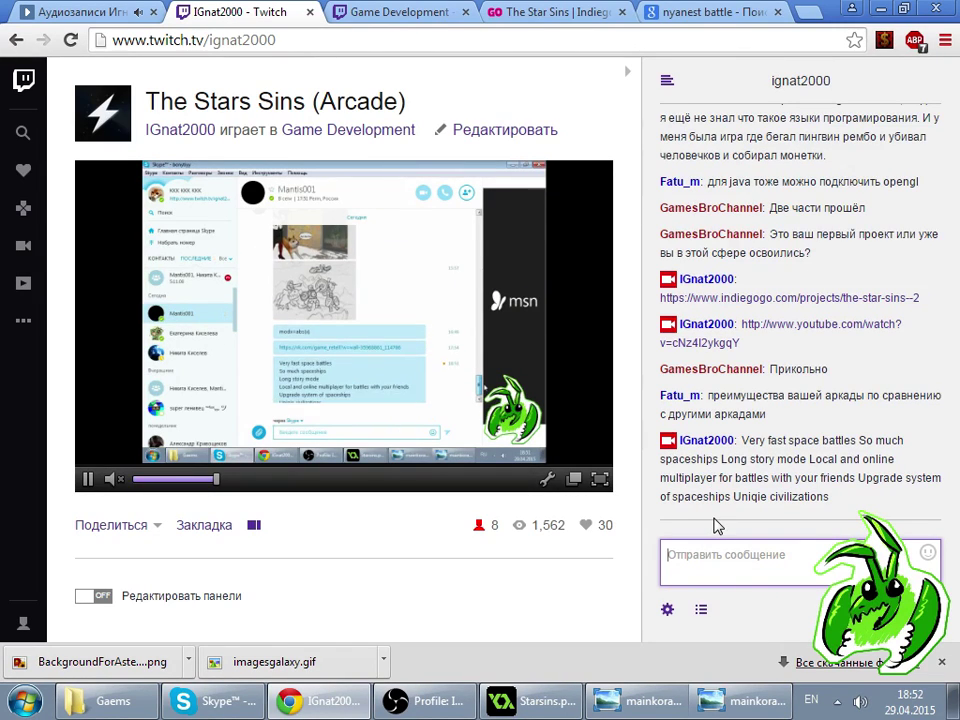
- Close the browser tabs with the nyanest battle search, the Indiegogo page and the Game Development directory
left_click(678, 551)
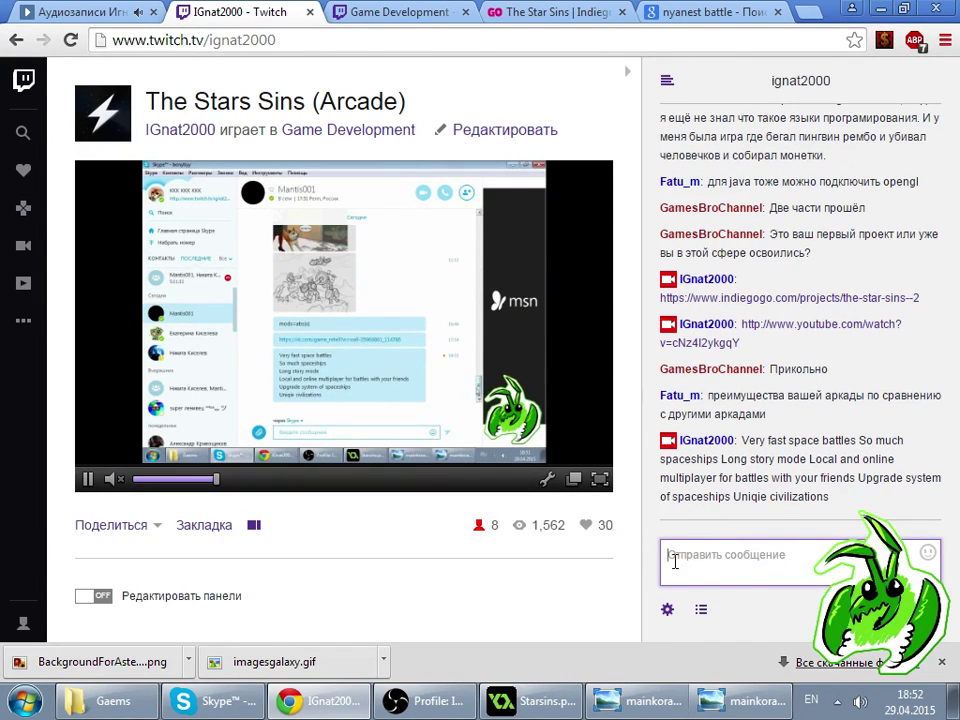
left_click(690, 12)
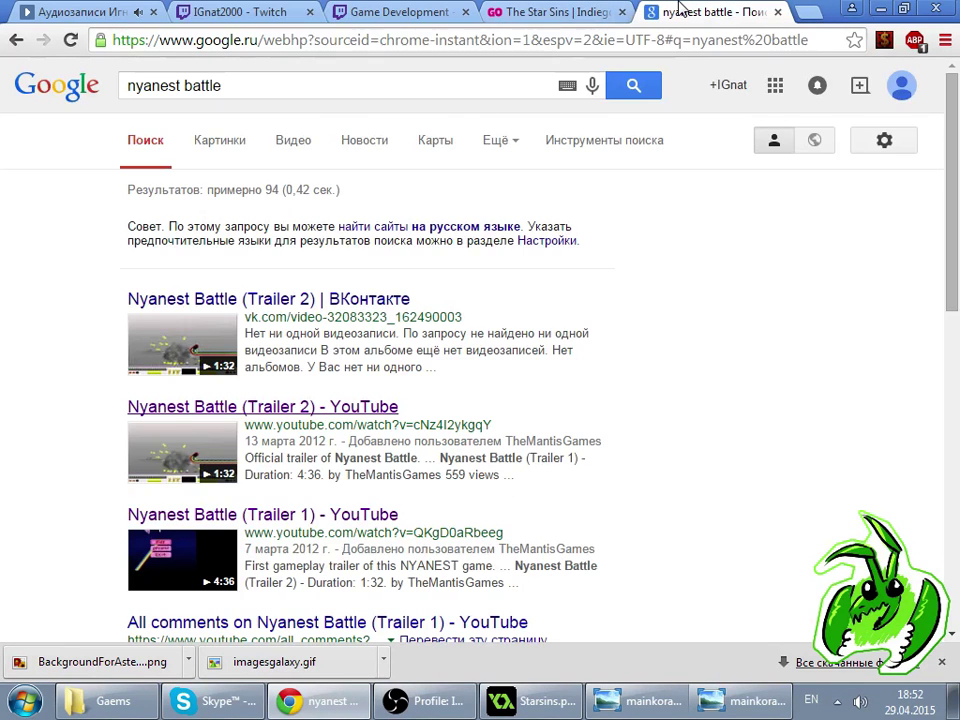
key("ctrl+w")
key("ctrl+w")
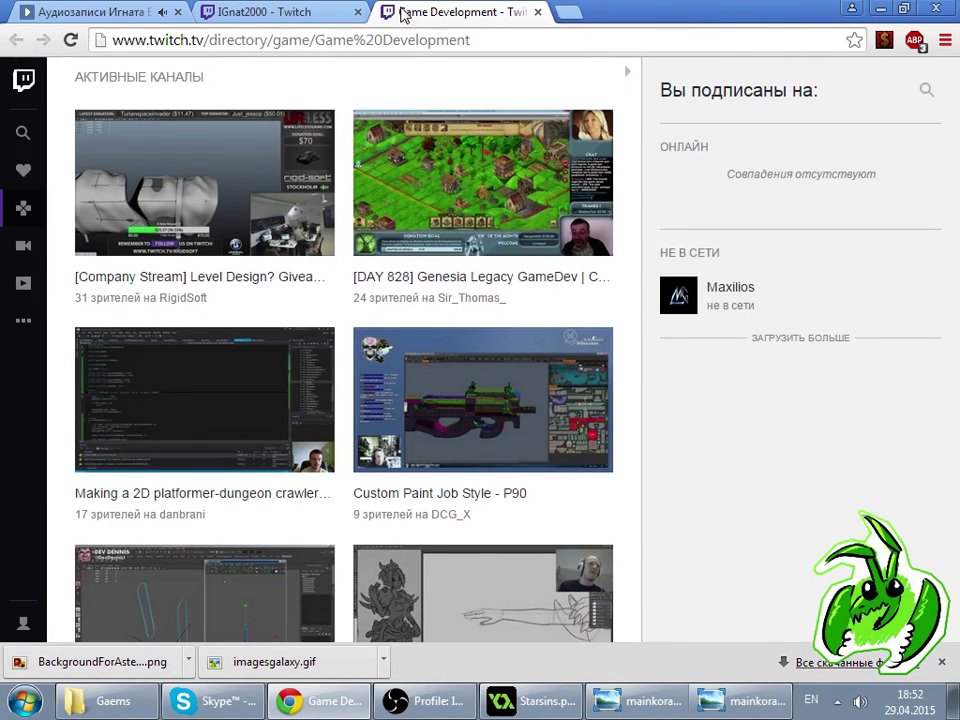
key("ctrl+w")
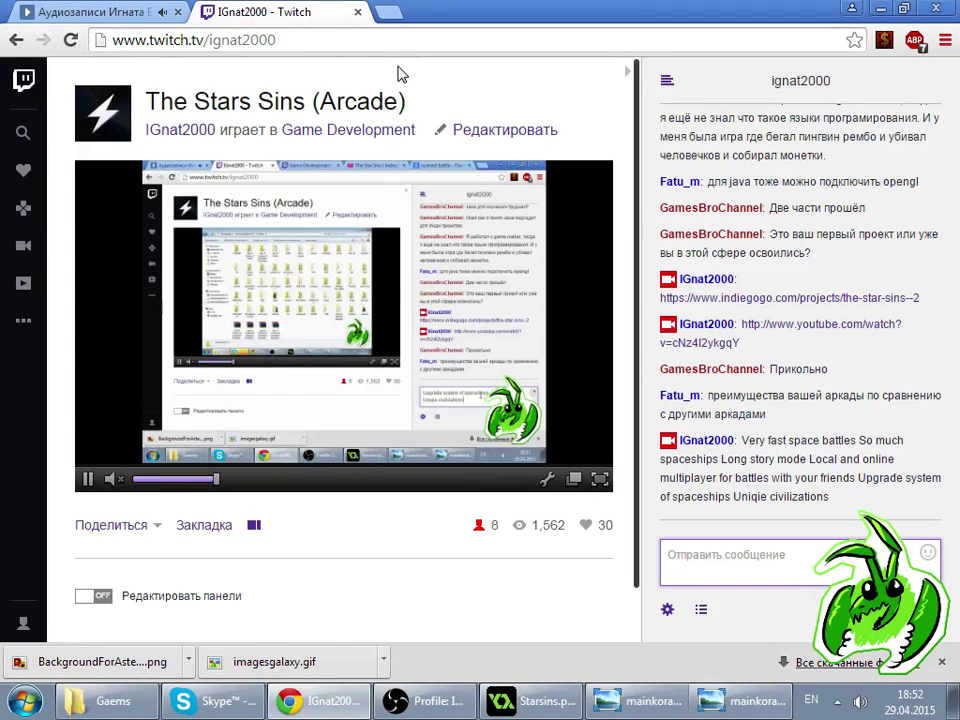
- Switch between GameMaker and the Twitch page to read new chat messages, and check the channel's viewer list
left_click(575, 710)
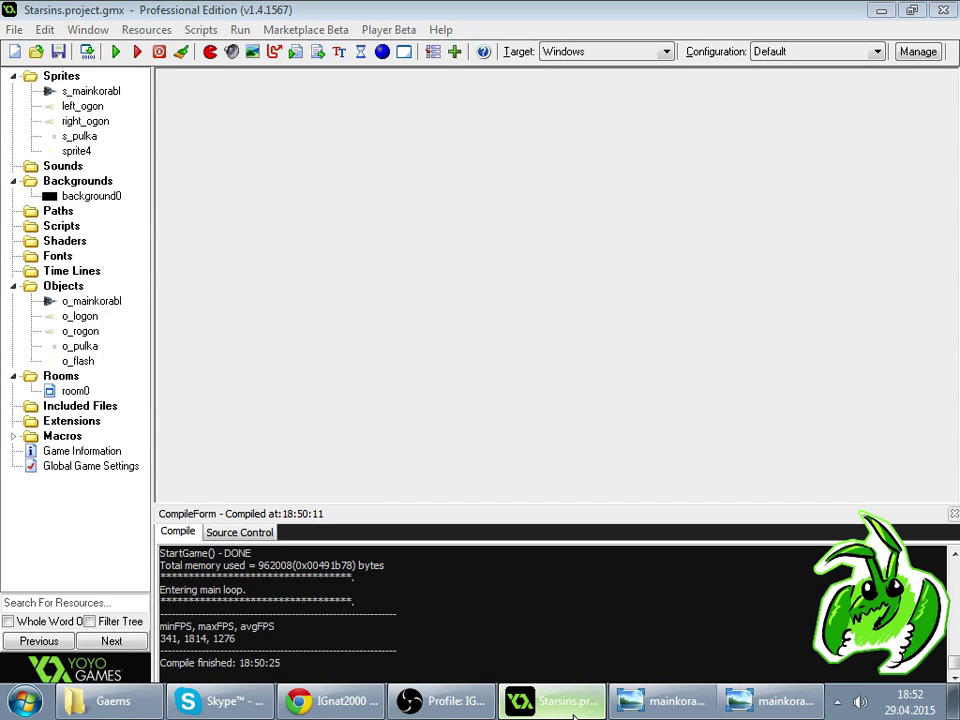
left_click(330, 701)
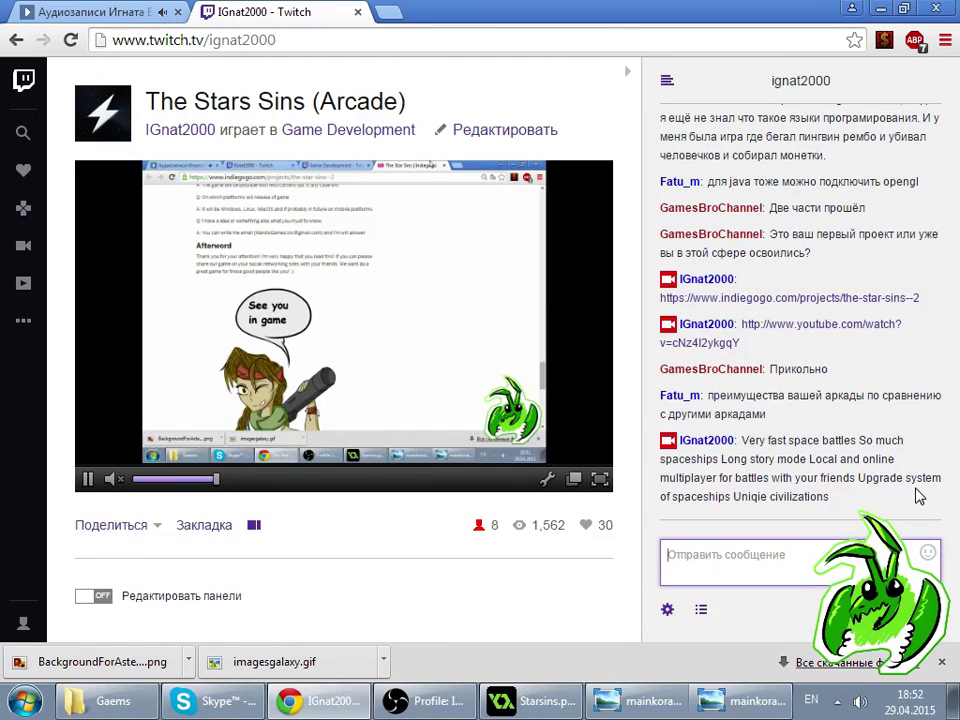
left_click(553, 704)
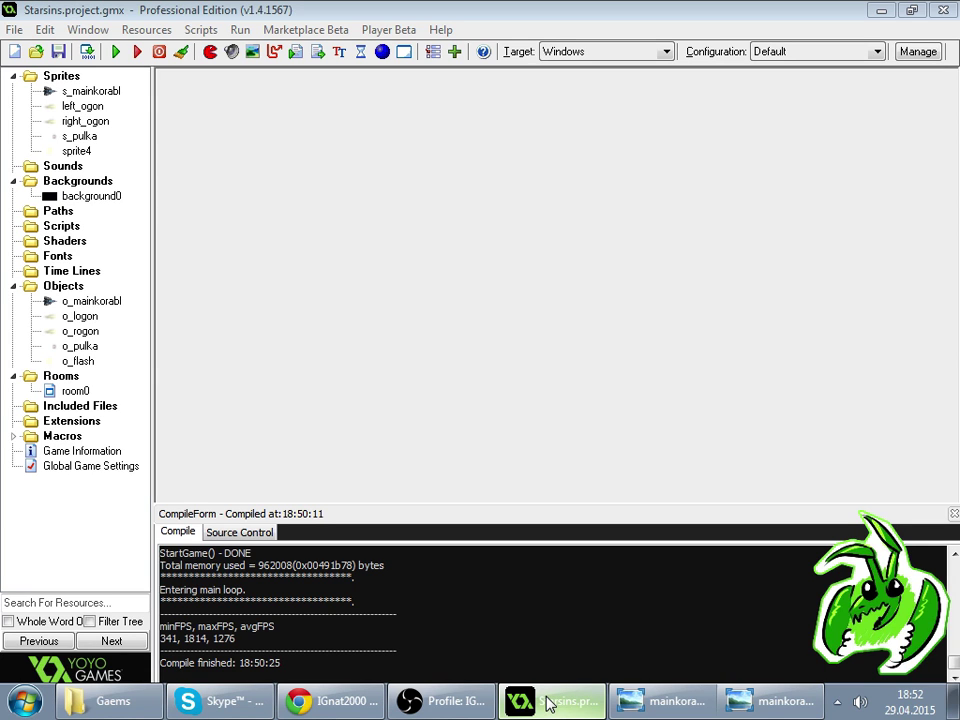
left_click(548, 266)
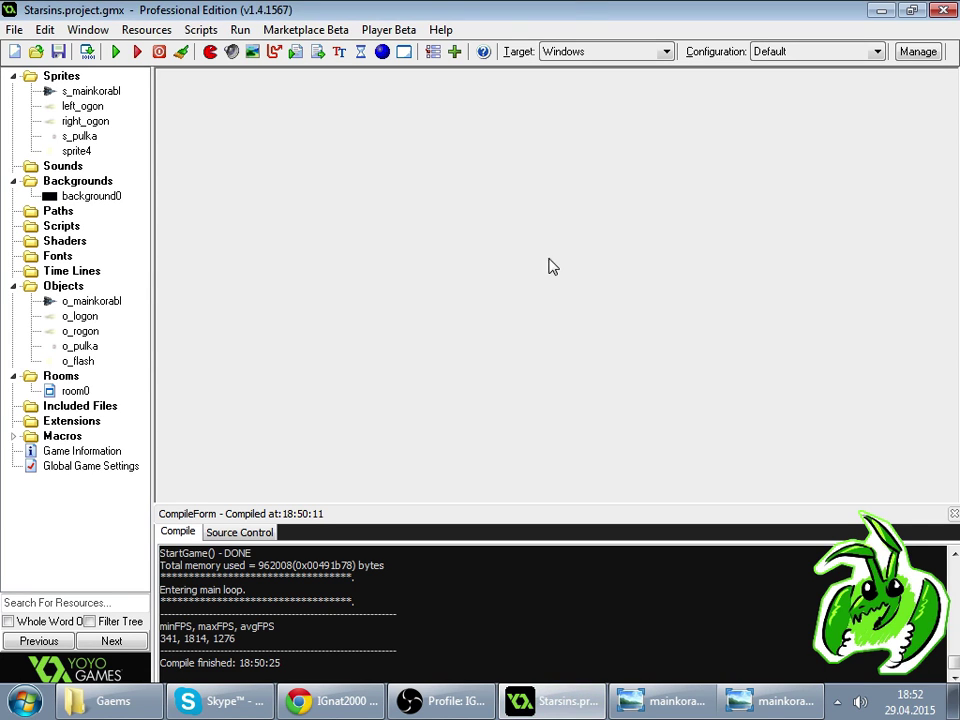
left_click(435, 700)
left_click(330, 700)
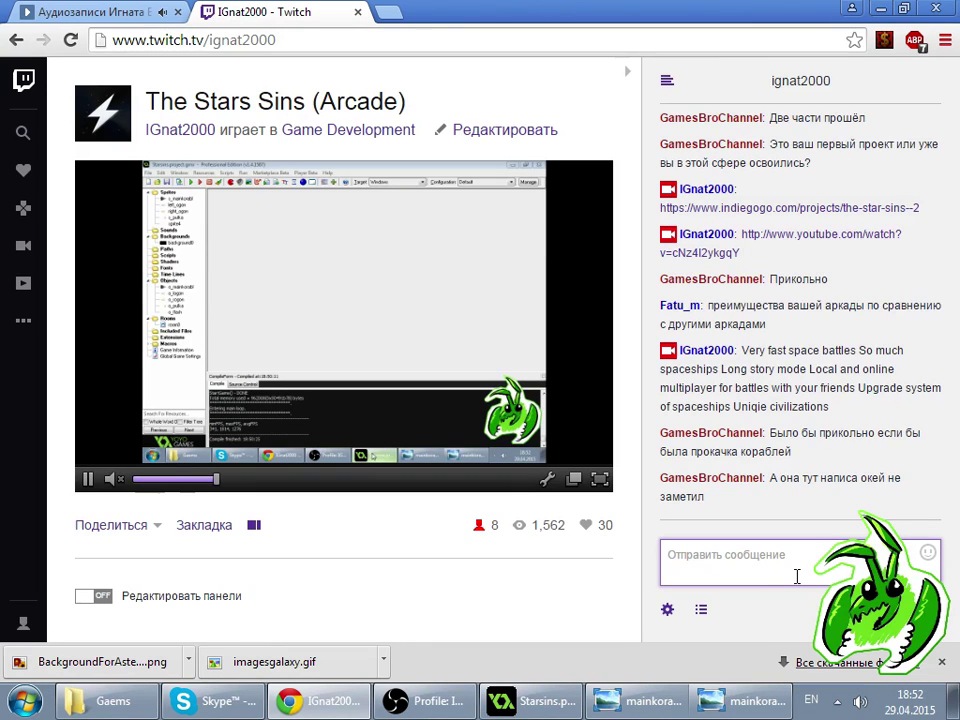
left_click(797, 576)
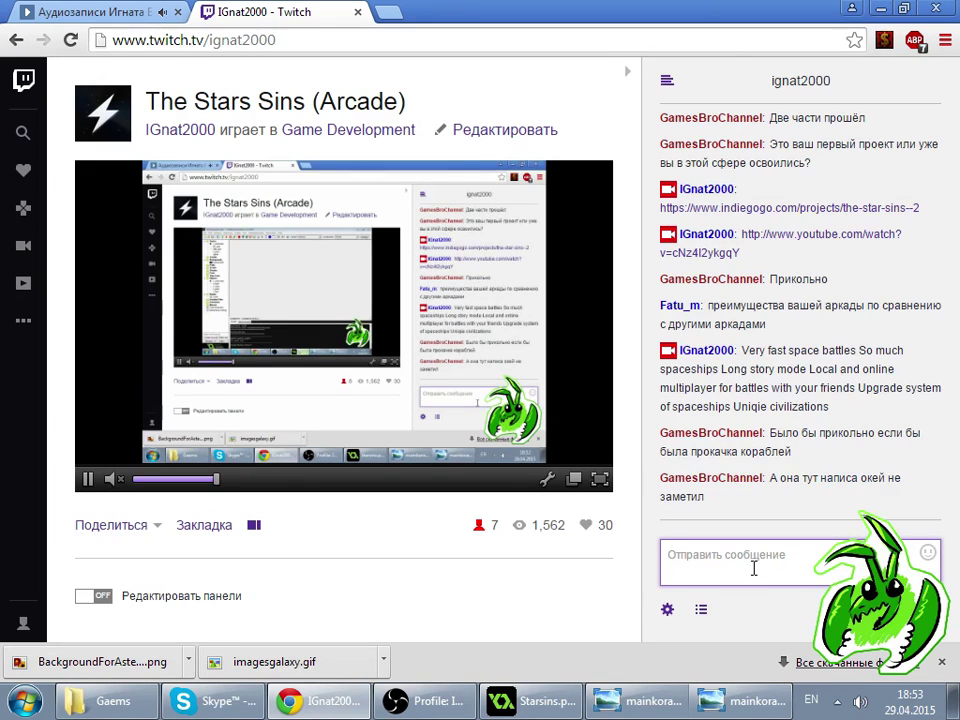
left_click(701, 604)
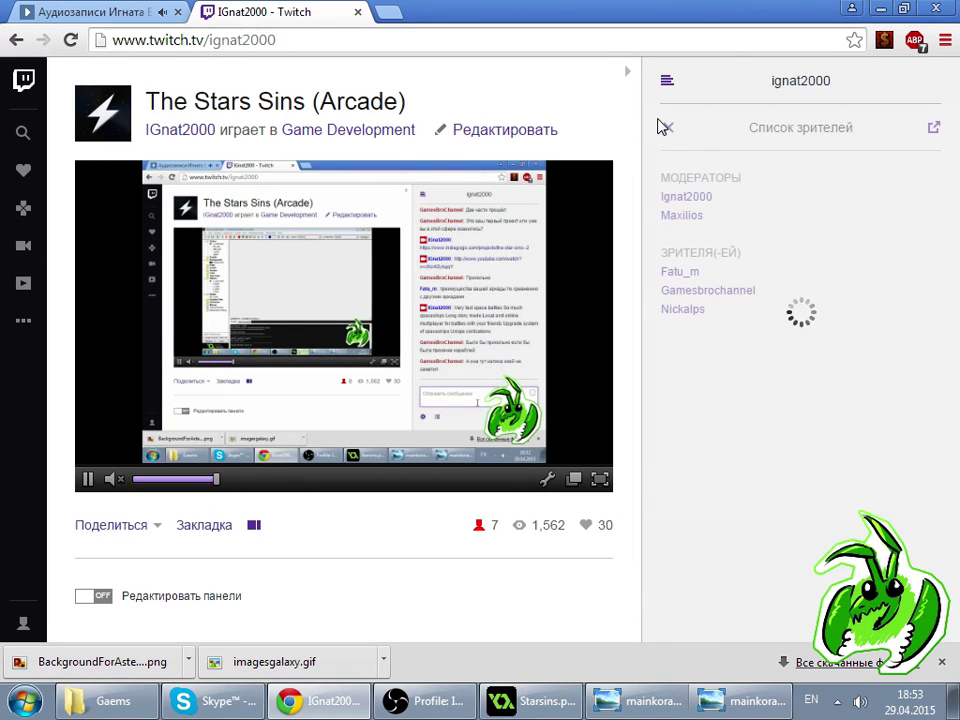
left_click(668, 129)
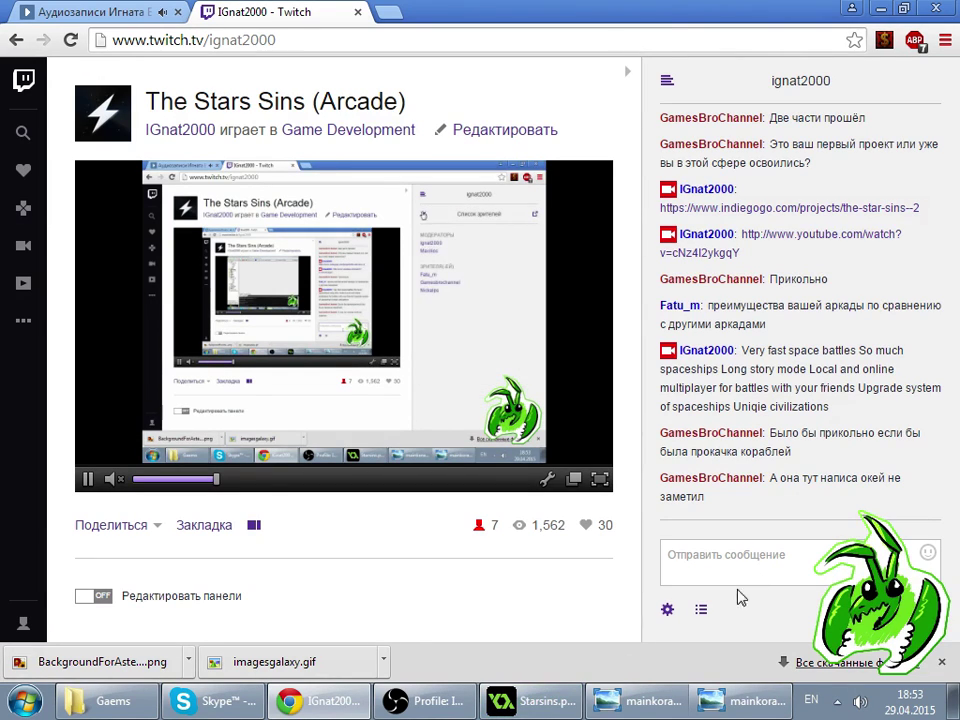
- Close both photo viewer windows showing mainkorabl.png
left_click(527, 701)
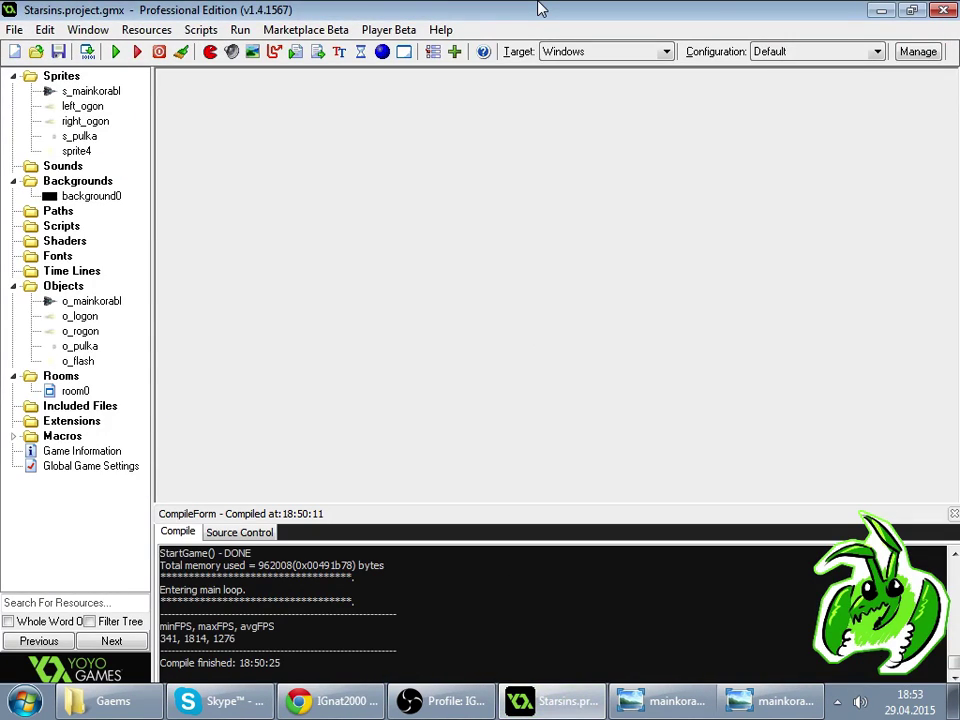
left_click(656, 705)
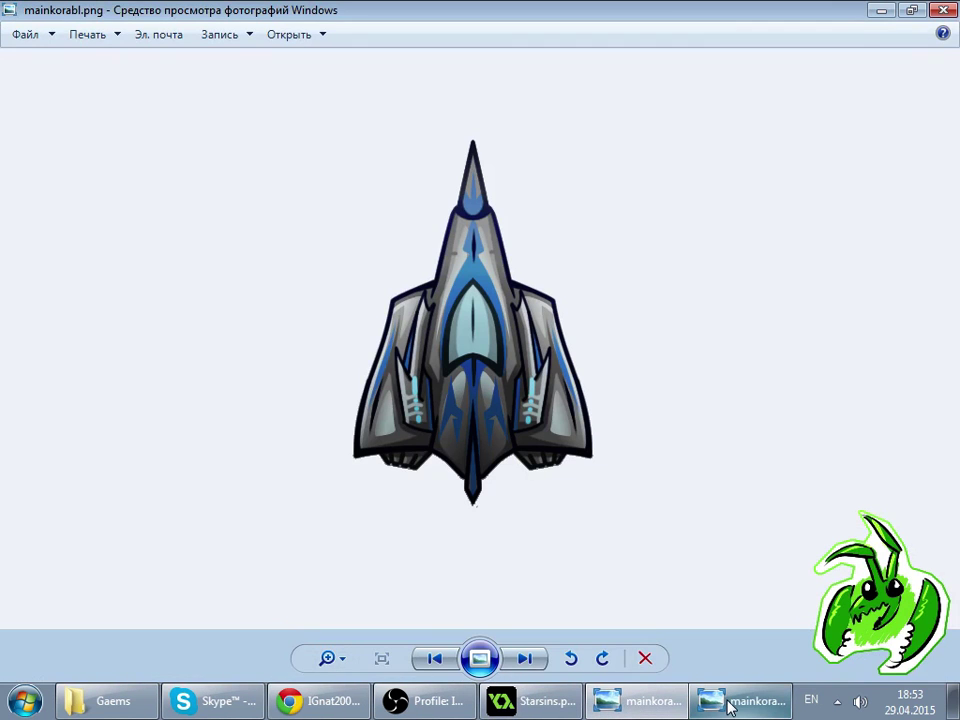
left_click(942, 10)
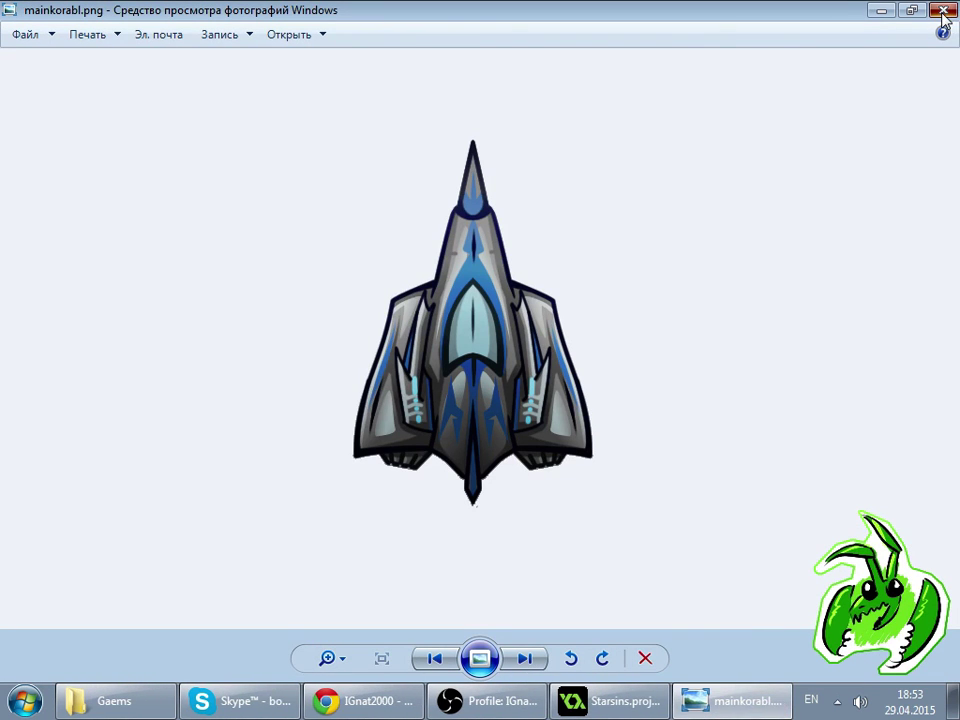
left_click(942, 10)
- Open the Qqe2 folder inside Gaems, view mwULBLFxZLo.jpg and close it, and select the Mantis Games Gold Collection archive
left_click(115, 701)
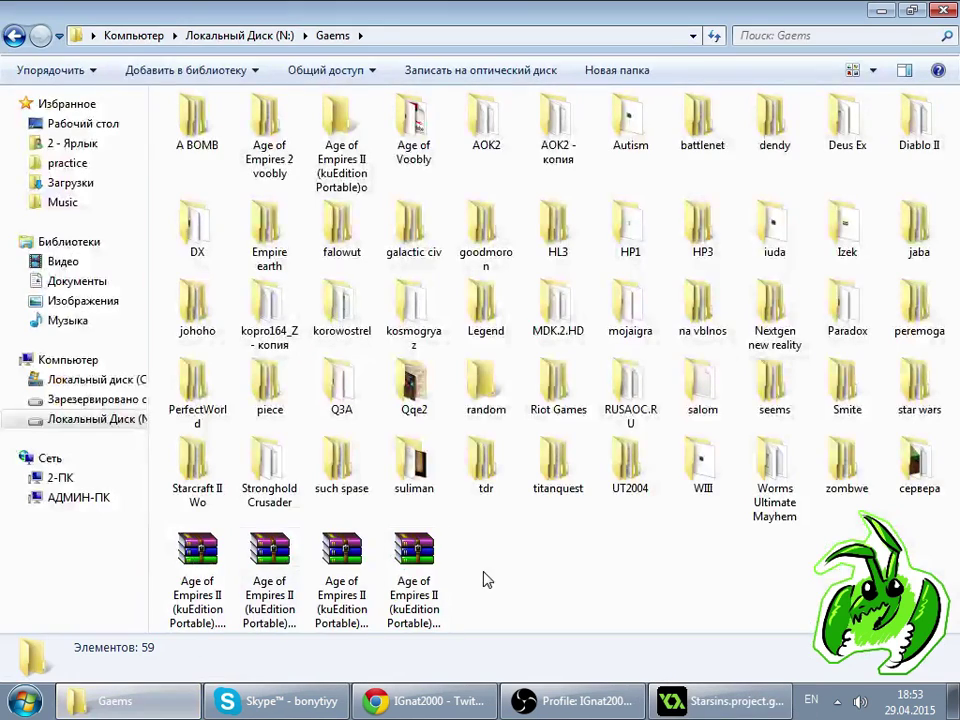
double_click(430, 375)
left_click(405, 250)
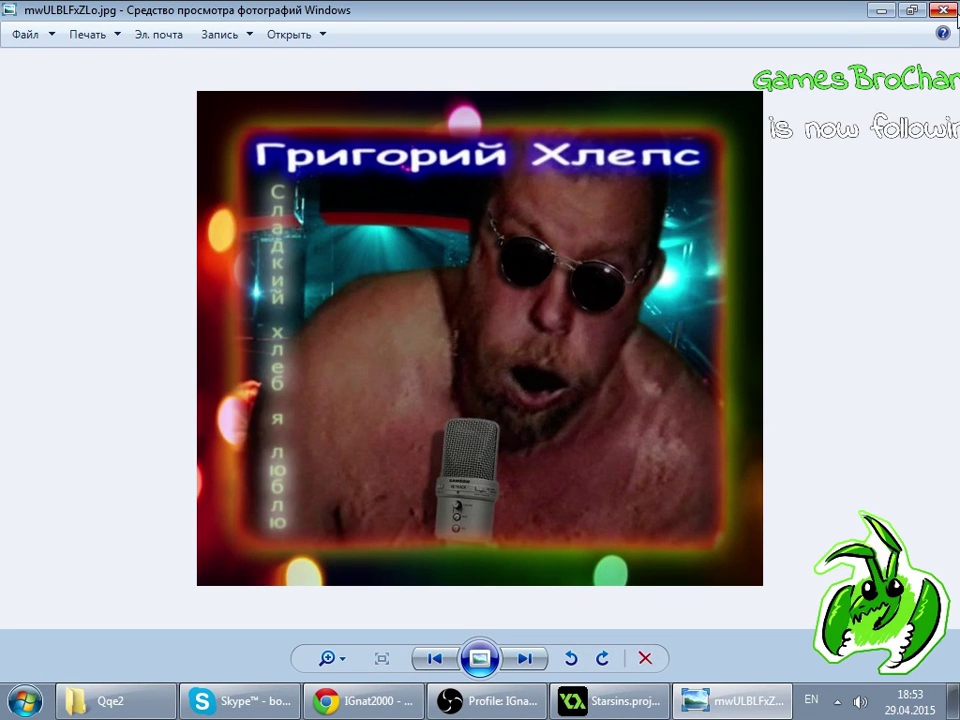
left_click(953, 12)
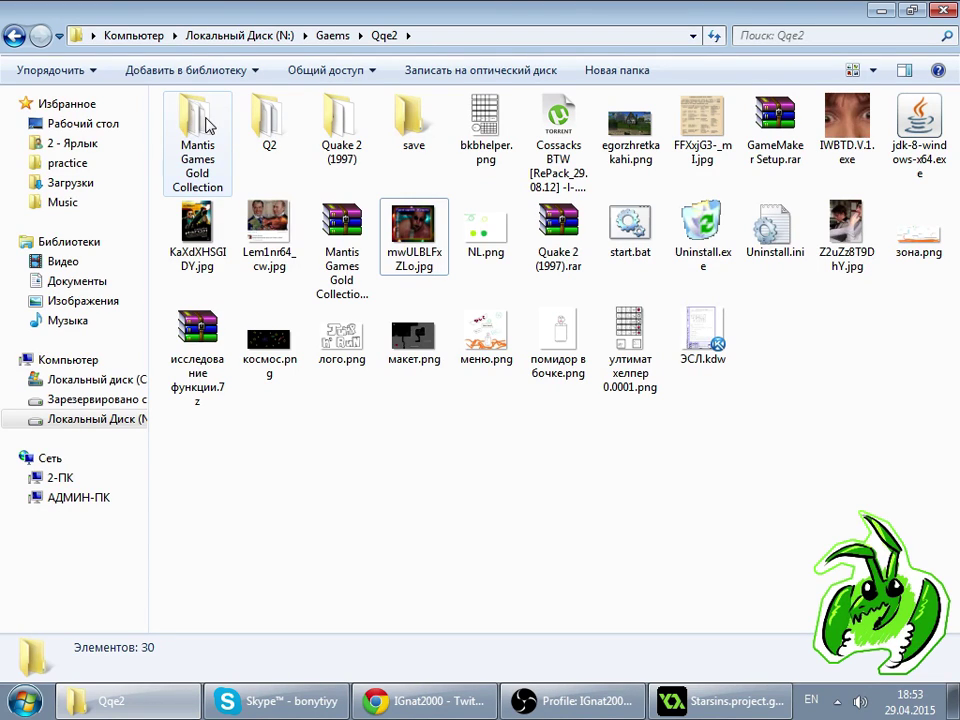
left_click(325, 212)
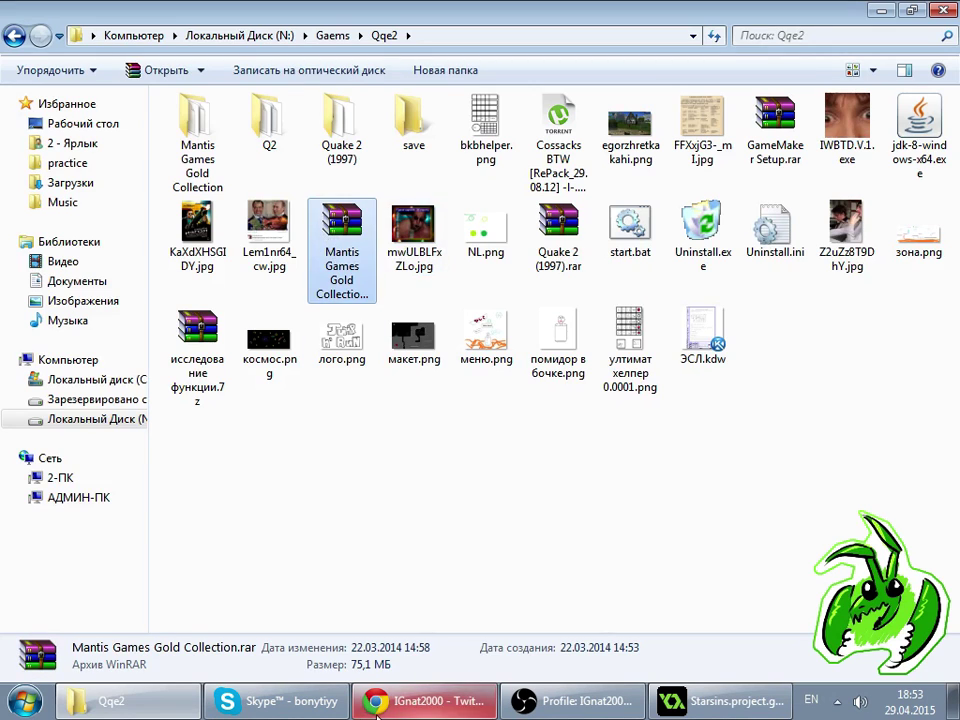
- Switch to the Twitch page, check the list of viewers and return to the chat
left_click(377, 705)
left_click(718, 554)
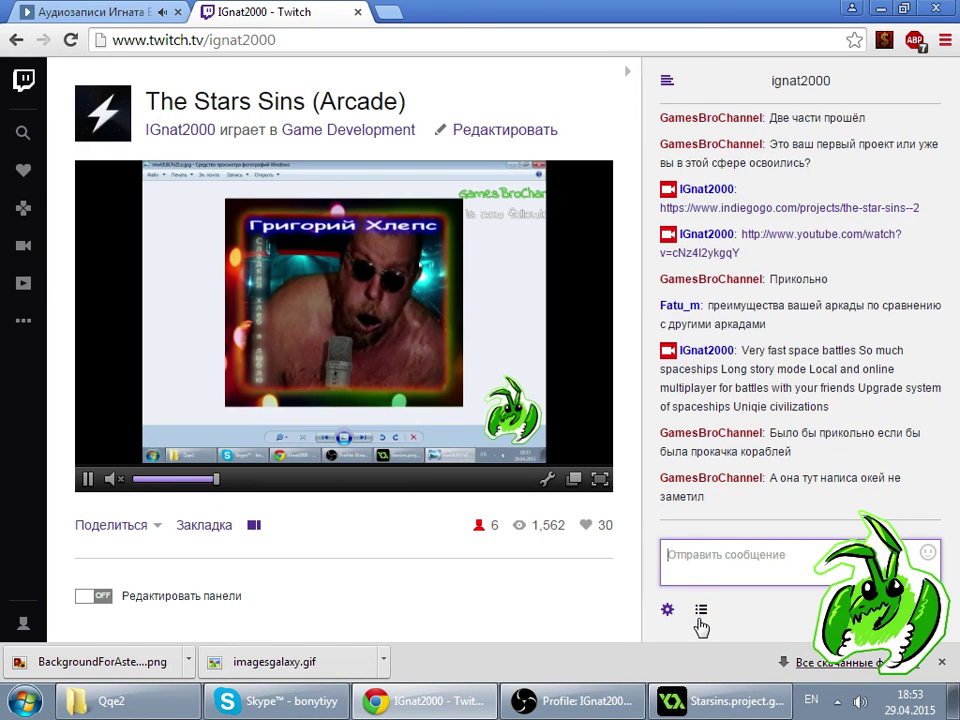
left_click(701, 610)
left_click(667, 127)
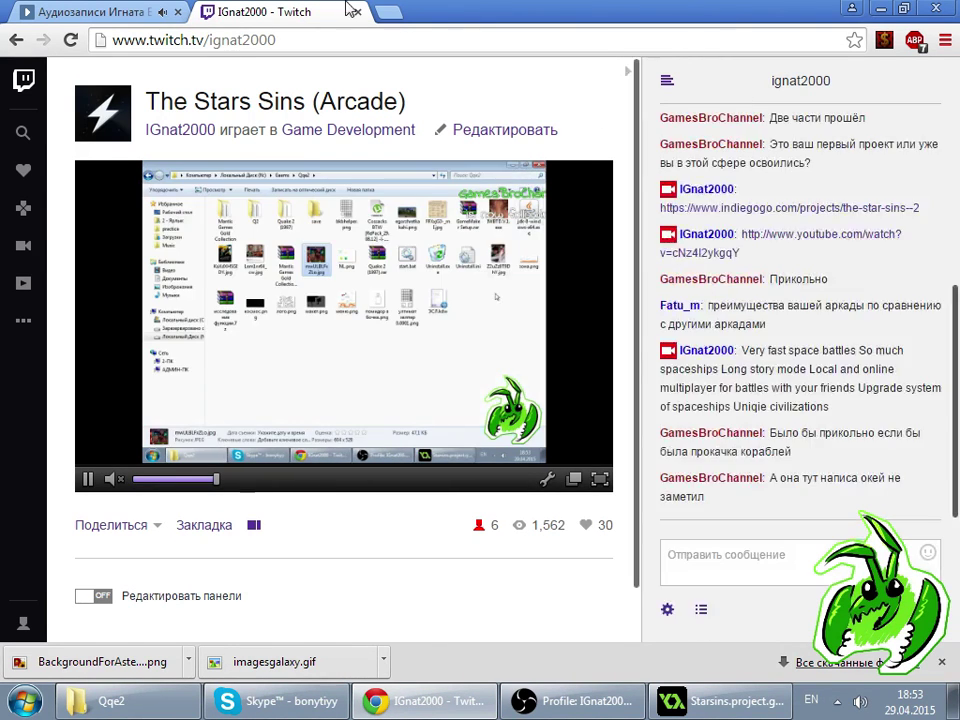
- Open rghost.ru in a new browser tab and bring up its upload file chooser
left_click(390, 12)
type("rg")
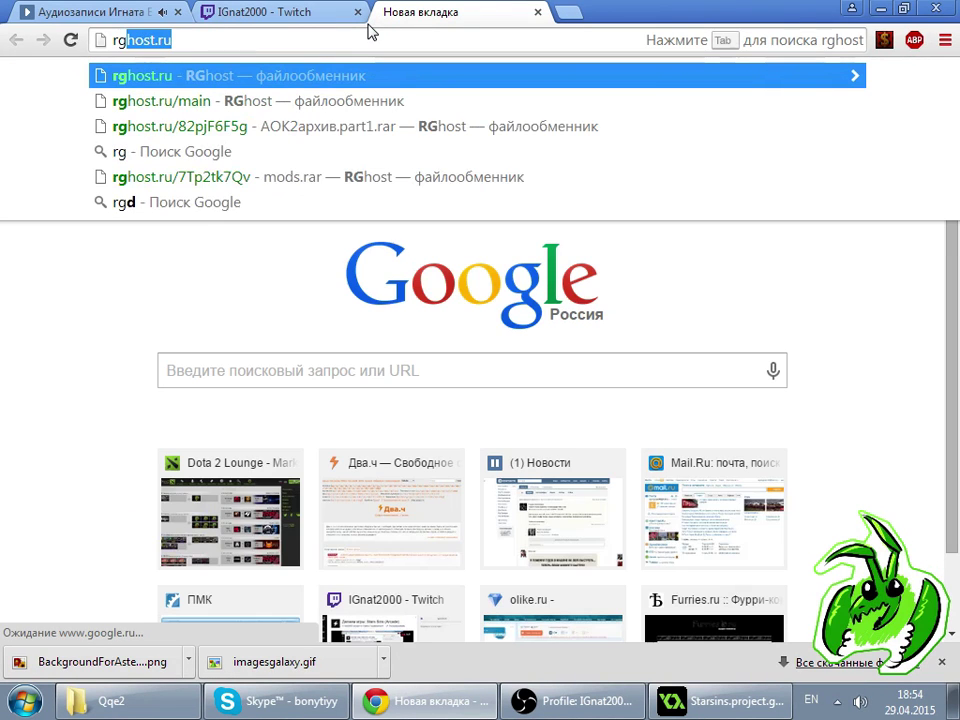
type("host.ru")
key("Return")
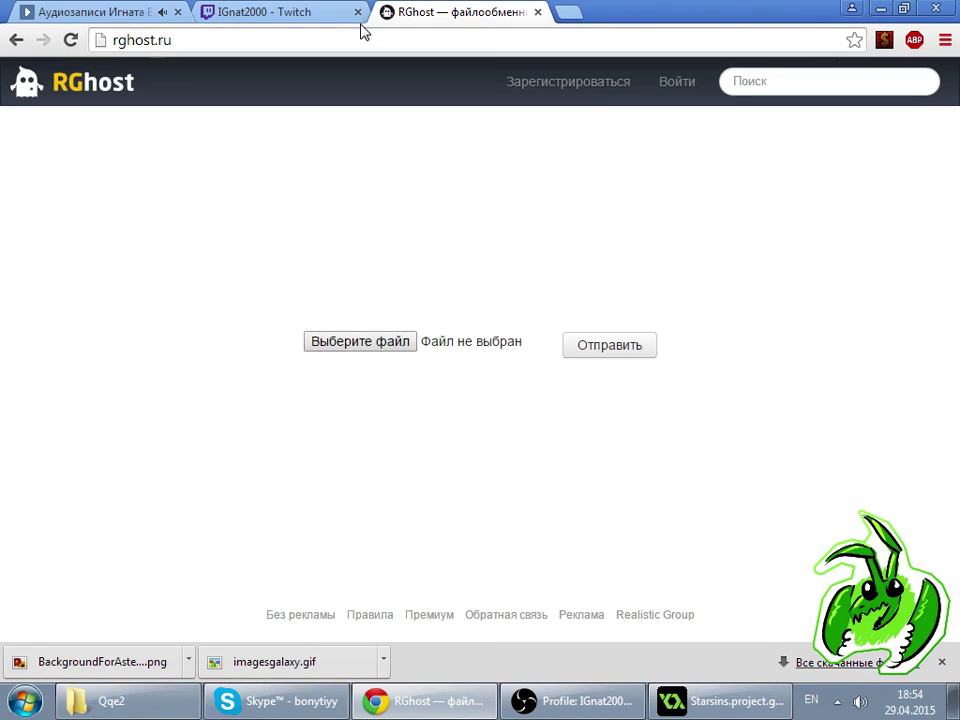
left_click(362, 345)
- In the file chooser, browse to drive N:, open the Gaems folder and enter its random subfolder
scroll(300, 275, "up", 3)
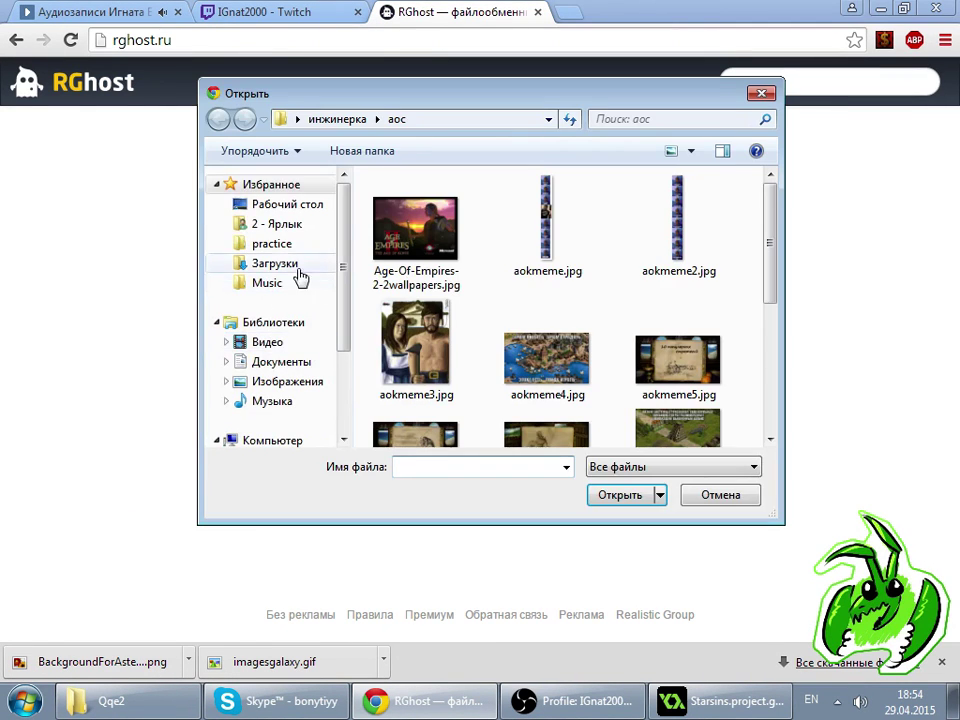
left_click(305, 207)
left_click_drag(343, 279, 332, 414)
left_click(302, 333)
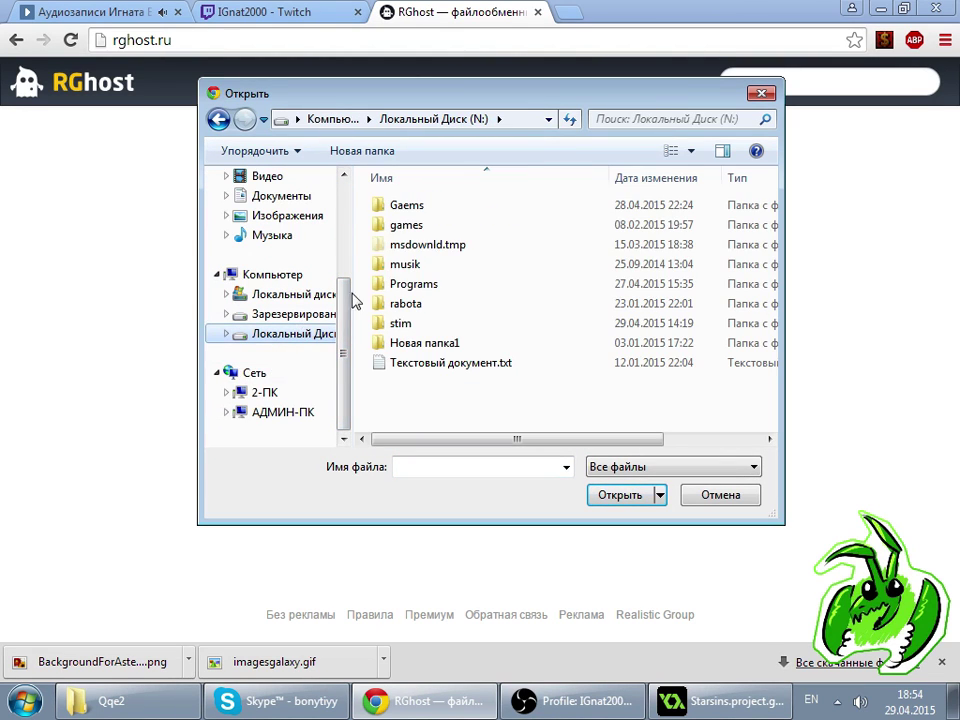
double_click(437, 205)
scroll(482, 311, "down", 12)
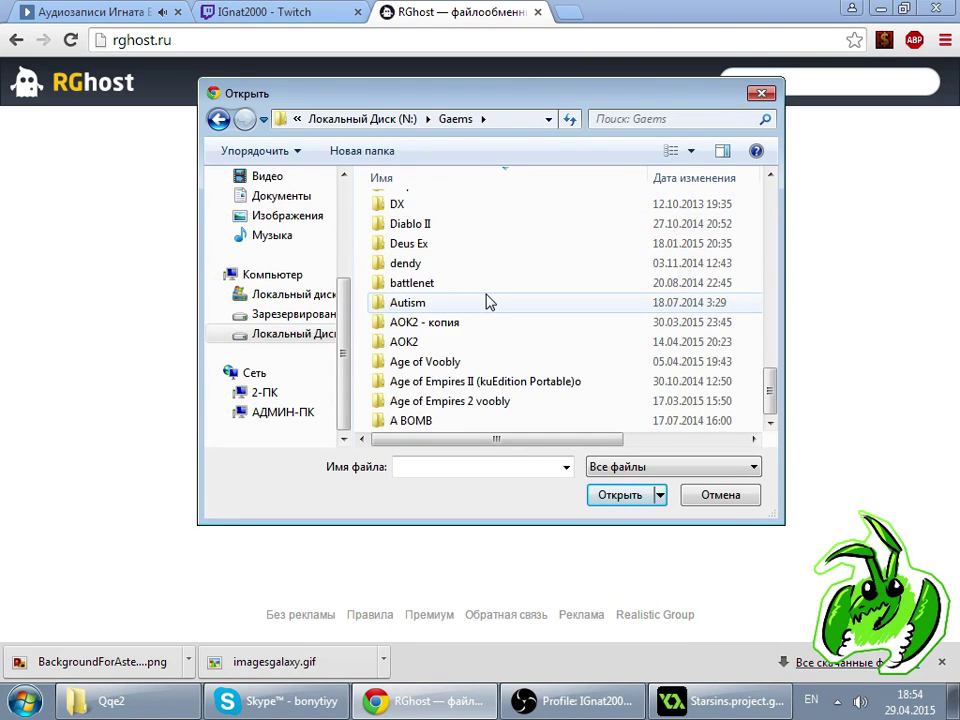
scroll(489, 302, "up", 10)
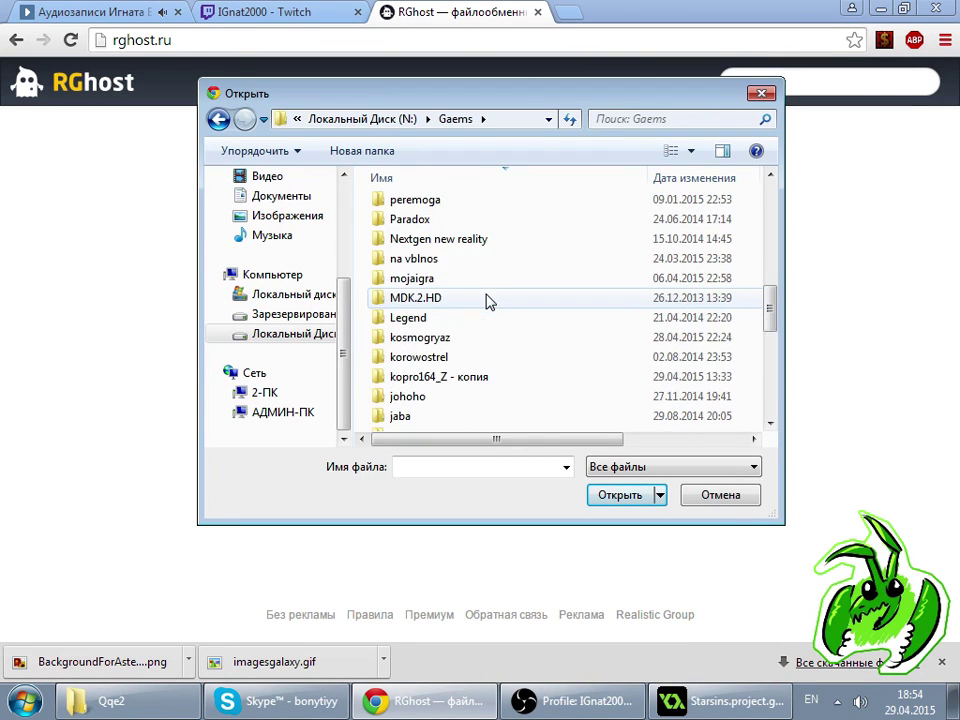
scroll(448, 250, "up", 2)
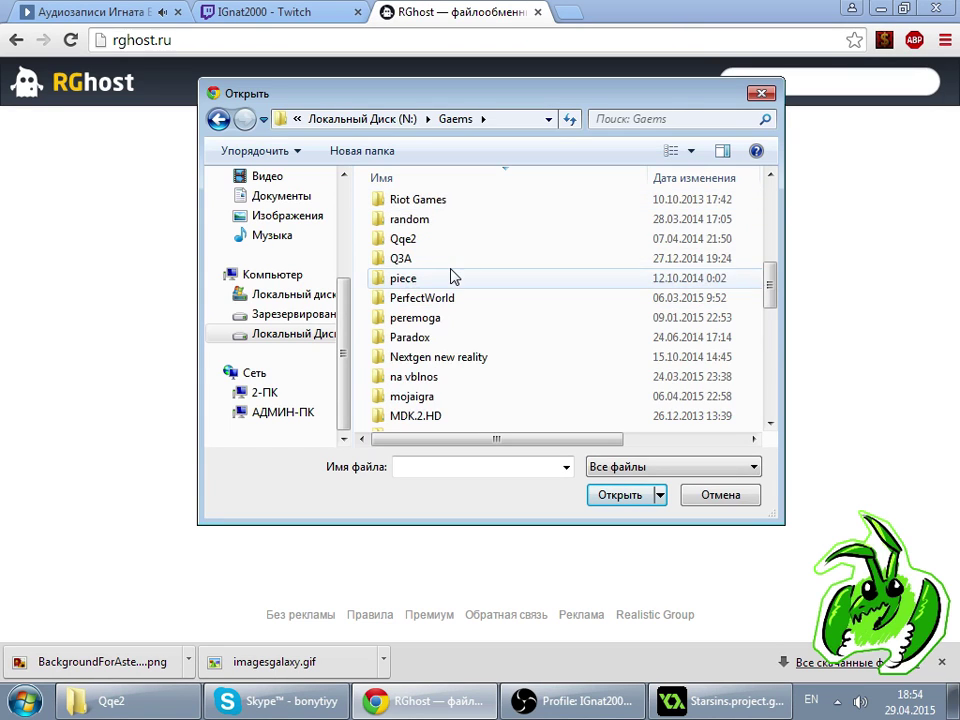
double_click(410, 219)
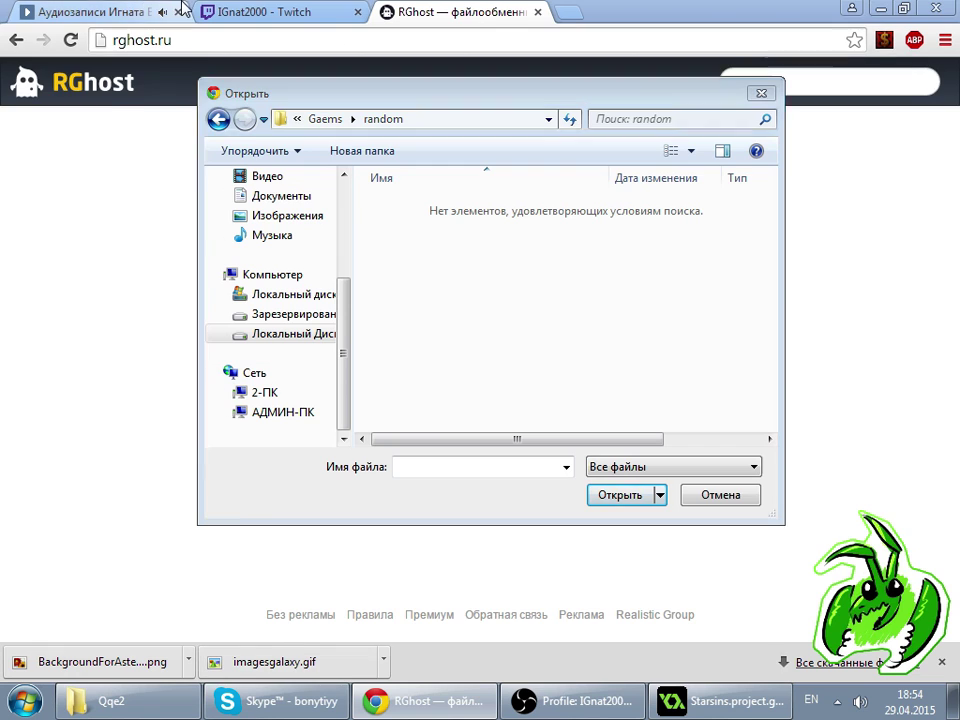
- Read the newest Twitch chat message with the file chooser moved aside, and switch to the Qqe2 folder window
left_click(225, 12)
left_click_drag(381, 103, 248, 112)
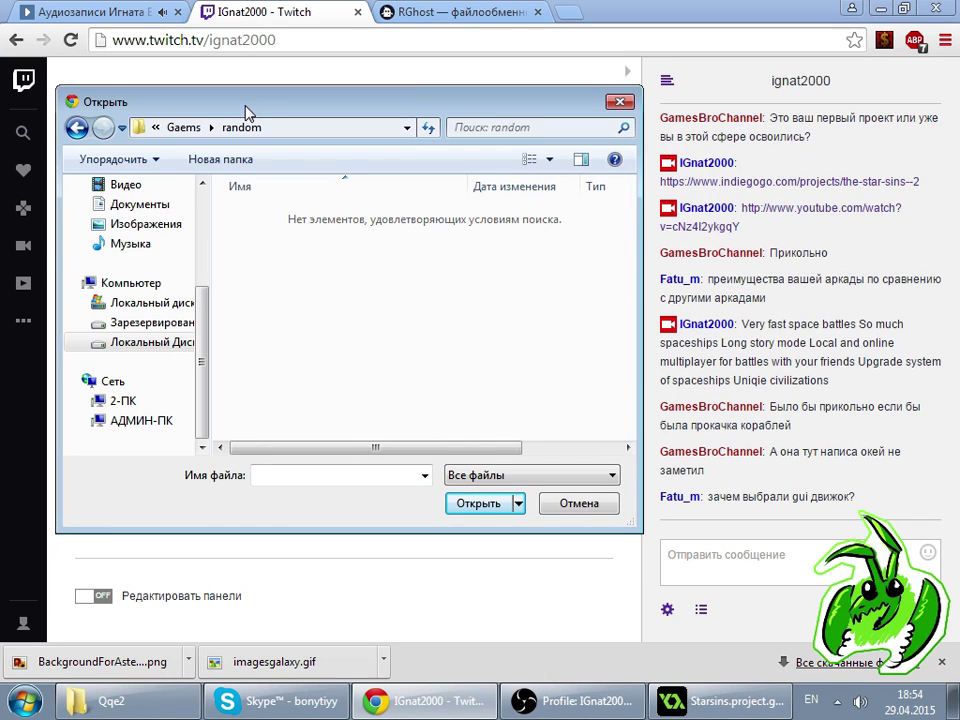
left_click(118, 701)
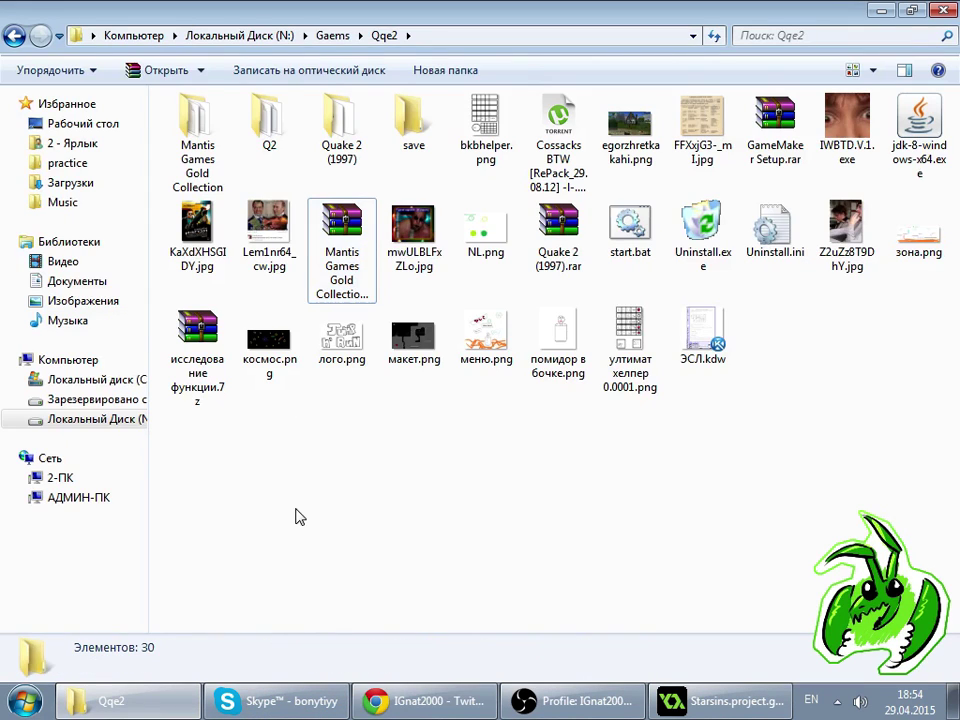
- Return to the browser's file chooser and go up from random to the Gaems folder, rechecking the Qqe2 folder window
left_click(296, 517)
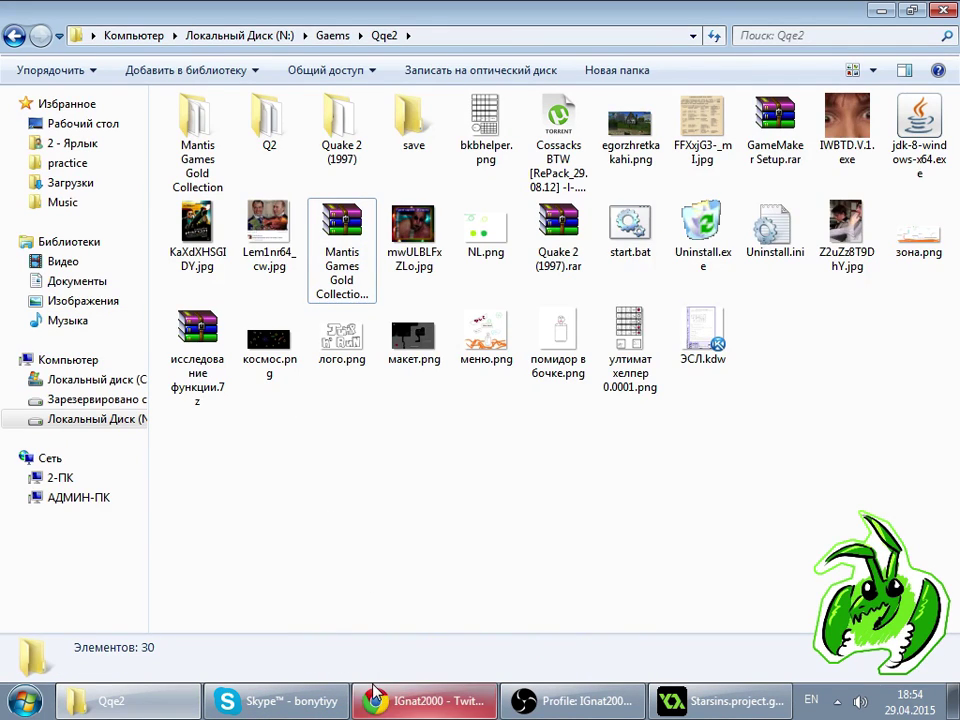
left_click(420, 701)
left_click(184, 127)
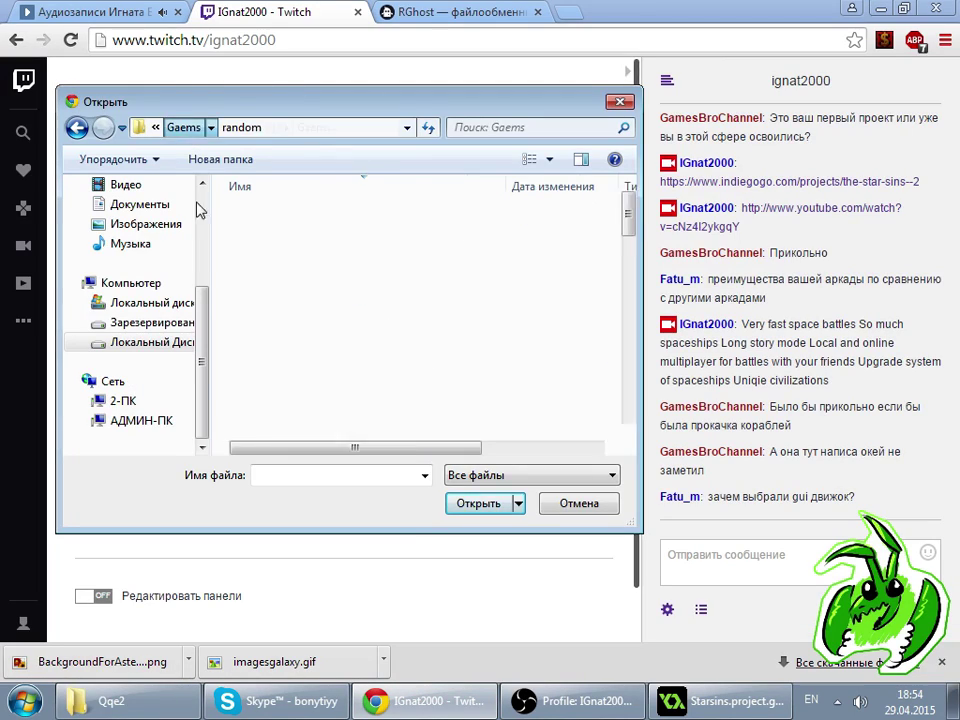
left_click(415, 701)
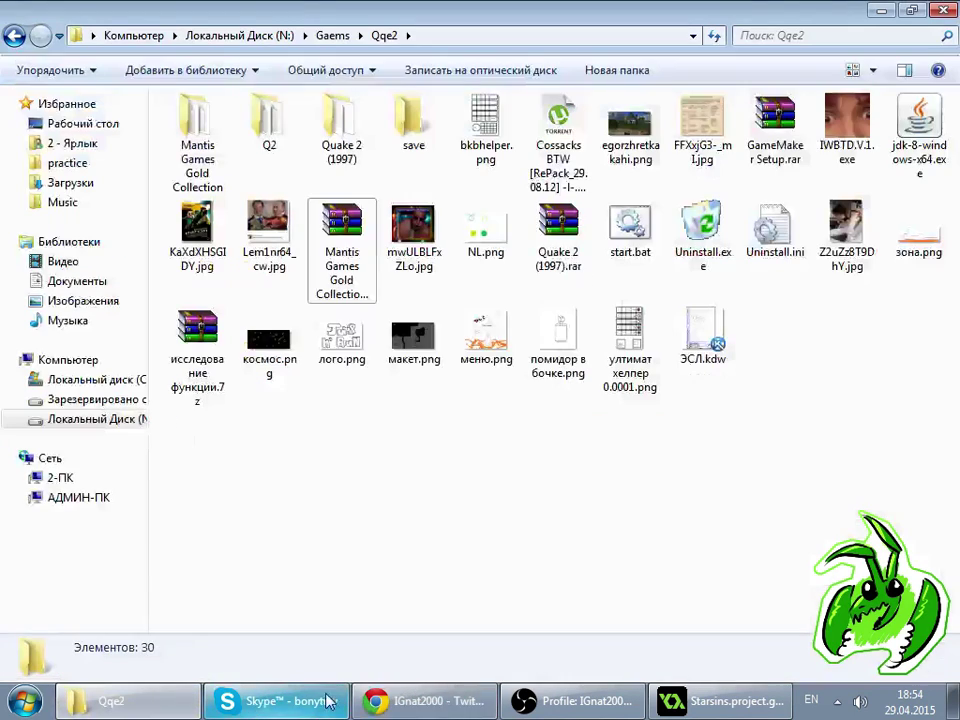
left_click(415, 701)
- Look through the Gaems folder list in the file chooser for the Qqe2 folder
scroll(316, 250, "up", 4)
scroll(338, 313, "down", 10)
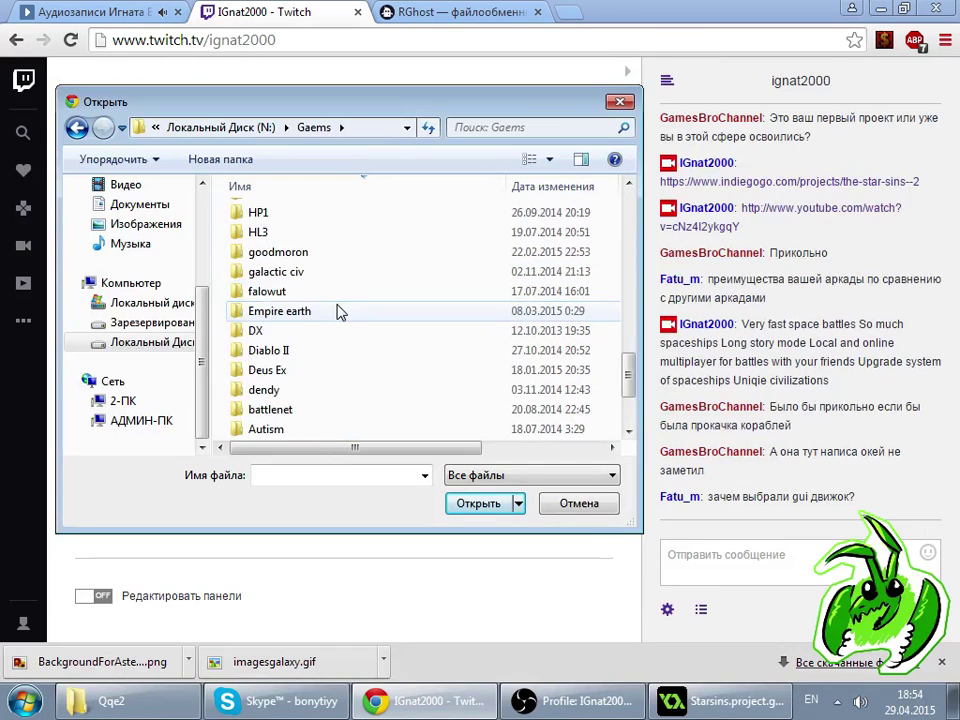
scroll(338, 313, "down", 2)
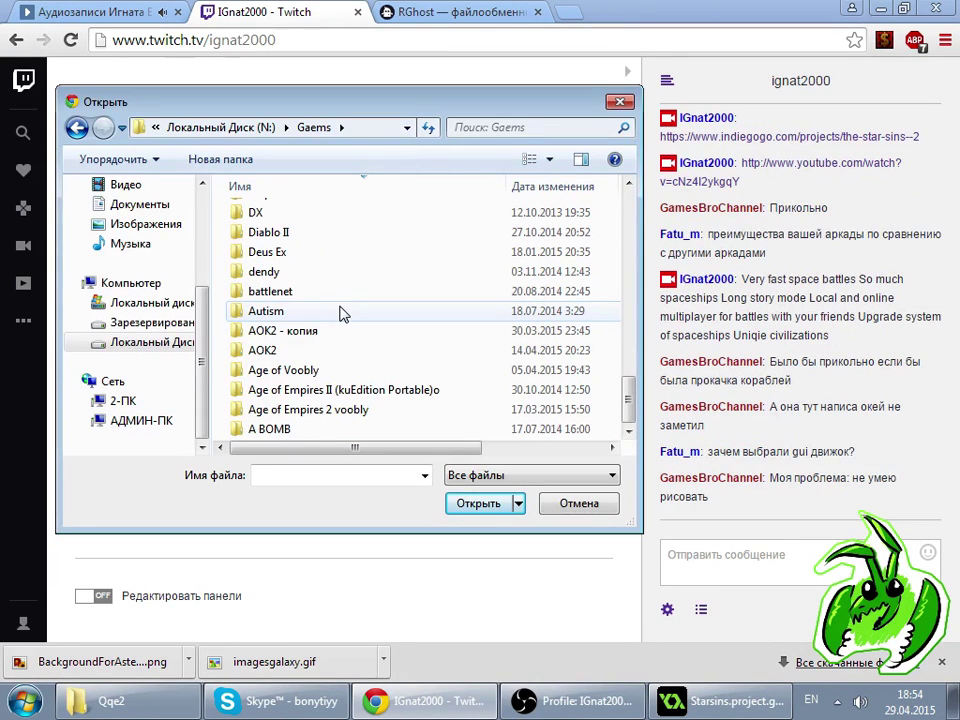
scroll(362, 305, "up", 3)
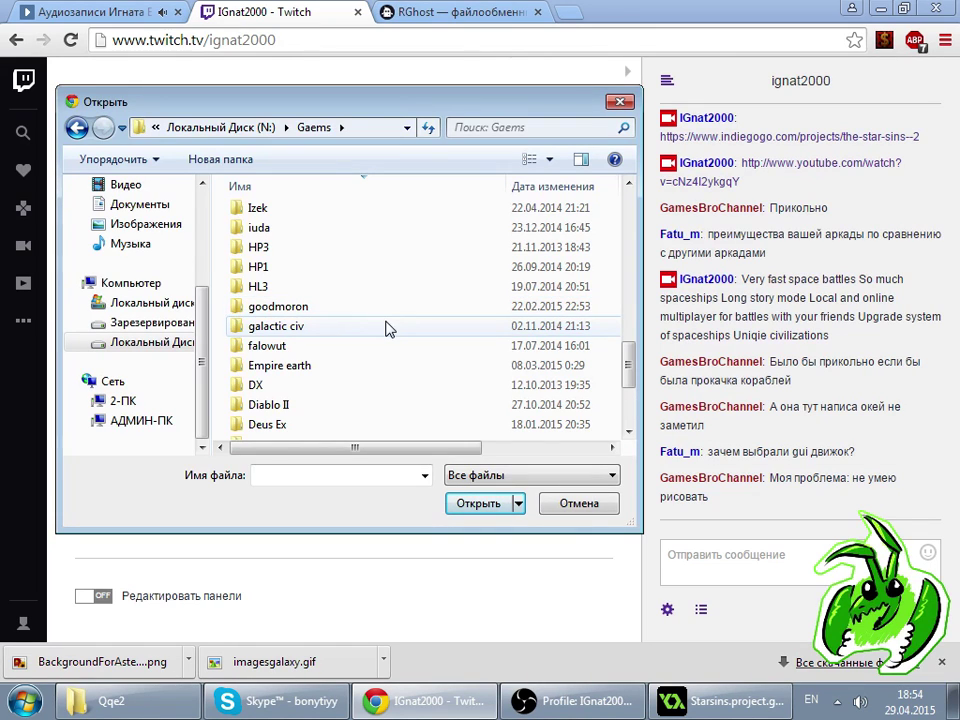
- Open the Qqe2 folder inside the Gaems folder in the file selection dialog
scroll(390, 330, "up", 2)
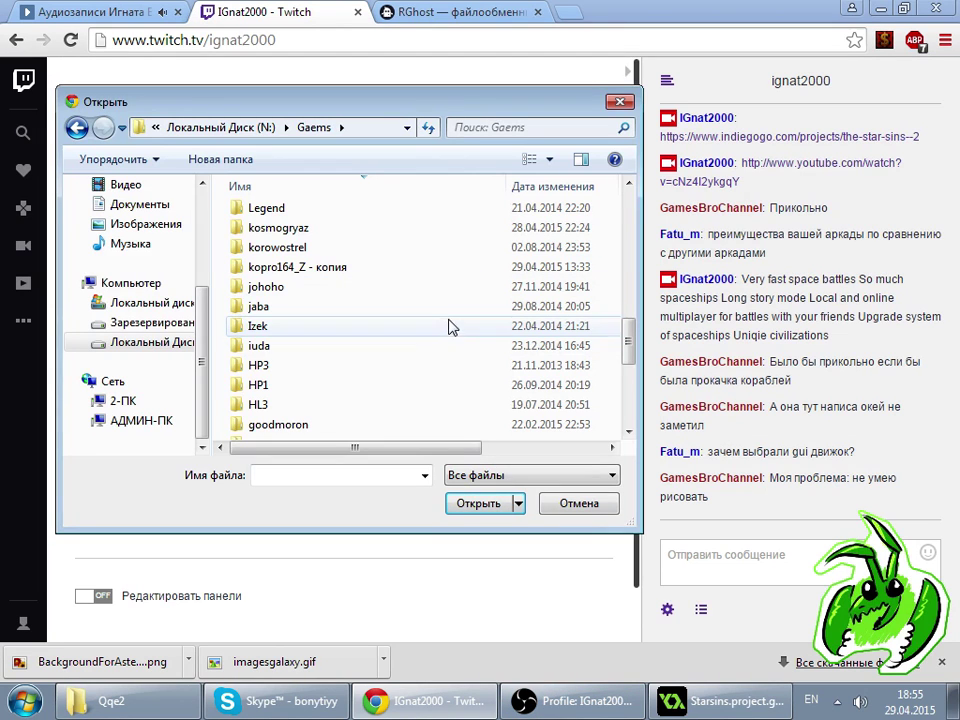
scroll(396, 328, "down", 5)
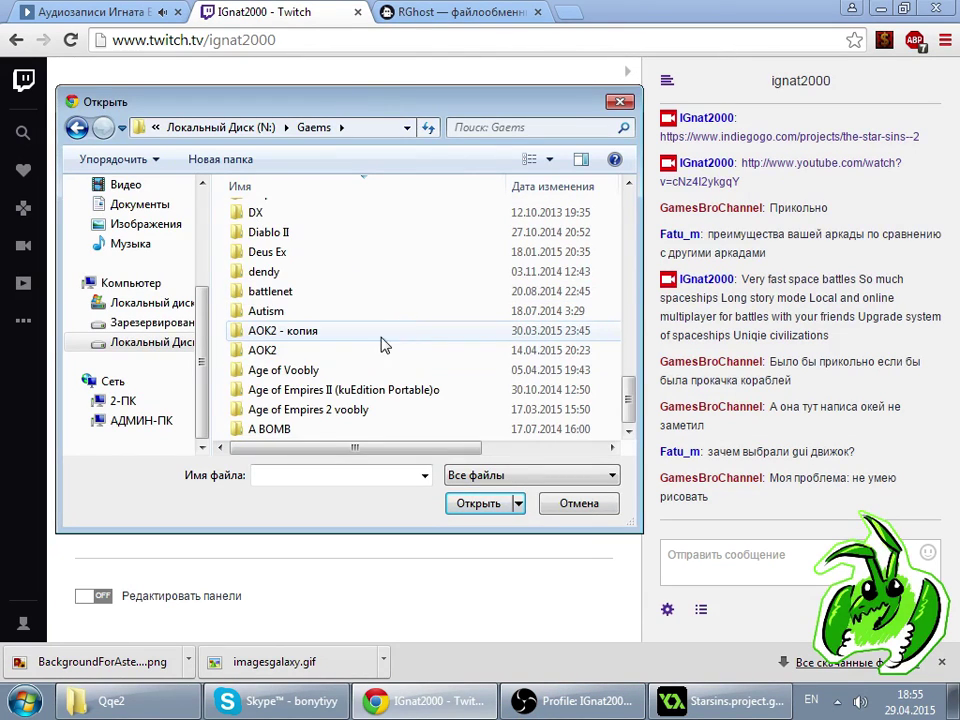
scroll(377, 368, "up", 10)
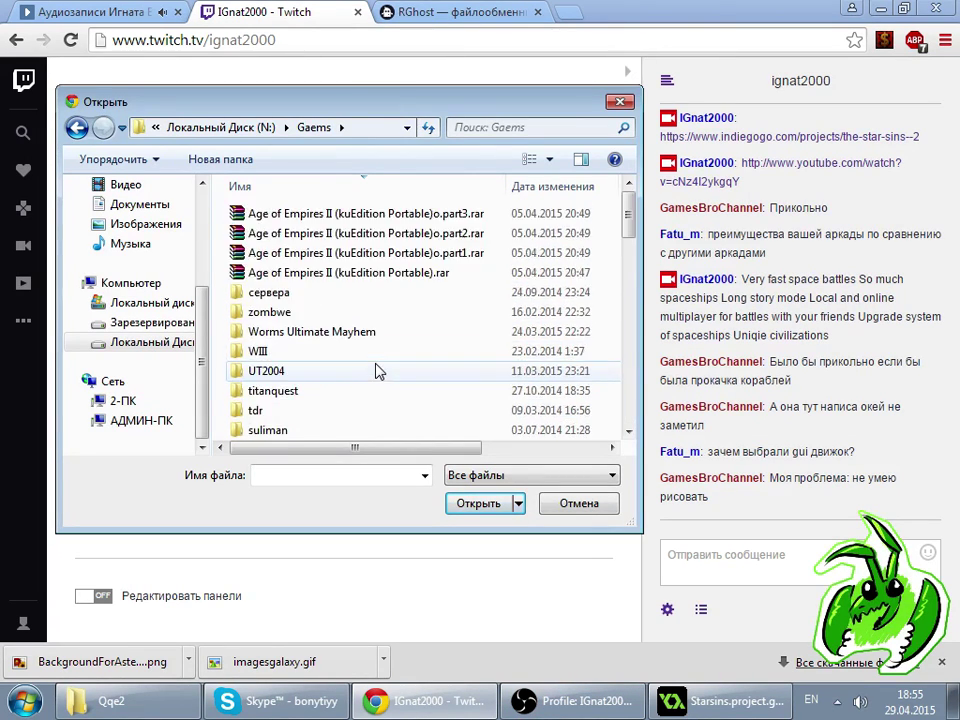
scroll(377, 370, "down", 5)
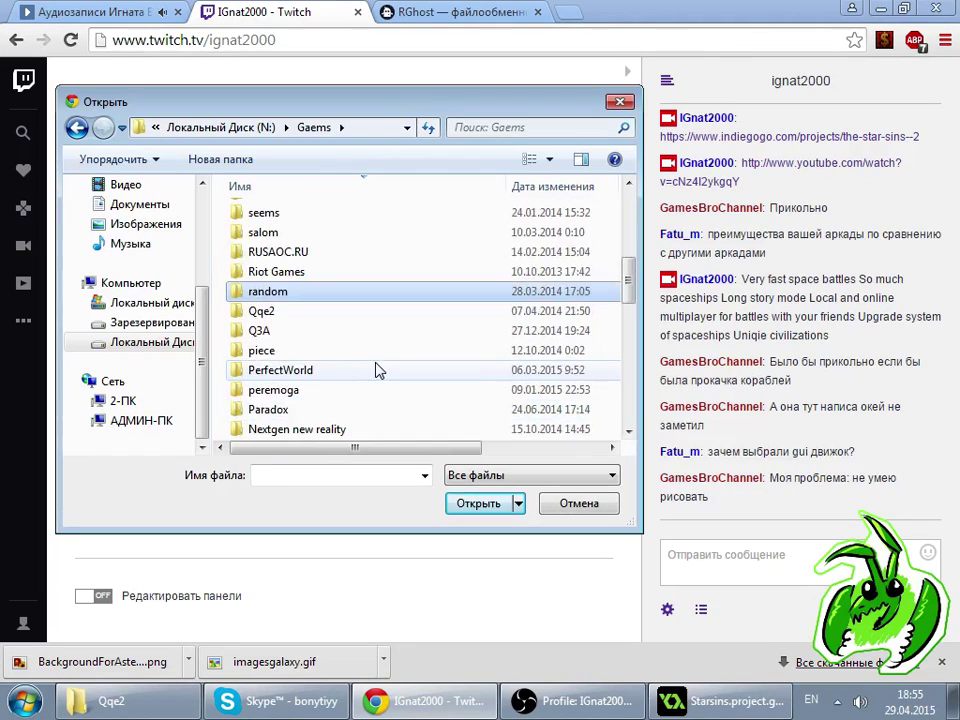
double_click(361, 313)
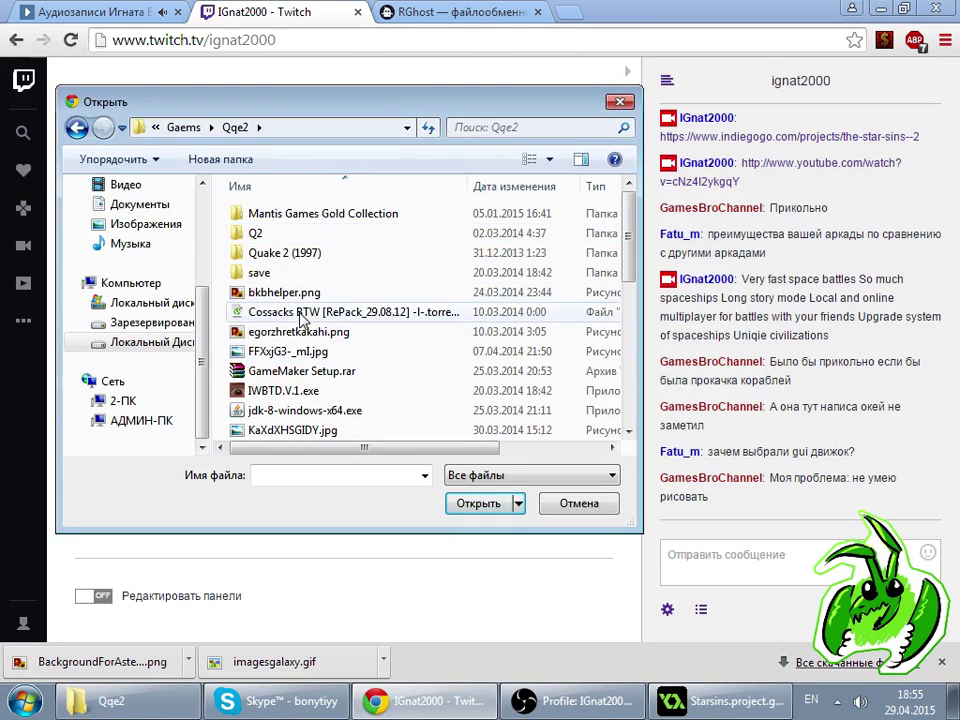
- Choose Mantis Games Gold Collection.rar from the Qqe2 folder as the upload file and return to the RGhost page
scroll(363, 344, "down", 5)
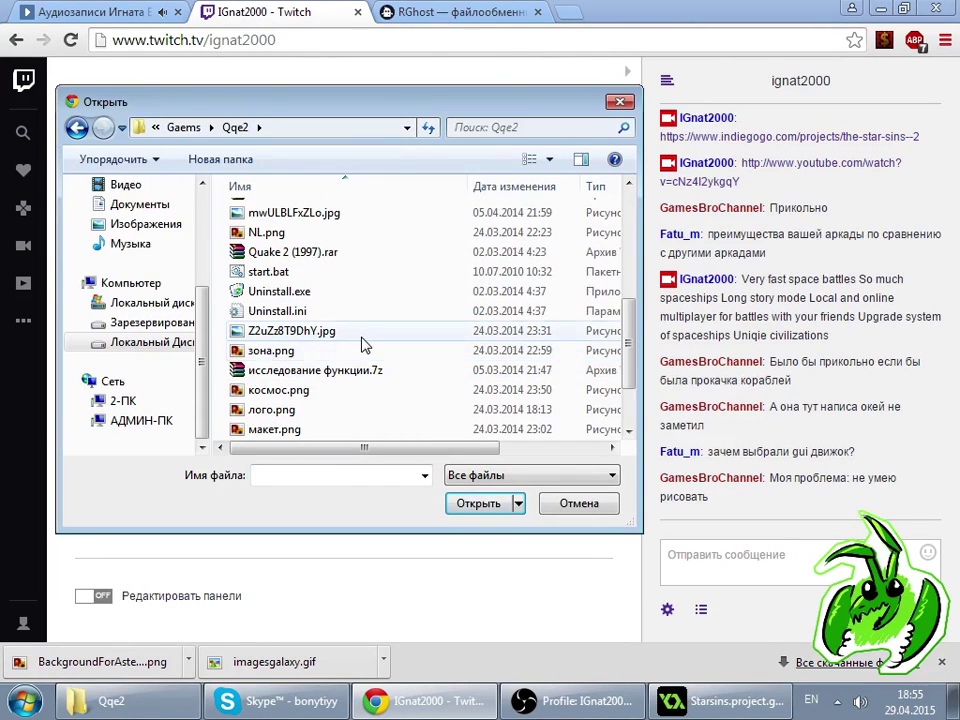
scroll(350, 300, "down", 2)
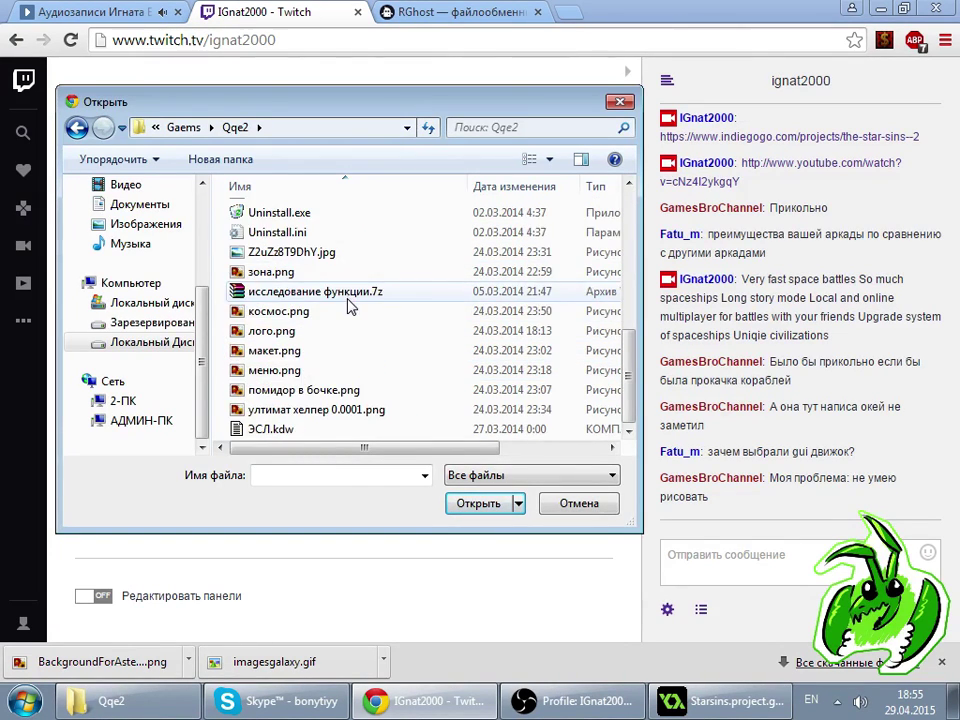
scroll(350, 306, "up", 5)
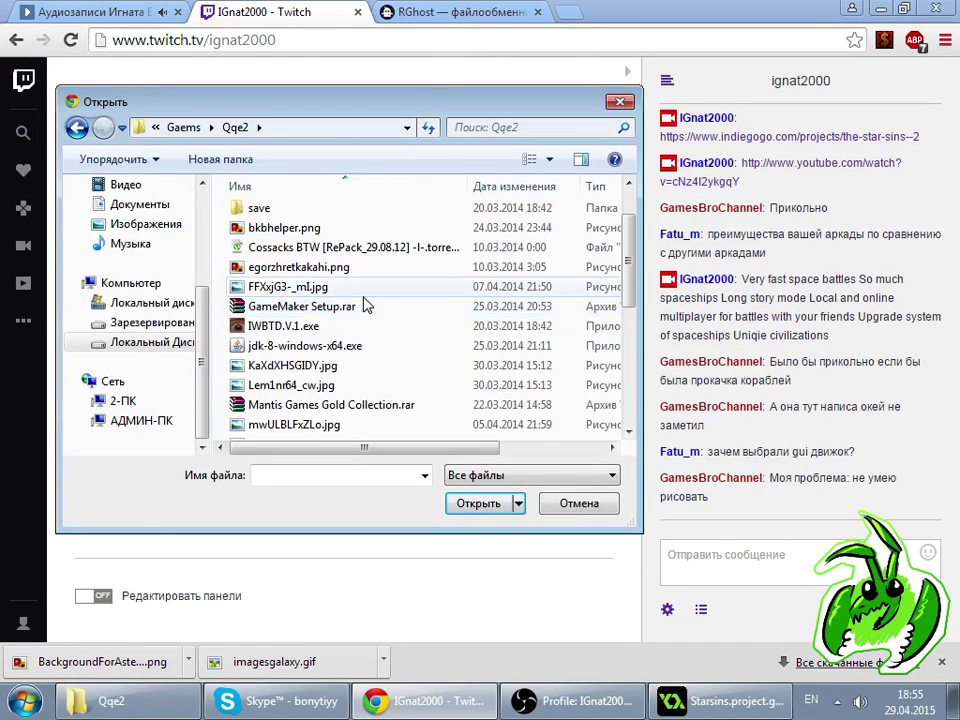
scroll(368, 302, "up", 2)
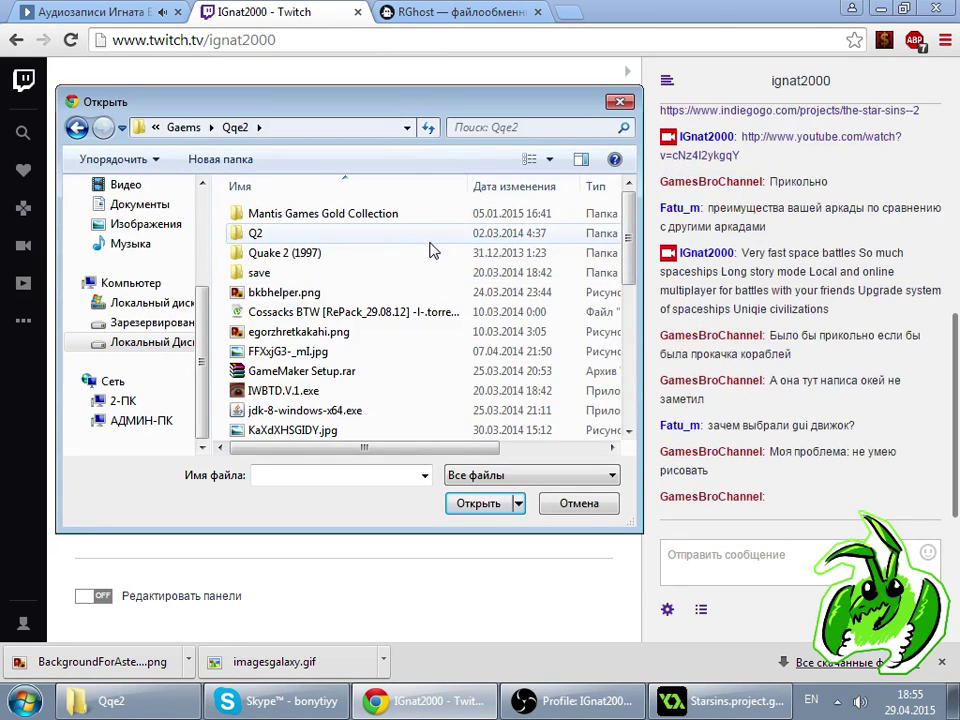
scroll(407, 290, "down", 2)
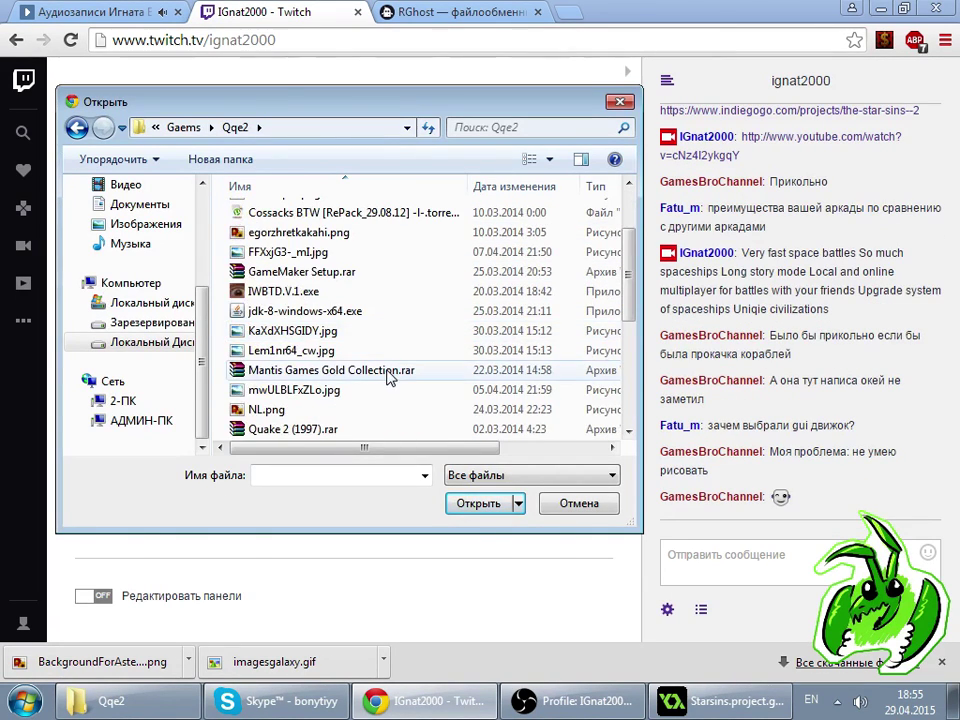
double_click(390, 371)
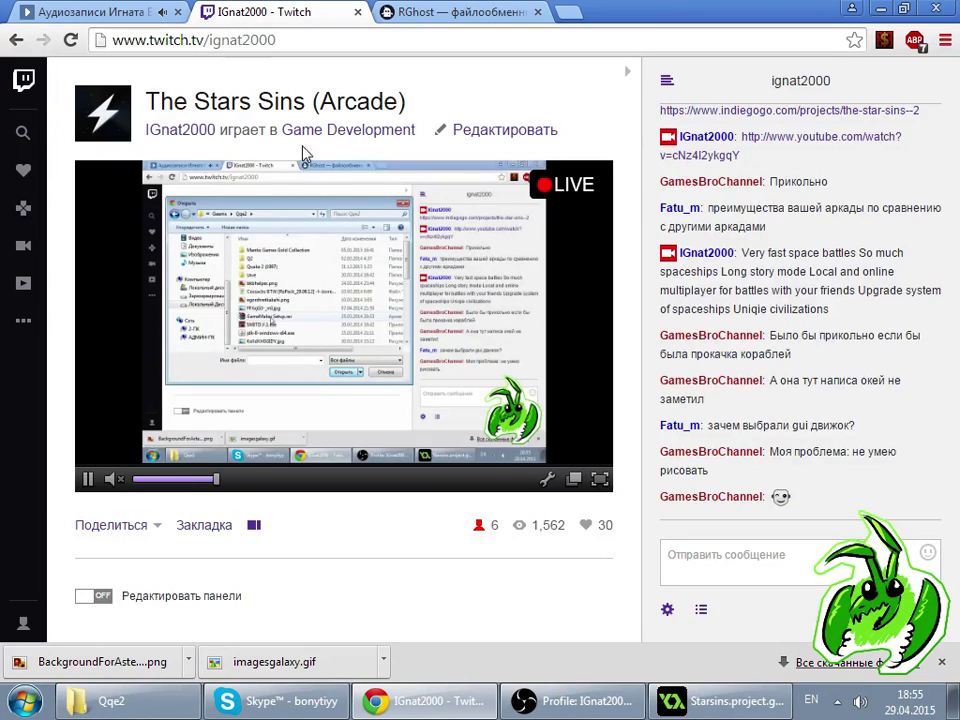
left_click(420, 14)
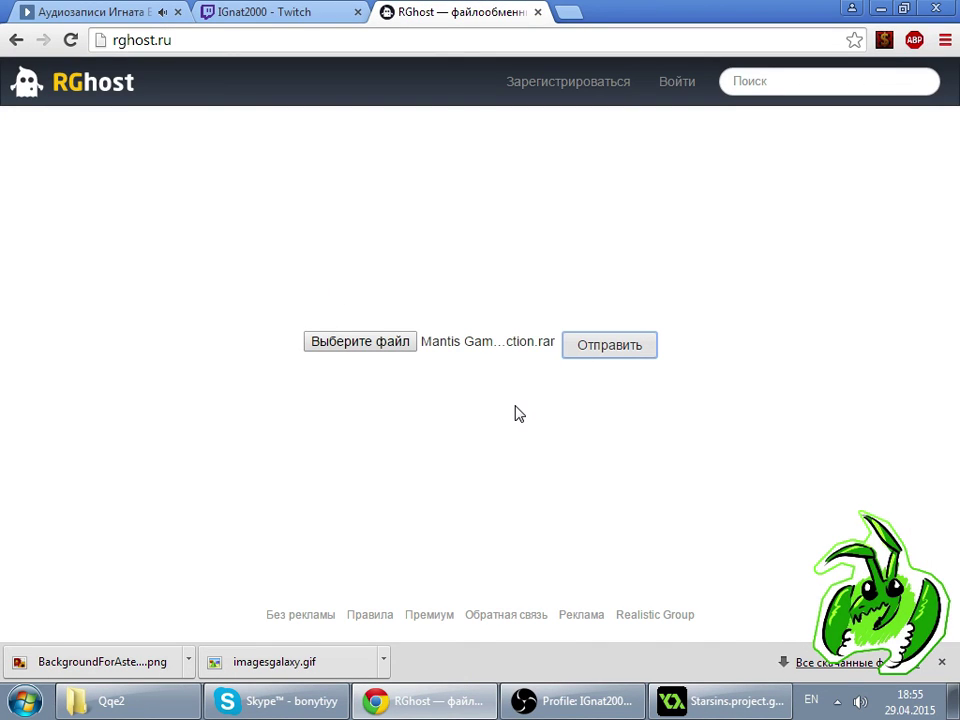
- In the Qqe2 folder window, change the extension of Mantis Games Gold Collection.rar to .nerar
left_click(110, 701)
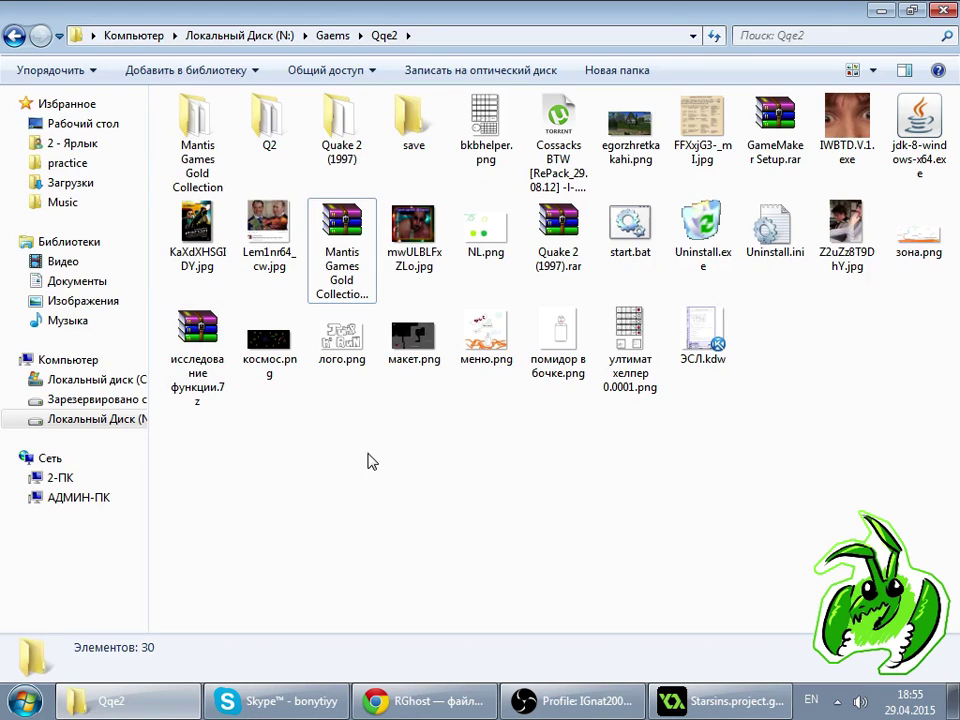
left_click(341, 235)
right_click(352, 216)
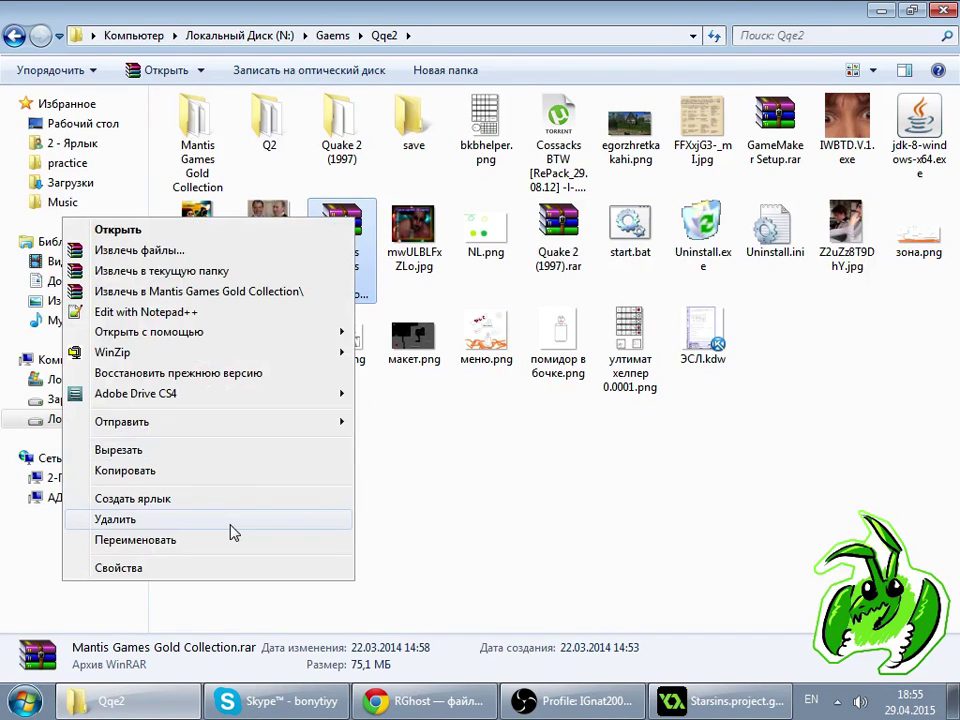
left_click(227, 540)
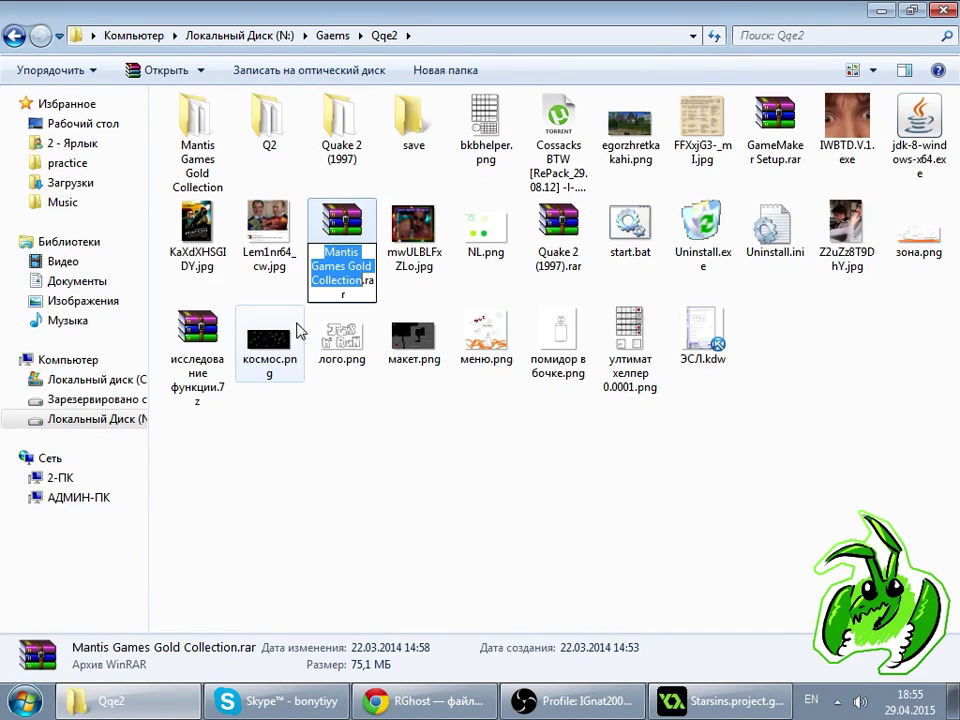
left_click(368, 288)
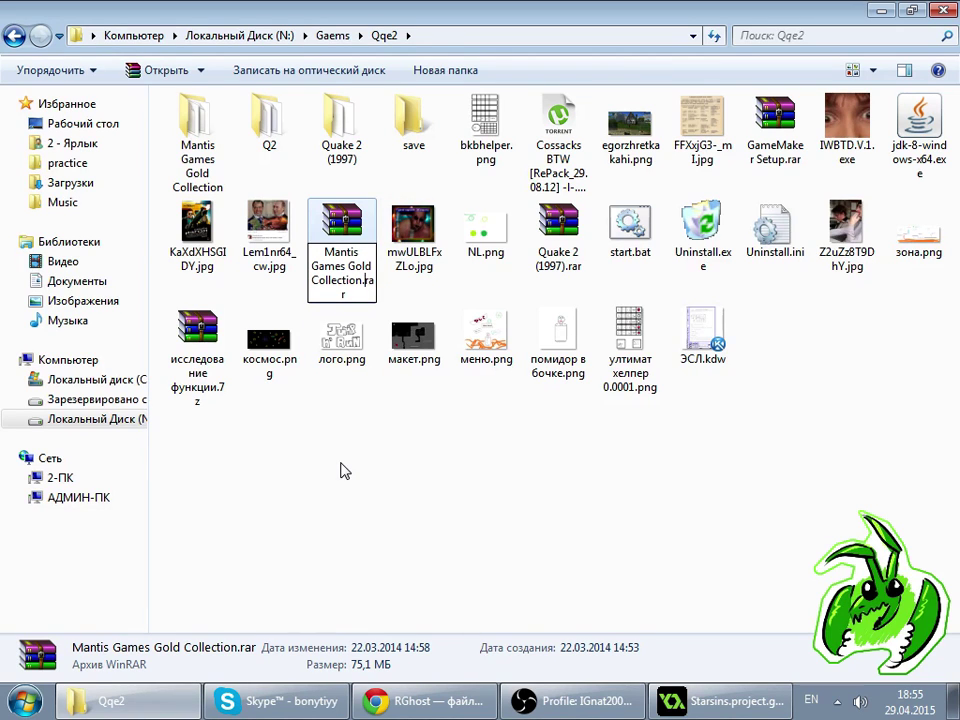
key("Return")
left_click(570, 358)
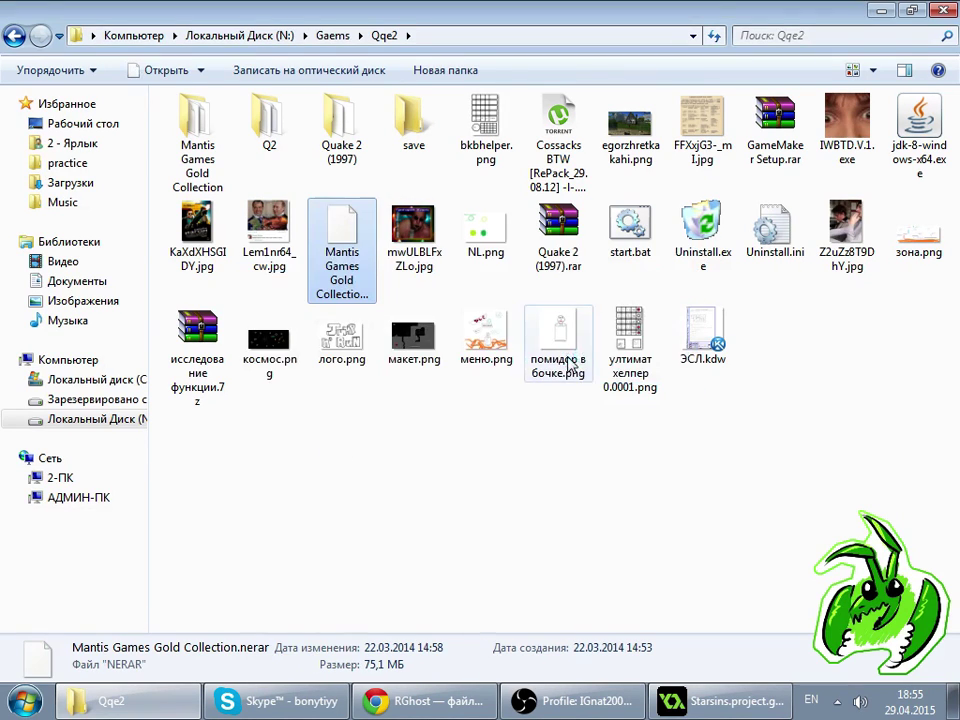
- Switch to the RGhost page and choose Mantis Games Gold Collection.nerar as the file to upload
key("alt+Tab")
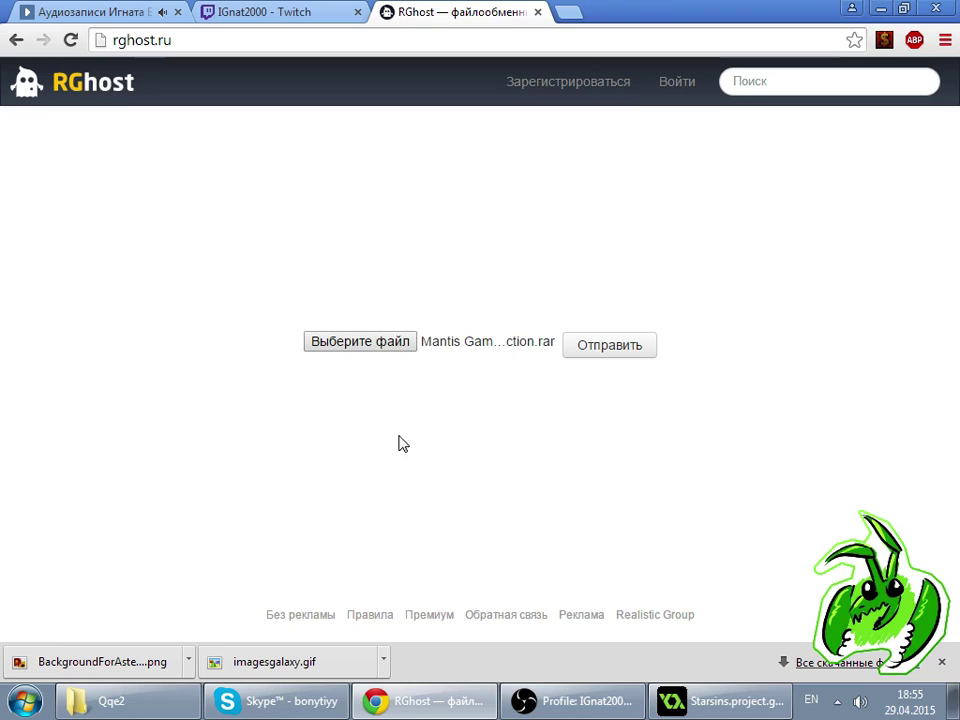
left_click(350, 345)
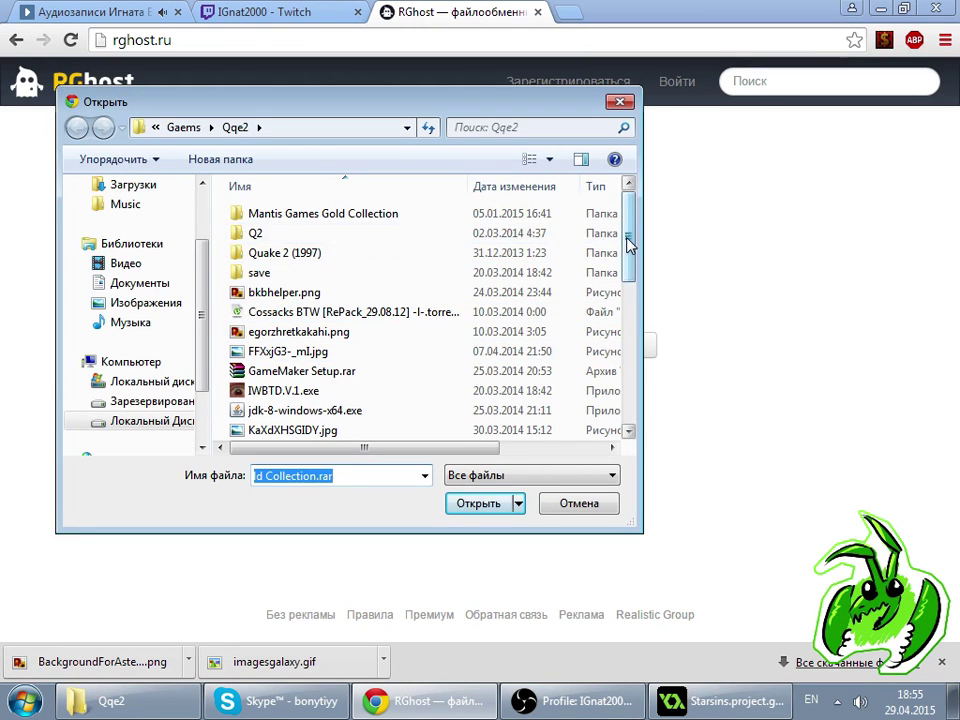
left_click_drag(628, 240, 617, 447)
scroll(462, 262, "up", 3)
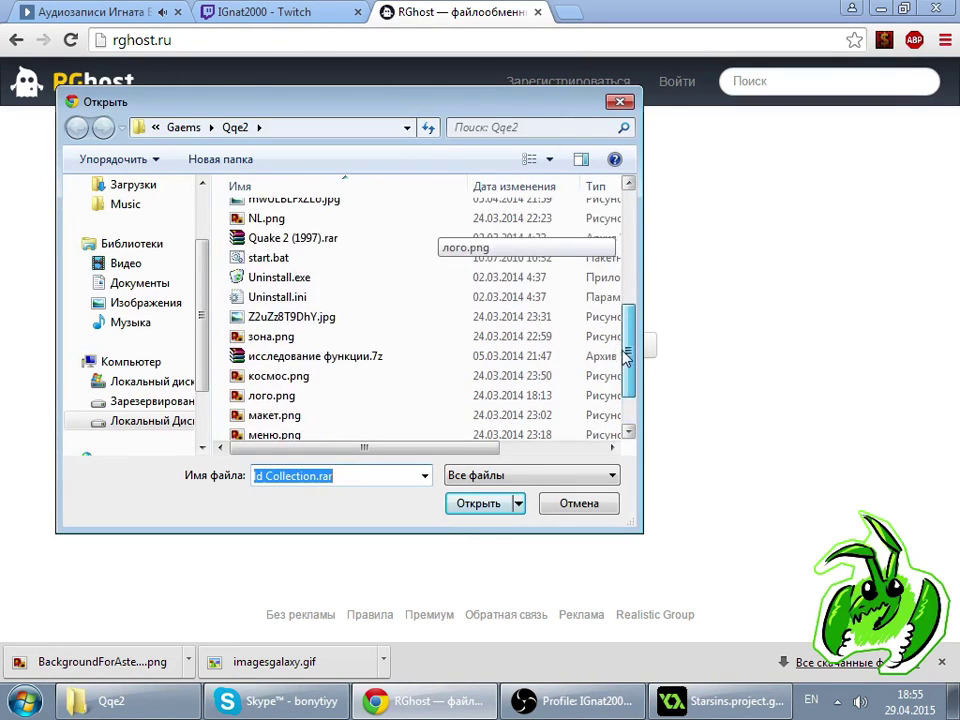
double_click(443, 268)
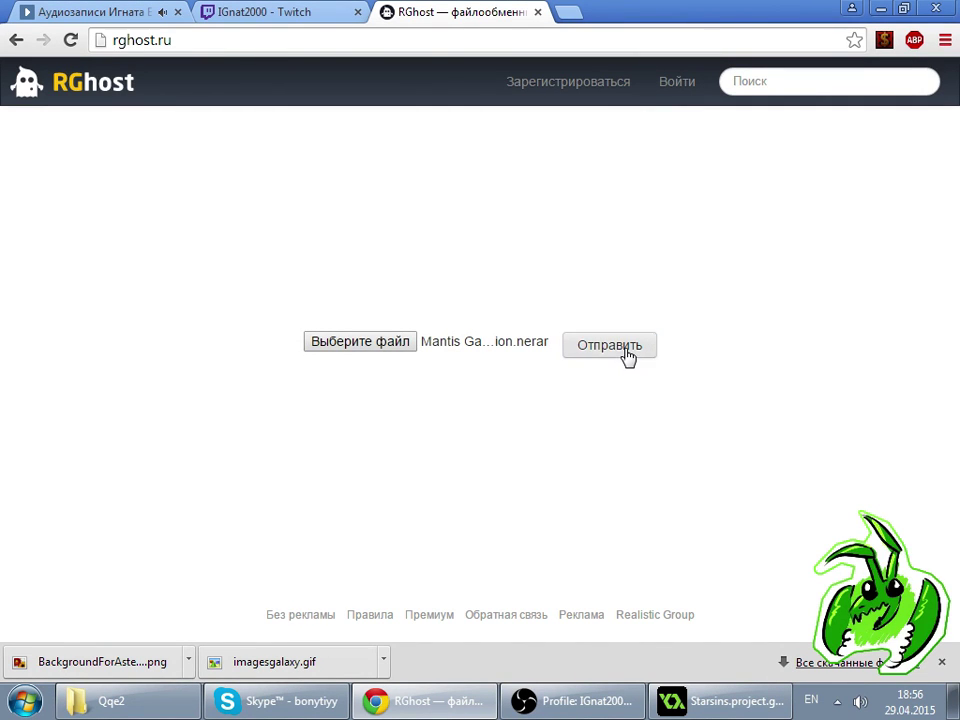
- Return to the Qqe2 folder window and rename Mantis Games Gold Collection.nerar as MG Gold Collection.nerar
left_click(160, 716)
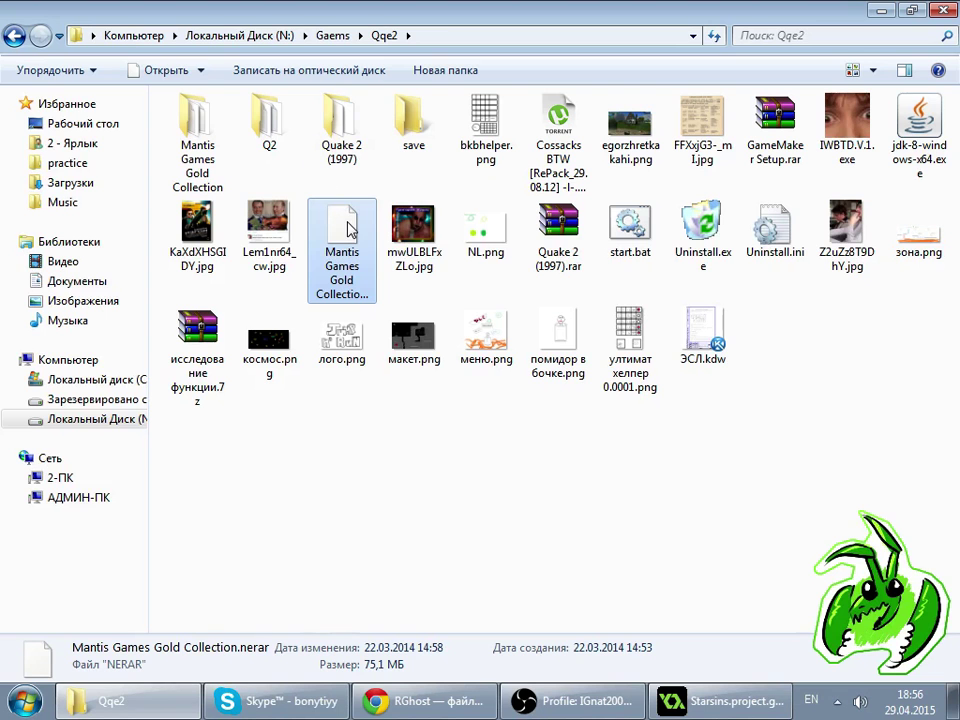
right_click(348, 228)
left_click(230, 544)
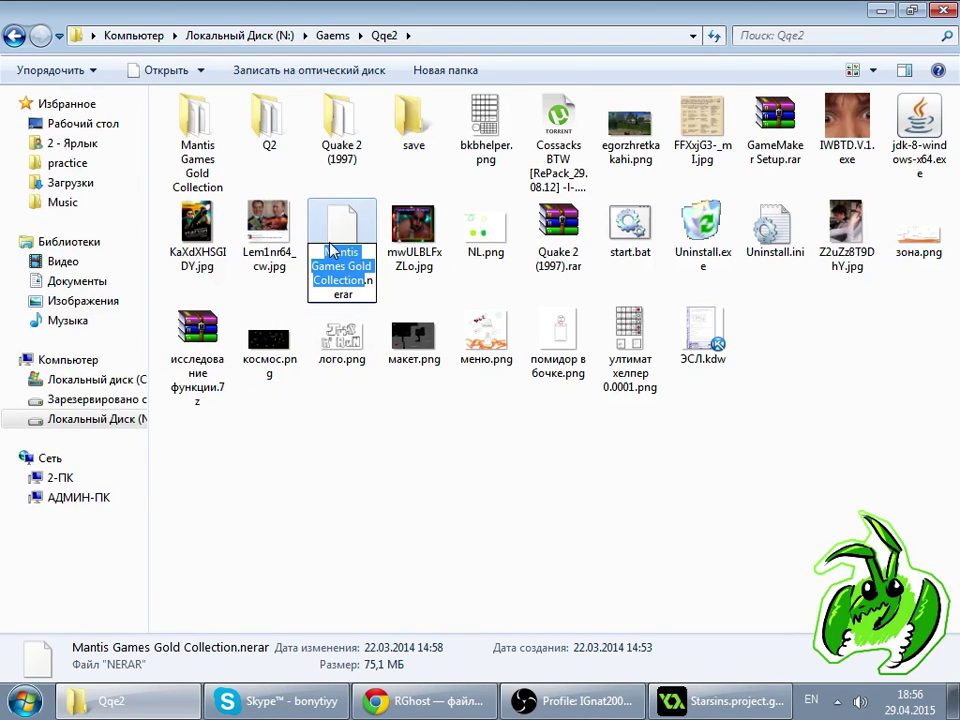
key("Left")
key("Right")
key("Delete")
key("Delete")
key("Delete")
key("Delete")
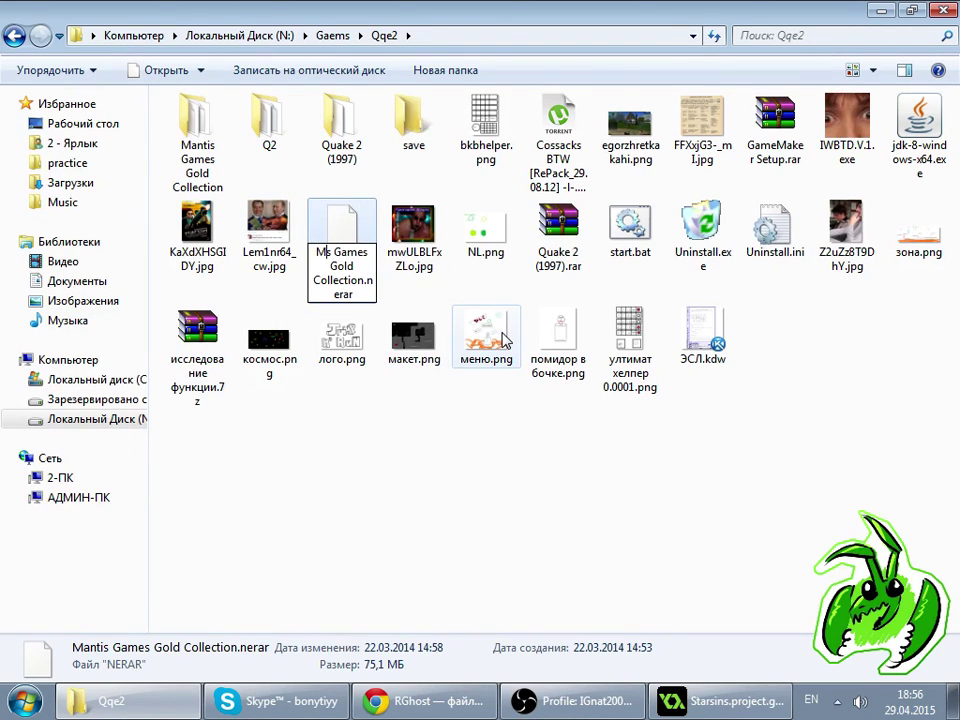
type("G")
key("Delete")
key("Delete")
key("Delete")
key("Delete")
key("Delete")
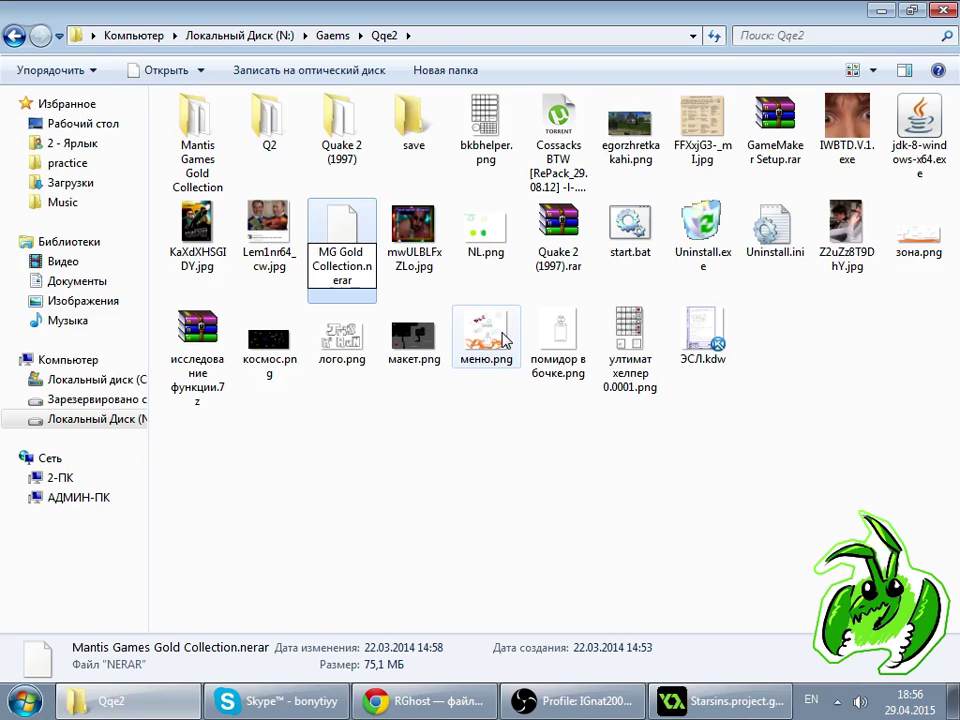
left_click(332, 443)
- Switch to the RGhost page and choose MG Gold Collection.nerar as the file to upload
left_click(420, 700)
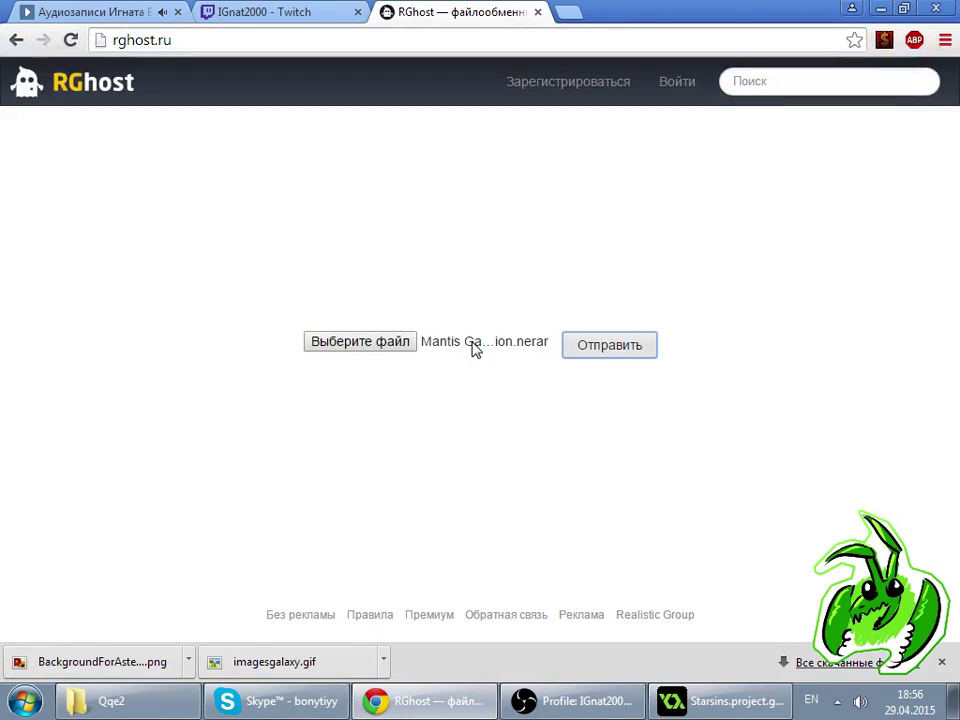
left_click(411, 348)
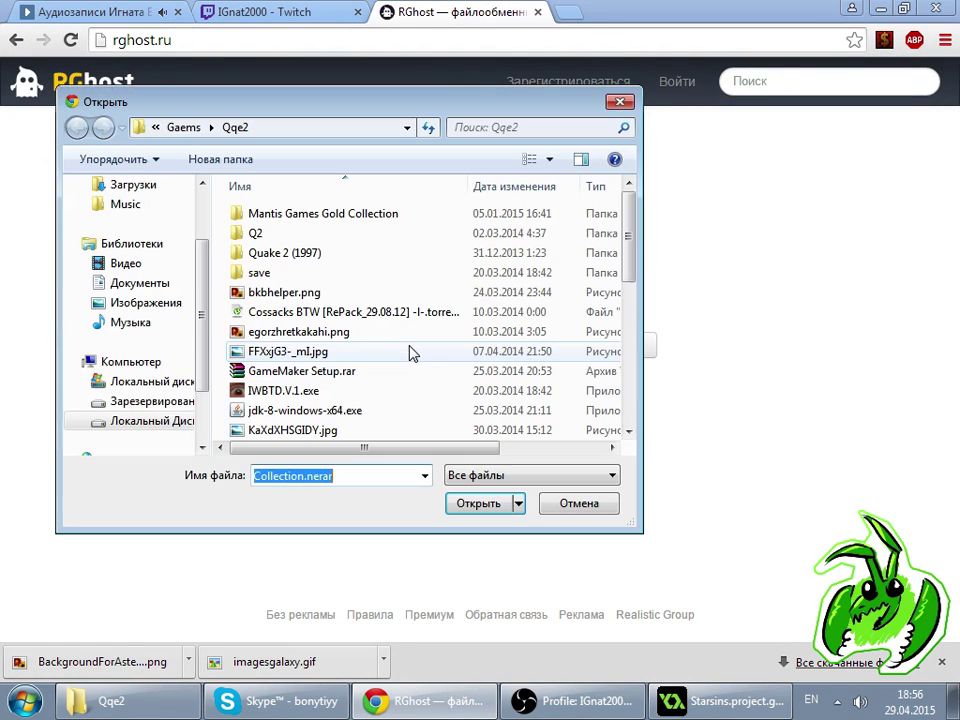
left_click_drag(626, 226, 632, 288)
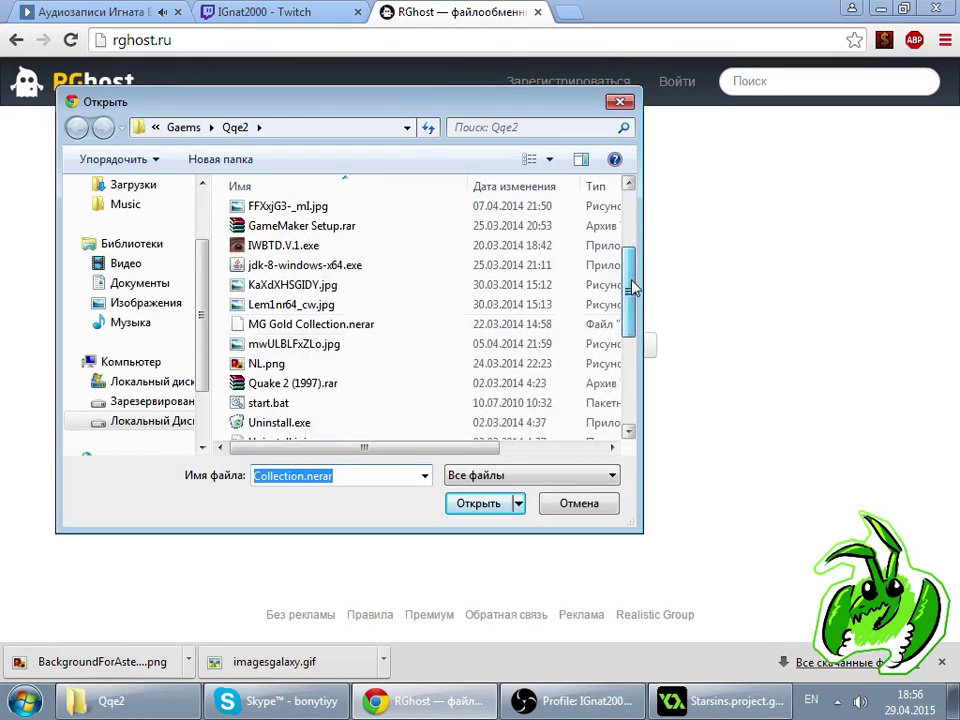
double_click(400, 324)
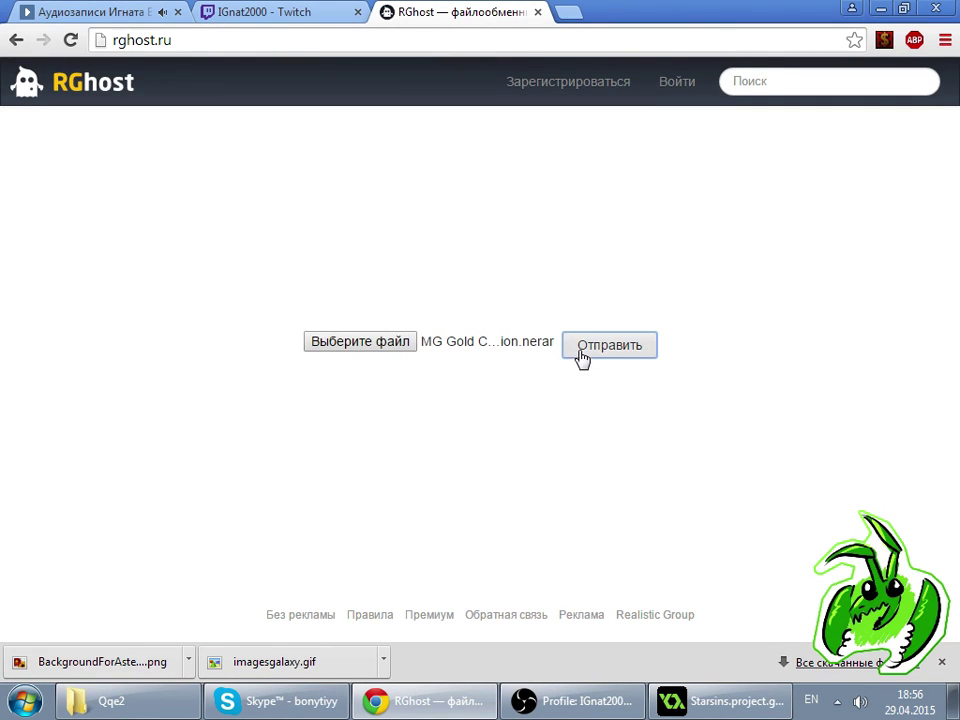
left_click(278, 11)
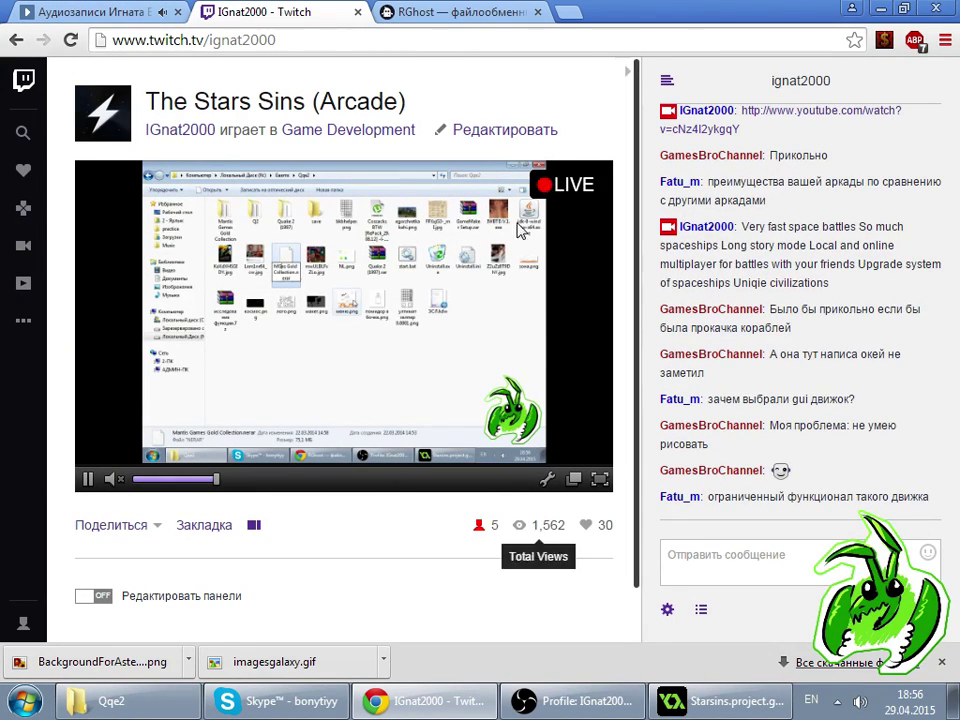
left_click(461, 11)
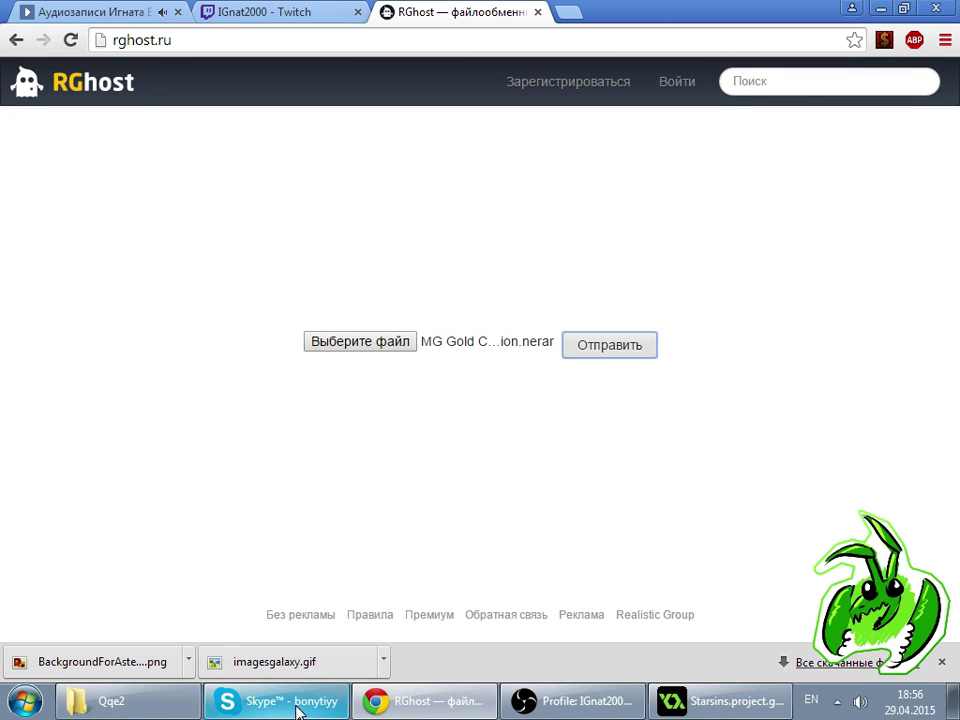
- Return to the Qqe2 folder window and remove the spaces from the file name, making it MGGoldCollection.nerar
left_click(130, 701)
right_click(330, 247)
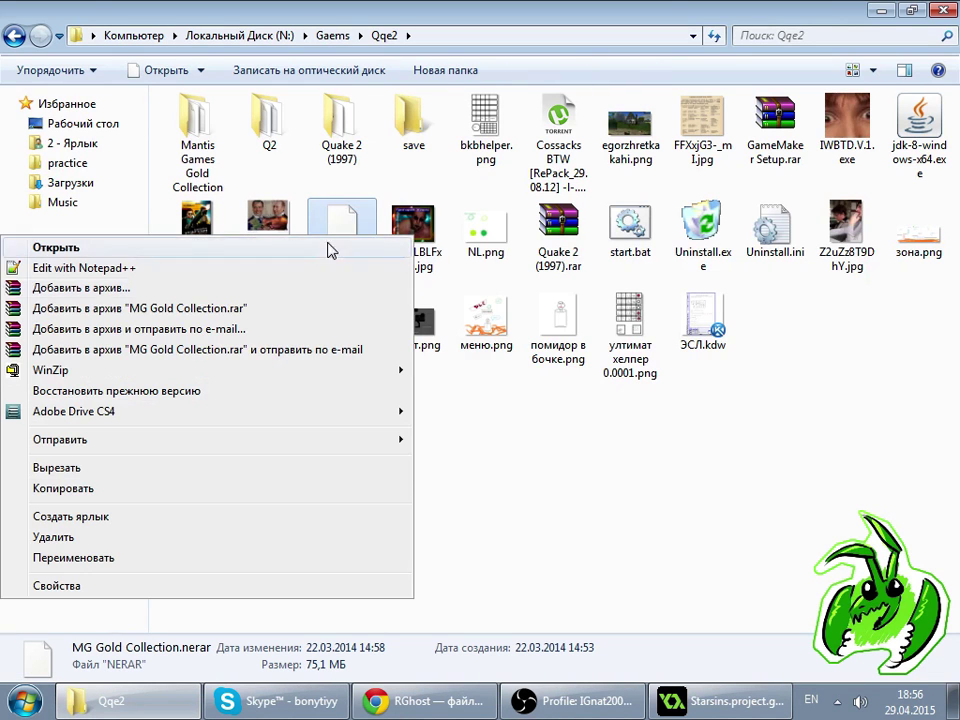
left_click(217, 557)
left_click(337, 262)
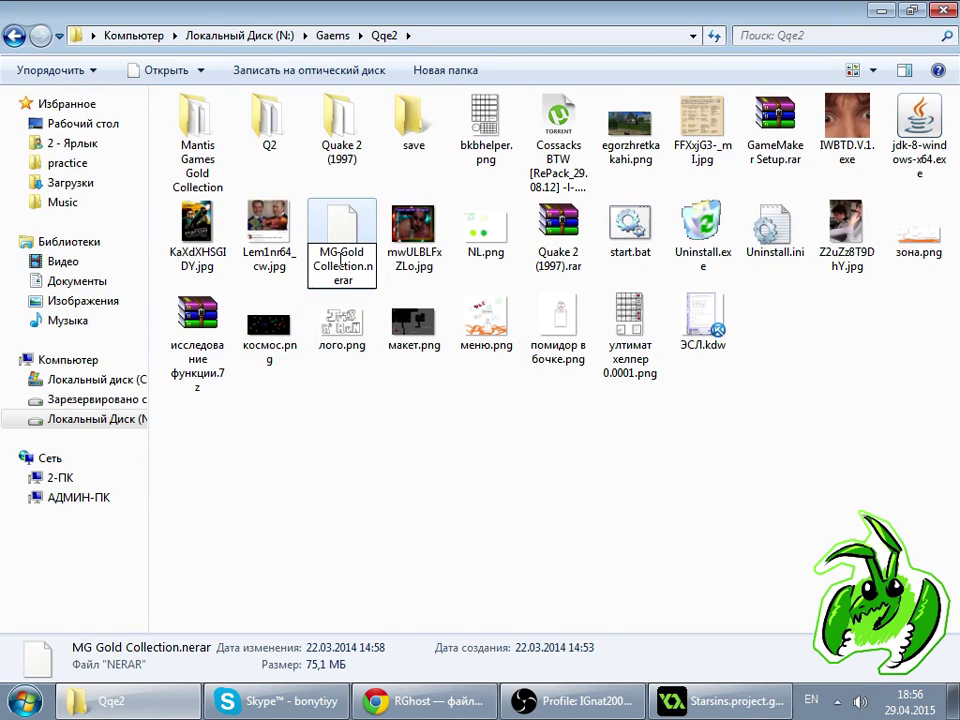
key("BackSpace")
key("Delete")
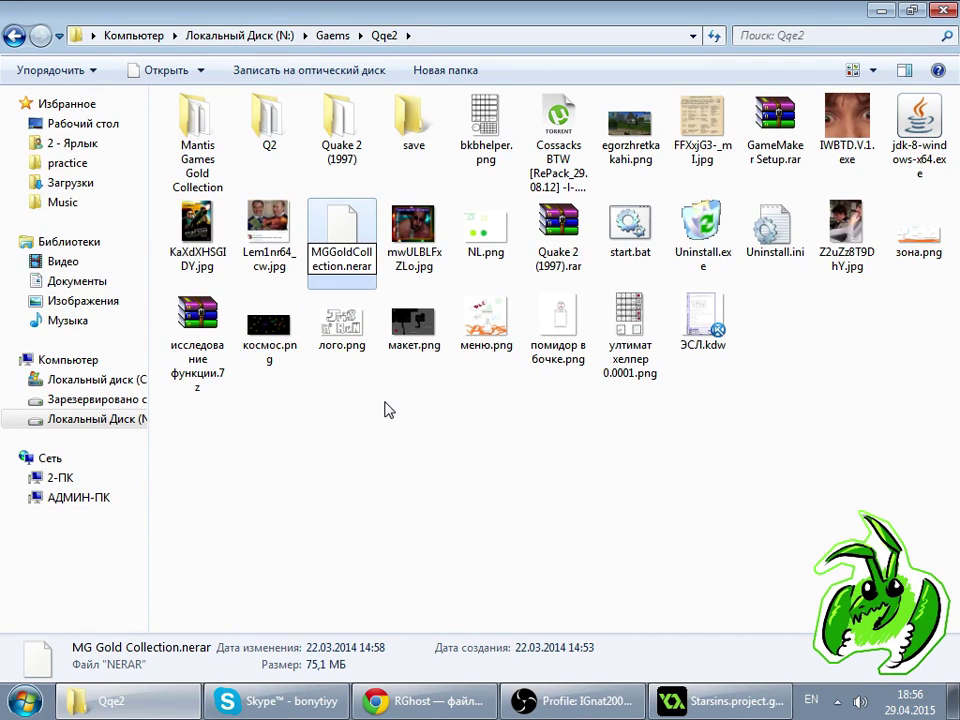
left_click(388, 410)
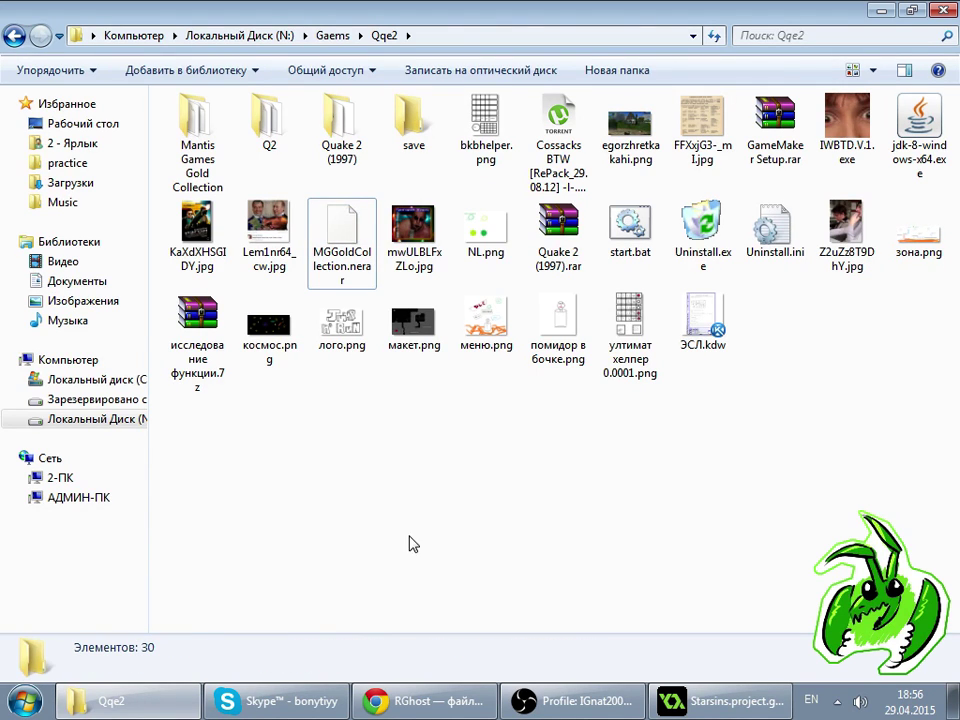
- Switch to the RGhost page, choose MGGoldCollection.nerar as the file and send it for upload
left_click(420, 701)
left_click(404, 347)
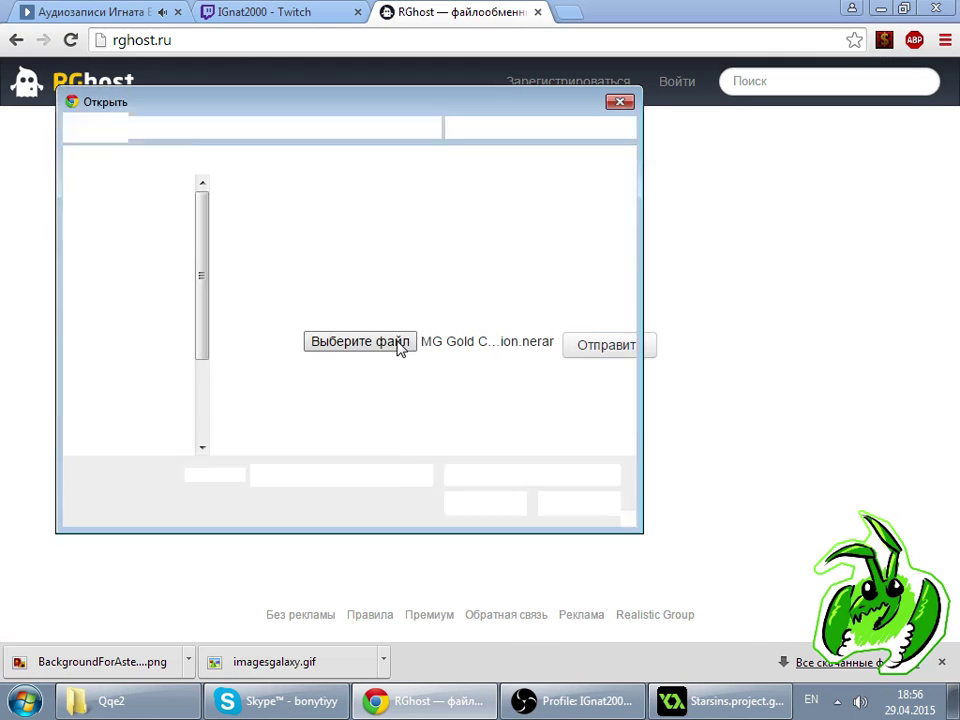
left_click_drag(628, 195, 628, 274)
double_click(412, 296)
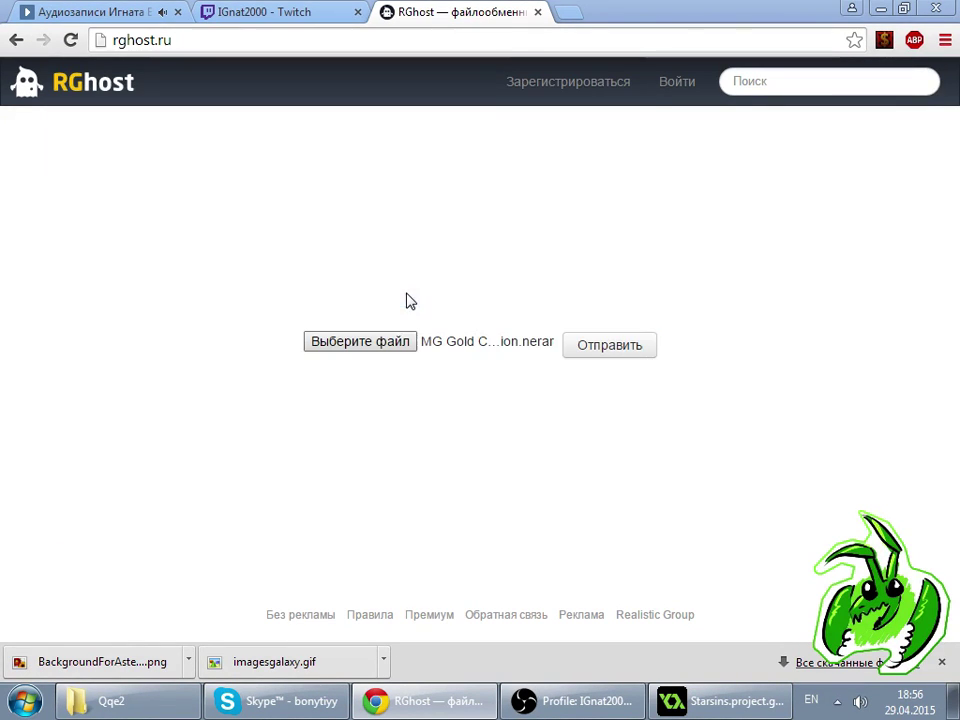
left_click(583, 347)
- Switch to the Twitch channel page and read the stream chat, alternating with the Starsins GameMaker project window
left_click(266, 10)
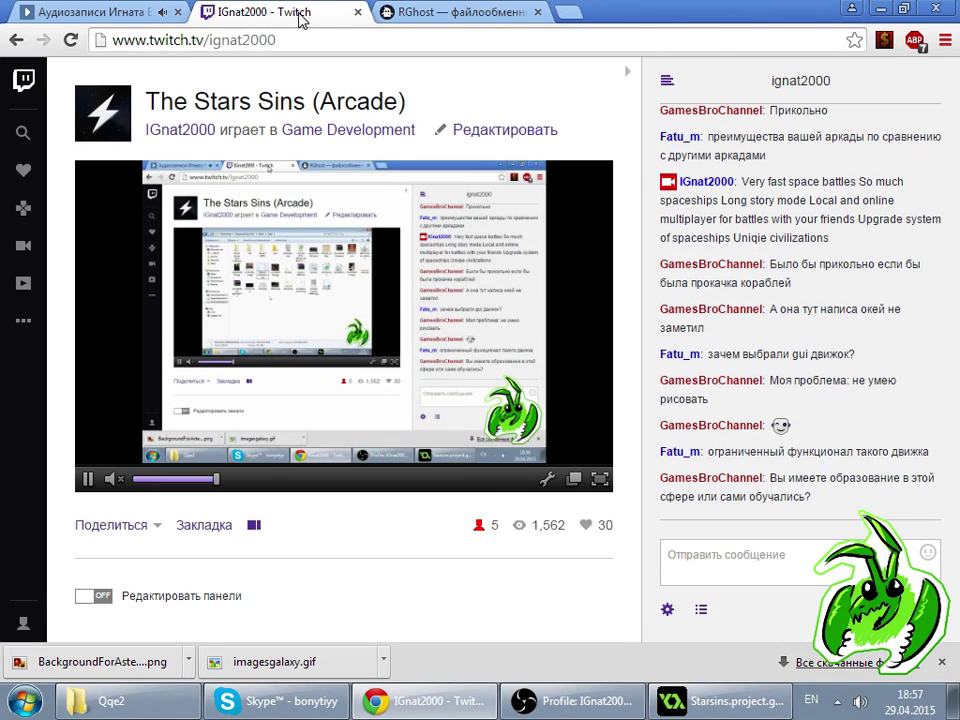
left_click(676, 575)
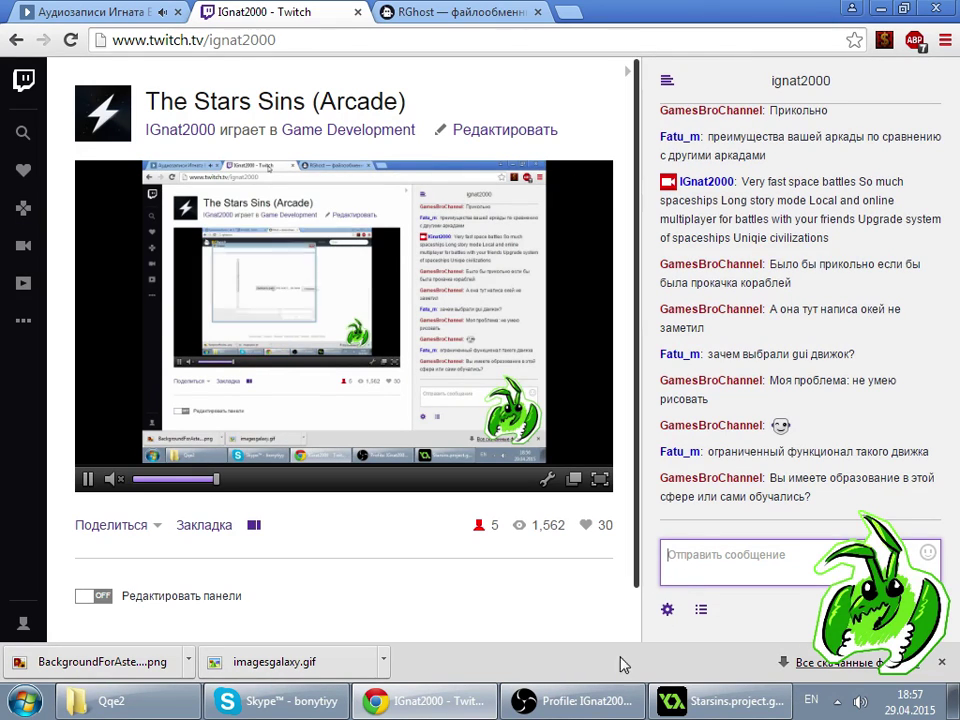
left_click(720, 701)
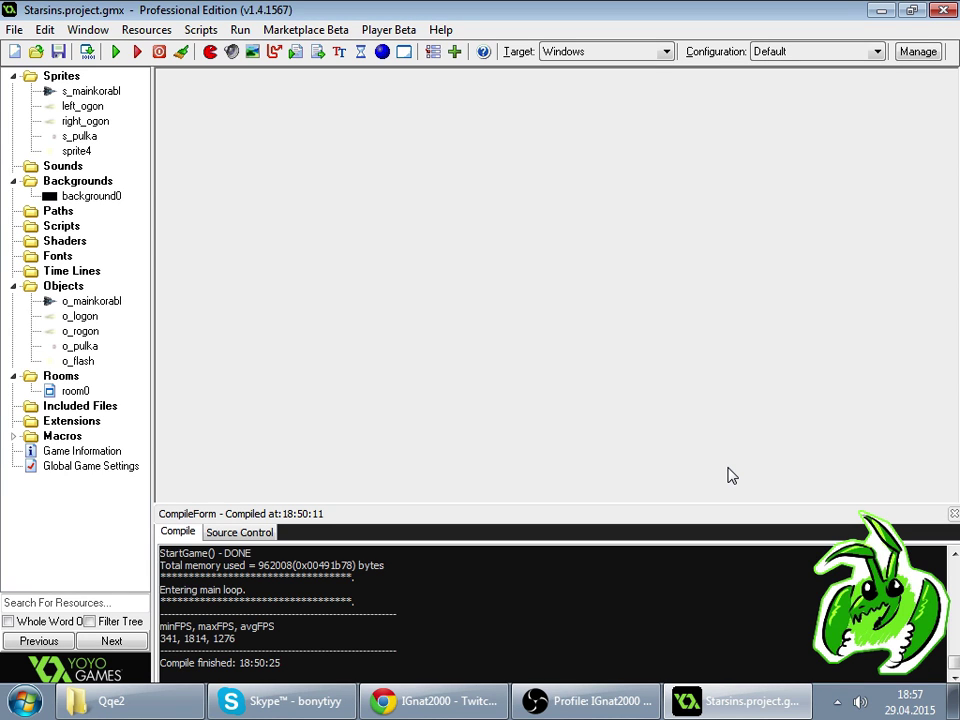
left_click(465, 701)
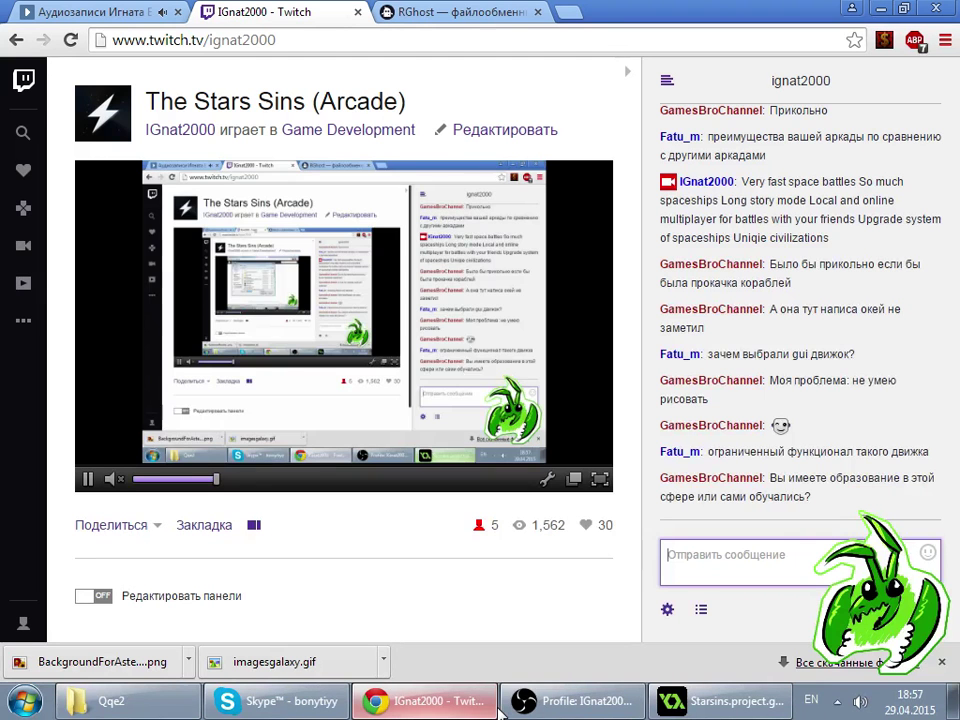
left_click(728, 708)
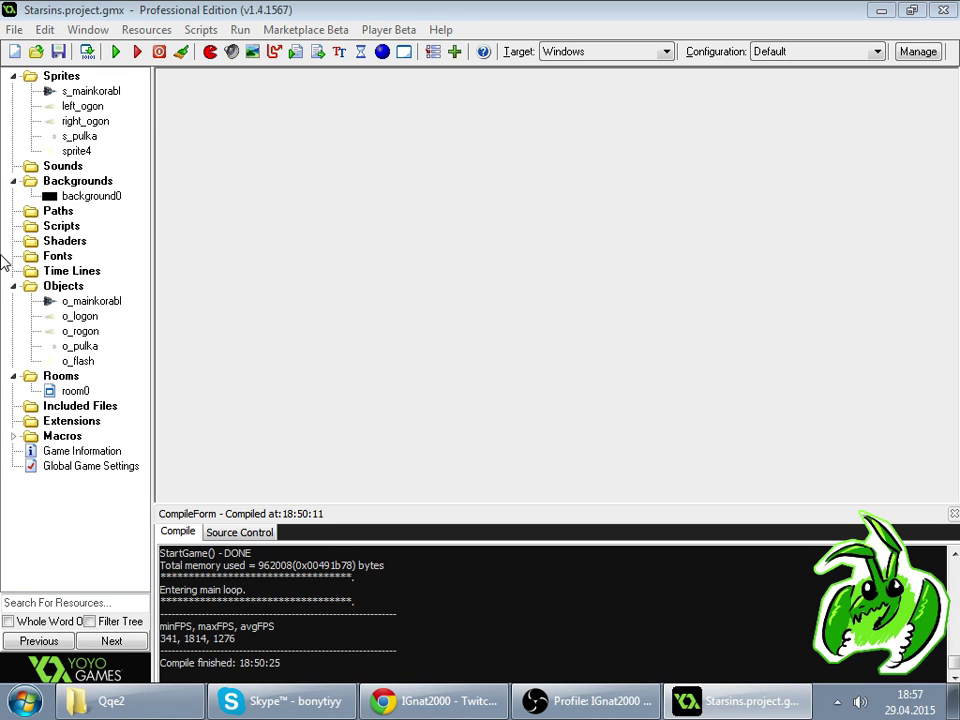
left_click(215, 185)
left_click(434, 701)
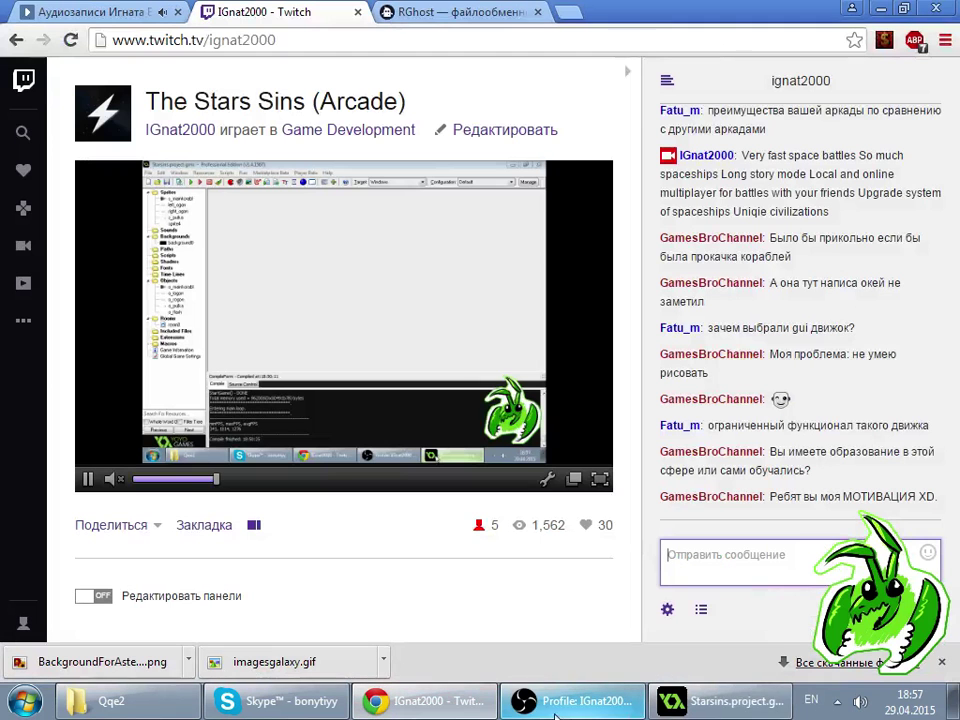
left_click(735, 695)
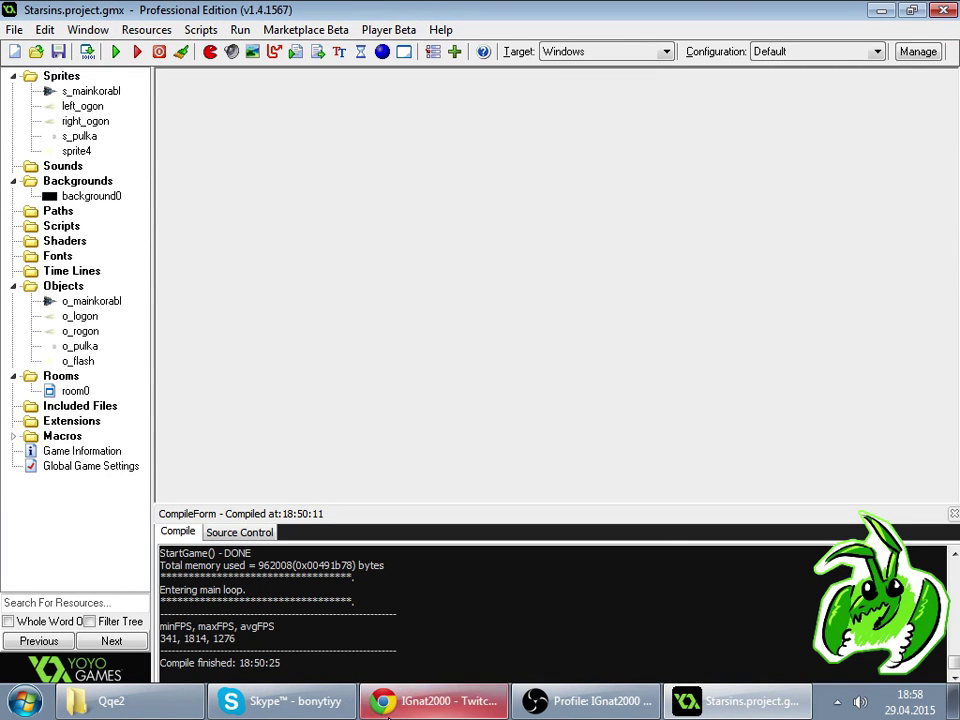
left_click(400, 704)
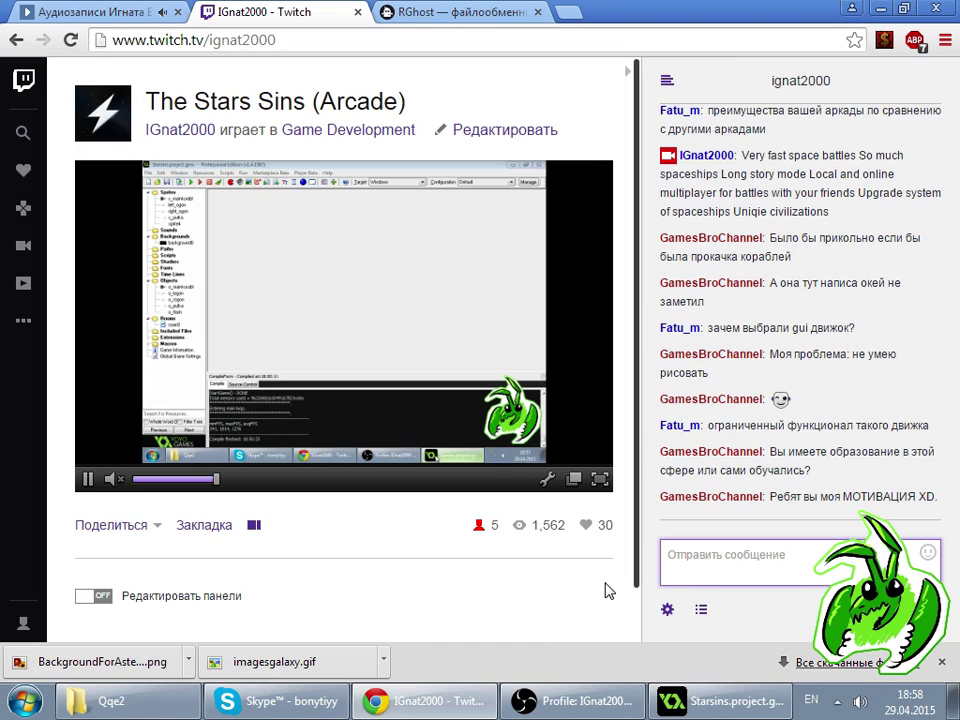
- Open the channel's profile in a separate tab, view its followers list and close that tab
middle_click(205, 130)
left_click(450, 10)
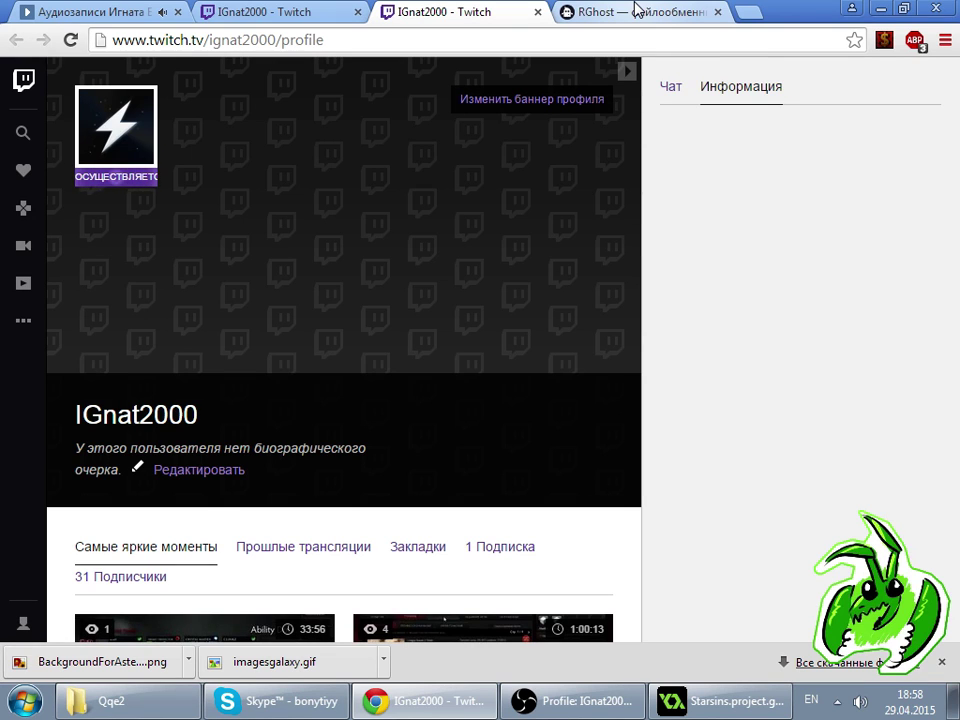
left_click(120, 578)
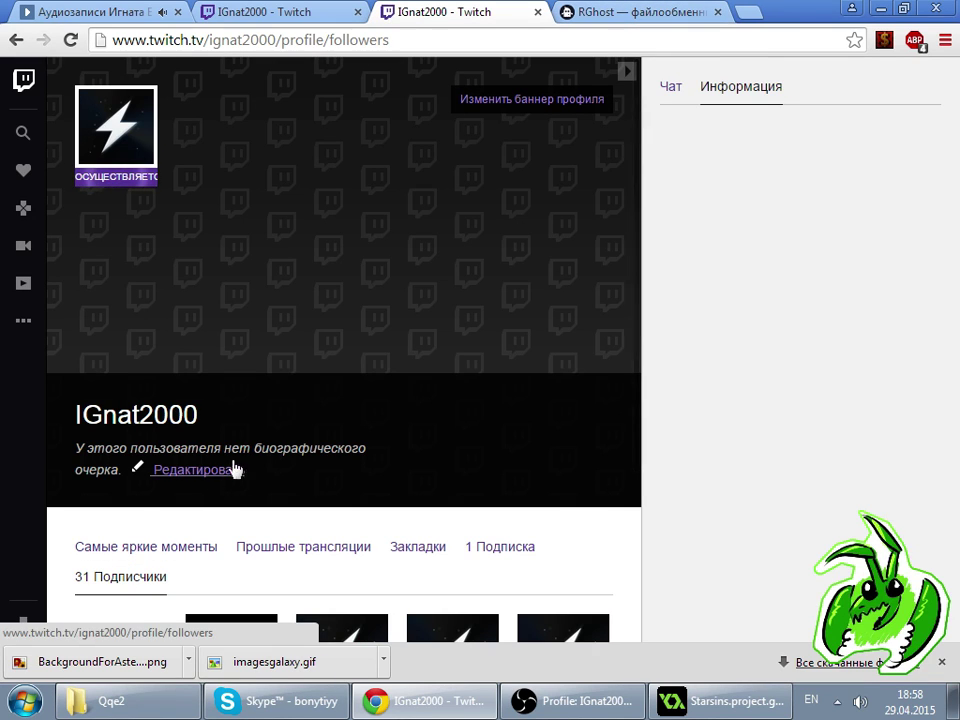
middle_click(413, 8)
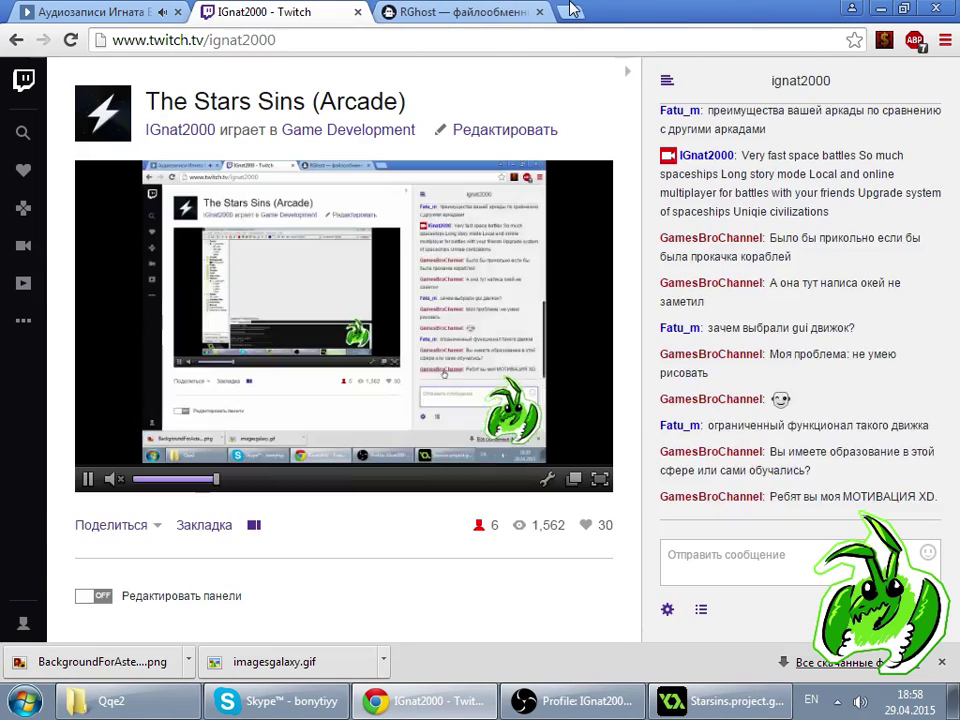
- Open mail.ru in a new tab and go to the inbox to examine the latest Twitch follower notifications
left_click(567, 12)
type("ms")
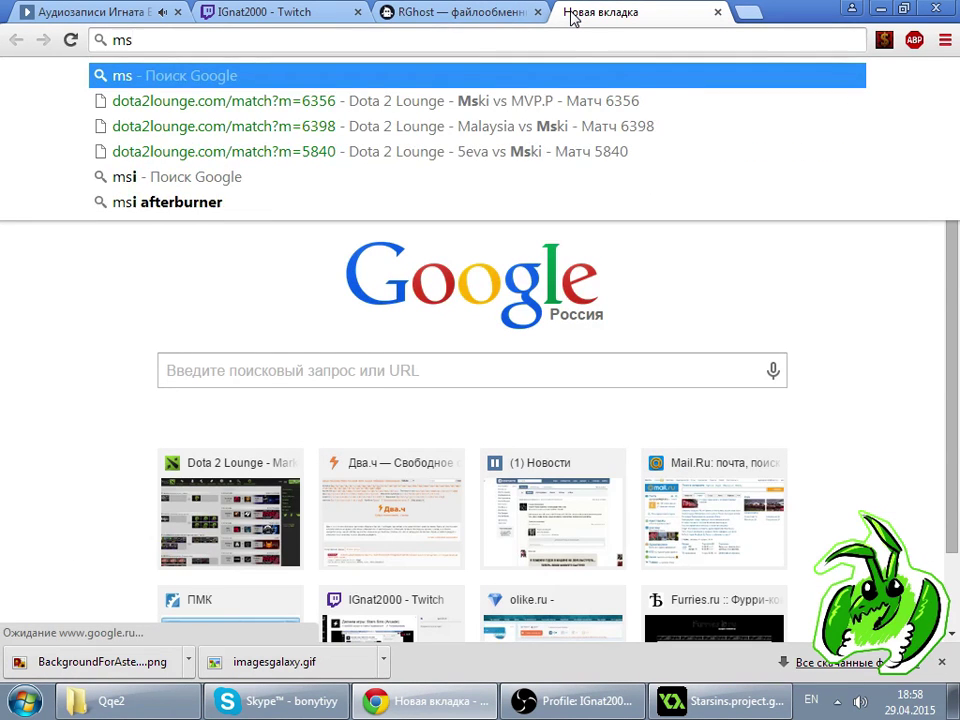
key("BackSpace")
type("a")
key("End")
key("BackSpace")
key("BackSpace")
key("BackSpace")
key("BackSpace")
key("BackSpace")
key("BackSpace")
key("BackSpace")
key("BackSpace")
key("BackSpace")
key("BackSpace")
key("BackSpace")
key("BackSpace")
key("BackSpace")
key("BackSpace")
key("BackSpace")
key("BackSpace")
key("BackSpace")
key("BackSpace")
key("BackSpace")
key("BackSpace")
key("BackSpace")
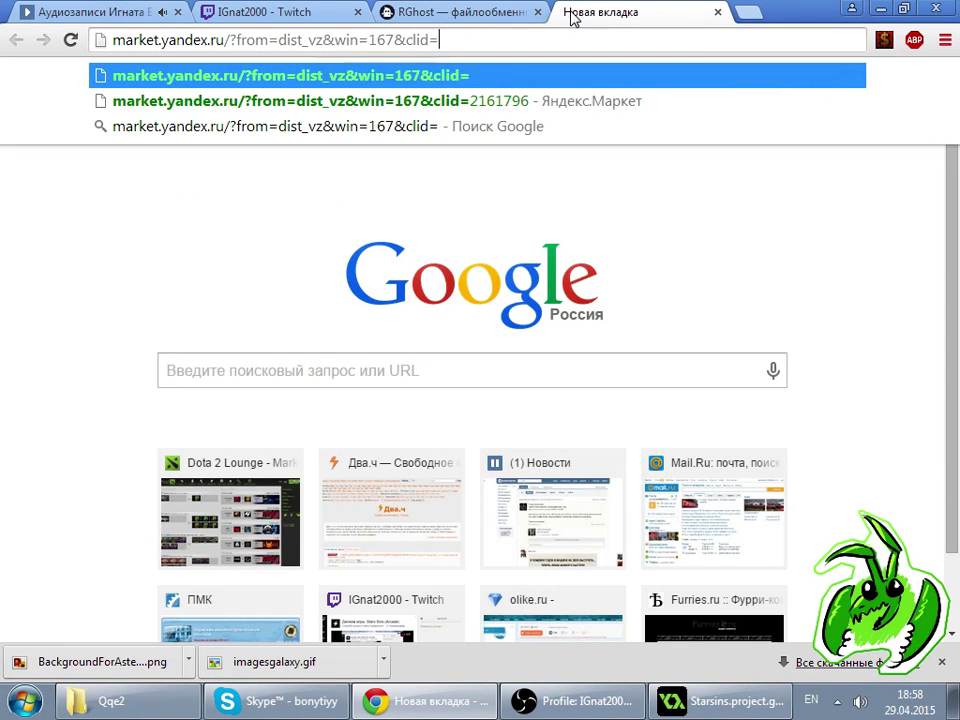
key("BackSpace")
key("BackSpace")
key("BackSpace")
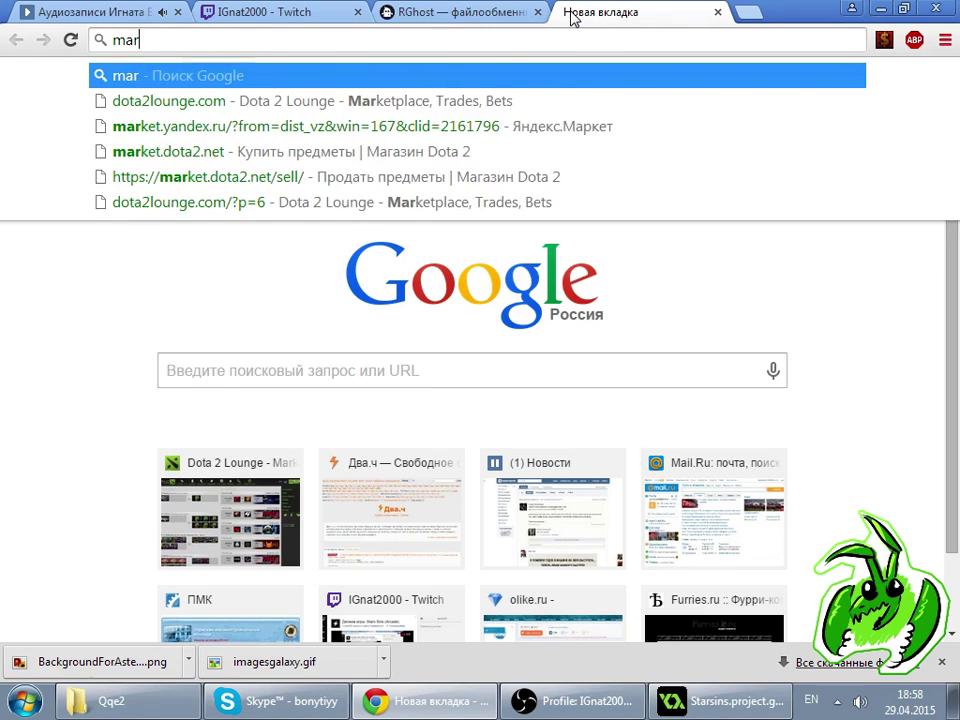
type("il.ru")
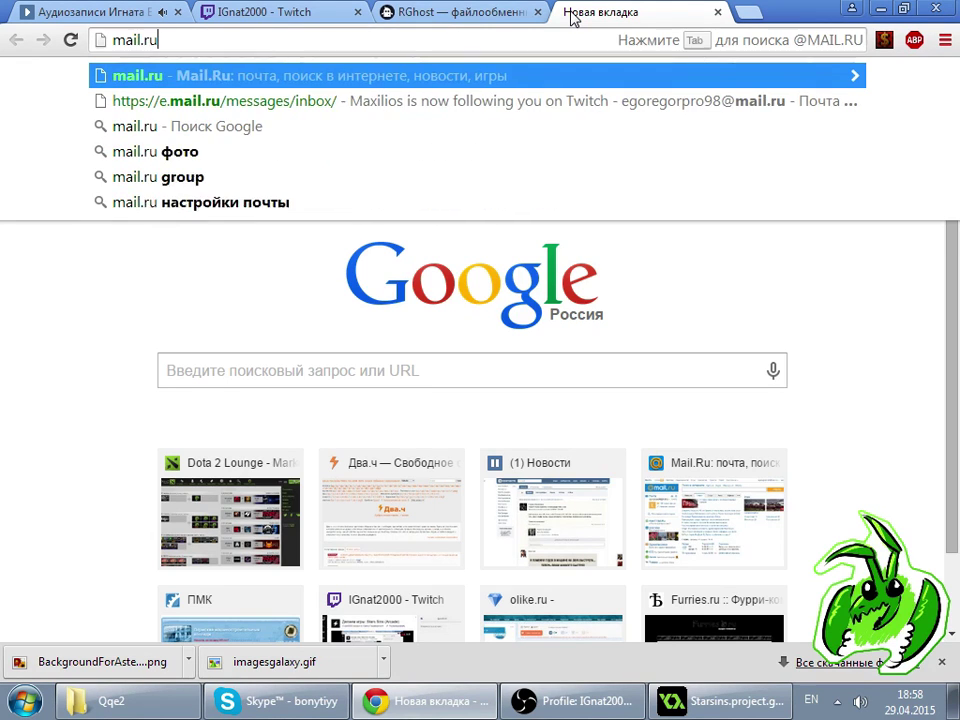
key("Return")
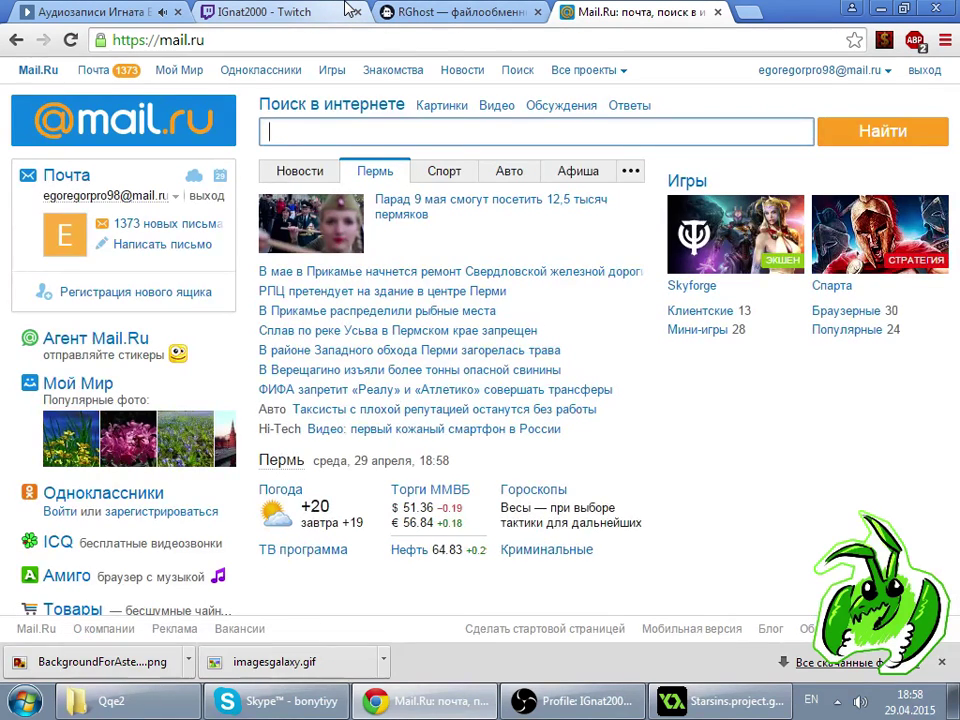
left_click(197, 224)
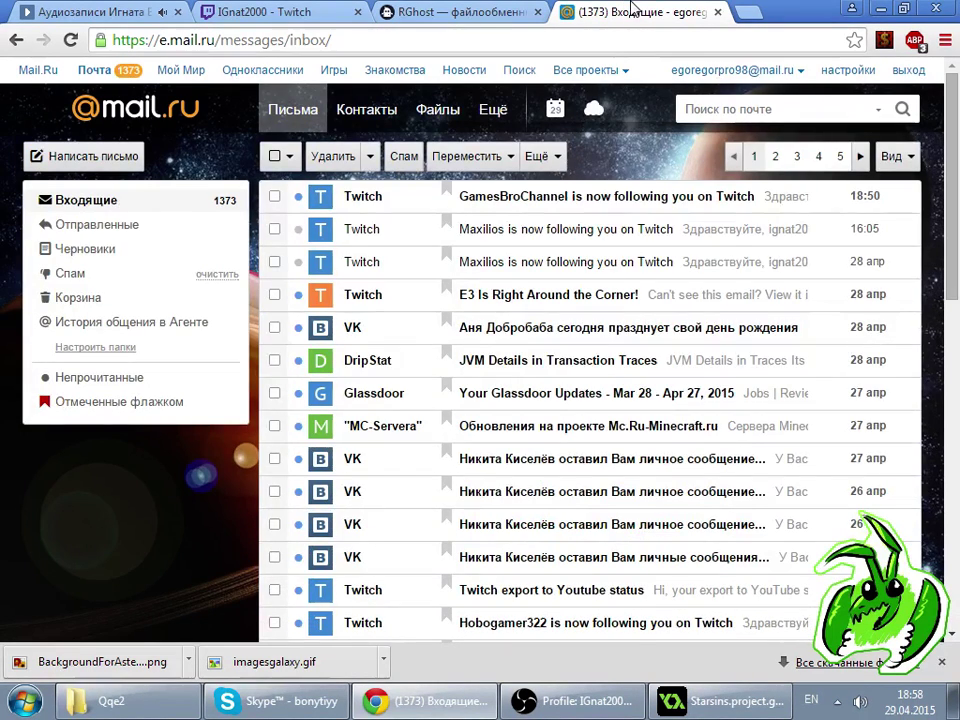
- Return to the Twitch channel page and show the chat's viewer list
left_click(335, 10)
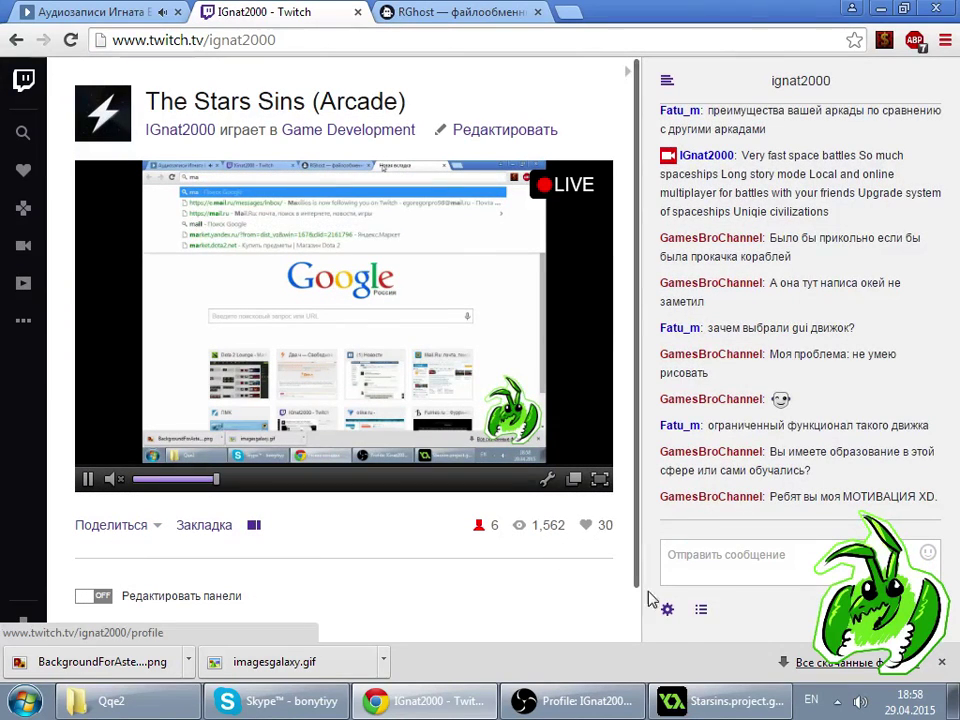
left_click(702, 610)
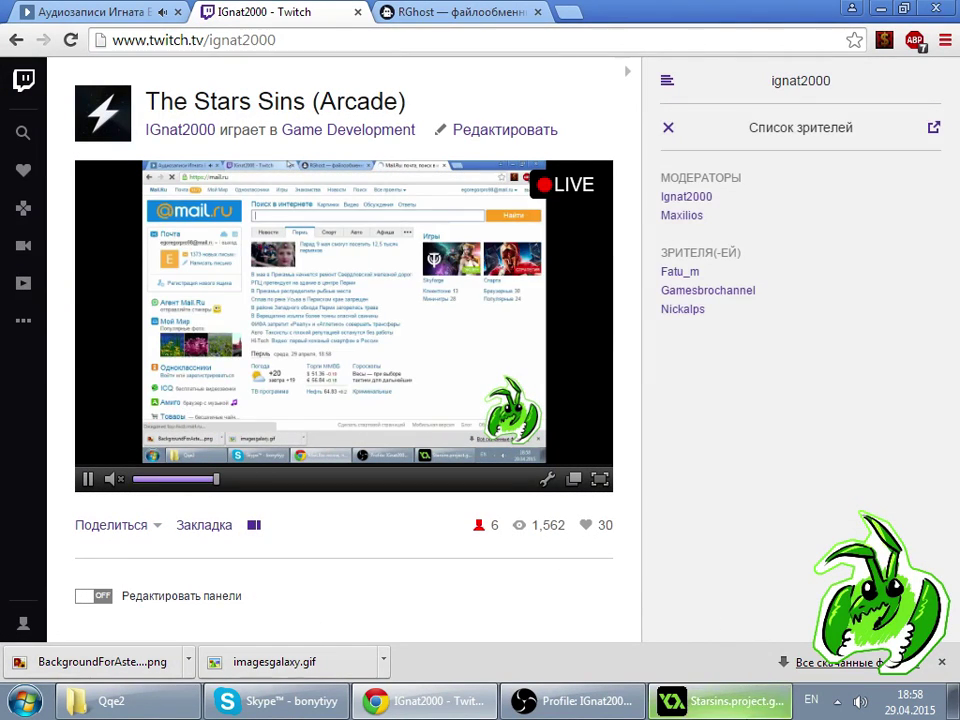
- Switch to the GameMaker project and open the properties of the o_pulka object
left_click(716, 701)
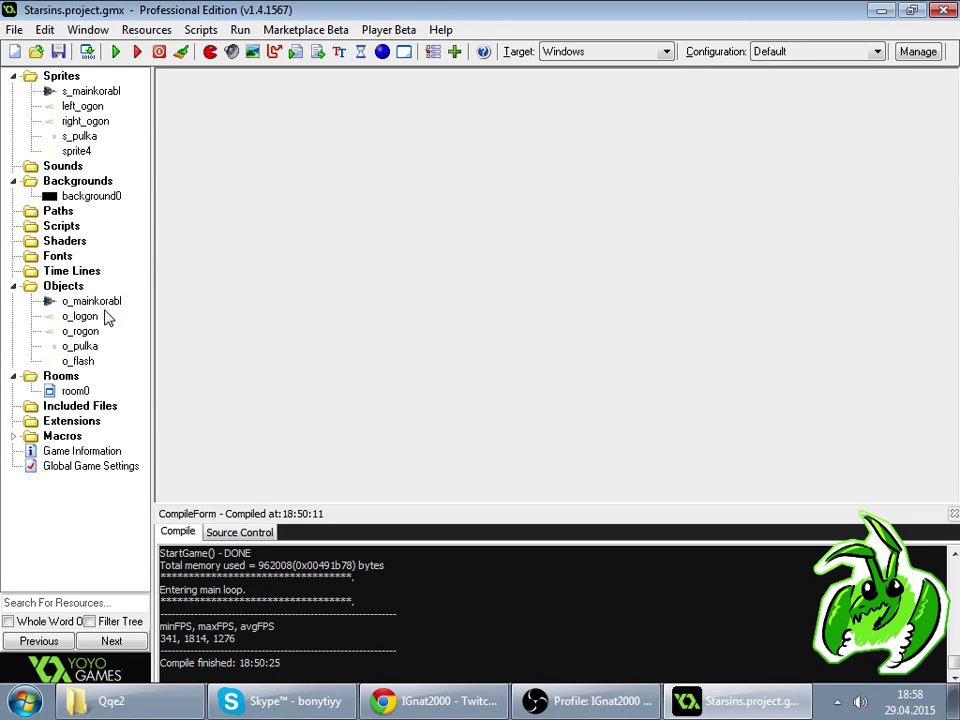
double_click(85, 346)
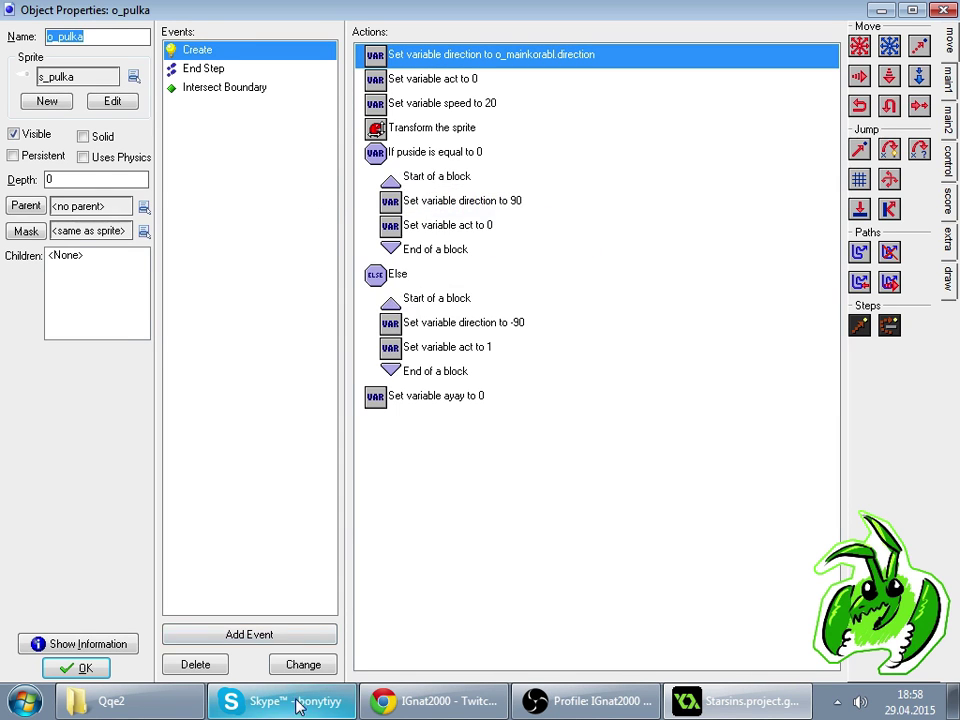
- Return to the Twitch page, close the viewer list and read the chat, switching back to the o_pulka properties in between
left_click(435, 706)
left_click(668, 127)
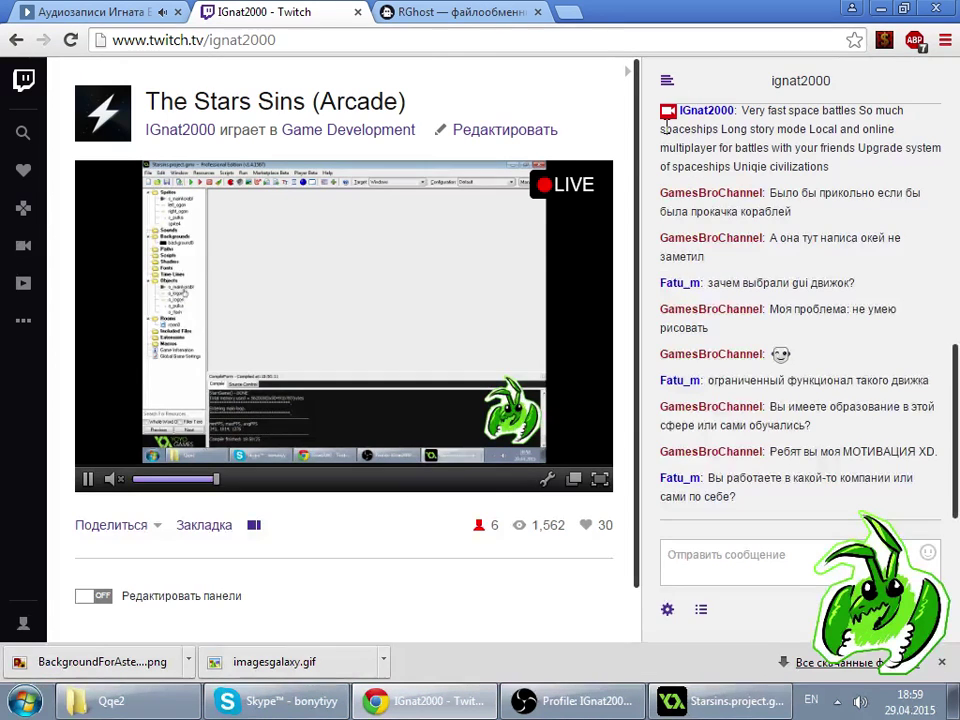
left_click(760, 560)
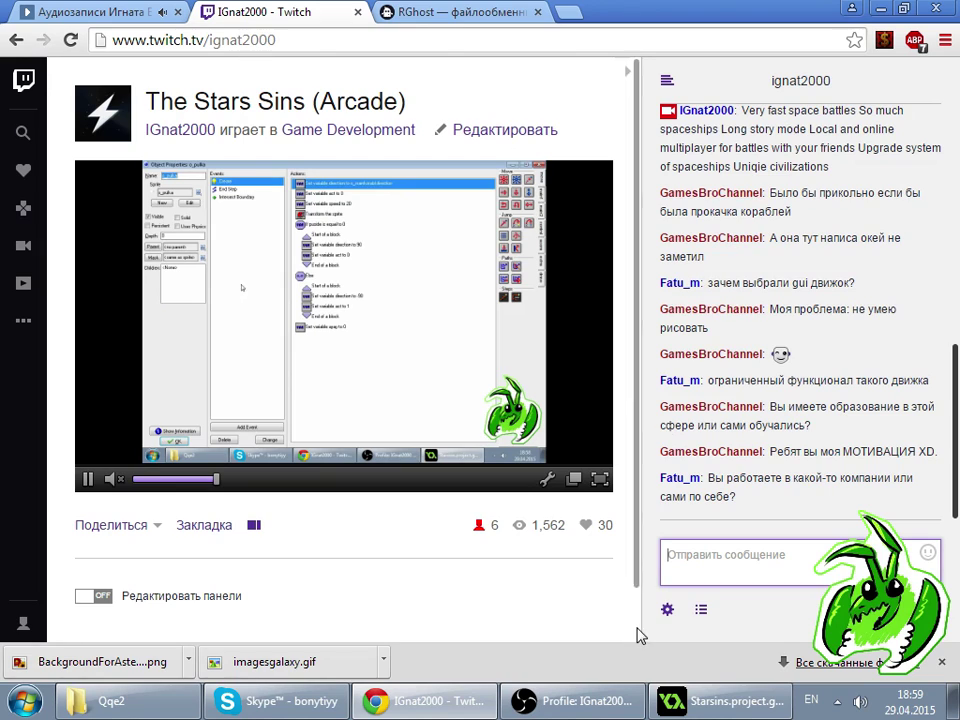
left_click(678, 704)
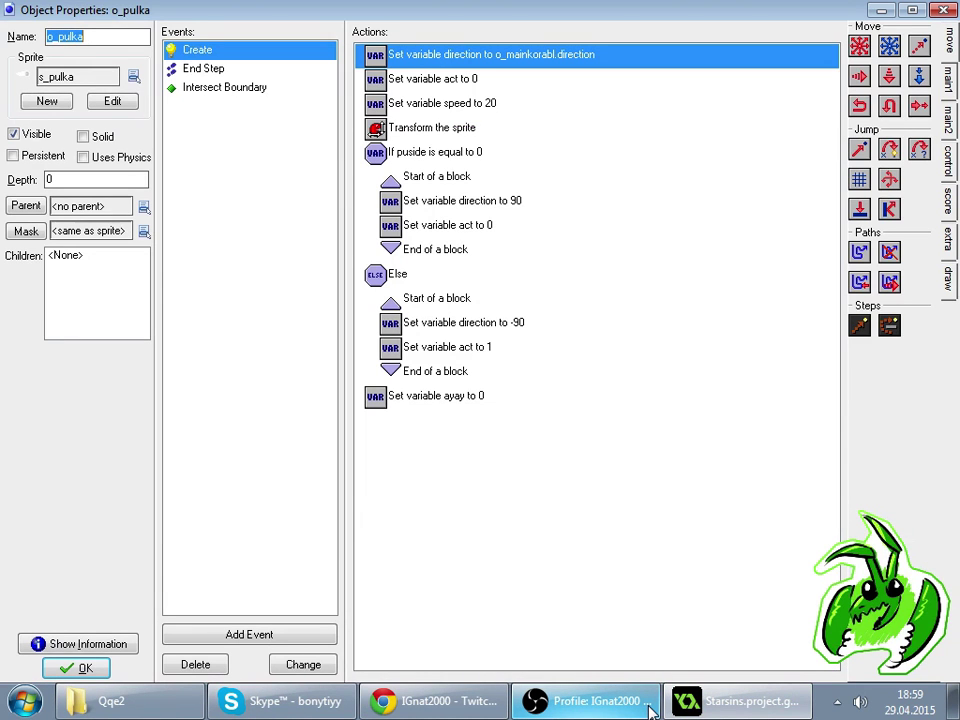
left_click(398, 530)
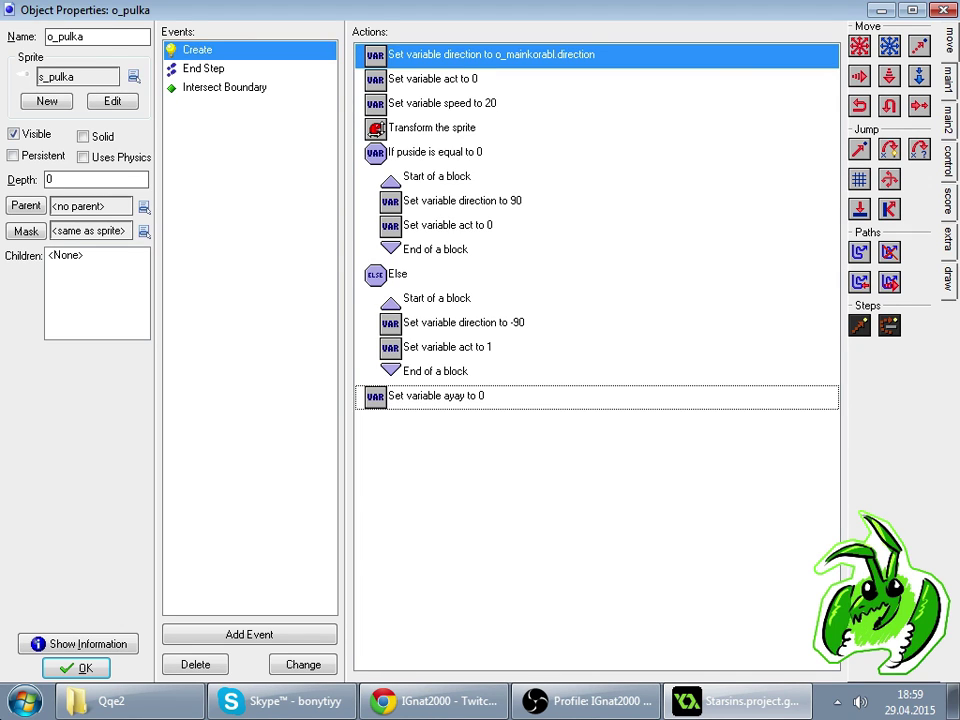
left_click(440, 701)
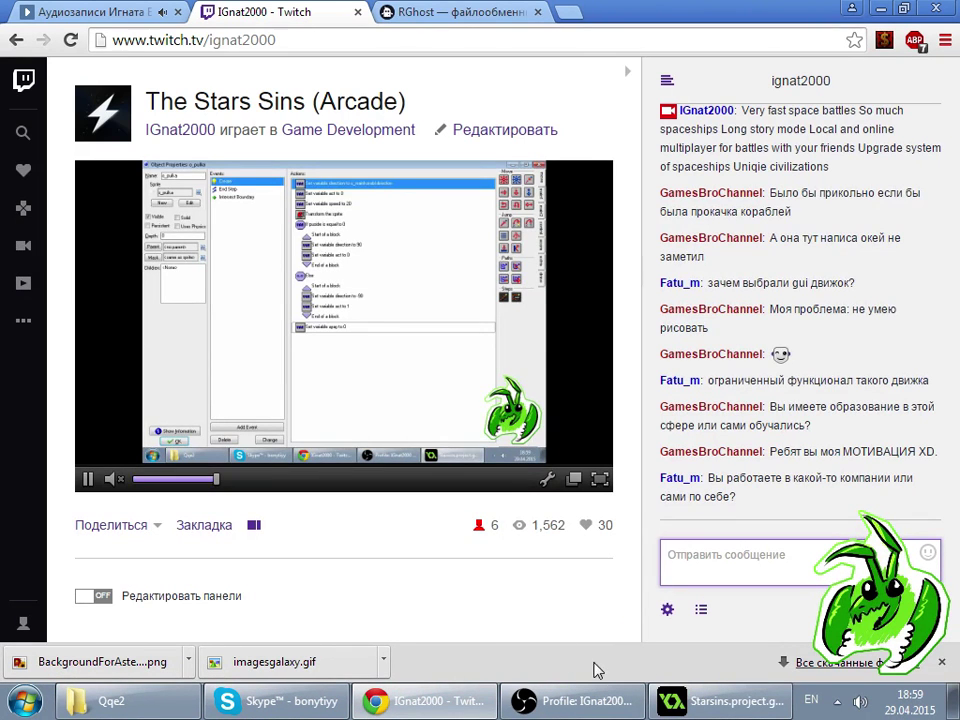
- Examine the actions in the End Step and Create events of o_pulka in GameMaker, and return to the Twitch chat
left_click(702, 700)
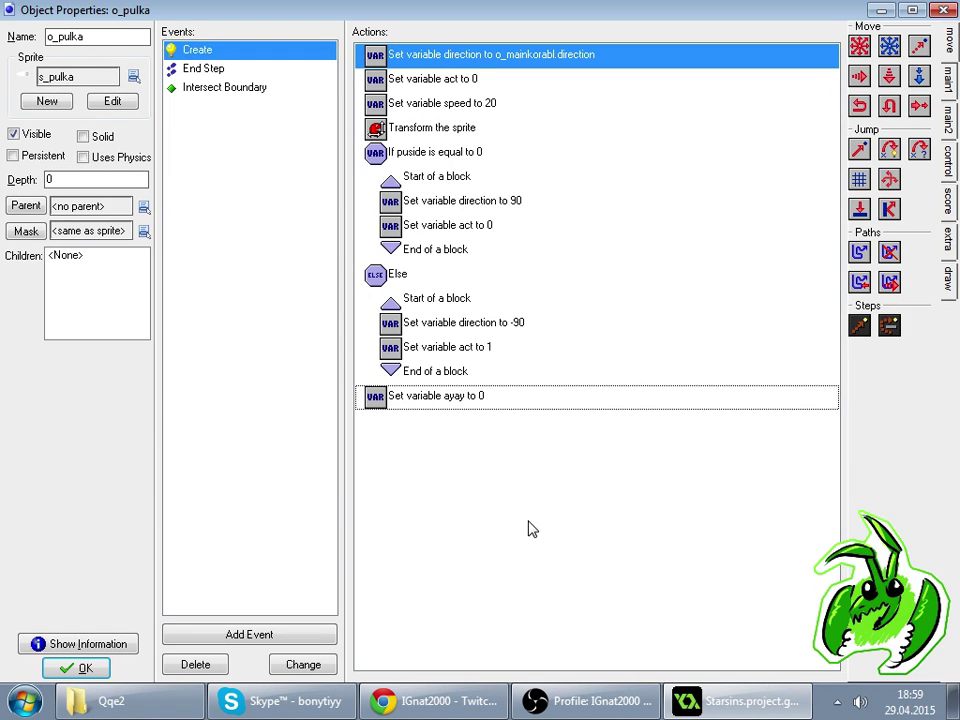
left_click(206, 69)
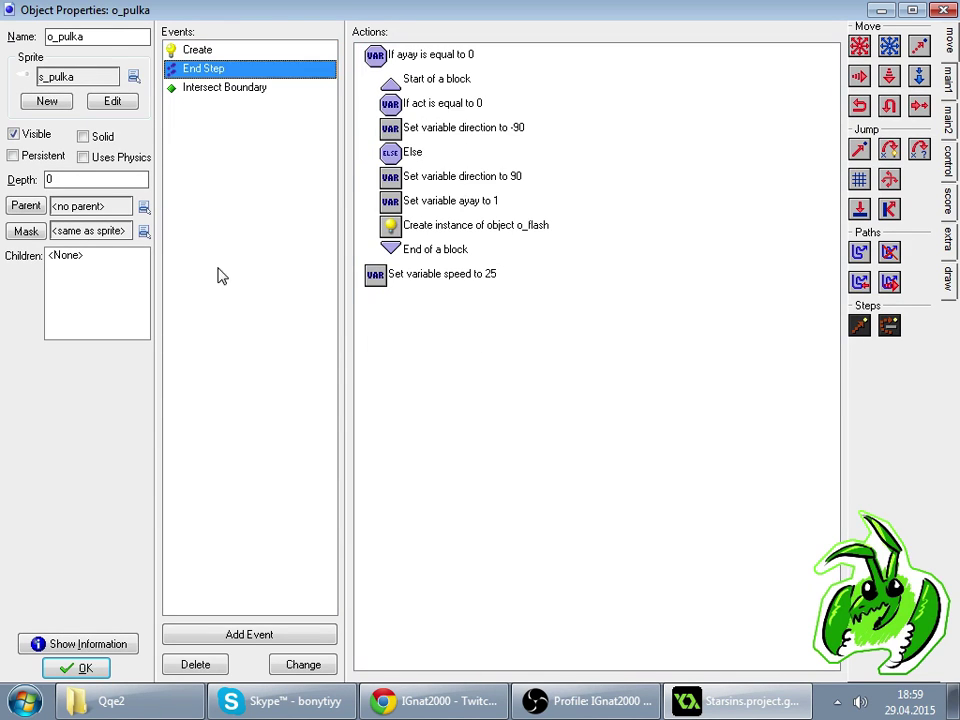
left_click(402, 692)
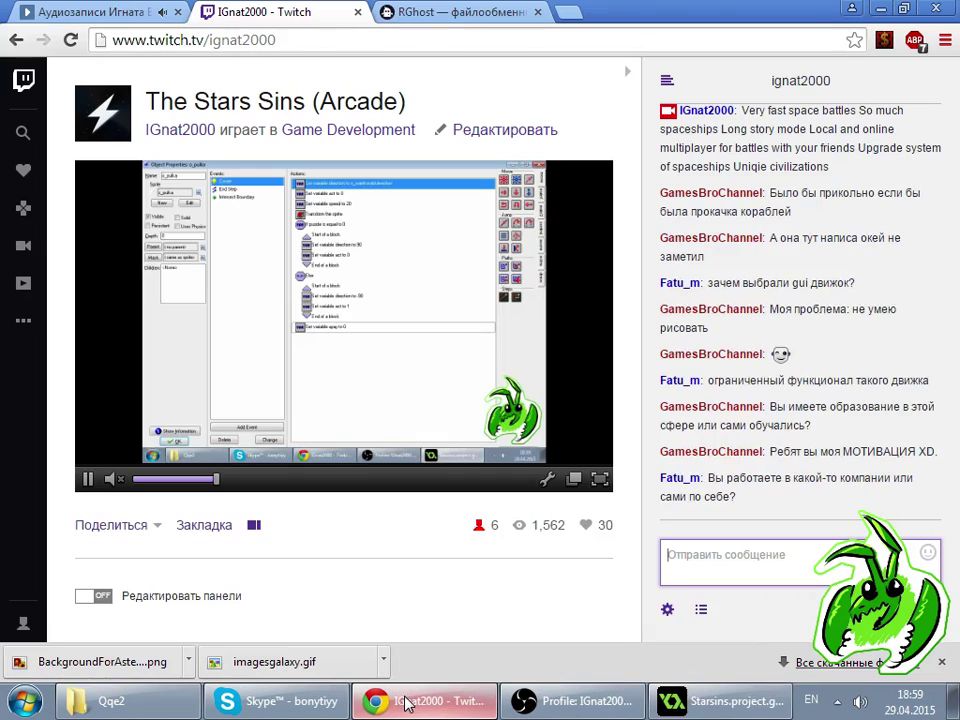
left_click(700, 704)
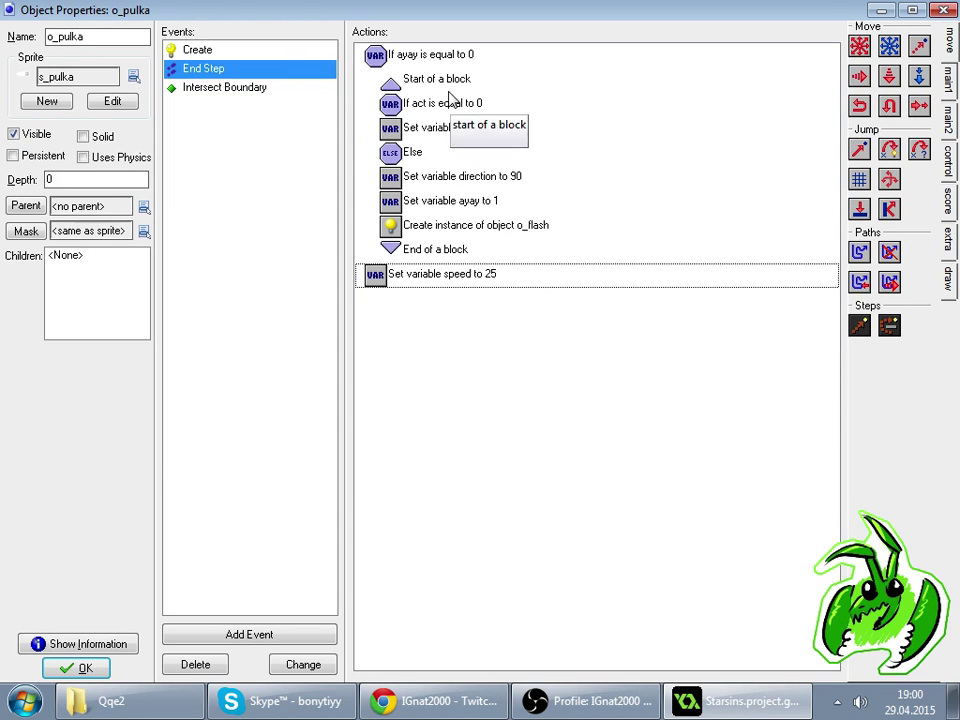
left_click(254, 50)
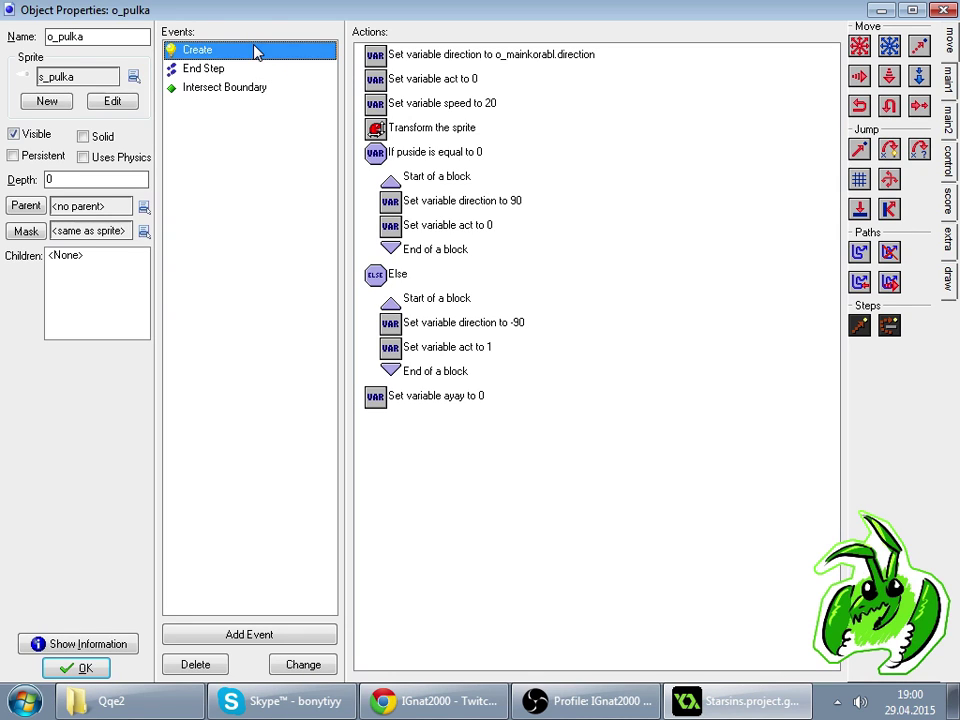
left_click(267, 68)
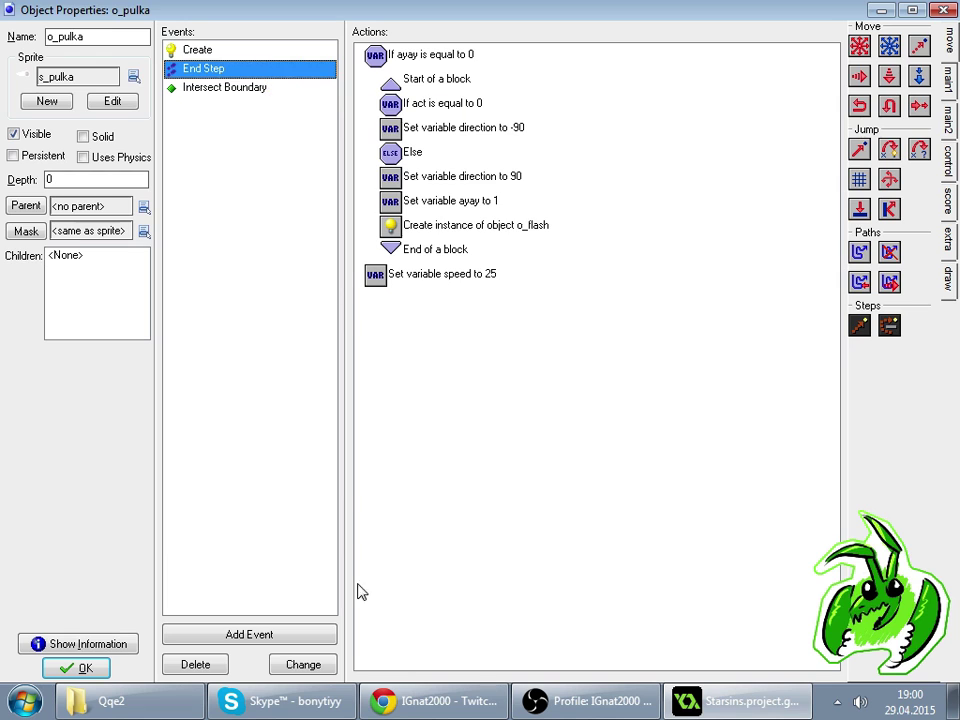
left_click(466, 697)
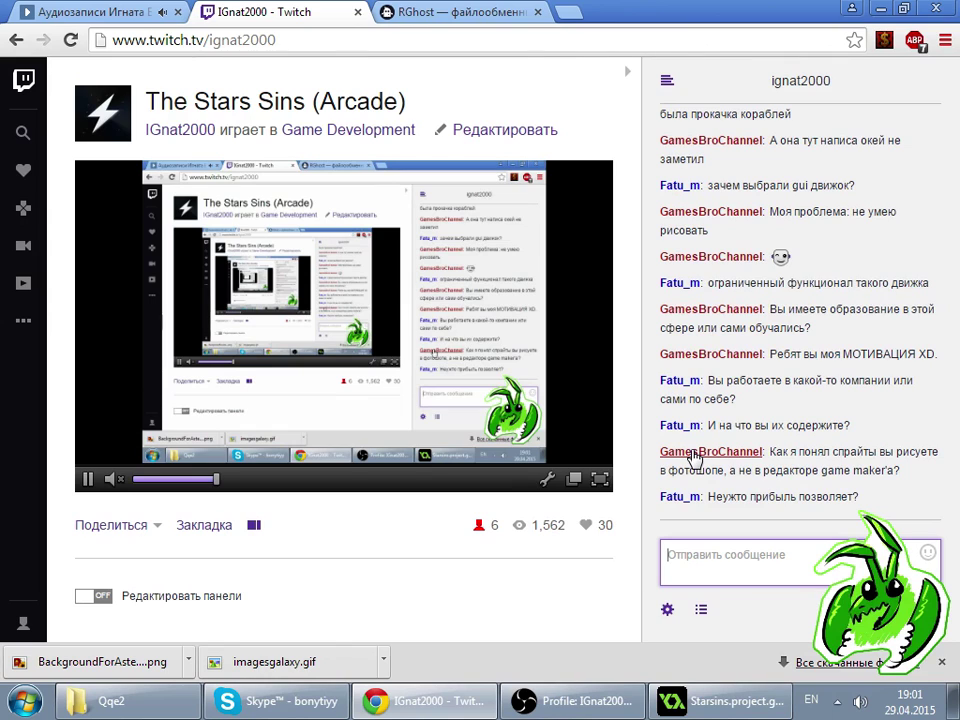
- Return to the GameMaker project, accept and close the o_pulka object properties, and run the game
left_click(683, 705)
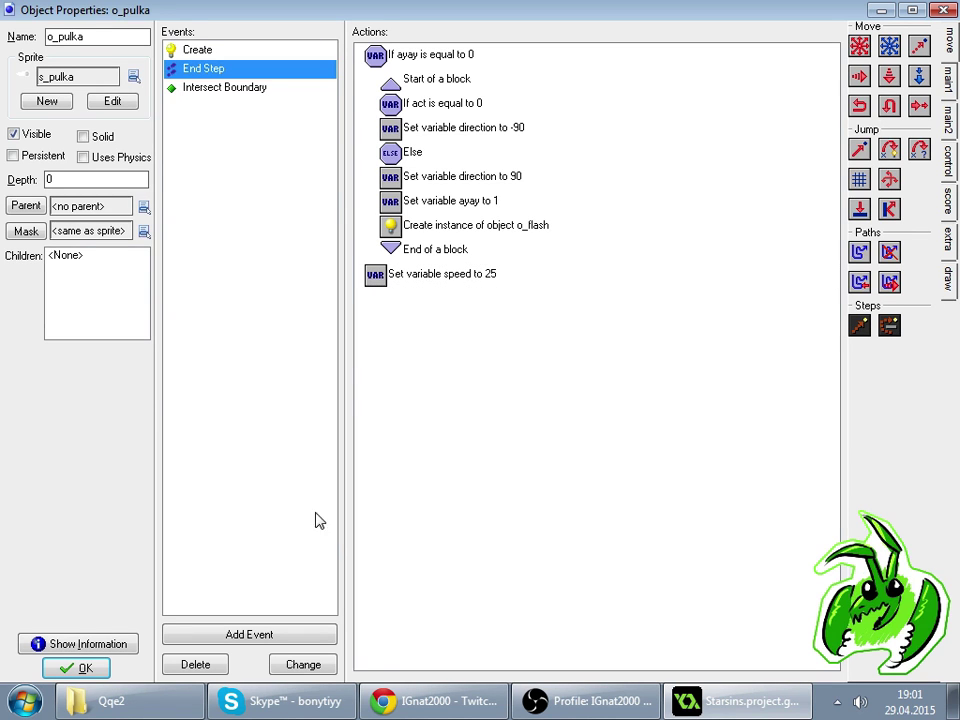
left_click(463, 703)
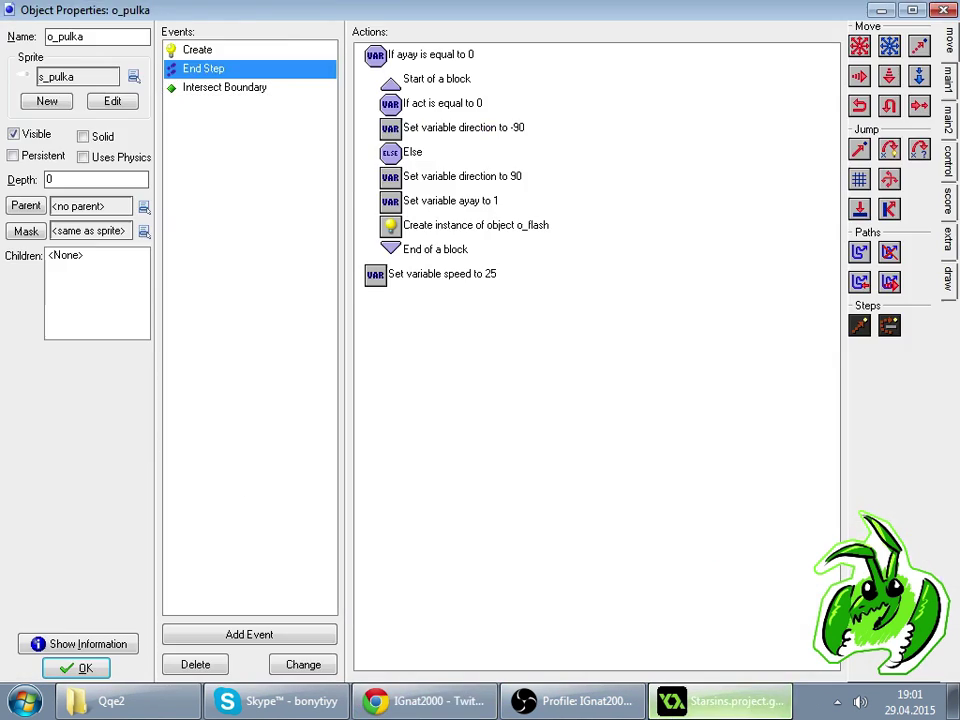
left_click(690, 703)
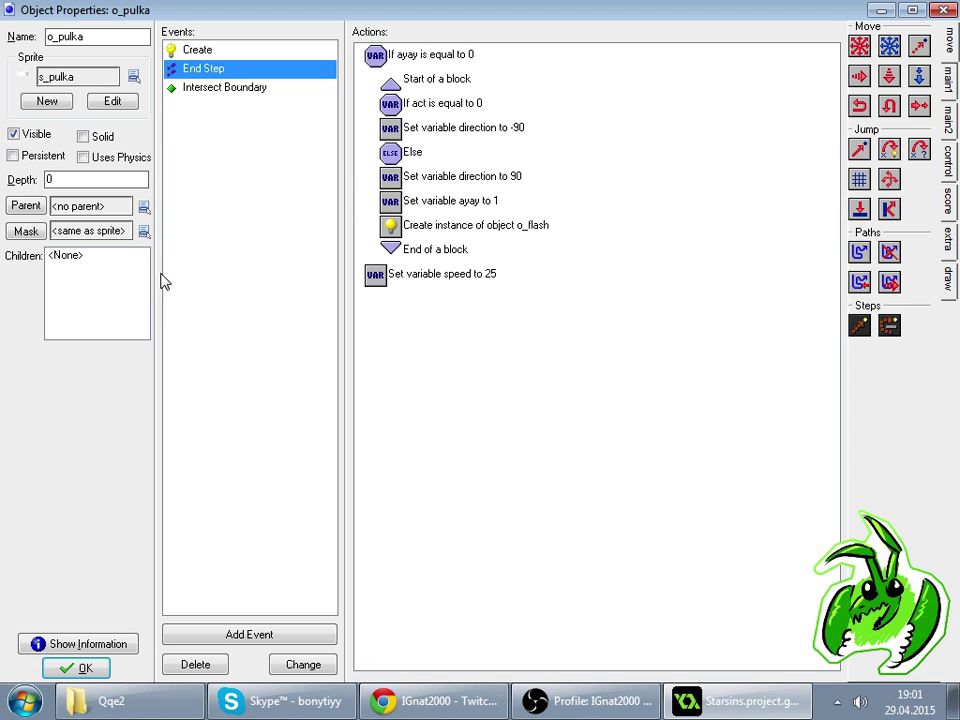
left_click(78, 668)
left_click(117, 52)
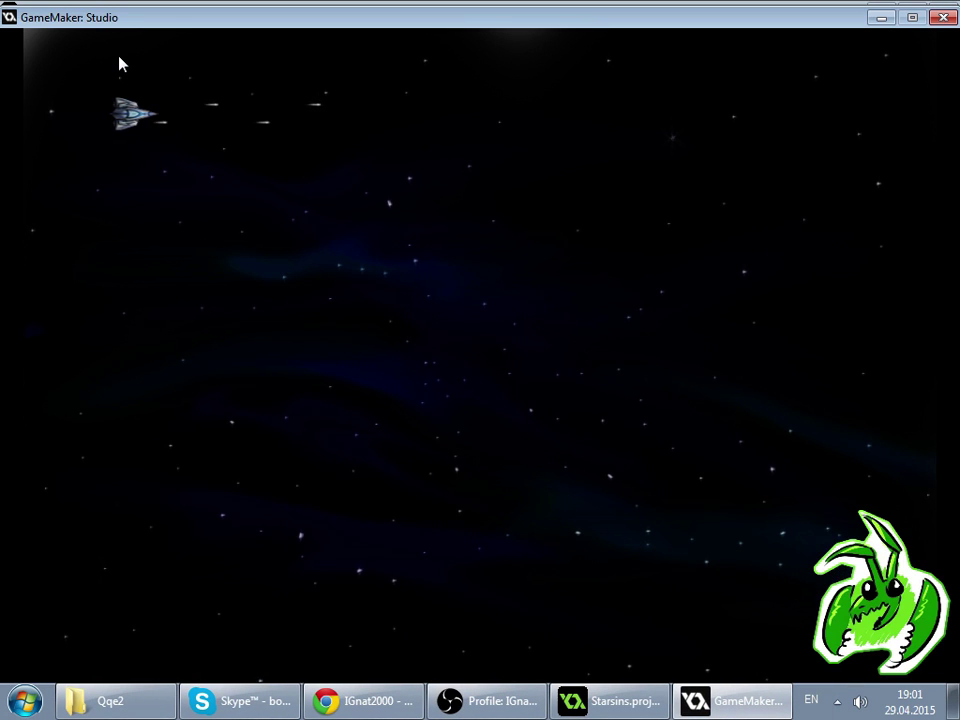
- Test the ship's flight, turning and shooting in the running game, and close the game window
key("Right")
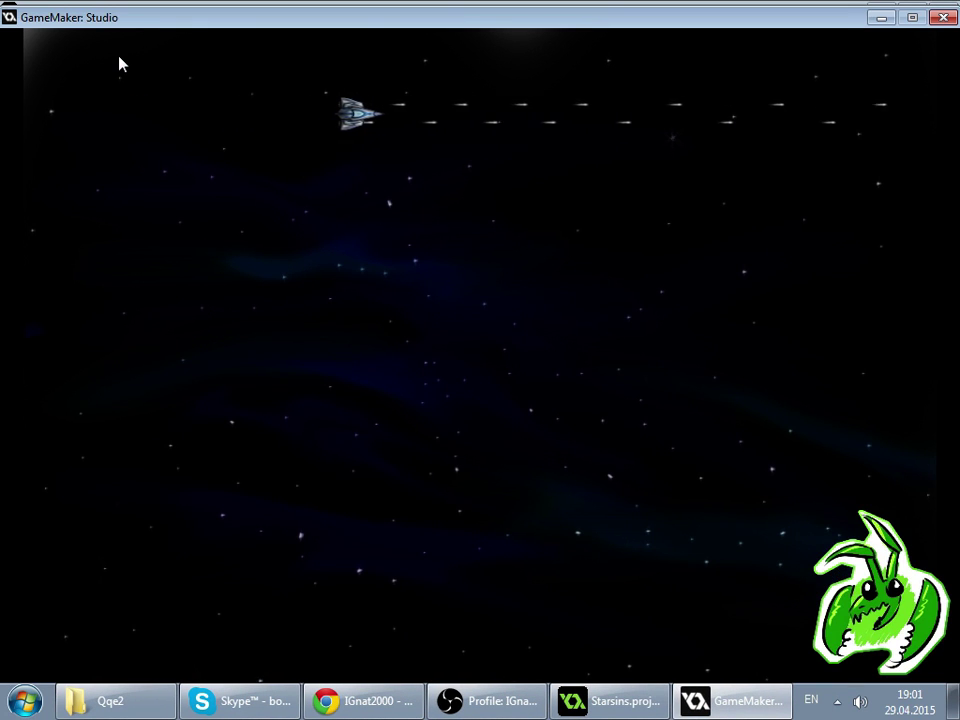
key("Right")
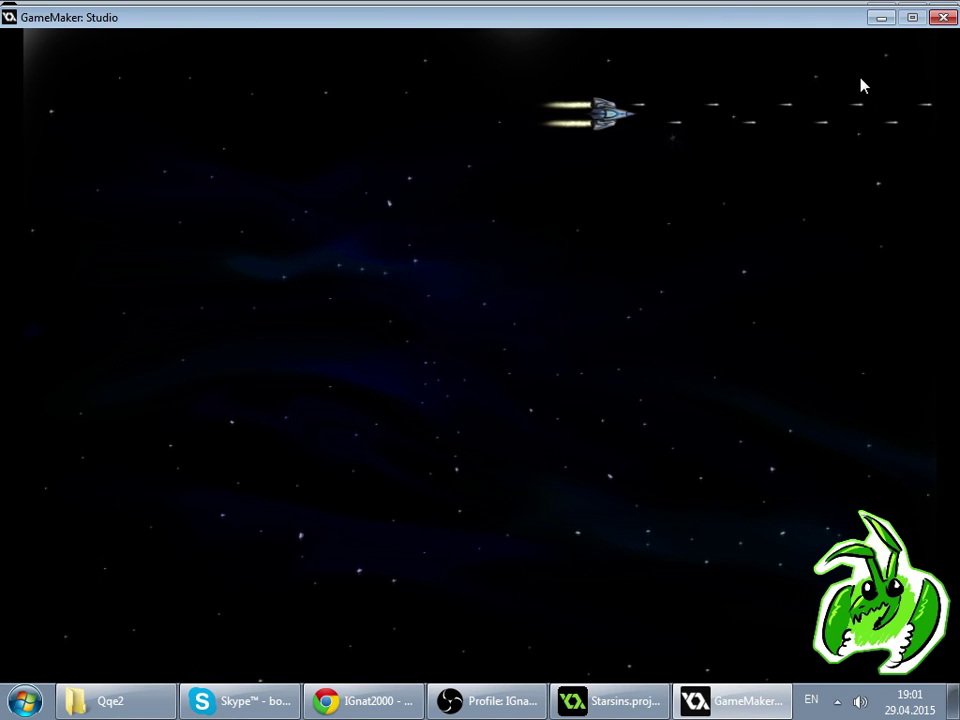
key("Down")
key("Left")
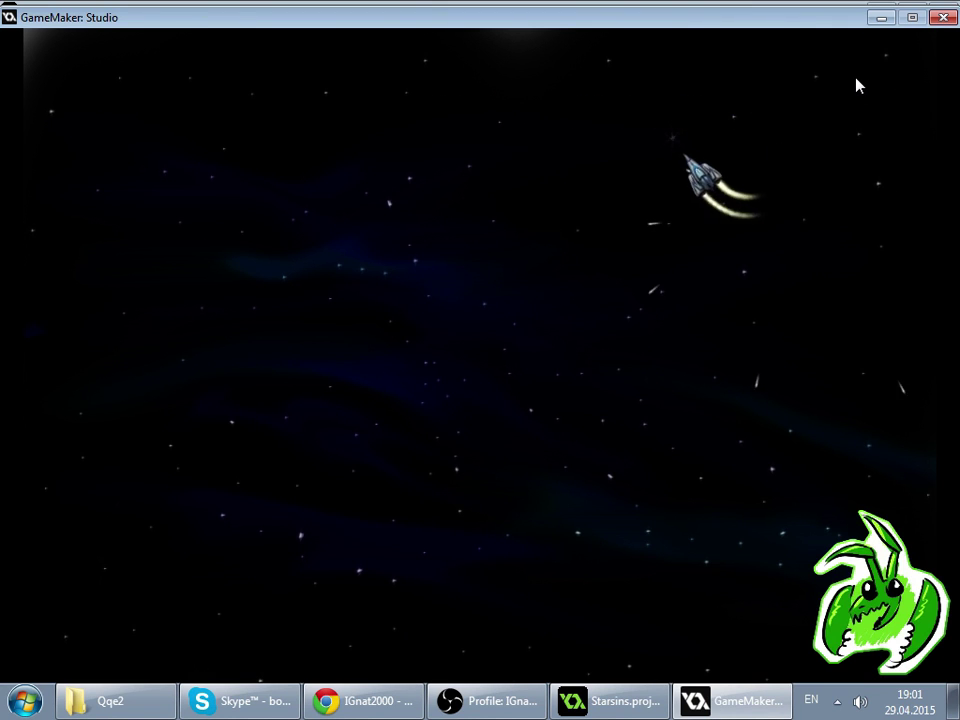
key("Left")
key("Down")
key("Right")
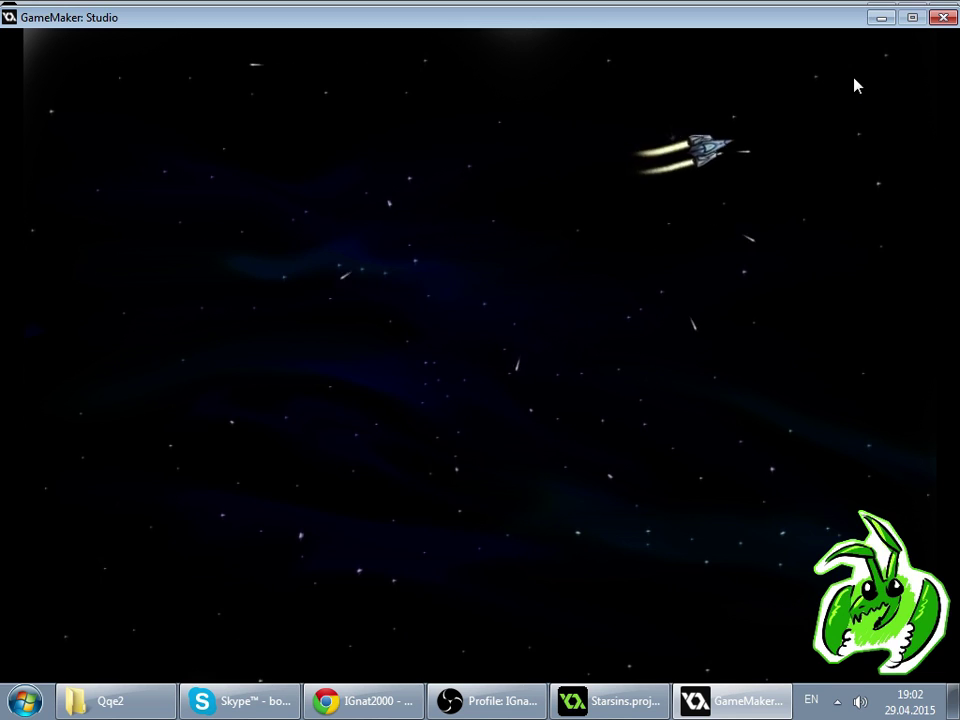
left_click(943, 17)
- Check the Twitch chat, and look at the s_pulka sprite's properties in GameMaker
left_click(428, 697)
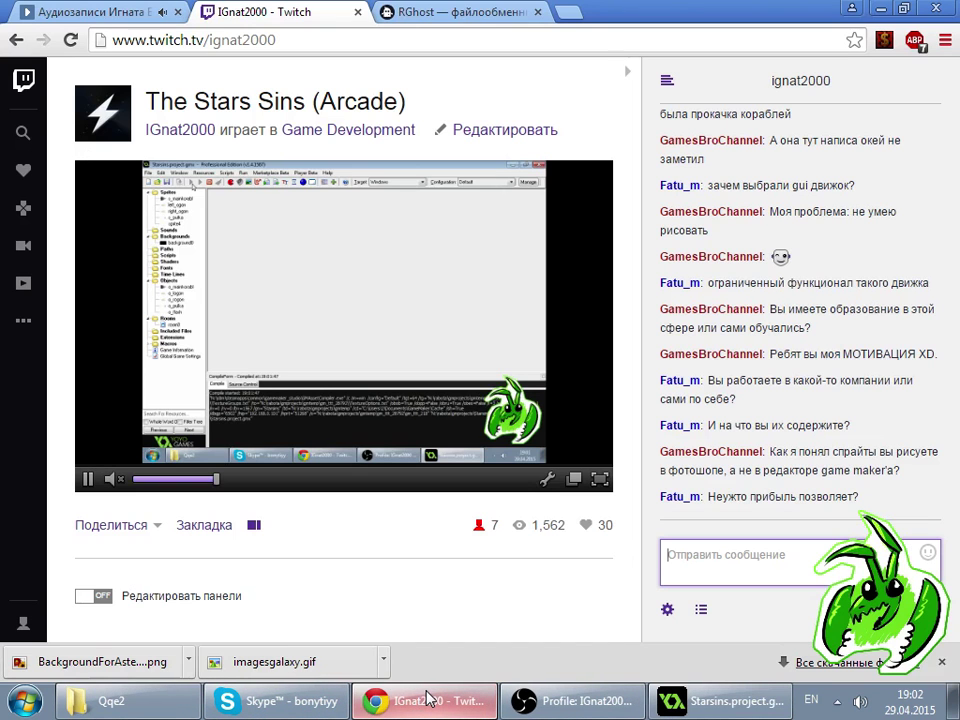
left_click(722, 700)
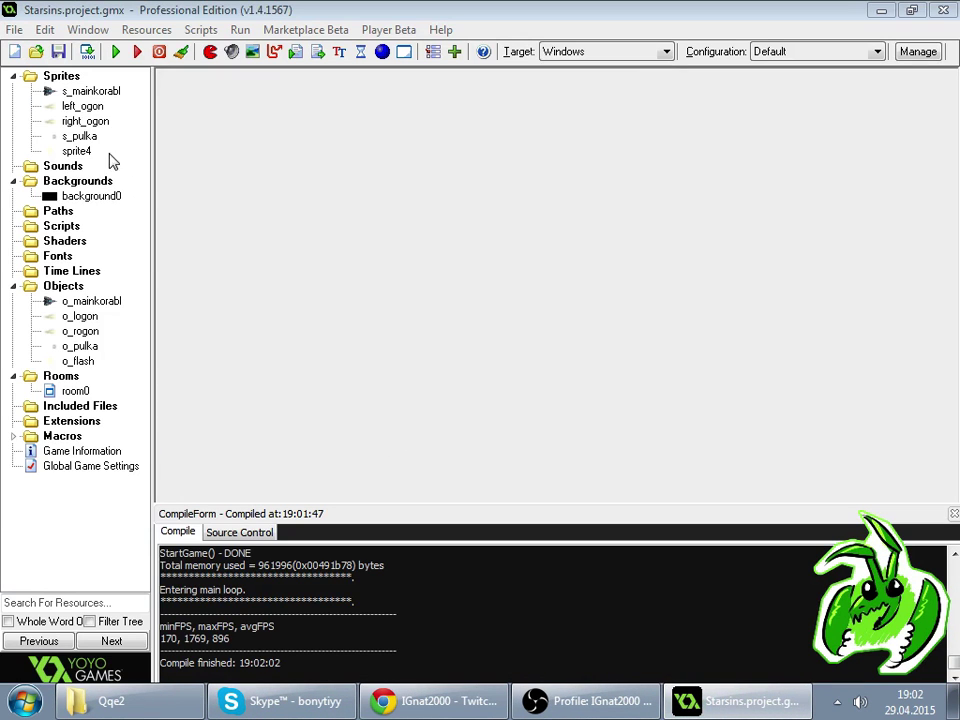
left_click(77, 150)
double_click(80, 136)
left_click(86, 318)
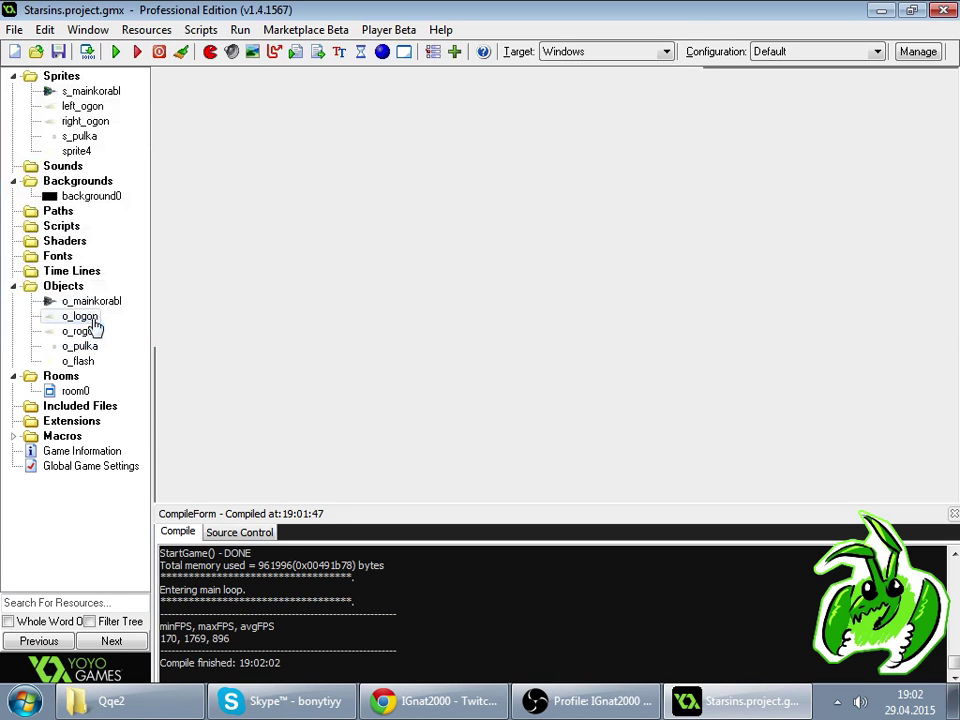
- Delete image 1 and image 2 from sprite4, leaving only image 0, and accept the sprite changes
double_click(77, 150)
left_click(125, 105)
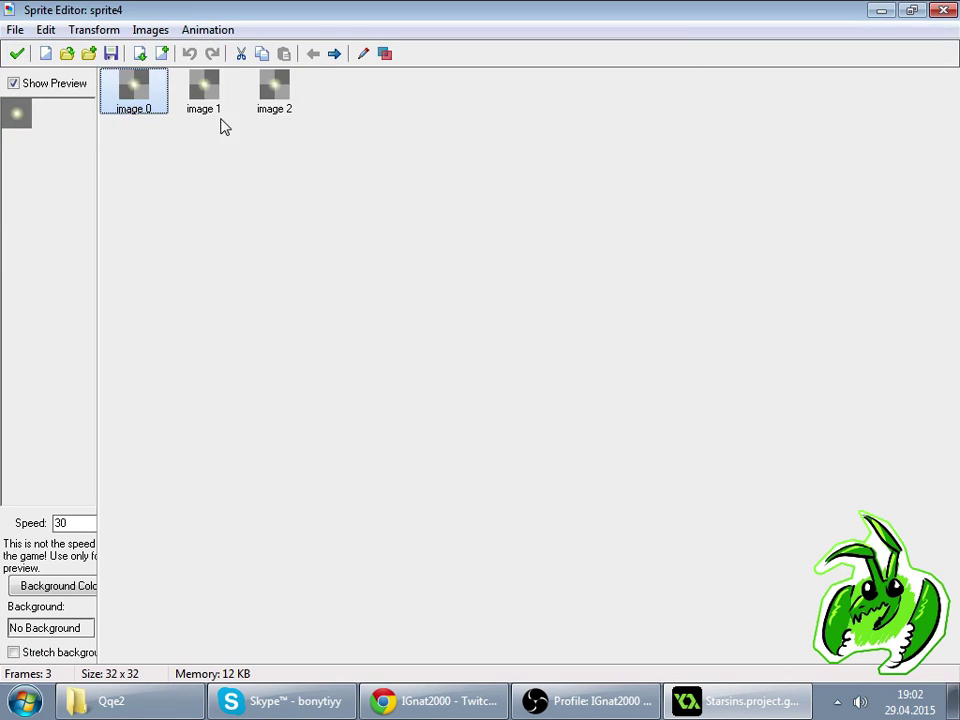
left_click(204, 90)
key("Delete")
key("Delete")
left_click(16, 53)
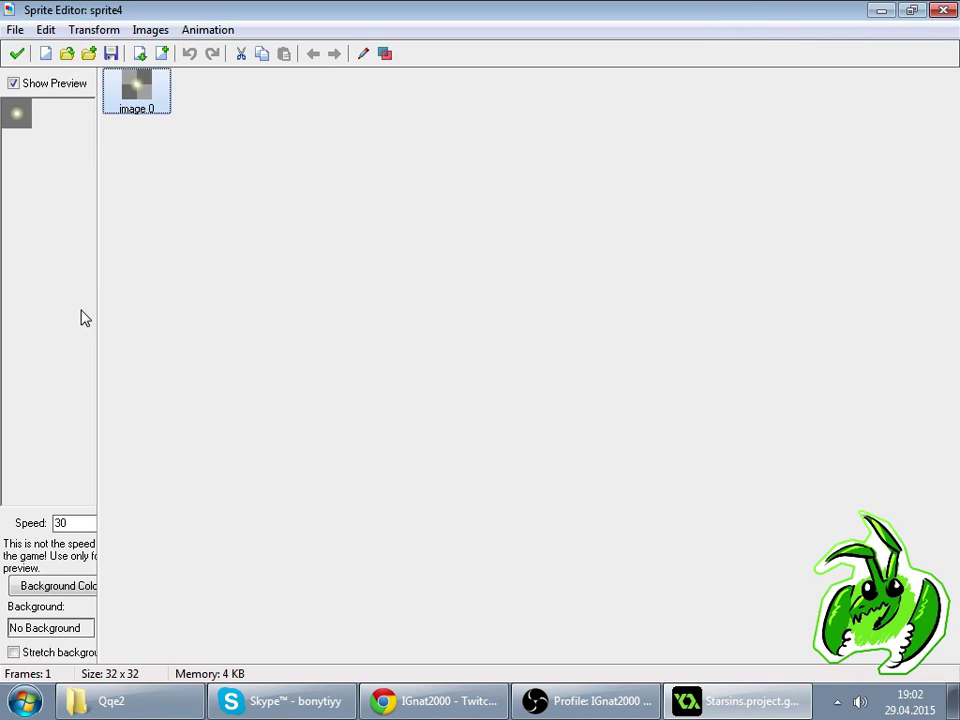
left_click(17, 53)
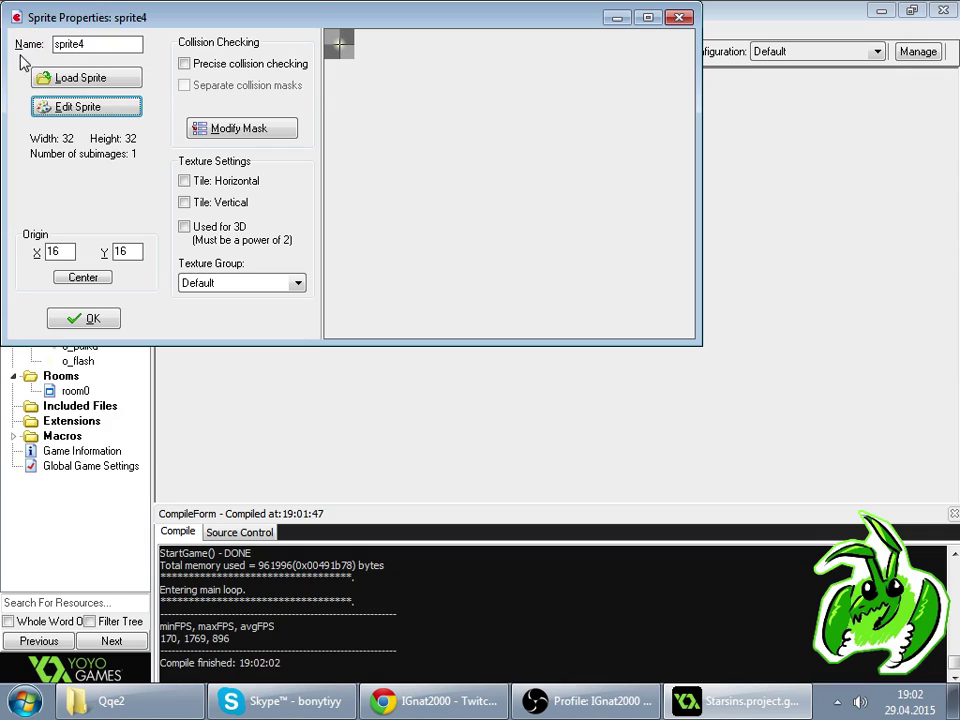
left_click(84, 318)
- Run the game again, reading the Twitch chat before bringing the game window forward
left_click(113, 52)
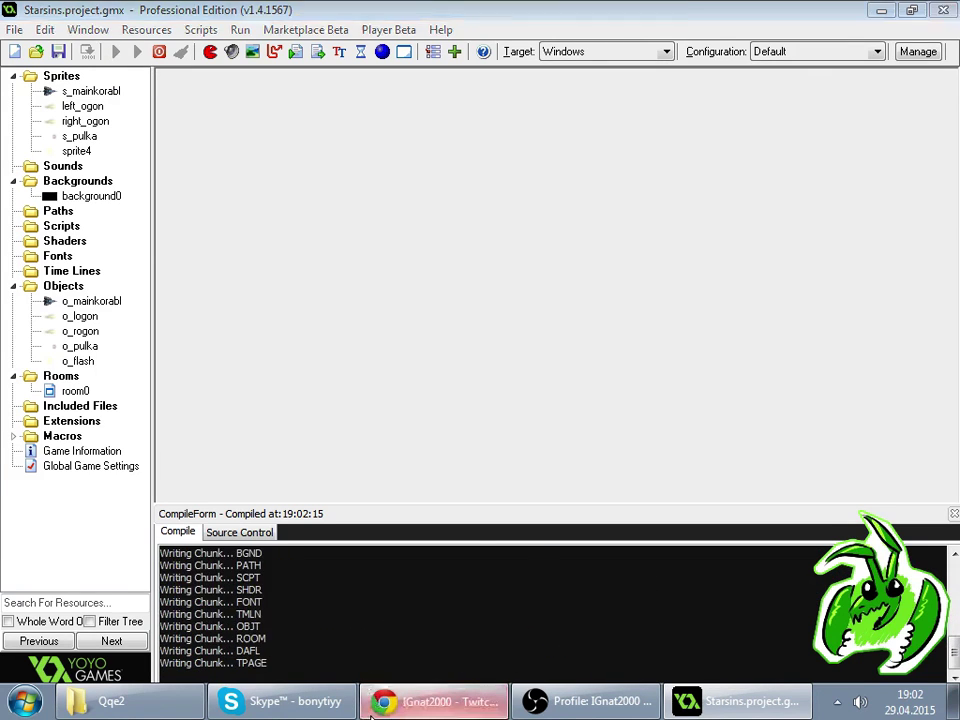
left_click(374, 701)
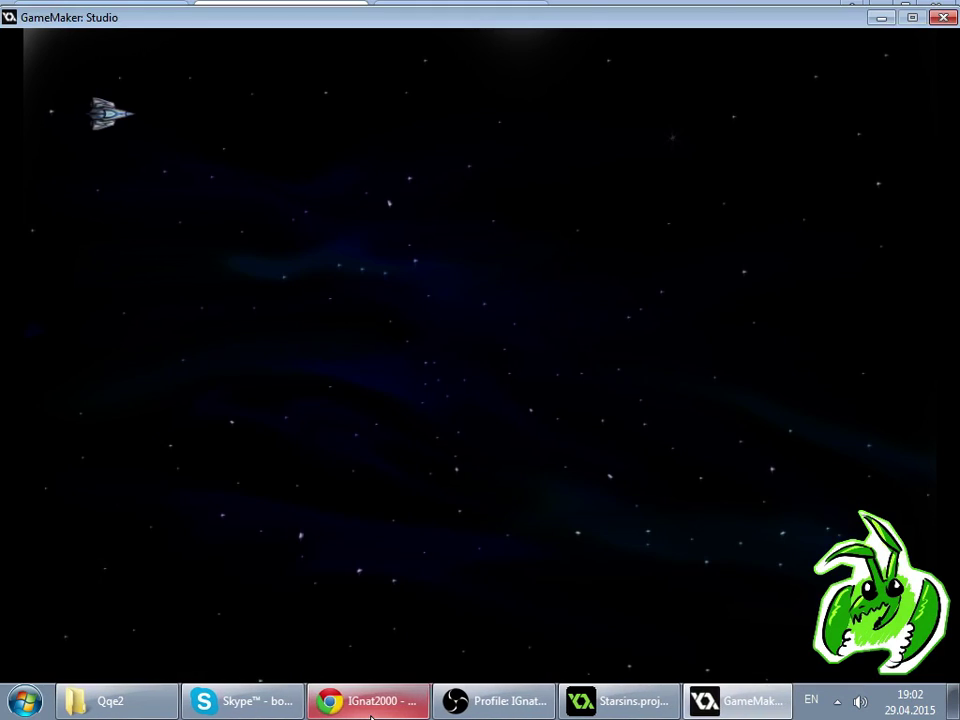
left_click(371, 712)
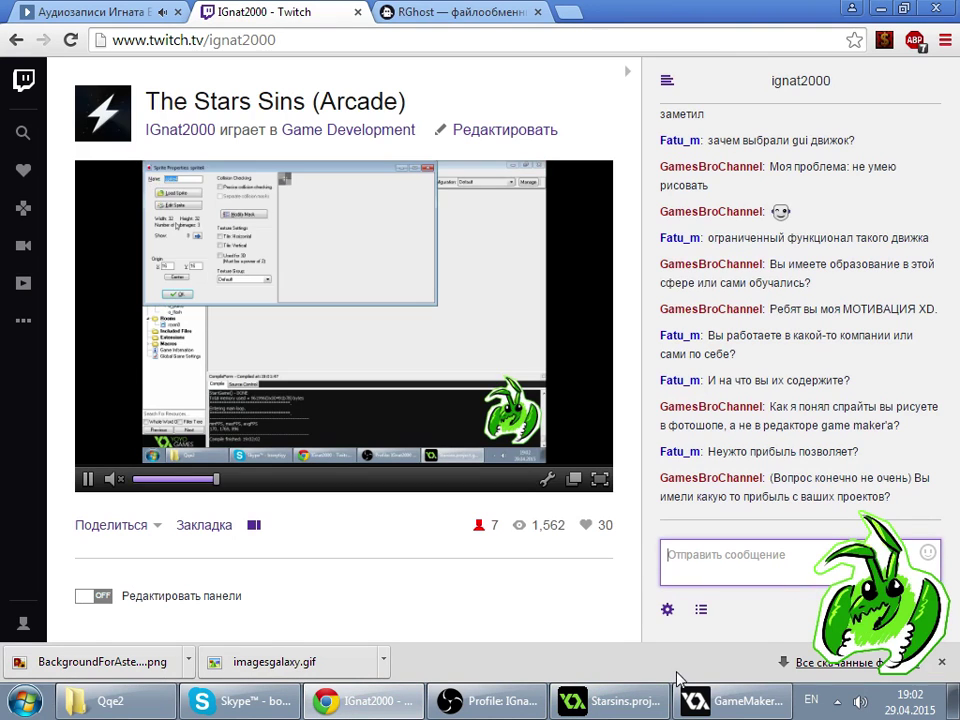
left_click(729, 702)
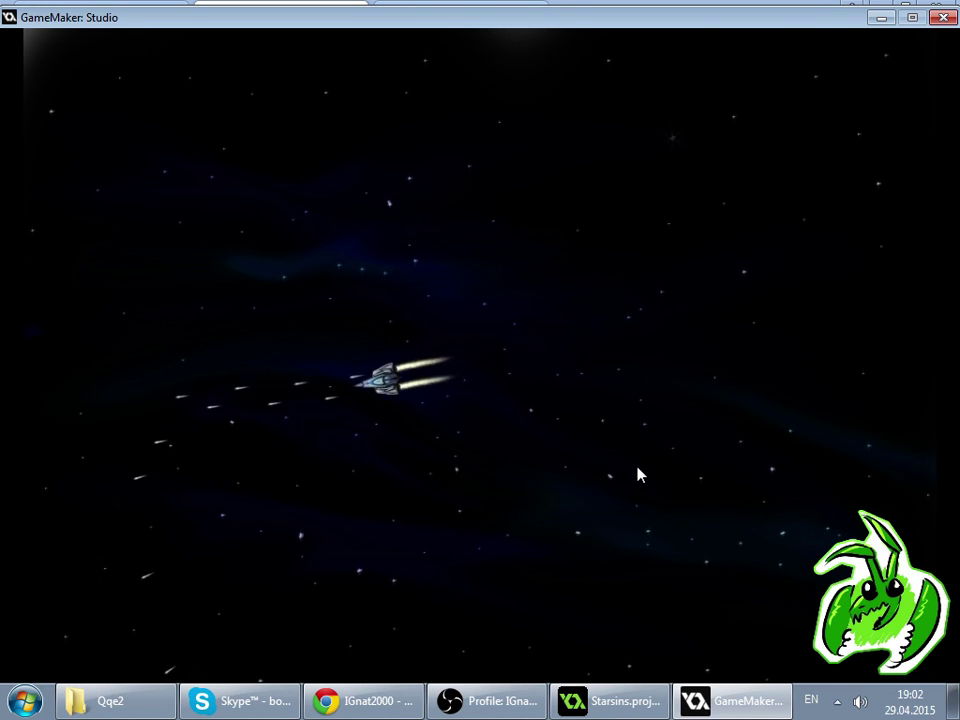
- Check the Twitch chat and the group call conversation in Skype, and return to the Twitch page
left_click(365, 701)
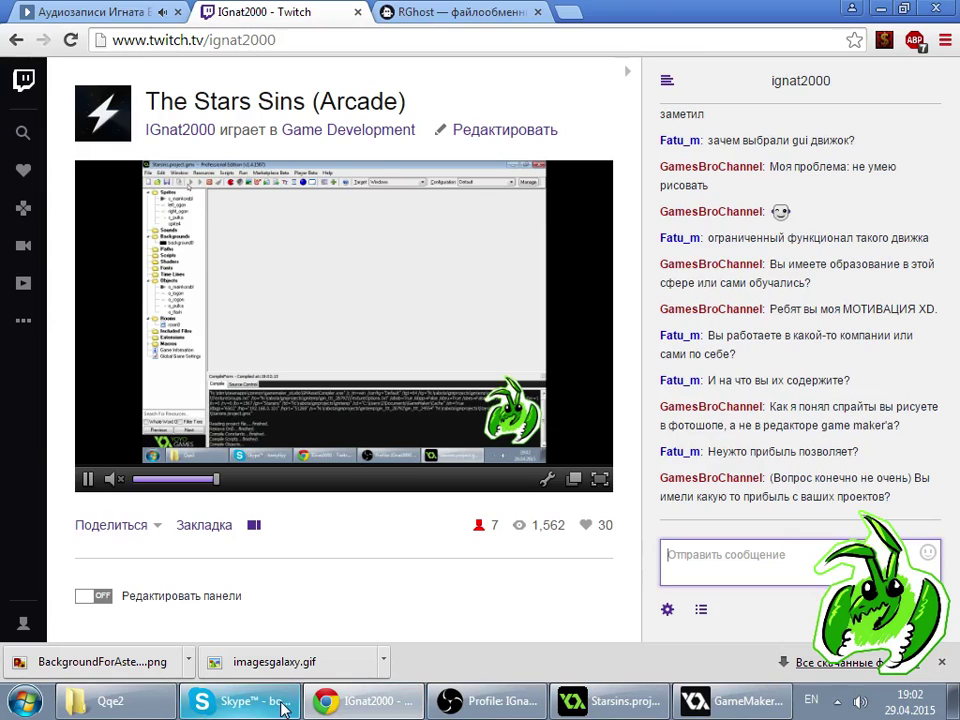
left_click(245, 701)
left_click(113, 283)
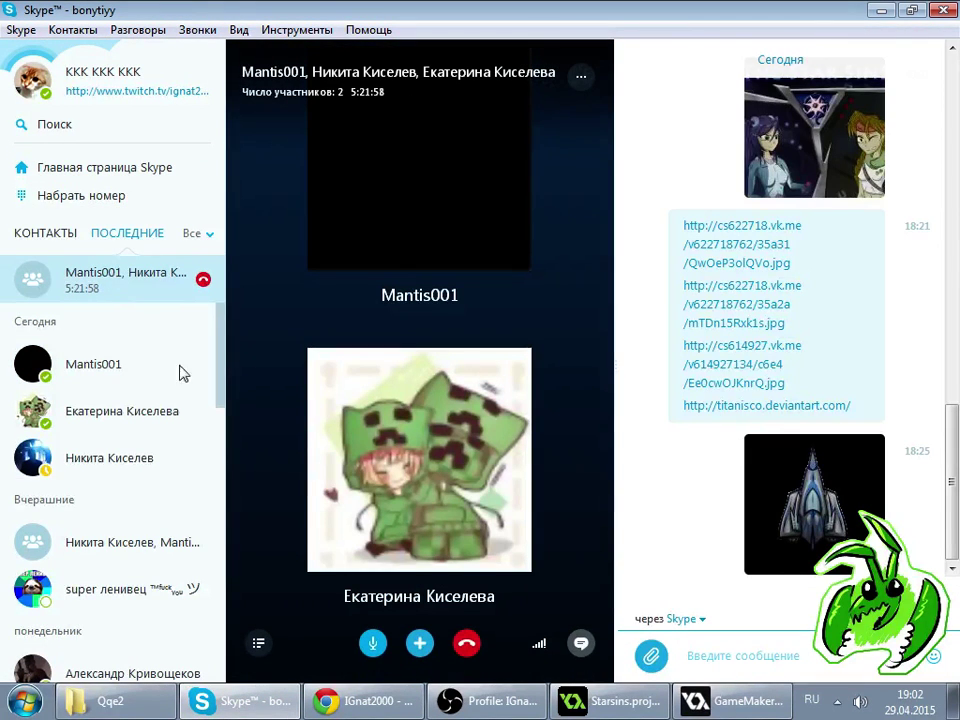
left_click(345, 702)
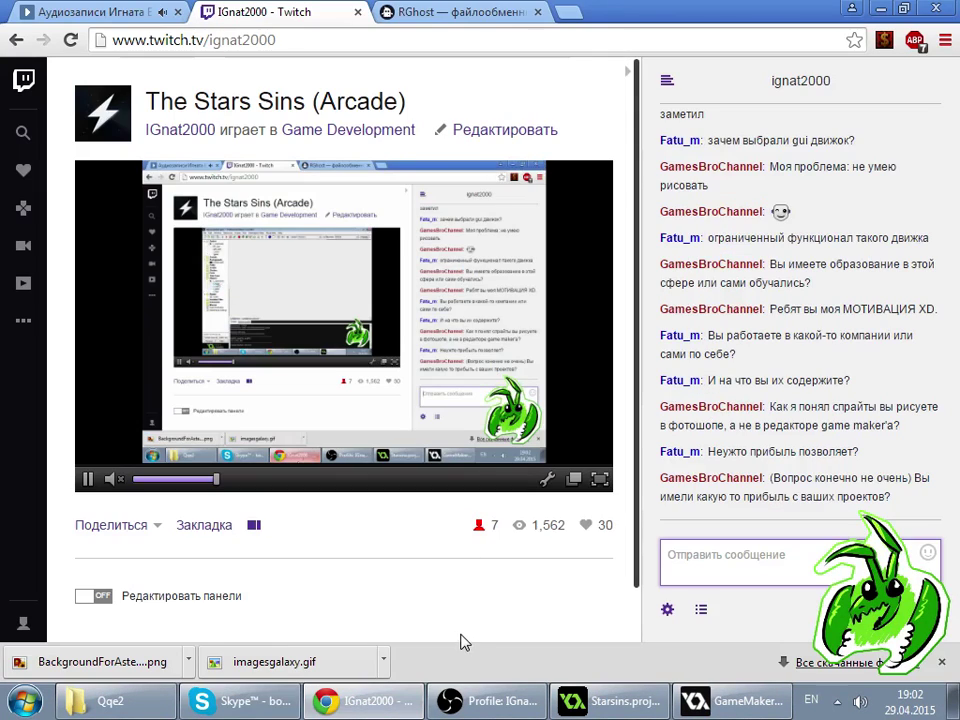
- Switch to the running game, test flying and shooting in several directions, and close the game
left_click(733, 701)
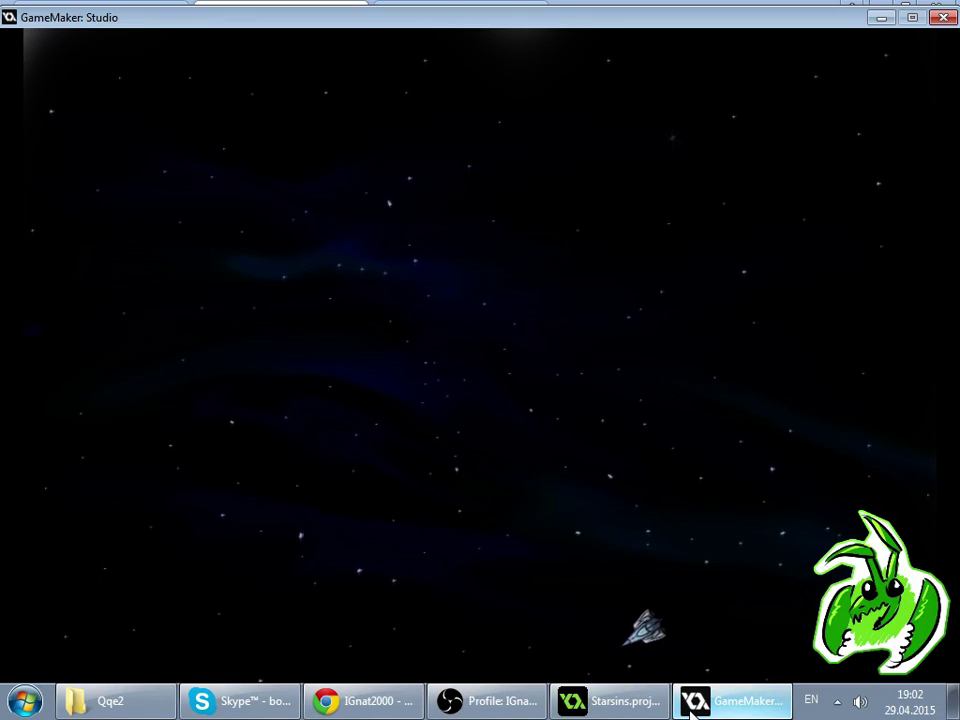
key("Left")
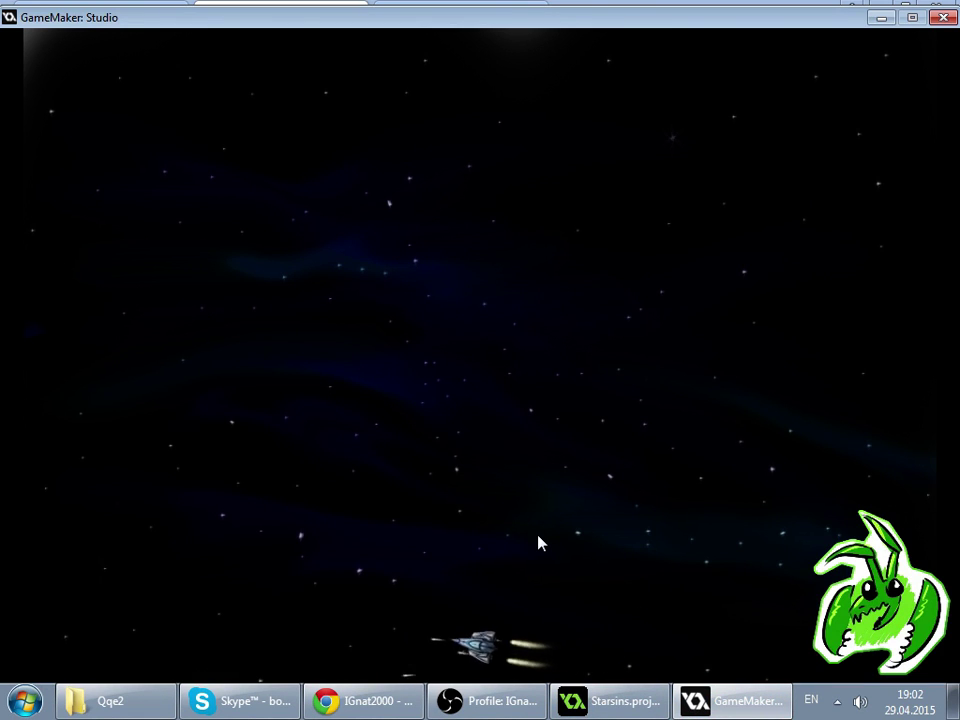
key("Right")
key("Right")
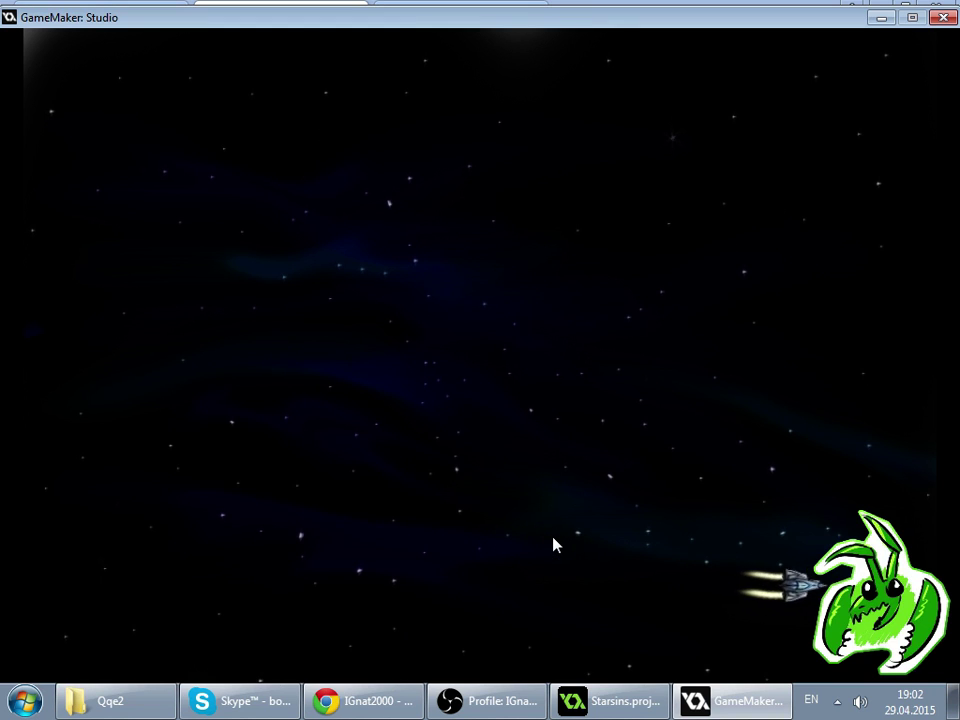
key("Left")
key("Right")
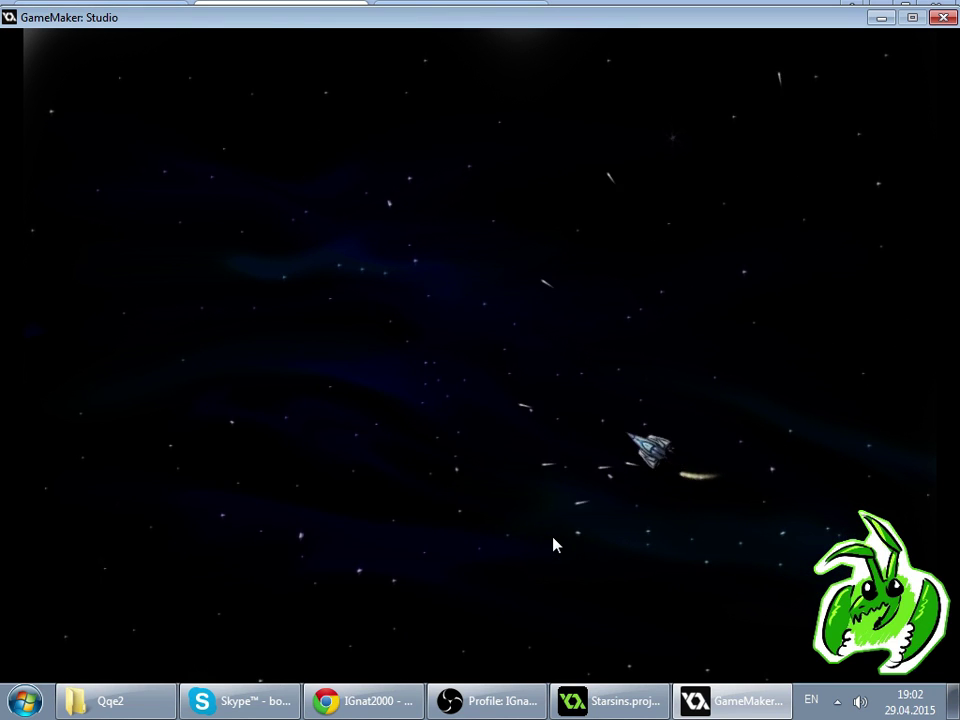
key("Left")
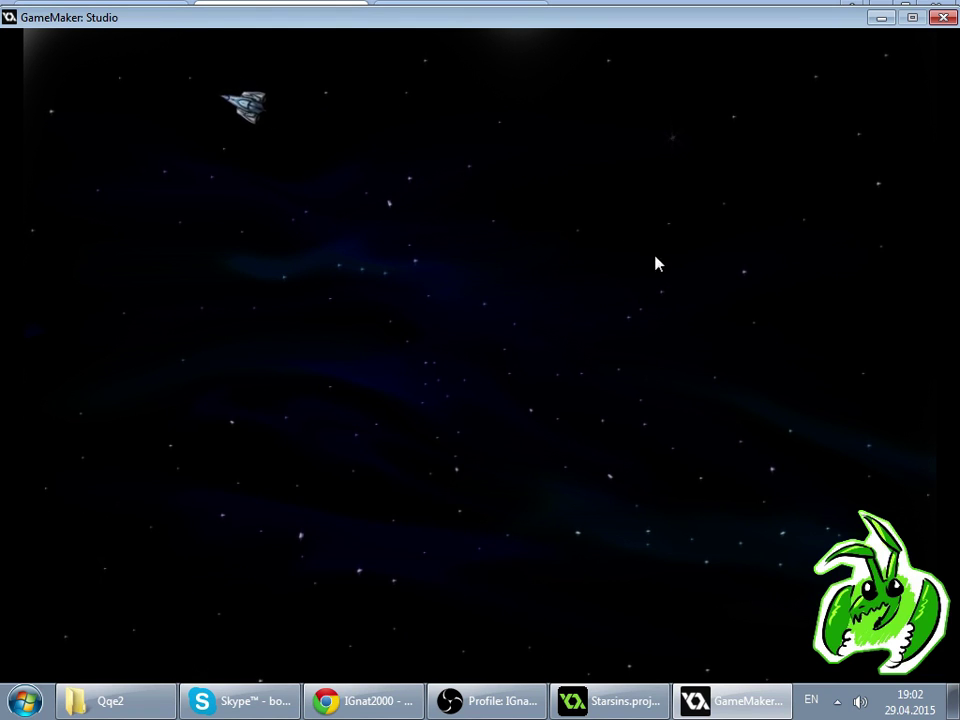
left_click(941, 17)
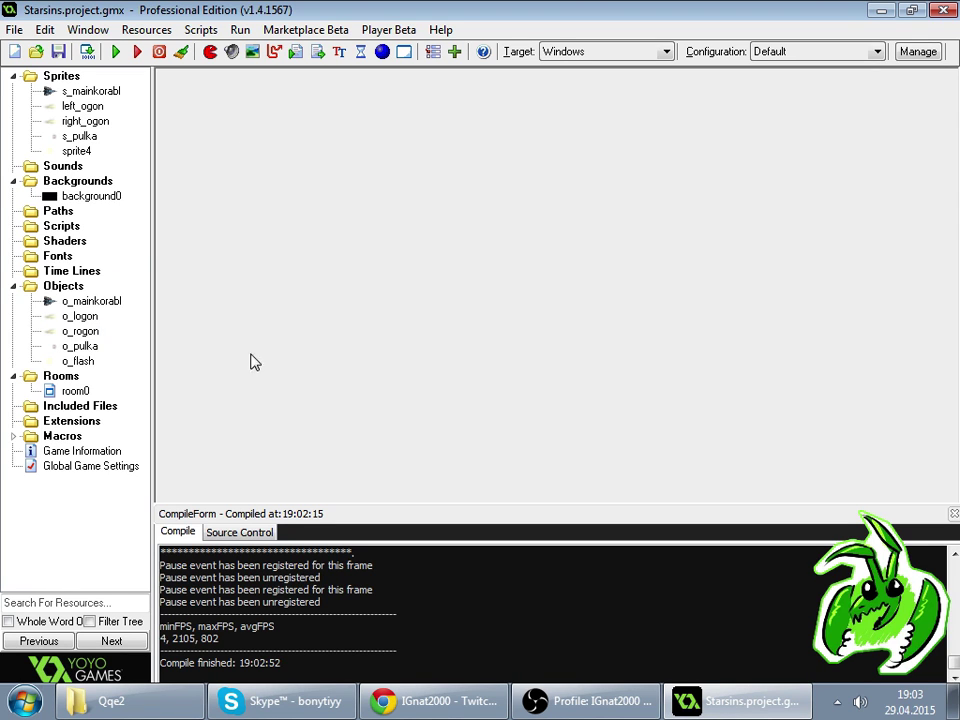
- Switch to the Skype group conversation, view the shared spaceship picture at full size, and close the picture viewer
left_click(435, 702)
left_click(712, 706)
left_click(330, 700)
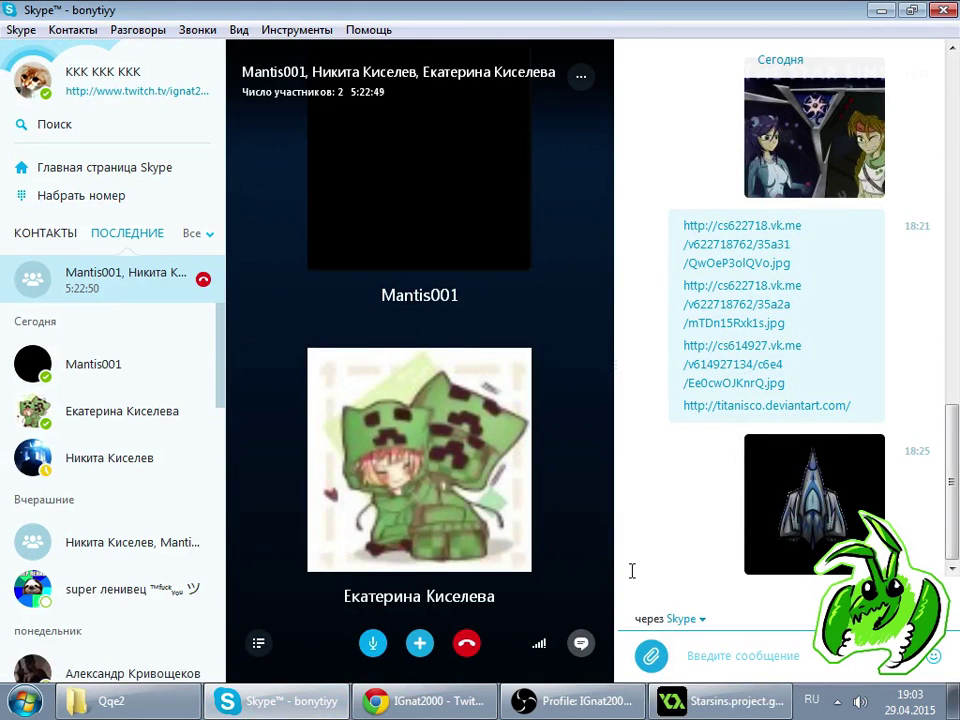
left_click(840, 510)
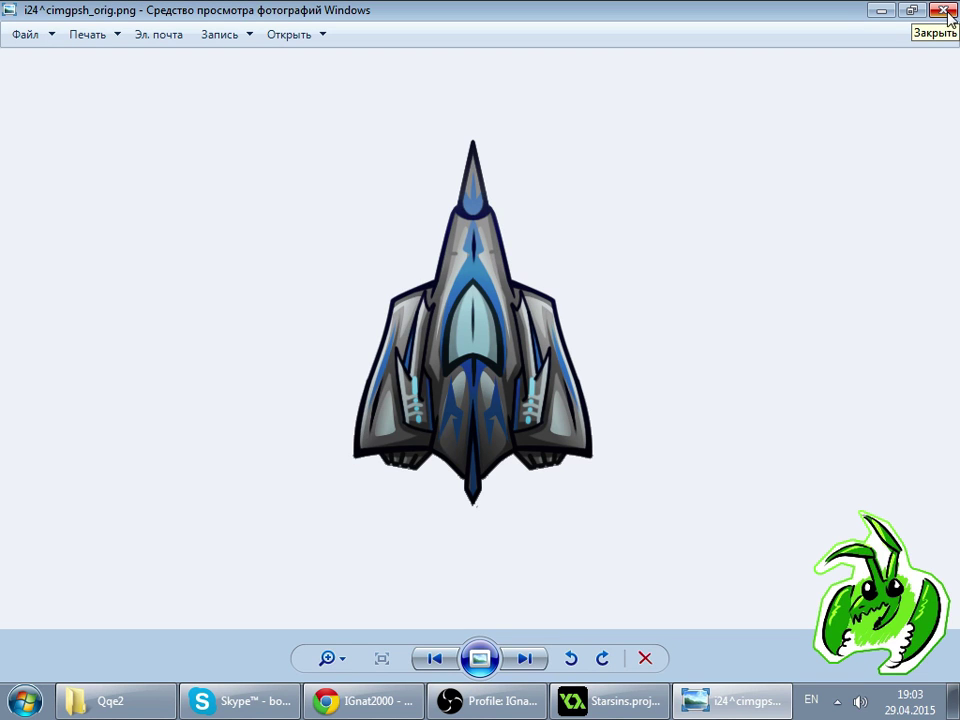
left_click(944, 10)
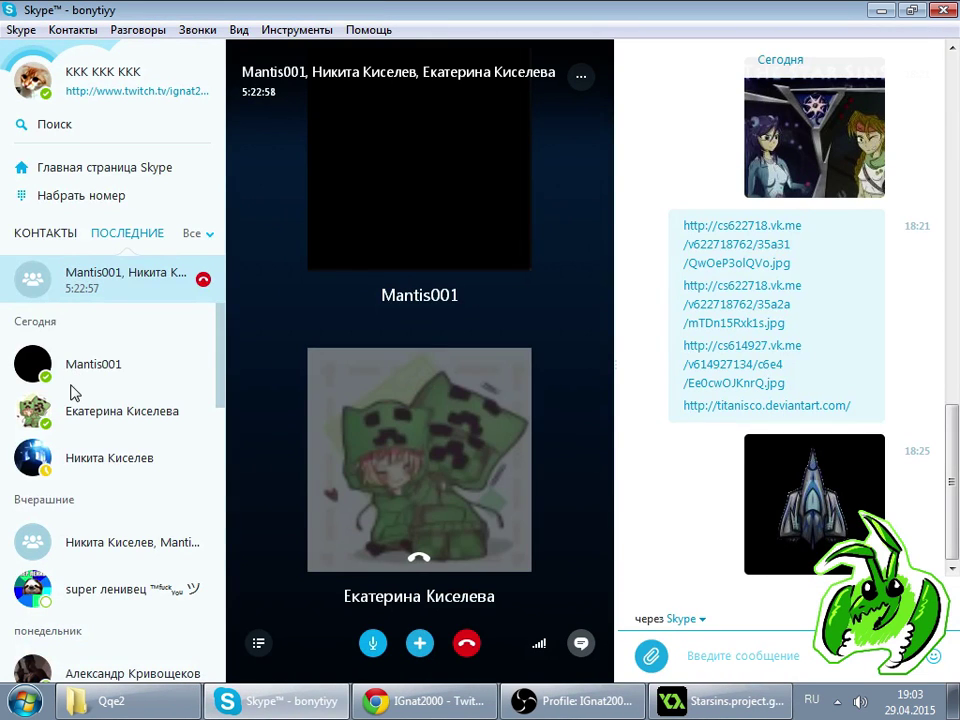
- Read the Twitch chat and answer the incoming Skype call
left_click(375, 701)
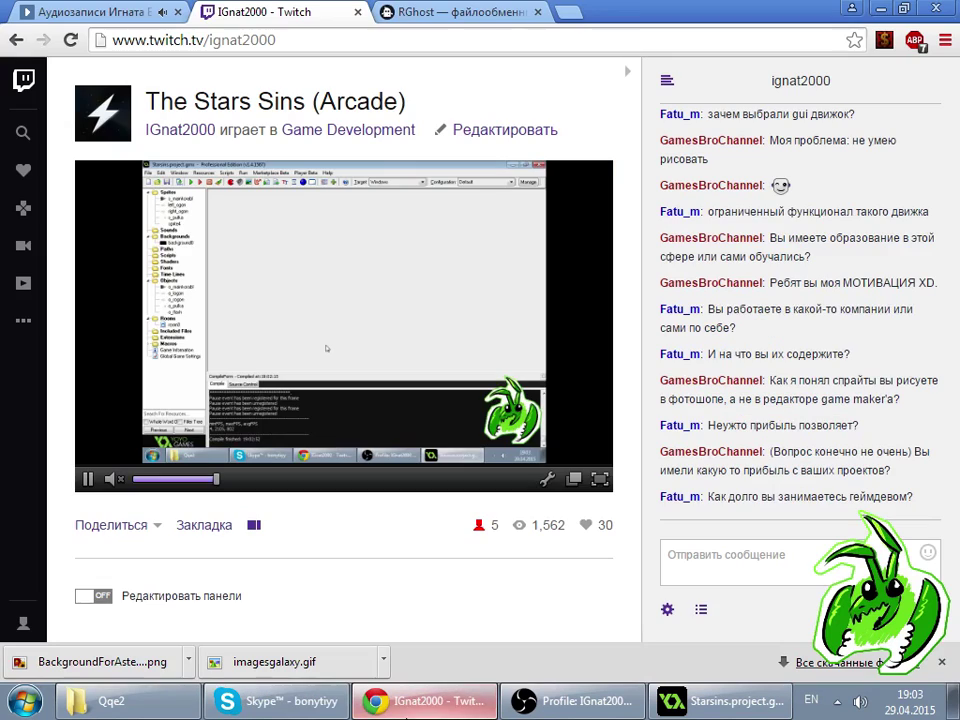
left_click(671, 563)
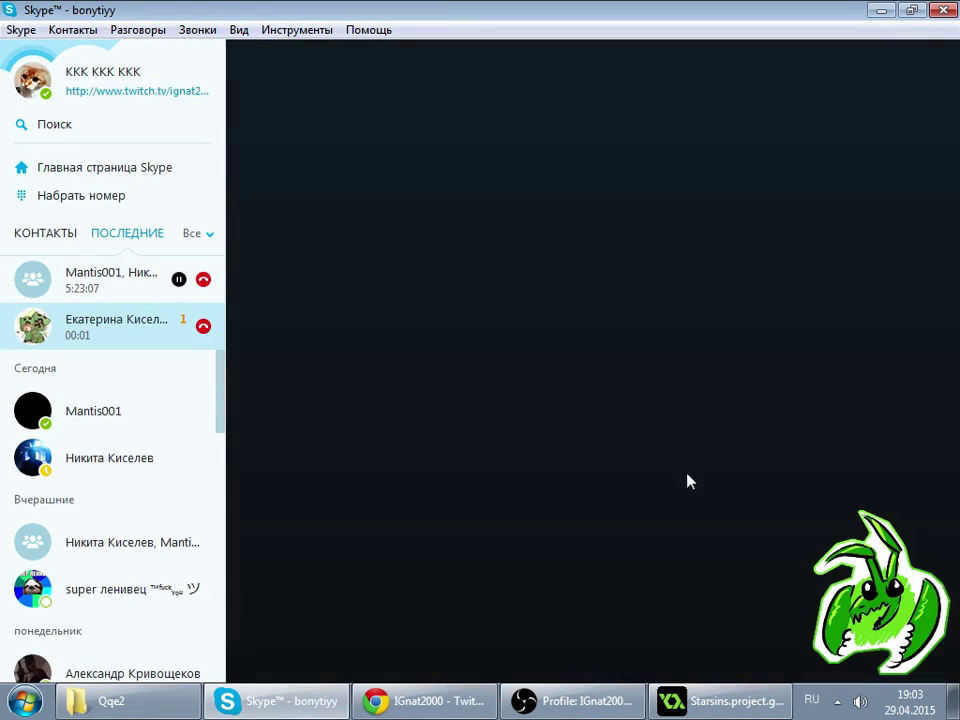
- Look at the Twitch page and the audio recordings page in the browser, and return to the Skype call
left_click(425, 700)
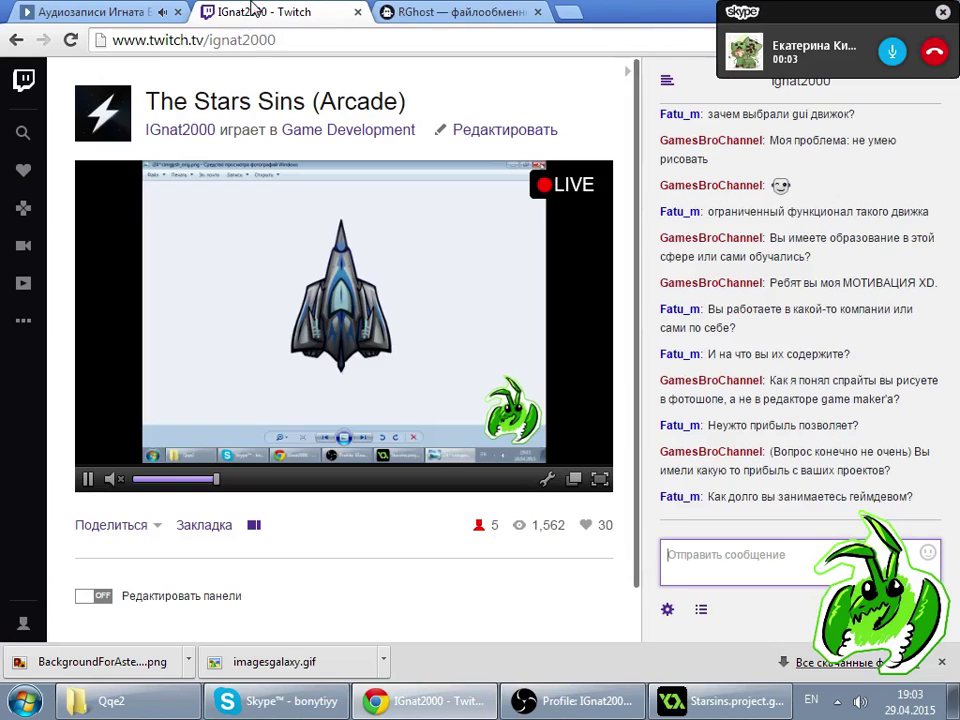
left_click(160, 12)
left_click(295, 12)
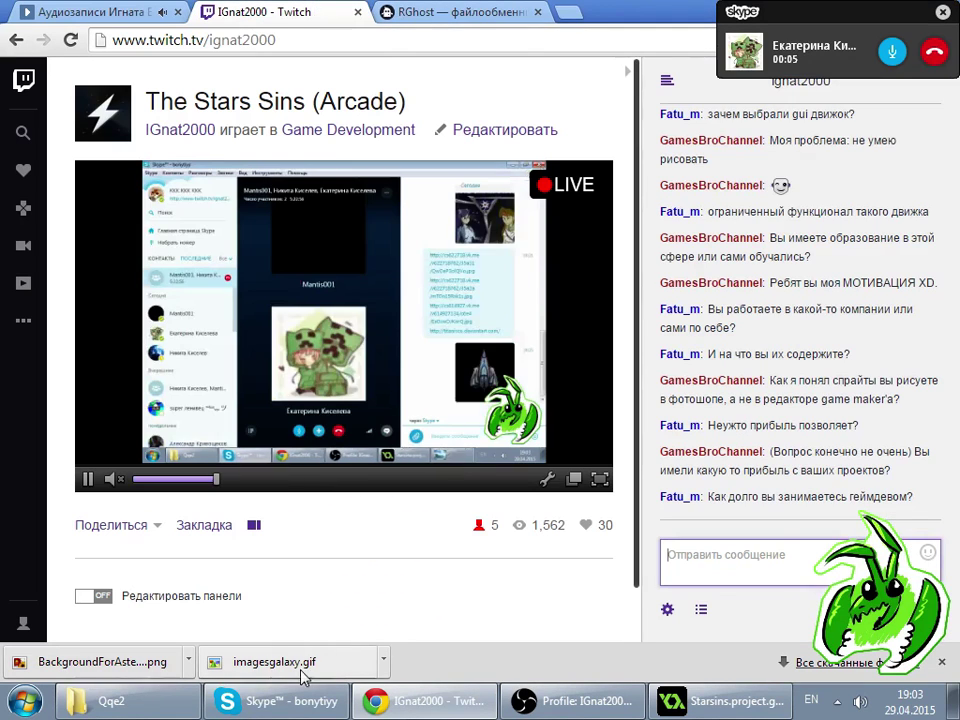
left_click(300, 703)
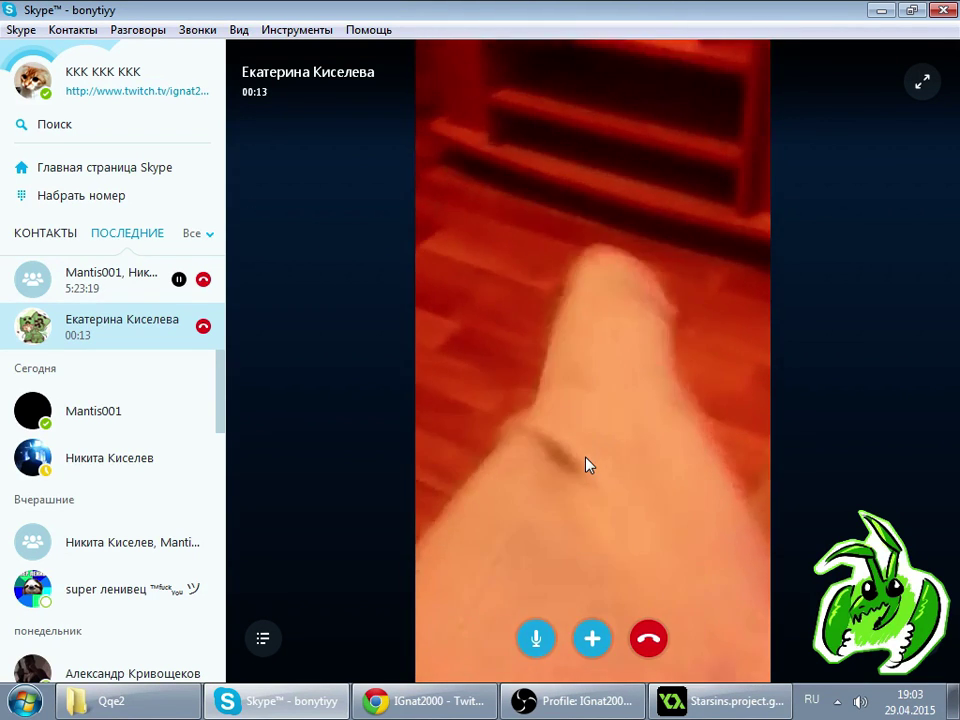
- End the one-to-one Skype video call and resume the group call that is on hold
mouse_move(572, 467)
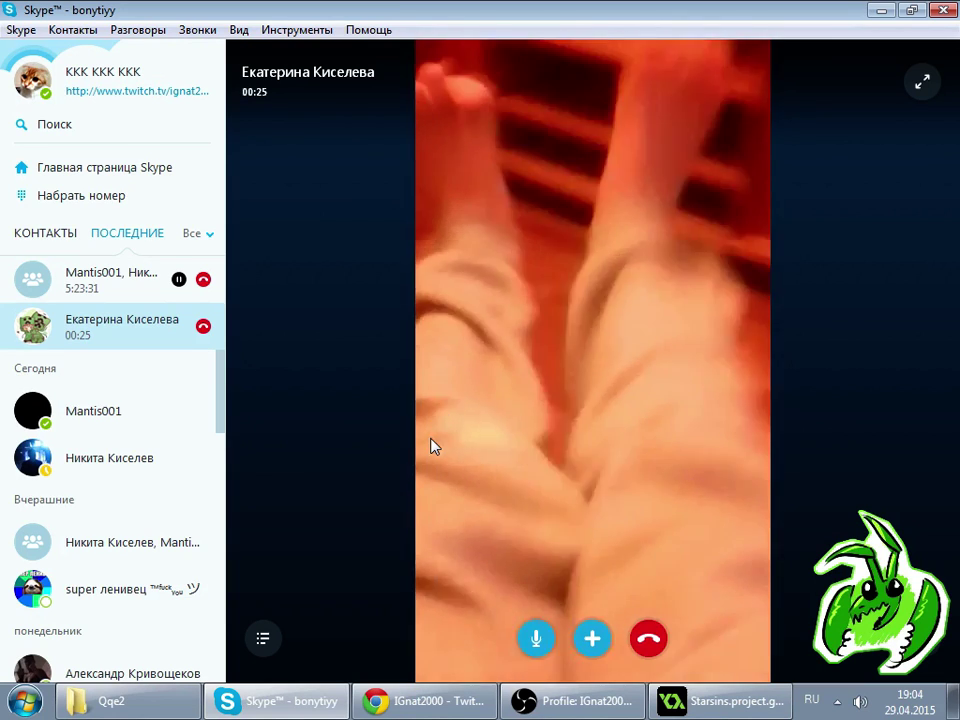
left_click(203, 328)
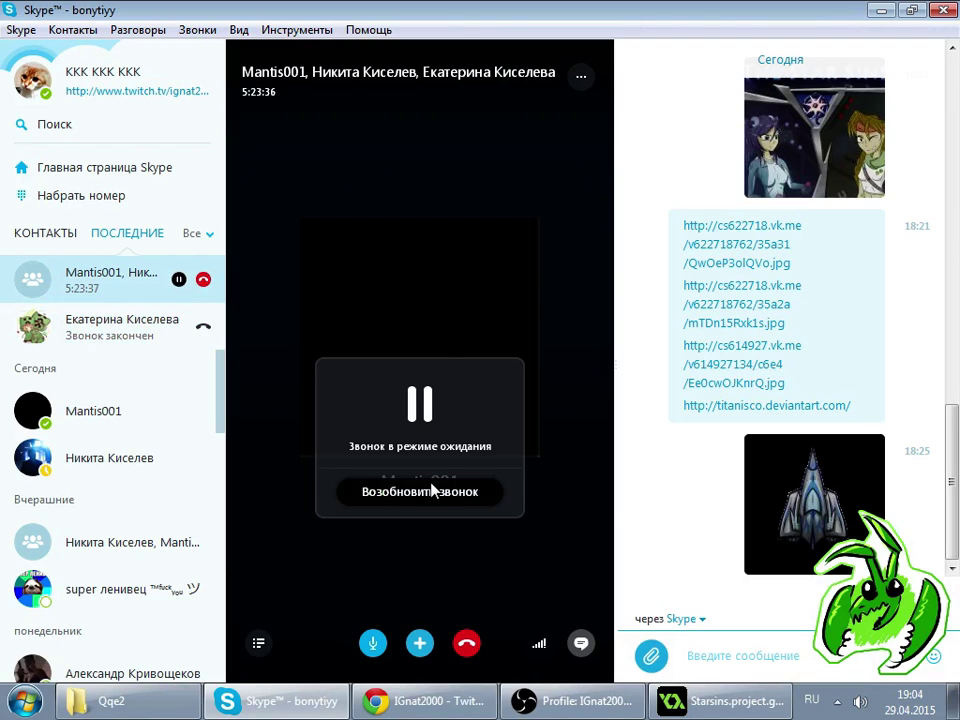
left_click(432, 490)
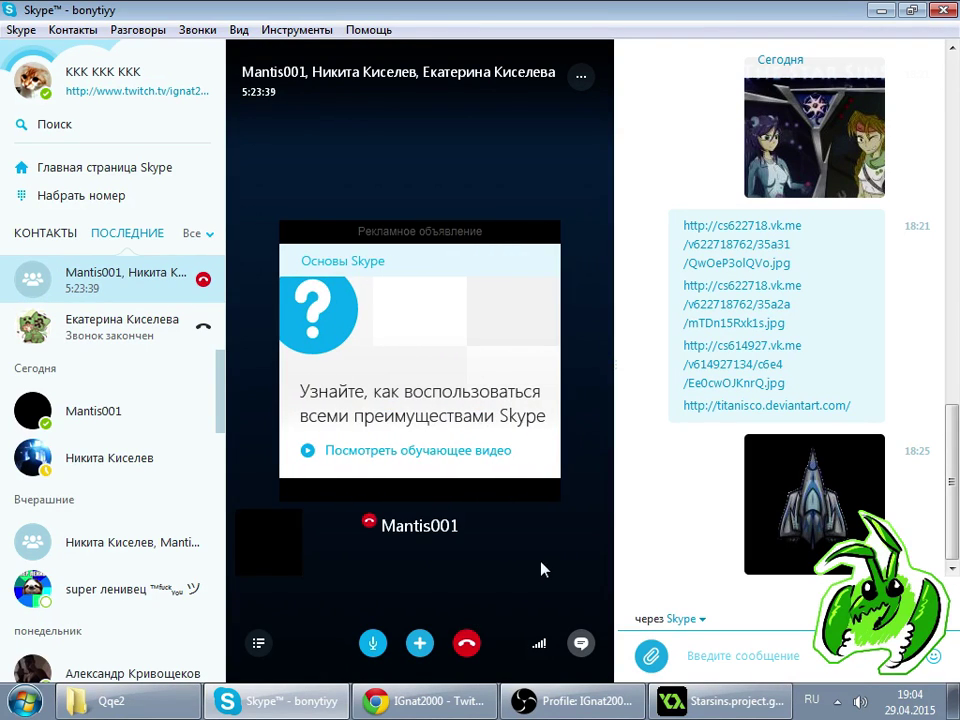
- Check the Twitch chat for new messages, glance at the Skype group conversation, and return to the Starsins project in GameMaker
left_click(467, 704)
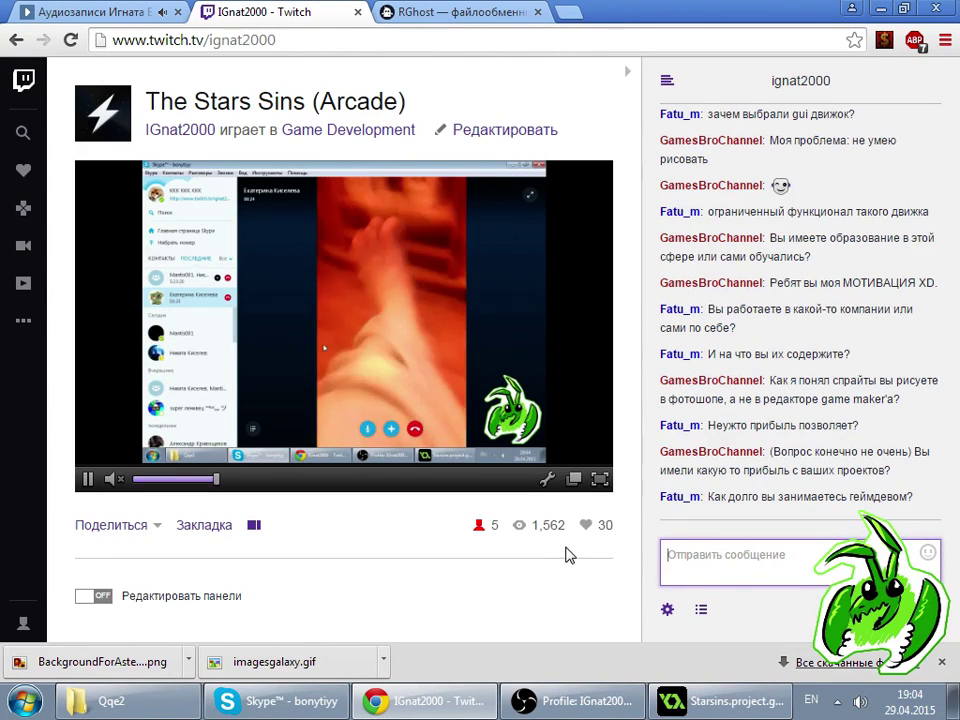
left_click(325, 703)
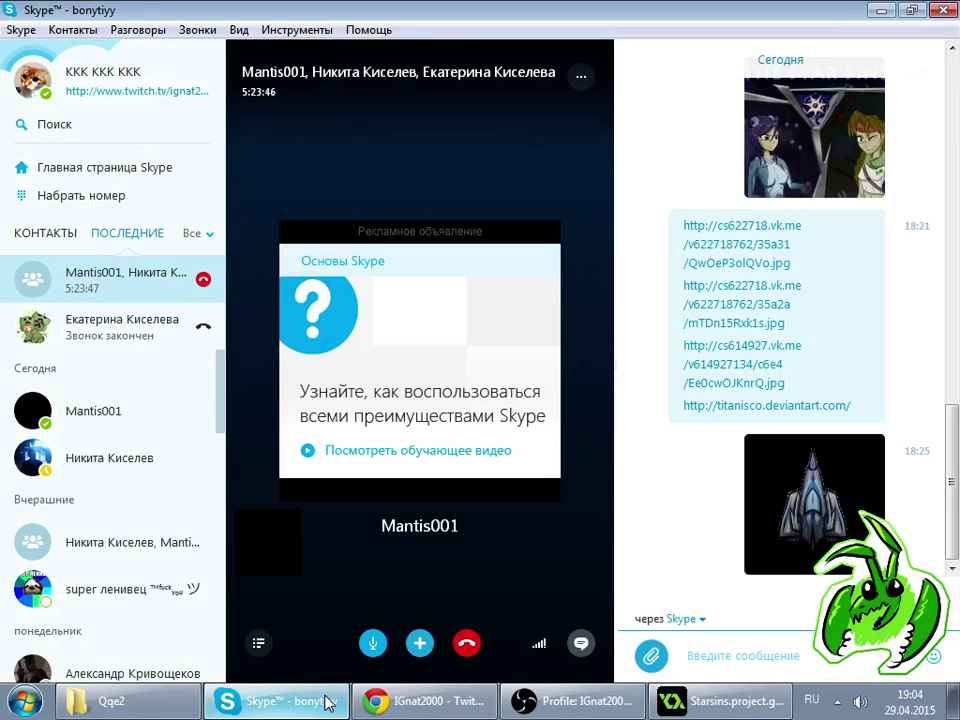
left_click(325, 703)
left_click(710, 703)
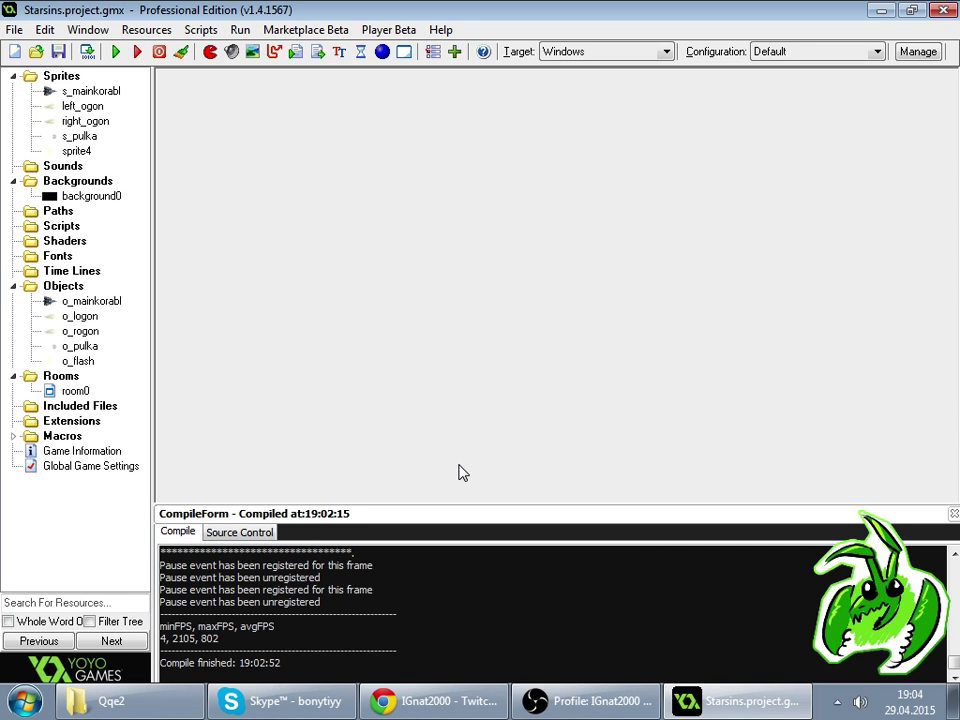
left_click(435, 701)
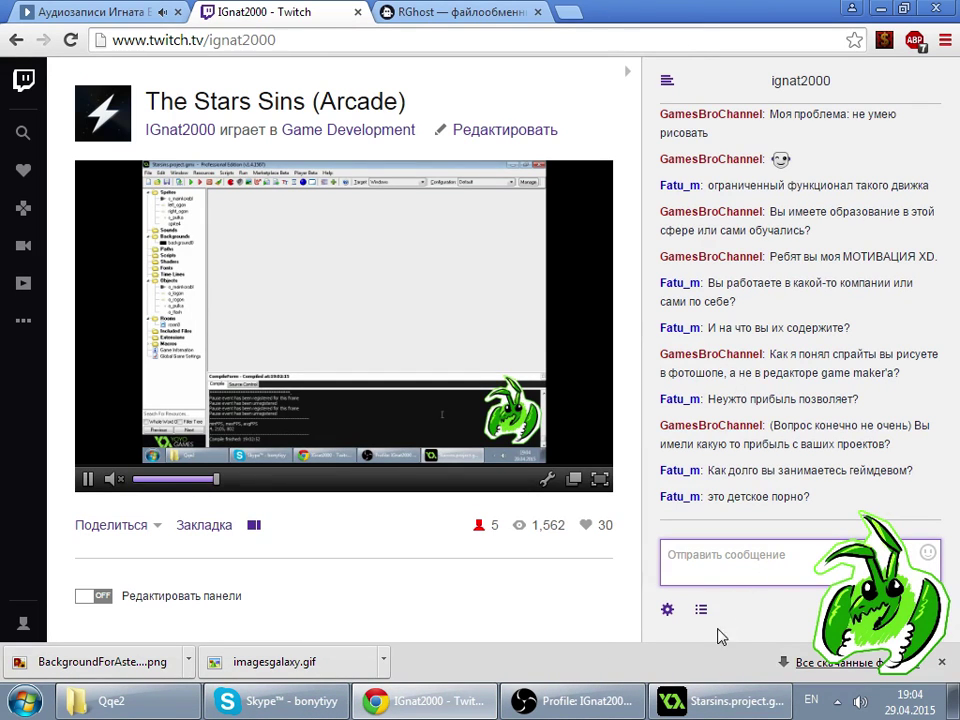
left_click(697, 698)
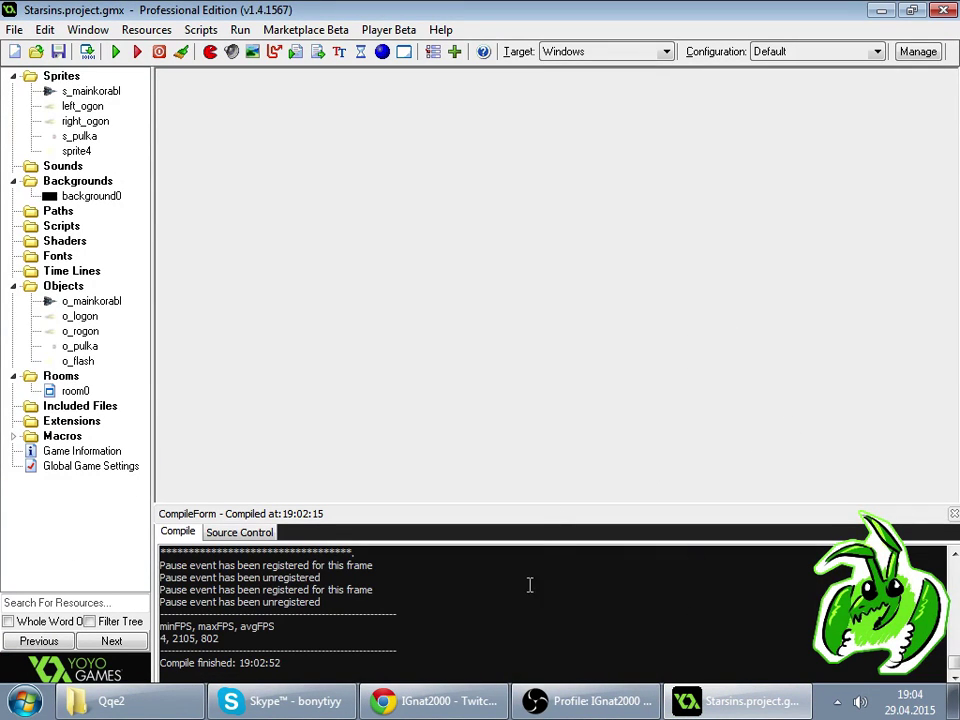
left_click(446, 705)
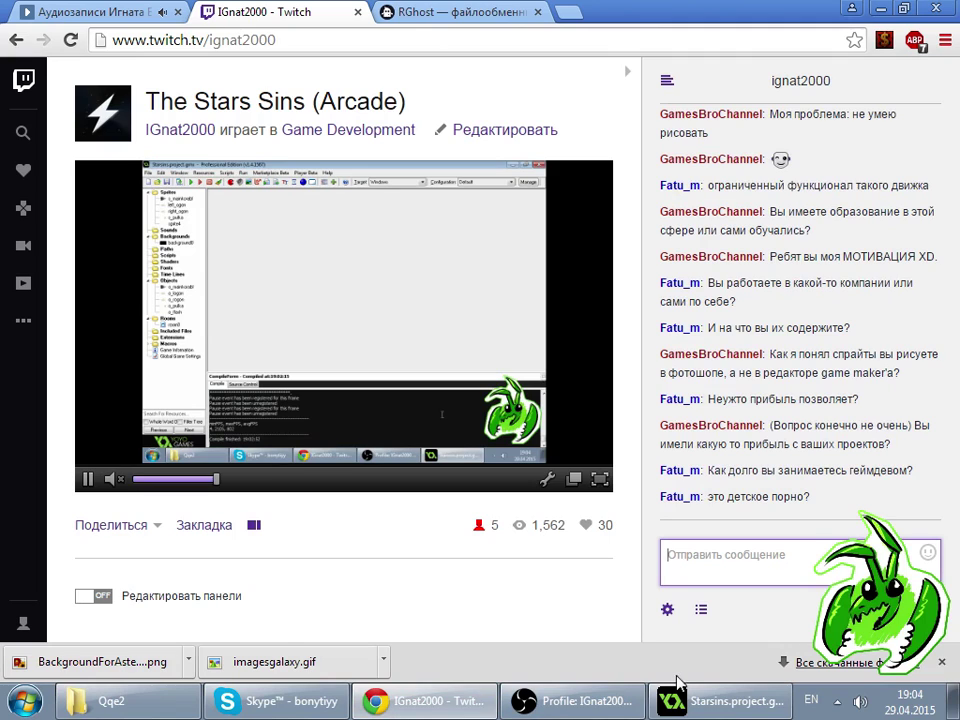
left_click(732, 706)
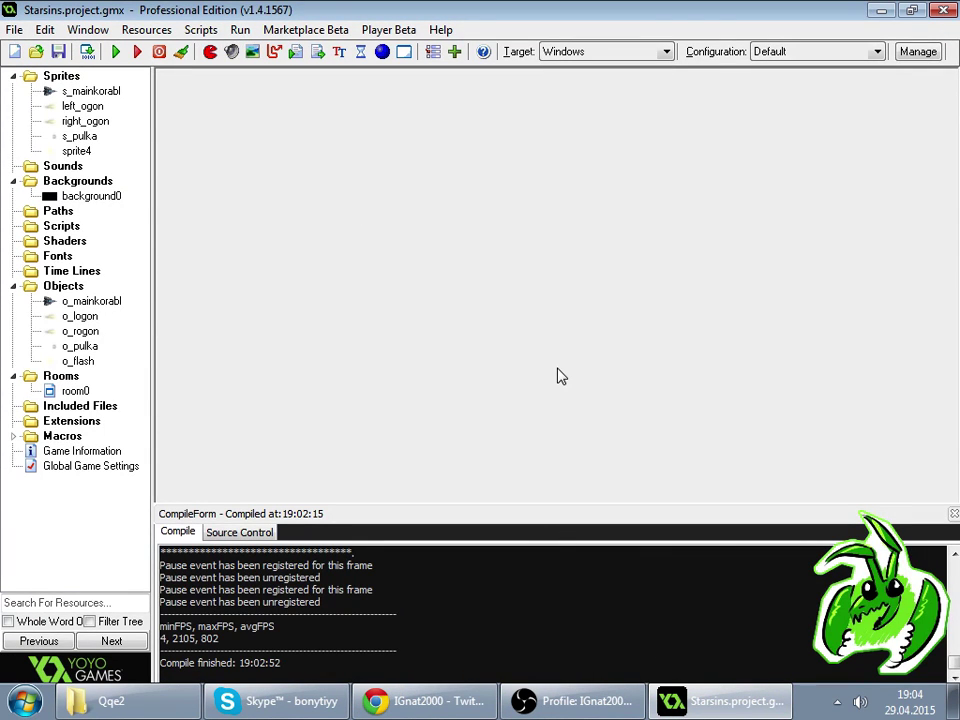
- Open the properties of the o_flash object and maximize the window
double_click(77, 362)
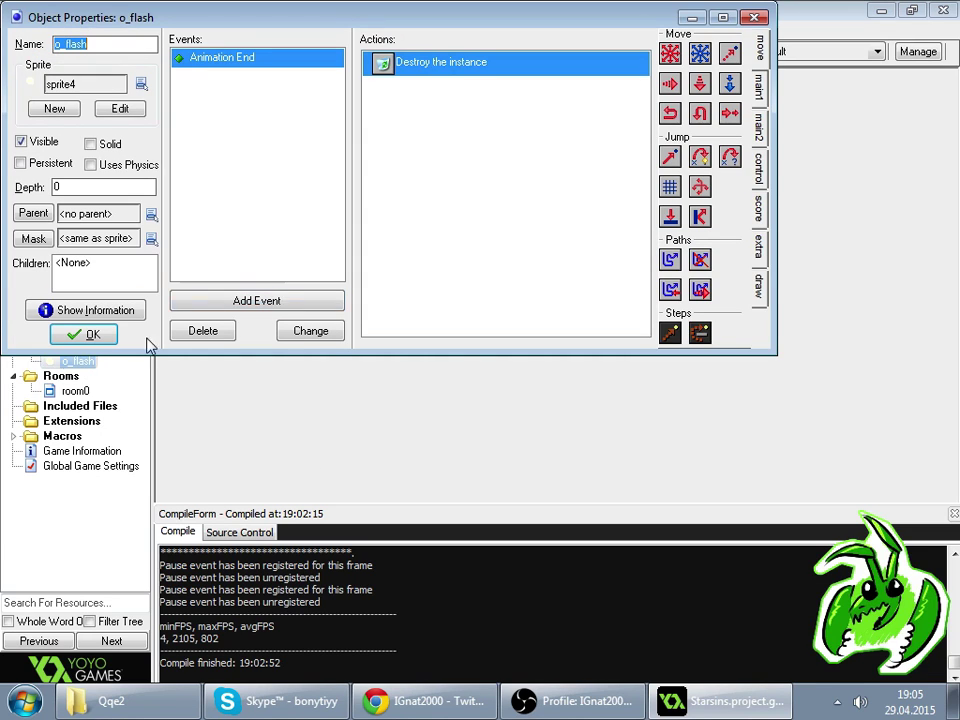
left_click(723, 18)
left_click(300, 176)
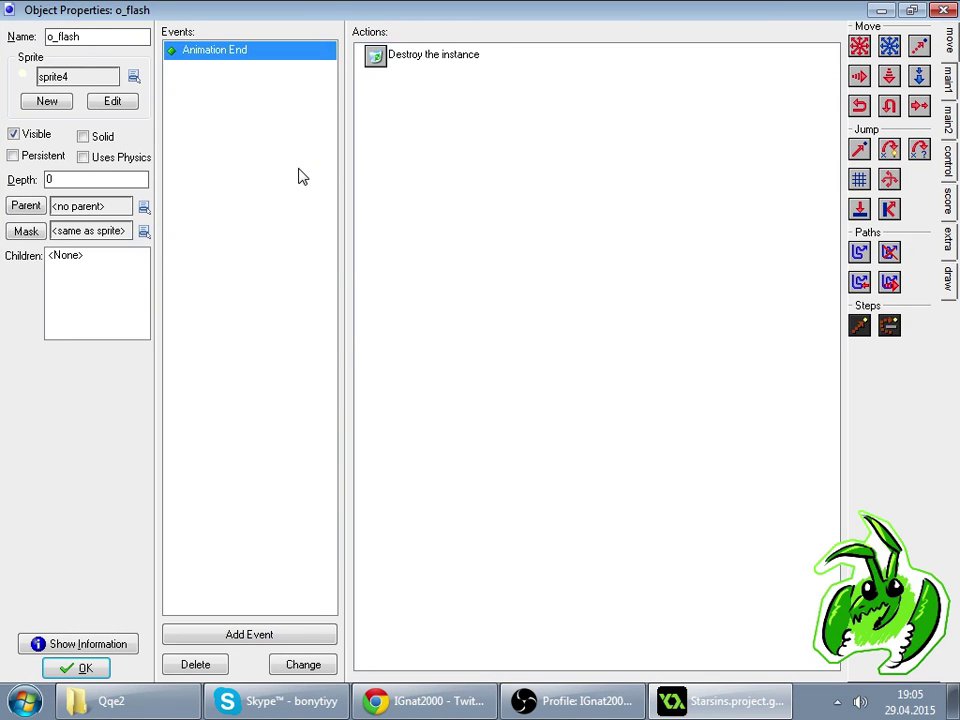
right_click(299, 170)
- Adjust the Chrome volume in the Windows volume mixer and reload the Twitch channel page in the browser
left_click(860, 703)
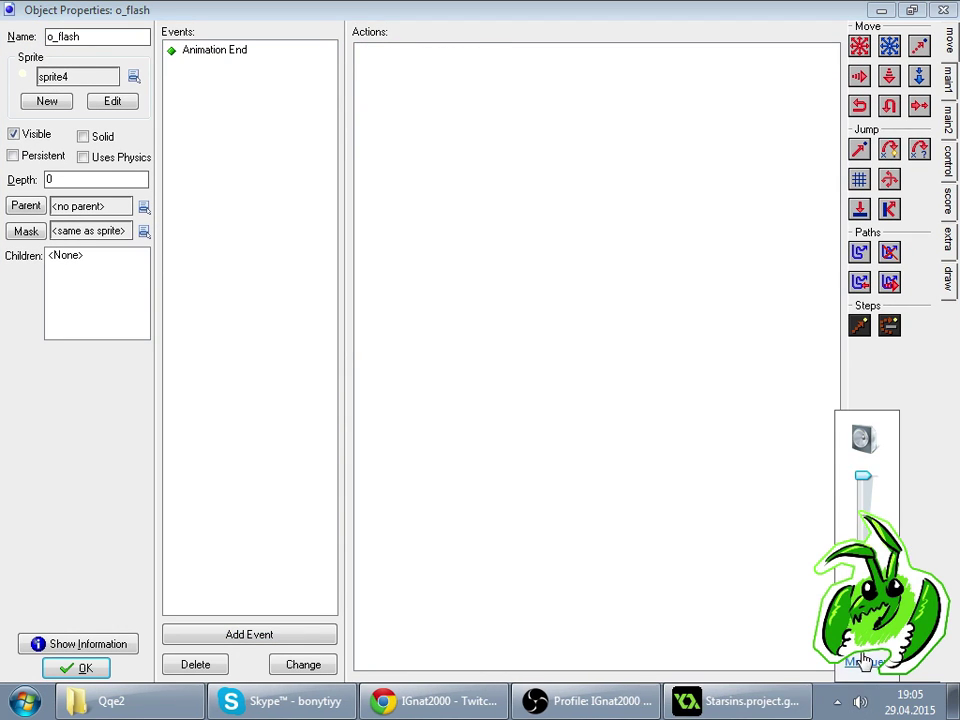
left_click(857, 690)
left_click_drag(693, 656, 905, 657)
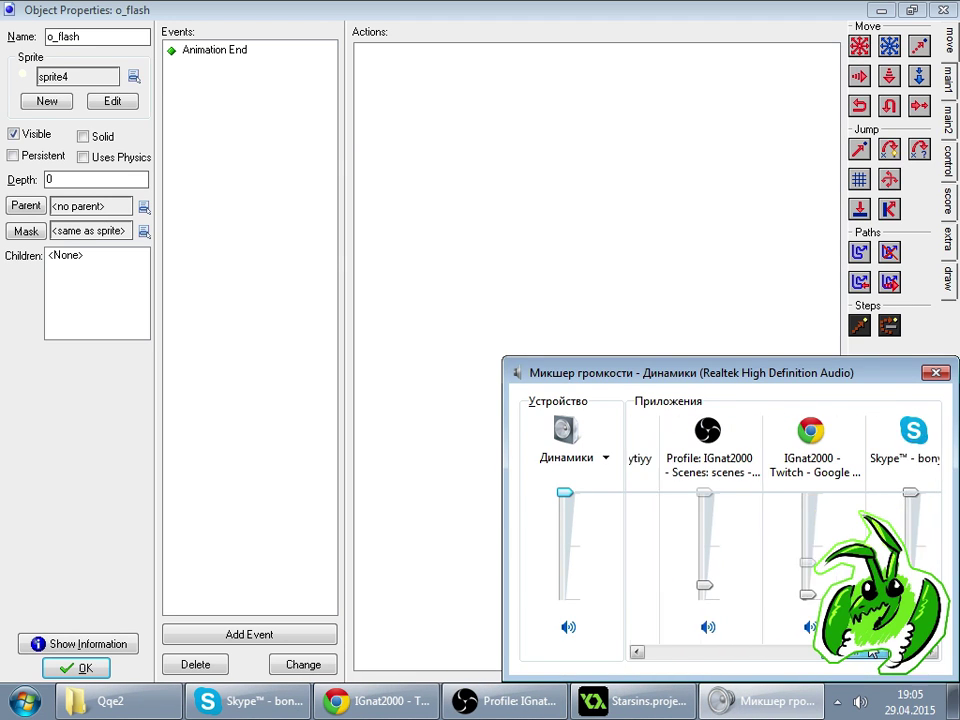
left_click_drag(779, 492, 780, 590)
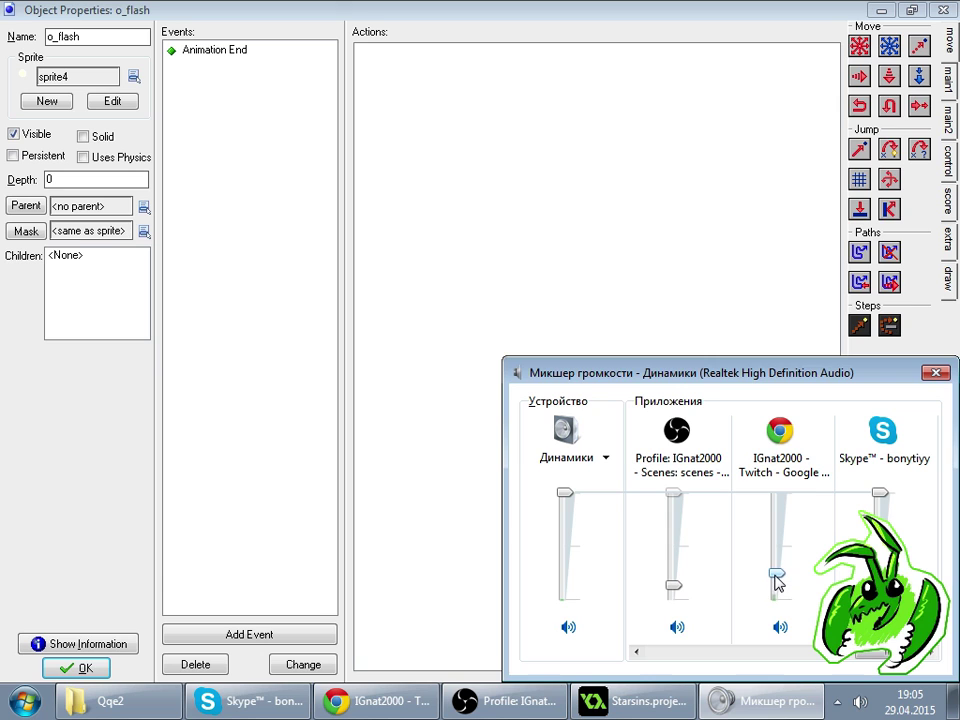
left_click(372, 701)
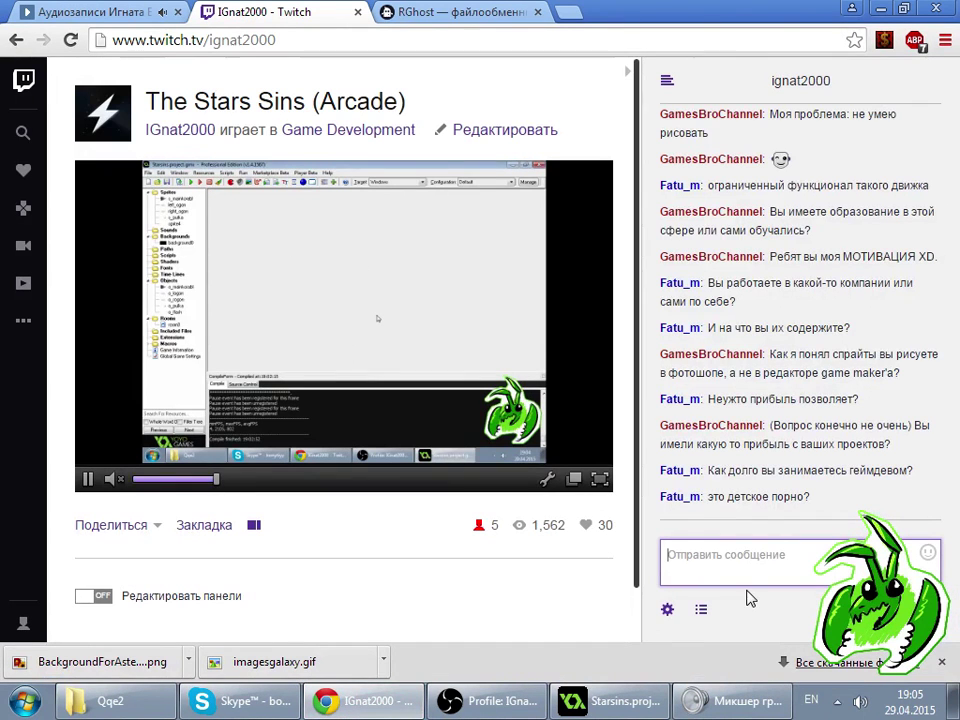
left_click(72, 41)
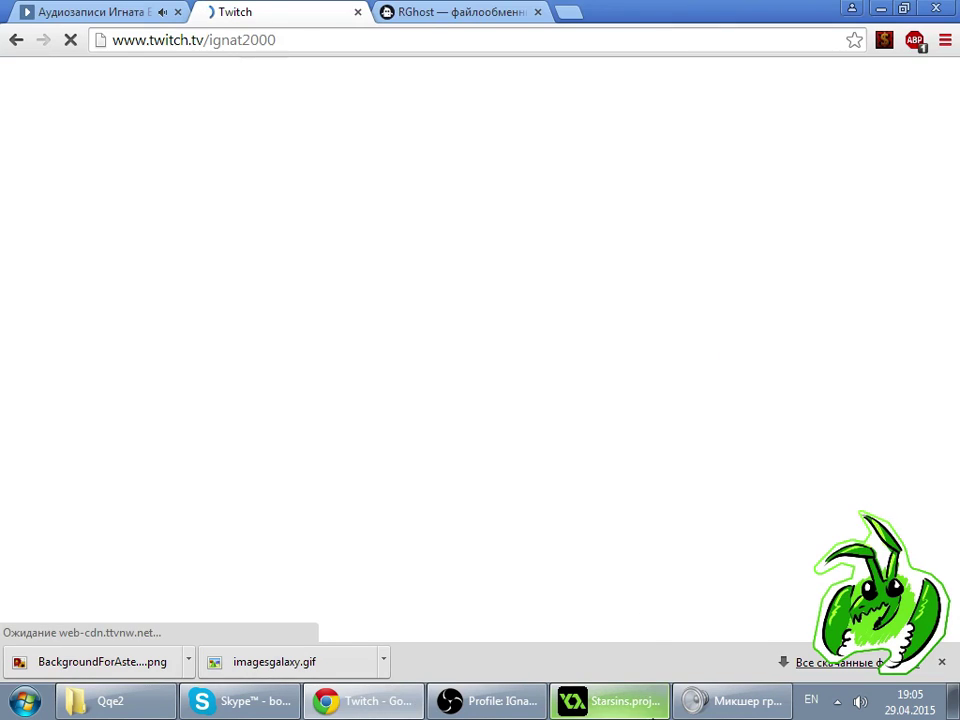
left_click(612, 702)
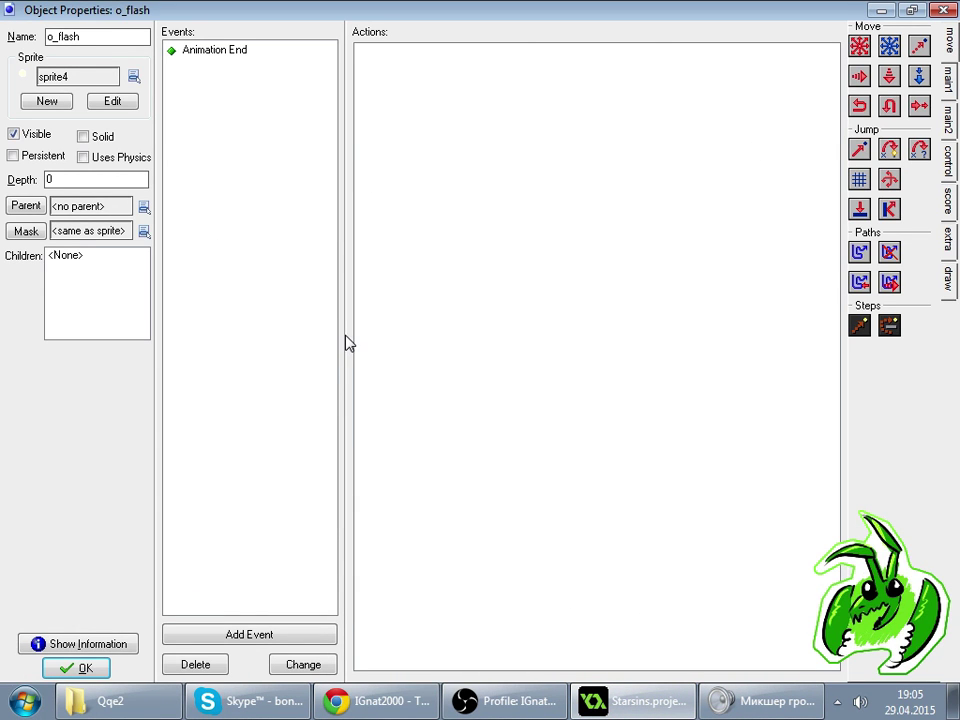
right_click(298, 328)
left_click(312, 334)
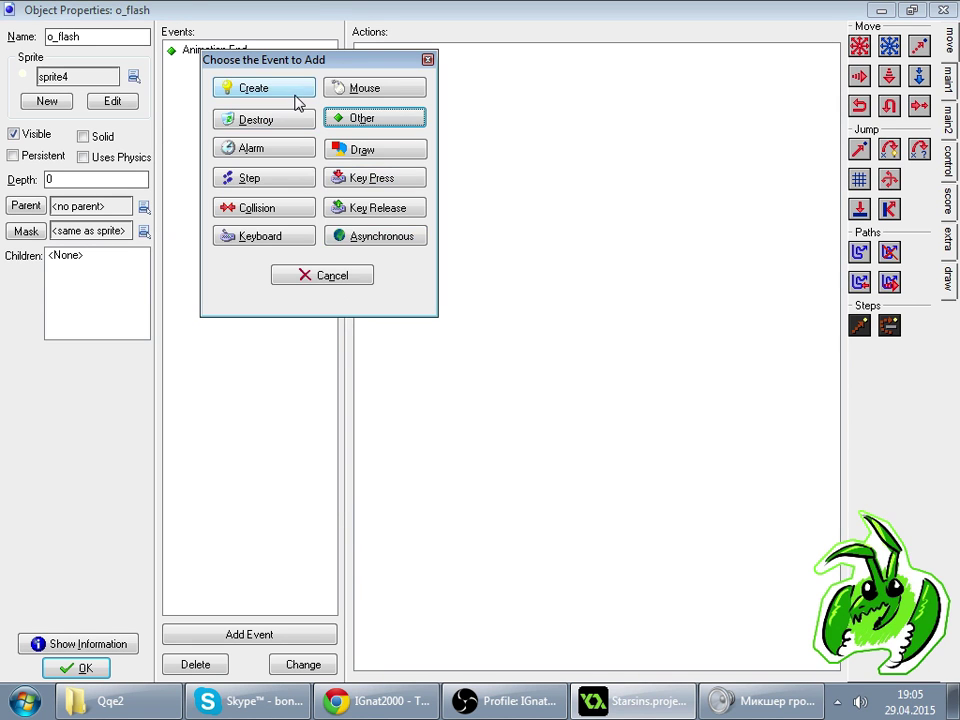
left_click(262, 89)
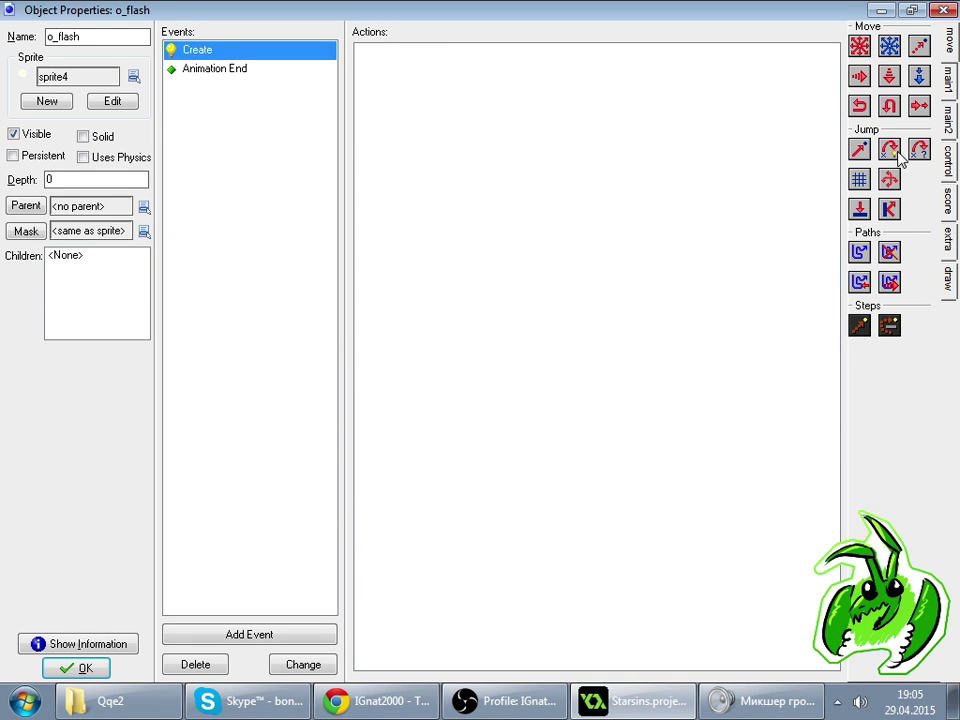
left_click(952, 10)
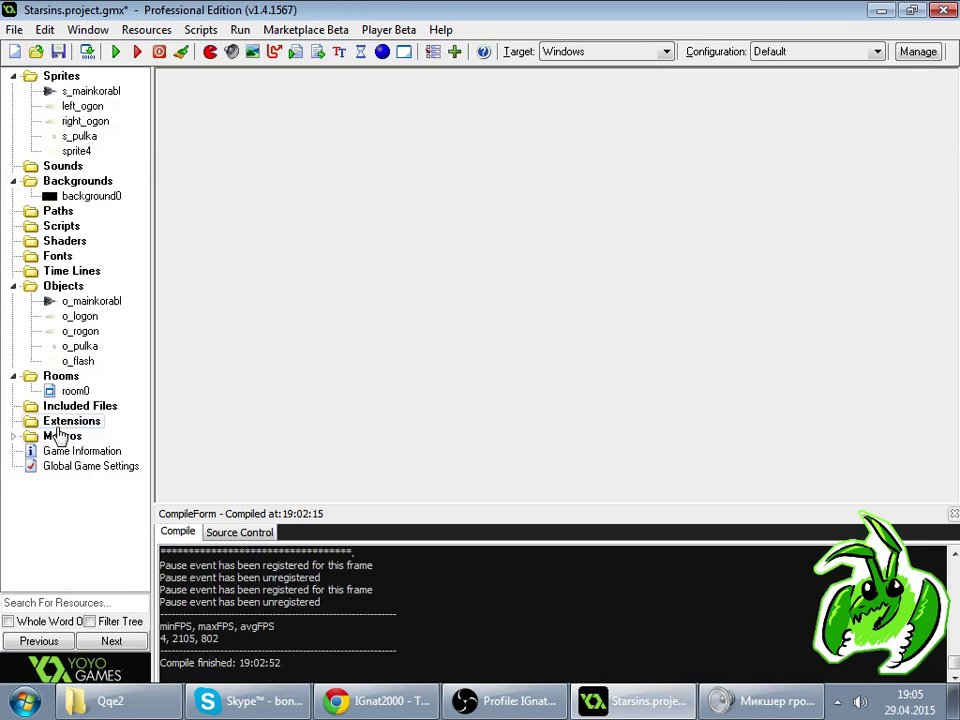
- Turn off the Visible option of the o_flash object, confirm its properties, and run the game
double_click(66, 362)
left_click(76, 668)
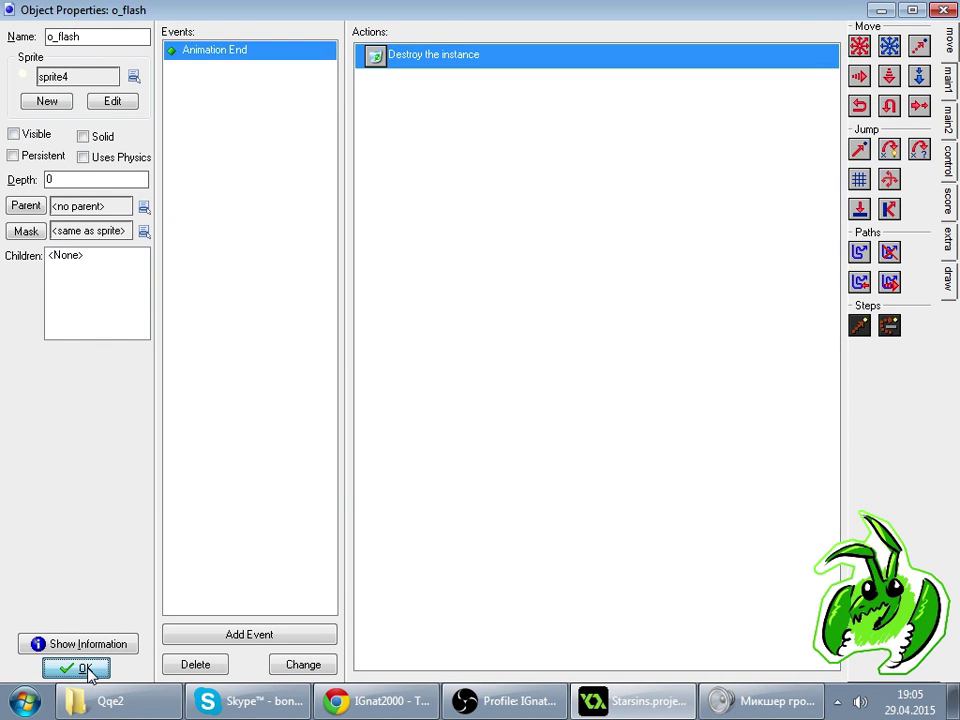
left_click(116, 48)
- Bring up the running game, test flying and shooting with the ship in several directions, and close the game
left_click(330, 703)
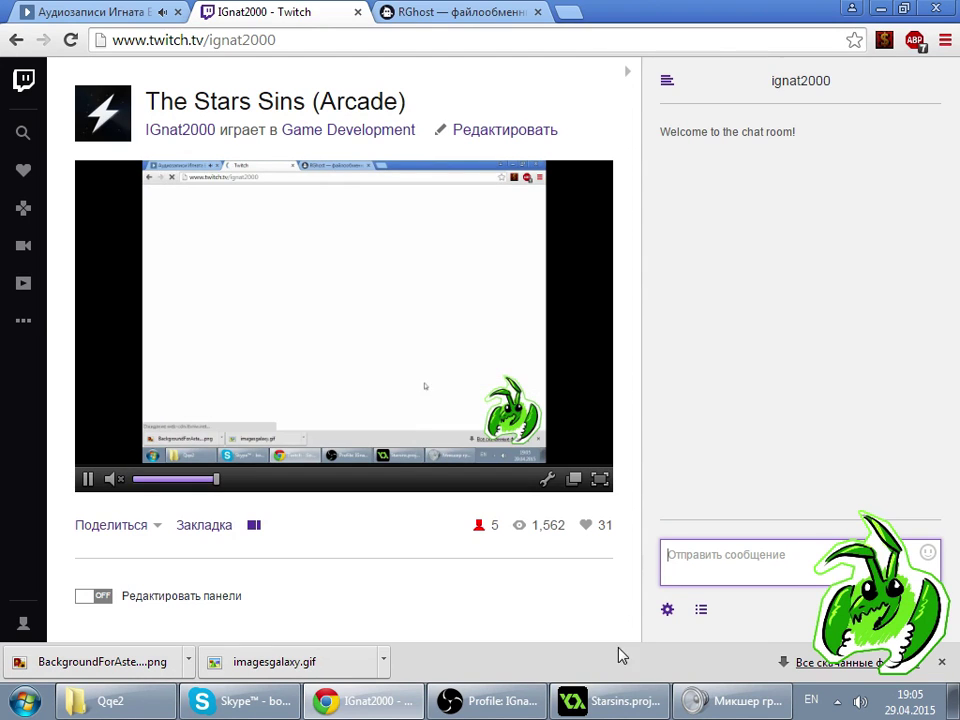
left_click(625, 701)
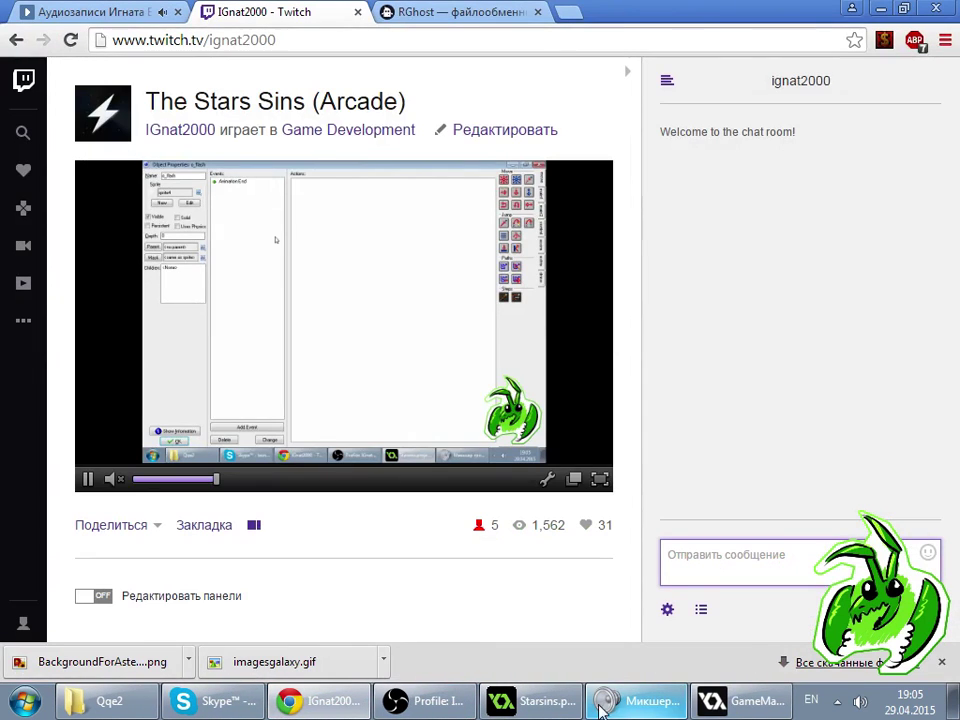
left_click(763, 701)
key("Right")
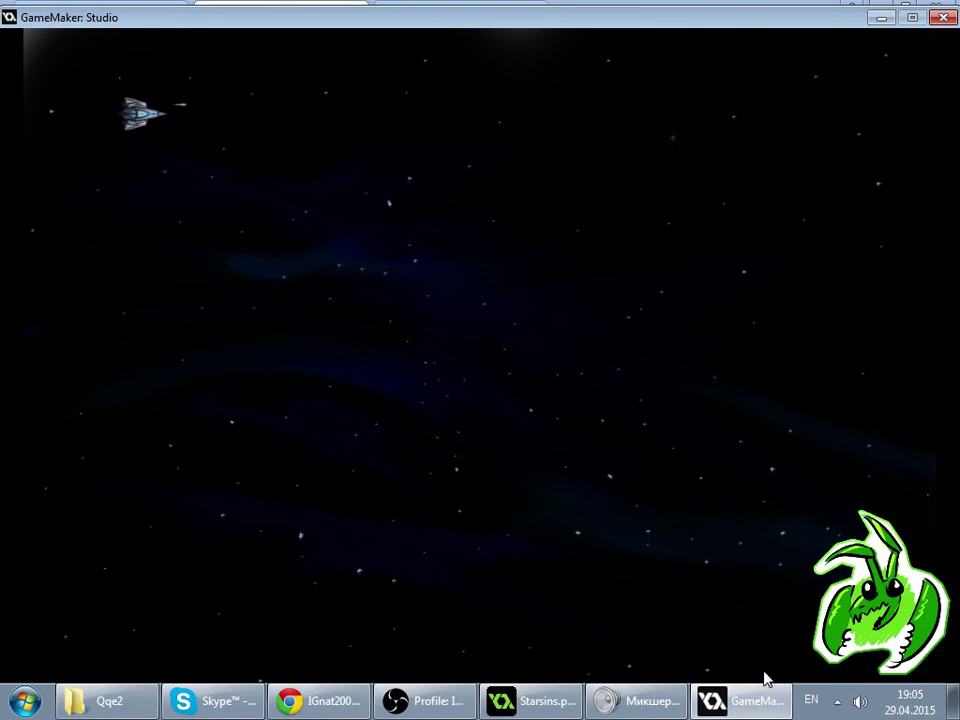
key("space")
key("Down")
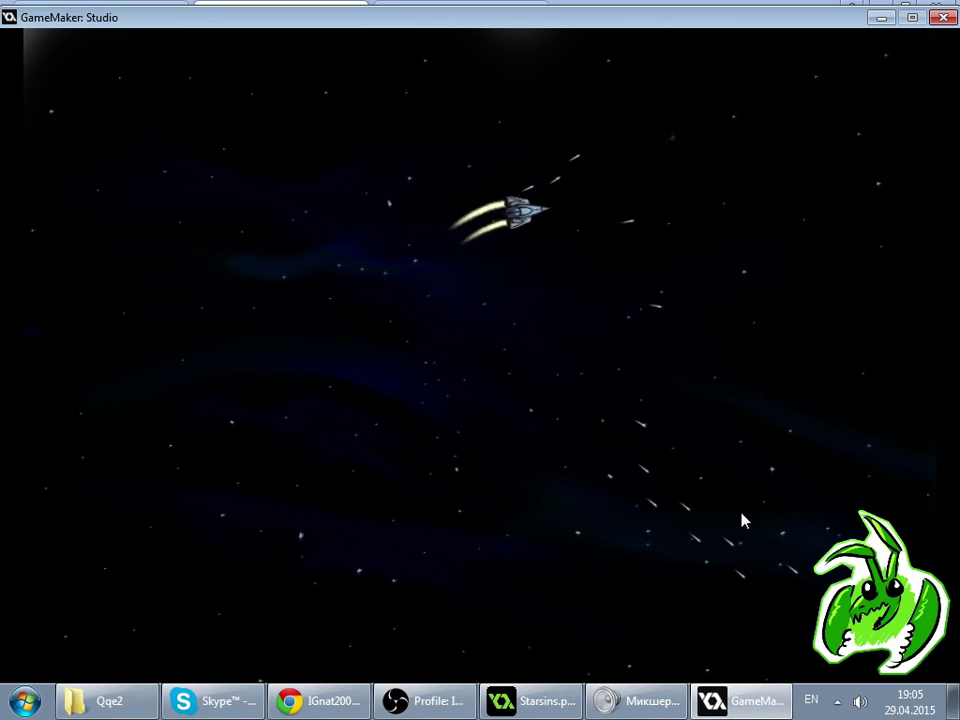
key("Left")
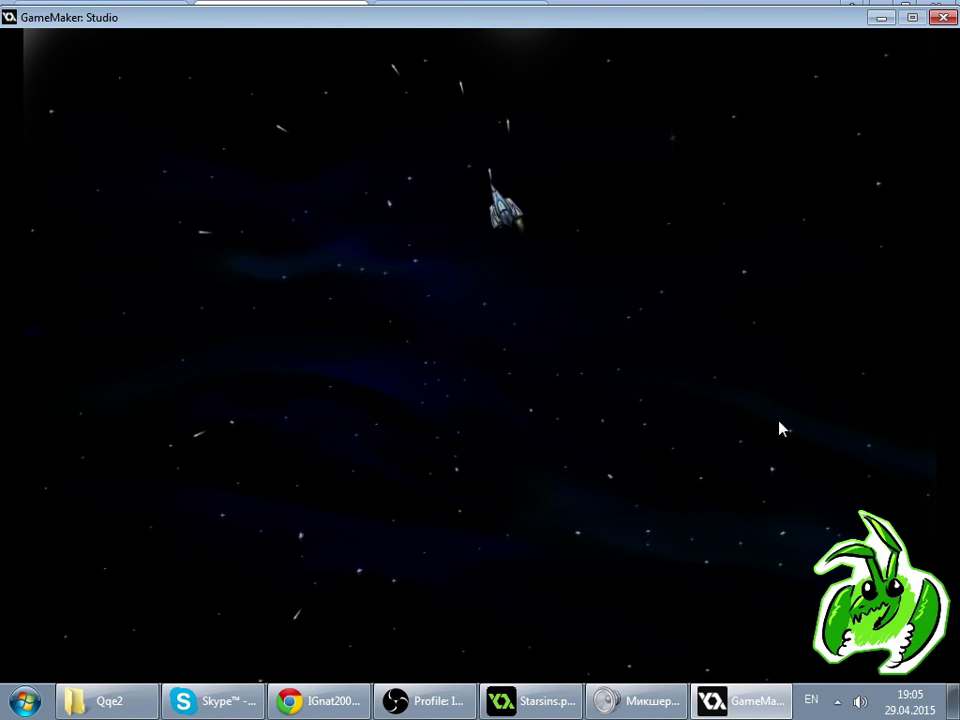
key("Left")
key("Up")
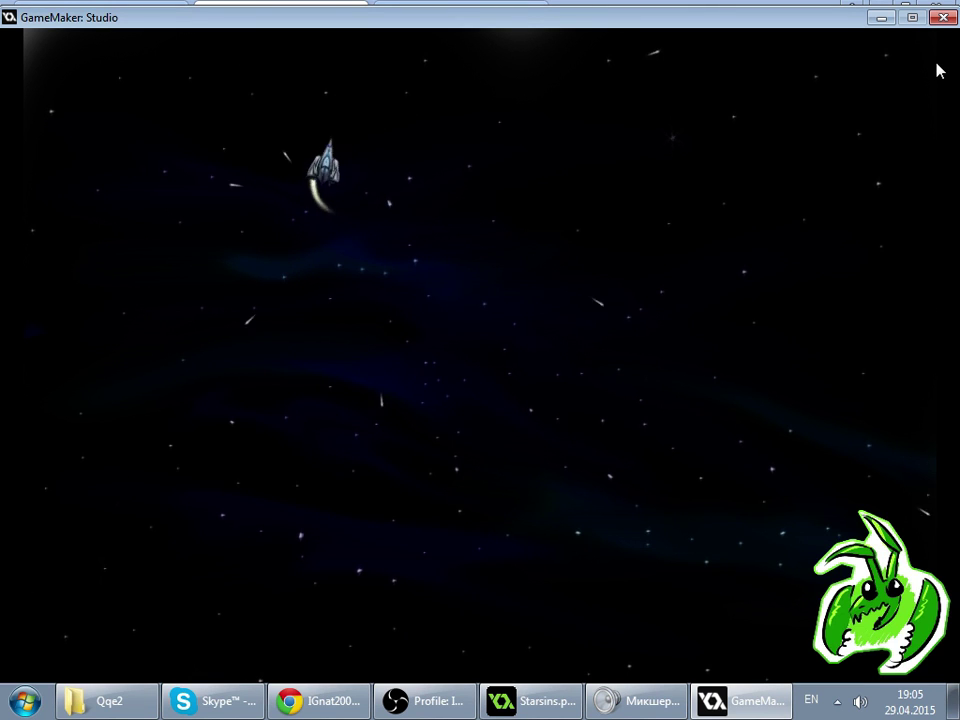
key("Up")
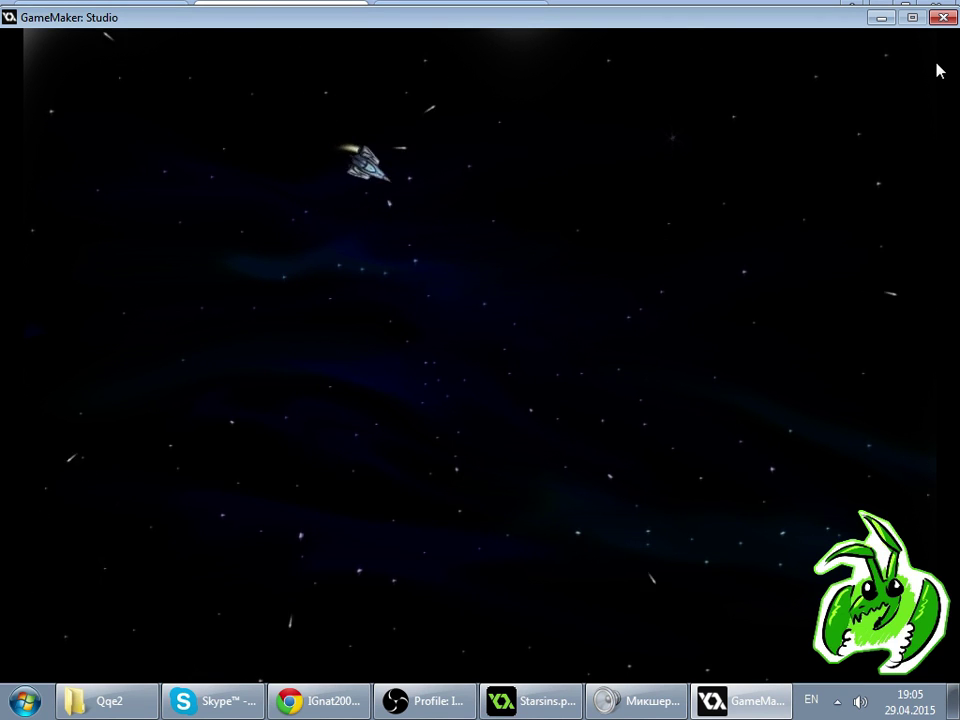
key("Up")
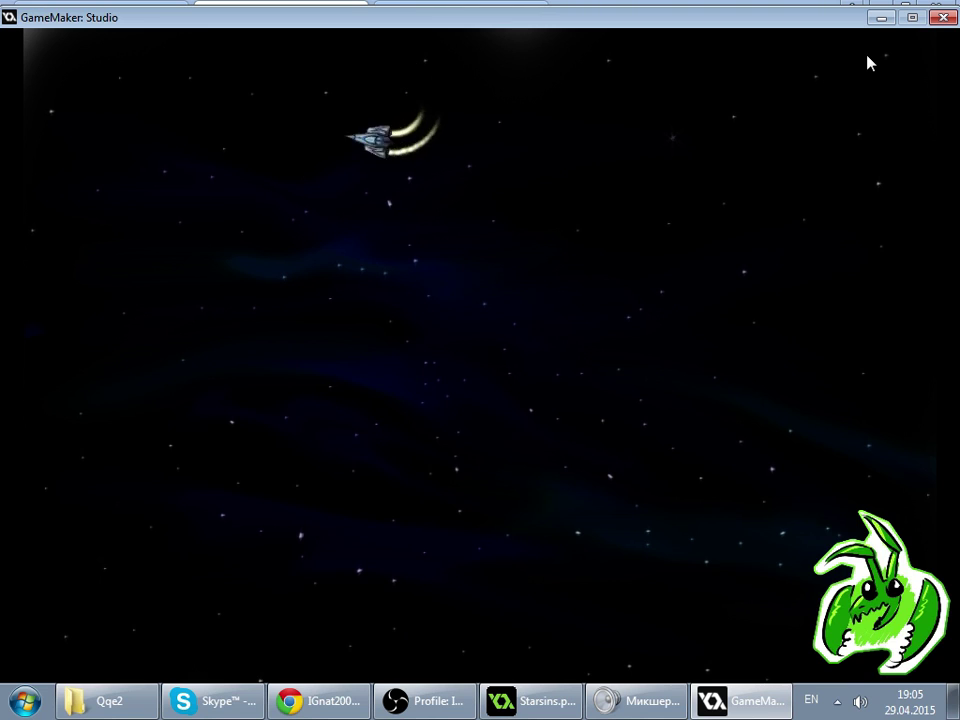
key("Up")
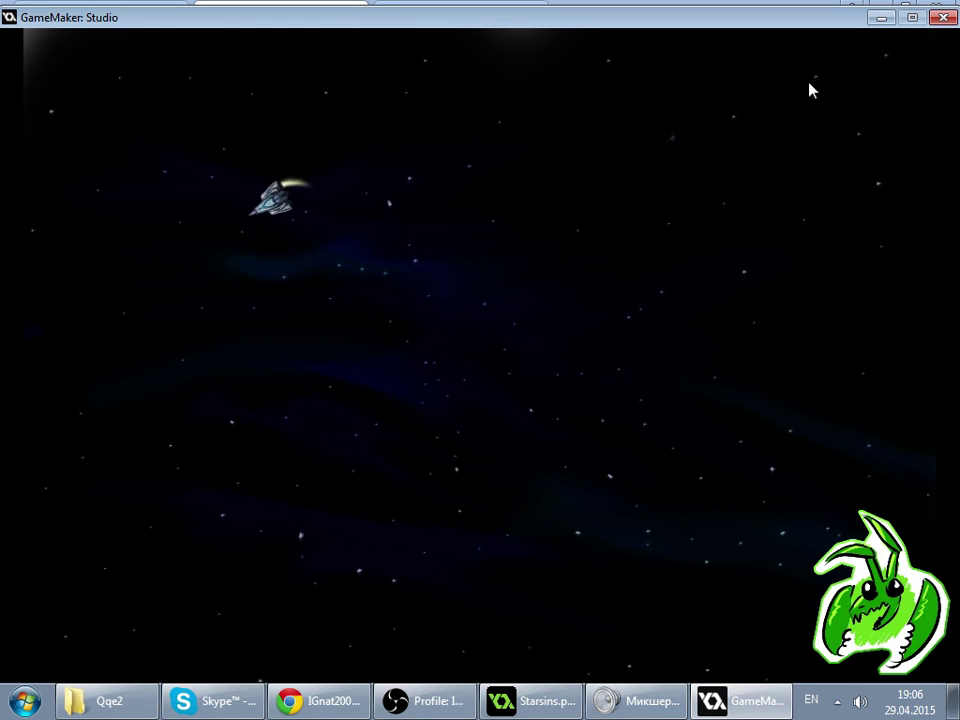
left_click(943, 17)
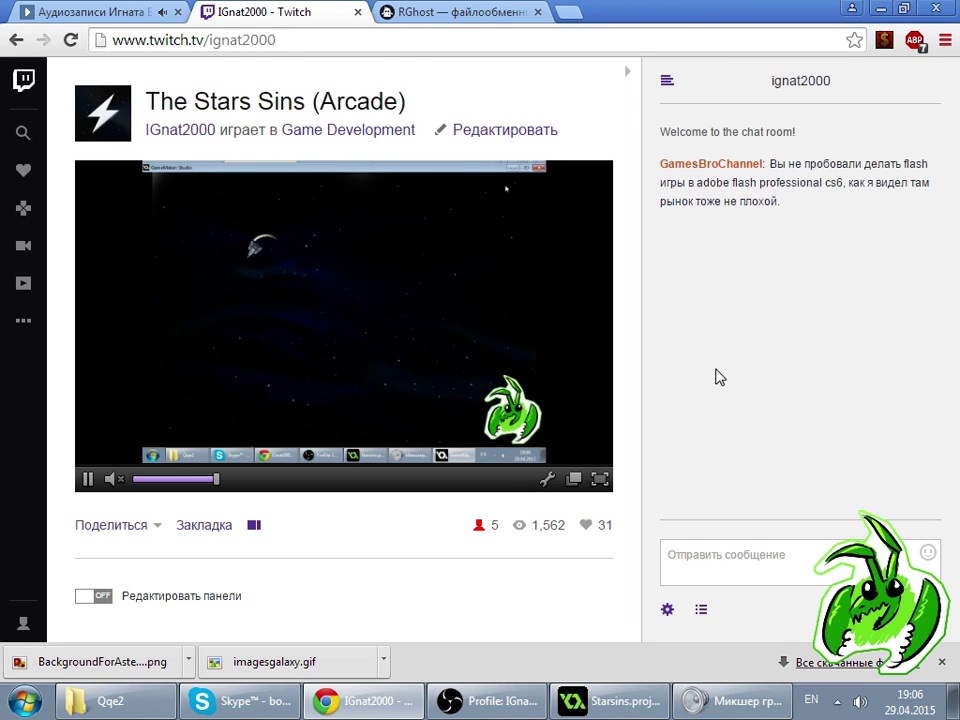
- Open and close the Twitch viewer list, read the chat, and switch back to the Starsins project in GameMaker
left_click(700, 606)
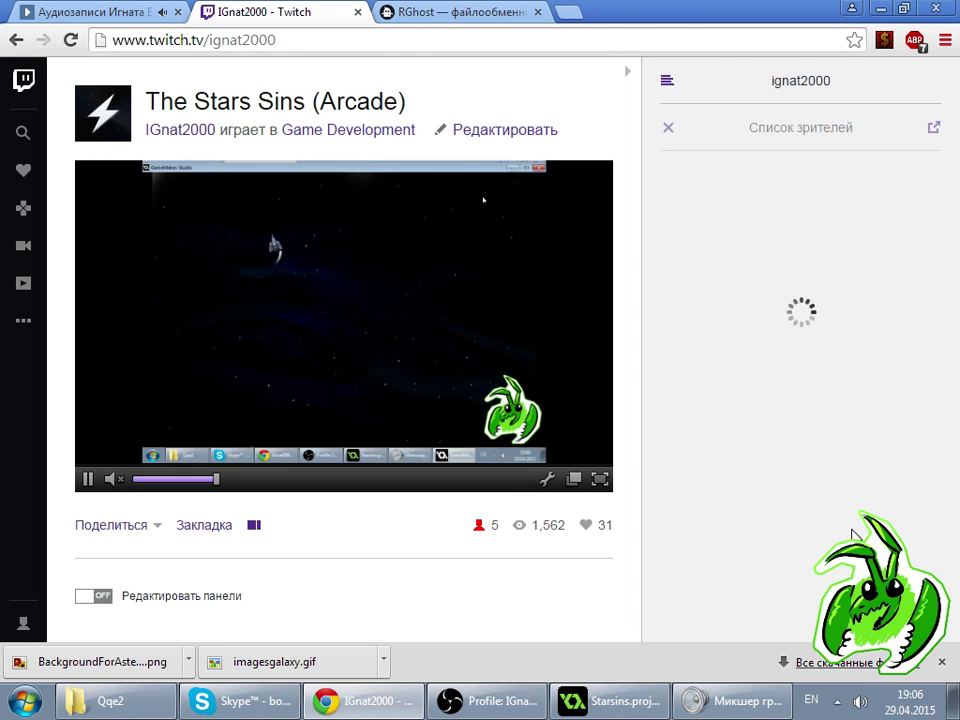
left_click(672, 129)
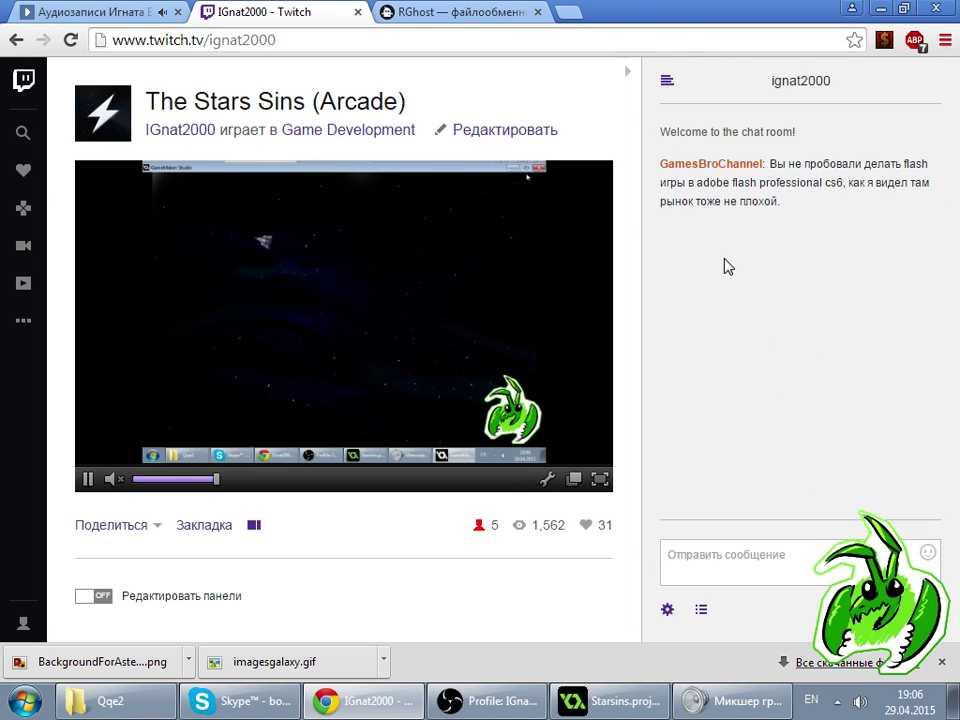
left_click(655, 700)
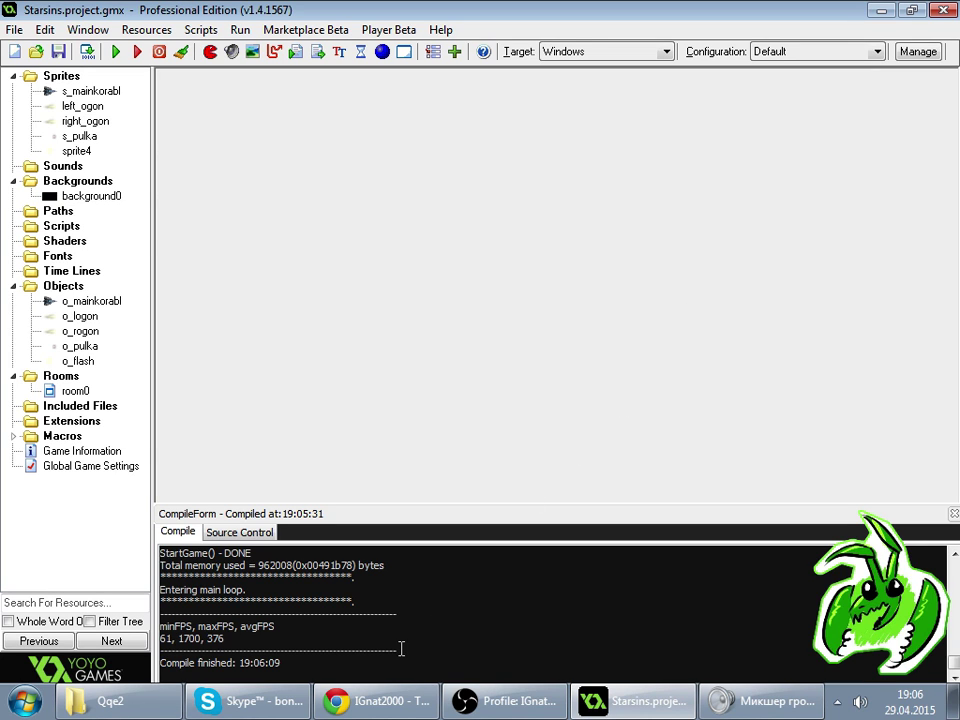
- Check the Twitch channel page for new chat messages and return to the Starsins project in GameMaker
left_click(368, 700)
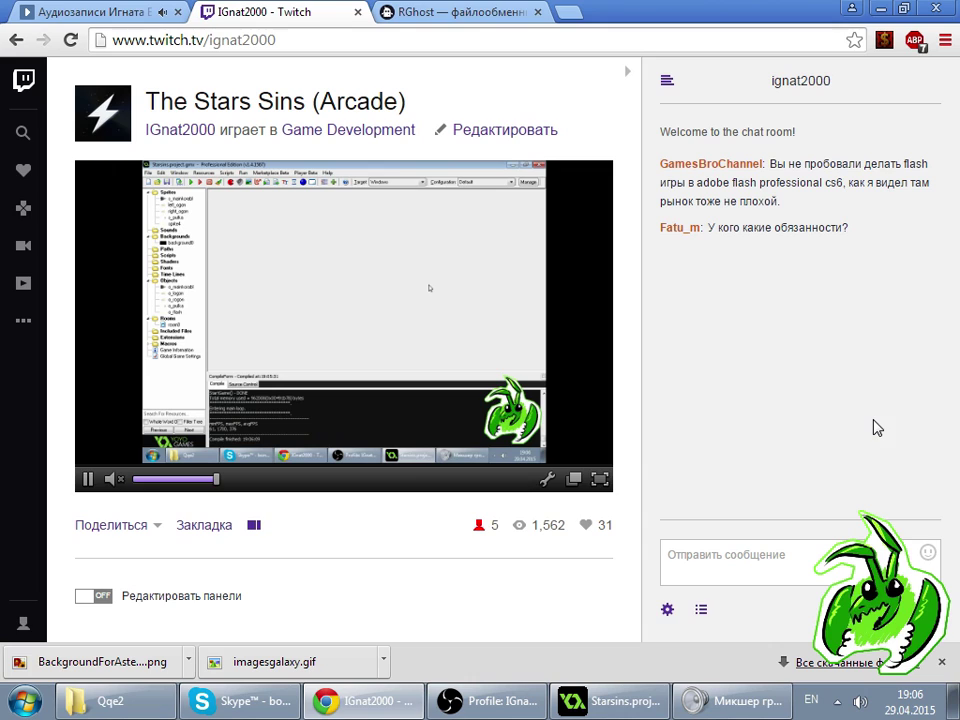
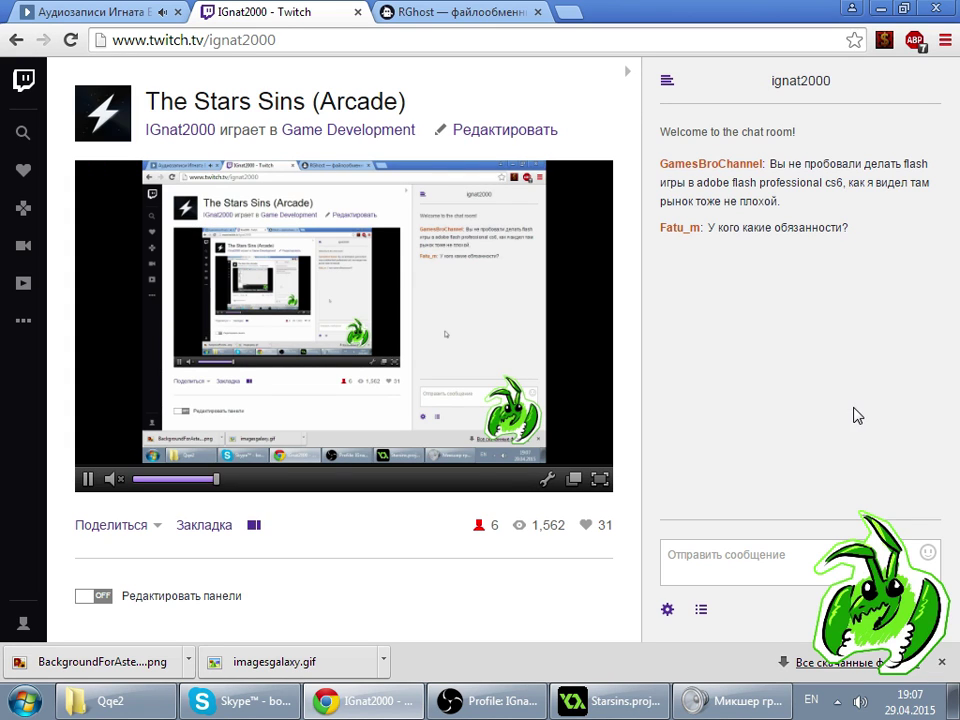
left_click(615, 701)
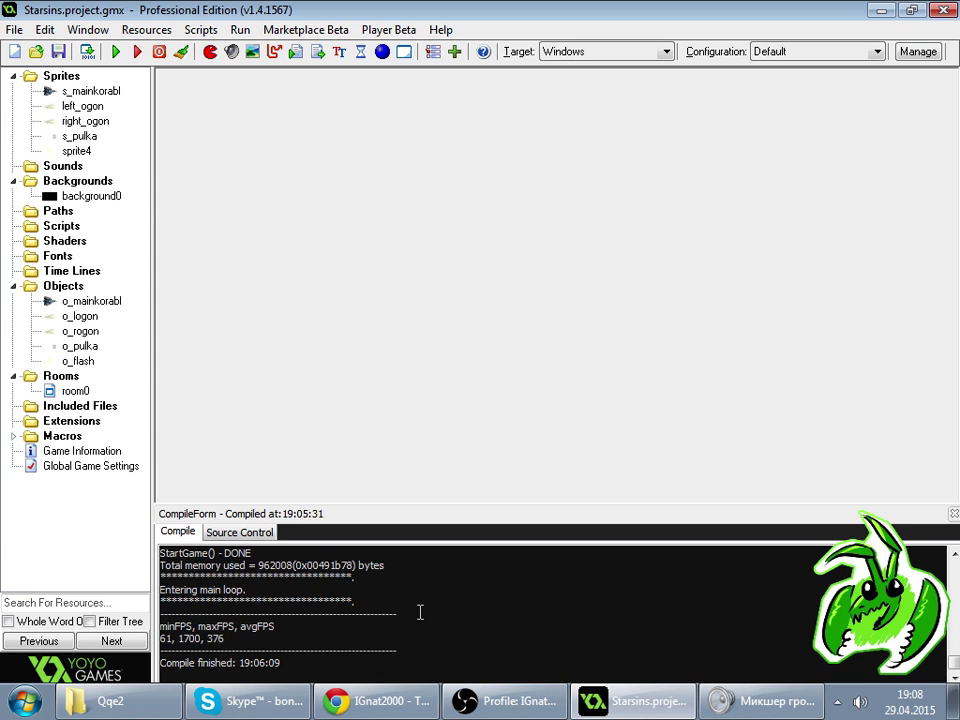
left_click(372, 700)
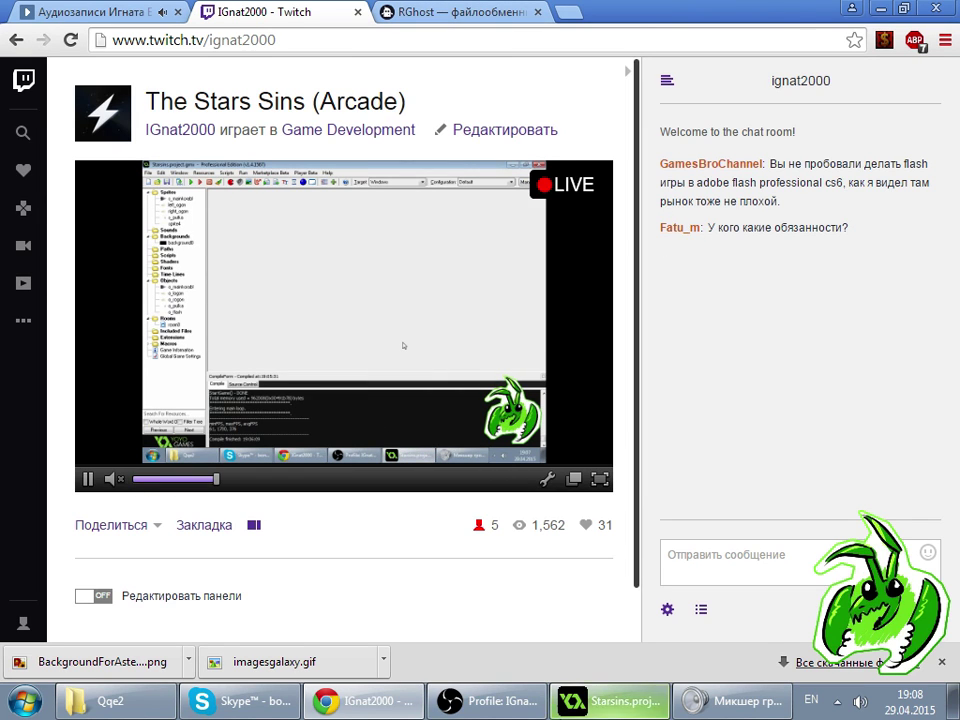
left_click(610, 700)
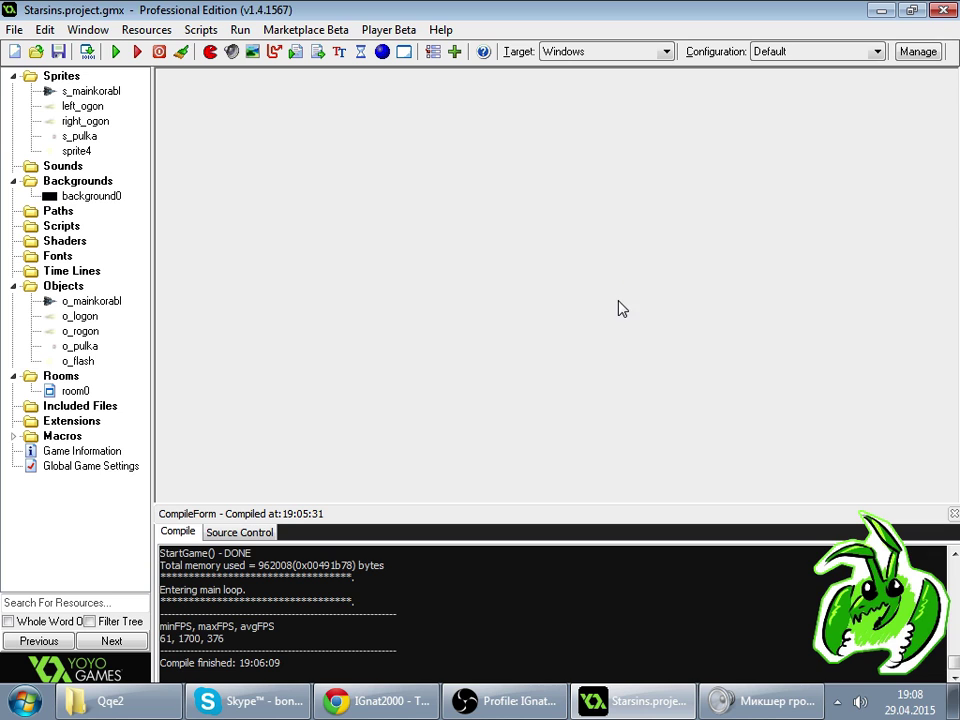
- Switch to the Twitch page, open and close the viewer list, read the chat, and go back to GameMaker
left_click(395, 700)
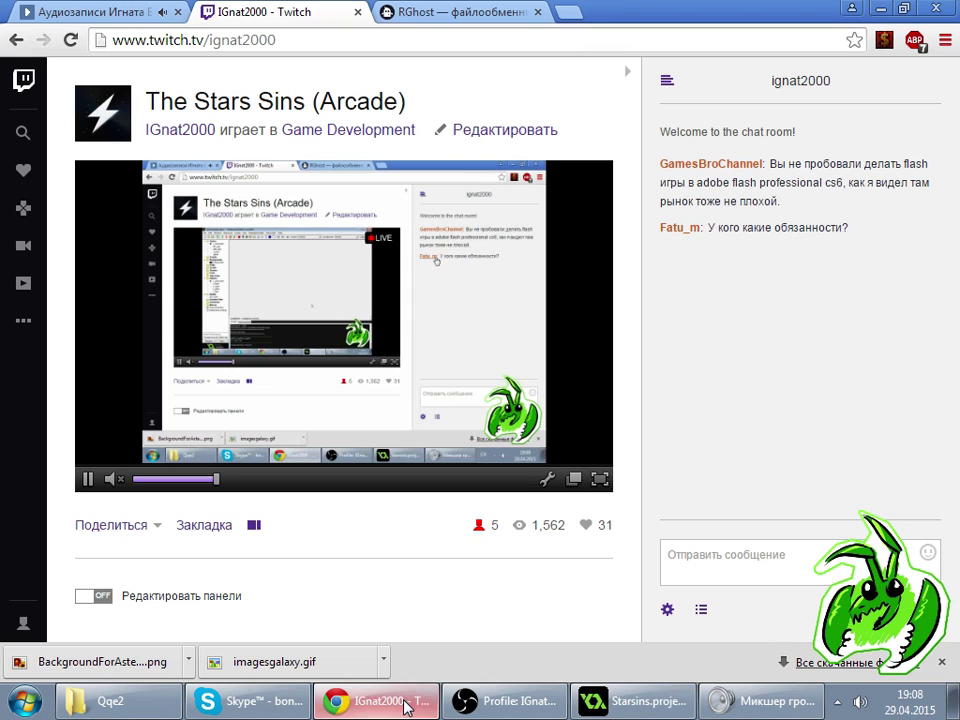
left_click(702, 612)
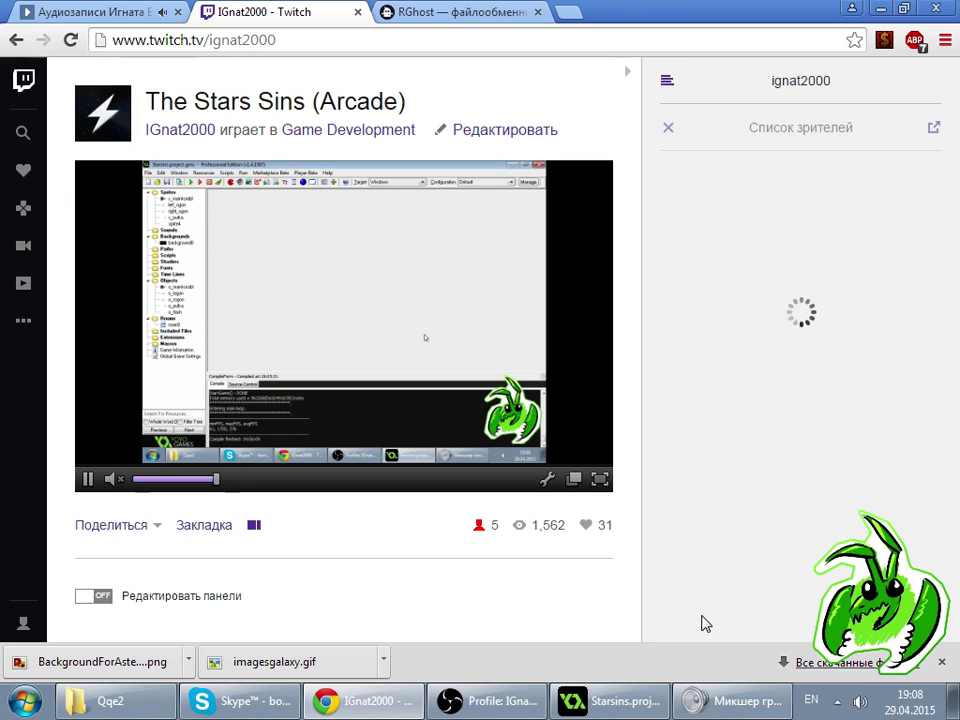
left_click(670, 128)
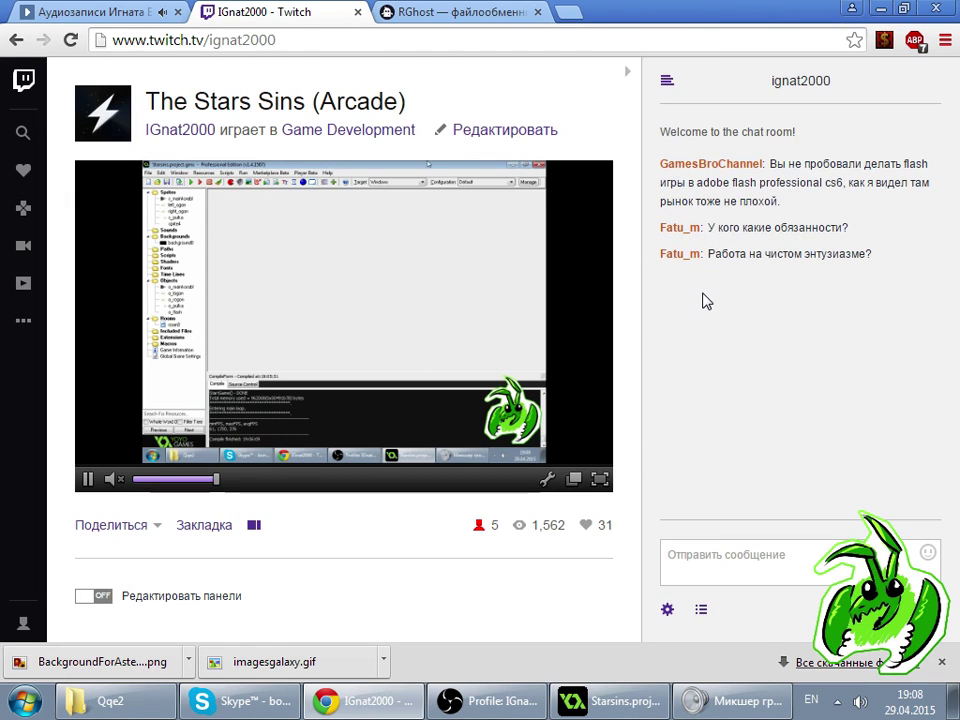
left_click(580, 701)
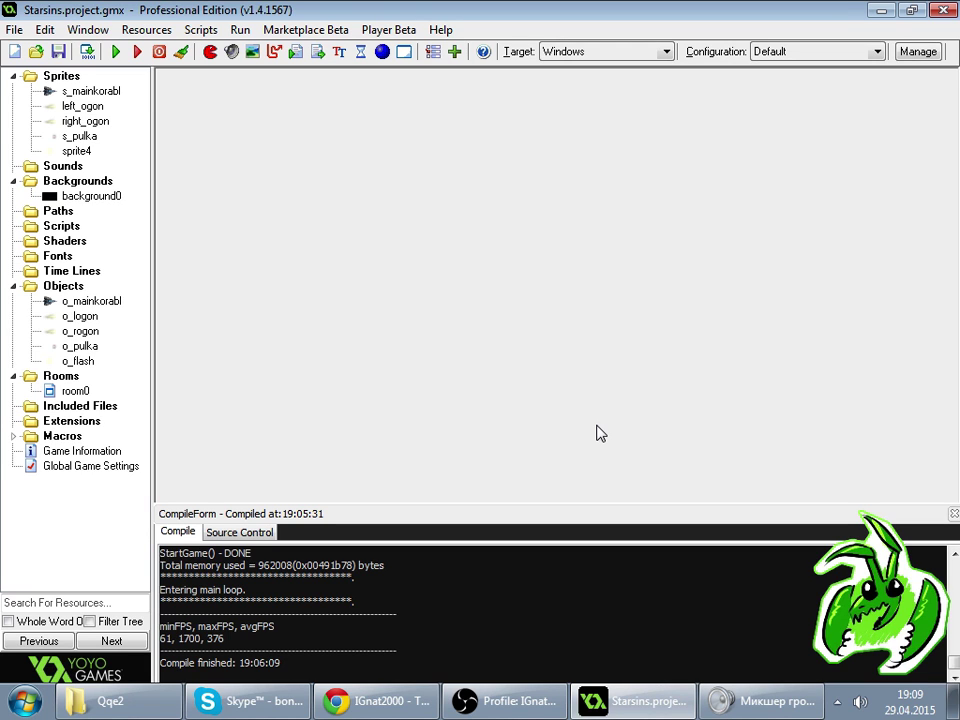
- Alternate between the Twitch chat and GameMaker, and place the cursor in the chat's message field
left_click(428, 693)
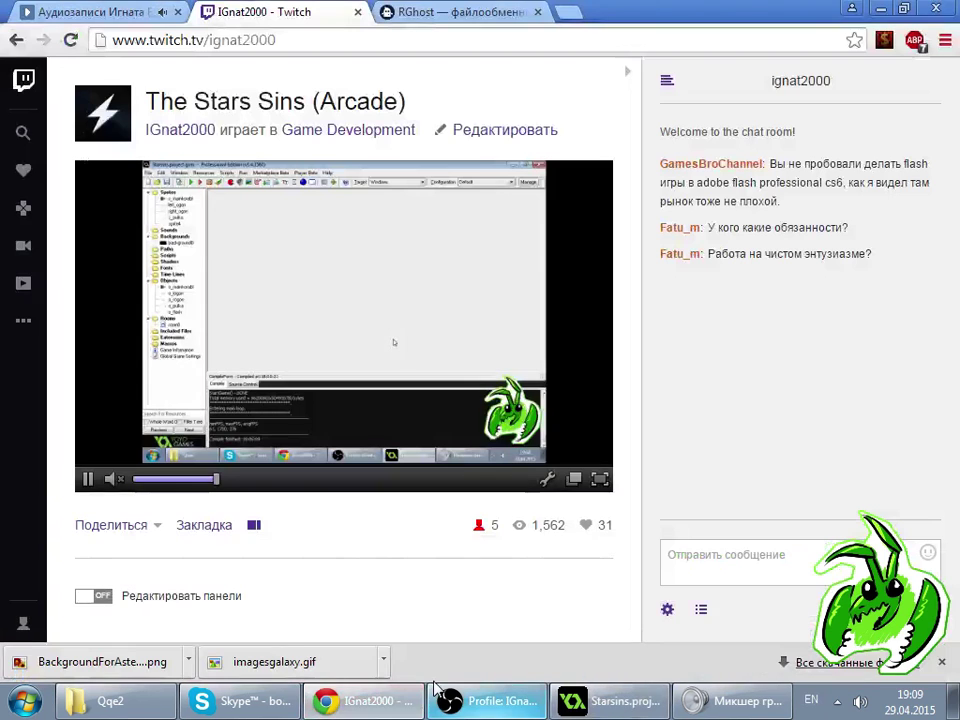
left_click(605, 697)
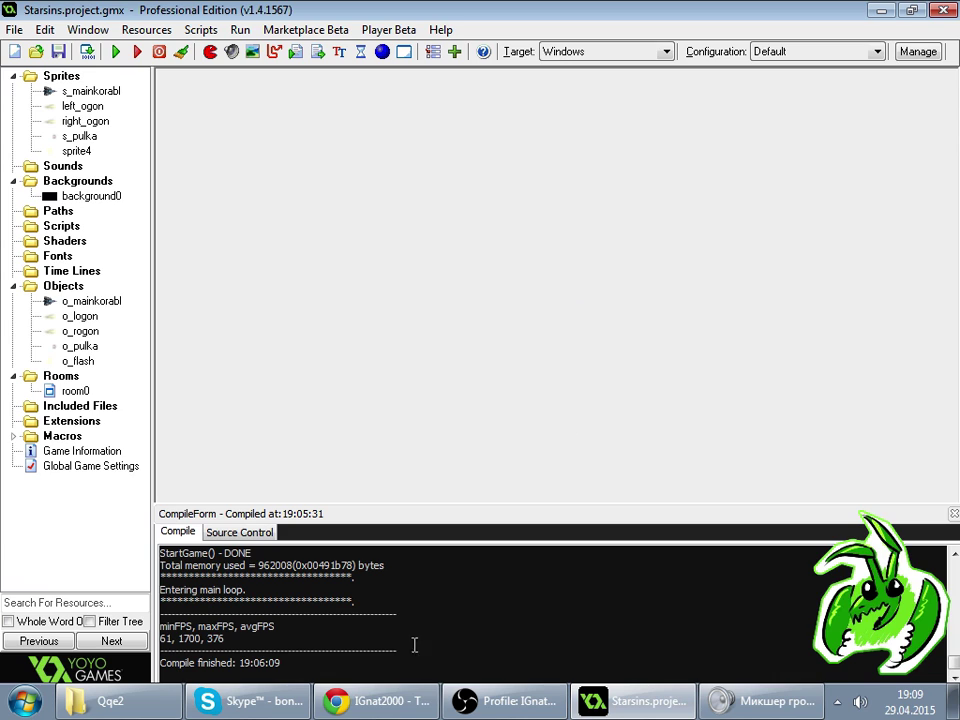
left_click(355, 703)
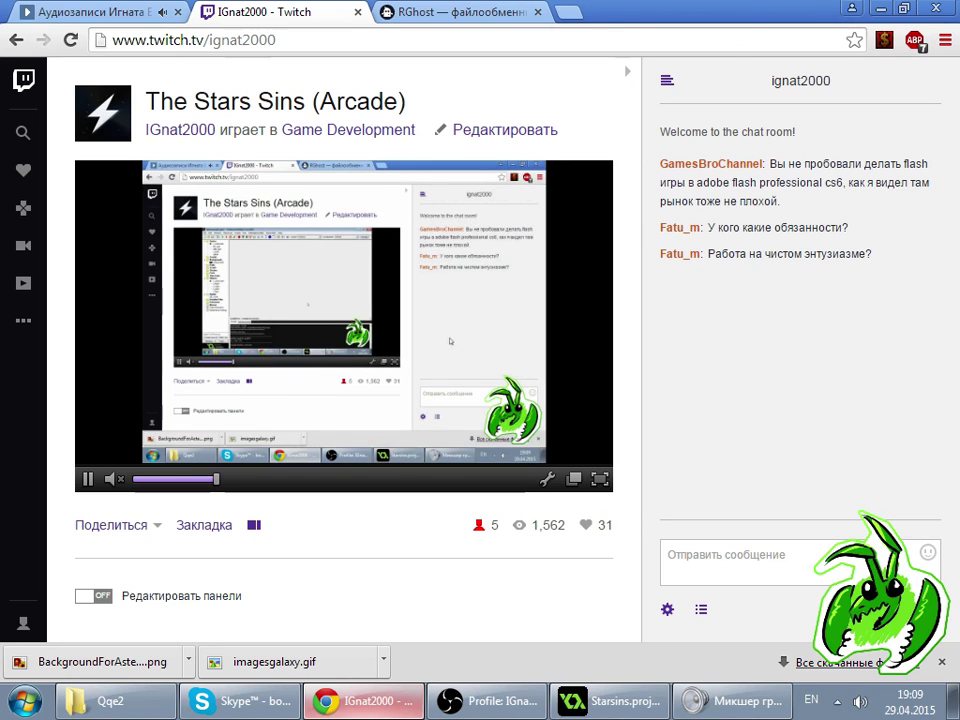
left_click(681, 562)
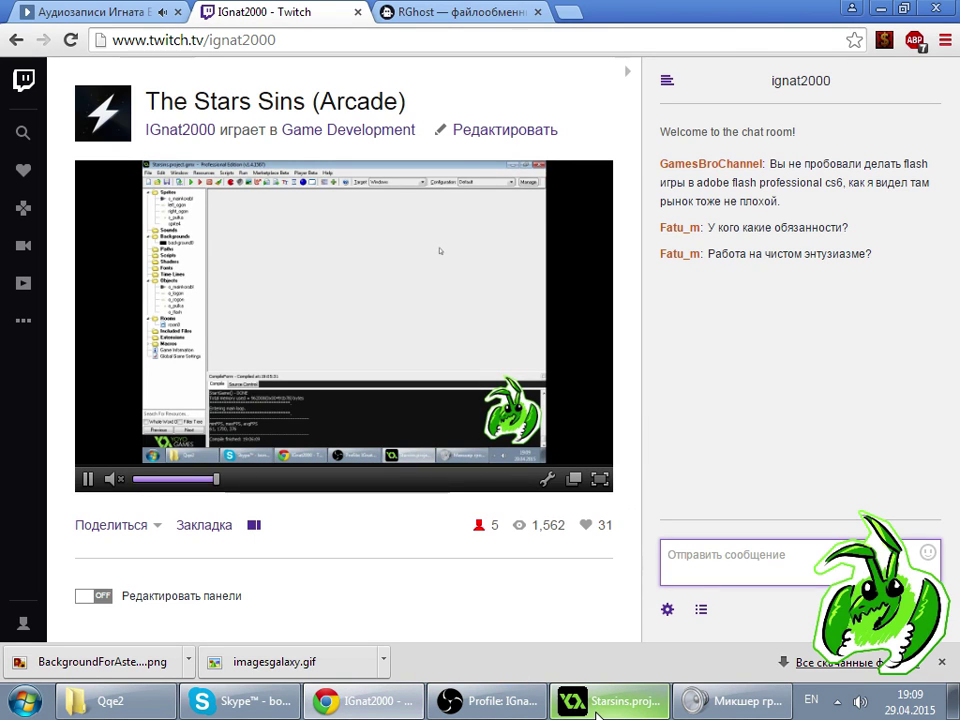
- Look through the open Qqe2 folder and the Skype group call, and return to the Starsins project
left_click(598, 705)
left_click(100, 701)
left_click(280, 706)
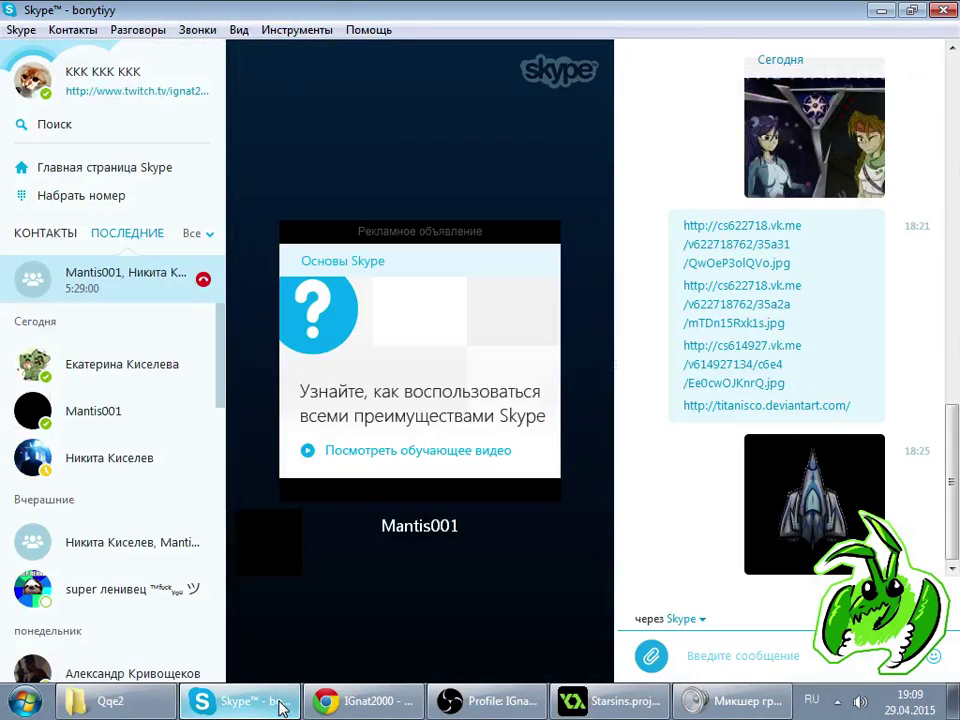
left_click(610, 705)
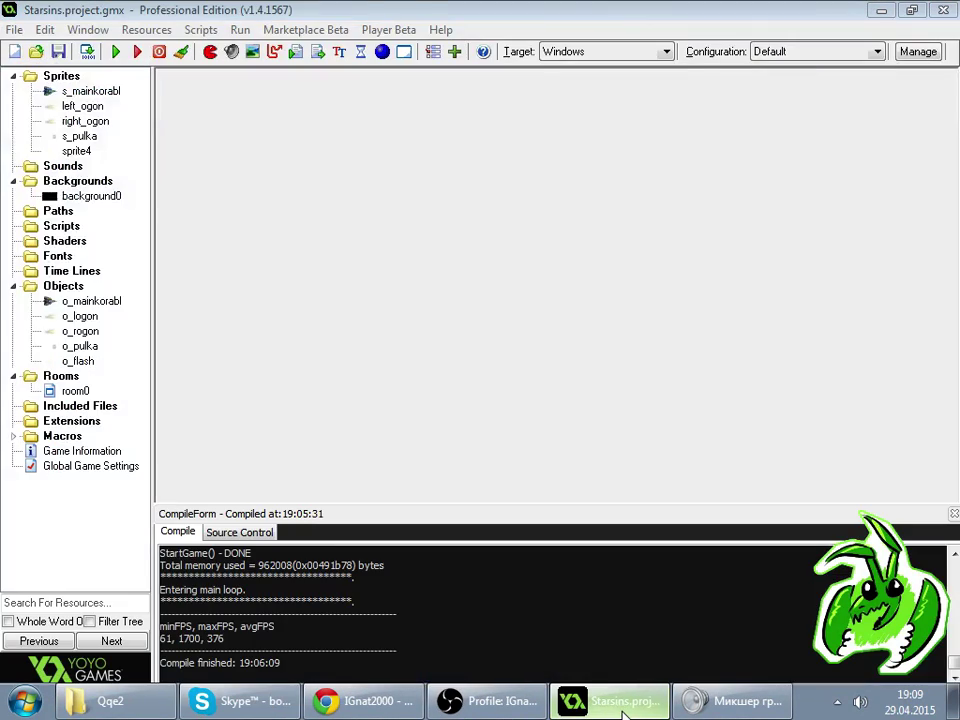
- Recheck the Twitch stream and its chat several times, finishing back at the Starsins project in GameMaker
left_click(490, 705)
left_click(365, 705)
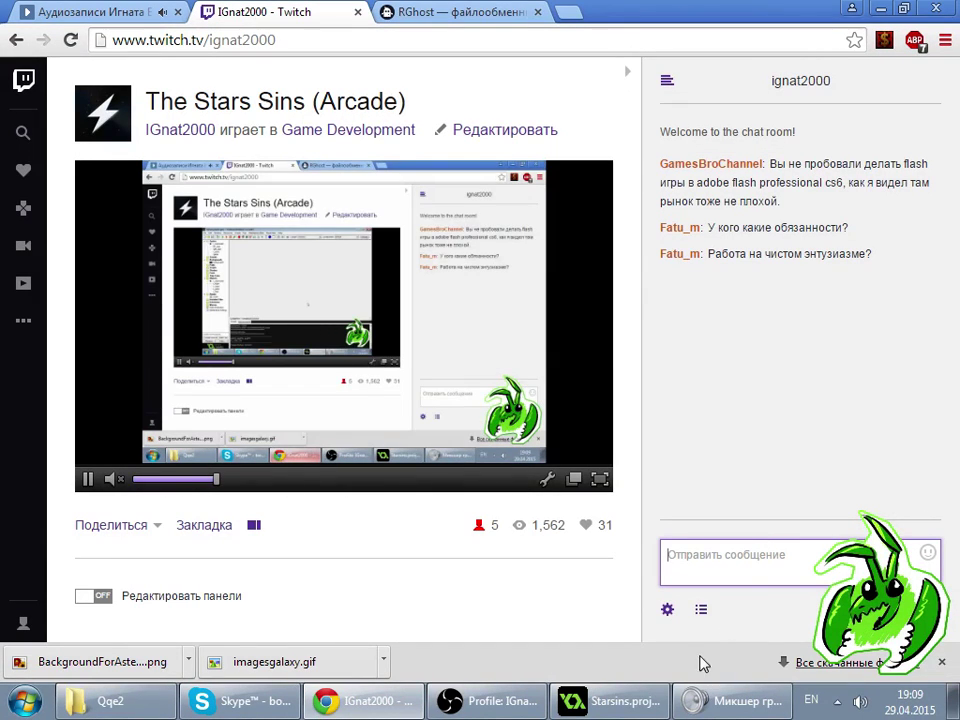
left_click(620, 701)
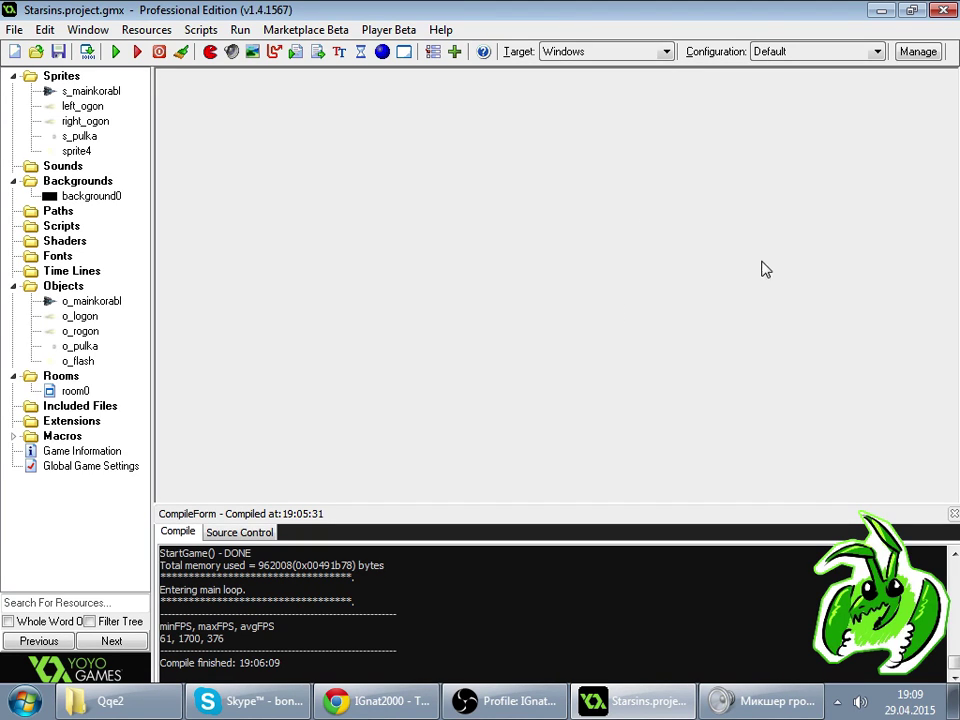
left_click(360, 701)
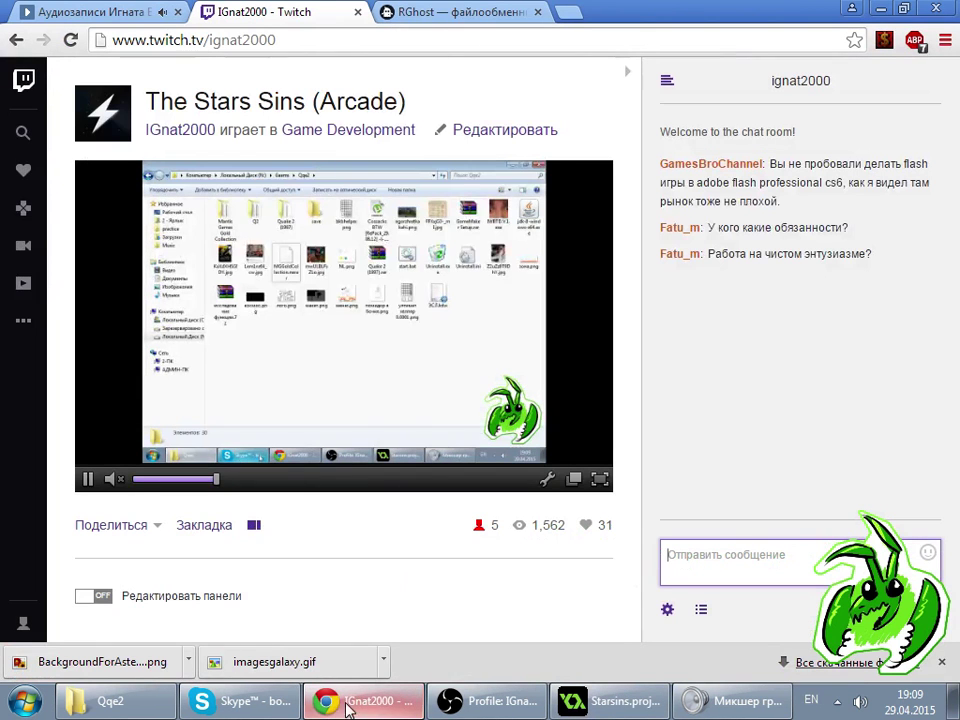
left_click(625, 701)
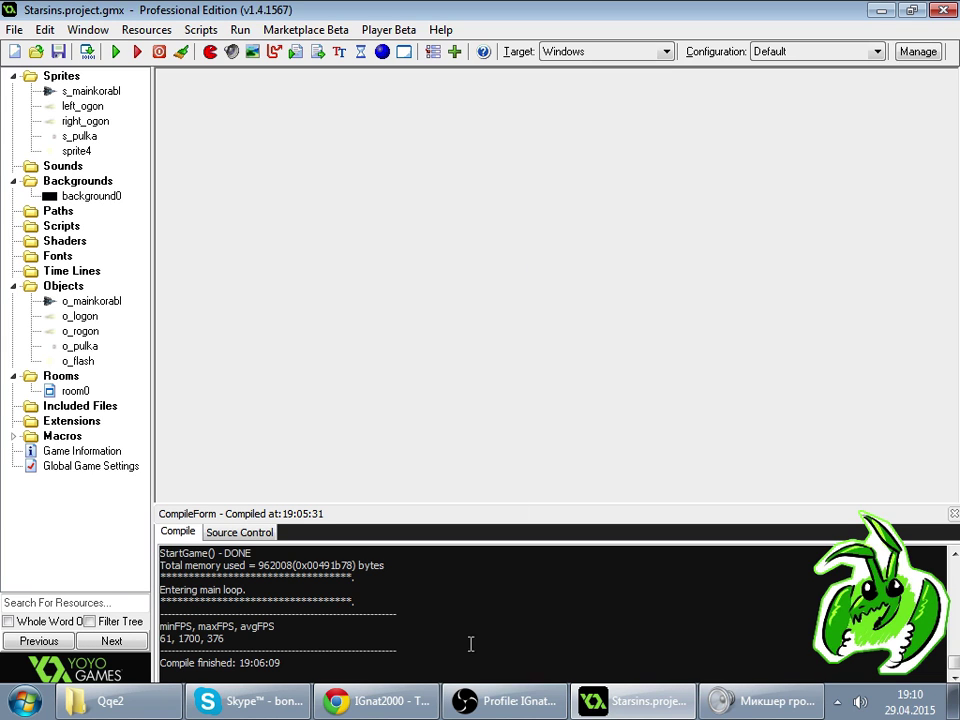
left_click(375, 701)
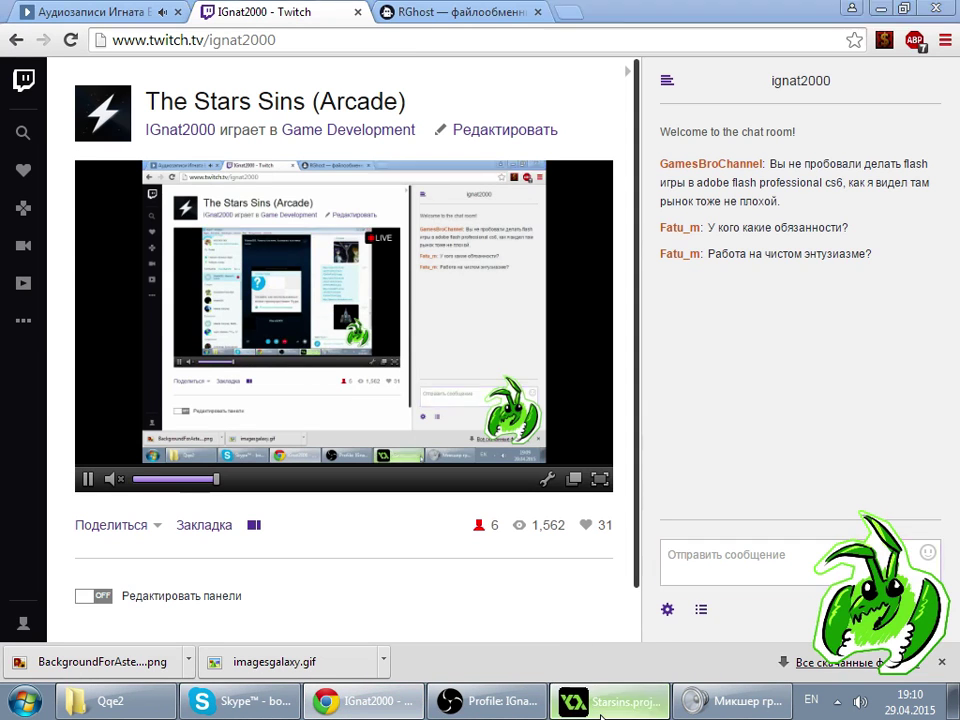
left_click(605, 705)
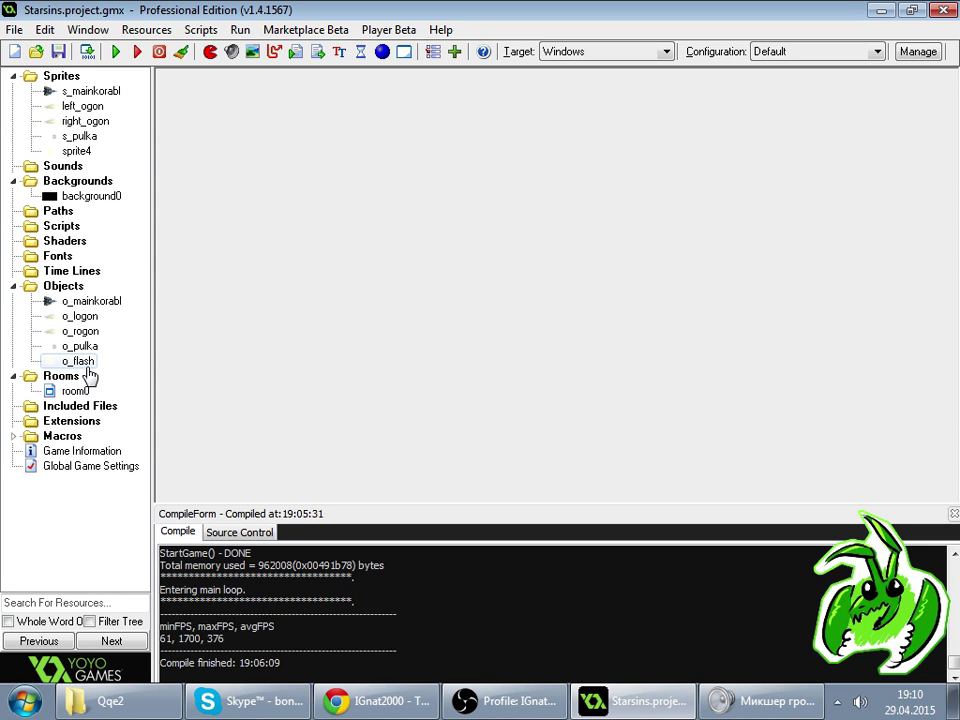
- Run the game, test flying, turning and shooting with the ship, and close the game window
left_click(118, 52)
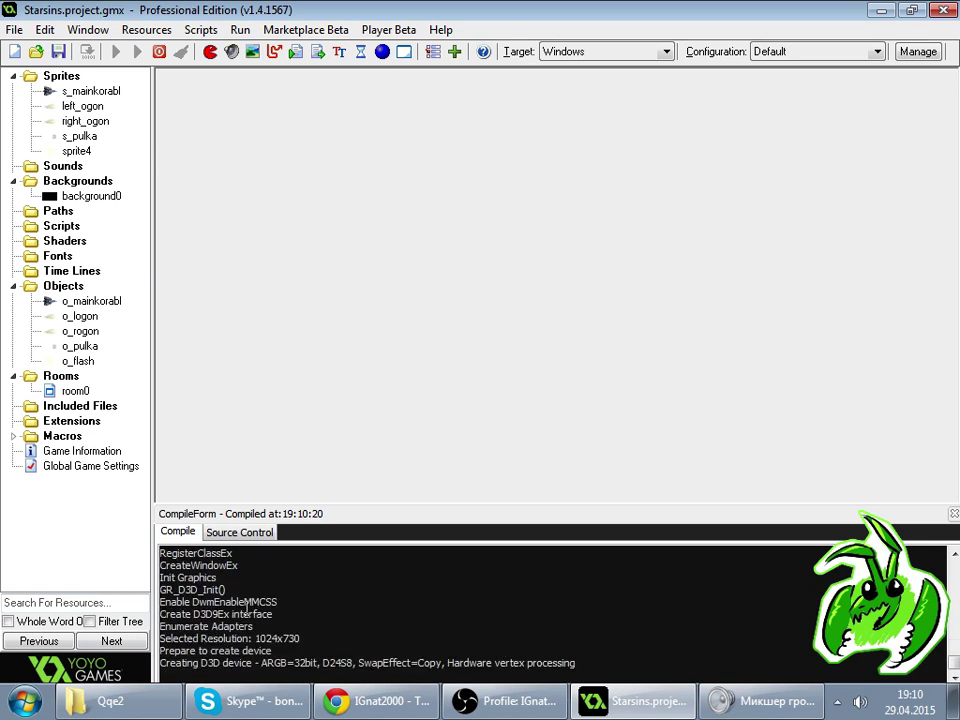
key("Down")
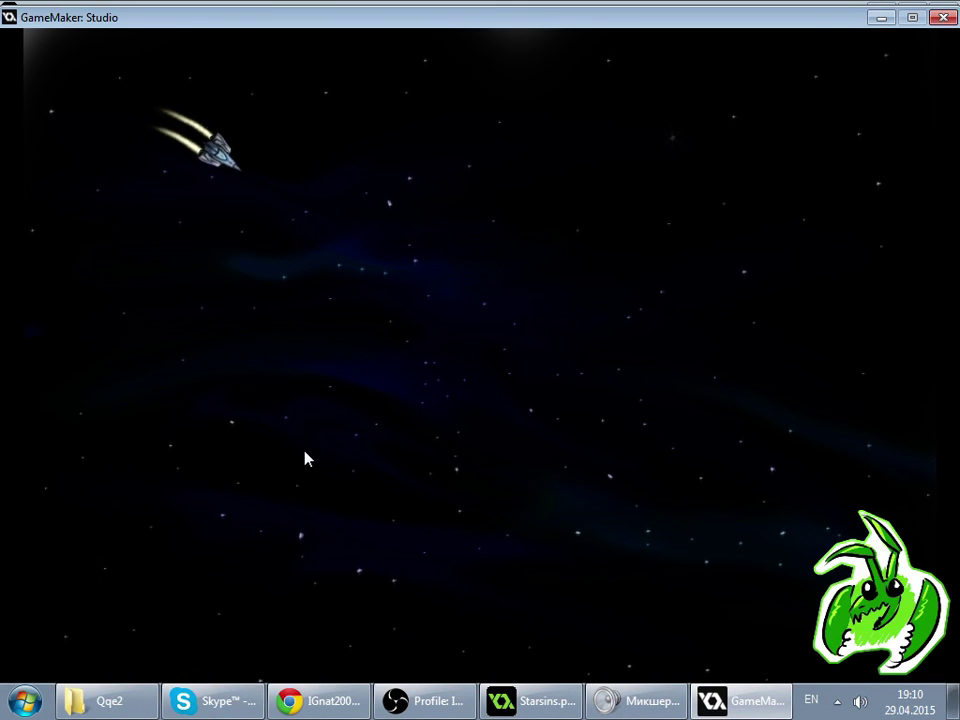
key("space")
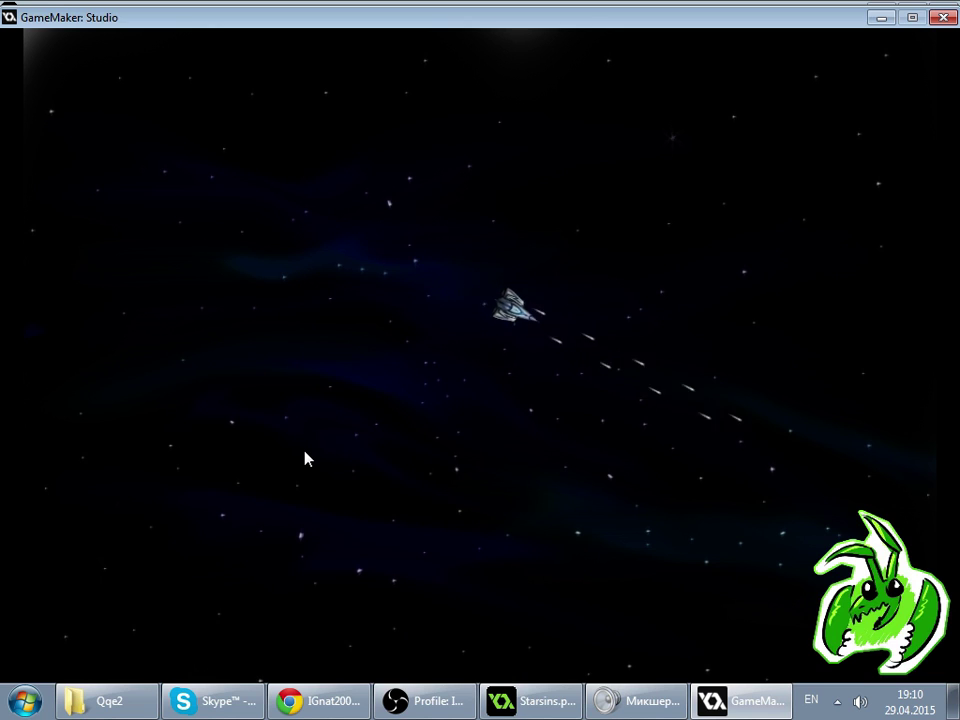
key("Left")
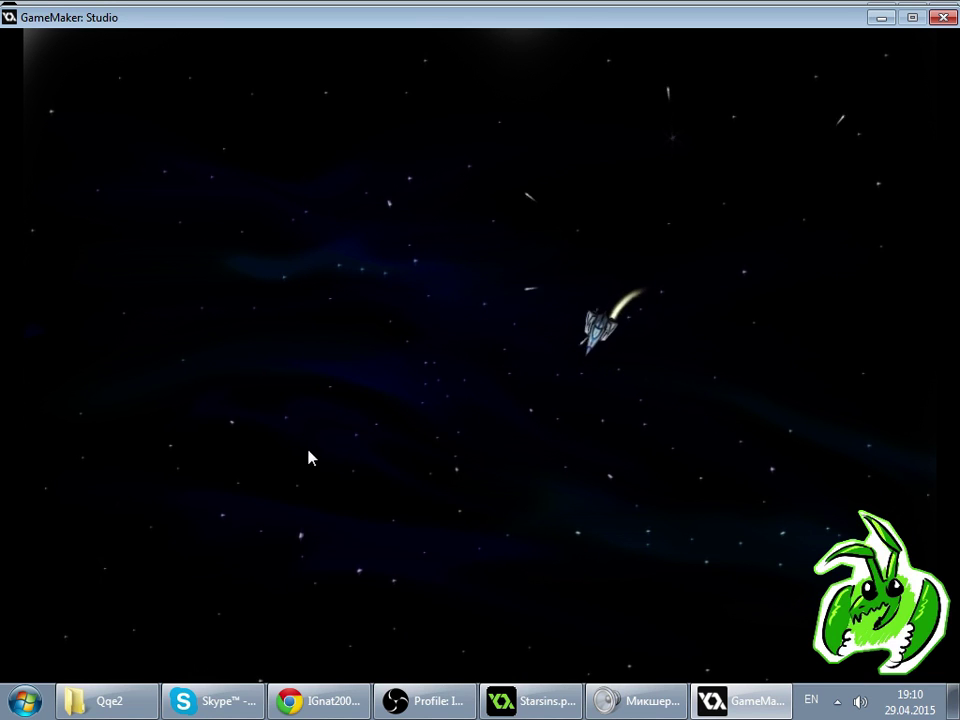
key("Right")
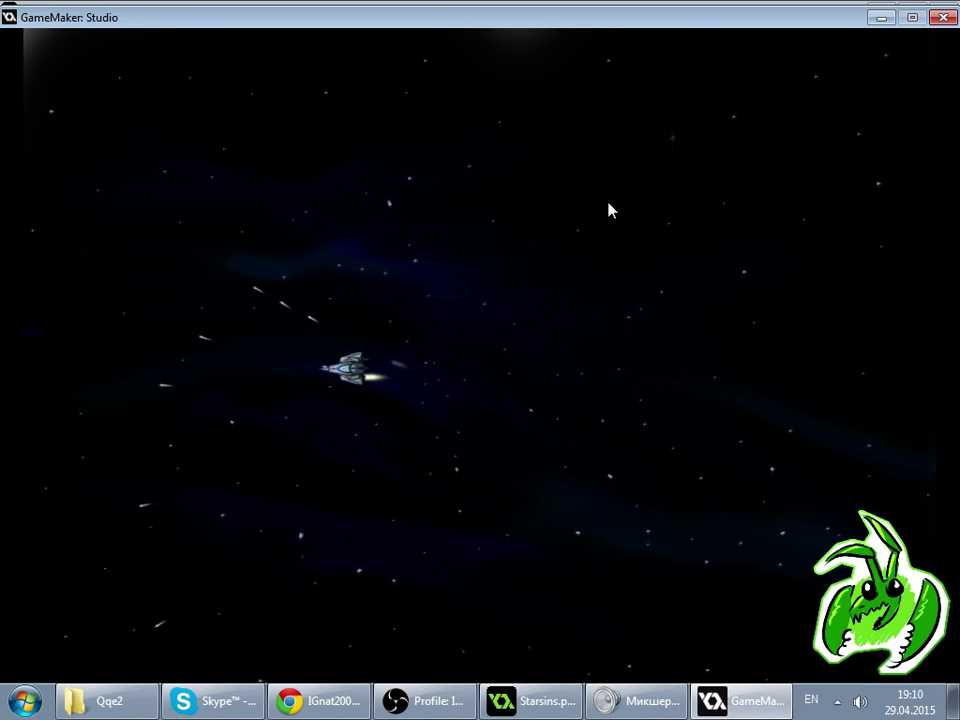
key("Right")
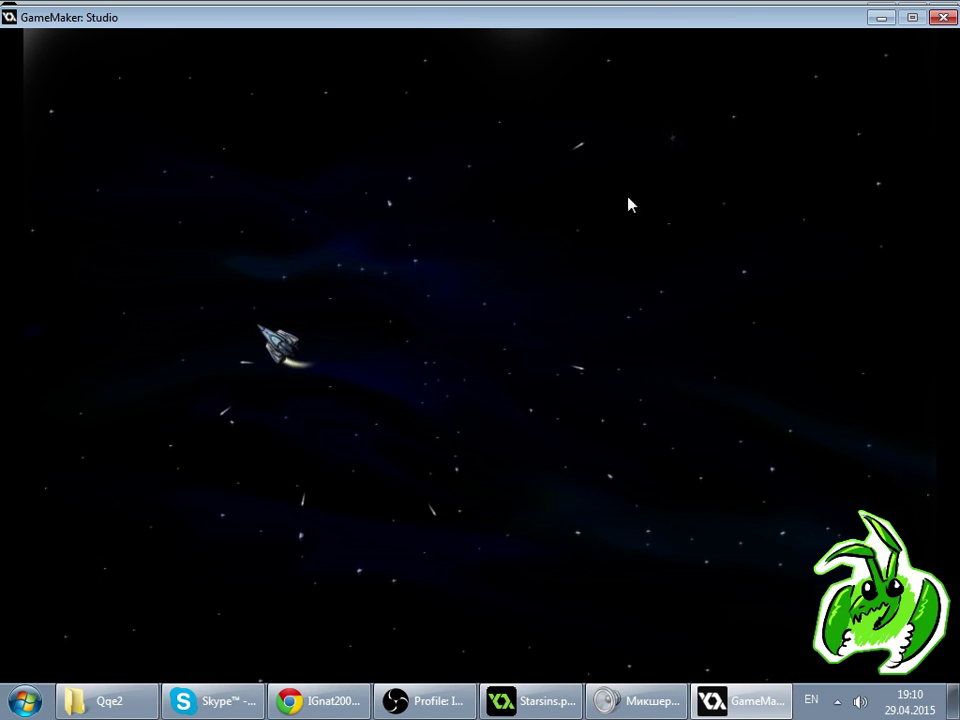
left_click(944, 18)
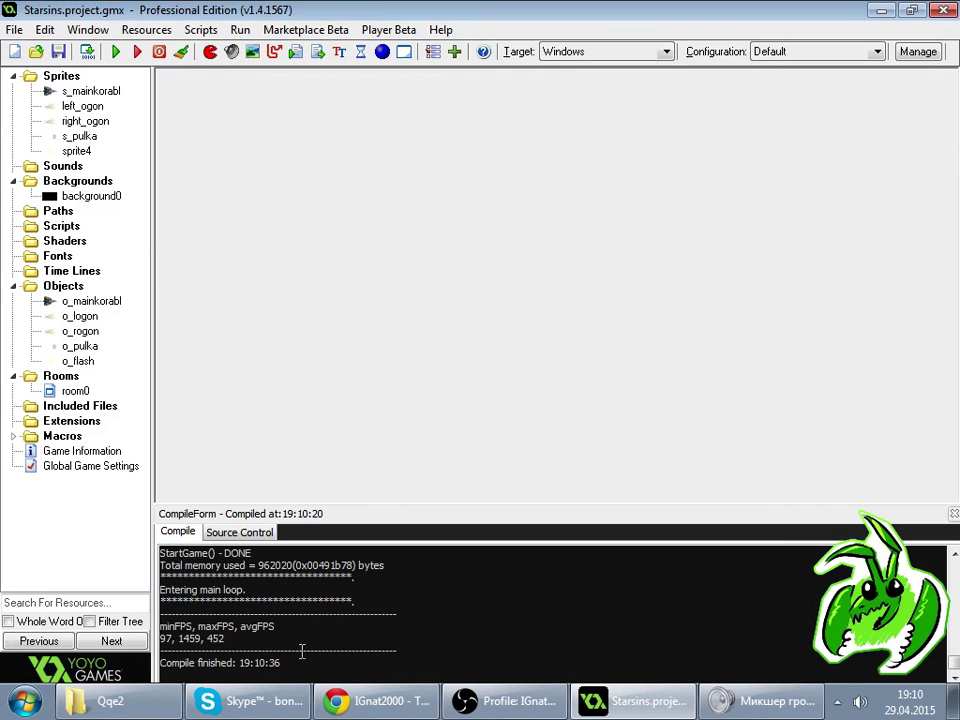
- Read the latest messages in the Twitch chat and switch back to GameMaker
left_click(386, 692)
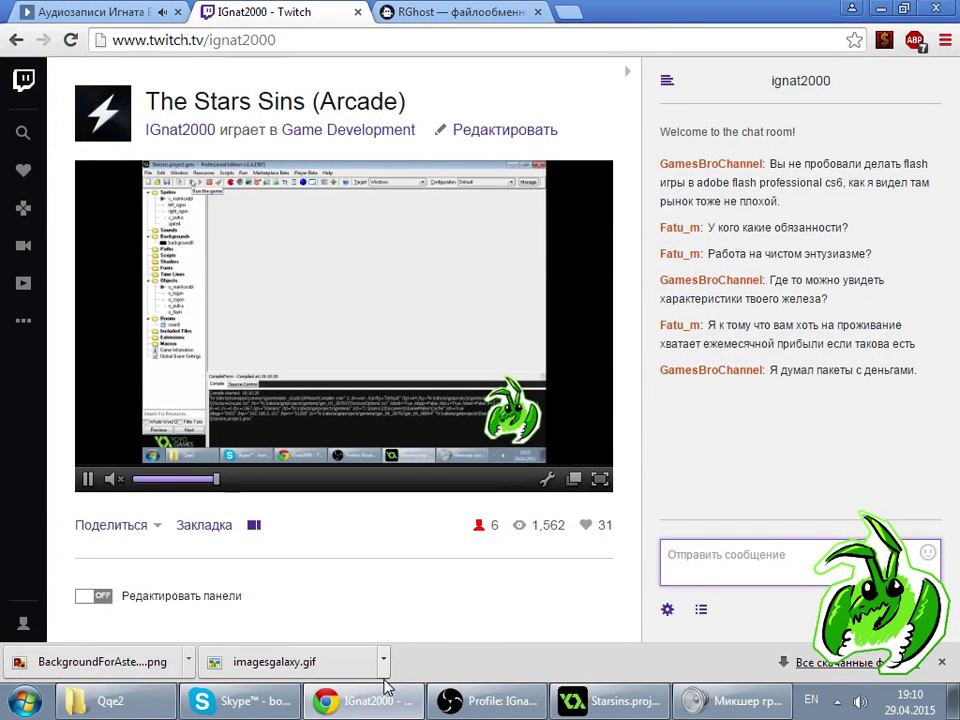
left_click(667, 459)
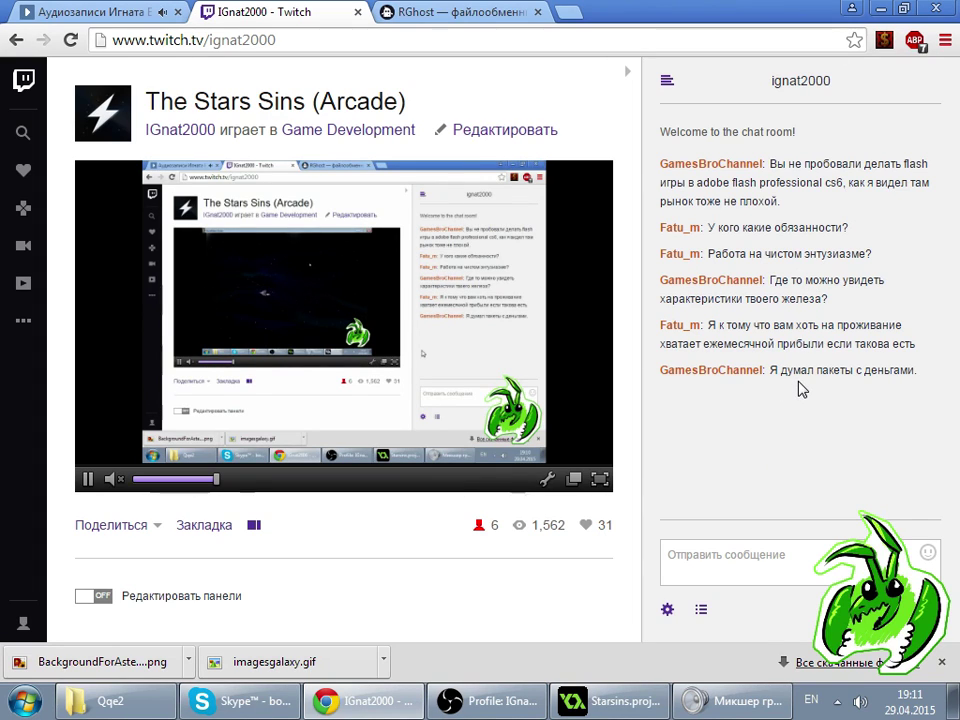
left_click(625, 690)
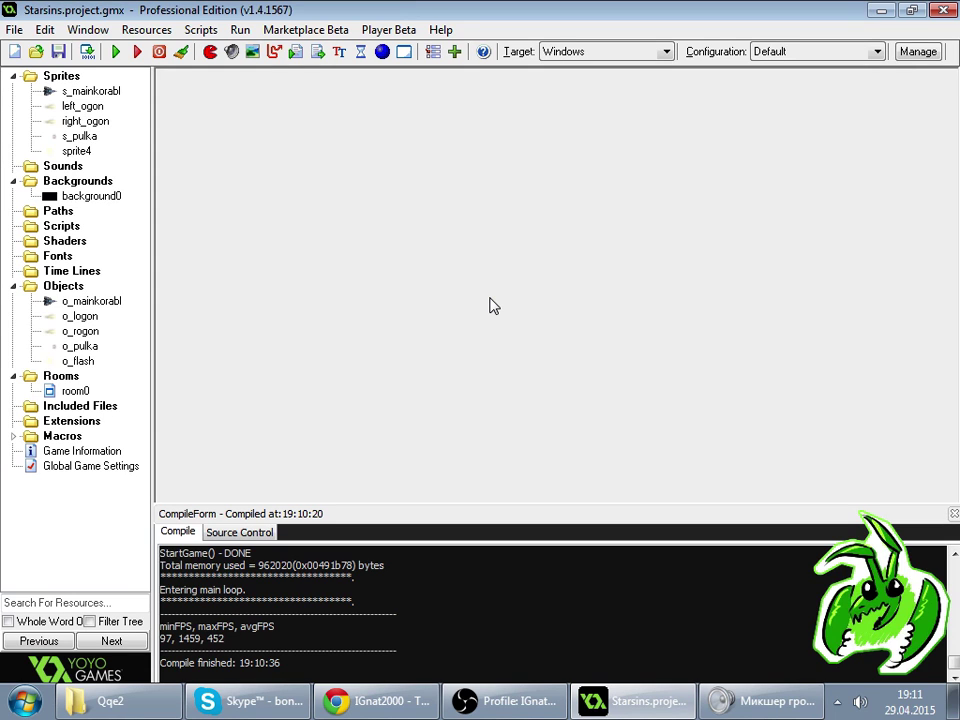
- Raise the Chrome volume in the Windows volume mixer and close the mixer
left_click(760, 700)
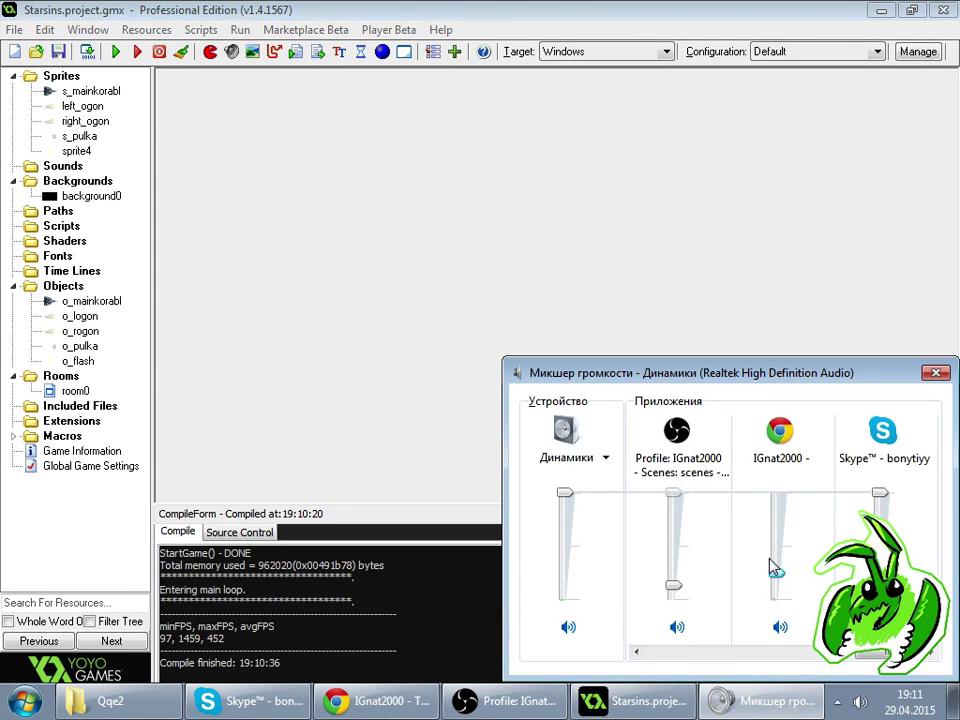
left_click_drag(780, 568, 780, 549)
left_click(934, 372)
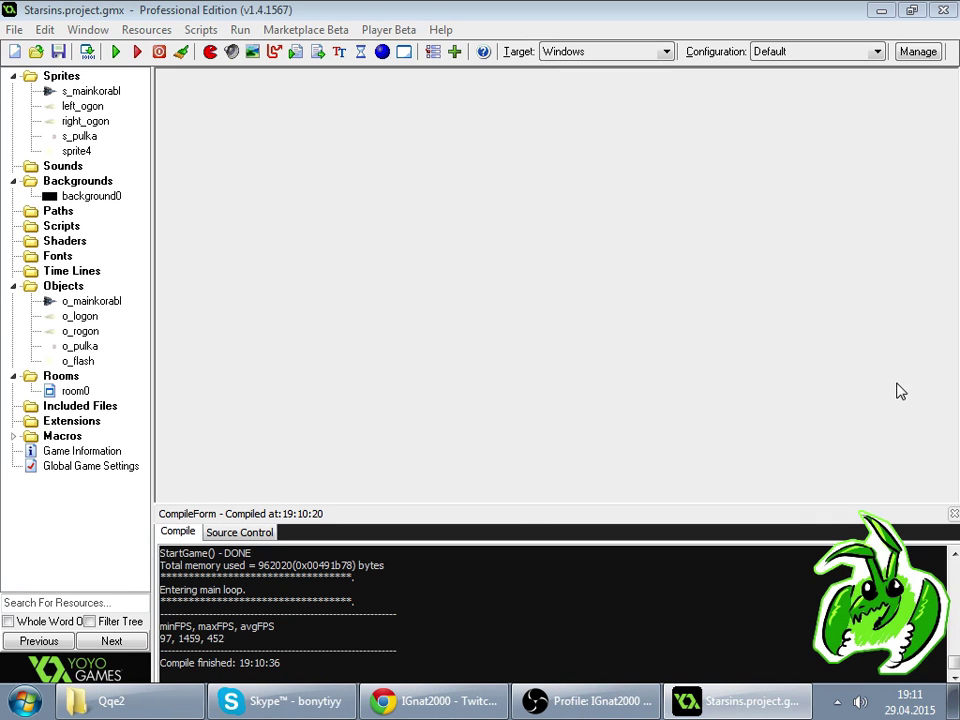
- Look back through the Skype group chat and open the shared sketch from a contact's direct chat
left_click(282, 701)
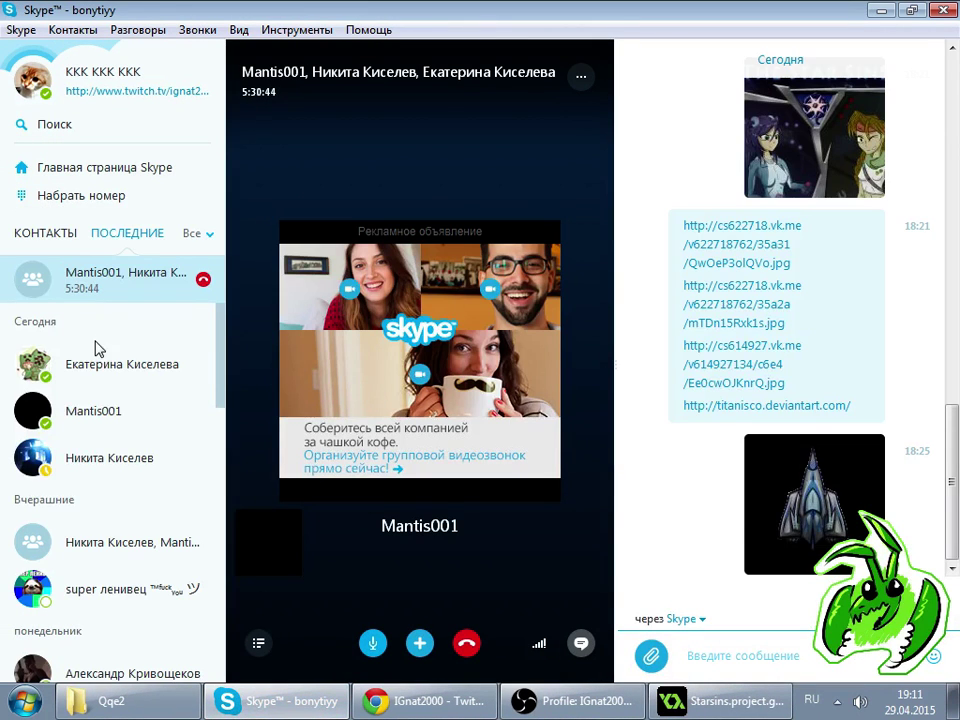
scroll(852, 378, "up", 3)
scroll(852, 378, "up", 15)
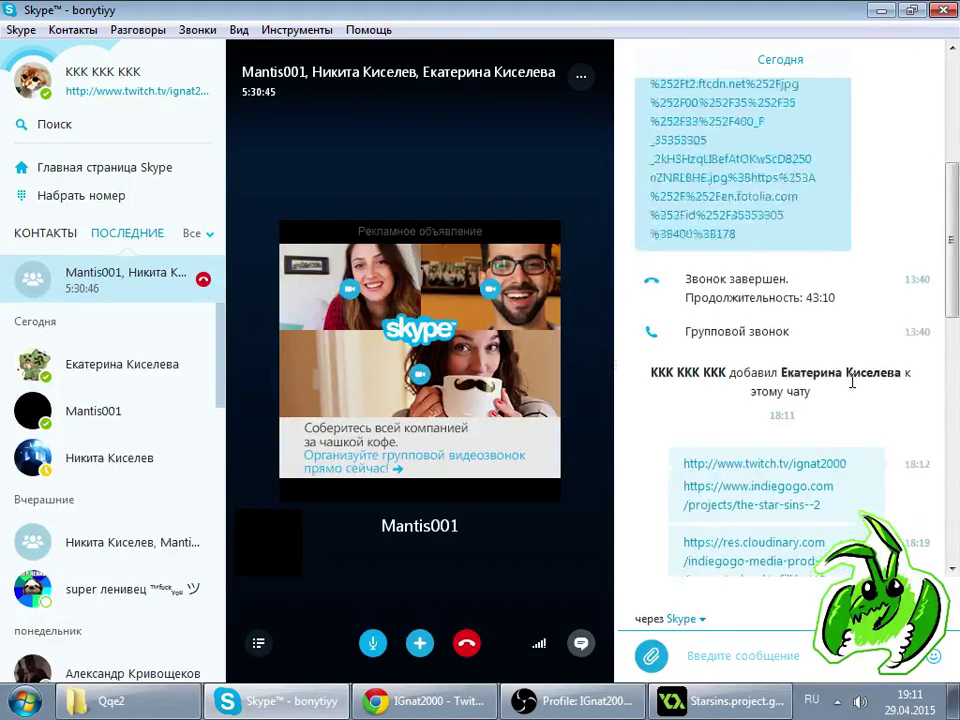
scroll(852, 380, "up", 4)
left_click(111, 407)
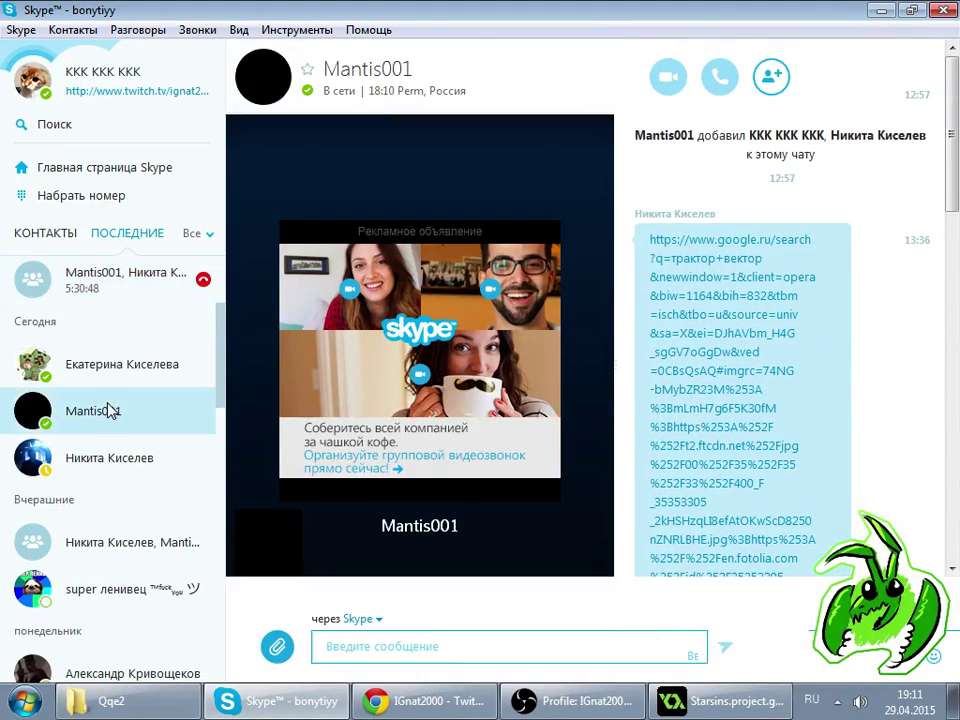
left_click(430, 320)
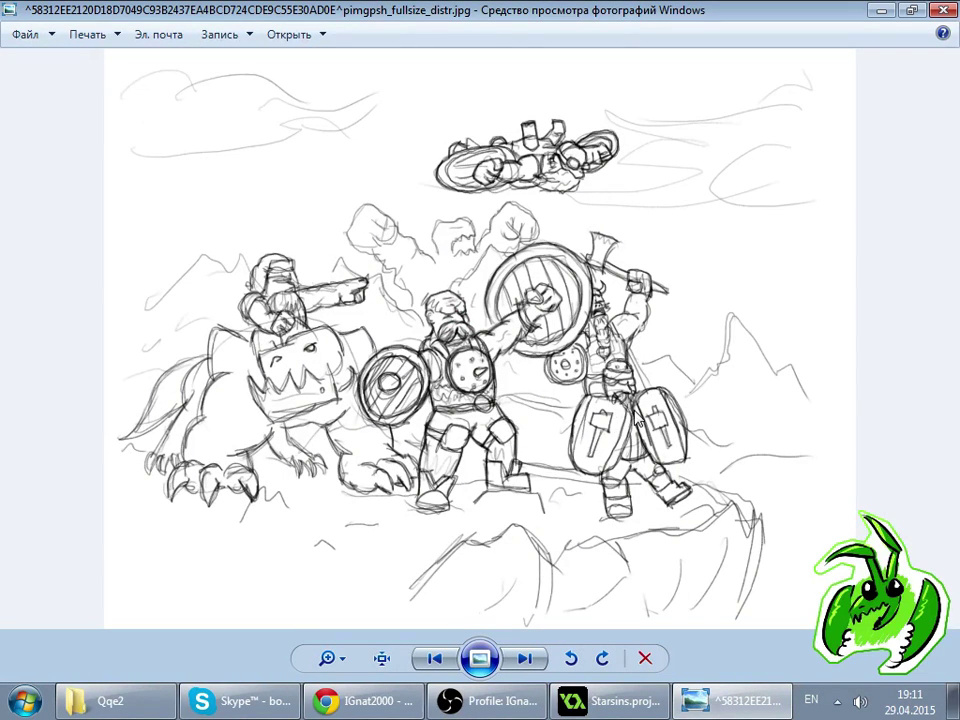
- Examine the sketch of the warriors with shields up close and close the image viewer
scroll(545, 392, "up", 1)
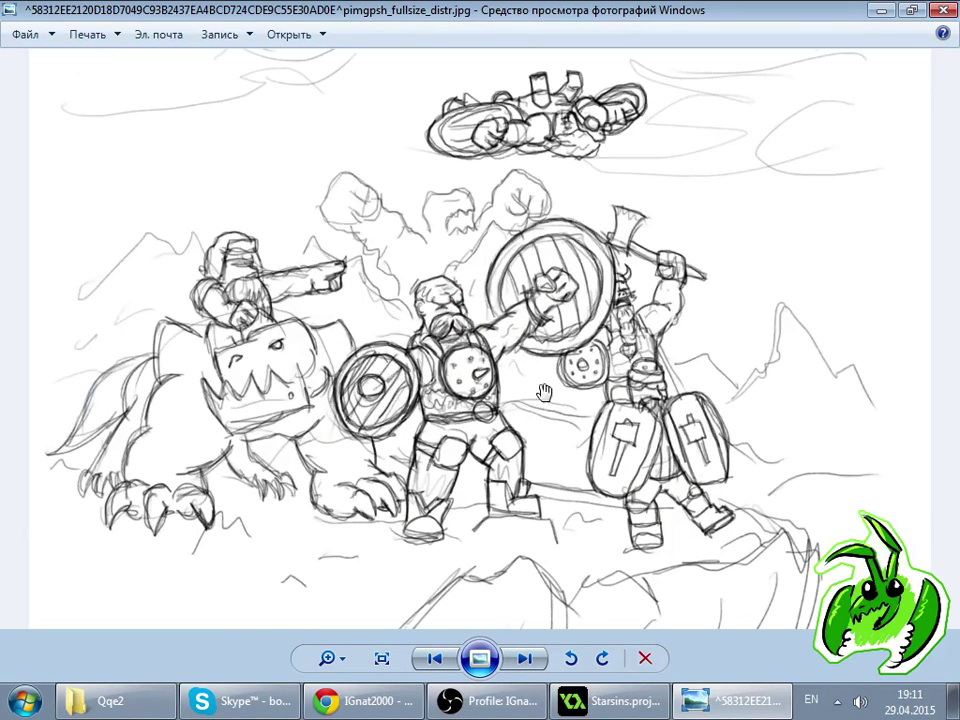
left_click_drag(543, 391, 665, 404)
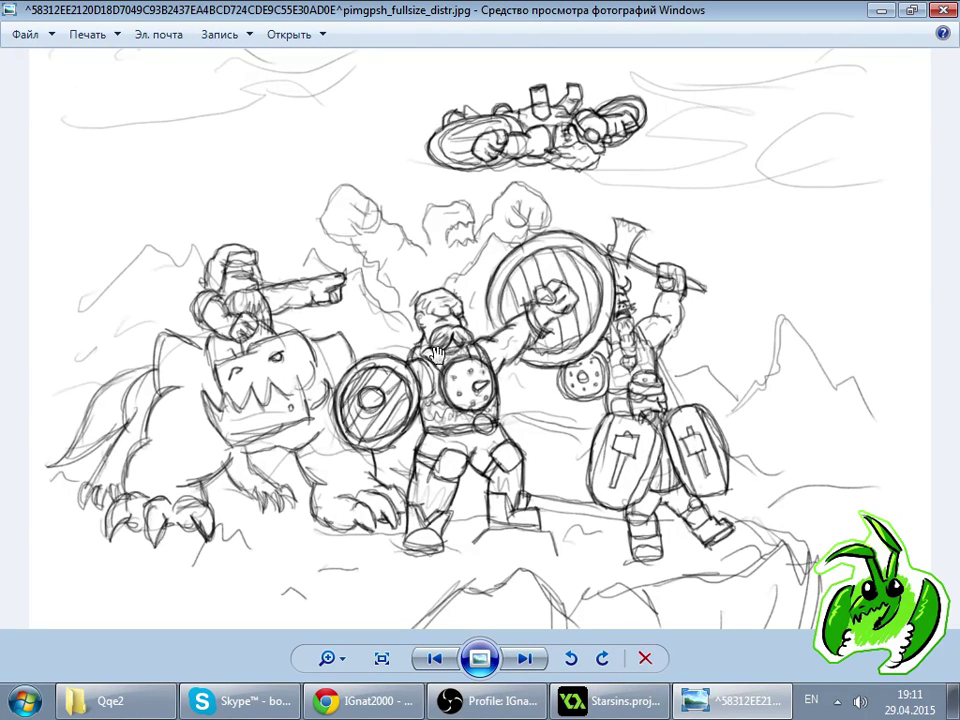
scroll(478, 200, "down", 1)
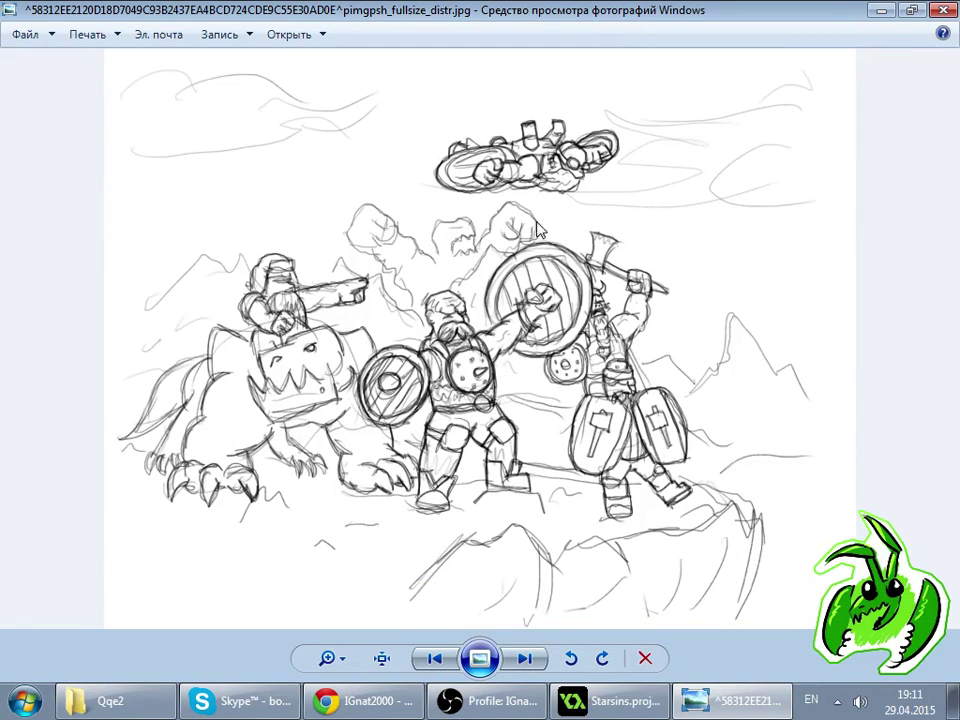
left_click(945, 10)
- Check the Twitch chat and its viewer list, and return to the Starsins project in GameMaker
left_click(370, 701)
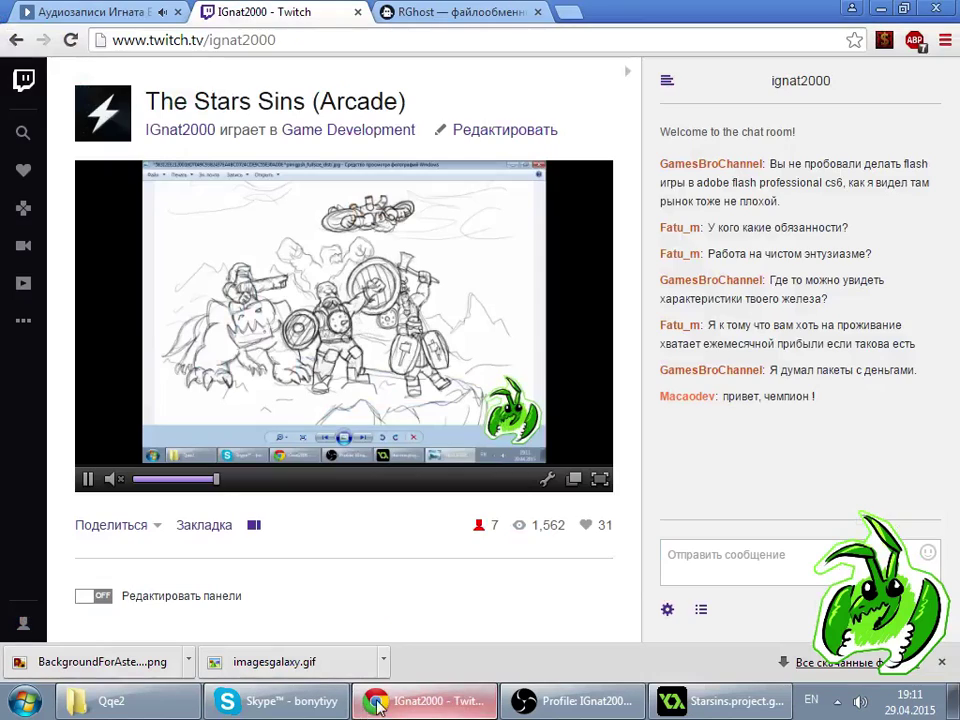
left_click(778, 558)
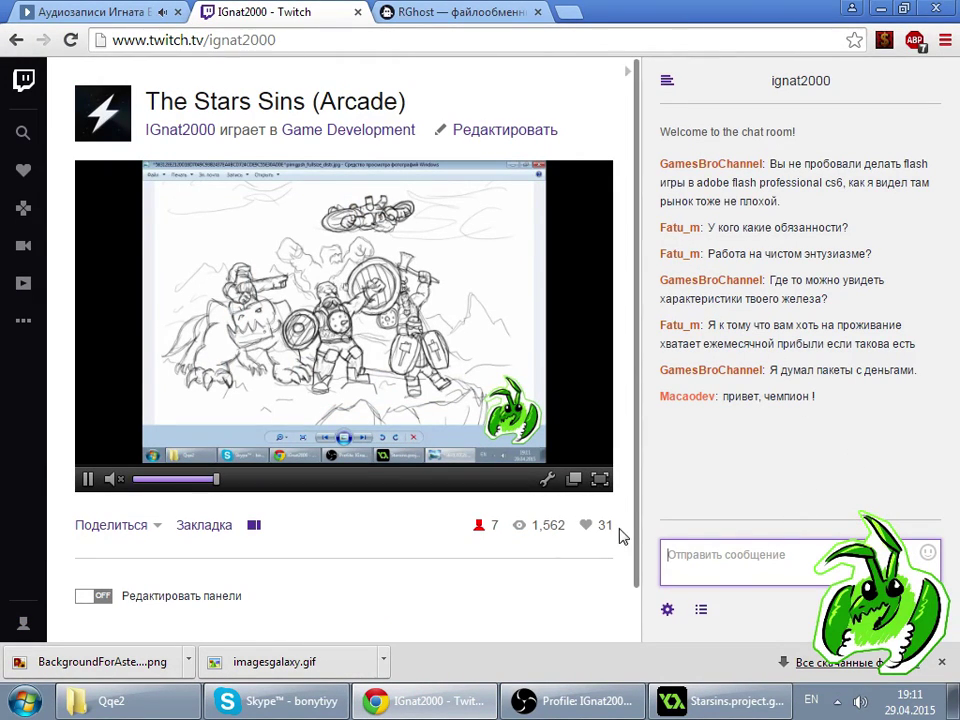
left_click(701, 609)
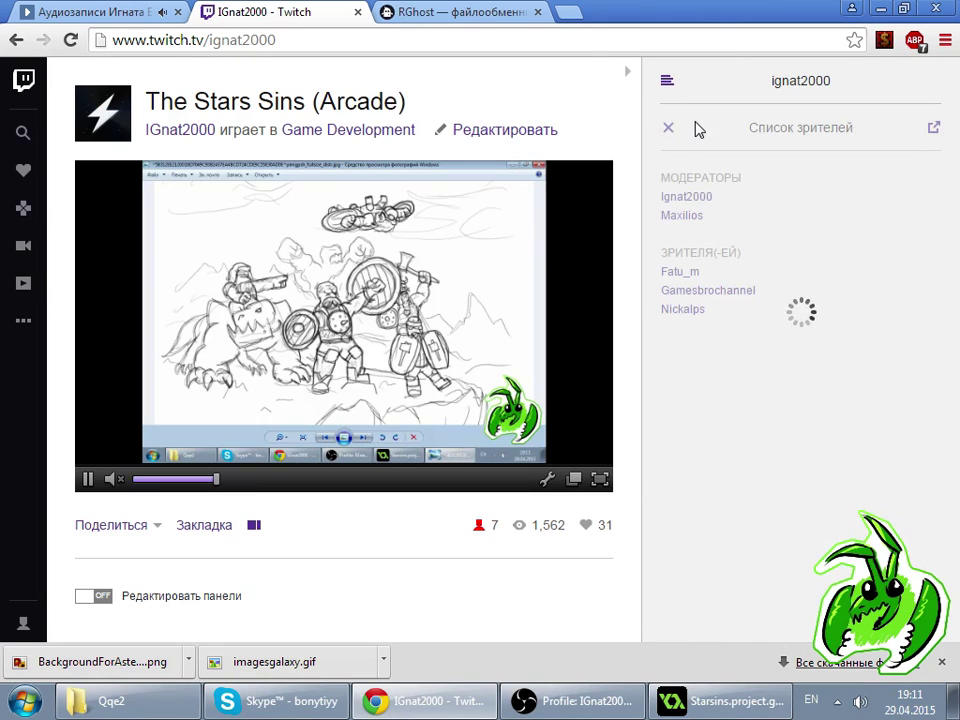
left_click(670, 130)
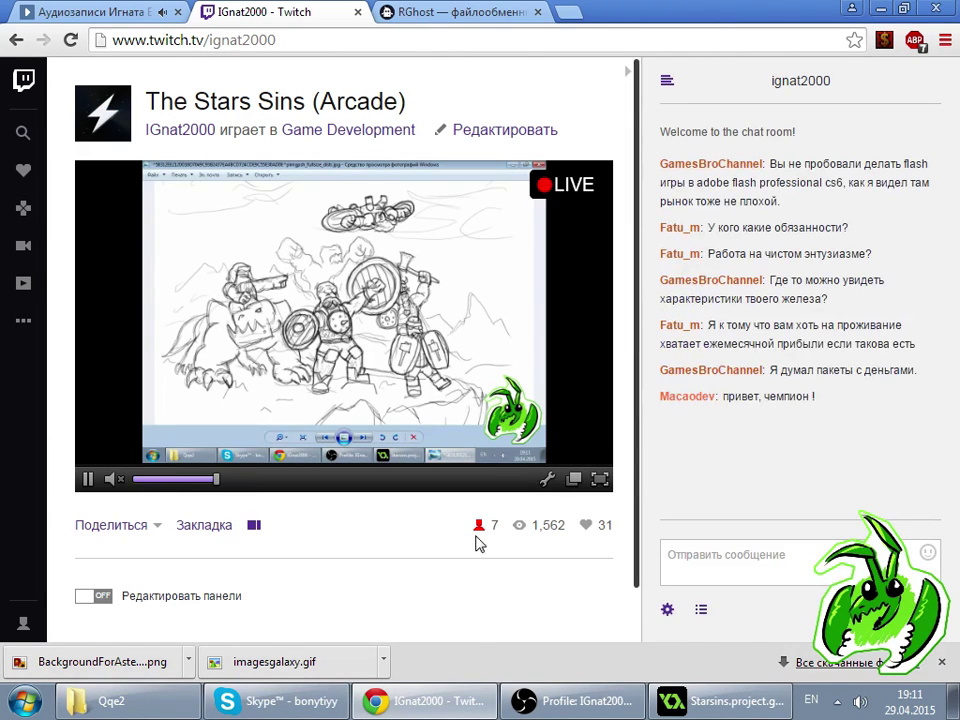
key("alt+Tab")
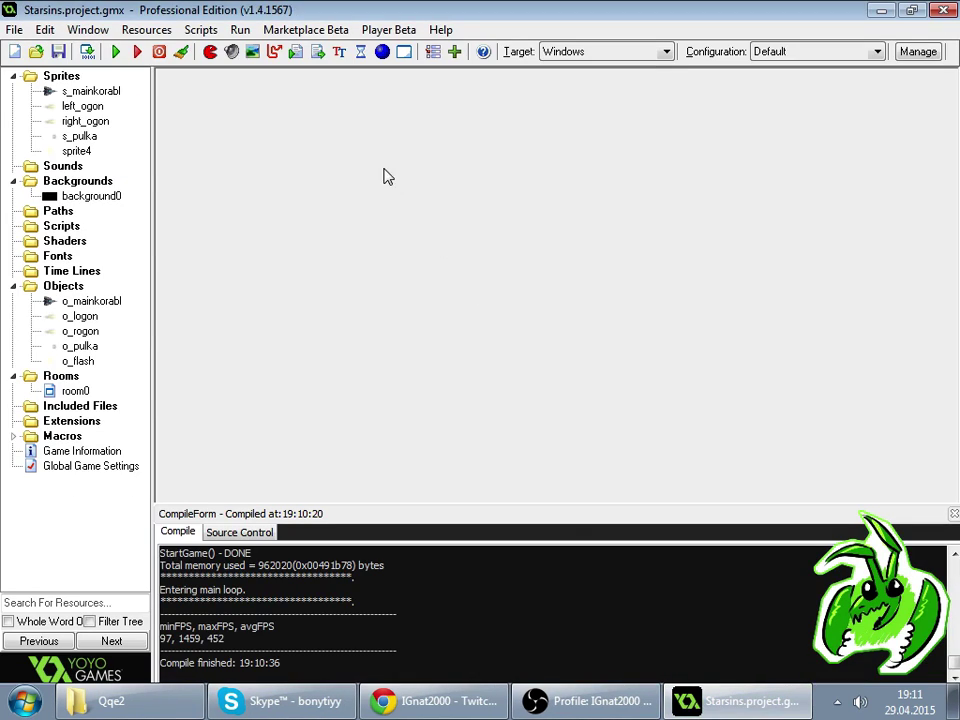
- Open the o_logon object to review its Create event actions, with a quick check of the Twitch chat
double_click(78, 316)
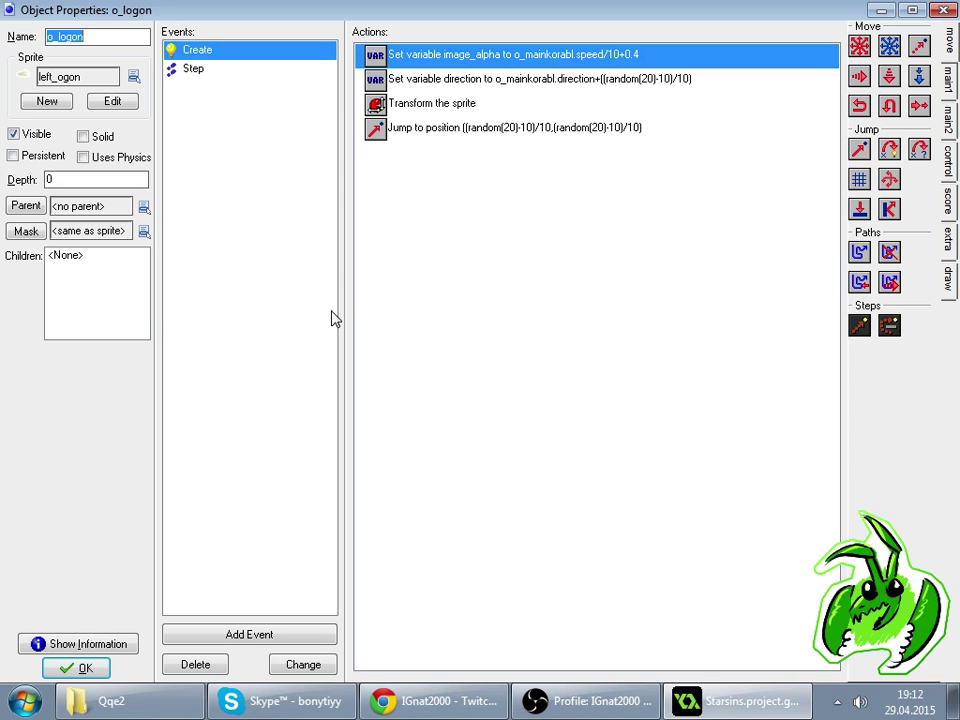
left_click(268, 352)
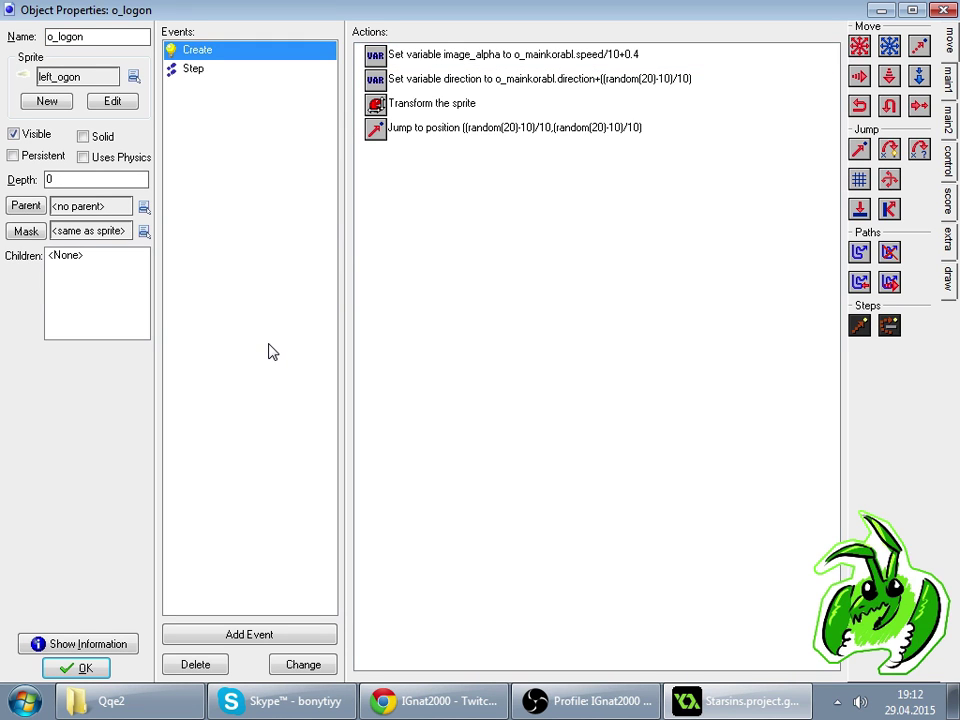
left_click(432, 701)
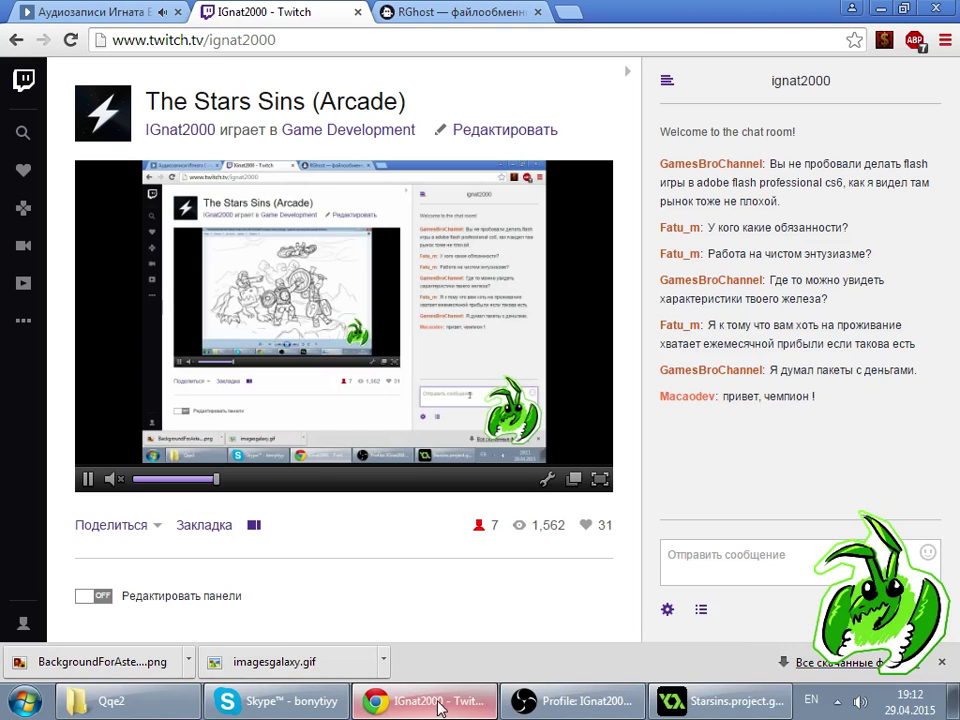
left_click(722, 701)
left_click(615, 491)
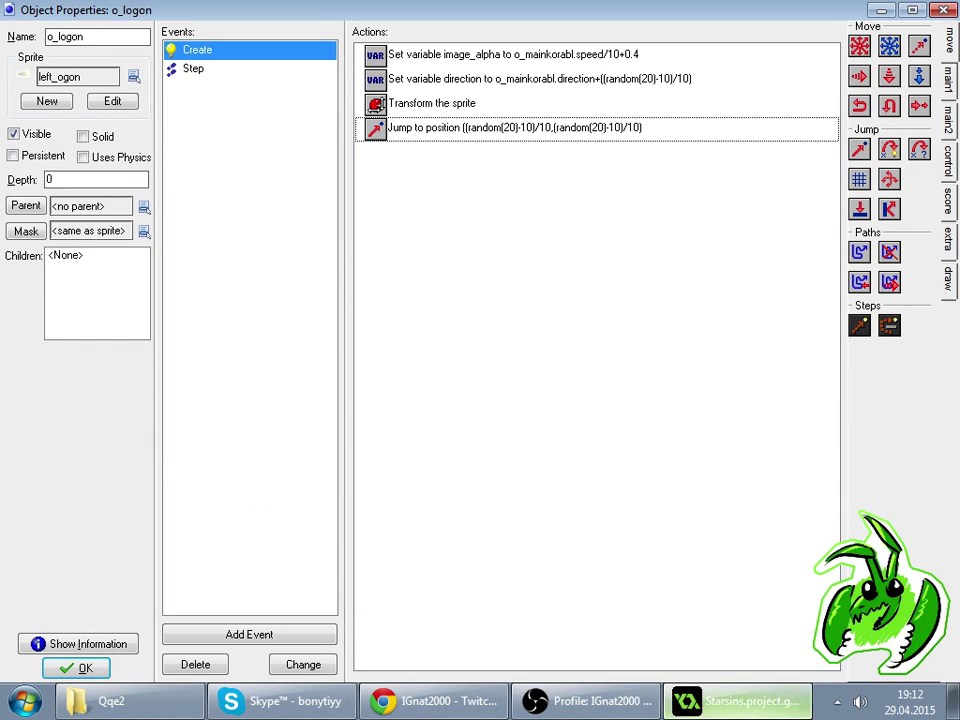
left_click(320, 289)
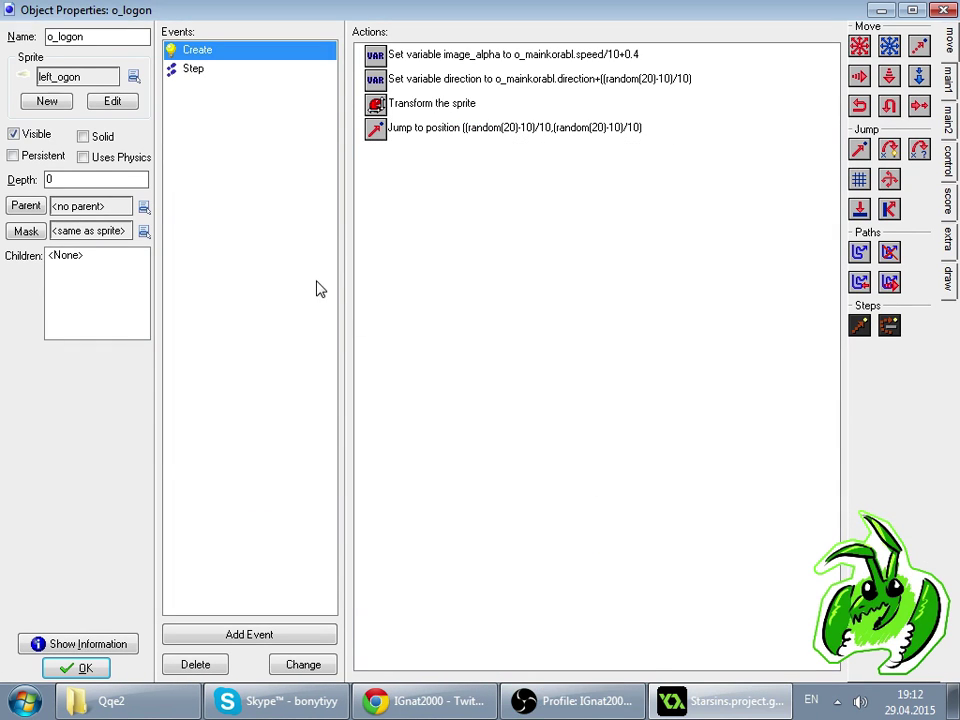
left_click(479, 316)
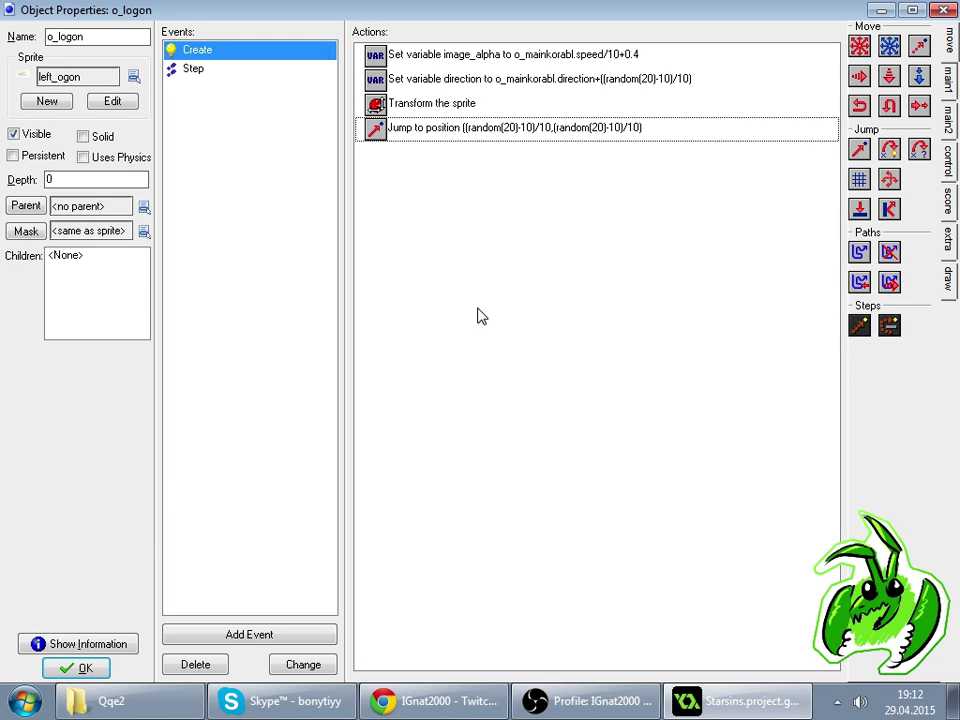
- Inspect the direction variable action in o_logon's Create event and close the object
double_click(536, 82)
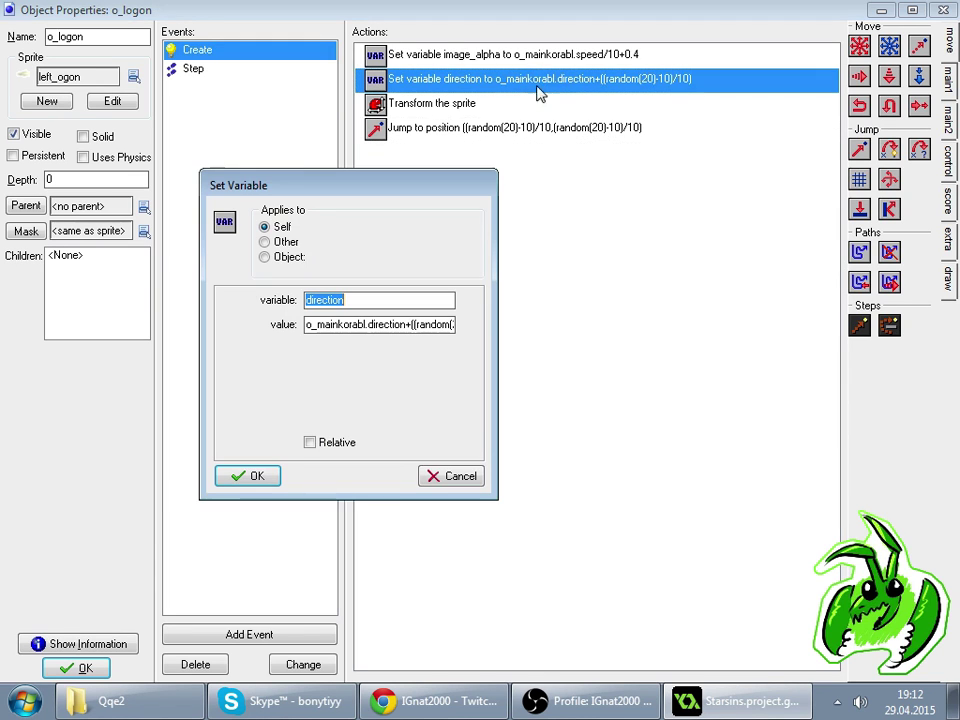
left_click(376, 326)
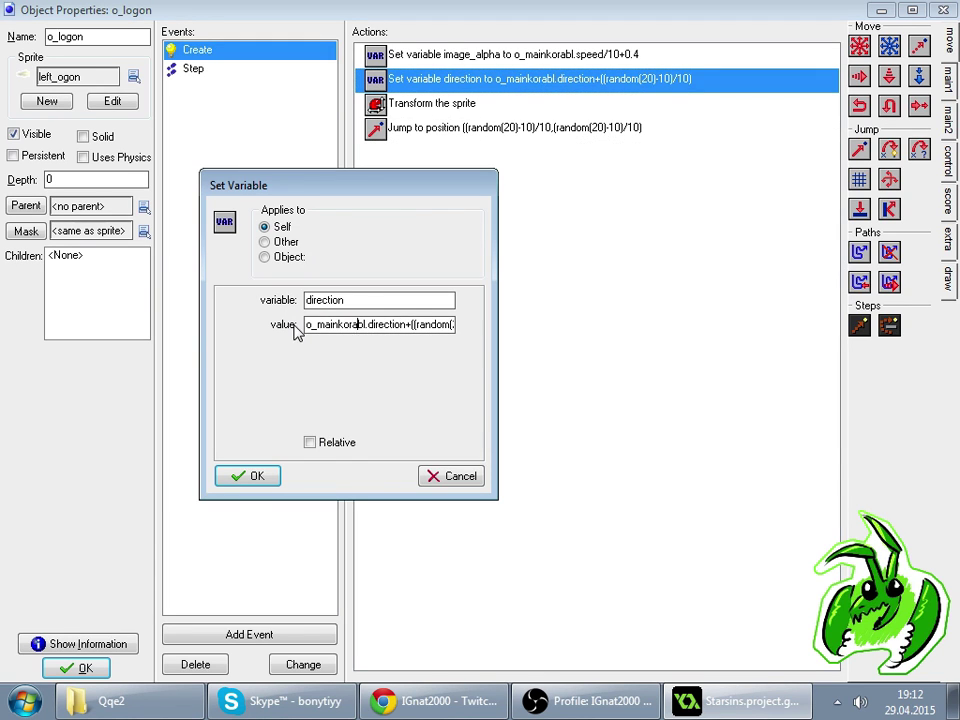
left_click(252, 479)
left_click(76, 668)
- Open the o_mainkorabl object, check the Twitch chat and return to the object's properties
double_click(96, 301)
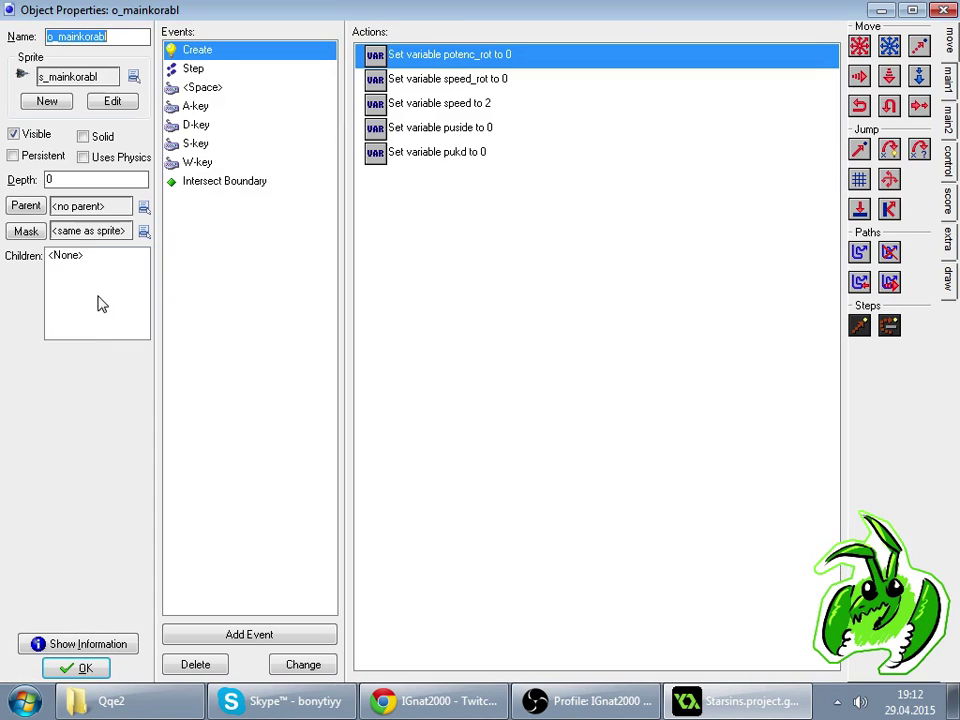
left_click(280, 701)
left_click(381, 713)
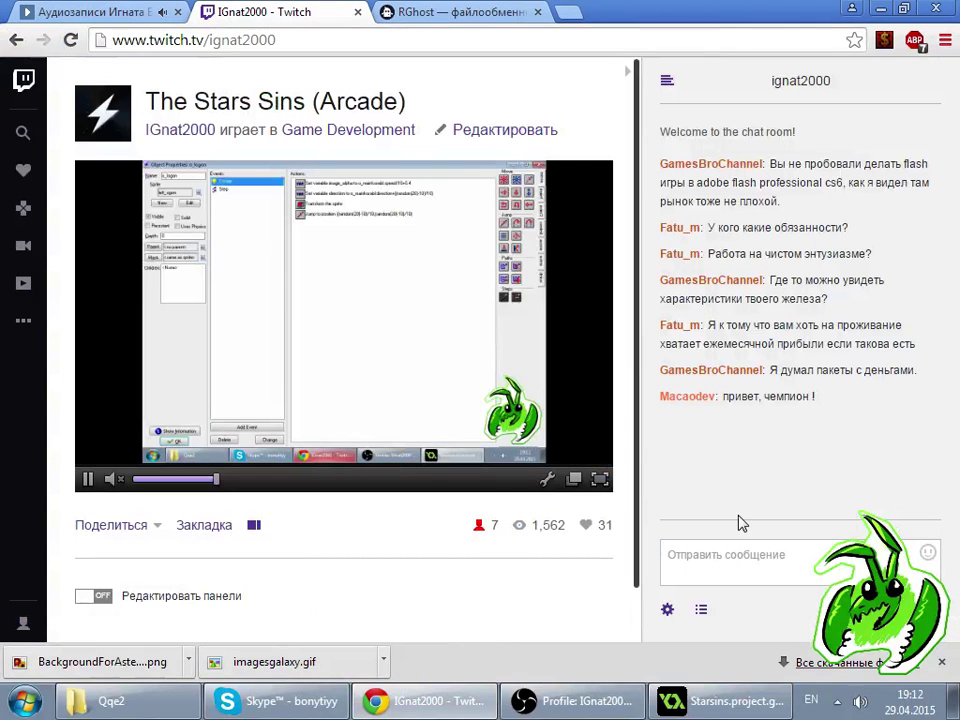
left_click(672, 705)
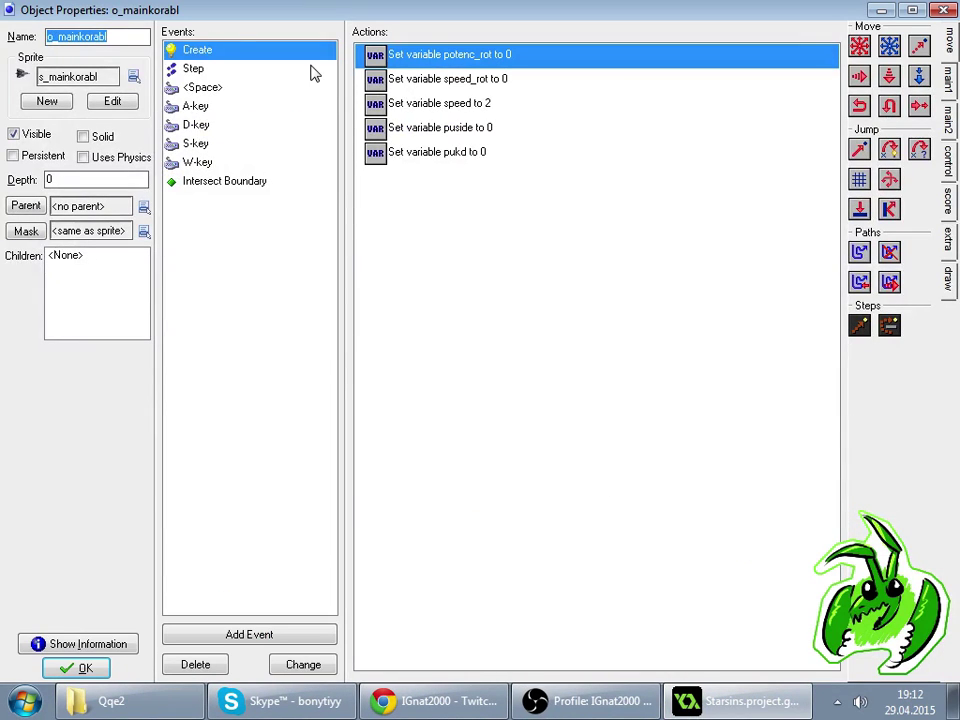
- Review the actions of o_mainkorabl's A-key, D-key and Step events
left_click(230, 106)
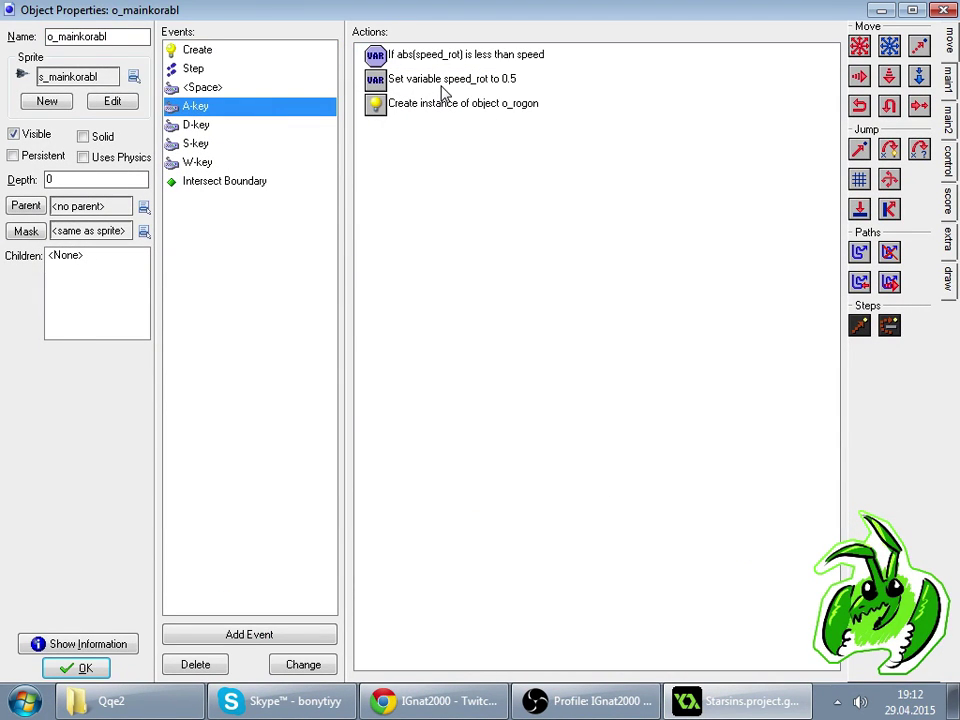
left_click(252, 128)
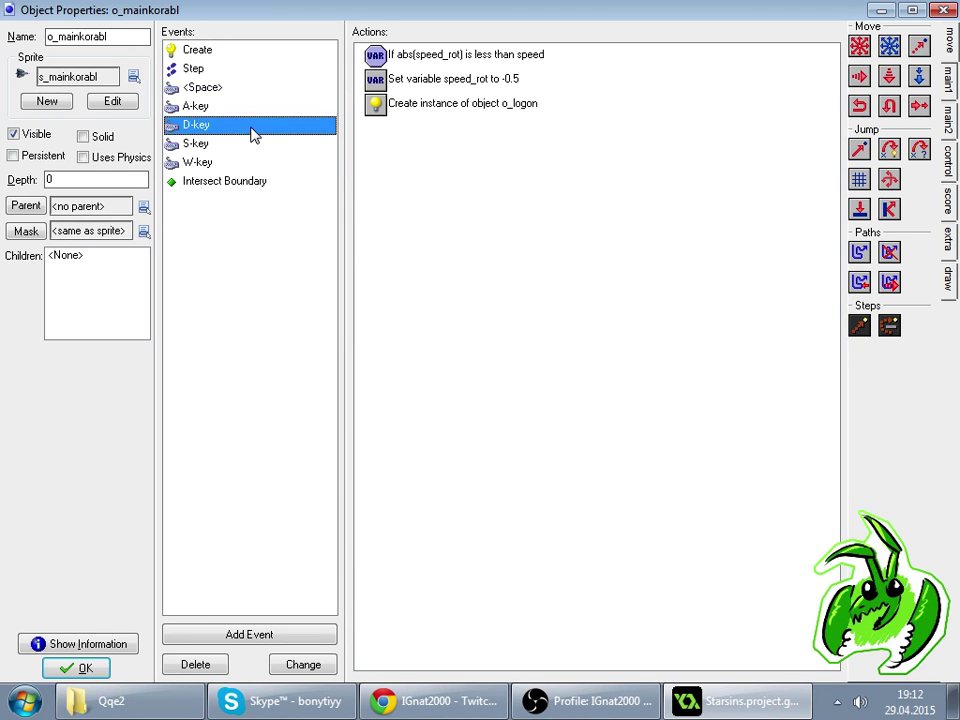
left_click(250, 72)
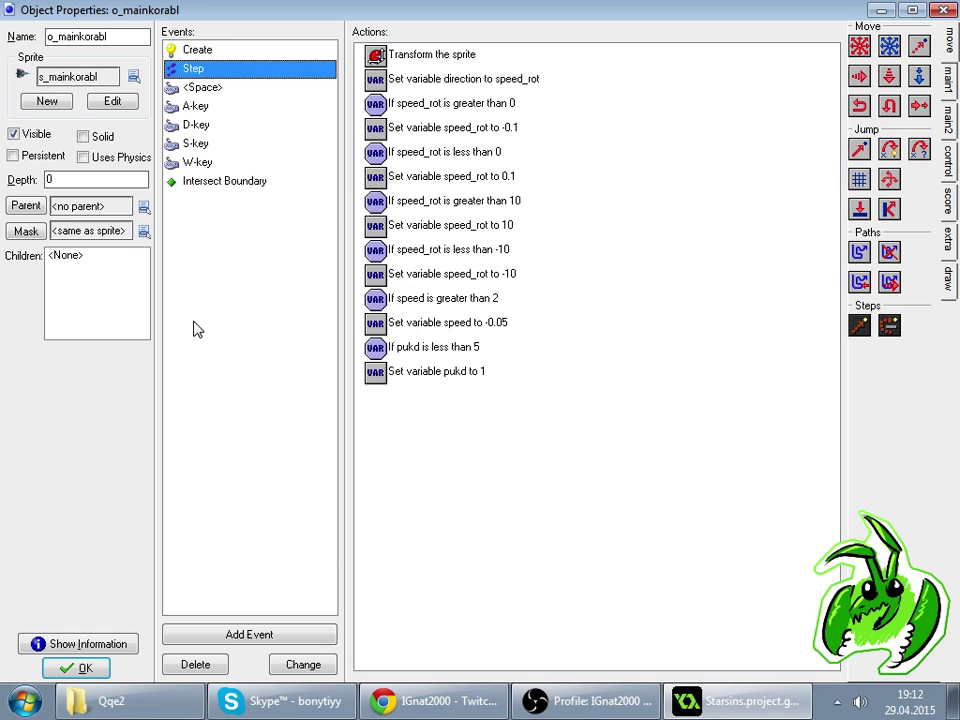
- Inspect the o_rogon creation and speed_rot variable actions in o_mainkorabl's A-key event, and close the object
left_click(222, 107)
double_click(413, 103)
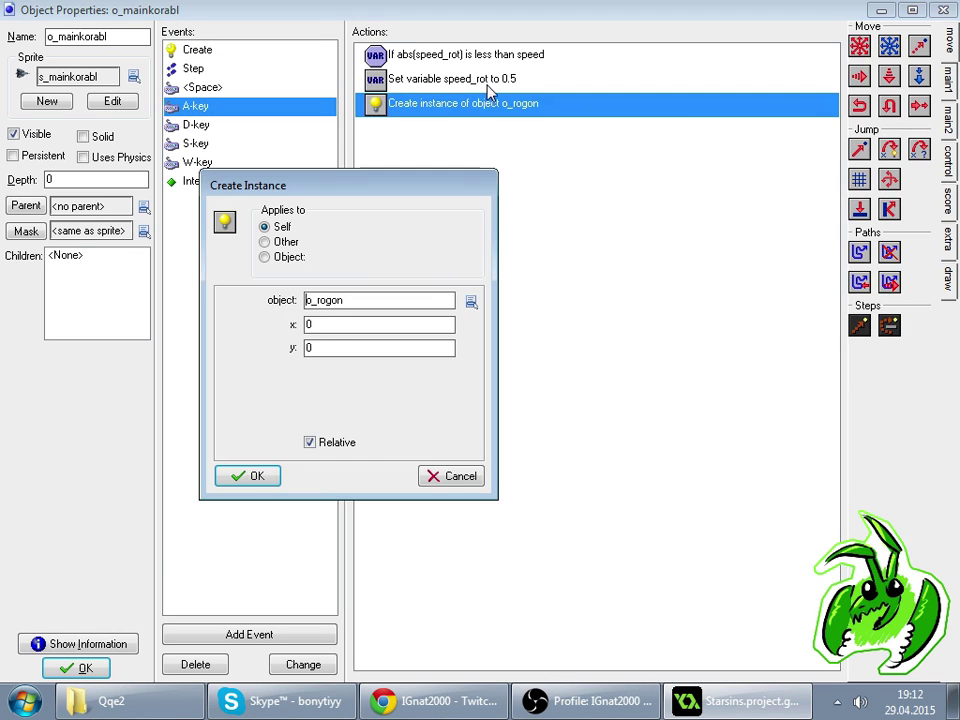
key("Escape")
double_click(420, 78)
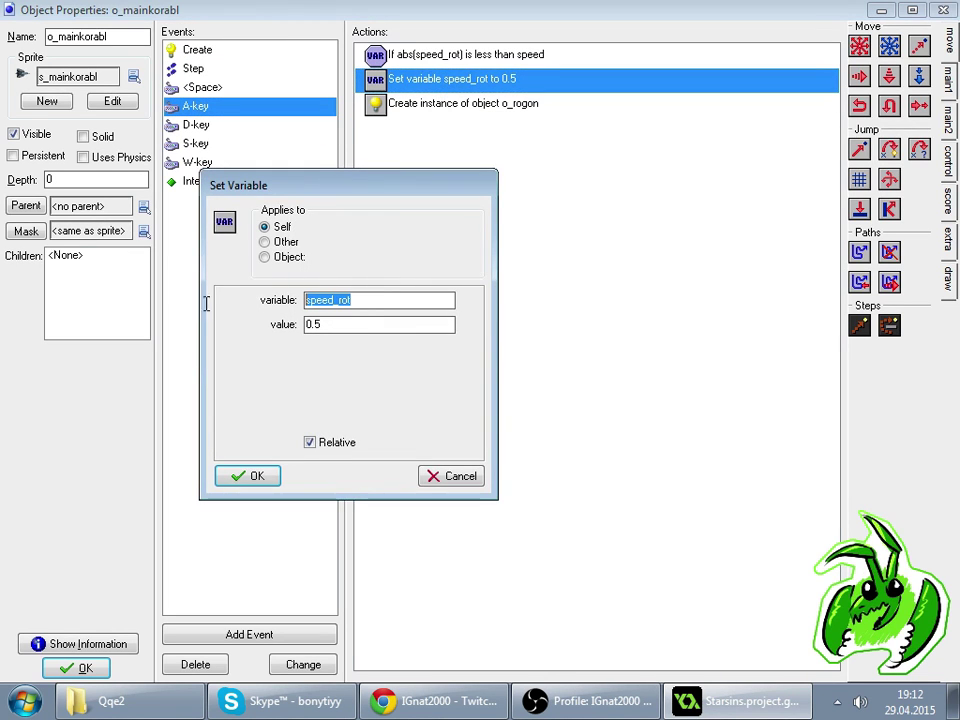
left_click(240, 477)
left_click(78, 667)
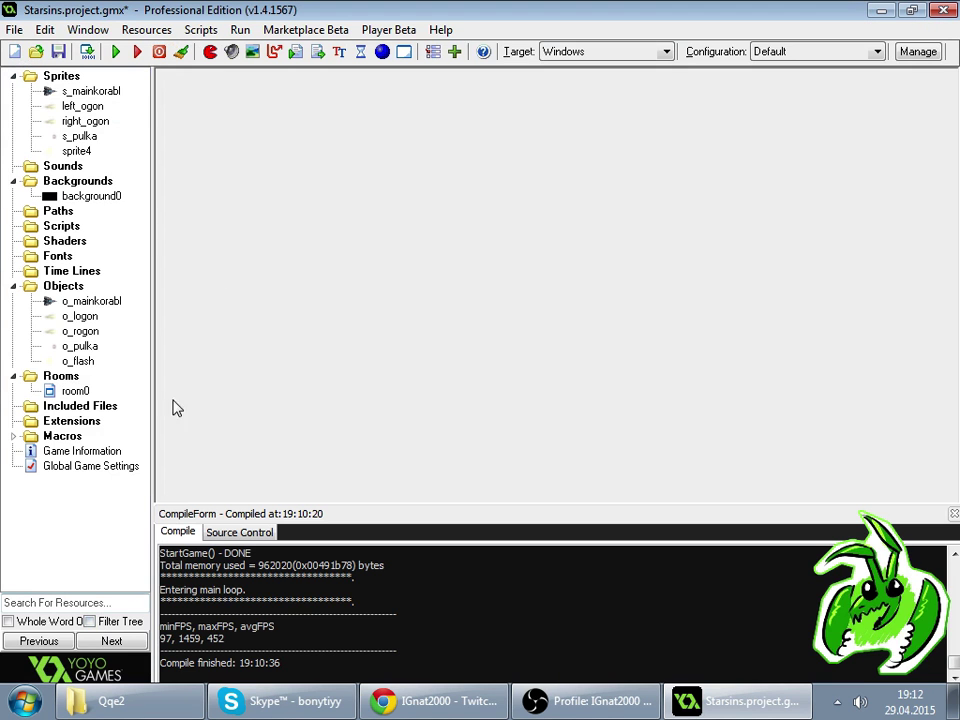
- Insert "speed_rot+" after "o_mainkorabl.direction+" in the direction value of o_logon's Create event
double_click(97, 320)
left_click(522, 80)
double_click(522, 80)
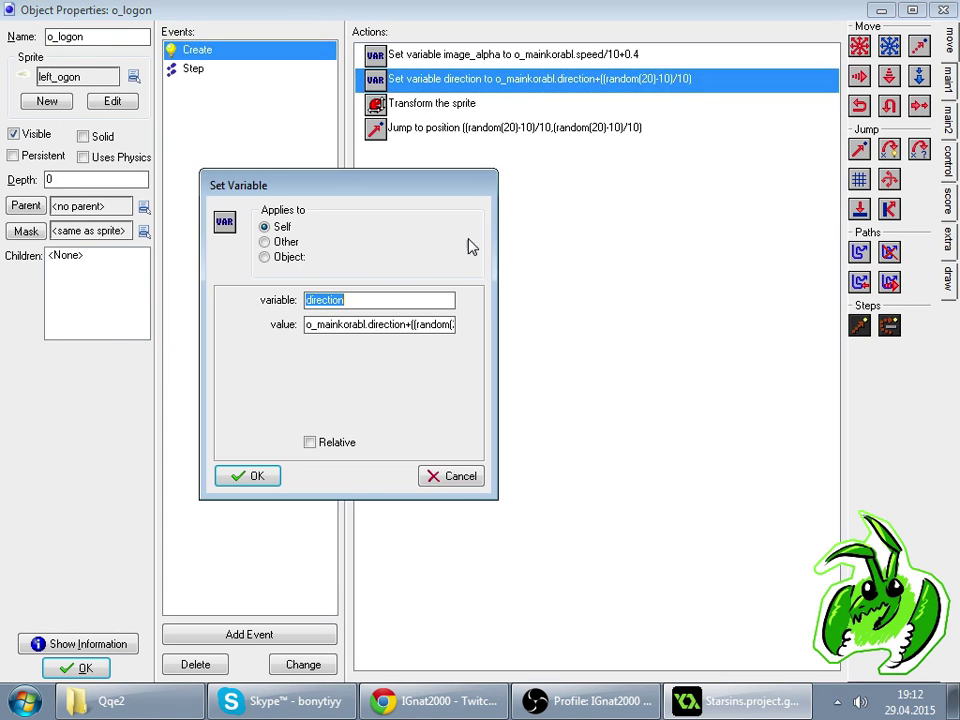
left_click(410, 325)
type("speed_rot+")
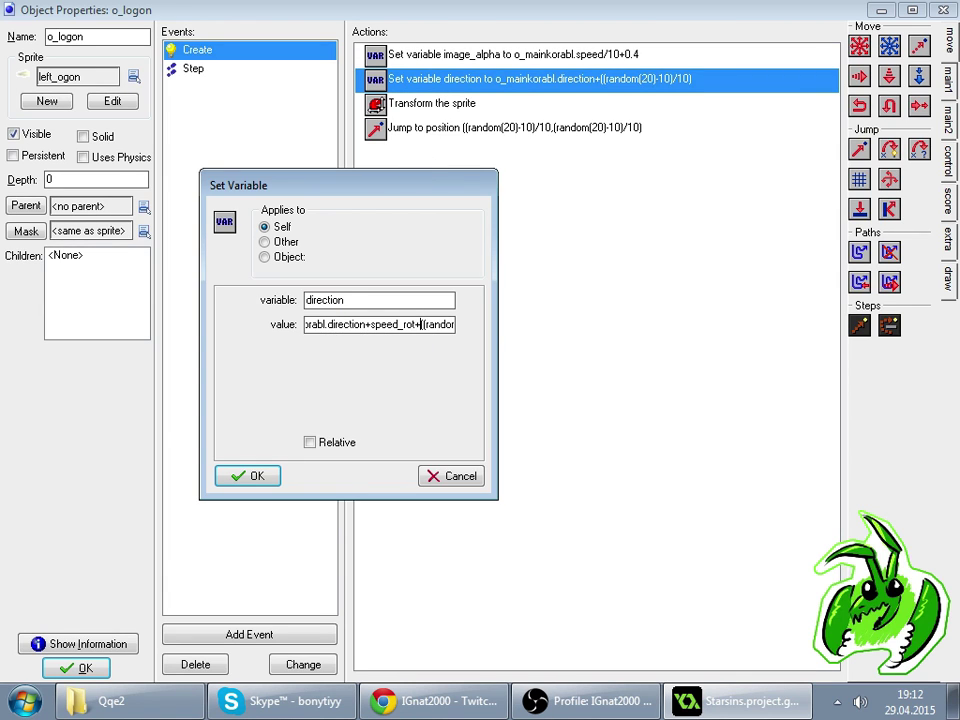
key("Left")
key("Left")
key("Left")
key("Left")
key("Left")
key("Left")
key("Left")
key("Left")
key("Left")
key("Left")
key("Left")
key("Left")
key("Left")
key("Left")
key("Left")
key("Left")
key("Left")
key("Left")
key("Left")
key("Left")
left_click_drag(326, 324, 268, 326)
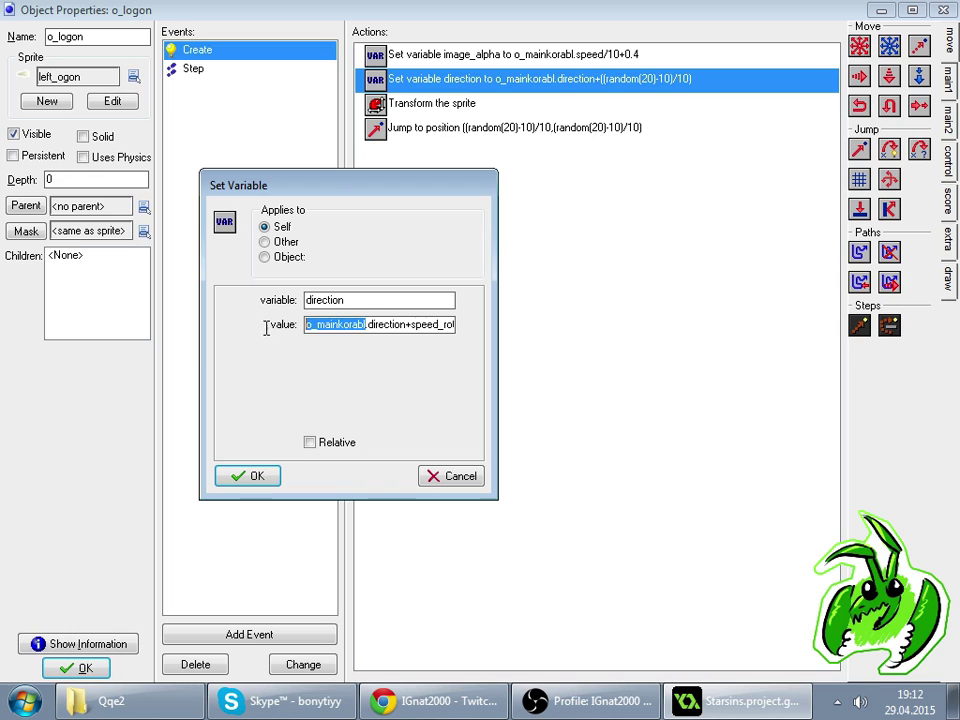
left_click(411, 326)
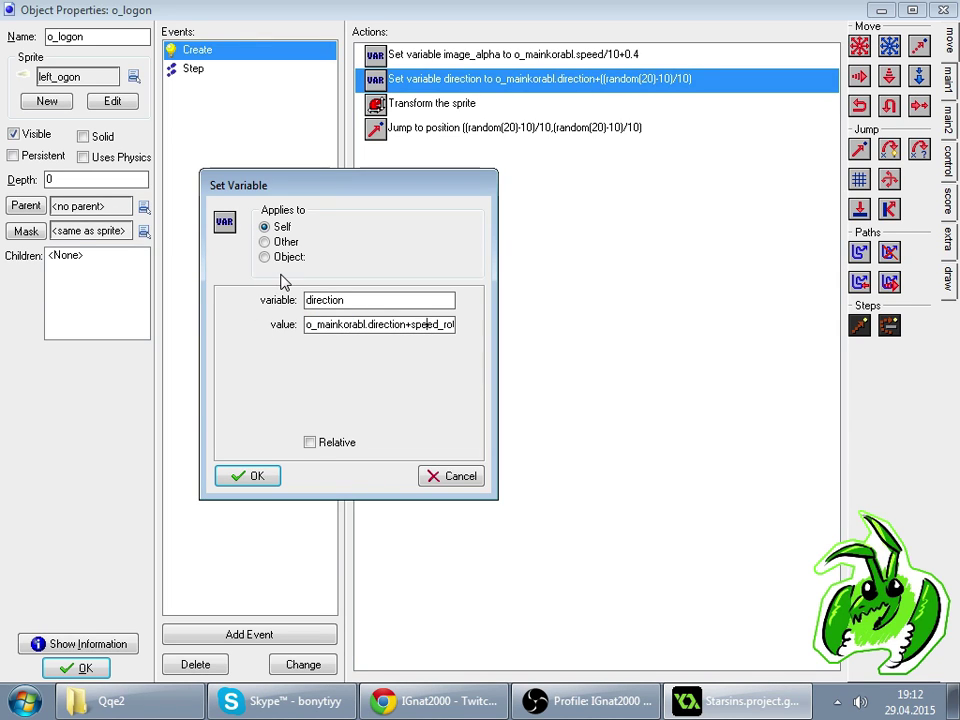
key("Right")
key("Right")
key("Right")
key("Right")
key("Right")
key("Right")
key("Right")
key("Right")
key("Right")
key("Right")
key("Left")
key("Left")
key("Left")
key("Left")
key("Left")
key("Left")
key("Left")
key("Left")
key("Left")
key("Left")
key("Left")
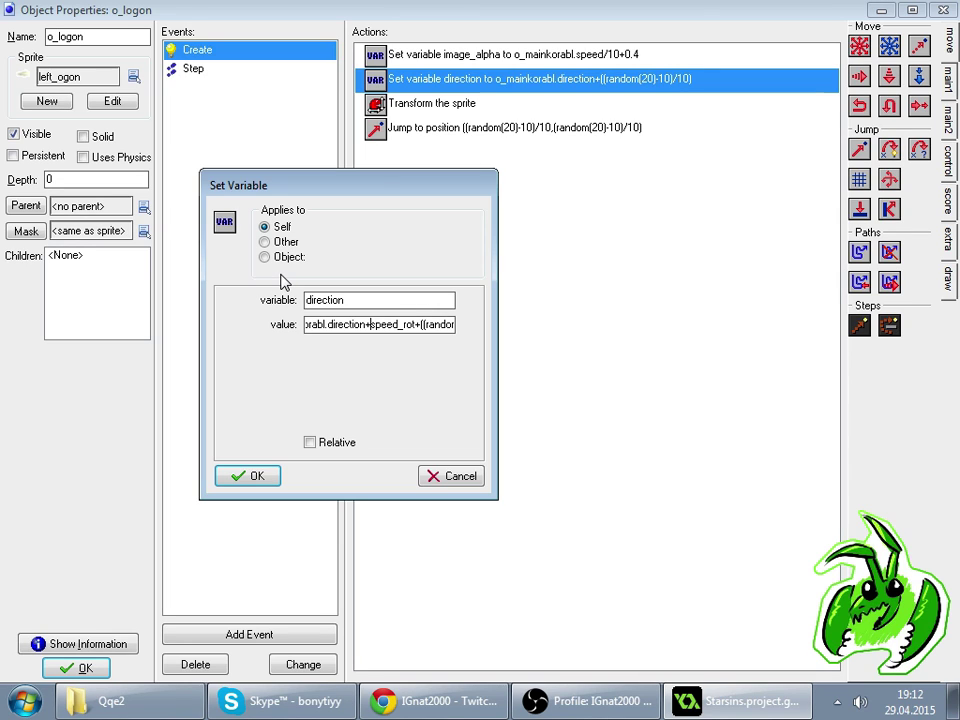
key("ctrl+v")
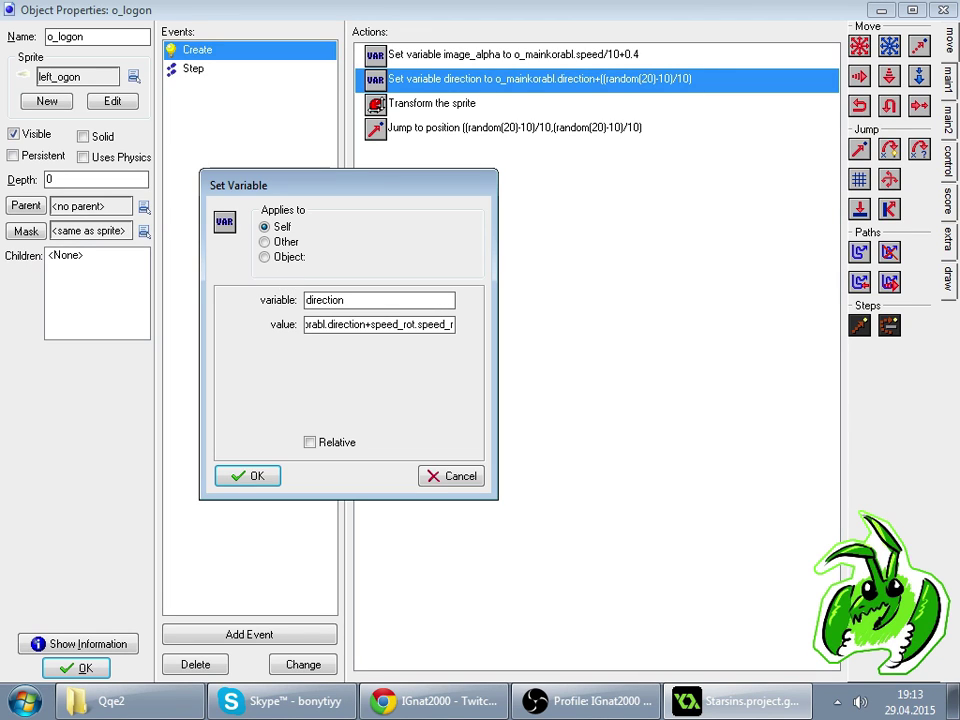
key("ctrl+z")
- Prefix speed_rot with "o_mainkorabl." in the direction value of o_logon's Create event and apply the change
left_click_drag(331, 324, 296, 326)
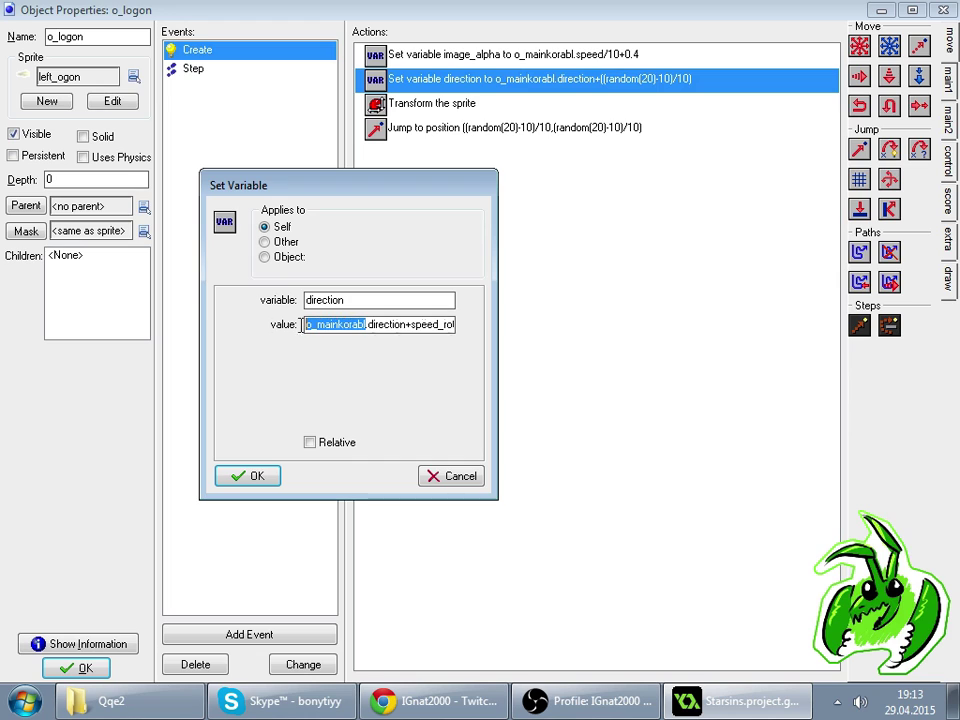
key("ctrl+c")
left_click(411, 324)
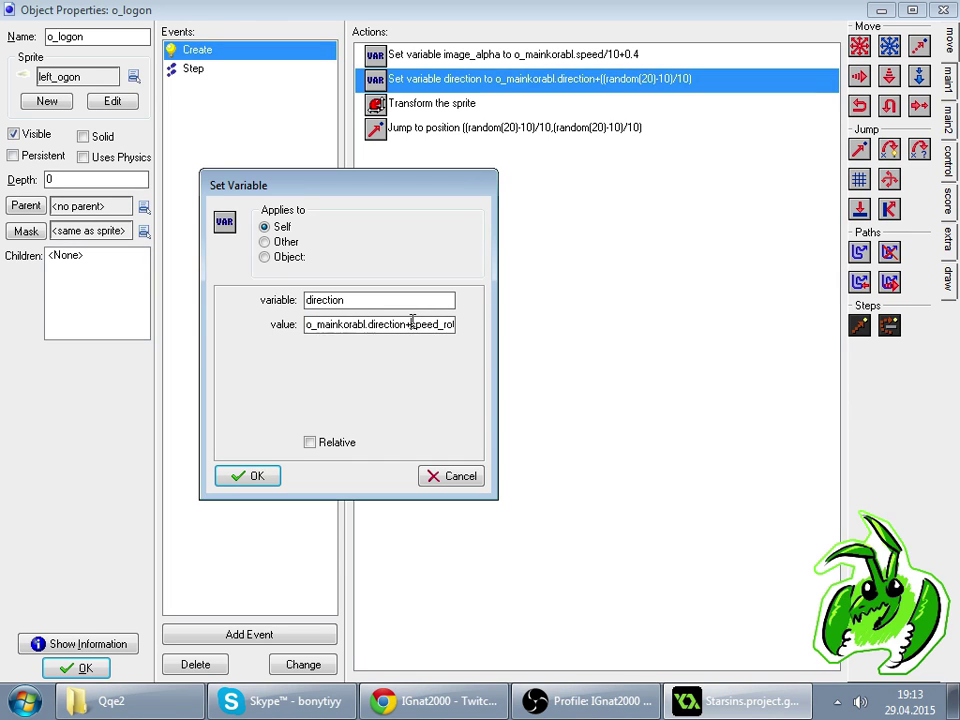
key("ctrl+v")
type(".")
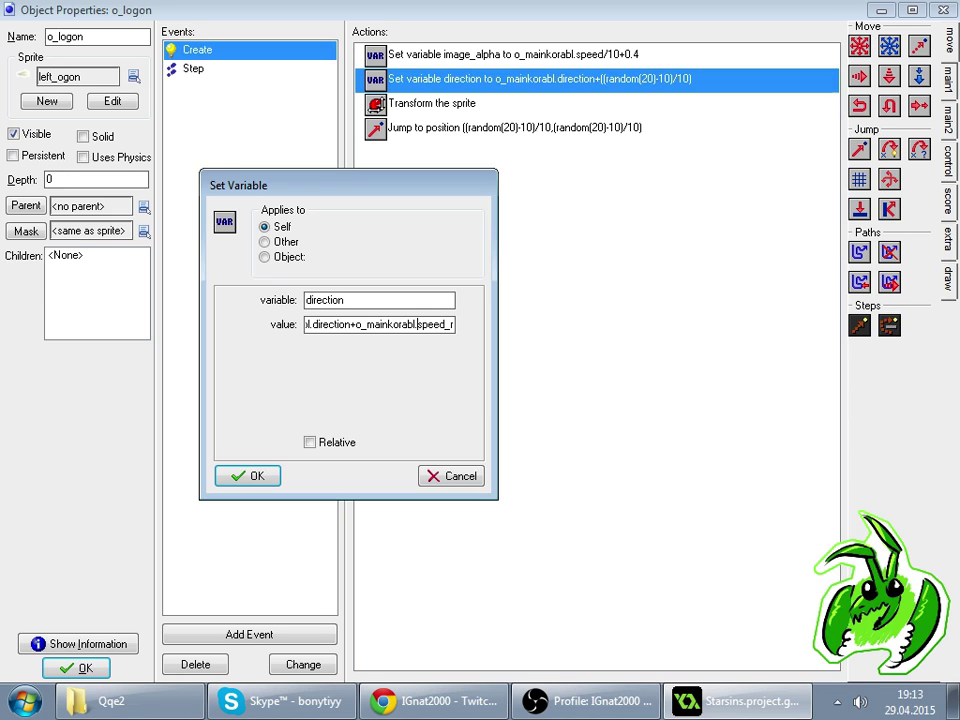
key("Return")
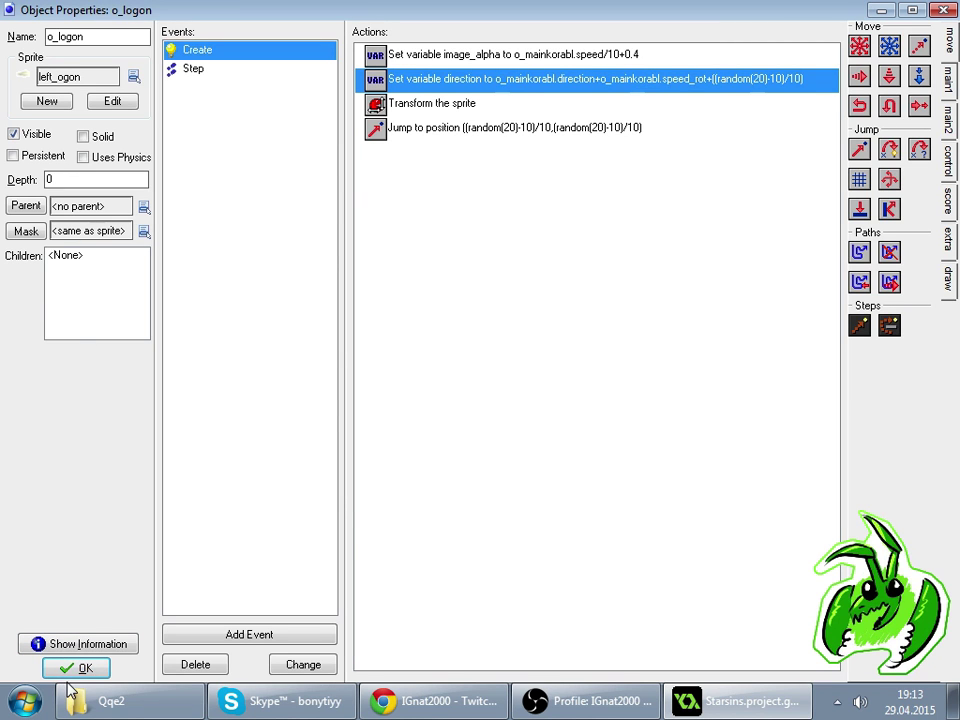
- Read the Twitch chat, then examine the sketch of the armed warriors from the Skype conversation at full size and close it
left_click(420, 701)
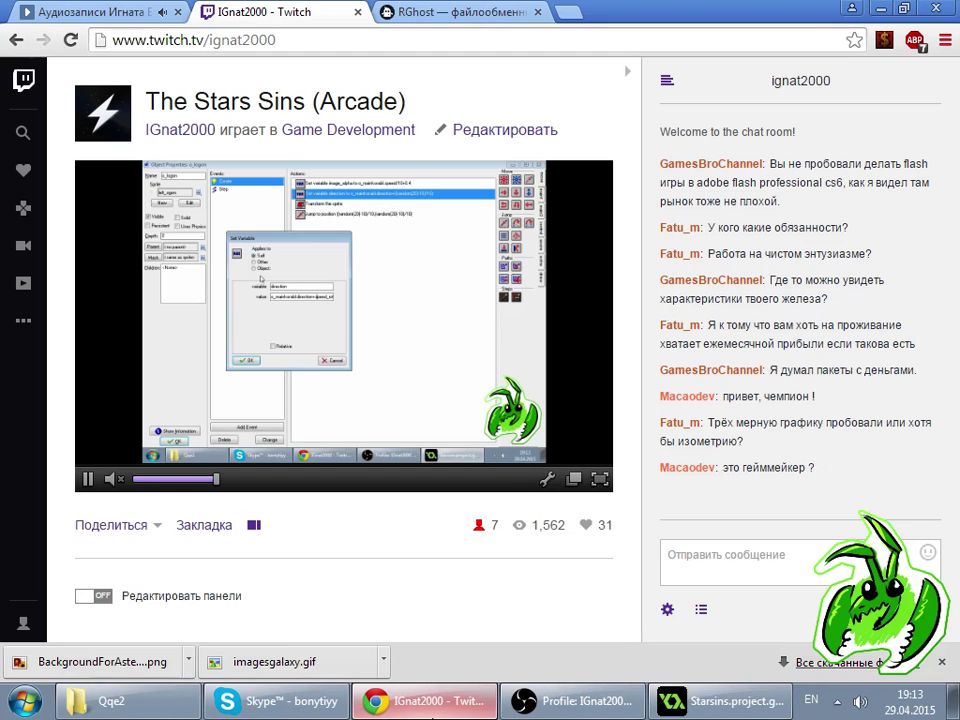
left_click(739, 561)
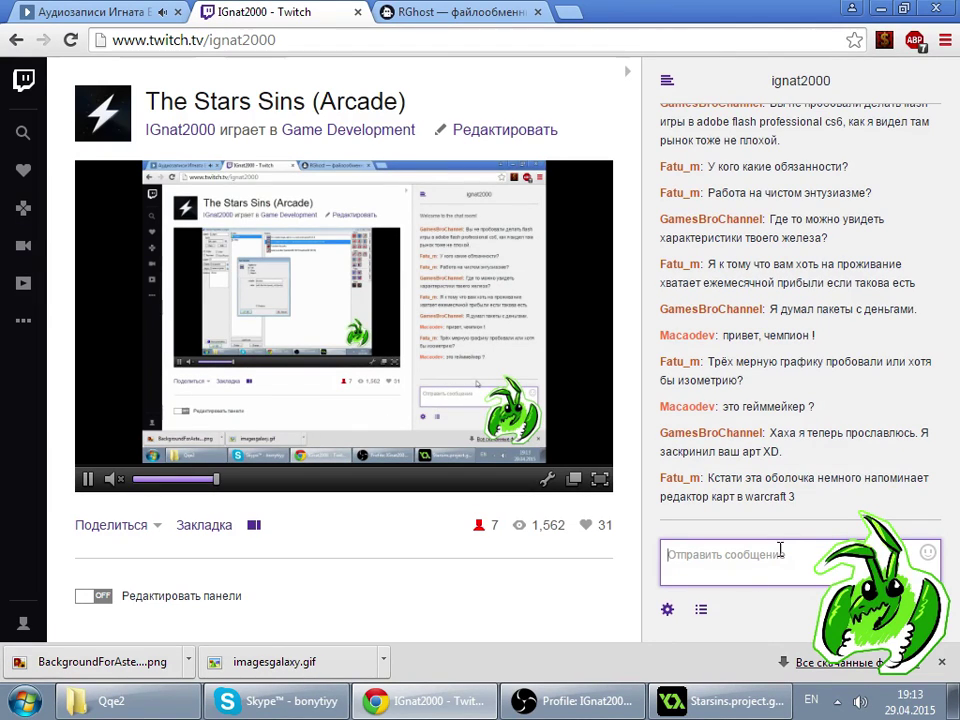
left_click(325, 697)
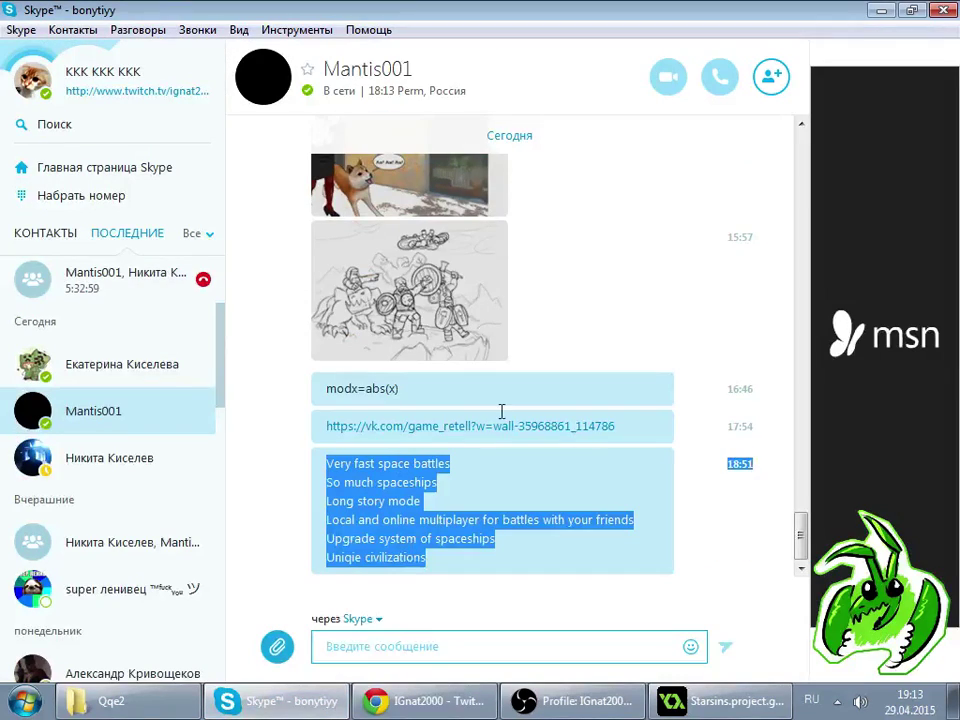
left_click(399, 332)
scroll(503, 360, "up", 1)
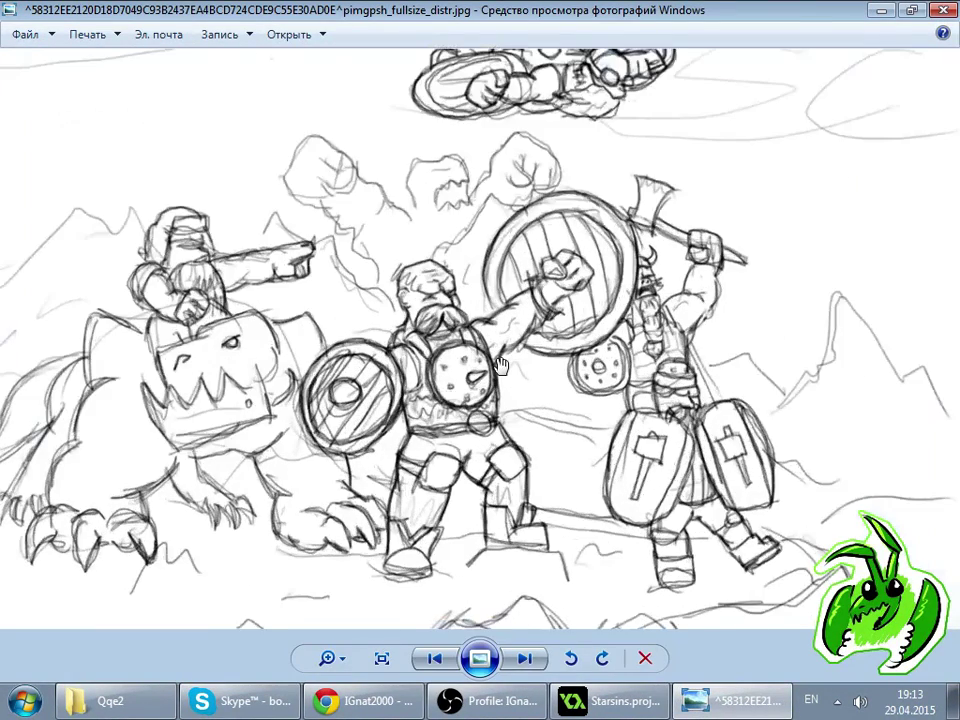
scroll(503, 360, "down", 1)
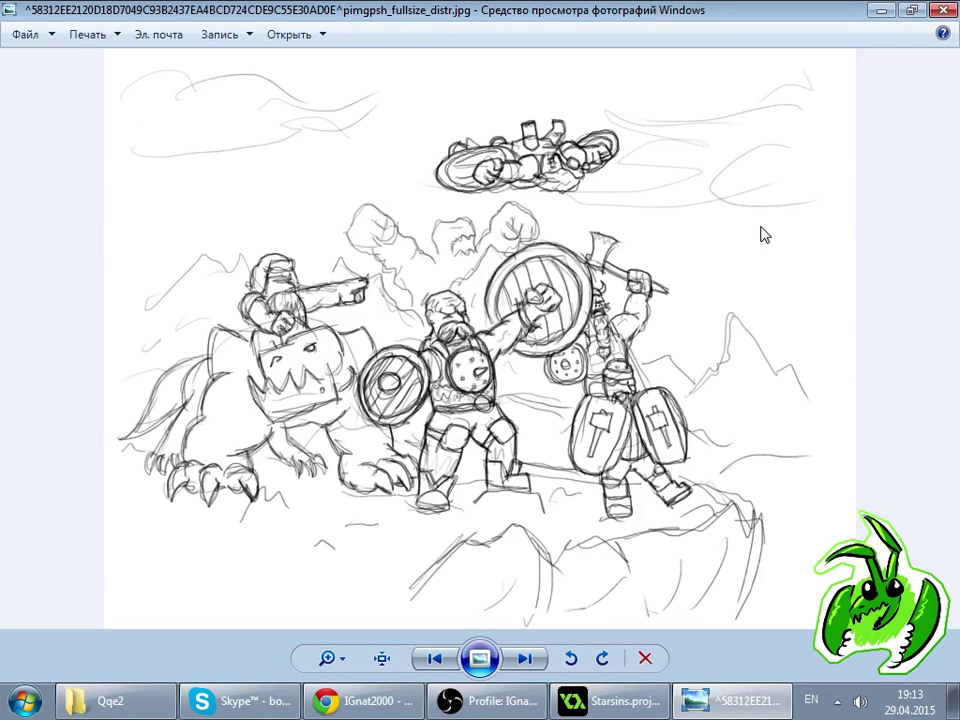
left_click(943, 10)
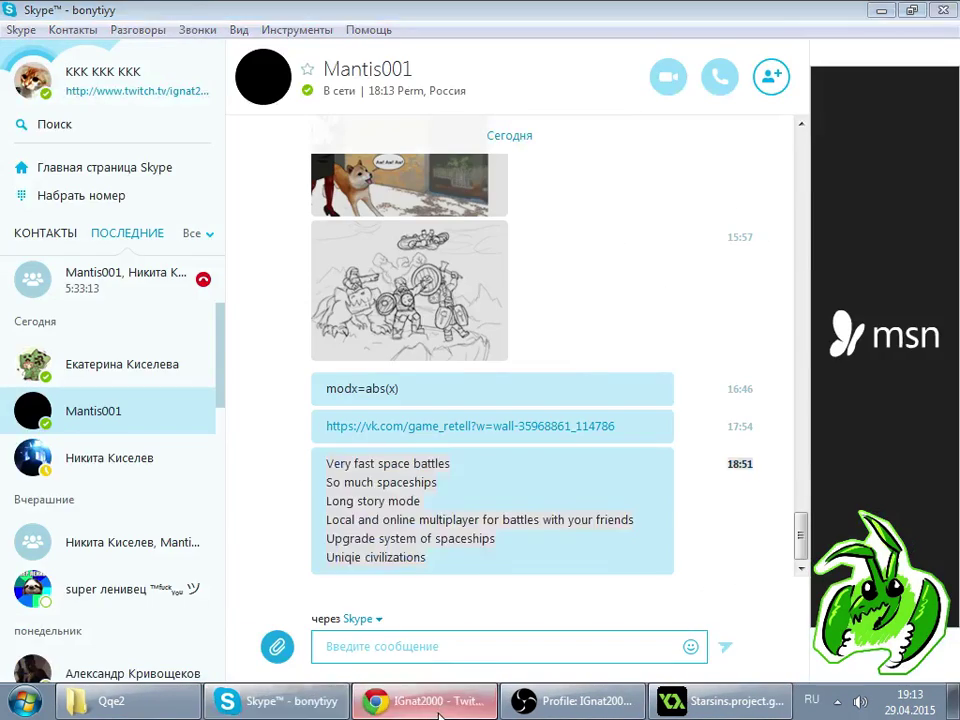
- Check the Twitch chat for new messages and return to the o_logon properties in GameMaker
left_click(375, 700)
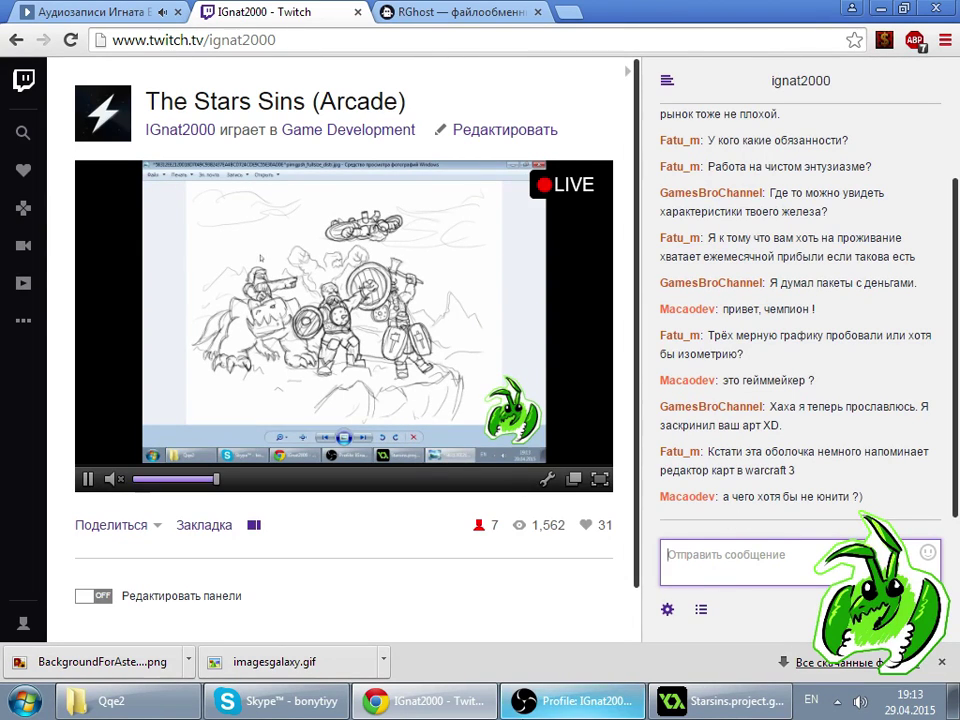
left_click(637, 705)
left_click(640, 706)
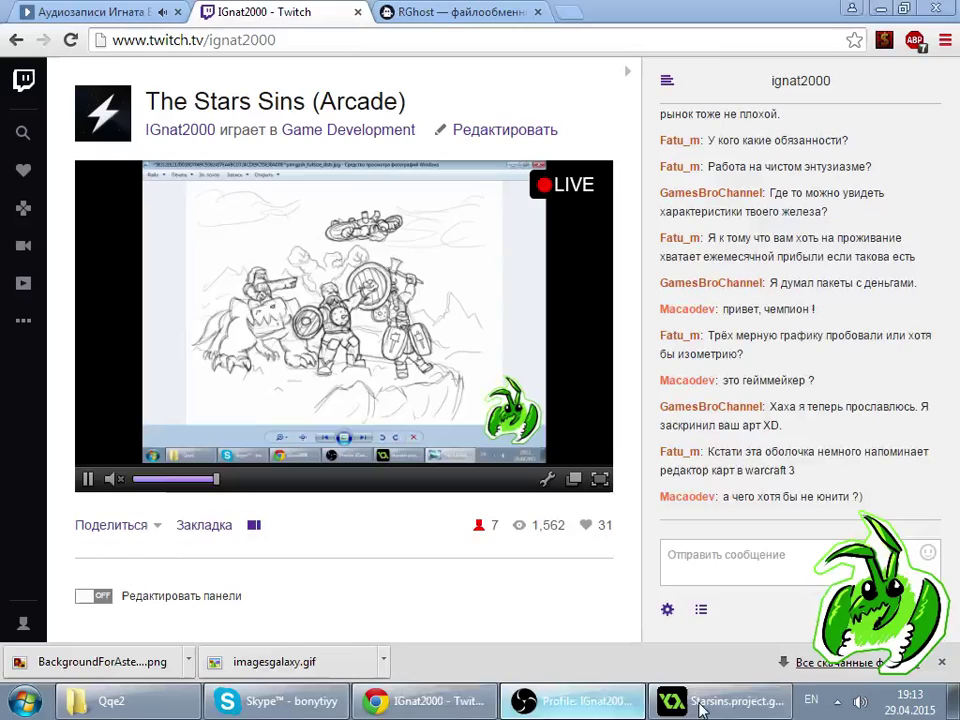
left_click(703, 706)
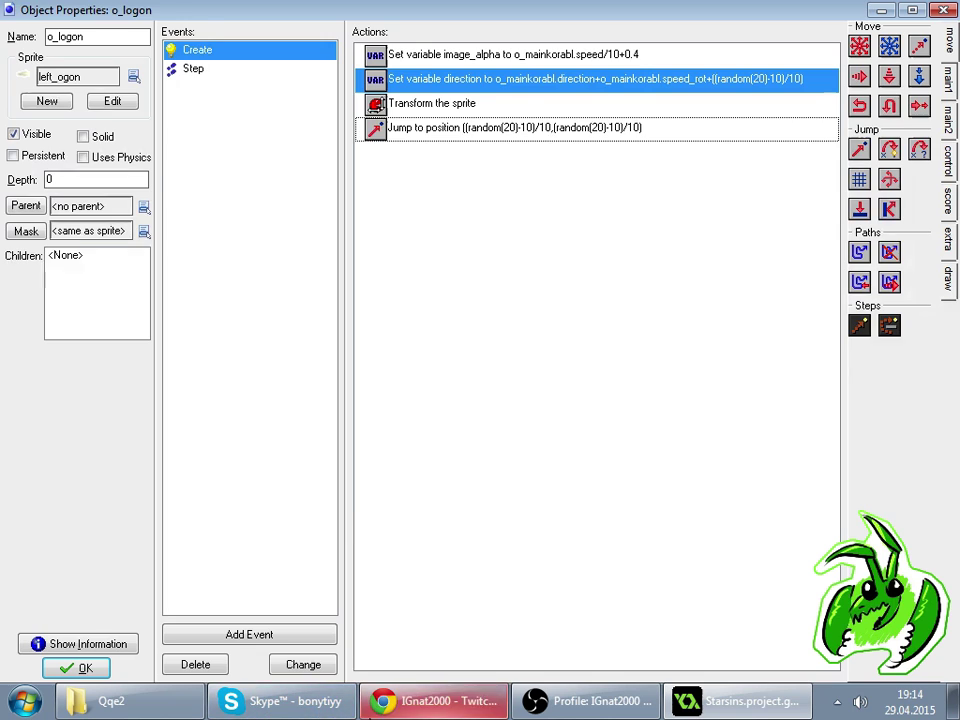
left_click(383, 701)
key("alt+Tab")
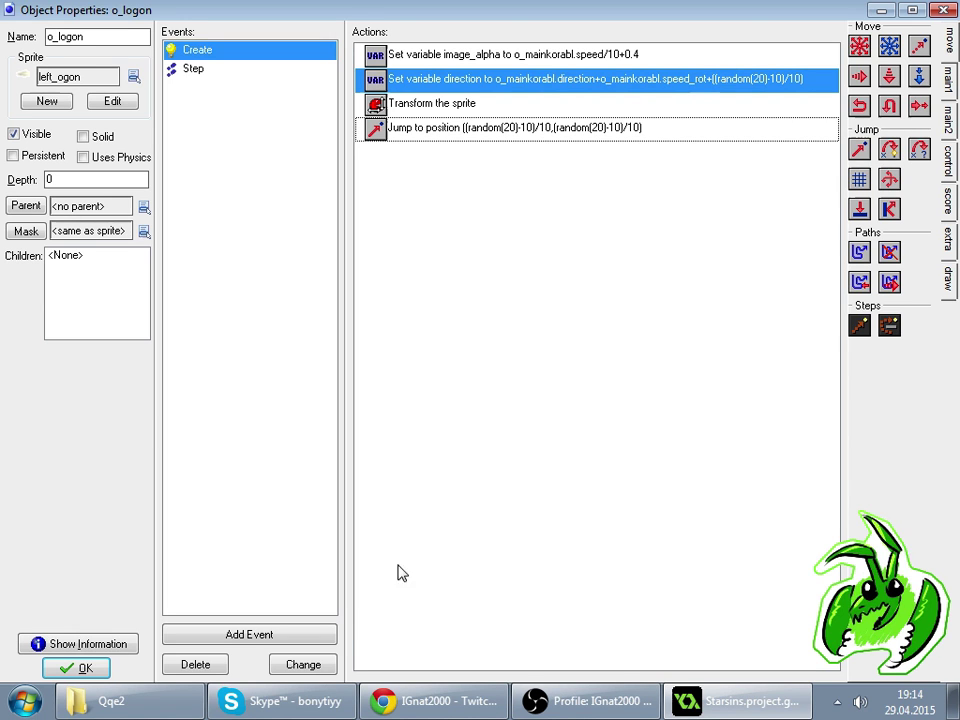
- View the list of viewers on the Twitch channel, close it and switch back to GameMaker
left_click(365, 702)
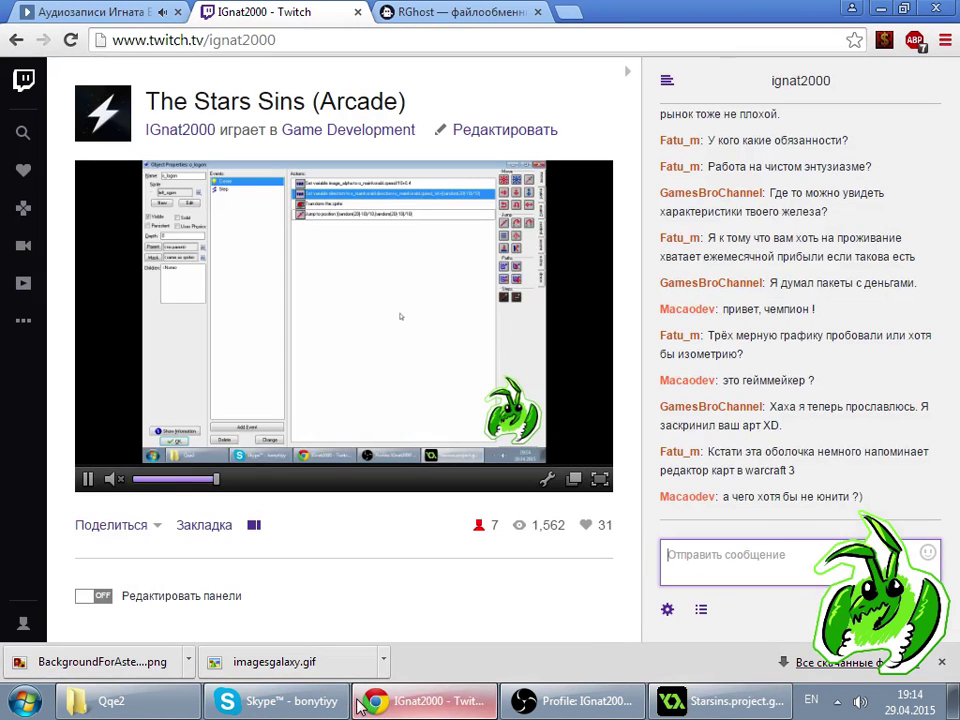
left_click(701, 609)
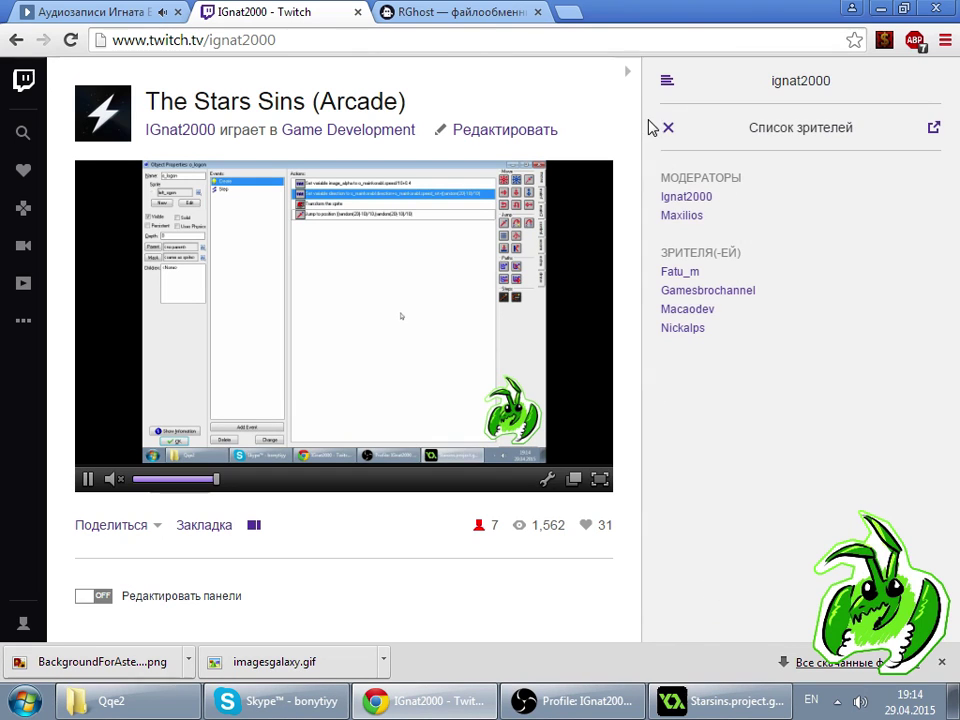
left_click(667, 128)
left_click(710, 703)
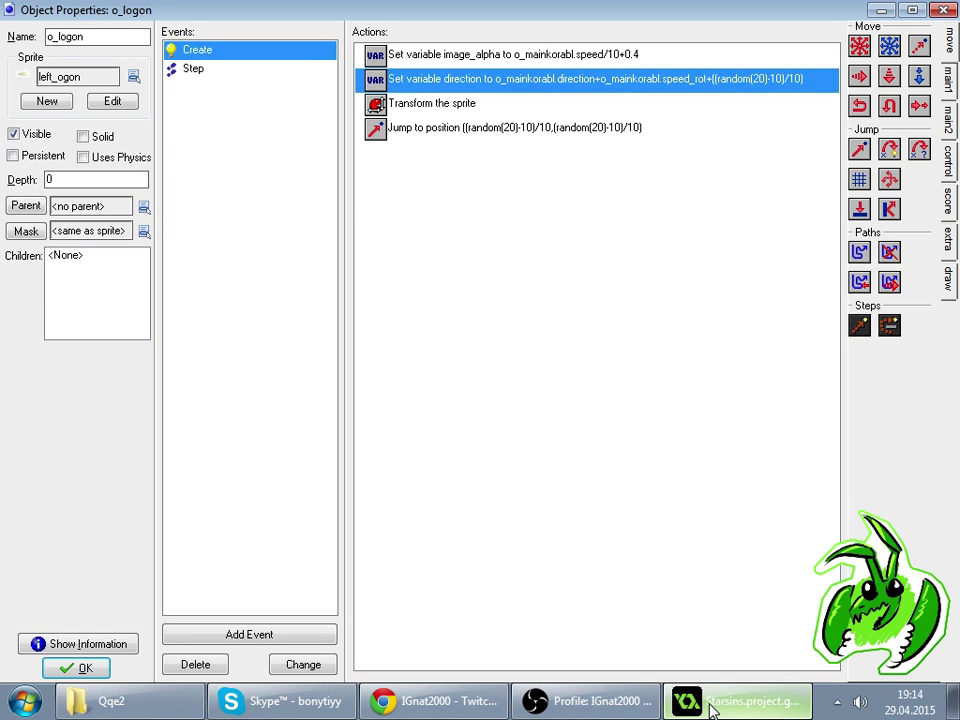
- Close the o_logon object properties and save the Starsins project
left_click(703, 527)
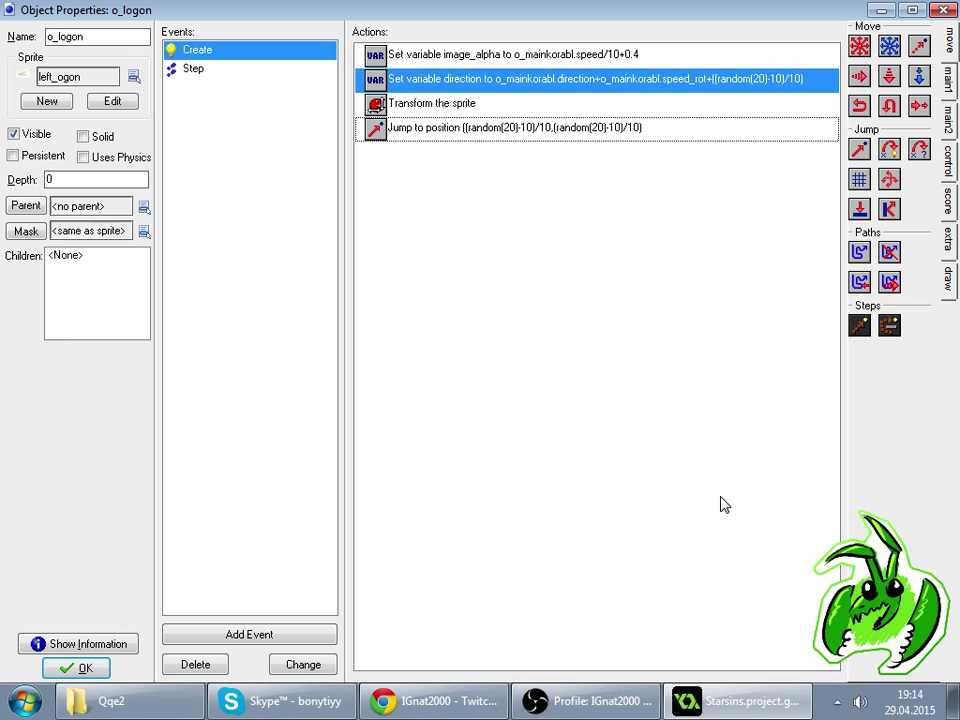
key("Escape")
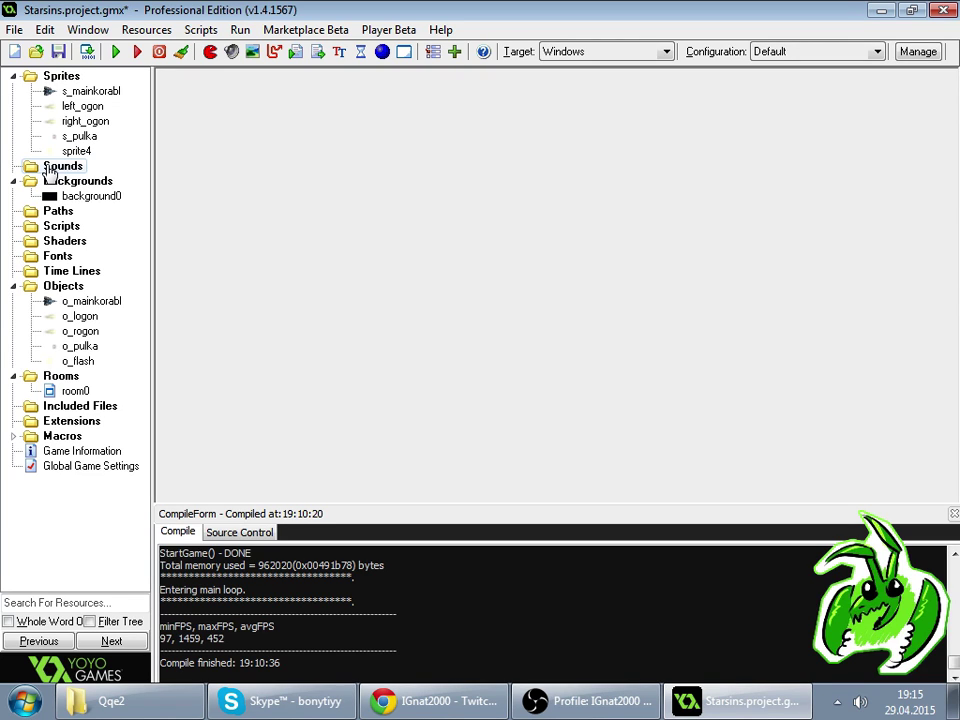
left_click(58, 51)
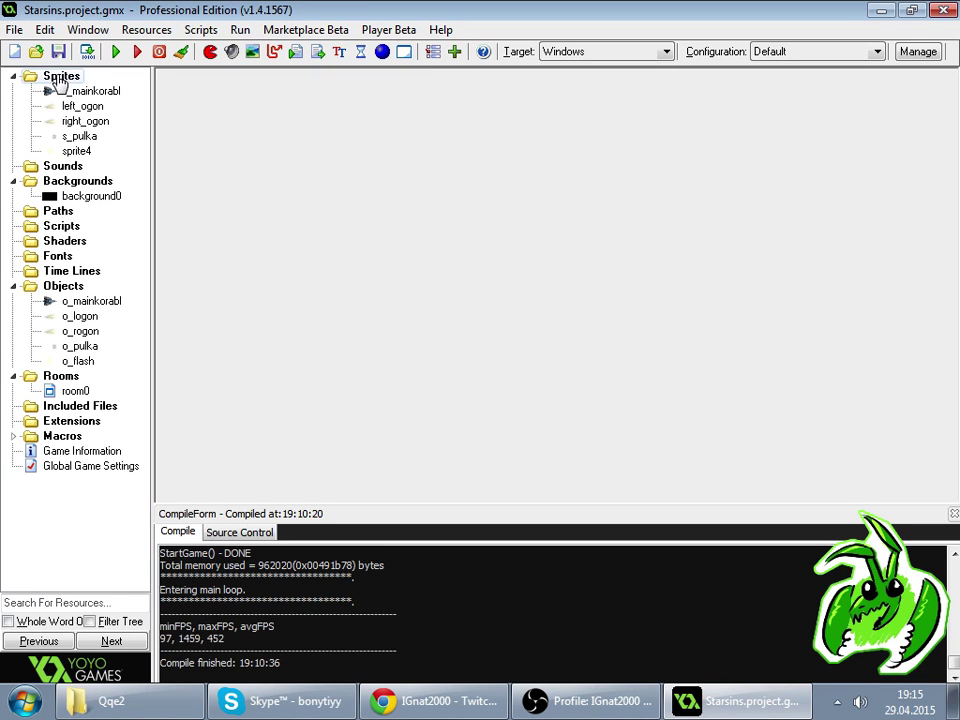
- Read the Twitch chat and look through GameMaker's available target platforms, leaving Windows selected
left_click(435, 701)
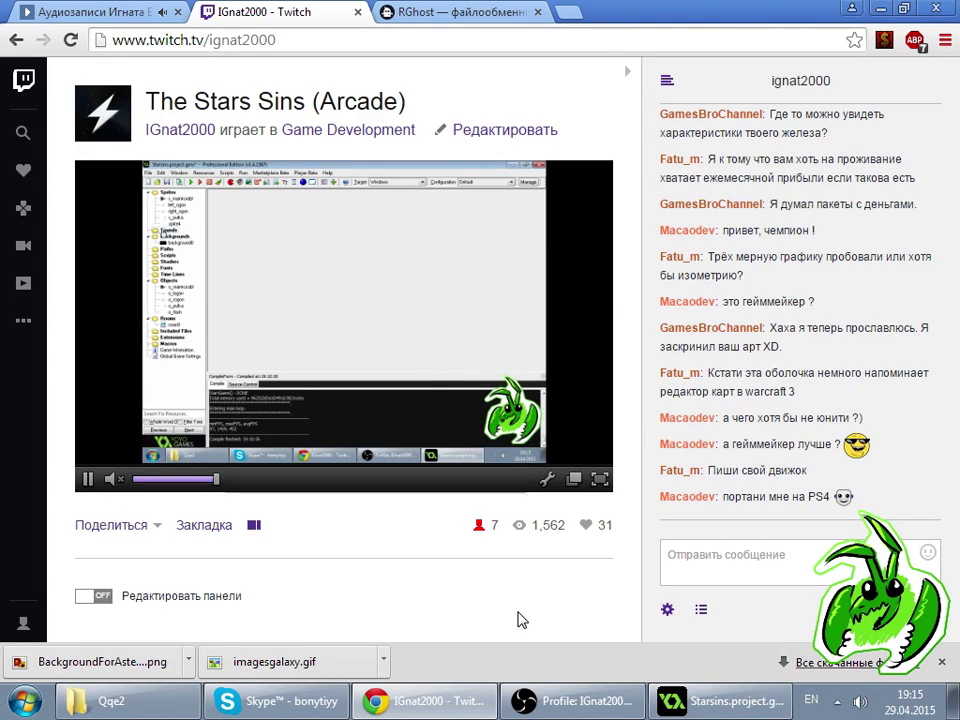
left_click(735, 700)
left_click(640, 51)
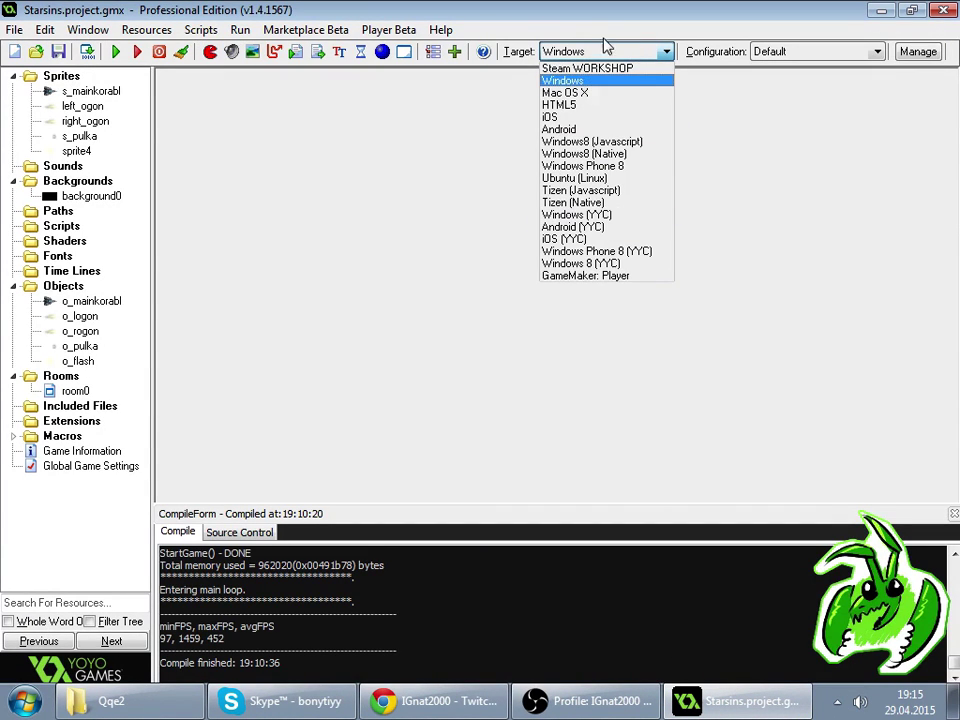
left_click(606, 46)
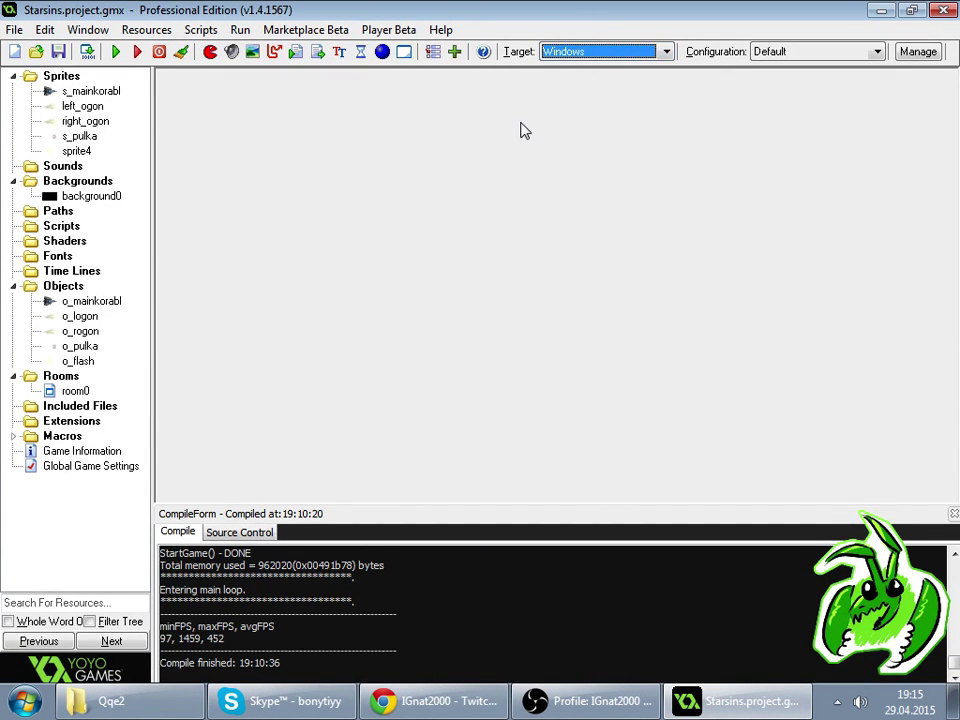
- Look at the Twitch chat again and switch back to the GameMaker project window
left_click(435, 700)
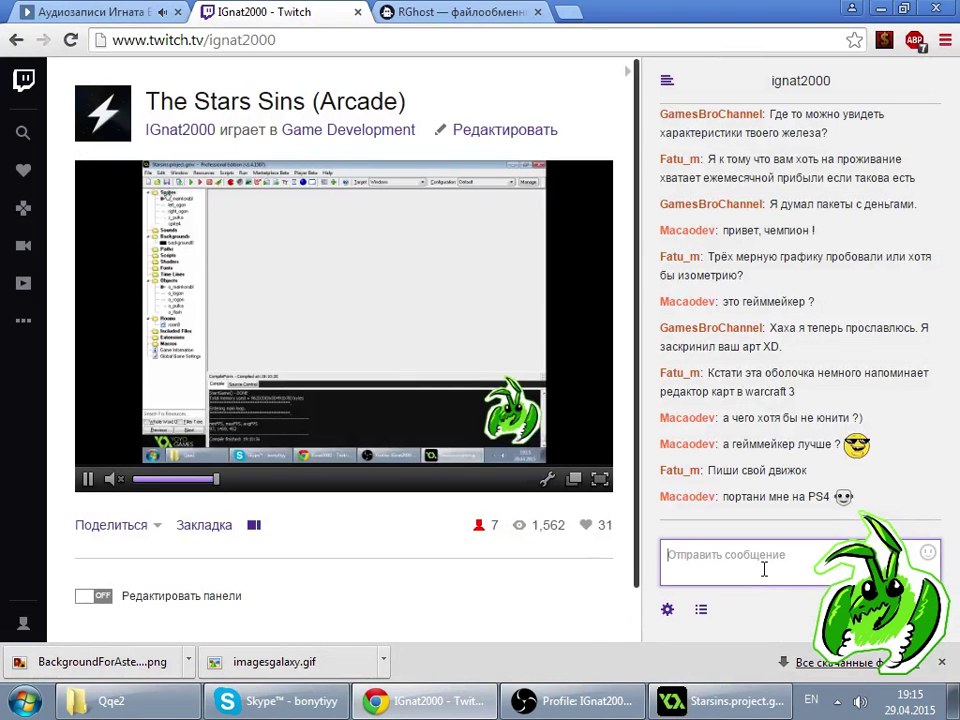
key("alt+Tab")
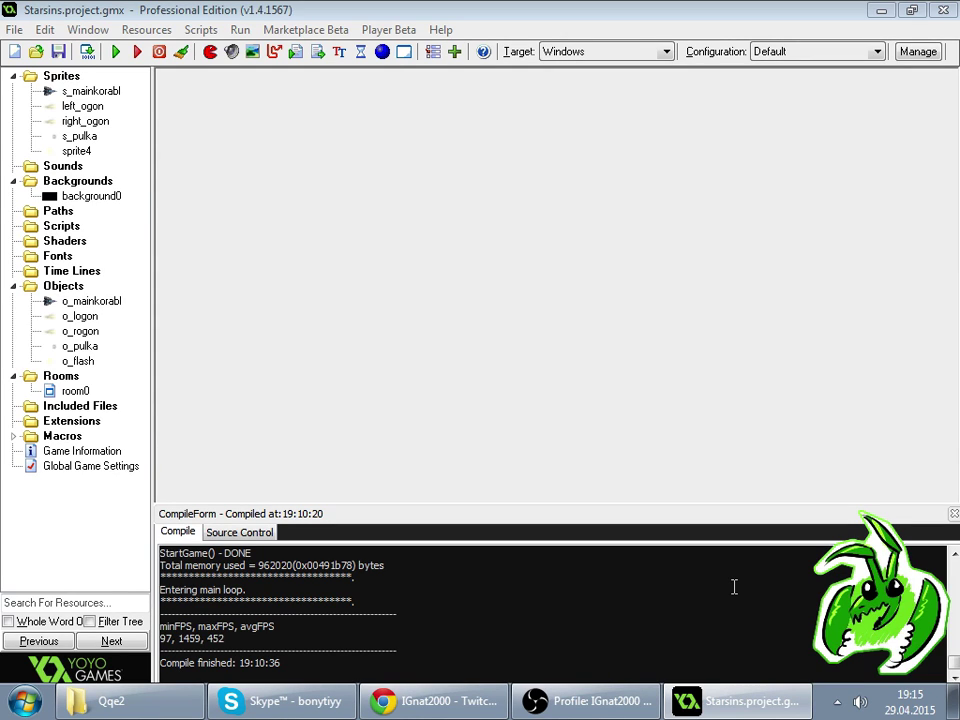
left_click(734, 587)
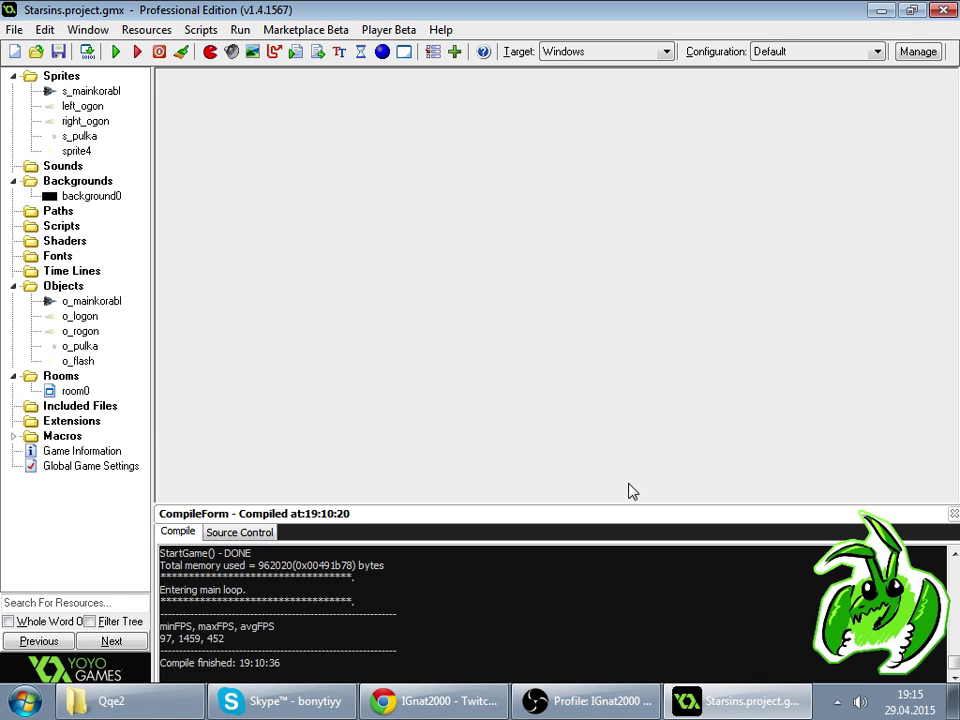
- Check the Twitch chat in Chrome and search Google for "cocos2d" in a new tab
left_click(430, 701)
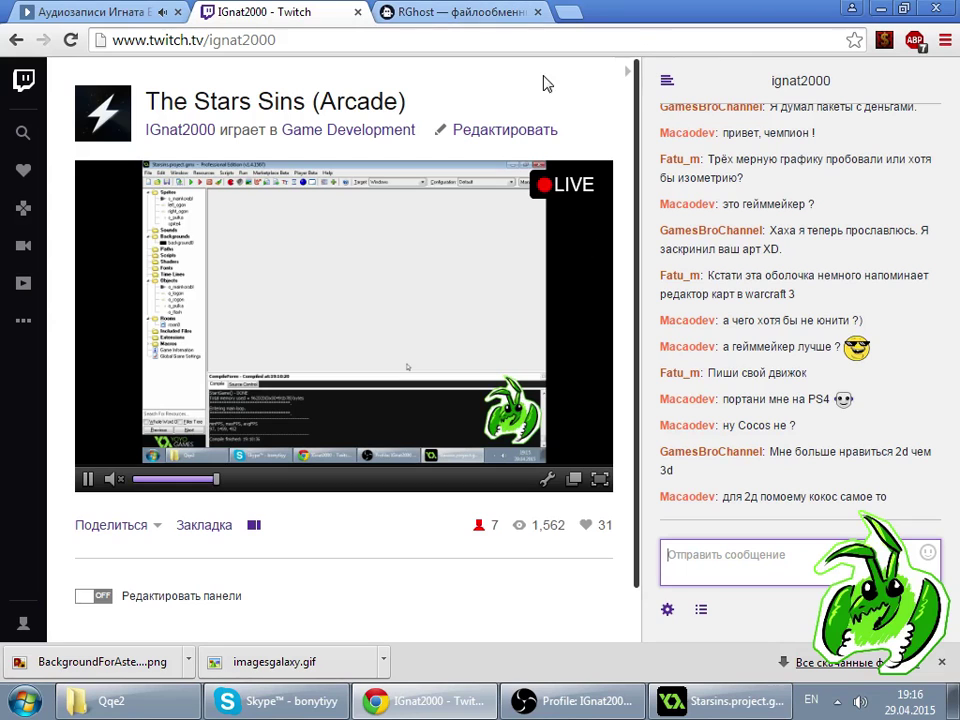
left_click(568, 12)
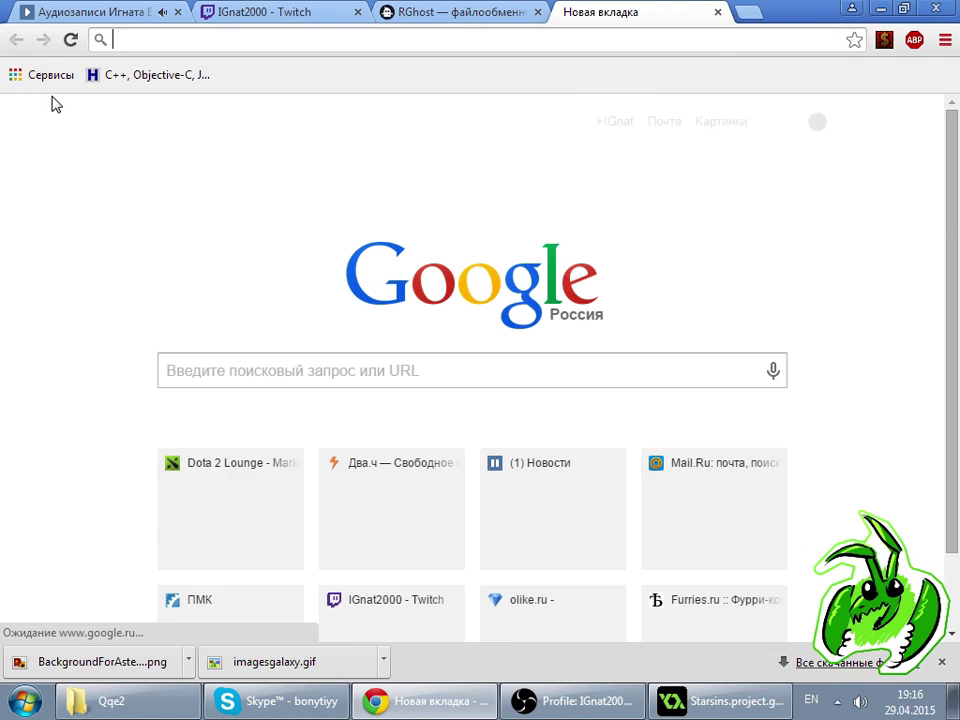
type("coco")
key("Return")
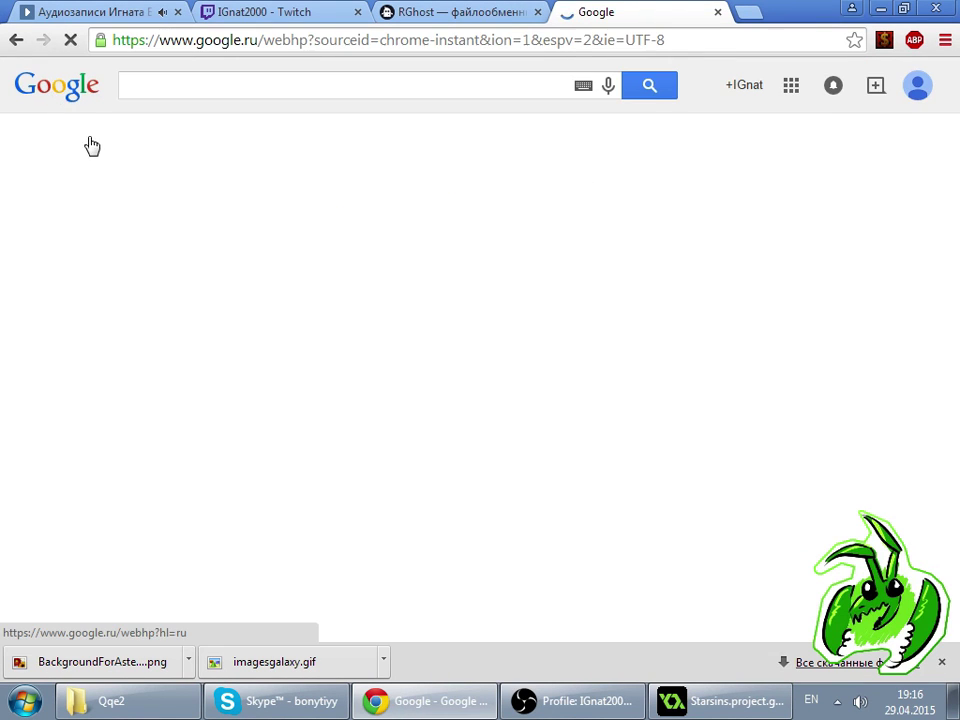
left_click(282, 85)
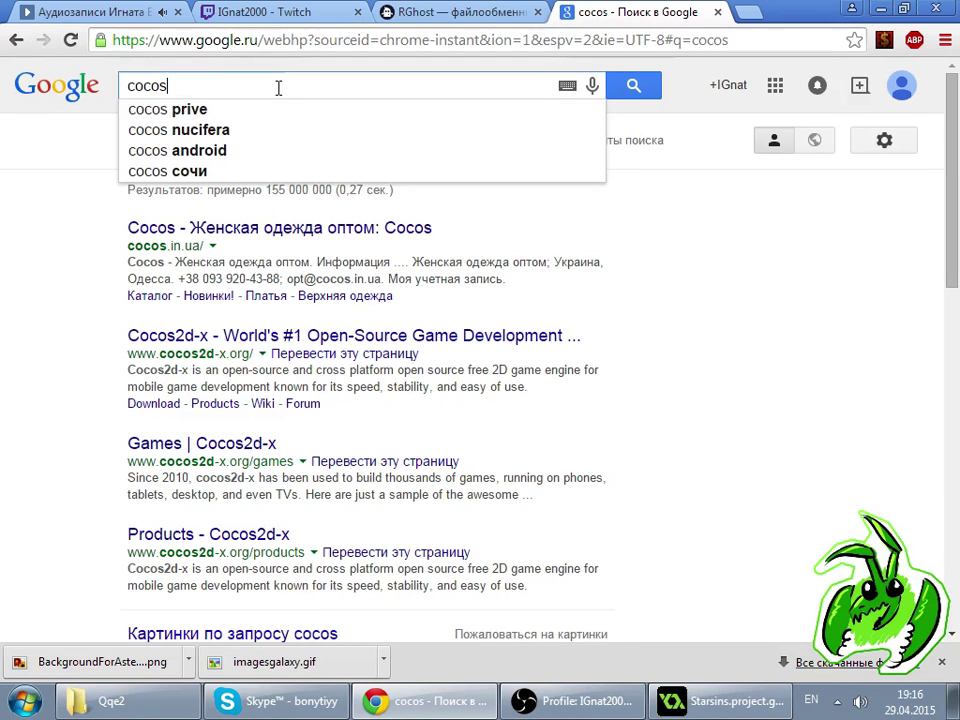
type("2d")
key("Return")
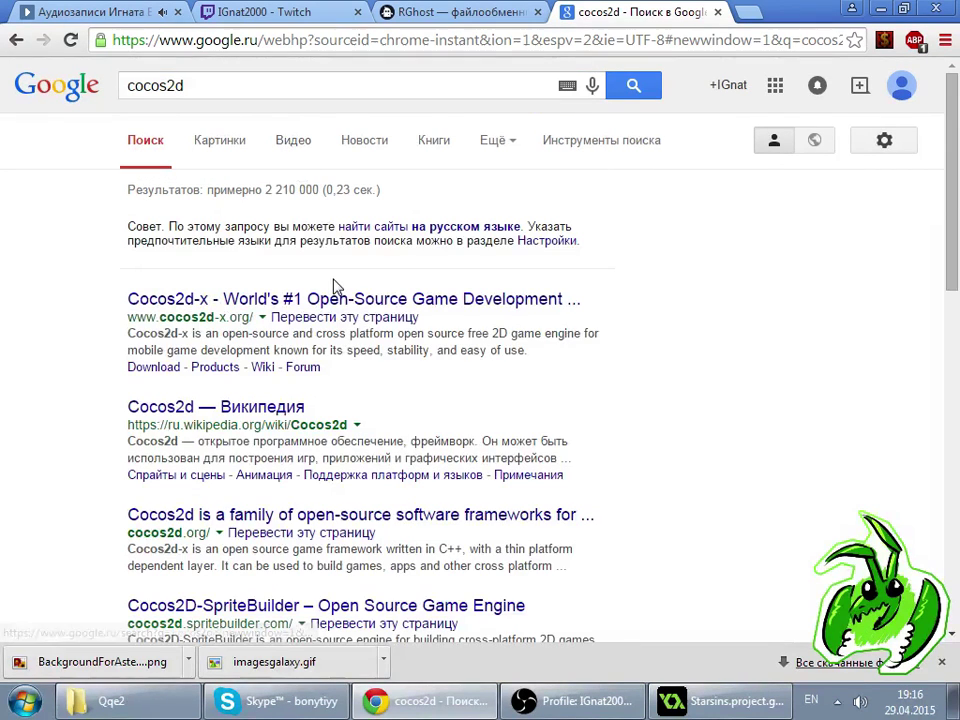
- Open the Cocos2d-x website from the search results, look over its front page, and close it along with the search results
middle_click(354, 298)
left_click(760, 11)
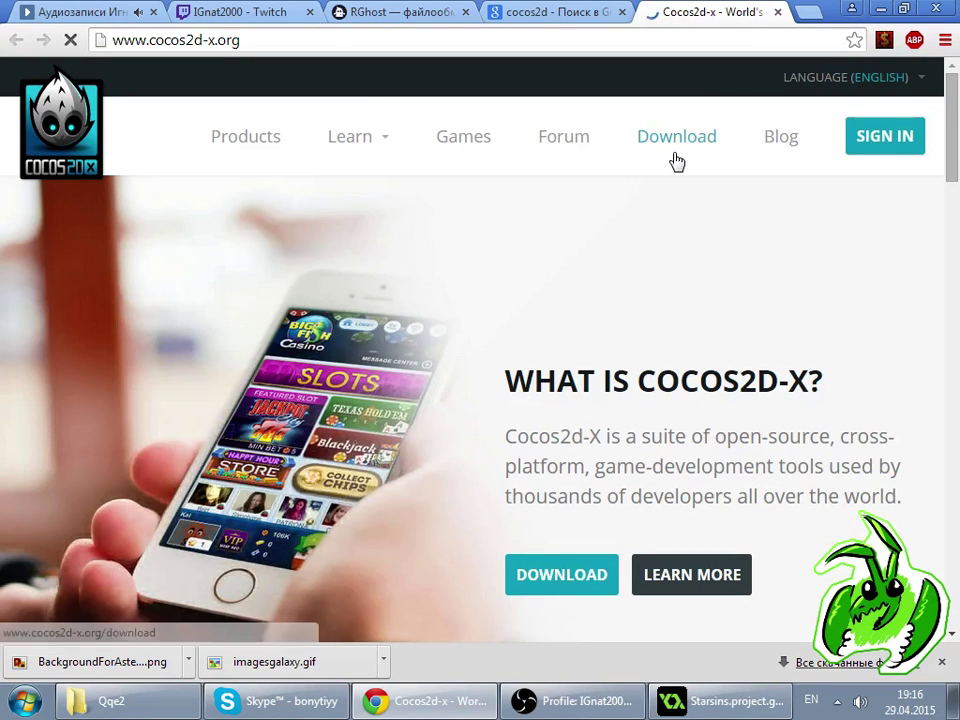
scroll(675, 158, "down", 5)
scroll(675, 155, "down", 4)
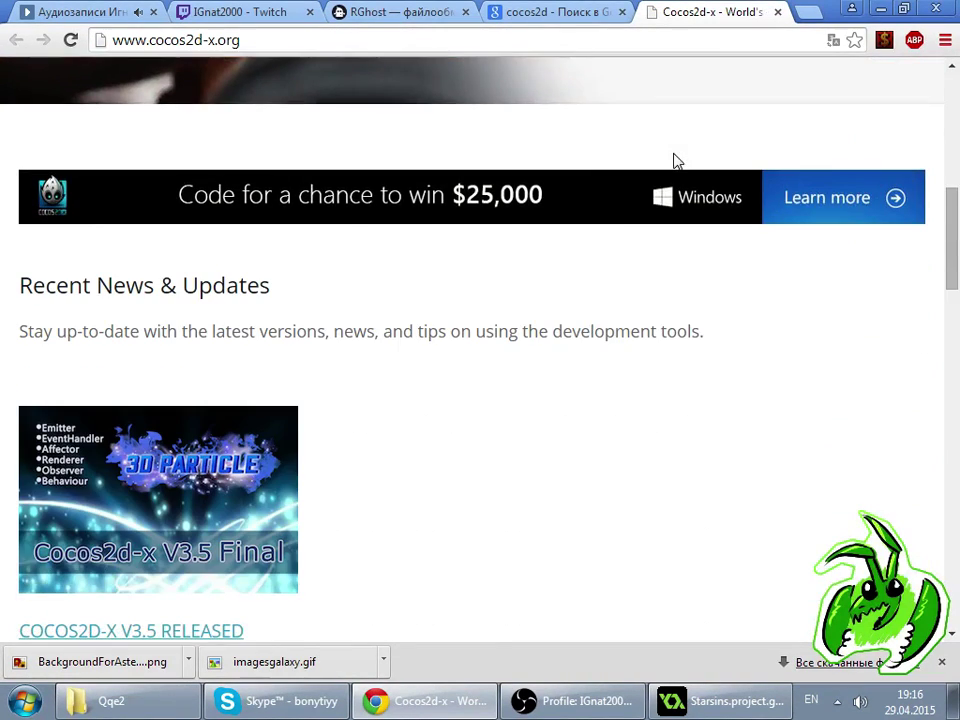
middle_click(699, 8)
key("ctrl+shift+Tab")
middle_click(622, 12)
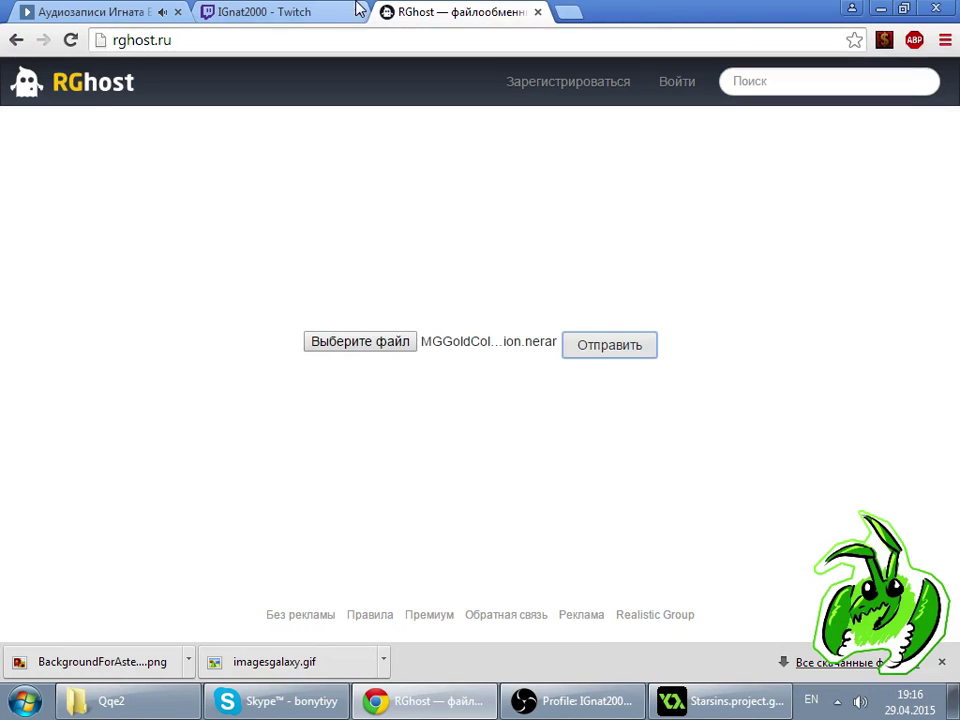
- Read the Twitch chat twice, returning to the GameMaker project window each time
left_click(345, 11)
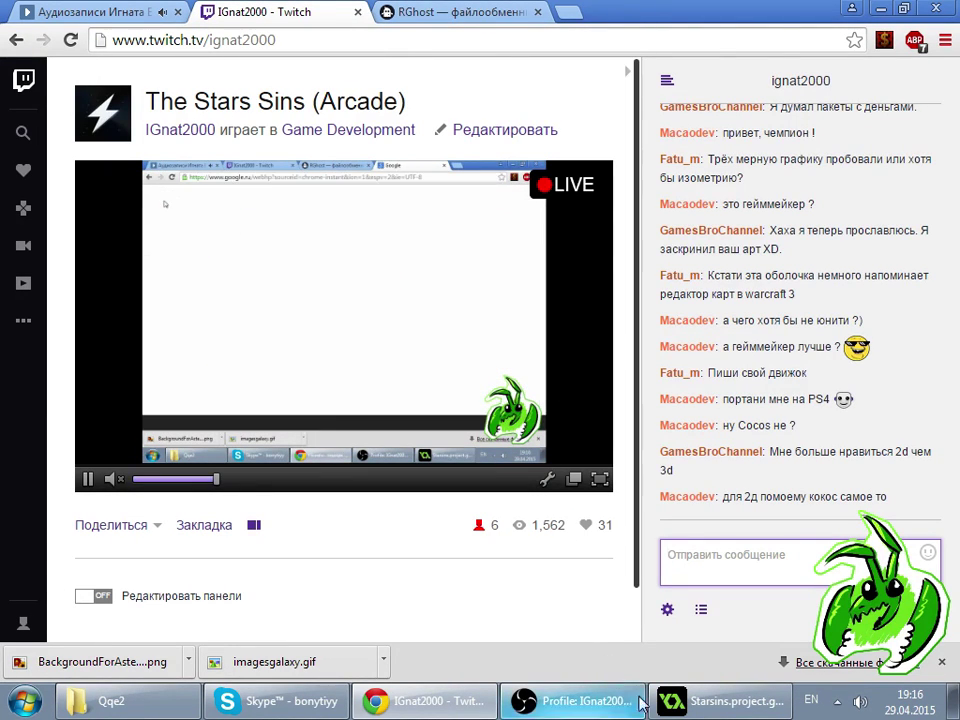
left_click(742, 701)
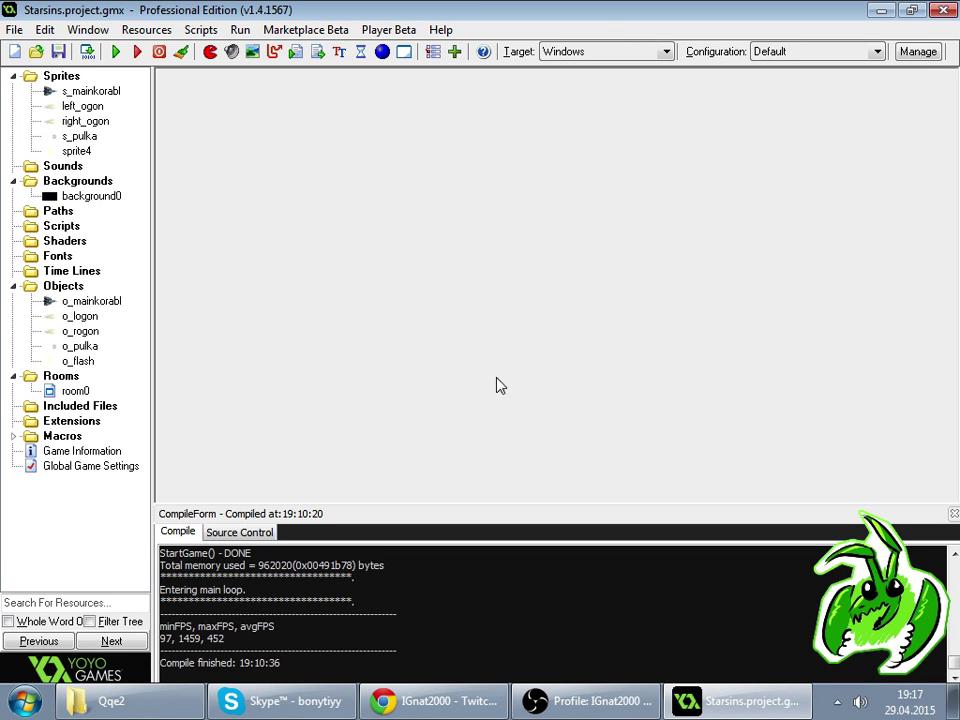
left_click(435, 700)
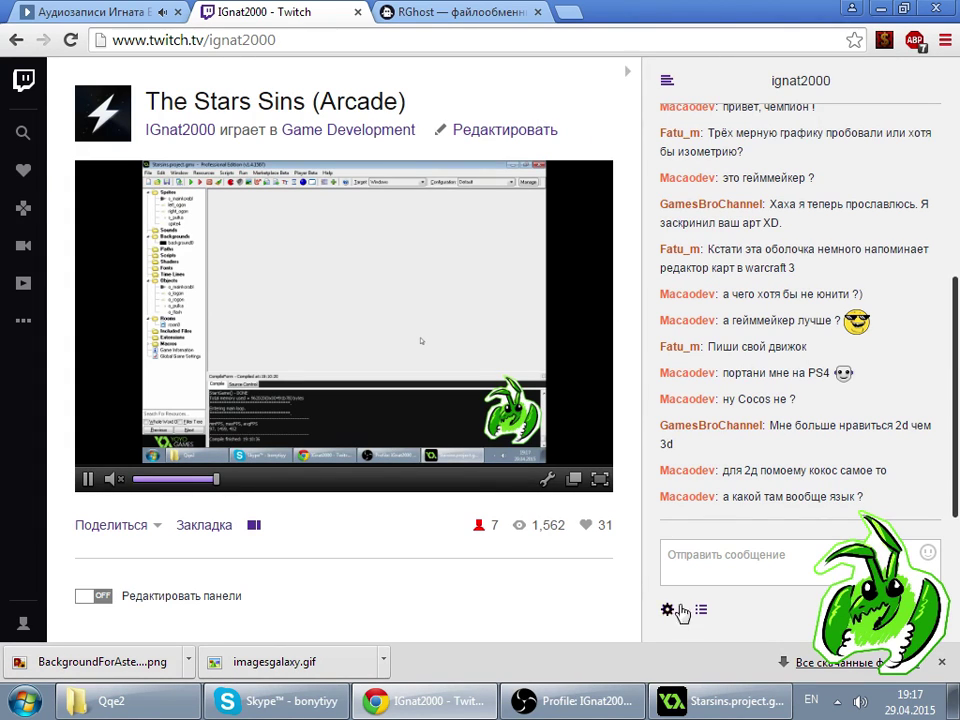
left_click(698, 705)
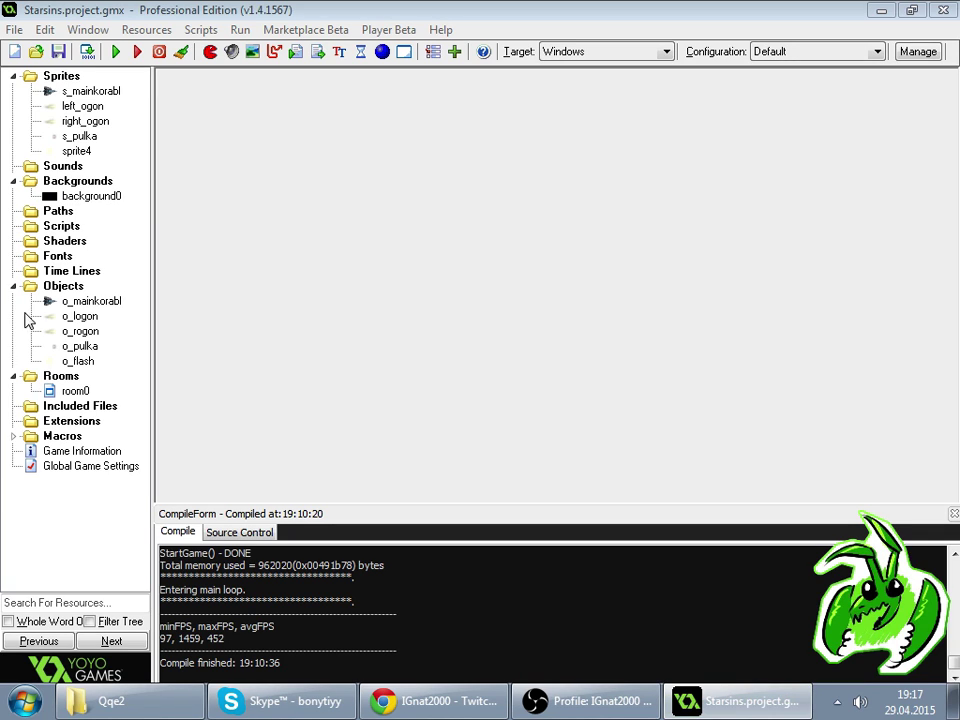
- Open and close the o_pulka object properties, and check the Twitch chat in Chrome
double_click(80, 345)
left_click(82, 668)
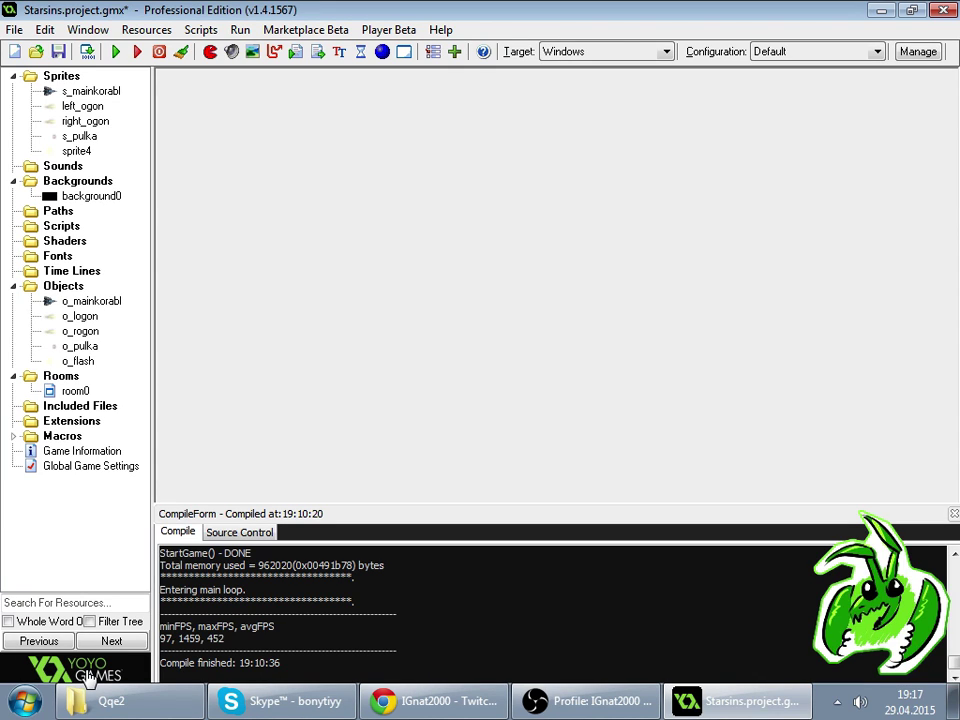
left_click(400, 701)
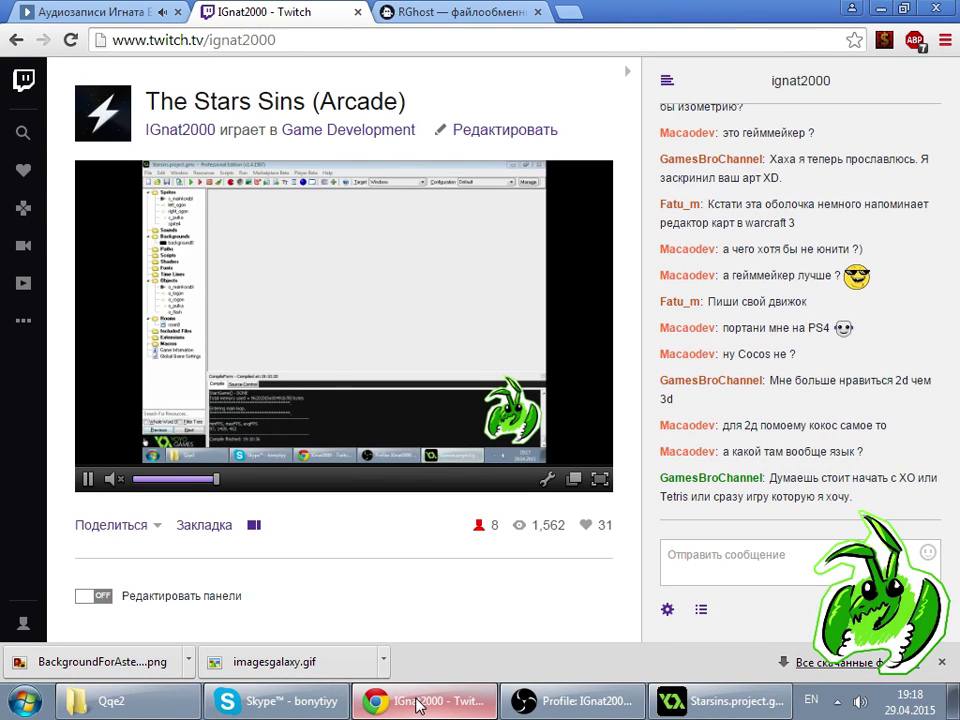
left_click(820, 580)
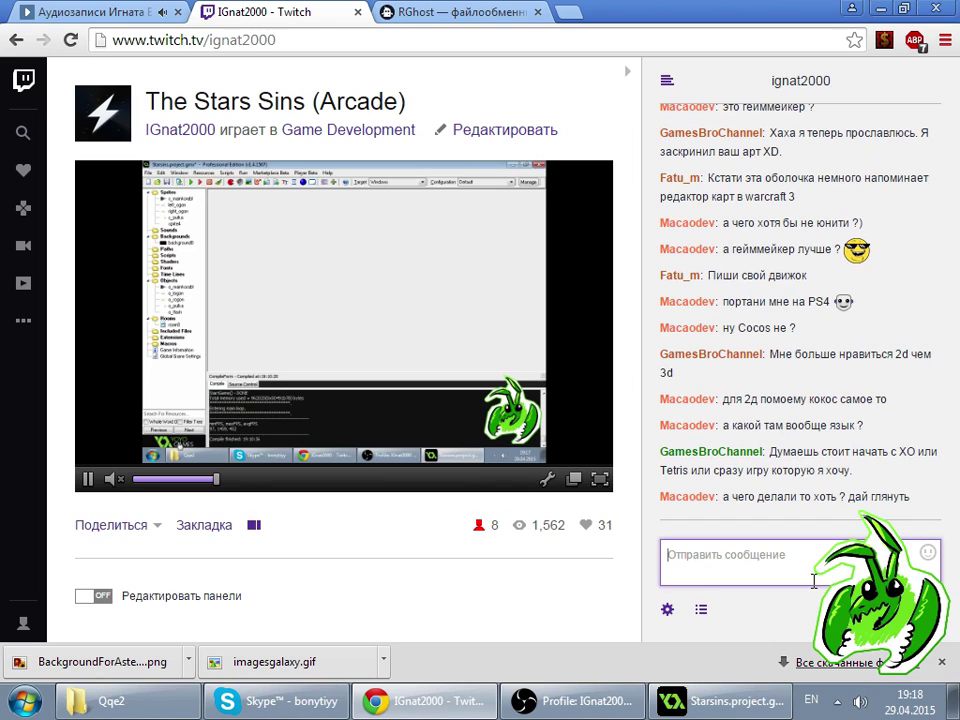
- Search Google for "nyanest battle" in a new tab and open the Nyanest Battle (Trailer 2) video on YouTube
left_click(569, 10)
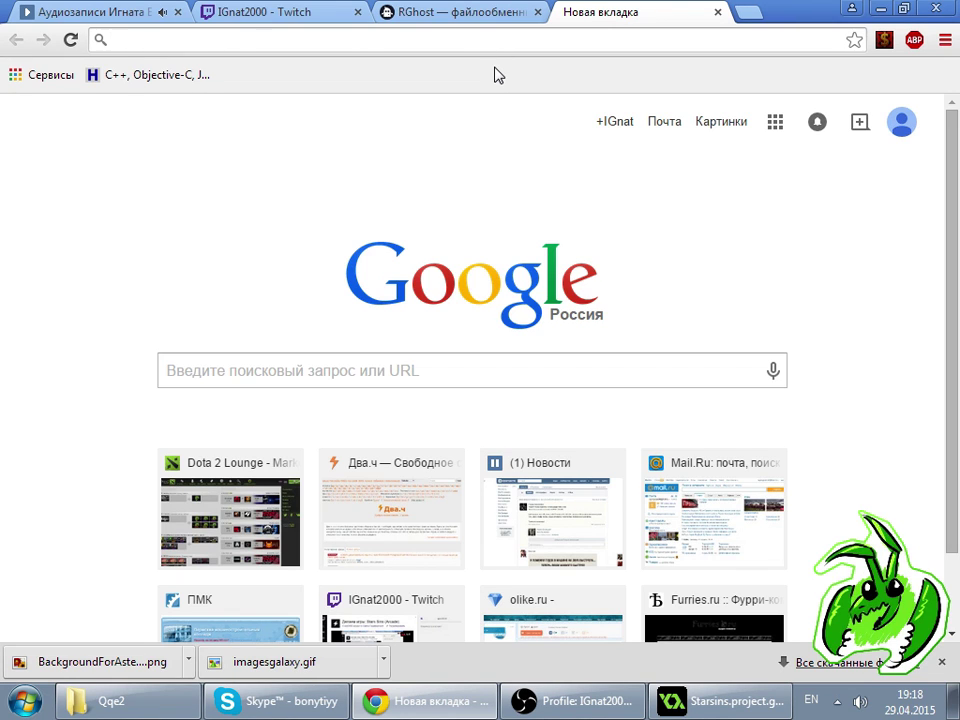
type("nyanest battle")
key("Return")
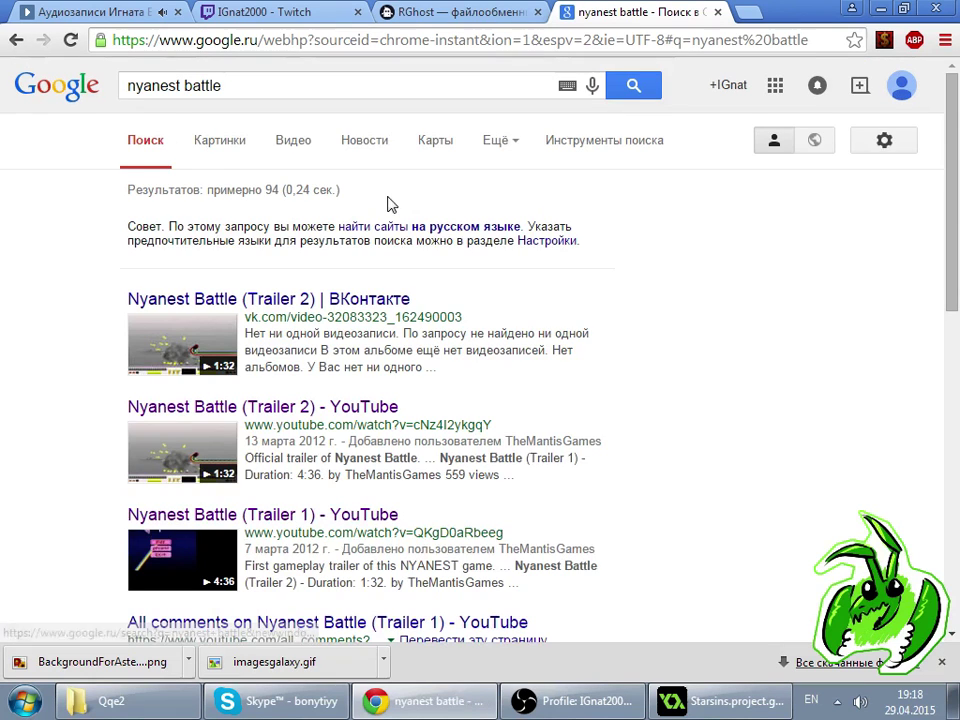
left_click(306, 402)
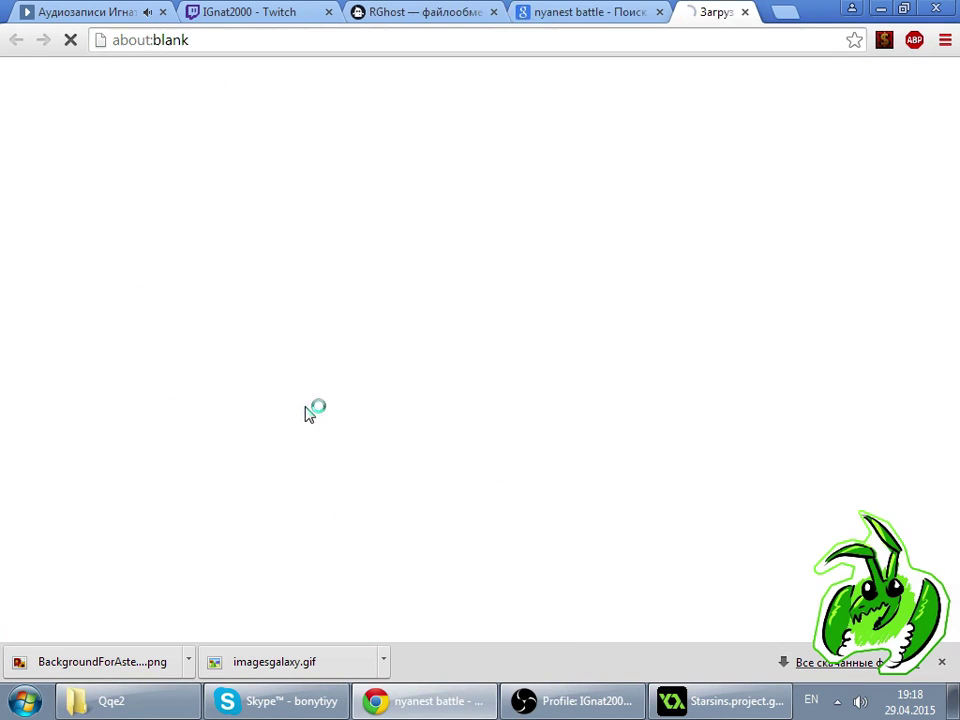
- Bookmark the Nyanest Battle trailer page and post its YouTube link in the Twitch chat
left_click(375, 42)
key("ctrl+d")
left_click(816, 170)
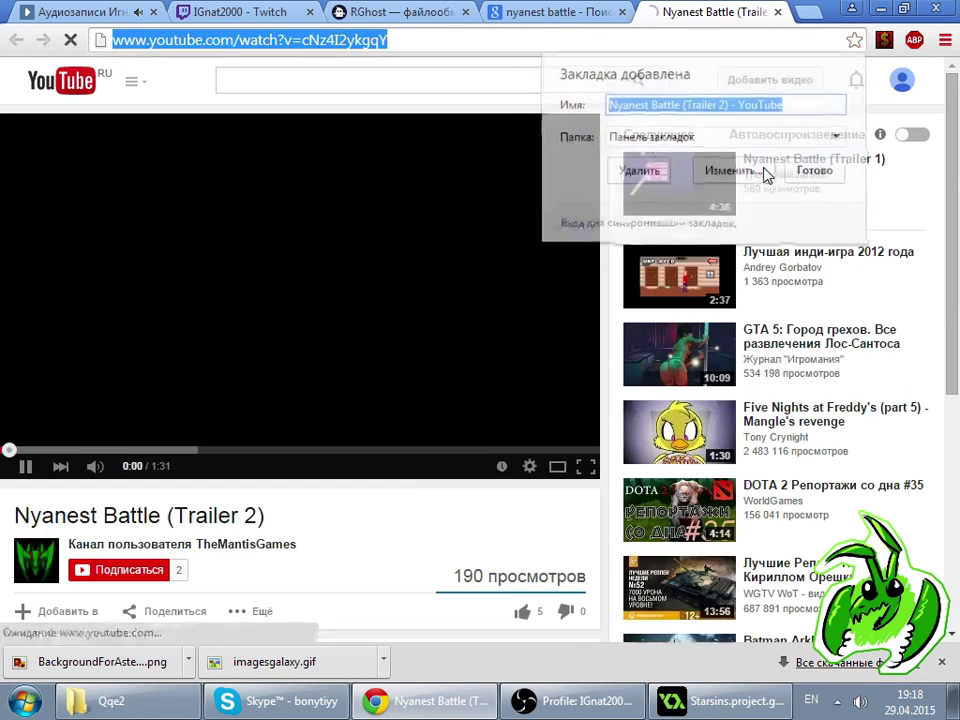
left_click(272, 17)
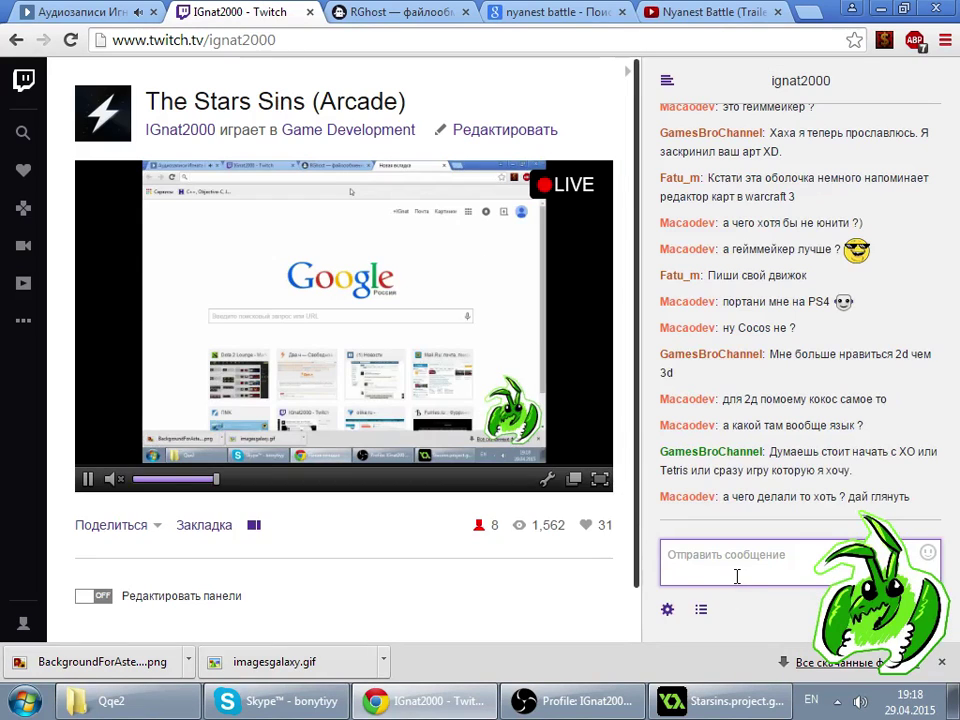
type("http://www.youtube.com/watch?v=cNz4l2ykgqY")
key("Return")
- Close the YouTube trailer, and switch back to GameMaker to save the Starsins project
left_click(700, 12)
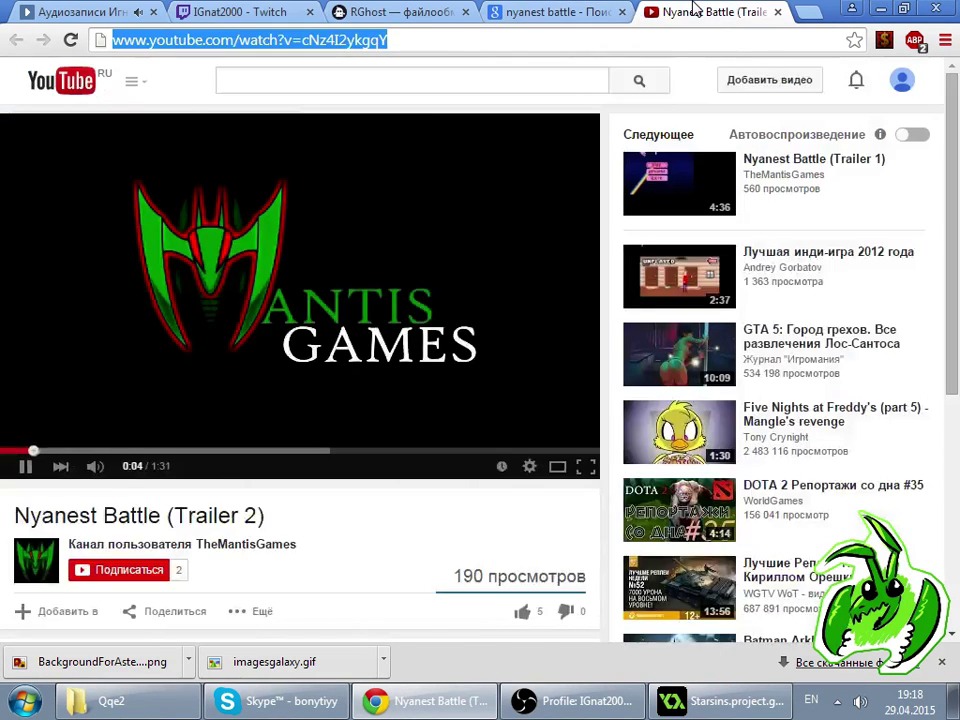
key("ctrl+w")
left_click(240, 12)
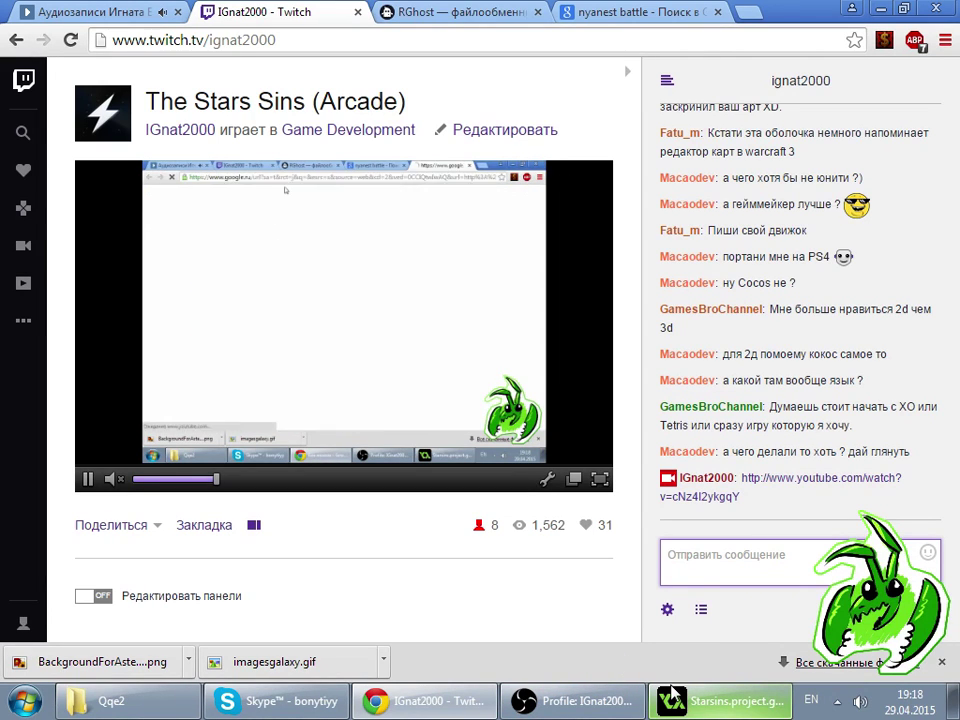
left_click(698, 708)
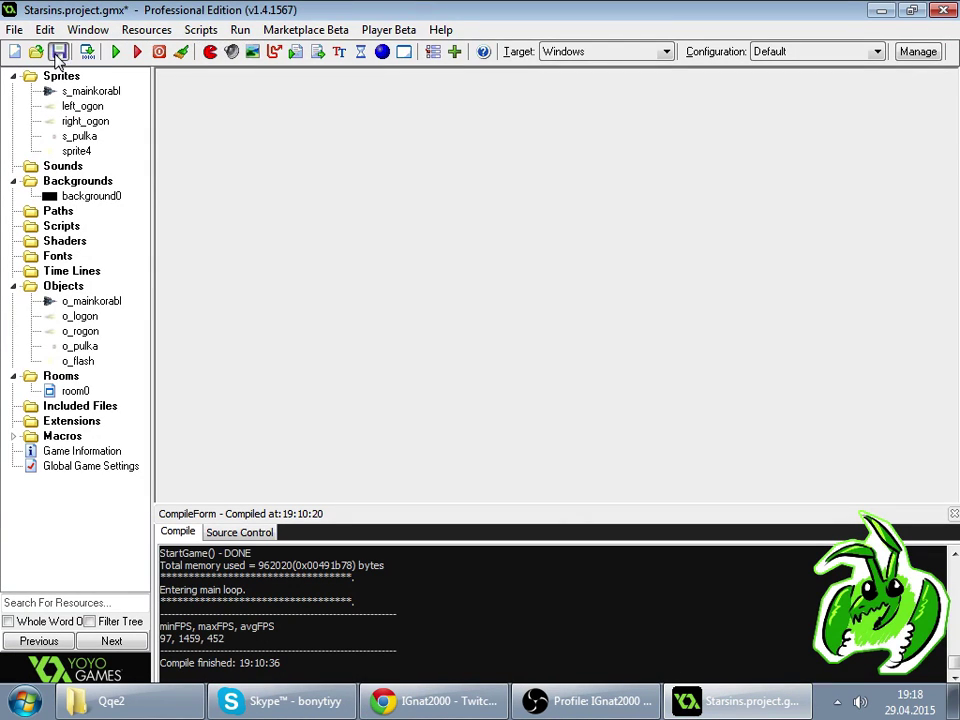
left_click(58, 53)
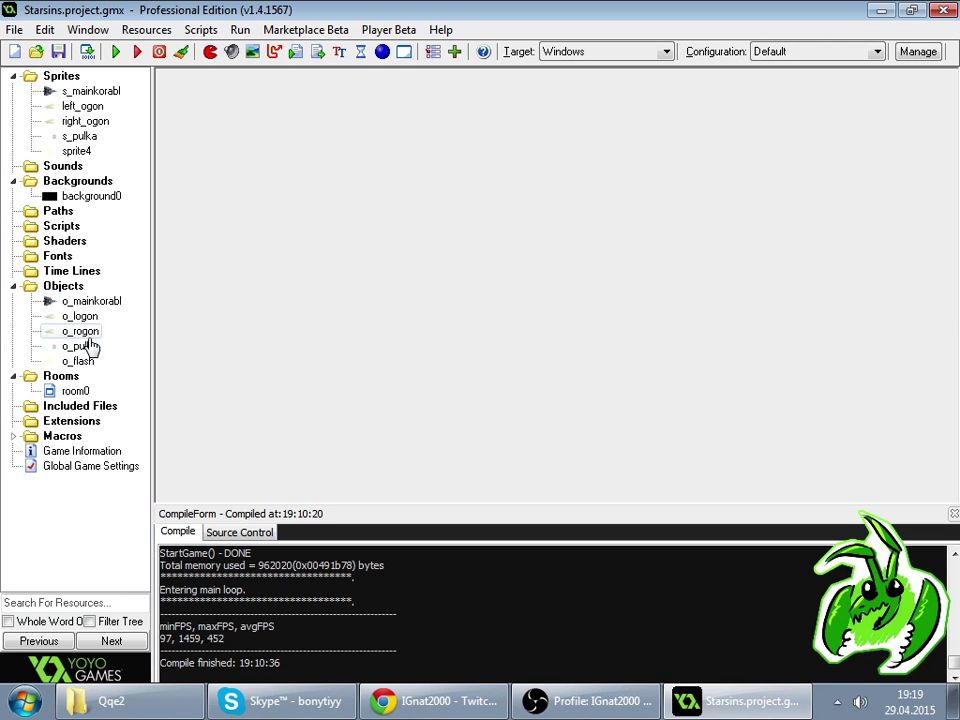
- Remove the speed_rot term from o_logon's Create event, setting direction to o_mainkorabl.direction+((random(20)-10)/10)
double_click(80, 316)
double_click(430, 80)
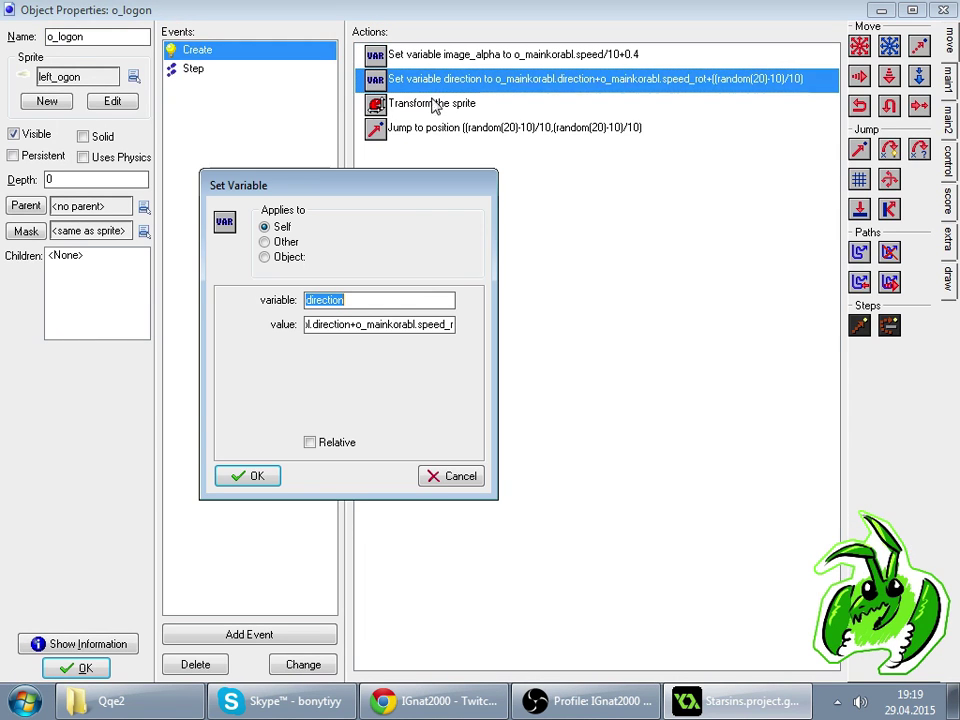
left_click_drag(416, 325, 372, 356)
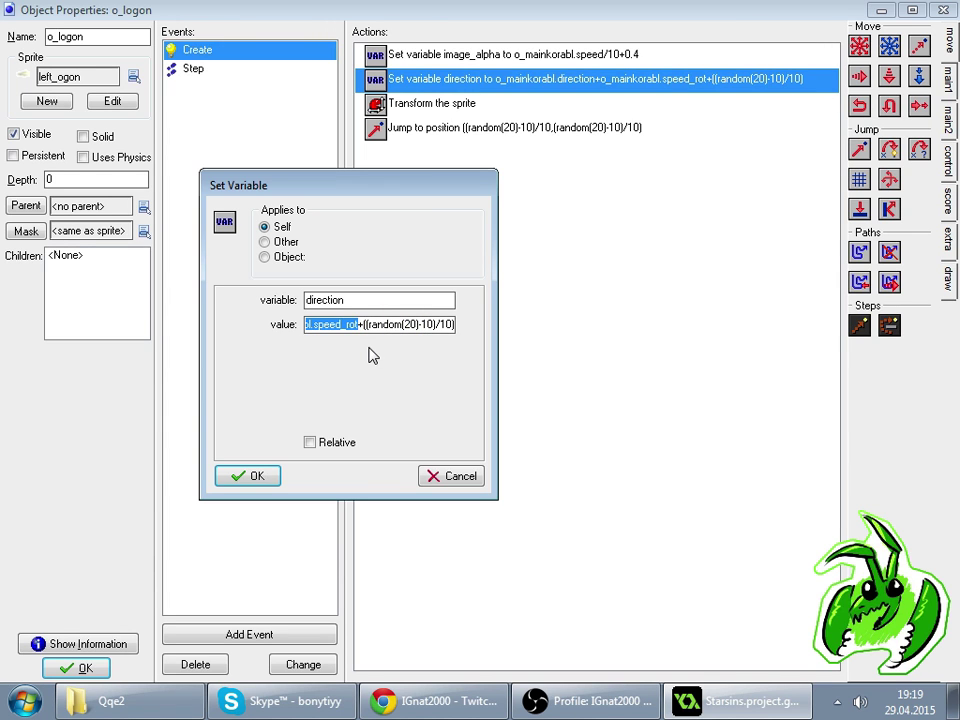
key("Delete")
key("Return")
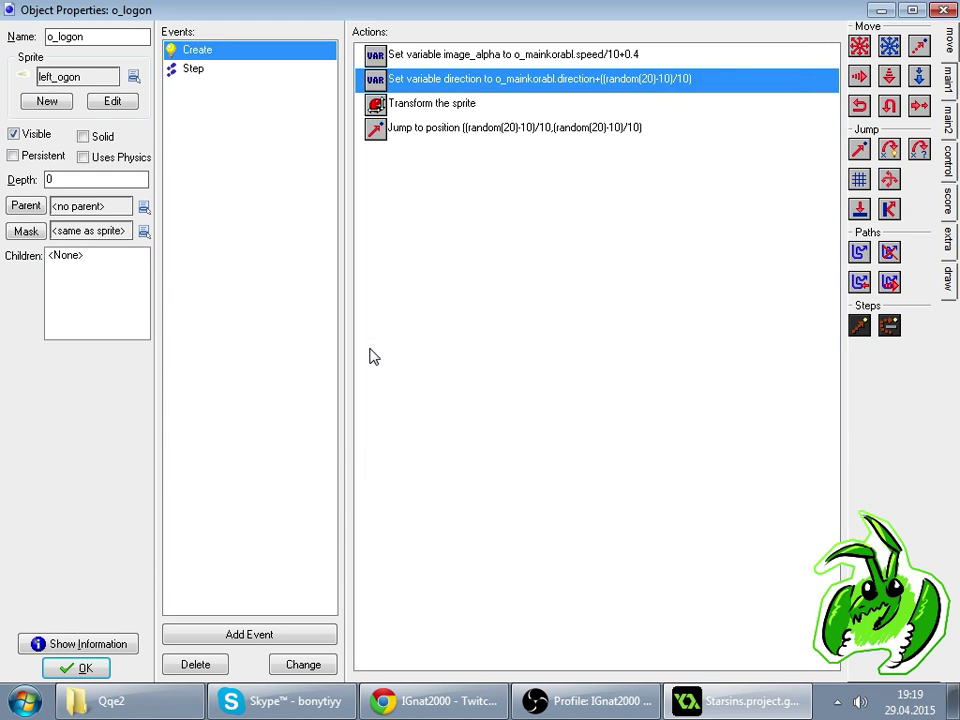
- Check the Twitch chat, and return to GameMaker to confirm and close the o_logon object properties
left_click(435, 701)
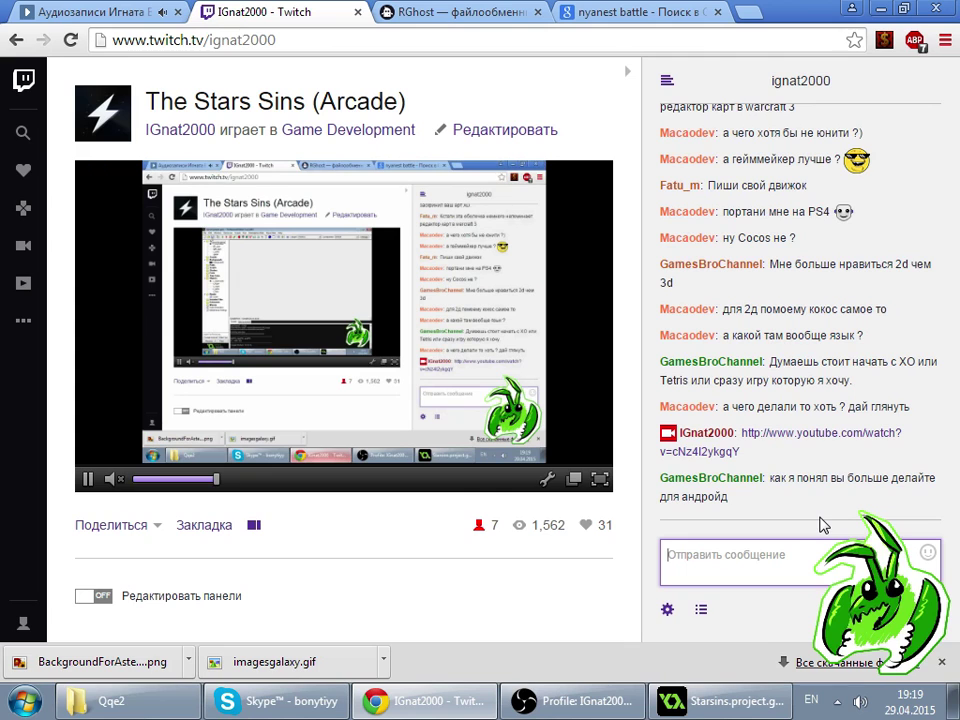
left_click(725, 701)
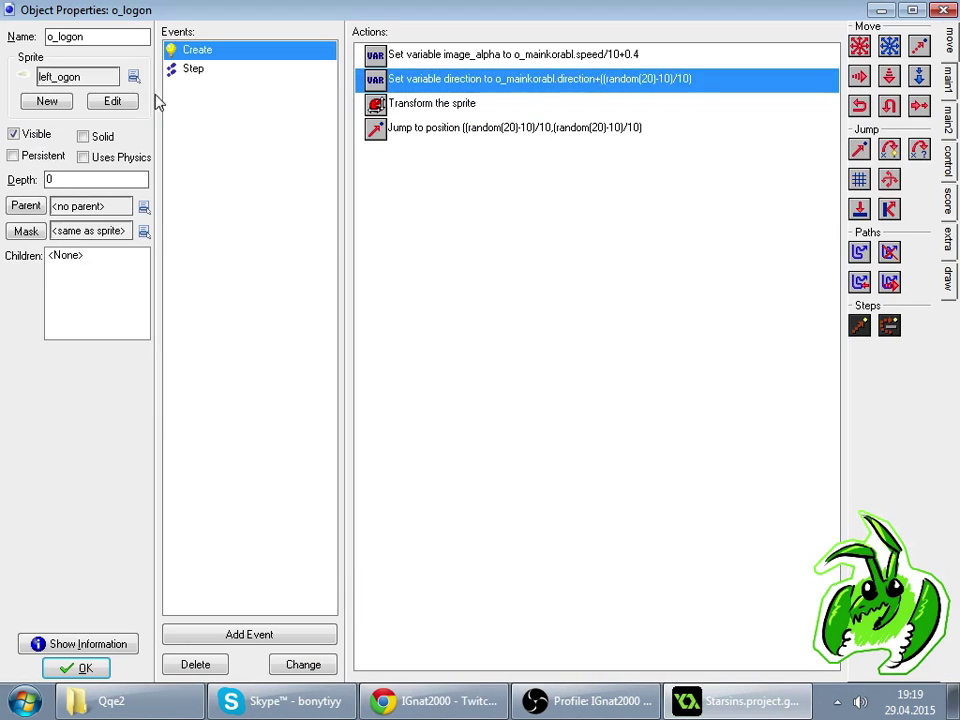
left_click(78, 668)
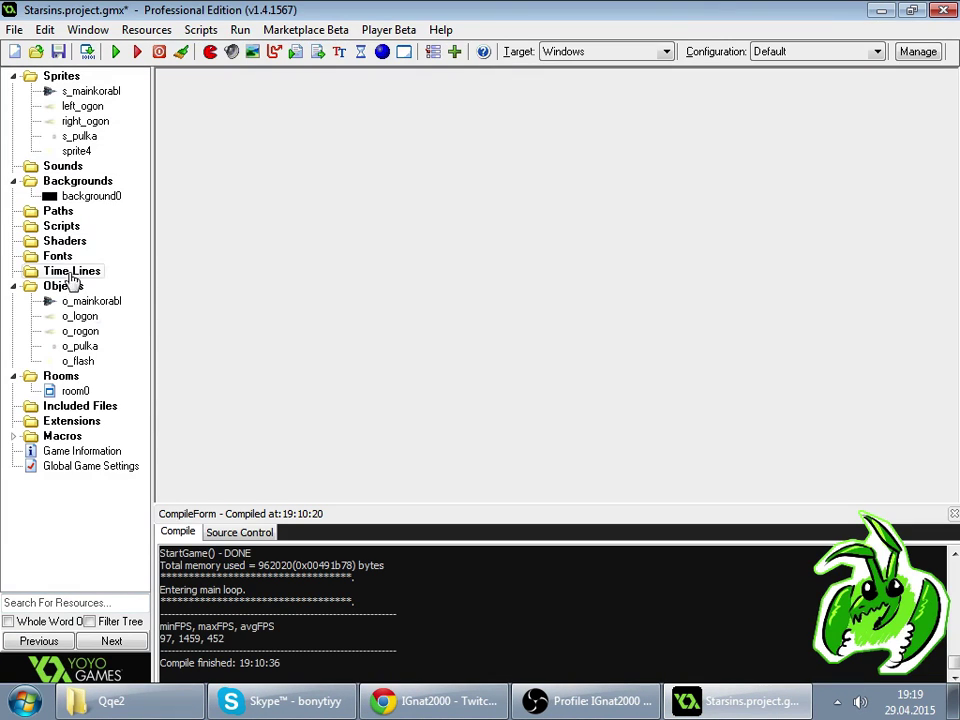
- Open room0, hide its grid, and set Background 0 to no background
double_click(72, 393)
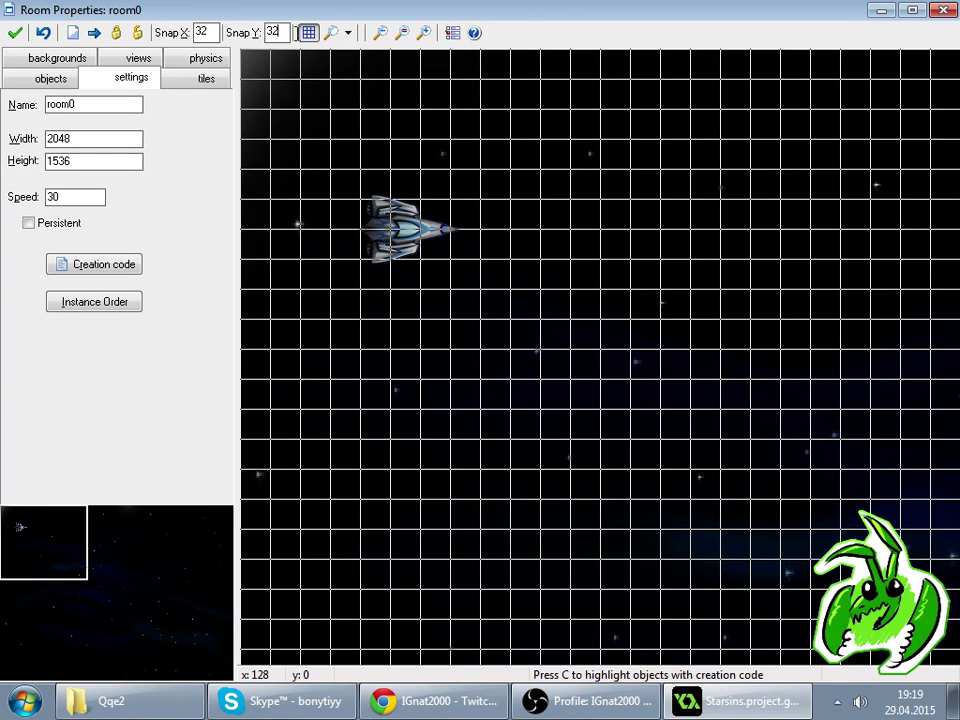
left_click(307, 33)
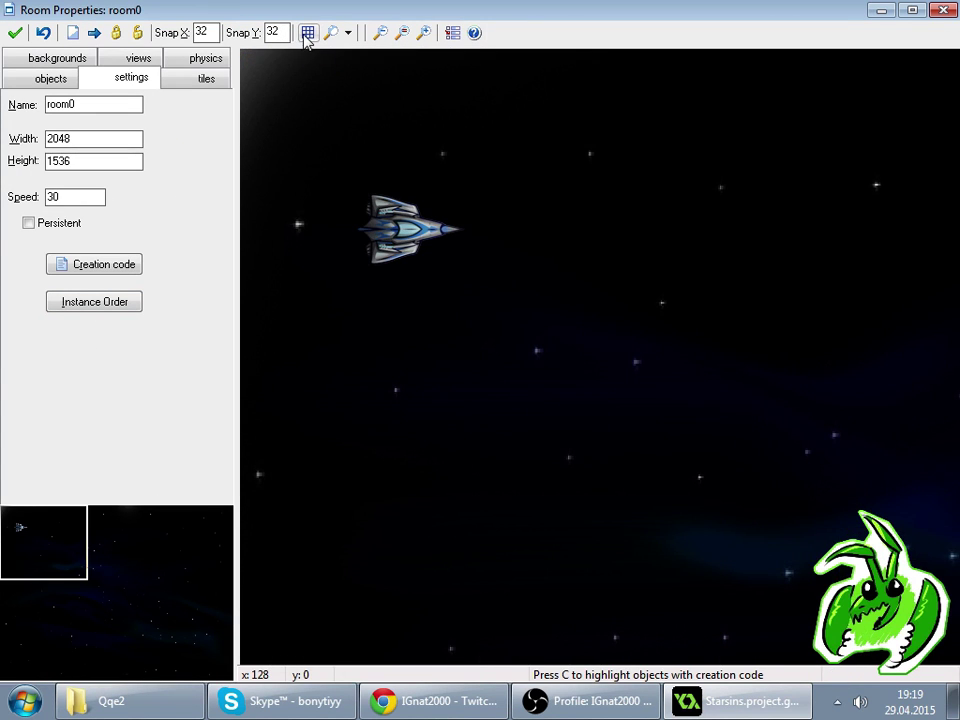
left_click(61, 62)
left_click(135, 306)
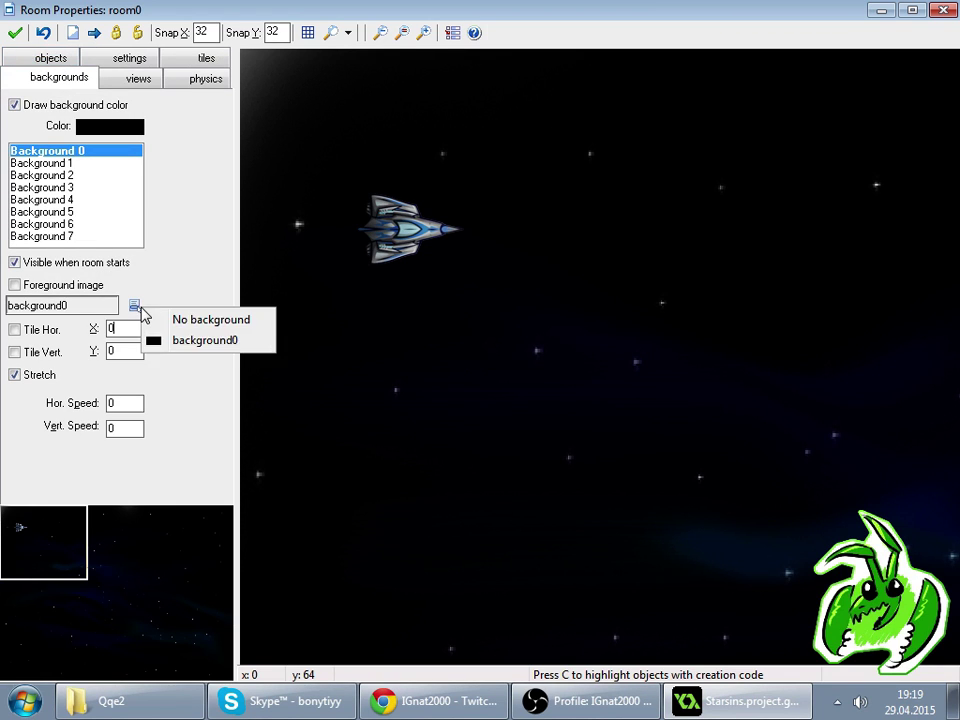
left_click(190, 318)
- Set room0's background colour to a dark purple, and darken it further to nearly black
left_click(113, 130)
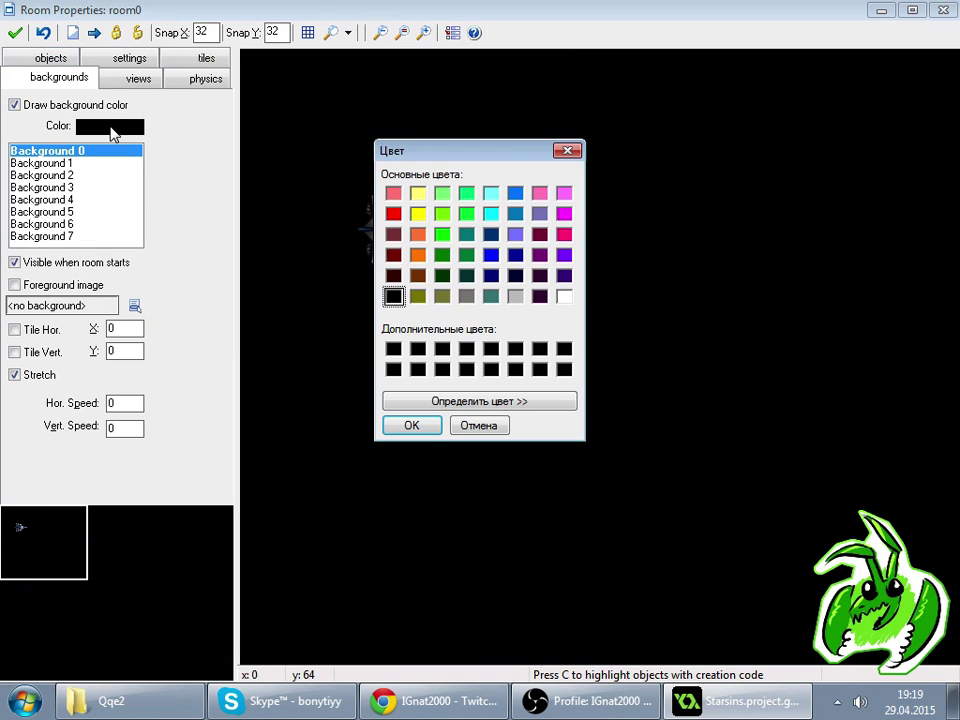
left_click(496, 401)
left_click(540, 297)
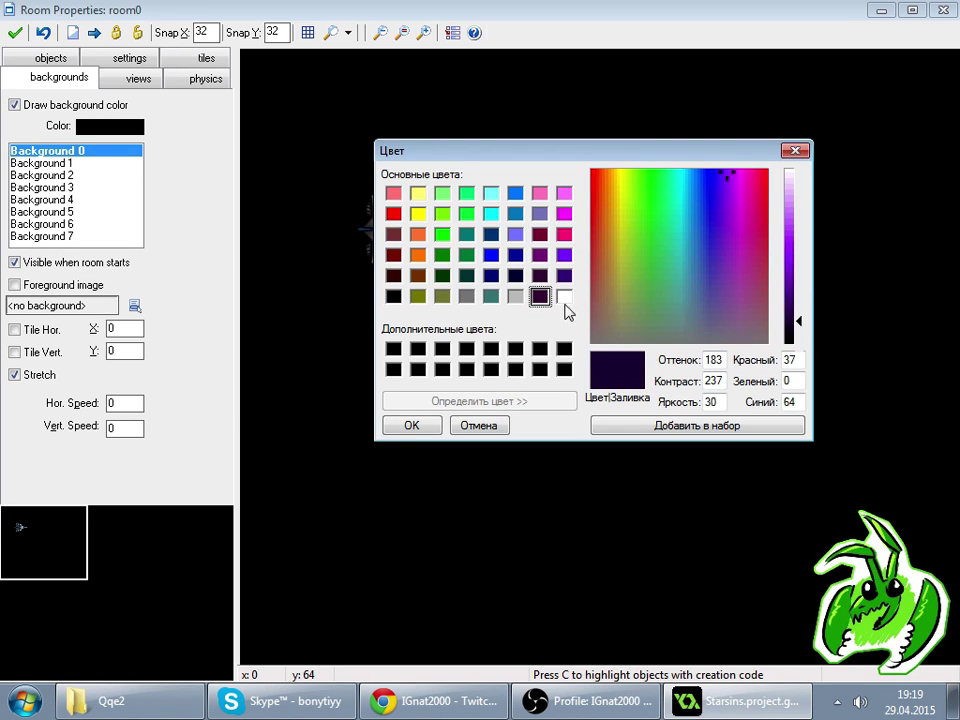
key("Return")
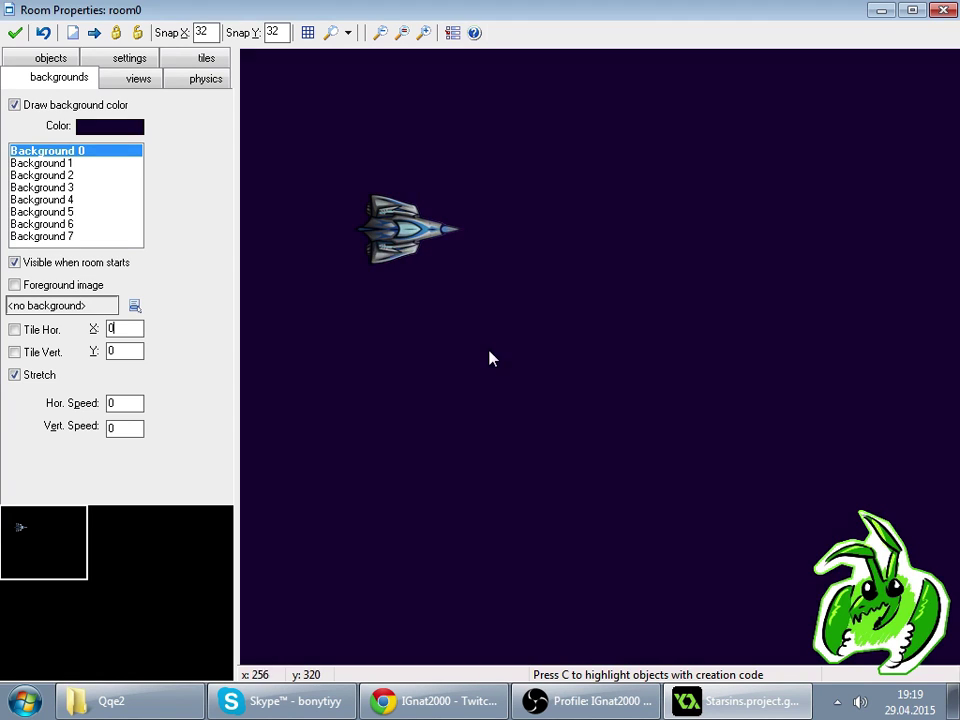
left_click(110, 127)
left_click(527, 402)
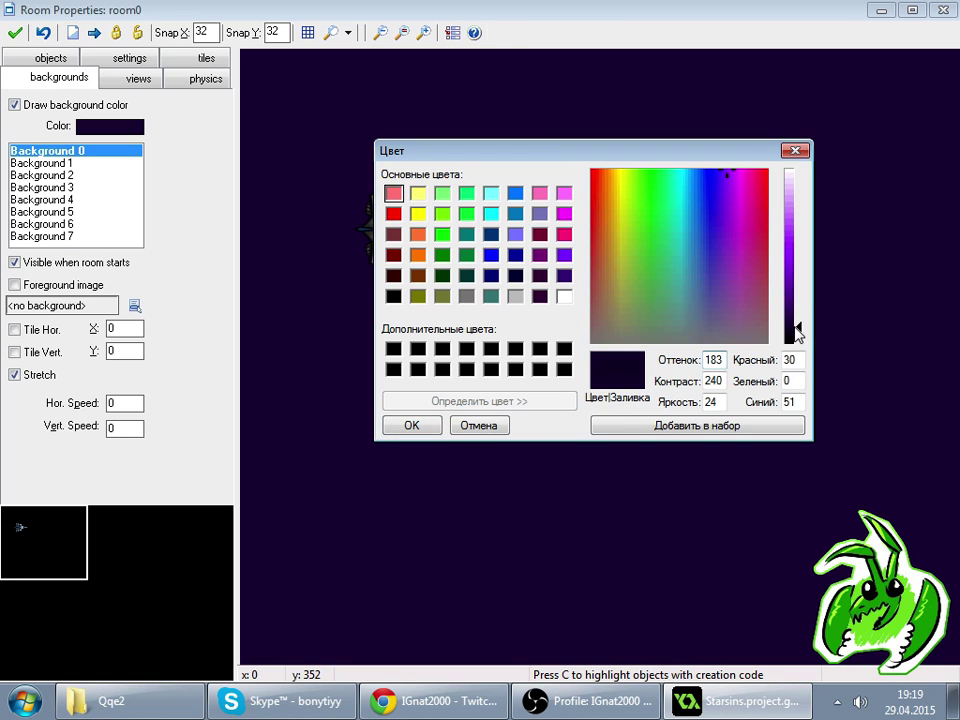
left_click(430, 430)
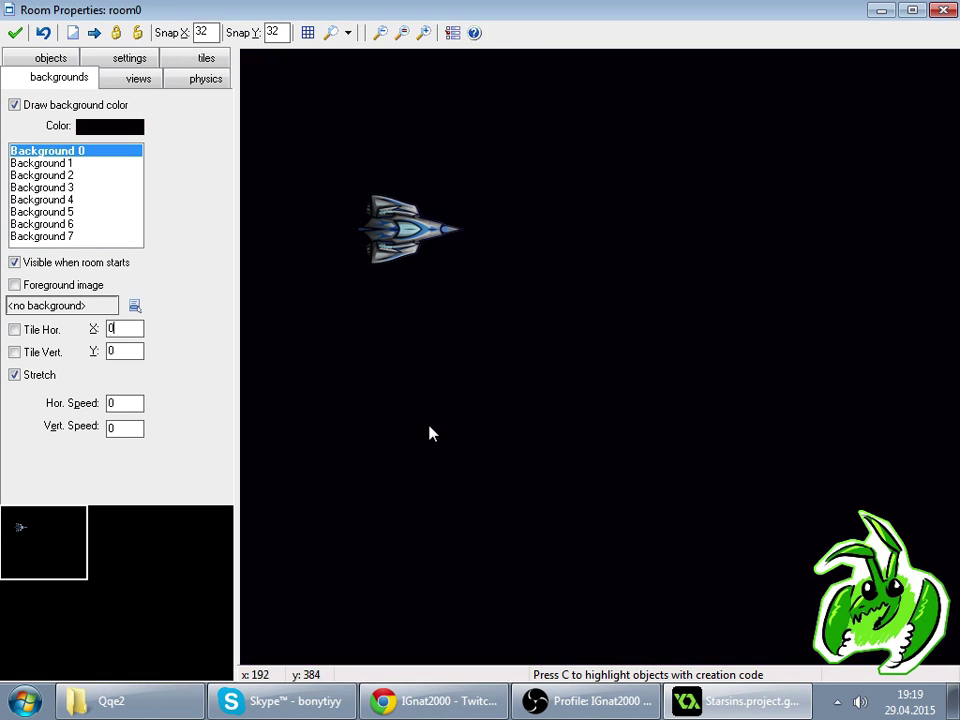
- Confirm the room0 changes and start the game in debug mode, checking the Twitch chat while it builds
left_click(17, 32)
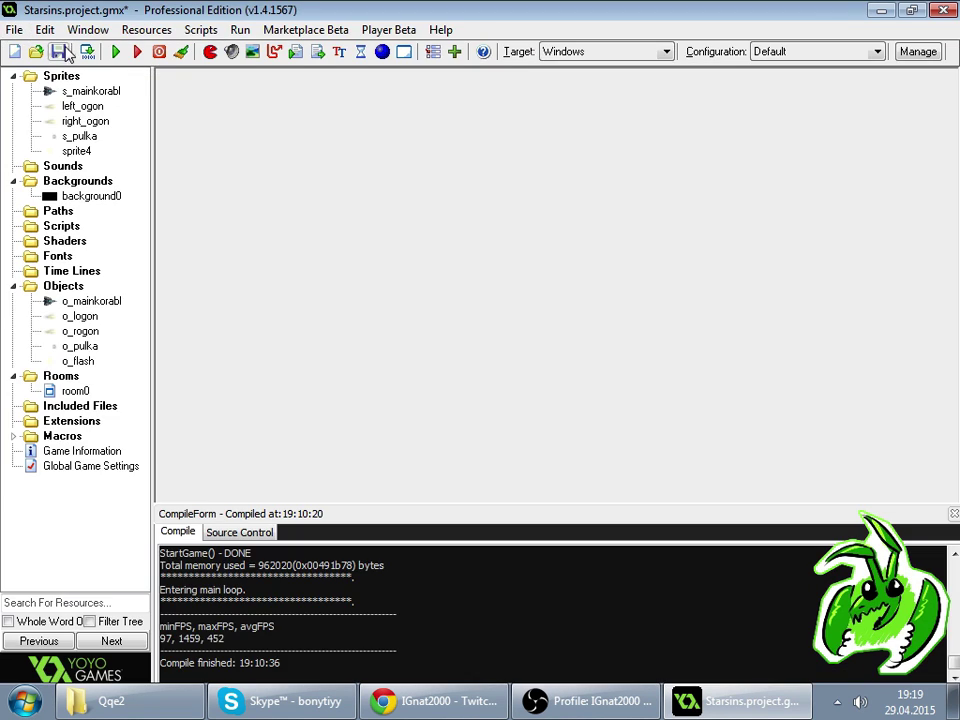
left_click(138, 51)
left_click(387, 701)
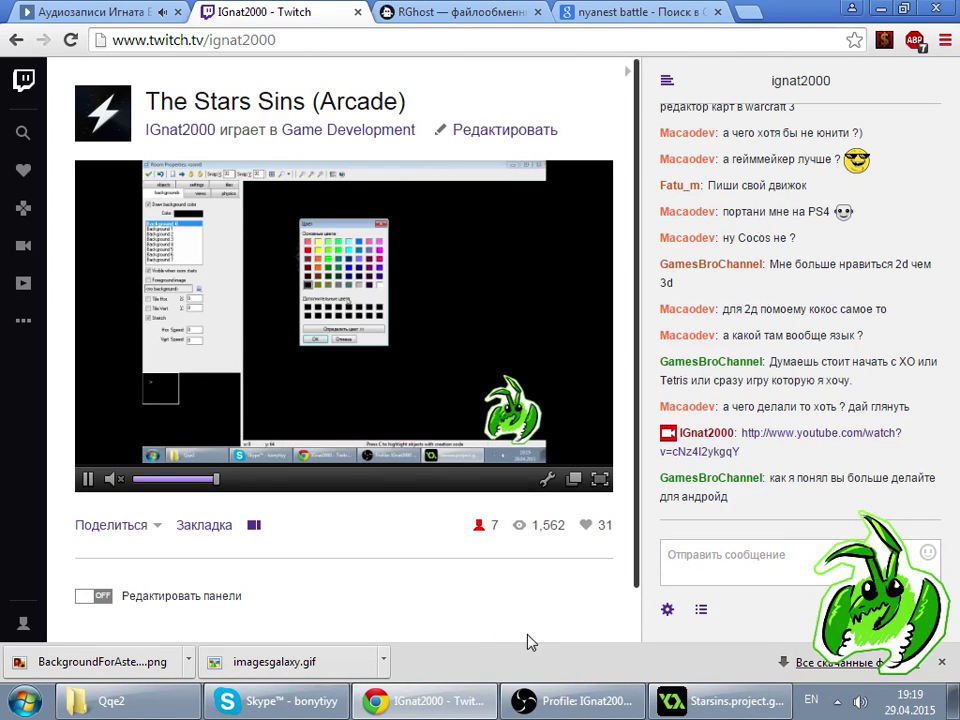
- Playtest the running game by flying, turning and firing the ship to examine its bullets and engine flames, and quit the game
key("alt+Tab")
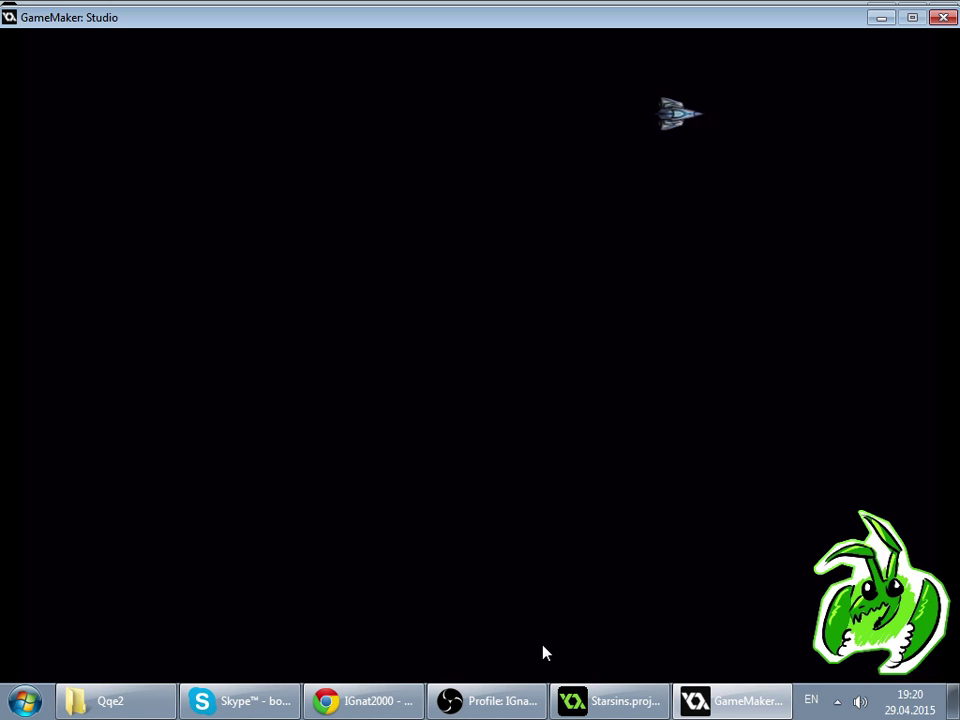
key("Right")
key("space")
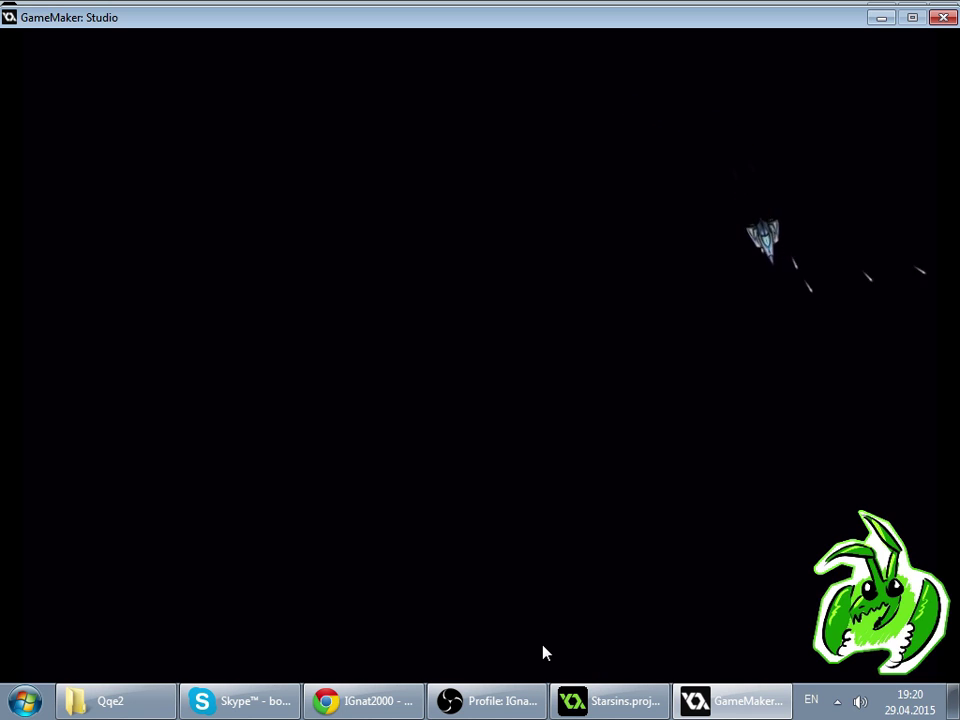
key("Left")
key("space")
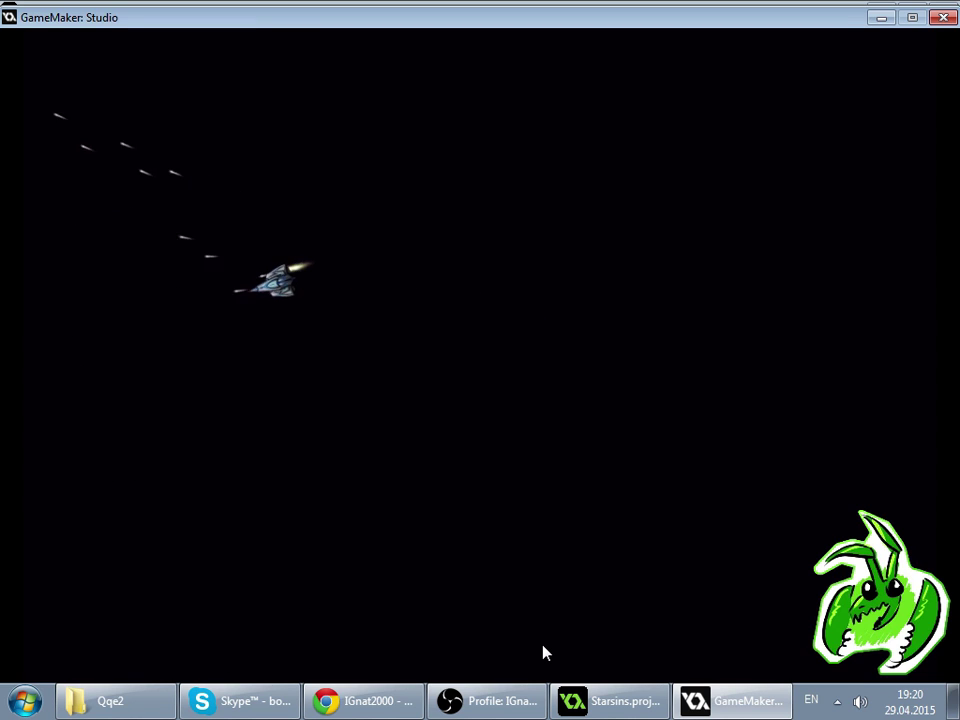
key("Left")
key("Left")
key("Up")
key("space")
key("Right")
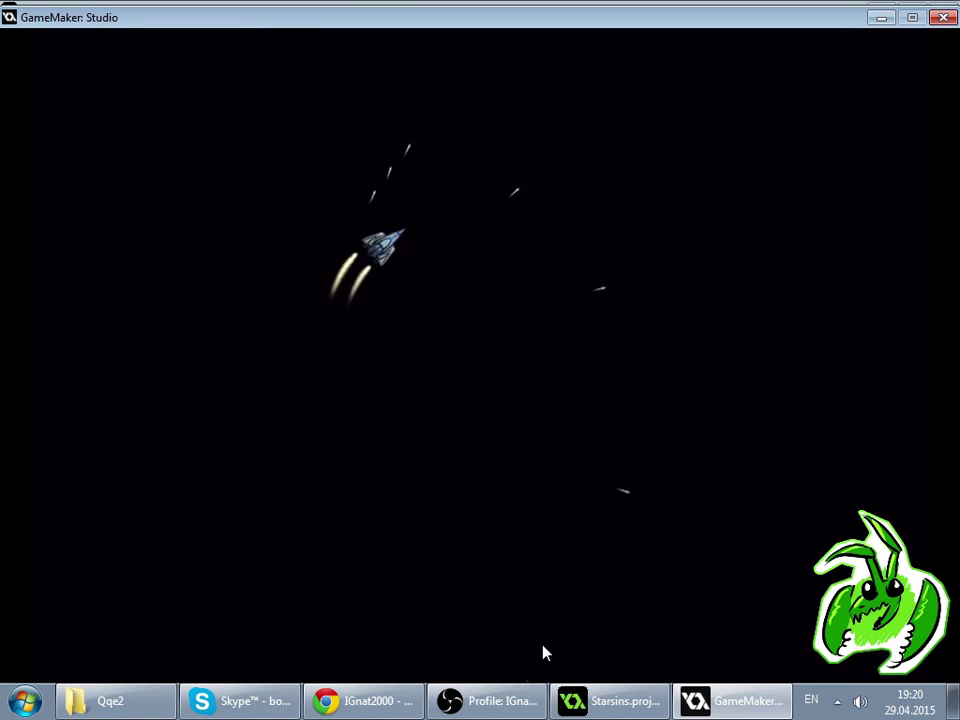
key("Right")
key("Up")
key("space")
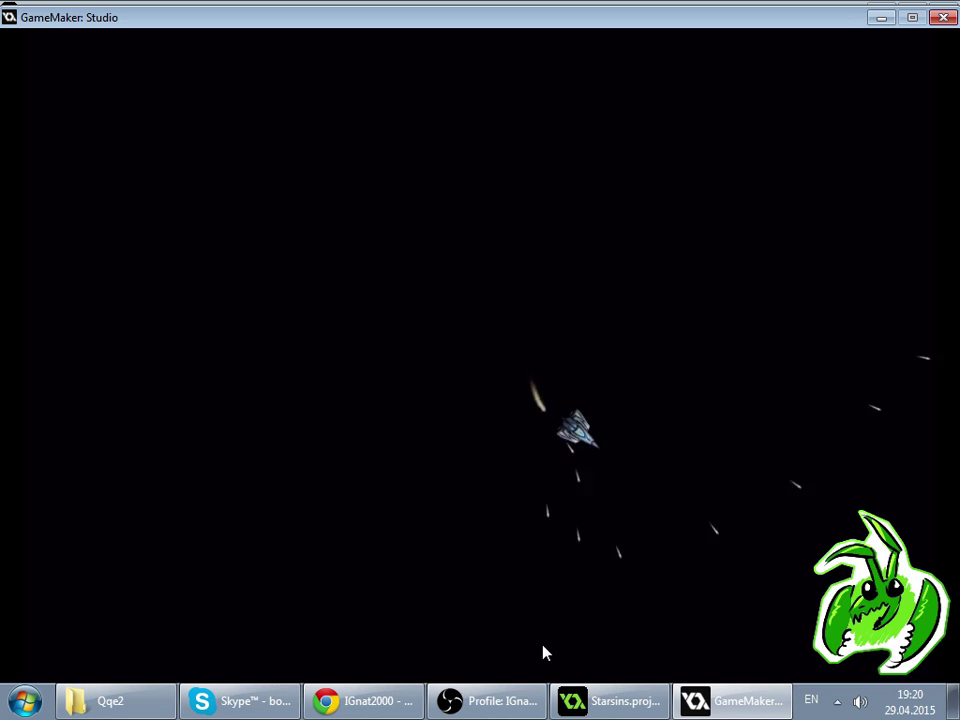
key("Left")
key("Left")
key("Up")
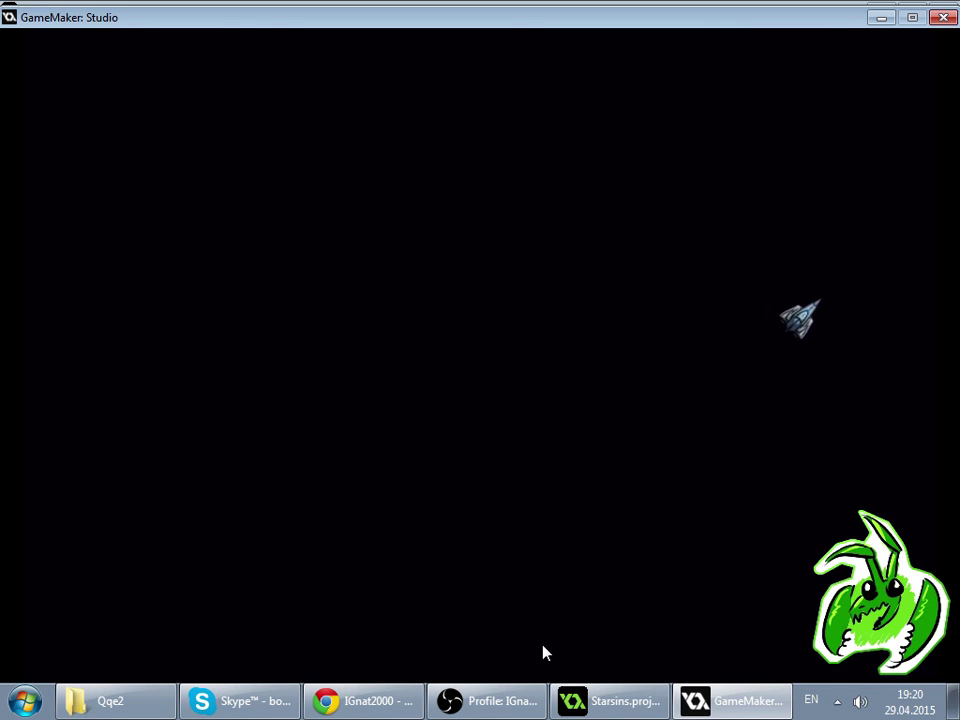
key("Right")
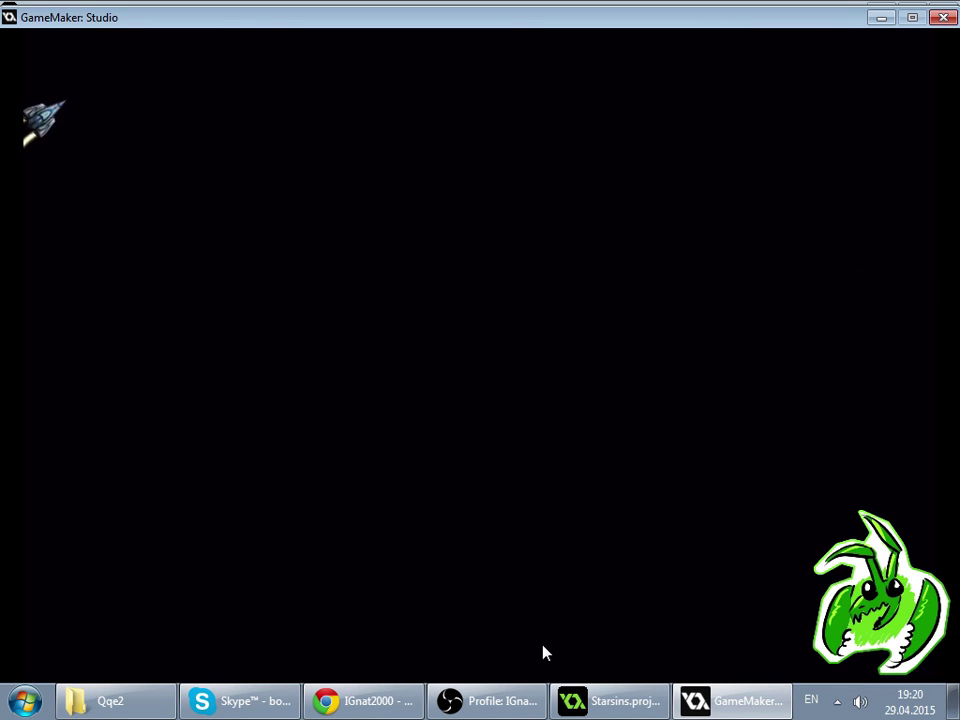
key("Right")
key("space")
key("Left")
key("Up")
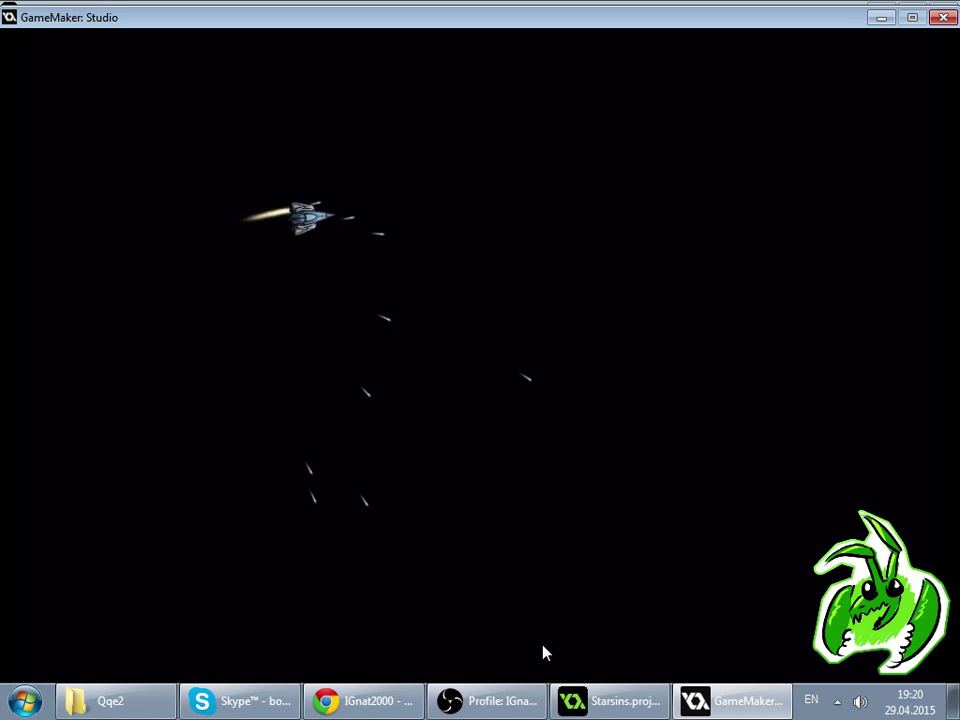
key("Left")
key("space")
key("Right")
key("space")
key("Up")
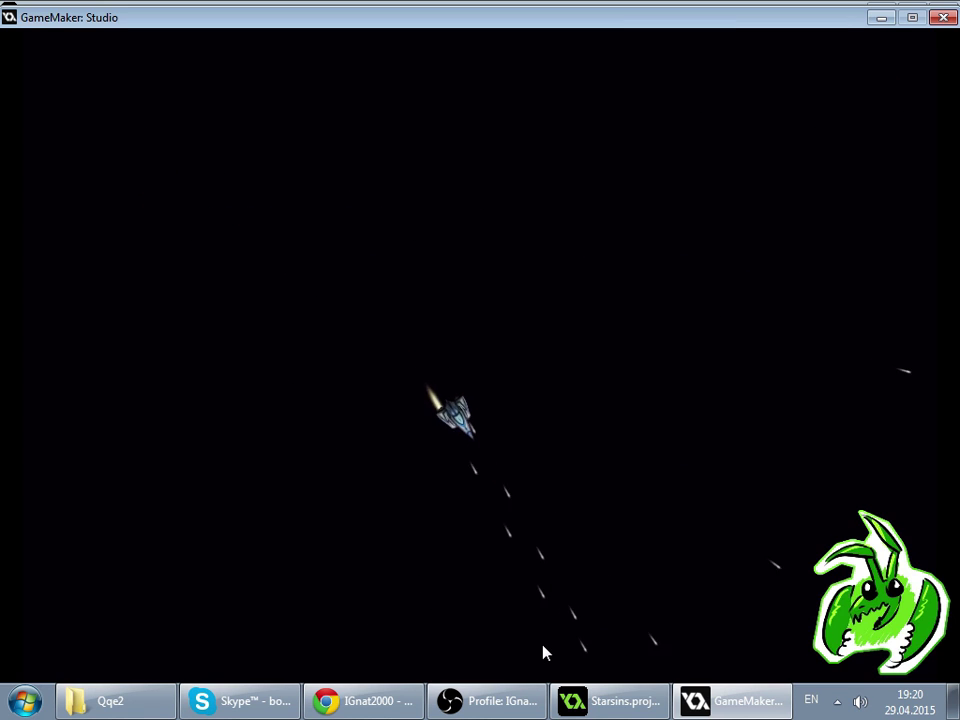
key("space")
key("Right")
key("space")
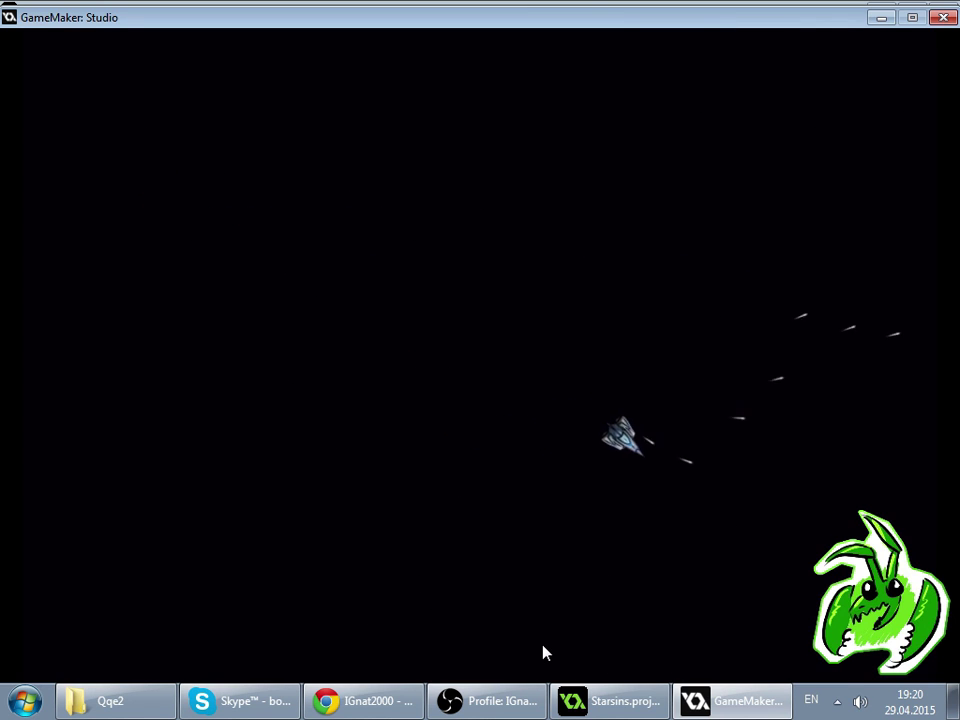
key("Left")
key("Up")
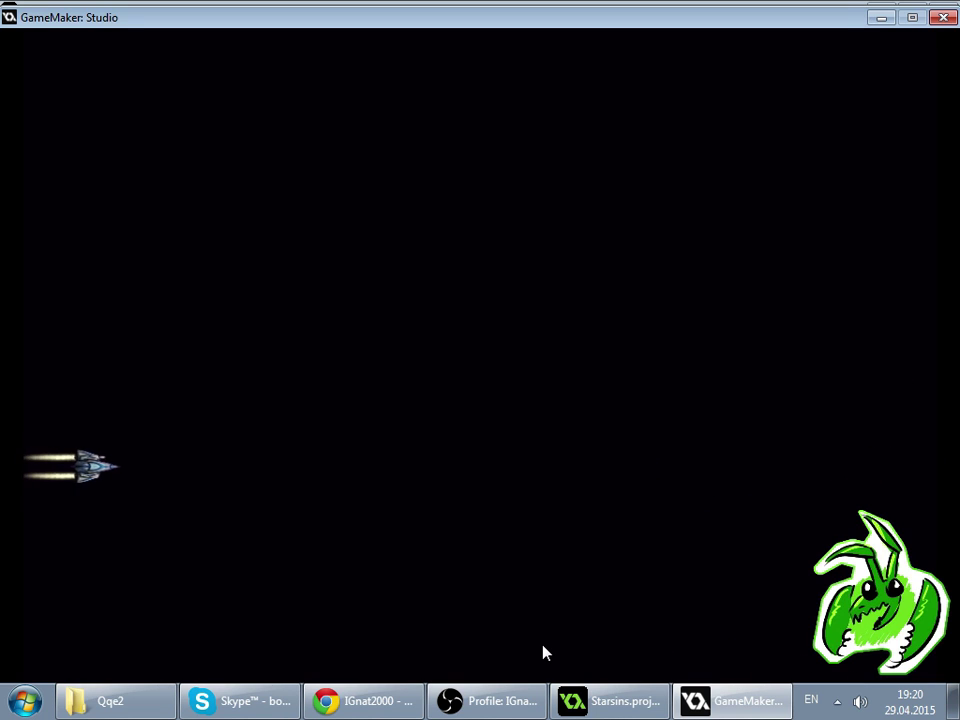
key("space")
key("Up")
key("space")
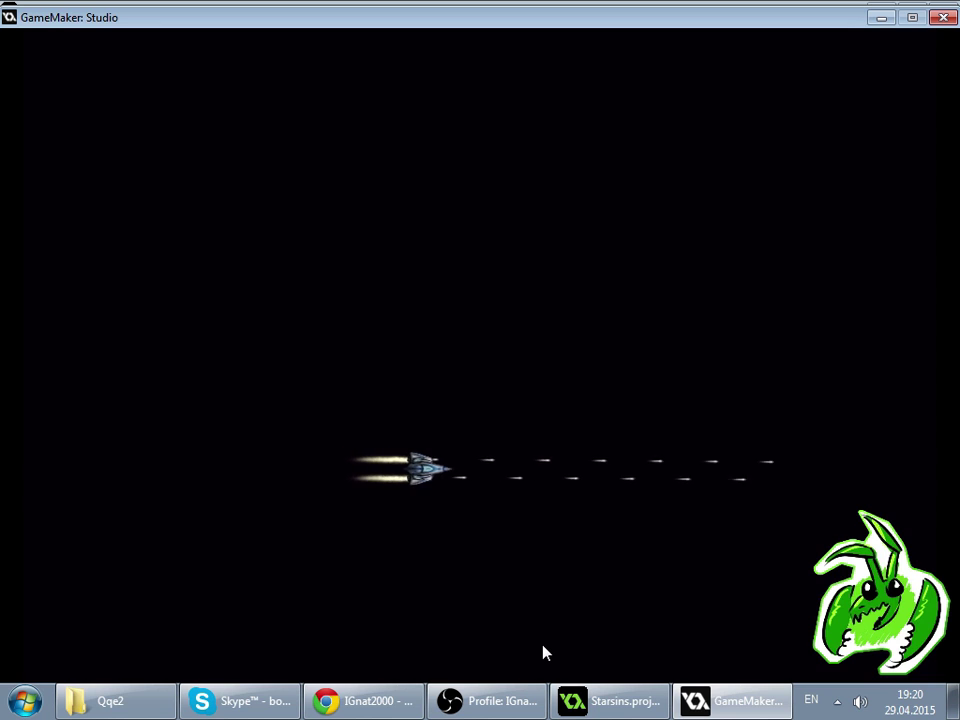
key("Left")
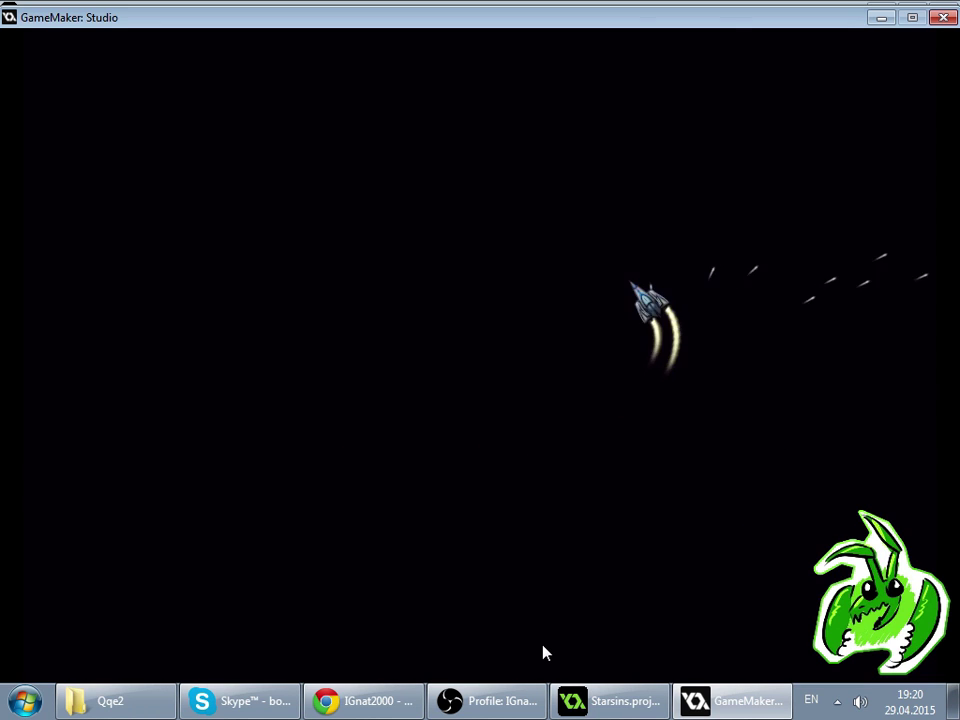
key("Escape")
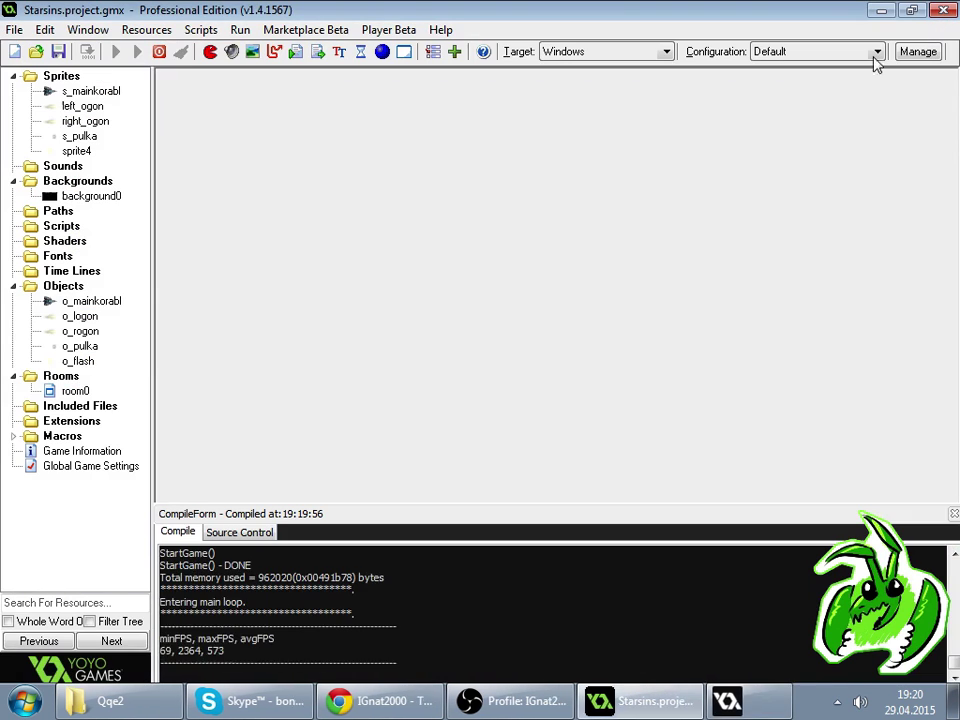
- Check the Twitch chat, return to GameMaker, and review the o_flash object's properties
left_click(430, 700)
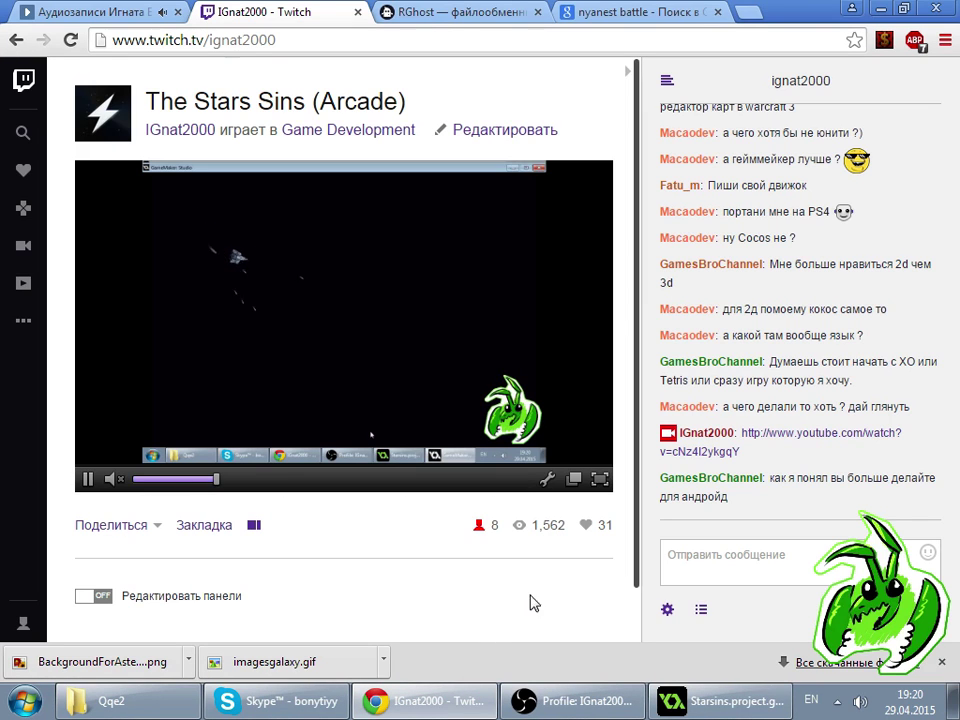
left_click(725, 701)
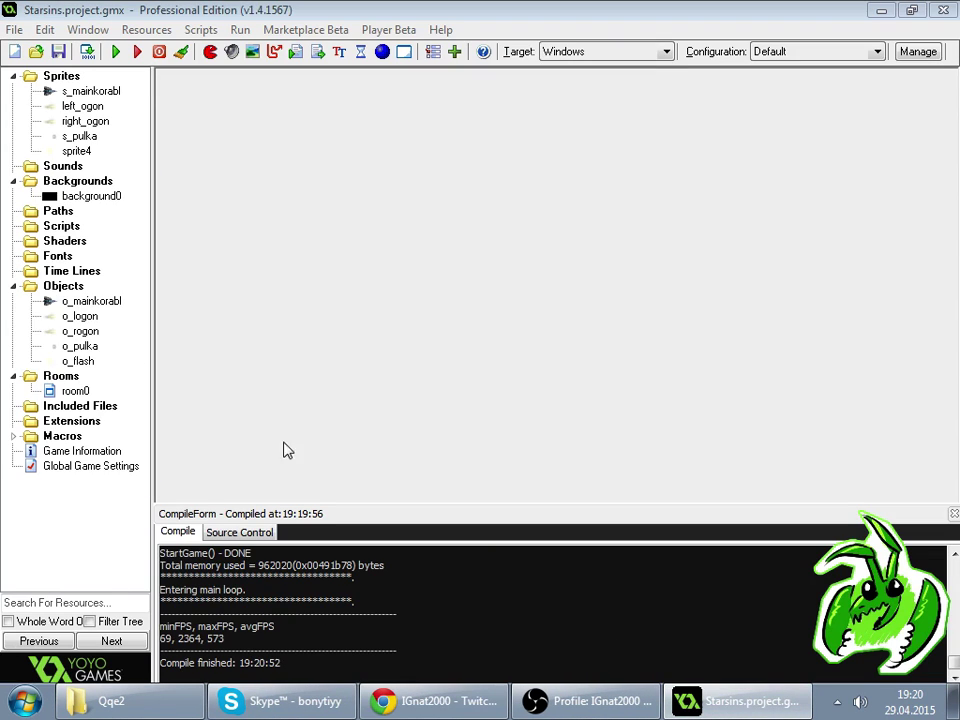
double_click(90, 360)
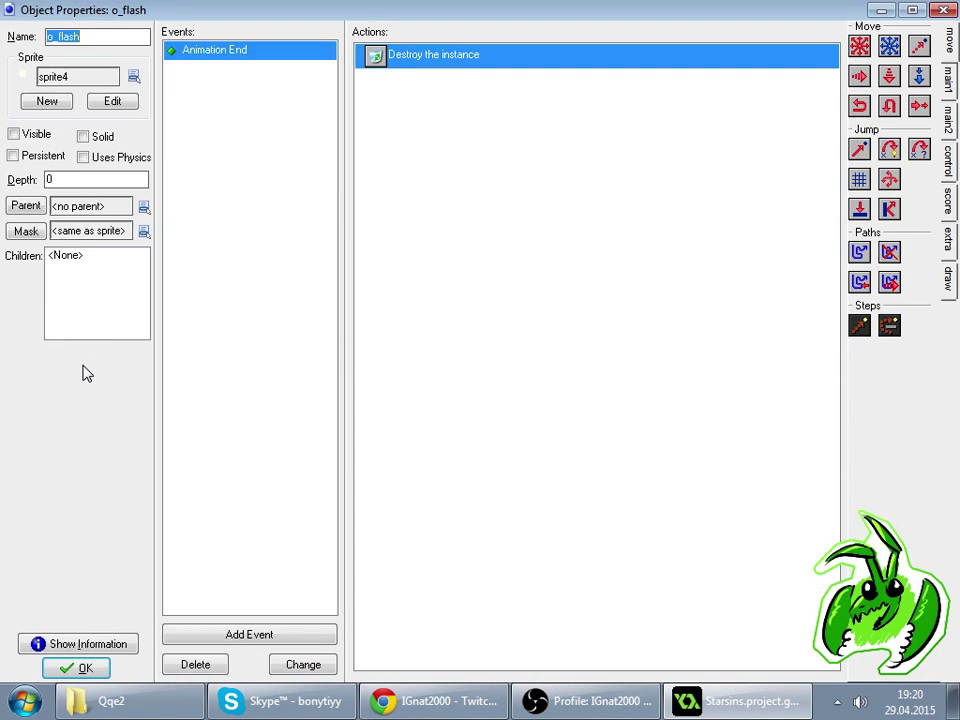
left_click(78, 667)
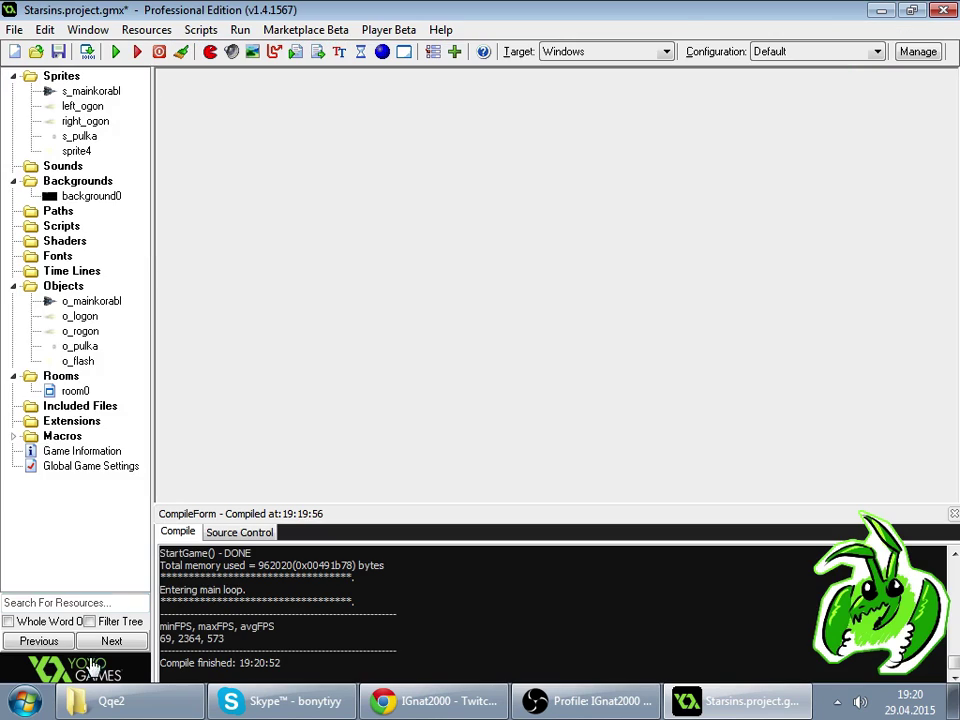
- In o_pulka's Create event, add o_mainkorabl's rotation-speed variable to the direction value o_mainkorabl.direction, and confirm the object
double_click(80, 346)
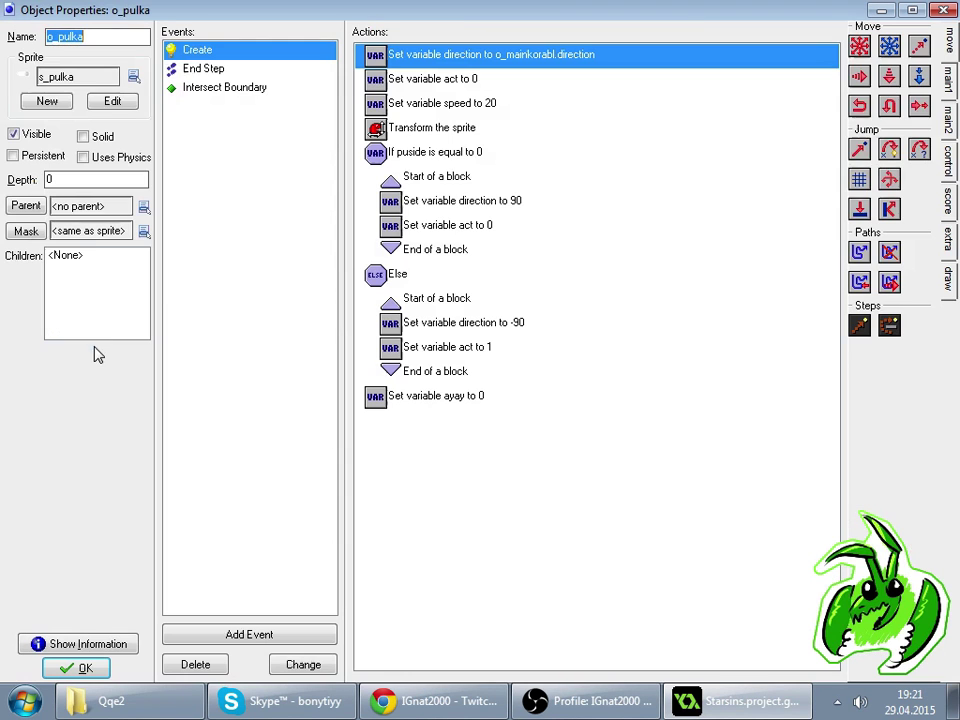
left_click(281, 72)
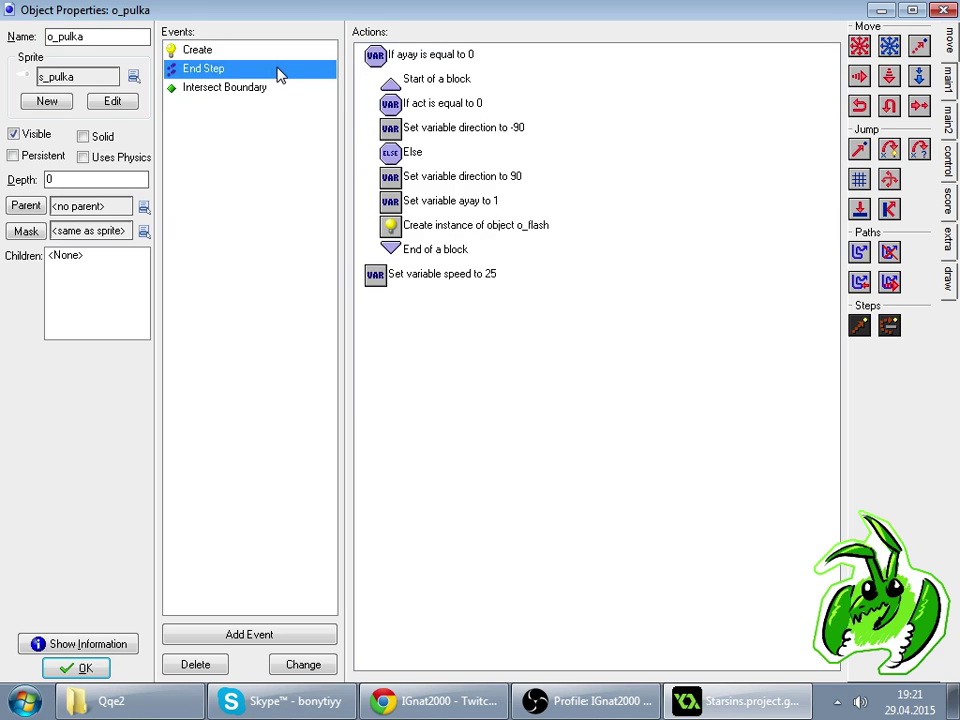
left_click(282, 51)
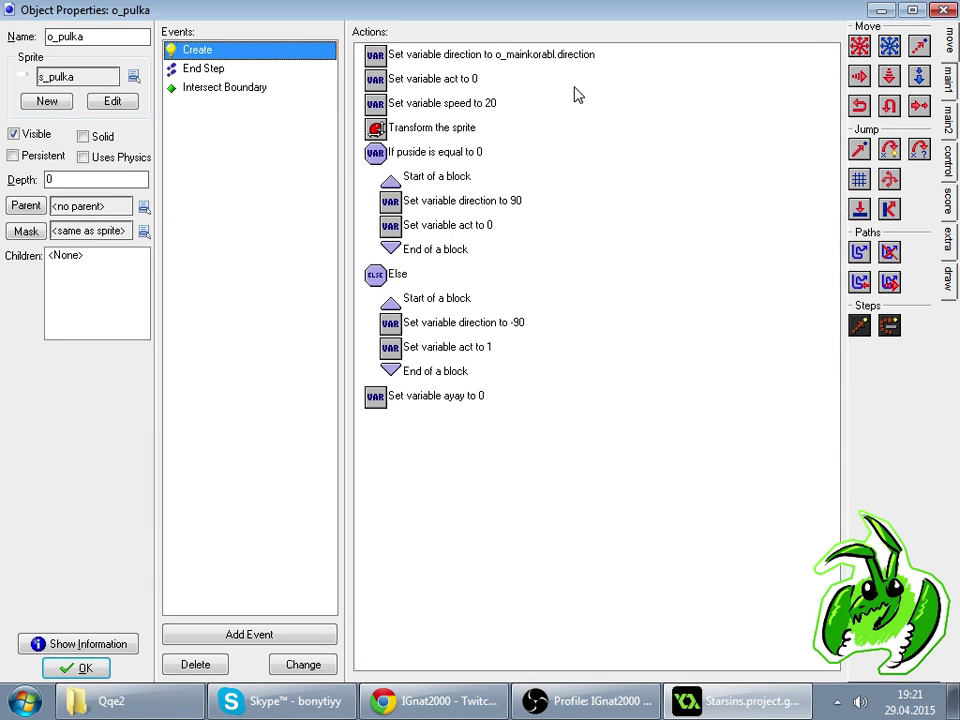
double_click(575, 57)
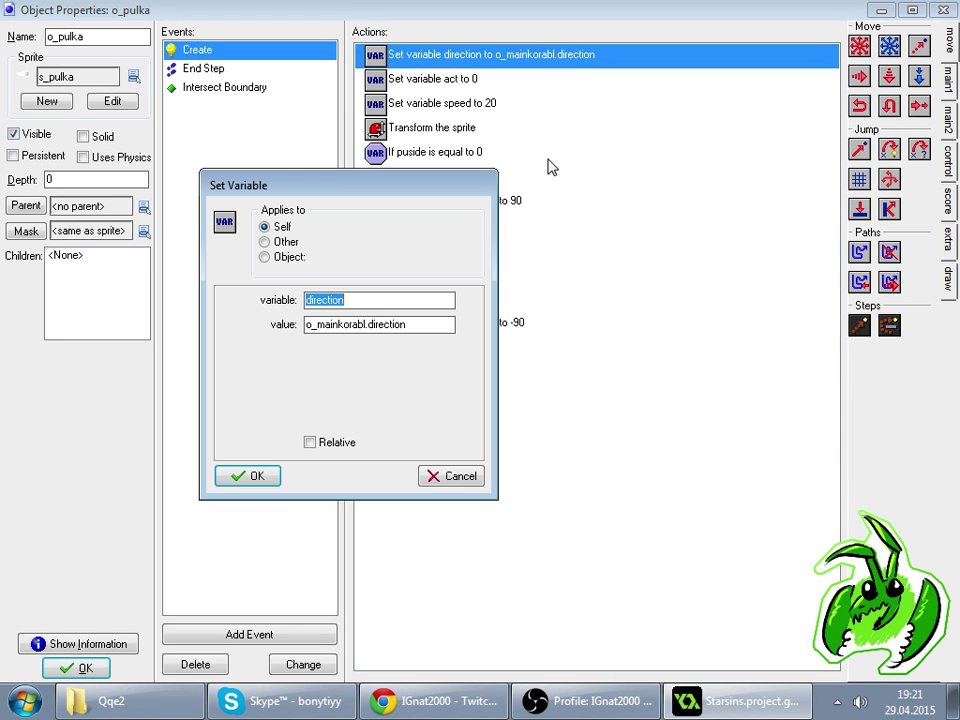
left_click(446, 326)
type("o_mainkorabl.speed_spd")
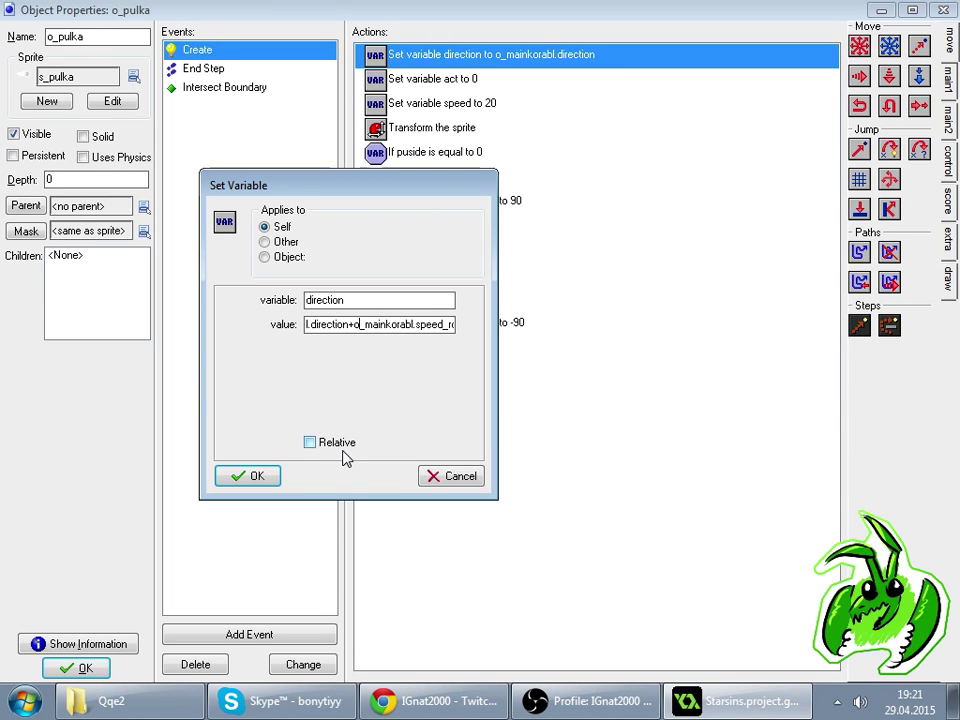
key("Return")
key("Return")
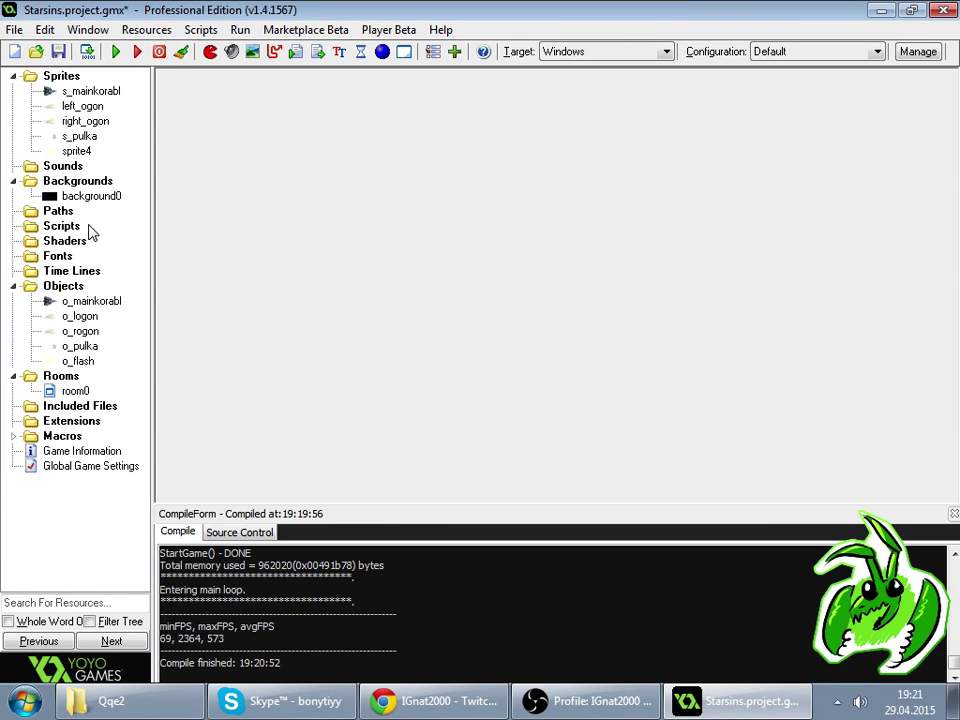
- Run the game and read the Twitch chat
left_click(117, 52)
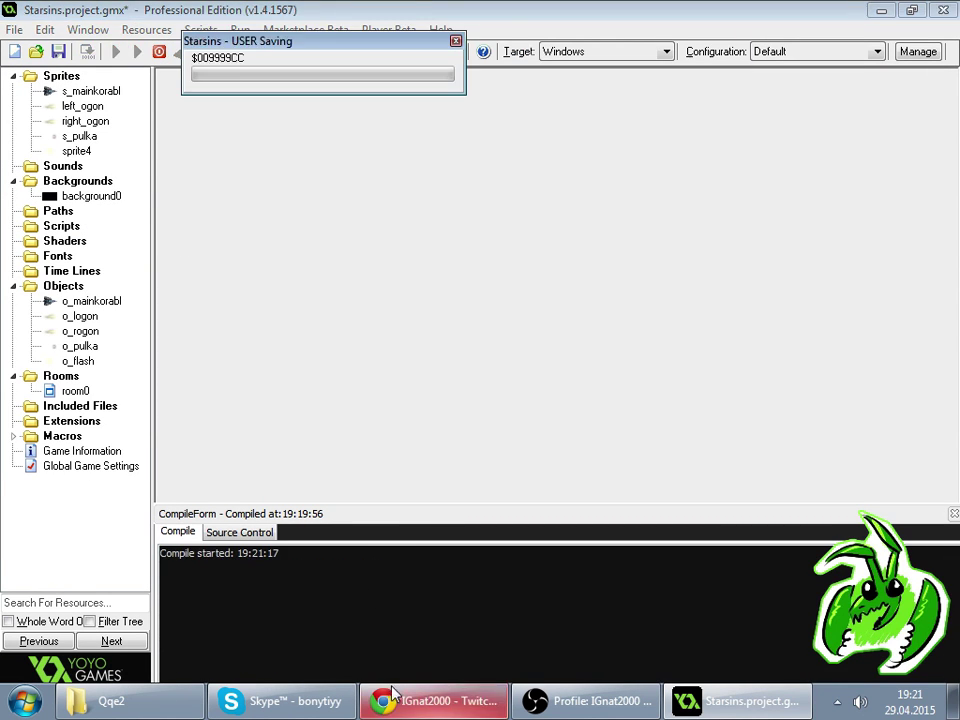
key("alt+Tab")
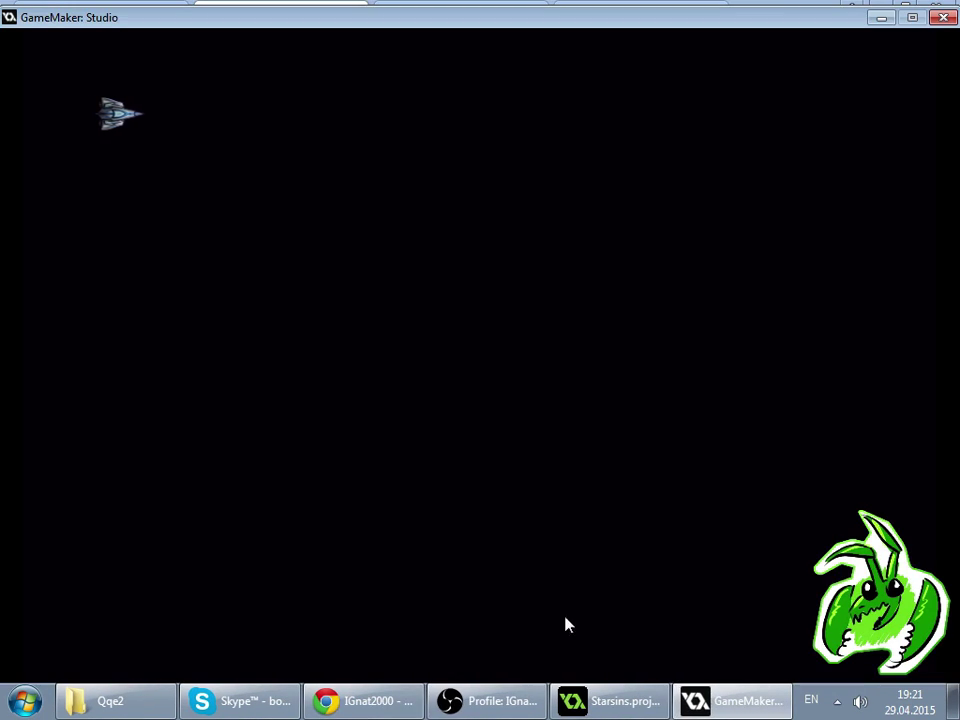
left_click(369, 705)
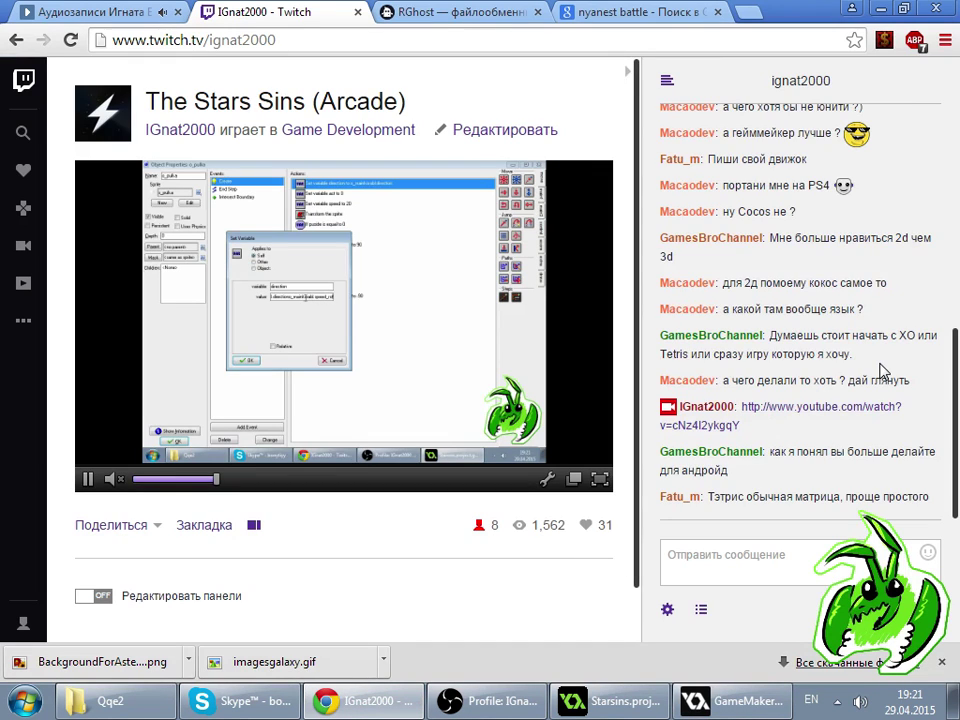
scroll(880, 371, "up", 2)
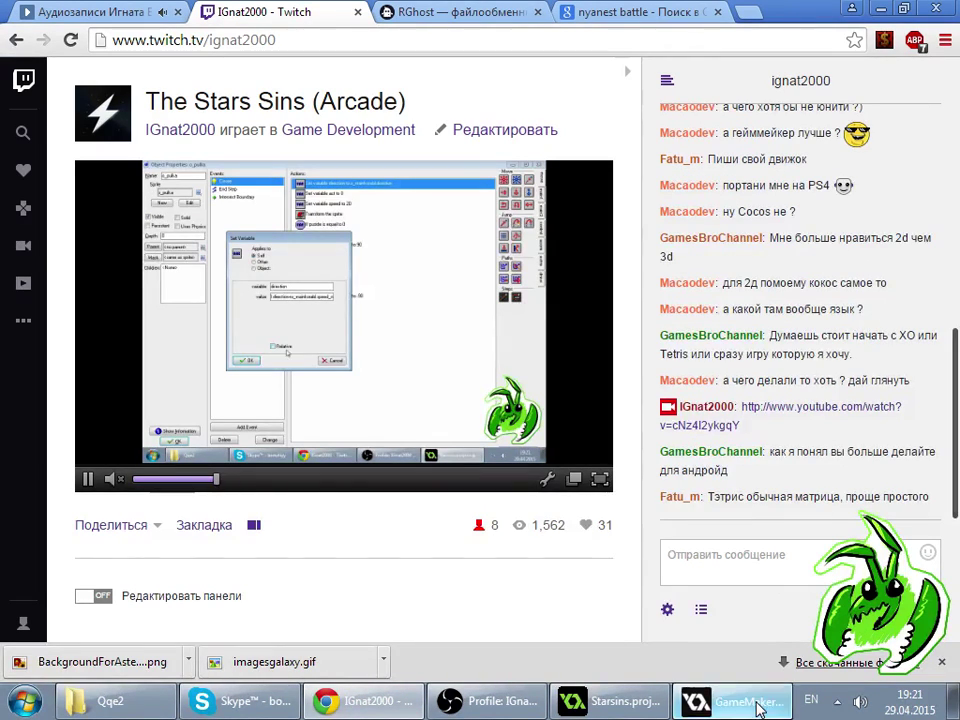
- Switch to the running Starsins game and playtest the ship, flying, turning and firing to examine the bullets' direction
left_click(733, 701)
key("Up")
key("space")
key("Right")
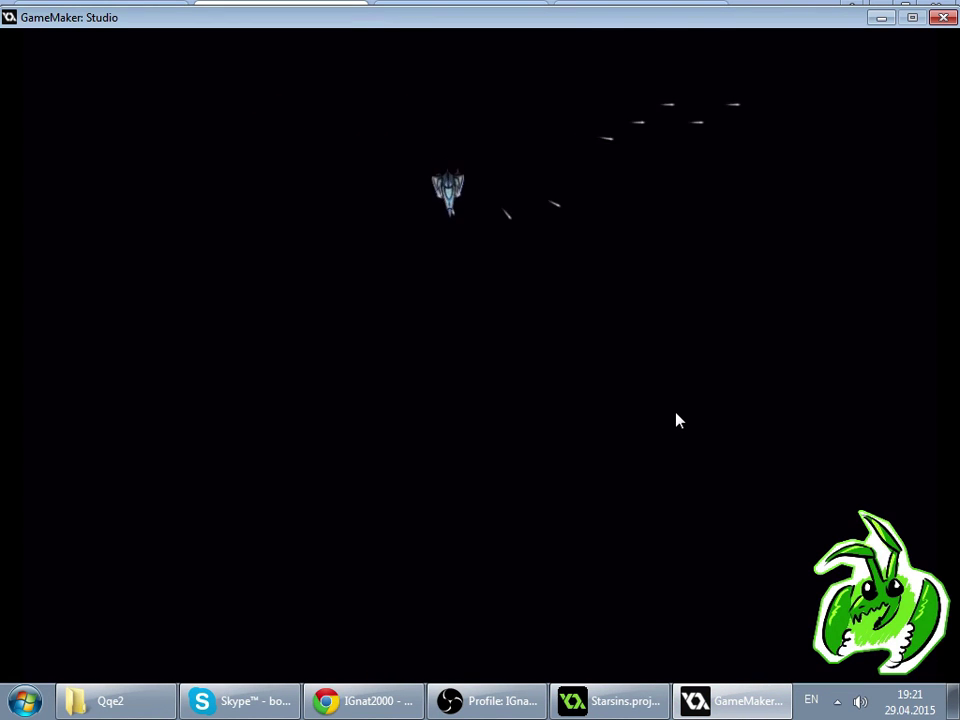
key("Up")
key("Right")
key("space")
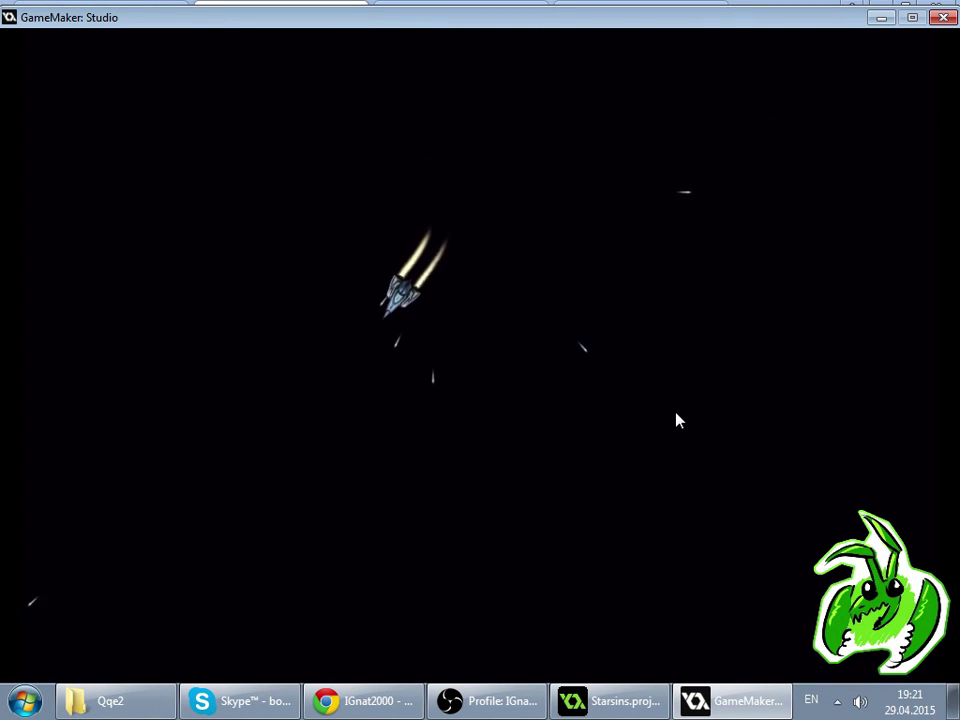
key("Right")
key("Up")
key("space")
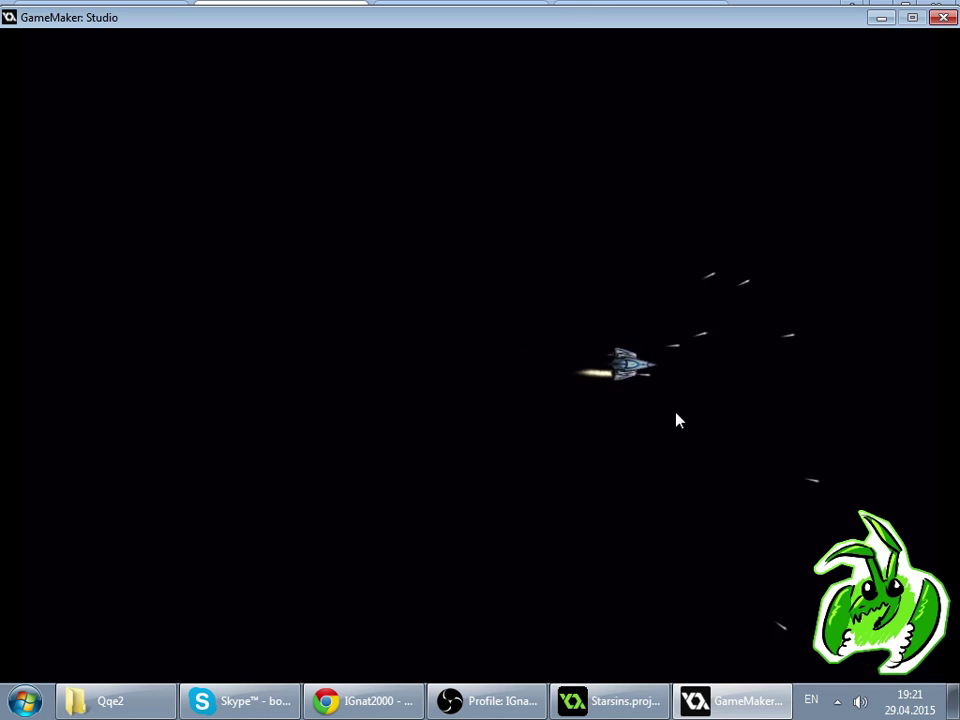
key("Up")
key("Left")
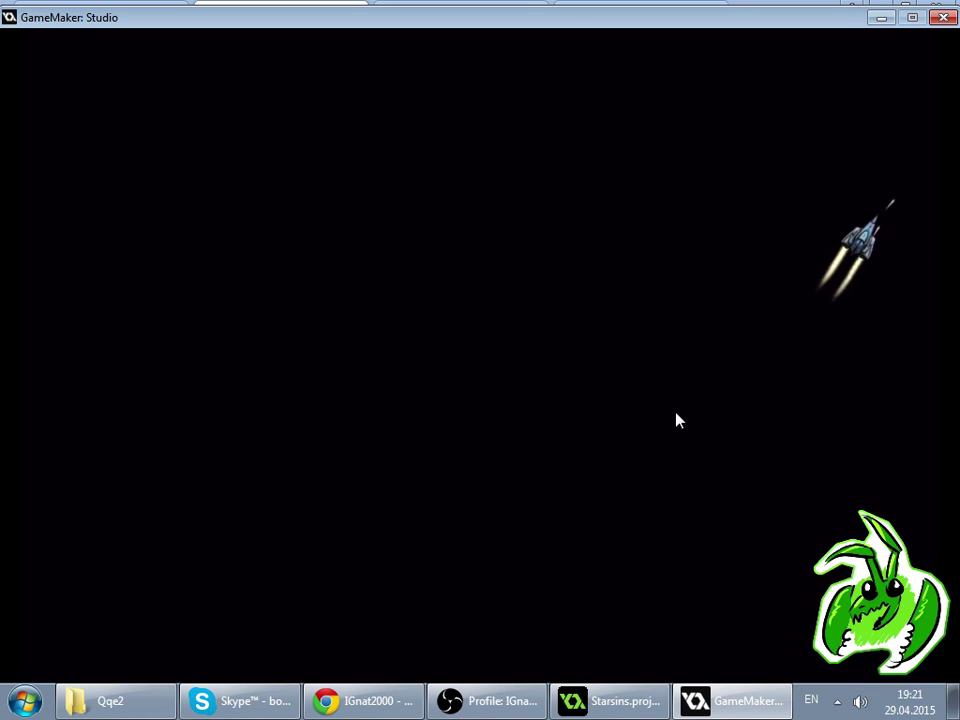
key("Right")
key("space")
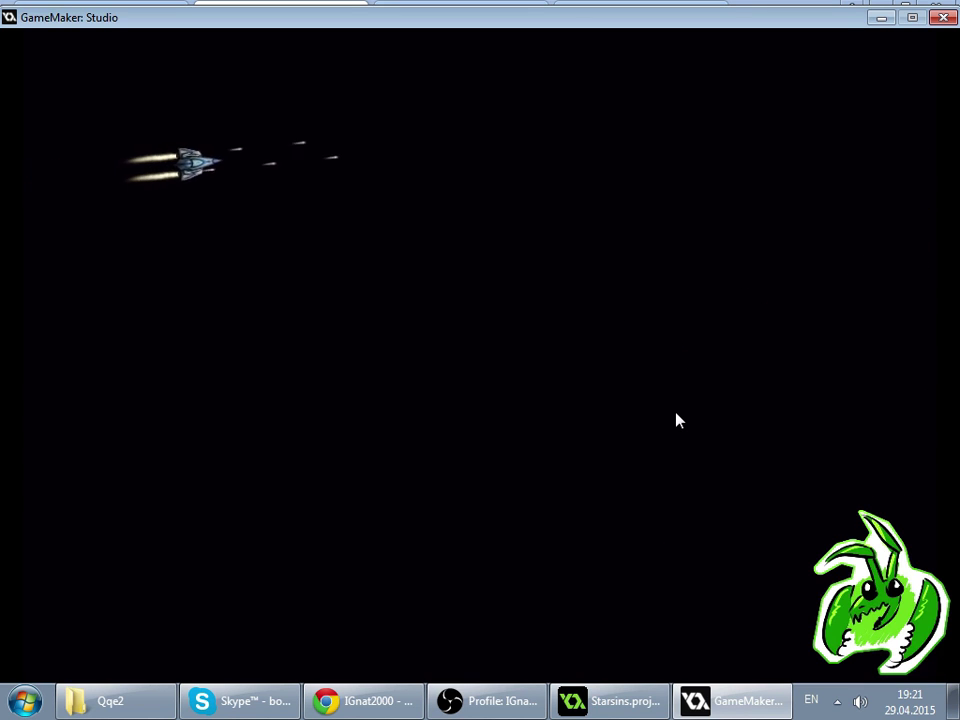
key("Up")
key("space")
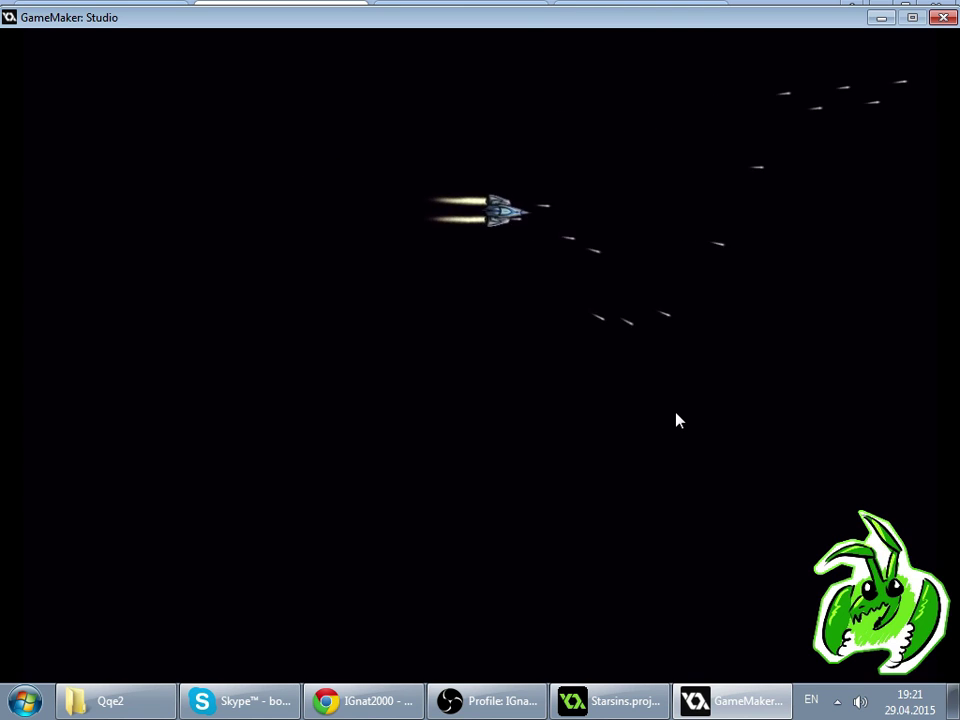
key("Right")
key("Right")
key("Up")
key("space")
key("Left")
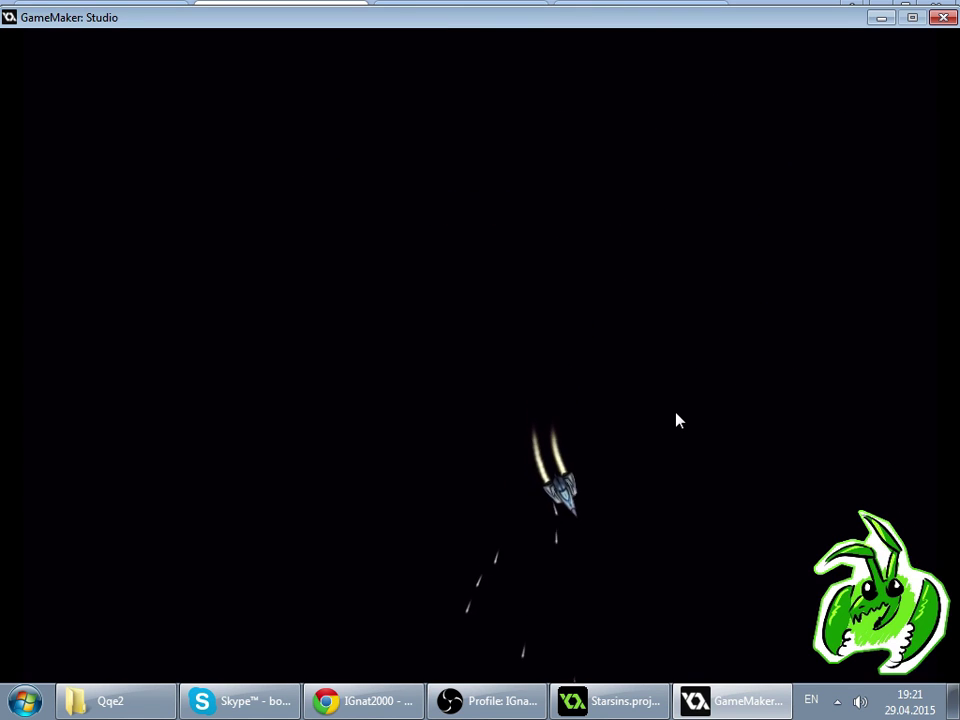
key("Left")
key("Up")
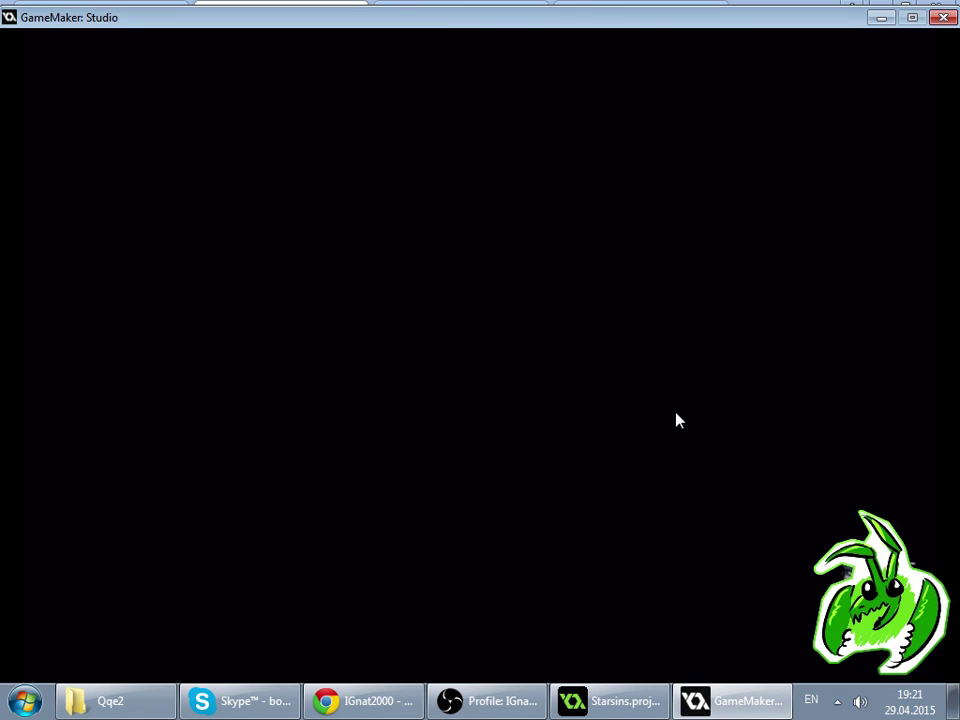
key("Up")
key("space")
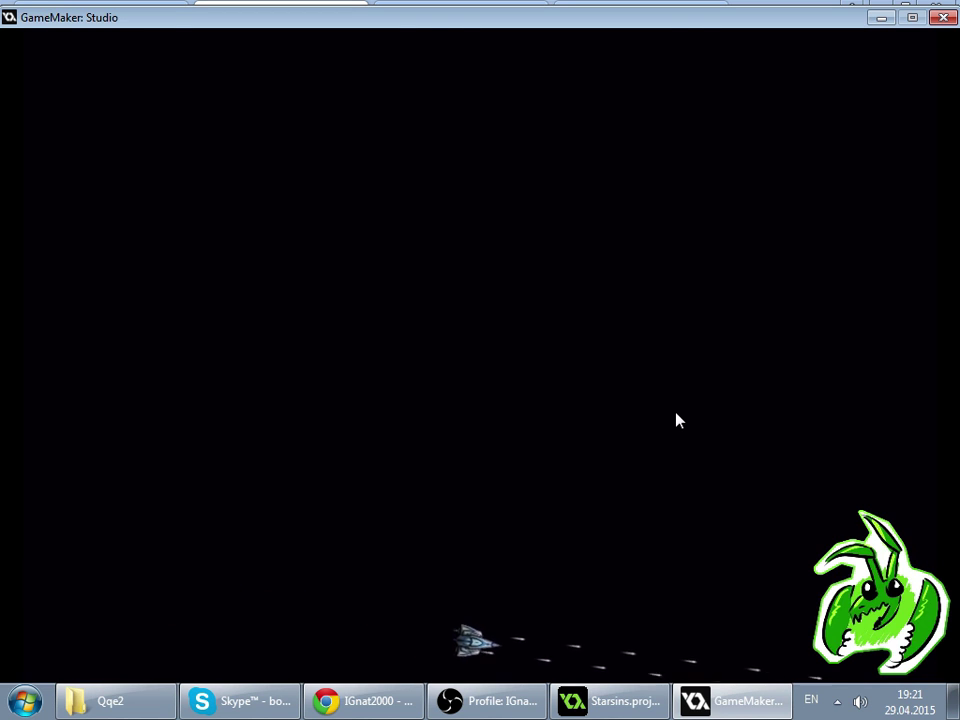
key("Left")
key("Left")
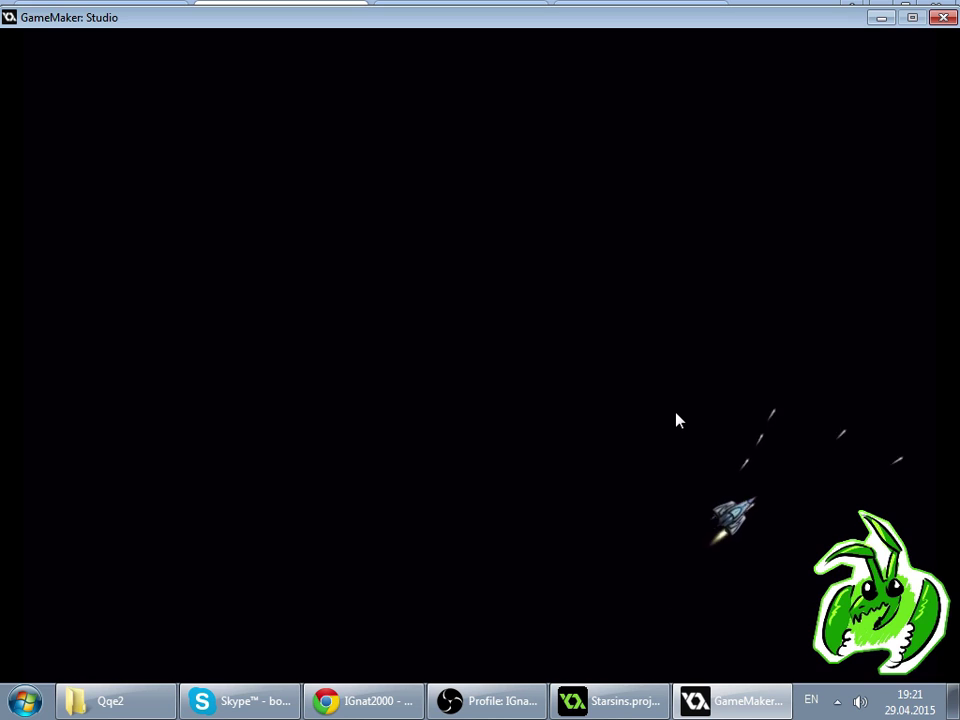
- Switch to Chrome and search Google for "game maker" in the existing search tab
left_click(363, 701)
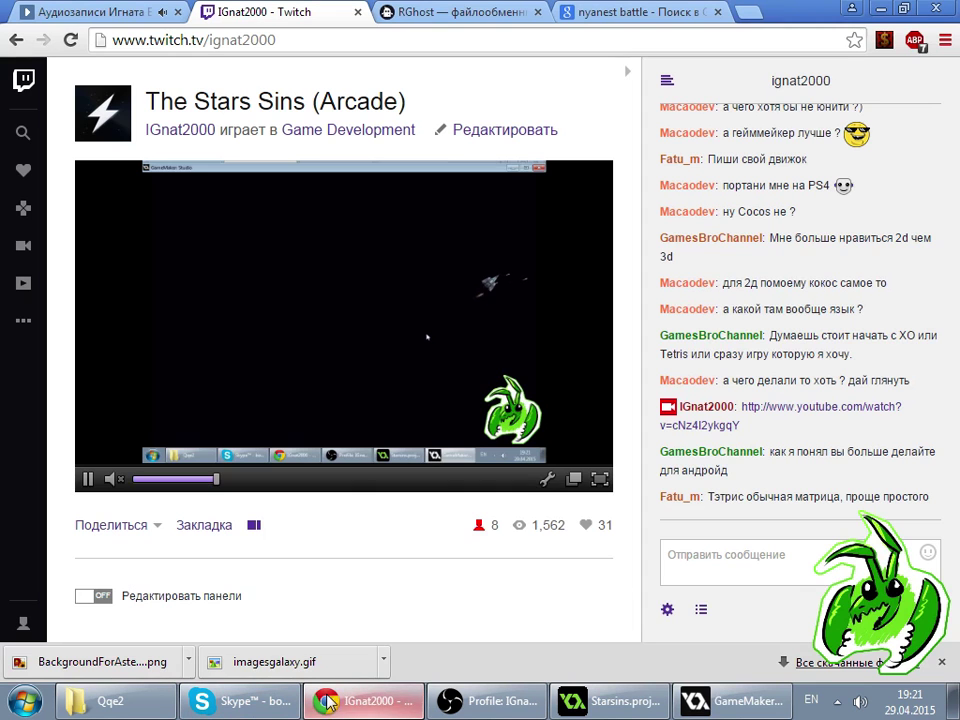
left_click(628, 10)
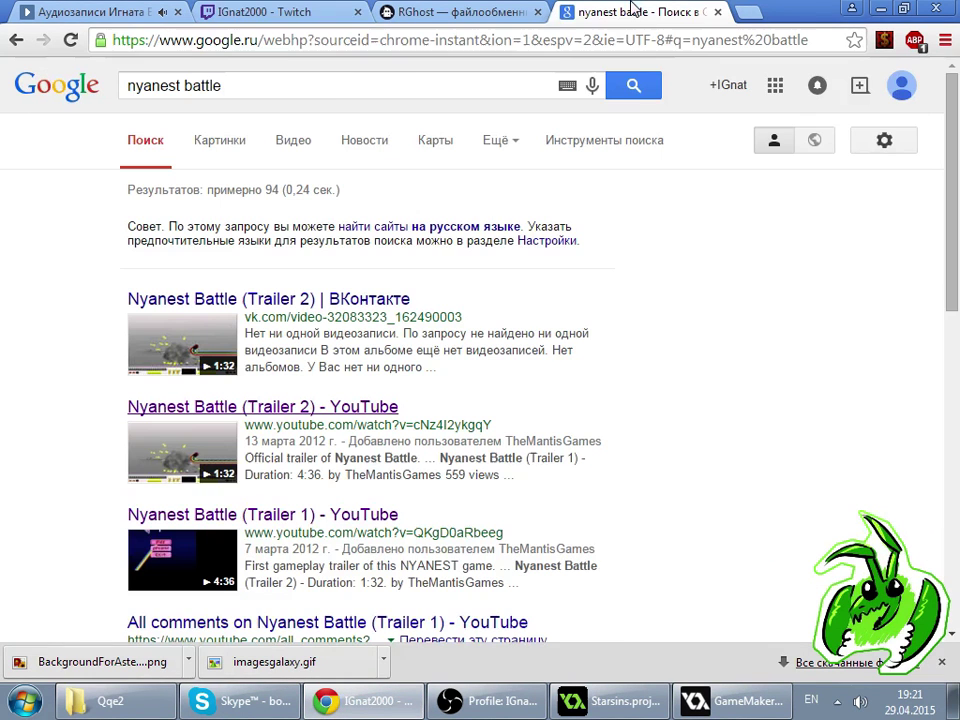
triple_click(317, 90)
type("ga")
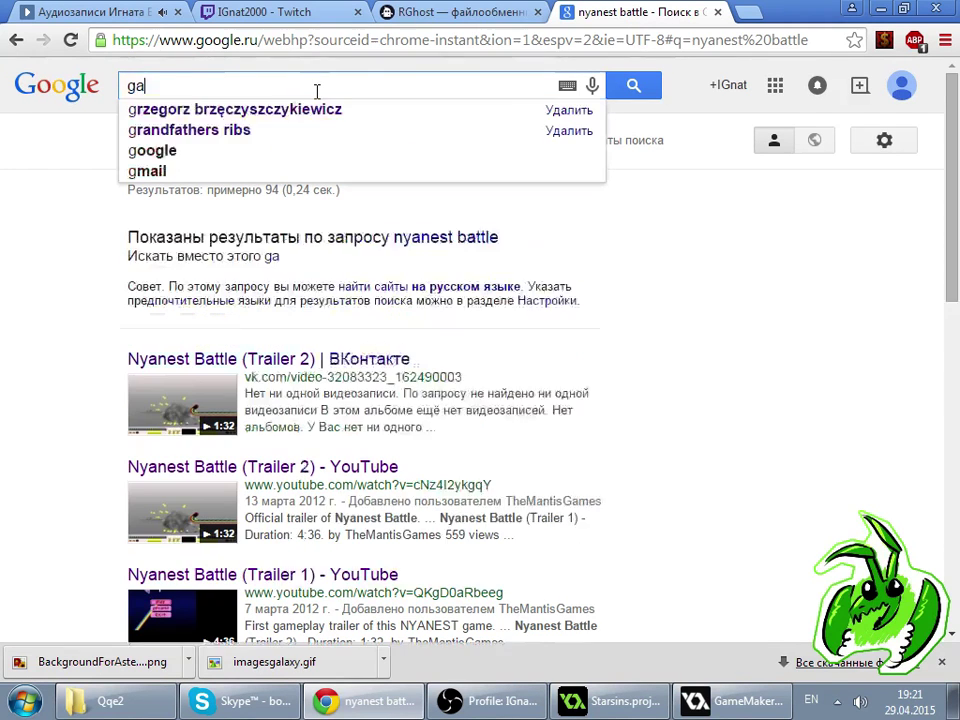
type("me ma")
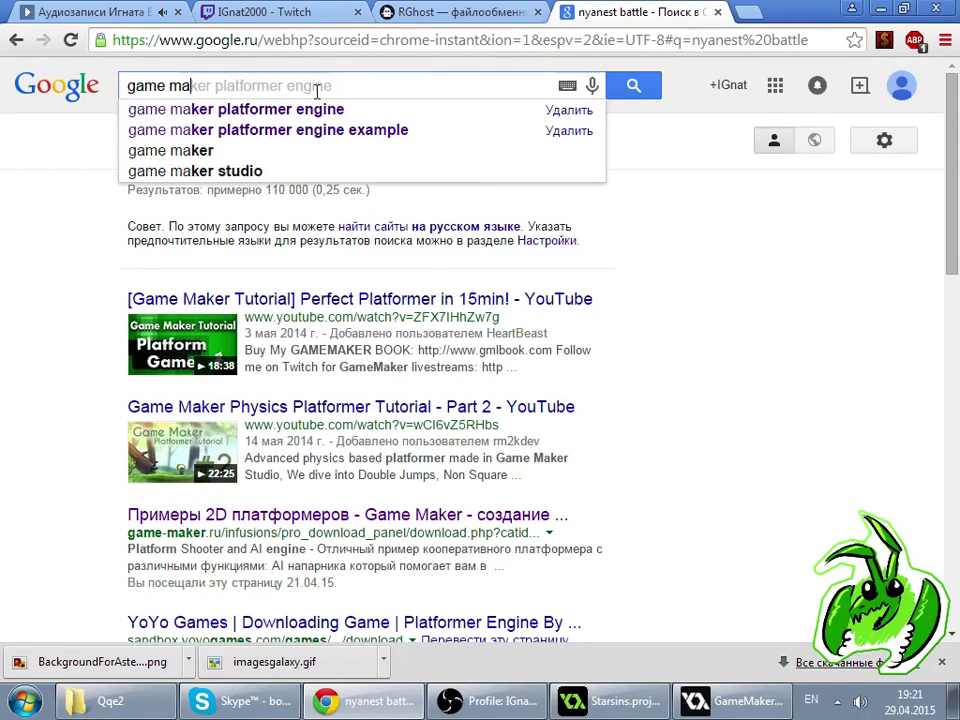
type("ker")
key("Return")
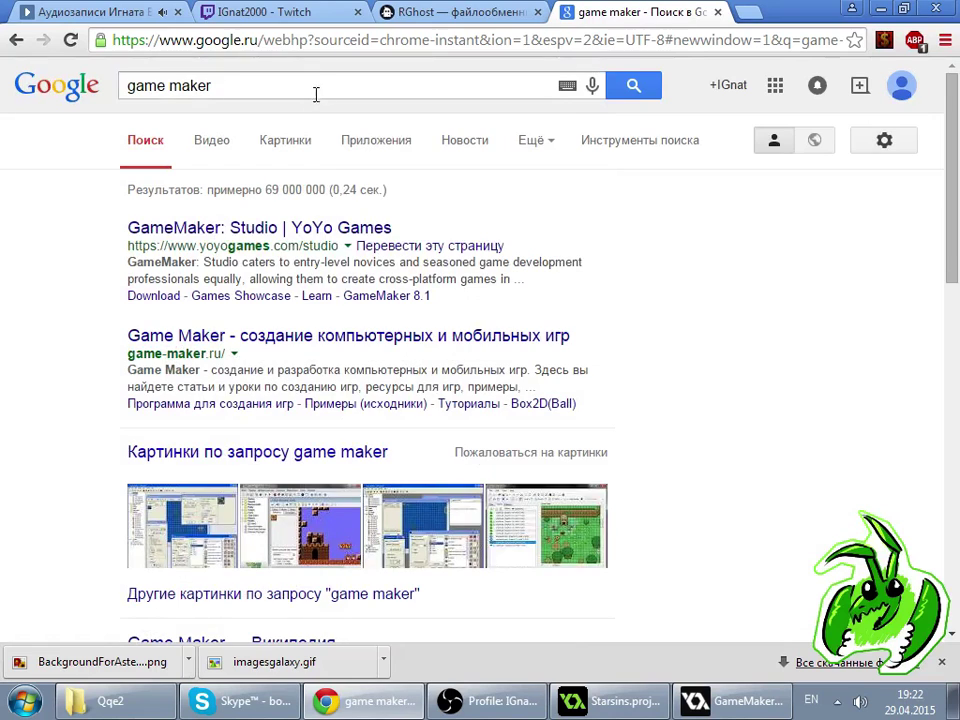
- Open the Russian Wikipedia article on Game Maker in a new tab and check the Twitch chat
scroll(328, 352, "down", 3)
middle_click(328, 365)
left_click(692, 16)
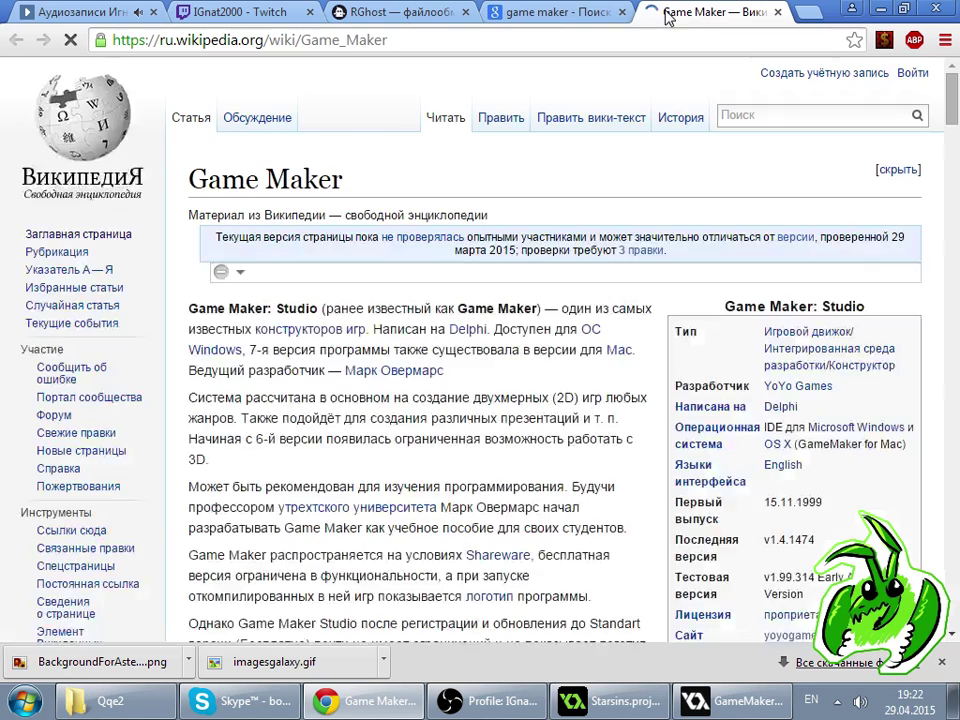
left_click(245, 9)
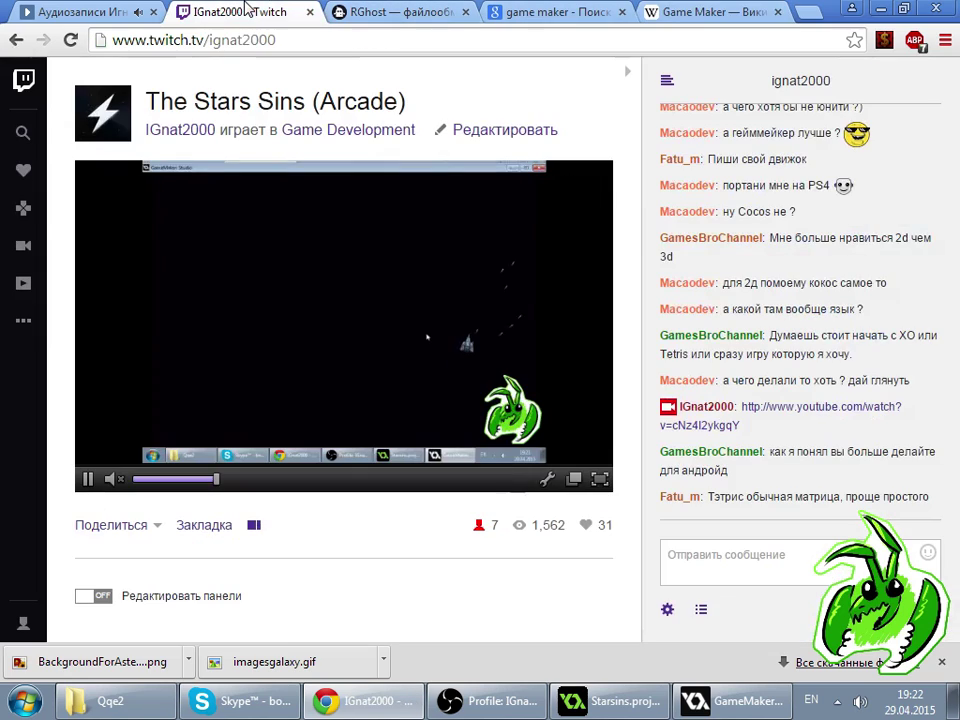
- Read through the Wikipedia article's yearly history of Game Maker versions and close the article
left_click(692, 12)
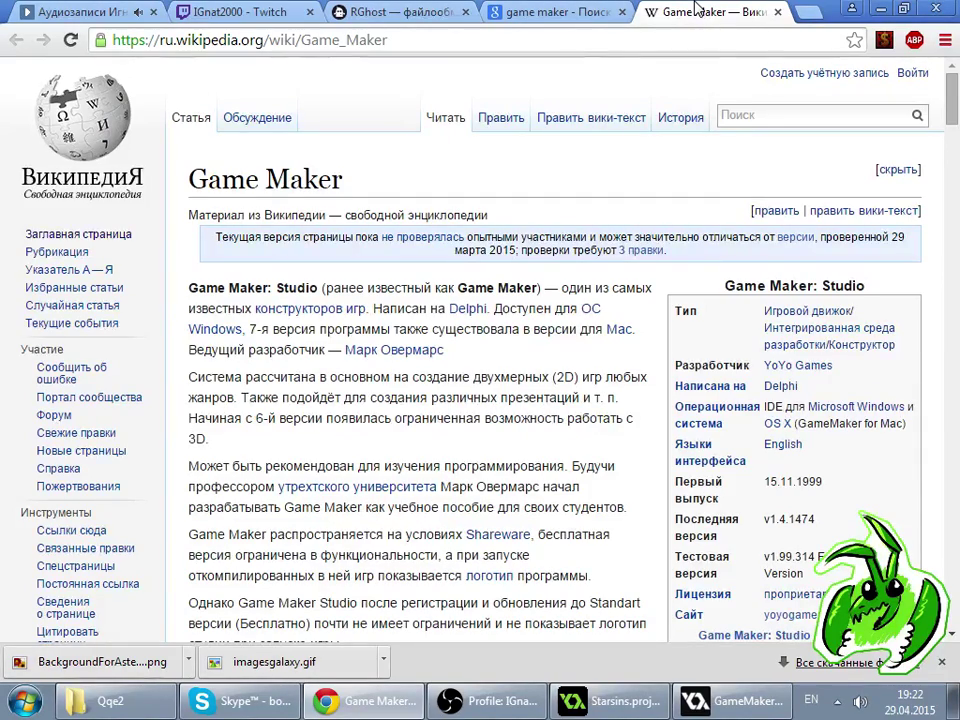
scroll(506, 383, "down", 10)
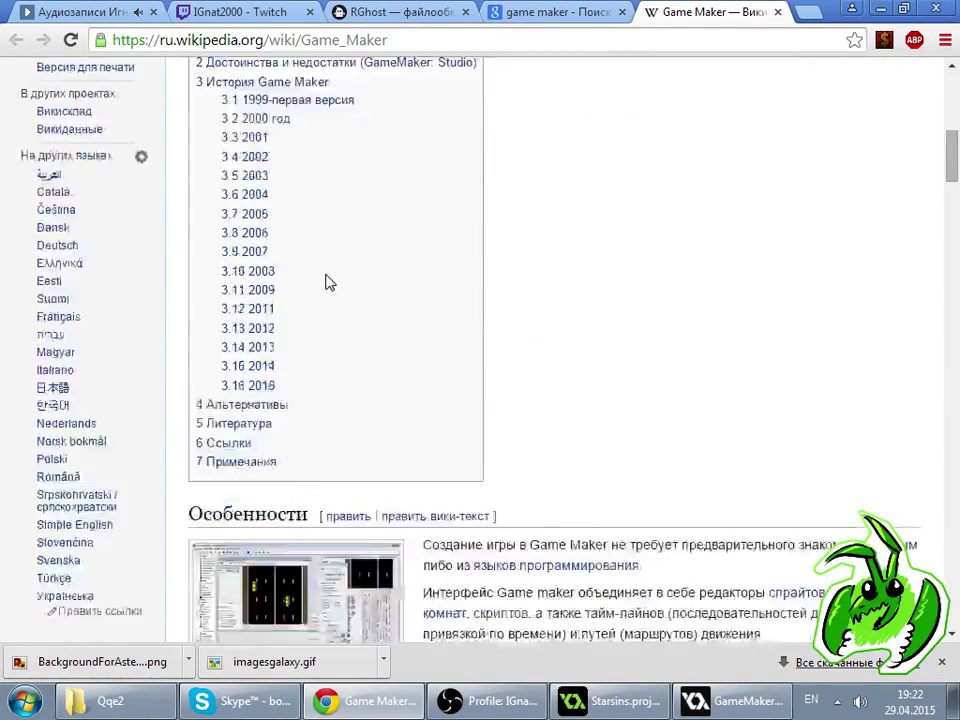
scroll(378, 289, "down", 10)
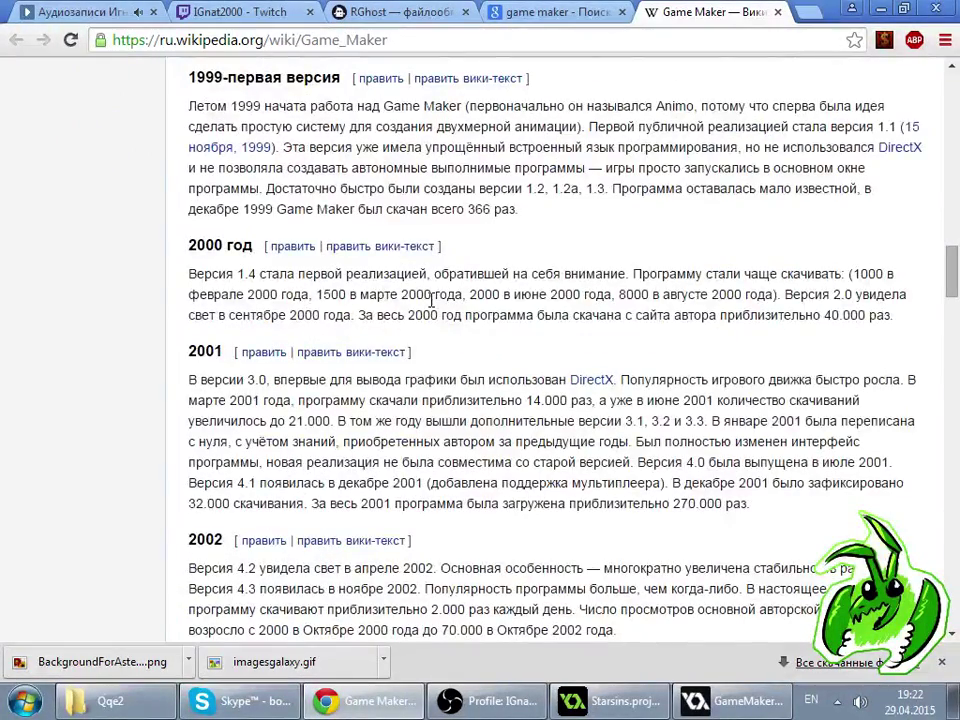
scroll(432, 302, "down", 3)
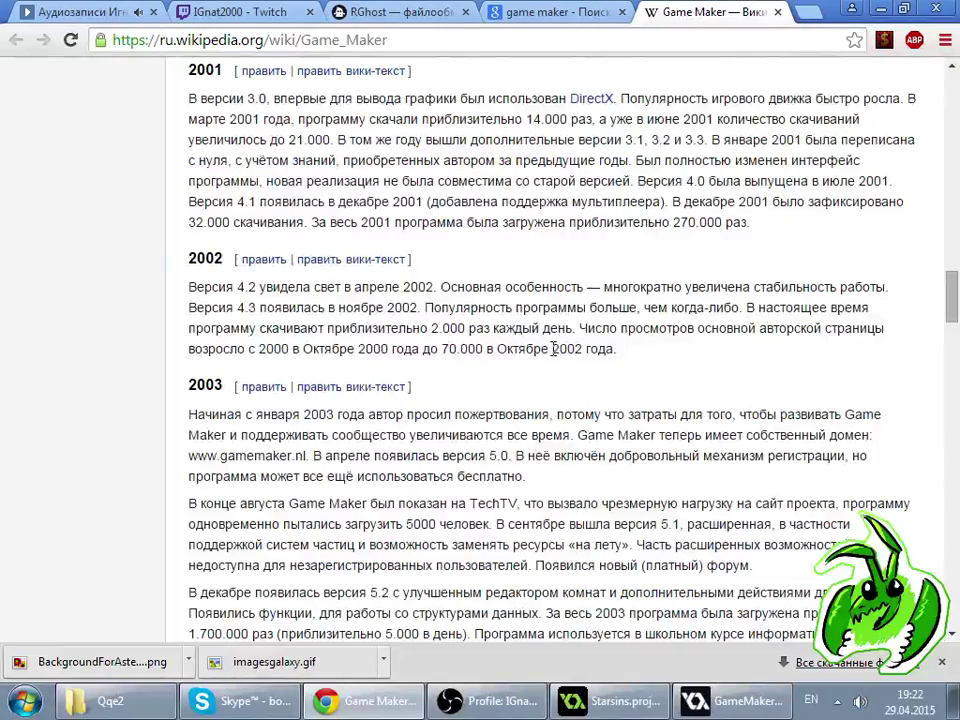
scroll(551, 355, "down", 2)
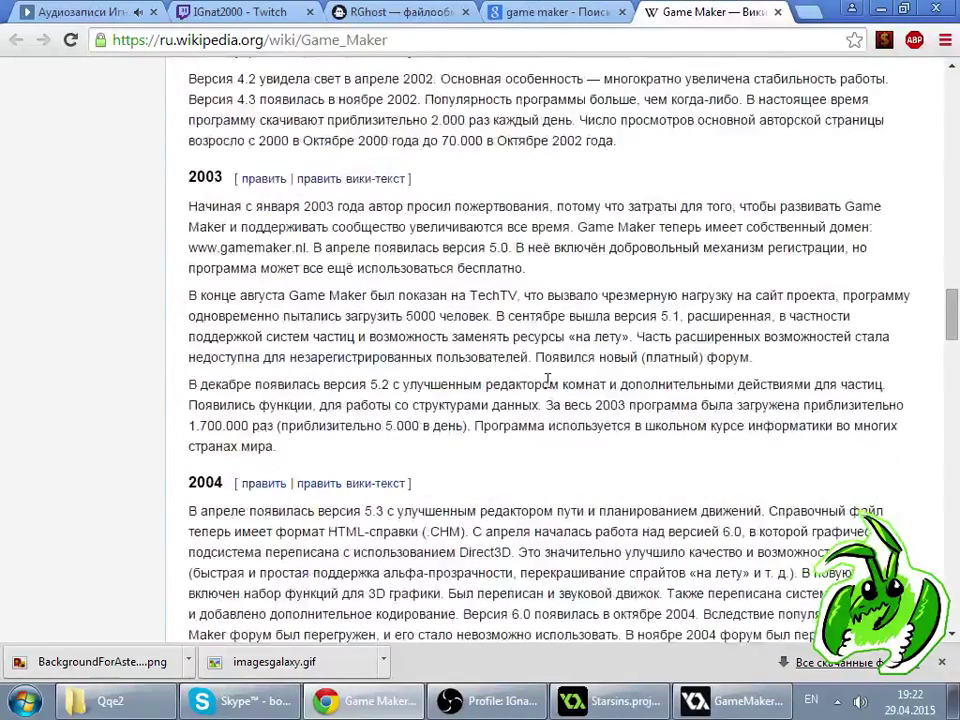
scroll(548, 378, "down", 3)
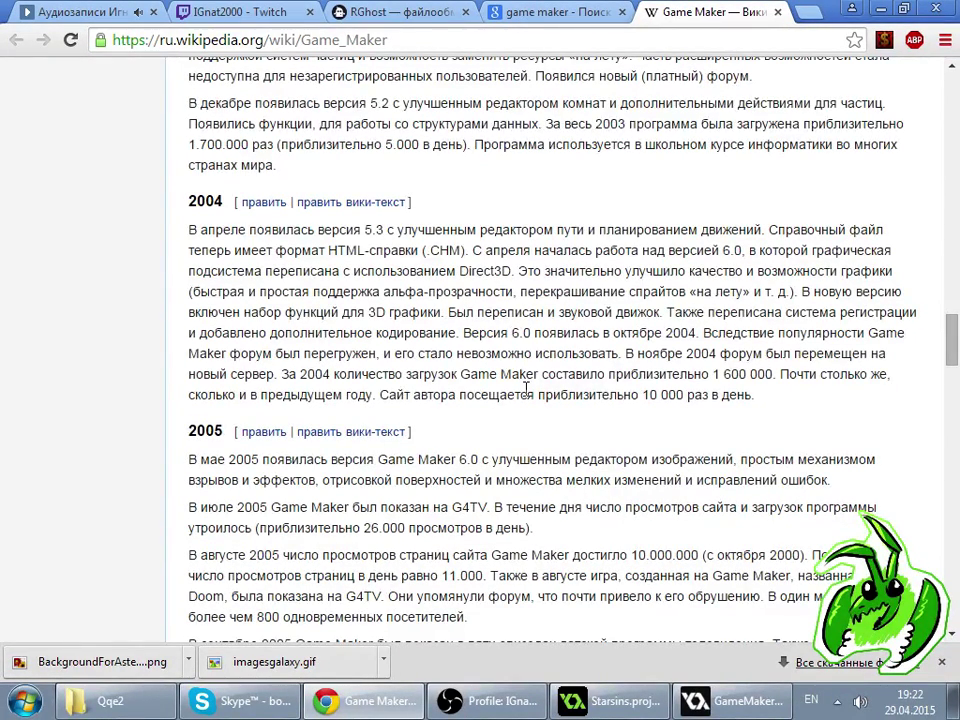
scroll(525, 388, "down", 9)
key("ctrl+w")
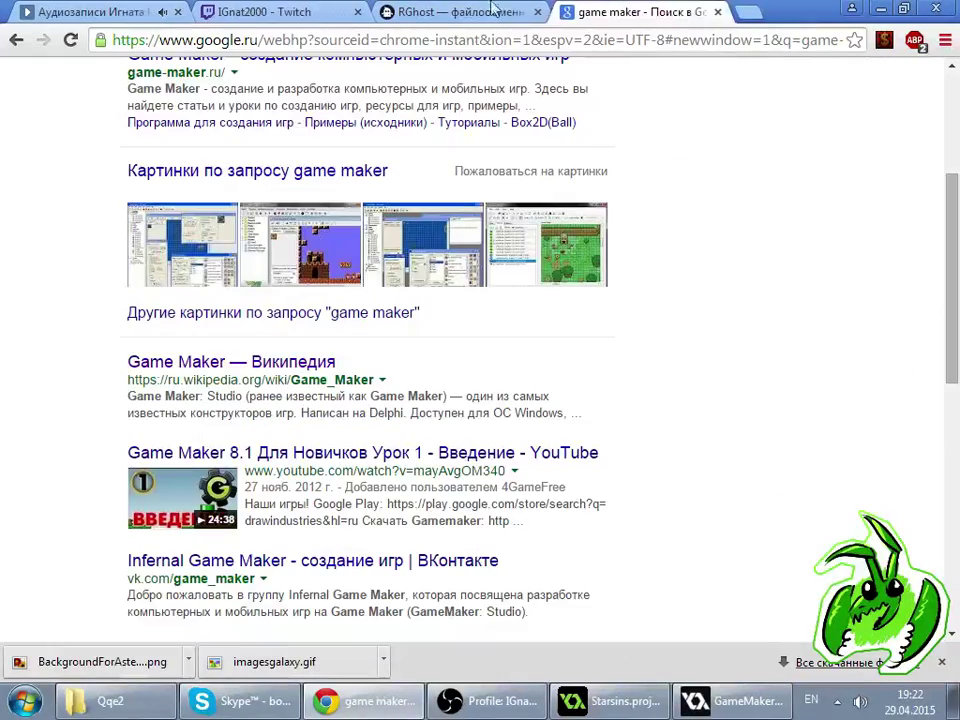
- Check the Twitch chat and return to the running game to test turning the ship in both directions
left_click(118, 11)
left_click(295, 11)
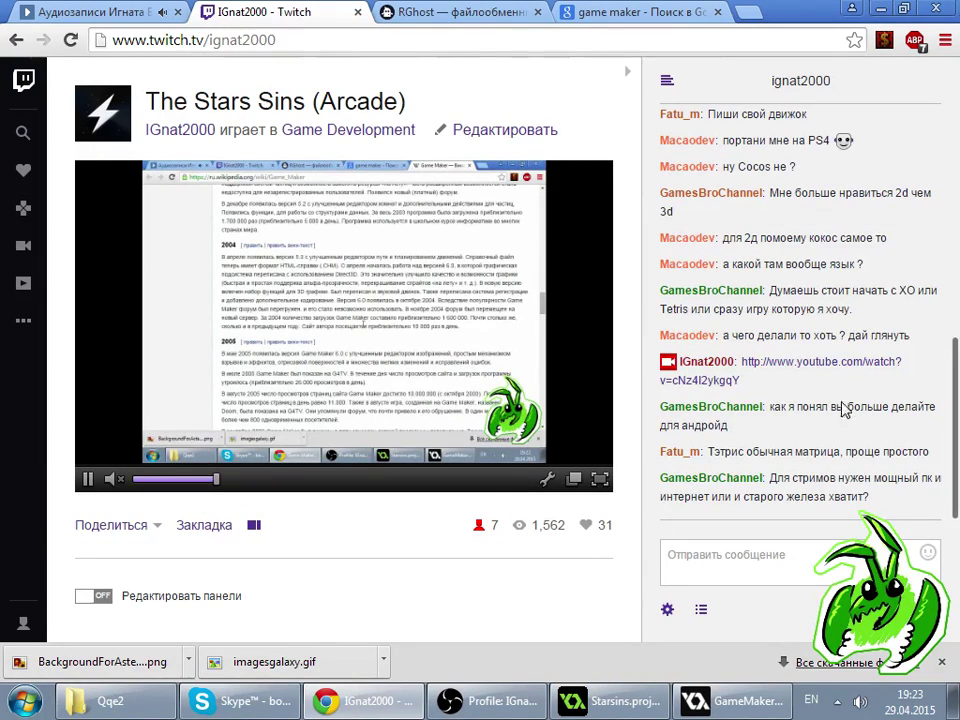
left_click(732, 701)
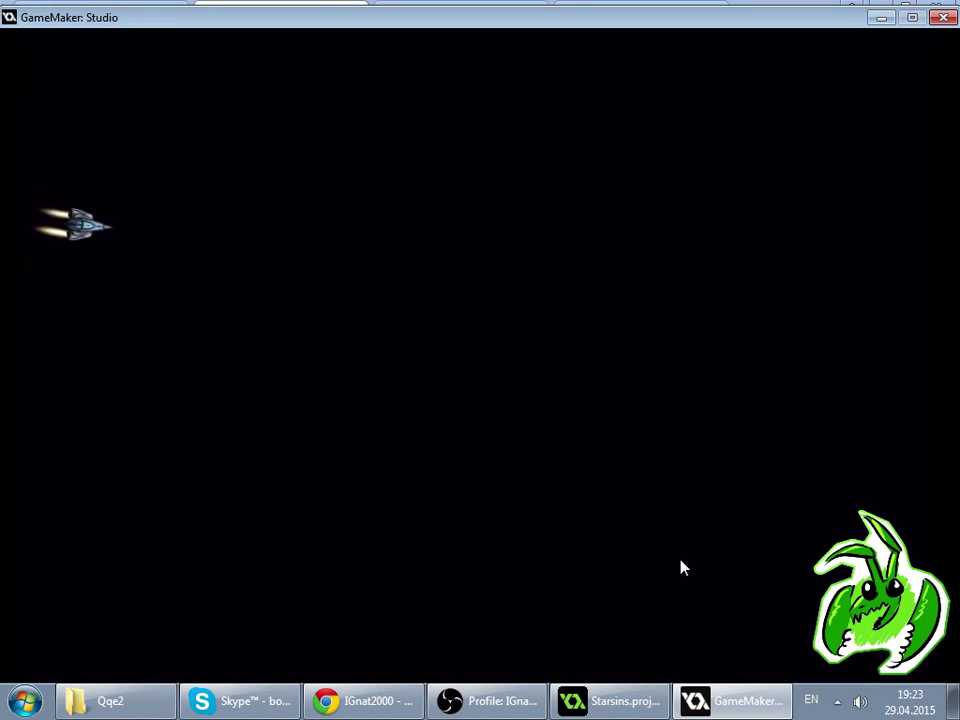
key("Left")
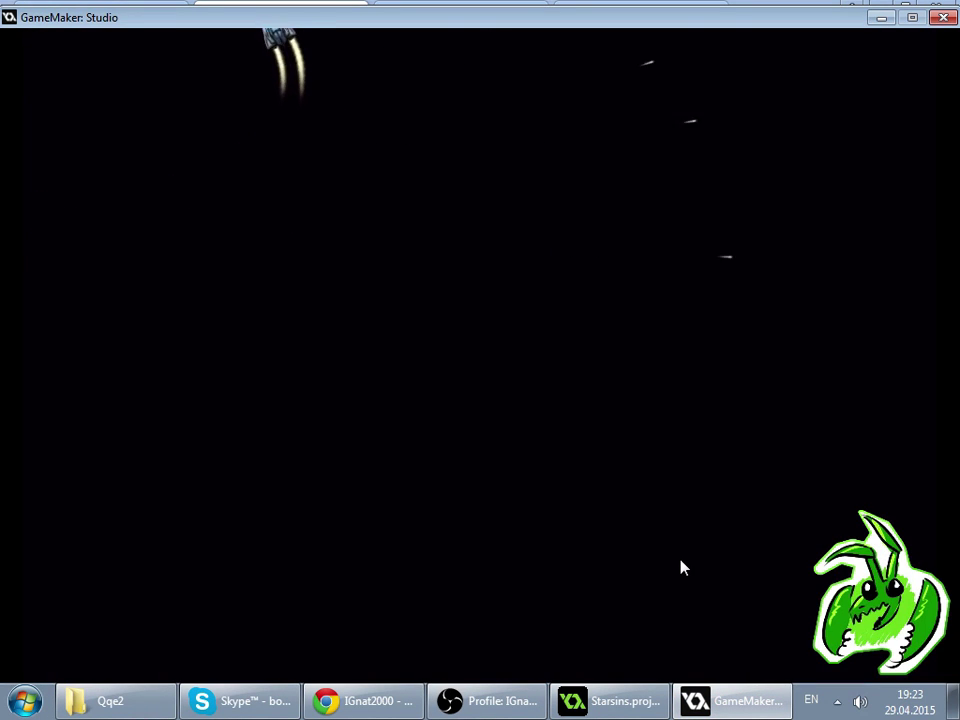
key("Right")
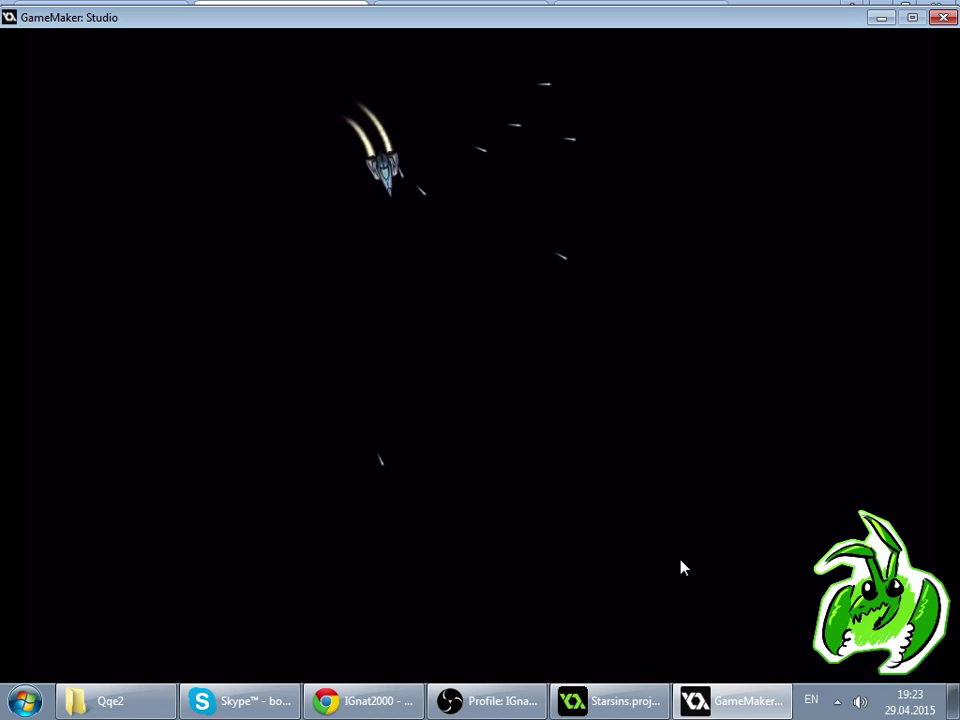
key("Left")
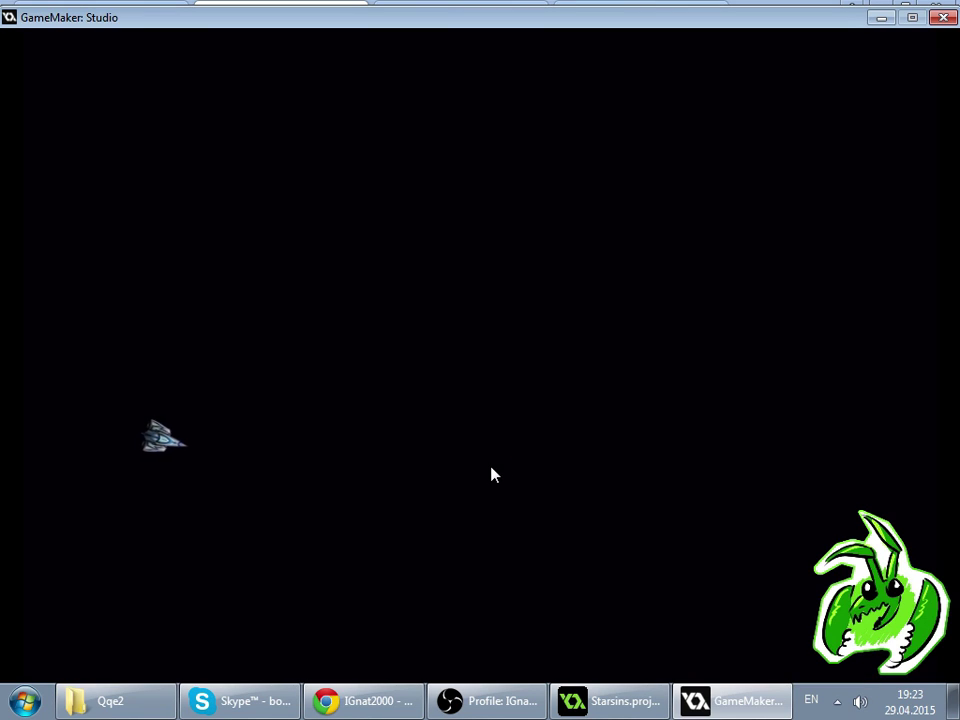
- Open Windows Task Manager and examine the running processes' memory and CPU use, sorted by image name in descending order
key("ctrl+shift+Escape")
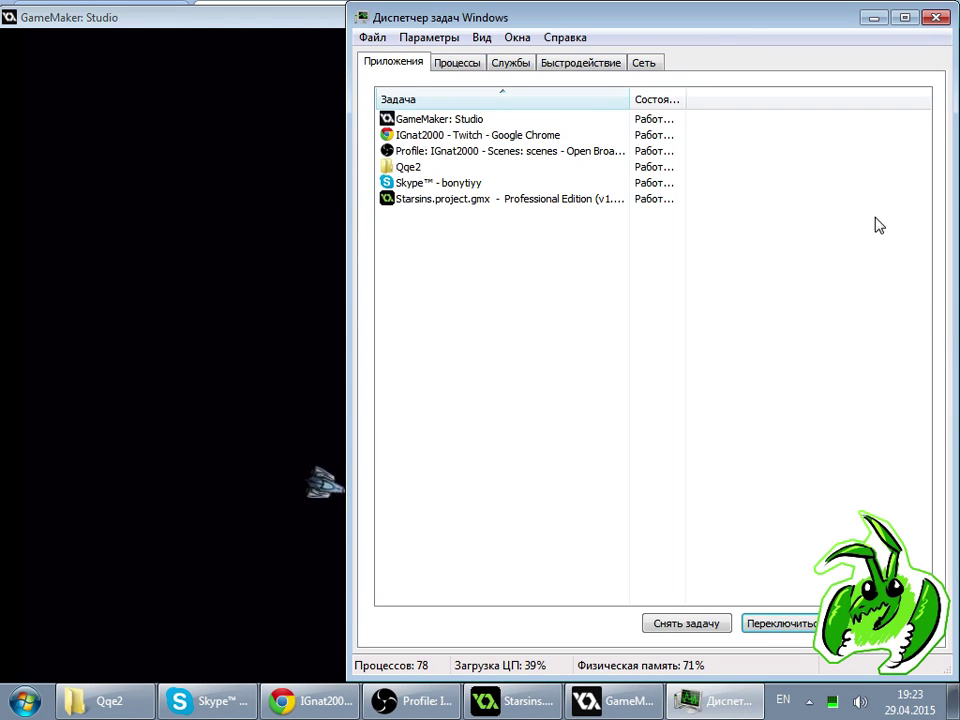
left_click(472, 64)
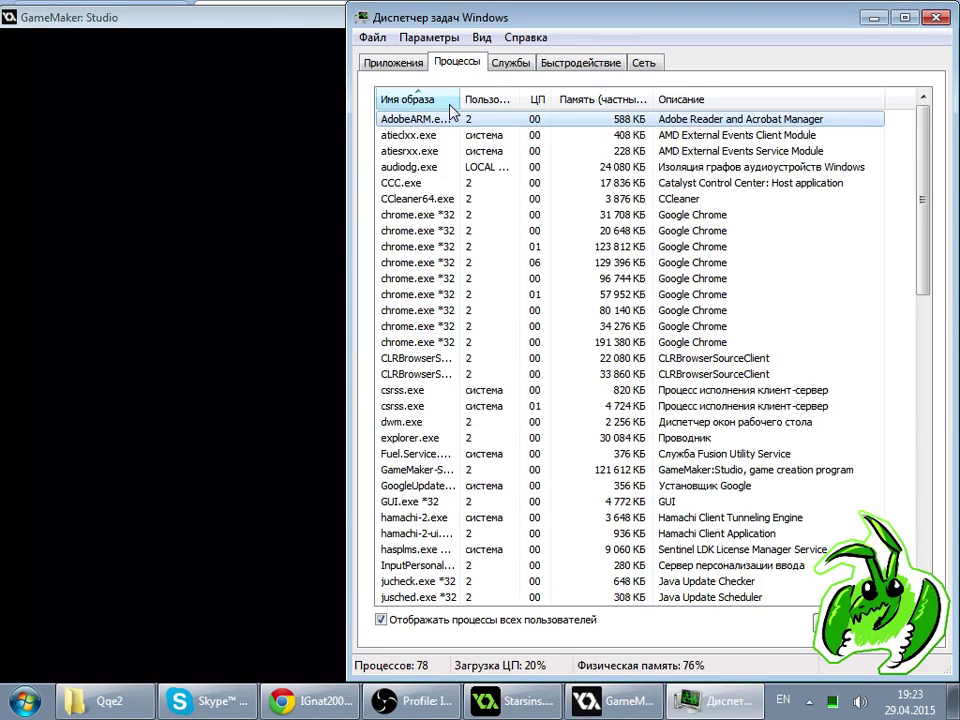
left_click(450, 100)
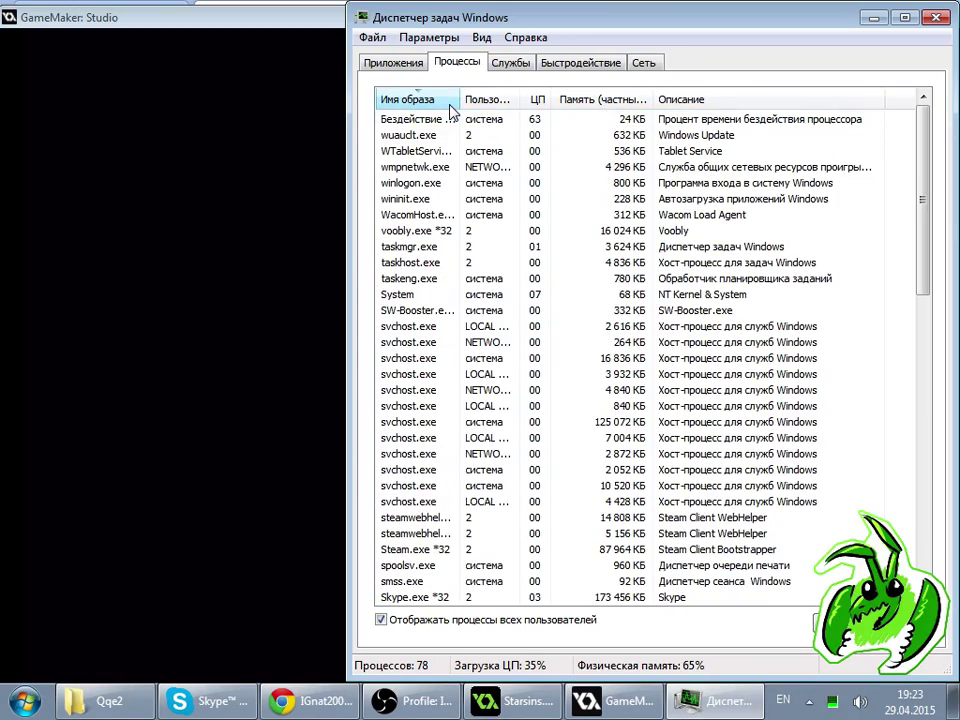
scroll(456, 185, "down", 12)
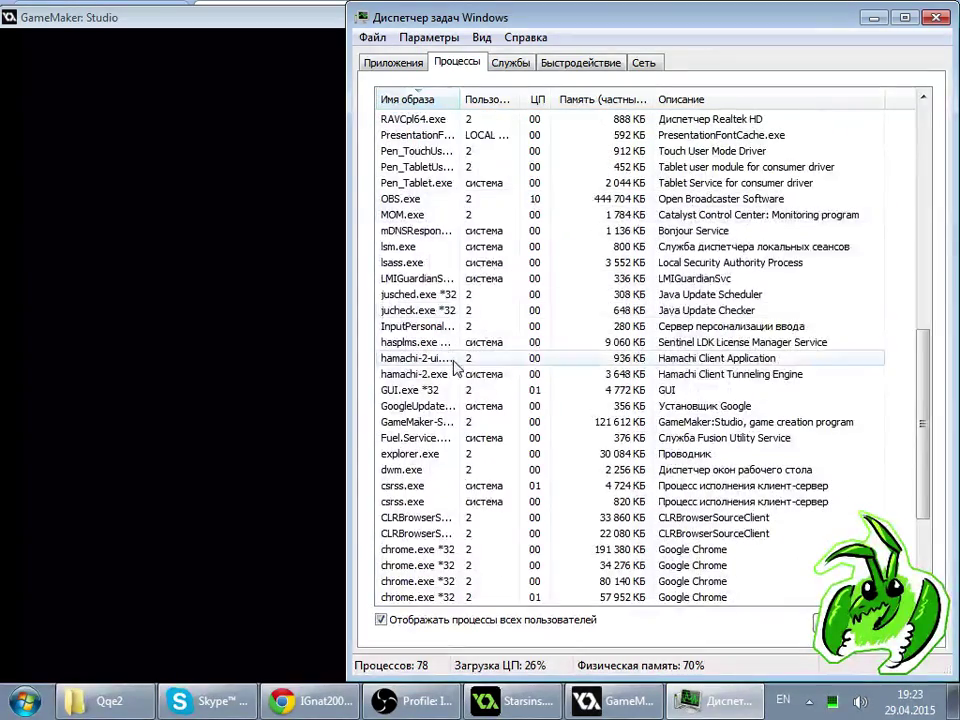
scroll(465, 422, "down", 4)
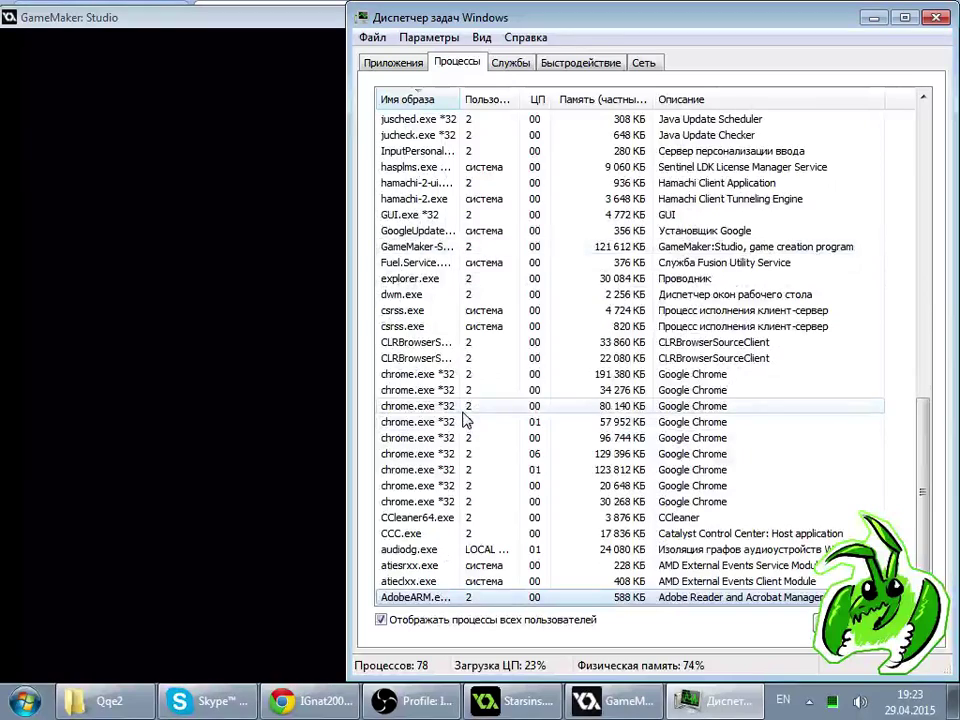
scroll(466, 415, "up", 3)
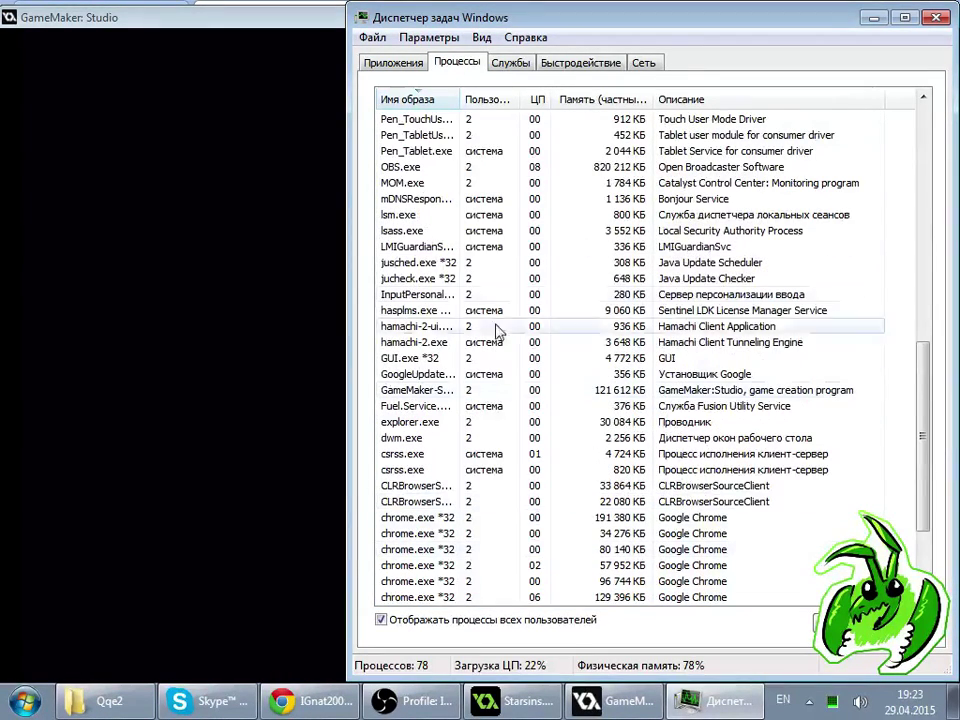
- Check the OBS.exe process in Task Manager, and close Task Manager and the running game
left_click(570, 167)
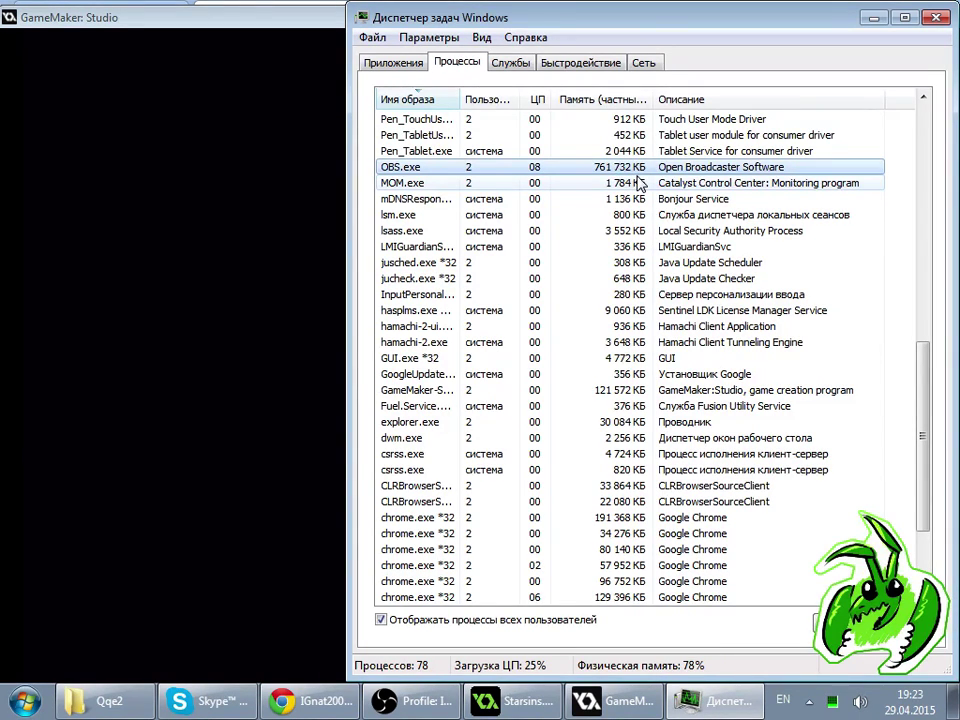
left_click(937, 17)
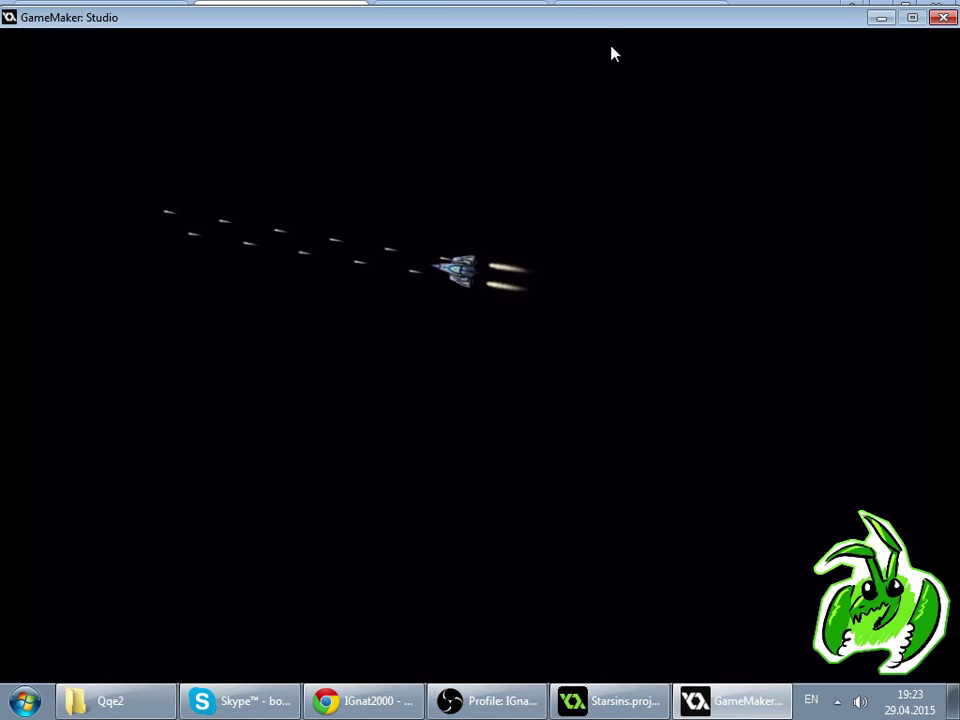
left_click(943, 17)
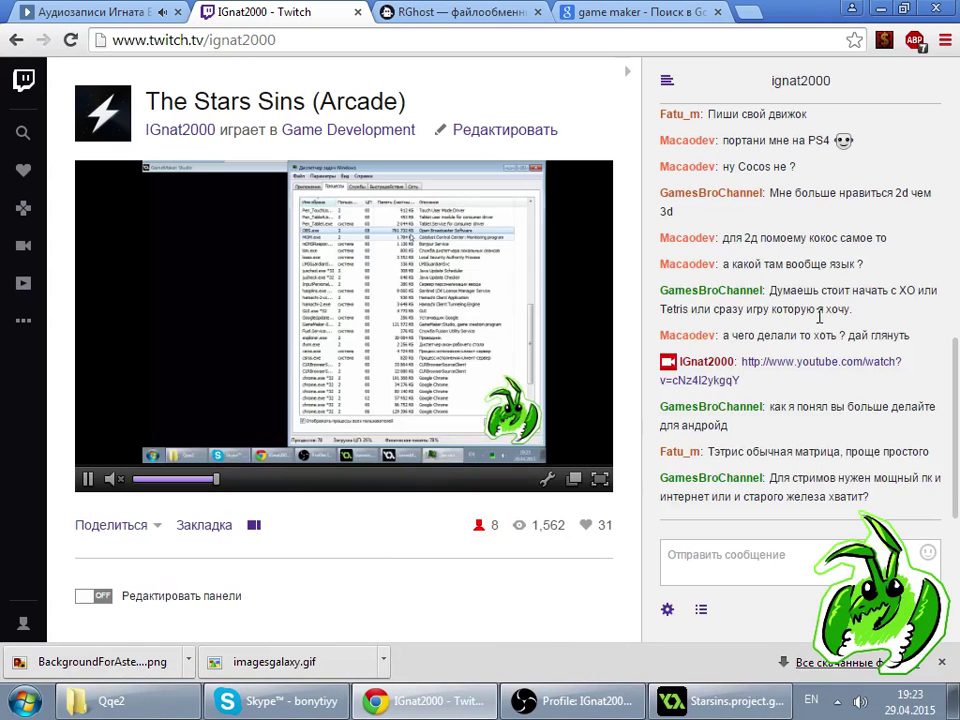
left_click(797, 557)
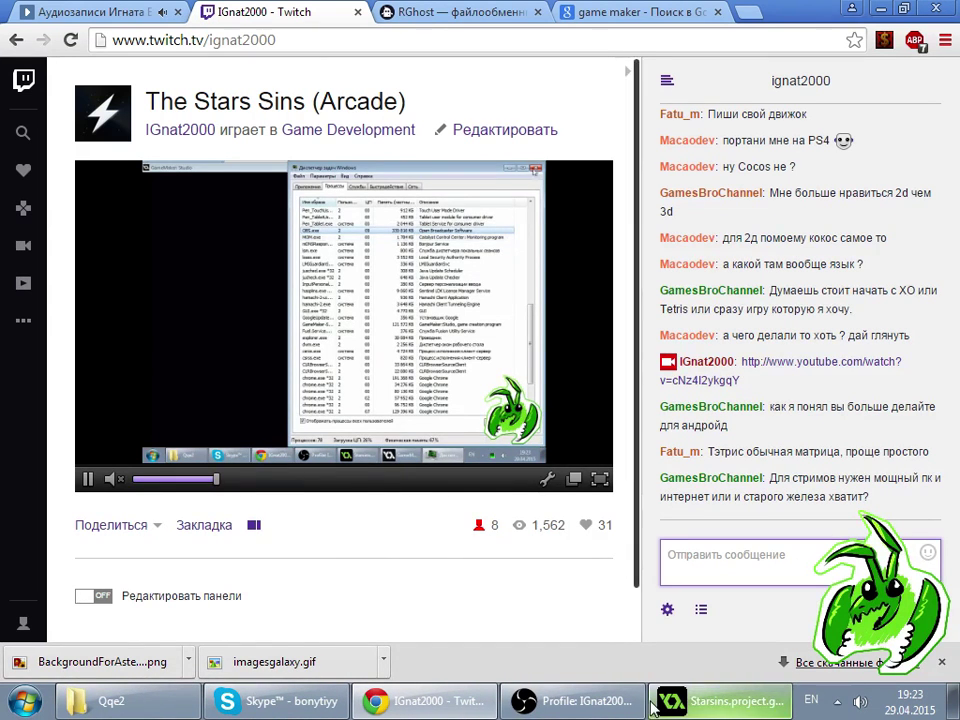
- Switch to the GameMaker project and set o_pulka's direction in its Create event to o_mainkorabl.direction+o_mainkorabl.speed_rot+random(20)-10
left_click(735, 700)
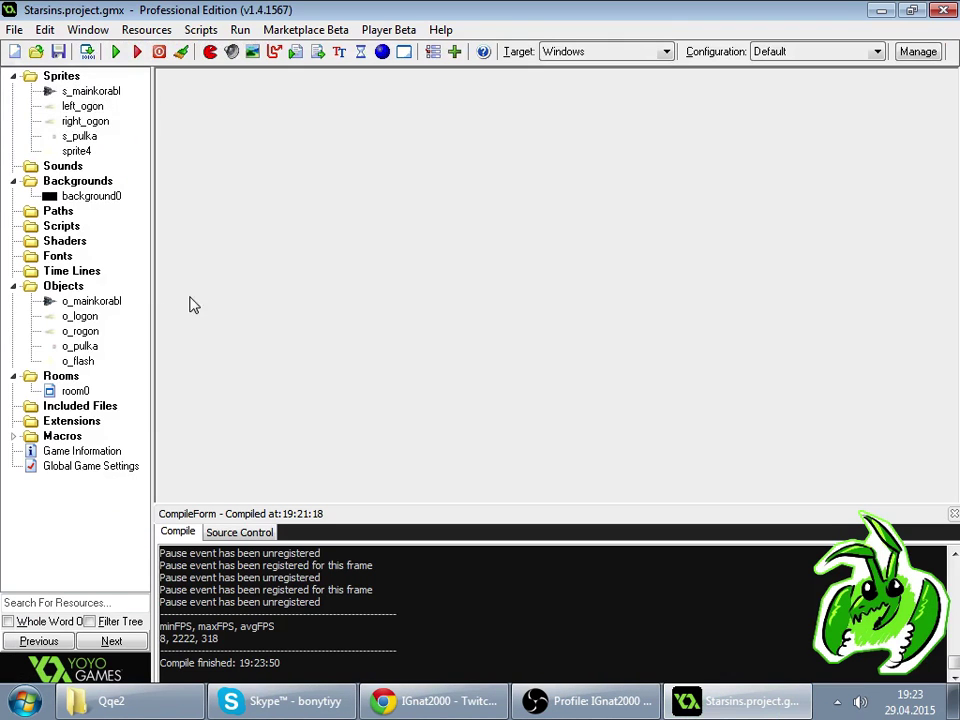
double_click(82, 348)
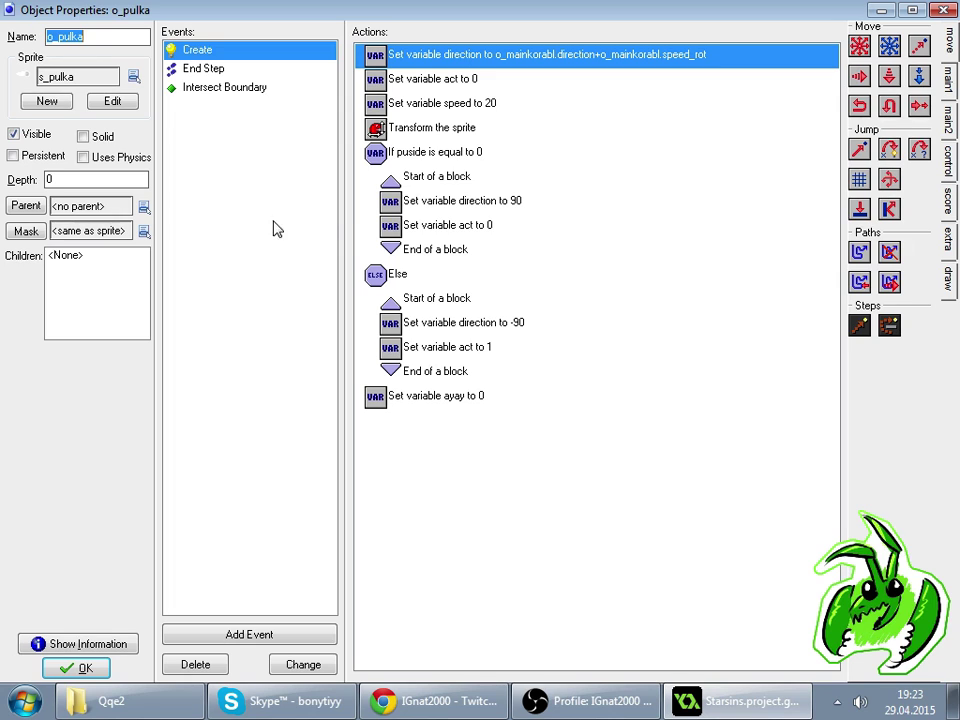
left_click(463, 56)
double_click(463, 56)
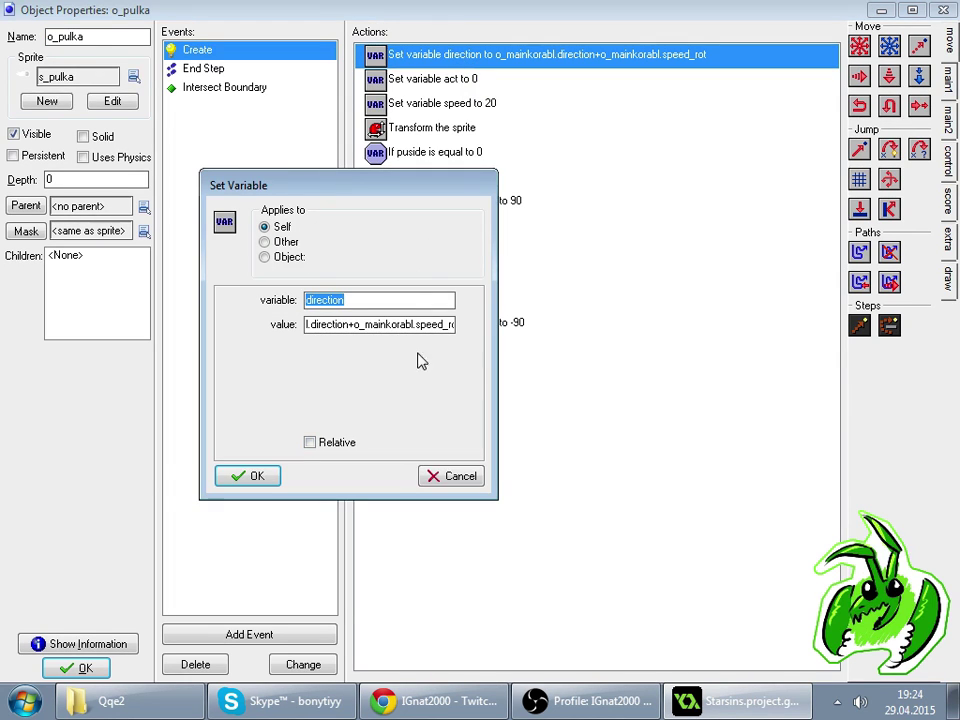
left_click(450, 325)
key("End")
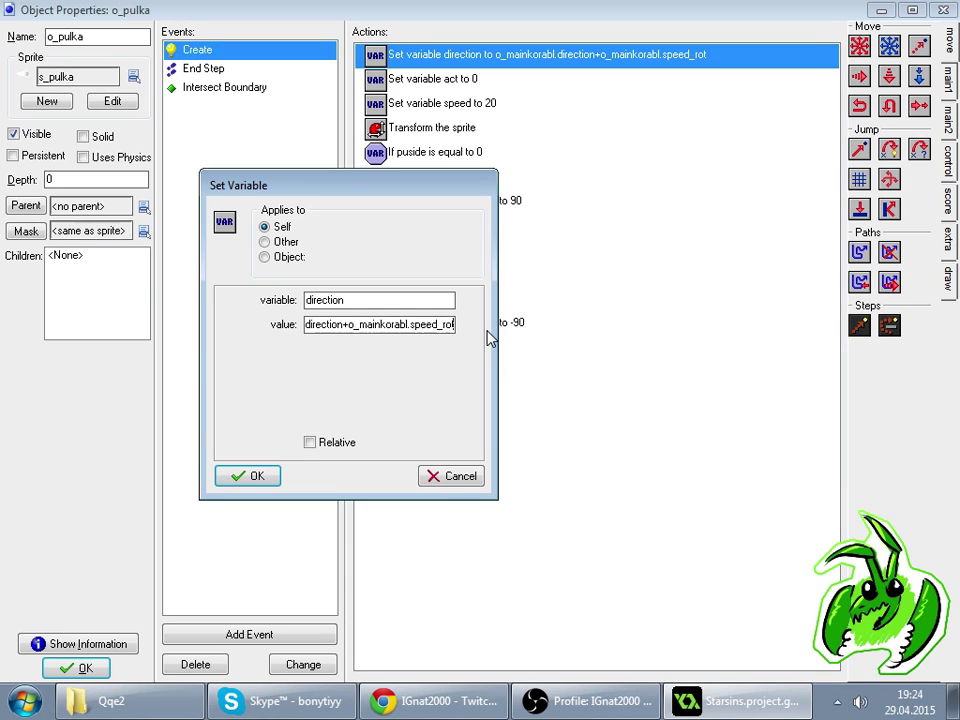
type("+")
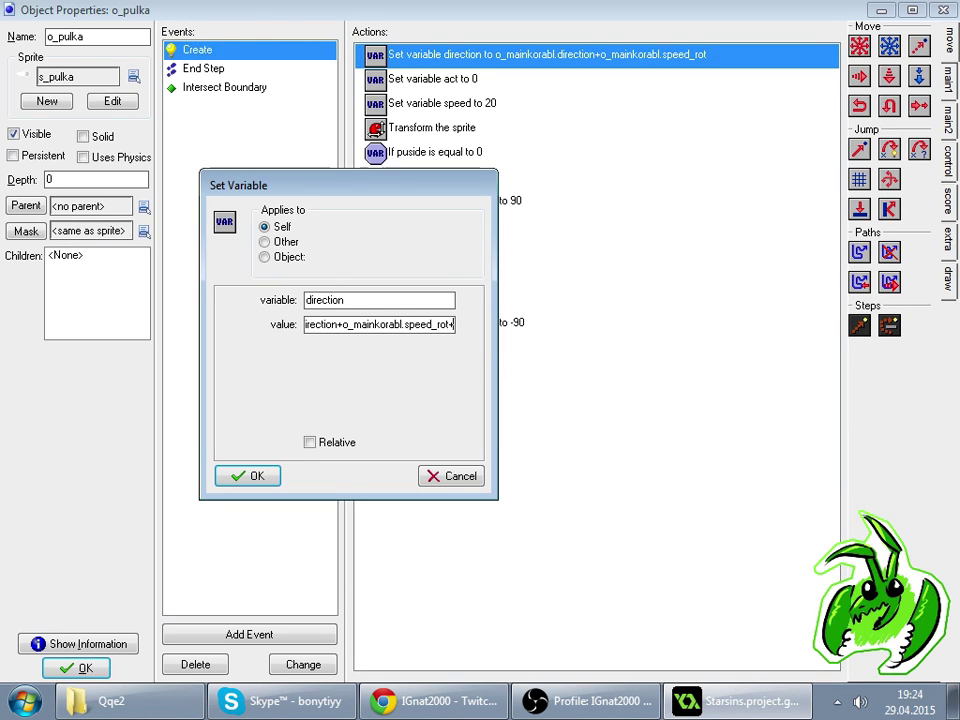
type("random")
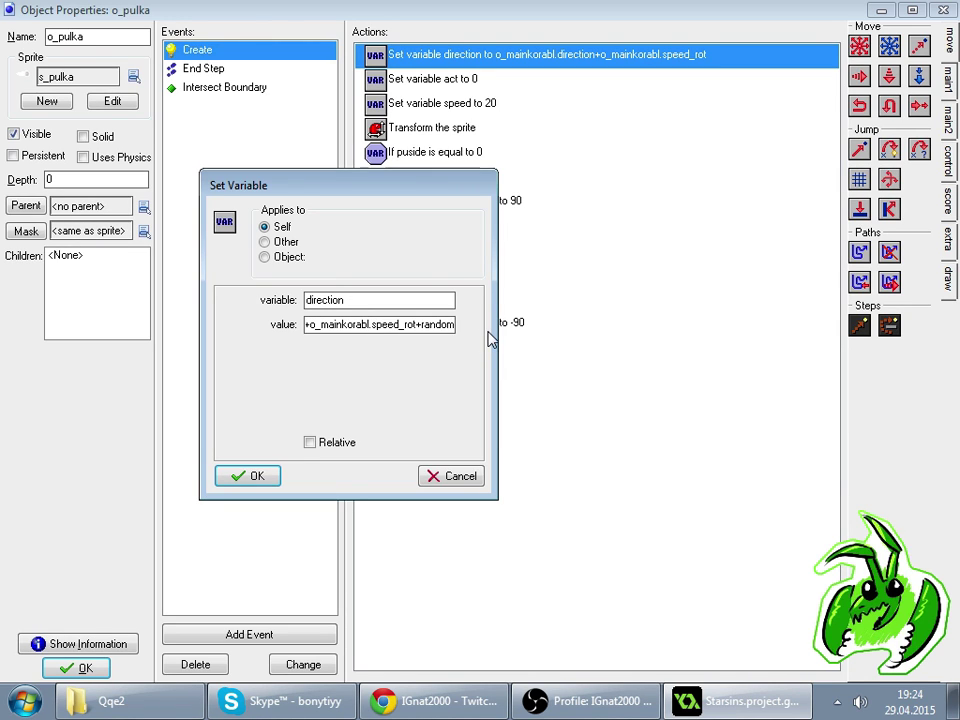
type("((20")
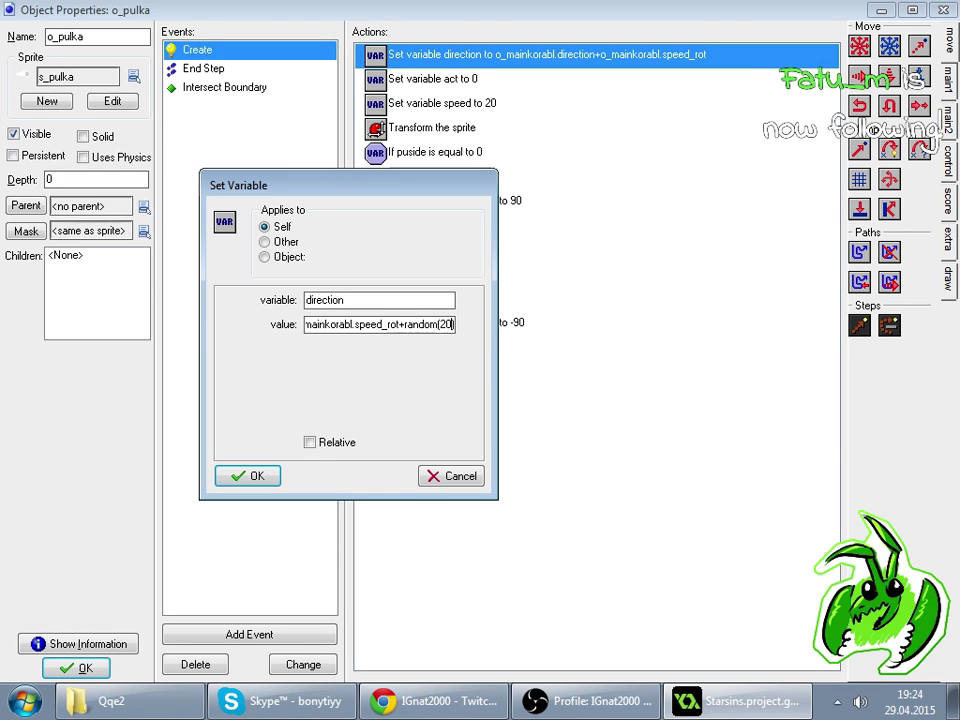
key("End")
type("-10")
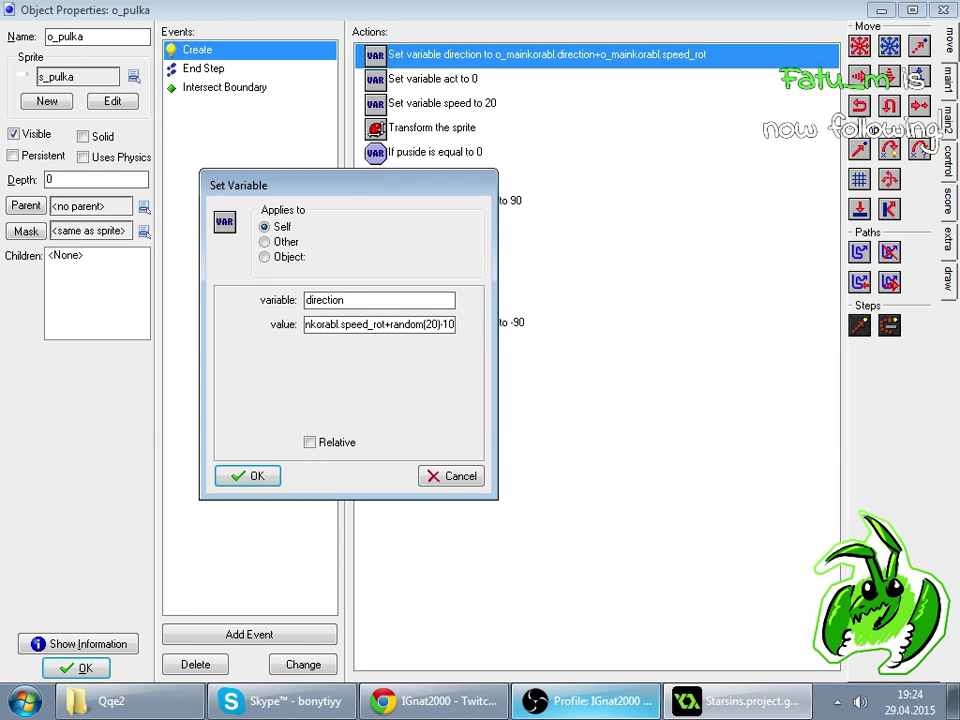
- Check the Twitch chat, and return to the Starsins project in GameMaker to run the game
left_click(497, 705)
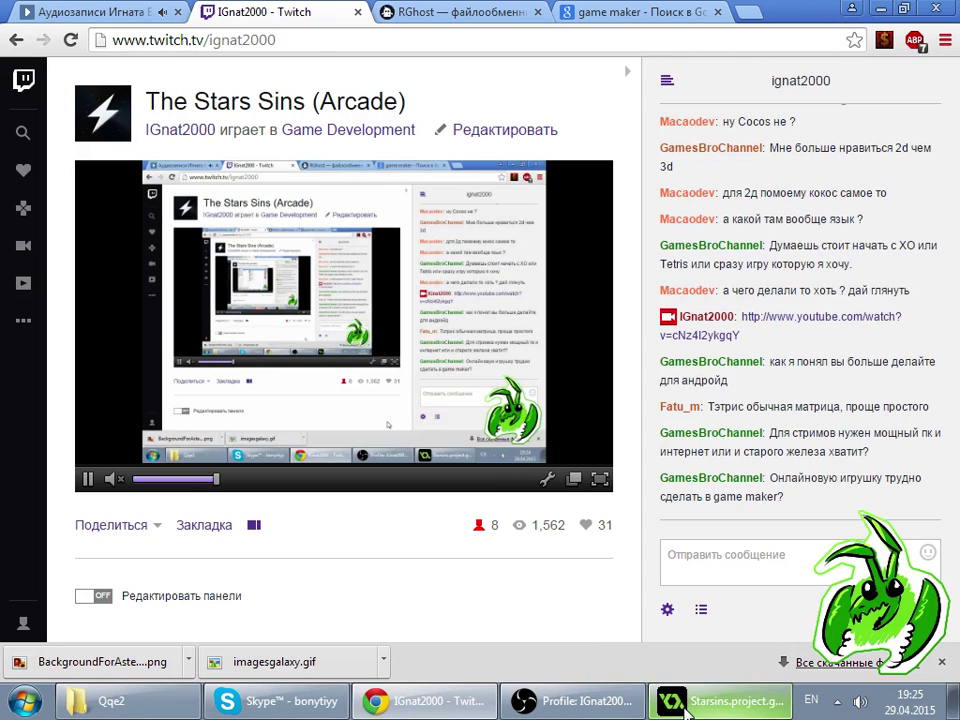
left_click(720, 701)
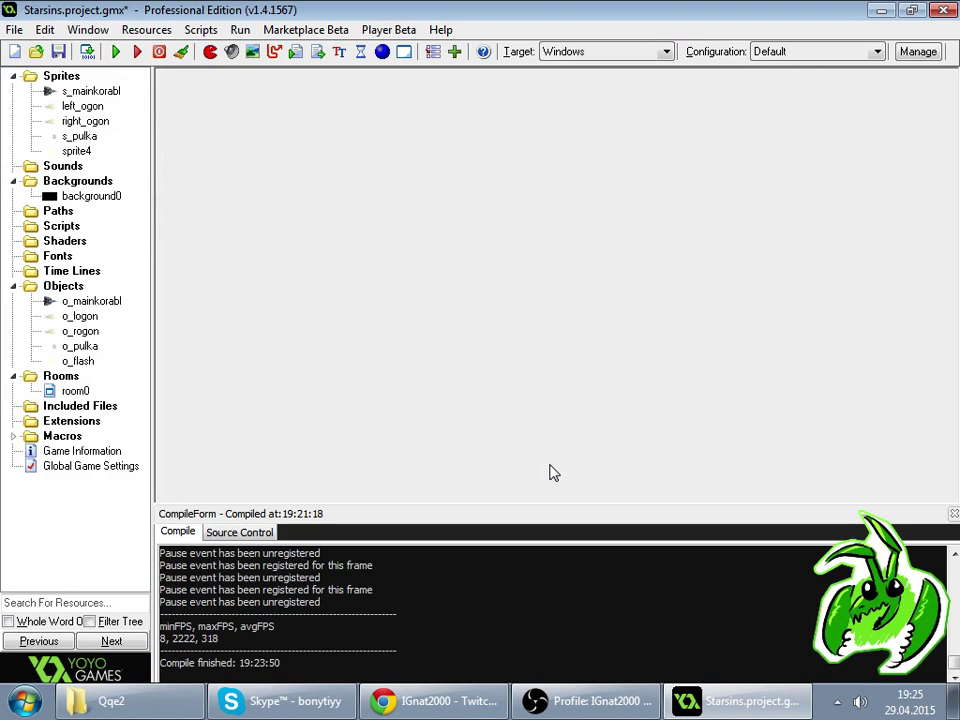
left_click(115, 51)
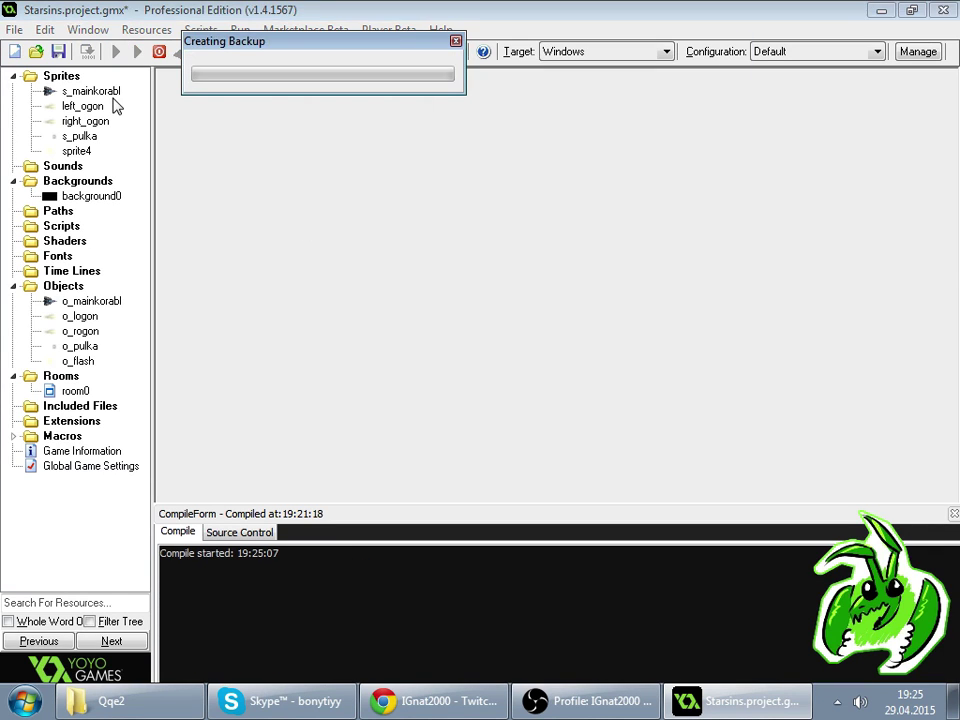